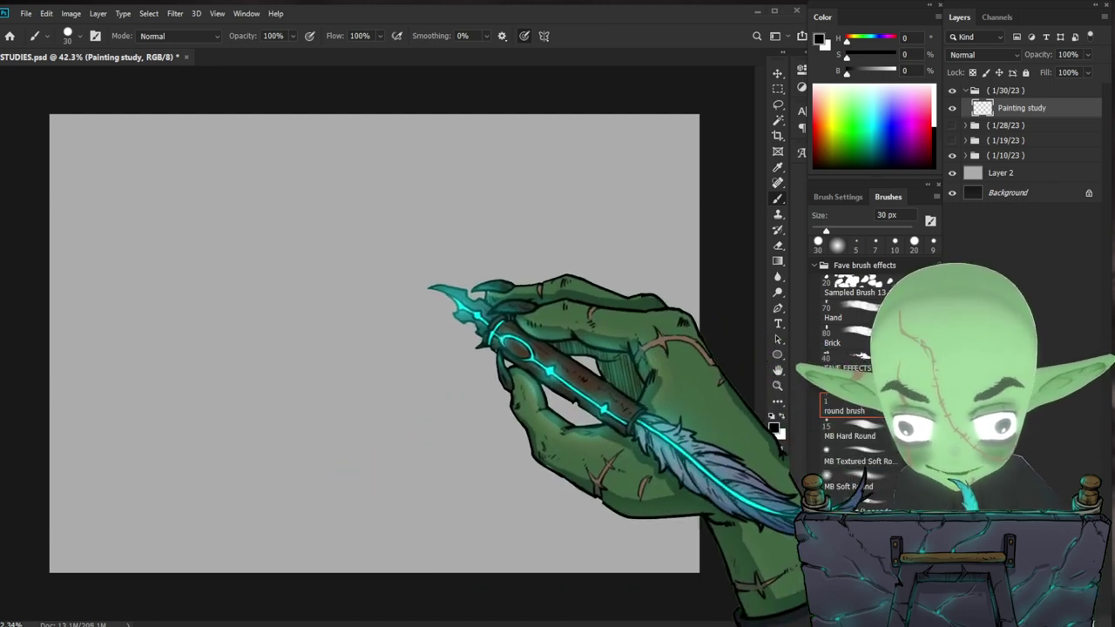
- Sketch the outline of a head with thin black brush strokes: crown, forehead plane, sides of the face and jaw
drag(403, 354, 401, 399)
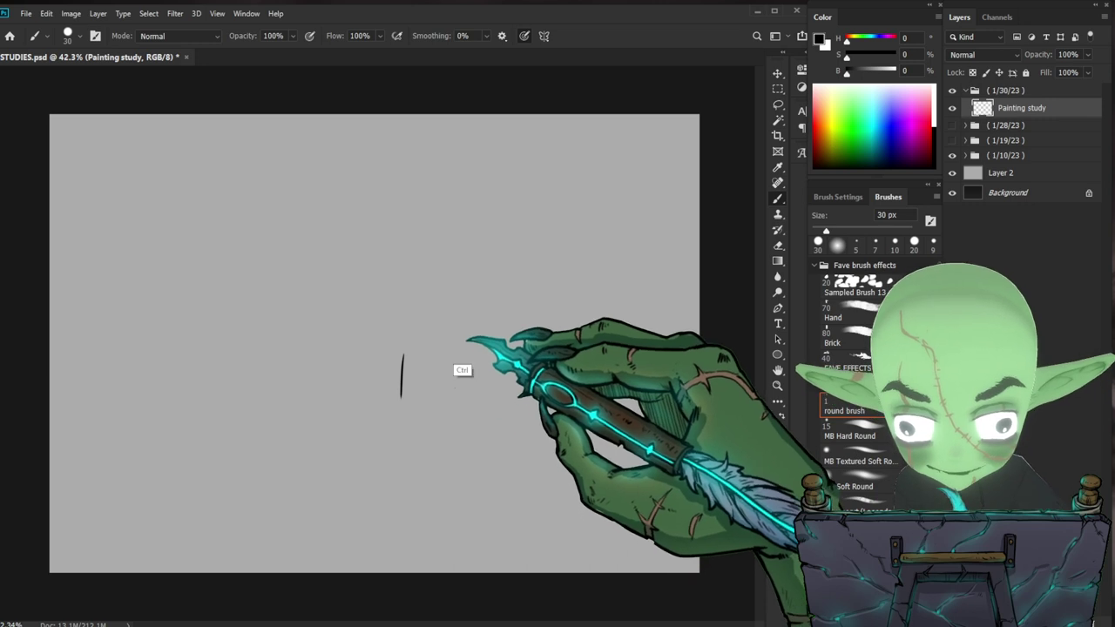
key(ctrl+z)
mouse_move(402, 240)
mouse_down()
mouse_move(396, 292)
mouse_move(459, 287)
mouse_move(427, 233)
mouse_move(459, 286)
mouse_up()
mouse_move(396, 179)
mouse_down()
mouse_move(395, 222)
mouse_move(397, 192)
mouse_move(404, 231)
mouse_move(388, 228)
mouse_move(349, 295)
mouse_move(362, 274)
mouse_move(350, 274)
mouse_move(341, 319)
mouse_up()
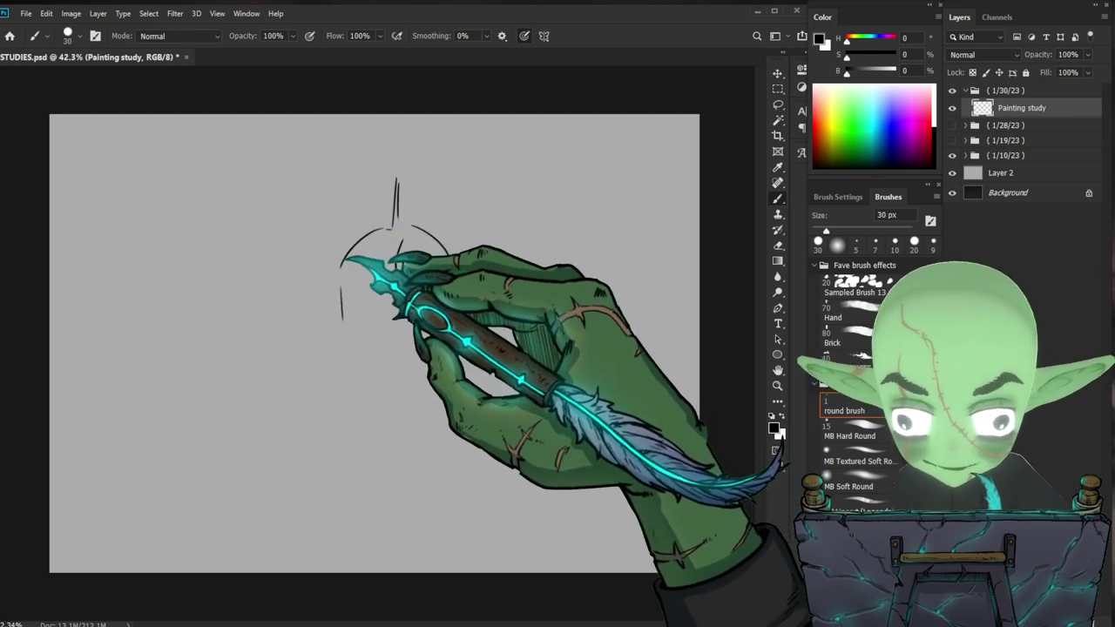
drag(345, 258, 334, 293)
drag(336, 287, 341, 326)
drag(342, 330, 356, 383)
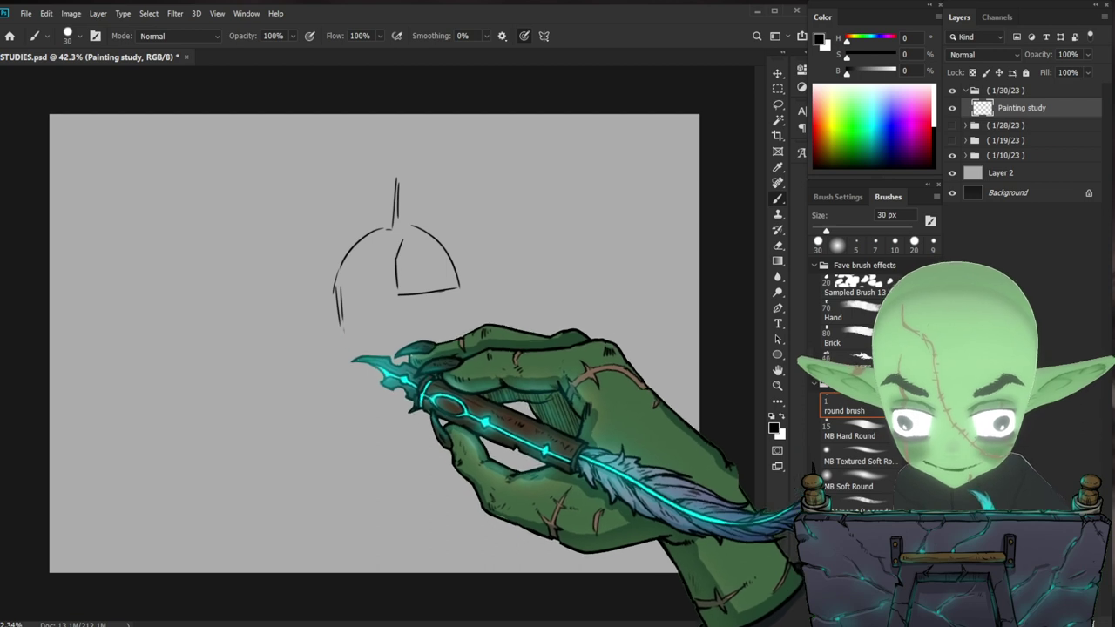
drag(469, 306, 459, 369)
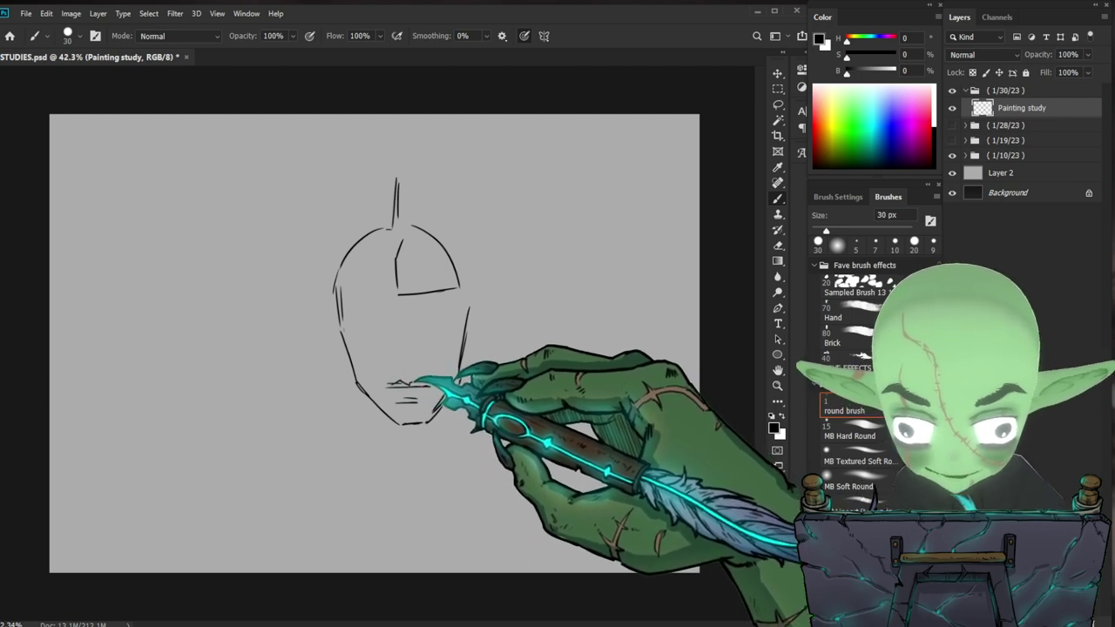
- Draw the nose line down the face and shift the head sketch slightly to the left on the canvas
drag(392, 319, 398, 362)
key(v)
drag(470, 384, 454, 385)
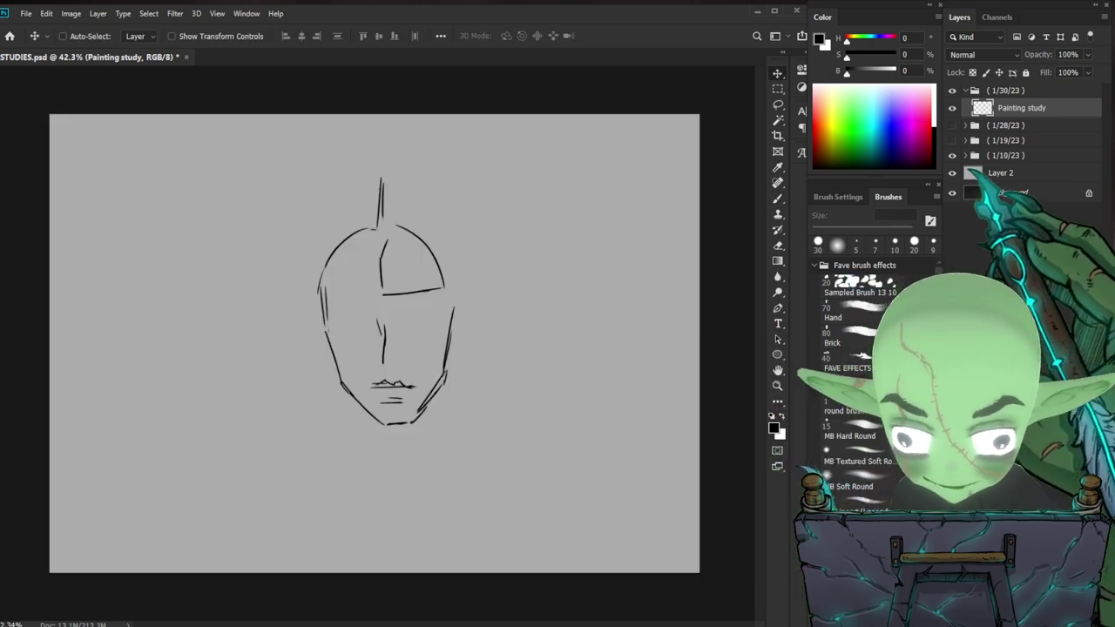
- Apply a vertical linear gradient to Layer 2, black at the top fading to light grey at the bottom
click(1000, 172)
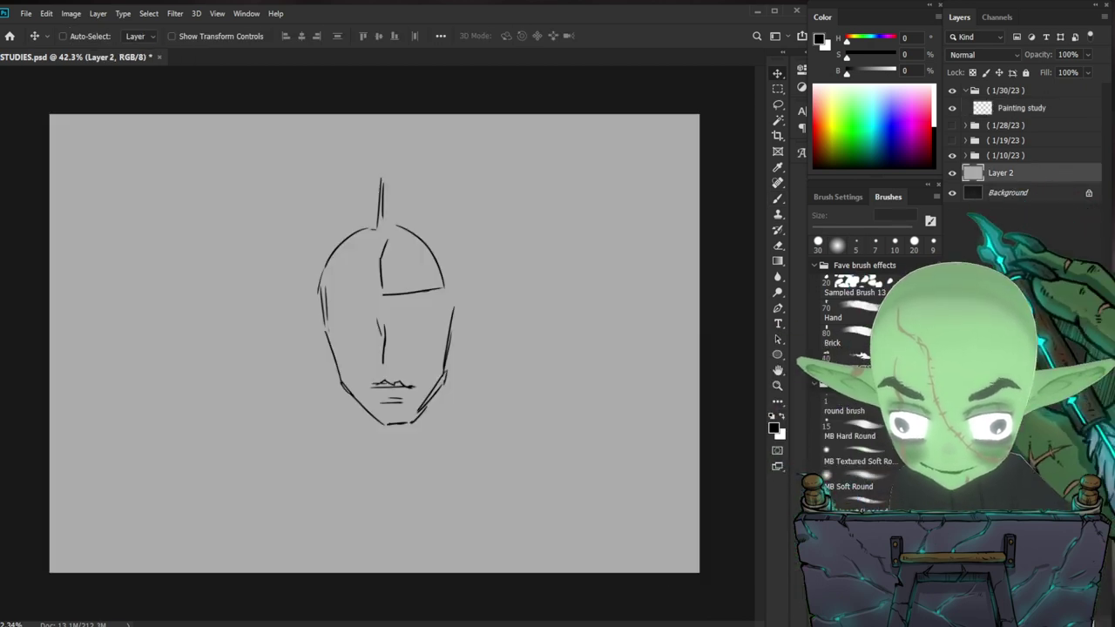
key(g)
drag(399, 100, 398, 540)
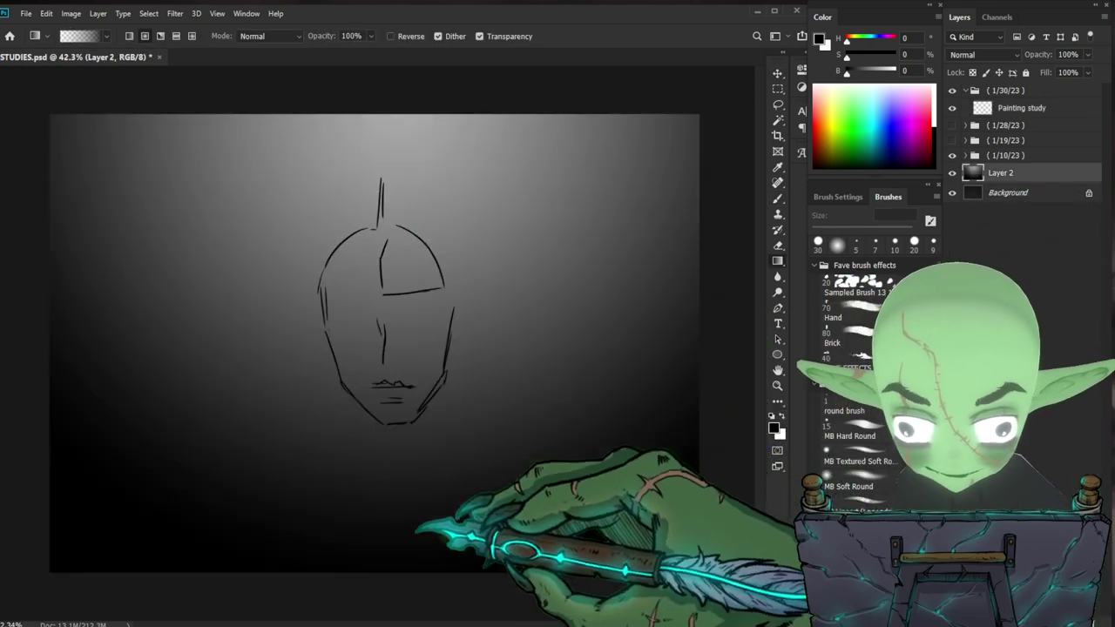
key(ctrl+z)
click(130, 36)
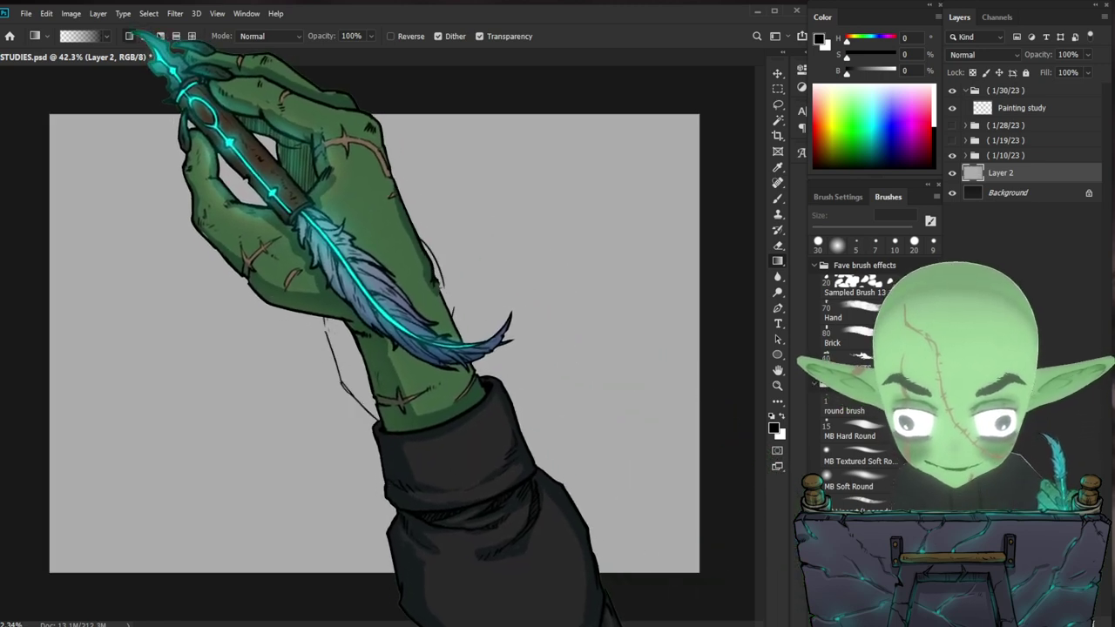
key(b)
key(g)
drag(388, 161, 391, 521)
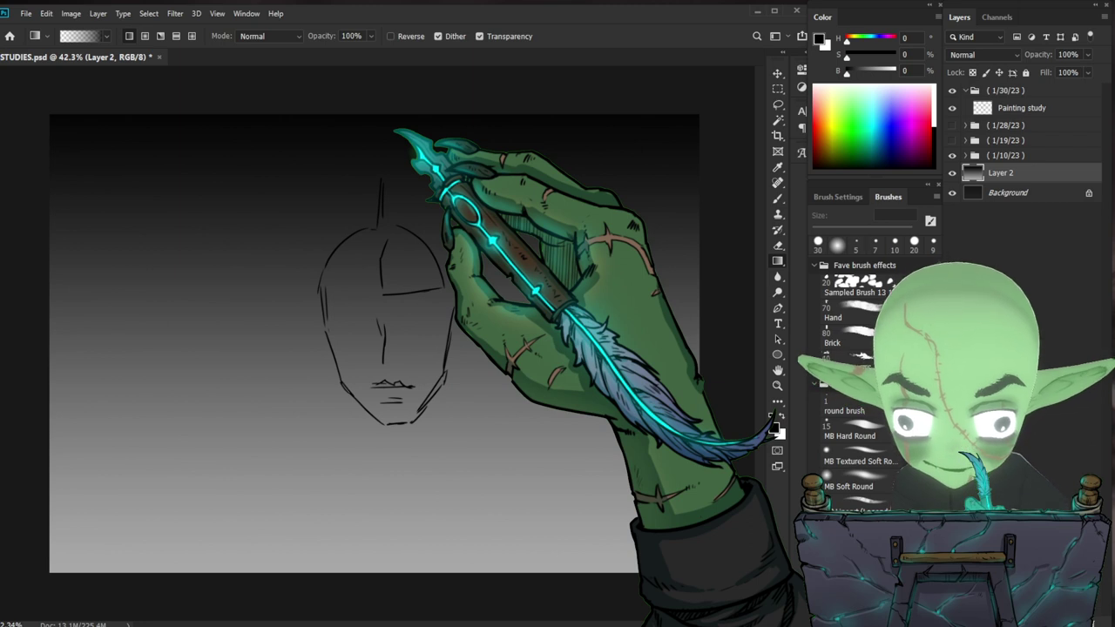
- Lighten the background gradient on Layer 2 by raising the lightness with a Hue/Saturation adjustment
key(ctrl+u)
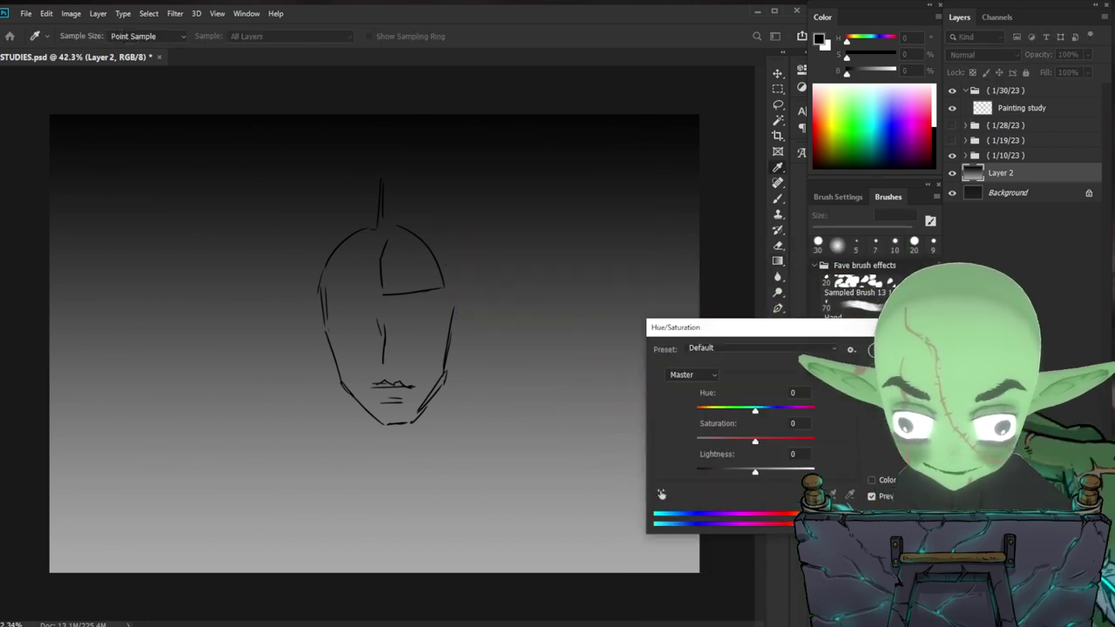
drag(755, 472, 781, 473)
click(901, 350)
- On the Painting study layer, enlarge the eraser and erase the nose line of the head sketch
click(1024, 155)
click(1024, 109)
key(b)
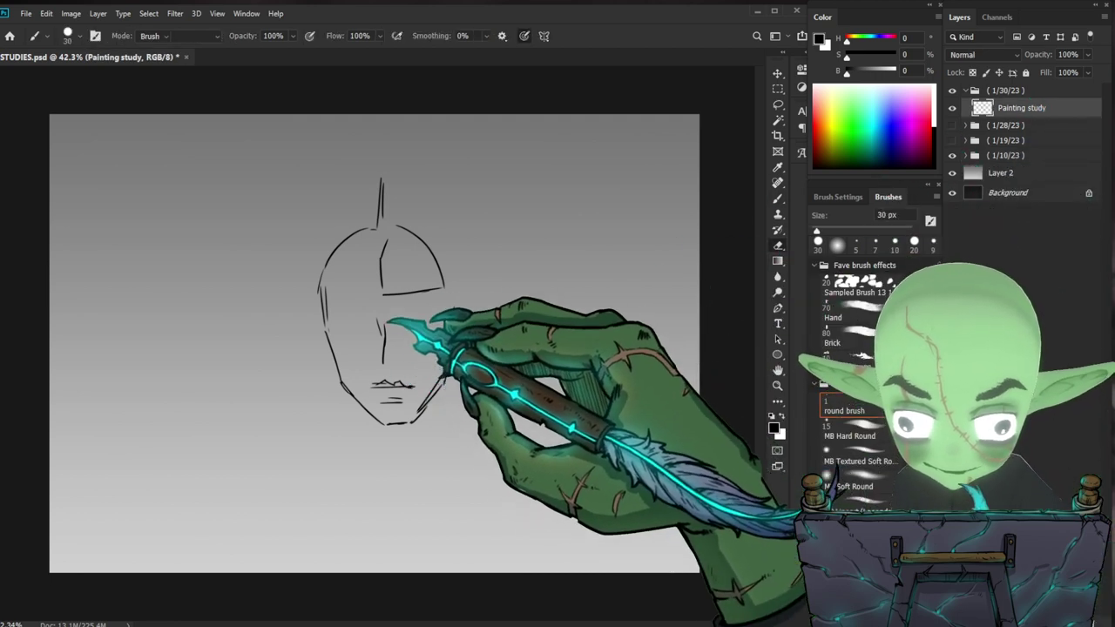
key(e)
key(bracketright)
key(bracketright)
key(bracketright)
key(bracketright)
key(bracketright)
key(bracketright)
key(bracketright)
key(bracketright)
key(bracketright)
key(bracketright)
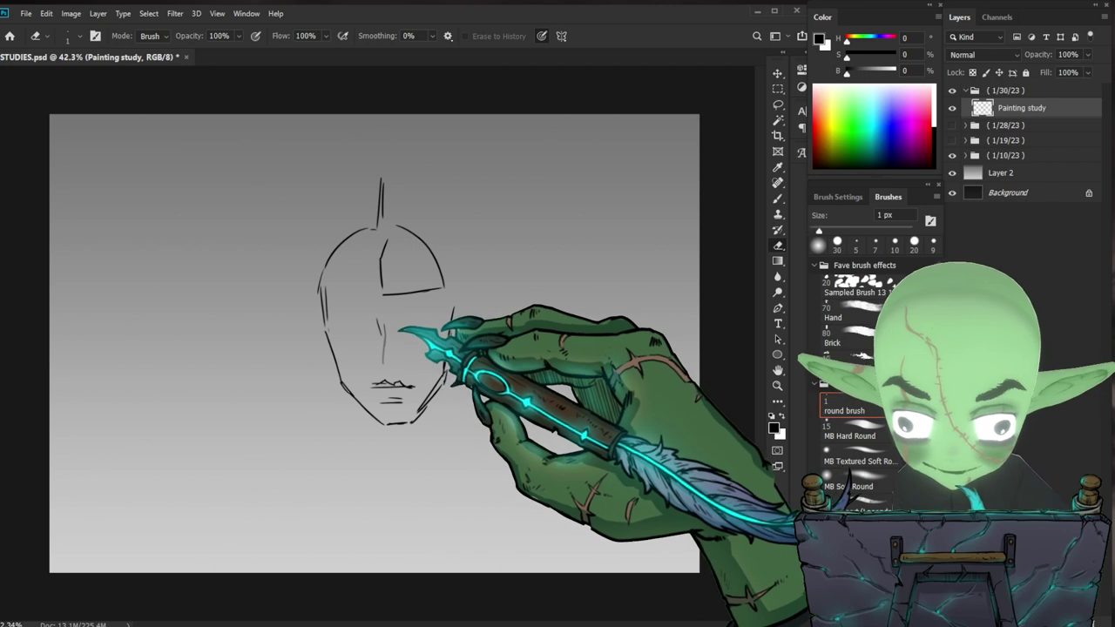
- Draw a slightly tilted centre line through the face from brow to chin and clean up the mouth line
key(b)
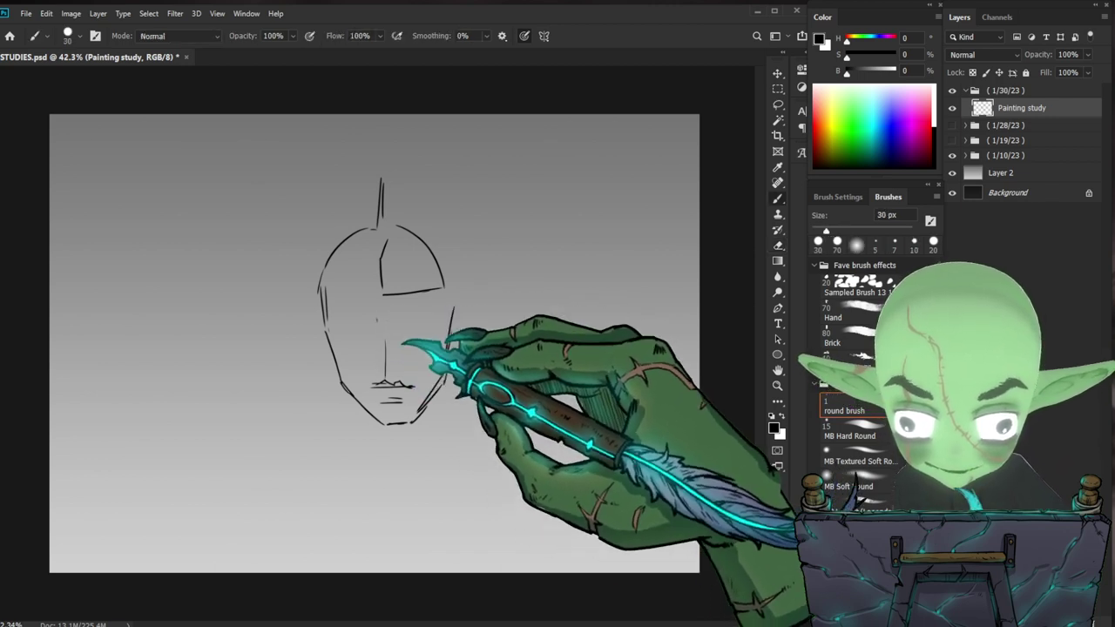
drag(396, 437, 381, 273)
key(e)
mouse_move(405, 388)
mouse_down()
mouse_move(439, 368)
mouse_move(373, 389)
mouse_move(415, 386)
mouse_up()
key(b)
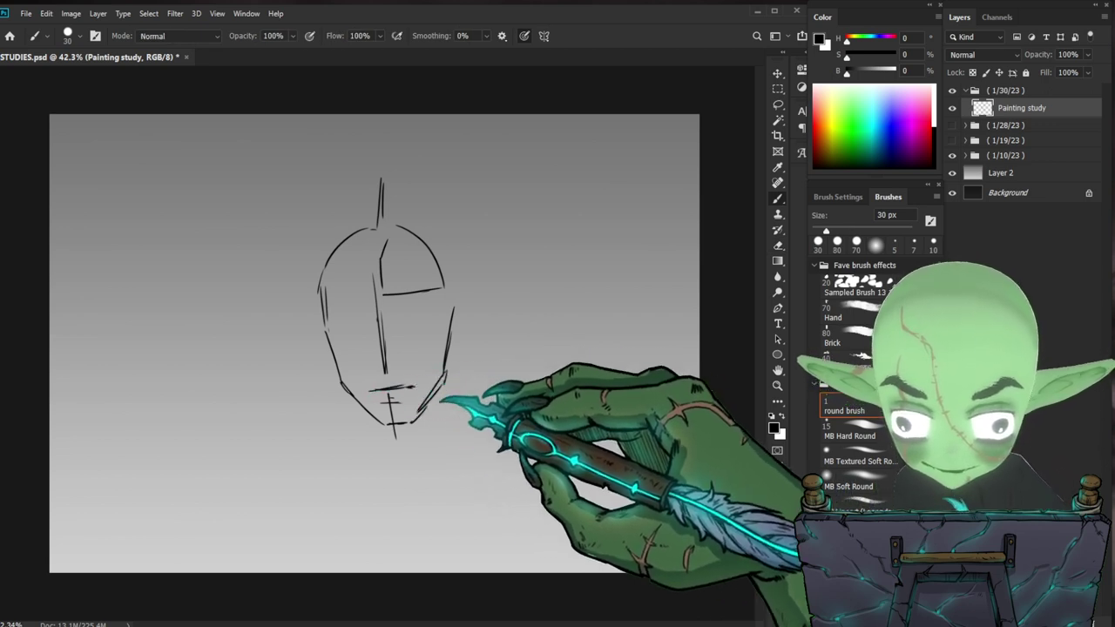
- Sketch the neck, collar and both shoulder lines below the head, and move the whole sketch slightly down
drag(355, 451, 409, 455)
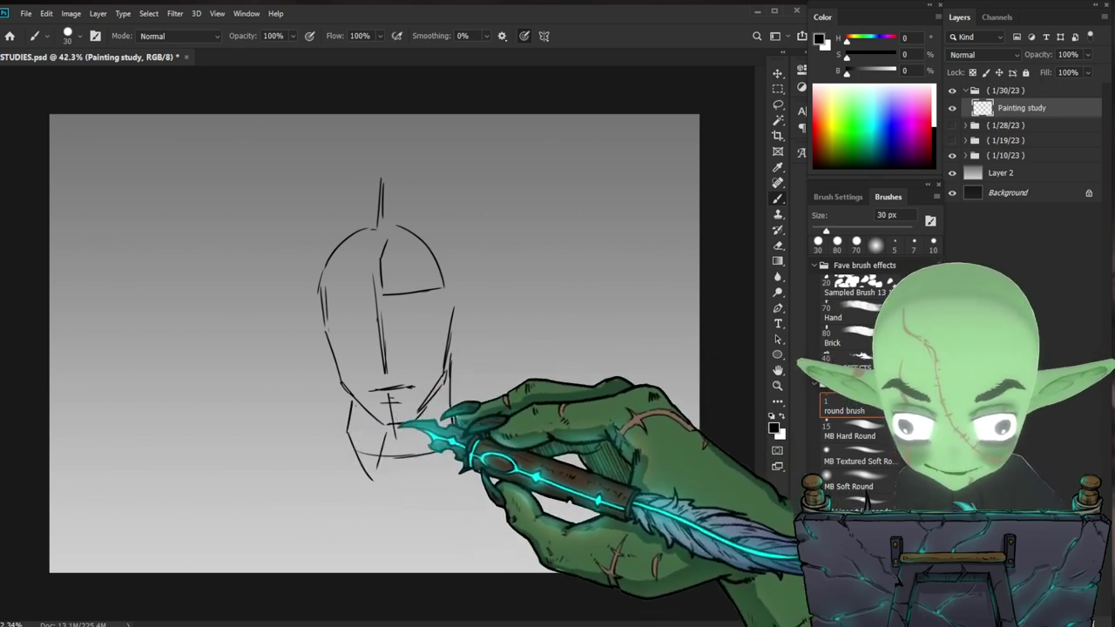
drag(434, 475, 463, 448)
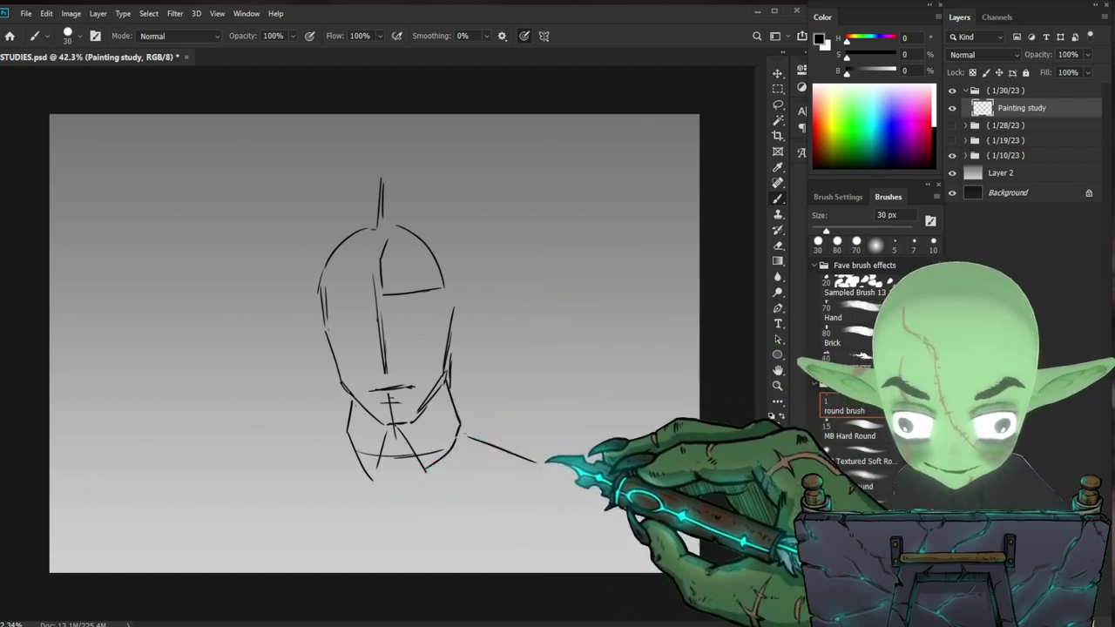
mouse_move(335, 437)
mouse_down()
mouse_move(259, 459)
mouse_move(269, 459)
mouse_up()
mouse_move(466, 436)
mouse_down()
mouse_move(541, 459)
mouse_move(485, 465)
mouse_move(506, 464)
mouse_up()
key(v)
- Sketch the outer hair contour beside the left of the head, erasing and redrawing its upper curve
key(b)
drag(314, 227, 284, 275)
drag(291, 298, 317, 338)
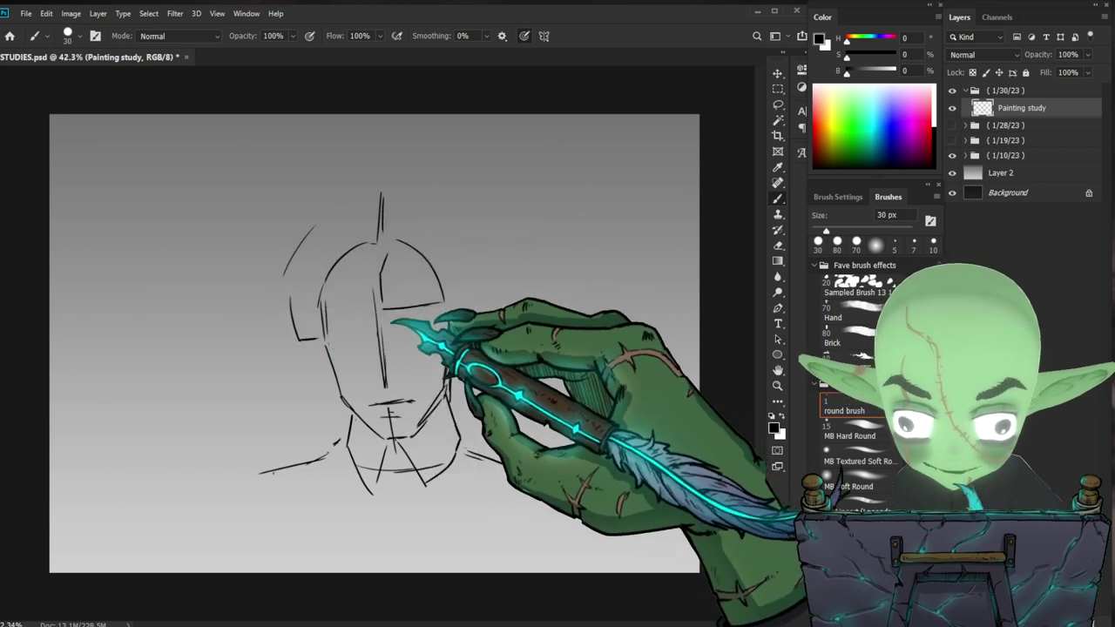
key(e)
key(b)
mouse_move(315, 228)
mouse_down()
mouse_move(286, 273)
mouse_move(304, 338)
mouse_move(329, 340)
mouse_up()
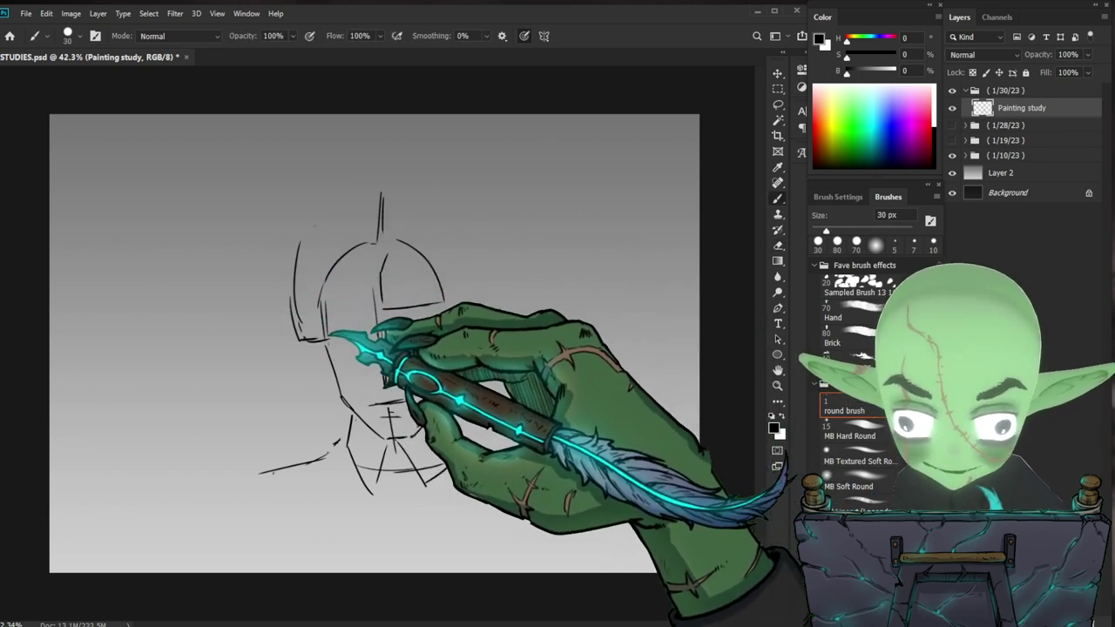
- Sketch the parted hairline over the forehead and complete the hair and ear contours on the right of the head
drag(369, 281, 327, 308)
mouse_move(326, 337)
mouse_down()
mouse_move(358, 300)
mouse_move(403, 302)
mouse_move(356, 299)
mouse_move(325, 340)
mouse_up()
key(e)
drag(354, 286, 334, 330)
key(b)
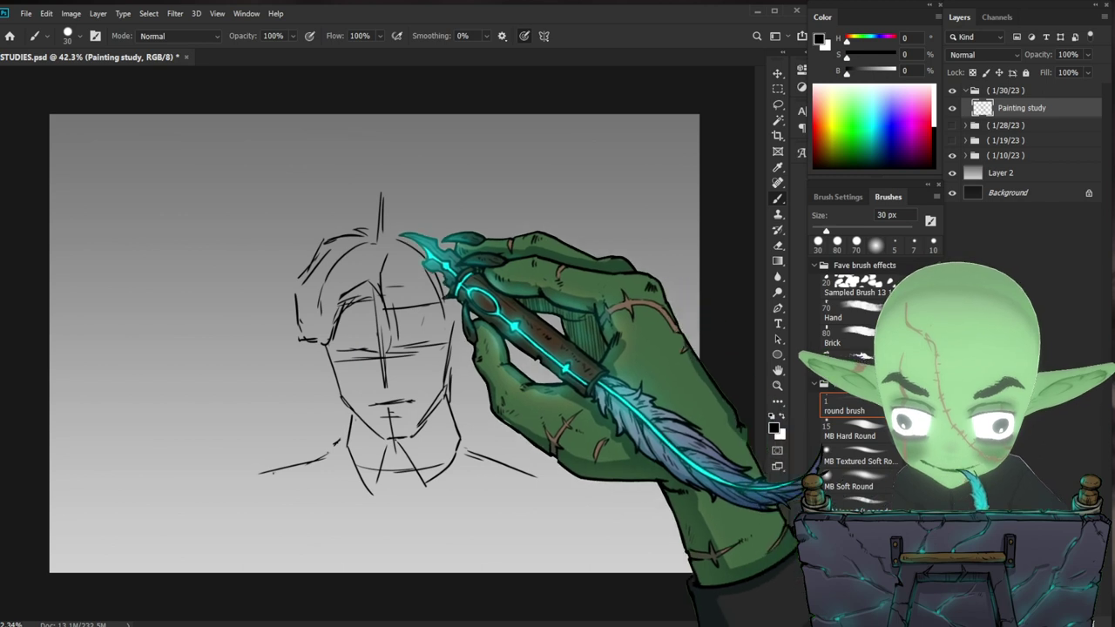
mouse_move(421, 306)
mouse_down()
mouse_move(458, 274)
mouse_move(356, 245)
mouse_move(351, 226)
mouse_move(460, 281)
mouse_up()
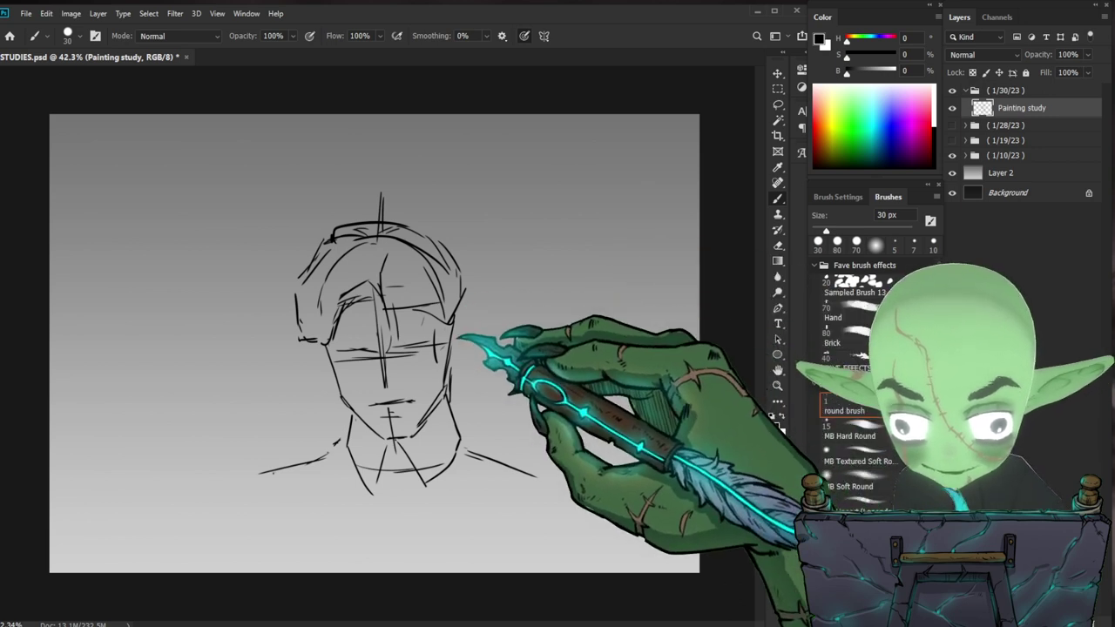
drag(460, 316, 452, 361)
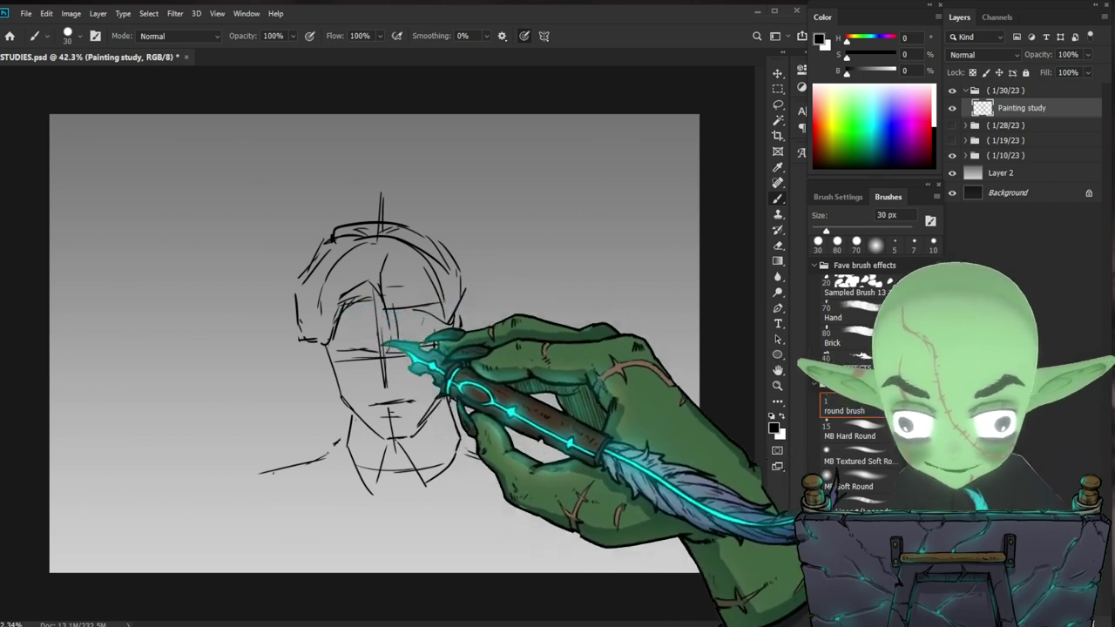
- Clean up the chin area, reinforce the cheek and jaw line, and sketch the eyebrows, eyes and nose
key(e)
mouse_move(384, 435)
mouse_down()
mouse_move(359, 413)
mouse_move(378, 433)
mouse_up()
key(b)
mouse_move(331, 356)
mouse_down()
mouse_move(343, 397)
mouse_move(370, 424)
mouse_up()
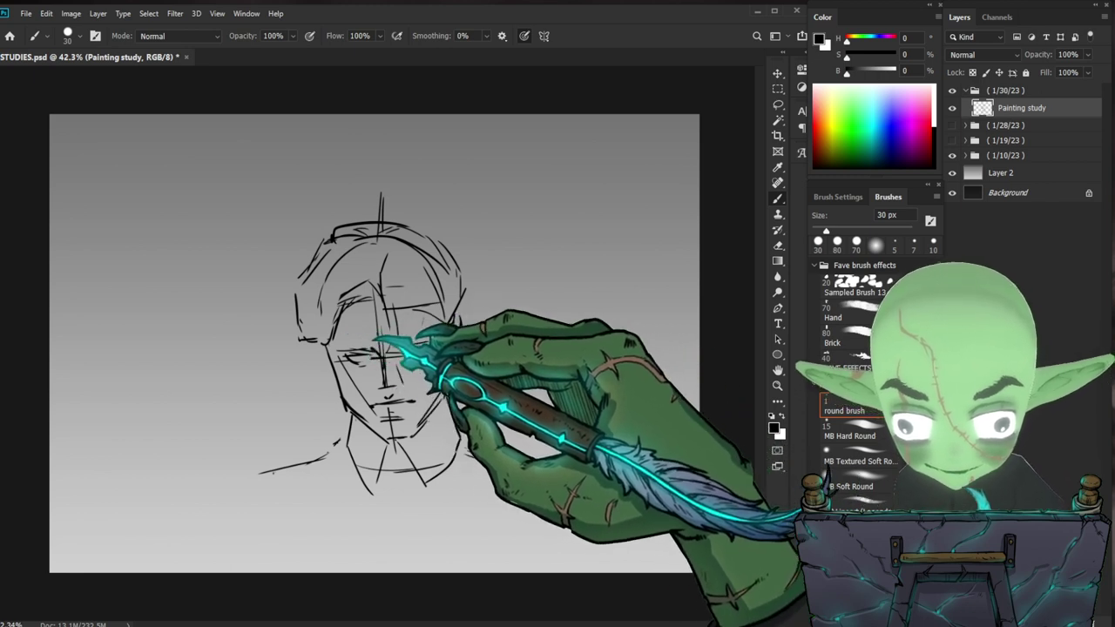
drag(361, 343, 338, 350)
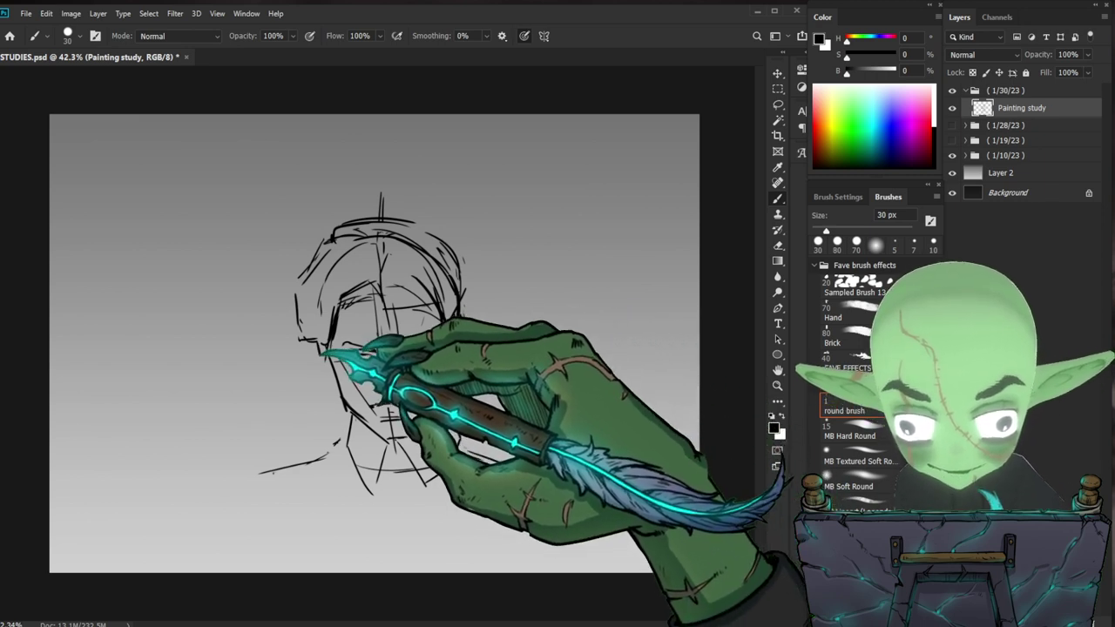
- Draw long loose hair strands hanging beside the face and reinforce the outer hair outline
drag(317, 340, 305, 446)
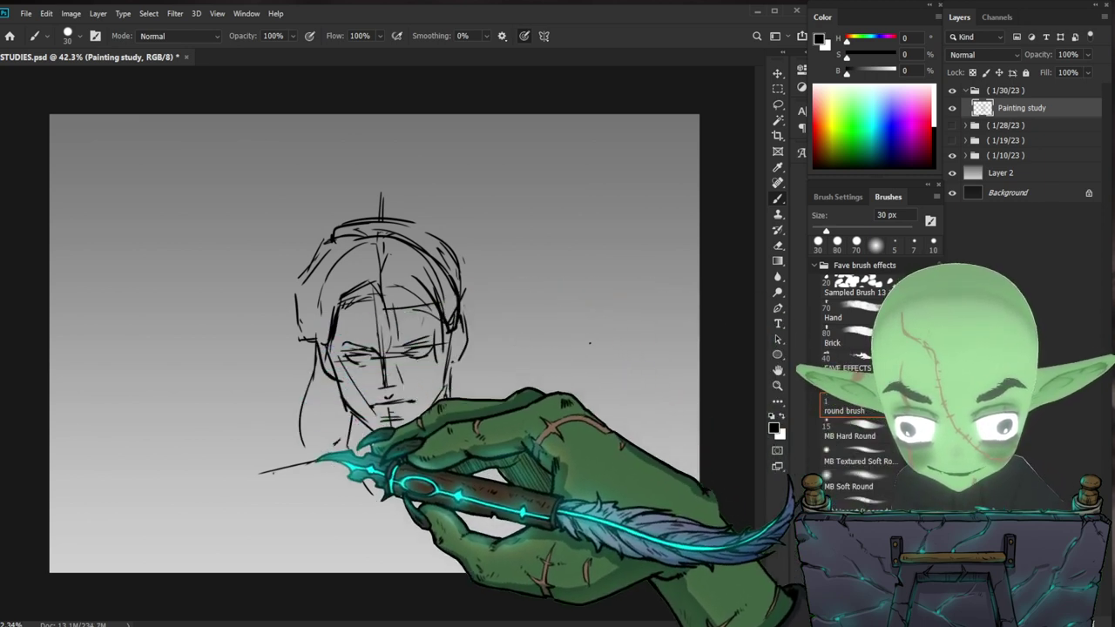
drag(321, 366, 313, 446)
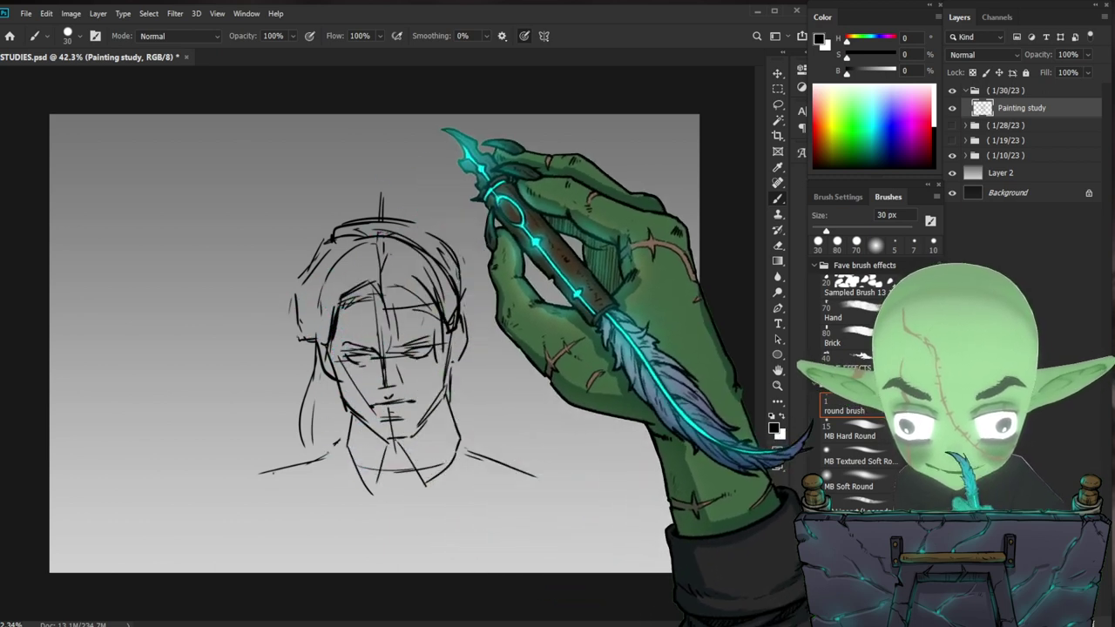
mouse_move(313, 253)
mouse_down()
mouse_move(289, 333)
mouse_move(316, 350)
mouse_up()
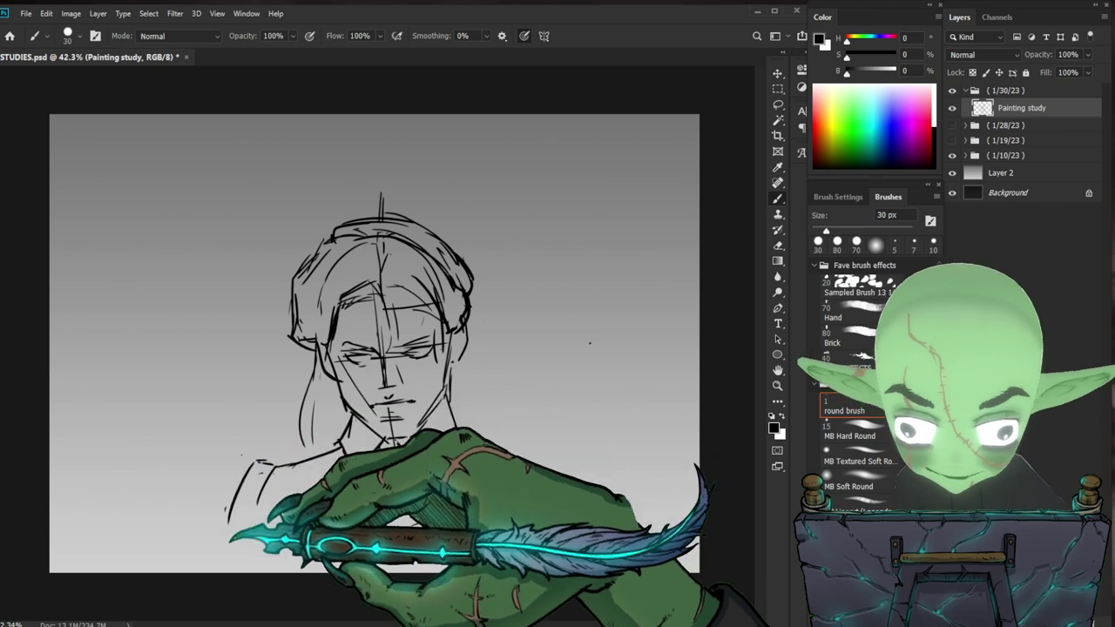
- Sketch the edge of the left shoulder piece and nudge the whole sketch slightly up on the canvas
drag(239, 474, 217, 507)
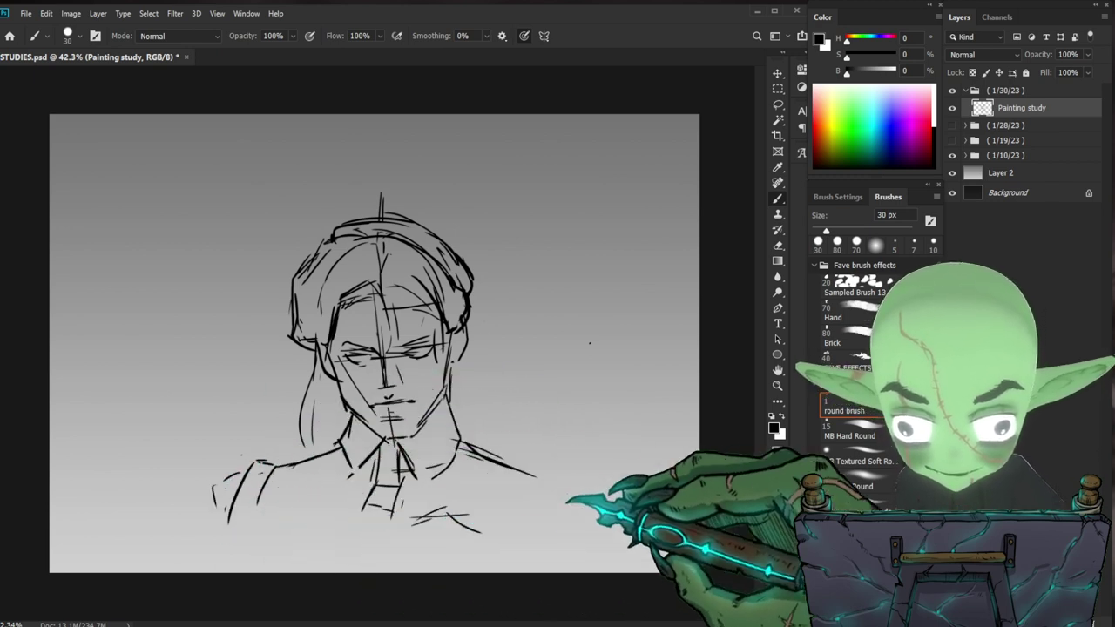
key(ctrl+space)
mouse_move(444, 461)
mouse_down()
mouse_move(465, 461)
mouse_move(445, 461)
mouse_up()
key(v)
drag(507, 503, 507, 489)
key(b)
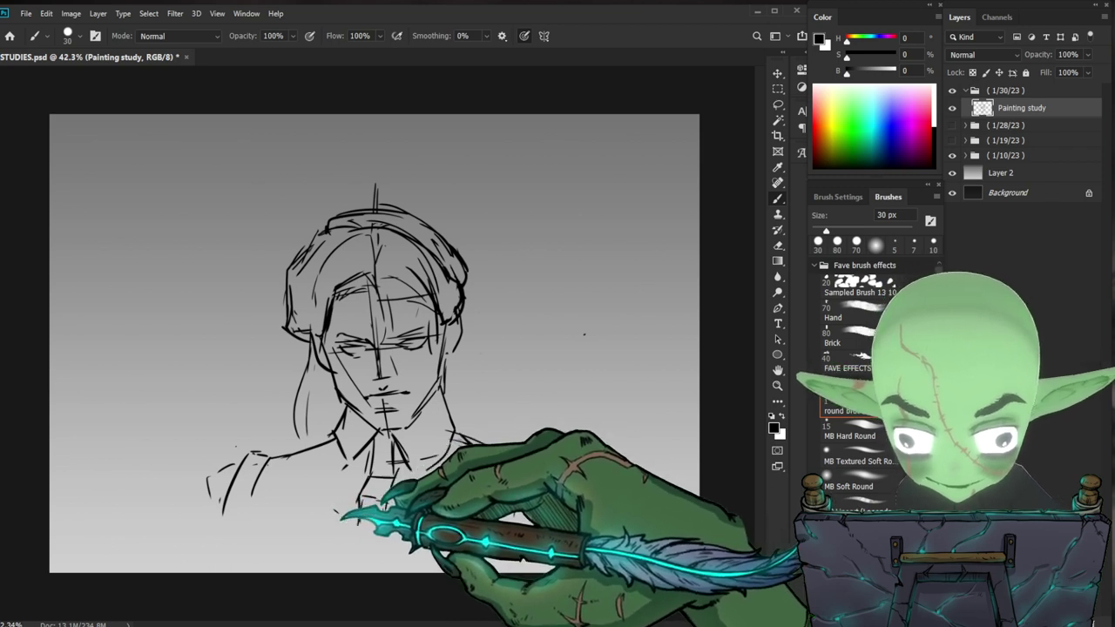
- Sketch the chest lines and the shoulder bands of the jacket on both sides
mouse_move(345, 515)
mouse_down()
mouse_move(313, 502)
mouse_move(287, 515)
mouse_up()
mouse_move(277, 462)
mouse_down()
mouse_move(266, 495)
mouse_move(277, 507)
mouse_up()
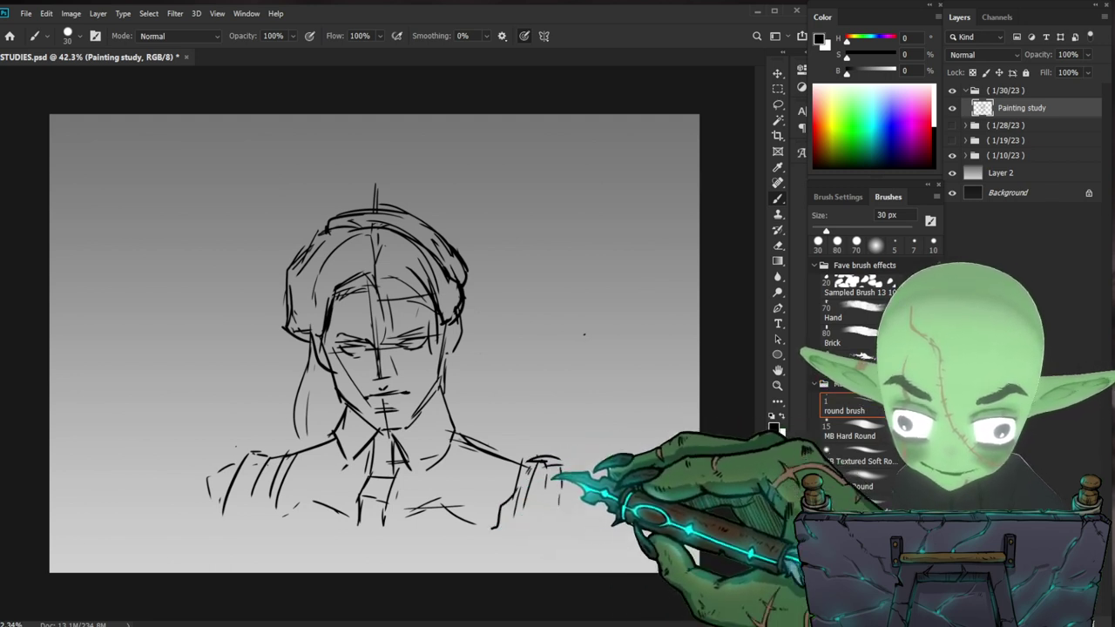
drag(196, 484, 193, 525)
- Darken the eyes and add detail strokes to the cheek, nose and mouth
mouse_move(351, 346)
mouse_down()
mouse_move(444, 322)
mouse_move(416, 345)
mouse_move(458, 329)
mouse_move(418, 342)
mouse_up()
mouse_move(336, 332)
mouse_down()
mouse_move(368, 342)
mouse_move(355, 353)
mouse_up()
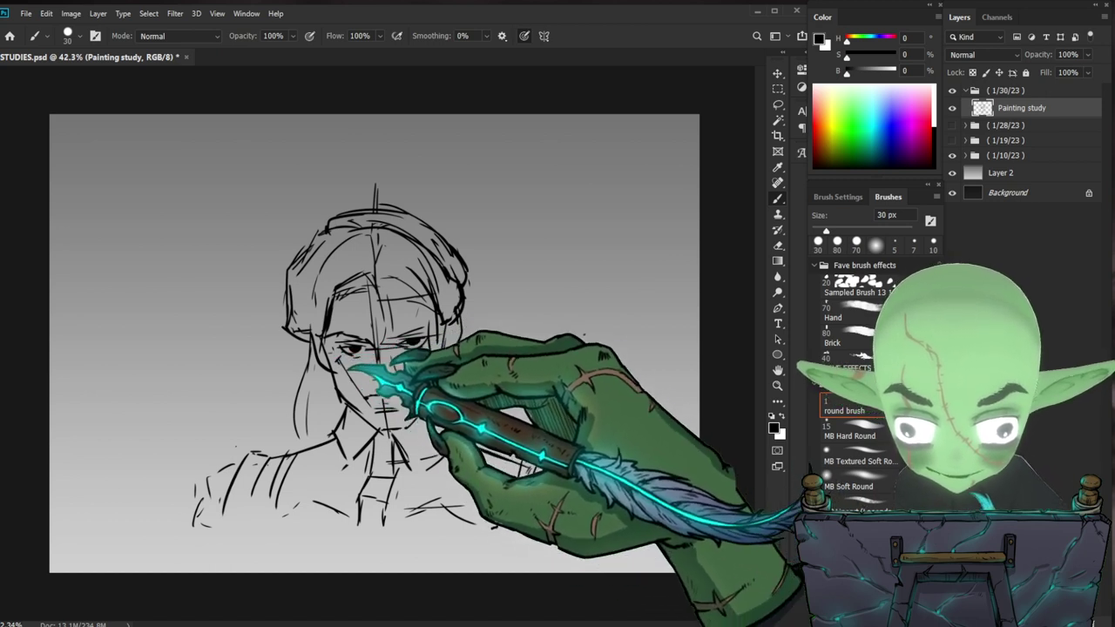
mouse_move(386, 396)
mouse_down()
mouse_move(408, 393)
mouse_move(381, 379)
mouse_up()
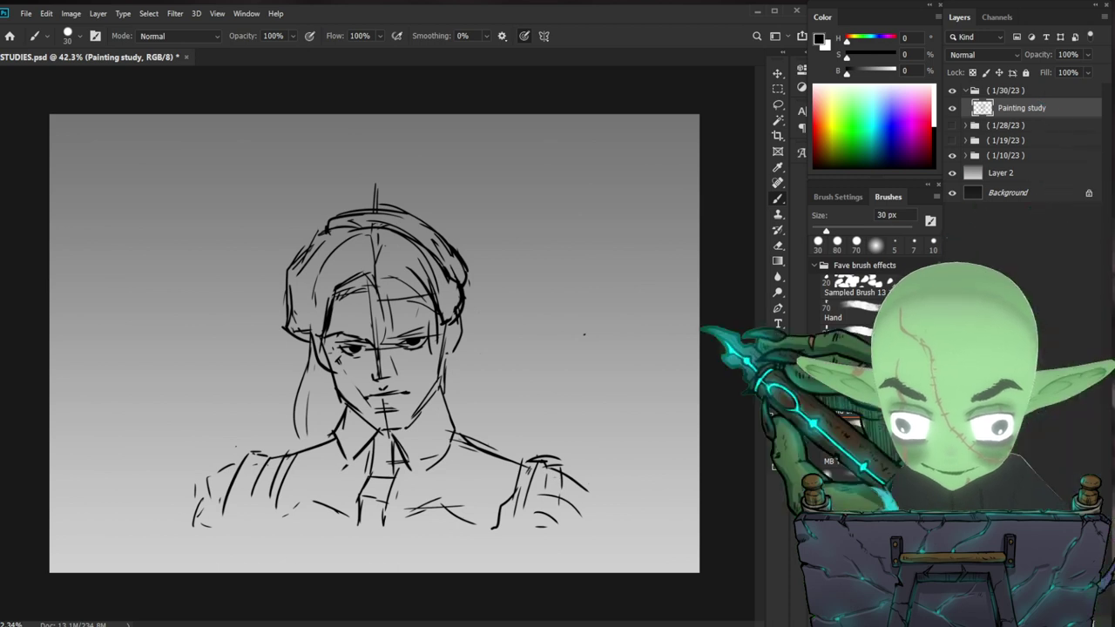
- Lasso the head and free-transform it, rotating it clockwise around the chin and repositioning it over the neck
key(ctrl+space)
drag(554, 439, 565, 443)
key(ctrl+0)
key(b)
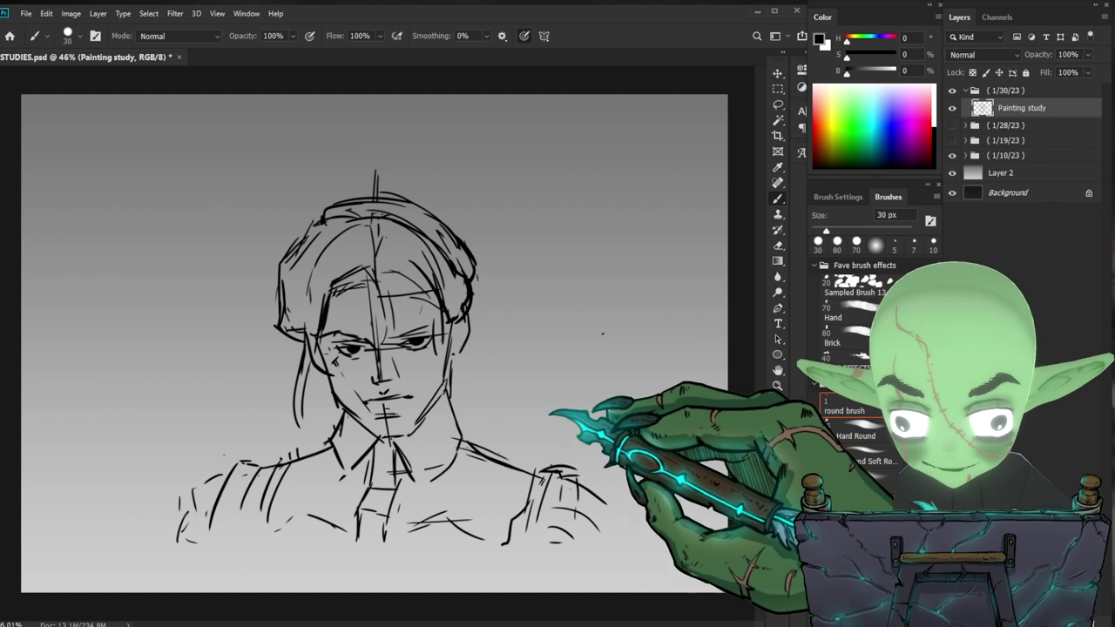
key(e)
key(l)
mouse_move(481, 308)
mouse_down()
mouse_move(449, 395)
mouse_move(290, 434)
mouse_move(245, 229)
mouse_move(566, 212)
mouse_up()
key(ctrl+t)
alt+click(392, 434)
drag(584, 121, 645, 167)
drag(475, 345, 465, 337)
drag(634, 228, 641, 208)
key(Return)
key(ctrl+d)
- Erase and redraw the left eye, nose and mouth to fit the tilted head
key(b)
key(e)
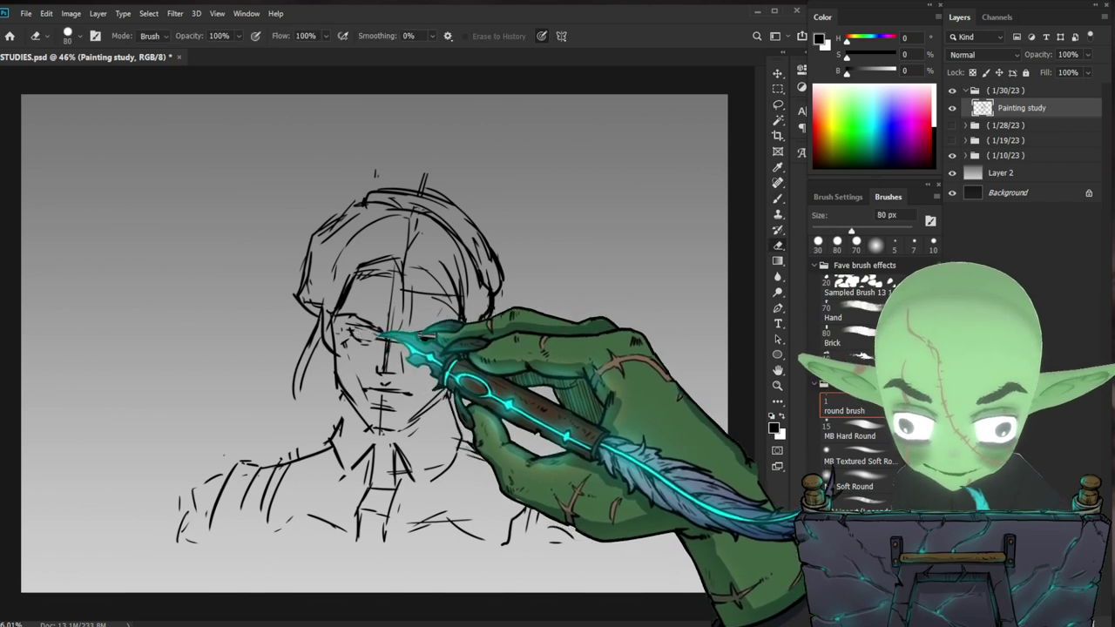
key(b)
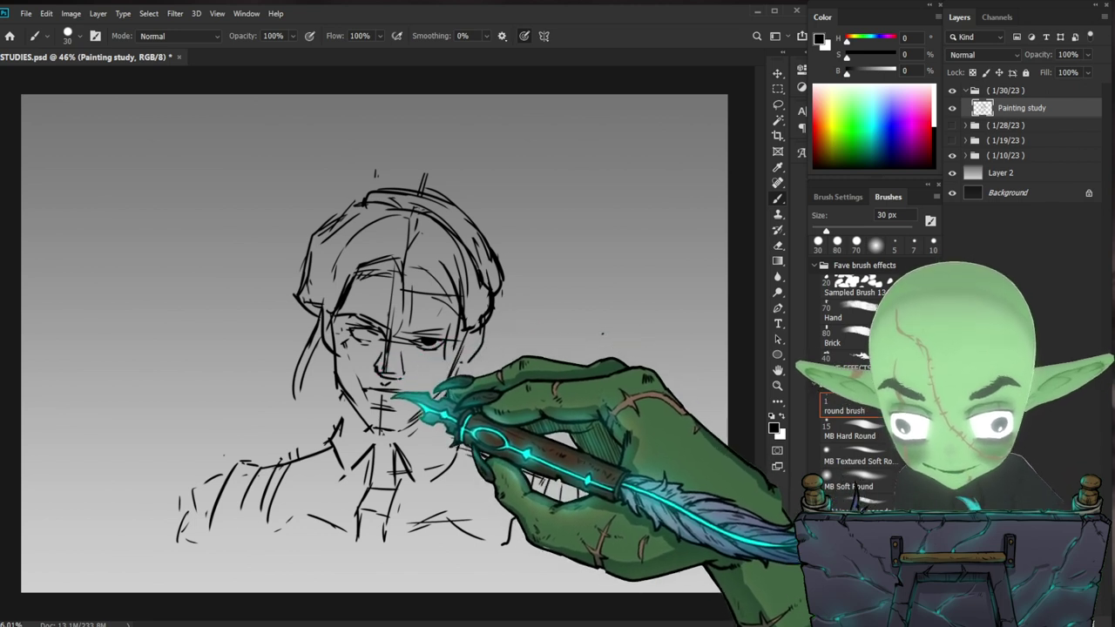
key(e)
drag(383, 389, 395, 389)
key(b)
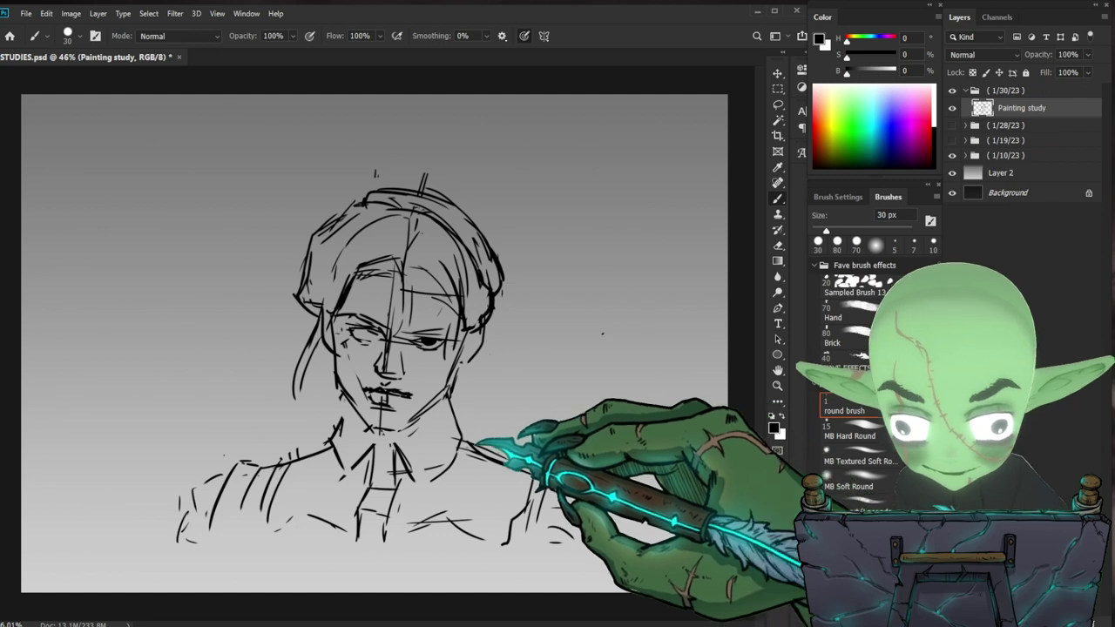
- Erase the old right shoulder with a 125 px eraser and redraw its shoulder line with the 30 px brush
key(e)
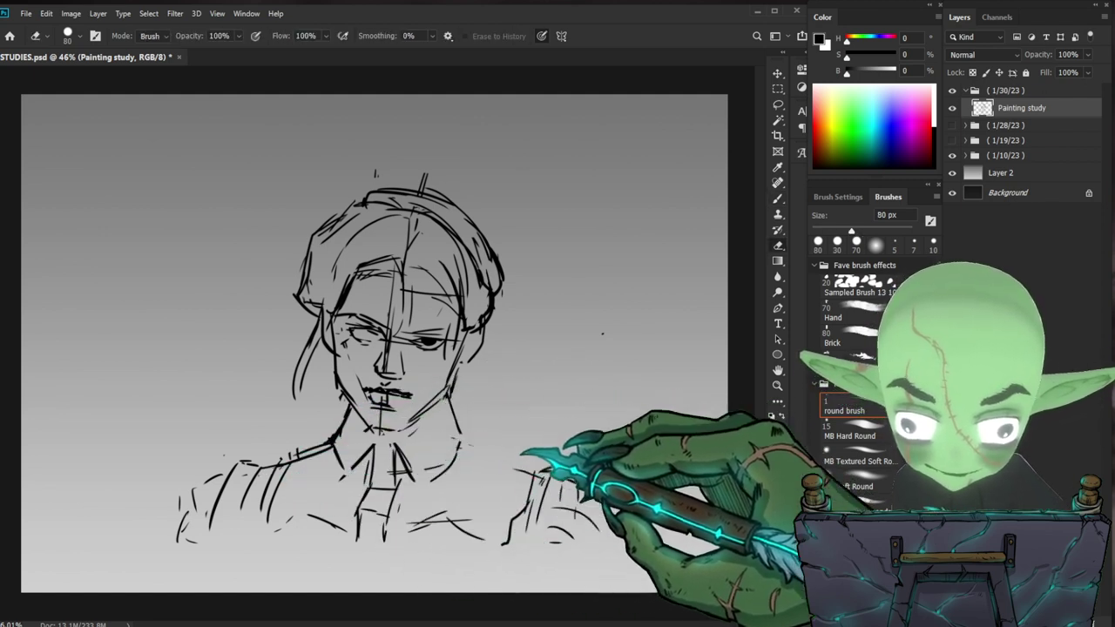
key(b)
key(e)
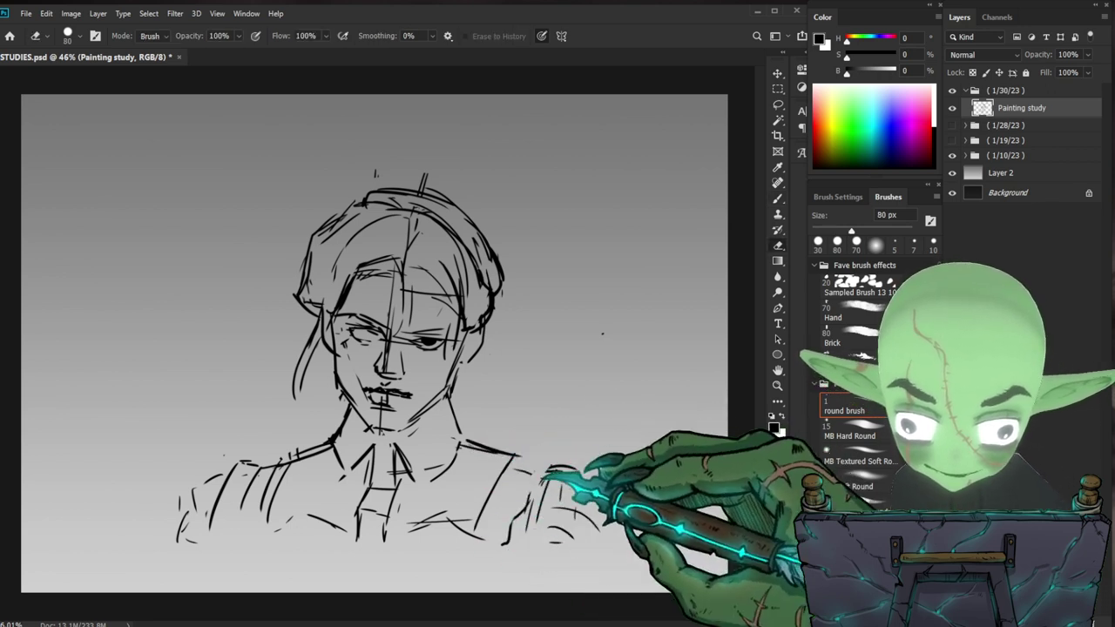
drag(562, 474, 579, 527)
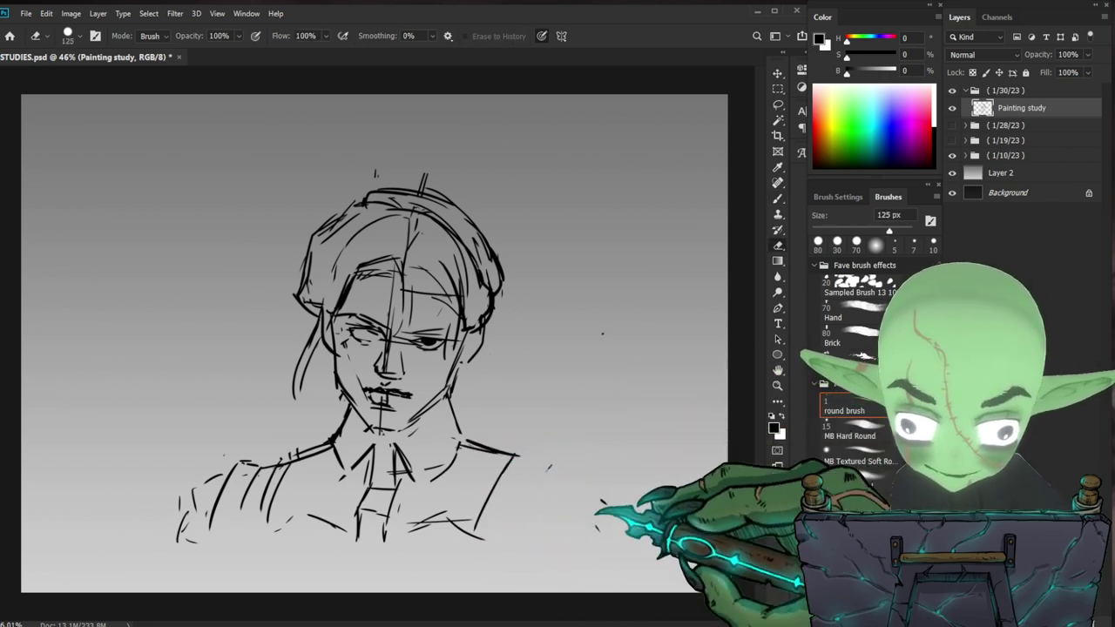
key(b)
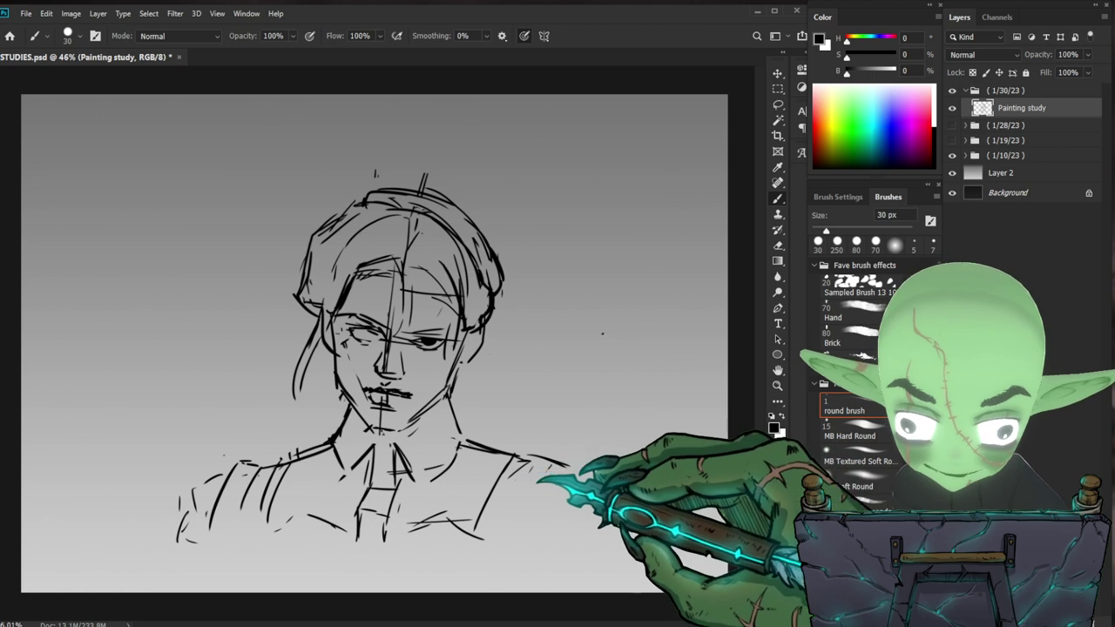
- Erase stray lines around the eyes and redraw the left eye with a dark iris
key(z)
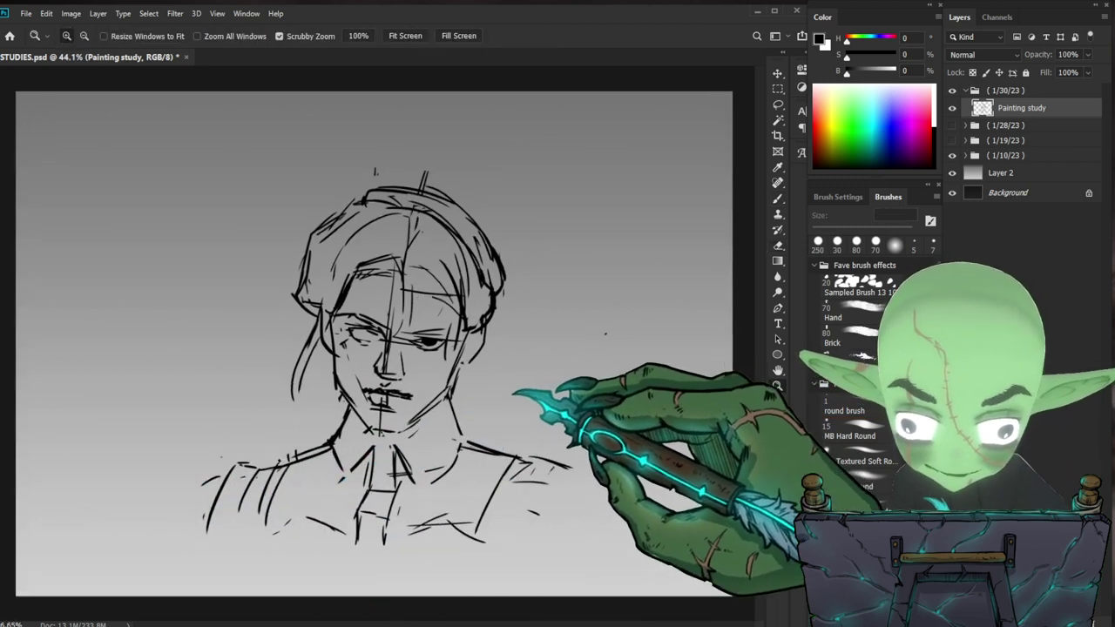
drag(513, 394, 527, 392)
key(e)
drag(416, 339, 394, 292)
key(b)
drag(362, 328, 364, 336)
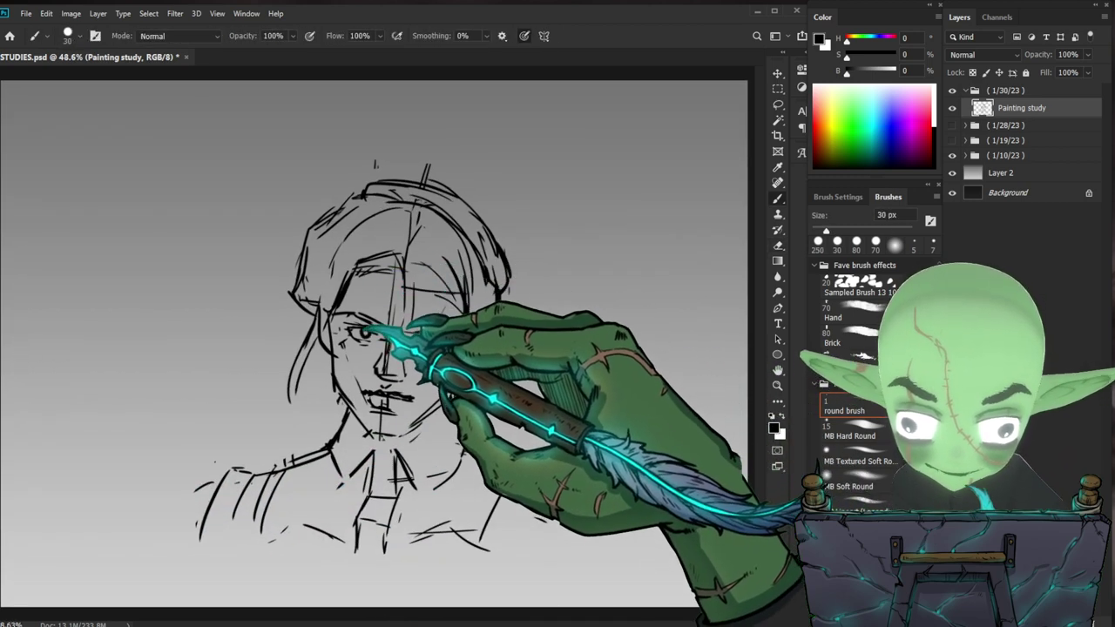
- Erase the right eye with a 50 px eraser and redraw it with a dark iris using the 30 px brush
key(e)
key(bracketleft)
key(bracketleft)
key(bracketleft)
key(bracketleft)
key(bracketleft)
key(bracketleft)
key(bracketleft)
key(bracketleft)
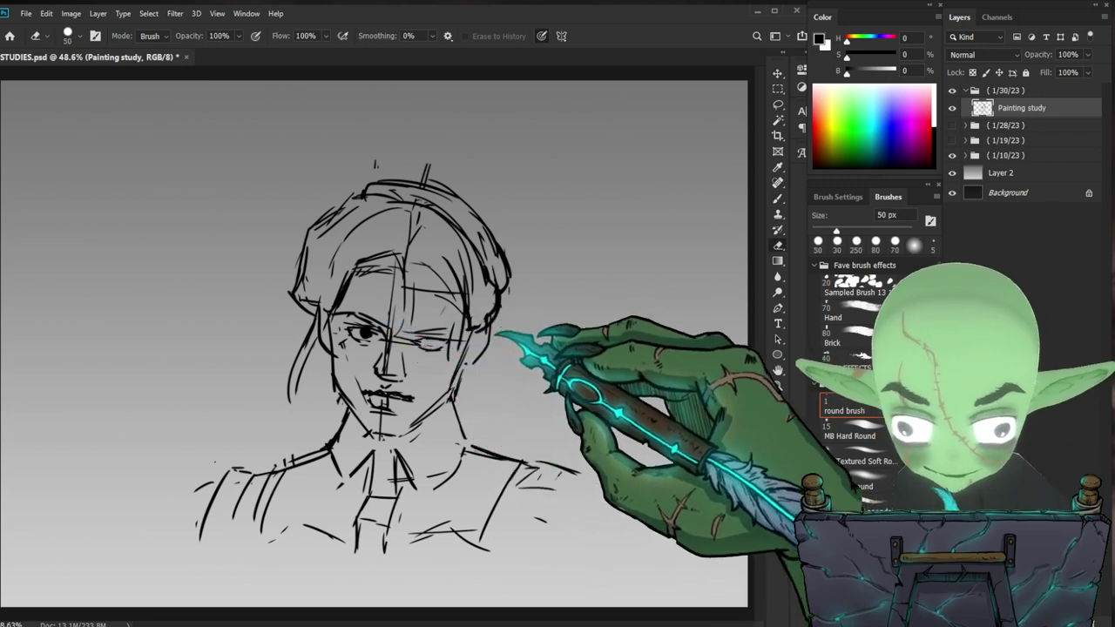
key(b)
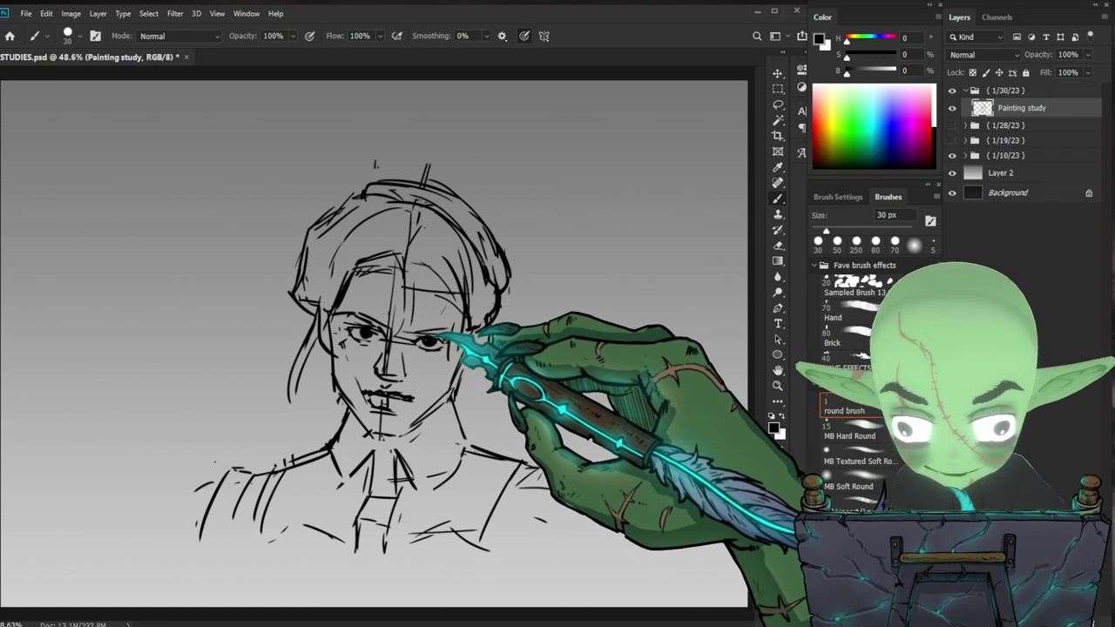
- Refine the shapes of both eyes and add contour strokes to the forehead and the left cheek
key(e)
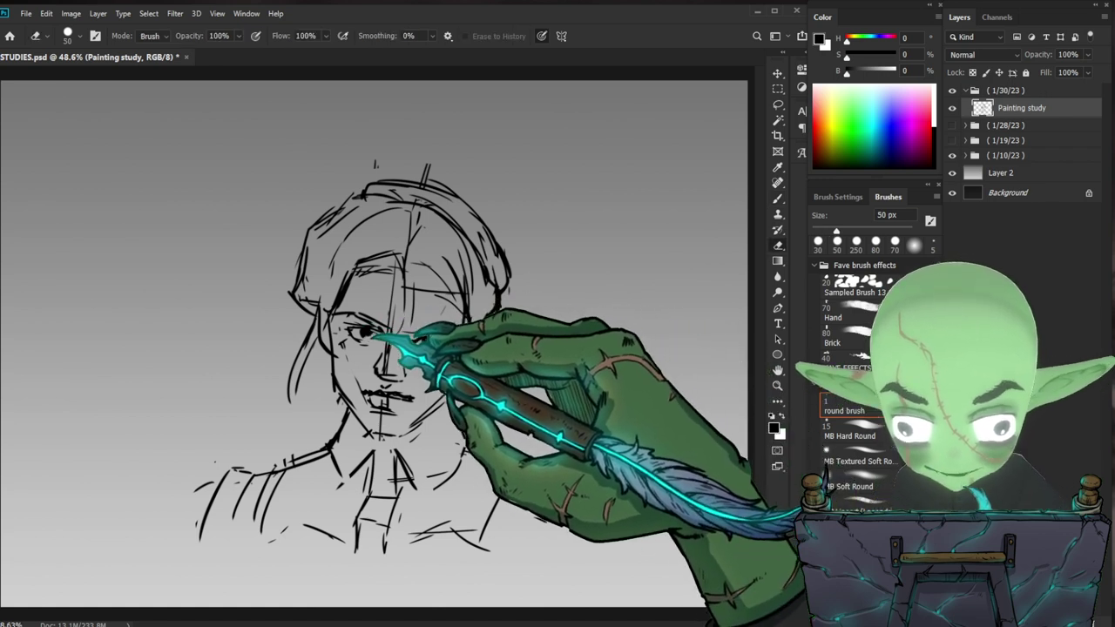
key(b)
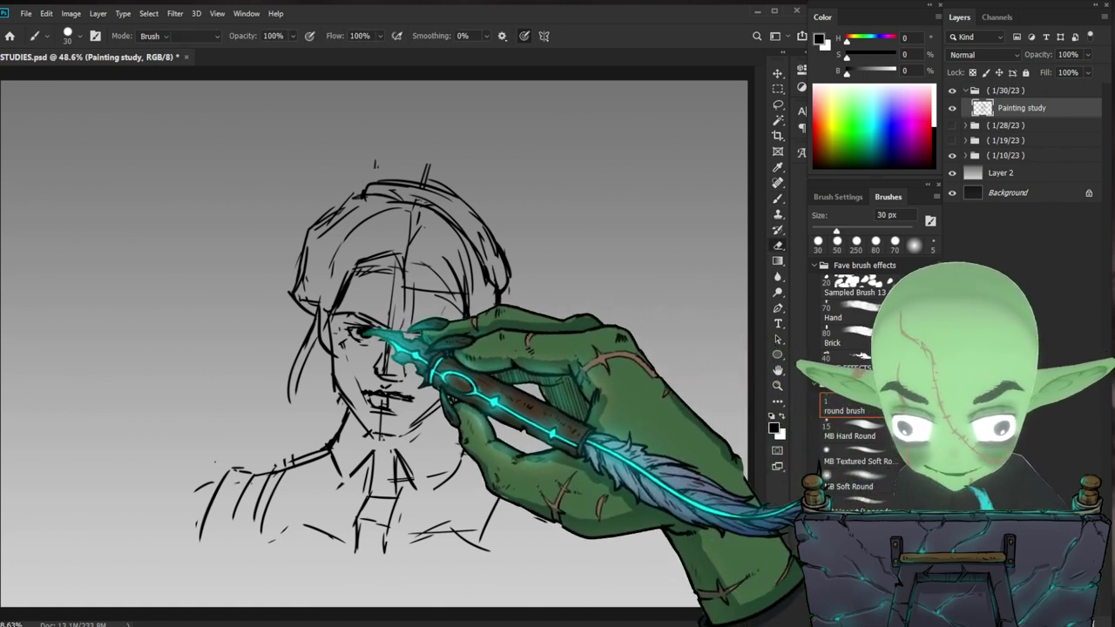
key(e)
key(b)
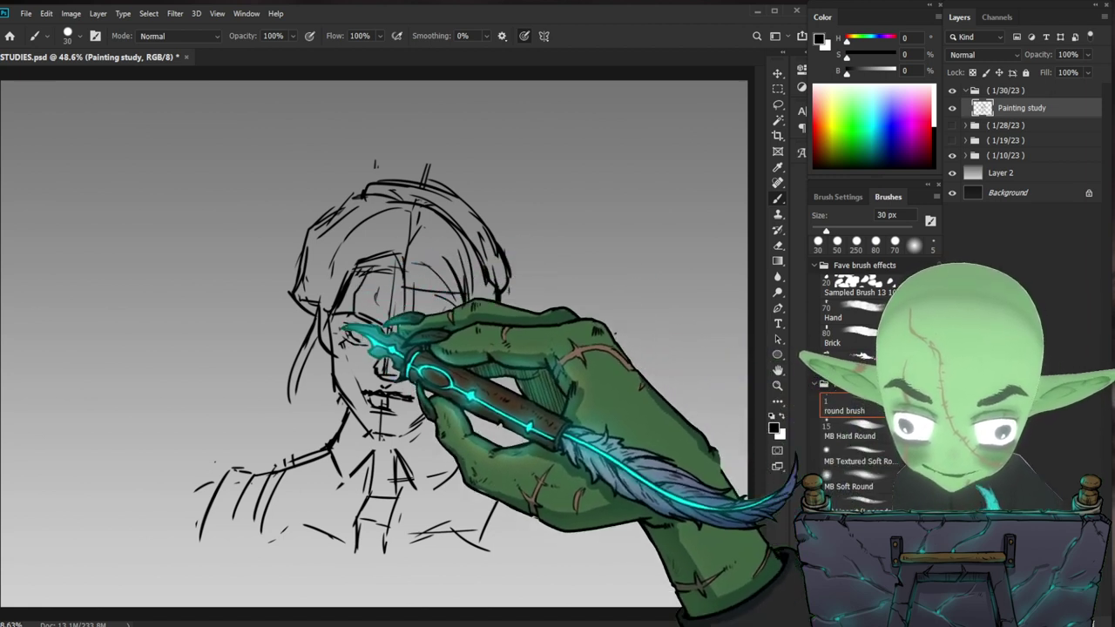
key(e)
key(b)
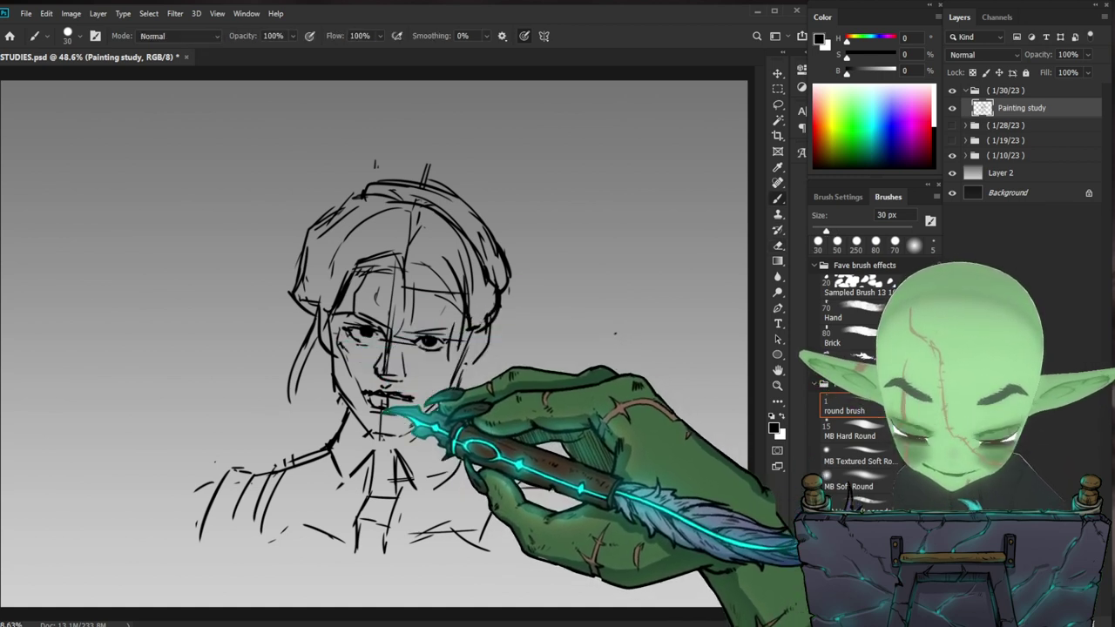
- Redraw the jacket's shoulder bands and sleeve edge, and rework the chin line while erasing the guideline beneath the mouth
key(e)
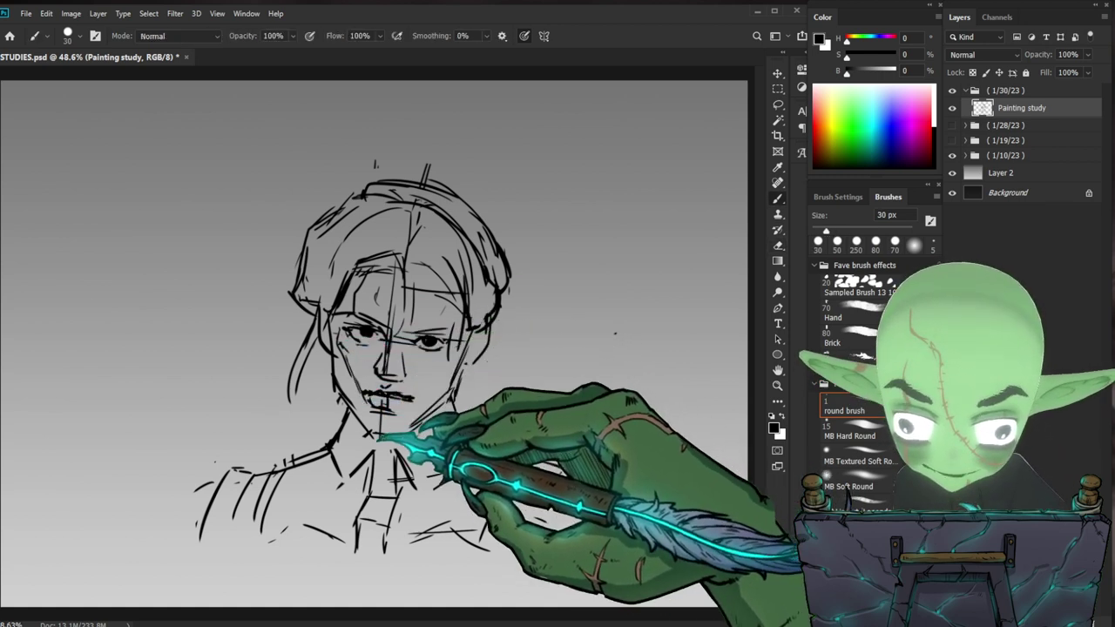
key(b)
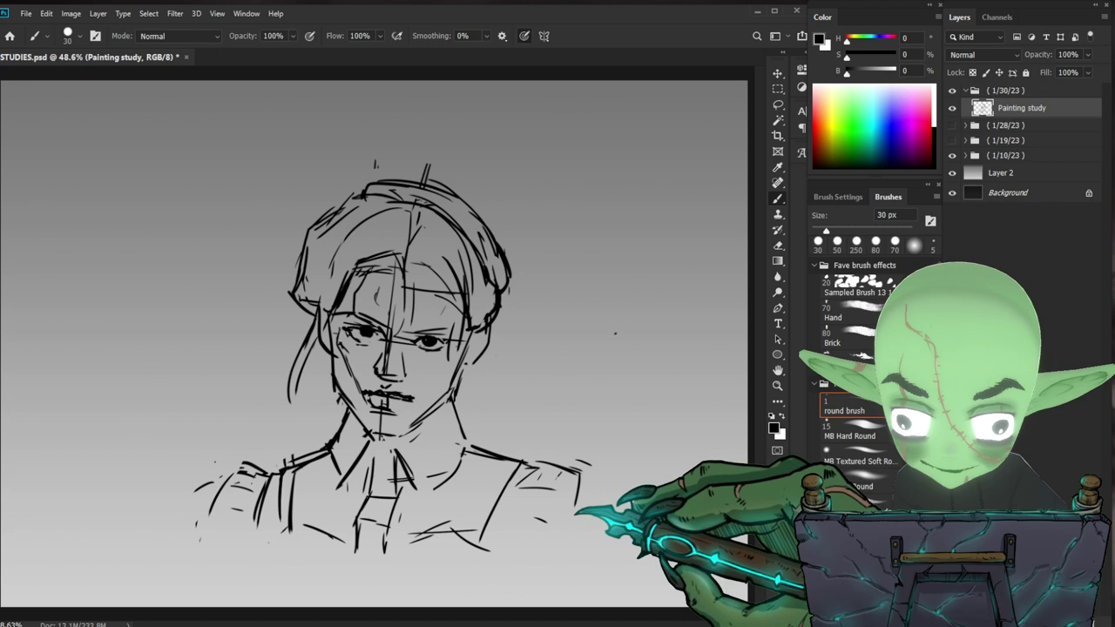
key(e)
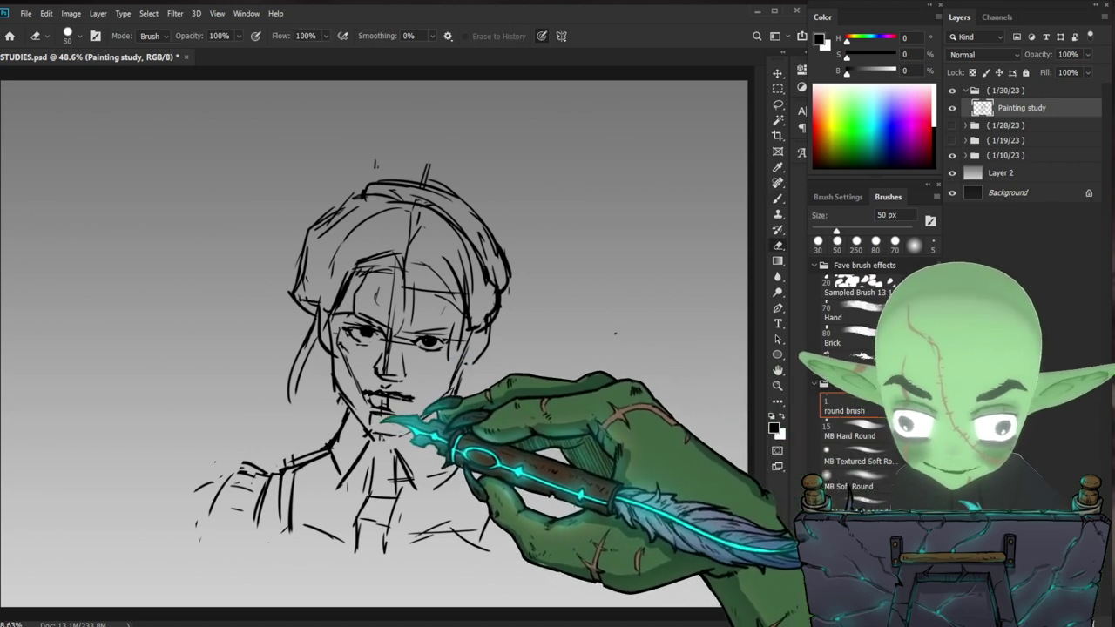
key(b)
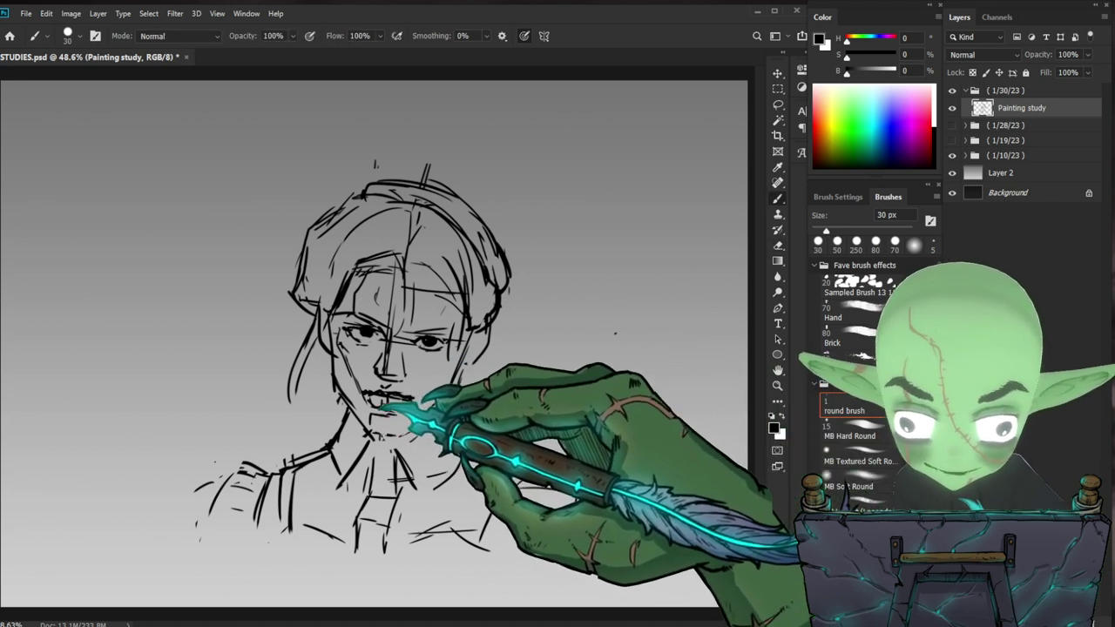
key(e)
drag(384, 429, 395, 435)
key(b)
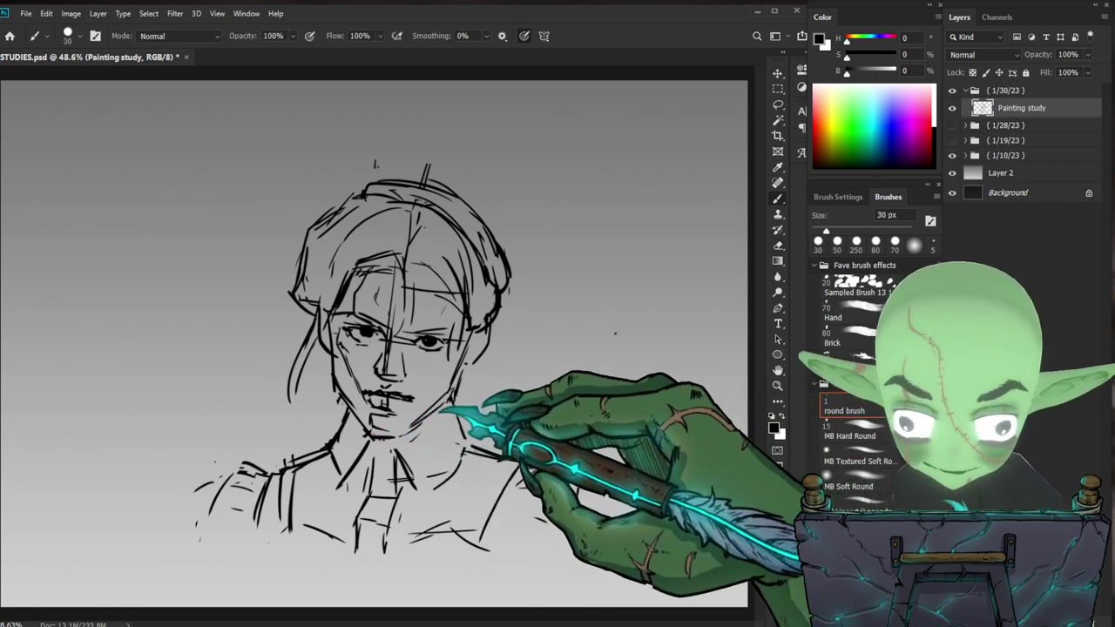
- Erase and redraw the right jawline, and sketch the fringe over the forehead and loose strands beside the left cheek
key(e)
drag(415, 428, 448, 405)
key(b)
key(e)
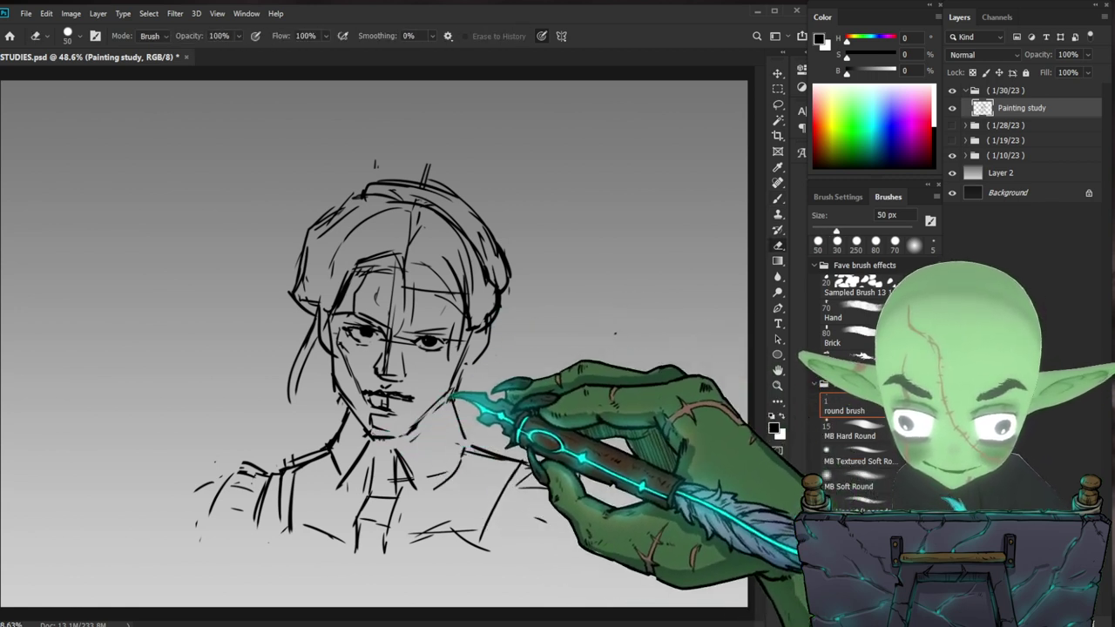
key(b)
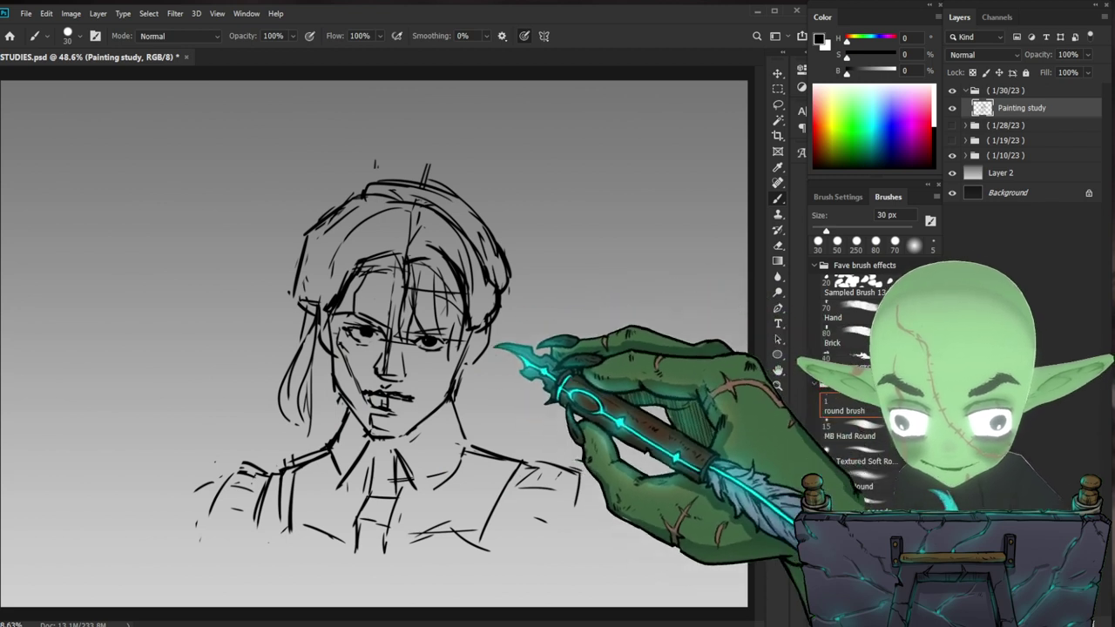
- Erase and redraw the right ear with fine 5 px strokes, and refine both eyes using a 10 px eraser
key(e)
key(b)
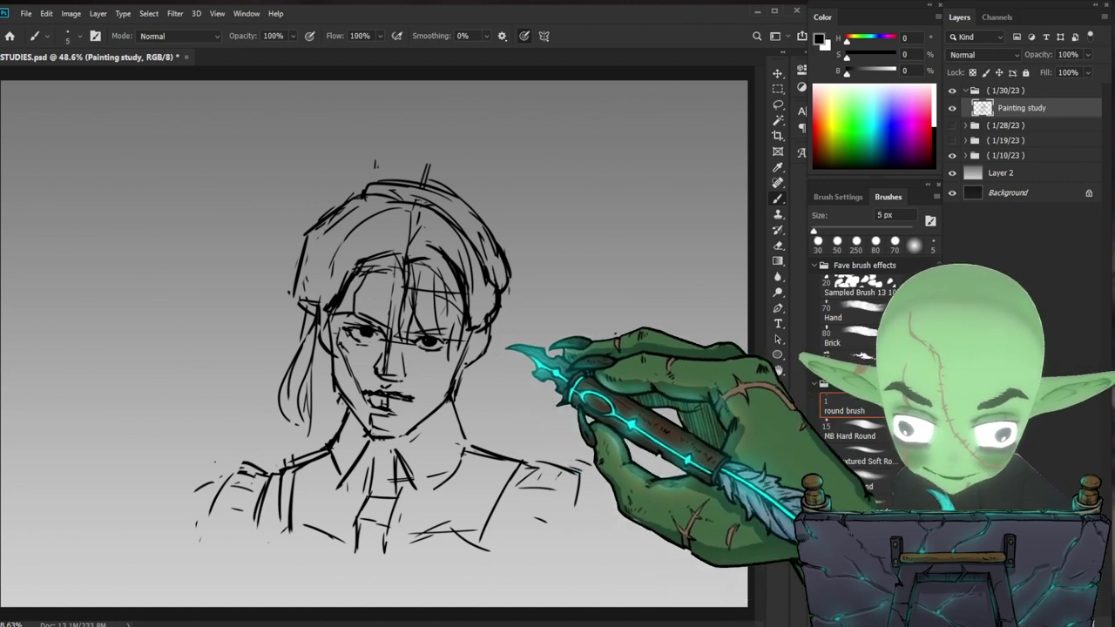
key(e)
drag(480, 341, 474, 357)
key(b)
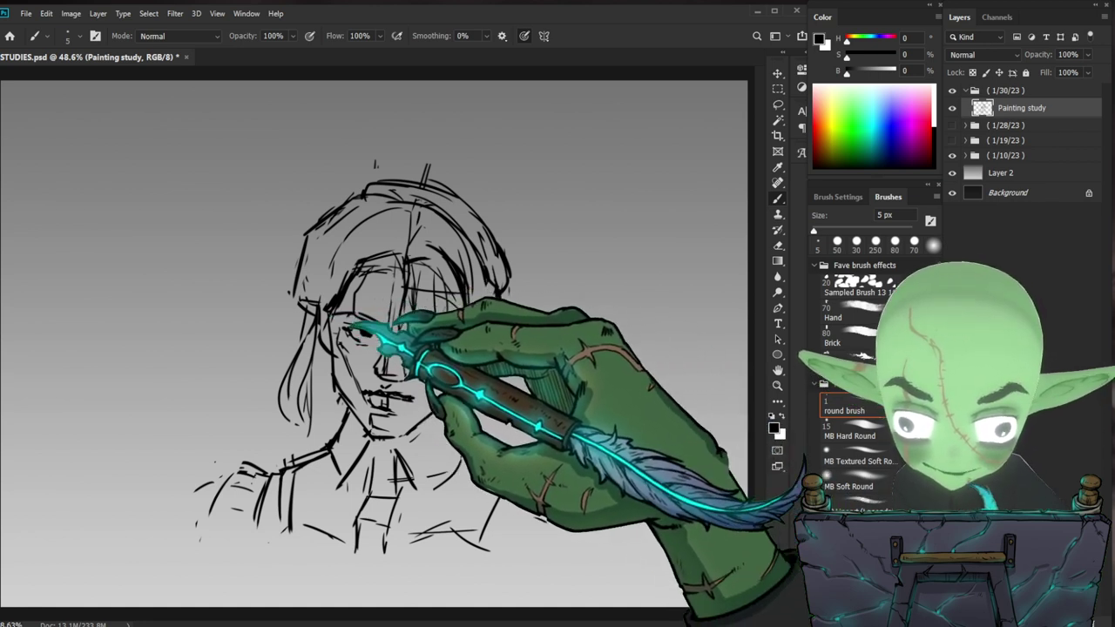
key(e)
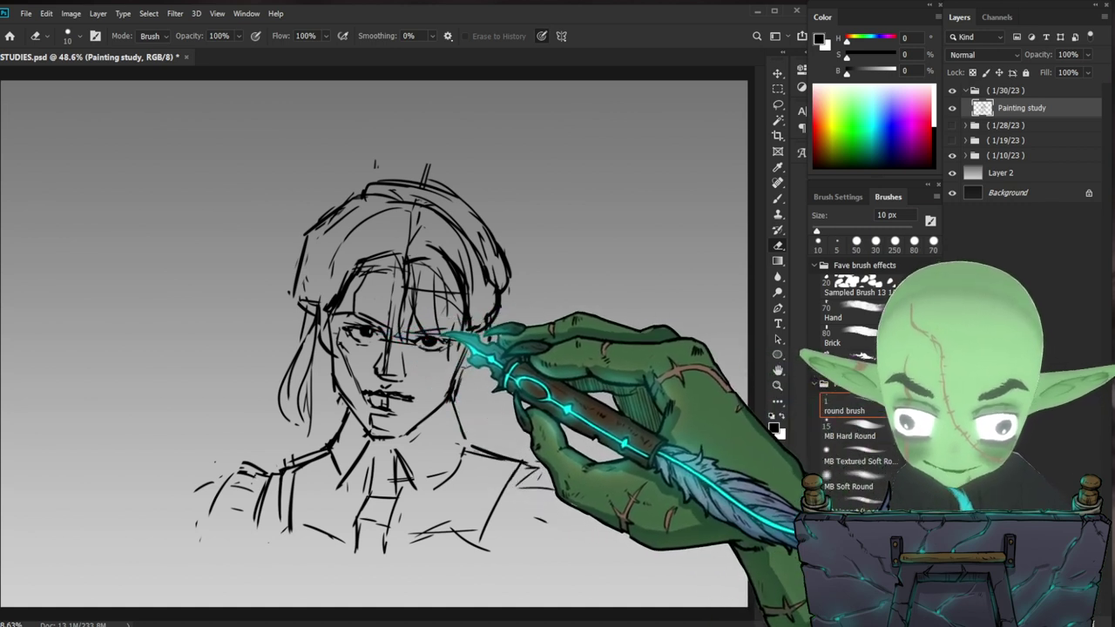
key(b)
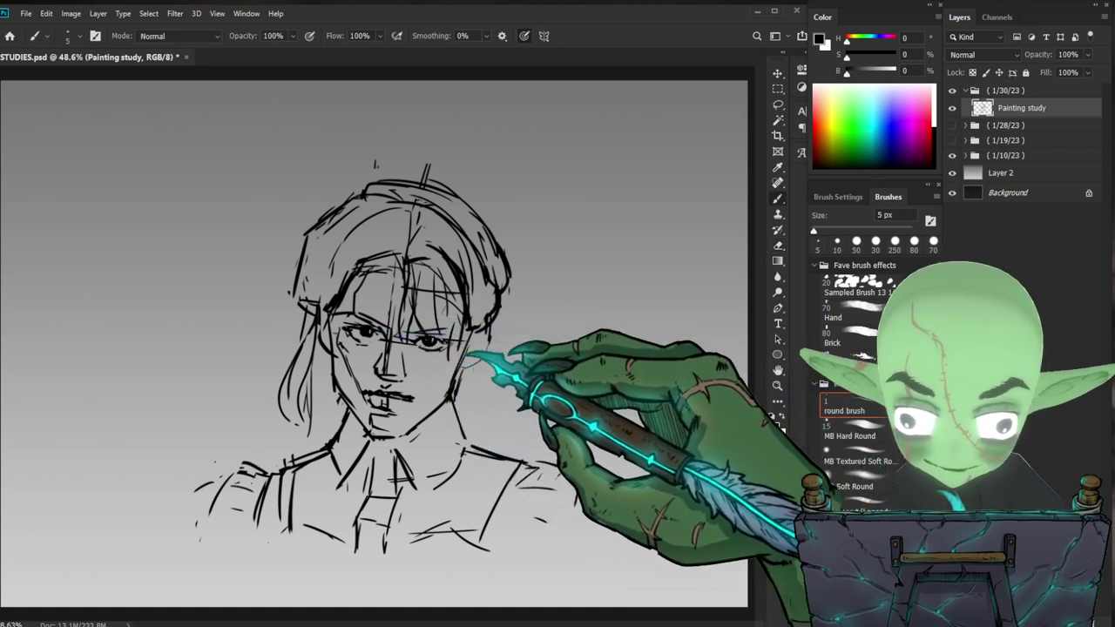
- Refine the right jawline and chin contour by alternating the 5 px brush with a 10 px eraser
drag(578, 438, 540, 418)
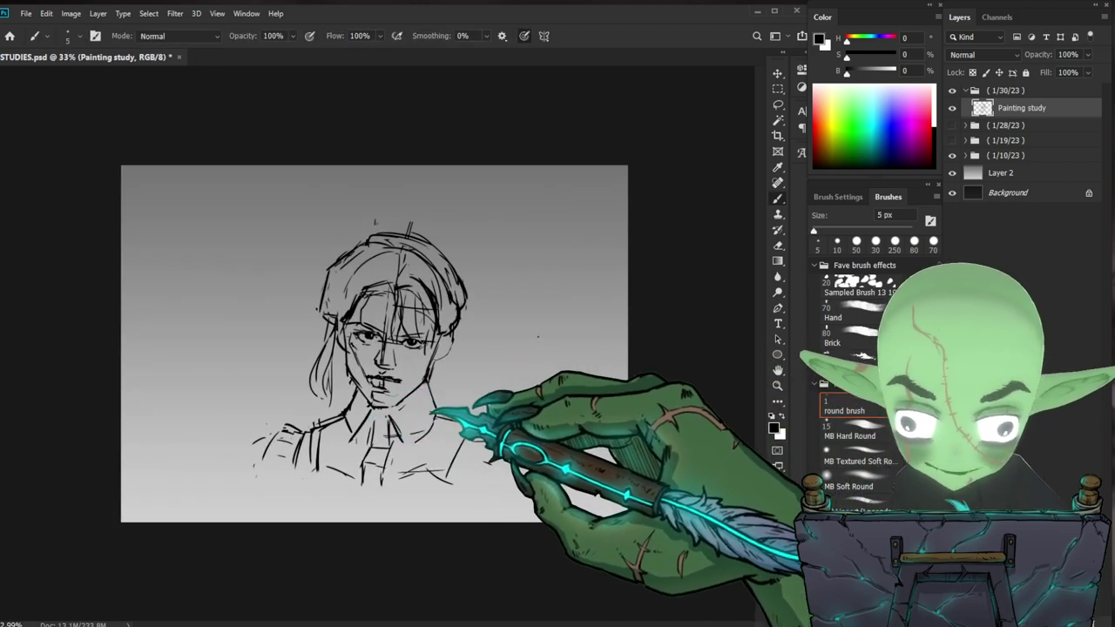
key(e)
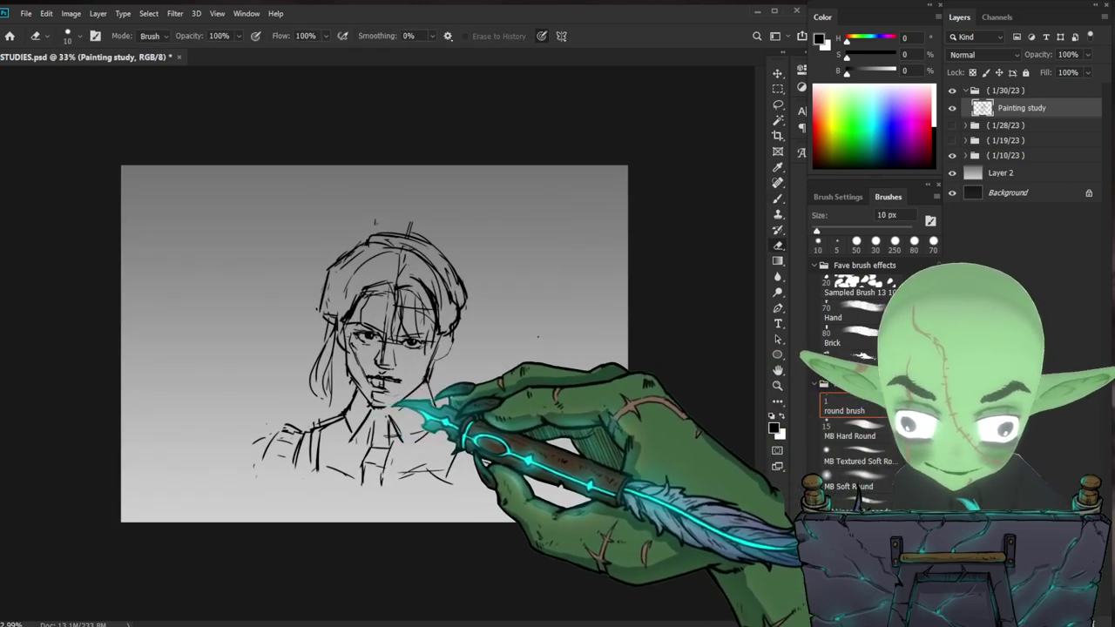
key(b)
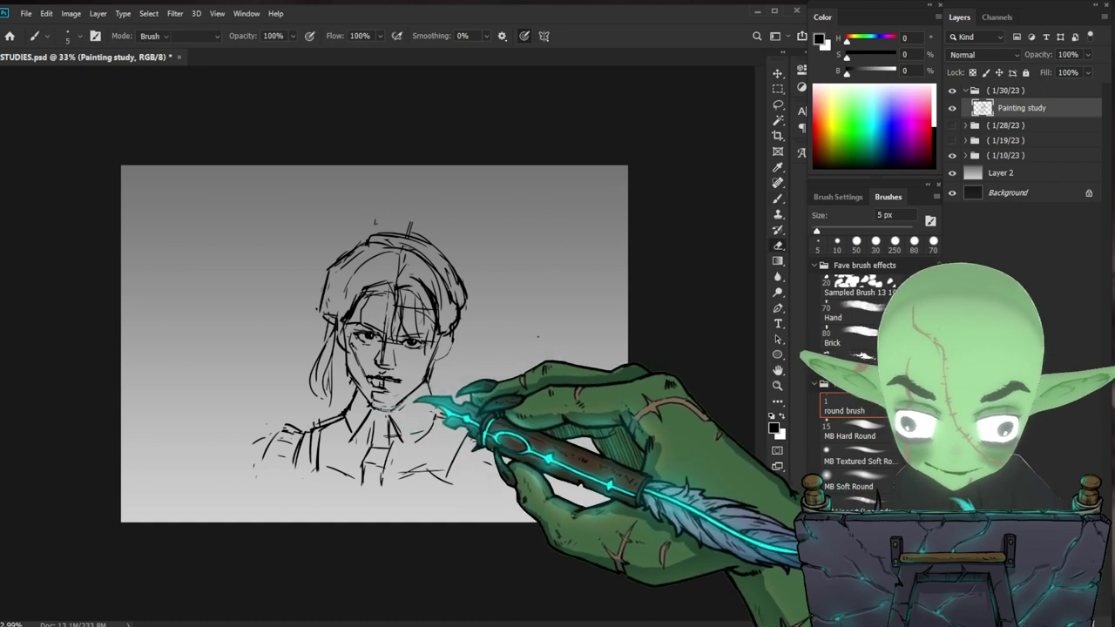
key(e)
key(b)
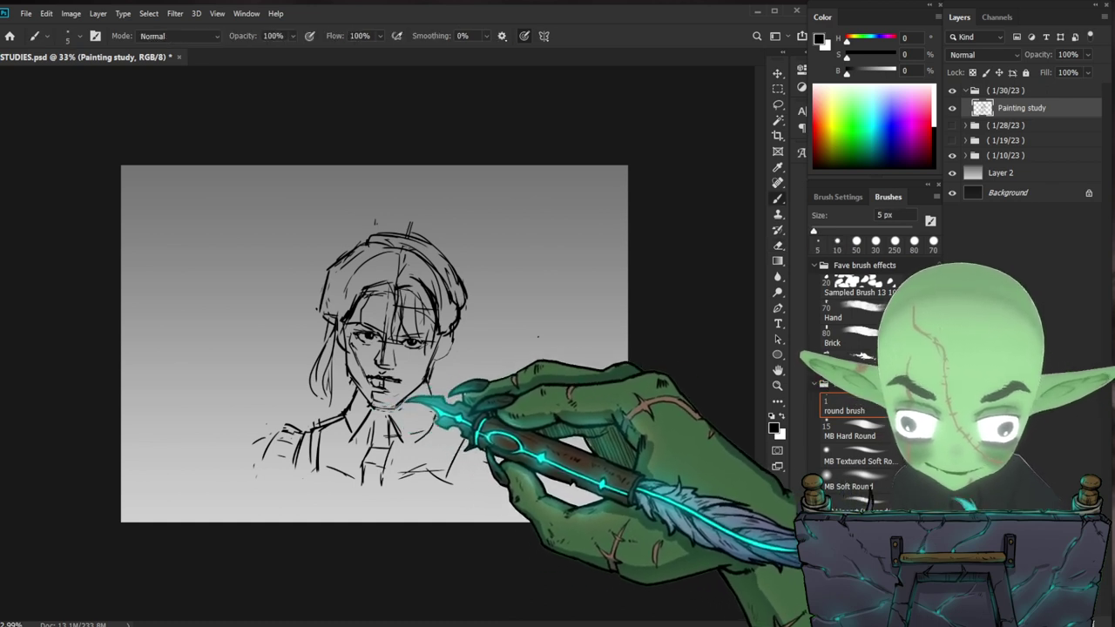
key(e)
key(b)
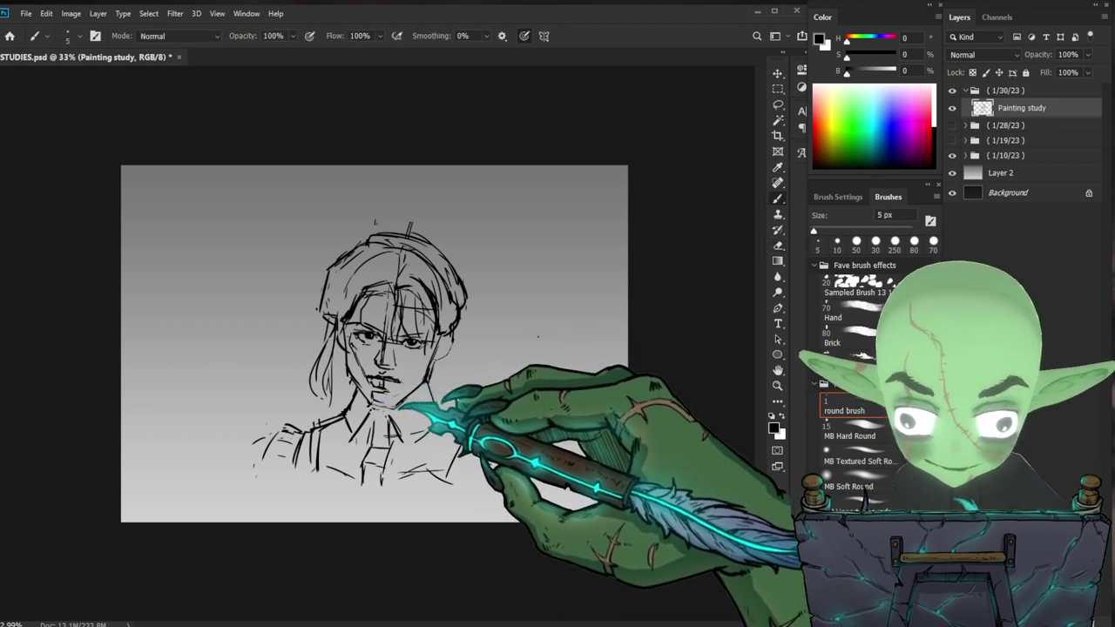
key(e)
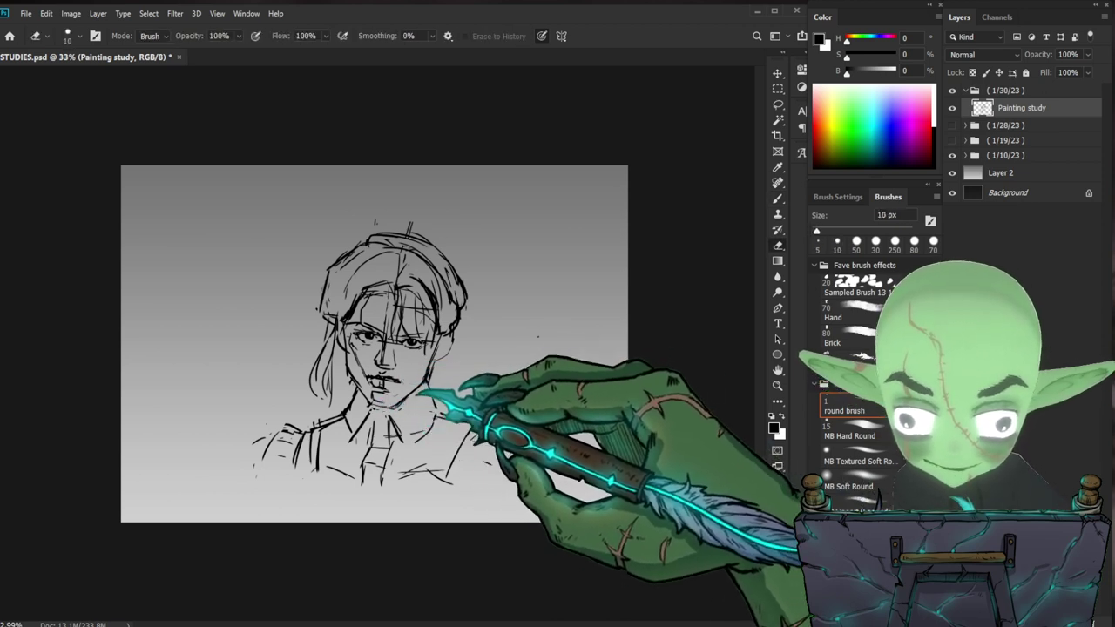
key(b)
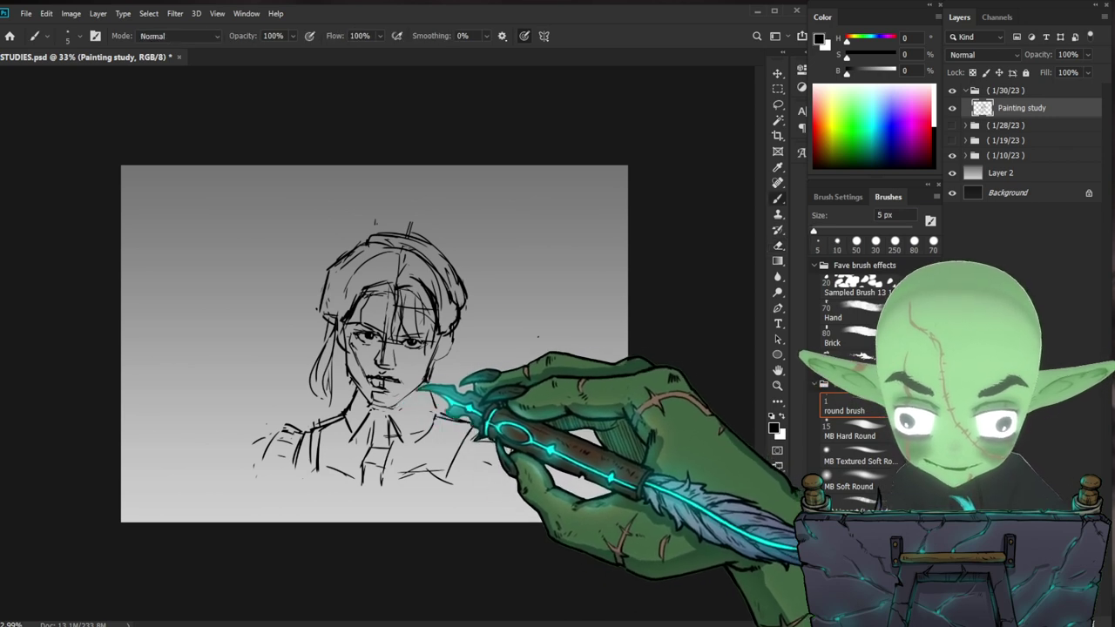
- Clean up the lines between chin and neck with a 40 px eraser and redraw the collar top with the 5 px brush
scroll(374, 344, up, 1)
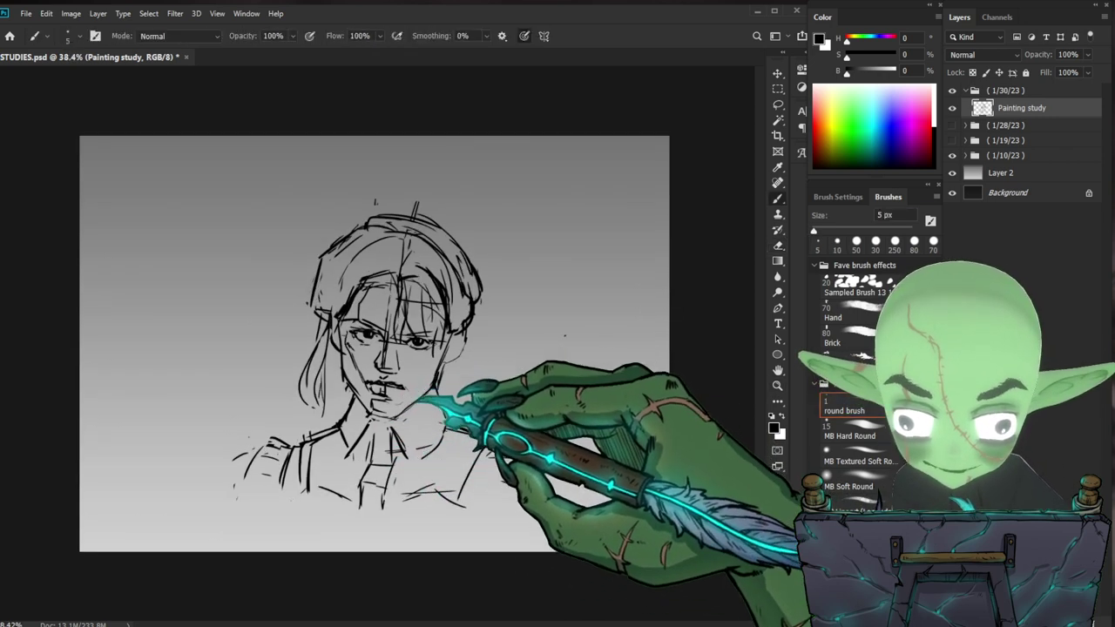
key(e)
key(b)
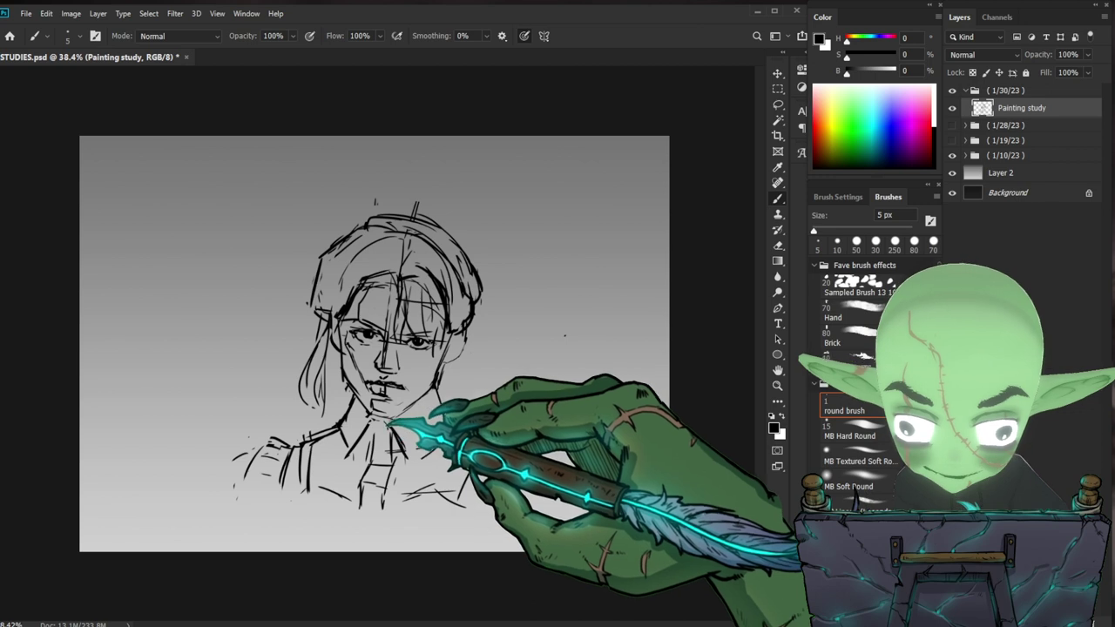
key(e)
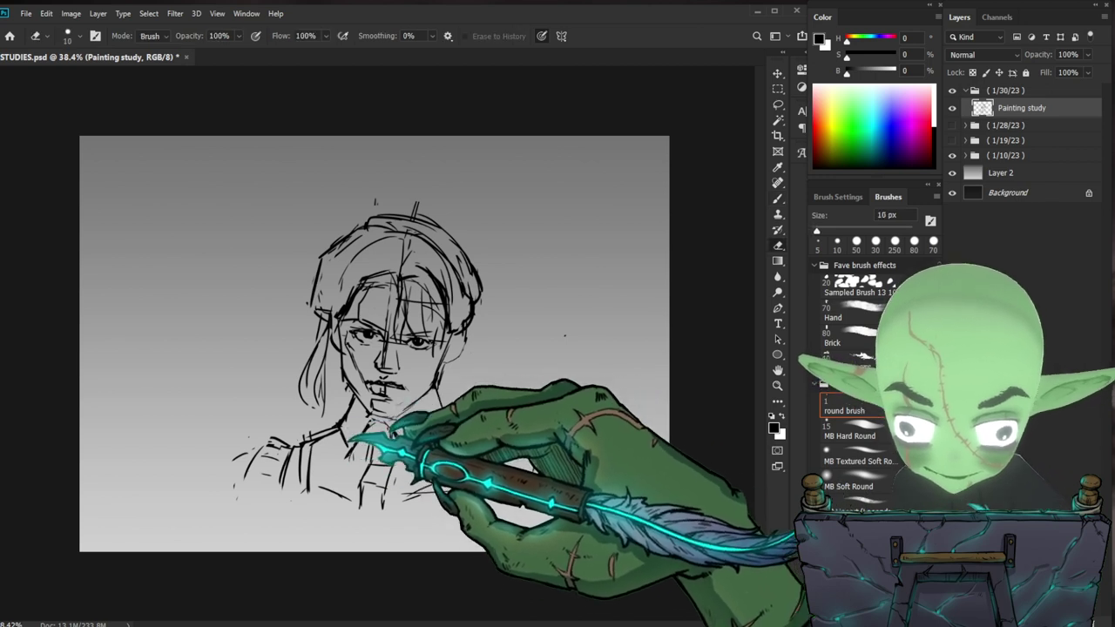
drag(346, 430, 362, 415)
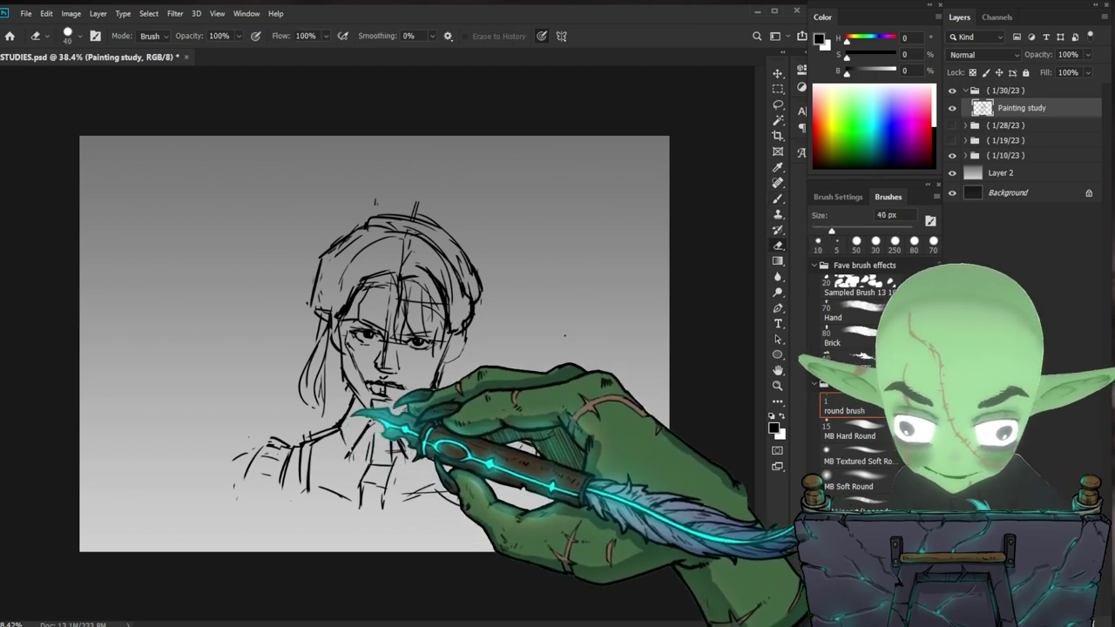
key(b)
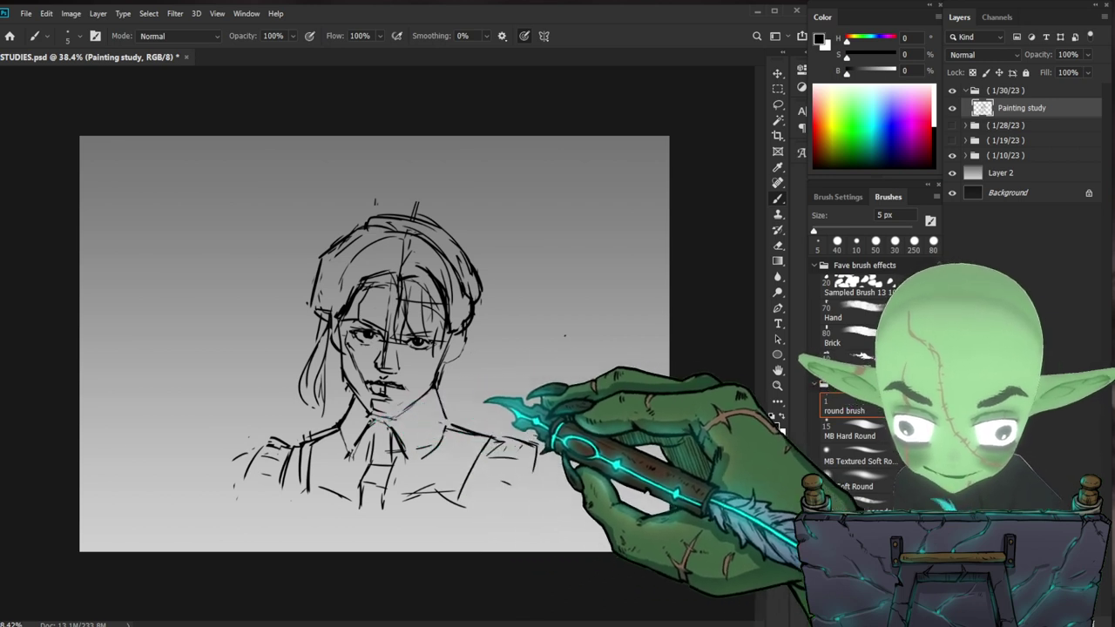
- Erase the necktie lines below the collar and redraw the tie with light 5 px strokes
key(e)
drag(394, 454, 369, 458)
key(b)
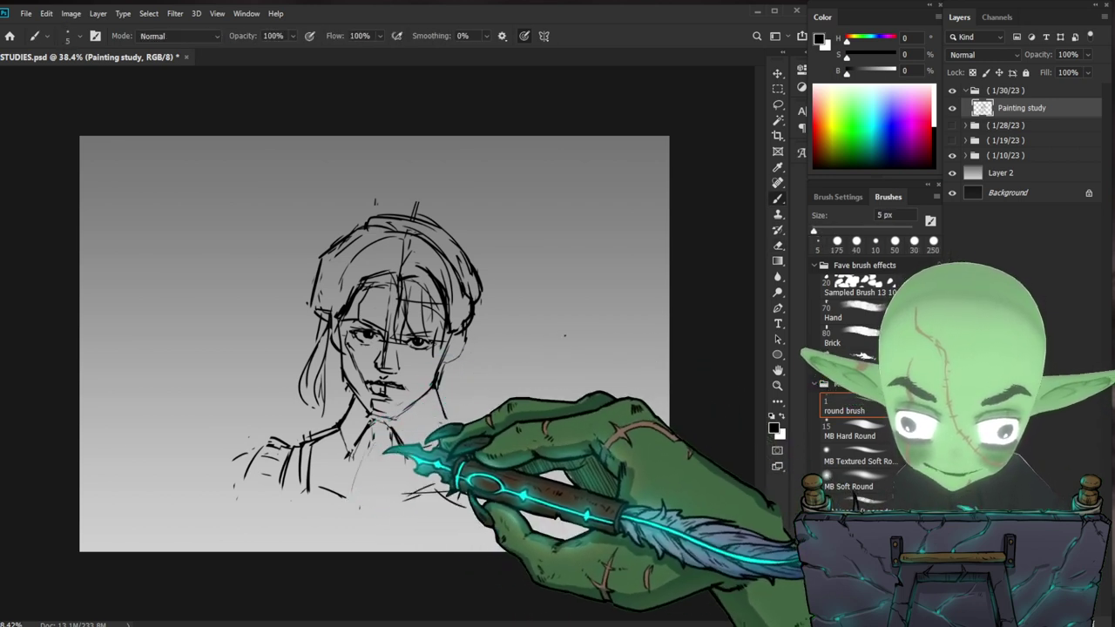
- Erase the nose guide line, redraw the nose with the 5 px brush, and hatch the shaded cheek and neck
key(ctrl+space)
mouse_move(542, 460)
mouse_down()
mouse_move(520, 443)
mouse_move(566, 436)
mouse_up()
key(e)
mouse_move(406, 348)
mouse_down()
mouse_move(392, 362)
mouse_move(391, 342)
mouse_up()
key(b)
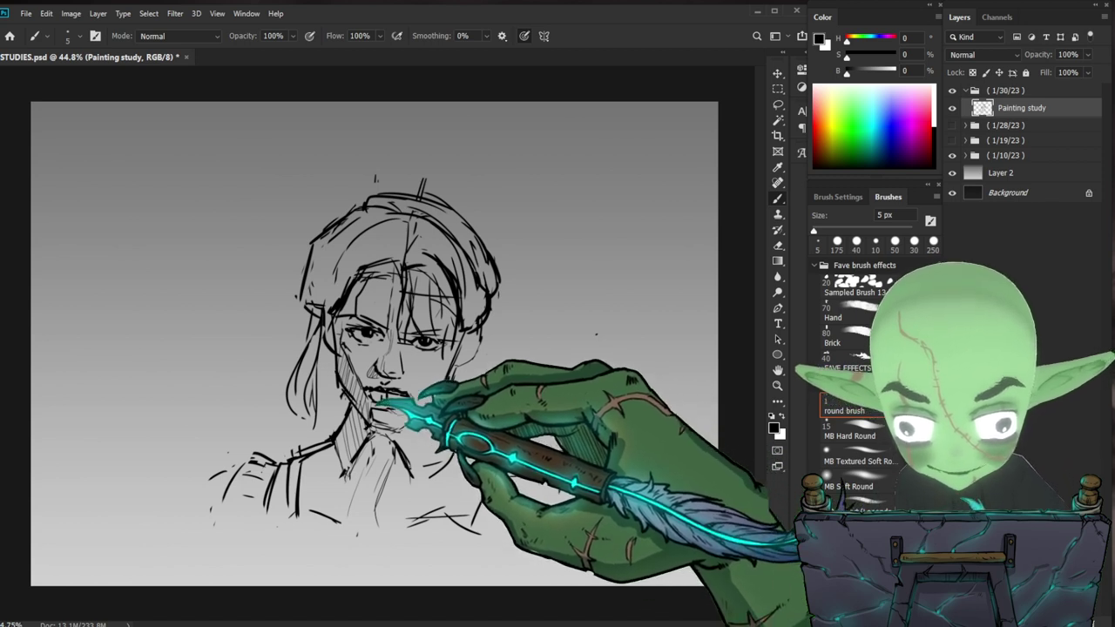
- Clean up the mouth lines with the eraser and redraw the lips with the 5 px brush
key(e)
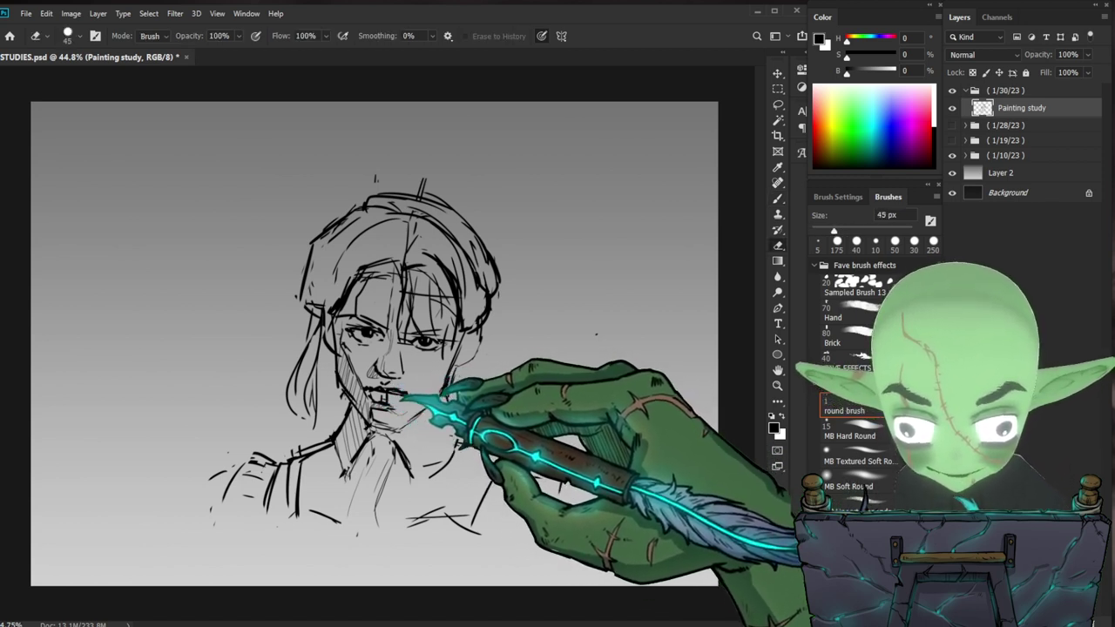
key(b)
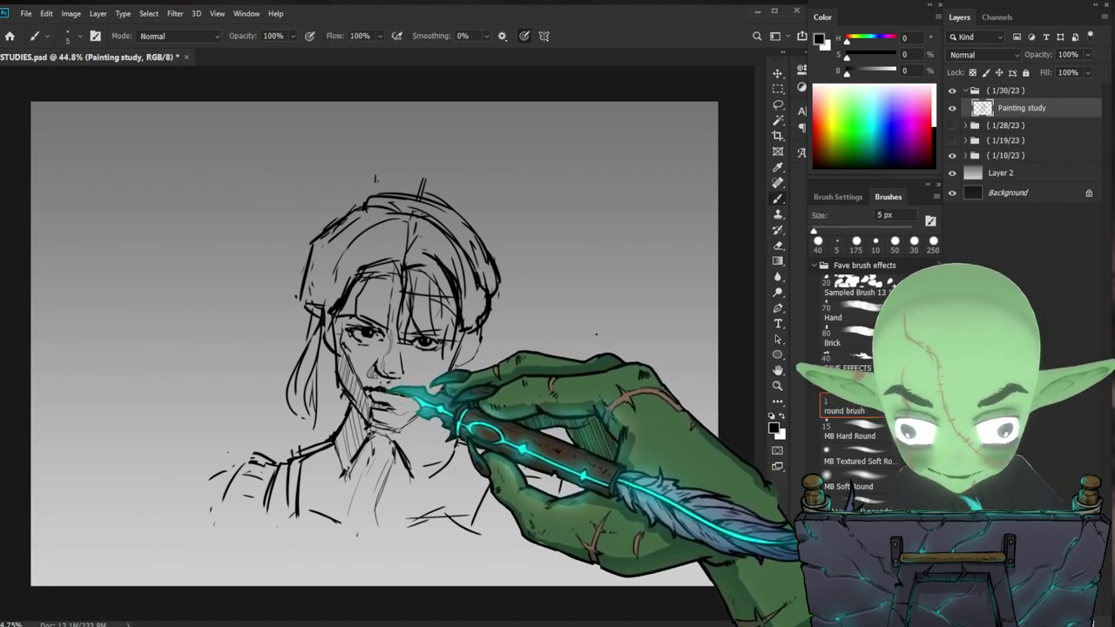
key(e)
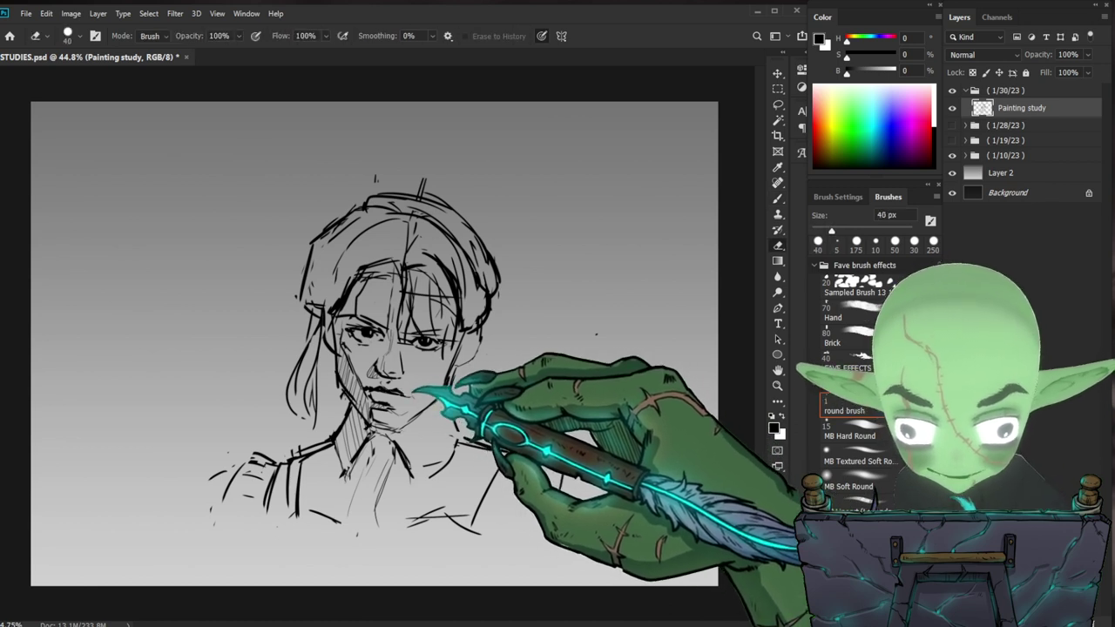
key(b)
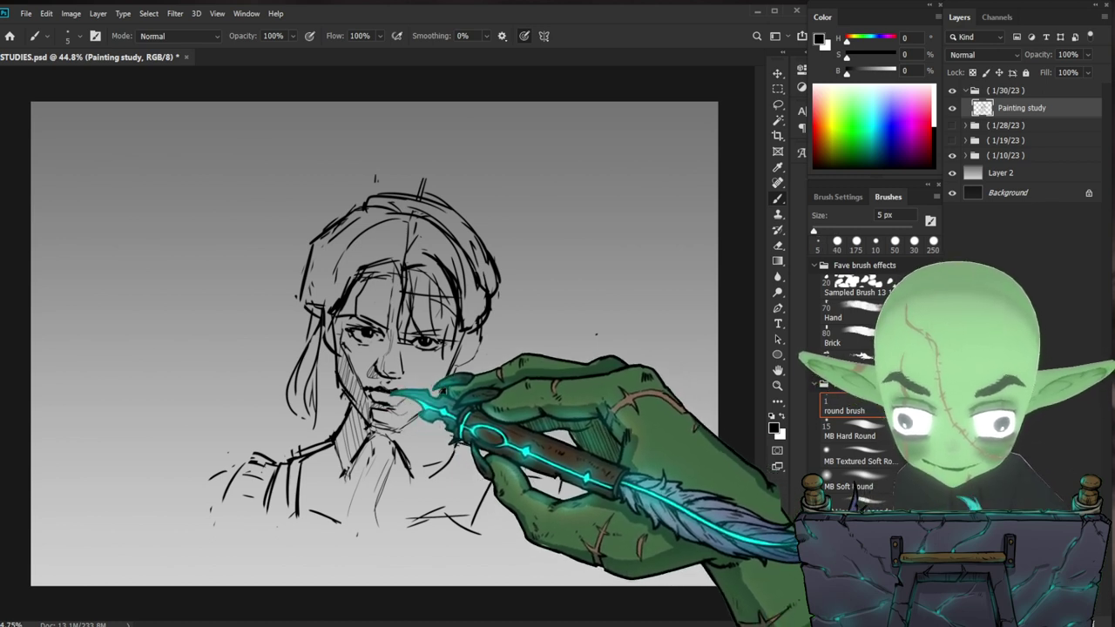
- Rework the hairline, parting and outer hair contour with 5 px strokes, erasing stray lines where needed
key(z)
drag(539, 435, 471, 438)
drag(394, 371, 457, 361)
key(b)
key(z)
mouse_move(587, 464)
mouse_down()
mouse_move(578, 465)
mouse_move(600, 454)
mouse_up()
key(b)
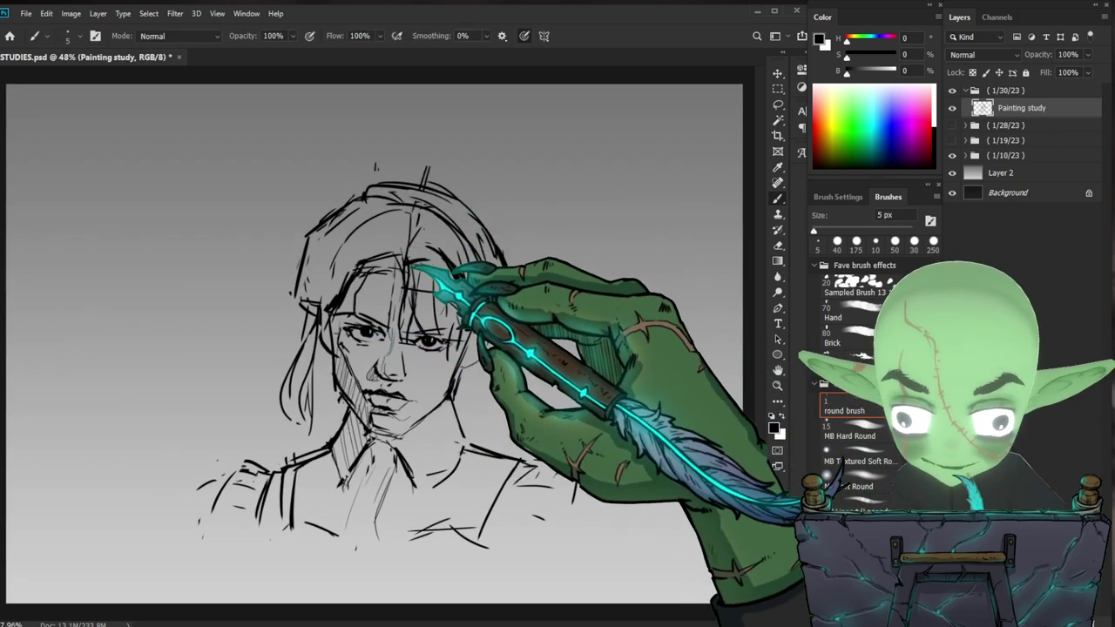
key(b)
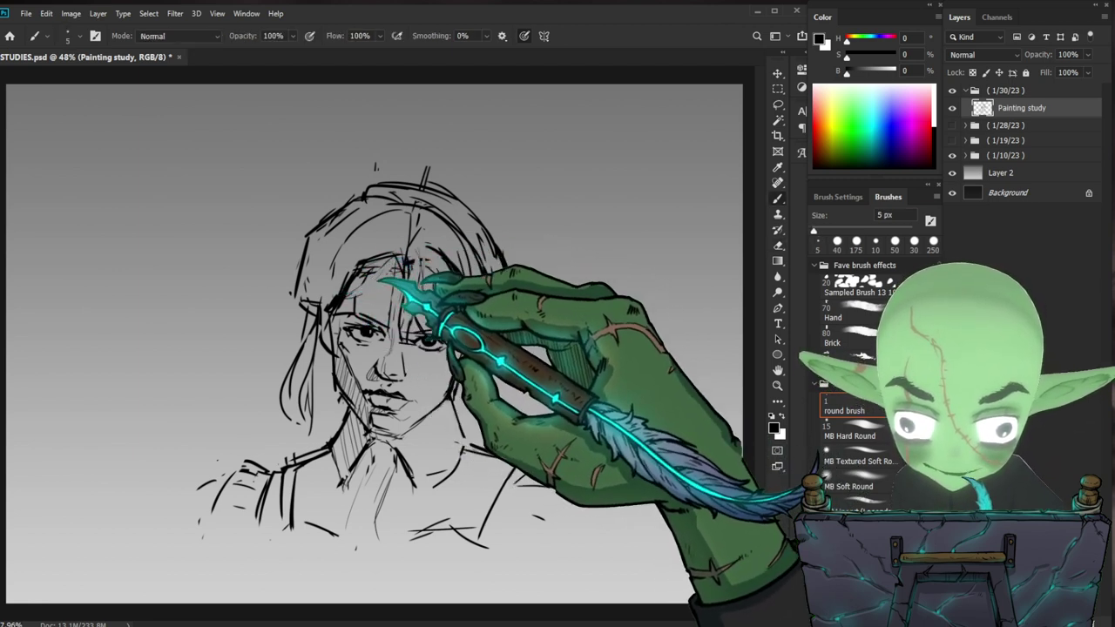
key(e)
key(b)
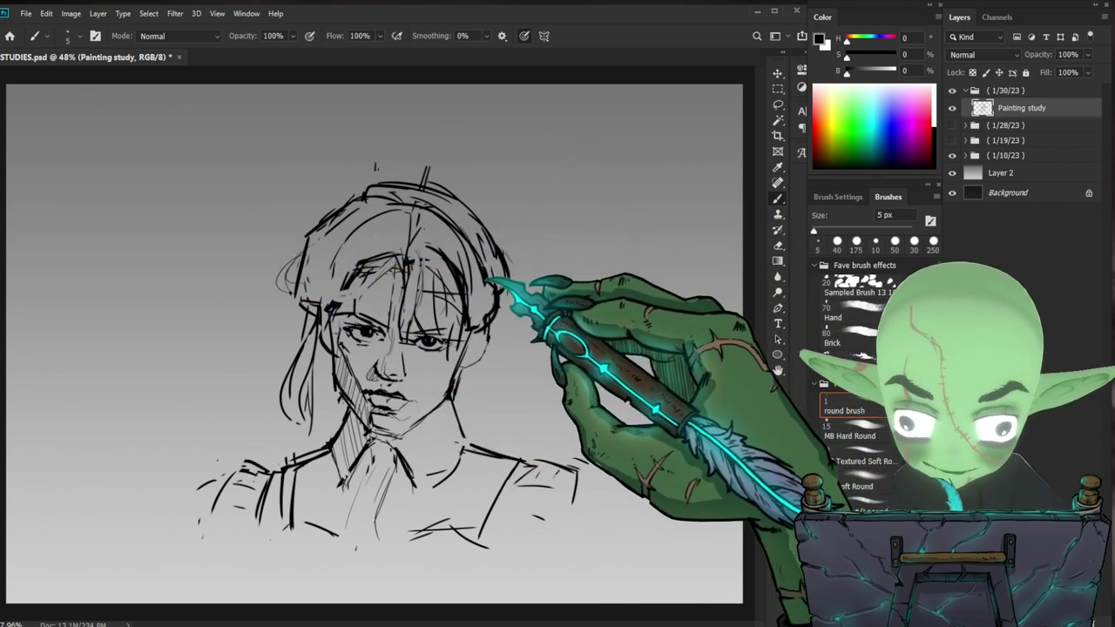
- Rework the right ear with a 40 px eraser and 5 px brush, and hatch the left temple, eye socket and nose side
key(e)
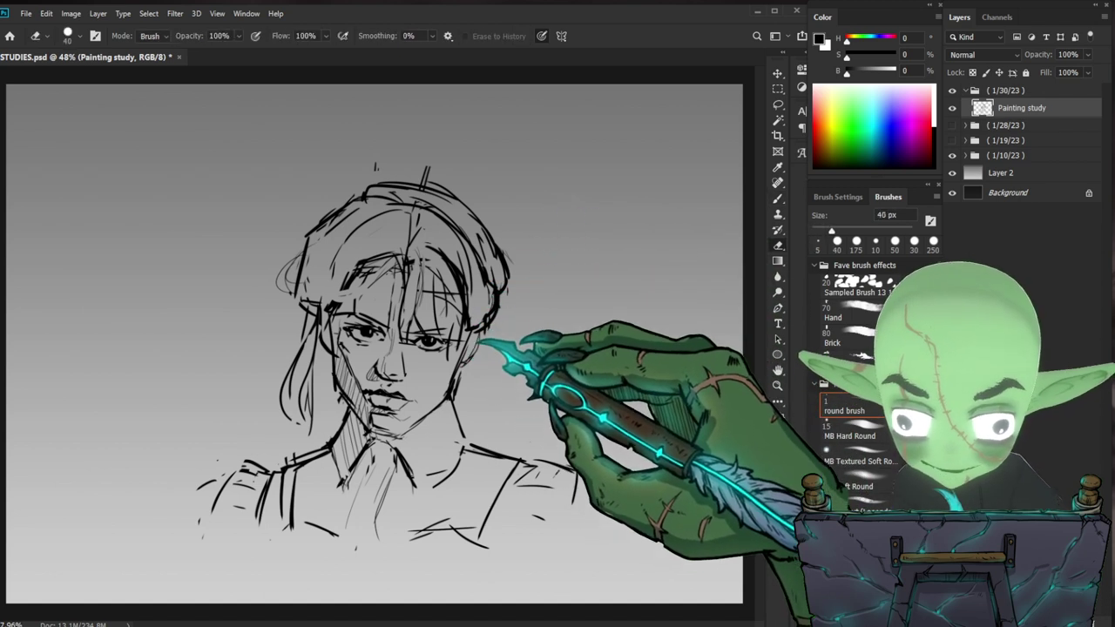
key(b)
drag(481, 356, 500, 355)
key(e)
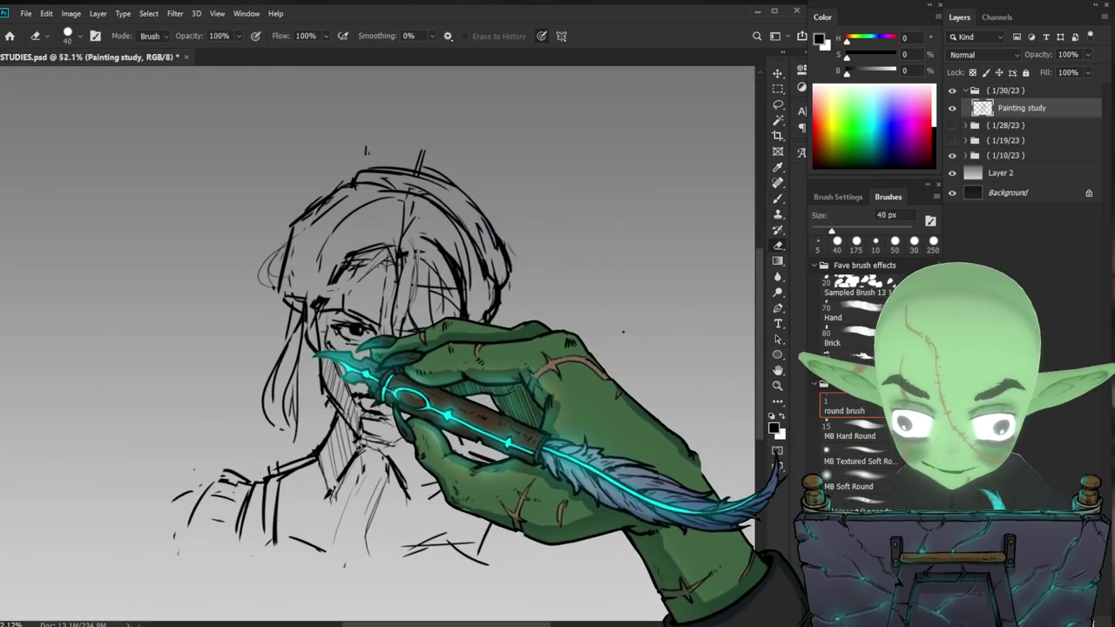
key(b)
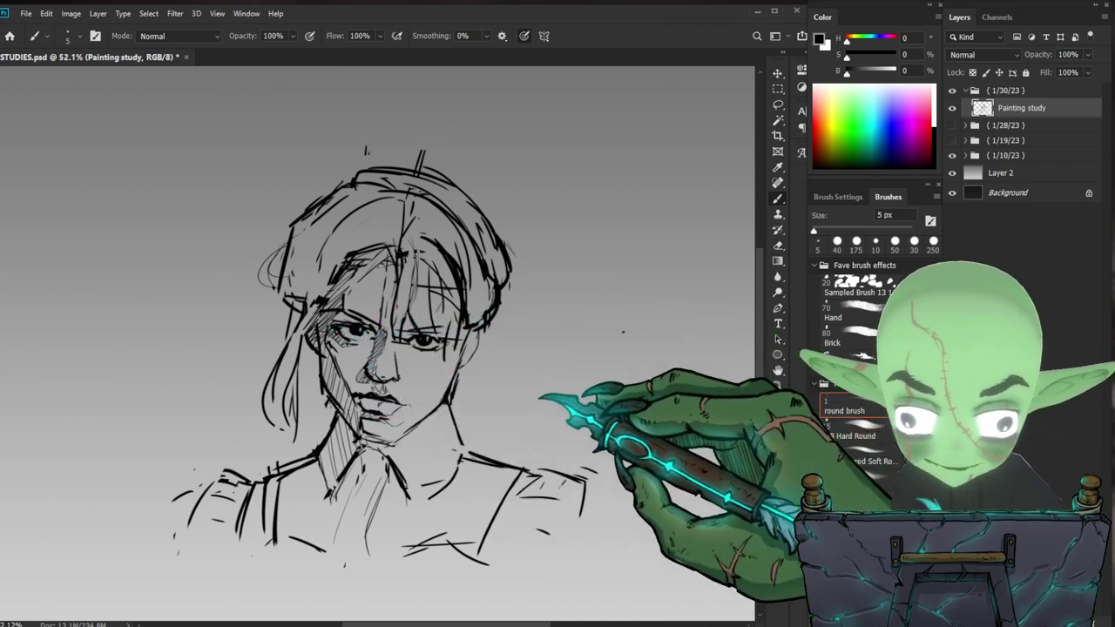
- Erase the neckline beside the left collar and redraw the collar, shoulders and left strap with the 5 px brush
key(e)
drag(347, 411, 320, 449)
key(b)
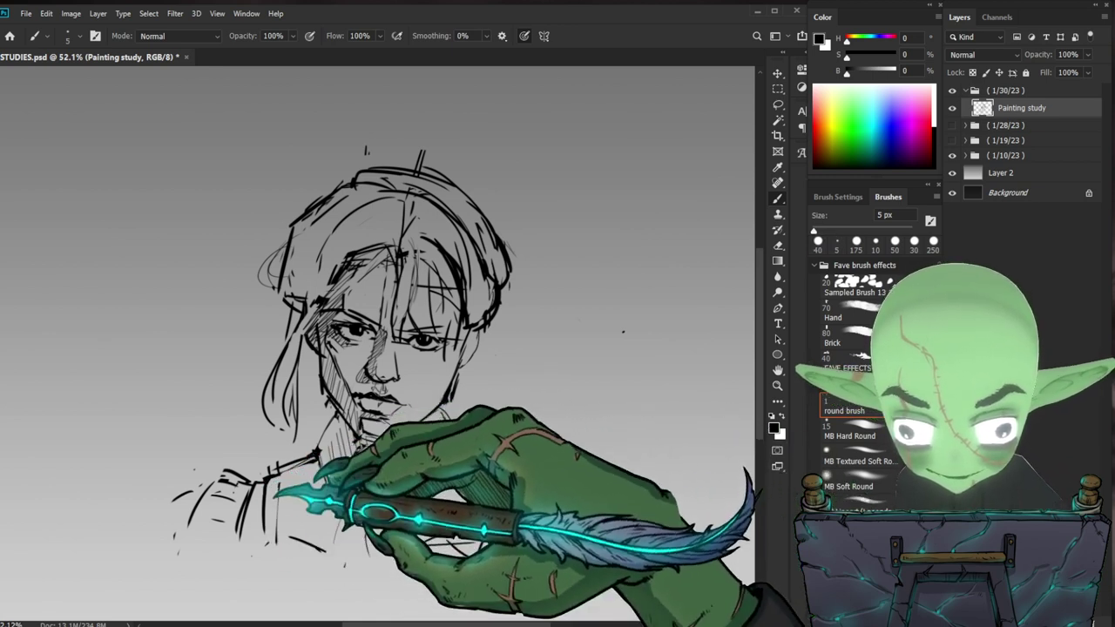
drag(279, 486, 276, 540)
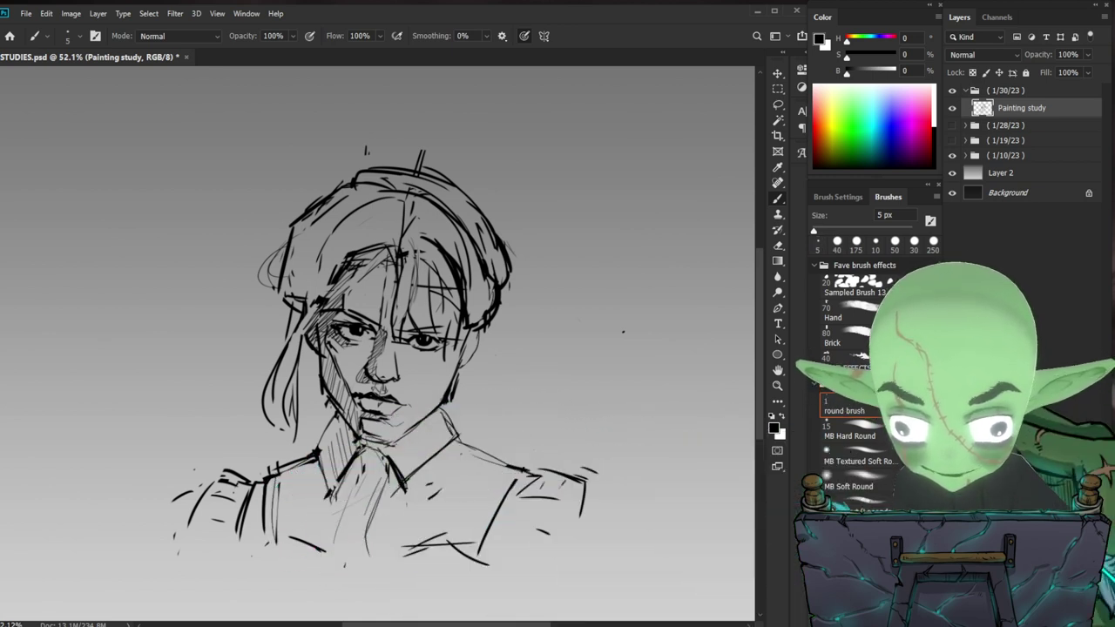
- Switch to the Hand brush, reduce it to 20 px, and try shading strokes around the chin and left cheek
key(bracketright)
key(bracketright)
key(bracketright)
key(bracketright)
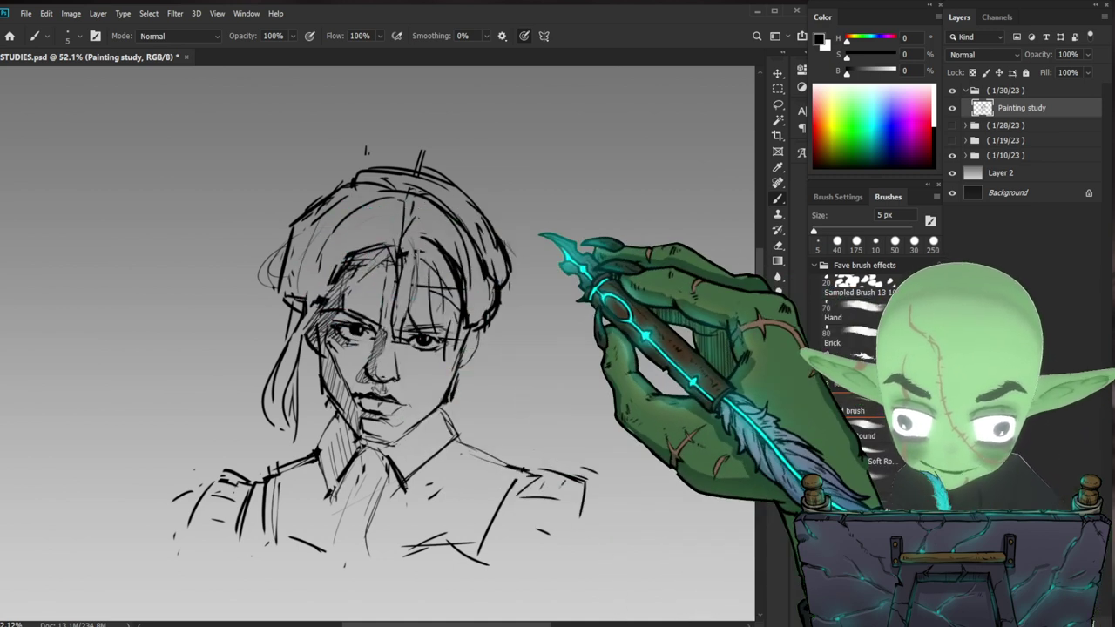
key(e)
key(b)
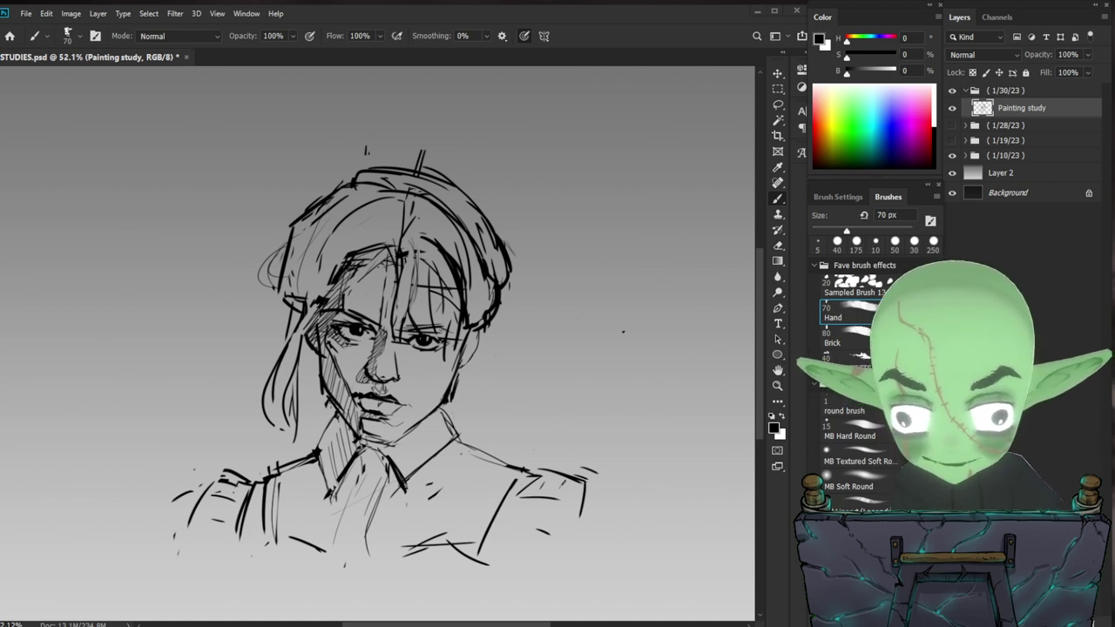
drag(423, 427, 416, 433)
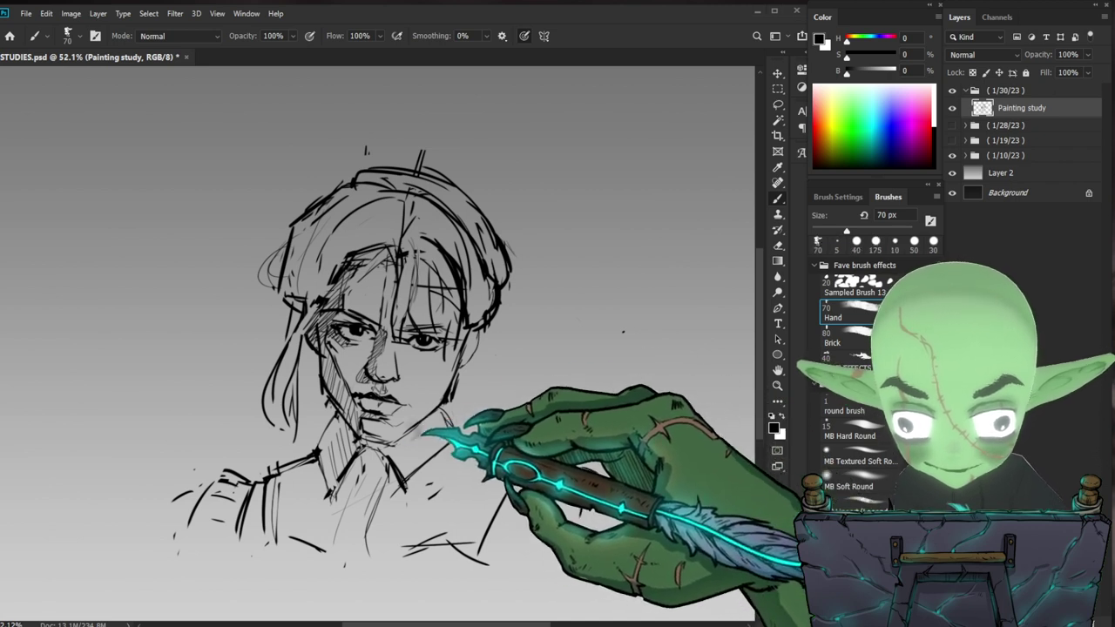
key(bracketleft)
key(bracketleft)
key(bracketleft)
key(bracketleft)
key(bracketleft)
key(bracketleft)
key(bracketleft)
key(bracketleft)
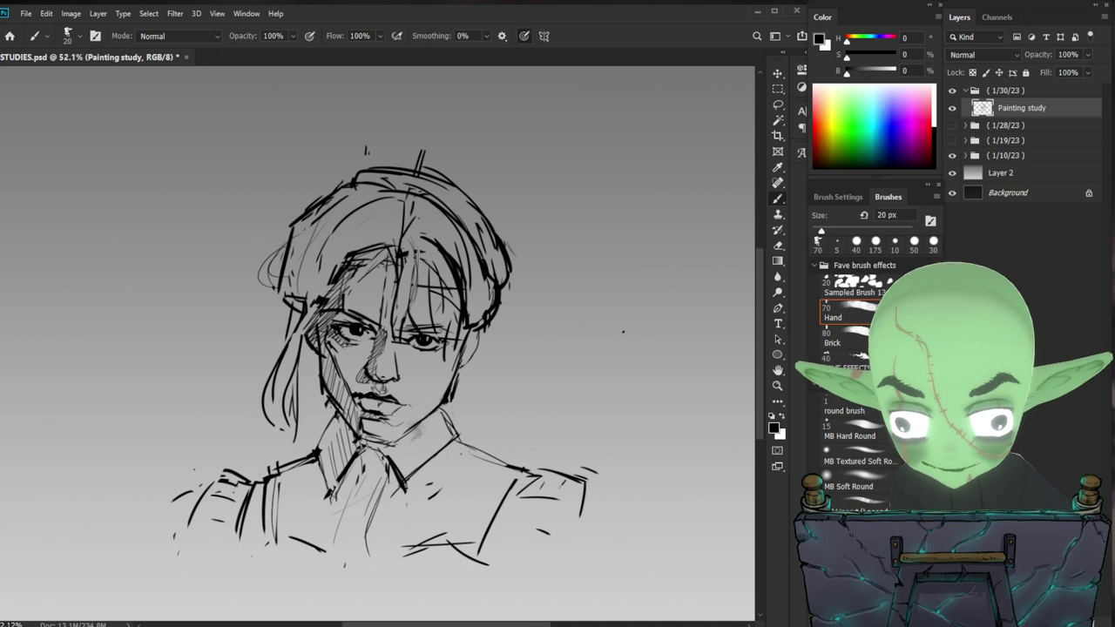
drag(363, 408, 367, 397)
- Set the foreground colour to dark blue (H 240, S 40, B 12) and fill the left cheek and brow shadows at 20 px
click(819, 39)
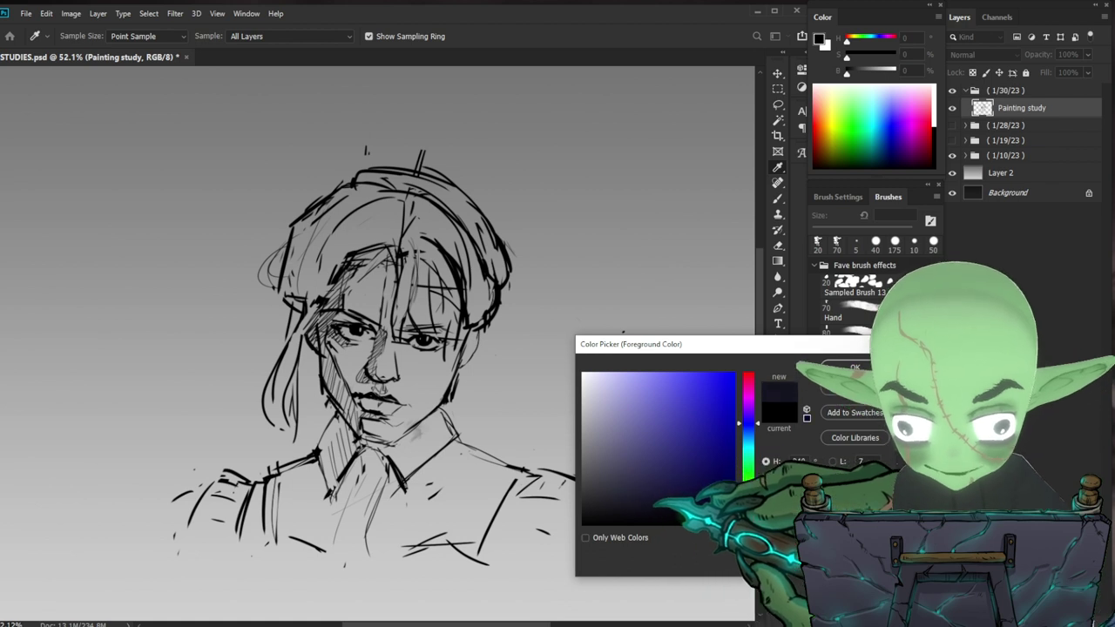
key(Return)
key(b)
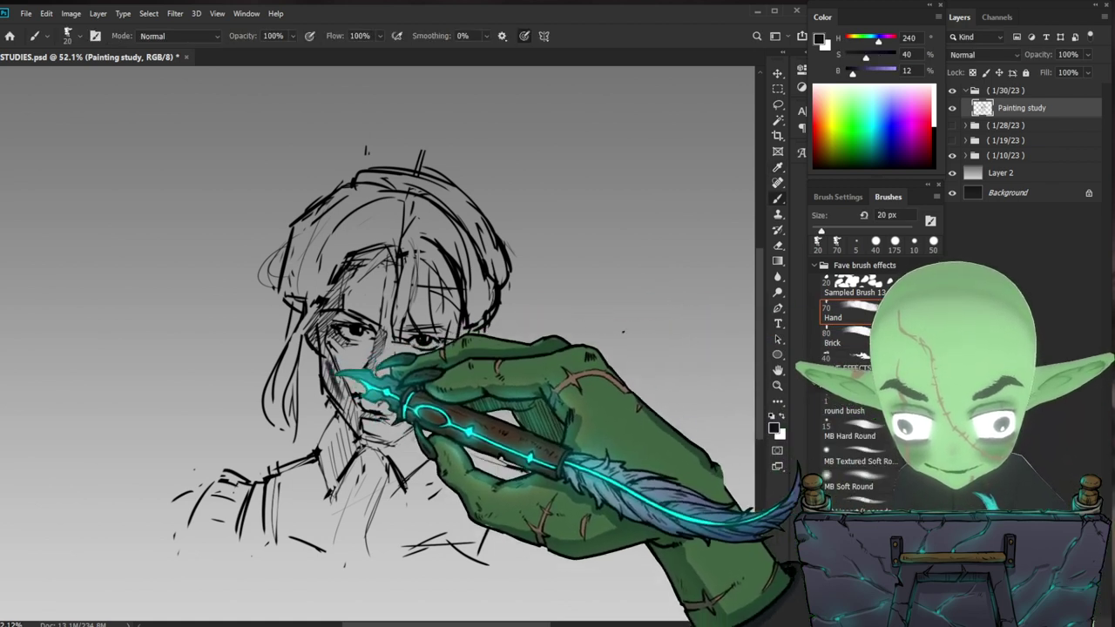
key(bracketright)
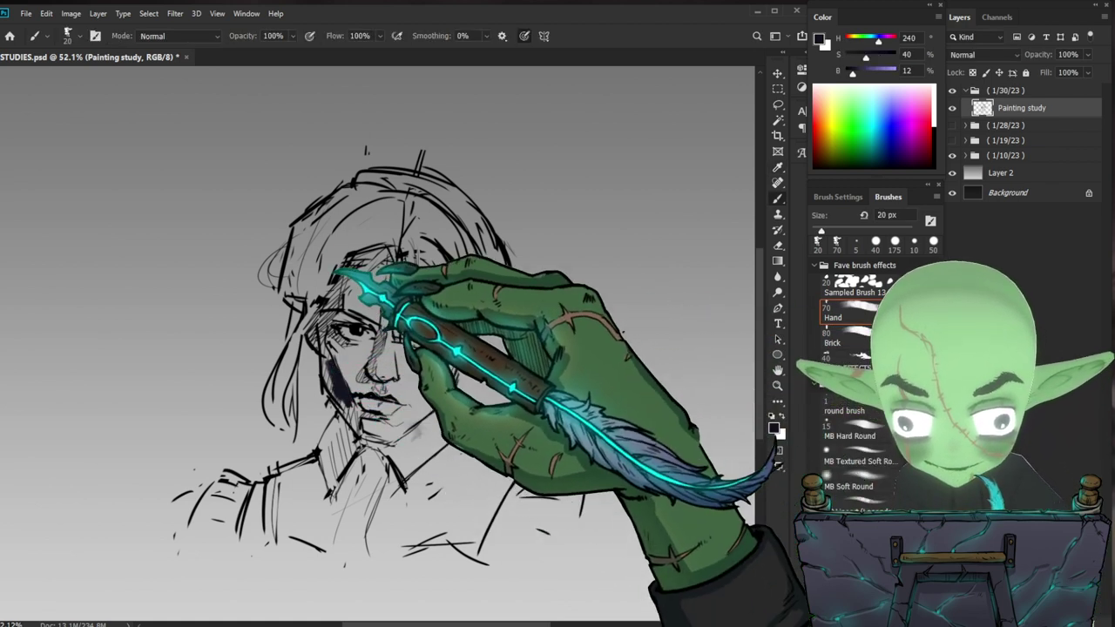
key(bracketleft)
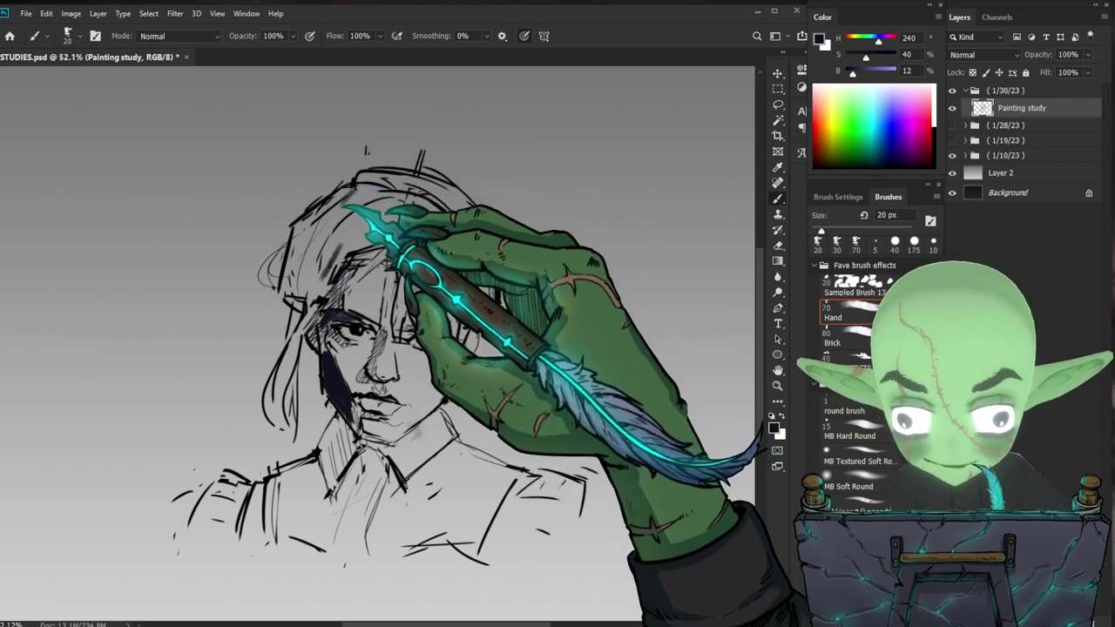
- Enlarge the Hand brush to 90 px and block in the left side of the hair with dark blue
key(bracketright)
key(bracketright)
key(bracketright)
key(bracketright)
key(bracketright)
key(bracketright)
key(bracketright)
key(bracketright)
key(bracketright)
key(bracketright)
mouse_move(359, 227)
mouse_down()
mouse_move(309, 253)
mouse_move(343, 212)
mouse_move(341, 246)
mouse_move(303, 224)
mouse_move(282, 268)
mouse_move(308, 219)
mouse_up()
- Reduce the Hand brush to 45 px and extend the dark hair fill down toward the left temple
key(bracketleft)
key(bracketleft)
key(bracketleft)
key(bracketleft)
key(bracketleft)
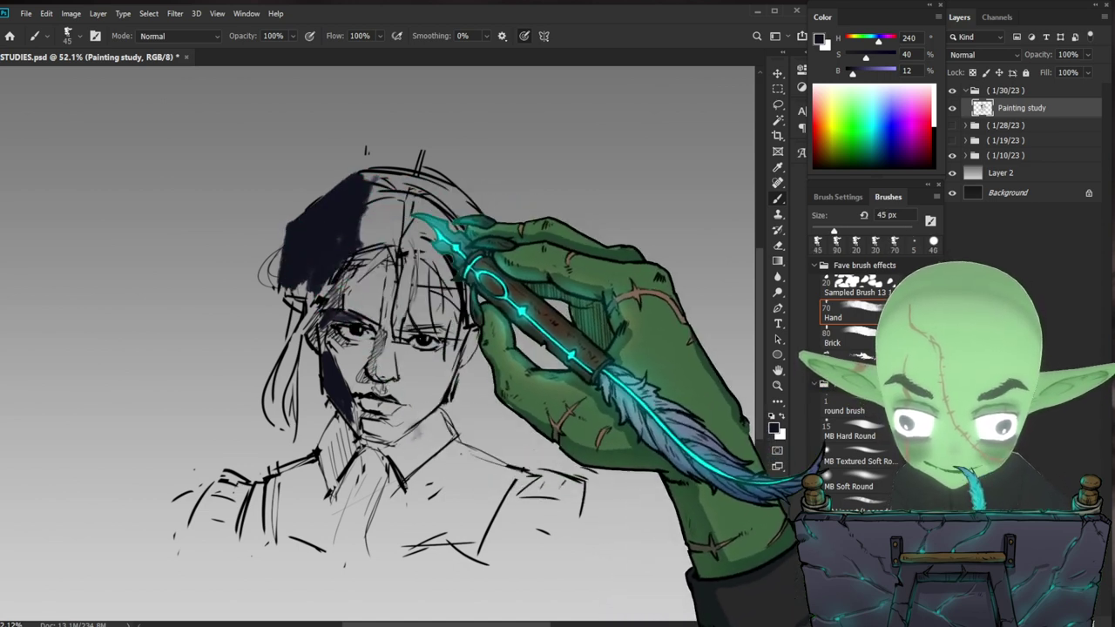
key(ctrl+space)
drag(640, 362, 585, 366)
drag(501, 383, 563, 394)
mouse_move(306, 271)
mouse_down()
mouse_move(283, 268)
mouse_move(319, 254)
mouse_up()
key(ctrl+space)
drag(537, 306, 495, 339)
key(ctrl+space)
mouse_move(470, 414)
mouse_down()
mouse_move(443, 428)
mouse_move(475, 412)
mouse_up()
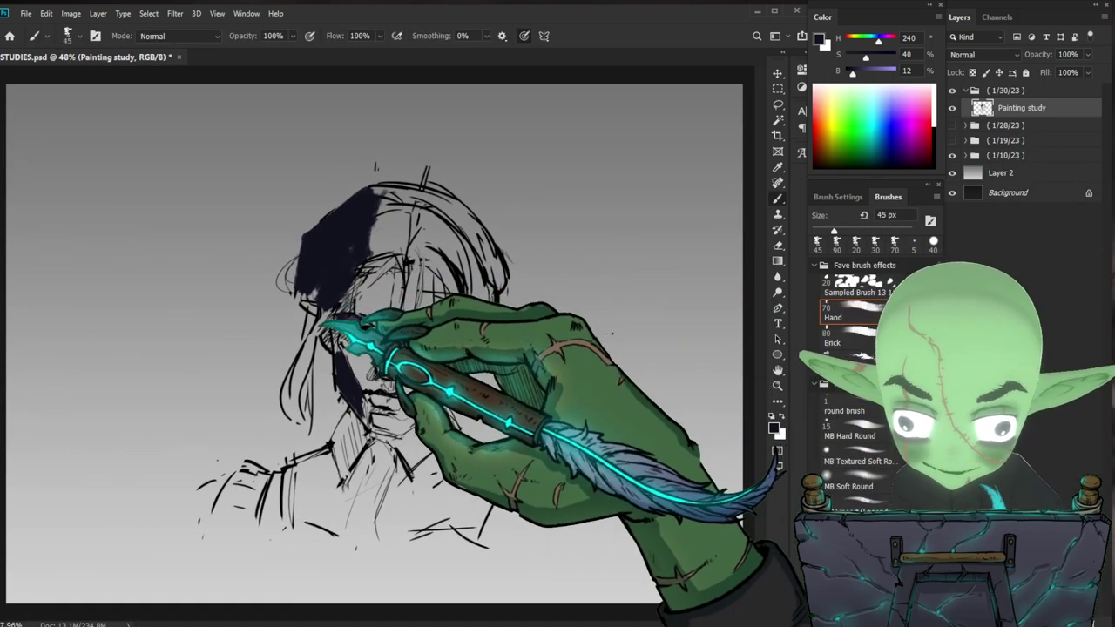
- Darken Layer 2 with a Hue/Saturation lightness of about -42 and tint it blue with Color Balance
click(1000, 173)
key(ctrl+u)
drag(755, 471, 743, 472)
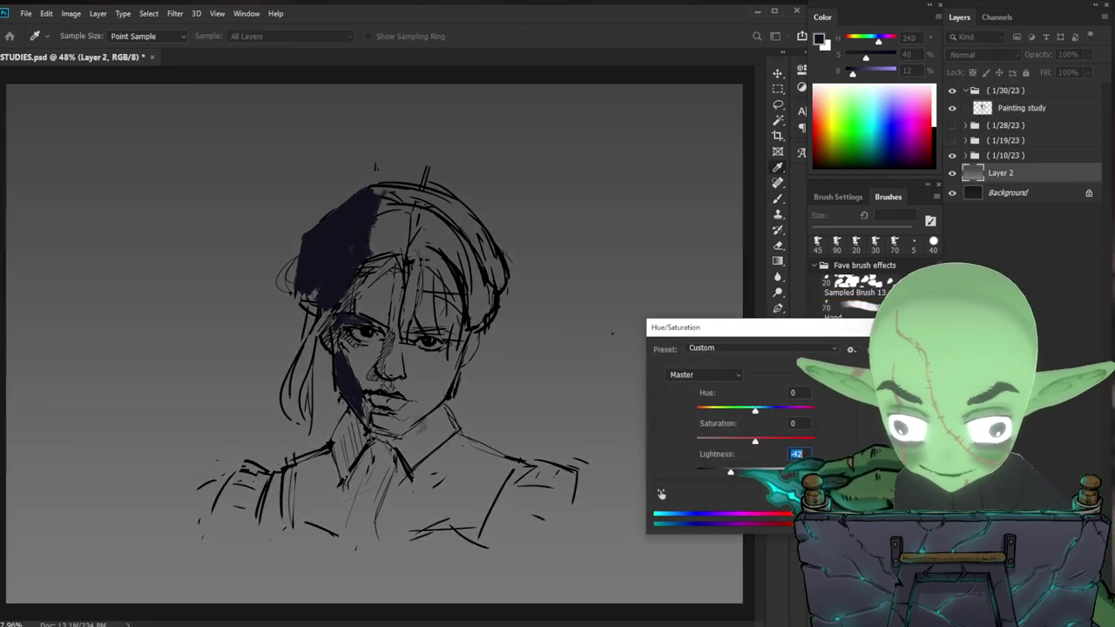
key(Return)
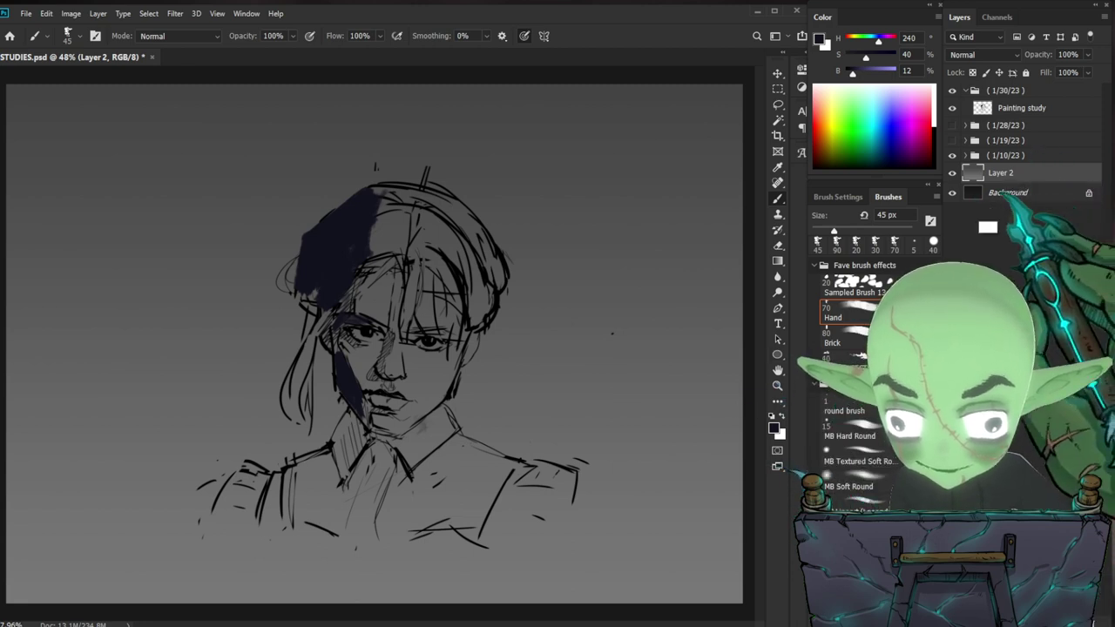
key(ctrl+b)
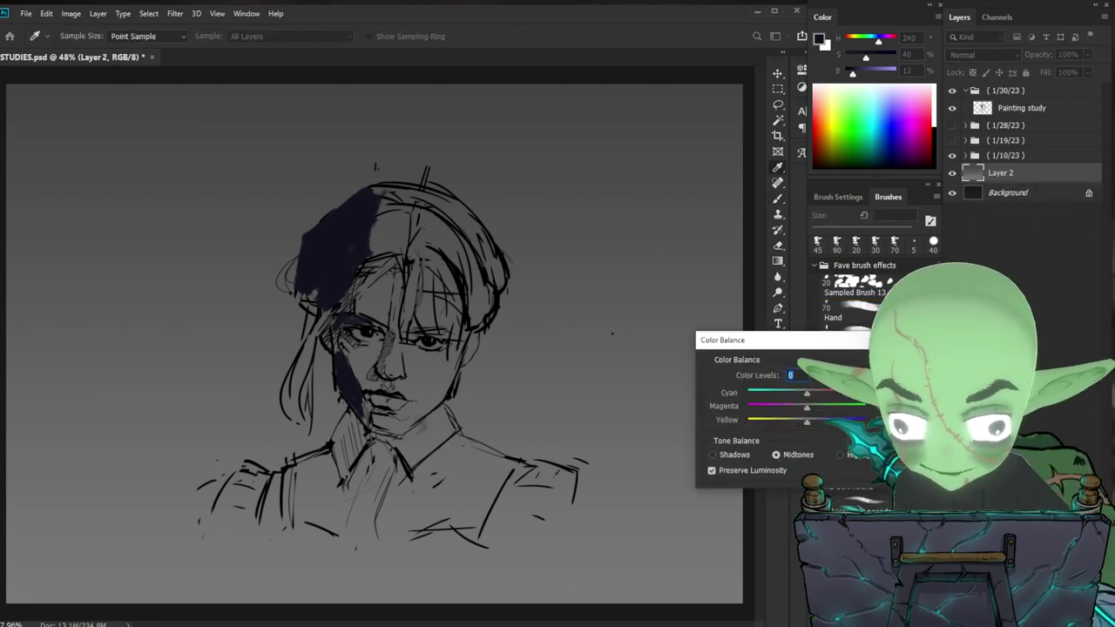
click(946, 362)
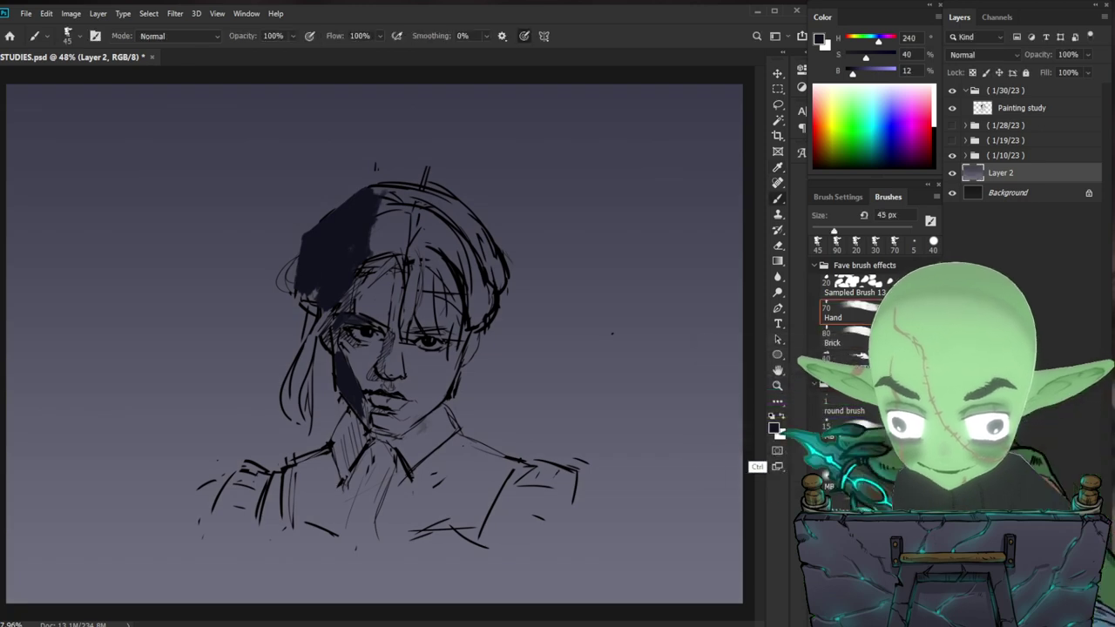
- Flatten Layer 2's contrast with a Curves adjustment that lowers the highlights, mapping input 192 to output 132
key(ctrl+m)
click(692, 387)
drag(767, 312, 767, 327)
drag(797, 280, 797, 317)
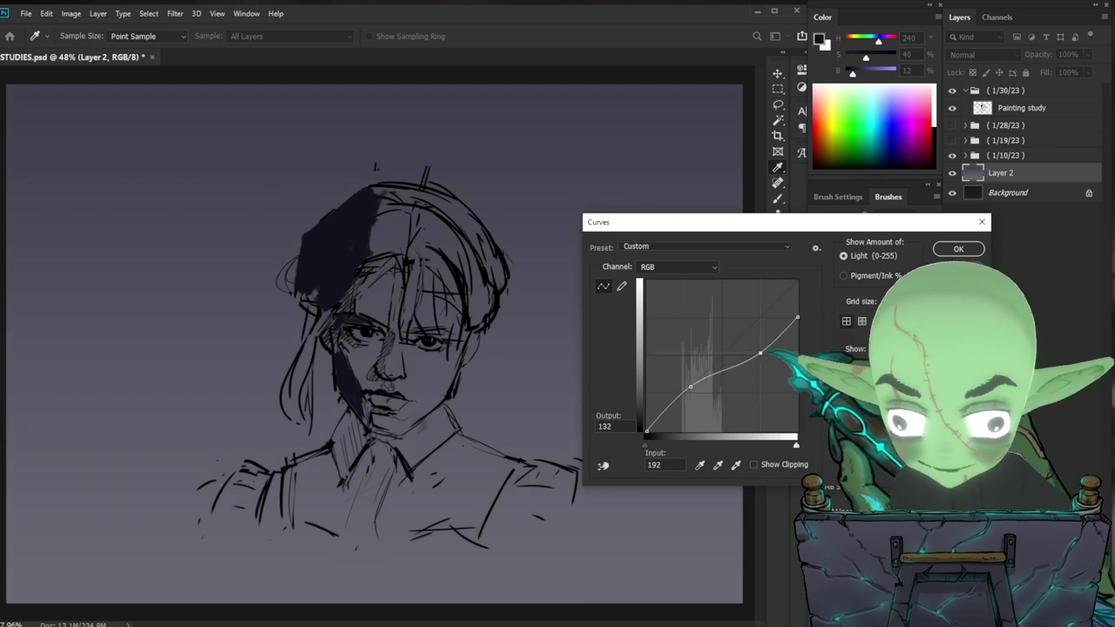
click(958, 249)
- On the Painting study layer, refine the shadow beside the mouth and fill the neck's left side with dark blue at 50 px
click(978, 106)
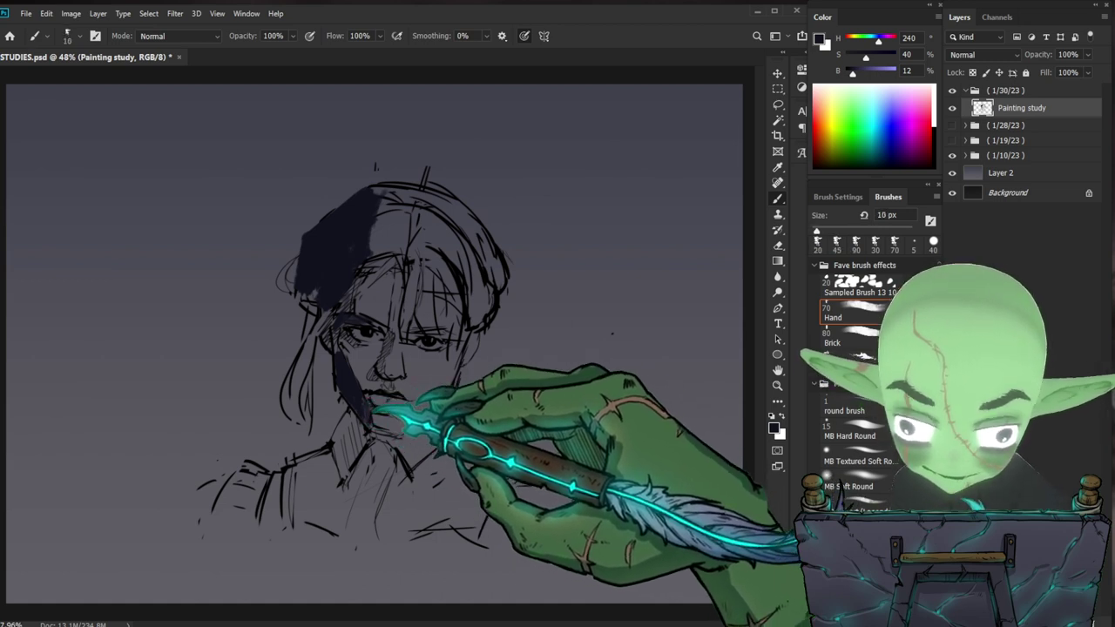
key(e)
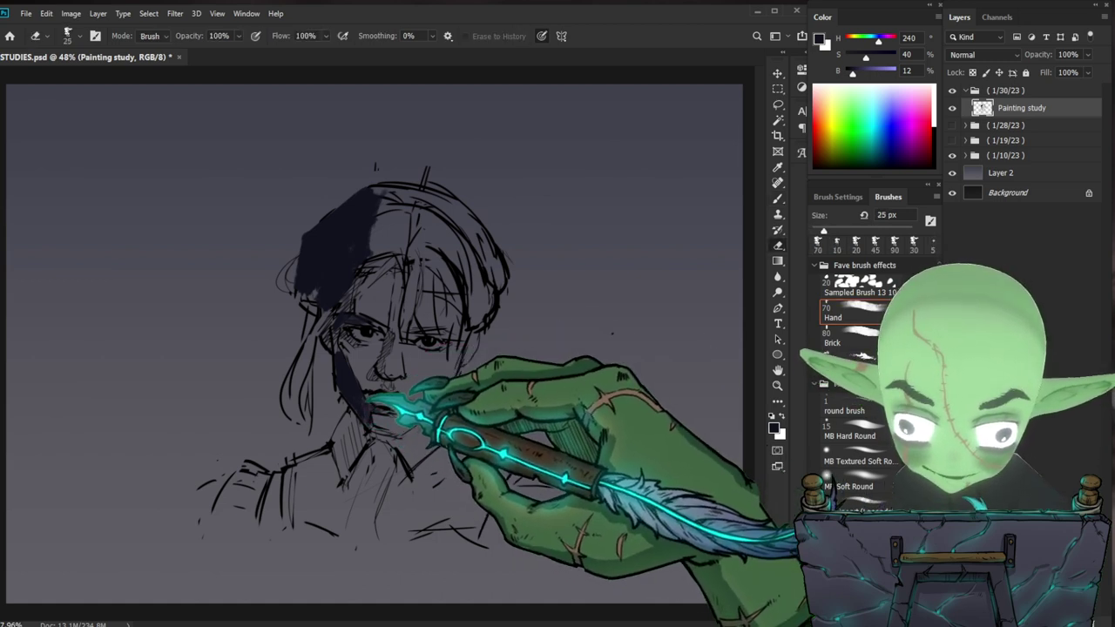
key(b)
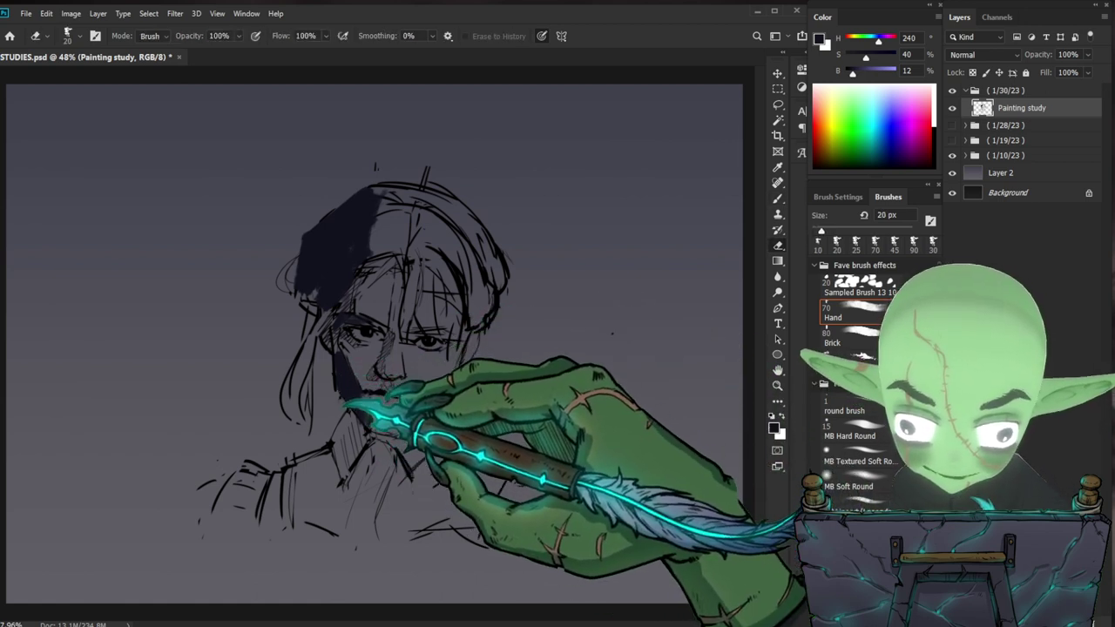
mouse_move(351, 421)
mouse_down()
mouse_move(335, 446)
mouse_move(350, 422)
mouse_up()
key(bracketright)
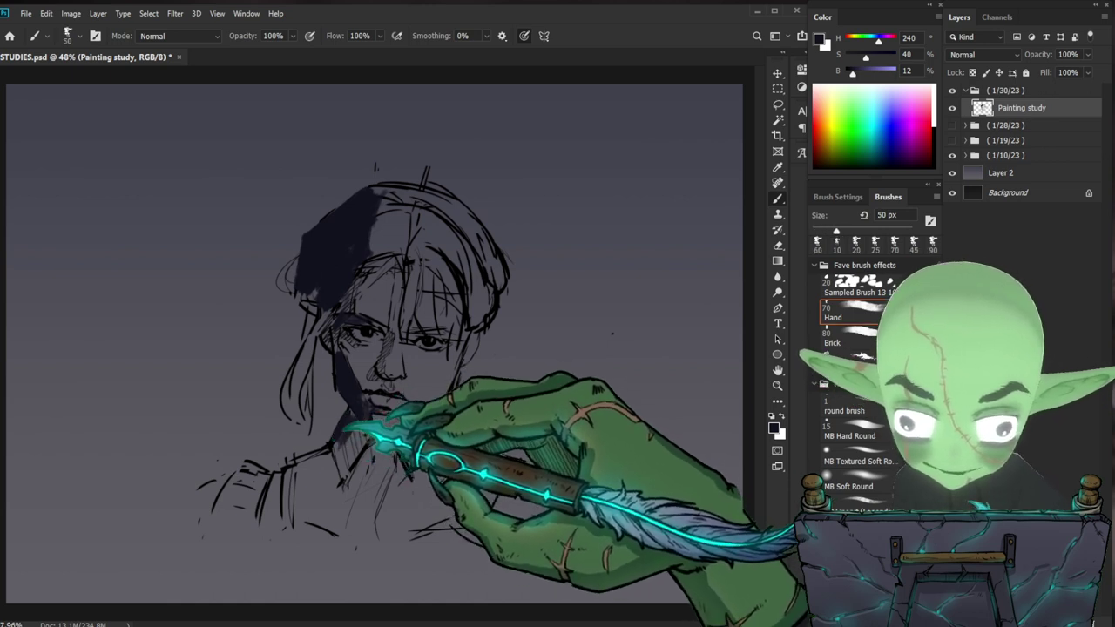
drag(352, 443, 345, 465)
- Choose a dark brown (H 32, S 13, B 24) and paint along the face's shadowed outer edge with the 15 px brush
key(z)
drag(425, 416, 454, 409)
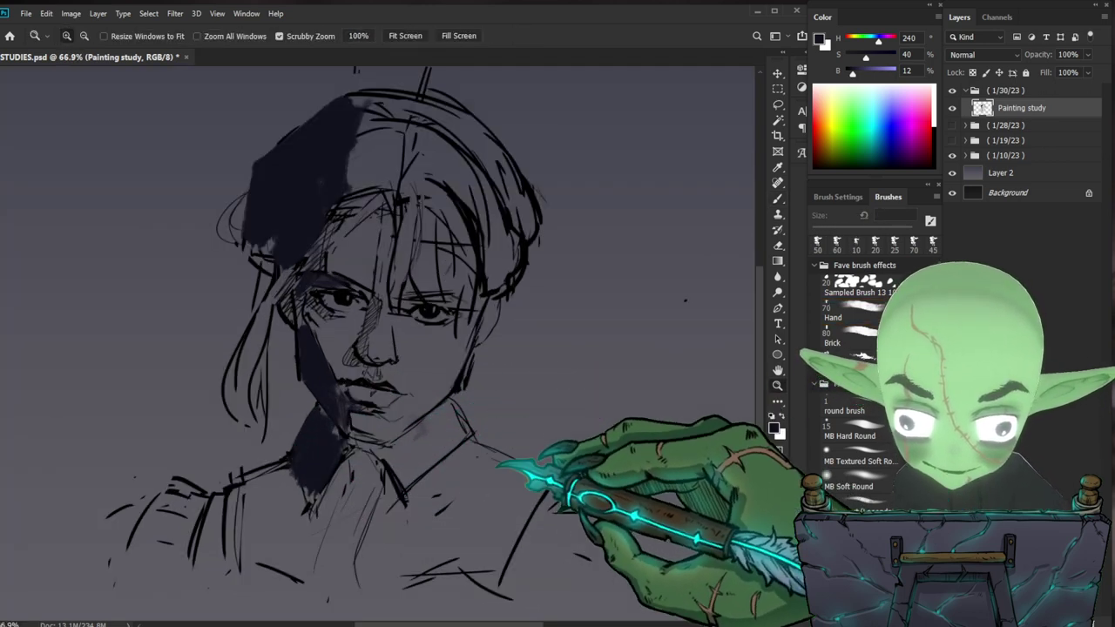
drag(494, 459, 481, 468)
key(b)
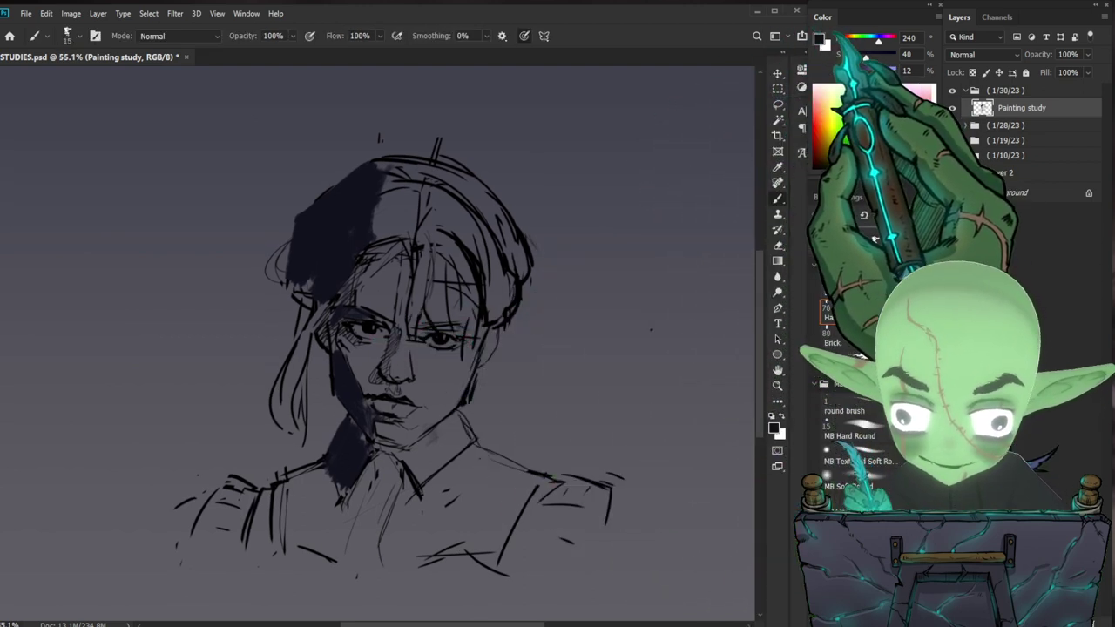
click(819, 39)
mouse_move(634, 484)
mouse_down()
mouse_move(618, 465)
mouse_move(618, 488)
mouse_up()
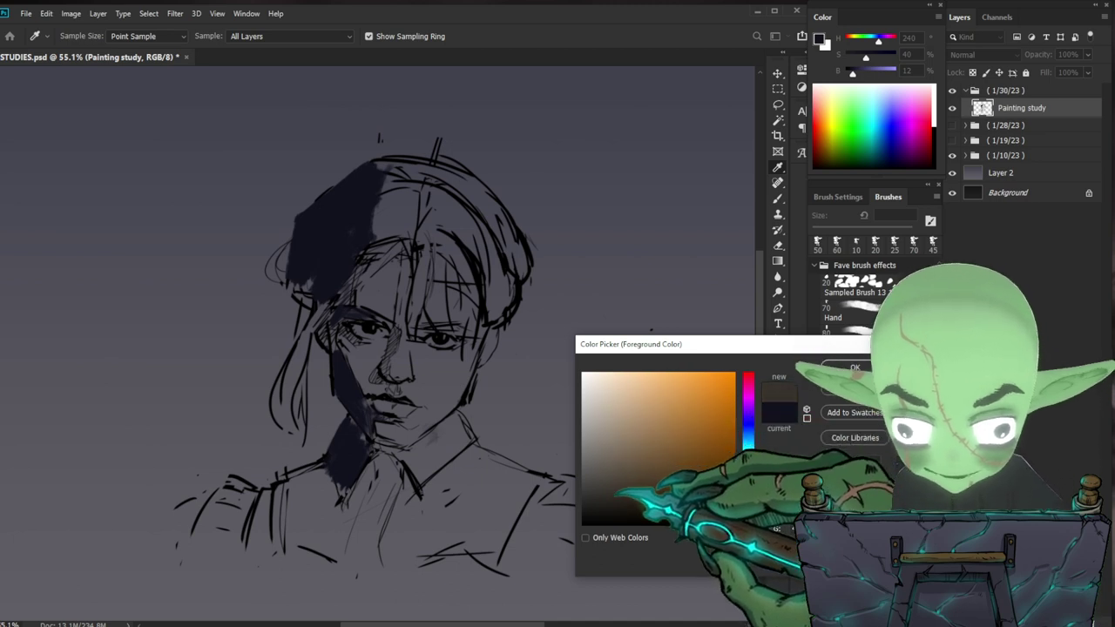
click(855, 368)
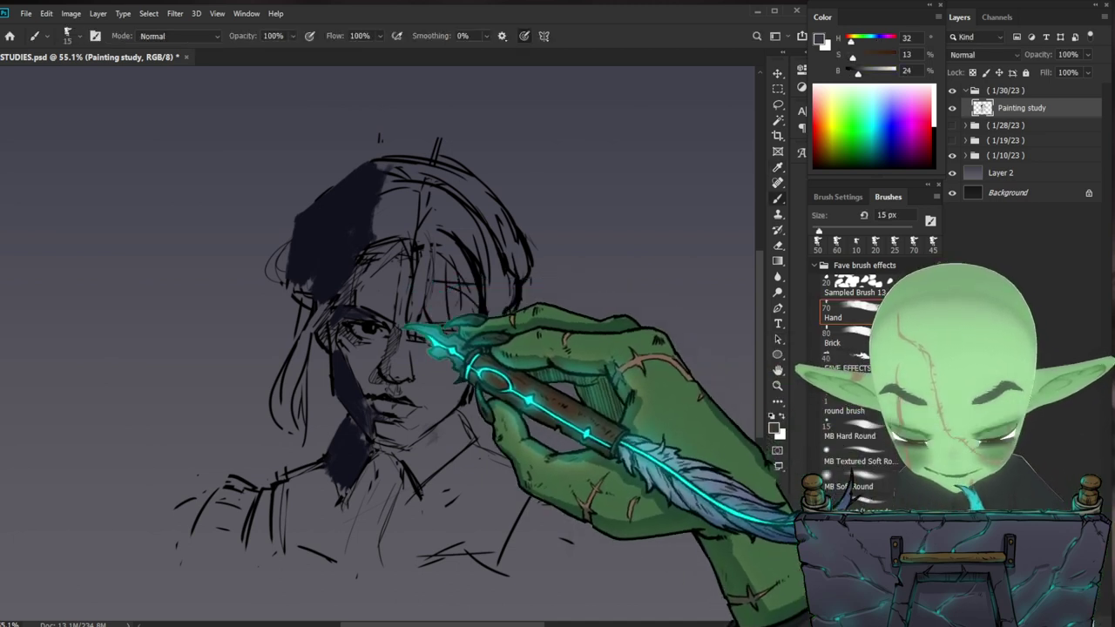
drag(327, 311, 337, 394)
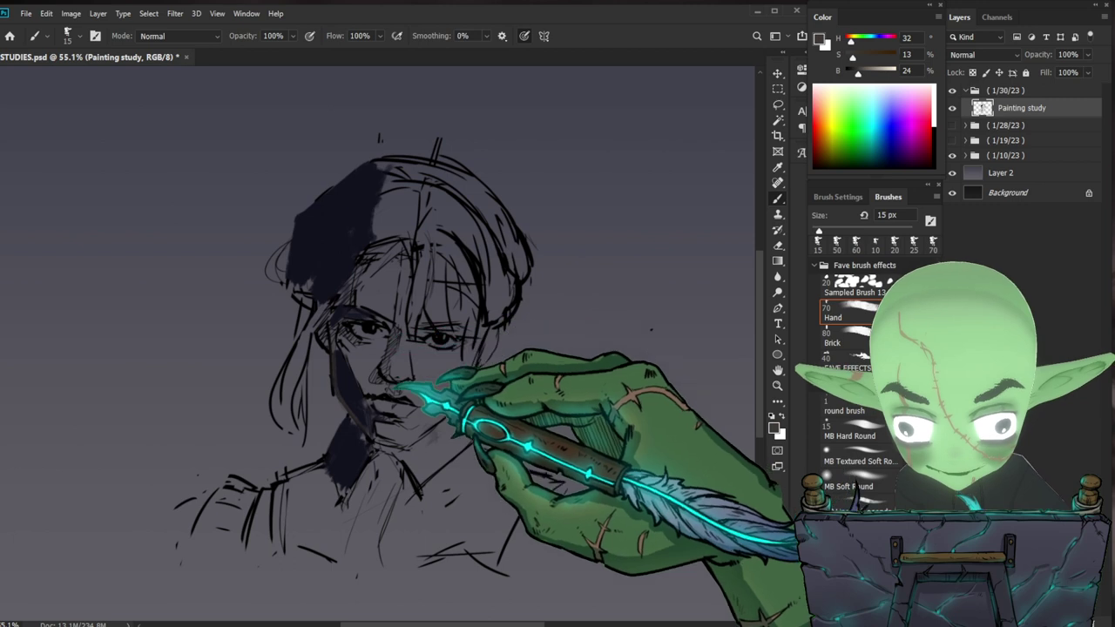
drag(336, 356, 350, 396)
- Sample the dark blue shadow colour and deepen the shadow around the left eye socket at 15 px
key(e)
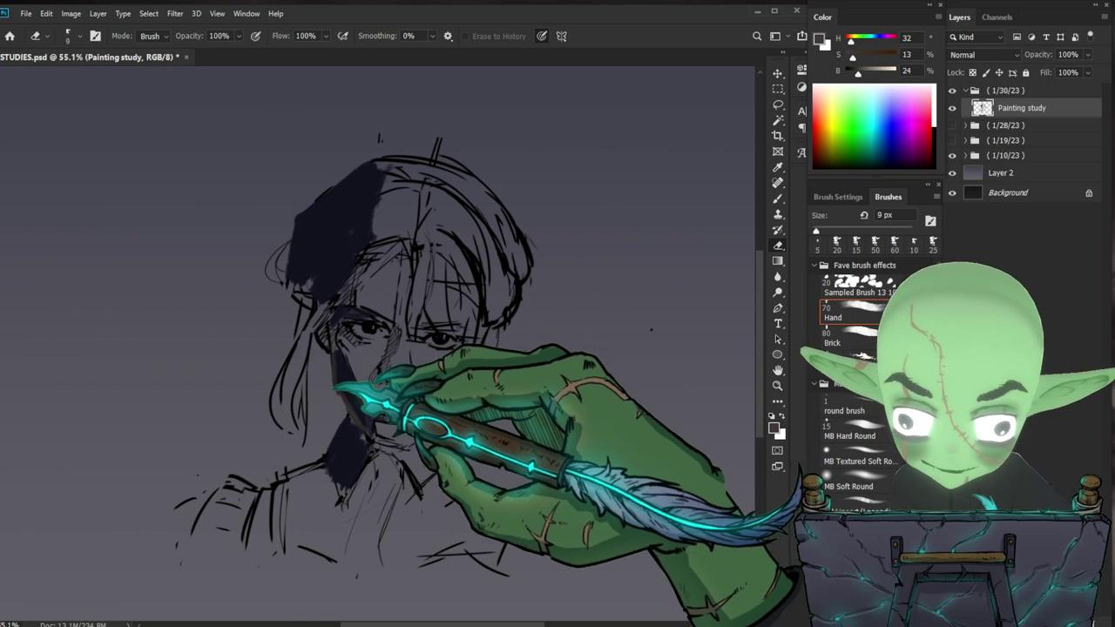
key(b)
alt+click(335, 374)
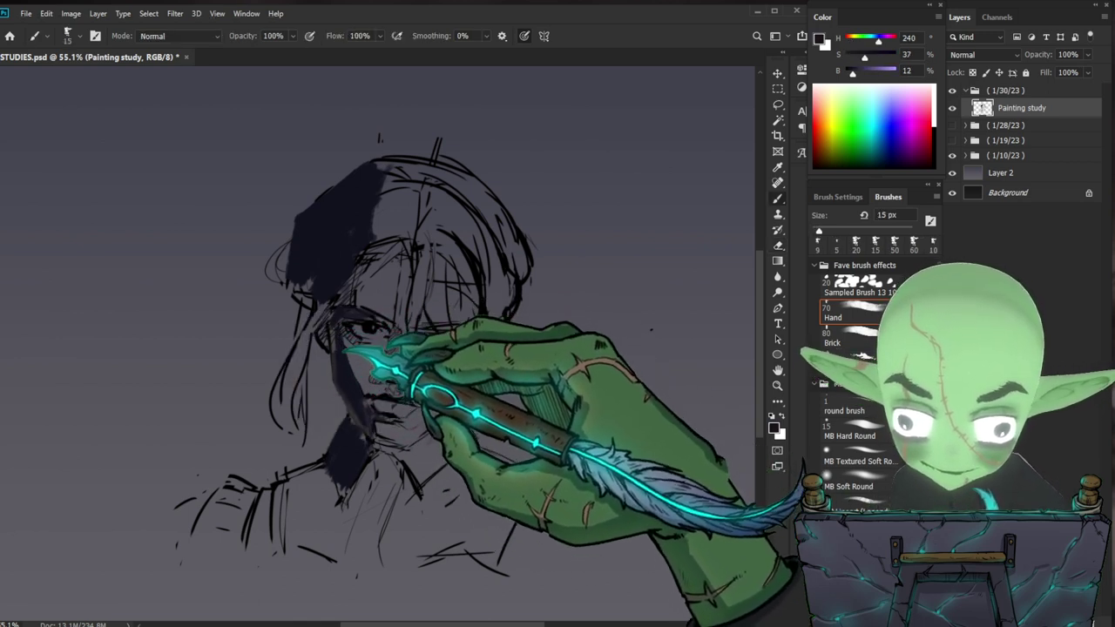
drag(364, 338, 356, 341)
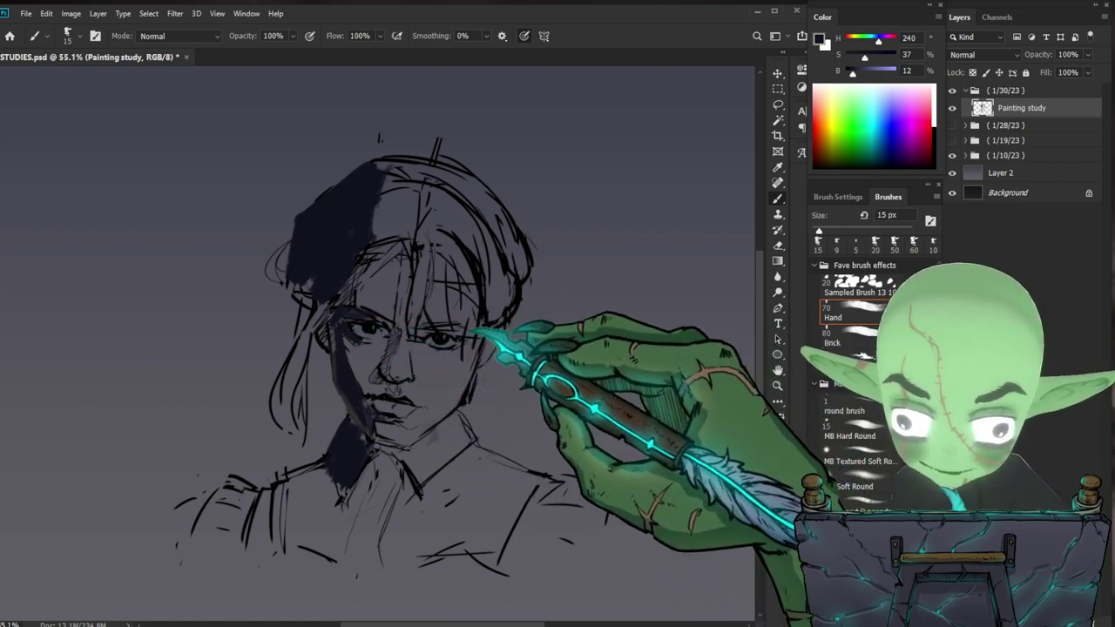
- Sample nearby greys and dark blues and block in the shadow from the inner left eye down the side of the nose
alt+click(430, 383)
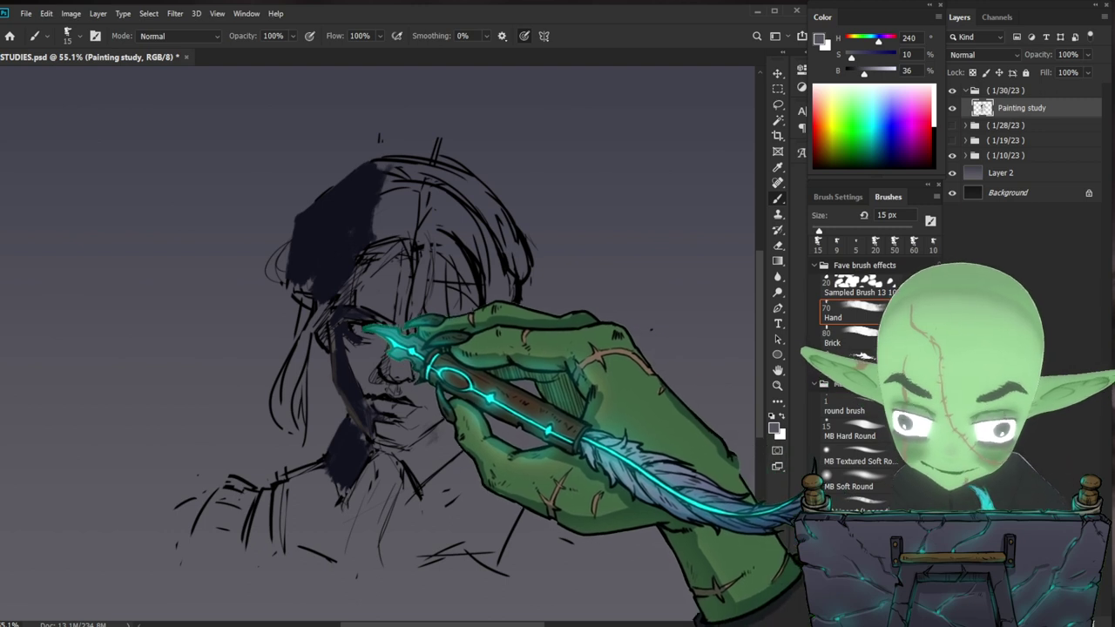
alt+click(349, 334)
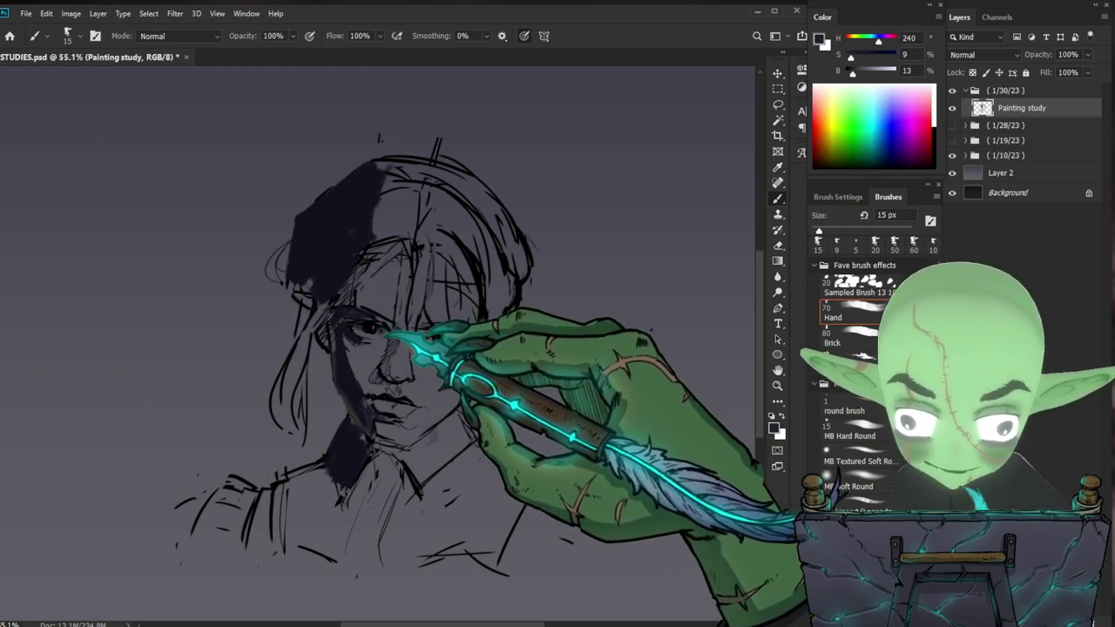
alt+click(357, 379)
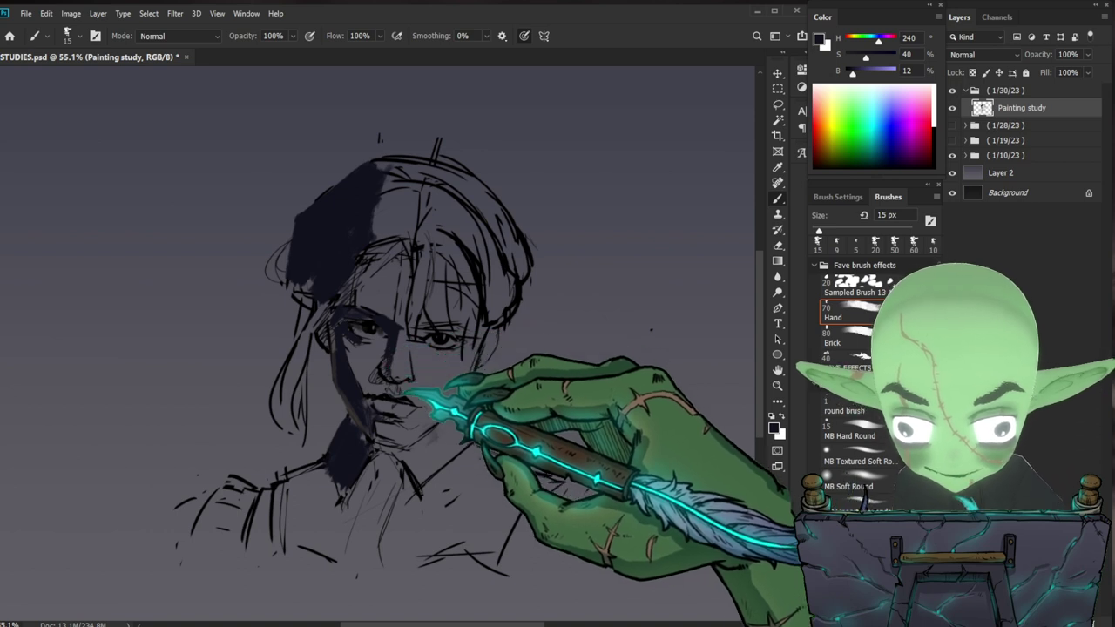
alt+click(361, 440)
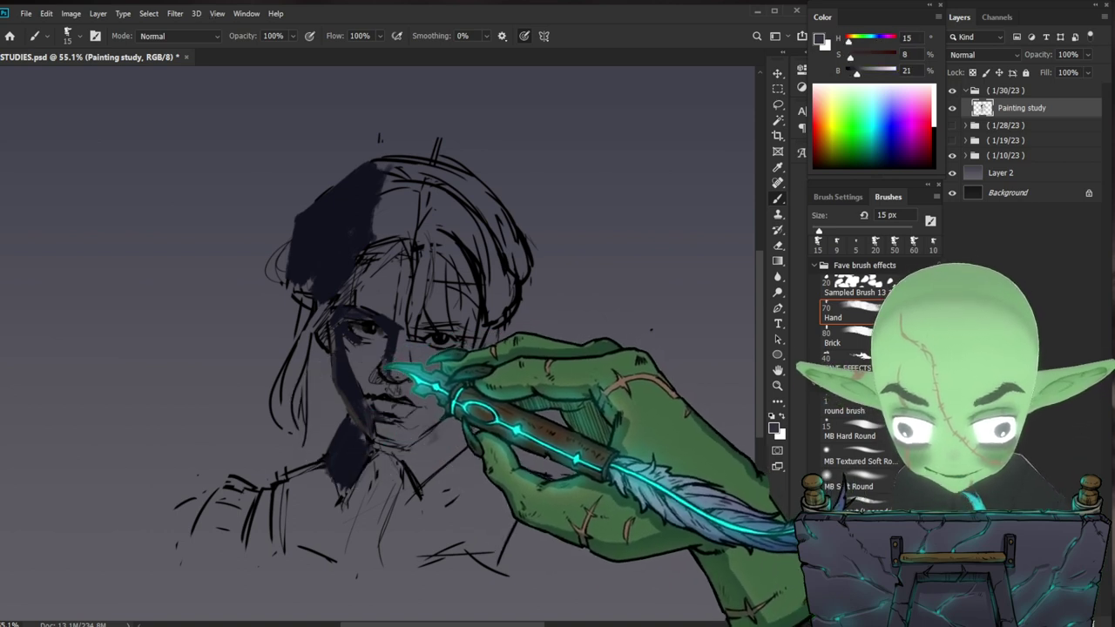
alt+click(389, 374)
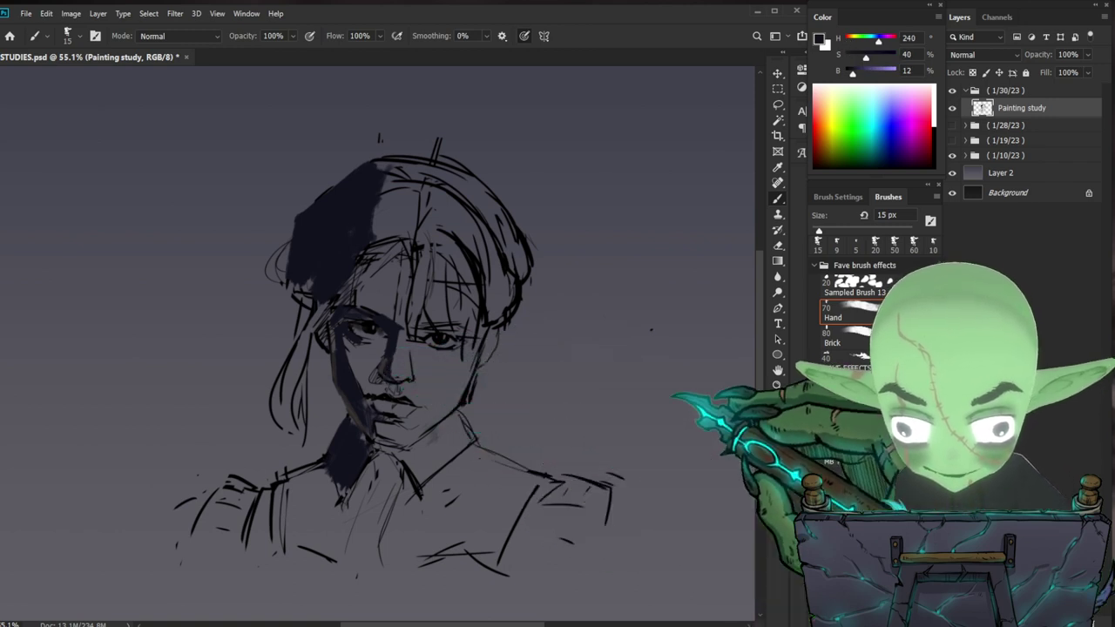
- Choose a muted pink skin tone (H 14, S 21, B 63) and block in the lit right cheek
alt+click(444, 366)
click(819, 39)
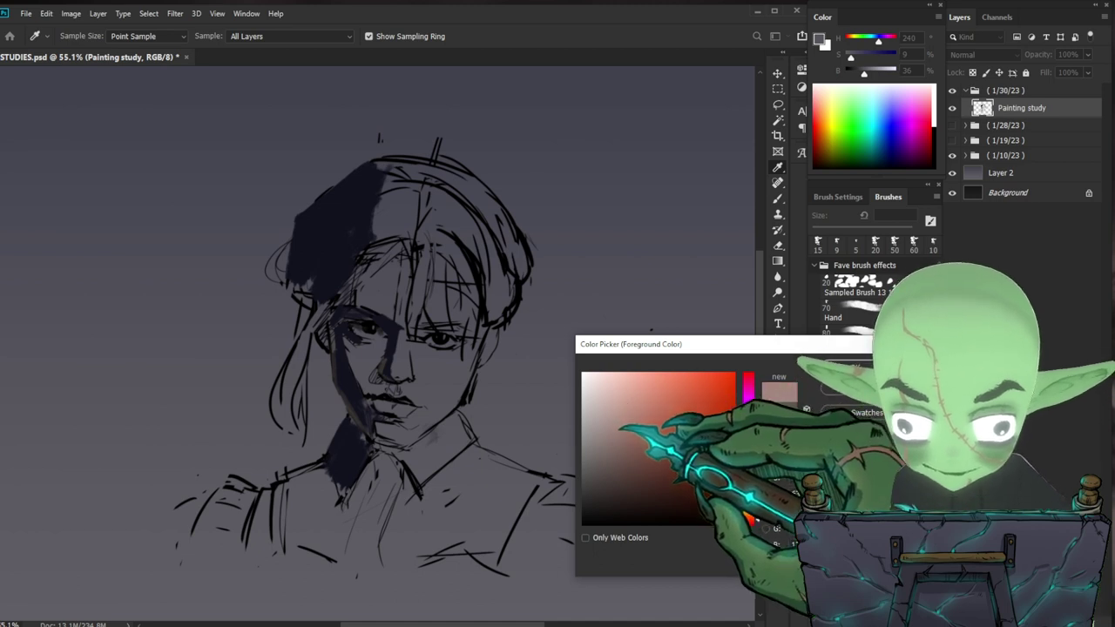
key(Return)
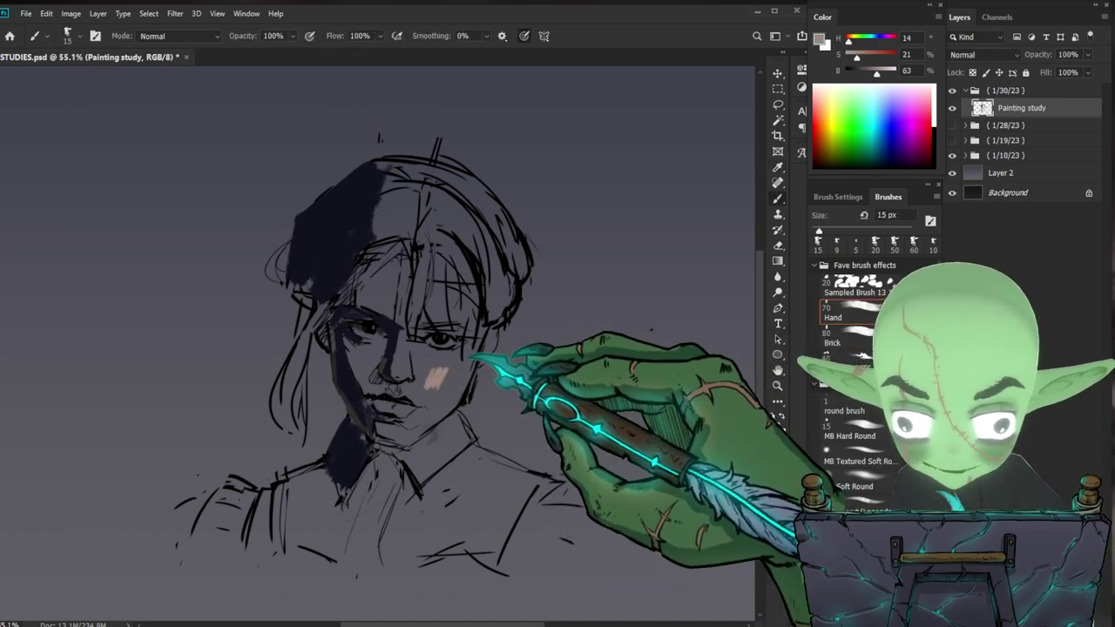
key(bracketleft)
key(bracketleft)
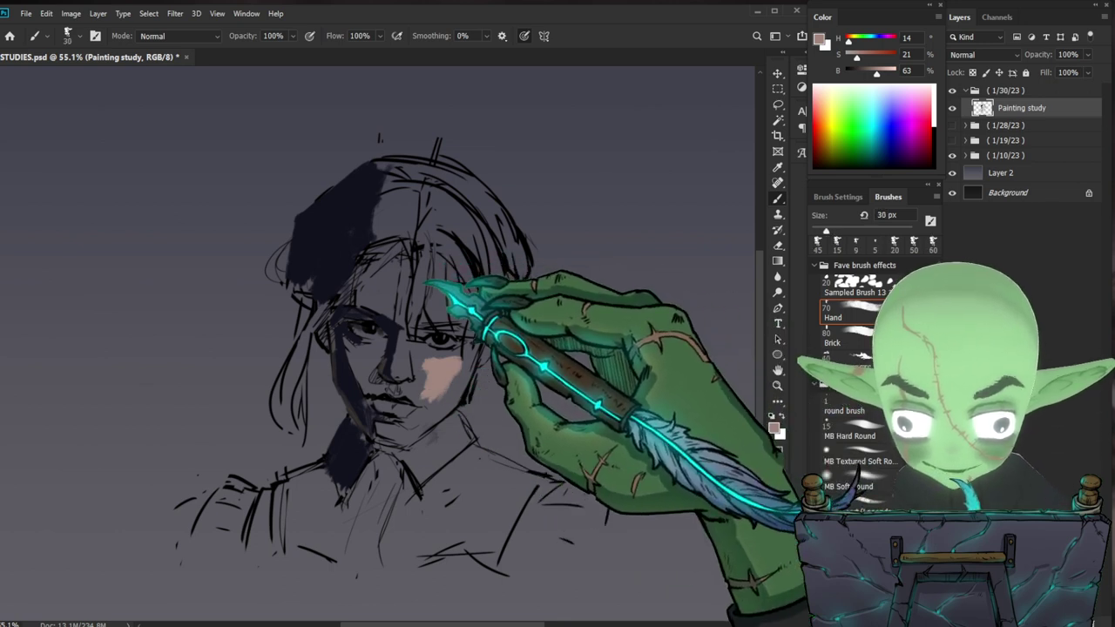
- Fill the left cheek with skin tone and tidy its edge under the eye using a sampled tone at 9 px
key(bracketright)
key(bracketright)
key(bracketright)
mouse_move(359, 352)
mouse_down()
mouse_move(376, 372)
mouse_move(384, 350)
mouse_move(372, 372)
mouse_up()
alt+click(377, 355)
key(bracketleft)
key(bracketleft)
key(bracketleft)
key(bracketleft)
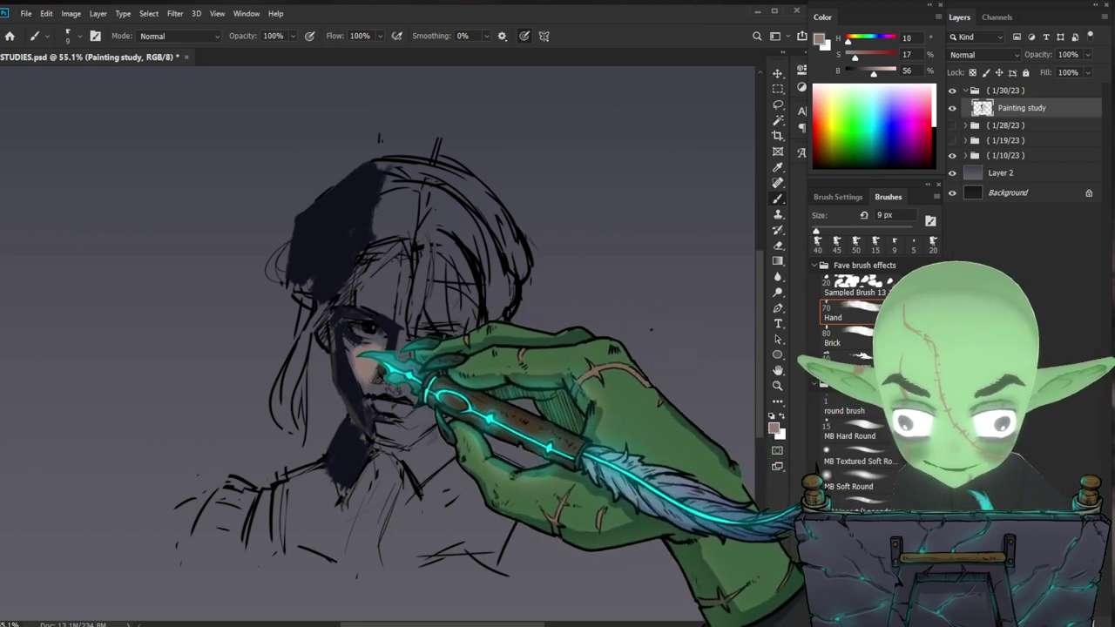
drag(350, 350, 373, 349)
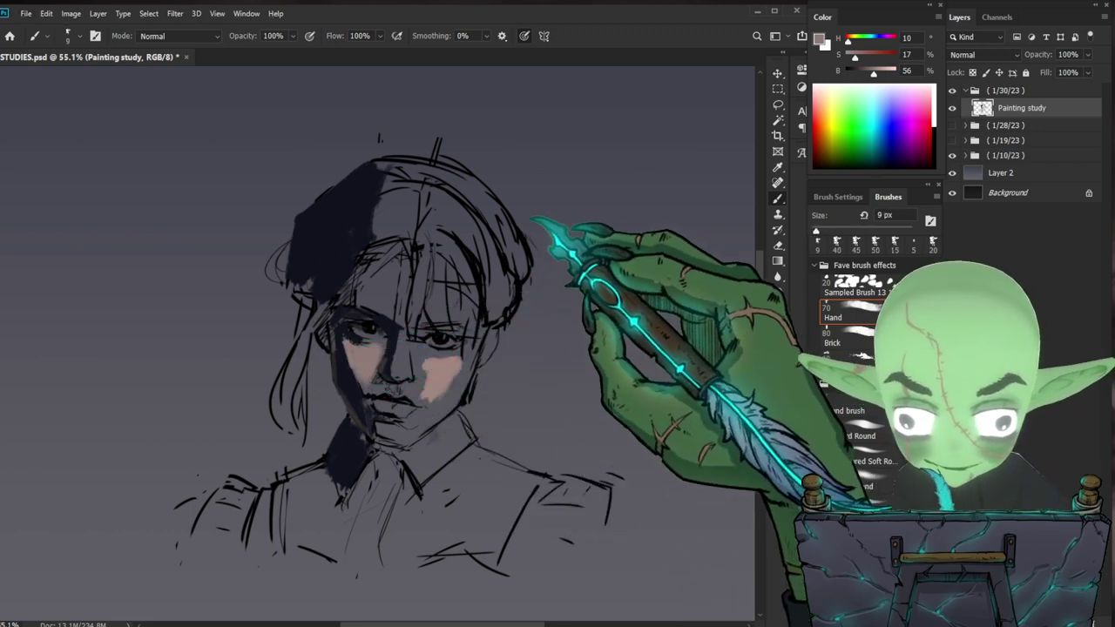
- Enlarge the brush to 20 px and fill the nose and the area below the right eye with skin tone
key(bracketright)
key(bracketright)
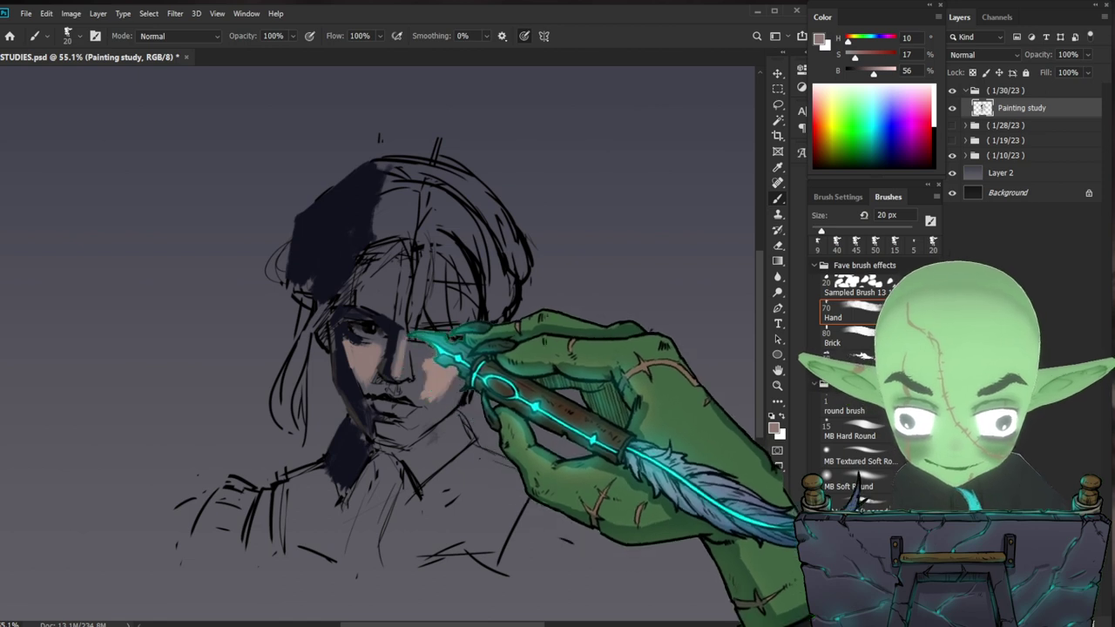
drag(418, 368, 471, 364)
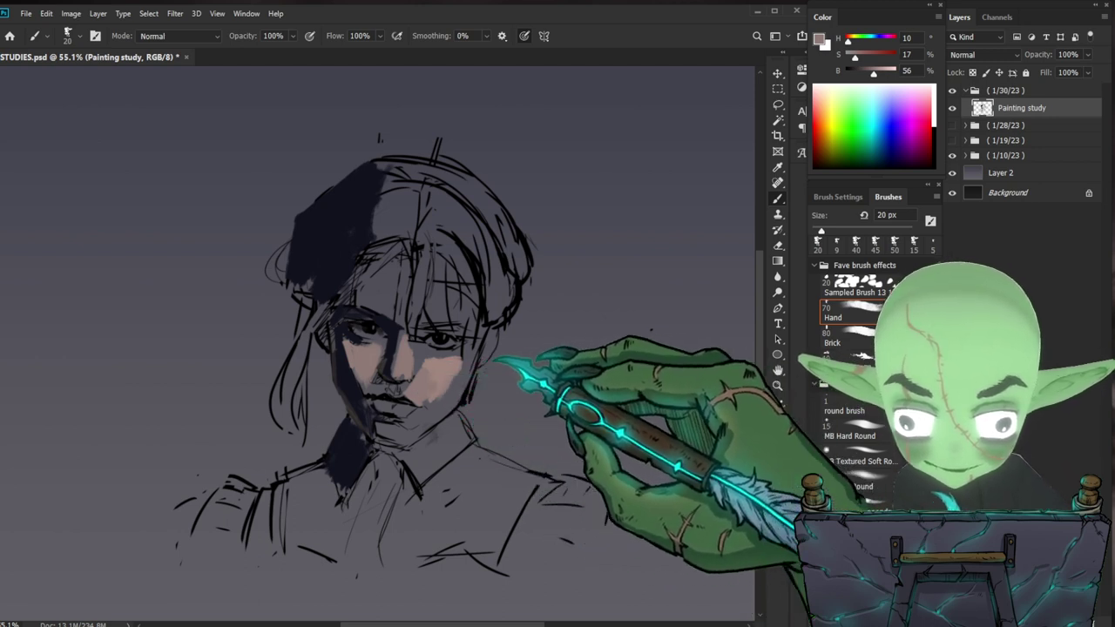
- Sample the cheek's skin tones and blend the lit cheek toward the nose, adjusting the brush between 9 and 20 px
alt+click(443, 397)
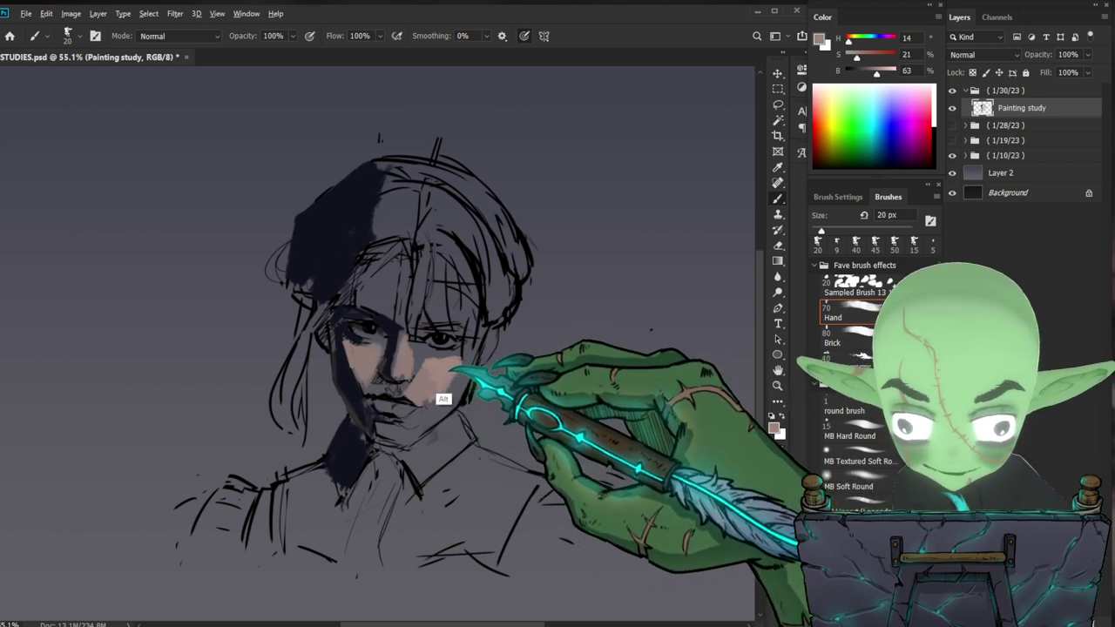
alt+click(414, 386)
alt+click(435, 366)
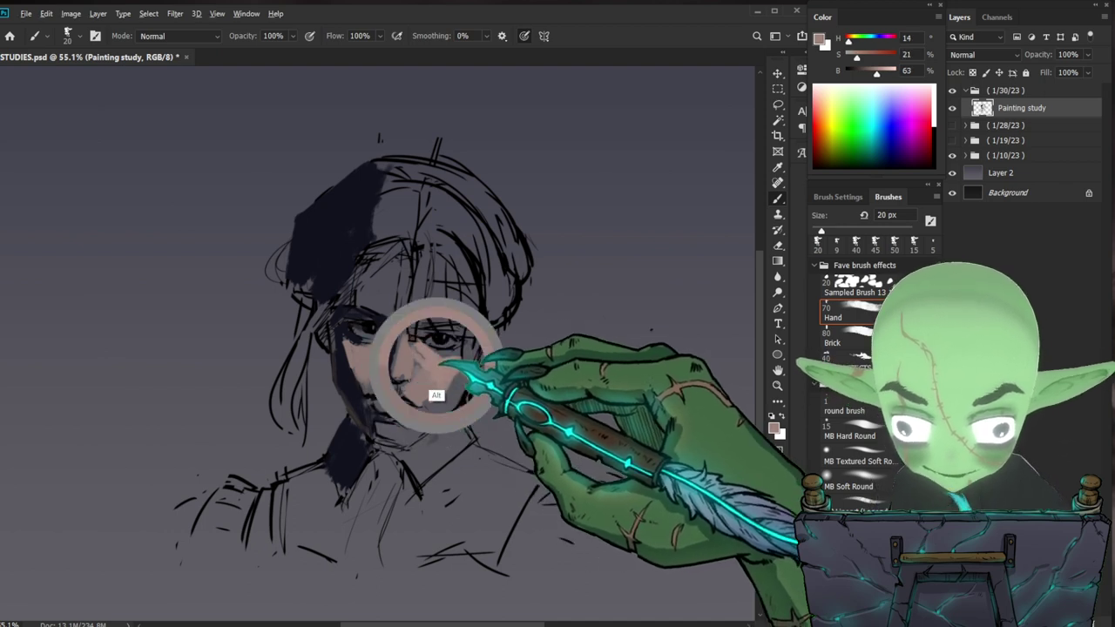
drag(442, 357, 407, 372)
key(bracketleft)
key(bracketleft)
key(bracketleft)
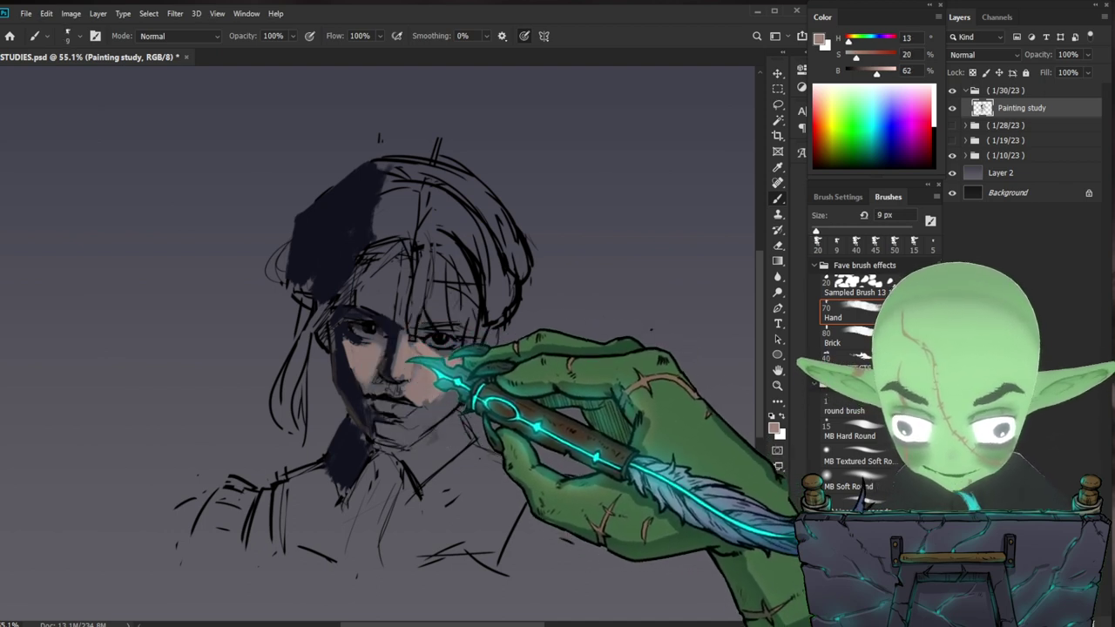
key(bracketright)
key(bracketright)
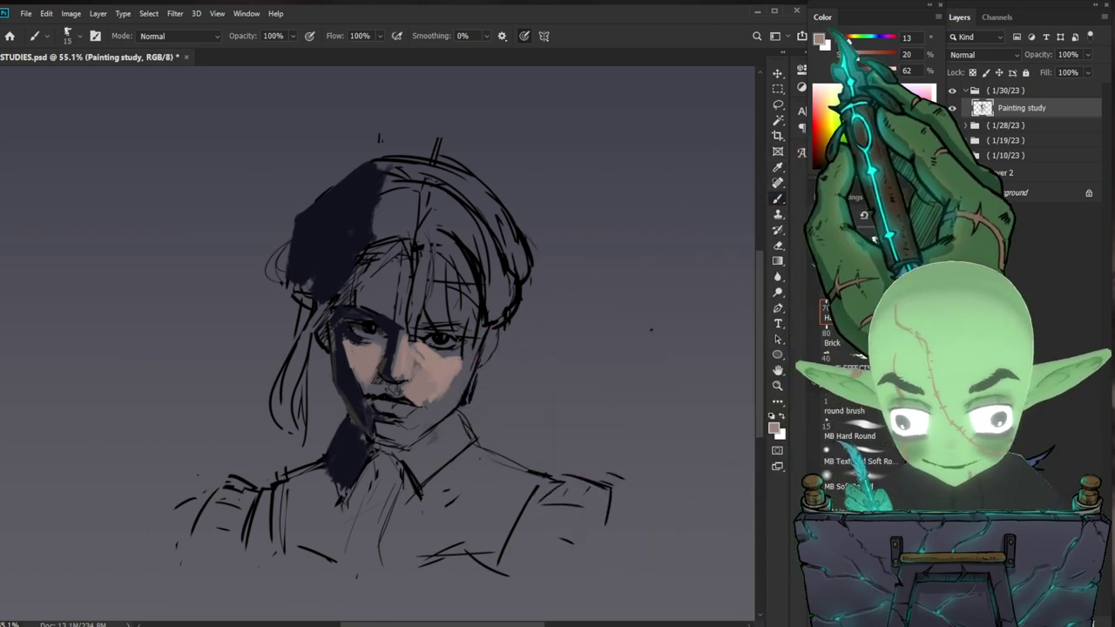
- Choose a lighter skin tone (H 13, S 22, B 80) and add highlights beside the nose at 10 px
click(819, 40)
click(616, 403)
click(853, 367)
key(bracketleft)
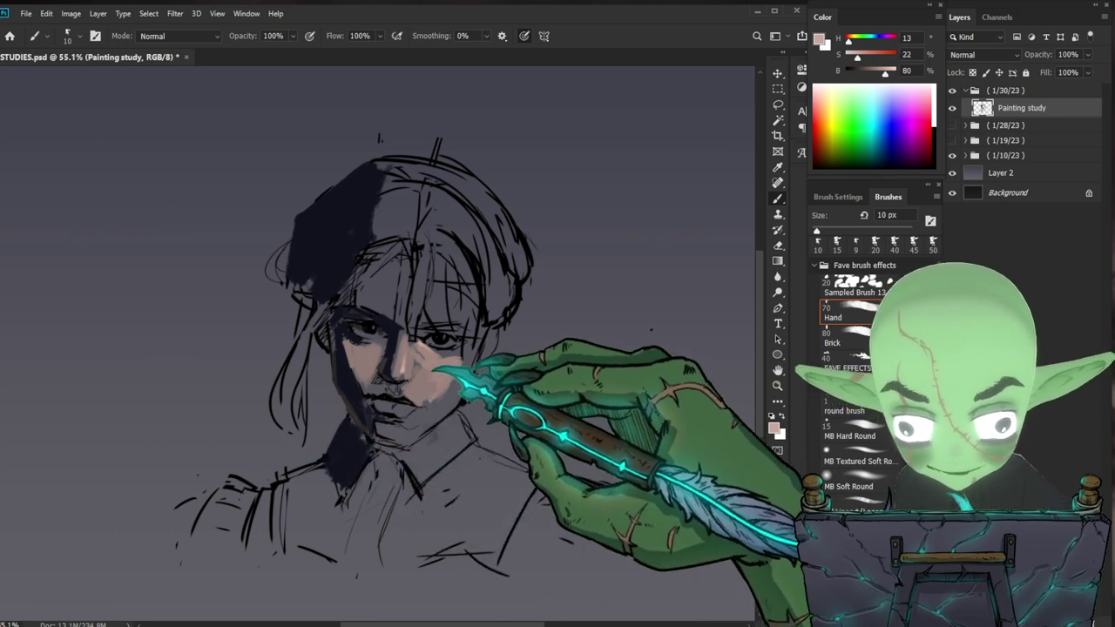
- Choose a muted red (H 6, S 47, B 57) and paint reddish strokes under the right eye
drag(856, 56, 879, 73)
click(820, 39)
click(748, 523)
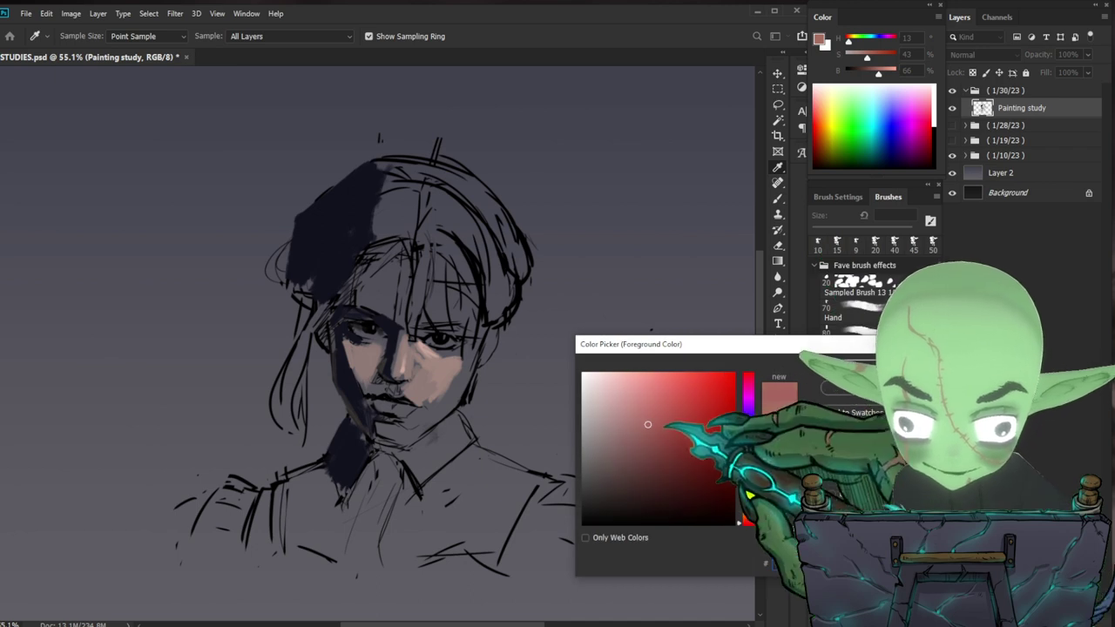
click(654, 438)
click(858, 365)
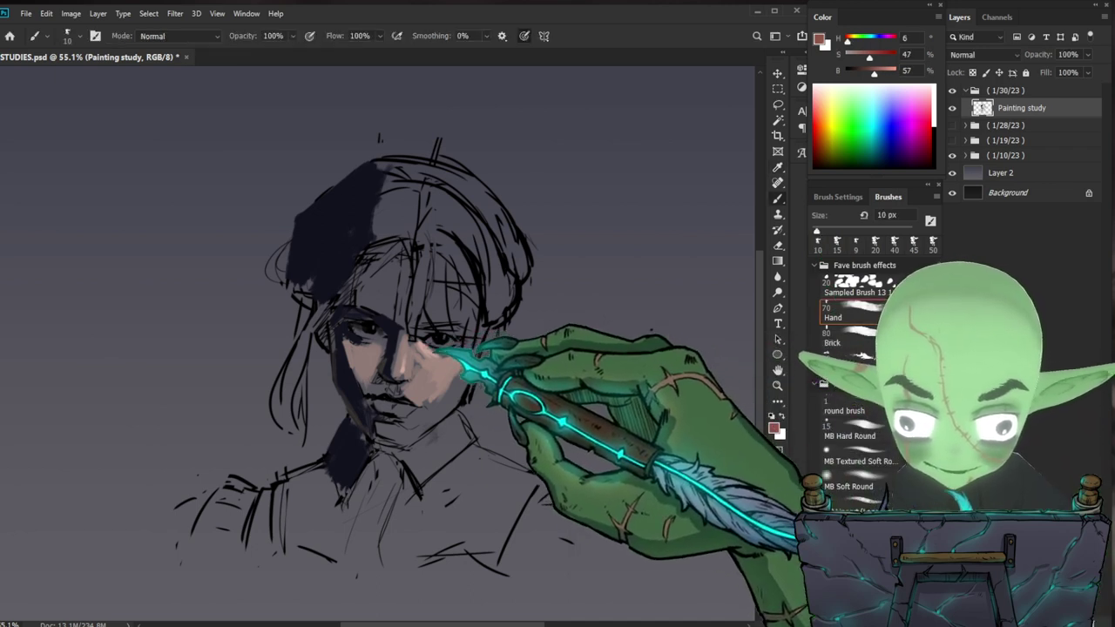
drag(427, 346, 448, 353)
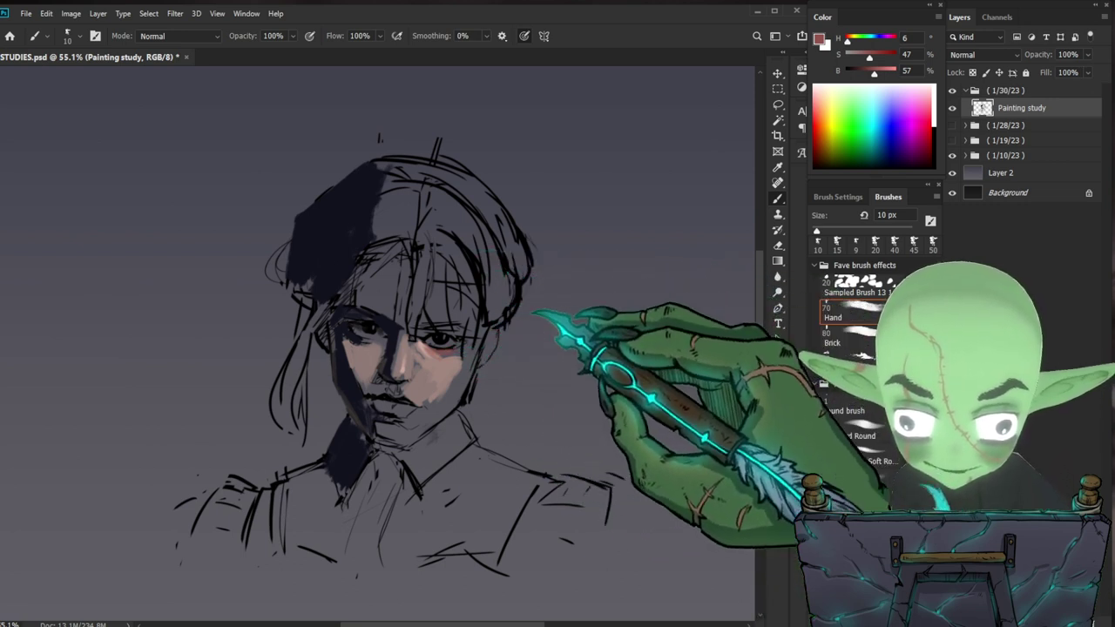
- Darken the red to 44 brightness and reinforce the lower lid of the right eye
drag(874, 73, 868, 74)
drag(437, 348, 456, 348)
drag(585, 366, 548, 368)
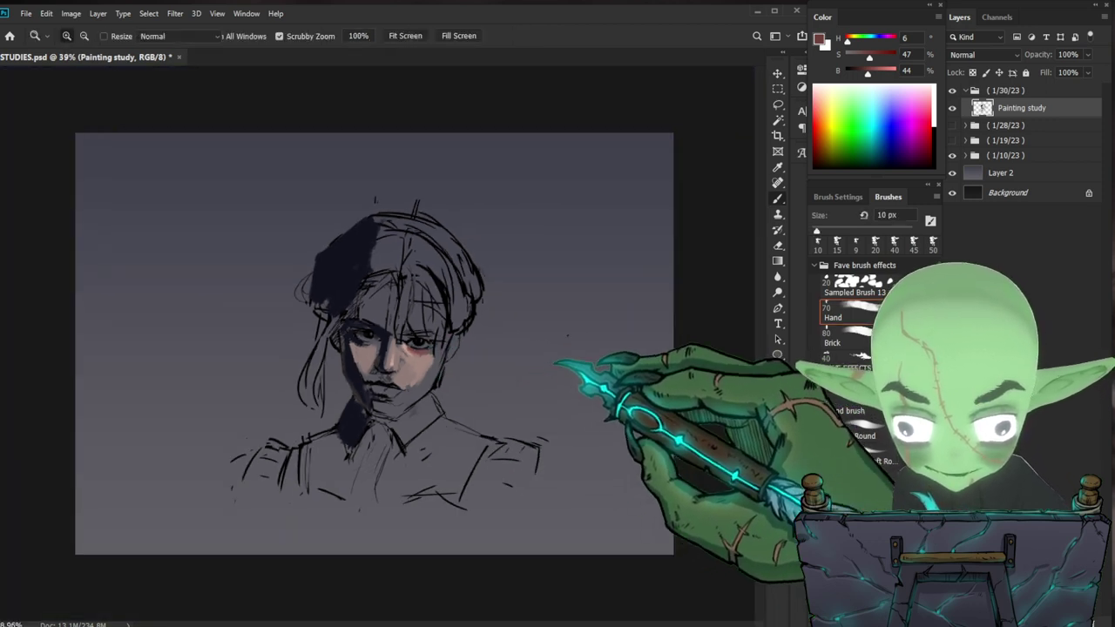
mouse_move(455, 346)
mouse_down()
mouse_move(482, 345)
mouse_move(443, 353)
mouse_up()
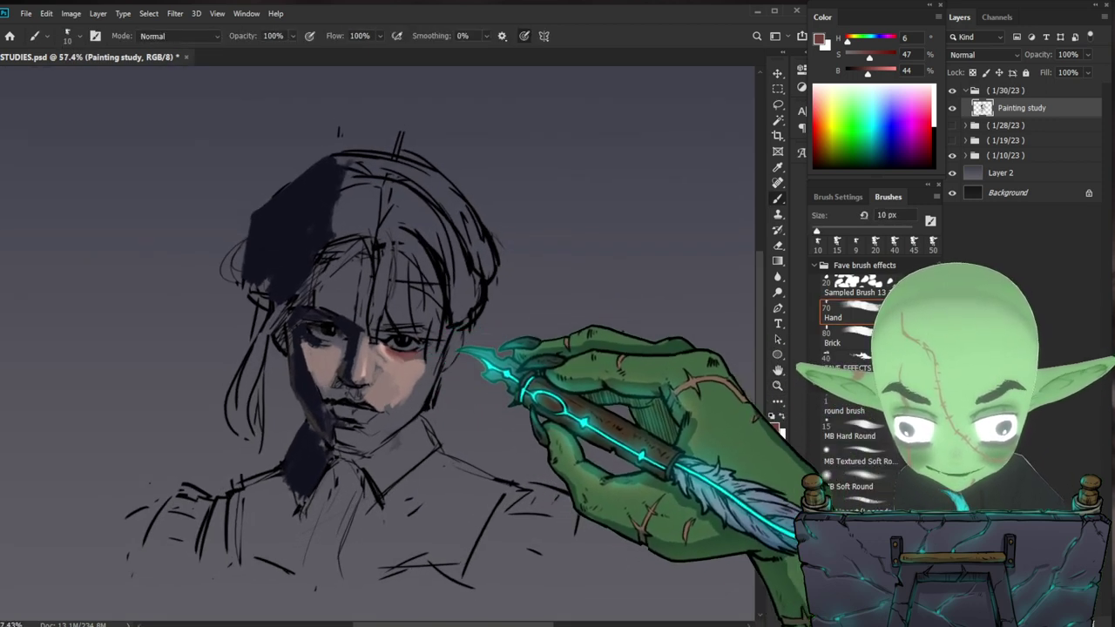
- Lower the red to 38 saturation and 36 brightness and paint the shaded skin beneath the left eye
drag(868, 74, 864, 57)
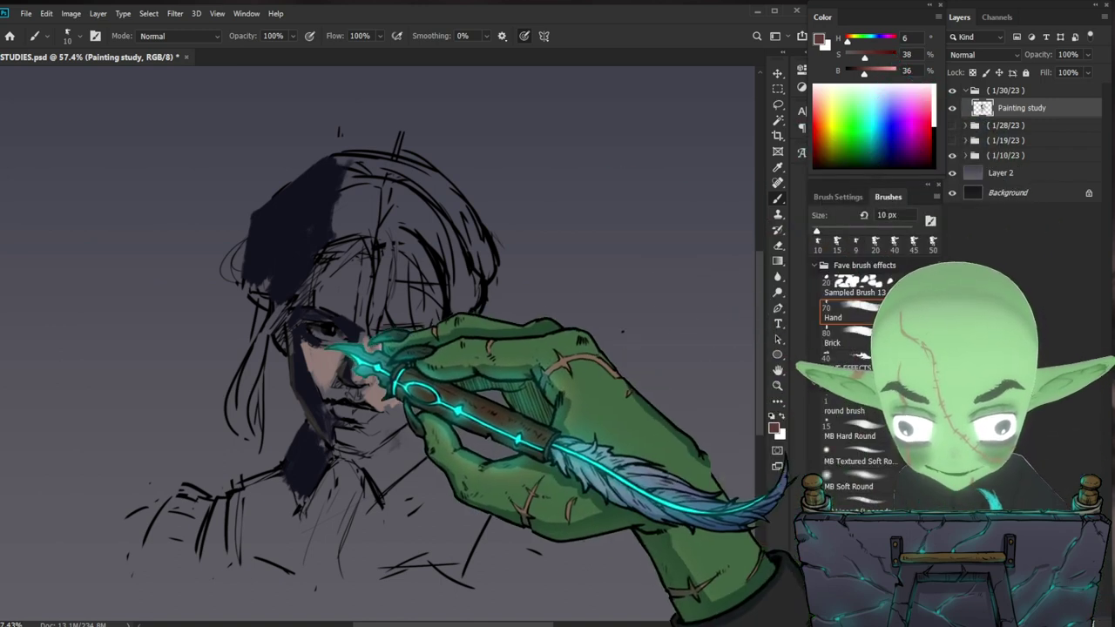
drag(311, 338, 335, 341)
alt+click(334, 341)
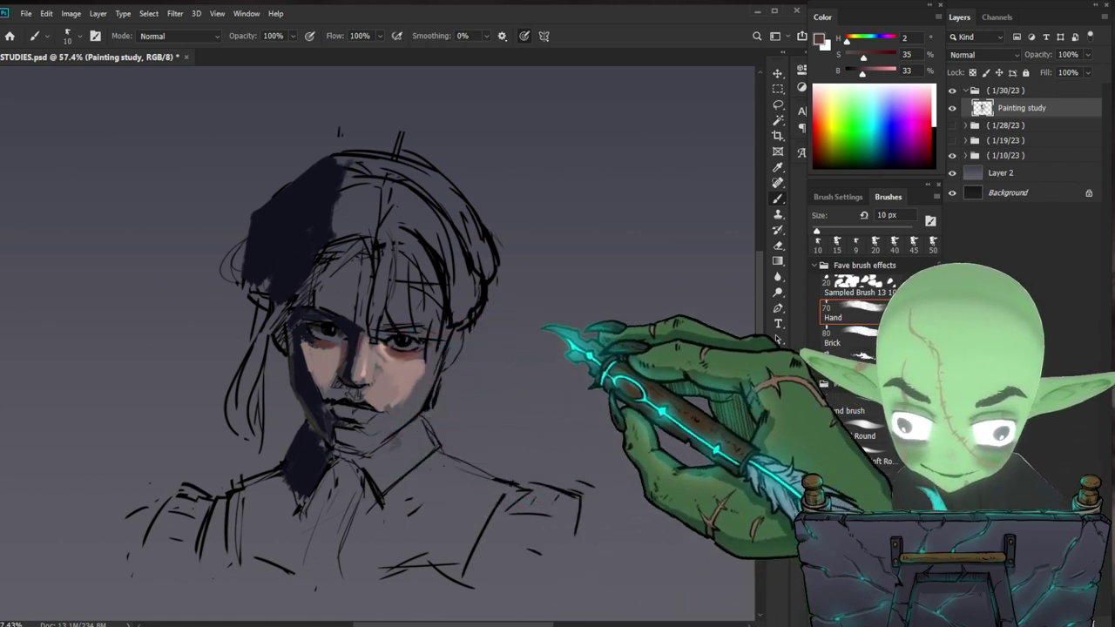
- Choose a cool grey (H 233, S 5, B 55) and refine the left eye with it and dark tones sampled around the eye
drag(442, 324, 445, 343)
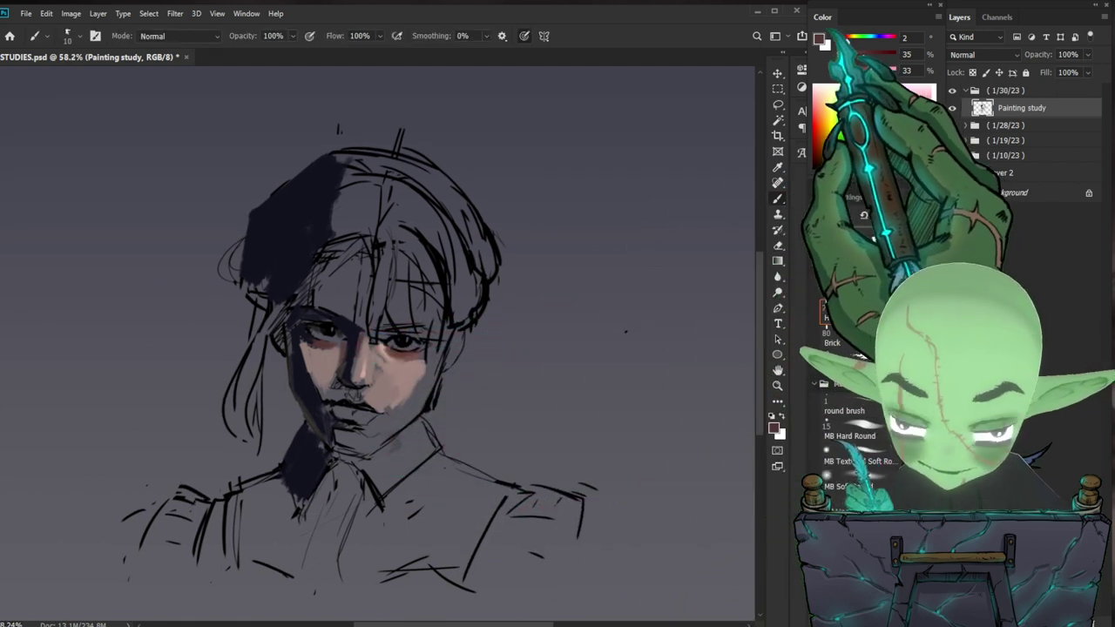
click(819, 39)
click(748, 426)
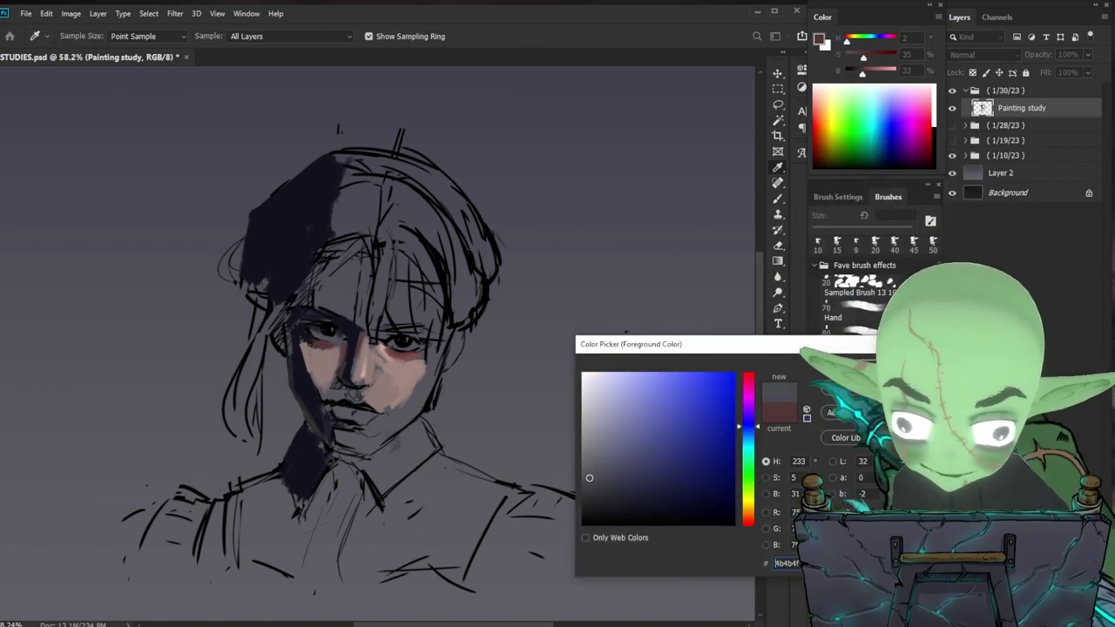
key(Return)
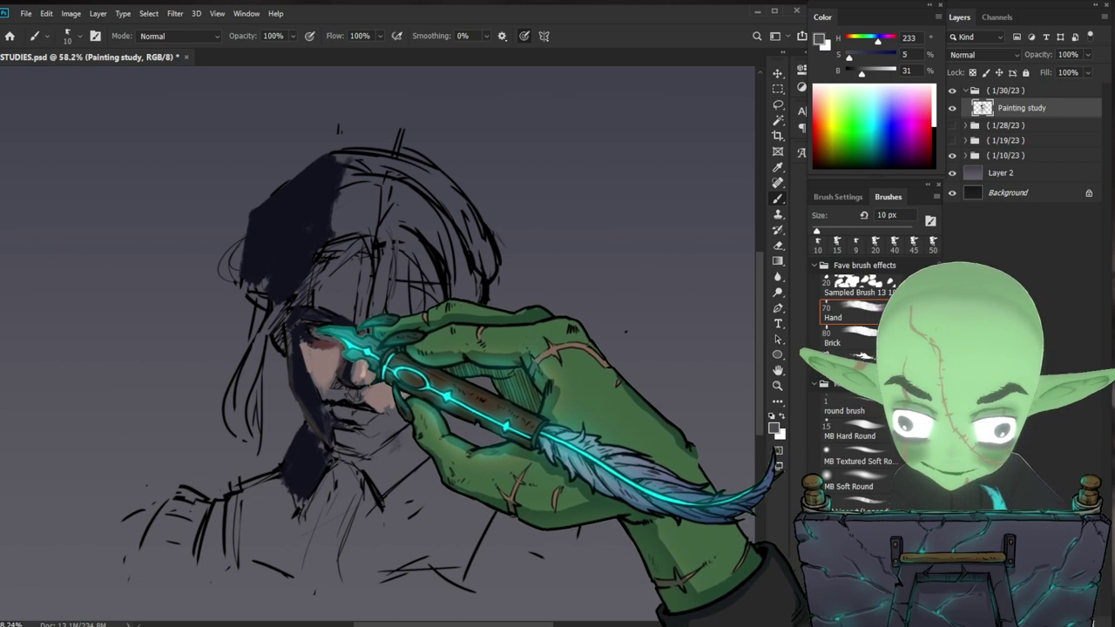
drag(862, 73, 873, 74)
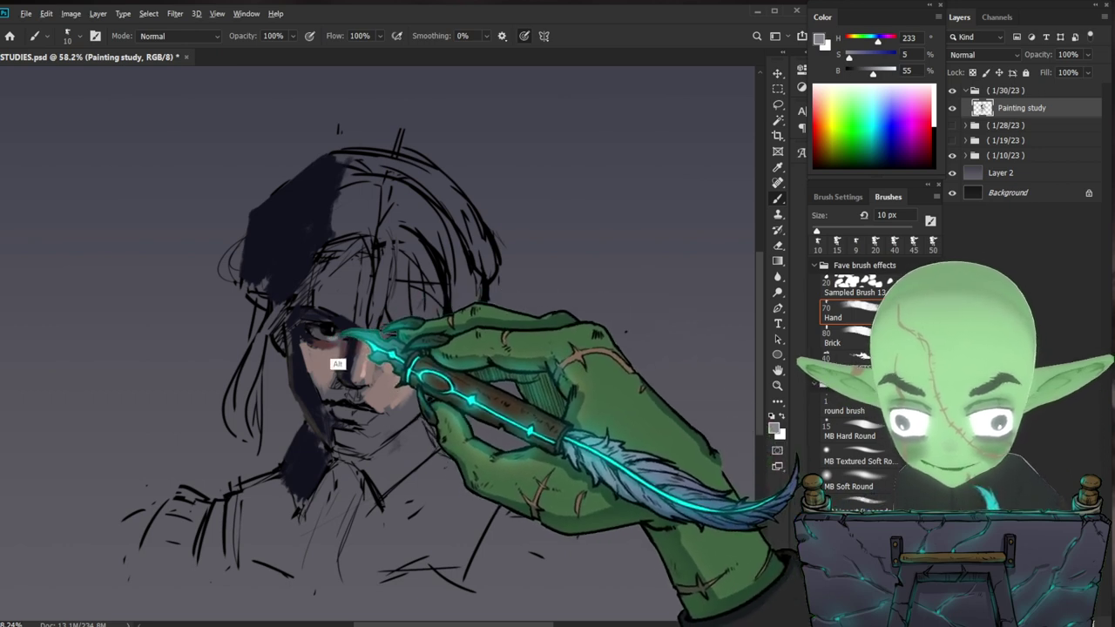
alt+click(327, 333)
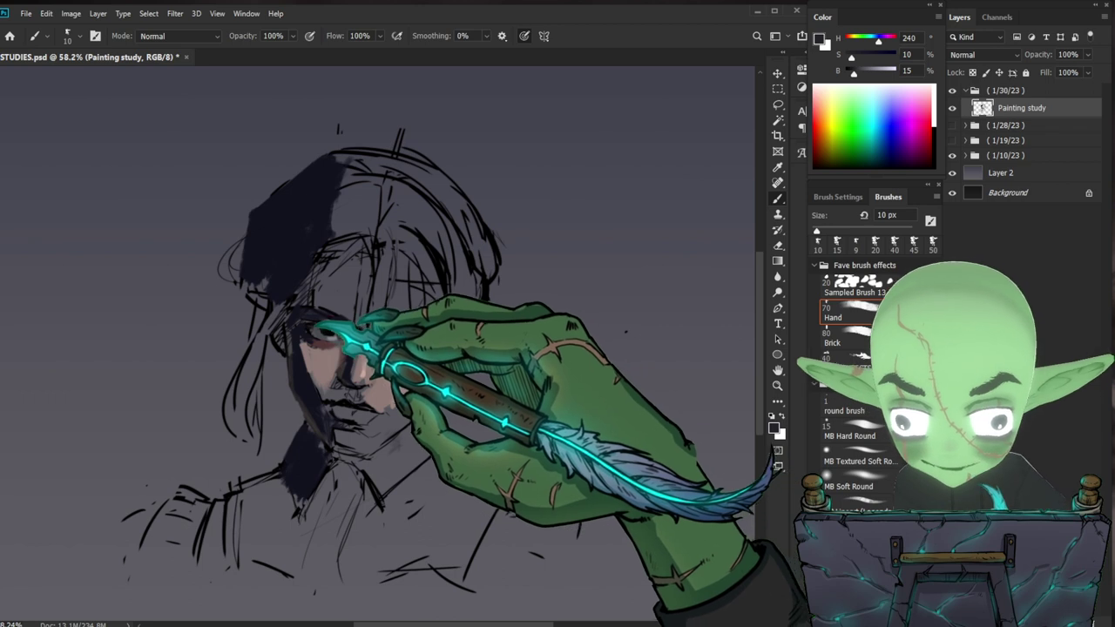
alt+click(324, 357)
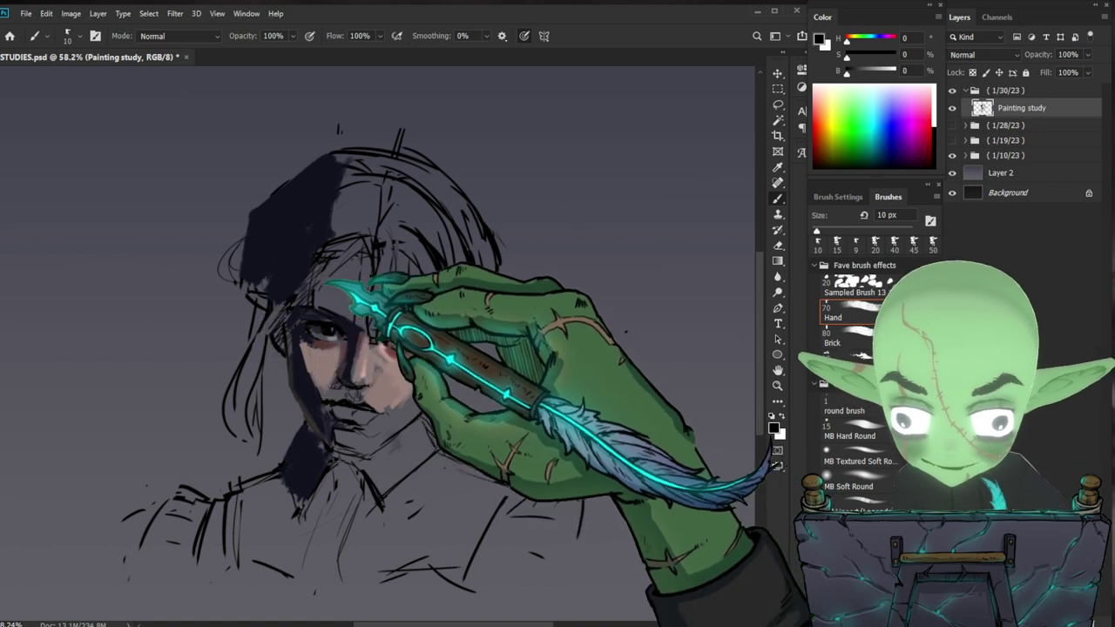
- Enlarge the brush to 45 px and paint black over the shadowed side of the hair
key(bracketright)
key(bracketright)
key(bracketright)
key(bracketright)
key(bracketright)
key(bracketright)
key(bracketright)
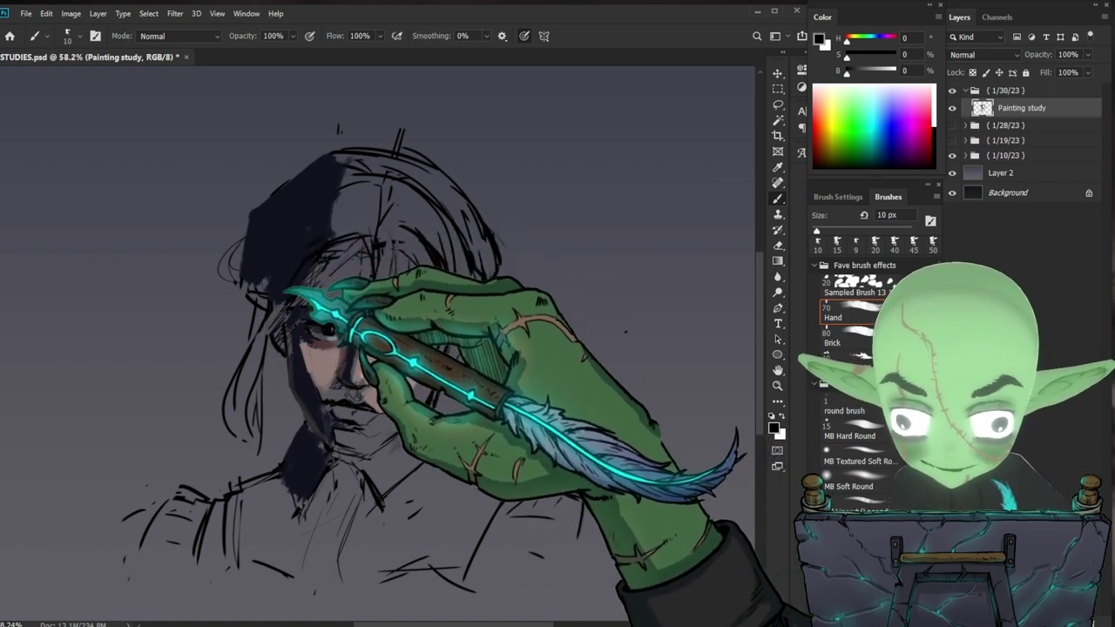
drag(334, 235, 300, 259)
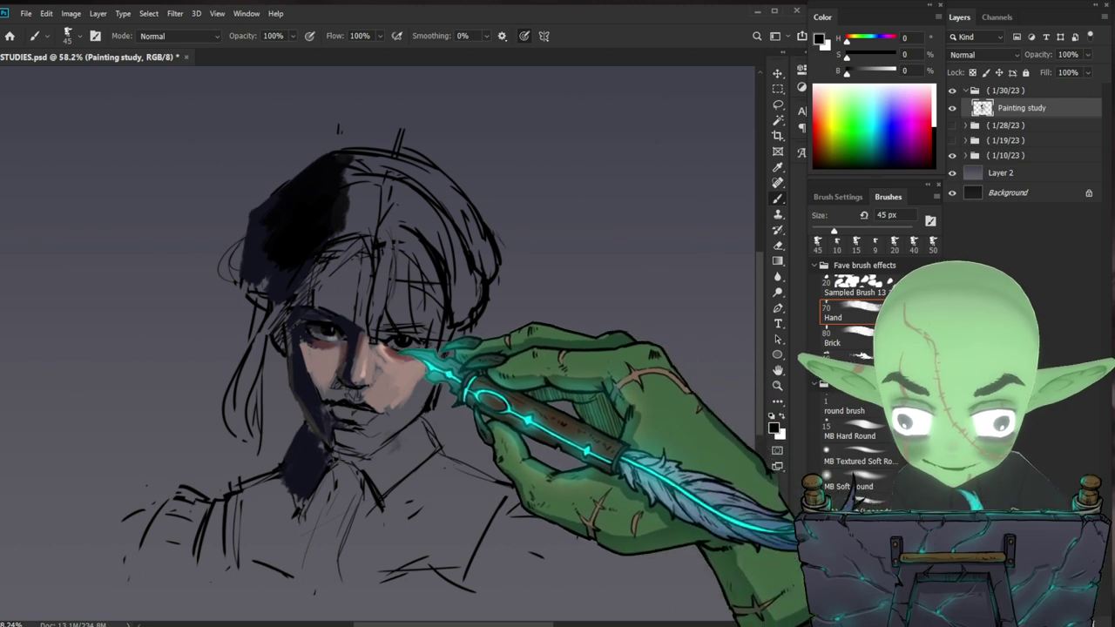
- Sample a muted red (H 4, S 36, B 33) and dark shadow tones, and blend the left cheek's shadow edge at 20 px
key(z)
drag(624, 331, 612, 339)
key(b)
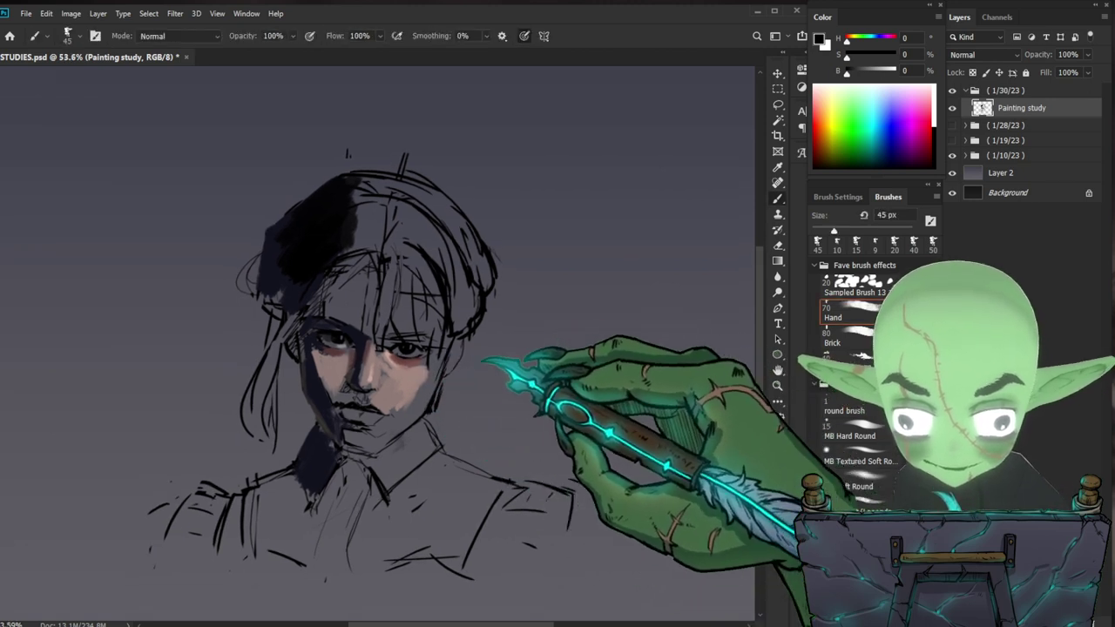
key(z)
drag(365, 392, 393, 381)
key(b)
alt+click(332, 344)
drag(333, 343, 327, 343)
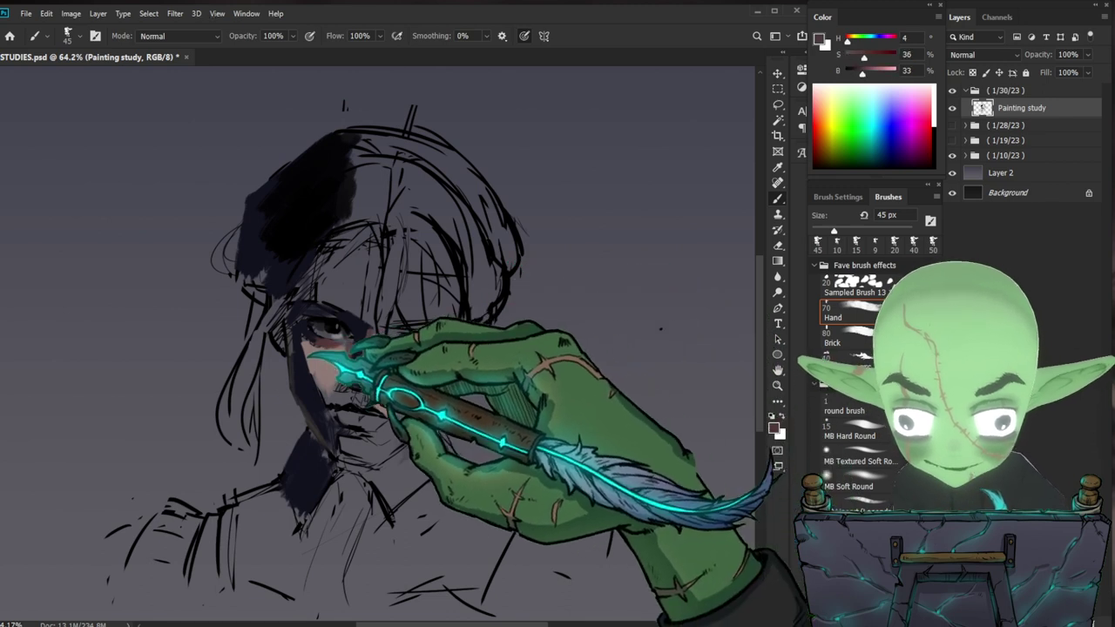
key(bracketleft)
key(bracketleft)
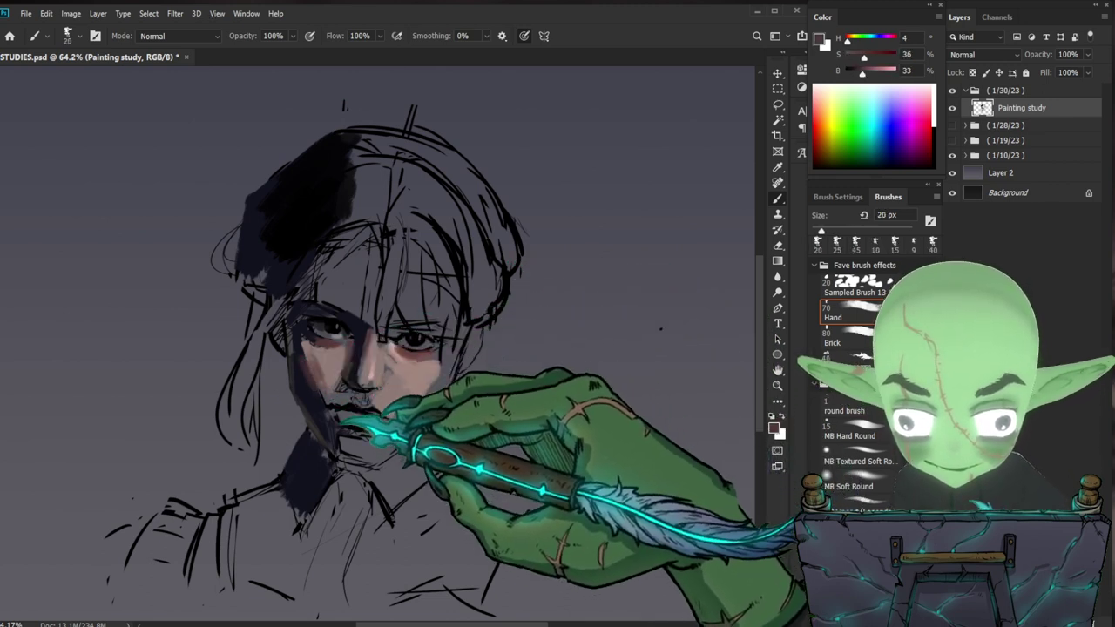
alt+click(313, 396)
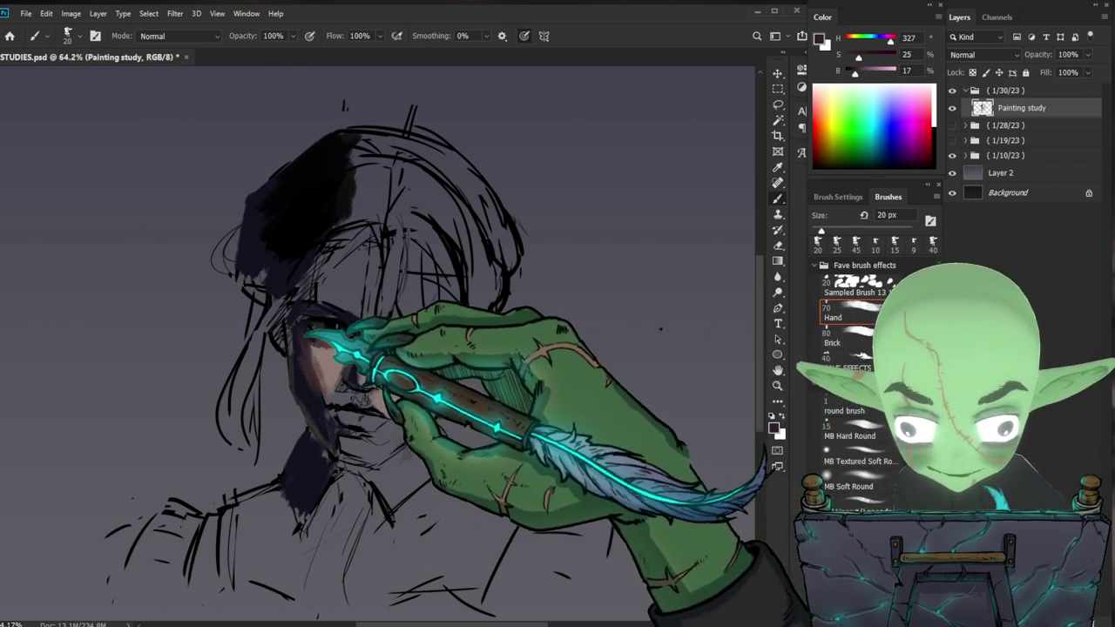
alt+click(310, 424)
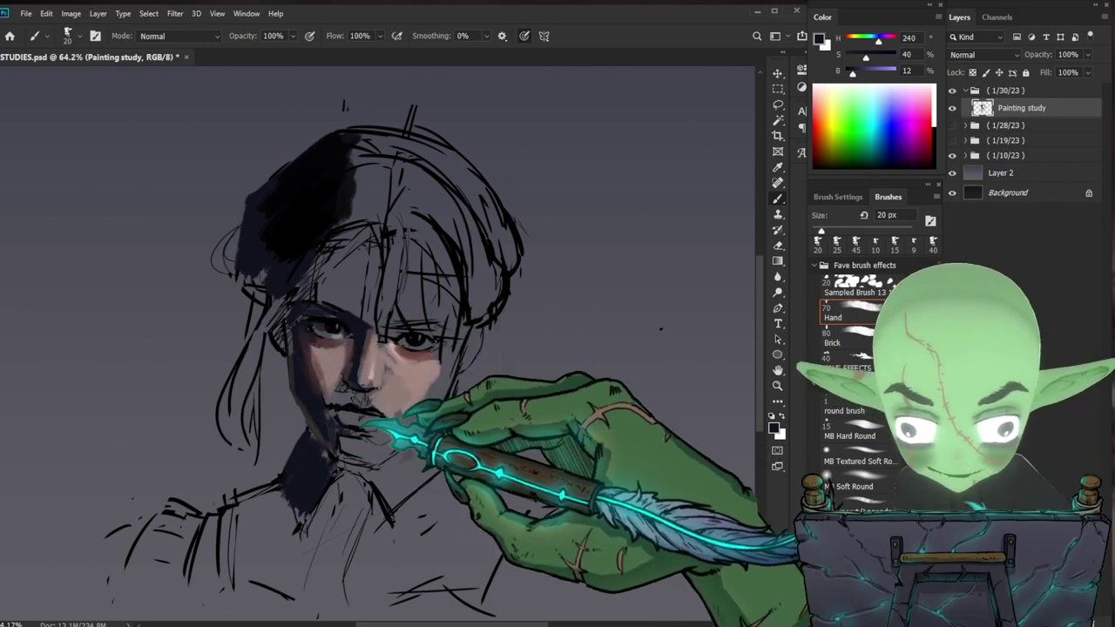
- Fill the shadow beside the left ear with black sampled from the hair, and refine the cheek shadow with sampled tones at 8 px
alt+click(308, 224)
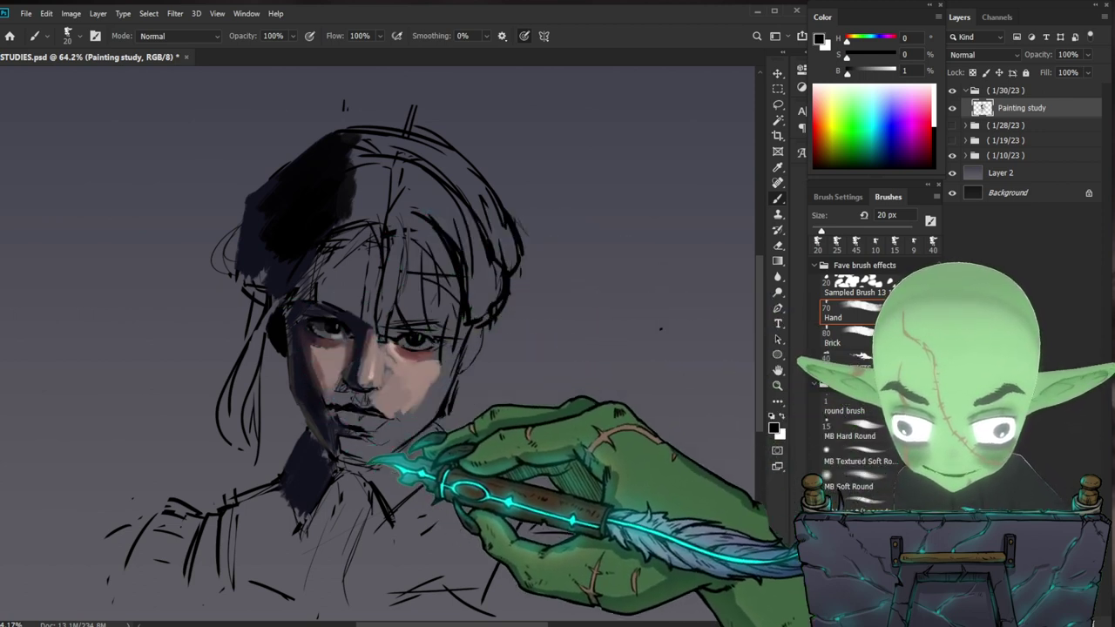
mouse_move(310, 396)
mouse_down()
mouse_move(293, 386)
mouse_move(353, 398)
mouse_move(310, 359)
mouse_move(356, 343)
mouse_move(309, 398)
mouse_move(314, 375)
mouse_up()
key(bracketleft)
key(bracketleft)
key(bracketleft)
key(bracketleft)
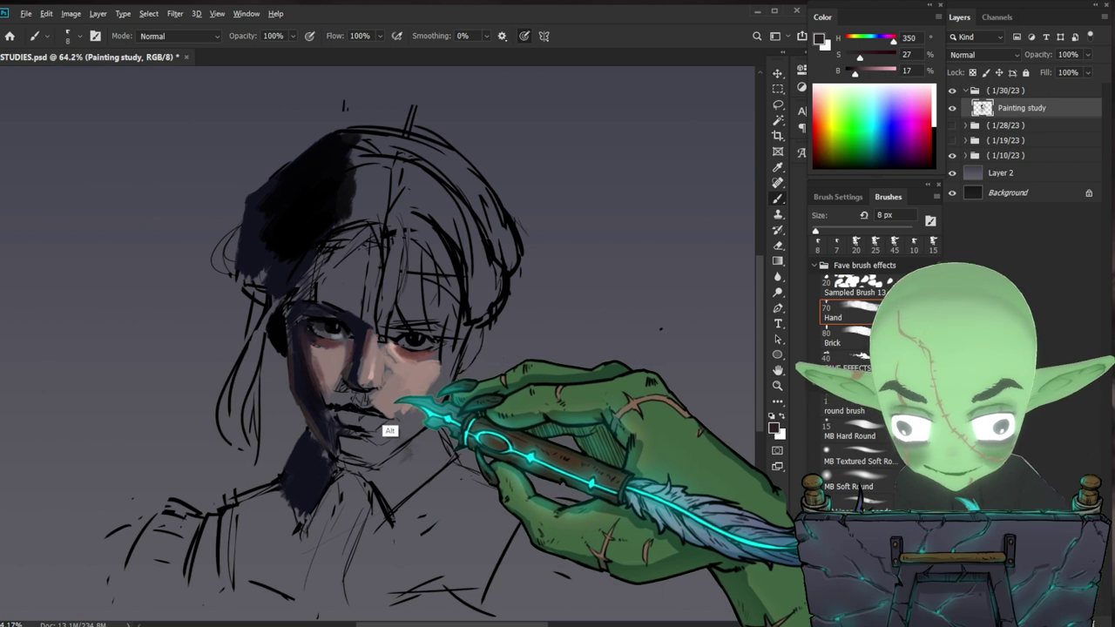
alt+click(353, 352)
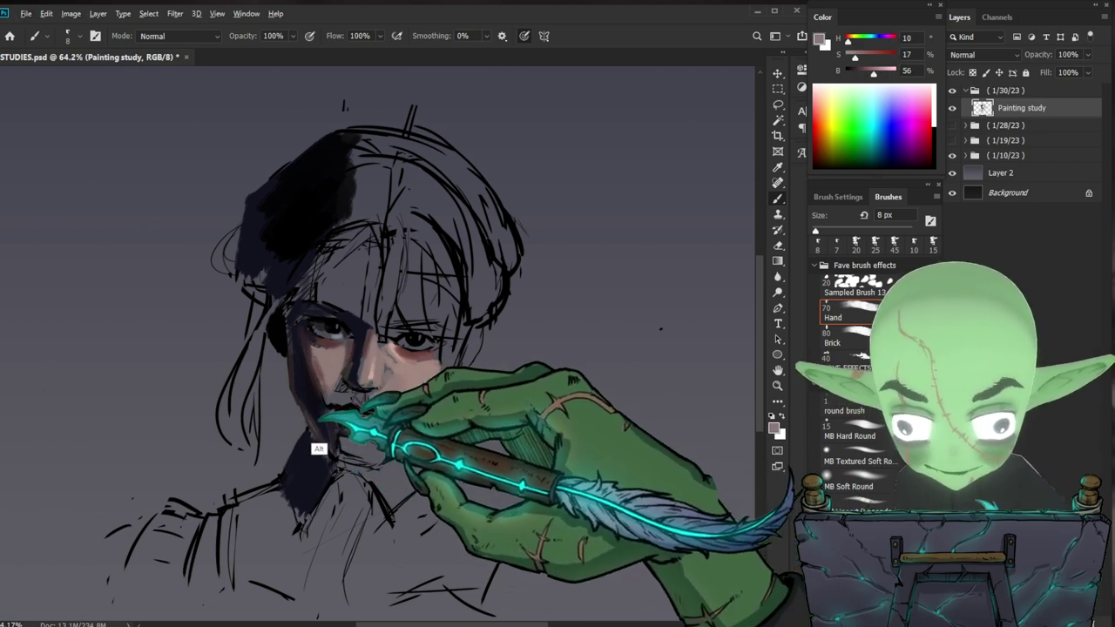
alt+click(302, 430)
- Sample black from beside the ear and paint over the neck shadow at 45 px and 20 px
alt+click(281, 331)
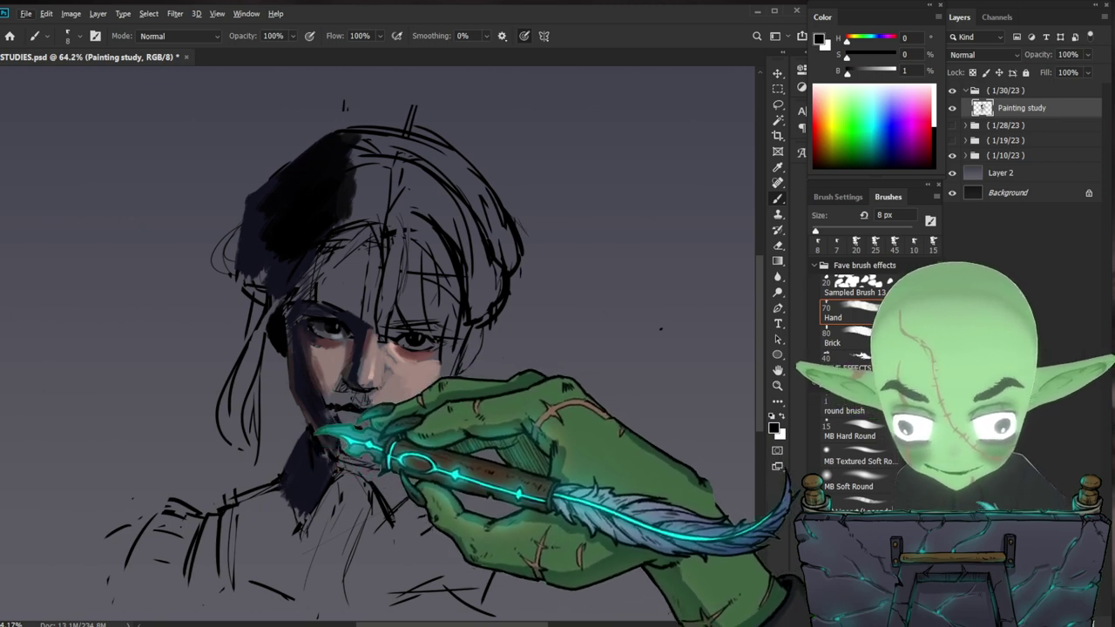
key(bracketright)
key(bracketright)
key(bracketright)
key(bracketright)
key(bracketright)
key(bracketright)
key(bracketright)
key(bracketright)
key(bracketright)
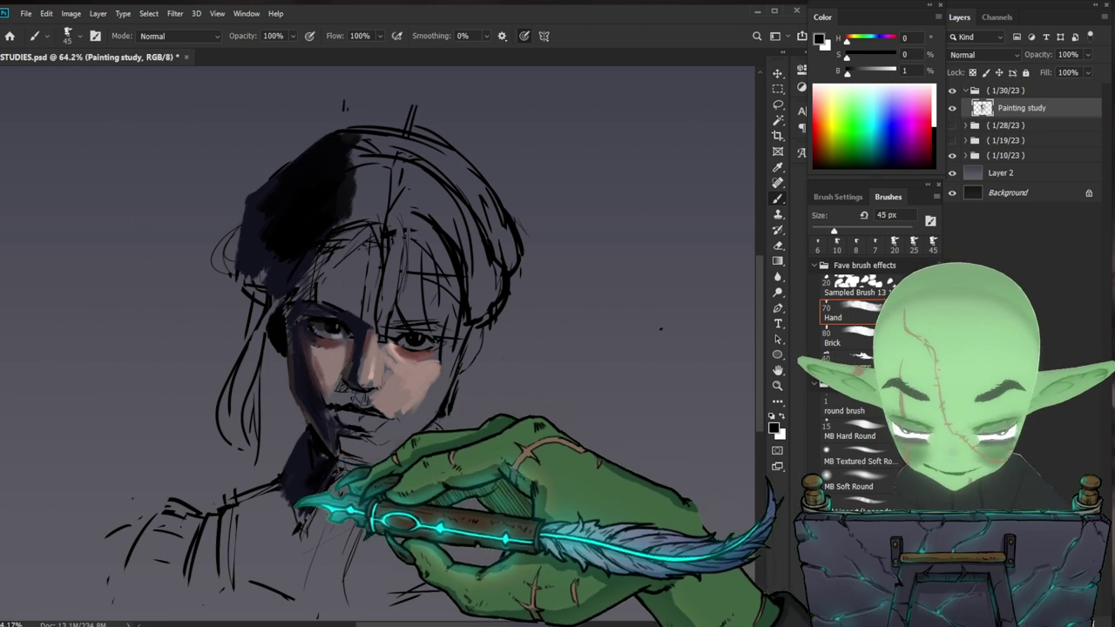
key(bracketleft)
key(bracketleft)
key(bracketleft)
key(bracketleft)
key(bracketleft)
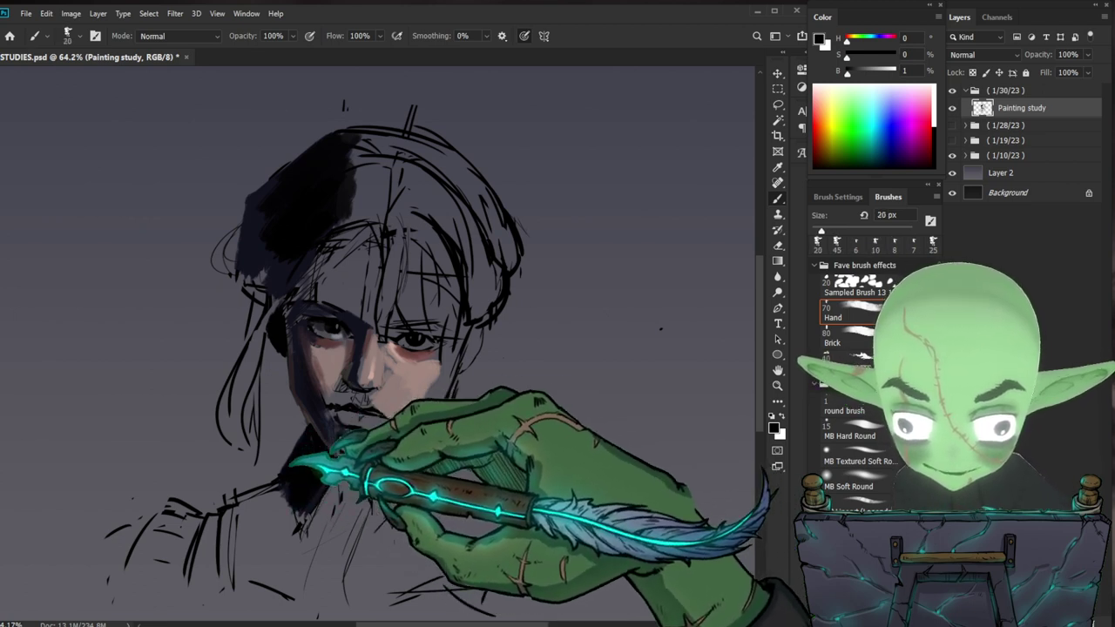
- Trim the outer edge of the black neck shadow with a 9 px eraser
key(e)
drag(279, 475, 298, 439)
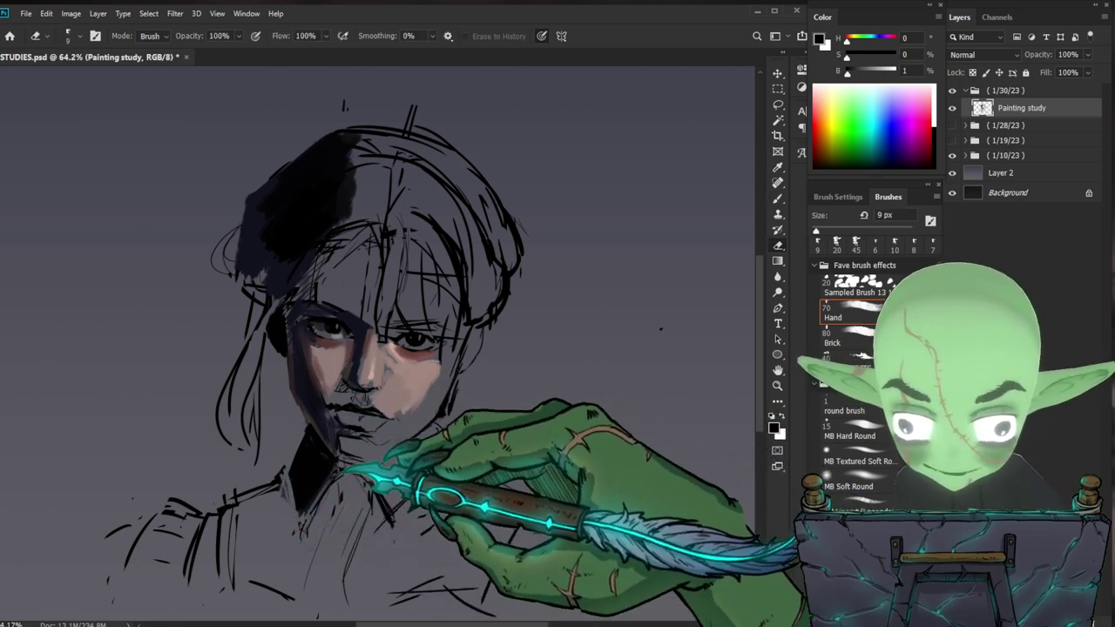
key(b)
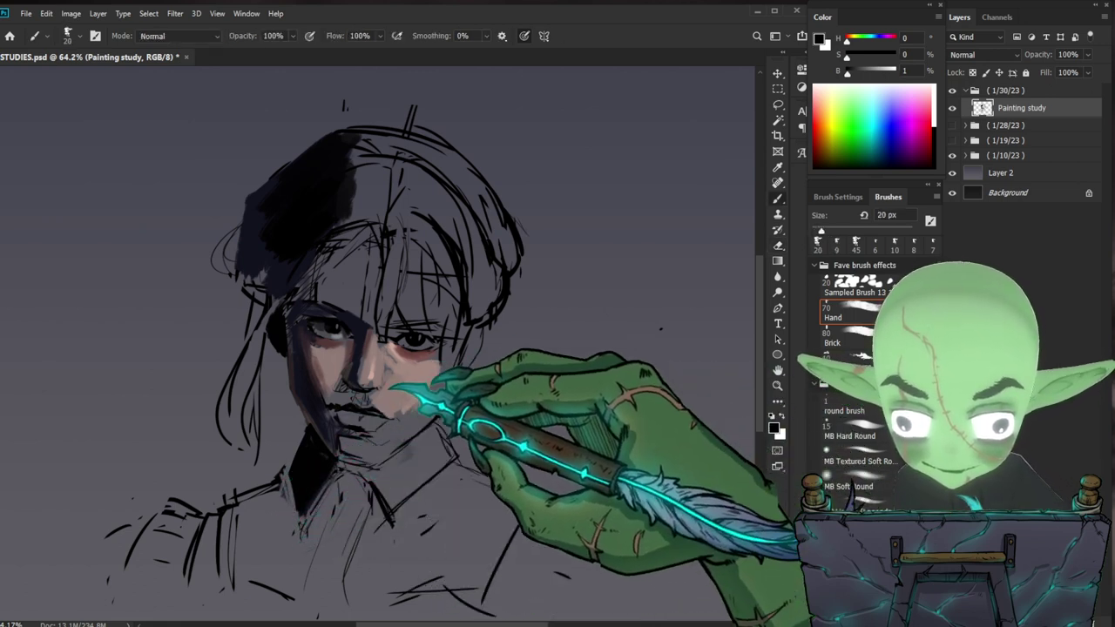
- Sample the muted red, darken it to 21 brightness and paint the upper lip at 9 px
drag(373, 360, 318, 349)
drag(859, 73, 857, 74)
key(bracketleft)
key(bracketleft)
key(bracketleft)
drag(352, 406, 380, 409)
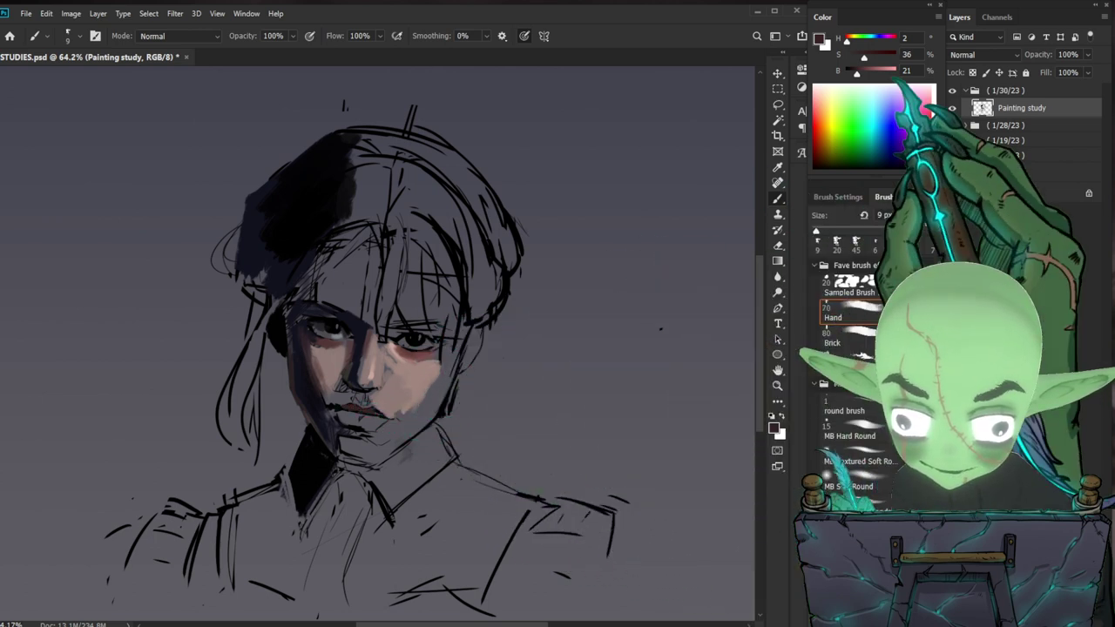
- Deepen the lip colour to 69 saturation and 14 brightness and repaint the upper lip
drag(857, 73, 853, 73)
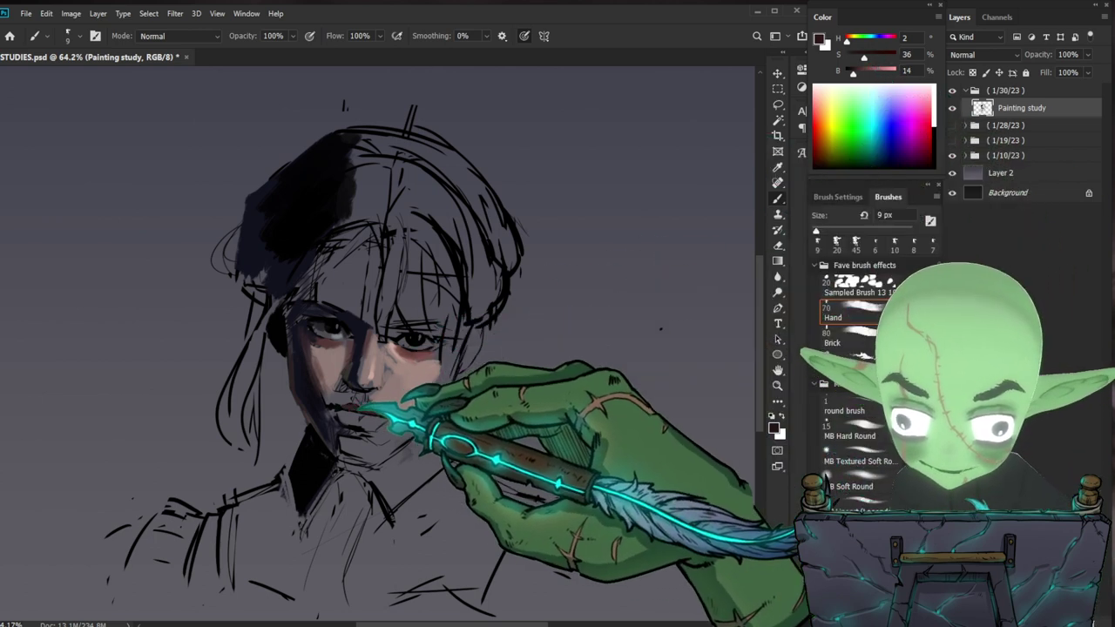
click(879, 56)
drag(355, 405, 381, 408)
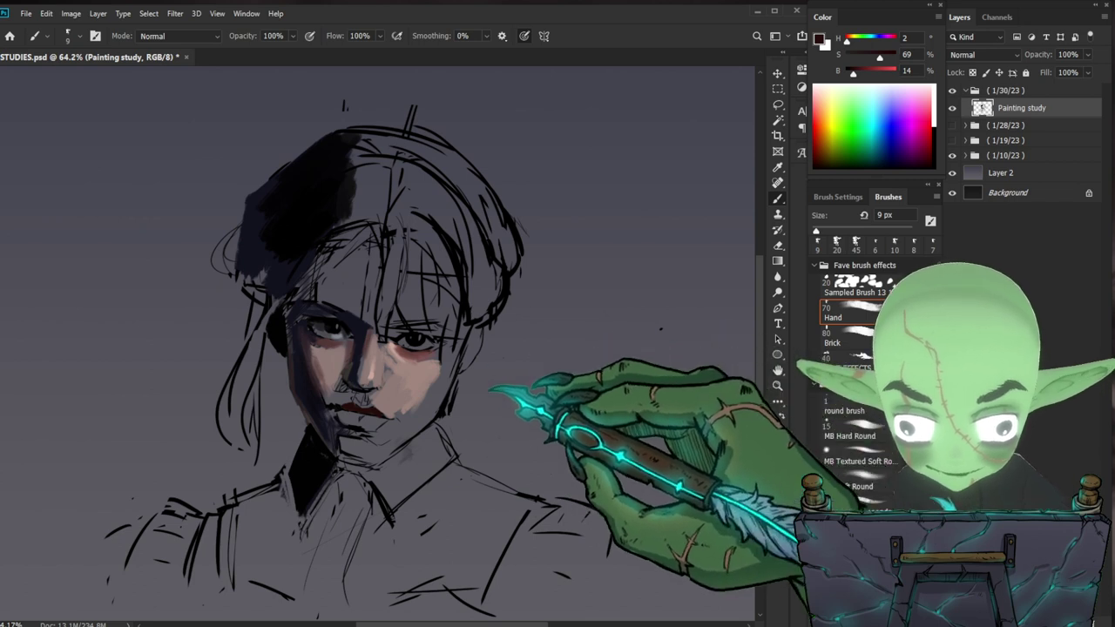
- Refine the shading around the nose tip and nostrils with sampled skin tones at 10 px and dark blue (H 240, S 40, B 12)
alt+click(318, 398)
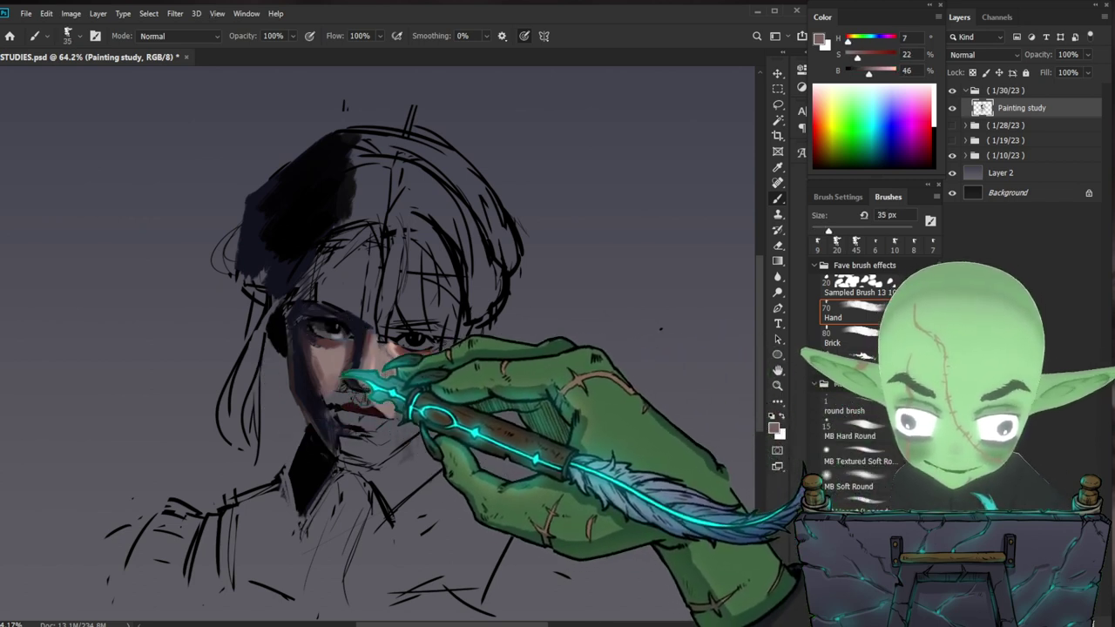
mouse_move(366, 376)
mouse_down()
mouse_move(348, 398)
mouse_move(318, 373)
mouse_move(392, 351)
mouse_move(361, 374)
mouse_up()
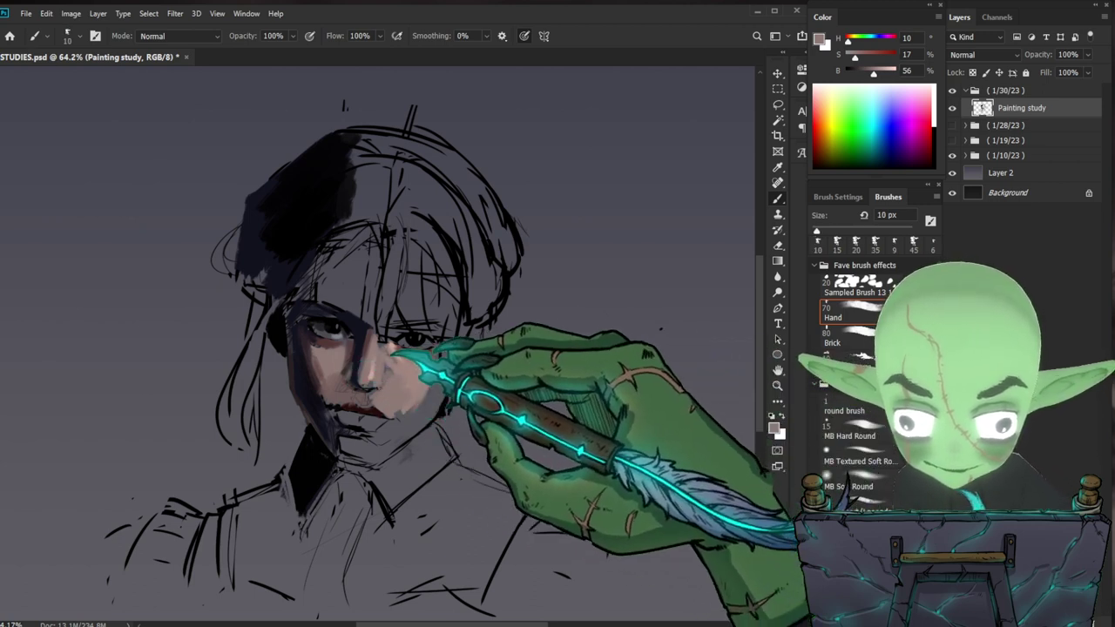
mouse_move(365, 373)
mouse_down()
mouse_move(364, 362)
mouse_move(365, 373)
mouse_up()
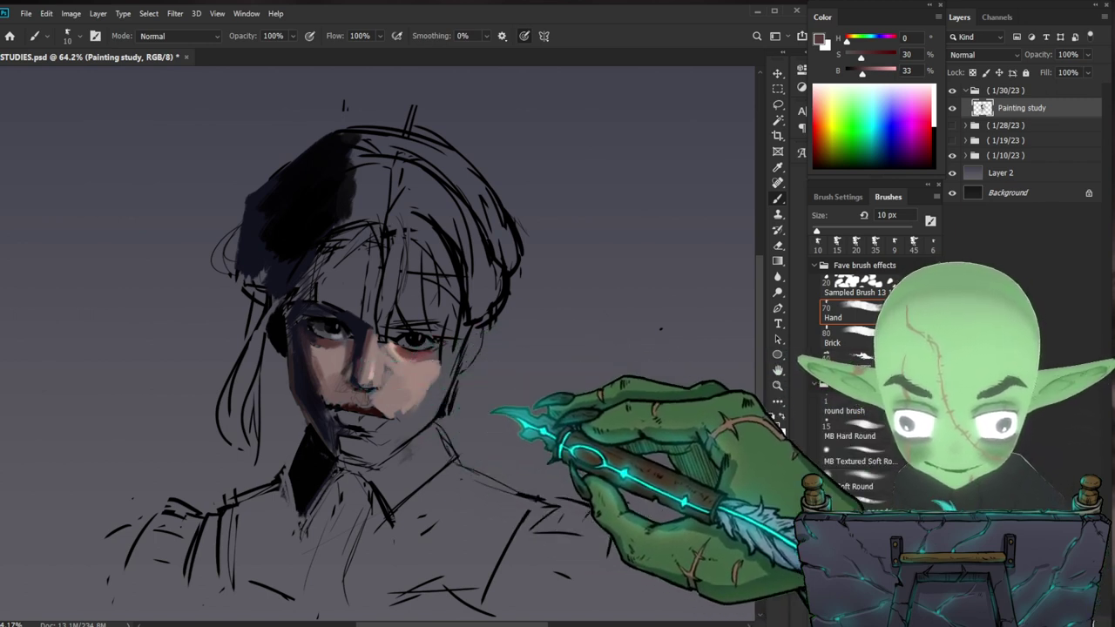
alt+click(350, 357)
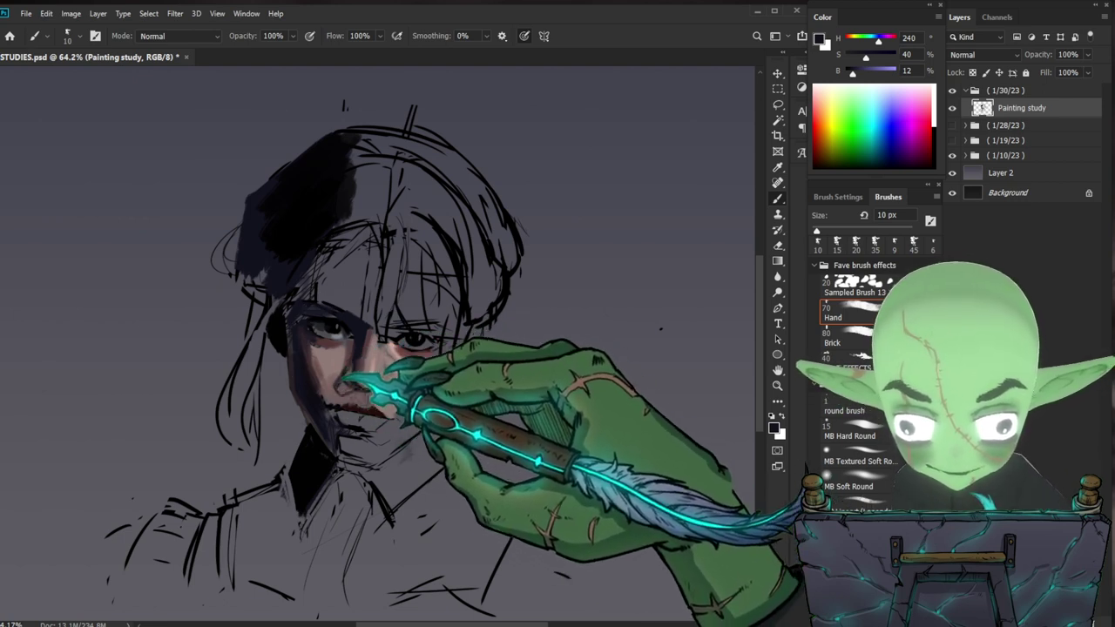
- Sample a dark grey (H 240, S 10, B 16) from the left eye and paint the right eye's iris at 15 px
key(z)
drag(442, 371, 349, 369)
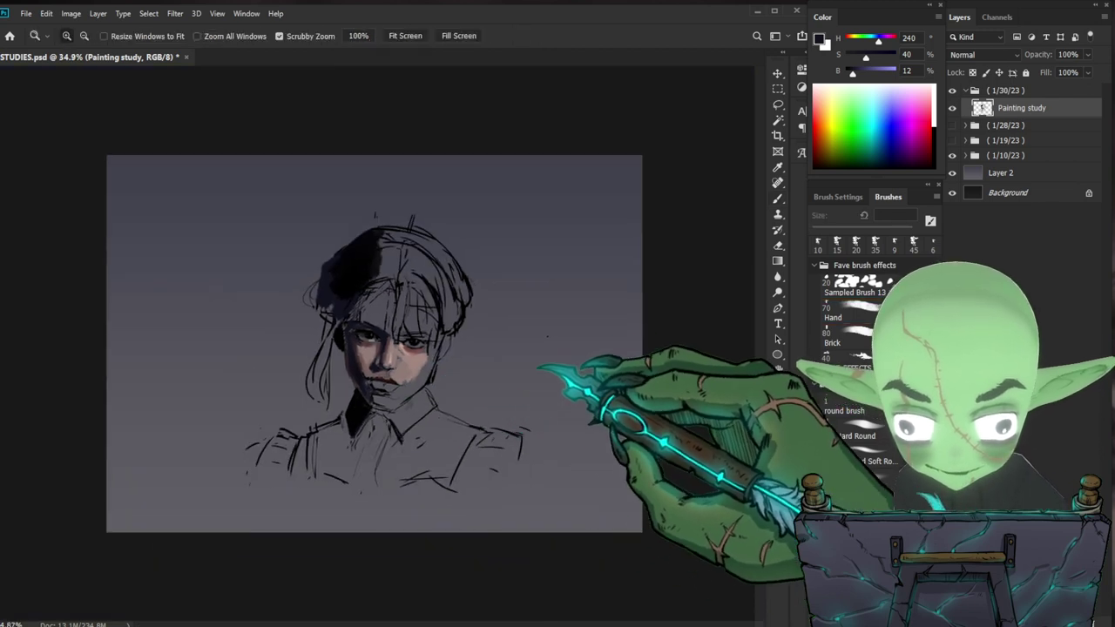
mouse_move(435, 348)
mouse_down()
mouse_move(555, 370)
mouse_move(466, 368)
mouse_up()
key(b)
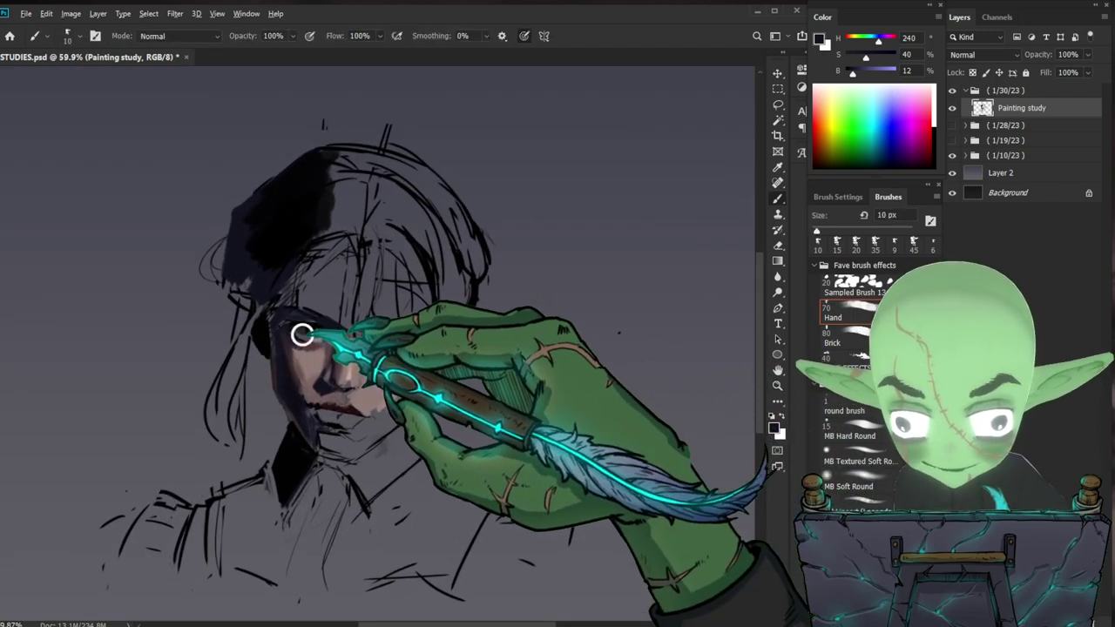
drag(301, 333, 303, 335)
alt+right_click(304, 335)
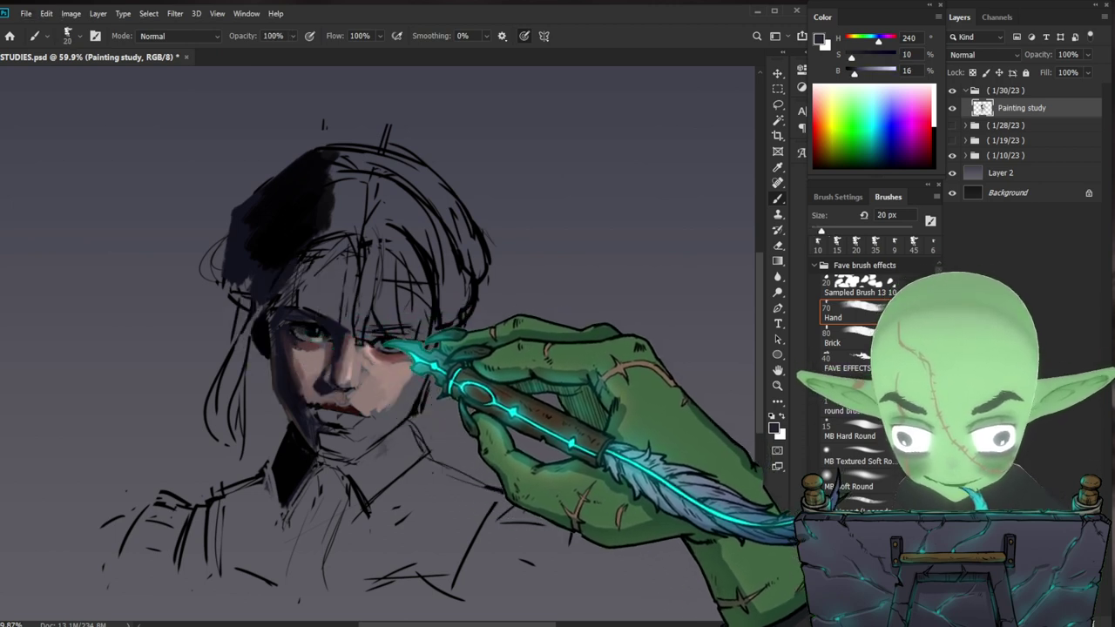
key(bracketleft)
drag(383, 343, 401, 350)
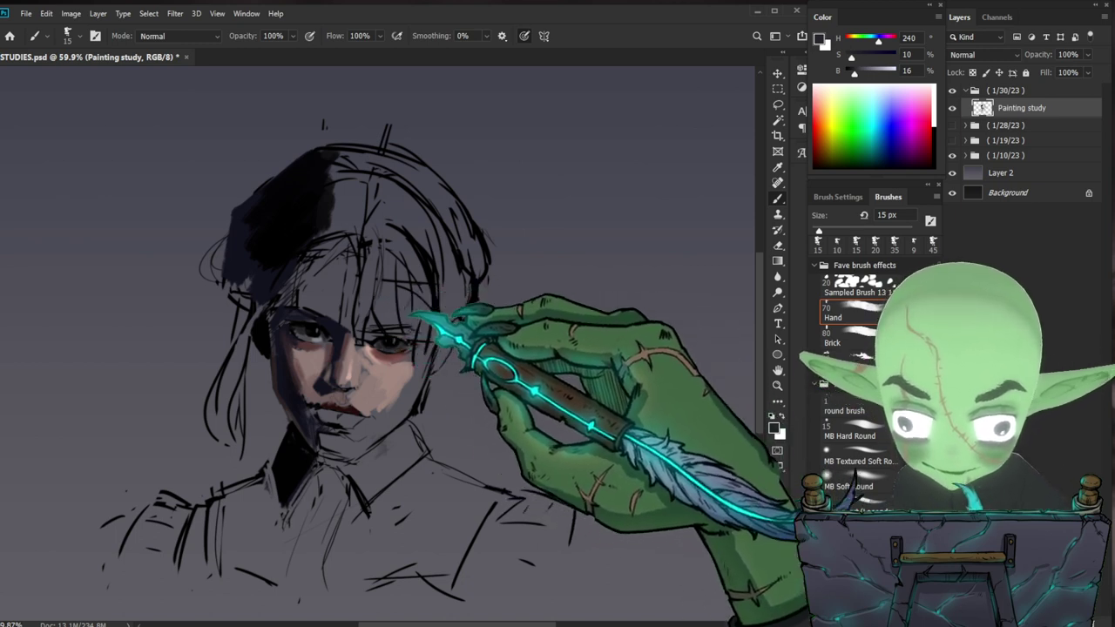
- Sample a muted red (H 2, S 34, B 32) and darker face tones, and shade the outer edge of the right cheek
alt+click(296, 343)
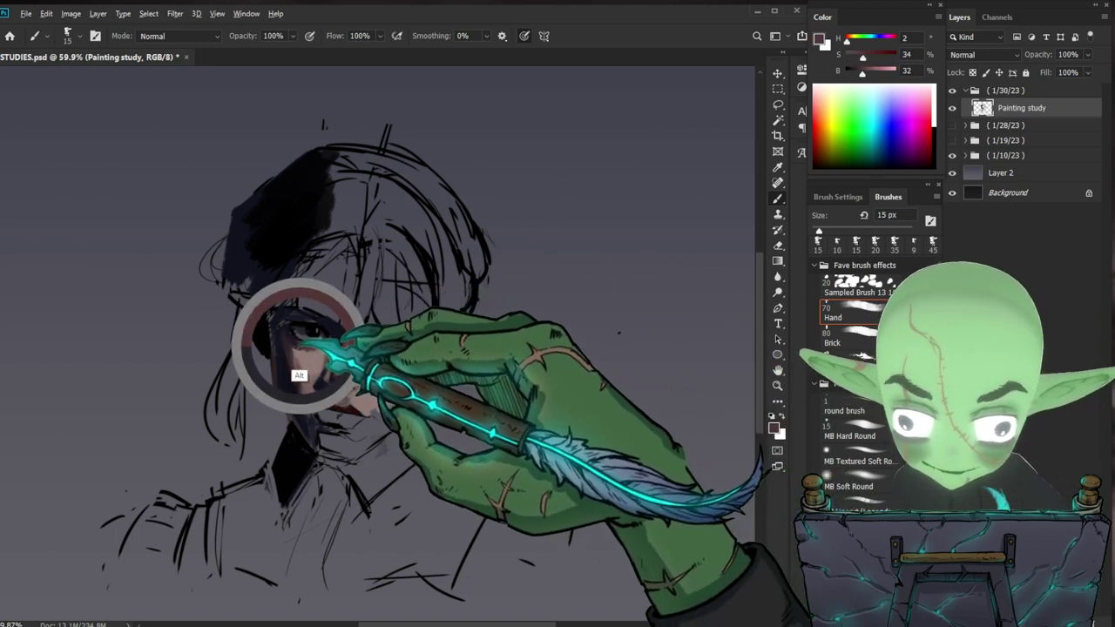
drag(296, 343, 298, 341)
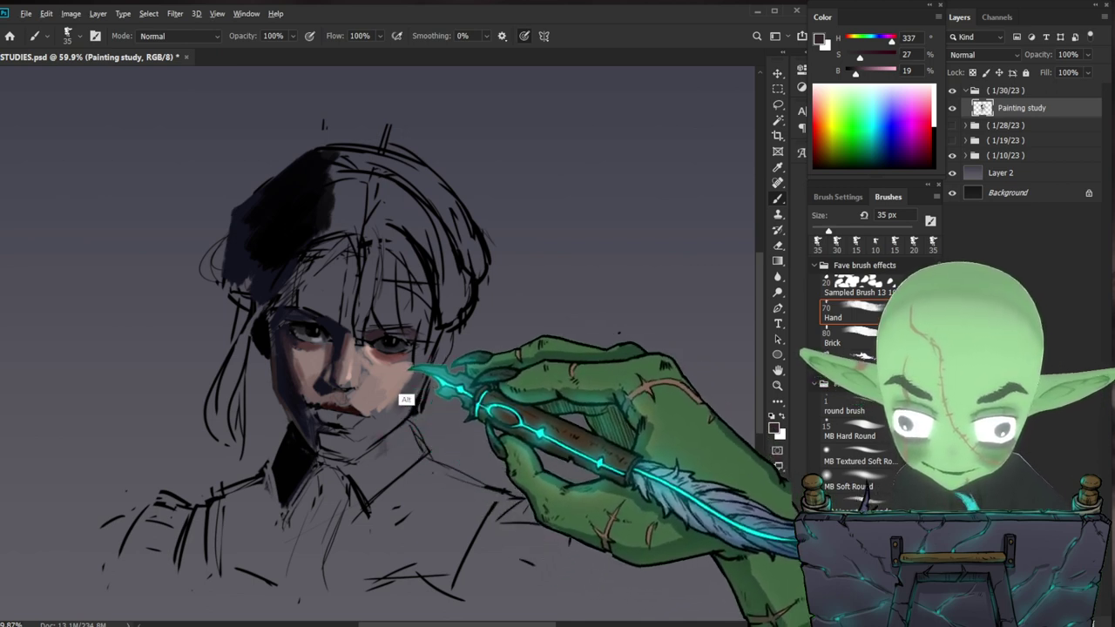
drag(399, 422, 304, 400)
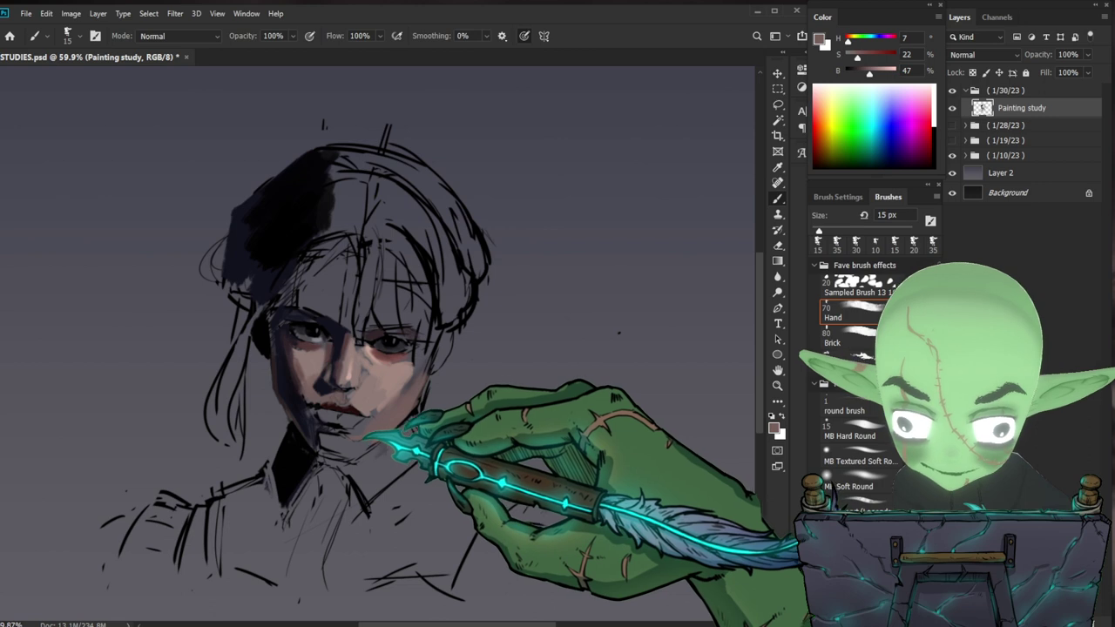
- Shade the right side of the chin and jaw with sampled muted reds, from H 4, S 41, B 45 to H 5, S 20, B 45
alt+click(396, 386)
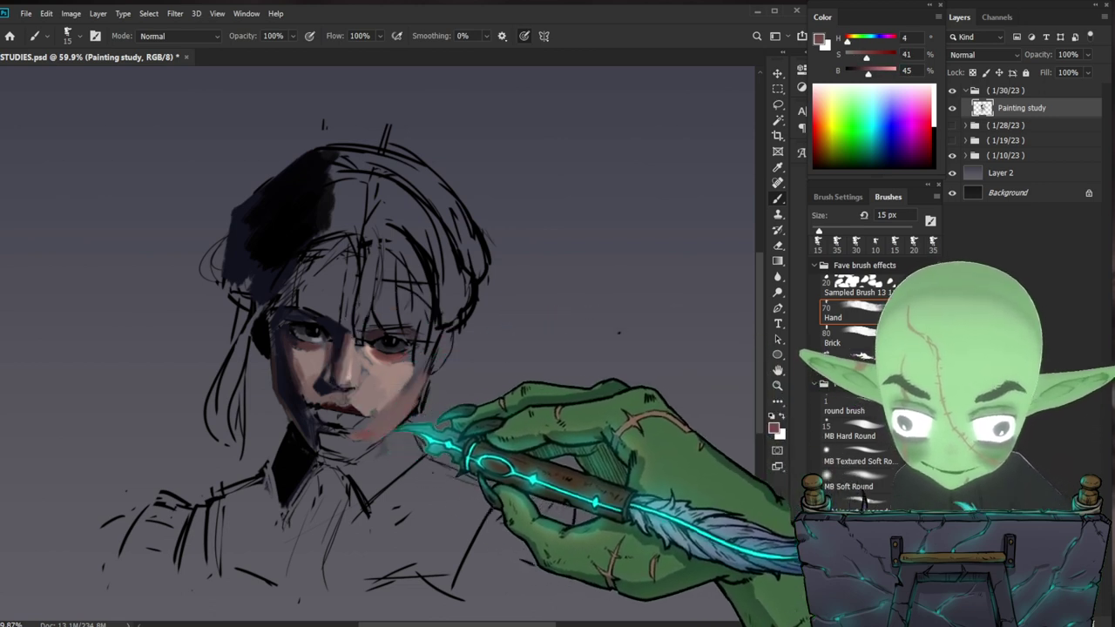
alt+click(367, 455)
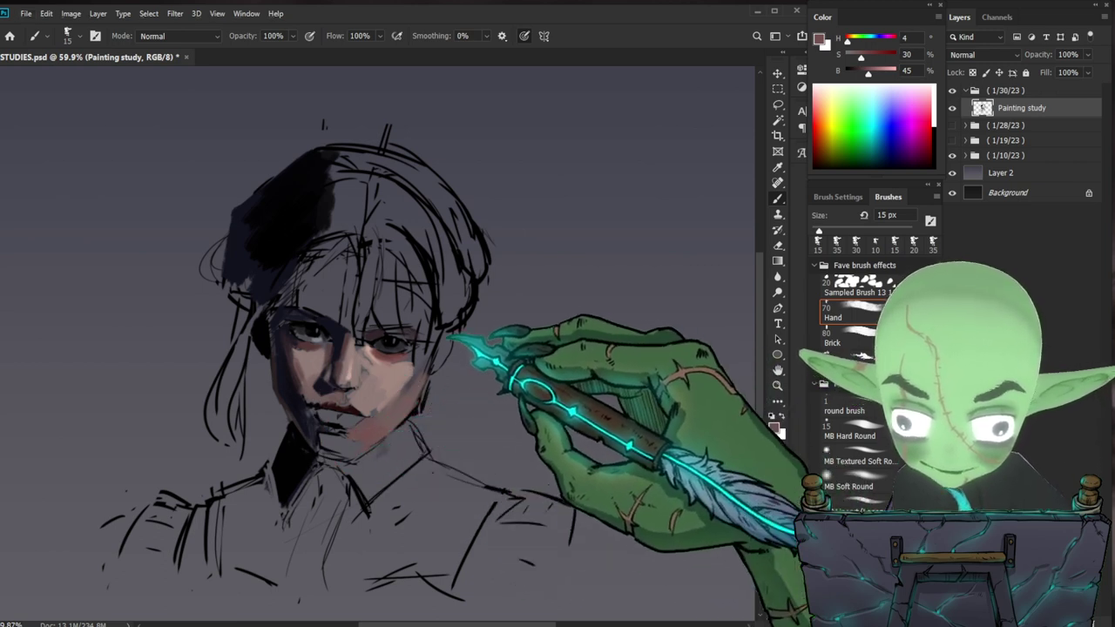
alt+click(388, 413)
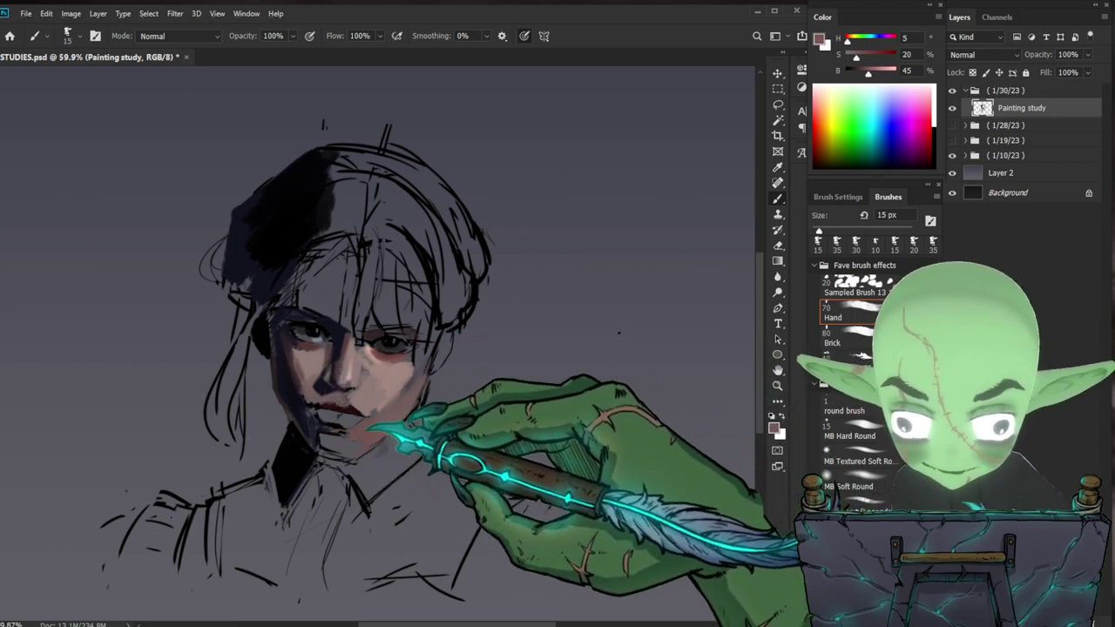
key(bracketright)
key(bracketright)
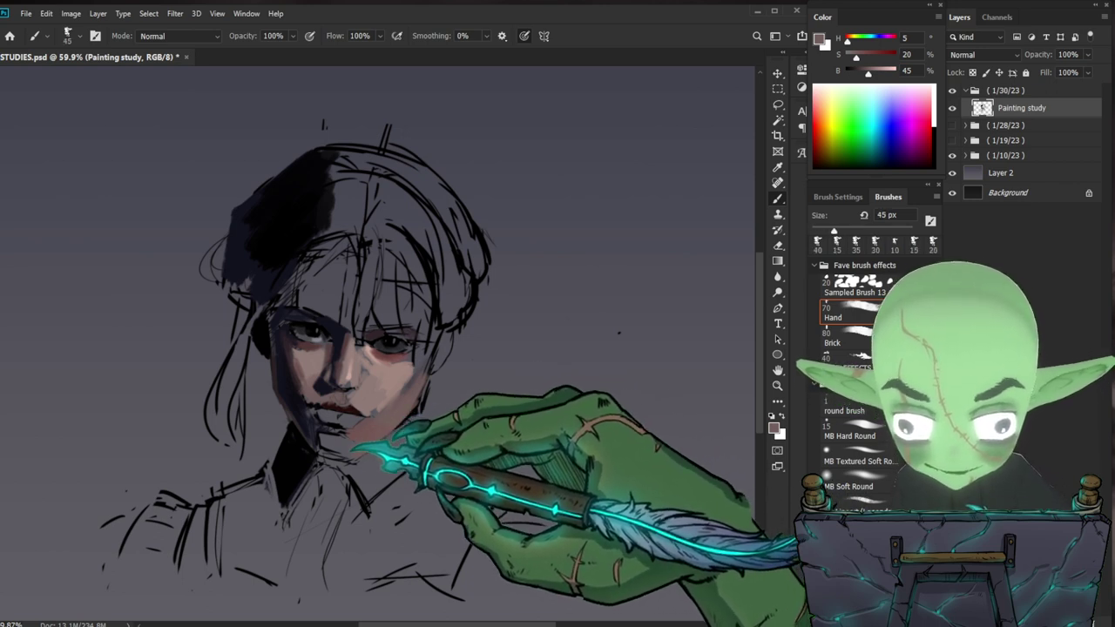
- Paint the lit part of the chin with sampled skin tones (H 14, S 21, B 63 and H 12, S 20, B 58) at 40 px
key(bracketright)
alt+click(383, 405)
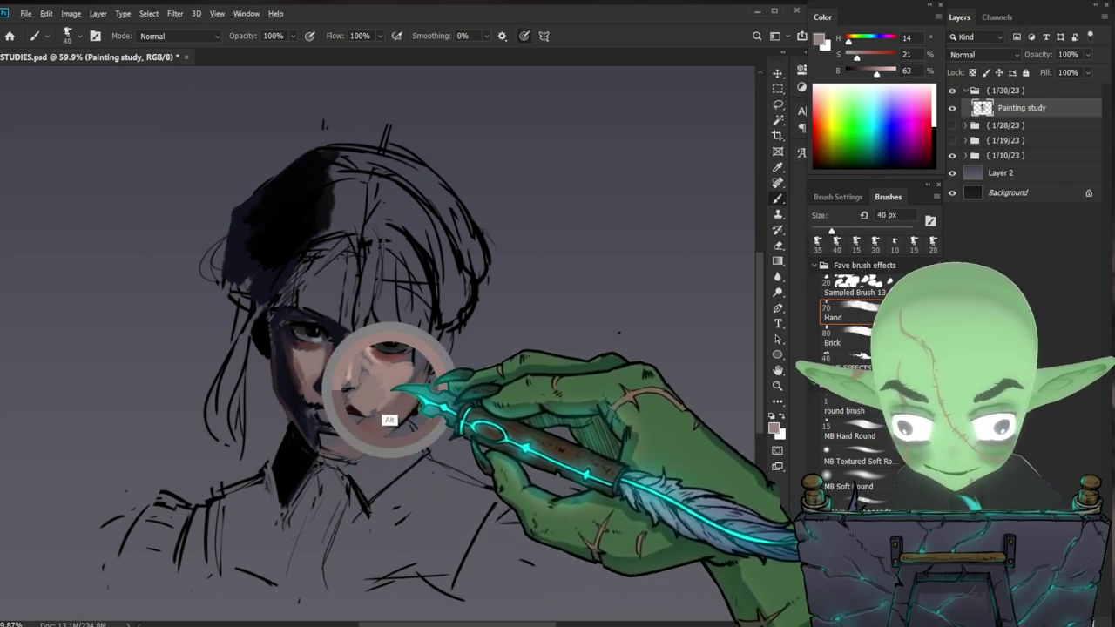
alt+click(331, 444)
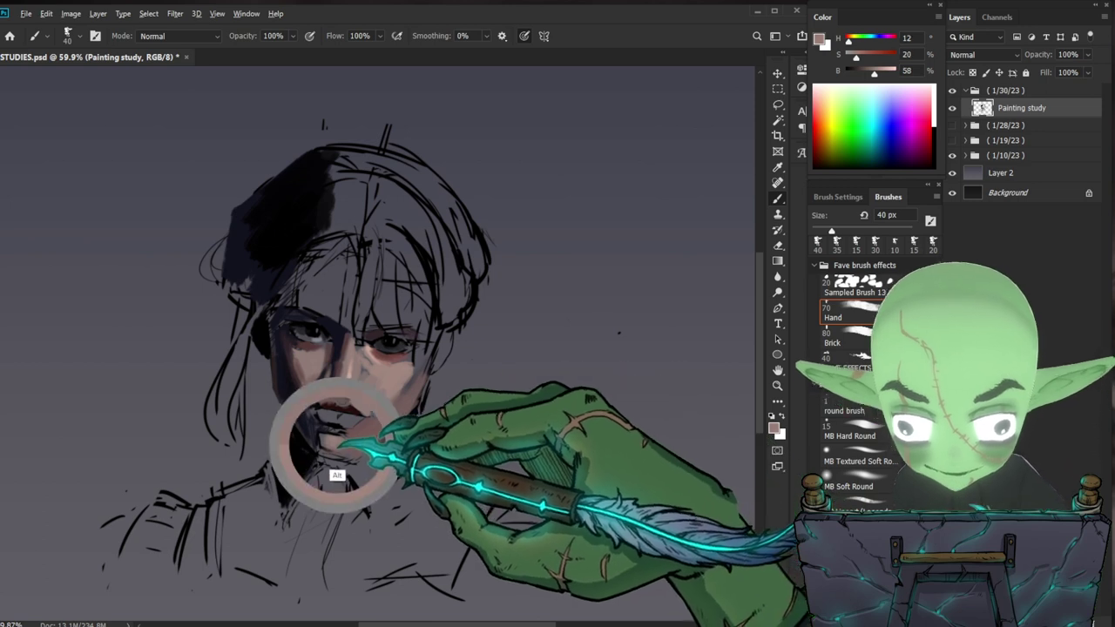
drag(345, 446, 354, 444)
- Blend the right cheek with sampled skin tones (H 11, S 19, B 57 and H 14, S 21, B 63) at 25 and 40 px
key(bracketleft)
key(bracketleft)
key(bracketleft)
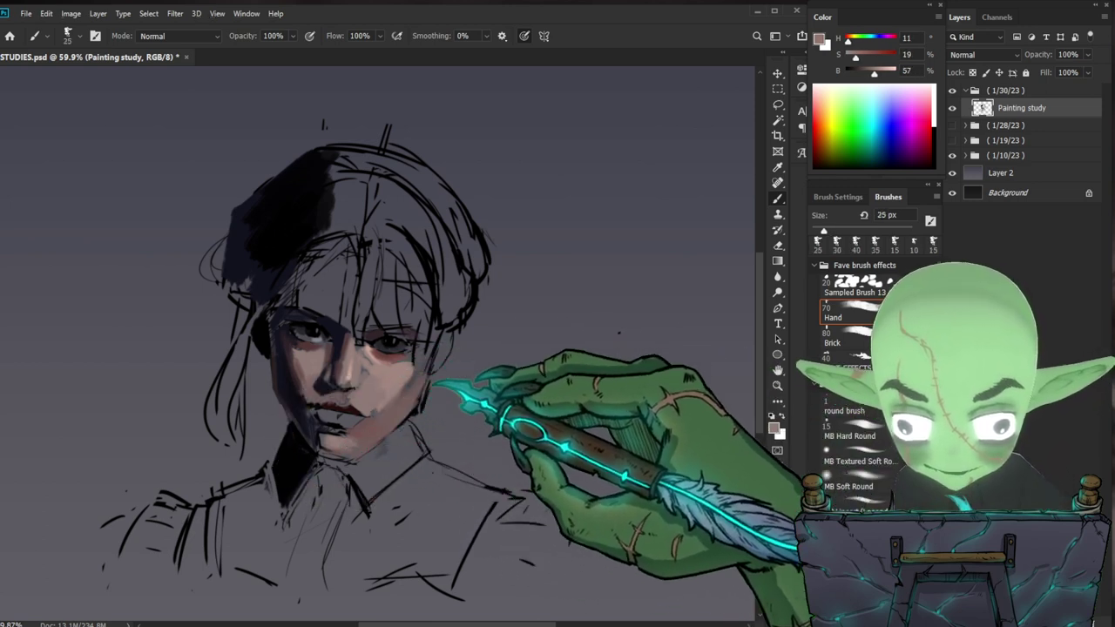
drag(383, 403, 389, 404)
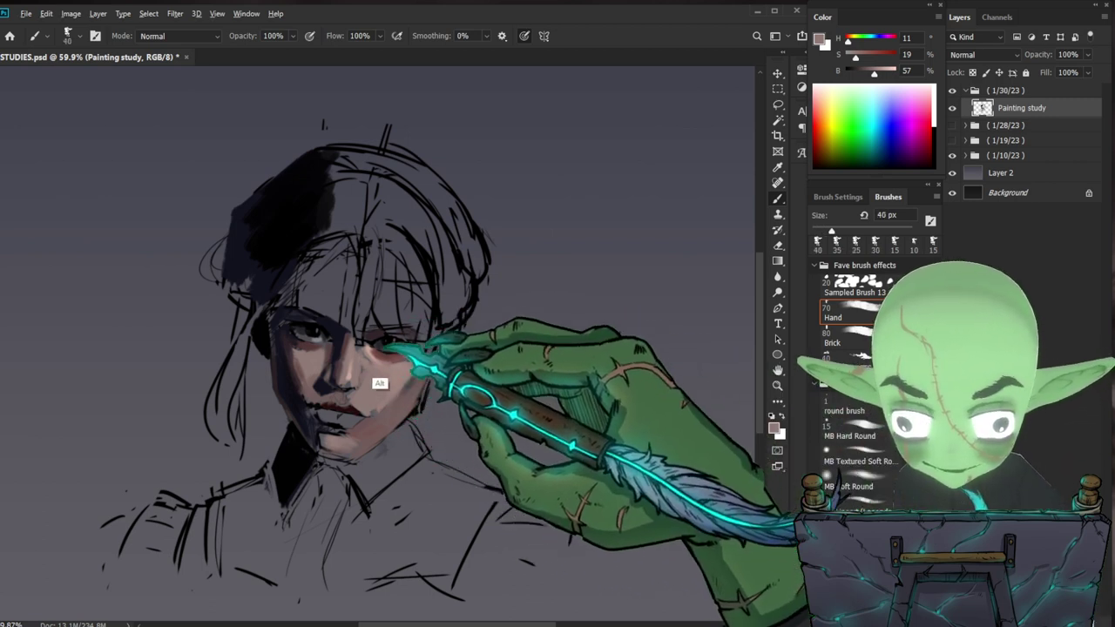
alt+click(373, 356)
alt+click(392, 372)
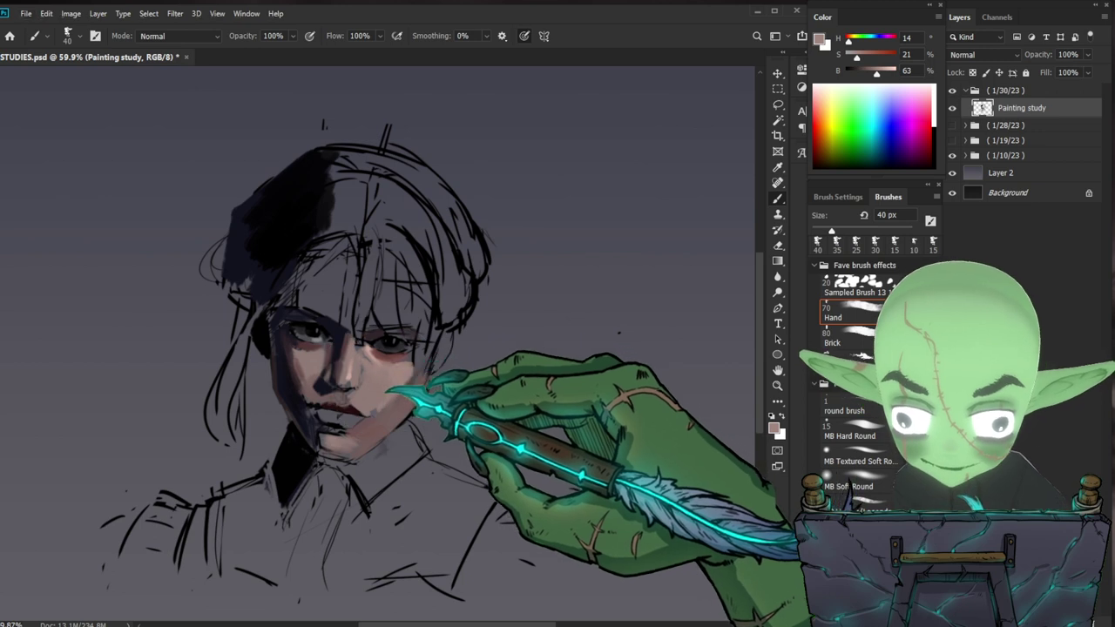
drag(377, 366, 367, 355)
key(z)
drag(518, 418, 488, 435)
drag(458, 381, 480, 377)
drag(360, 382, 374, 385)
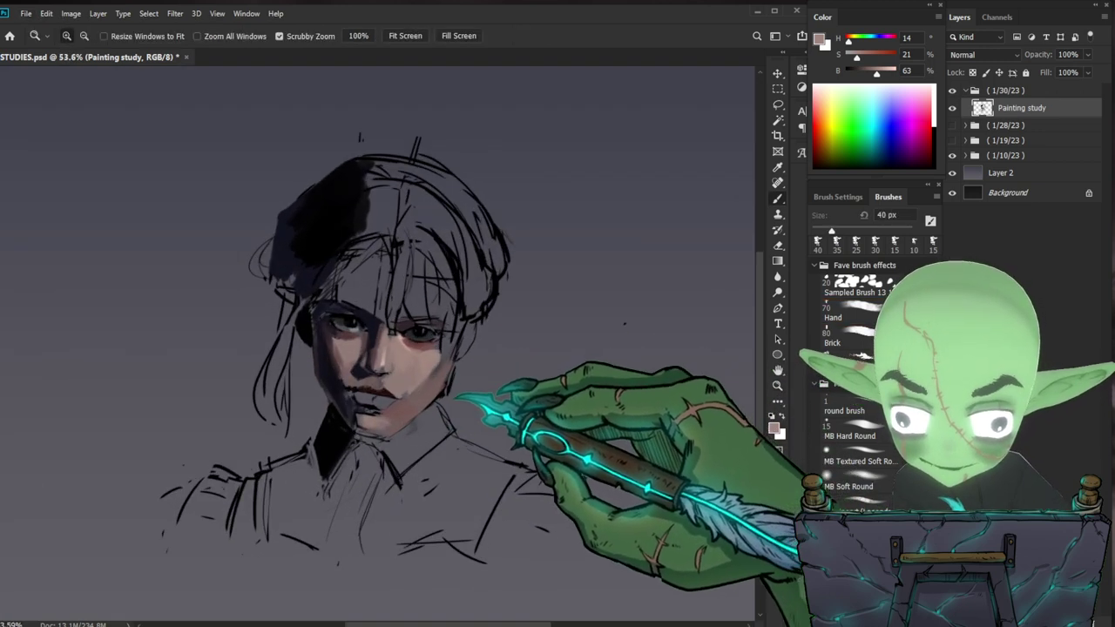
- Sample a very dark blue (H 240, S 37, B 7) and paint the shadow beneath the lower lip at 10 px
key(b)
key(bracketleft)
key(bracketleft)
key(bracketleft)
alt+click(331, 425)
mouse_move(357, 413)
mouse_down()
mouse_move(383, 404)
mouse_move(360, 413)
mouse_up()
drag(514, 472, 498, 465)
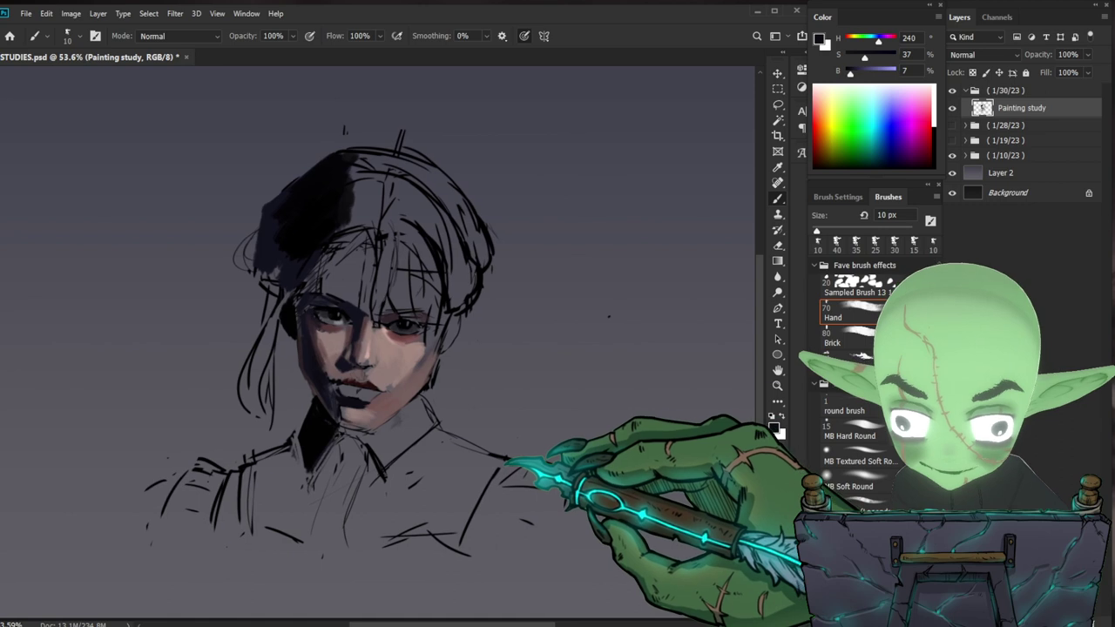
- Block in the shadow on the left shoulder beside the neck with the same very dark blue
key(z)
key(b)
mouse_move(420, 438)
mouse_down()
mouse_move(321, 450)
mouse_move(304, 468)
mouse_move(334, 455)
mouse_move(316, 478)
mouse_move(312, 464)
mouse_move(303, 470)
mouse_move(335, 439)
mouse_move(322, 475)
mouse_up()
- Darken the hair on the left and its loose strands with very dark blue at 50 px and near-black (H 240, S 33, B 1) at 30 px
key(bracketright)
key(bracketright)
key(bracketright)
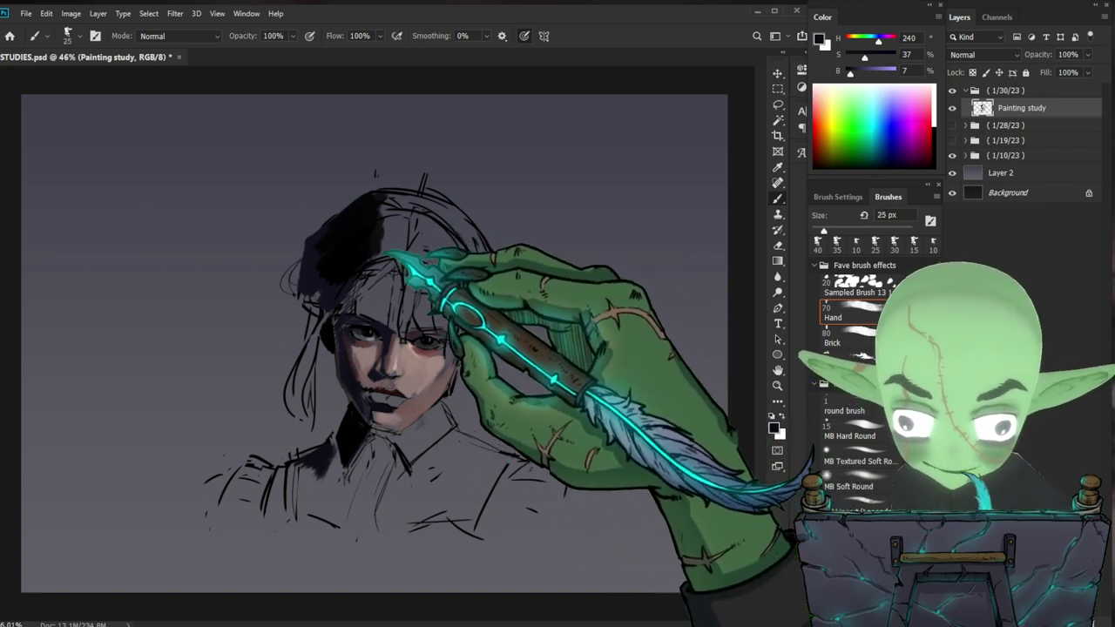
drag(330, 235, 316, 286)
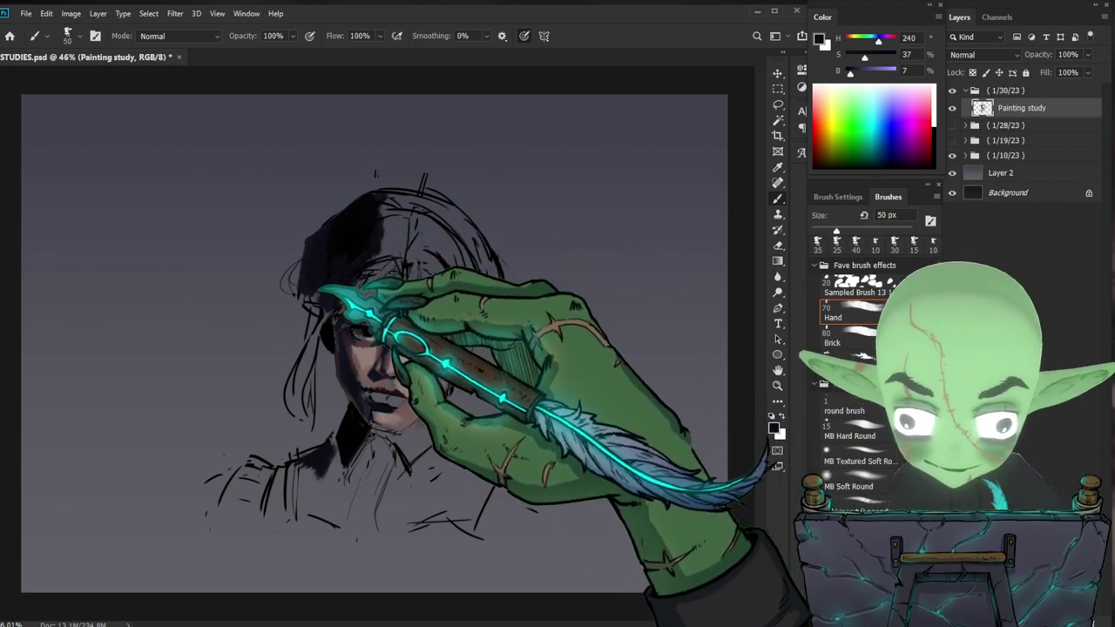
alt+click(351, 231)
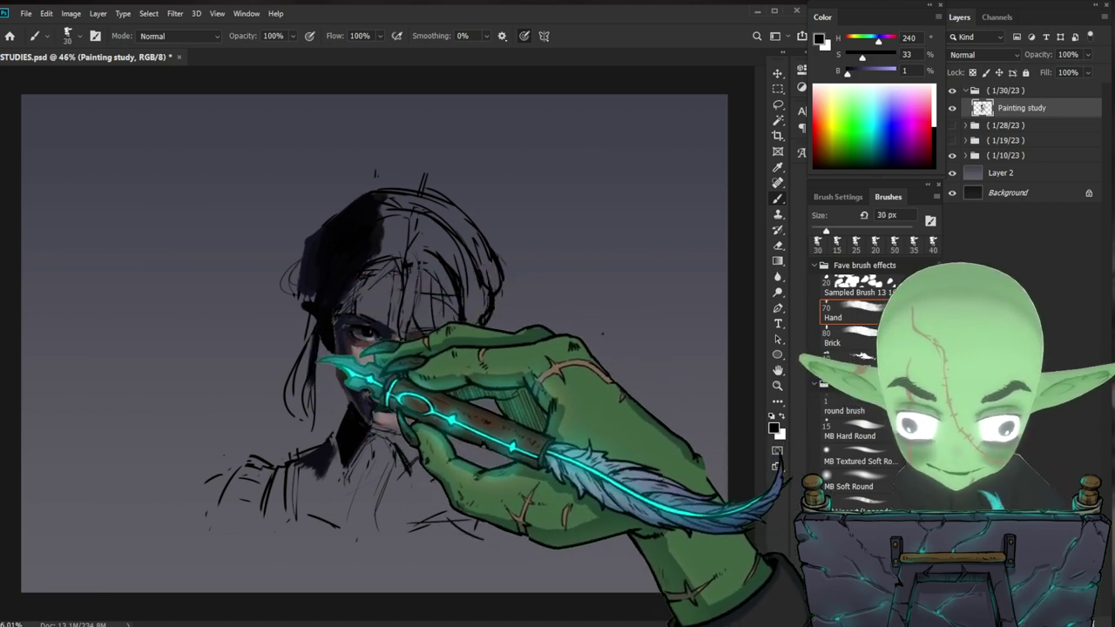
- Refine the dark lines around the right eye with near-black at 10 px and 8 px
key(bracketleft)
key(bracketright)
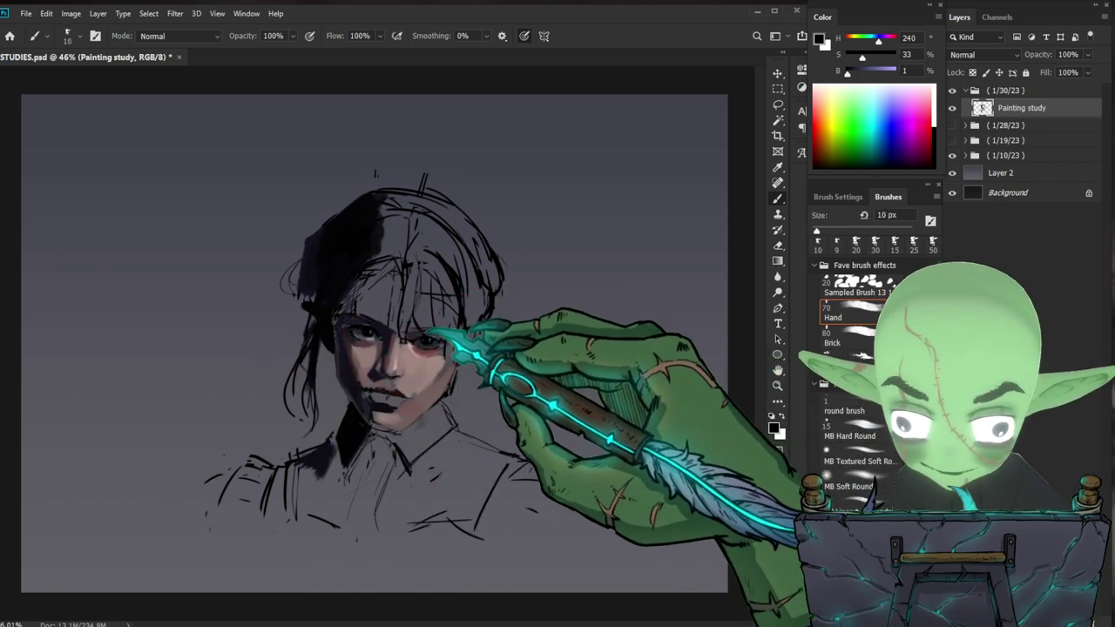
key(bracketleft)
key(z)
drag(429, 351, 448, 351)
key(b)
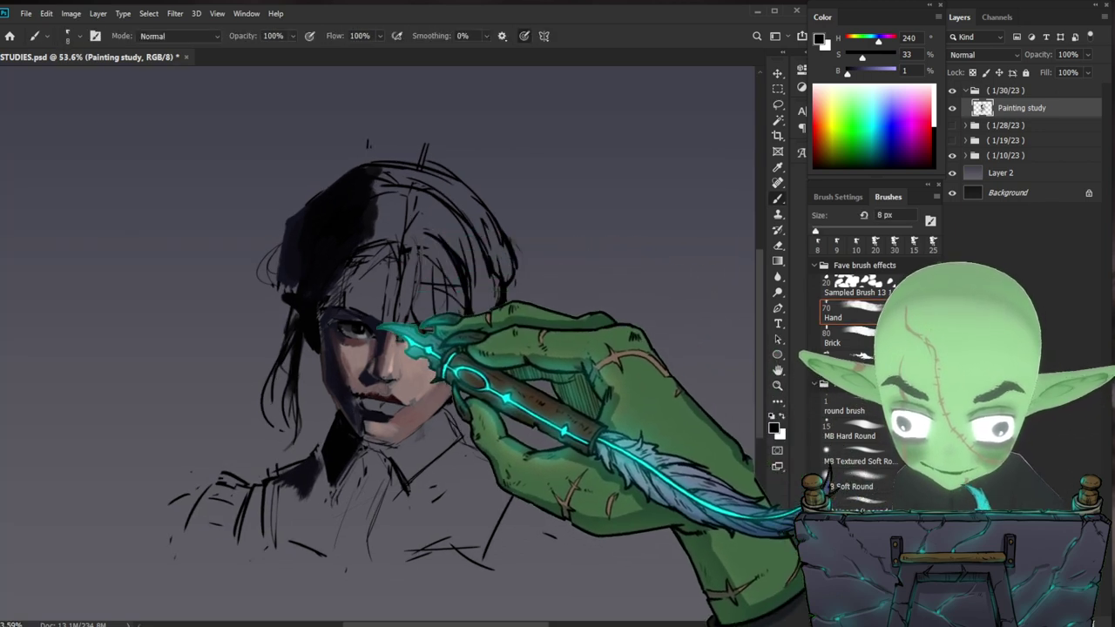
- Refine the left eye with sampled greys (H 240, B 17 and B 32) and black at 8 px, and add a white highlight
alt+click(344, 336)
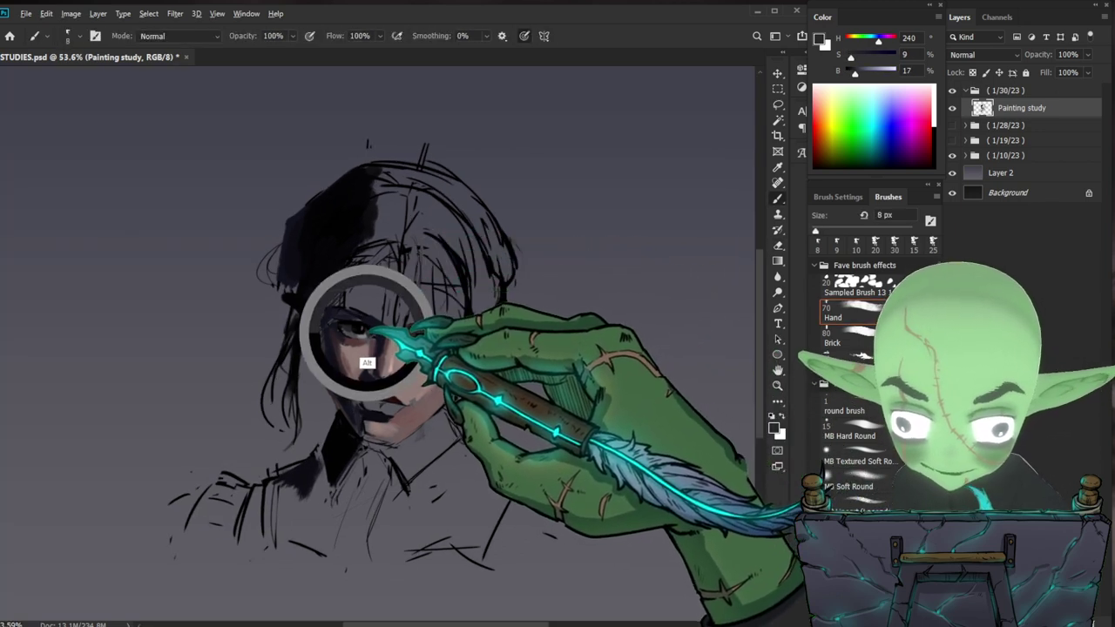
key(z)
drag(451, 372, 462, 375)
key(b)
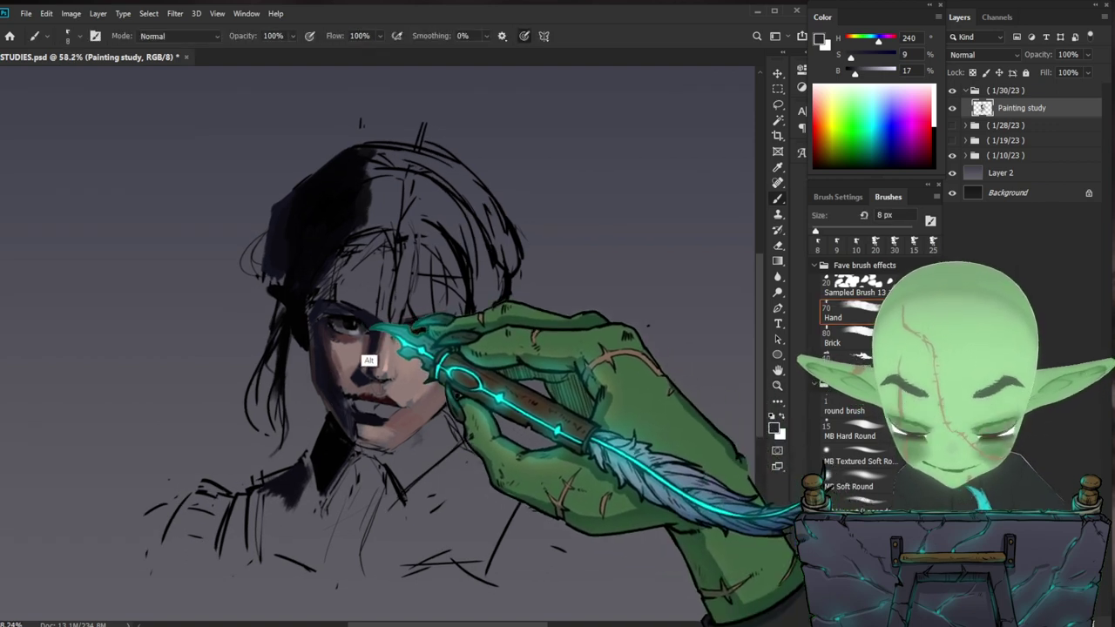
alt+click(353, 320)
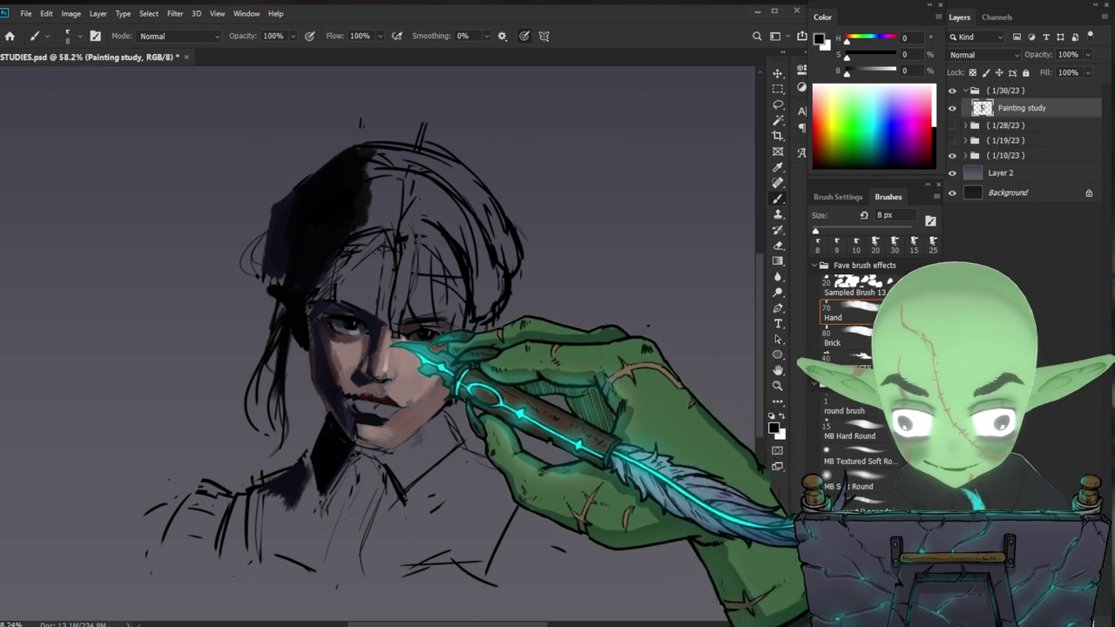
alt+click(356, 322)
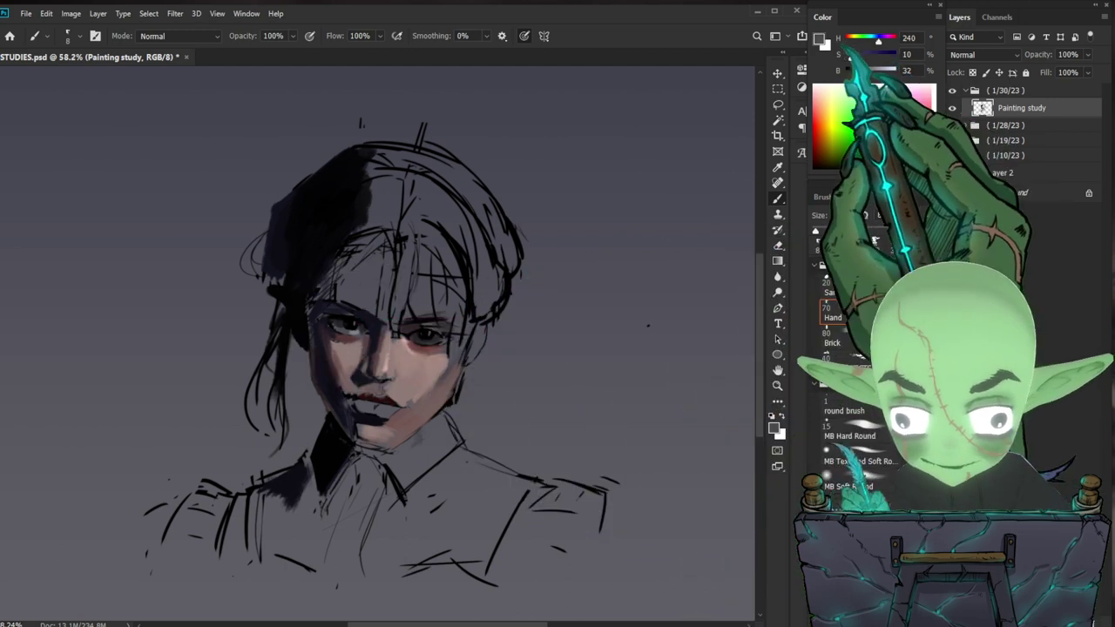
key(x)
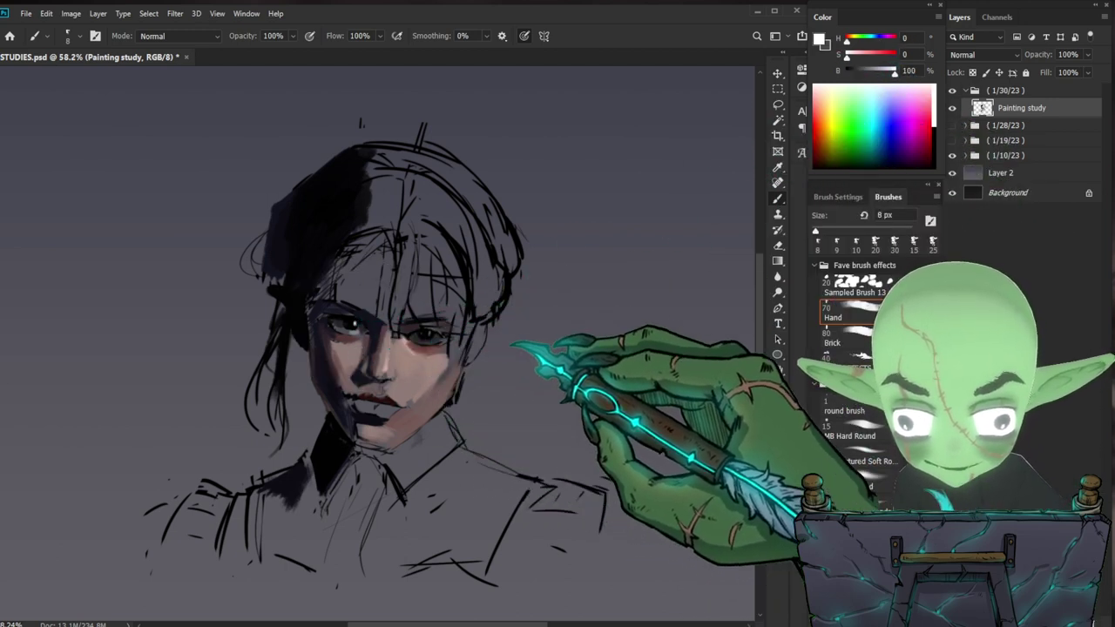
- Sample black from the left eye's lash line and rework the dark details of that eye at 6 px
scroll(533, 369, down, 5)
scroll(407, 336, up, 5)
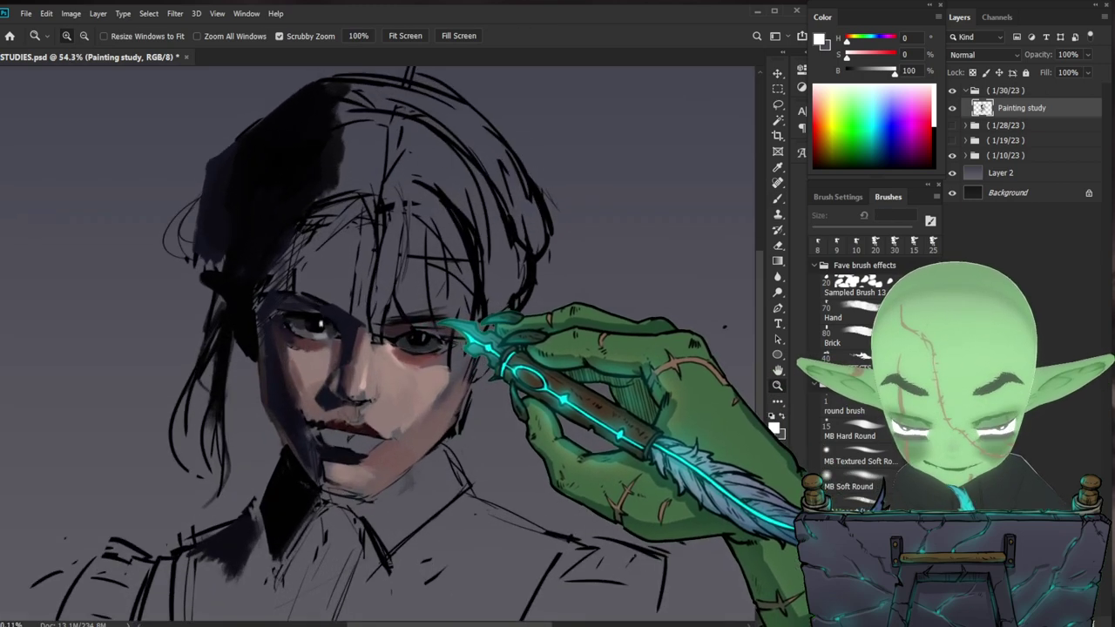
alt+click(279, 323)
key(bracketleft)
key(bracketleft)
drag(286, 318, 283, 315)
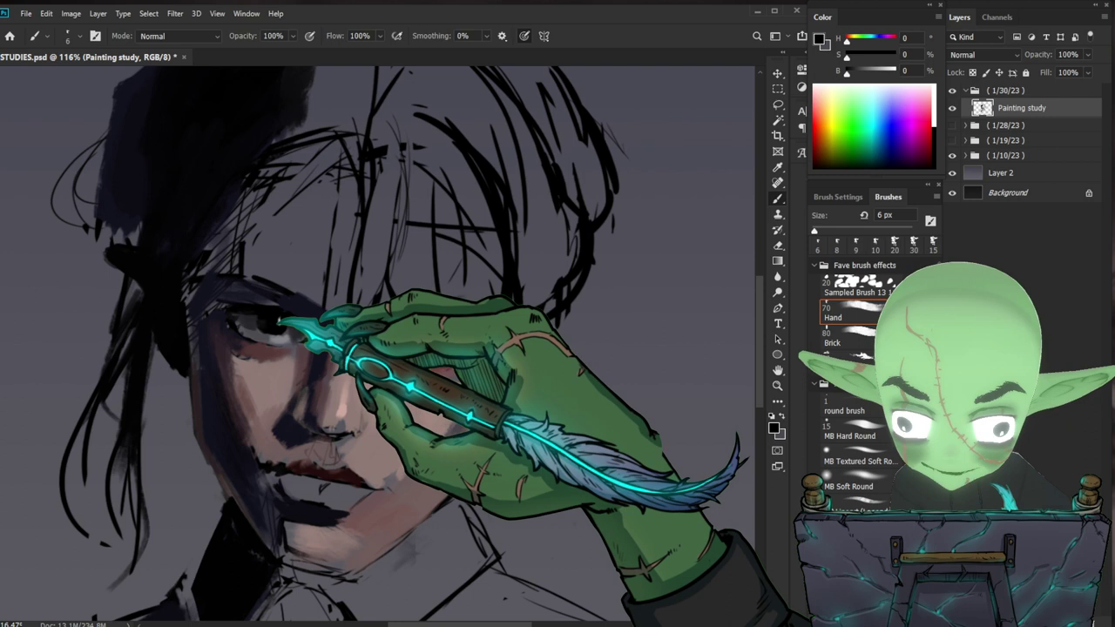
scroll(642, 360, down, 8)
drag(704, 373, 490, 318)
scroll(431, 337, up, 2)
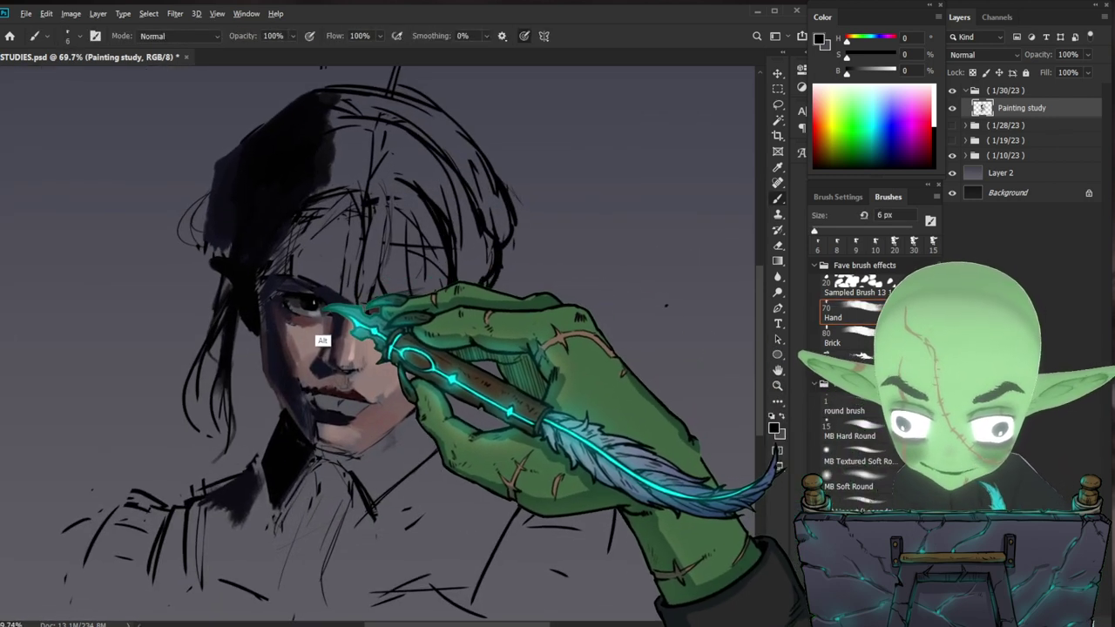
- Touch up the left eye with sampled greys (H 240, S 5, B 24 and H 231, S 6, B 50) at 6 px
alt+click(318, 321)
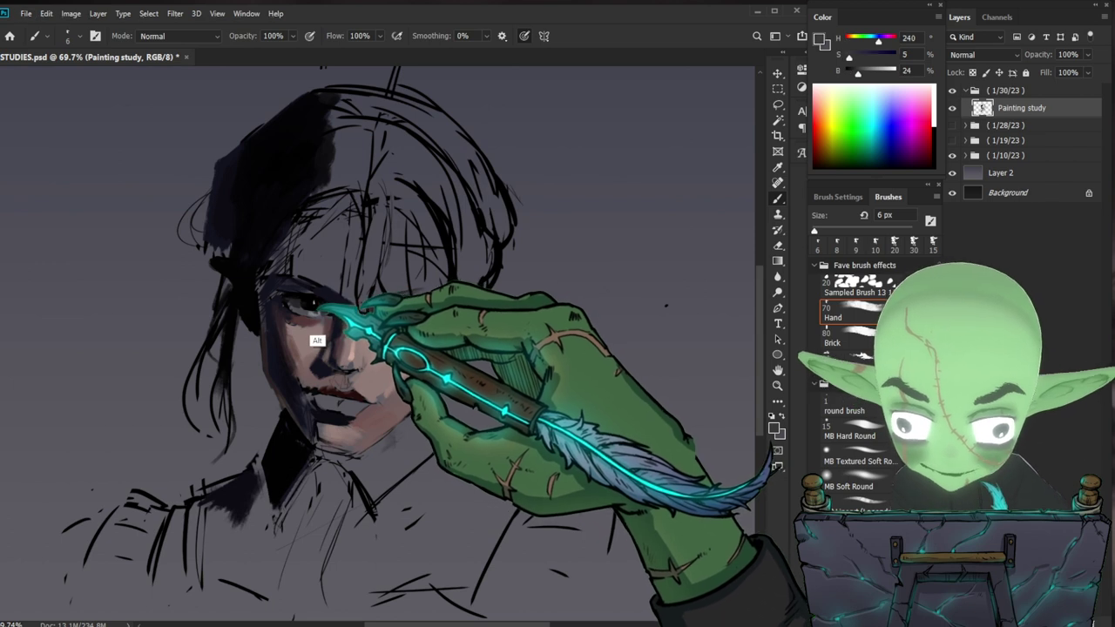
alt+click(292, 307)
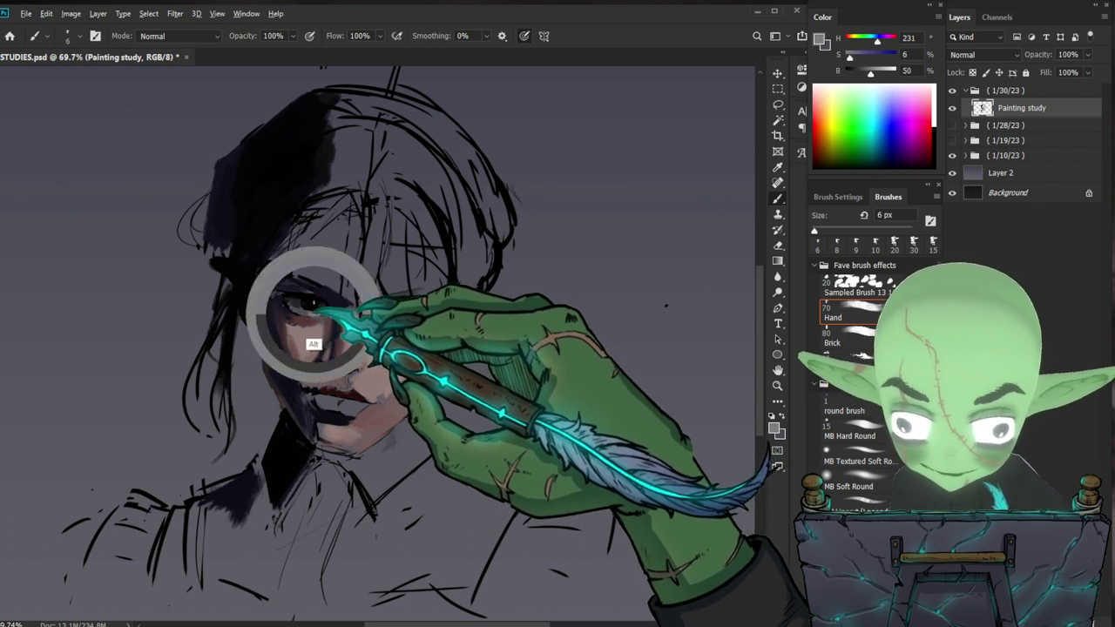
drag(317, 308, 321, 305)
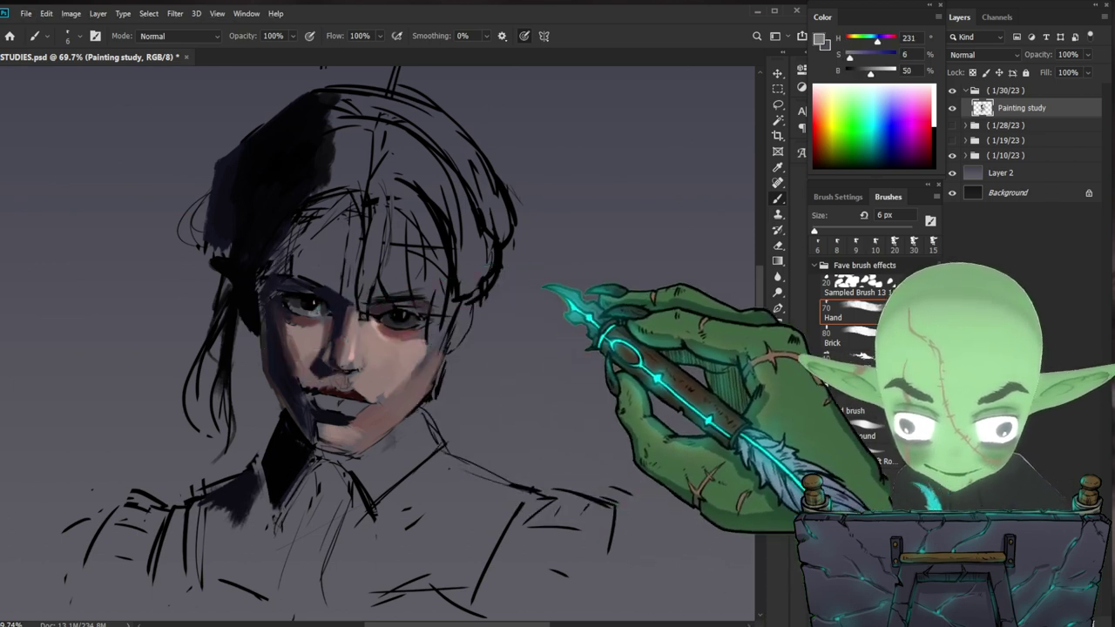
- Sample black and sharpen the dark details of the left and right eyes at 6 px
drag(597, 393, 558, 366)
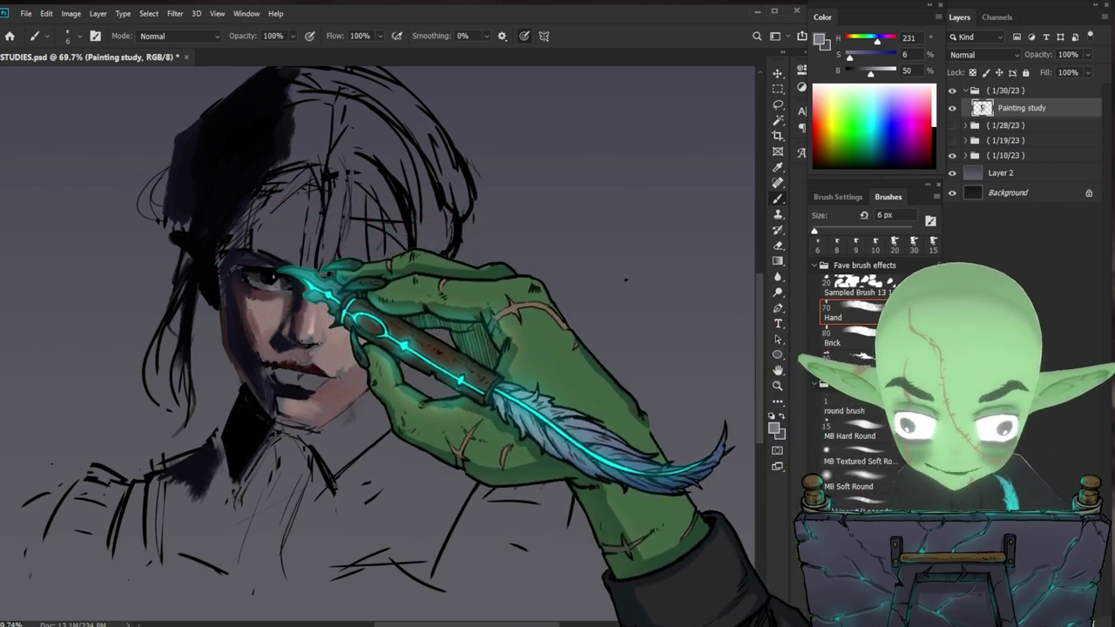
alt+click(257, 270)
mouse_move(261, 272)
mouse_down()
mouse_move(252, 277)
mouse_move(266, 281)
mouse_up()
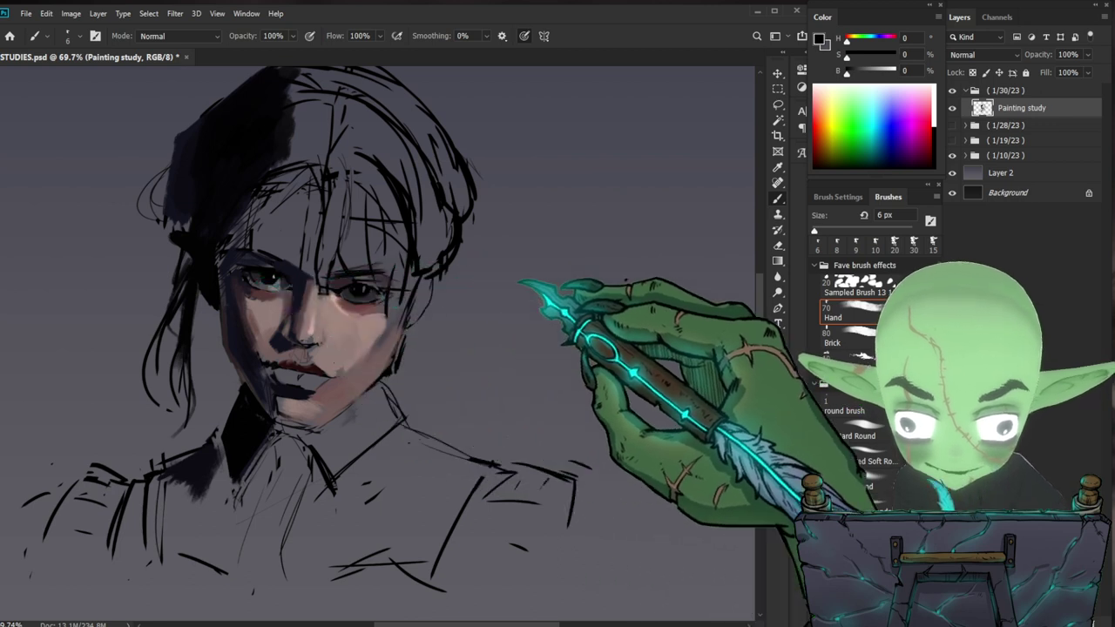
scroll(547, 313, down, 2)
drag(591, 394, 554, 408)
drag(369, 317, 397, 323)
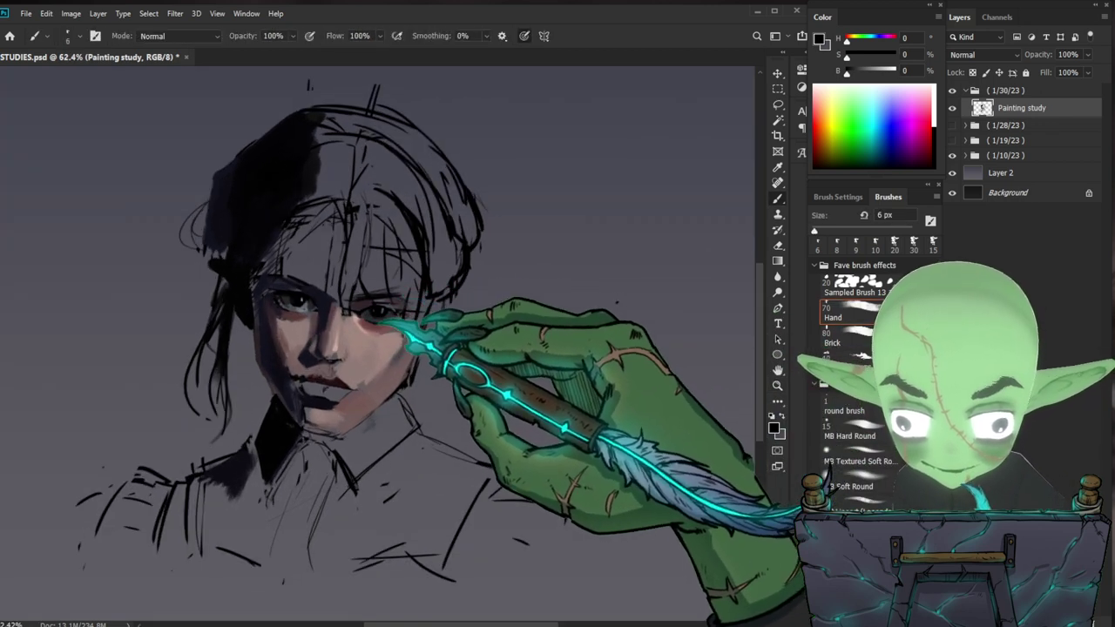
- Paint the lower lip with sampled reds (H 3, S 67, B 14; H 6, S 41, B 41; H 5, S 41, B 31) at 30 and 8 px
alt+click(323, 399)
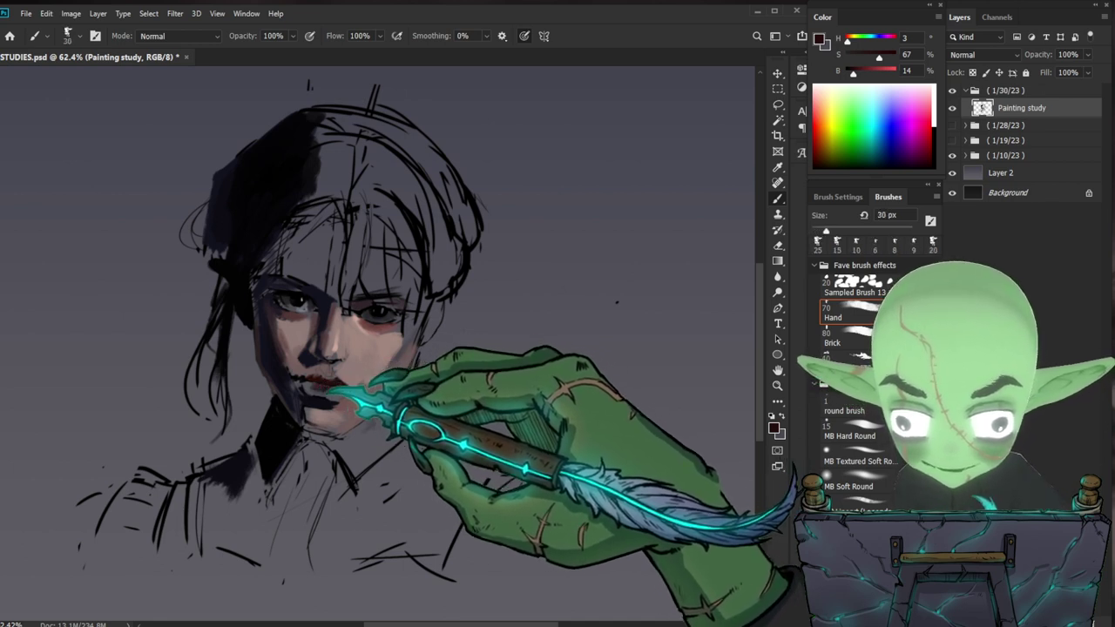
alt+click(376, 322)
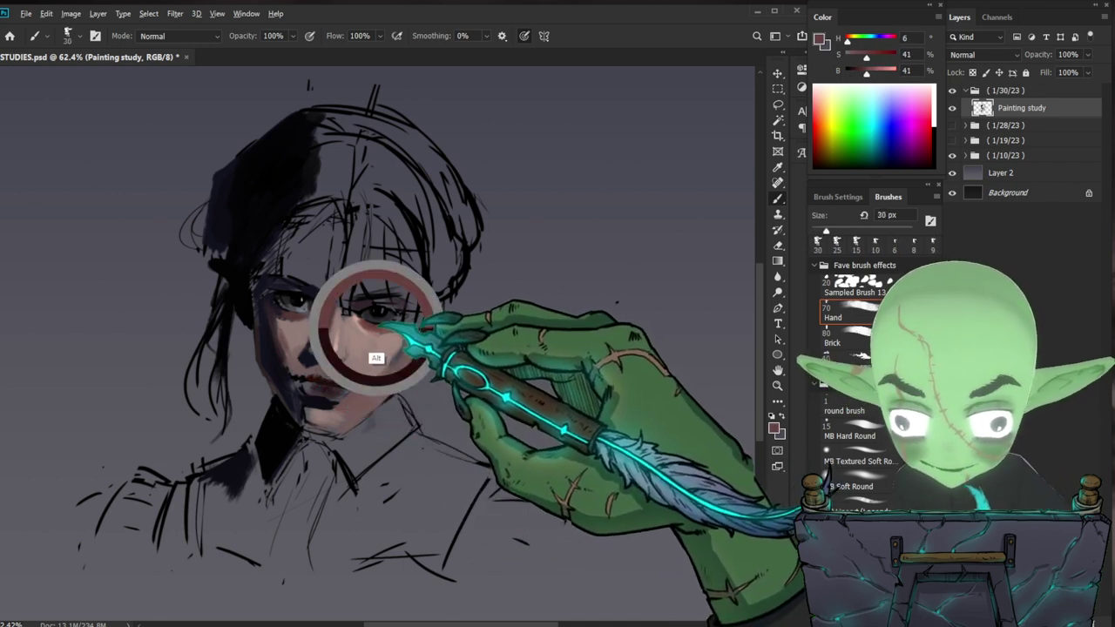
alt+click(322, 392)
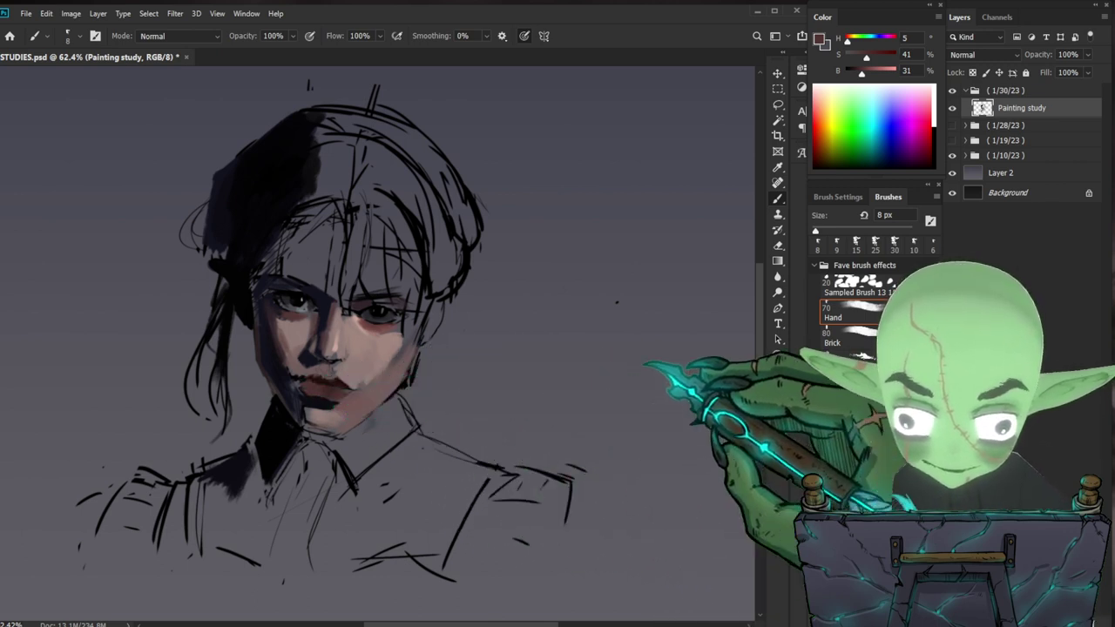
- Refine the lips and mouth line with sampled muted reds and near-black (H 4, S 27, B 45; H 0, S 19, B 18; H 340, S 14, B 8)
alt+click(361, 400)
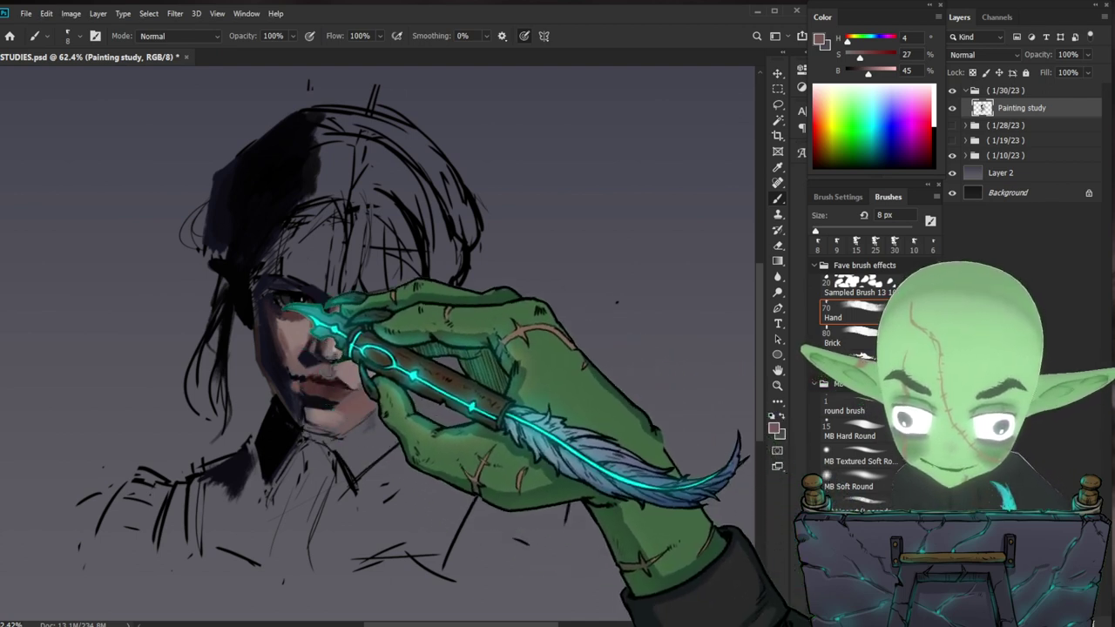
alt+click(287, 382)
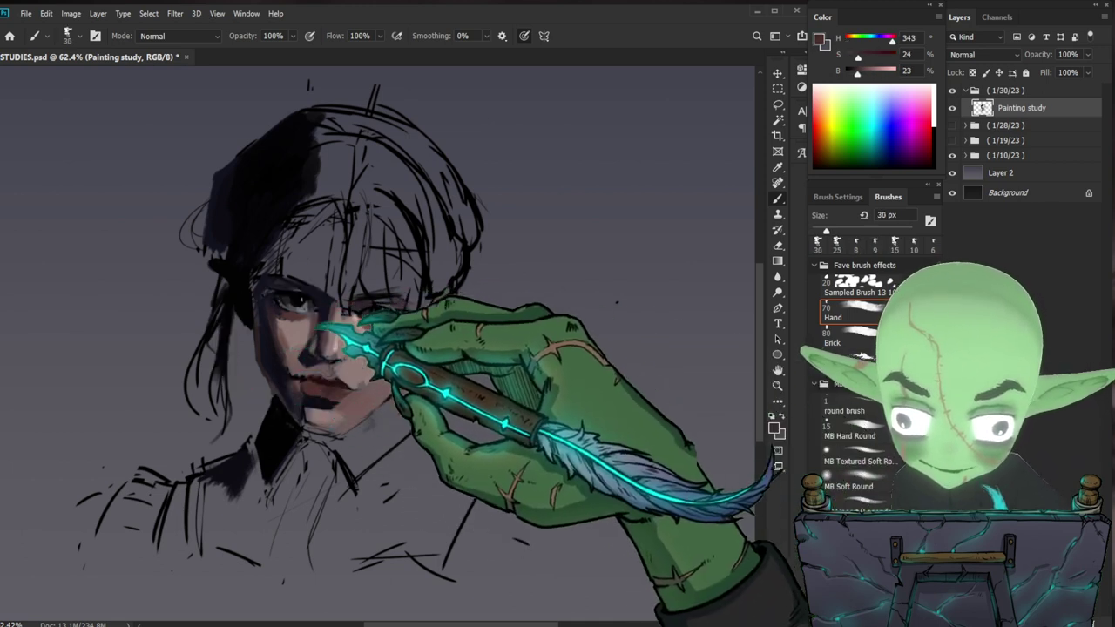
alt+click(299, 398)
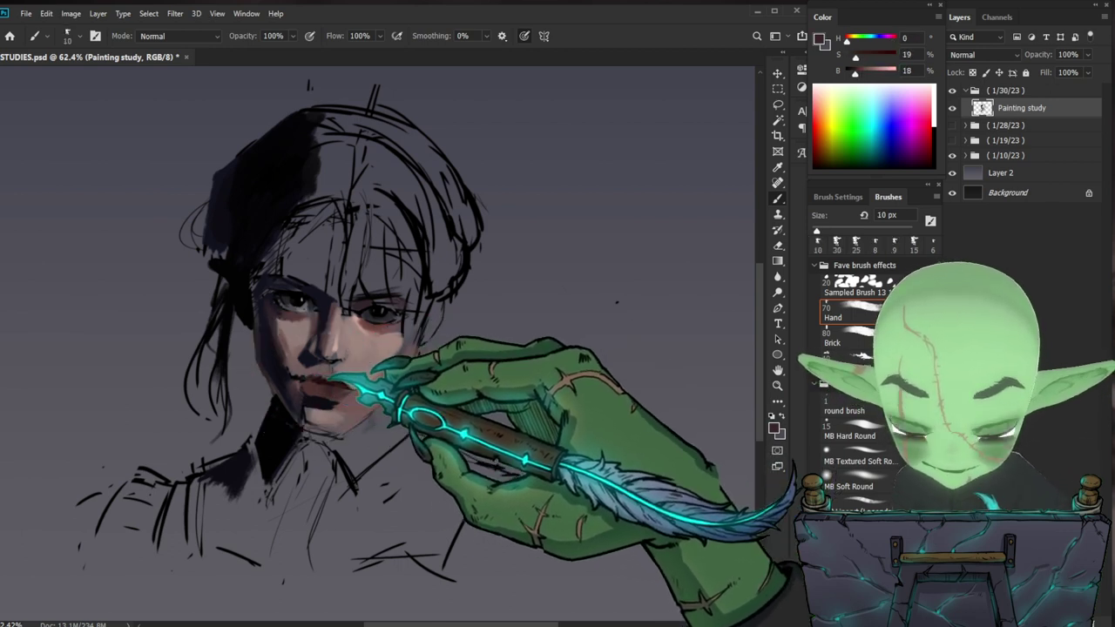
alt+click(304, 402)
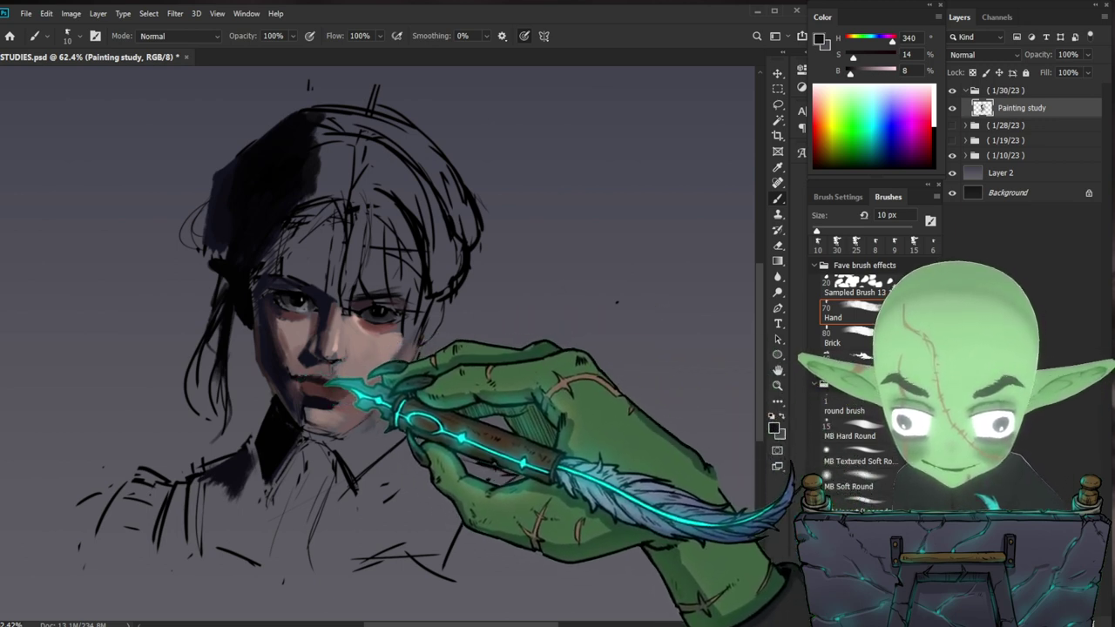
drag(365, 410, 296, 408)
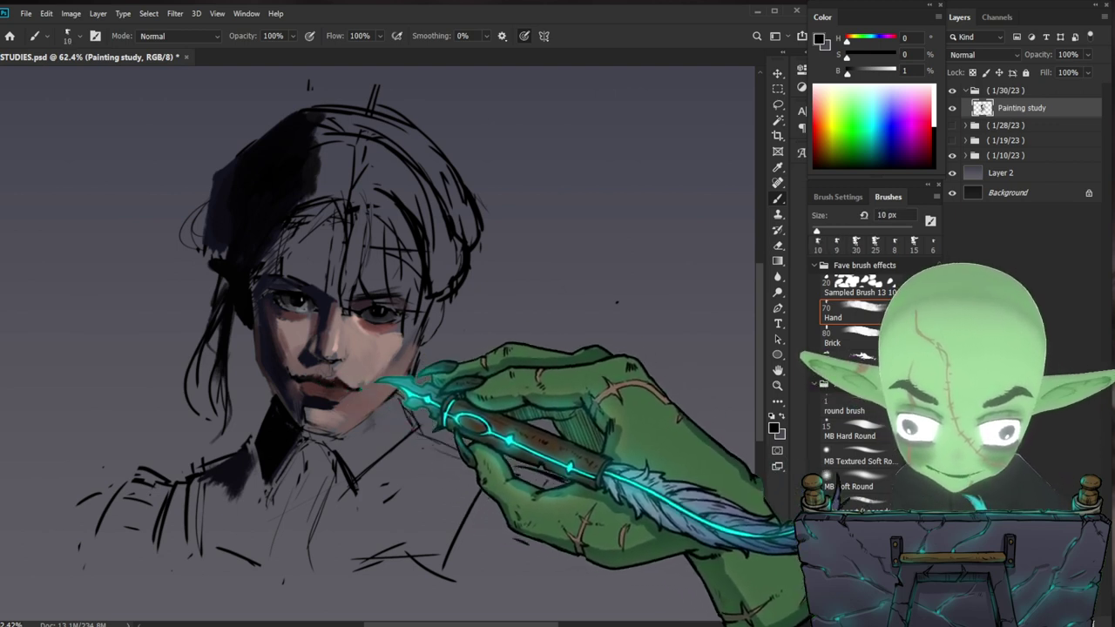
- Block in the forehead with sampled skin tone (H 7, S 21, B 49) and shade its left side with H 240, S 34, B 11 at 40 px
drag(554, 349, 523, 346)
drag(442, 381, 484, 368)
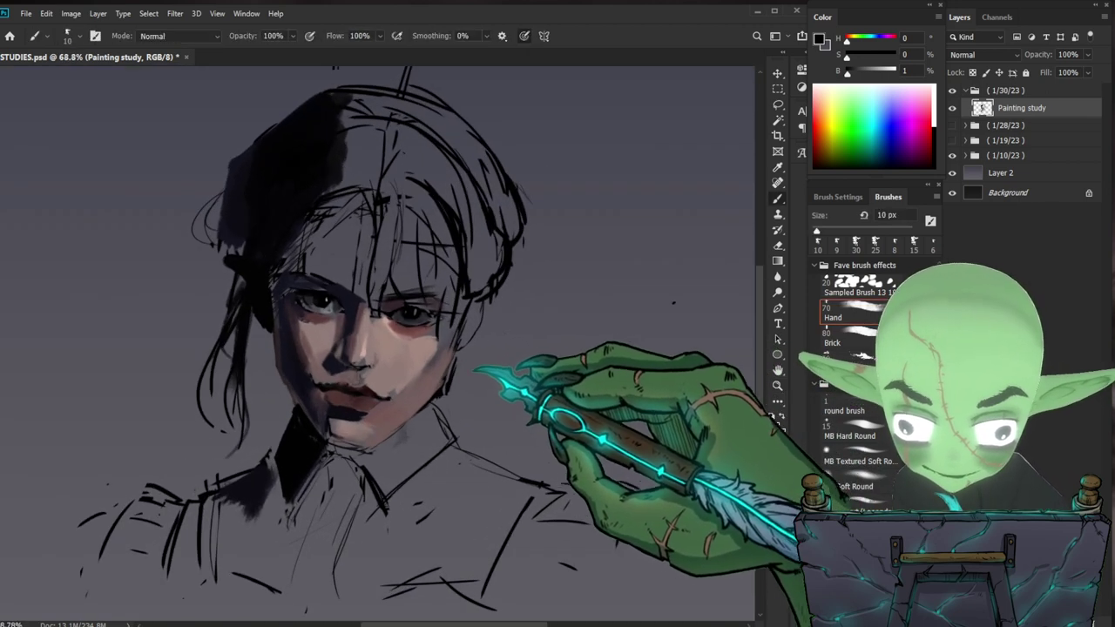
drag(458, 403, 443, 427)
drag(474, 377, 495, 373)
alt+click(403, 346)
alt+drag(404, 345, 403, 342)
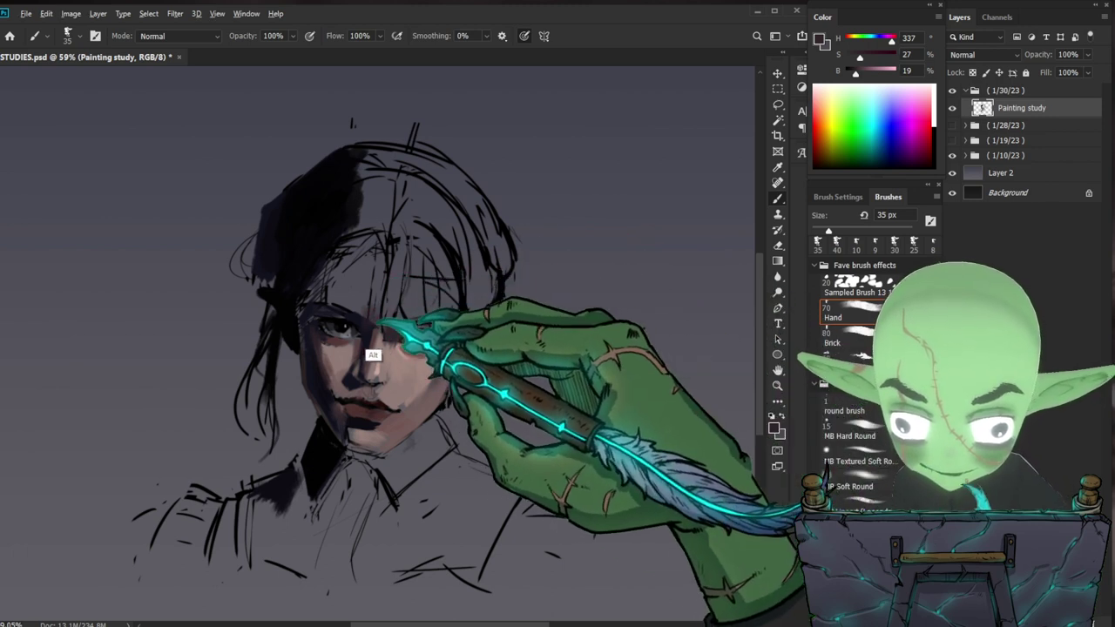
alt+click(346, 360)
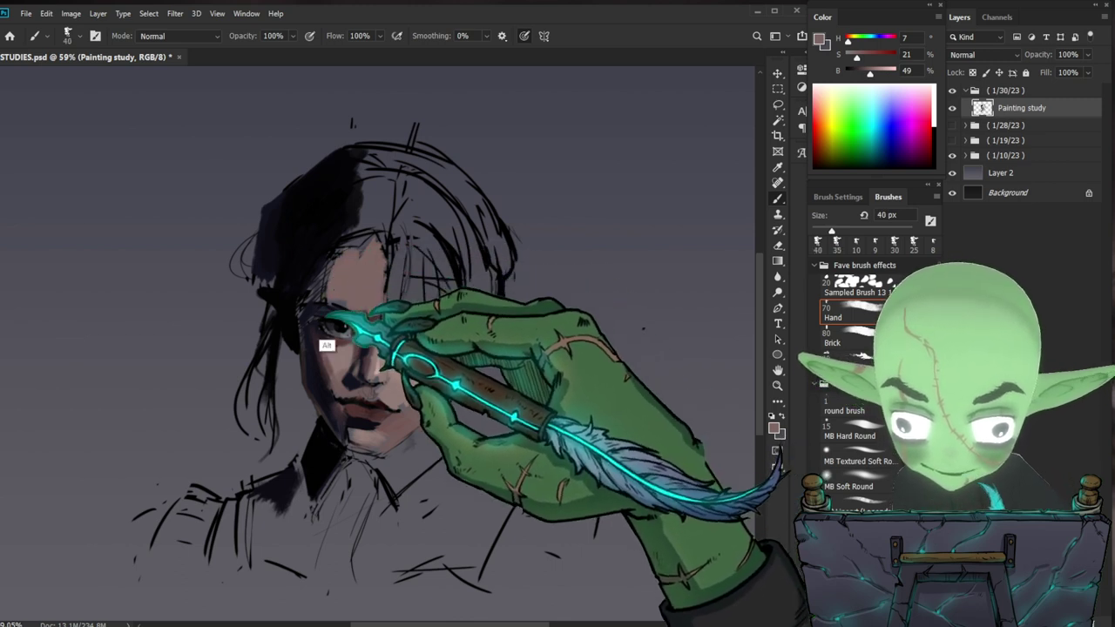
alt+click(304, 369)
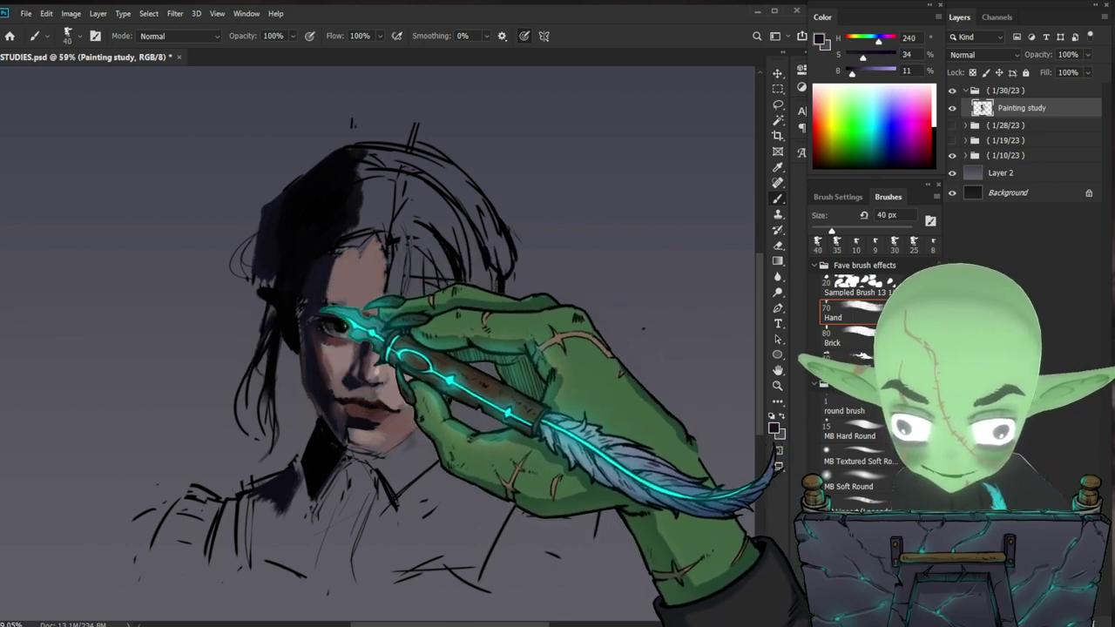
- Blend the forehead's hairline and shadow transition with sampled red-brown (H 2, S 35, B 33), using 15 px and larger brush sizes
alt+click(331, 367)
key(bracketleft)
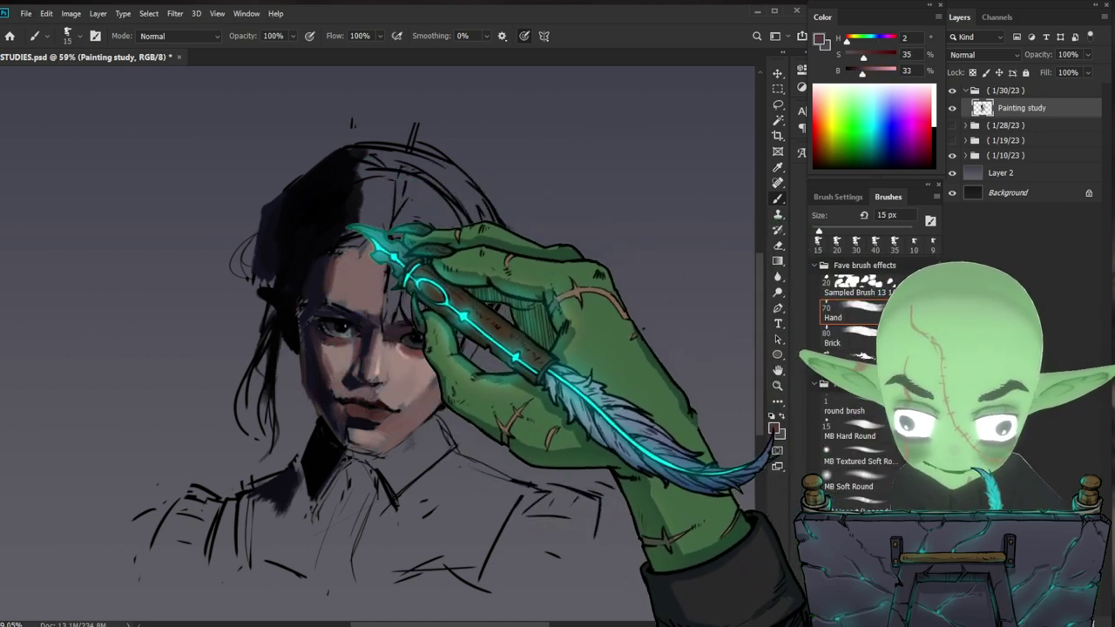
key(bracketright)
key(bracketright)
key(bracketright)
key(bracketright)
key(bracketright)
key(bracketright)
key(bracketright)
key(bracketright)
key(bracketright)
key(bracketright)
key(bracketright)
drag(363, 247, 348, 258)
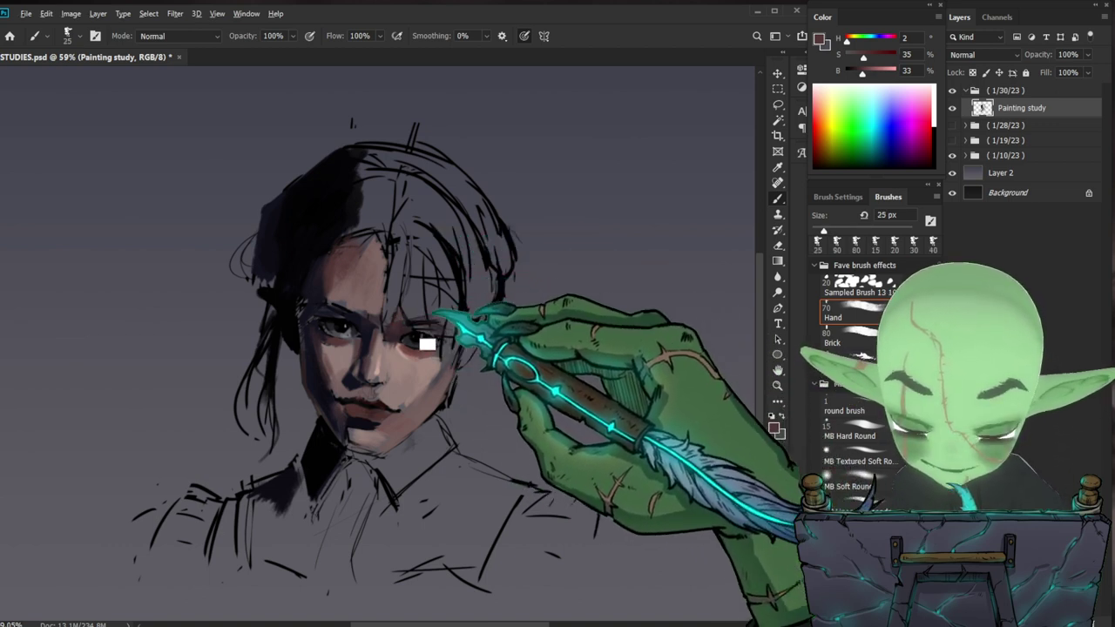
- Sample black and fill in the hair just right of the parting, from the fringe up to the crown, at 40 px
alt+click(398, 361)
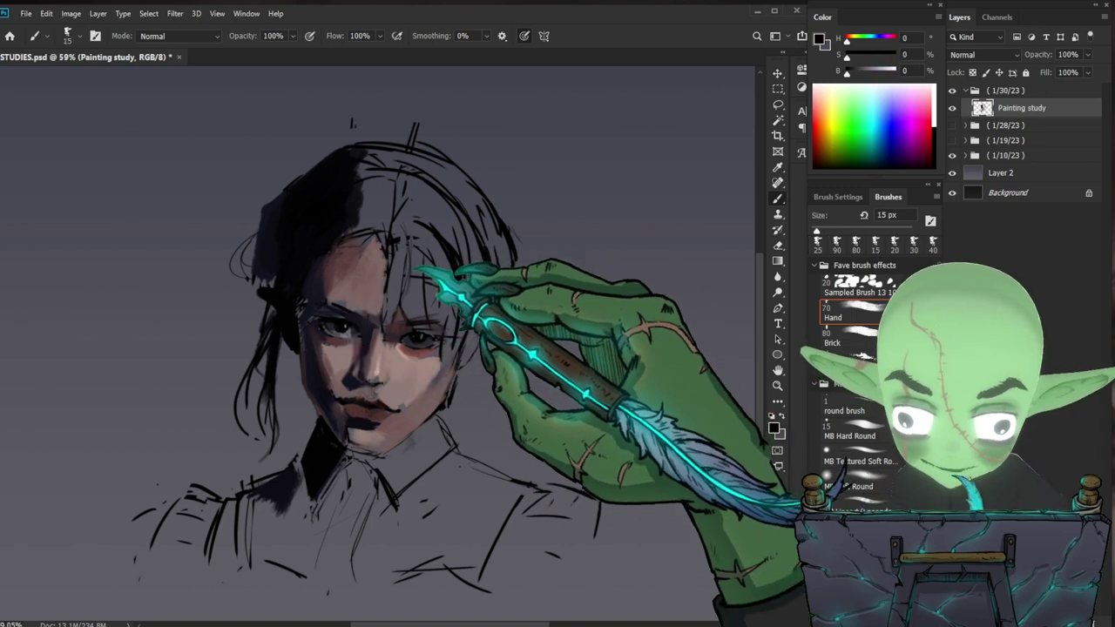
key(bracketright)
key(bracketright)
key(bracketright)
key(bracketright)
key(bracketright)
key(bracketright)
key(bracketright)
mouse_move(399, 268)
mouse_down()
mouse_move(409, 225)
mouse_move(444, 210)
mouse_up()
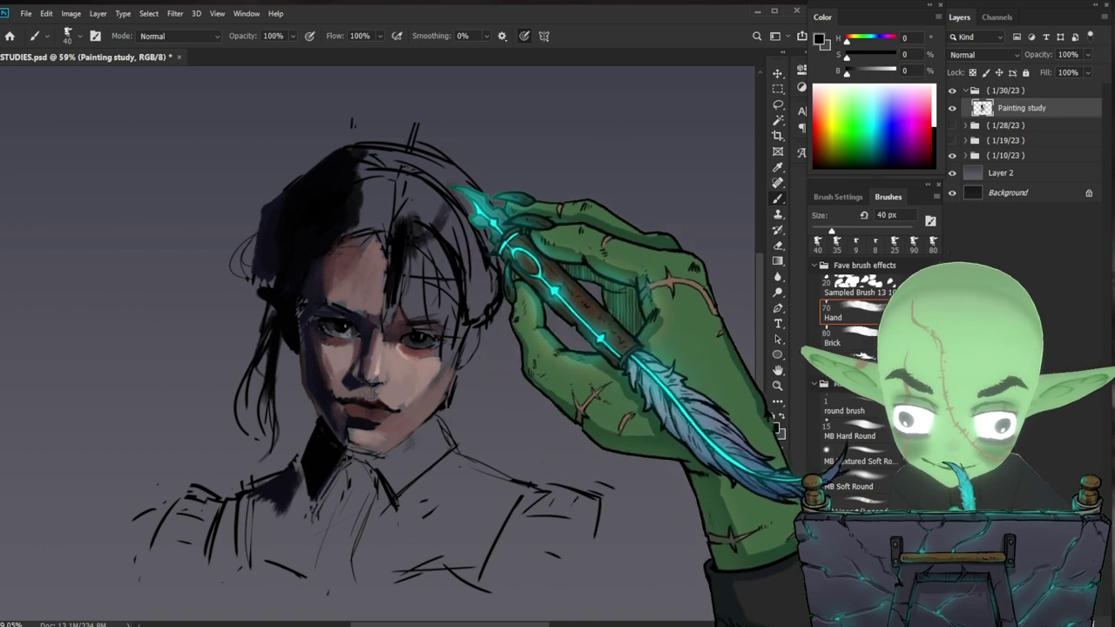
mouse_move(423, 162)
mouse_down()
mouse_move(439, 175)
mouse_move(429, 169)
mouse_move(434, 189)
mouse_up()
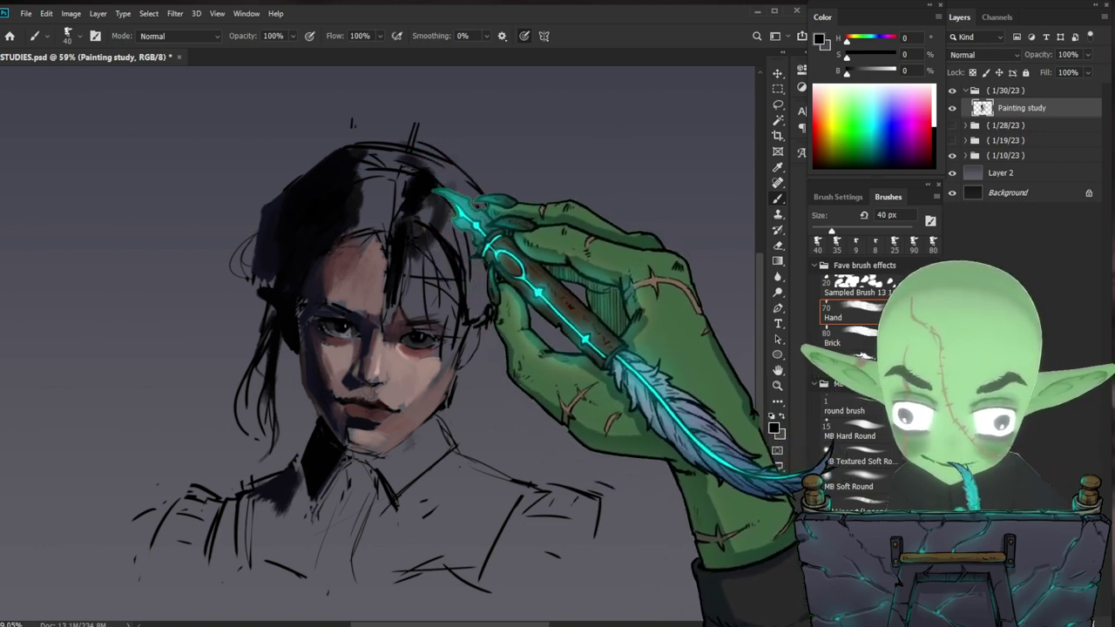
- Paint the scalp along the hair parting with sampled skin tones (H 14, S 20, B 58; H 6, S 18, B 44) at 9 px
alt+click(399, 377)
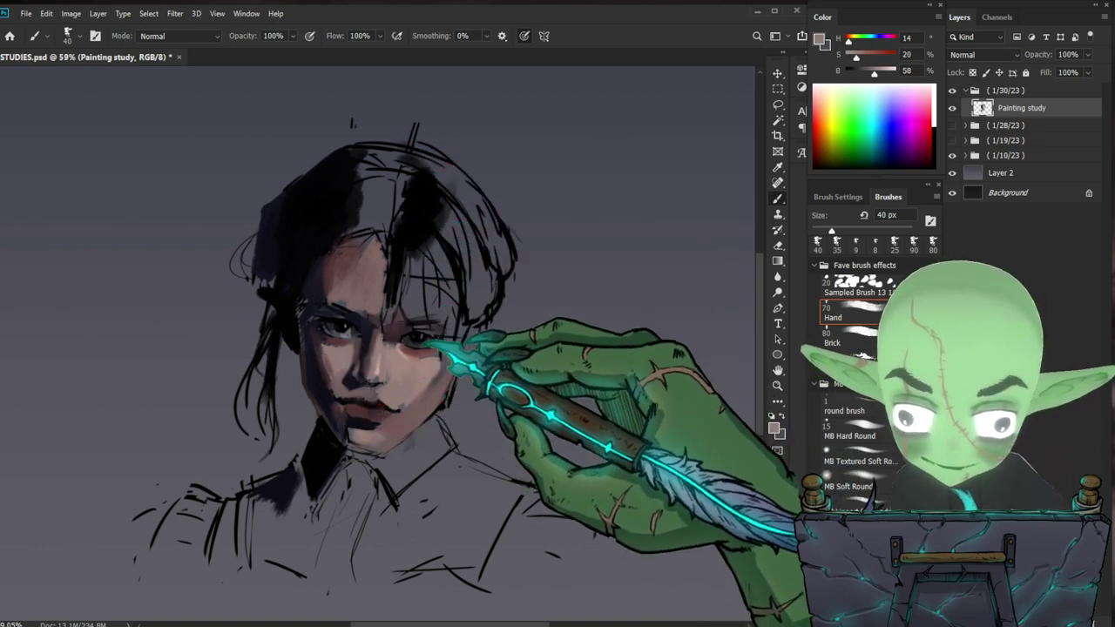
key(bracketleft)
key(bracketleft)
key(bracketleft)
key(bracketleft)
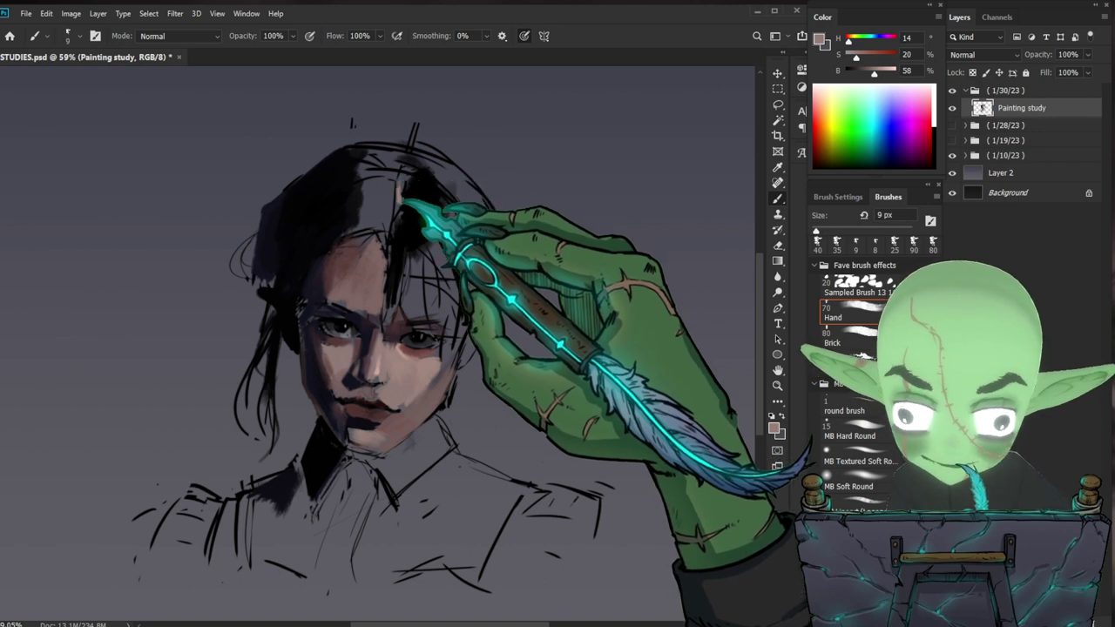
drag(401, 203, 399, 218)
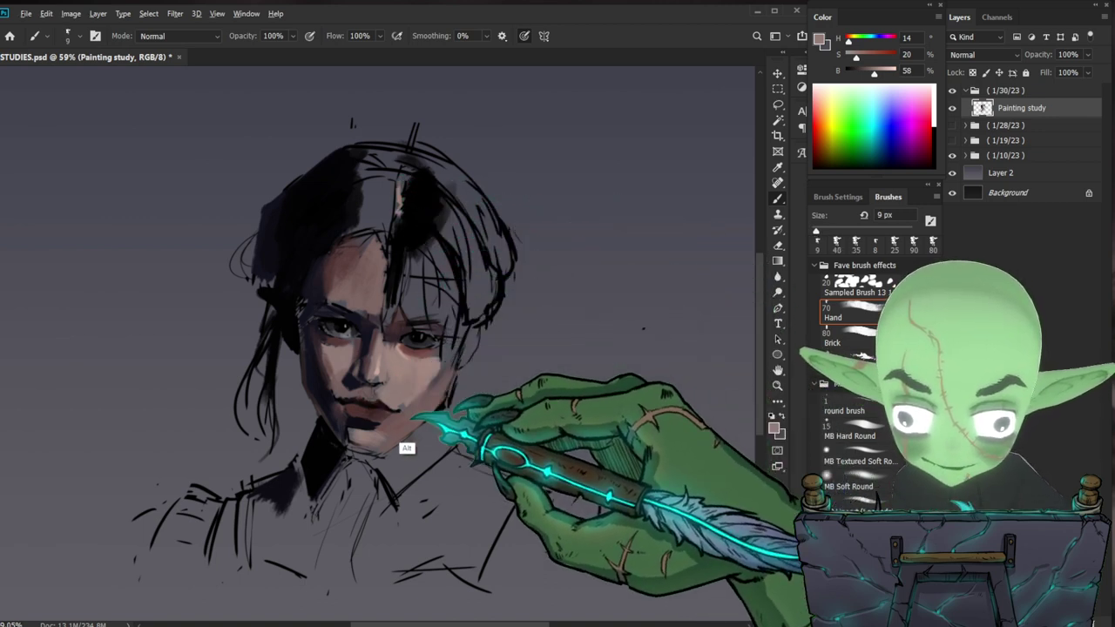
alt+click(413, 418)
drag(400, 193, 394, 222)
- Block in the chest and shoulders with sampled skin tone (H 5, S 21, B 45) and shade them with muted purple (H 327, S 12, B 29) at 70 px
drag(505, 257, 427, 261)
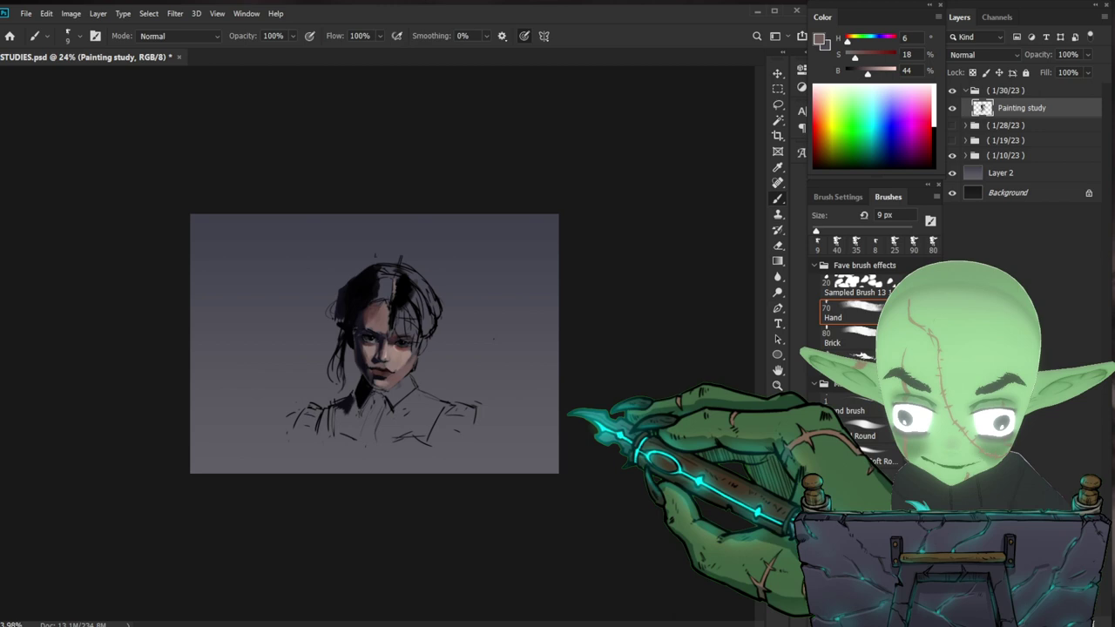
drag(444, 298, 505, 294)
mouse_move(457, 366)
mouse_down()
mouse_move(505, 463)
mouse_move(477, 443)
mouse_up()
alt+click(410, 400)
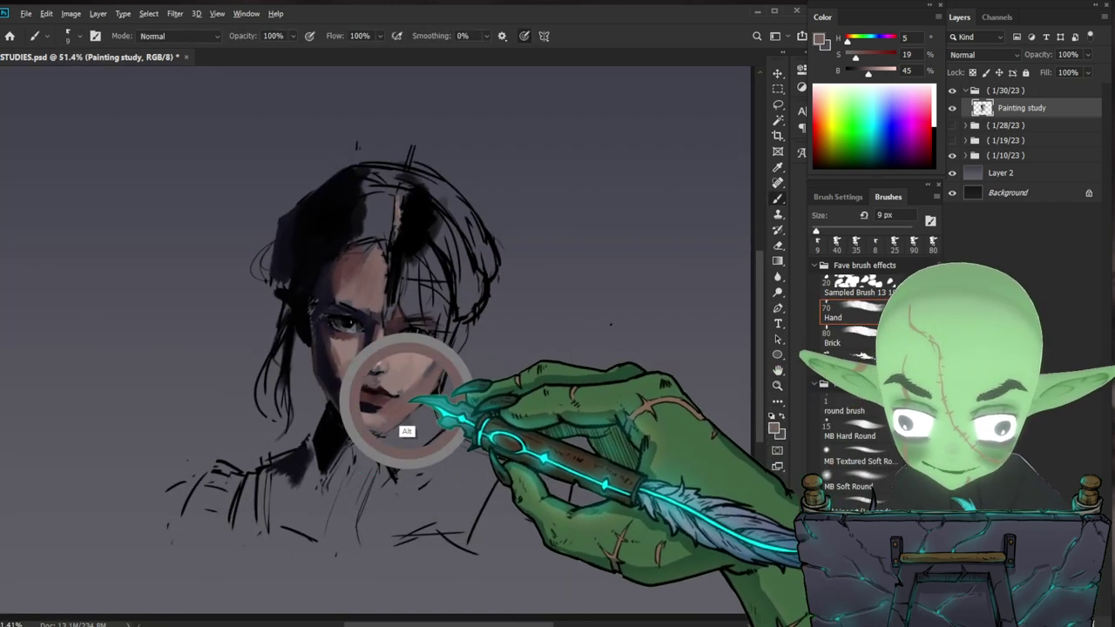
key(bracketright)
key(bracketright)
key(bracketright)
key(bracketright)
key(bracketright)
key(bracketright)
key(bracketright)
key(bracketright)
key(bracketright)
key(bracketright)
key(bracketright)
drag(353, 437, 317, 527)
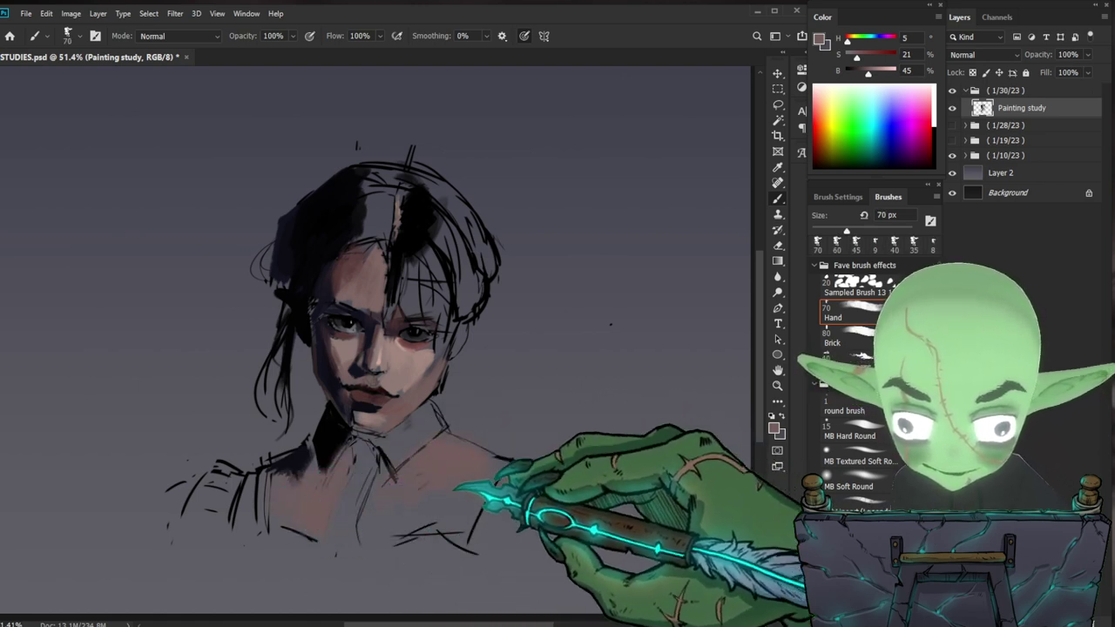
alt+click(322, 380)
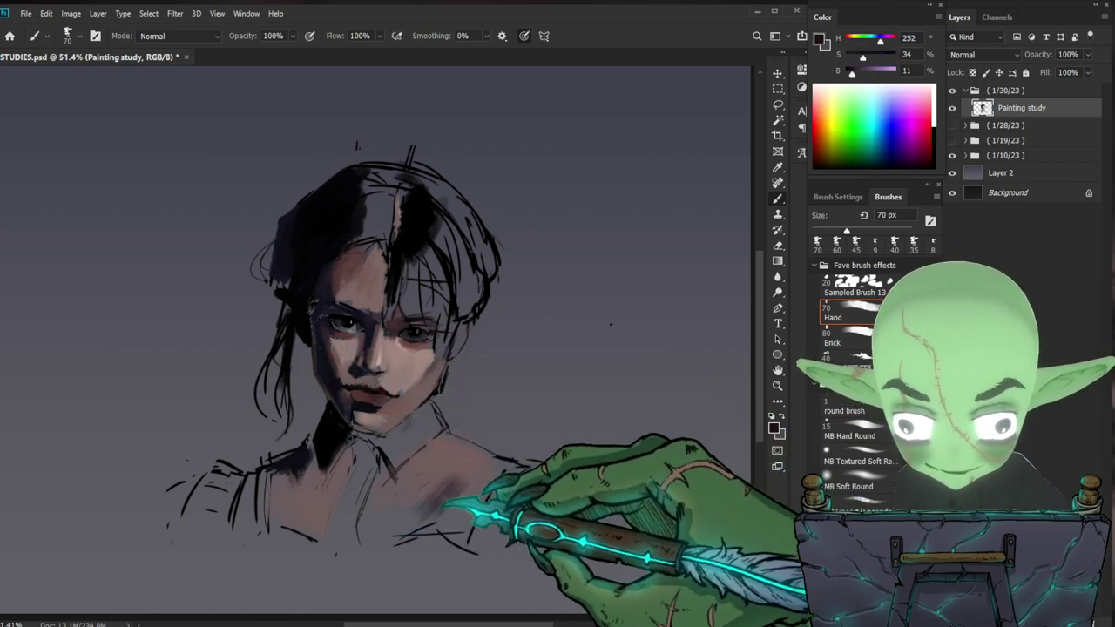
alt+click(471, 493)
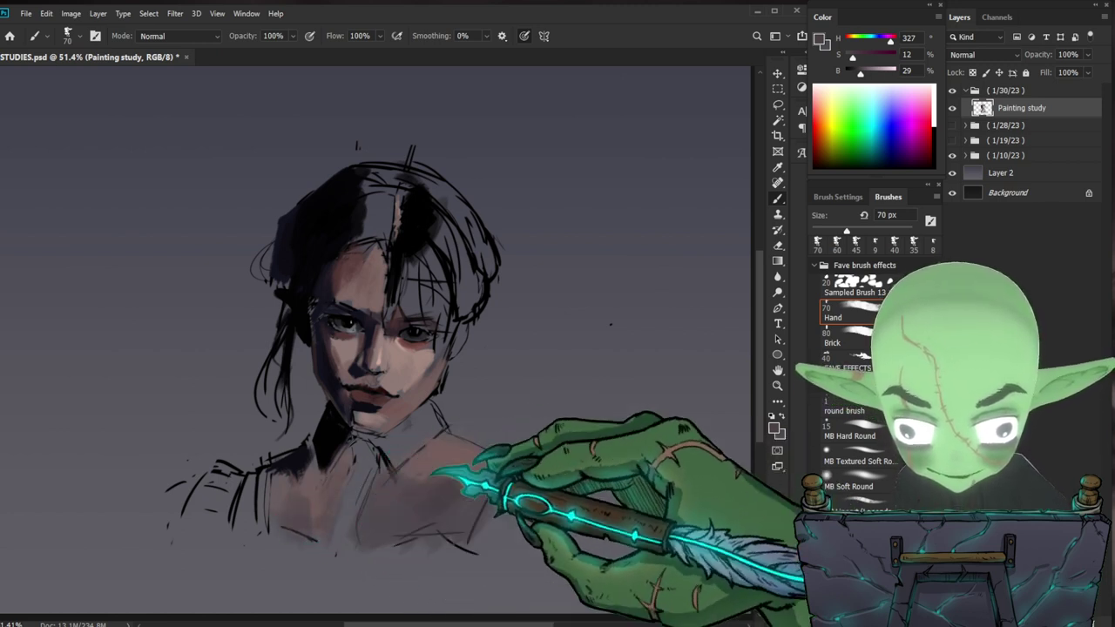
- Sample near-black (H 0, S 0, B 1) from the neck shadow and paint a vertical strap over the left shoulder
alt+click(332, 439)
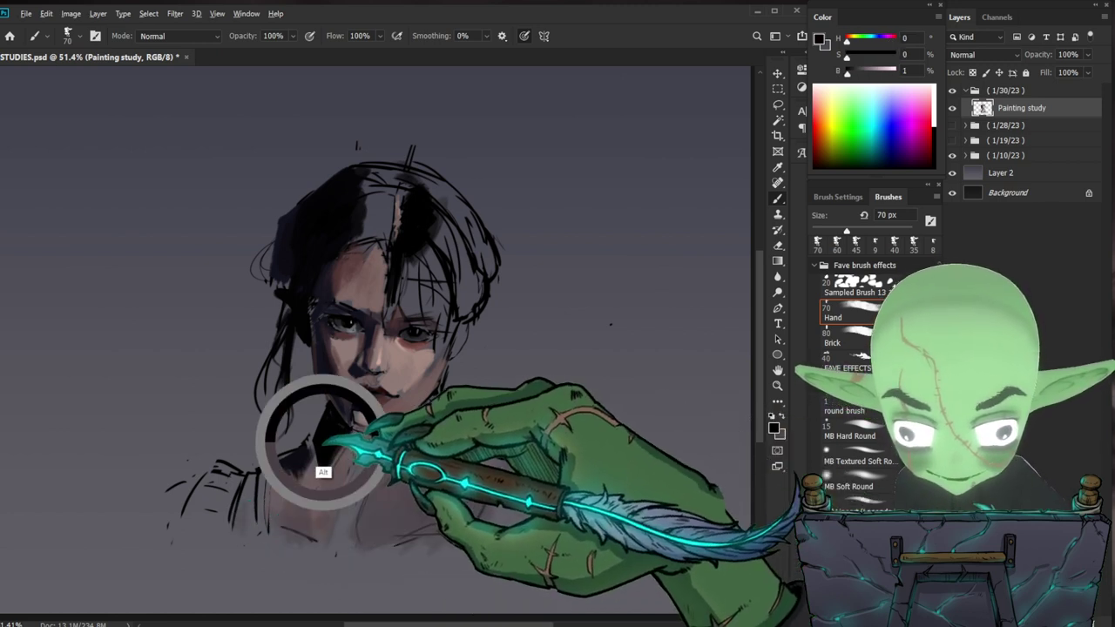
key(bracketleft)
key(bracketleft)
key(bracketleft)
key(bracketleft)
key(bracketleft)
mouse_move(263, 470)
mouse_down()
mouse_move(279, 491)
mouse_move(264, 535)
mouse_up()
- Paint the left shoulder outside the strap with sampled skin tone (H 5, S 20, B 45) at 50 px
key(bracketright)
key(bracketright)
key(bracketright)
alt+click(307, 479)
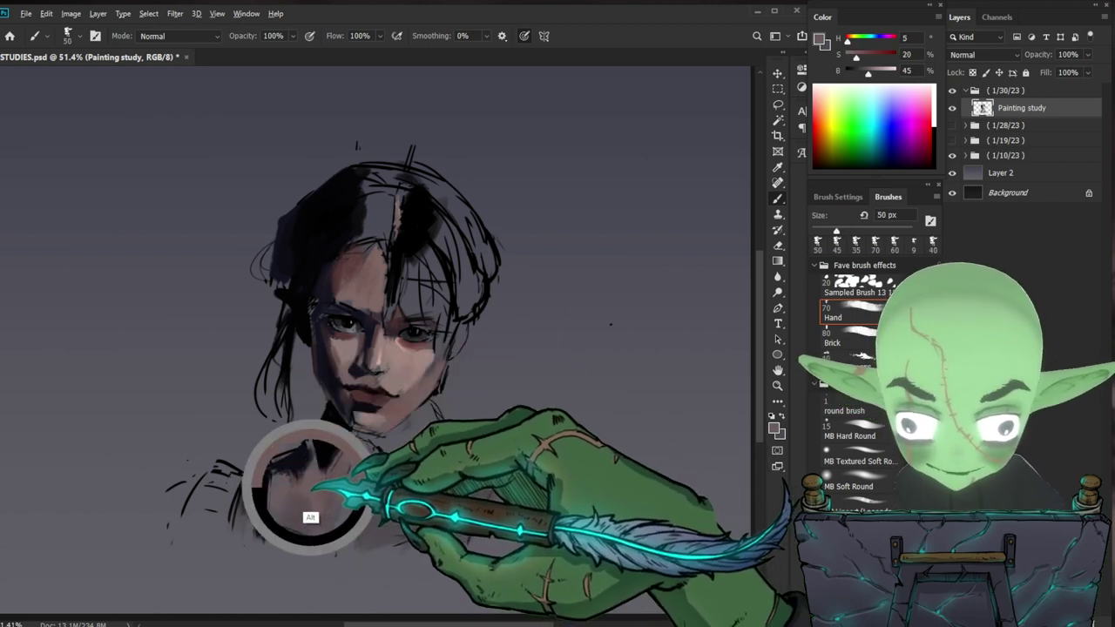
mouse_move(250, 475)
mouse_down()
mouse_move(246, 534)
mouse_move(250, 487)
mouse_up()
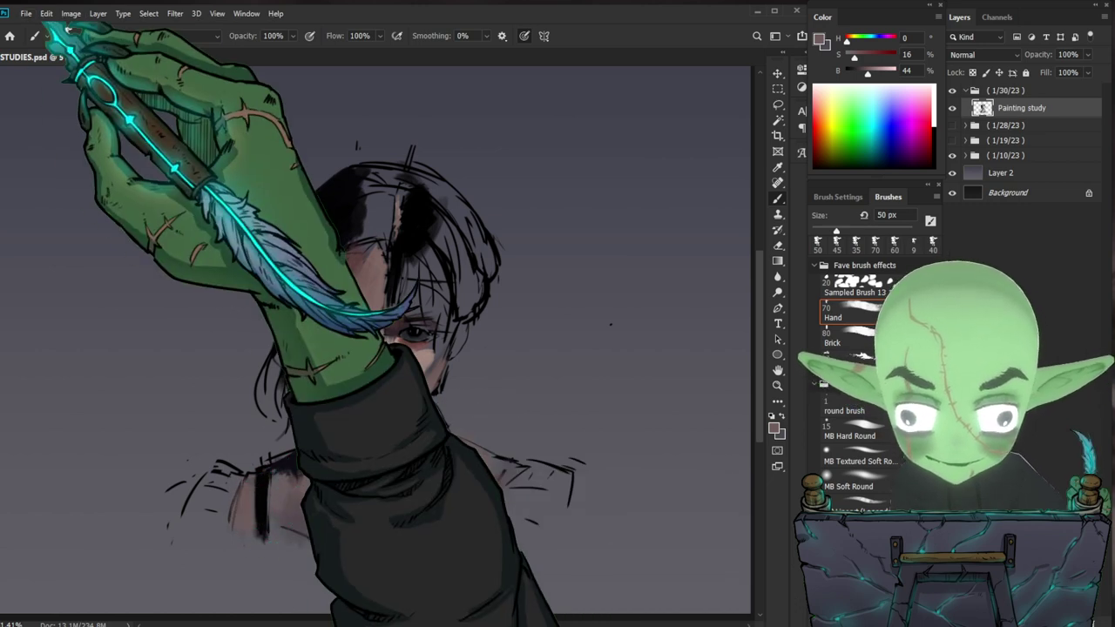
- Model the right chest and shoulder with sampled tones (H 333, S 14, B 31; H 5, S 21, B 45; H 356, S 16, B 39; H 327, S 11, B 33)
alt+click(476, 481)
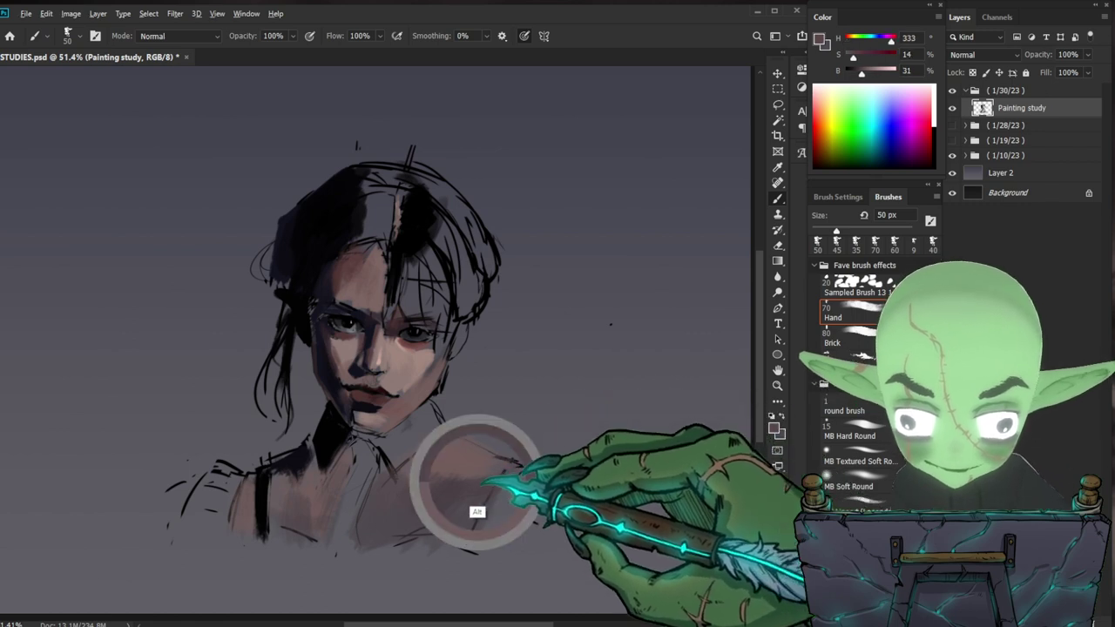
alt+click(458, 486)
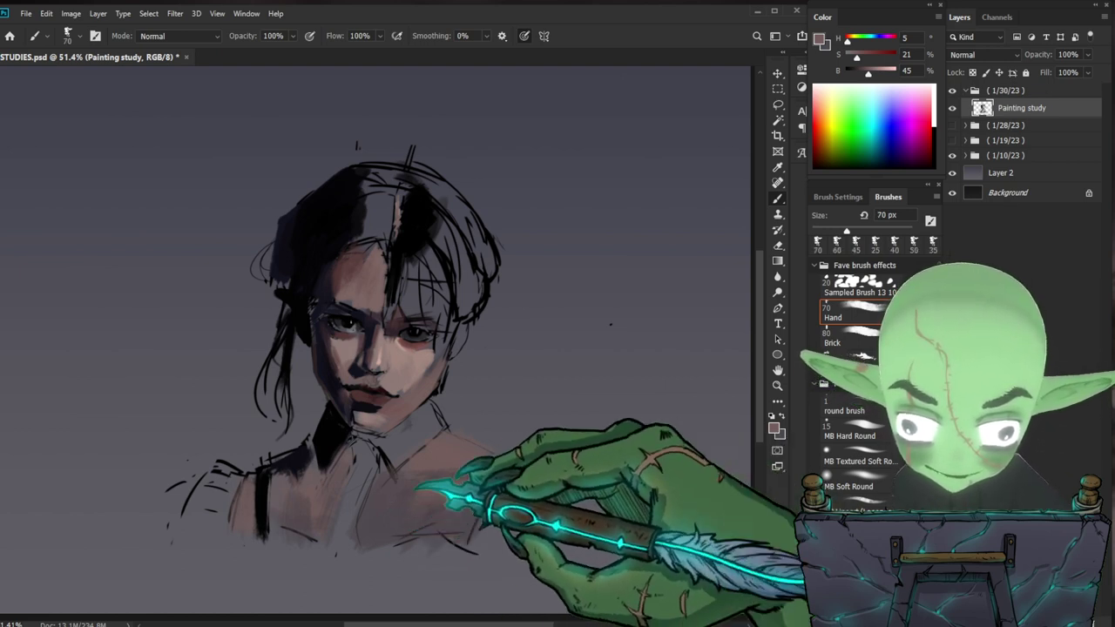
alt+click(412, 460)
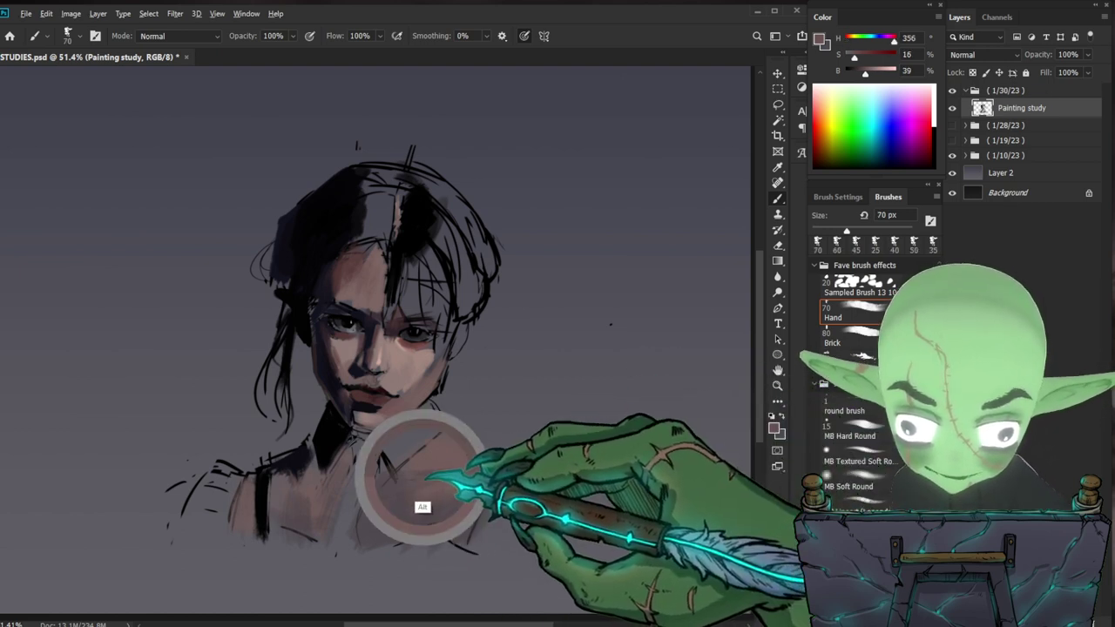
alt+click(375, 509)
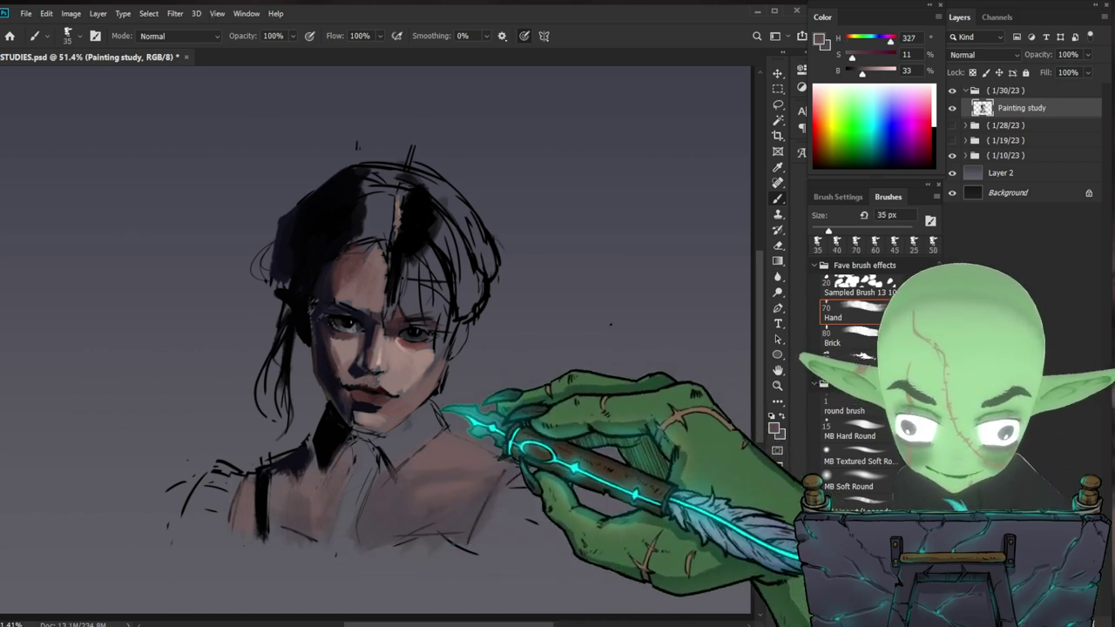
- Paint the collar and hanging neck ribbon with sampled near-black (H 0, S 0, B 1) and dark grey (H 240, S 4, B 18) at 20 to 45 px
alt+click(327, 444)
mouse_move(398, 447)
mouse_down()
mouse_move(430, 421)
mouse_move(410, 427)
mouse_move(432, 423)
mouse_up()
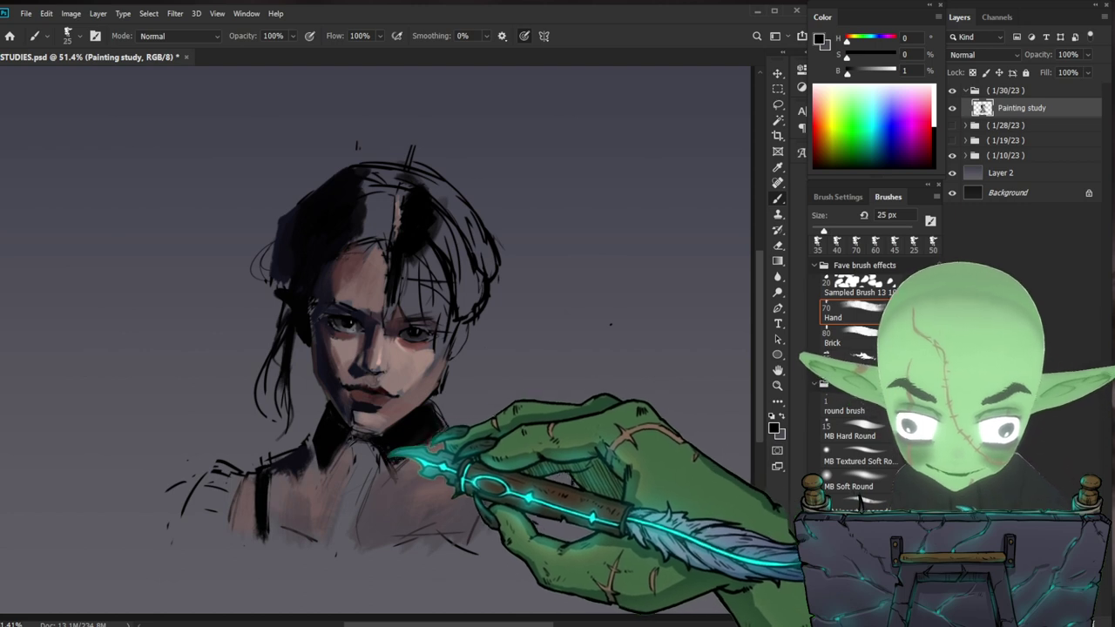
drag(353, 468, 334, 531)
key(bracketright)
key(bracketright)
key(bracketright)
key(bracketright)
drag(360, 448, 355, 486)
key(bracketright)
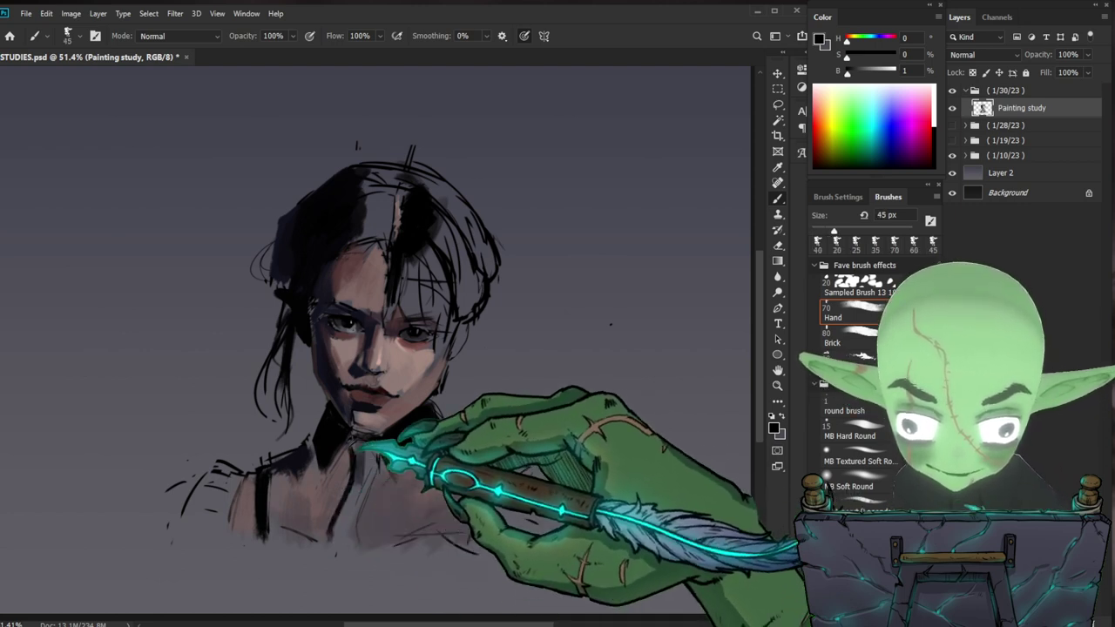
drag(364, 446, 348, 525)
alt+click(348, 516)
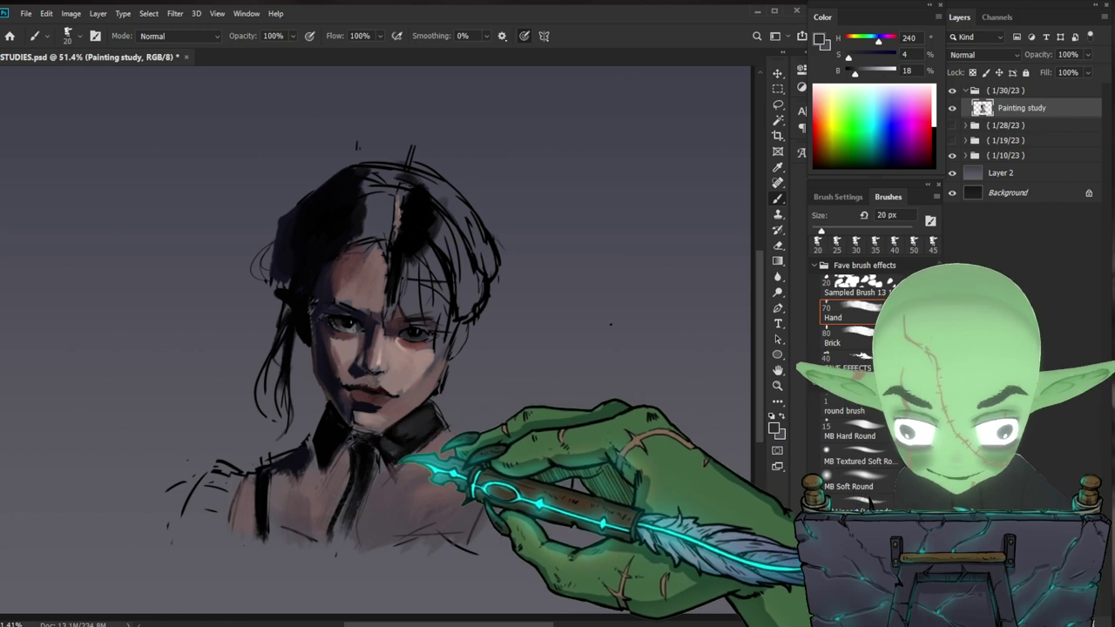
- Touch up the eyes with sampled grey-blue (H 230, S 14, B 44) at 9 px
scroll(499, 431, down, 5)
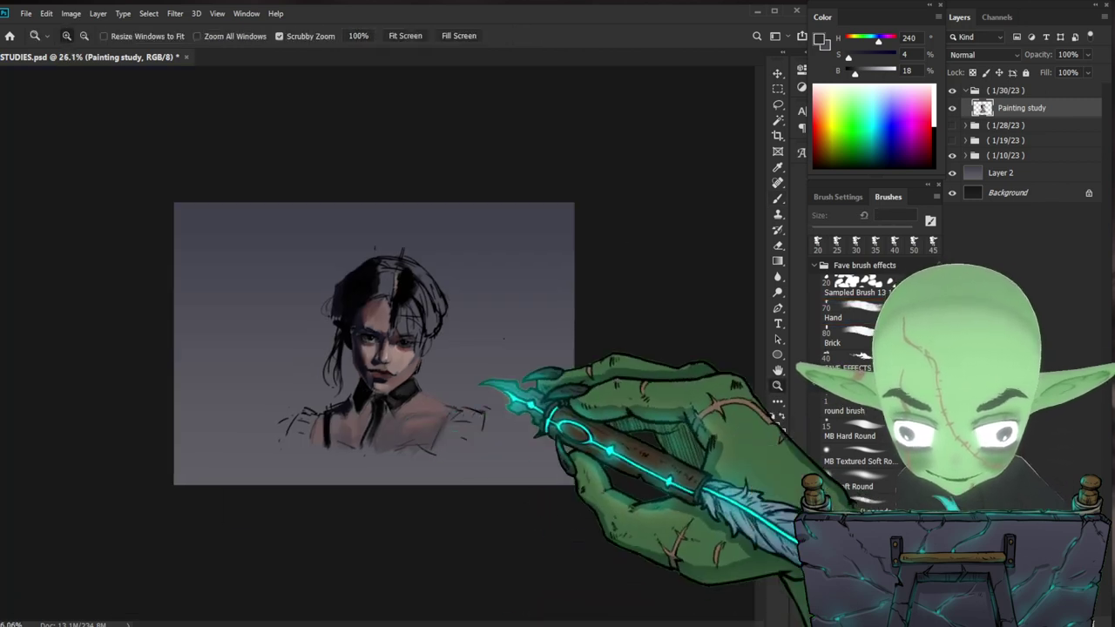
drag(528, 423, 570, 418)
drag(479, 385, 489, 385)
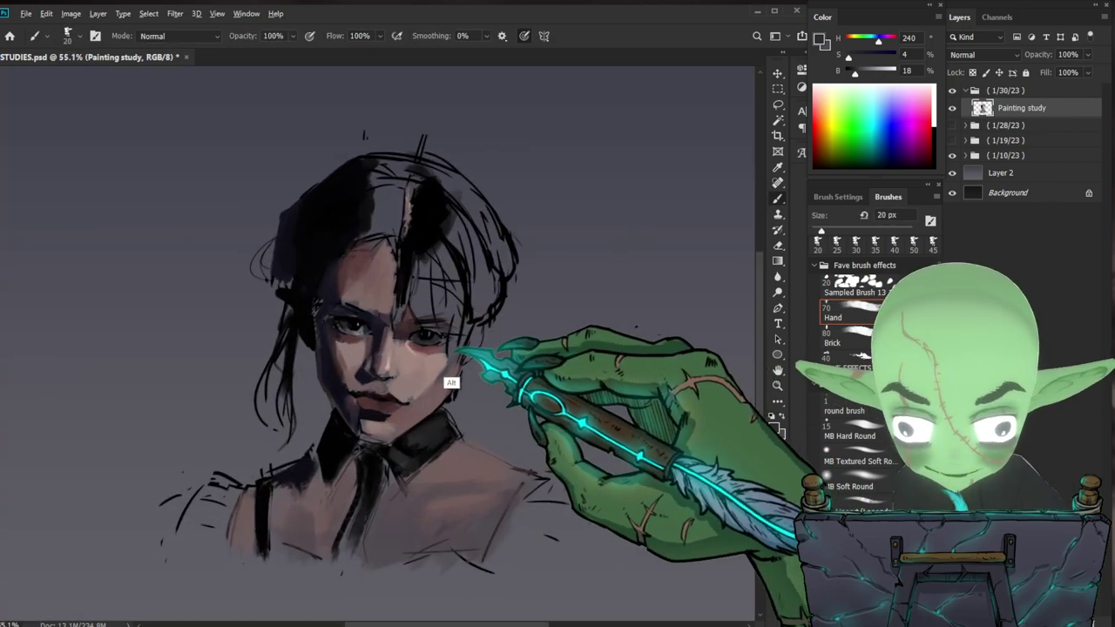
alt+click(358, 332)
drag(849, 57, 853, 56)
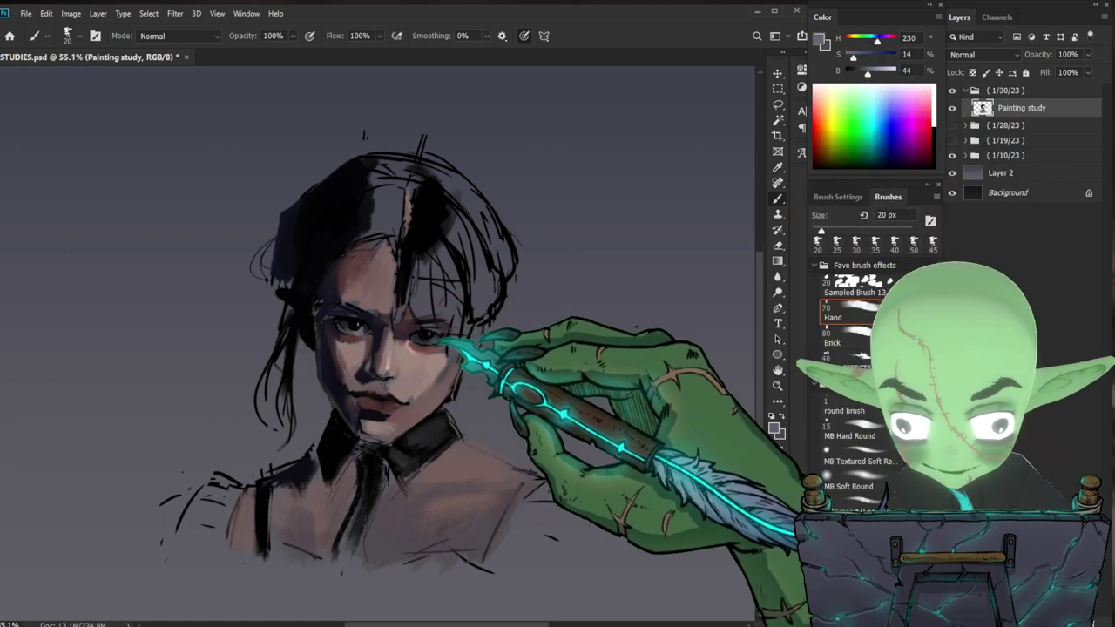
key([)
key([)
key([)
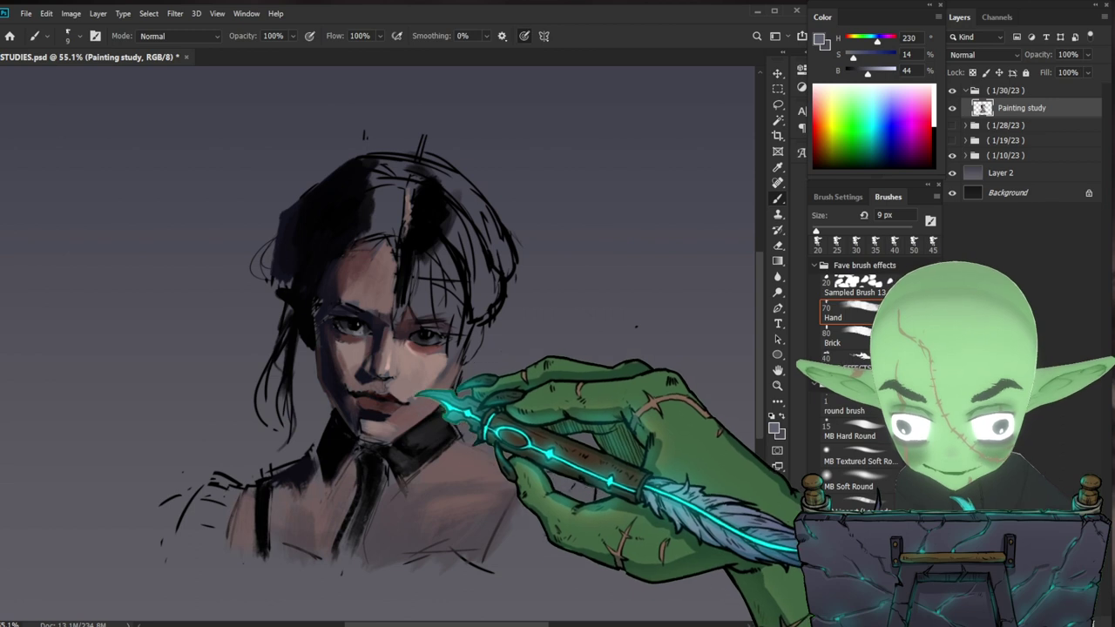
scroll(392, 357, up, 2)
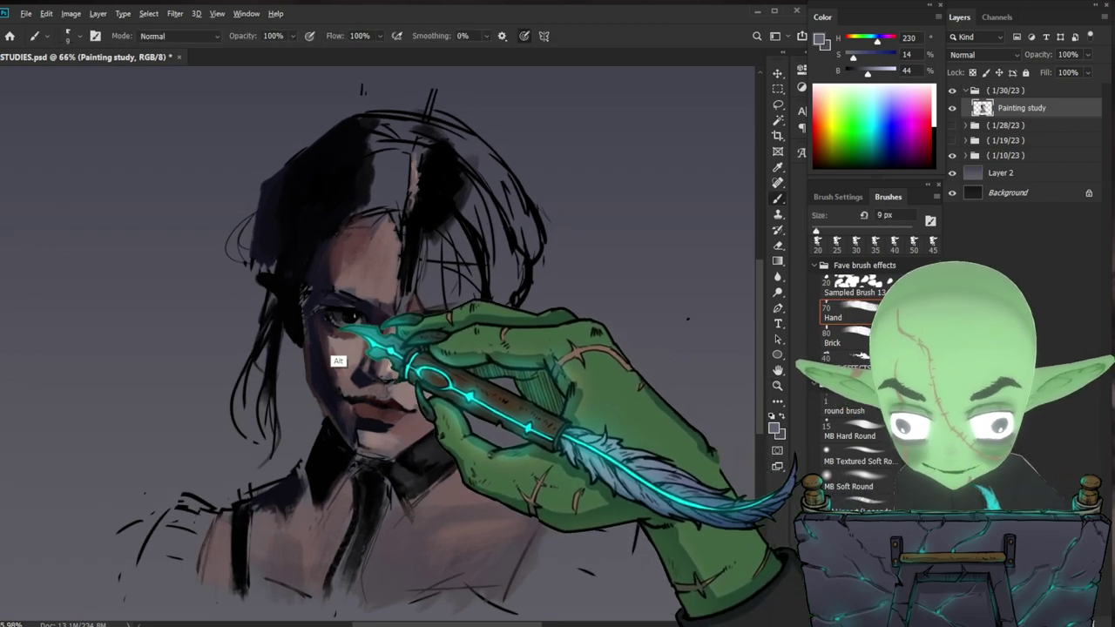
- Refine the facial shadows and lips with sampled tones (H 240, S 40, B 12; H 2, S 35, B 33; H 5, S 42, B 12) at 8 to 25 px
alt+click(305, 315)
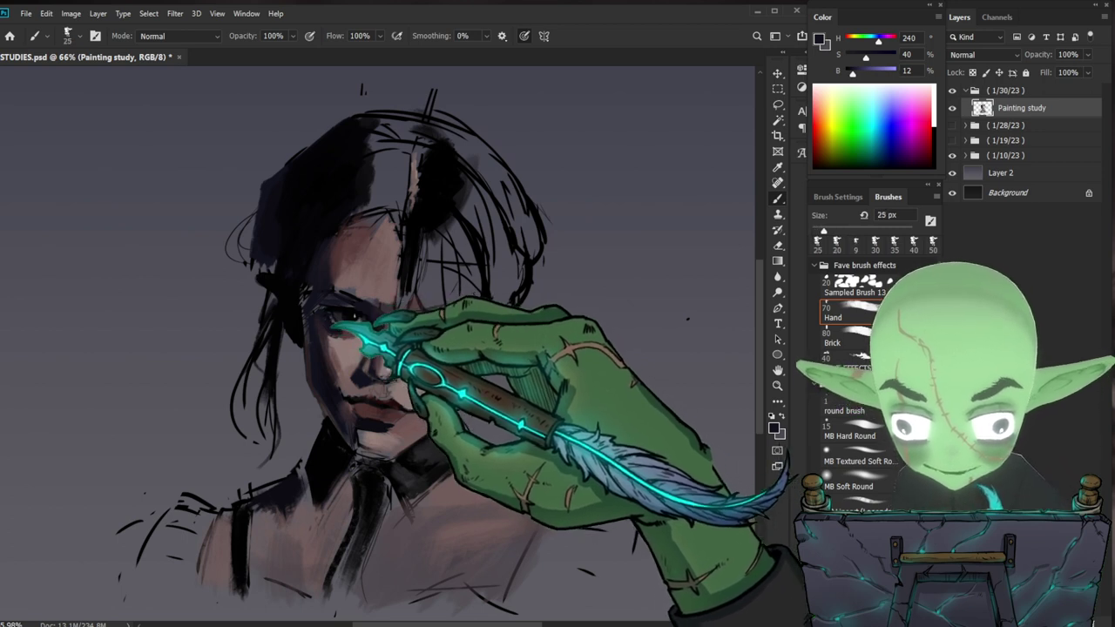
drag(585, 491, 535, 467)
drag(572, 470, 472, 451)
drag(430, 366, 472, 371)
alt+click(335, 367)
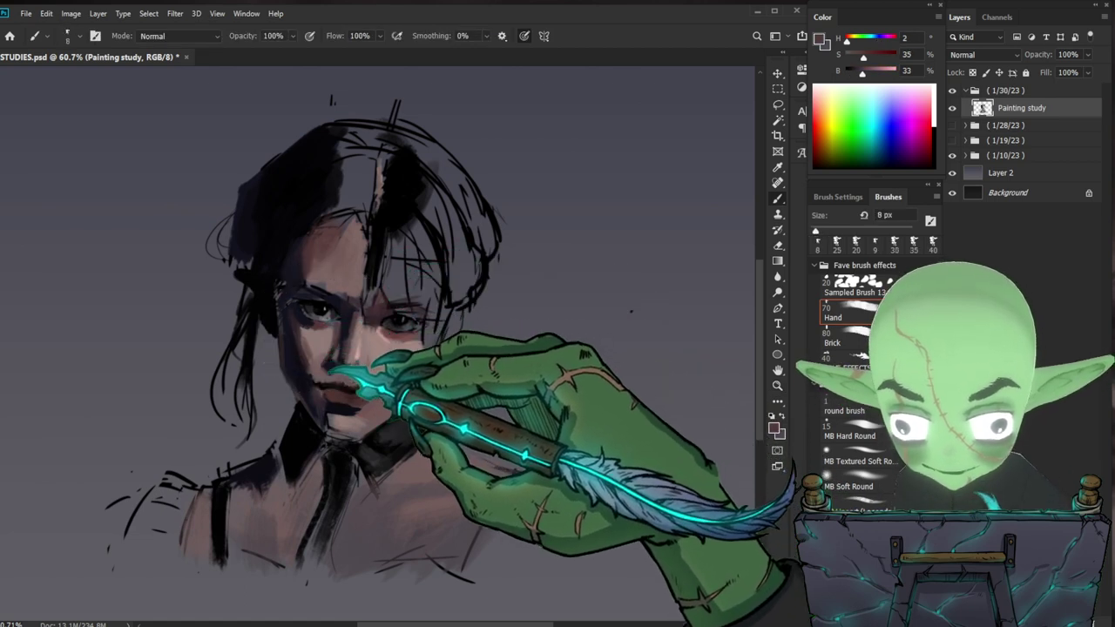
drag(581, 463, 567, 458)
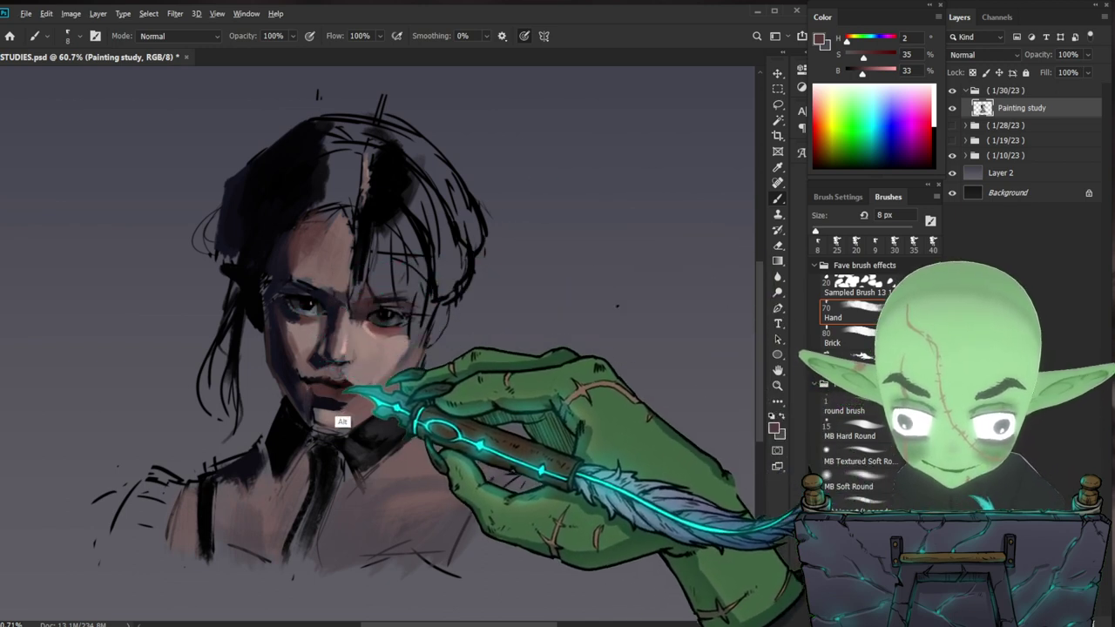
alt+click(320, 399)
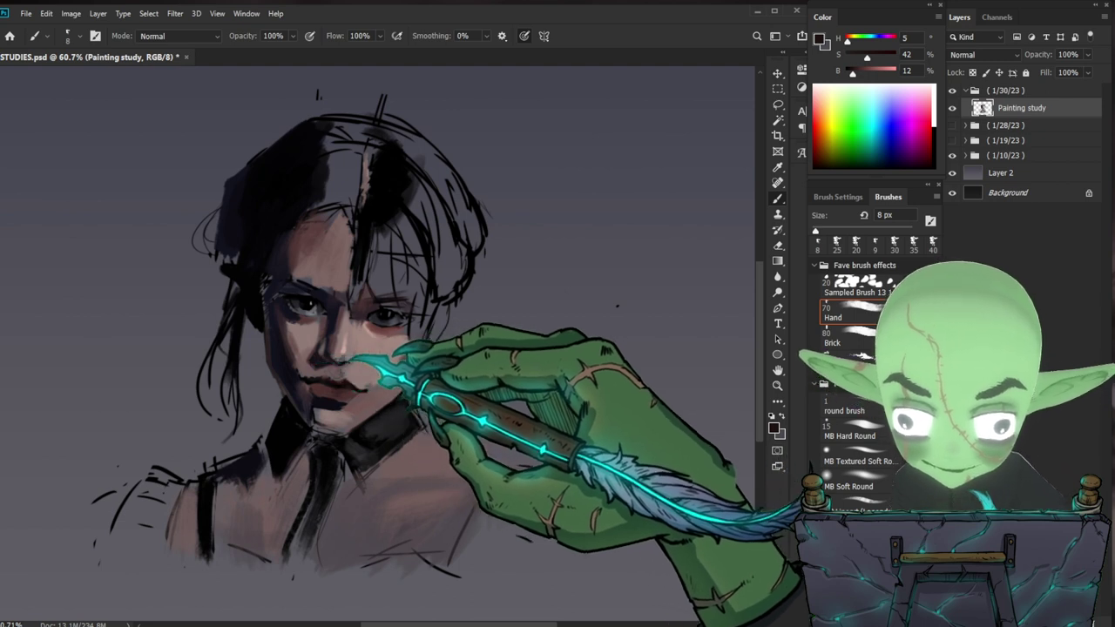
drag(491, 463, 472, 463)
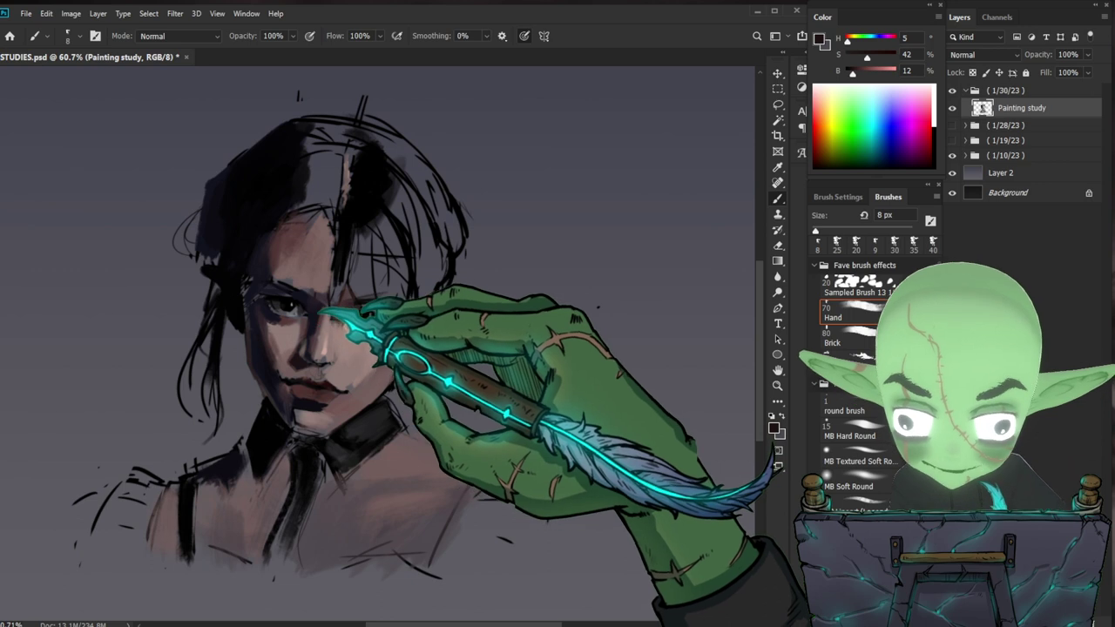
- Paint the brow area and right forehead over the sketch lines at 30 px with tones H 0, S 31, B 33 and H 14, S 20, B 60
alt+click(329, 300)
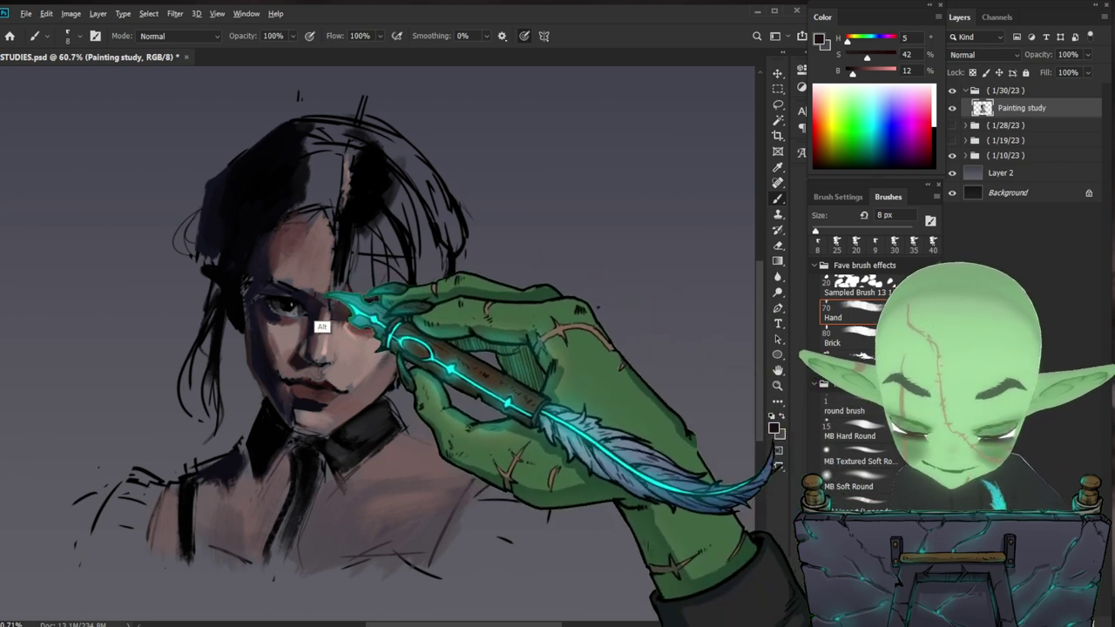
alt+click(299, 315)
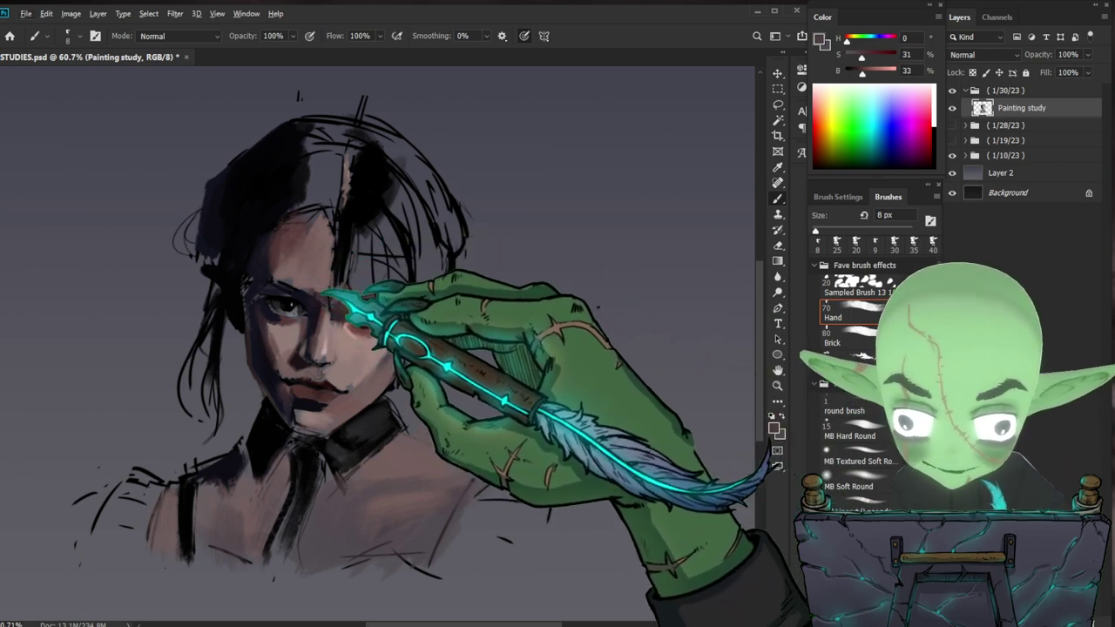
key(])
key(])
key(])
key(])
key(])
key(])
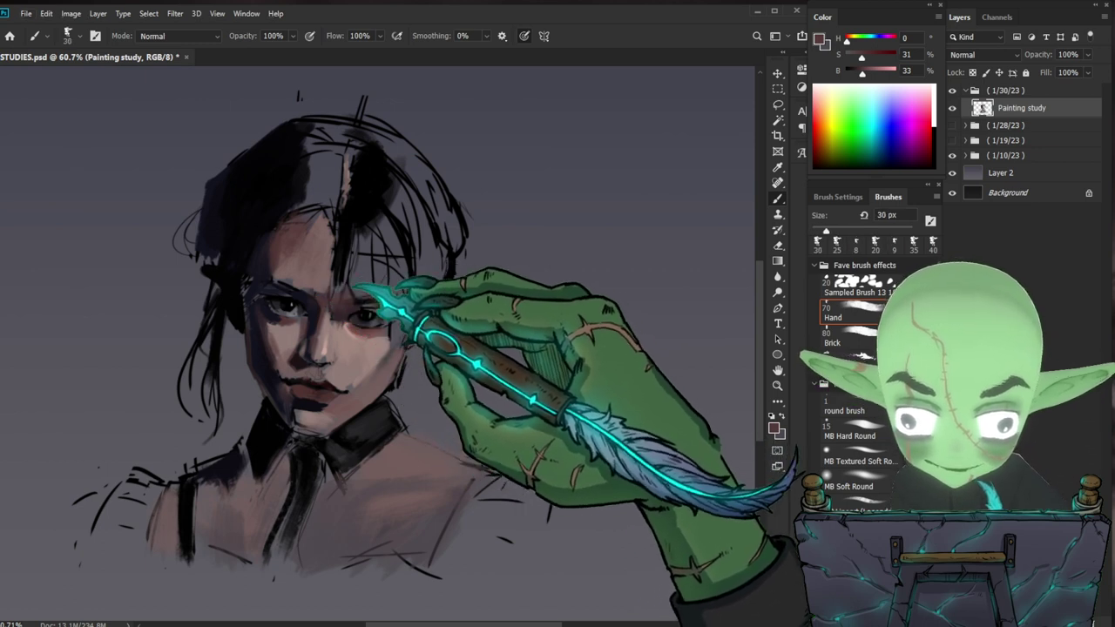
drag(325, 294, 366, 375)
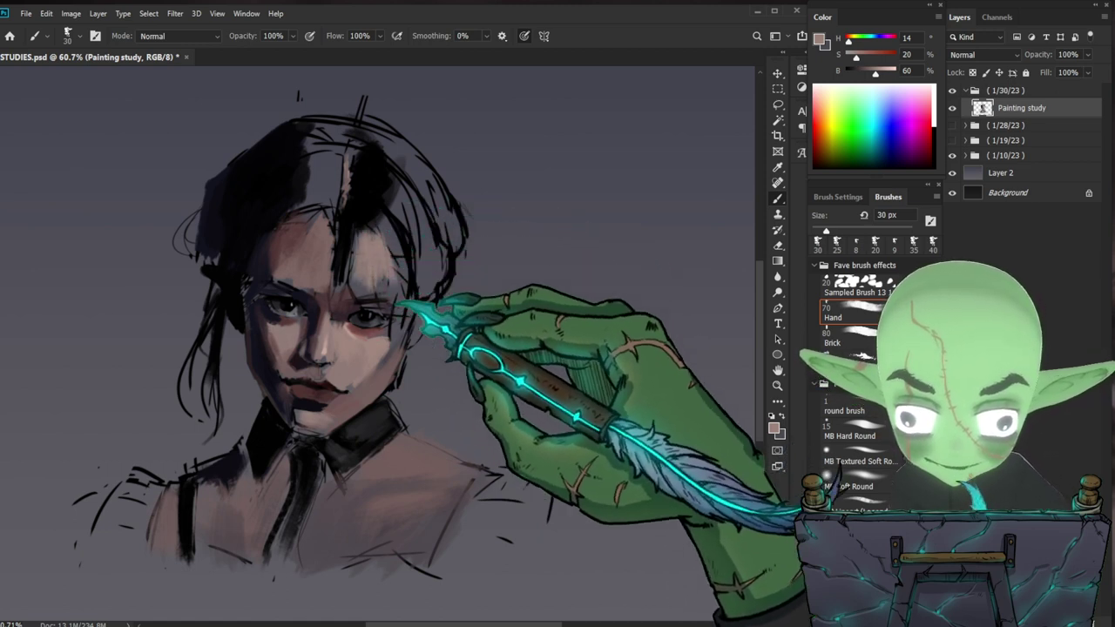
- Paint black fringe strands over the right forehead and darken the hair beside the parting at 10 to 30 px
key(d)
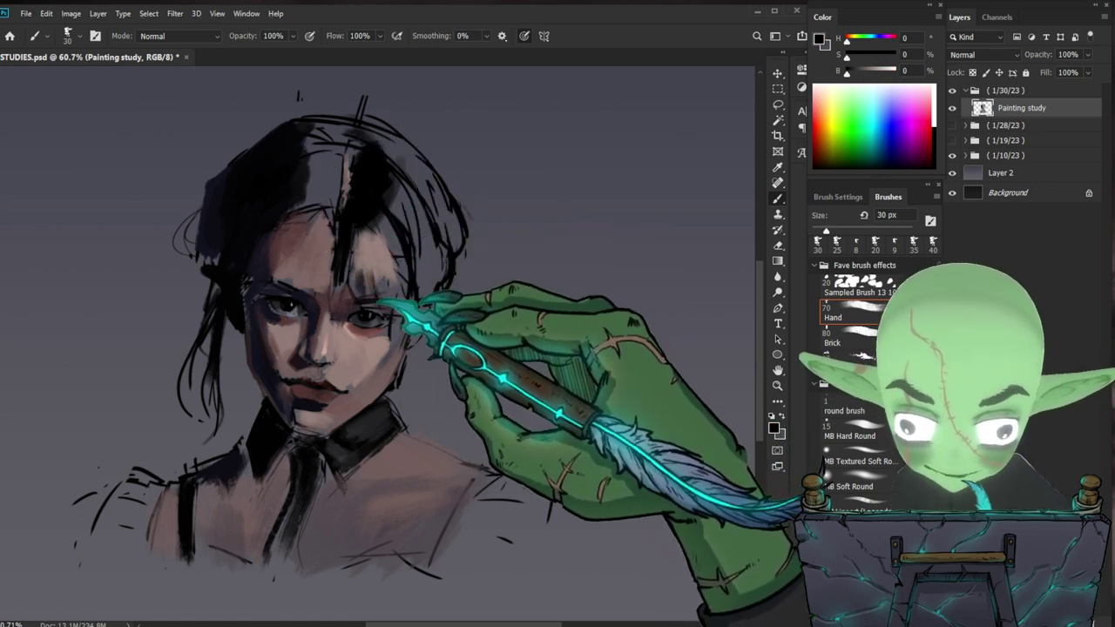
key(bracketleft)
key(bracketleft)
key(bracketleft)
key(bracketleft)
key(bracketleft)
key(bracketleft)
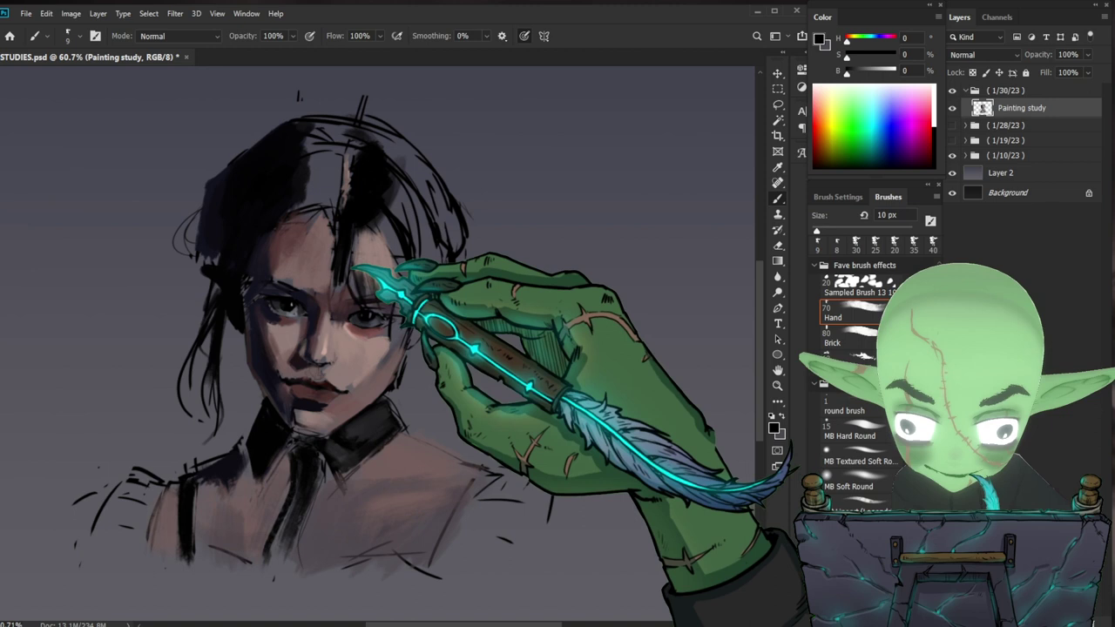
key(bracketright)
key(bracketright)
key(bracketright)
key(bracketright)
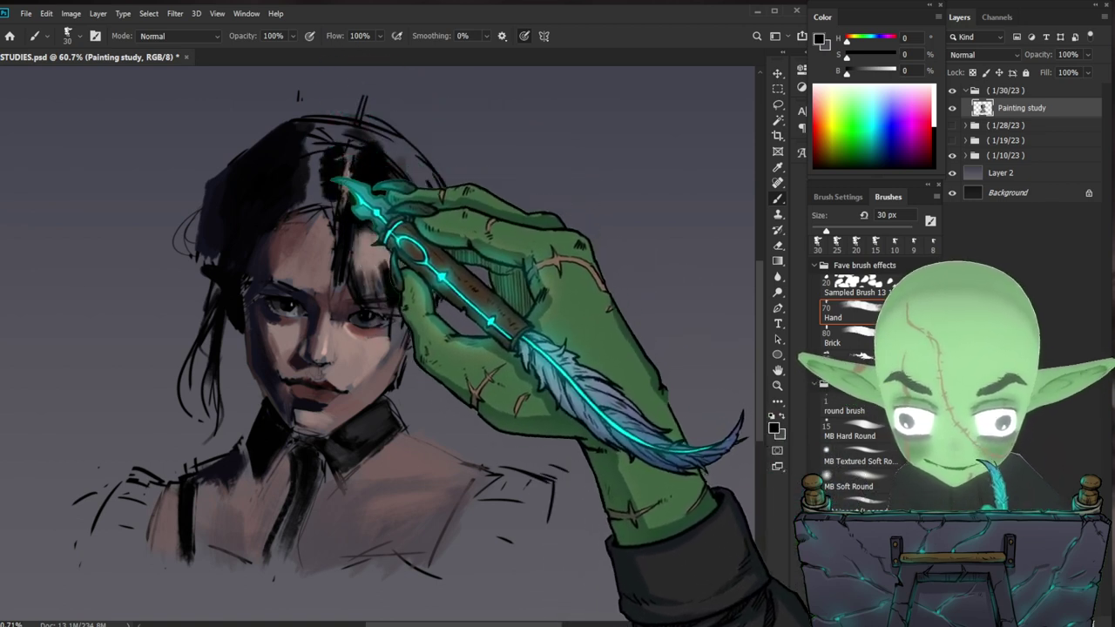
- Draw looping black hair contours from the crown down the right side of the head at 15 px
key(z)
drag(588, 241, 544, 244)
drag(576, 338, 590, 335)
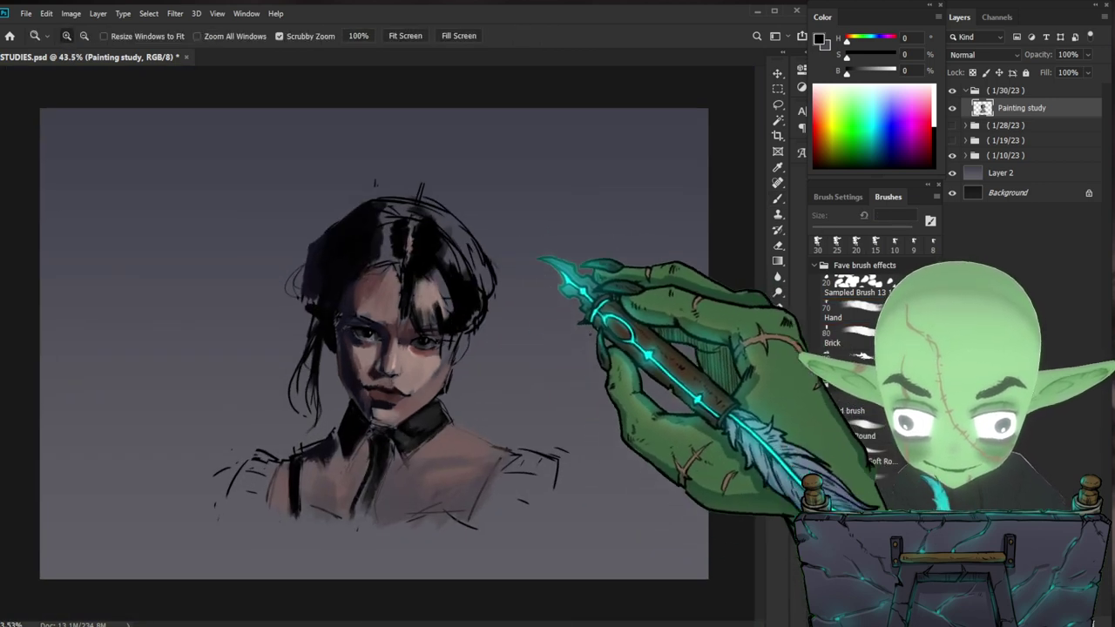
key(b)
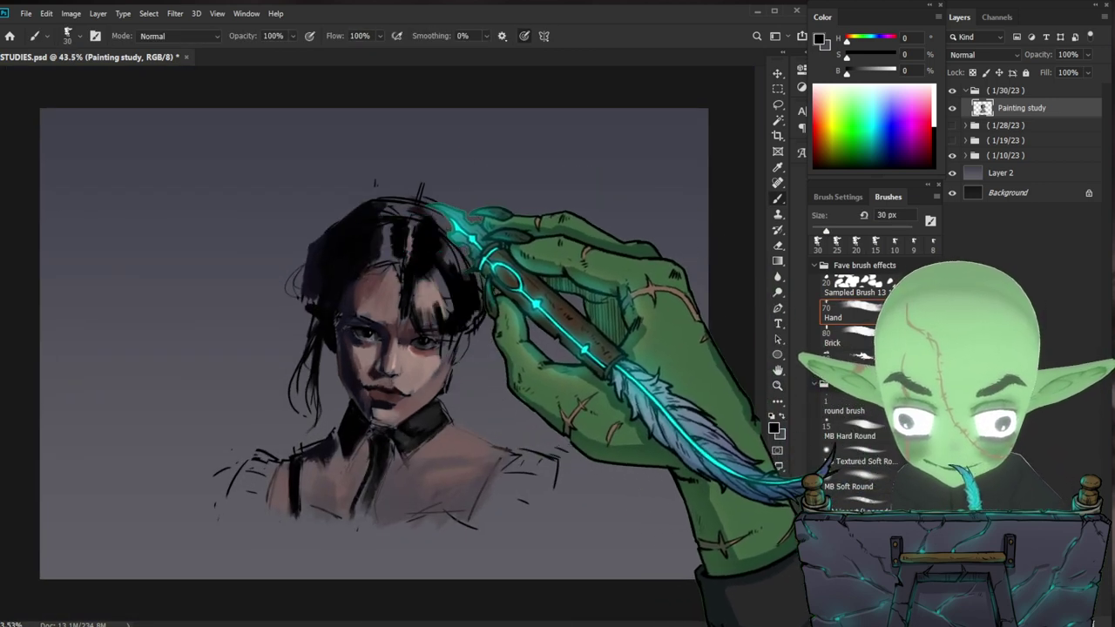
key(bracketleft)
key(bracketleft)
key(bracketleft)
drag(390, 209, 449, 204)
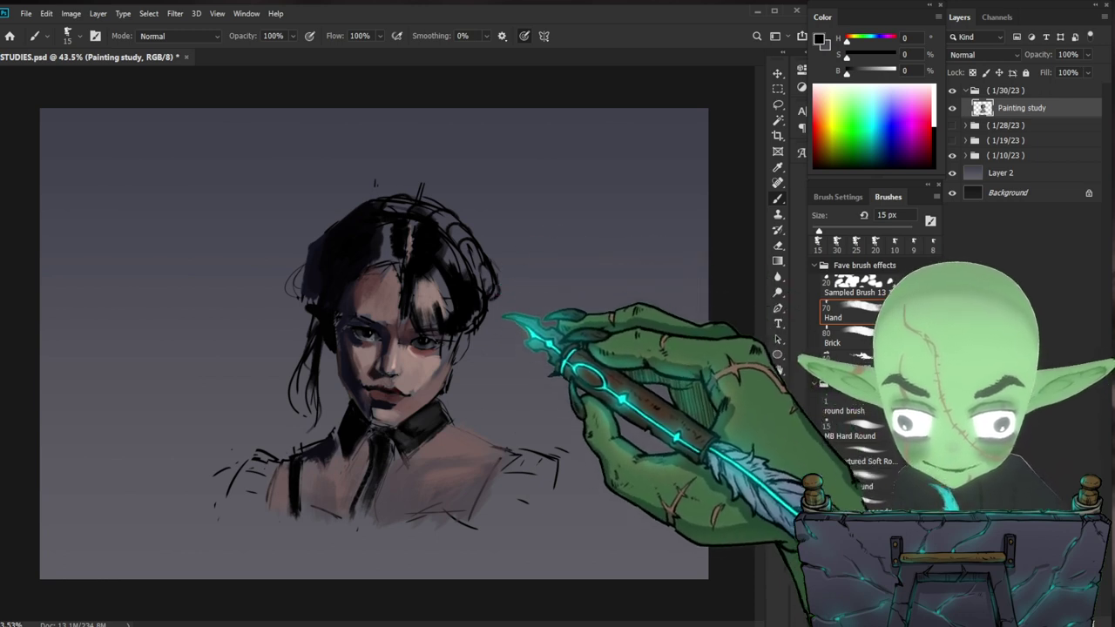
- Paint the right ear area with sampled skin tone (H 0, S 18, B 43) and add black accents around the eyes and right-side hair at 9 px
ctrl+click(508, 344)
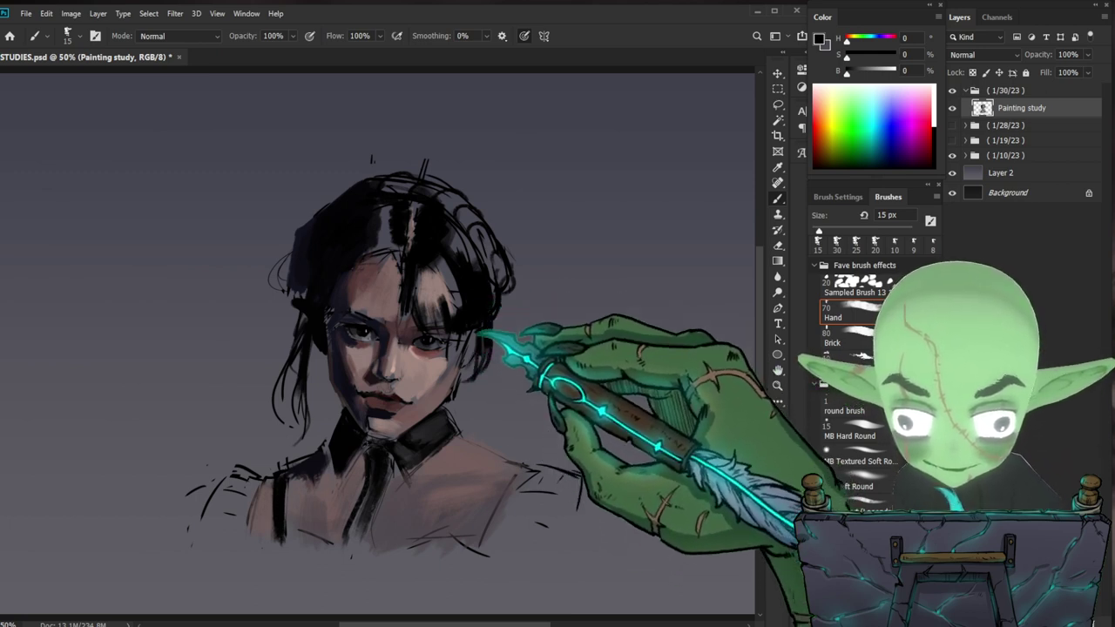
alt+click(413, 395)
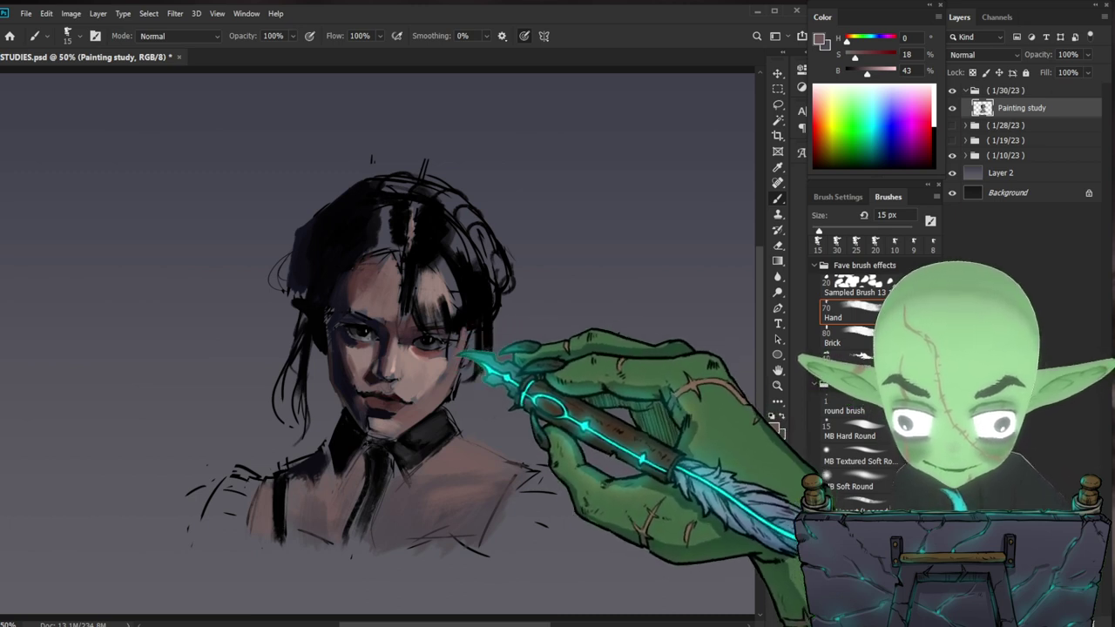
alt+scroll(449, 350, up, 2)
alt+click(413, 357)
key(bracketleft)
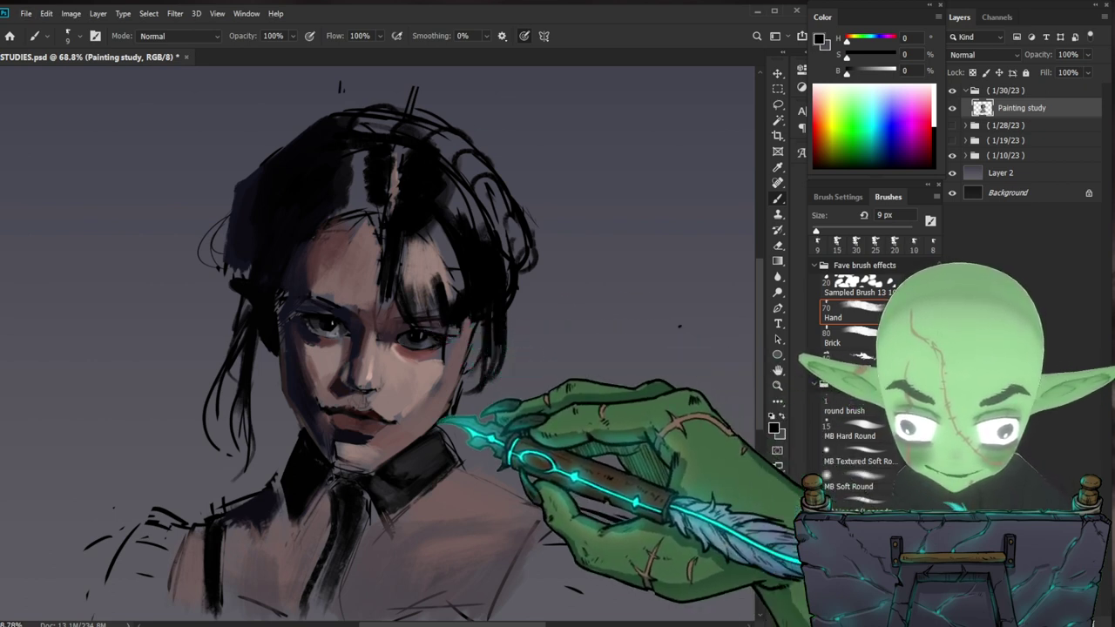
drag(316, 312, 308, 309)
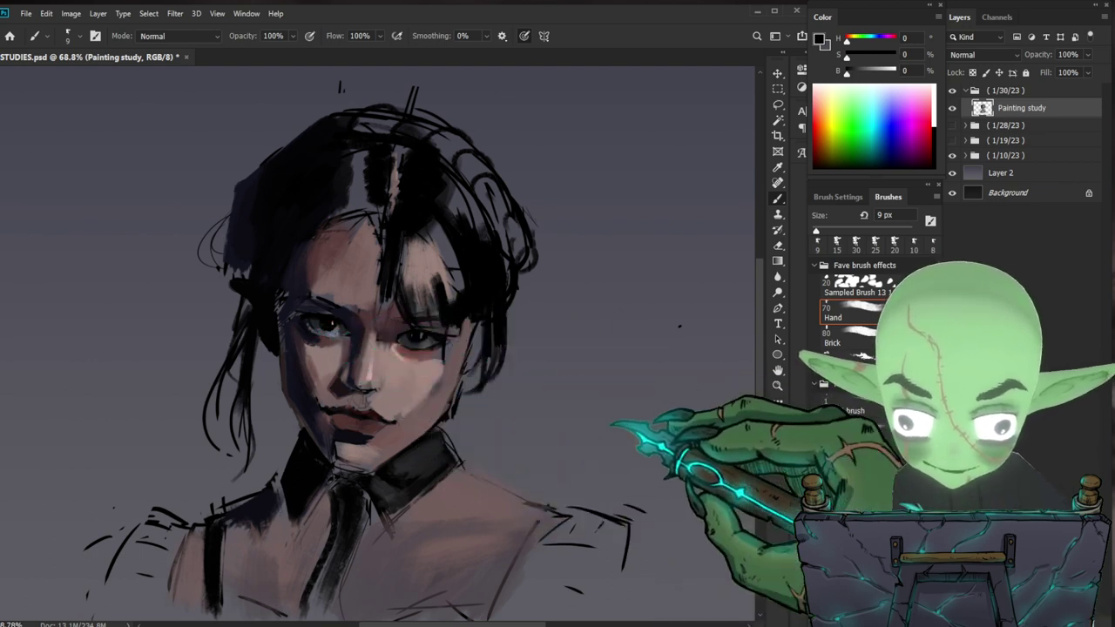
- Refine the lip line and the shading around the mouth with sampled tones (H 0, S 37, B 12; H 350, S 21, B 33) at 9 px
alt+click(344, 411)
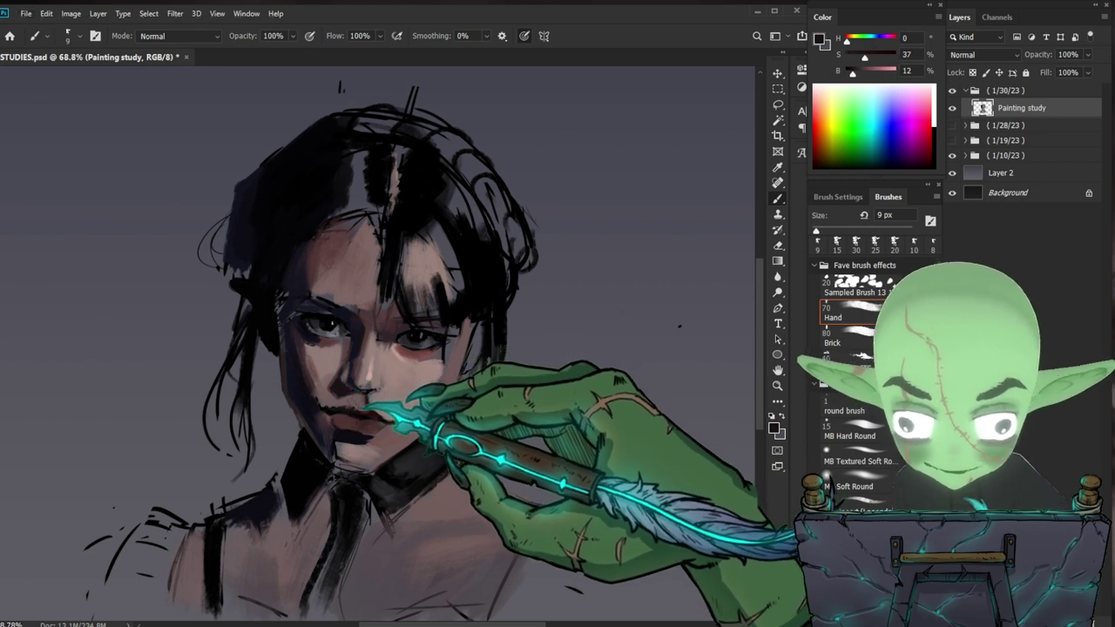
drag(364, 405, 394, 423)
drag(570, 446, 545, 439)
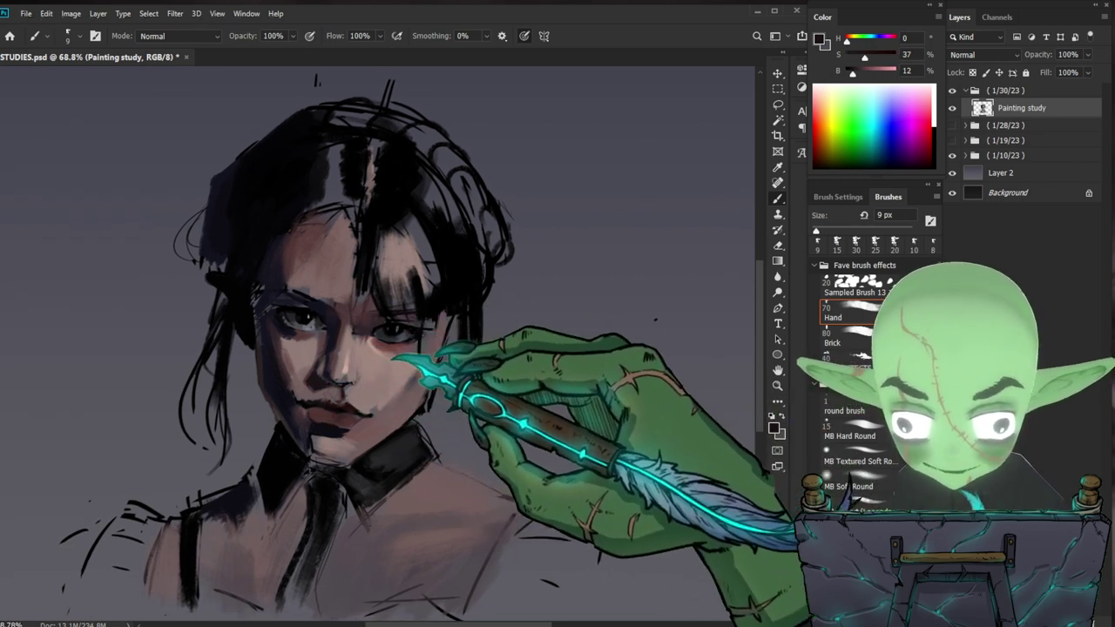
drag(365, 392, 335, 365)
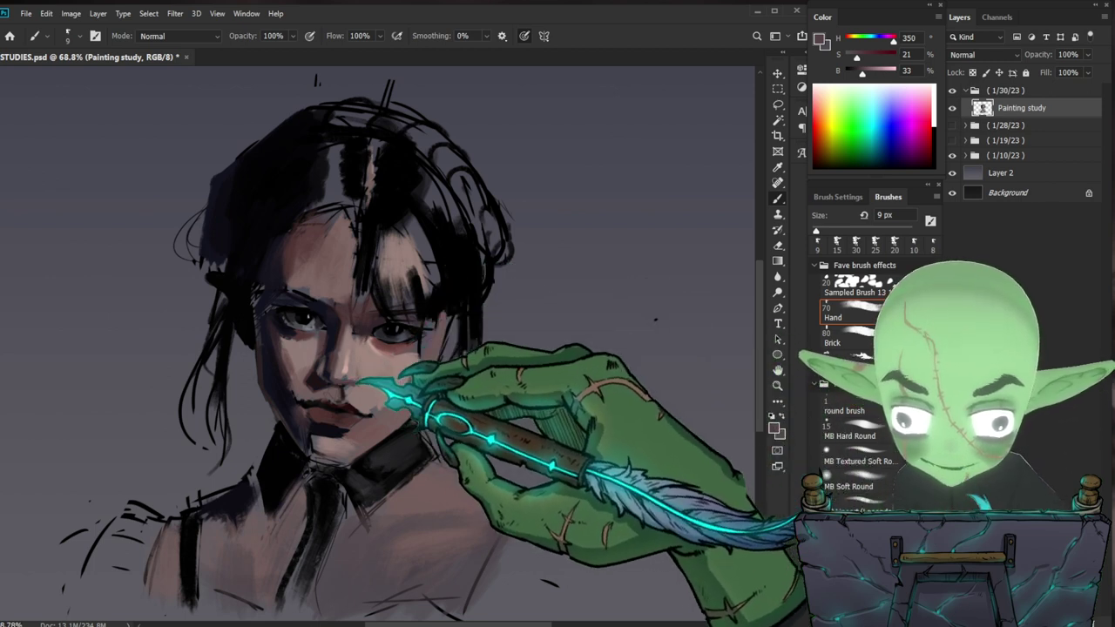
- Soften the right mouth corner and upper lip with sampled tones (H 10, S 17, B 56; H 356, S 15, B 42; H 350, S 21, B 34) at 9 px
drag(575, 360, 522, 356)
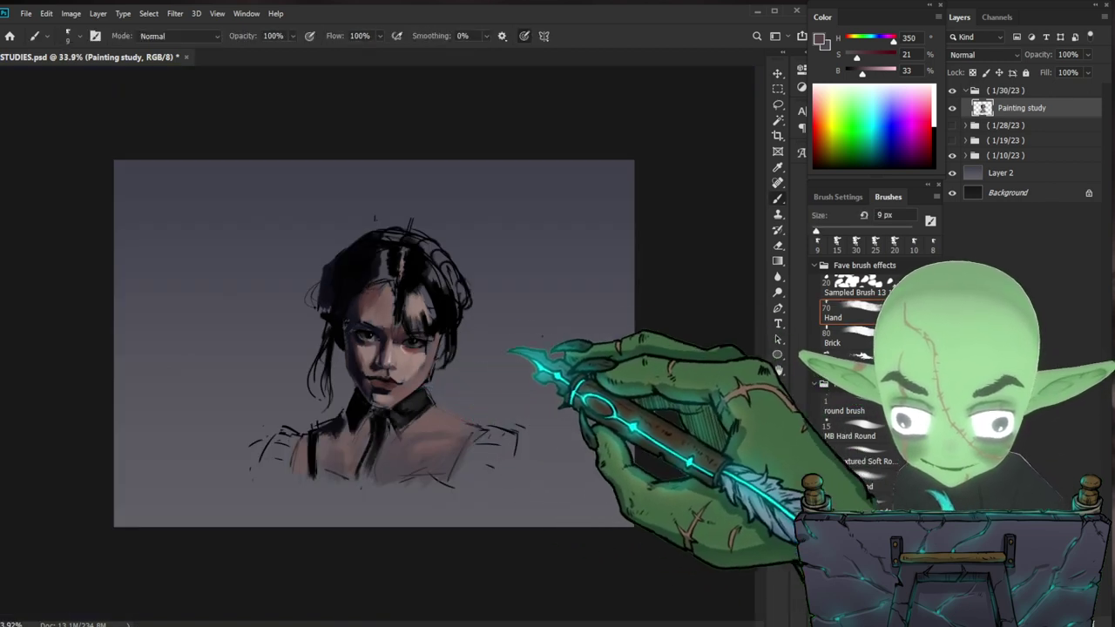
drag(408, 350, 435, 362)
scroll(418, 369, up, 1)
key(b)
alt+click(353, 398)
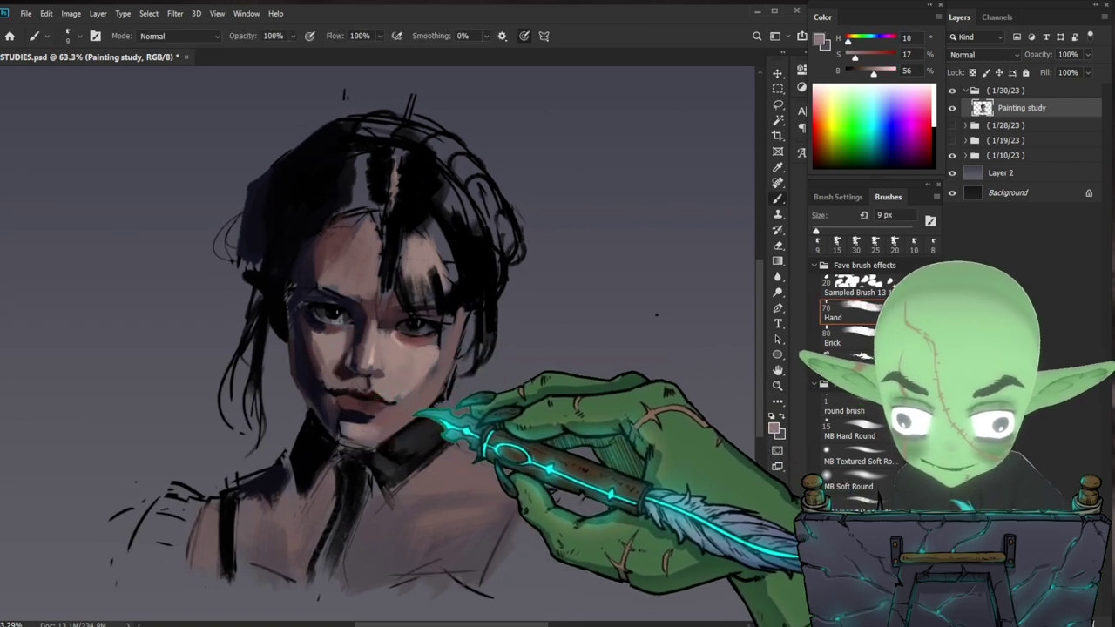
alt+click(336, 387)
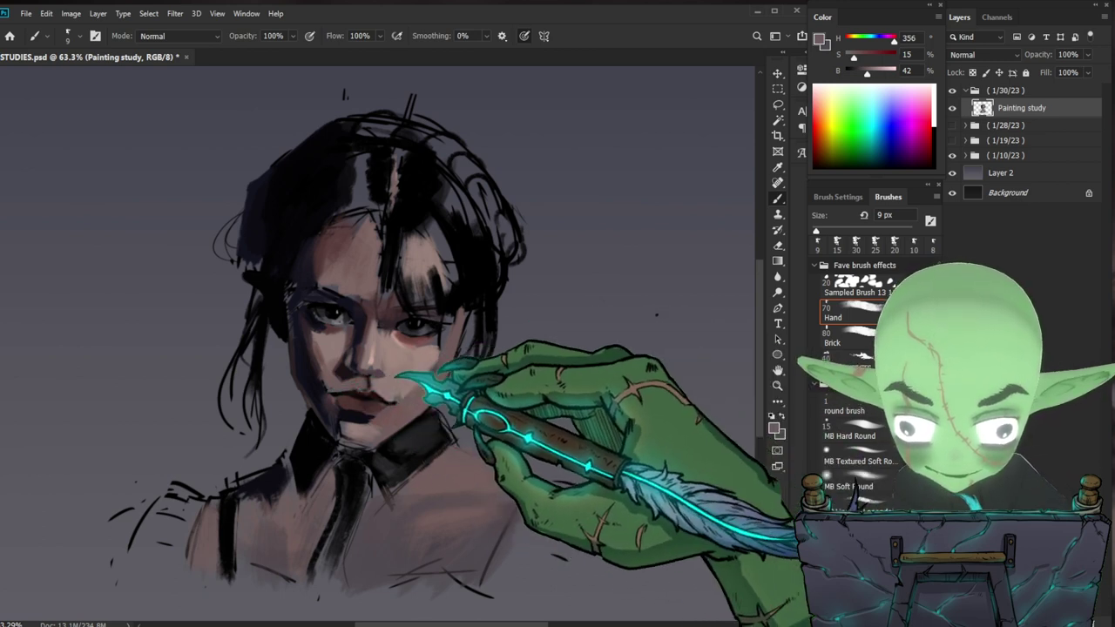
alt+click(375, 401)
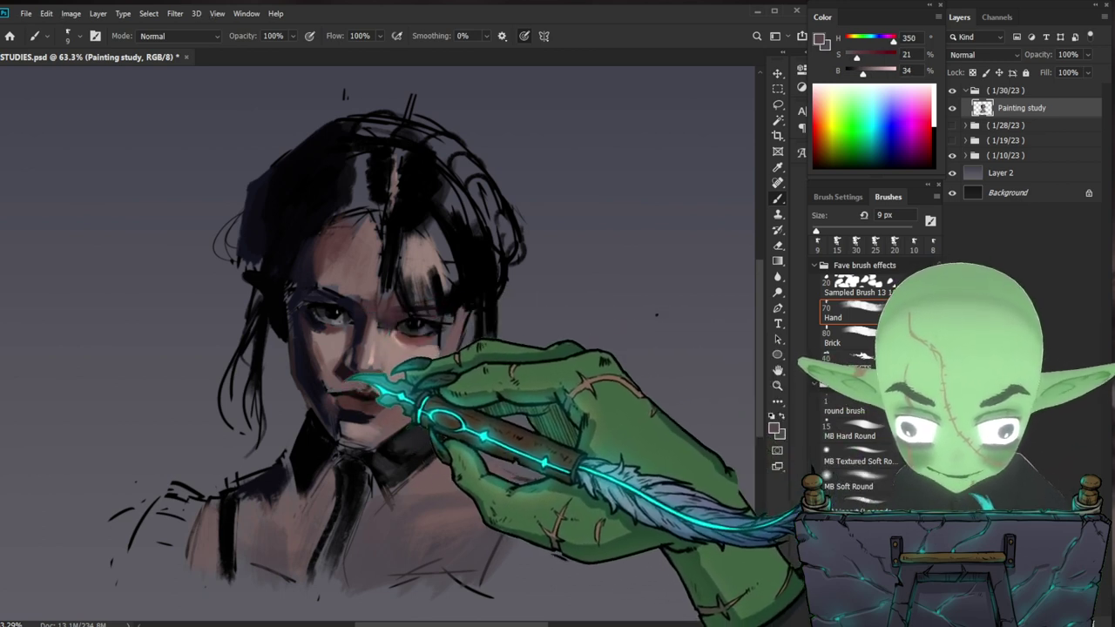
- Darken the line between the lips with a sampled deep tone (H 335, S 24, B 20) at 9 px
drag(570, 416, 514, 427)
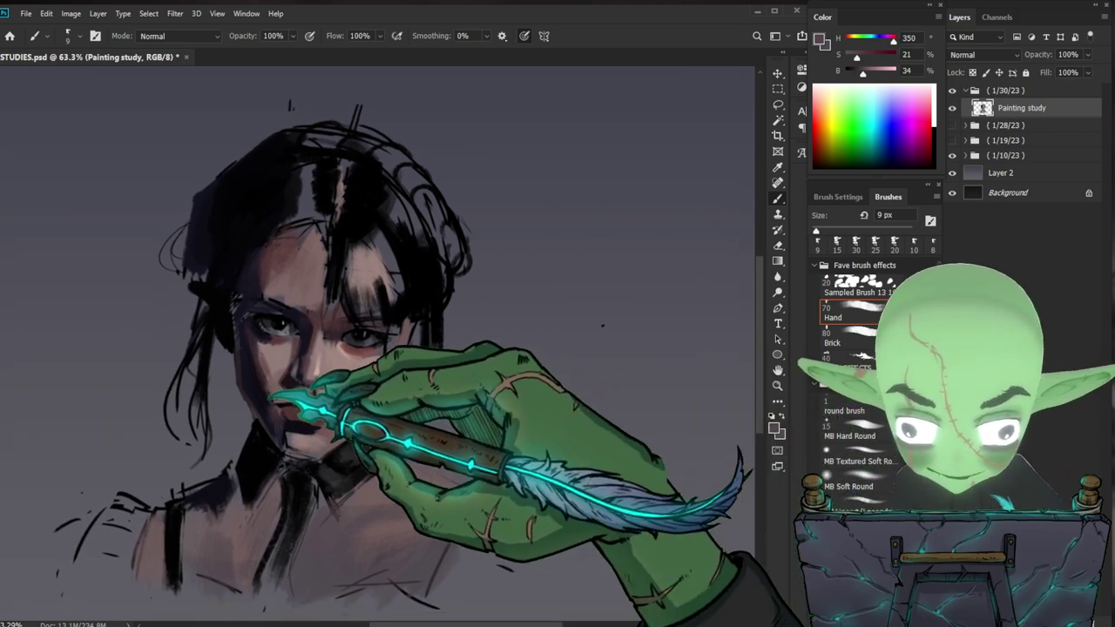
alt+click(272, 404)
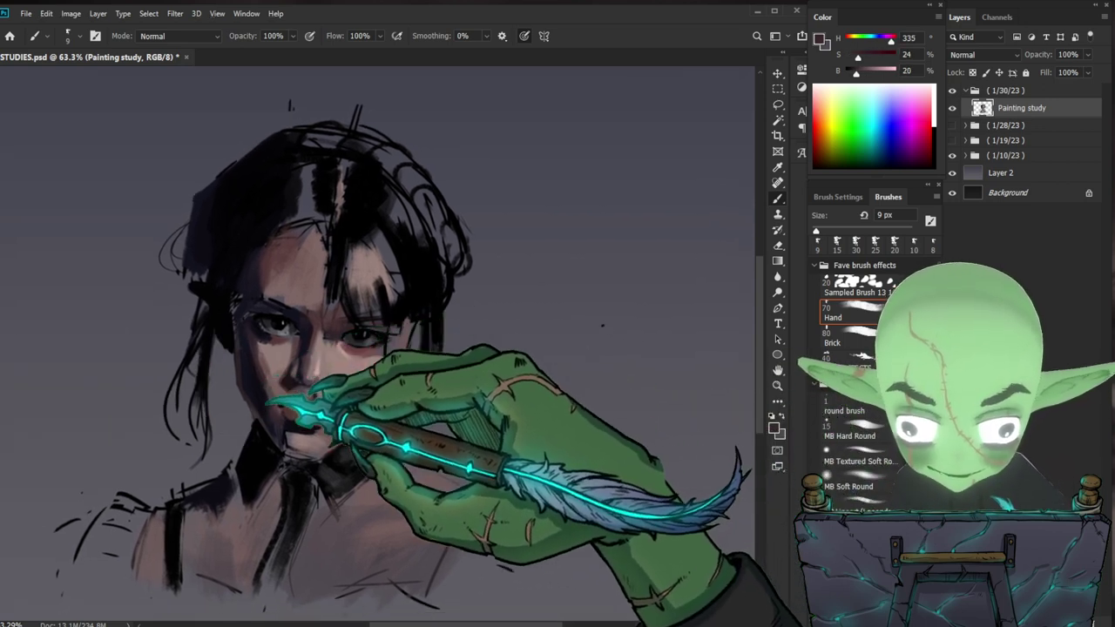
drag(280, 403, 319, 400)
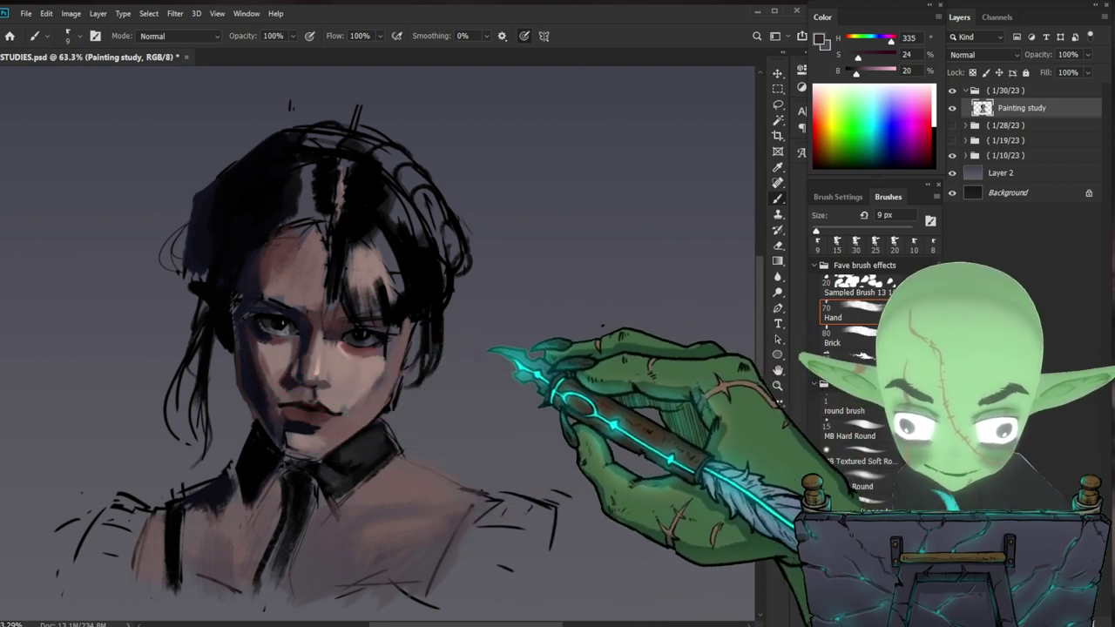
- Blend the shading around the left mouth corner with sampled tones (H 356, S 15, B 42; H 347, S 19, B 28) at up to 40 px
alt+click(266, 398)
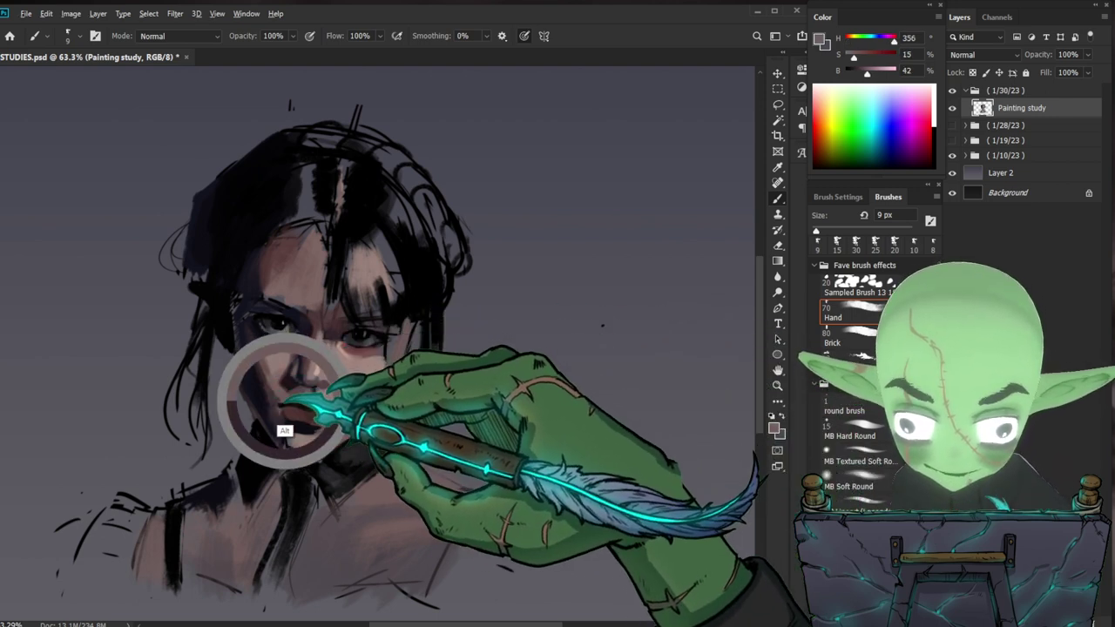
key(bracketright)
key(bracketright)
key(bracketright)
key(bracketright)
key(bracketright)
drag(281, 398, 290, 401)
key(bracketright)
key(bracketright)
drag(288, 396, 298, 397)
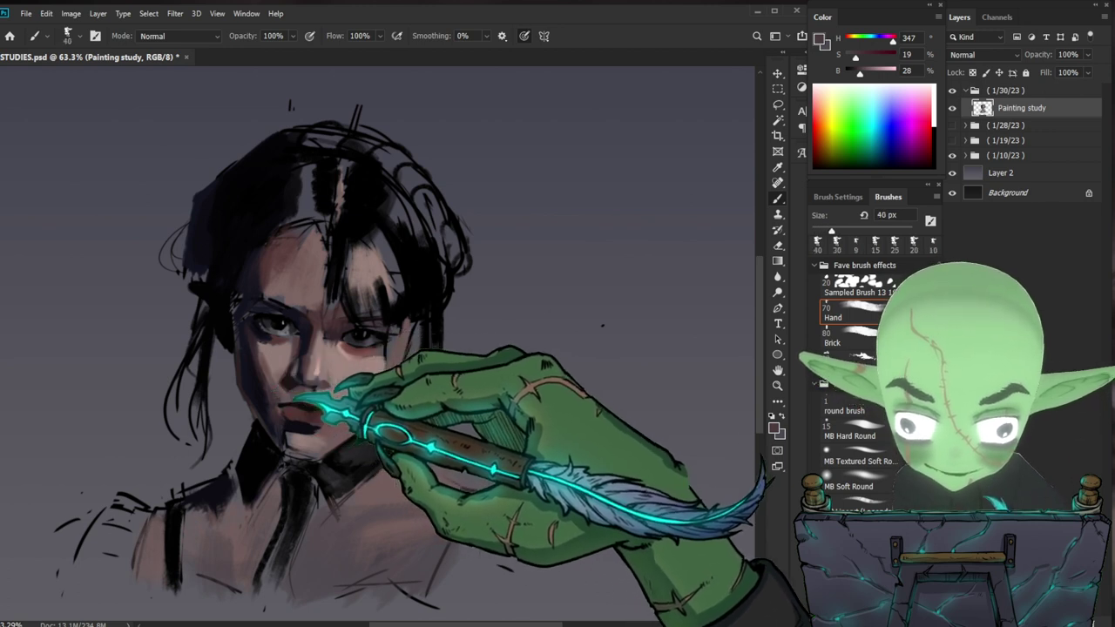
key(bracketleft)
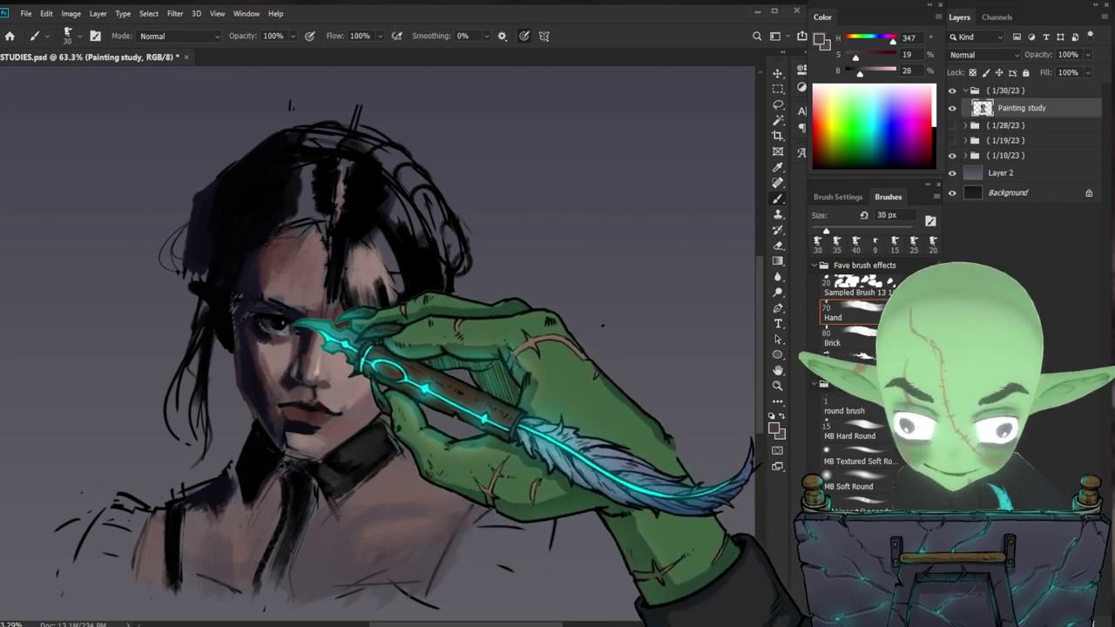
- Deepen the nostril and nose-side shadow with sampled darks (H 353, S 32, B 11; H 240, S 40, B 12) at 6 to 9 px
alt+click(287, 368)
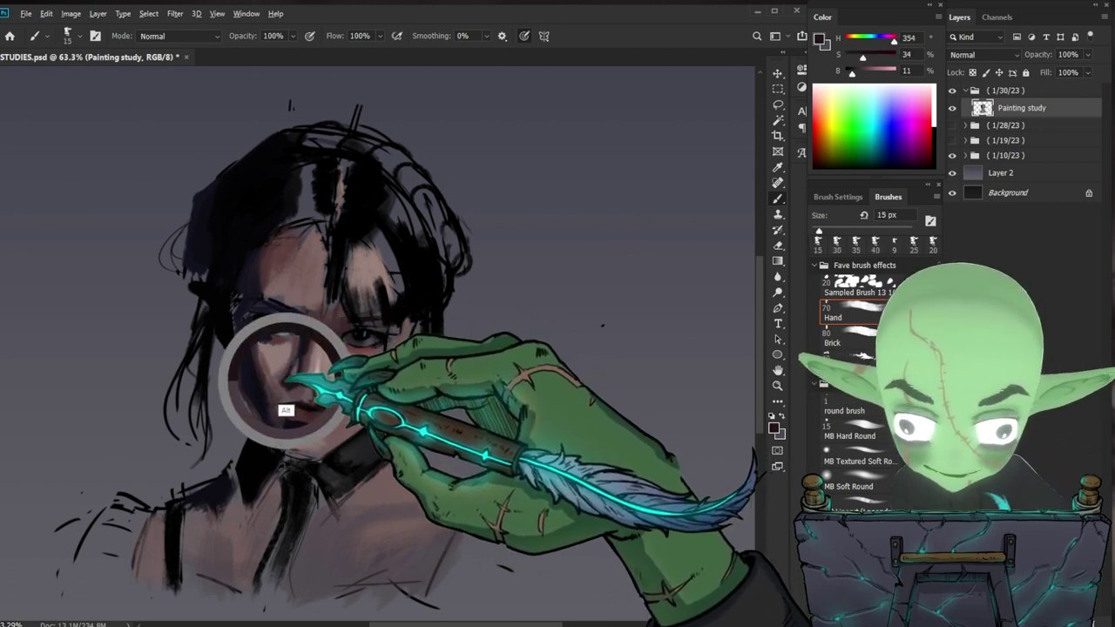
key(bracketleft)
key(bracketleft)
key(bracketleft)
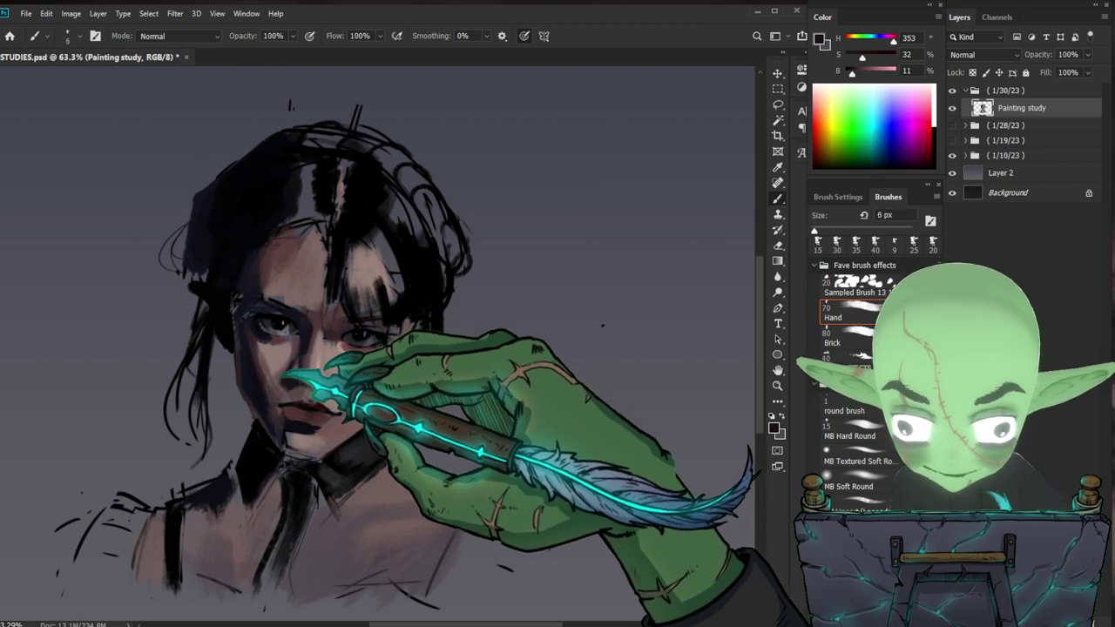
alt+click(305, 341)
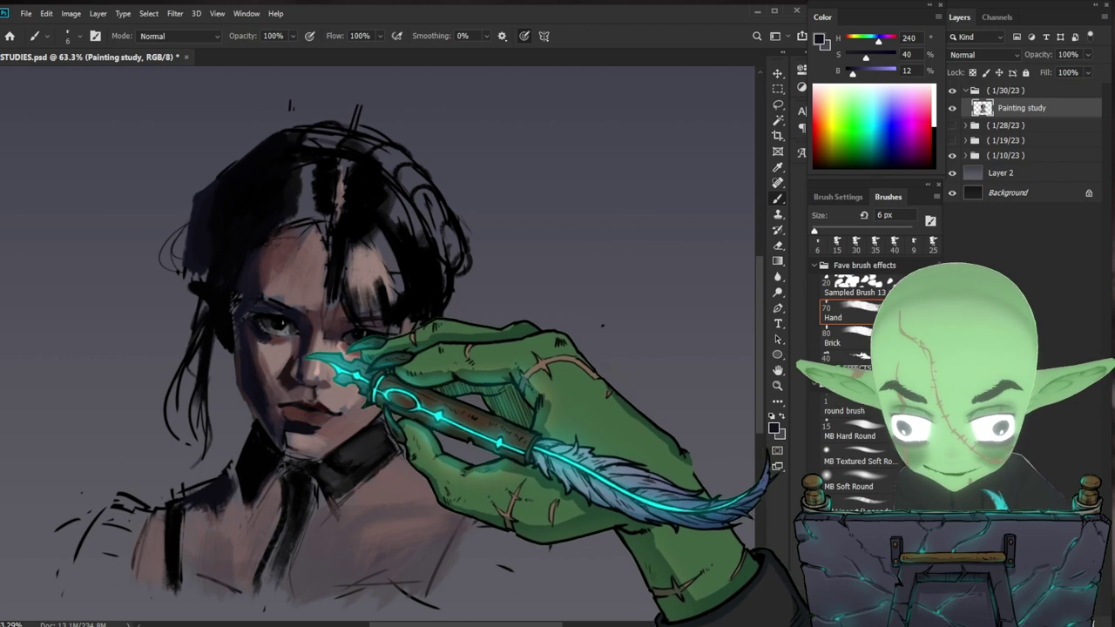
key(])
key(z)
mouse_move(562, 457)
mouse_down()
mouse_move(529, 464)
mouse_move(466, 362)
mouse_move(478, 360)
mouse_move(505, 443)
mouse_up()
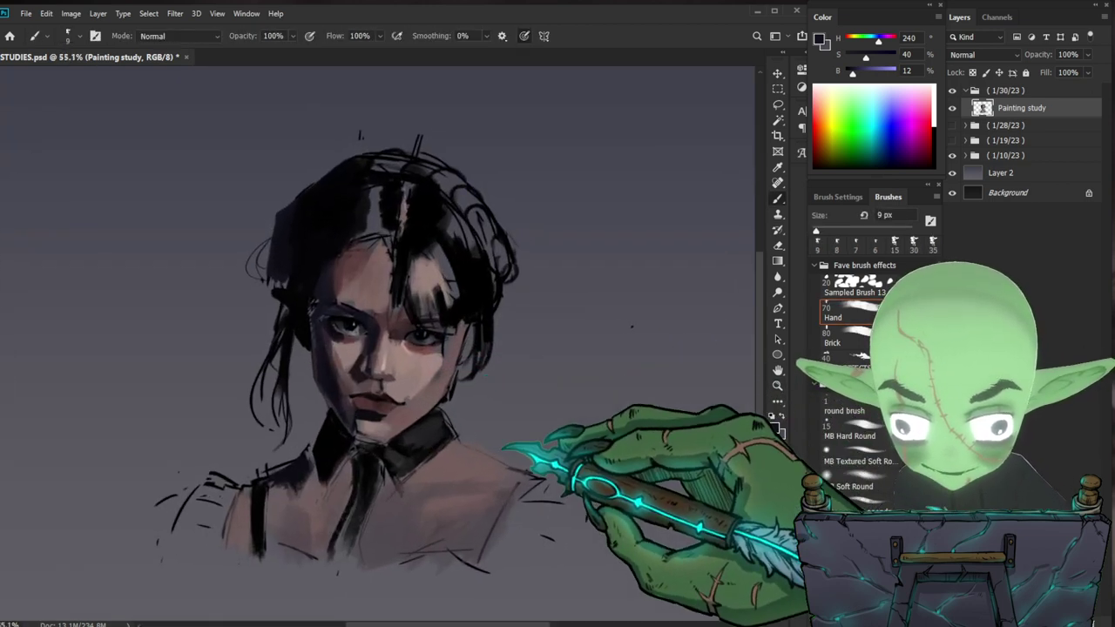
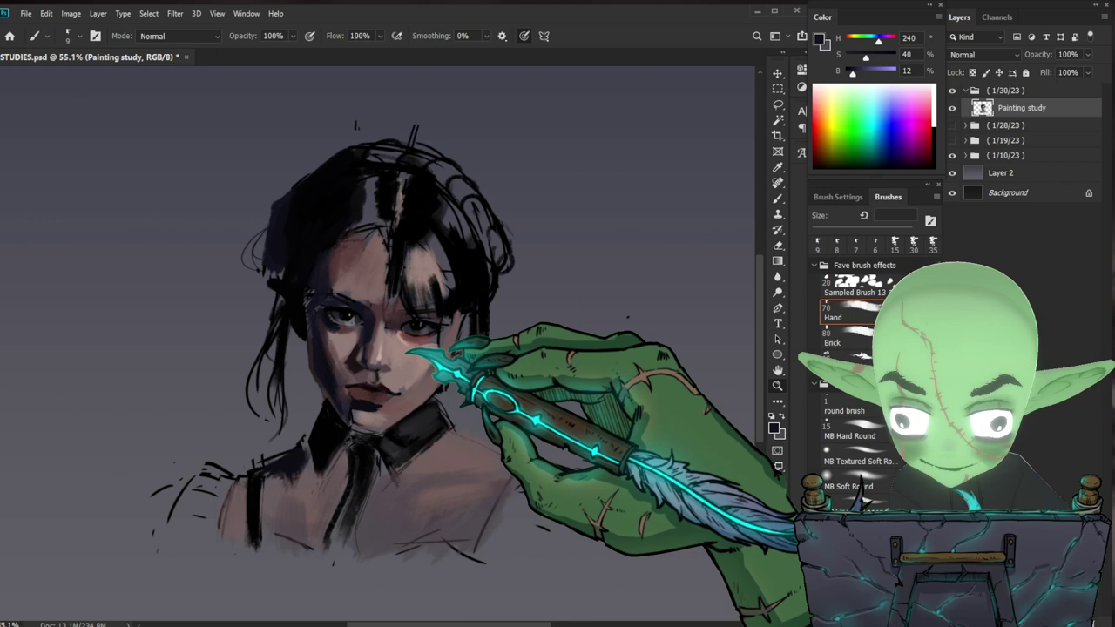
- Rework the skin beside the nose and left cheek with sampled tones (H 10, S 16, B 56; H 10, S 14, B 46), enlarging the brush to 30 px
drag(414, 359, 432, 360)
drag(493, 387, 451, 390)
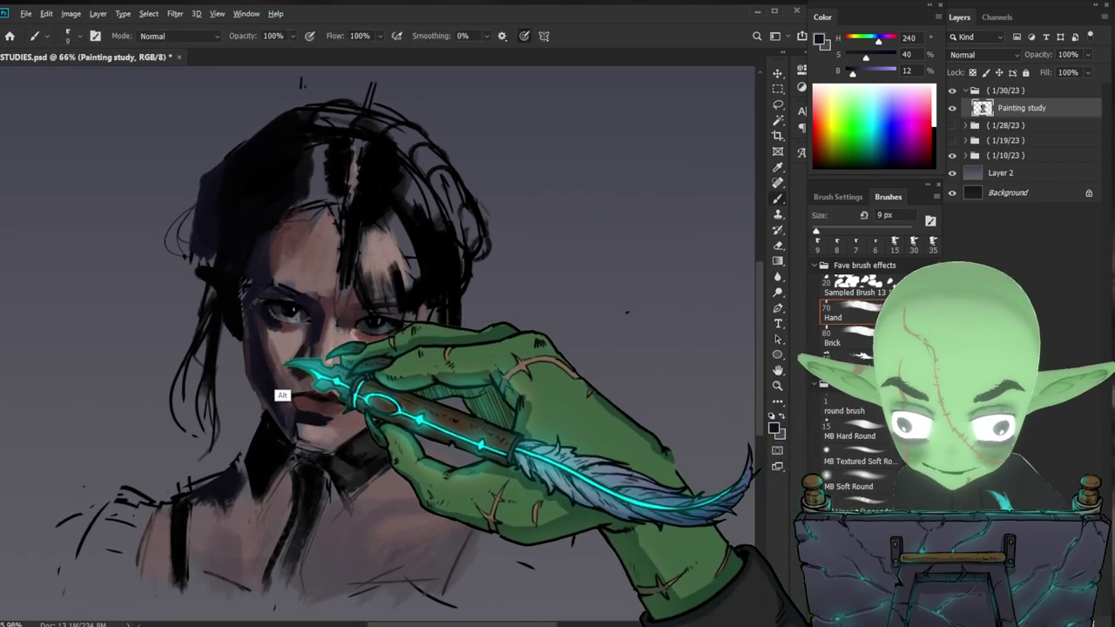
alt+click(296, 386)
alt+click(301, 383)
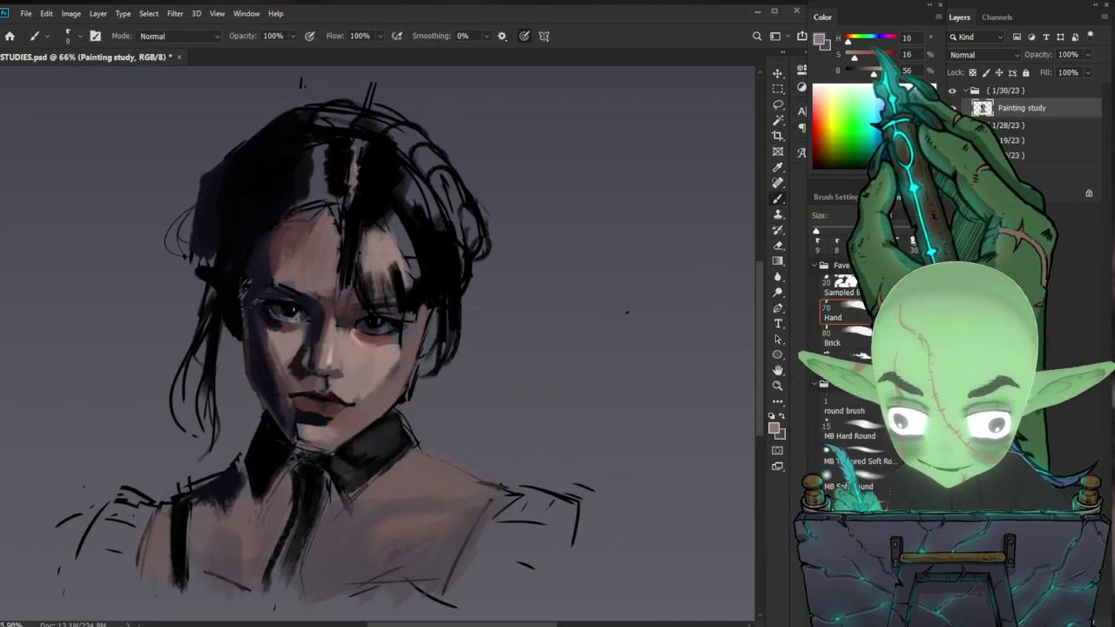
alt+click(303, 376)
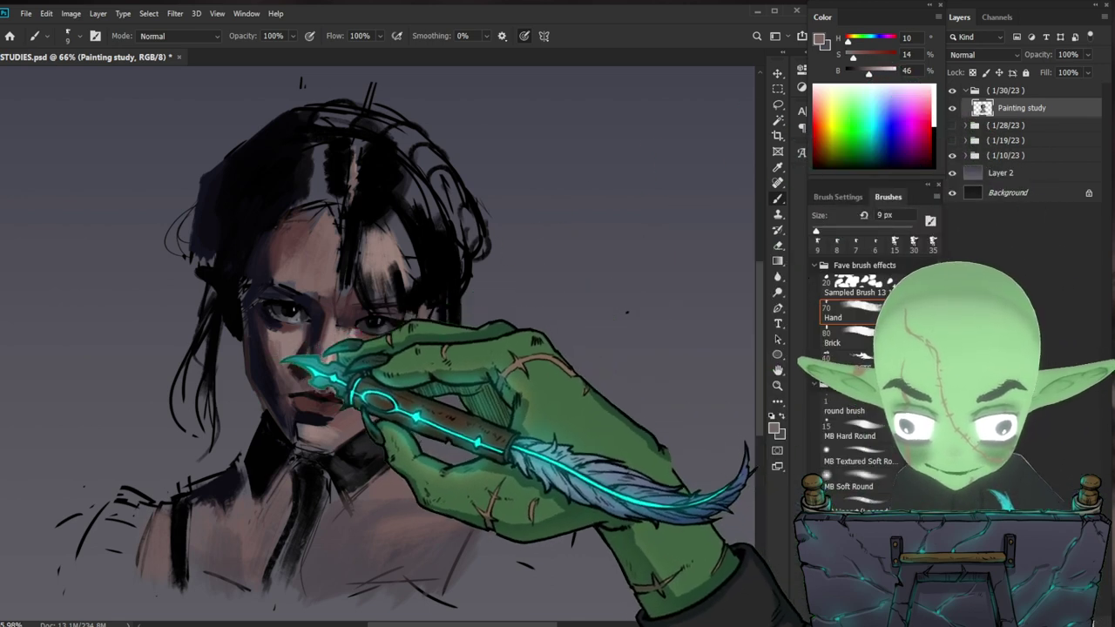
key(bracketright)
key(bracketright)
key(bracketright)
key(bracketright)
key(bracketright)
key(bracketright)
key(bracketleft)
key(bracketleft)
key(bracketleft)
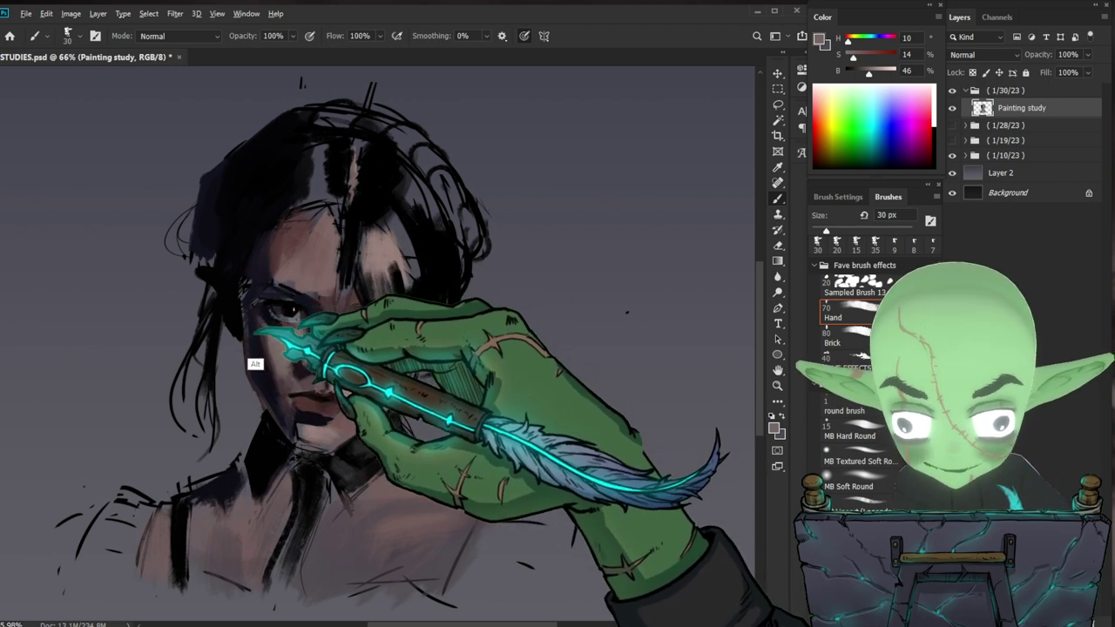
- Paint near-black accents (H 240, S 33, B 1) along the hairline at the left forehead at 20 px
alt+click(260, 371)
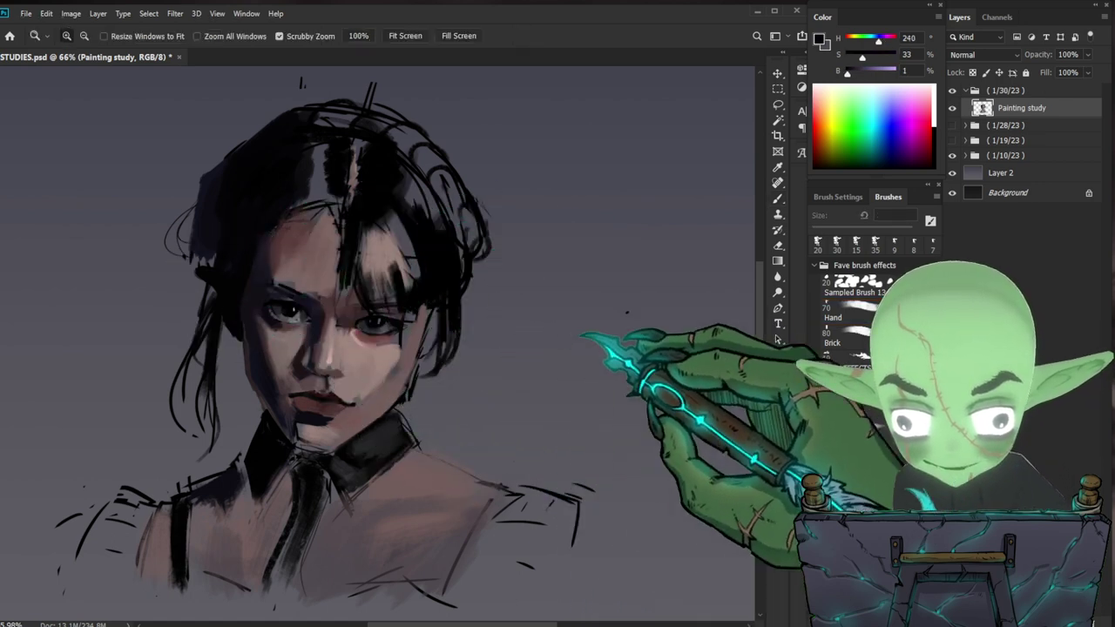
key(z)
drag(523, 330, 506, 329)
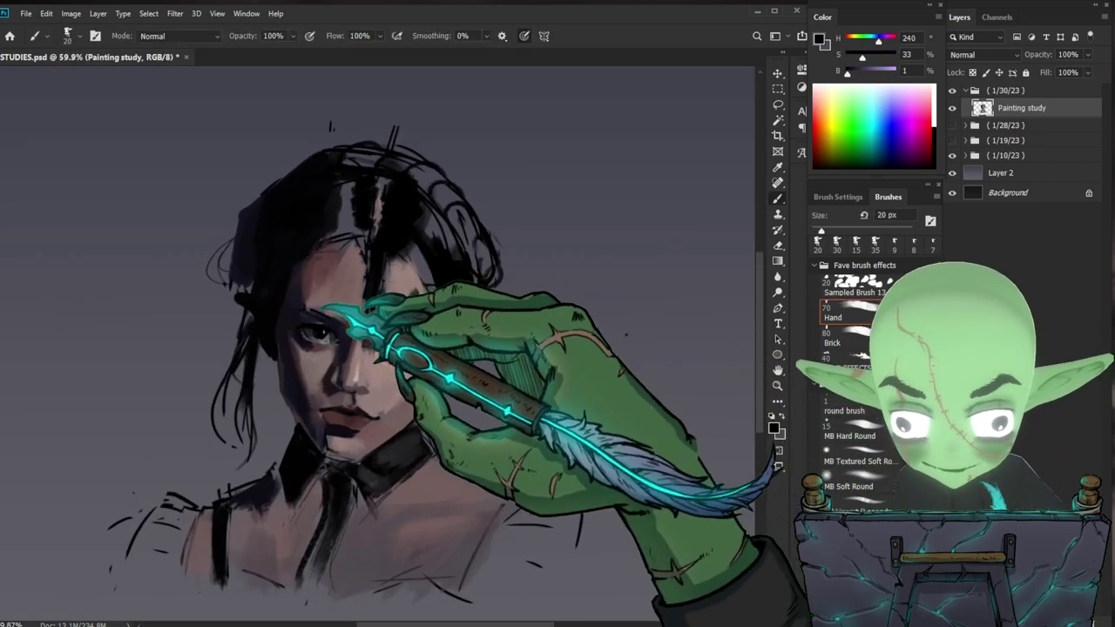
drag(316, 247, 308, 258)
drag(545, 420, 519, 413)
- Smooth the cheek planes with sampled skin tones (H 340, S 13, B 28; H 9, S 15, B 50; H 12, S 20, B 60) at 20 to 45 px
alt+click(274, 372)
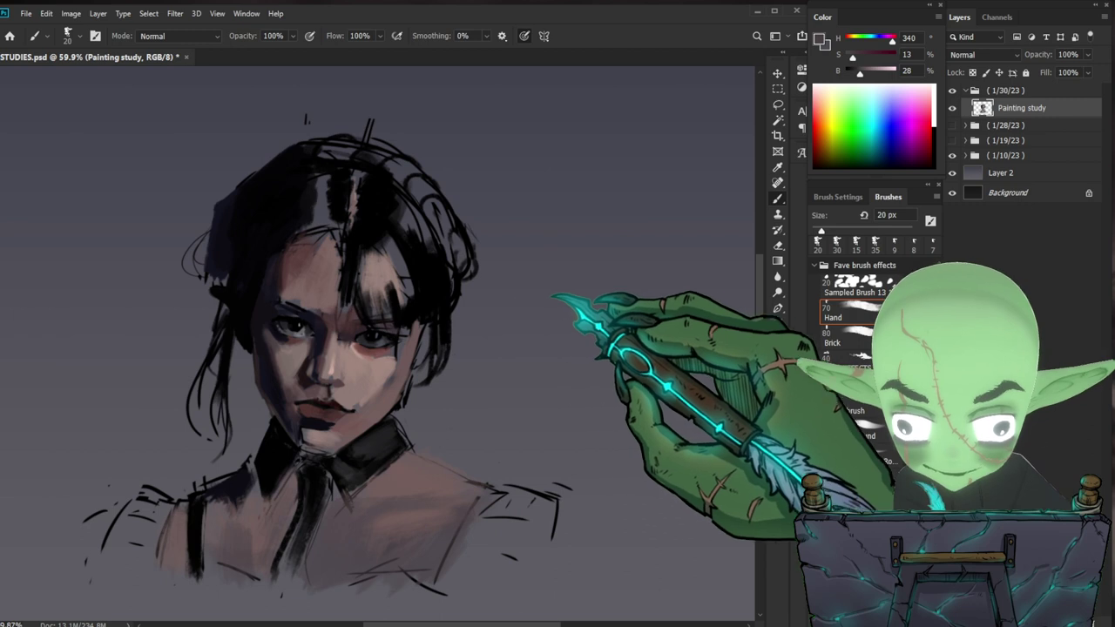
alt+click(294, 360)
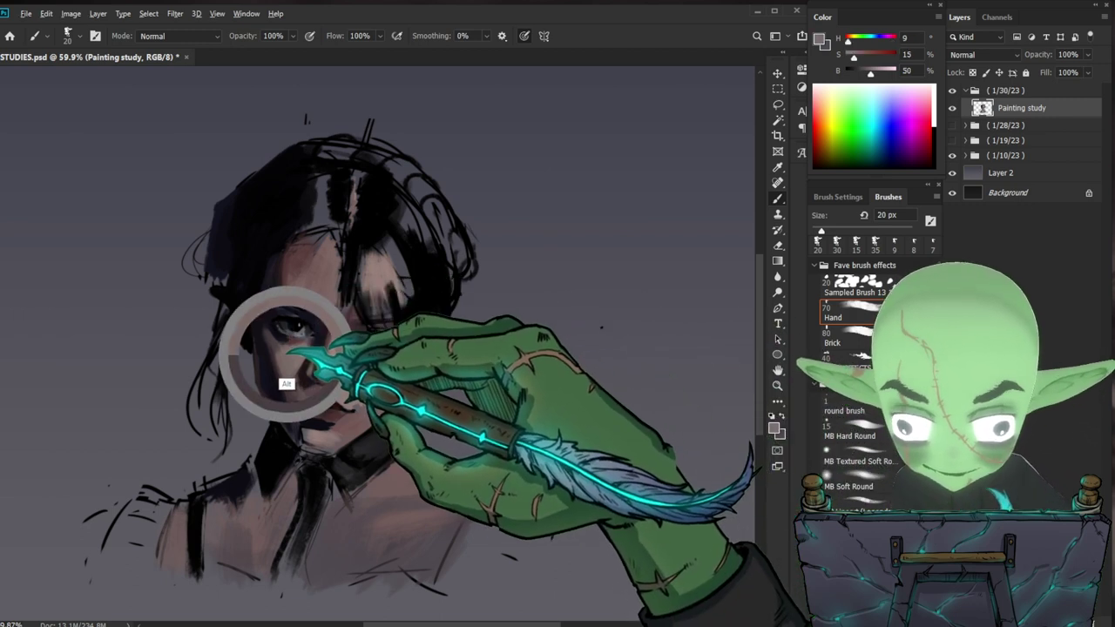
drag(553, 455, 527, 439)
alt+click(353, 372)
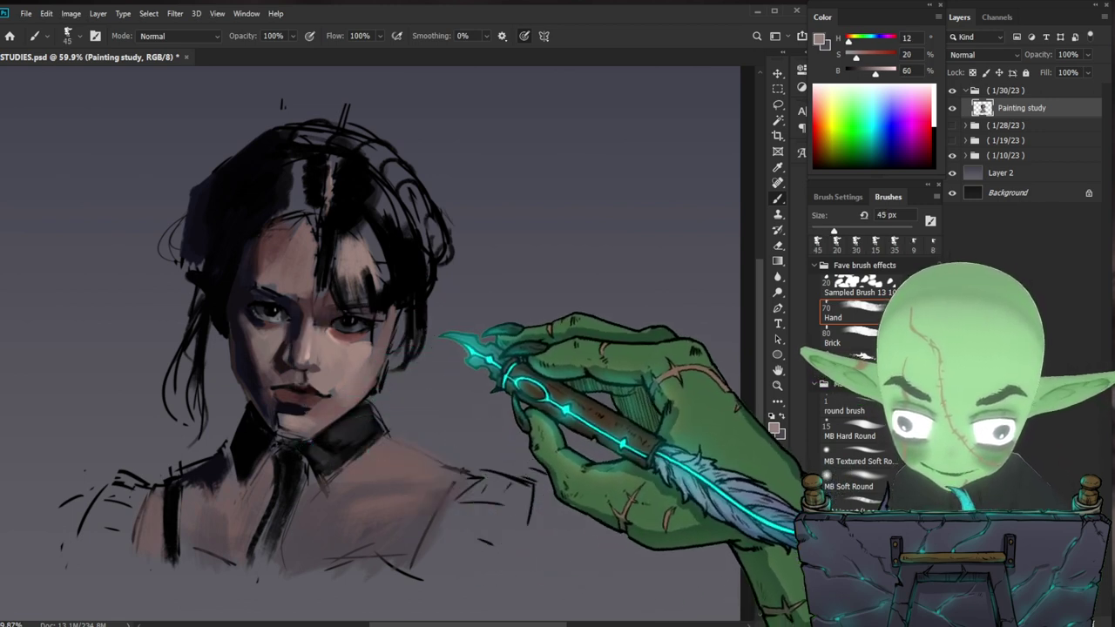
- Sharpen the dark eye contours with a sampled near-black (H 240, S 10, B 4) at 8 and 6 px
alt+click(339, 414)
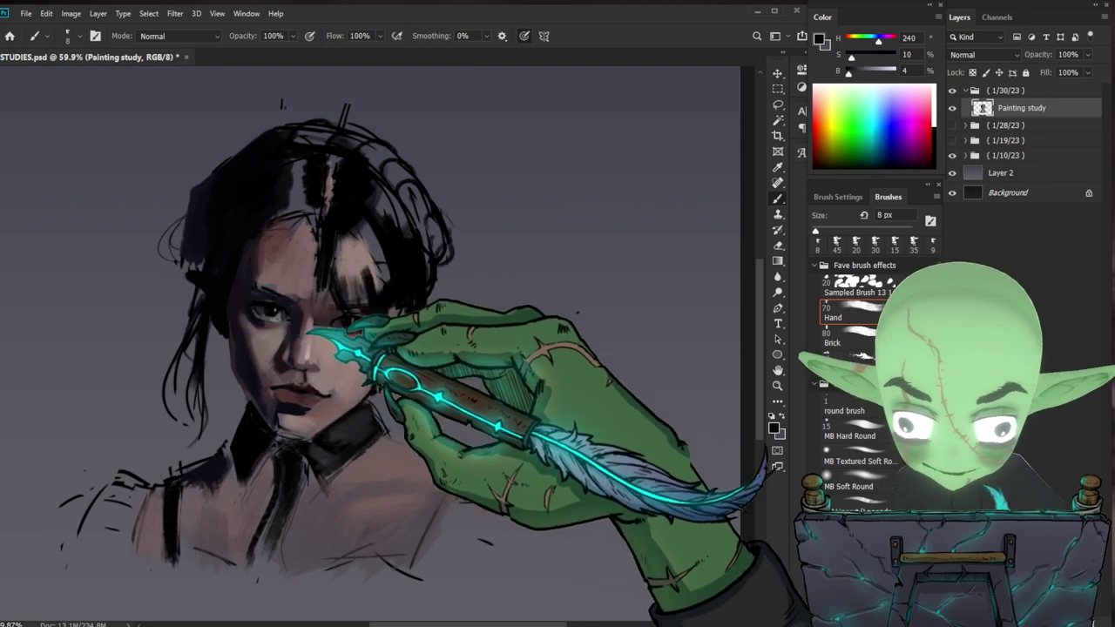
drag(257, 294, 294, 308)
key(bracketleft)
key(bracketleft)
drag(510, 441, 505, 443)
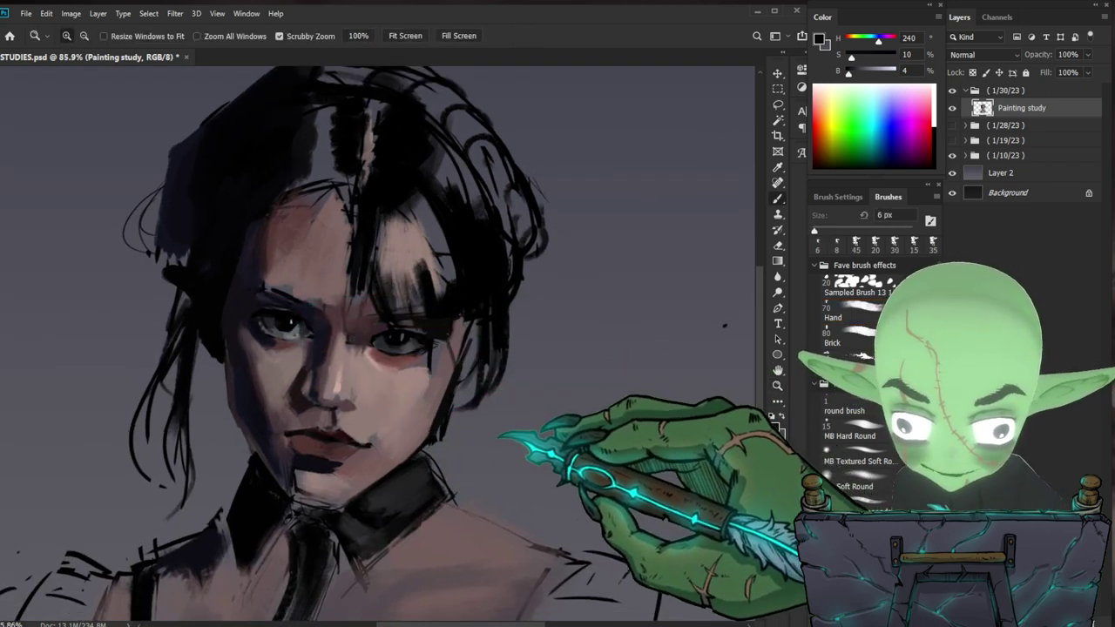
drag(505, 500, 467, 447)
drag(688, 271, 648, 304)
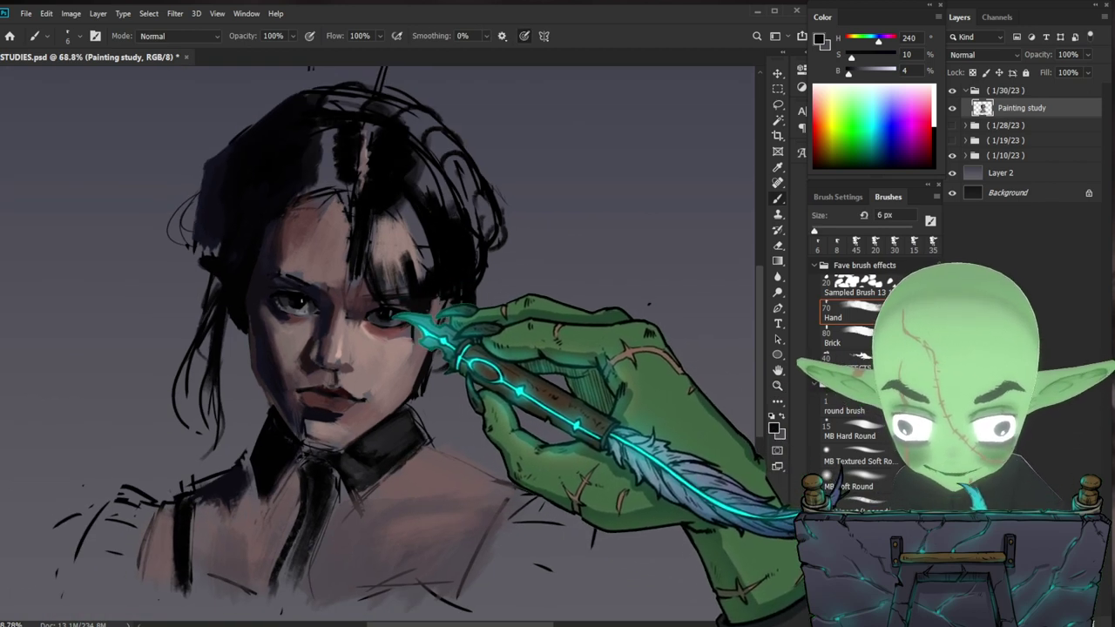
- Refine the right eye with a sampled grey (H 240, S 4, B 61) and near-black lid accents (H 240, S 33, B 1) at 5 px
scroll(434, 329, up, 2)
alt+click(262, 311)
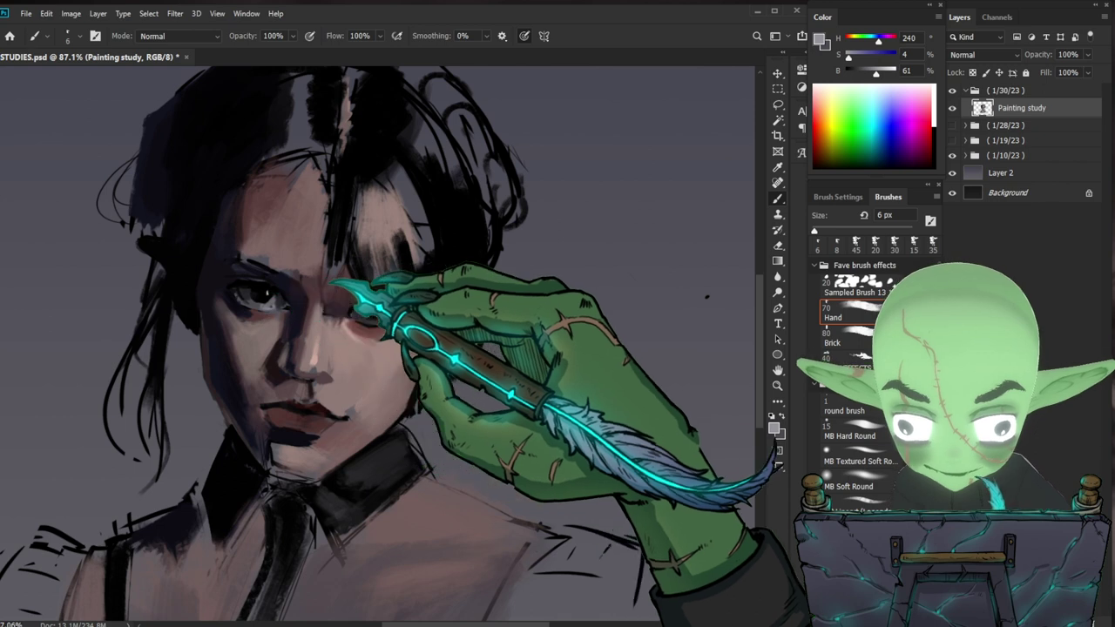
key(bracketleft)
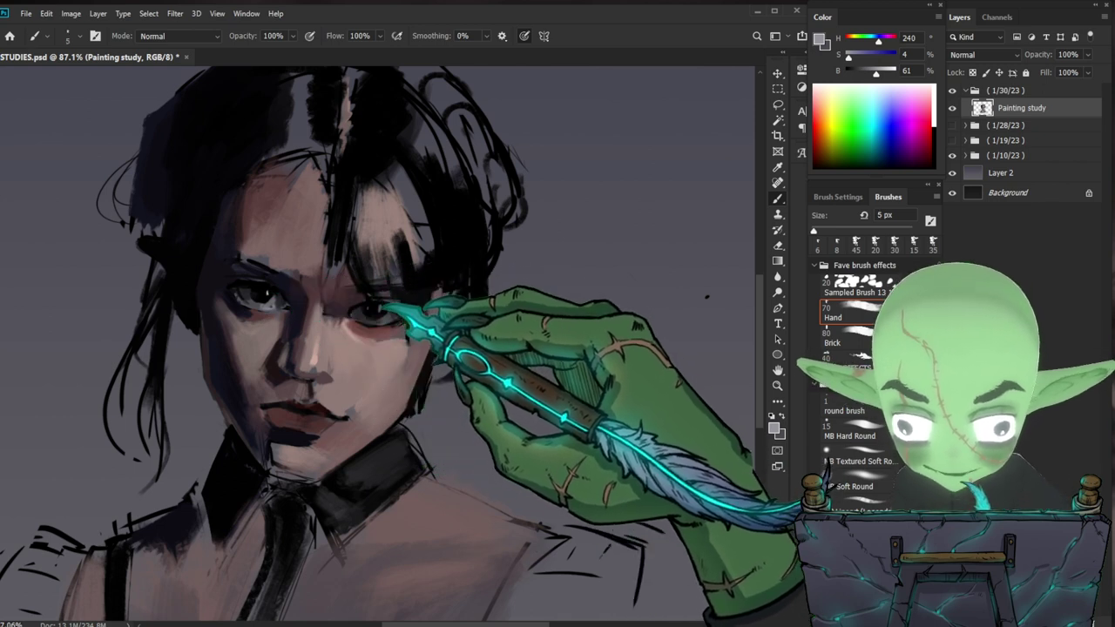
alt+click(371, 311)
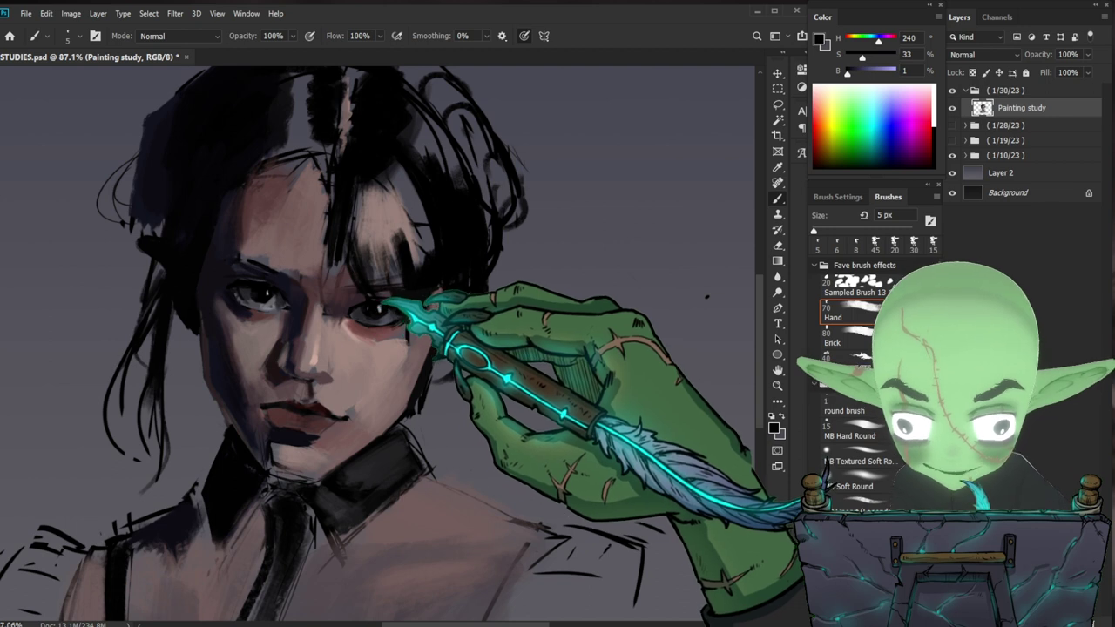
drag(684, 415, 614, 423)
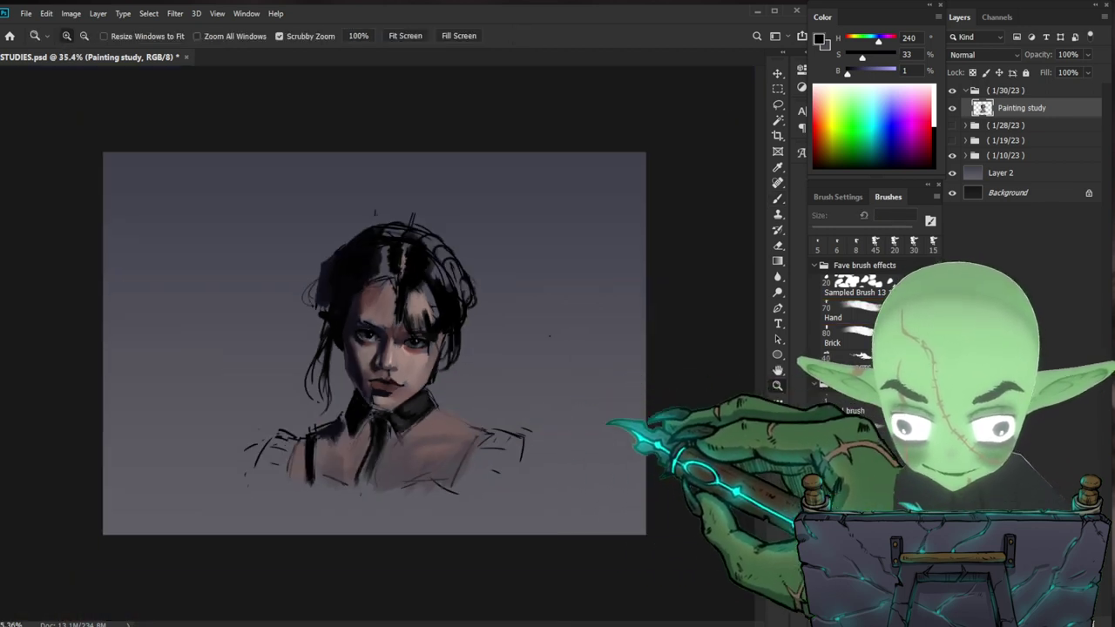
- Detail the left eye with a sampled light grey (H 240, S 2, B 78) and black (H 0, S 0, B 0) at 5 px
drag(426, 362, 485, 351)
drag(403, 319, 458, 324)
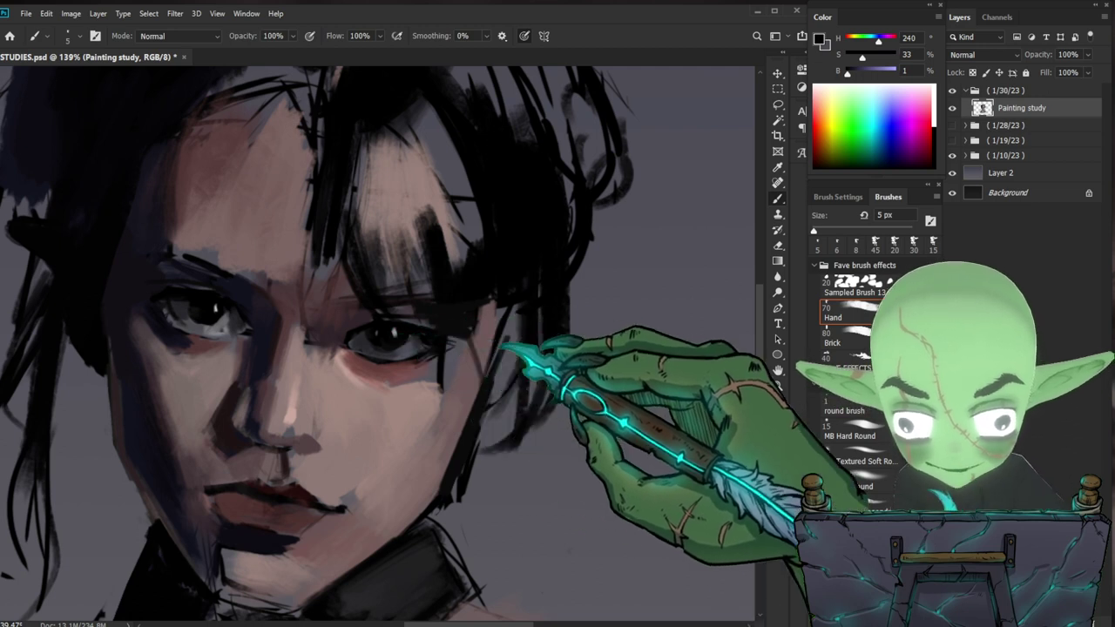
scroll(464, 287, down, 2)
drag(561, 392, 531, 348)
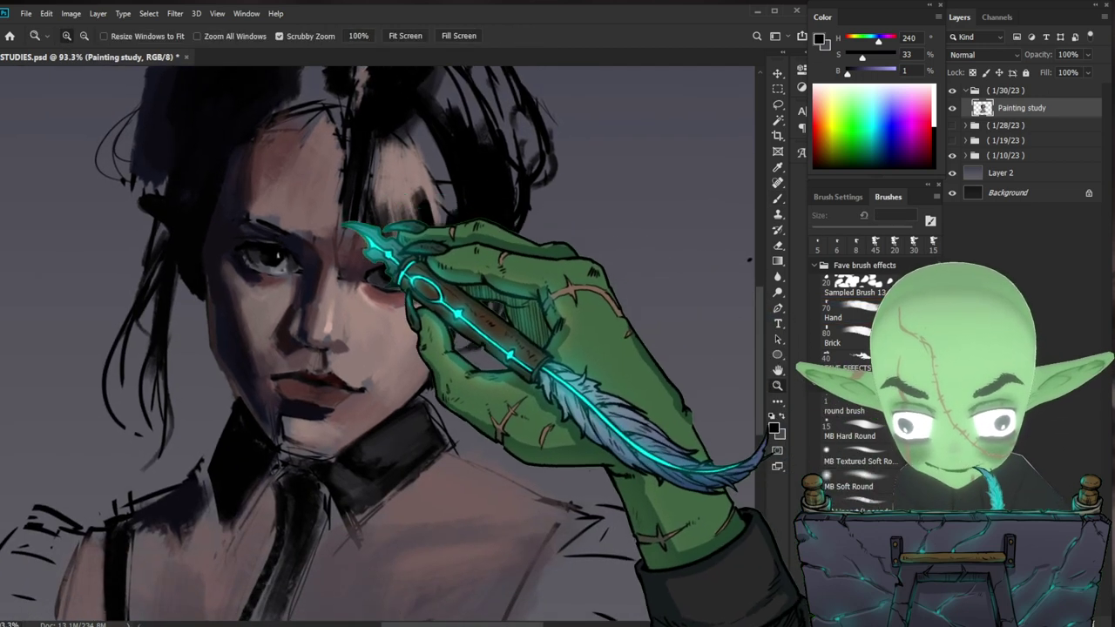
drag(347, 232, 375, 229)
alt+click(251, 251)
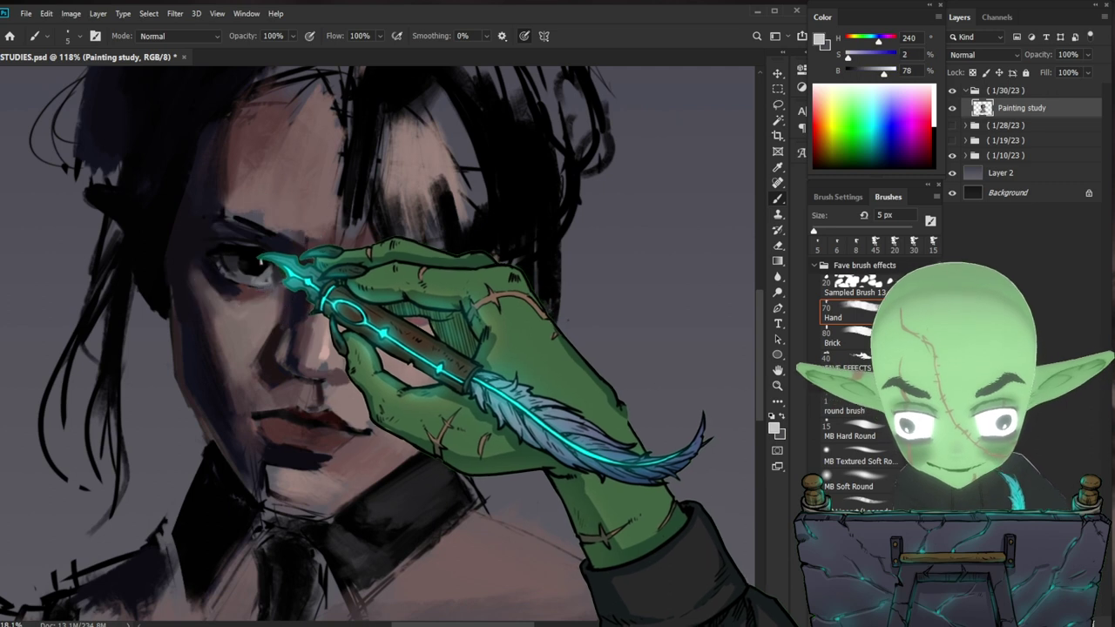
alt+click(259, 263)
scroll(262, 261, down, 3)
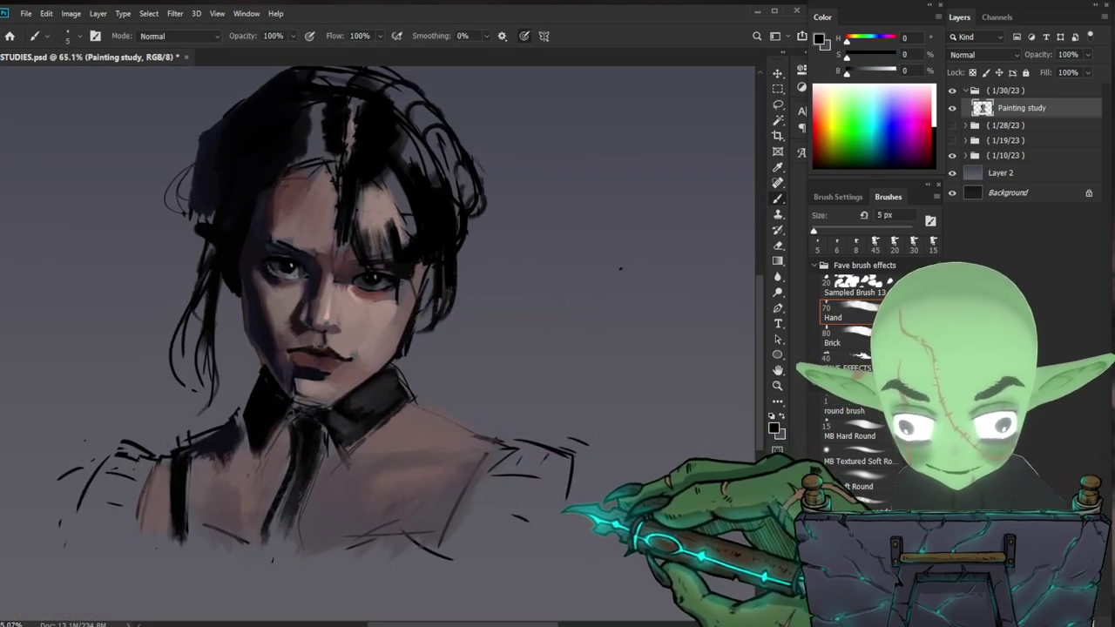
- Refine the nose's shaded underside and lit plane with sampled tones (H 0, S 37, B 12; H 353, S 20, B 36; H 10, S 17, B 56) at 6 px
alt+click(324, 304)
alt+click(310, 333)
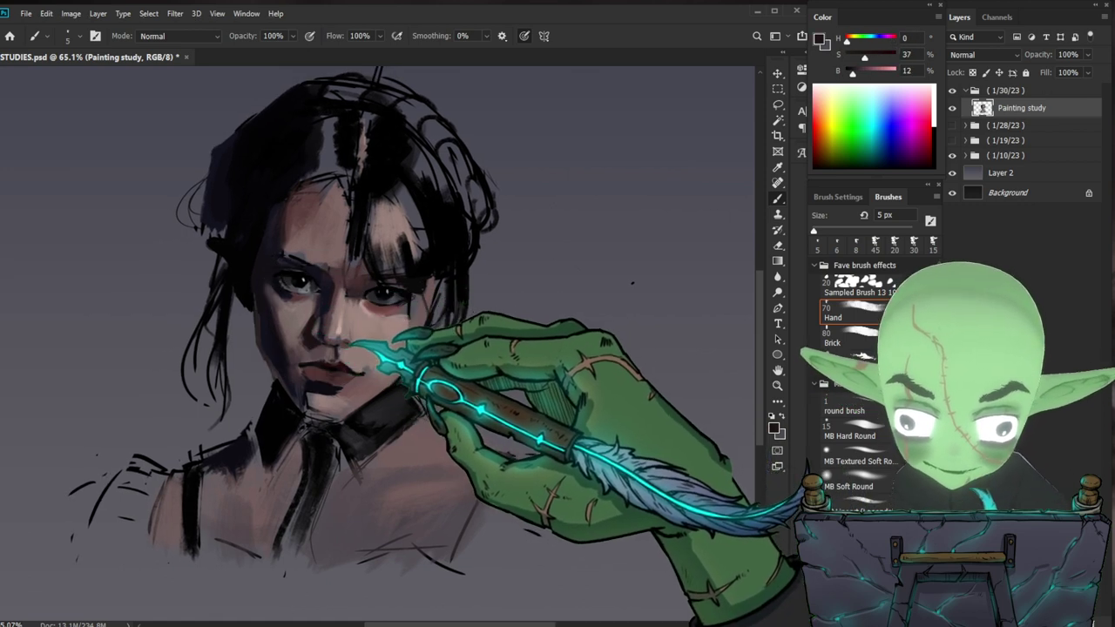
key(bracketright)
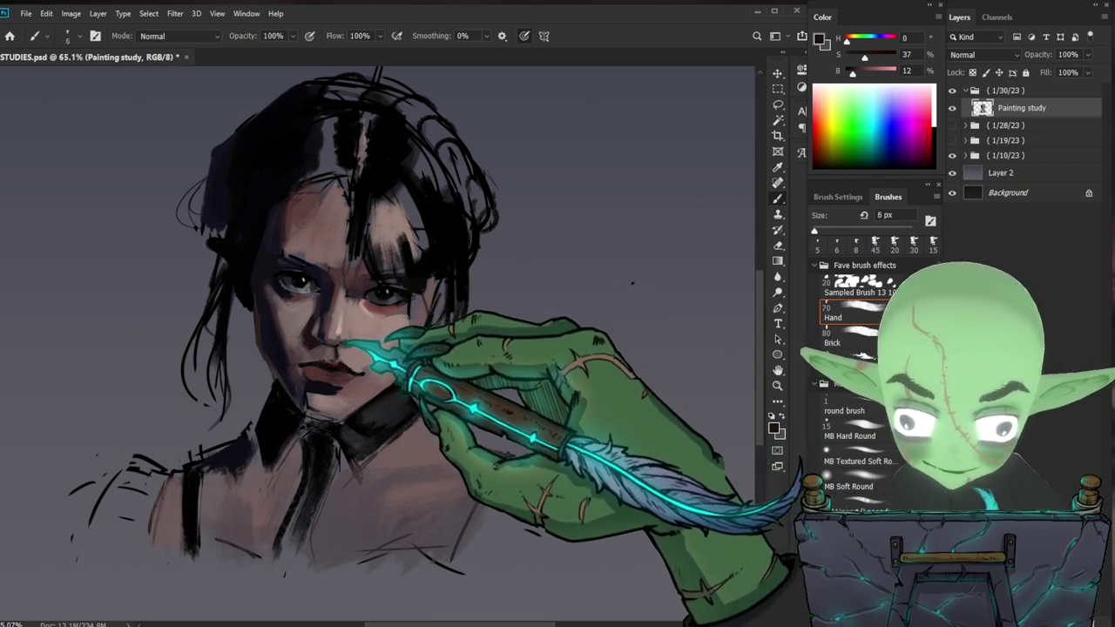
alt+click(337, 348)
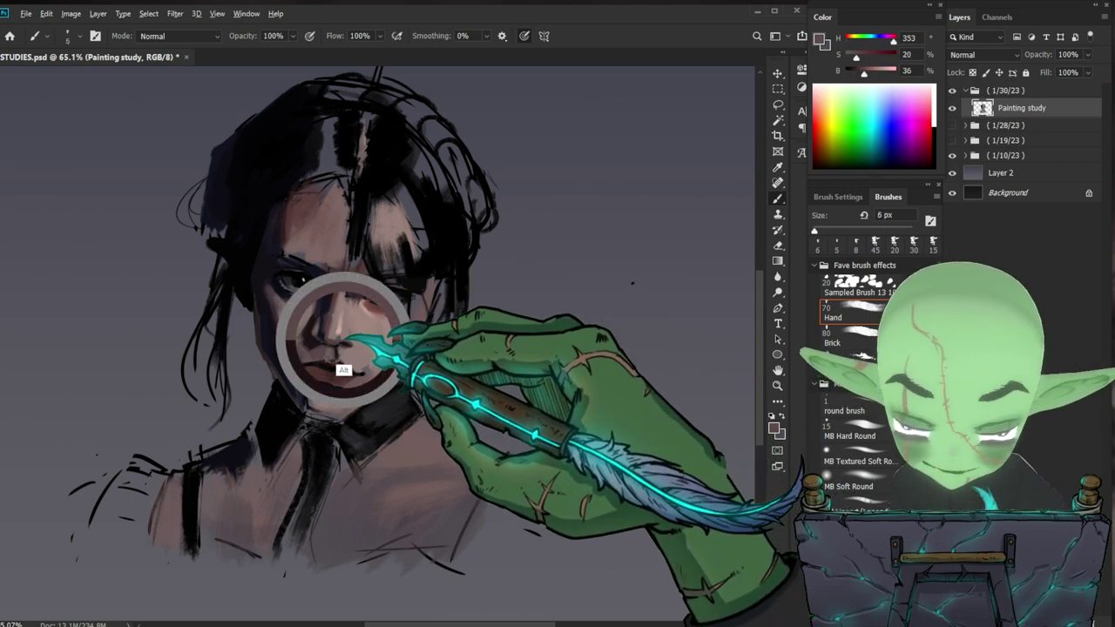
alt+click(344, 338)
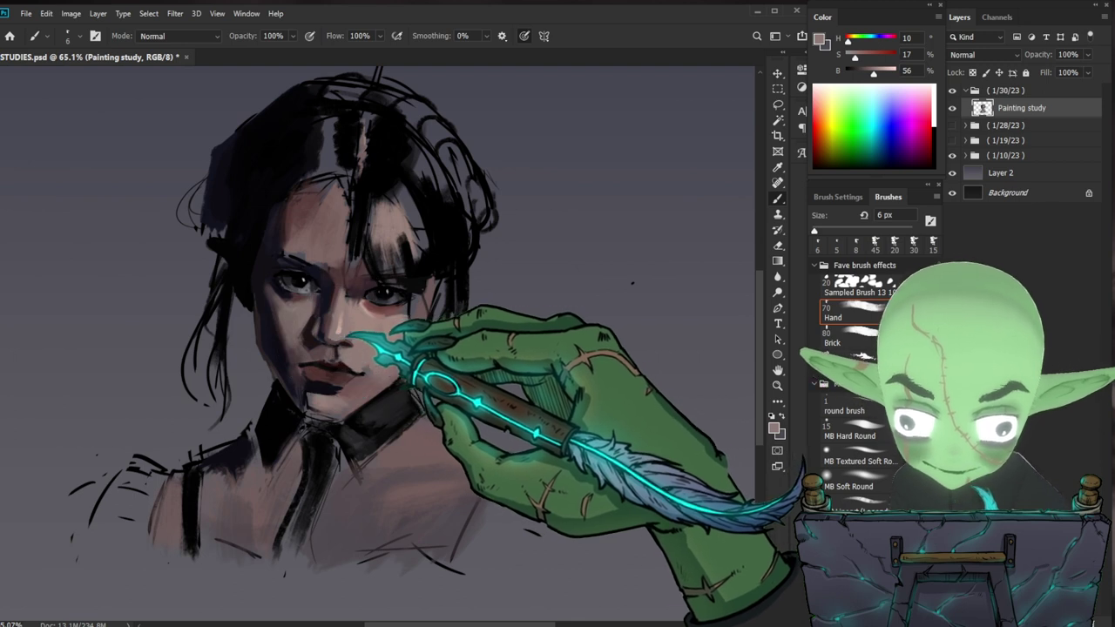
drag(542, 439, 507, 449)
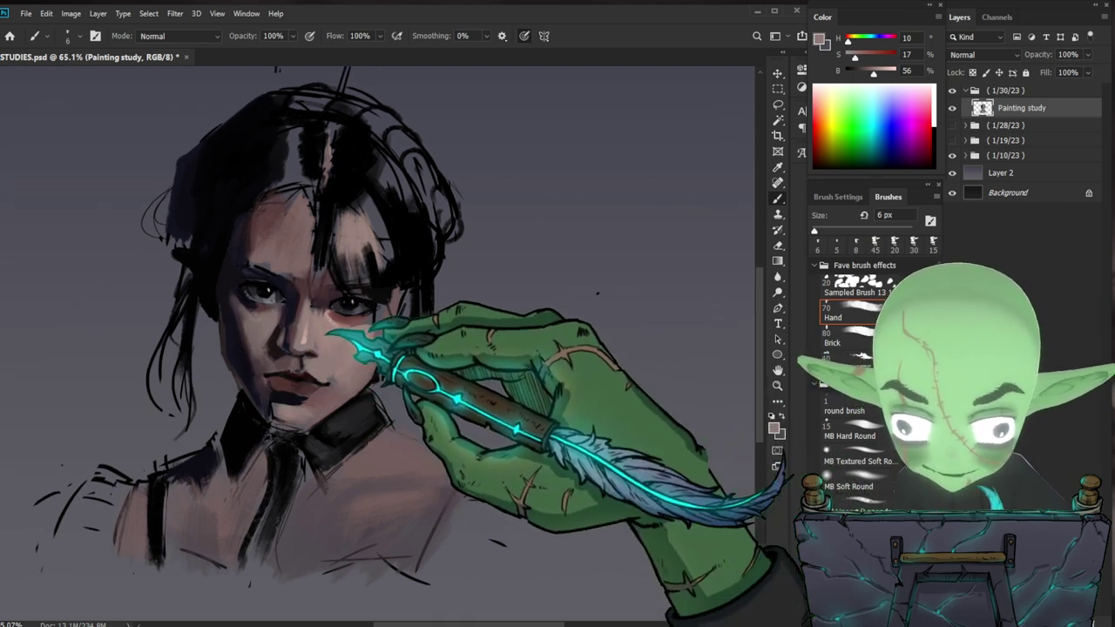
alt+click(301, 370)
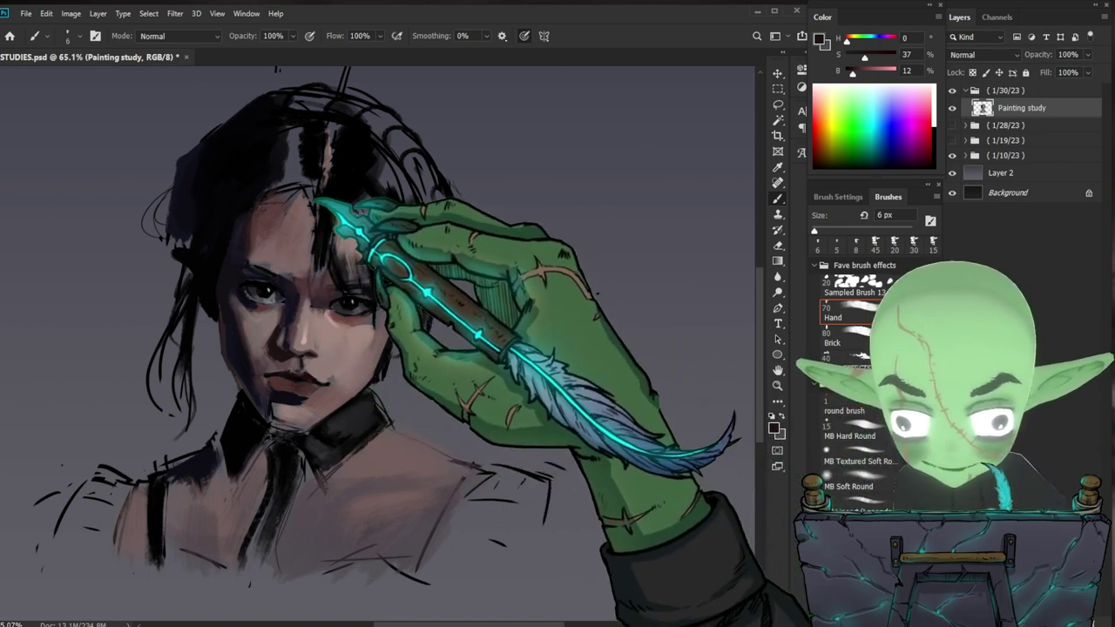
- Darken the eyebrow with black at 9 px and blend the brow area with sampled skin tones at 40 px
alt+click(264, 312)
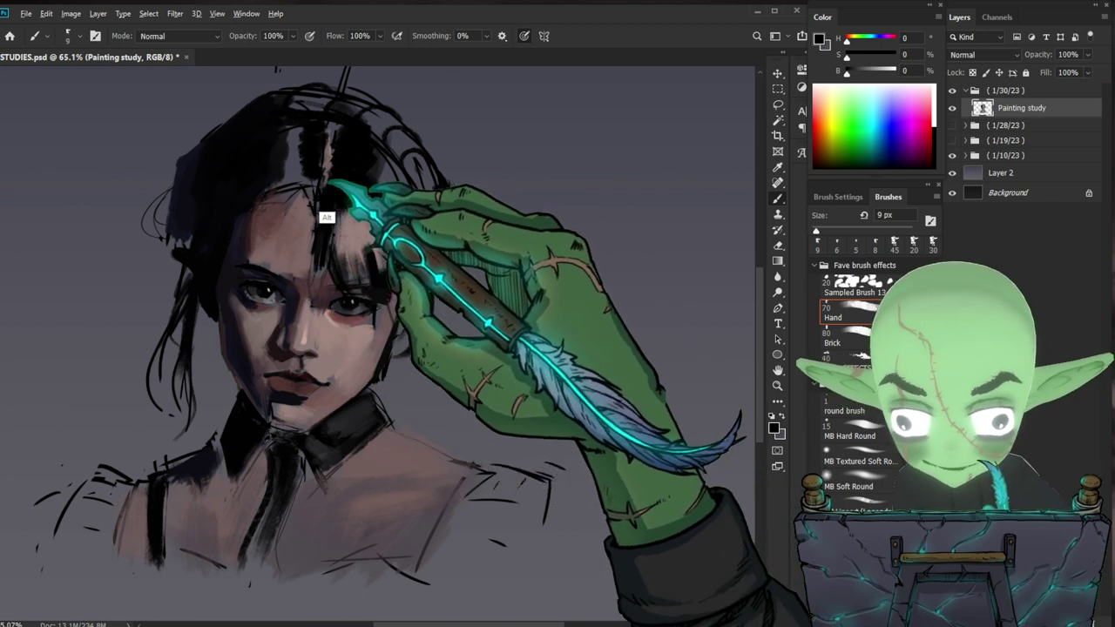
alt+click(300, 279)
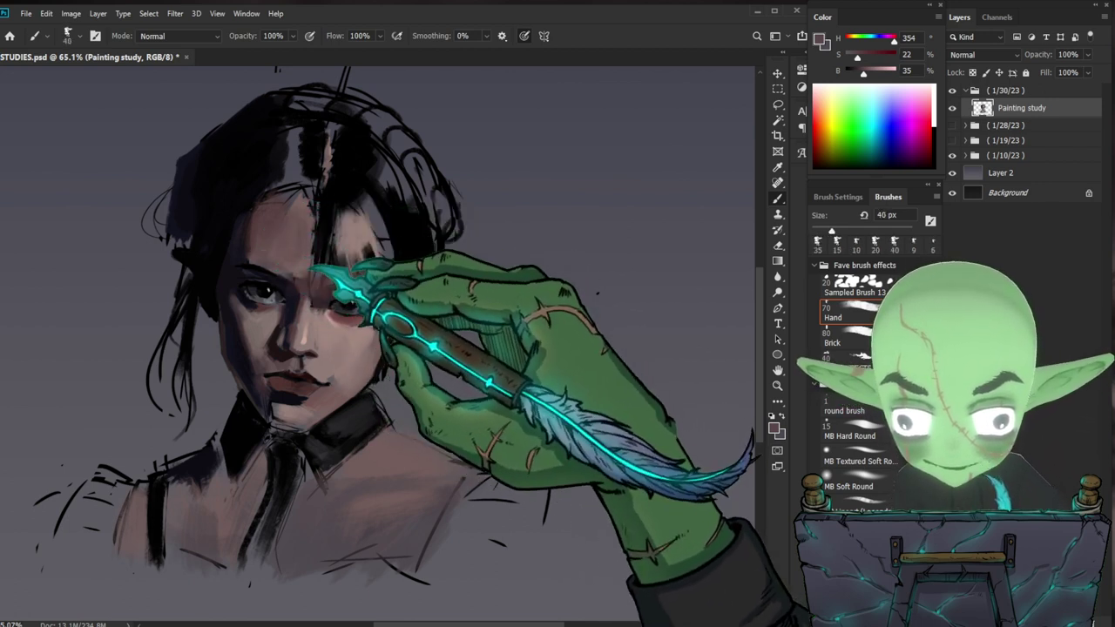
alt+click(346, 265)
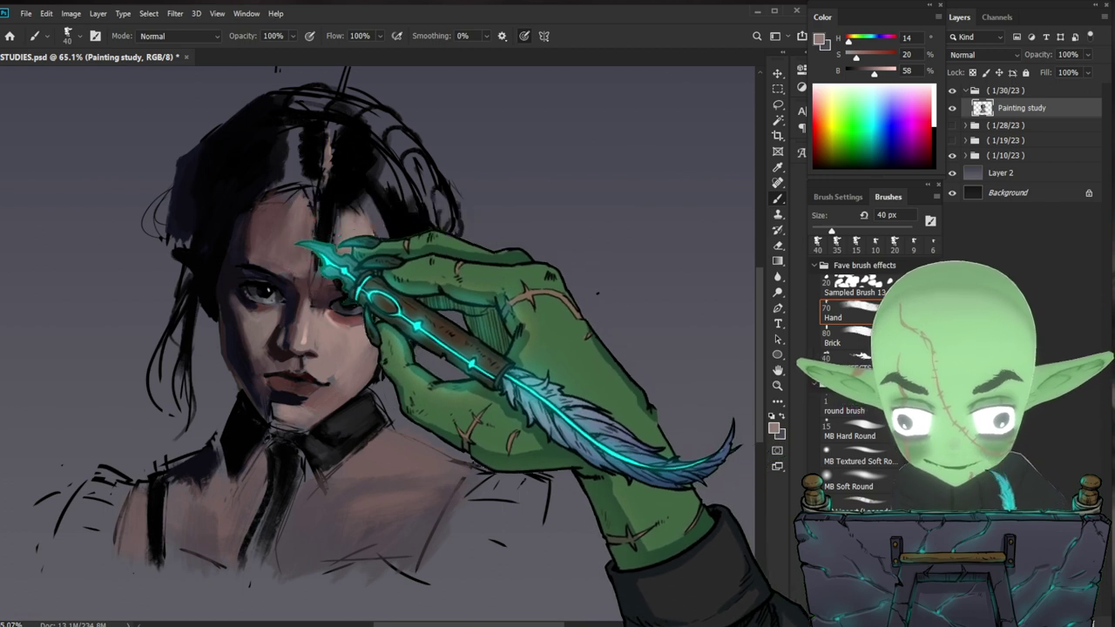
alt+click(294, 223)
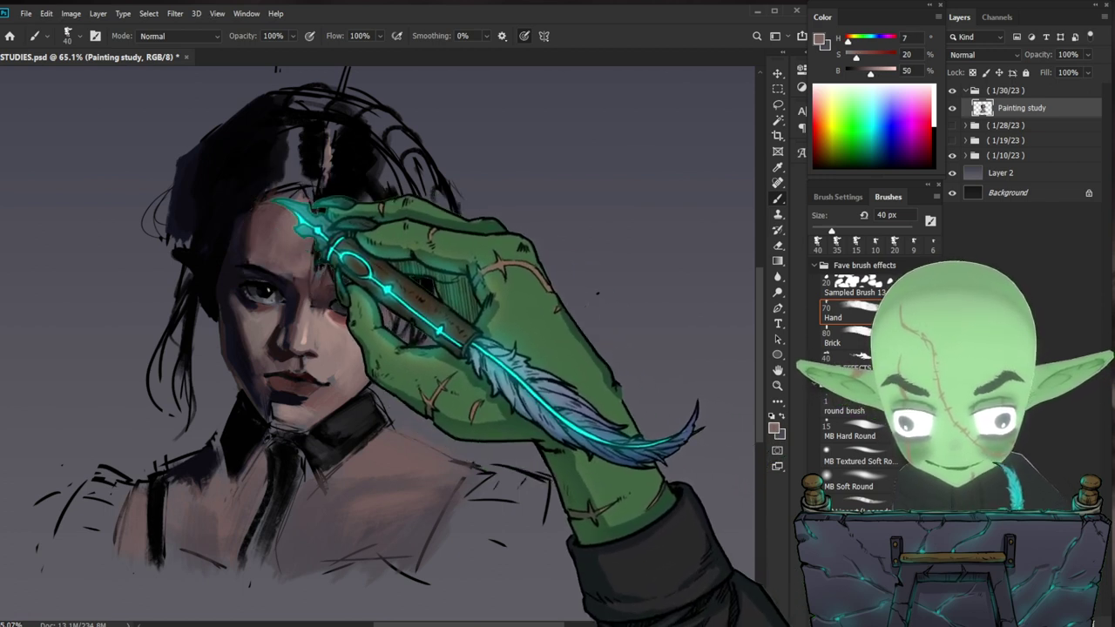
drag(487, 283, 401, 301)
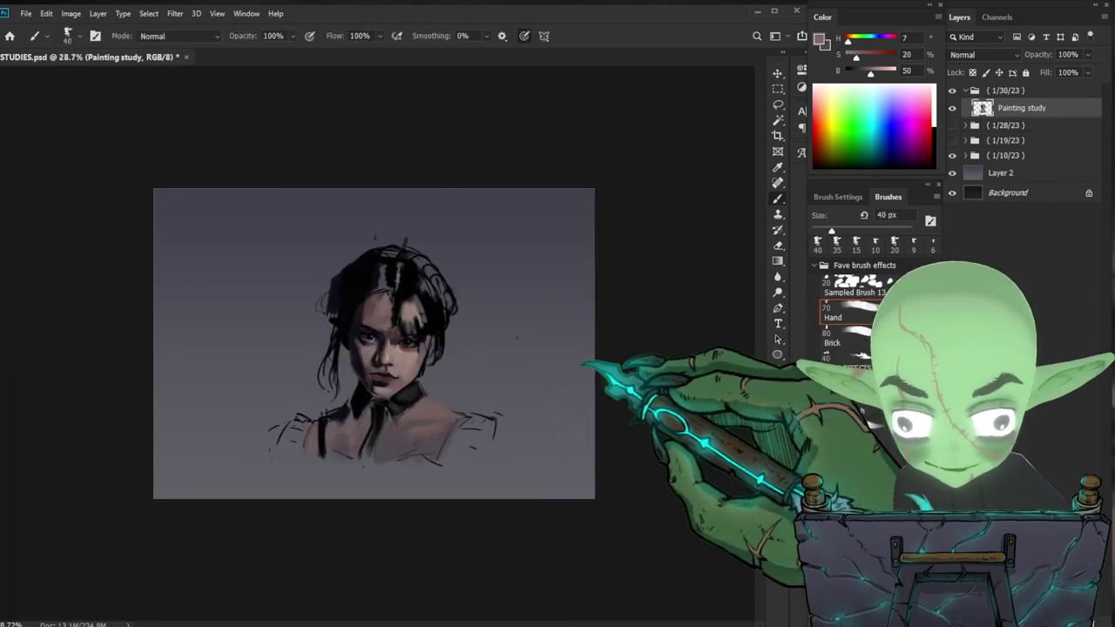
mouse_move(438, 346)
mouse_down()
mouse_move(507, 353)
mouse_move(475, 364)
mouse_up()
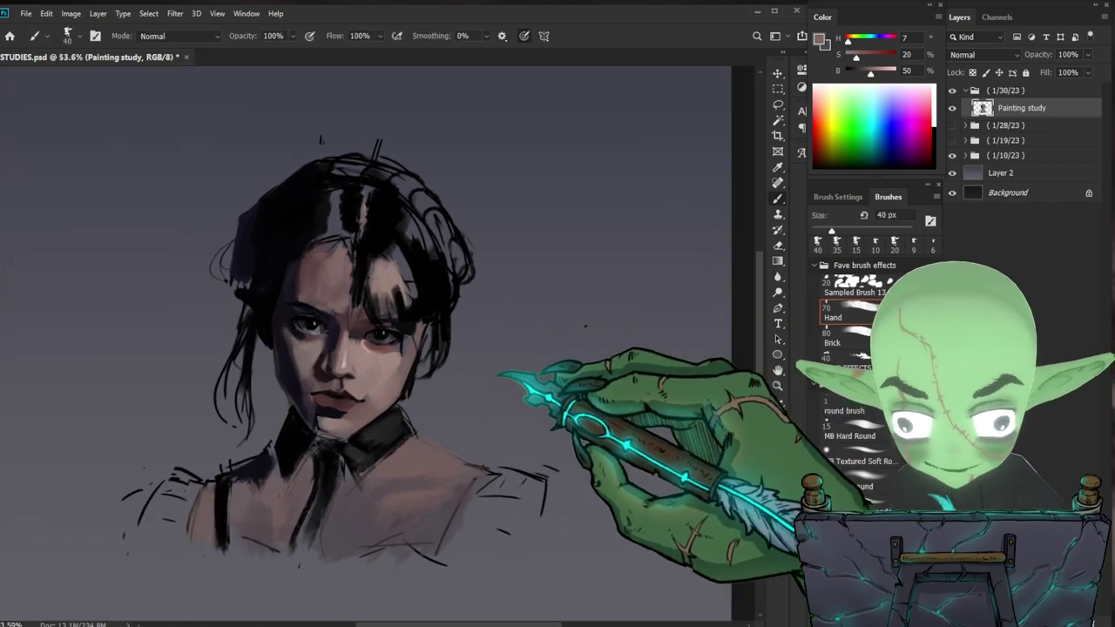
- Model the forehead above the shadowed brow with sampled skin tones (H 357, S 27, B 33; H 7, S 20, B 50; H 3, S 25, B 36) at 40 and 15 px
alt+click(296, 309)
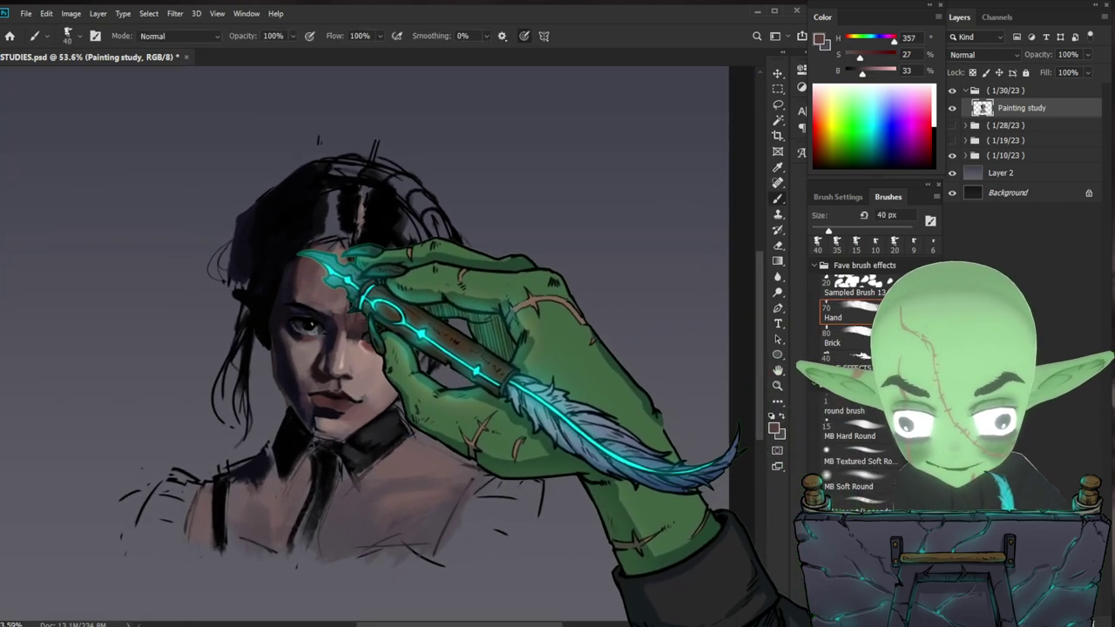
alt+click(333, 279)
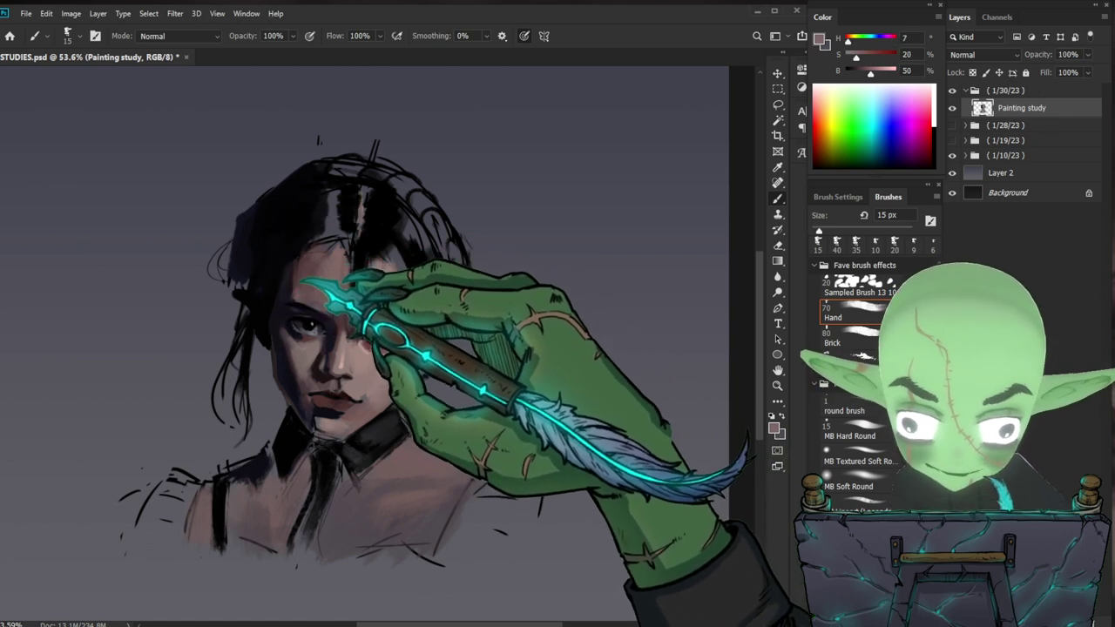
drag(514, 290, 486, 283)
drag(322, 272, 343, 267)
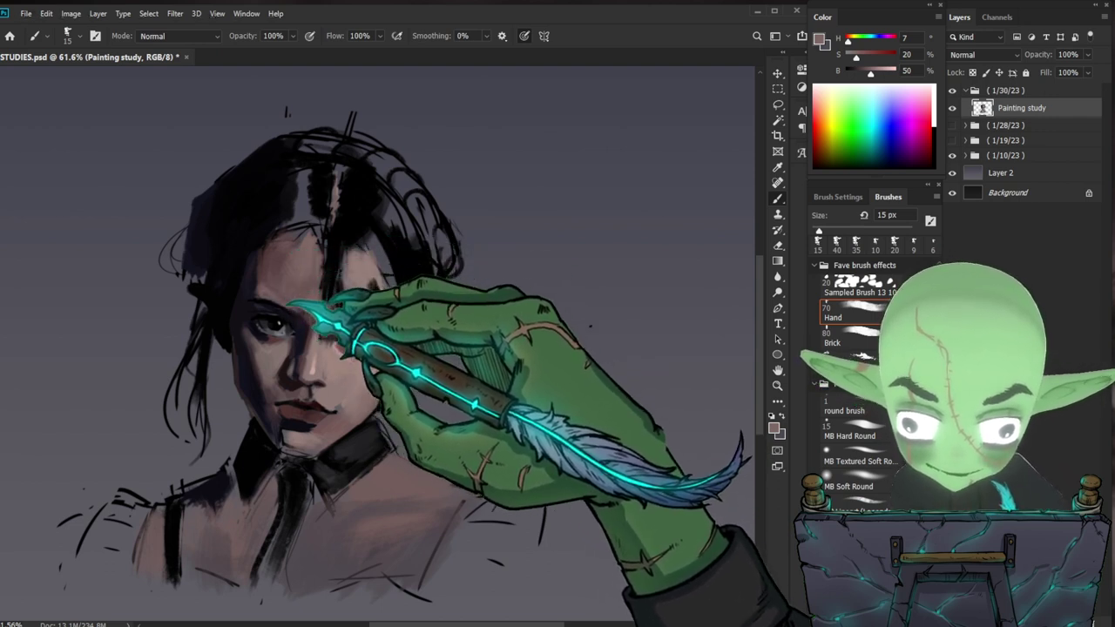
alt+click(265, 293)
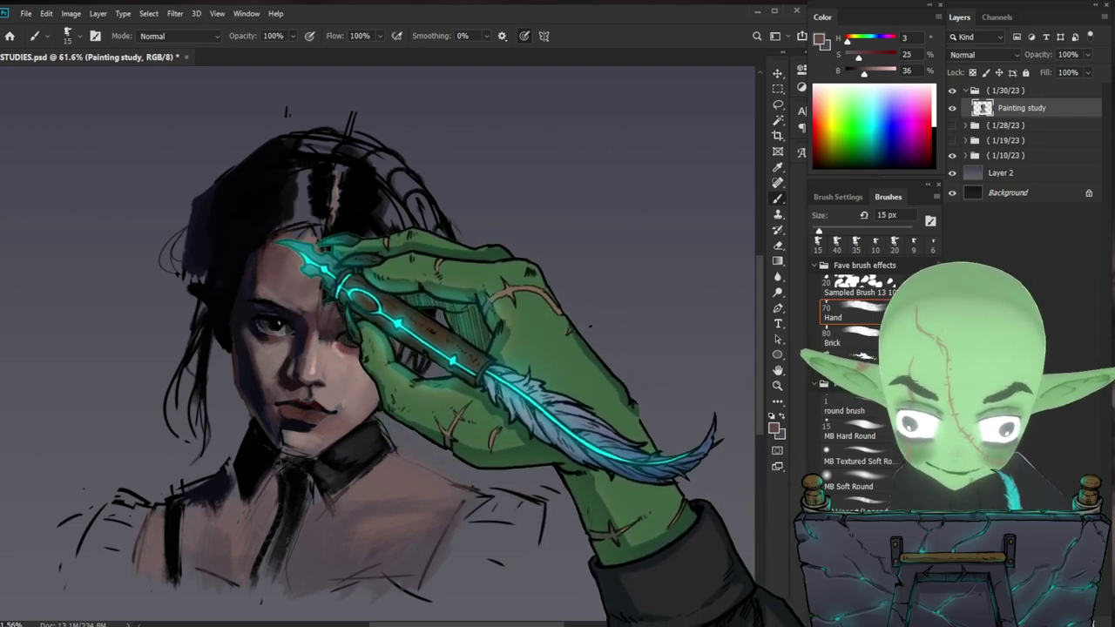
- Blend the forehead into the hairline shadow with sampled skin tones (H 3, S 20, B 43; H 357, S 28, B 32) at 70 and 25 px
alt+click(294, 314)
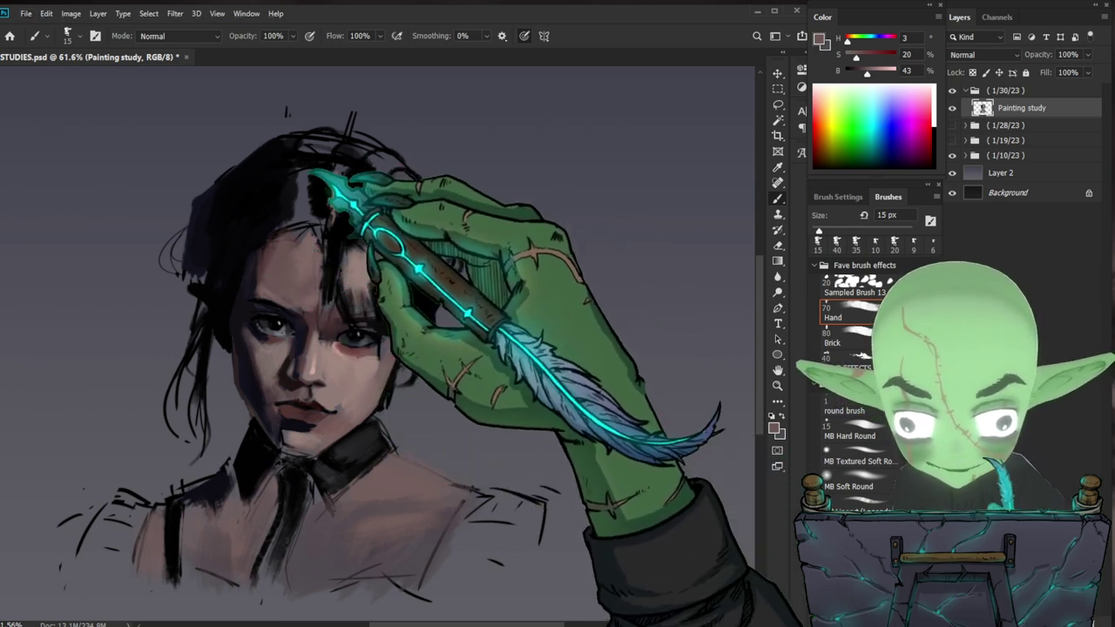
key(bracketright)
key(bracketright)
key(bracketright)
key(bracketright)
key(bracketright)
key(bracketright)
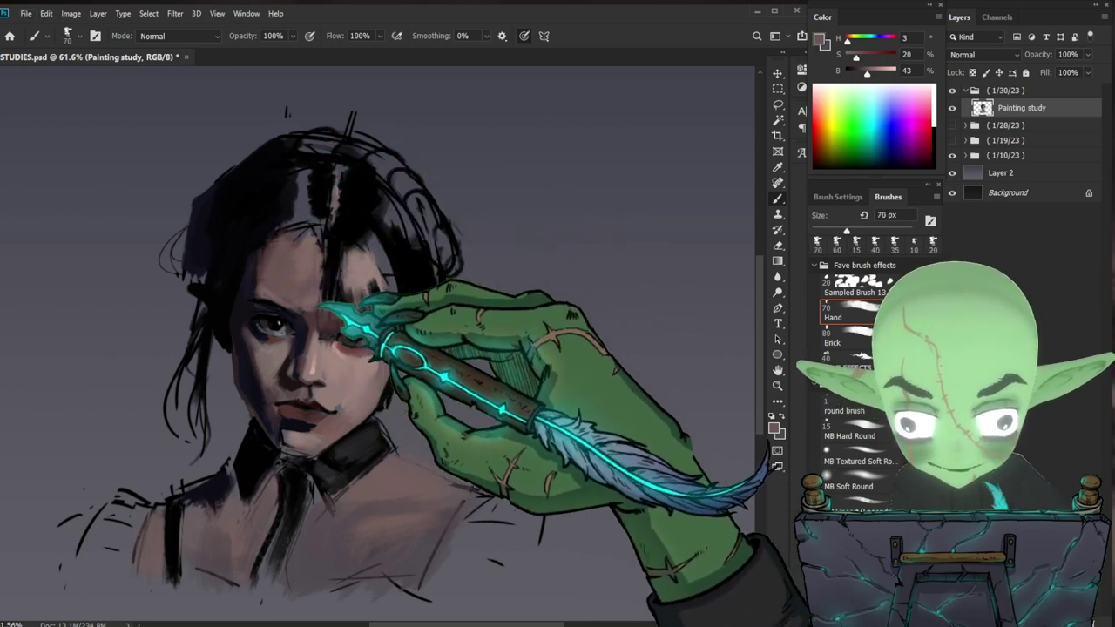
alt+click(249, 282)
key(bracketleft)
key(bracketleft)
key(bracketleft)
key(bracketleft)
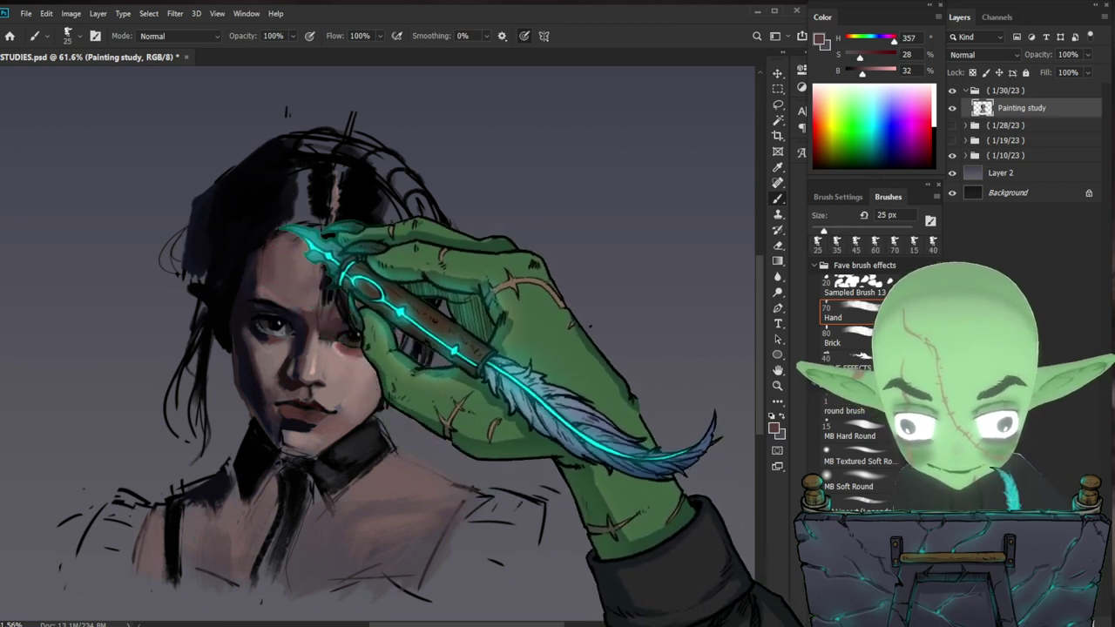
- Paint hairline strands and darken the hair highlight beside the parting with a sampled near-black (H 240, S 40, B 4) at 8 and 30 px
alt+click(257, 230)
key(bracketleft)
key(bracketleft)
key(bracketleft)
key(bracketleft)
mouse_move(296, 221)
mouse_down()
mouse_move(266, 240)
mouse_move(244, 274)
mouse_up()
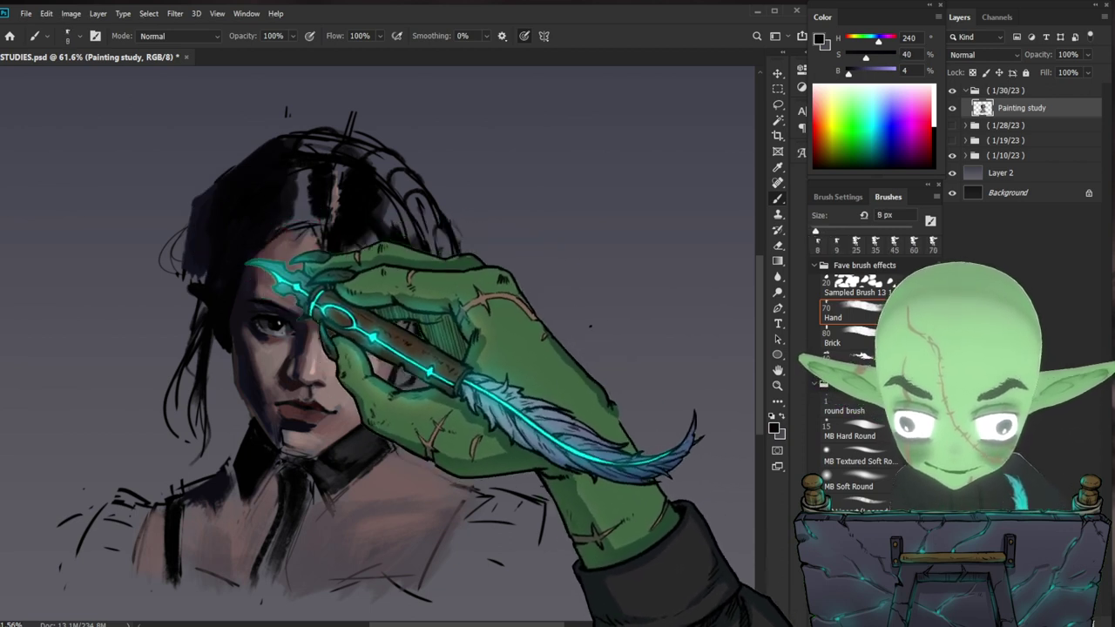
key(bracketright)
key(bracketright)
key(bracketright)
key(bracketright)
key(bracketright)
key(bracketright)
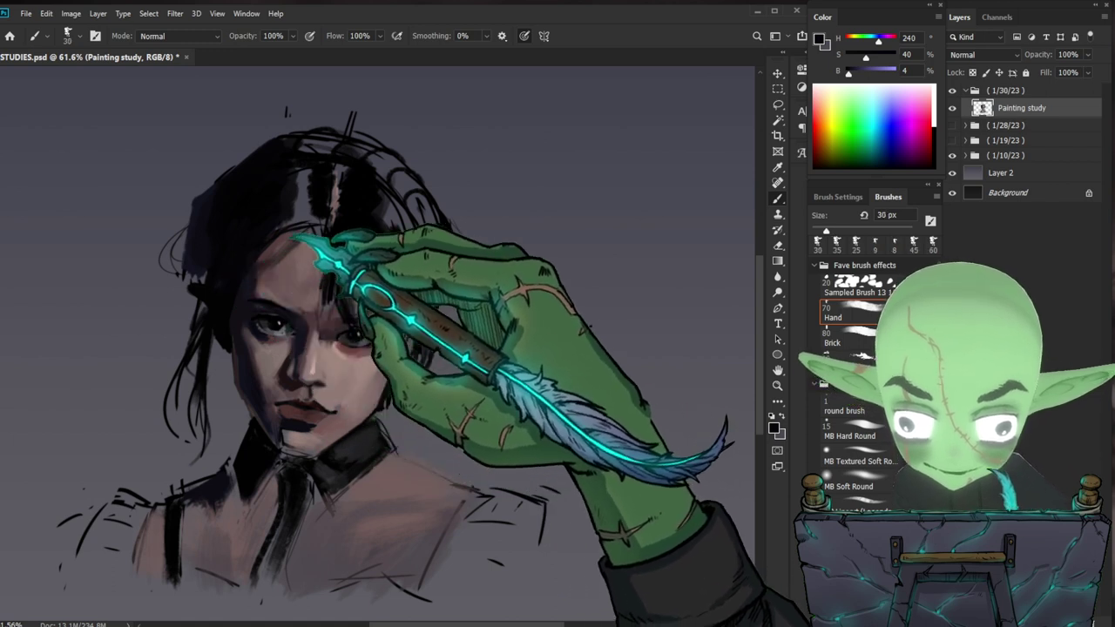
key(bracketleft)
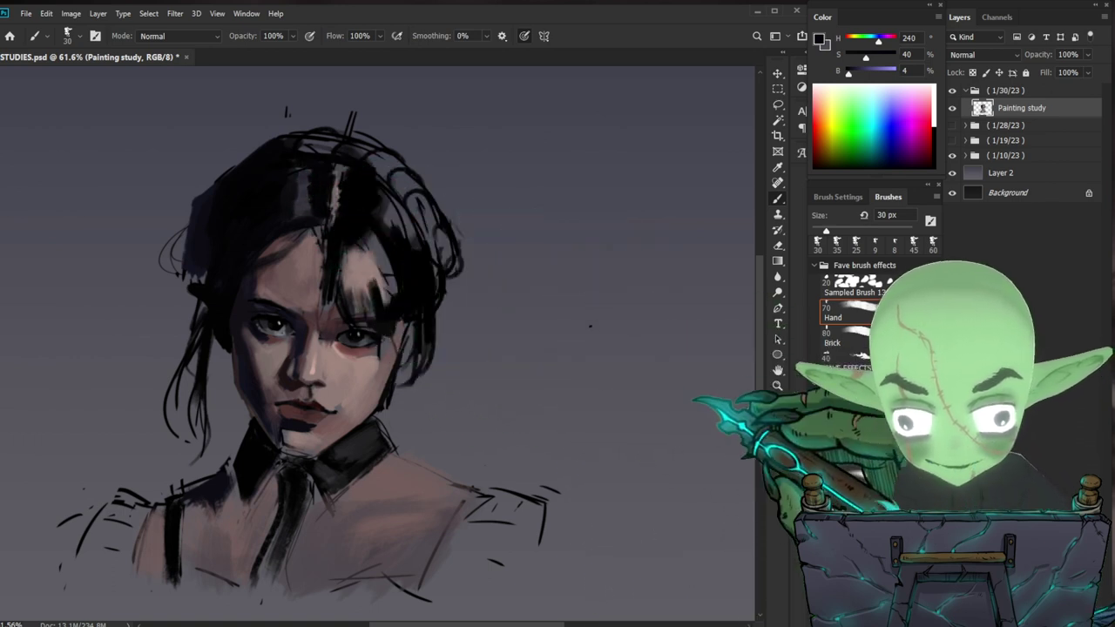
- Reshape the shadowed jaw and chin edge with sampled tones (H 240, S 40, B 8; H 4, S 26, B 45; H 347, S 20, B 28) at 8 and 20 px
key(bracketleft)
key(bracketleft)
key(bracketleft)
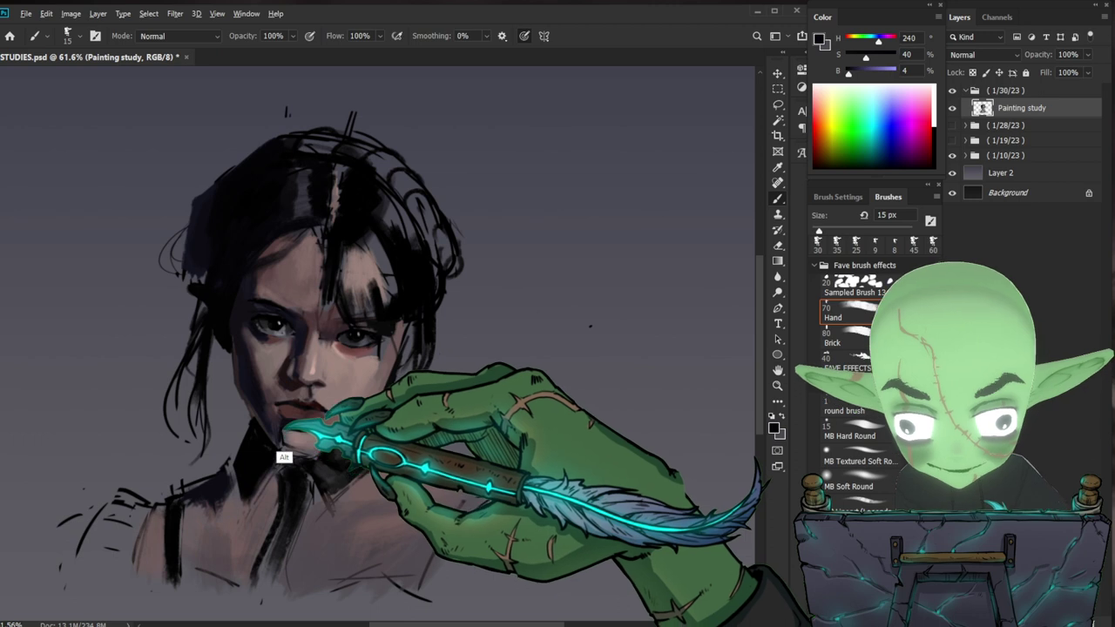
alt+click(249, 397)
key(bracketleft)
key(bracketleft)
key(bracketleft)
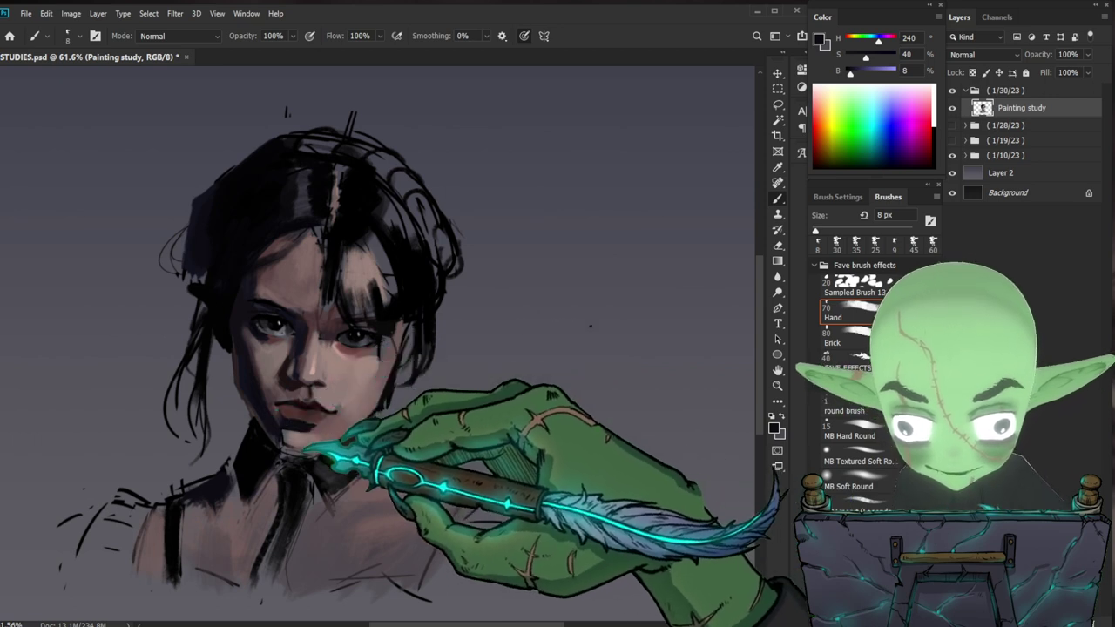
alt+click(329, 427)
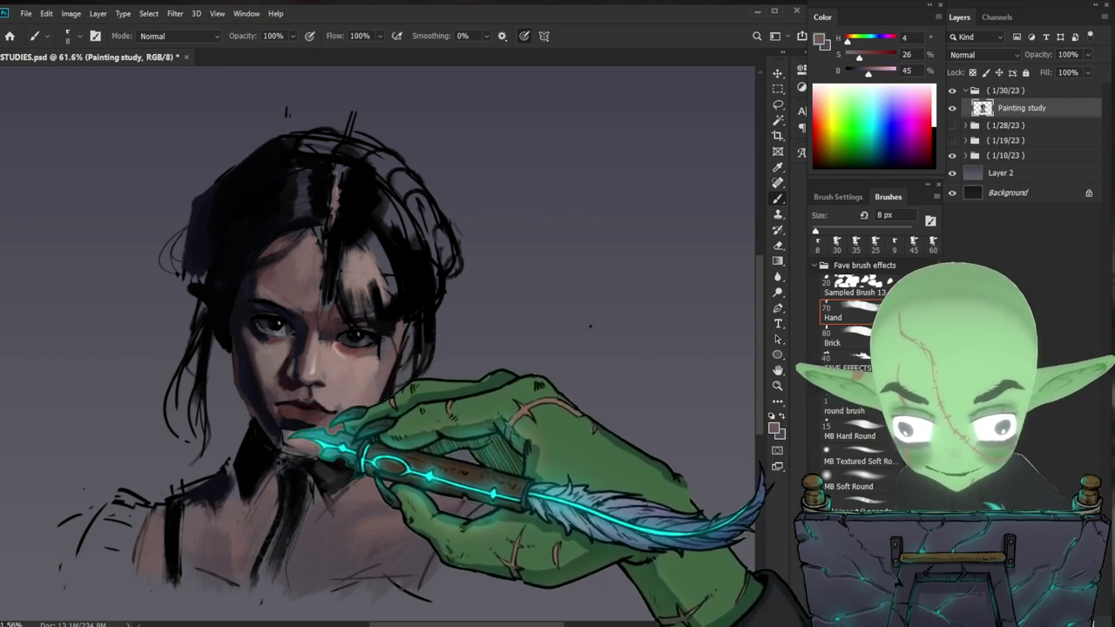
alt+click(281, 435)
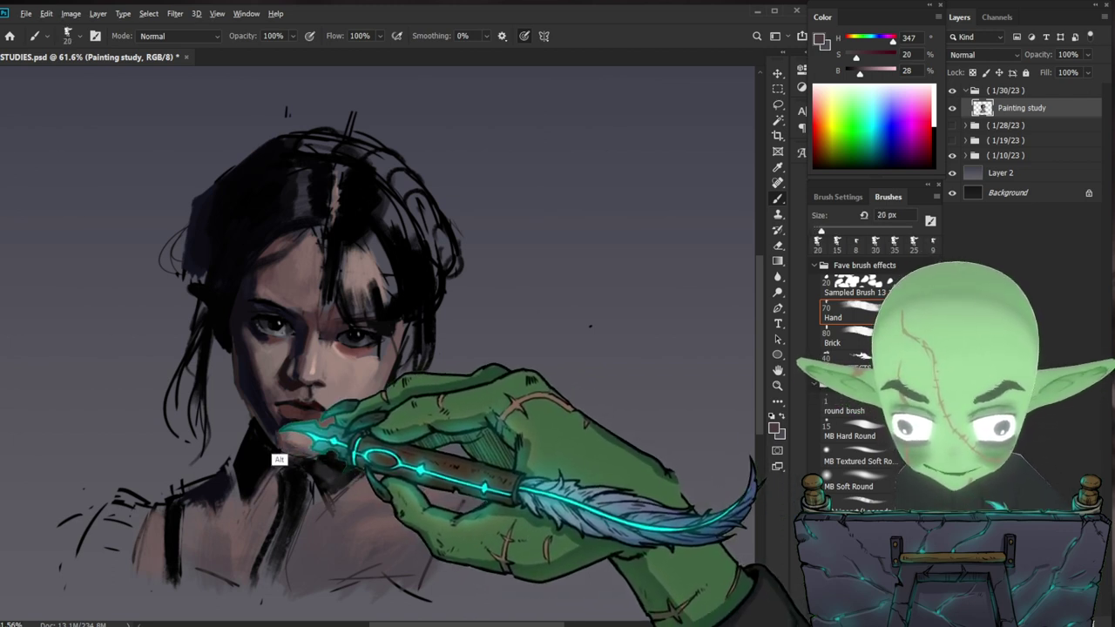
drag(274, 430, 306, 459)
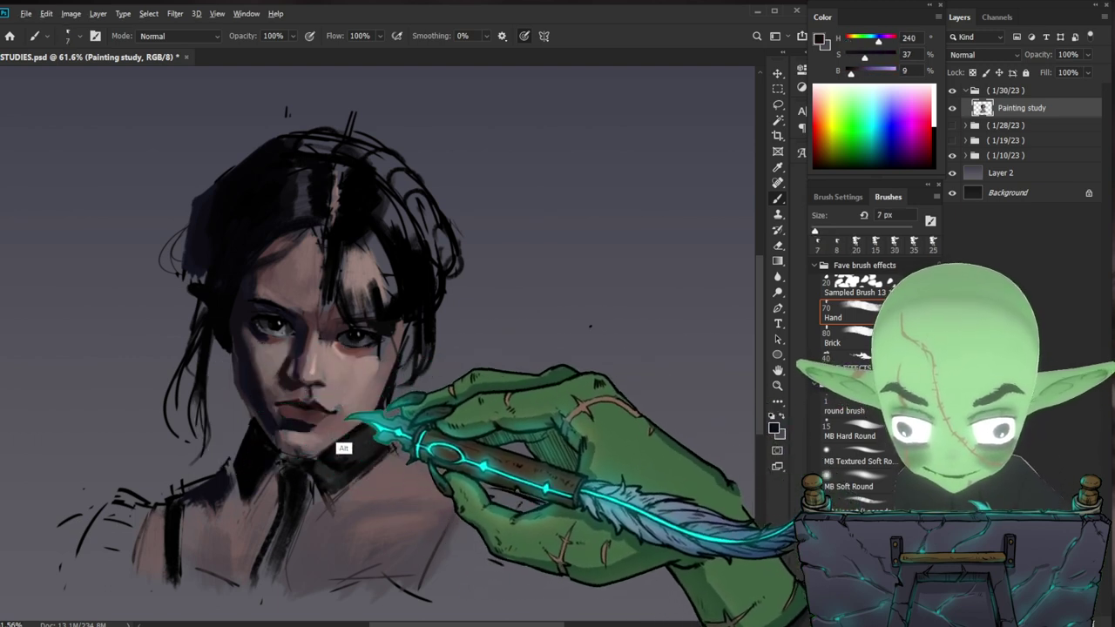
- Soften the lit chin plane below the lips with a sampled skin tone (H 4, S 25, B 45) at 20 px
alt+click(321, 439)
key(bracketright)
key(bracketright)
key(bracketright)
key(bracketright)
key(bracketright)
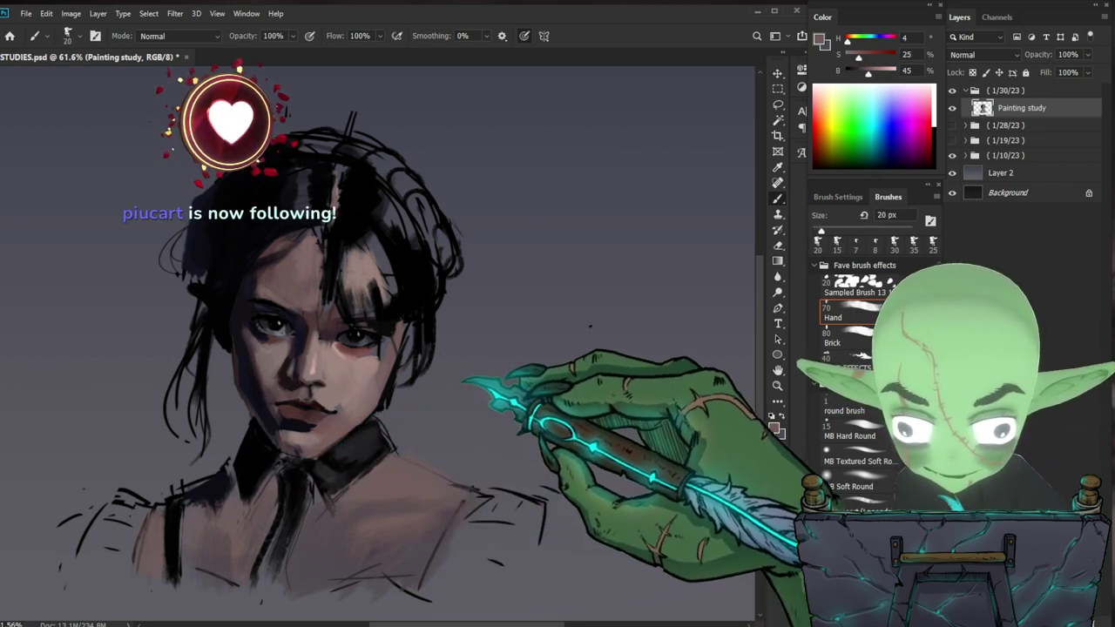
ctrl+drag(601, 423, 561, 436)
ctrl+drag(570, 475, 597, 463)
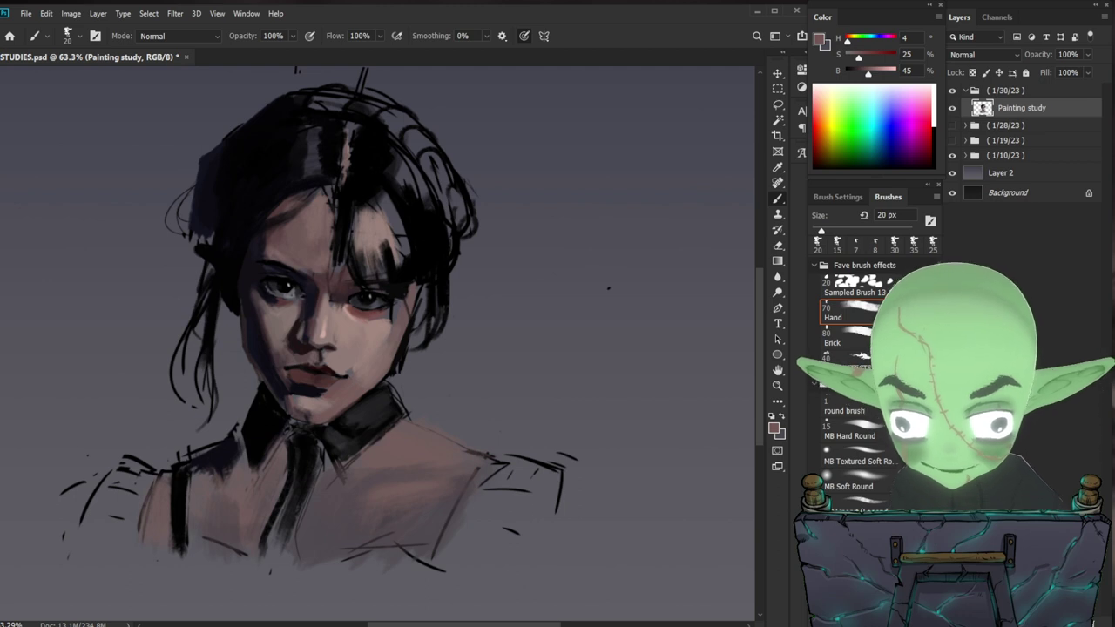
- Refine the eye sockets and lower lids with sampled tones (H 353, S 22, B 32; H 0, S 0, B 0; H 15, S 22, B 70) at 20 and 8 px
alt+click(352, 292)
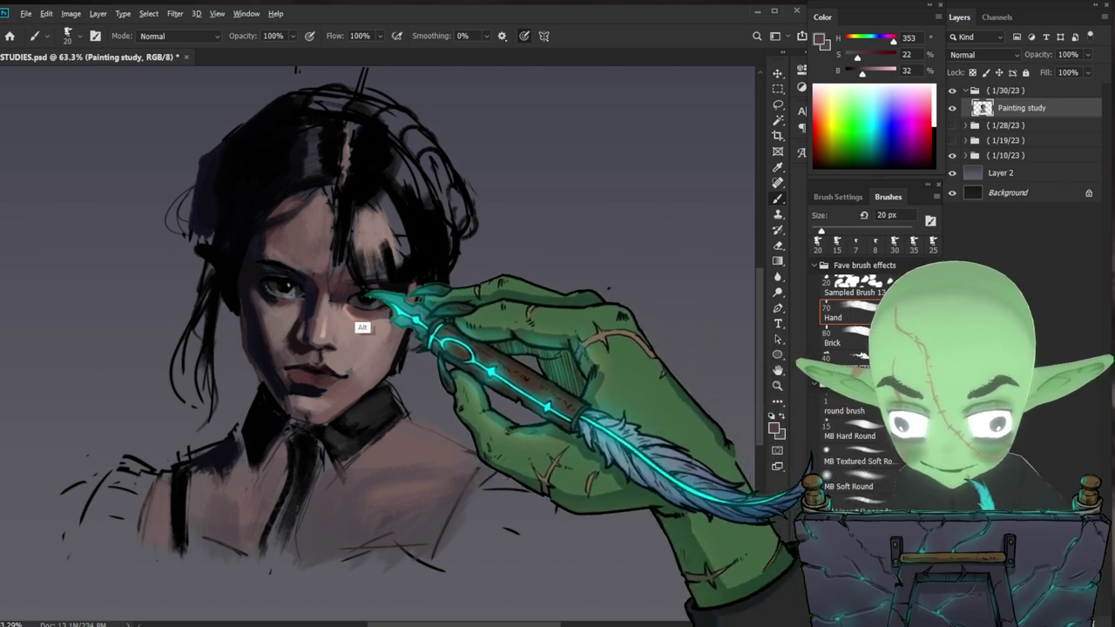
alt+click(277, 292)
key(bracketleft)
key(bracketleft)
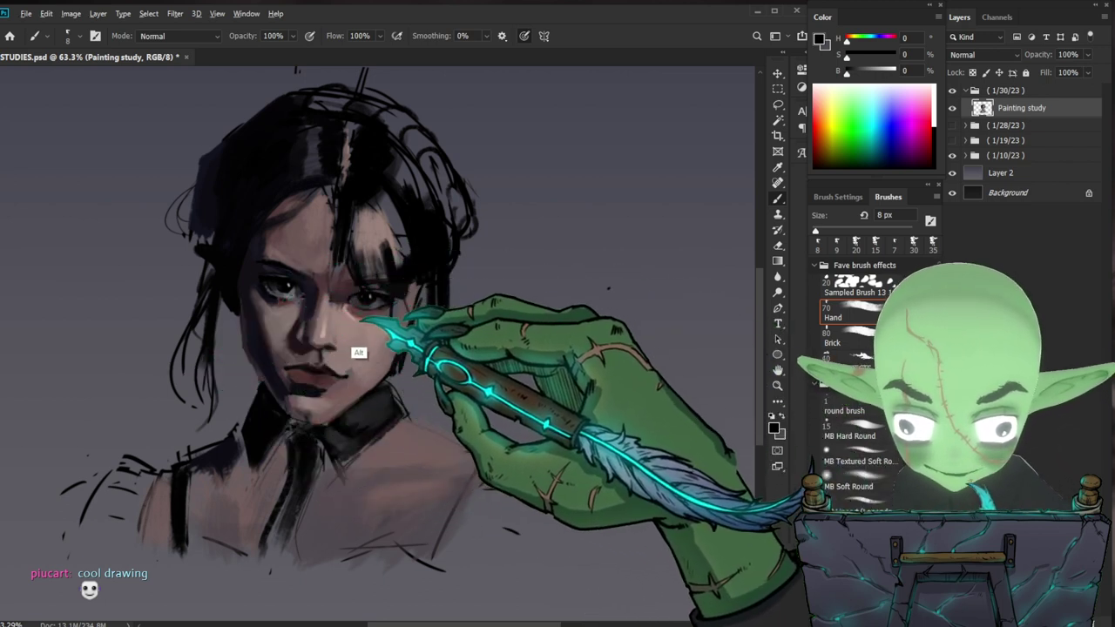
alt+click(348, 323)
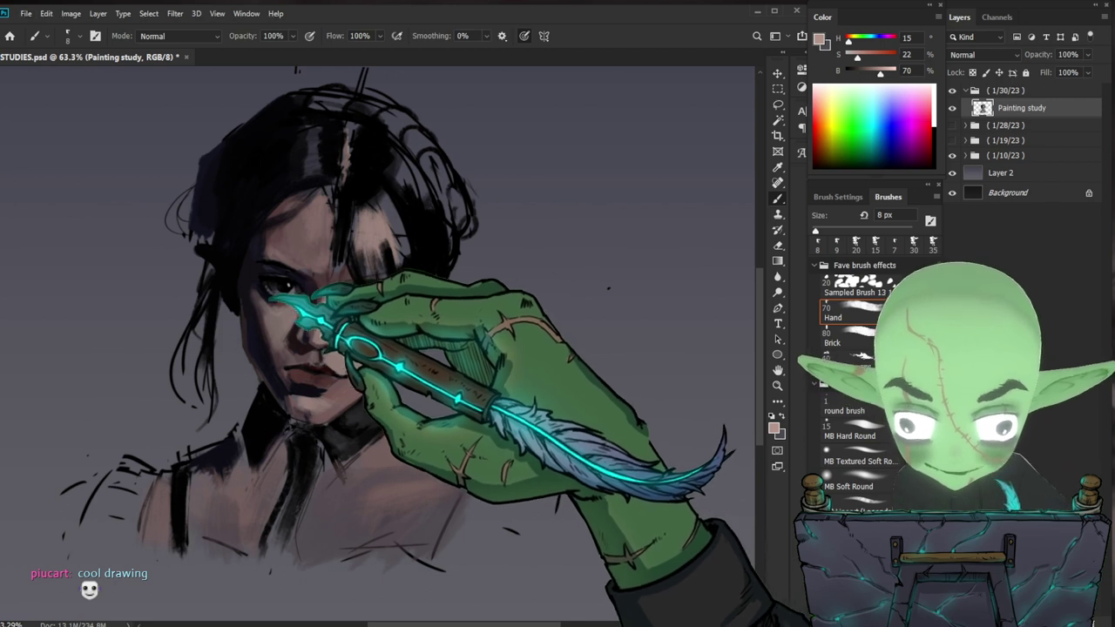
drag(547, 331, 528, 357)
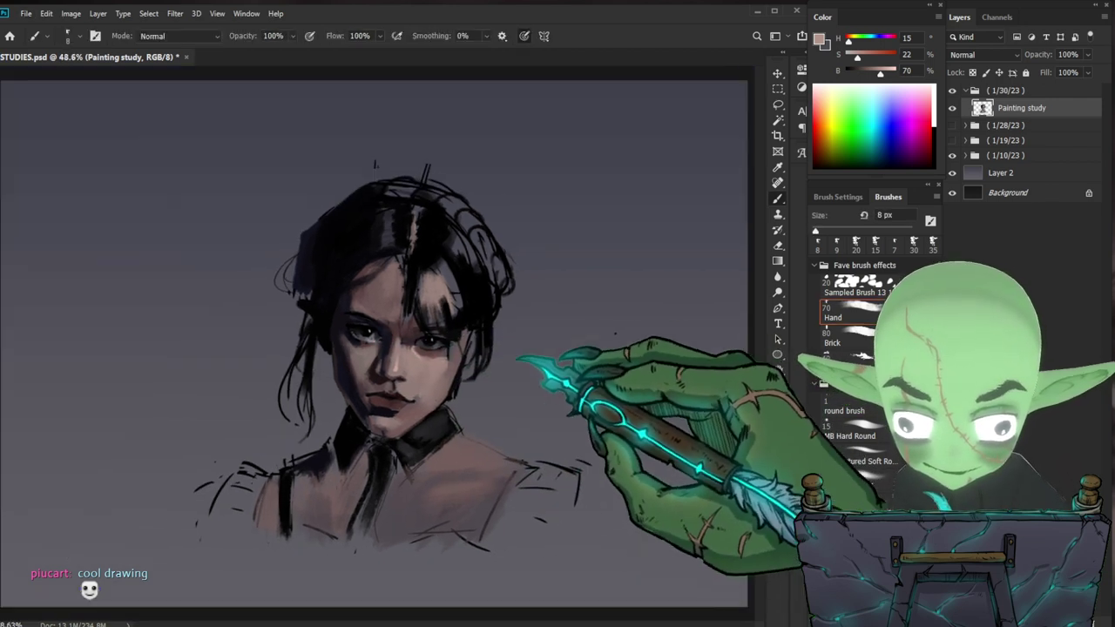
drag(458, 374, 481, 364)
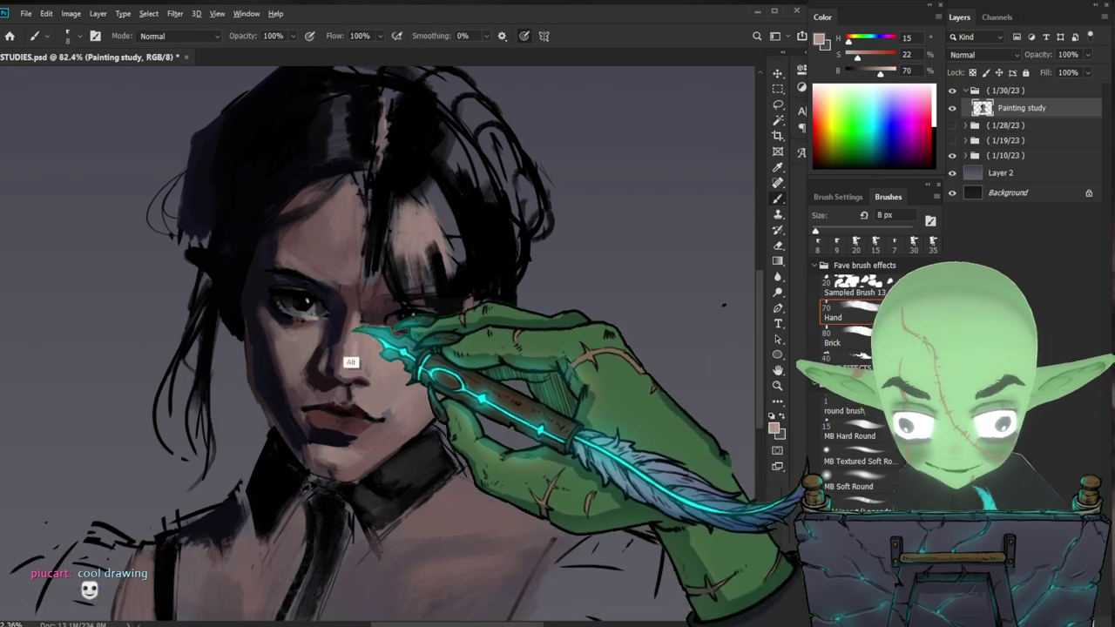
drag(334, 326, 378, 313)
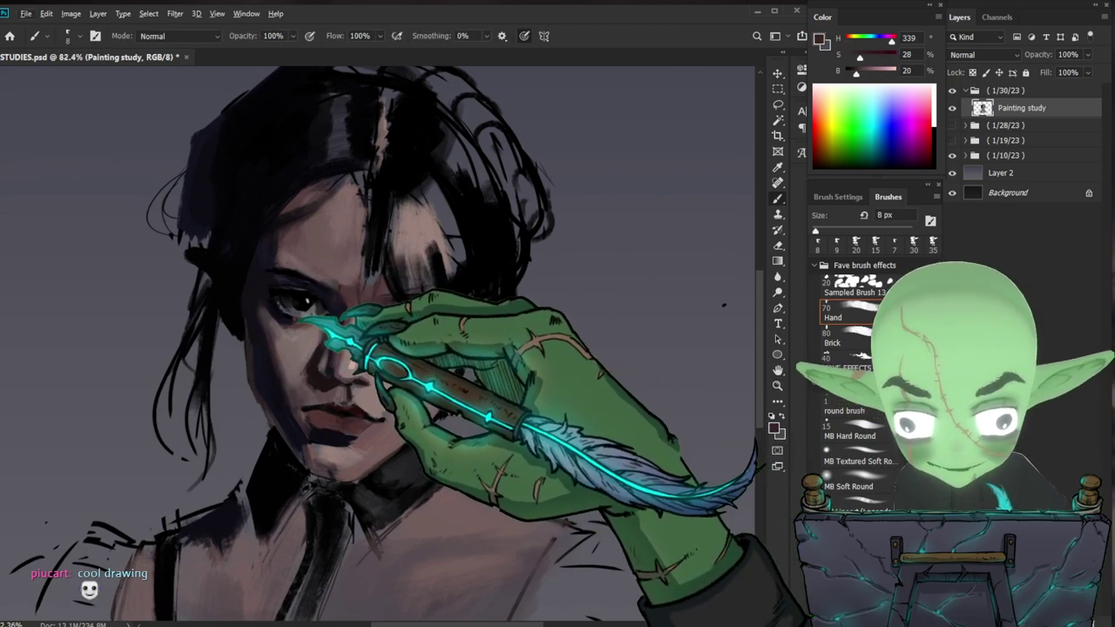
- Soften the shadowed side of the nose with a sampled skin tone (H 353, S 20, B 36) at 15 px
drag(569, 401, 464, 386)
drag(341, 323, 356, 323)
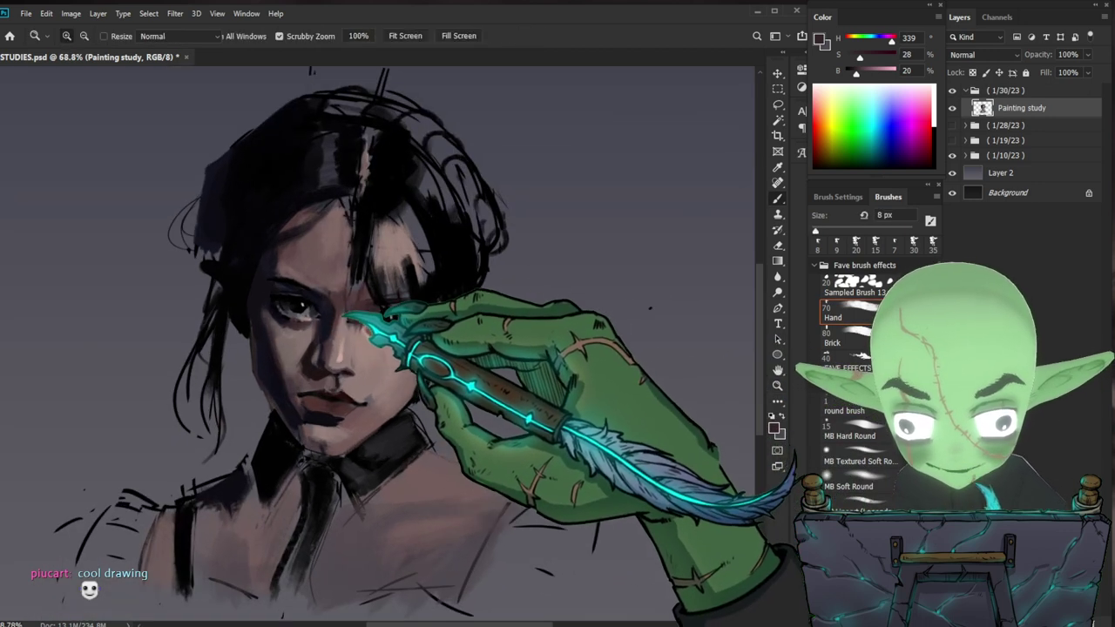
key(bracketright)
key(bracketright)
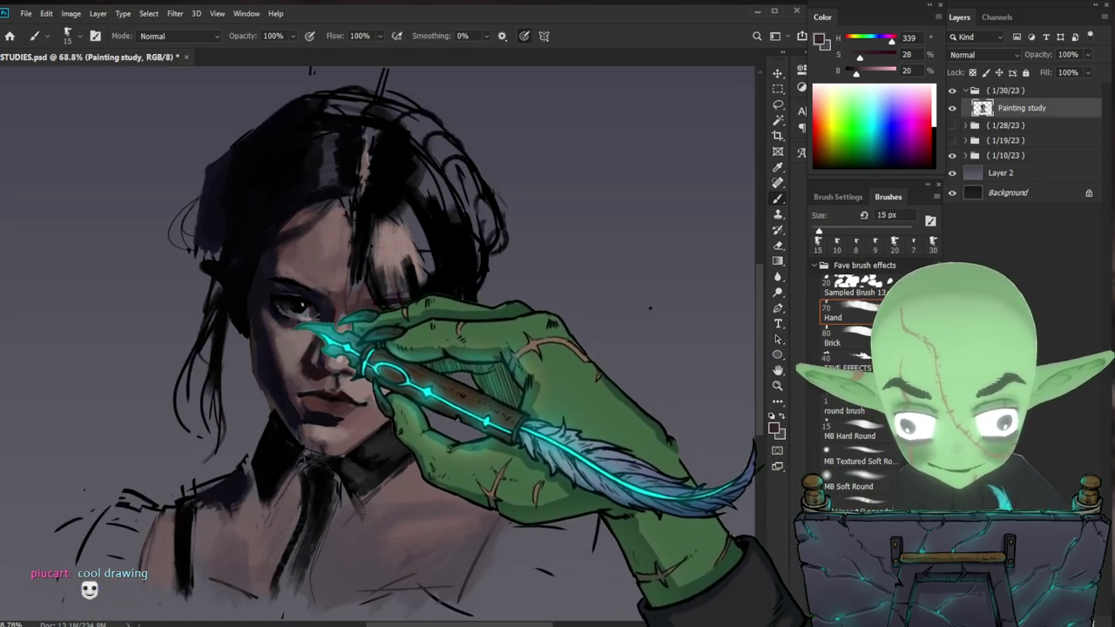
key(alt)
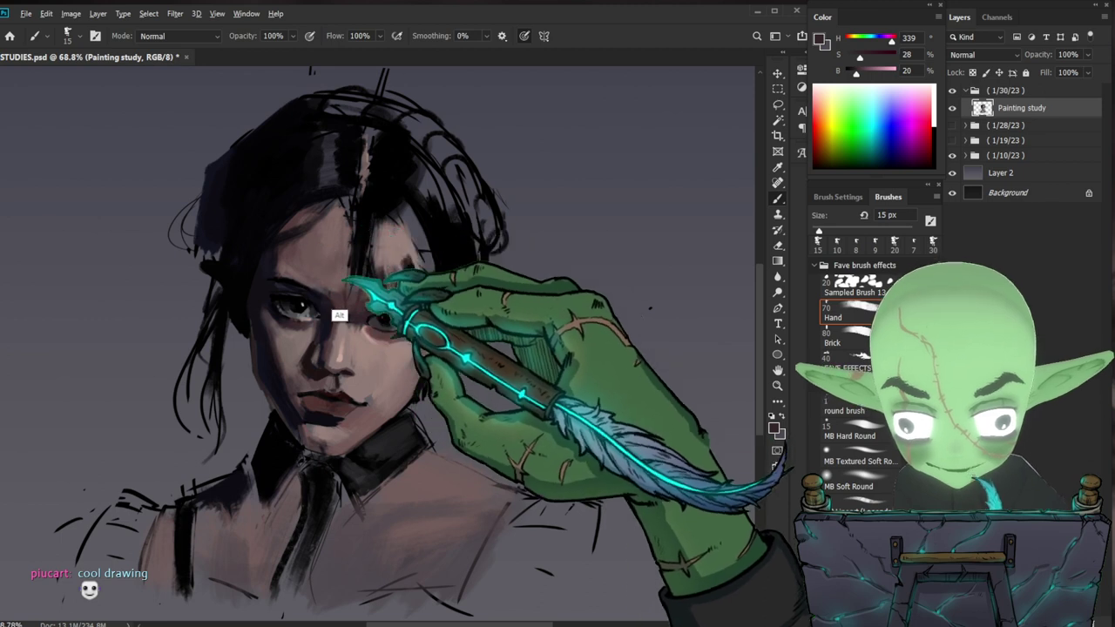
alt+click(314, 357)
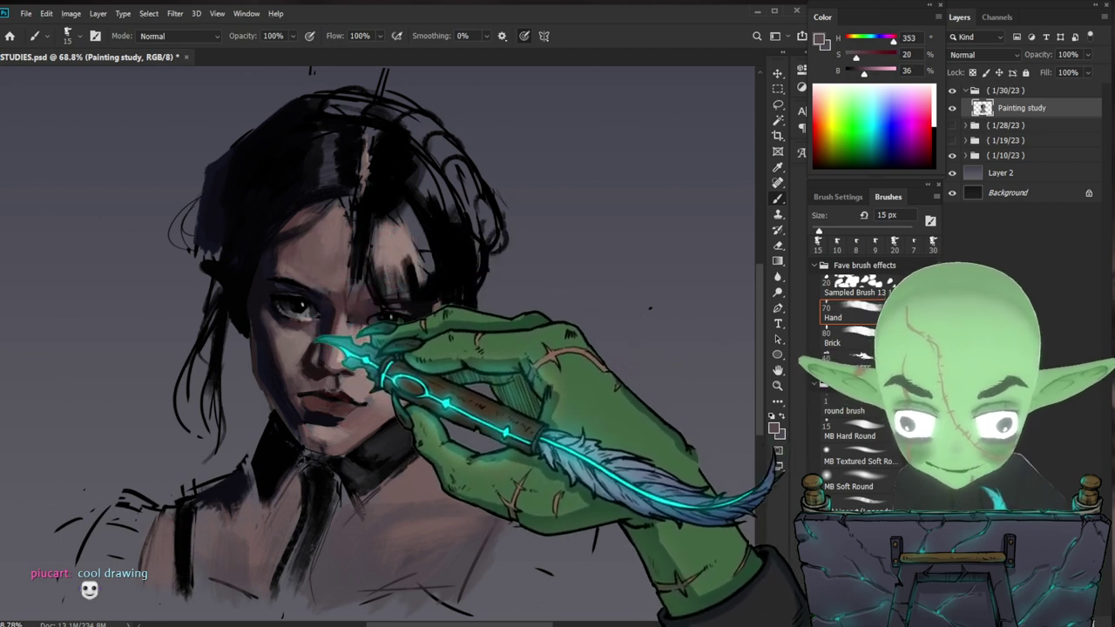
key(alt)
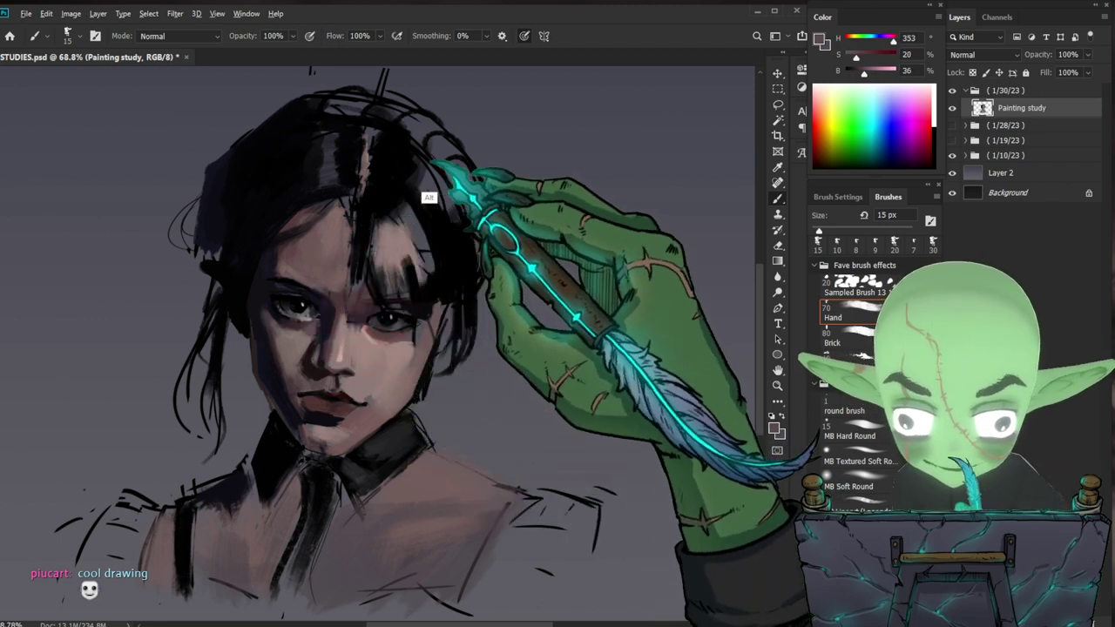
- Darken the brow and inner eye corner beside the nose bridge with default black at 9 px
key(d)
key(bracketleft)
key(bracketleft)
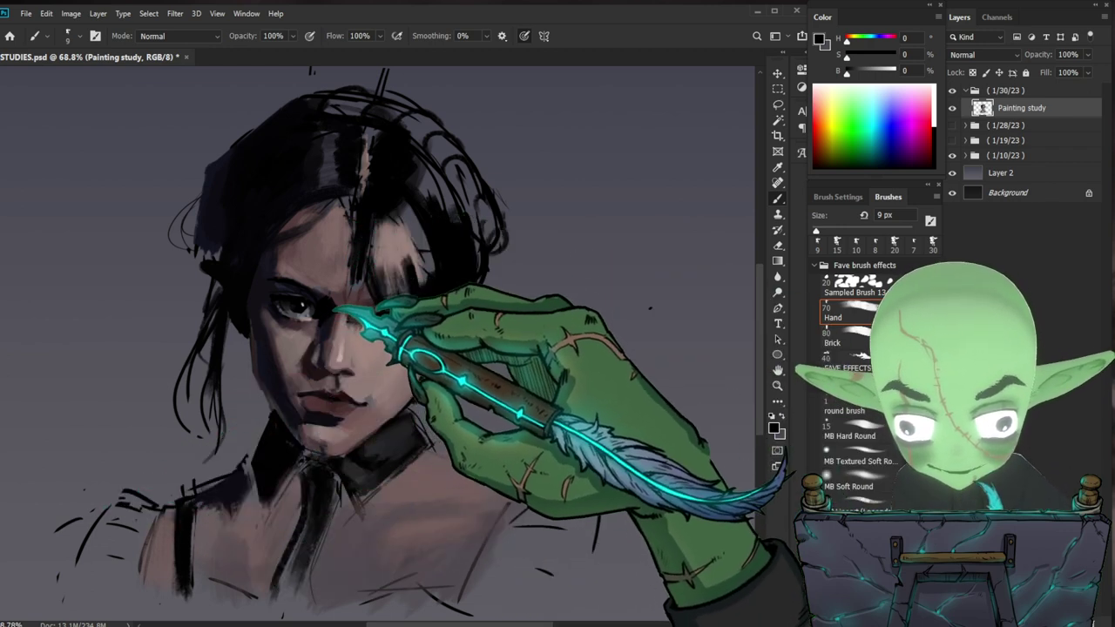
- Mix a blue-grey (H 240, S 26, B 35) from the sampled cheek shadow and paint it beside the nose at 15 px
key(alt)
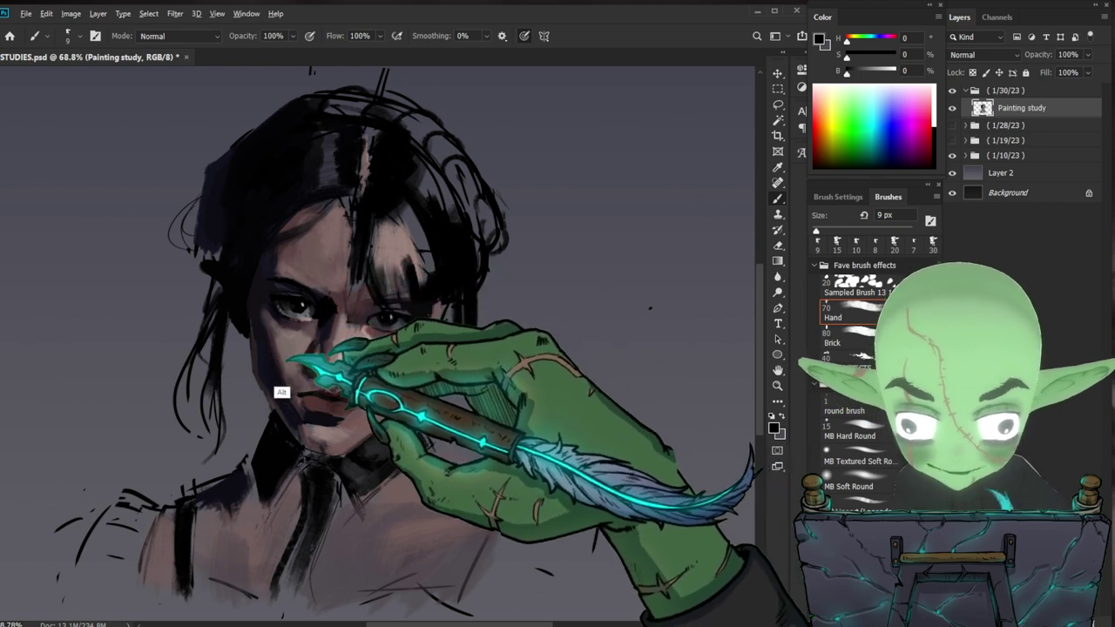
alt+click(255, 355)
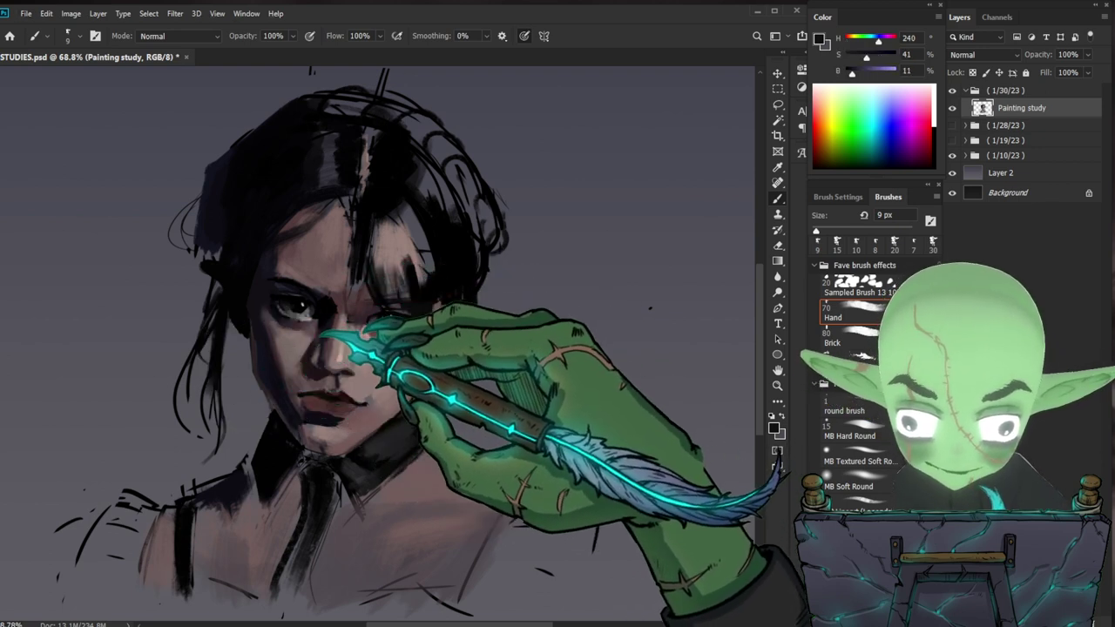
drag(851, 73, 856, 74)
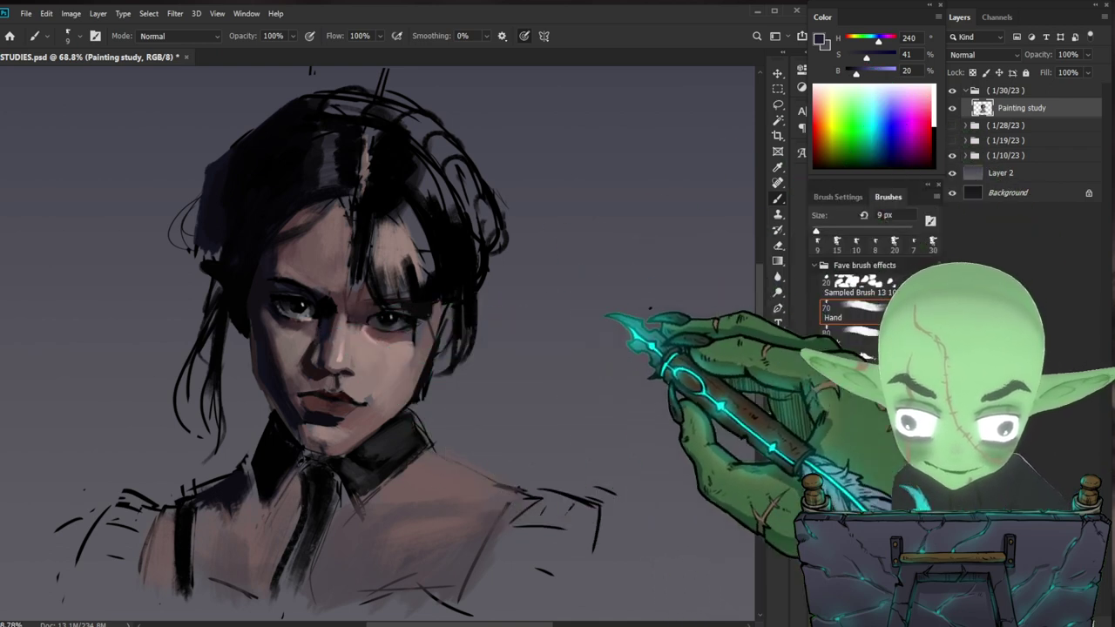
click(859, 58)
click(863, 70)
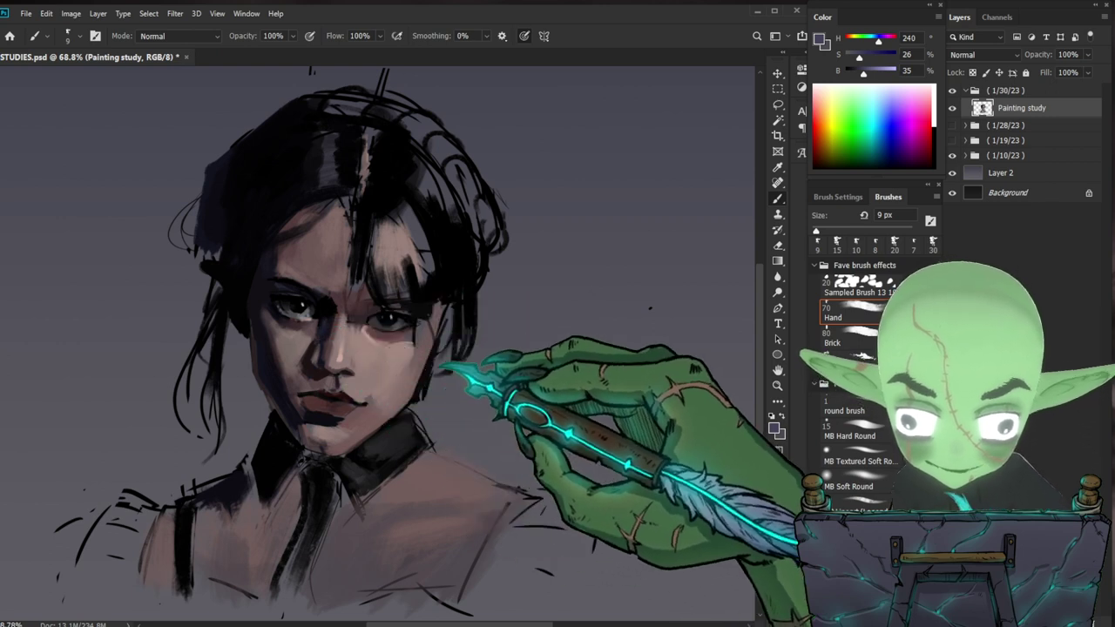
key(bracketright)
drag(330, 331, 314, 342)
- Deepen the inner eye corner with a sampled near-black (H 0, S 0, B 1) and trim the shadowed cheek outline with a 9 px Eraser
alt+click(329, 312)
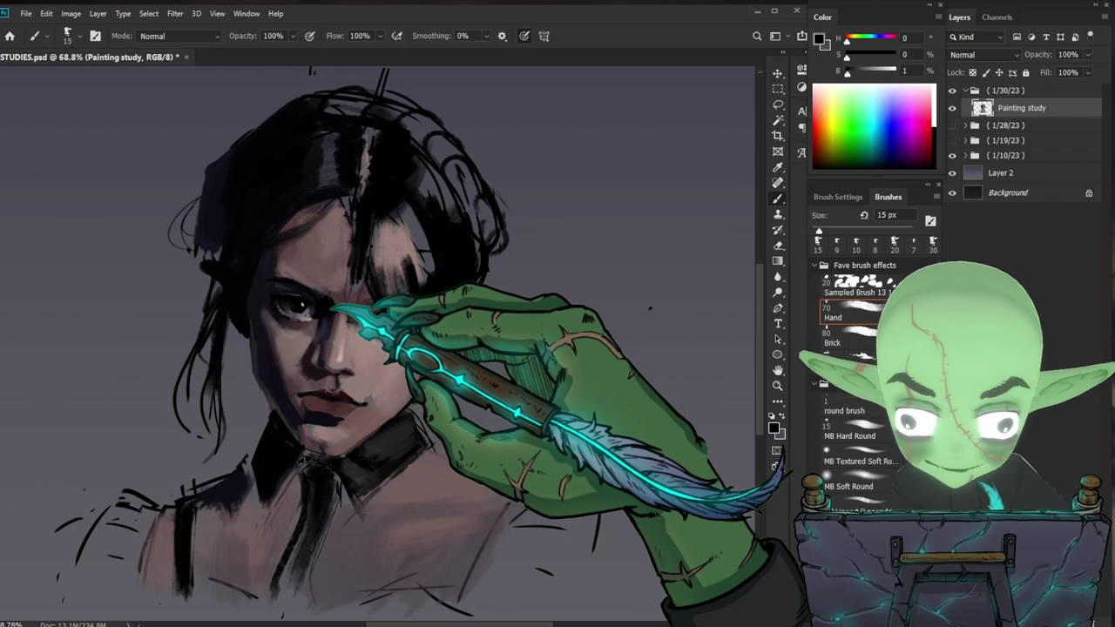
key(z)
drag(601, 404, 540, 412)
key(b)
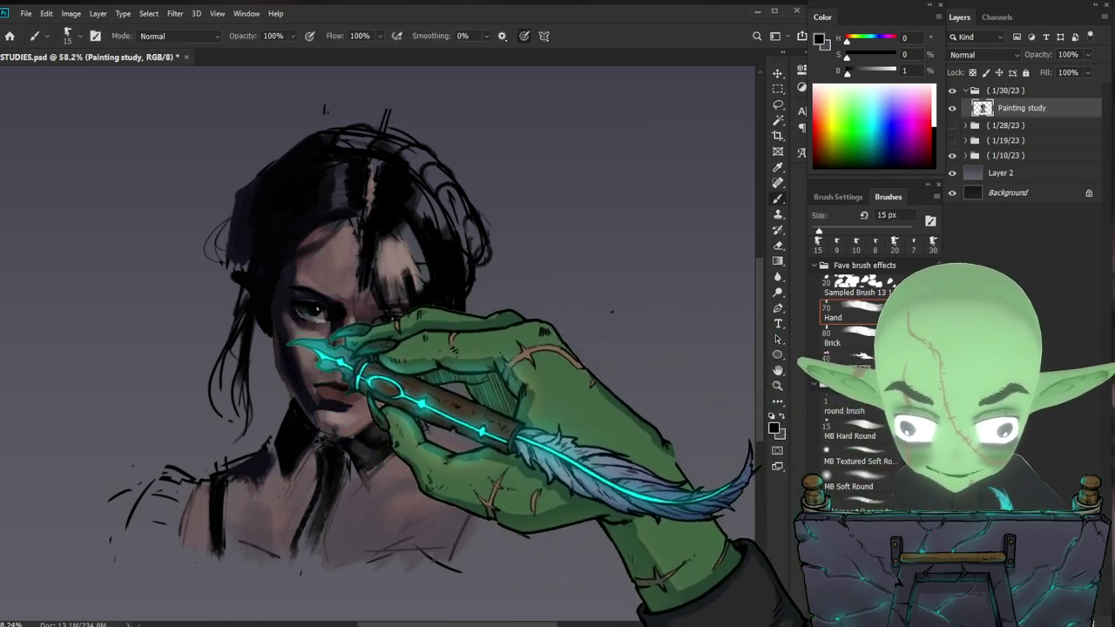
key(e)
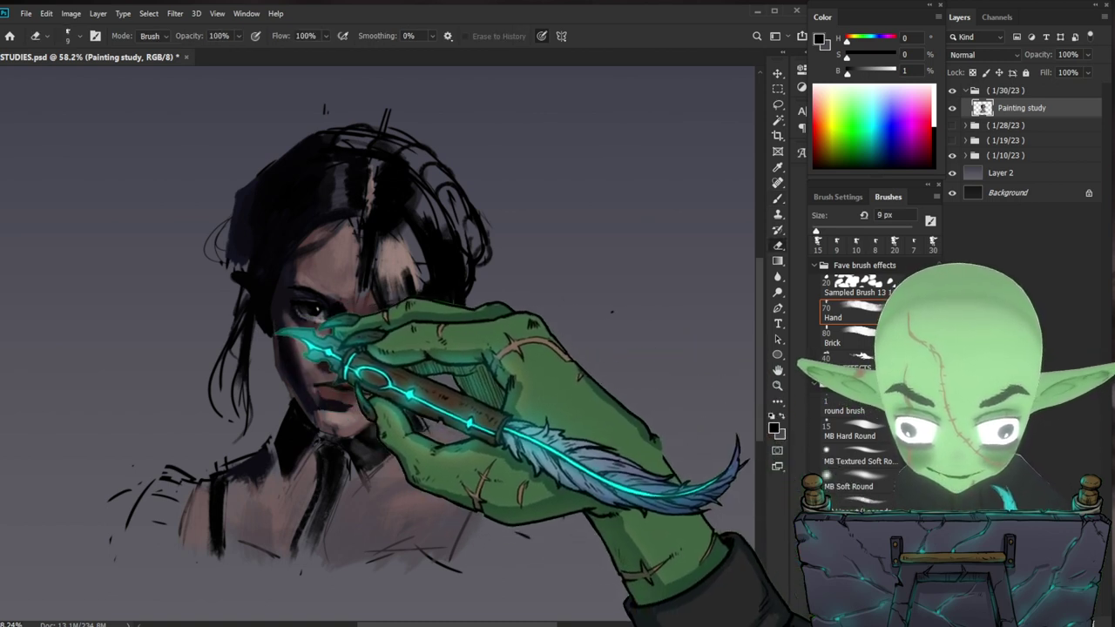
drag(274, 341, 298, 401)
key(b)
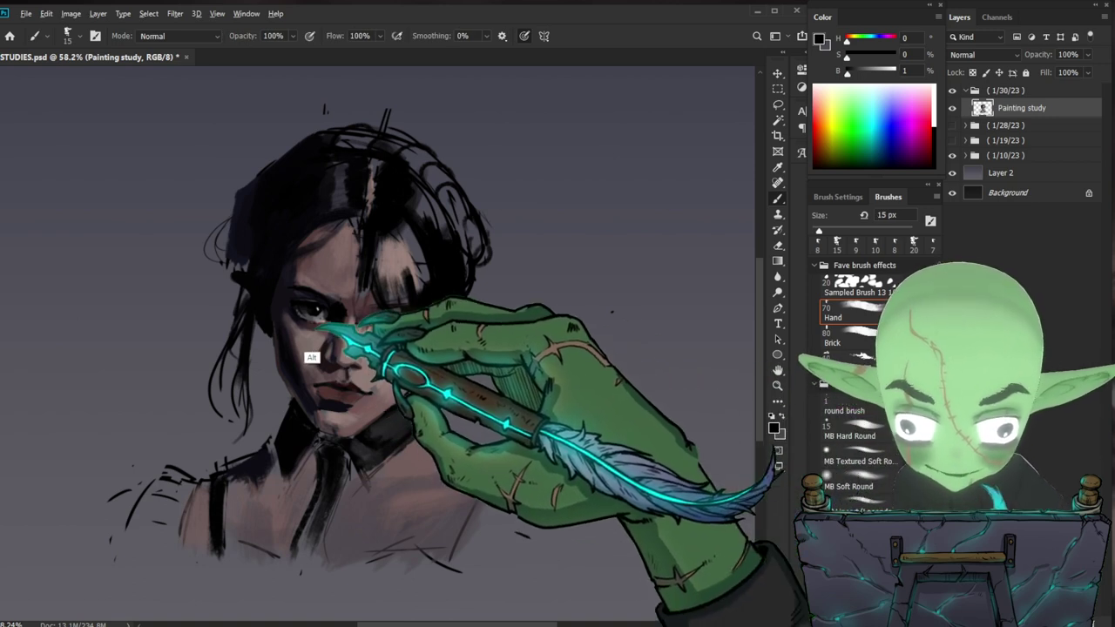
- Refine the chin and the shadow below the lower lip with sampled tones (H 11, S 19, B 57; H 346, S 28, B 18; H 240, S 38, B 8) at 10 px
alt+click(321, 325)
drag(373, 400, 350, 408)
key(bracketleft)
alt+click(340, 421)
drag(348, 408, 337, 418)
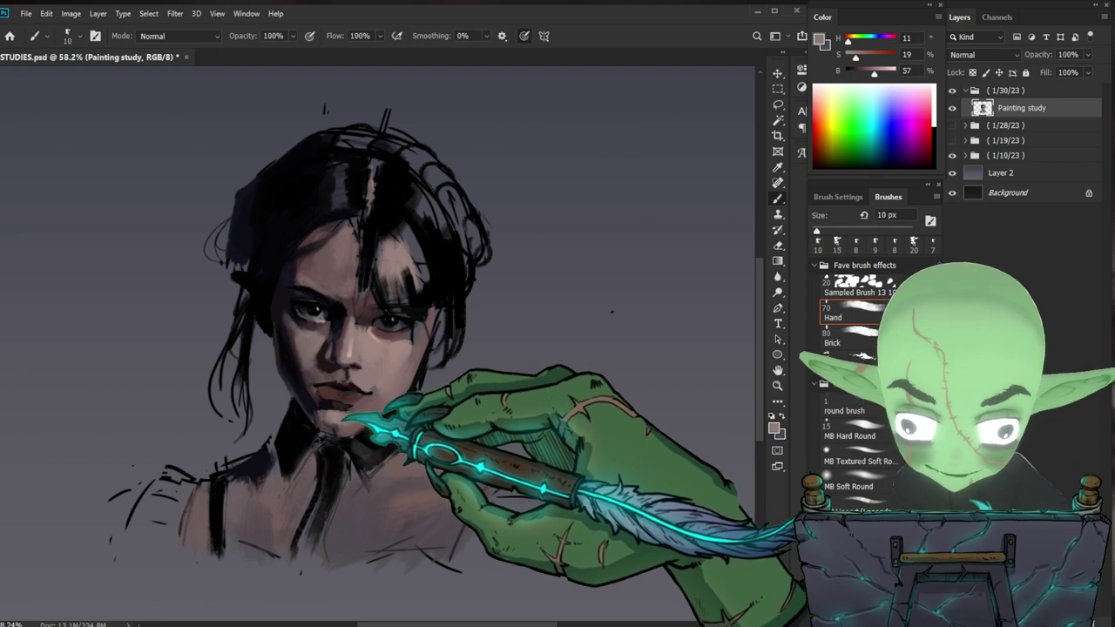
alt+click(336, 408)
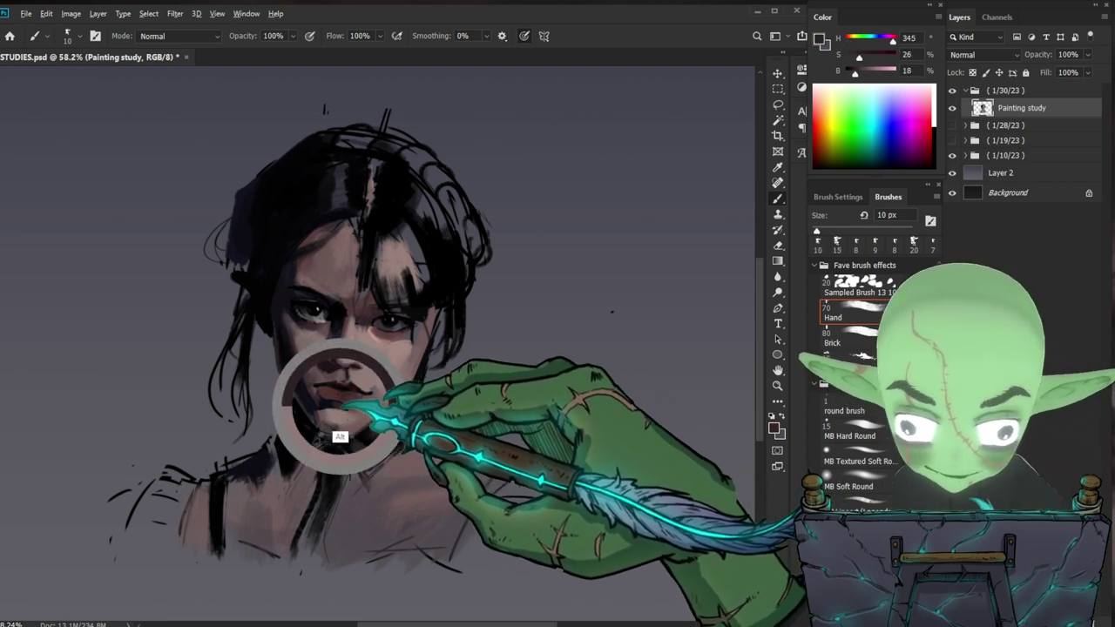
drag(343, 392, 316, 406)
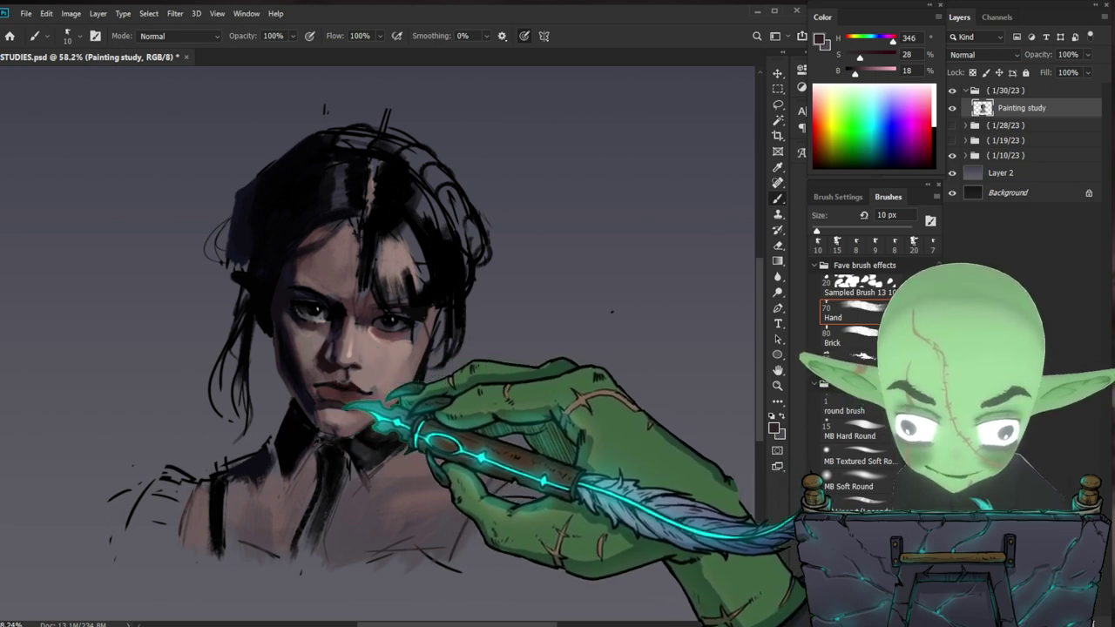
alt+click(306, 433)
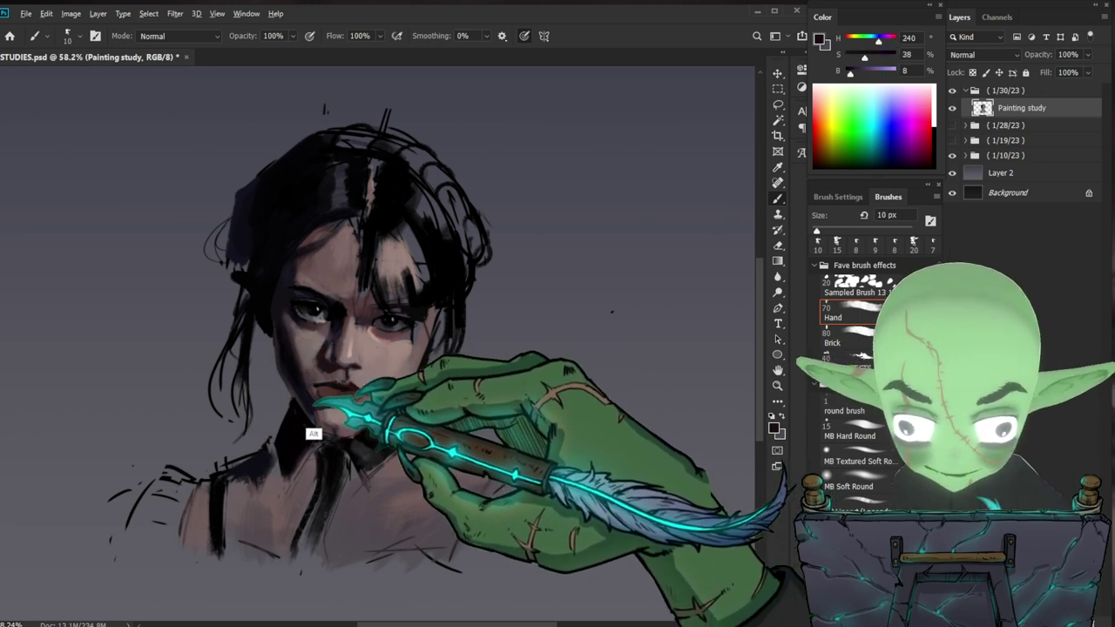
- Trim the dark mouth corner on the lit side with a sampled skin tone (H 10, S 20, B 58) at 10 px
key(z)
drag(653, 370, 590, 369)
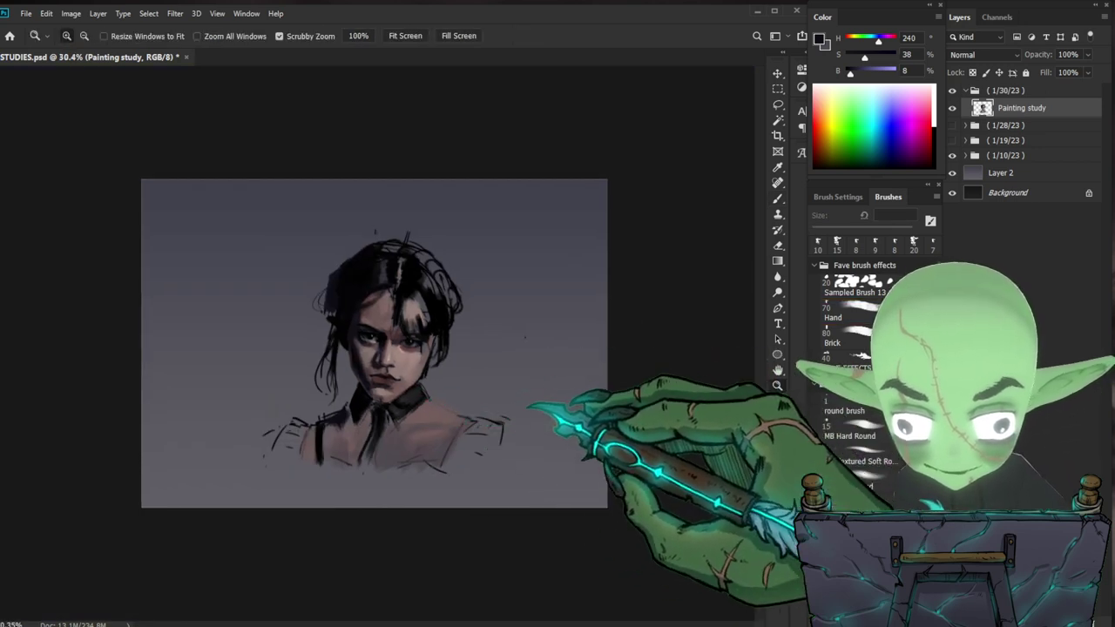
drag(488, 415, 522, 418)
scroll(562, 390, up, 1)
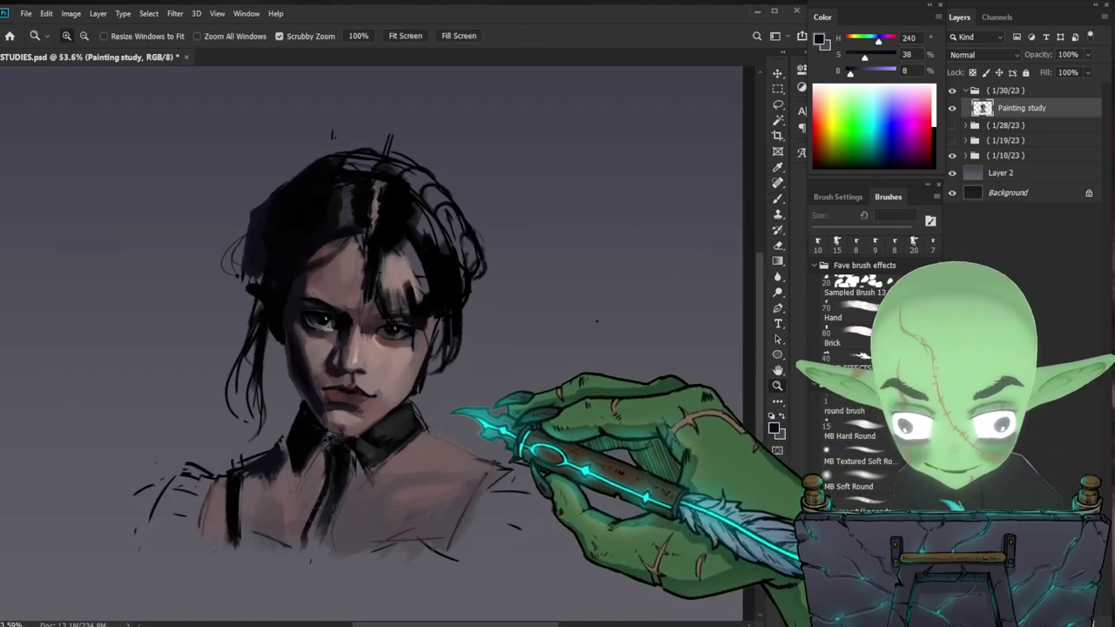
key(b)
alt+click(386, 388)
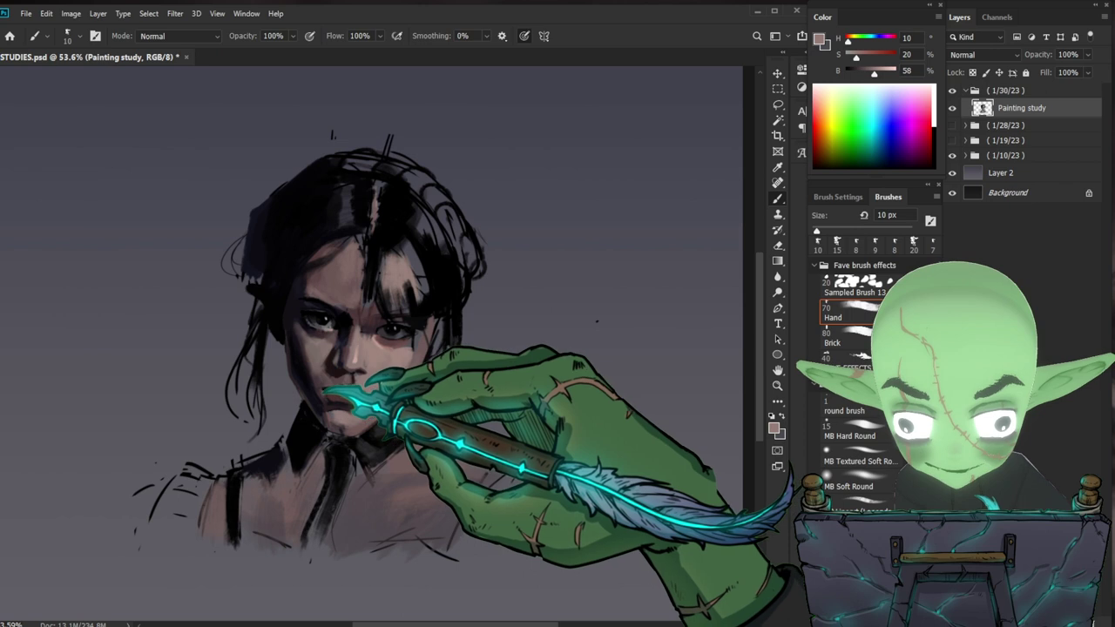
drag(551, 461, 530, 448)
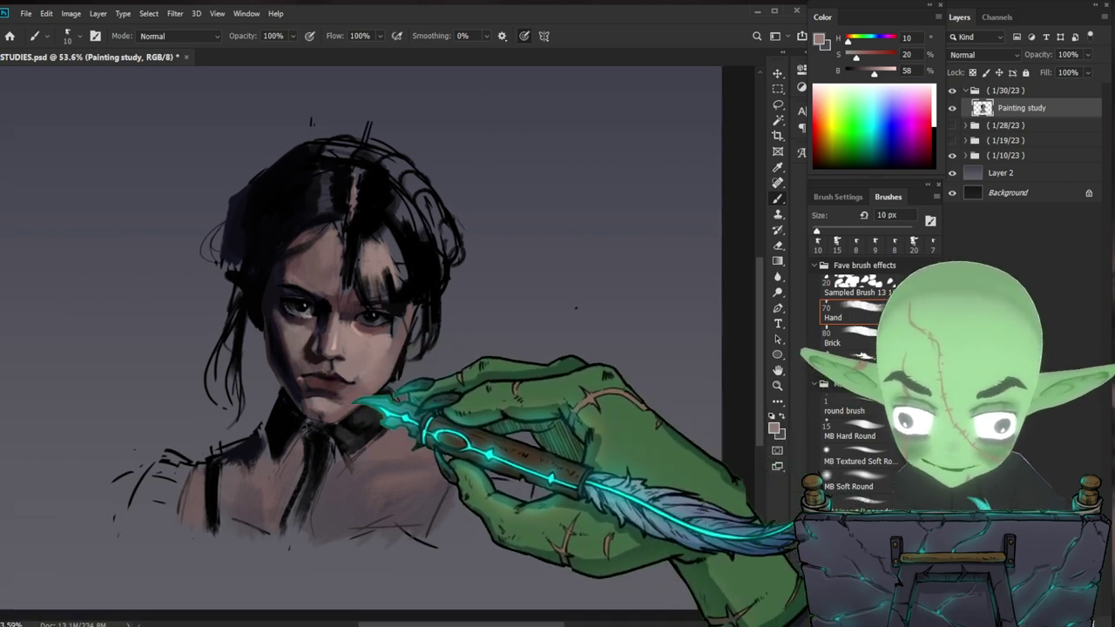
- Refine the lip line and mouth corner with sampled tones (H 345, S 27, B 6; H 10, S 17, B 56; H 0, S 37, B 12) at 9 px
alt+click(318, 401)
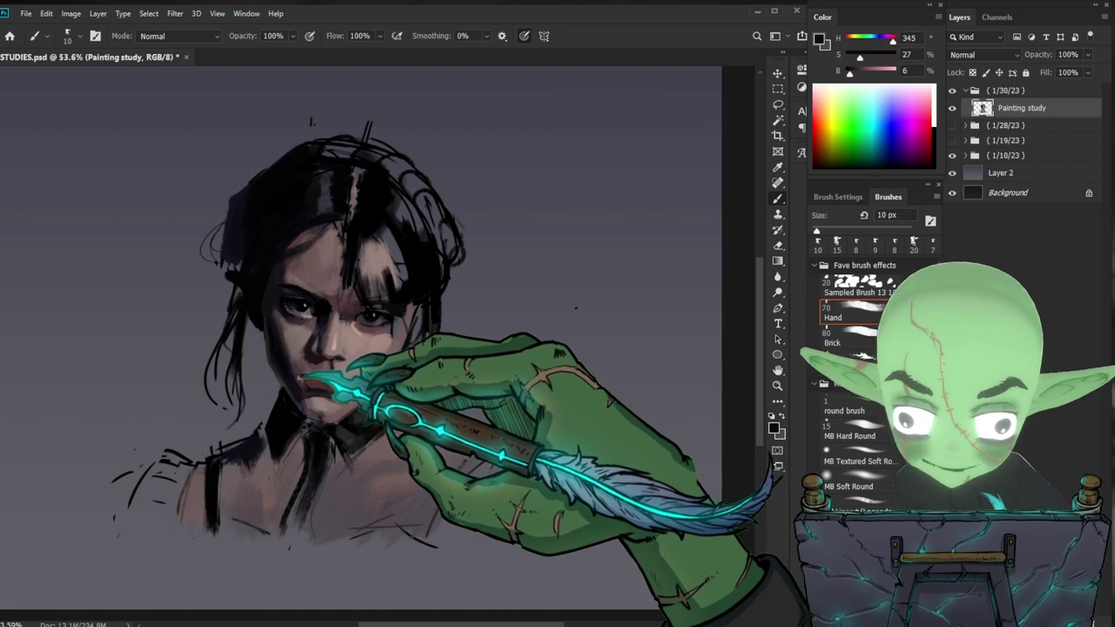
key(bracketleft)
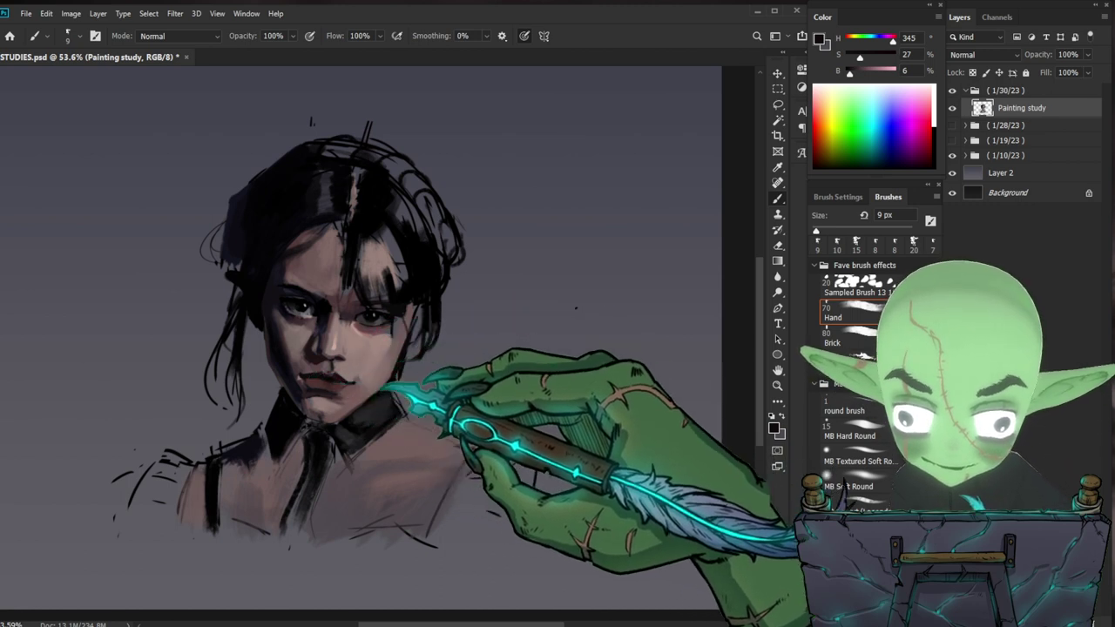
drag(455, 425, 435, 418)
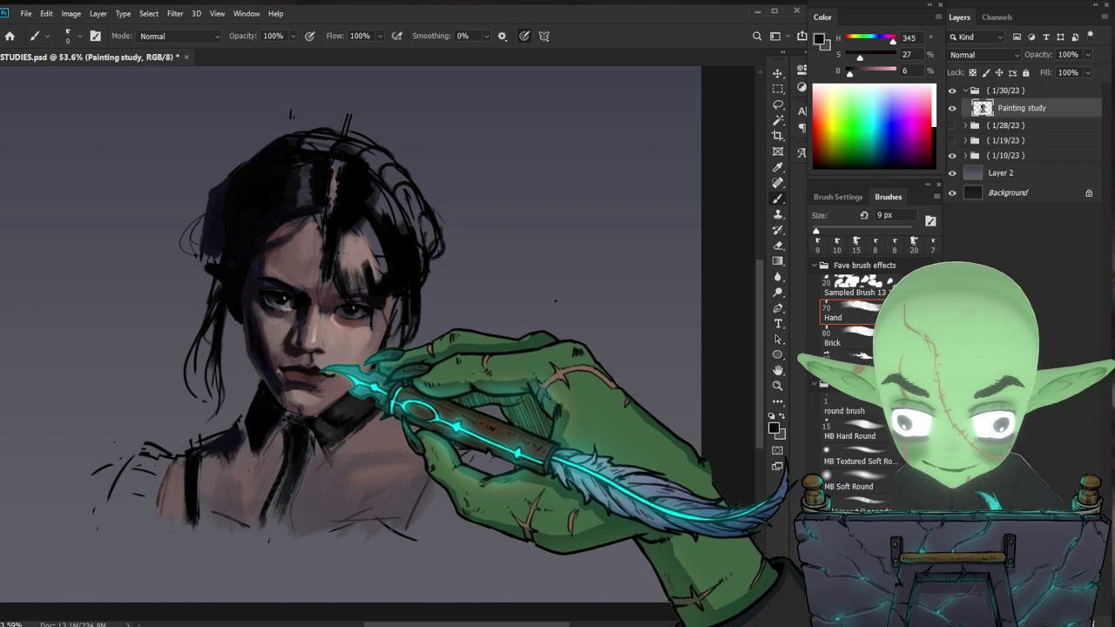
alt+click(328, 350)
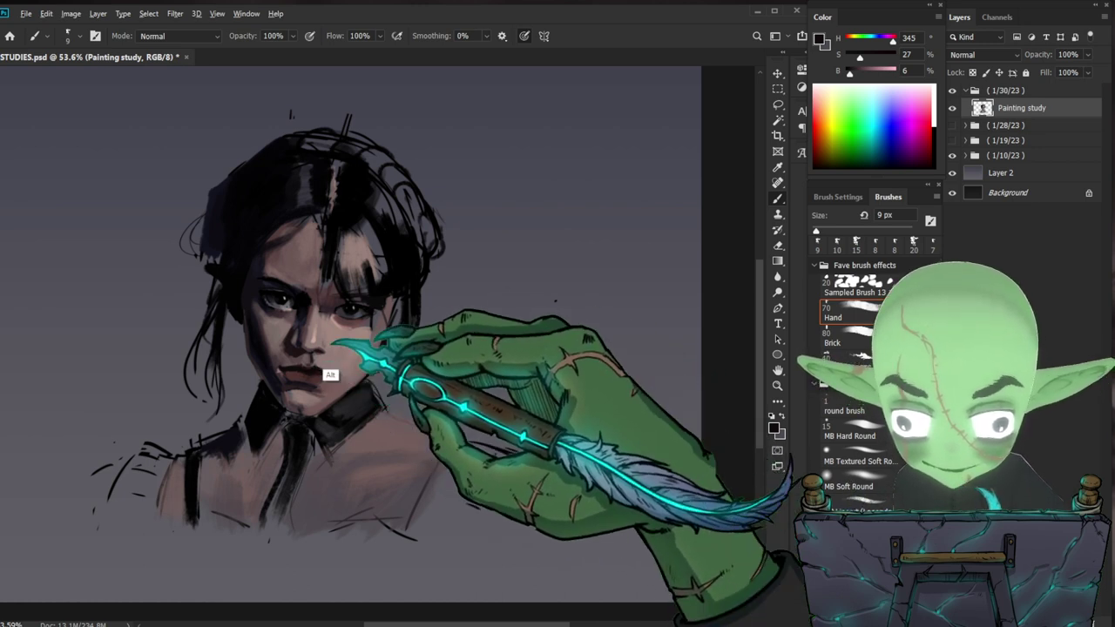
alt+click(329, 364)
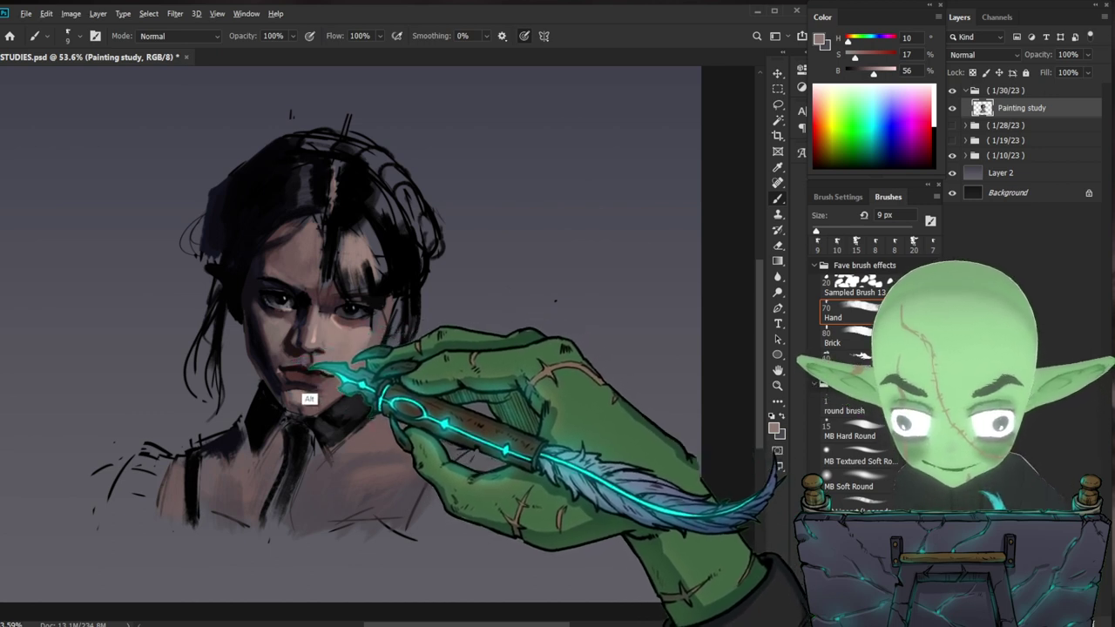
alt+click(288, 375)
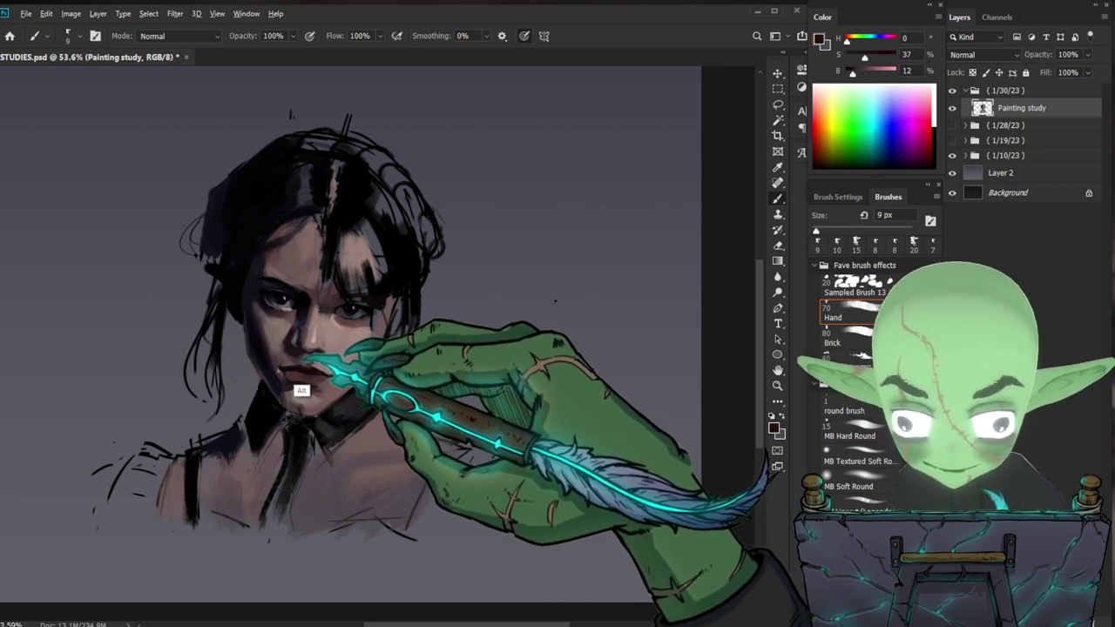
- Shade around the mouth with a muted shadow tone sampled above the upper lip, using a 45 px Hand brush
alt+click(301, 360)
key(bracketright)
key(bracketright)
key(bracketright)
key(bracketright)
key(bracketright)
key(bracketright)
key(bracketright)
key(bracketright)
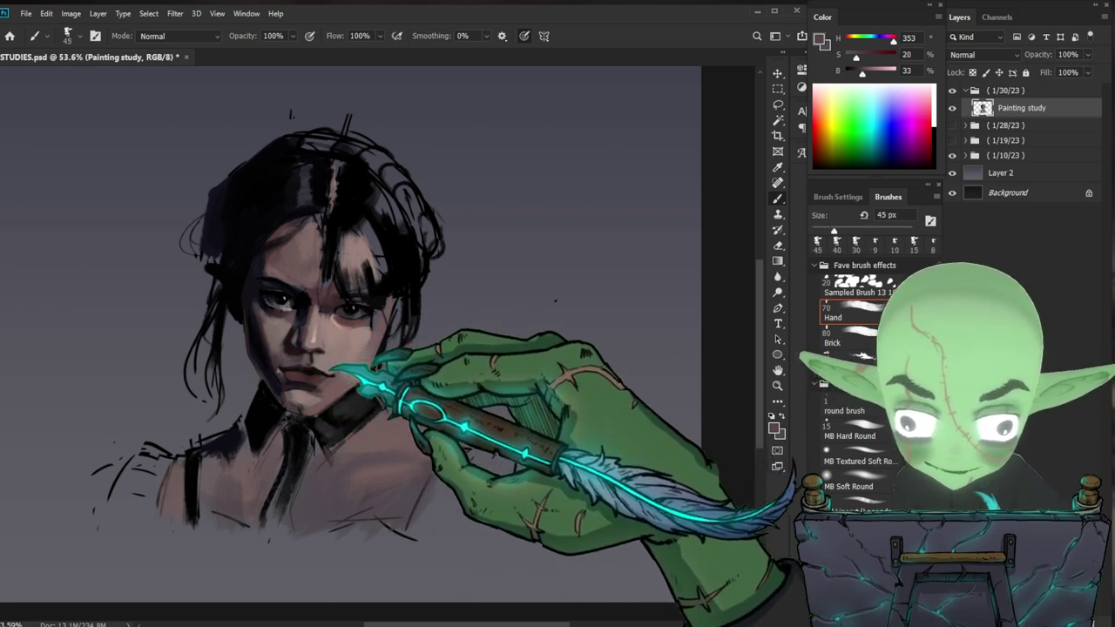
- Model the lit cheek and jaw at 25 px with skin tones sampled from the face, undoing the last stroke
alt+click(326, 385)
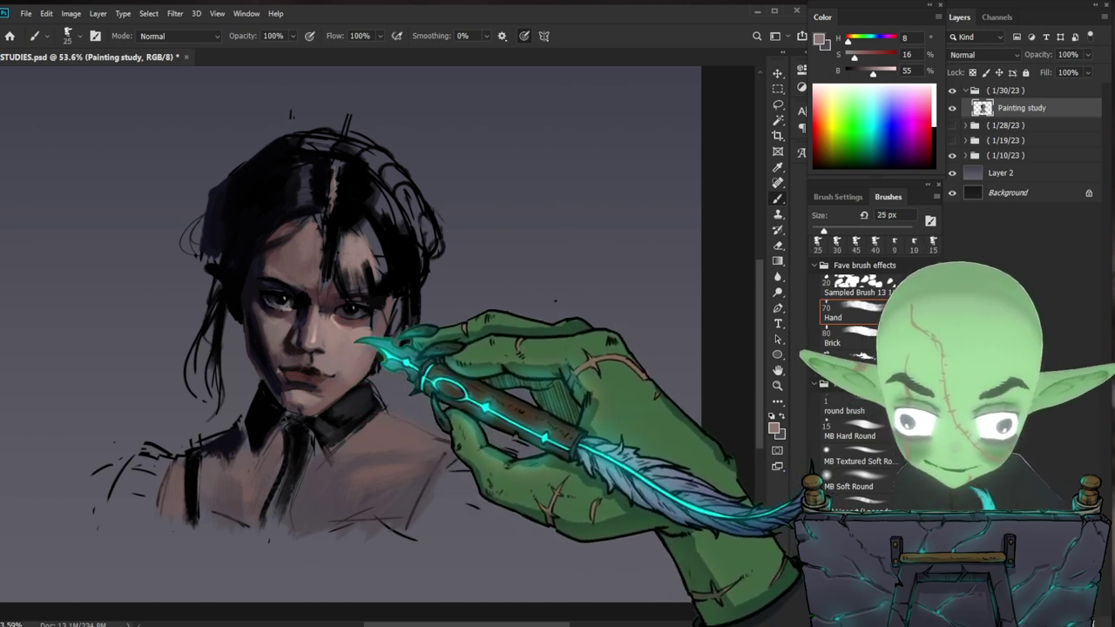
alt+click(346, 316)
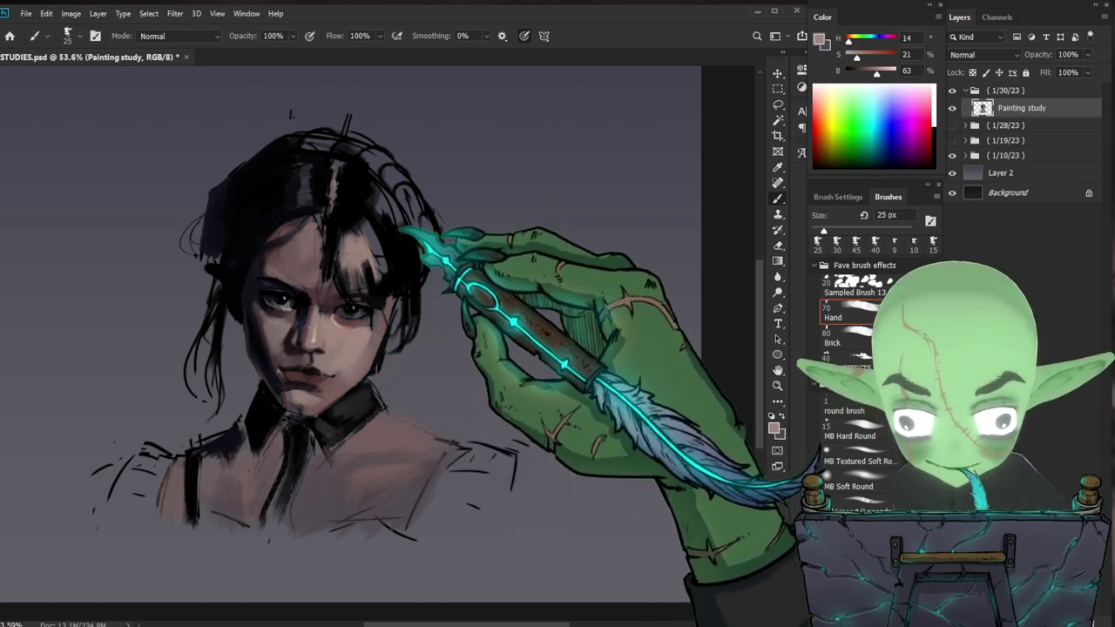
alt+click(329, 324)
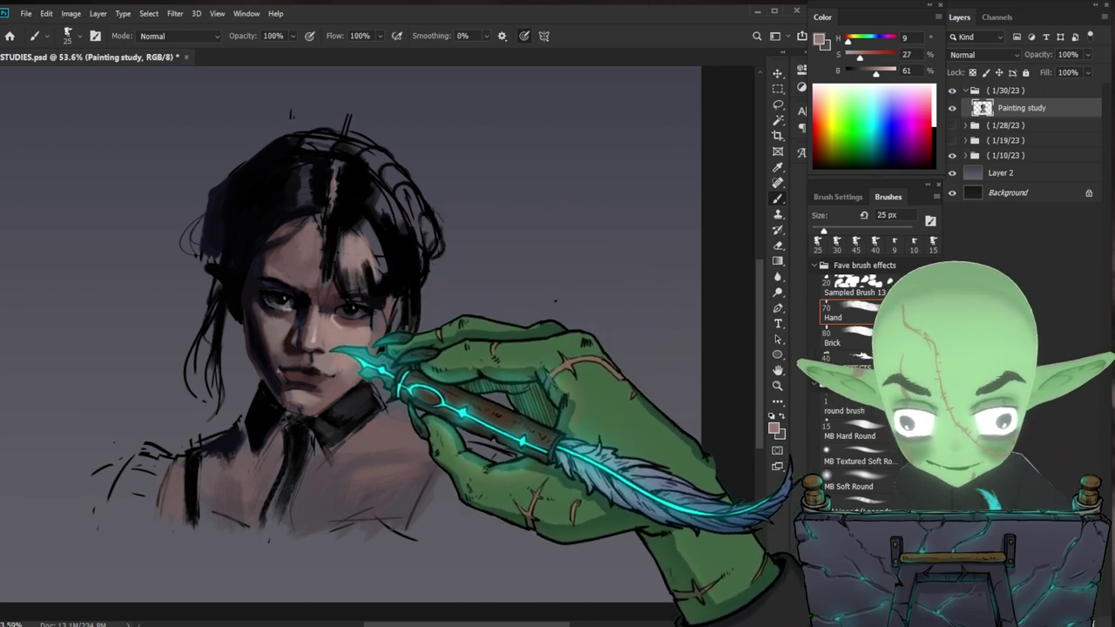
key(ctrl+z)
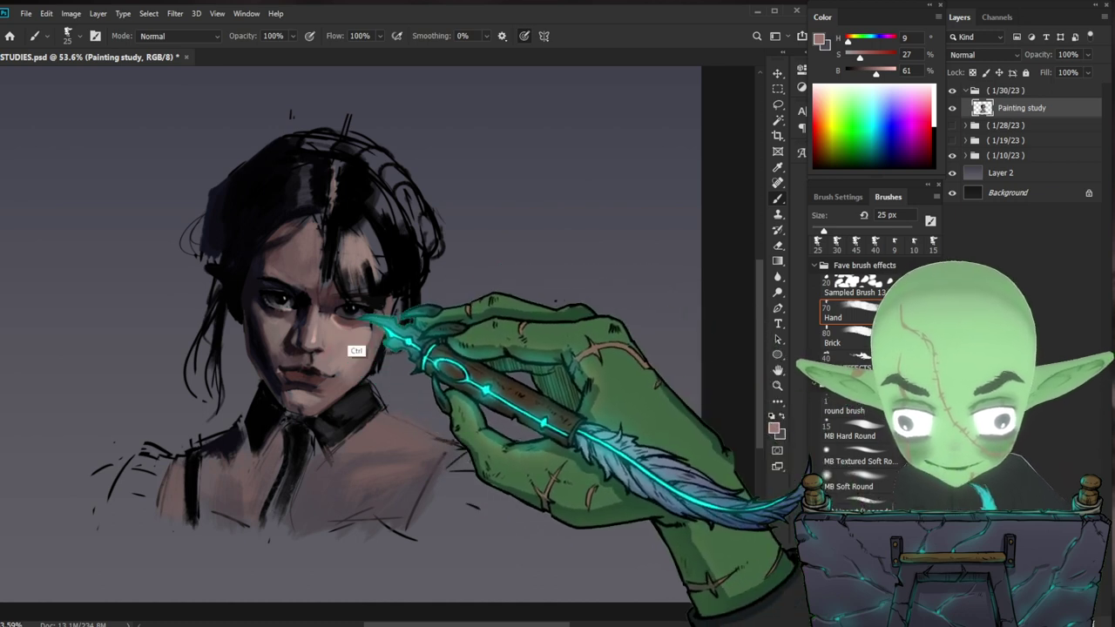
- Add small highlights around the mouth with a light skin tone sampled near the nose and an 8 px brush
alt+click(333, 320)
key(bracketleft)
key(bracketleft)
key(bracketleft)
key(bracketleft)
key(bracketleft)
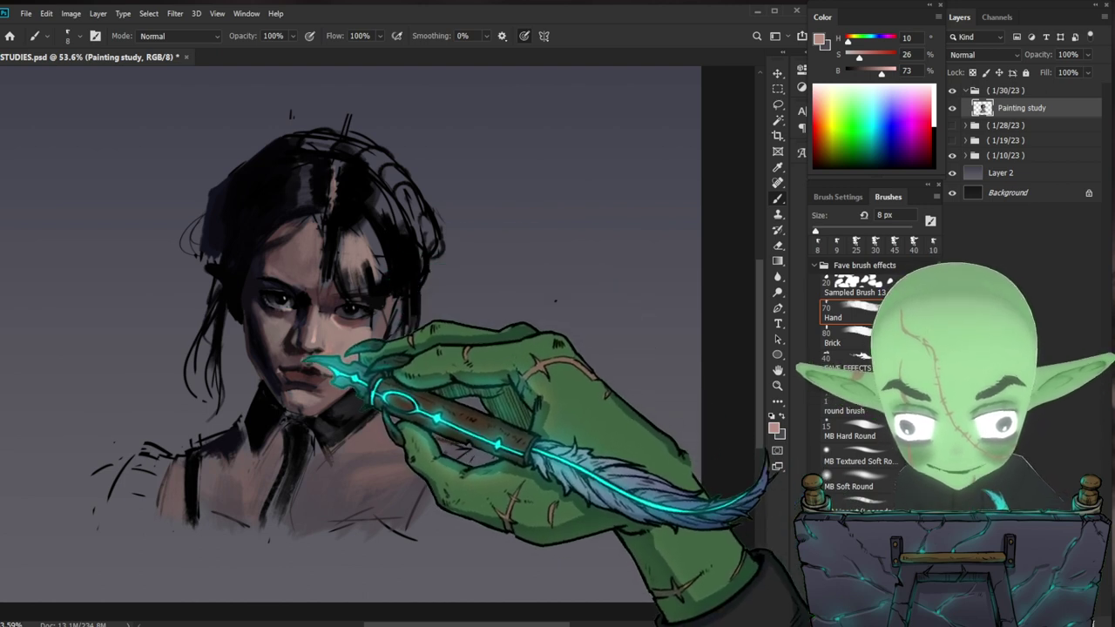
mouse_move(444, 398)
mouse_down()
mouse_move(493, 383)
mouse_move(459, 402)
mouse_up()
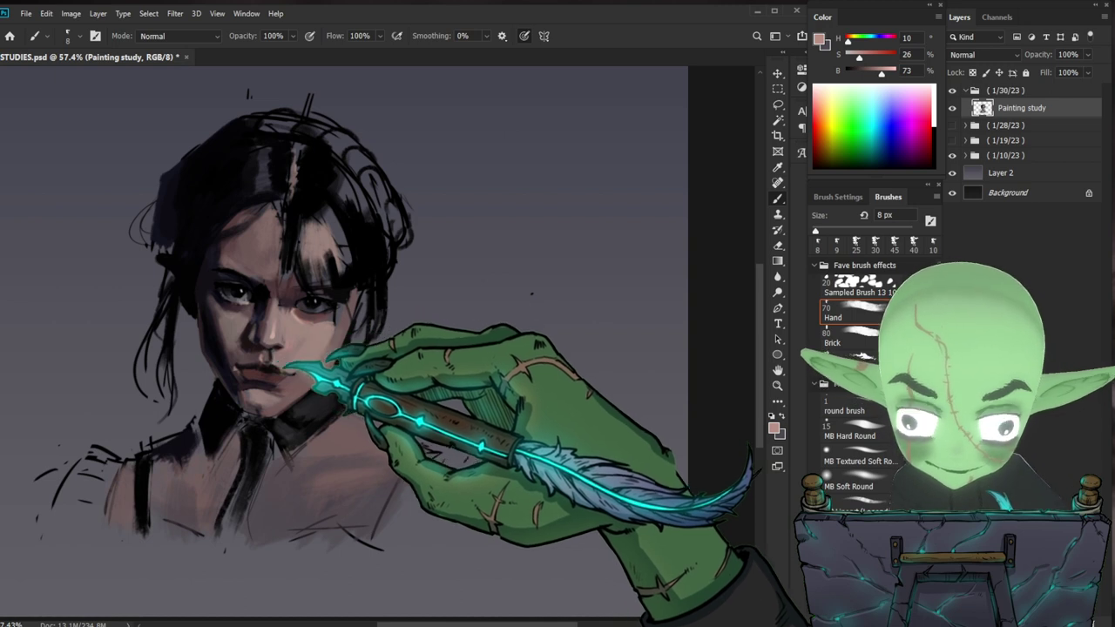
drag(531, 293, 508, 307)
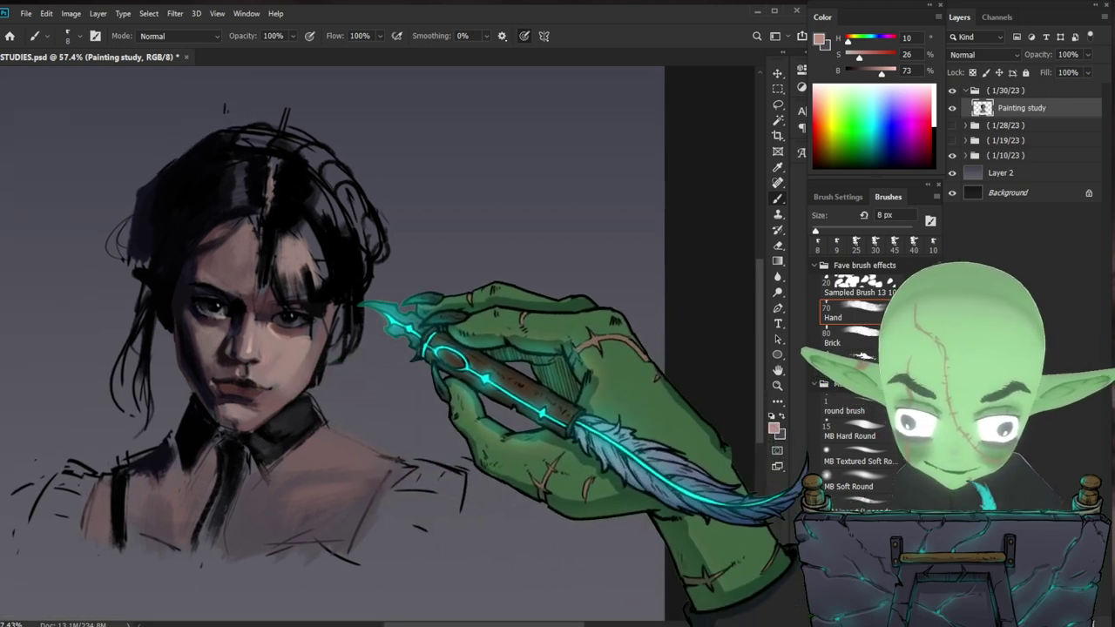
- Blend the lit cheek with its own sampled skin tone, using a 40 to 45 px brush
alt+click(306, 376)
key(period)
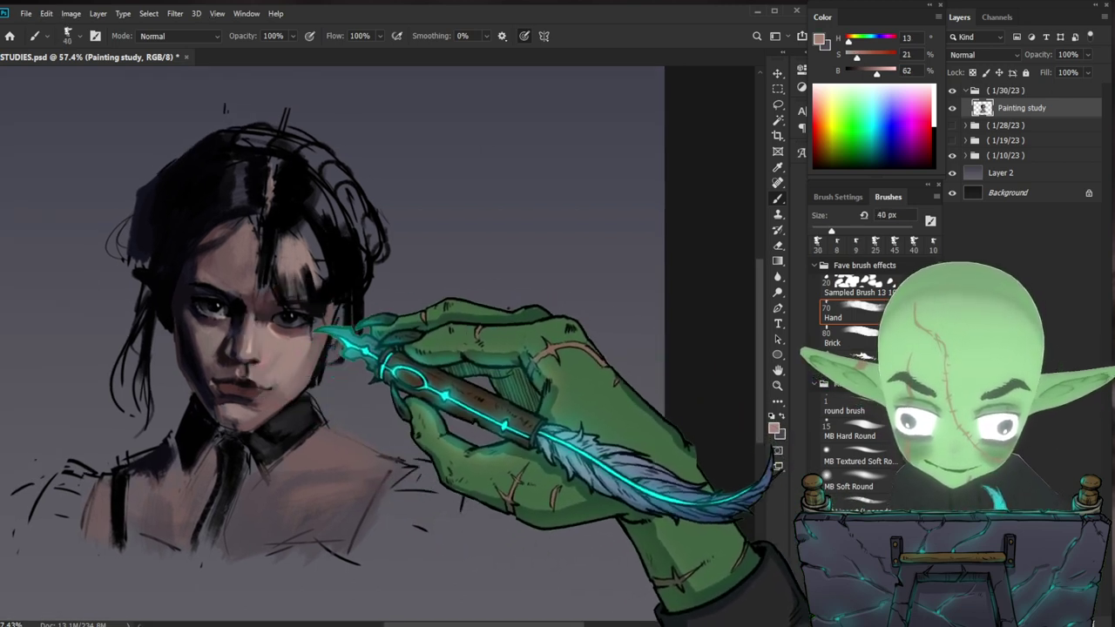
drag(557, 343, 510, 346)
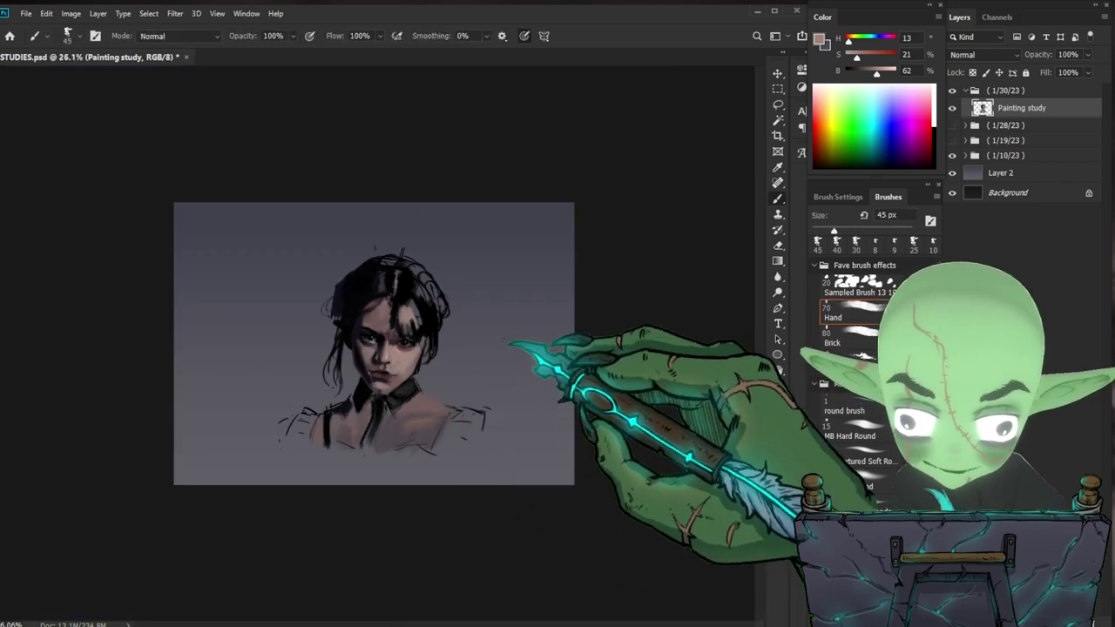
drag(428, 363, 467, 356)
mouse_move(484, 400)
mouse_down()
mouse_move(520, 386)
mouse_move(474, 398)
mouse_up()
- Define the lit-side eye with near-black sampled from it, reducing the brush to 8 px
alt+click(392, 324)
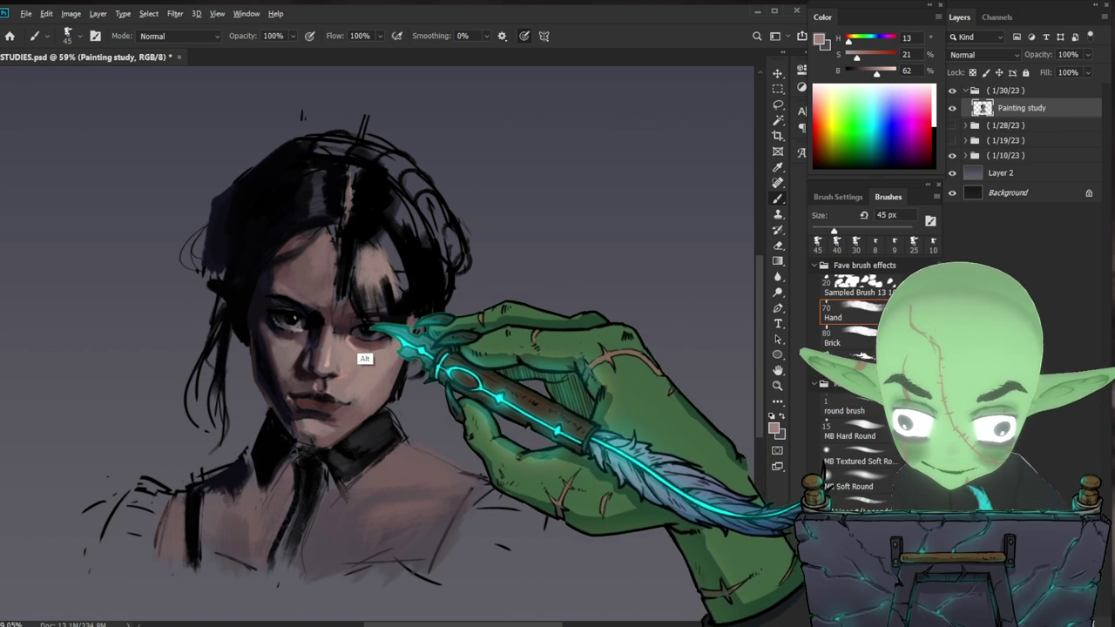
alt+click(373, 328)
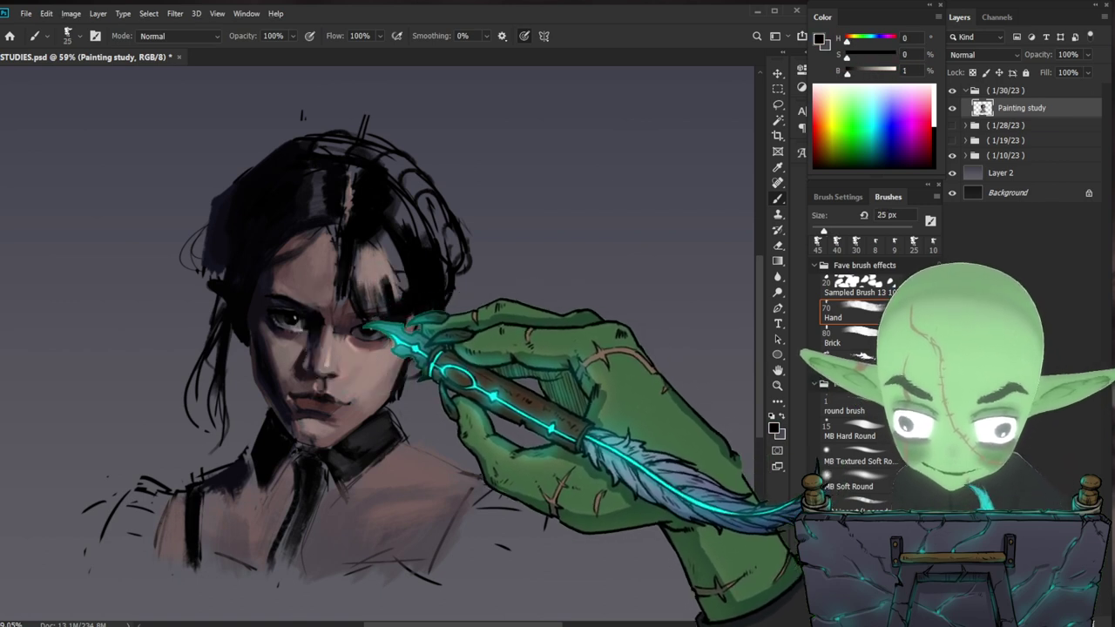
key(bracketleft)
key(bracketleft)
key(bracketleft)
key(bracketleft)
key(bracketleft)
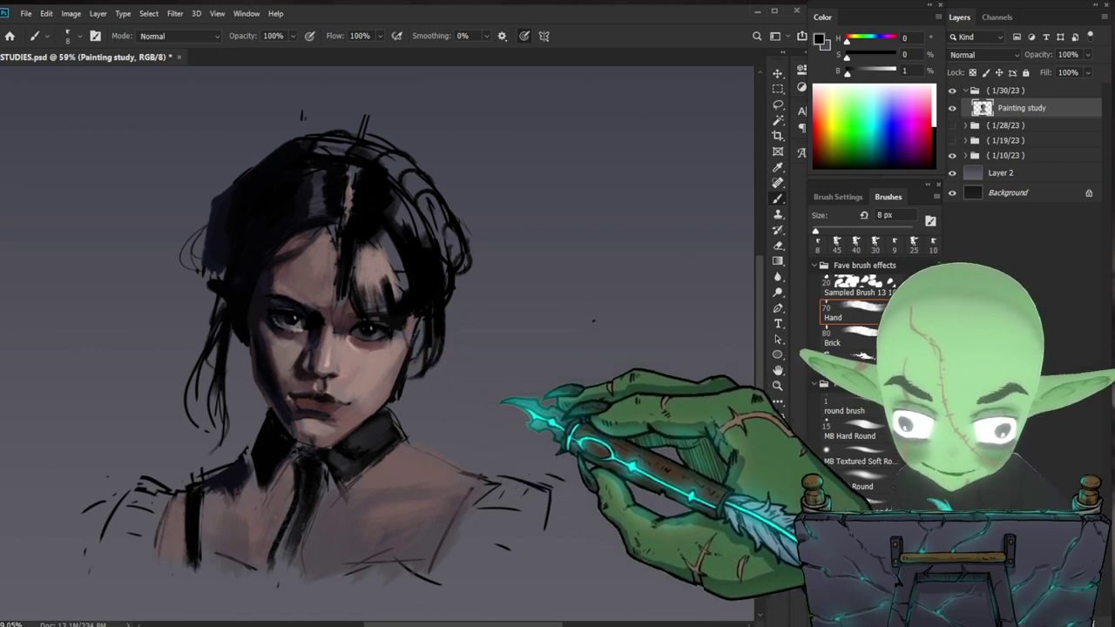
- Darken the hair and temple beside the lit-side eye with a larger near-black brush, then return the brush to 8 px
scroll(486, 397, right, 2)
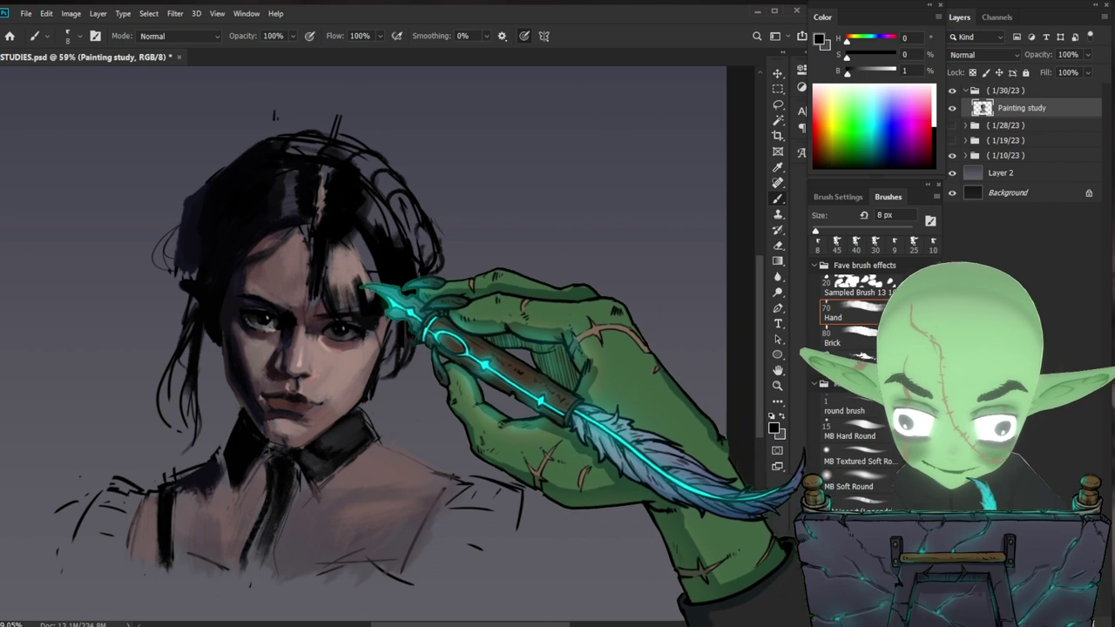
key(bracketright)
key(bracketright)
key(bracketright)
key(bracketright)
key(bracketright)
mouse_move(378, 317)
mouse_down()
mouse_move(392, 311)
mouse_move(396, 329)
mouse_up()
key(bracketright)
key(bracketright)
key(bracketleft)
key(bracketleft)
key(bracketleft)
key(bracketleft)
key(bracketleft)
key(bracketleft)
key(bracketleft)
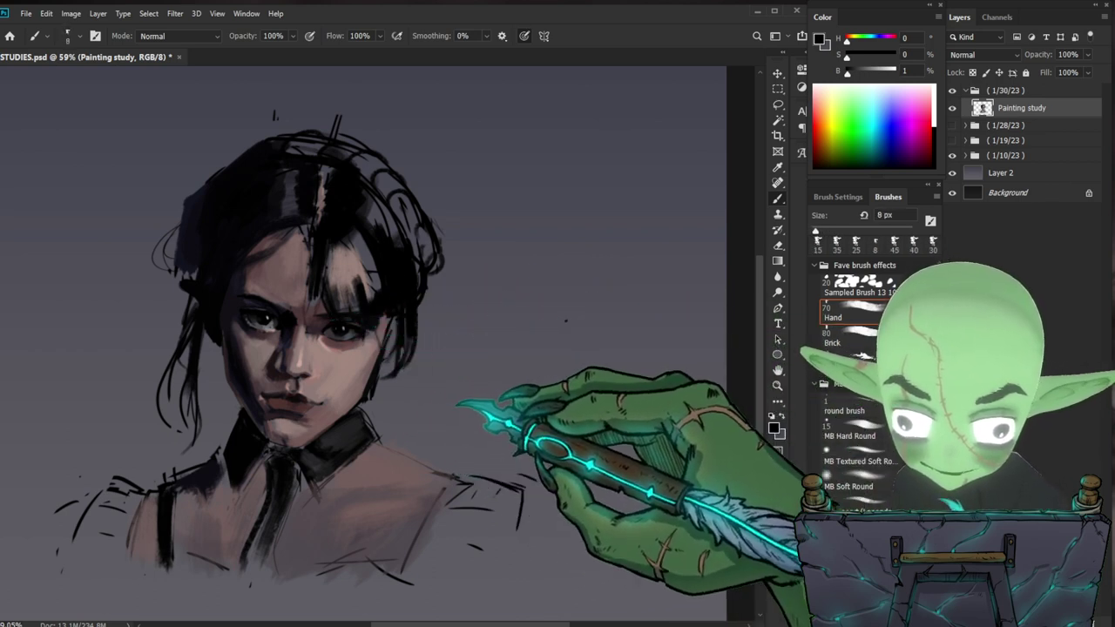
- Refine the dark accents of both eyes at 8 px, sampling a dark reddish brown from the shadow beside the nose
drag(348, 341, 334, 334)
drag(488, 365, 470, 360)
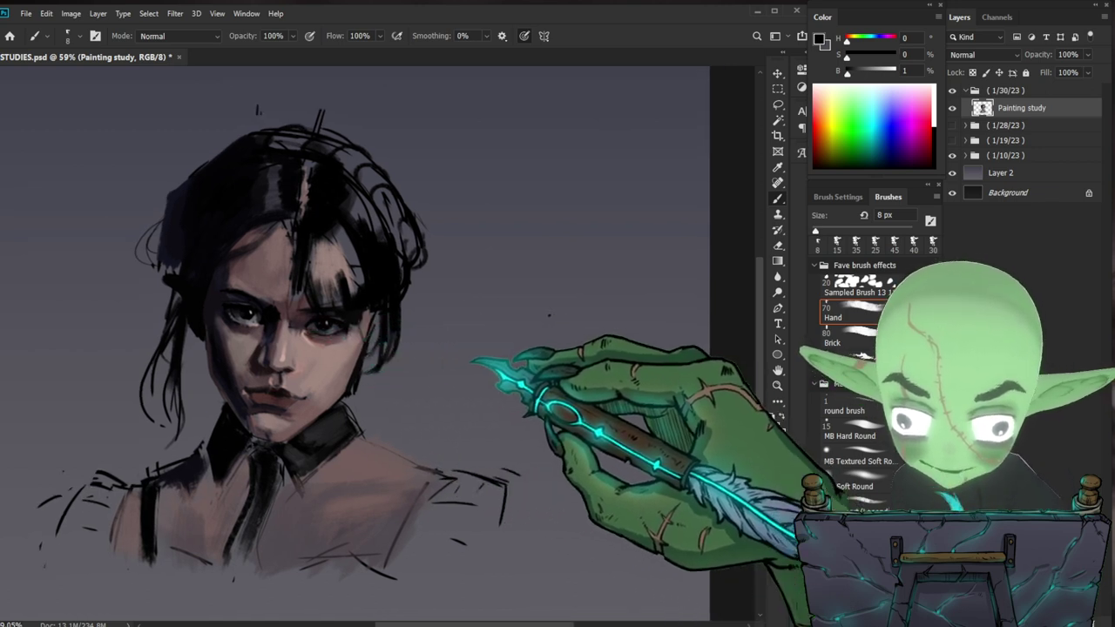
drag(292, 301, 302, 275)
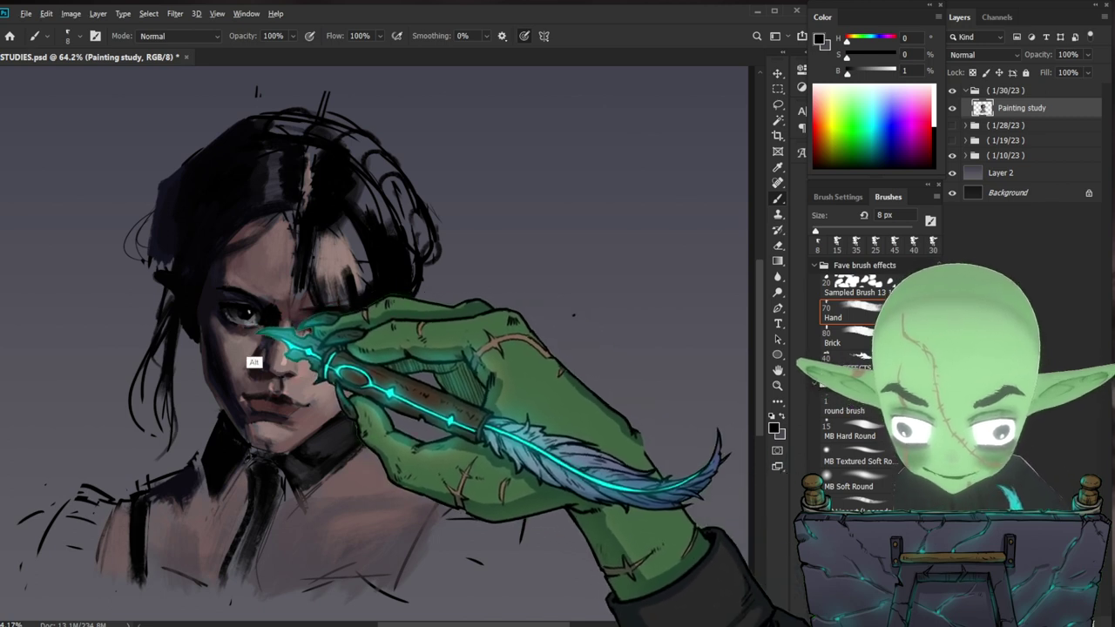
alt+click(250, 361)
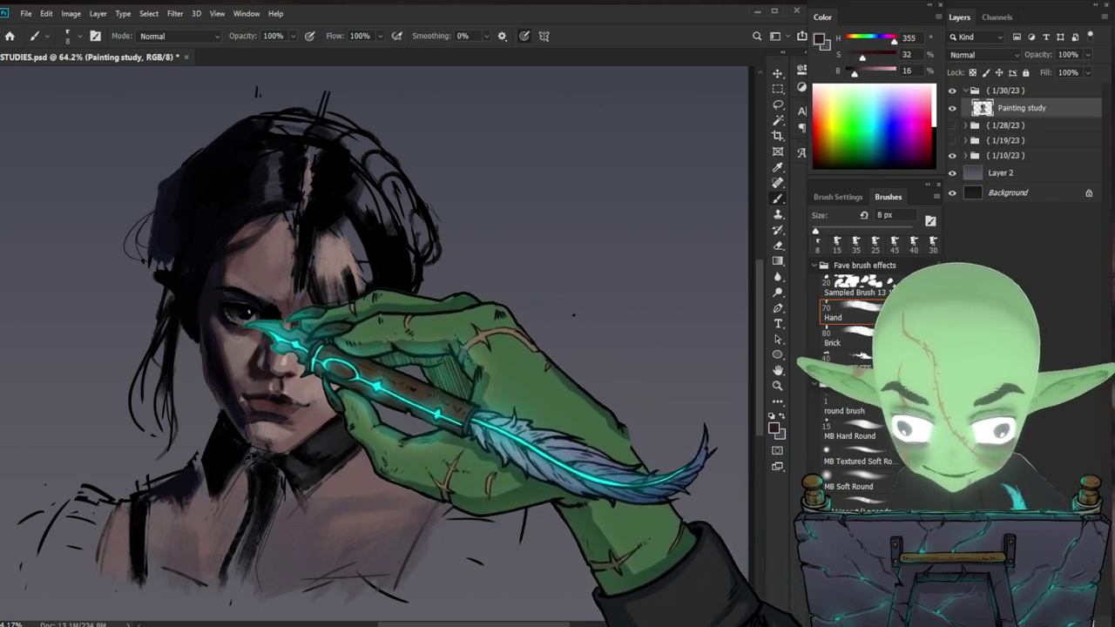
drag(551, 418, 529, 396)
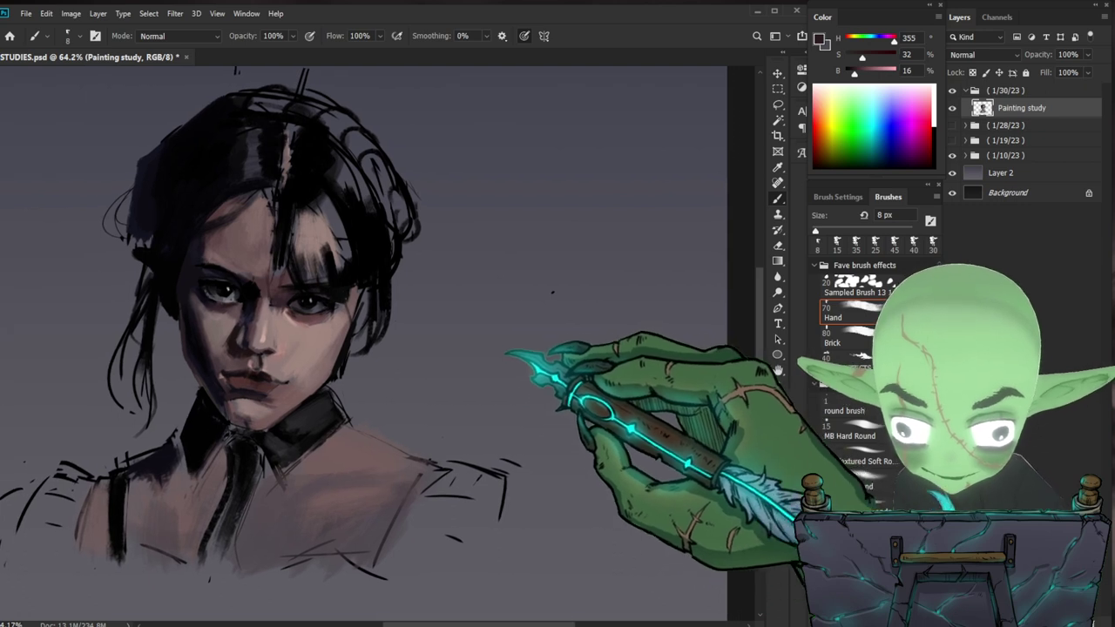
- Paint the white of the shadow-side eye with a sampled grey, raising its brightness to 46% and 59%
alt+click(229, 297)
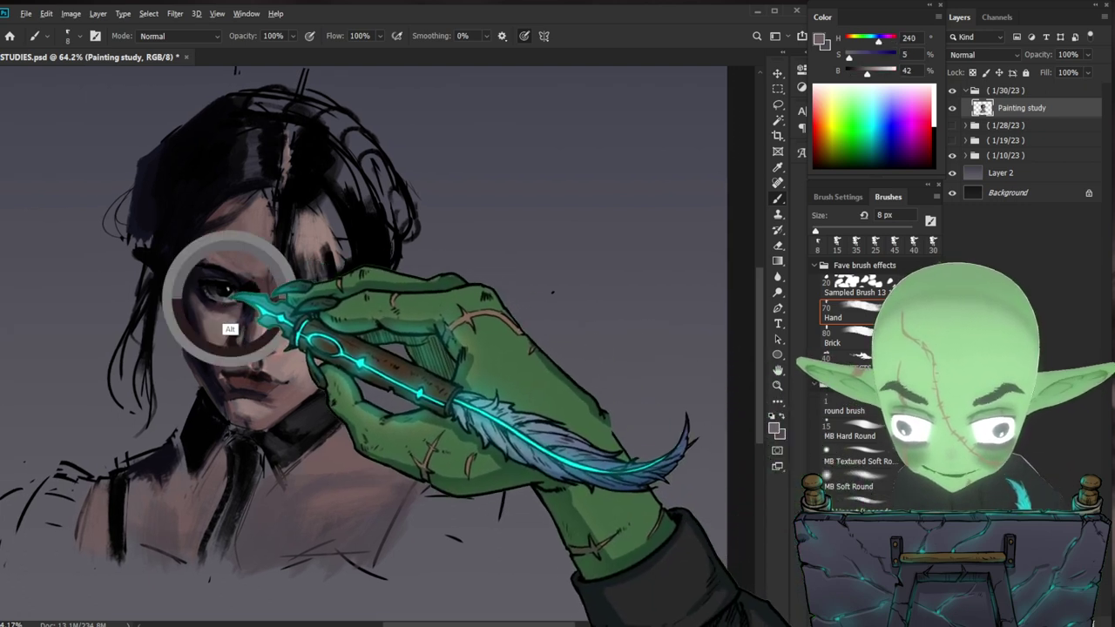
drag(867, 73, 870, 73)
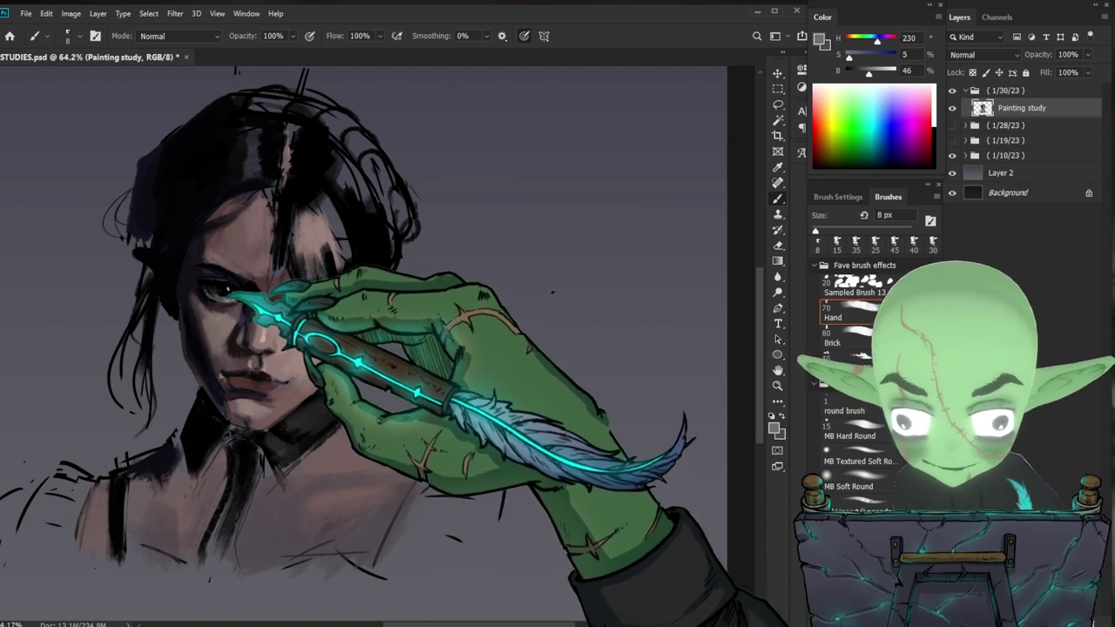
drag(869, 73, 876, 73)
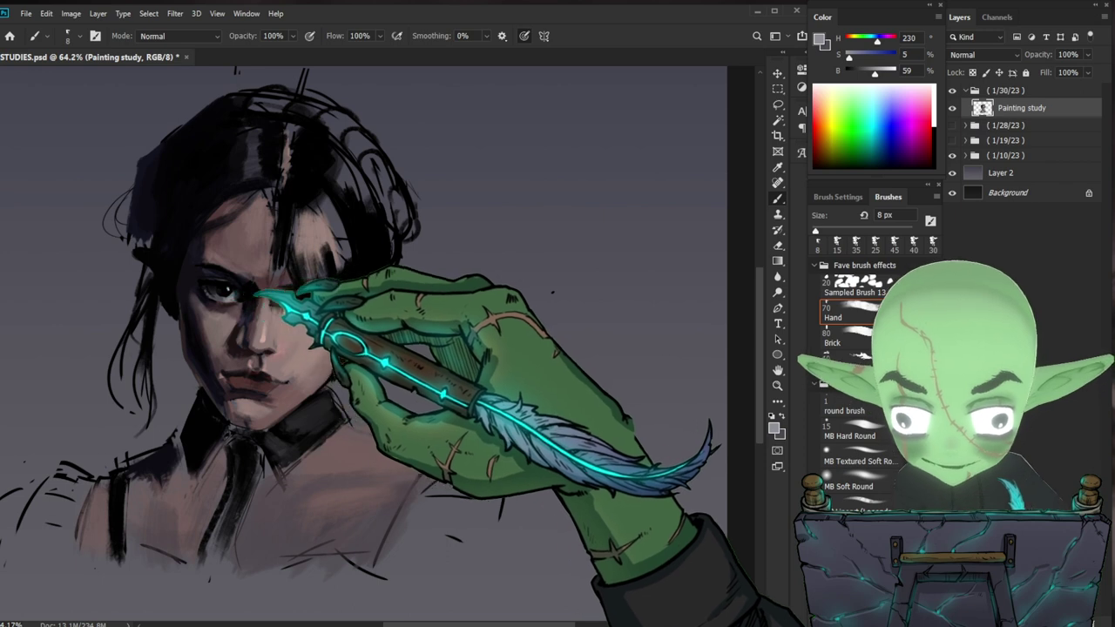
- Tone the lower edge of the shadow-side eye with a darker grey sampled there, using the 8 px brush
key(z)
drag(404, 360, 373, 362)
drag(476, 375, 505, 376)
drag(358, 308, 416, 305)
key(b)
alt+click(282, 322)
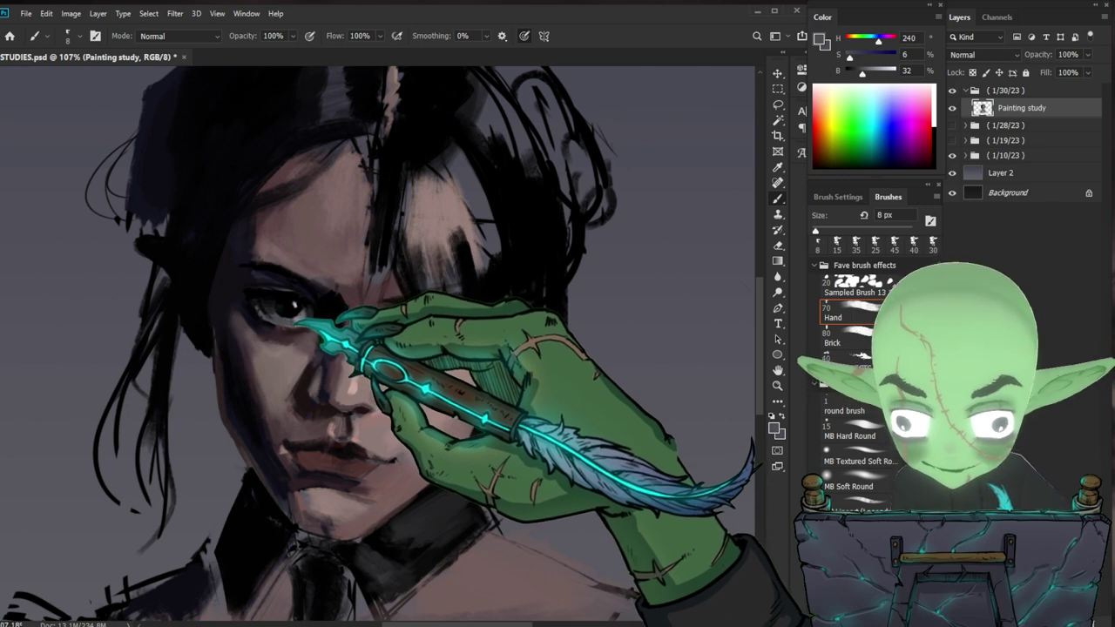
drag(474, 345, 427, 343)
drag(520, 352, 543, 352)
drag(448, 309, 475, 308)
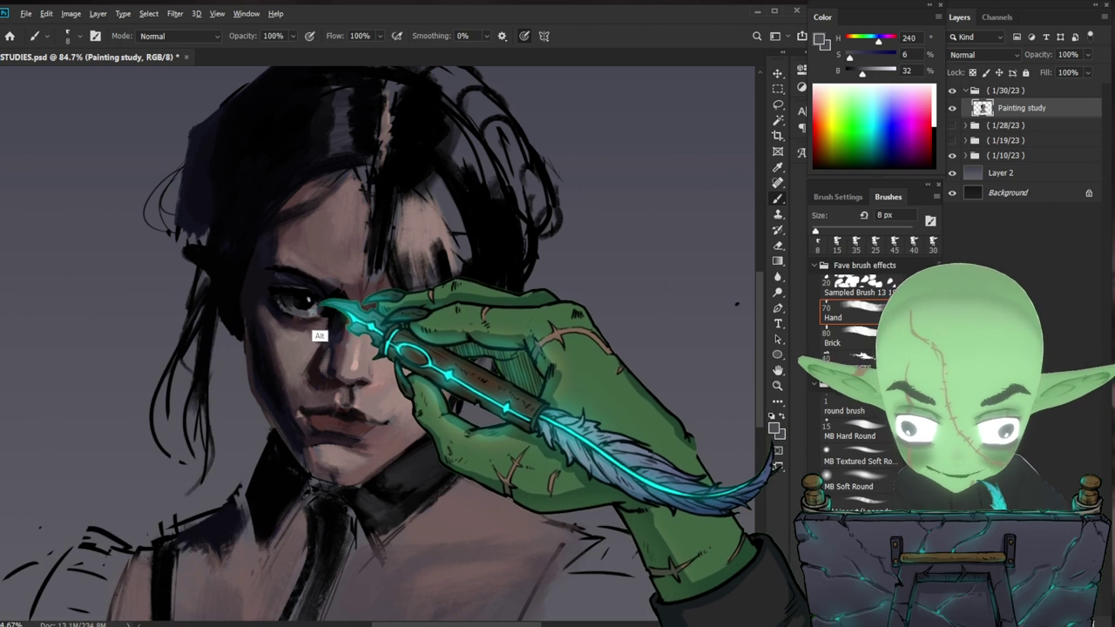
- Shade the inner corner of the shadow-side eye with a dark grey sampled from the eye white
alt+click(300, 307)
alt+click(304, 305)
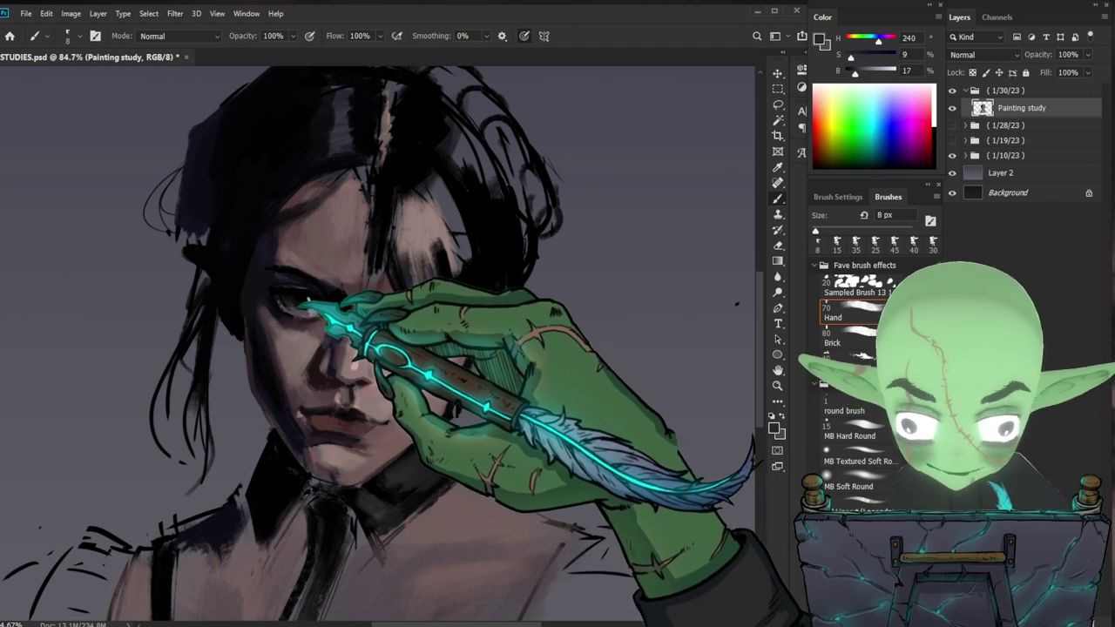
drag(340, 304, 317, 306)
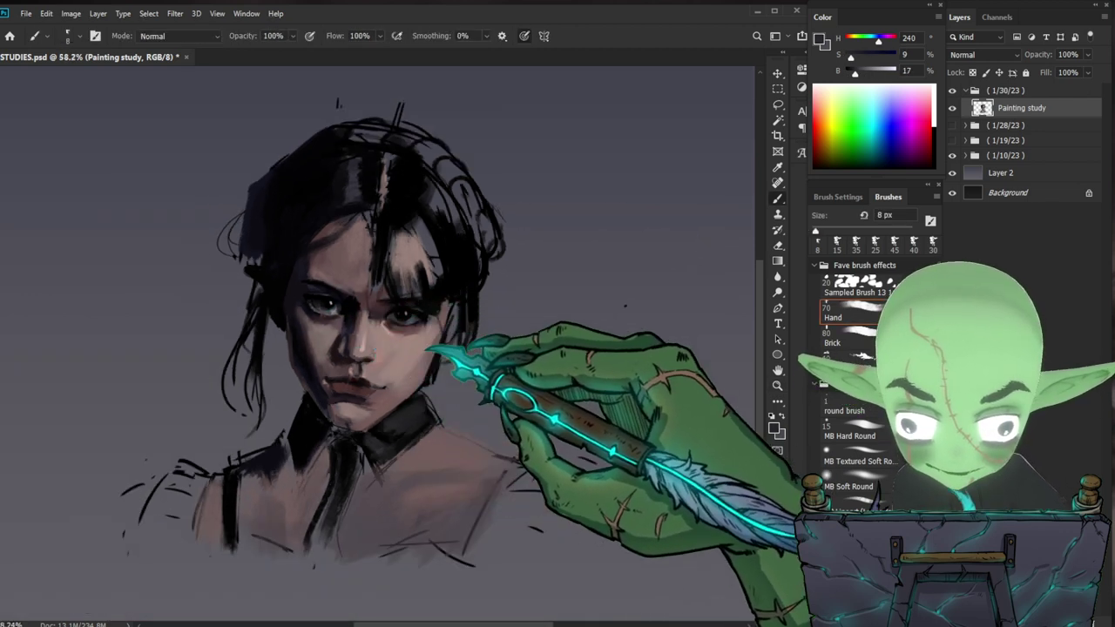
scroll(405, 331, up, 2)
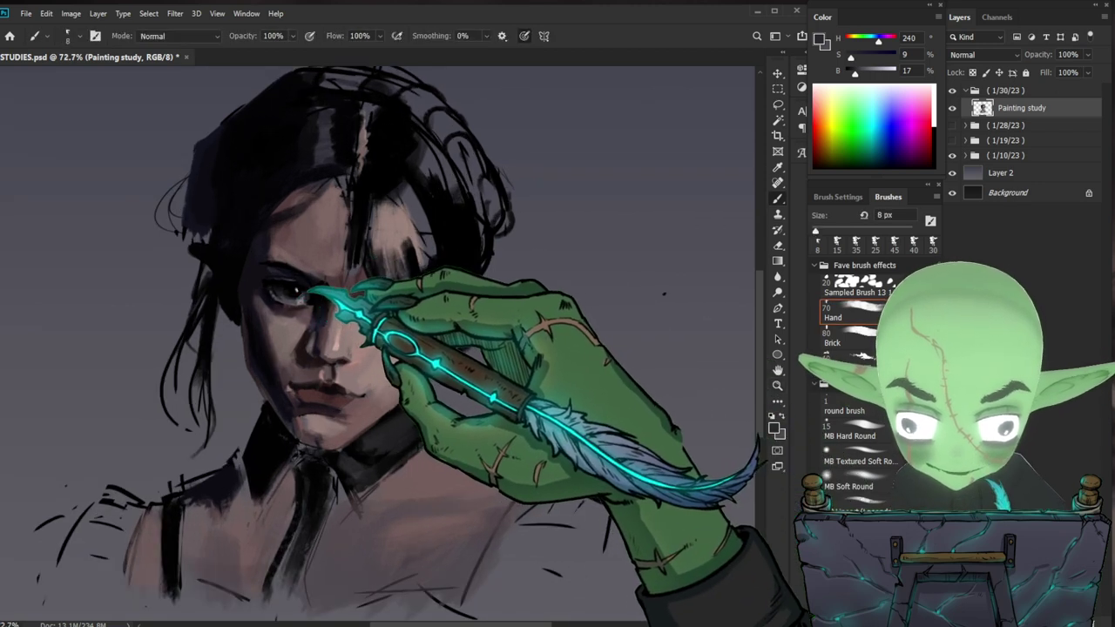
- Sharpen the iris and lash line of the shadow-side eye with sampled near-black and a 7 px brush
alt+click(291, 293)
key(bracketleft)
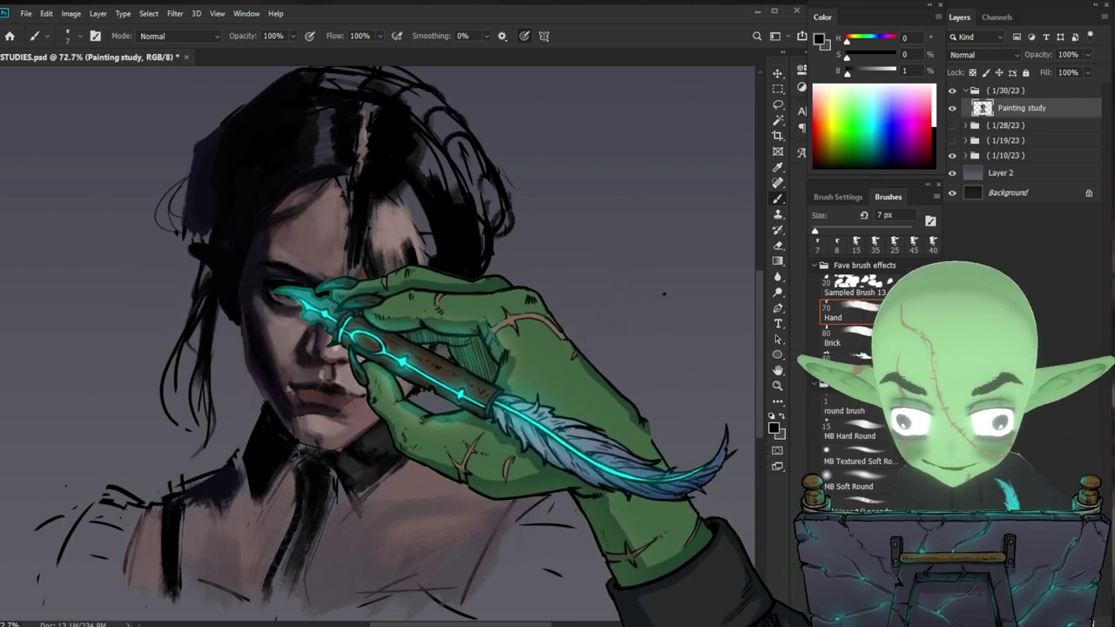
key(z)
drag(579, 401, 491, 416)
drag(427, 376, 528, 373)
key(b)
- Rework the shadow-side eye's white and outline with sampled greys and black at 7 px
alt+click(299, 321)
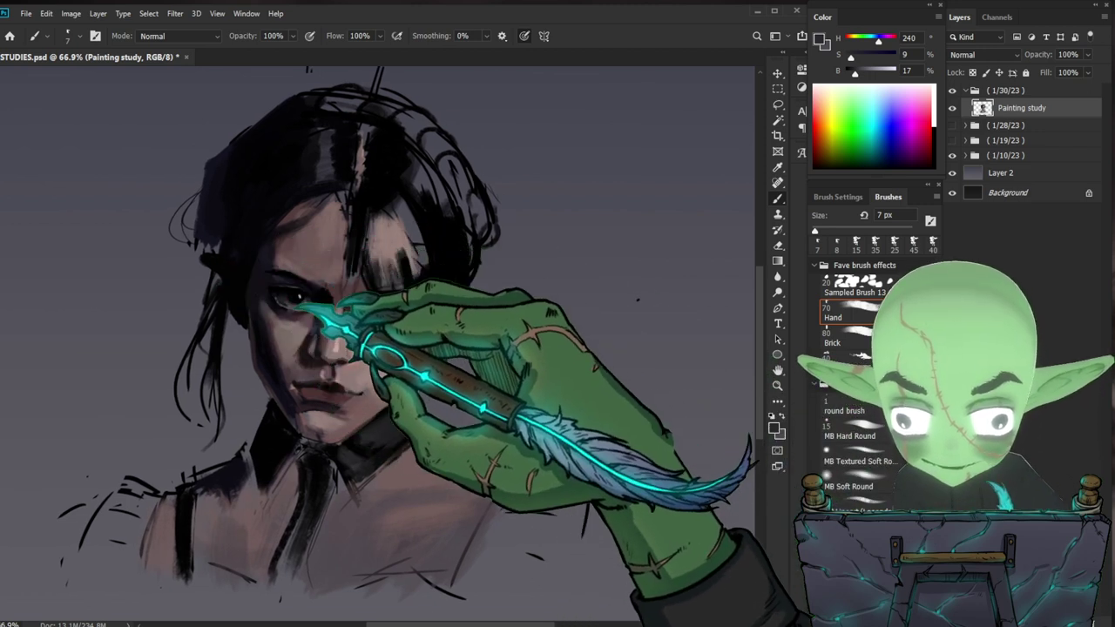
alt+click(295, 305)
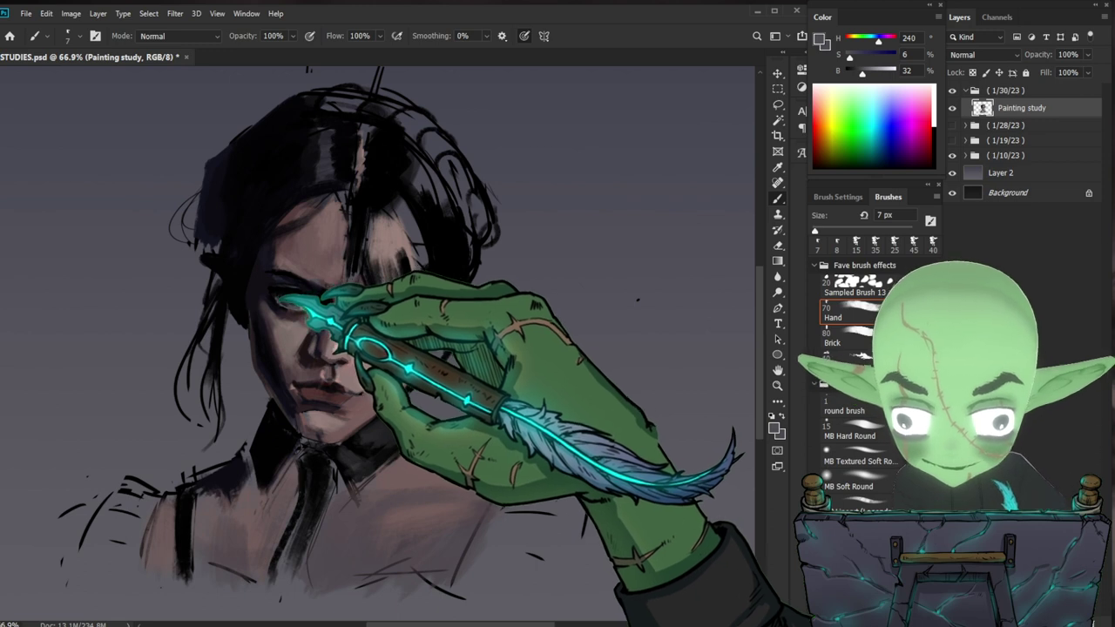
key(alt)
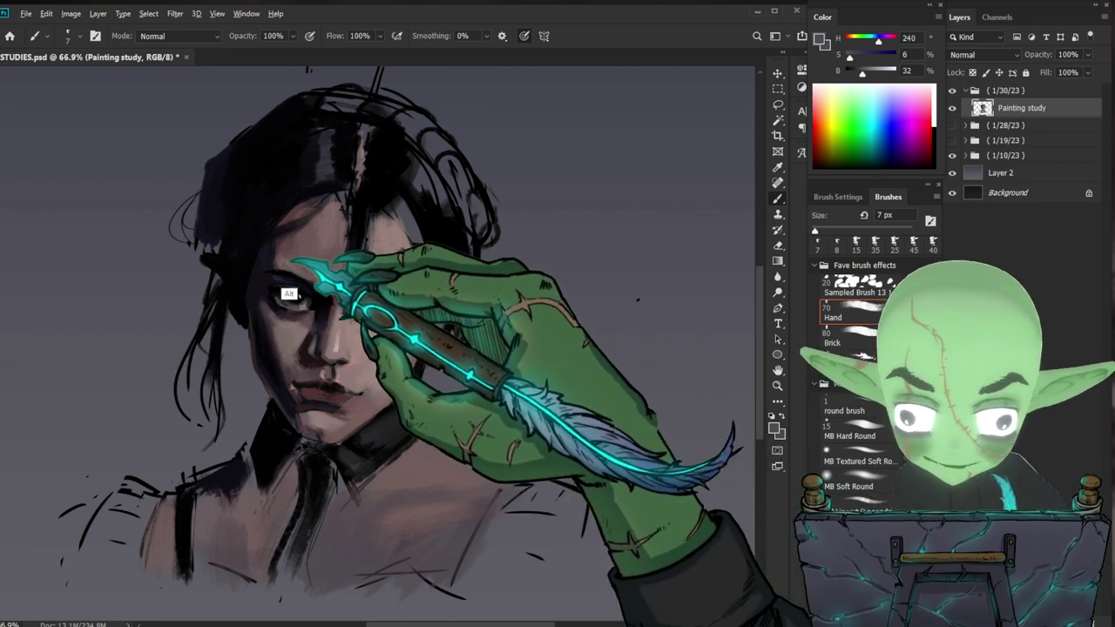
alt+click(276, 310)
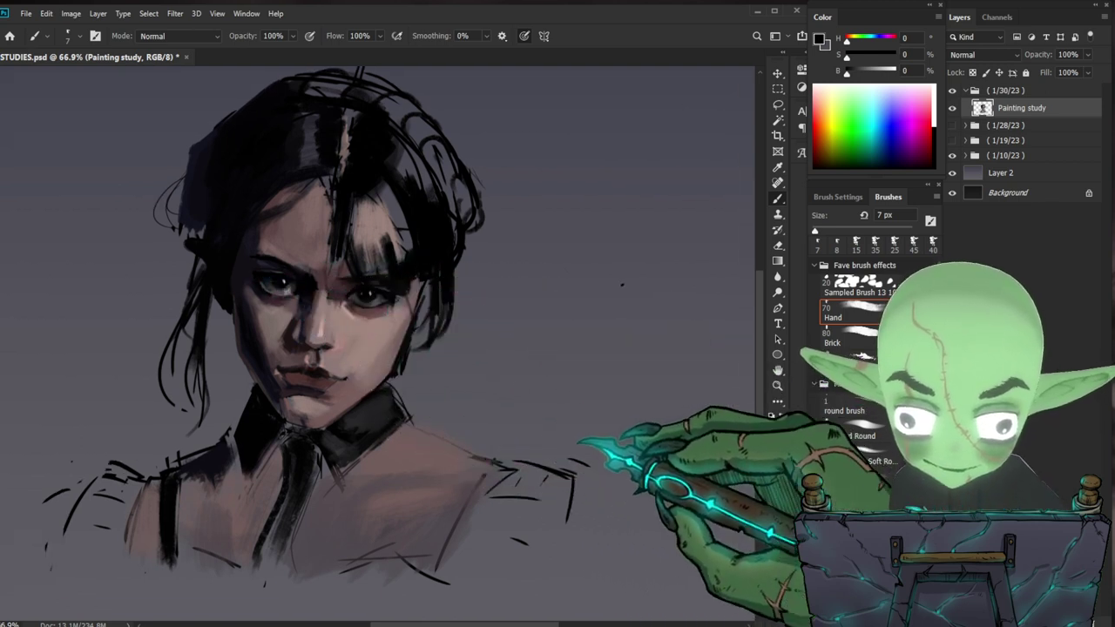
drag(584, 420, 572, 417)
drag(443, 380, 474, 366)
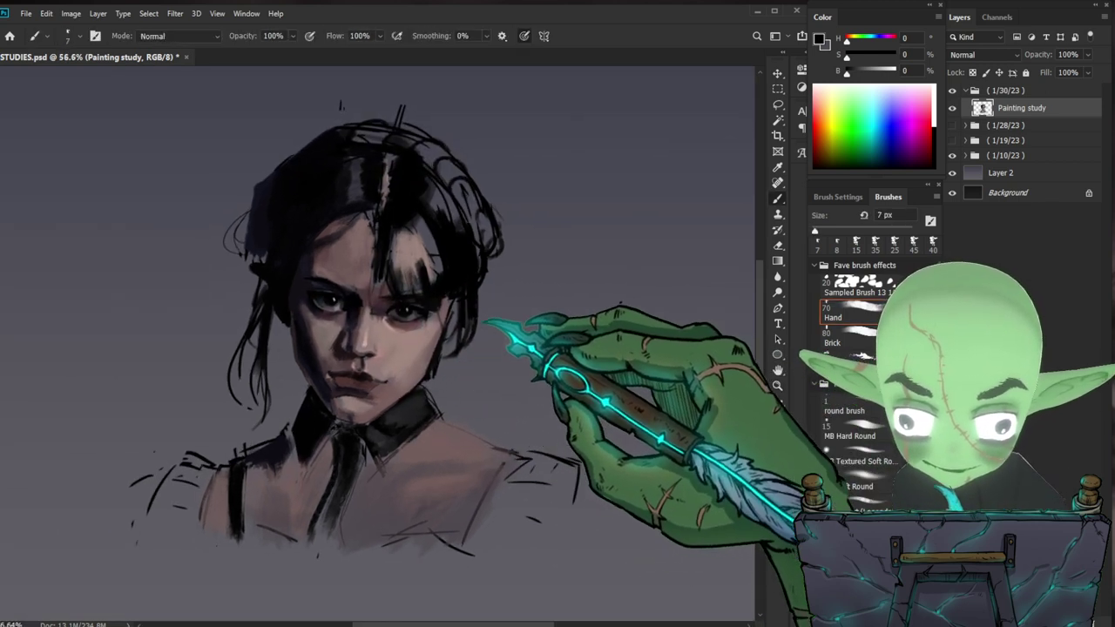
- Refine the mouth with near-black and dark reddish brown sampled from the lips, using a 15 px brush
alt+click(310, 353)
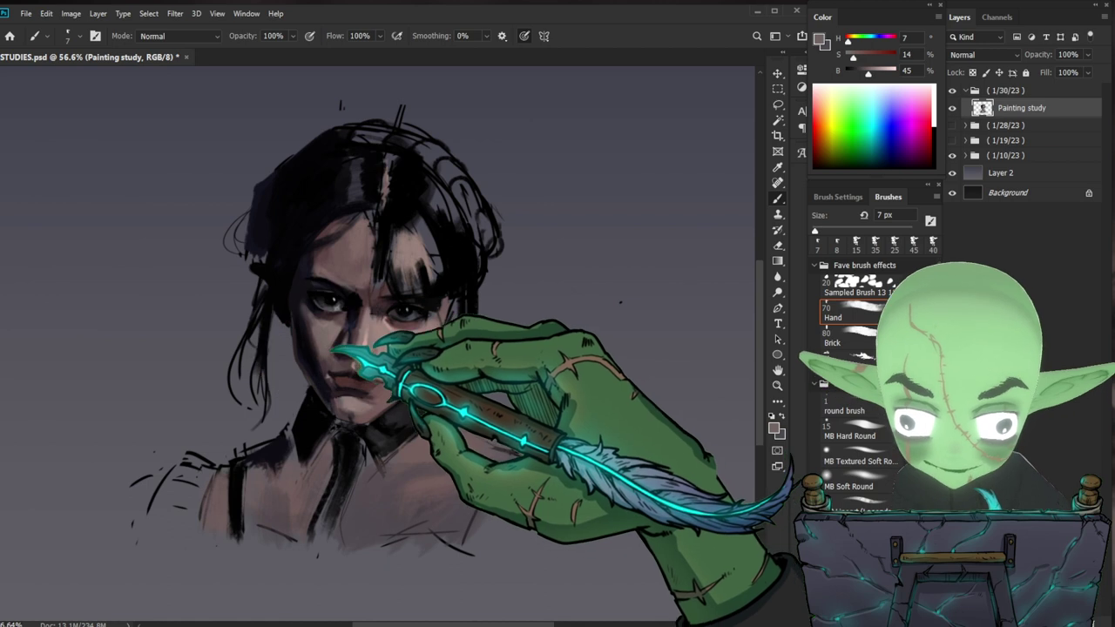
key(bracketright)
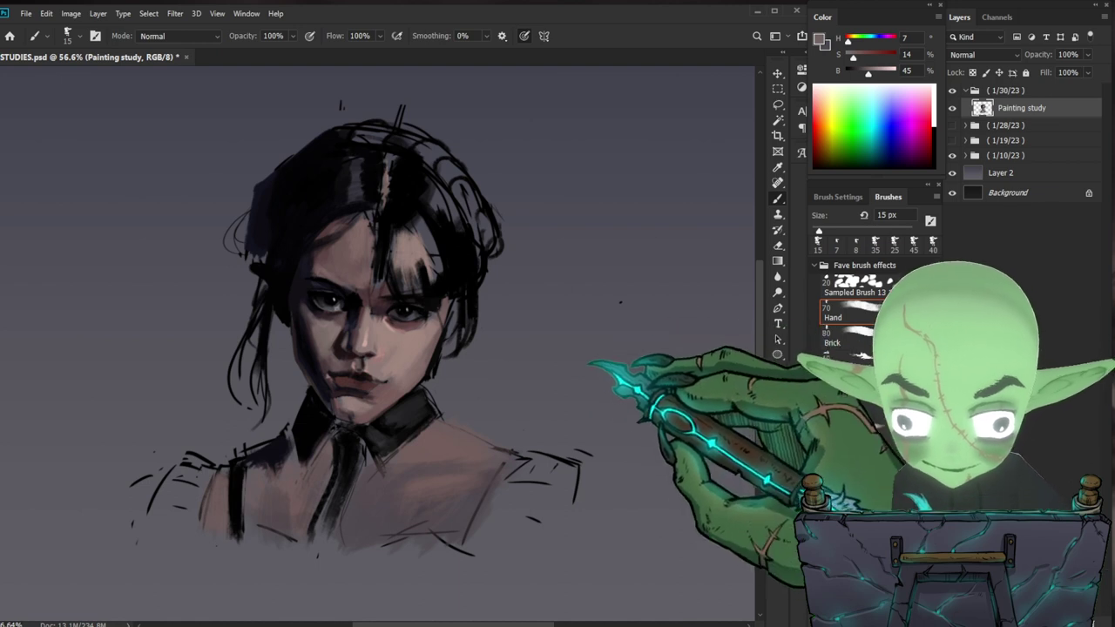
alt+click(342, 377)
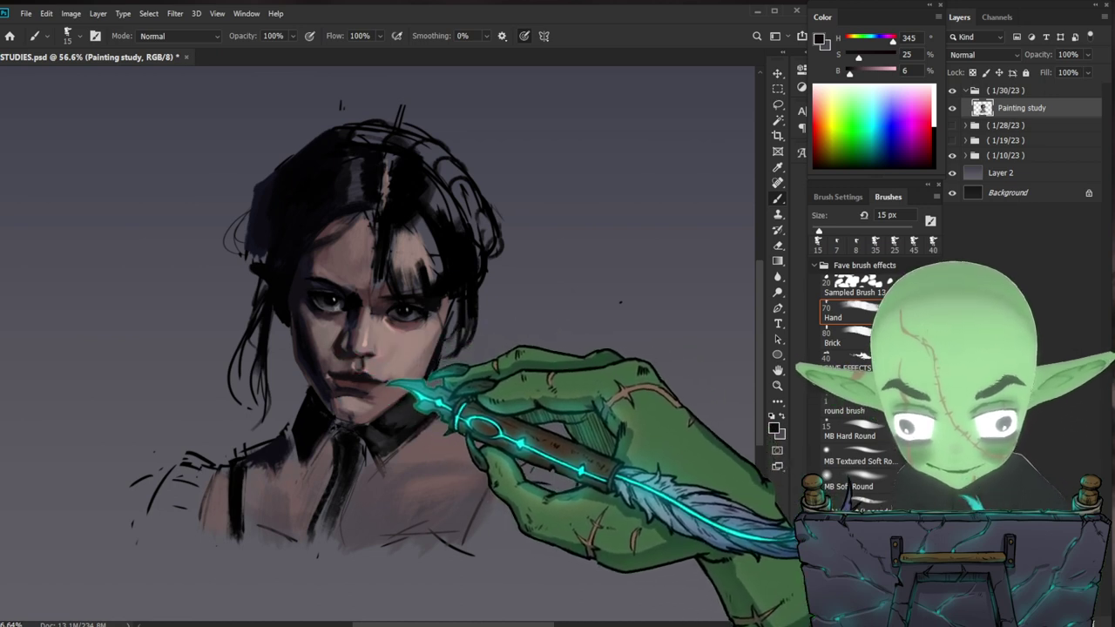
alt+click(349, 374)
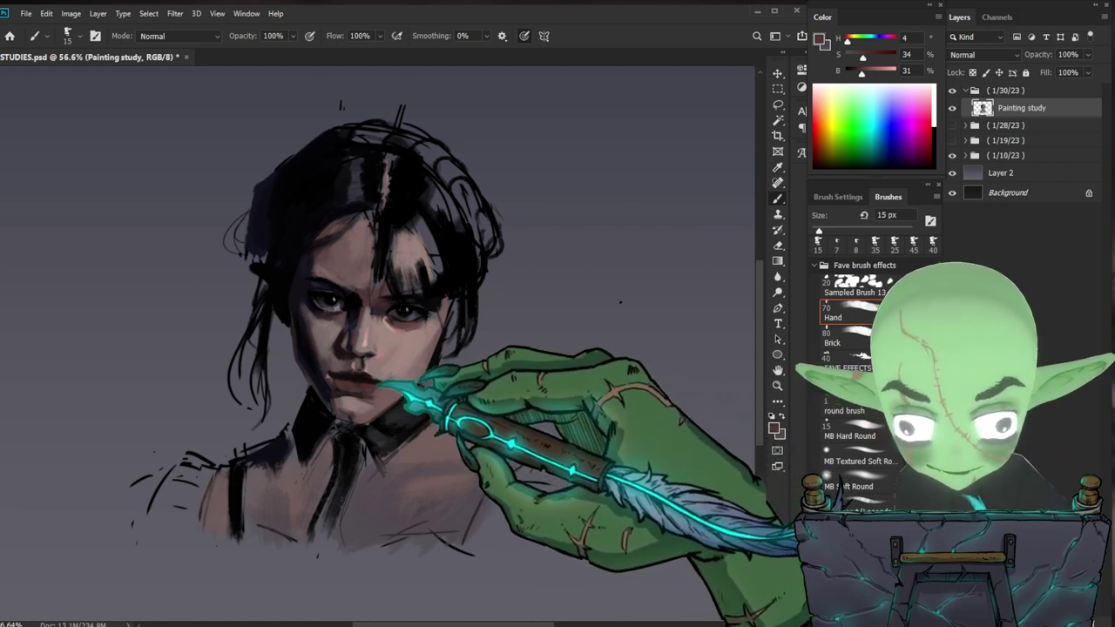
drag(456, 378, 486, 395)
drag(470, 434, 506, 433)
drag(554, 404, 532, 387)
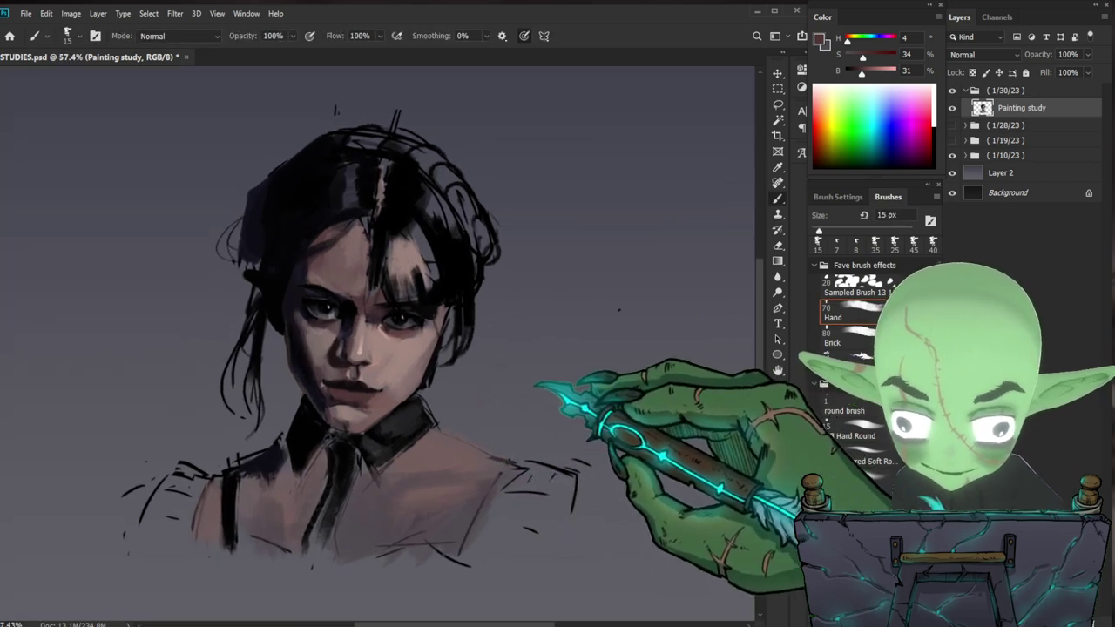
- Repaint the light-side forehead beneath the fringe with sampled skin tone and dark reddish brown, using 50 to 60 px brush sizes
alt+click(376, 315)
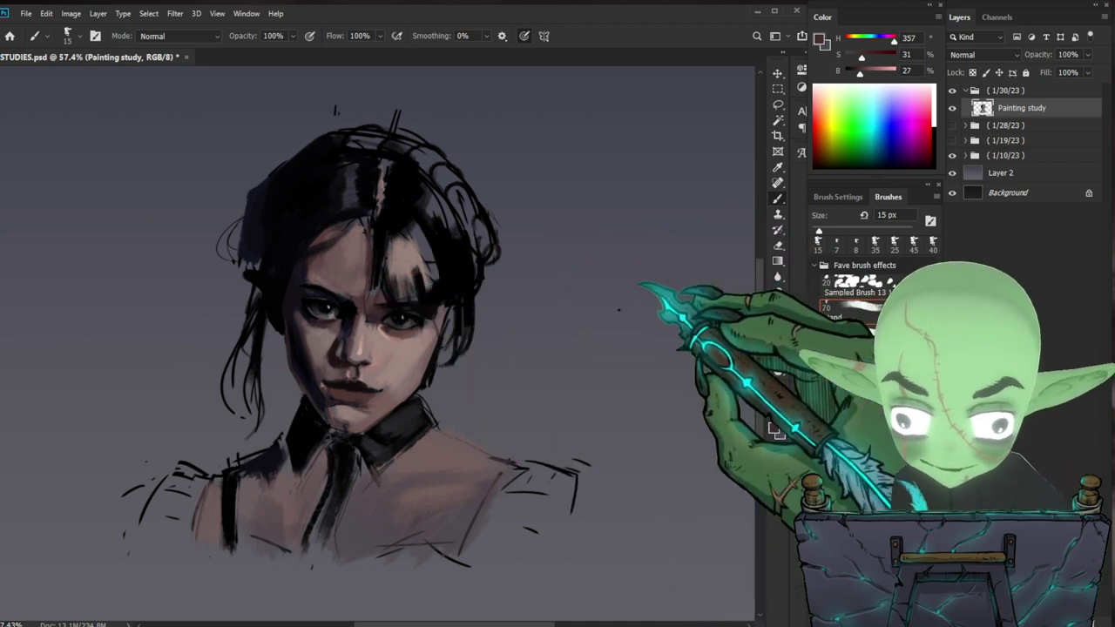
alt+click(413, 299)
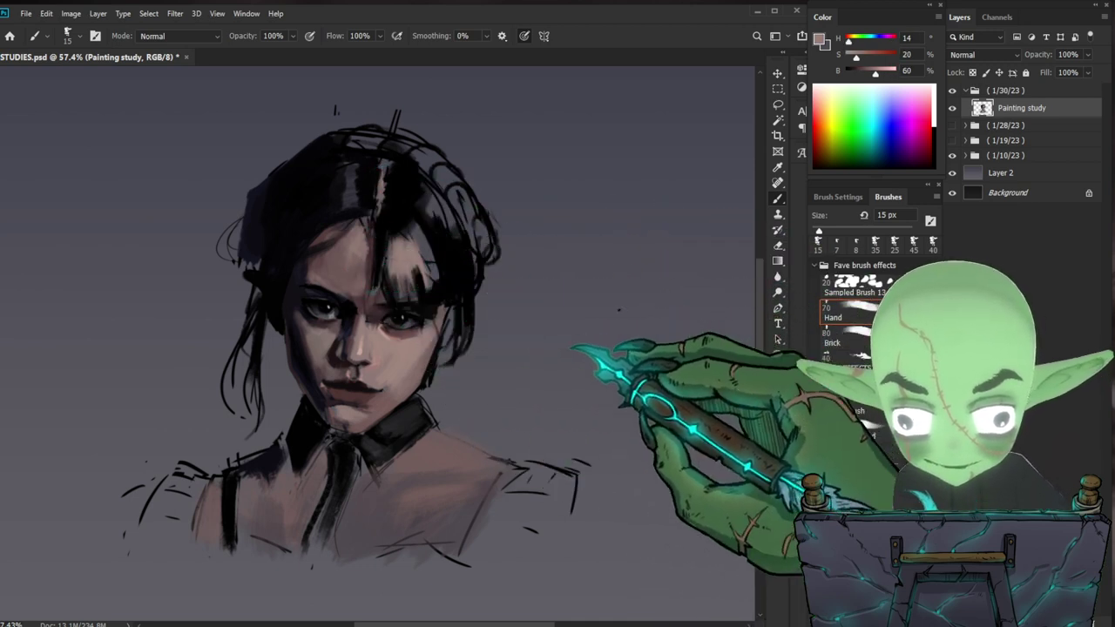
key(bracketright)
key(bracketright)
key(bracketright)
key(bracketright)
key(bracketright)
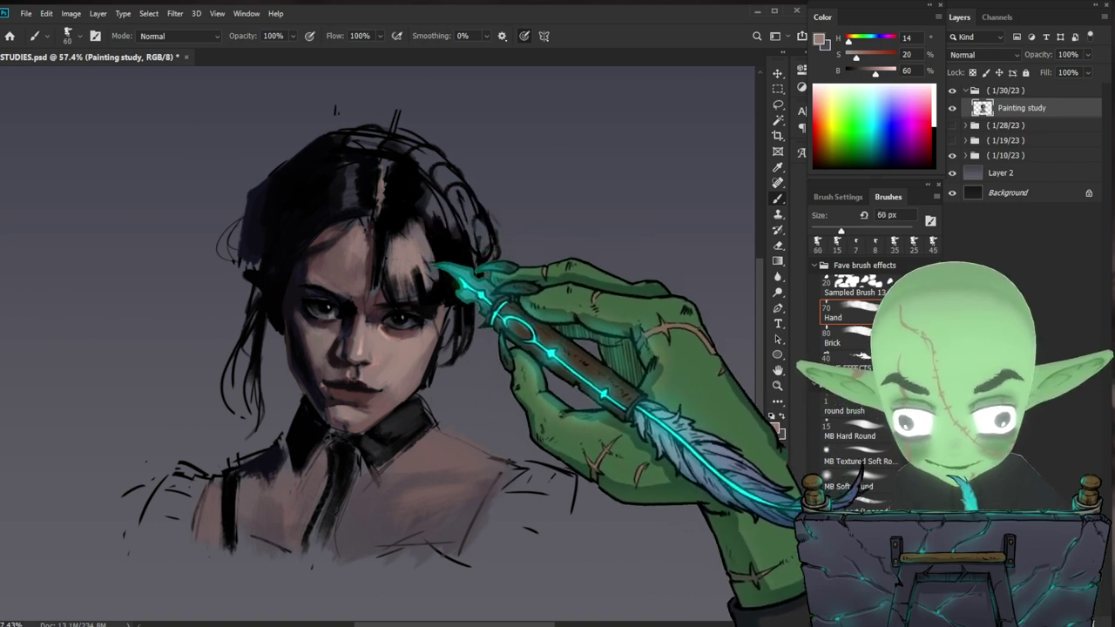
alt+click(368, 335)
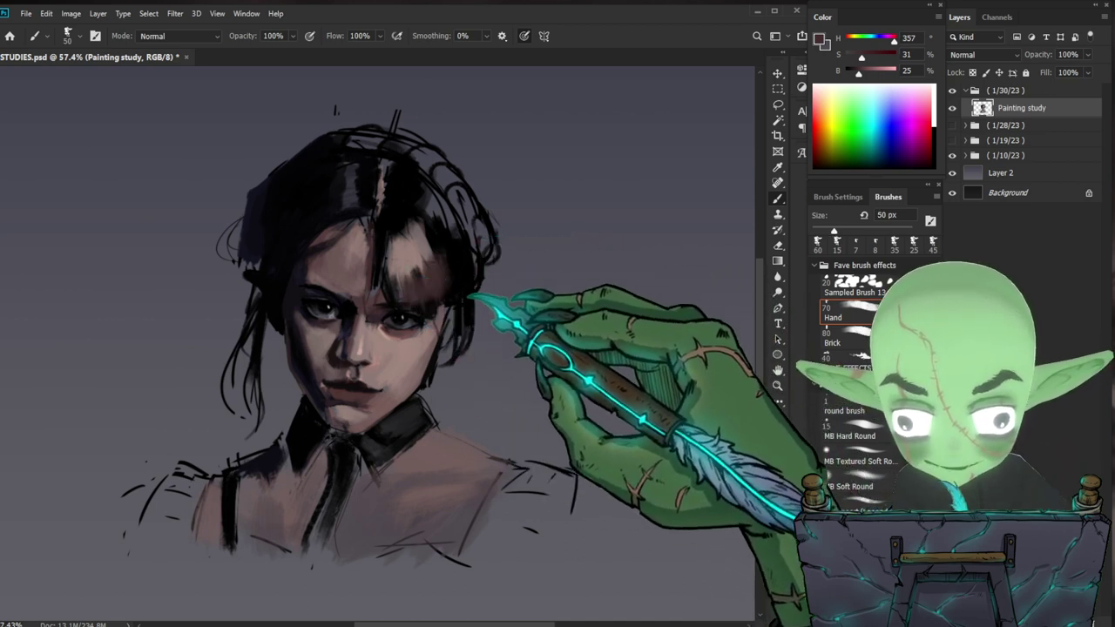
- Define the light-side ear with sampled skin tone and black, and add thin hair wisps below it with a 9 px brush
alt+click(393, 341)
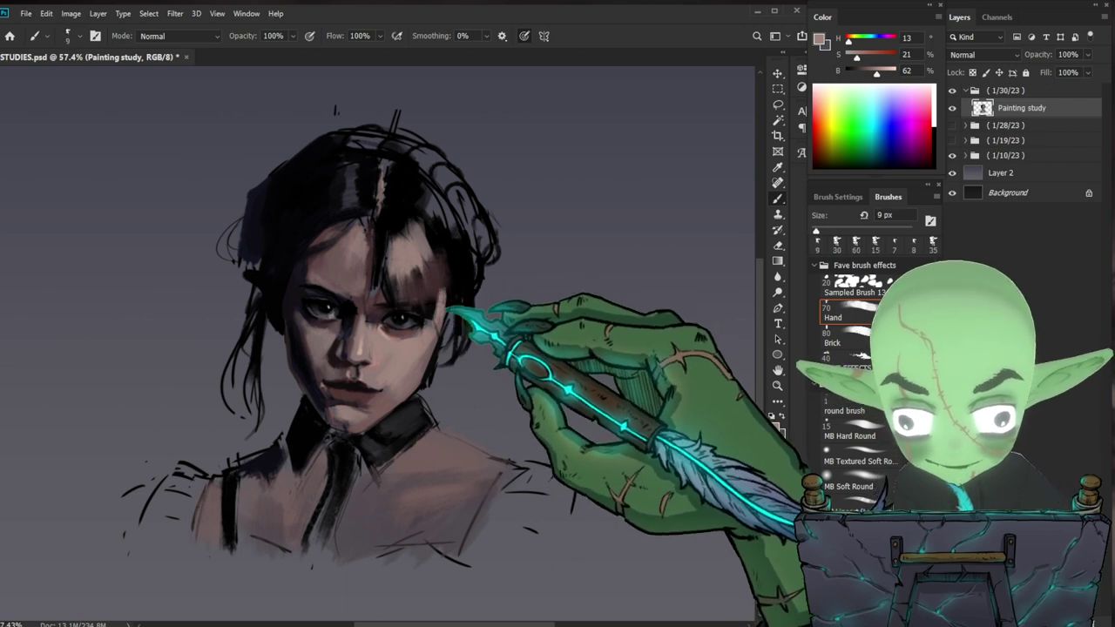
alt+click(463, 262)
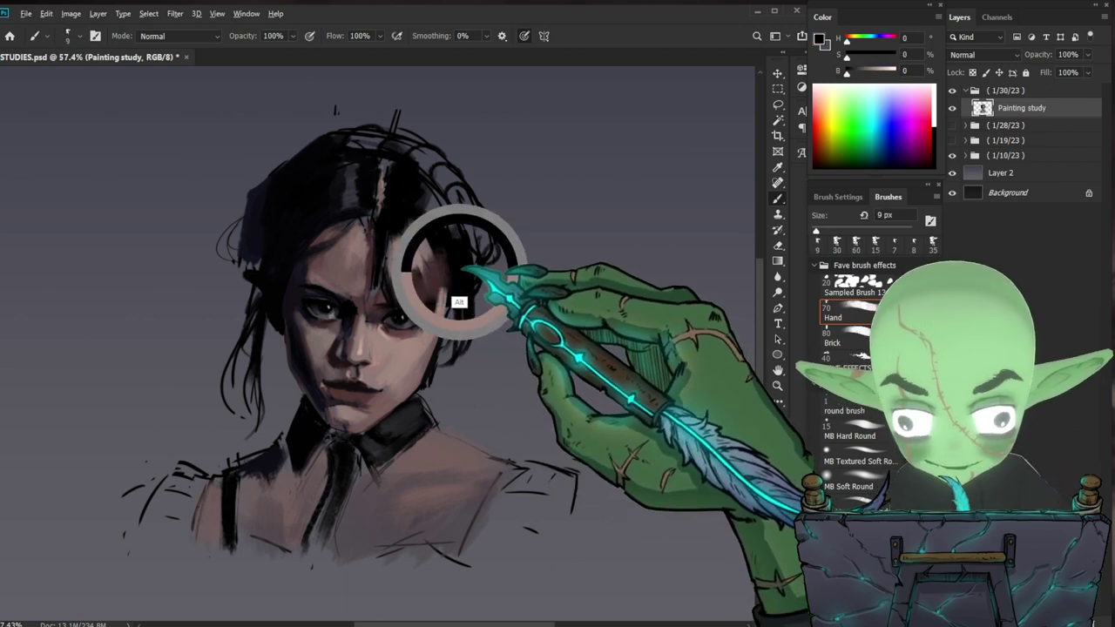
alt+click(393, 346)
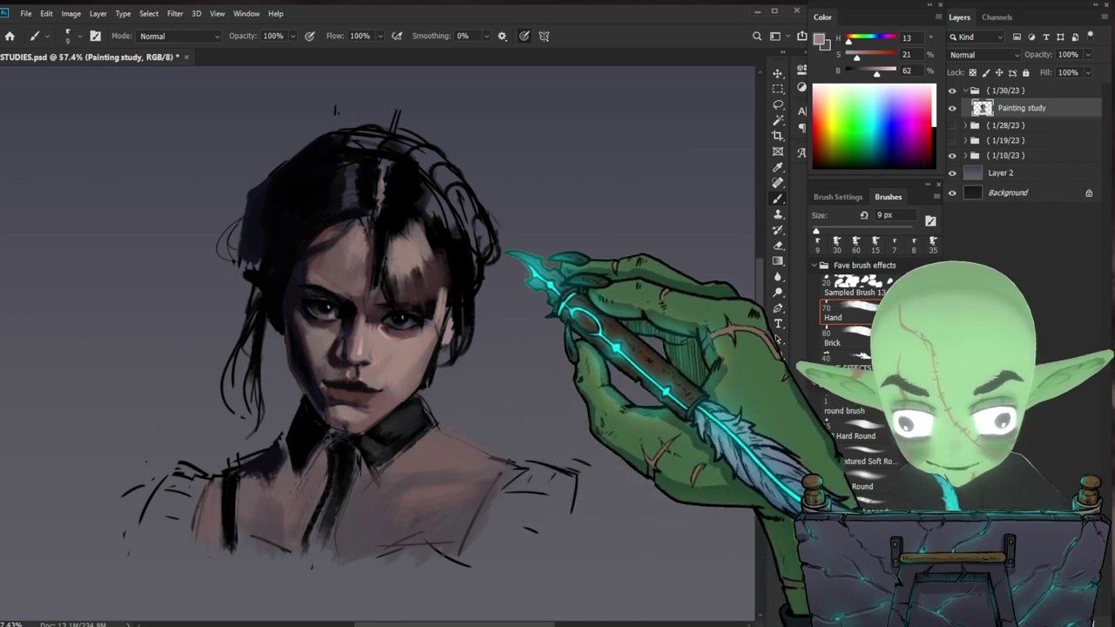
alt+click(466, 304)
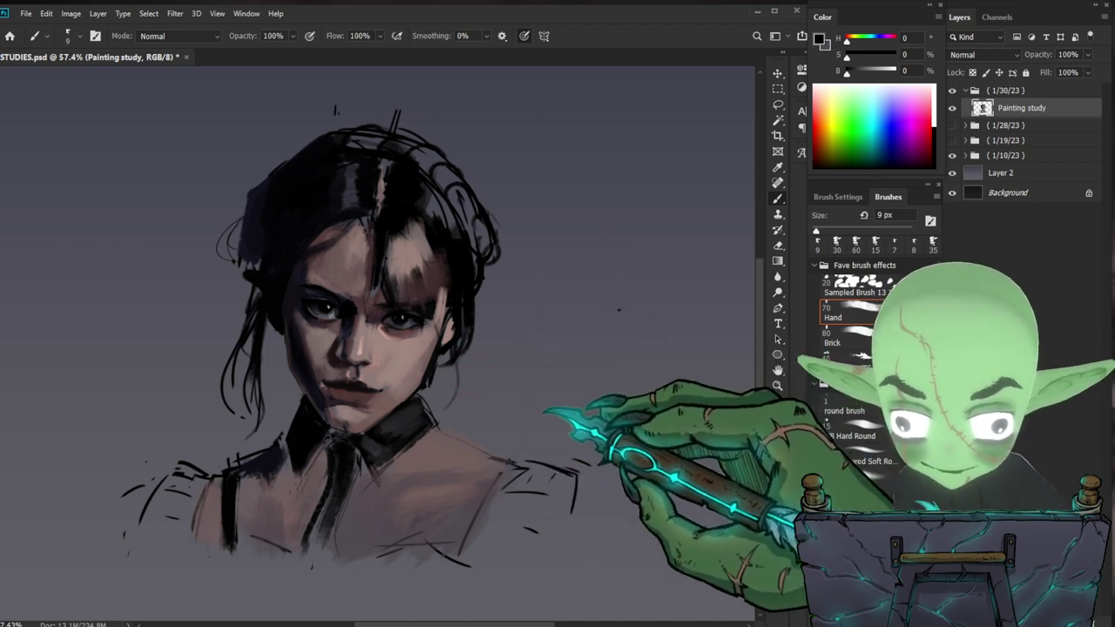
drag(453, 374, 441, 408)
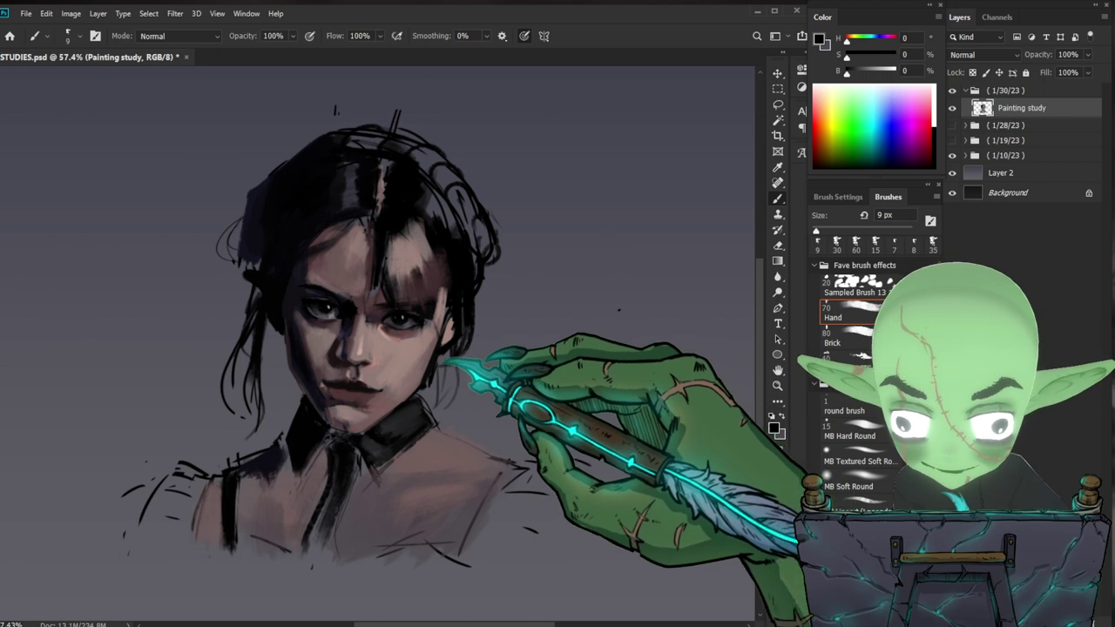
- Reinforce the darks of the shadow-side eye with near-black sampled there, using the 9 px brush
key(z)
drag(362, 319, 369, 322)
key(b)
alt+click(317, 319)
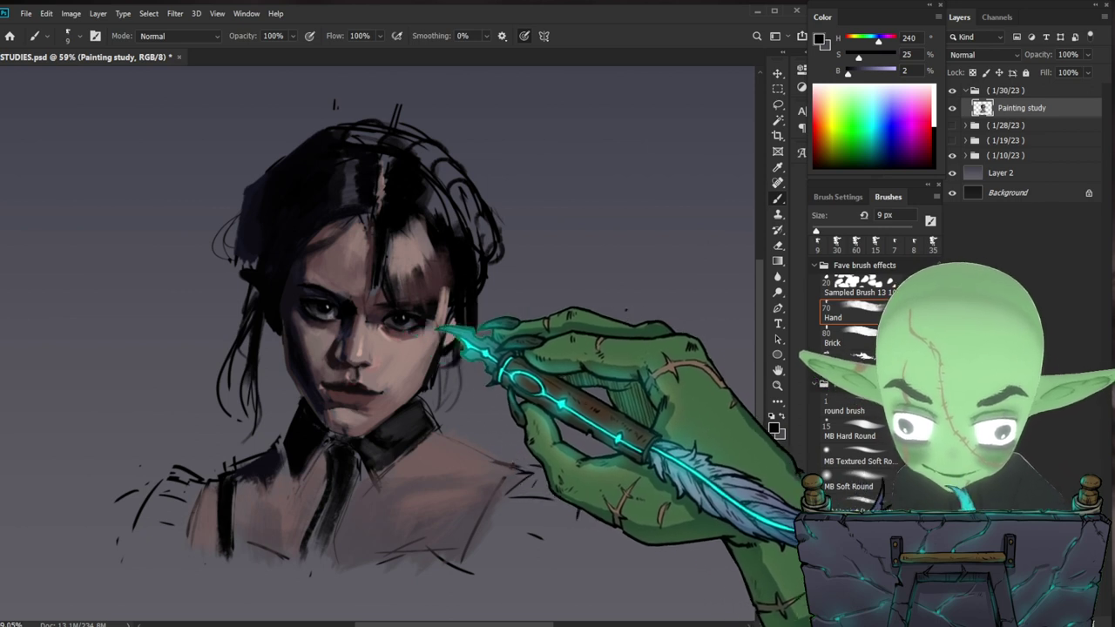
- Shade the light-side forehead and temple with dark reddish brown sampled between the brows, using a 25 px brush
scroll(409, 339, down, 3)
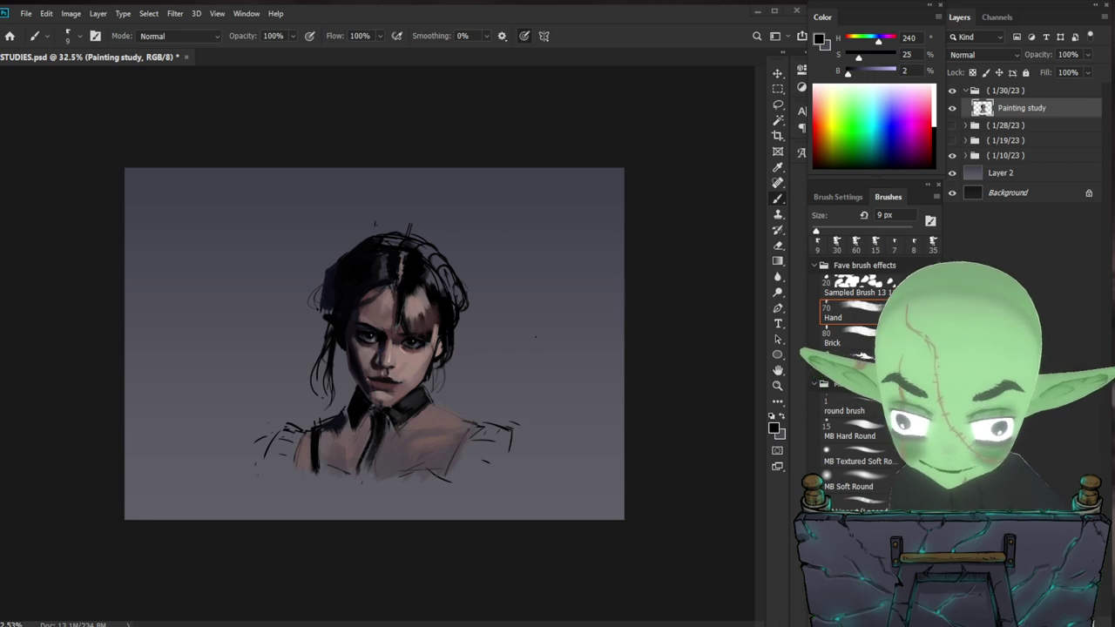
key(ctrl+space)
drag(377, 344, 427, 346)
key(b)
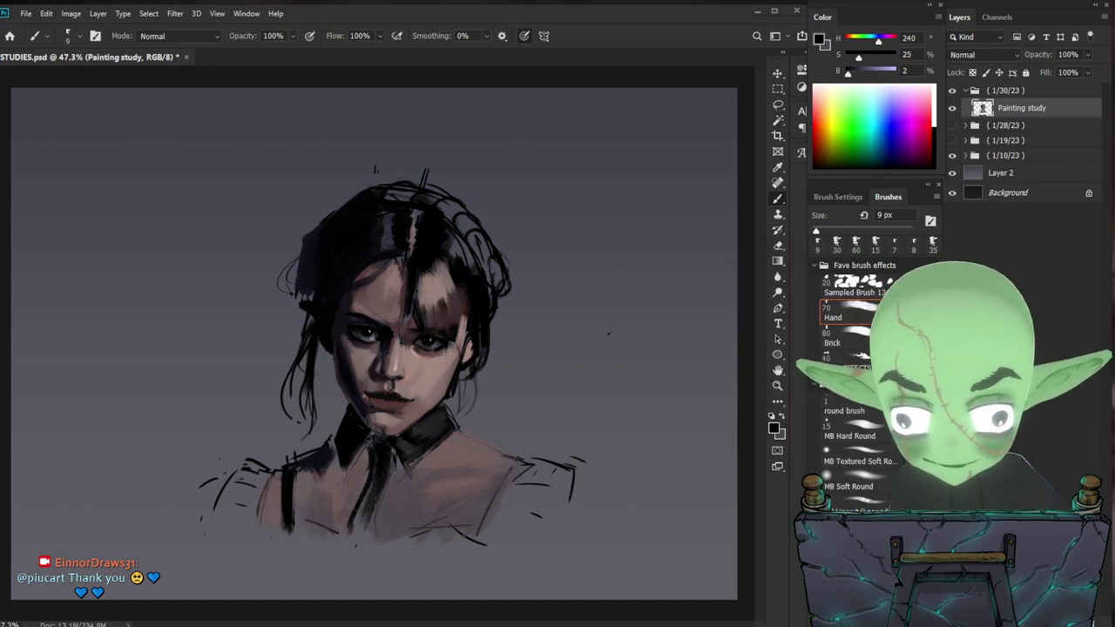
key(ctrl+space)
drag(509, 395, 528, 397)
alt+click(380, 318)
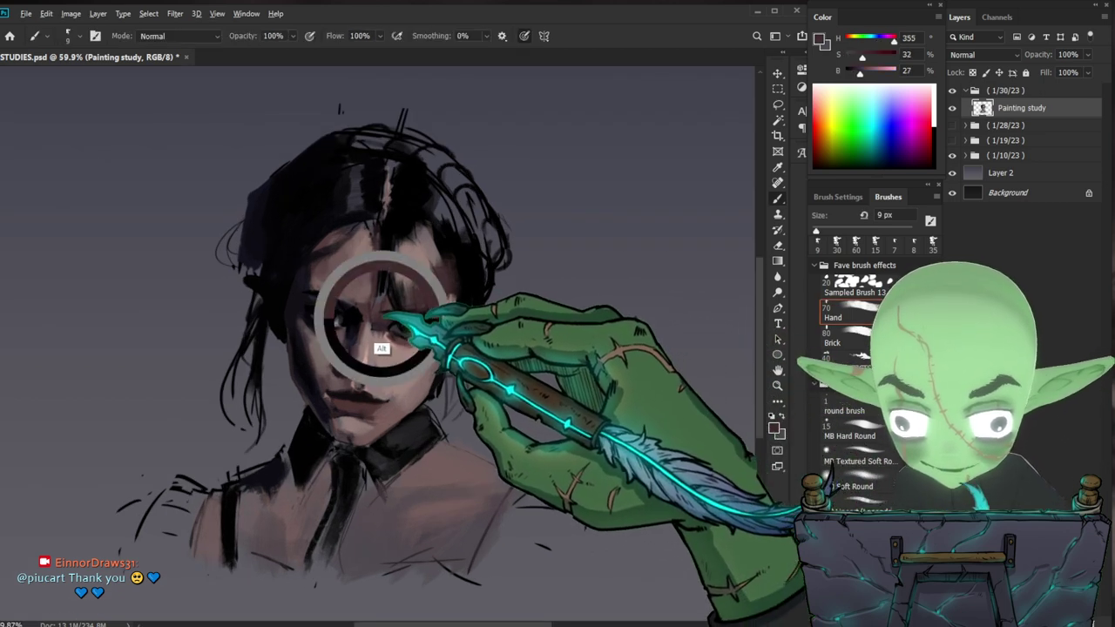
key(bracketright)
key(bracketright)
key(bracketright)
key(bracketright)
drag(450, 319, 449, 342)
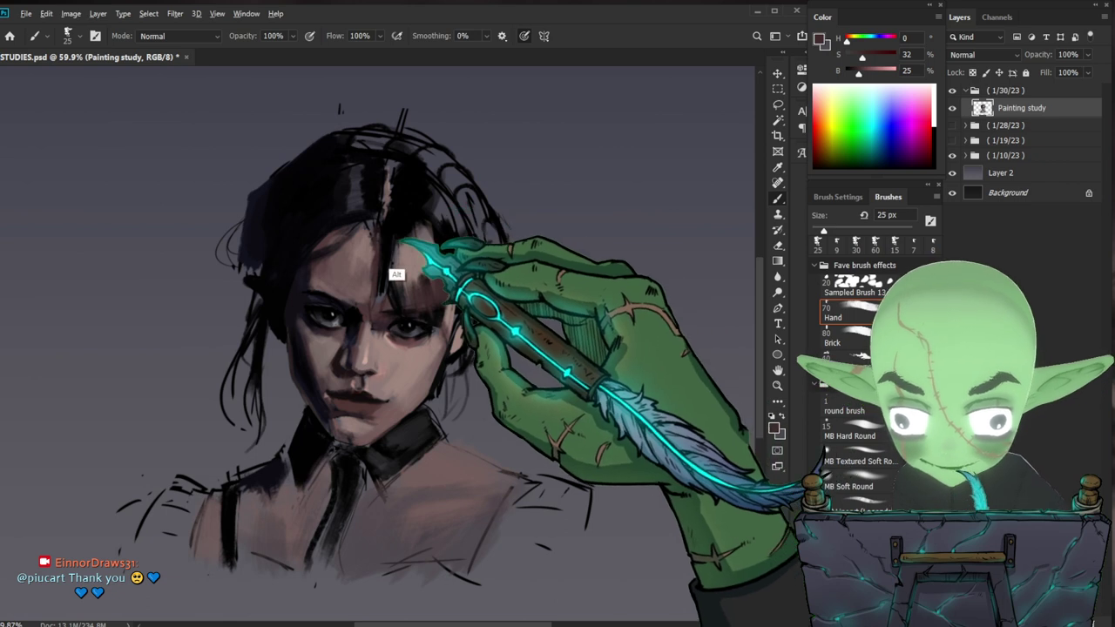
- Paint loose fringe strands over the light-side forehead with near-black sampled from the hair, then enlarge the brush to 30 px
alt+click(401, 261)
drag(397, 236, 389, 288)
key(bracketleft)
key(bracketleft)
mouse_move(416, 240)
mouse_down()
mouse_move(415, 311)
mouse_move(413, 291)
mouse_up()
mouse_move(416, 225)
mouse_down()
mouse_move(420, 267)
mouse_move(442, 311)
mouse_up()
key(bracketright)
key(bracketright)
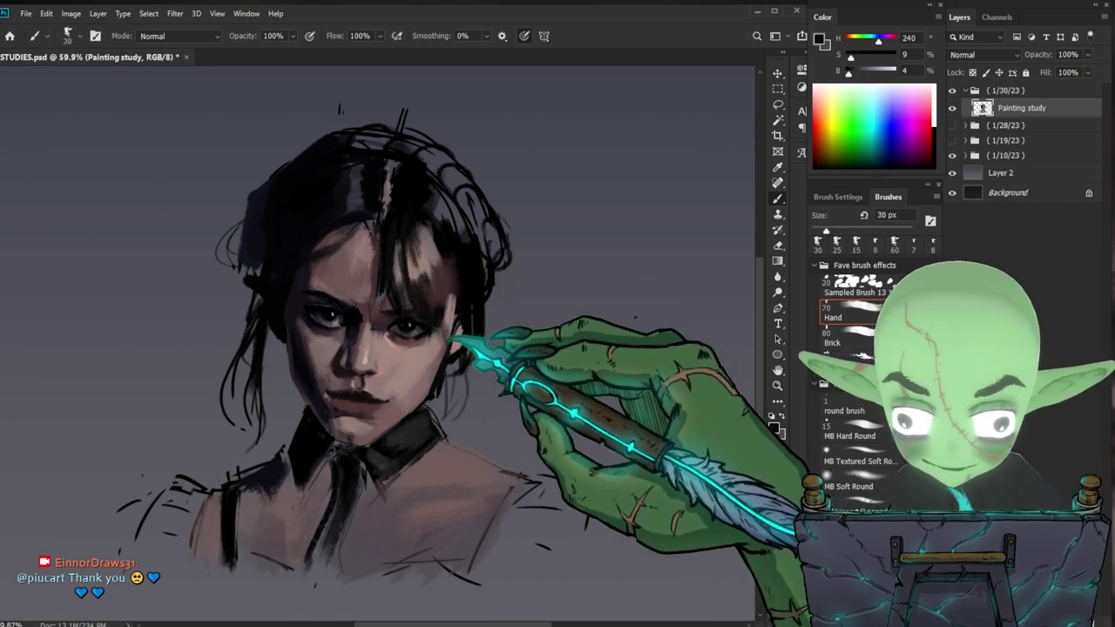
- Darken the light-side temple and cheek edge beside the ear with sampled hair and skin-shadow tones at 20 to 25 px
key(bracketleft)
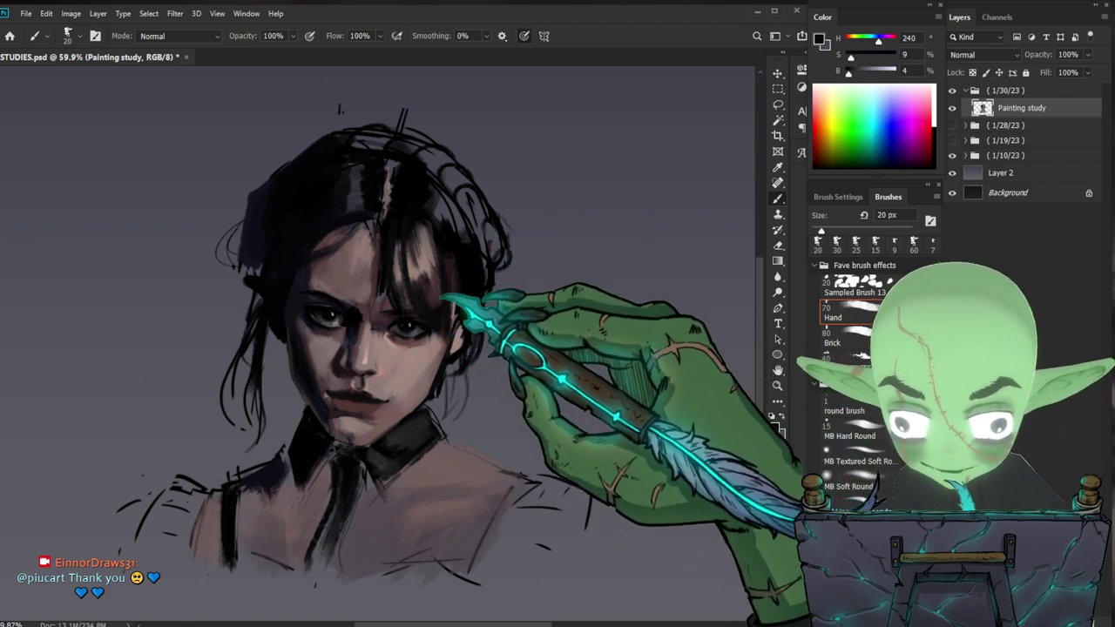
drag(446, 344, 458, 324)
alt+click(447, 341)
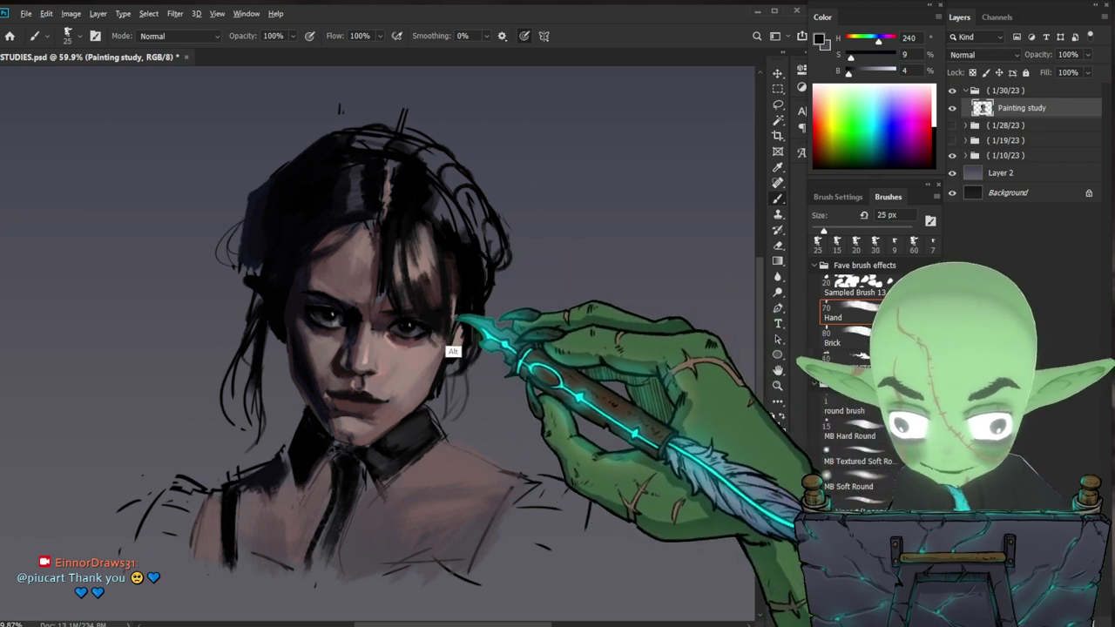
alt+click(440, 342)
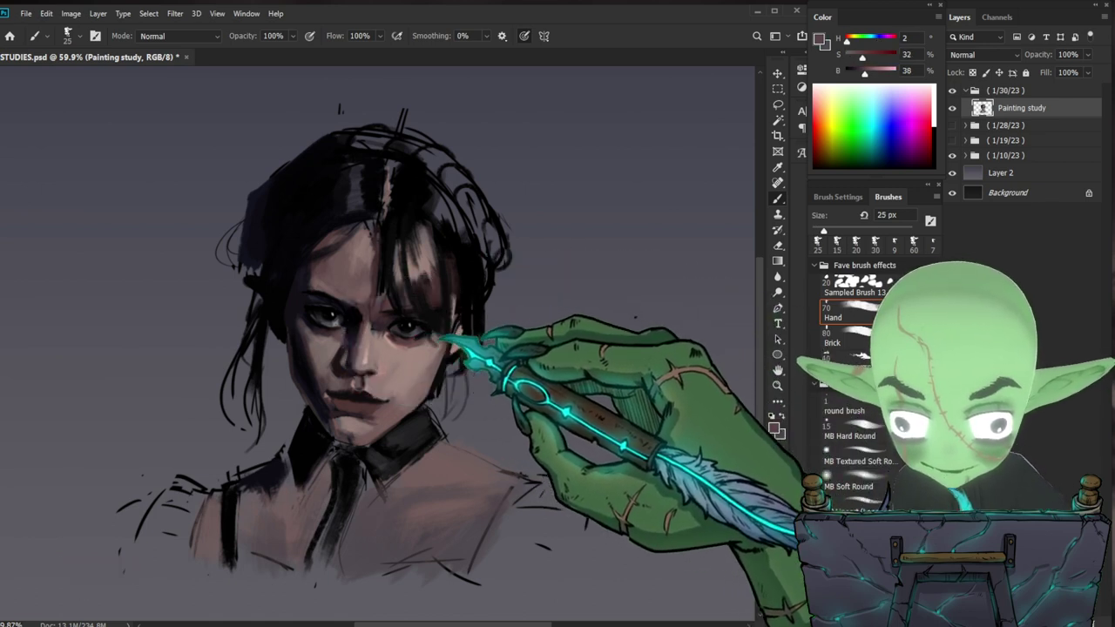
alt+click(431, 378)
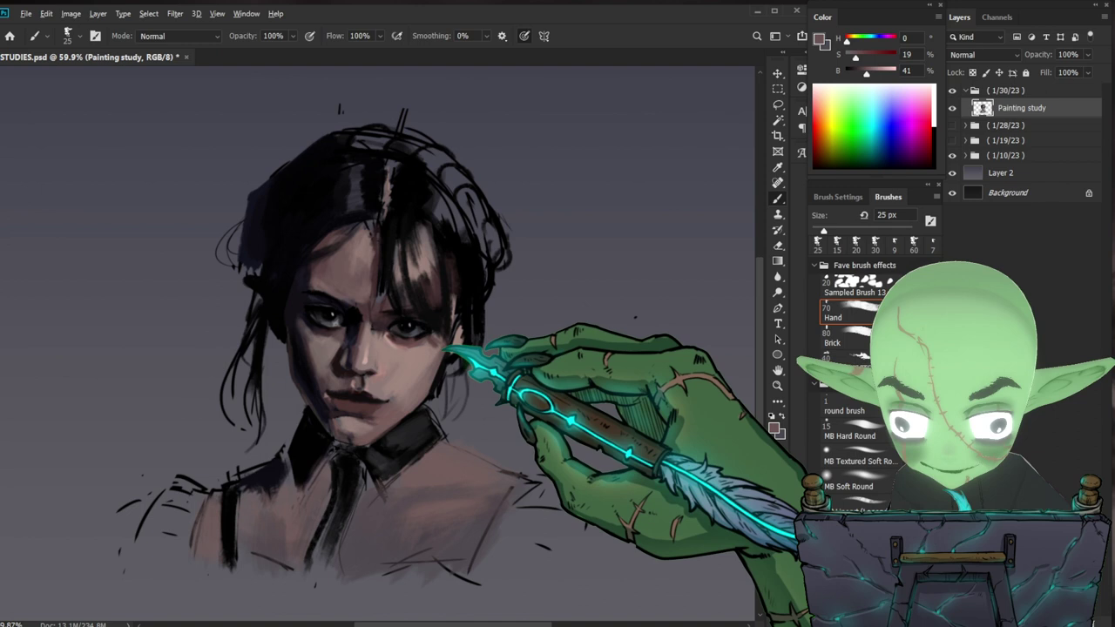
- Refine the cheek edge in front of the ear with near-black and dark brown tones sampled there, using a 9 px brush
key(bracketleft)
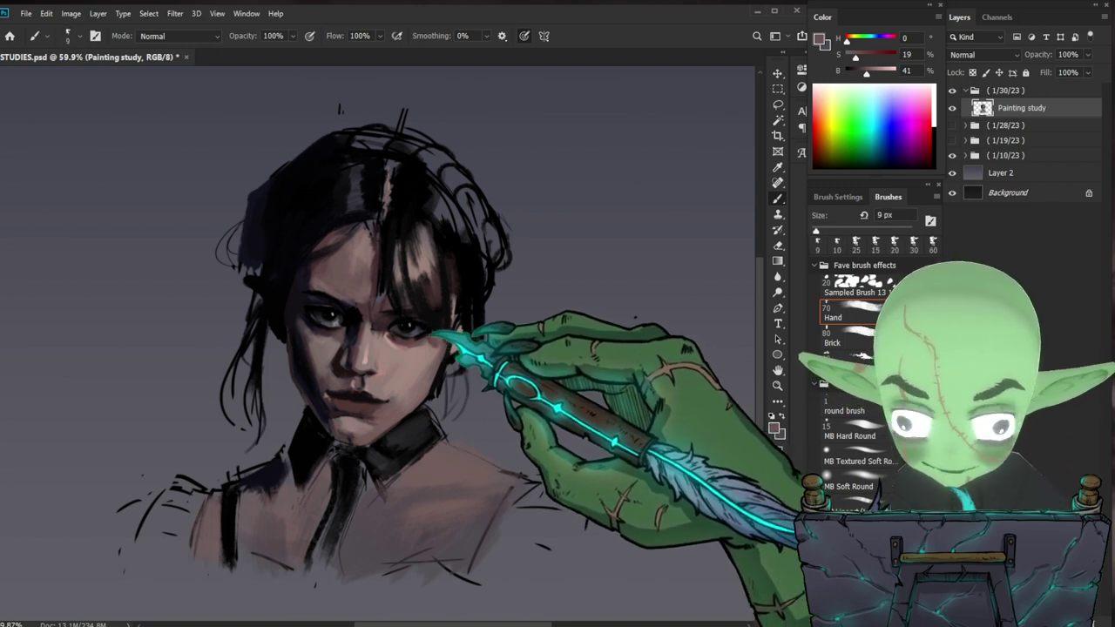
alt+click(435, 355)
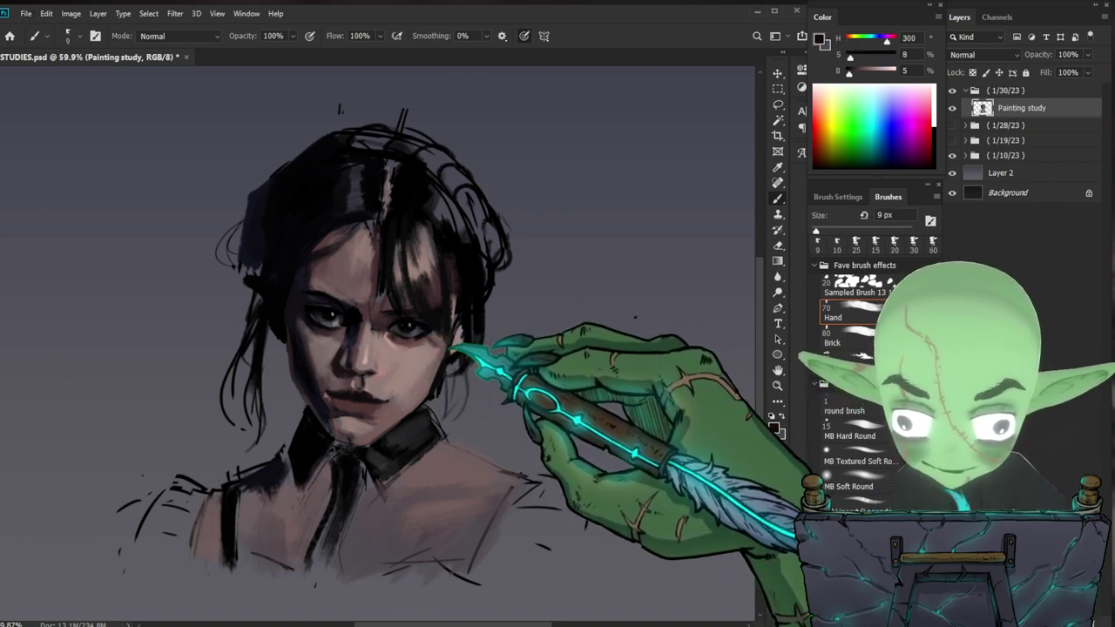
alt+click(433, 364)
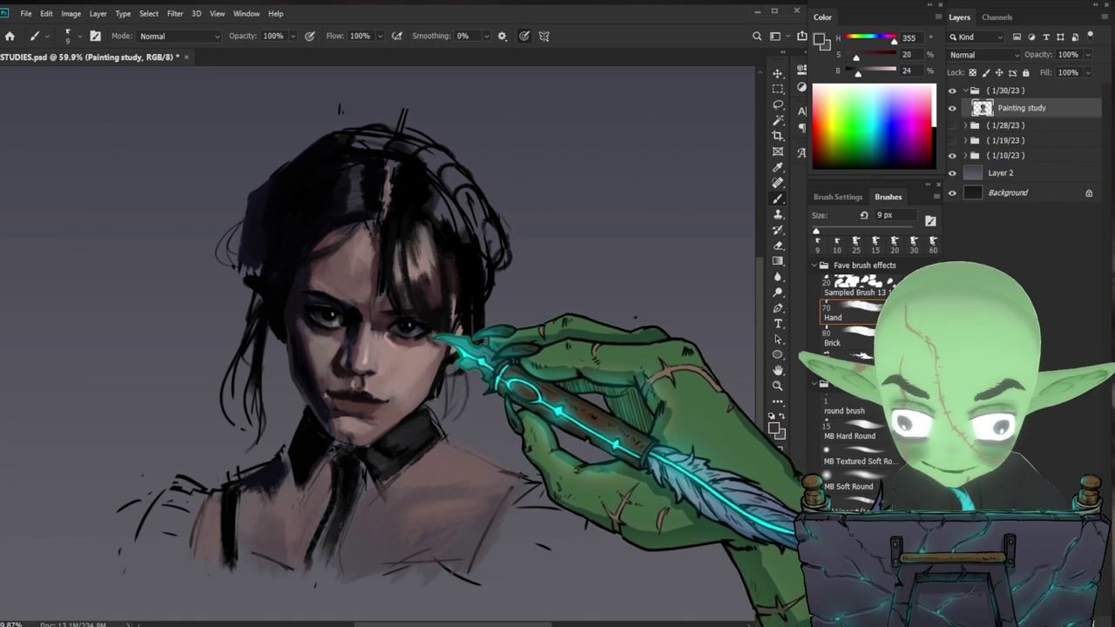
drag(552, 373, 512, 367)
scroll(410, 333, up, 1)
key(b)
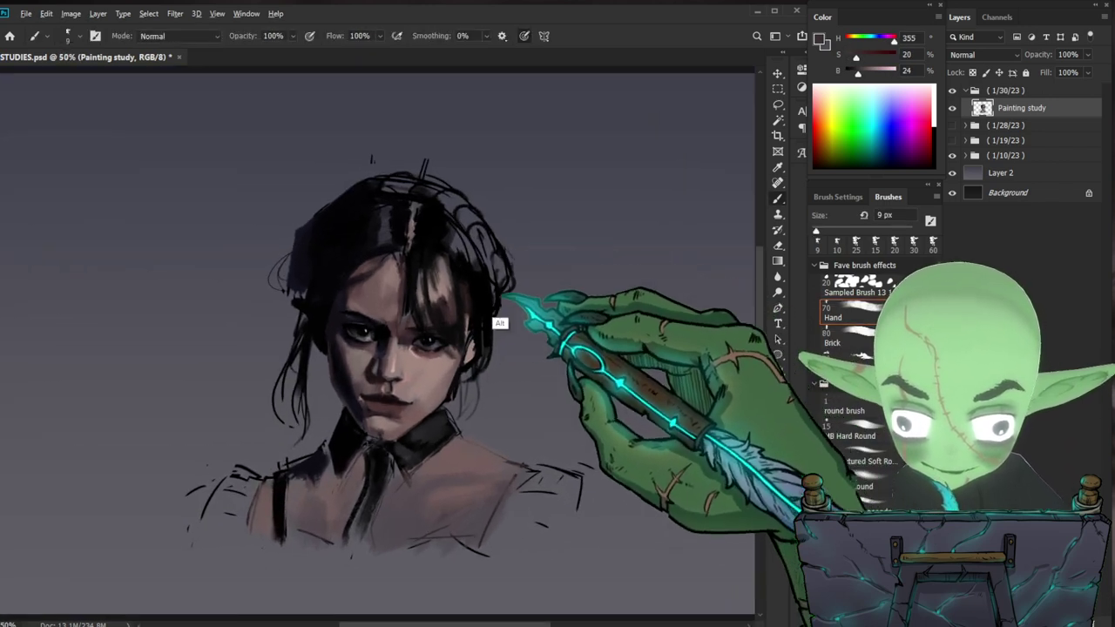
alt+click(454, 367)
alt+click(453, 367)
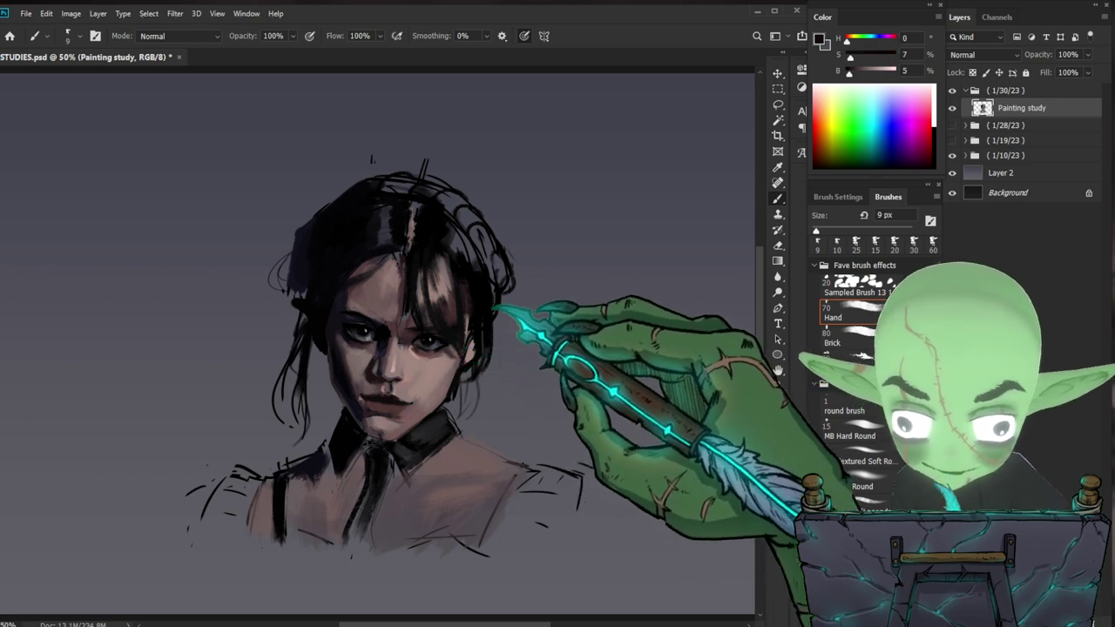
- Fill in the hair mass on the light side of the head with sampled pure black, using a 30 px brush
alt+click(423, 244)
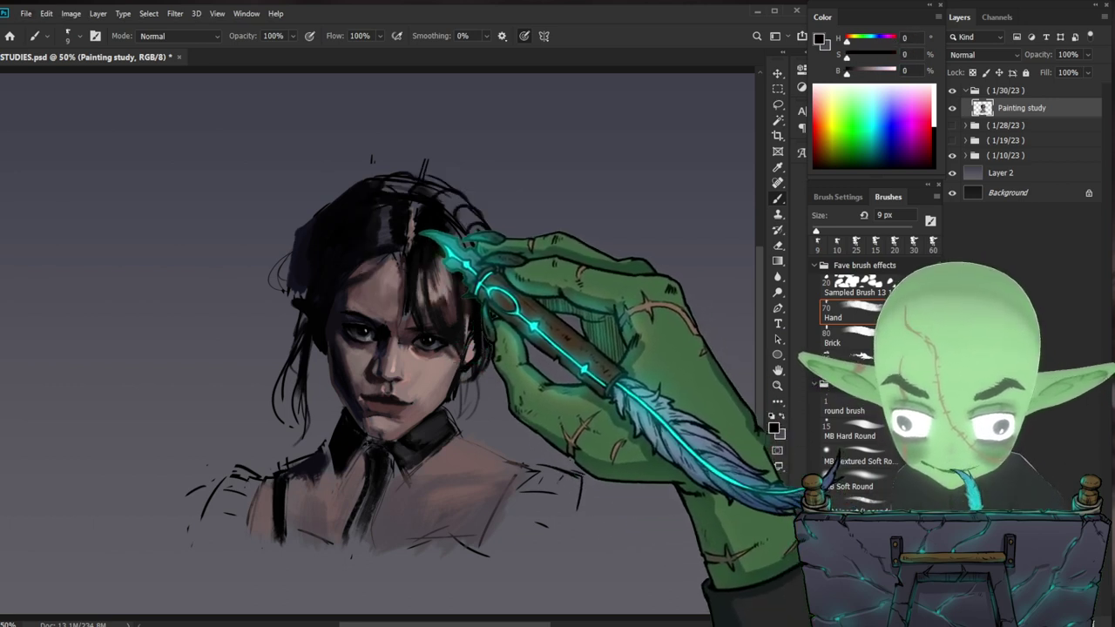
key(bracketright)
key(bracketright)
key(bracketright)
key(bracketright)
key(bracketright)
key(bracketright)
key(bracketright)
key(bracketright)
key(bracketright)
key(bracketright)
key(bracketright)
key(bracketright)
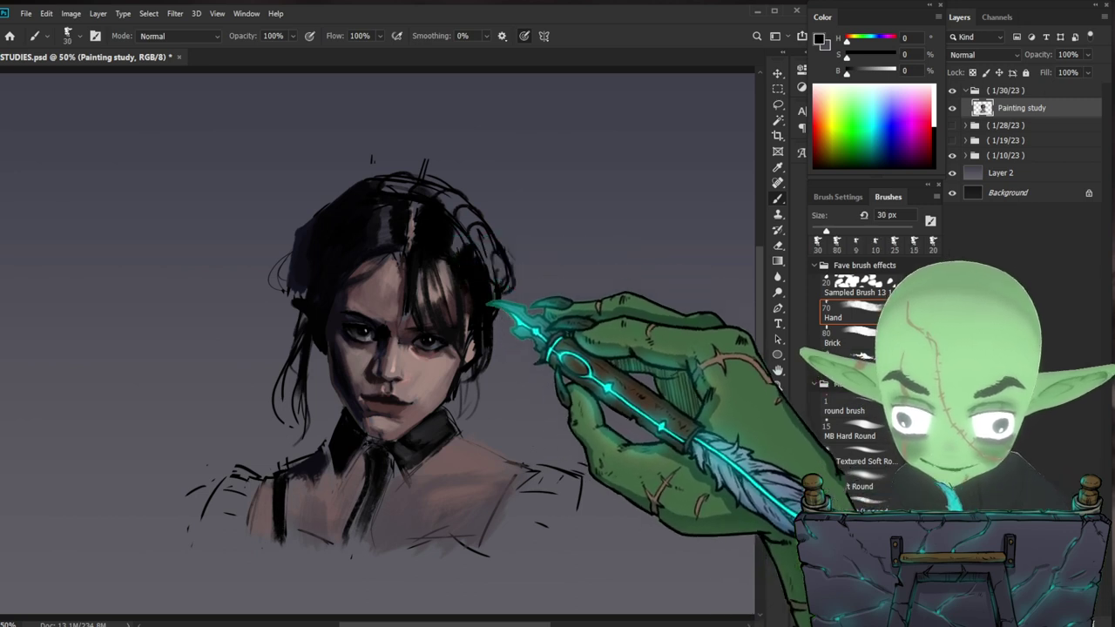
- Paint hair sheen on both sides of the parting with sampled dark blue and background grey at 30 px
alt+click(459, 243)
alt+drag(451, 286, 279, 252)
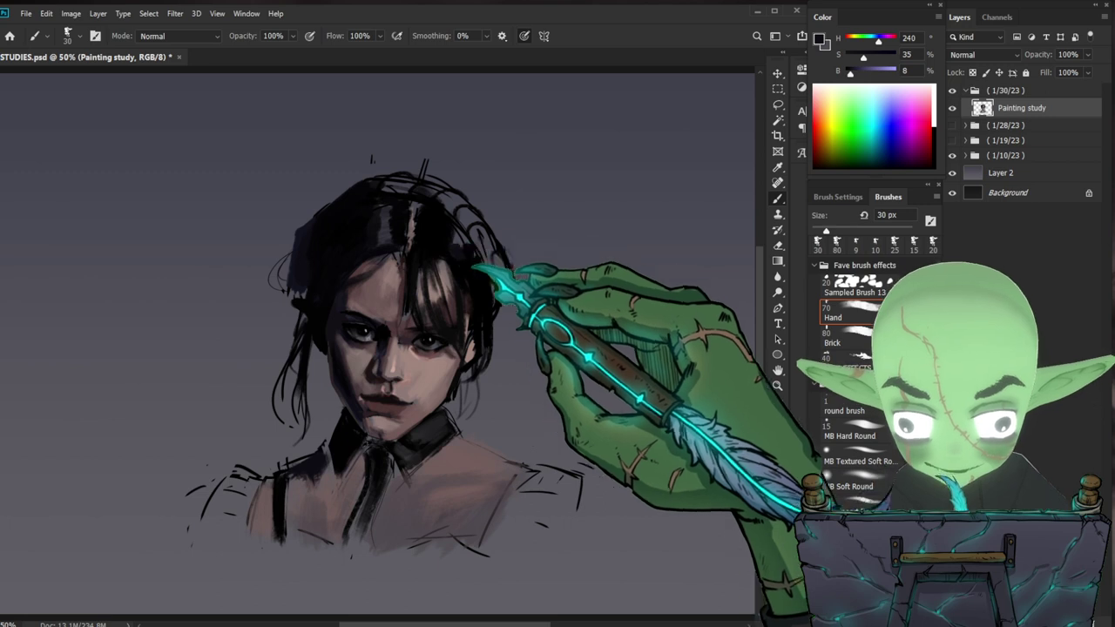
alt+click(617, 575)
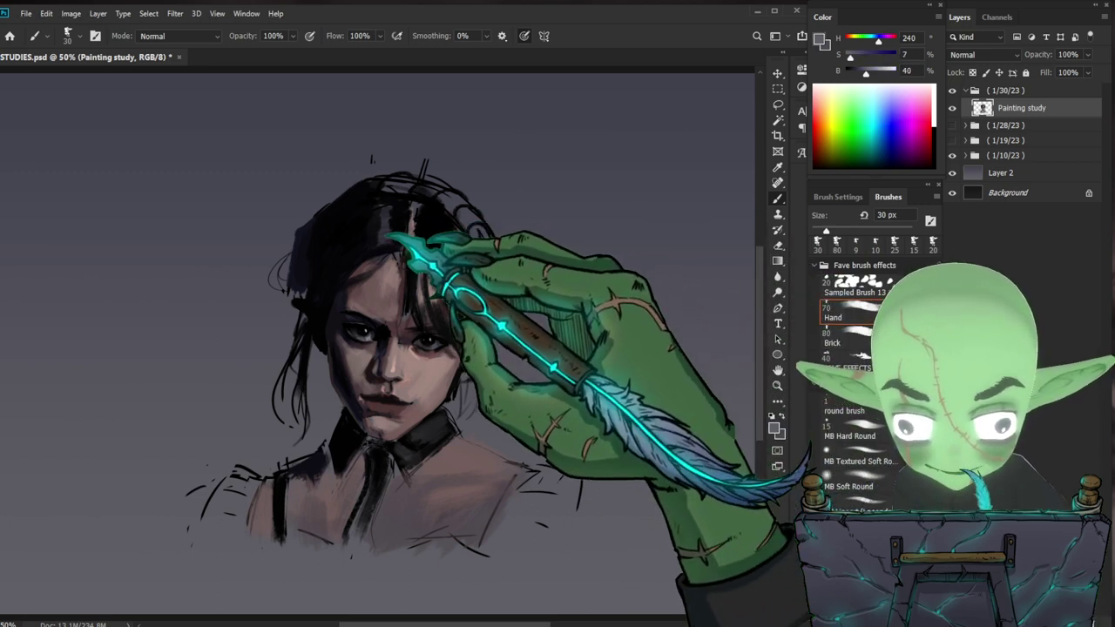
drag(618, 332, 562, 319)
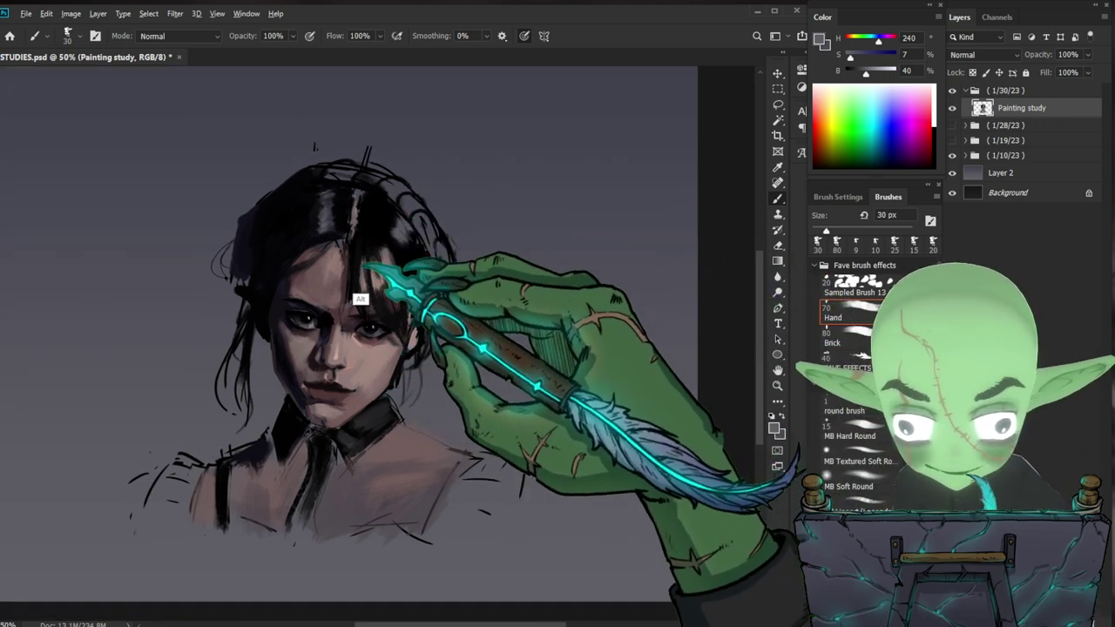
- Paint thin fringe strands over the light side of the forehead with sampled near-black, using 8 to 15 px brushes
alt+click(352, 268)
key(bracketleft)
key(bracketleft)
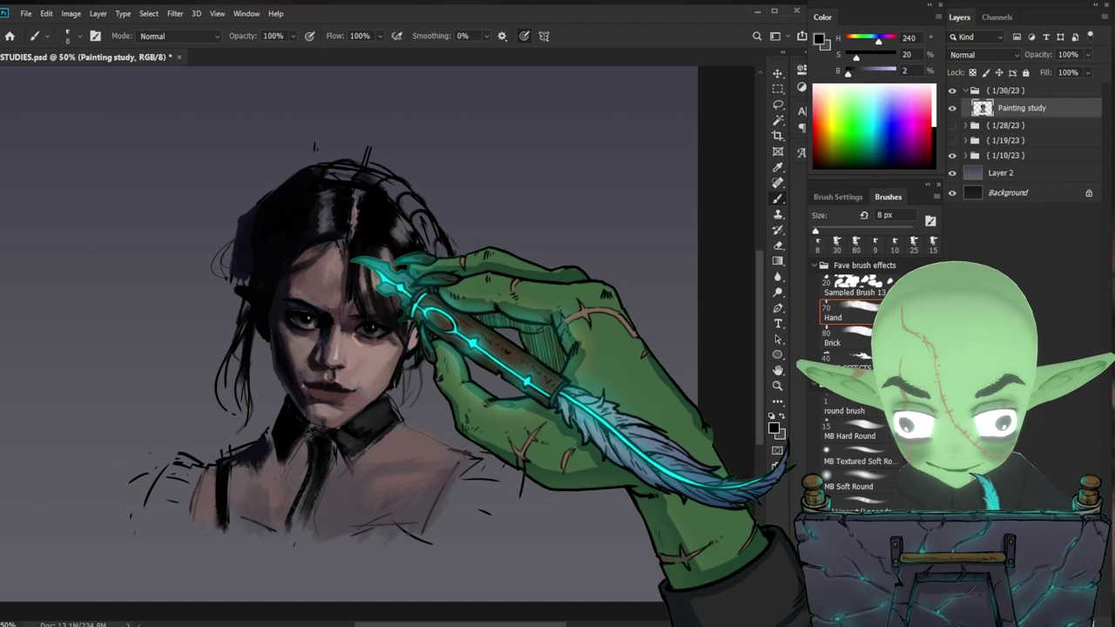
key(bracketright)
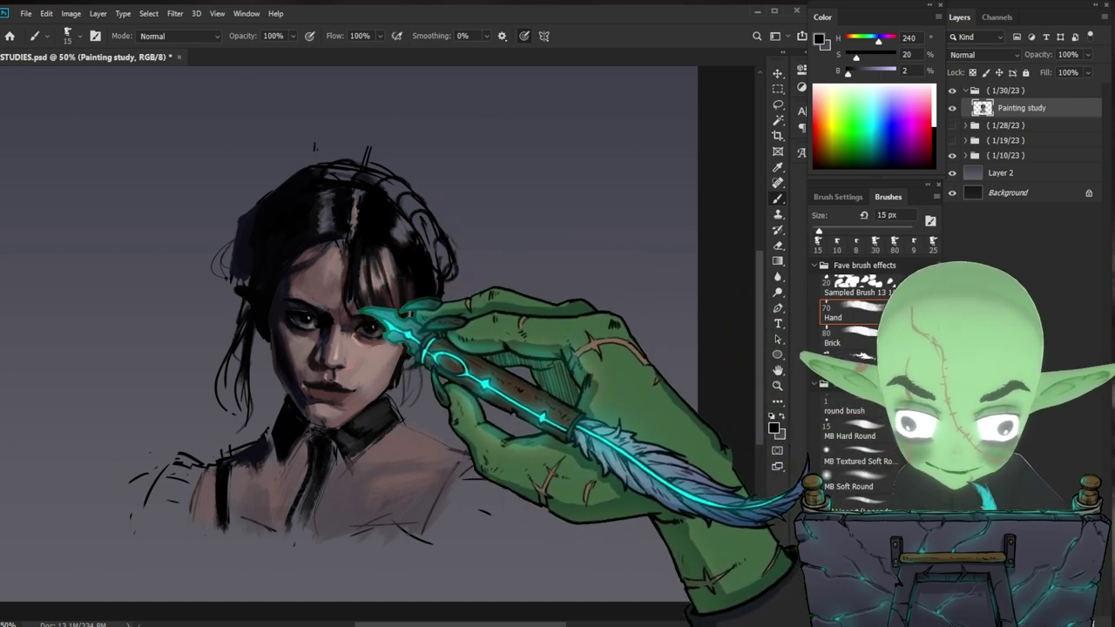
drag(522, 444, 512, 446)
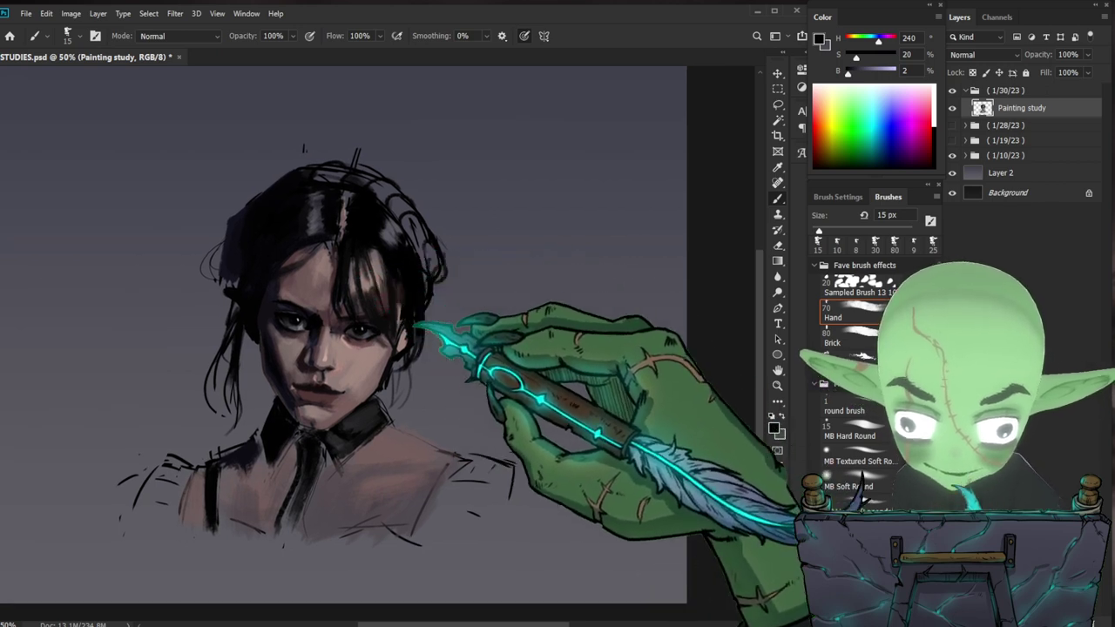
- Refine the light-side cheek below the eye with sampled light and mid skin tones at 10 to 25 px
alt+click(336, 337)
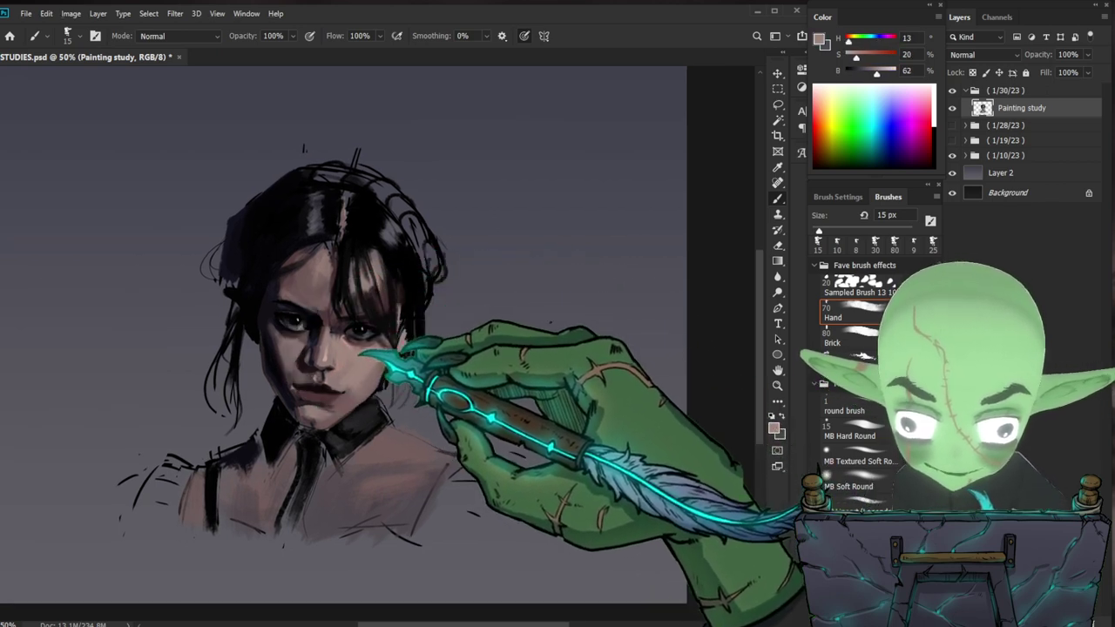
alt+click(340, 340)
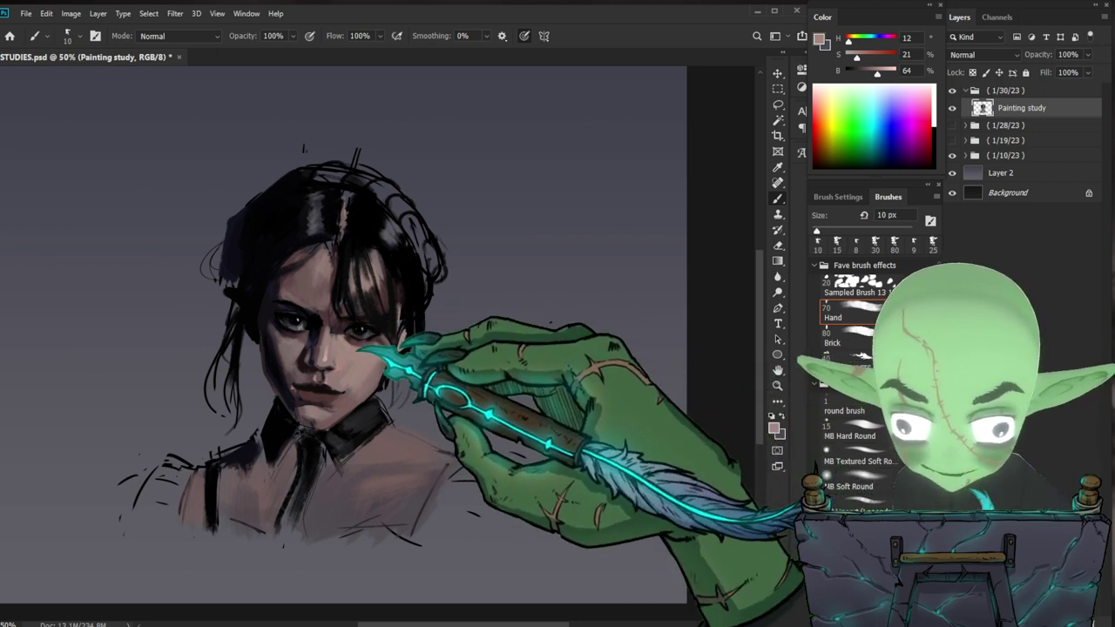
alt+click(383, 370)
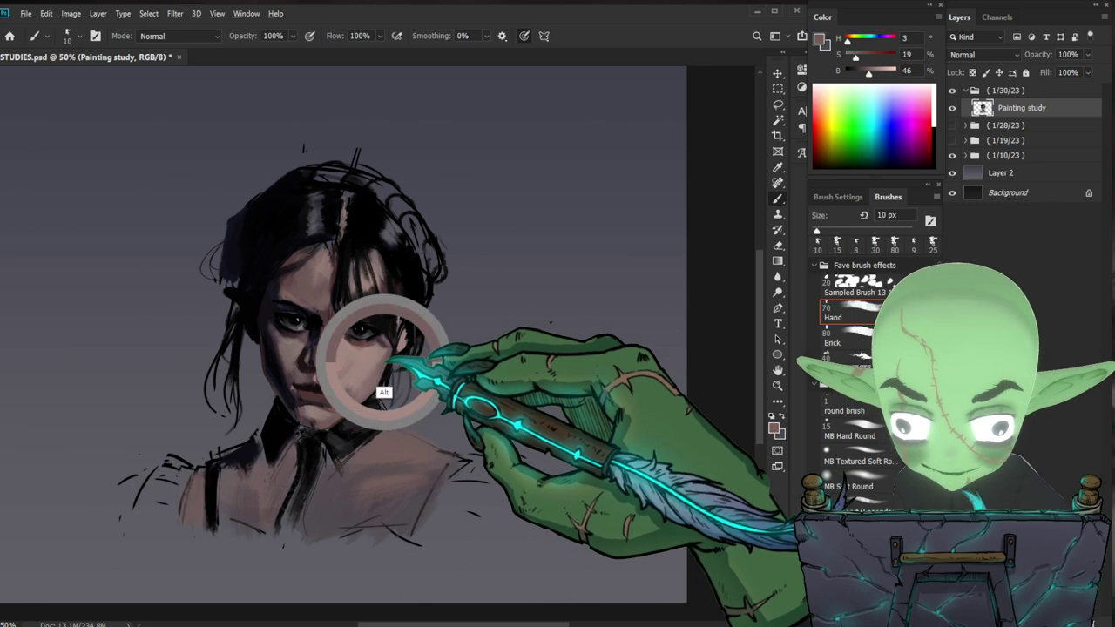
key(bracketright)
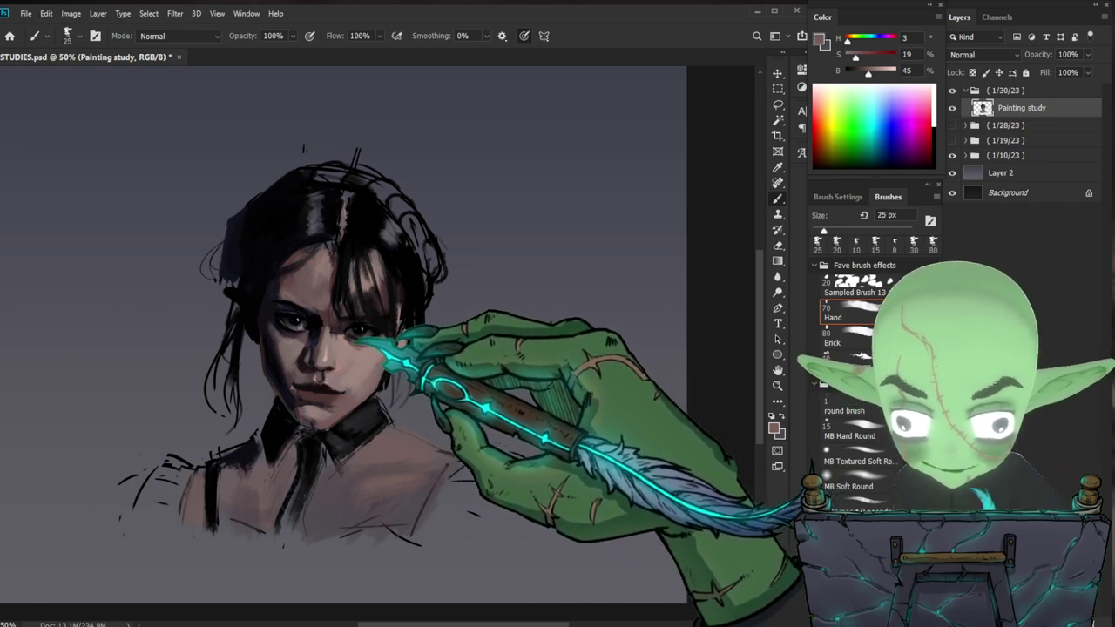
drag(542, 370, 519, 382)
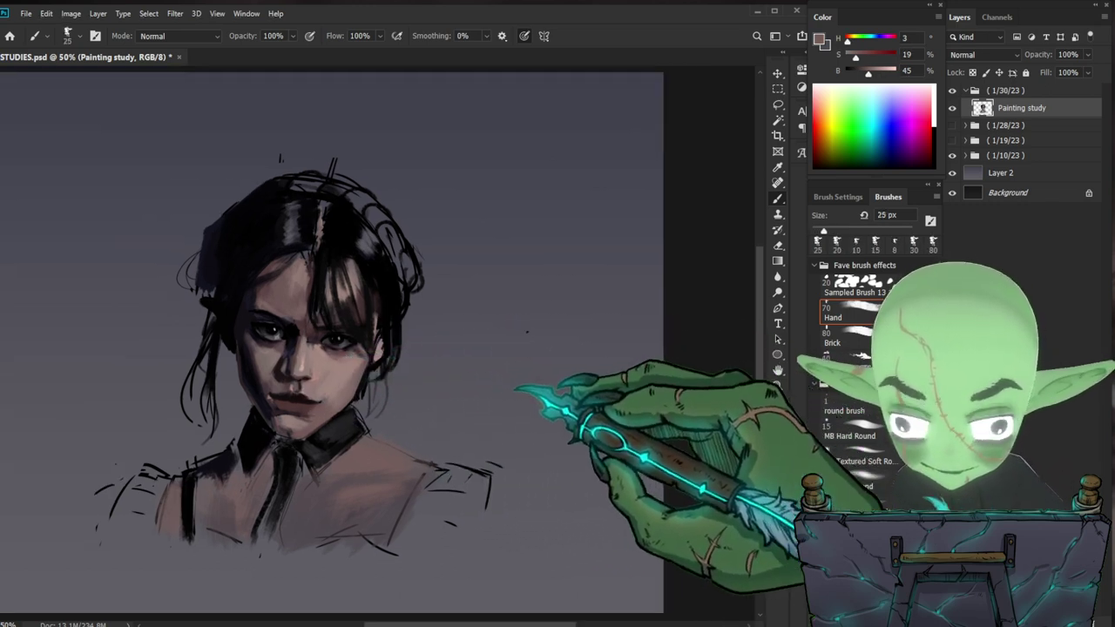
- Touch up the inner corner of the shadow-side eye with sampled light grey, using a 9 px brush
key(z)
drag(589, 341, 549, 352)
key(ctrl+space)
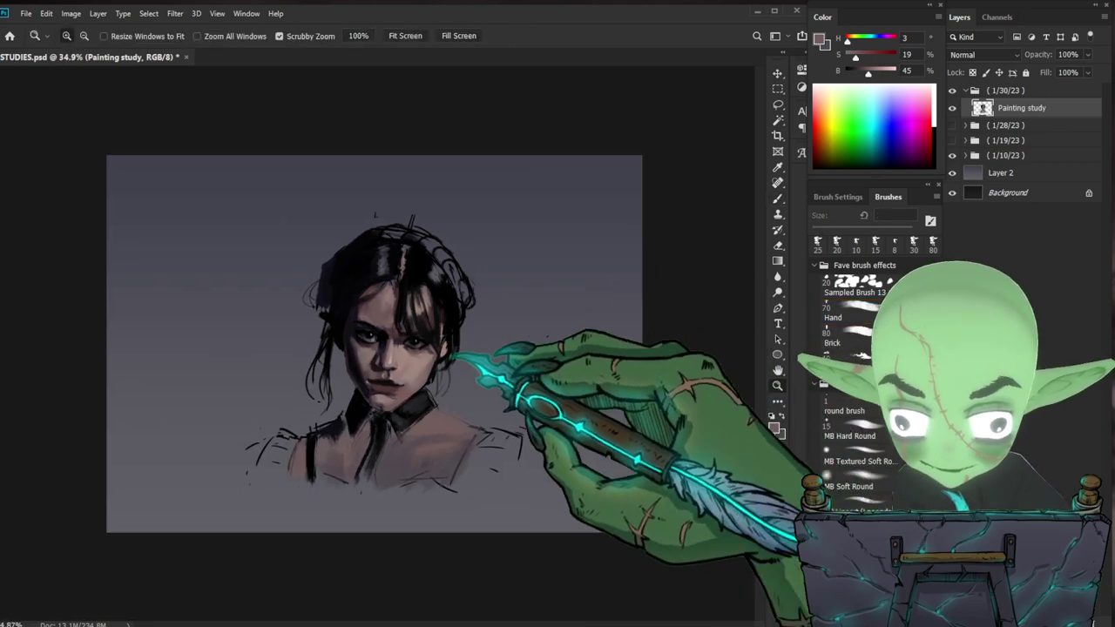
drag(437, 358, 505, 342)
key(alt)
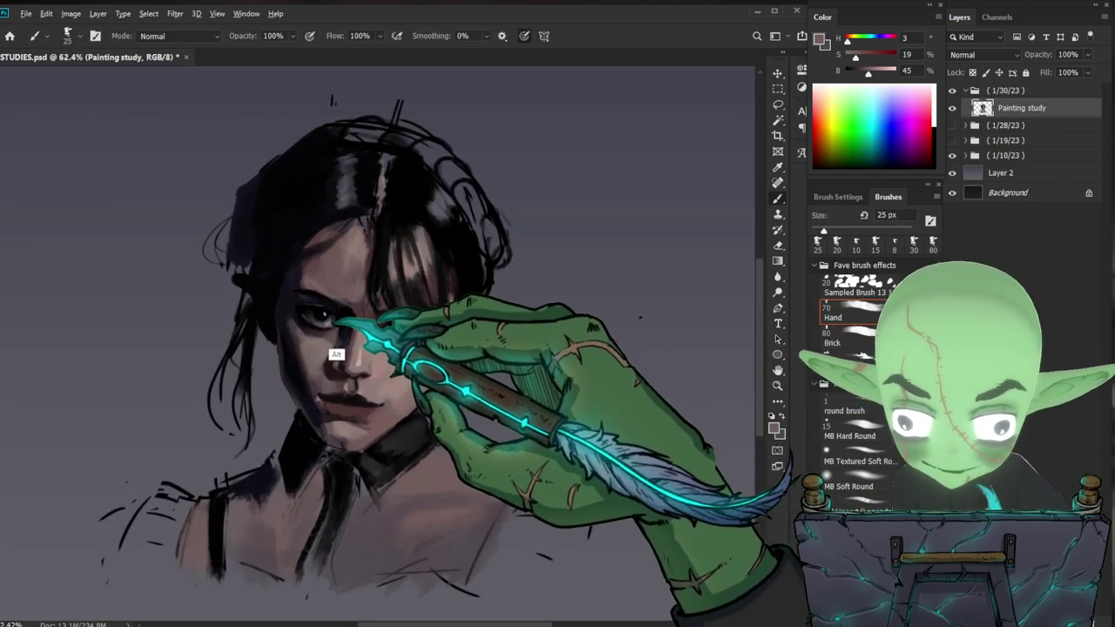
alt+click(329, 324)
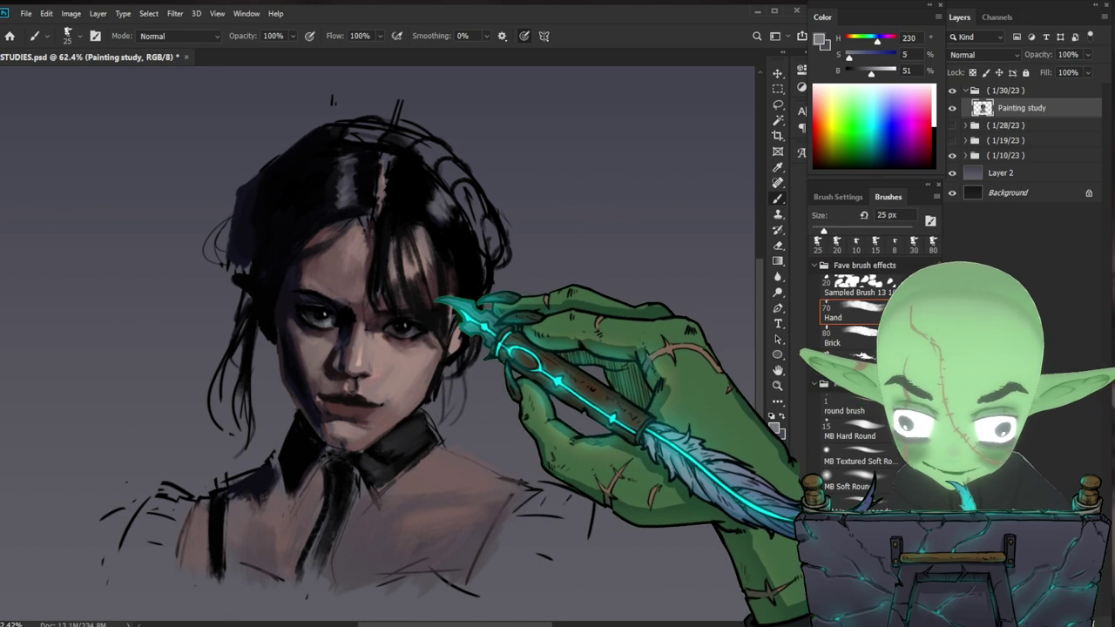
key(bracketleft)
key(bracketleft)
key(bracketleft)
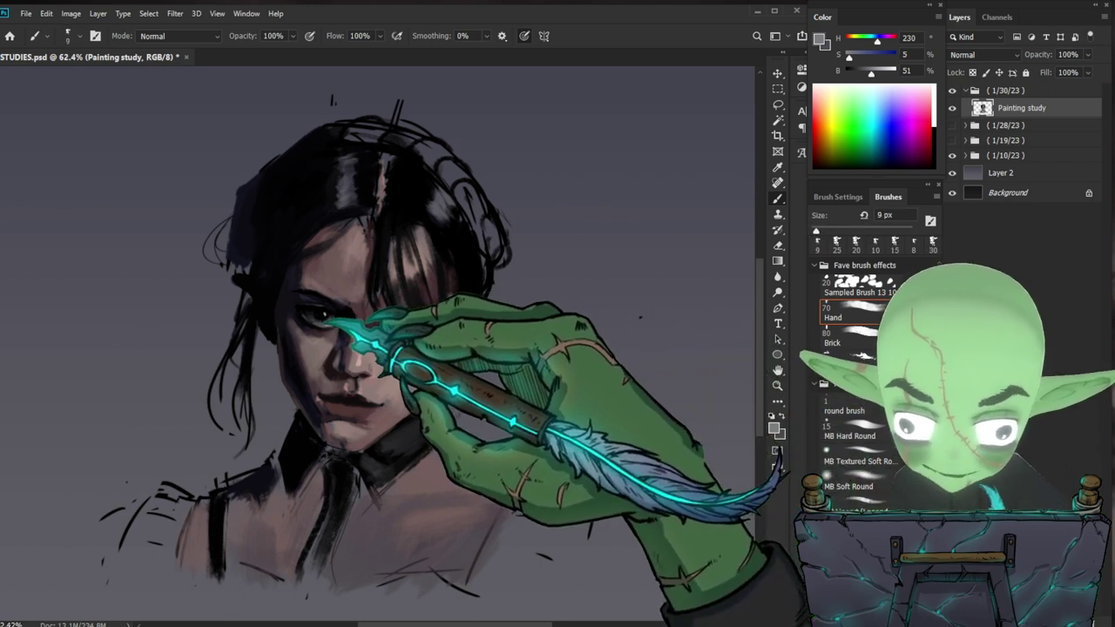
drag(622, 468, 601, 451)
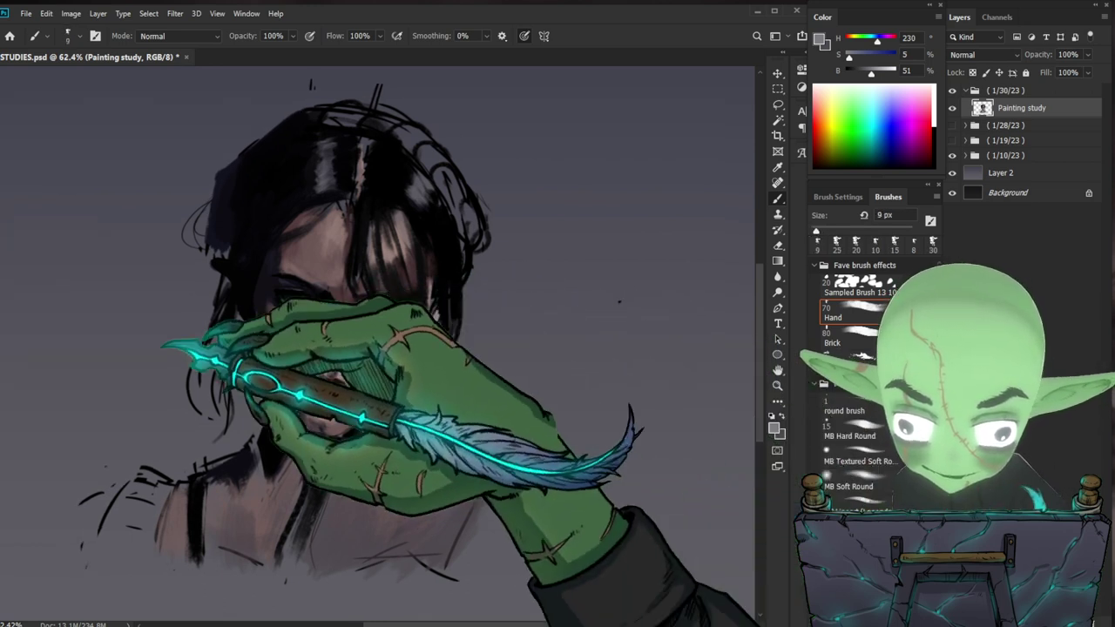
- Sharpen the shadow-side eye and its inner corner with sampled black and muted reddish brown, using a 6 px brush
alt+click(317, 318)
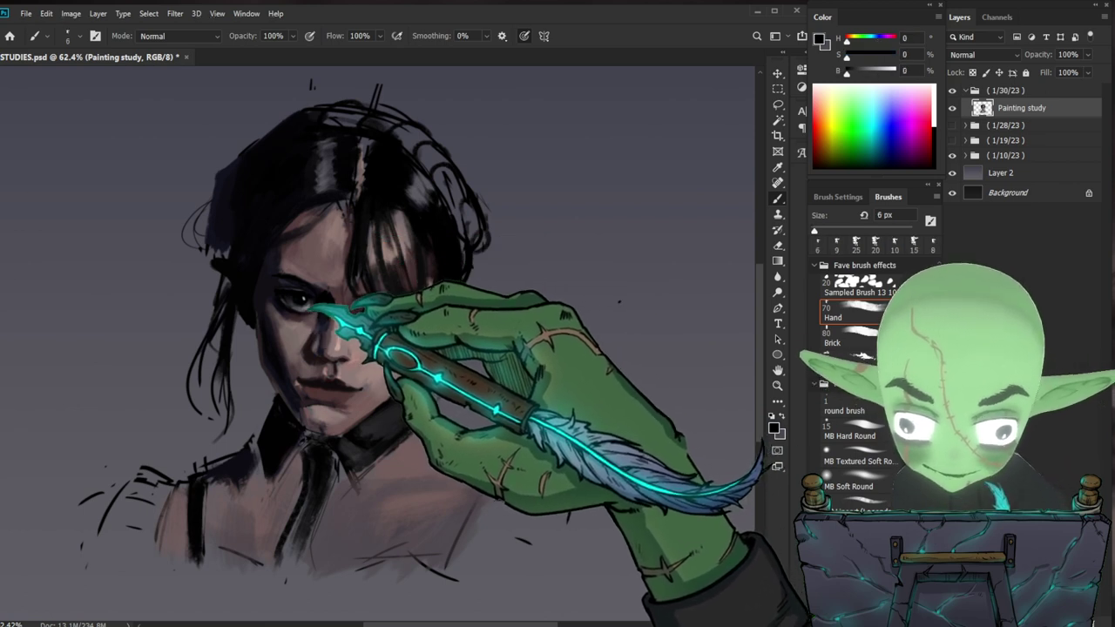
drag(477, 388, 440, 371)
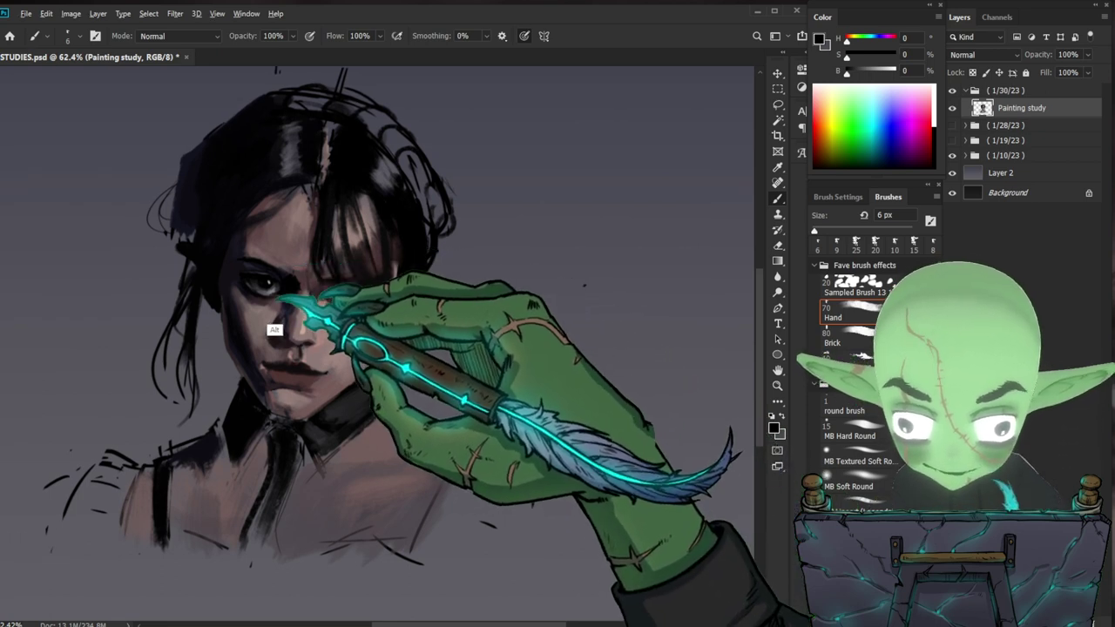
alt+click(280, 299)
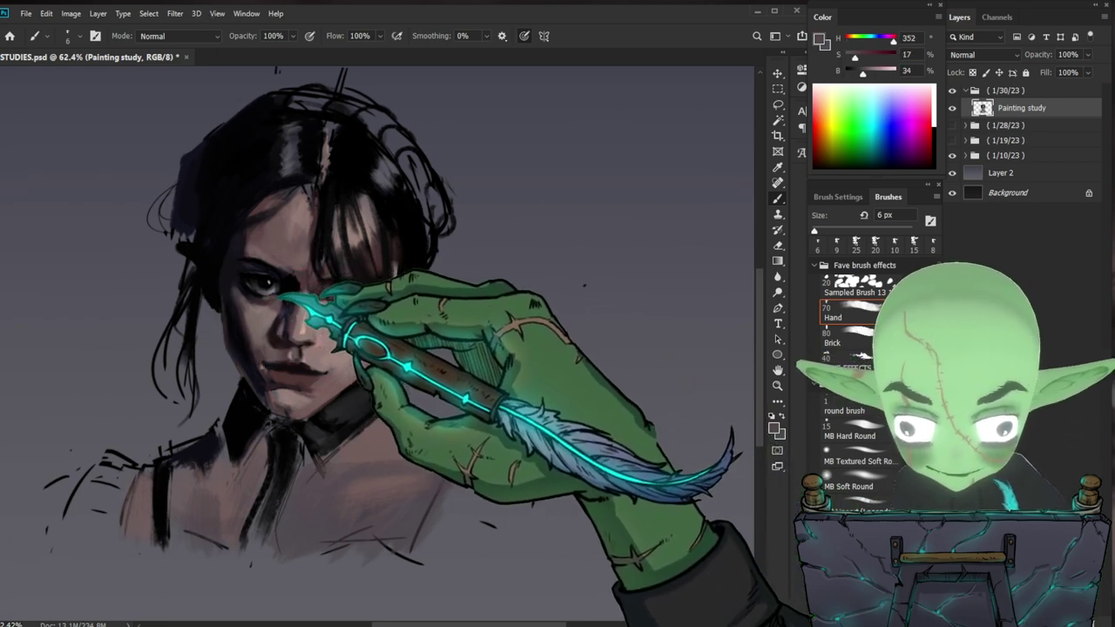
mouse_move(534, 349)
mouse_down()
mouse_move(523, 328)
mouse_move(540, 343)
mouse_up()
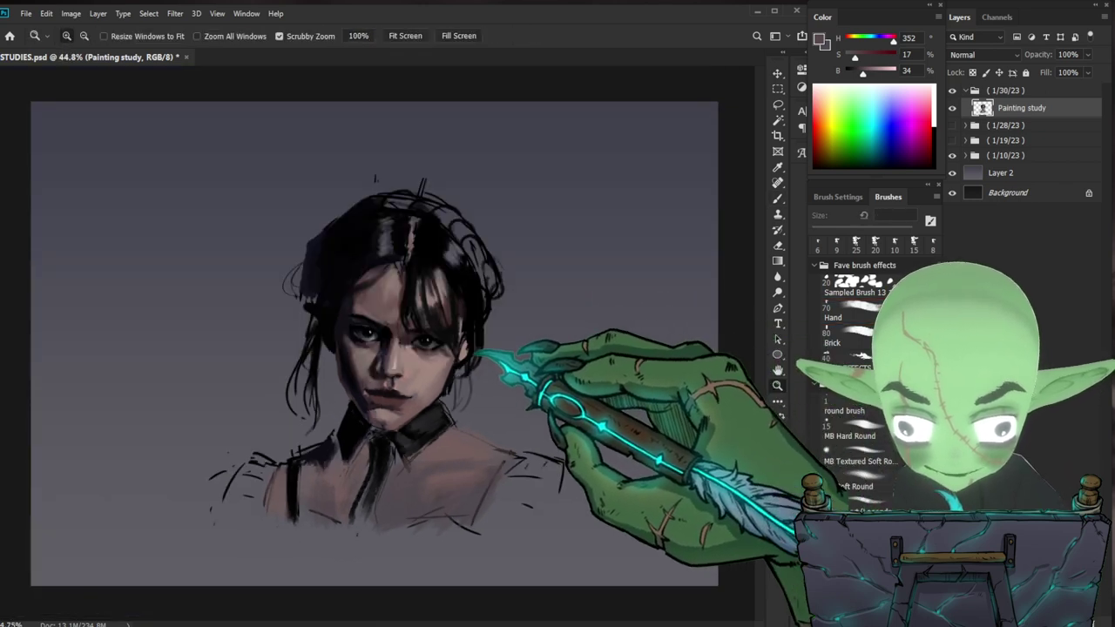
drag(473, 355, 490, 347)
scroll(491, 346, up, 1)
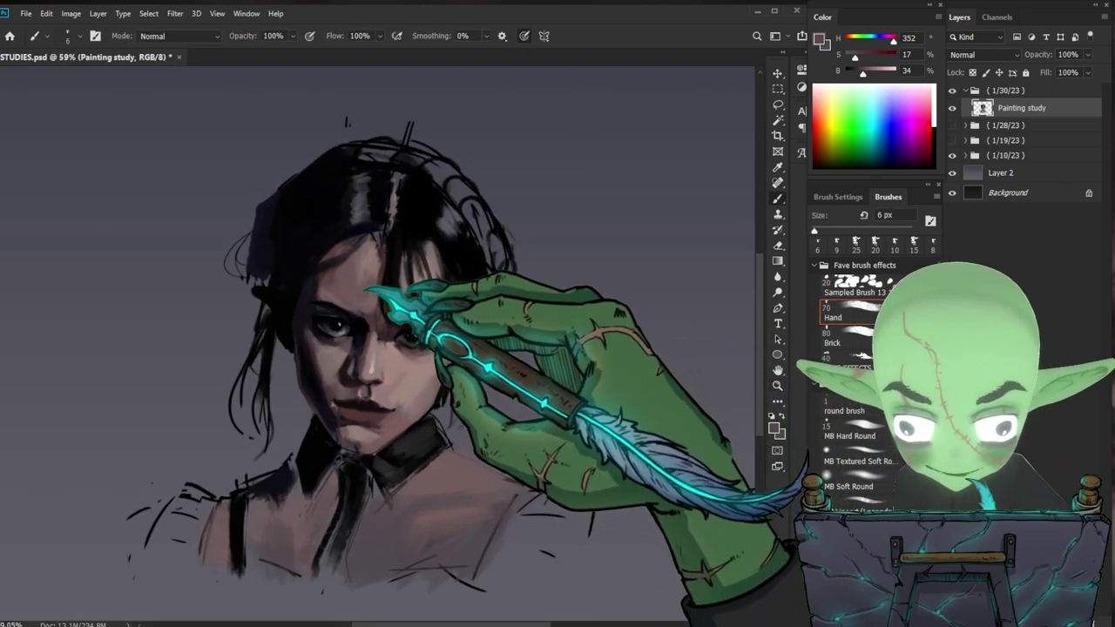
- Rework the dark facial accents around the eyes and mouth with sampled dark reddish brown, from 6 up to 35 px
alt+click(336, 367)
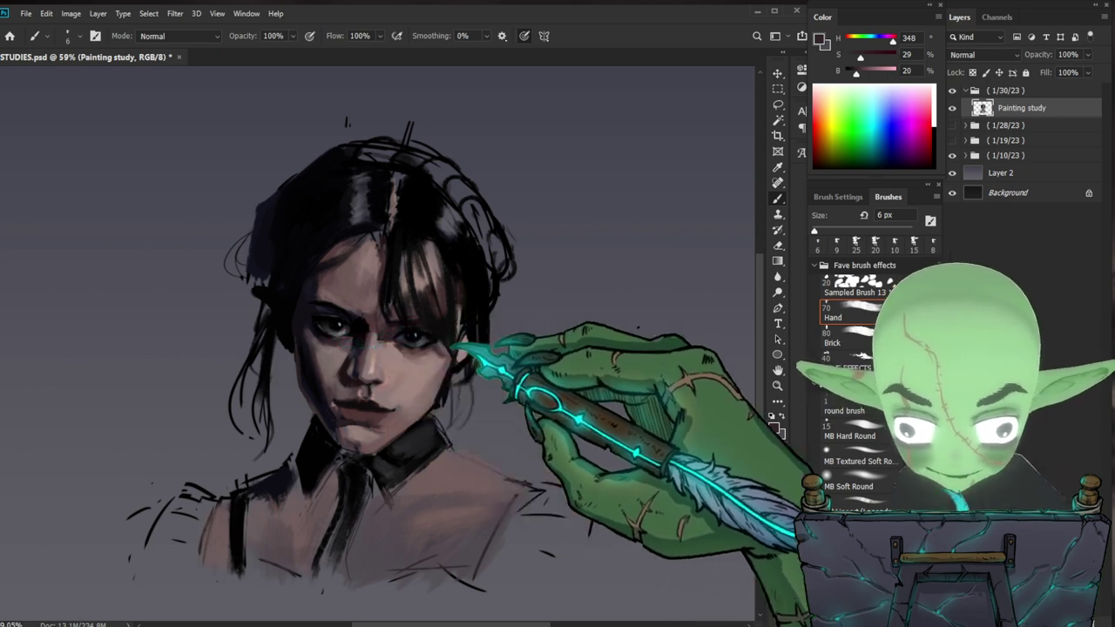
scroll(407, 343, down, 1)
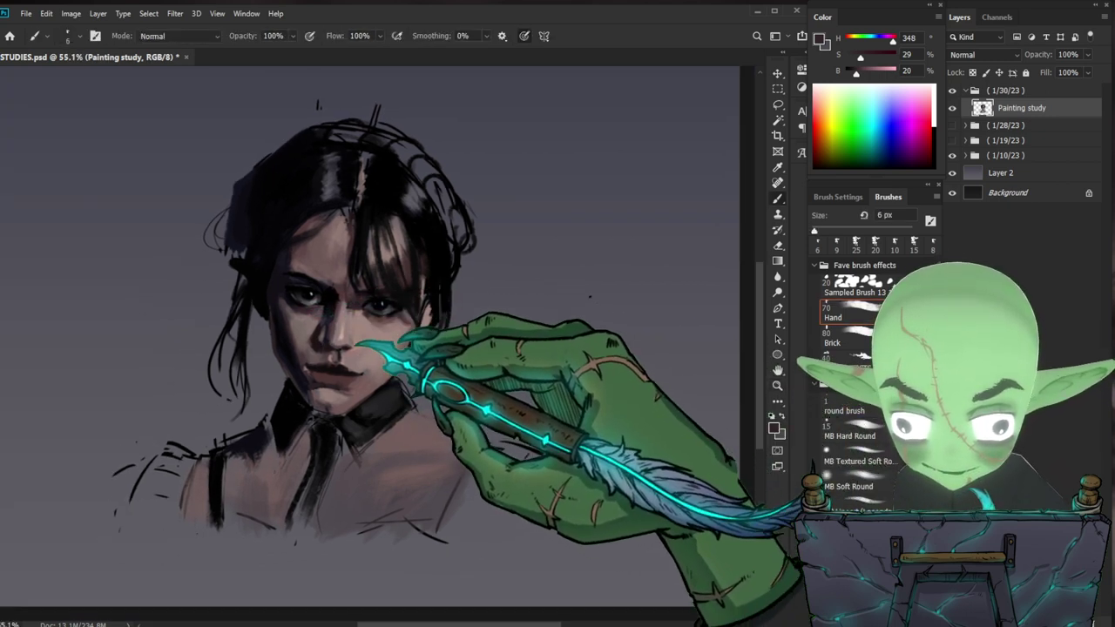
key(bracketright)
key(bracketright)
key(bracketright)
key(bracketright)
key(bracketright)
key(bracketright)
key(bracketright)
key(bracketright)
key(bracketright)
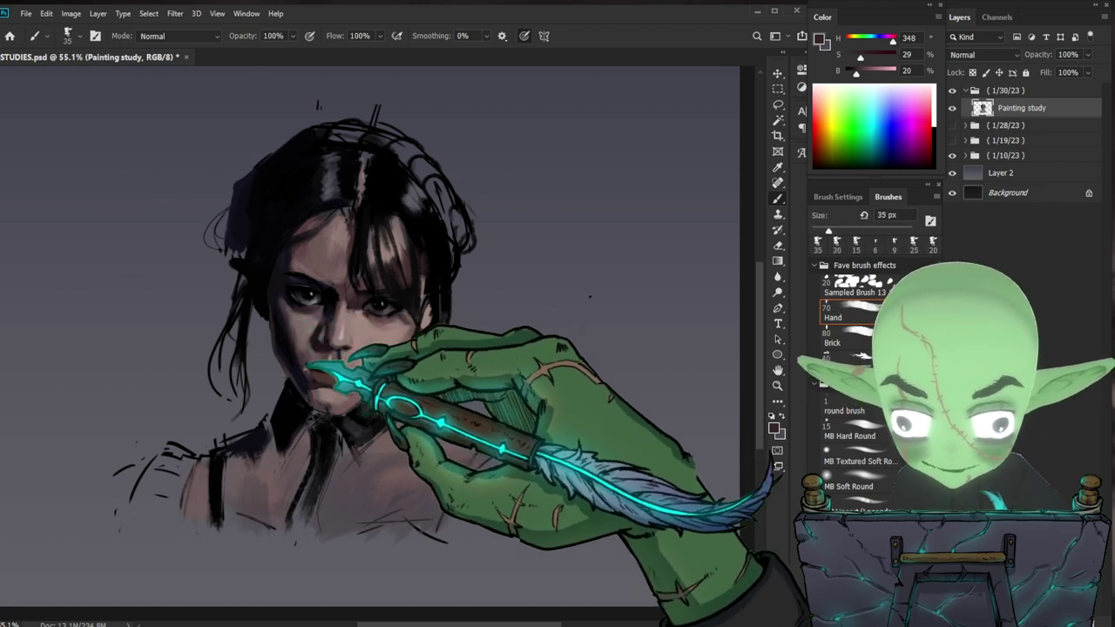
drag(514, 420, 480, 436)
- Model the shadow-side cheek and the area beside the mouth with sampled skin-shadow tones, mainly with a 10 px brush
alt+click(273, 344)
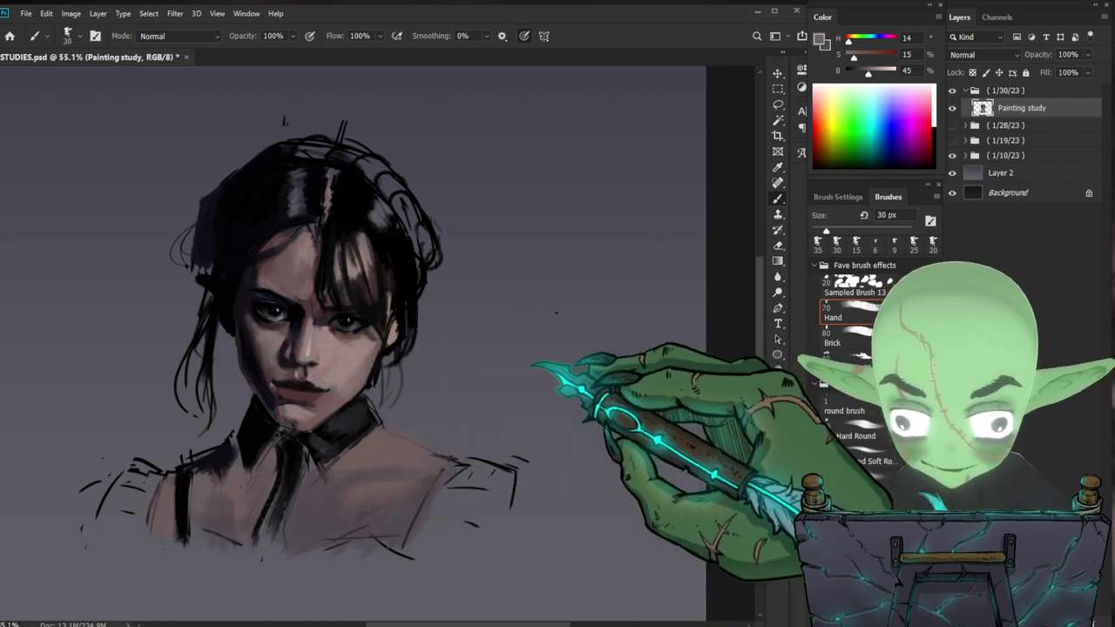
key(bracketleft)
key(bracketleft)
key(bracketleft)
alt+click(261, 370)
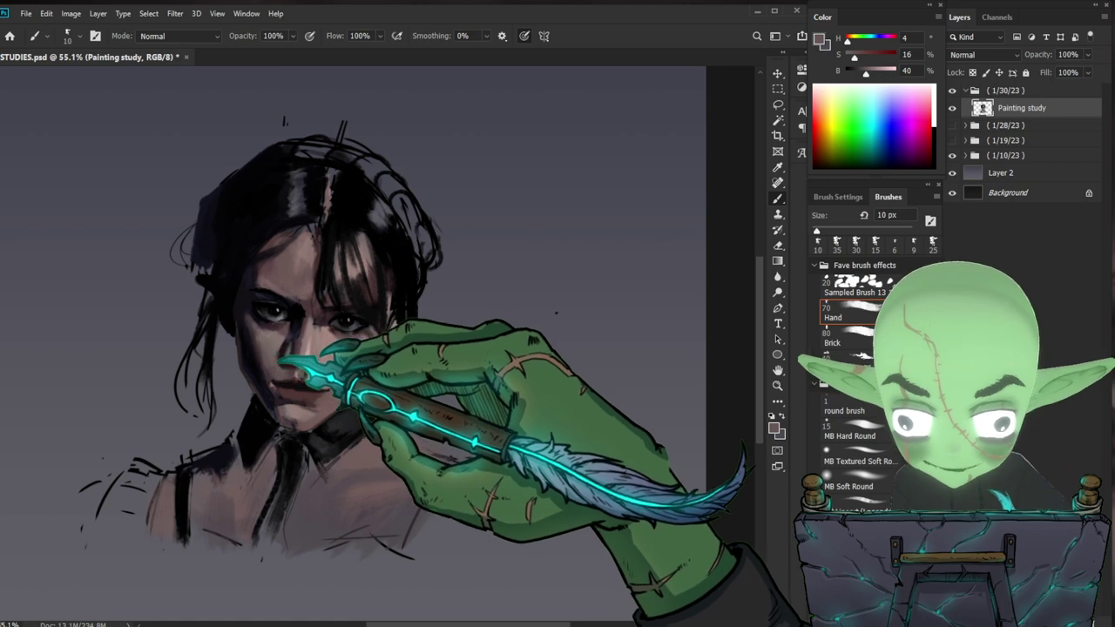
drag(487, 380, 531, 396)
drag(553, 470, 524, 458)
alt+click(268, 337)
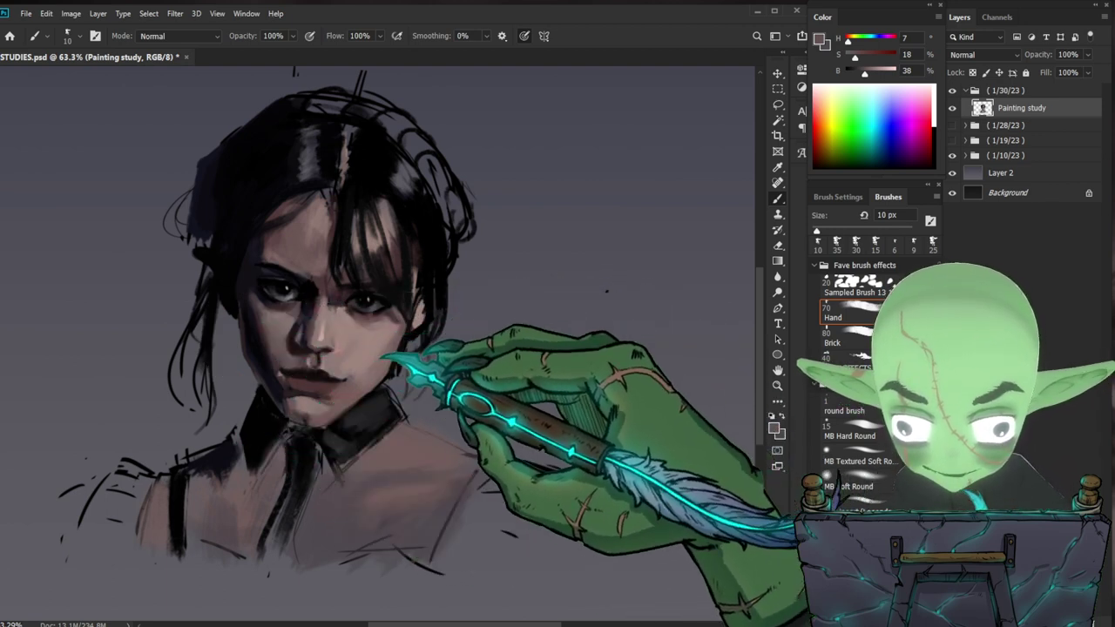
- Blend the lower cheek and jaw on the light side with sampled skin tones, using 20 to 35 px brushes
key(bracketright)
key(bracketright)
key(bracketright)
key(bracketright)
key(bracketright)
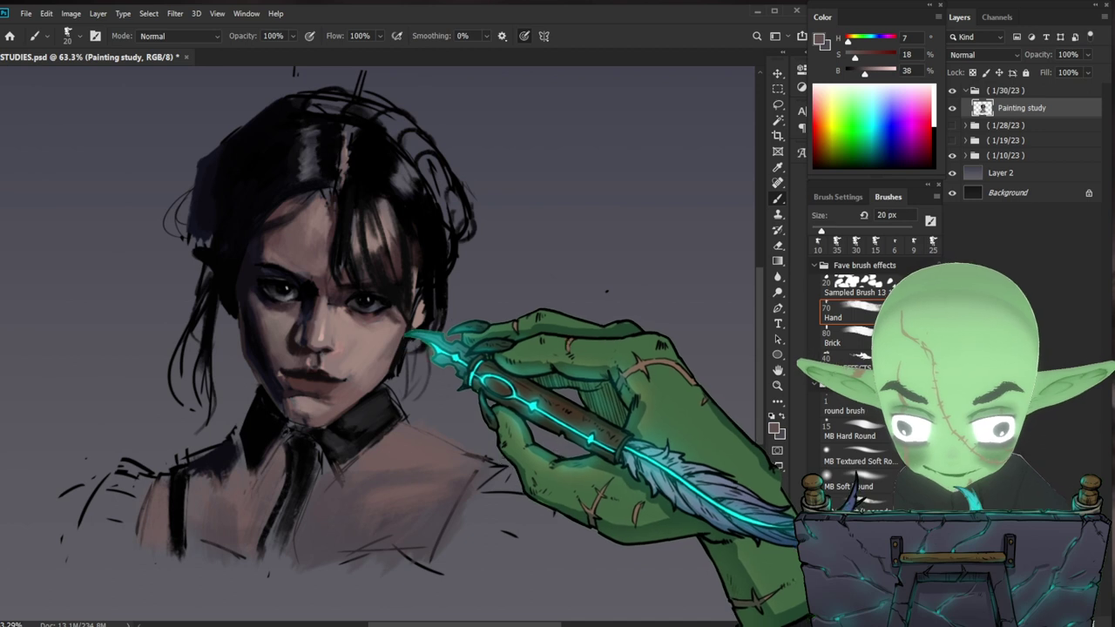
alt+click(370, 381)
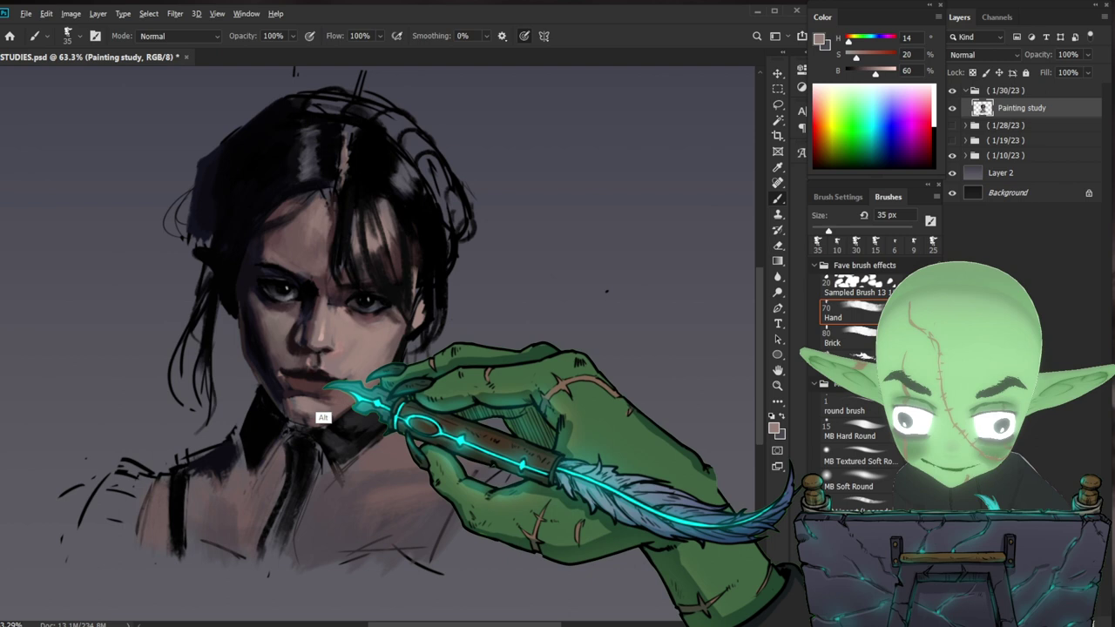
- Paint the lower lip at 8 px with a sampled lip shadow shifted to hue 5, saturation 46%, brightness 26%
alt+click(318, 398)
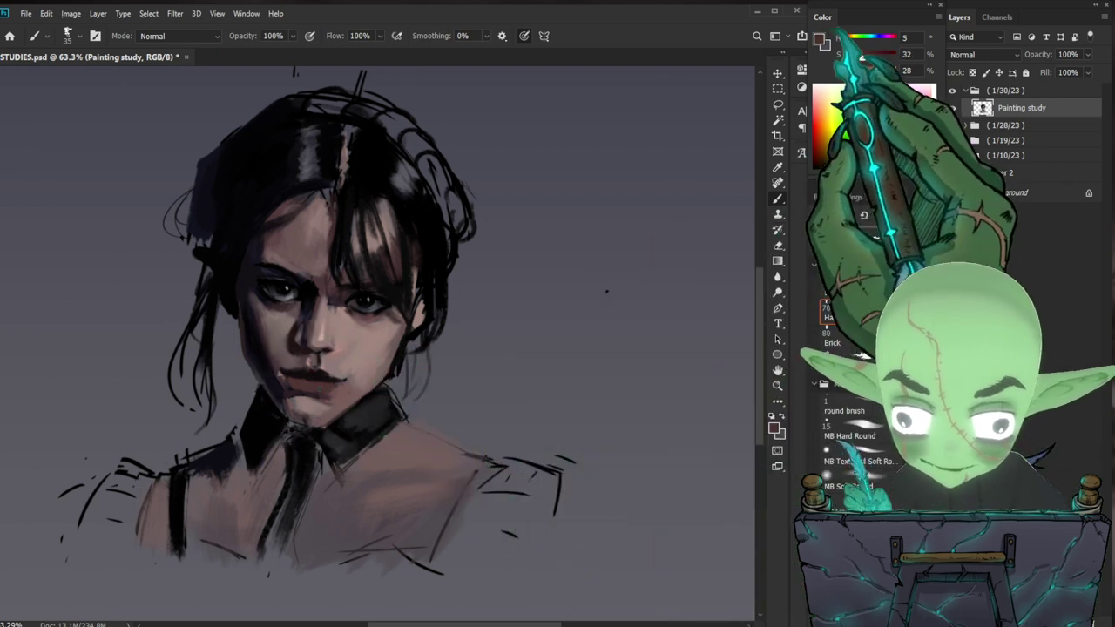
click(820, 39)
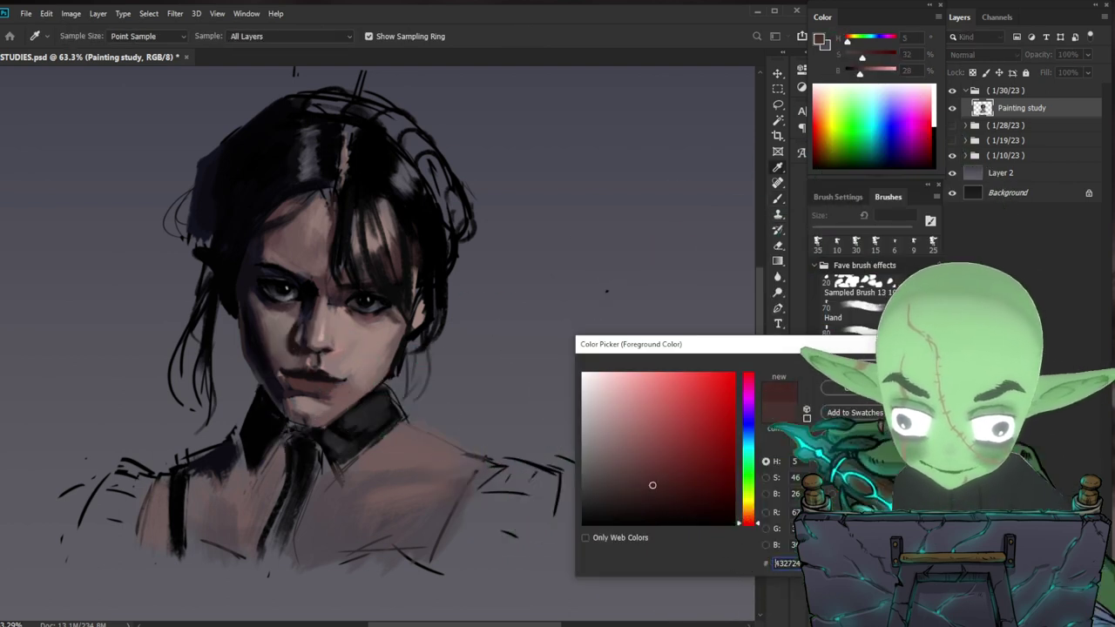
key(Return)
key(b)
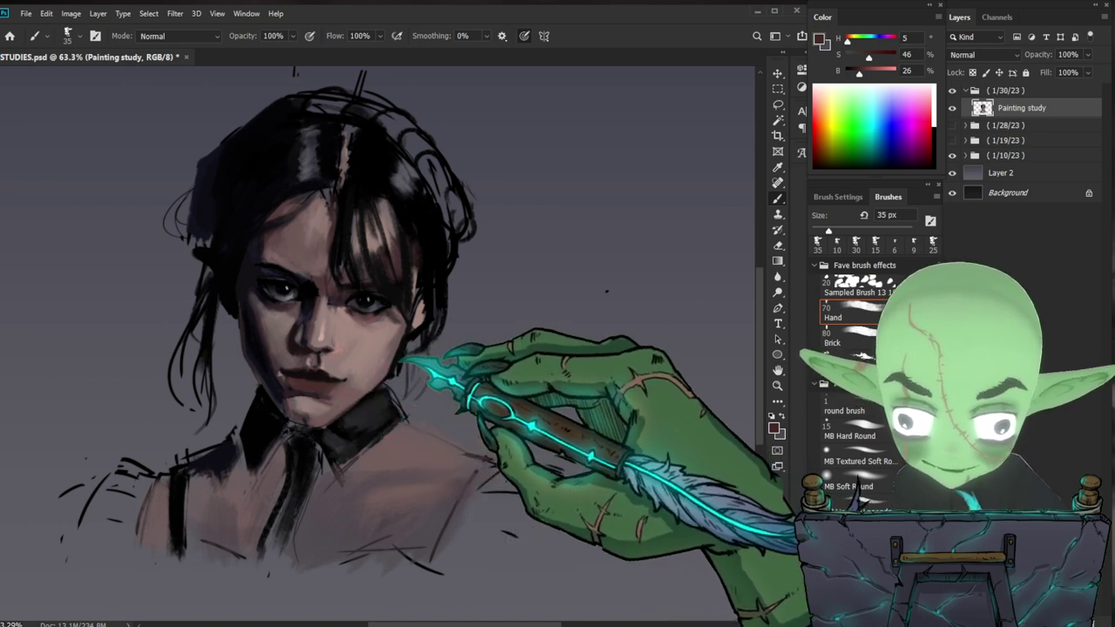
key(bracketleft)
key(bracketleft)
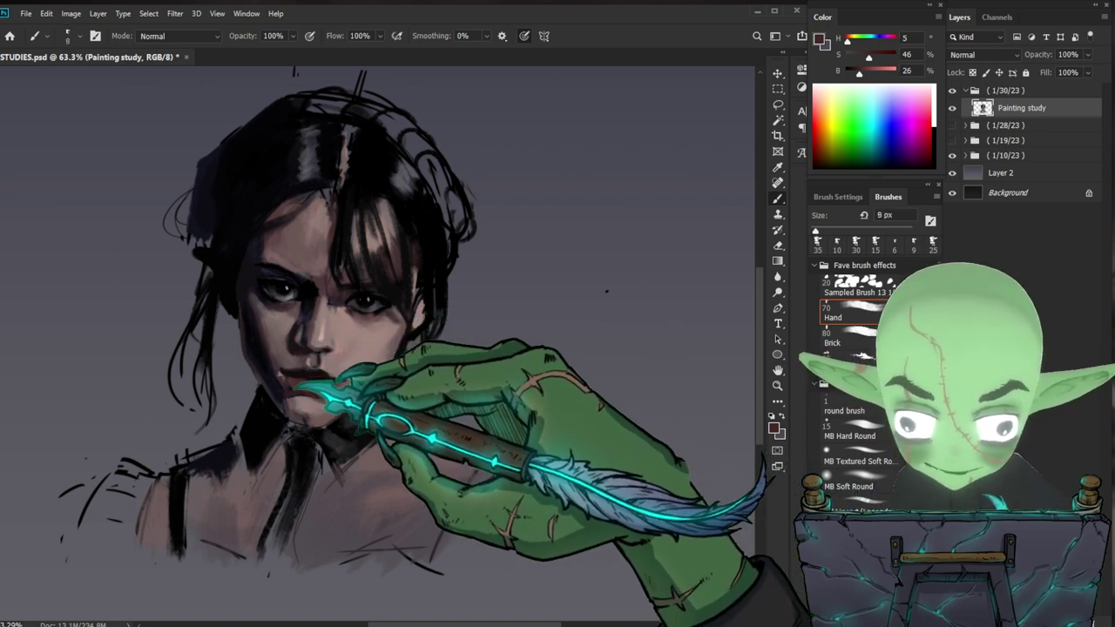
drag(300, 390, 352, 393)
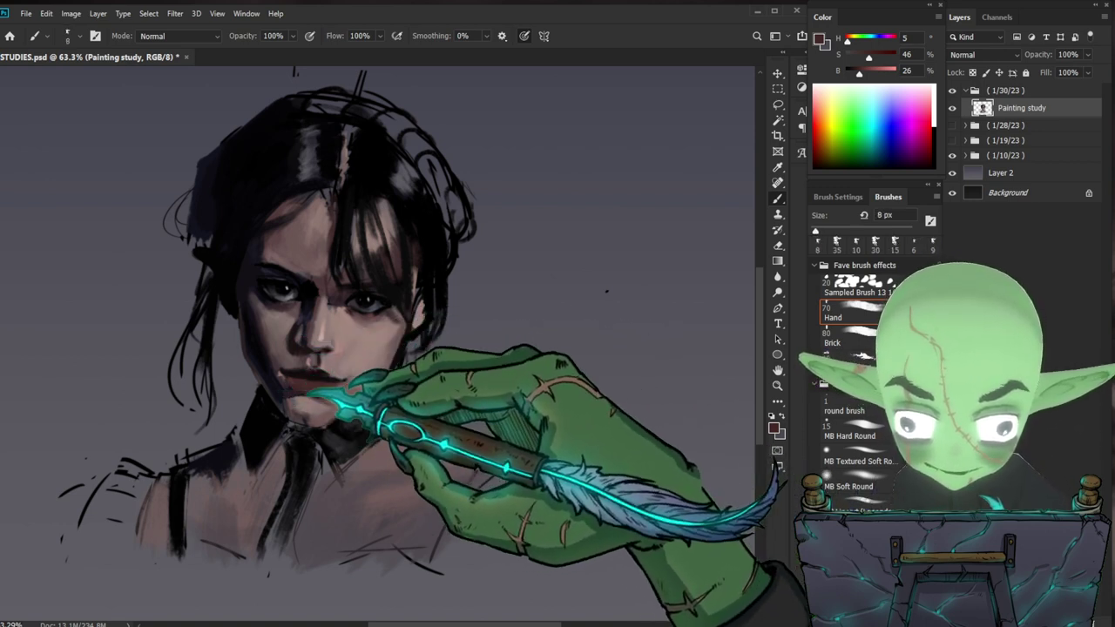
- Deepen the lips at 8 px with a richer dark red of hue 5, saturation 62%, brightness 24%
key(i)
click(818, 39)
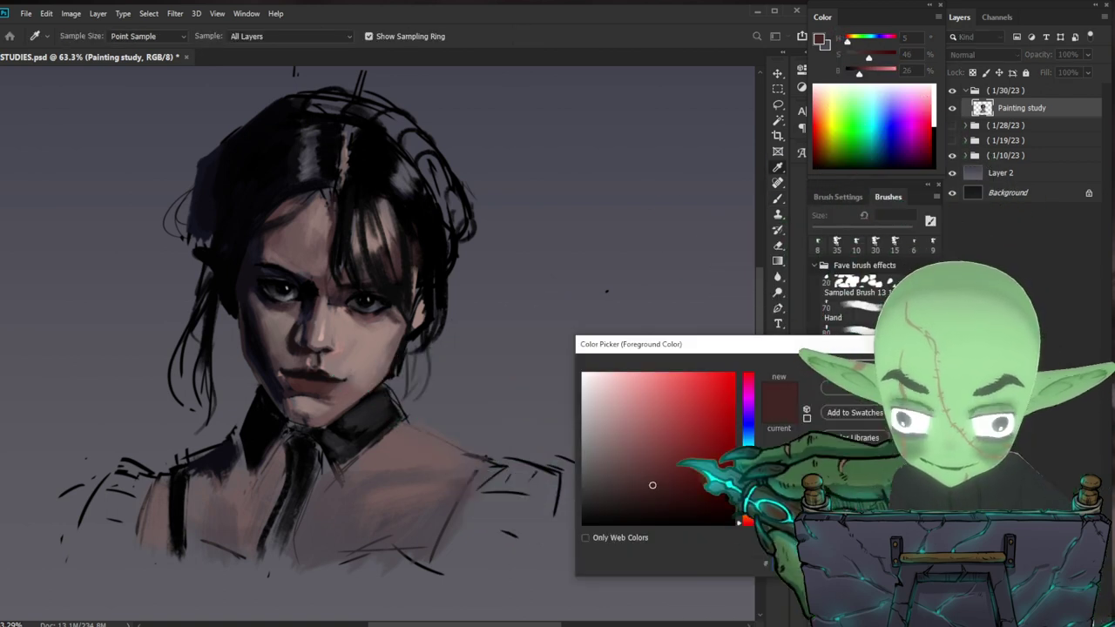
key(Return)
key(b)
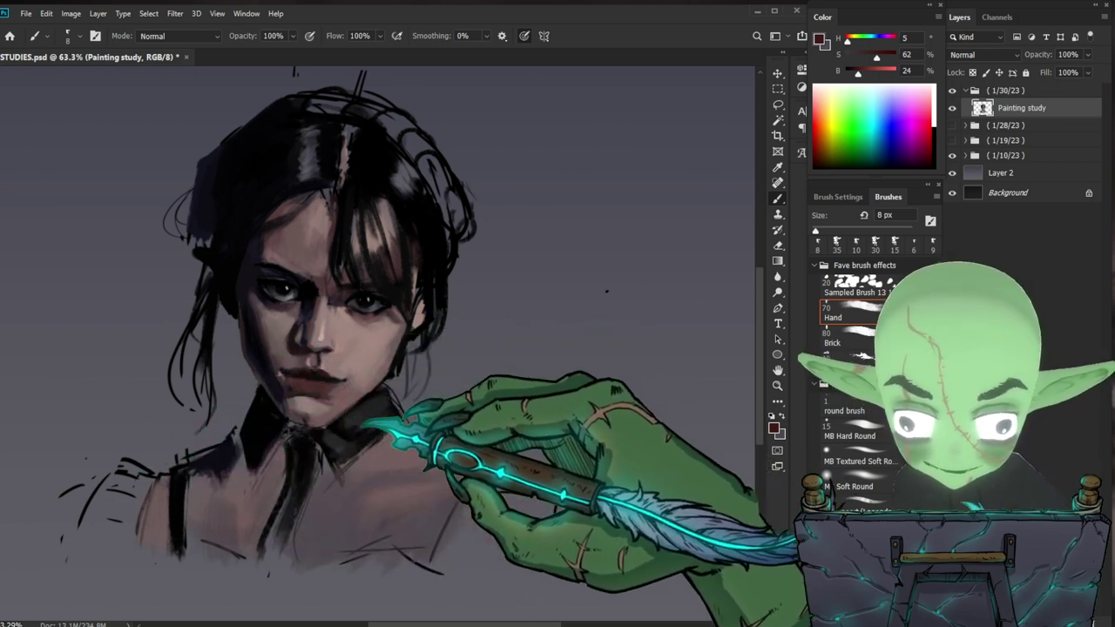
- Refine the upper lip and mouth line with sampled dark reddish shadows, using 8 and 7 px brushes
key(z)
drag(487, 425, 434, 436)
drag(420, 358, 467, 359)
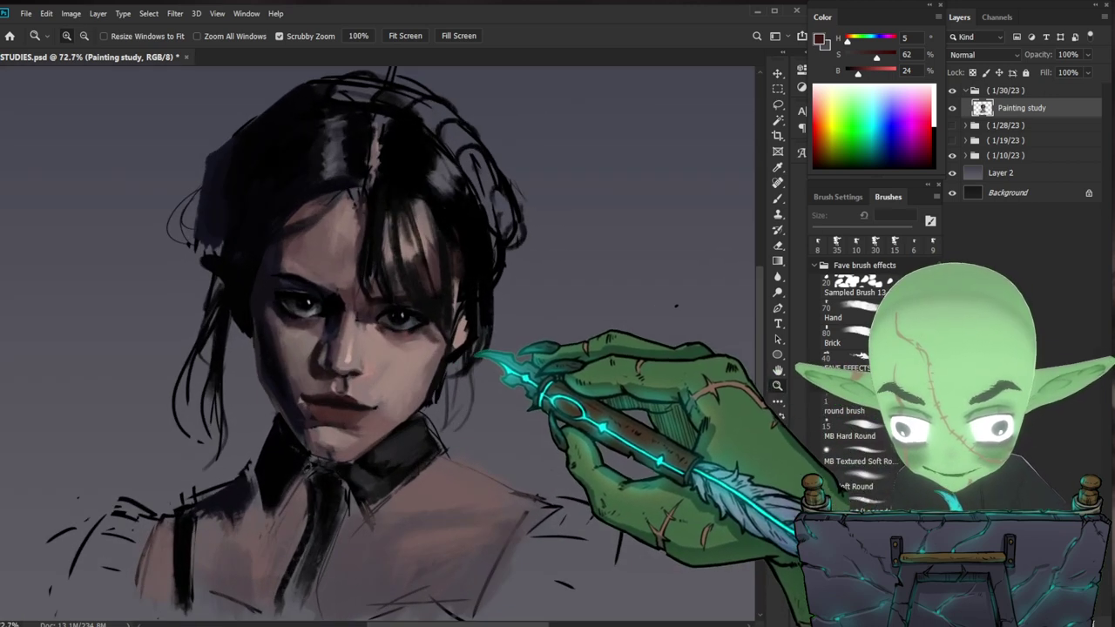
key(b)
alt+click(325, 398)
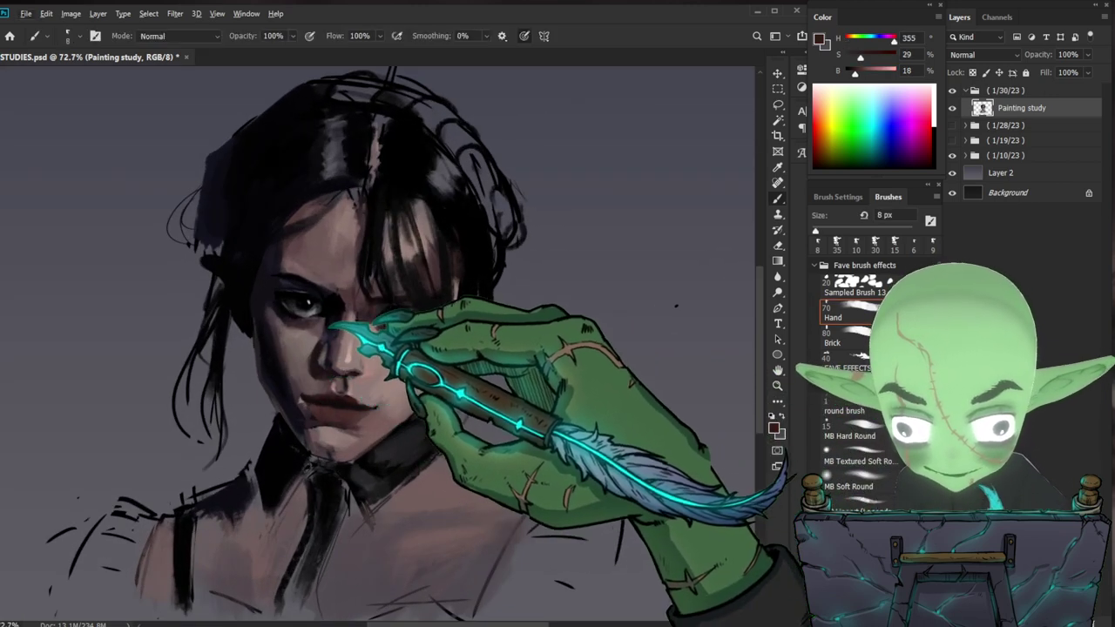
key(bracketright)
key(bracketright)
key(bracketright)
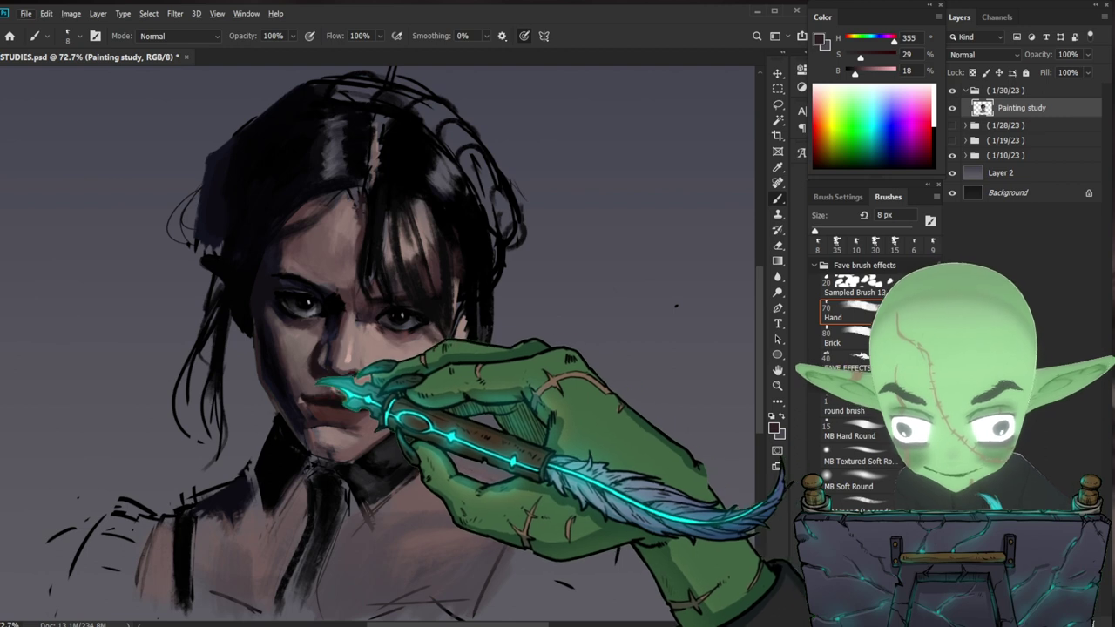
key(alt)
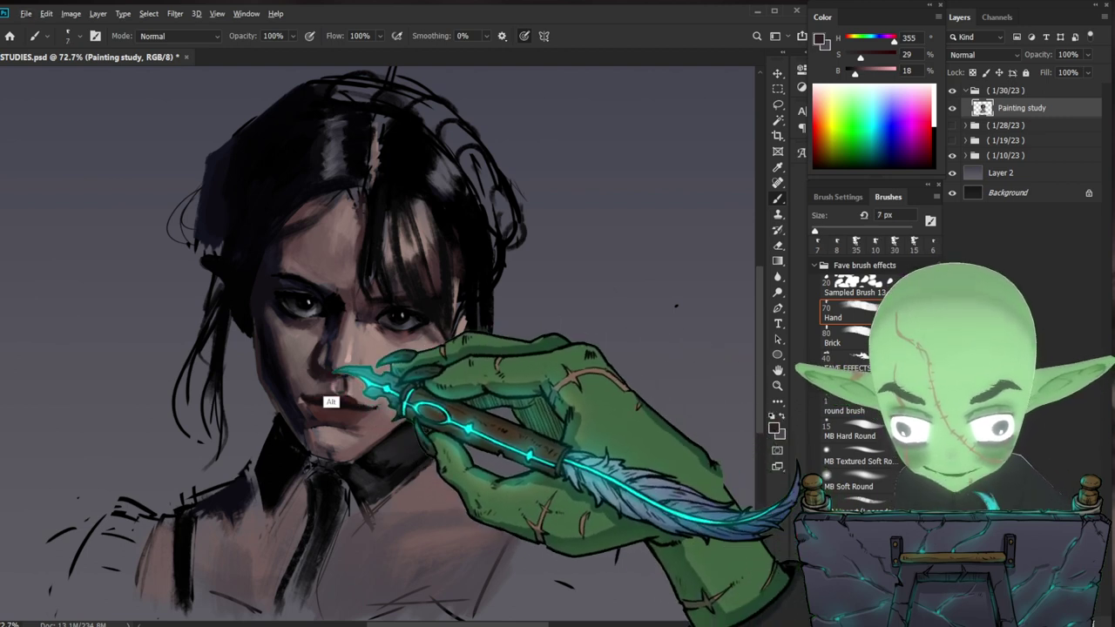
alt+click(314, 399)
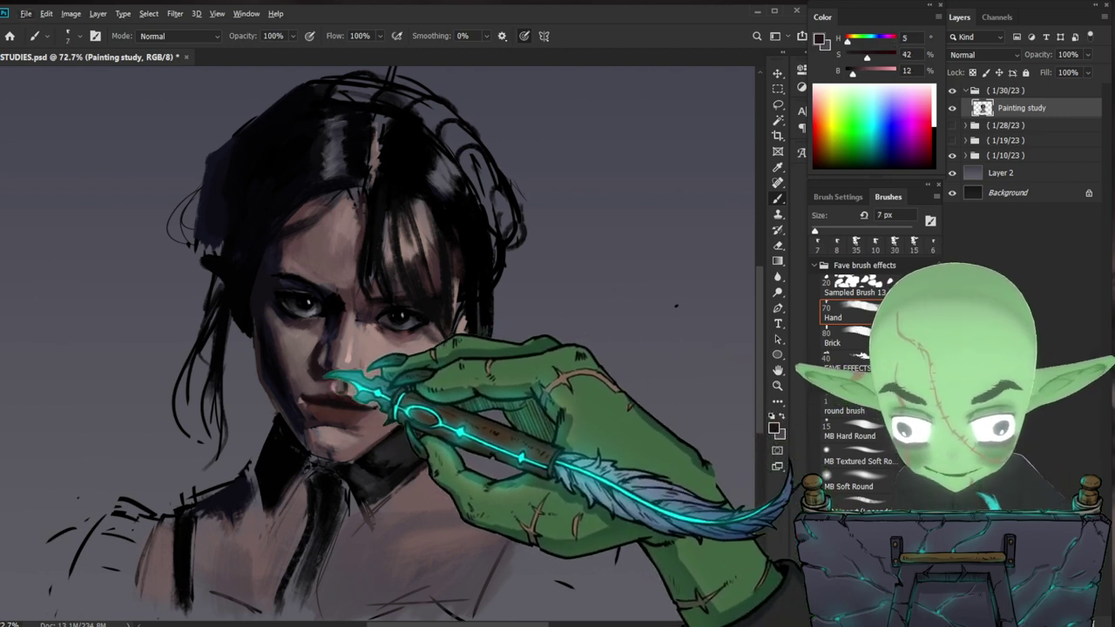
- Define the shadows under the nose at 7 px with sampled near-black and muted skin-shadow tones
alt+click(406, 301)
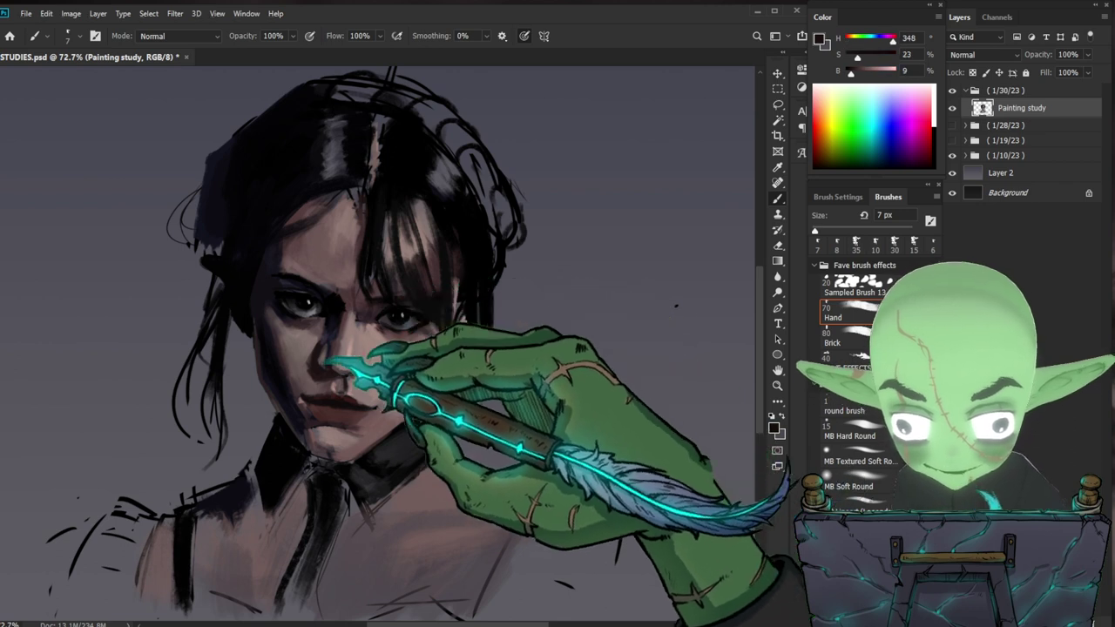
key(alt)
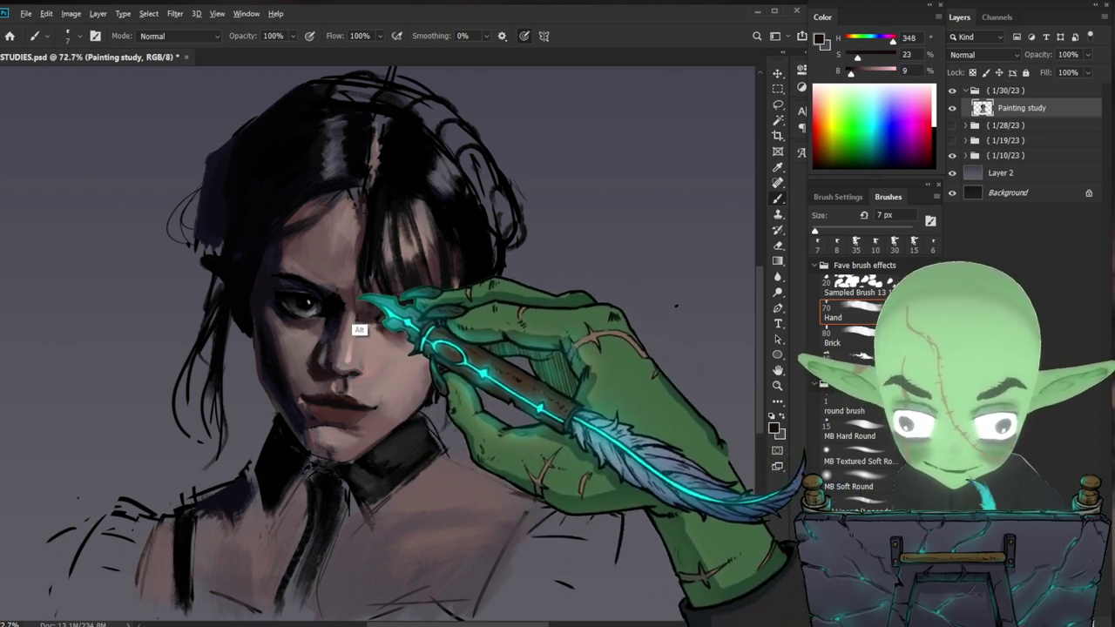
alt+click(335, 370)
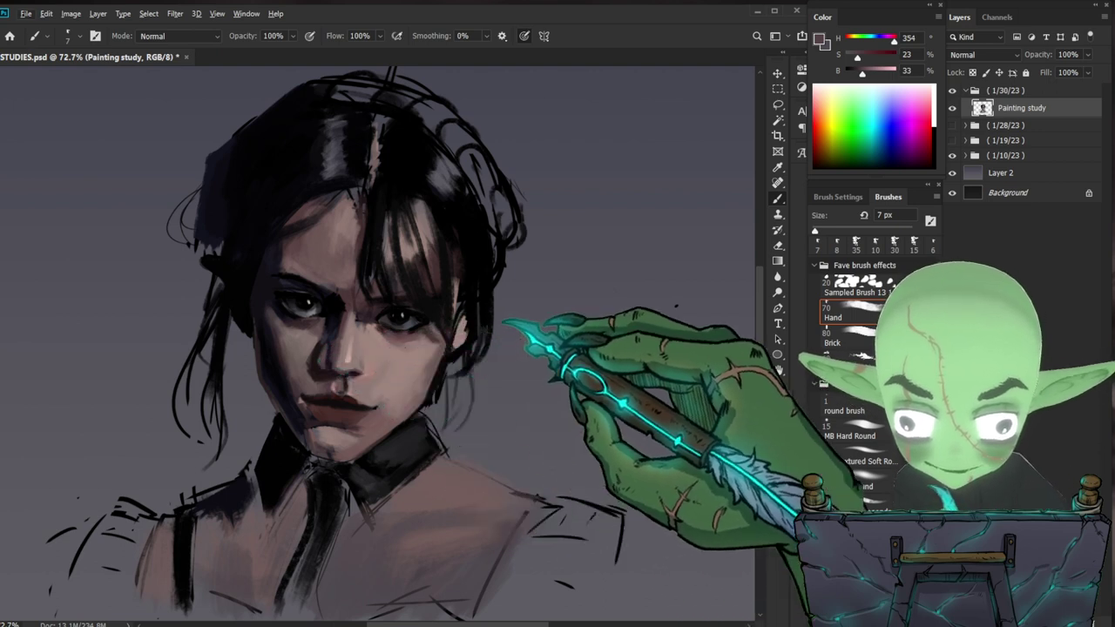
key(alt)
alt+click(319, 336)
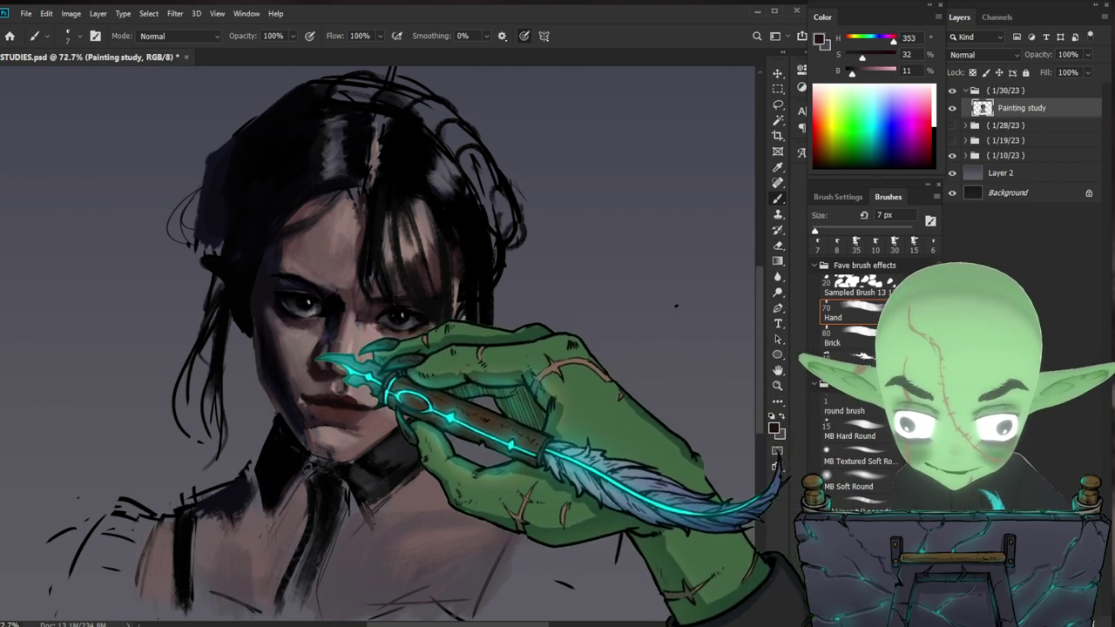
drag(596, 391, 540, 390)
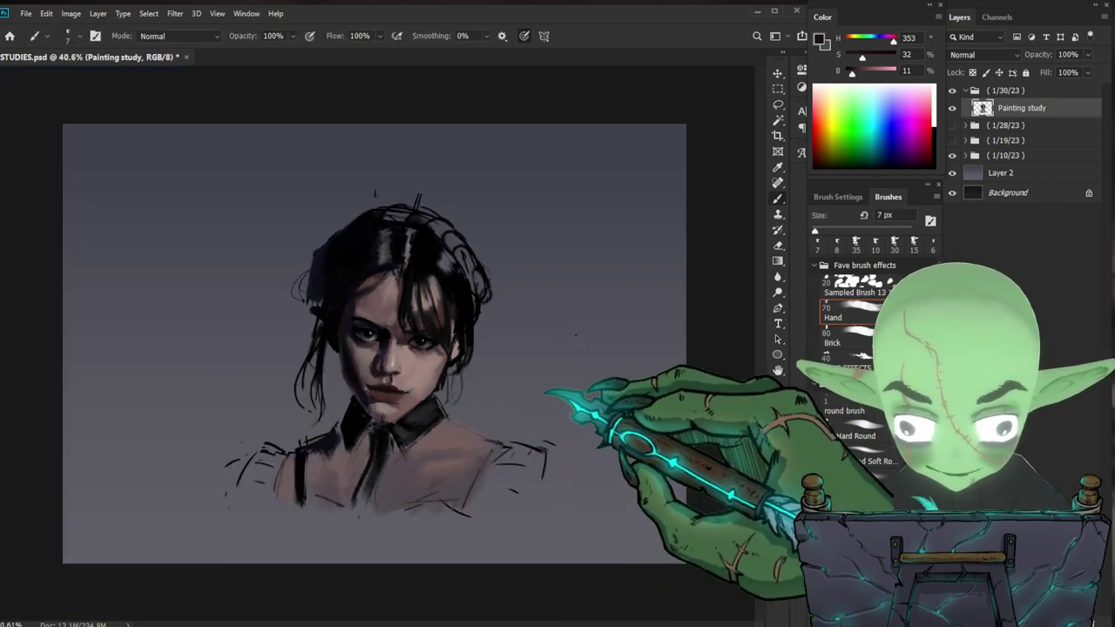
scroll(505, 362, up, 3)
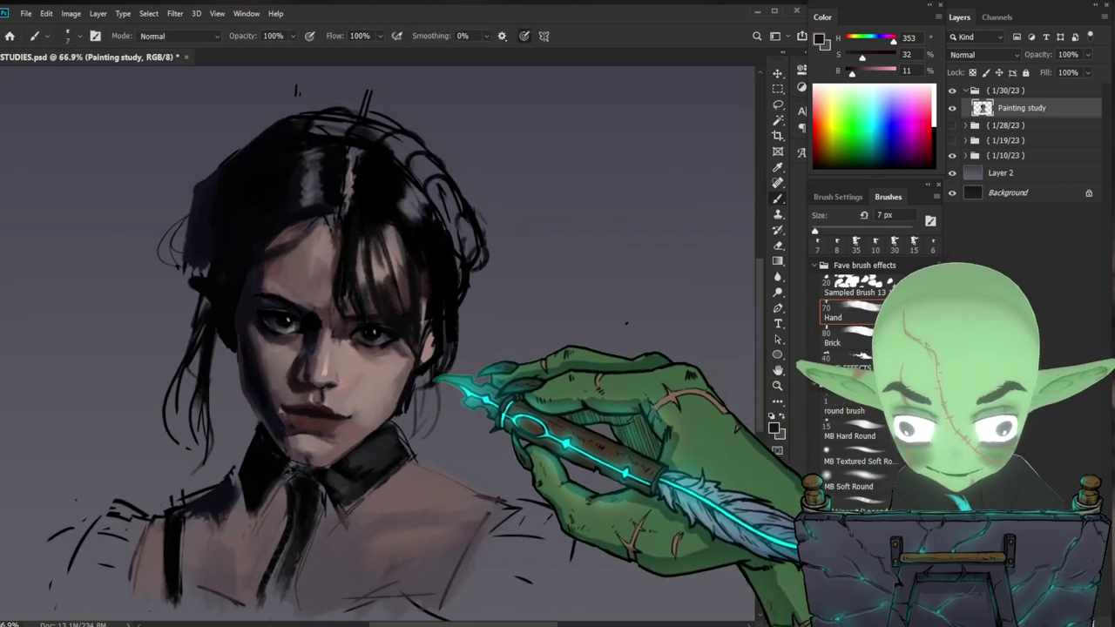
- Blend the skin around the light-side mouth corner with sampled cheek tones, using 20 and 9 px brushes
drag(519, 438, 467, 432)
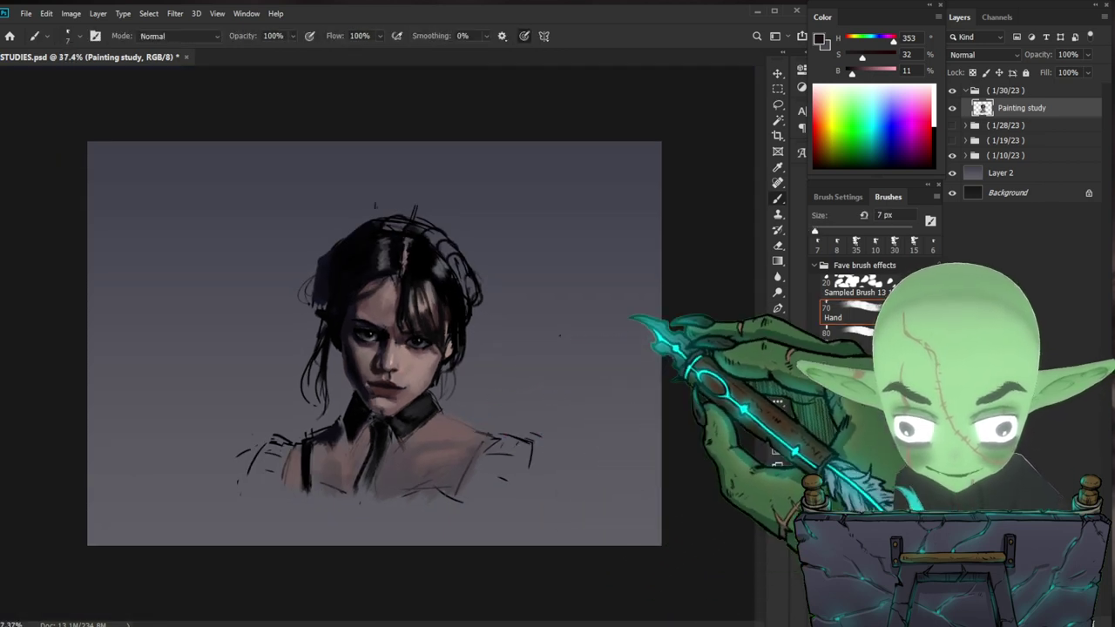
scroll(442, 393, up, 3)
key(b)
alt+click(366, 357)
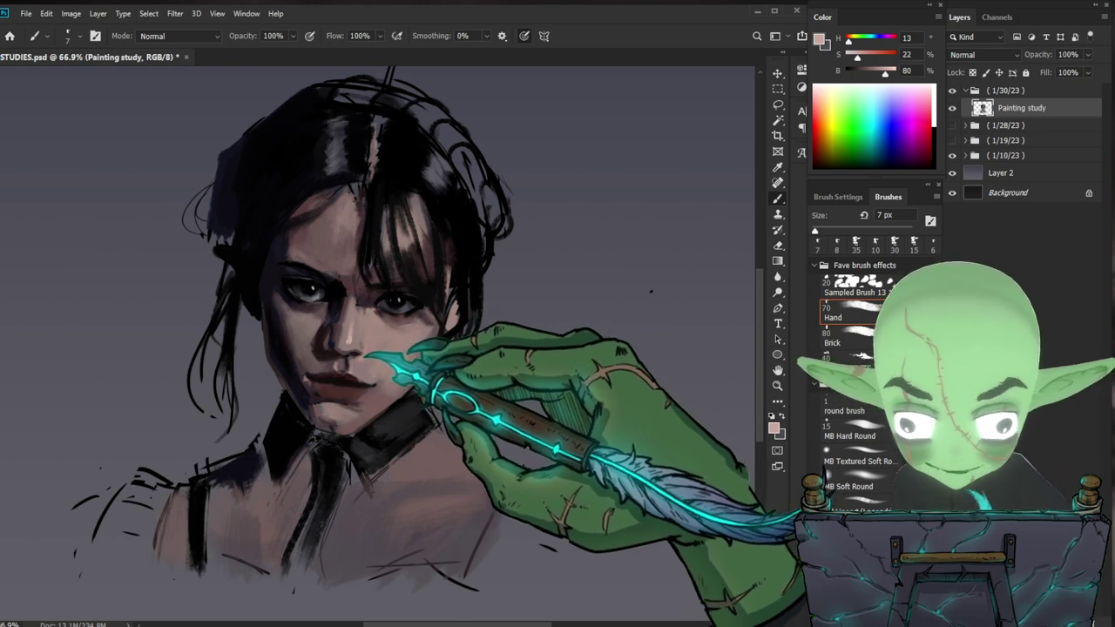
alt+click(388, 349)
alt+click(370, 364)
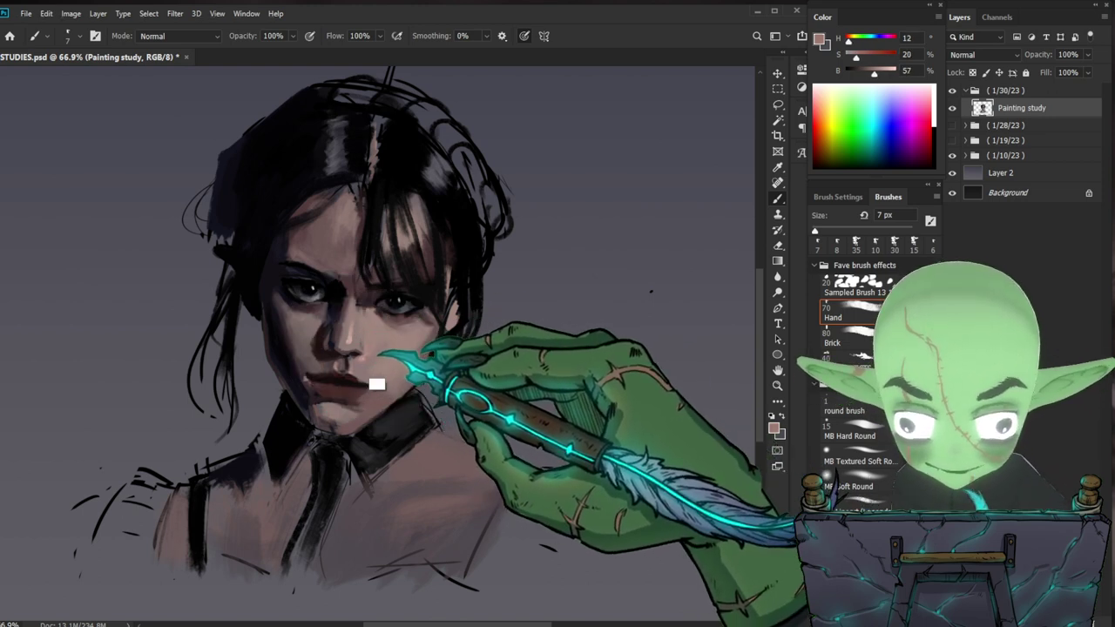
key(bracketright)
key(bracketright)
key(bracketright)
key(bracketright)
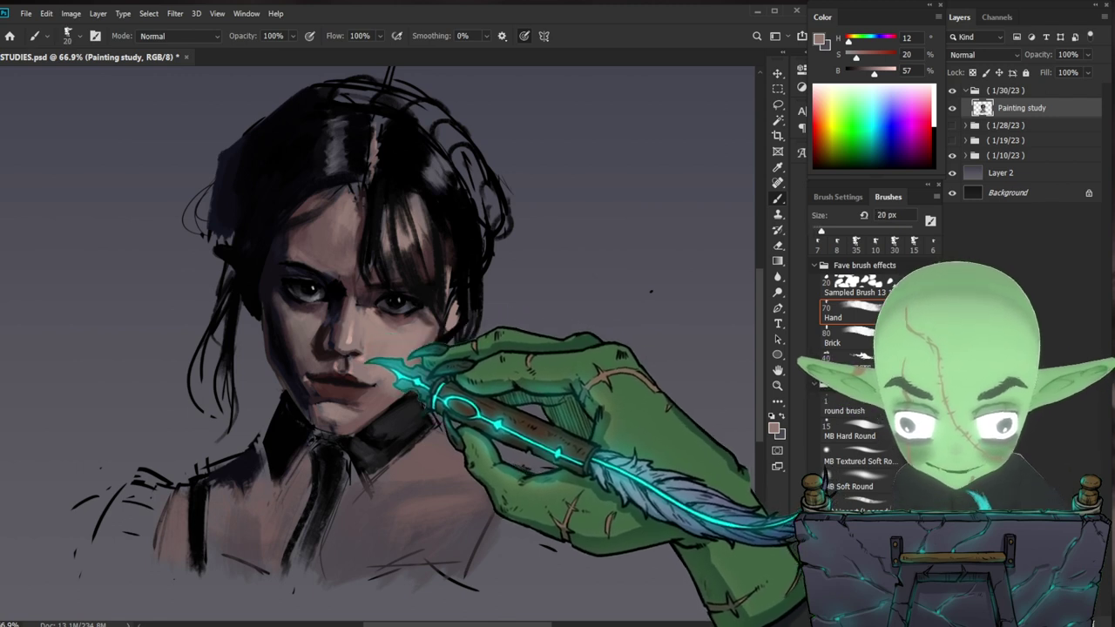
alt+click(360, 385)
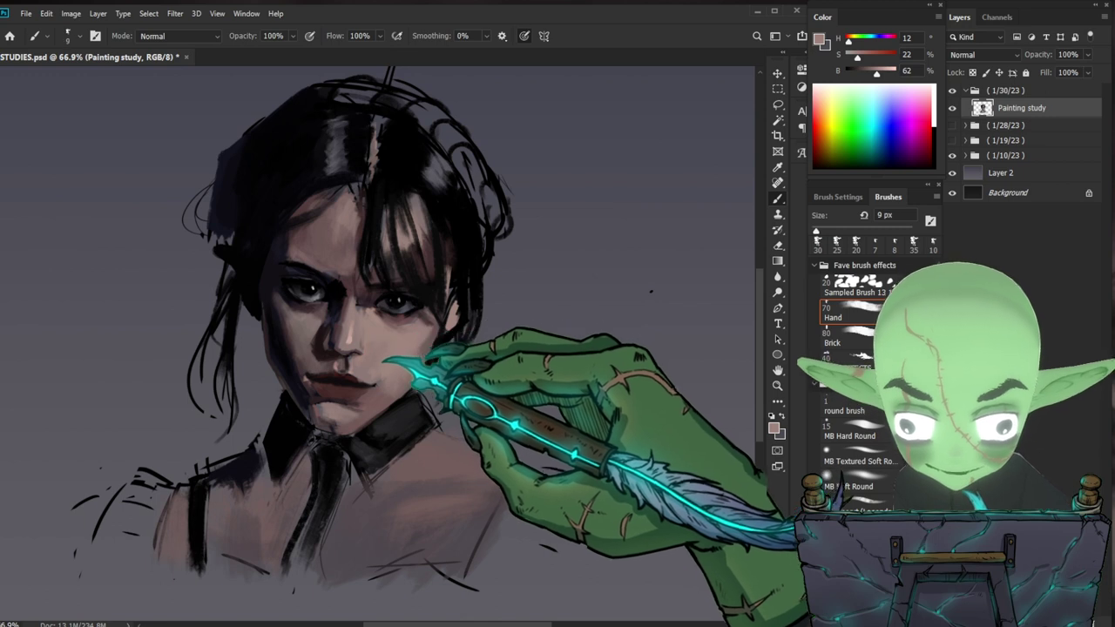
- Refine the nose tip and the skin above the upper lip at 7 px with sampled light and mid skin tones
alt+click(339, 344)
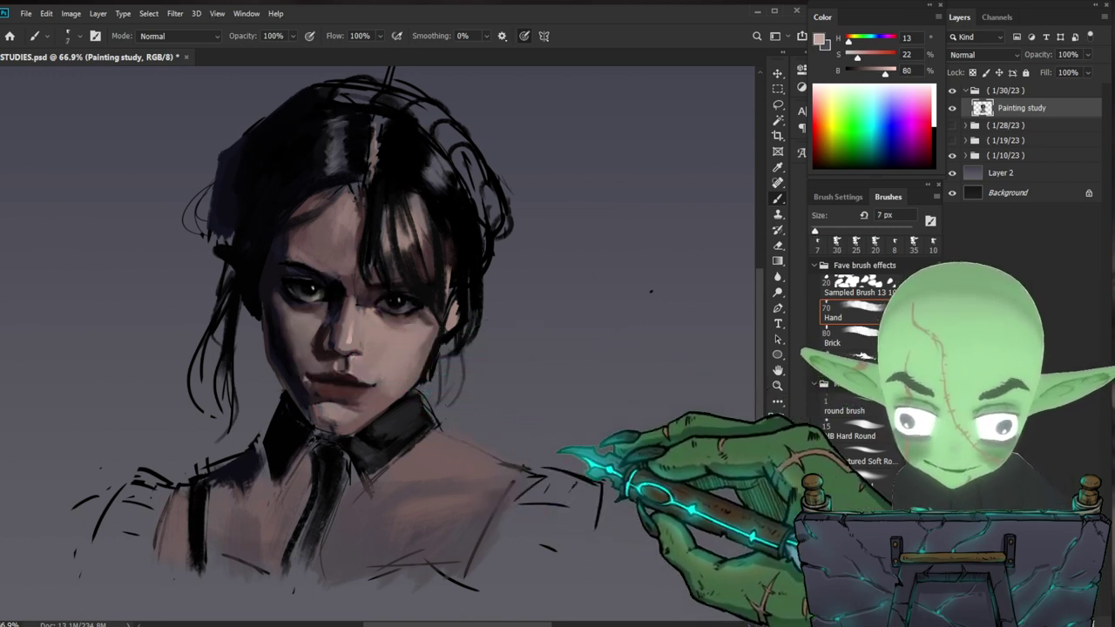
drag(650, 291, 627, 273)
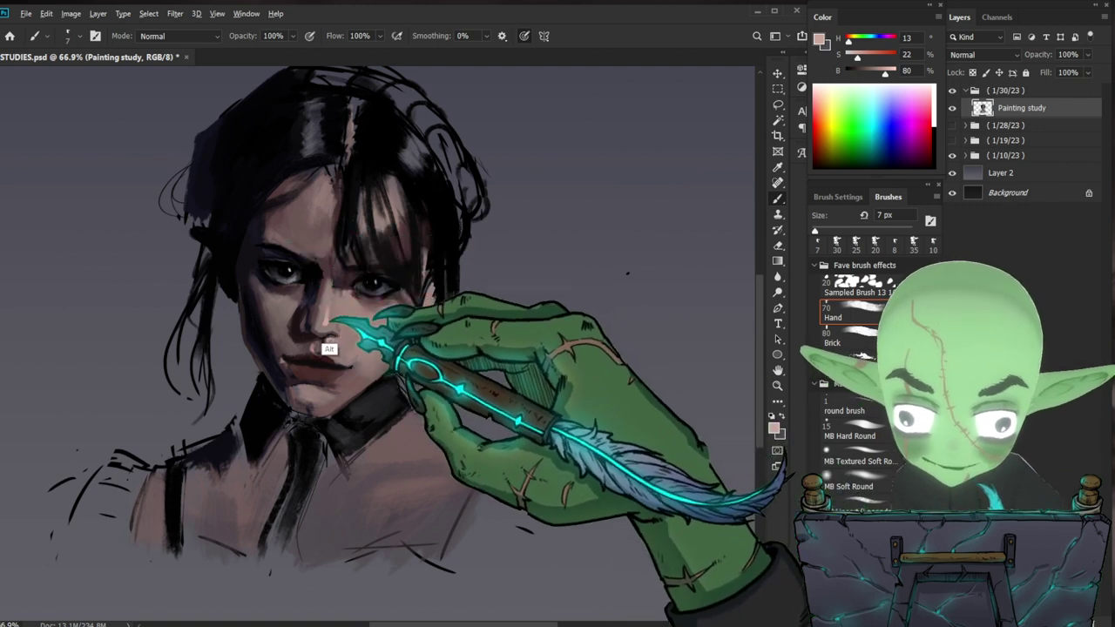
alt+click(316, 322)
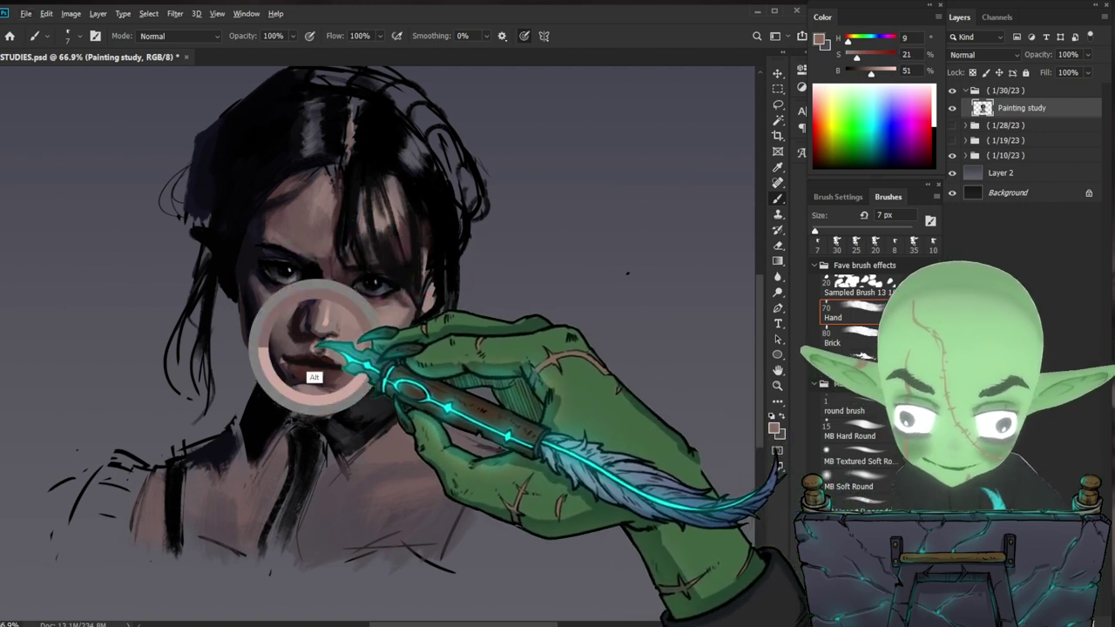
drag(531, 392, 511, 378)
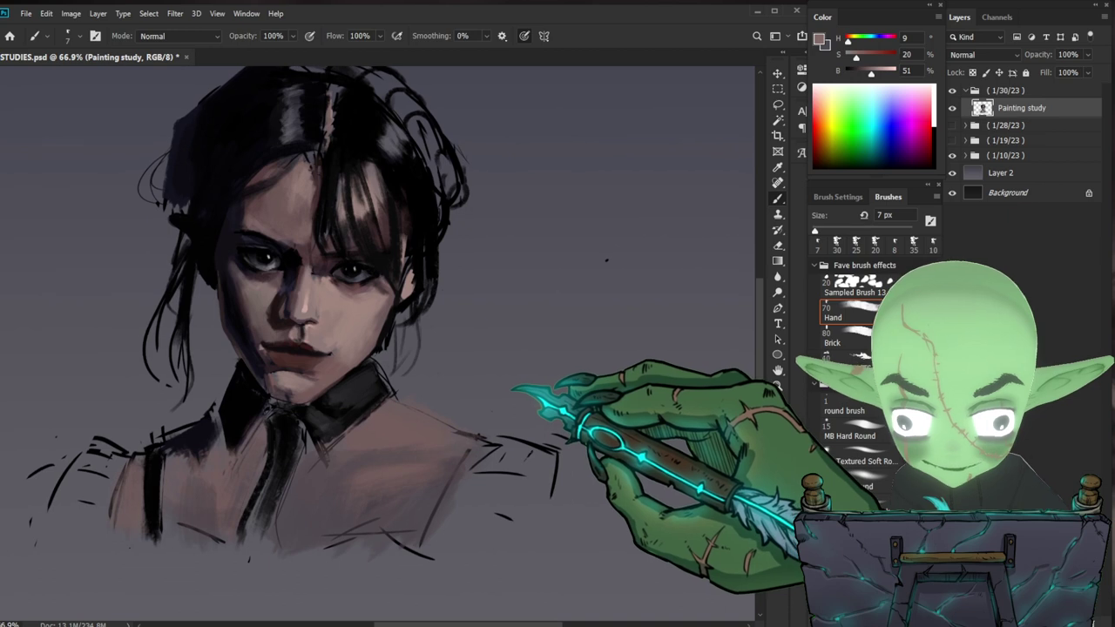
- Reshape the lips at 7 px with a sampled dark red, and accent the mouth line with a sampled near-black
key(alt)
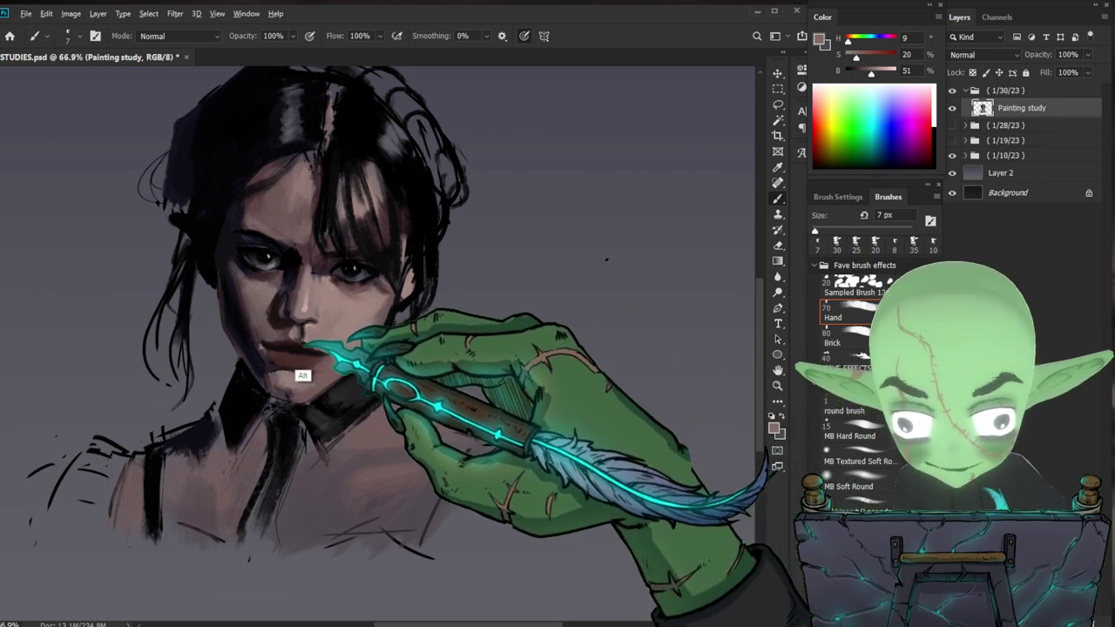
alt+click(305, 376)
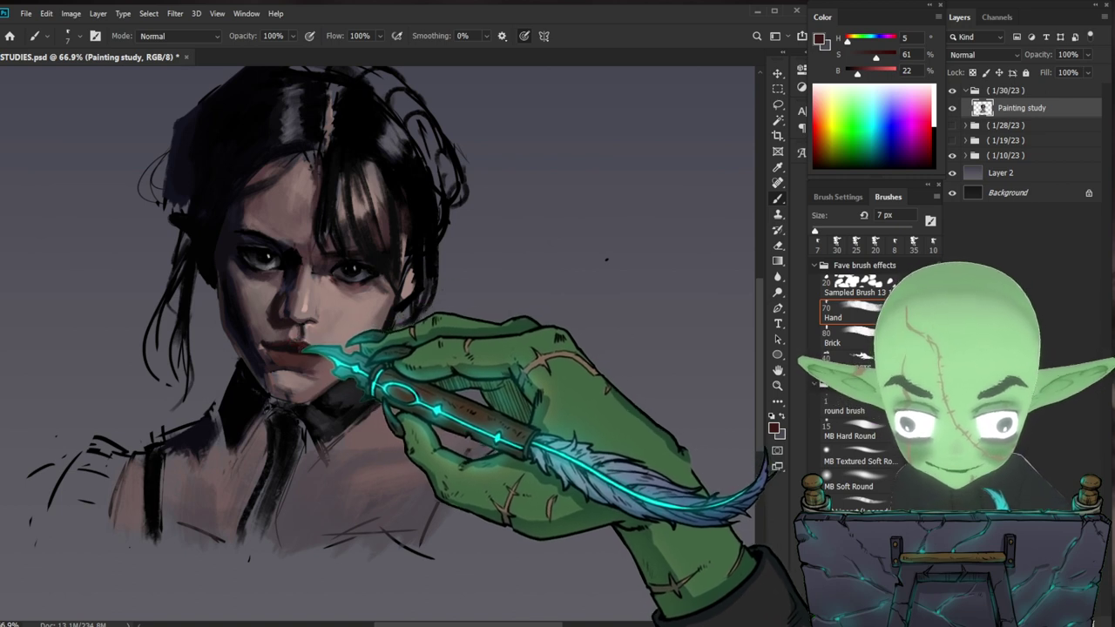
key(ctrl+space)
key(ctrl+space)
mouse_move(495, 368)
mouse_down()
mouse_move(406, 351)
mouse_move(418, 335)
mouse_up()
alt+click(300, 361)
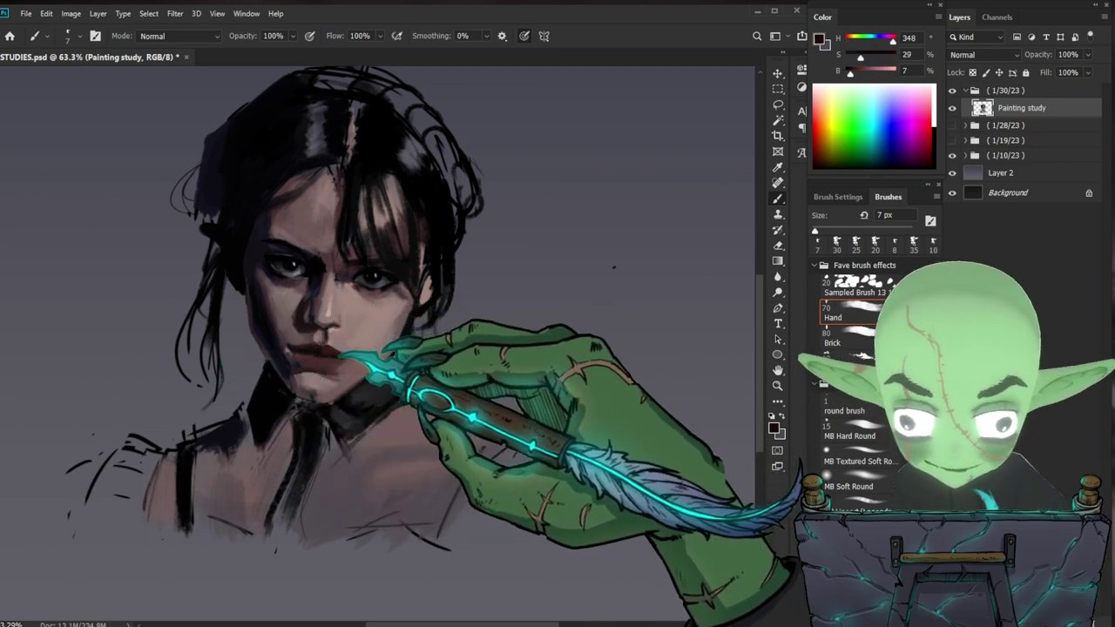
- Strengthen the dark hair beside the light-side cheek and ear with the sampled near-black, using 10 to 20 px brushes
key(ctrl+space)
mouse_move(486, 381)
mouse_down()
mouse_move(455, 368)
mouse_move(396, 373)
mouse_move(492, 391)
mouse_move(522, 419)
mouse_move(473, 466)
mouse_up()
key(ctrl+space)
key(ctrl+space)
key(space)
key(ctrl+space)
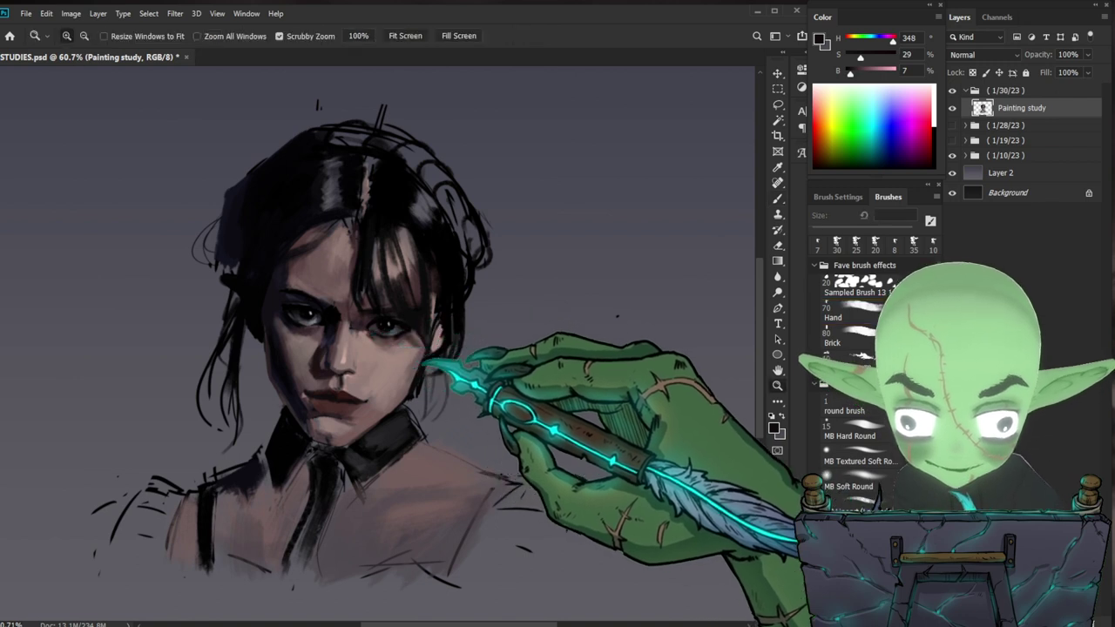
drag(413, 364, 448, 373)
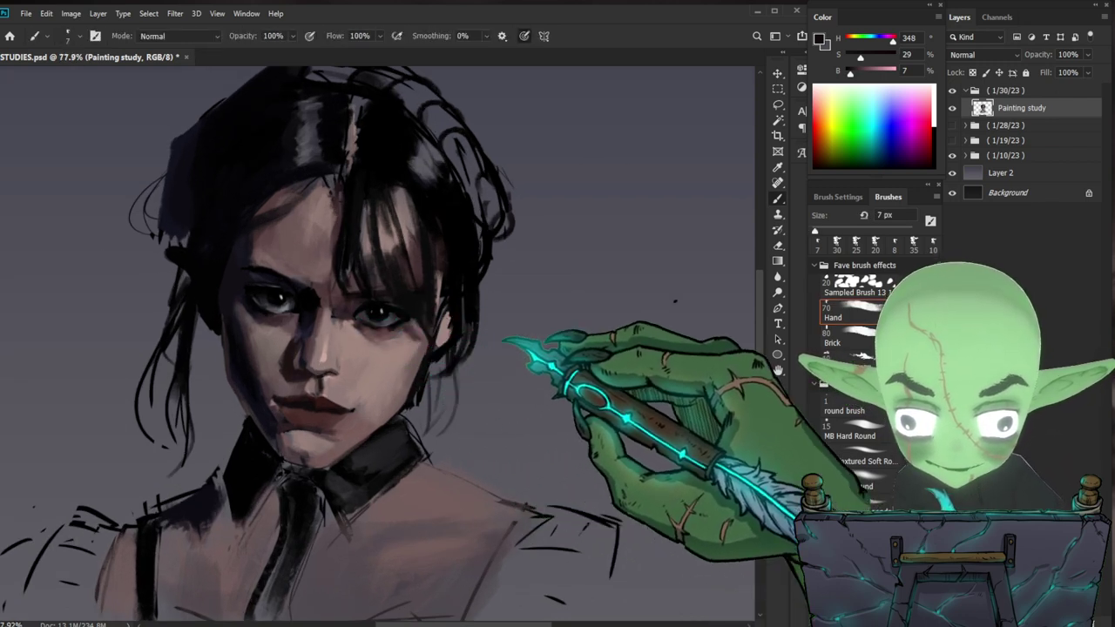
key(bracketright)
key(bracketright)
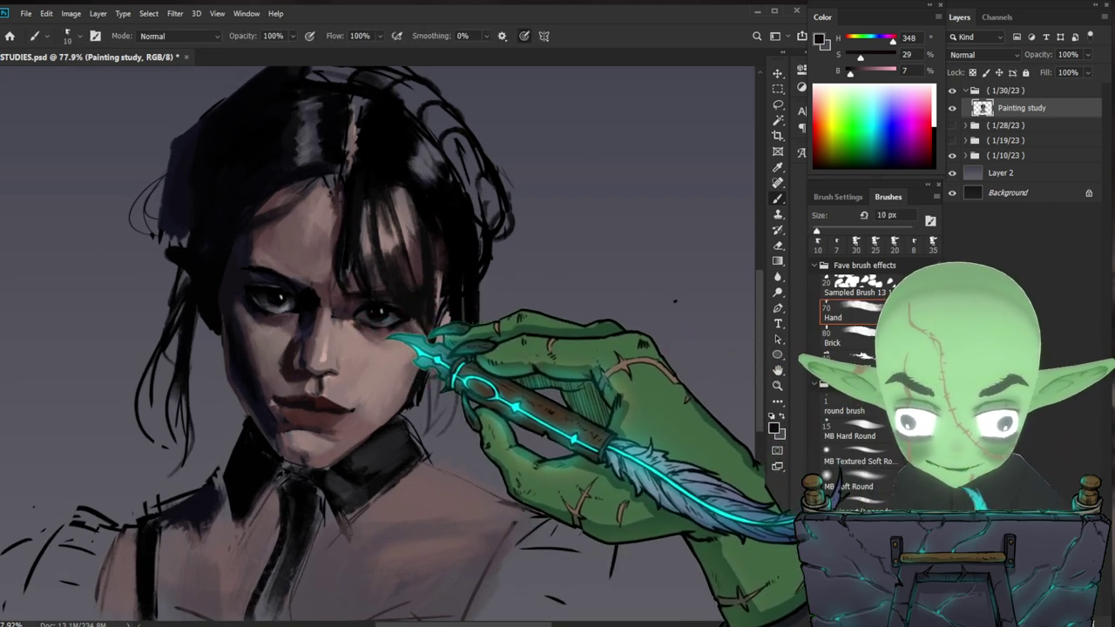
key(space)
mouse_move(589, 433)
mouse_down()
mouse_move(600, 399)
mouse_move(596, 423)
mouse_up()
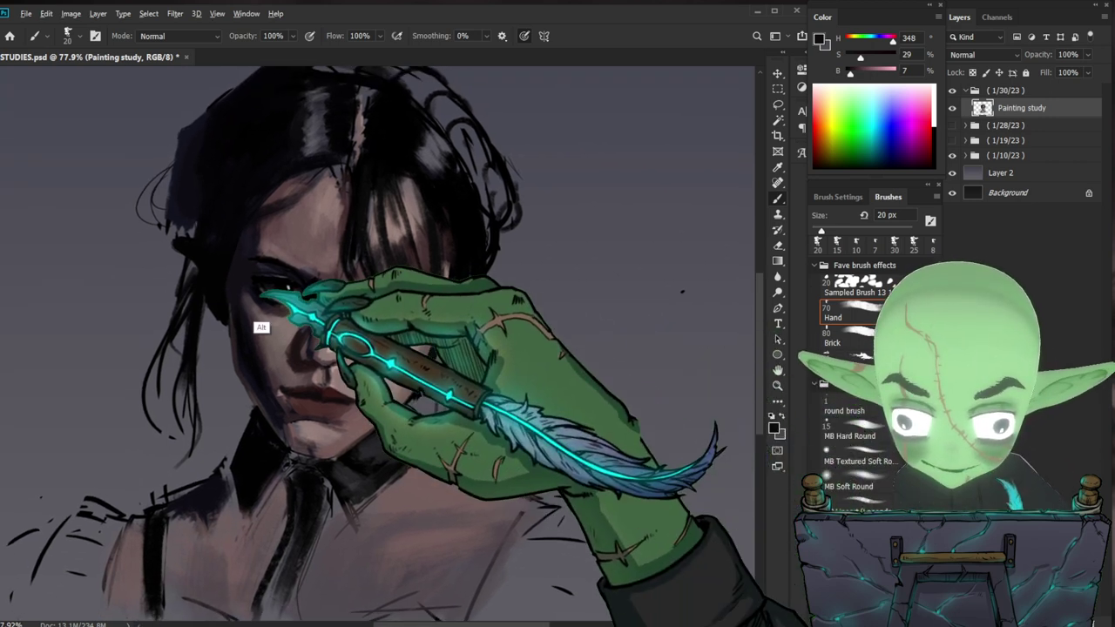
- Deepen the face-framing hair and adjoining shadows with a dark blue sampled beside the shadow-side eye, using 20 and 10 px brushes
alt+click(259, 319)
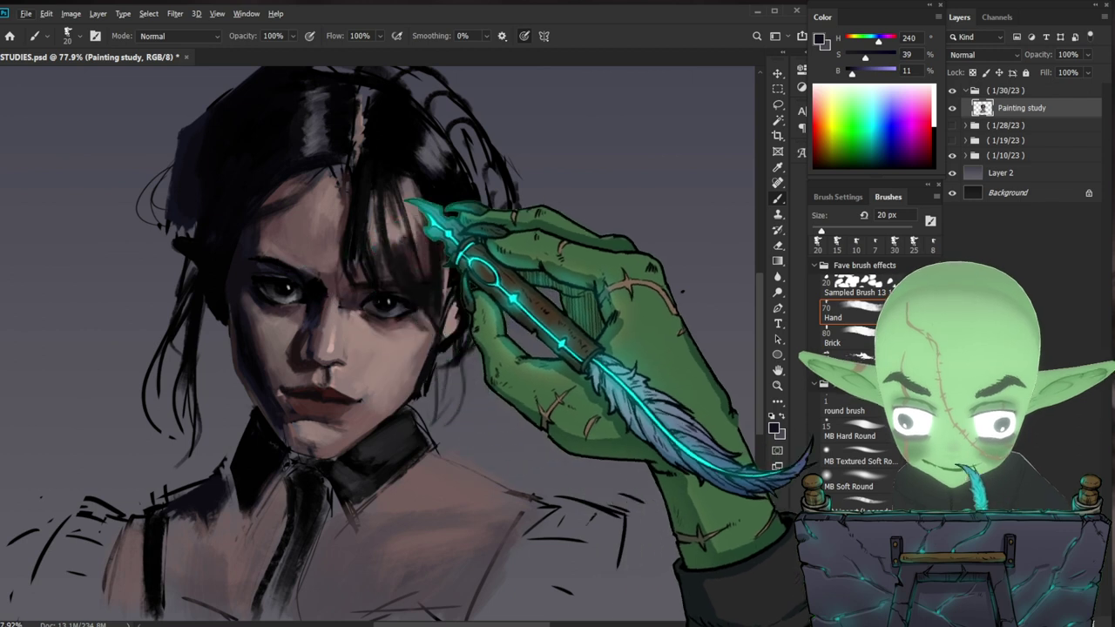
key(bracketleft)
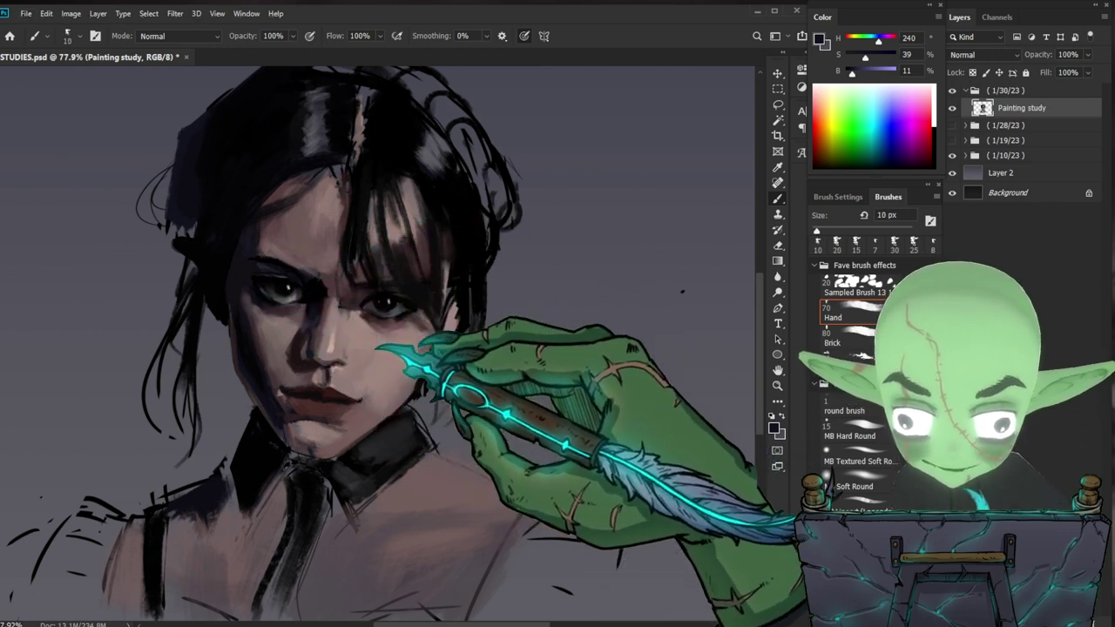
drag(453, 348, 366, 348)
drag(438, 345, 457, 359)
key(b)
drag(391, 376, 446, 321)
- Shade the fringe over the light-side brow with a sampled dark reddish brown at 40 and 30 px, lowering its saturation to 21%
key(bracketright)
key(bracketright)
key(bracketright)
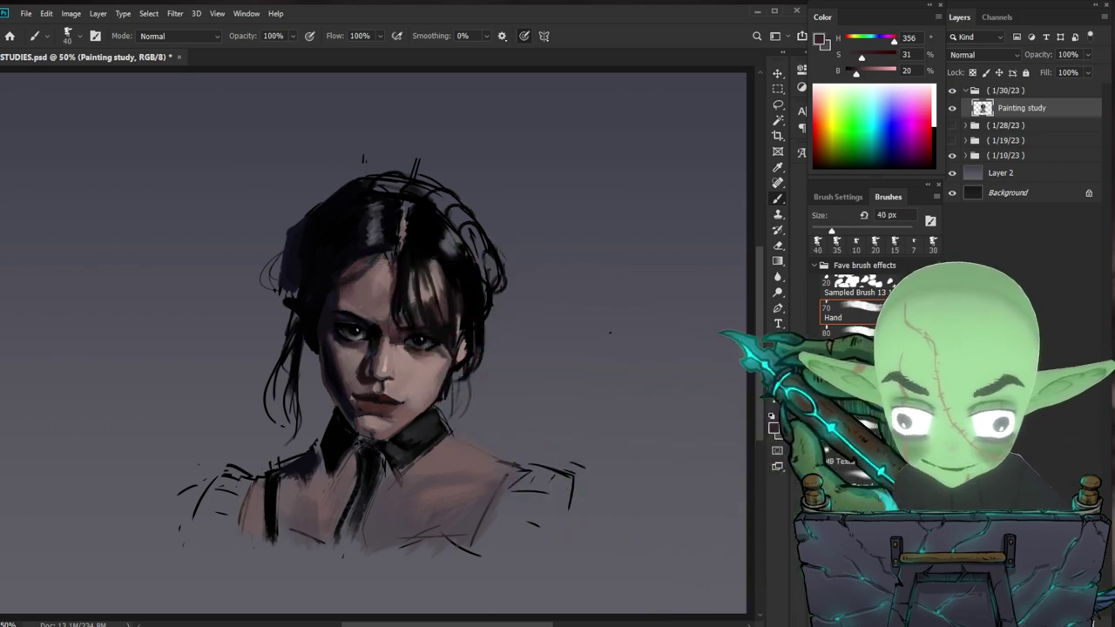
key(bracketleft)
drag(542, 395, 498, 405)
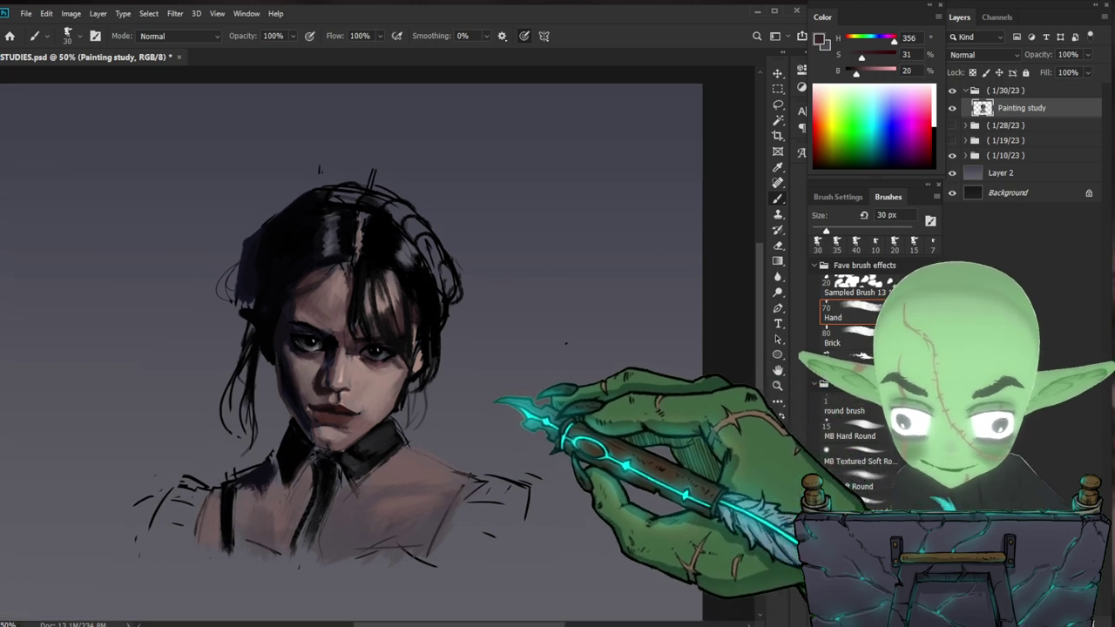
drag(862, 56, 857, 56)
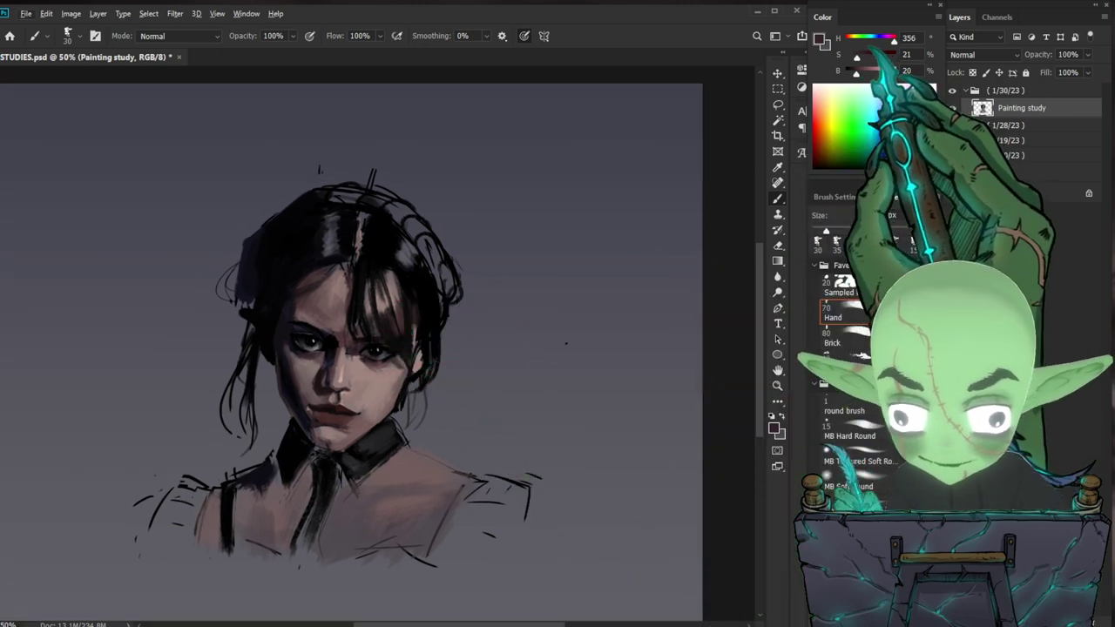
- Rework the inner brow and the skin under the fringe with sampled muted skin tones, using 15 to 45 px brushes
alt+click(331, 331)
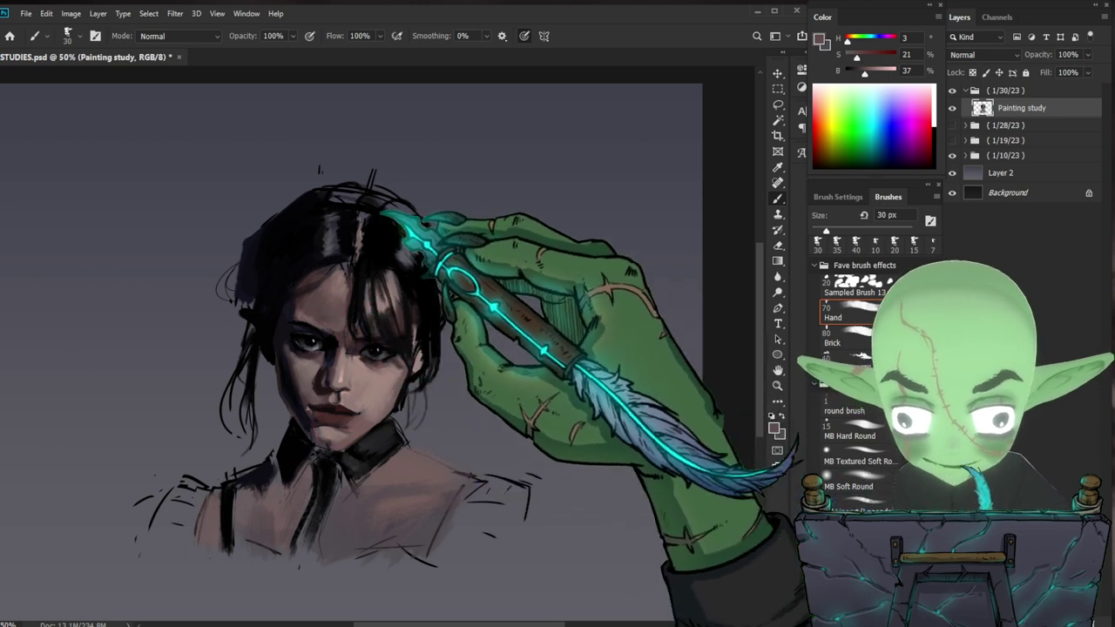
key(bracketleft)
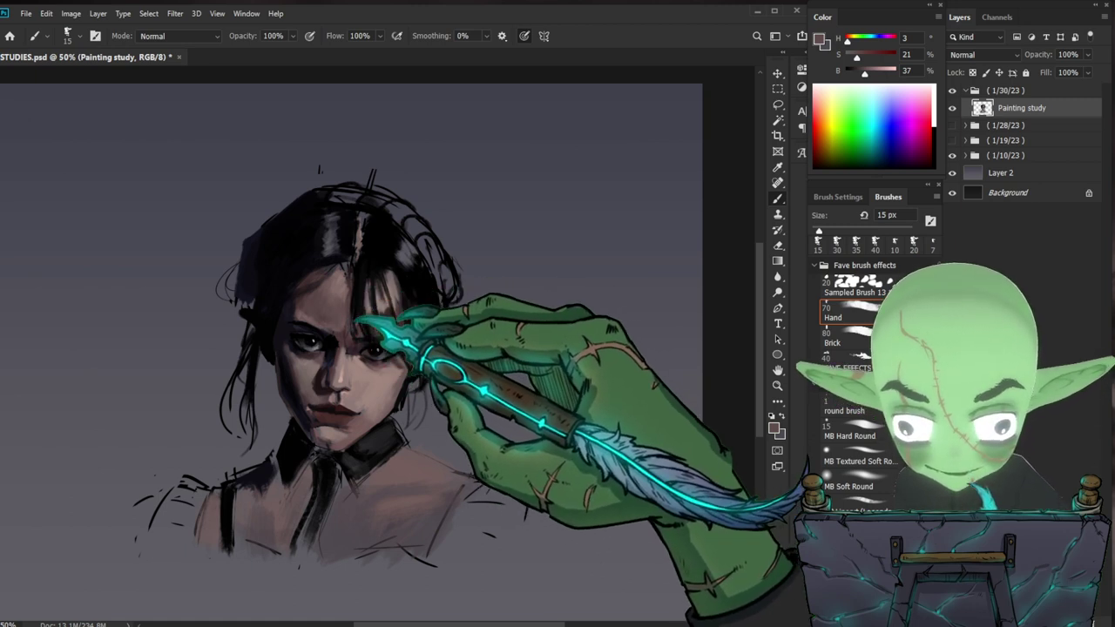
alt+click(338, 365)
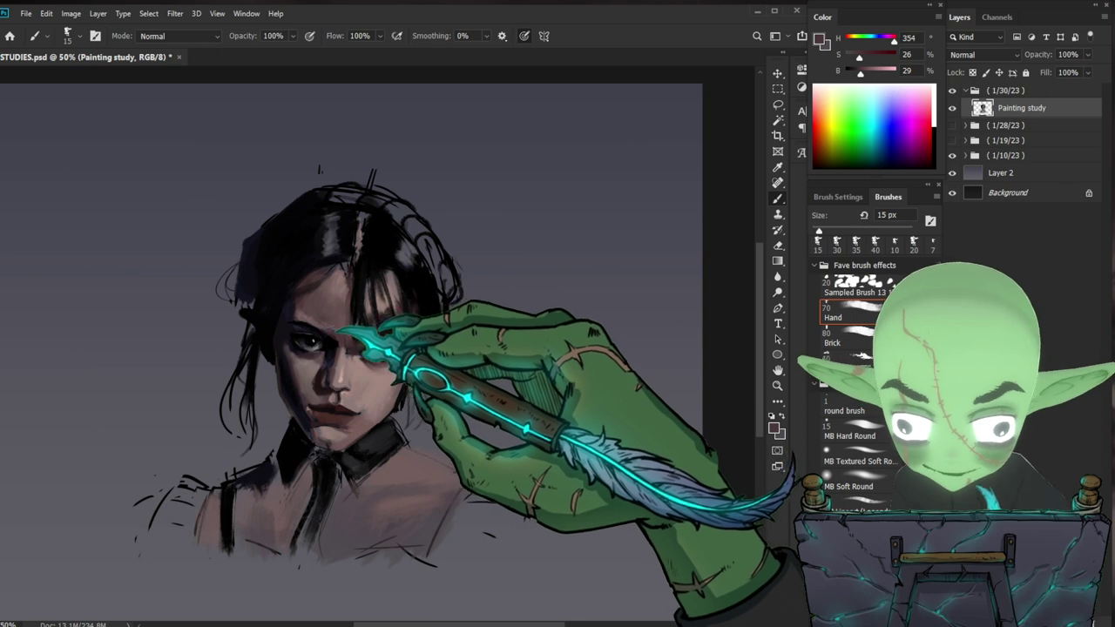
key(bracketright)
key(bracketright)
key(bracketright)
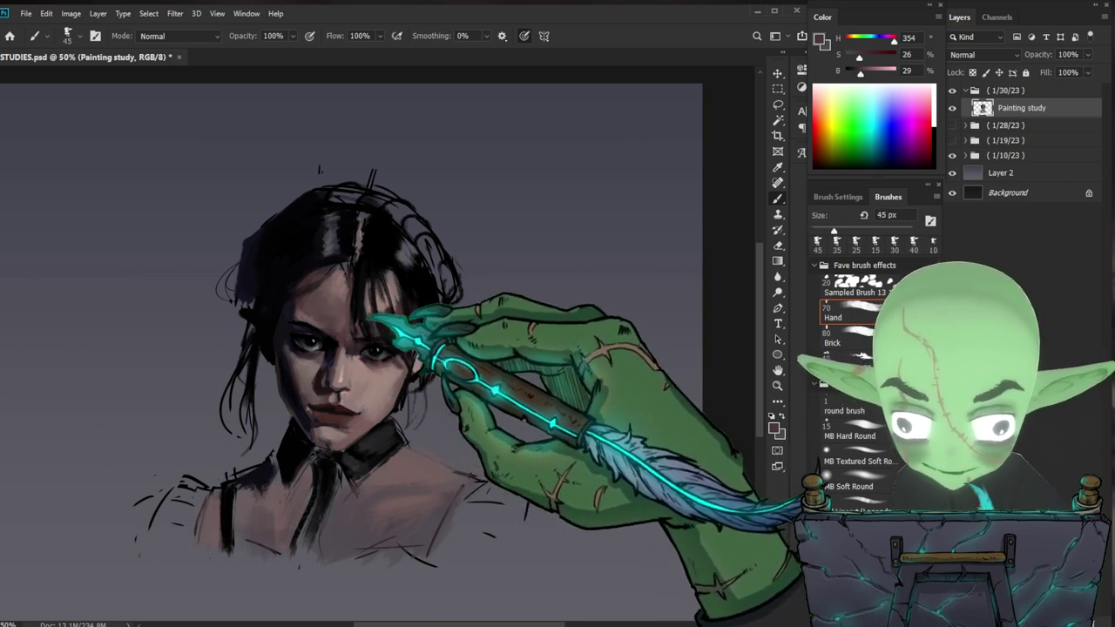
- Fill the loosely sketched outer hair on the light side with a sampled pure black at 45 px
drag(611, 455, 505, 389)
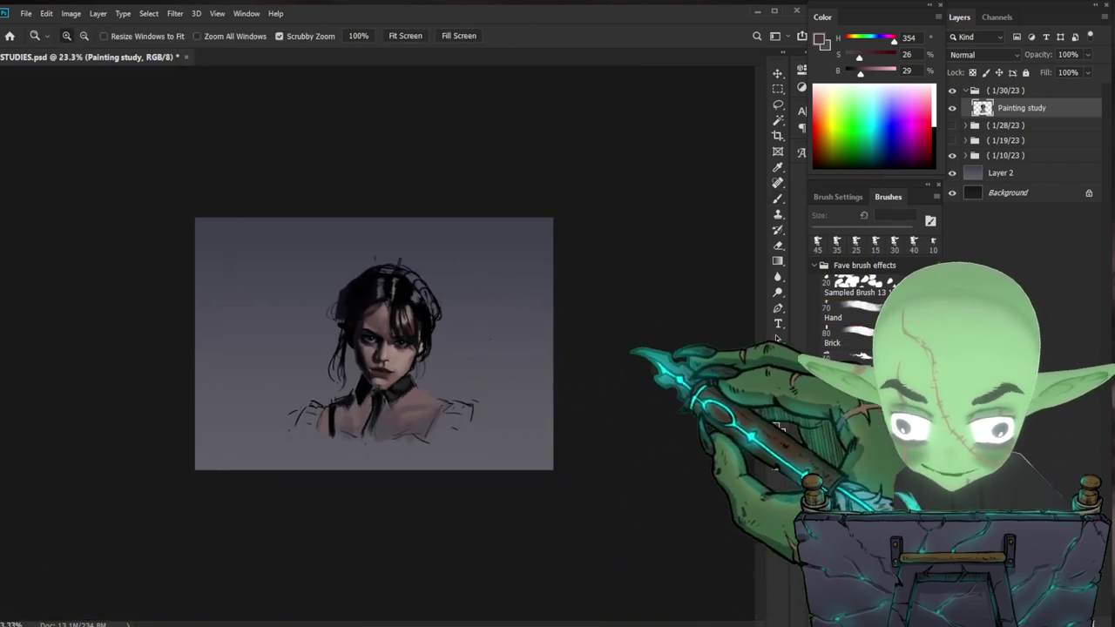
key(ctrl+0)
key(b)
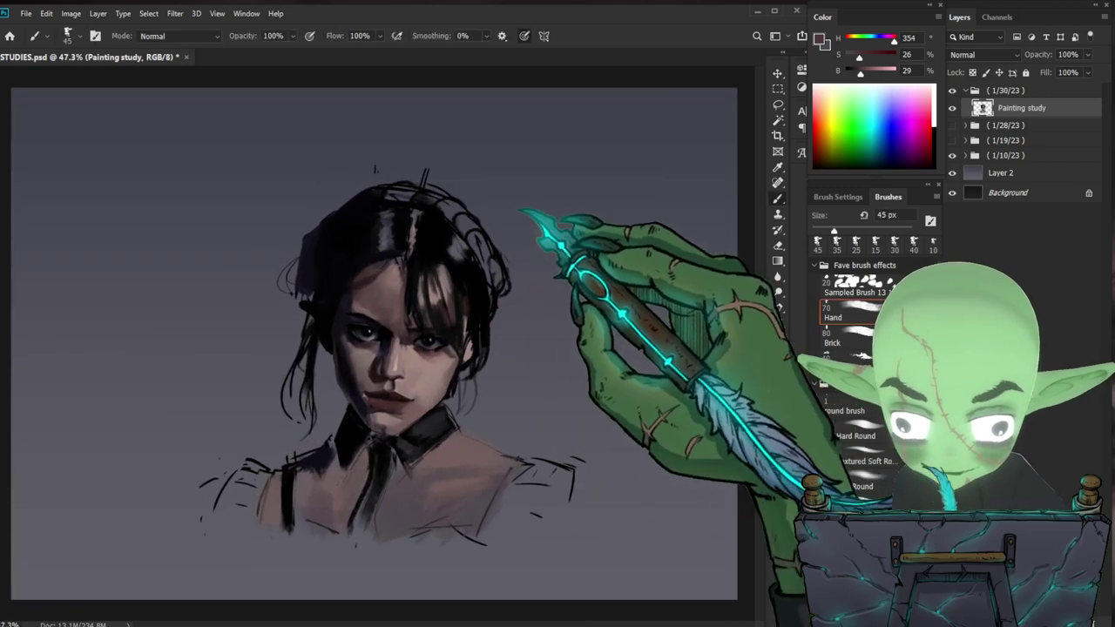
alt+click(441, 244)
mouse_move(458, 216)
mouse_down()
mouse_move(477, 246)
mouse_move(475, 228)
mouse_up()
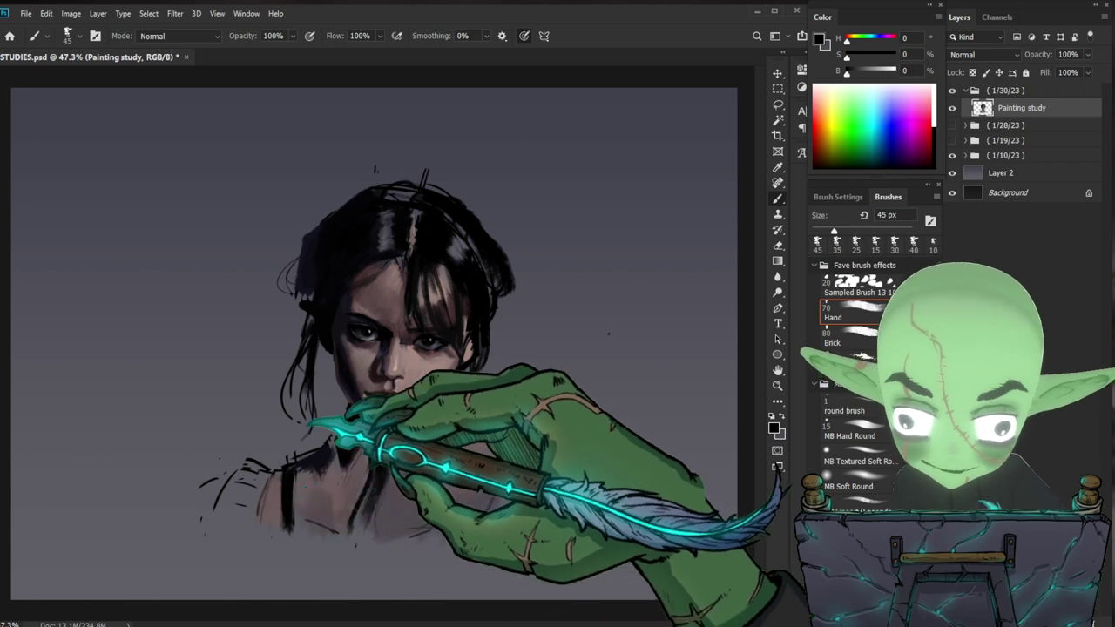
- Extend the loose hair strands beside the shadow-side cheek down to the shoulder with a sampled near-black at 15 px
key(bracketleft)
key(bracketleft)
key(bracketleft)
alt+click(335, 341)
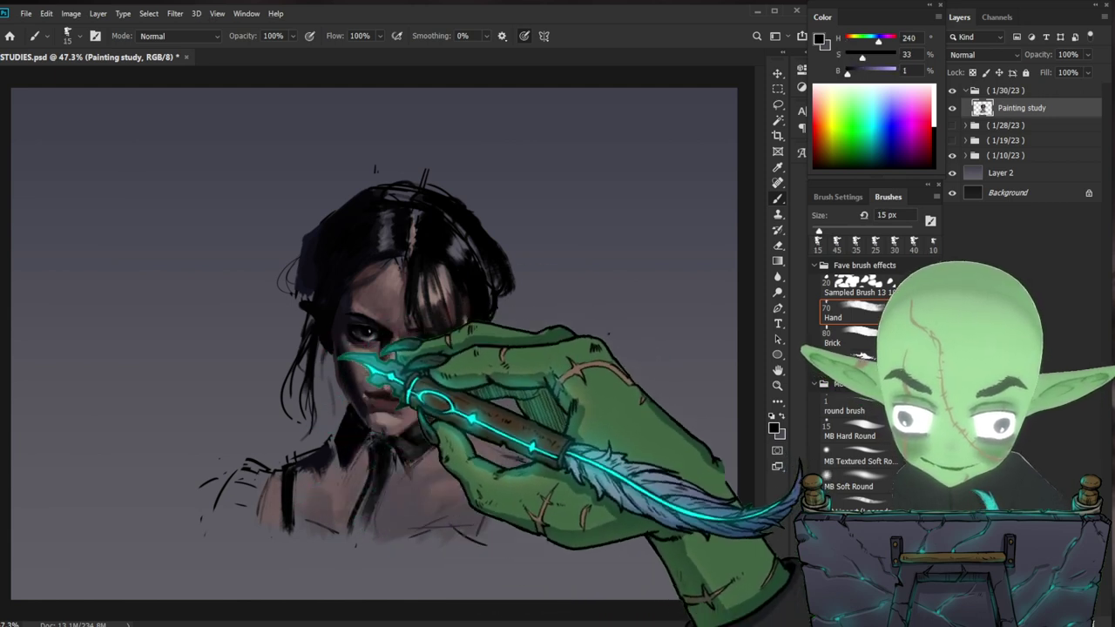
mouse_move(317, 386)
mouse_down()
mouse_move(324, 421)
mouse_move(304, 444)
mouse_up()
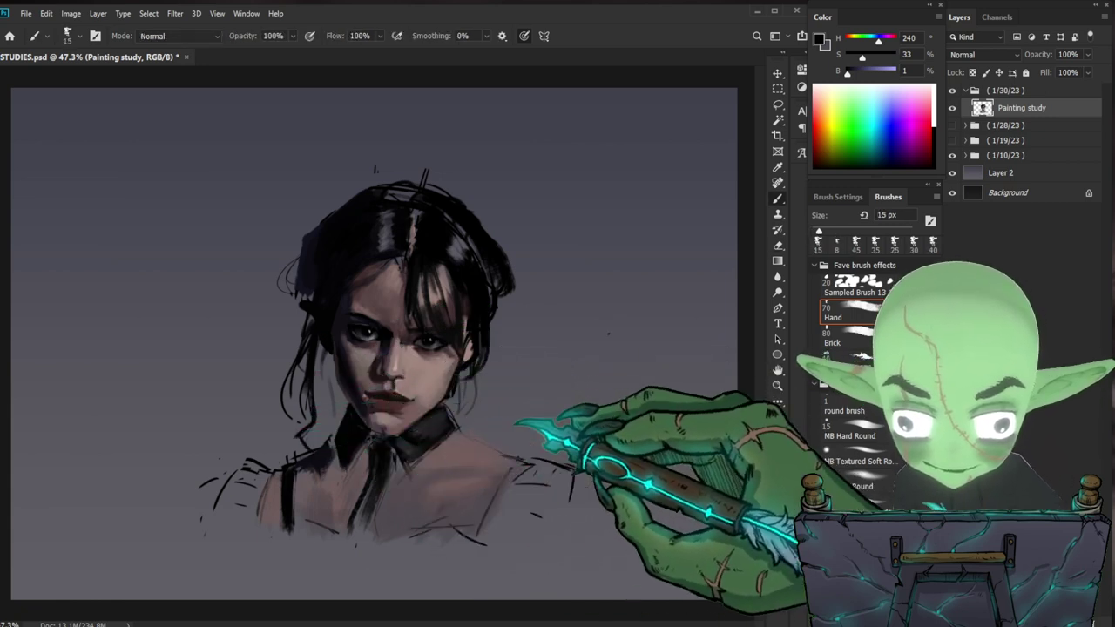
- Refine the skin around the light-side corner of the mouth at 8 px with a light skin tone sampled from the nose
drag(581, 446, 605, 445)
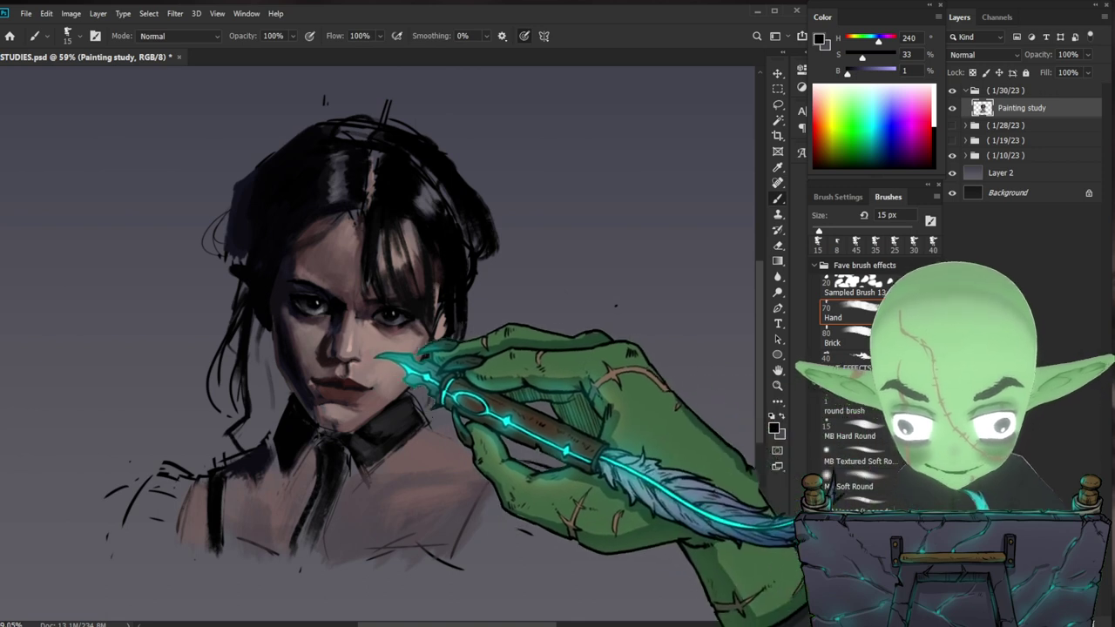
alt+click(348, 344)
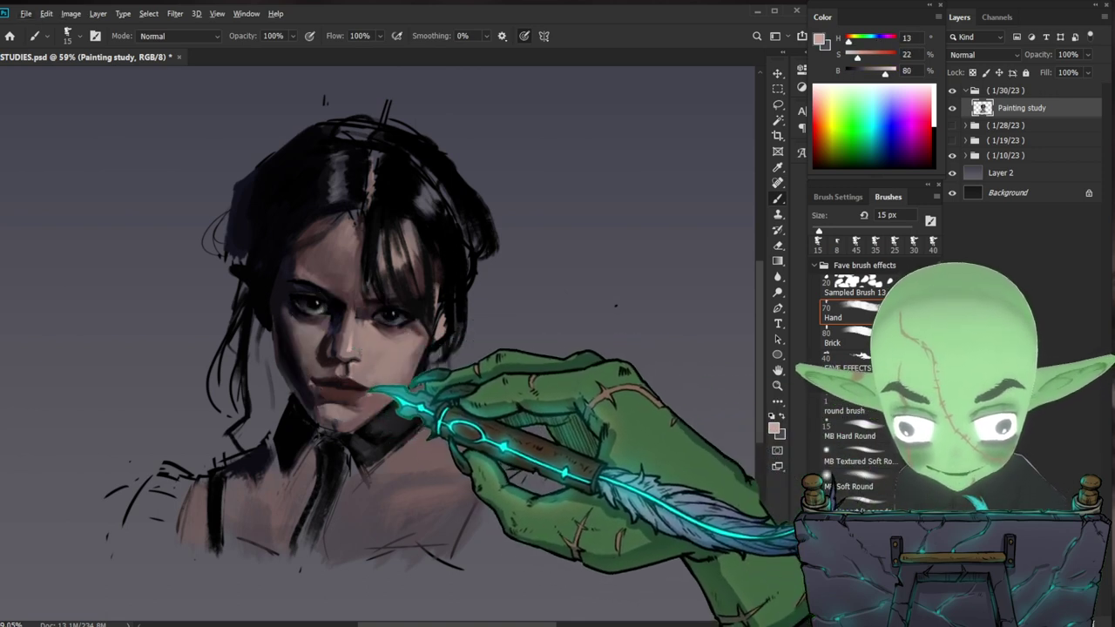
key(bracketleft)
key(bracketleft)
key(bracketleft)
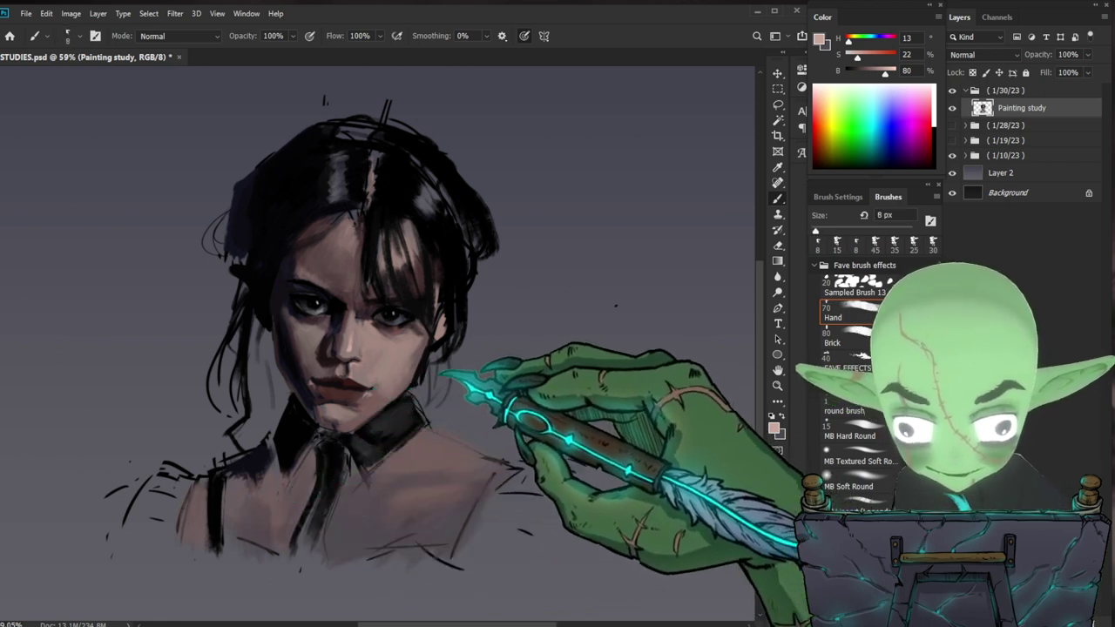
- Refine the chin and light-side jaw with a near-black sampled from the collar and mid skin tones, using 8 to 15 px brushes
alt+click(323, 436)
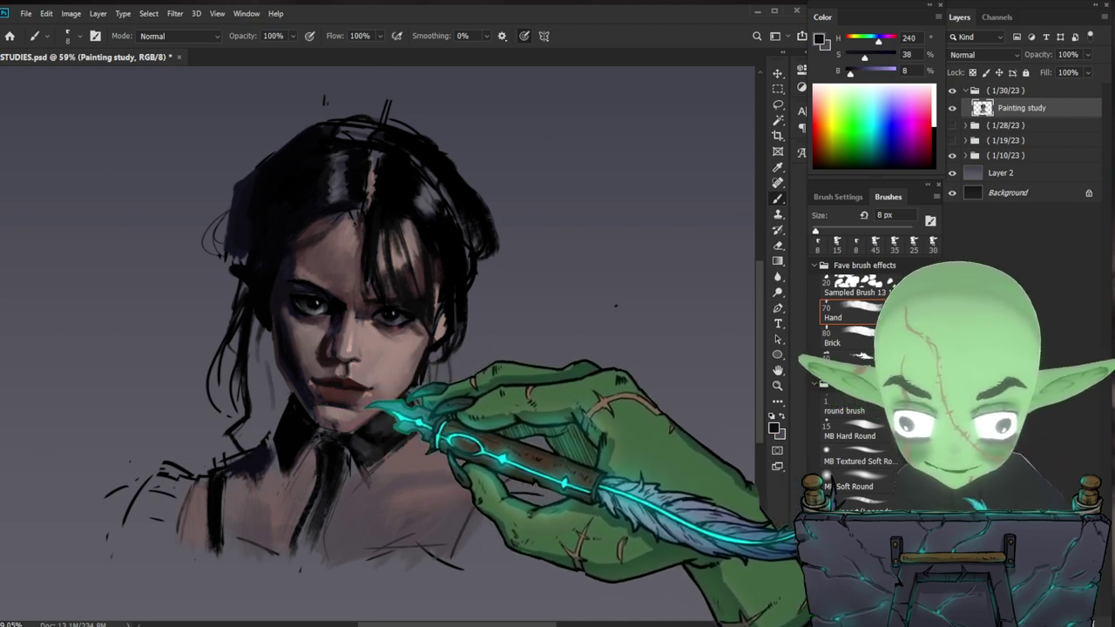
drag(536, 452, 513, 451)
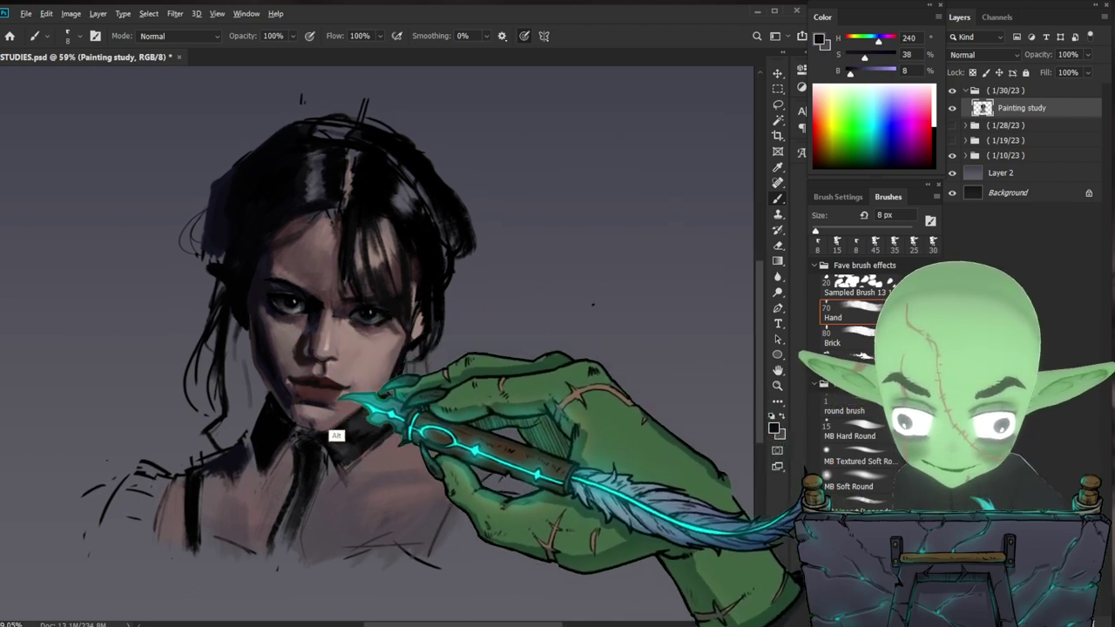
alt+click(316, 437)
key(bracketright)
key(bracketright)
key(bracketright)
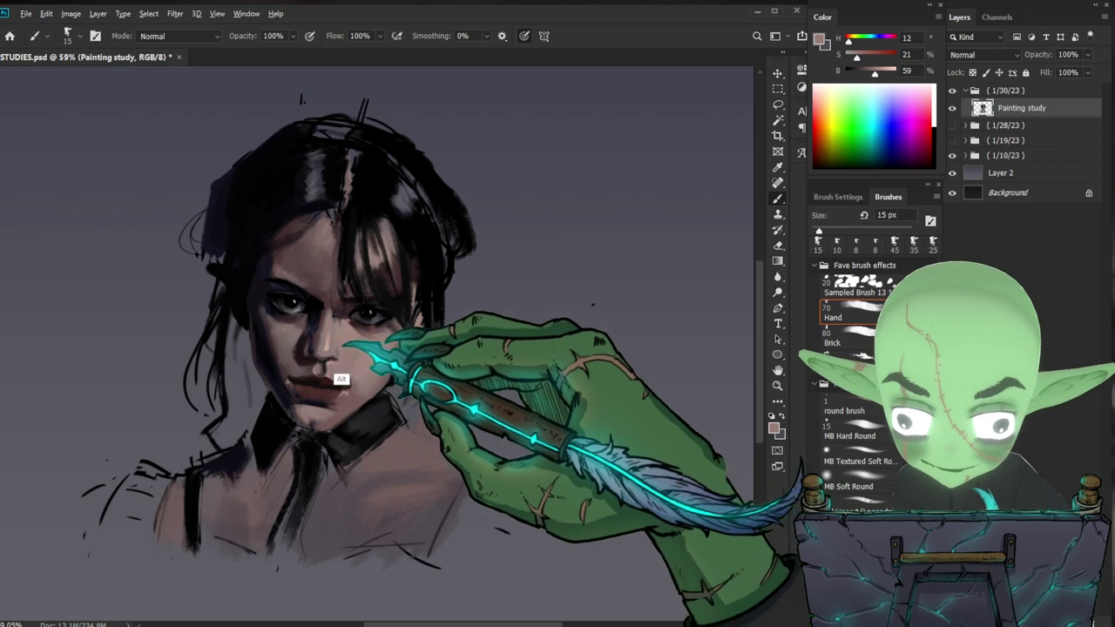
alt+click(335, 250)
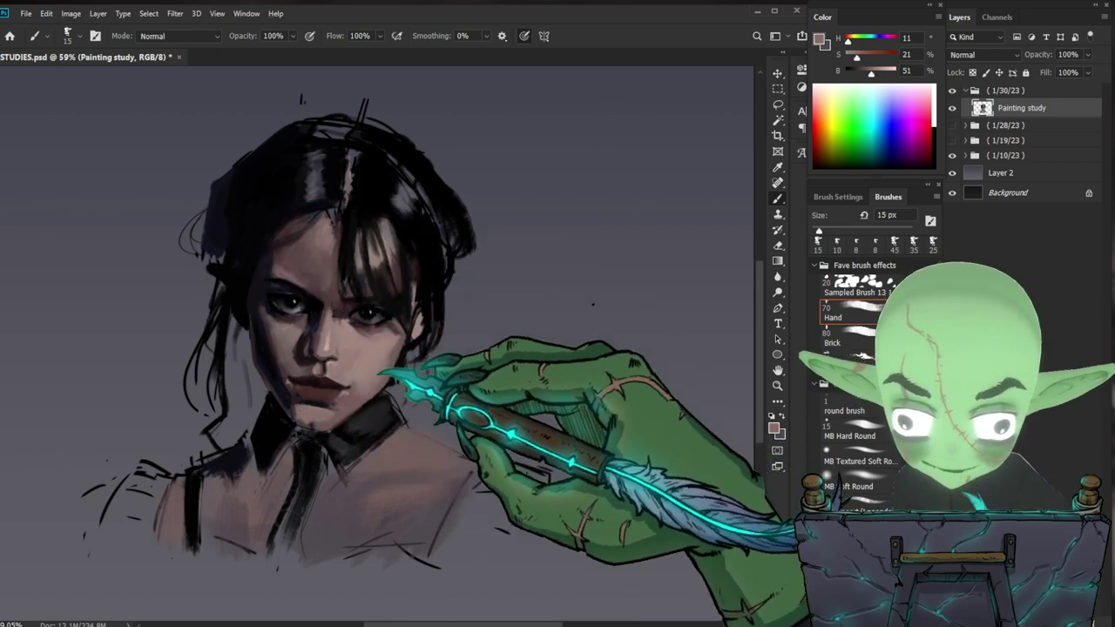
- Darken the shadow edge below the lips and chin and the adjoining collar with sampled darks, using 15 and 8 px brushes
alt+click(288, 427)
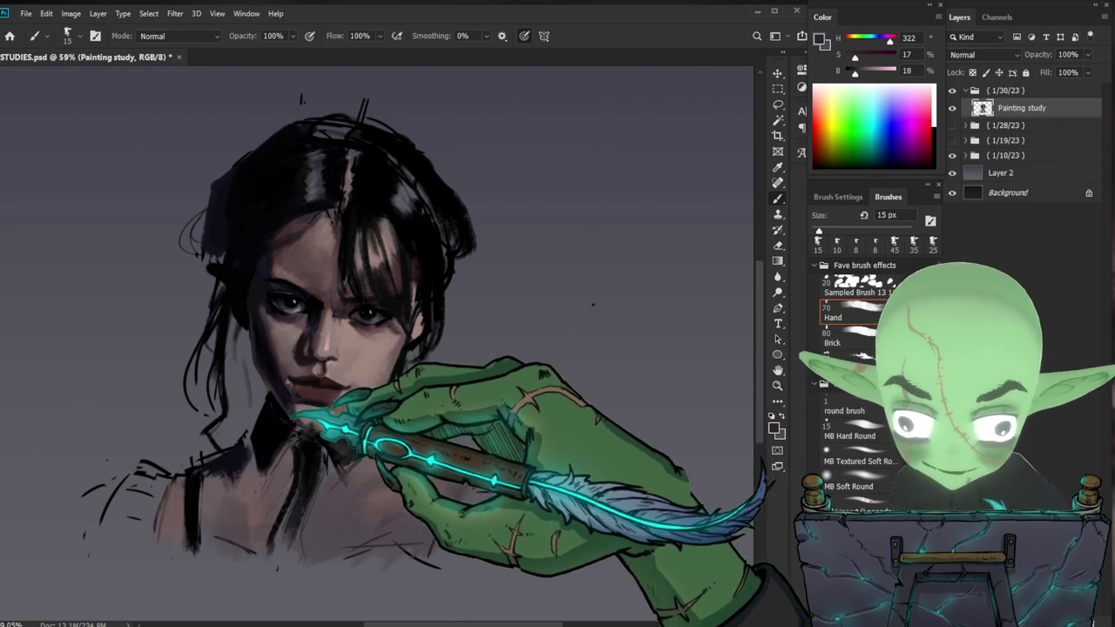
drag(455, 426, 409, 453)
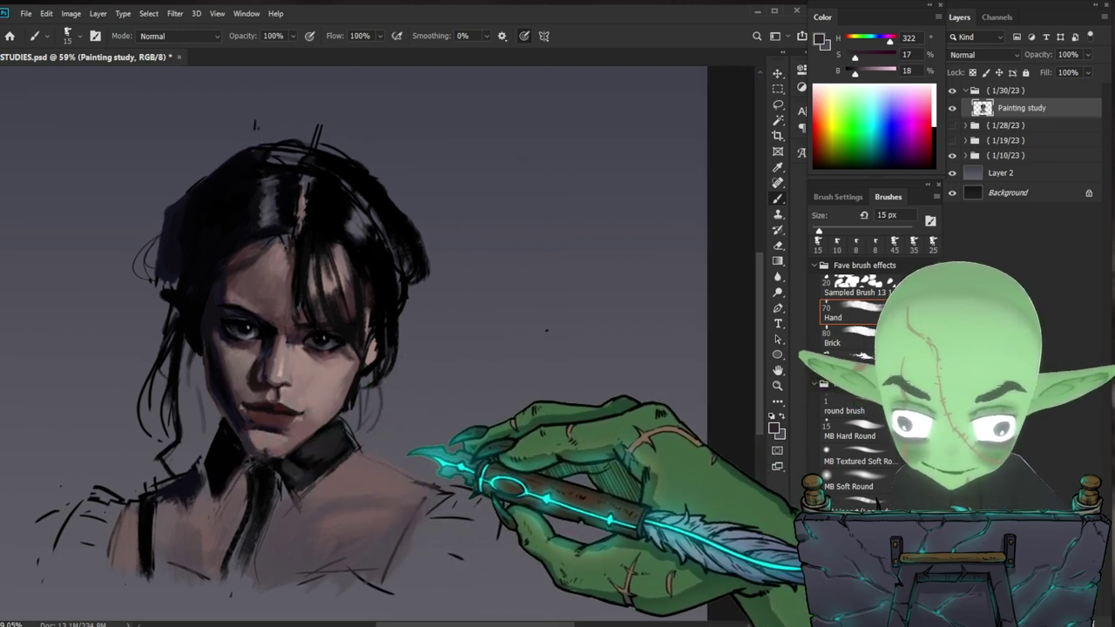
alt+click(238, 455)
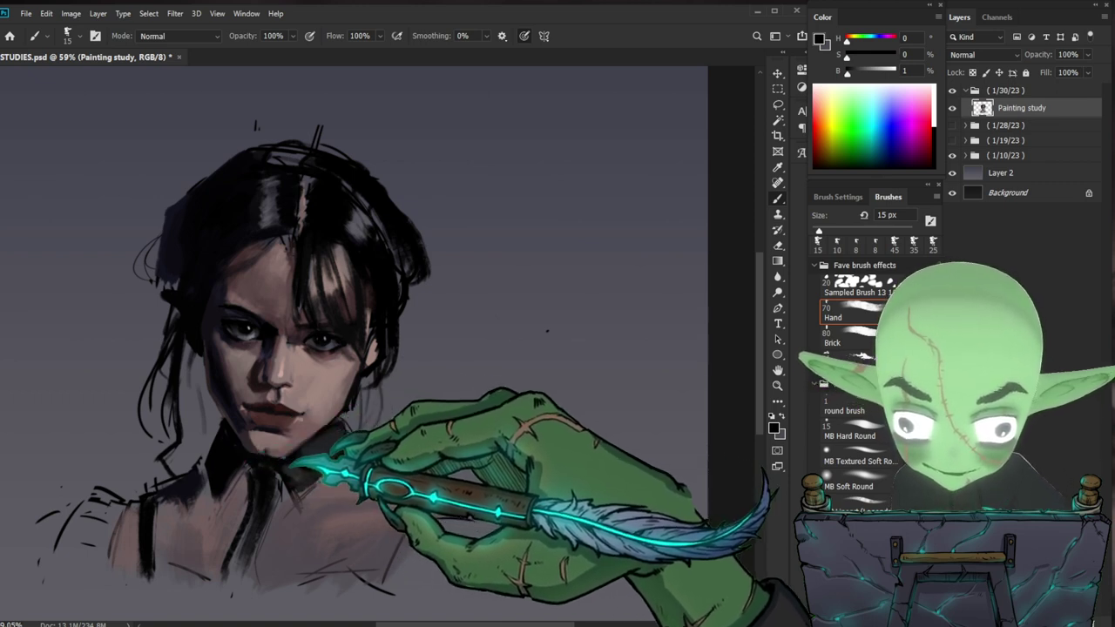
drag(455, 473, 442, 456)
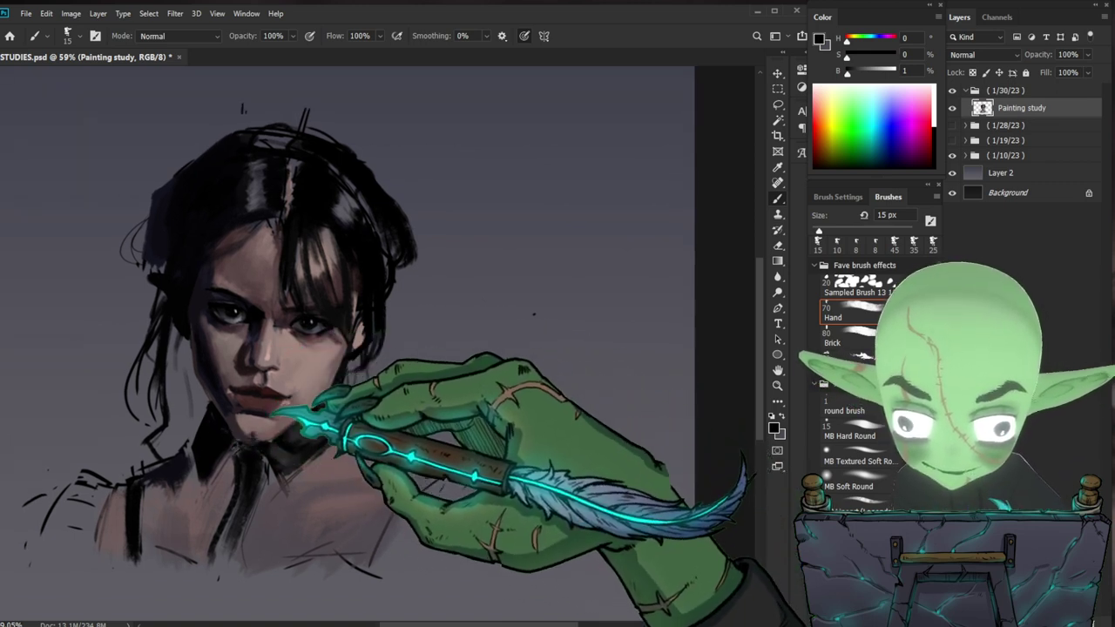
key(bracketleft)
key(bracketleft)
key(bracketleft)
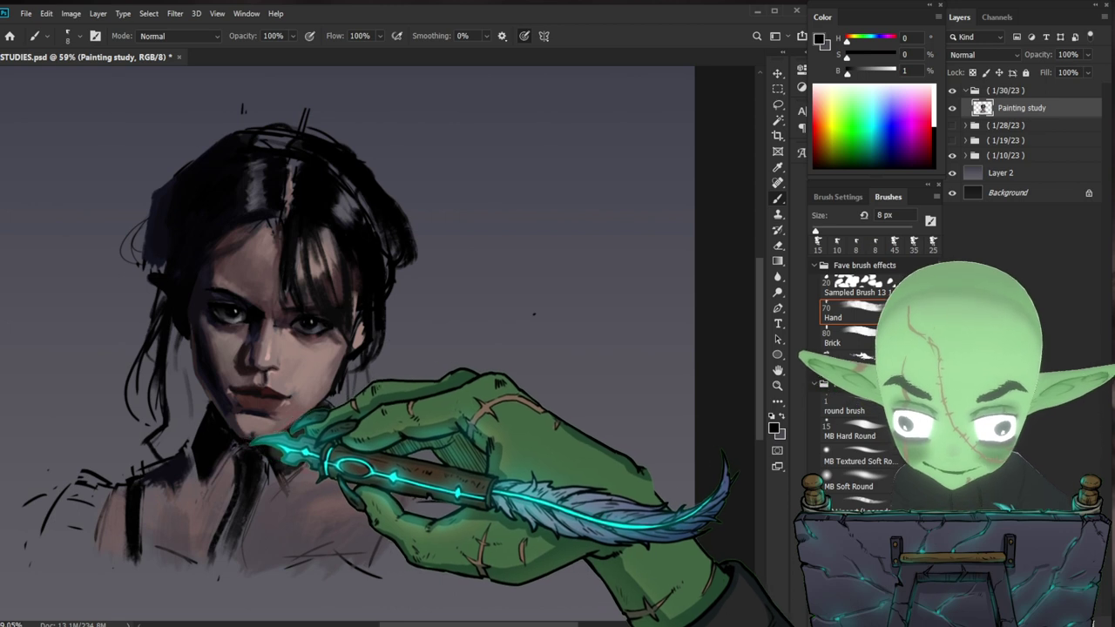
drag(252, 439, 275, 444)
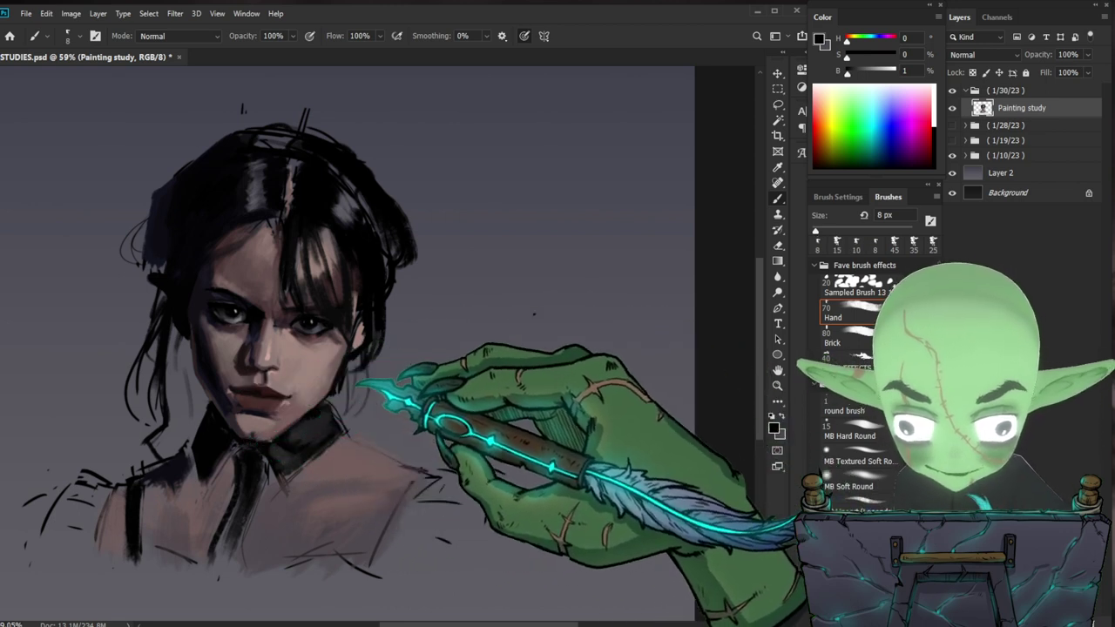
- Shape the light-side collar edge at 10 px with a blue-grey of 23% saturation and 28% brightness, and a sampled near-black
alt+click(312, 445)
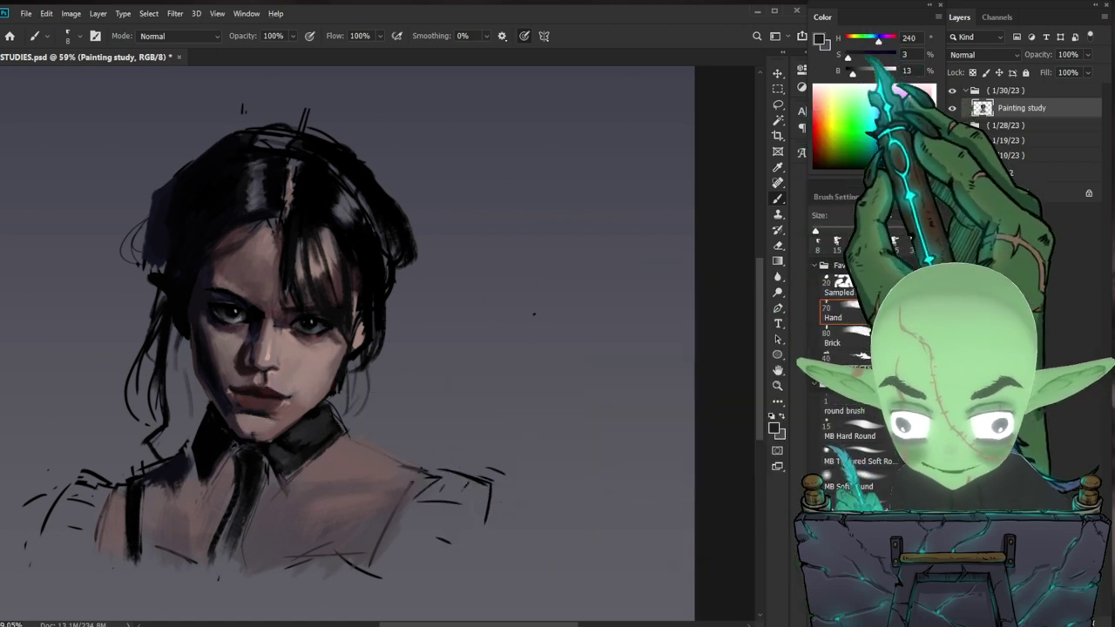
drag(853, 73, 860, 73)
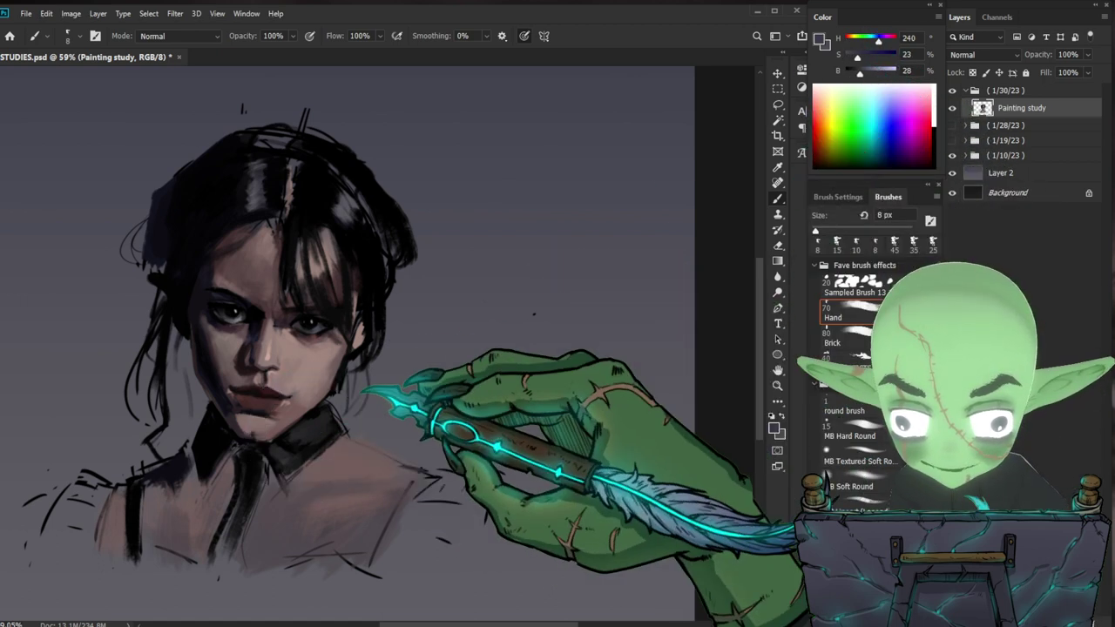
key(bracketright)
key(bracketright)
key(bracketright)
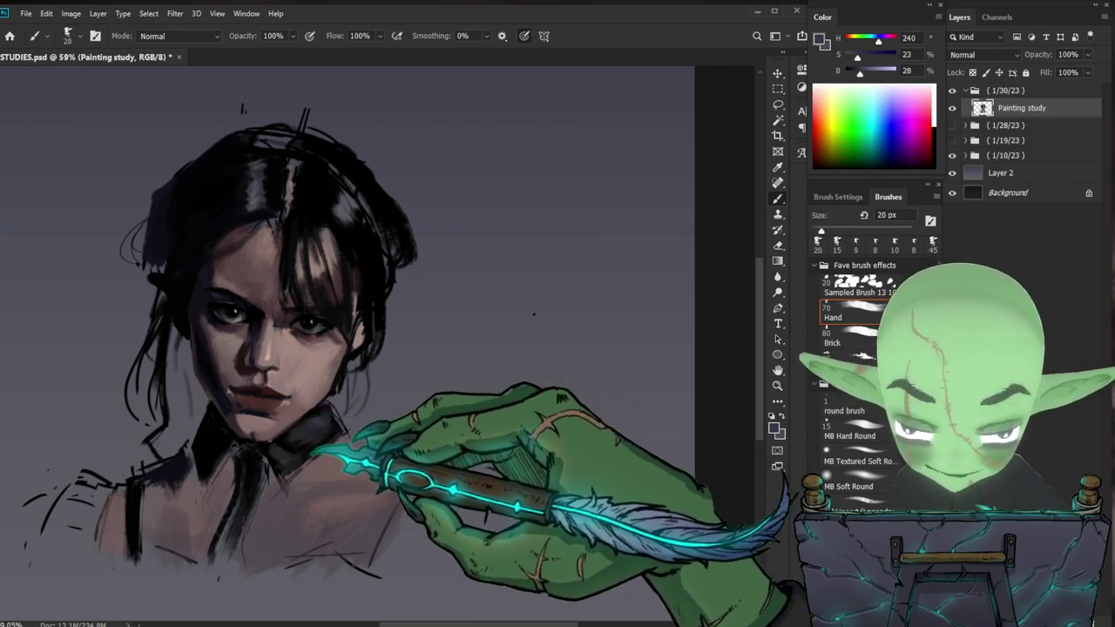
key(bracketleft)
key(bracketleft)
drag(339, 408, 359, 442)
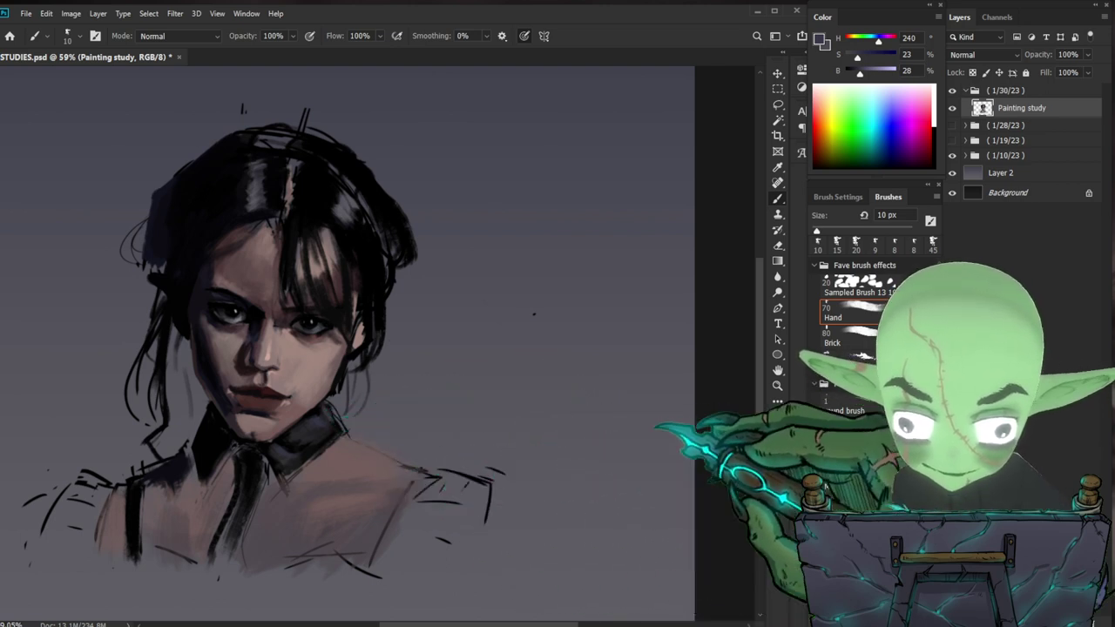
alt+click(340, 420)
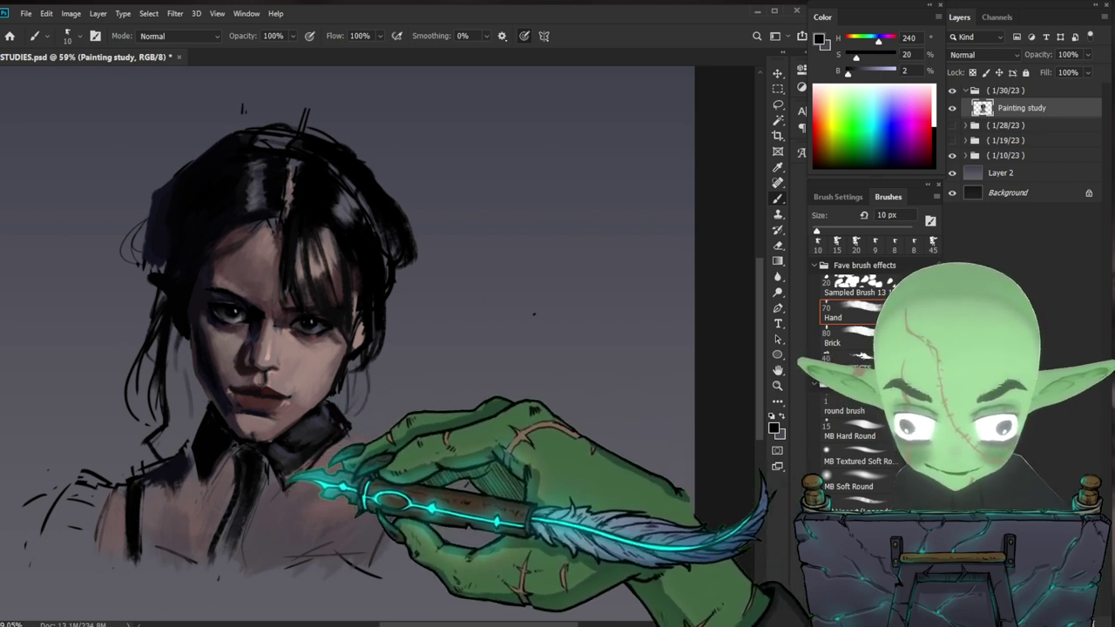
- Soften the chin and light-side cheek with sampled muted skin tones, using broad brushes up to 60 px
key(z)
drag(418, 408, 427, 406)
key(b)
alt+click(292, 420)
key(bracketright)
key(bracketright)
key(bracketright)
key(bracketright)
key(bracketright)
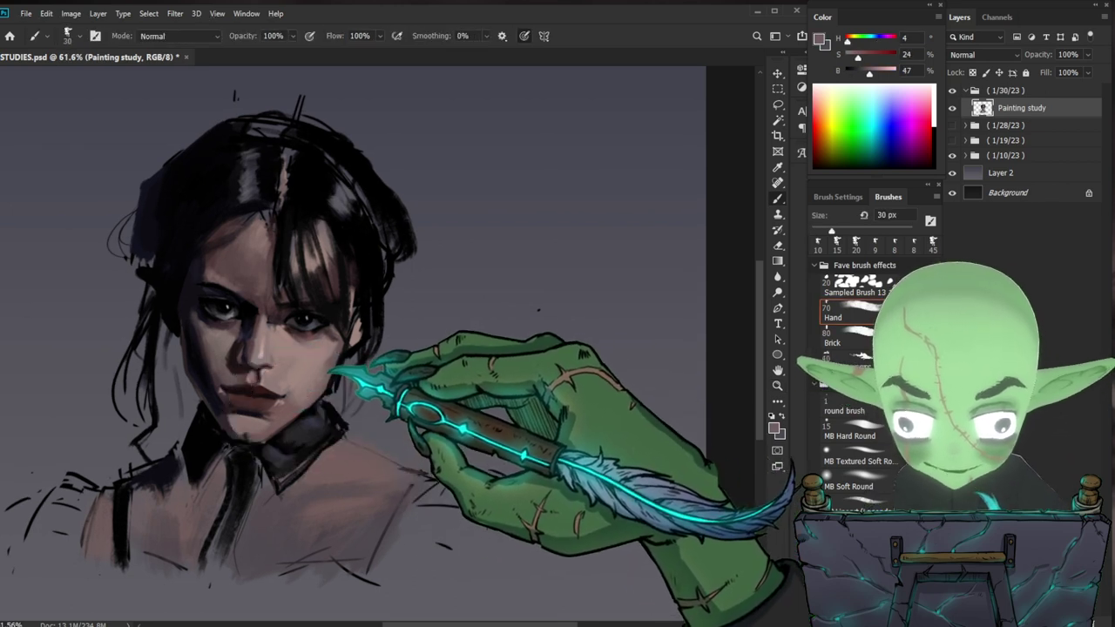
alt+click(316, 406)
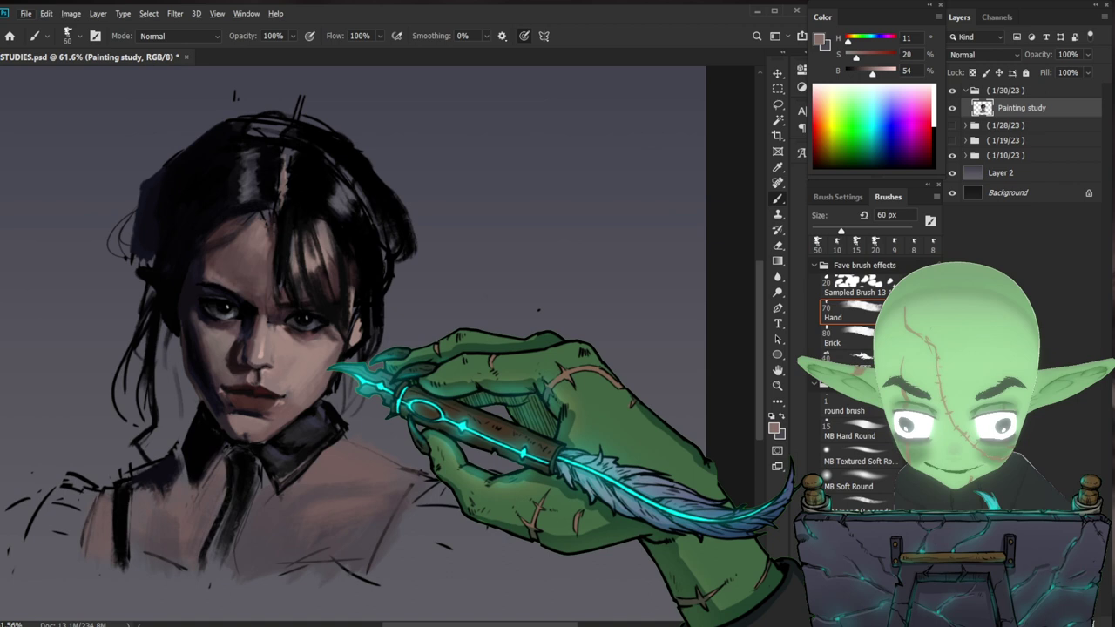
- Blend the light-side cheek beside the mouth with sampled muted skin tones, using 40 and 25 px brushes
key(bracketleft)
key(bracketleft)
key(bracketleft)
key(bracketleft)
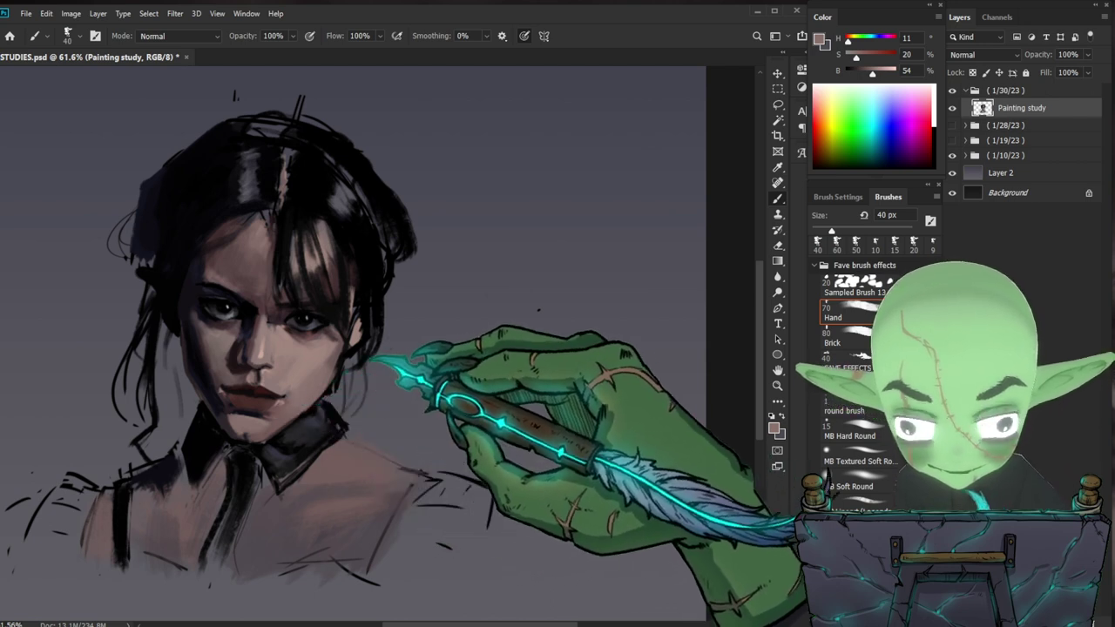
alt+click(288, 411)
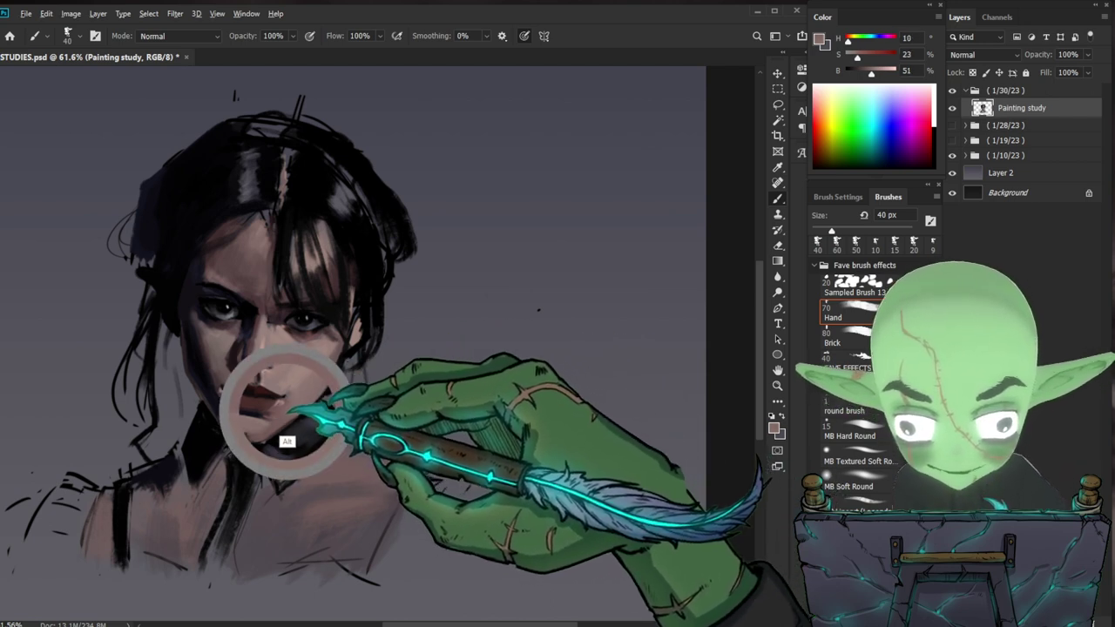
key(bracketleft)
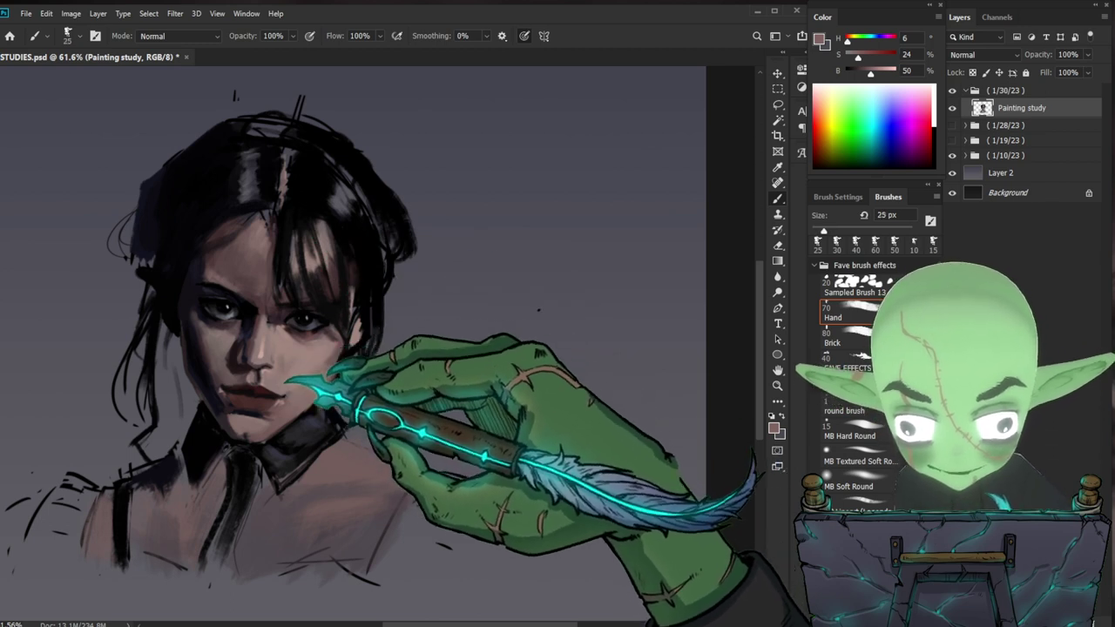
alt+click(277, 396)
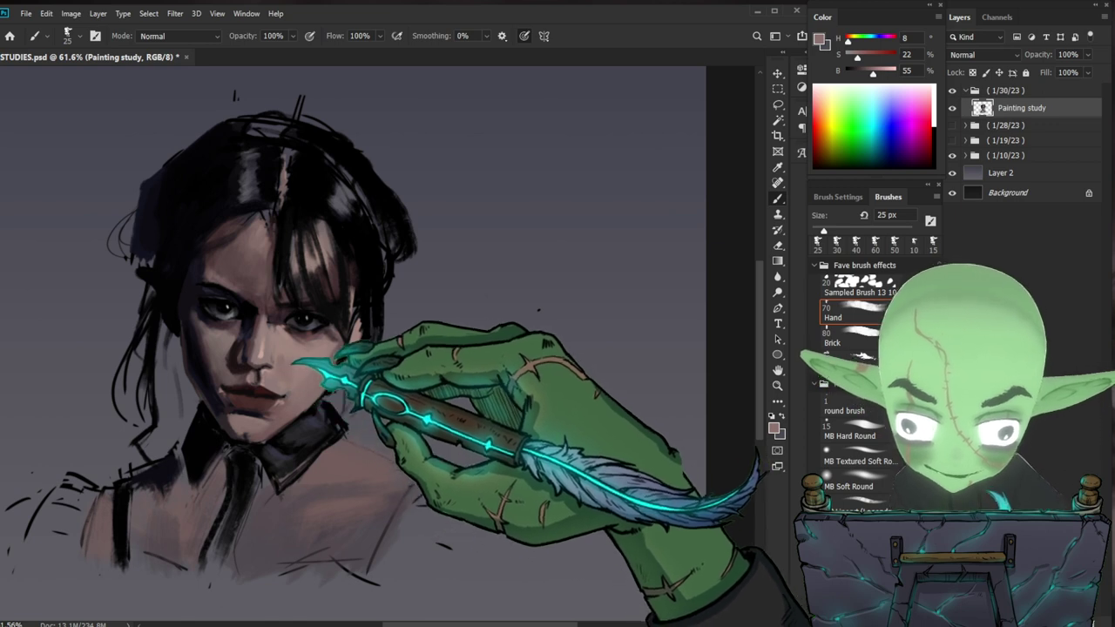
- Lighten the skin between the nose and upper lip with sampled lighter skin tones, using 25 and 15 px brushes
alt+click(252, 359)
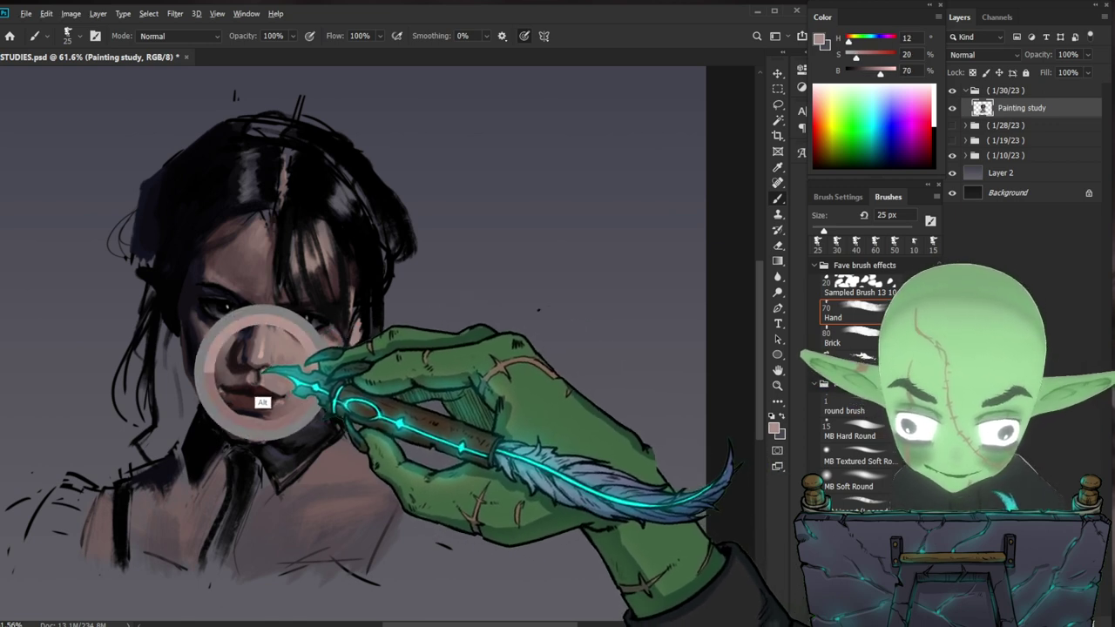
alt+click(260, 387)
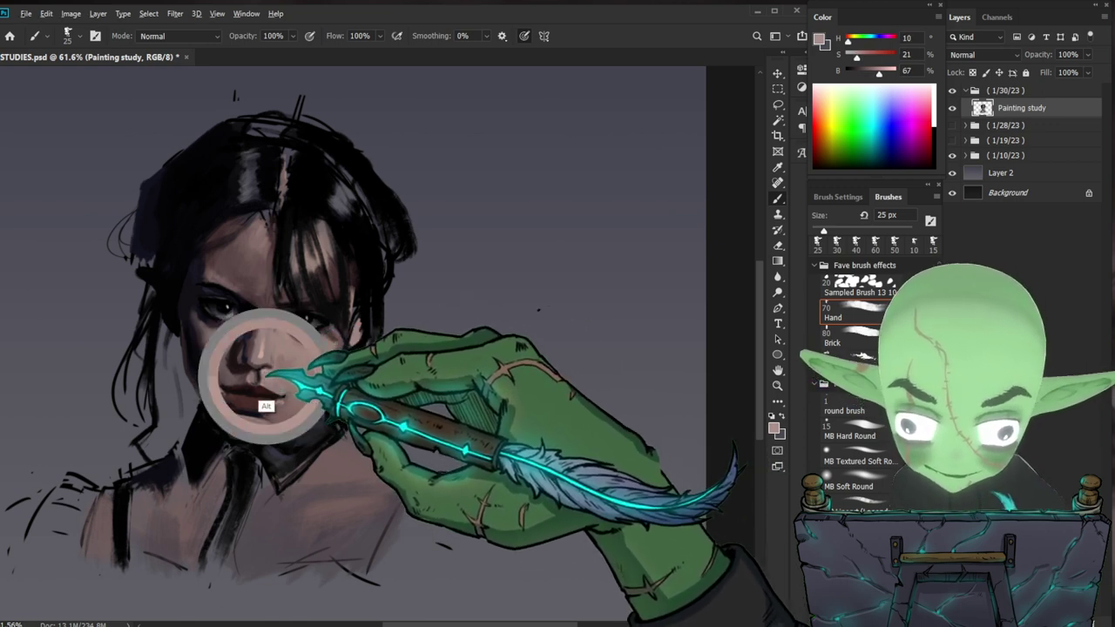
drag(575, 396, 552, 386)
mouse_move(531, 426)
mouse_down()
mouse_move(556, 431)
mouse_move(534, 428)
mouse_up()
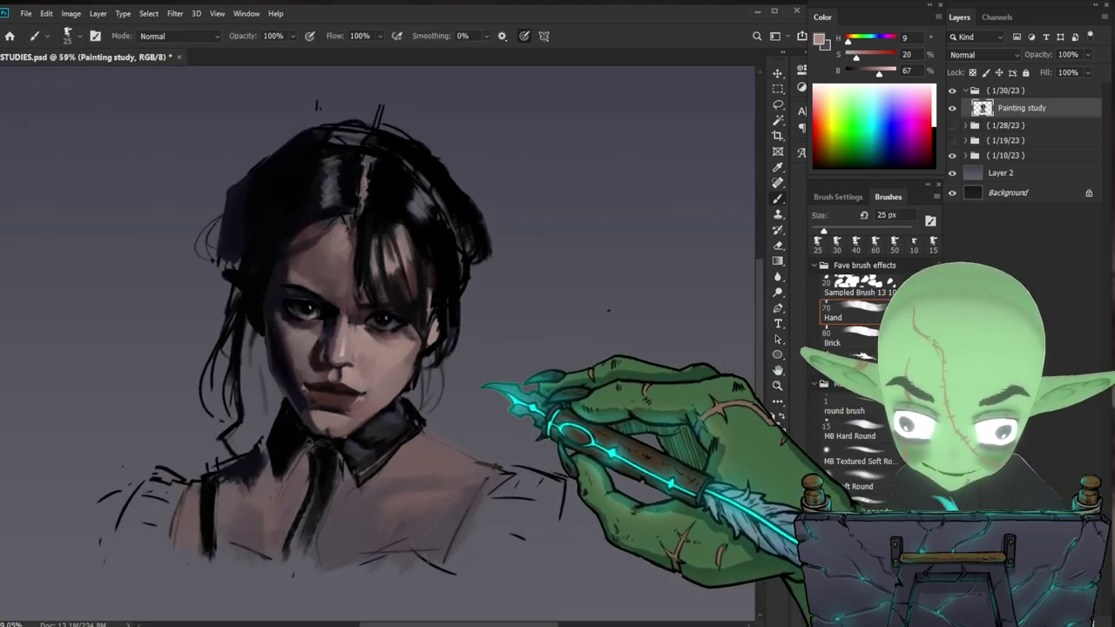
drag(354, 366, 374, 356)
key(bracketleft)
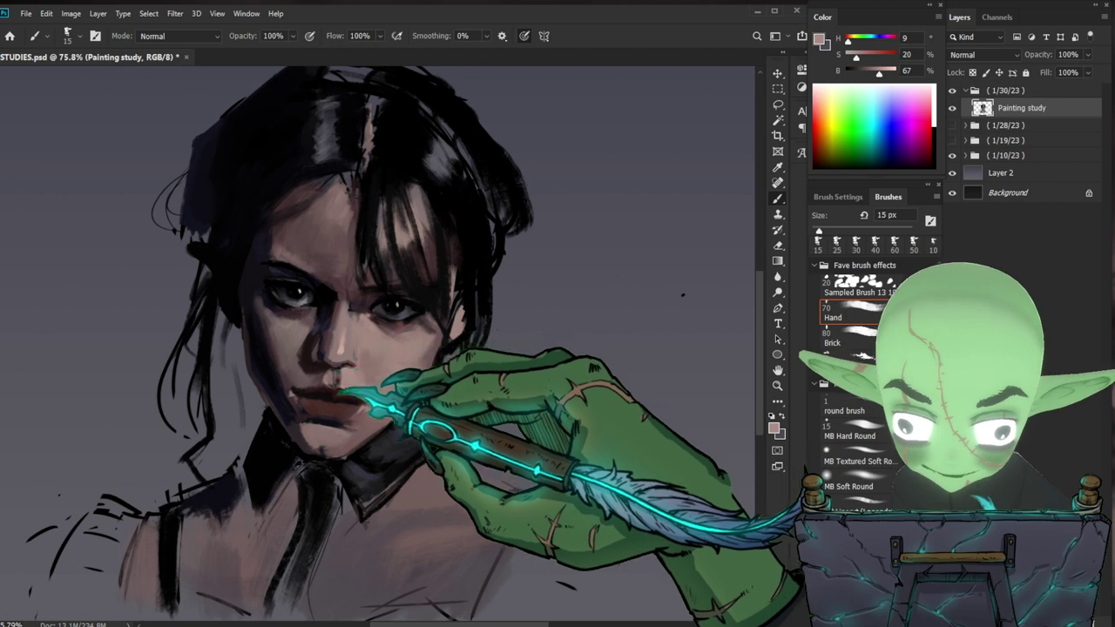
- Refine the area just above the lips with a muted brown sampled from the mouth, using a 7 px brush
alt+click(338, 406)
key(bracketleft)
key(bracketleft)
key(bracketleft)
key(bracketleft)
drag(336, 373, 343, 375)
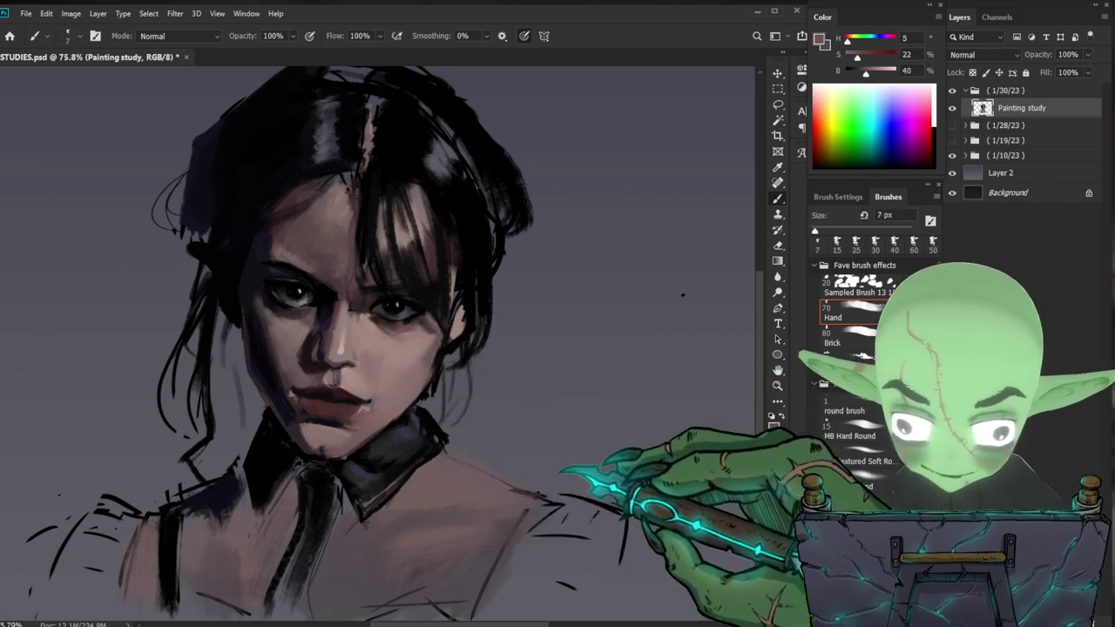
drag(575, 438, 531, 436)
- Define the upper lip's contour with a sampled mid skin tone and dark red-browns at 7 px
alt+click(292, 400)
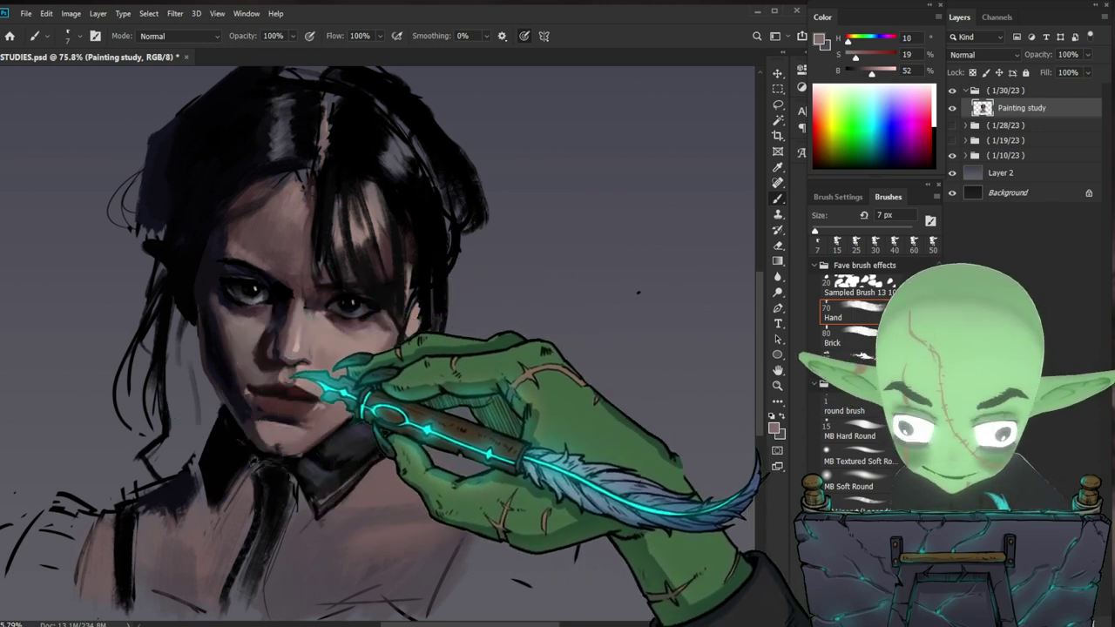
alt+click(262, 392)
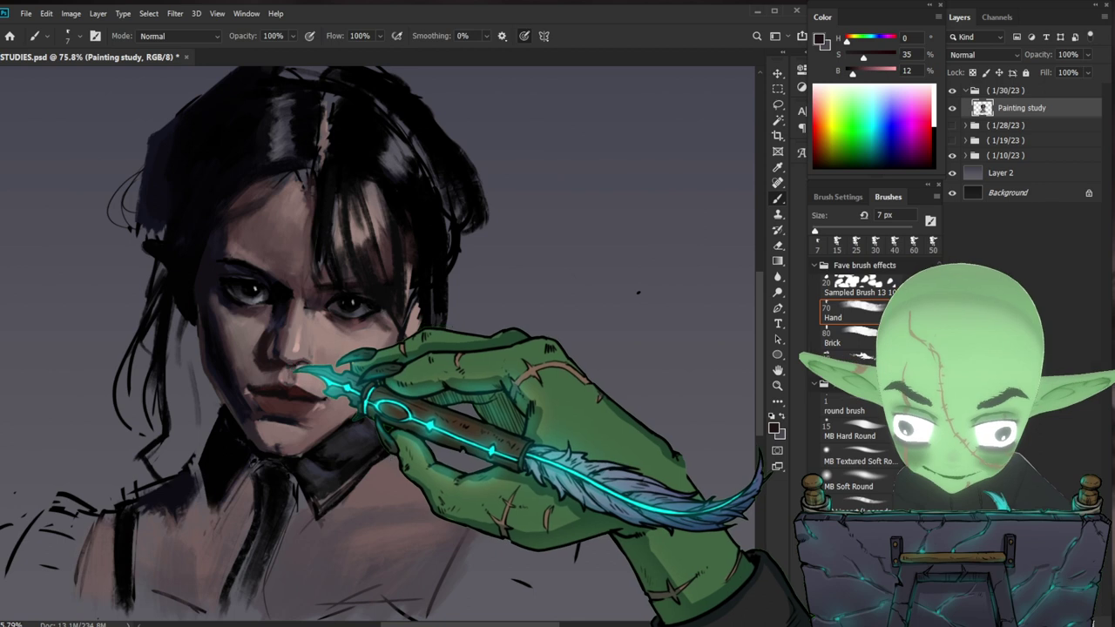
alt+click(292, 388)
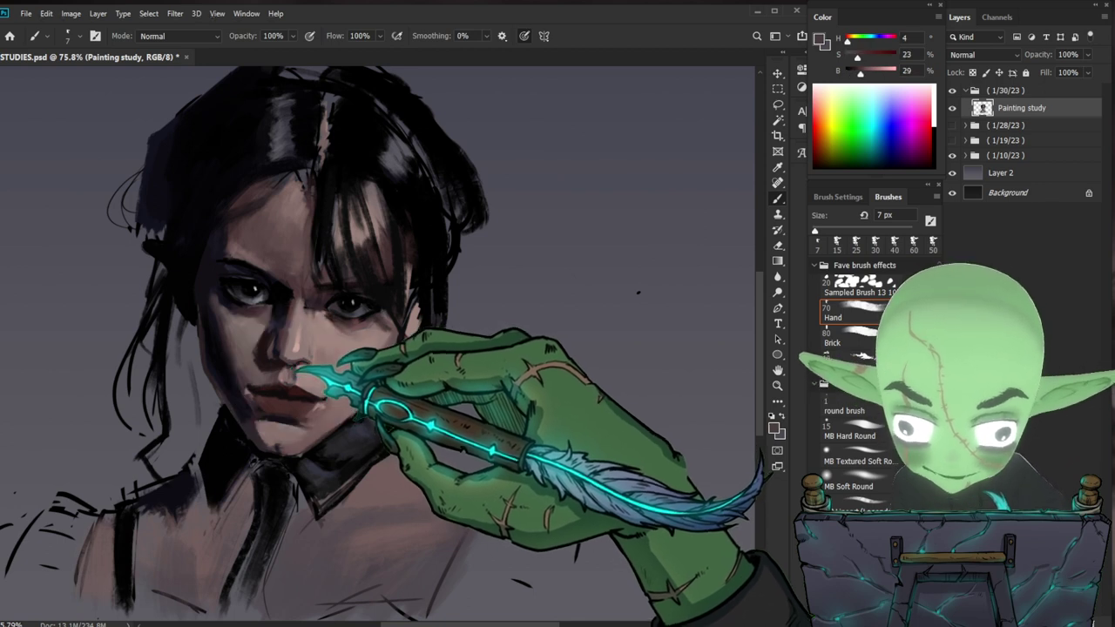
key(z)
key(ctrl+space)
drag(342, 372, 368, 374)
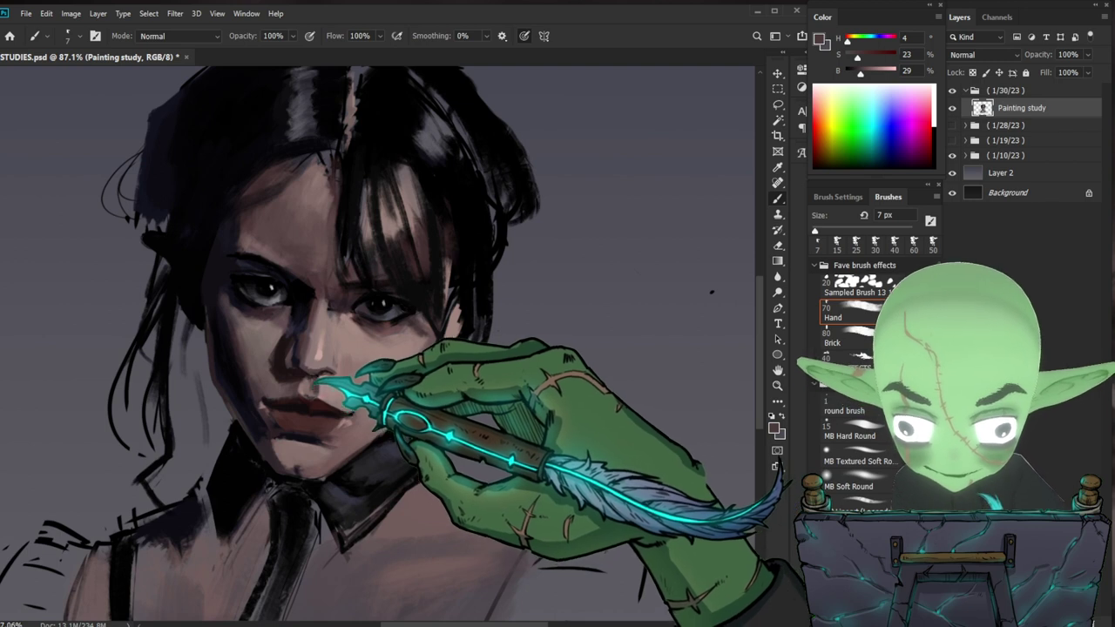
- Paint the light-side edge above the upper lip with sampled mid and light skin tones at 7 px
alt+click(325, 420)
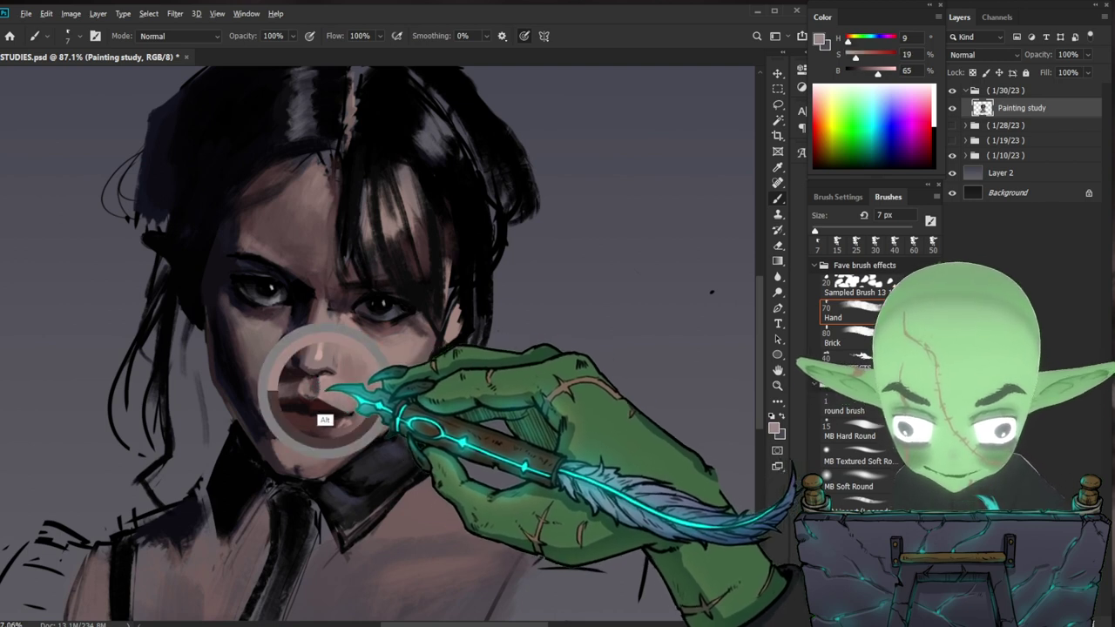
drag(325, 392, 338, 384)
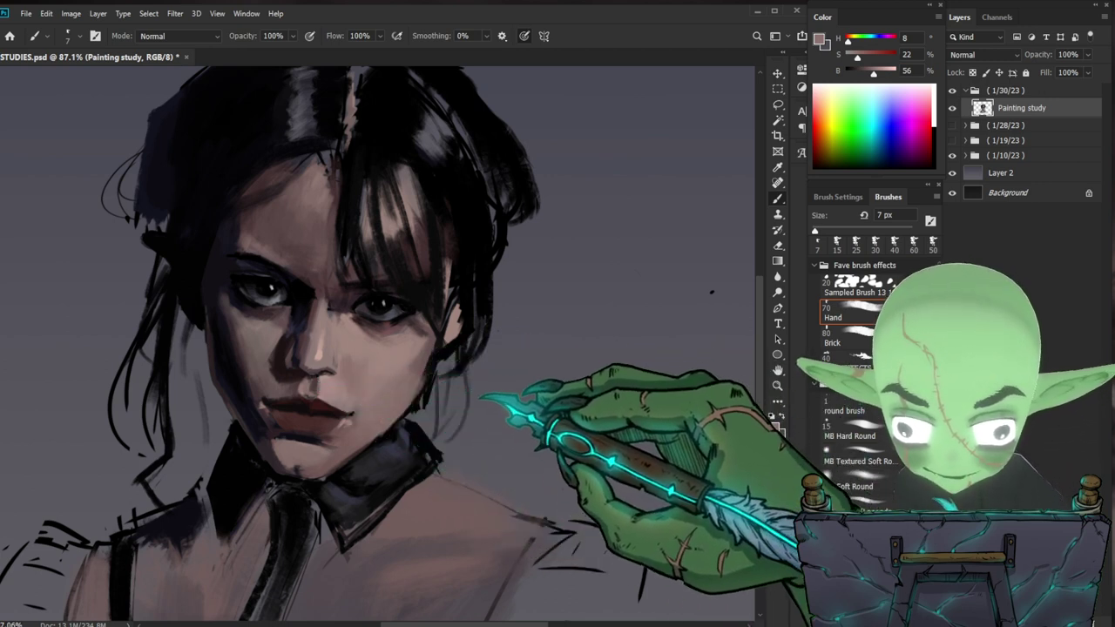
alt+click(321, 385)
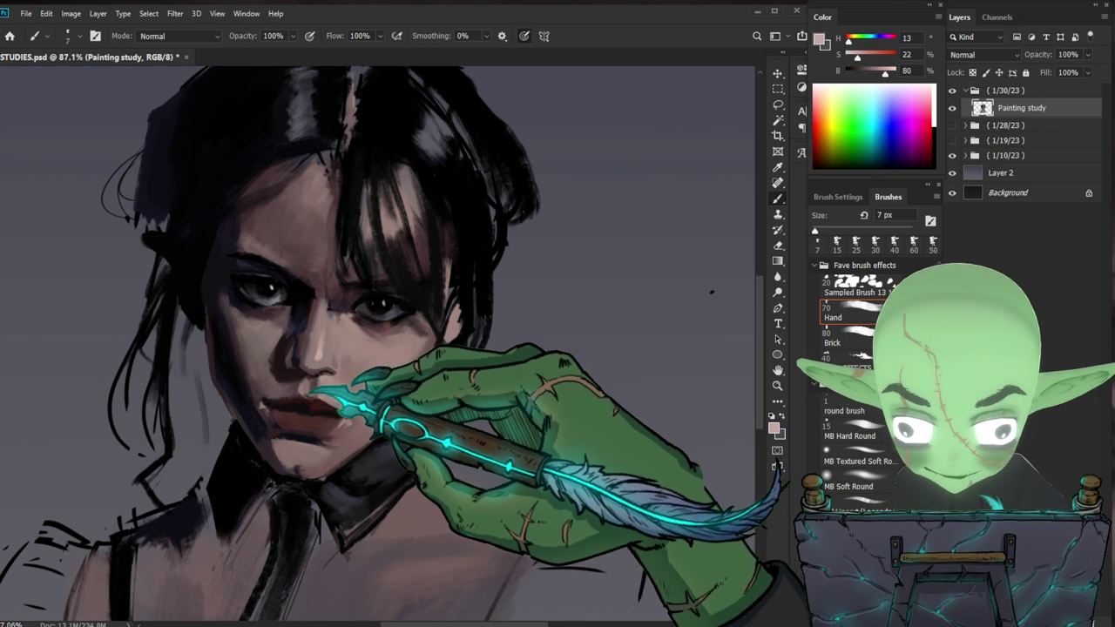
- Refine the shadow between the nose and upper lip at 7 px with a sampled dark red of 23% saturation and 29% brightness
drag(525, 441, 505, 366)
drag(387, 368, 438, 380)
key(b)
alt+click(294, 393)
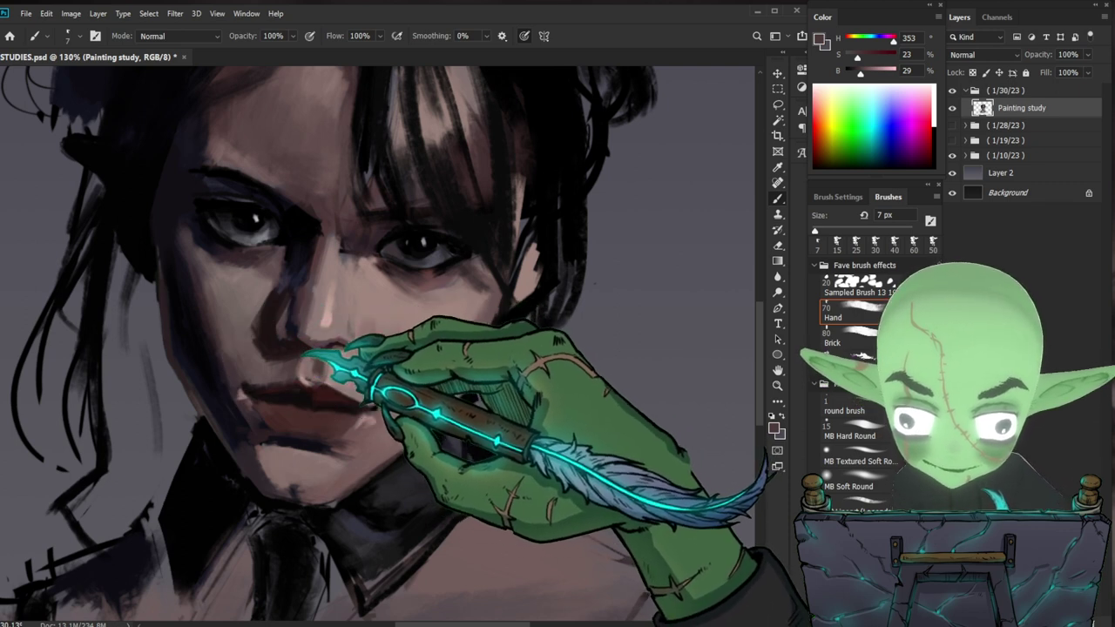
drag(475, 376, 442, 401)
drag(551, 420, 502, 421)
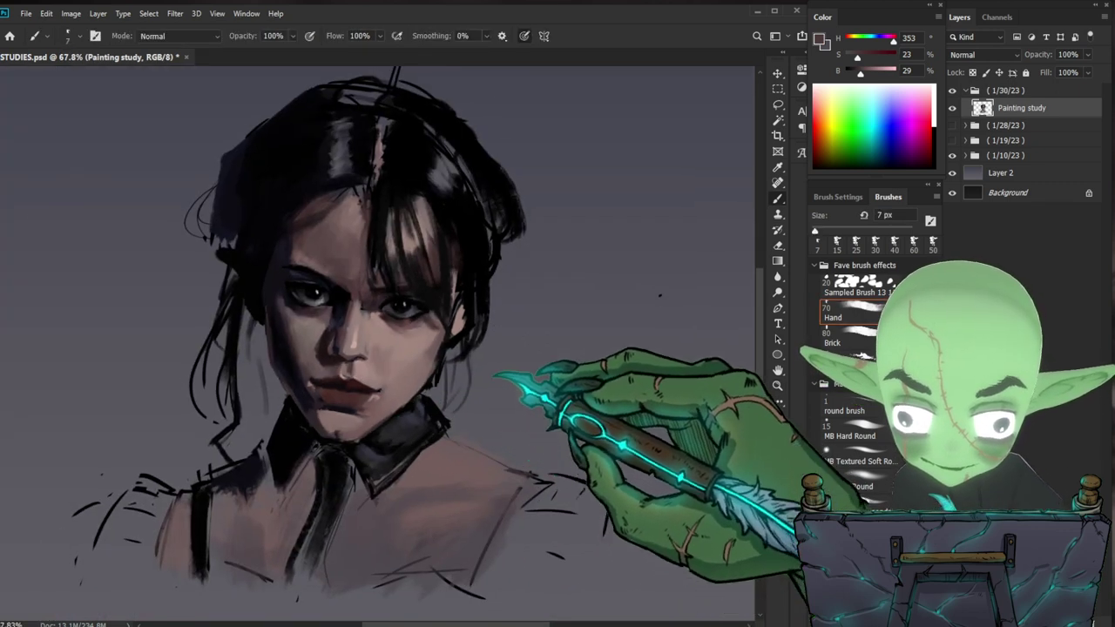
drag(361, 375, 386, 347)
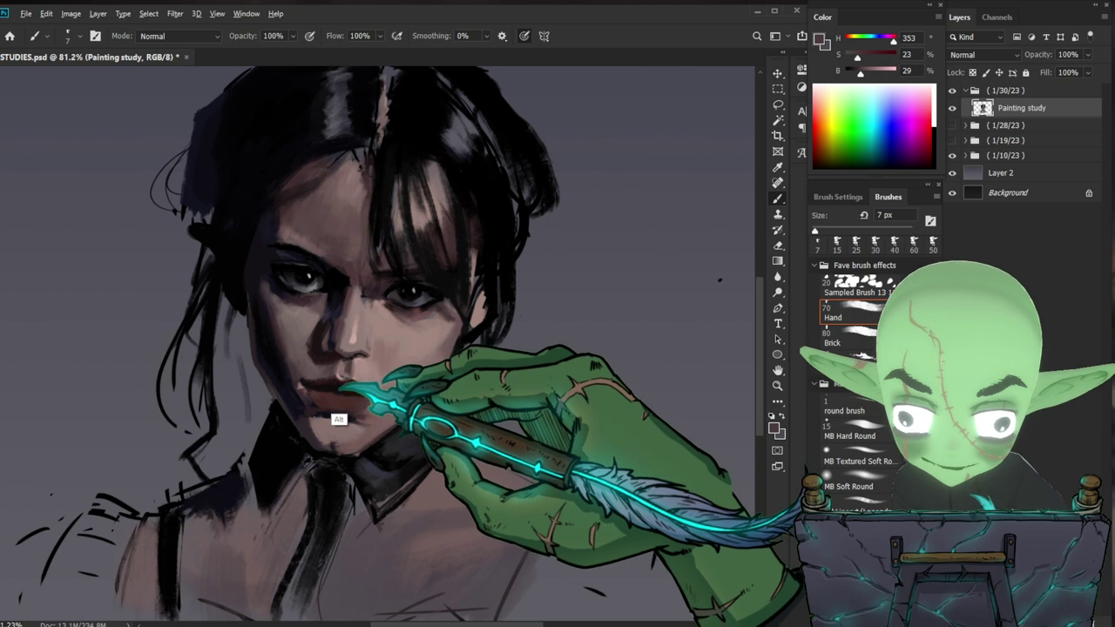
- Deepen the mouth line with a sampled dark red-brown, and soften the upper lip's shadow side with a muted tone at 8 px
alt+click(338, 386)
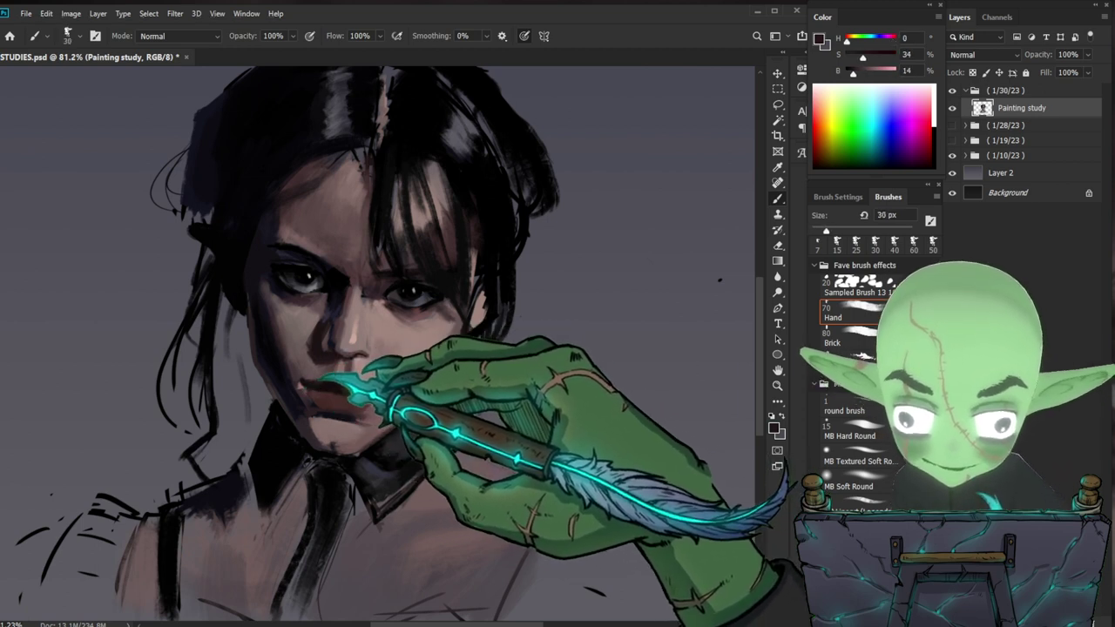
key(bracketleft)
key(bracketleft)
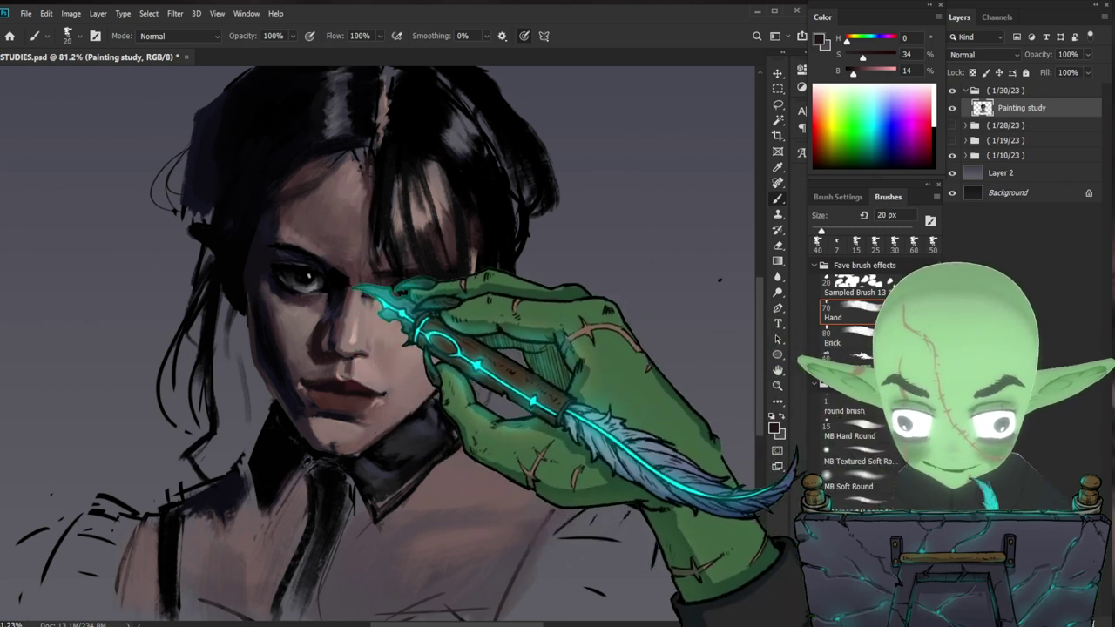
alt+click(311, 390)
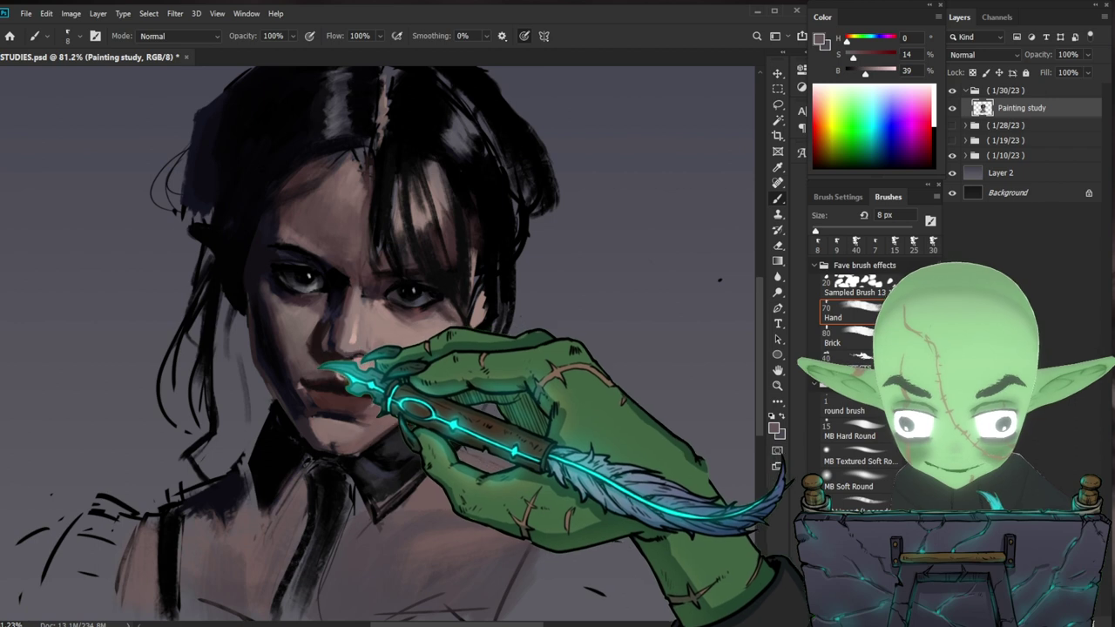
drag(578, 391, 496, 396)
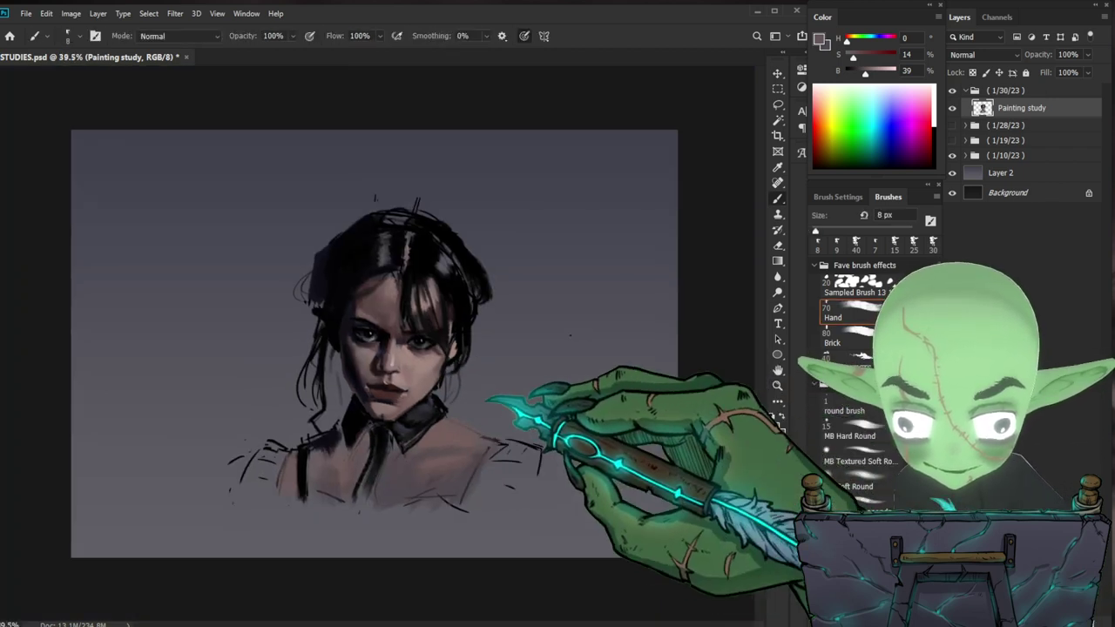
scroll(470, 435, up, 3)
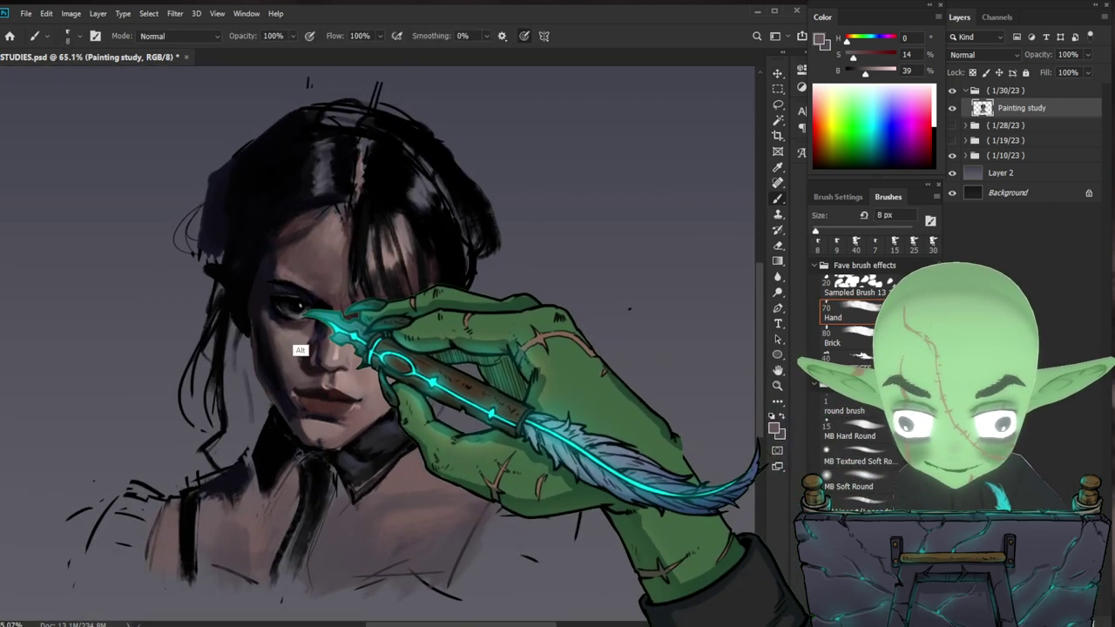
- Darken the shadow-side cheek beside the mouth with a sampled dark red of 24% brightness, using brushes from 20 px up
alt+click(274, 386)
key(bracketright)
key(bracketright)
key(bracketright)
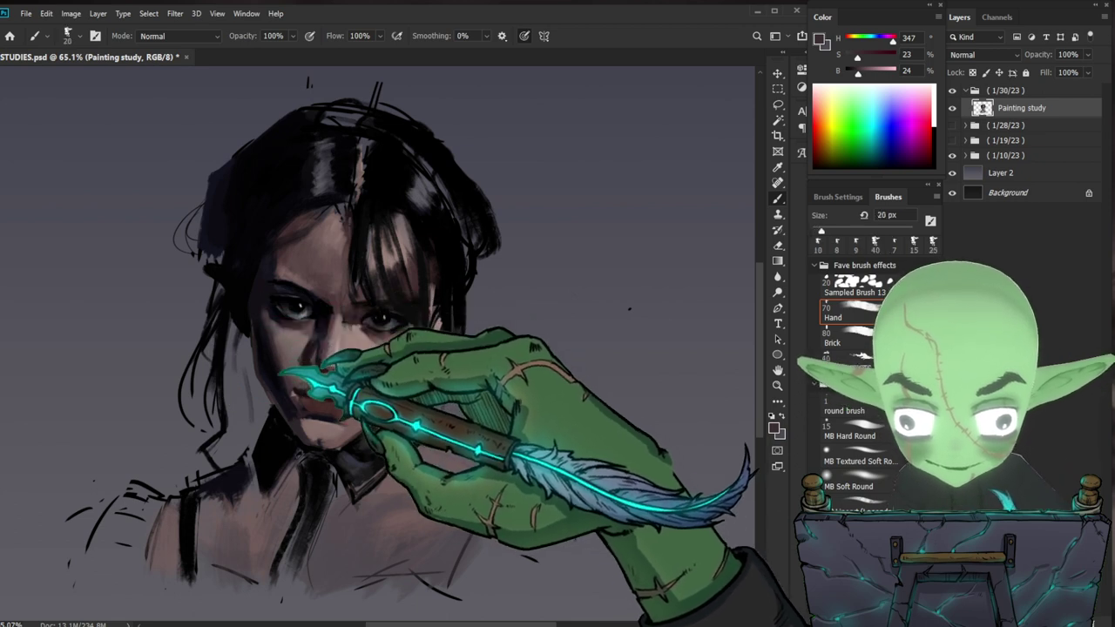
key(bracketright)
key(bracketright)
key(bracketright)
key(bracketleft)
key(bracketleft)
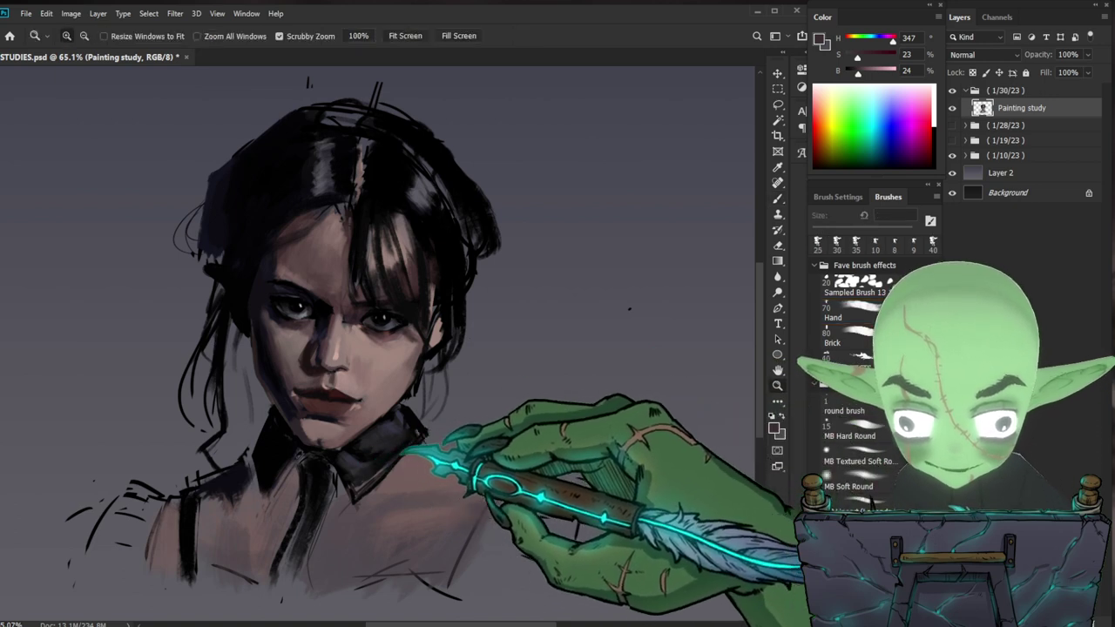
drag(411, 443, 370, 435)
mouse_move(429, 374)
mouse_down()
mouse_move(465, 364)
mouse_move(420, 382)
mouse_move(433, 383)
mouse_up()
- Sharpen the shadow beneath the nose with a sampled near-black red of 12% brightness, using an 8 px brush
alt+click(337, 380)
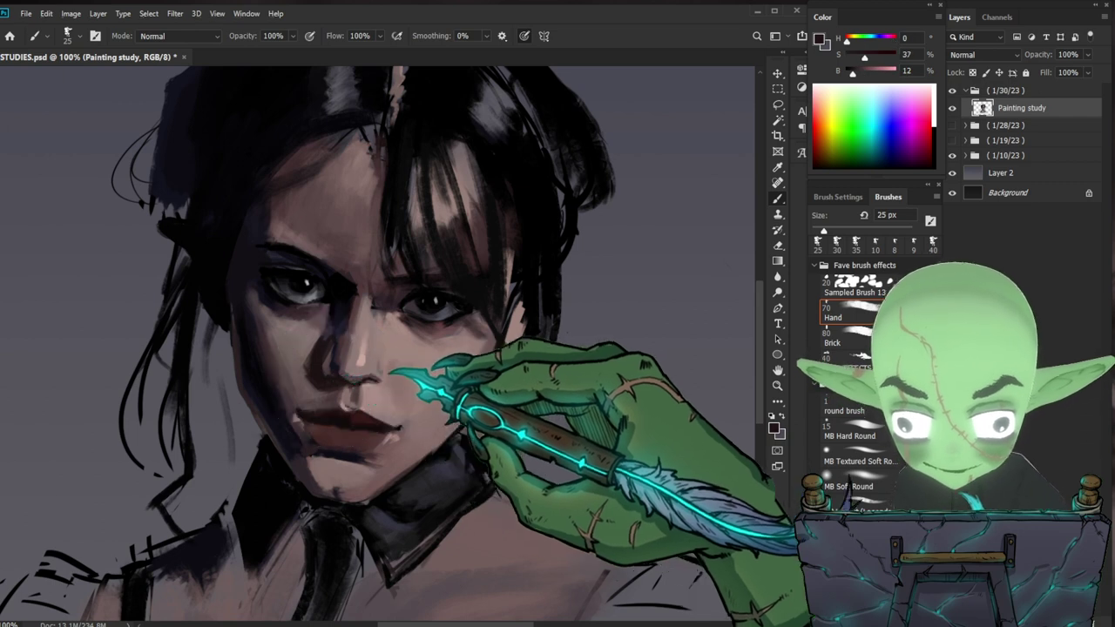
key(bracketleft)
key(bracketleft)
key(bracketleft)
key(bracketleft)
key(bracketleft)
drag(371, 382, 386, 384)
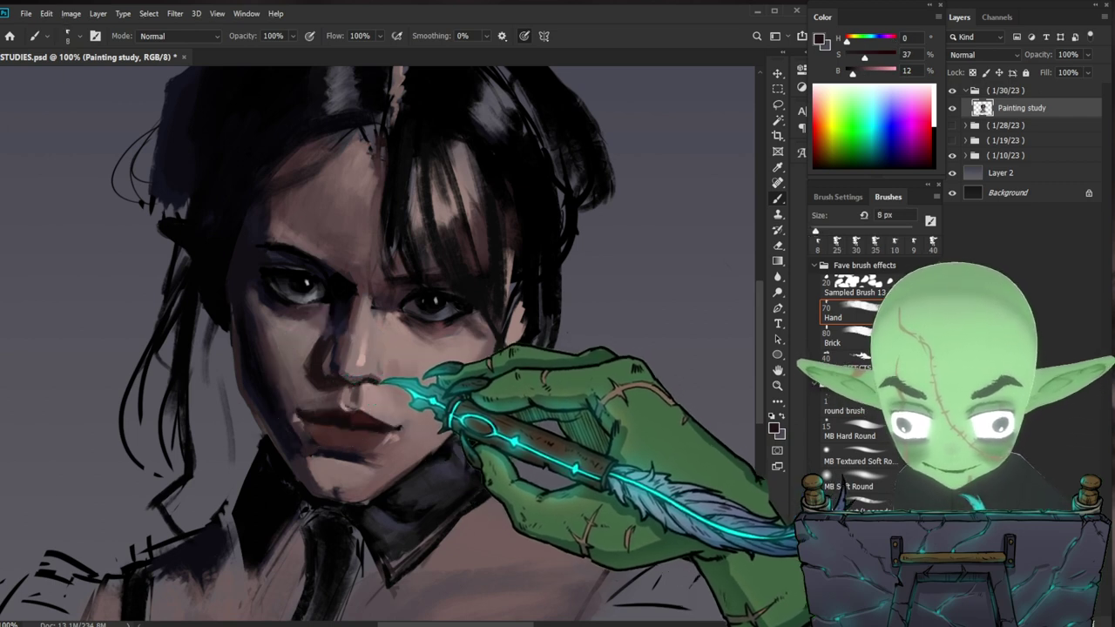
mouse_move(567, 457)
mouse_down()
mouse_move(553, 461)
mouse_move(481, 414)
mouse_up()
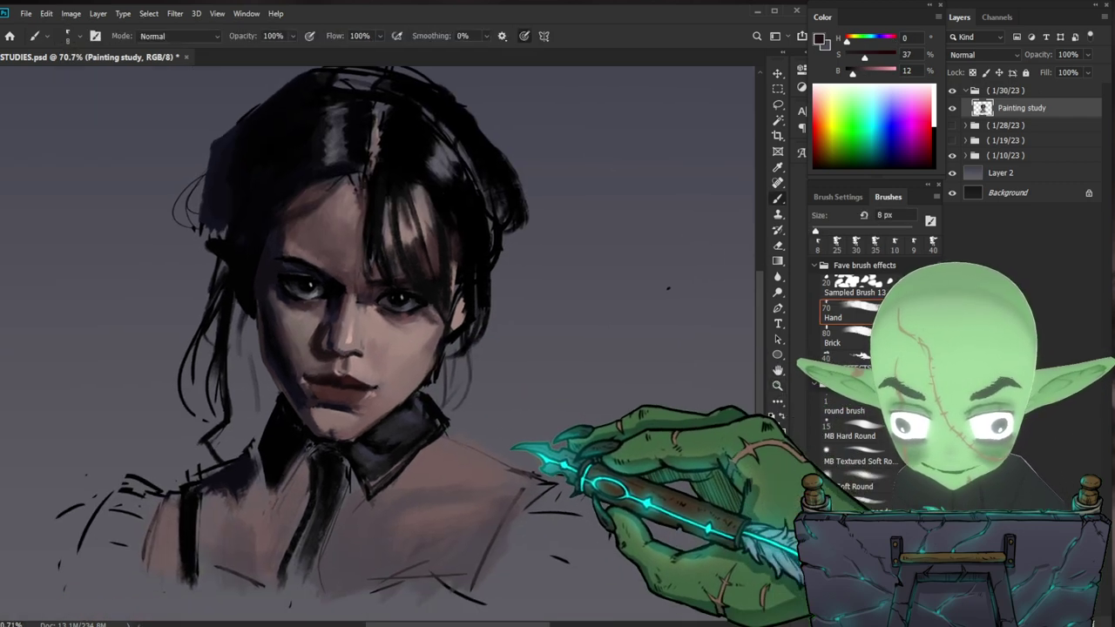
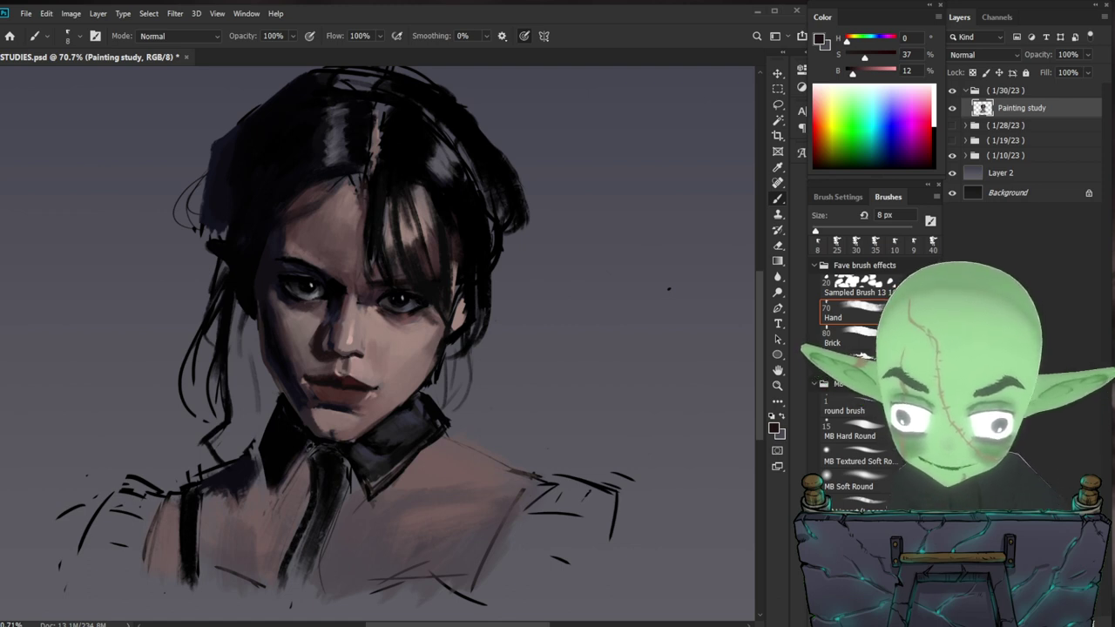
- Fill in the shadow-side collar with a sampled near-black at 8 px, and erase stray marks at the light-side collar's outer edge
drag(318, 465, 328, 457)
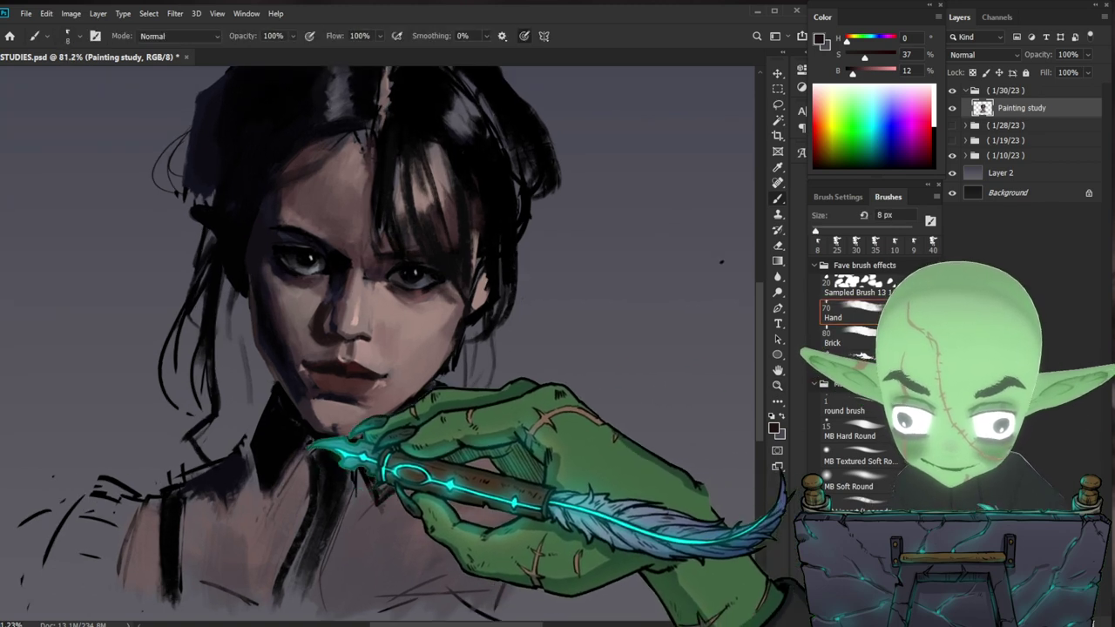
alt+click(277, 444)
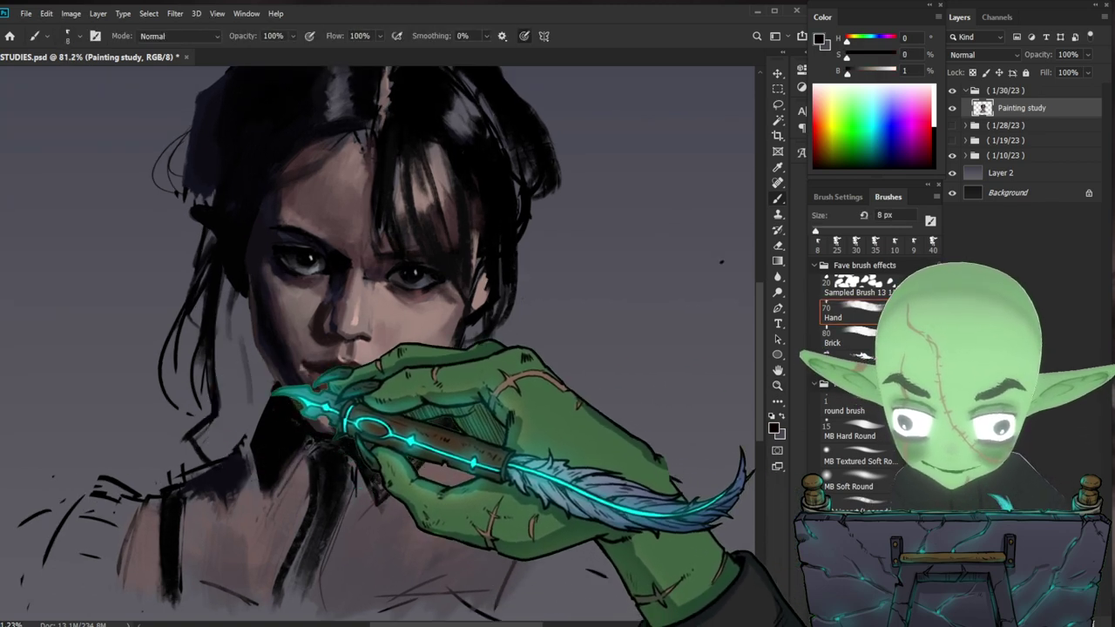
drag(587, 486, 552, 464)
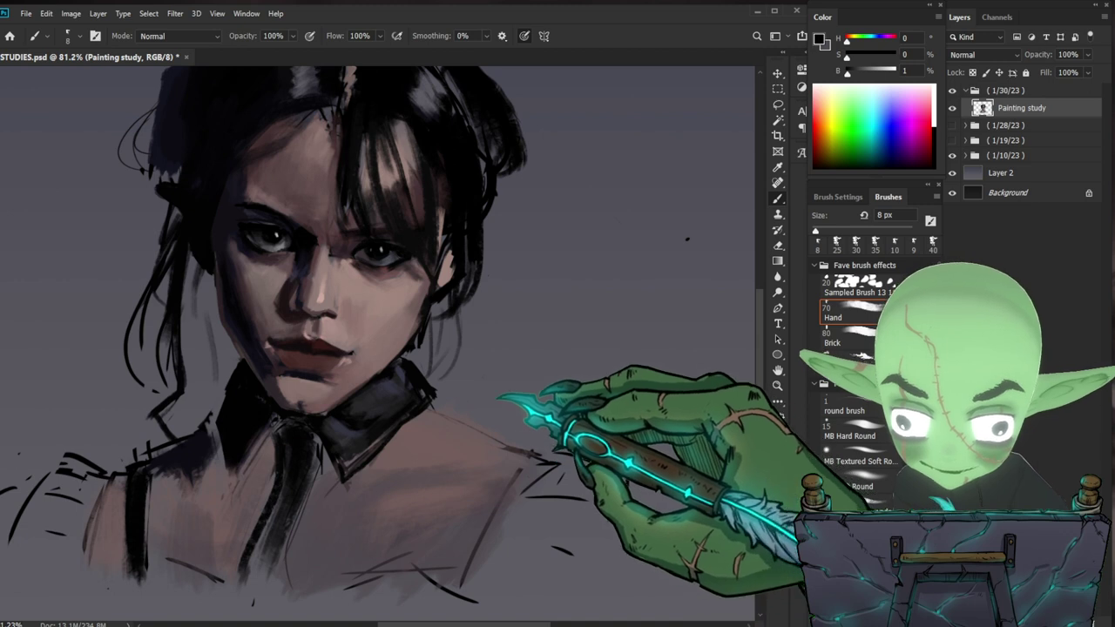
key(e)
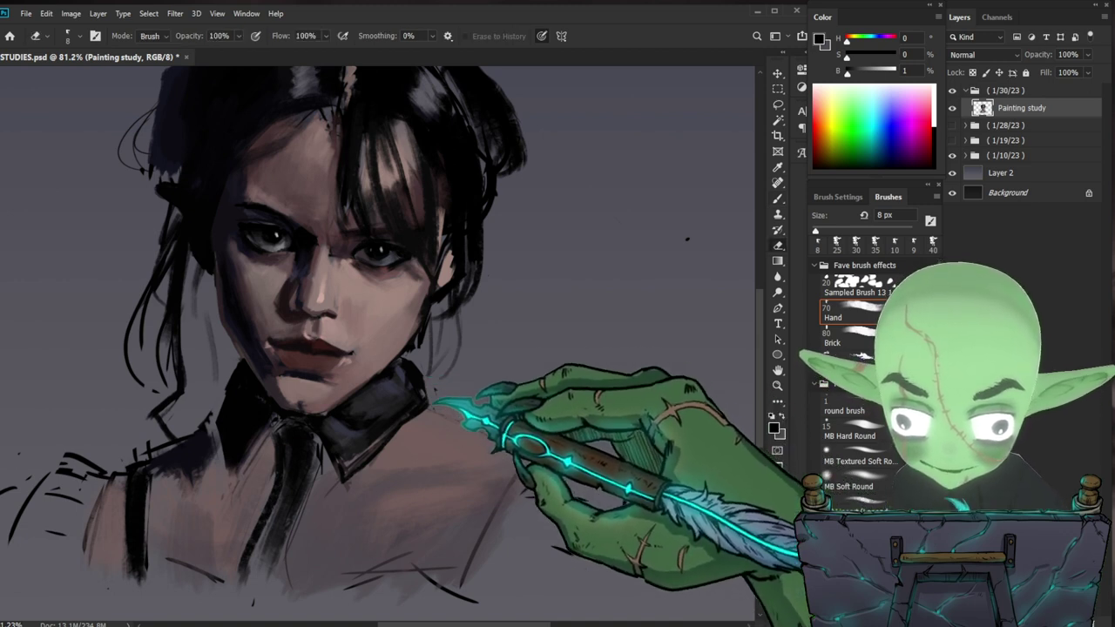
key(b)
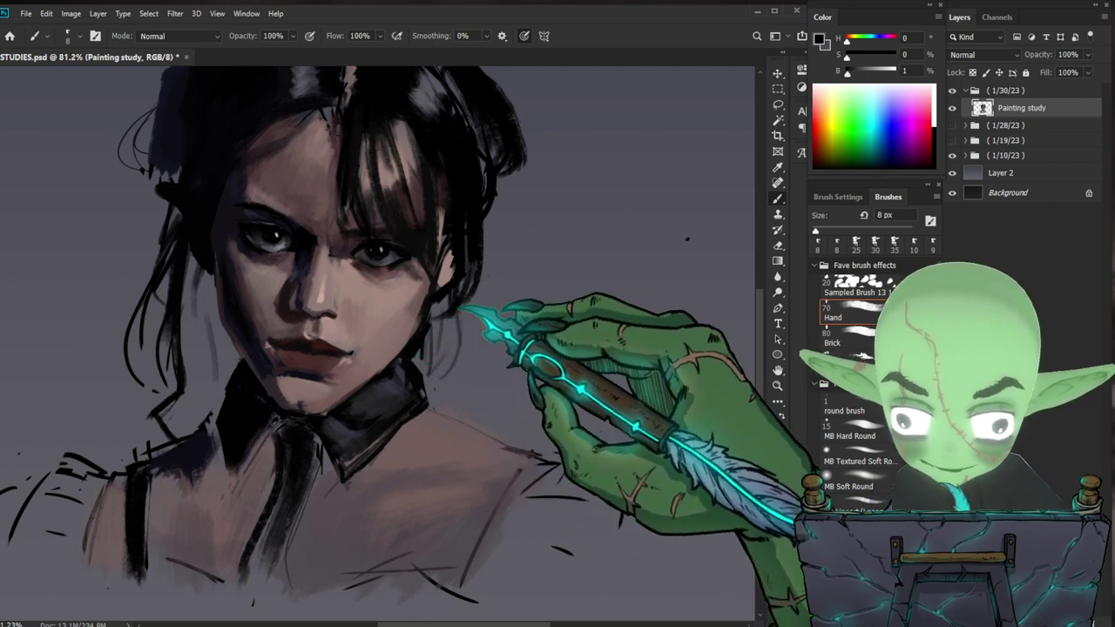
- Soften the light-side cheek and jaw with a sampled muted skin tone of 42% brightness, using a 40 px brush
alt+click(418, 305)
key(bracketright)
key(bracketright)
key(bracketright)
key(bracketright)
key(bracketright)
key(bracketright)
key(bracketright)
key(bracketright)
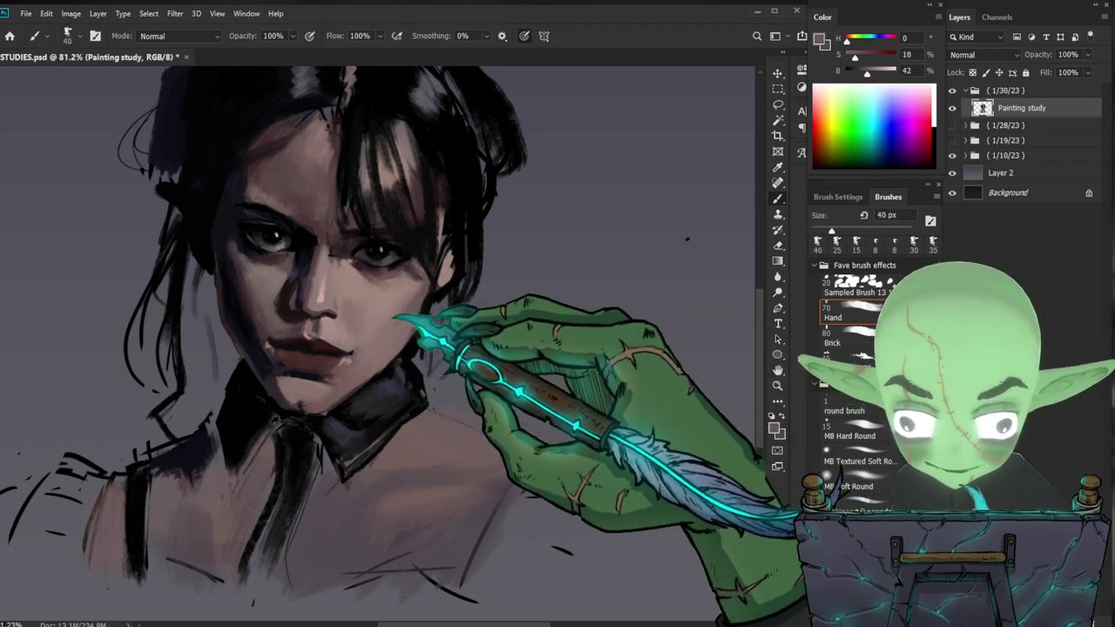
drag(590, 358, 566, 379)
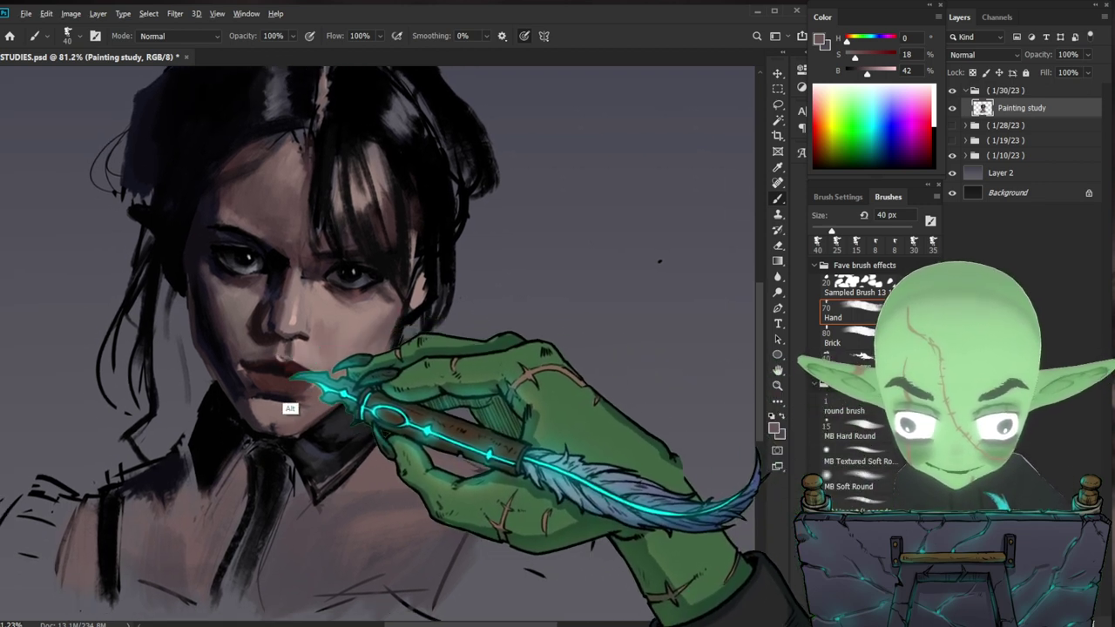
- Darken the middle and light-side corner of the mouth with a sampled near-black red of 7% brightness, using 4 to 7 px brushes
alt+click(299, 361)
key(bracketleft)
key(bracketleft)
key(bracketleft)
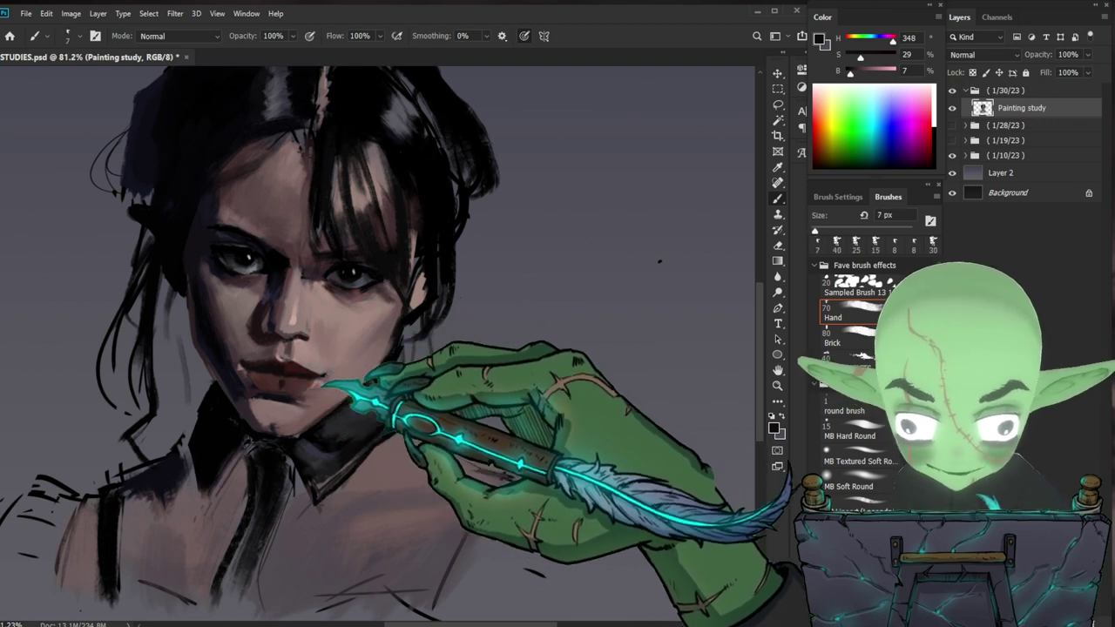
drag(398, 424, 424, 441)
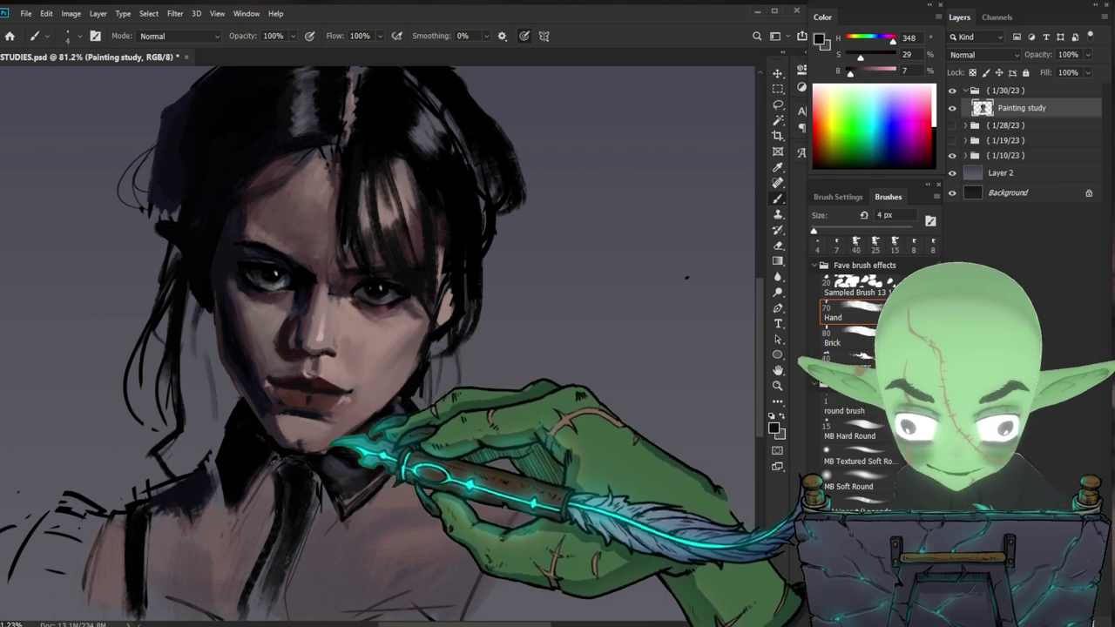
drag(554, 402, 516, 399)
mouse_move(454, 417)
mouse_down()
mouse_move(487, 410)
mouse_move(456, 407)
mouse_up()
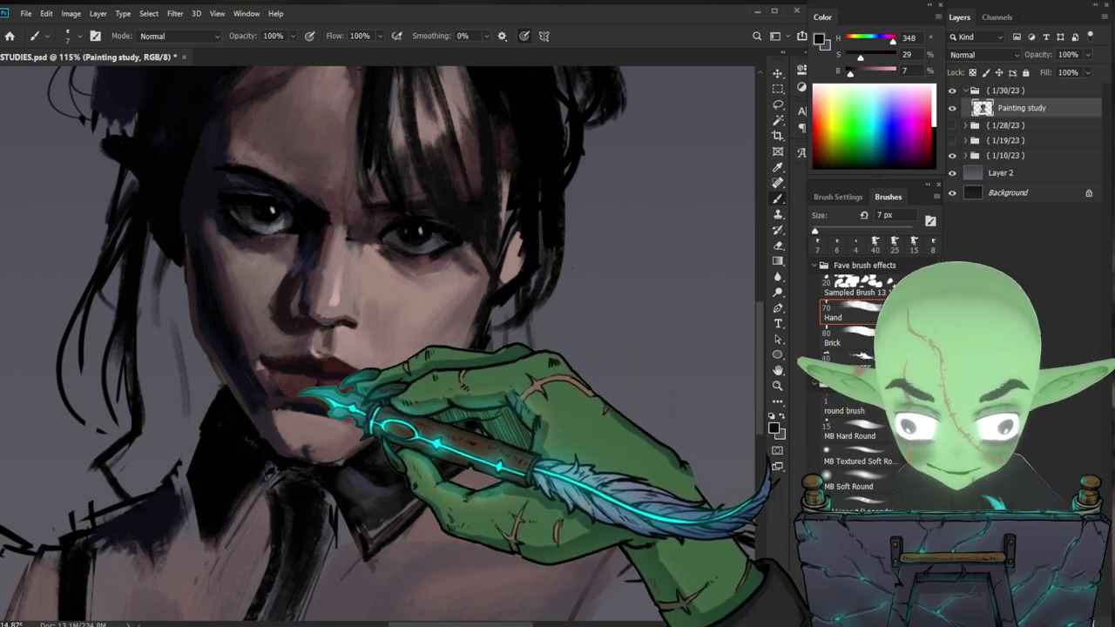
- Deepen the shadow under the lower lip with a sampled near-black purple at 7 px, and clean its edge with a sampled skin tone of 47% brightness
alt+click(266, 424)
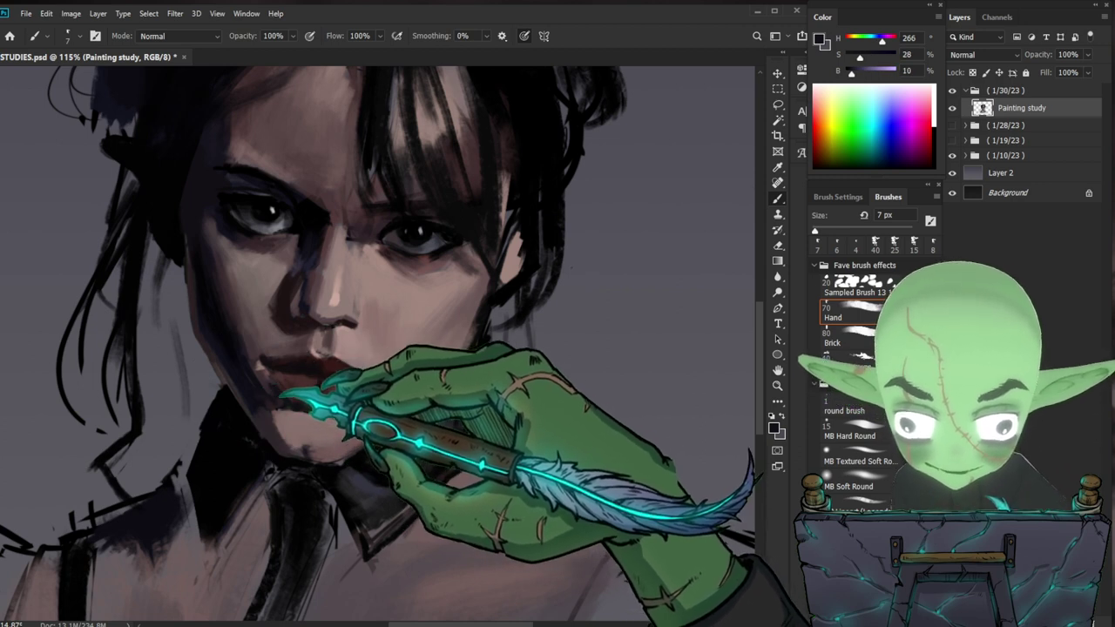
drag(463, 444, 421, 412)
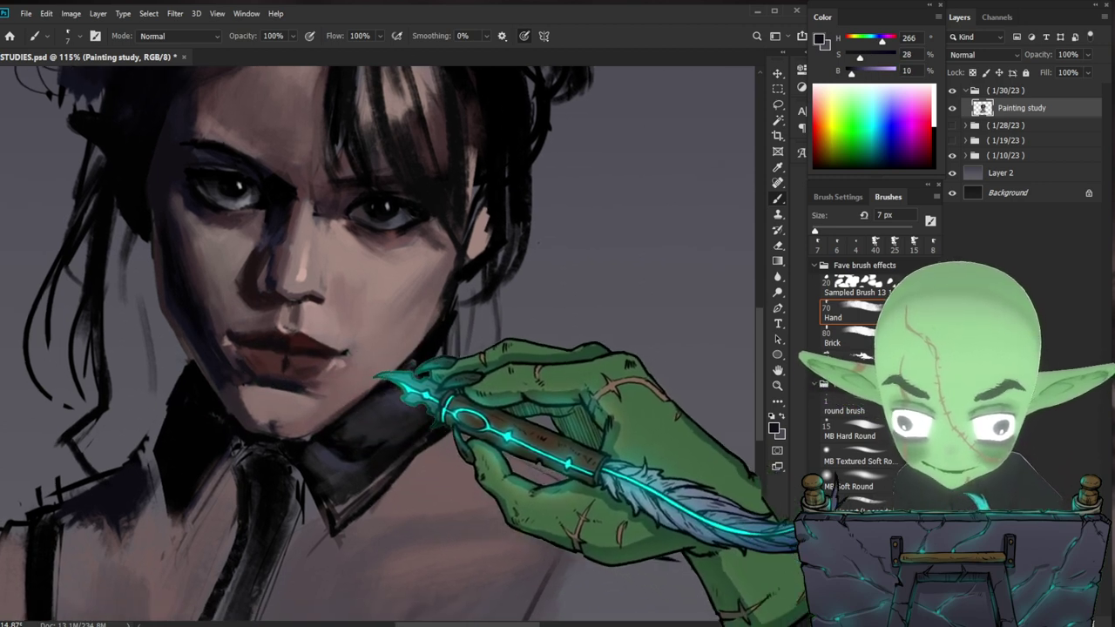
alt+click(339, 403)
drag(570, 405, 512, 413)
drag(348, 374, 406, 357)
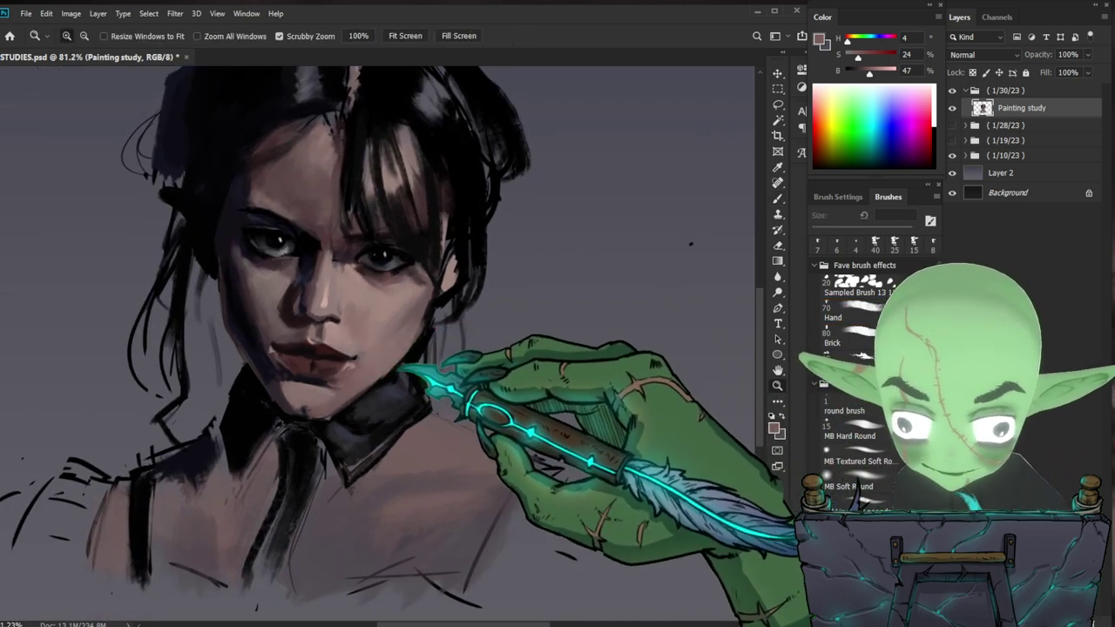
- Refine the lips with a sampled dark red of 22% brightness, using 7 to 9 px brushes
alt+click(329, 353)
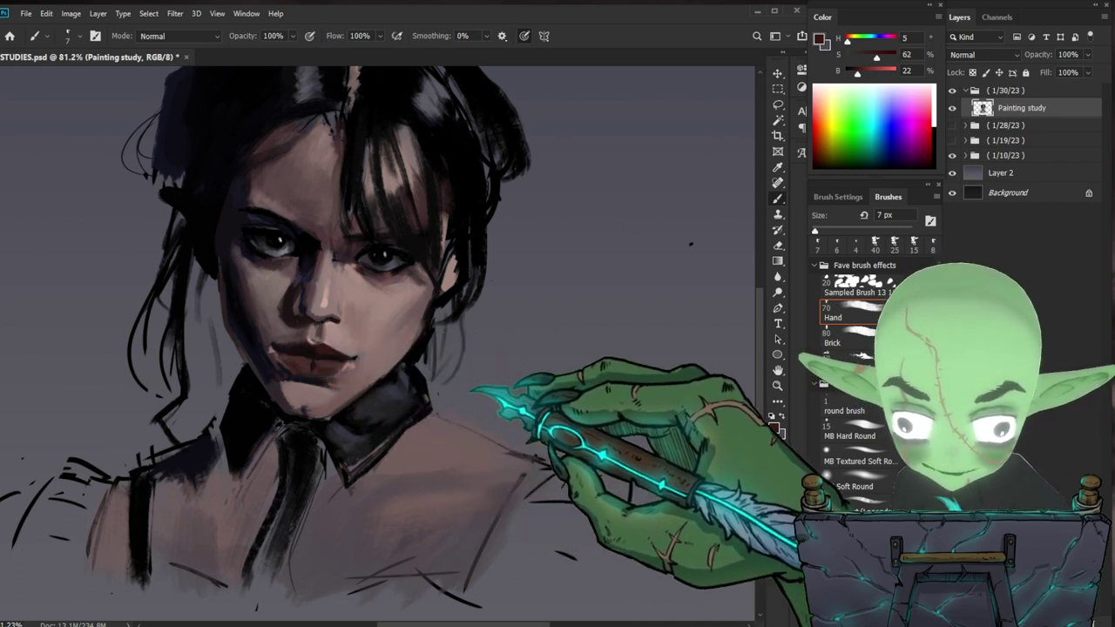
drag(470, 384, 453, 417)
drag(318, 399, 329, 386)
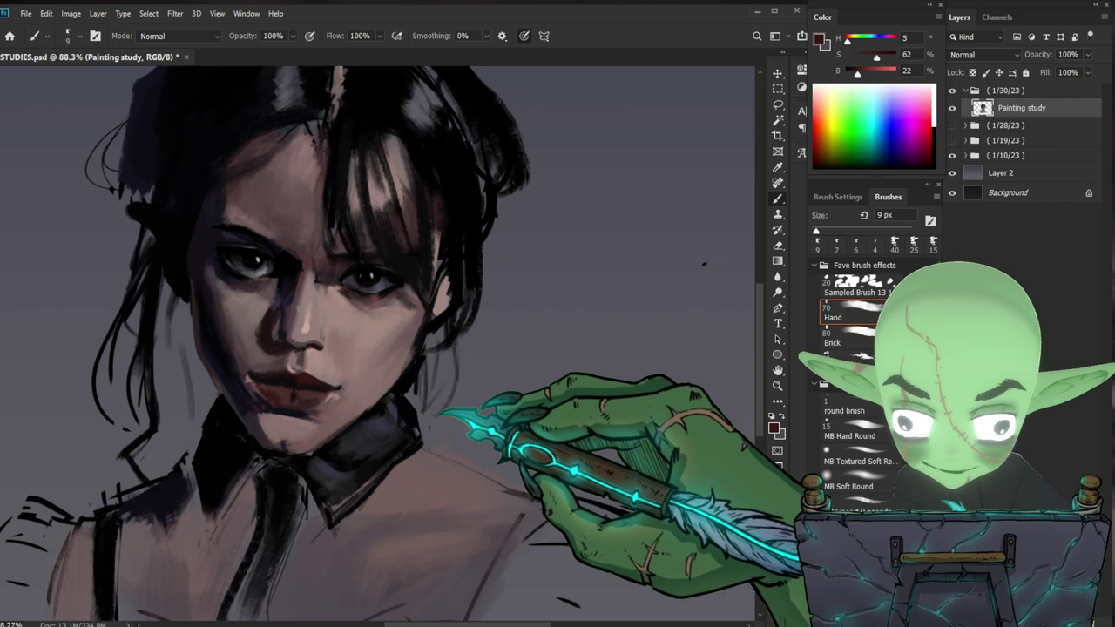
drag(704, 263, 668, 268)
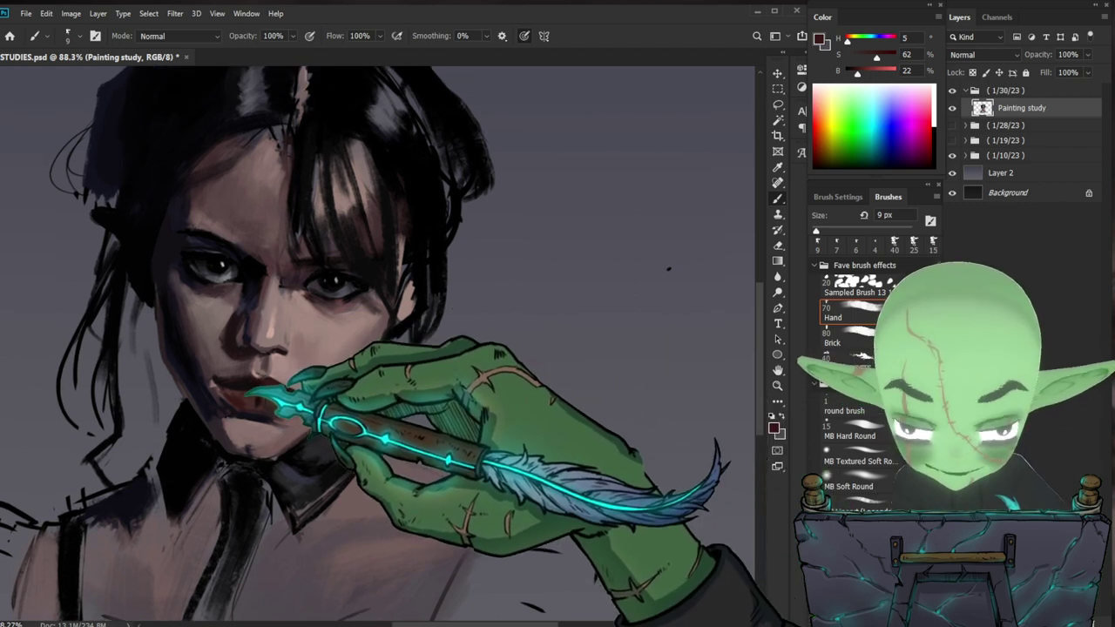
key(ctrl+space)
drag(363, 396, 283, 397)
key(ctrl+space)
drag(409, 403, 501, 402)
- Smooth the chin and the skin around the mouth with a sampled skin tone of 45% brightness, using brushes up to 15 px
key(b)
alt+click(373, 439)
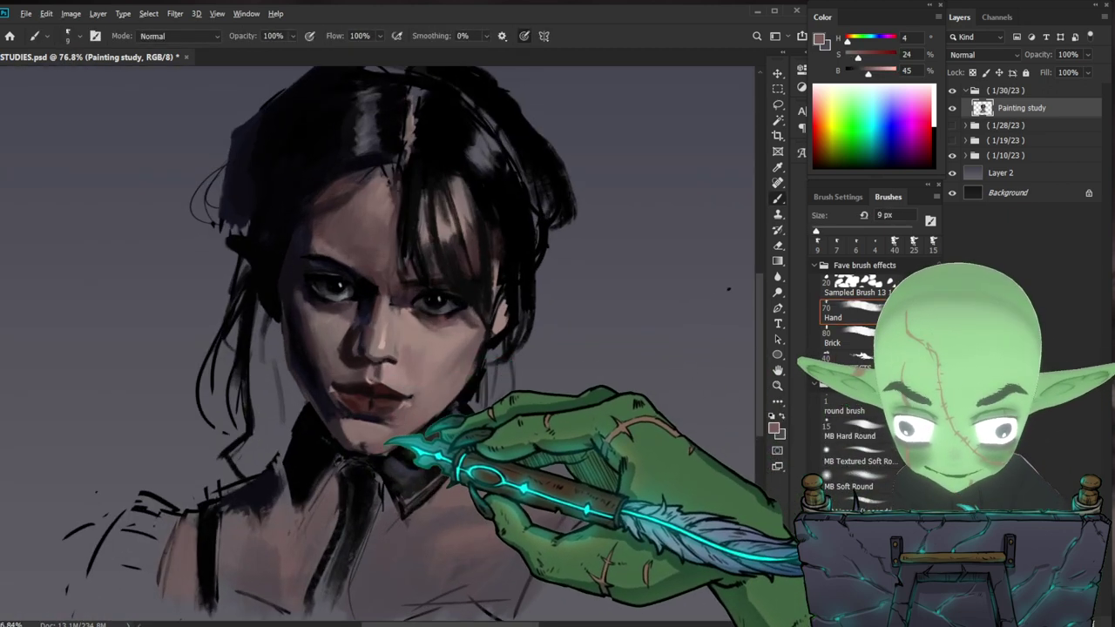
mouse_move(349, 421)
mouse_down()
mouse_move(370, 439)
mouse_move(347, 423)
mouse_up()
drag(592, 425, 556, 421)
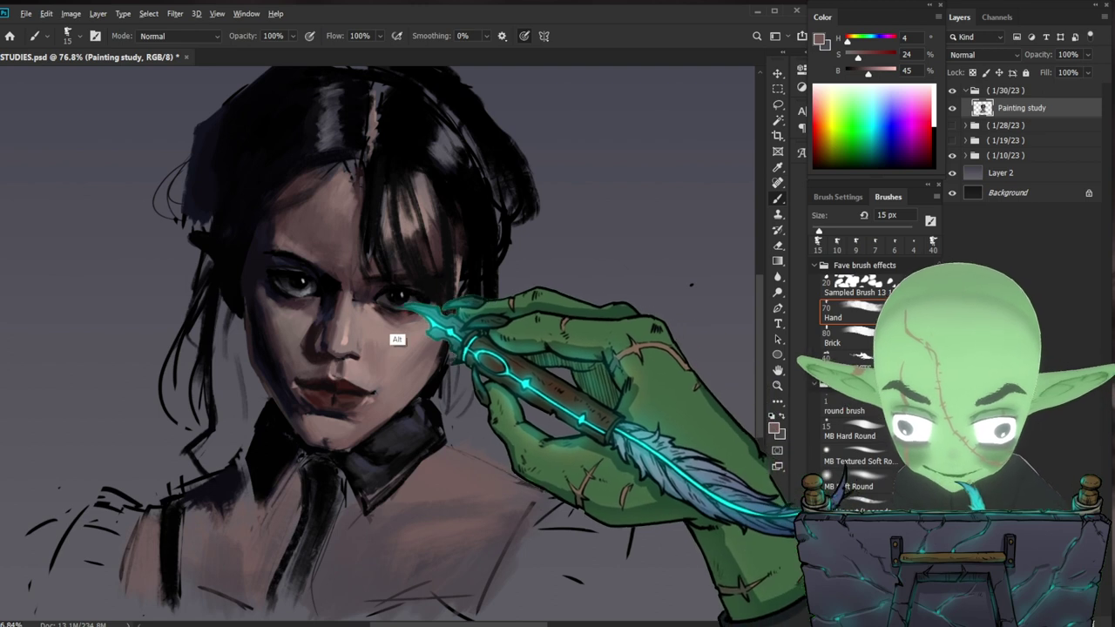
- Sharpen the dark details around the eyes with a sampled black, using a 7 px brush
alt+click(391, 323)
key(bracketleft)
key(bracketleft)
key(bracketleft)
key(bracketleft)
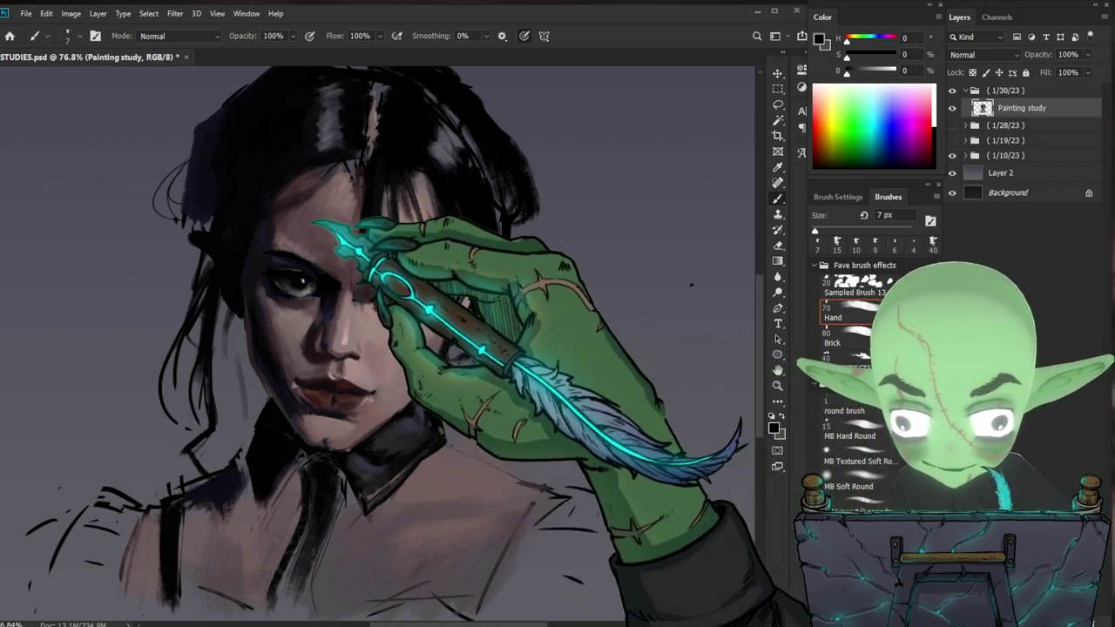
- Reshape the shadow-side eyebrow and upper lid with sampled black and dark blue tones of 17 to 18% brightness, using a 10 px brush
alt+click(277, 289)
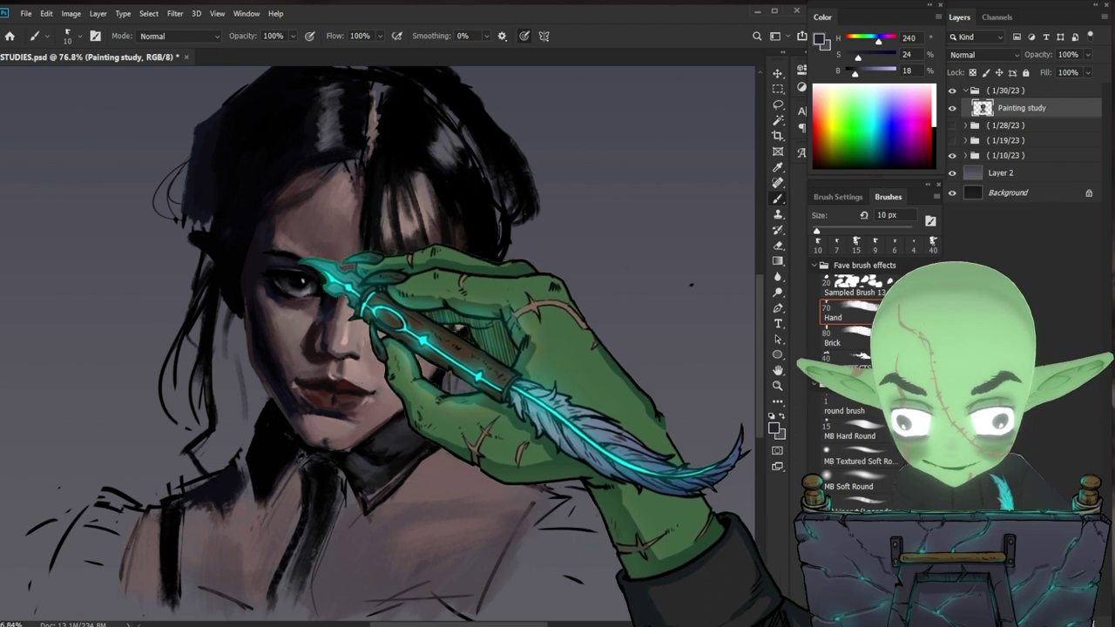
alt+click(286, 253)
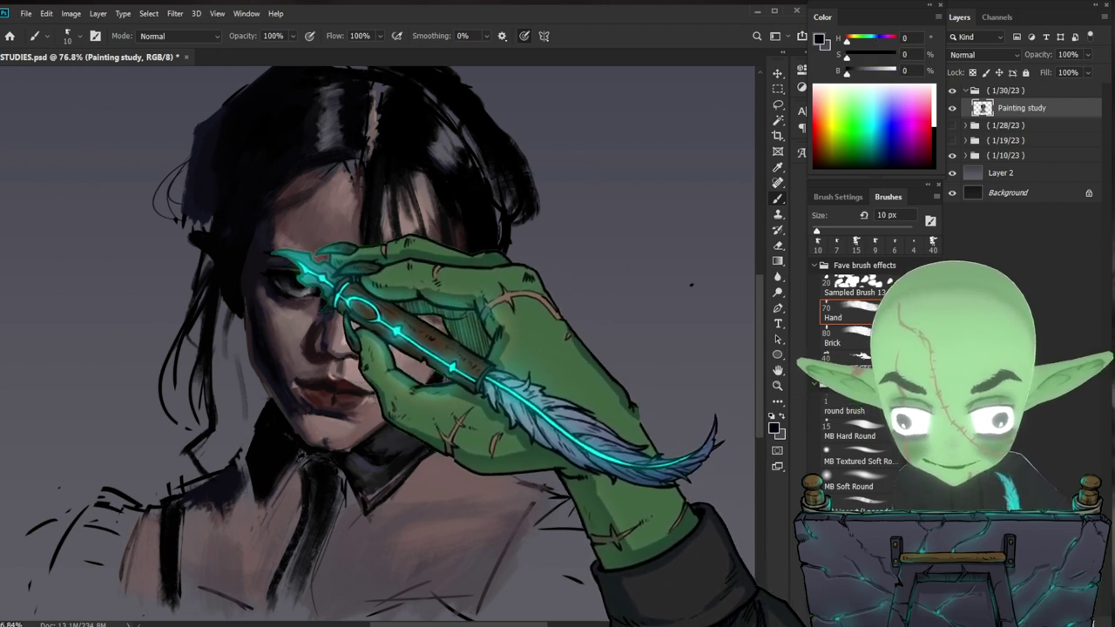
drag(614, 370, 583, 335)
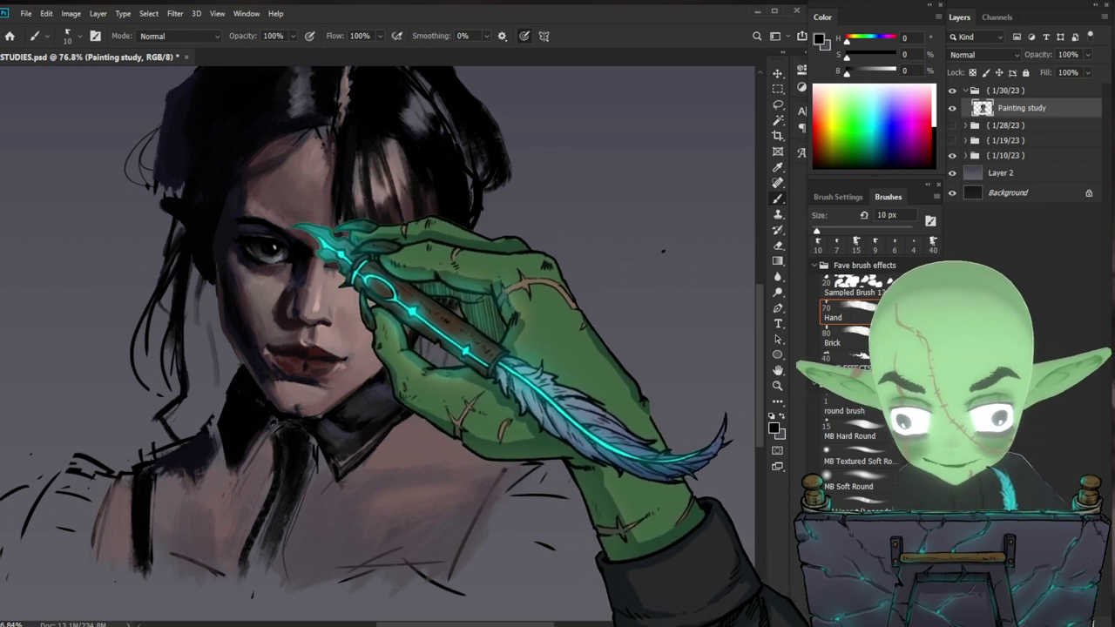
alt+click(255, 229)
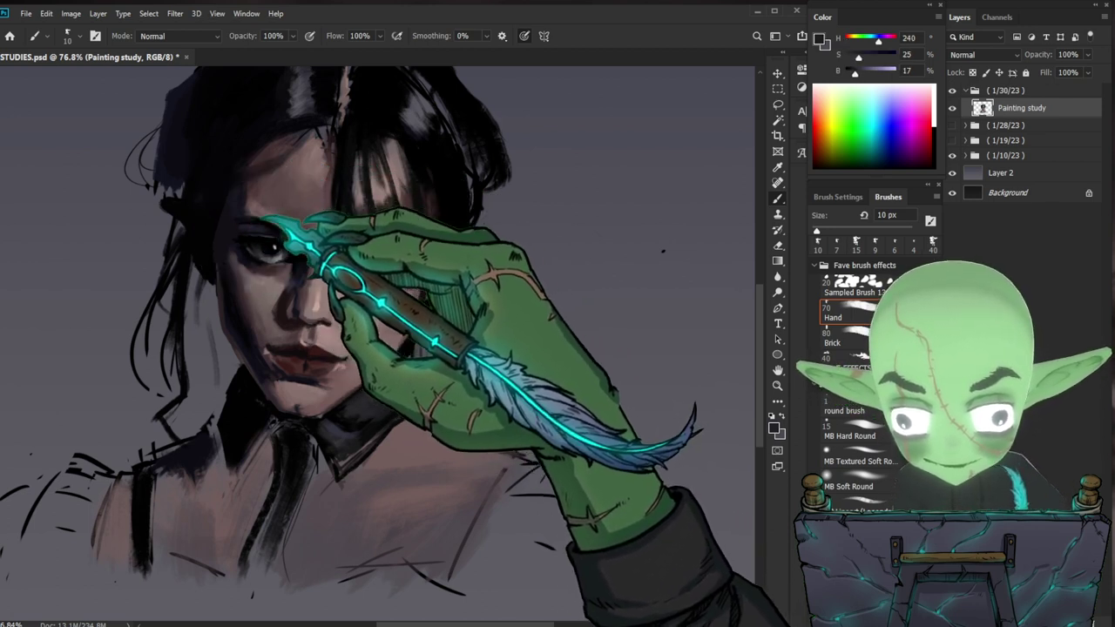
drag(486, 377, 456, 366)
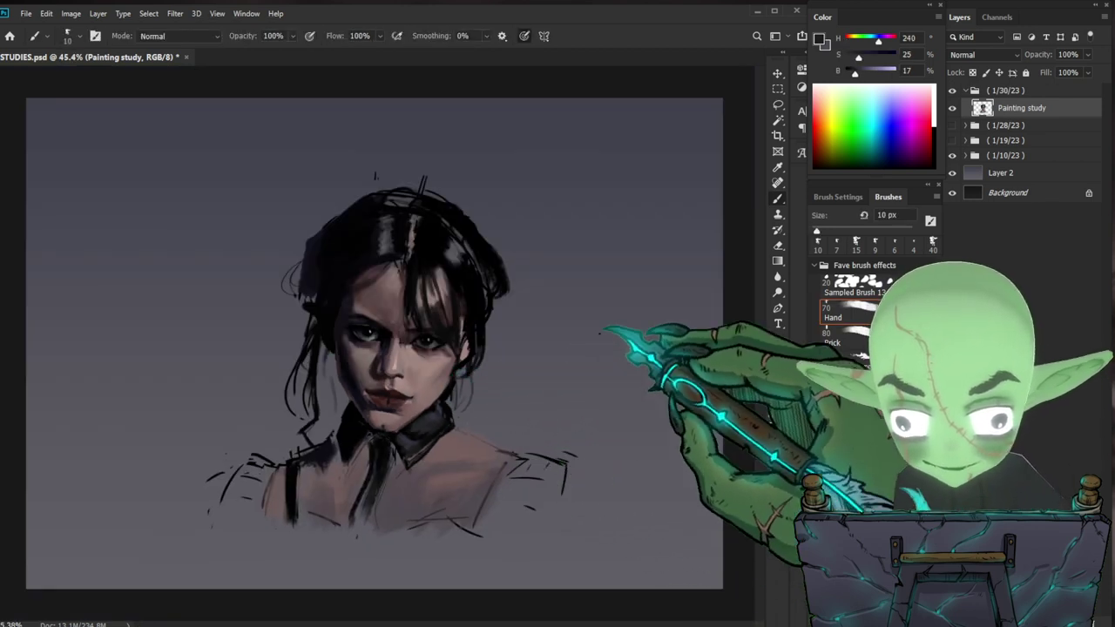
drag(422, 325, 449, 324)
key(b)
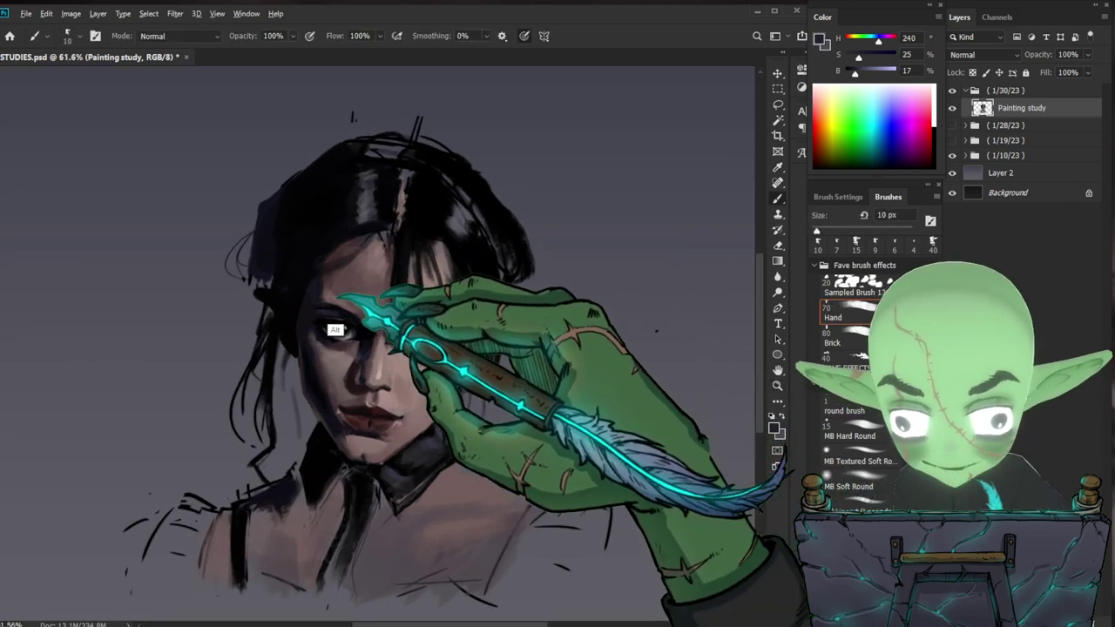
- Shade the shadow side of the forehead with a sampled dark muted red of 25% brightness, using a 35 px brush
alt+click(305, 282)
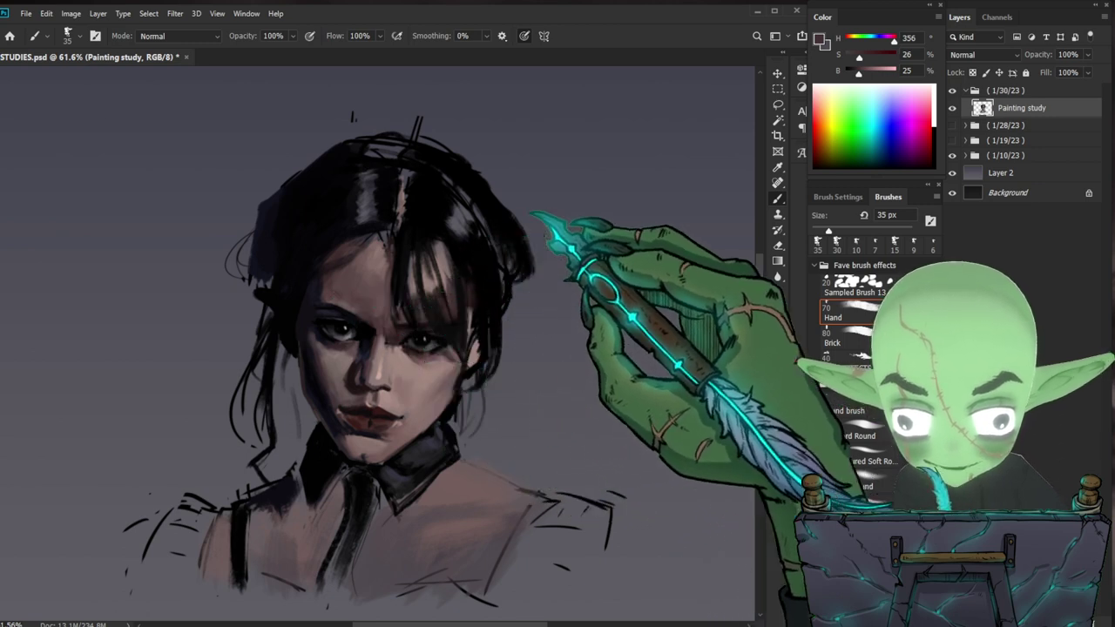
drag(582, 305, 525, 315)
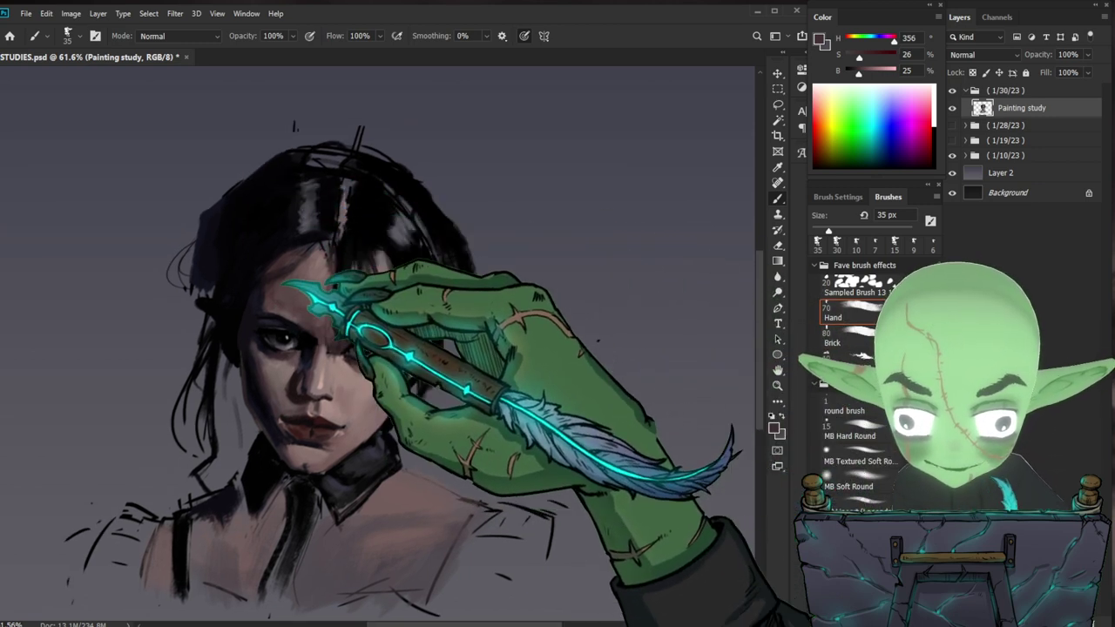
drag(716, 402, 630, 411)
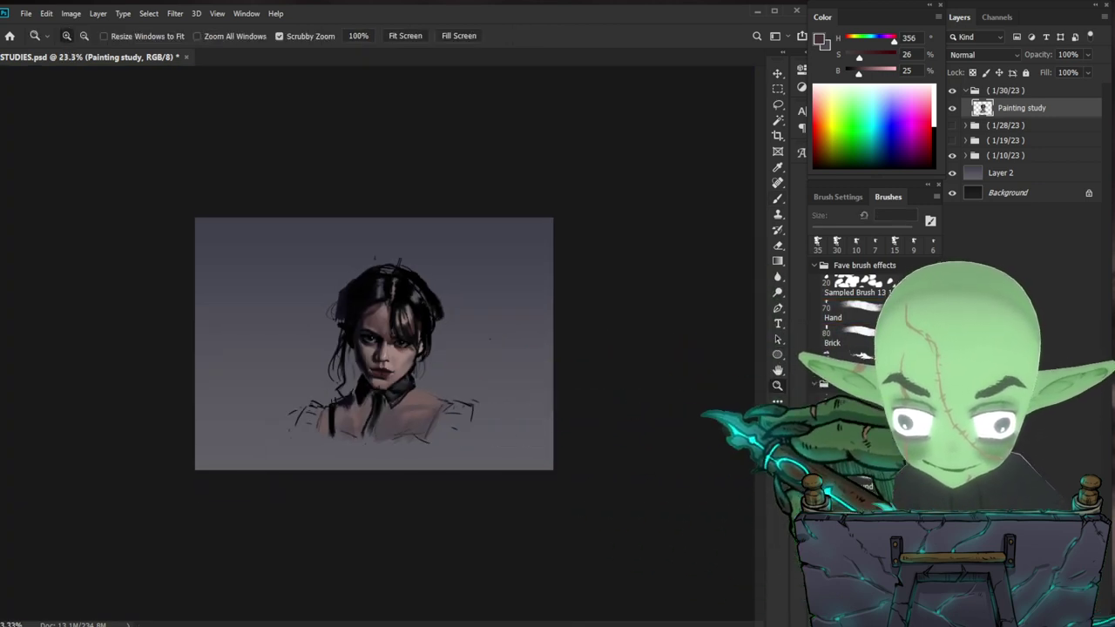
mouse_move(372, 345)
mouse_down()
mouse_move(480, 357)
mouse_move(462, 350)
mouse_up()
- Blend the nose and adjoining cheek with sampled skin tones of 33% and 49% brightness, using 8 px and 20 px brushes
alt+click(355, 373)
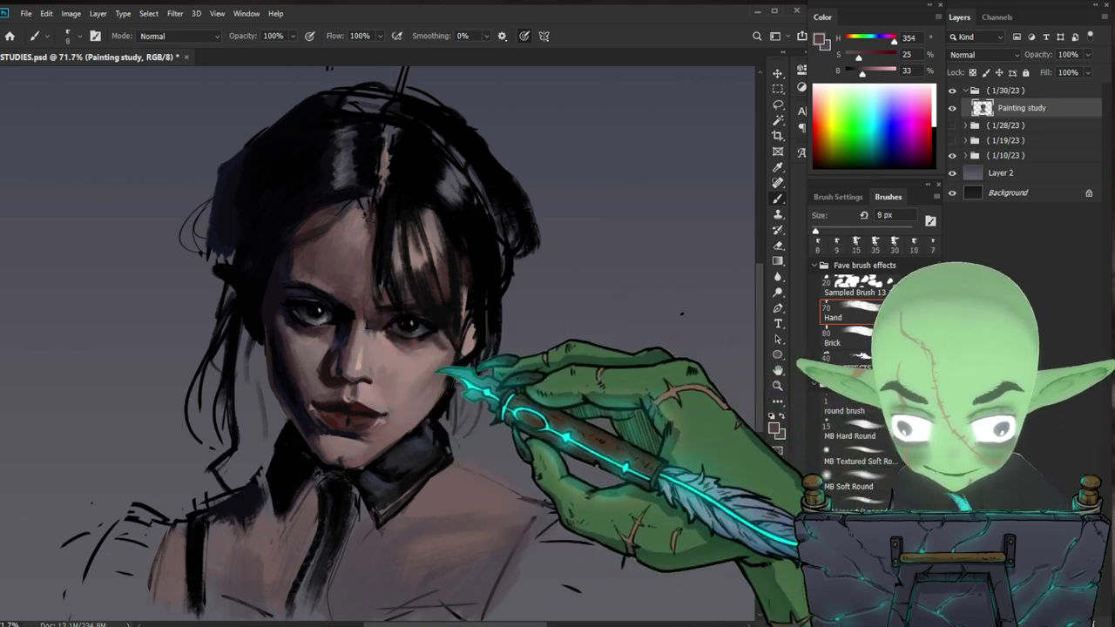
alt+click(338, 353)
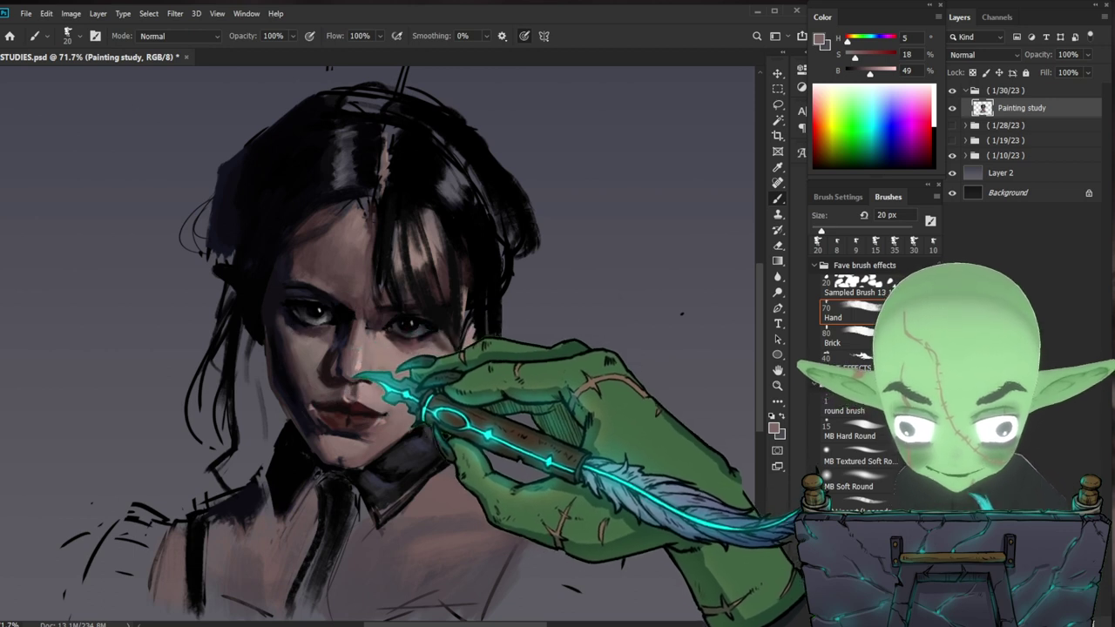
scroll(682, 315, up, 3)
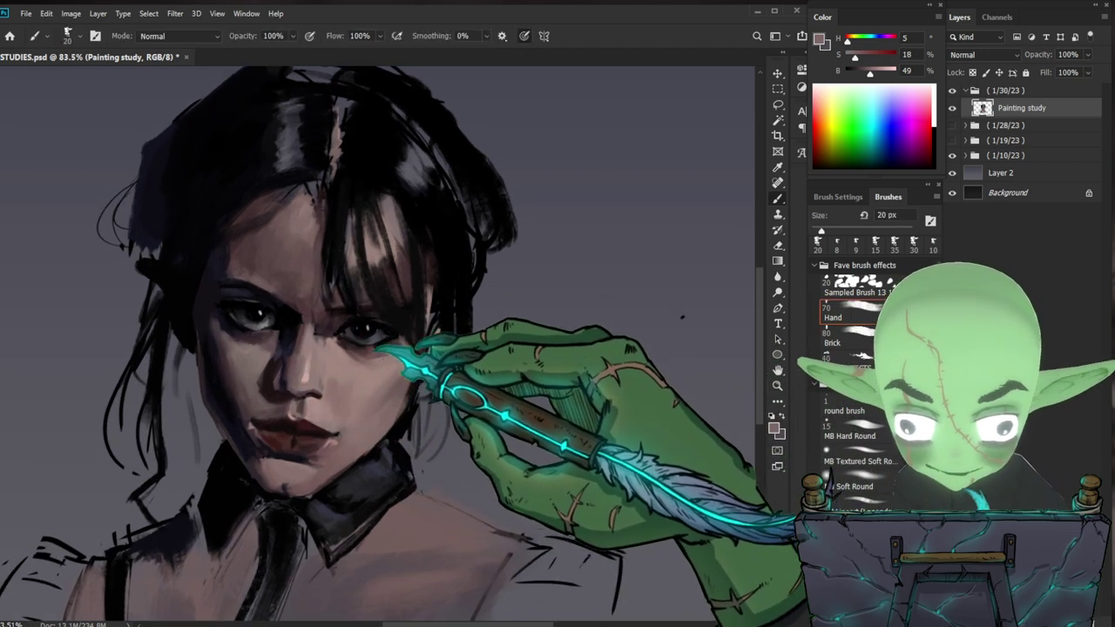
- Darken the shadow side of the nose with sampled near-black tones of 1% and 10% brightness, using an 8 px brush
alt+click(285, 322)
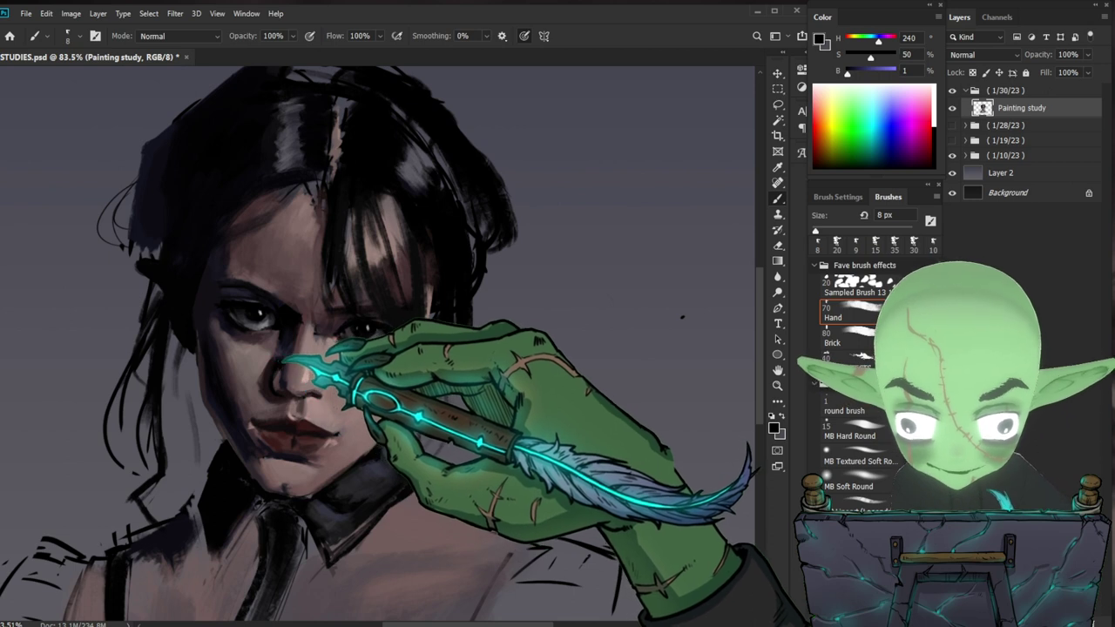
key(alt)
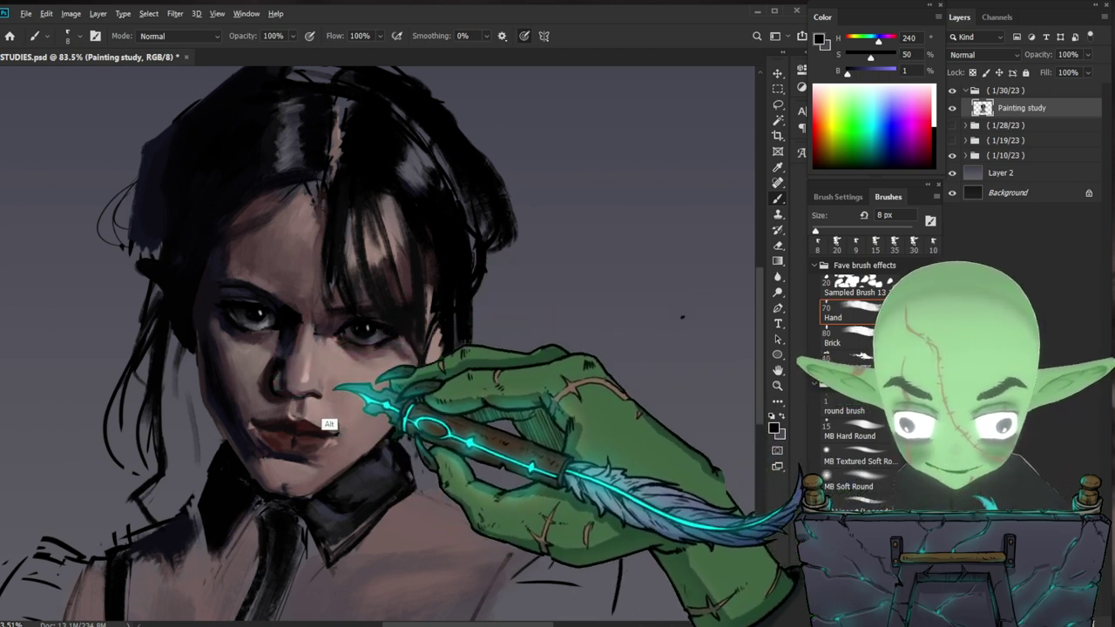
alt+click(279, 428)
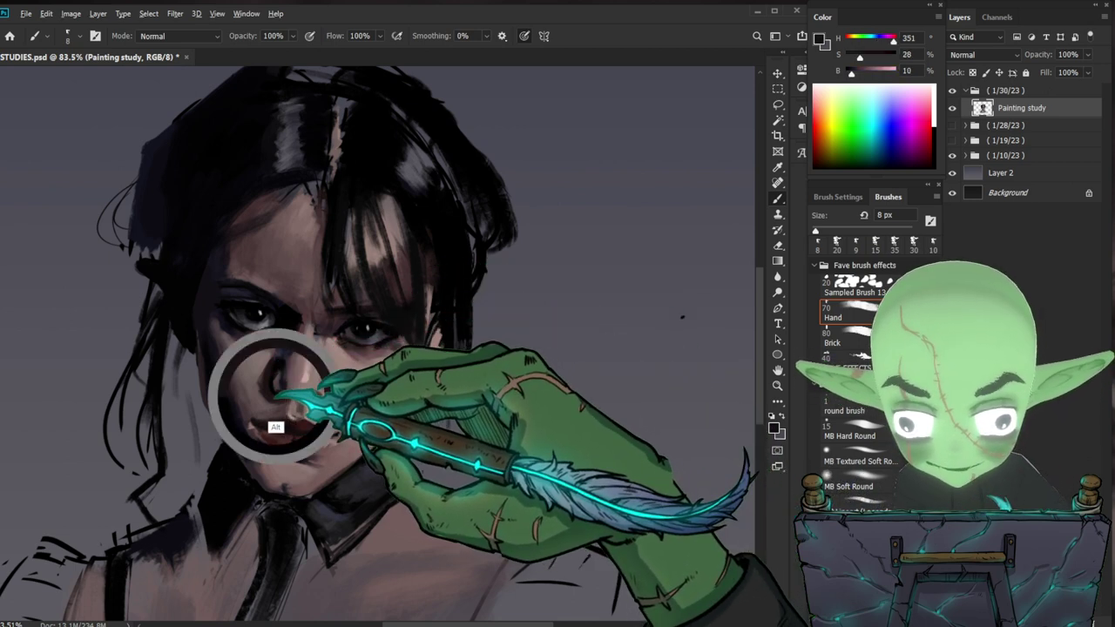
- Soften the shadow edge around the nostril with a muted red of 25% brightness sampled from the shadow-side cheek, using a 9 px brush
alt+click(224, 387)
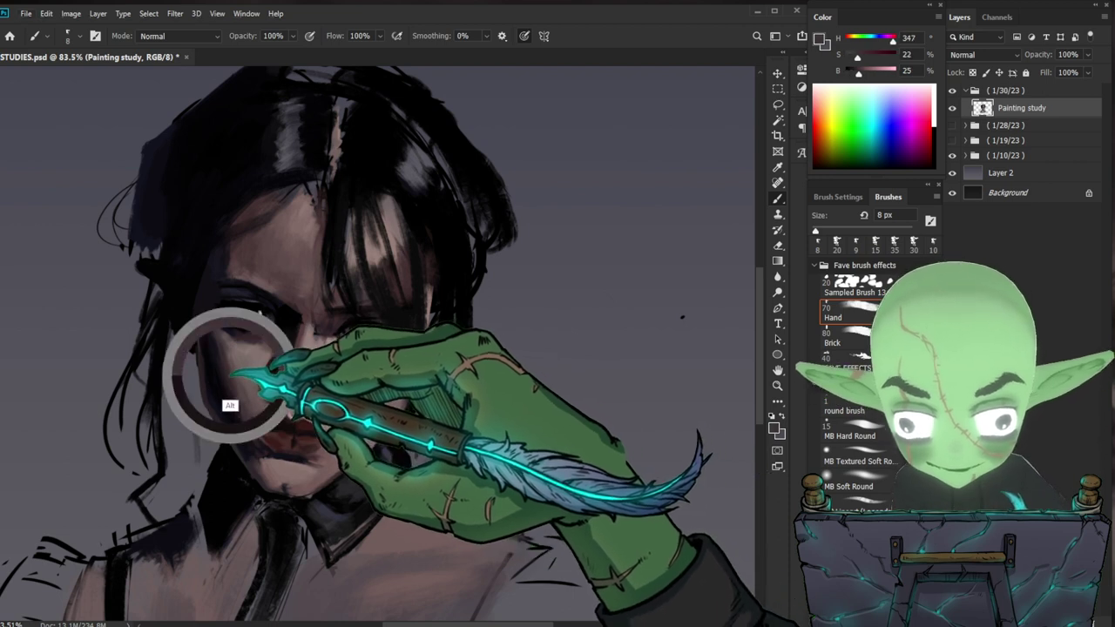
key(bracketleft)
key(bracketleft)
drag(287, 383, 278, 389)
scroll(283, 380, up, 2)
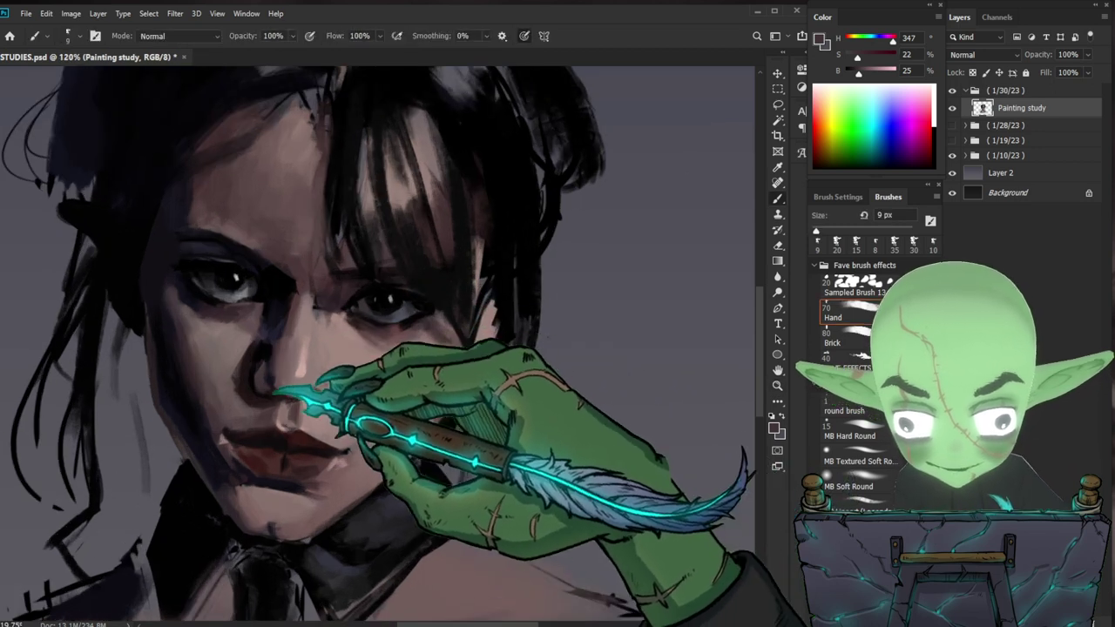
- Darken the nostril and nose shadow with sampled near-black tones of 12% and 1% brightness, using a 9 px brush
alt+click(253, 393)
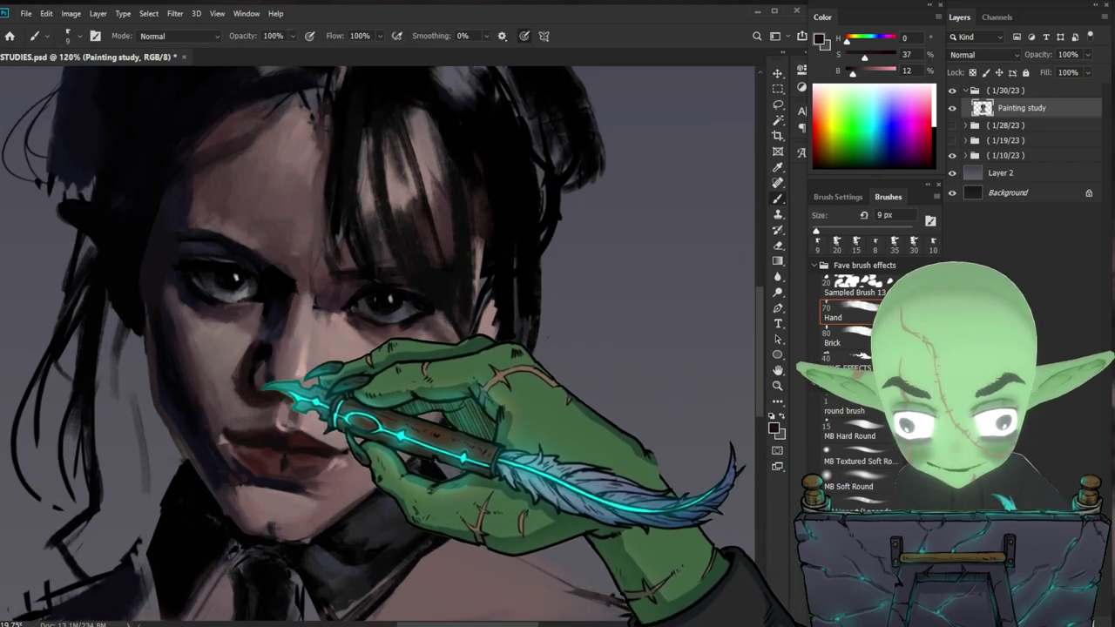
key(z)
mouse_move(421, 379)
mouse_down()
mouse_move(348, 388)
mouse_move(455, 381)
mouse_up()
scroll(389, 344, up, 2)
key(b)
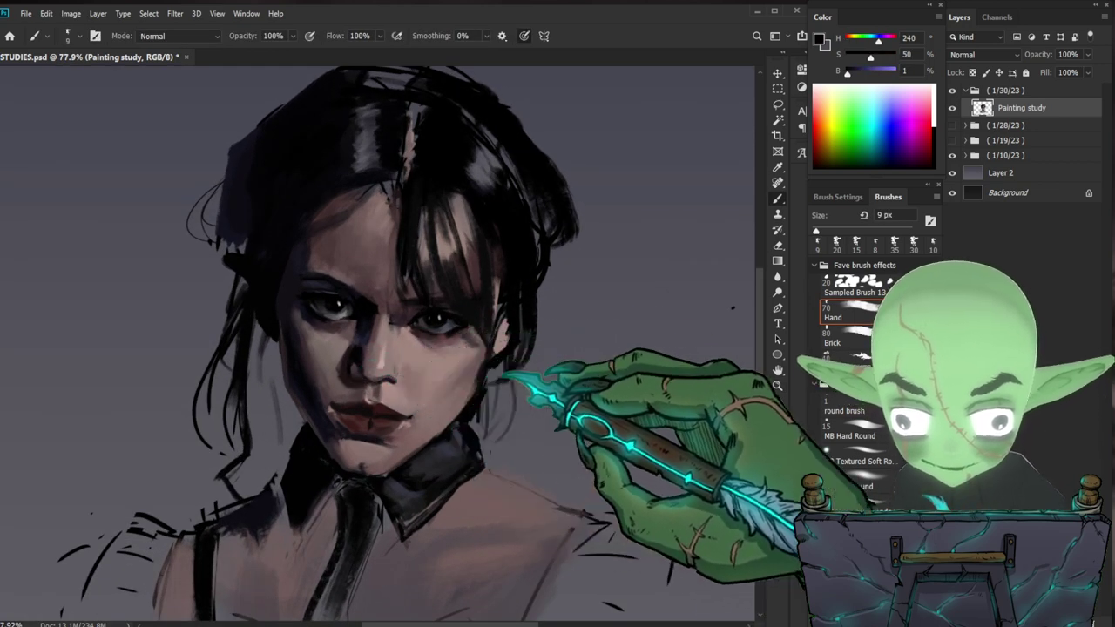
drag(583, 435, 507, 452)
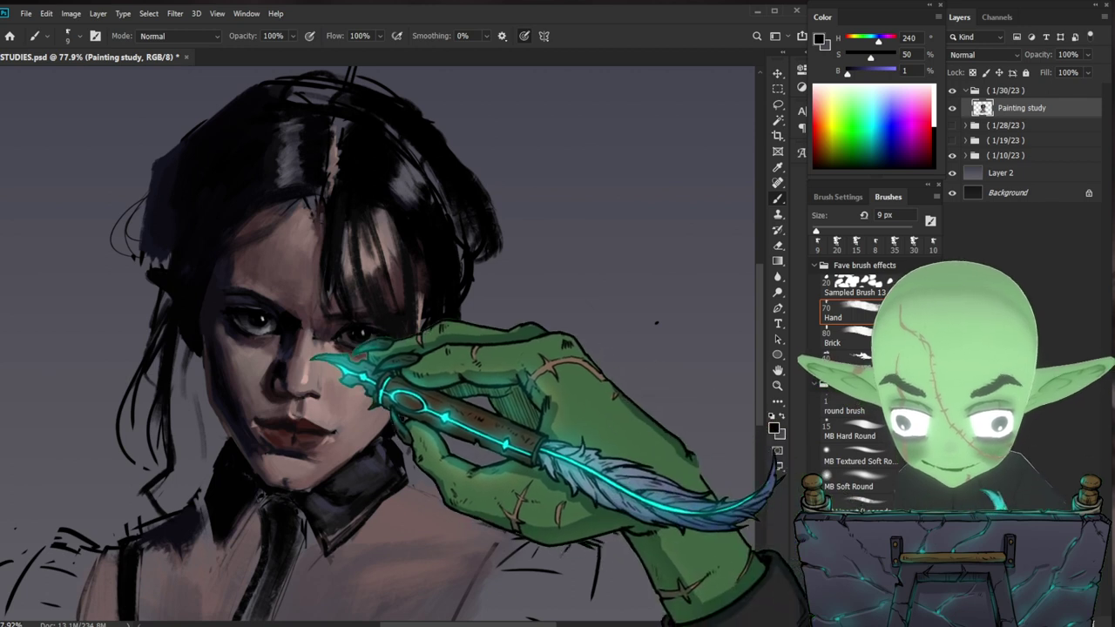
- Refine the shadow side of the nose with sampled tones of 27%, 12% and 3% brightness, using a 9 px brush
alt+click(295, 397)
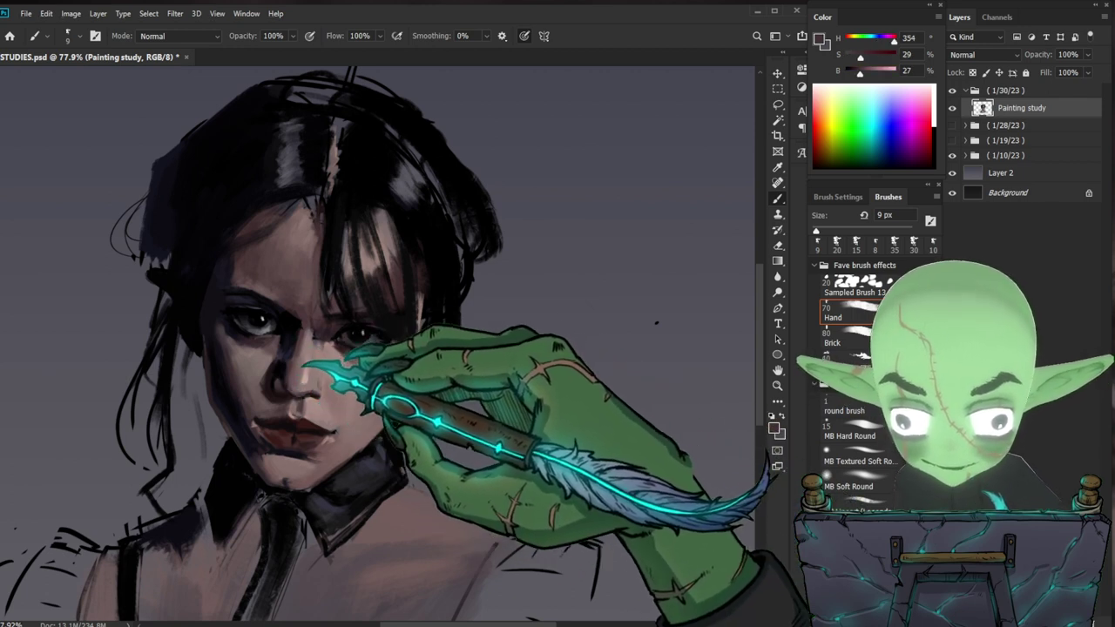
alt+click(283, 353)
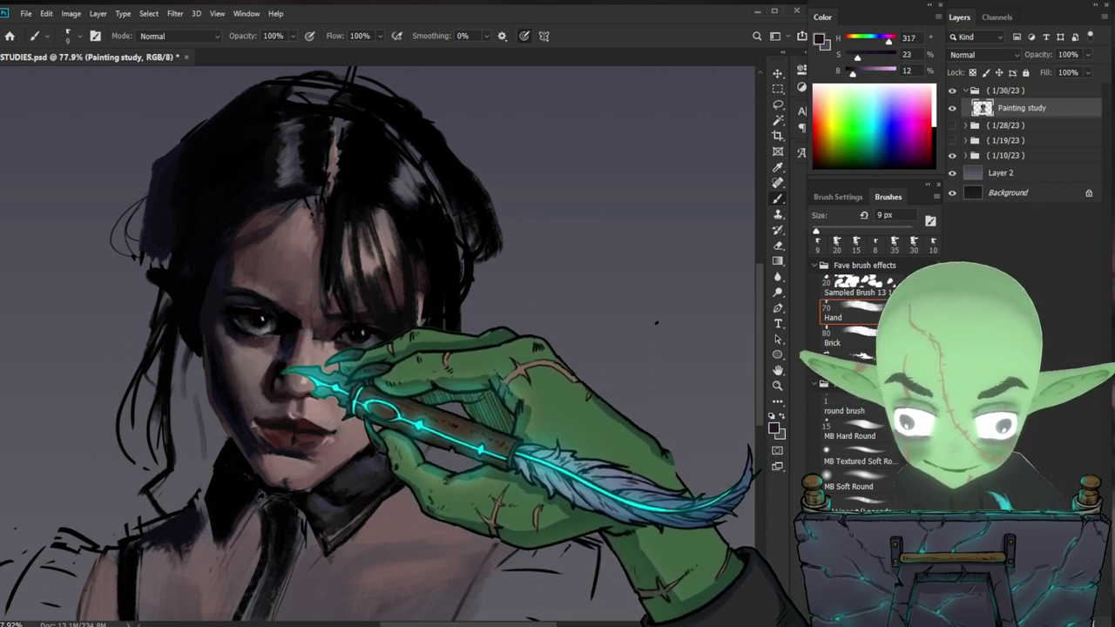
drag(497, 437, 484, 448)
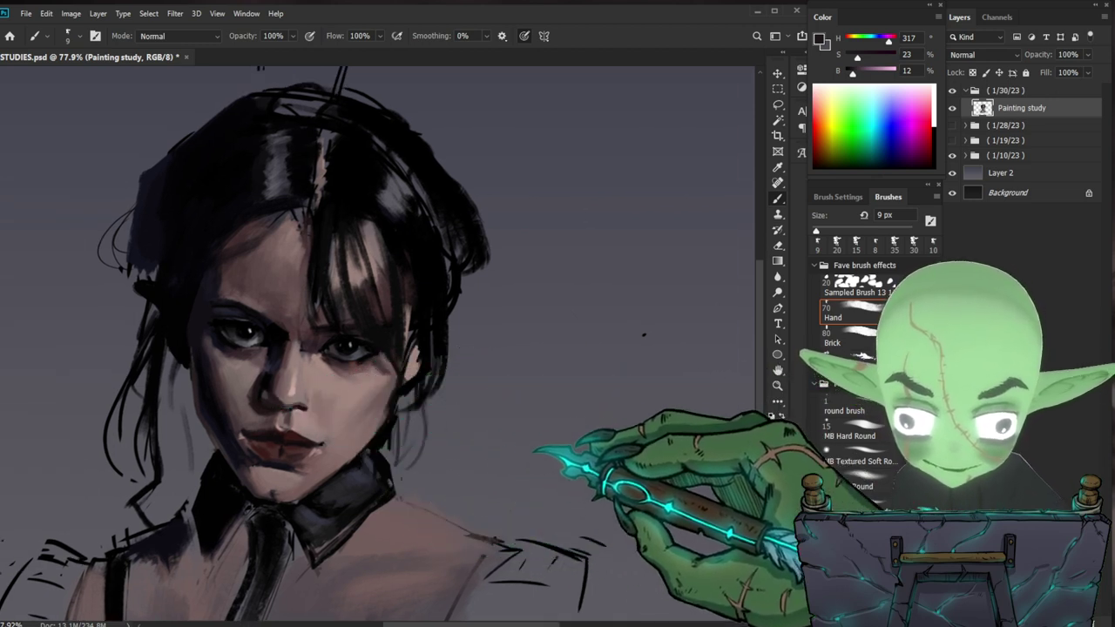
key(ctrl+space)
drag(310, 413, 334, 412)
alt+click(238, 376)
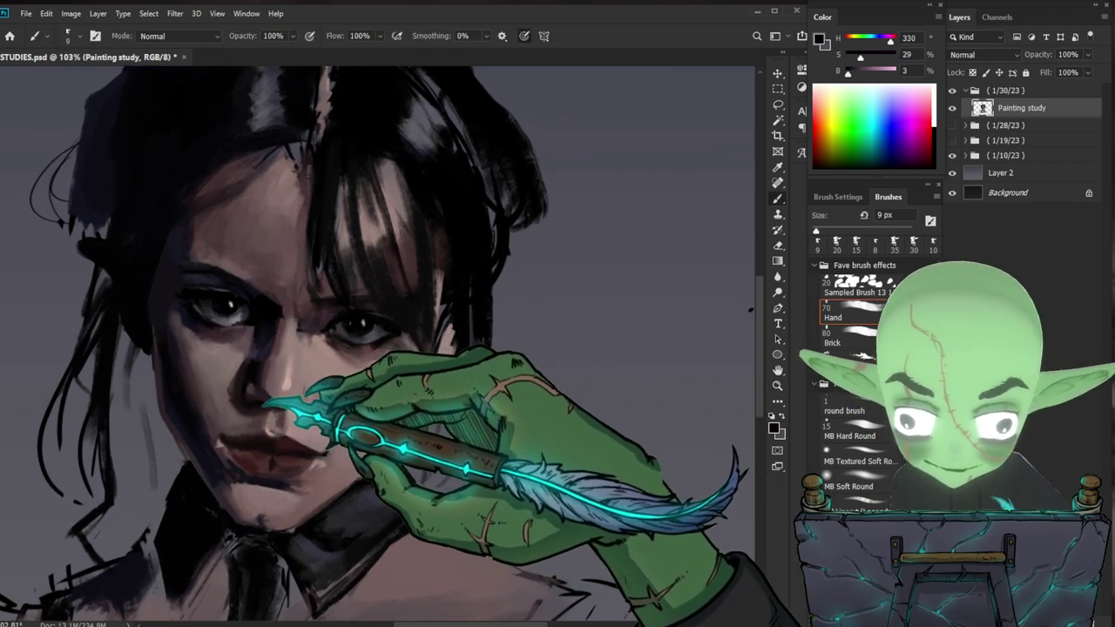
- Examine the face and the whole portrait at different magnifications
key(ctrl+space)
drag(646, 386, 590, 385)
drag(425, 368, 461, 356)
scroll(383, 348, up, 3)
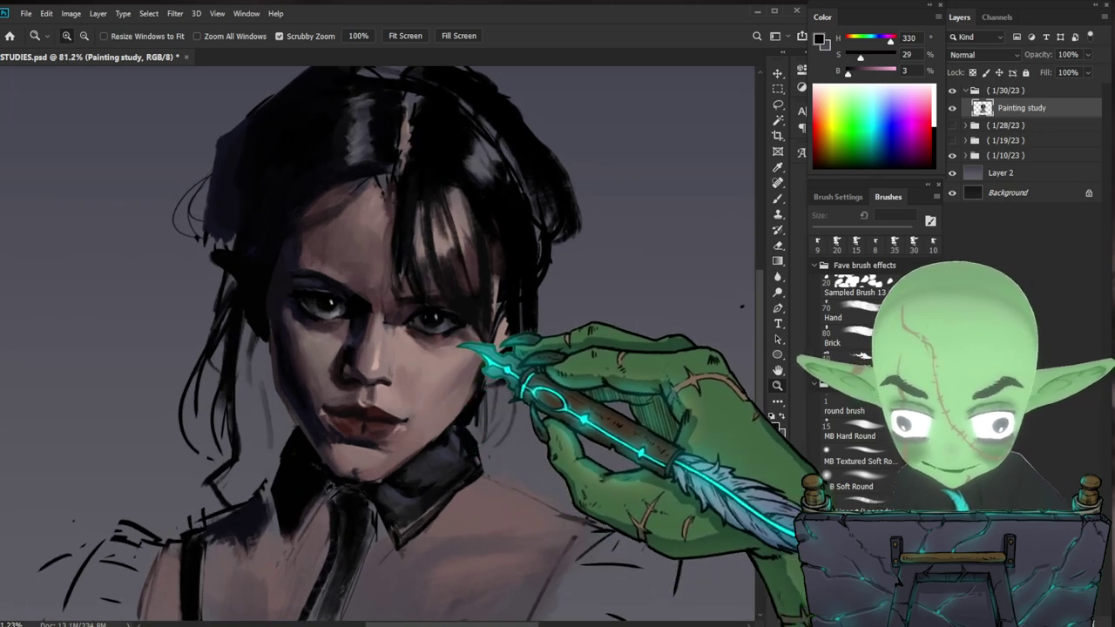
key(b)
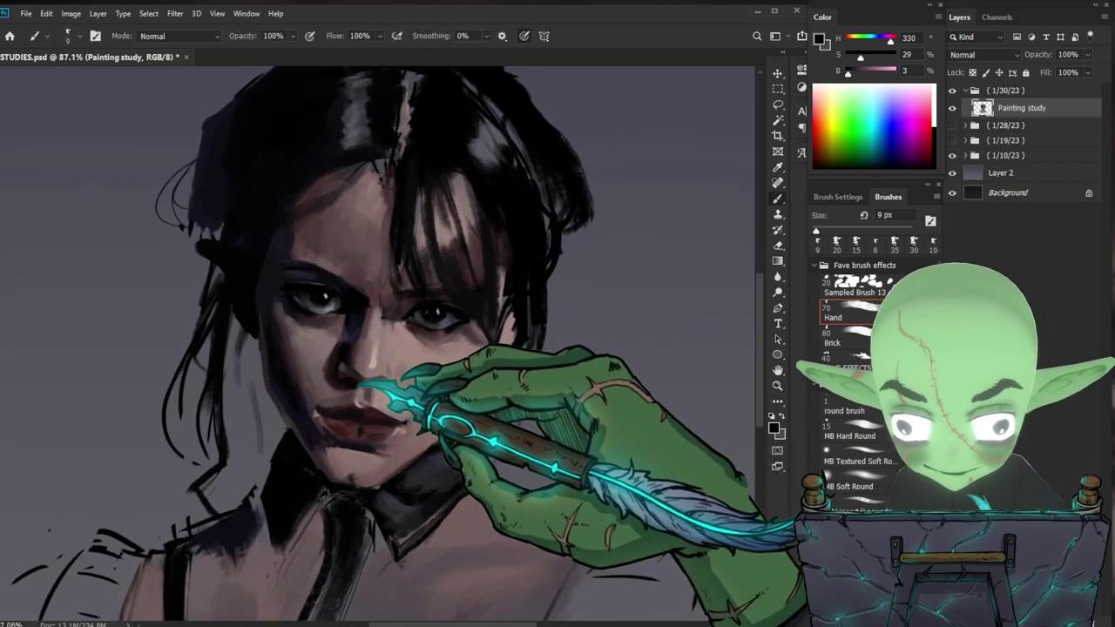
key(z)
scroll(357, 383, down, 3)
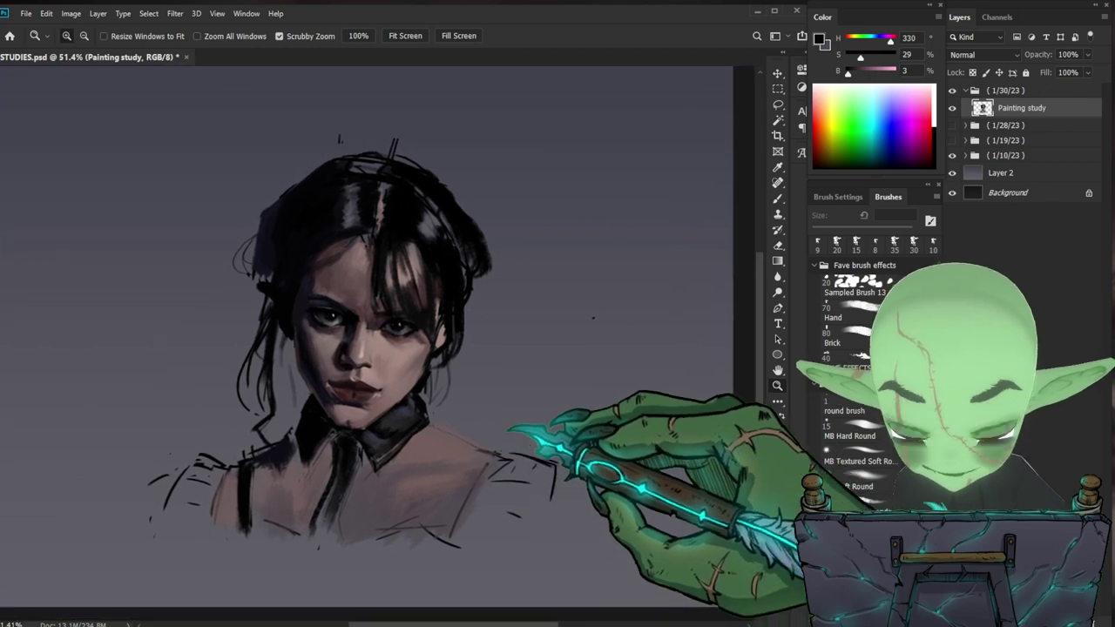
scroll(503, 294, up, 1)
- Shade the ear beside the fringe with a sampled dark muted red of 26% brightness, using a 35 px brush
key(b)
alt+click(418, 292)
key(bracketright)
key(bracketright)
key(bracketright)
key(bracketright)
key(bracketright)
mouse_move(434, 332)
mouse_down()
mouse_move(423, 357)
mouse_move(433, 343)
mouse_up()
key(bracketright)
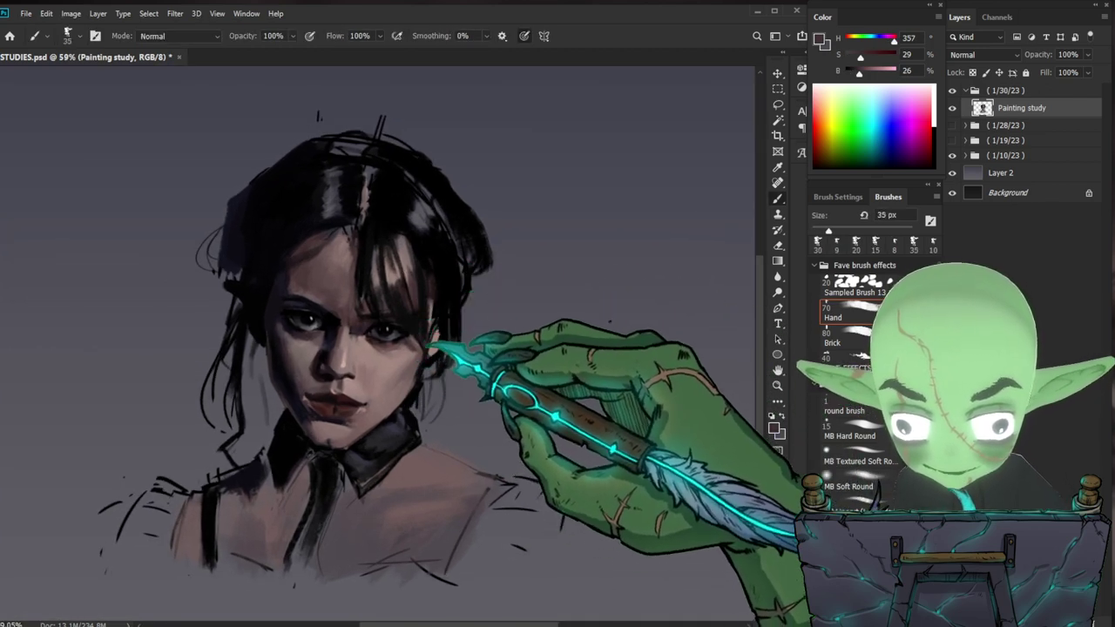
drag(510, 463, 493, 456)
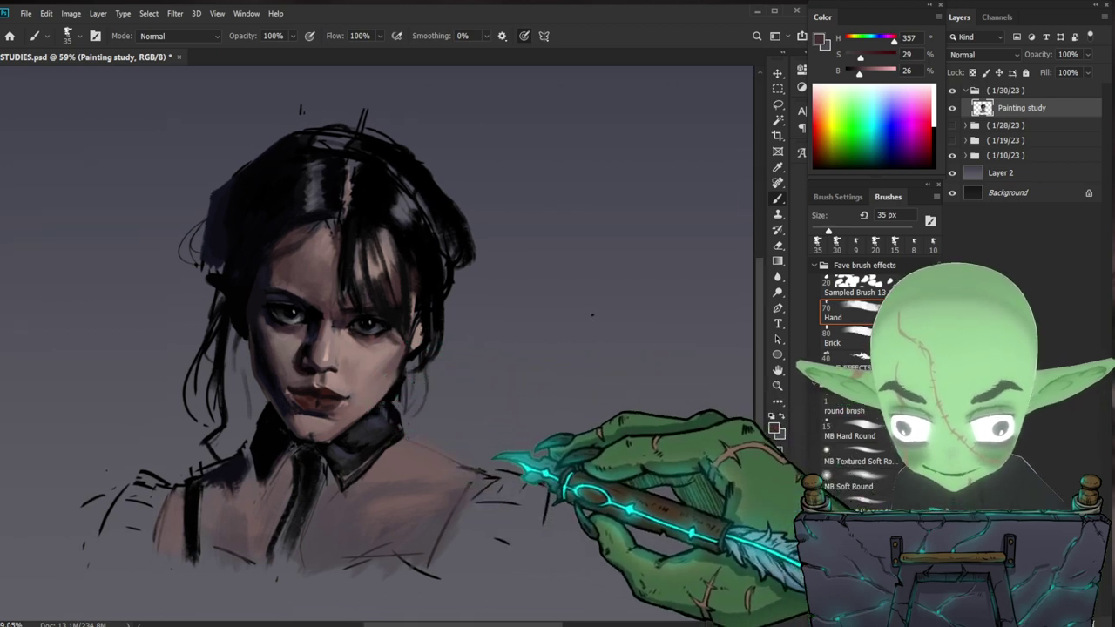
- Rework the chin and shadow-side jaw with sampled tones of 51%, 25% and 8% brightness, using a 15 px brush
alt+click(323, 398)
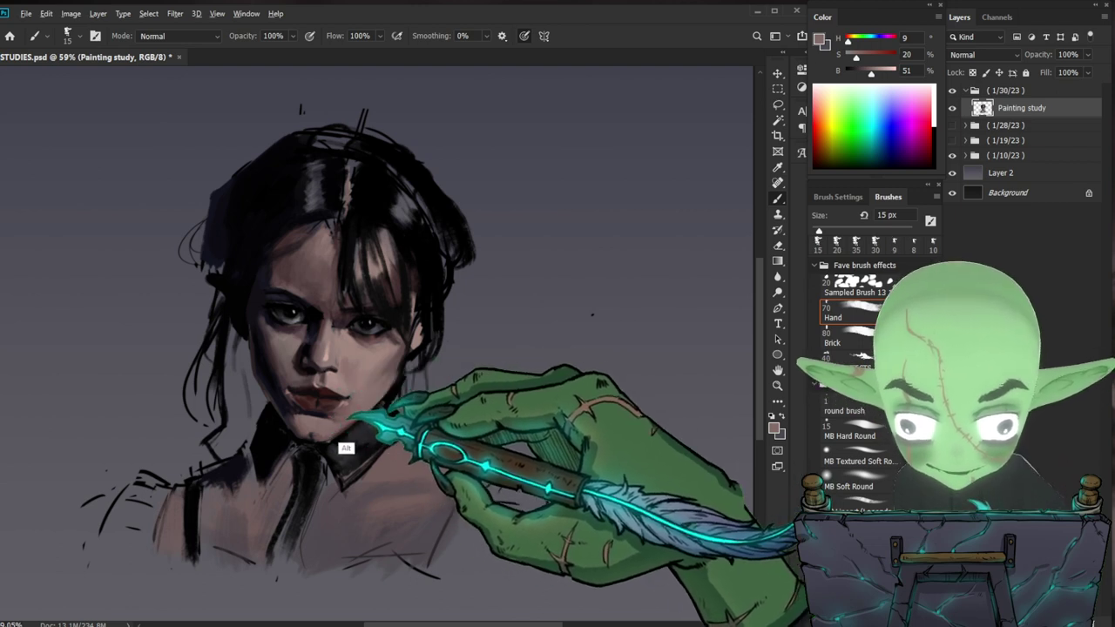
alt+click(297, 384)
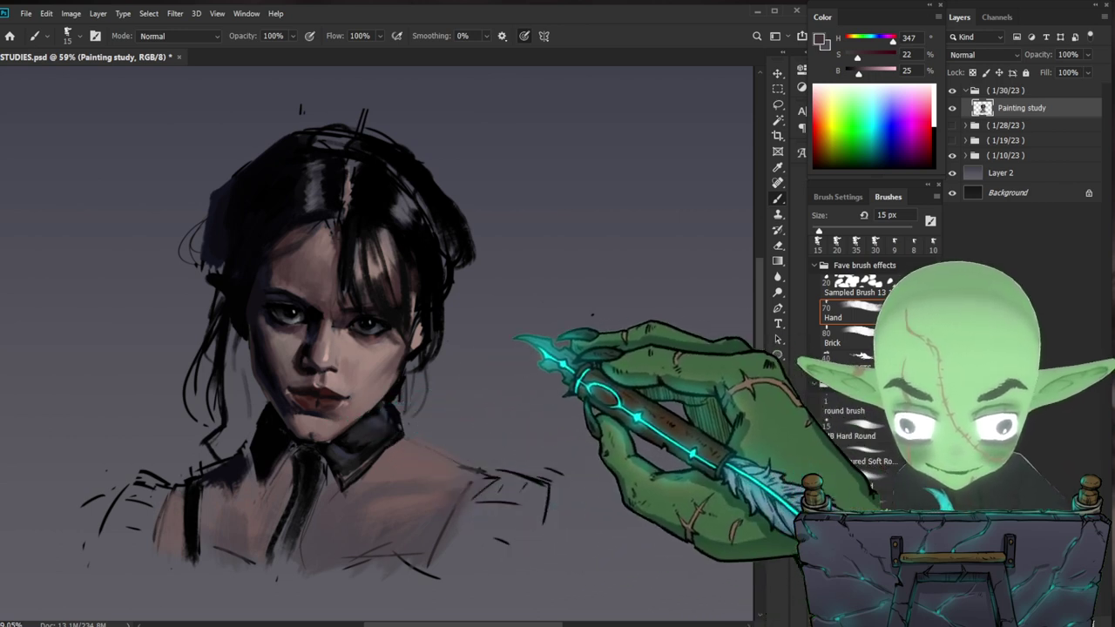
alt+click(294, 418)
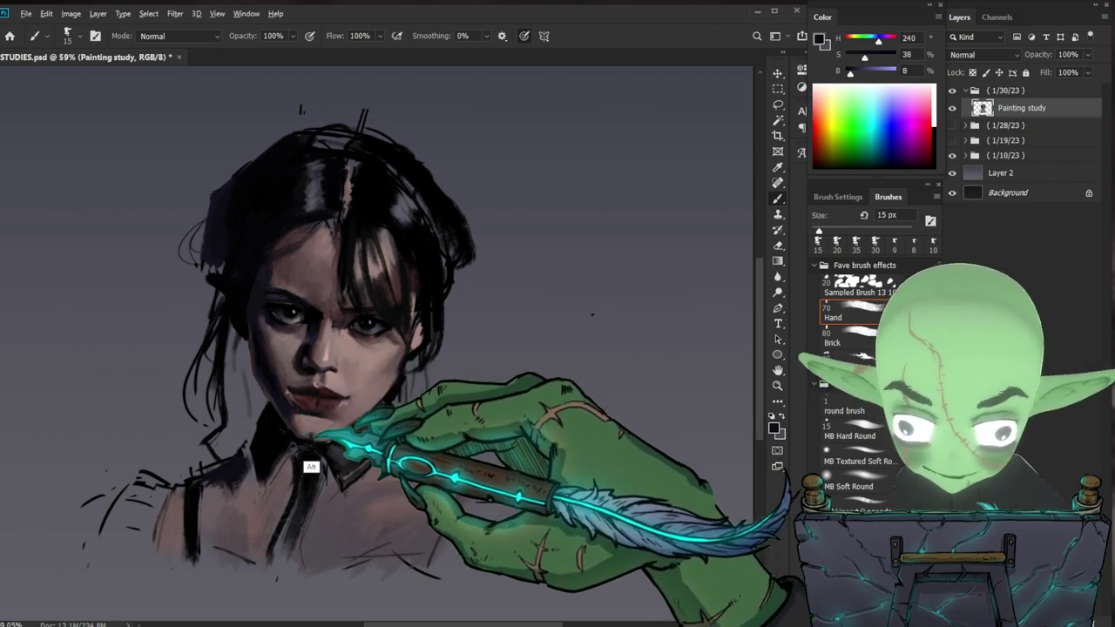
- Blend the shadow-side cheek below the eye with sampled skin tones of 44% and 38% brightness, using a 15 px brush
alt+click(270, 344)
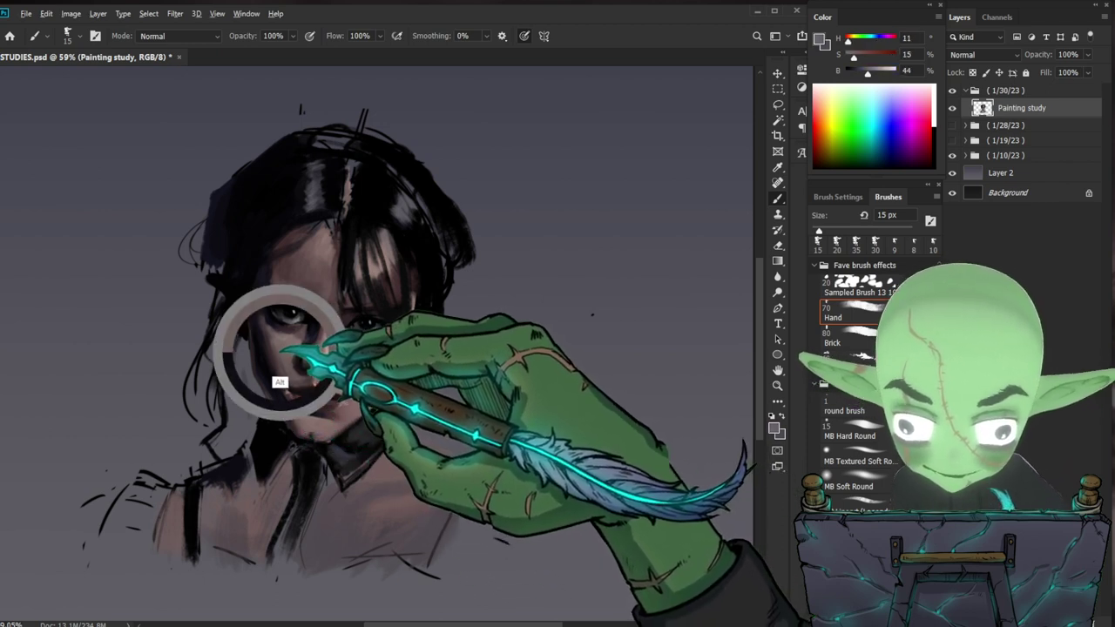
drag(284, 359, 283, 349)
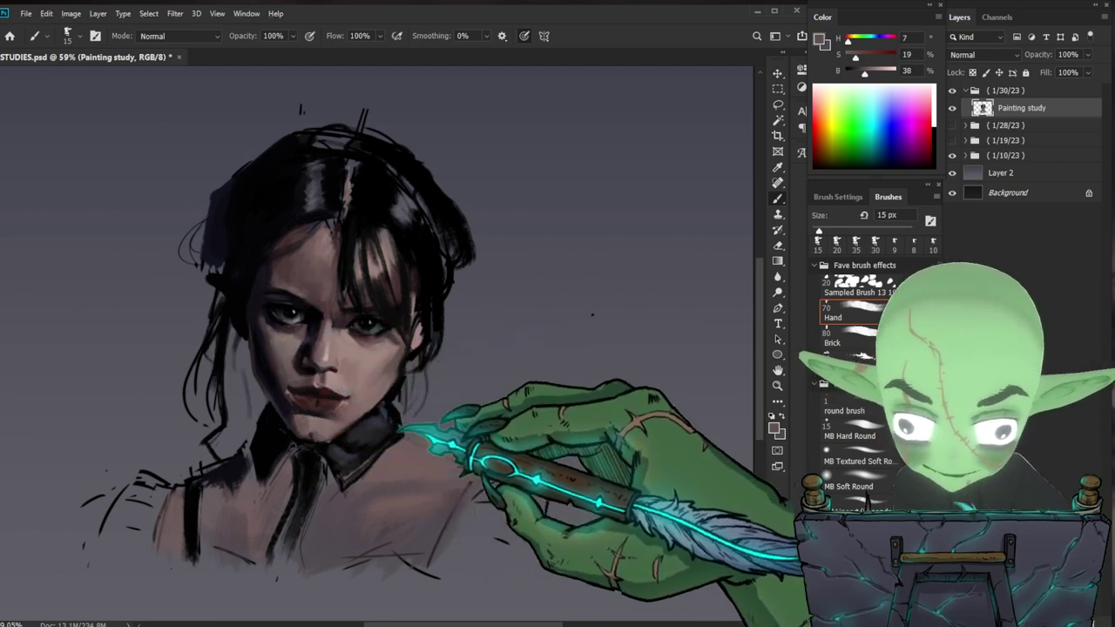
drag(505, 431, 454, 454)
- Shade the chin with a muted red of 28% brightness sampled from the shadow-side cheek, using a 15 px brush
drag(247, 451, 287, 439)
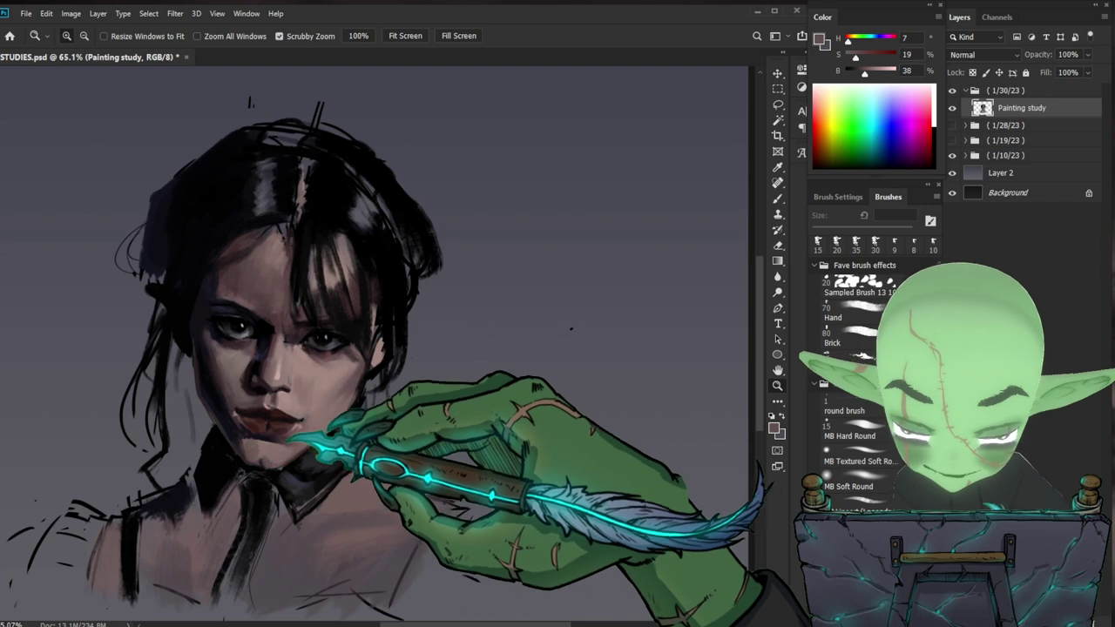
key(b)
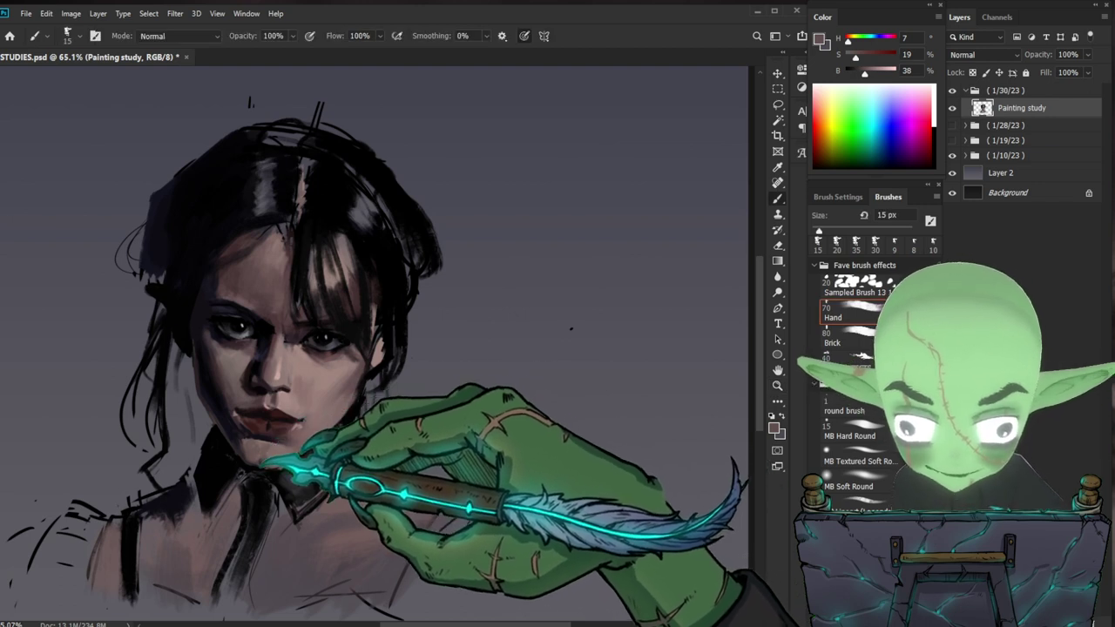
drag(444, 451, 459, 440)
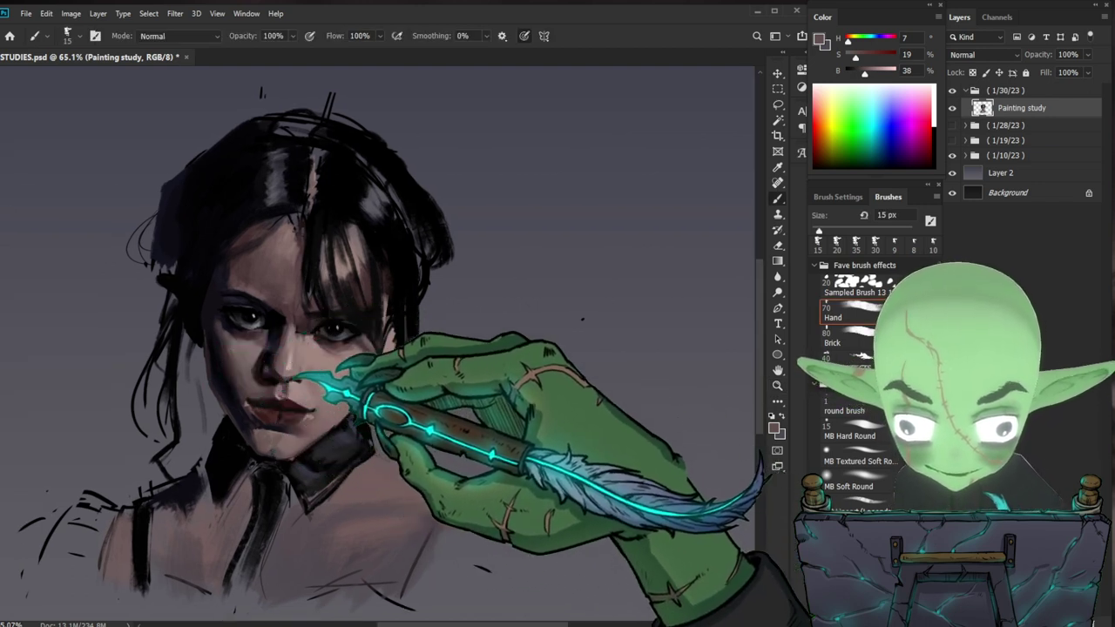
alt+click(239, 384)
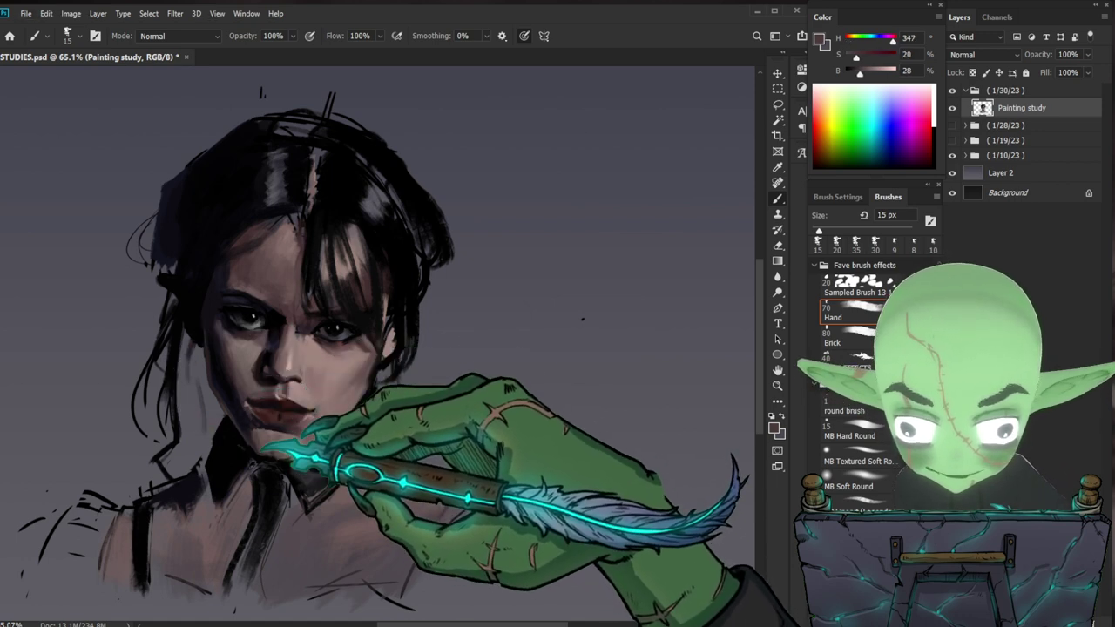
- Define the shadow between the chin and collar with sampled dark tones of 22% and 1% brightness, using a 9 px brush
drag(323, 443, 477, 416)
drag(357, 434, 390, 412)
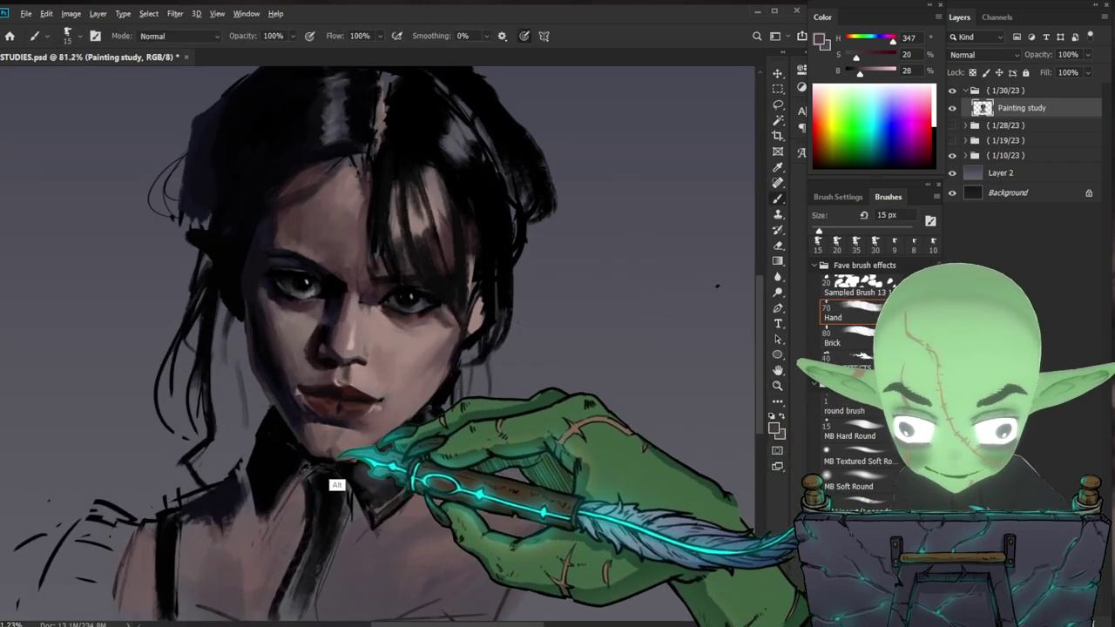
alt+click(329, 483)
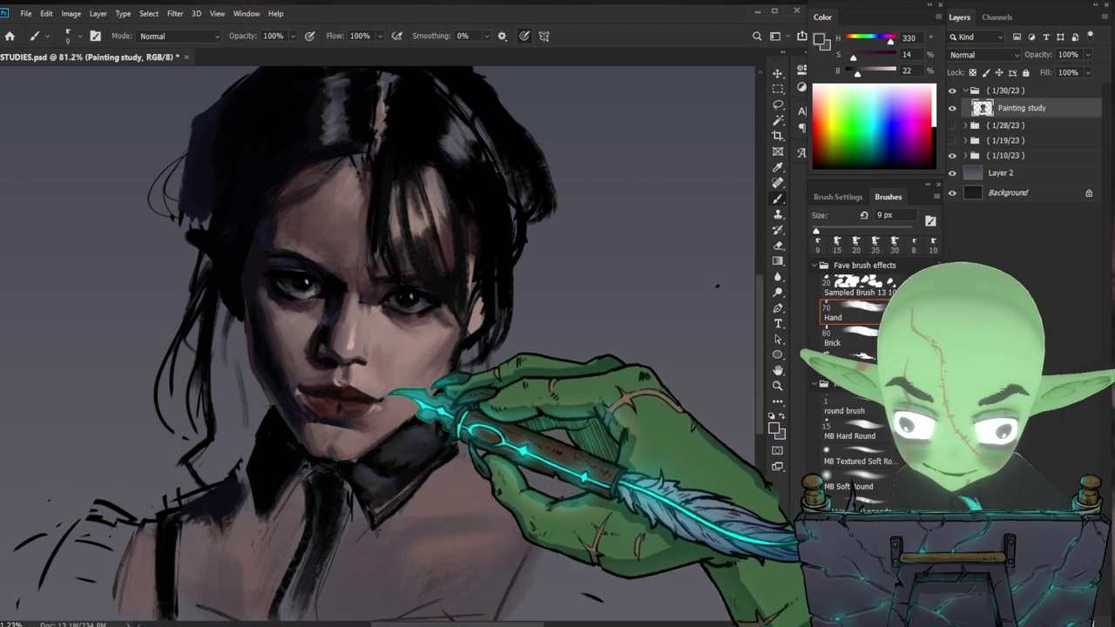
alt+click(329, 484)
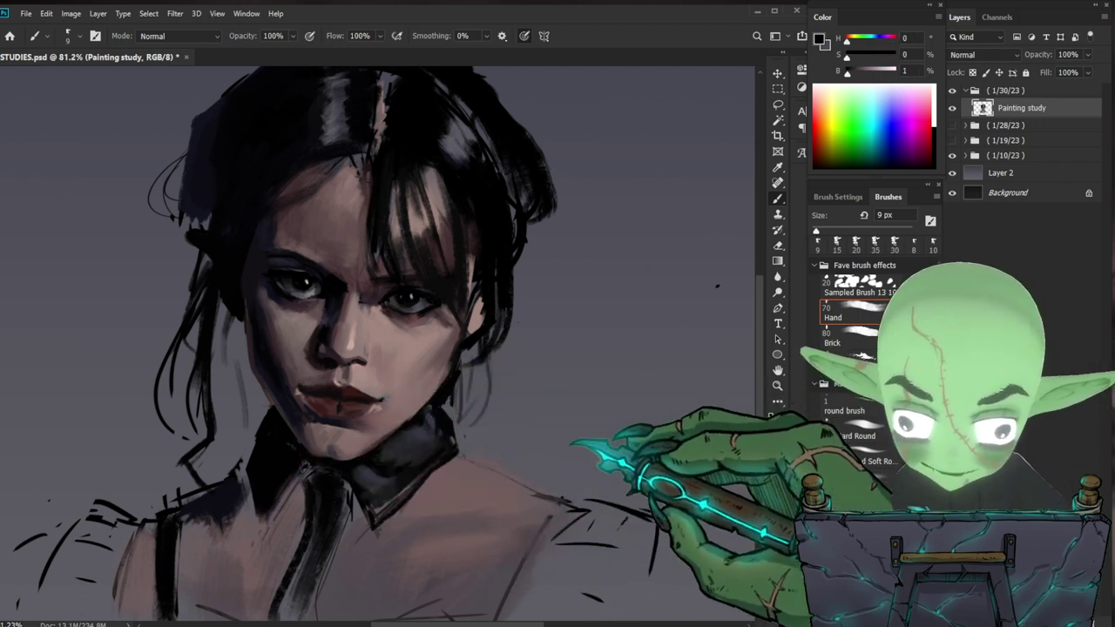
- Refine the lower jaw edge against the collar with a sampled dark red of 25% brightness, using a 7 px brush
drag(717, 285, 694, 273)
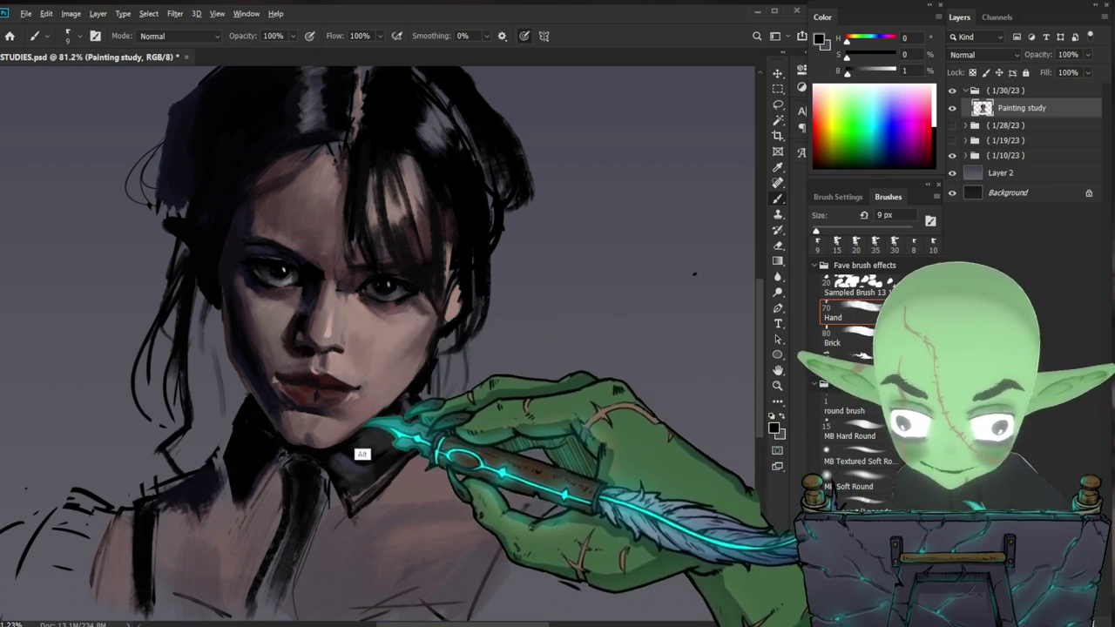
alt+click(357, 451)
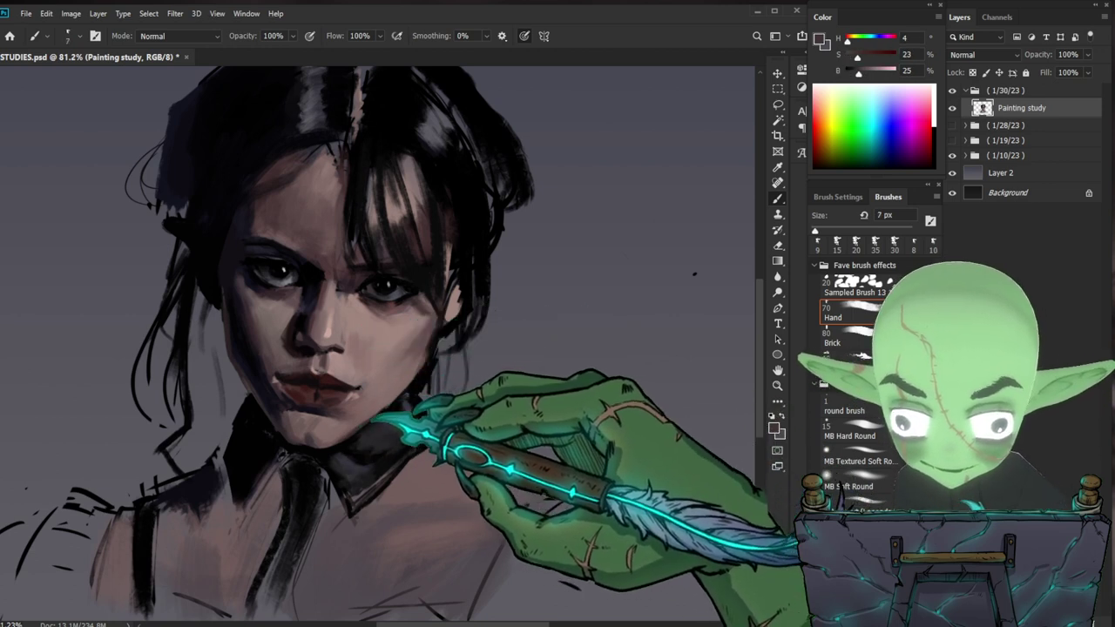
key(ctrl+z)
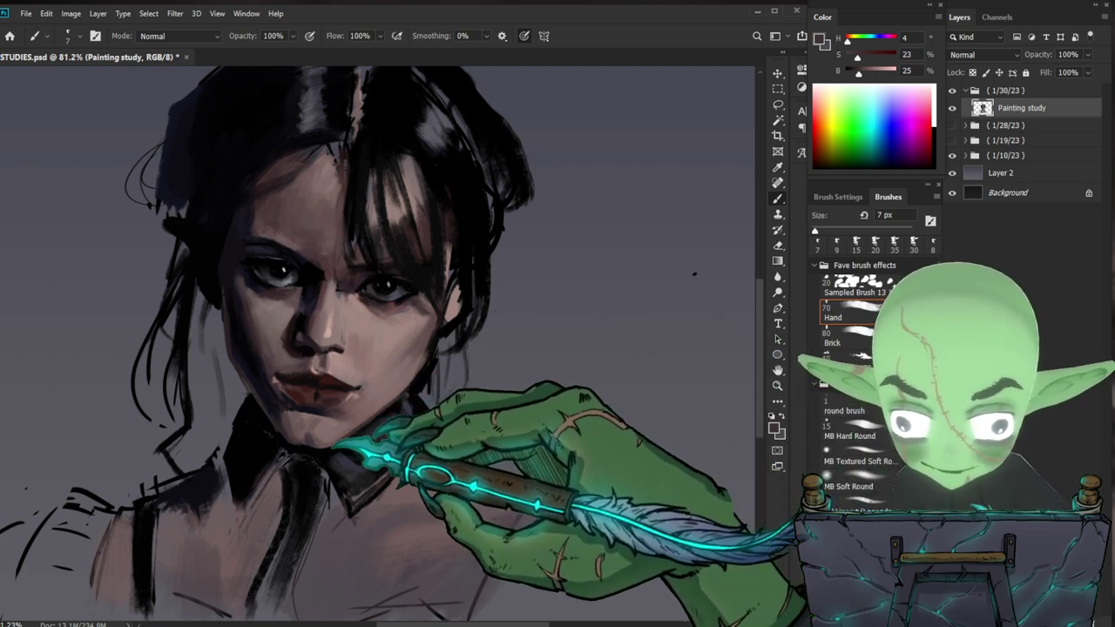
key(z)
mouse_move(406, 415)
mouse_down()
mouse_move(376, 420)
mouse_move(424, 414)
mouse_up()
key(b)
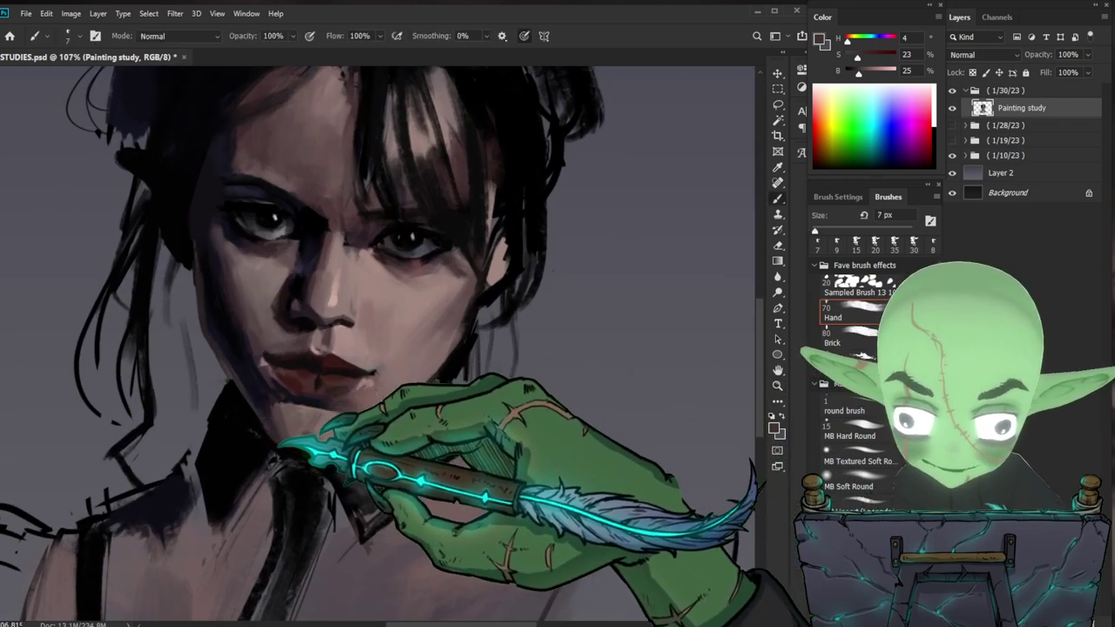
drag(514, 281, 488, 282)
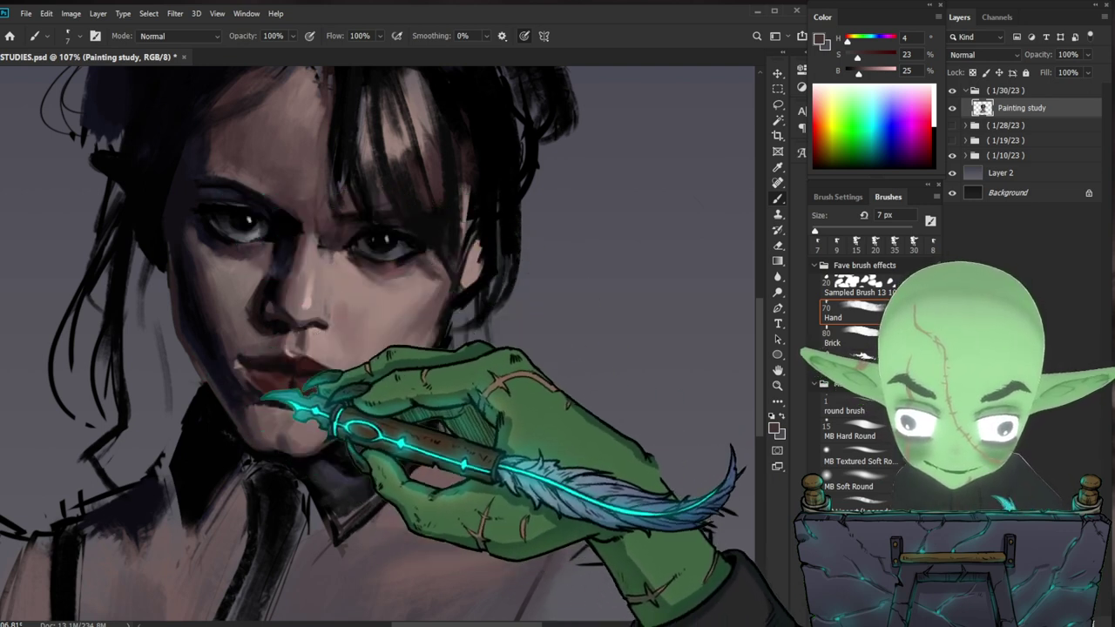
- Erase along the outer edge of the shadow-side cheek and repaint it with a sampled dark blue of 9% brightness, using a 25 px brush
key(e)
drag(181, 312, 205, 370)
key(b)
alt+click(189, 323)
drag(180, 320, 204, 366)
key(bracketright)
key(bracketright)
key(bracketright)
key(bracketright)
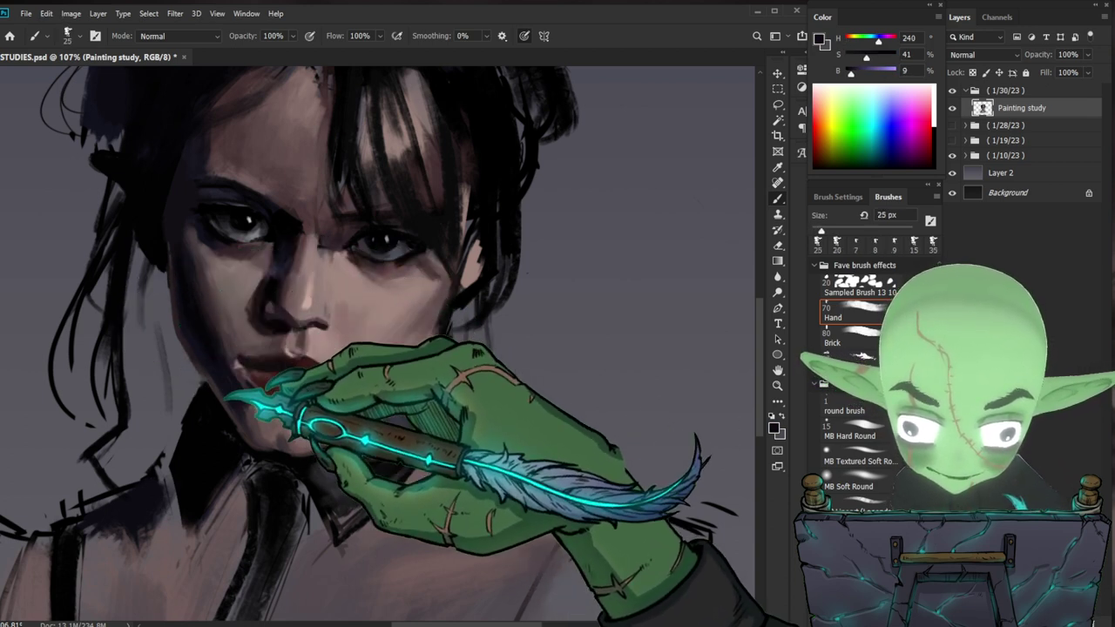
- Trim the shadow-side outline of the face with an 8 px eraser
key(e)
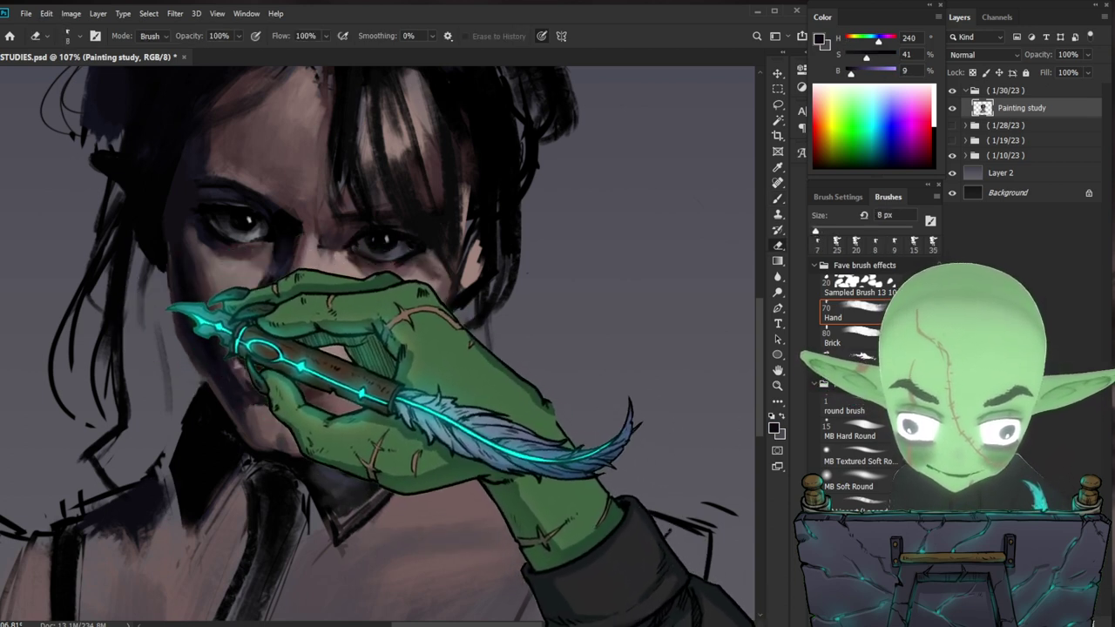
key(z)
drag(658, 370, 610, 360)
mouse_move(427, 344)
mouse_down()
mouse_move(452, 340)
mouse_move(298, 363)
mouse_up()
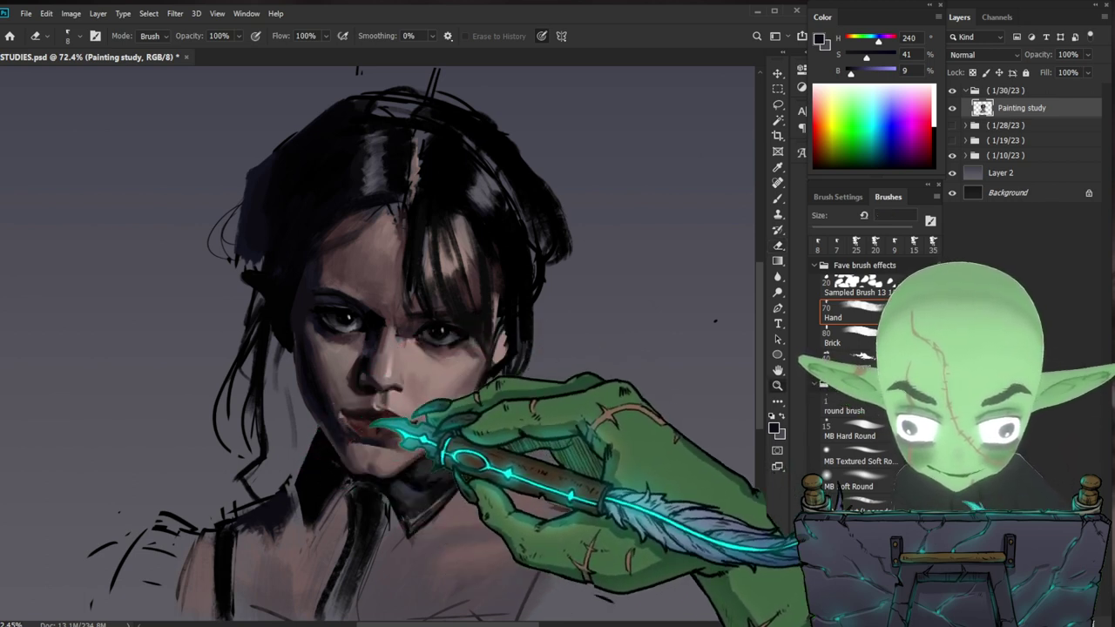
drag(372, 424, 288, 429)
key(z)
drag(407, 352, 509, 385)
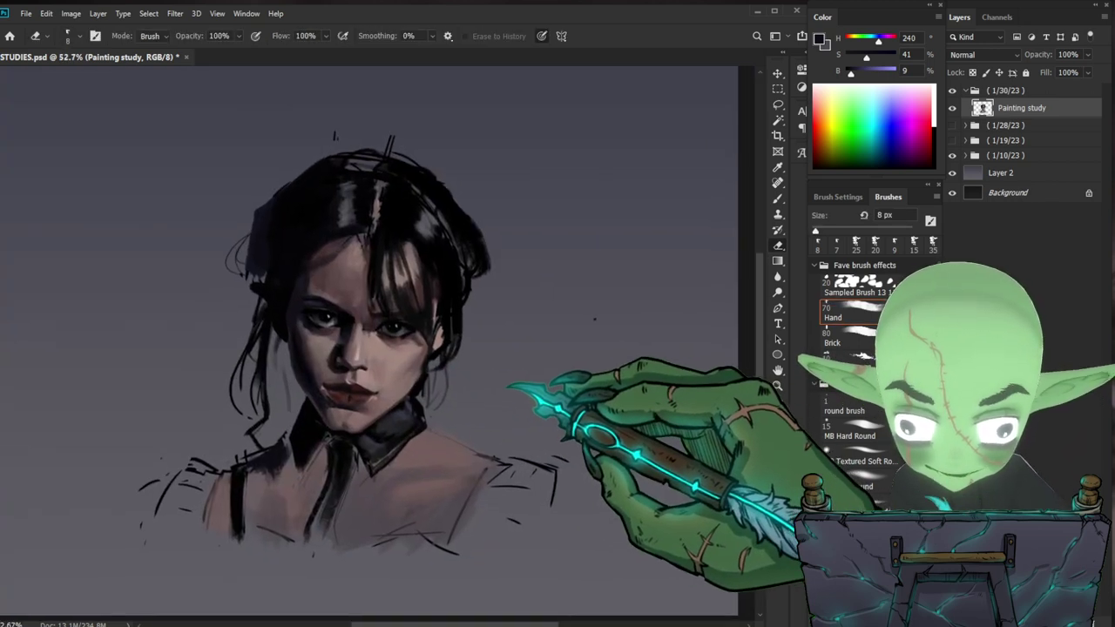
- Soften the shadow edge on the cheek below the shadow-side eye with a sampled muted red of 33% brightness, using a 7 px brush
key(z)
click(400, 320)
key(b)
alt+click(291, 358)
mouse_move(288, 359)
mouse_down()
mouse_move(279, 348)
mouse_move(282, 364)
mouse_up()
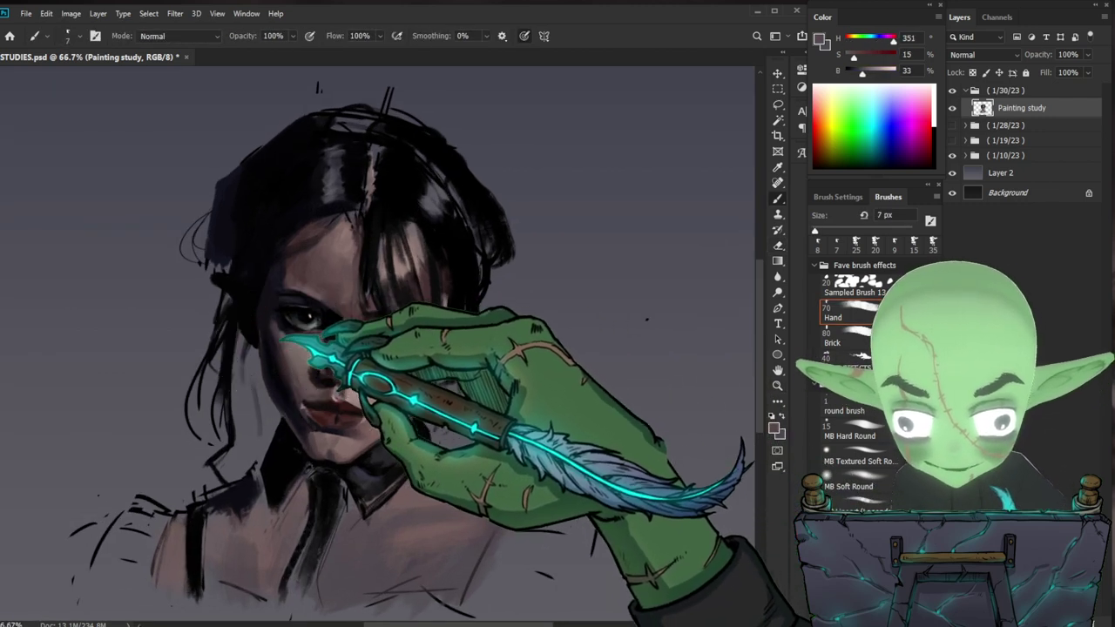
key(space)
drag(543, 334, 510, 346)
key(z)
drag(266, 344, 343, 328)
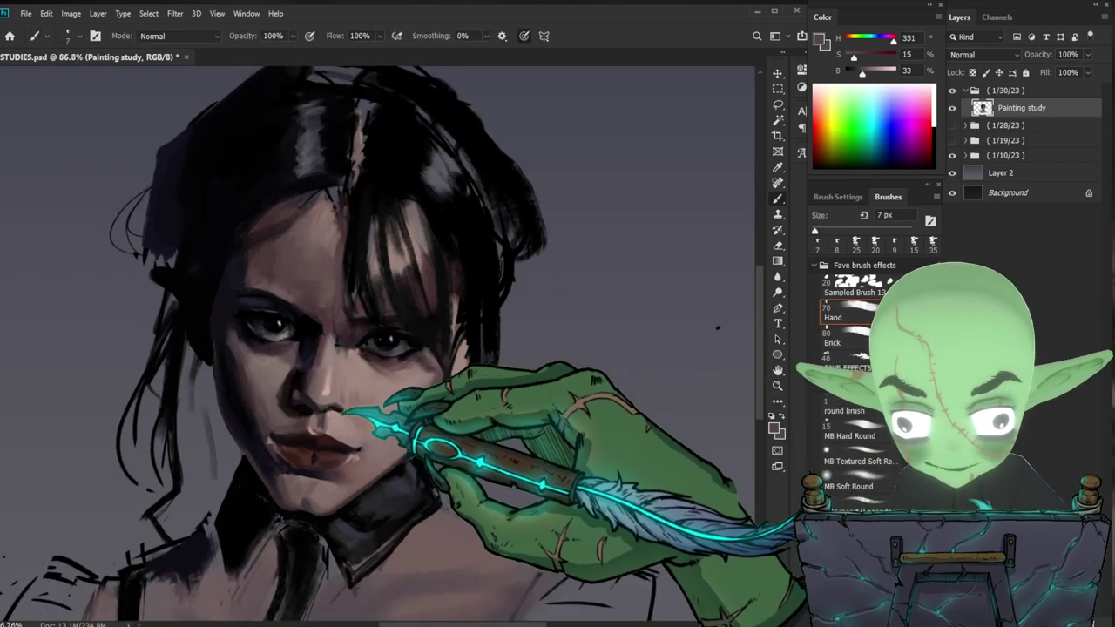
- Shade between the nose bridge and the shadow-side eye with sampled dark purple of 24% and dark red of 26% brightness, using a 7 px brush
alt+click(293, 391)
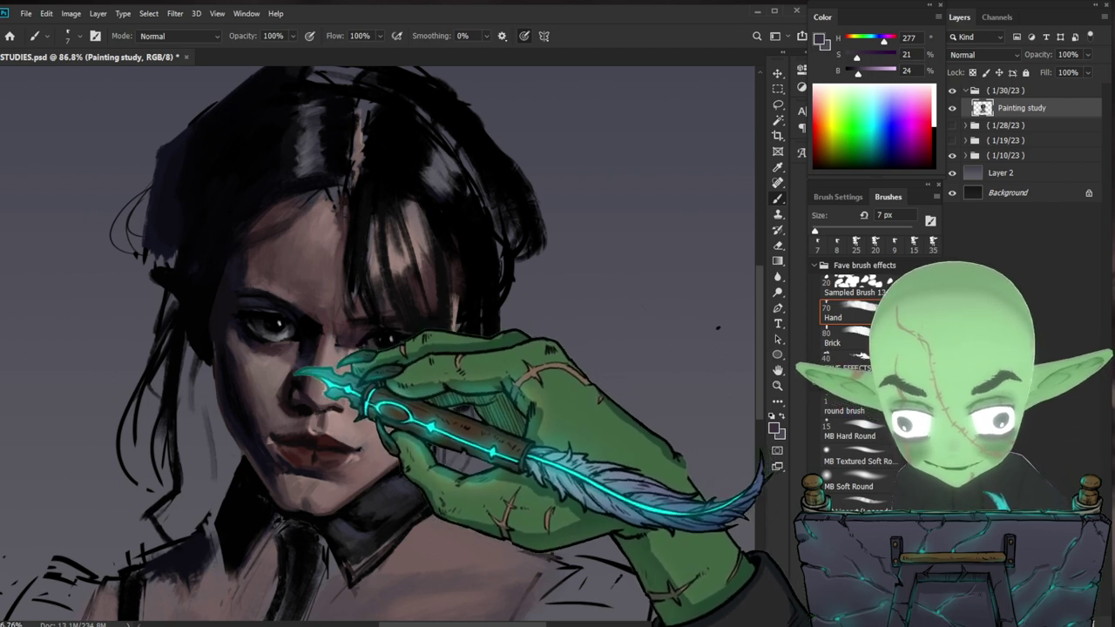
key(space)
mouse_move(545, 419)
mouse_down()
mouse_move(505, 444)
mouse_move(512, 432)
mouse_up()
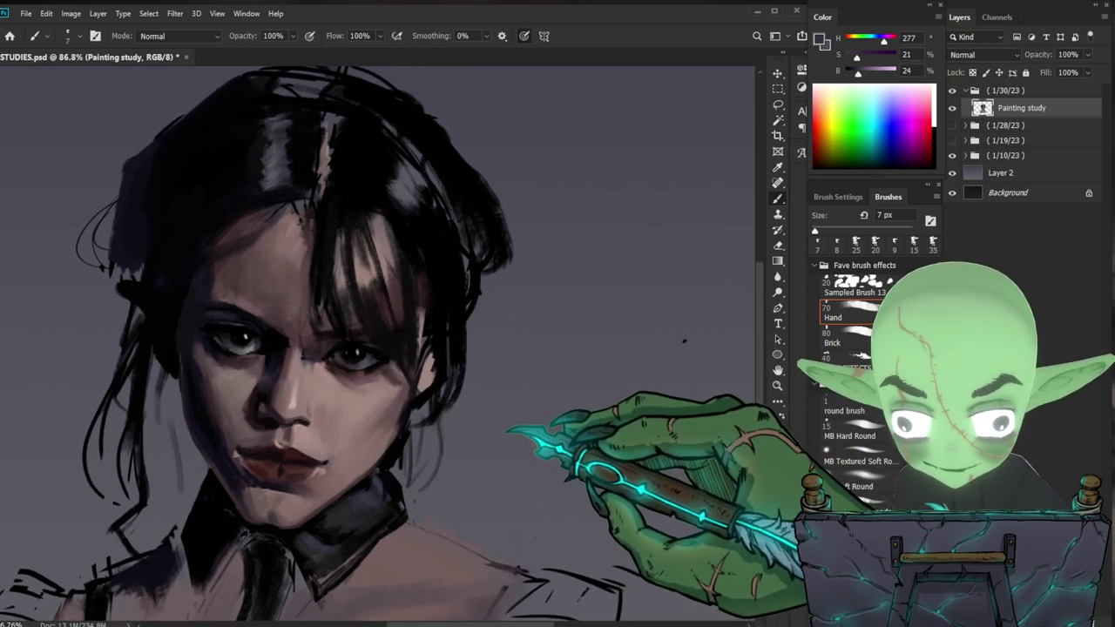
alt+click(246, 385)
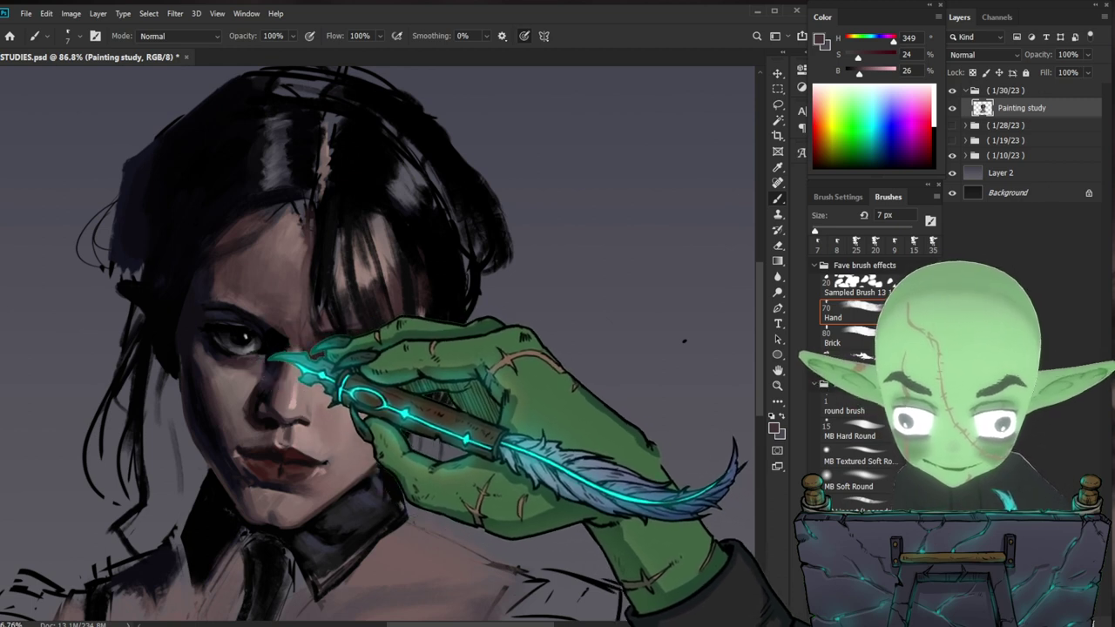
alt+click(261, 377)
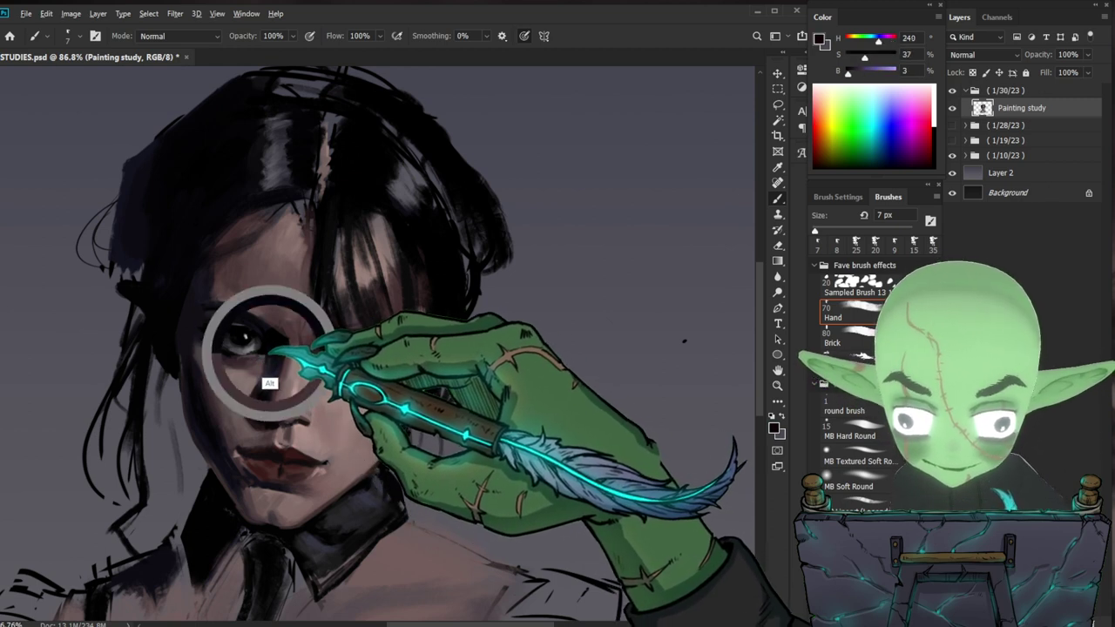
scroll(505, 324, down, 3)
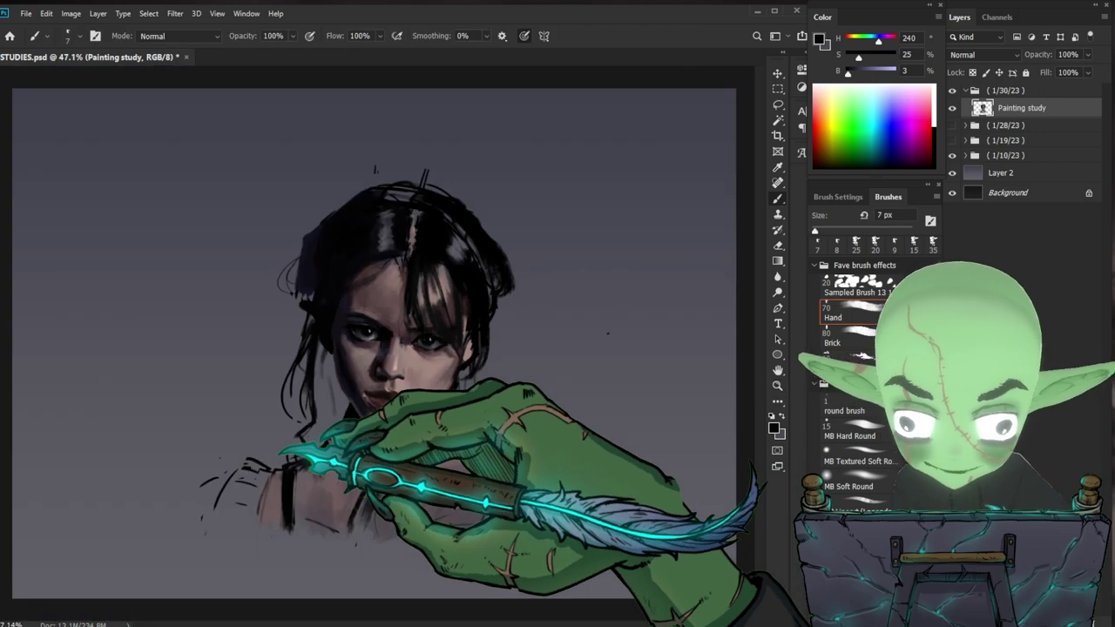
- Refine the skin below the shadow-side eye's inner corner with a sampled muted red of 40% brightness, using a 4 px brush
scroll(368, 364, up, 5)
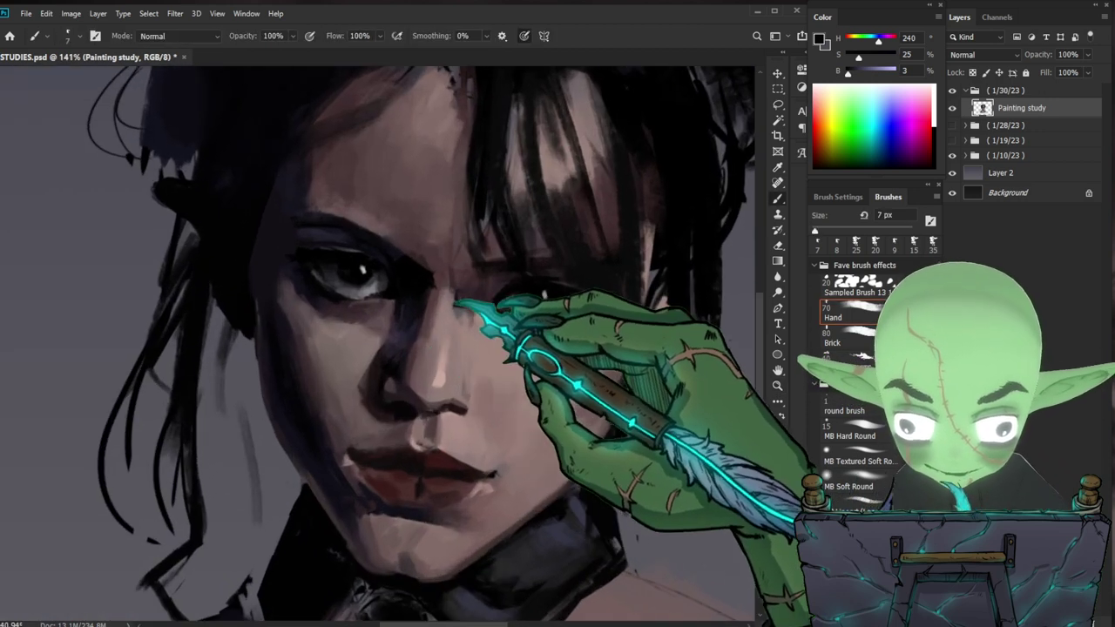
alt+click(381, 337)
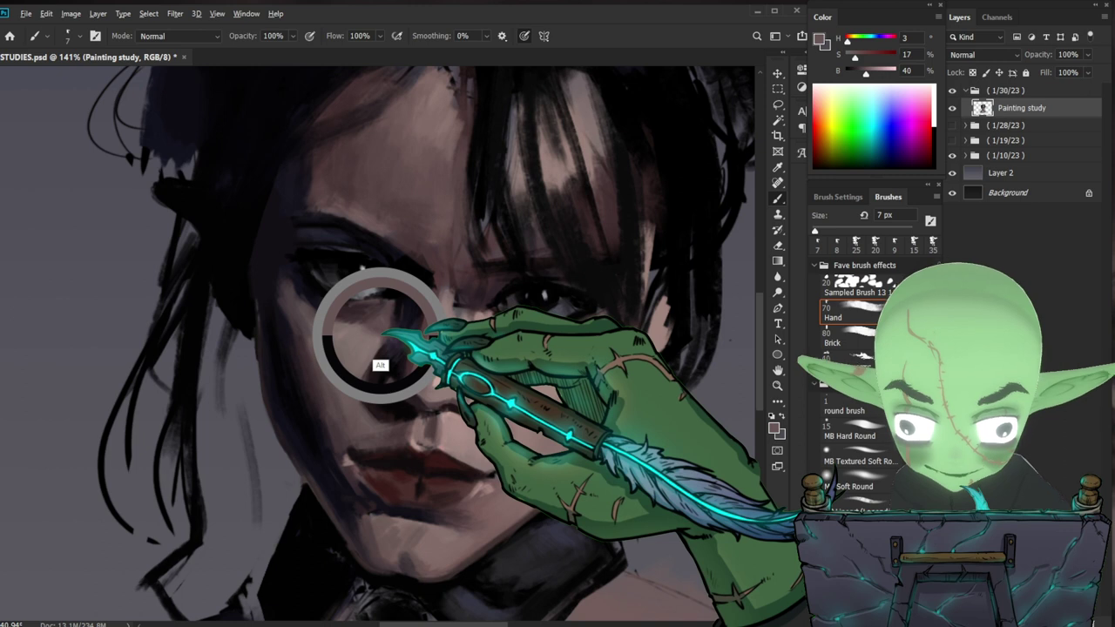
key([)
key(bracketleft)
key(bracketleft)
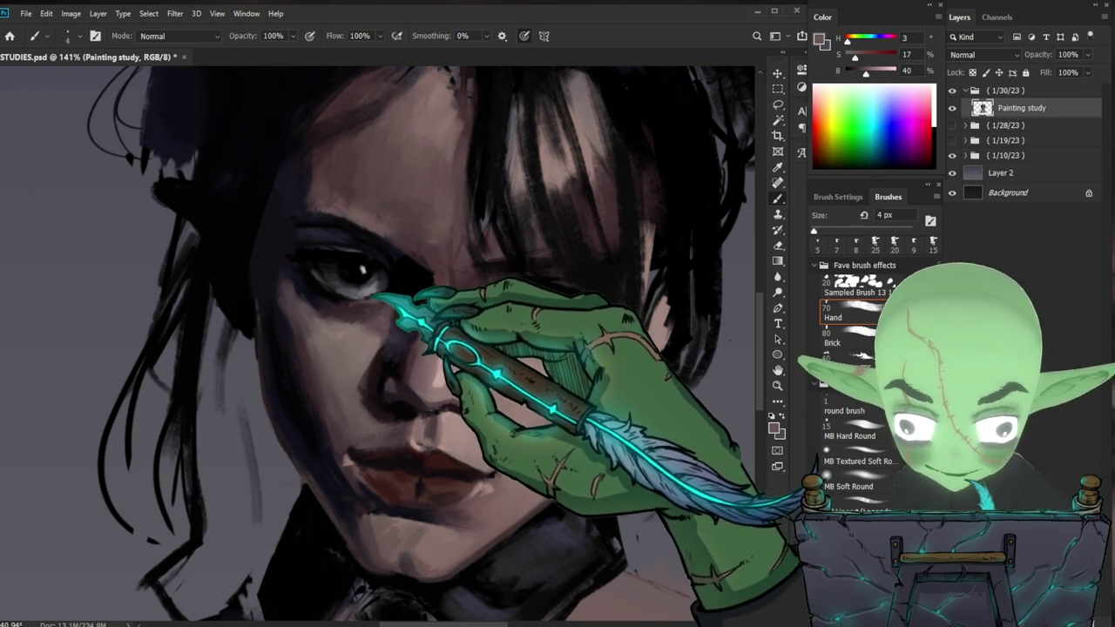
drag(568, 322, 464, 383)
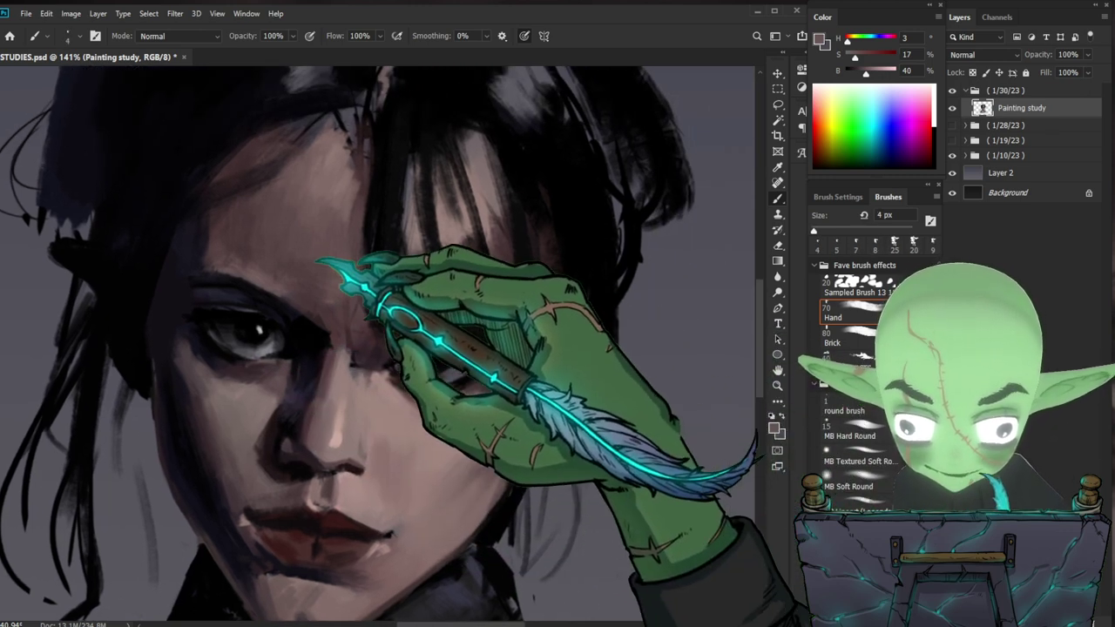
- Detail the eyeball and lower lid of the shadow-side eye with sampled greys of 20% and 48% brightness, using a 4 px brush
alt+click(257, 345)
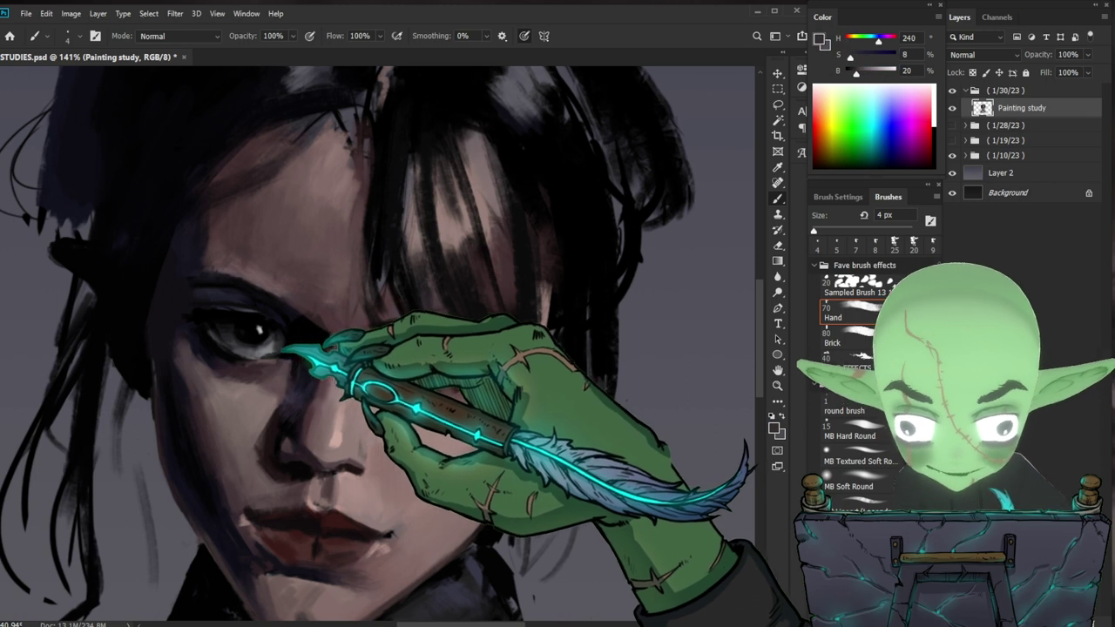
alt+click(263, 331)
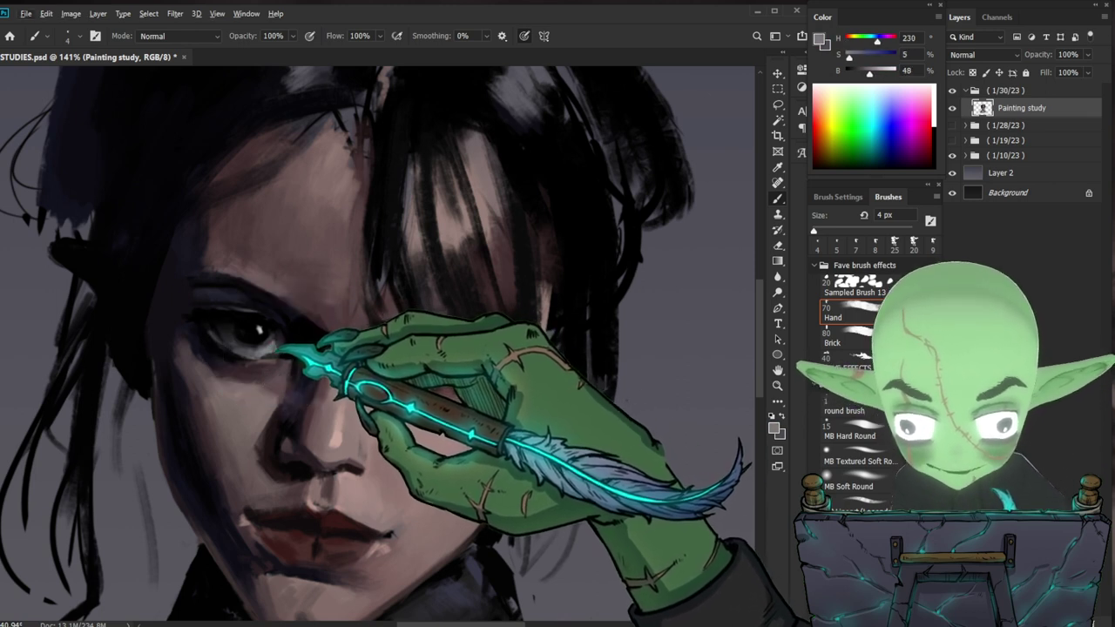
key(z)
drag(372, 336, 300, 341)
mouse_move(584, 481)
mouse_down()
mouse_move(538, 448)
mouse_move(519, 451)
mouse_up()
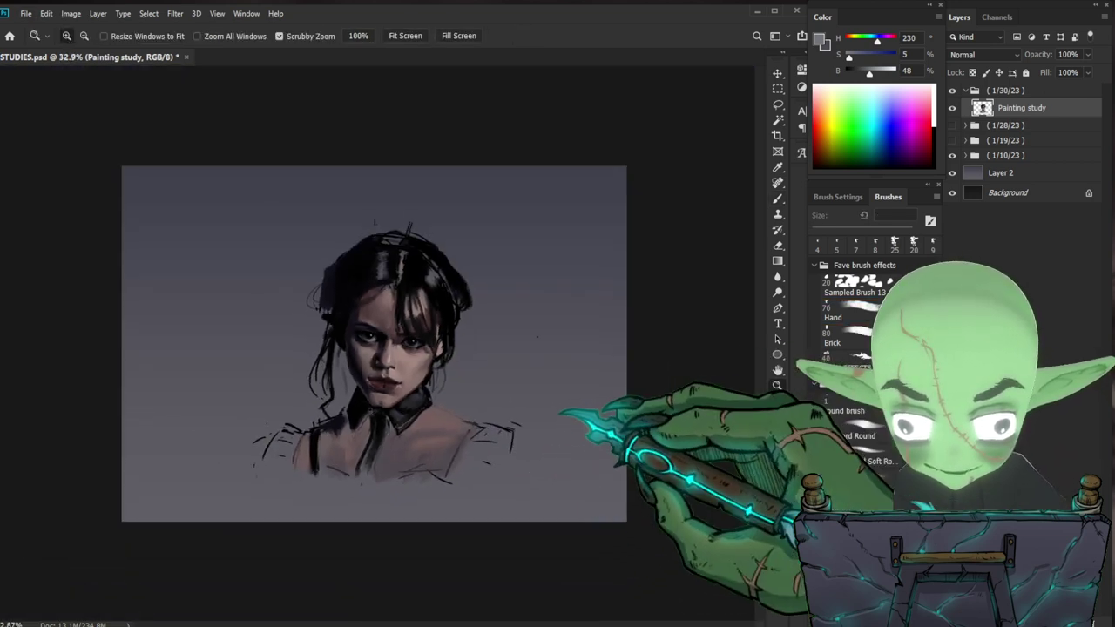
- Touch up the nose bridge between the eyes with a sampled muted red of 35% brightness, using a 7 px brush
drag(414, 367, 488, 363)
mouse_move(505, 413)
mouse_down()
mouse_move(486, 427)
mouse_move(488, 411)
mouse_move(475, 408)
mouse_up()
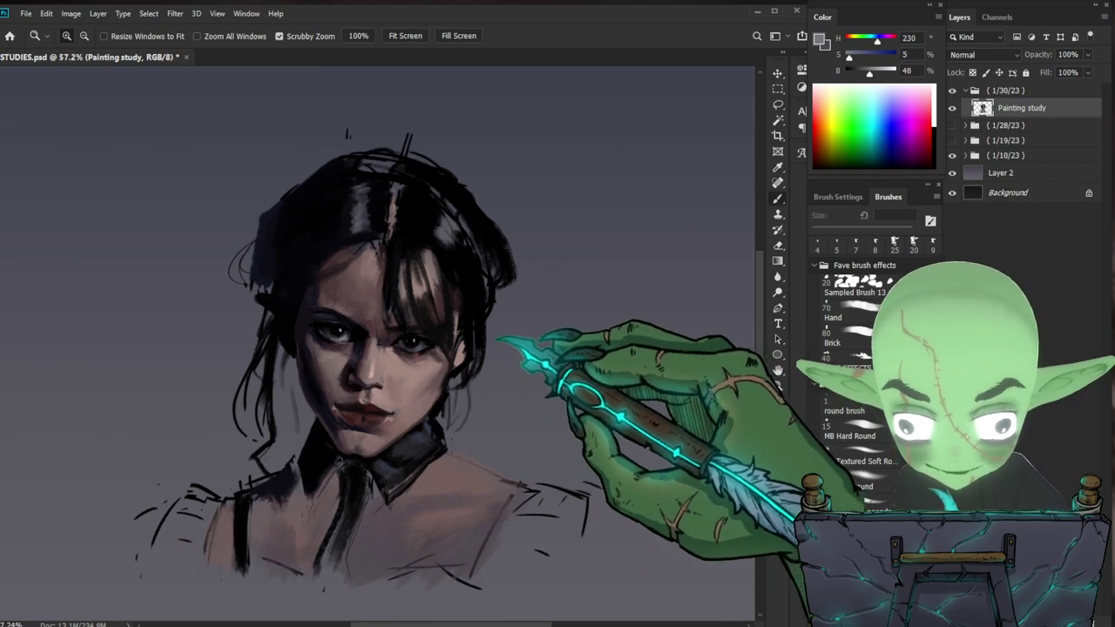
key(b)
alt+click(375, 376)
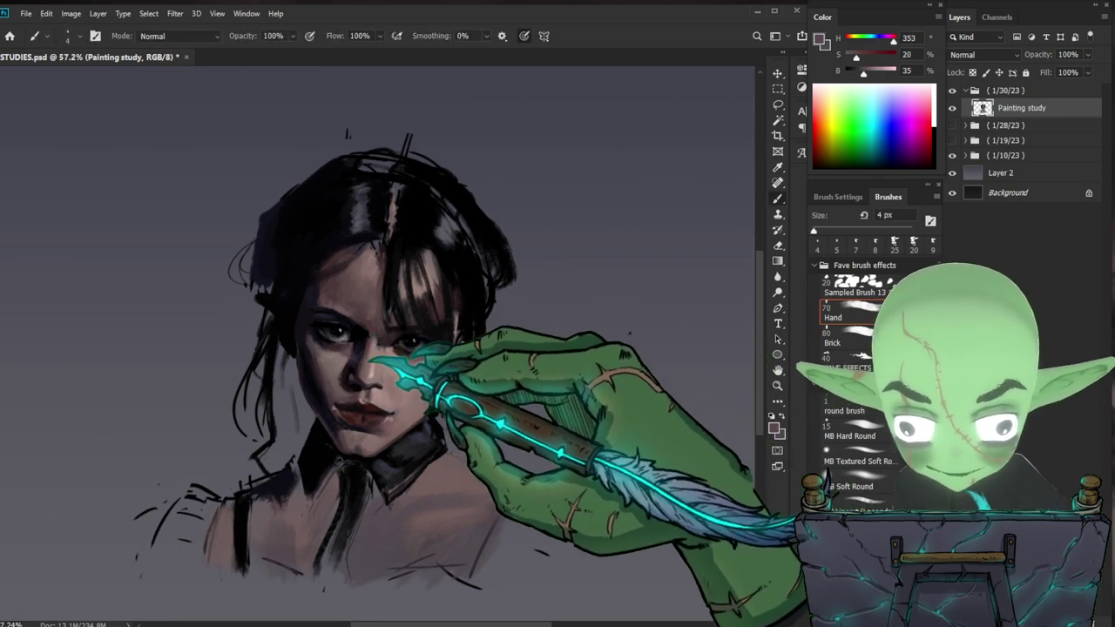
key(bracketright)
key(bracketright)
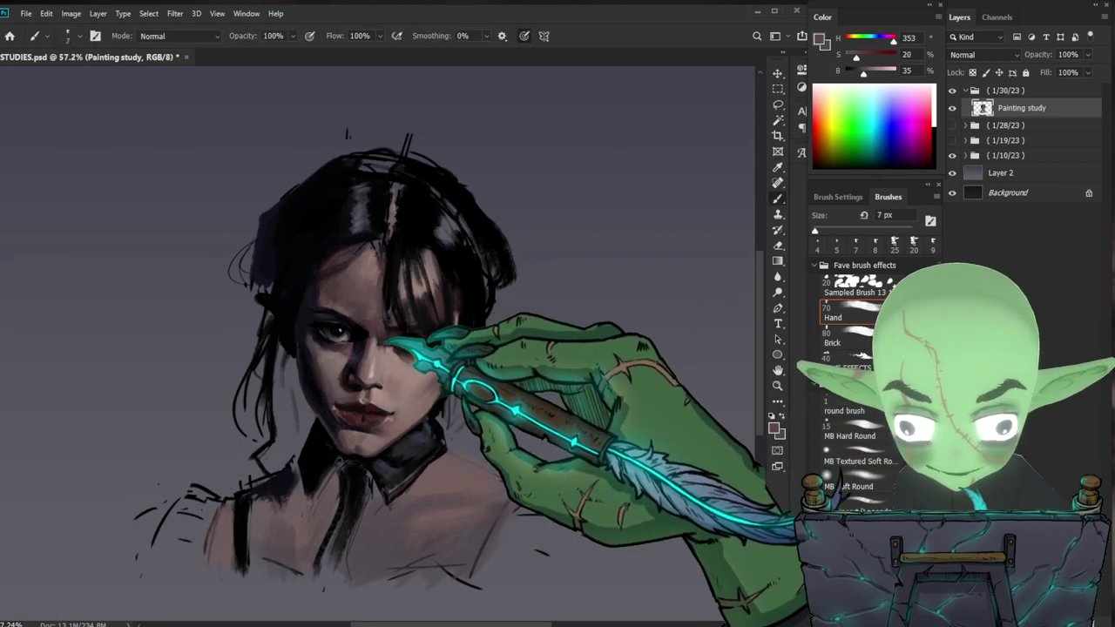
- Paint loose hair strands across the shadow side of the forehead with a sampled near-black of 1% brightness, using a 35 px brush
alt+click(361, 361)
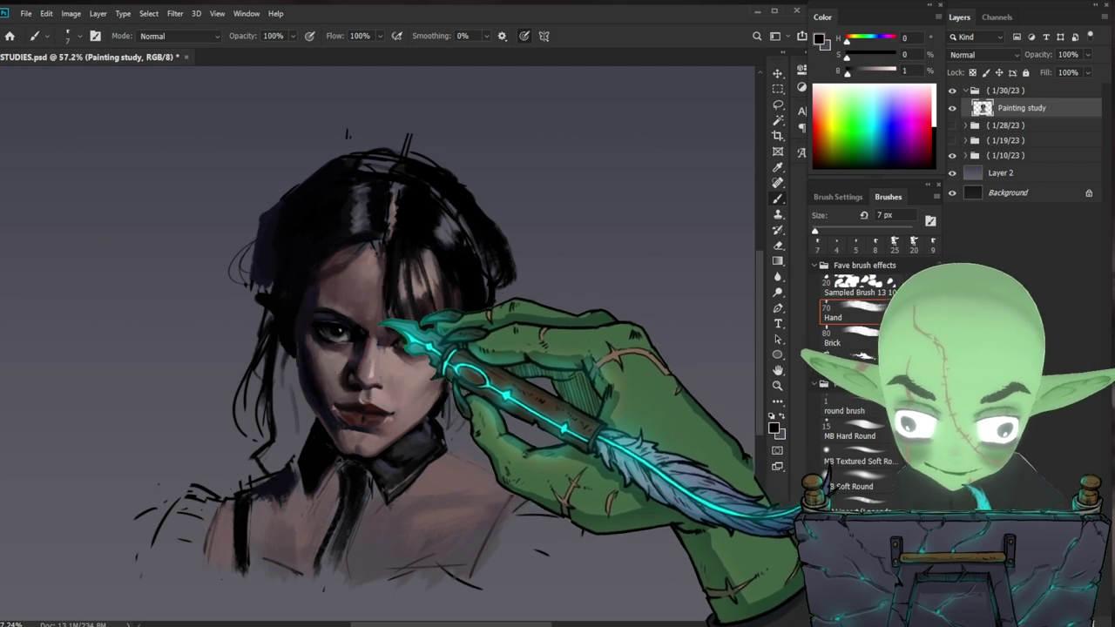
key(bracketright)
key(bracketright)
key(bracketright)
key(bracketright)
key(bracketright)
key(bracketright)
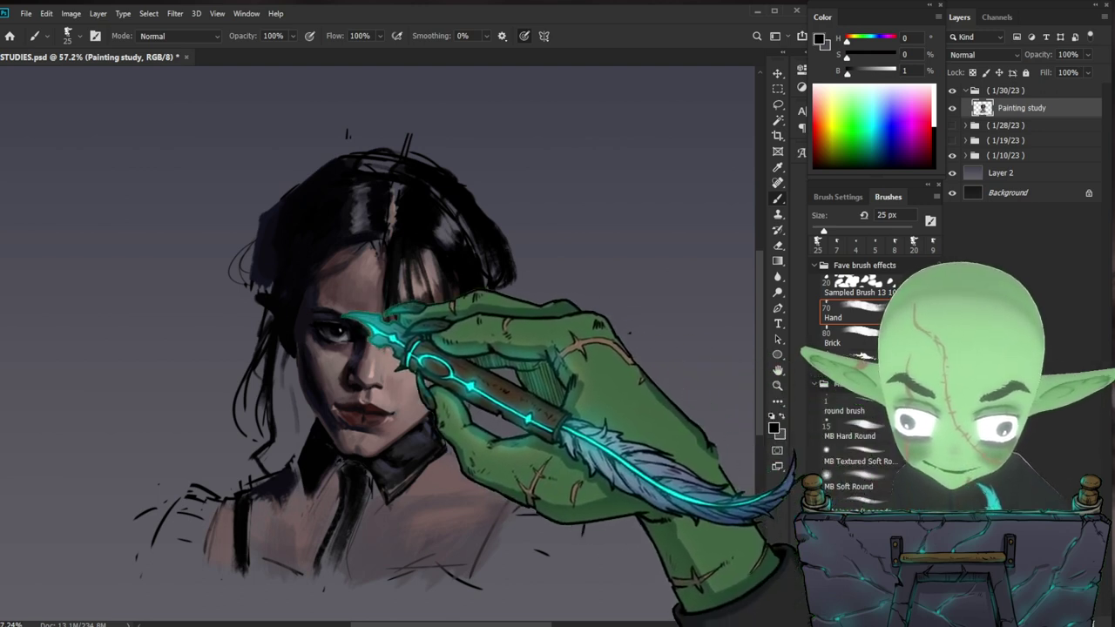
drag(559, 353, 516, 340)
drag(340, 200, 343, 231)
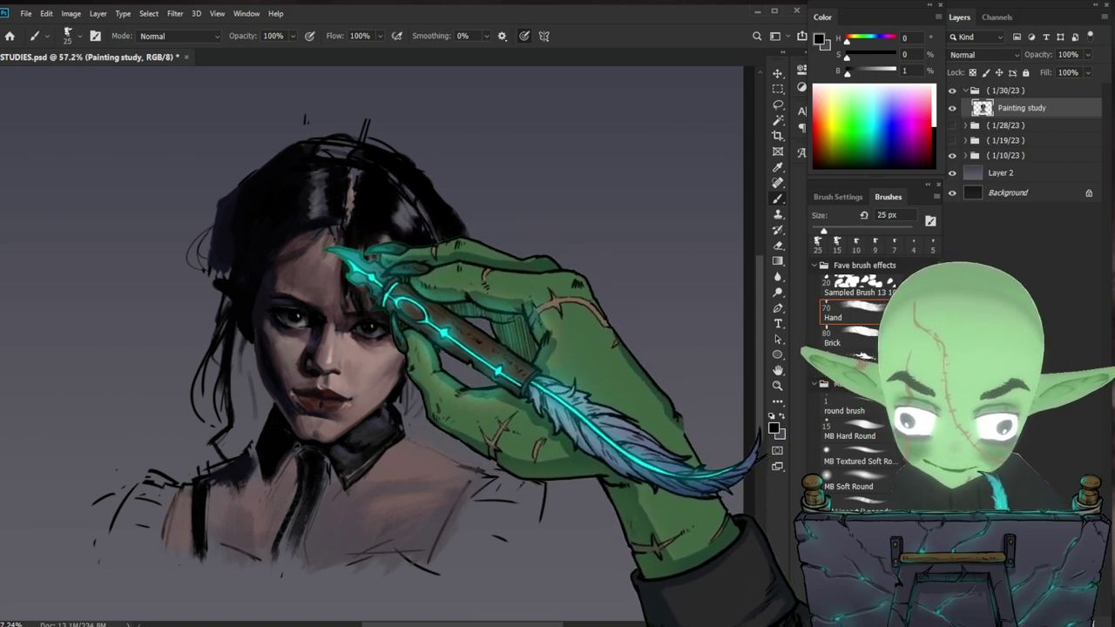
key(bracketleft)
key(bracketleft)
drag(337, 236, 254, 274)
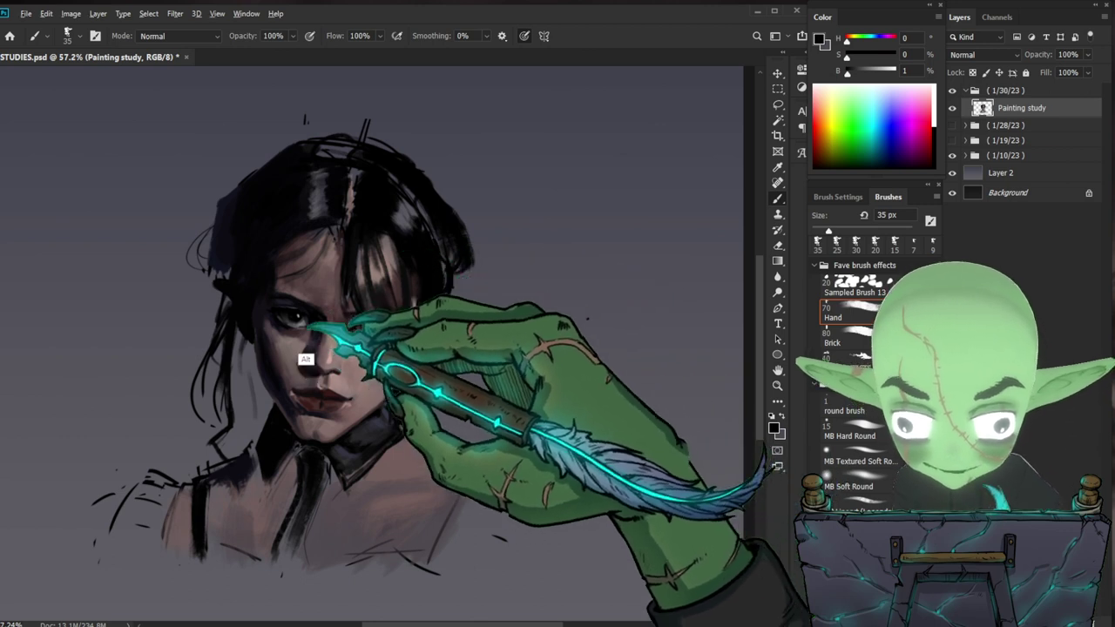
- Deepen the shadow around the outer corner of the shadow-side eye with a sampled dark blue of 15% brightness, using a 10 px brush
alt+click(270, 283)
scroll(288, 296, up, 2)
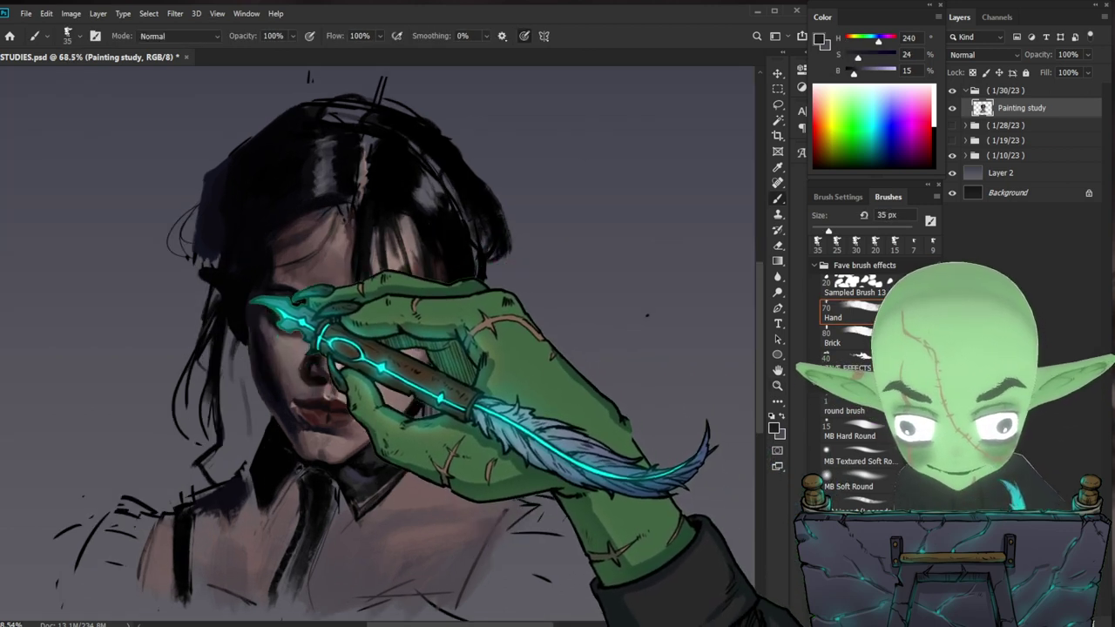
key(bracketleft)
key(bracketleft)
key(bracketleft)
key(bracketleft)
key(bracketleft)
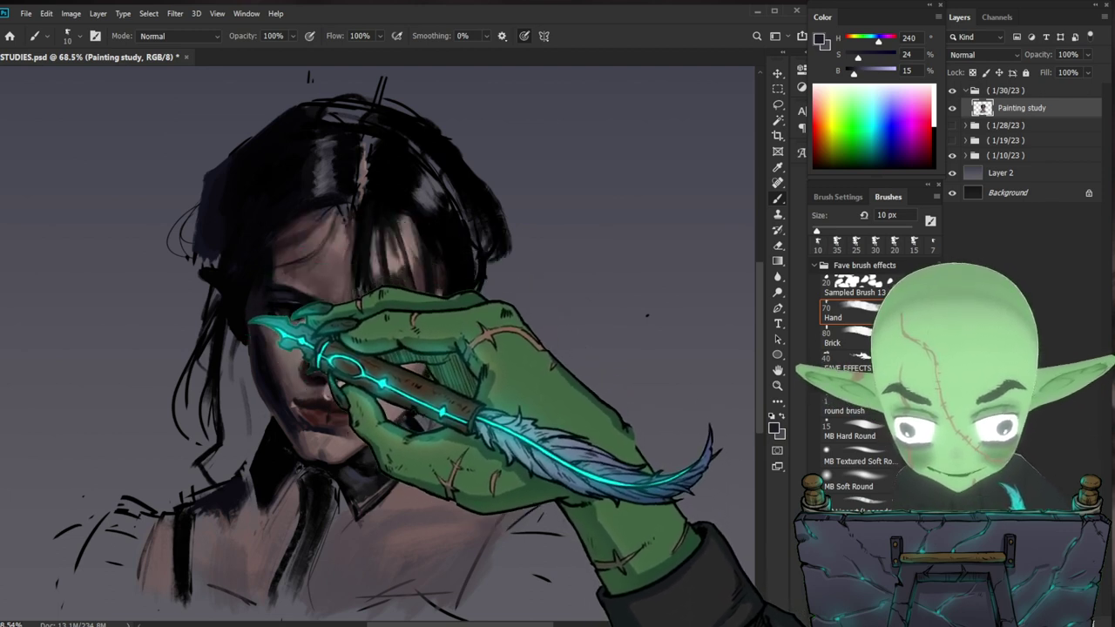
alt+click(285, 315)
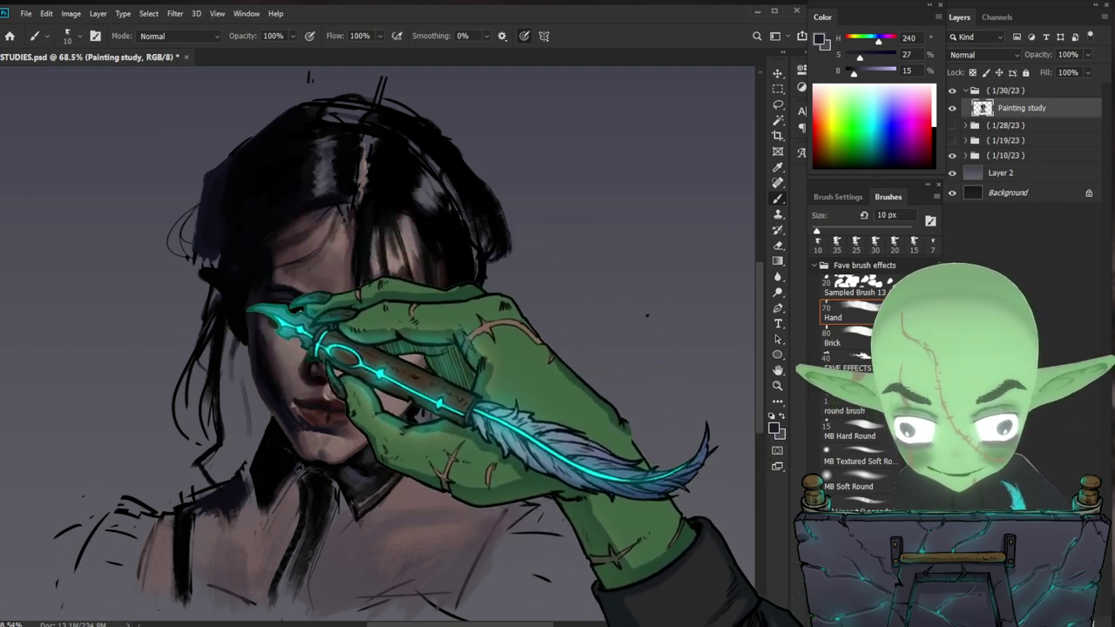
mouse_move(557, 478)
mouse_down()
mouse_move(507, 463)
mouse_move(504, 474)
mouse_up()
key(z)
mouse_move(565, 416)
mouse_down()
mouse_move(505, 403)
mouse_move(530, 393)
mouse_move(567, 406)
mouse_up()
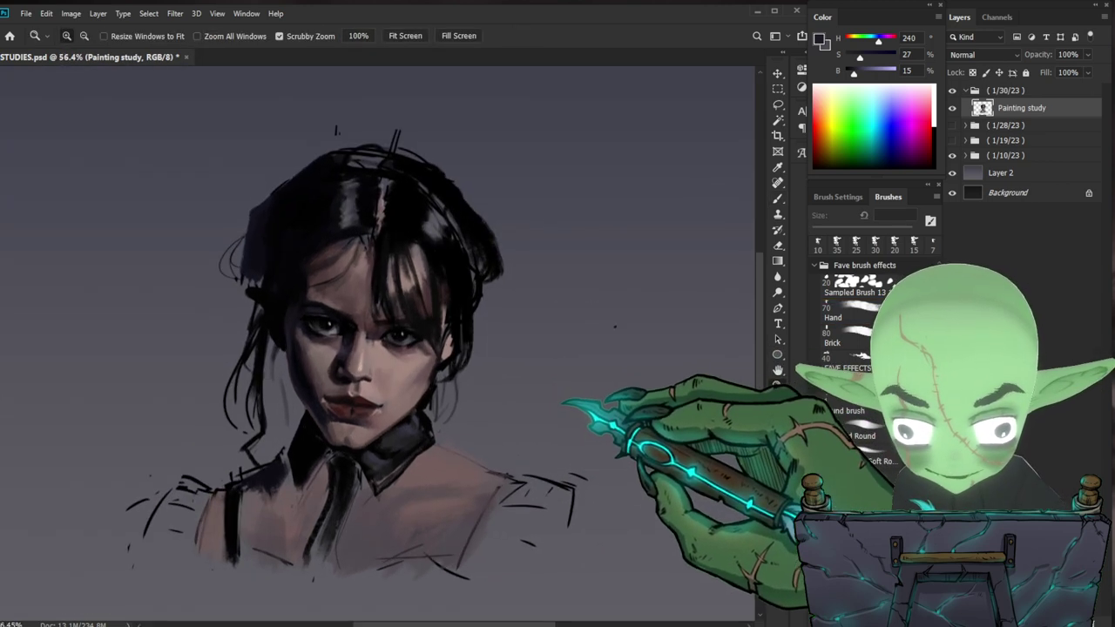
- Darken the upper lid line of the shadow-side eye with a sampled near-black of 4% brightness, using a 10 px brush
drag(407, 314, 437, 309)
key(b)
alt+click(312, 304)
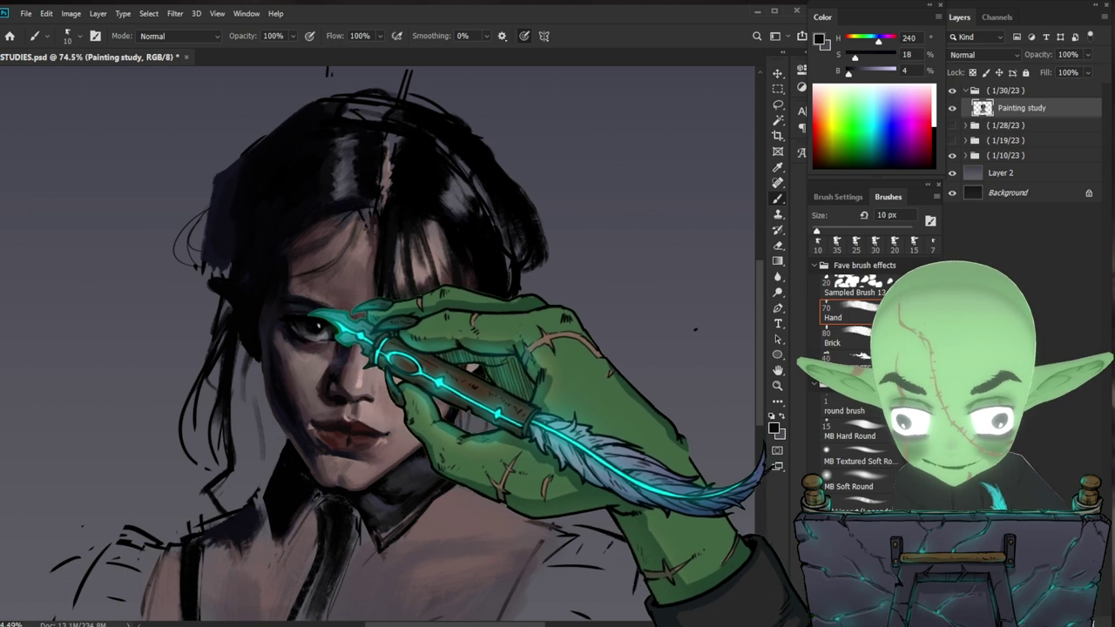
key(z)
drag(511, 372, 436, 391)
drag(604, 480, 522, 494)
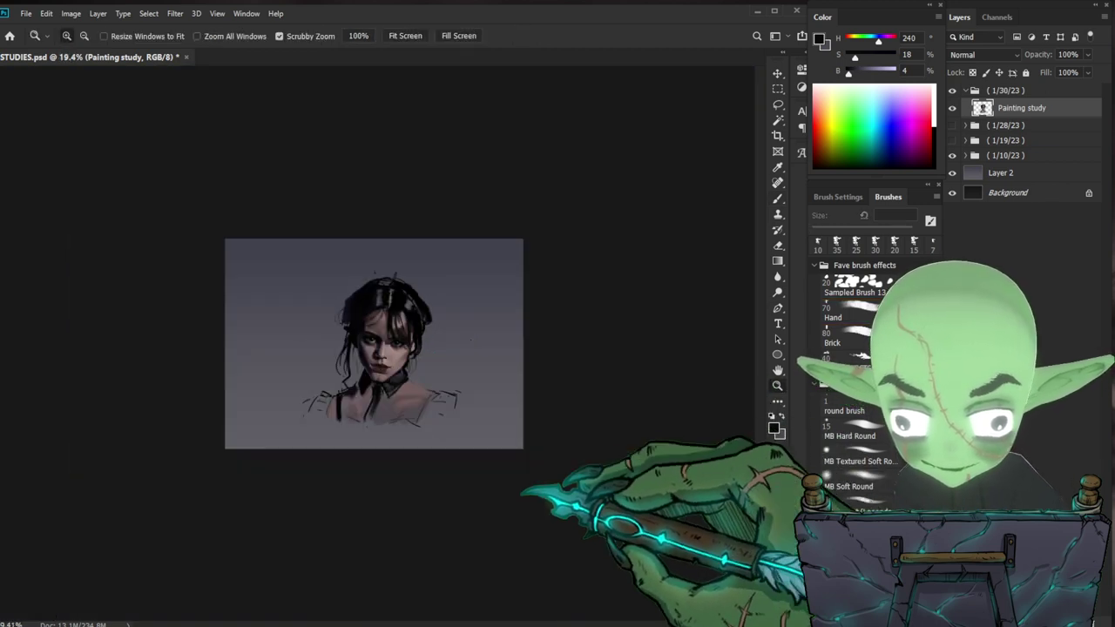
- Shade around the lit-side eye with a sampled dark muted red of 23% brightness, using a 10 px brush
drag(402, 351, 457, 334)
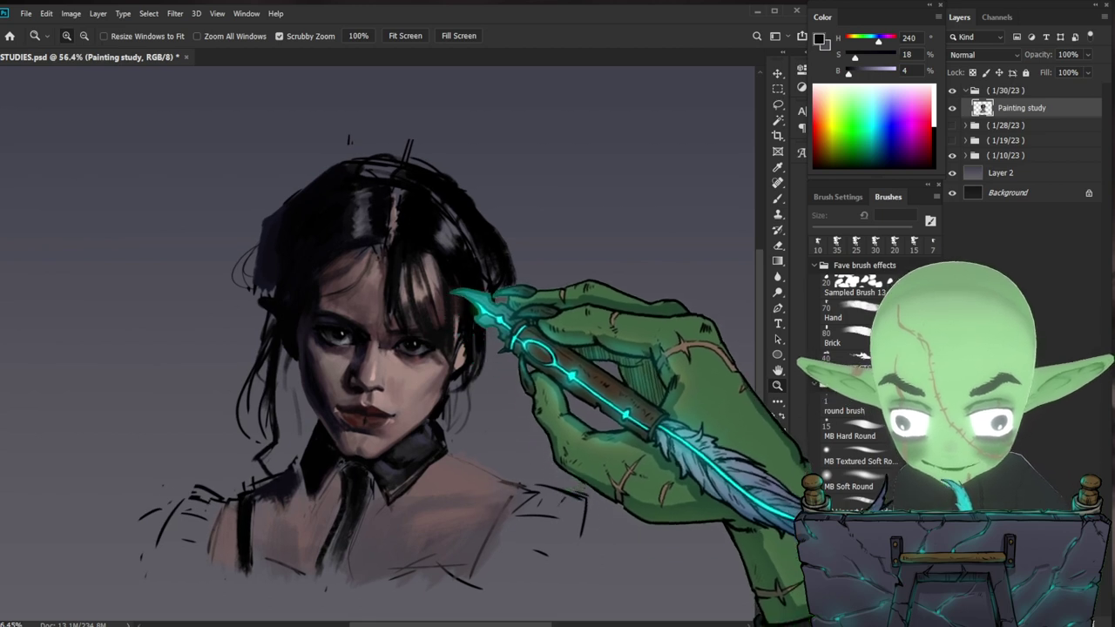
key(b)
alt+click(403, 344)
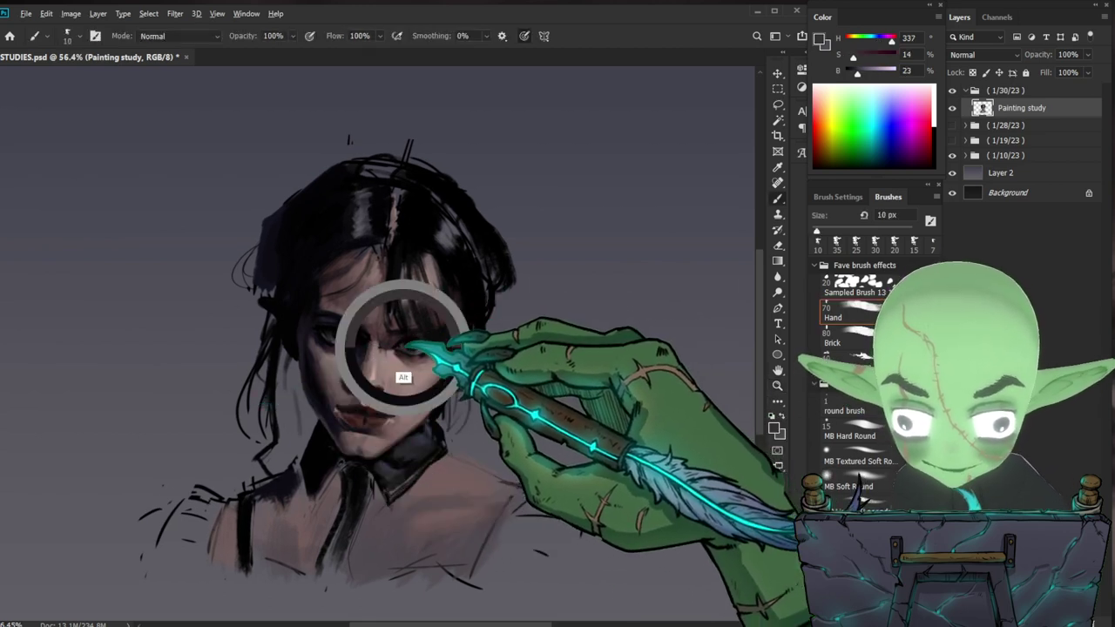
mouse_move(431, 351)
mouse_down()
mouse_move(413, 331)
mouse_move(430, 277)
mouse_move(425, 301)
mouse_up()
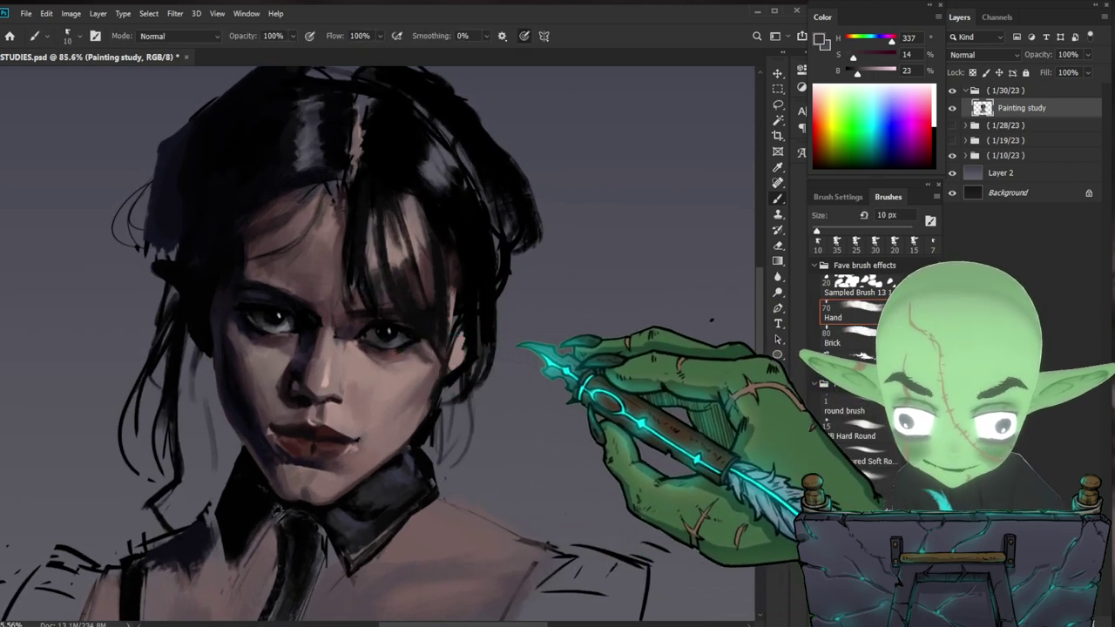
drag(521, 354, 497, 362)
- Strengthen the lash line and outer corner of the lit-side eye with sampled black, using a 9 px brush
alt+click(356, 371)
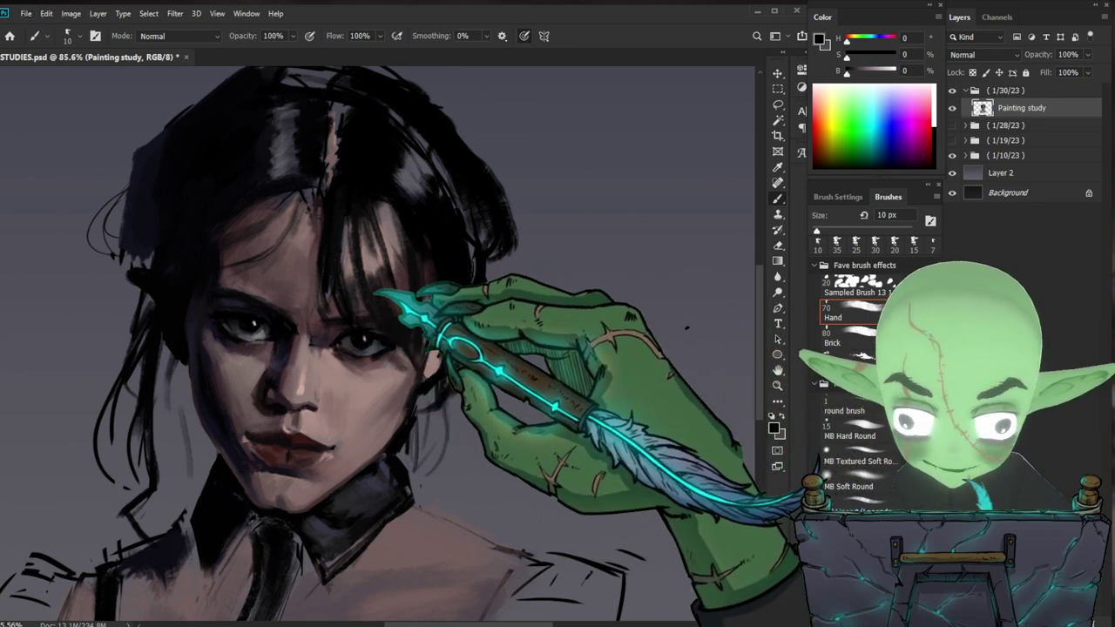
key(bracketleft)
key(bracketright)
key(bracketleft)
key(bracketleft)
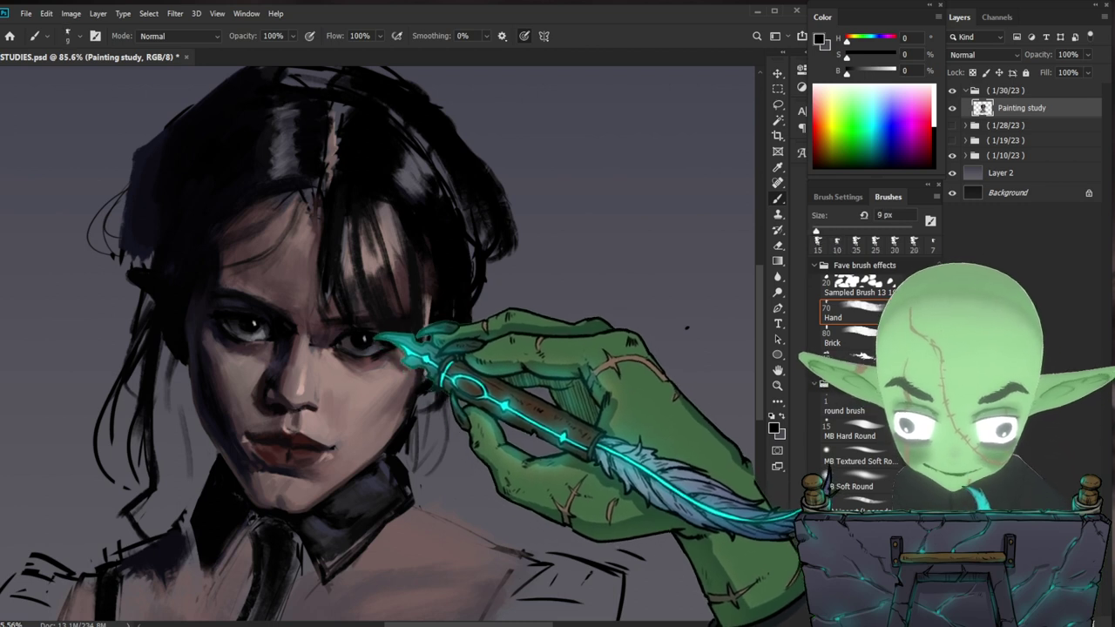
scroll(553, 431, down, 5)
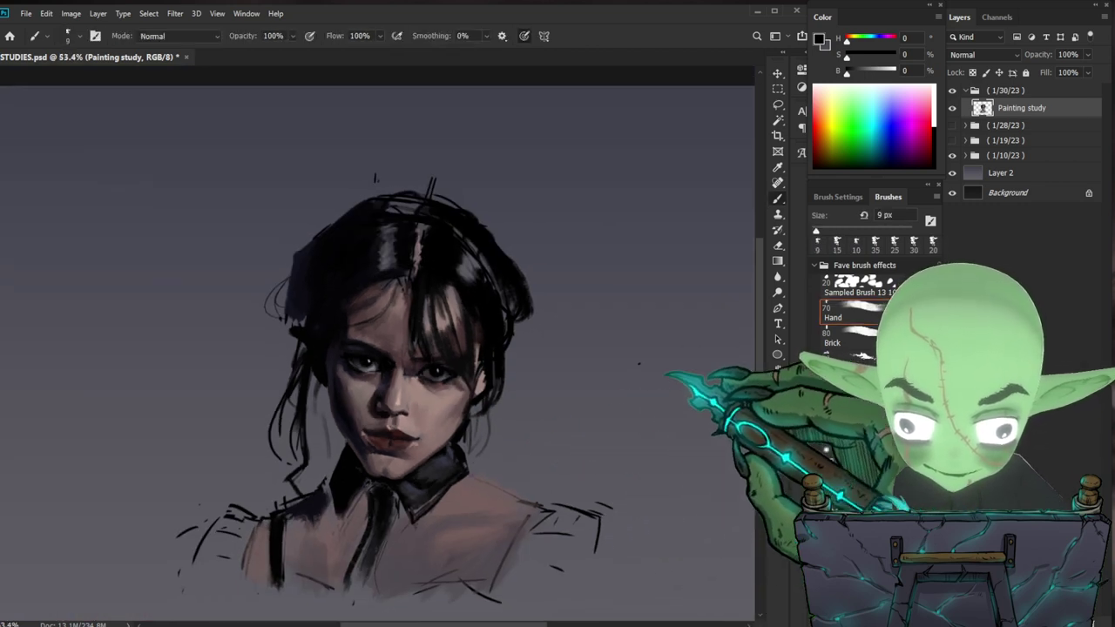
scroll(441, 336, up, 8)
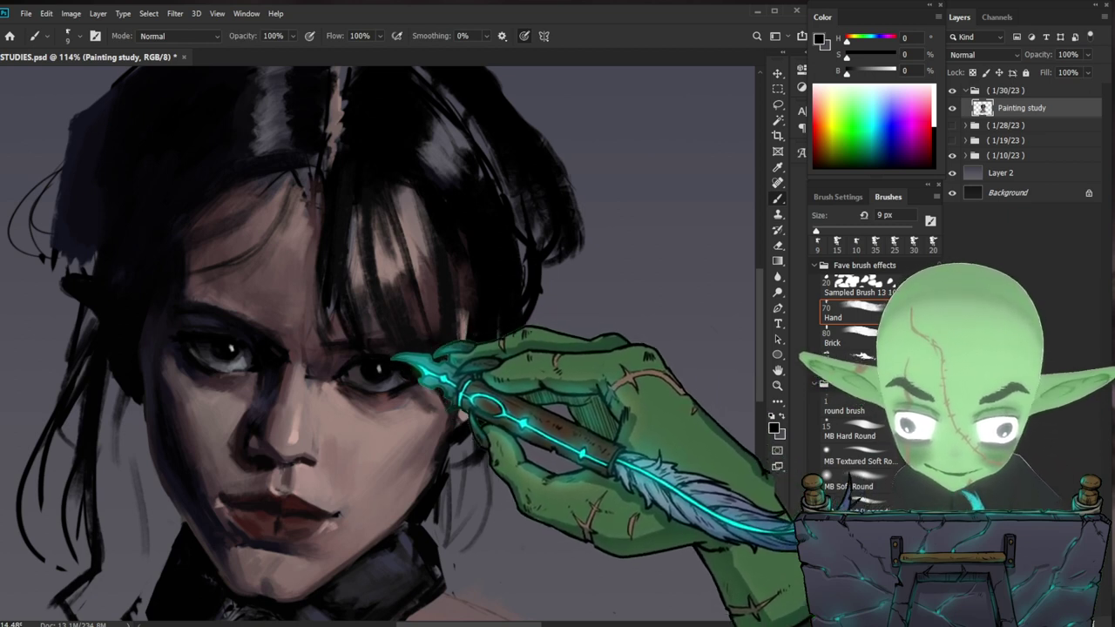
- Shade the outer corner of the lit-side eye with a sampled dark blue-grey of 13% brightness, using a 9 px brush
alt+click(399, 402)
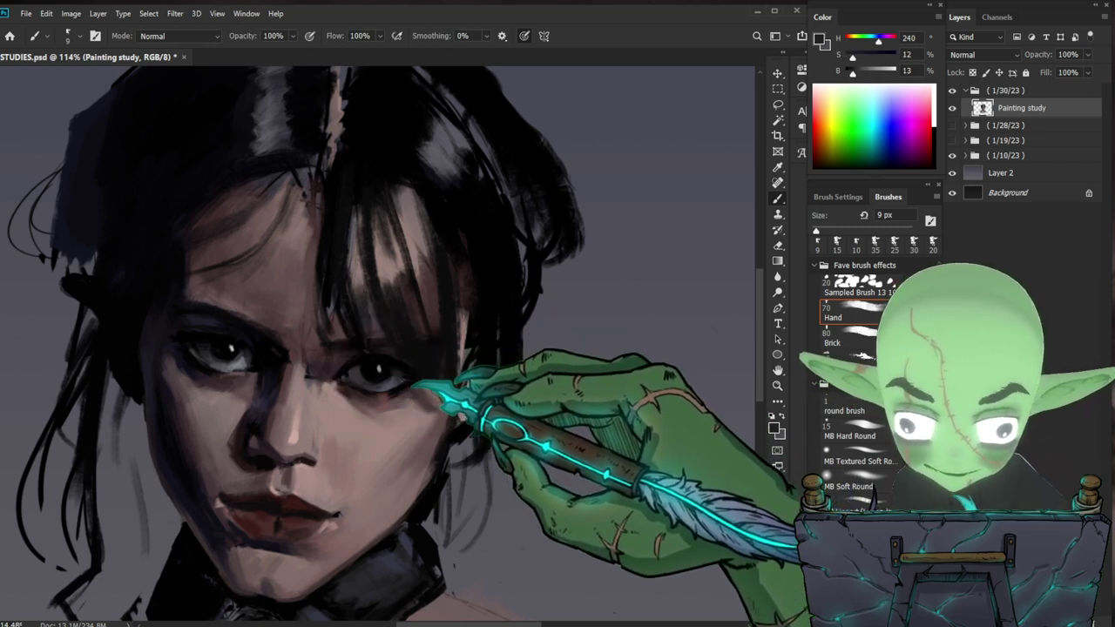
drag(552, 396, 501, 380)
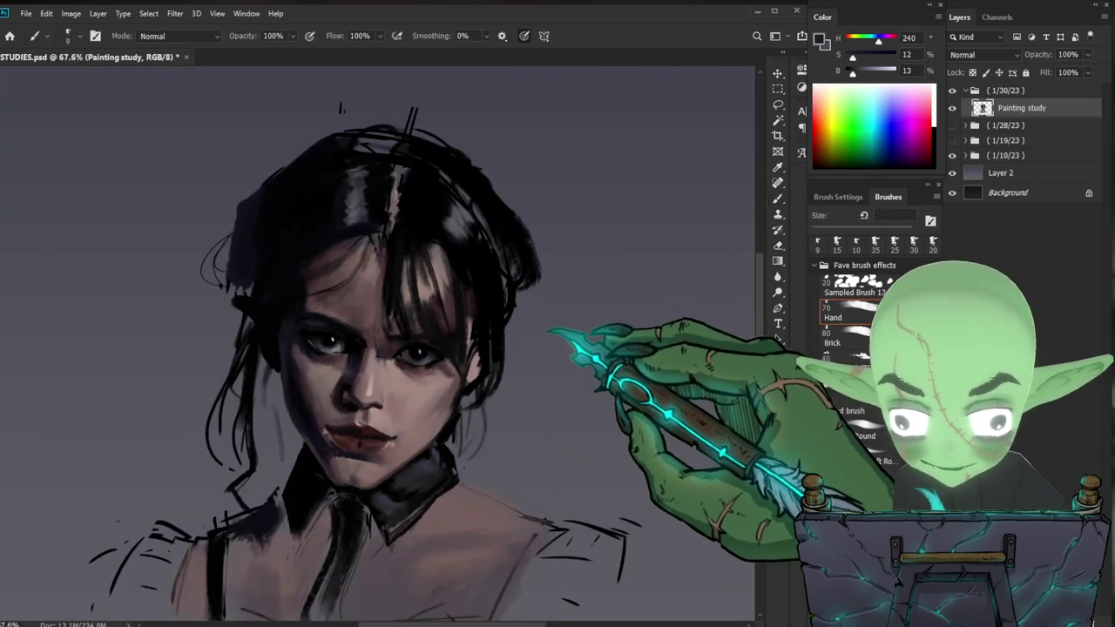
drag(462, 342, 490, 341)
scroll(504, 255, up, 1)
scroll(503, 255, up, 1)
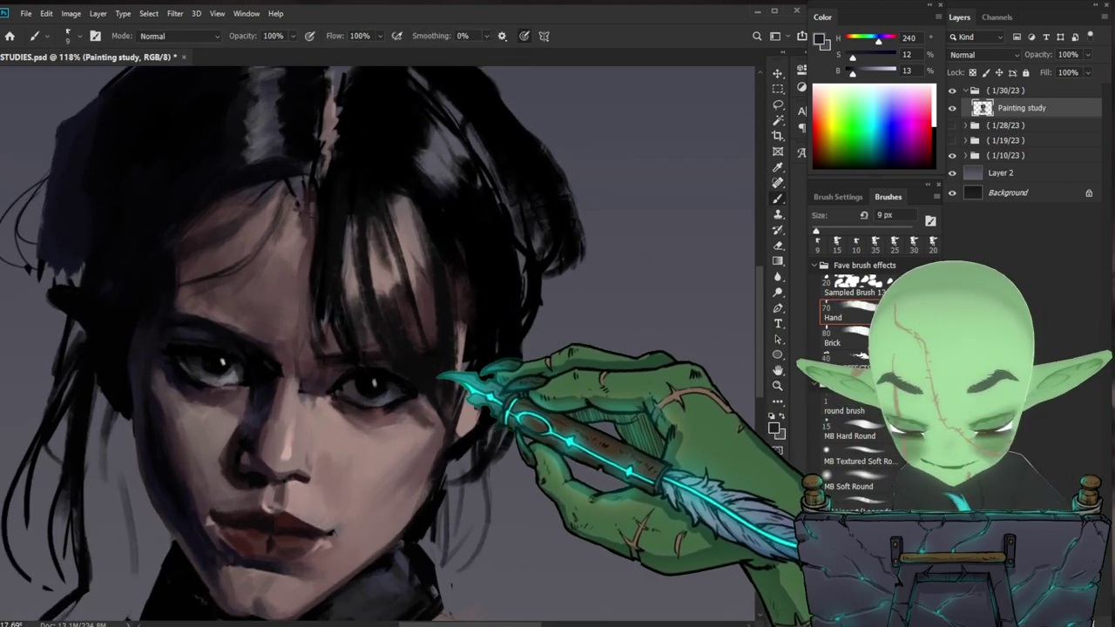
- Sharpen the lash line and outer corner of the lit-side eye with sampled black, reducing the brush to 6 px
alt+click(399, 403)
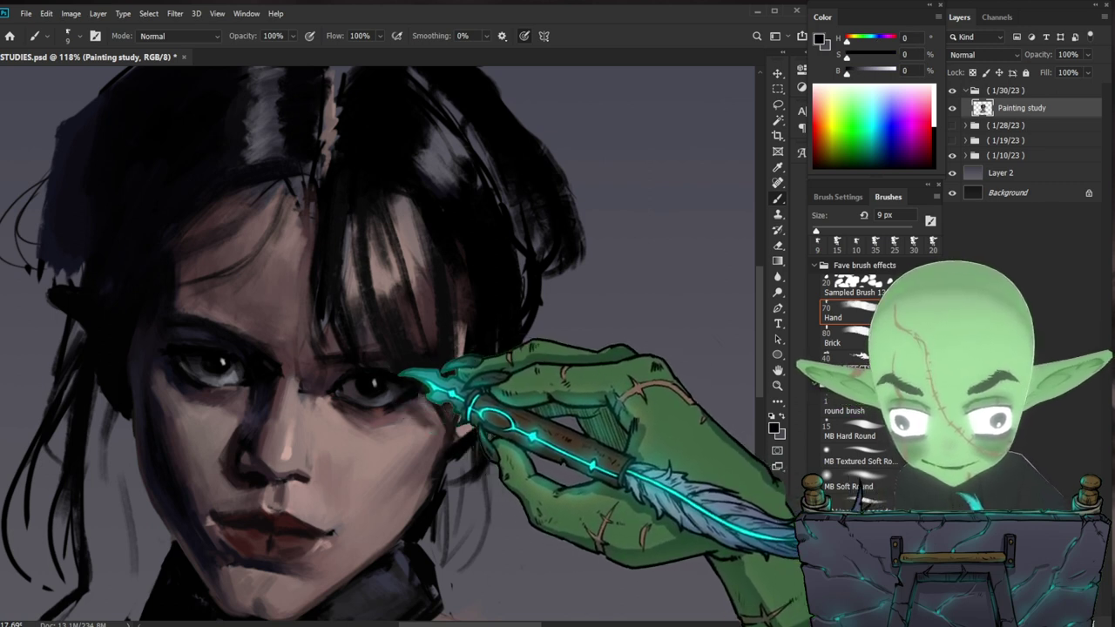
drag(537, 416, 508, 393)
alt+click(350, 365)
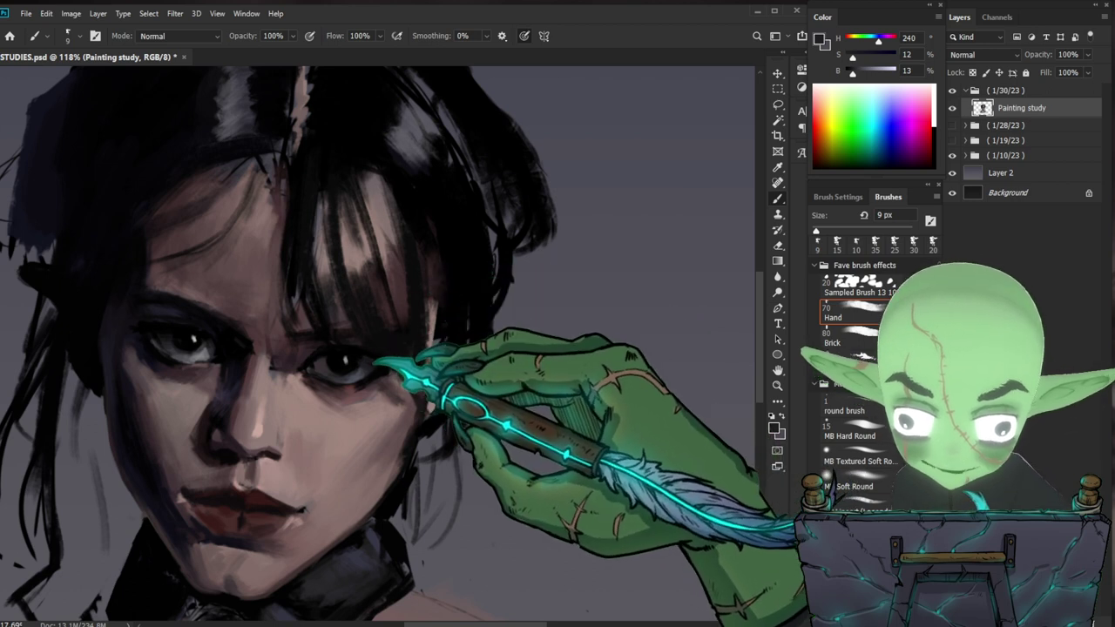
alt+click(364, 375)
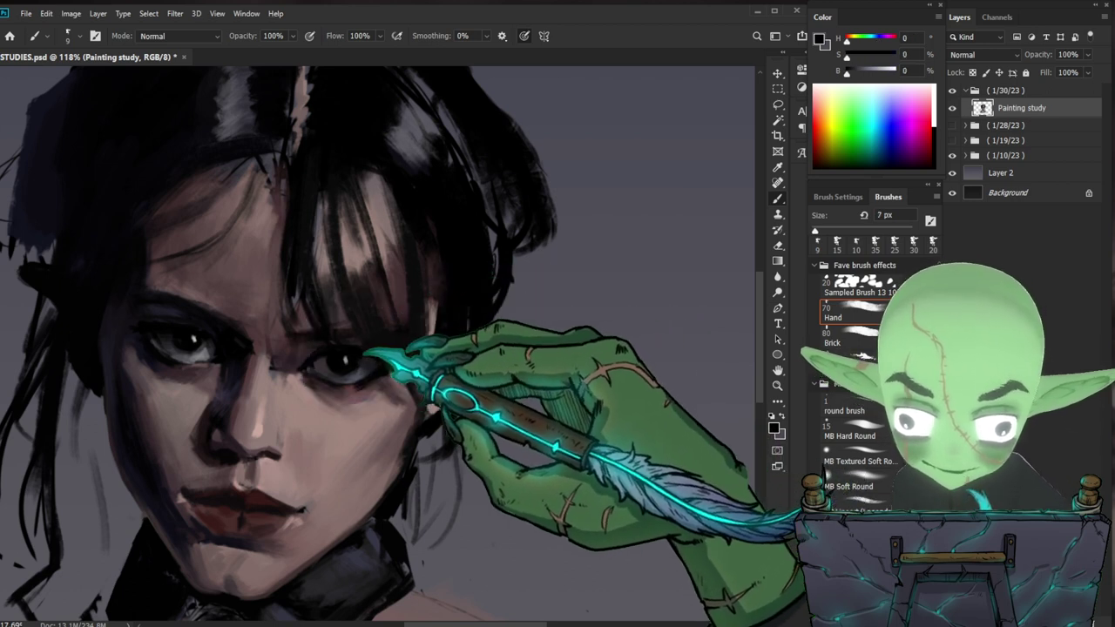
drag(396, 361, 386, 367)
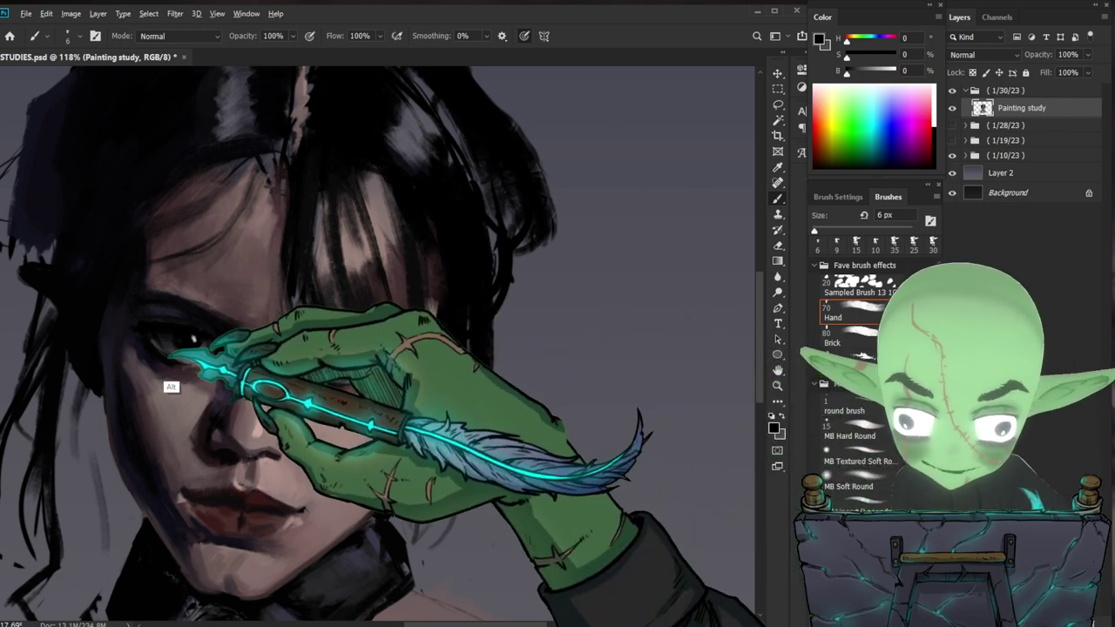
- Refine the shadow-side eye with a sampled dark grey of 25% brightness and a near-black of 3%, using a 6 px brush
alt+click(164, 355)
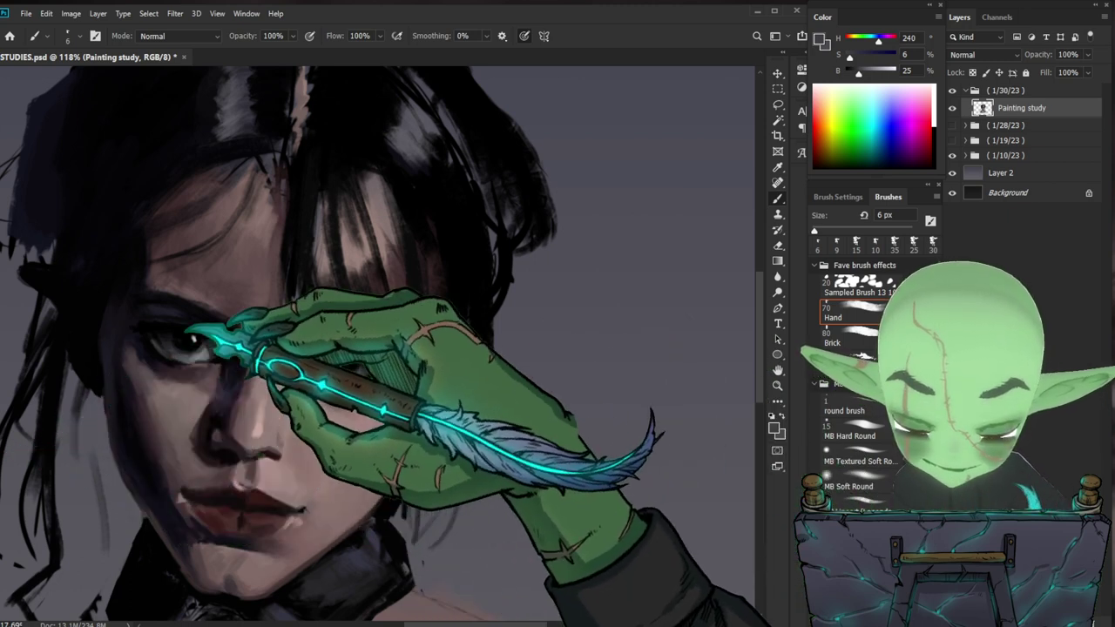
alt+click(154, 336)
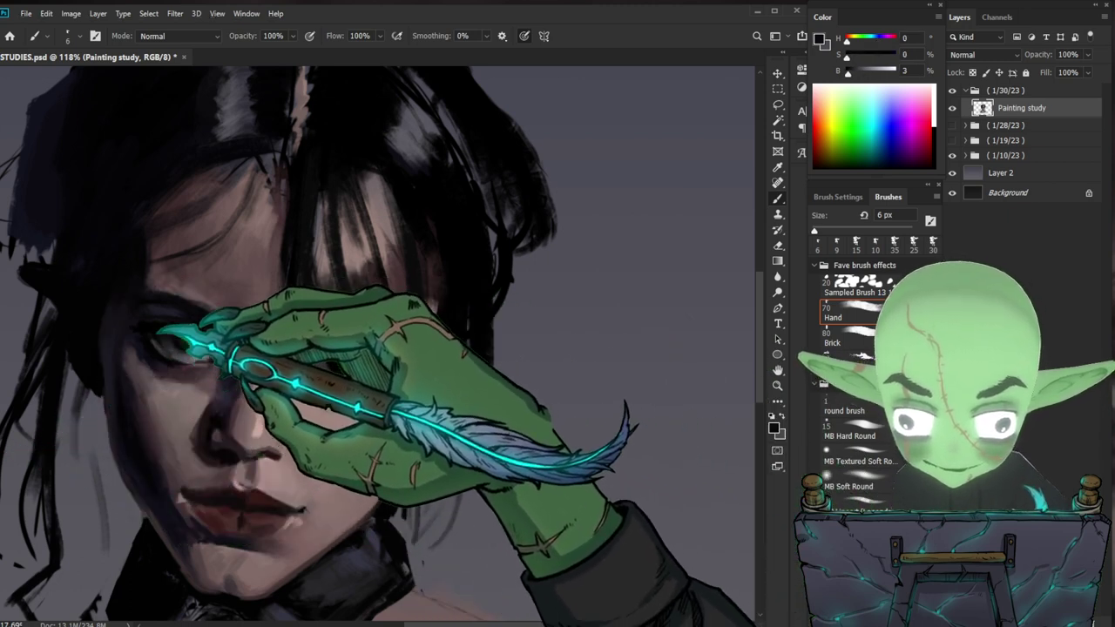
drag(578, 368, 507, 416)
drag(415, 330, 485, 331)
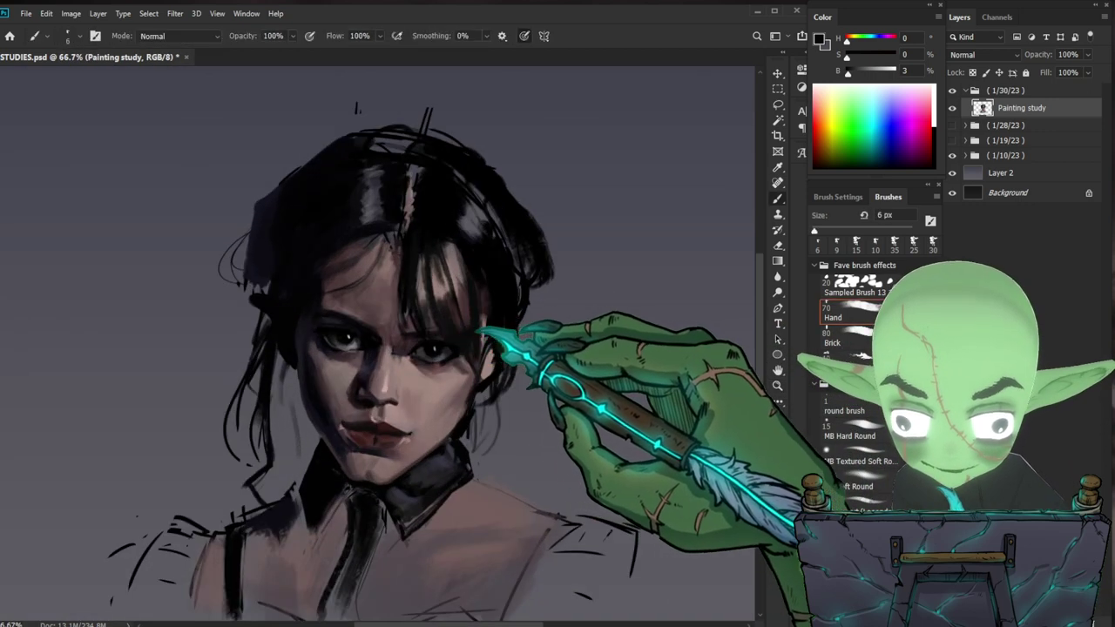
drag(364, 330, 410, 336)
- Detail the lower lid and lashes of the shadow-side eye with a sampled near-black of 1% brightness, using a 5 px brush
alt+click(261, 348)
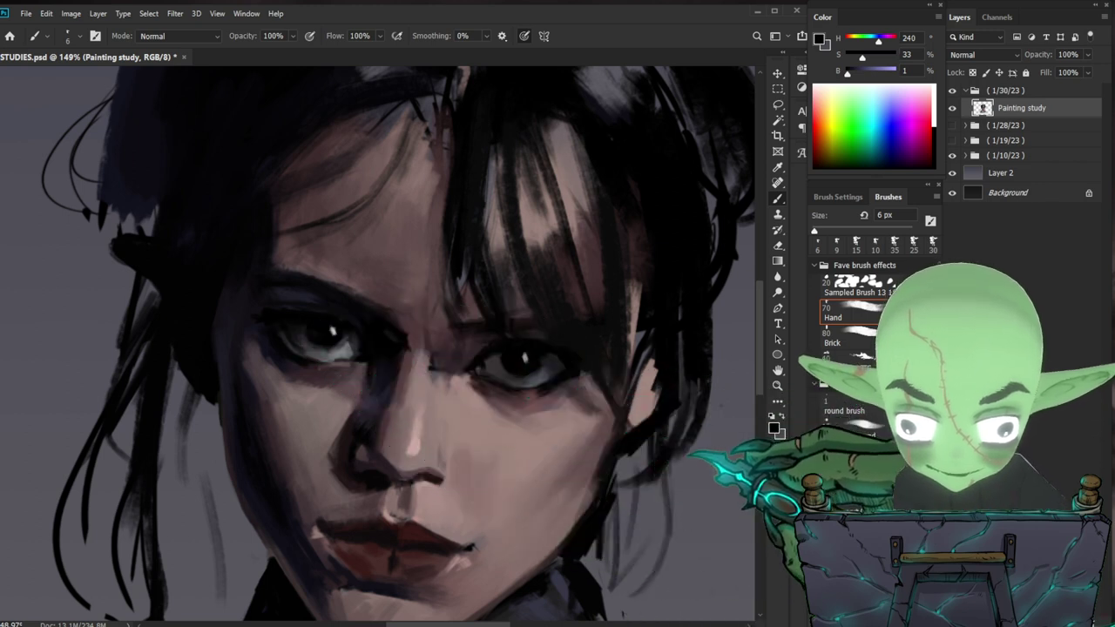
drag(688, 454, 616, 432)
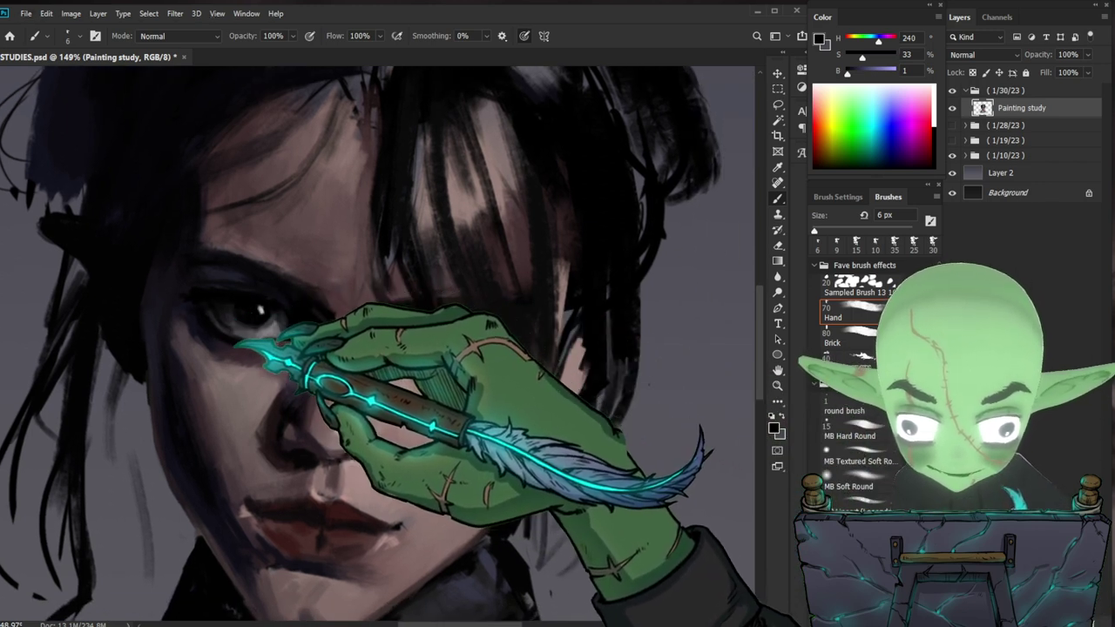
key(bracketleft)
key(bracketleft)
key(bracketleft)
key(bracketleft)
key(bracketright)
key(bracketright)
key(bracketright)
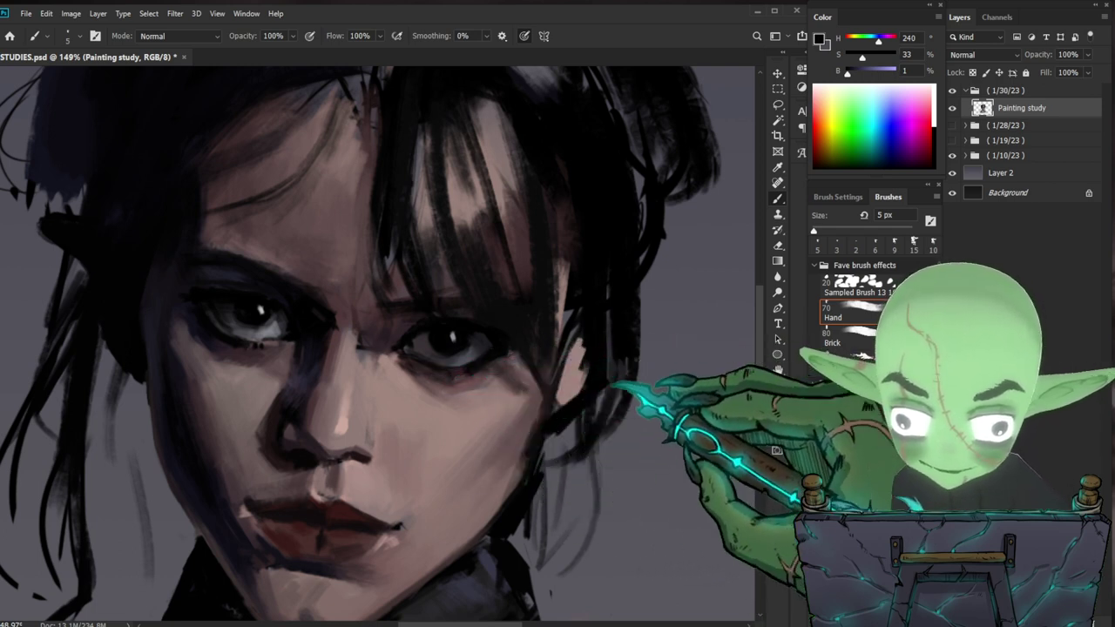
- Shade the lips and mouth corner with sampled muted reds of 49% and 28% brightness, using a 9 px brush
drag(623, 373, 557, 392)
drag(644, 514, 567, 461)
drag(427, 385, 454, 385)
scroll(331, 418, up, 1)
alt+click(331, 418)
alt+click(409, 408)
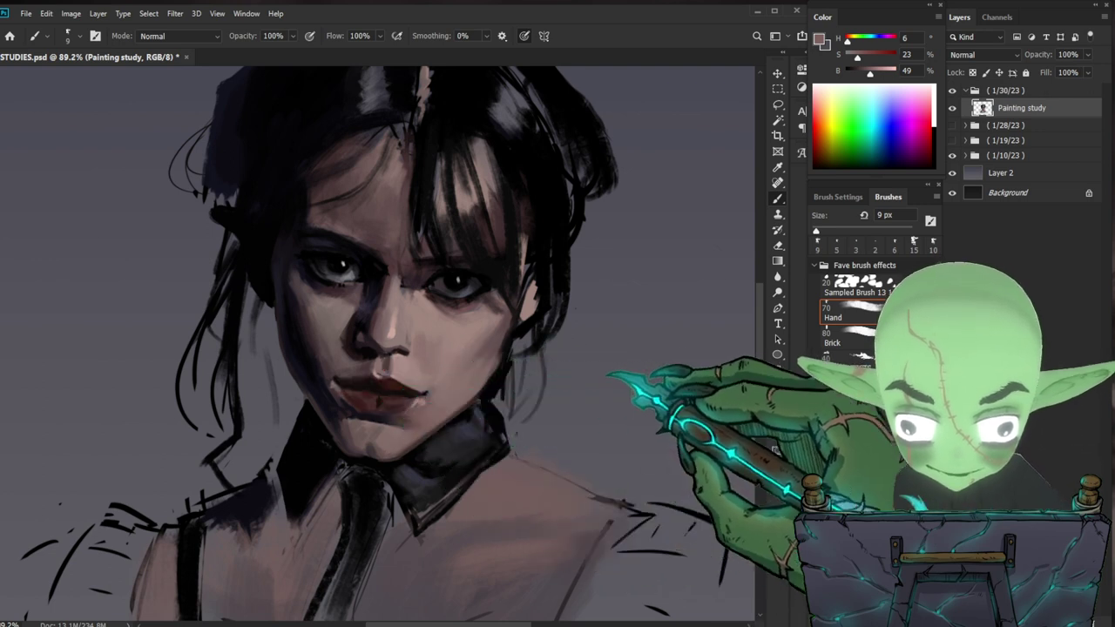
alt+click(357, 387)
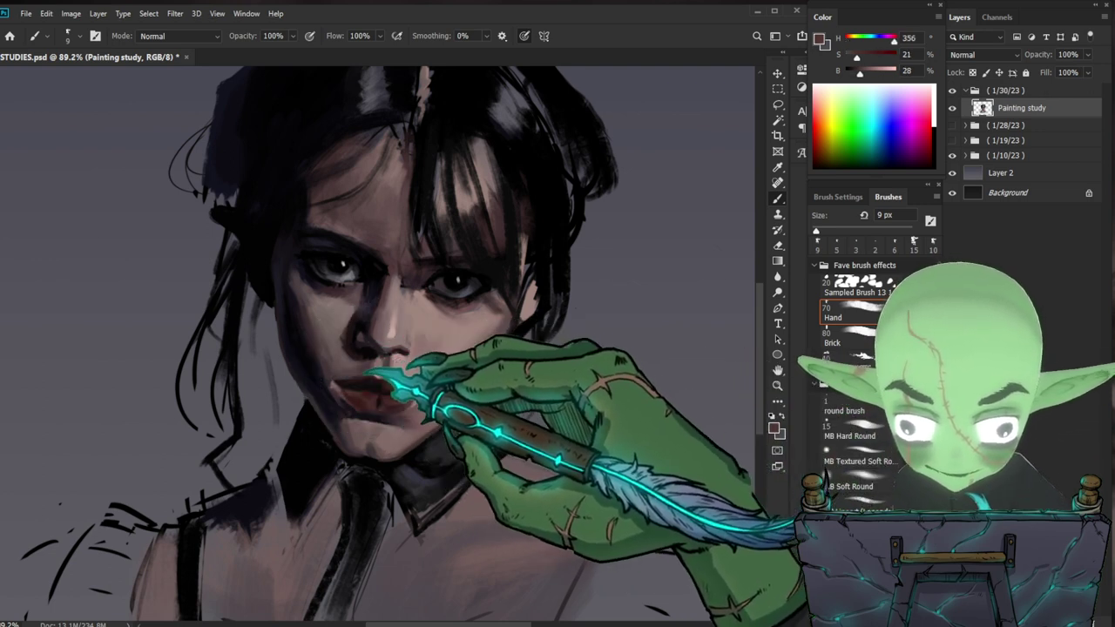
drag(573, 407, 519, 403)
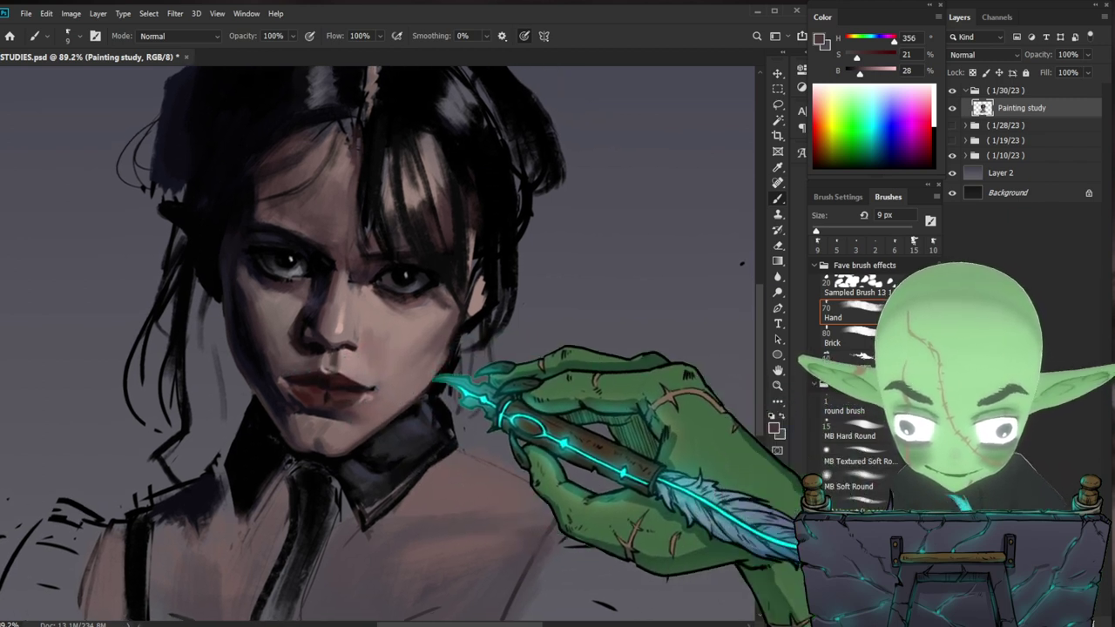
- Define the mouth line and lip corners with sampled black and a dark muted red of 23% brightness, using a 5 px brush
key(z)
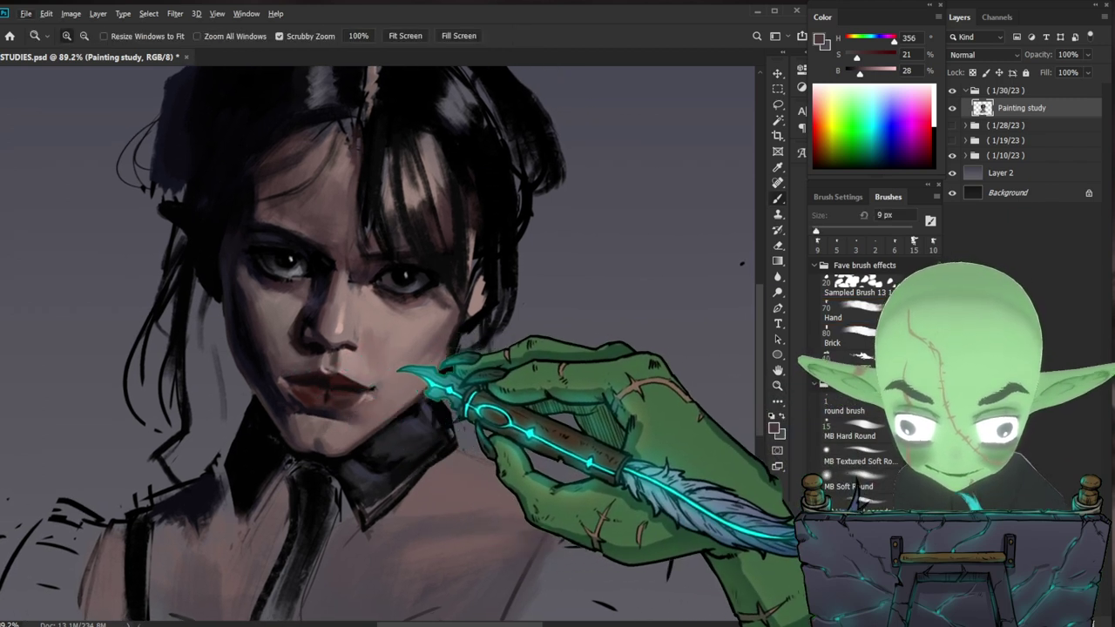
alt+click(398, 308)
drag(396, 301, 398, 299)
key(b)
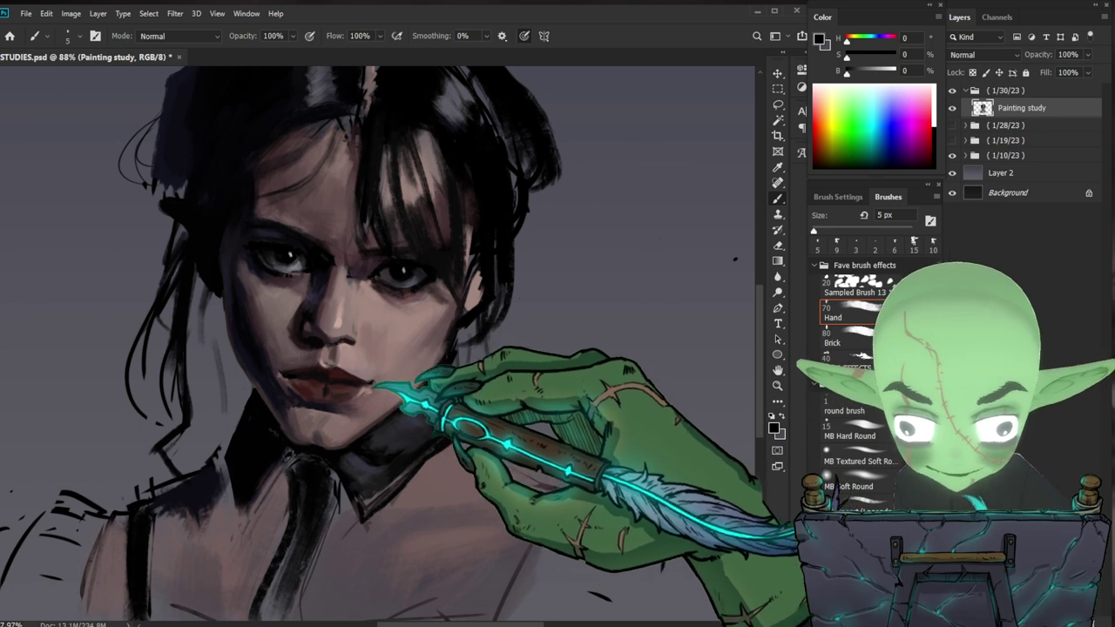
alt+click(293, 394)
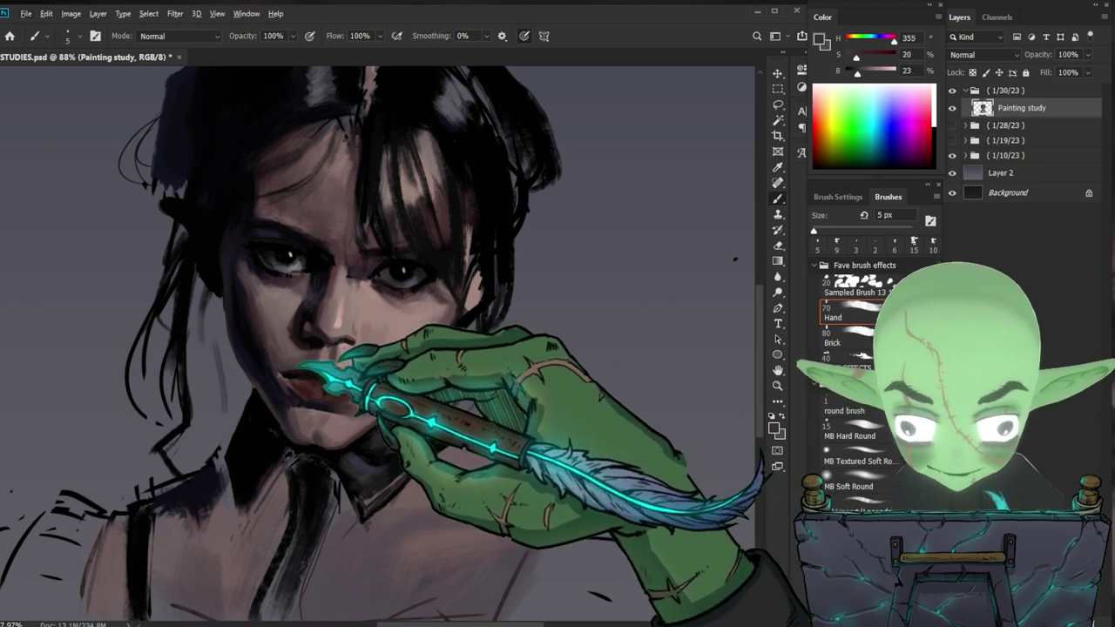
key(ctrl+0)
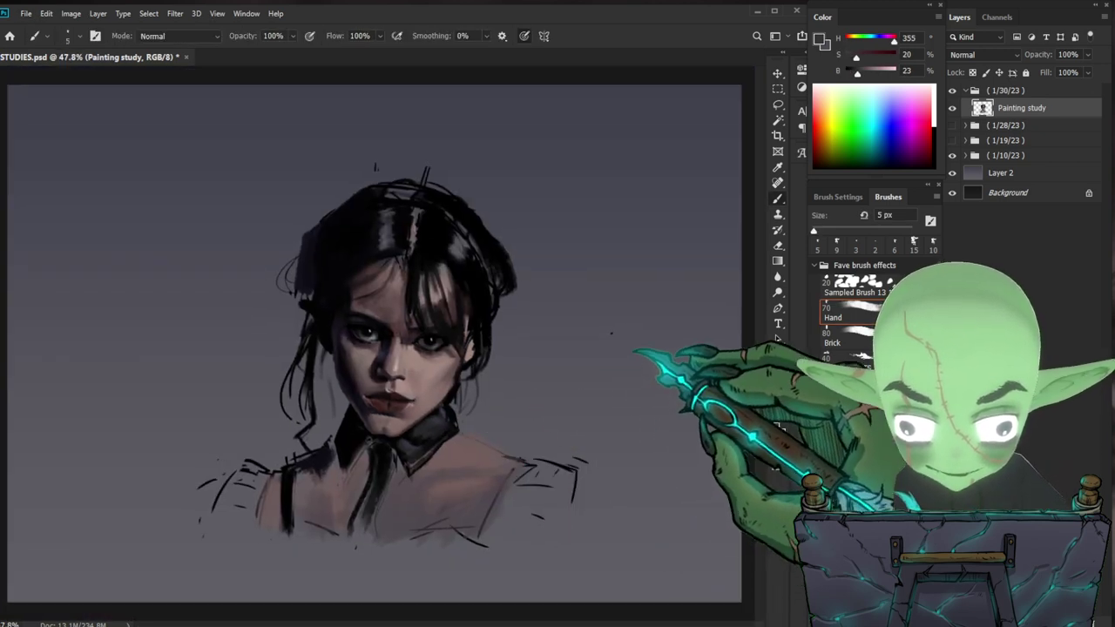
- Shade just below the lit-side corner of the mouth with a sampled muted red of 33% brightness, using a 5 px brush
mouse_move(490, 397)
mouse_down()
mouse_move(455, 401)
mouse_move(465, 401)
mouse_move(464, 375)
mouse_up()
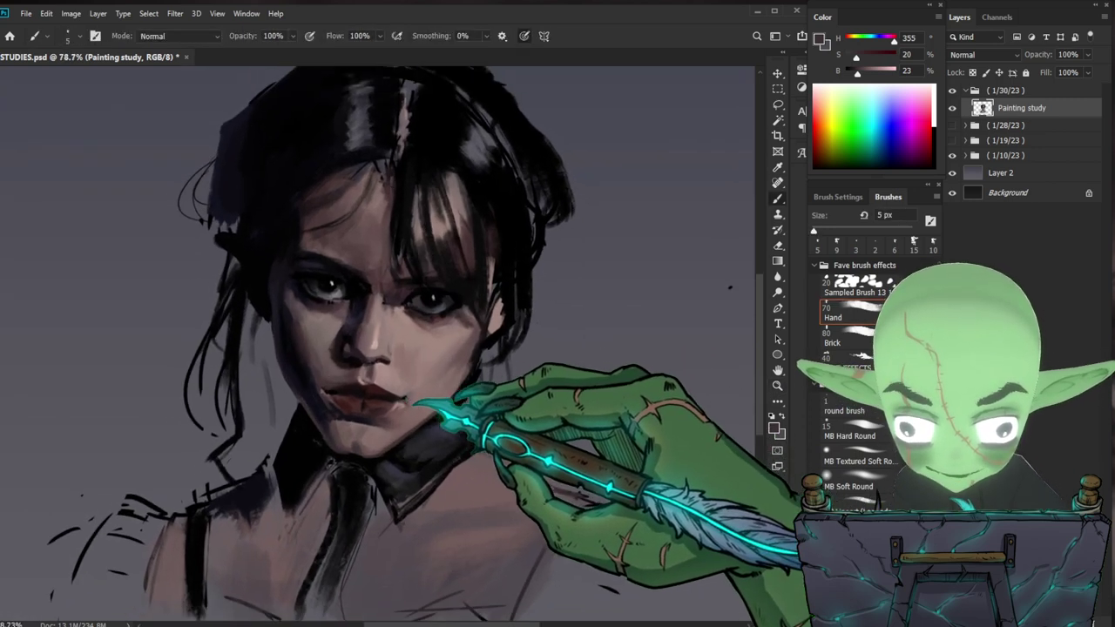
alt+click(405, 424)
drag(404, 424, 387, 448)
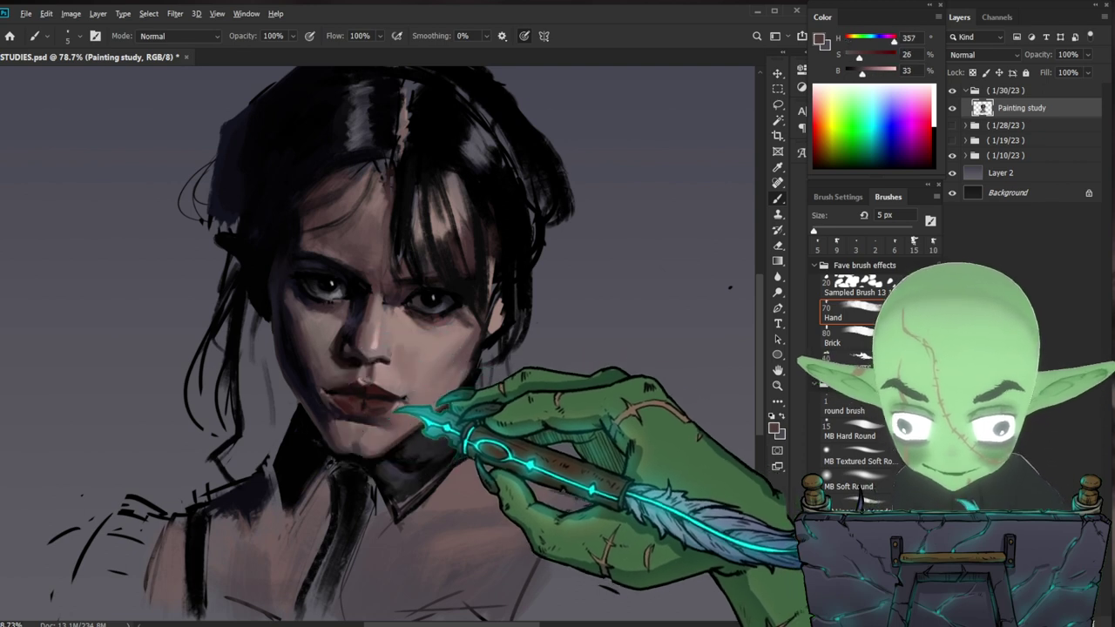
- Soften the skin around the lit-side mouth corner with sampled skin tones of 51% and 63% brightness, using a 20 px brush
key(bracketright)
key(bracketright)
key(bracketright)
key(bracketright)
key(bracketright)
key(bracketright)
key(bracketright)
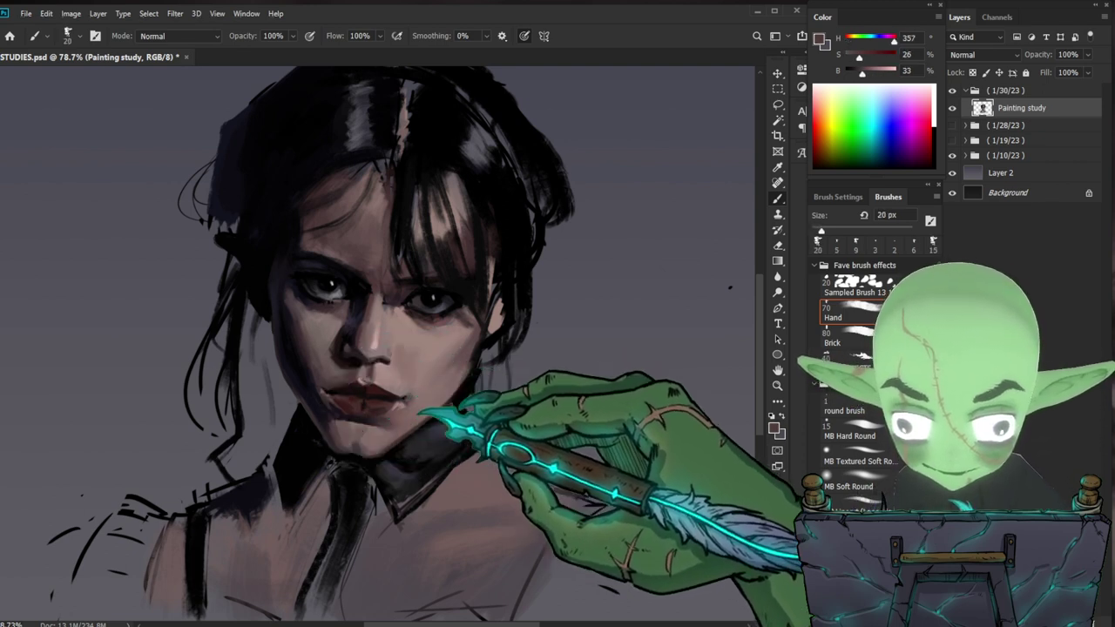
alt+click(399, 392)
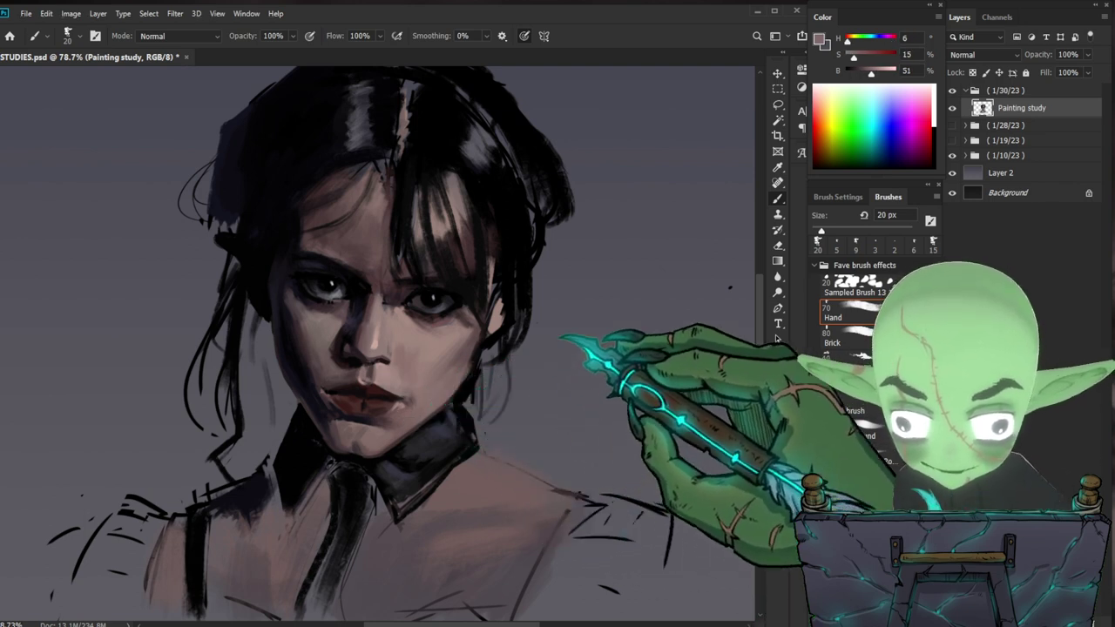
alt+click(386, 378)
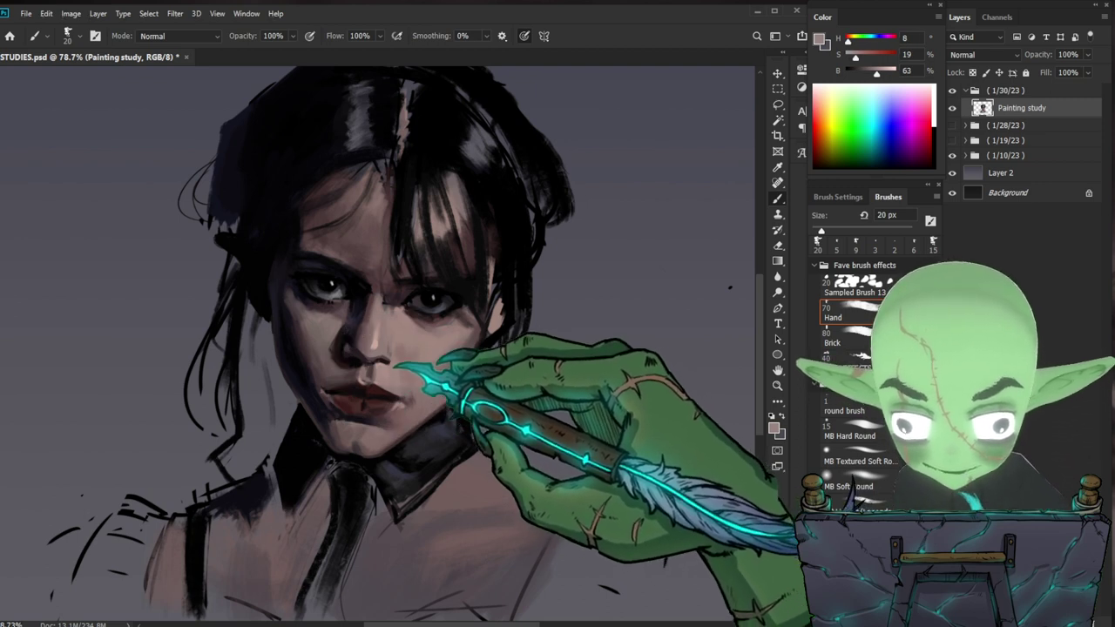
- Blend the lit cheek beside the nose and mouth with sampled skin tones of 55% and 62% brightness, using a 20 px brush
drag(564, 402, 534, 402)
alt+click(375, 357)
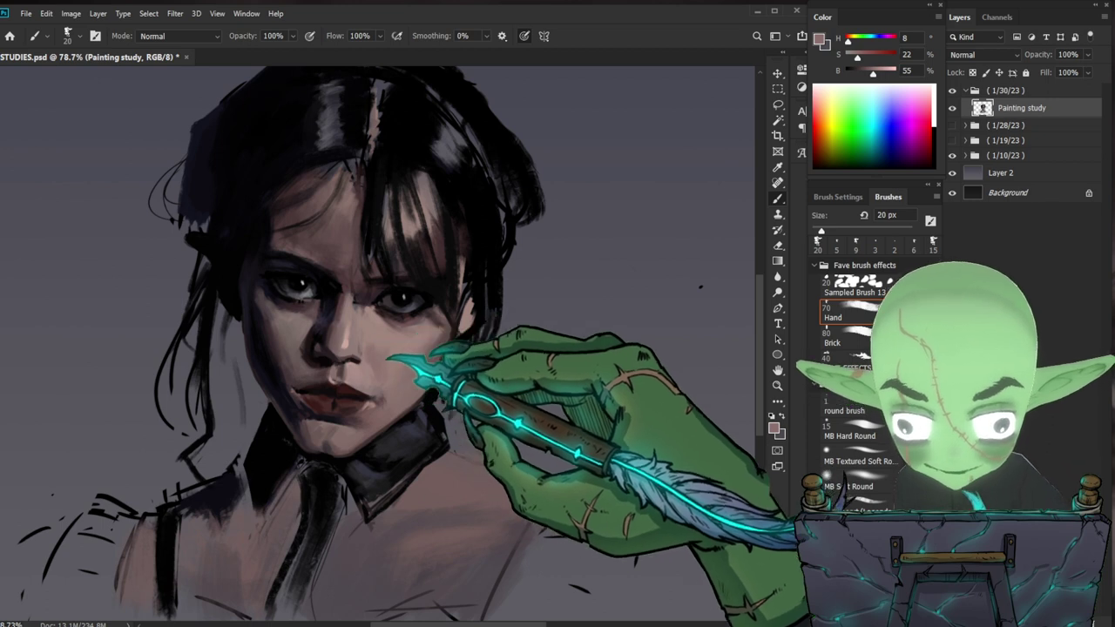
alt+click(385, 350)
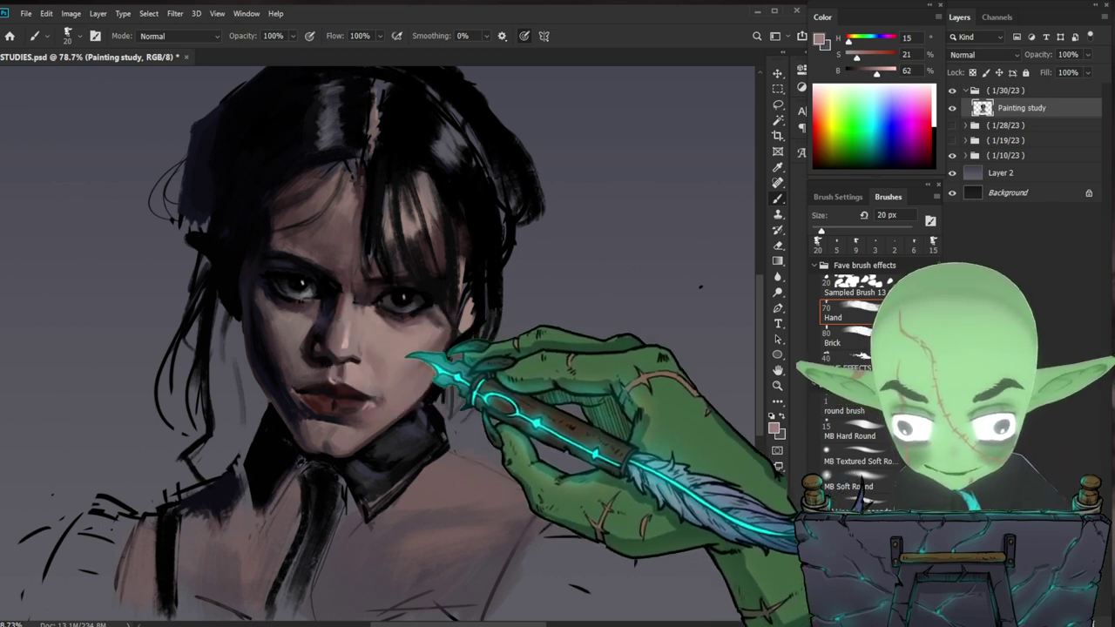
scroll(501, 385, down, 3)
scroll(497, 388, up, 2)
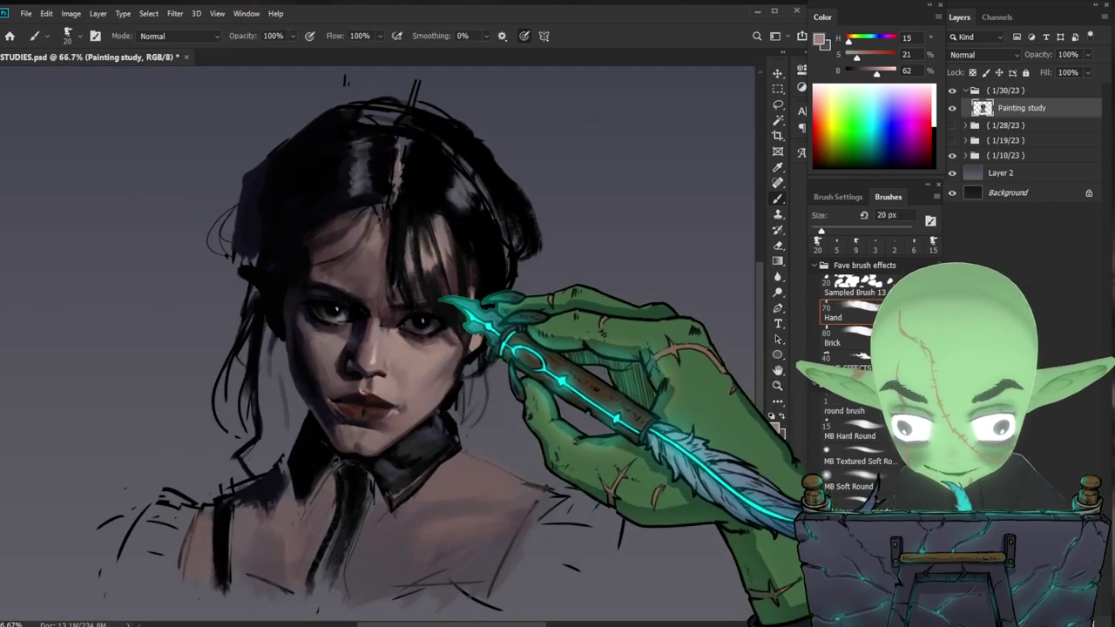
- Refine the lit skin beside the nose with sampled skin tones of 56% and 70% brightness, reducing the brush to 9 px
alt+click(365, 349)
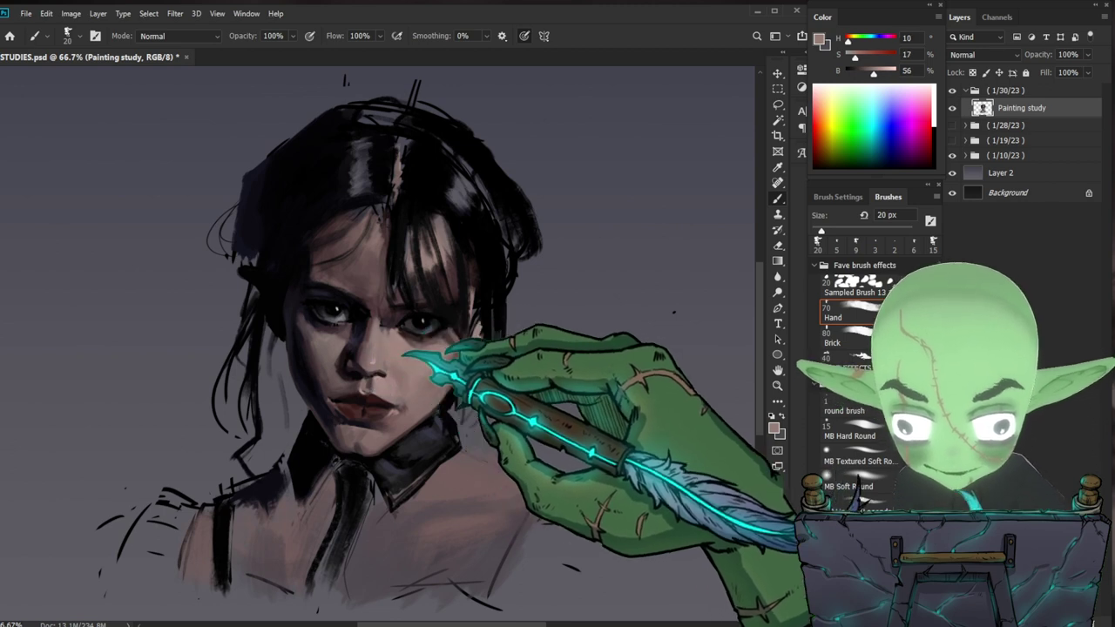
alt+click(359, 362)
key(bracketleft)
key(bracketleft)
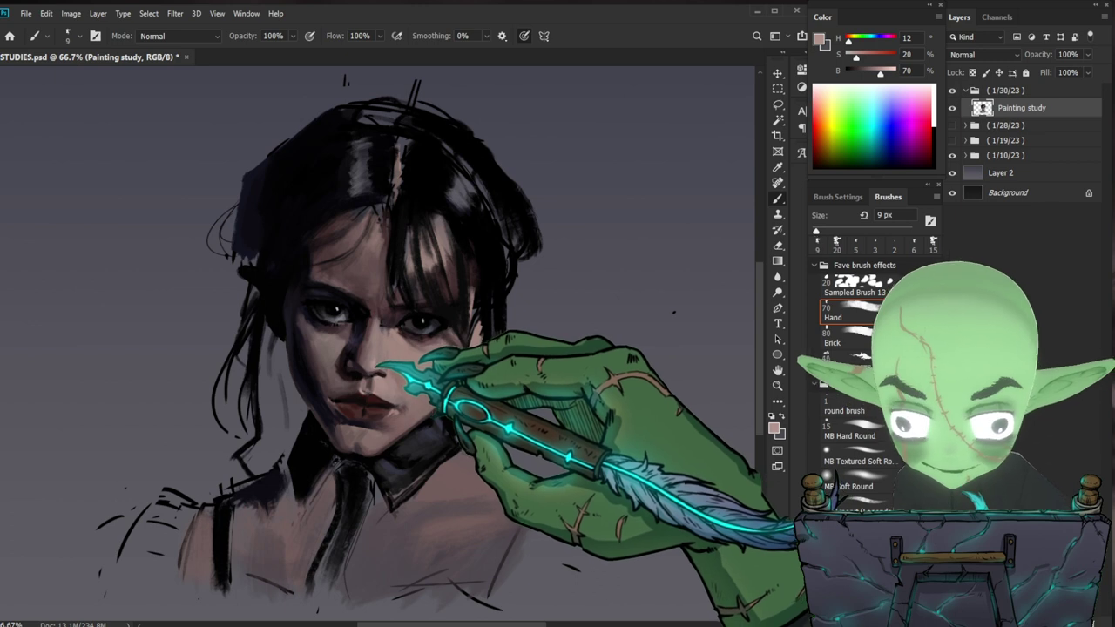
mouse_move(438, 408)
mouse_down()
mouse_move(485, 398)
mouse_move(463, 346)
mouse_move(425, 351)
mouse_move(405, 314)
mouse_up()
- Shade the nose bridge near the inner eye corner with a sampled muted red of 39% brightness, using a 9 px brush
alt+click(335, 329)
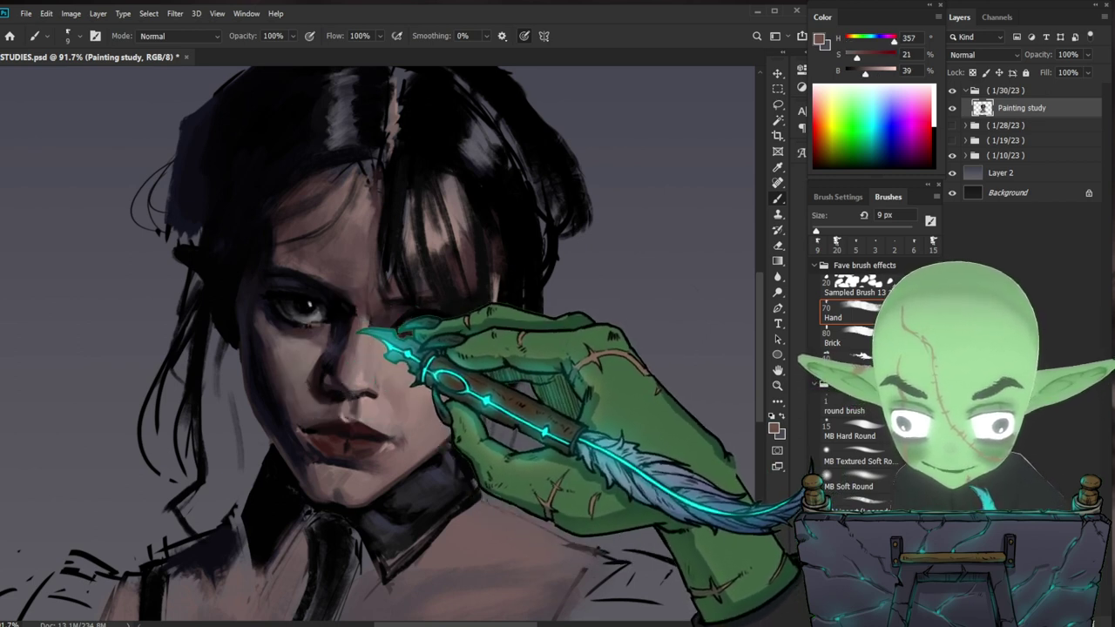
mouse_move(358, 358)
mouse_down()
mouse_move(423, 360)
mouse_move(591, 320)
mouse_move(488, 331)
mouse_move(466, 319)
mouse_up()
key(b)
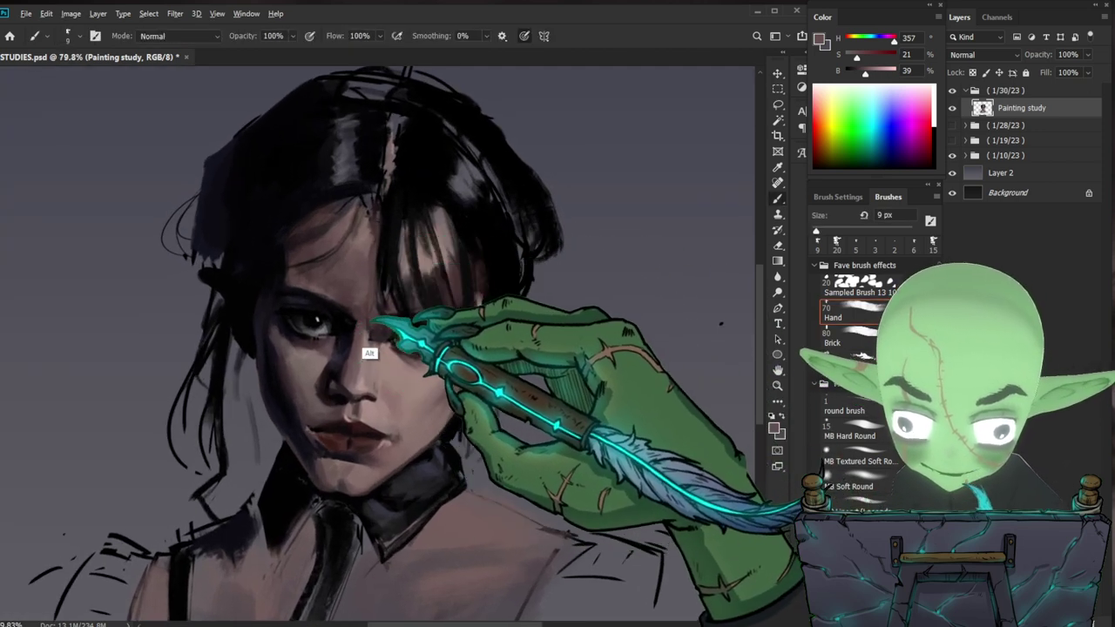
- Shade the nose bridge beside the inner eye corner with a sampled dark red of 18% brightness, reducing the brush to 8 px
alt+click(288, 394)
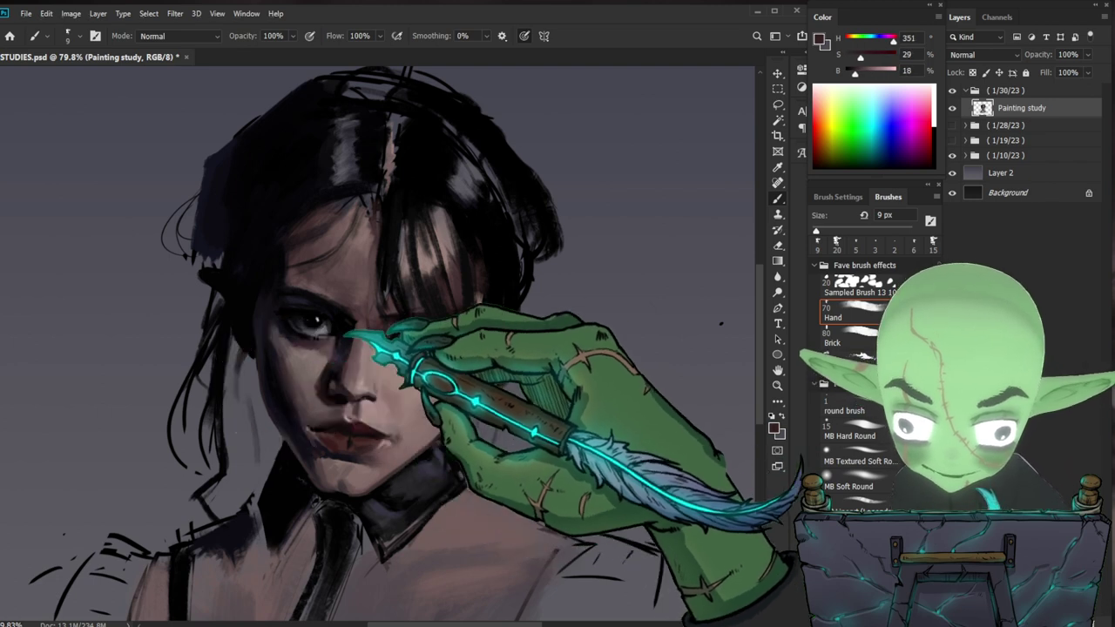
key(bracketright)
key(bracketright)
mouse_move(369, 337)
mouse_down()
mouse_move(356, 369)
mouse_move(363, 393)
mouse_up()
key(bracketleft)
key(bracketleft)
key(bracketleft)
key(bracketleft)
key(bracketleft)
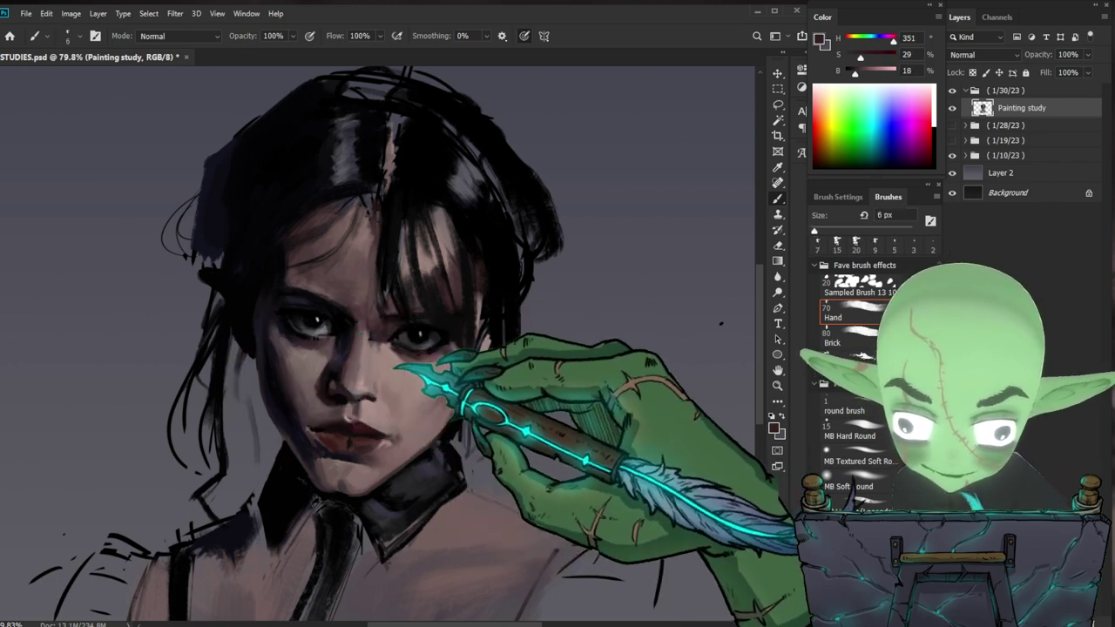
key(bracketright)
key(bracketright)
key(bracketright)
key(bracketleft)
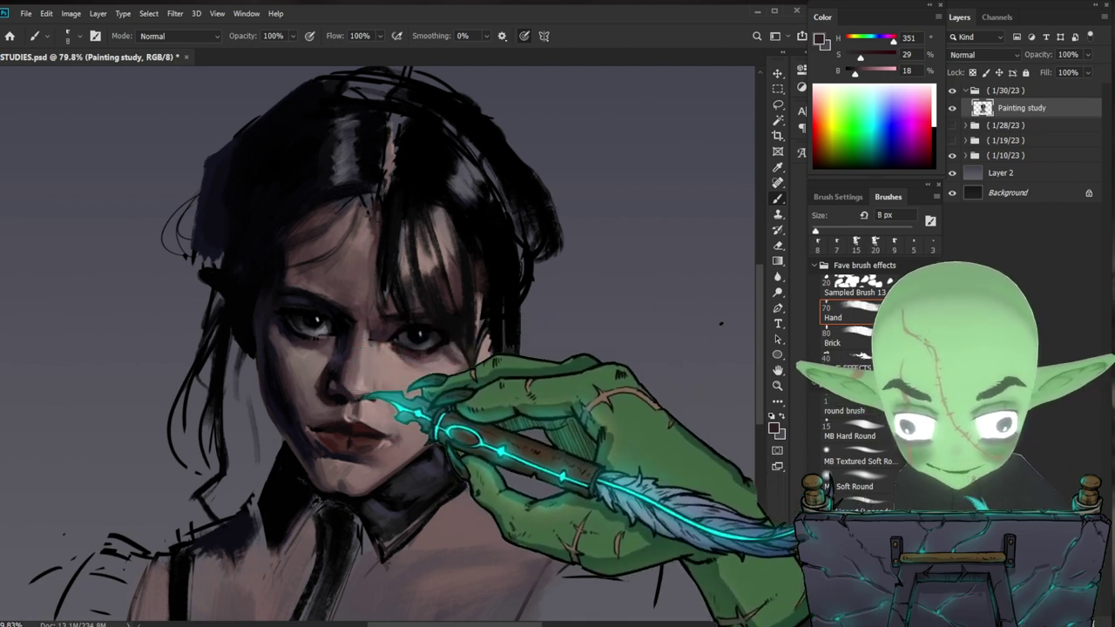
- Darken the nostril area with sampled near-black tones of 2% and 14% brightness, using a 9 px brush
alt+click(335, 402)
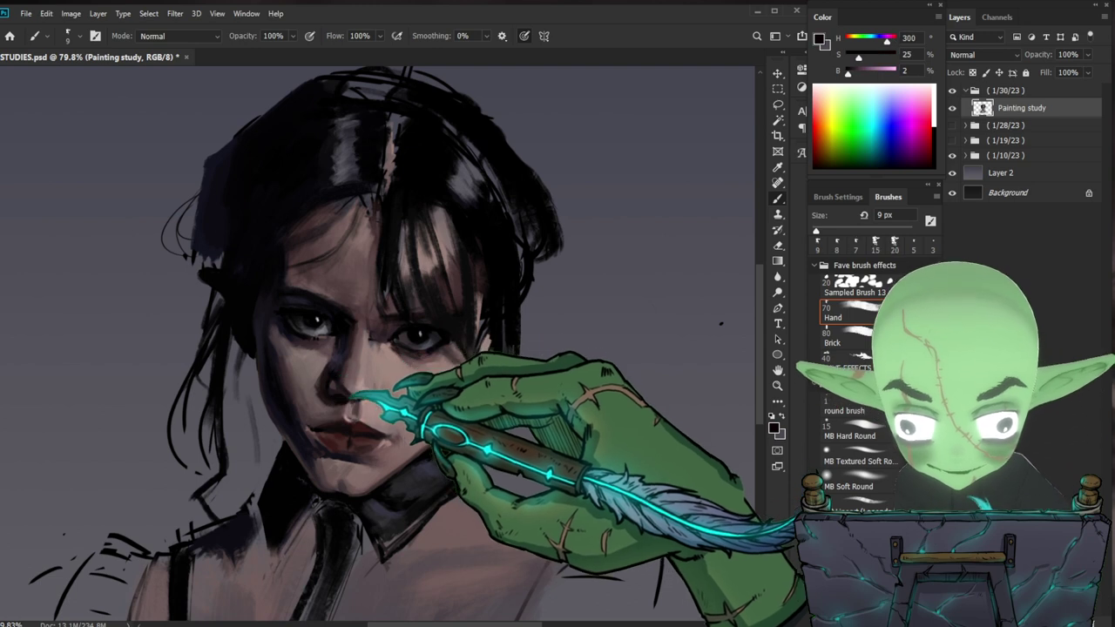
alt+click(337, 401)
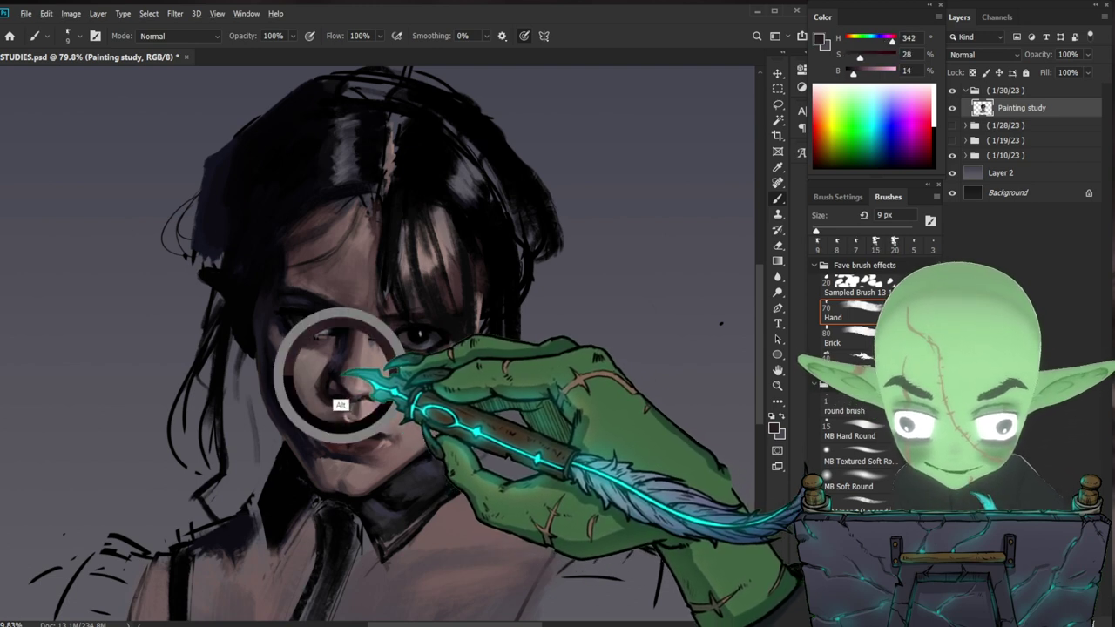
drag(523, 406, 417, 395)
mouse_move(372, 348)
mouse_down()
mouse_move(435, 355)
mouse_move(498, 331)
mouse_up()
drag(411, 387, 448, 381)
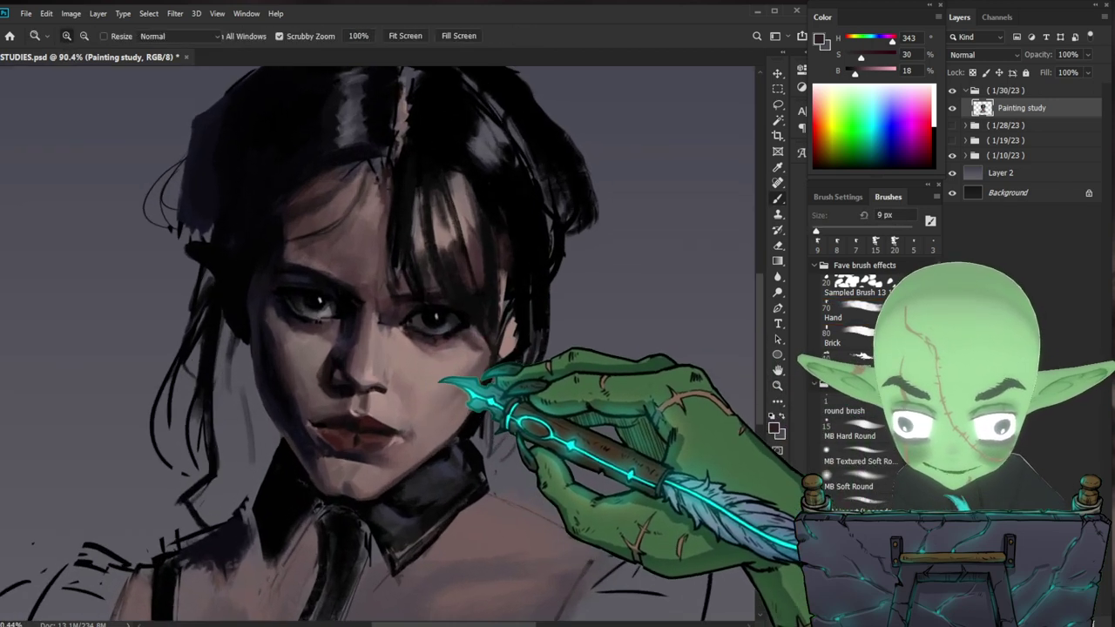
- Refine the underside of the nose and nearby skin with sampled reds of 12%, 33% and 45% brightness, using a 9 px brush
alt+click(379, 389)
drag(521, 418, 471, 438)
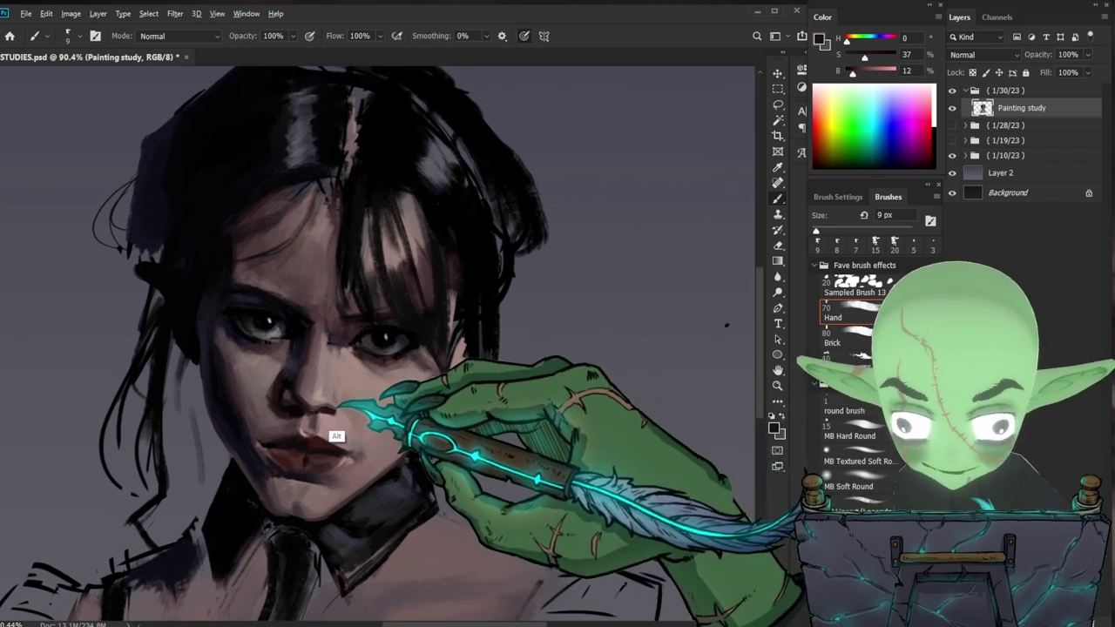
alt+click(335, 396)
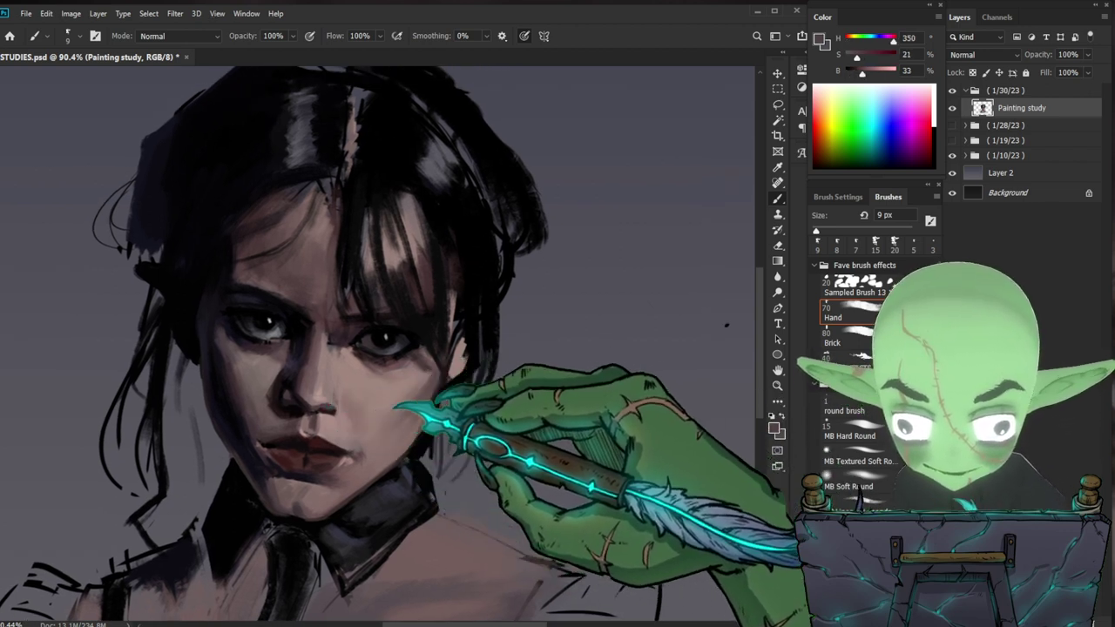
drag(397, 404, 381, 412)
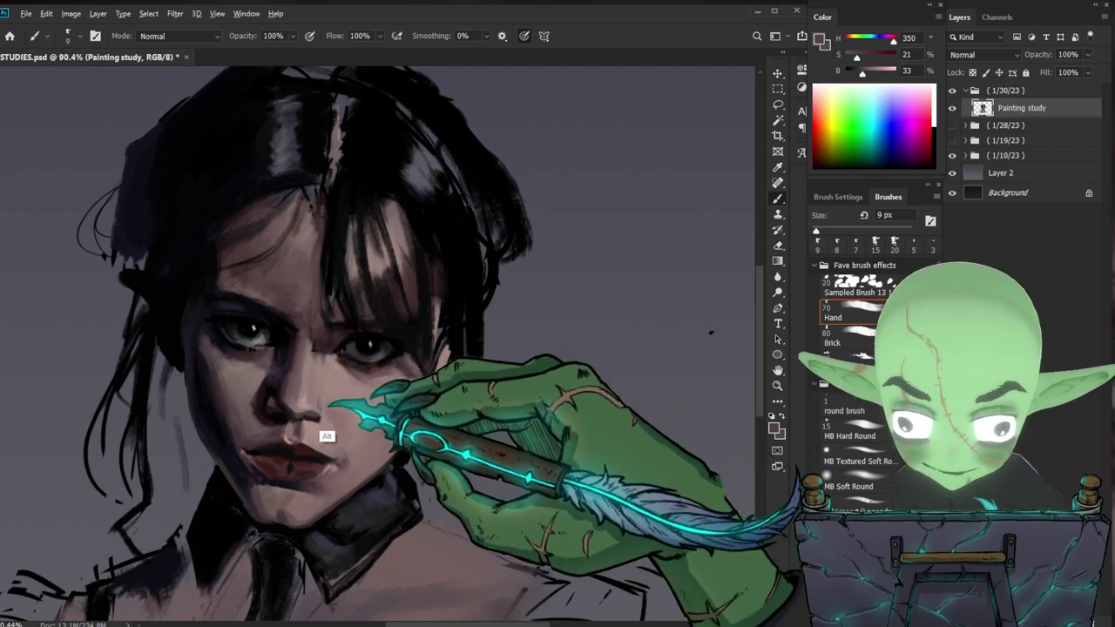
alt+click(290, 399)
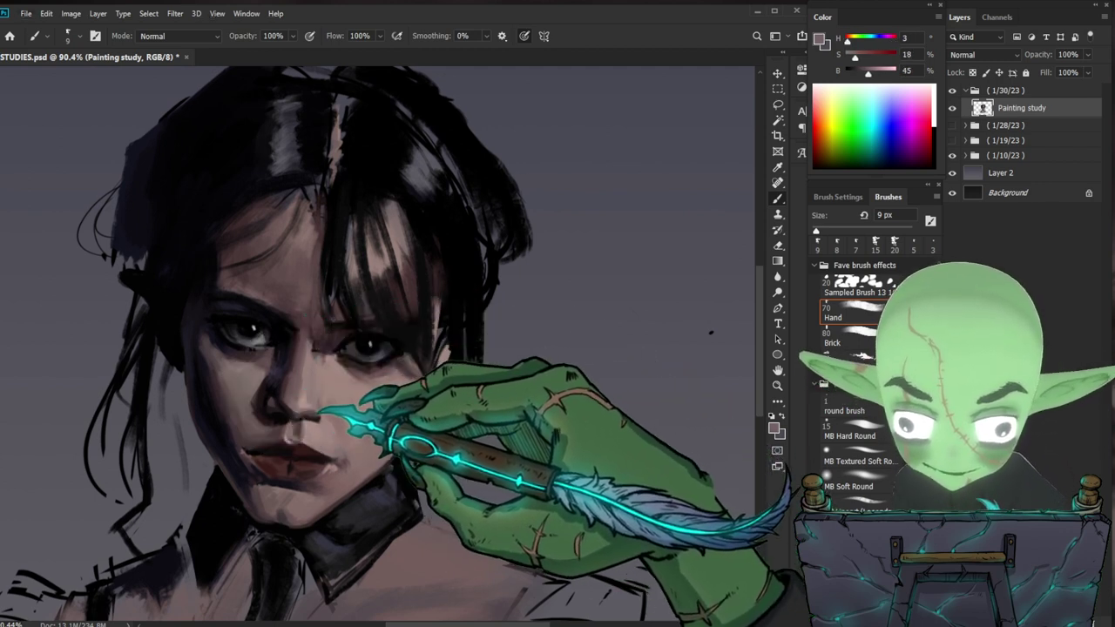
drag(536, 422, 513, 418)
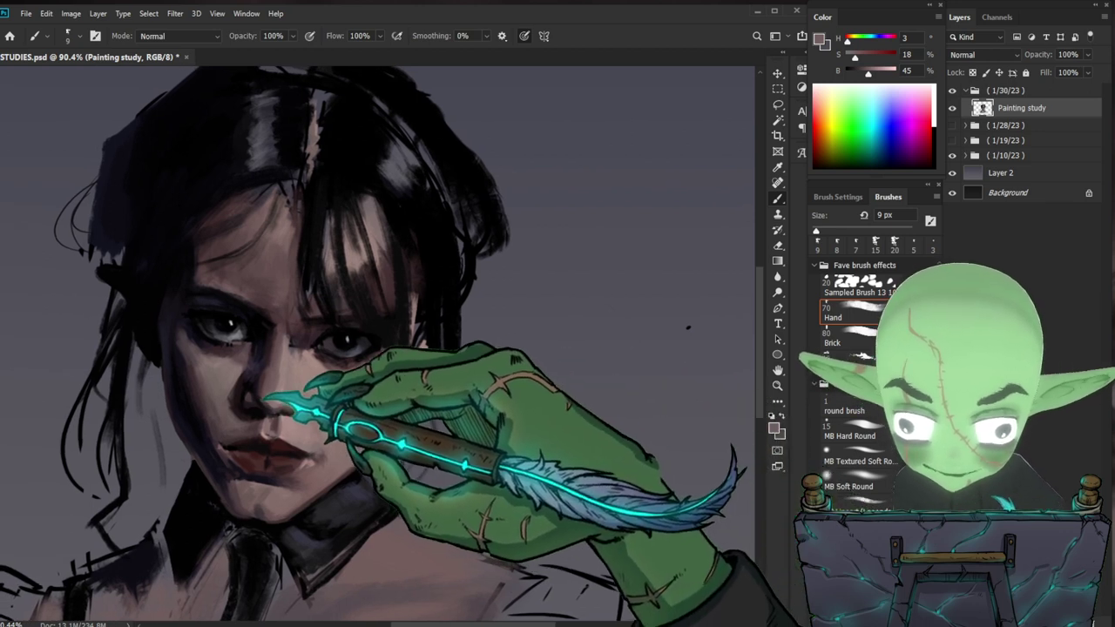
- Check the portrait's proportions with the whole canvas in view and flipped horizontally, and restore its original orientation
key(ctrl+0)
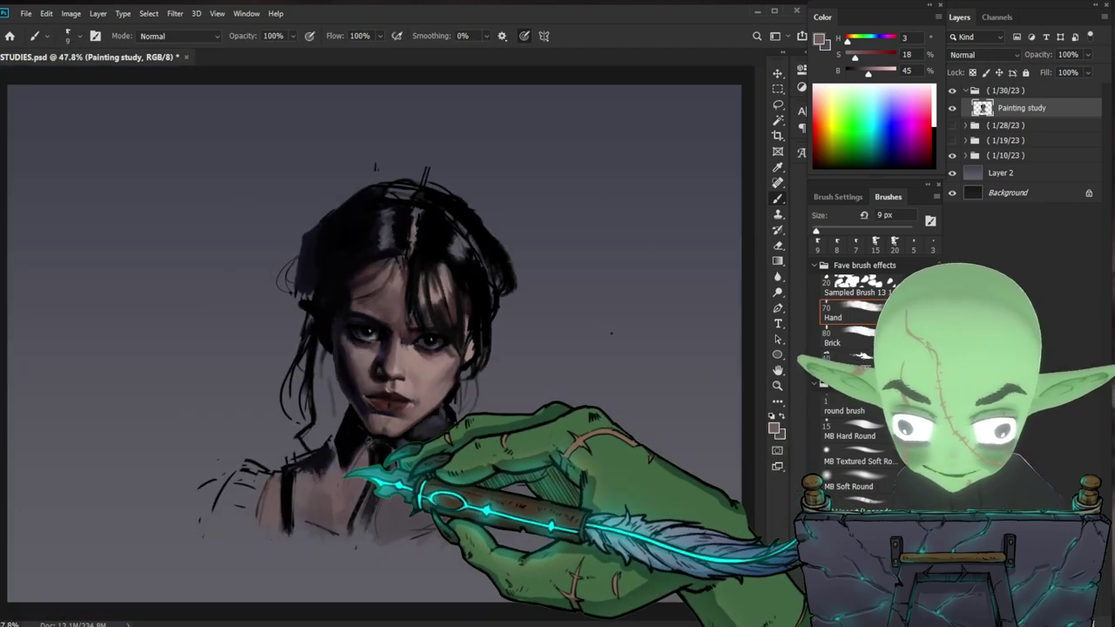
drag(493, 364, 566, 341)
drag(429, 319, 510, 335)
drag(508, 394, 490, 404)
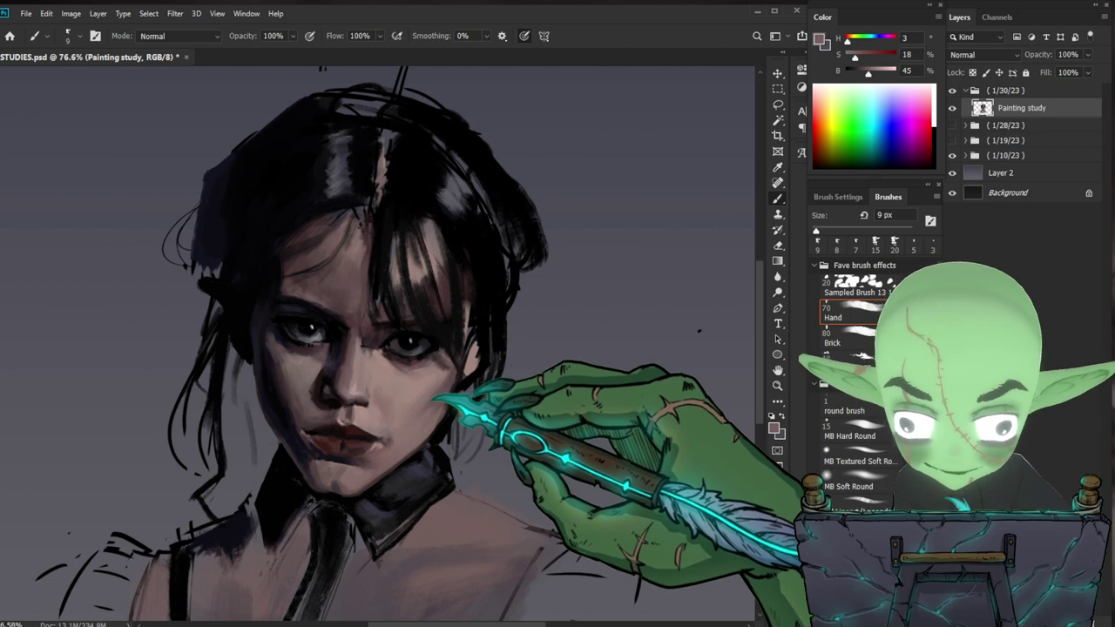
drag(434, 400, 417, 406)
key(ctrl+shift+h)
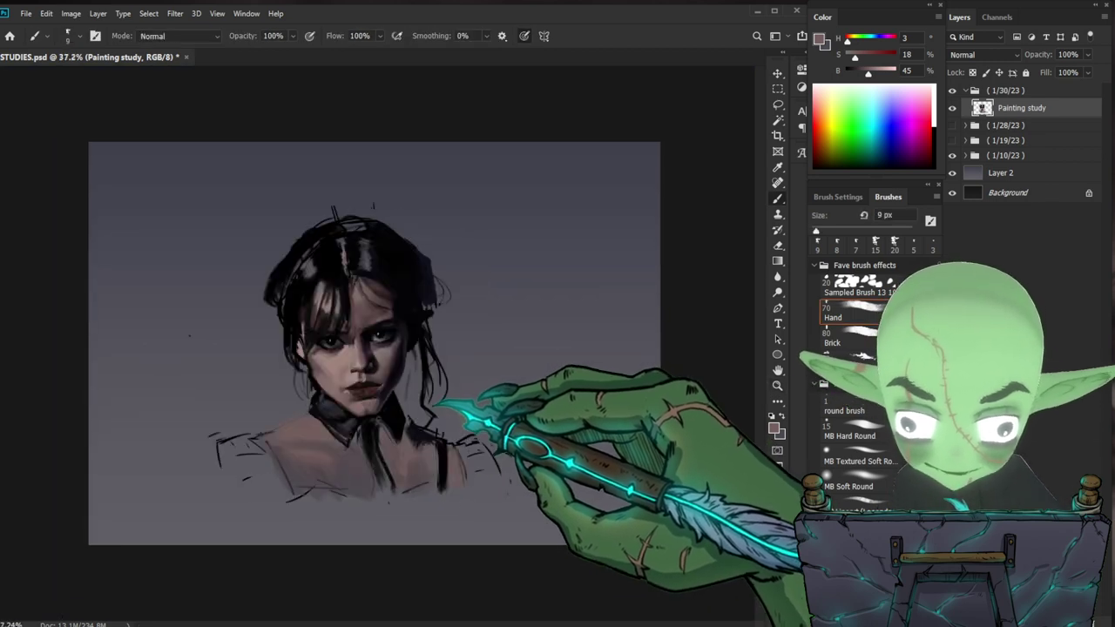
mouse_move(423, 369)
mouse_down()
mouse_move(456, 403)
mouse_move(433, 415)
mouse_move(458, 406)
mouse_up()
key(ctrl+shift+h)
mouse_move(464, 343)
mouse_down()
mouse_move(503, 337)
mouse_move(482, 349)
mouse_up()
- Refine the lit-side eyebrow and upper eyelid with sampled black and a dark red of 20% brightness, using a 9 px brush
alt+click(423, 322)
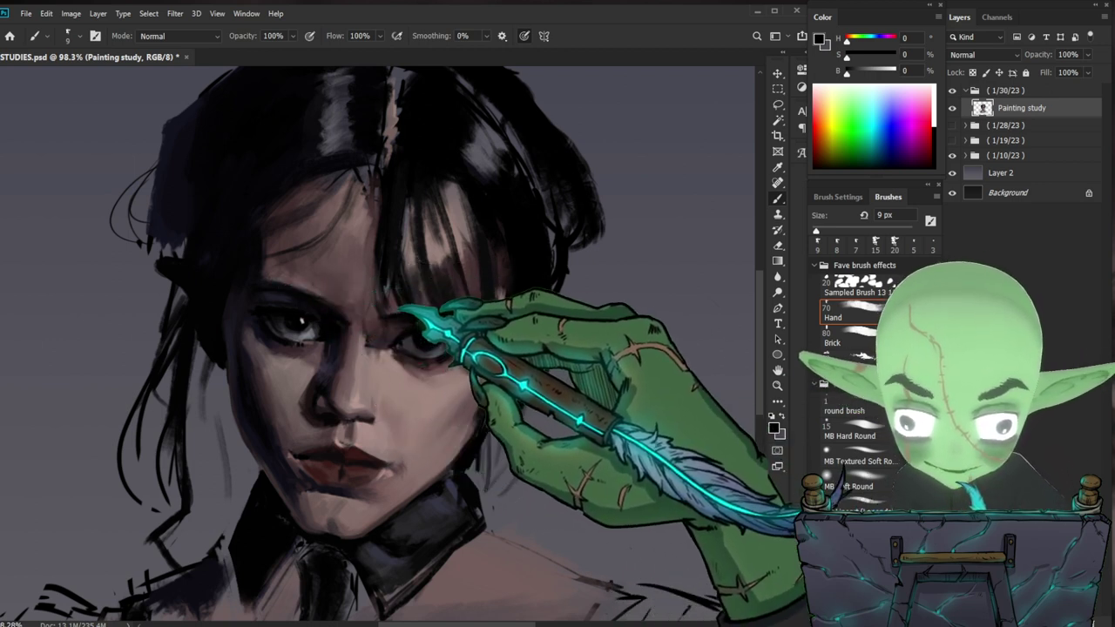
alt+click(258, 383)
alt+click(257, 385)
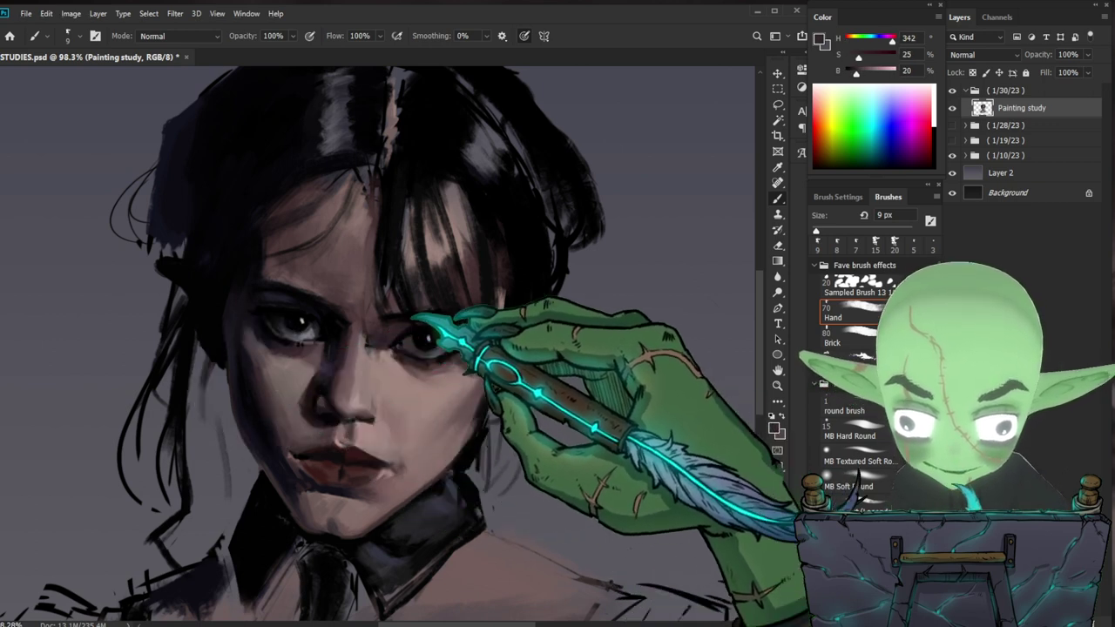
mouse_move(560, 312)
mouse_down()
mouse_move(462, 324)
mouse_move(485, 328)
mouse_up()
key(d)
key(bracketleft)
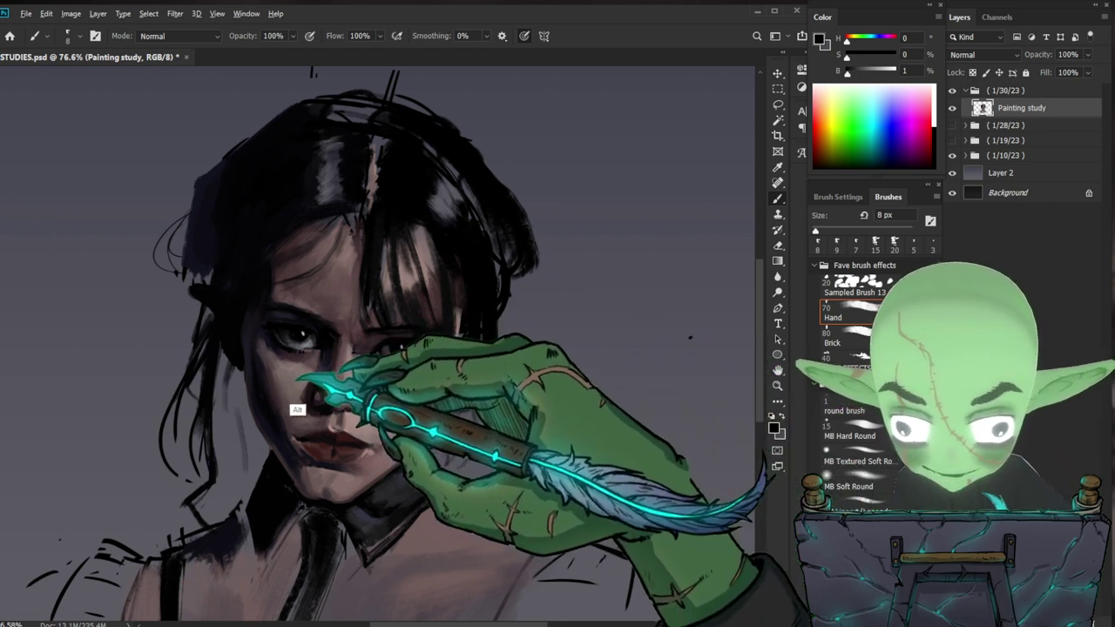
- Blend the shadow around the lit-side eye with a sampled dark red of 20% brightness, using 15 px and 7 px brushes
alt+click(295, 356)
key(bracketright)
key(bracketright)
key(bracketright)
drag(394, 339, 389, 344)
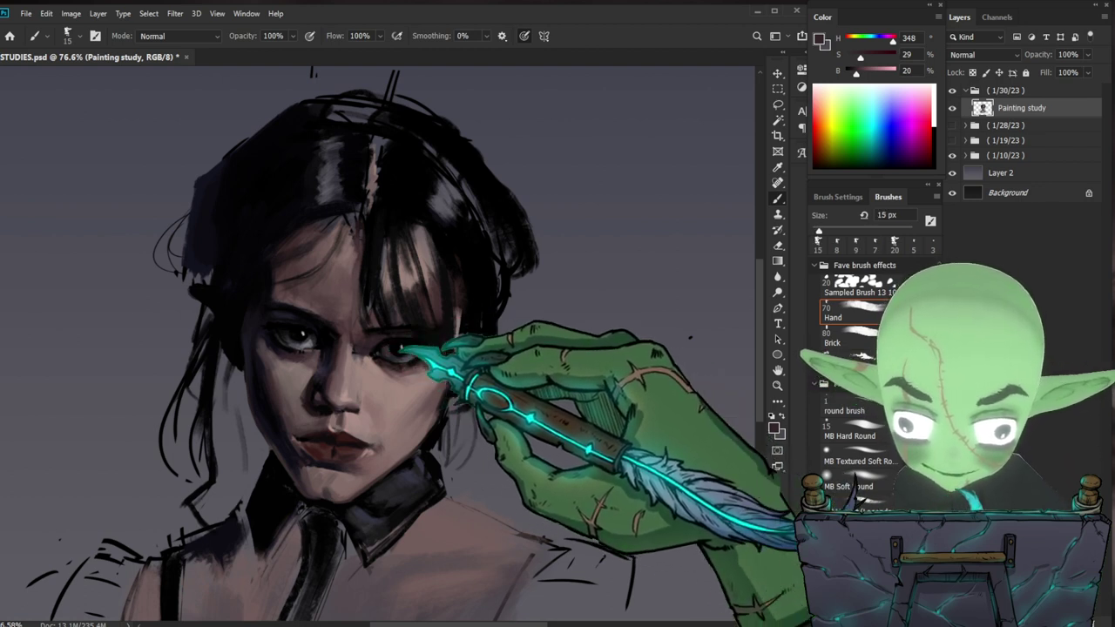
key(bracketleft)
key(bracketleft)
key(bracketleft)
key(bracketleft)
drag(386, 340, 391, 338)
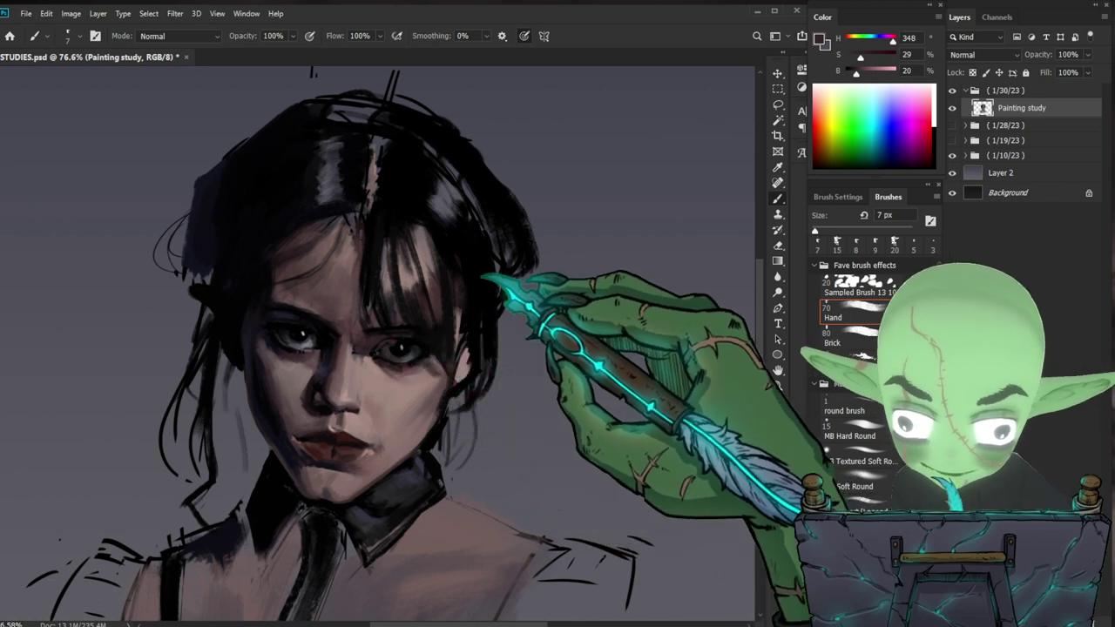
- Deepen the dark line between the lips with a sampled near-black of 6% brightness, using a 7 px brush
alt+click(395, 372)
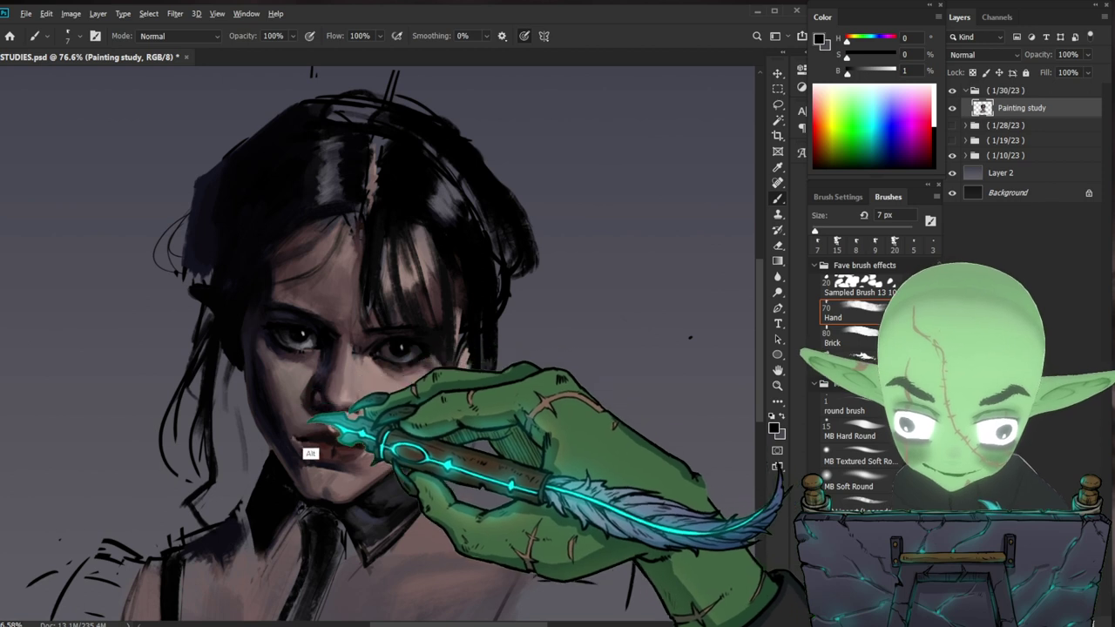
alt+click(337, 436)
drag(336, 438, 328, 439)
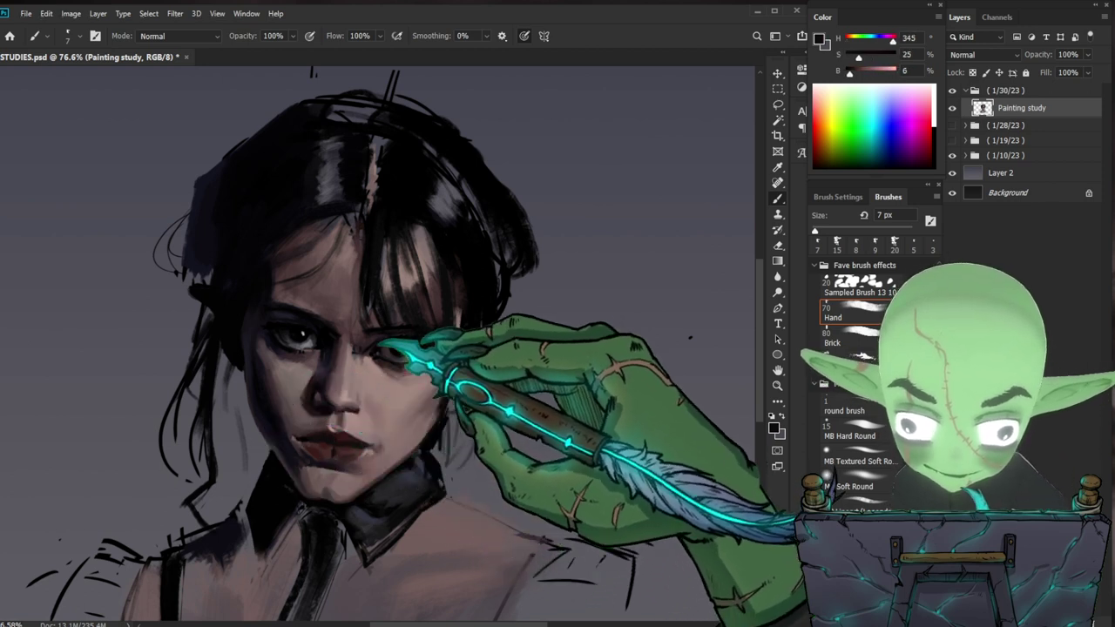
- Darken the lit-side eye and its inner corner with the near-black of 6% brightness, using a 15 px brush
key(bracketright)
key(bracketright)
key(bracketright)
key(bracketright)
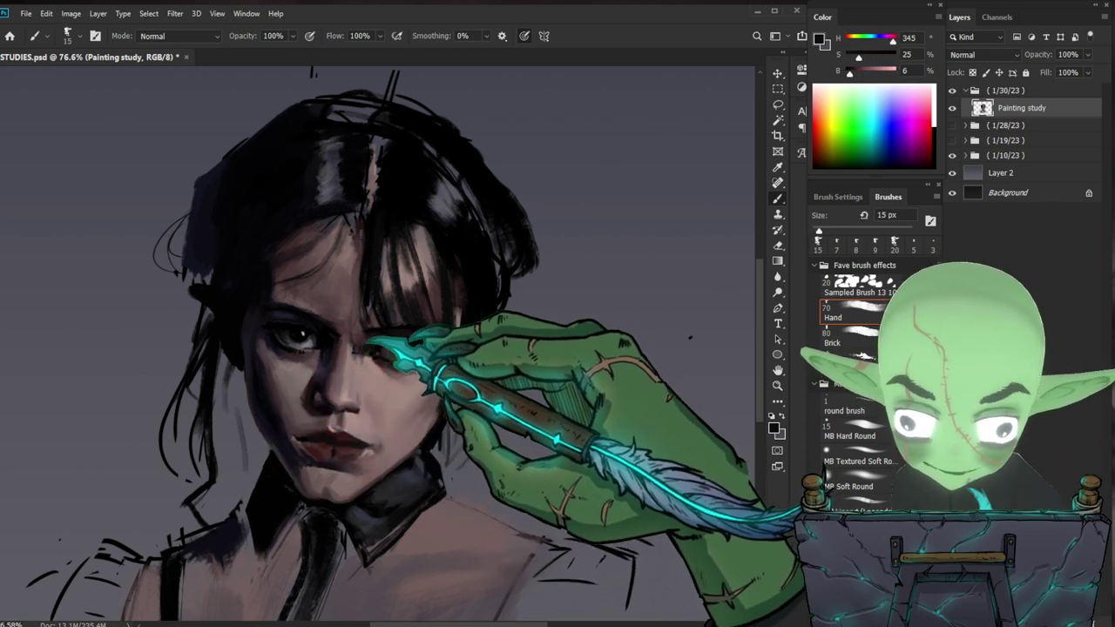
drag(567, 368, 468, 380)
mouse_move(420, 350)
mouse_down()
mouse_move(468, 340)
mouse_move(444, 356)
mouse_move(453, 365)
mouse_up()
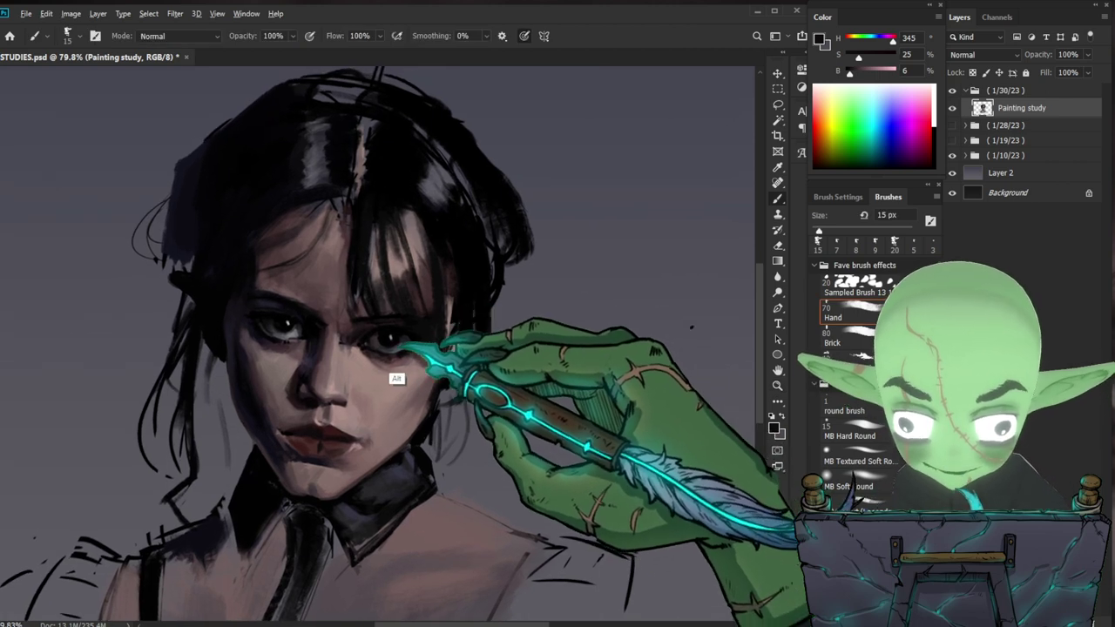
- Paint the lit-side eye's iris and lower rim with a sampled dark grey of 20% brightness, using a 6 px brush
alt+click(374, 374)
key(bracketleft)
key(bracketleft)
key(bracketleft)
key(bracketleft)
drag(380, 345, 382, 344)
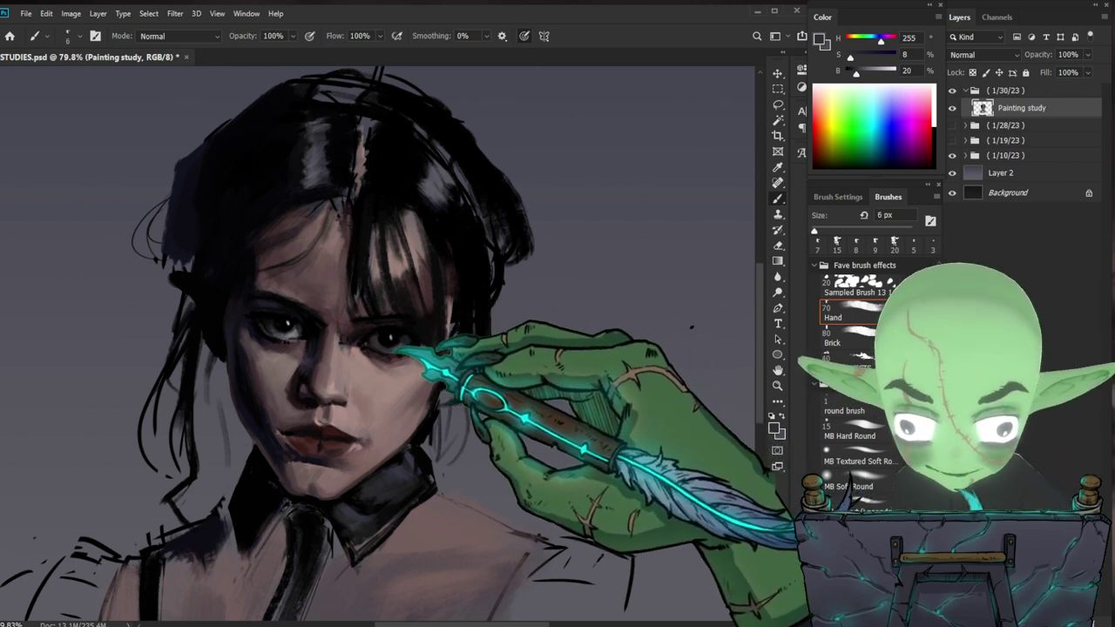
drag(398, 350, 411, 342)
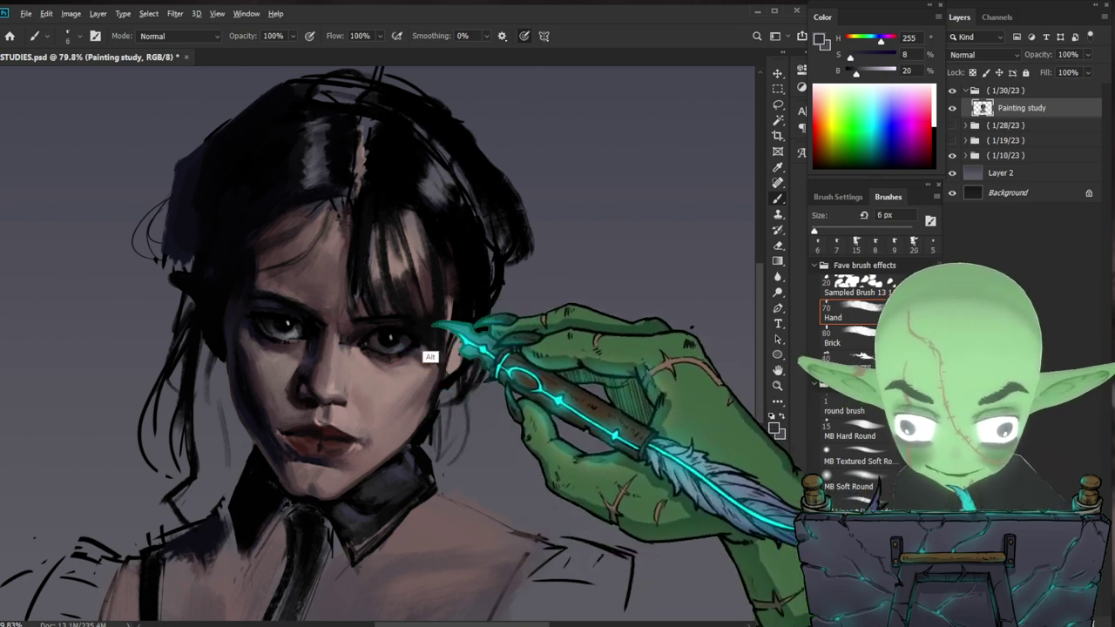
- Add small light accents to the lit-side eye with a sampled grey of 52% brightness, using a 4 px brush
alt+click(293, 334)
key(bracketleft)
key(bracketleft)
drag(396, 349, 408, 345)
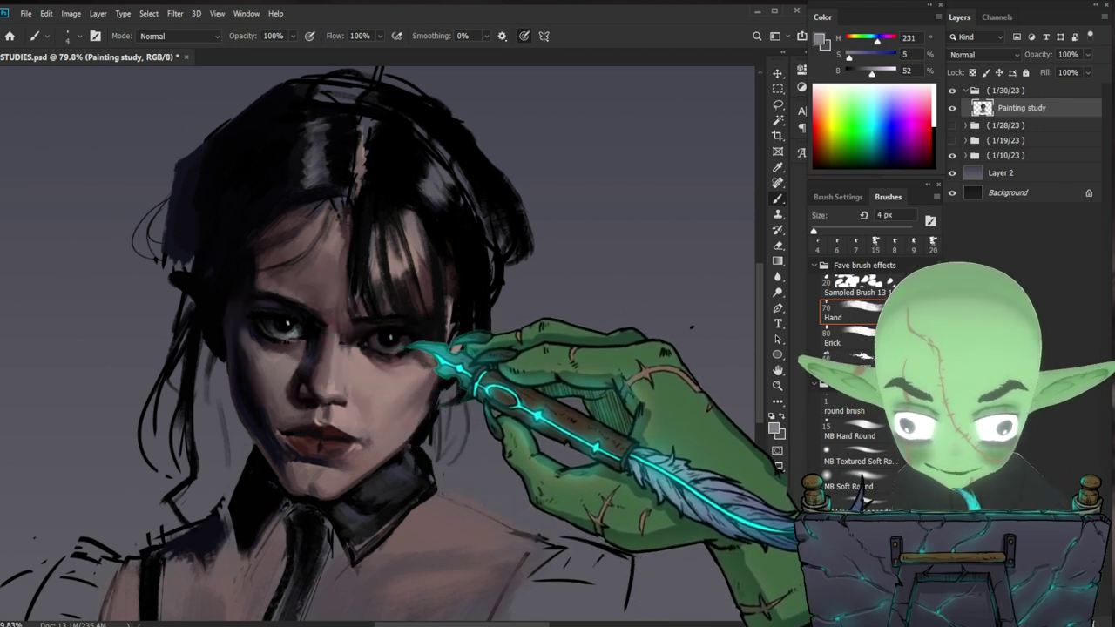
ctrl+drag(567, 378, 542, 384)
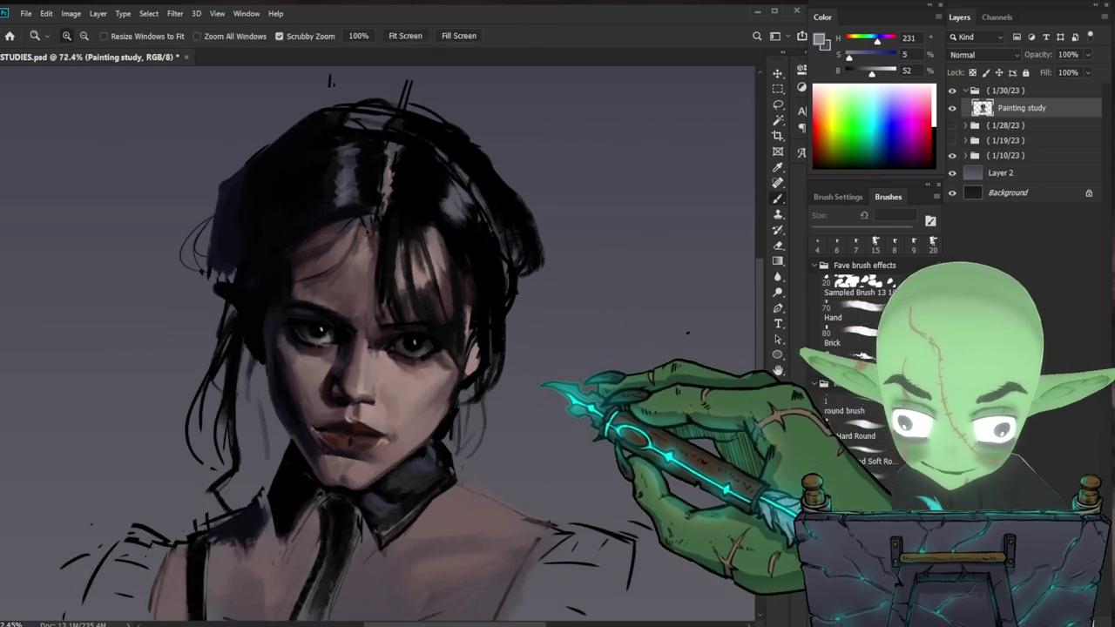
ctrl+drag(368, 356, 294, 413)
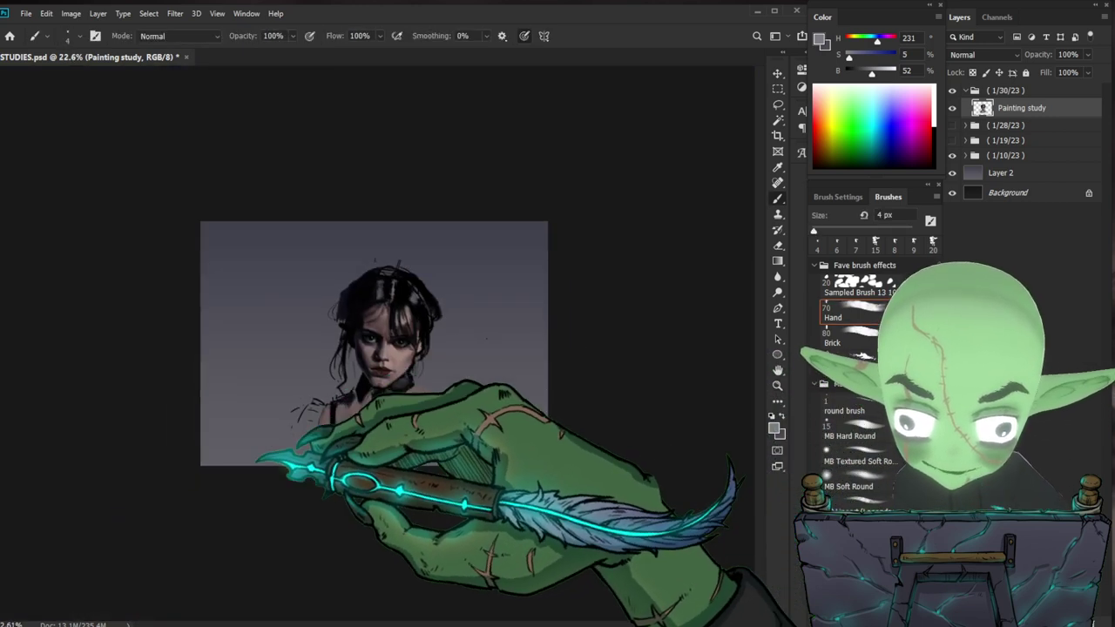
ctrl+drag(370, 339, 448, 345)
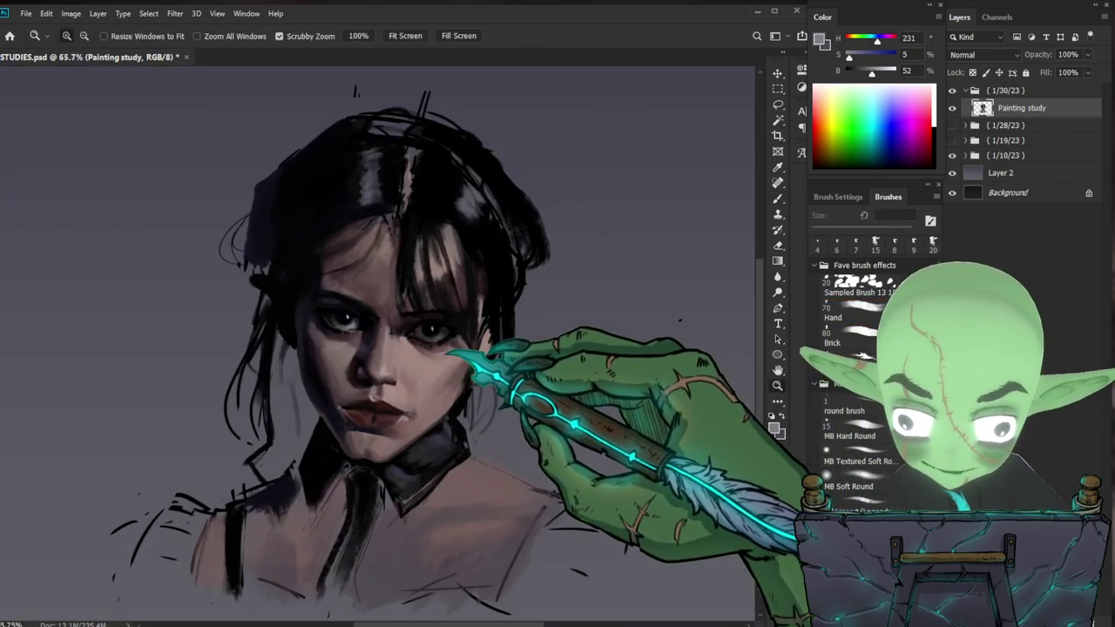
- Define the dark details of the shadow-side eye with sampled black, using a 4 px brush
alt+click(327, 339)
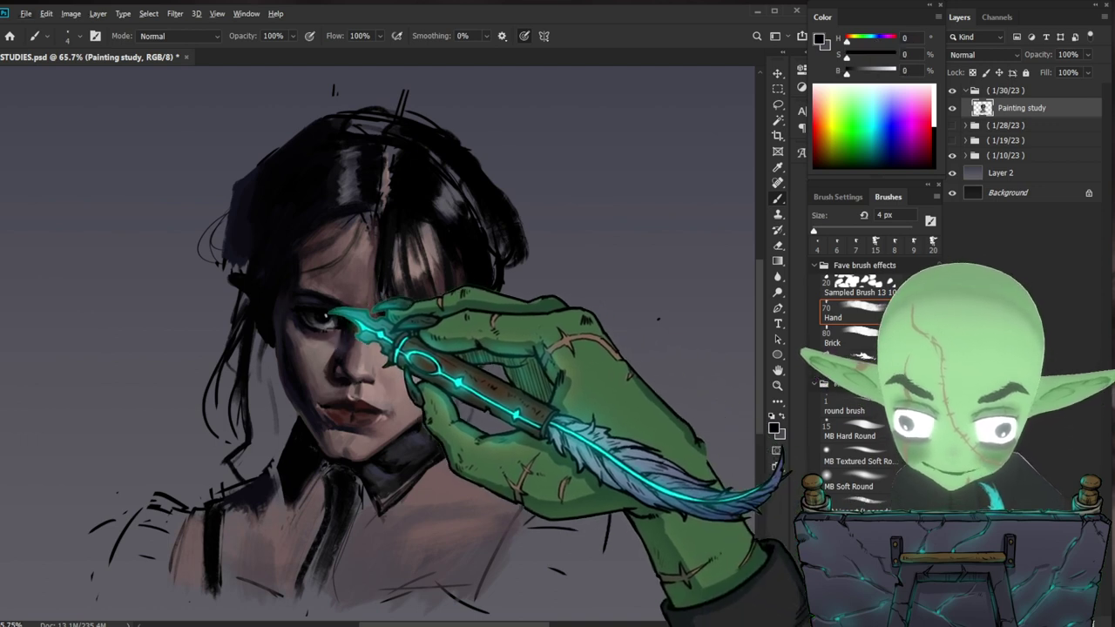
drag(571, 432, 530, 419)
drag(288, 327, 348, 327)
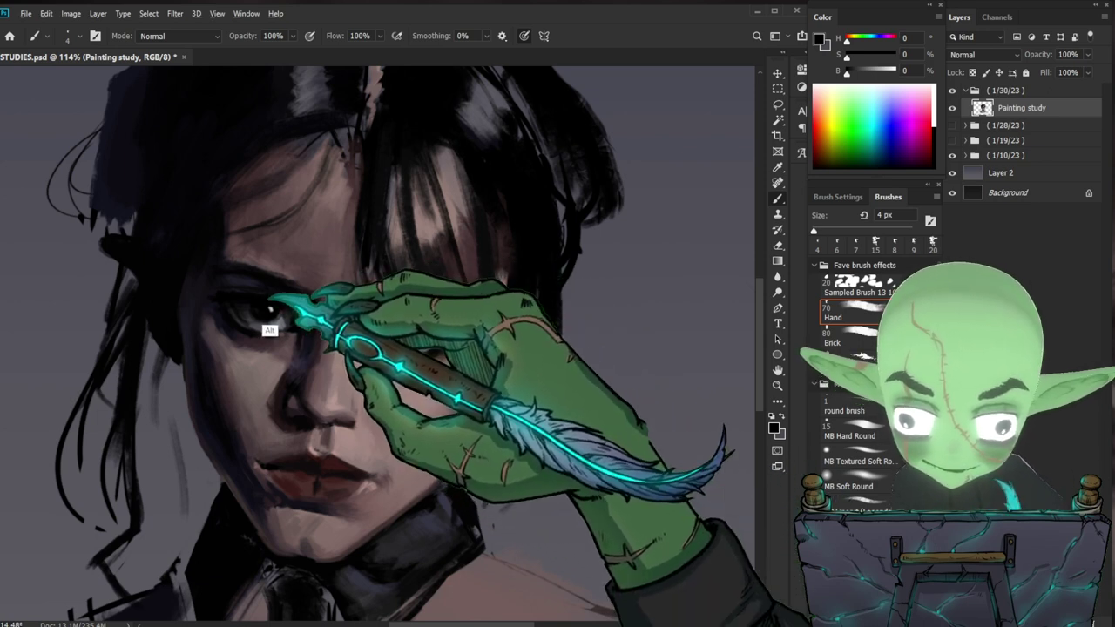
key(alt)
drag(272, 307, 299, 324)
- Retouch the skin above the shadow-side eyebrow with a sampled muted red of 43% brightness, using a 10 px brush
key(bracketright)
key(bracketright)
key(bracketright)
key(bracketright)
key(bracketright)
key(bracketright)
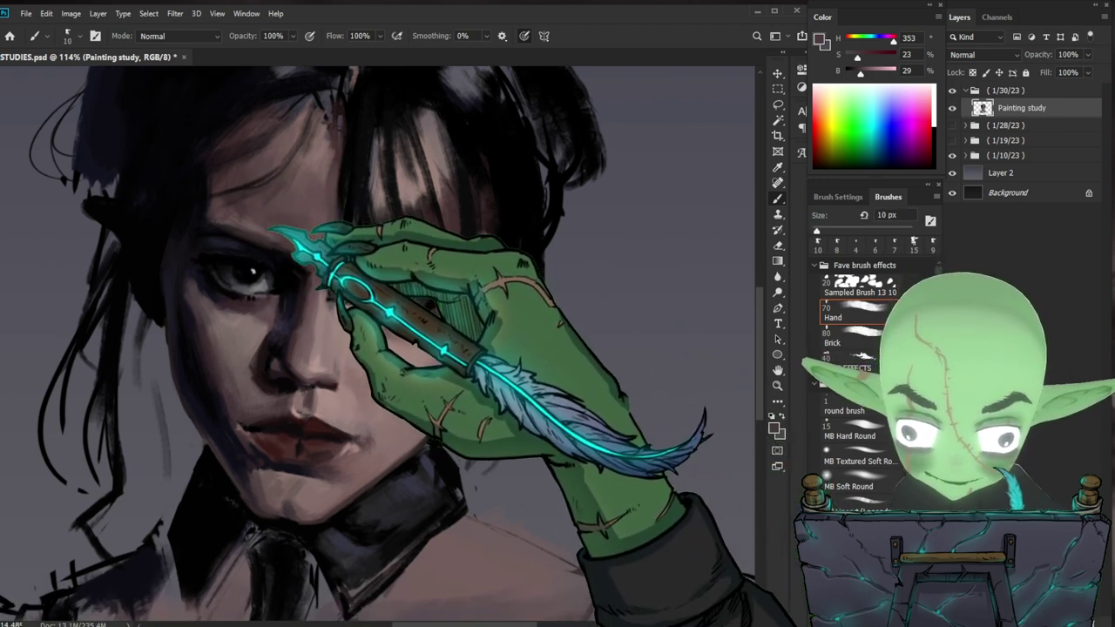
alt+click(247, 266)
drag(233, 225, 252, 240)
key(ctrl+space)
drag(390, 275, 340, 275)
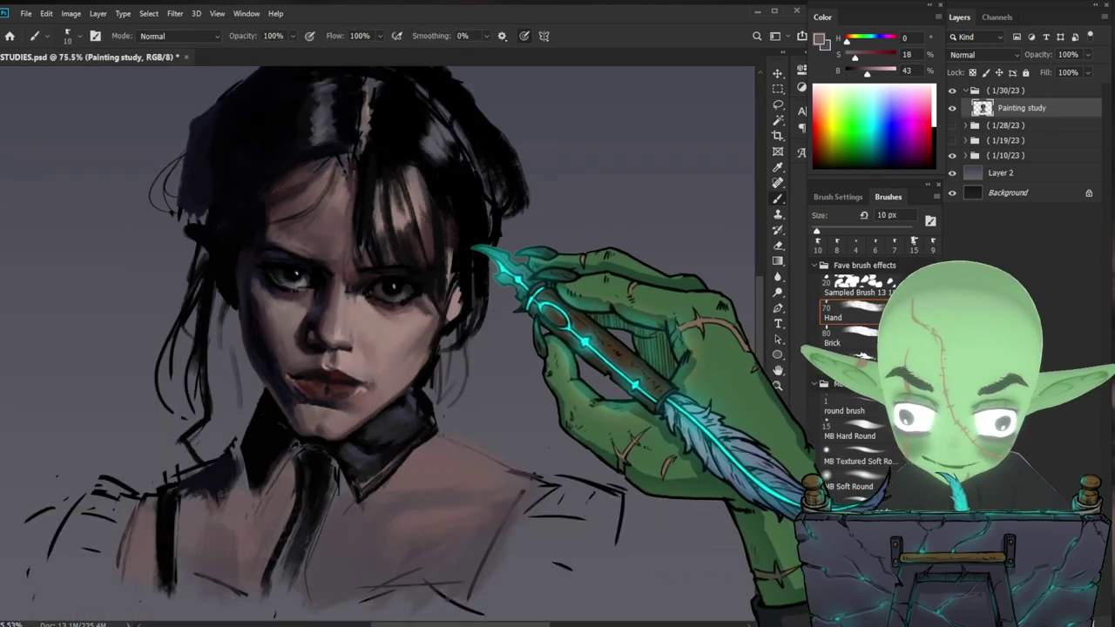
scroll(386, 196, up, 1)
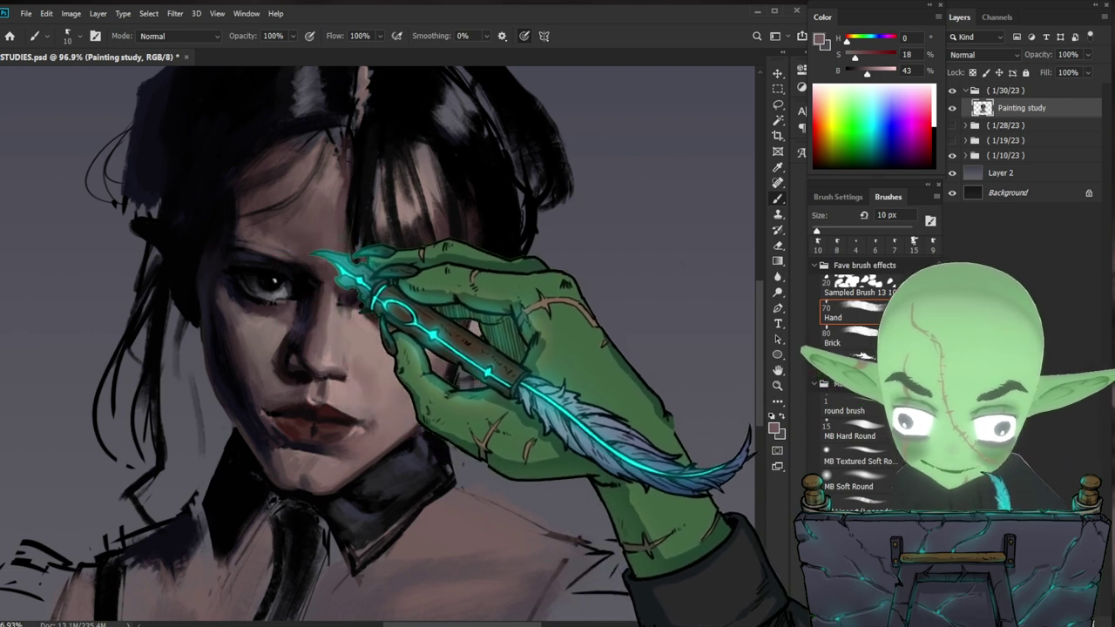
- Refine the shadows around the eyes and brows with dark tones sampled from the portrait, using the 10 px Hand brush
alt+click(222, 335)
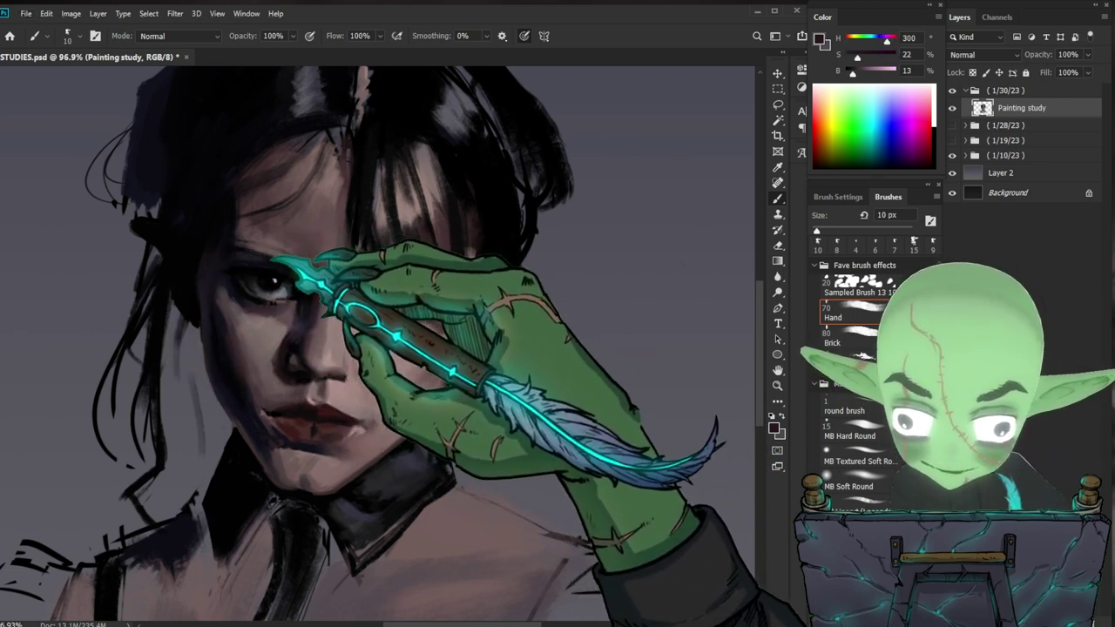
key(z)
drag(566, 384, 488, 384)
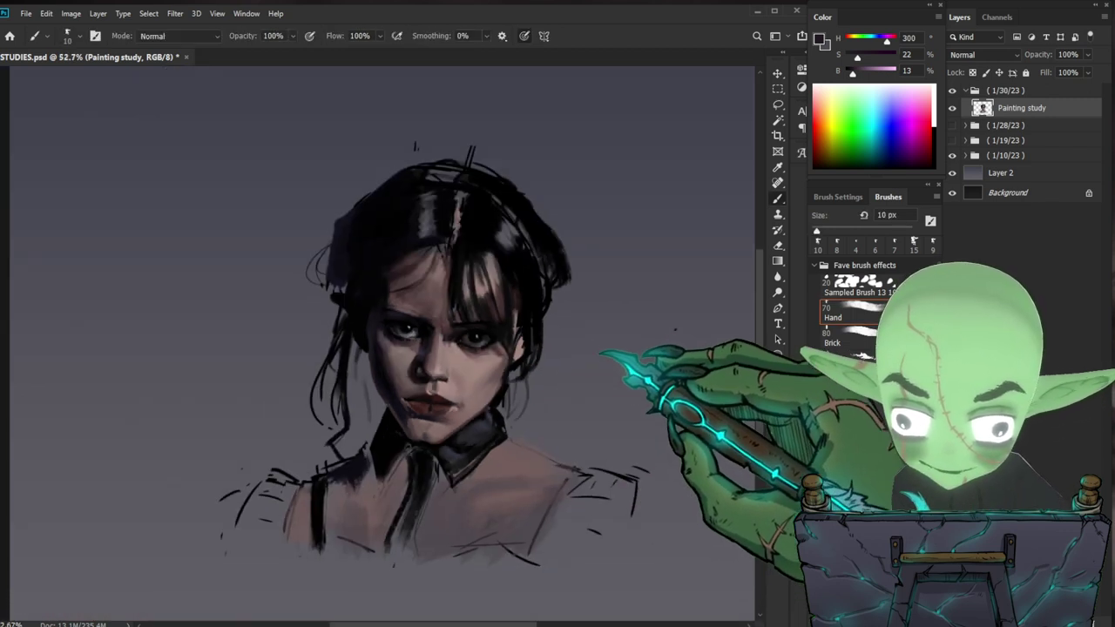
drag(477, 336, 532, 337)
key(b)
alt+click(388, 301)
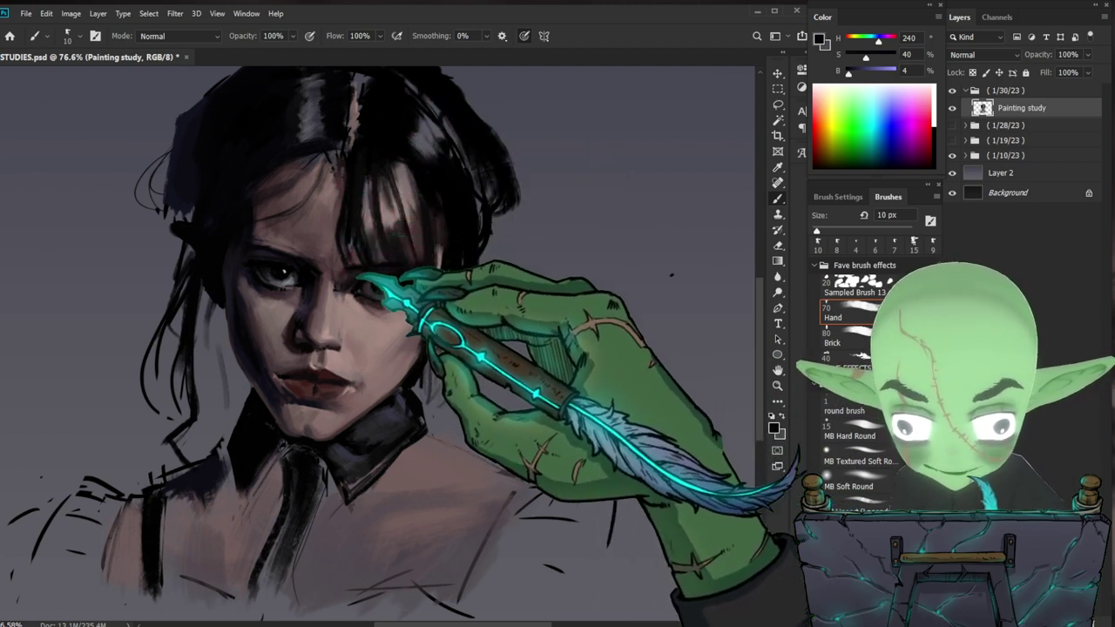
- Sample a muted skin tone from the face and shade the forehead above the brow, enlarging the brush to 35 px
key(z)
drag(655, 427, 593, 464)
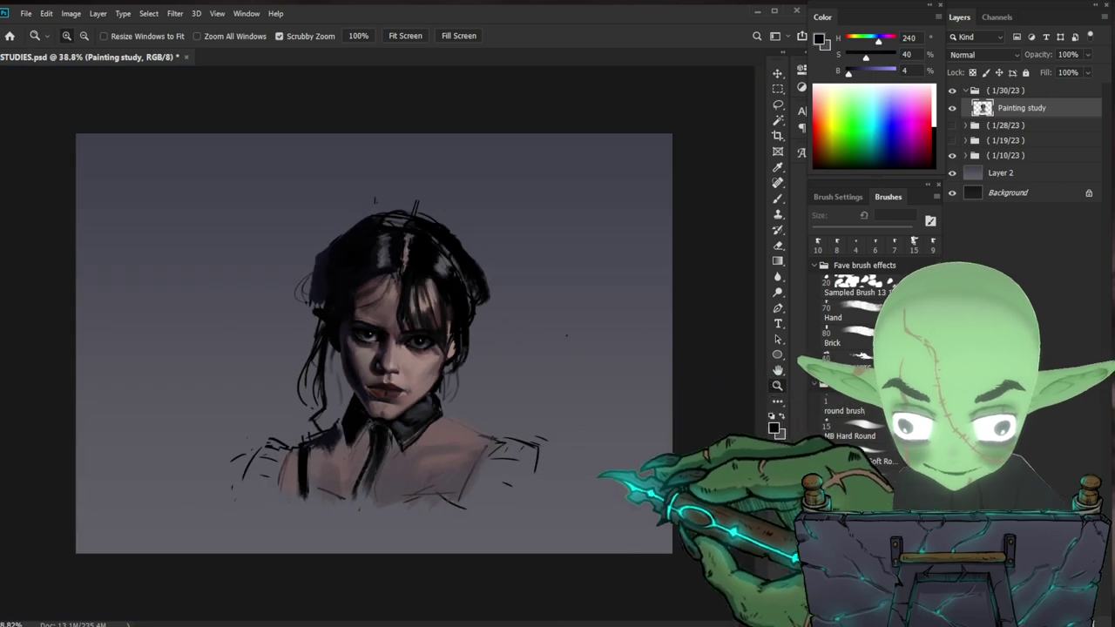
drag(498, 446, 597, 356)
key(b)
alt+click(324, 321)
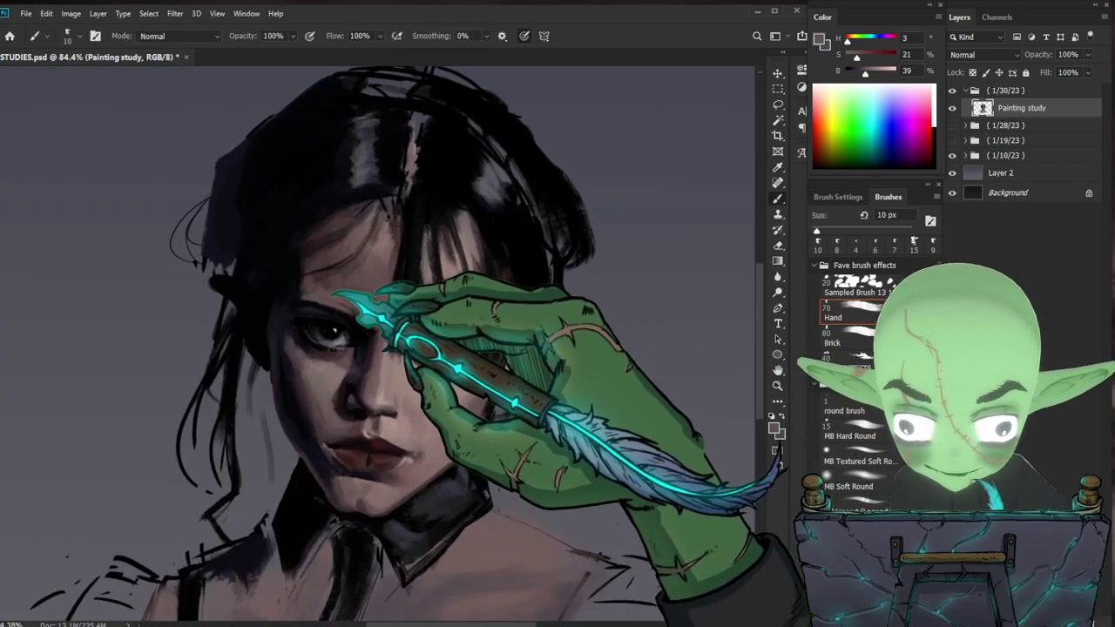
key(bracketright)
key(bracketright)
key(bracketright)
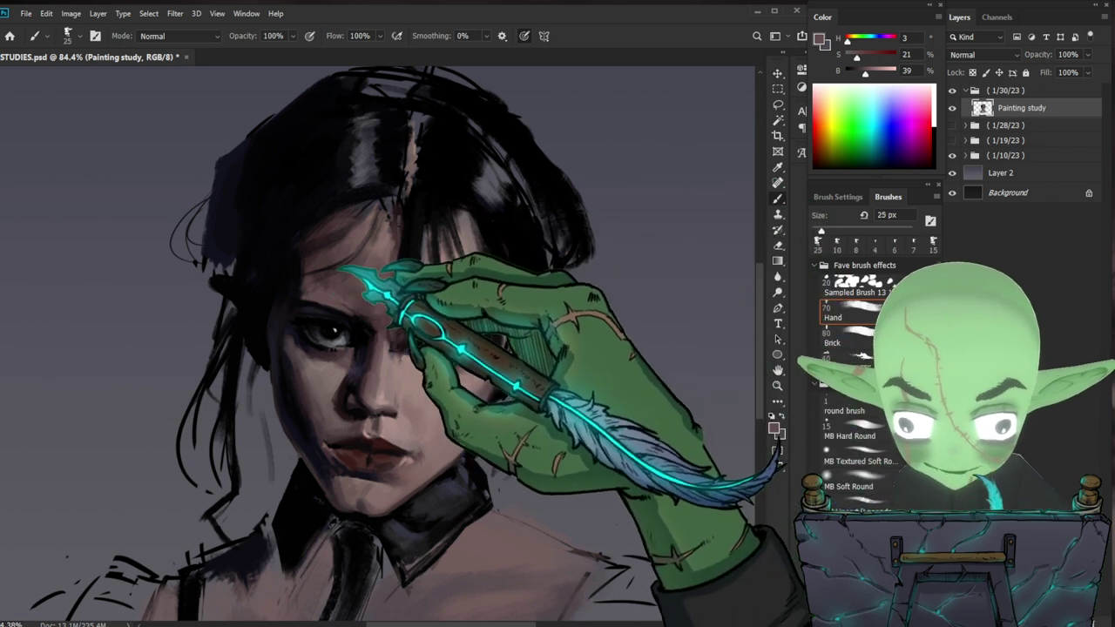
key(bracketright)
key(bracketright)
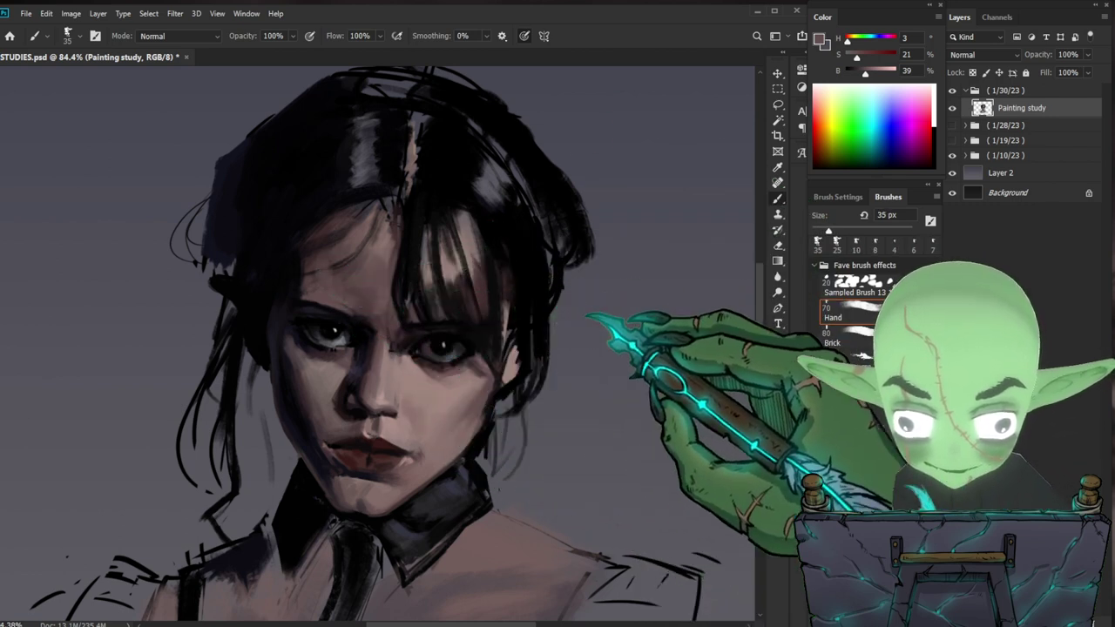
- Sample near-black from the hair and paint over the hairline and parting area with the brush at 35 px
drag(589, 313, 563, 296)
alt+click(346, 215)
drag(346, 211, 355, 154)
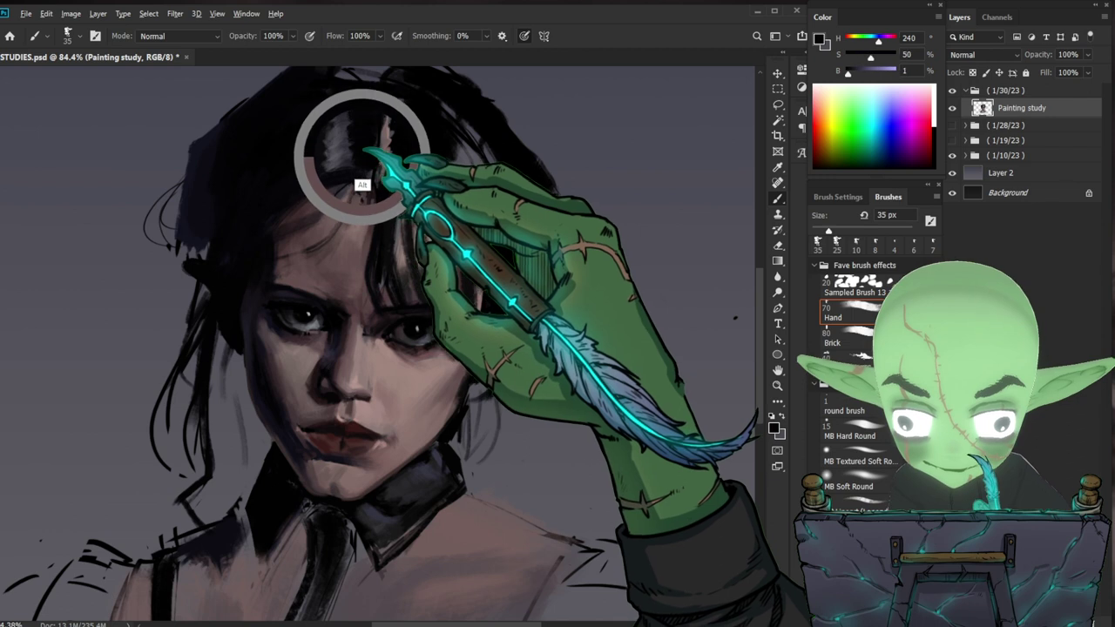
key(bracketleft)
key(bracketleft)
key(bracketleft)
key(bracketleft)
key(bracketleft)
key(bracketleft)
key(bracketright)
key(bracketright)
key(bracketright)
key(bracketright)
key(bracketright)
key(bracketright)
key(bracketright)
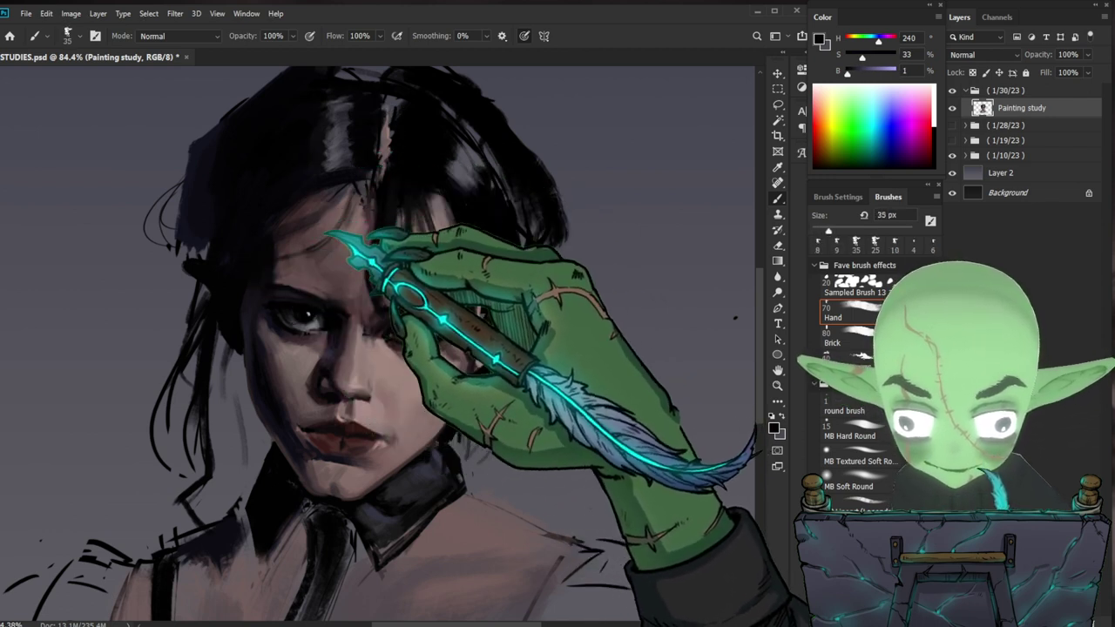
key(bracketleft)
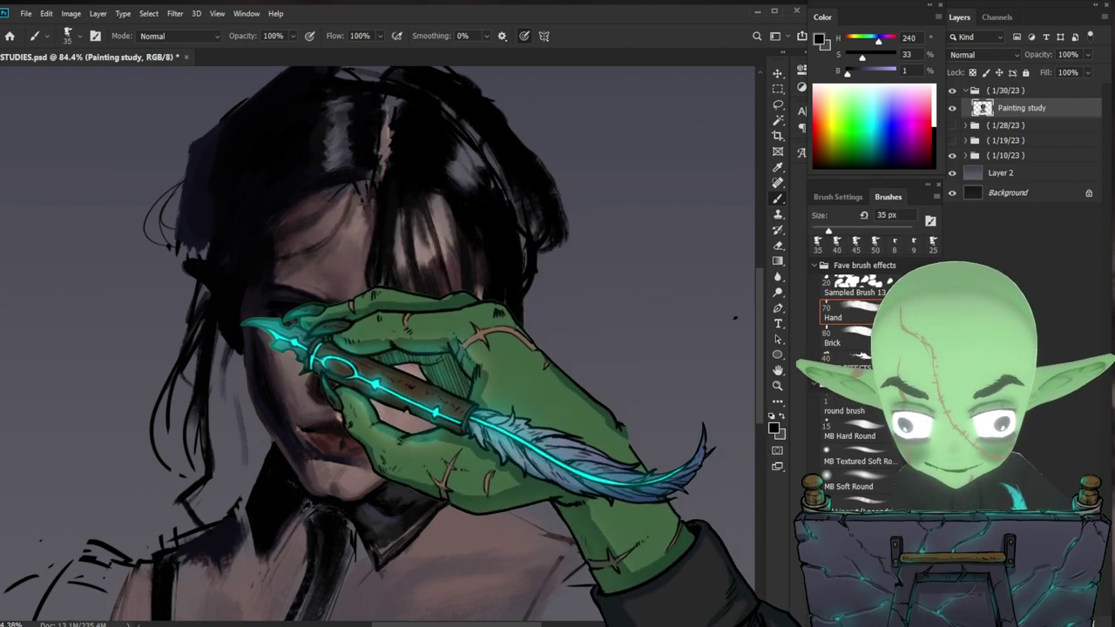
- Rework the dark hair above the forehead with the near-black colour, bringing the brush to 25 px
drag(604, 381, 532, 442)
drag(520, 372, 558, 357)
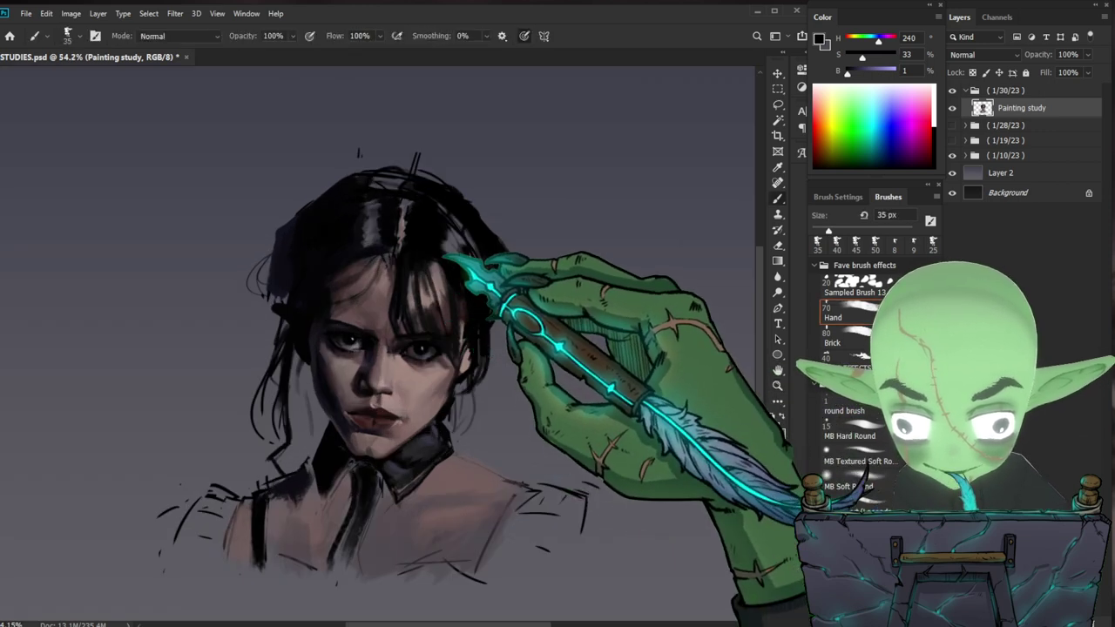
key(bracketleft)
key(bracketleft)
key(bracketleft)
key(bracketleft)
key(bracketleft)
key(bracketleft)
key(bracketright)
key(bracketright)
key(bracketright)
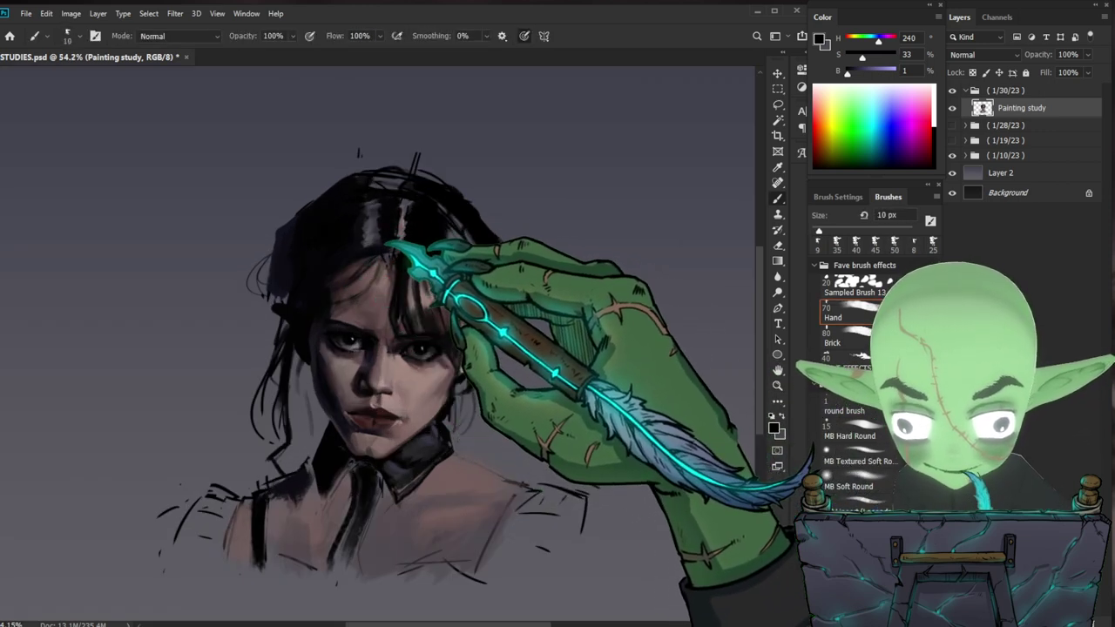
key(bracketright)
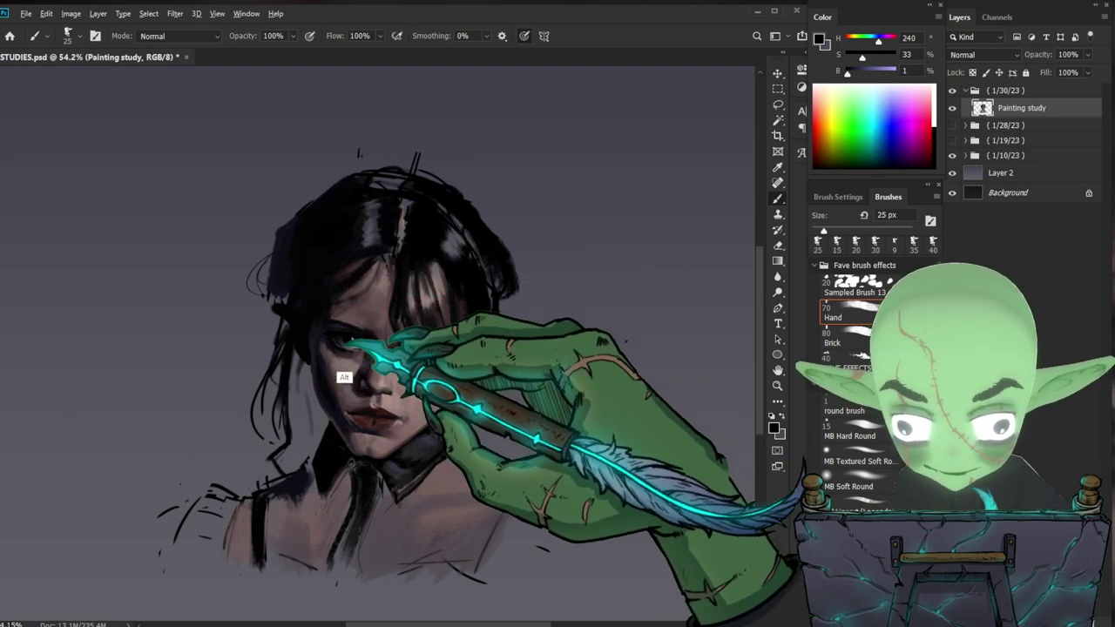
- Paint dark strands along the forehead hairline with tones sampled from the hair, reducing the brush to 9 px
alt+click(319, 276)
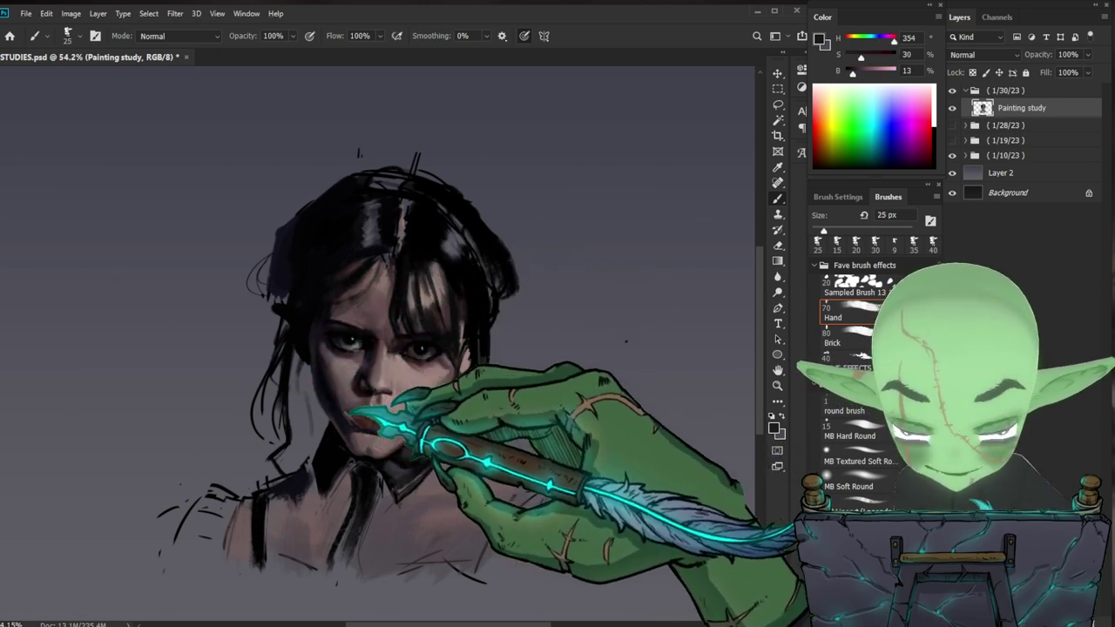
alt+click(353, 277)
key(bracketleft)
key(bracketleft)
key(bracketleft)
key(bracketleft)
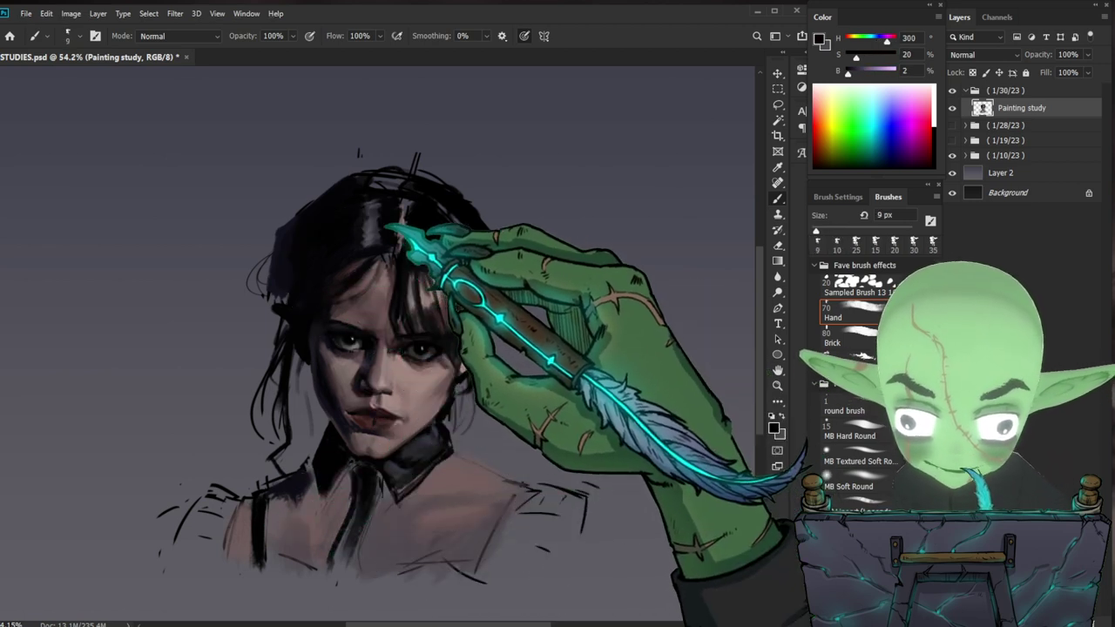
- Sample a grey from the hair and reshape the highlight beside the parting with fine 9 px grey and near-black strokes
alt+click(368, 247)
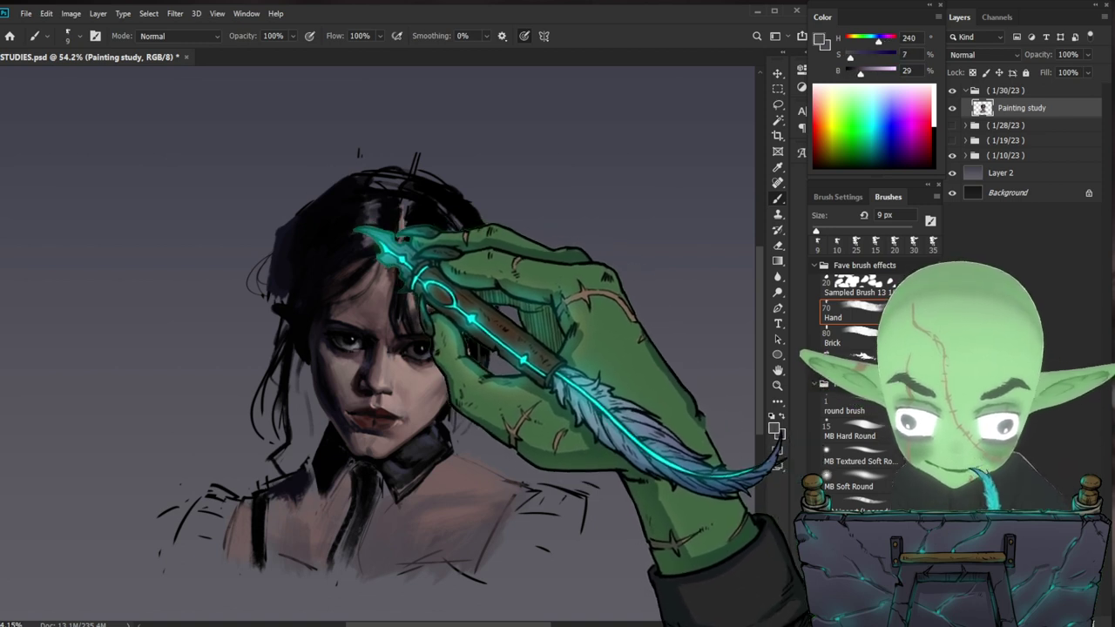
mouse_move(366, 233)
mouse_down()
mouse_move(378, 237)
mouse_move(364, 243)
mouse_up()
key(ctrl+space)
mouse_move(614, 375)
mouse_down()
mouse_move(546, 392)
mouse_move(522, 386)
mouse_up()
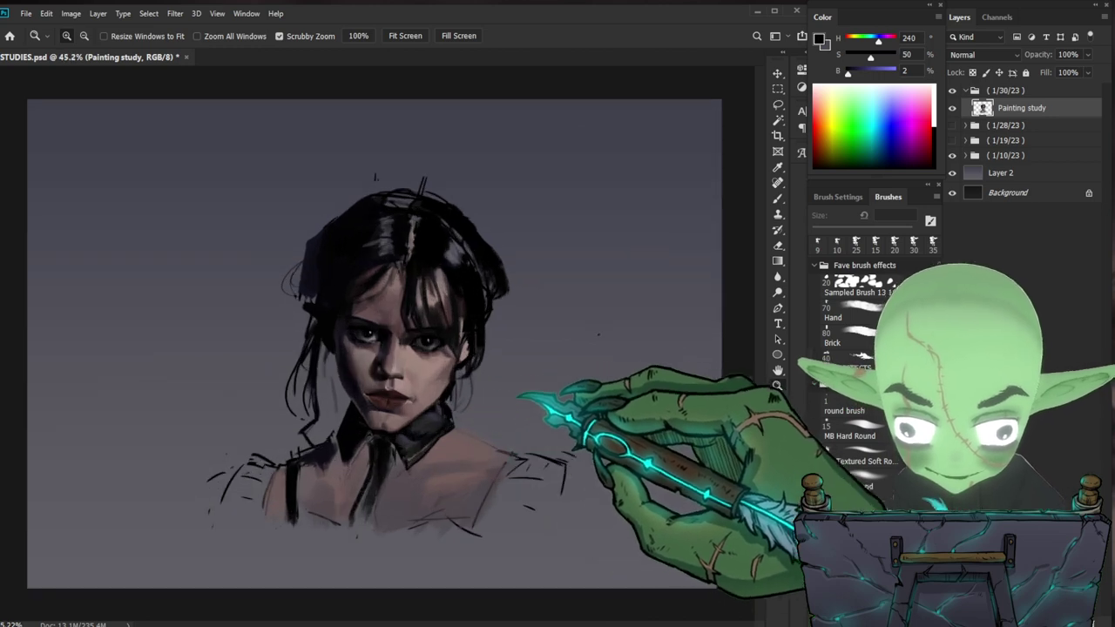
drag(493, 438, 505, 445)
mouse_move(370, 374)
mouse_down()
mouse_move(398, 402)
mouse_move(427, 374)
mouse_up()
key(b)
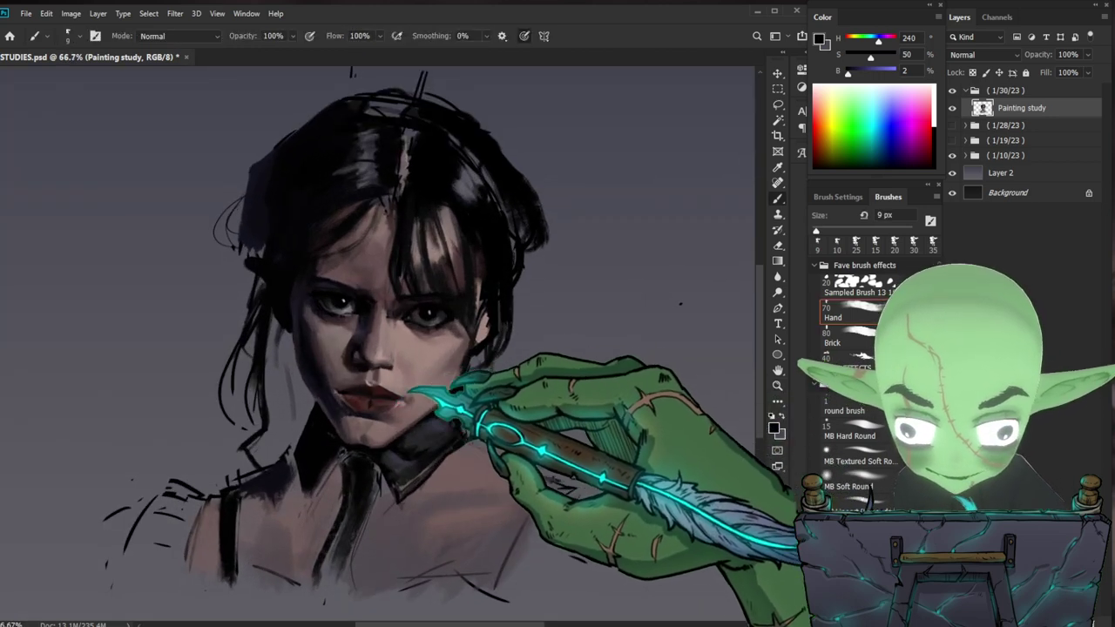
- Paint light accents on the lower lip with a sampled skin tone and a muted pink (H 0, S 29, B 62) at 6 px
alt+click(373, 381)
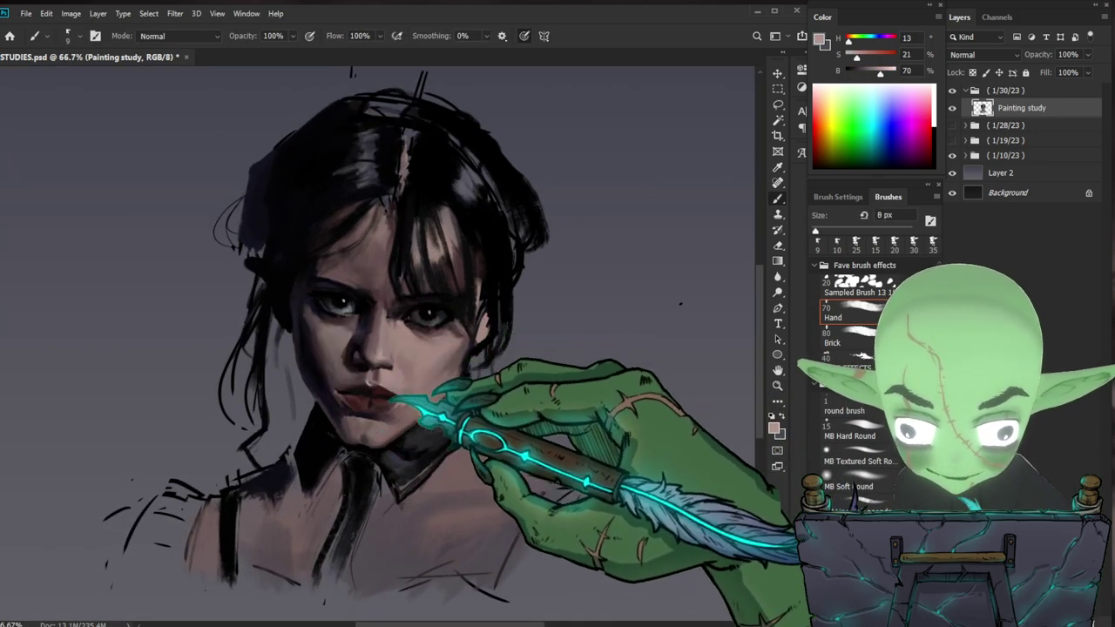
key(bracketleft)
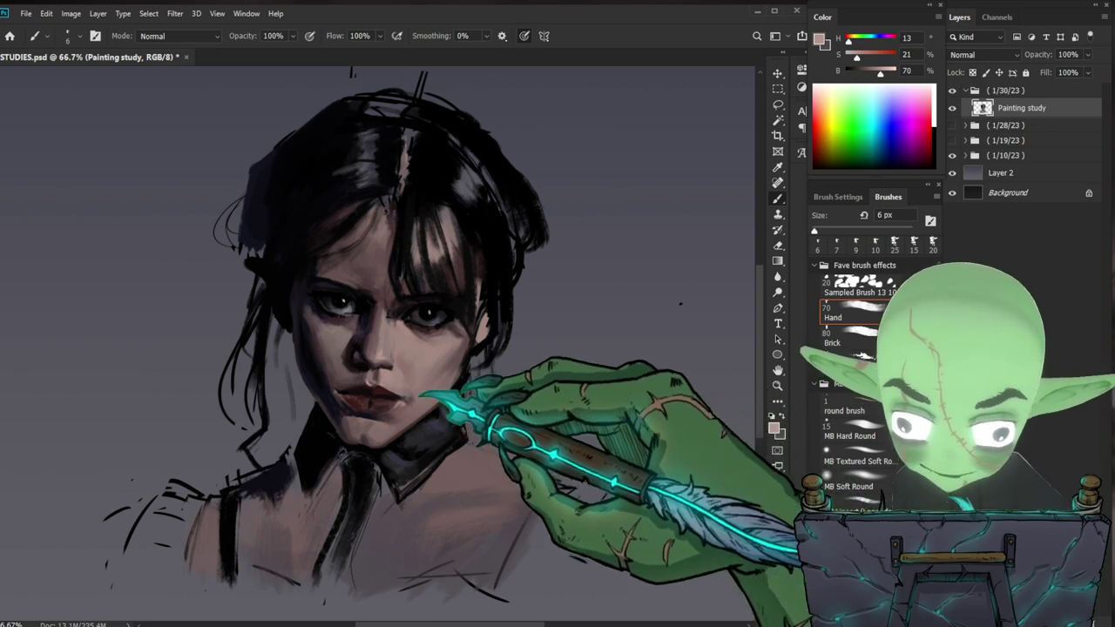
click(819, 39)
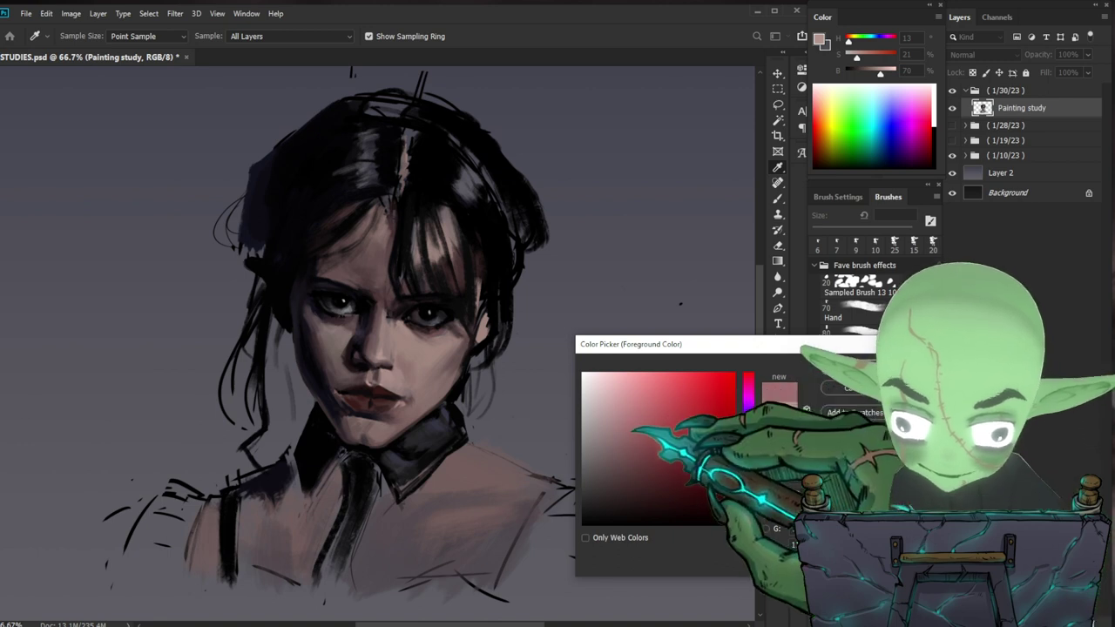
key(Return)
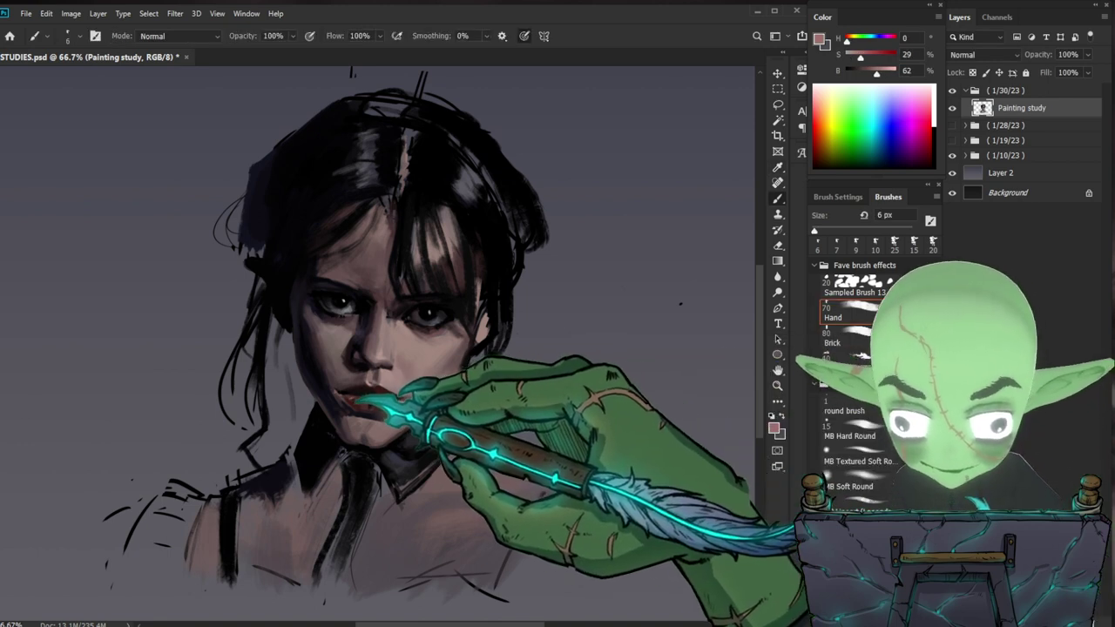
drag(392, 438, 414, 427)
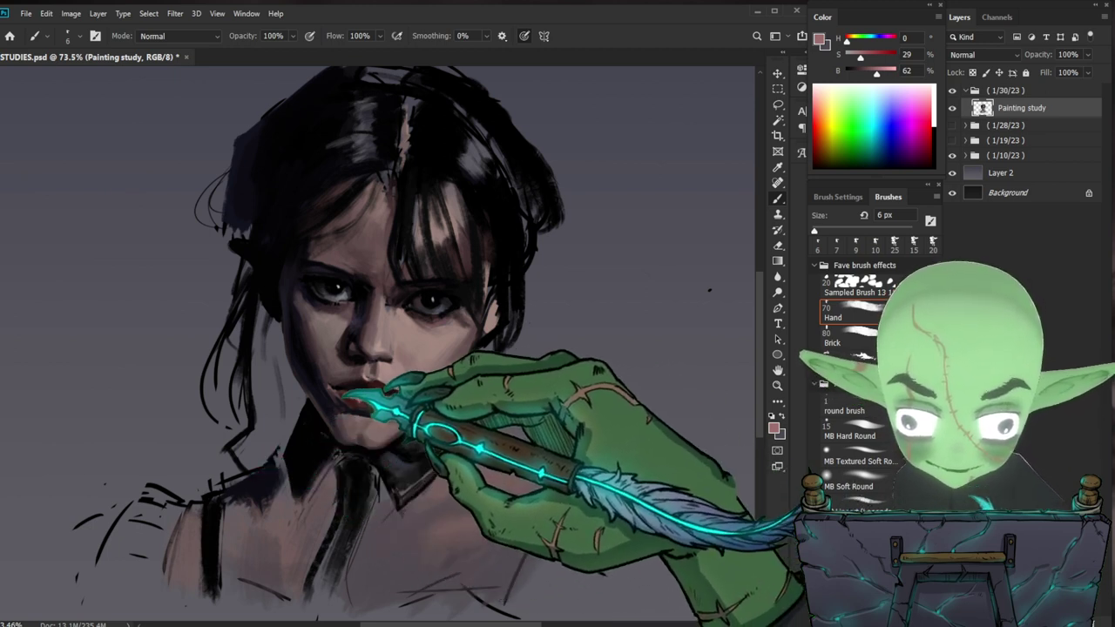
- Define the lips with sampled dark red and near-black strokes, adding fine muted pink touches with a 4 px brush
drag(480, 444, 383, 443)
drag(400, 376, 514, 375)
drag(341, 408, 370, 389)
alt+click(370, 389)
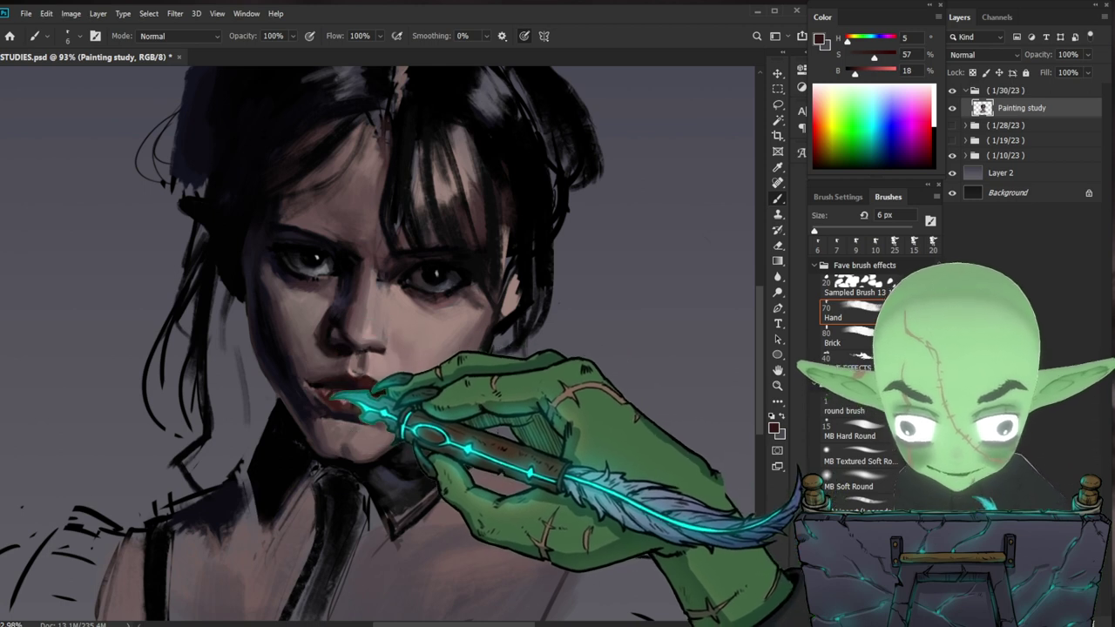
drag(353, 415, 342, 383)
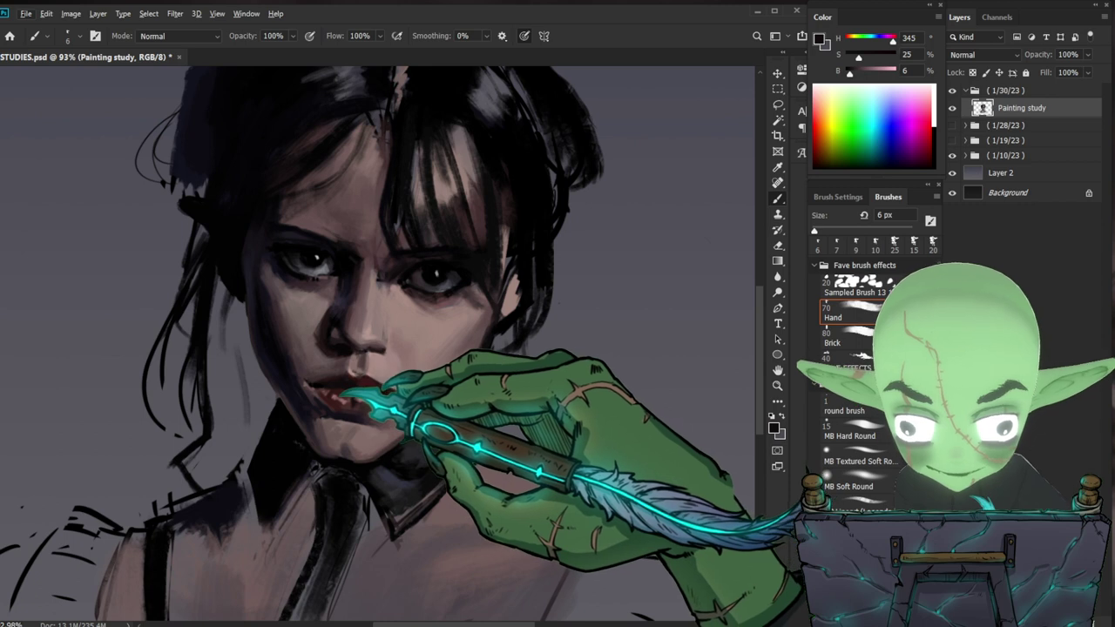
drag(346, 388, 340, 387)
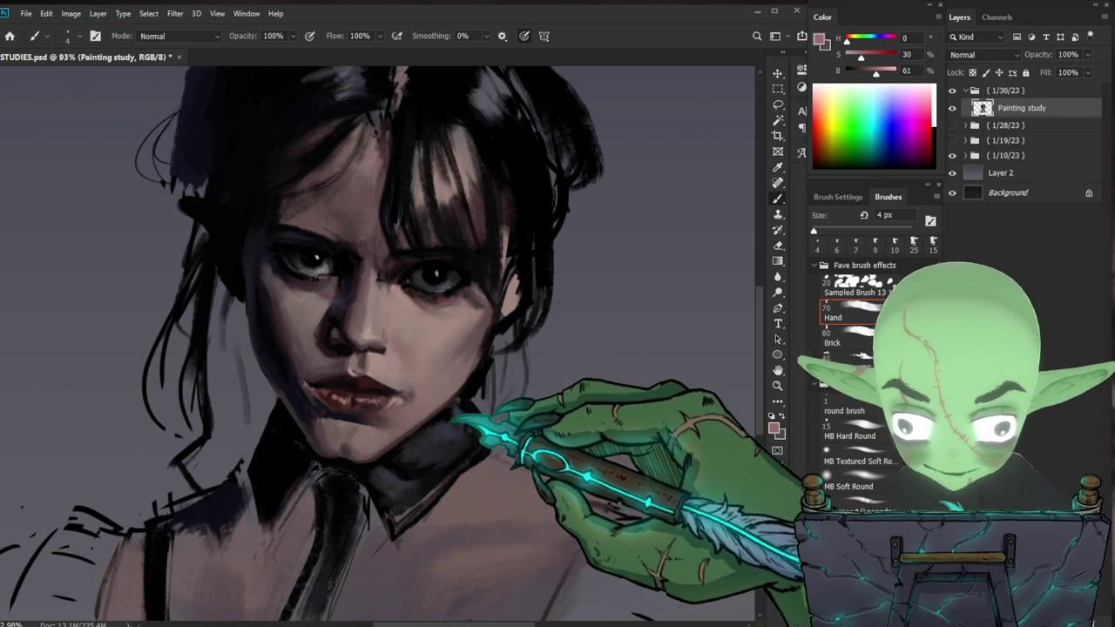
- Deepen the shaded parts of the lips with dark red sampled from the mouth, enlarging the brush to 8 px
drag(348, 375, 349, 376)
drag(475, 410, 545, 396)
key(bracketright)
key(bracketright)
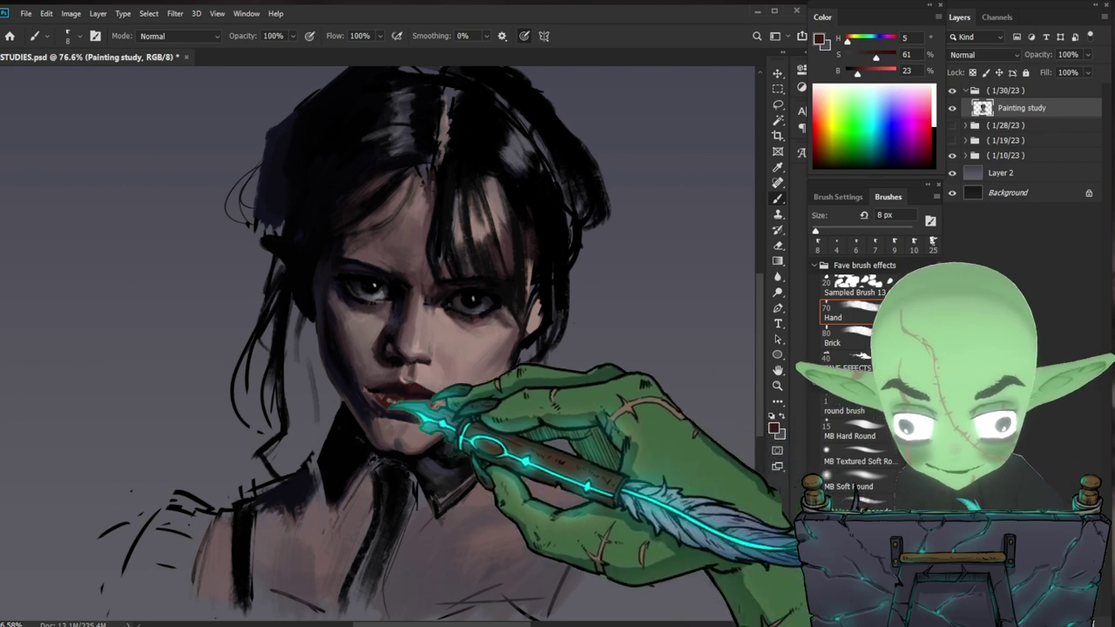
scroll(481, 415, down, 2)
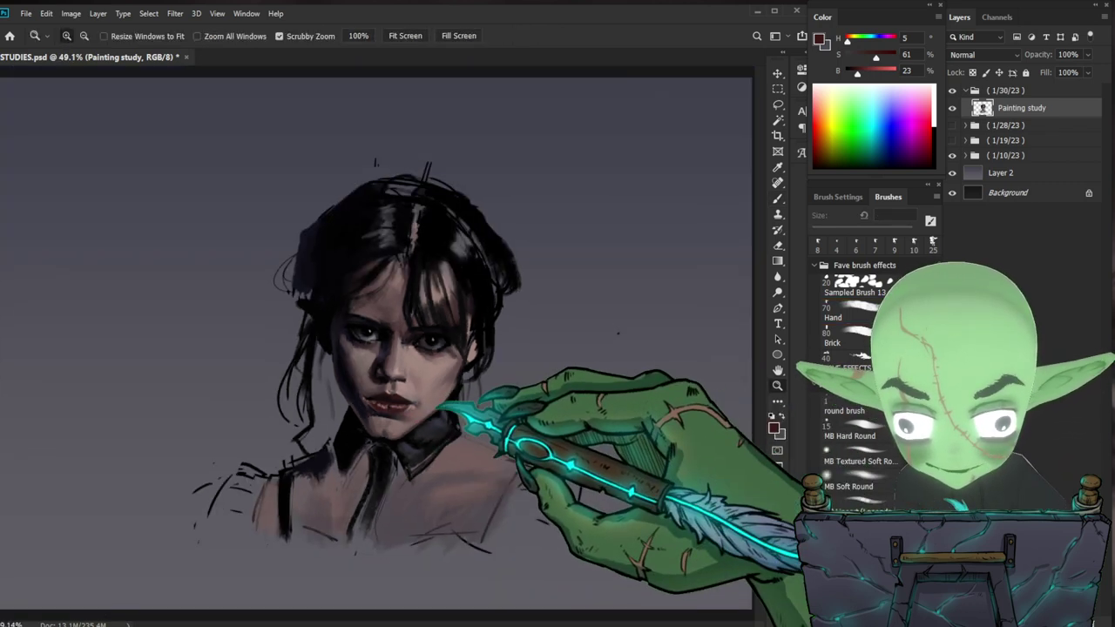
scroll(407, 411, up, 3)
alt+click(381, 406)
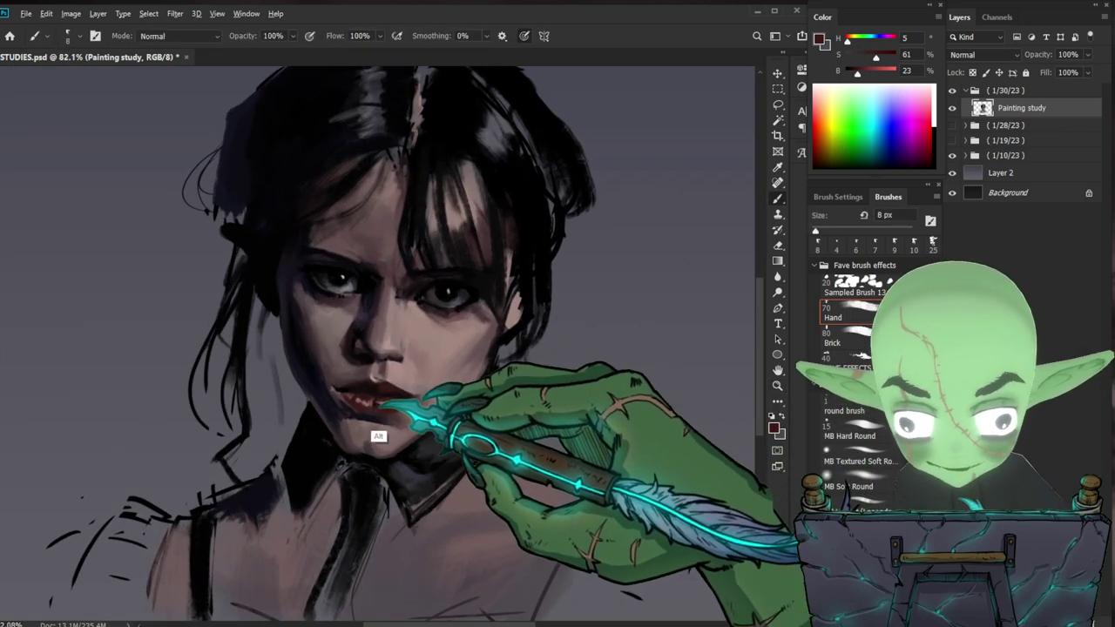
alt+click(404, 435)
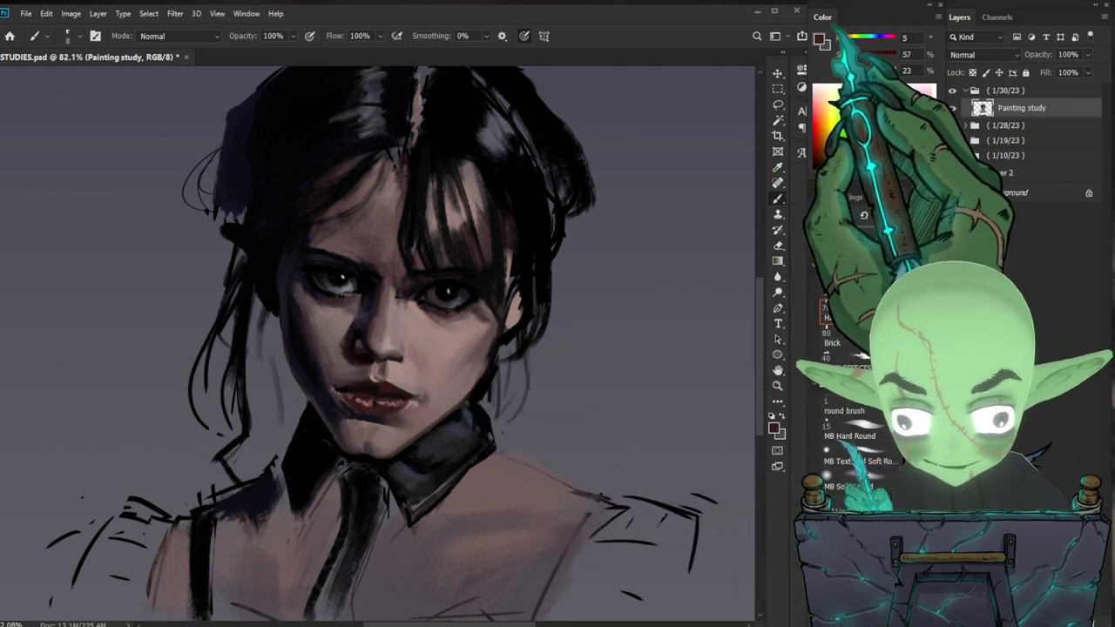
- Set the foreground colour to a muted red (H 0, S 36, B 40) and blend it into the lower lip
click(818, 40)
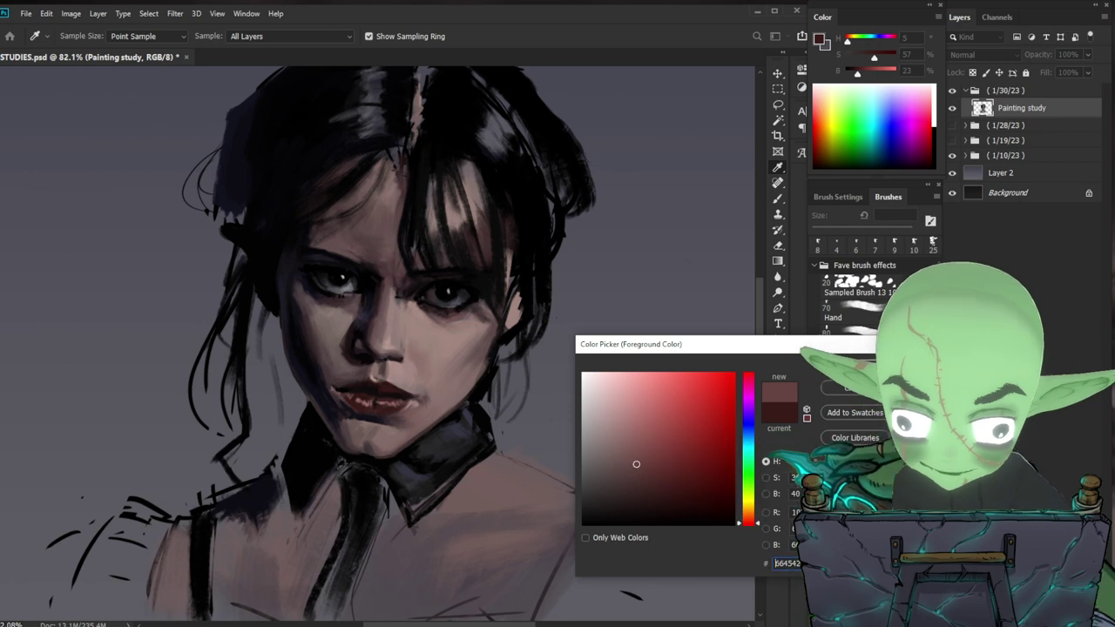
key(Return)
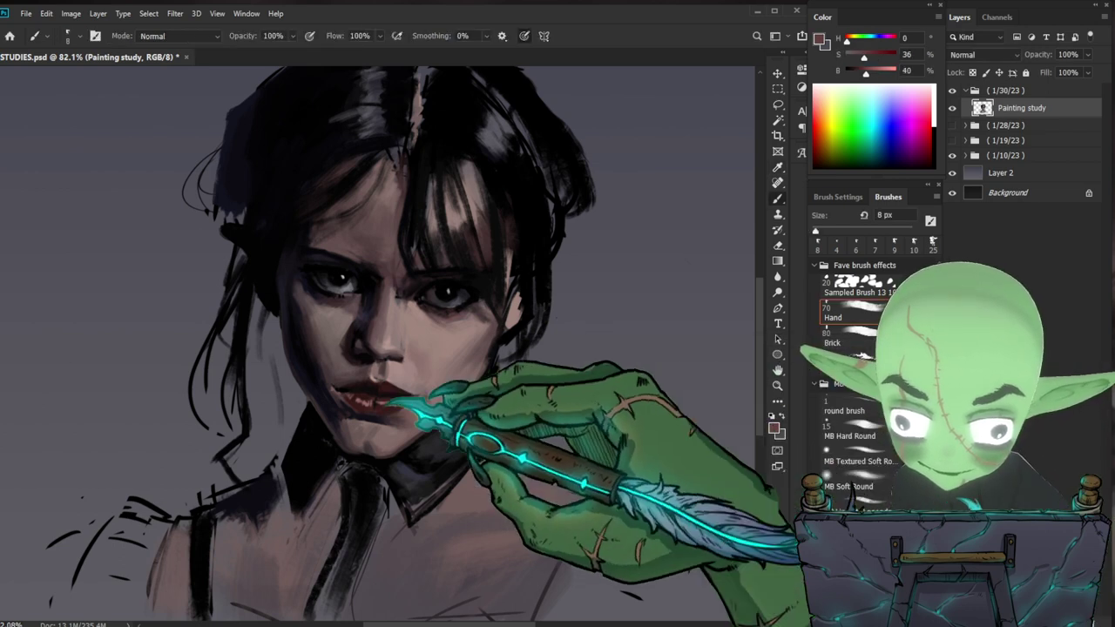
drag(505, 472, 499, 448)
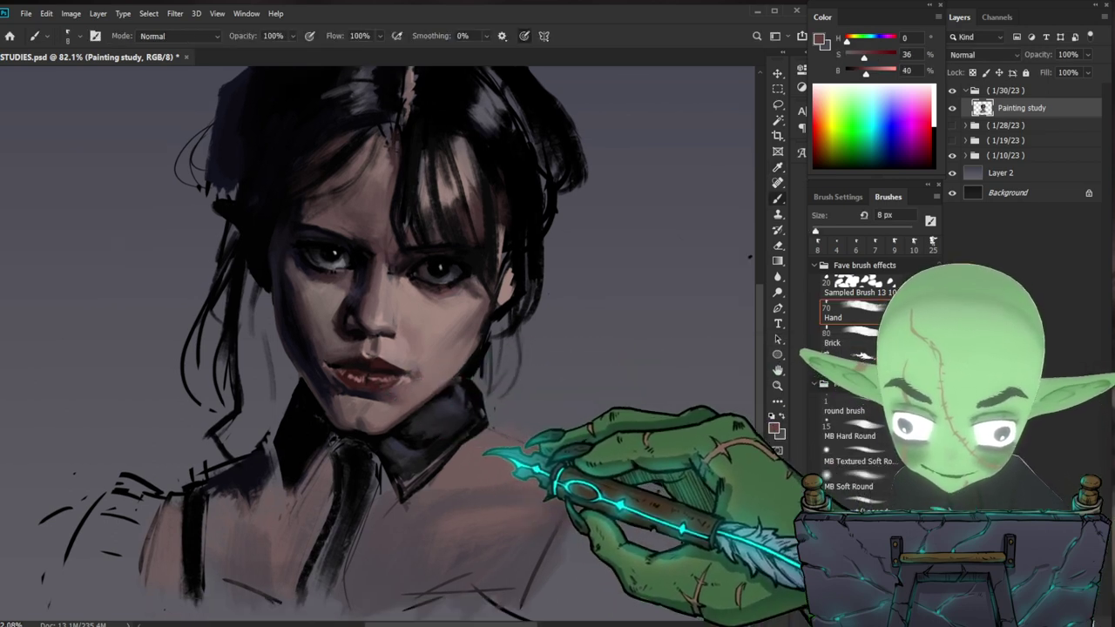
drag(376, 368, 401, 356)
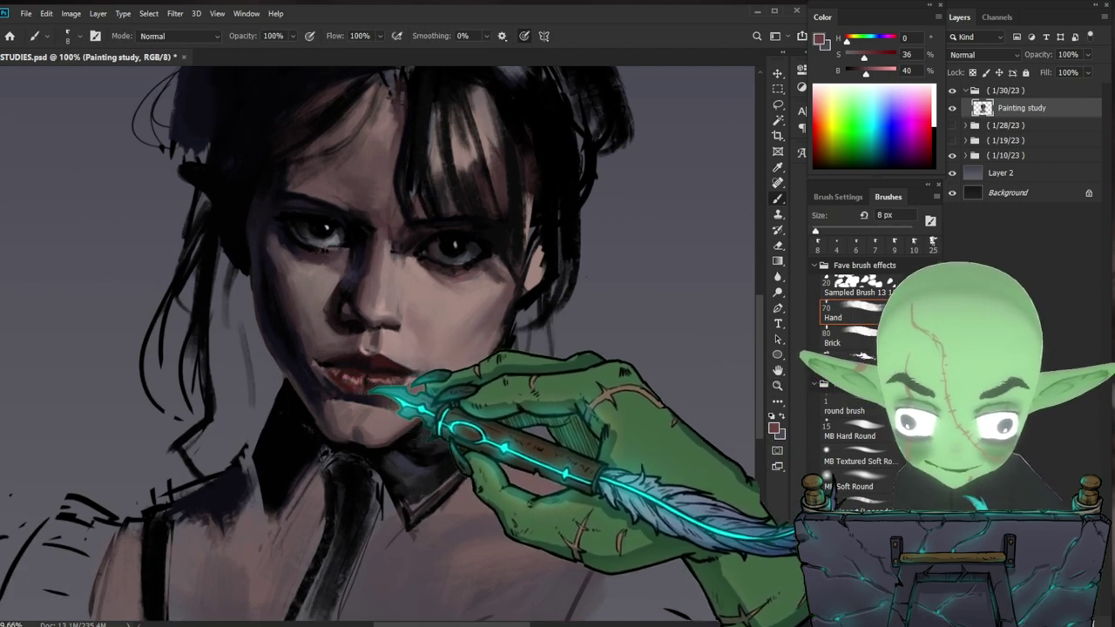
drag(522, 398, 493, 394)
click(429, 381)
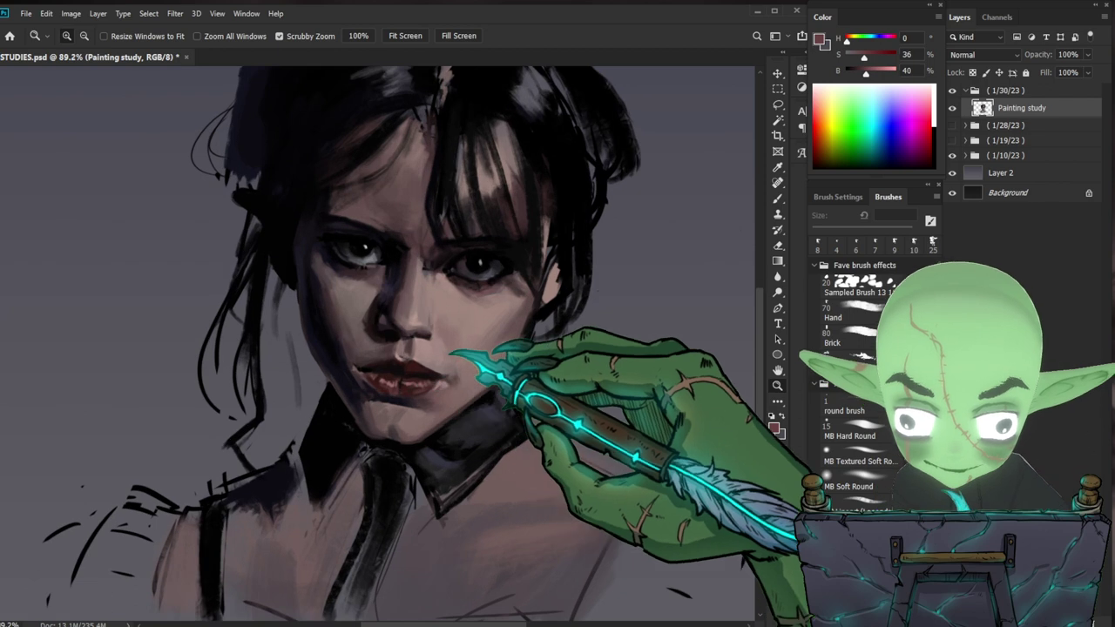
- Sample near-black from the hair (H 240, S 40, B 2) and fill the hair mass on the left with a 70 px brush
key(b)
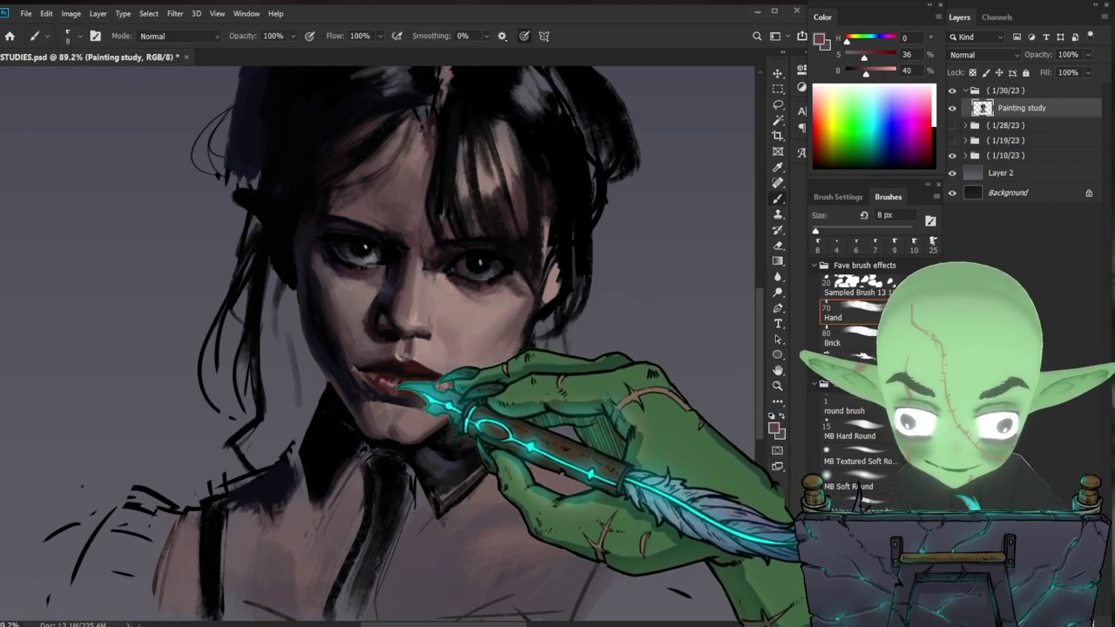
key(ctrl+0)
mouse_move(418, 388)
mouse_down()
mouse_move(460, 398)
mouse_move(438, 438)
mouse_up()
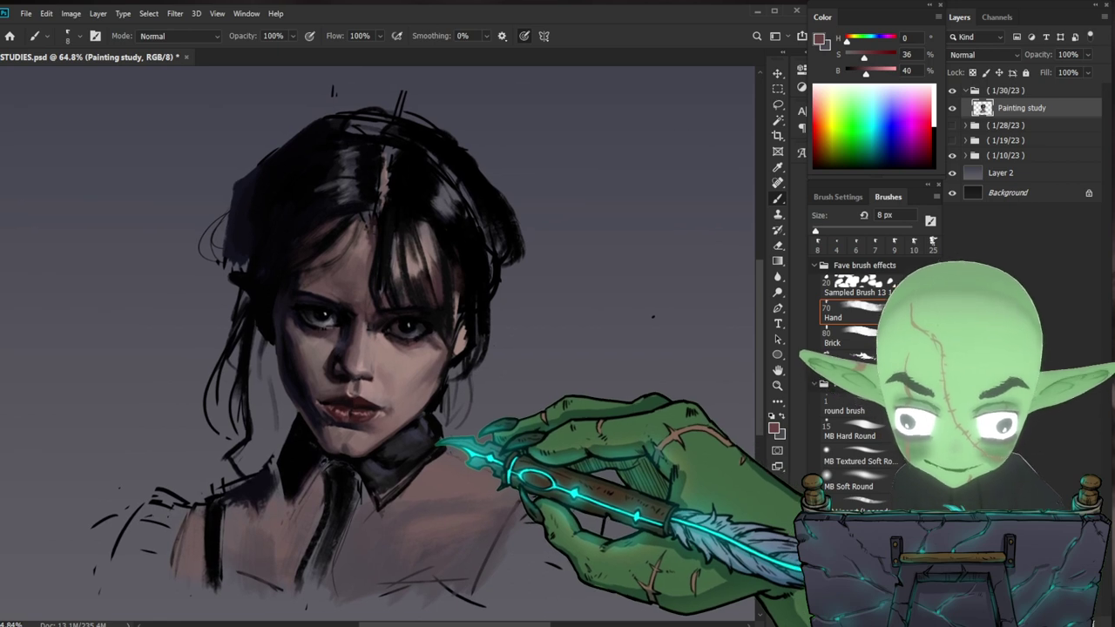
alt+click(263, 248)
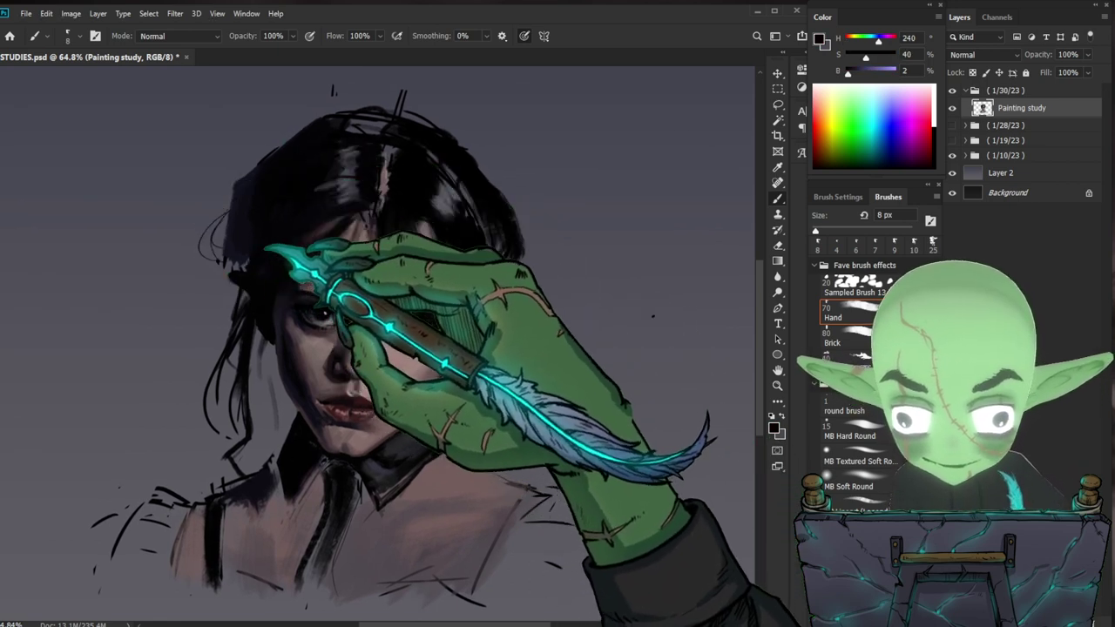
key(bracketright)
key(bracketright)
key(bracketright)
key(bracketright)
key(bracketright)
key(bracketright)
key(bracketright)
key(bracketright)
key(bracketright)
key(bracketright)
key(bracketright)
key(bracketright)
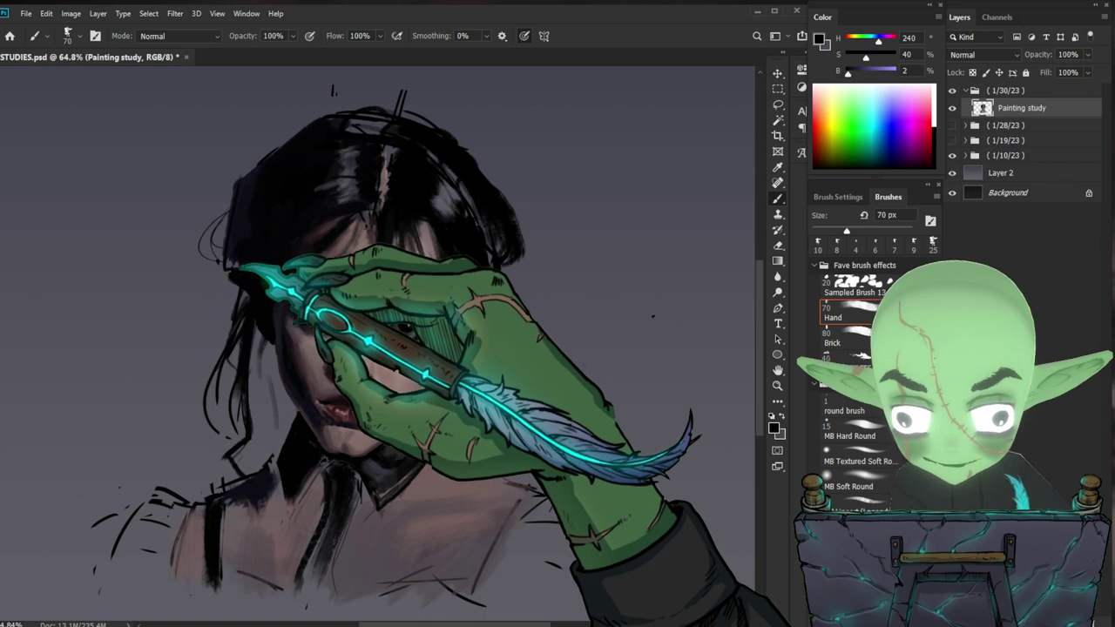
- Reshape the left bun with near-black strokes at varied brush sizes, extending loose strands along its outer edge
key(bracketright)
key(bracketleft)
key(bracketleft)
key(bracketleft)
key(bracketleft)
key(bracketleft)
key(bracketleft)
key(bracketleft)
key(bracketleft)
key(bracketleft)
key(bracketright)
key(bracketright)
key(bracketright)
key(bracketright)
key(bracketright)
key(bracketright)
key(bracketright)
mouse_move(716, 384)
mouse_down()
mouse_move(625, 402)
mouse_move(576, 392)
mouse_up()
drag(370, 361, 491, 380)
drag(475, 342, 491, 342)
key(b)
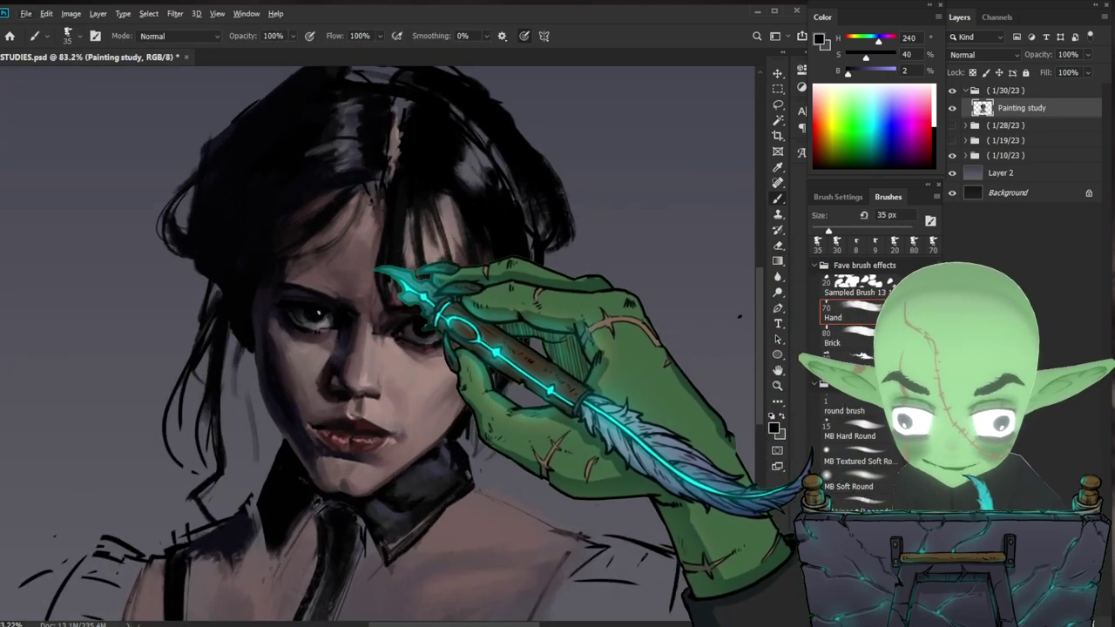
- Darken the eyebrow and inner corner above the left eye with sampled near-black (H 240, S 36, B 4) at 10 px
alt+click(307, 289)
key(bracketleft)
key(bracketleft)
key(bracketleft)
key(bracketleft)
key(bracketleft)
drag(321, 294, 331, 302)
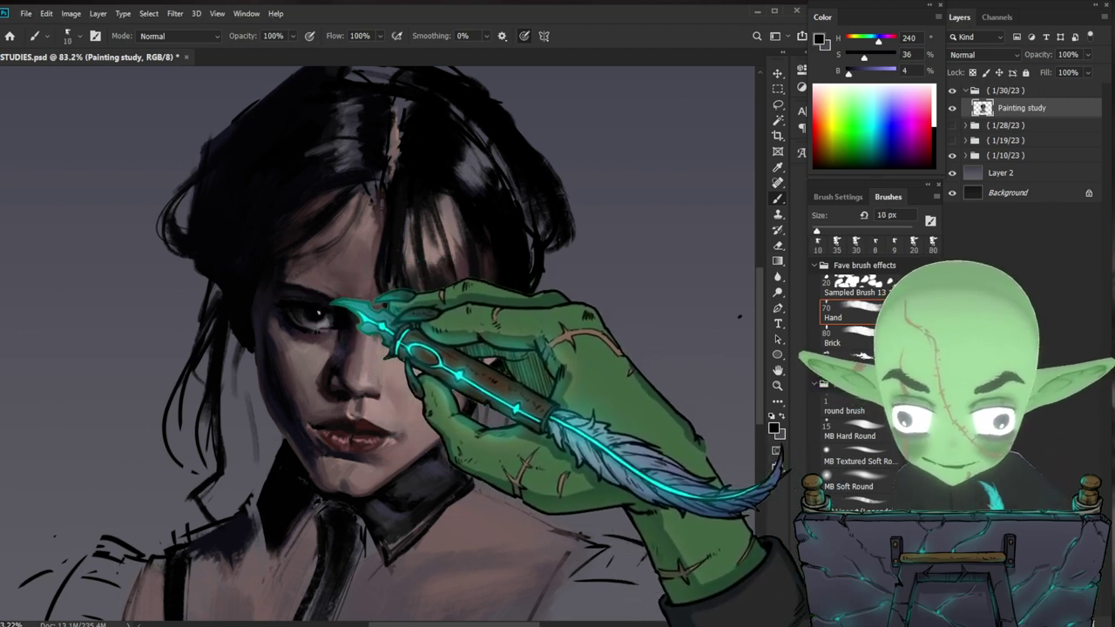
- Refine the shadow between the left eye and brow with a sampled dark mauve (H 353, S 25, B 28) at 8 to 10 px
alt+click(355, 322)
key(bracketleft)
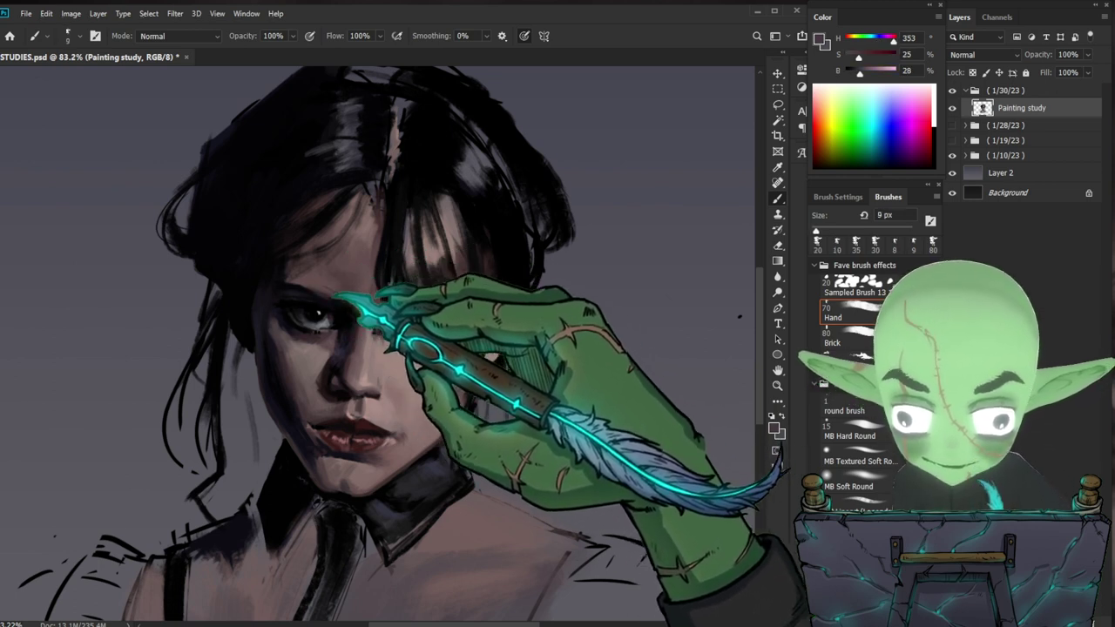
key(bracketright)
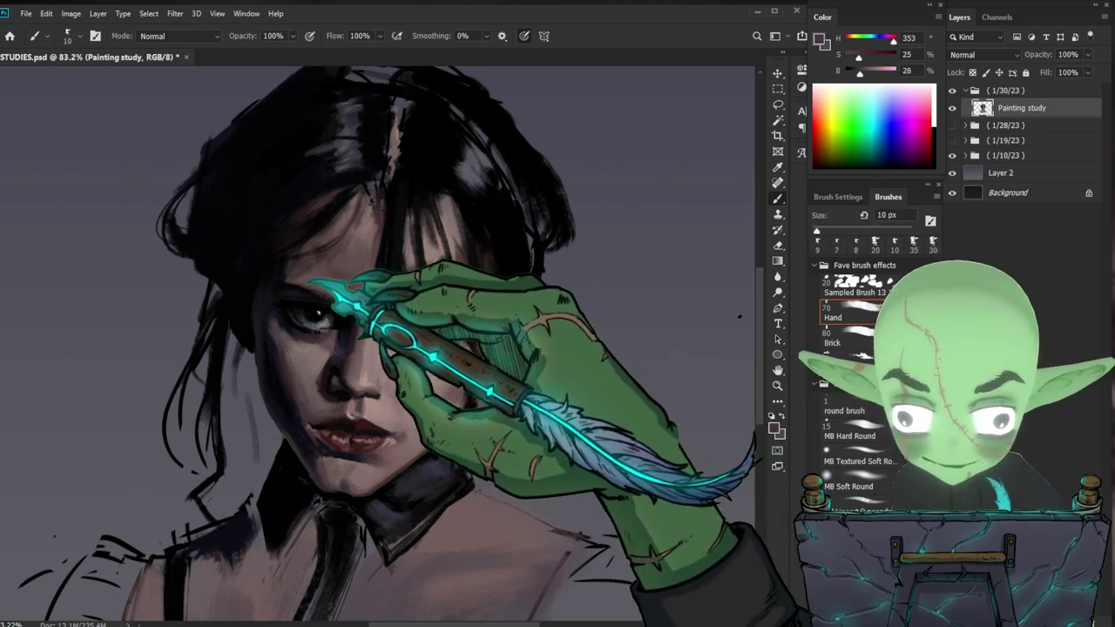
key(bracketleft)
key(bracketleft)
key(z)
drag(613, 383, 597, 398)
drag(488, 343, 549, 366)
key(b)
drag(549, 366, 514, 373)
- Sample forehead skin tones and blend a muted tone (H 5, S 20, B 44) around the left brow, enlarging the brush to 20 px
alt+click(318, 324)
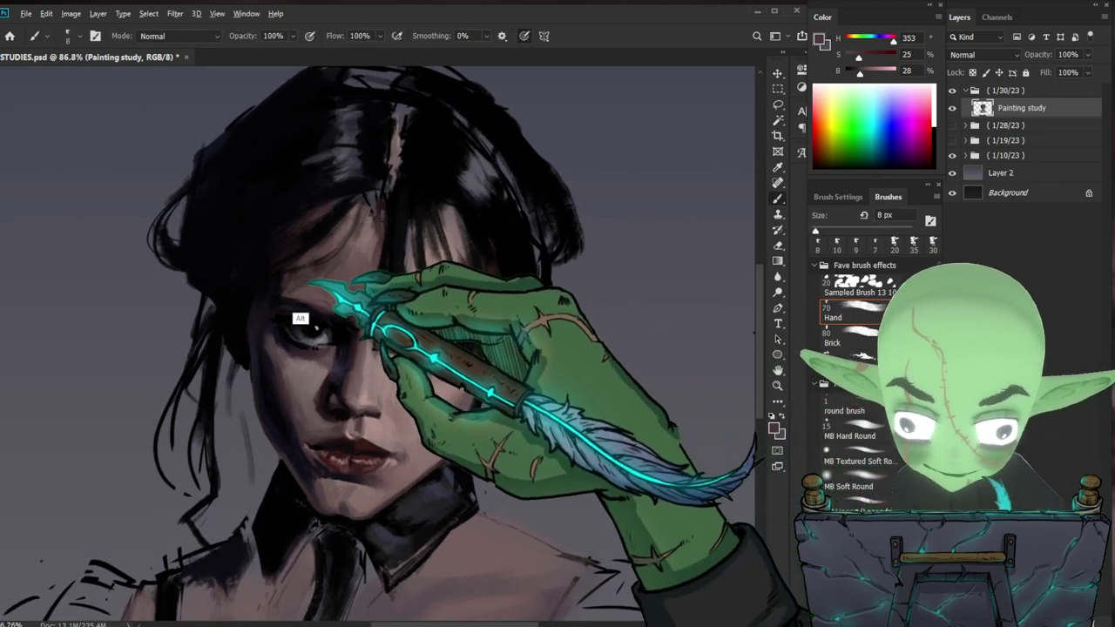
alt+click(373, 282)
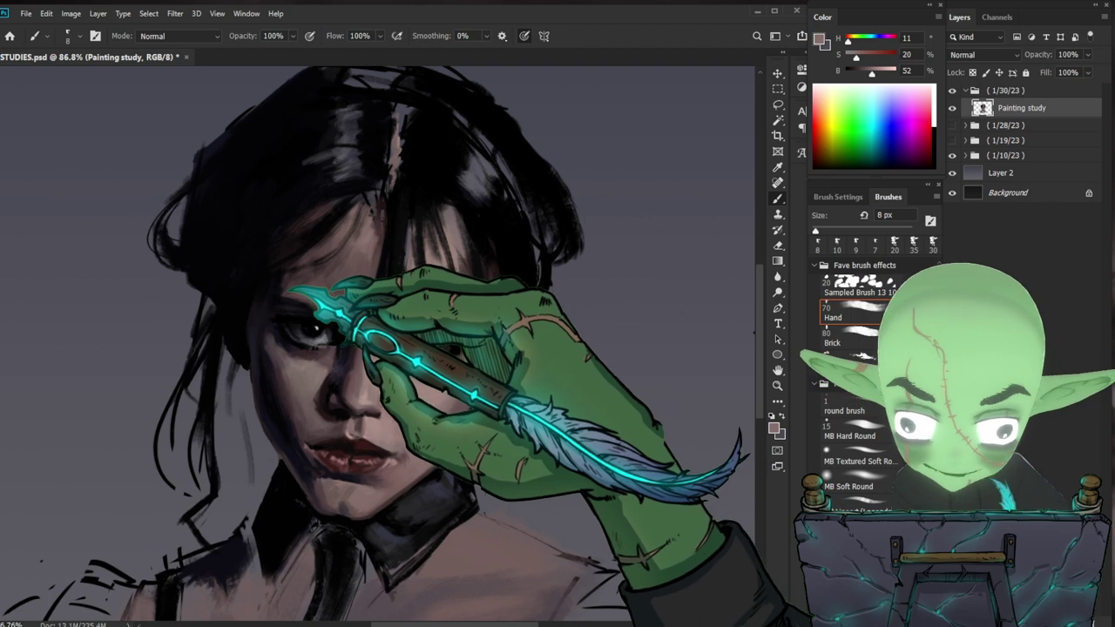
alt+click(301, 298)
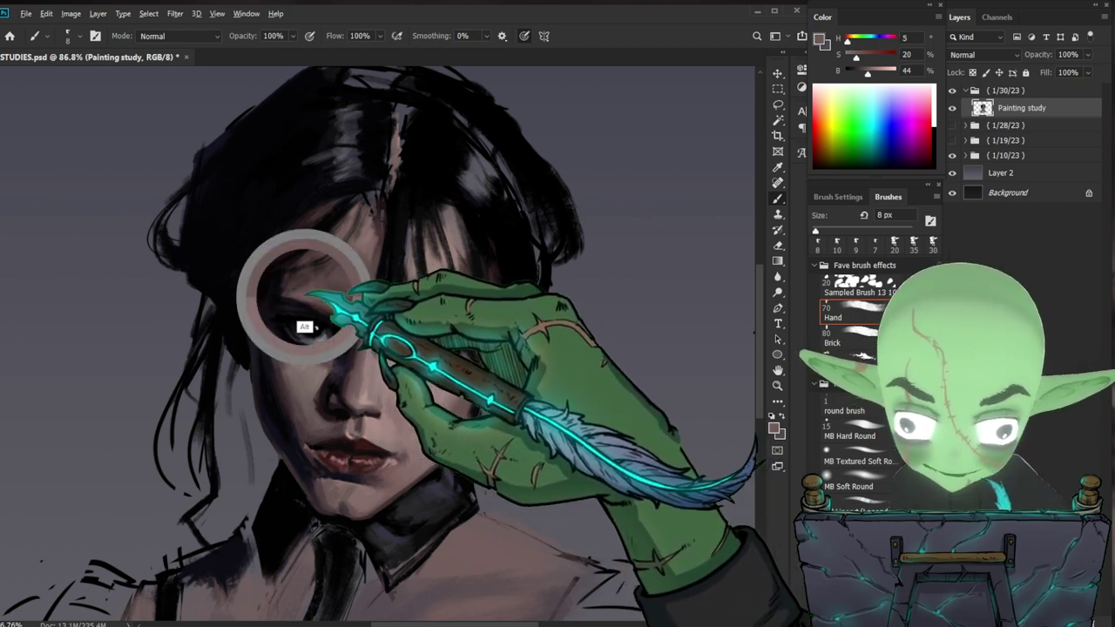
key(bracketright)
key(bracketright)
key(bracketright)
drag(324, 306, 334, 303)
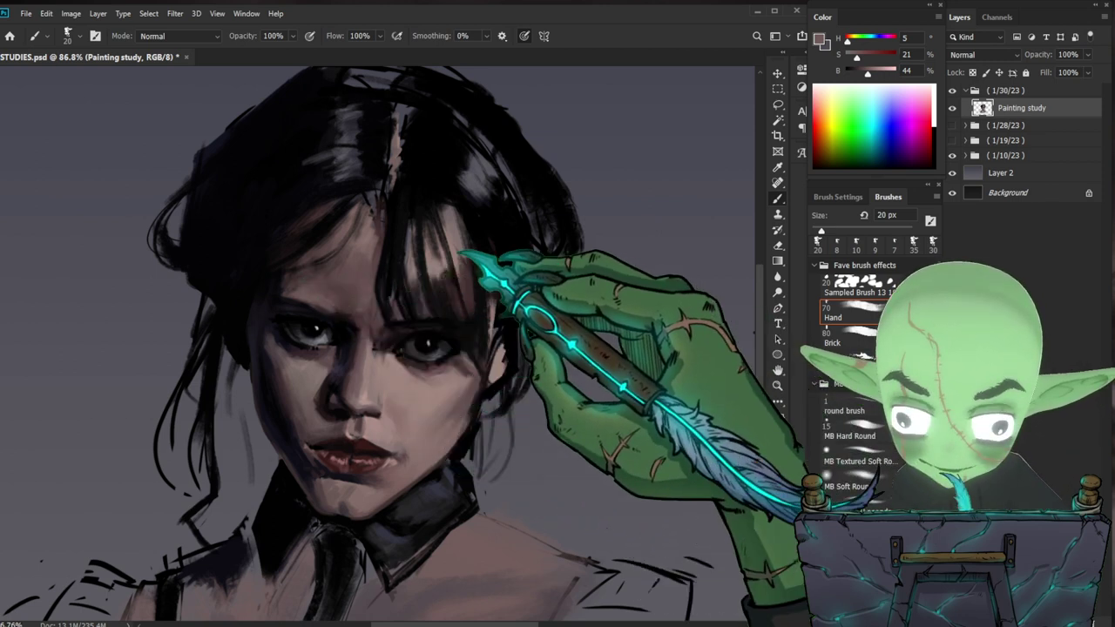
- Touch up the forehead skin between the fringe strands with a muted skin tone (H 5, S 21, B 44) at 15 px
key(bracketleft)
key(bracketleft)
key(bracketleft)
key(bracketright)
key(bracketright)
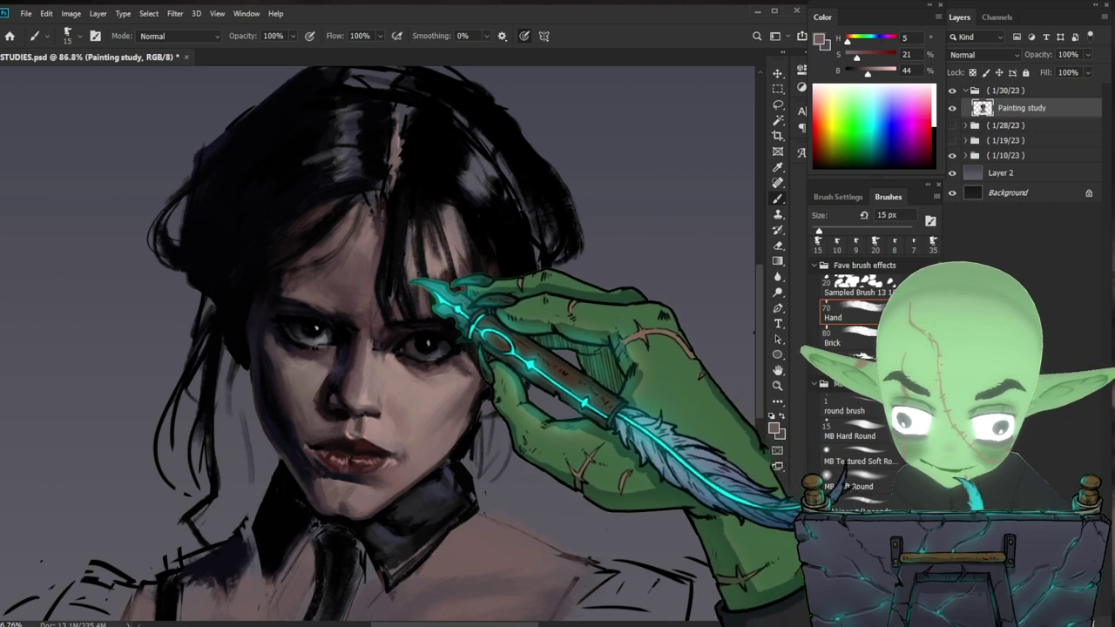
- Paint thin fringe strands over the forehead with a sampled near-black (H 0, S 0, B 3) at 7 px
key(bracketleft)
key(bracketleft)
key(bracketleft)
key(bracketleft)
drag(577, 299, 540, 404)
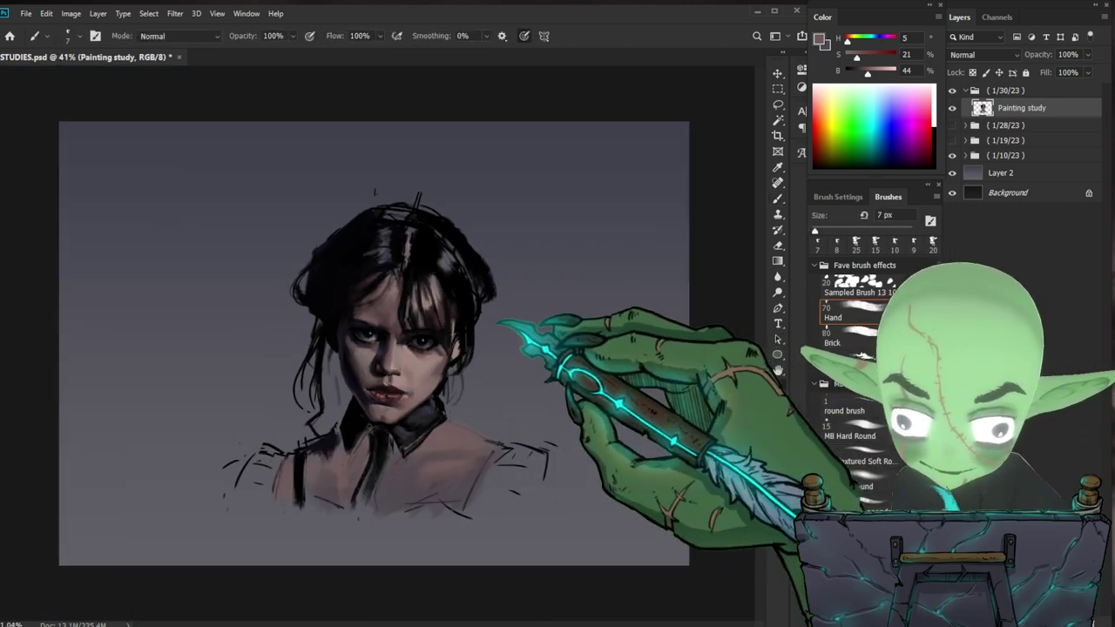
drag(440, 289, 473, 243)
alt+click(398, 302)
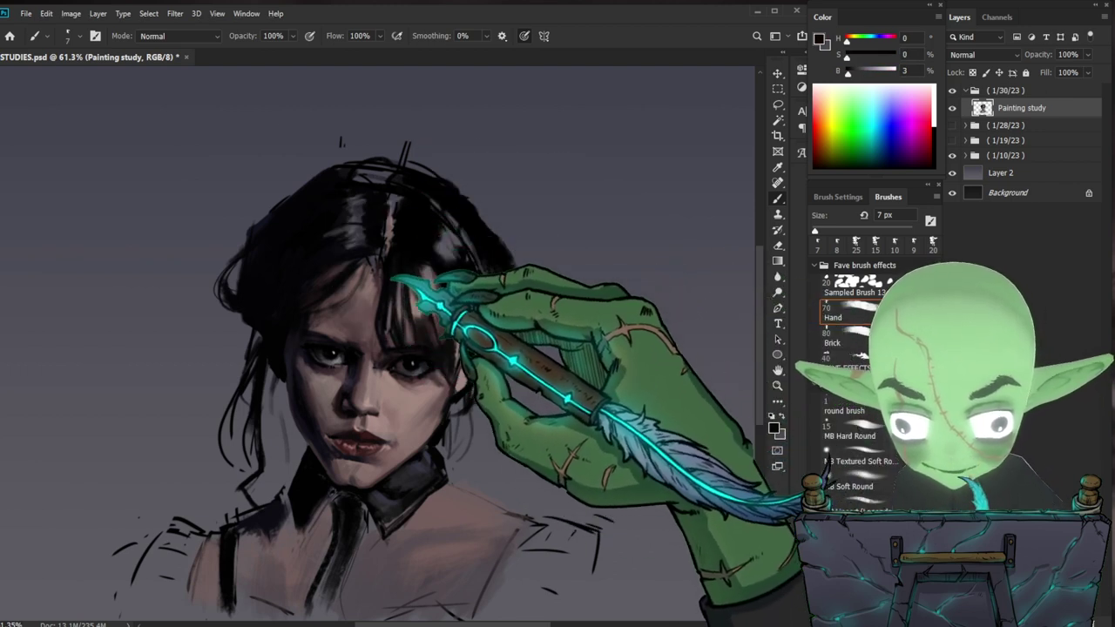
drag(556, 438, 547, 418)
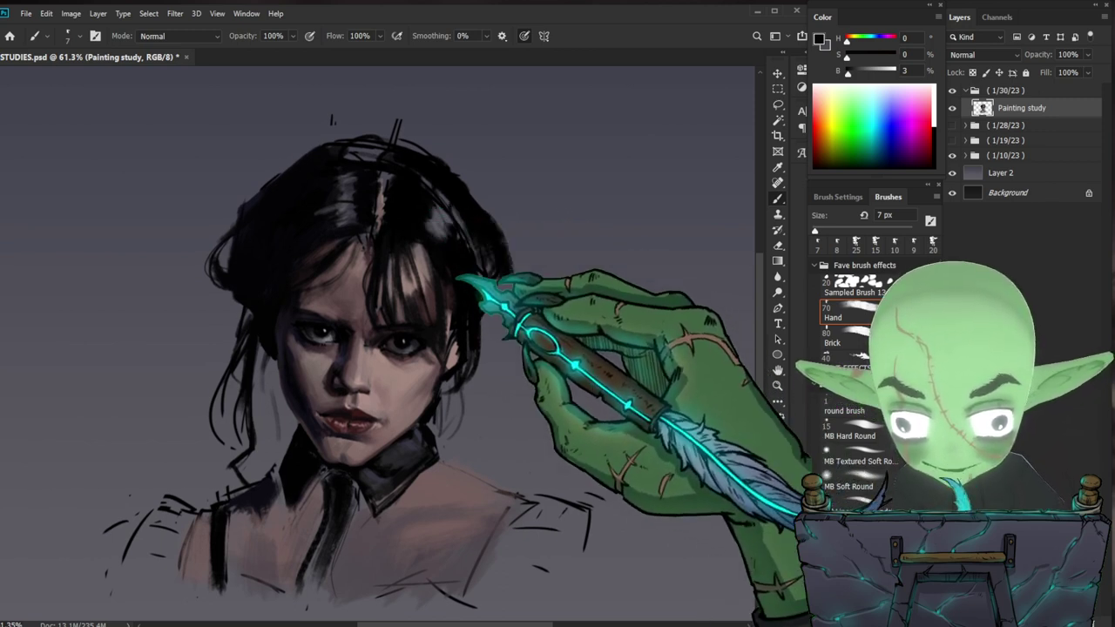
- Sample the background grey, adjust it to H 240, S 10, B 55 and paint cool highlights on the hair at 7 px
alt+click(634, 332)
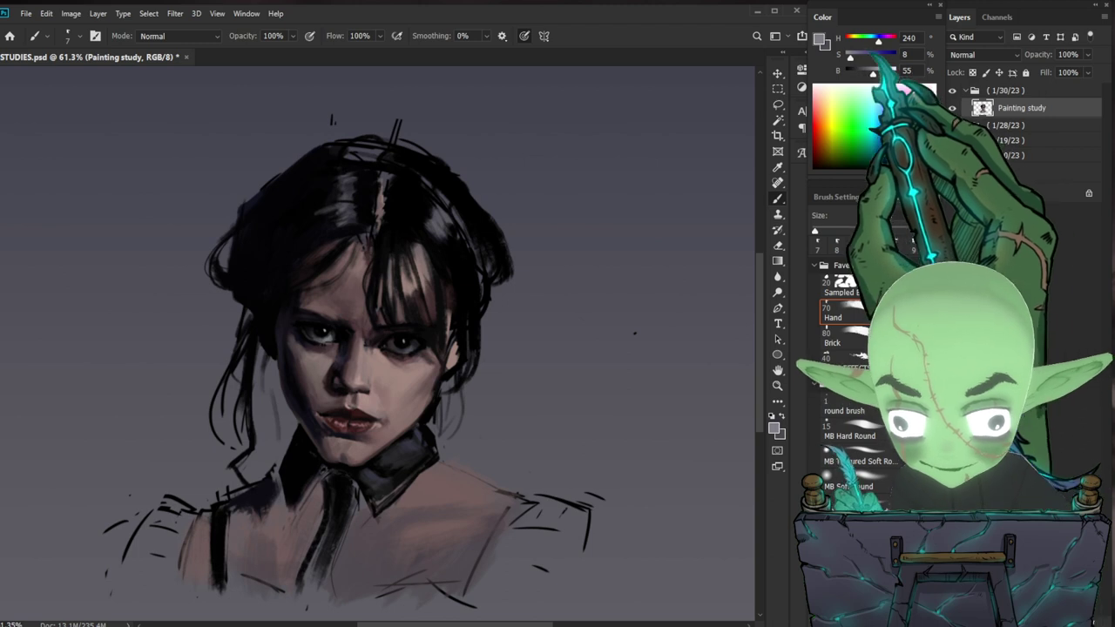
drag(850, 56, 852, 57)
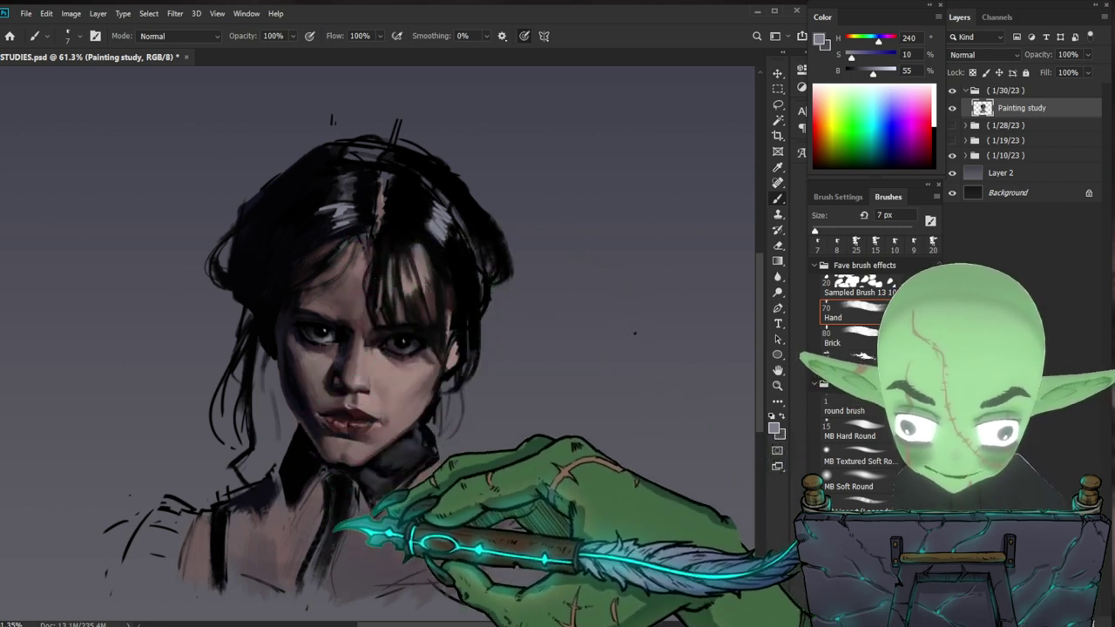
drag(643, 350, 597, 360)
drag(448, 263, 475, 244)
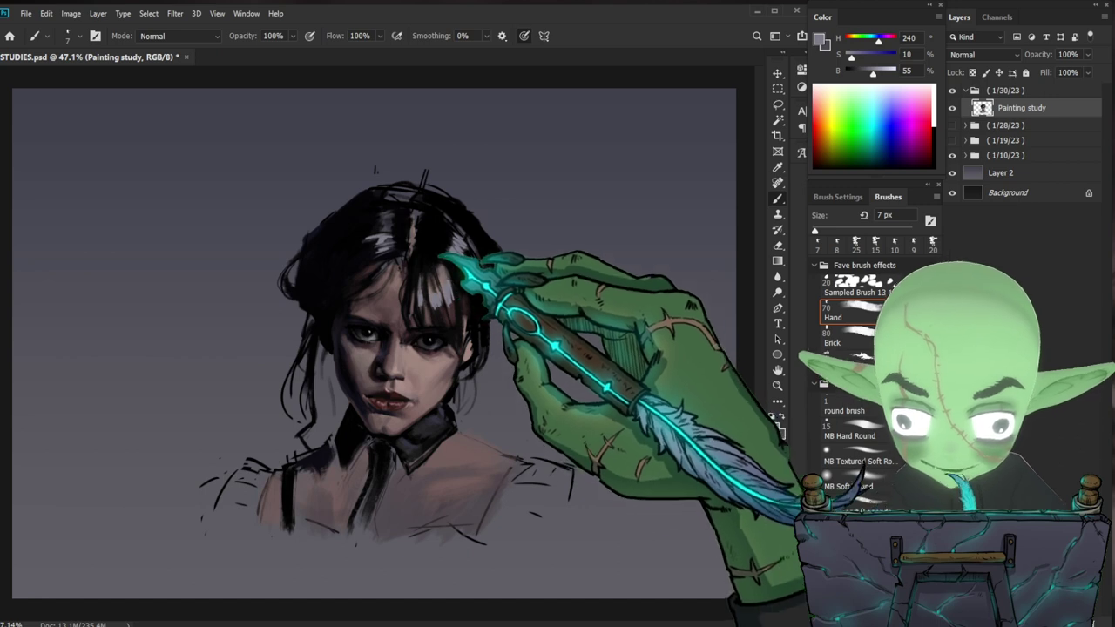
- Refine the hair around the temple and ear with sampled black, skin tone and near-black (H 240, S 9, B 4), up to 25 px
alt+click(440, 287)
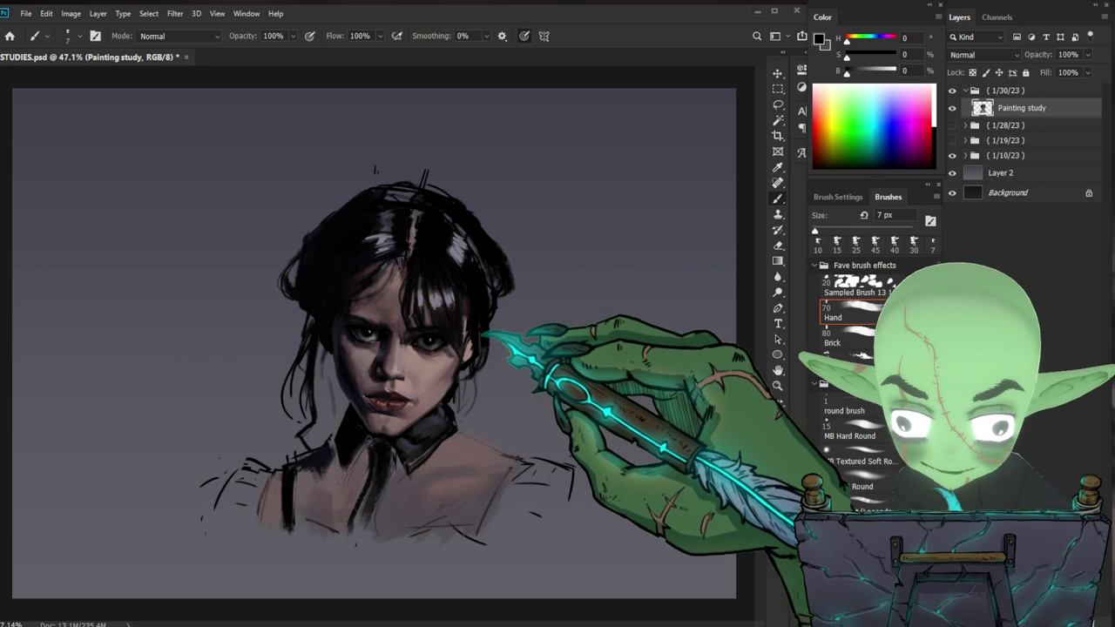
alt+click(460, 323)
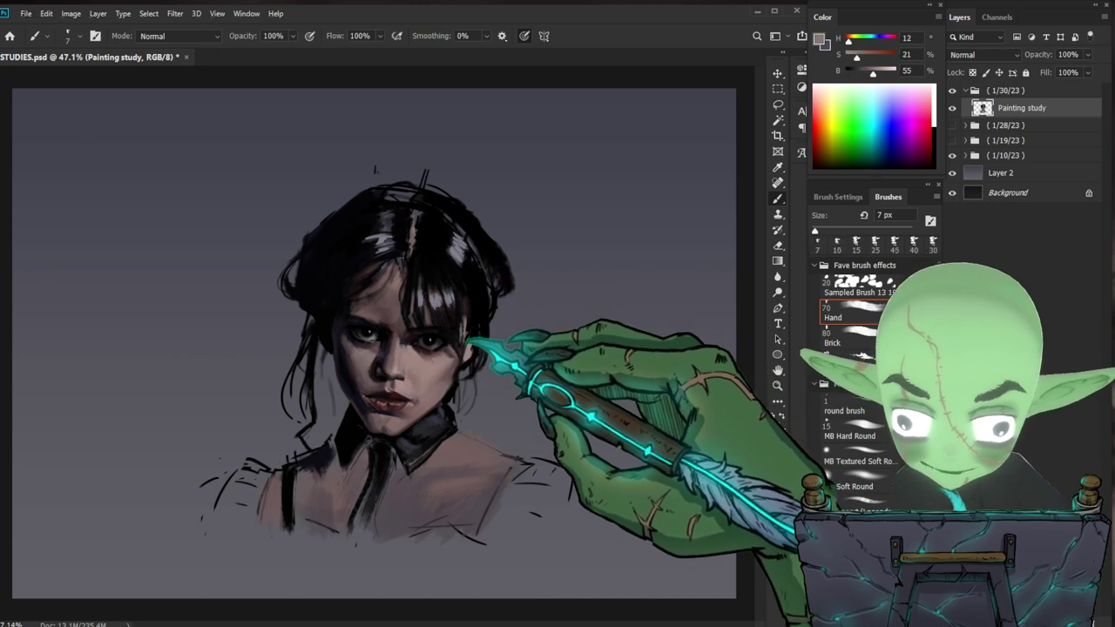
alt+click(454, 351)
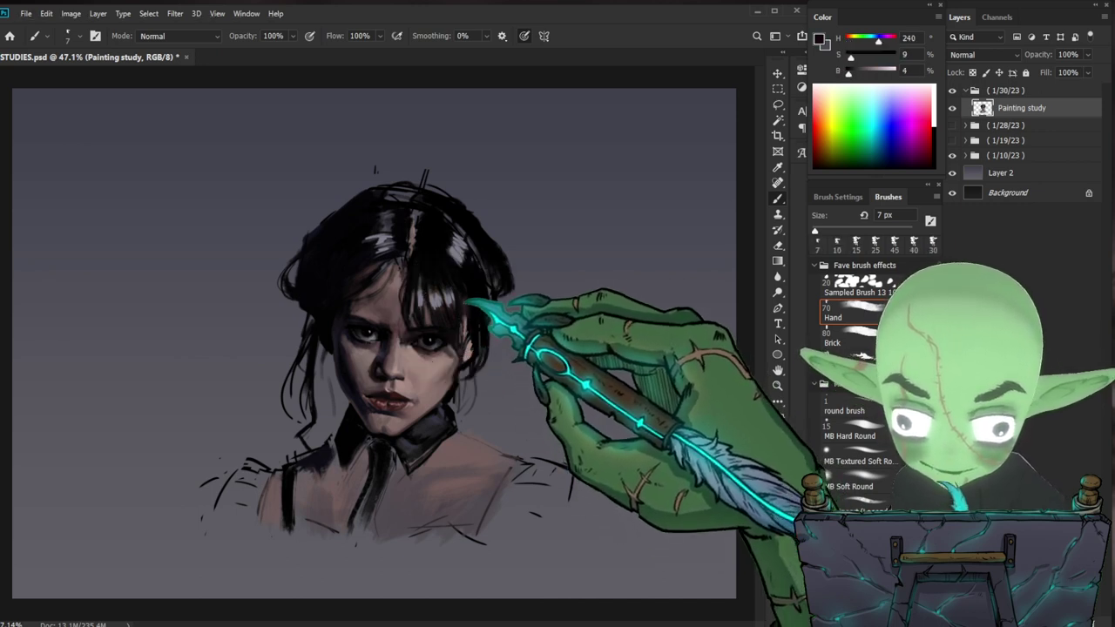
mouse_move(507, 360)
mouse_down()
mouse_move(540, 341)
mouse_move(519, 335)
mouse_up()
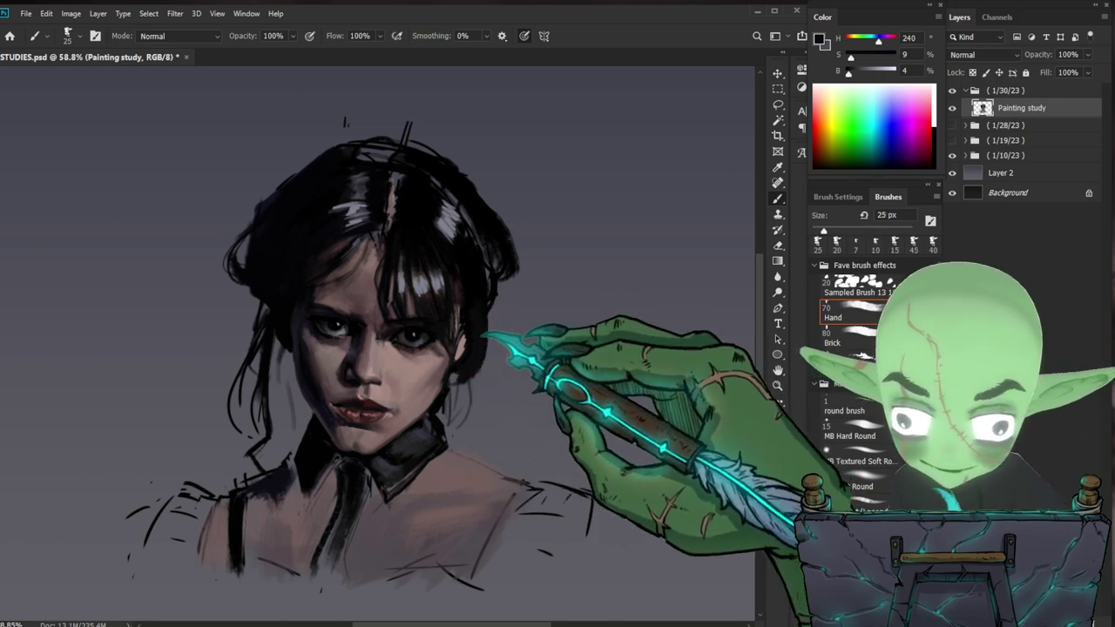
- Shade the collarbone on the right shoulder with a sampled dark tone (H 352, S 12, B 26) and a 35 px brush
drag(615, 392, 486, 438)
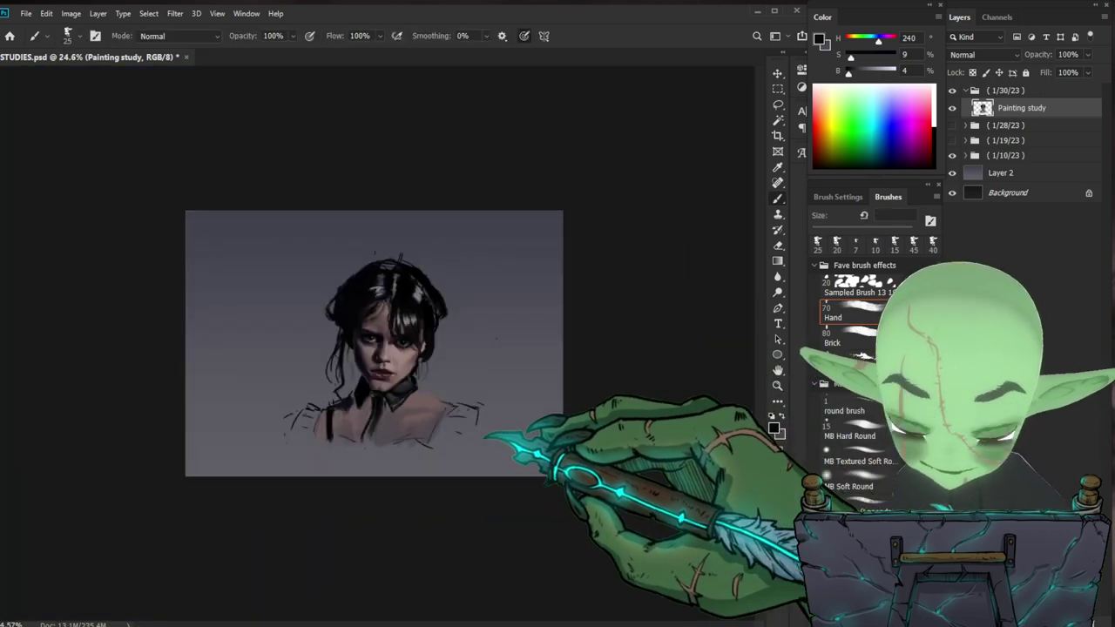
drag(406, 389, 460, 408)
key(bracketleft)
key(bracketleft)
key(bracketleft)
key(bracketleft)
key(bracketleft)
key(bracketright)
key(bracketright)
key(bracketright)
key(bracketright)
key(bracketright)
key(bracketright)
key(bracketright)
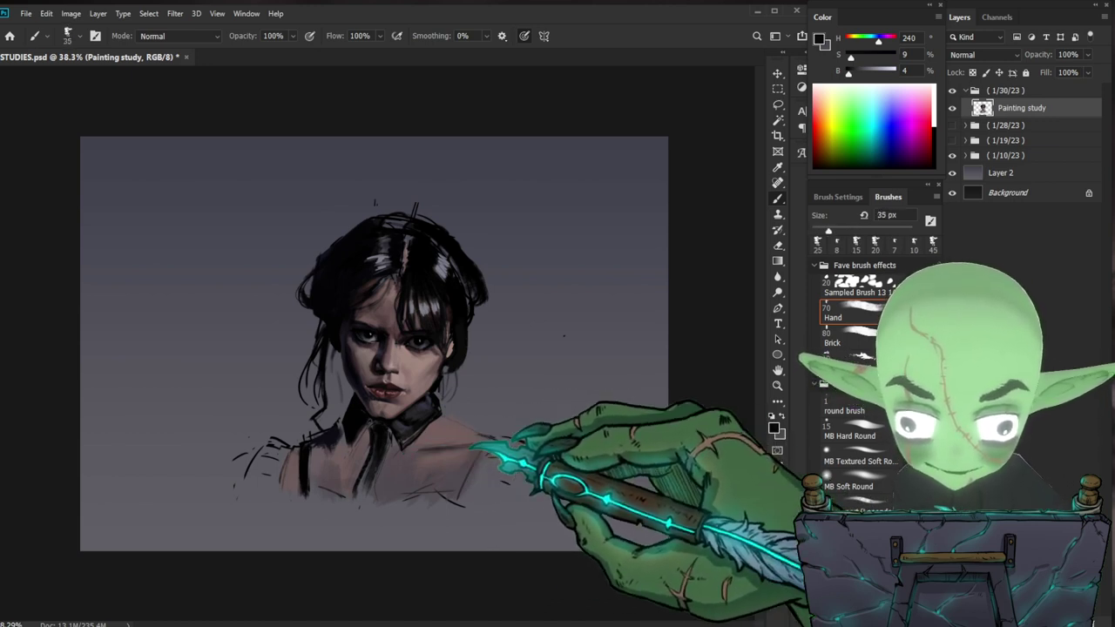
alt+click(439, 452)
drag(425, 454, 475, 448)
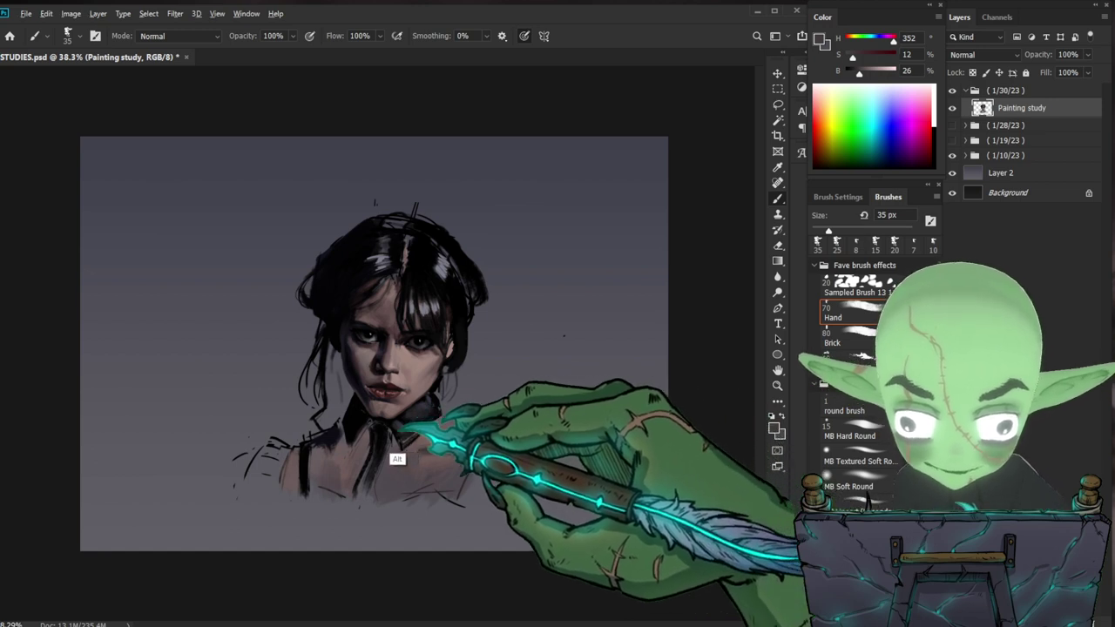
- Sample black from the collar (H 0, S 0, B 1) and block in the right sleeve, enlarging the brush to 45 px
alt+click(366, 431)
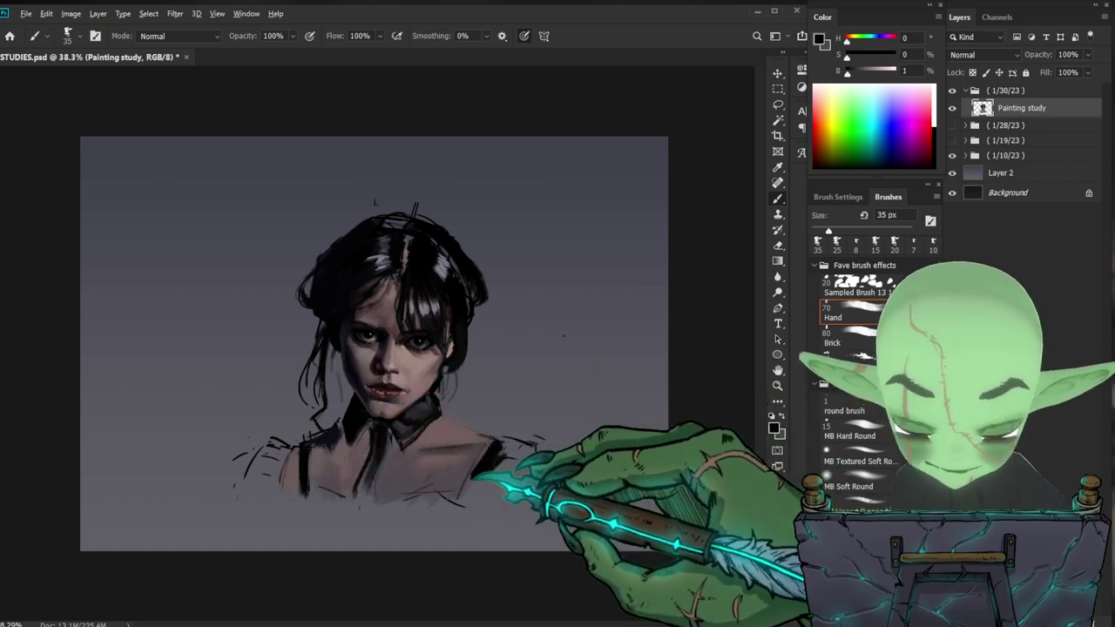
key(bracketright)
key(bracketright)
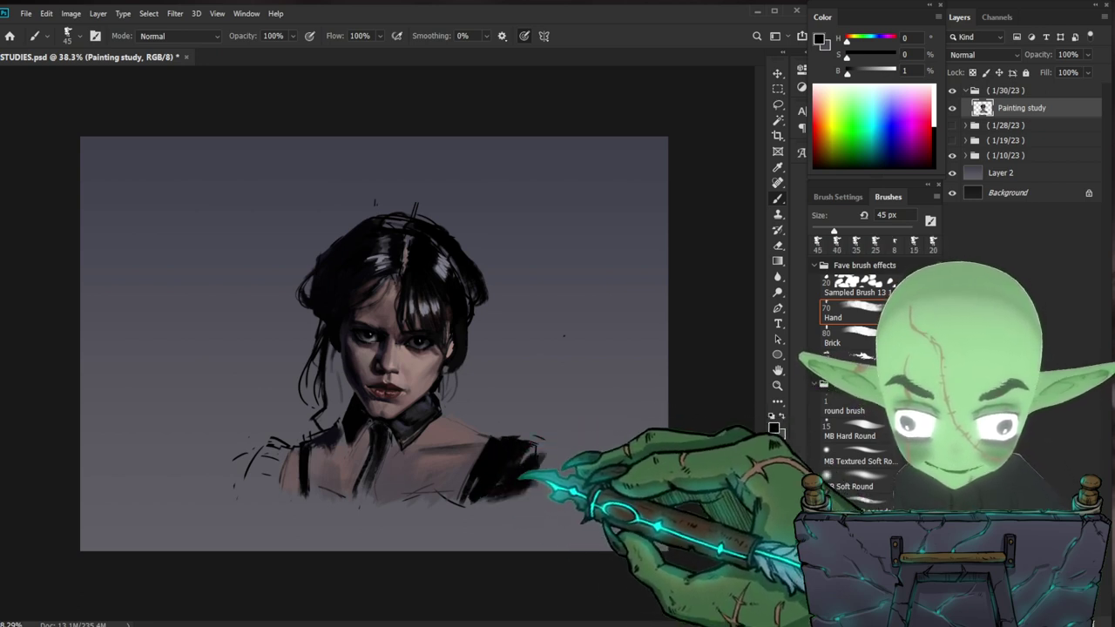
- Block in the left puffed sleeve in black with a brush of 50 px and larger, and extend the right sleeve
key(bracketright)
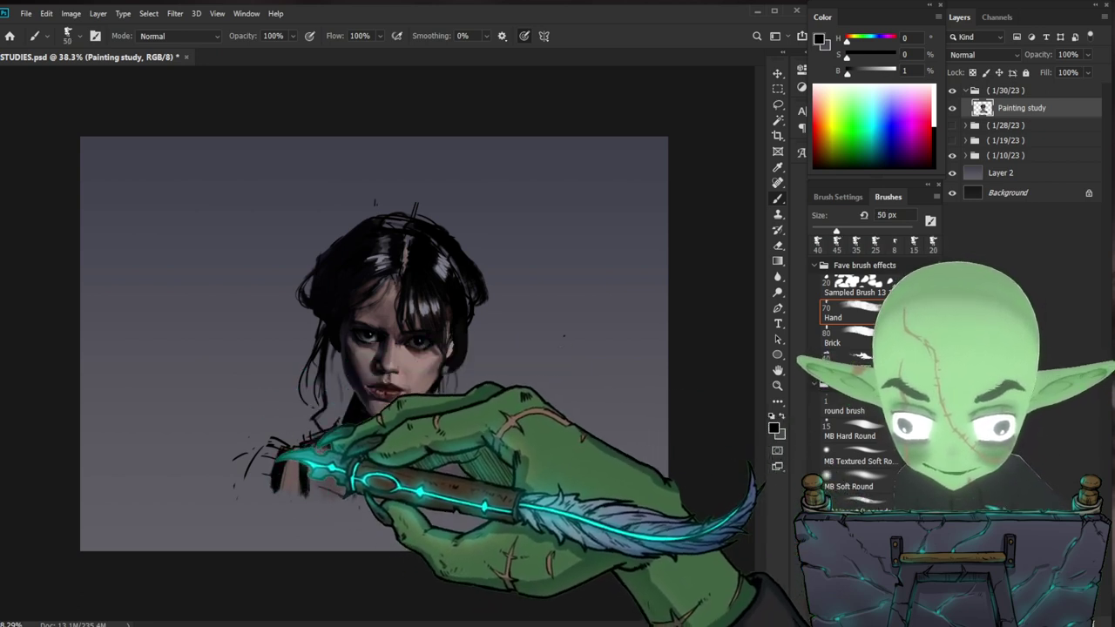
key(bracketright)
key(bracketright)
mouse_move(243, 500)
mouse_down()
mouse_move(281, 497)
mouse_move(268, 450)
mouse_up()
mouse_move(522, 471)
mouse_down()
mouse_move(538, 465)
mouse_move(528, 499)
mouse_up()
- Reduce the brush to 35 px and paint the hanging tie solid black down to the bottom of the bust
key(bracketleft)
key(bracketleft)
key(bracketleft)
key(bracketleft)
key(bracketleft)
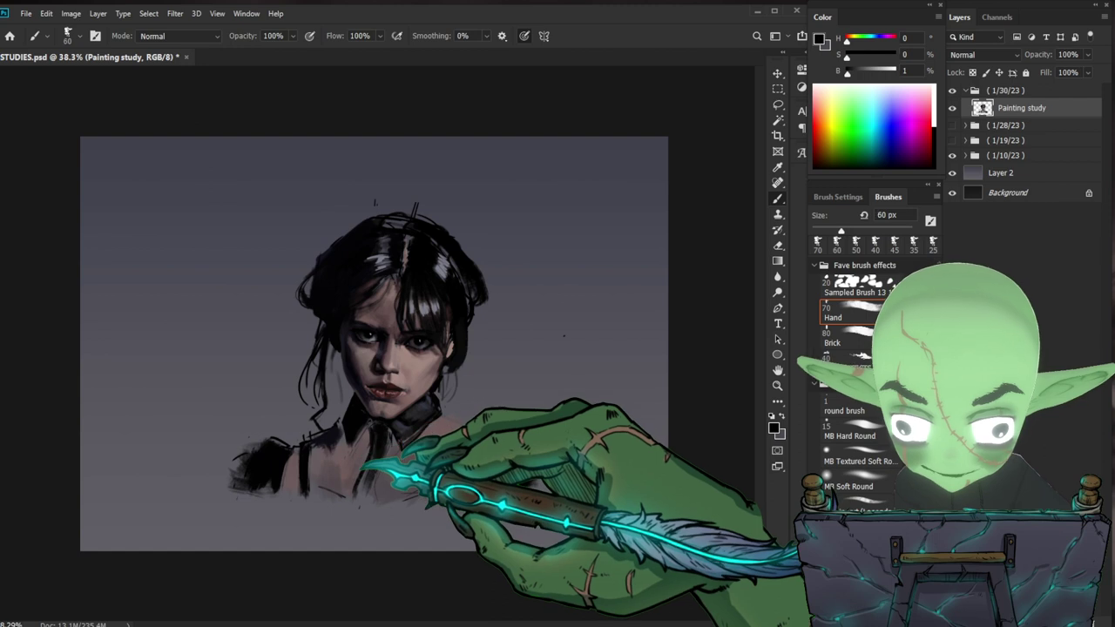
drag(374, 496, 360, 499)
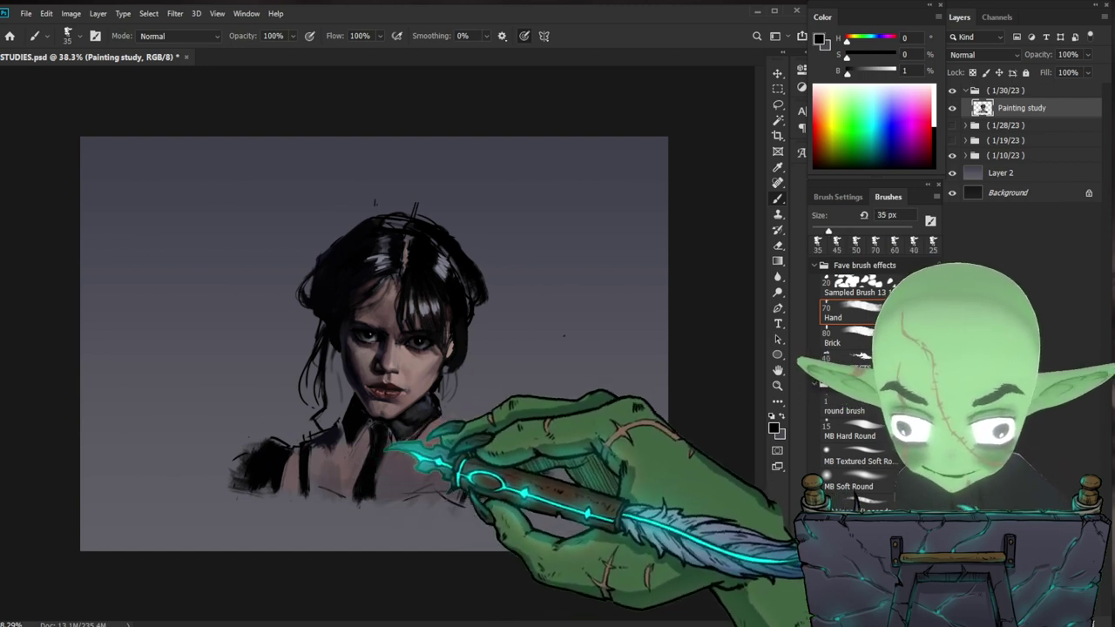
- Clean up the collar and tie knot with black strokes at 20 px and 15 px
drag(423, 433, 446, 433)
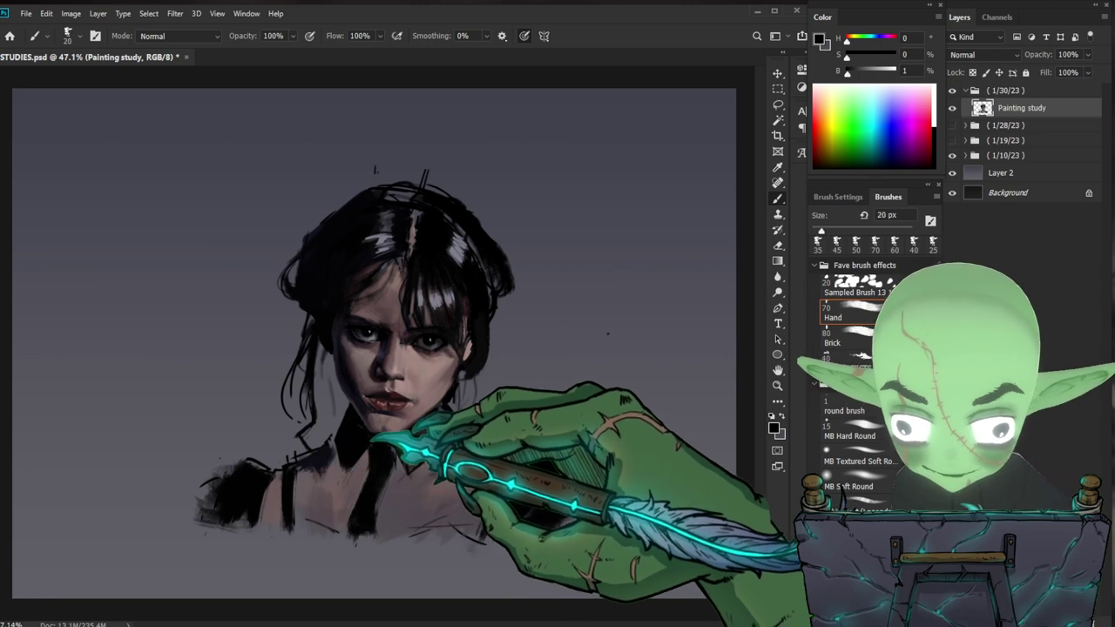
key(bracketleft)
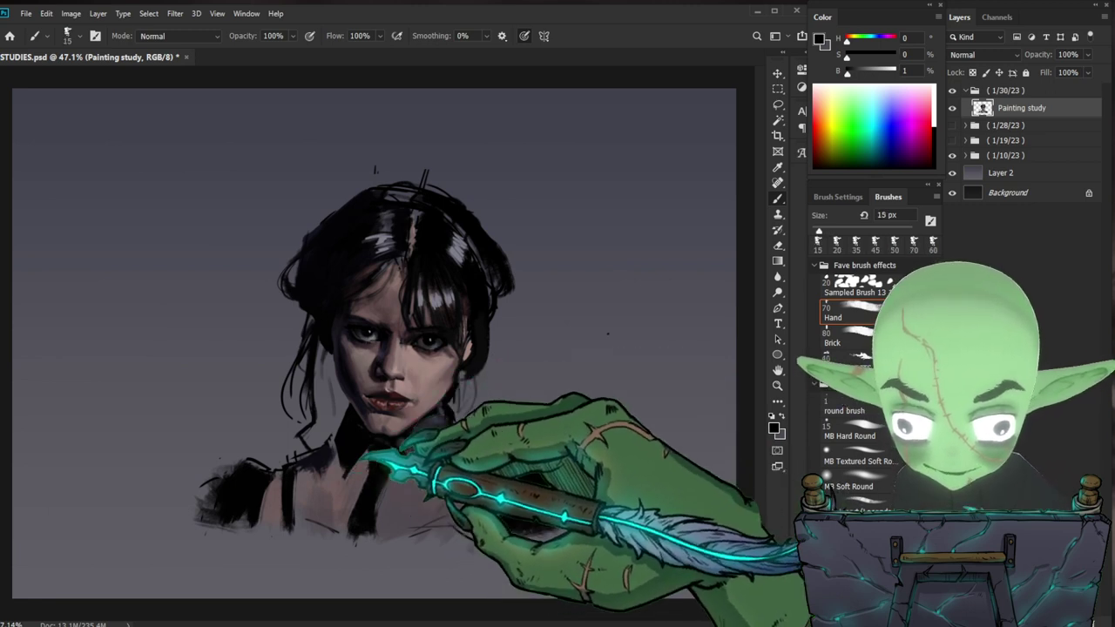
scroll(379, 355, down, 1)
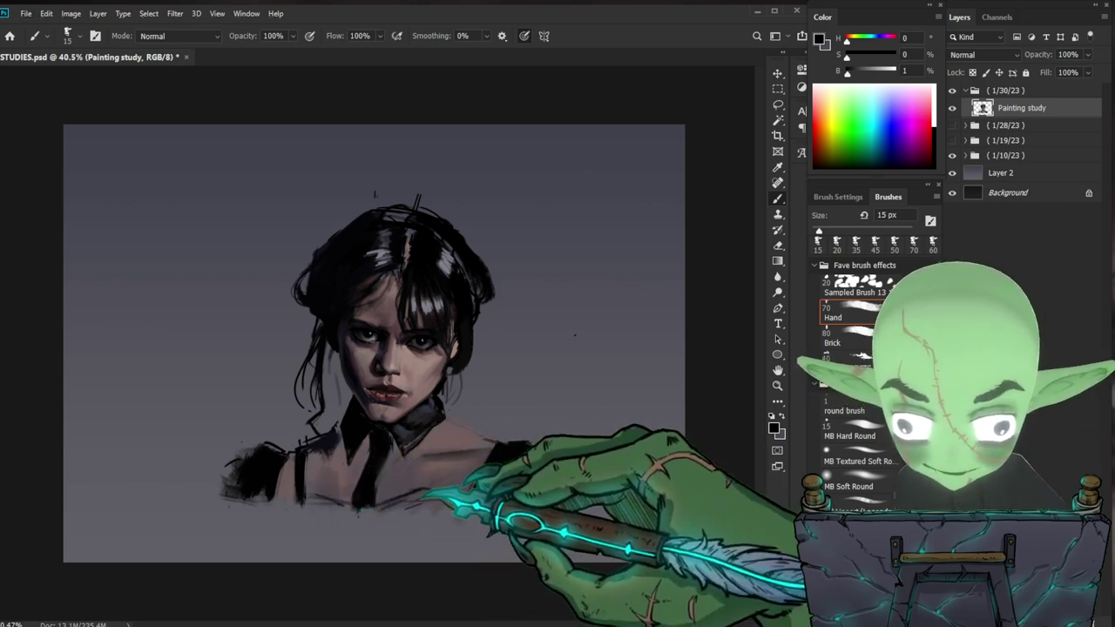
- Enlarge the black brush to 60 px and 70 px to block in the dress neckline and extend the right sleeve
key(bracketright)
key(bracketright)
key(bracketright)
key(bracketright)
key(bracketright)
drag(394, 512, 434, 499)
key(bracketright)
key(bracketright)
key(bracketright)
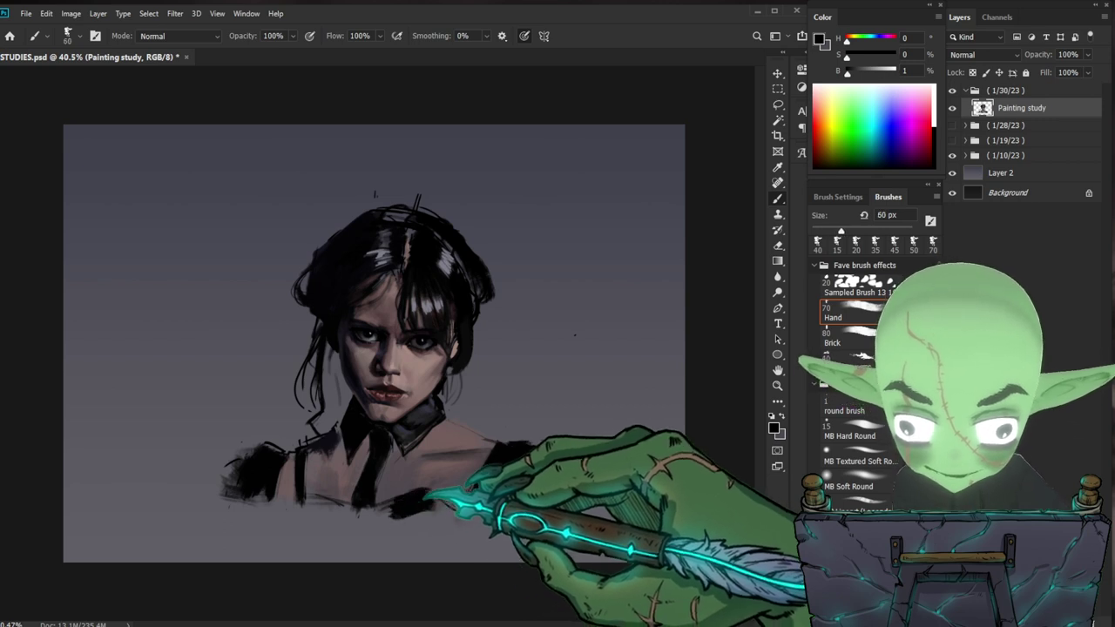
drag(566, 474, 508, 469)
- Reduce the brush, sample dark violet (H 270, S 33, B 7) beside the shadowed cheek and refine the face edge at 6 px
mouse_move(438, 374)
mouse_down()
mouse_move(548, 383)
mouse_move(514, 380)
mouse_move(514, 401)
mouse_up()
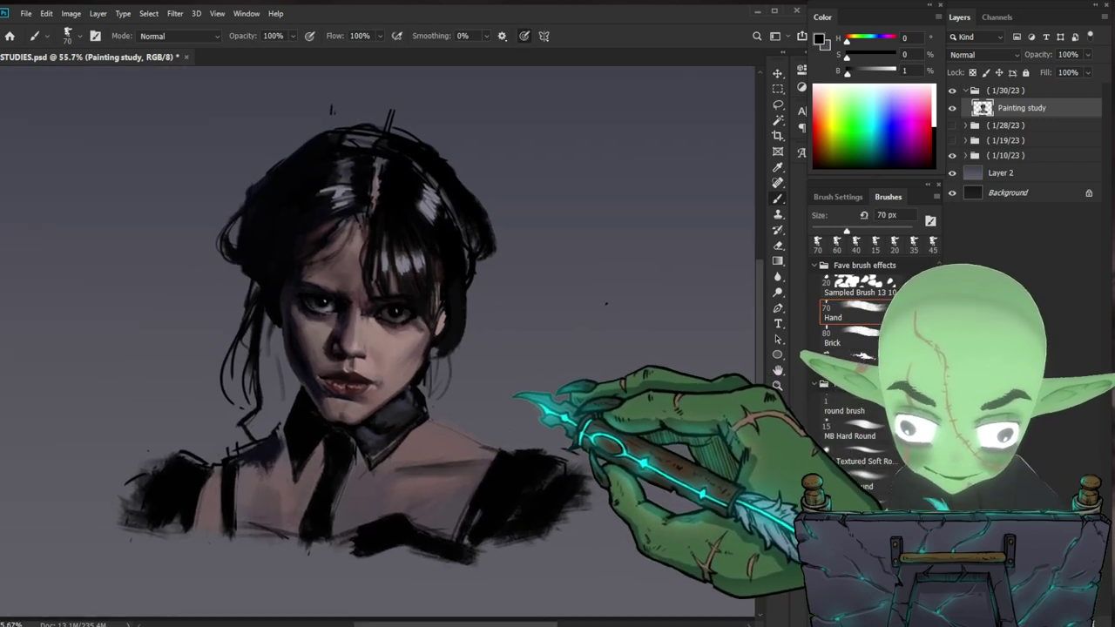
drag(436, 380, 451, 380)
key(bracketleft)
key(bracketleft)
key(bracketleft)
key(bracketleft)
key(bracketleft)
key(bracketleft)
key(bracketleft)
key(bracketleft)
key(bracketleft)
key(bracketleft)
key(bracketleft)
key(bracketleft)
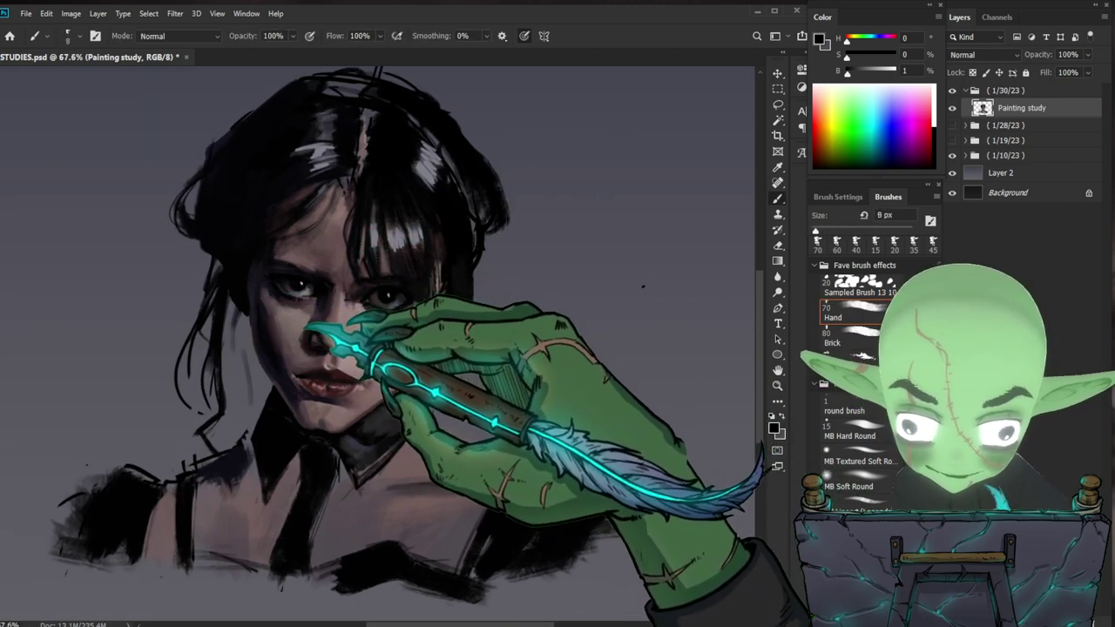
alt+click(261, 295)
key(bracketleft)
key(bracketleft)
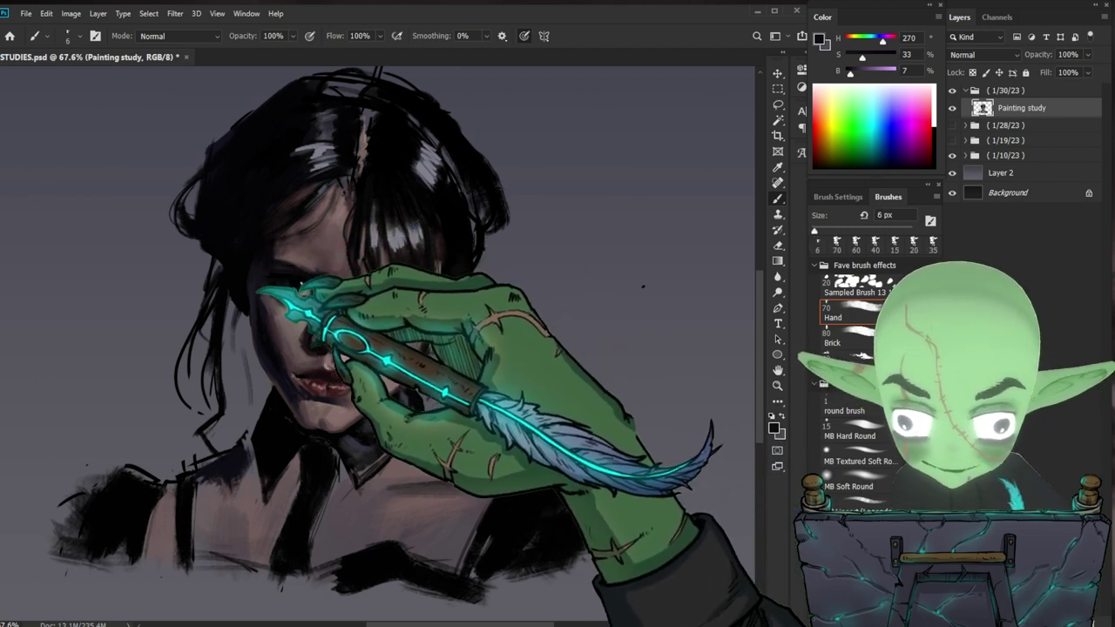
key(bracketright)
key(bracketright)
key(bracketright)
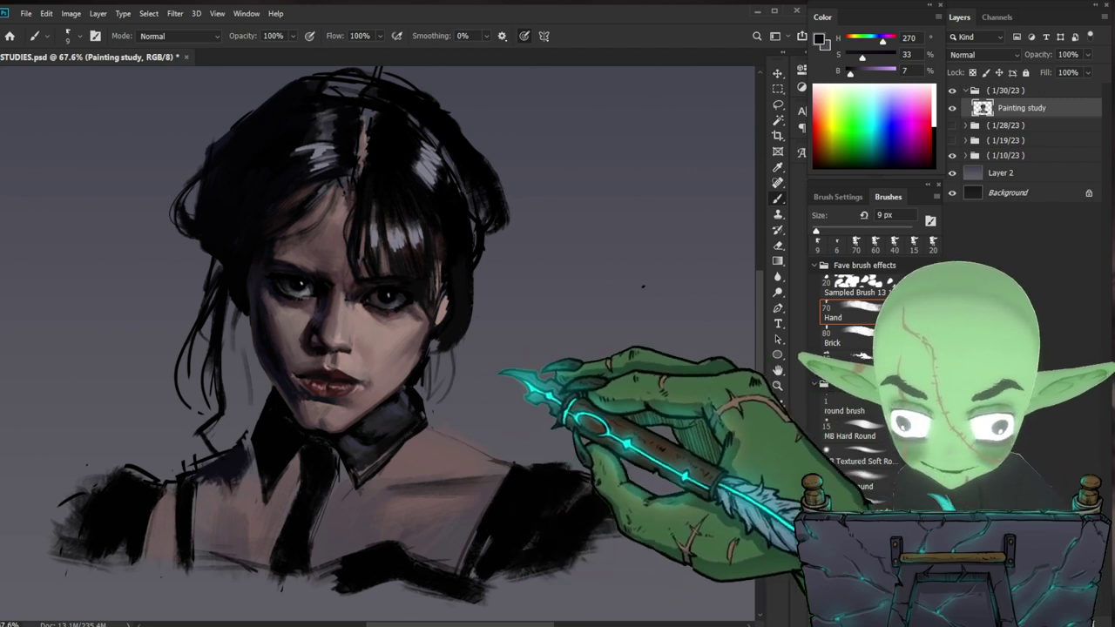
- Sample muted skin tone (H 0, S 20, B 36) from the lit cheek edge and rework the jawline above the collar at 25 px
alt+click(422, 352)
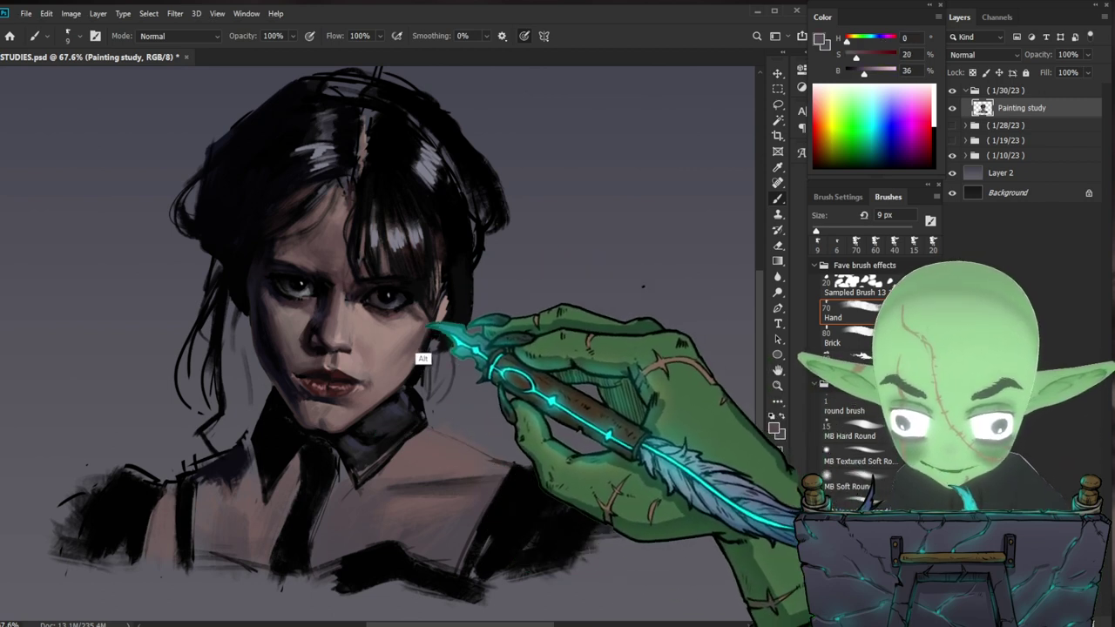
key(bracketright)
key(bracketright)
key(bracketright)
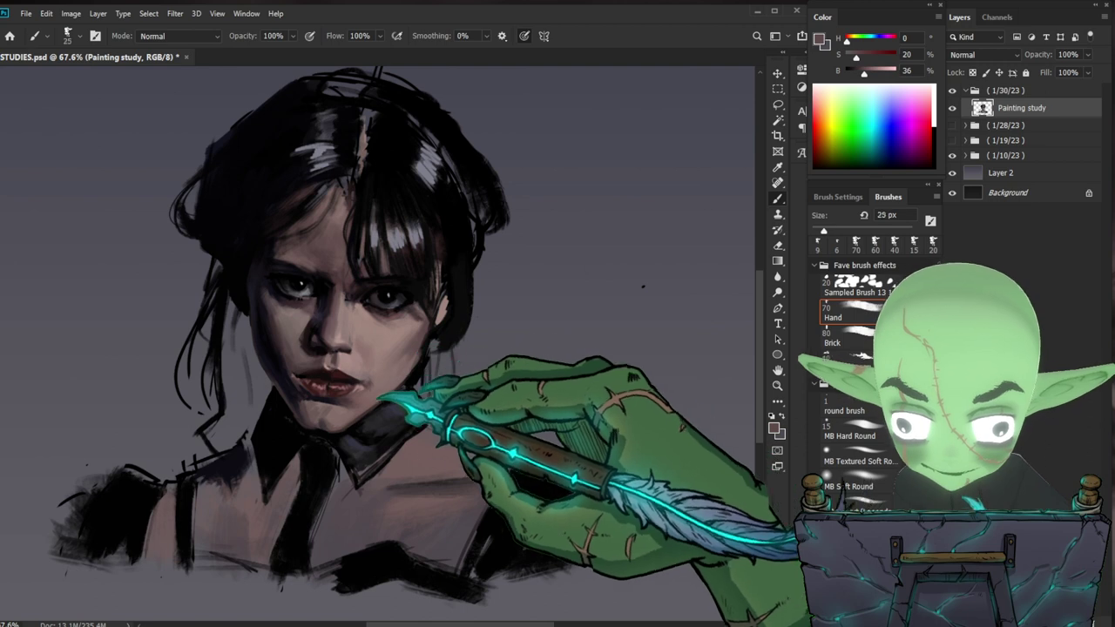
drag(365, 409, 378, 398)
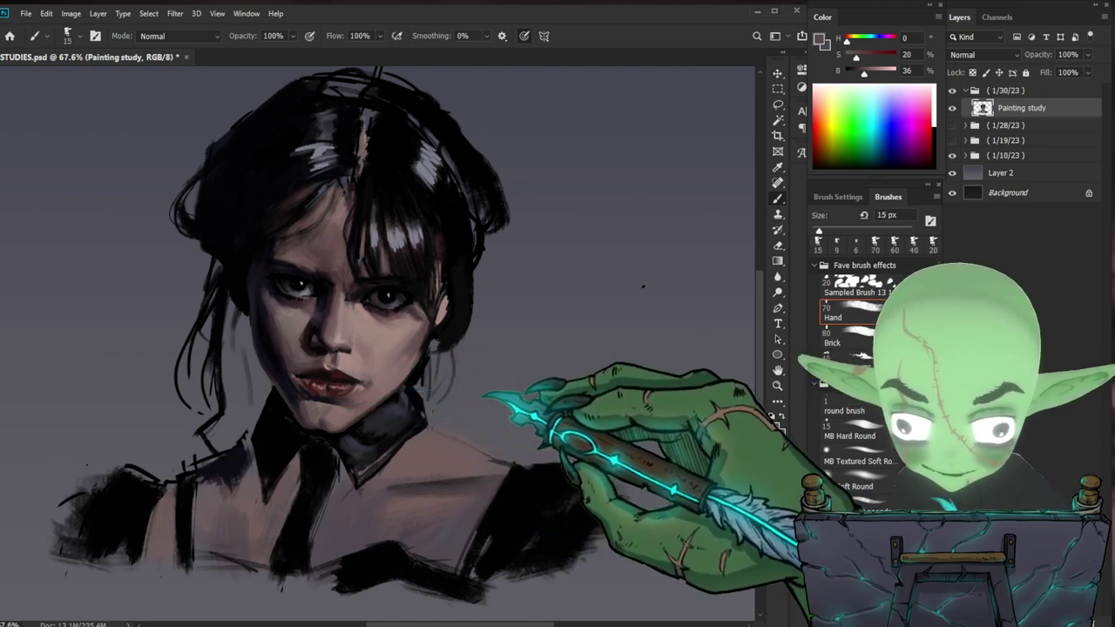
- Refine the shadowed jaw using sampled dark mauve (H 343, S 25, B 22) and near-black blue (H 240, S 50, B 5) with 15 px and 7 px brushes
drag(614, 398, 616, 367)
drag(446, 389, 463, 385)
alt+click(345, 406)
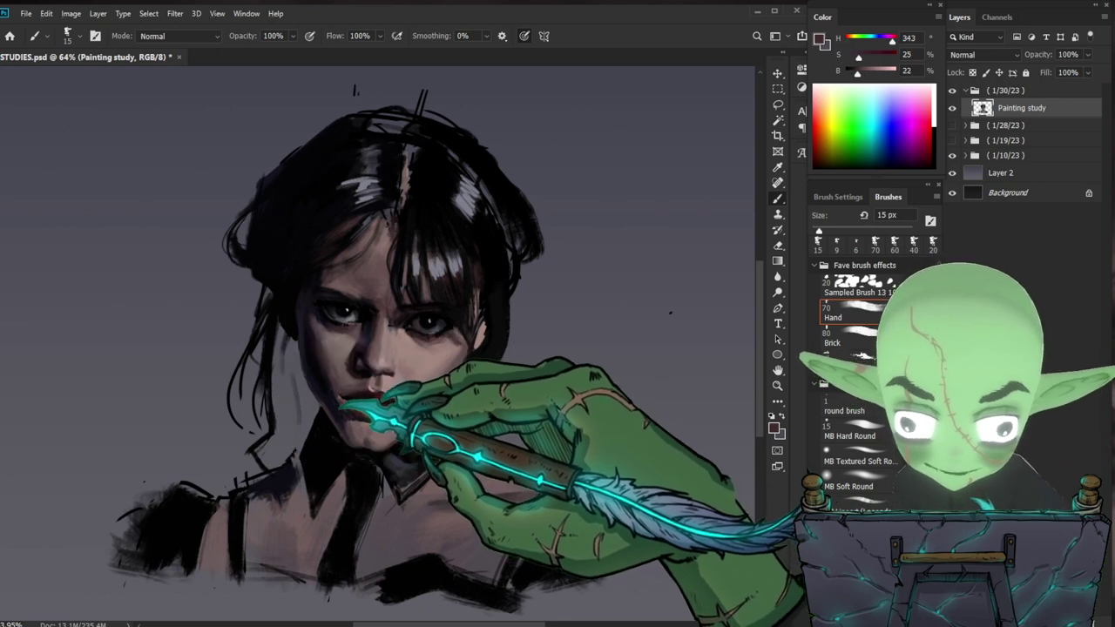
drag(546, 427, 478, 388)
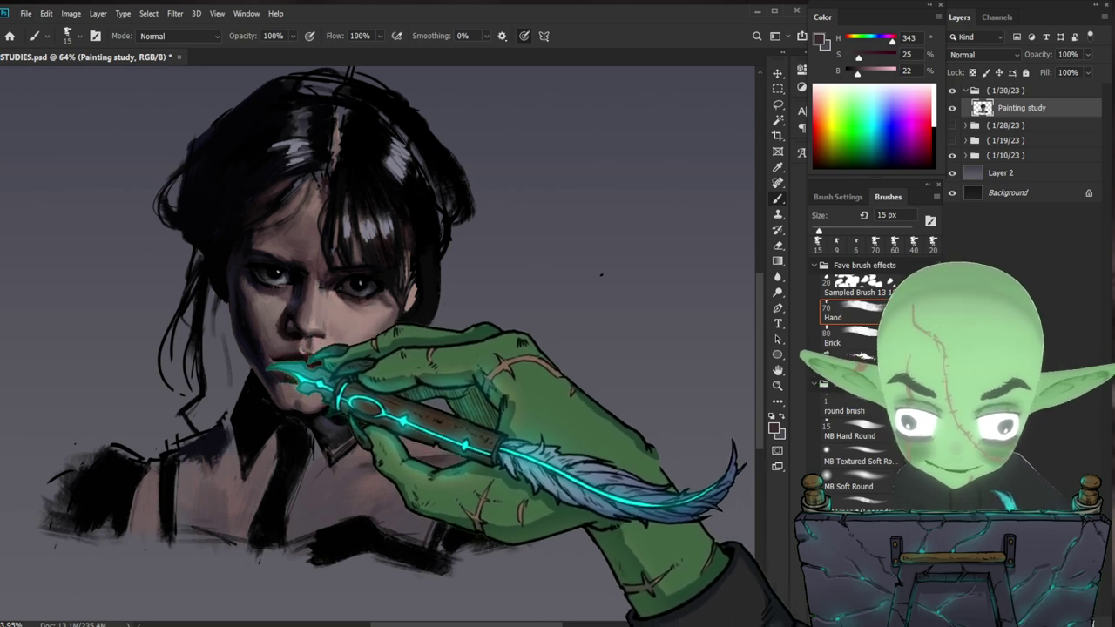
alt+click(257, 370)
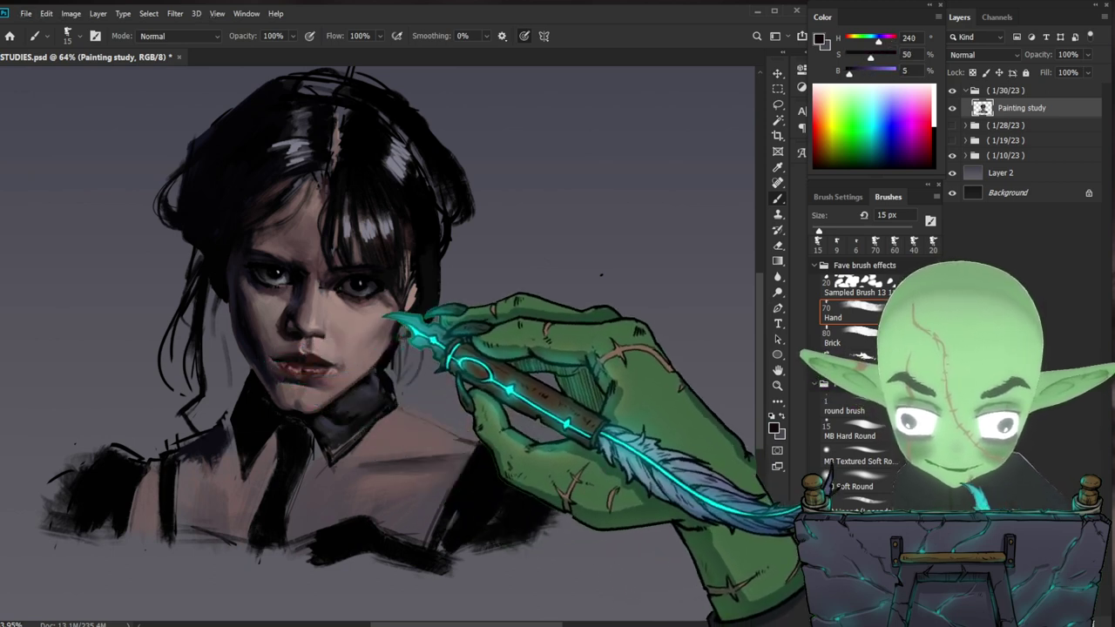
key(bracketleft)
key(bracketleft)
key(bracketleft)
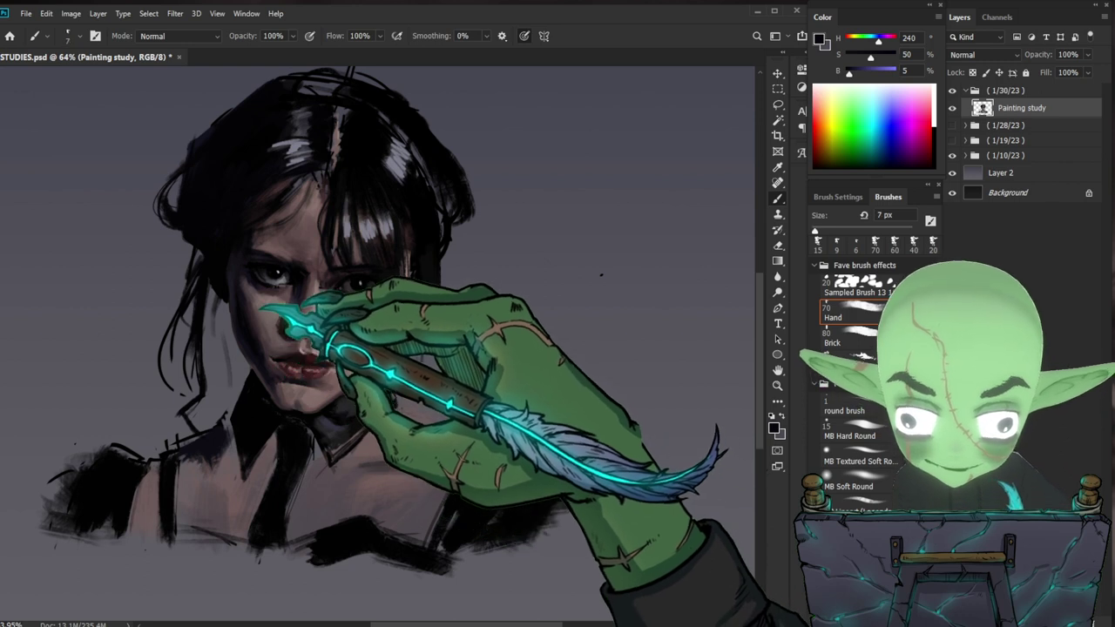
- Sample dark reddish brown (H 352, S 31, B 19) from the shadowed cheek and touch up the lower face at 20 px and 10 px
alt+click(269, 290)
drag(269, 290, 266, 318)
key(bracketright)
key(bracketright)
key(bracketright)
key(bracketright)
key(bracketright)
key(bracketright)
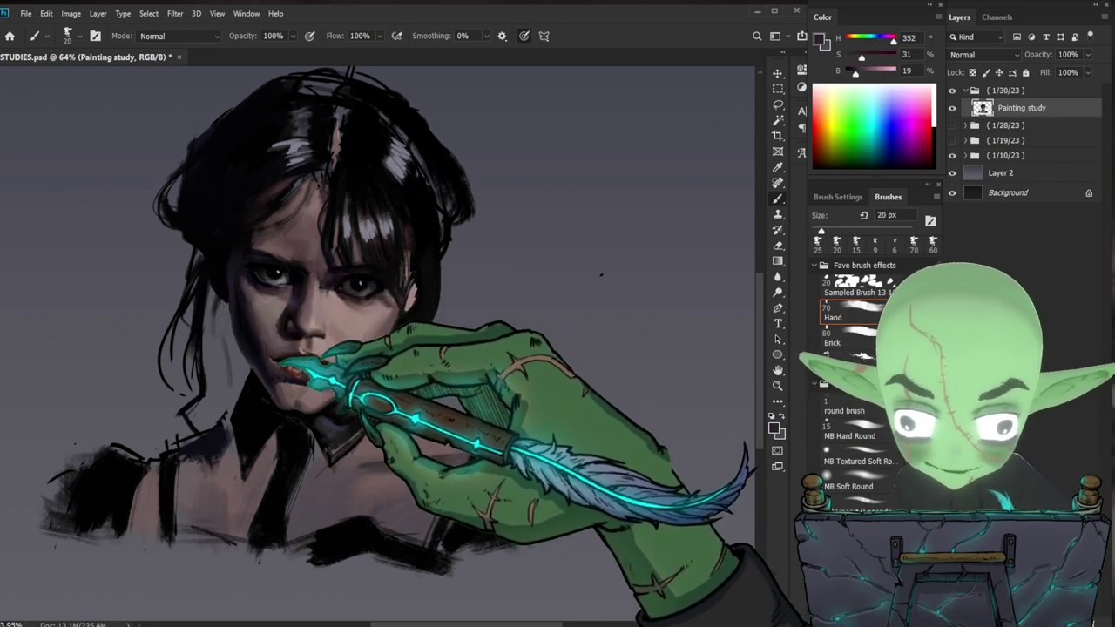
key(bracketleft)
key(bracketleft)
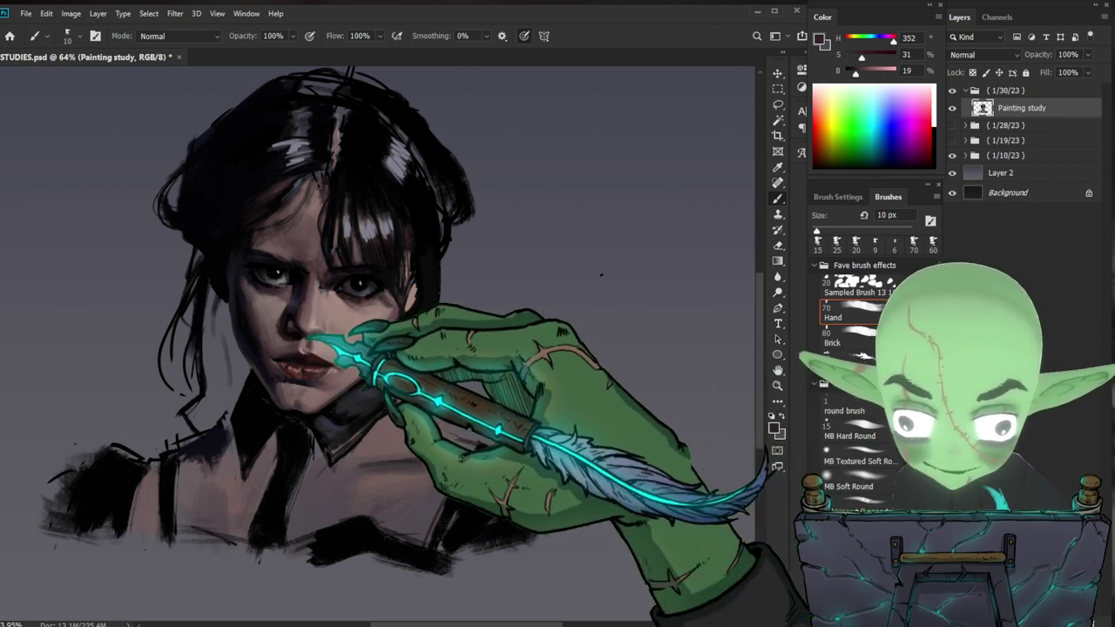
- Rework the chin and jaw with sampled skin tones (H 3, S 20, B 41; H 5, S 20, B 45; H 0, S 20, B 37) at 45 px and 15 px
key(z)
drag(427, 409, 345, 416)
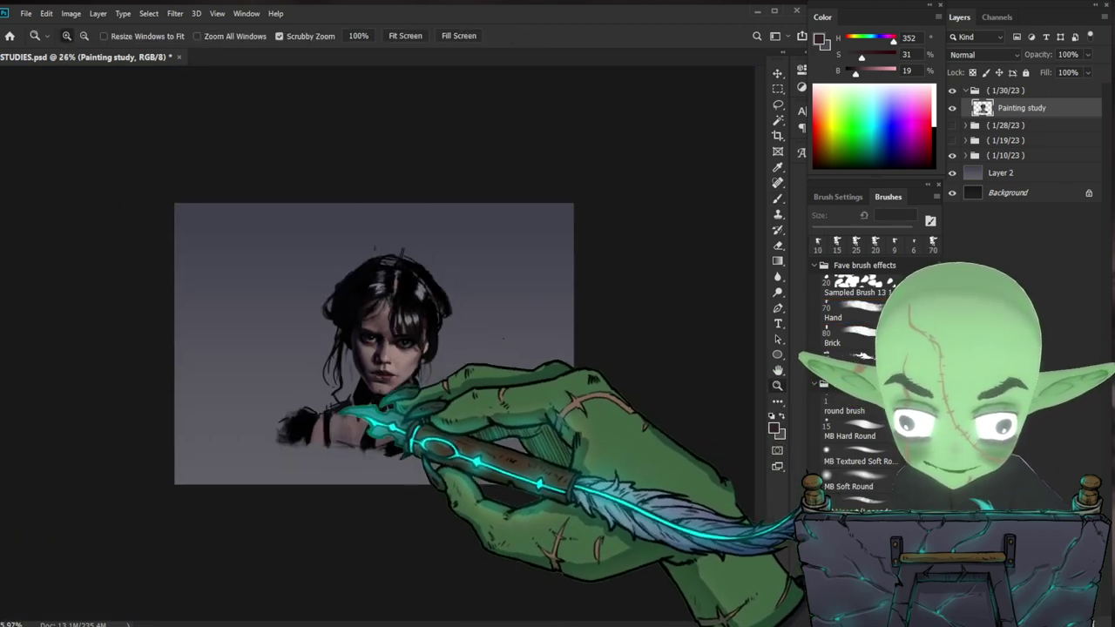
drag(436, 406, 492, 414)
key(b)
alt+click(406, 344)
key(bracketright)
key(bracketright)
key(bracketright)
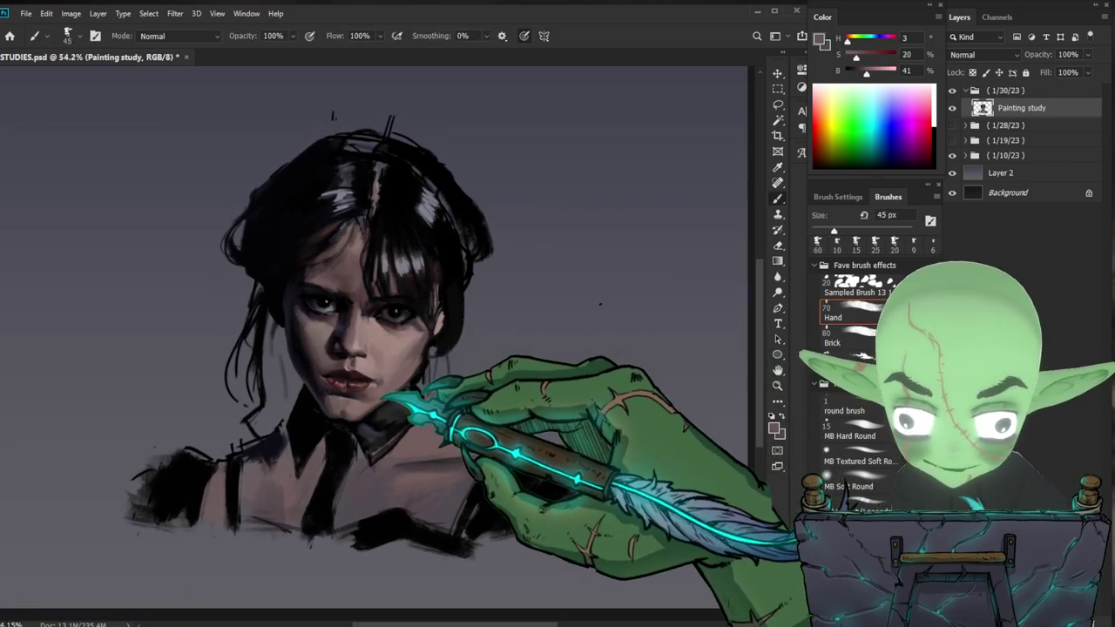
alt+click(363, 335)
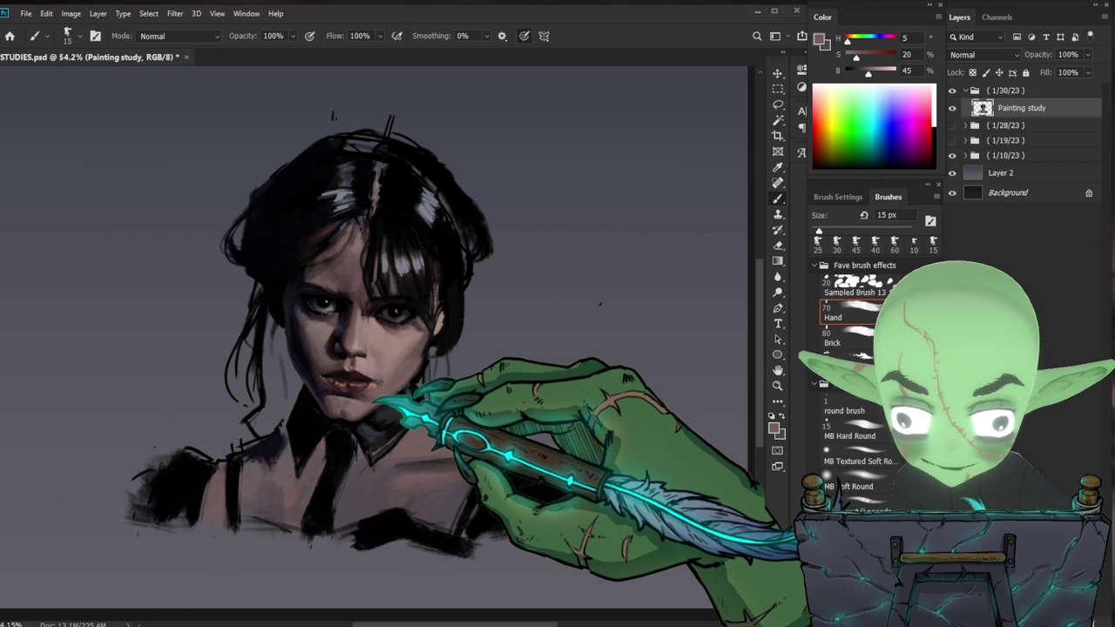
alt+click(365, 418)
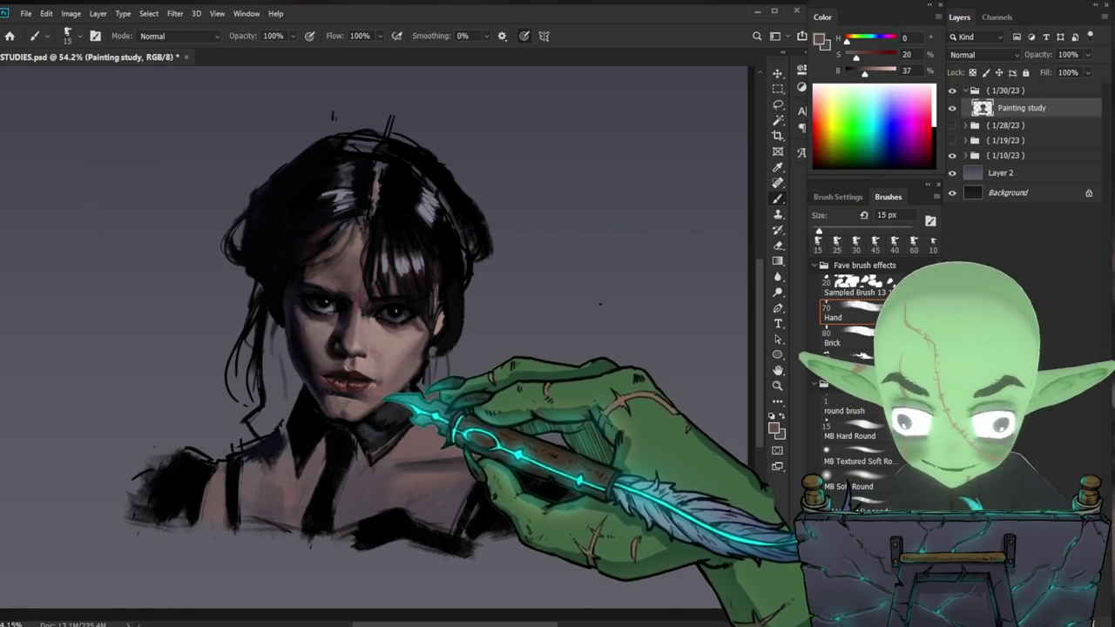
- Sample near-black (H 0, S 19, B 6) and violet-black (H 266, S 23, B 12) to deepen the collar shadow under the jaw at 10–15 px
drag(448, 374, 392, 376)
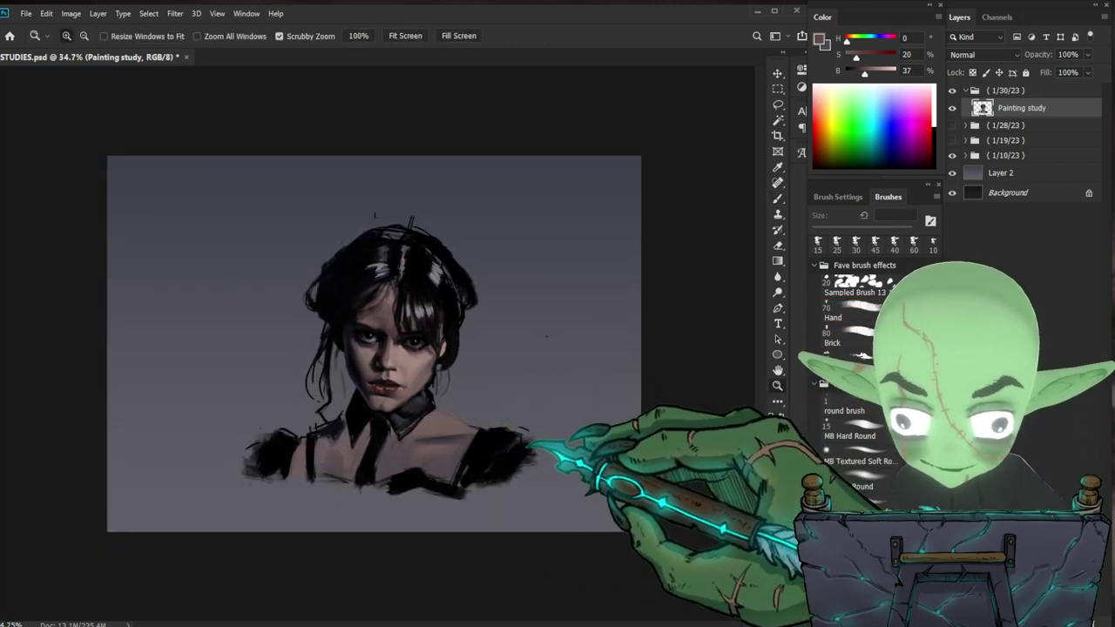
drag(533, 446, 575, 442)
drag(464, 418, 514, 413)
alt+click(447, 388)
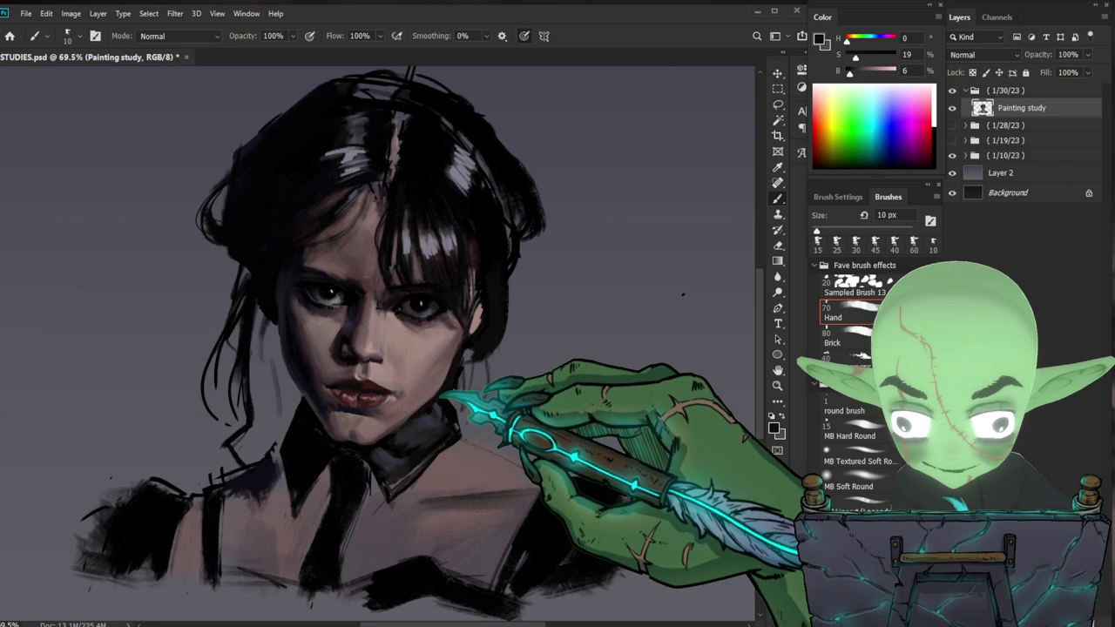
drag(399, 428, 447, 399)
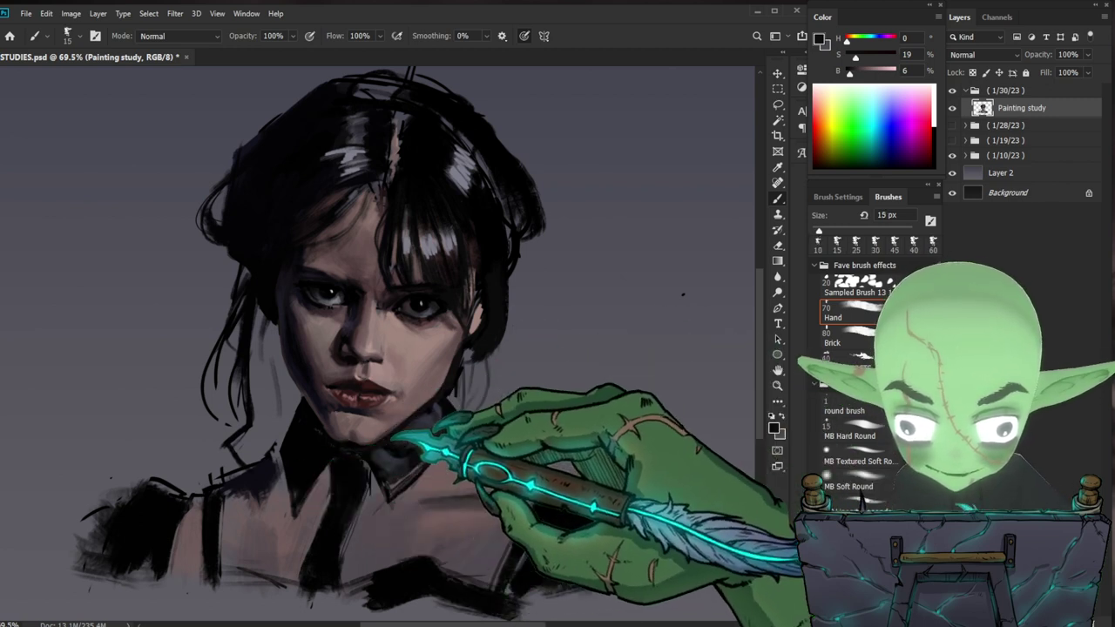
alt+click(324, 445)
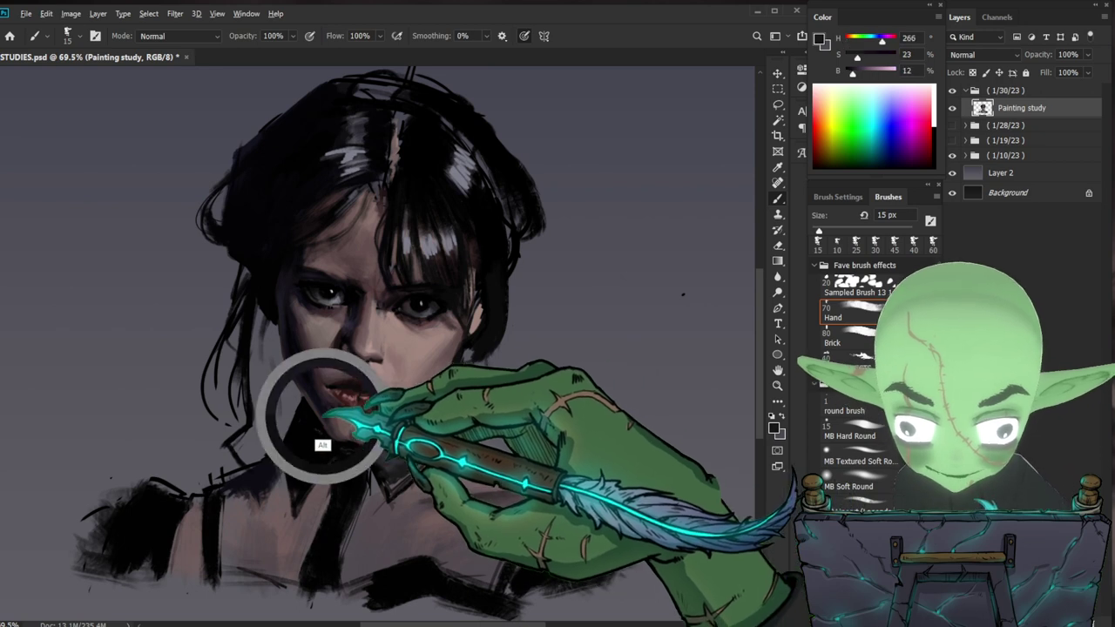
drag(460, 493, 416, 451)
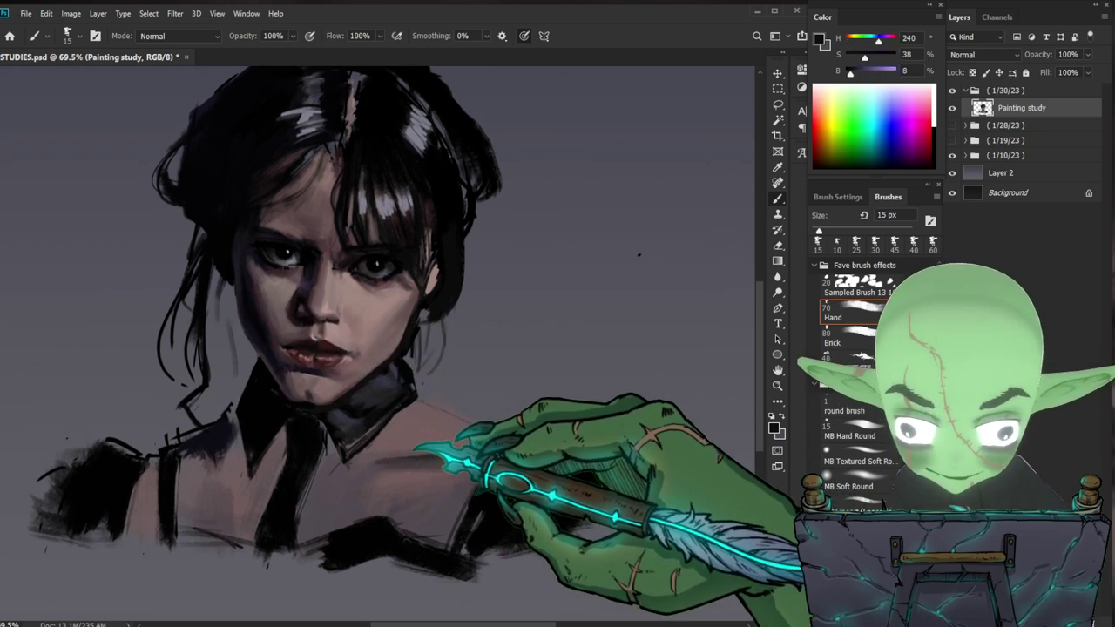
- Sharpen the chin's edge against the collar with dark blue (H 240, S 38, B 8) at 7 px, and sample dark mauve (H 354, S 18, B 22)
key(z)
drag(486, 446, 411, 467)
drag(421, 395, 450, 366)
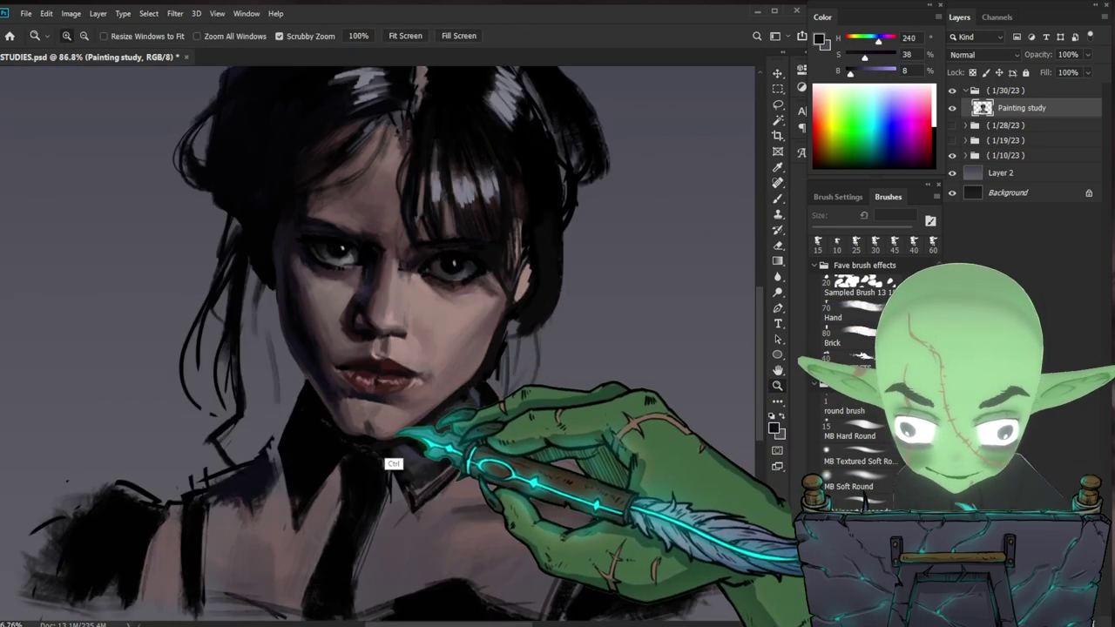
key(b)
key(bracketleft)
key(bracketleft)
key(bracketleft)
key(bracketleft)
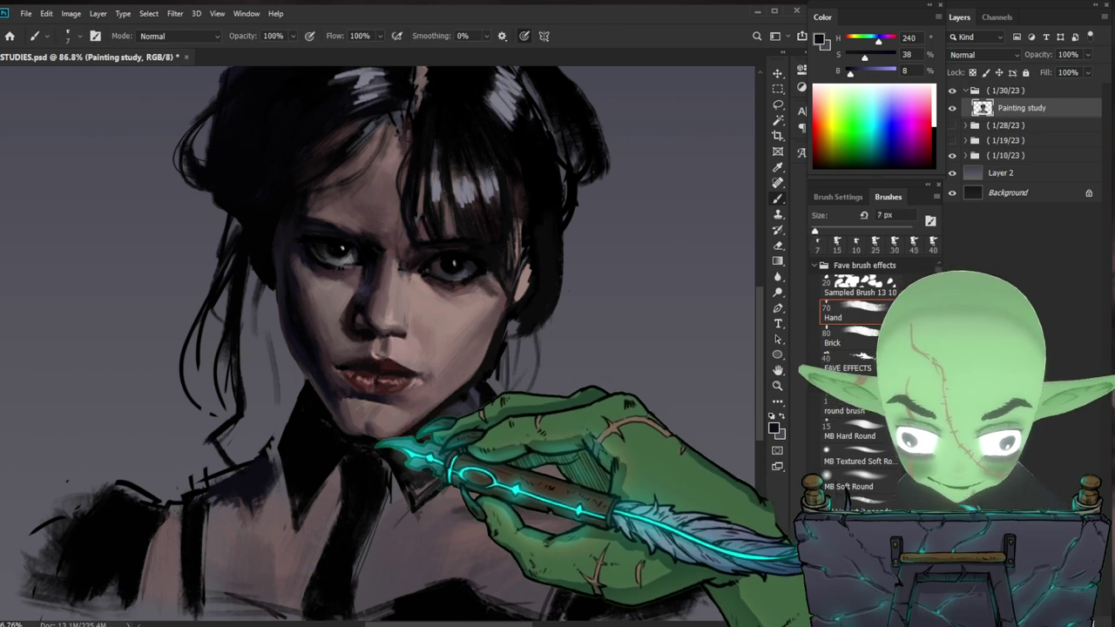
drag(328, 428, 293, 423)
alt+click(294, 426)
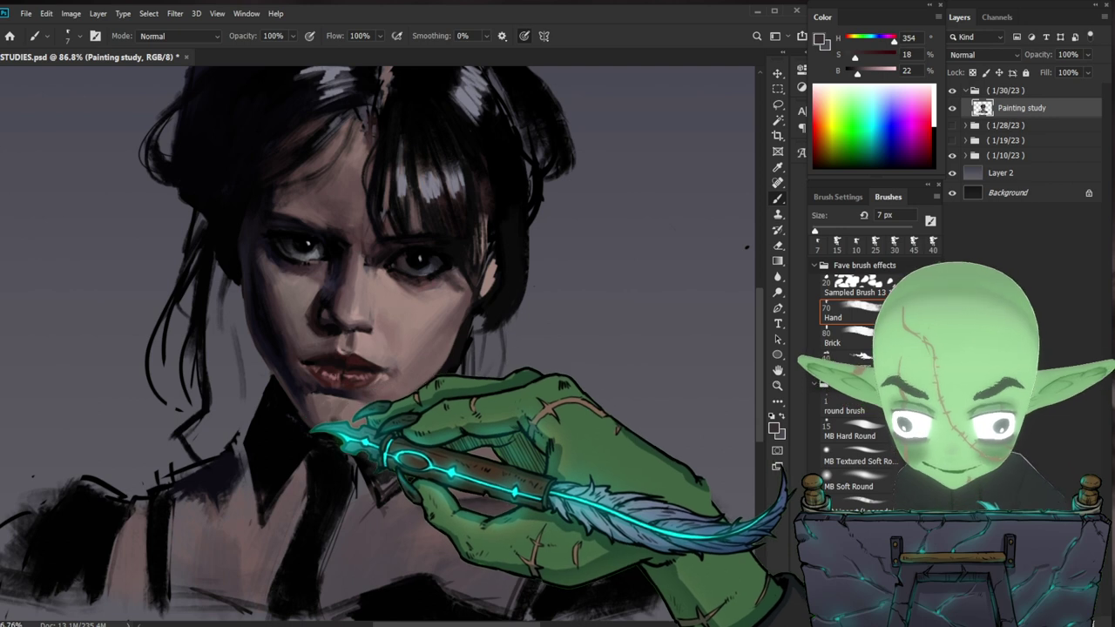
- Sample violet-black (H 266, S 28, B 10) from the jaw shadow and darken the area under the chin, enlarging the brush to 25 px
alt+click(296, 392)
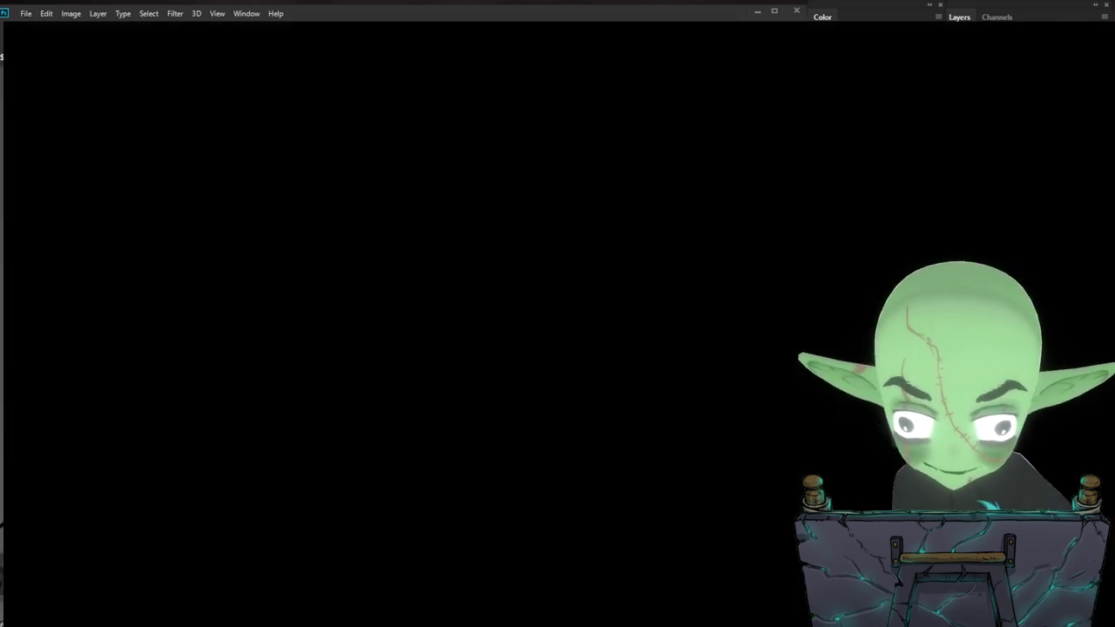
key(bracketright)
key(bracketright)
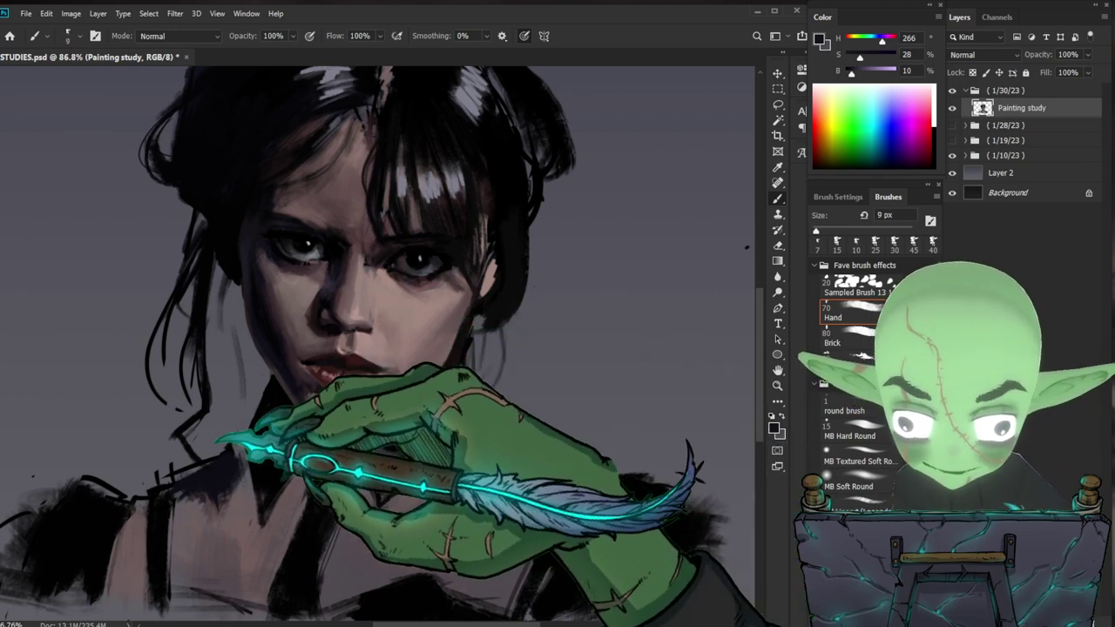
key(bracketright)
key(bracketright)
key(bracketright)
key(bracketright)
key(bracketleft)
key(bracketleft)
key(bracketleft)
key(bracketleft)
key(bracketleft)
key(bracketright)
key(bracketright)
key(bracketright)
key(bracketright)
drag(336, 422, 307, 390)
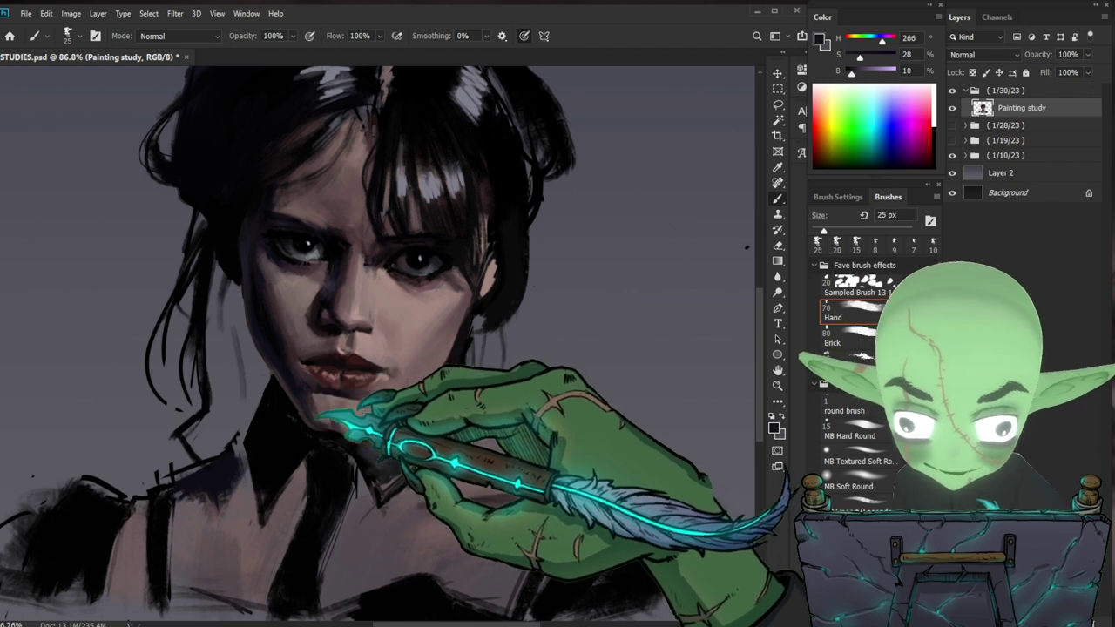
drag(439, 434, 450, 453)
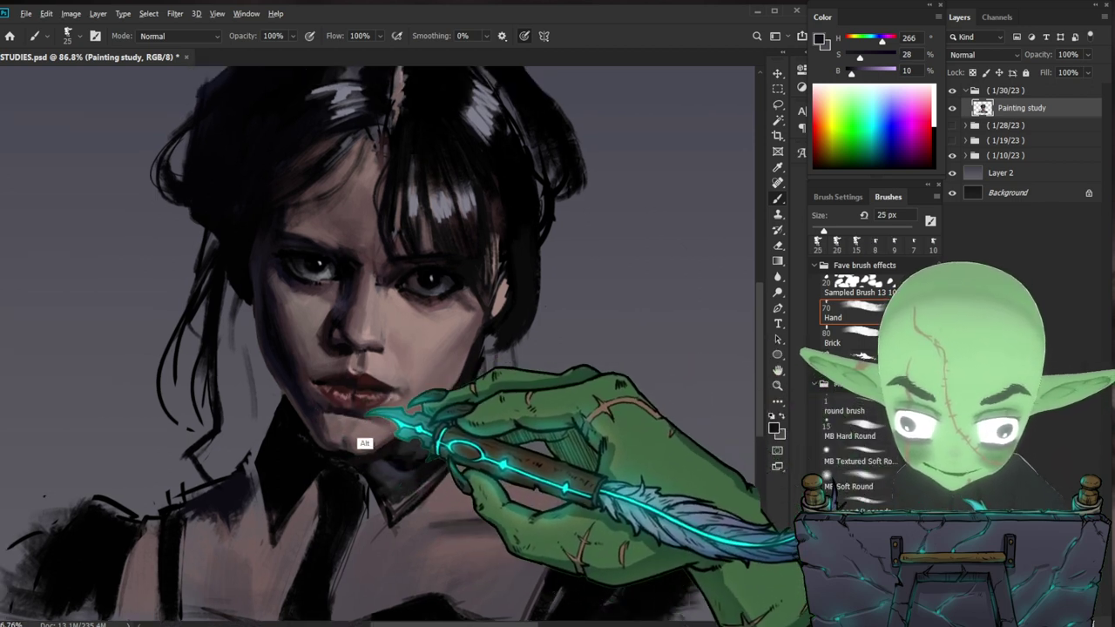
- Sample blue-black (H 240, S 40, B 2) beside the shadowed cheek and reduce the brush to 7 px for the jaw contour
alt+click(289, 362)
key(bracketleft)
key(bracketleft)
key(bracketleft)
key(bracketleft)
key(bracketleft)
key(bracketleft)
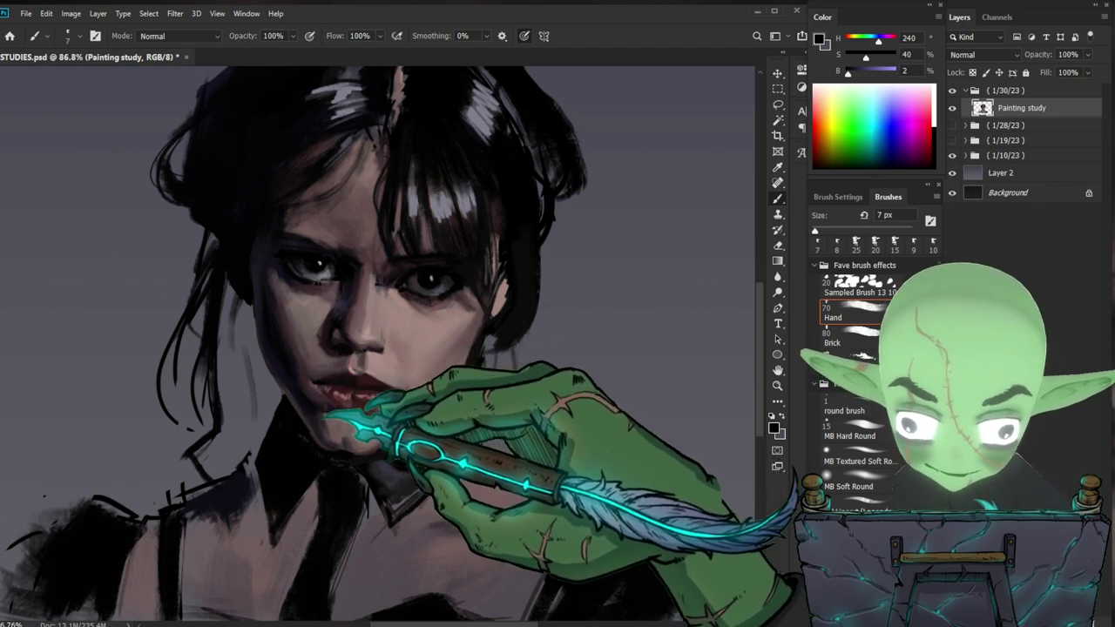
- Strengthen the shadowed cheek and jaw contour with blue-black strokes up to 20 px, and tidy the collar edge with an 8 px eraser
drag(593, 408, 540, 407)
mouse_move(481, 438)
mouse_down()
mouse_move(505, 439)
mouse_move(497, 402)
mouse_move(501, 418)
mouse_up()
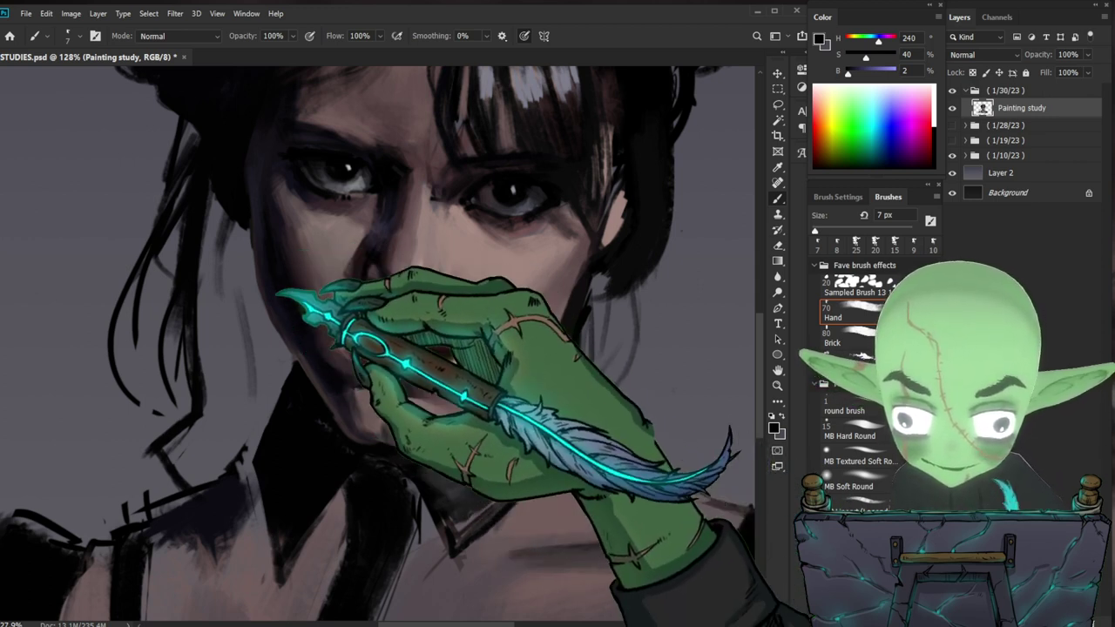
key(bracketright)
key(bracketright)
key(bracketright)
key(bracketright)
drag(288, 274, 357, 329)
key(bracketright)
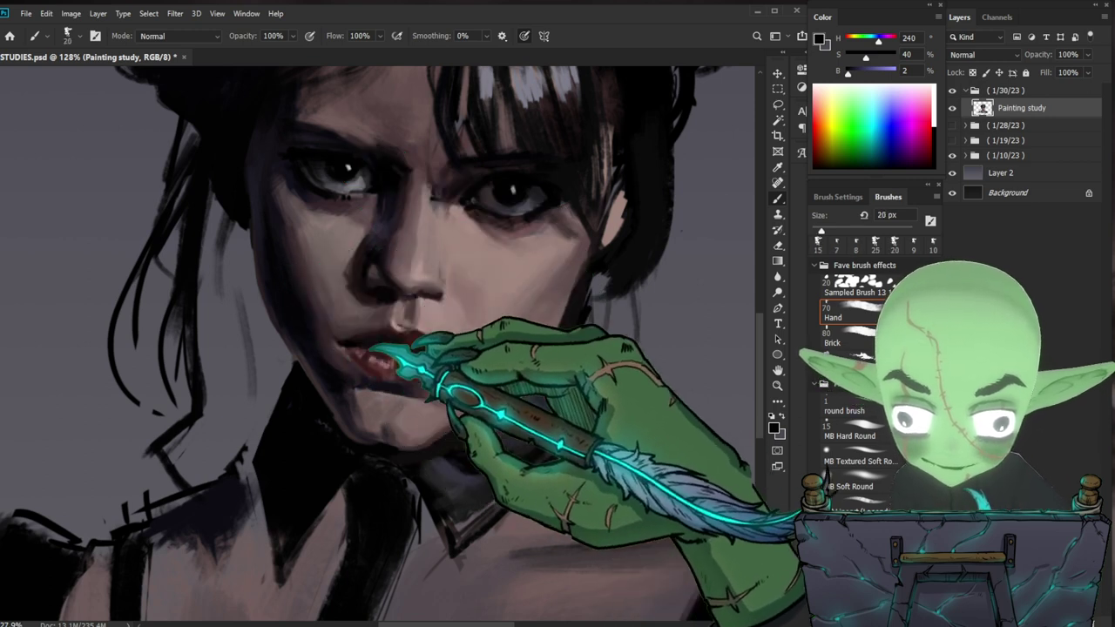
drag(452, 330, 396, 329)
key(e)
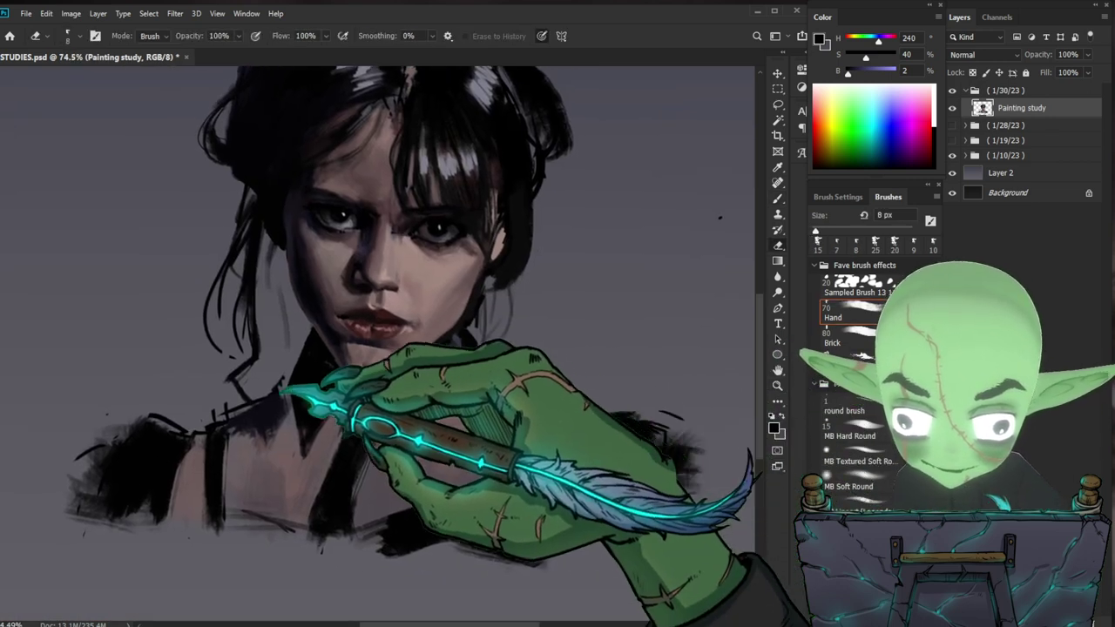
key(b)
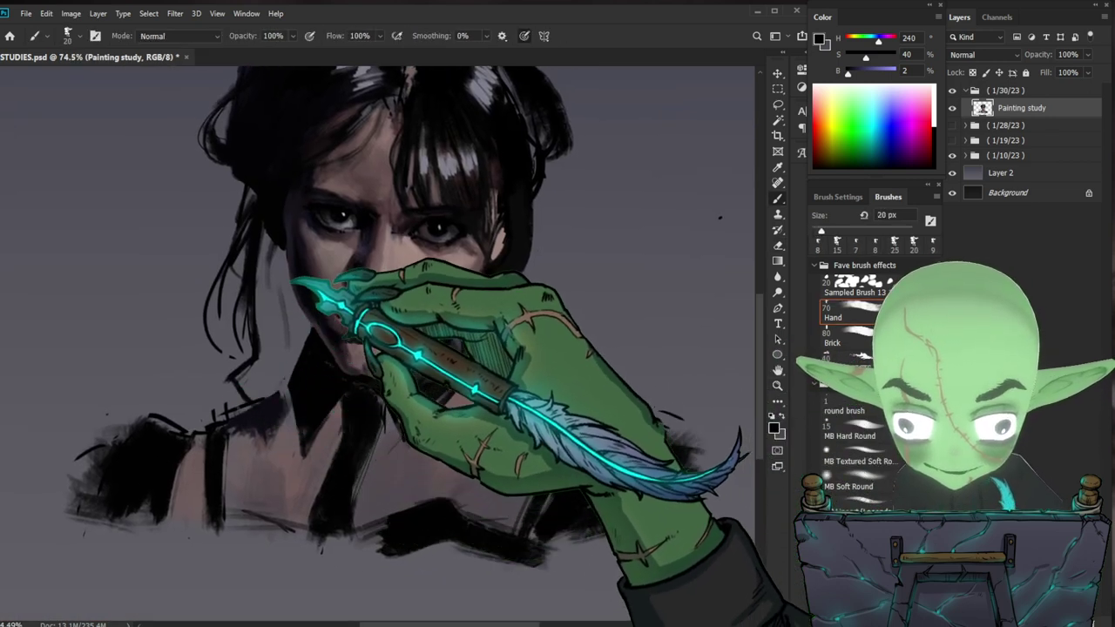
- Try thickening the loose hair strands beside the shadowed cheek with blue-black strokes, starting at 8 px and enlarging to 15 px
key(bracketleft)
key(bracketleft)
key(bracketleft)
key(bracketleft)
key(bracketleft)
key(bracketleft)
key(bracketleft)
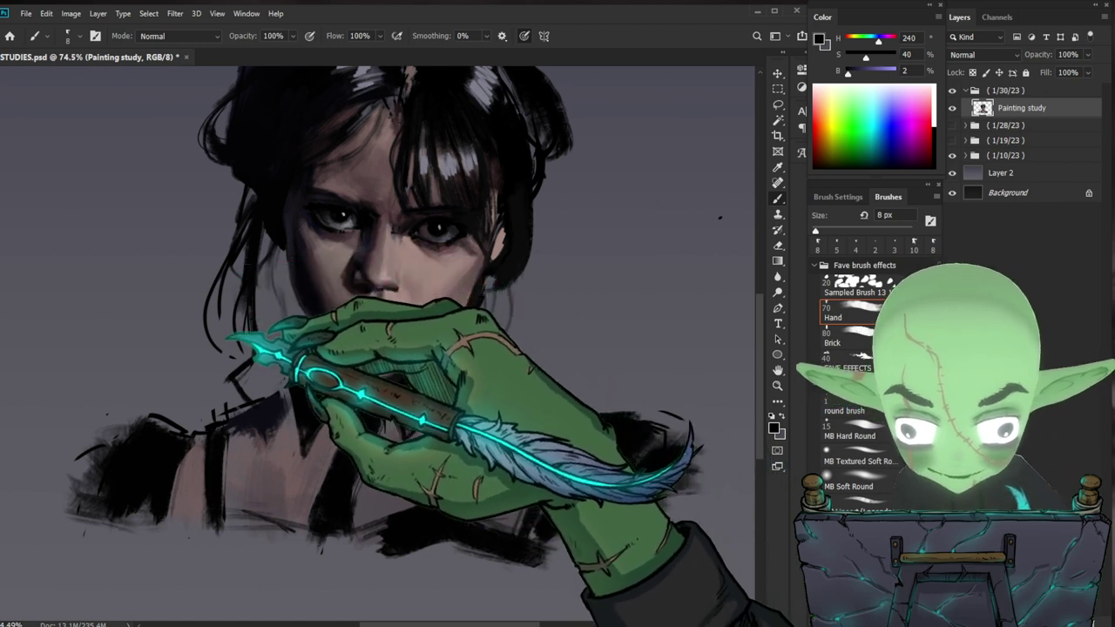
key(bracketright)
key(bracketright)
key(bracketright)
key(bracketright)
key(bracketright)
key(bracketright)
key(bracketright)
key(bracketright)
key(bracketright)
key(bracketright)
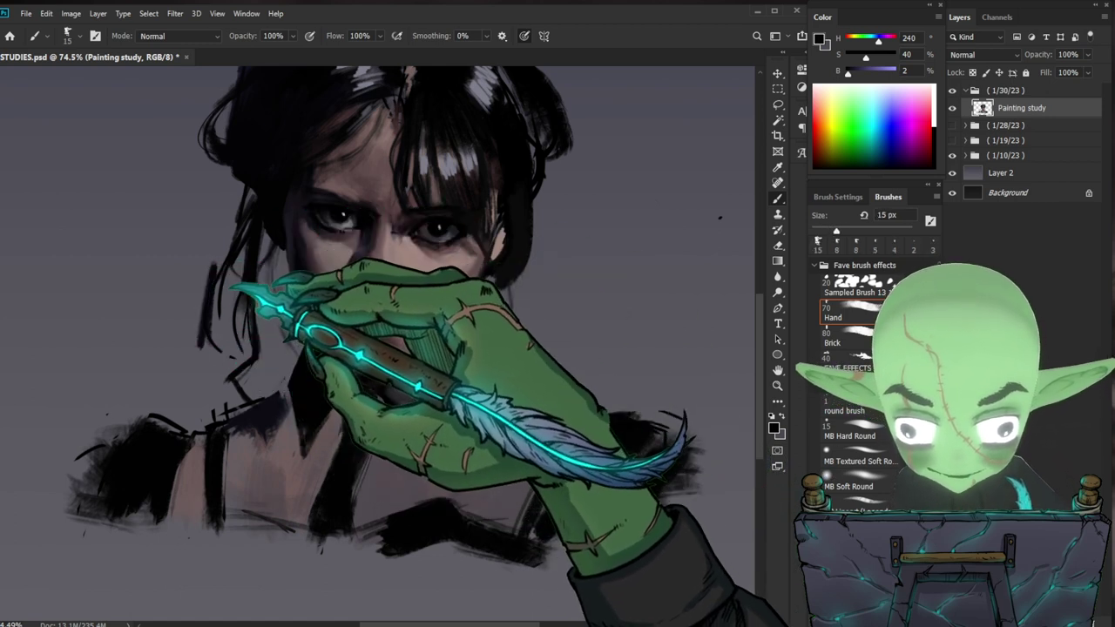
- Erase the outer loose hair strands beside the shadowed cheek with a 25 px eraser, and set the brush to 10 px
key(e)
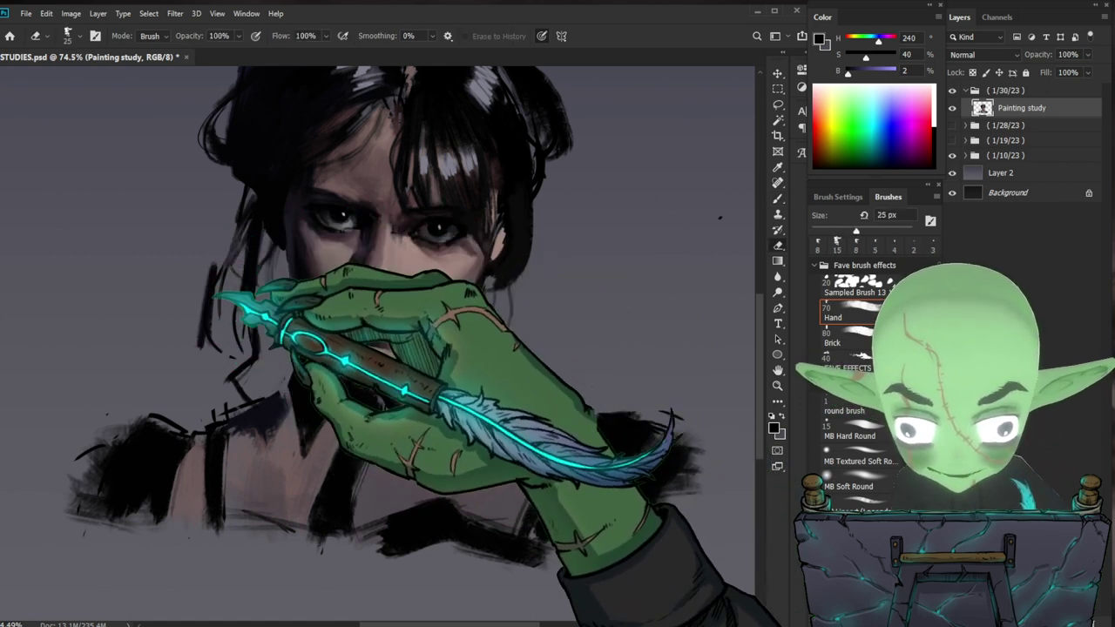
key(b)
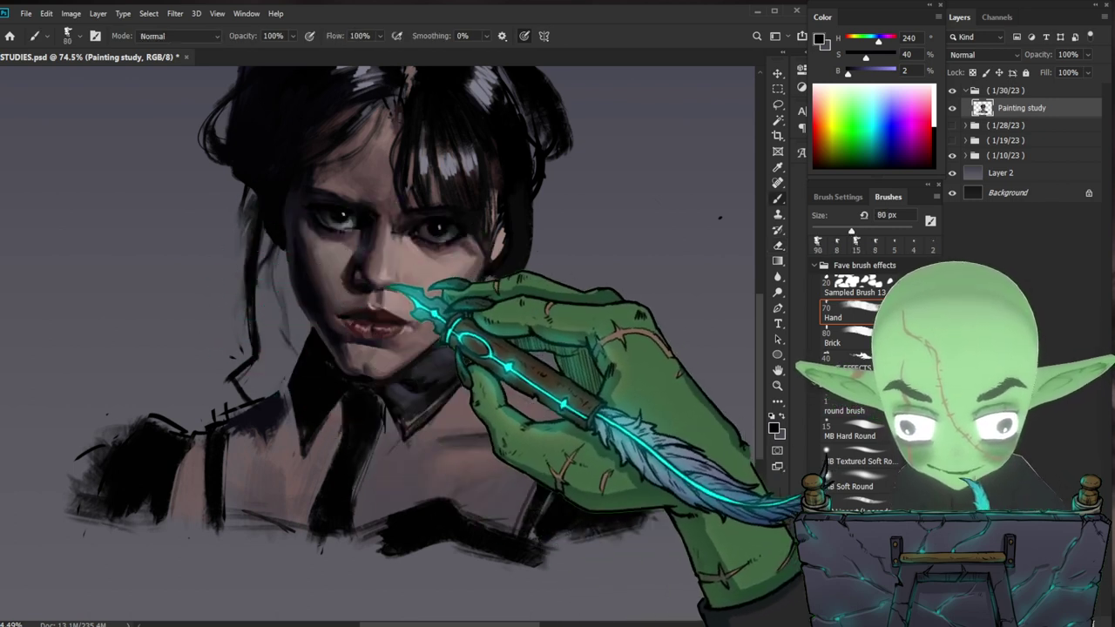
key(bracketleft)
key(bracketleft)
key(bracketleft)
key(bracketleft)
key(bracketleft)
key(bracketleft)
key(bracketleft)
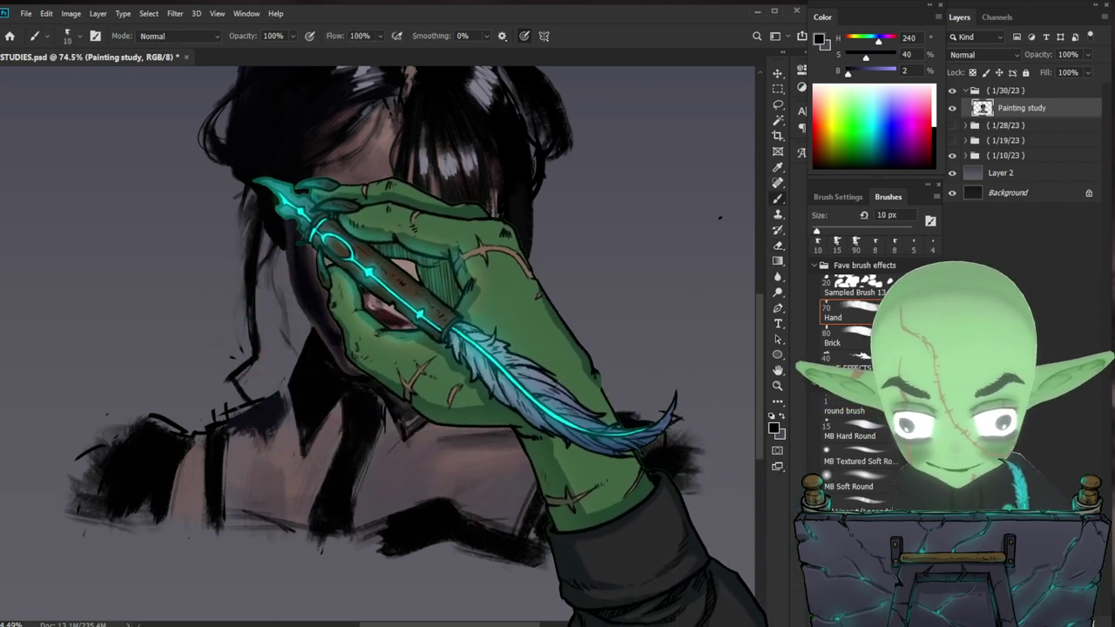
- Paint a short wispy tuft of hair below the bun with the blue-black brush at 25 px, and reduce the brush to 8 px
key(bracketright)
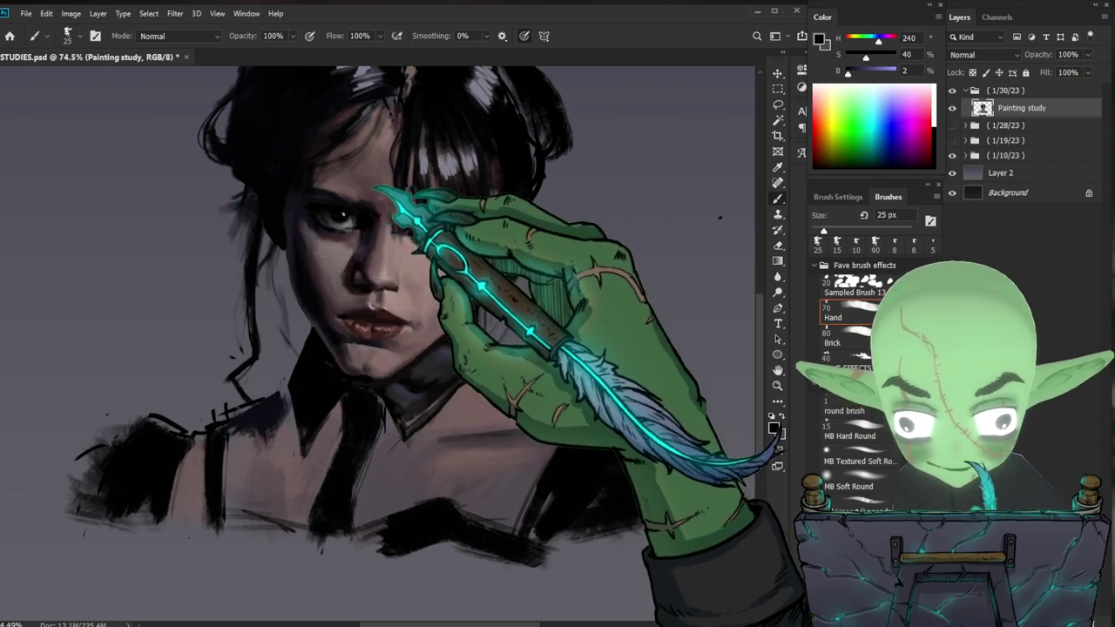
key(bracketleft)
key(bracketleft)
key(bracketleft)
key(bracketleft)
scroll(360, 251, down, 7)
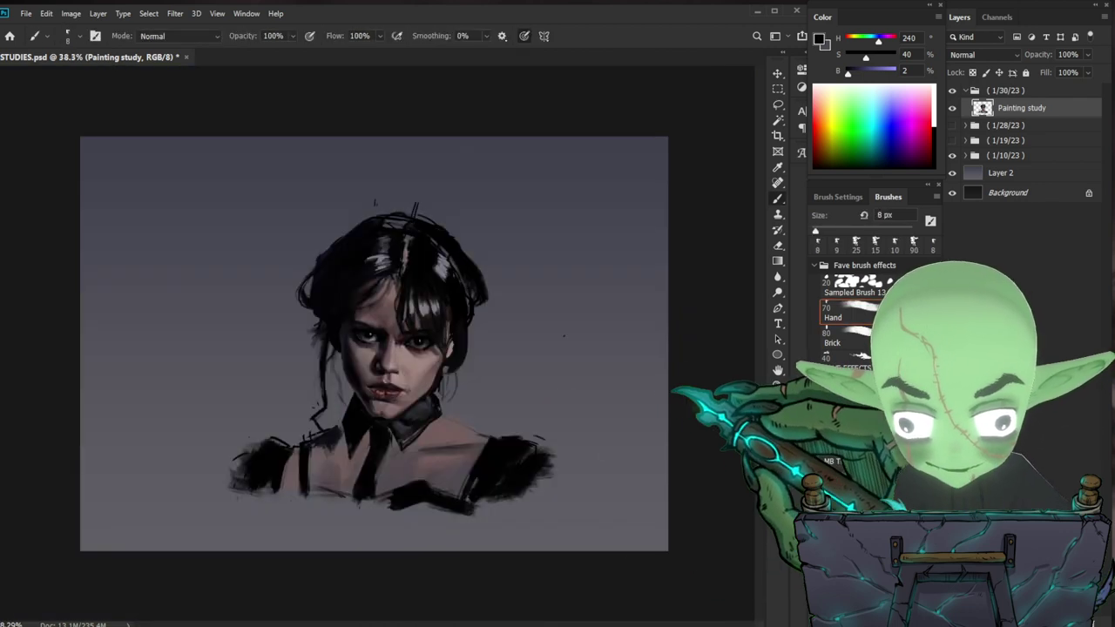
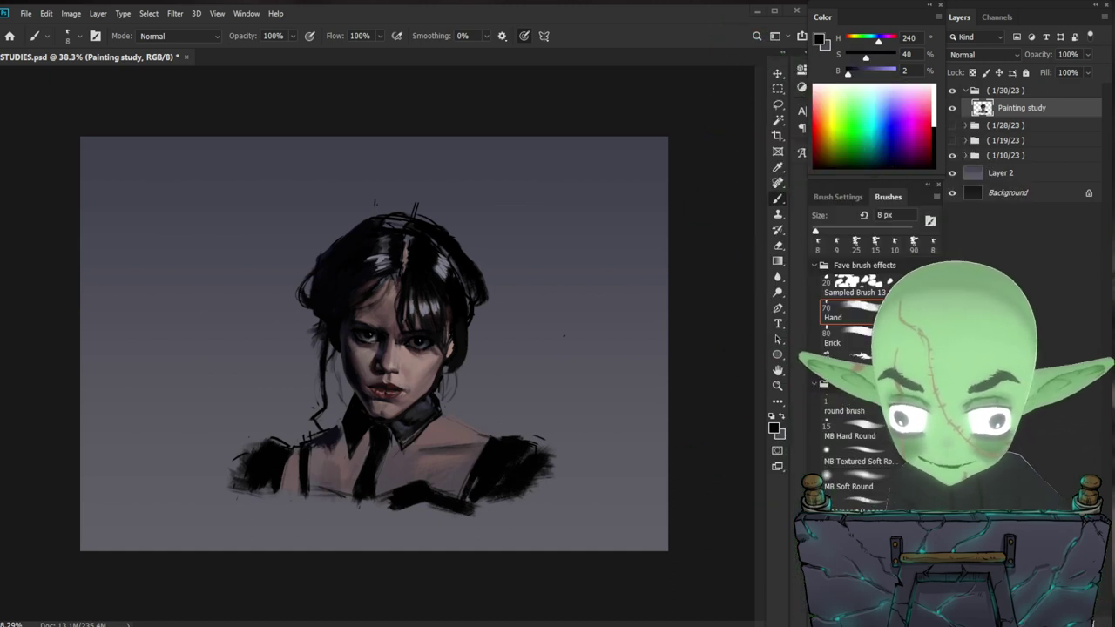
- Sample dark mauve (H 348, S 31, B 19) and dark red-brown (H 4, S 57, B 18) for shading the inner eye corner at 8 px
scroll(484, 375, up, 1)
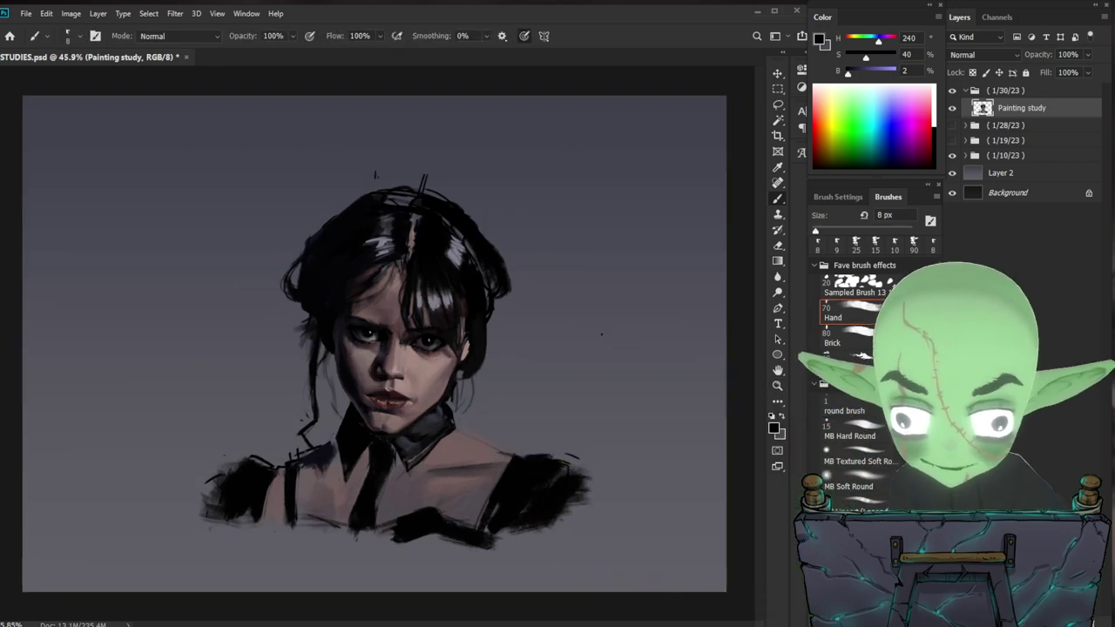
drag(405, 349, 435, 334)
key(b)
alt+click(344, 353)
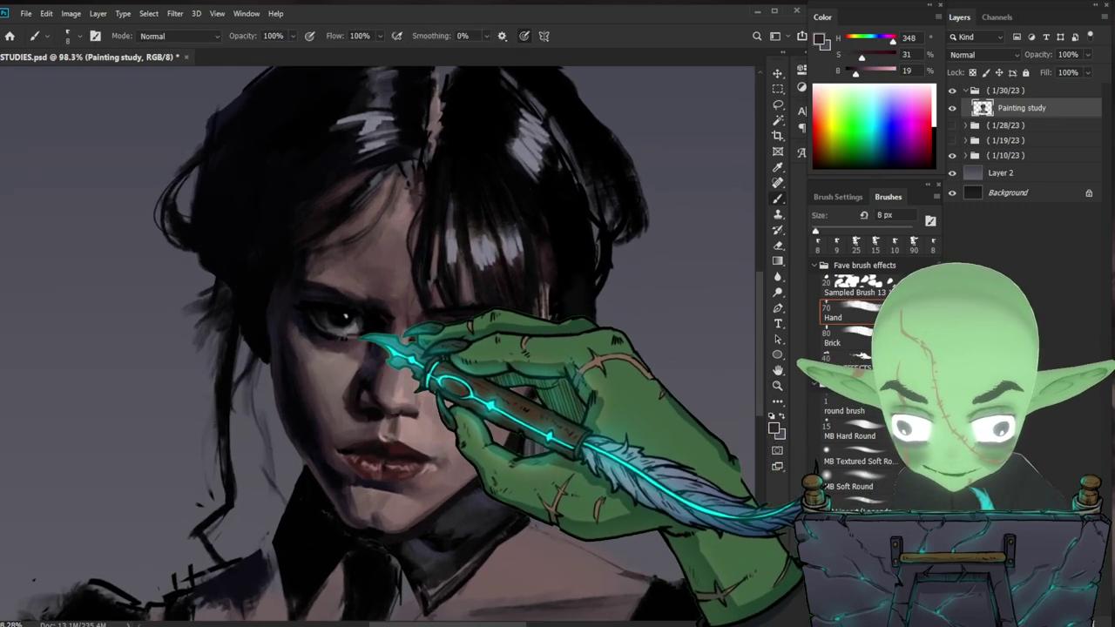
drag(581, 403, 503, 339)
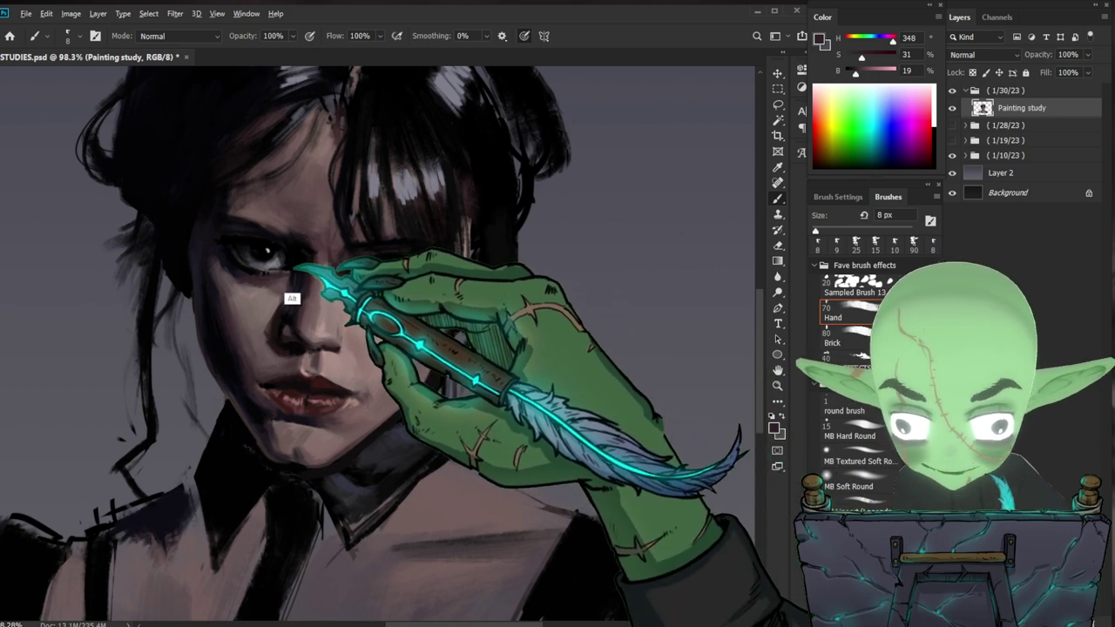
alt+click(299, 277)
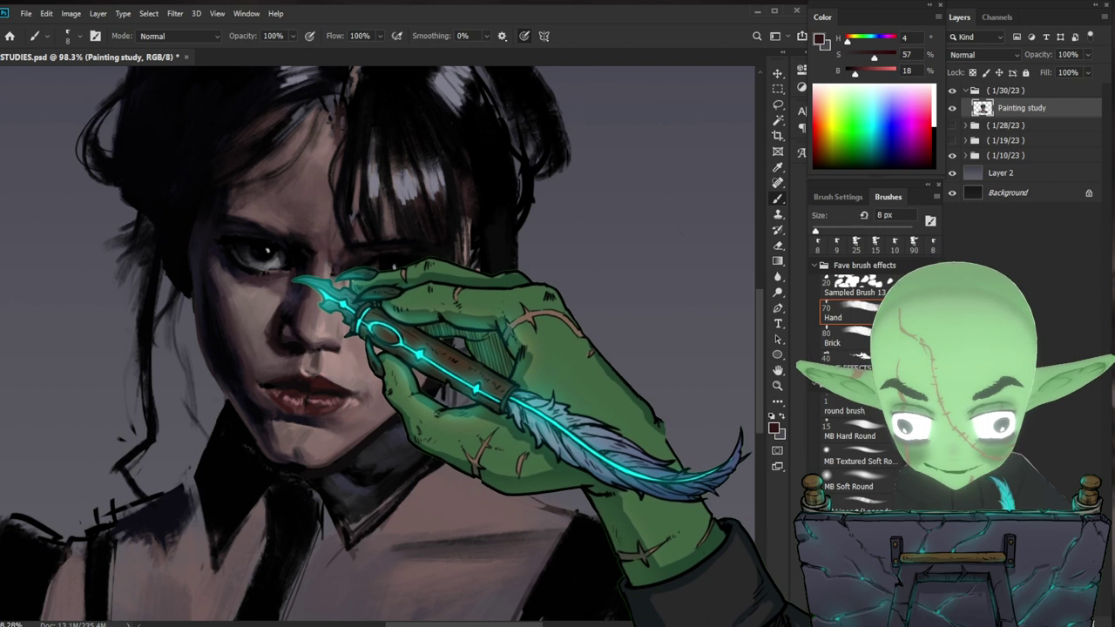
- Sample dark brown (H 0, S 30, B 9) at the mouth and near-black (H 0, S 0, B 1) by the eye to deepen the facial shadows
alt+click(285, 381)
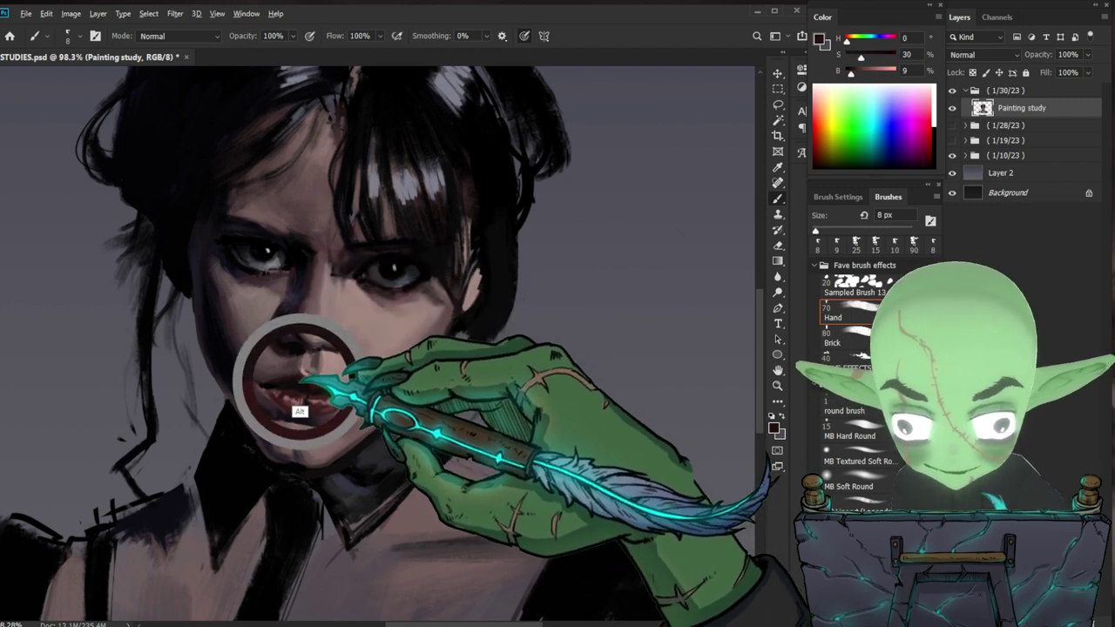
drag(520, 411, 506, 401)
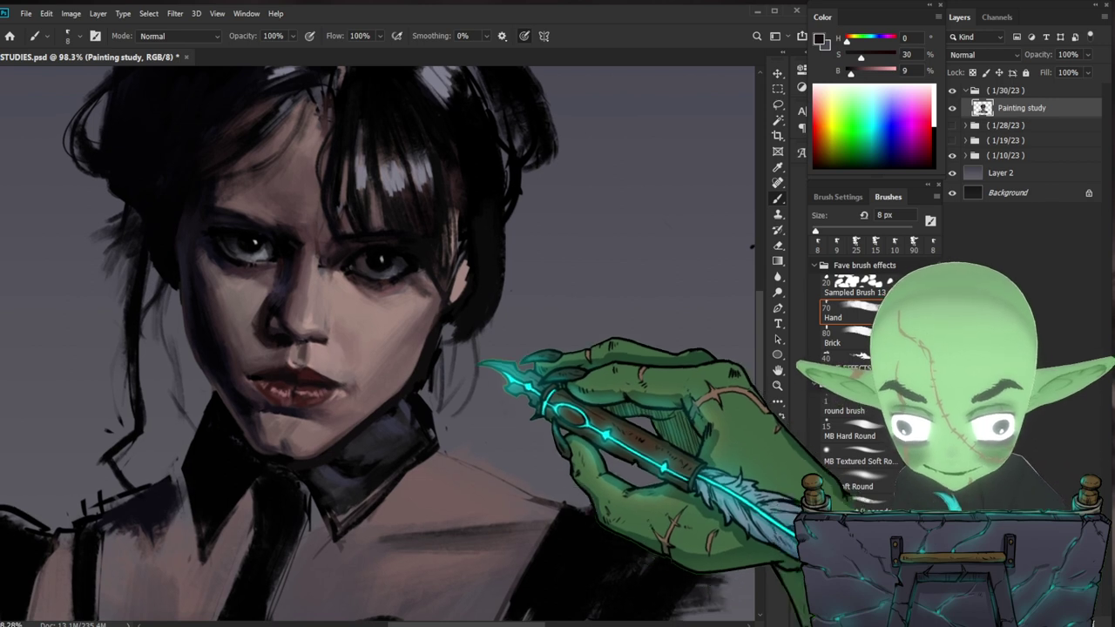
alt+click(280, 253)
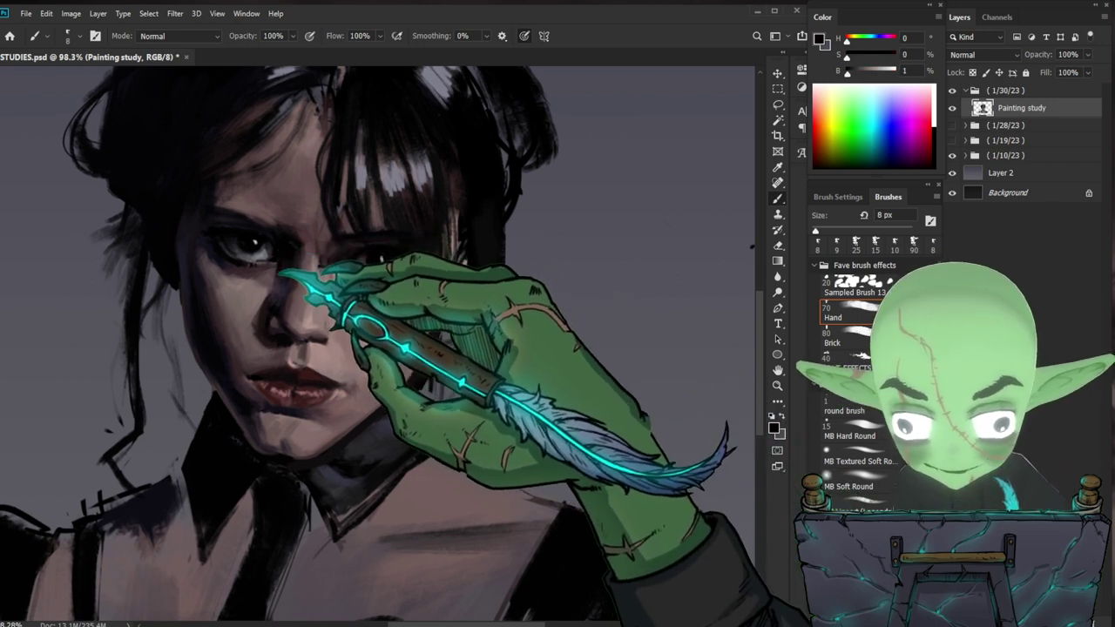
drag(416, 333, 376, 373)
drag(397, 306, 438, 324)
drag(486, 380, 460, 392)
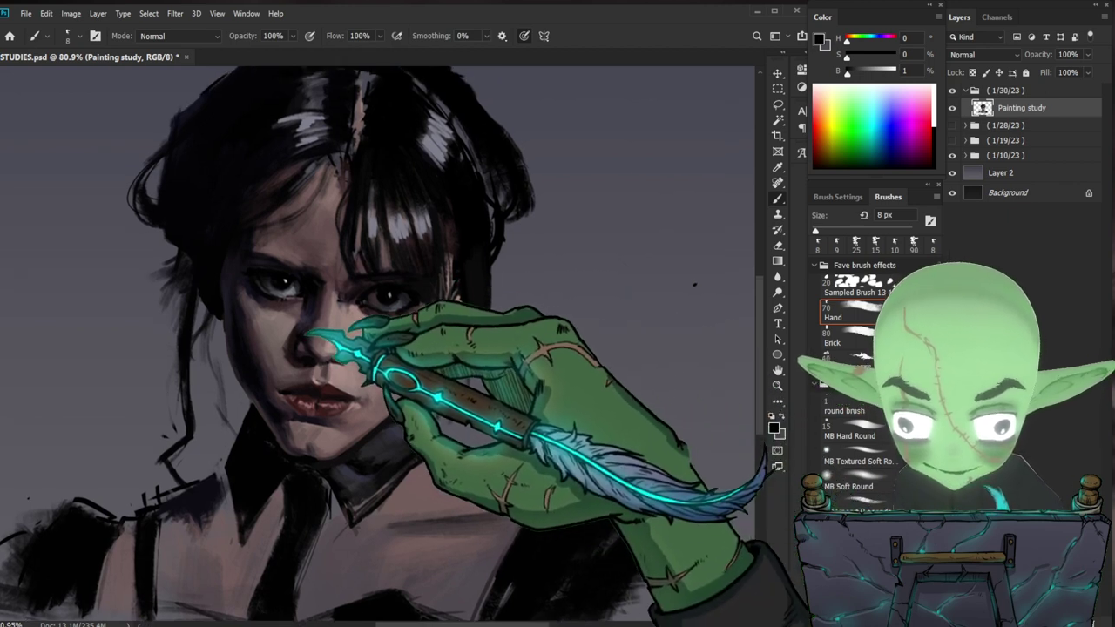
drag(511, 421, 485, 374)
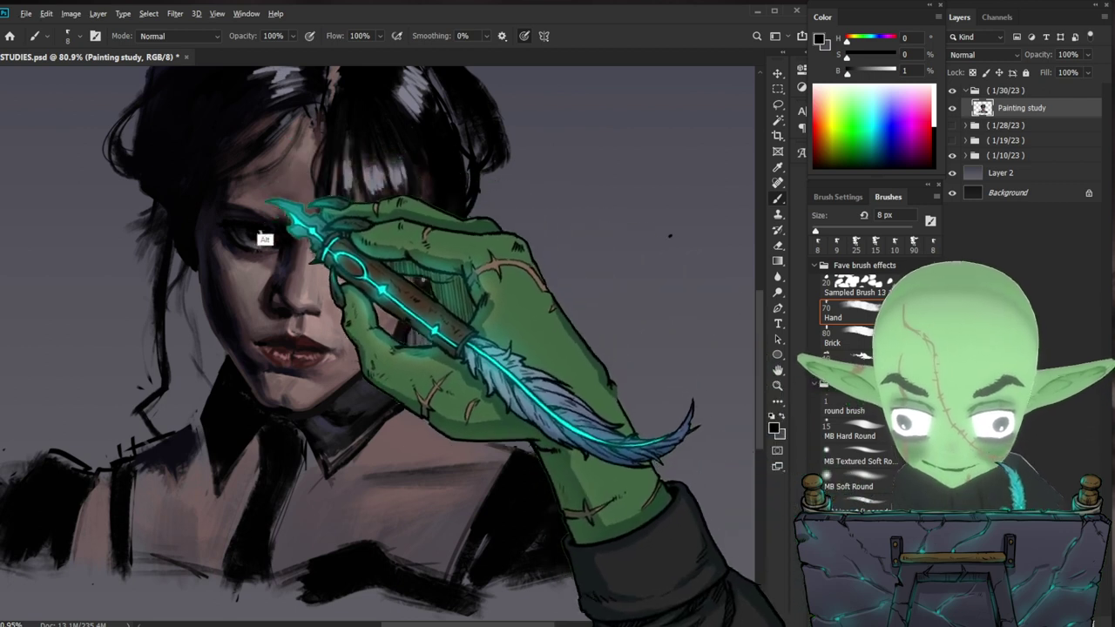
- Sample dark blue-grey (H 240, S 27, B 15) at the shadowed cheek, tidy the face contour with a 9 px eraser, and set the brush to 7 px
alt+click(199, 247)
drag(552, 269, 535, 307)
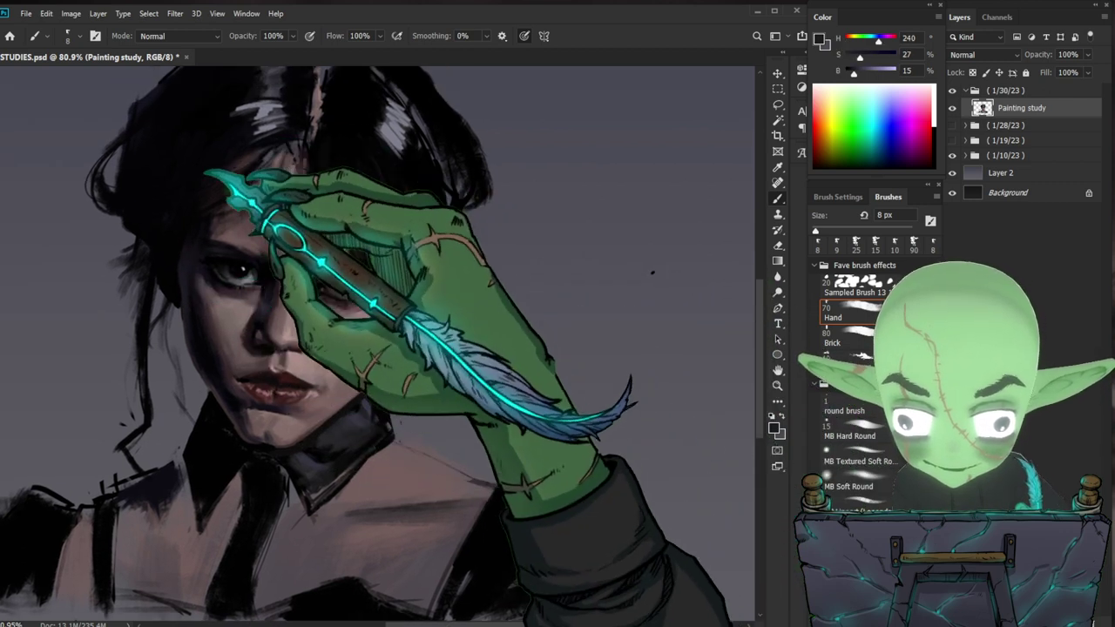
key(e)
key(alt+e)
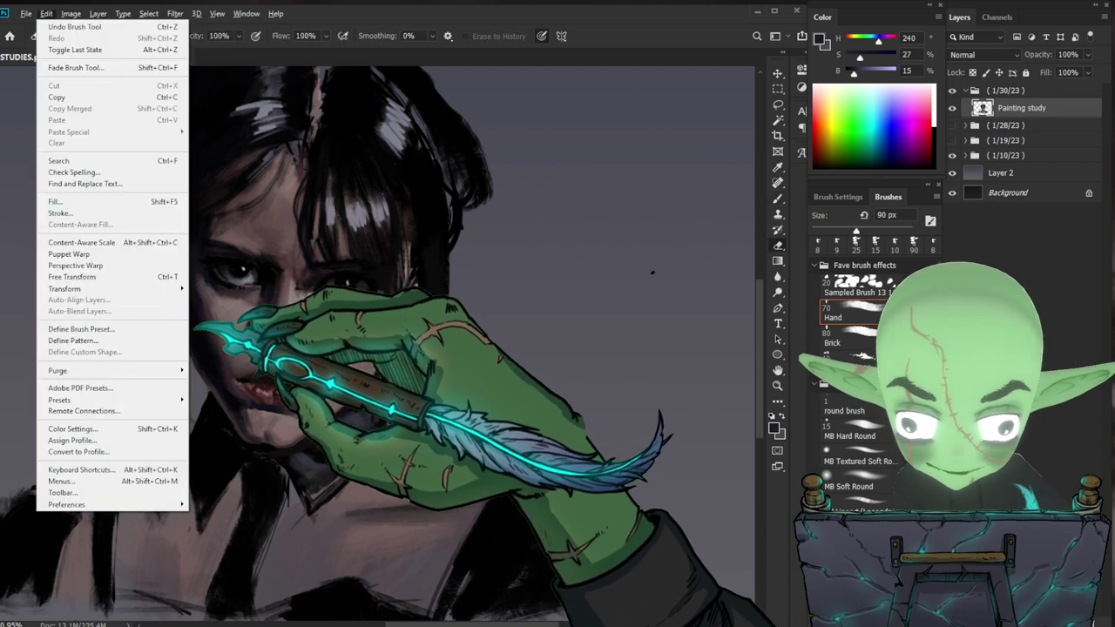
click(540, 281)
key(b)
key(bracketleft)
key(e)
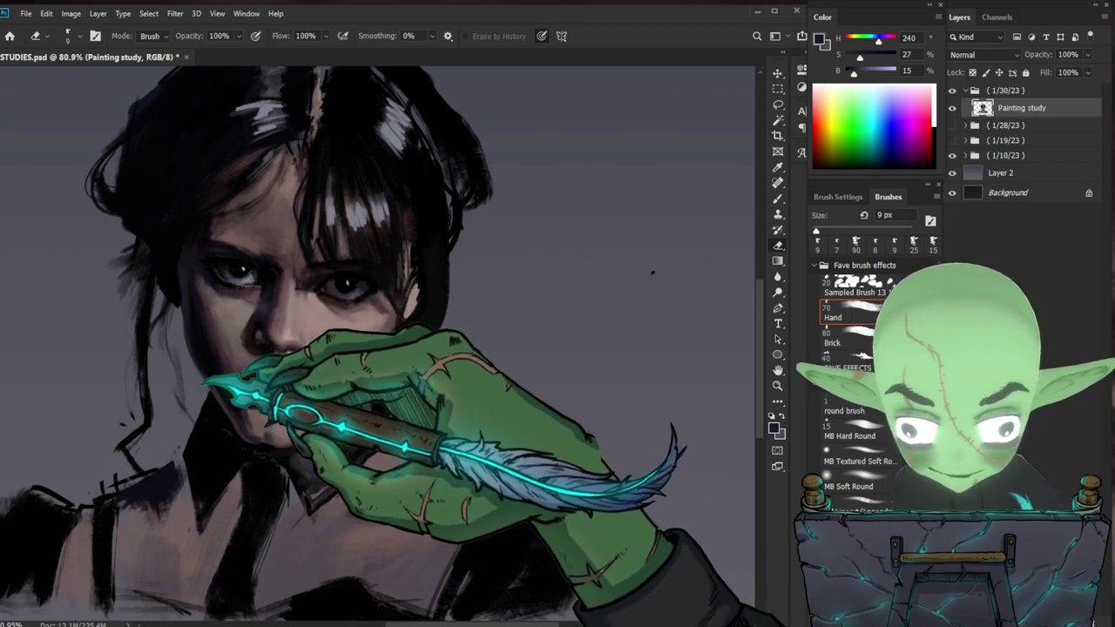
key(b)
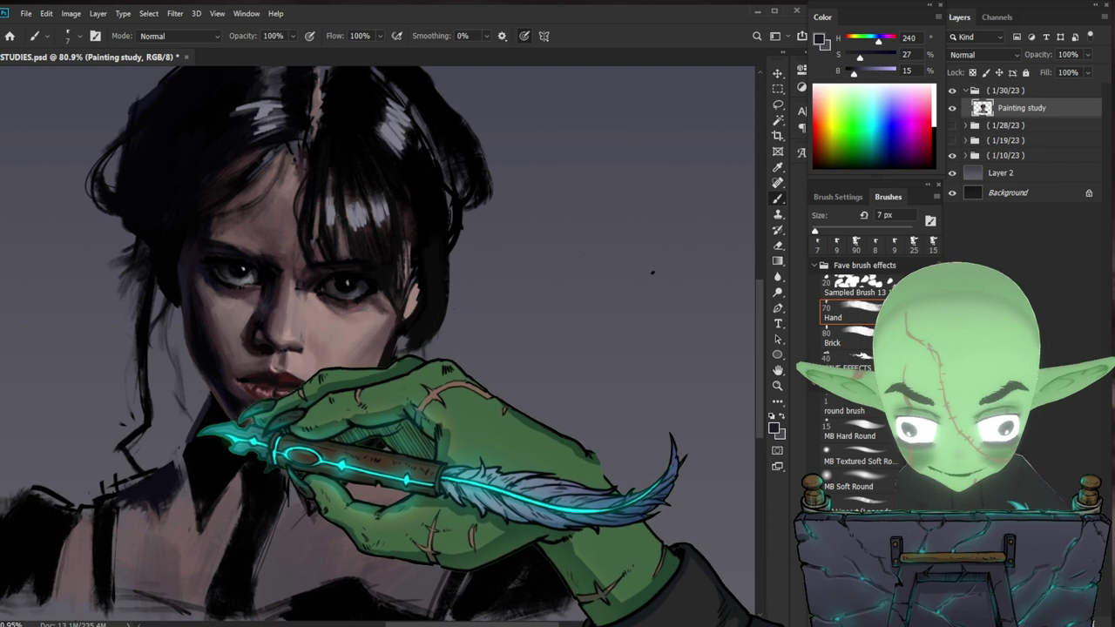
- Refine the collar's outer edge at 7 px with sampled near-black (H 0, S 0, B 1) and dark blue-grey (H 240, S 27, B 15)
alt+click(199, 461)
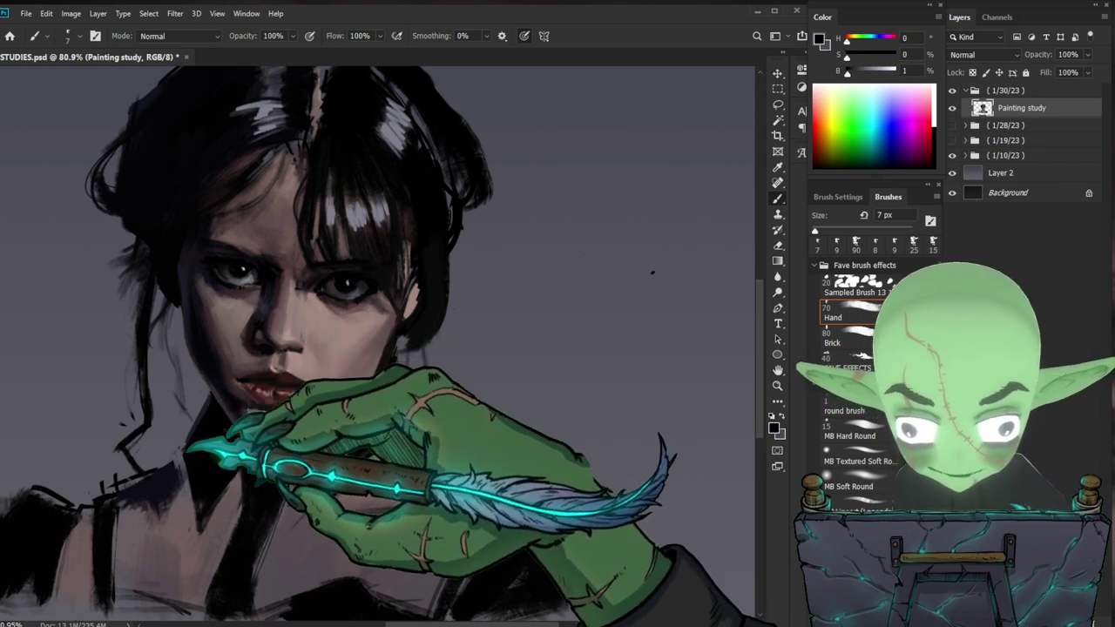
alt+click(194, 453)
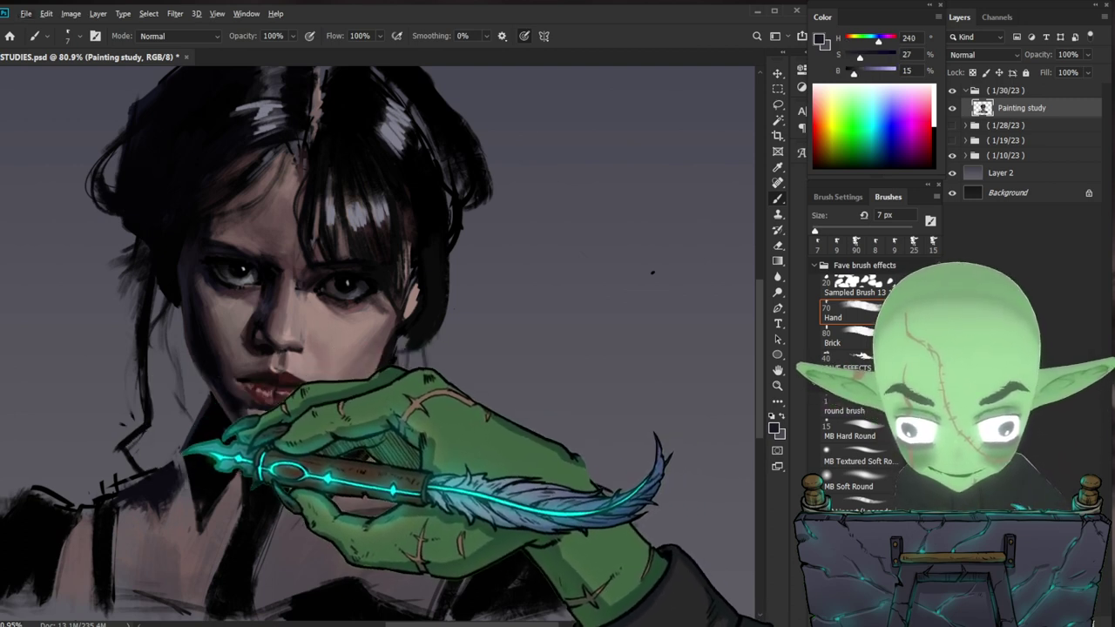
drag(645, 402, 601, 387)
drag(495, 413, 516, 405)
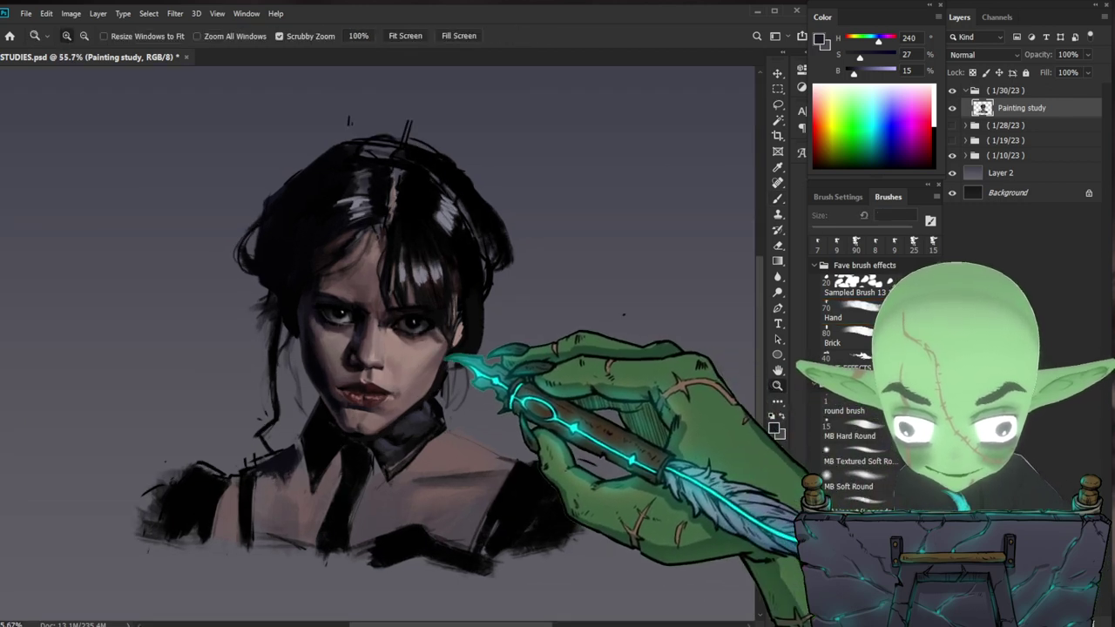
- Sample light skin (H 10, S 20, B 60) from the lit cheek and enlarge the brush to 20 px
scroll(450, 358, up, 1)
key(b)
alt+click(429, 347)
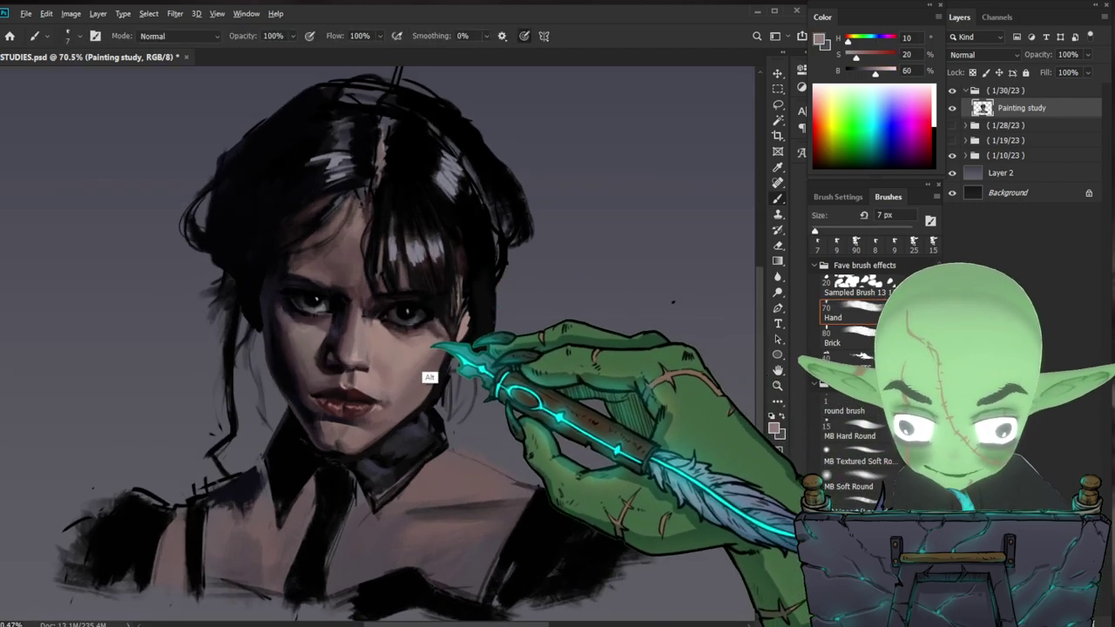
key(bracketright)
key(bracketright)
key(bracketright)
key(bracketright)
- Blend the lit cheek and jaw, and sample a mid skin tone (H 7, S 19, B 52) from the lower face at 20 px
drag(432, 353, 427, 366)
drag(585, 388, 520, 405)
drag(446, 347, 465, 341)
drag(422, 401, 445, 393)
scroll(394, 396, up, 2)
key(b)
alt+click(348, 392)
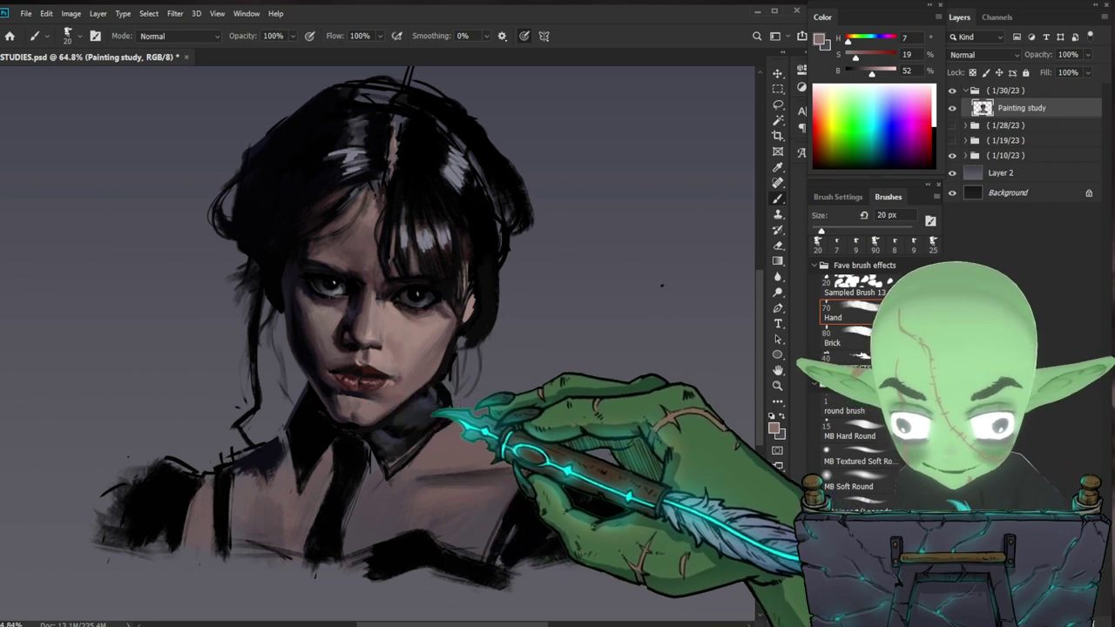
drag(507, 412, 480, 430)
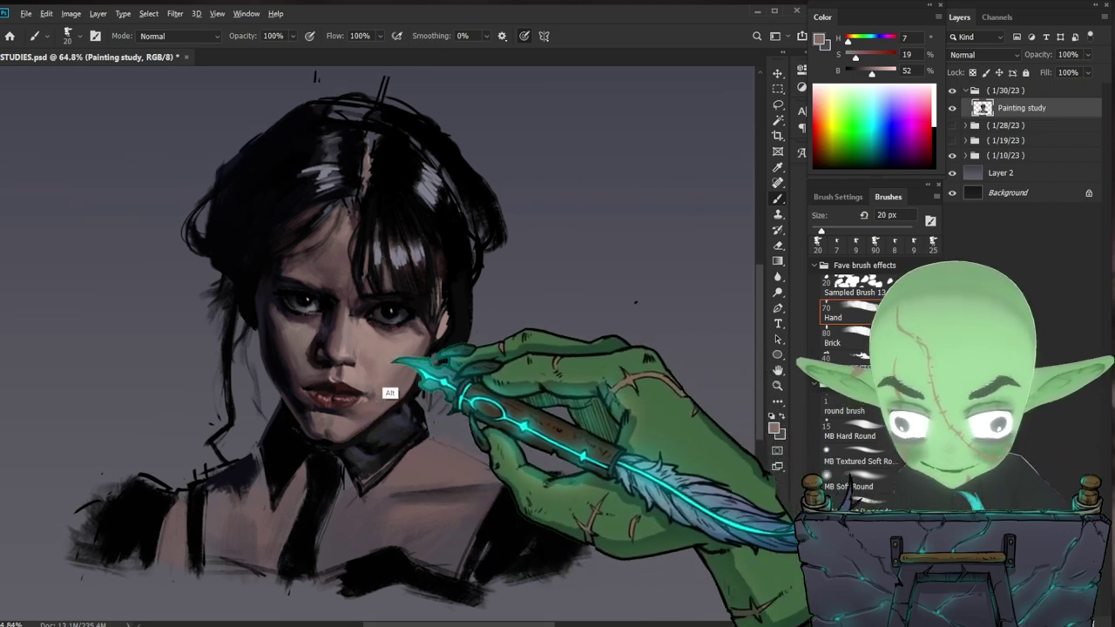
- Sample lighter skin (H 13, S 21, B 62) beside the nose and smooth the lit side of the face with 15 to 25 px strokes
alt+click(373, 344)
key(bracketleft)
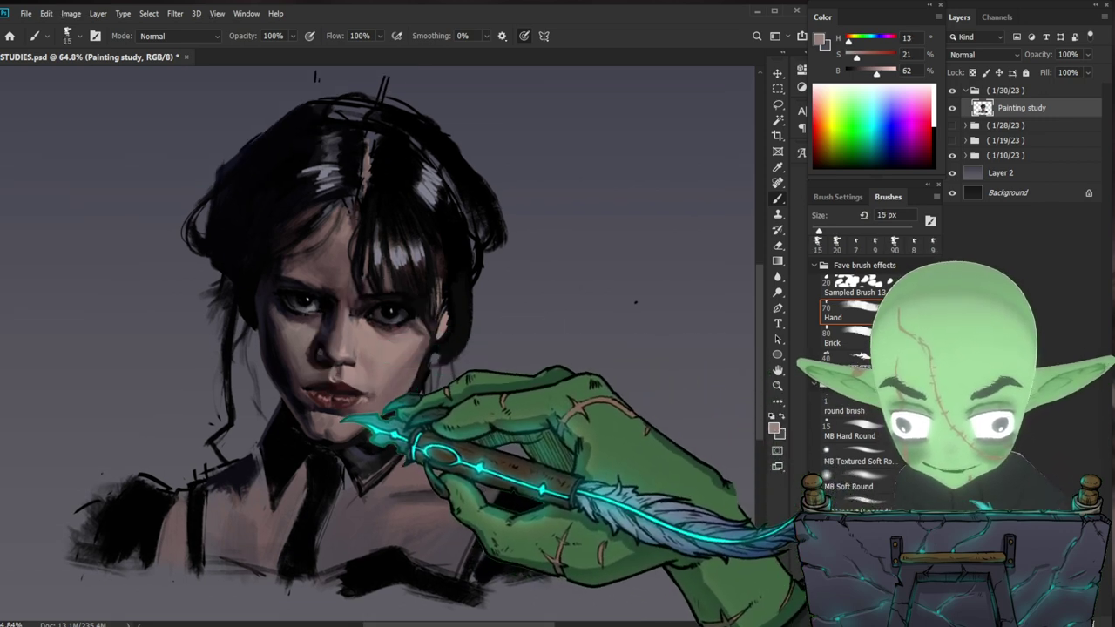
key(bracketright)
key(bracketright)
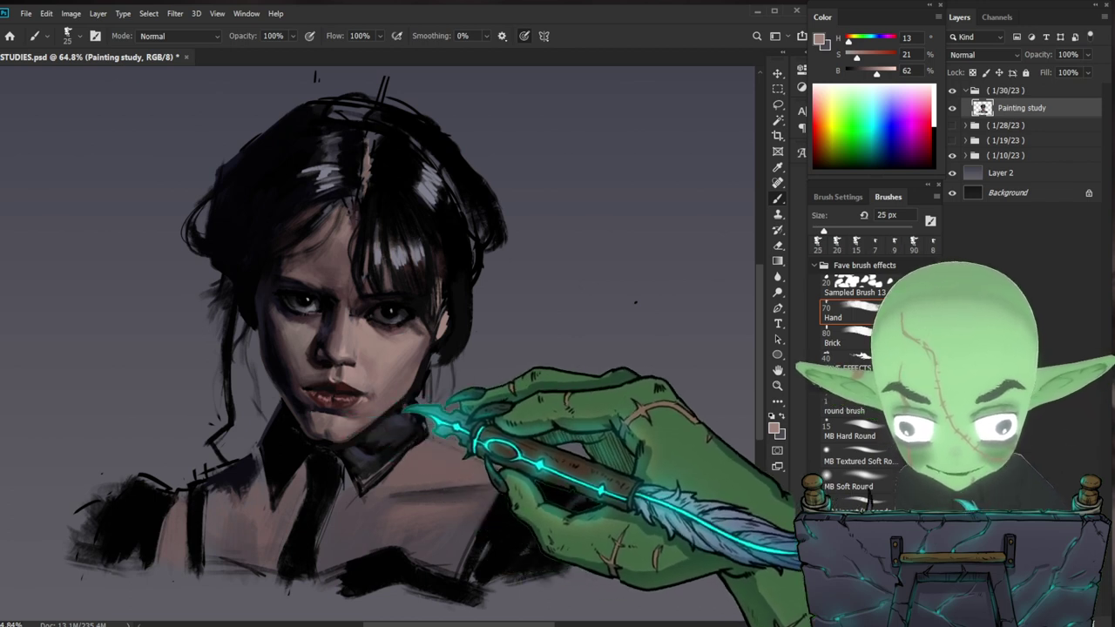
key(bracketleft)
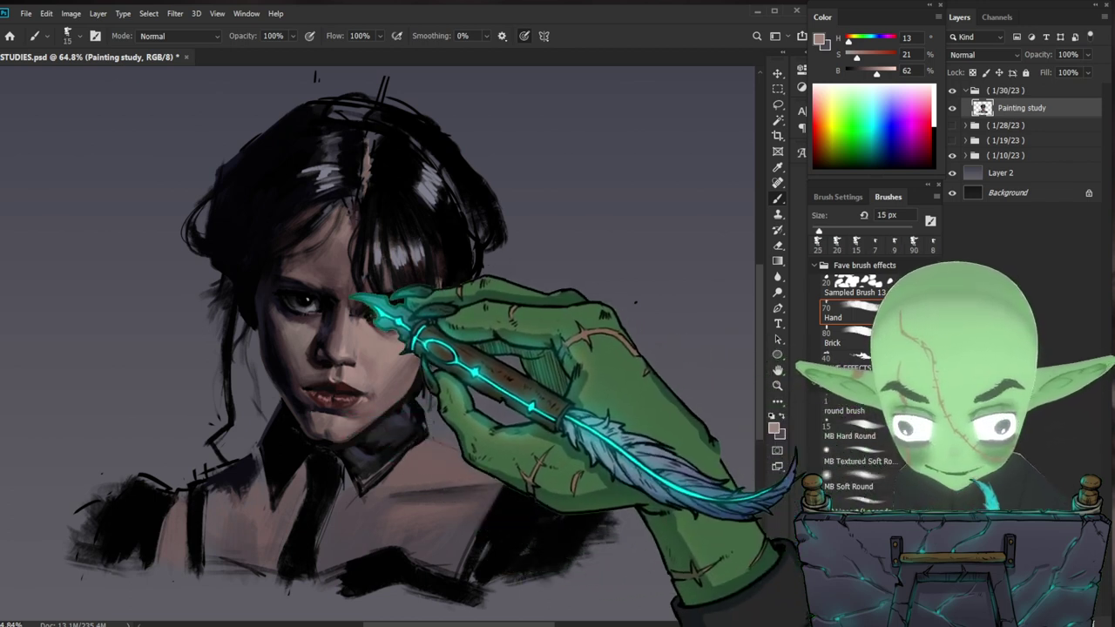
drag(344, 347, 338, 350)
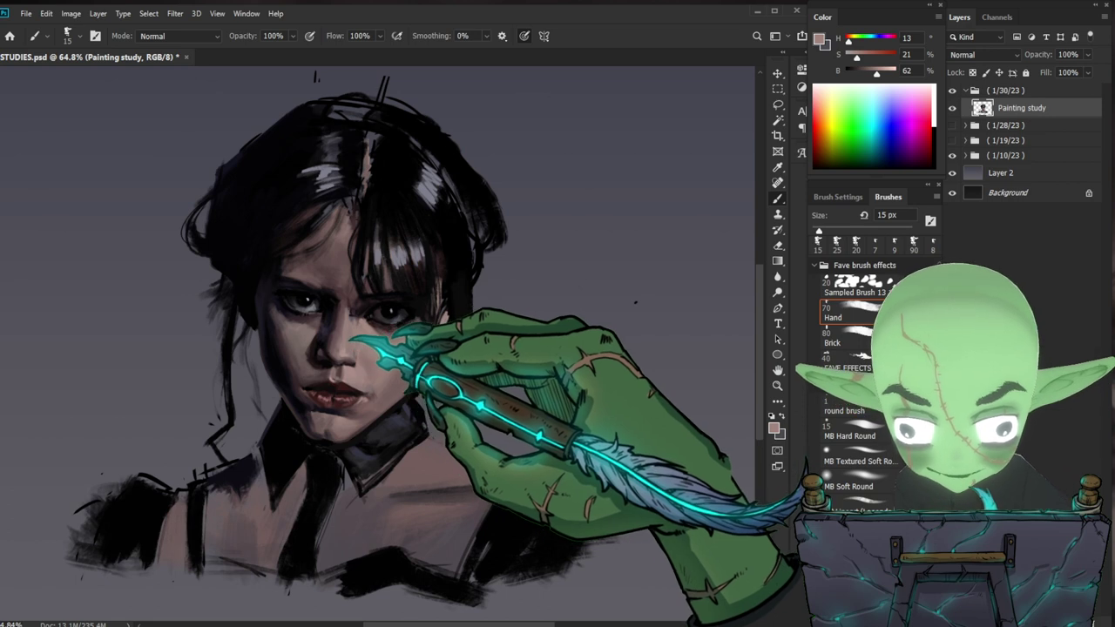
- Sample dark mauve (H 349, S 30, B 21) from under the shadowed eye for shading around the eyes at 15 px
drag(507, 347, 473, 355)
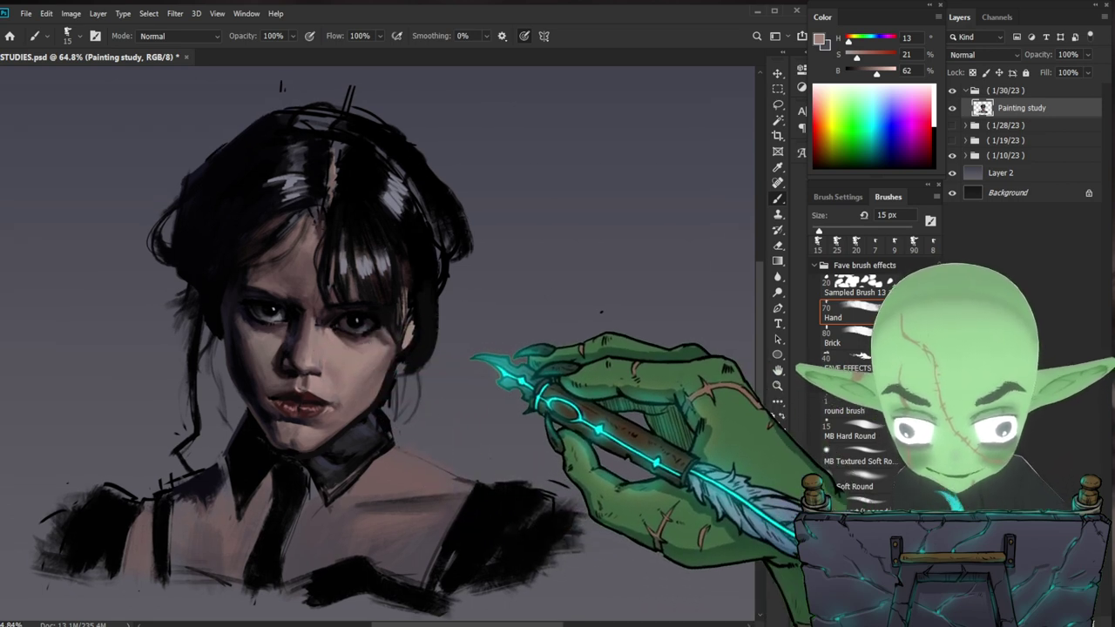
alt+click(267, 330)
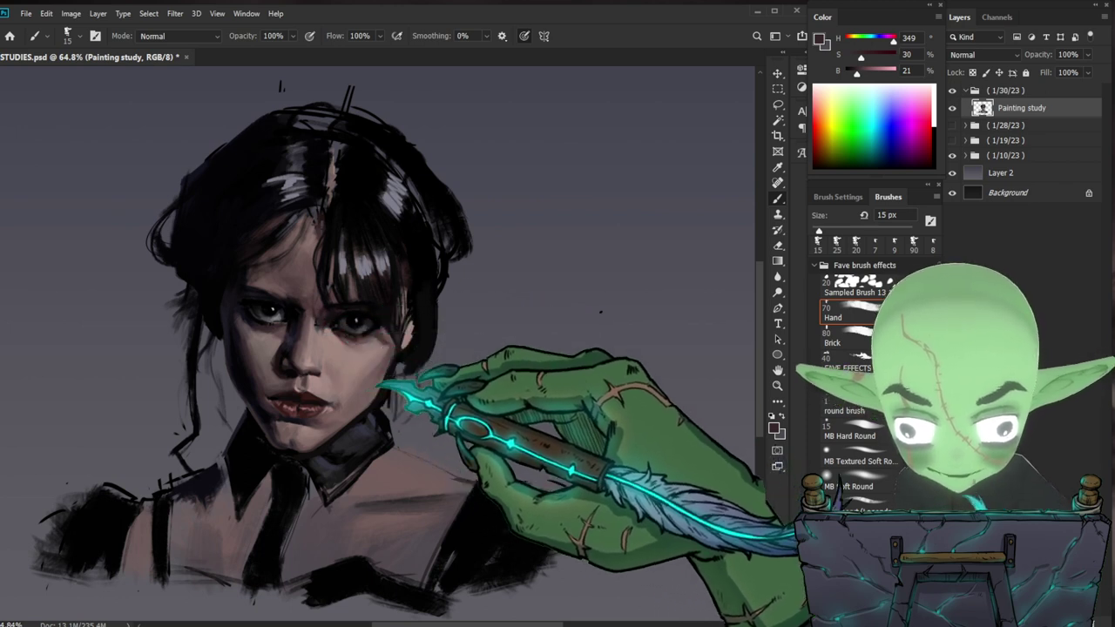
drag(416, 367, 400, 360)
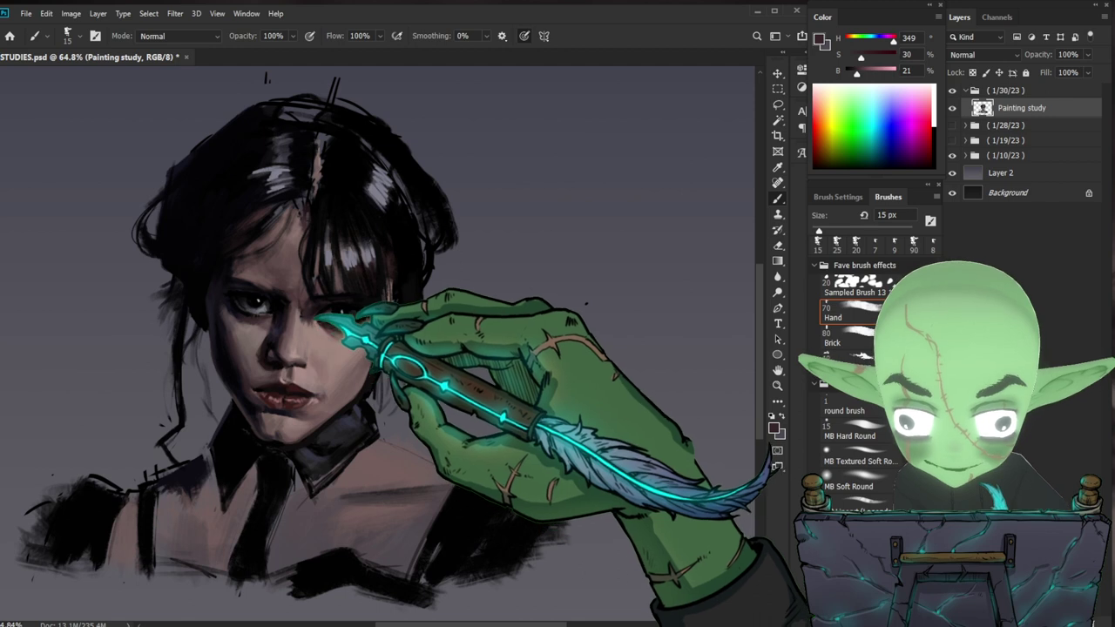
drag(396, 317, 335, 318)
mouse_move(442, 338)
mouse_down()
mouse_move(457, 345)
mouse_move(466, 334)
mouse_up()
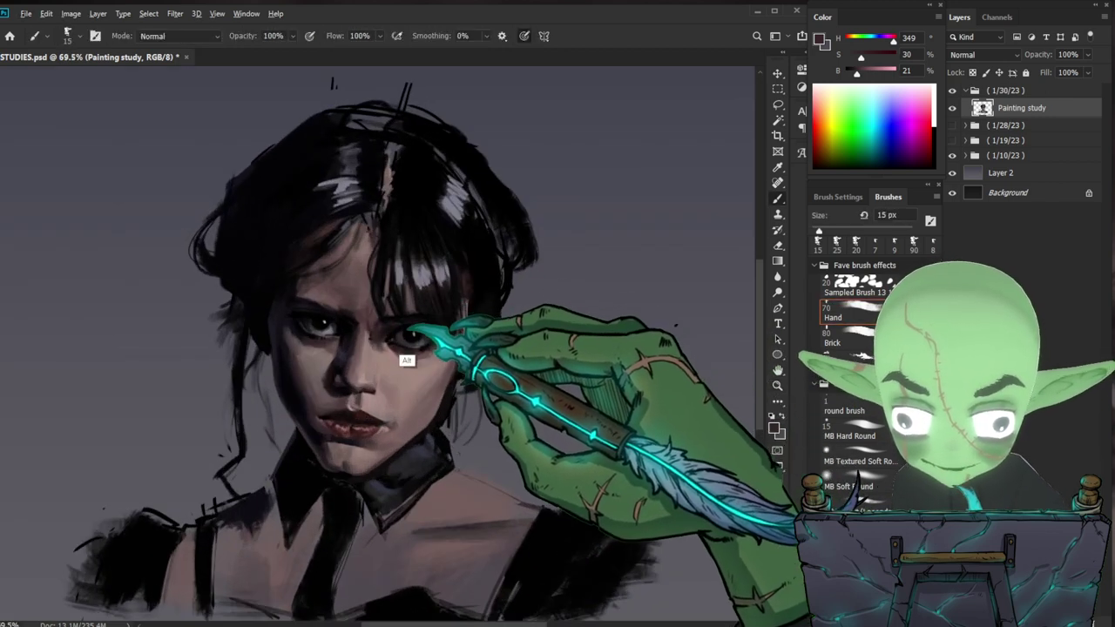
- Sample skin tones (H 11, S 21, B 61) and (H 7, S 22, B 45) from the face to soften the shading beneath the eye
alt+click(380, 389)
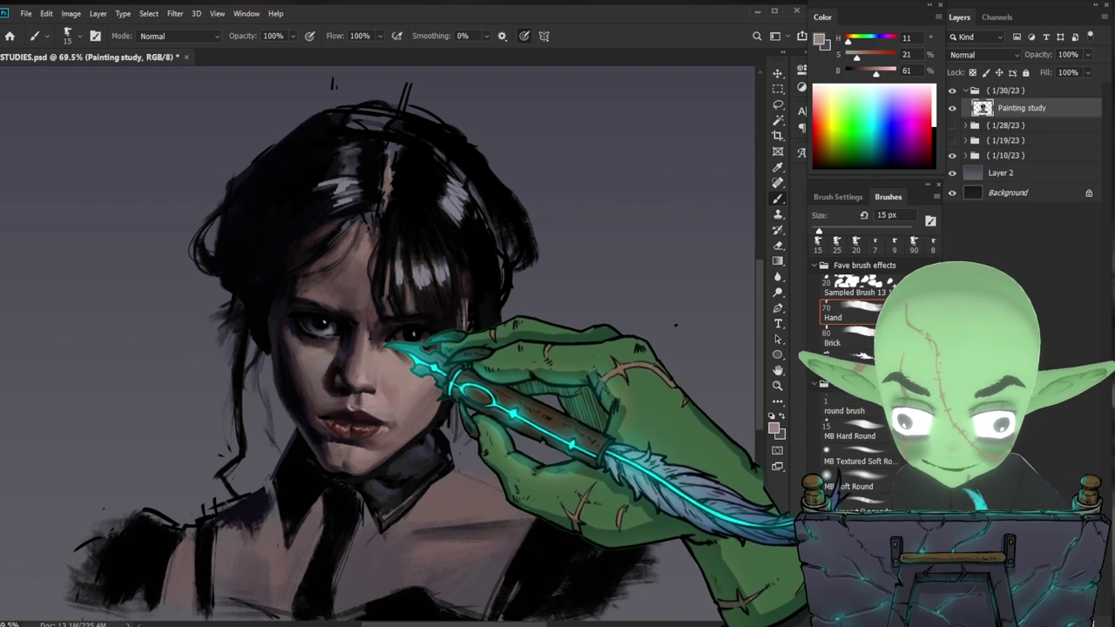
alt+click(369, 368)
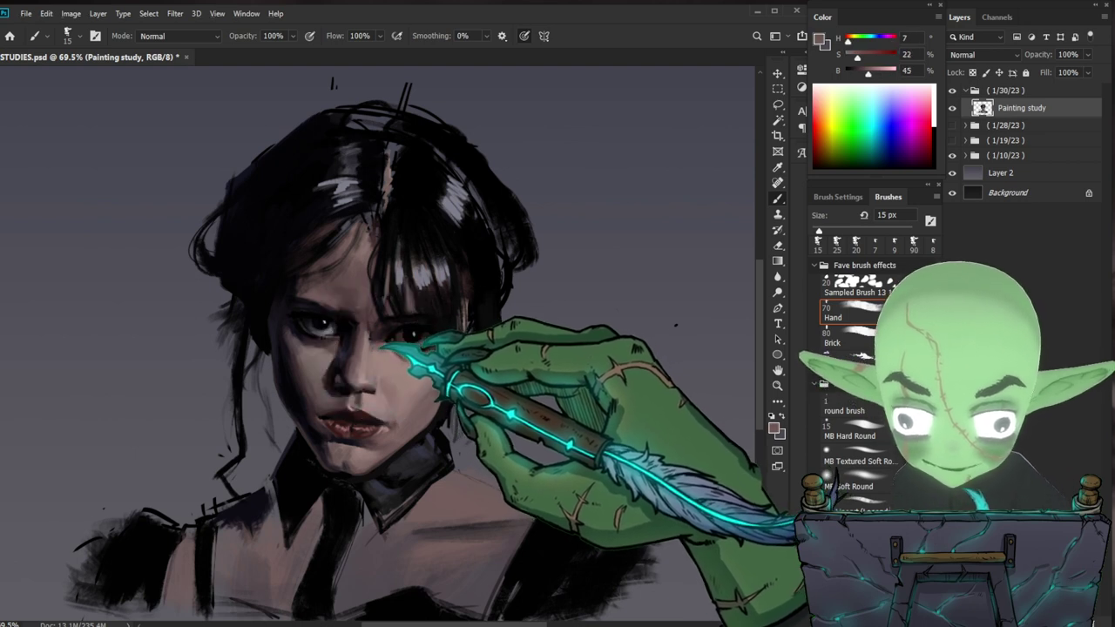
drag(495, 387, 450, 361)
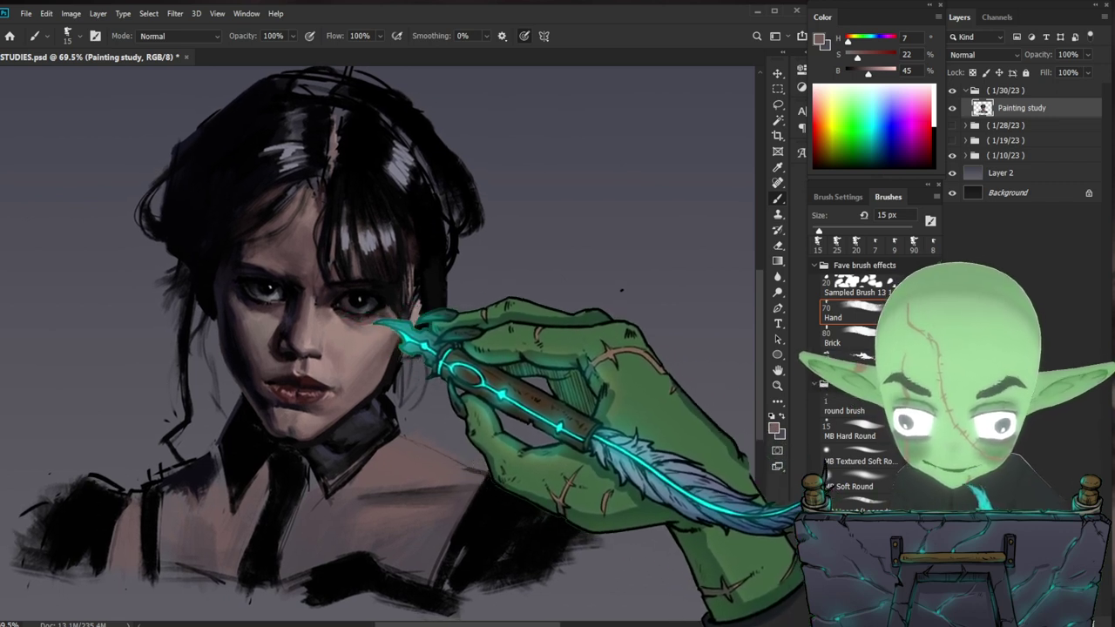
- Sample dark mauves (H 341, S 27, B 24) and (H 352, S 28, B 21) and shade around both eyes at 15 px
alt+click(267, 304)
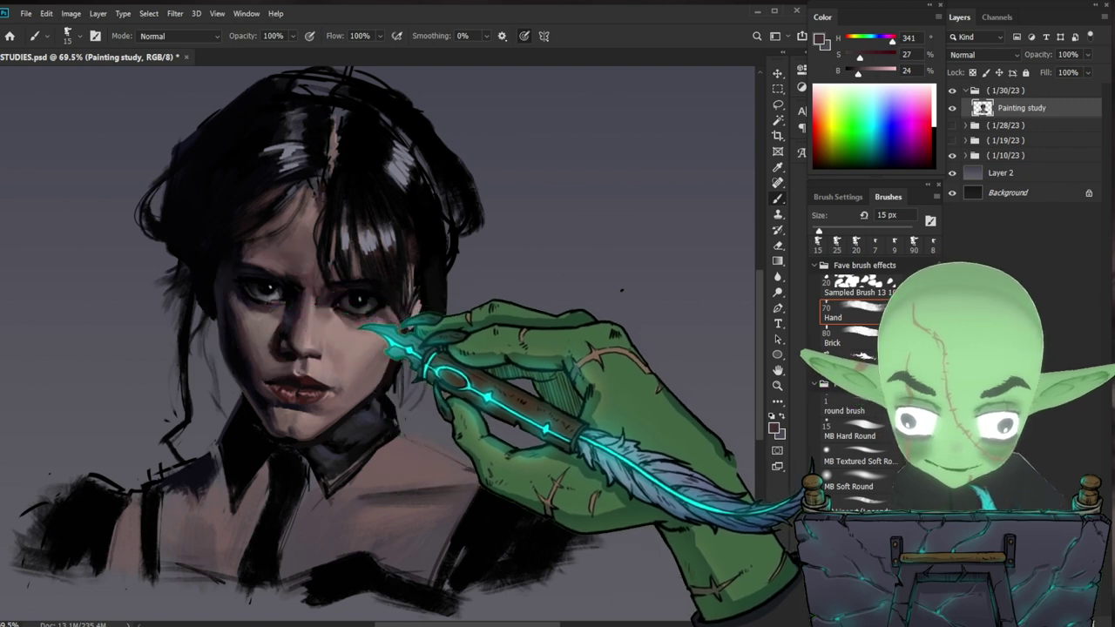
alt+click(266, 301)
mouse_move(542, 335)
mouse_down()
mouse_move(498, 331)
mouse_move(530, 325)
mouse_up()
drag(434, 352, 456, 352)
drag(532, 368, 501, 368)
click(403, 340)
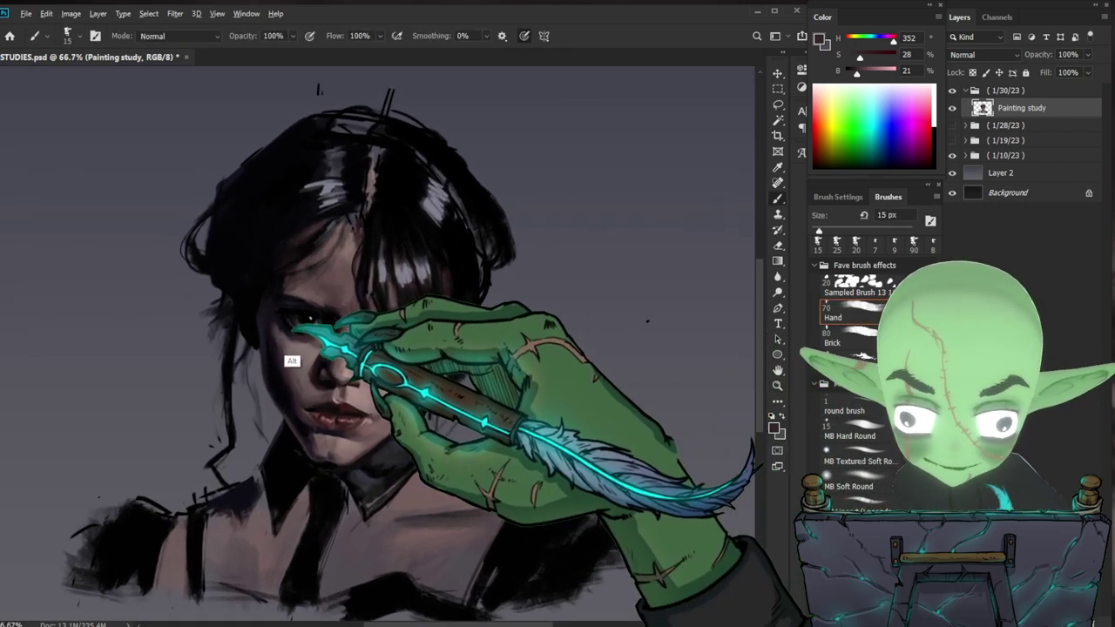
- Sample near-black (H 240, S 30, B 4) from the shadowed eye and deepen the darks around the eyes at 15 px
alt+click(286, 324)
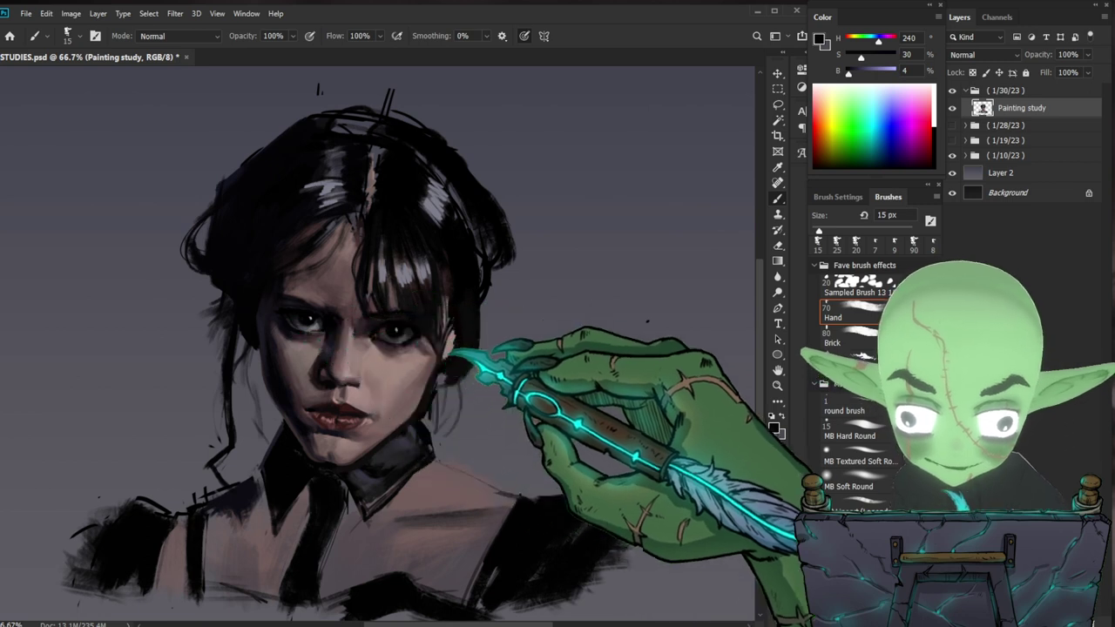
drag(566, 404, 520, 361)
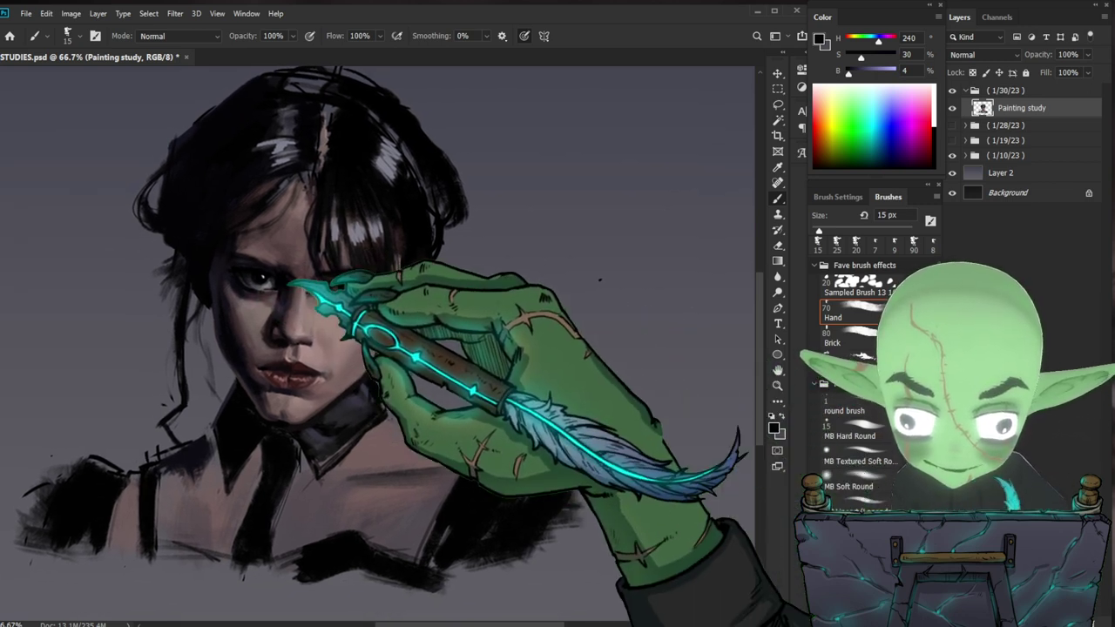
drag(303, 285, 318, 286)
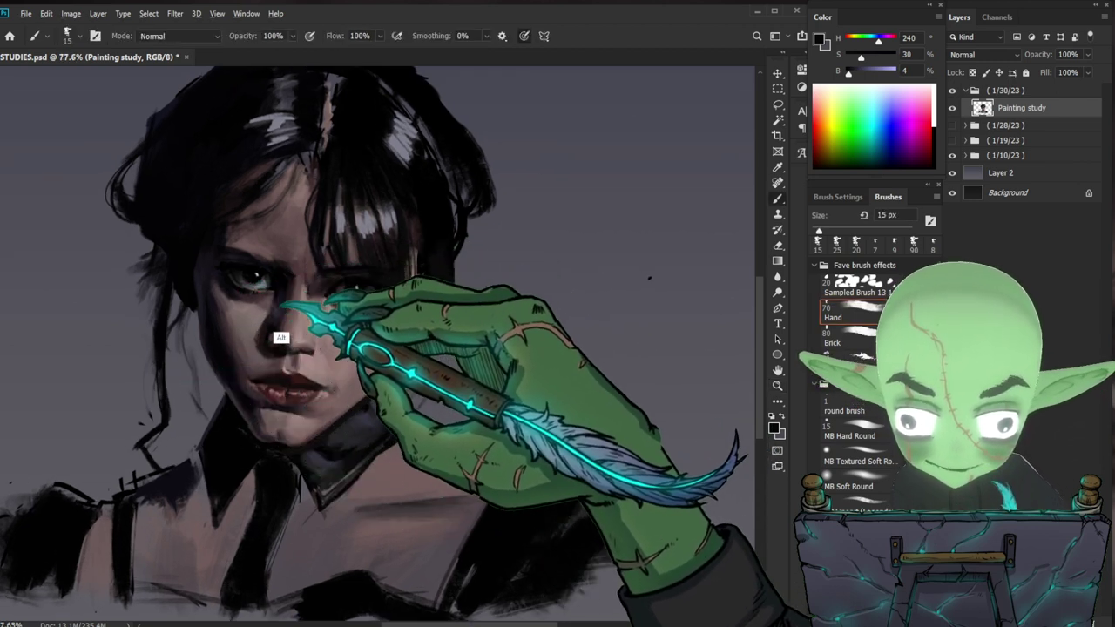
alt+click(460, 375)
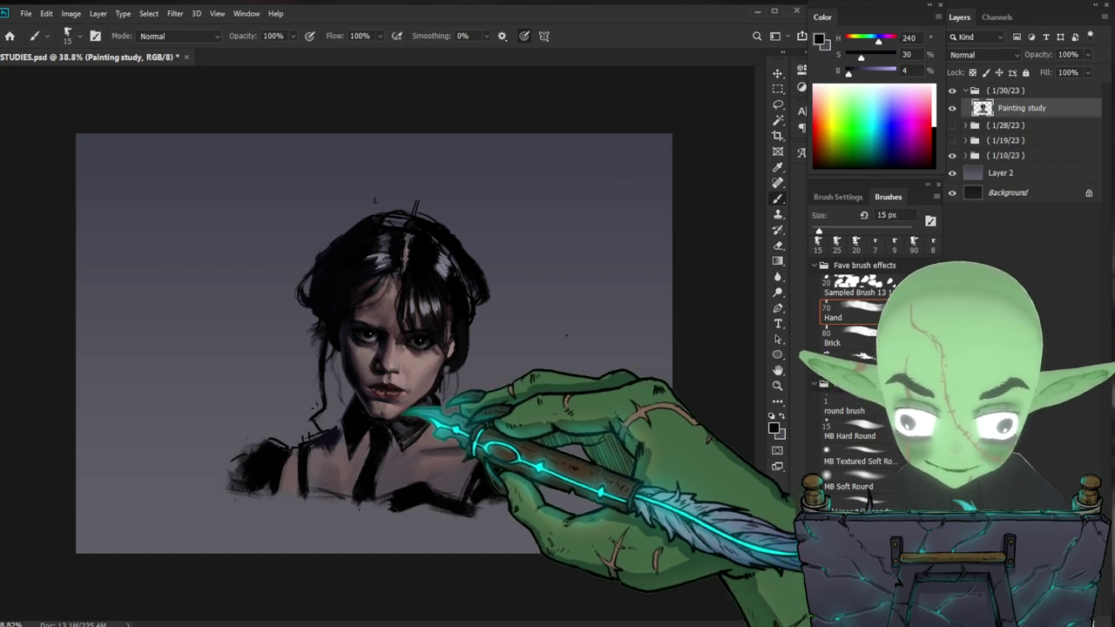
- Refine both irises and lids with a 9 px brush, using sampled dark grey (H 240, S 10, B 15) and pure black
key(z)
scroll(403, 383, up, 3)
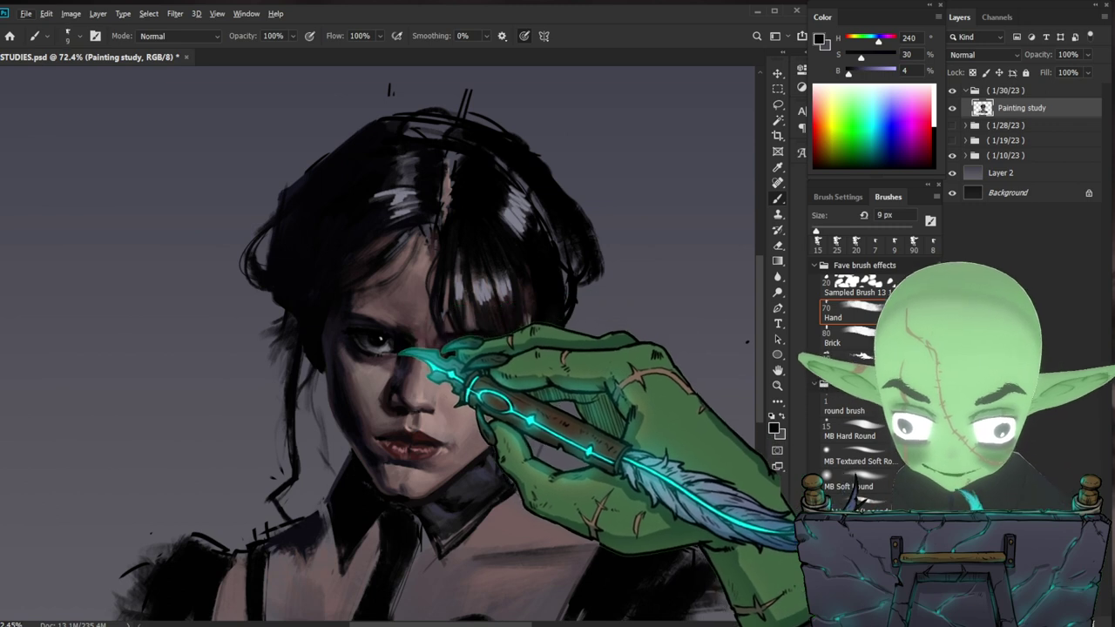
alt+click(364, 363)
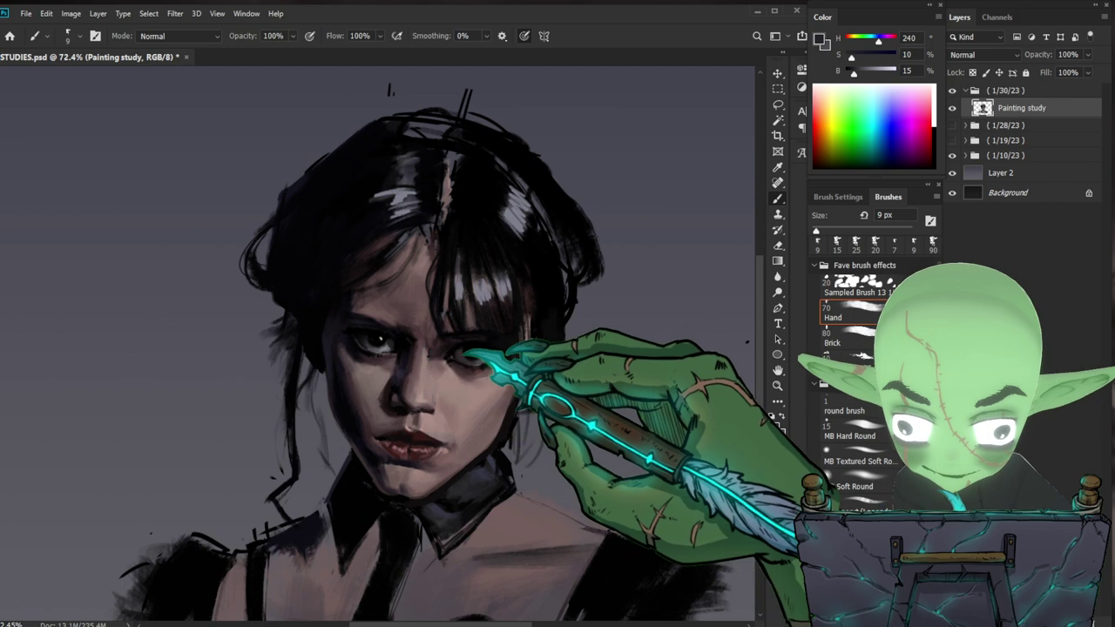
drag(581, 387, 538, 376)
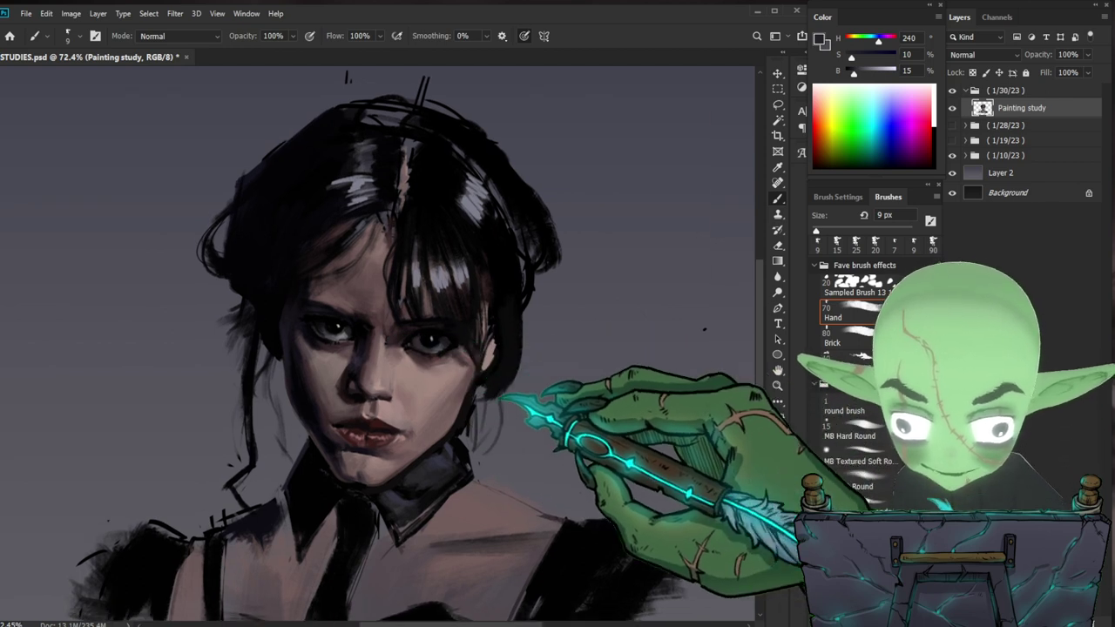
drag(376, 340, 390, 340)
alt+click(329, 324)
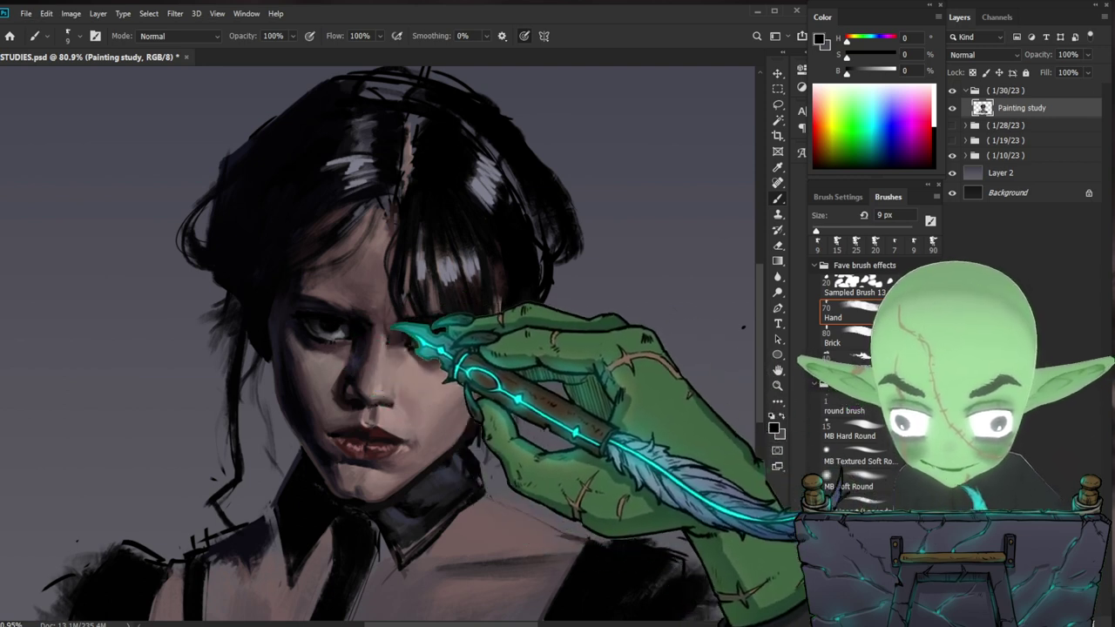
- Sample light grey (H 240, S 4, B 60) from the eye and touch in eye highlights, reducing the brush to 4 px
alt+click(437, 340)
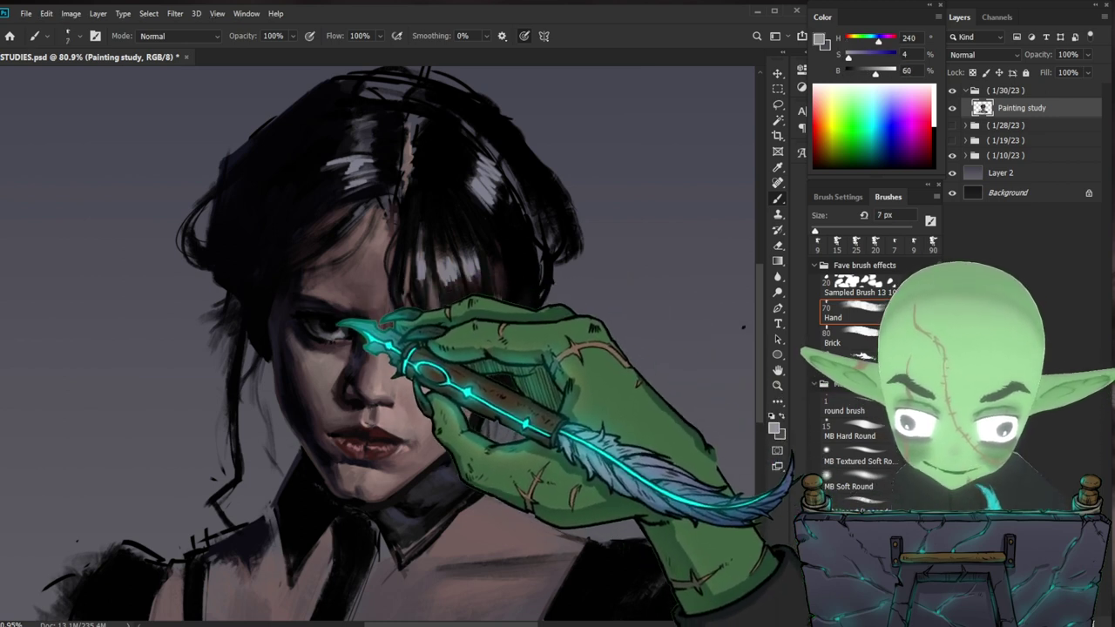
click(333, 321)
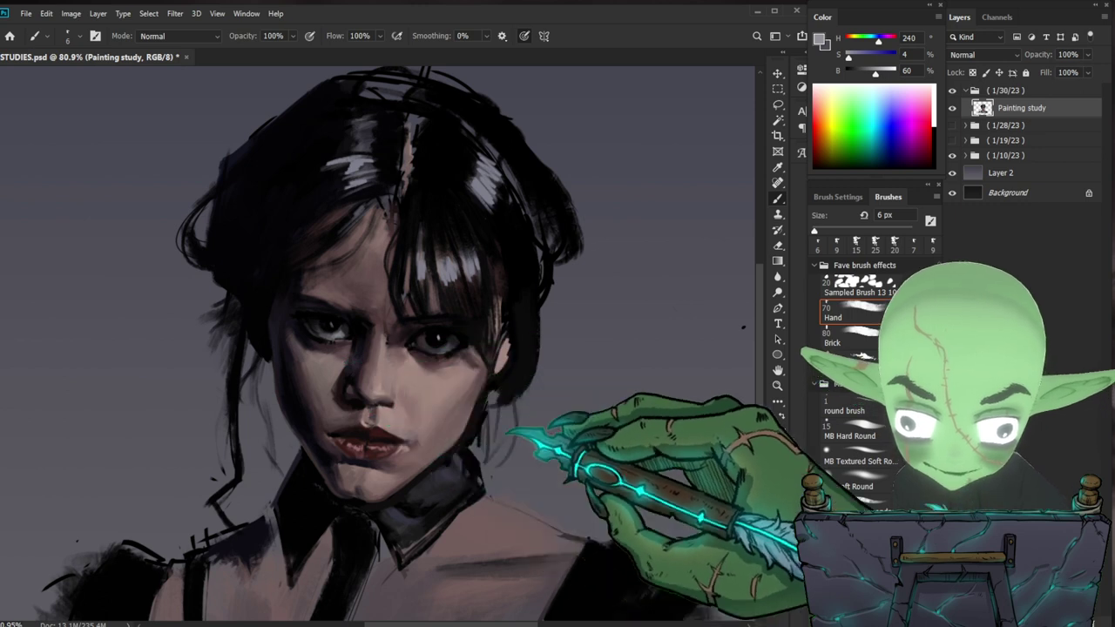
drag(468, 339, 485, 306)
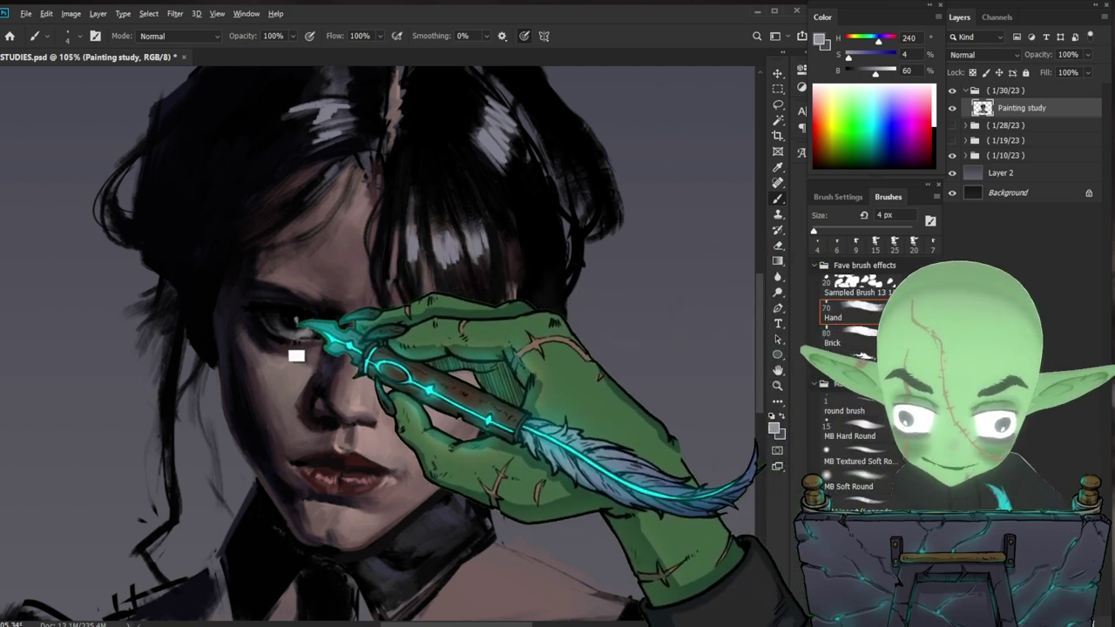
- Sample near-black (H 0, S 0, B 1) from the pupil and sharpen the pupils and lash lines at 4 px
alt+click(299, 322)
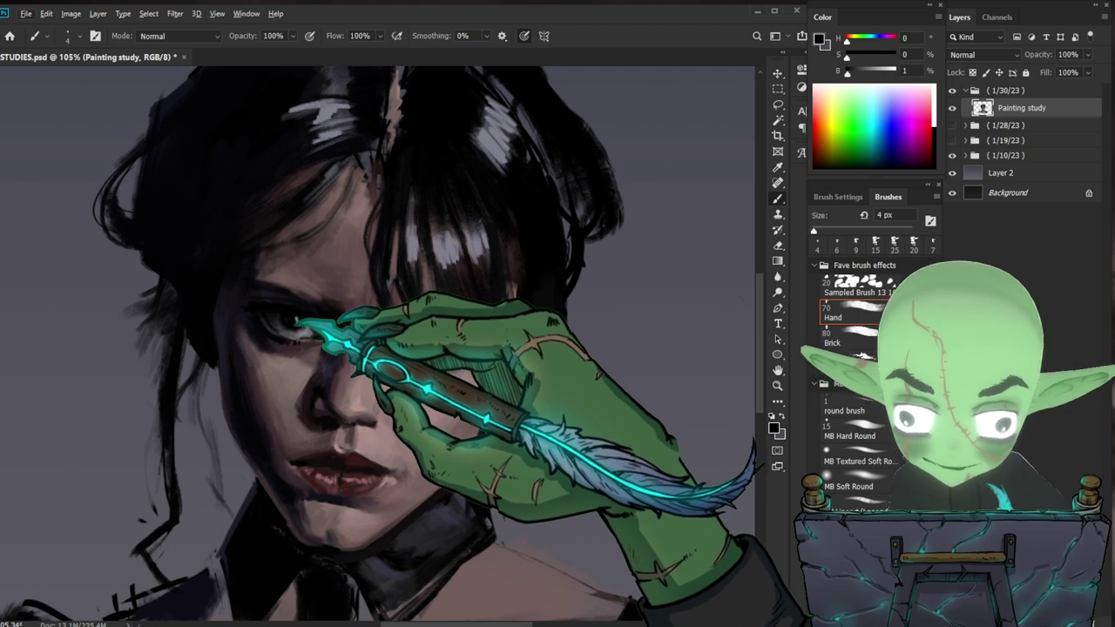
key(z)
drag(420, 342, 390, 390)
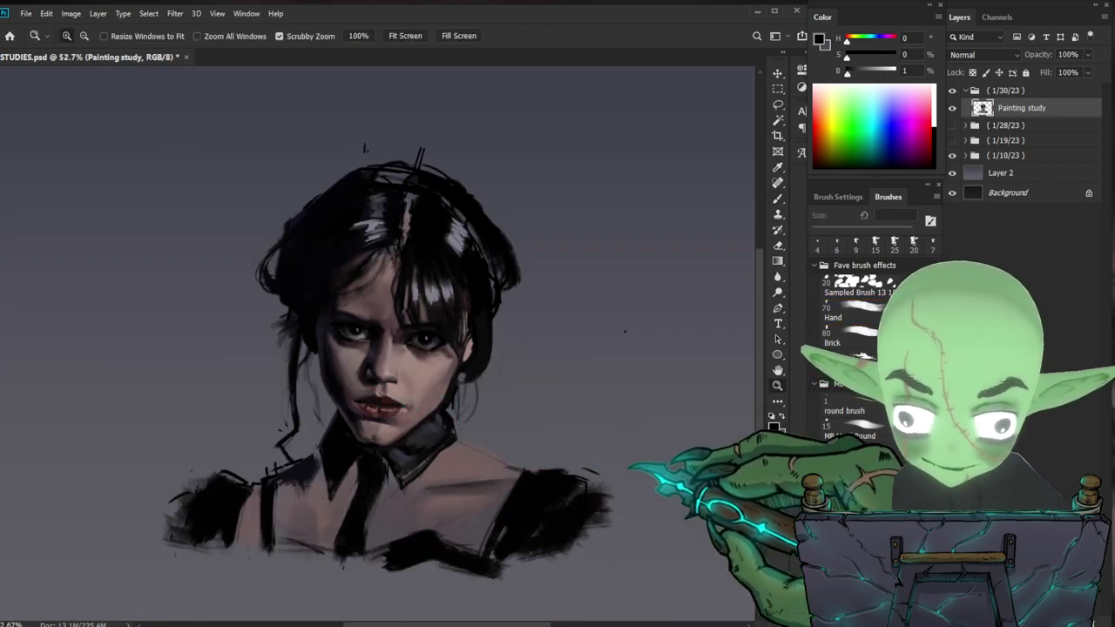
drag(629, 466, 609, 410)
drag(440, 332, 485, 316)
drag(301, 341, 364, 319)
key(b)
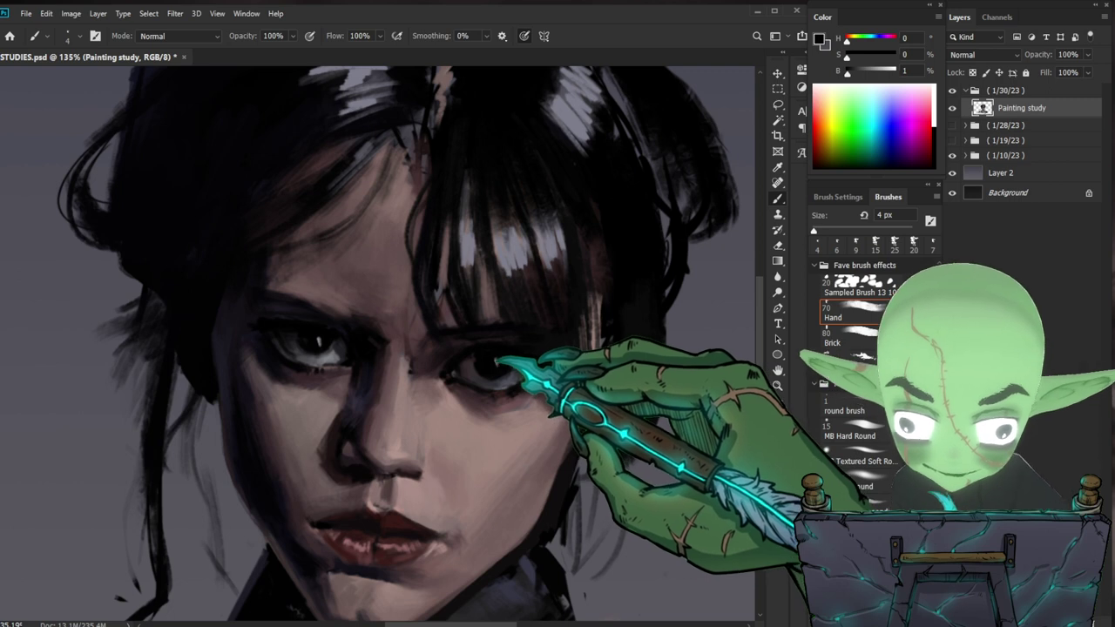
key(z)
drag(518, 406, 478, 450)
drag(534, 395, 587, 392)
key(b)
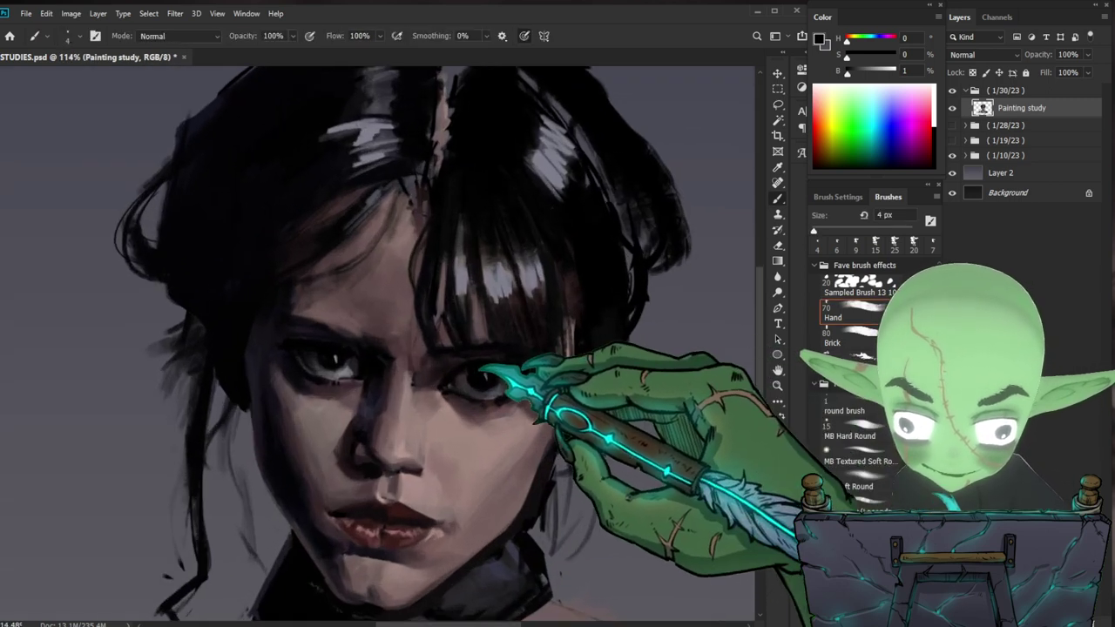
- Set the foreground colour to white from the default colours and dot small catchlights into the eyes at 4 px
key(x)
key(d)
key(x)
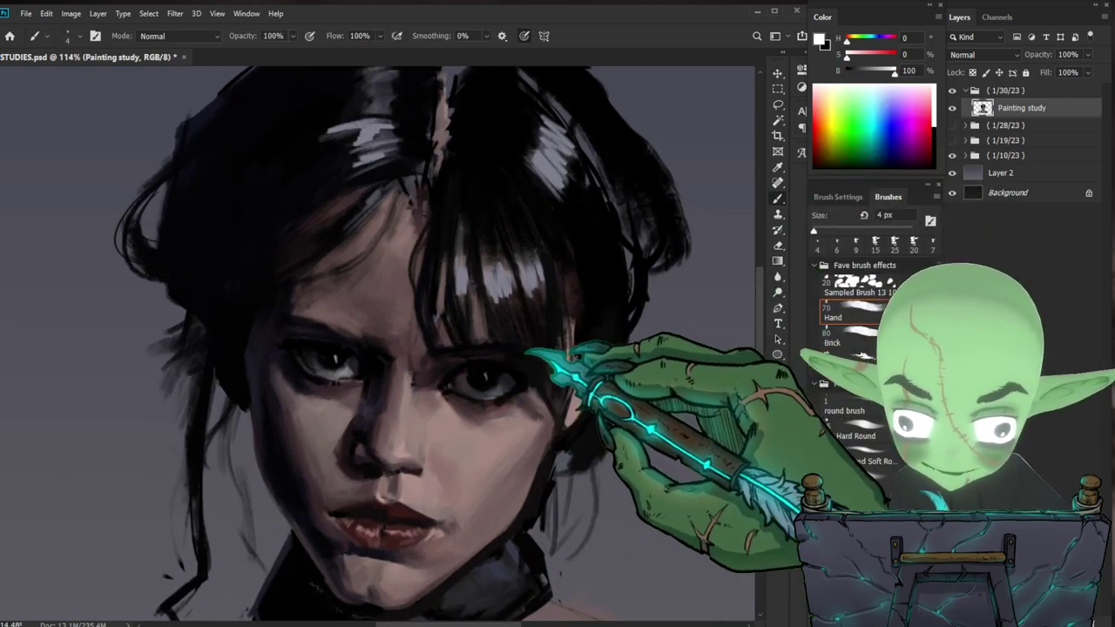
drag(336, 358, 337, 365)
key(z)
drag(406, 411, 375, 418)
drag(558, 475, 539, 431)
drag(370, 327, 400, 318)
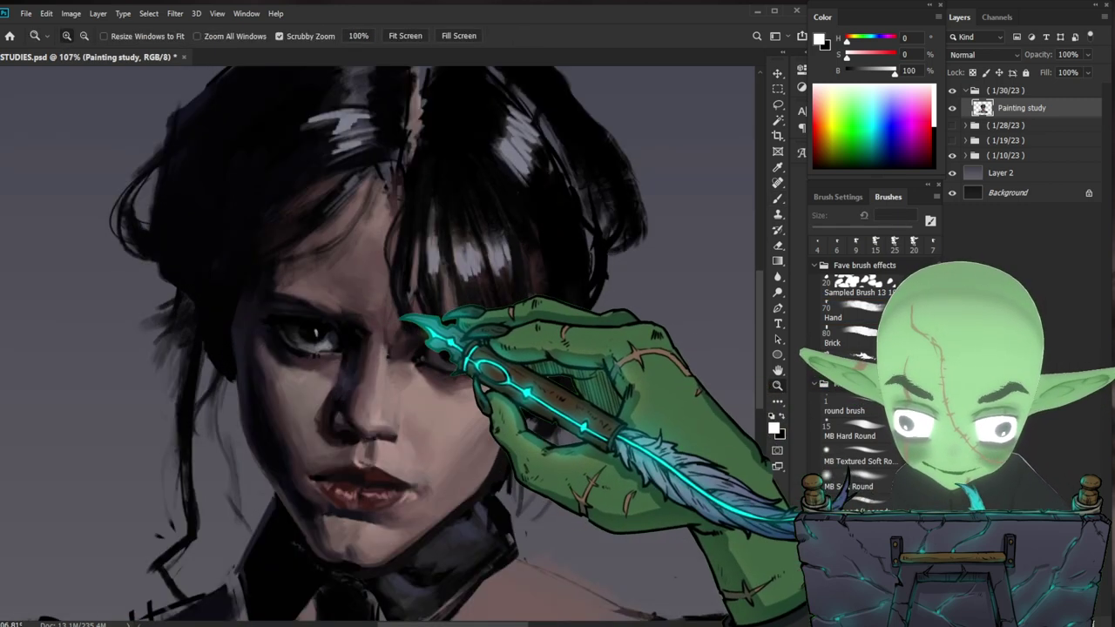
- Sample near-blacks (H 0, S 0, B 1) and (H 240, S 9, B 4) to tidy the shadowed eye's pupil and upper lid
key(b)
alt+click(319, 364)
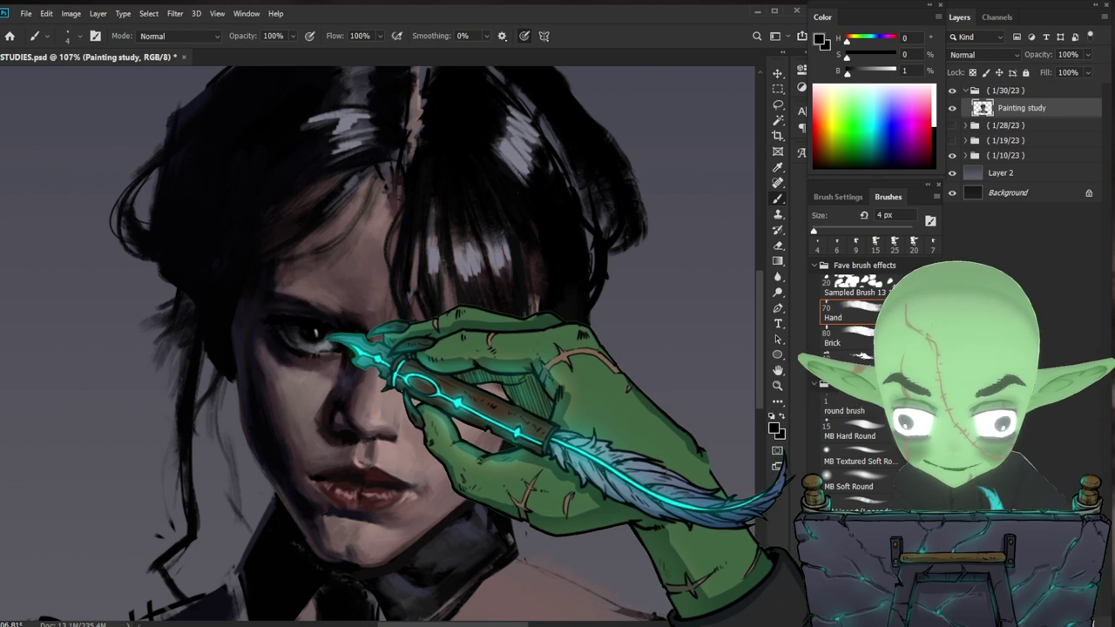
drag(636, 441, 598, 387)
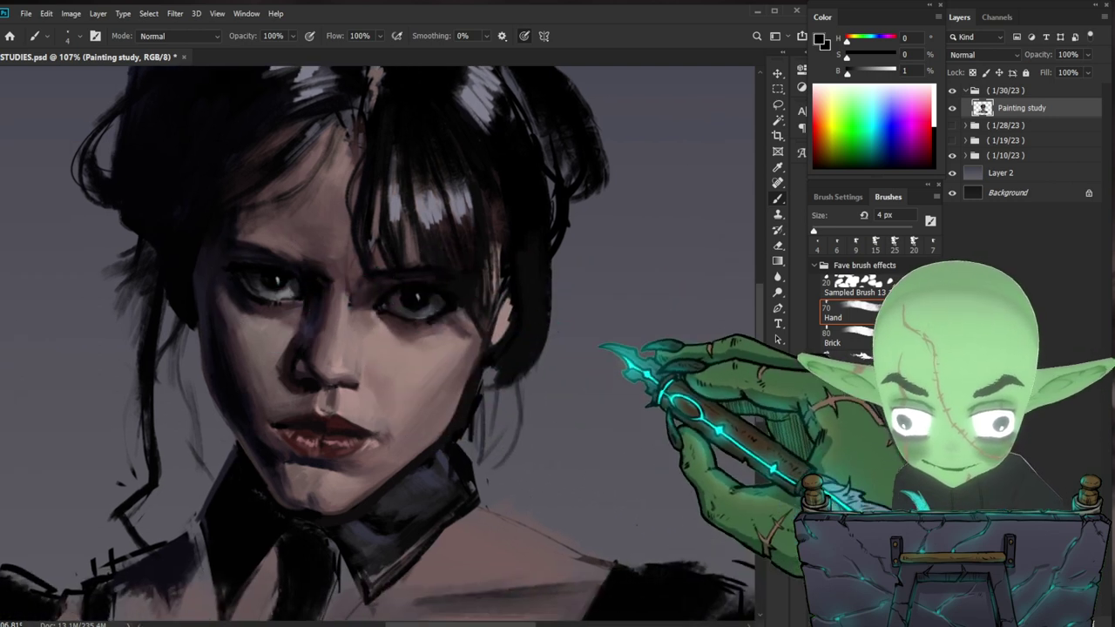
alt+click(264, 305)
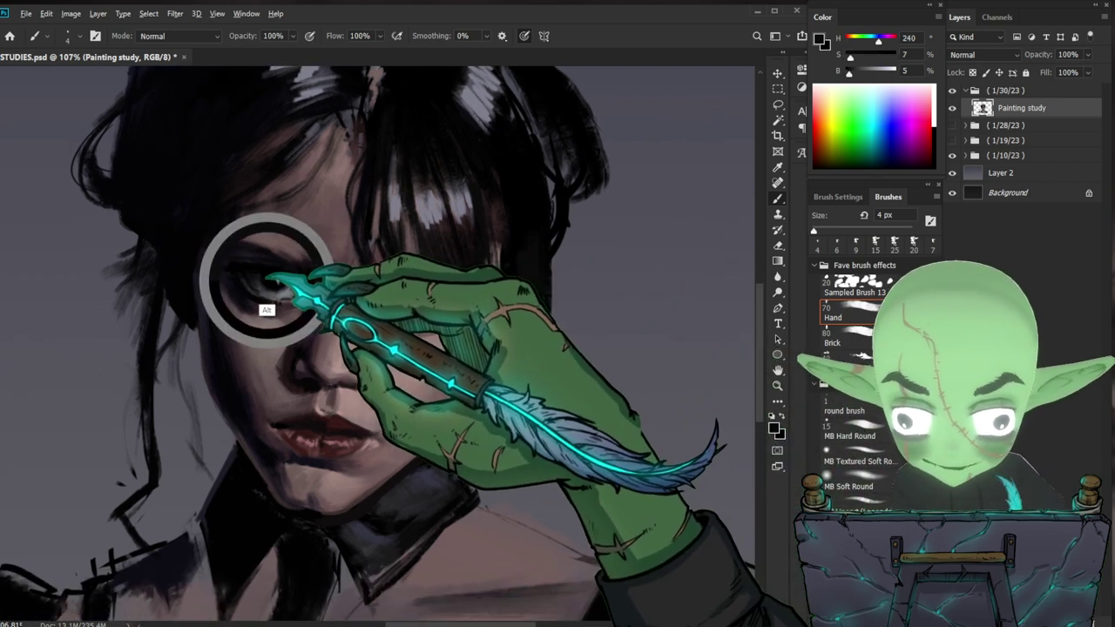
drag(525, 376, 497, 368)
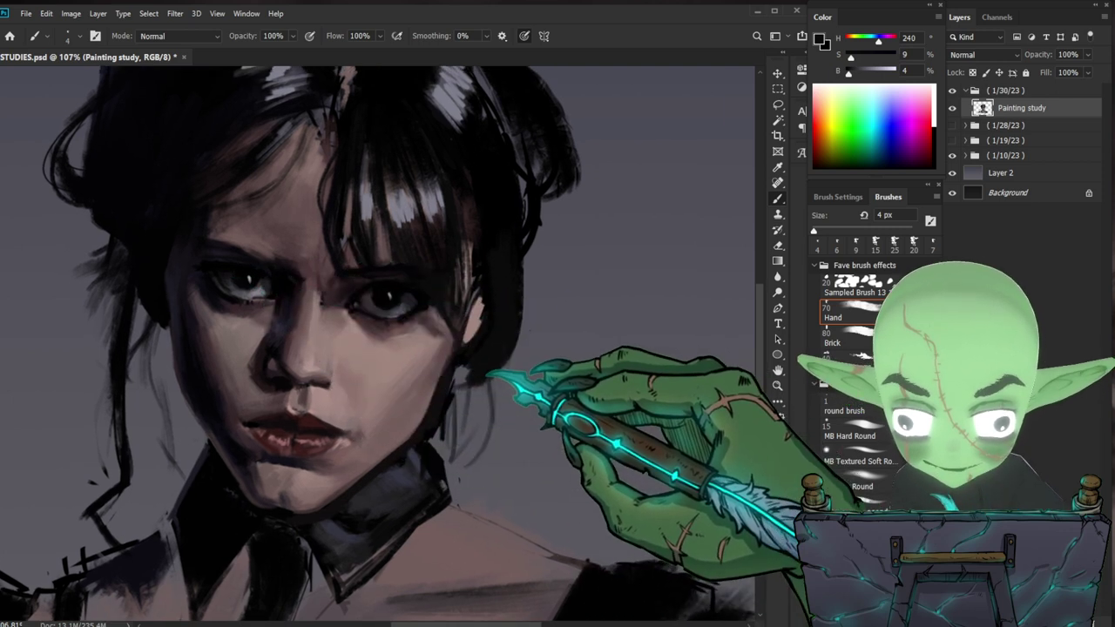
- Sample dark greys (H 240, S 12, B 10) and (H 240, S 6, B 25) to model the shadowed eye's iris at 4 px
alt+click(228, 274)
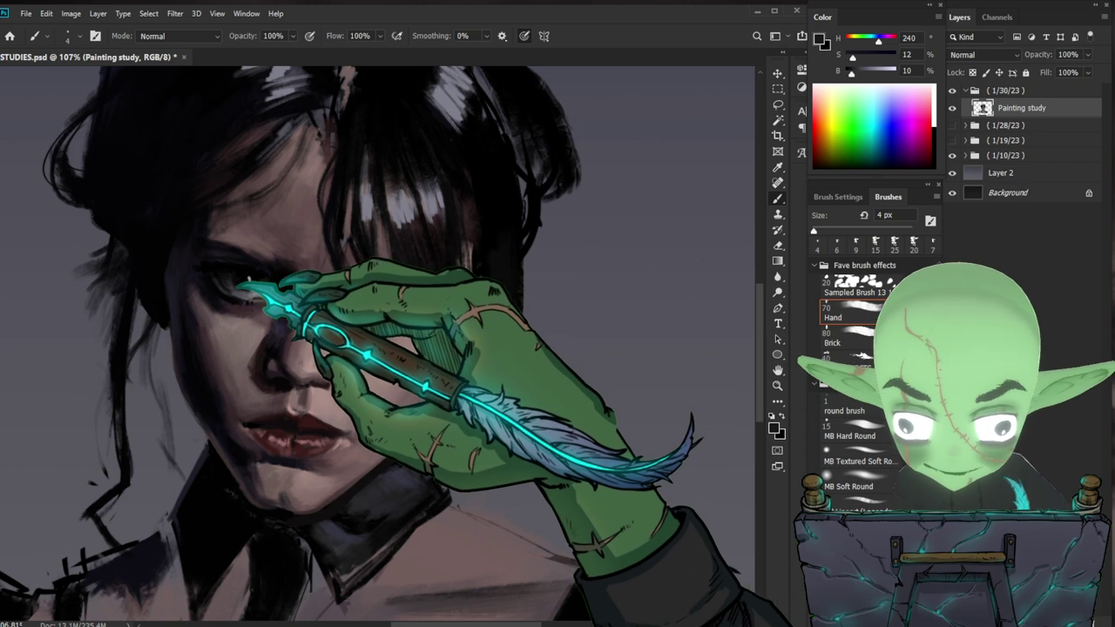
alt+click(228, 310)
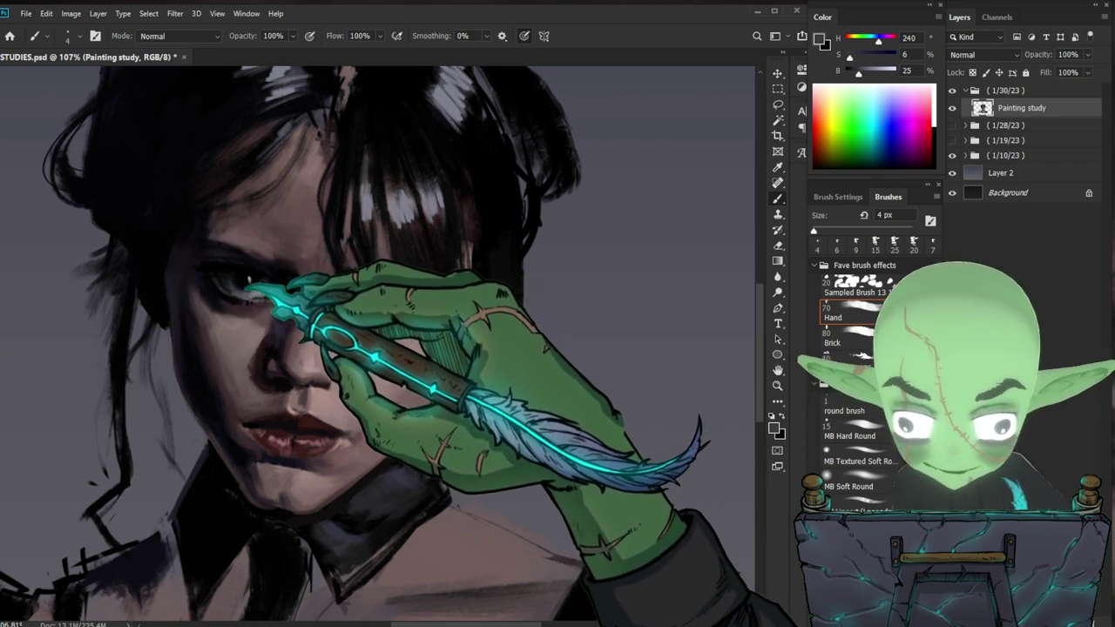
scroll(481, 317, down, 5)
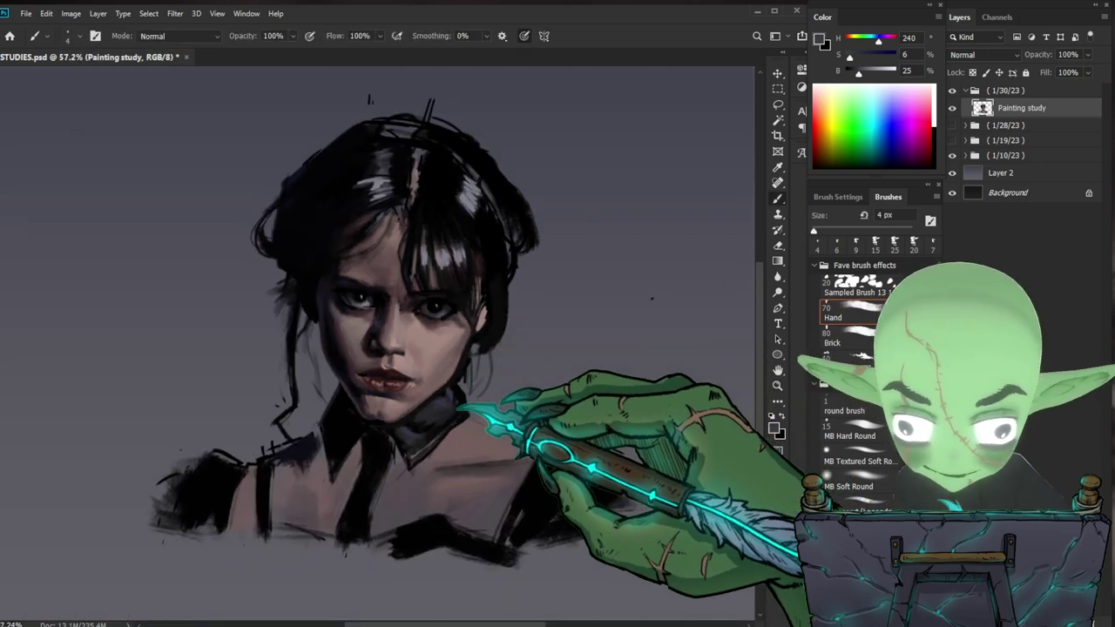
- Sample grey (H 240, S 7, B 29) from the shadowed eye and set the brush to 6 px
key(z)
drag(362, 307, 427, 308)
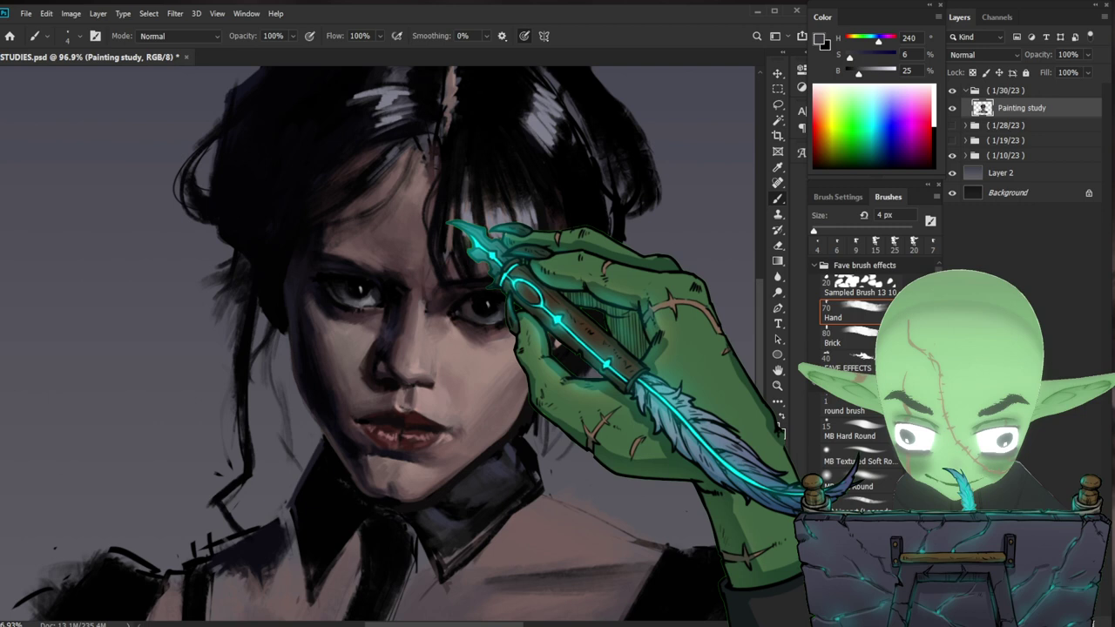
alt+click(366, 298)
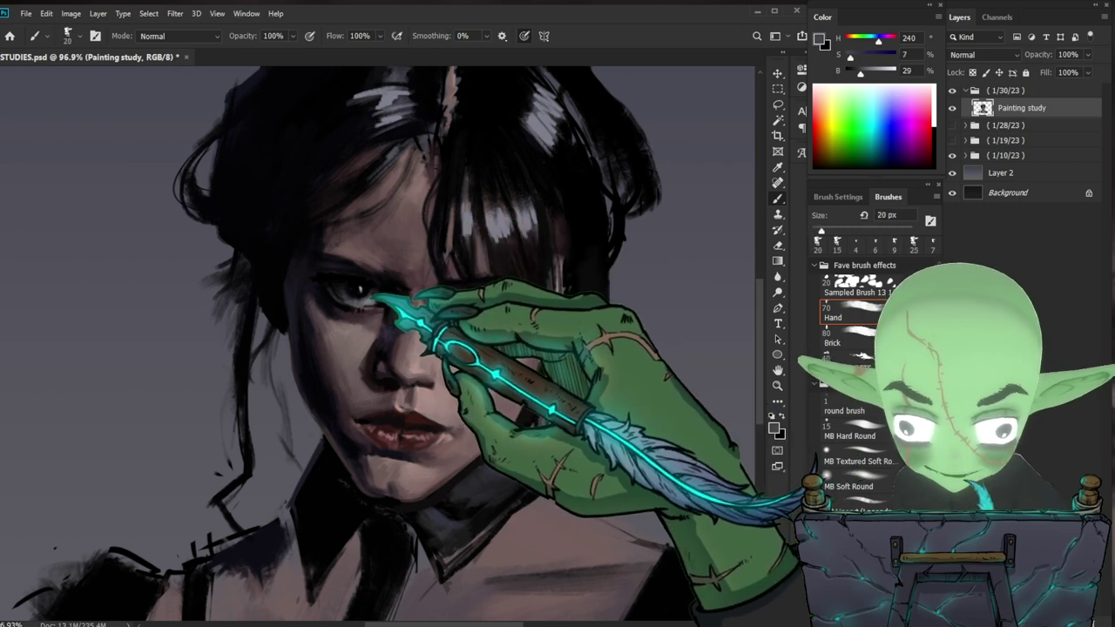
key(bracketleft)
key(bracketleft)
key(bracketleft)
key(bracketleft)
key(bracketleft)
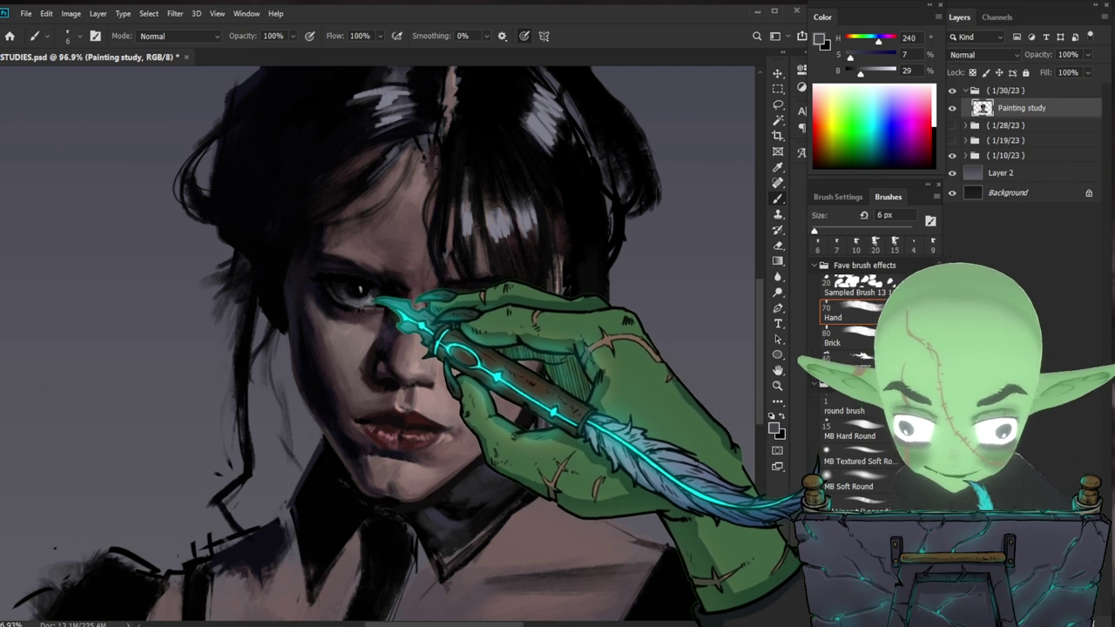
- Sample greys (H 230, S 6, B 42) and (H 240, S 6, B 25) to refine the shadowed eye at 6 px
key(space)
mouse_move(681, 354)
mouse_down()
mouse_move(615, 323)
mouse_move(558, 317)
mouse_up()
key(z)
key(z)
drag(415, 326, 457, 316)
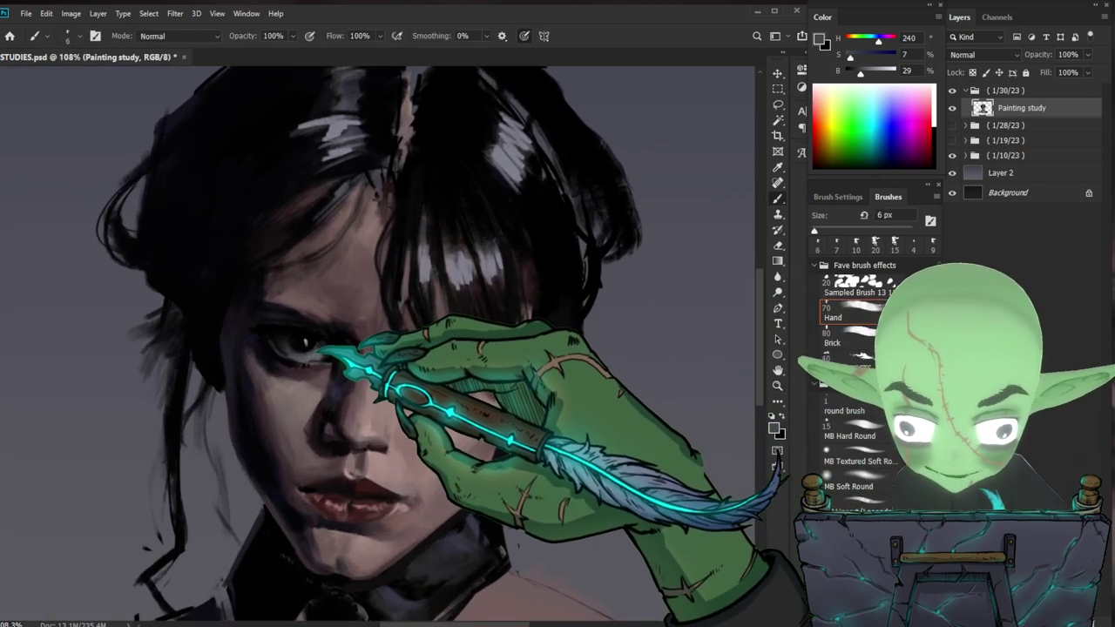
alt+click(316, 375)
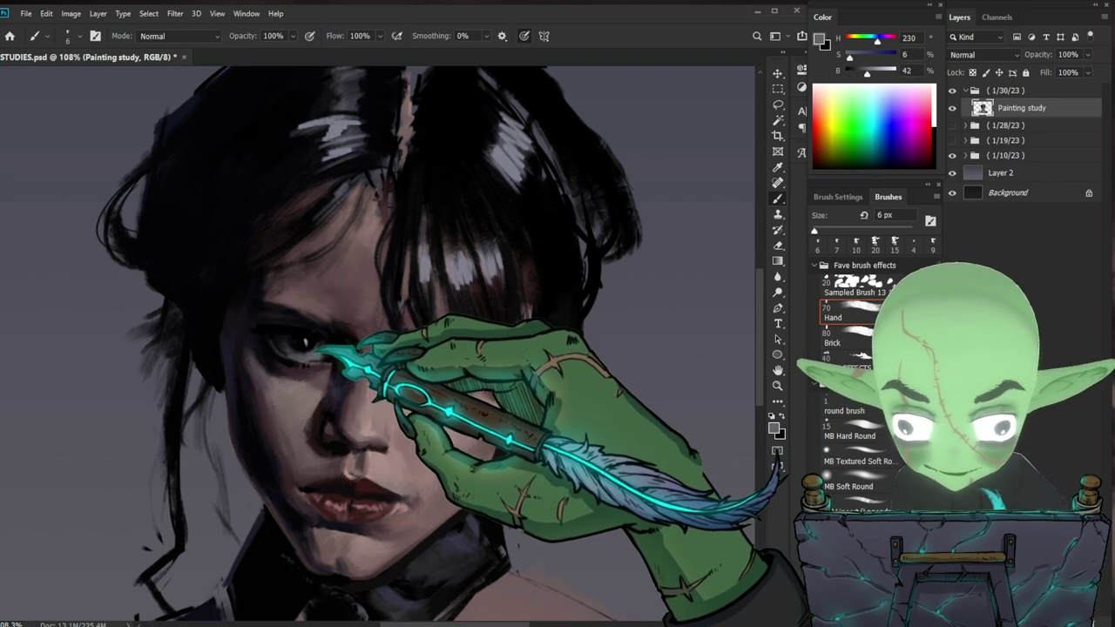
key(space)
drag(617, 400, 591, 341)
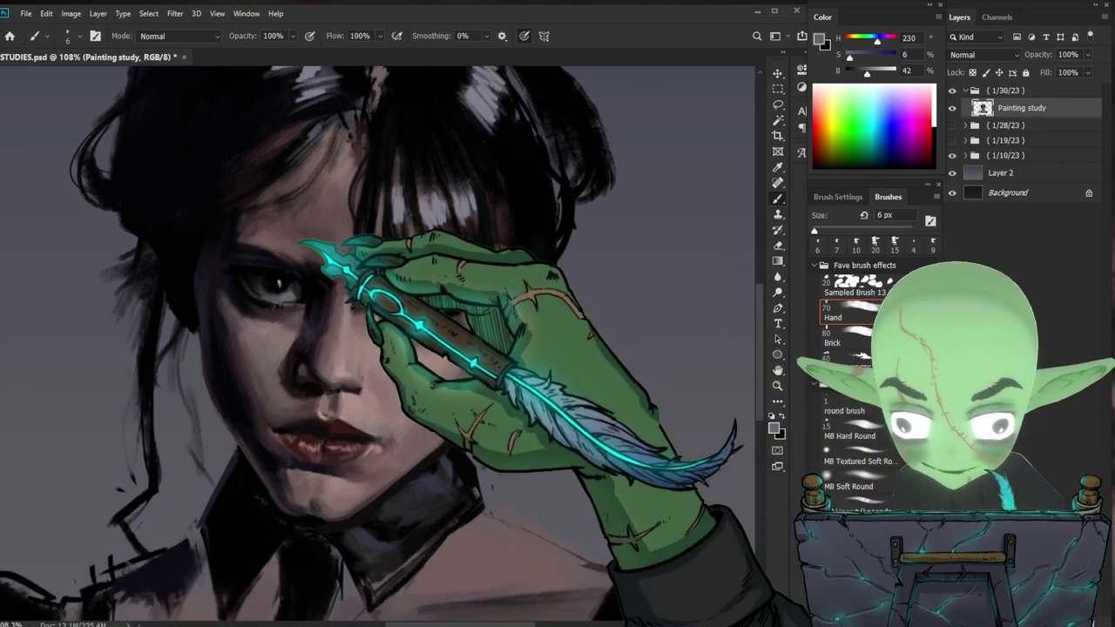
alt+click(292, 288)
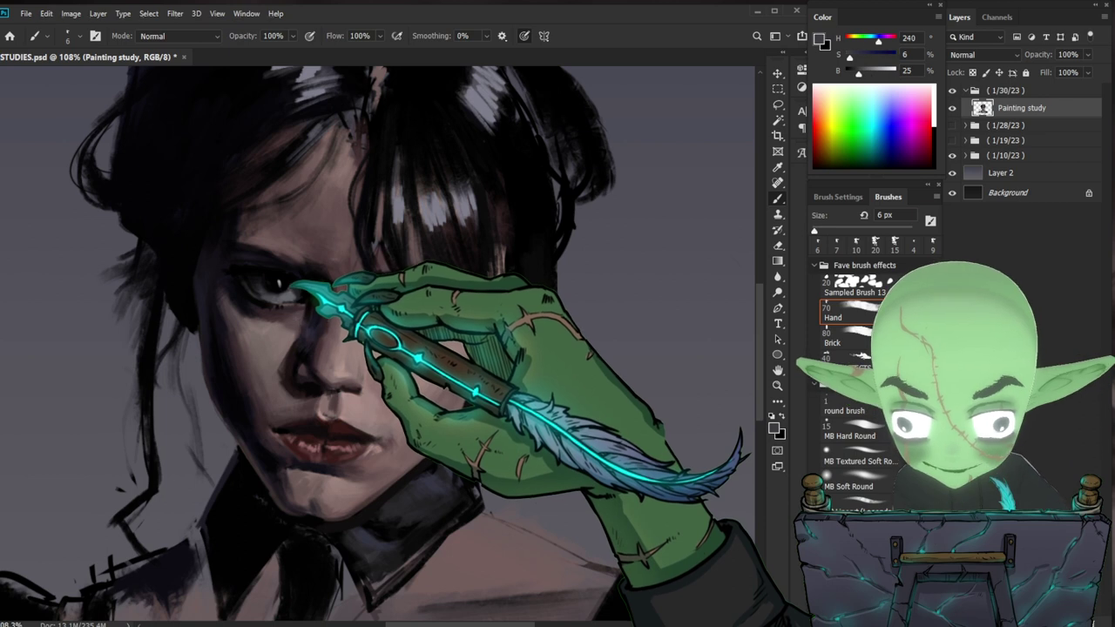
- Sample skin tone (H 7, S 16, B 42) near the mouth's shadowed corner and rework the skin there, enlarging the brush to 20 px
key(space)
drag(588, 381, 488, 310)
key(z)
key(space)
drag(642, 401, 550, 419)
drag(342, 312, 374, 293)
key(b)
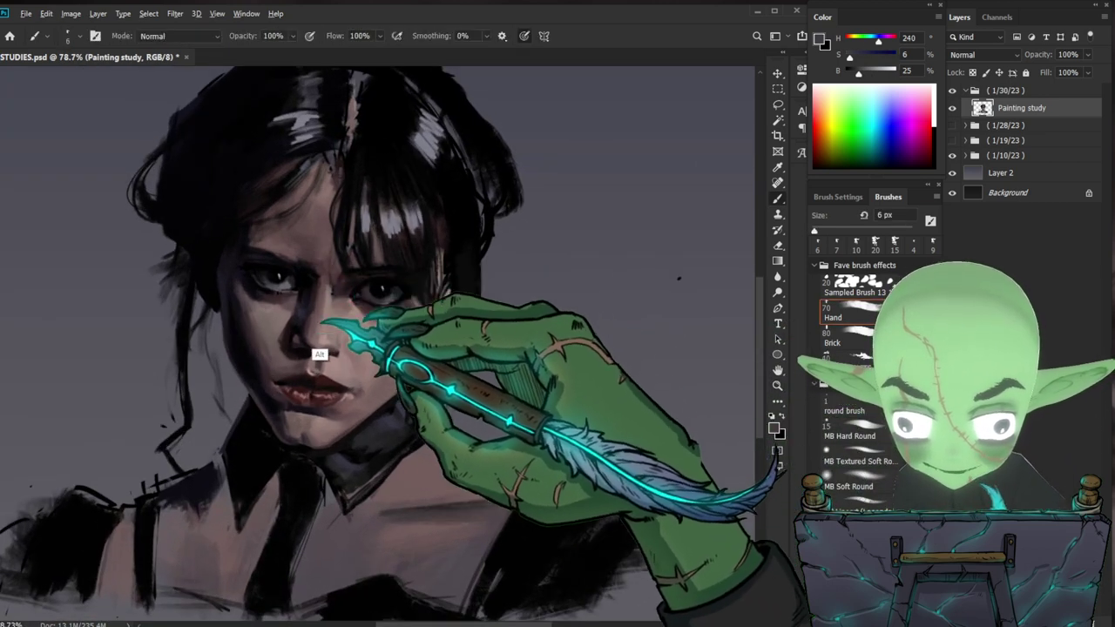
alt+click(292, 373)
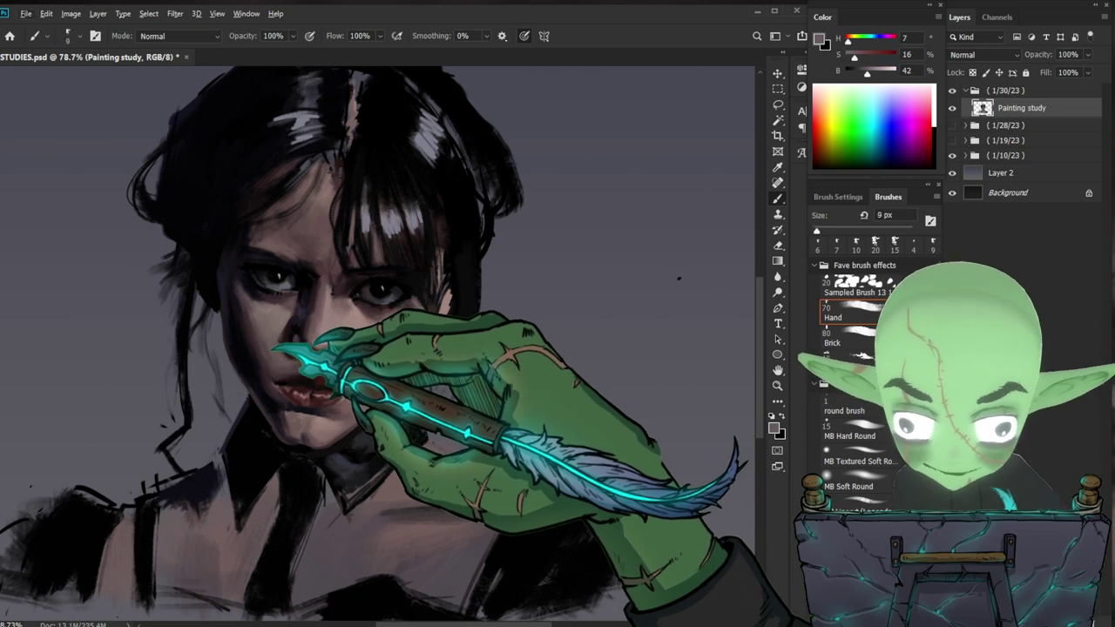
key(bracketright)
key(bracketright)
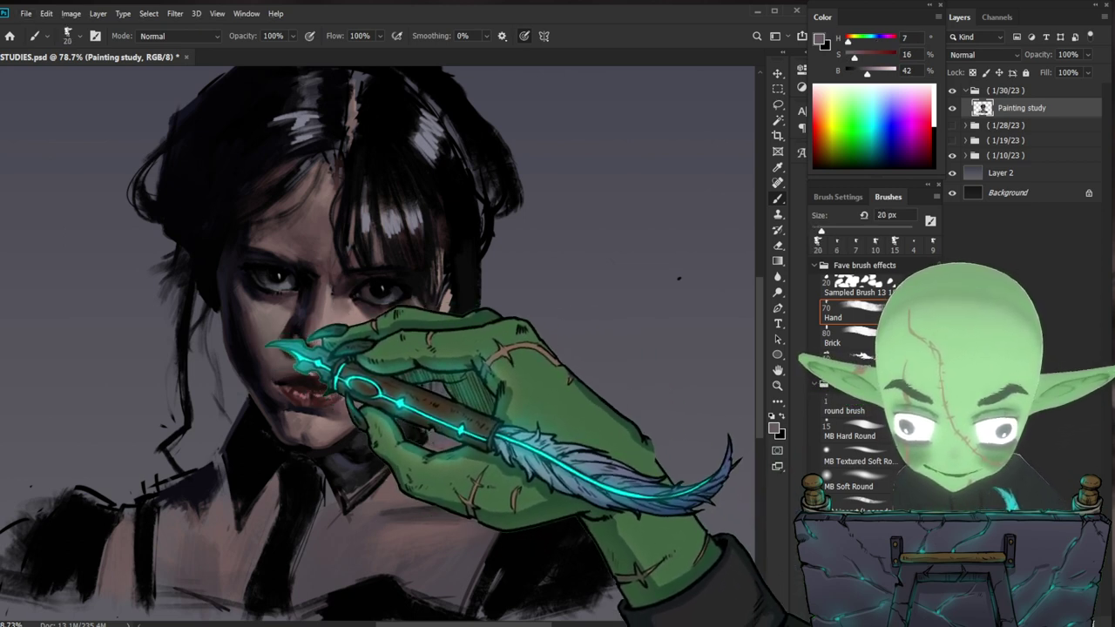
key(alt)
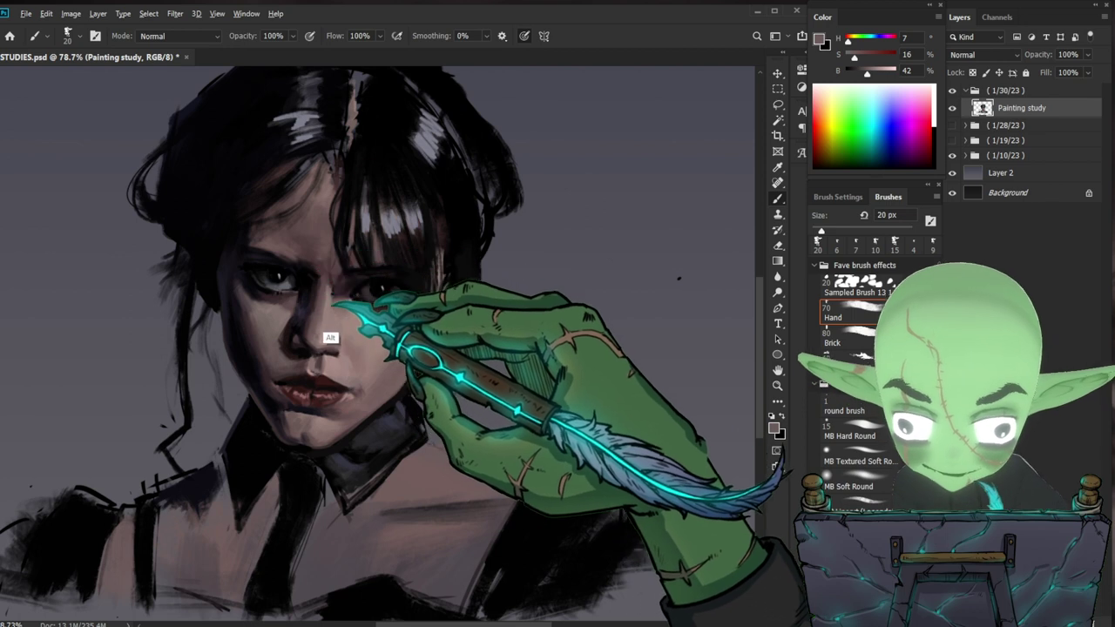
- Sample darks (H 0, S 37, B 12) and (H 343, S 28, B 20) plus skin (H 0, S 15, B 40) to shape the lips at 9 px
alt+click(289, 373)
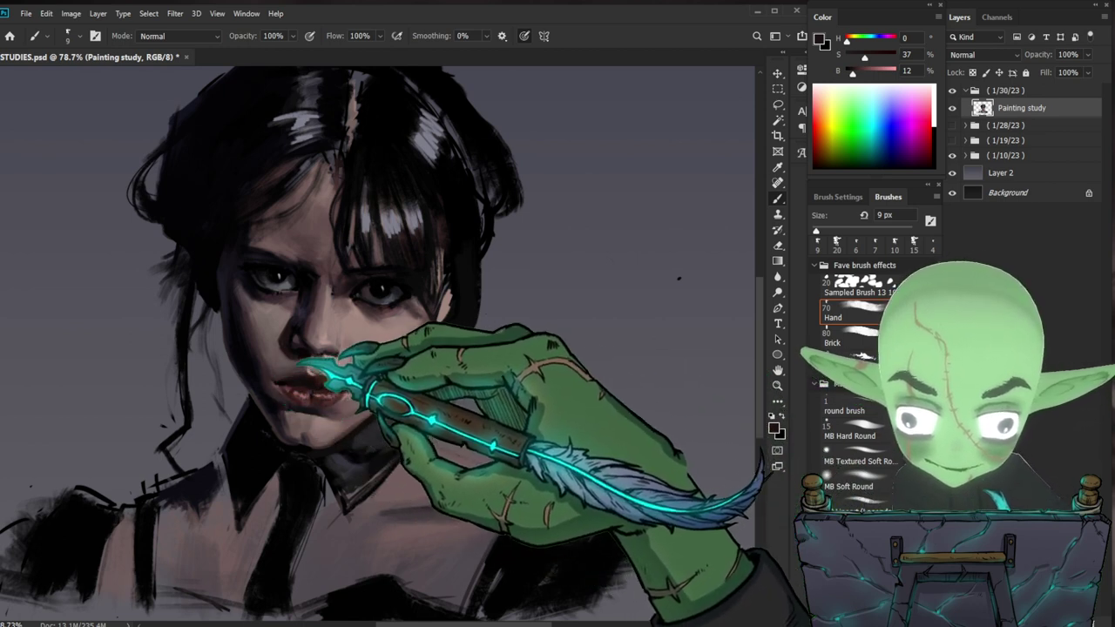
drag(294, 376, 291, 359)
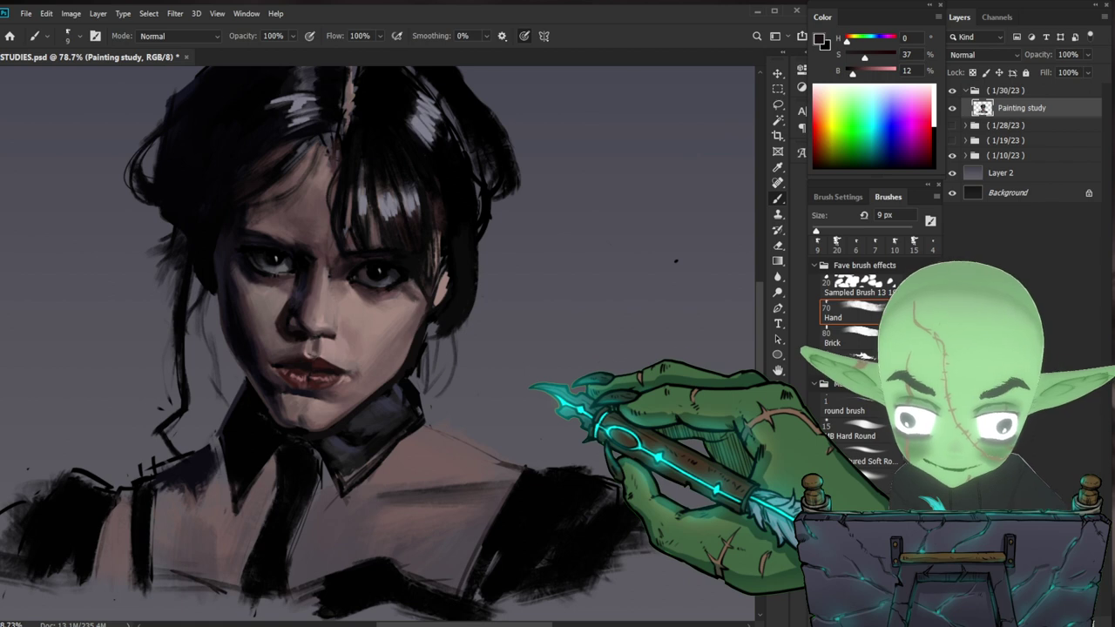
alt+click(281, 348)
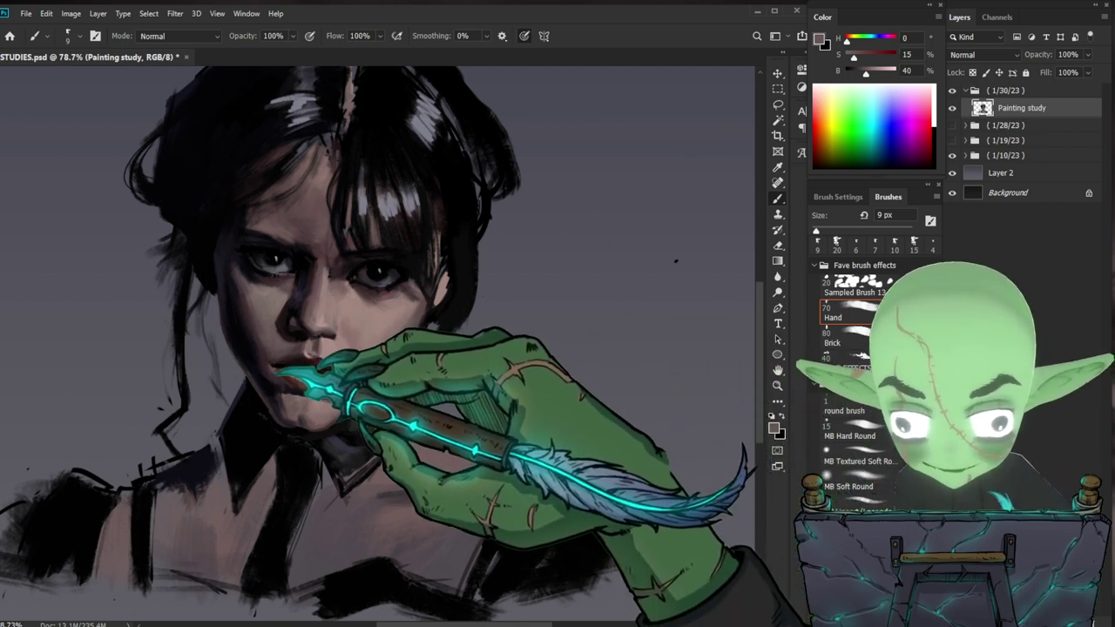
drag(521, 399, 486, 397)
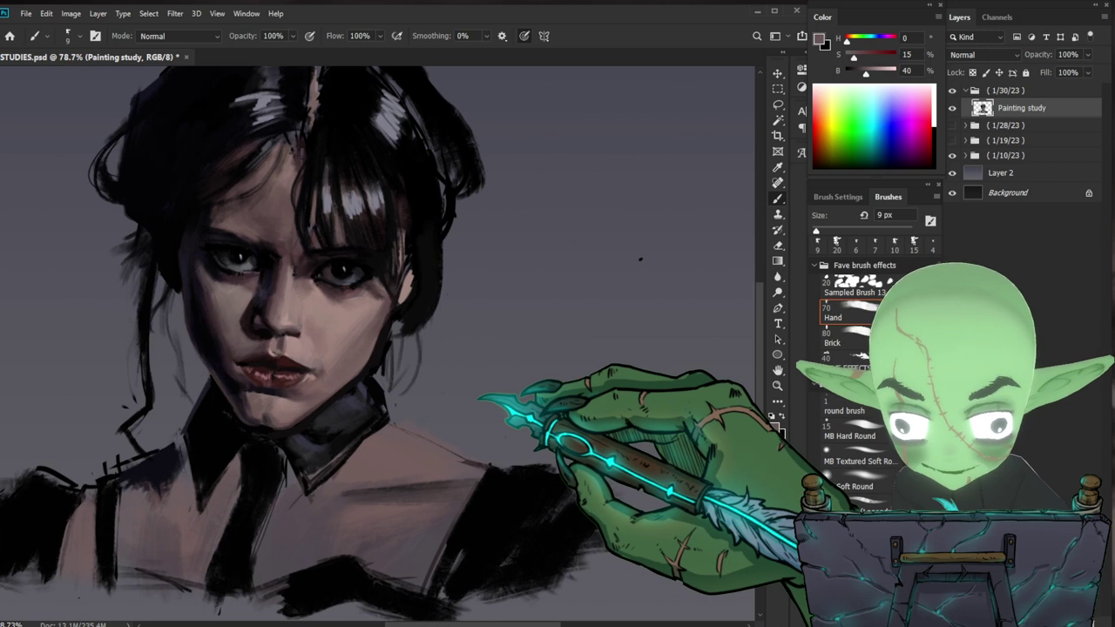
alt+click(234, 362)
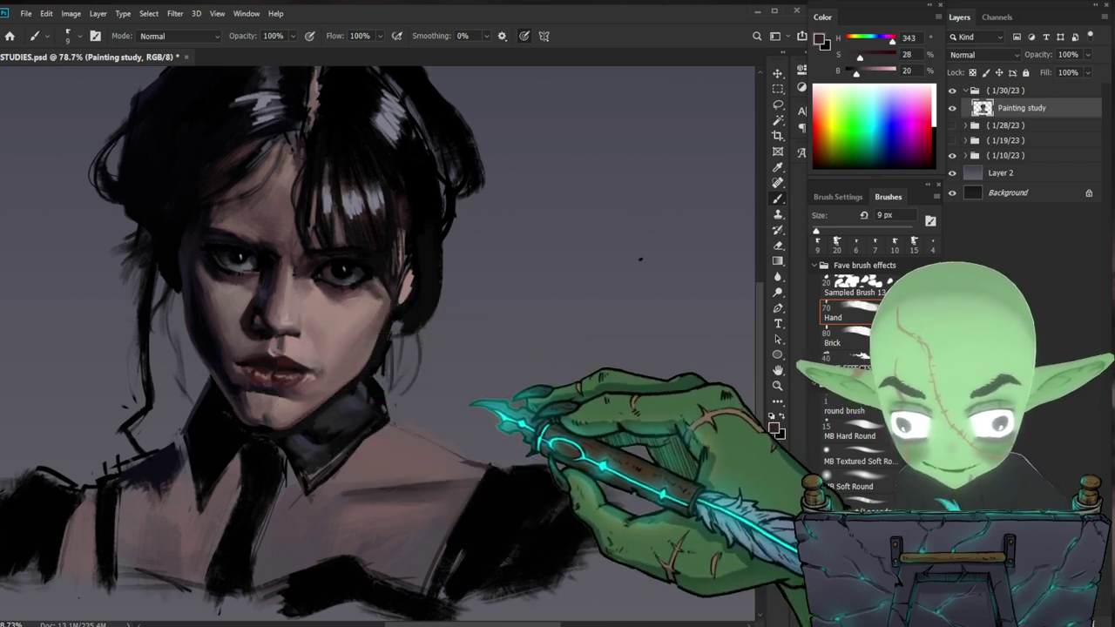
drag(535, 417, 540, 391)
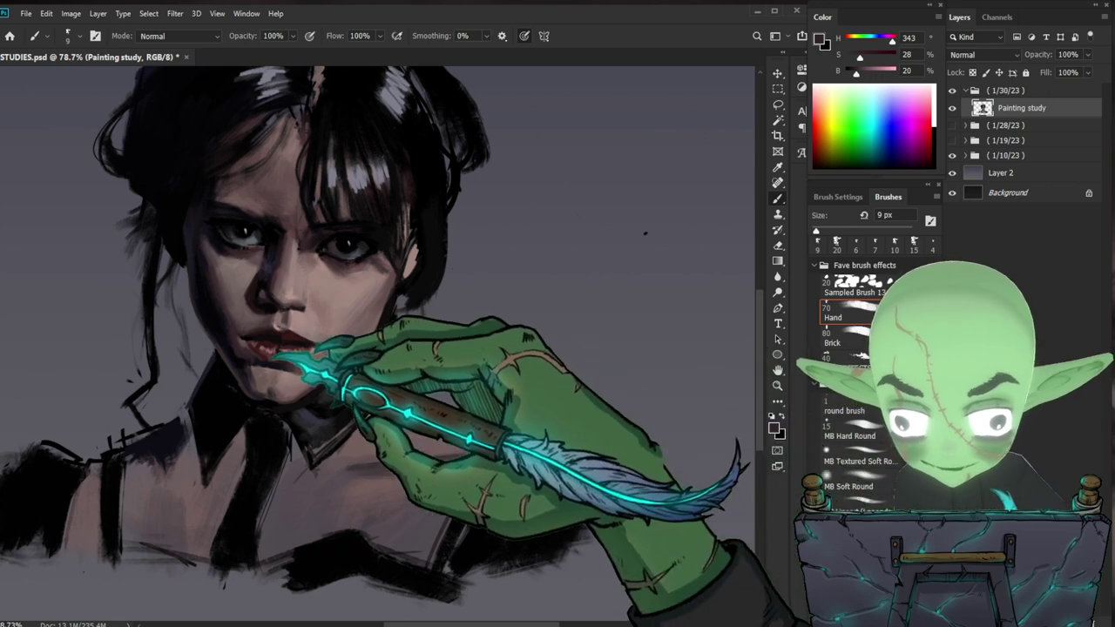
- Sample (H 240, S 37, B 3), (H 351, S 28, B 20) and (H 5, S 21, B 42) to touch up the lips and chin at 8 px
alt+click(225, 364)
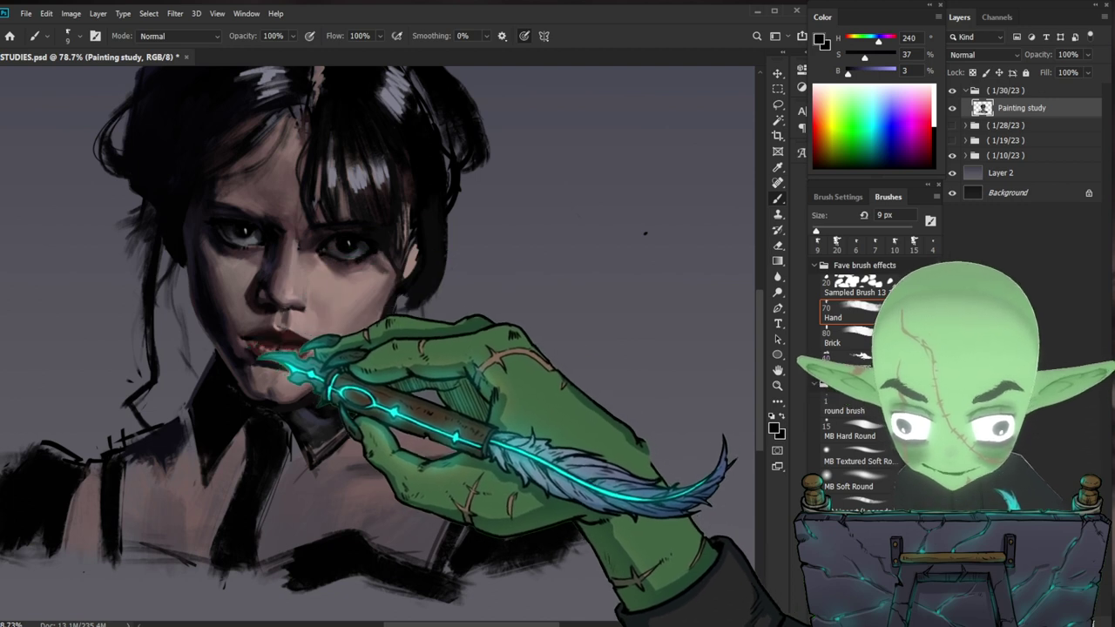
drag(645, 233, 651, 216)
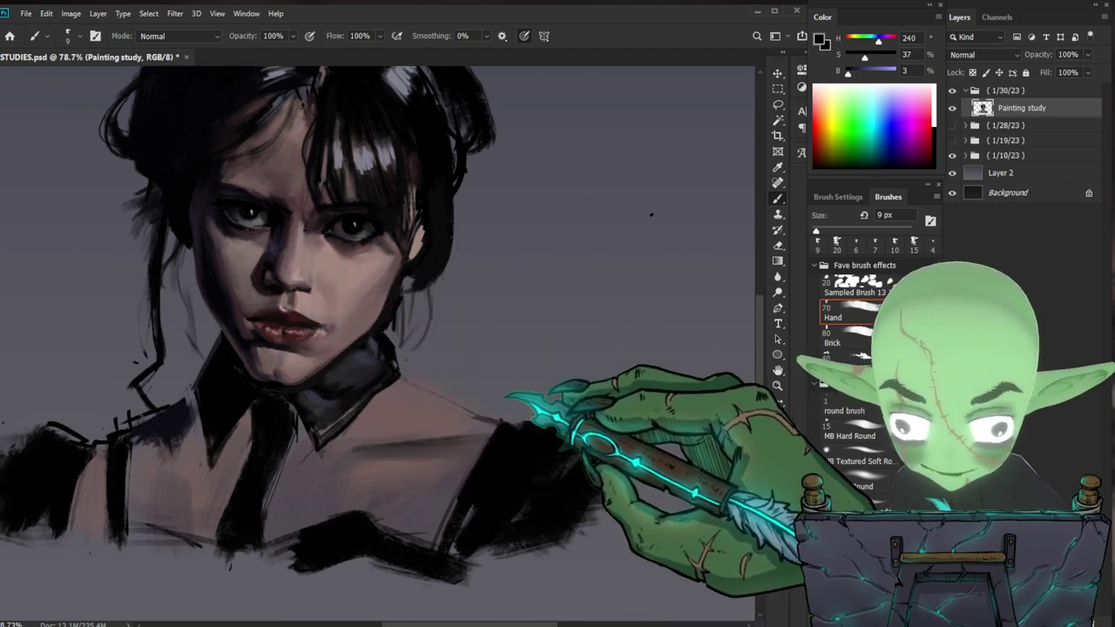
key(bracketright)
key(bracketright)
key(bracketright)
key(bracketleft)
key(bracketleft)
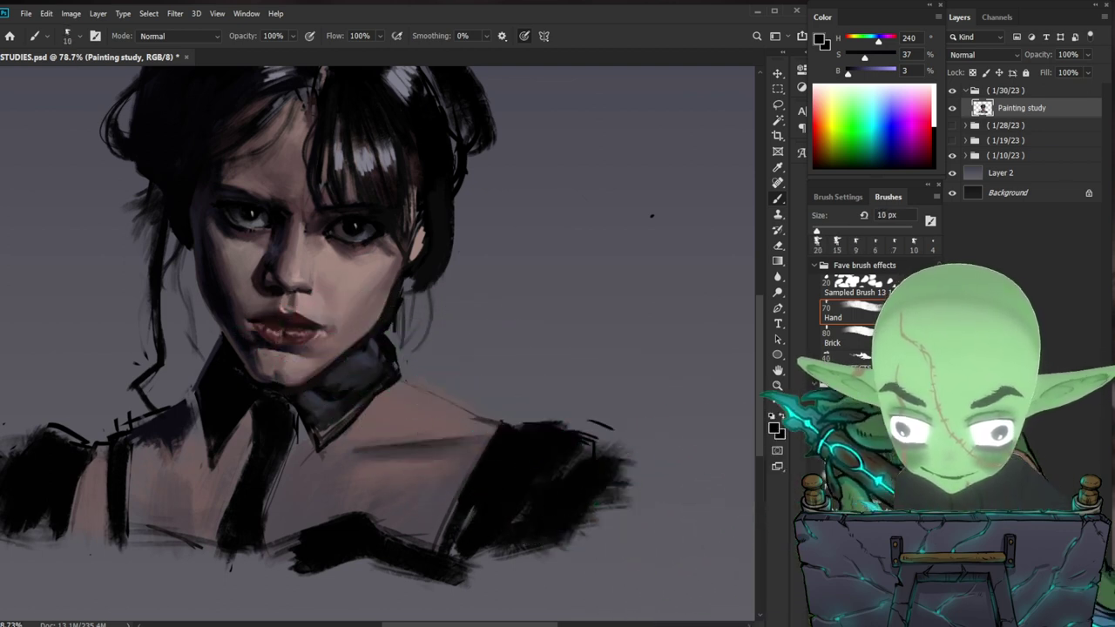
key(bracketleft)
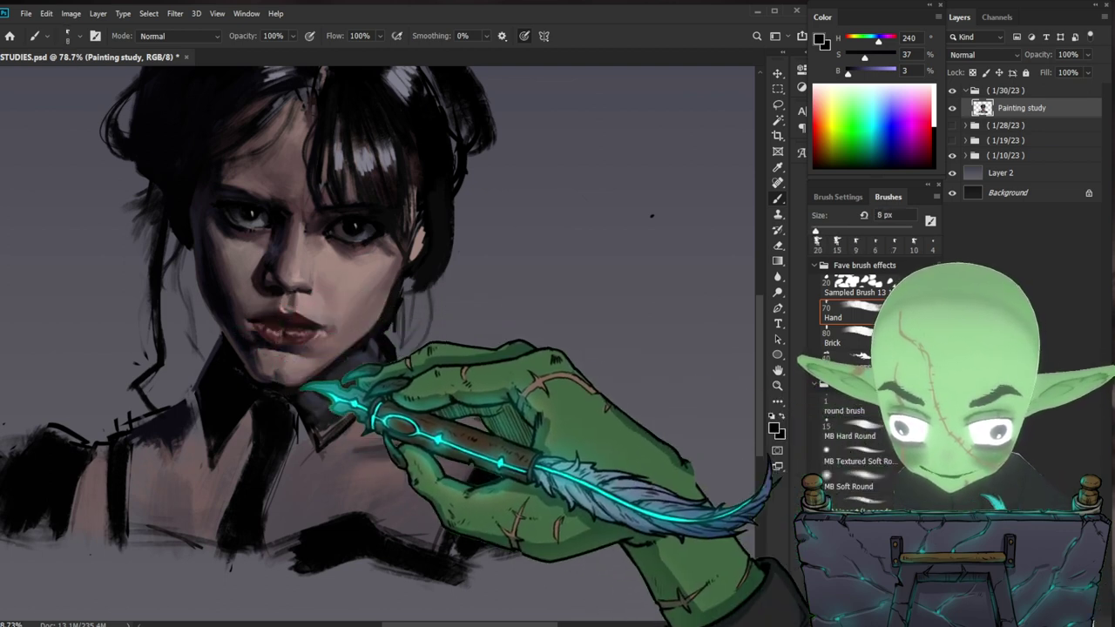
alt+click(239, 314)
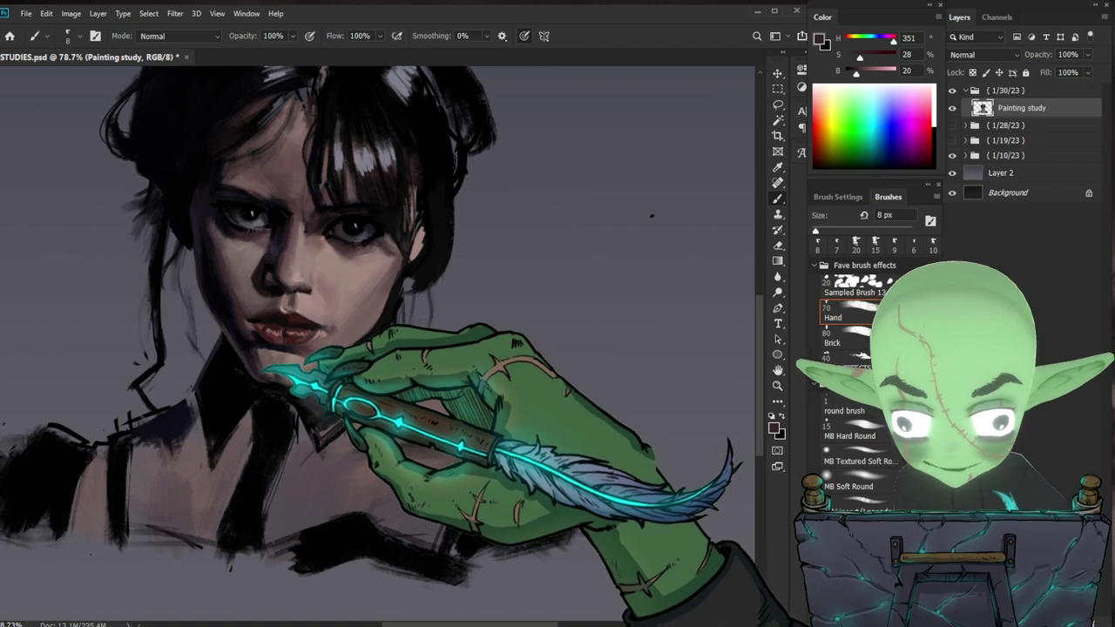
alt+click(274, 373)
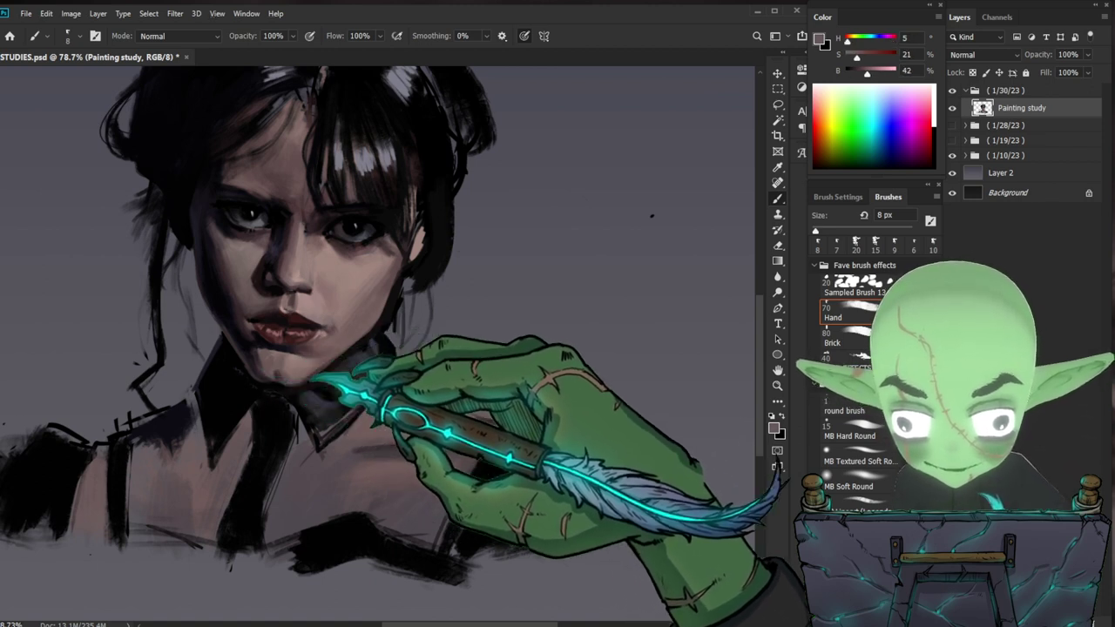
- Sample near-black (H 0, S 0, B 1) and darken the collar below the chin with a 25–30 px brush
key(ctrl+space)
drag(522, 383, 466, 390)
drag(423, 420, 514, 418)
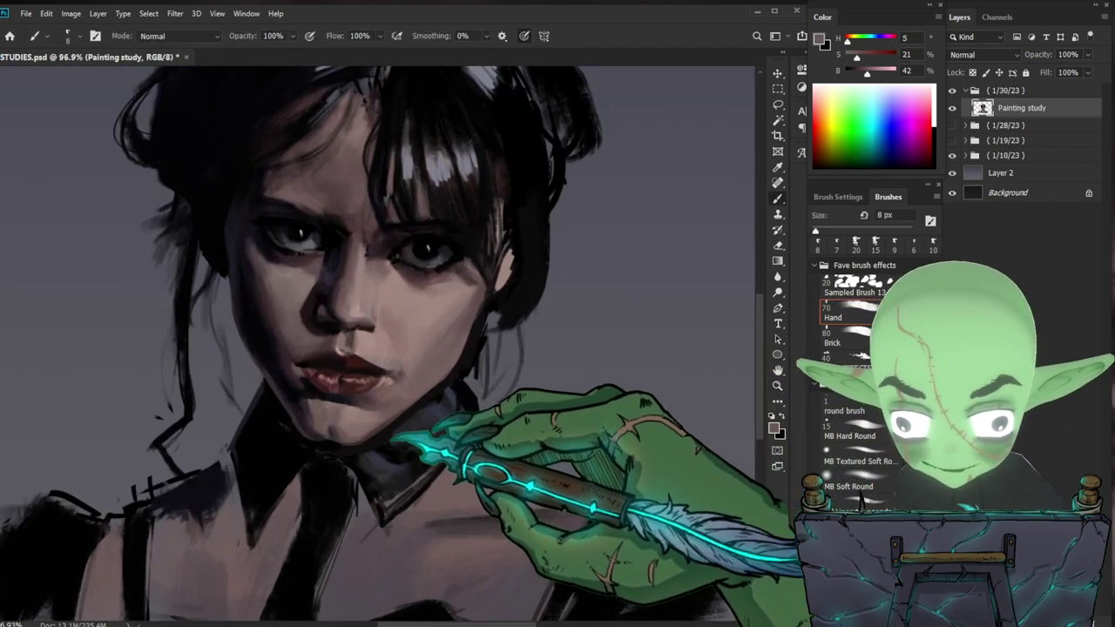
alt+click(326, 449)
key(bracketright)
key(bracketright)
key(bracketright)
key(bracketright)
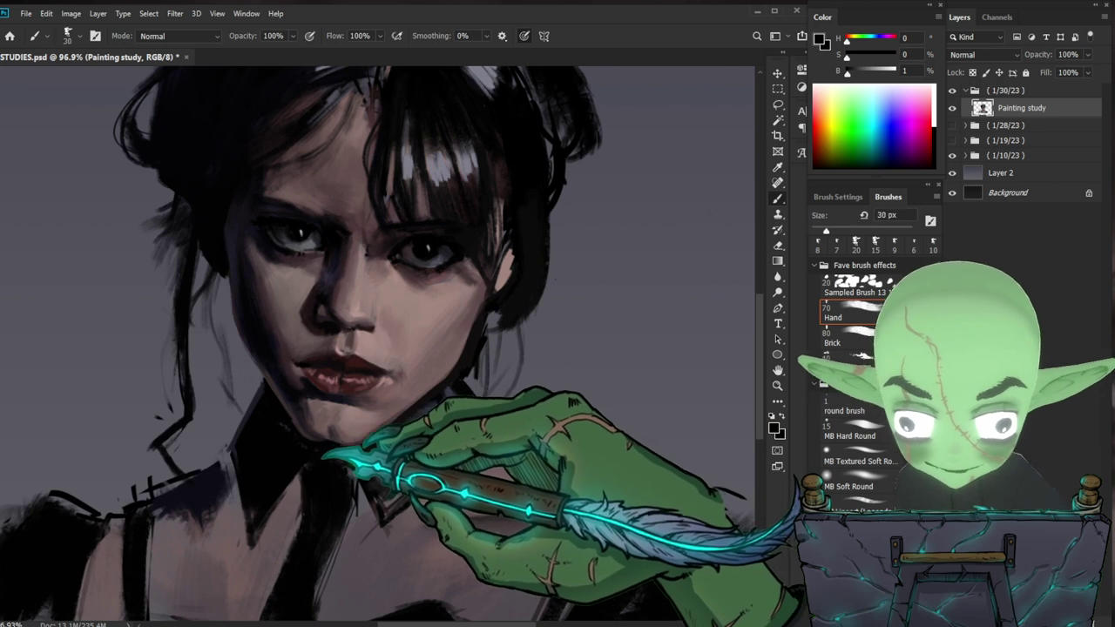
drag(279, 417, 306, 448)
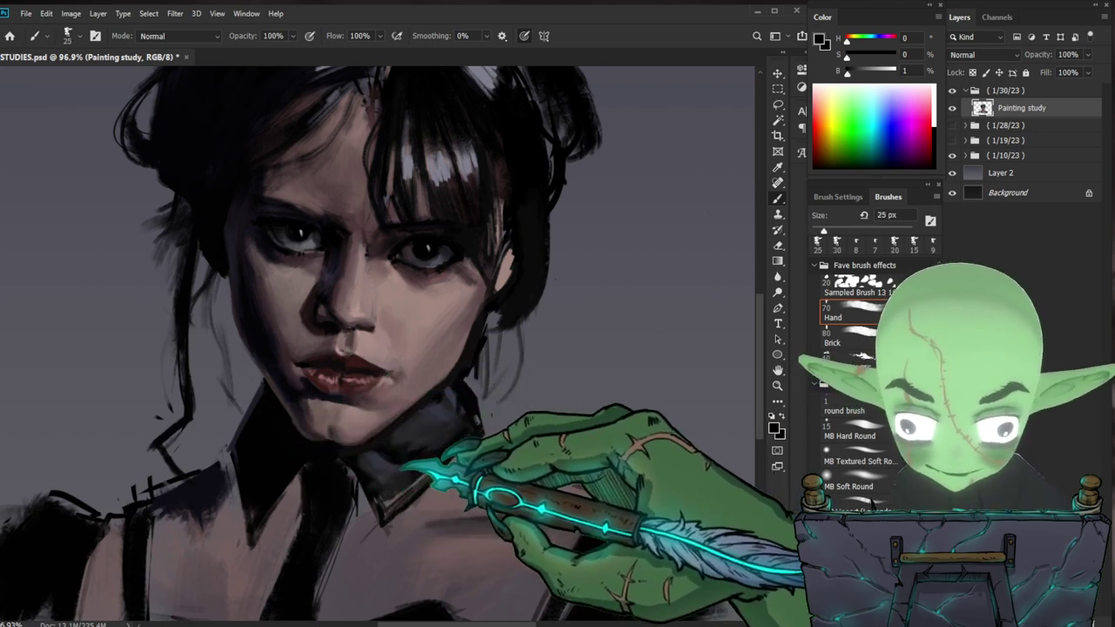
- Refine the lit collar flap with sampled (H 240, S 20, B 25) and (H 240, S 7, B 12) at 8 px, and near-black (H 0, S 0, B 1) at 15 px
alt+click(361, 473)
key(bracketleft)
key(bracketleft)
key(bracketleft)
key(bracketleft)
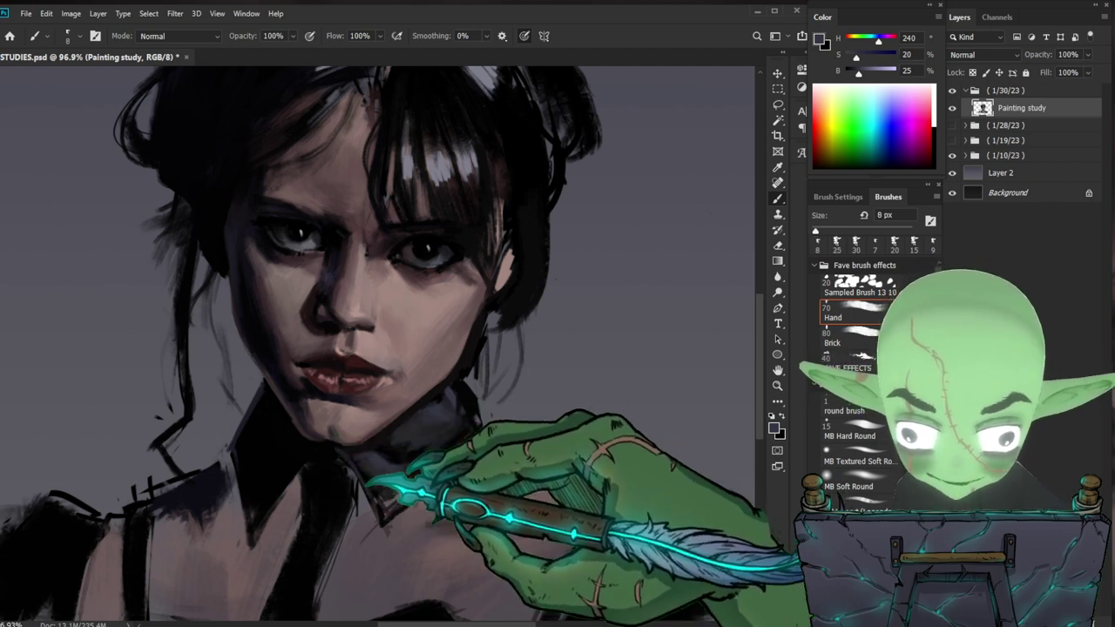
alt+click(397, 499)
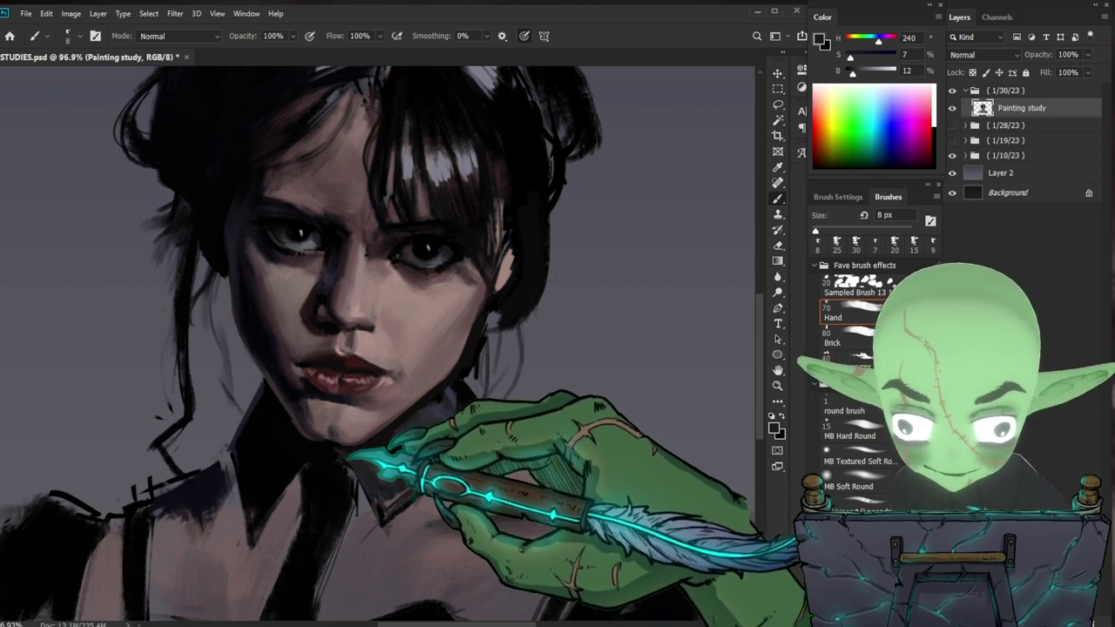
alt+click(383, 470)
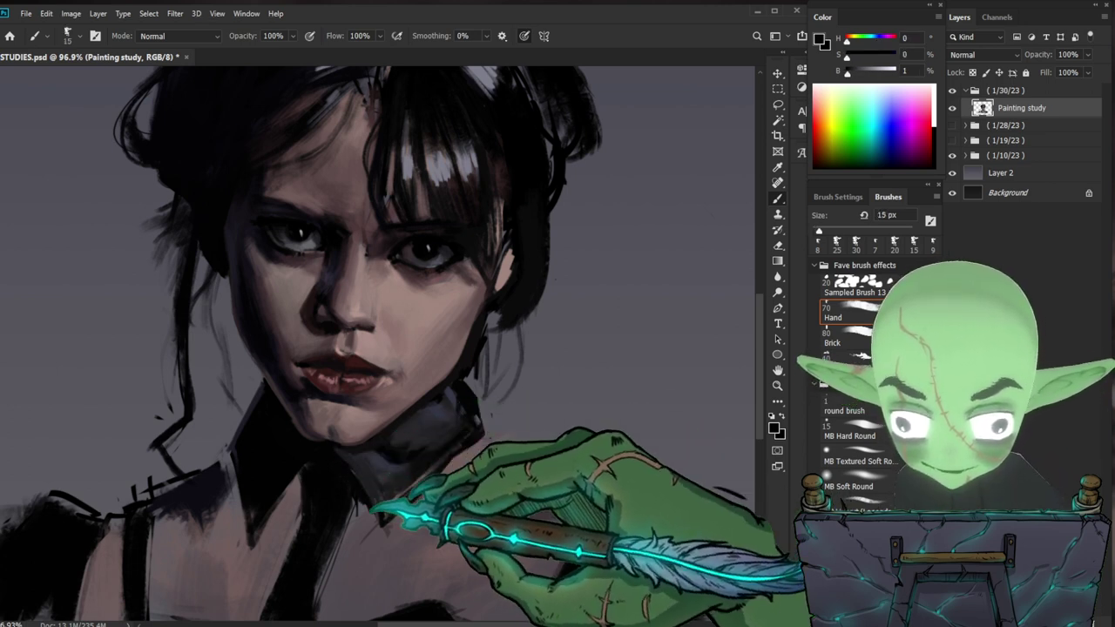
- Rework the tie and adjoining chest at 35 px with sampled (H 340, S 12, B 29), (H 333, S 11, B 33) and near-black (H 0, S 0, B 2)
alt+click(354, 547)
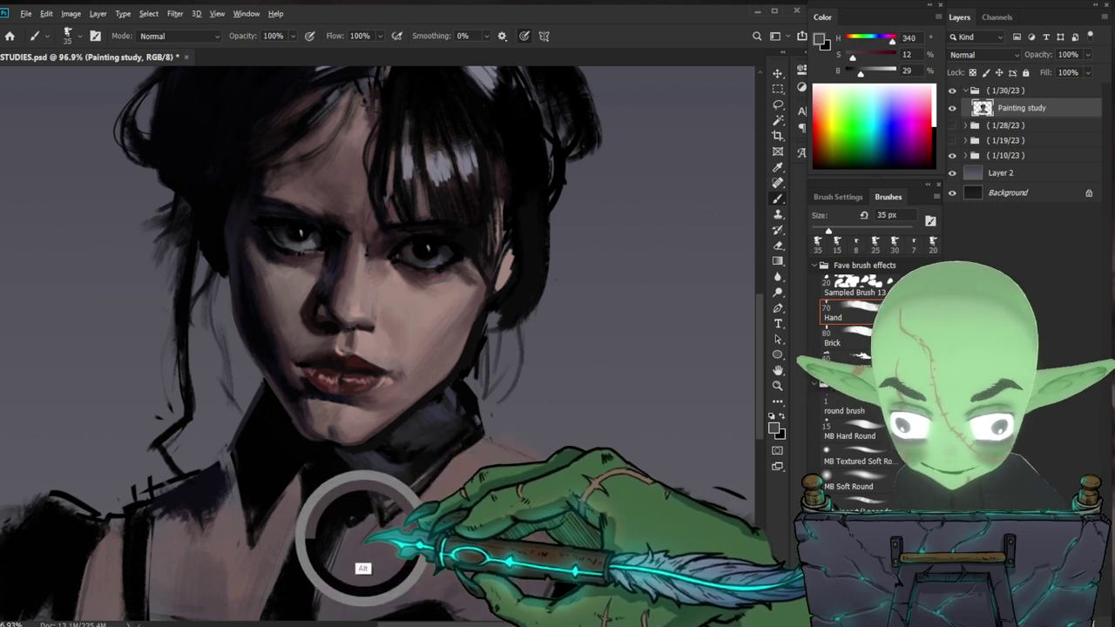
drag(391, 568, 419, 456)
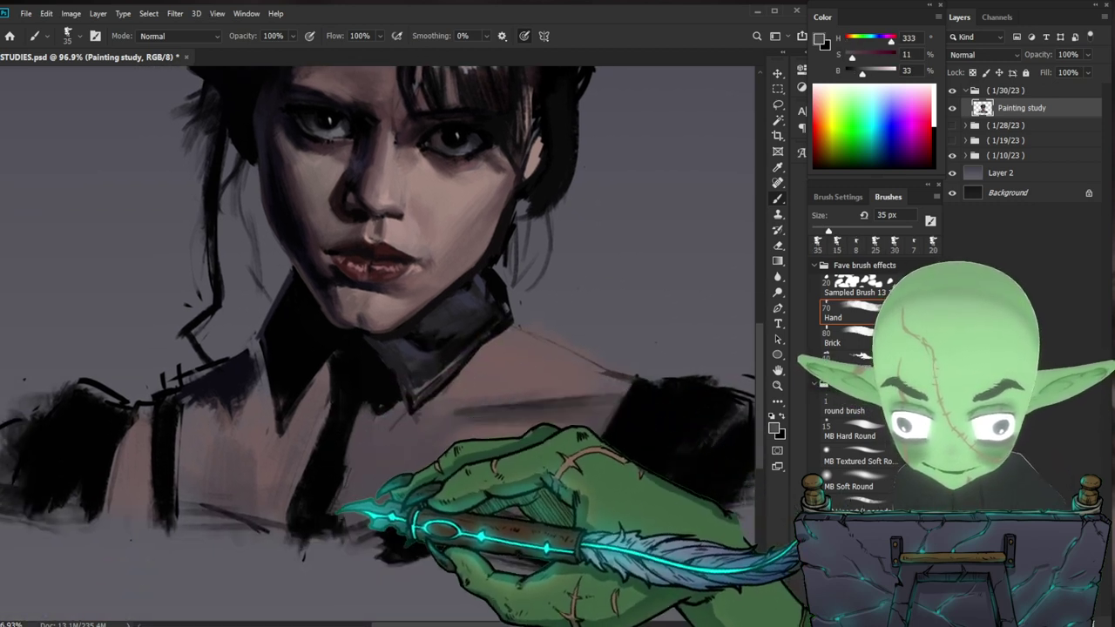
alt+click(338, 443)
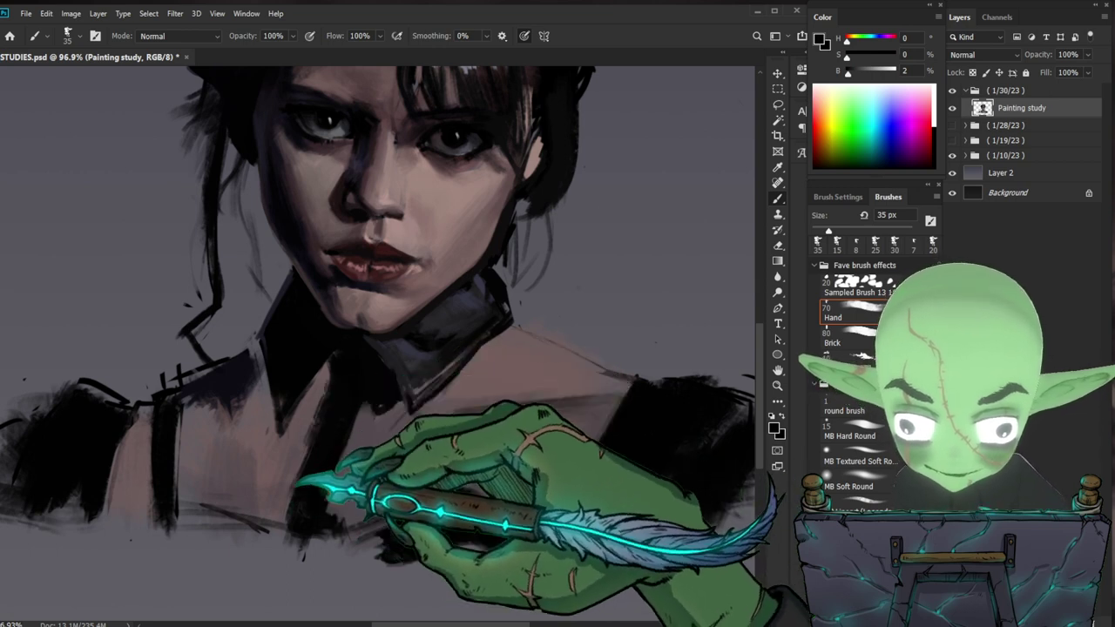
- Sample (H 326, S 15, B 18) and (H 0, S 16, B 40) for the chest at 15 px, then adjust the colour to S 29, B 29
alt+click(231, 411)
alt+click(231, 406)
key(bracketleft)
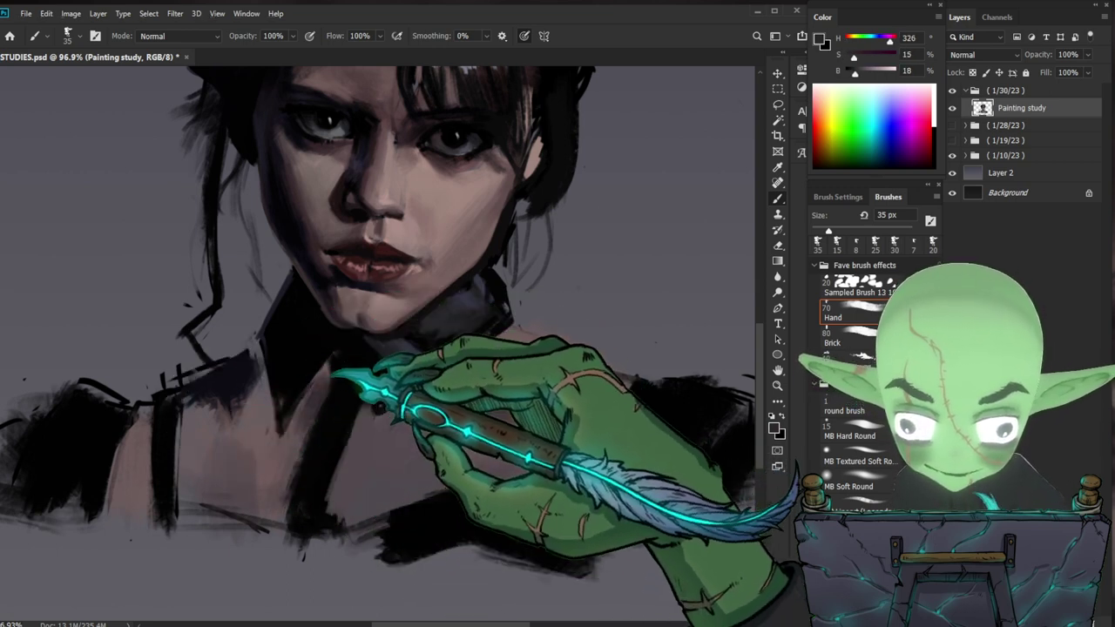
key(bracketleft)
key(bracketleft)
key(bracketleft)
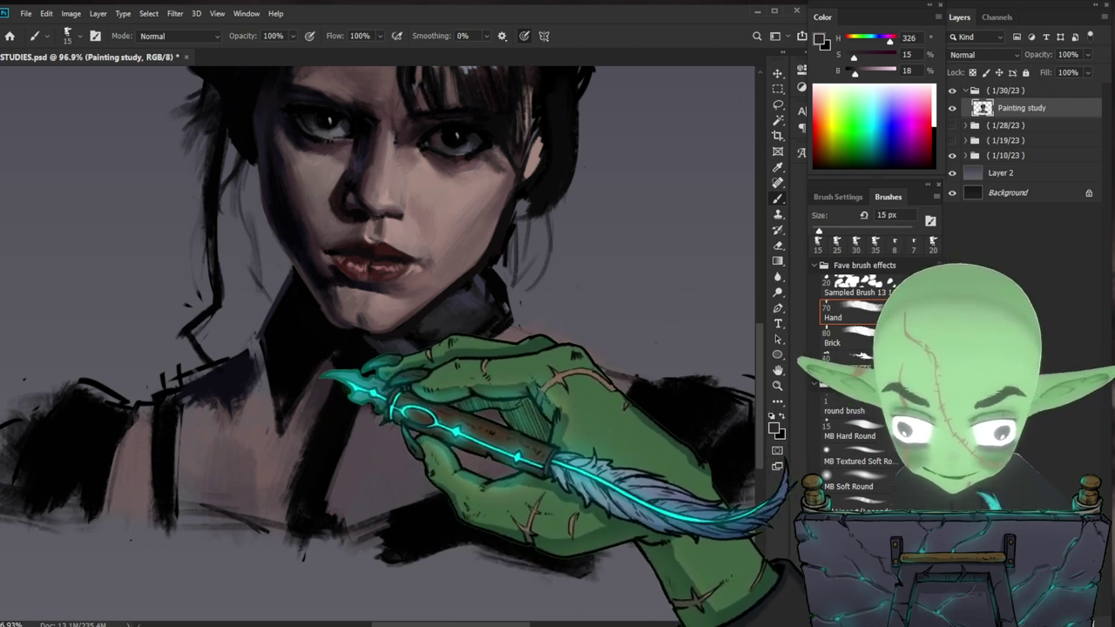
alt+click(275, 451)
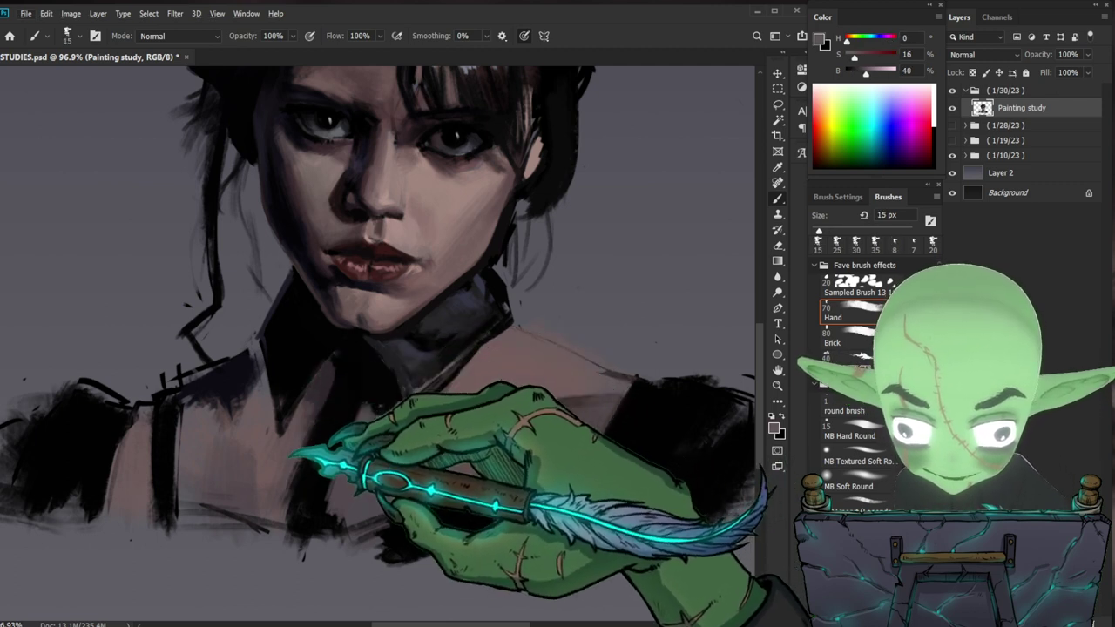
drag(855, 57, 860, 74)
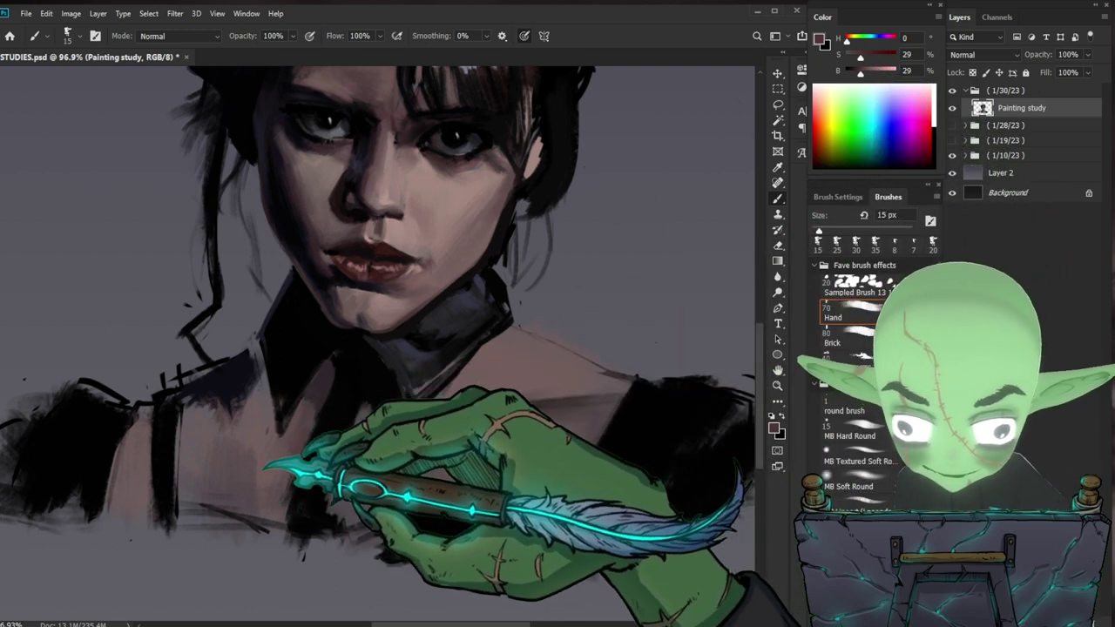
- Sample dark blue (H 240, S 37, B 7) from the shadowed shoulder and brush it over the area at 45 px
key(bracketright)
key(bracketright)
key(bracketright)
alt+click(241, 380)
mouse_move(243, 376)
mouse_down()
mouse_move(259, 378)
mouse_move(248, 436)
mouse_up()
drag(319, 427, 217, 427)
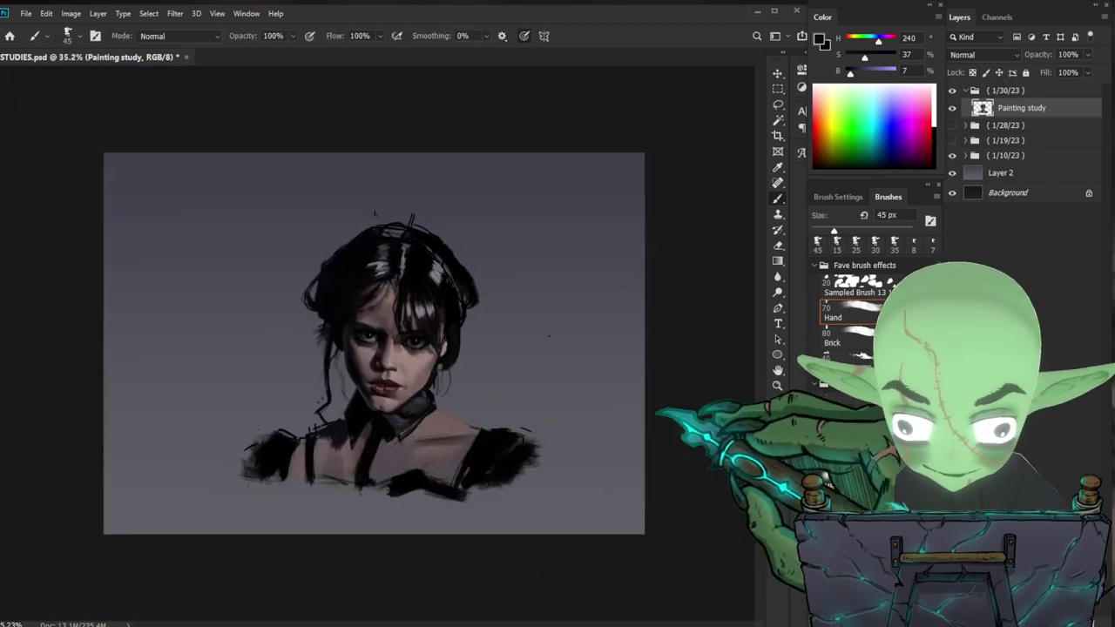
scroll(374, 345, up, 2)
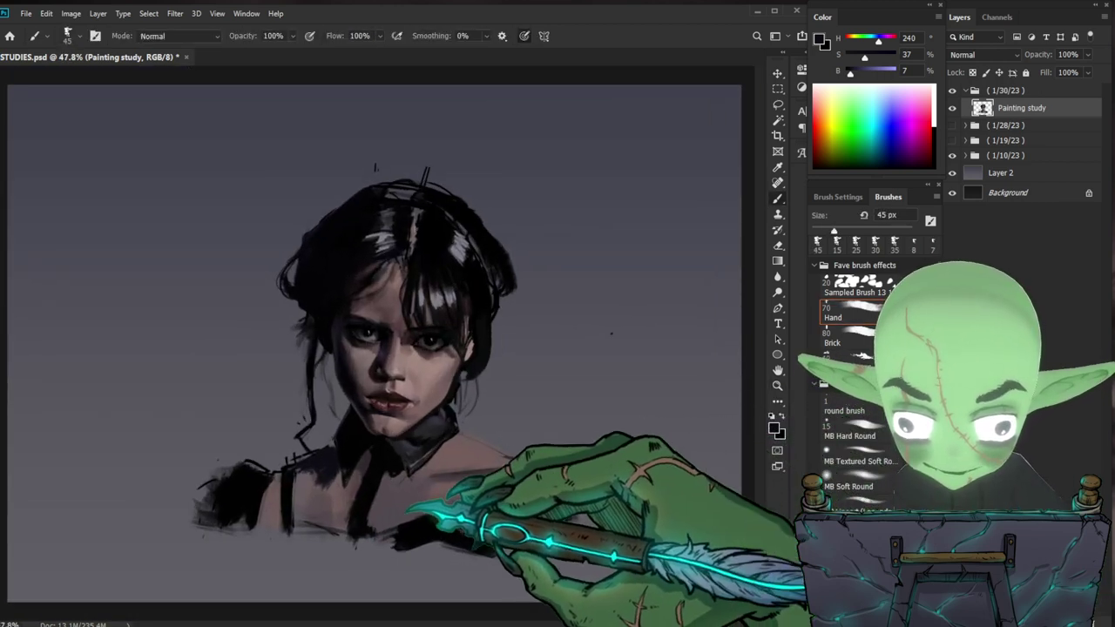
- Touch up the shading around the upper lip at 8 px with sampled (H 0, S 18, B 28) and (H 0, S 17, B 34)
key(bracketleft)
key(bracketleft)
key(bracketleft)
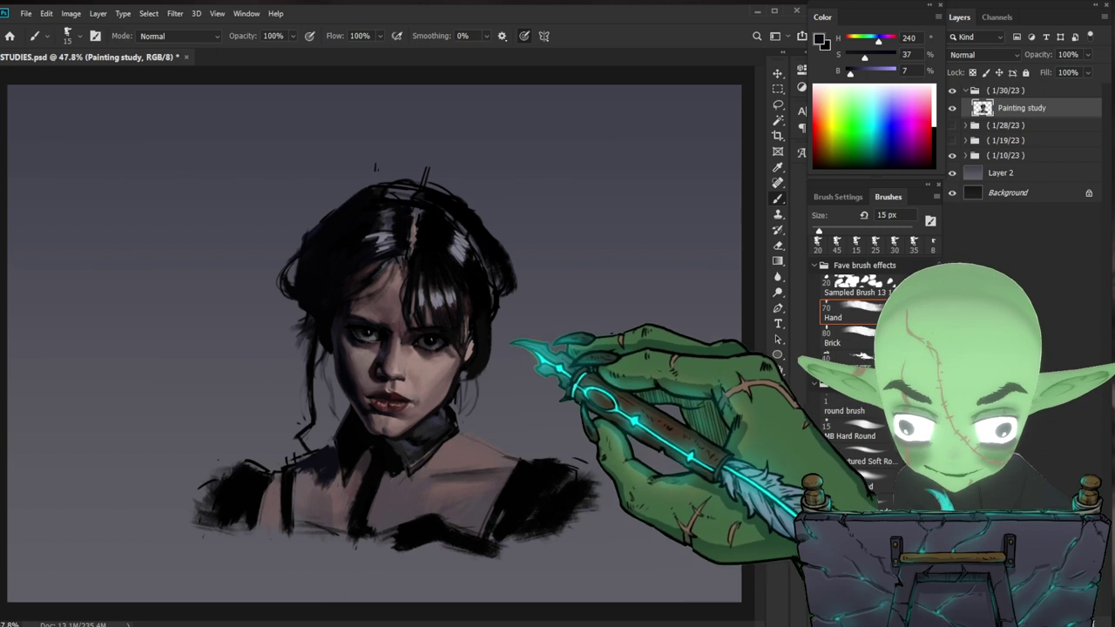
key(bracketleft)
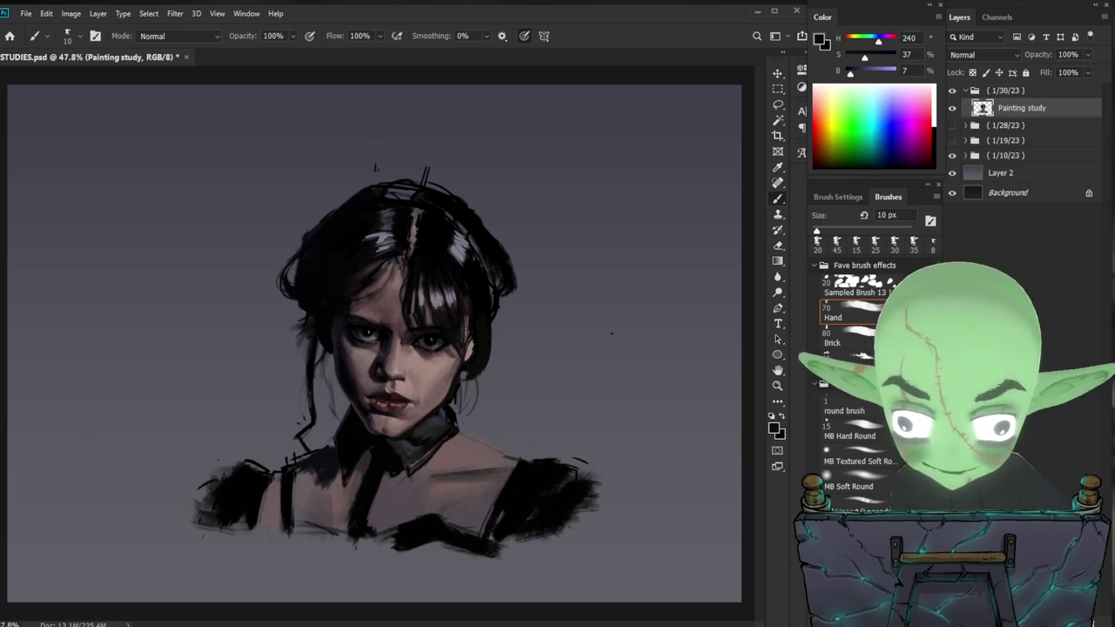
key(ctrl+space)
drag(391, 411, 428, 408)
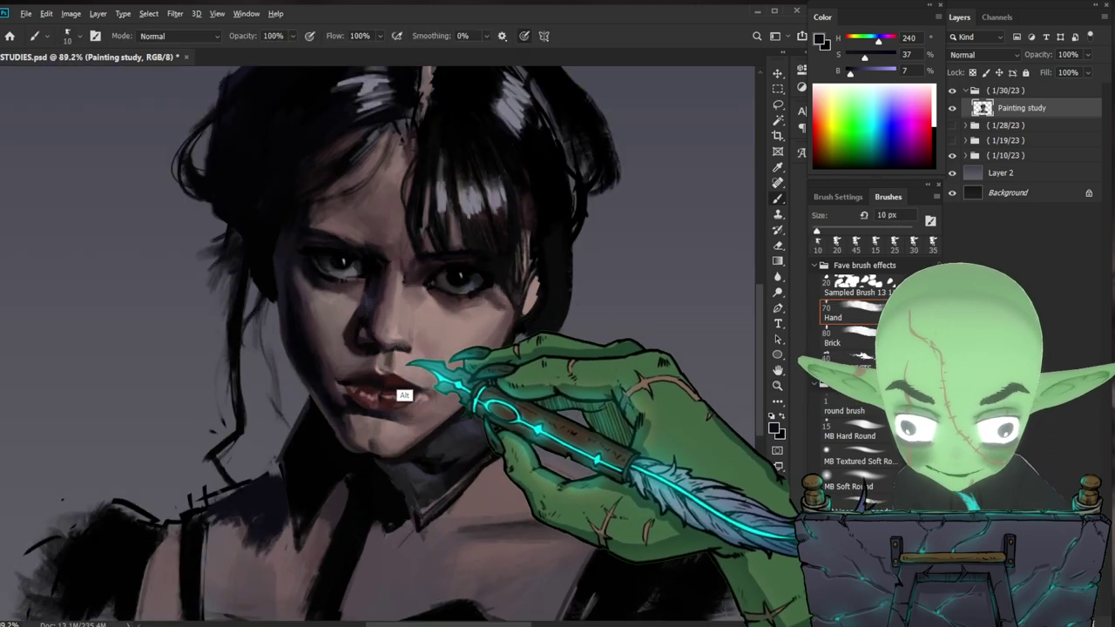
alt+click(357, 387)
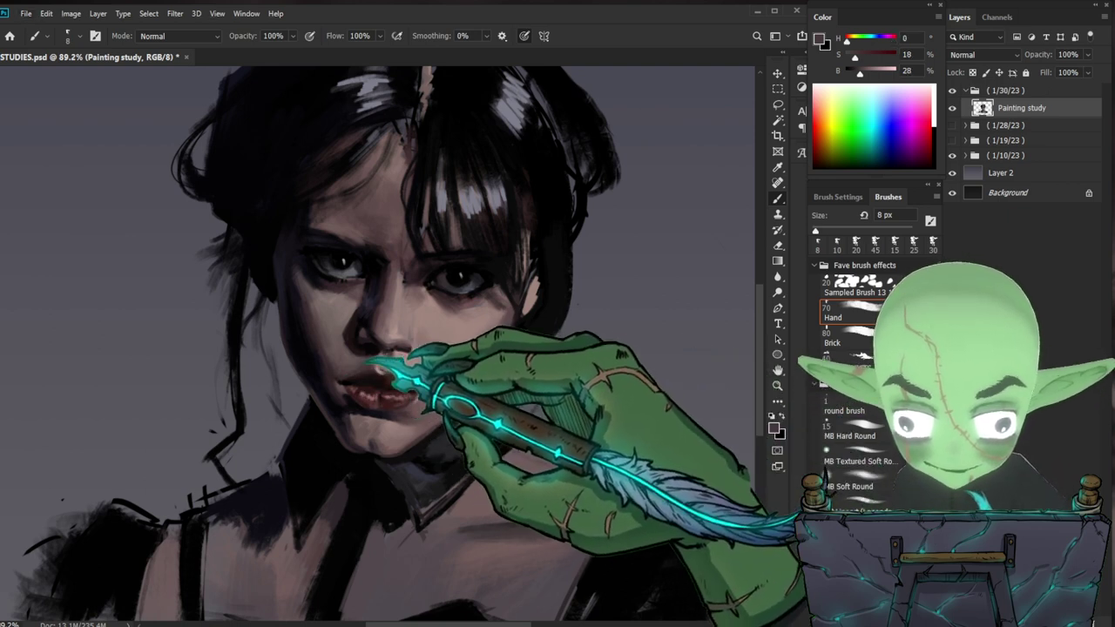
alt+click(359, 392)
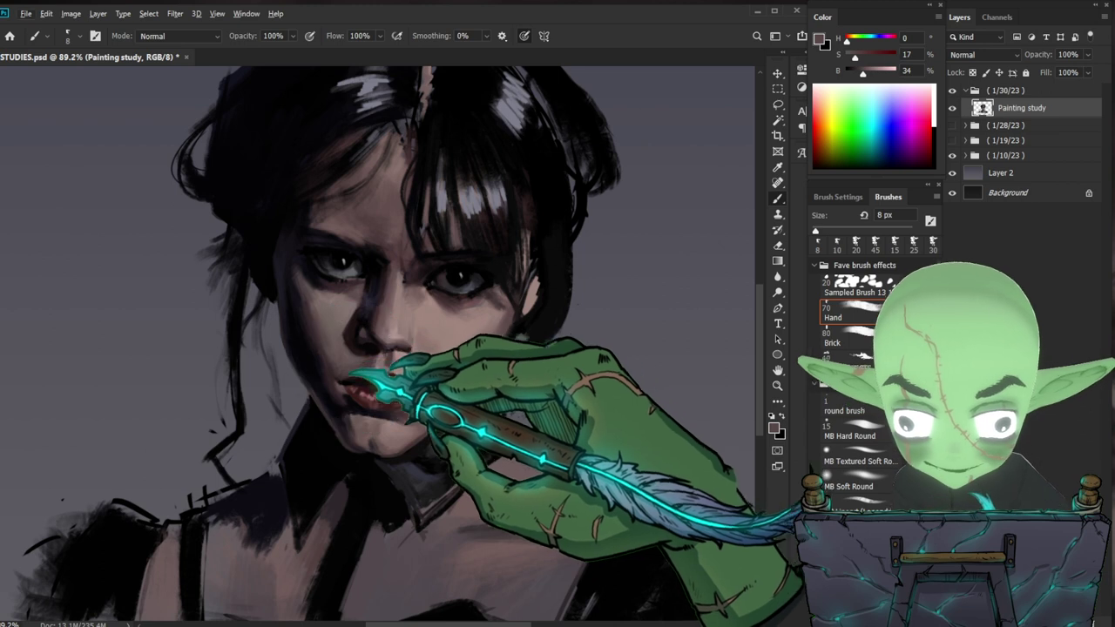
- Sample the skin tone (H 8, S 16, B 53) from the face and paint the skin above the upper lip at 8 px
key(z)
drag(576, 386, 523, 392)
drag(617, 425, 549, 398)
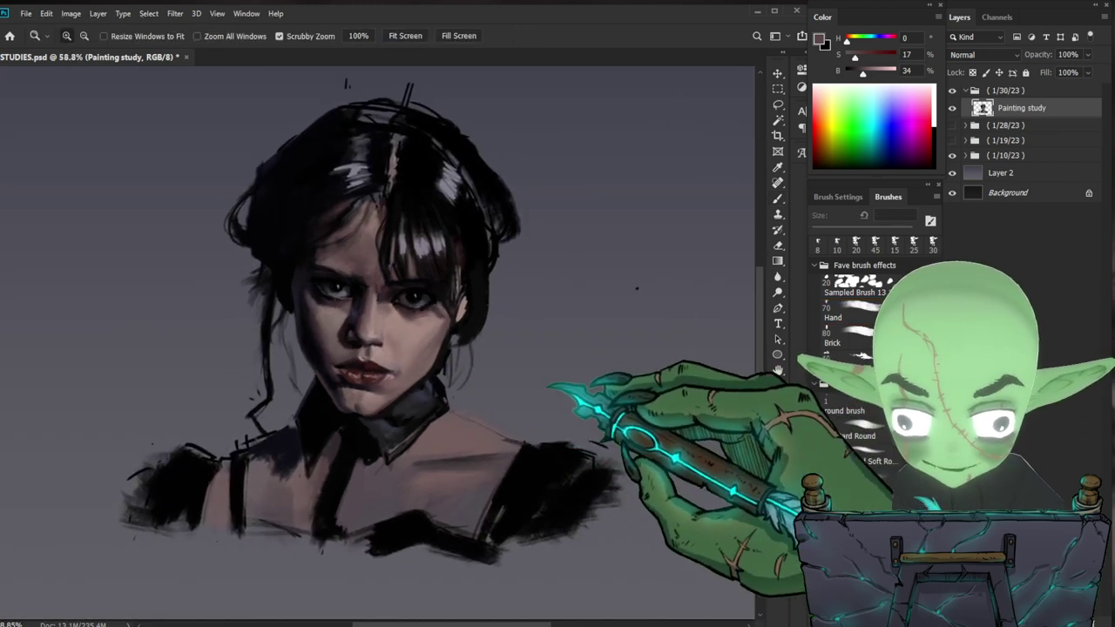
drag(355, 338, 392, 327)
key(b)
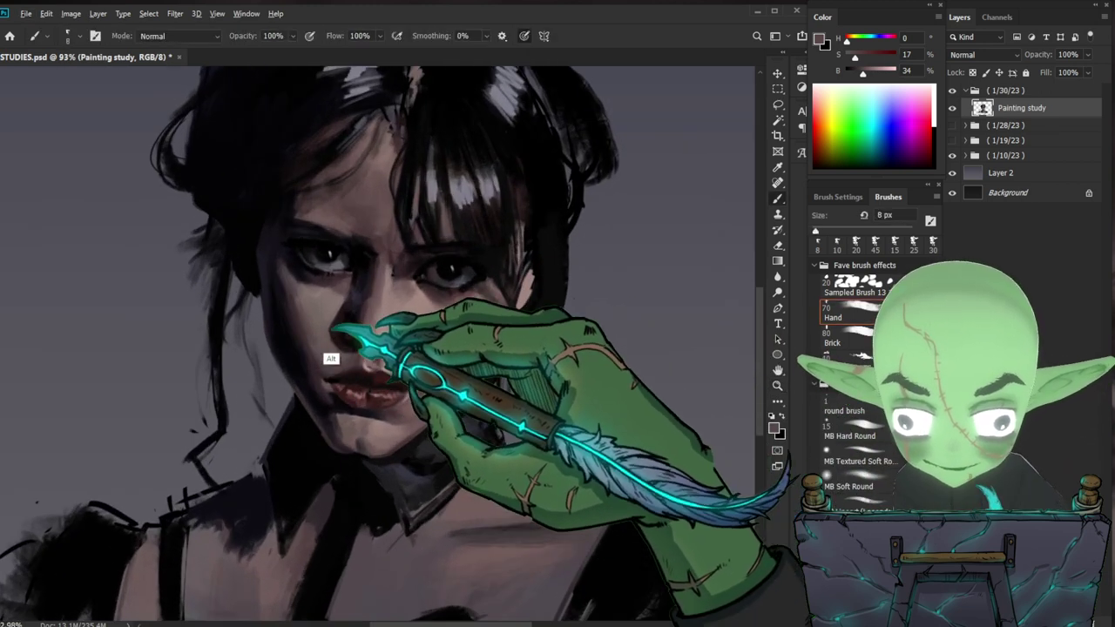
alt+click(337, 304)
alt+click(338, 309)
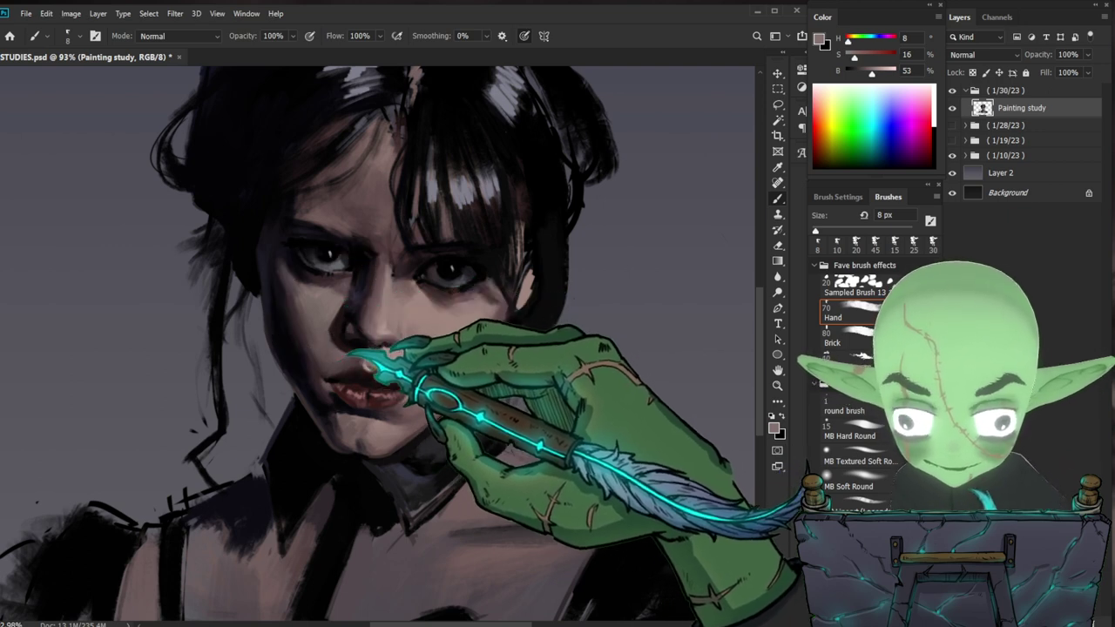
- Sample near-black (H 350, S 32, B 7) from the mouth and darken the shadowed corner of the lips at 10 px
drag(401, 372, 363, 369)
drag(450, 384, 473, 386)
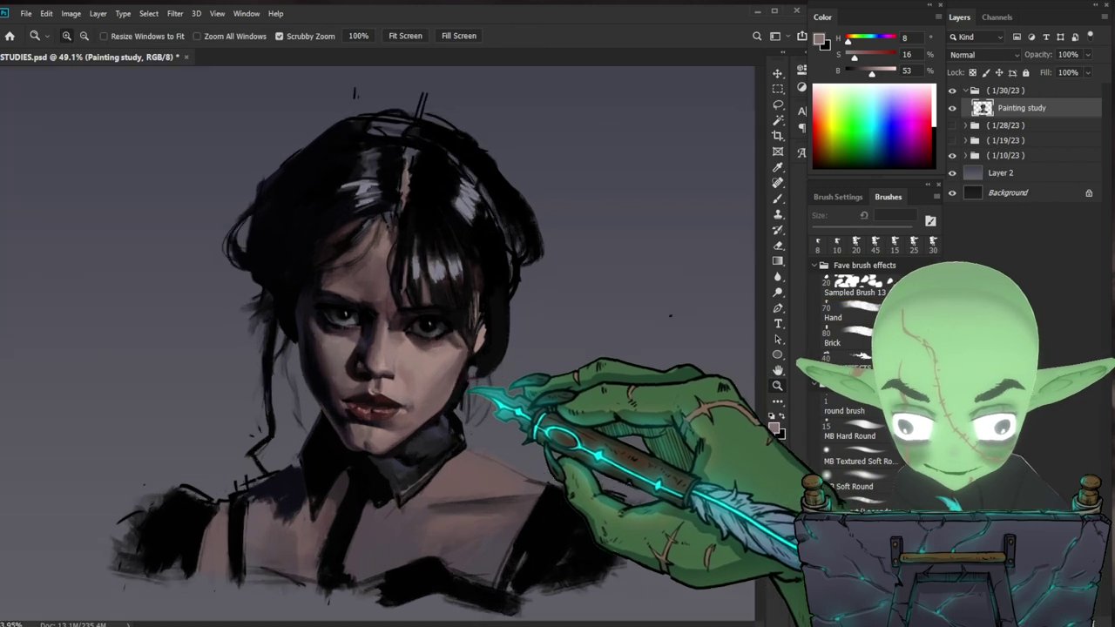
drag(398, 386, 406, 385)
key(b)
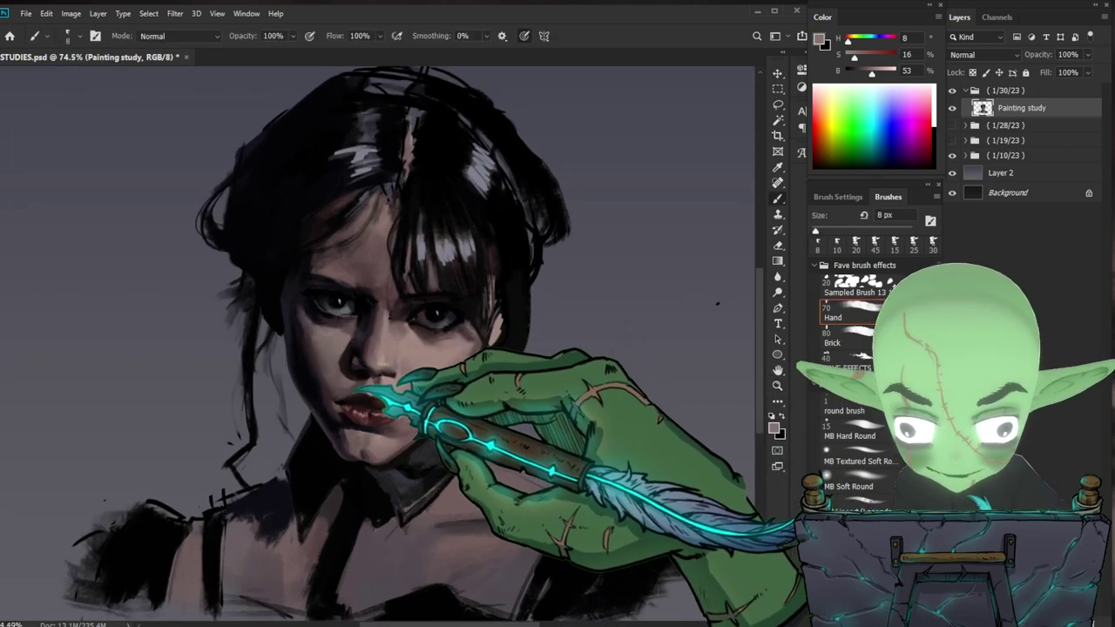
key(bracketright)
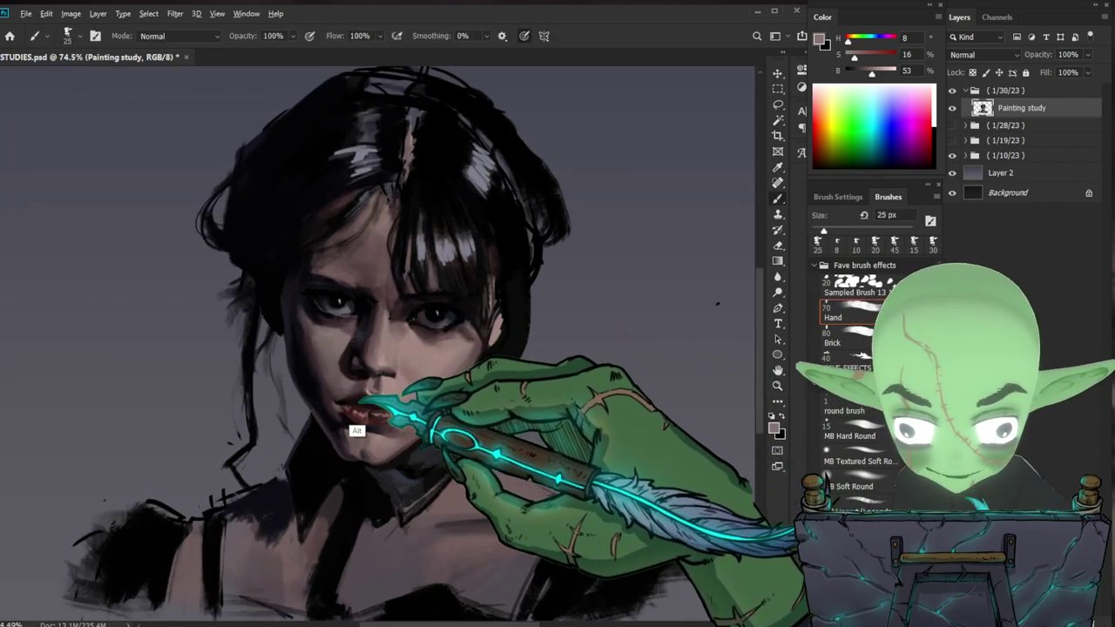
alt+click(351, 400)
key(bracketleft)
key(bracketleft)
key(bracketleft)
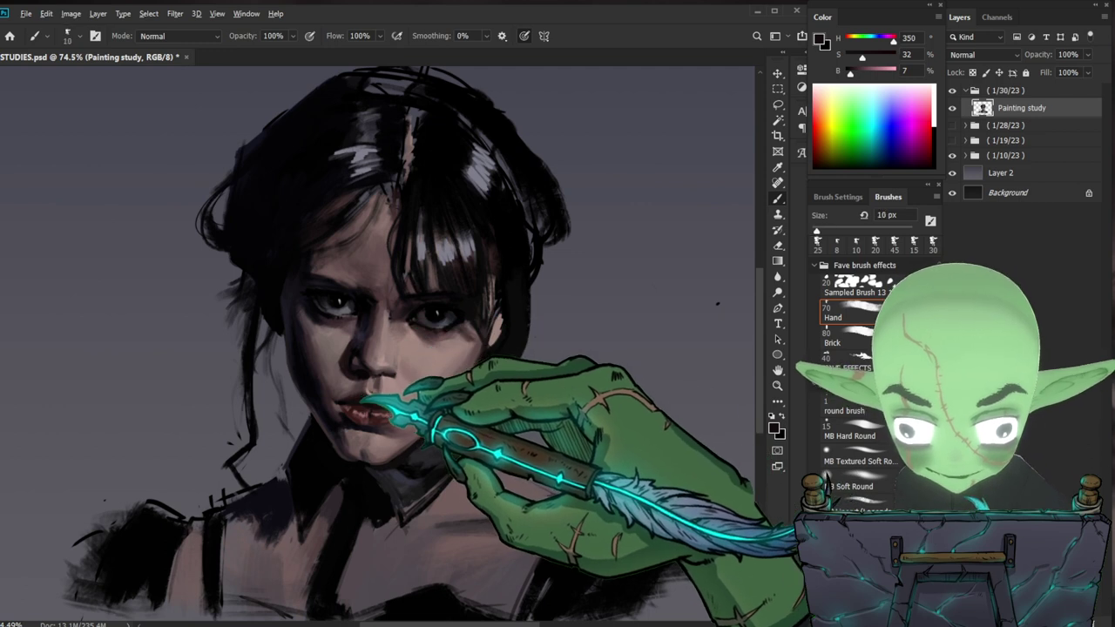
key(bracketright)
mouse_move(340, 398)
mouse_down()
mouse_move(355, 398)
mouse_move(342, 400)
mouse_up()
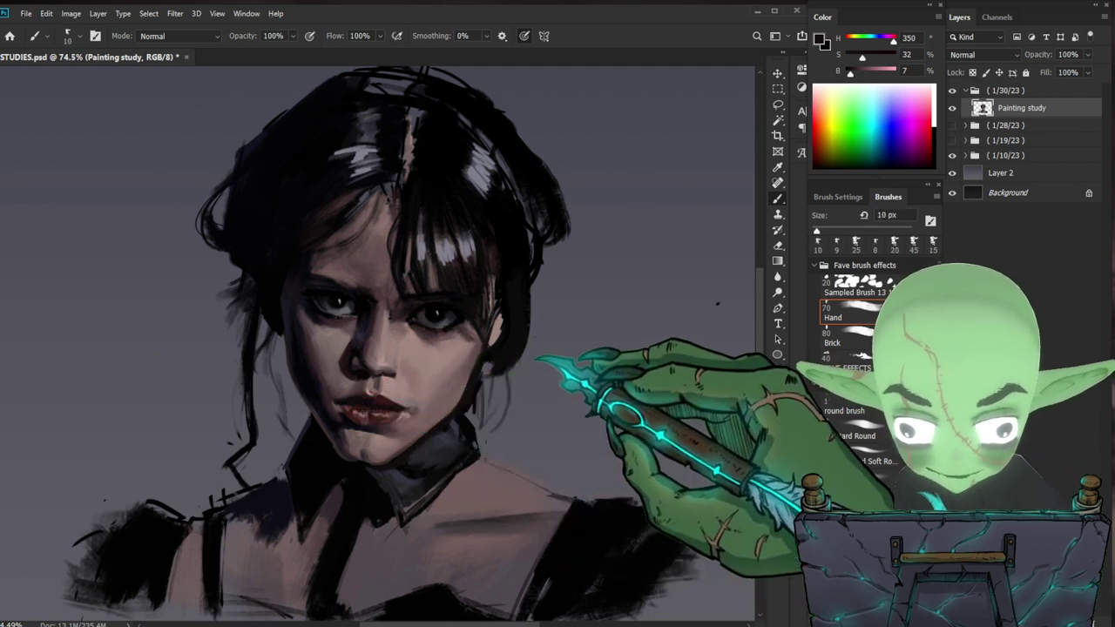
- Rework the mouth line and lips at 10 px with sampled (H 2, S 34, B 45) and dark red (H 5, S 55, B 18)
drag(548, 405, 498, 376)
alt+click(388, 418)
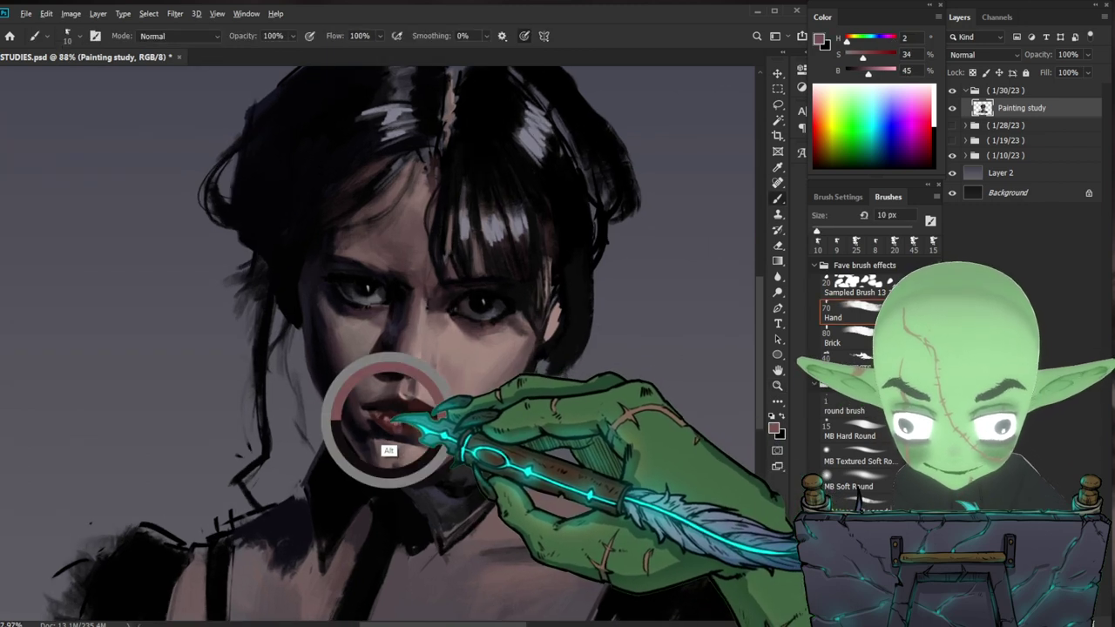
alt+click(391, 415)
alt+click(390, 411)
alt+click(389, 416)
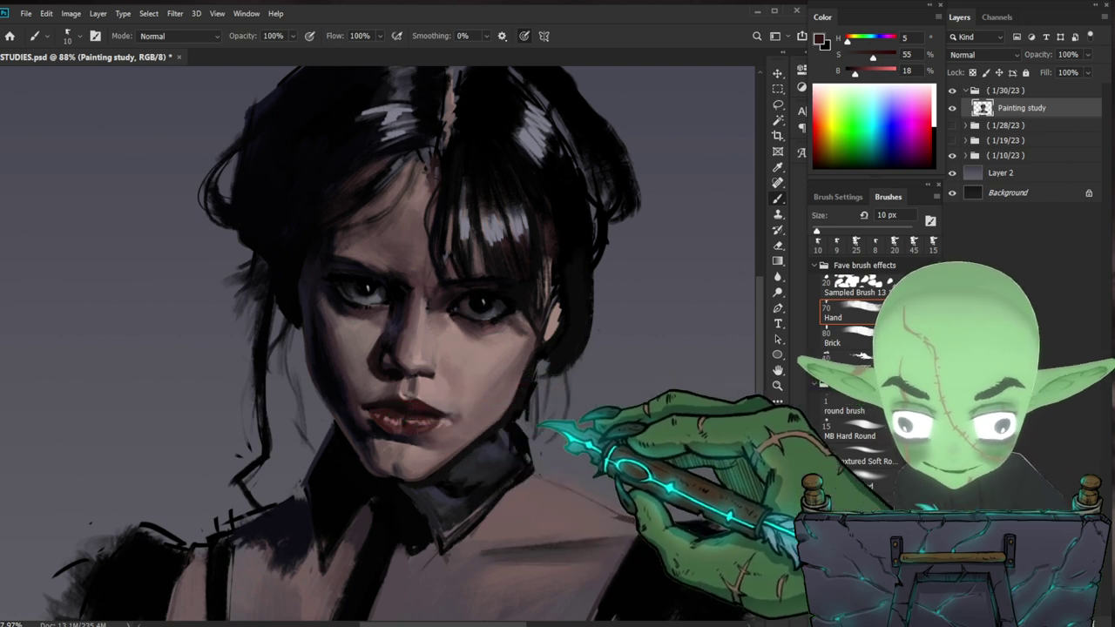
- Sample pink (H 0, S 30, B 57) and dark red (H 4, S 56, B 19) from the lips and repaint their colour at 10 px
drag(540, 445, 502, 426)
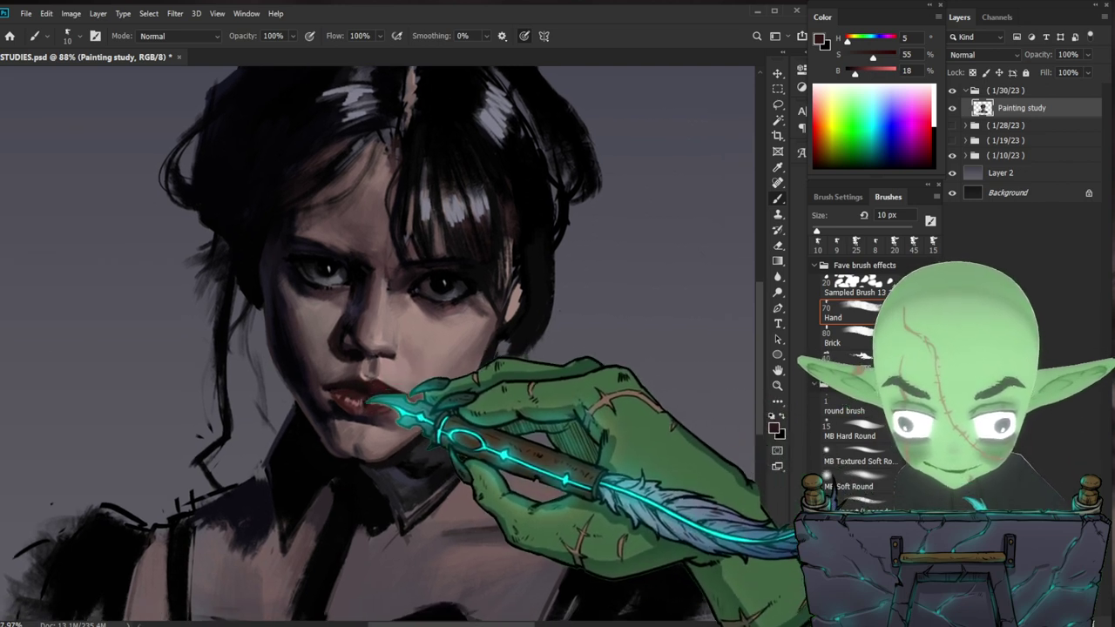
mouse_move(447, 397)
mouse_down()
mouse_move(413, 397)
mouse_move(523, 405)
mouse_up()
alt+click(384, 397)
alt+click(363, 389)
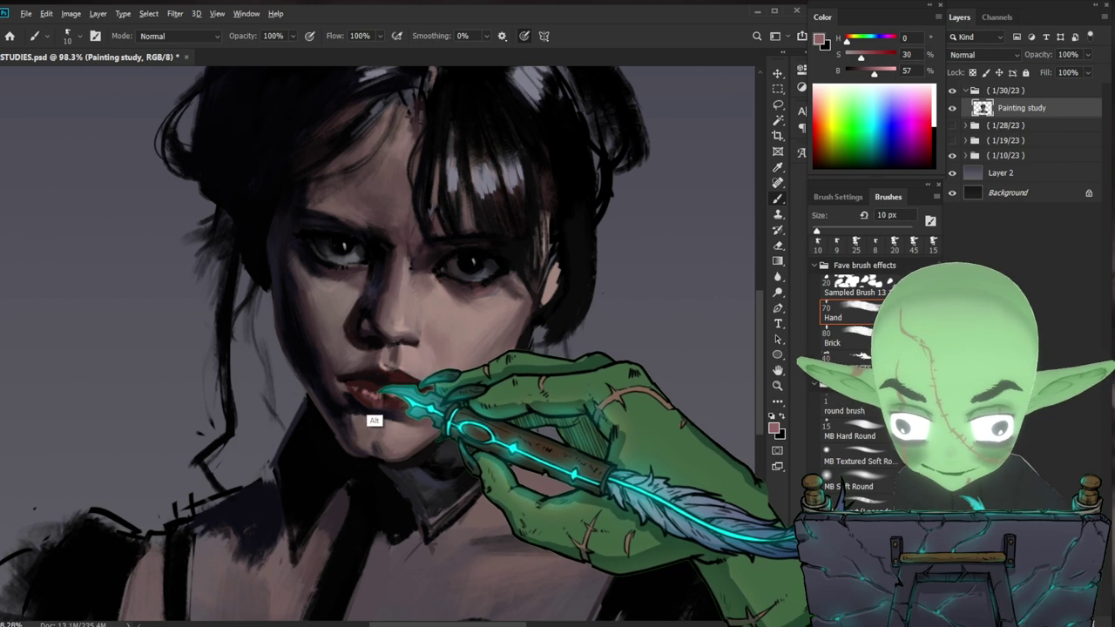
alt+click(359, 389)
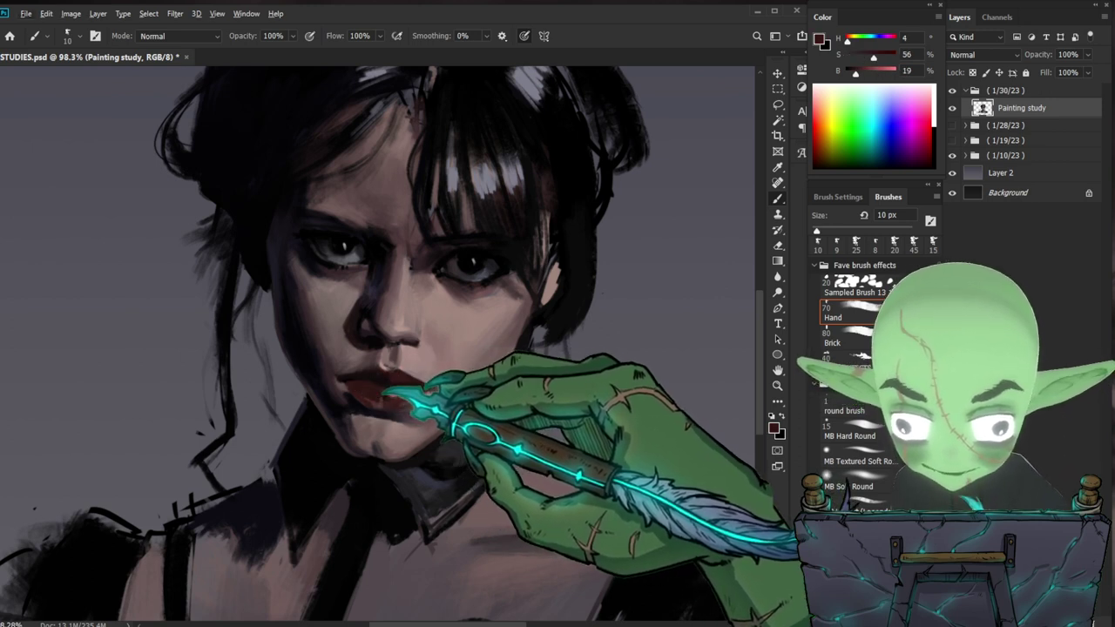
- Refine the lips with sampled (H 0, S 38, B 36) at 15 px and dark red (H 5, S 55, B 18) at 9 px
drag(526, 413, 503, 425)
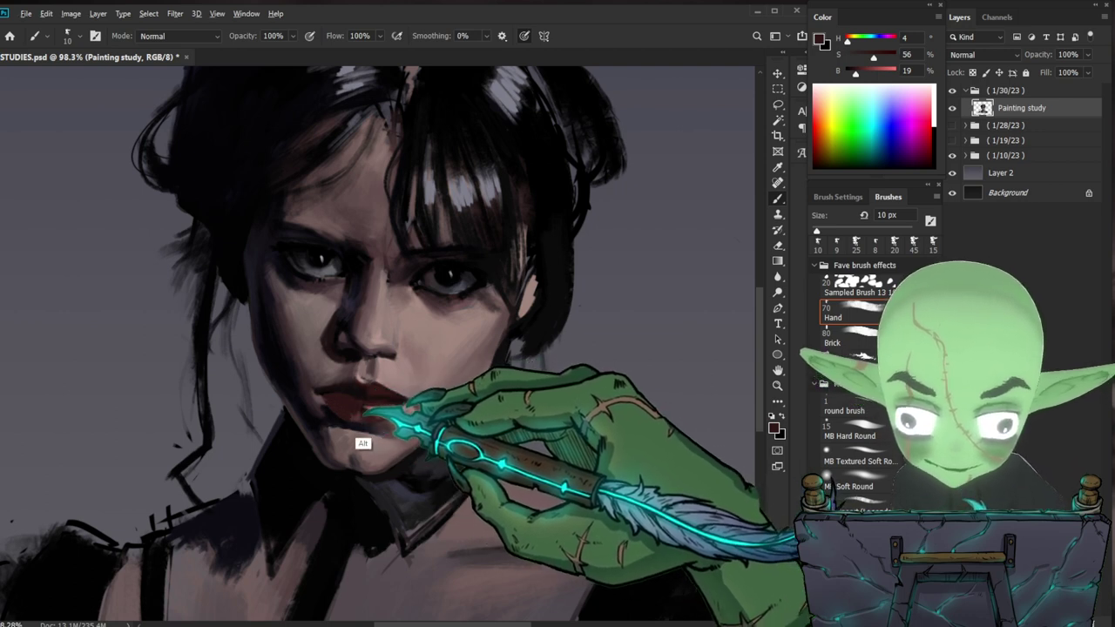
alt+click(348, 420)
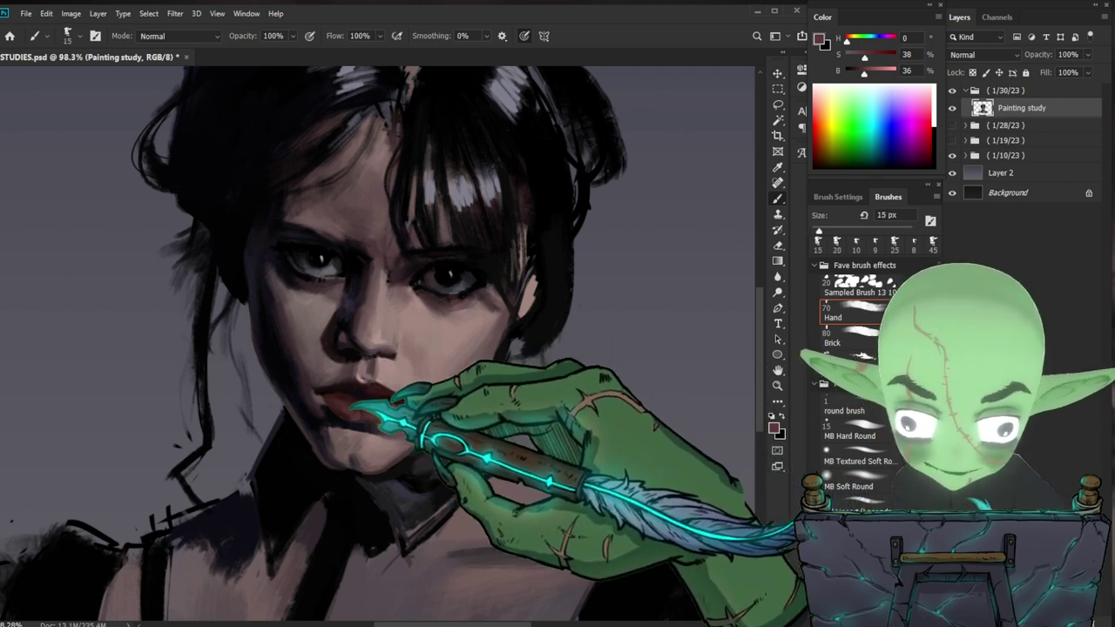
alt+click(322, 388)
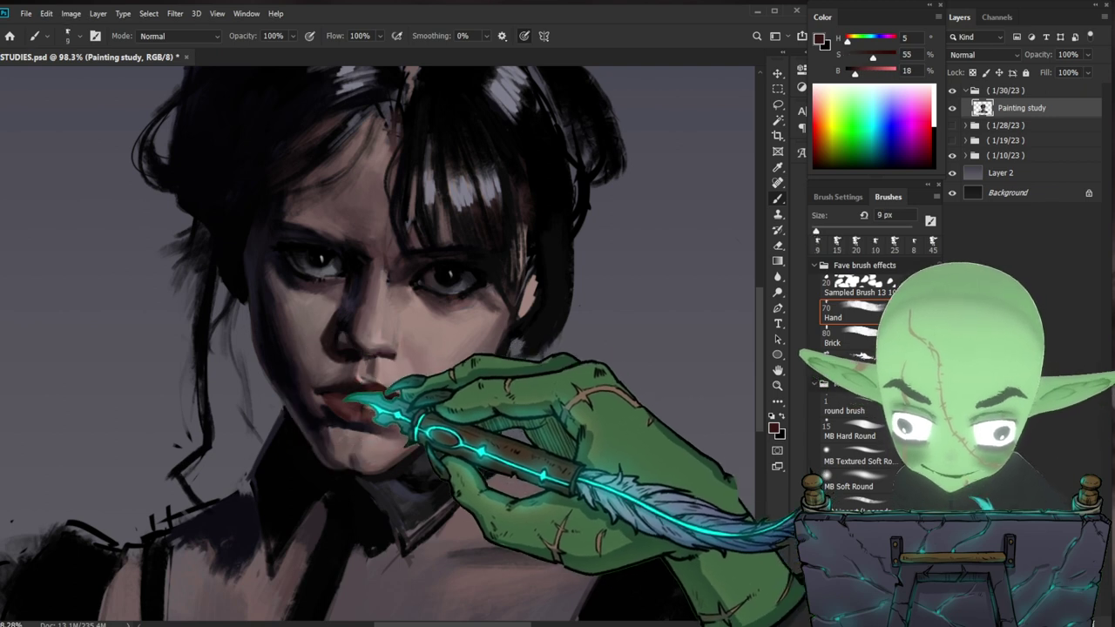
key(ctrl+space)
drag(581, 383, 514, 388)
key(ctrl+space)
key(b)
scroll(518, 389, up, 2)
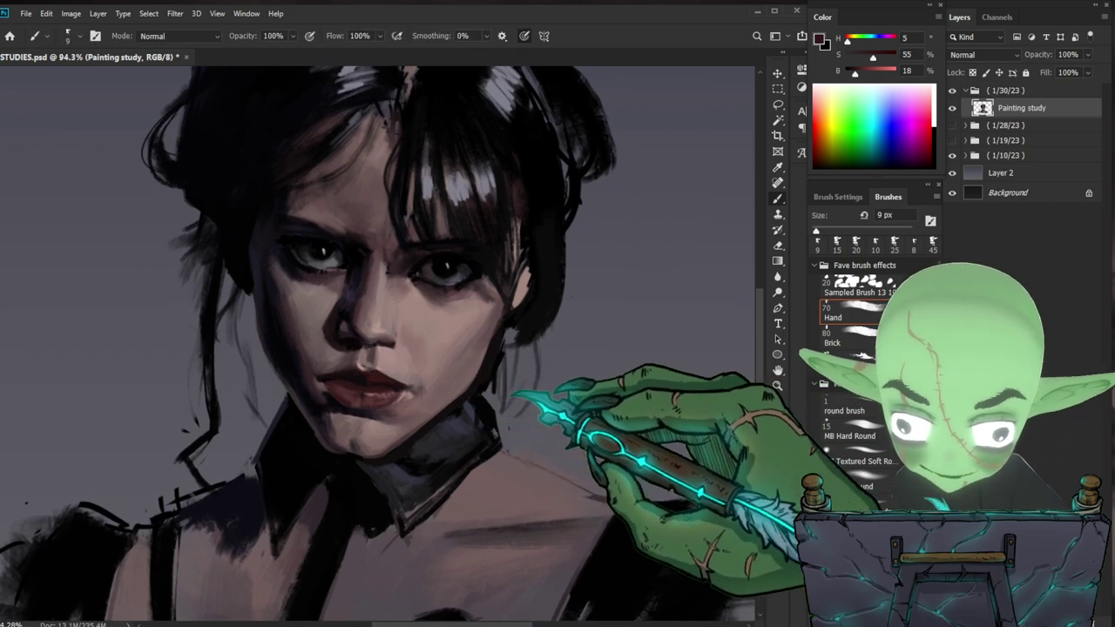
alt+click(349, 388)
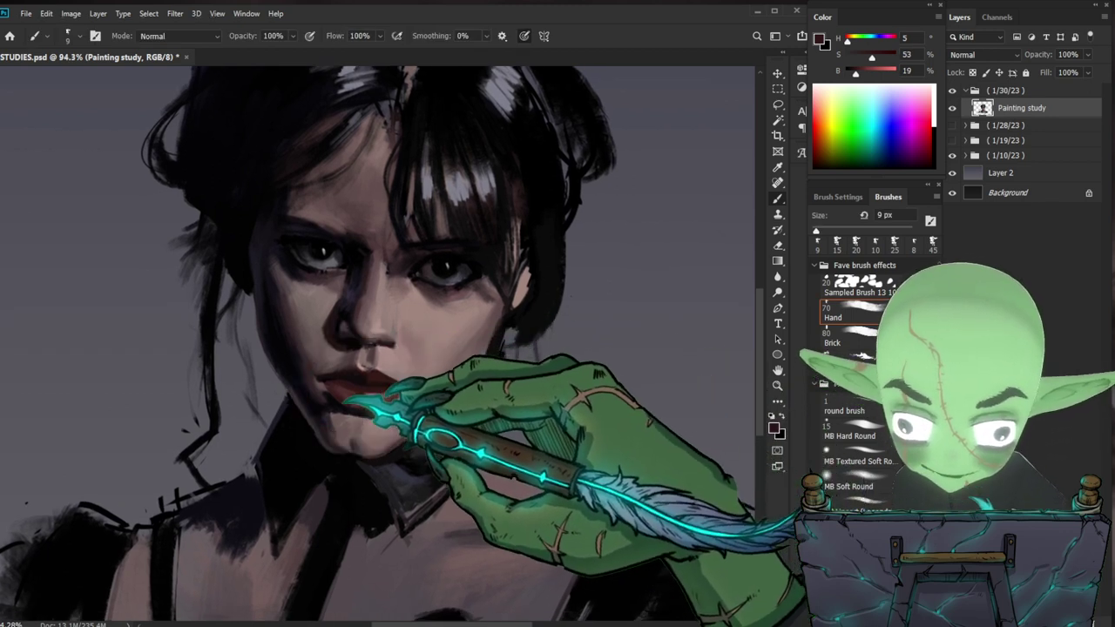
- Refine the shadow-side eye at 6 px with sampled greys (H 240, S 6, B 24), (H 240, S 6, B 25) and (H 230, S 6, B 42)
key(ctrl+space)
drag(492, 393, 473, 394)
key(space)
drag(565, 374, 532, 381)
key(ctrl+space)
drag(447, 292, 494, 266)
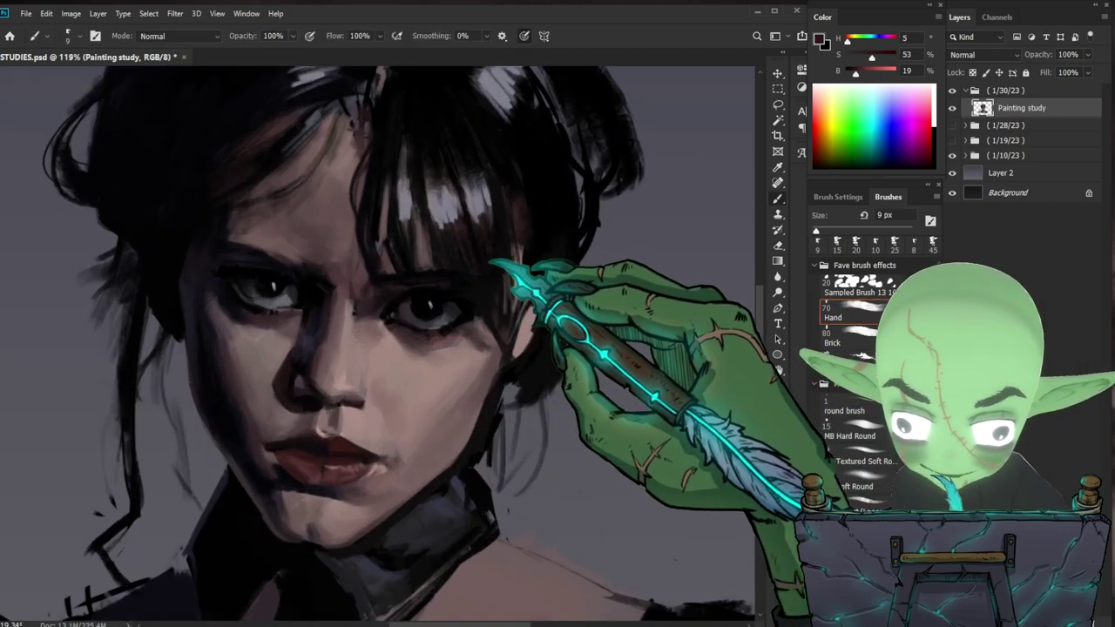
alt+click(286, 319)
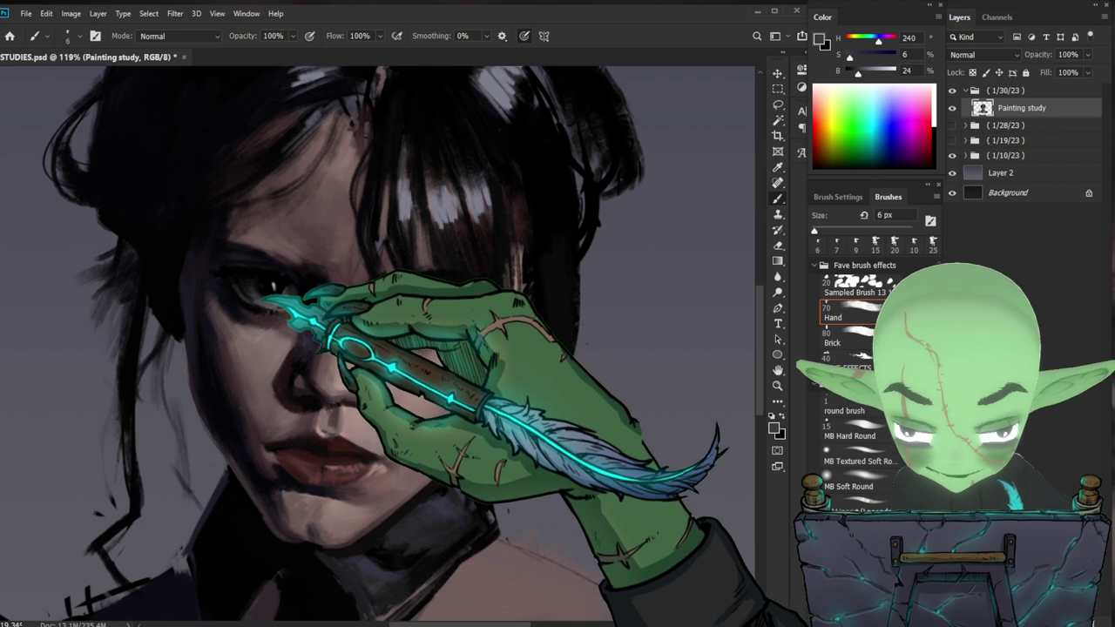
alt+click(261, 319)
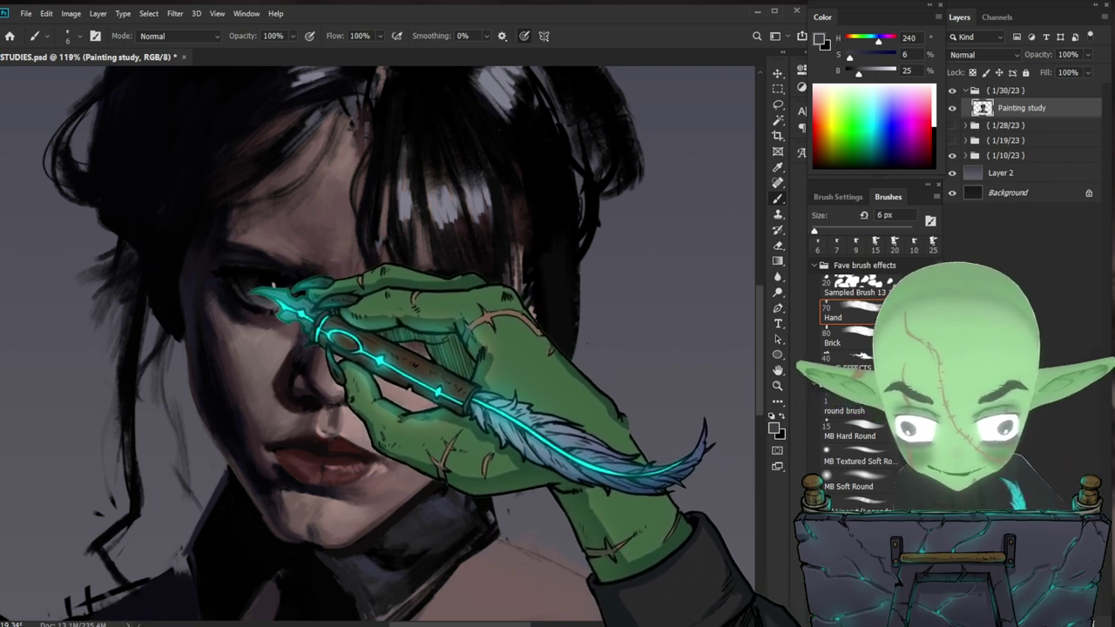
mouse_move(521, 305)
mouse_down()
mouse_move(444, 300)
mouse_move(505, 298)
mouse_up()
alt+click(438, 244)
alt+click(390, 329)
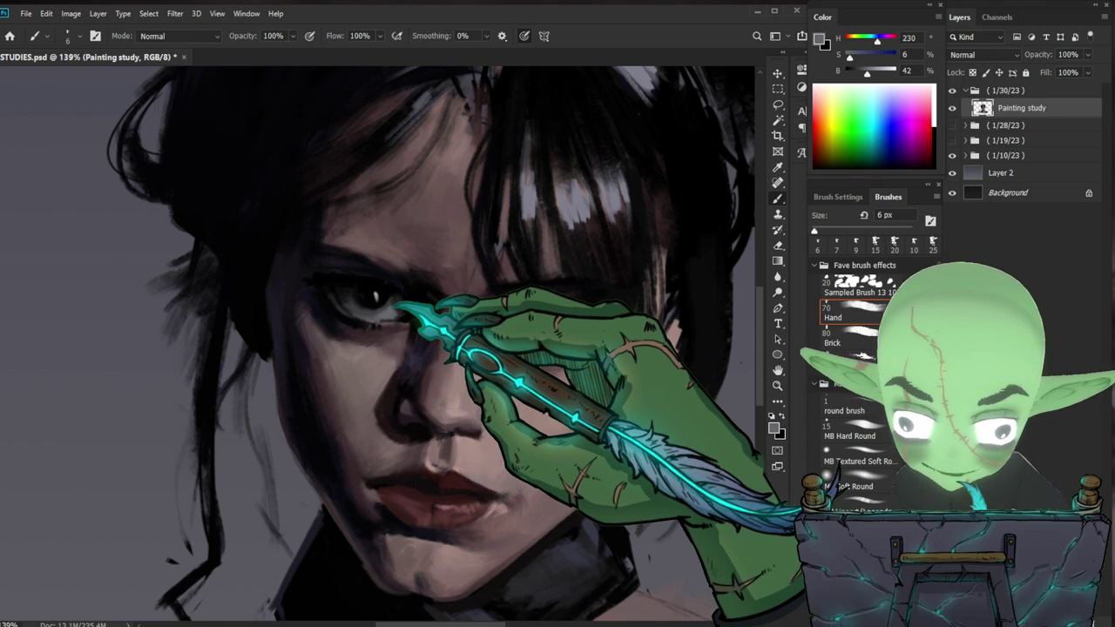
- Sample near-black (H 240, S 33, B 2) from the hair and darken the fringe roots below the parting at 20 px
drag(456, 299, 371, 300)
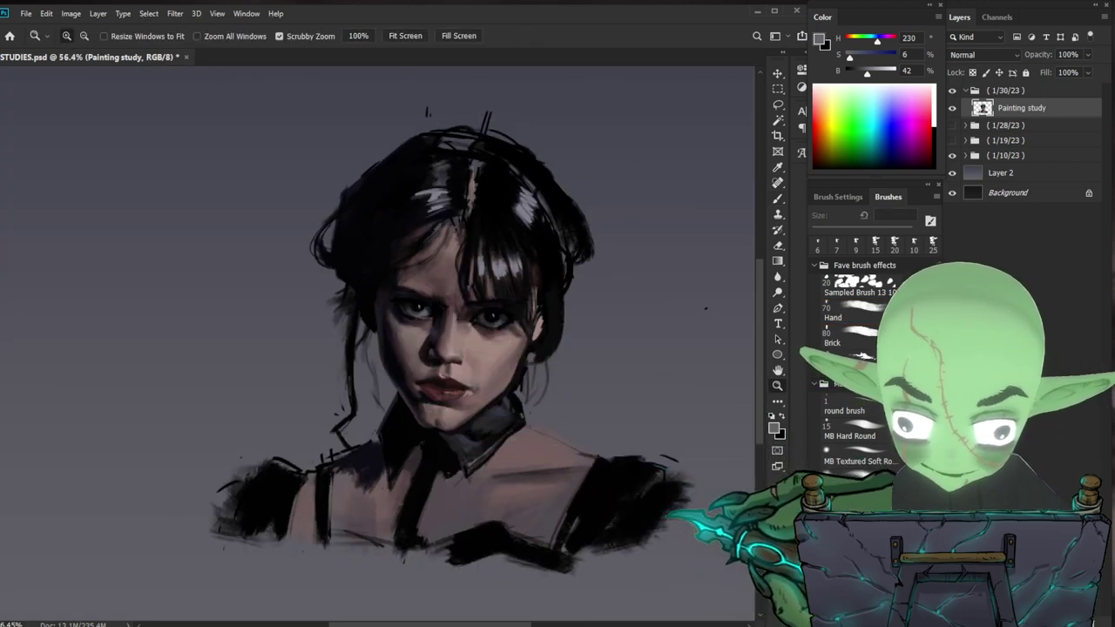
drag(677, 508, 642, 478)
drag(696, 445, 654, 438)
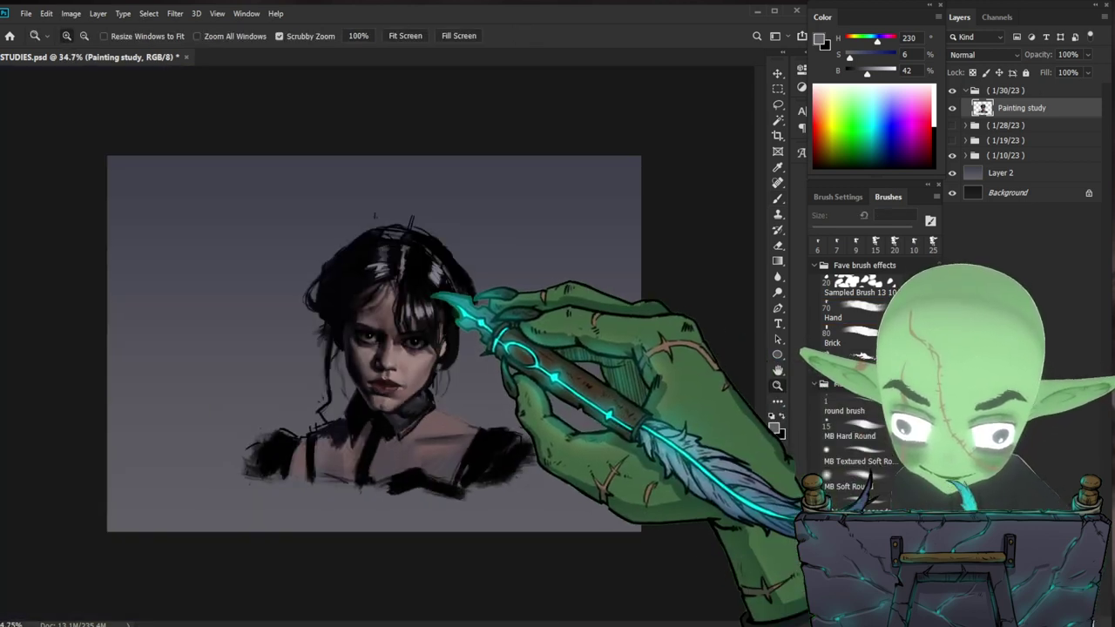
drag(421, 297, 470, 297)
key(b)
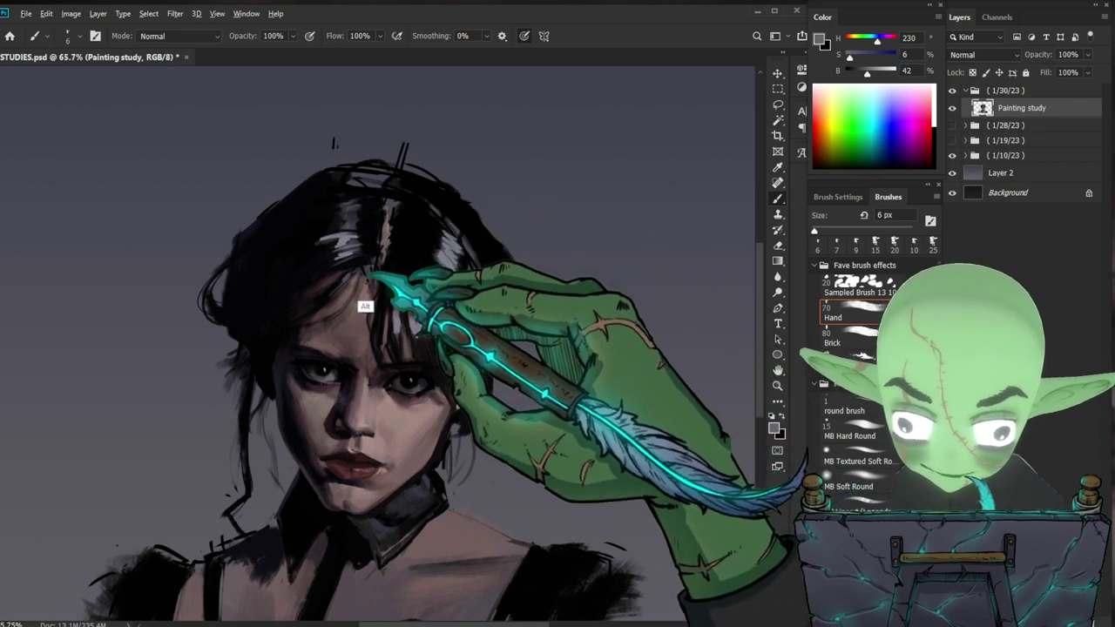
alt+click(349, 249)
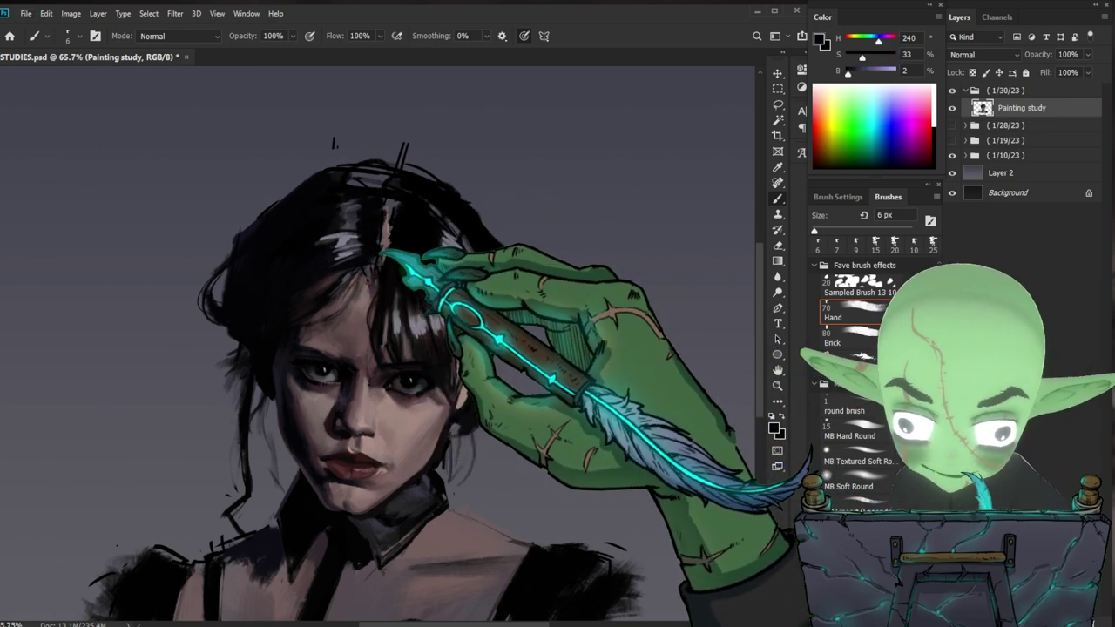
drag(374, 270, 386, 247)
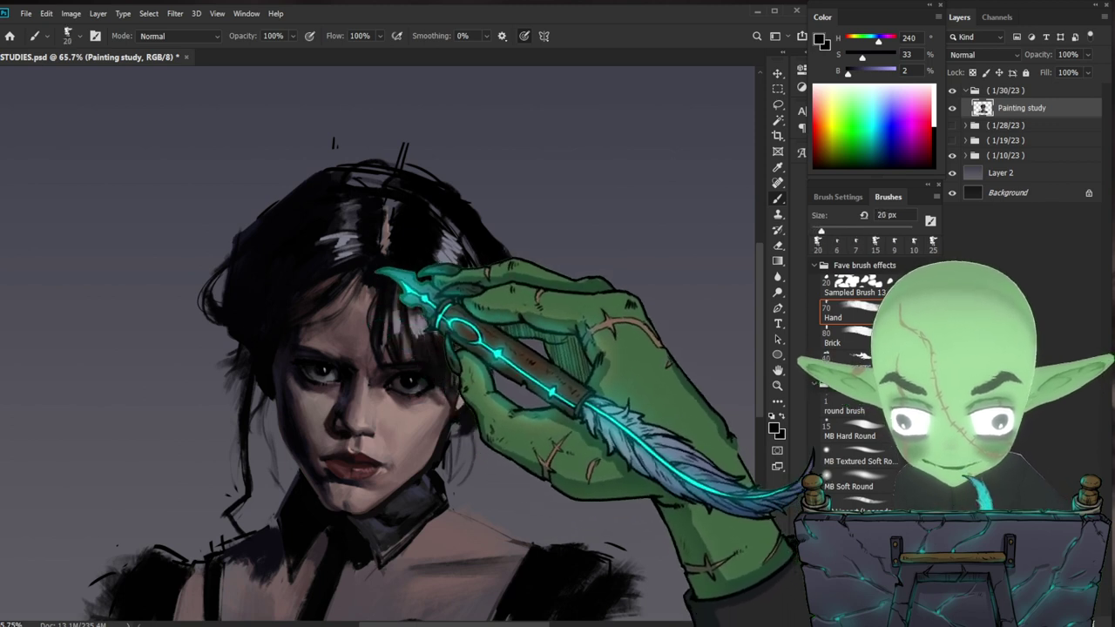
- Enlarge the brush to 40 px and paint over the hair parting, sampling dark grey (H 240, S 13, B 31) near the crown
key(bracketleft)
key(bracketleft)
key(bracketright)
key(bracketright)
key(bracketright)
key(bracketright)
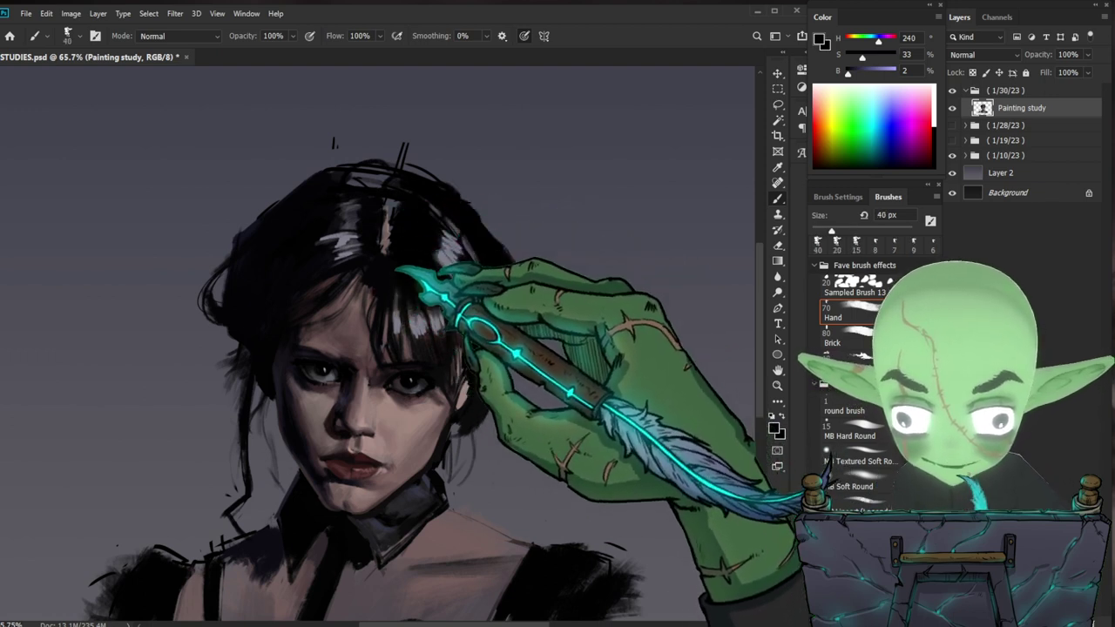
alt+click(398, 195)
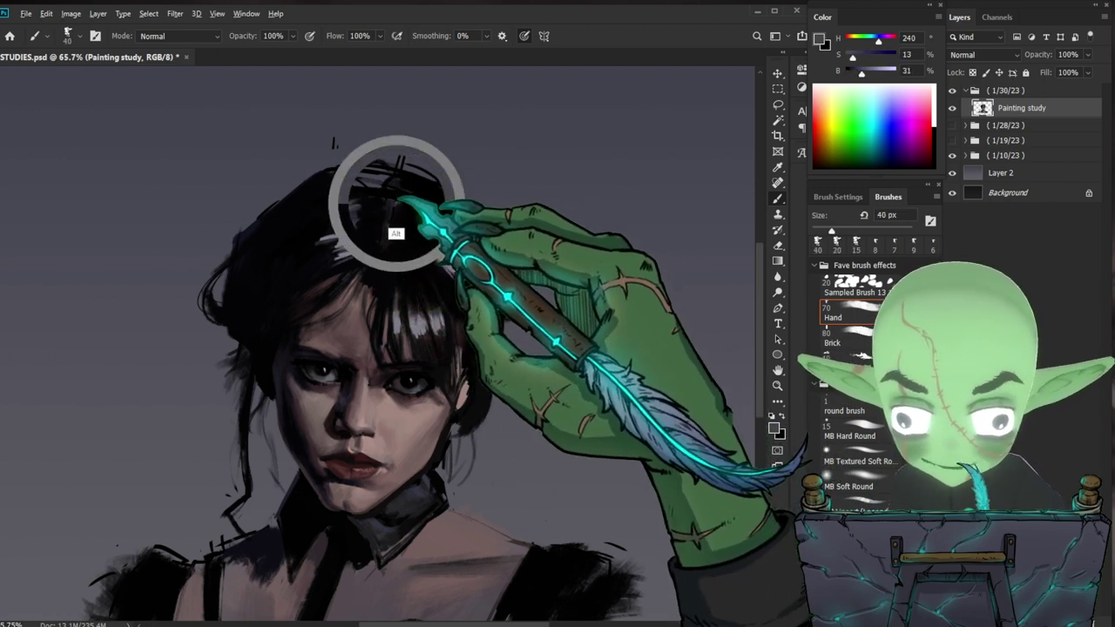
mouse_move(397, 200)
mouse_down()
mouse_move(411, 348)
mouse_move(385, 329)
mouse_move(311, 391)
mouse_up()
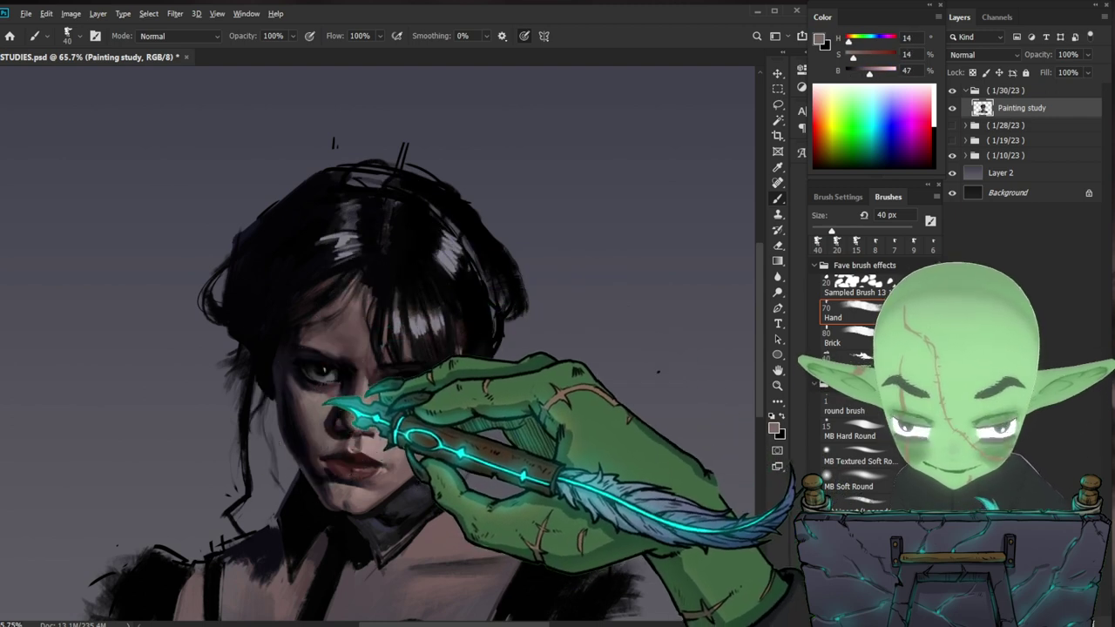
- Repaint the hair parting as a thin line at 8 px in the sampled skin tone, desaturated to H 14, S 10, B 47
key(bracketleft)
key(bracketleft)
key(bracketleft)
key(bracketleft)
key(bracketleft)
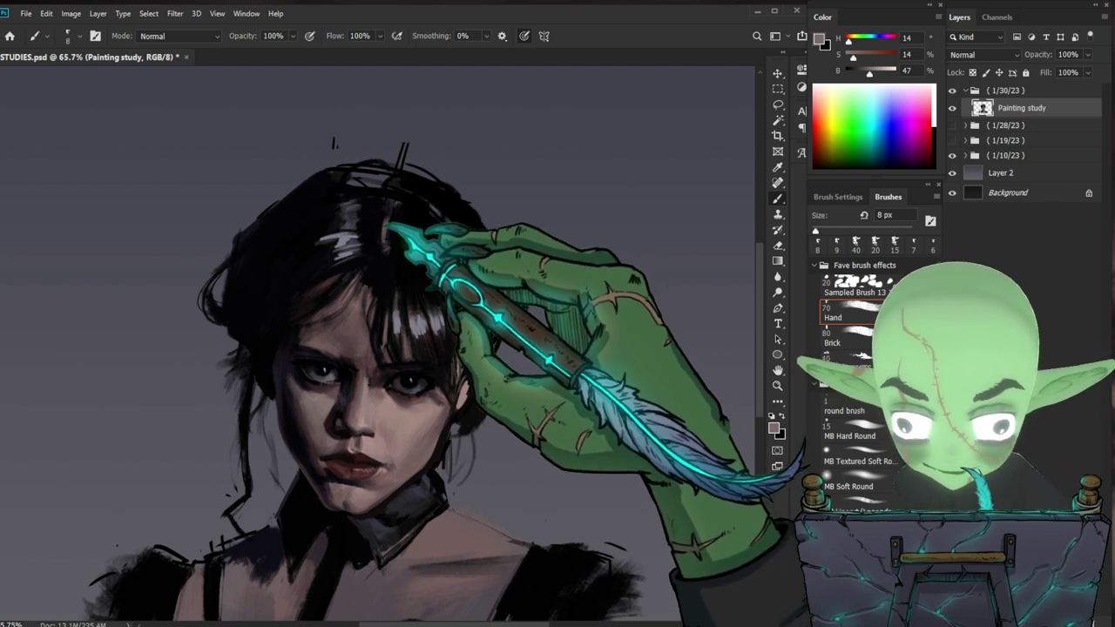
drag(854, 57, 851, 58)
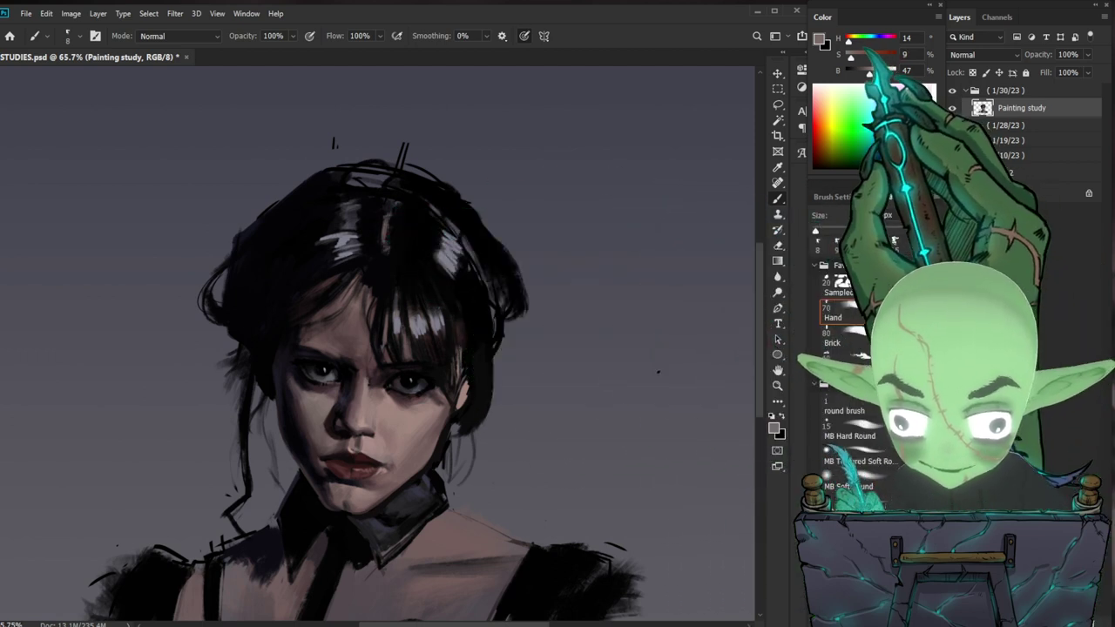
drag(386, 239, 388, 218)
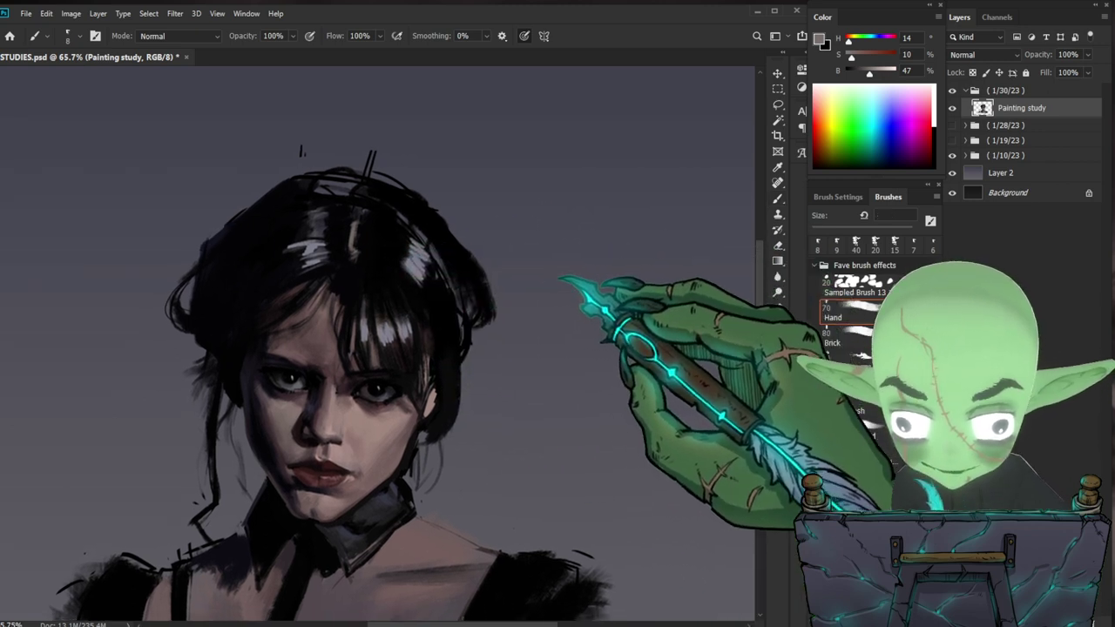
scroll(549, 291, down, 1)
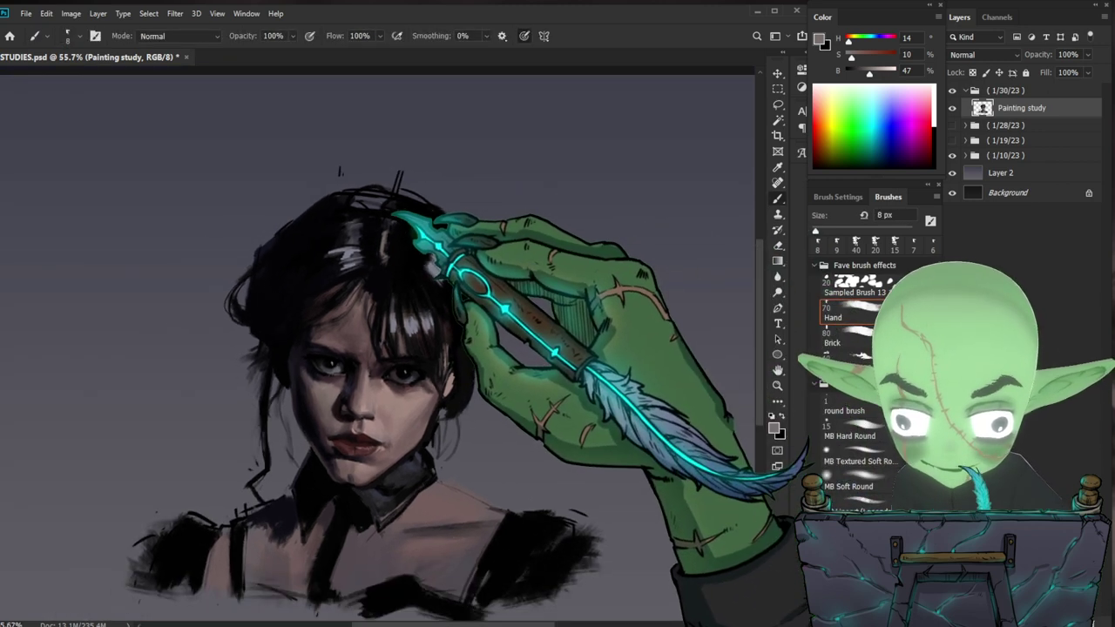
- Sample black (H 0, S 0, B 0) from the hair and fill out the hair mass at the crown at 80 px
alt+click(429, 201)
key(bracketright)
key(bracketright)
key(bracketright)
key(bracketright)
key(bracketright)
key(bracketright)
key(bracketright)
key(bracketright)
key(bracketright)
key(bracketright)
key(bracketright)
key(bracketright)
key(bracketright)
drag(603, 348, 576, 366)
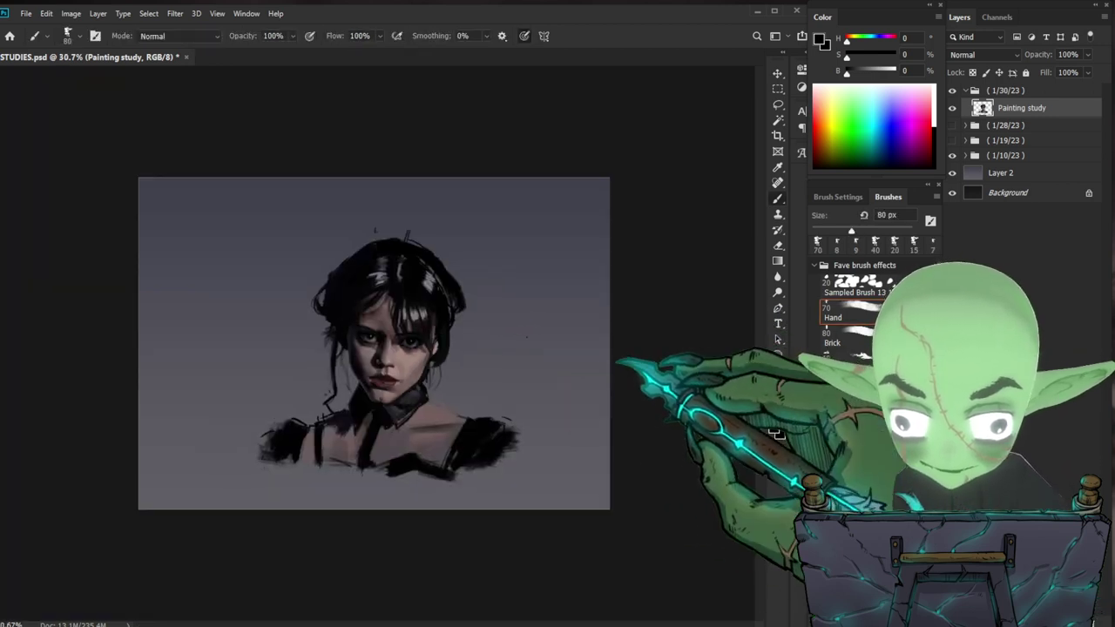
drag(517, 316, 553, 379)
key(ctrl+space)
drag(353, 481, 414, 458)
drag(527, 414, 493, 413)
scroll(376, 446, up, 2)
key(b)
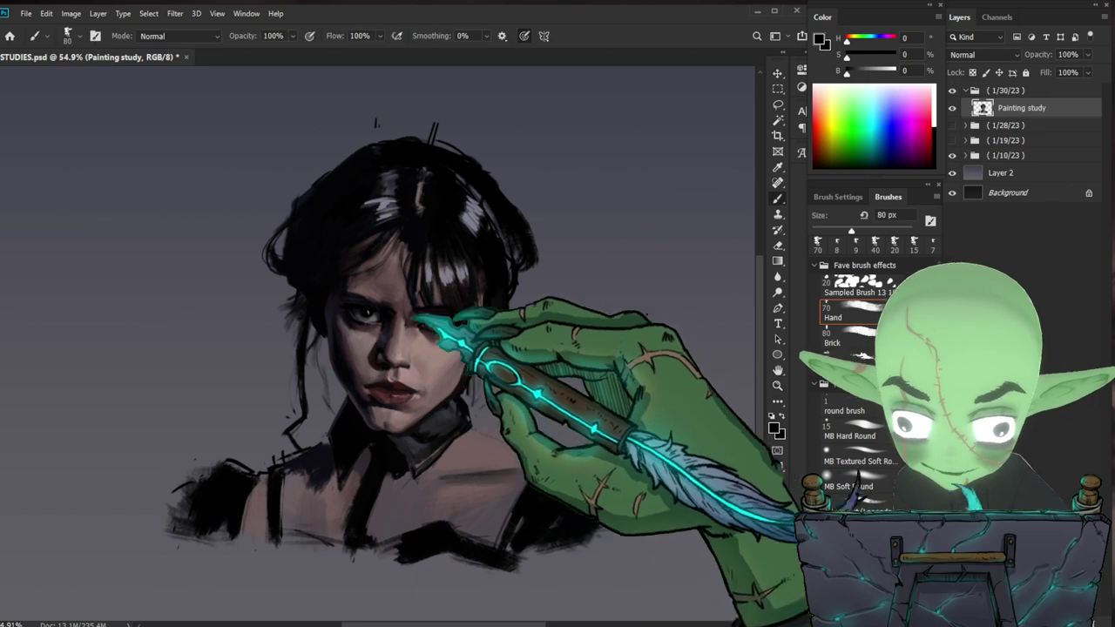
- Sample near-black (H 240, S 43, B 3) beside the jaw and refine the shadow-side jaw edge with the brush reduced to 9 px
alt+click(348, 369)
key(bracketleft)
key(bracketleft)
key(bracketleft)
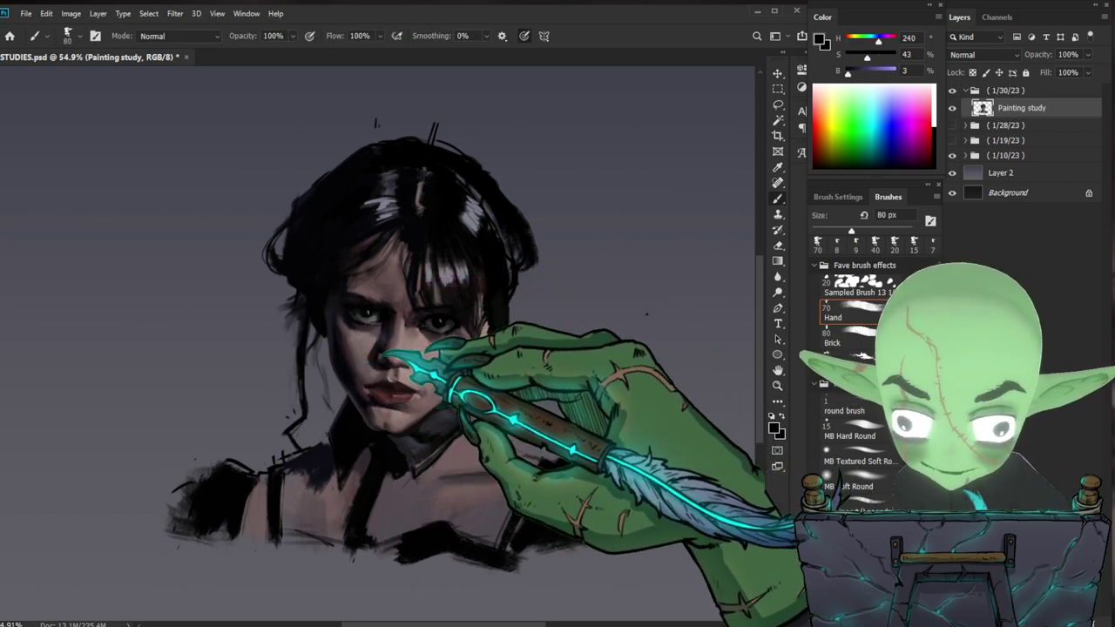
key(bracketleft)
key(bracketleft)
key(bracketleft)
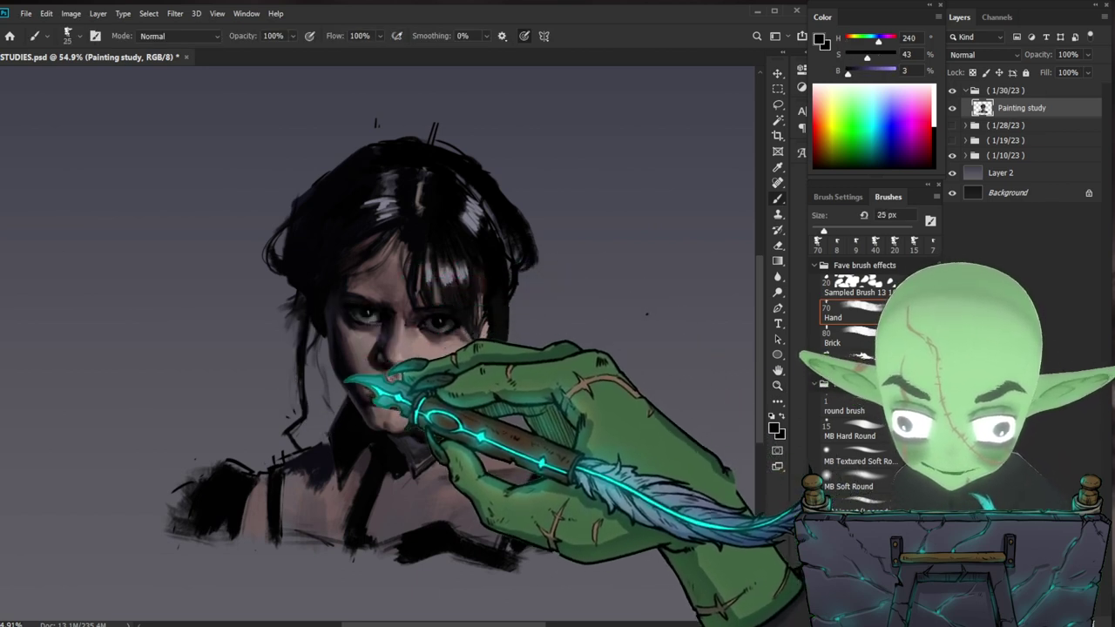
key(bracketleft)
key(bracketleft)
key(bracketleft)
key(bracketleft)
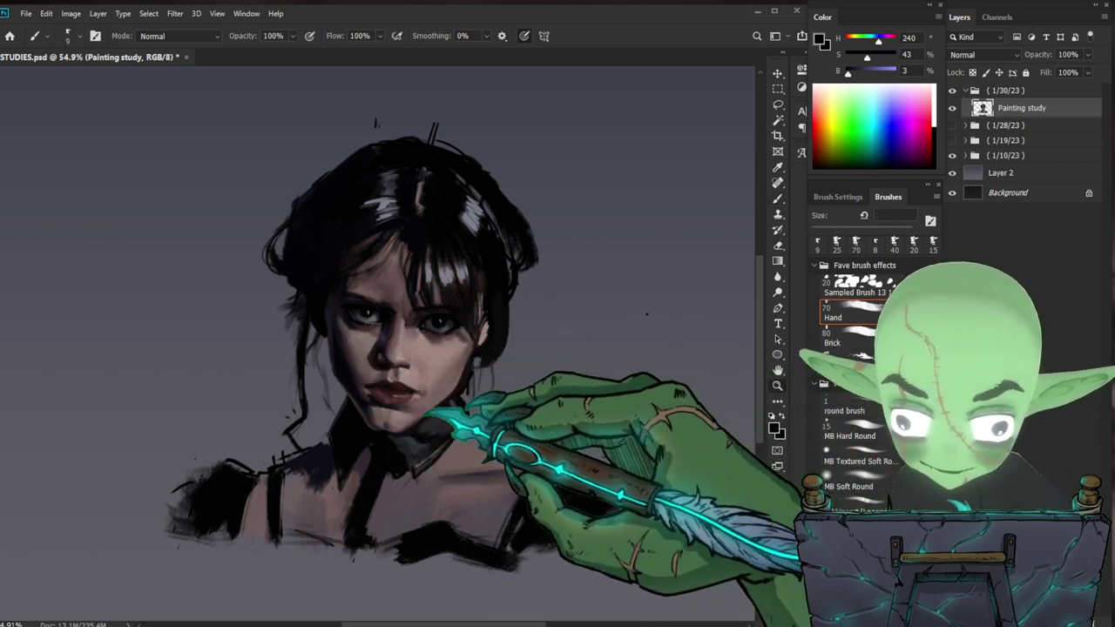
scroll(413, 423, up, 2)
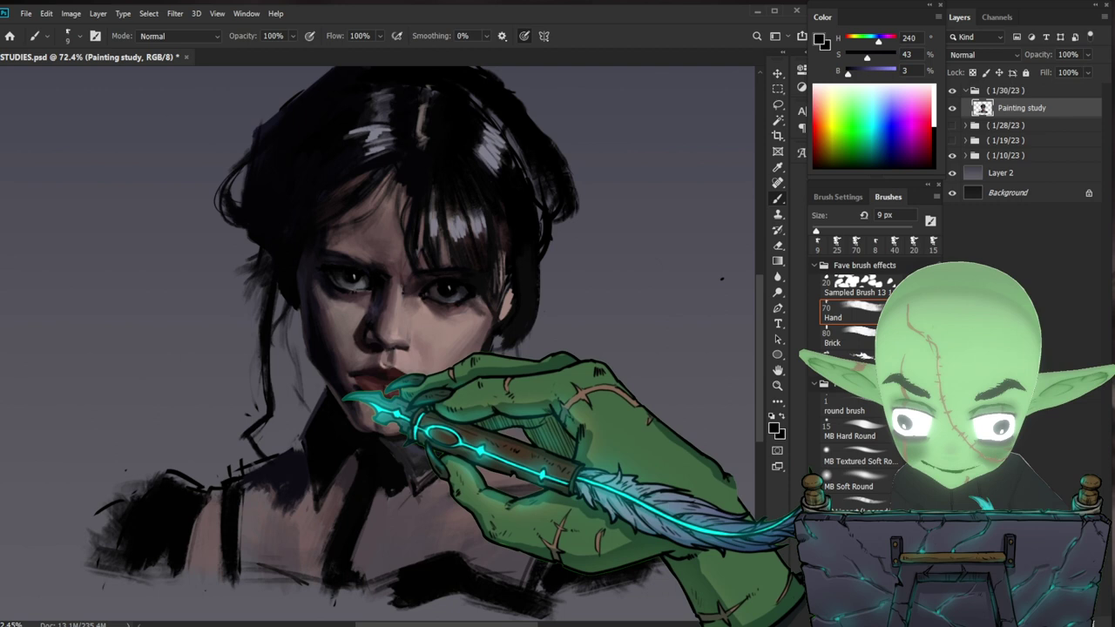
drag(643, 415, 572, 406)
key(e)
key(z)
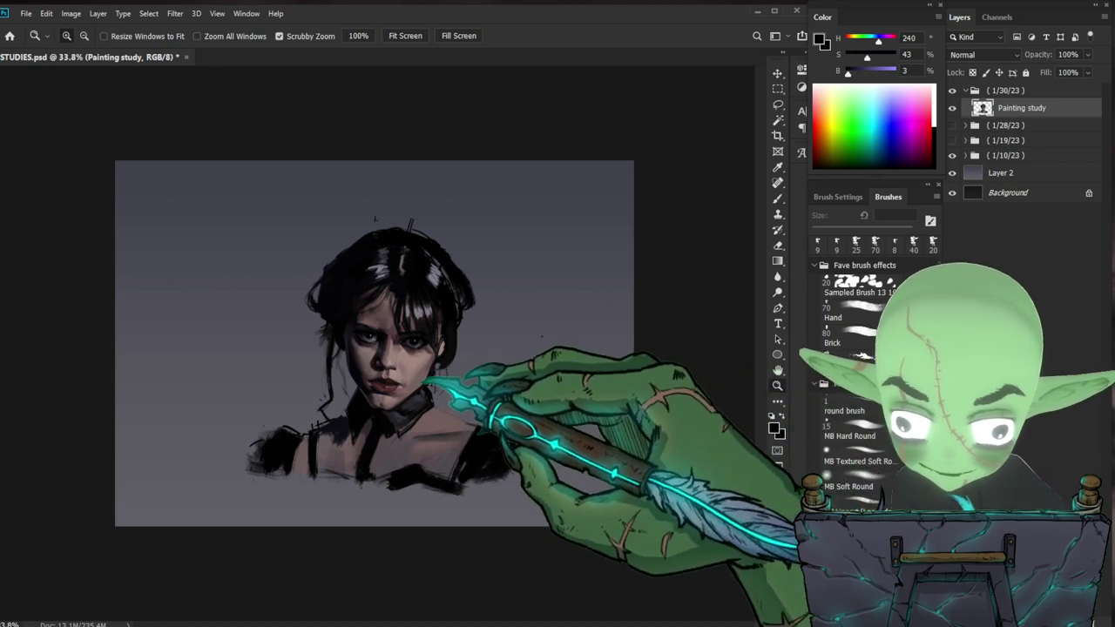
- Refine the light-side collar at 9 px with sampled (H 0, S 19, B 6), (H 240, S 21, B 26) and (H 0, S 8, B 5)
scroll(425, 375, up, 4)
key(b)
alt+click(434, 394)
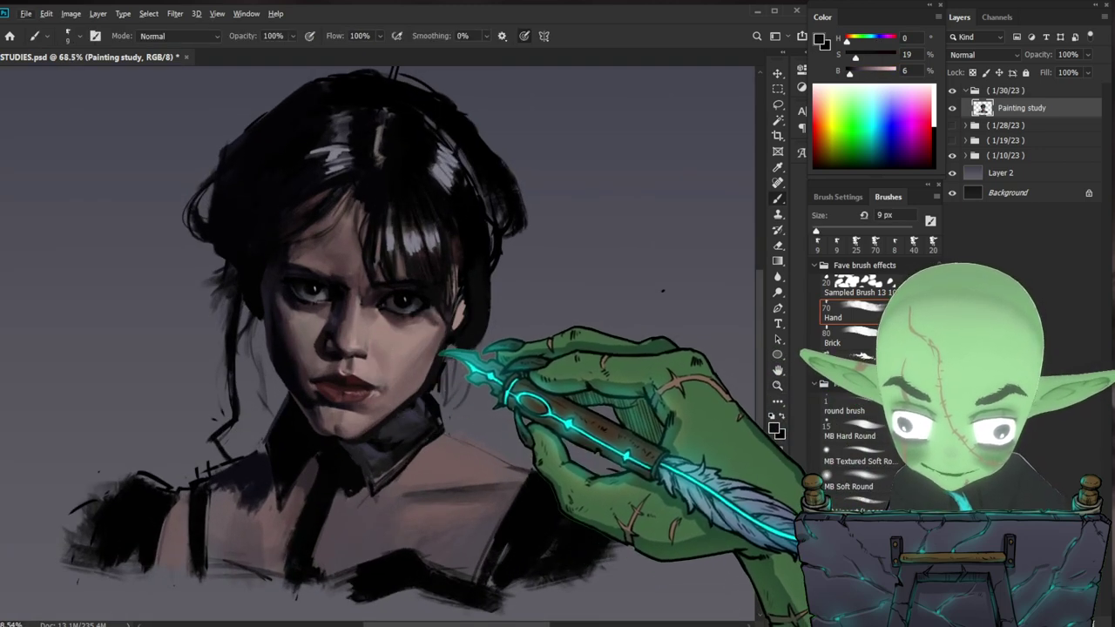
drag(469, 449, 493, 454)
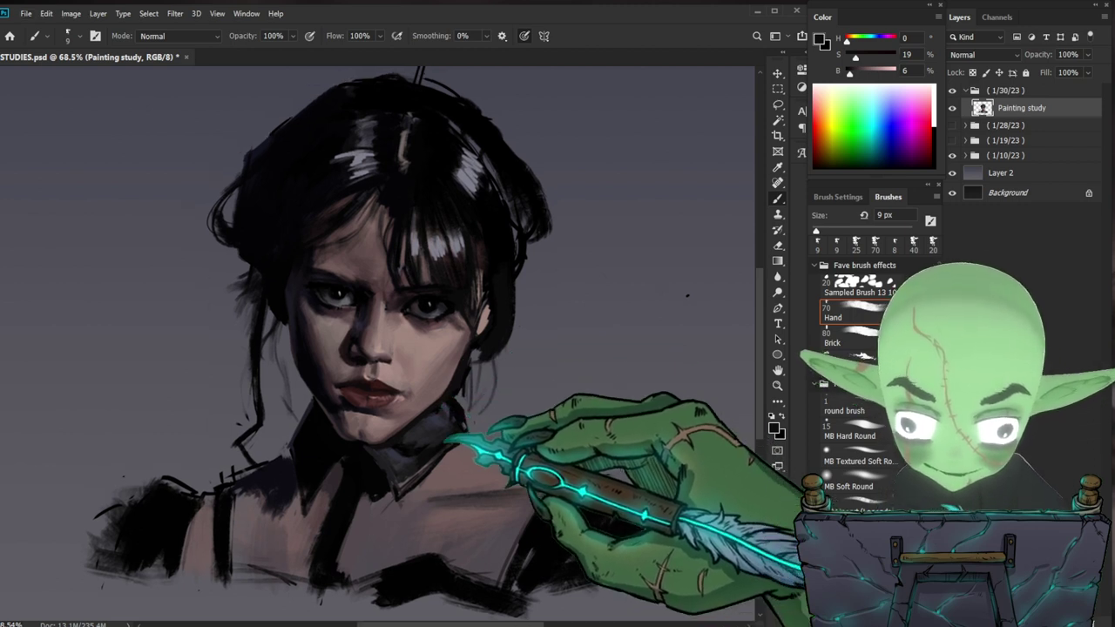
alt+click(412, 432)
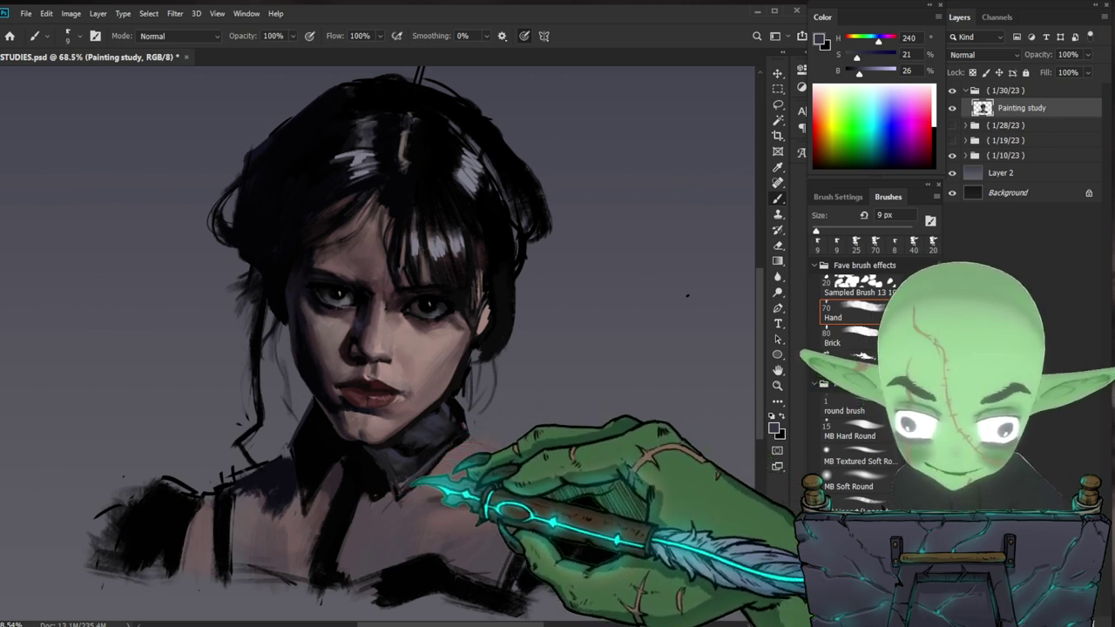
drag(588, 438, 572, 440)
drag(627, 481, 613, 460)
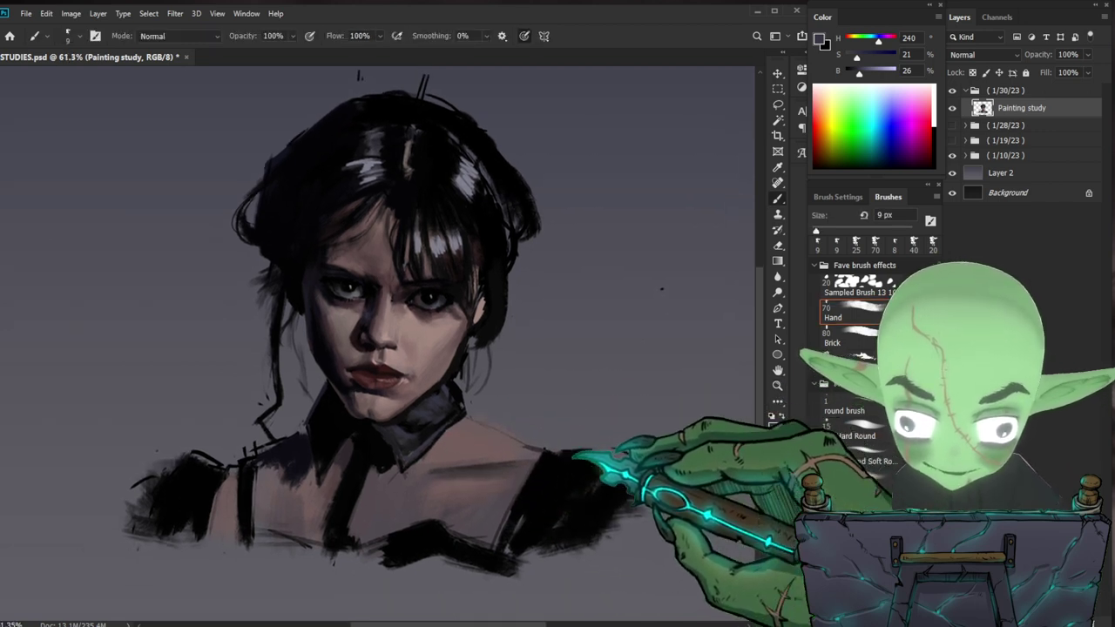
alt+click(386, 494)
alt+click(423, 451)
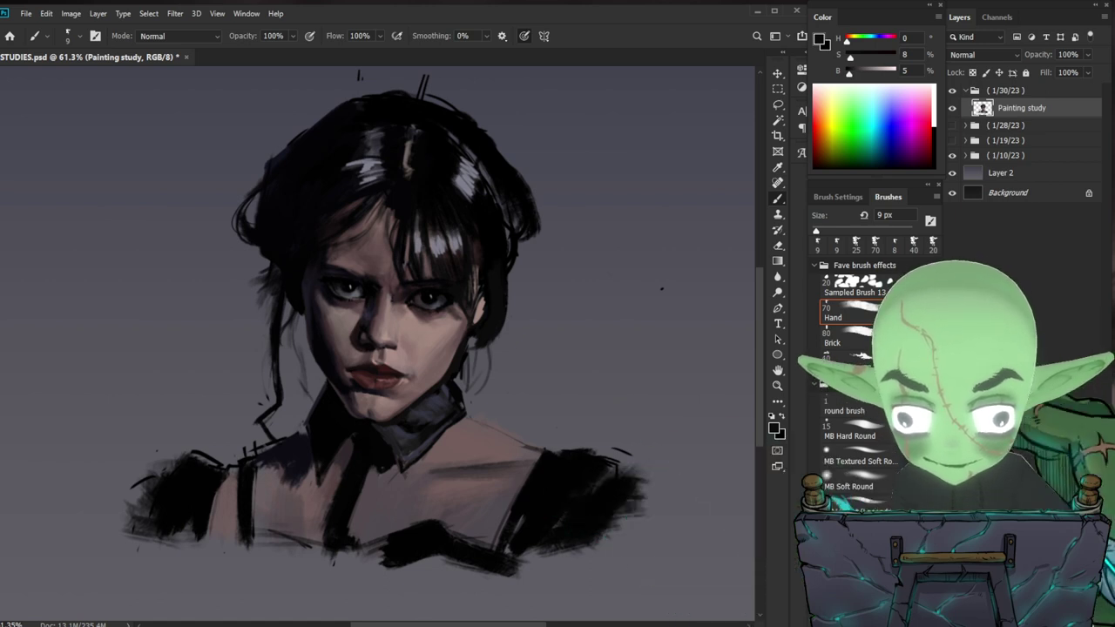
- Choose the speckled effects brush and add dark speckled texture across the chest at 200 px
click(849, 361)
drag(490, 484, 435, 528)
key([)
key([)
key([)
drag(479, 424, 376, 526)
drag(429, 437, 336, 493)
mouse_move(467, 436)
mouse_down()
mouse_move(514, 436)
mouse_move(558, 456)
mouse_up()
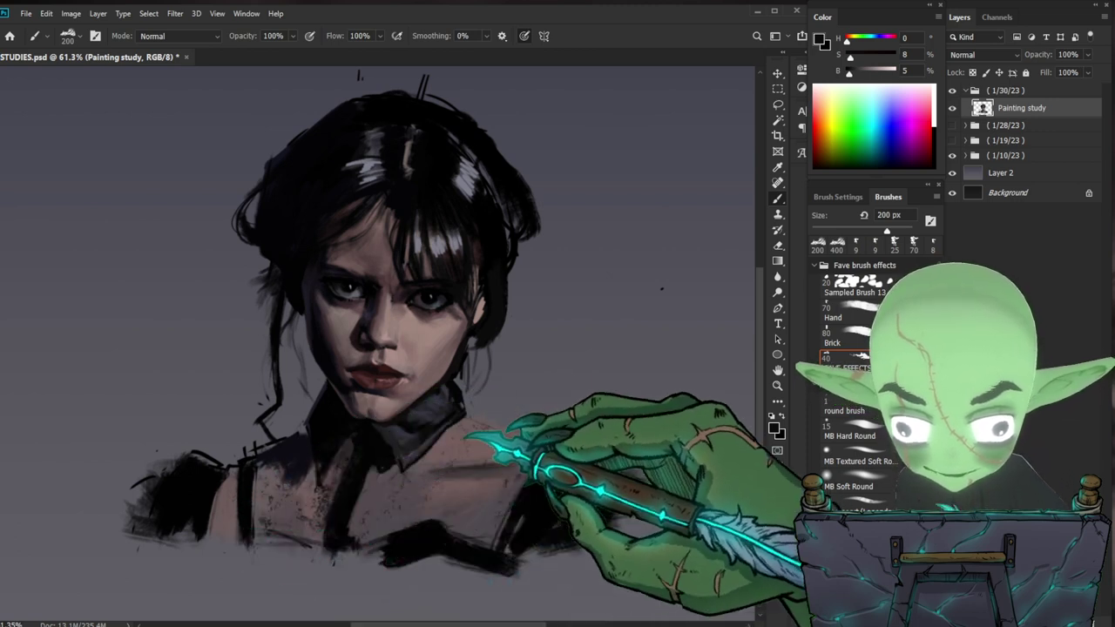
- Reduce the speckled brush to 45 px and add finer dark texture around the light-side collarbone
key(bracketleft)
key(bracketleft)
key(bracketleft)
key(bracketleft)
key(bracketleft)
key(bracketleft)
key(bracketleft)
key(bracketleft)
key(bracketleft)
key(bracketleft)
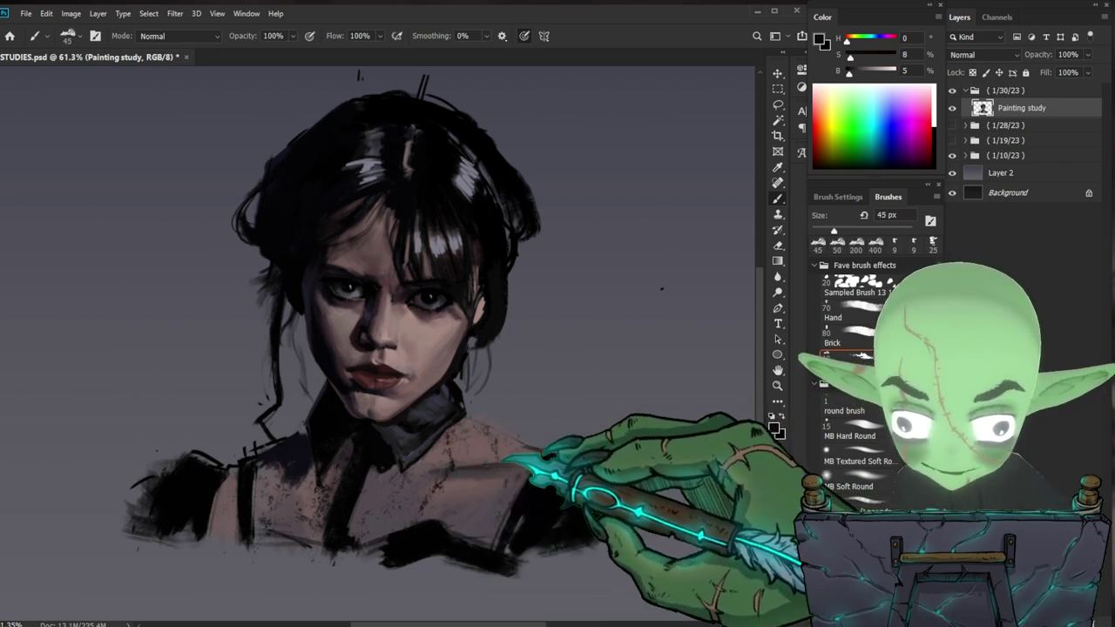
- Enlarge the speckled brush to 200 px and texture the shadow-side chest and shoulder
key(bracketright)
key(bracketright)
key(bracketright)
key(bracketright)
key(bracketright)
key(bracketright)
key(bracketright)
key(bracketright)
key(bracketright)
key(bracketright)
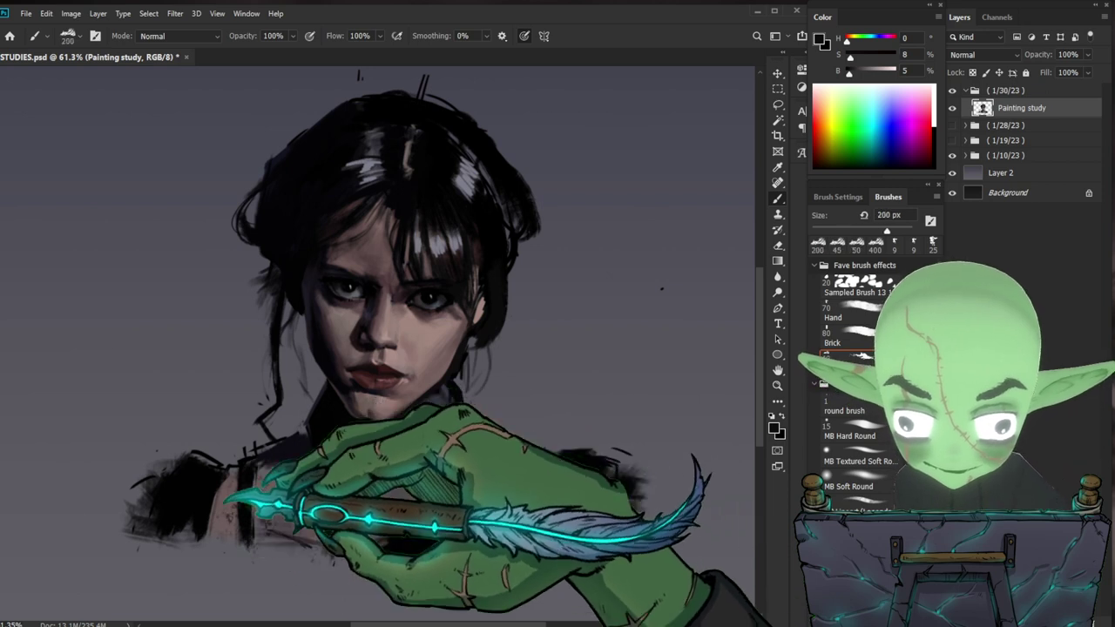
mouse_move(540, 392)
mouse_down()
mouse_move(453, 392)
mouse_move(471, 374)
mouse_up()
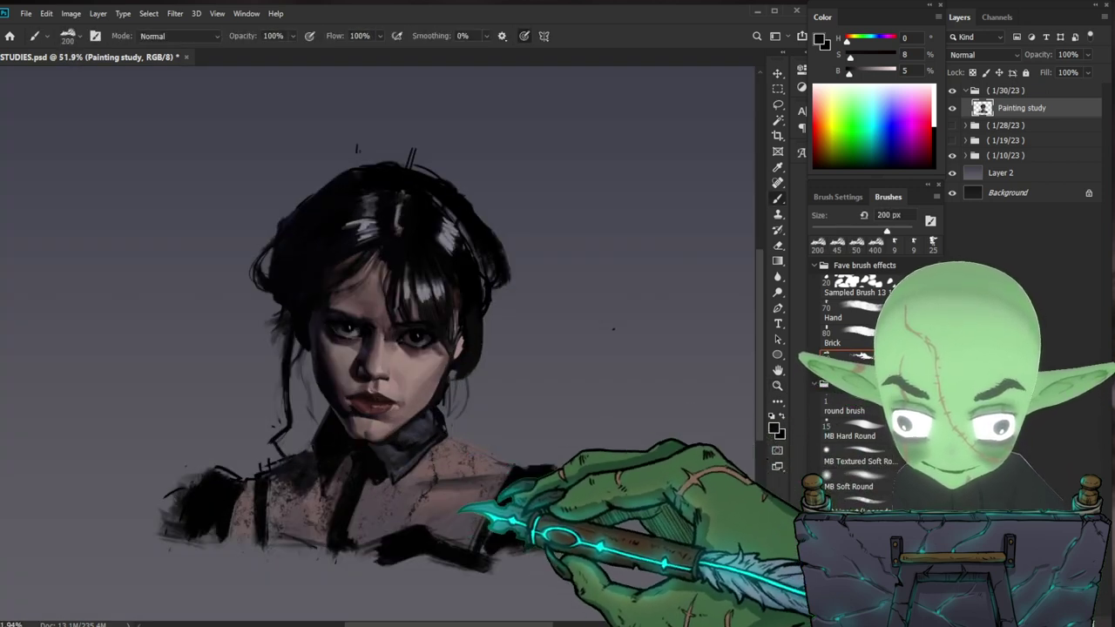
- Shade beside the light-side shoulder strap with the Hand brush at 45 px, using sampled (H 326, S 15, B 18) and (H 330, S 16, B 11)
alt+click(480, 475)
click(854, 314)
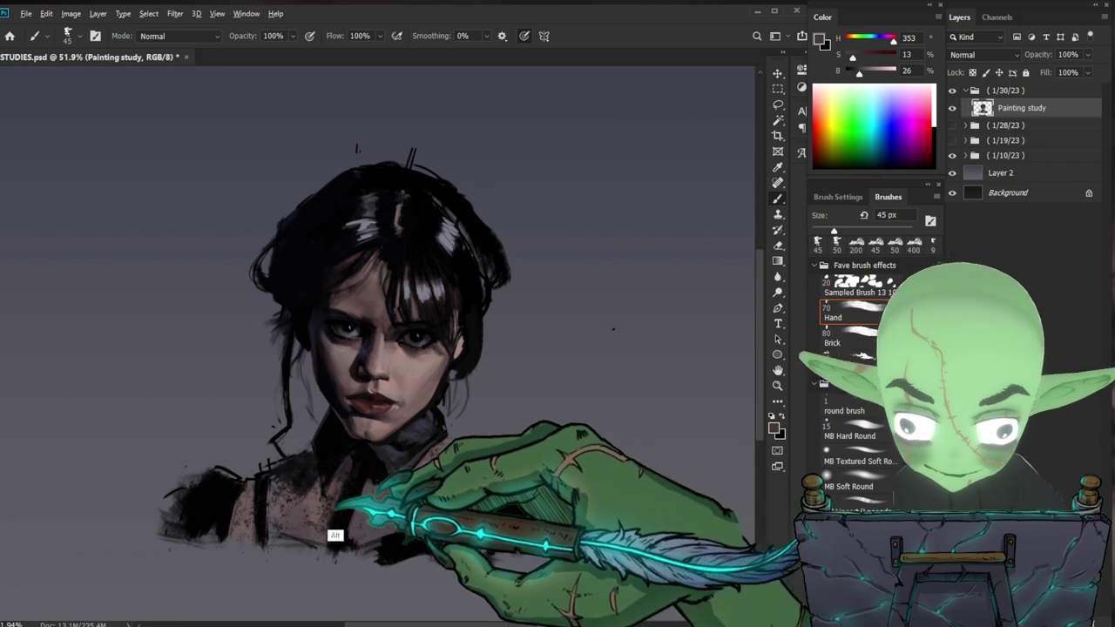
alt+click(336, 475)
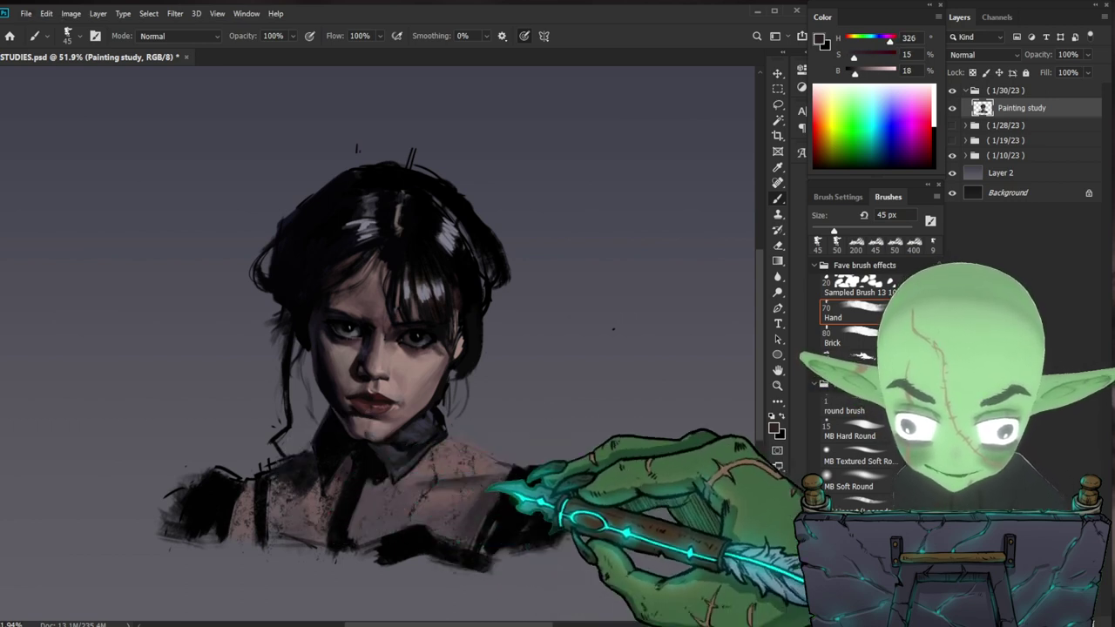
alt+click(503, 520)
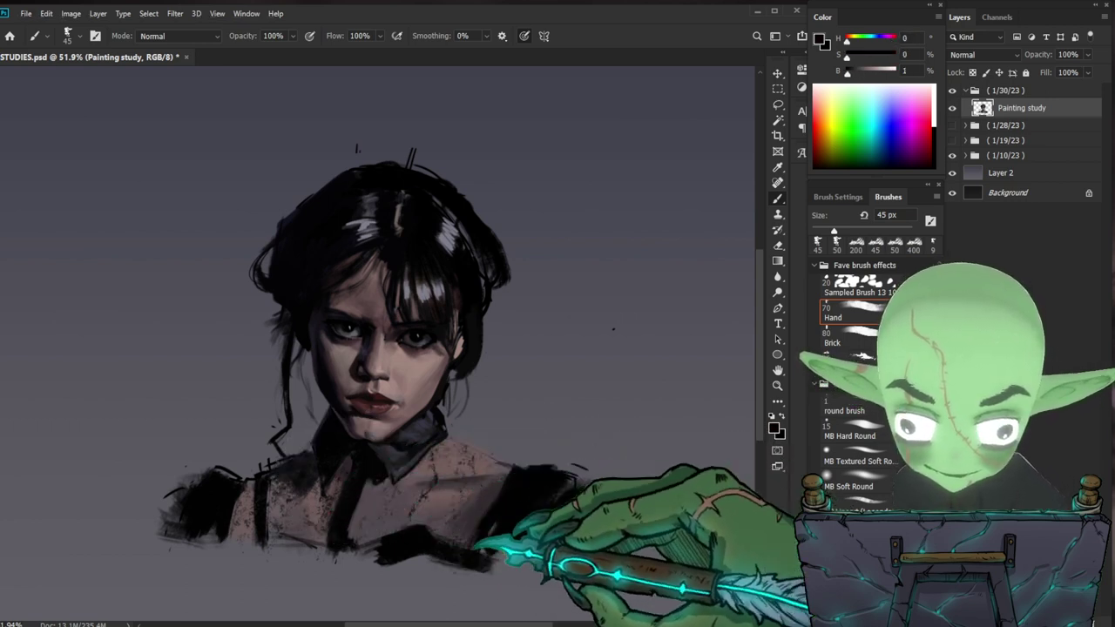
alt+click(483, 462)
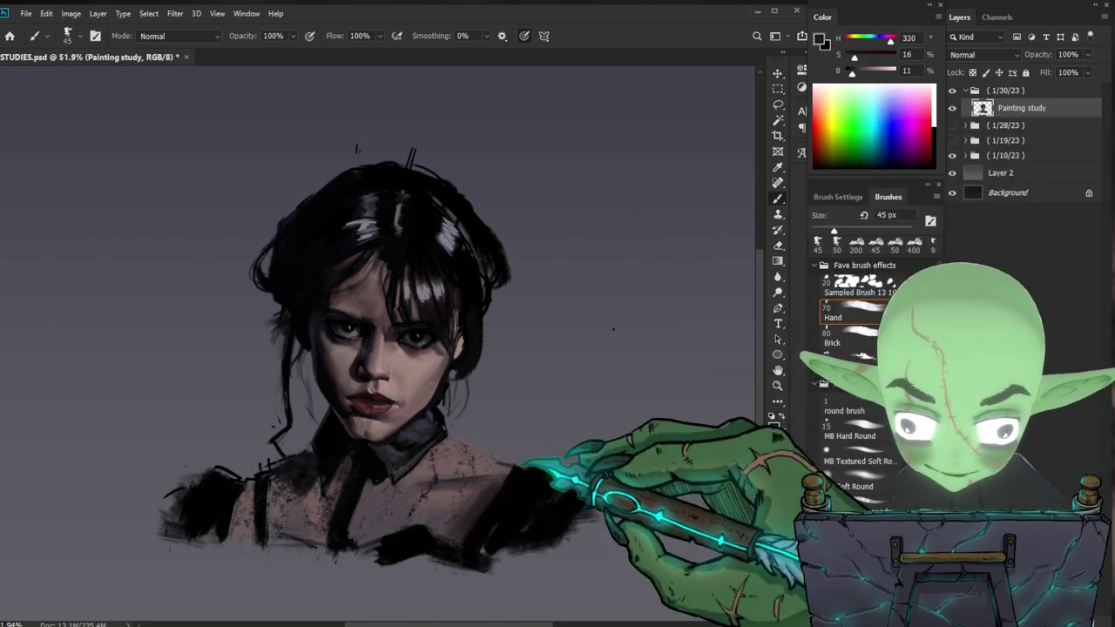
- Reshape the dress neckline across the chest with sampled near-black (H 0, S 25, B 2), using brush sizes between 10 and 40 px
drag(442, 525, 379, 549)
alt+click(414, 544)
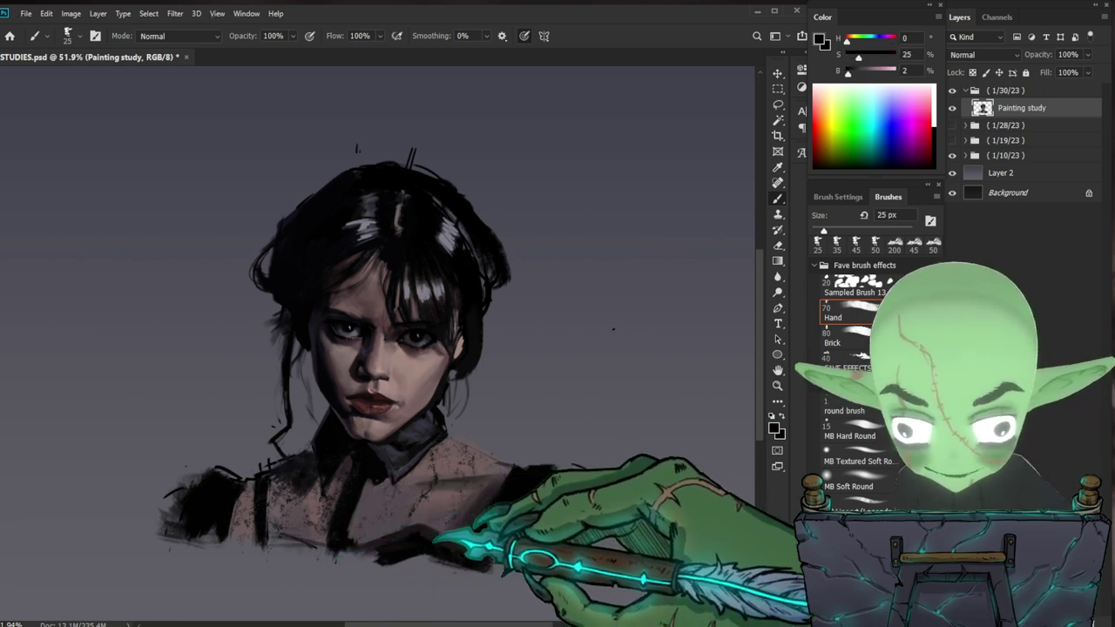
key(bracketright)
key(bracketright)
key(bracketright)
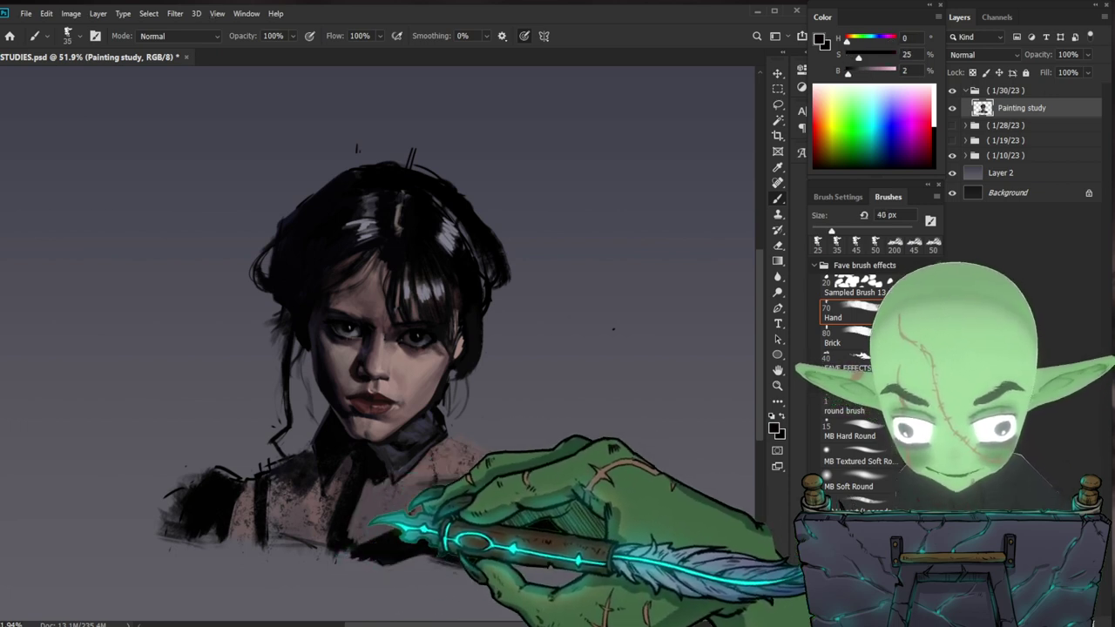
key(bracketleft)
key(bracketleft)
key(bracketleft)
drag(353, 527, 350, 541)
key(ctrl+space)
drag(631, 486, 641, 484)
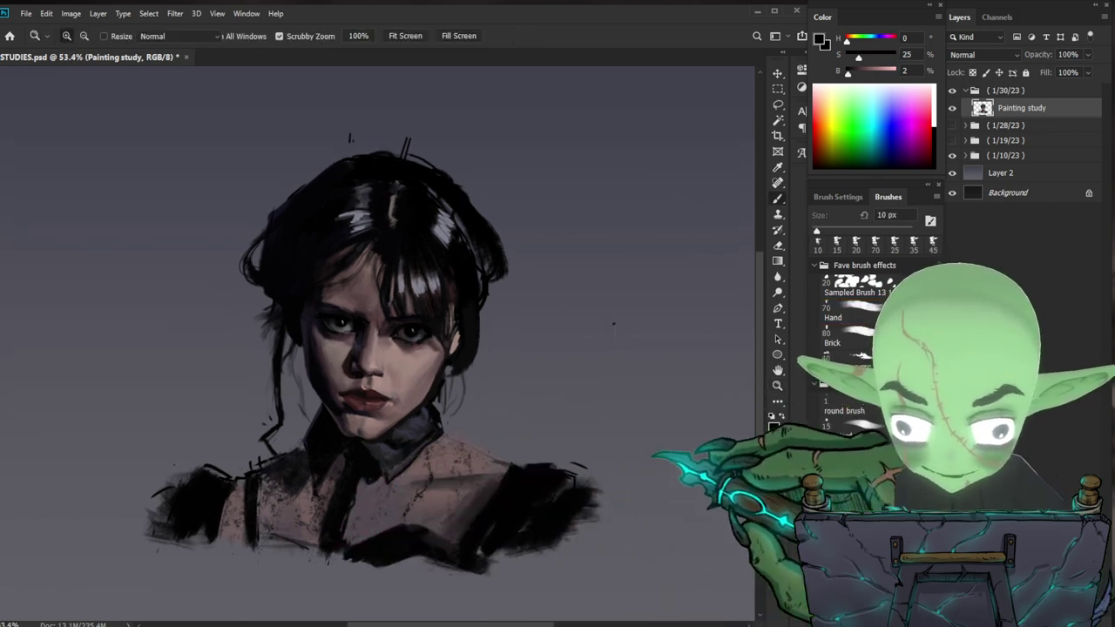
- Sample grey (H 240, S 9, B 47) from the hair shine and paint highlights on the crown at 10 px
key(b)
alt+click(358, 237)
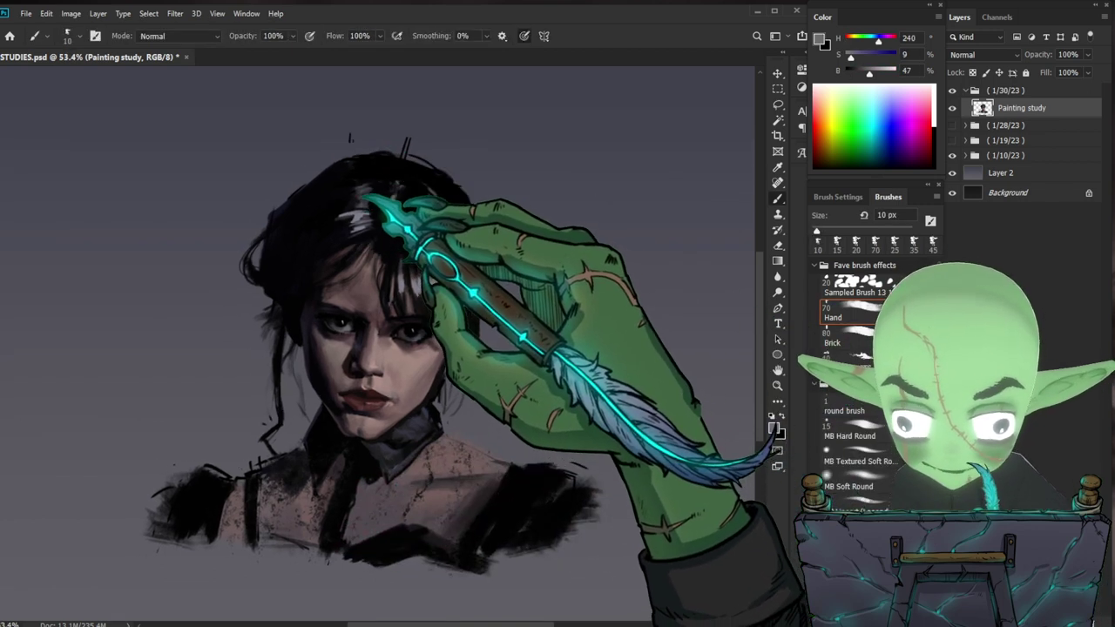
key(space)
drag(591, 282, 558, 332)
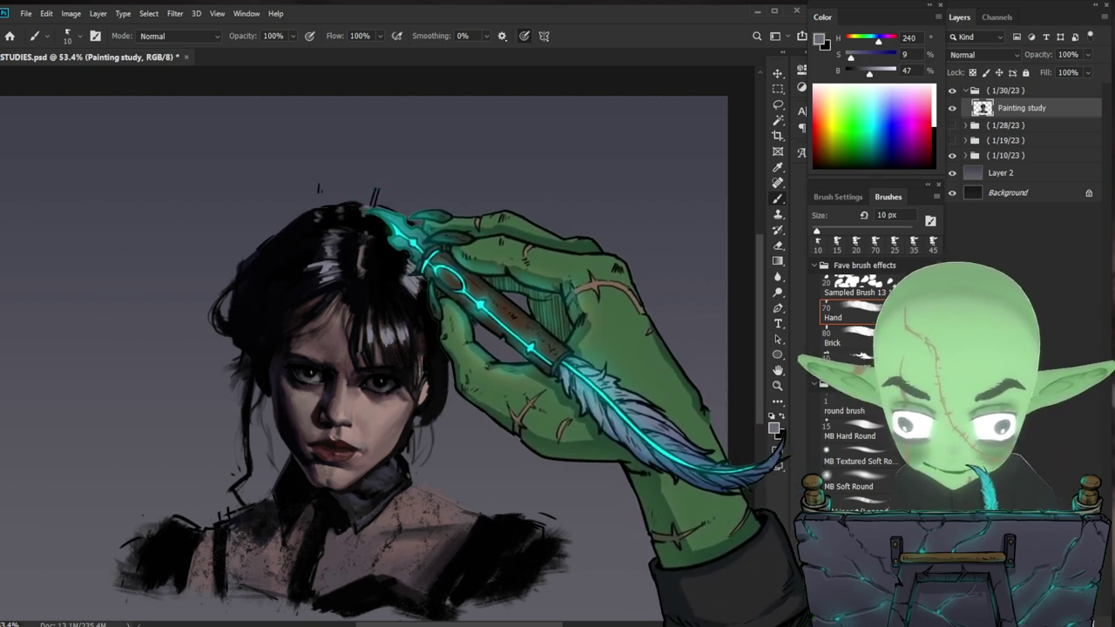
- Erase stray lines above the crown, then extend the light-side hair outline and neck strands at 10 px with sampled dark (H 240, S 11, B 7)
key(e)
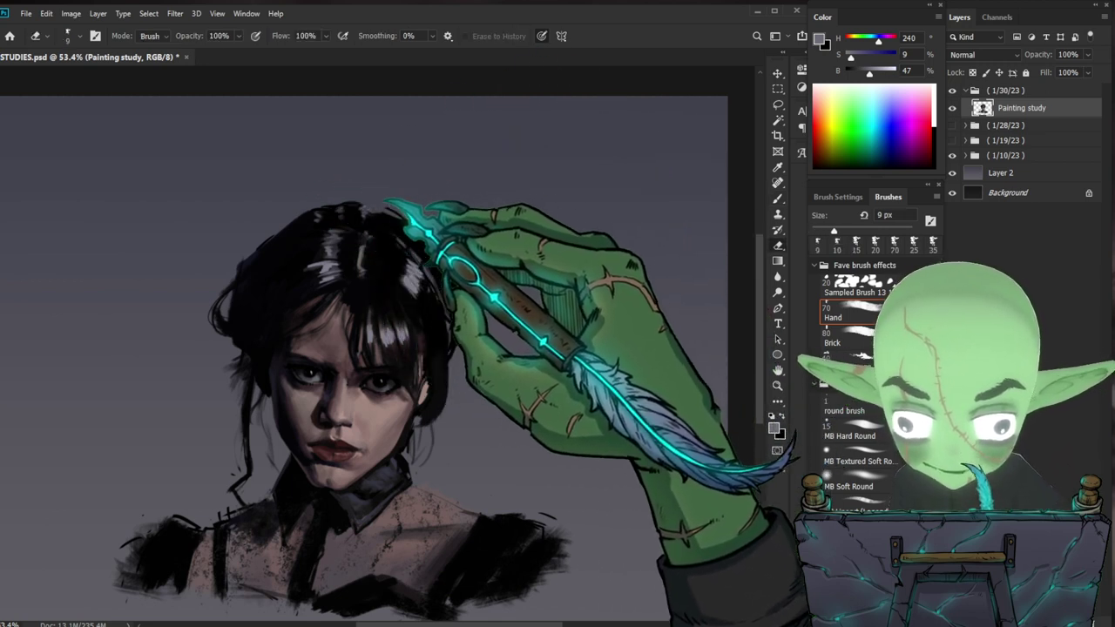
key(b)
alt+click(364, 217)
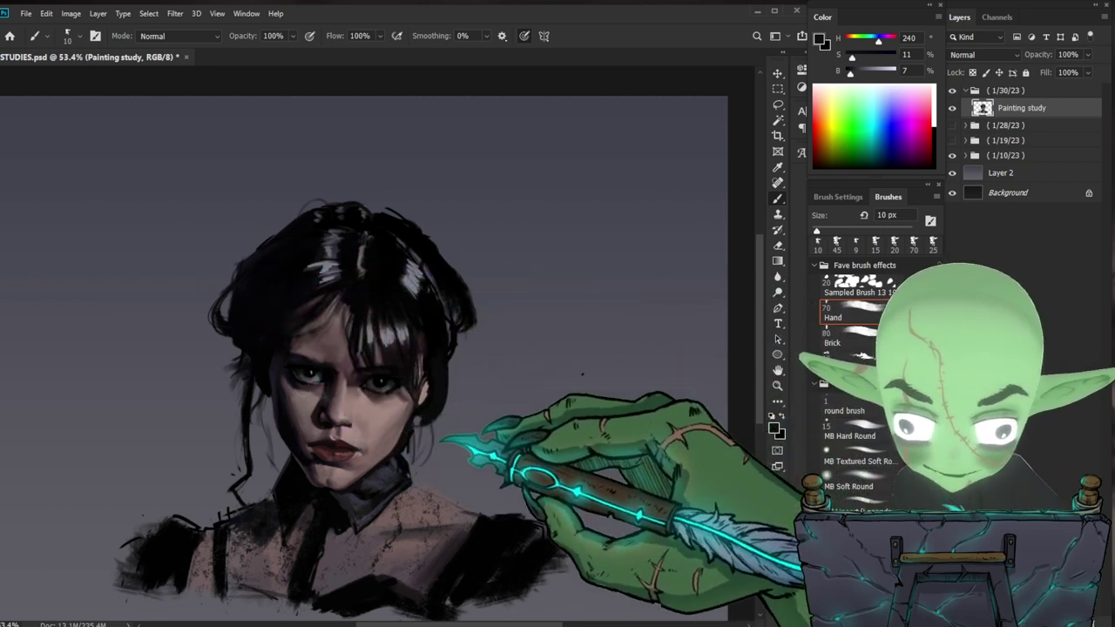
key(e)
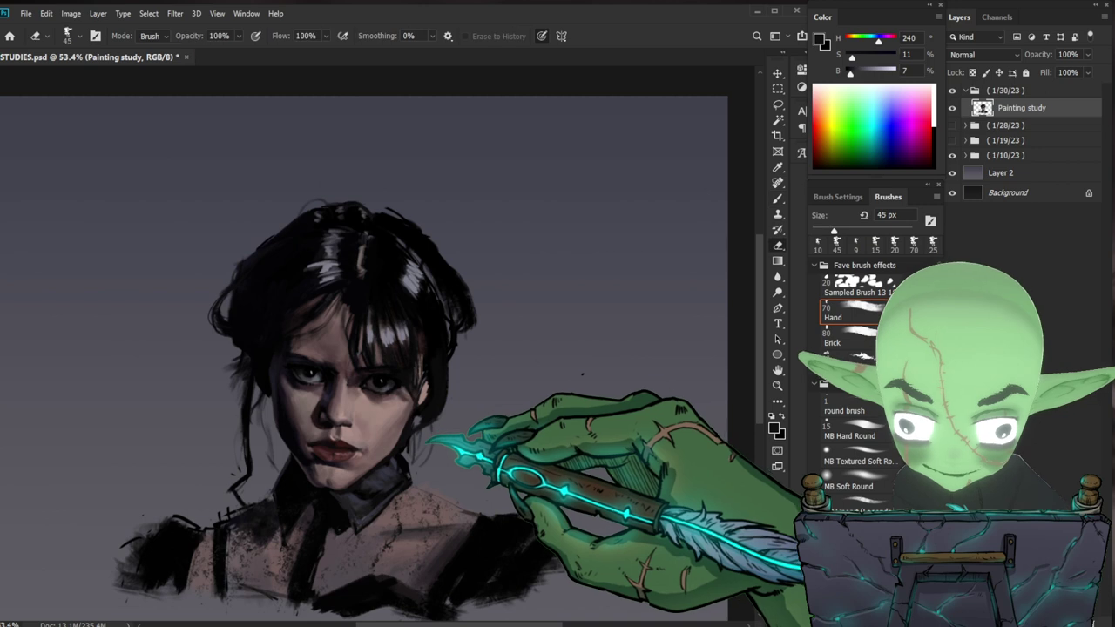
key(b)
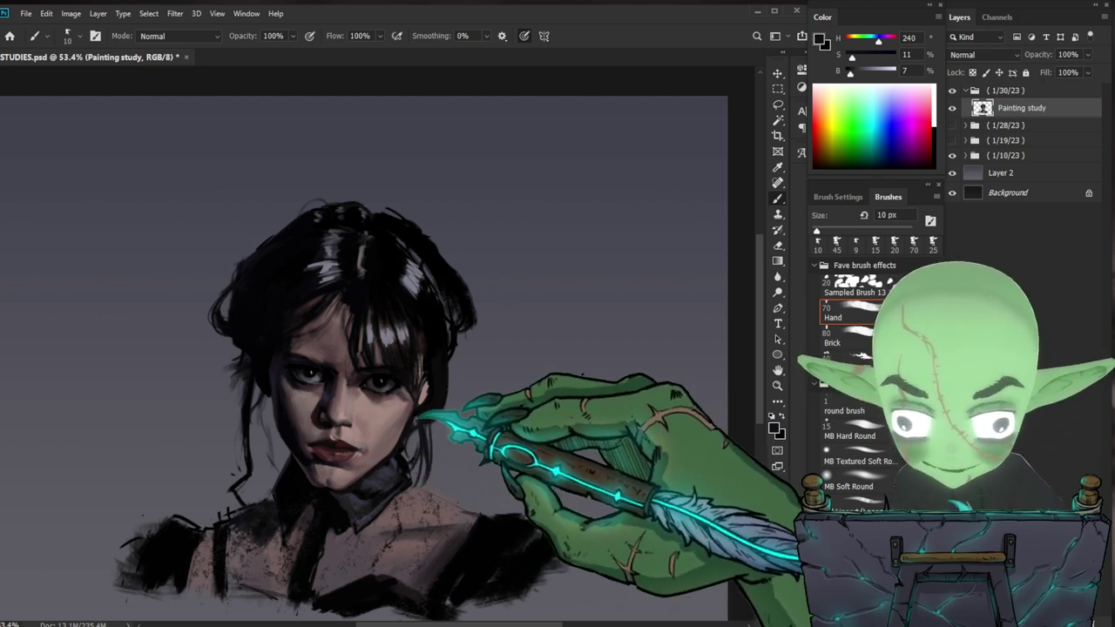
- Refine the light-side ear and adjoining hair with sampled (H 3, S 21, B 38), (H 240, S 9, B 4) and (H 349, S 29, B 22) at 9–10 px
key(ctrl+space)
mouse_move(527, 443)
mouse_down()
mouse_move(553, 356)
mouse_move(507, 289)
mouse_up()
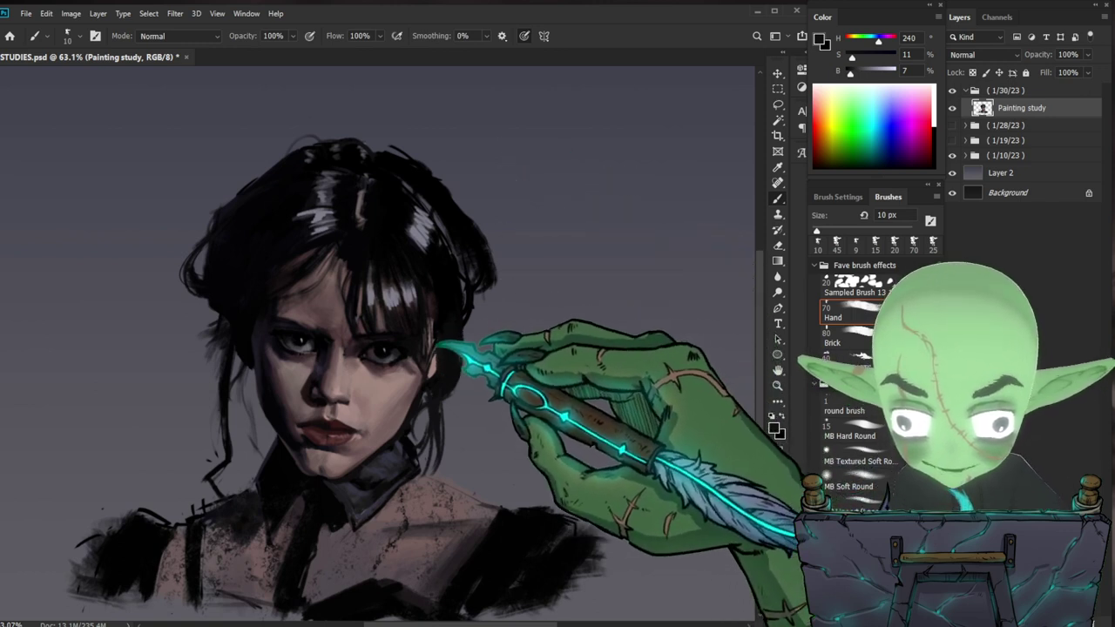
key(ctrl+space)
mouse_move(520, 393)
mouse_down()
mouse_move(538, 279)
mouse_move(485, 355)
mouse_up()
key(ctrl+space)
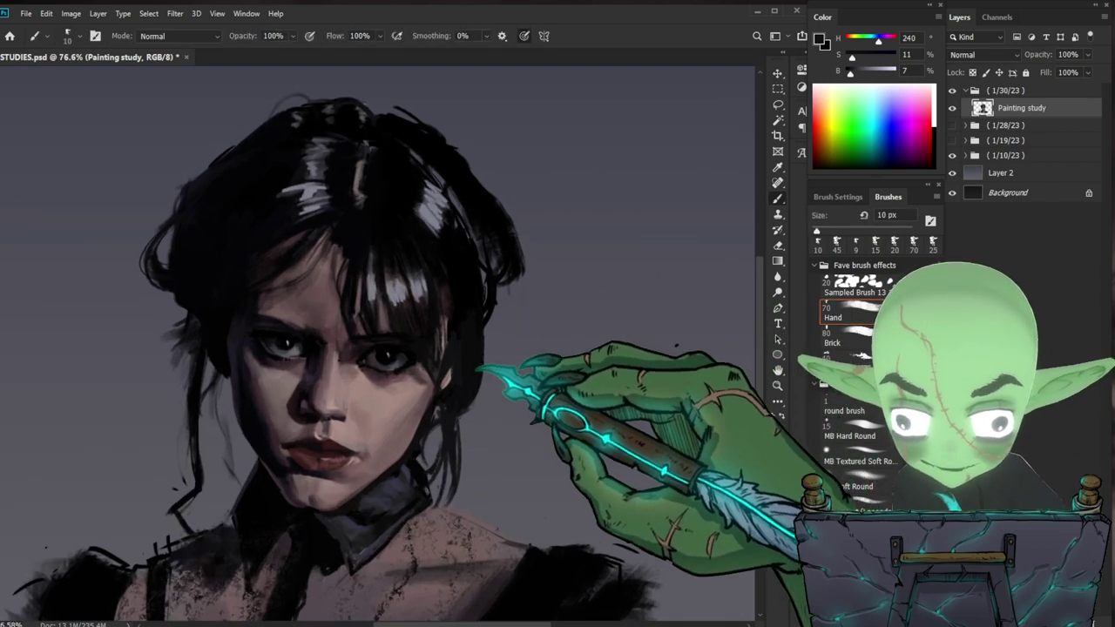
alt+click(451, 385)
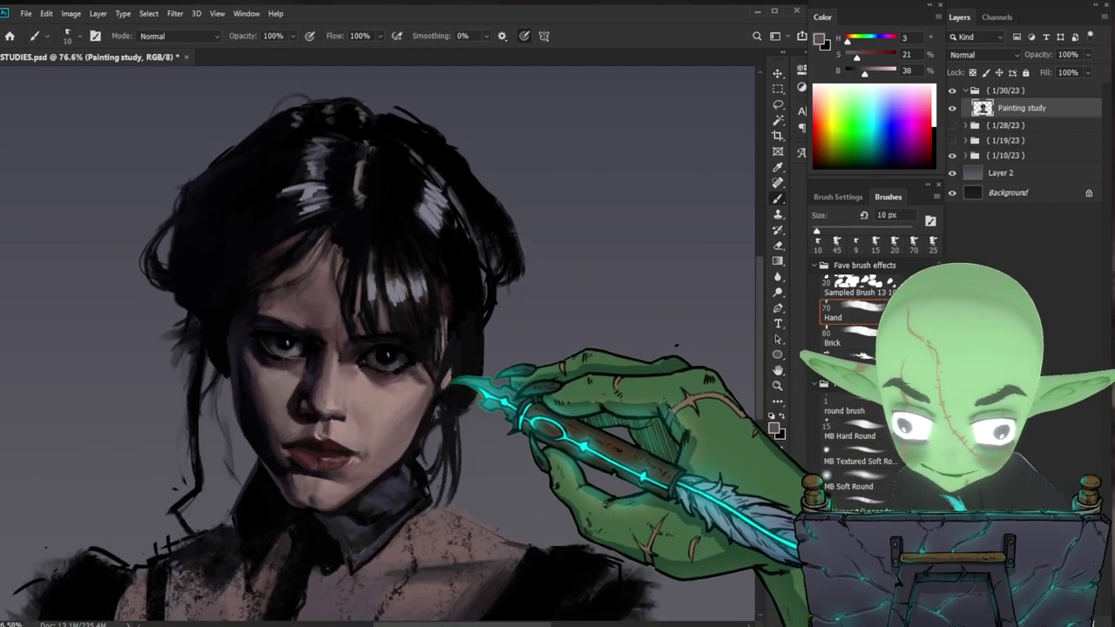
key(ctrl+space)
mouse_move(550, 410)
mouse_down()
mouse_move(530, 413)
mouse_move(520, 381)
mouse_up()
key(ctrl+space)
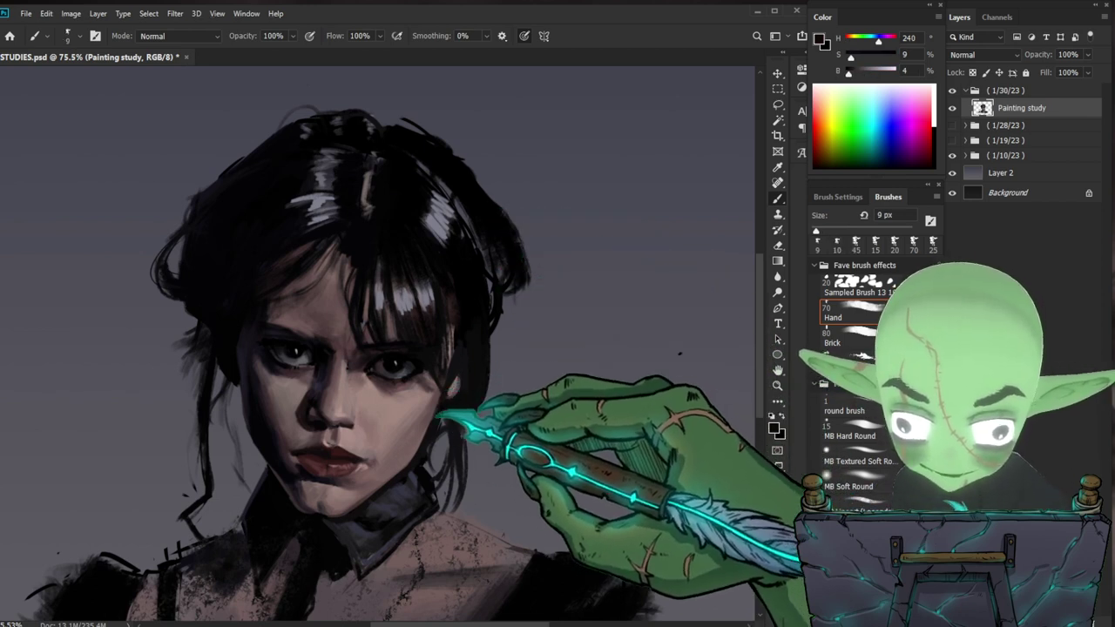
alt+click(306, 380)
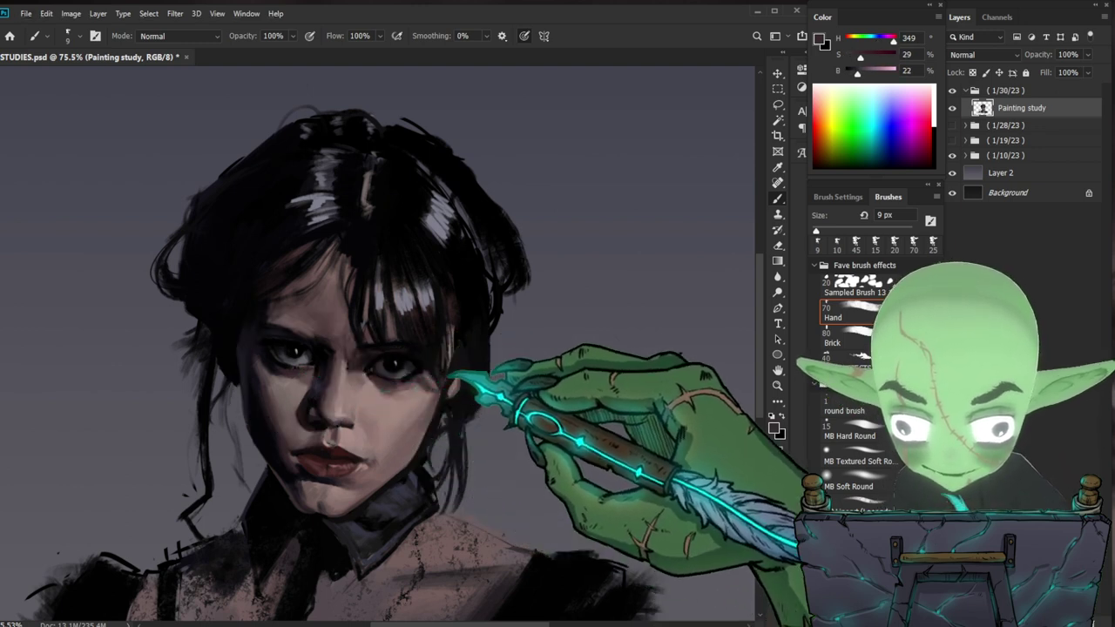
- Darken the shadow-side hair above the forehead with sampled near-black (H 300, S 9, B 4), enlarging the Hand brush to about 35 px
mouse_move(678, 353)
mouse_down()
mouse_move(637, 321)
mouse_move(613, 335)
mouse_up()
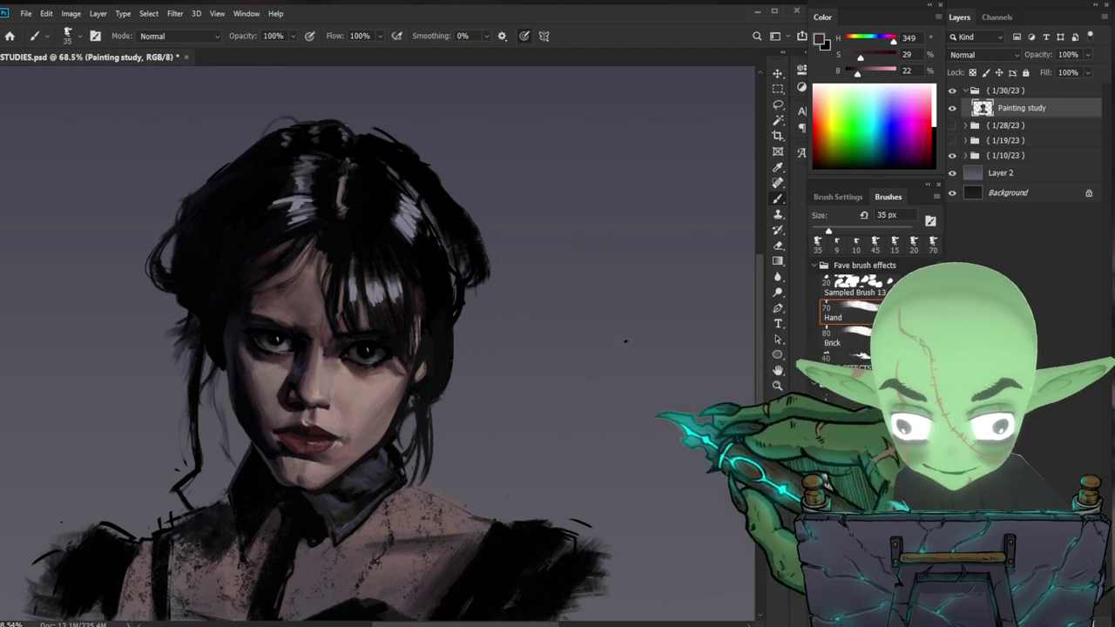
drag(652, 361, 643, 342)
key(bracketleft)
key(bracketleft)
key(bracketleft)
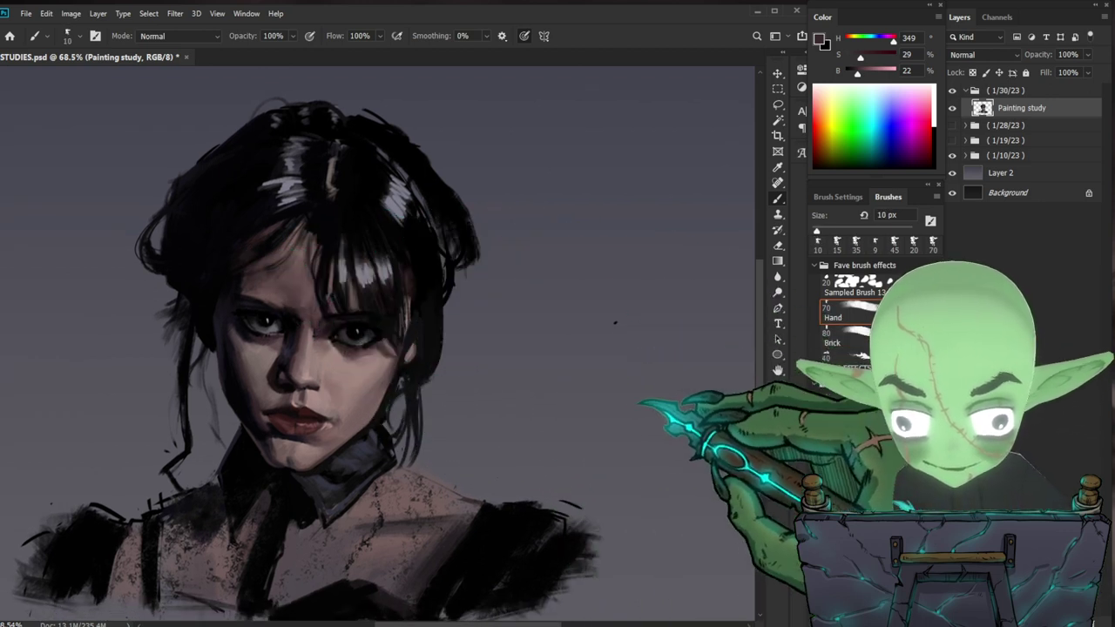
key(alt)
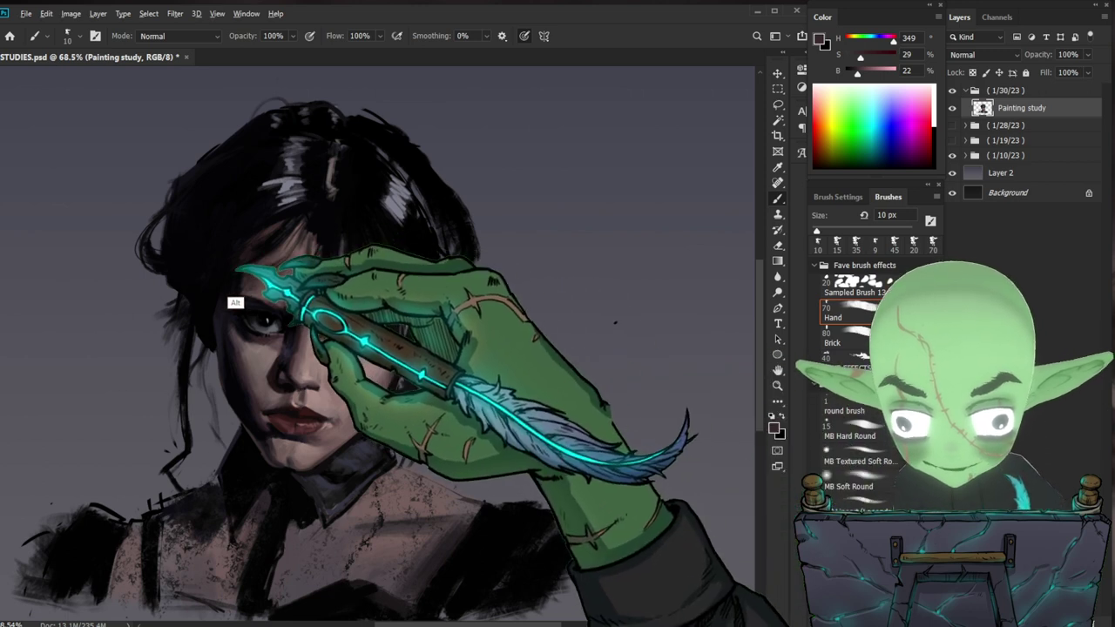
key(bracketright)
key(bracketright)
key(bracketright)
key(bracketright)
drag(284, 220, 252, 227)
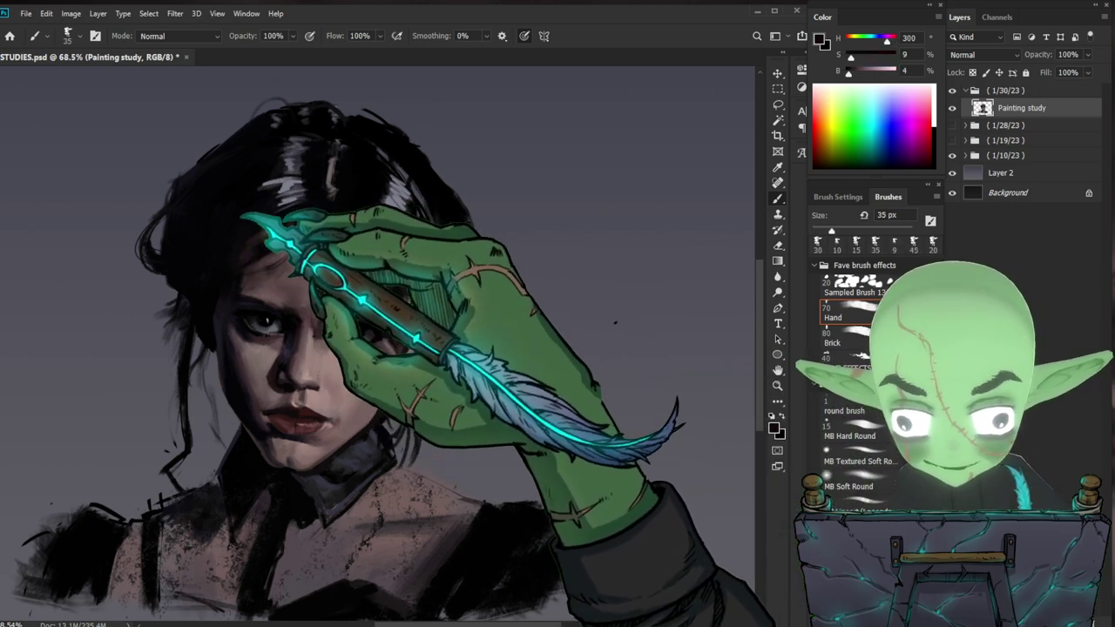
- Paint the shadow-side temple hair with sampled (H 260, S 24, B 10) at 45 px and (H 247, S 26, B 13) at 20 px
key(bracketright)
key(bracketright)
key(bracketright)
alt+click(225, 329)
alt+click(218, 308)
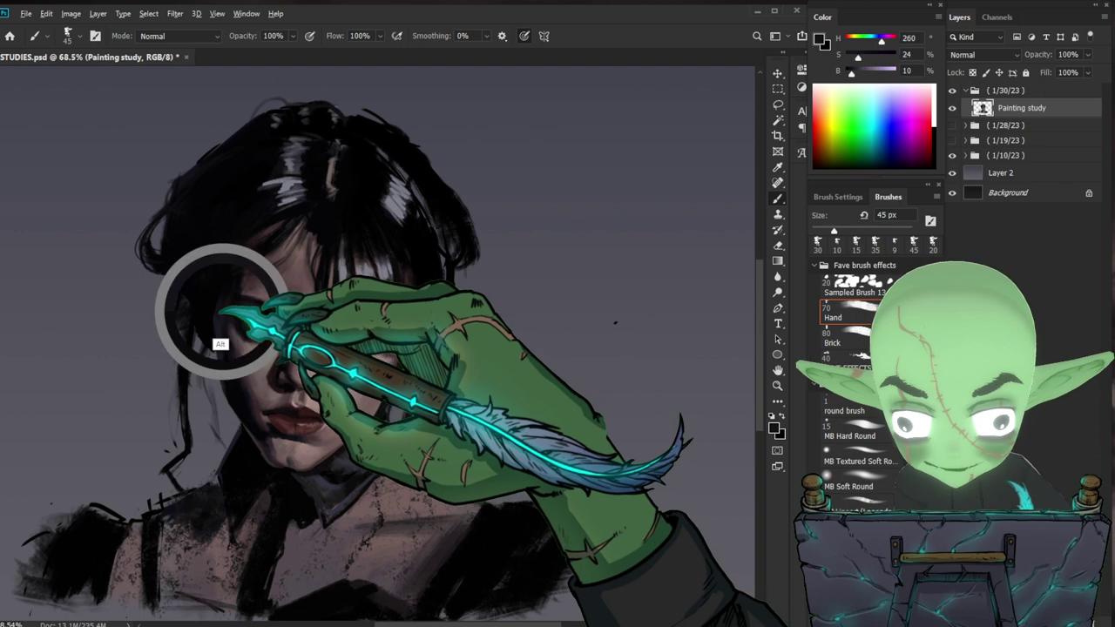
mouse_move(204, 279)
mouse_down()
mouse_move(169, 220)
mouse_move(166, 254)
mouse_move(201, 310)
mouse_move(167, 275)
mouse_move(174, 283)
mouse_move(168, 266)
mouse_move(190, 259)
mouse_move(178, 255)
mouse_move(185, 217)
mouse_move(167, 229)
mouse_move(161, 264)
mouse_move(207, 218)
mouse_up()
key(bracketleft)
key(bracketleft)
key(bracketleft)
key(bracketleft)
key(bracketleft)
key(bracketleft)
key(bracketleft)
key(bracketleft)
key(bracketleft)
key(bracketright)
key(bracketright)
key(bracketright)
key(bracketright)
key(bracketleft)
key(bracketleft)
key(bracketleft)
drag(192, 256, 178, 288)
key(bracketright)
key(bracketright)
key(bracketright)
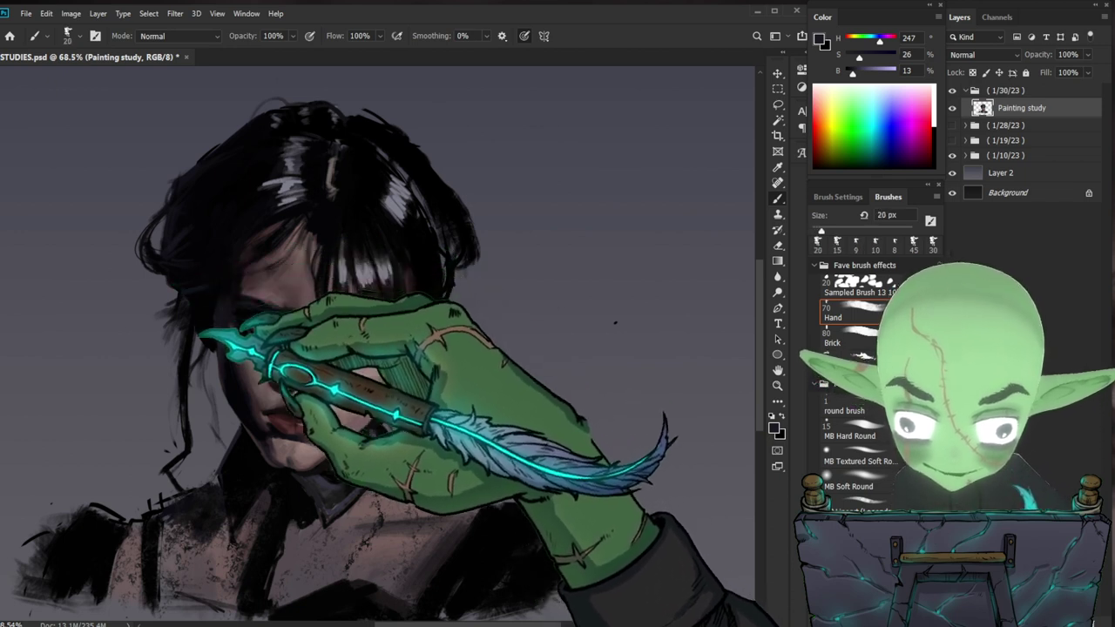
- Touch up the shadow-side face edge and mouth with dark violet (H 247, S 26, B 13), varying the brush between 1 and 10 px
key(bracketleft)
key(bracketleft)
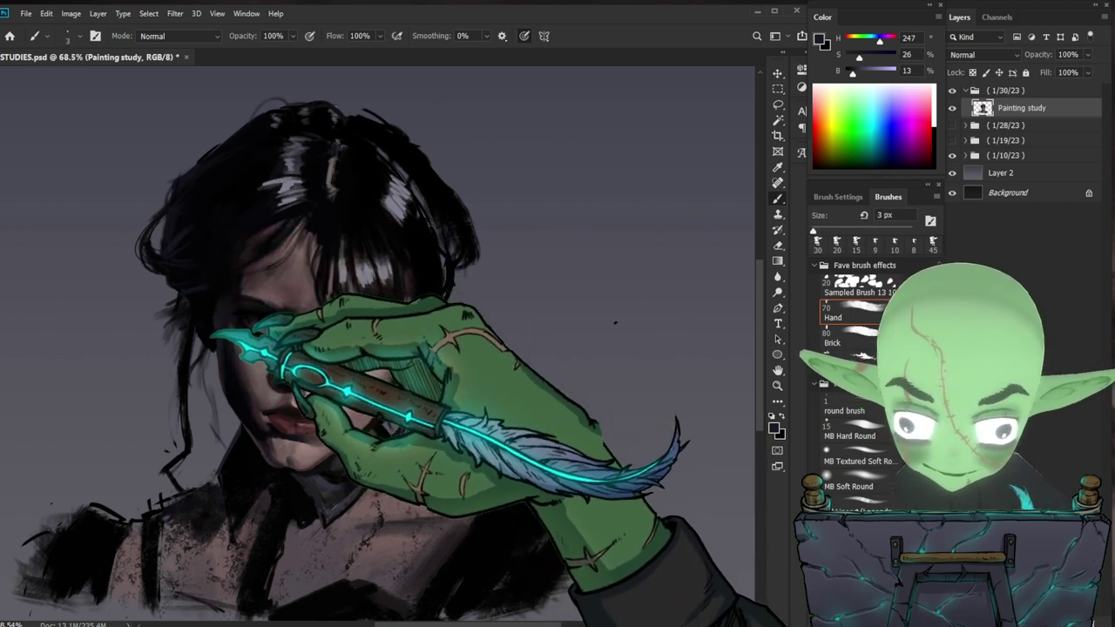
key(bracketright)
key(bracketright)
key(bracketright)
key(bracketright)
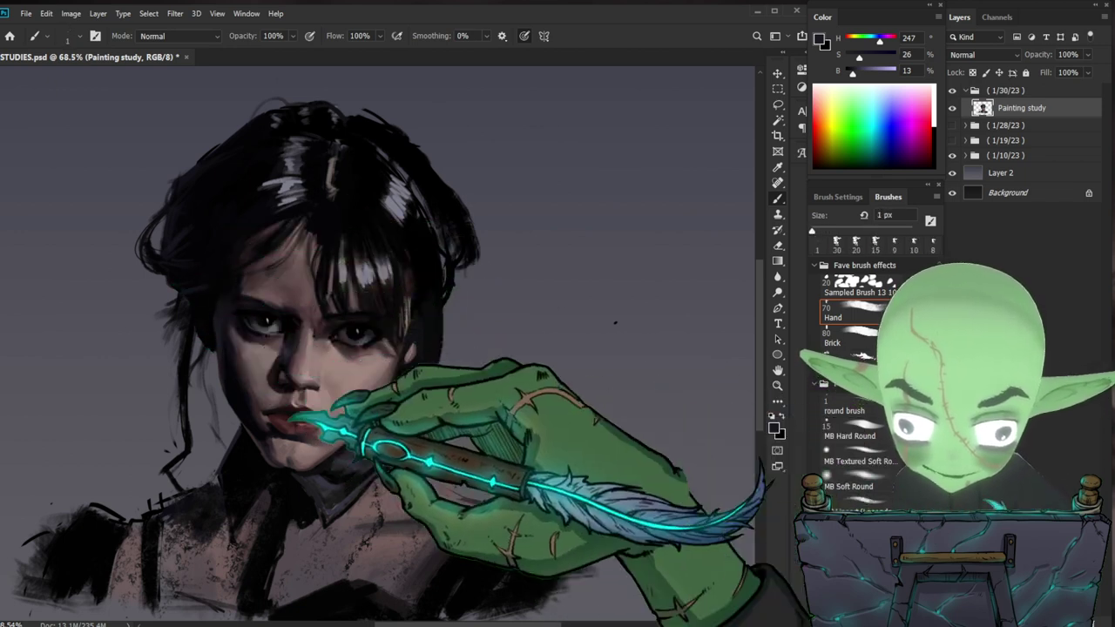
key(bracketright)
key(bracketright)
key(bracketright)
key(bracketright)
key(bracketright)
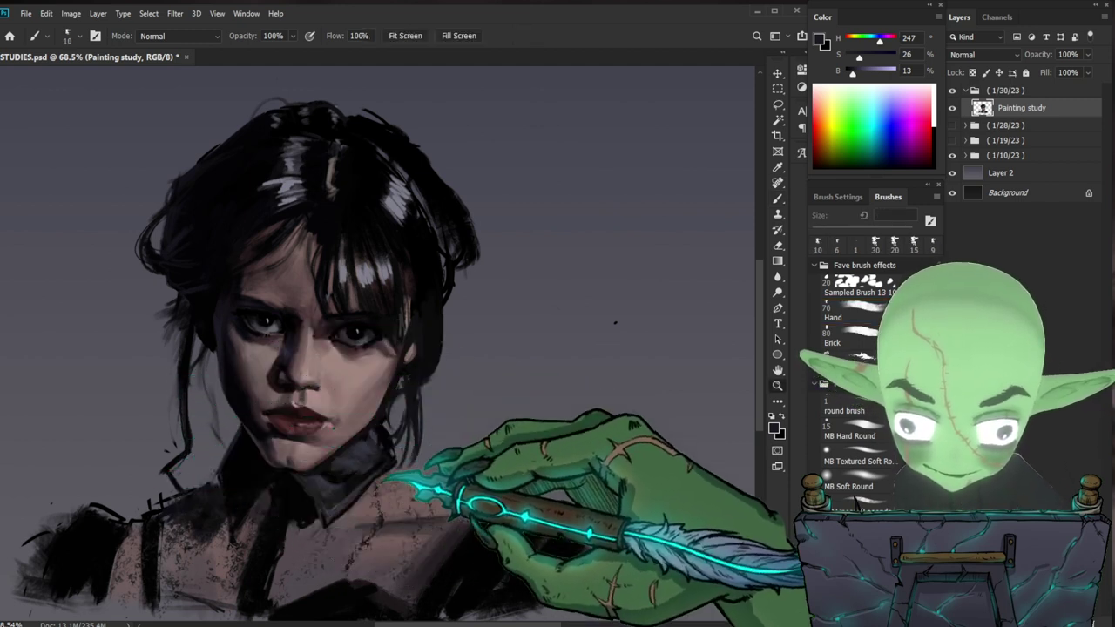
drag(346, 506, 376, 500)
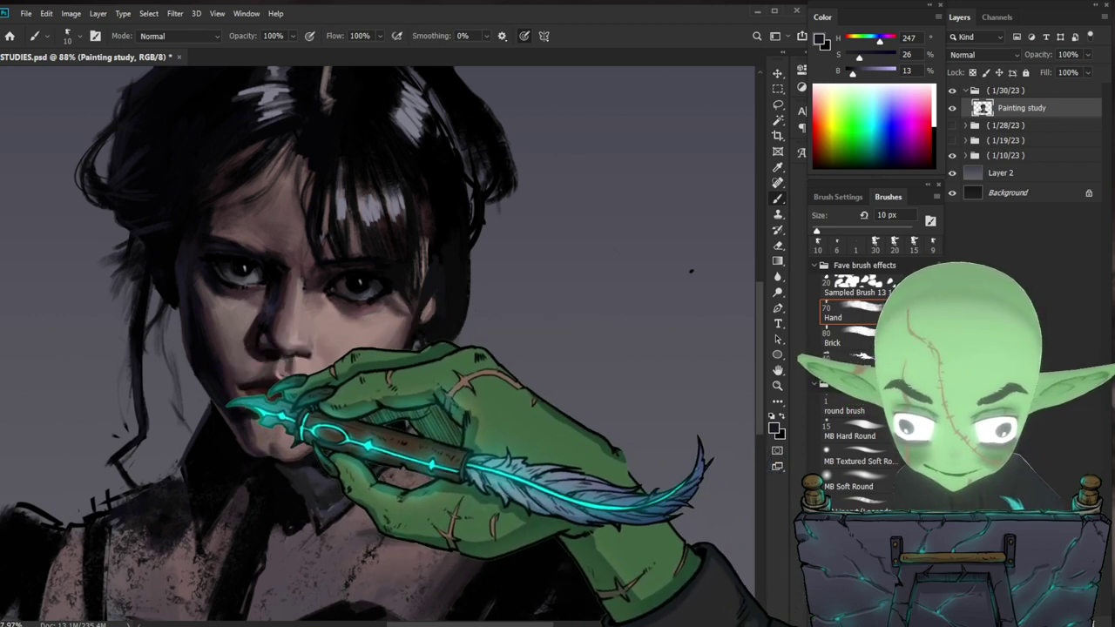
- Deepen the dark accents around the eyes with sampled near-black (H 0, S 0, B 1) at 7 px
key(z)
drag(564, 410, 501, 411)
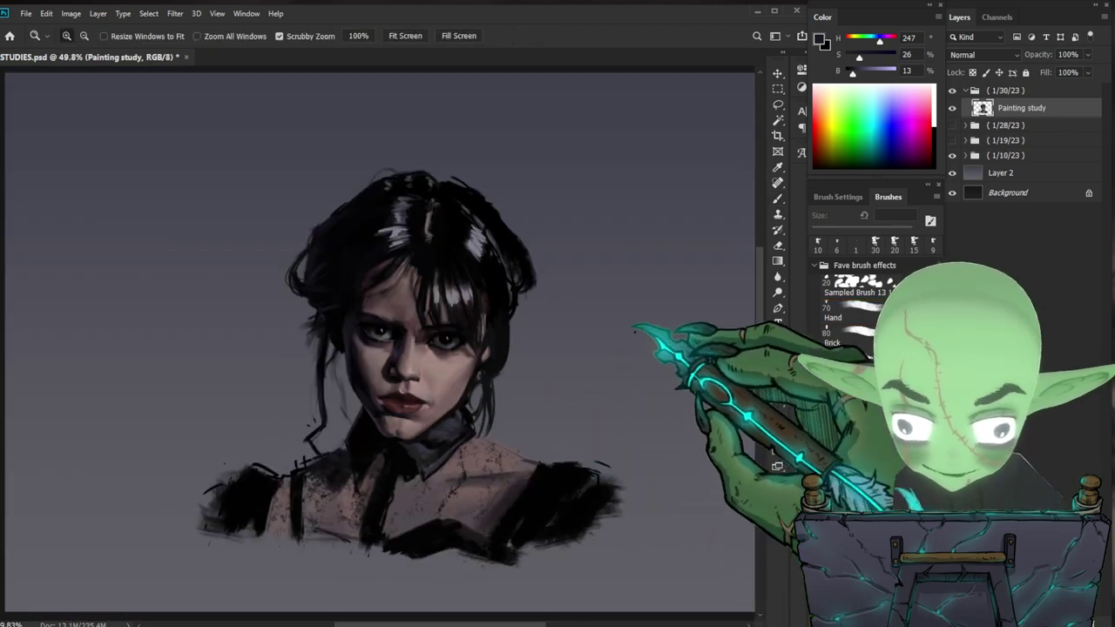
drag(573, 413, 591, 414)
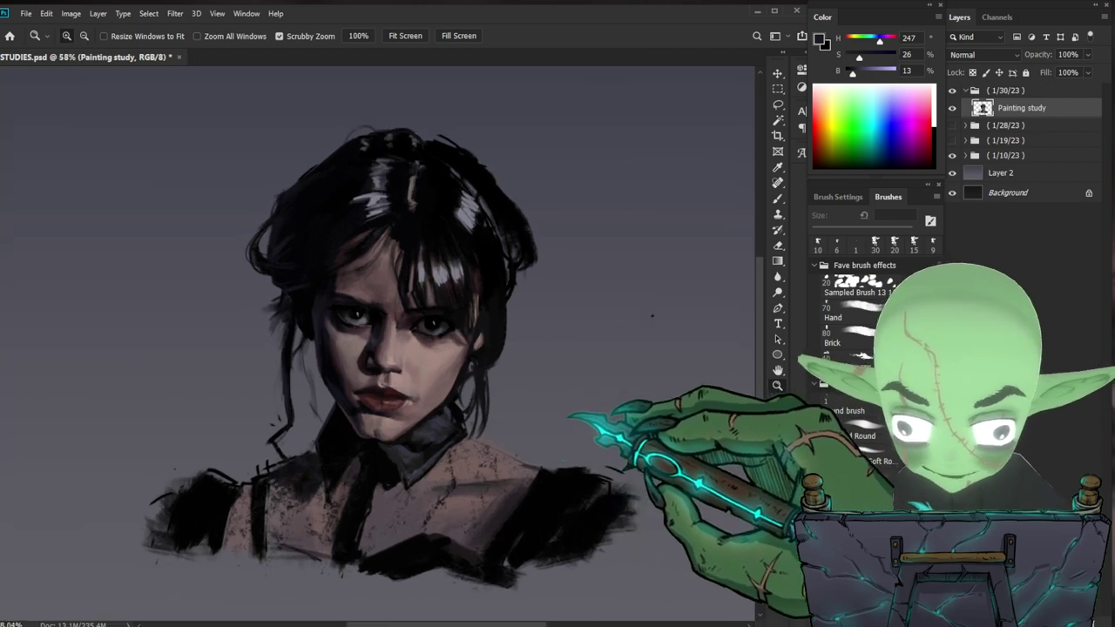
drag(636, 328, 731, 331)
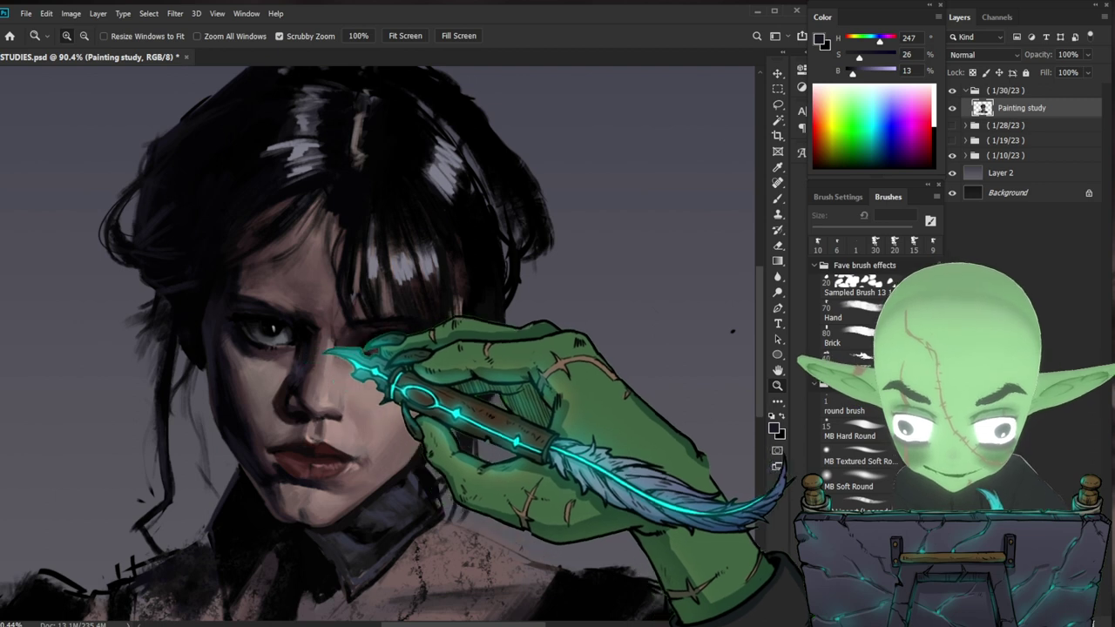
key(b)
alt+click(263, 344)
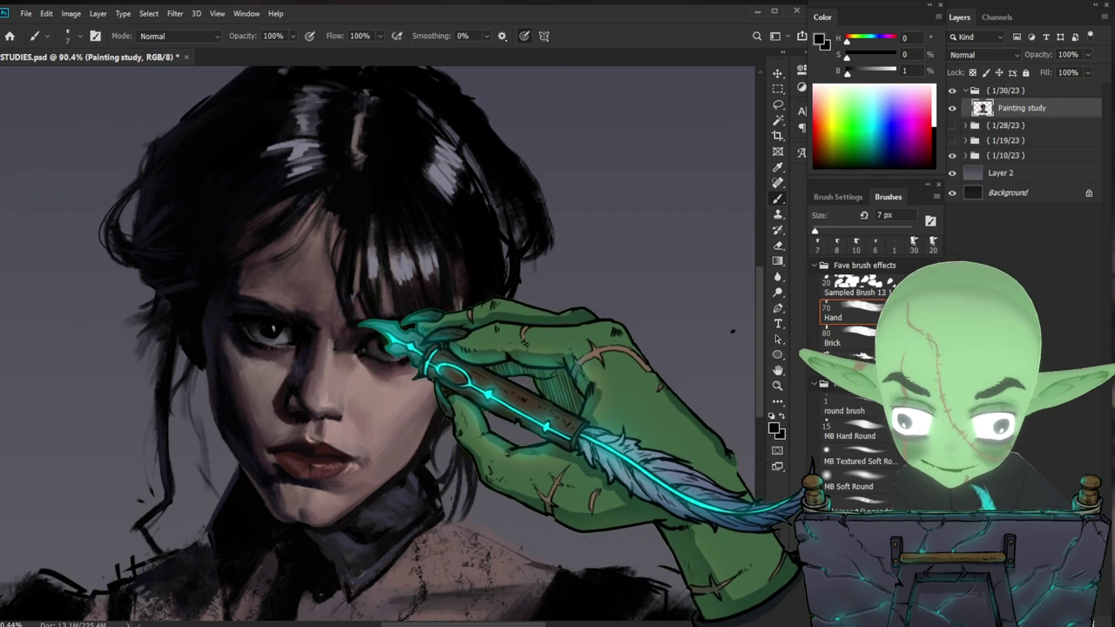
- Detail the shadow-side eye and inner brow in near-black (H 0, S 0, B 1) with the brush at 5–6 px
mouse_move(493, 375)
mouse_down()
mouse_move(449, 374)
mouse_move(446, 340)
mouse_up()
key(z)
key(b)
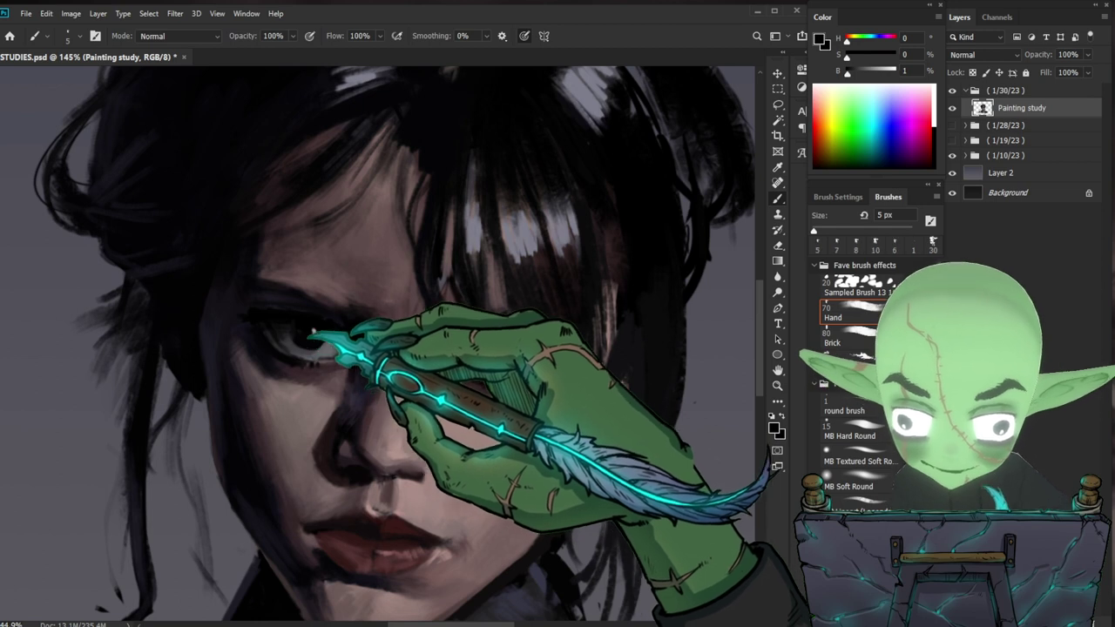
drag(619, 450, 543, 381)
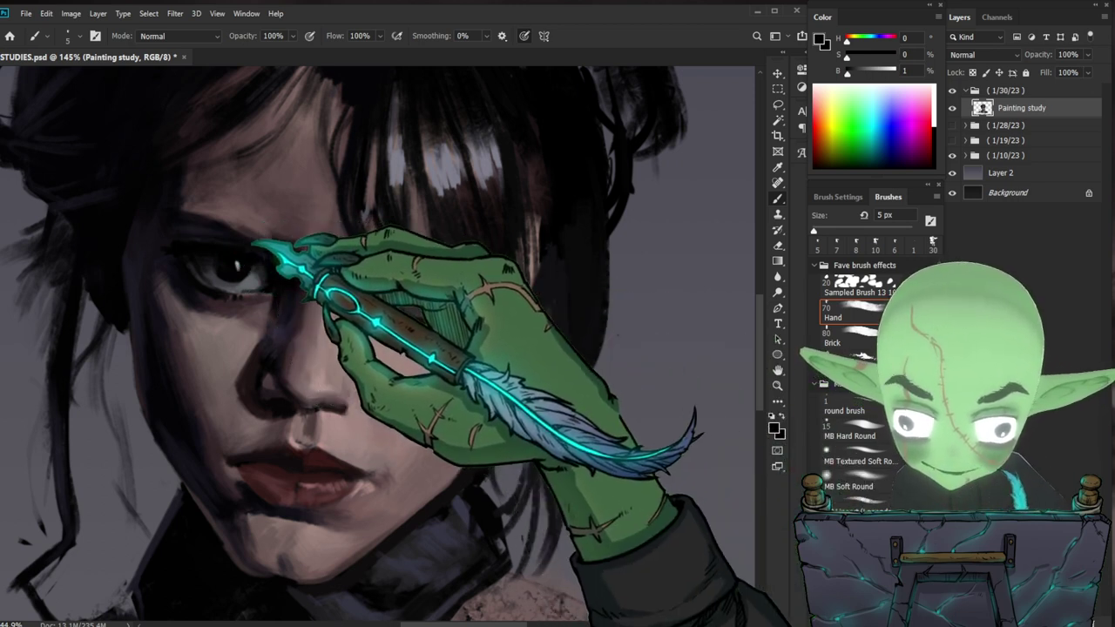
mouse_move(316, 219)
mouse_down()
mouse_move(441, 204)
mouse_move(310, 212)
mouse_up()
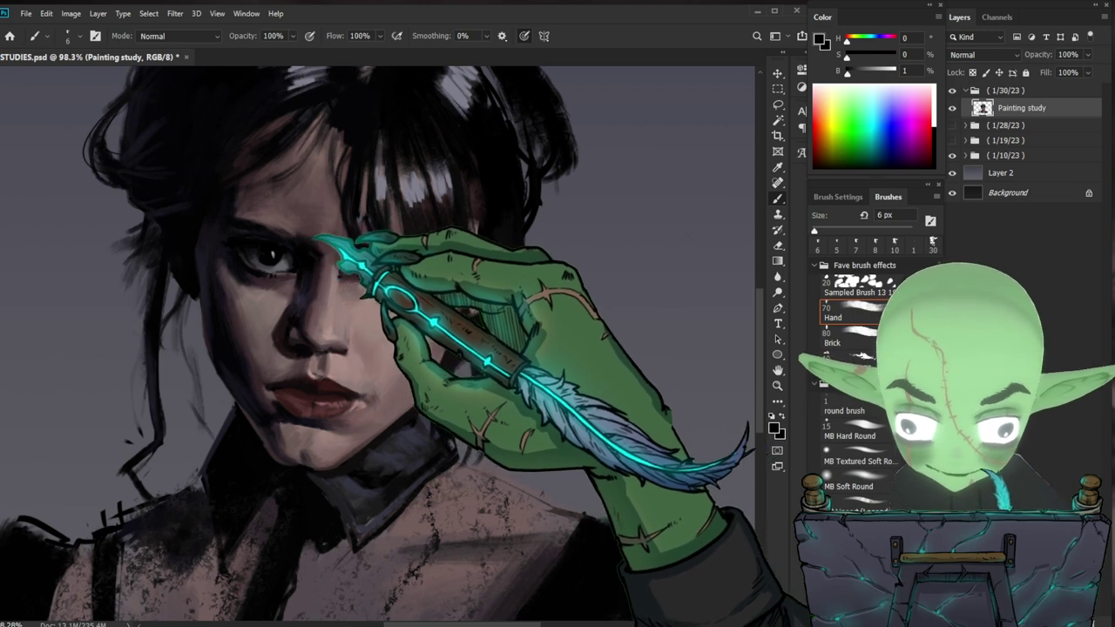
- Shade the area beneath the light-side fringe with sampled (H 356, S 25, B 22), using the brush at 20 to 25 px
mouse_move(337, 246)
mouse_down()
mouse_move(517, 282)
mouse_move(495, 242)
mouse_move(412, 202)
mouse_up()
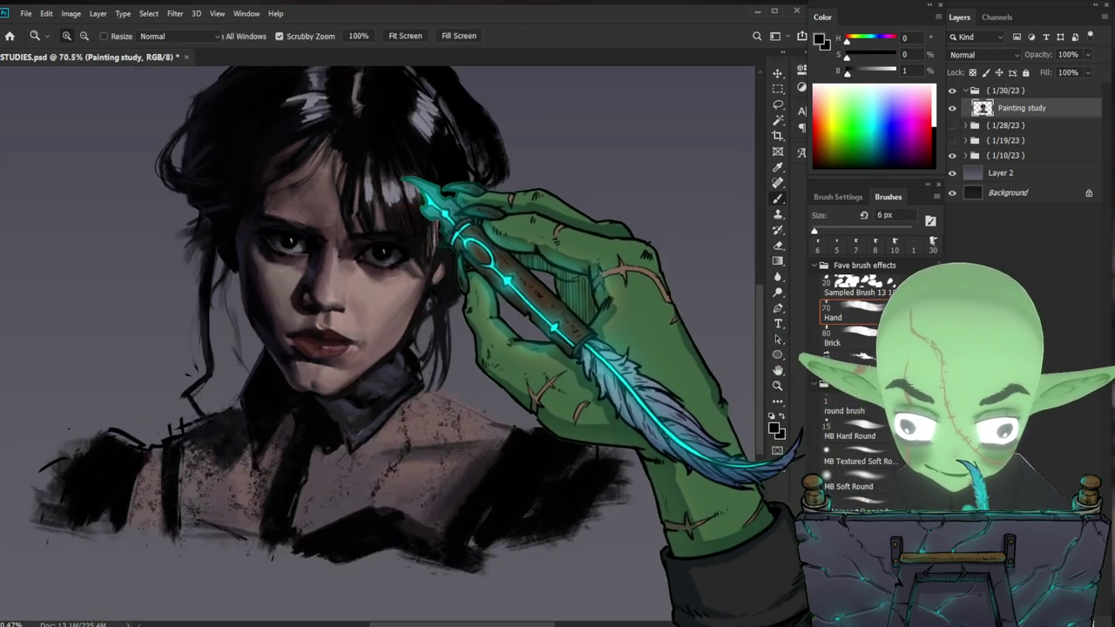
alt+click(324, 262)
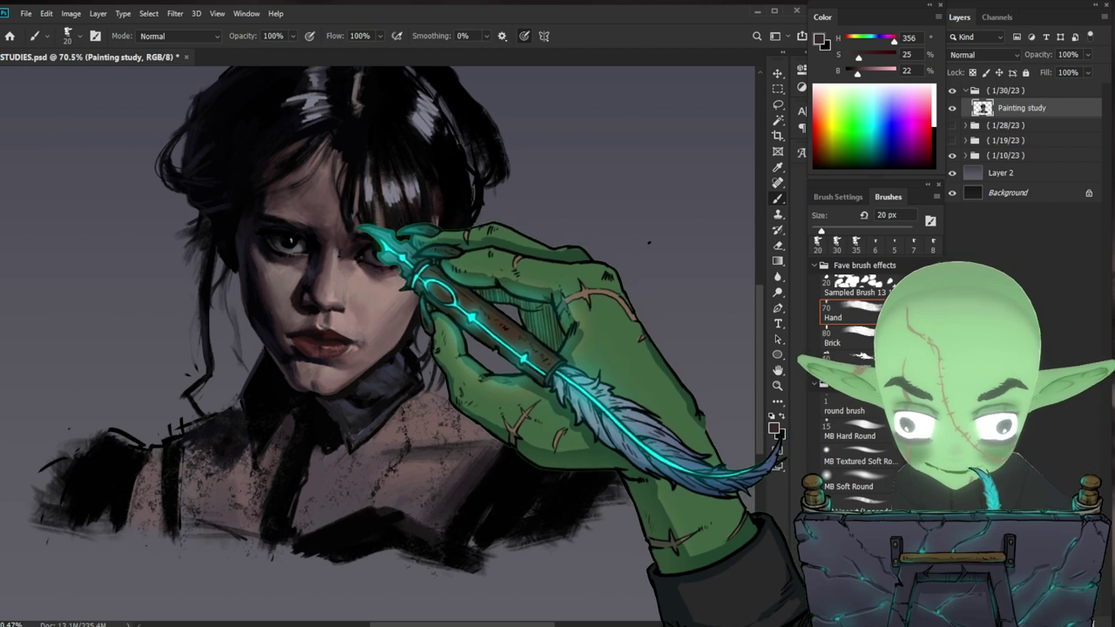
key(bracketright)
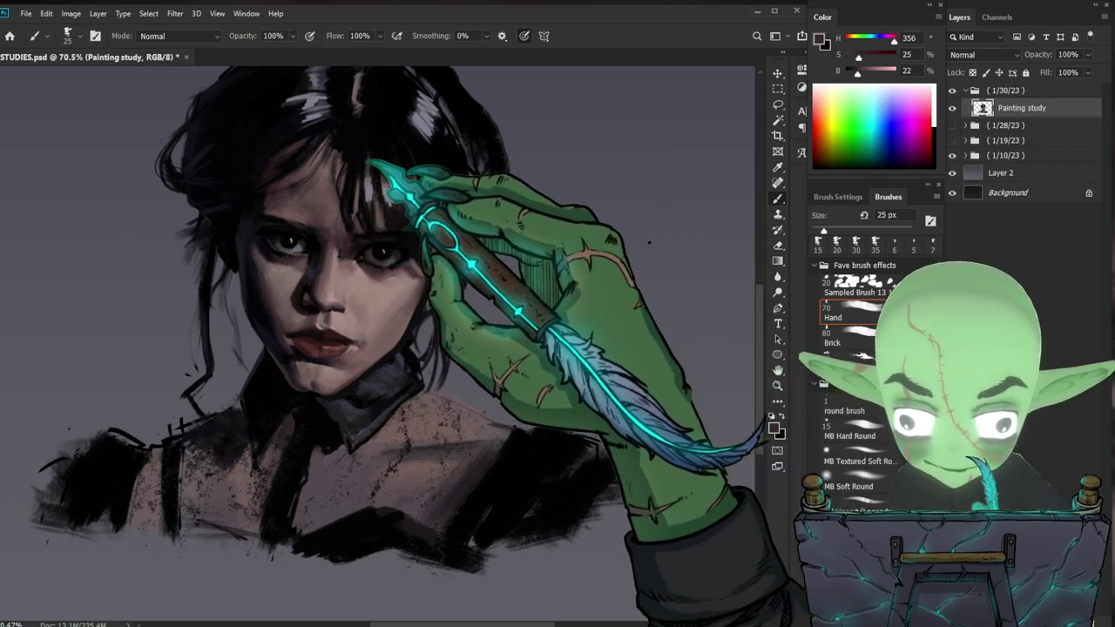
- Add thin fringe strands over the forehead with sampled near-black (H 240, S 20, B 2) at 9–10 px
alt+click(340, 203)
key(bracketleft)
key(bracketleft)
key(bracketleft)
key(bracketleft)
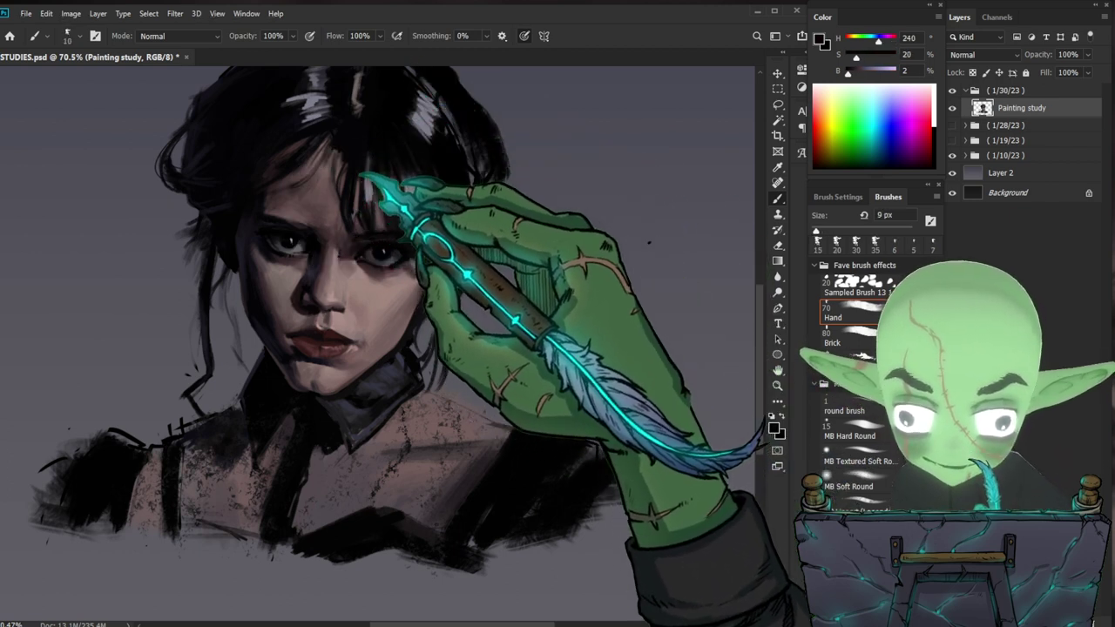
key(bracketleft)
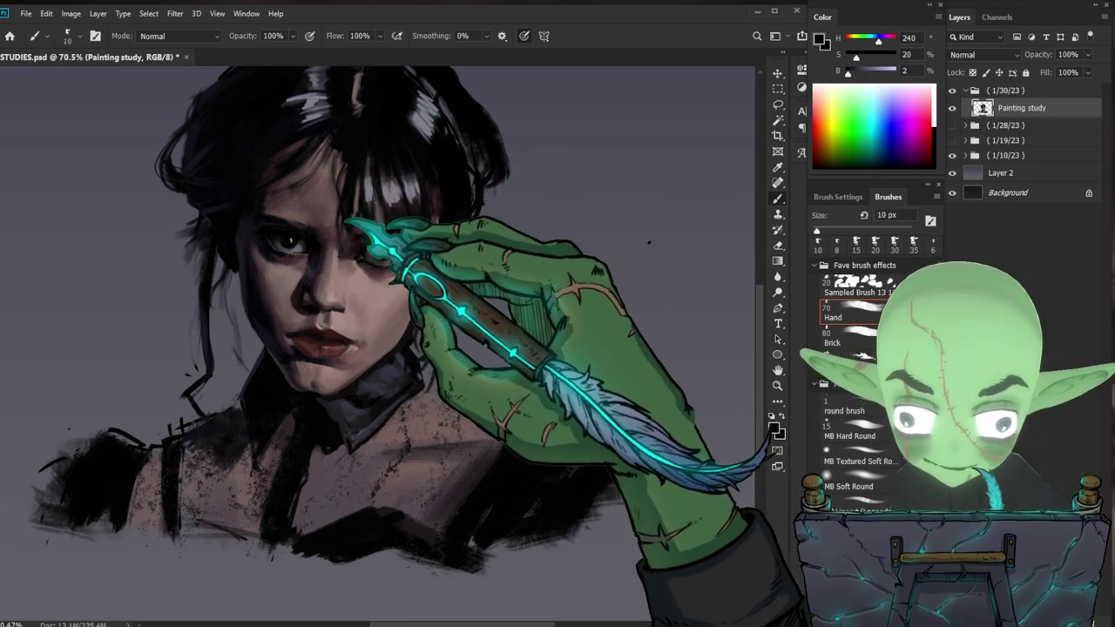
- Refine the fringe tips over the light-side brow with sampled dark brown (H 351, S 27, B 19) and near-black (H 0, S 20, B 4) at 9 px
alt+click(336, 249)
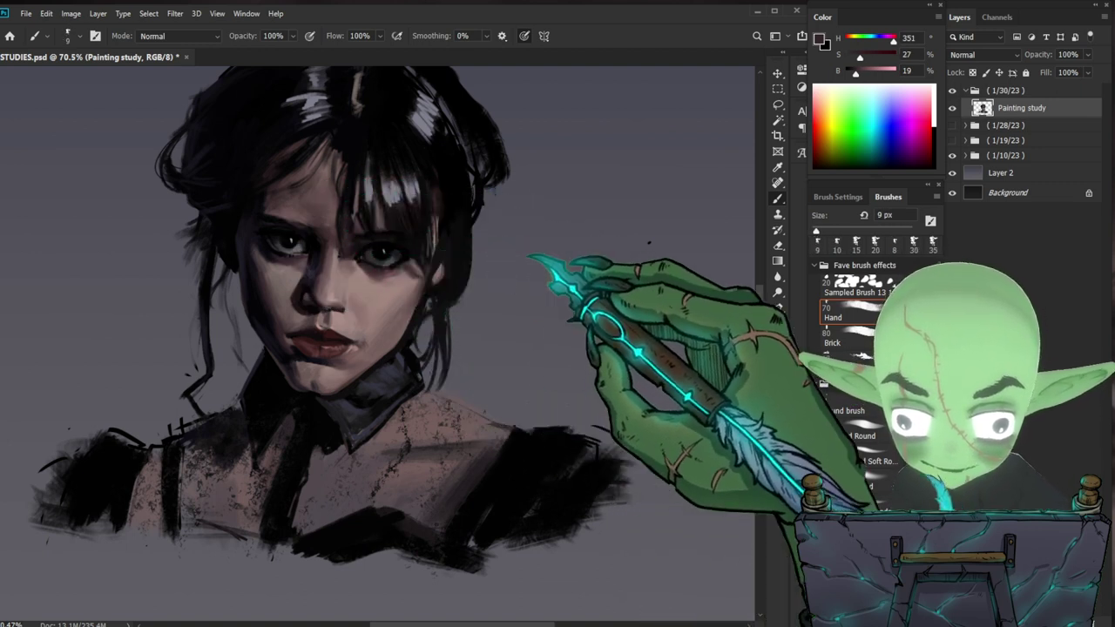
drag(649, 335, 590, 332)
drag(431, 335, 488, 323)
alt+click(372, 310)
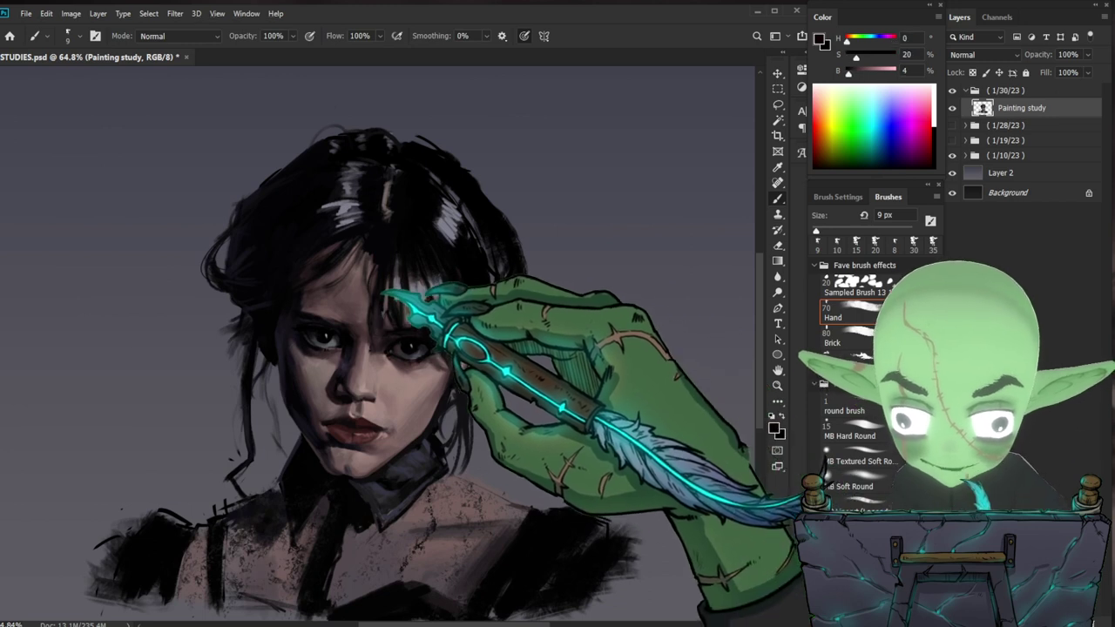
drag(572, 448, 543, 391)
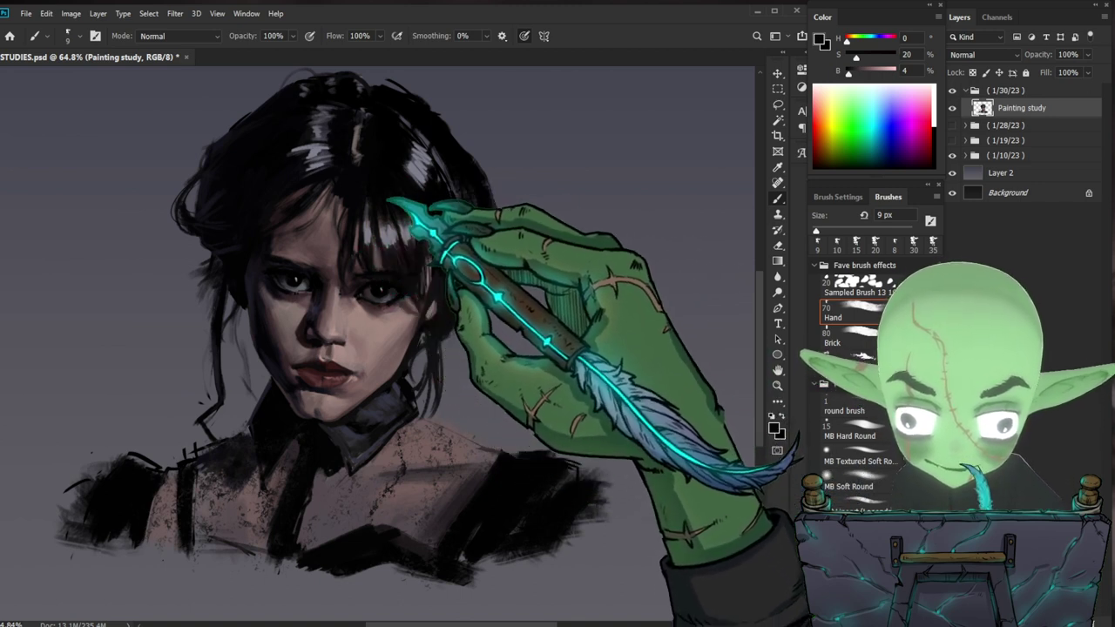
- Clean up the skin gaps between the fringe and light-side brow with sampled tones such as H 6, S 20, B 41 and near-black (H 340, S 25, B 5)
alt+click(358, 292)
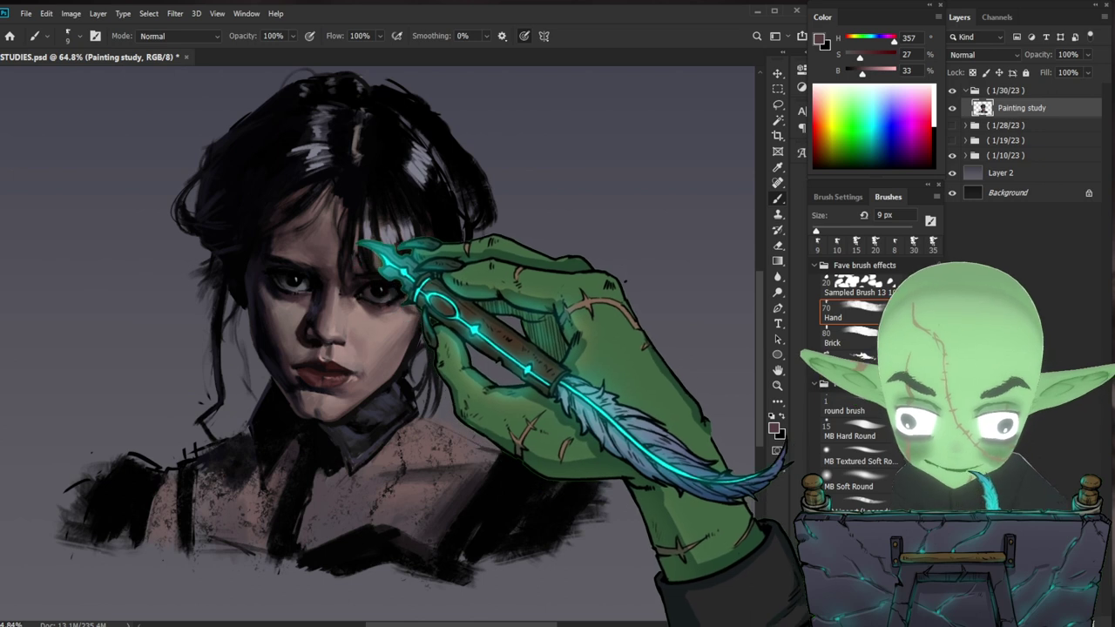
alt+click(341, 246)
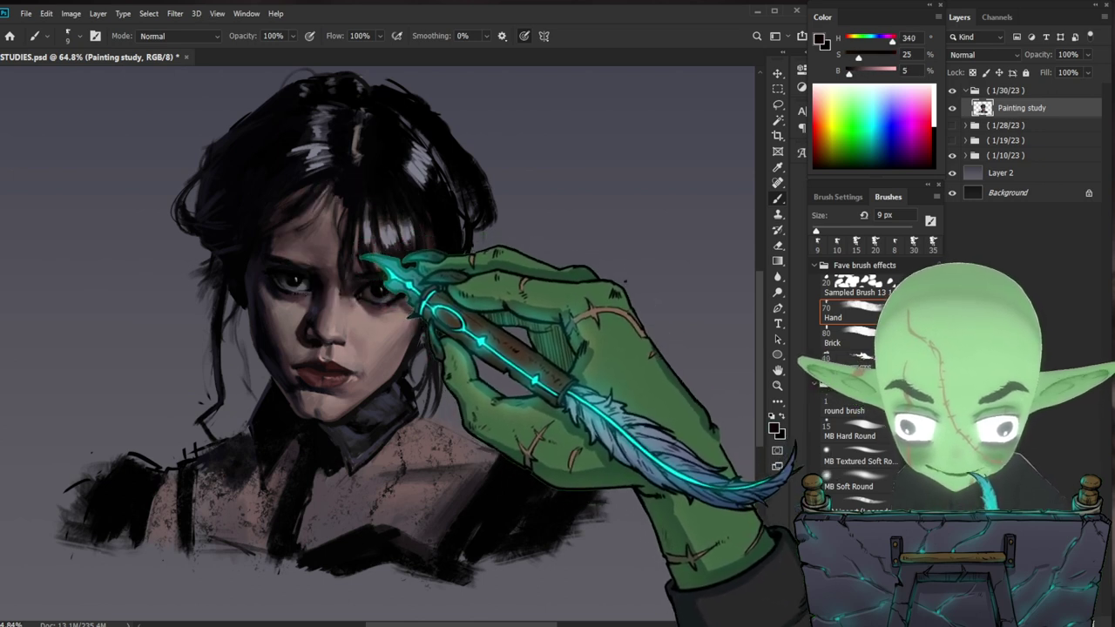
alt+click(357, 267)
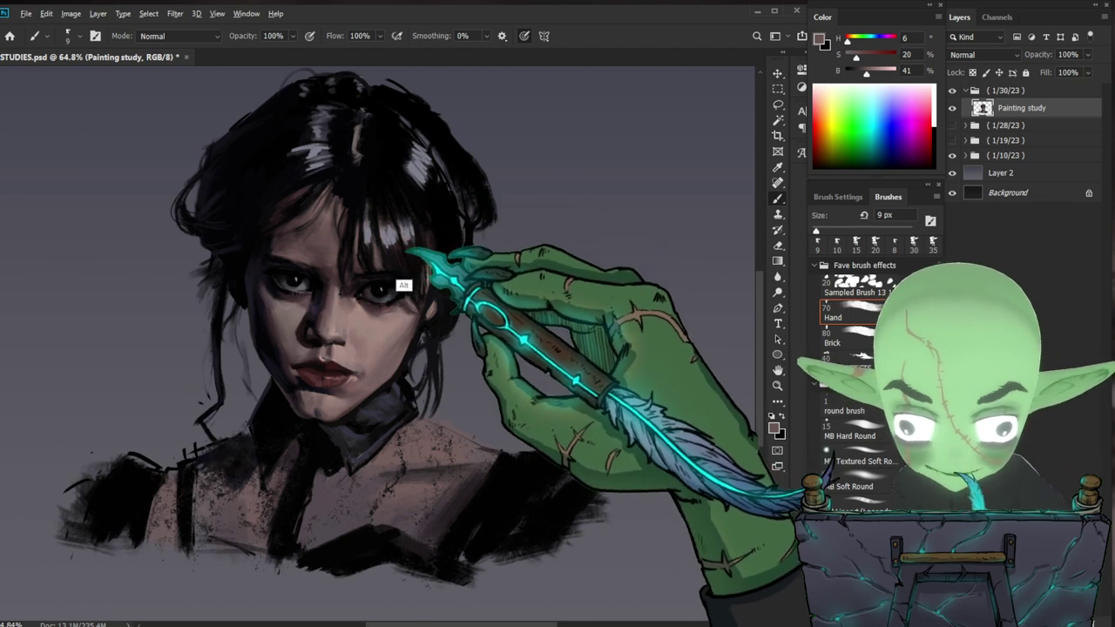
alt+click(374, 257)
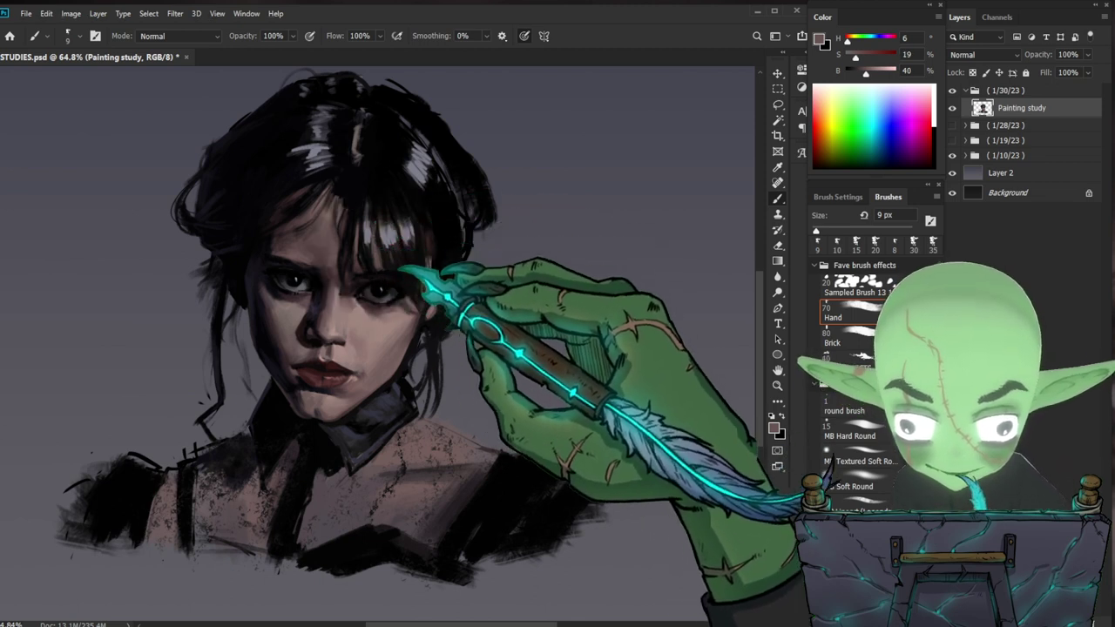
- Retouch the light-side temple with sampled skin tone (H 12, S 20, B 60) and redefine the adjoining hair in black at 9 px
key(ctrl+space)
drag(512, 427, 486, 427)
key(ctrl+space)
drag(494, 345, 580, 353)
key(b)
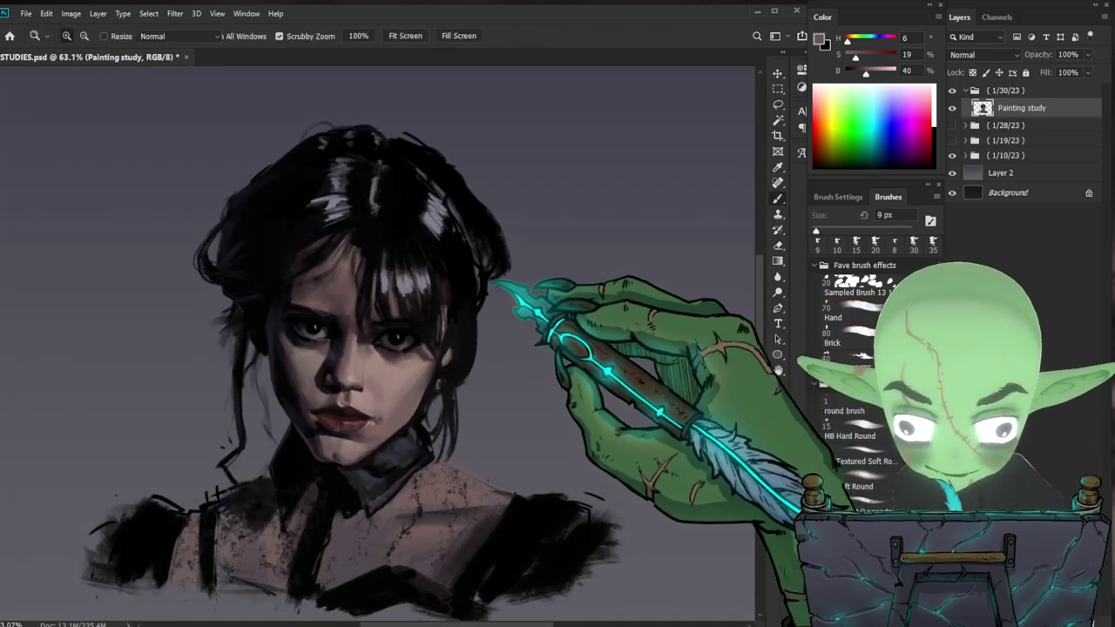
alt+click(446, 344)
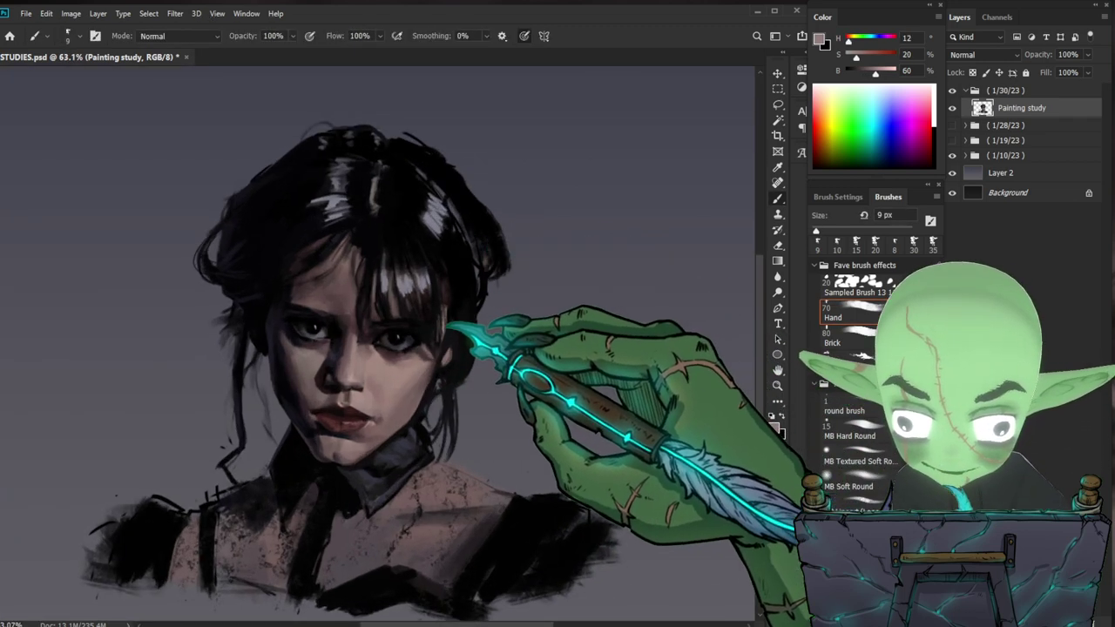
alt+click(455, 290)
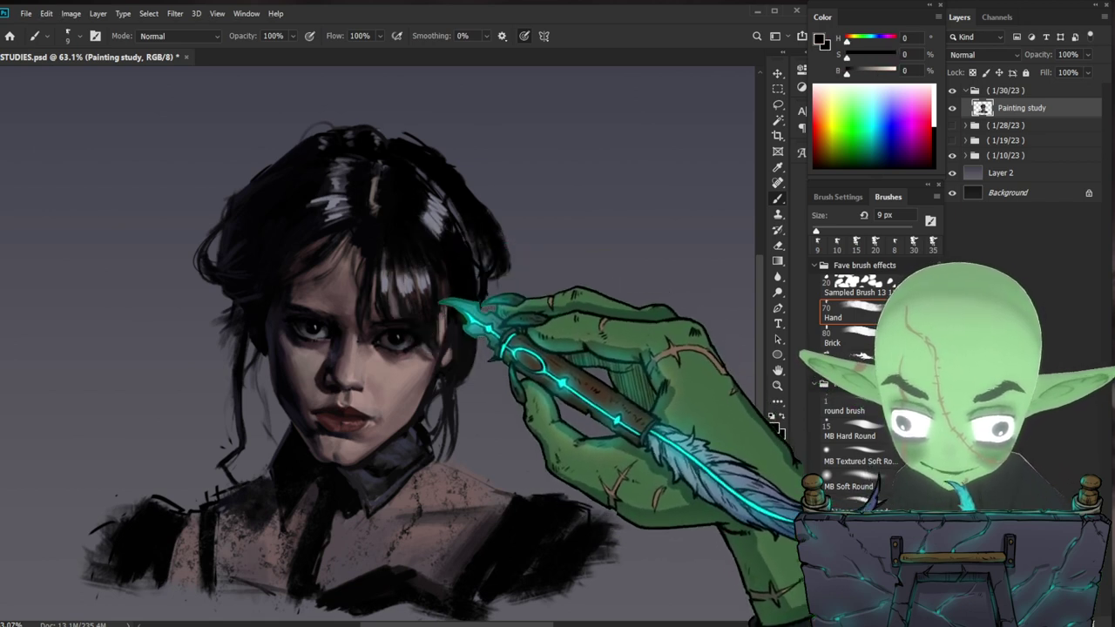
- Extend the fringe highlights with sampled cool grey (H 244, S 10, B 55) at 9 px and reinforce the dark hair in black at 15 px
alt+click(406, 271)
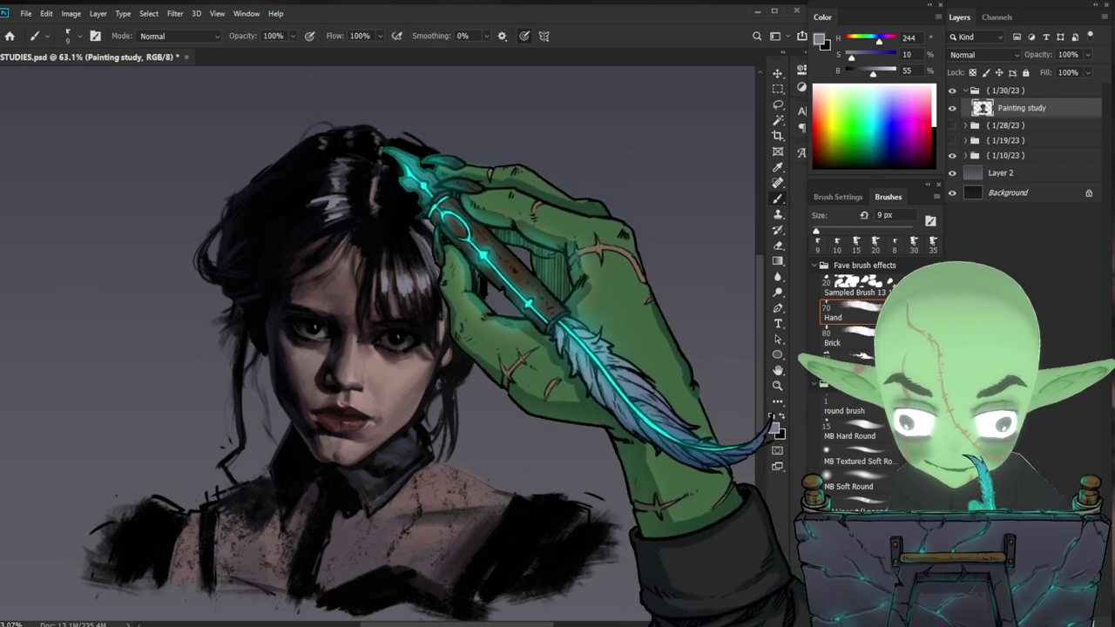
alt+click(449, 150)
mouse_move(398, 131)
mouse_down()
mouse_move(428, 142)
mouse_move(400, 135)
mouse_move(414, 141)
mouse_up()
key(])
key(])
scroll(470, 225, down, 3)
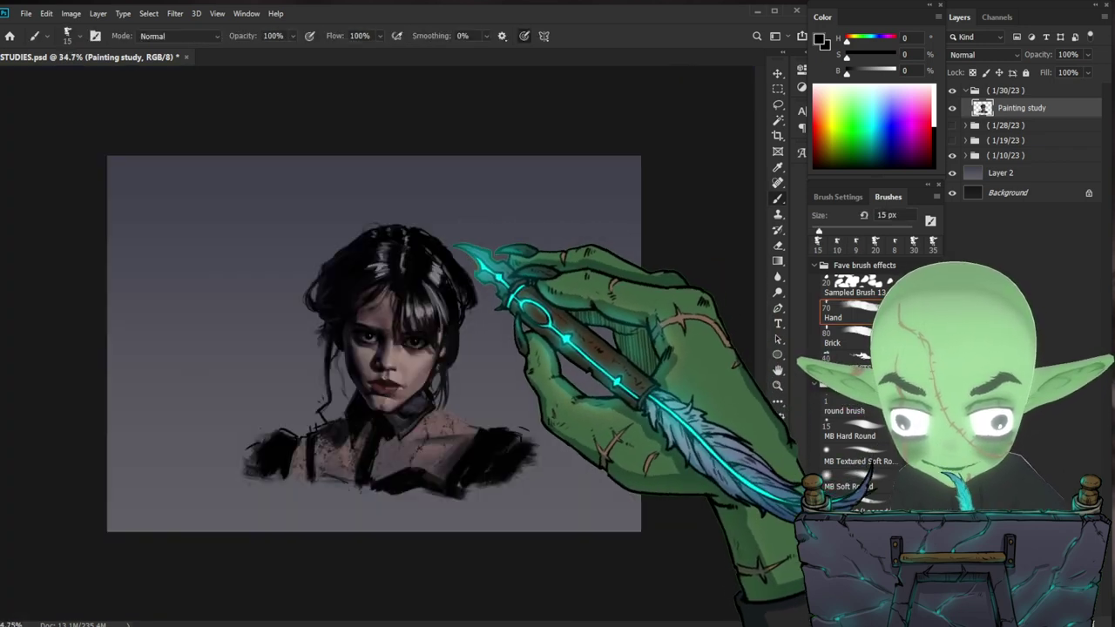
scroll(492, 187, up, 2)
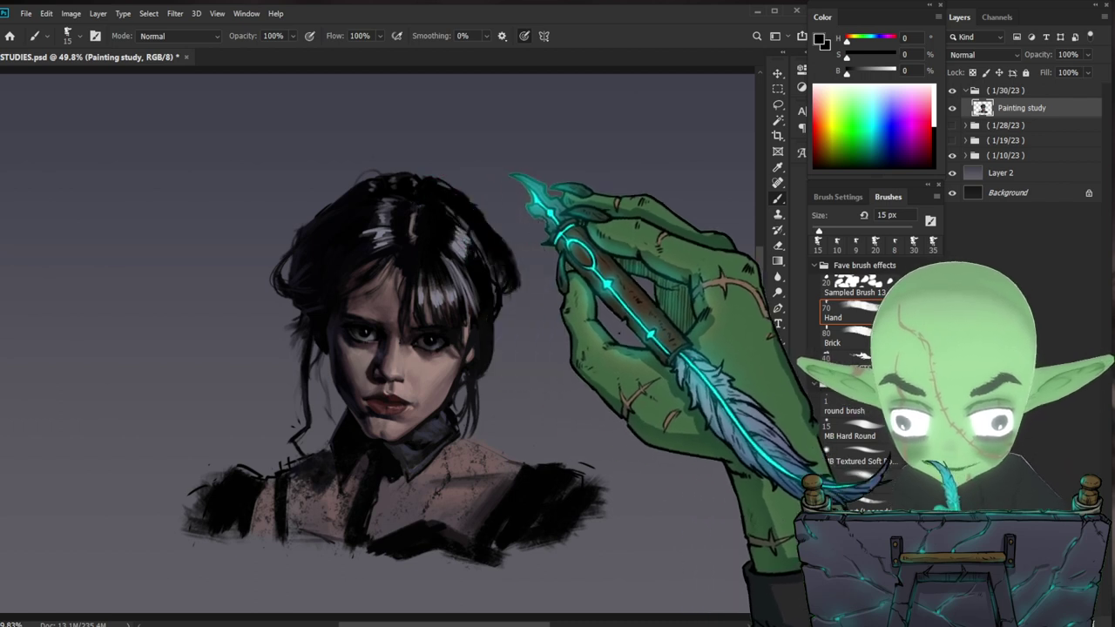
- Paint fine highlight strands down the light-side crown and fringe with sampled cool grey (H 240, S 10, B 50) at 7 px
alt+click(456, 249)
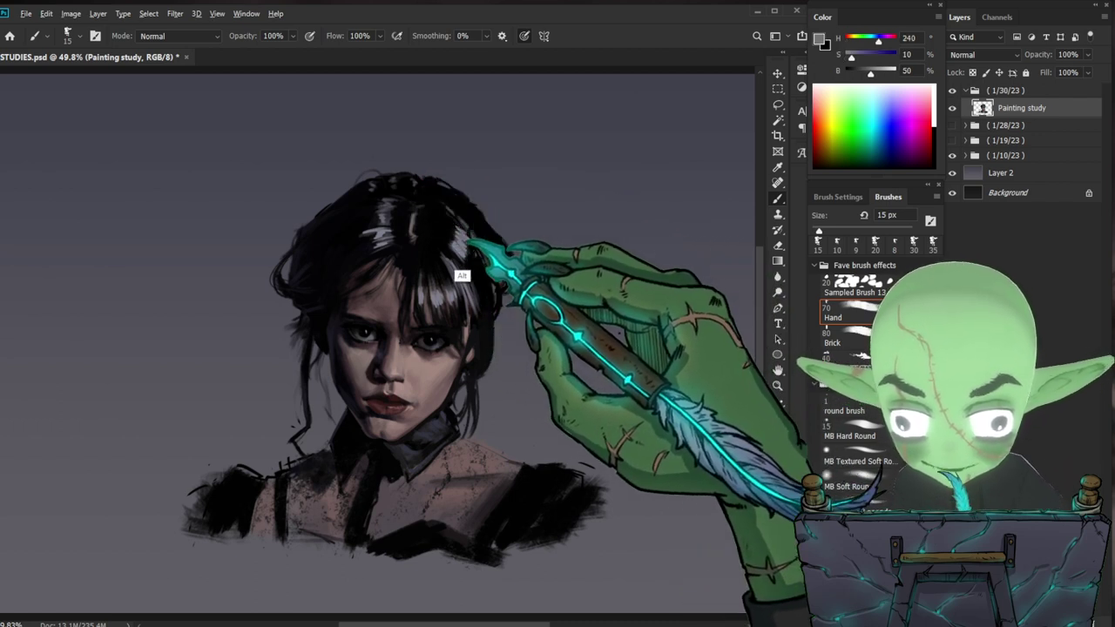
key(bracketleft)
key(bracketleft)
key(bracketleft)
key(bracketleft)
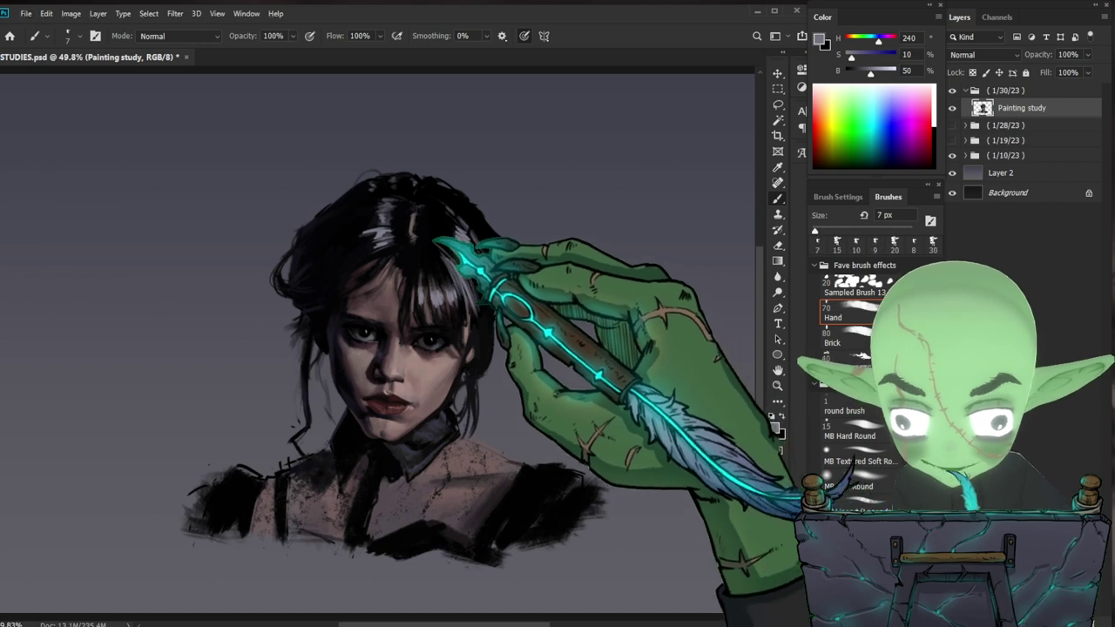
drag(448, 242, 479, 296)
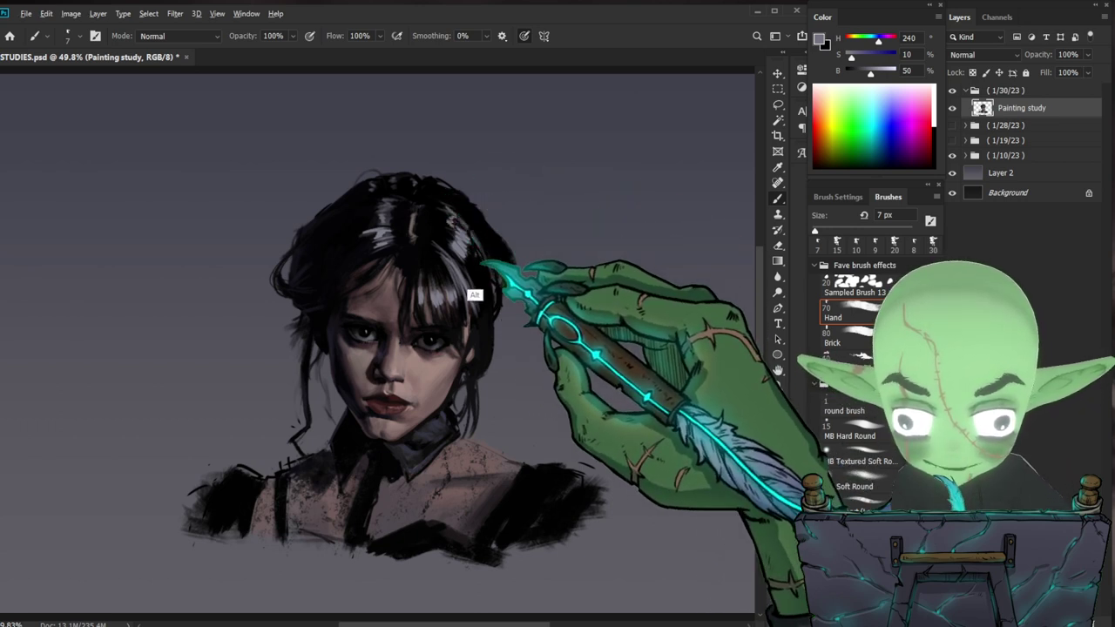
- Break up the light-side hair shine with sampled black and darker grey (H 240, S 9, B 40) at 15 px
alt+click(459, 280)
key(bracketright)
key(bracketright)
key(bracketright)
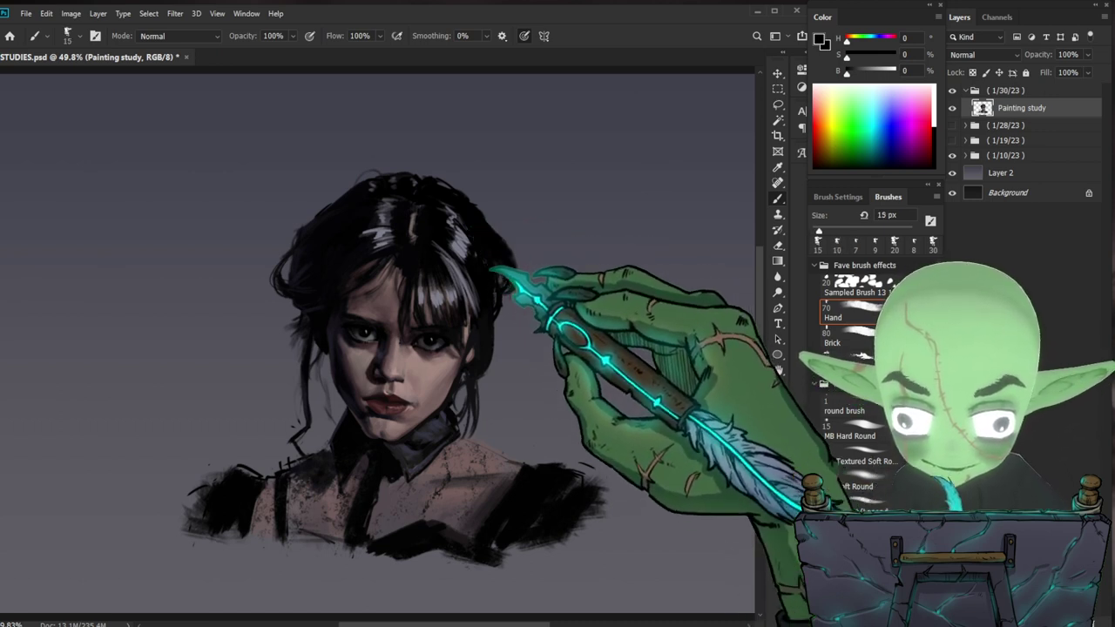
key(bracketright)
alt+click(461, 239)
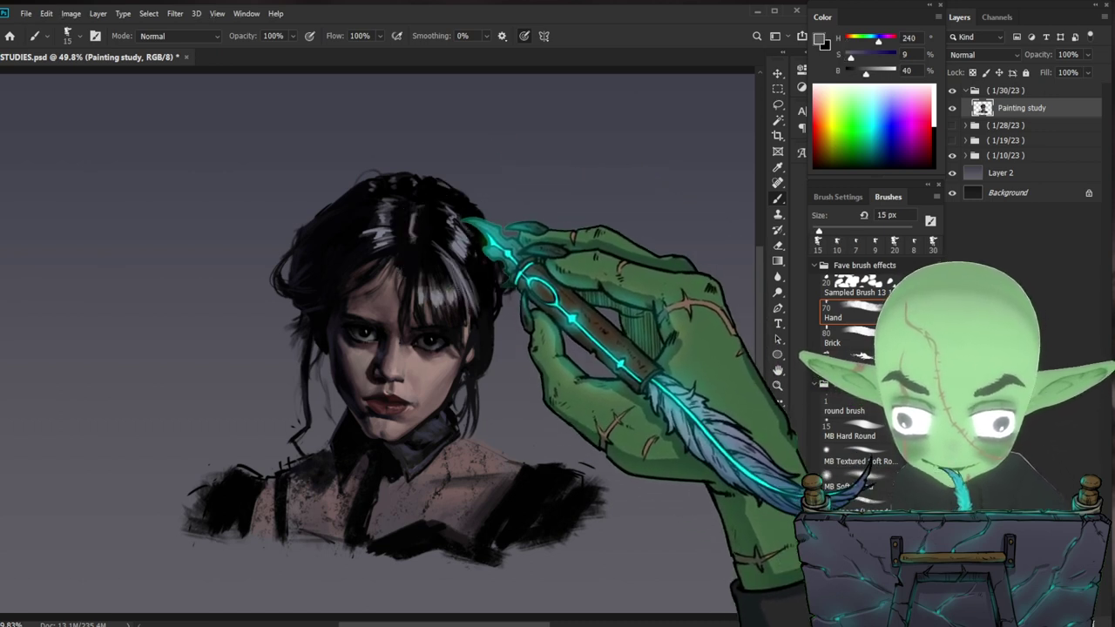
key(z)
drag(580, 268, 418, 426)
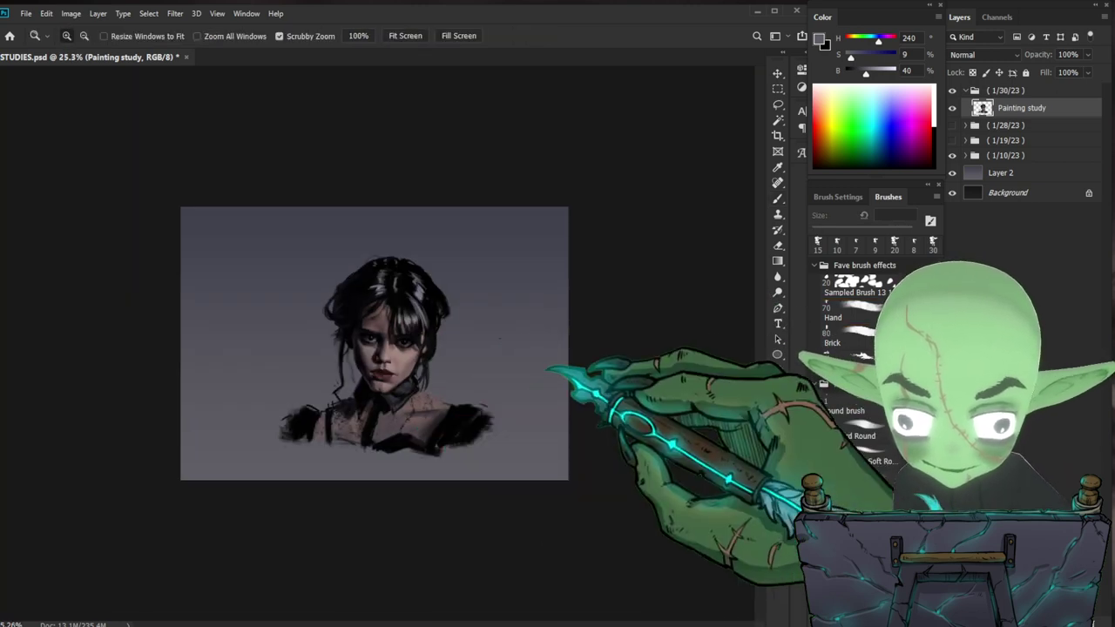
drag(547, 370, 440, 409)
scroll(370, 352, up, 1)
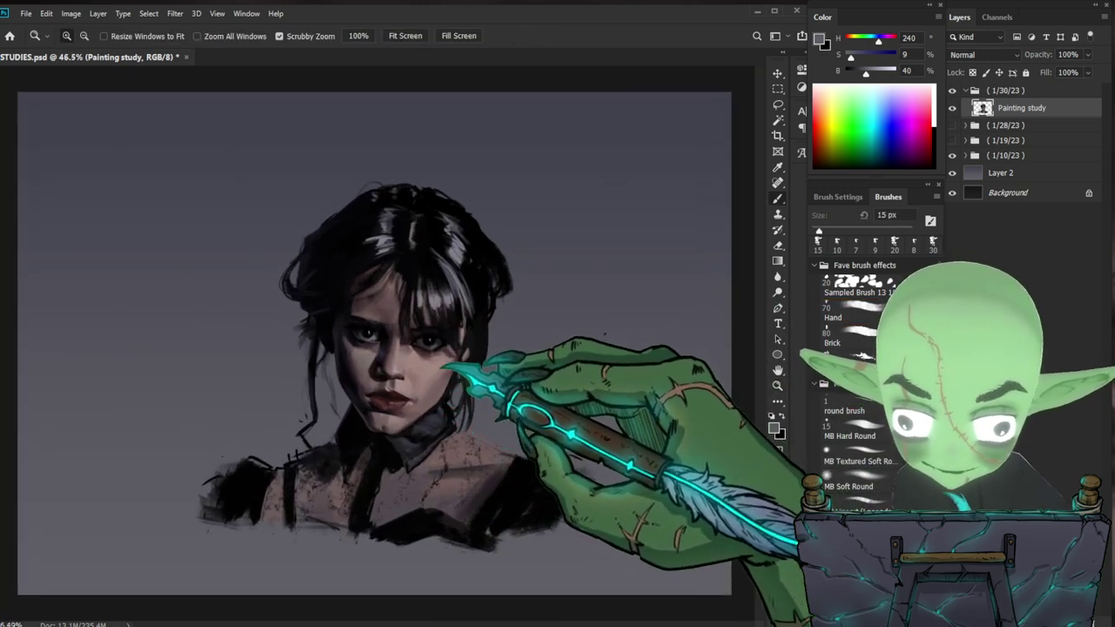
- Shade the shadow-side hairline with sampled dark browns (H 0, S 27, B 16 and H 354, S 29, B 13) at 15 px
key(b)
alt+click(359, 277)
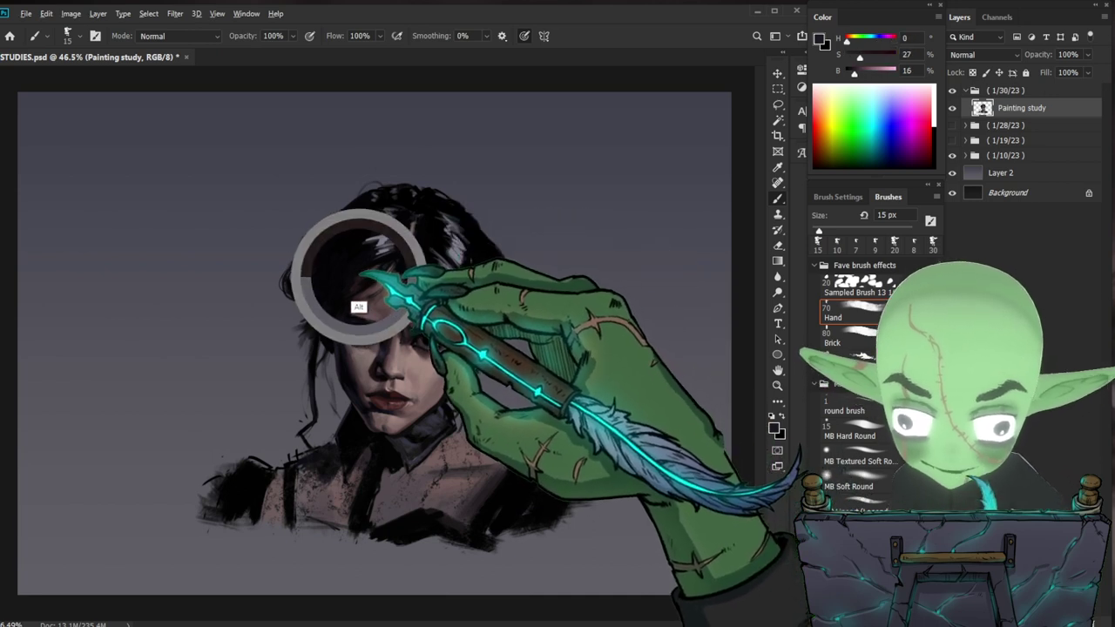
alt+click(363, 277)
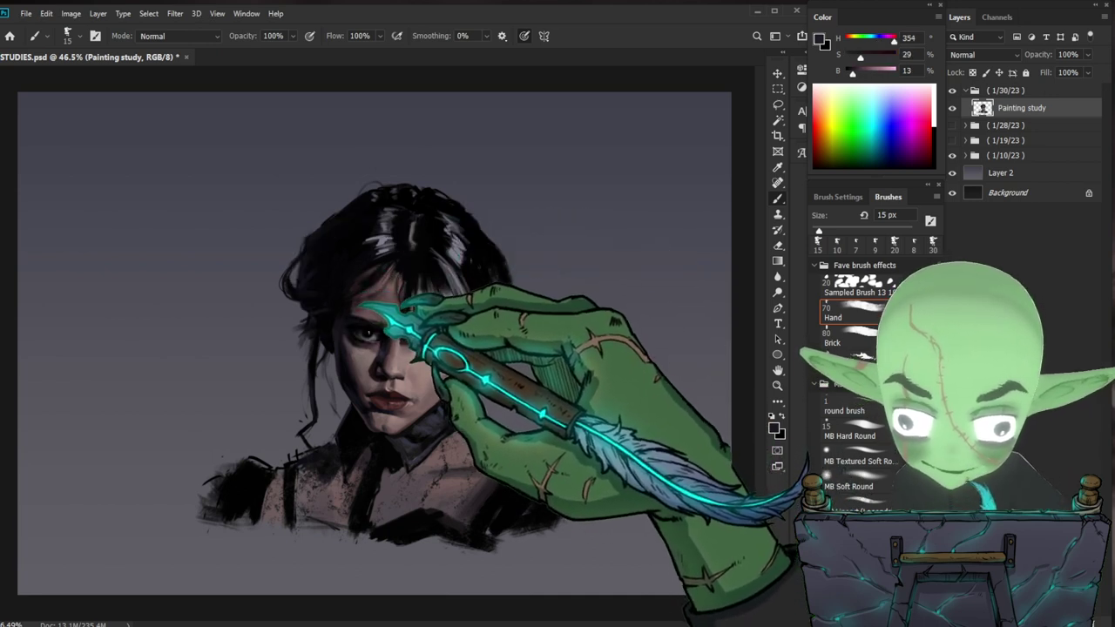
mouse_move(576, 447)
mouse_down()
mouse_move(592, 450)
mouse_move(580, 435)
mouse_up()
key(ctrl+space)
mouse_move(374, 353)
mouse_down()
mouse_move(447, 325)
mouse_move(444, 335)
mouse_up()
key(ctrl+space)
- Detail the fringe and surrounding hair with thin strands of sampled near-black (H 240, S 11, B 4) at 6 px
alt+click(409, 338)
key(bracketleft)
key(bracketleft)
key(bracketleft)
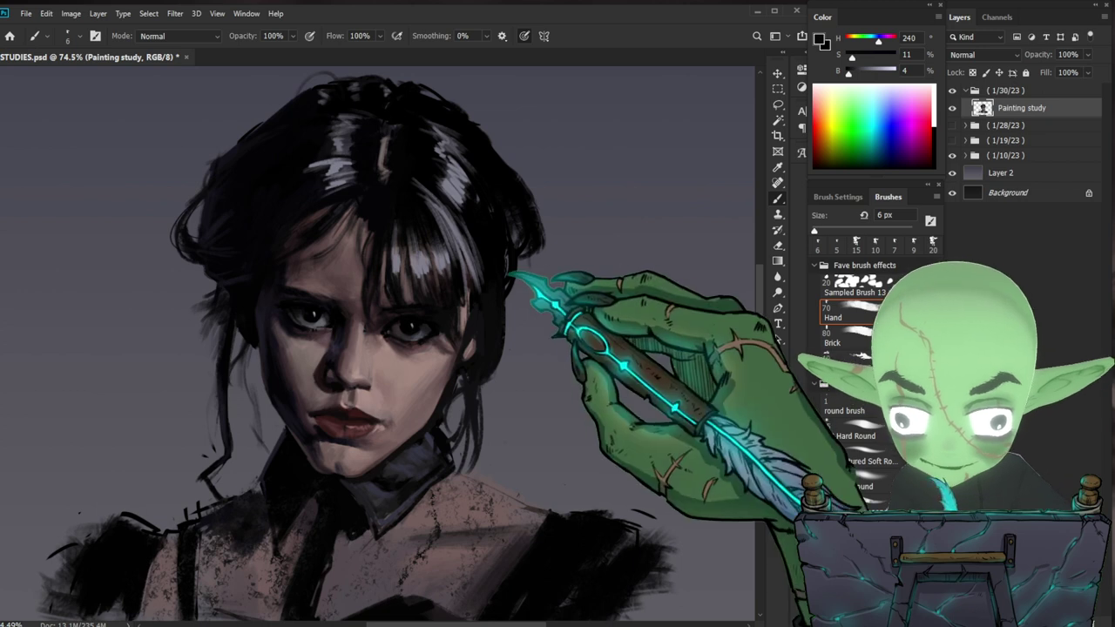
drag(527, 277, 520, 270)
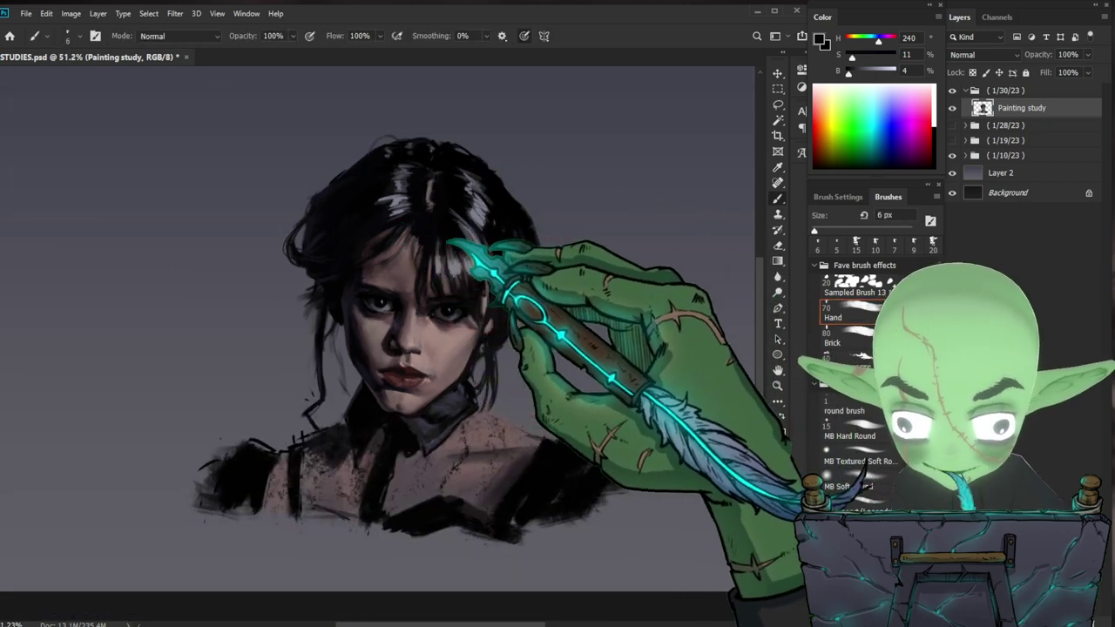
- Refine the crown highlights with sampled cool grey (H 240, S 10, B 55) at 6 px and tidy the hair in near-black (H 240, S 10, B 4) at 9 px
alt+click(398, 204)
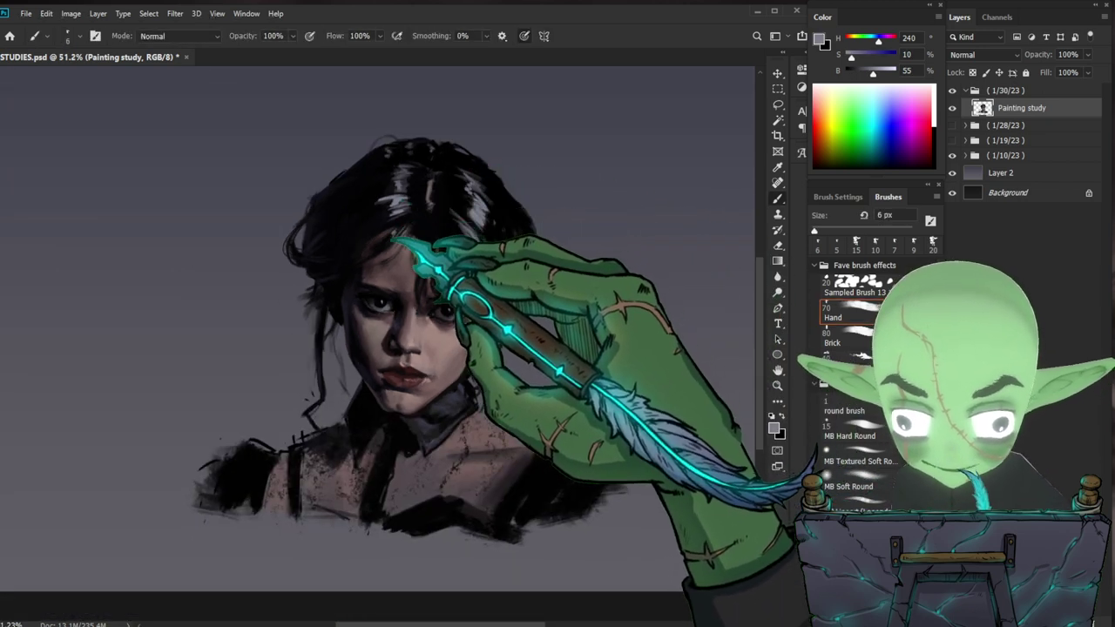
drag(443, 292, 425, 350)
drag(403, 290, 418, 286)
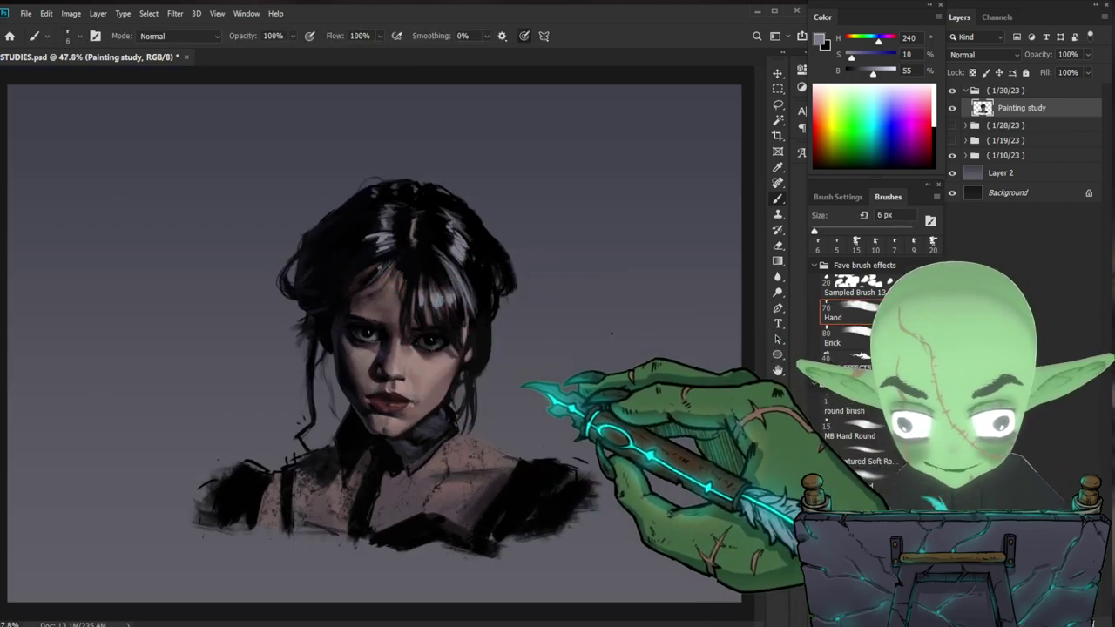
alt+click(444, 321)
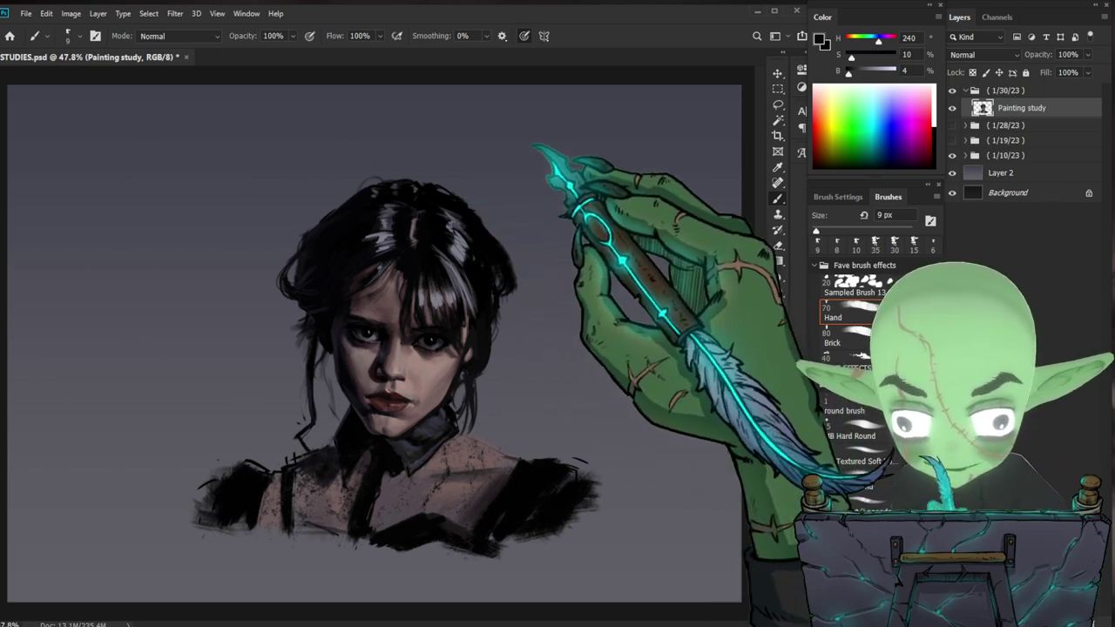
- Add braid highlights along the crown's light-side edge with sampled grey (H 240, S 9, B 42) at 9 px, separating them with black
alt+click(455, 221)
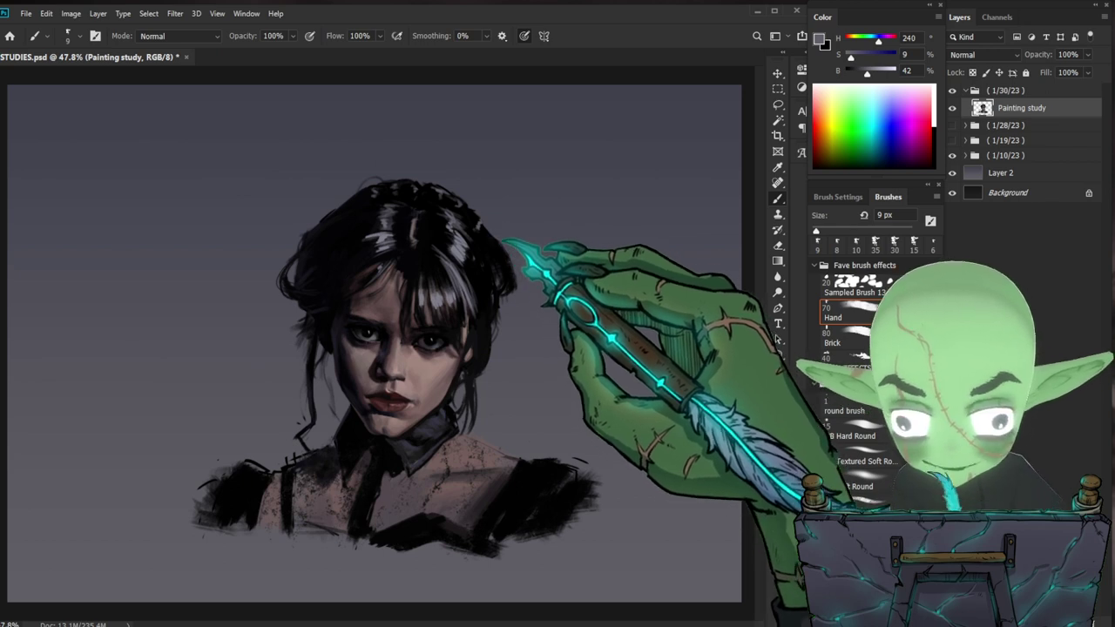
drag(618, 326, 567, 328)
drag(454, 283, 510, 244)
alt+click(479, 231)
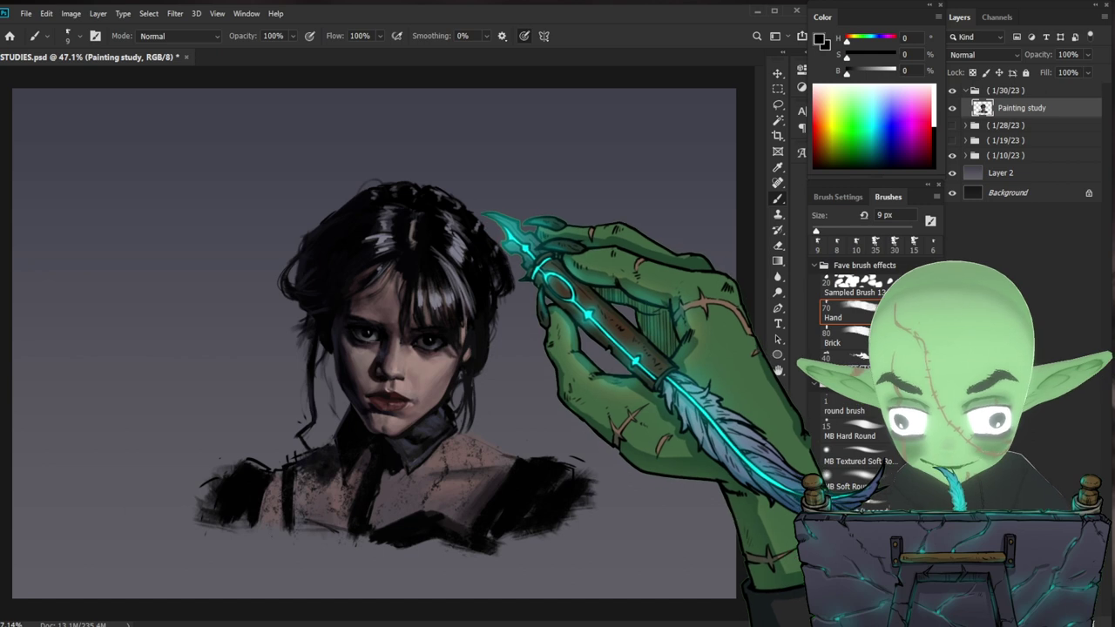
- Darken the tie below the collar with sampled near-black (H 0, S 12, B 3), enlarging the brush to 25 px
ctrl+click(619, 334)
drag(511, 520, 536, 488)
alt+click(426, 453)
alt+click(410, 468)
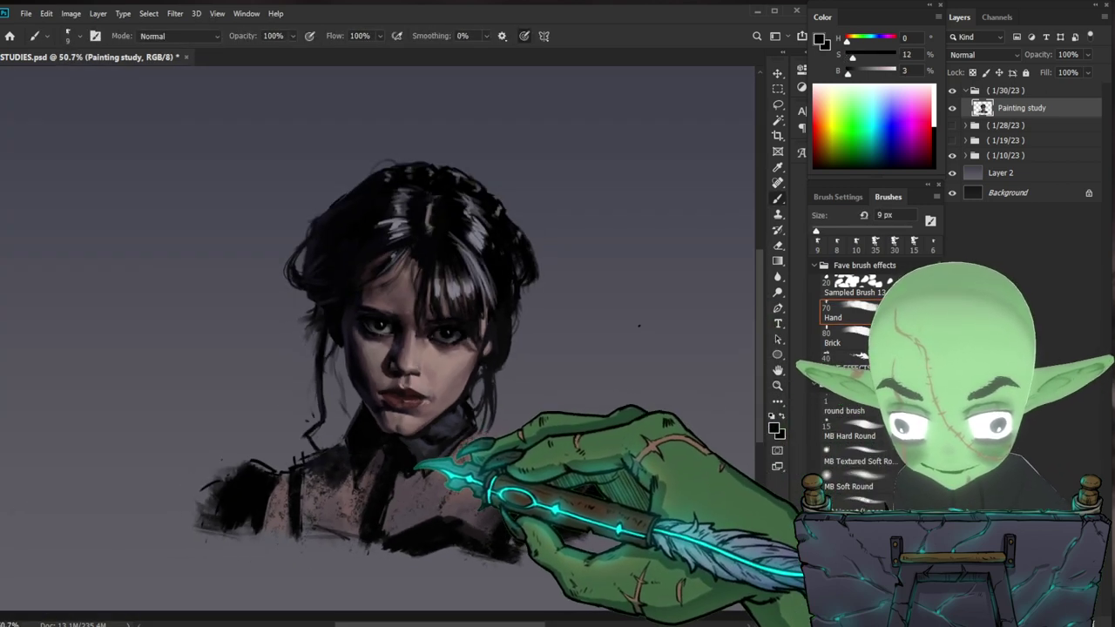
key(bracketright)
key(bracketright)
key(bracketright)
mouse_move(412, 483)
mouse_down()
mouse_move(422, 471)
mouse_move(399, 488)
mouse_up()
- Paint subtle fabric lights on the tie and bodice with sampled dark blue-grey (H 240, S 18, B 24), using the brush at 15 to 20 px
alt+click(433, 459)
alt+click(414, 458)
key(bracketleft)
key(bracketleft)
key(bracketleft)
key(bracketleft)
key(bracketleft)
key(bracketleft)
key(bracketleft)
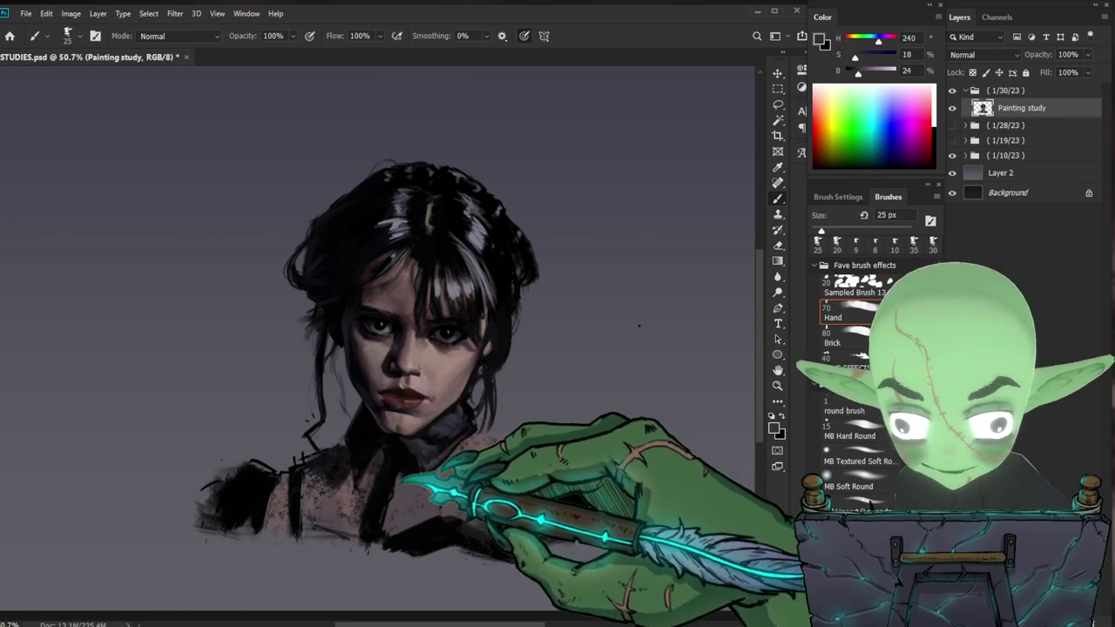
key(bracketright)
key(bracketright)
key(bracketright)
key(bracketright)
key(bracketright)
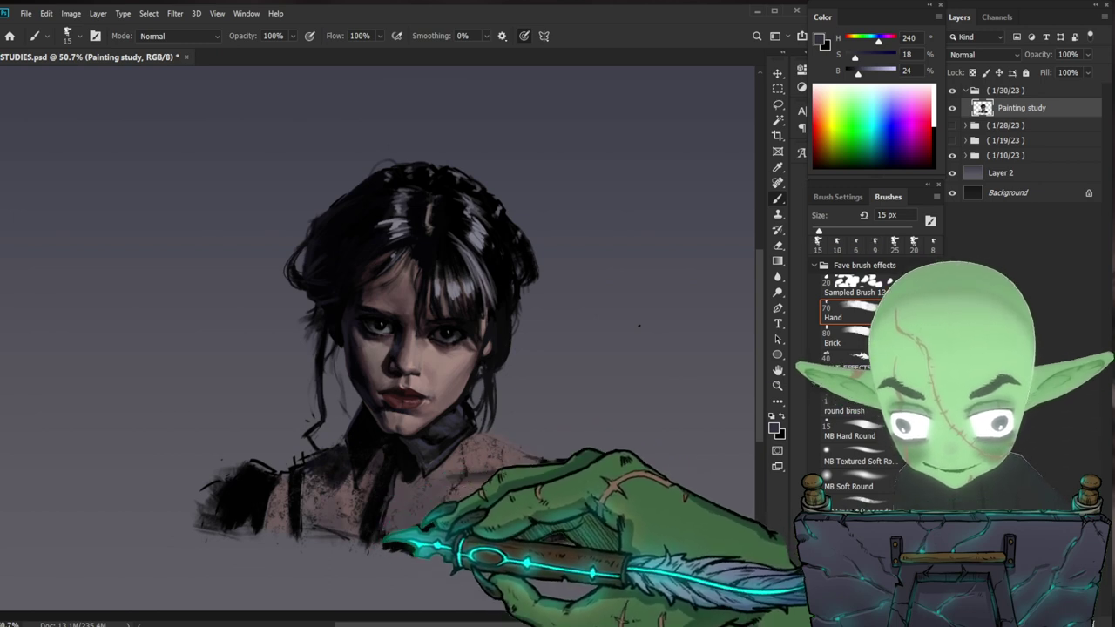
key(bracketright)
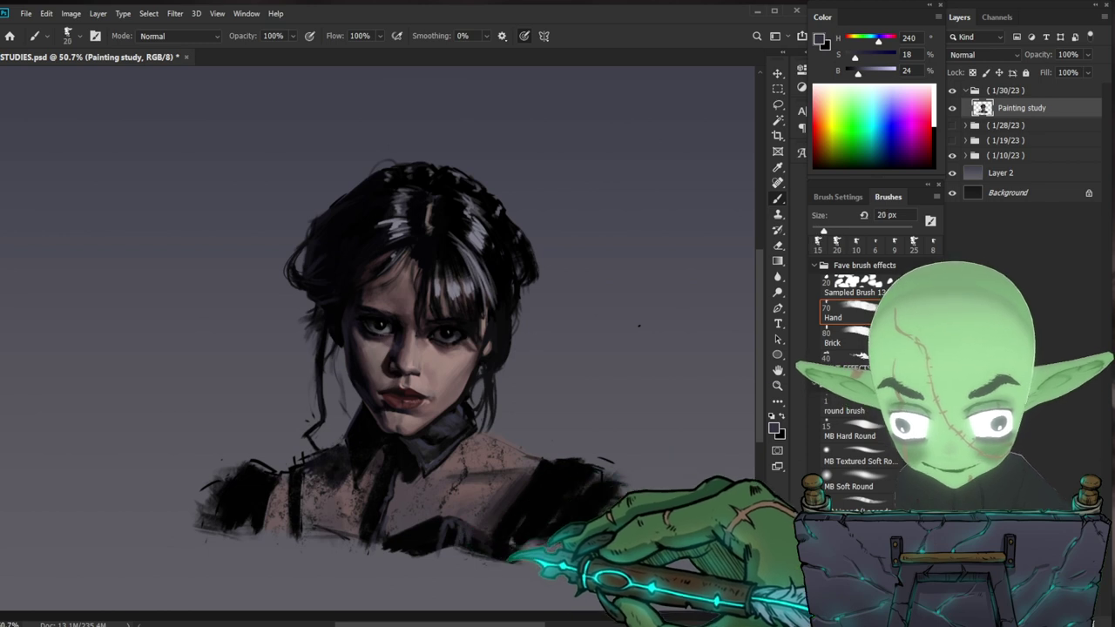
- Strengthen the dark bodice and light-side sleeve shapes with sampled near-black (H 0, S 25, B 2) at 30 px
alt+click(410, 513)
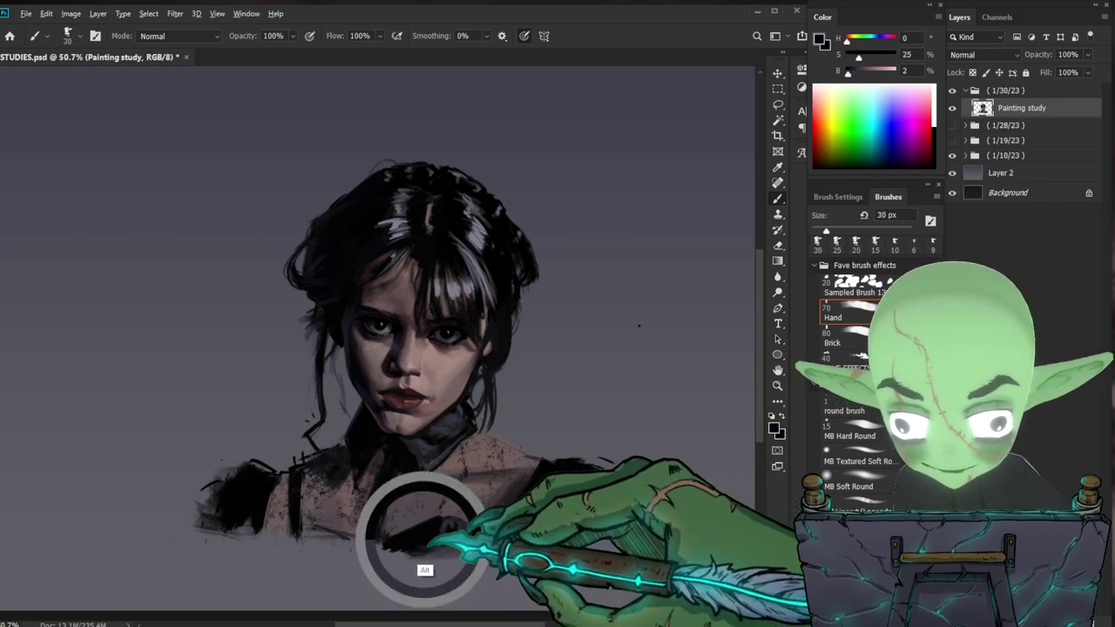
drag(418, 525, 371, 547)
mouse_move(492, 520)
mouse_down()
mouse_move(447, 517)
mouse_move(515, 539)
mouse_up()
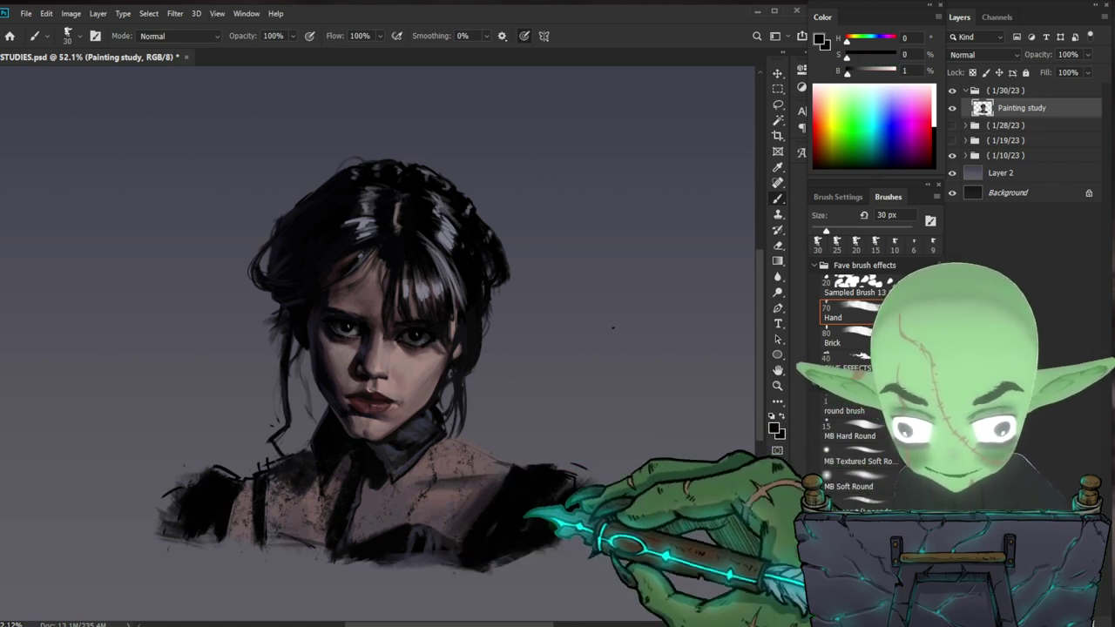
- Build up the light-side sleeve with near-black and sampled dark grey strokes (H 240, S 8, B 19) at 30 to 40 px
drag(482, 557, 569, 484)
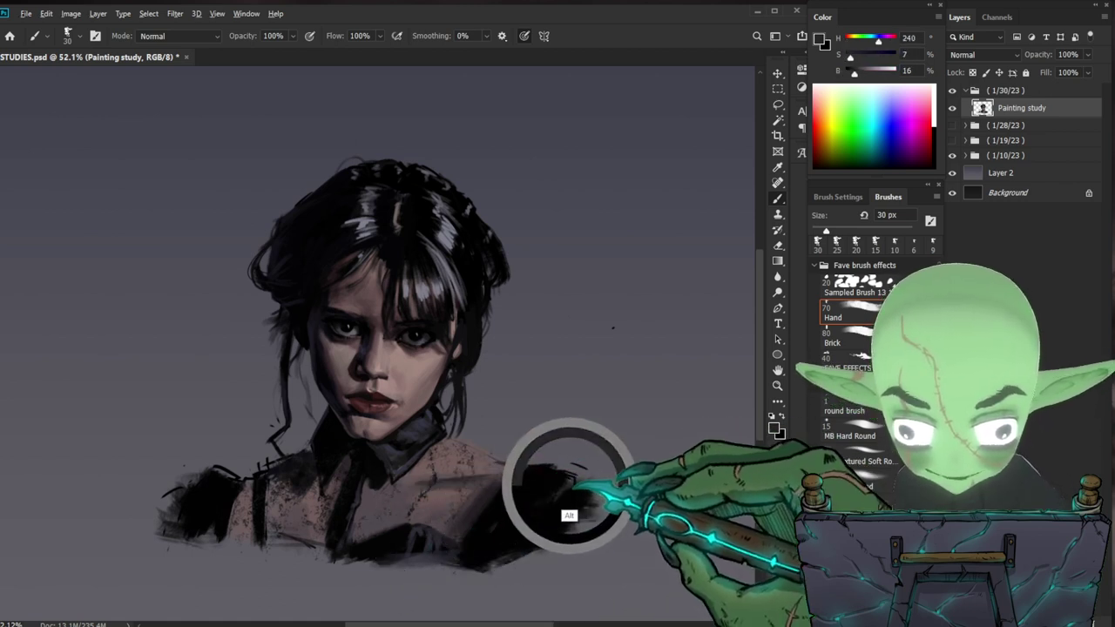
key(bracketright)
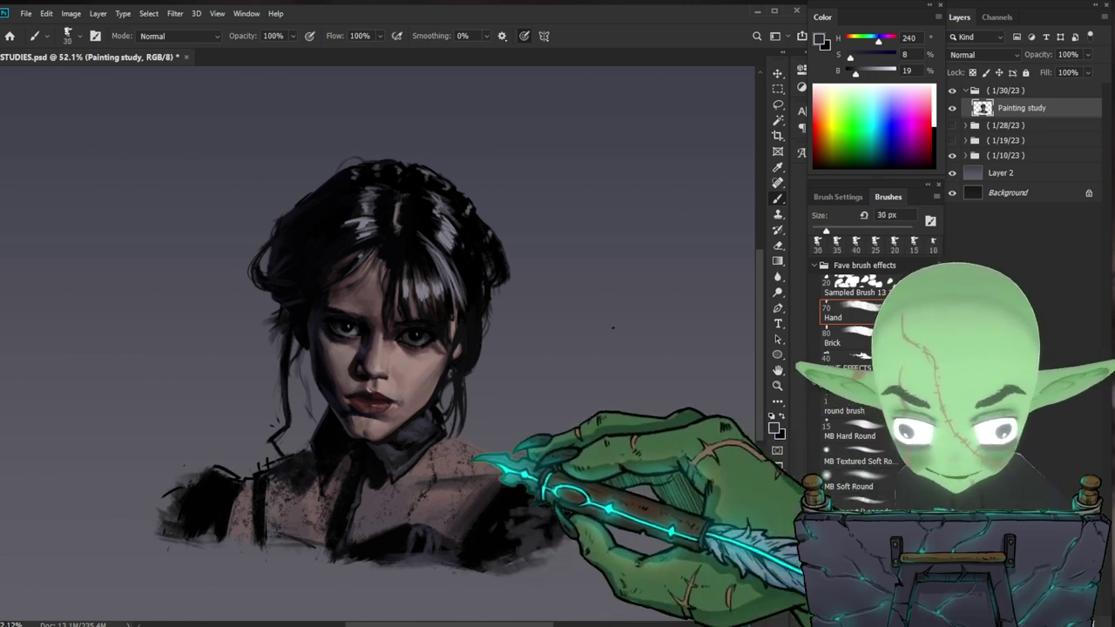
key(bracketright)
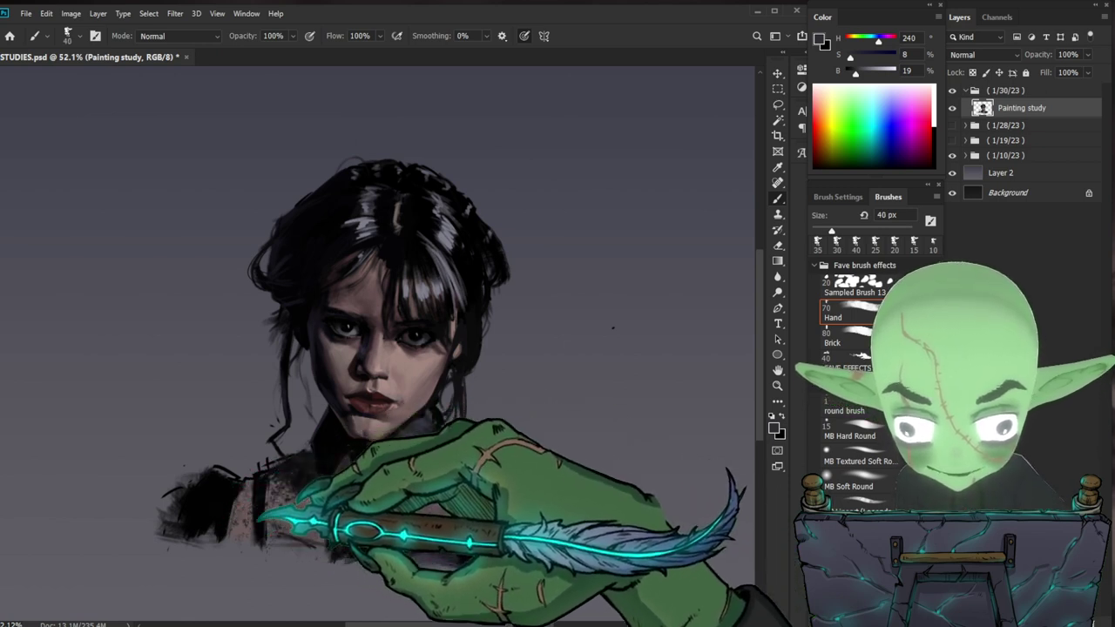
drag(275, 537, 416, 542)
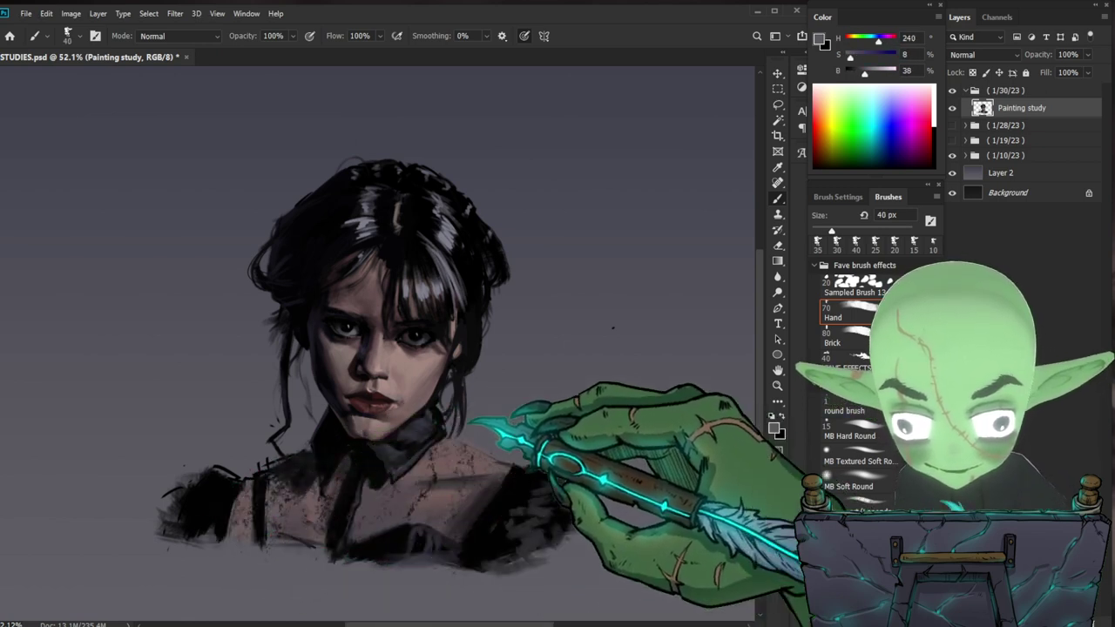
- Refine the collar and neckline at 10 px with sampled greys (H 240, S 8, B 38 and H 0, S 14, B 29)
key(bracketleft)
key(bracketleft)
key(bracketleft)
key(bracketleft)
key(bracketleft)
key(bracketleft)
key(bracketright)
key(bracketright)
key(bracketright)
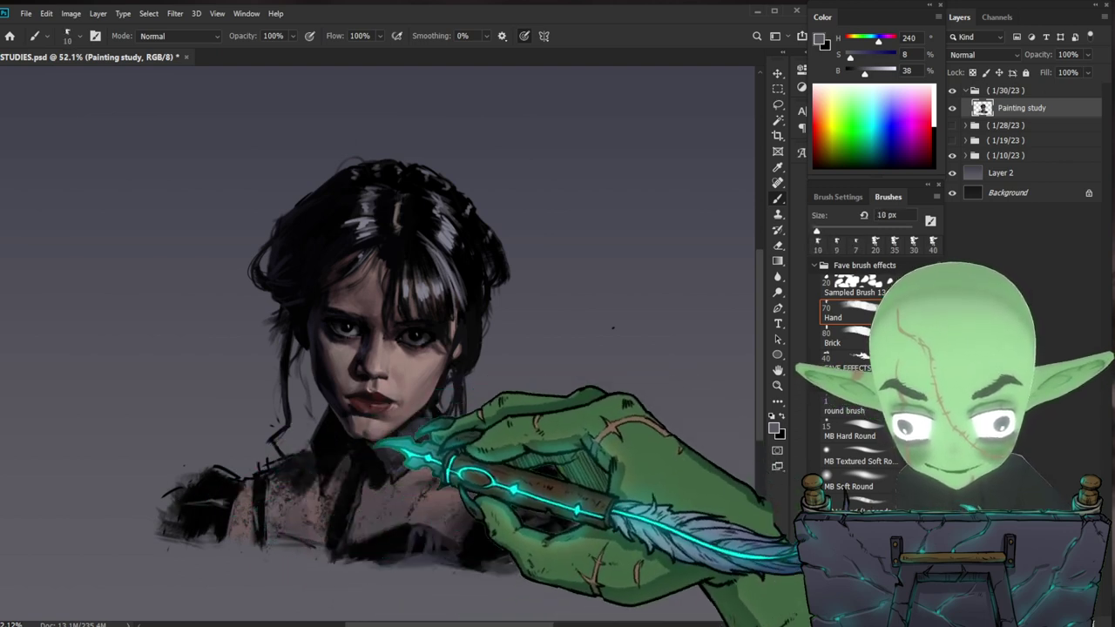
alt+click(331, 445)
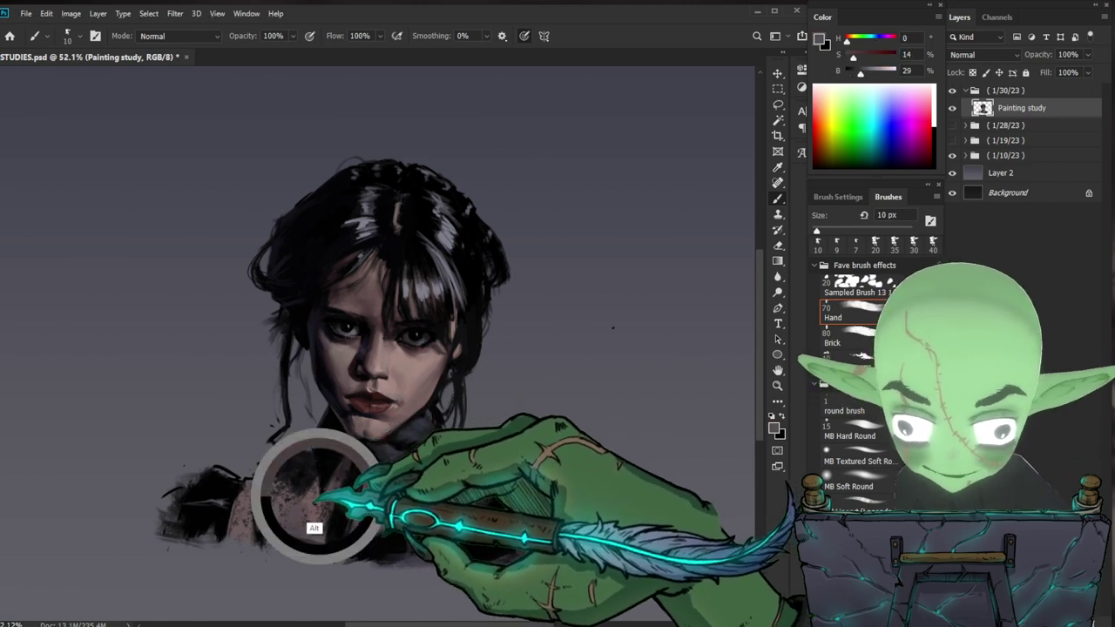
- Darken the shadow-side neckline and shoulder fabric with sampled near-black (H 0, S 0, B 3), enlarging the brush to 45 px
alt+click(323, 447)
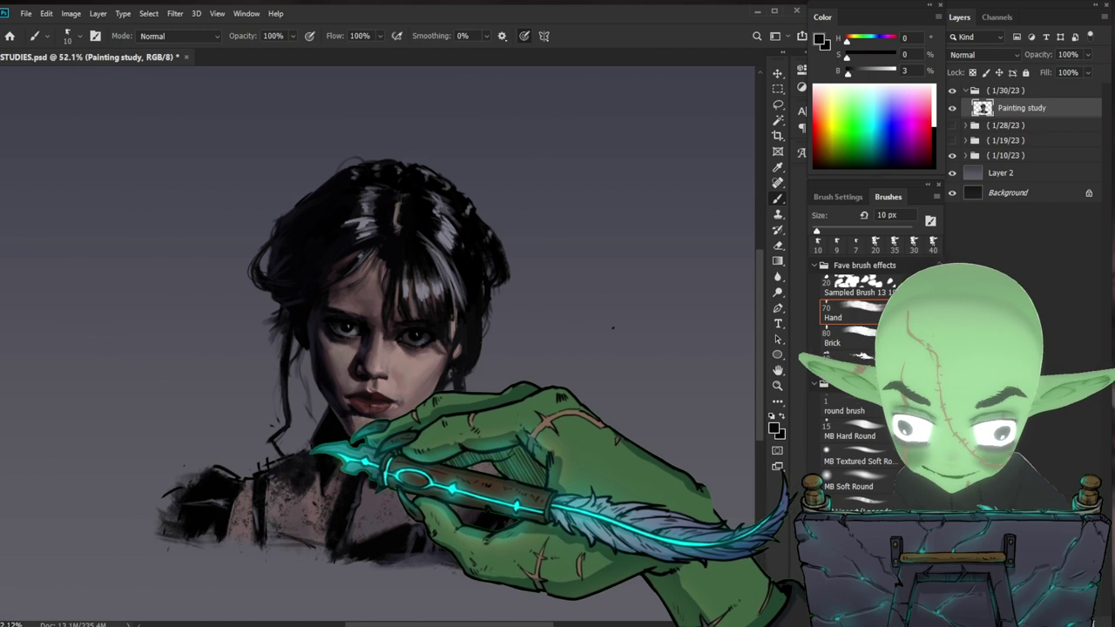
key(bracketright)
key(bracketright)
key(bracketright)
key(bracketleft)
key(bracketleft)
key(bracketleft)
key(bracketright)
key(bracketright)
key(bracketright)
key(bracketright)
key(bracketright)
key(bracketleft)
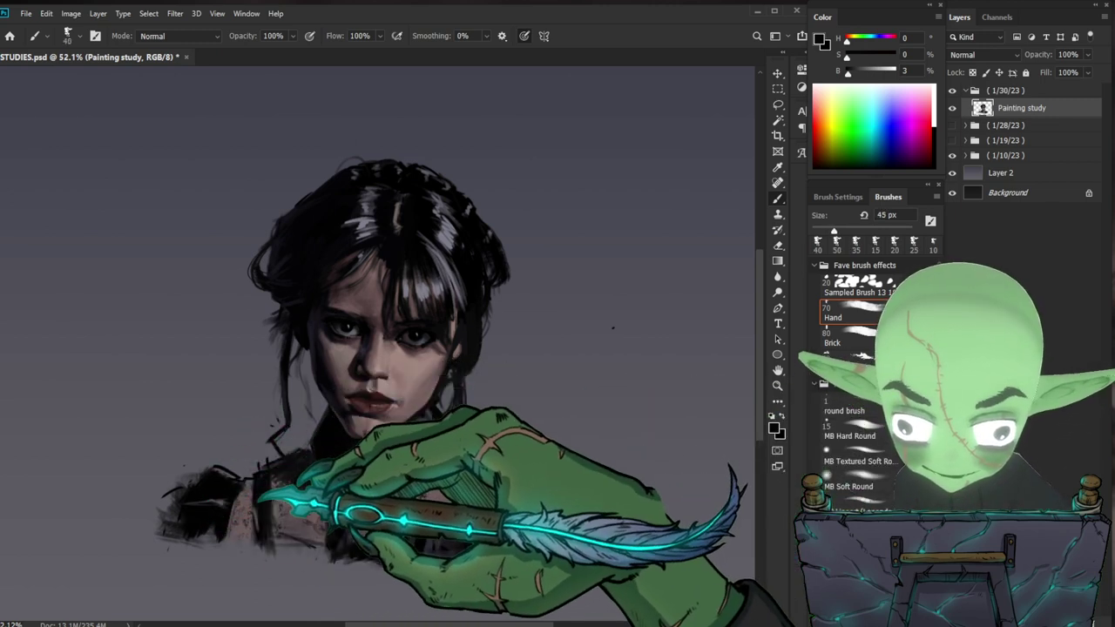
- Fill in the shadow-side puffed sleeve with the near-black, adjusting the brush size up to 40 px
key(bracketleft)
key(bracketleft)
key(bracketleft)
key(bracketleft)
key(bracketleft)
key(bracketleft)
key(bracketleft)
key(bracketright)
key(bracketright)
key(bracketright)
key(bracketright)
key(bracketright)
key(bracketright)
mouse_move(209, 513)
mouse_down()
mouse_move(179, 533)
mouse_move(198, 522)
mouse_up()
- Erase the ragged paint below the bust in straight horizontal strokes at 45 and 100 px, leaving a clean lower edge
key(e)
drag(162, 558, 685, 560)
shift+click(168, 549)
shift+click(600, 550)
shift+click(257, 559)
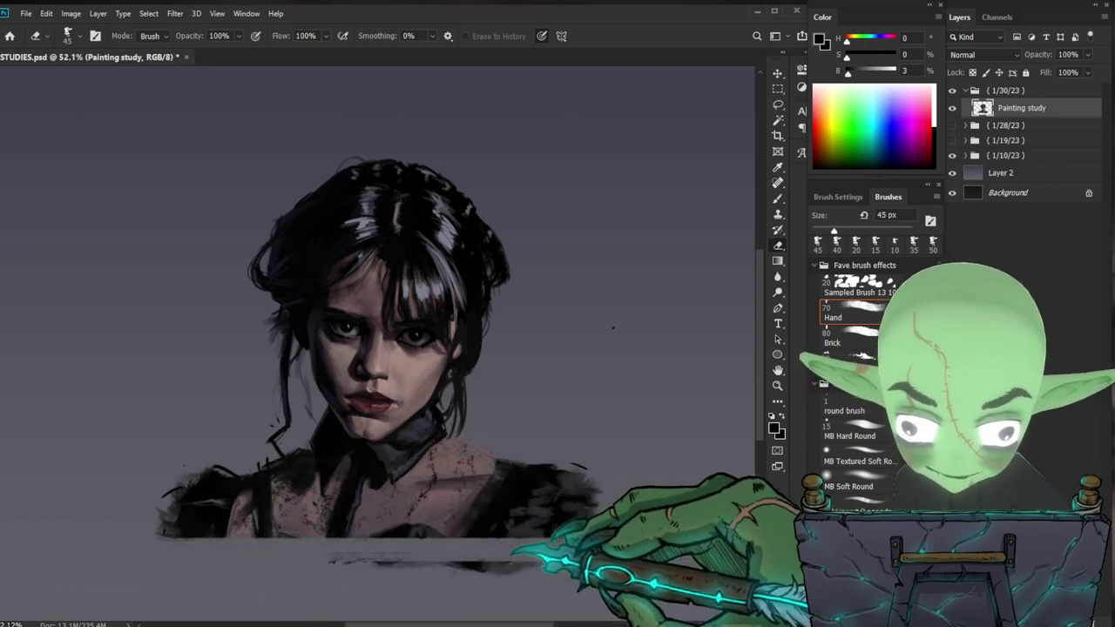
mouse_move(607, 572)
mouse_down()
mouse_move(302, 570)
mouse_move(336, 575)
mouse_up()
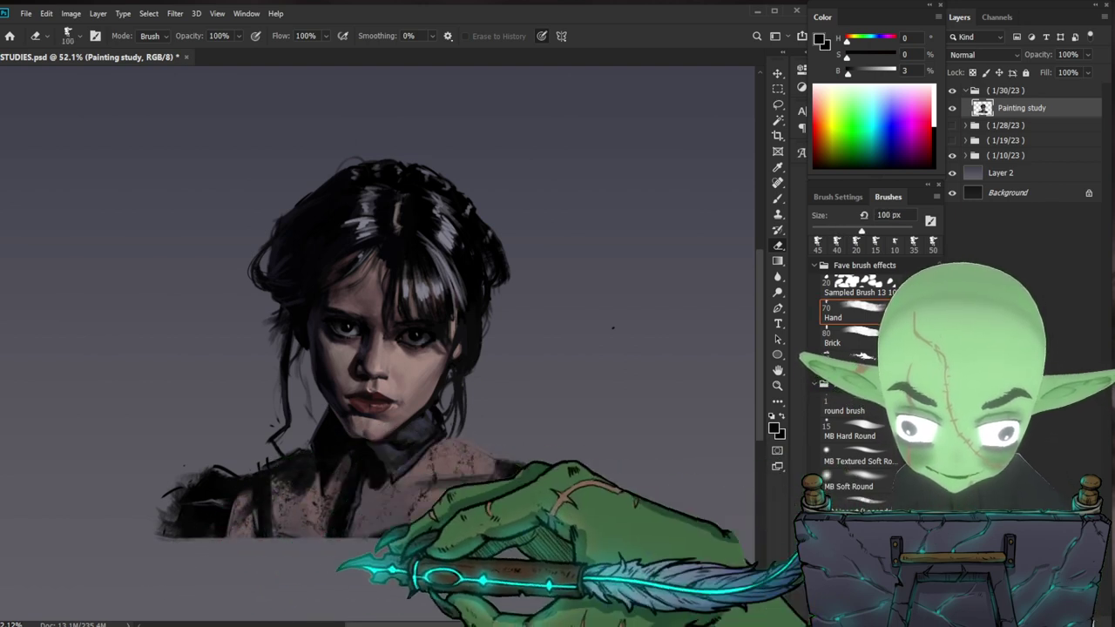
- Deepen the darkest accents around the eyes with sampled black (H 0, S 0, B 0), reducing the brush to 9 px
key(z)
mouse_move(557, 550)
mouse_down()
mouse_move(588, 555)
mouse_move(523, 487)
mouse_up()
mouse_move(474, 390)
mouse_down()
mouse_move(533, 392)
mouse_move(533, 381)
mouse_move(543, 399)
mouse_up()
key(b)
mouse_move(540, 334)
mouse_down()
mouse_move(523, 360)
mouse_move(508, 309)
mouse_move(438, 434)
mouse_up()
drag(624, 332, 621, 333)
key(b)
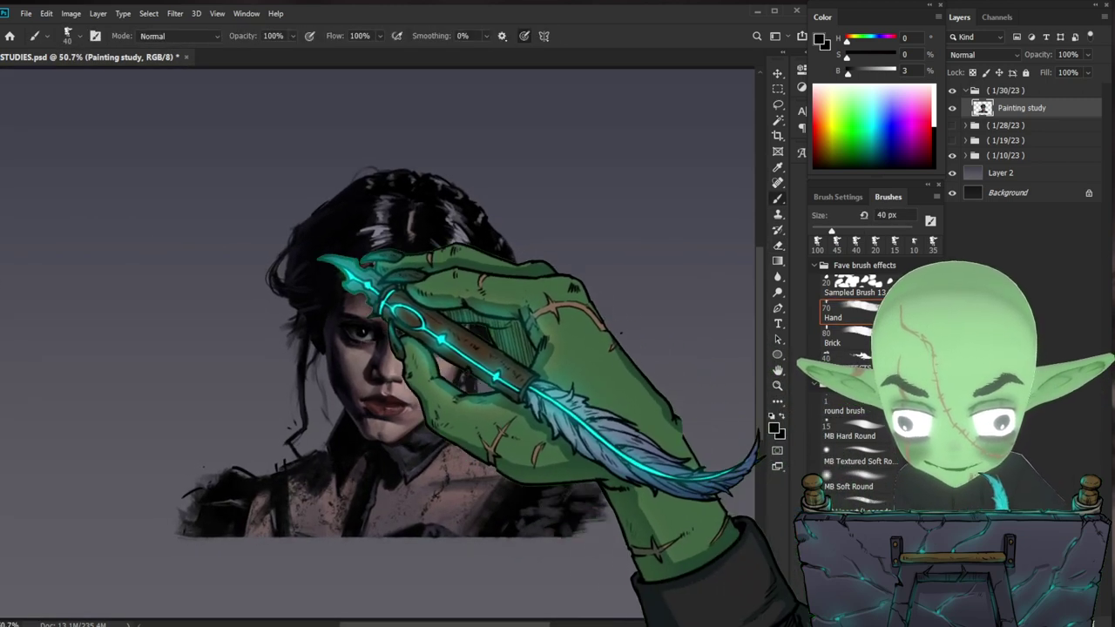
key(z)
drag(621, 333, 691, 331)
key(ctrl+plus)
alt+click(341, 348)
key(bracketleft)
key(bracketleft)
key(bracketleft)
key(bracketleft)
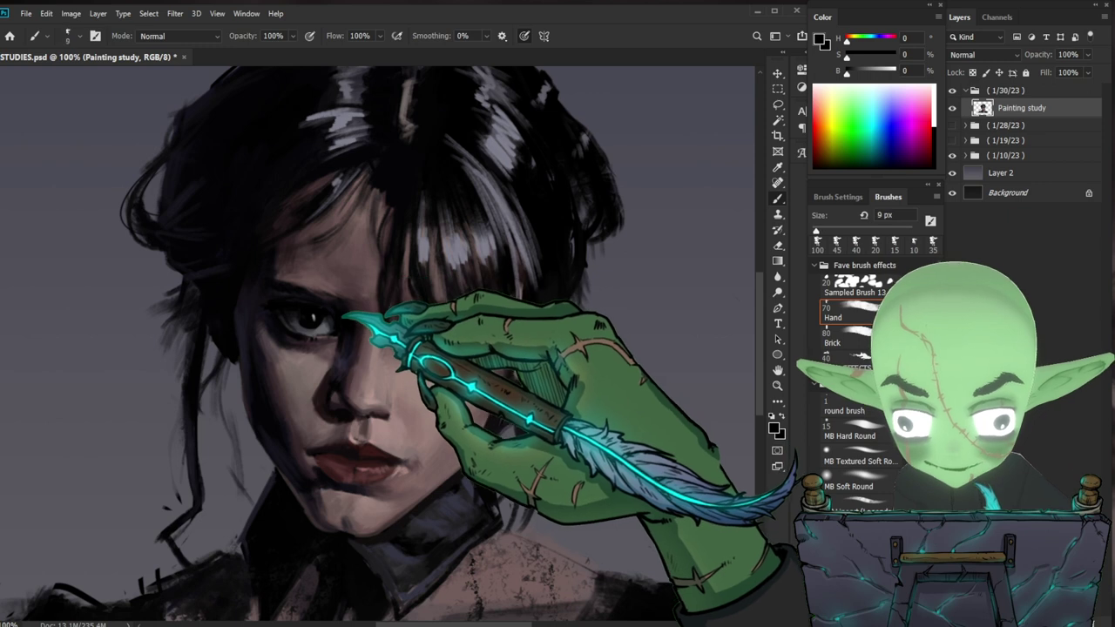
drag(562, 441, 526, 460)
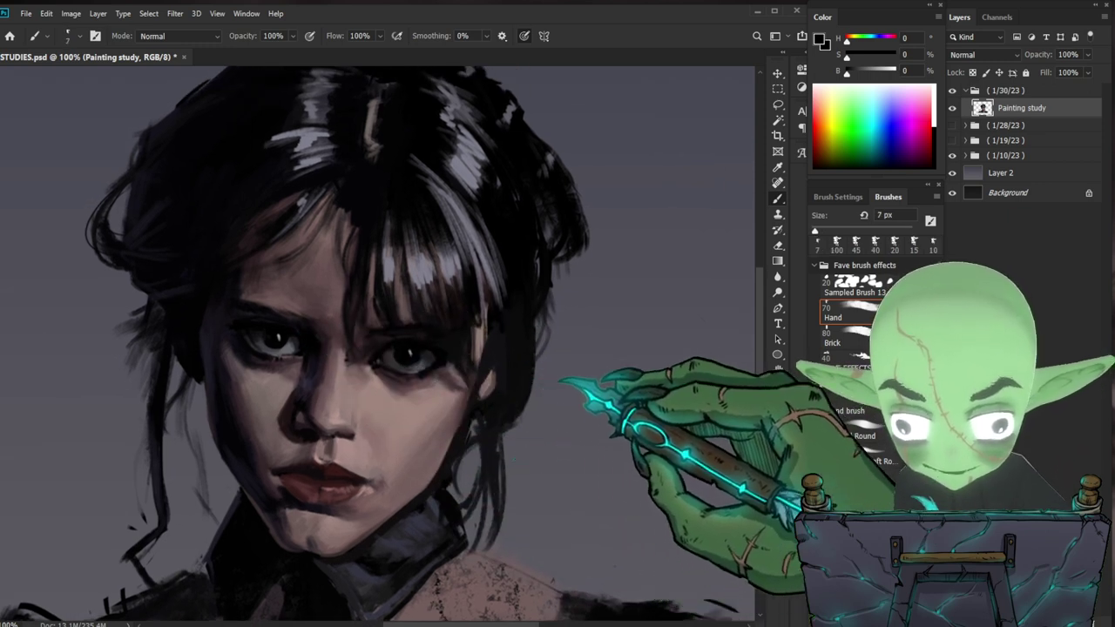
- Refine the shadows between the inner eye and nose with sampled dark red-browns (H 353, S 26, B 14 and H 349, S 31, B 14) at 7 px
alt+click(326, 366)
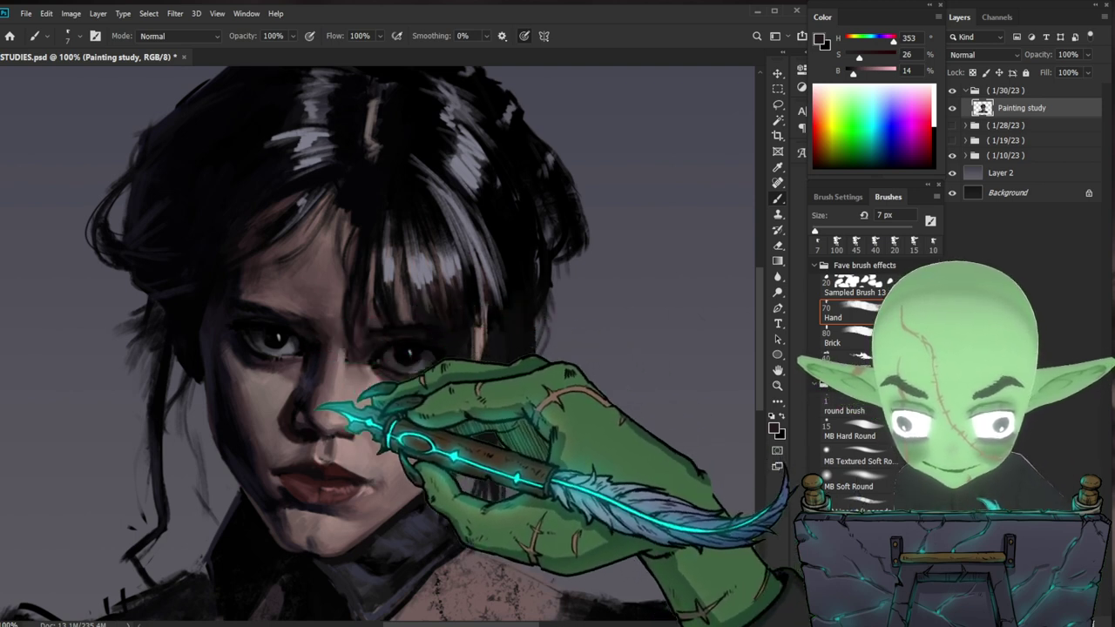
key(ctrl+space)
drag(553, 420, 512, 411)
key(ctrl+space)
drag(429, 383, 489, 362)
key(b)
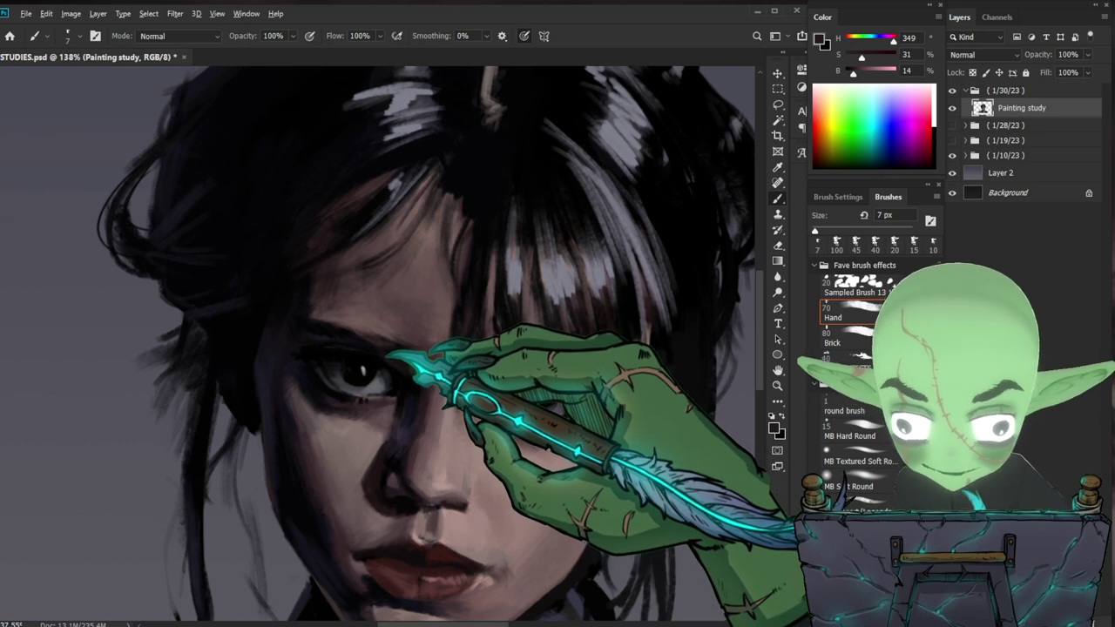
key(space)
drag(569, 420, 484, 349)
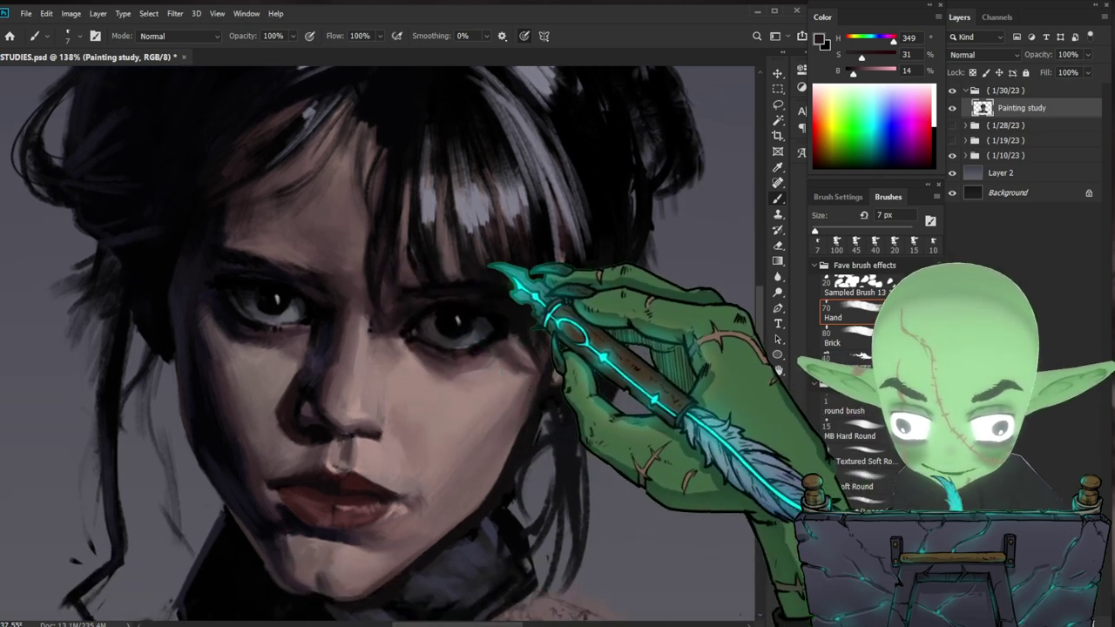
- Darken the shadow-side eyebrow and inner eye corner with sampled near-black (H 300, S 50, B 1), using the brush at 10 to 15 px
alt+click(324, 313)
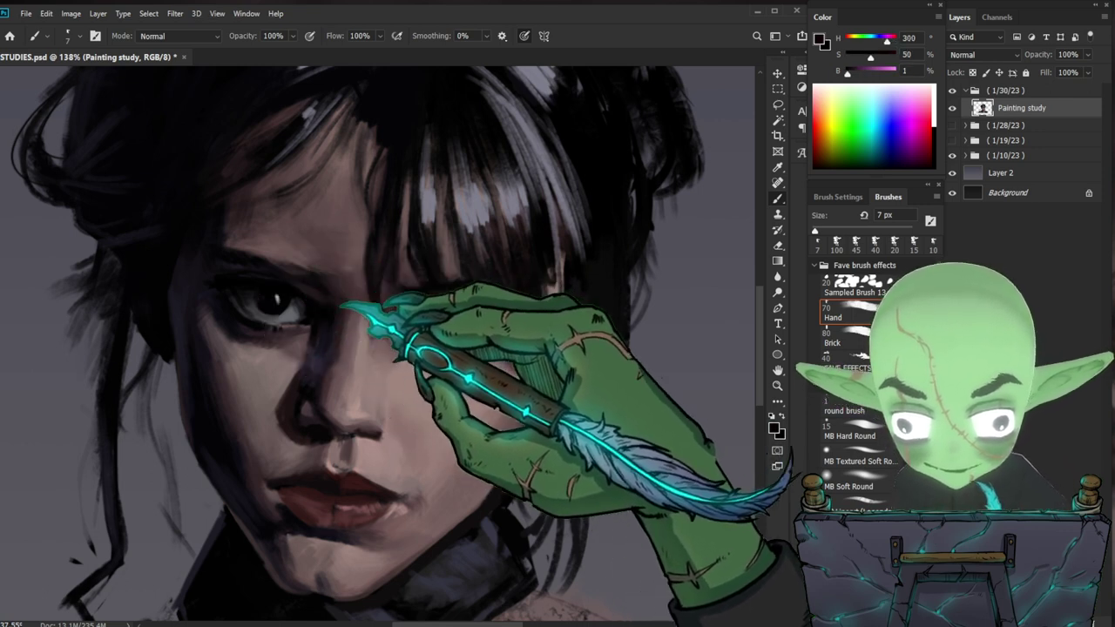
key(bracketright)
key(bracketright)
drag(303, 270, 324, 265)
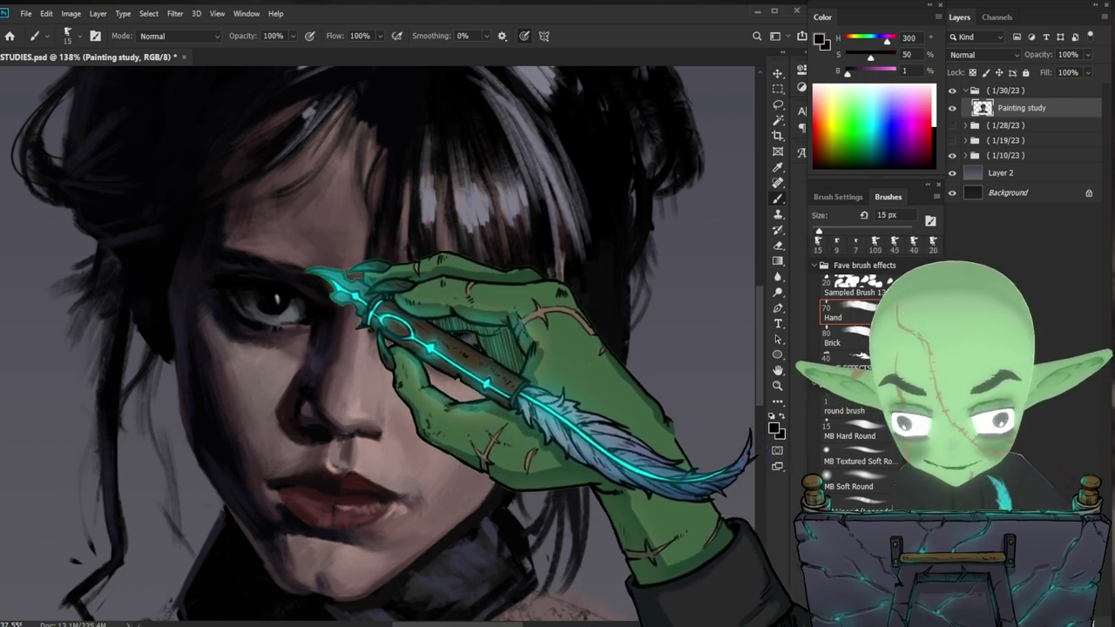
key(ctrl+space)
drag(569, 354, 514, 356)
key(space)
drag(688, 388, 641, 358)
key(ctrl+space)
drag(419, 271, 444, 272)
key(b)
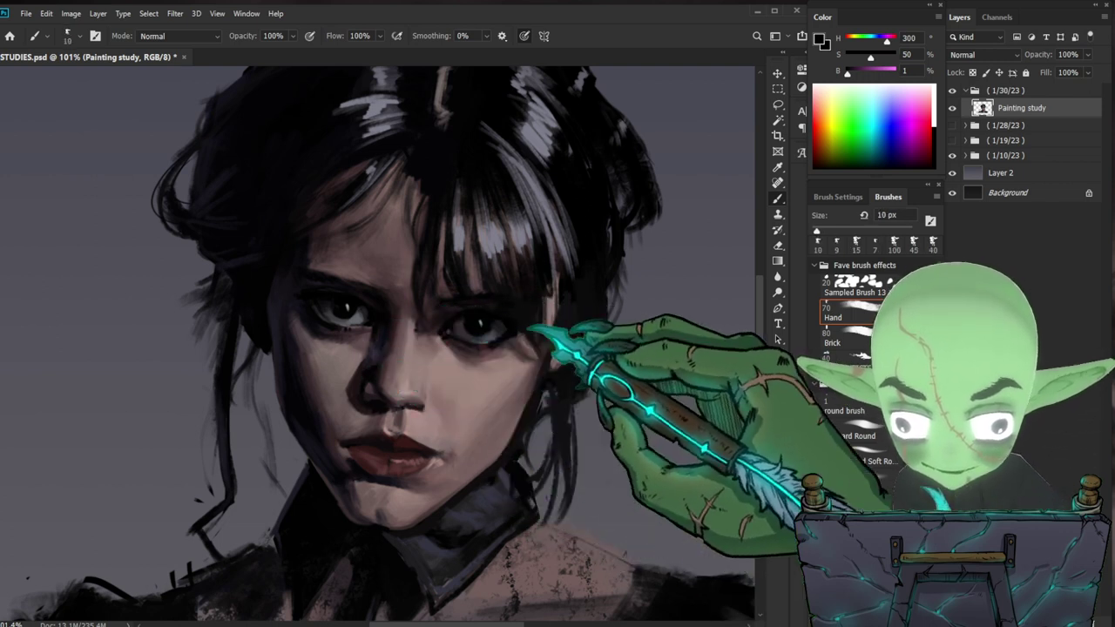
- Shade the nose and nostrils at 10 px with sampled dull red (H 354, S 30, B 26) and near-black (H 300, S 33, B 1)
key(ctrl+space)
drag(582, 399, 566, 401)
key(space)
drag(618, 425, 507, 314)
key(ctrl+space)
drag(306, 246, 334, 236)
alt+click(293, 315)
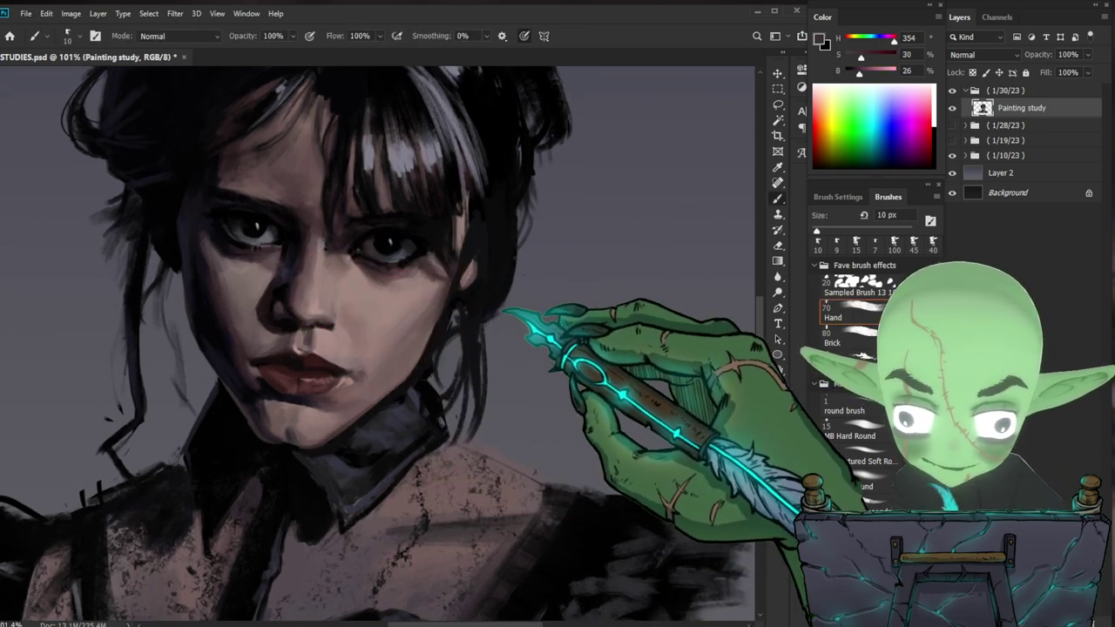
key(space)
drag(515, 310, 513, 331)
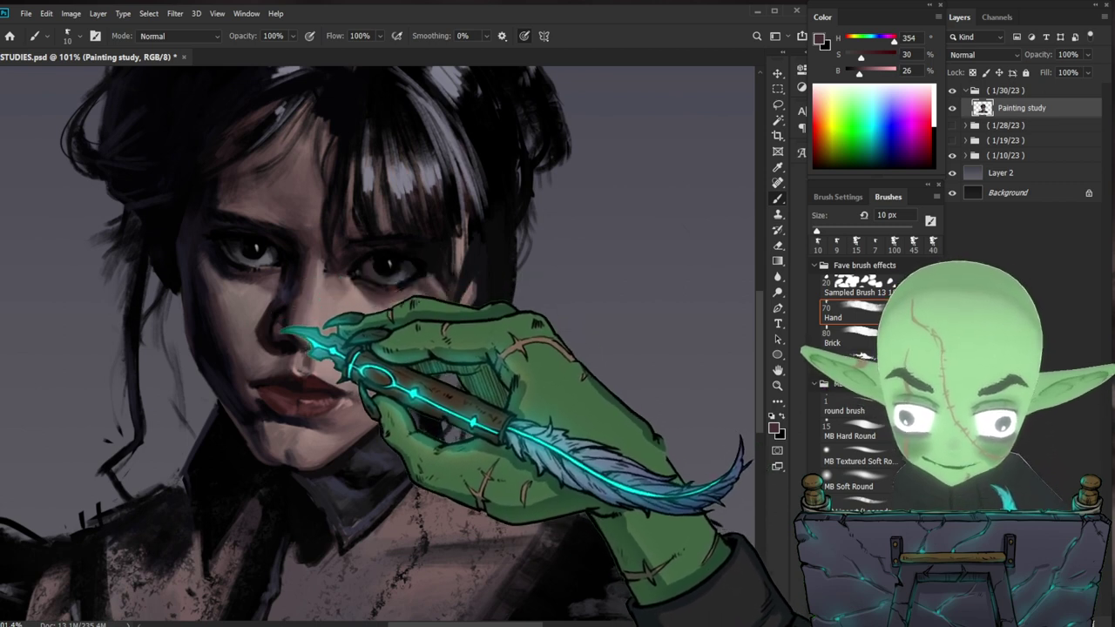
key(ctrl+space)
drag(521, 374, 466, 376)
drag(383, 340, 440, 341)
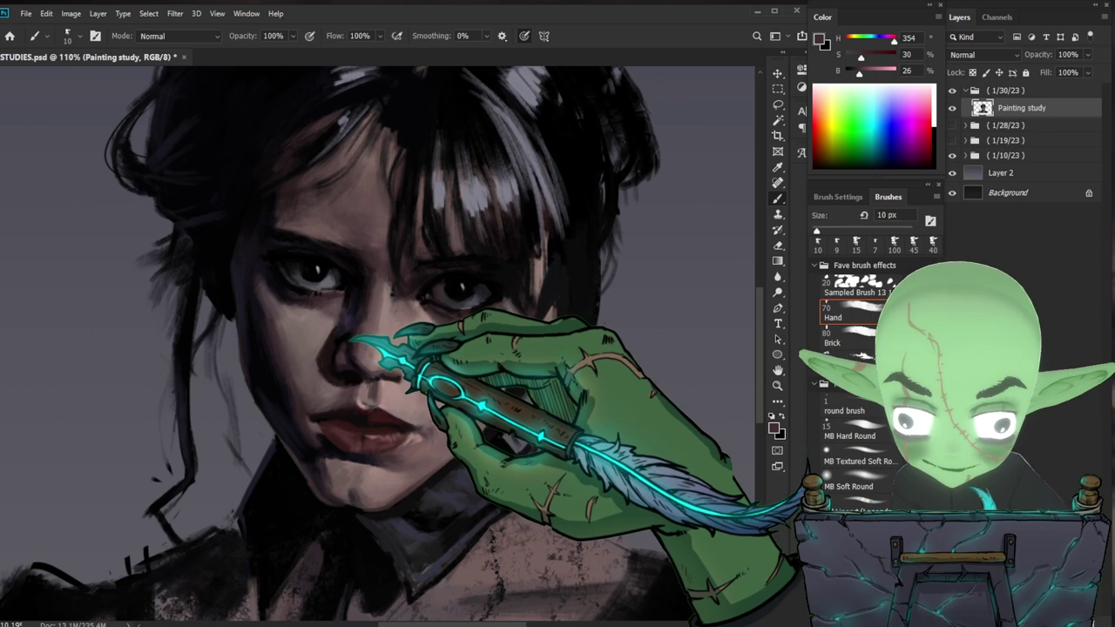
key(space)
drag(549, 418, 519, 425)
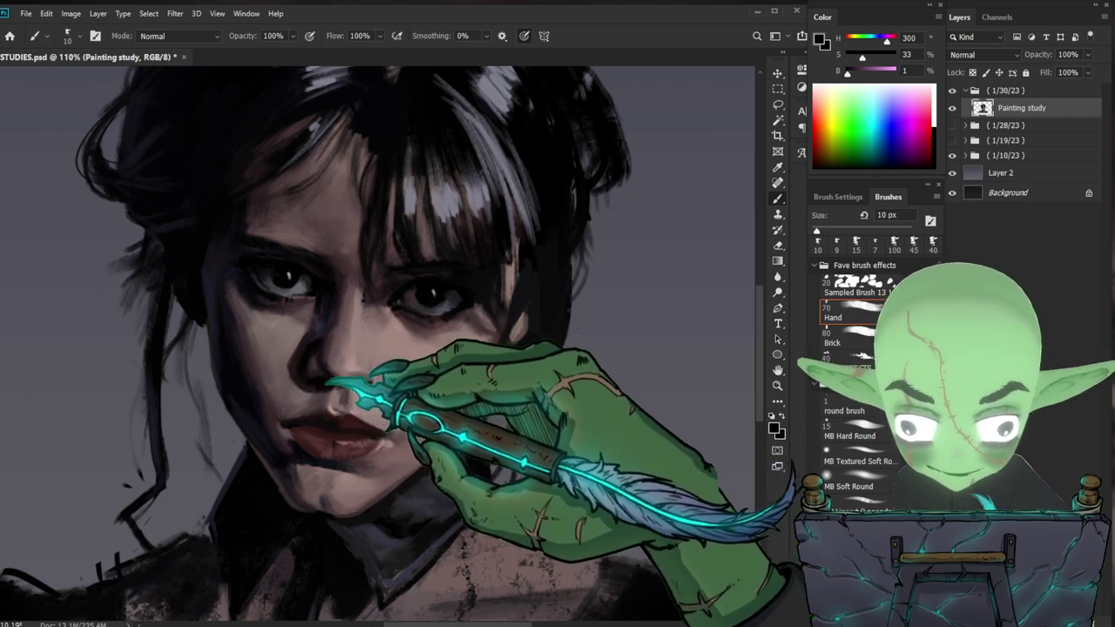
- Refine the shadow between the nose and upper lip with sampled dark red-brown (H 0, S 34, B 13) at 10 px
drag(597, 386, 505, 383)
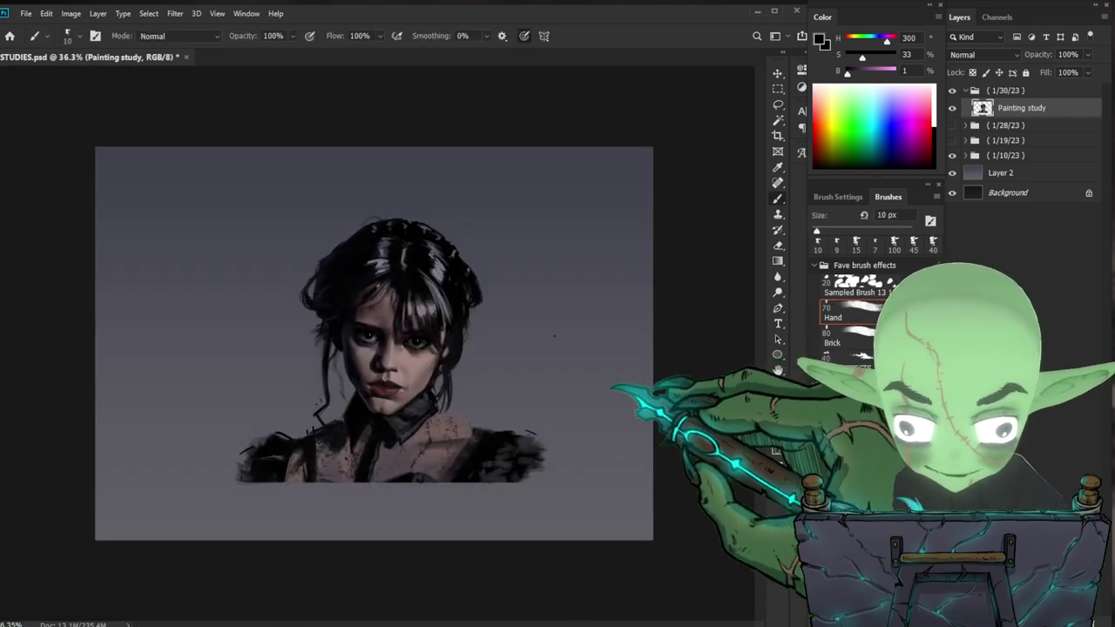
drag(428, 372, 488, 378)
drag(341, 349, 402, 346)
alt+click(342, 384)
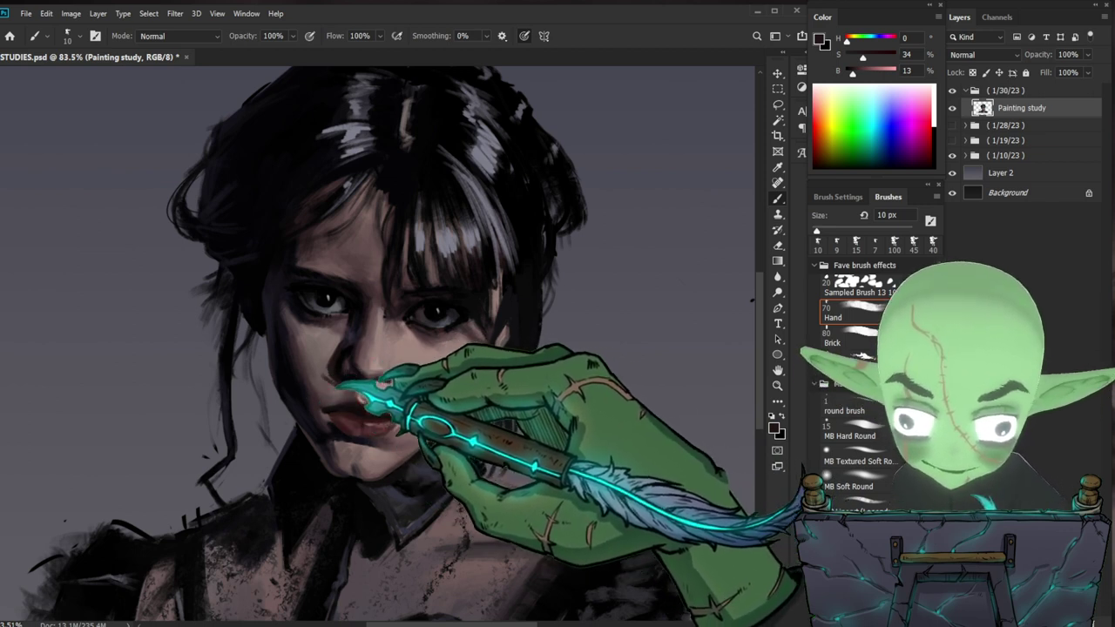
- Sample a muted red-brown and a darker shadow tone, and rework the shading under the nose with the Hand brush at 7 px
drag(610, 380, 540, 382)
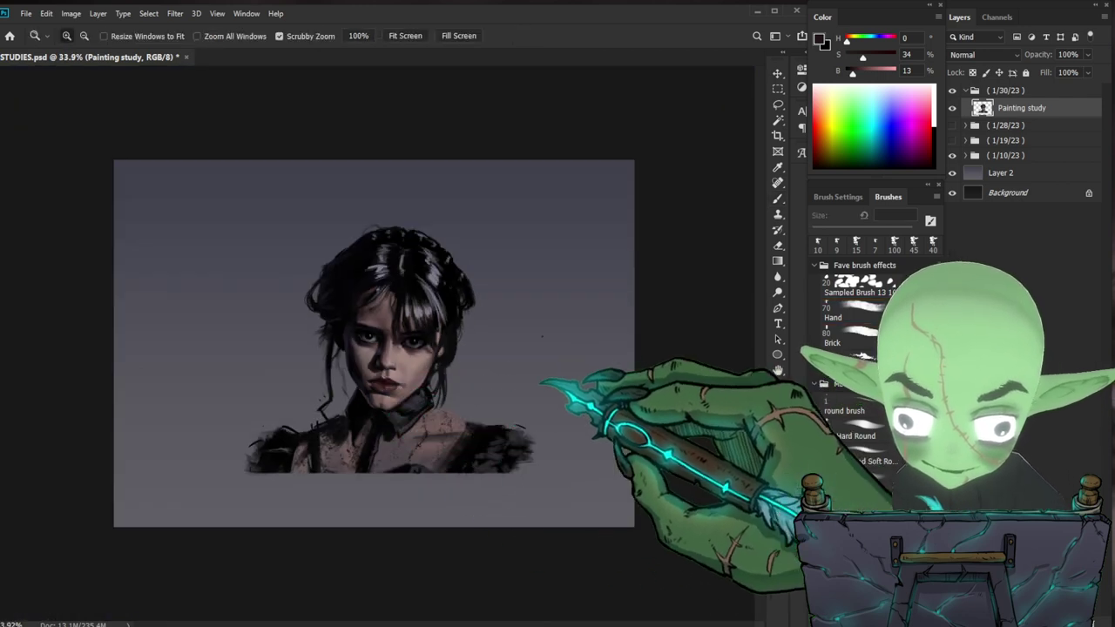
scroll(385, 317, up, 5)
key(b)
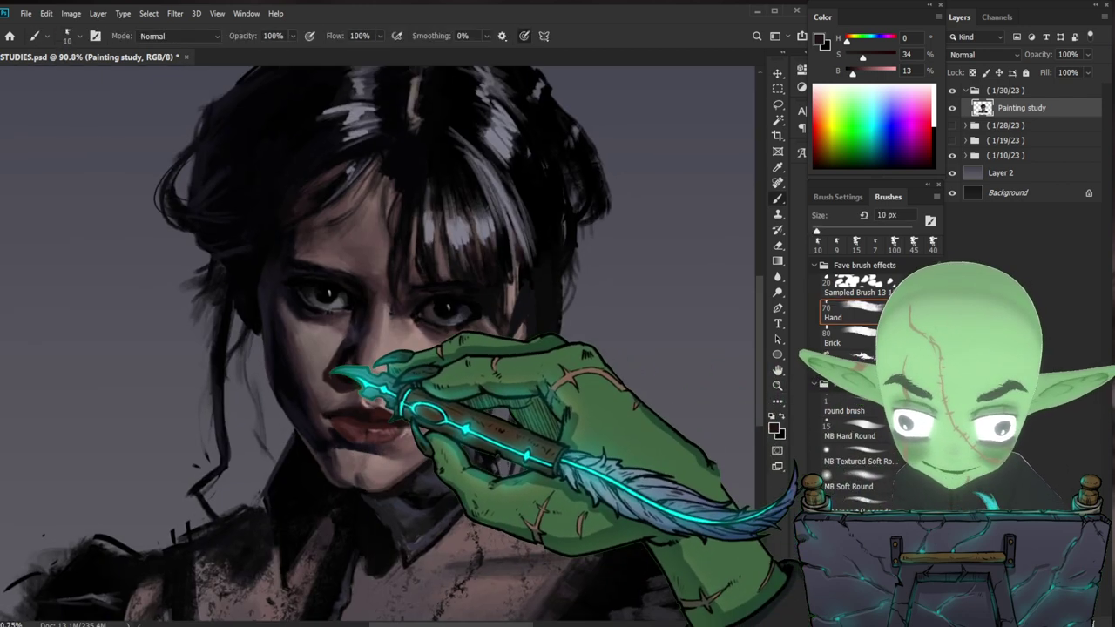
drag(347, 375, 373, 353)
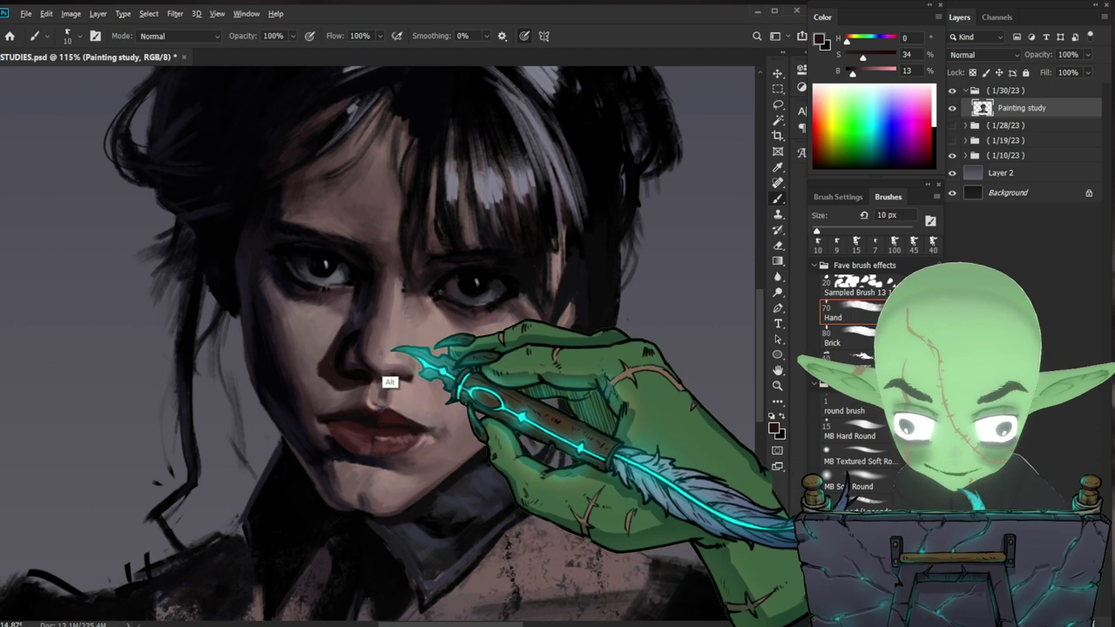
alt+click(373, 352)
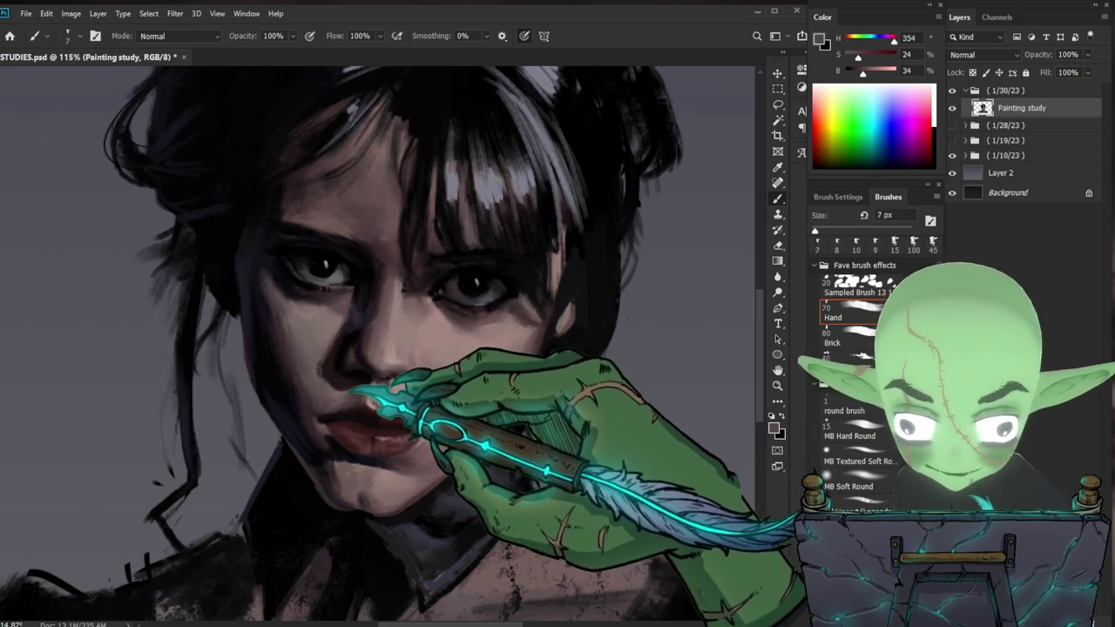
alt+click(336, 396)
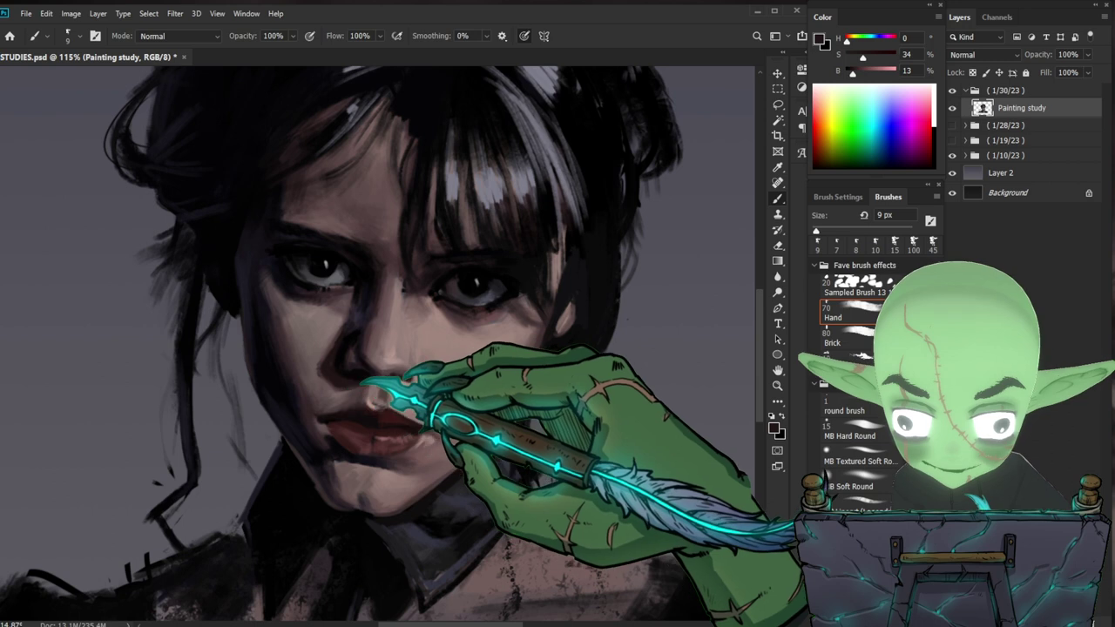
- Sample near-black and dark brown from the nose shadow and deepen the nostril shading with the Hand brush at 9 px
key(z)
drag(400, 348, 304, 353)
mouse_move(392, 370)
mouse_down()
mouse_move(438, 360)
mouse_move(416, 375)
mouse_up()
key(b)
alt+click(348, 362)
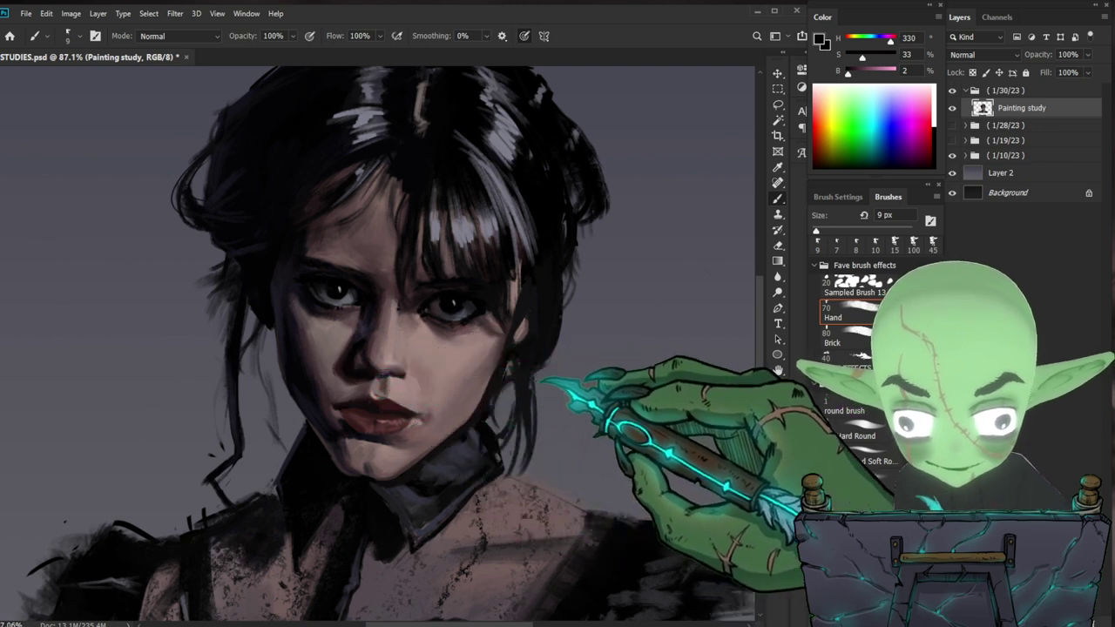
drag(542, 378, 512, 376)
alt+click(305, 355)
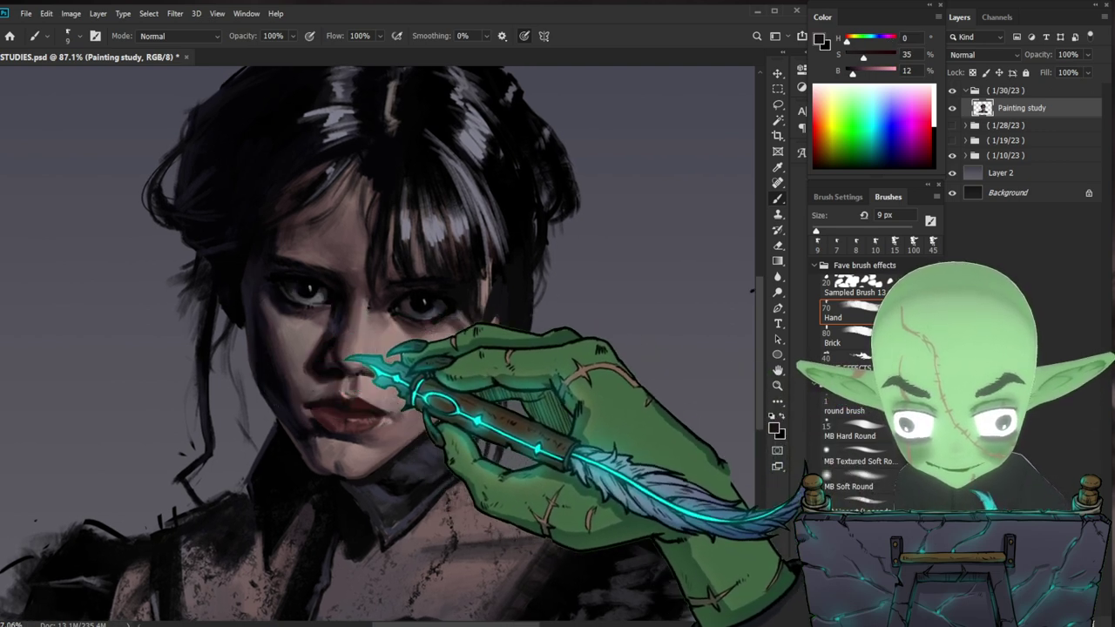
- Reduce the brush to 7 px and refine the nostril shadow using a dark plum tone sampled from the portrait
key(bracketleft)
key(bracketleft)
drag(540, 430, 482, 402)
drag(402, 386, 445, 366)
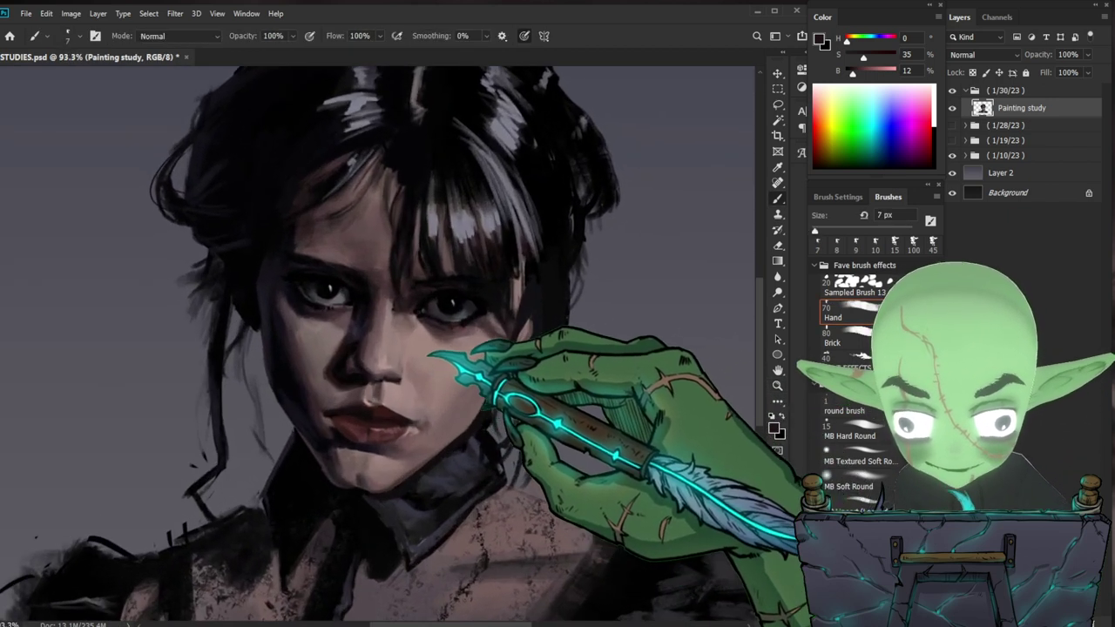
alt+click(339, 375)
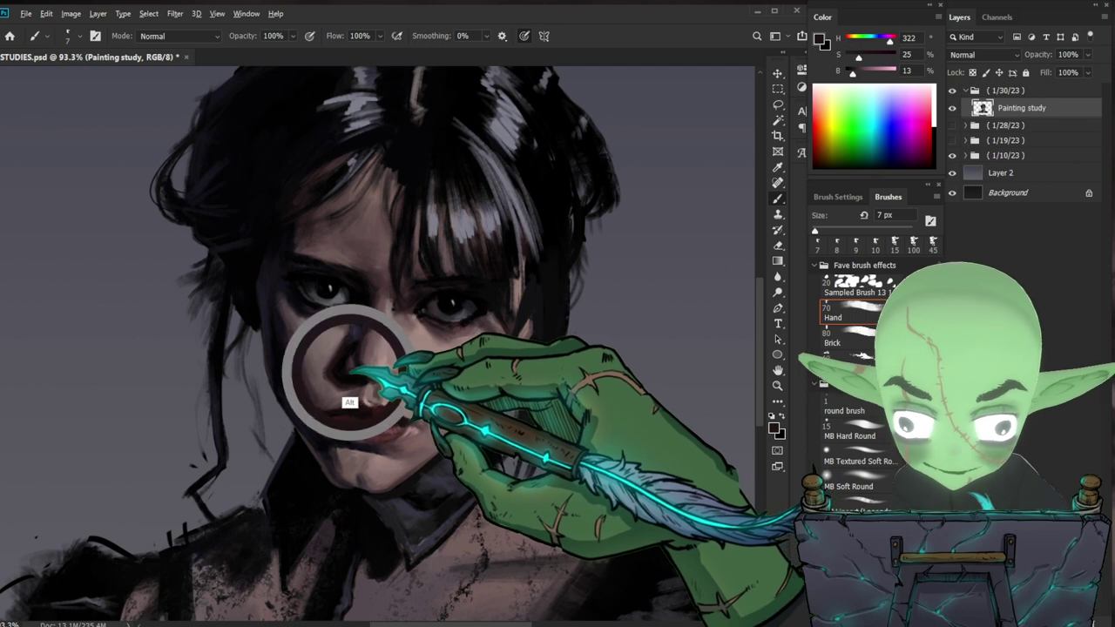
- Blend the underside of the nose, alternating between near-black and deep plum tones sampled from the surrounding shadow
key(z)
drag(401, 383, 418, 384)
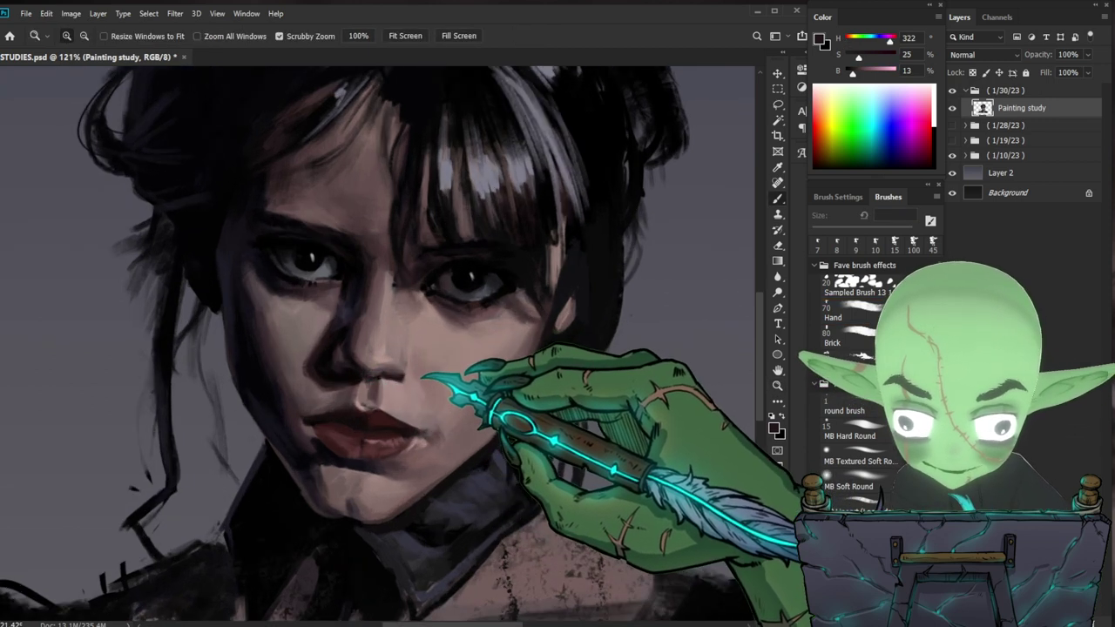
alt+click(339, 402)
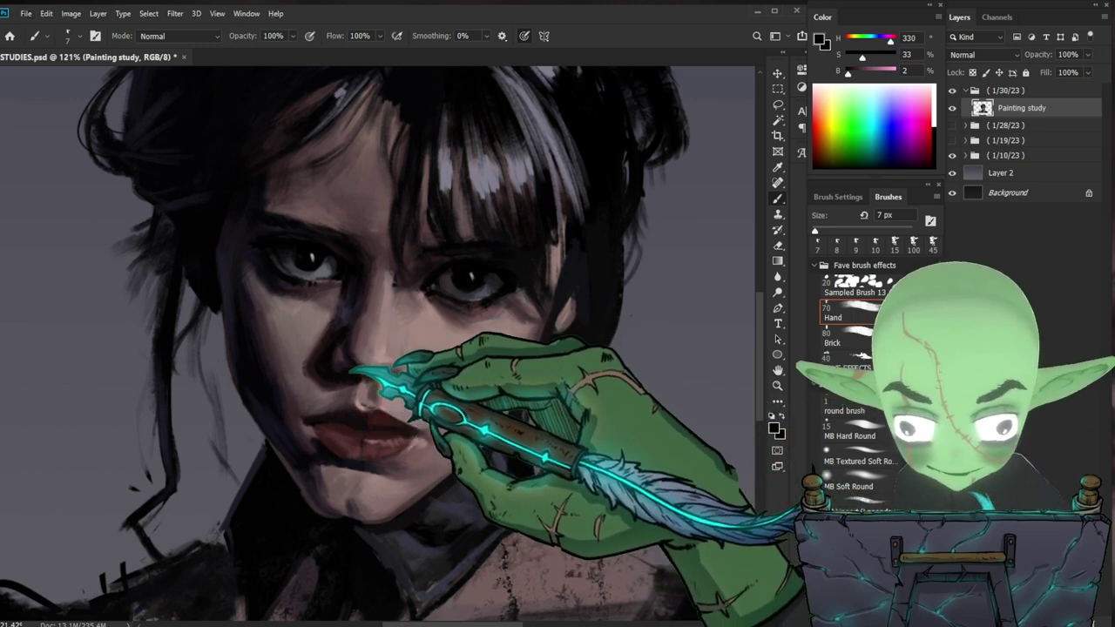
alt+click(344, 383)
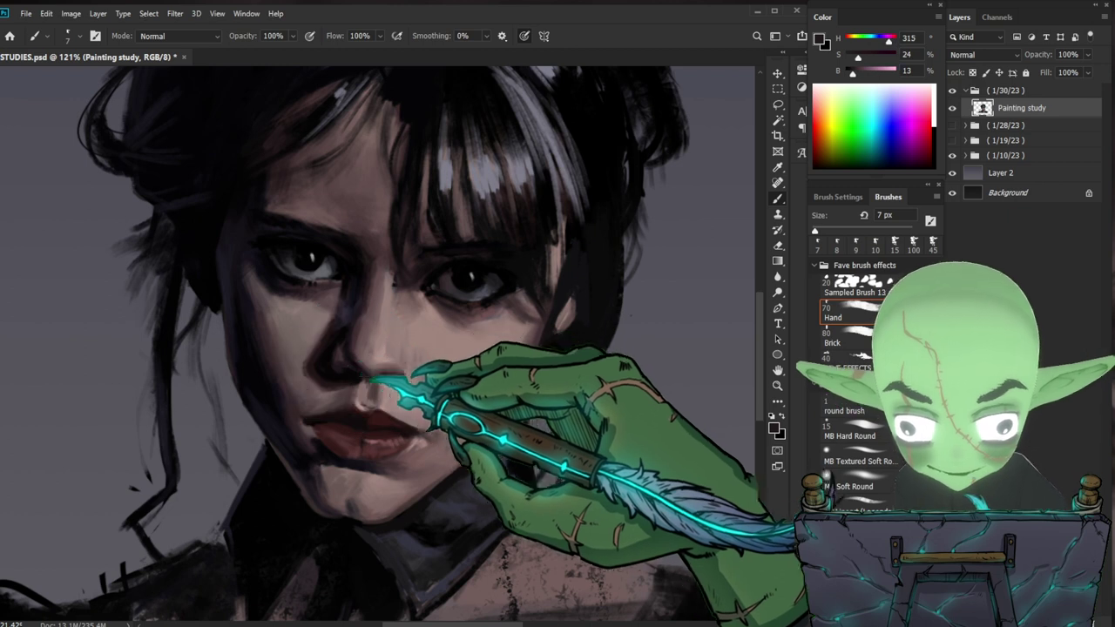
drag(536, 398, 509, 407)
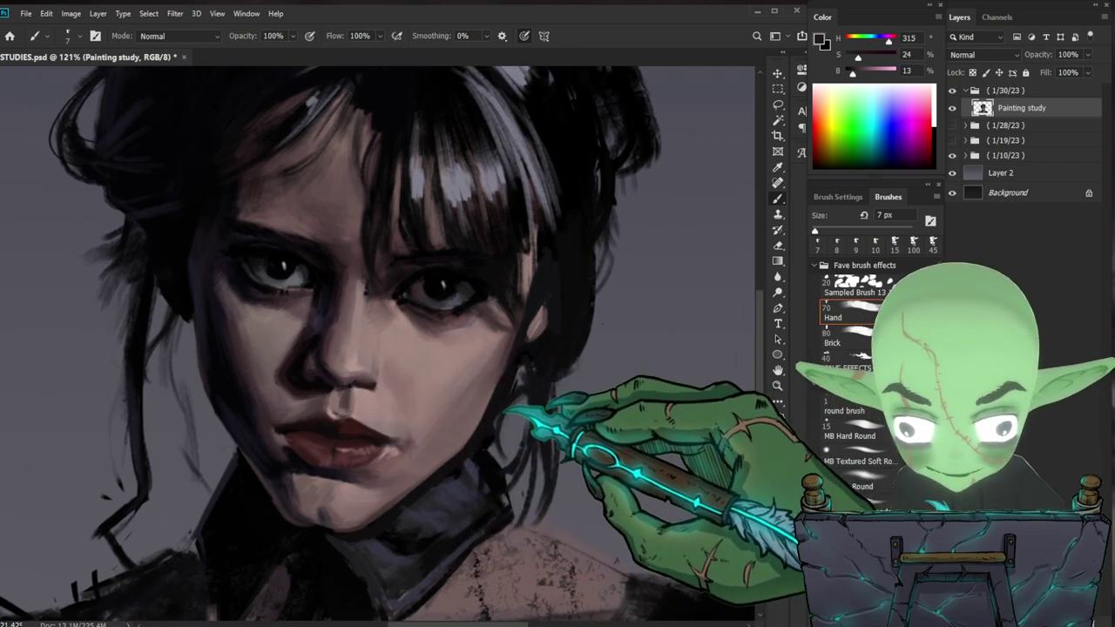
alt+click(324, 425)
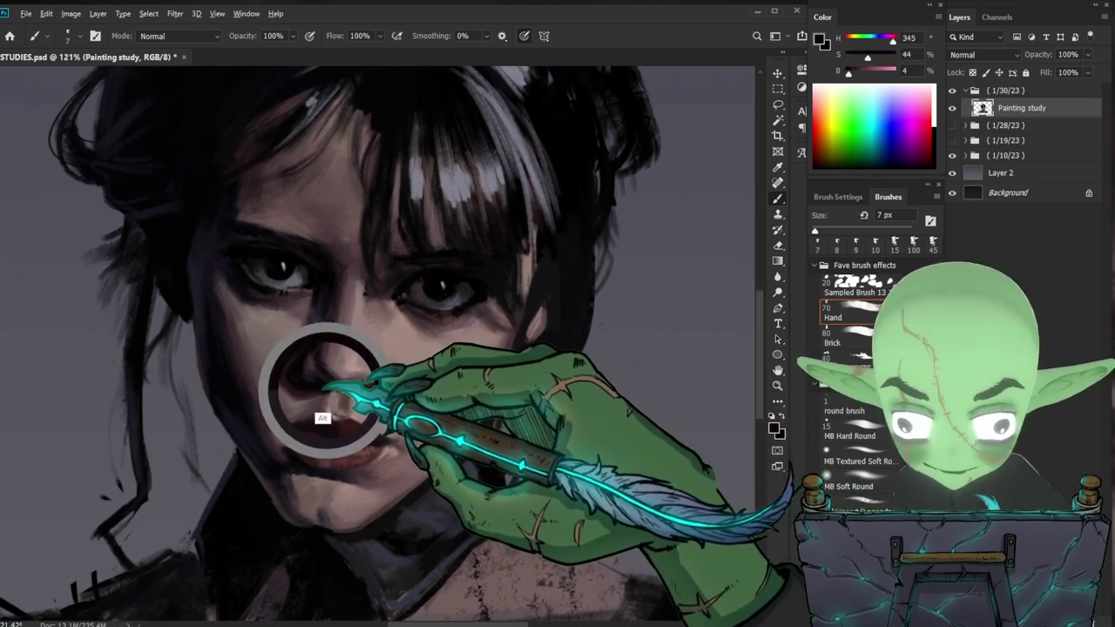
alt+click(324, 432)
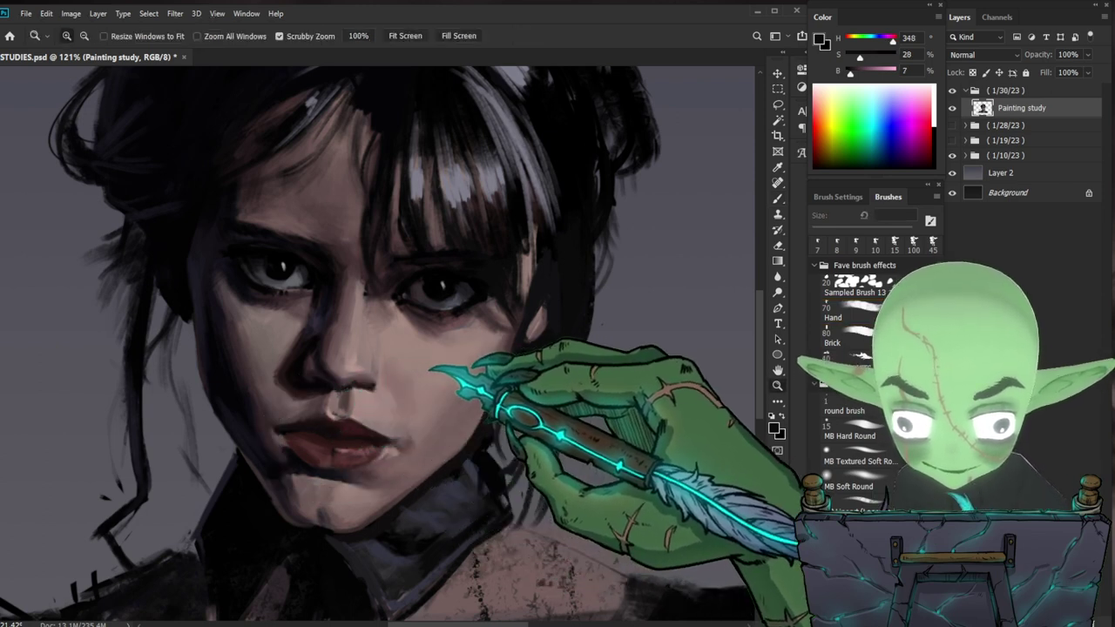
- Strengthen the darkest accent under the tip of the nose with sampled near-black, using the 7 px brush
drag(447, 373, 357, 378)
drag(475, 383, 575, 341)
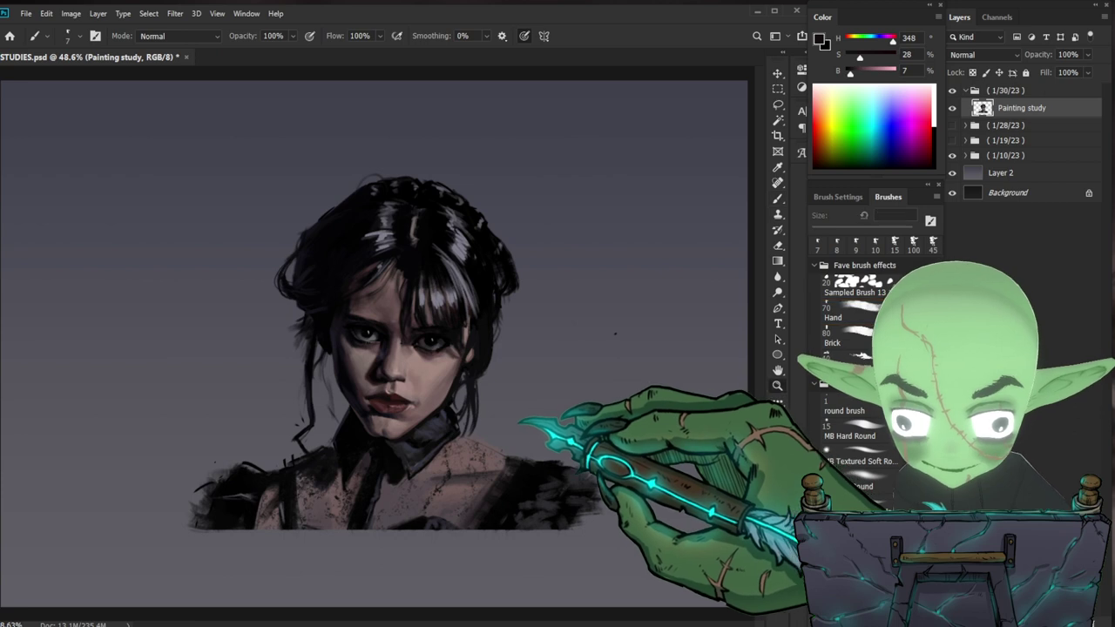
drag(457, 400, 470, 373)
drag(400, 373, 479, 369)
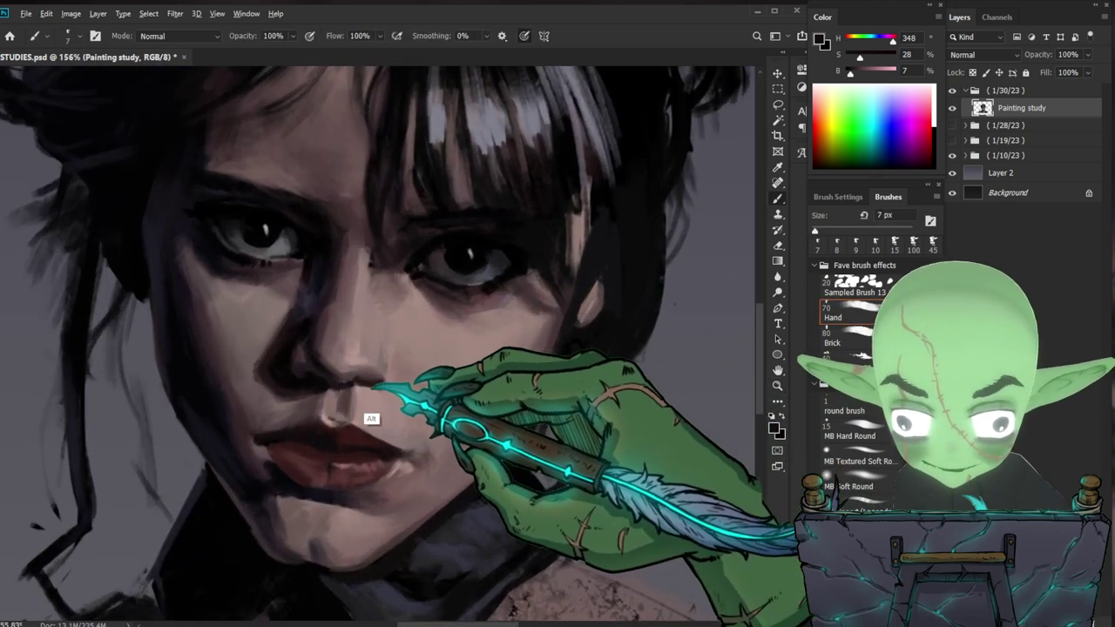
alt+click(309, 382)
drag(359, 372, 378, 381)
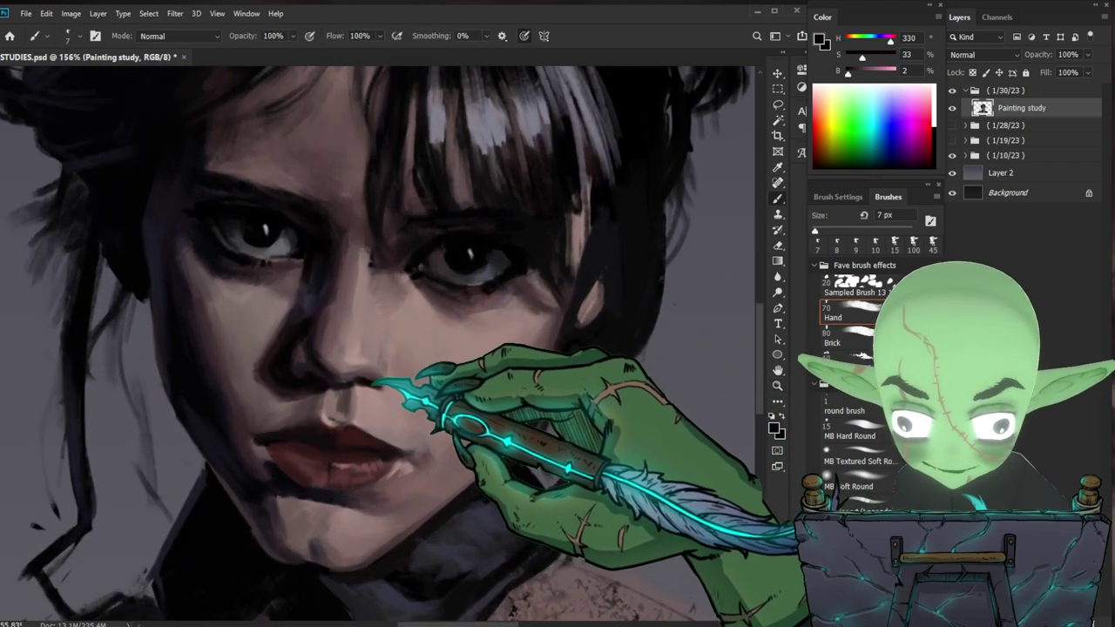
mouse_move(512, 406)
mouse_down()
mouse_move(537, 403)
mouse_move(488, 390)
mouse_move(547, 375)
mouse_move(547, 392)
mouse_up()
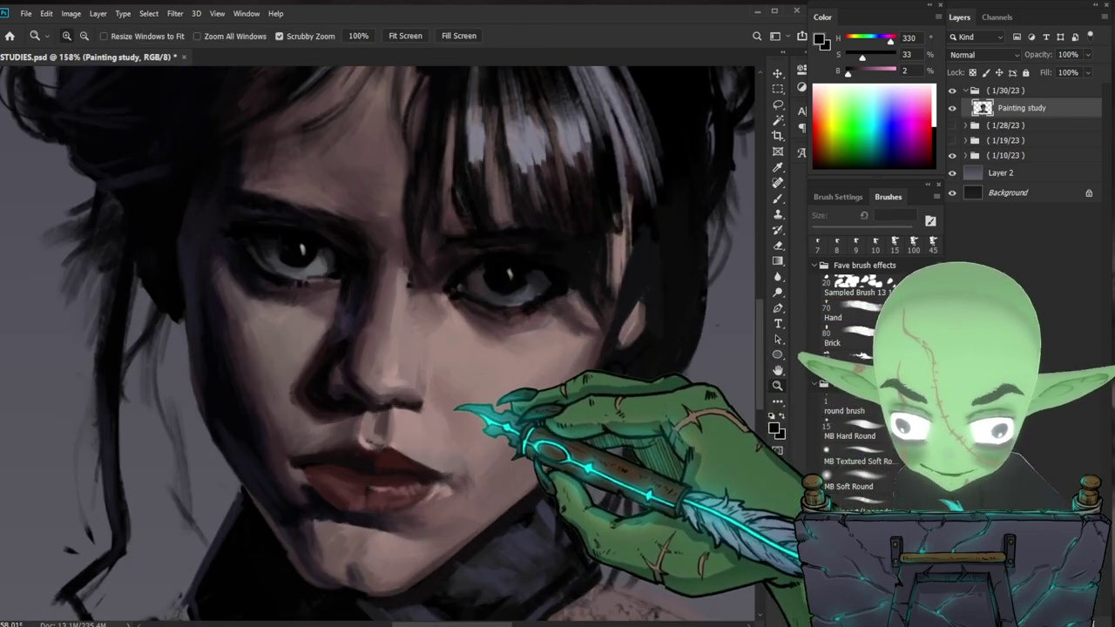
- Reduce the brush to 4 px and sharpen the nostril contour with near-black and a sampled dark reddish brown
key(bracketleft)
key(bracketleft)
key(bracketleft)
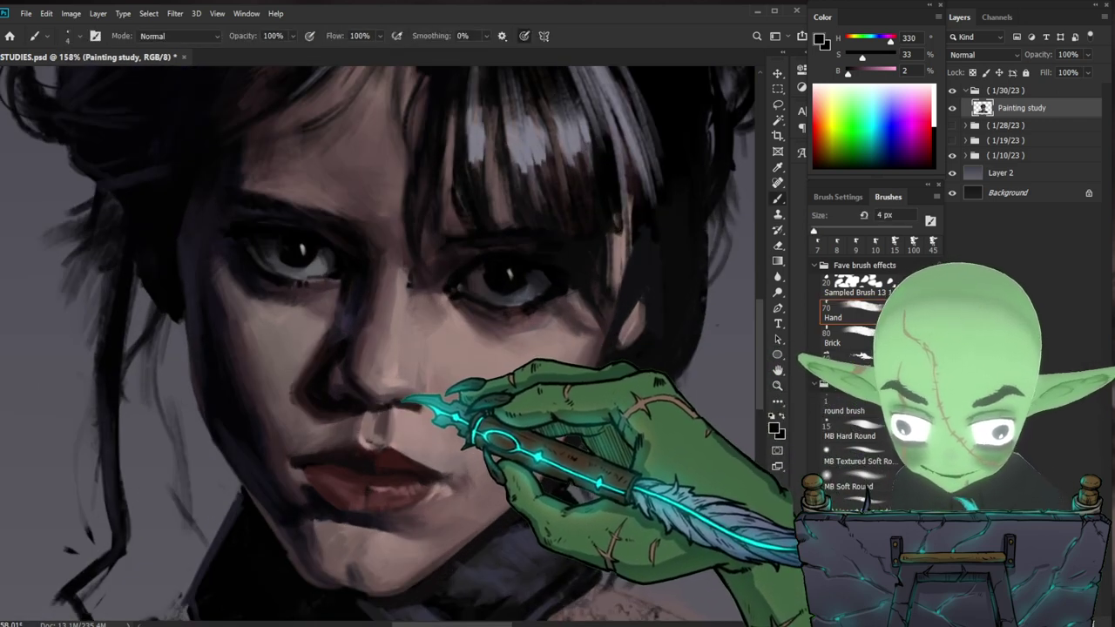
drag(575, 431, 563, 409)
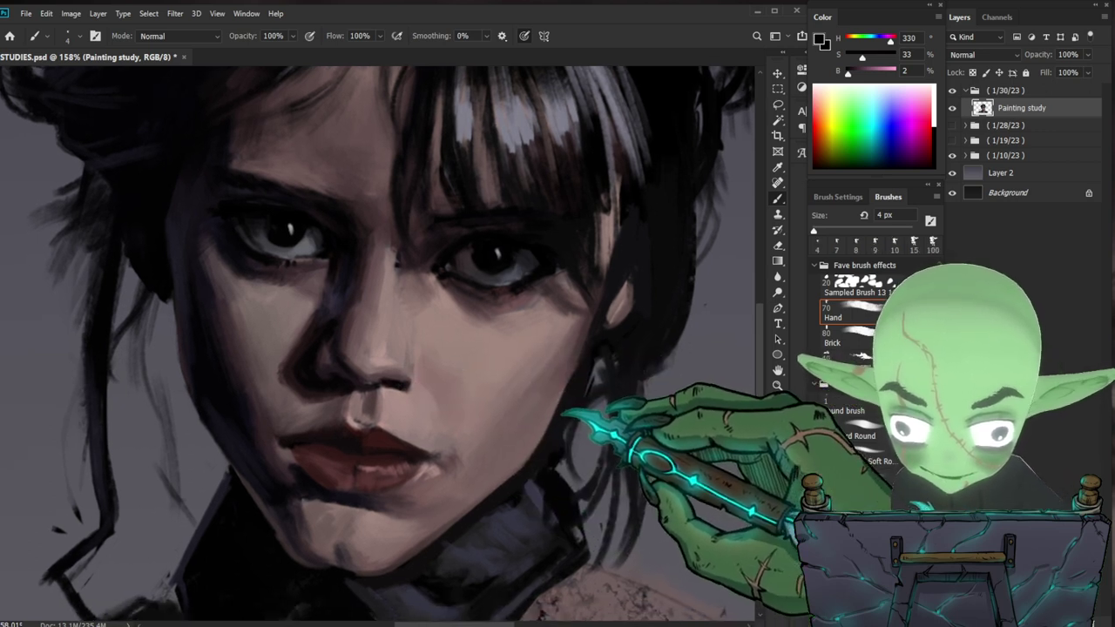
alt+click(350, 362)
drag(347, 393, 357, 313)
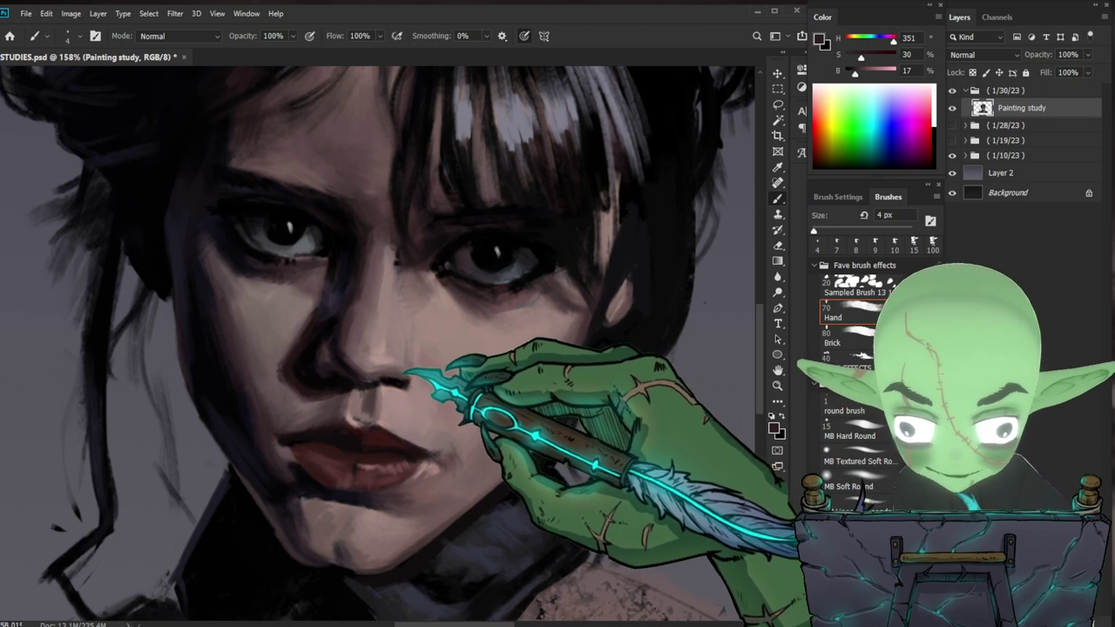
- Enlarge the brush to 6 px and soften the lower edge of the nose with sampled reddish-brown and near-black tones
key(bracketright)
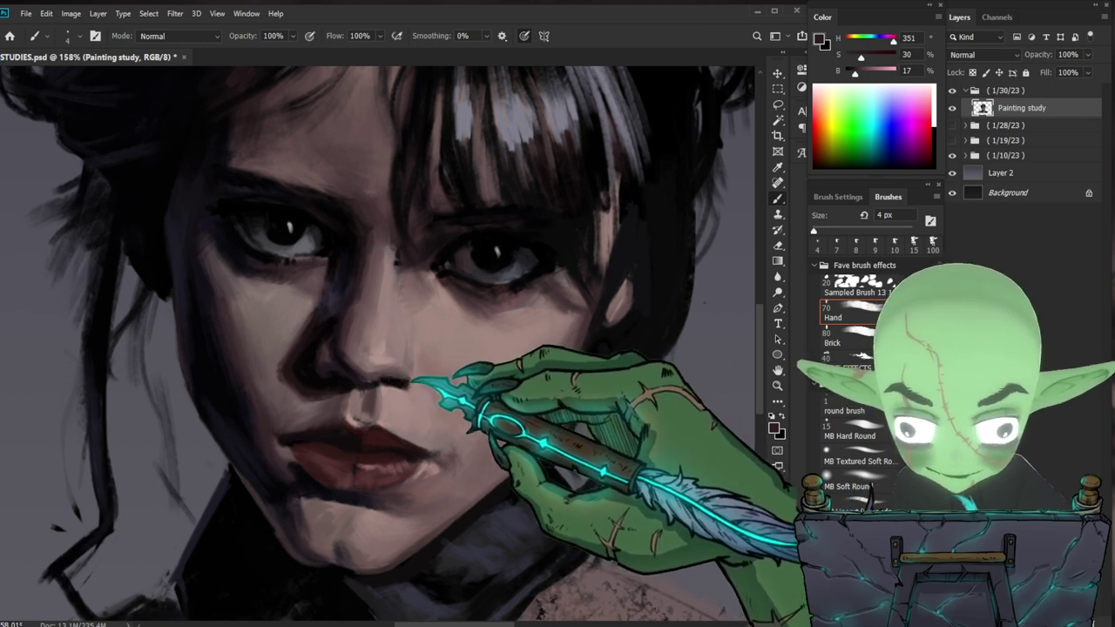
key(bracketright)
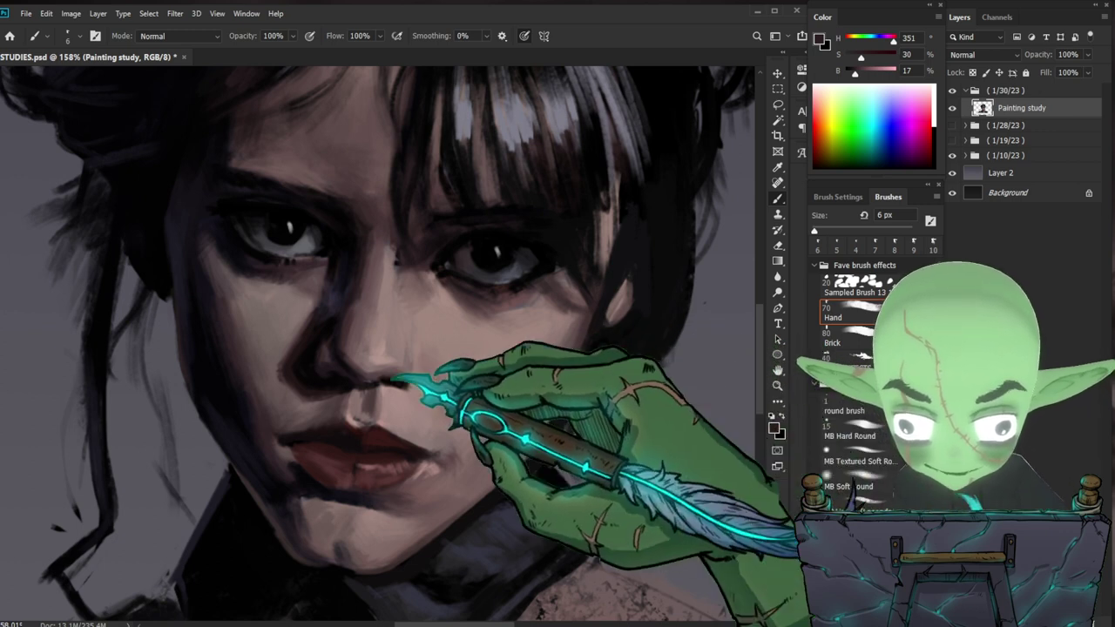
alt+click(343, 328)
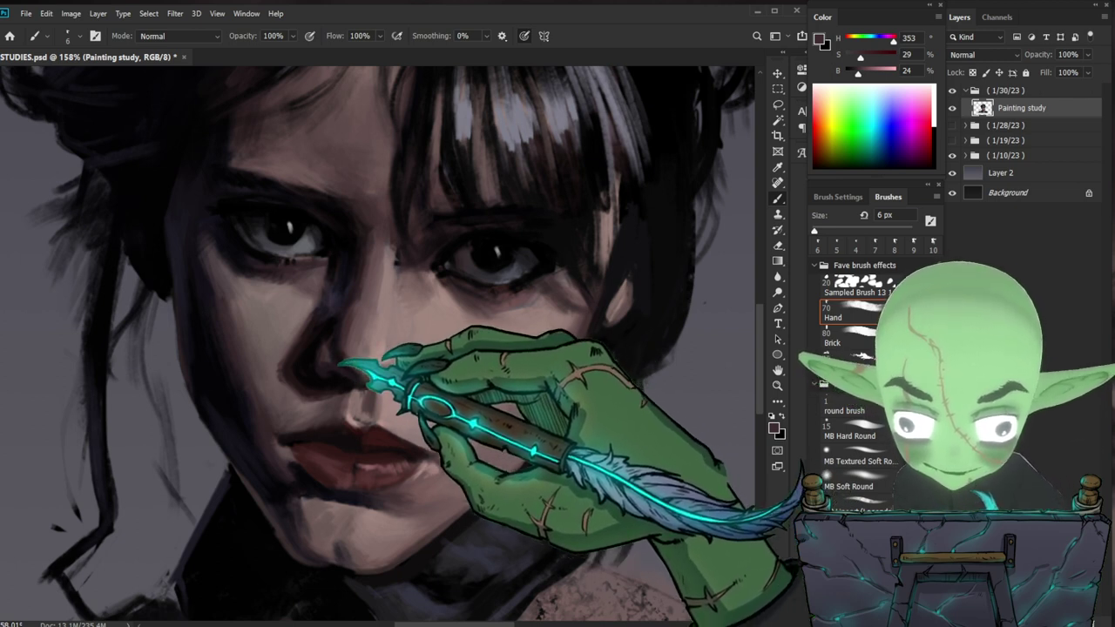
alt+click(337, 392)
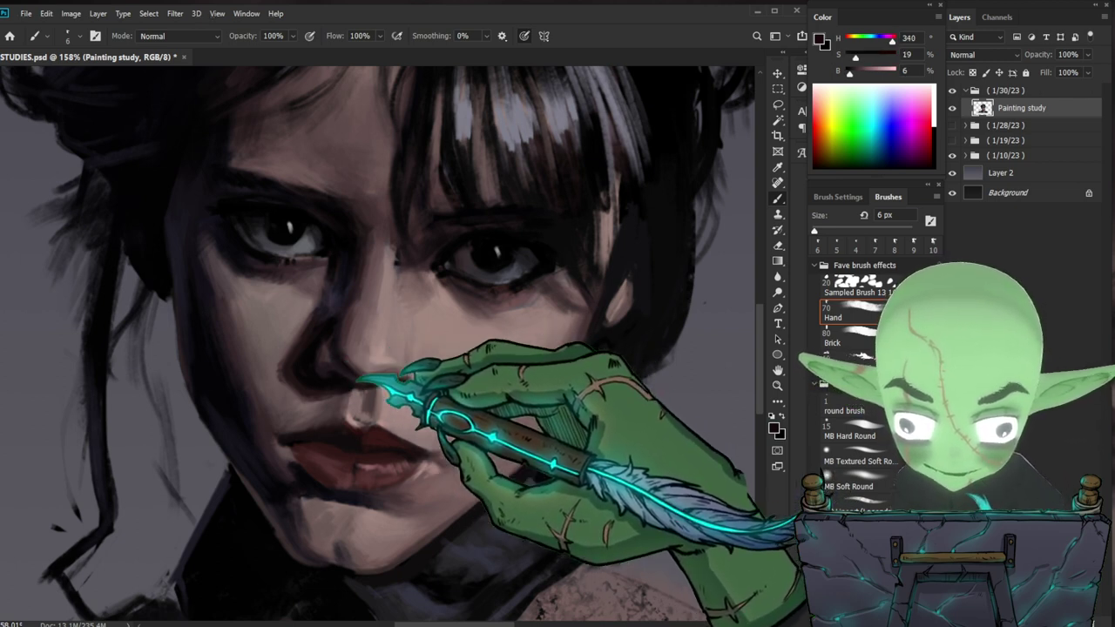
- Sample a mid-dark skin tone beside the nostril and blend the edge between the nose and the lit cheek
key(z)
drag(520, 370, 427, 383)
drag(586, 470, 553, 448)
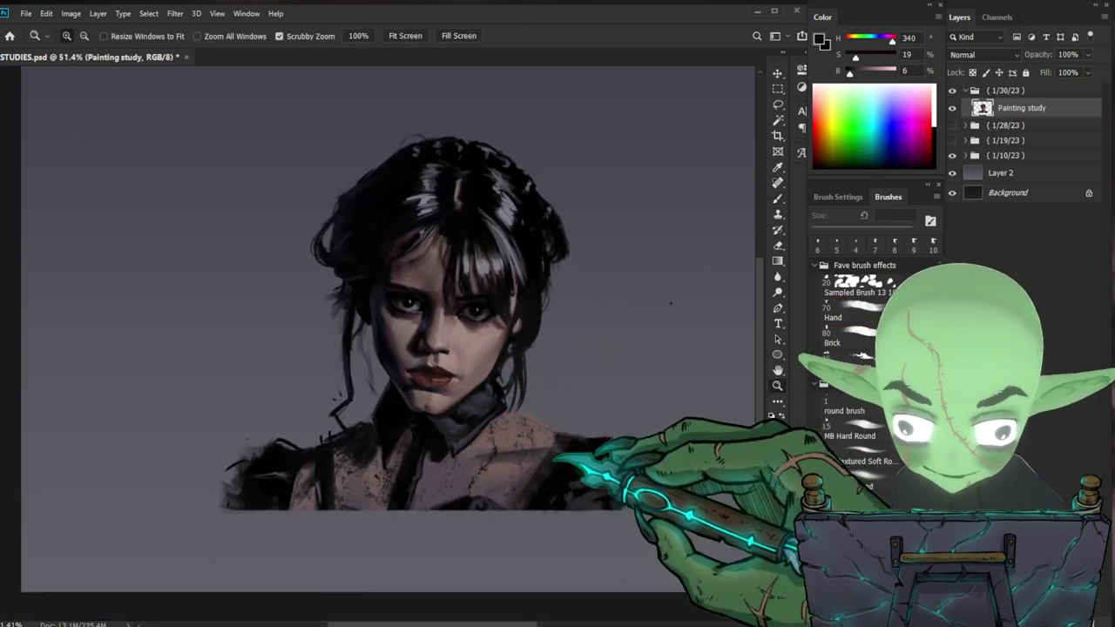
mouse_move(469, 347)
mouse_down()
mouse_move(471, 356)
mouse_move(506, 347)
mouse_up()
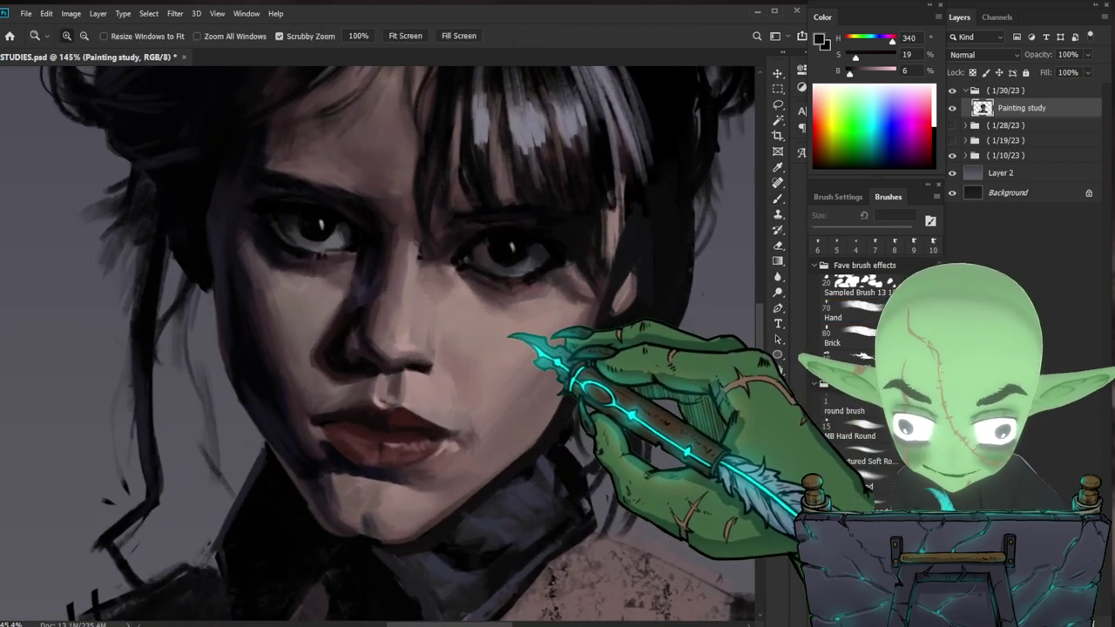
key(b)
alt+click(427, 366)
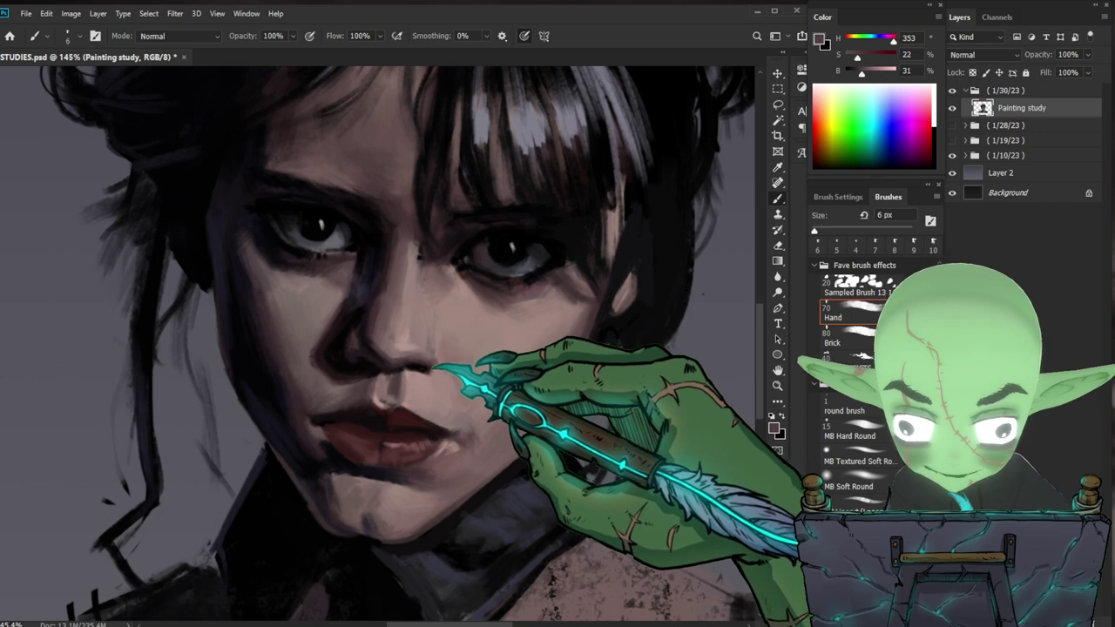
- Refine the skin between the nose and upper lip with sampled light and mid pinkish skin tones, using the 6 px brush
drag(534, 379, 462, 431)
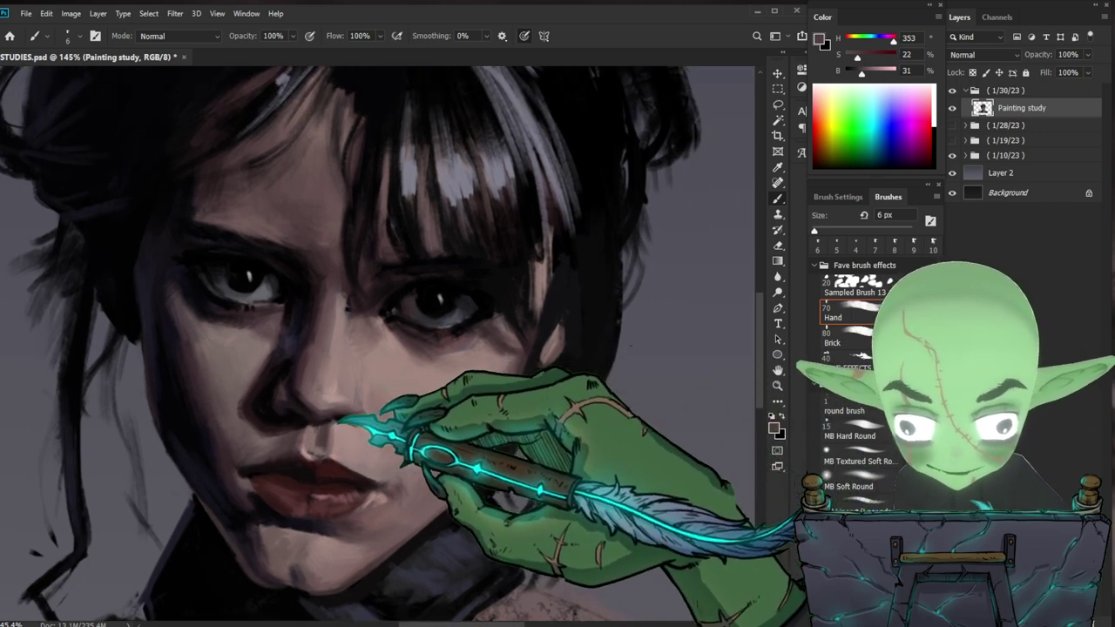
mouse_move(507, 436)
mouse_down()
mouse_move(524, 406)
mouse_move(517, 416)
mouse_up()
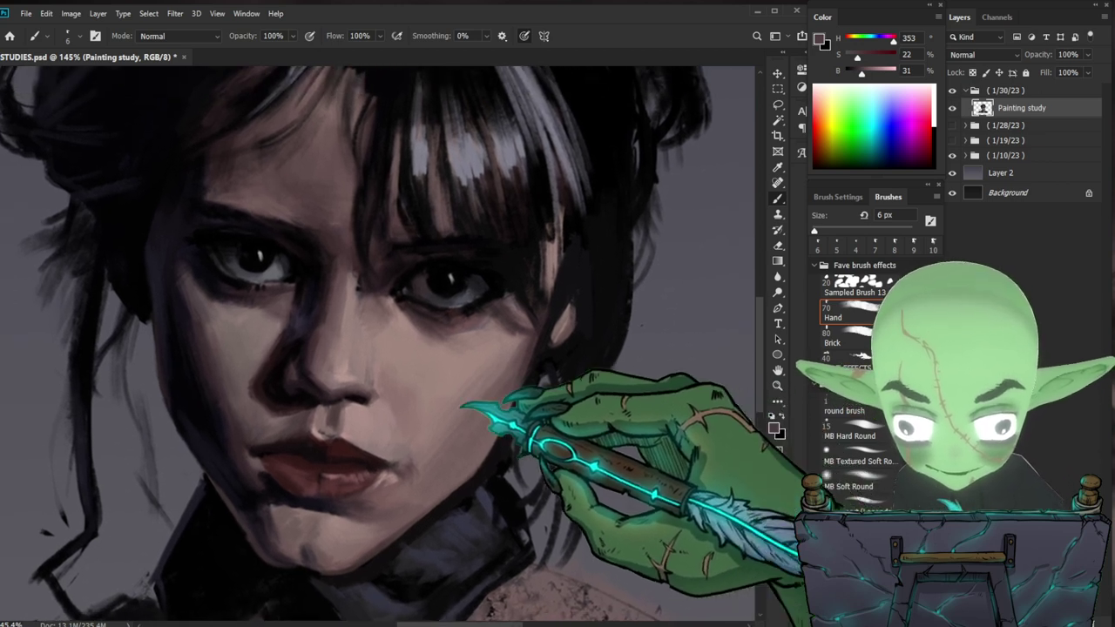
alt+click(354, 443)
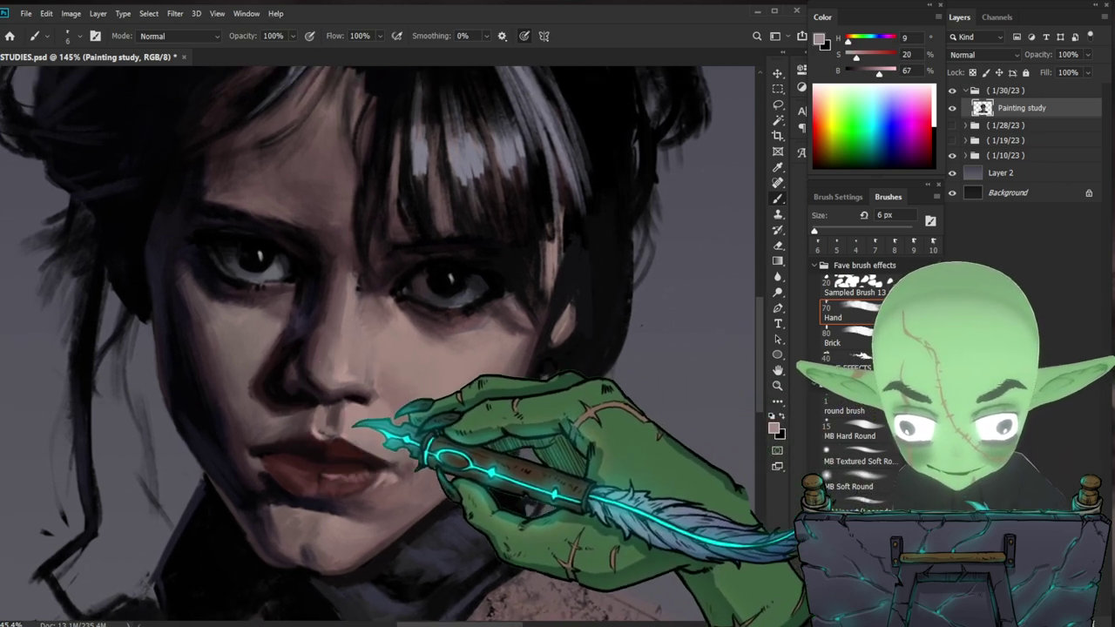
alt+click(325, 406)
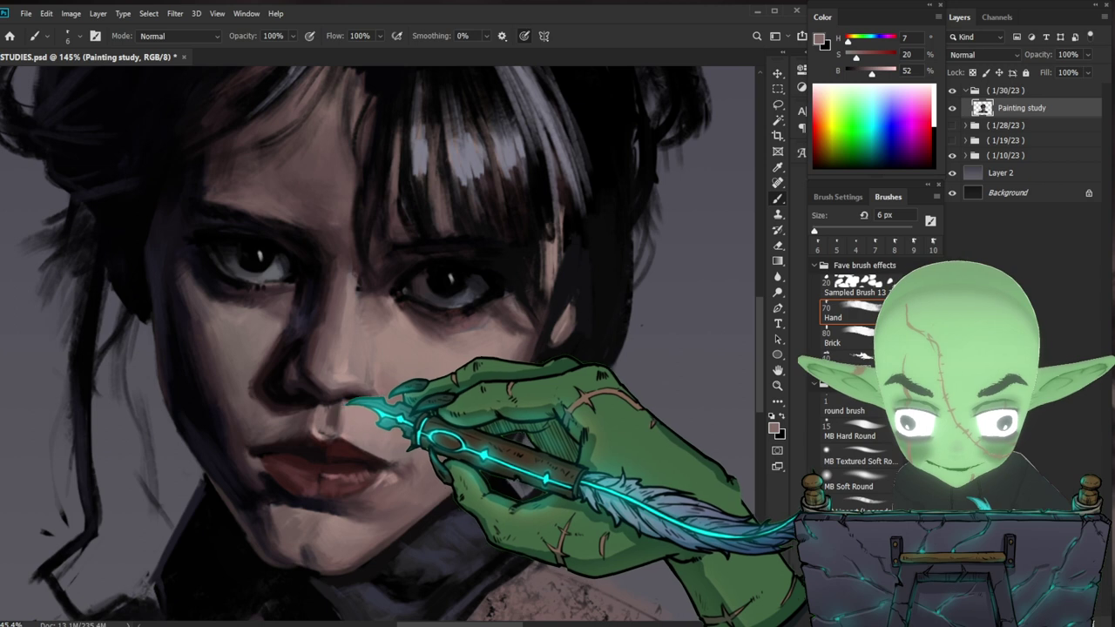
drag(505, 391, 411, 395)
- Soften the lit skin beside the nostril and above the mouth corner with sampled light and greyed pinkish tones
drag(620, 412, 568, 398)
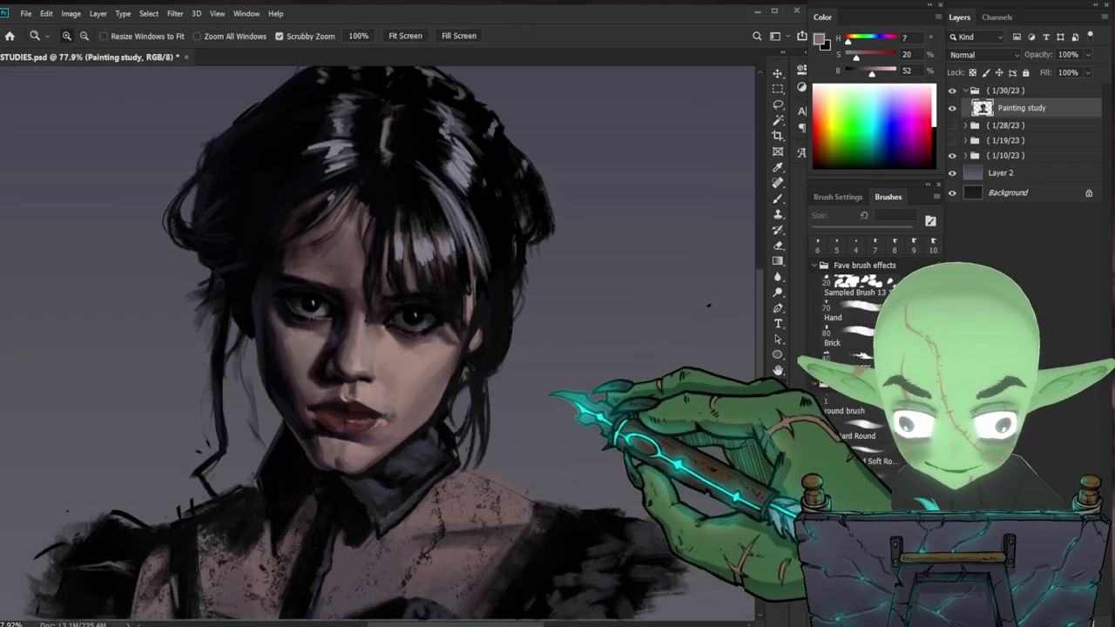
drag(353, 357, 420, 356)
key(b)
alt+click(364, 436)
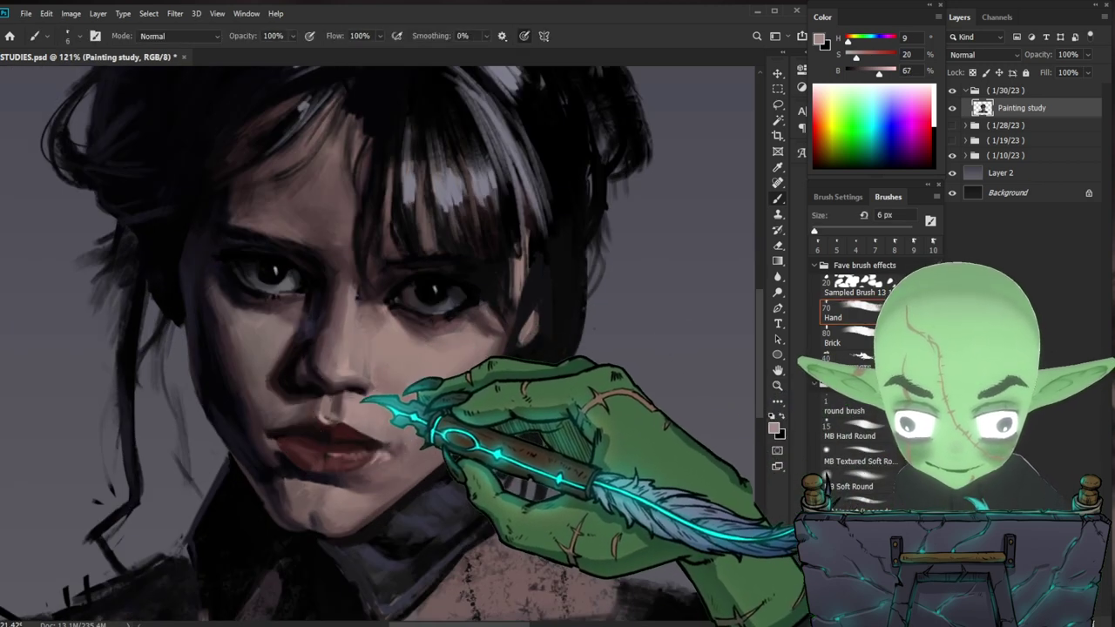
drag(467, 417, 437, 411)
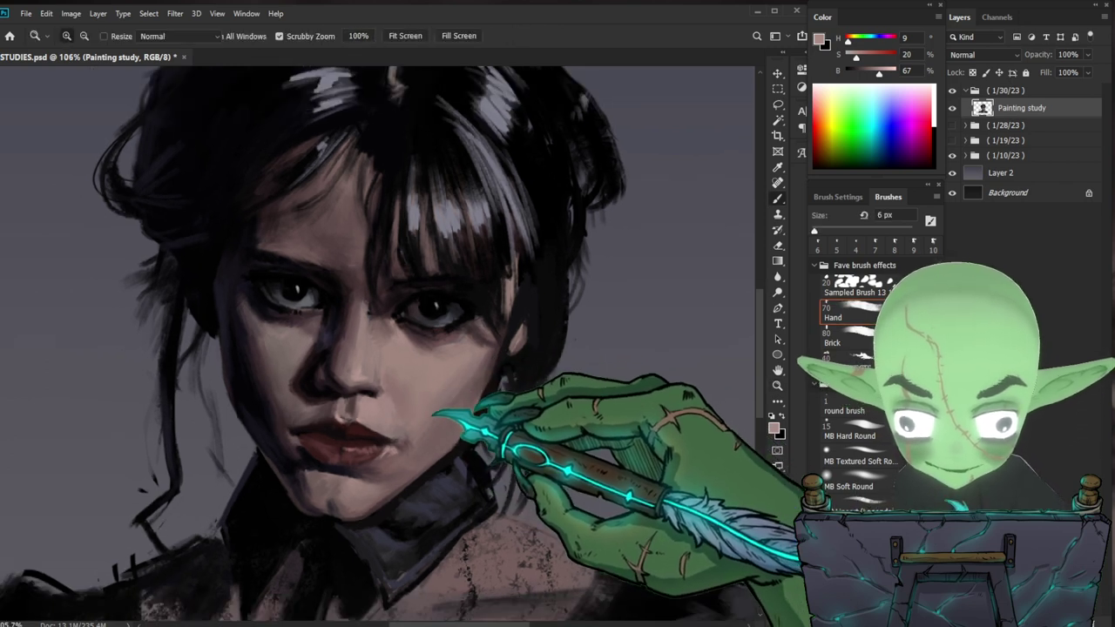
drag(376, 380, 406, 364)
alt+click(359, 387)
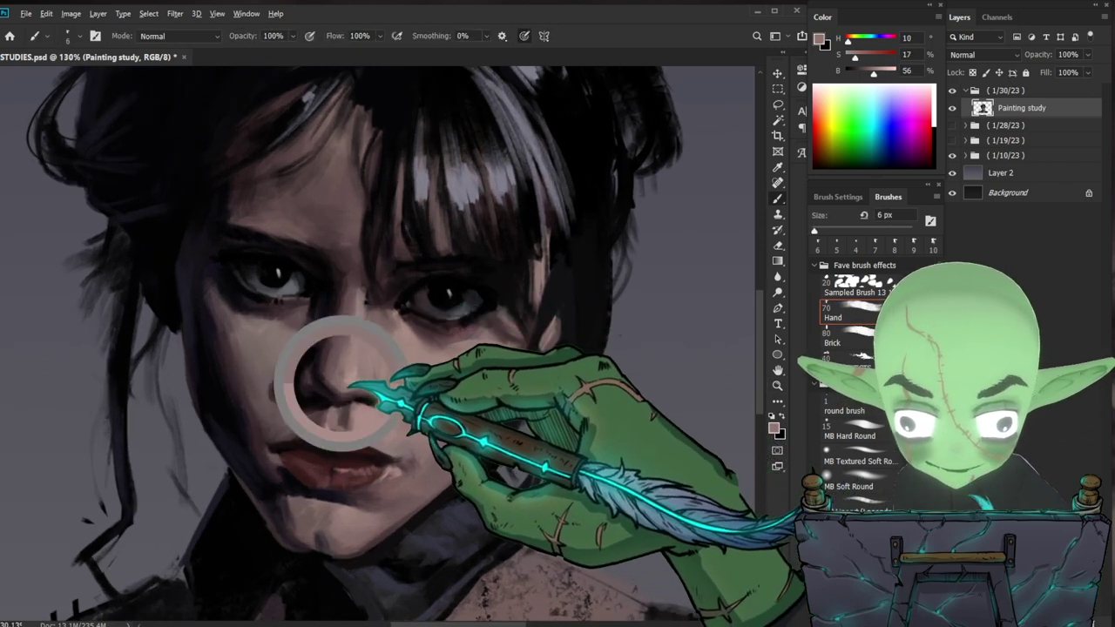
drag(432, 389, 392, 410)
- Sample a dark reddish brown at the cheek's hair-side edge and sharpen that edge with a 4 px brush
drag(635, 495, 598, 431)
drag(478, 385, 522, 375)
scroll(453, 365, up, 3)
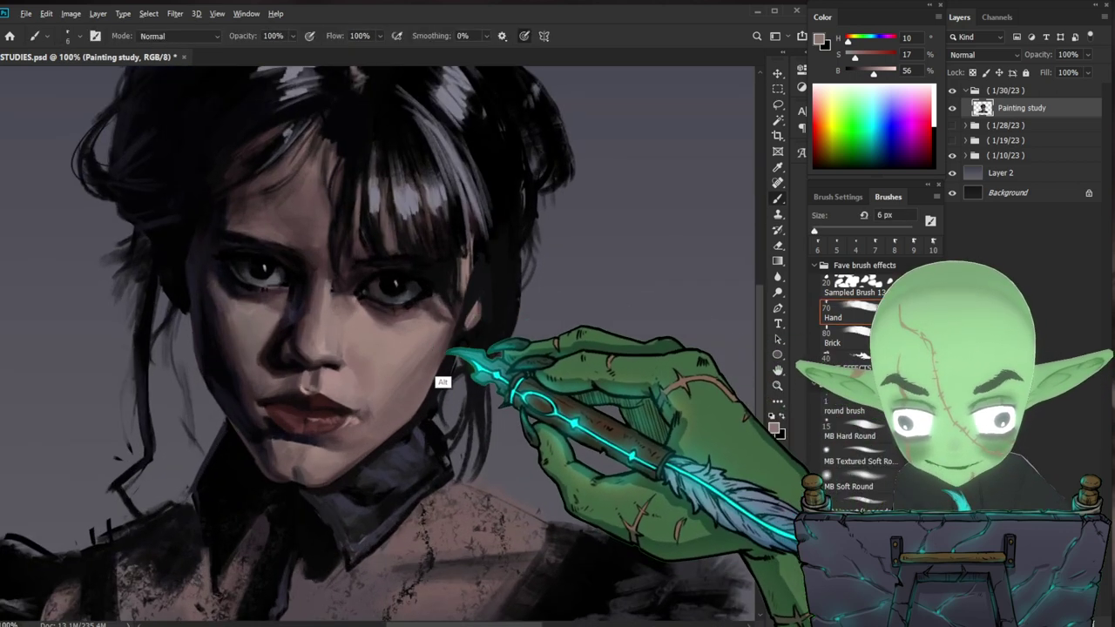
alt+click(452, 346)
key(bracketleft)
key(bracketleft)
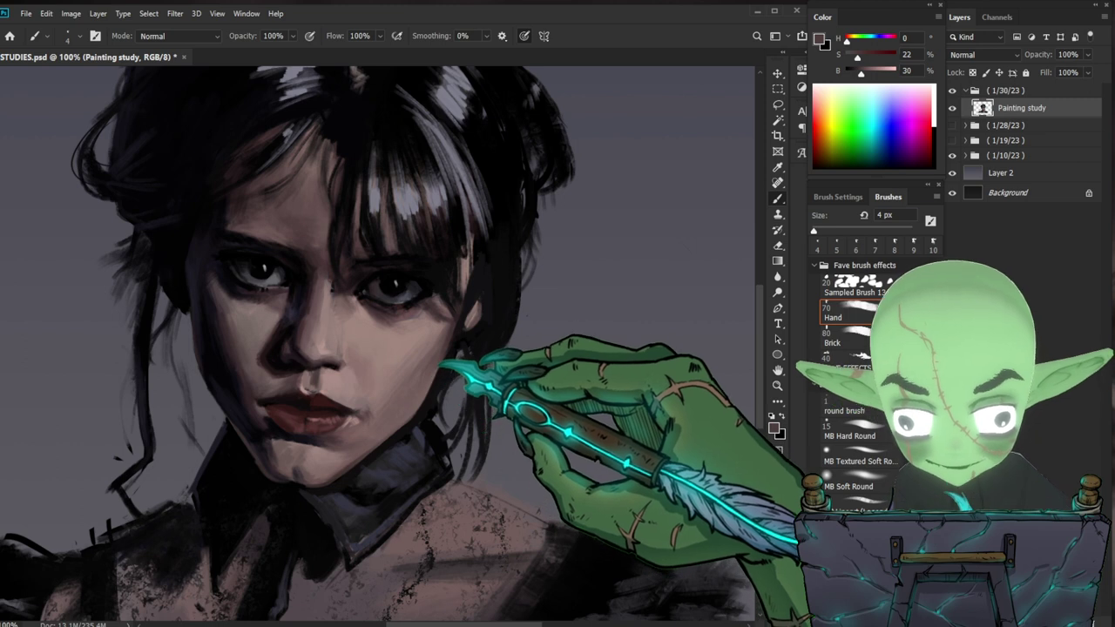
drag(599, 406, 590, 411)
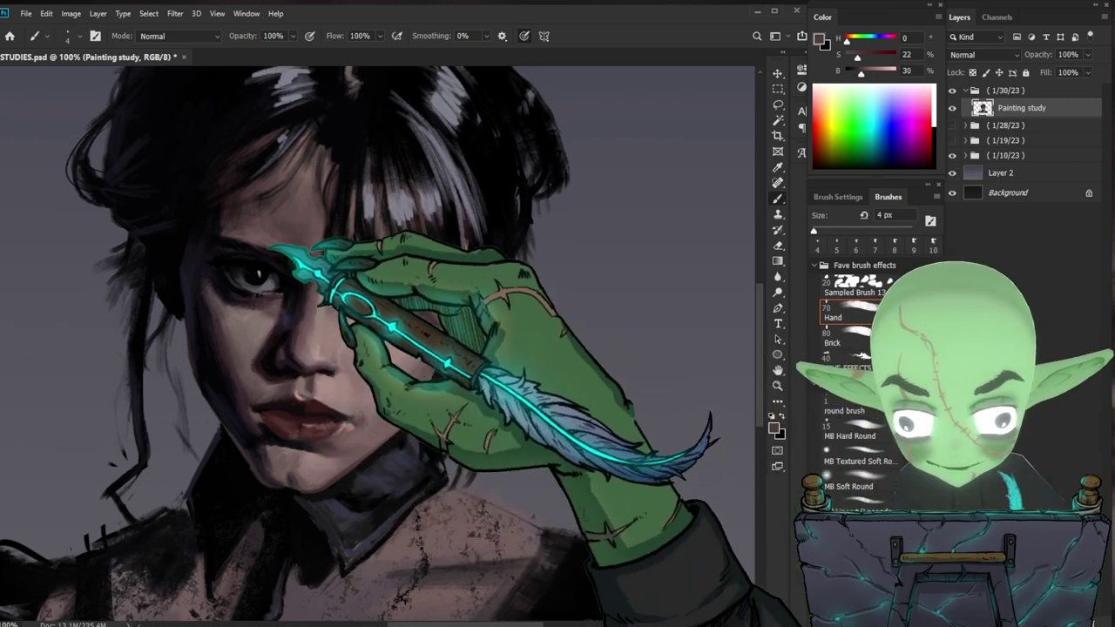
- Enlarge the brush to 10 px and model the shadowed cheek beside the nose with a sampled muted dark mauve
alt+click(224, 317)
key(bracketright)
key(bracketright)
key(bracketright)
key(bracketright)
key(bracketright)
key(bracketright)
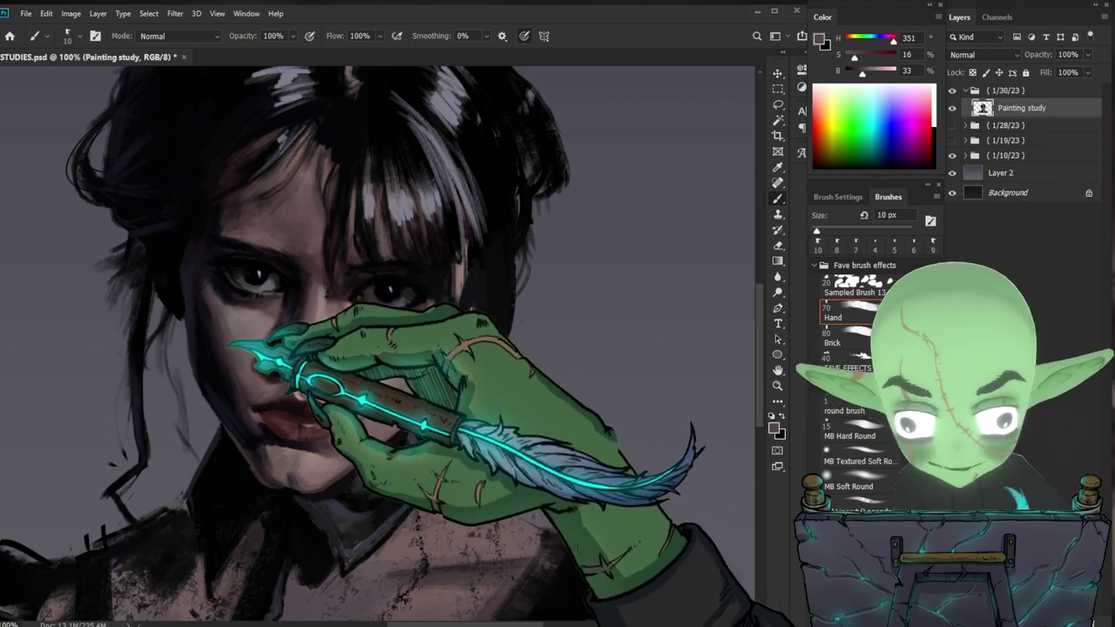
drag(442, 387, 473, 410)
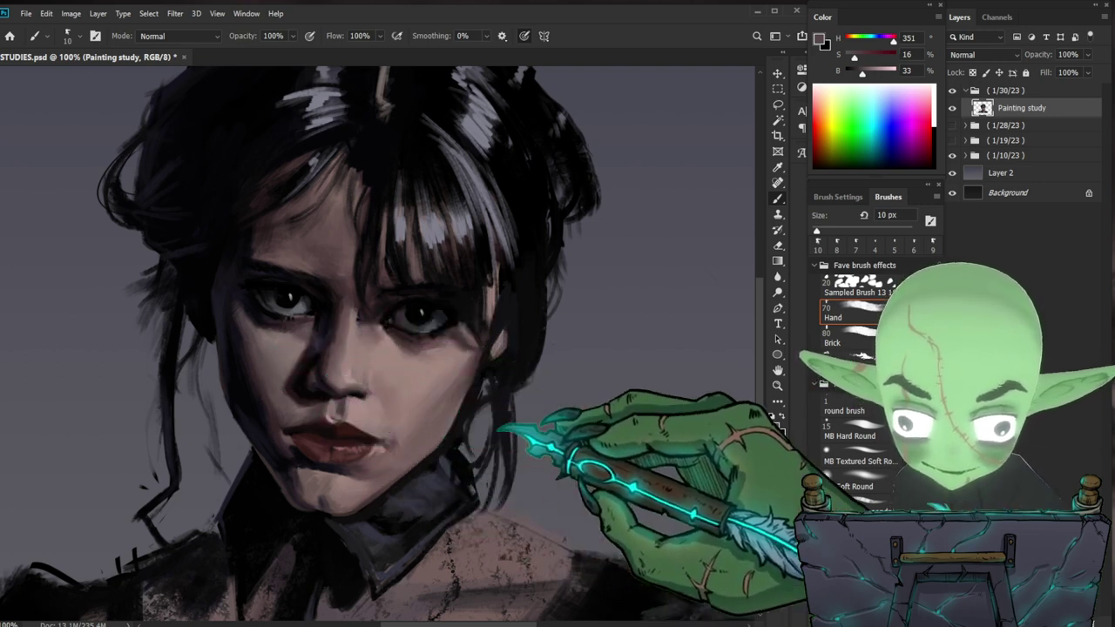
drag(579, 489, 552, 469)
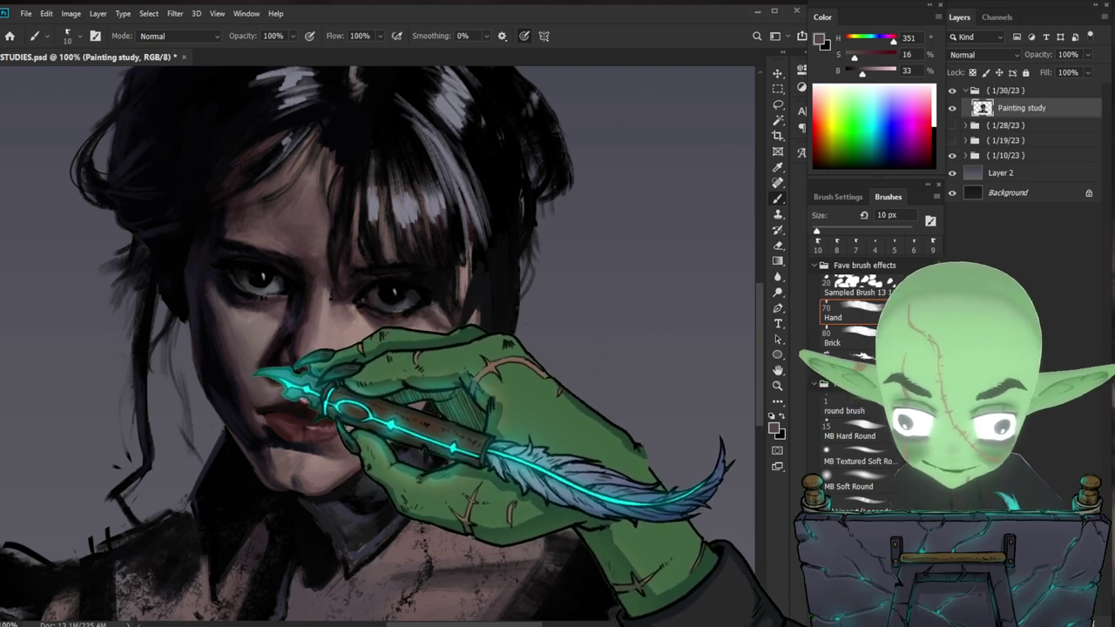
- Blend the shadow between the nose and the cheek with sampled greyish skin and dark plum tones
drag(503, 382, 418, 383)
drag(636, 452, 580, 362)
drag(341, 225, 388, 227)
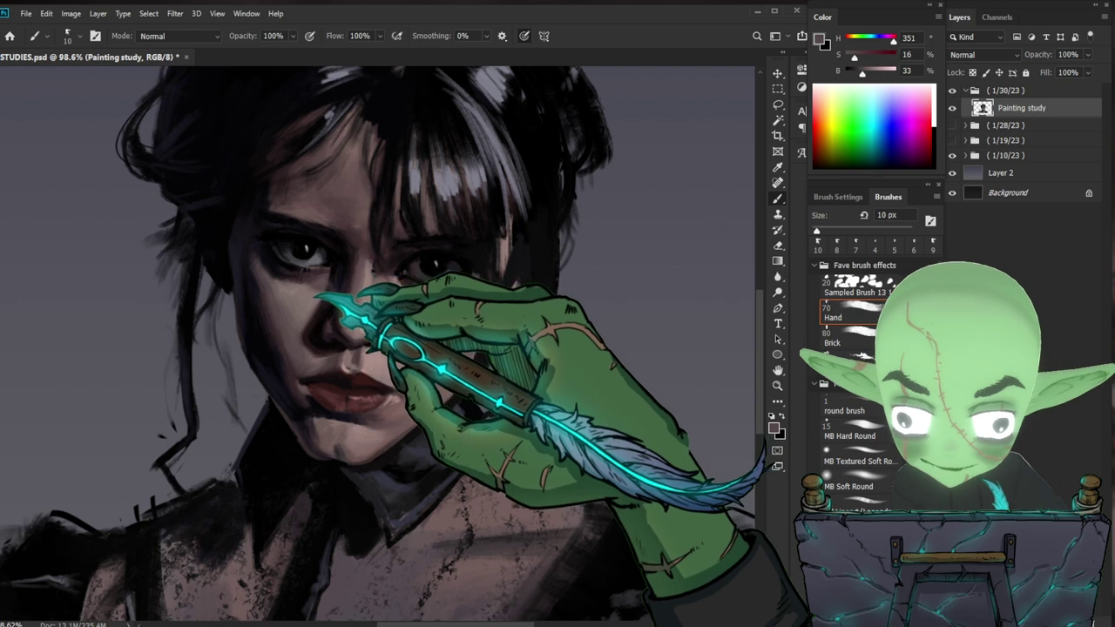
drag(552, 328, 535, 389)
alt+click(299, 324)
alt+click(270, 366)
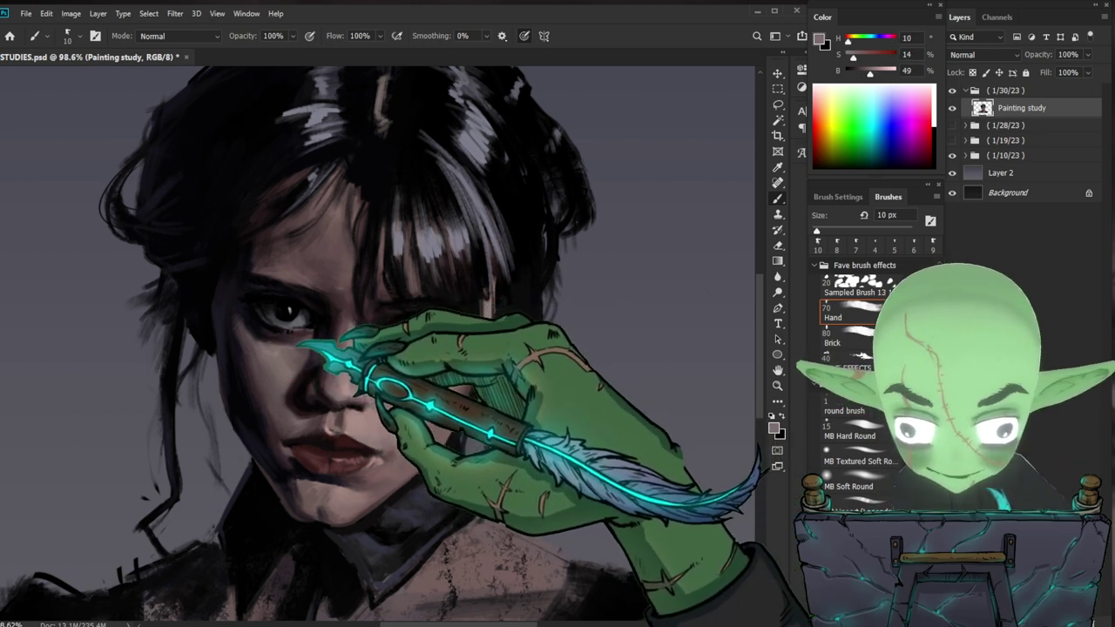
alt+click(273, 342)
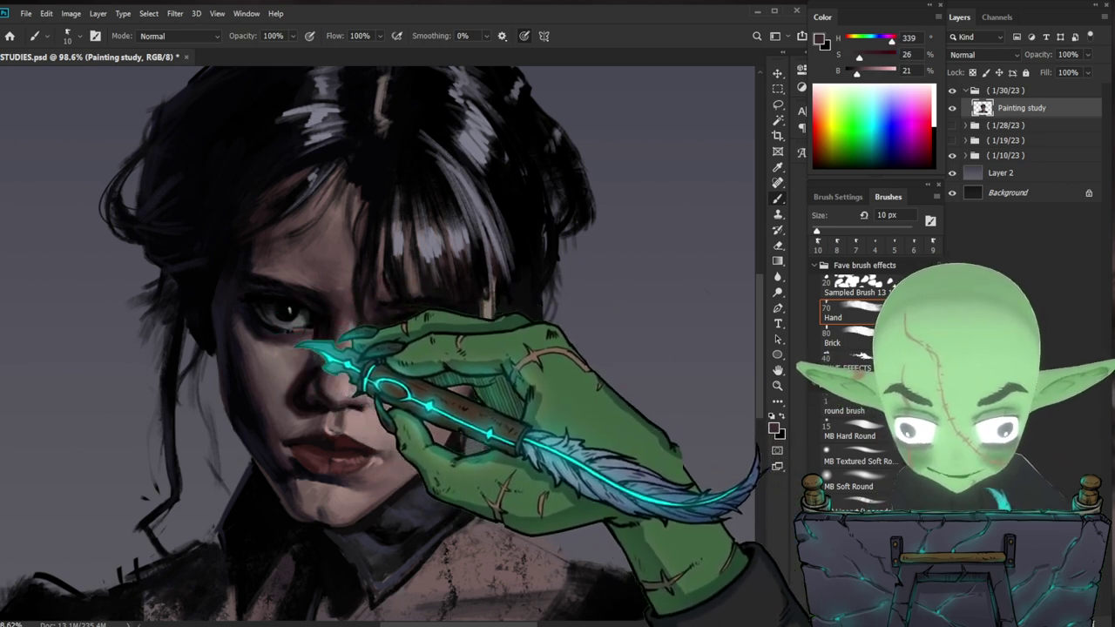
- Sample a warm mid skin tone under the eye and touch up the skin by the temple and ear
key(z)
drag(387, 335, 324, 338)
key(z)
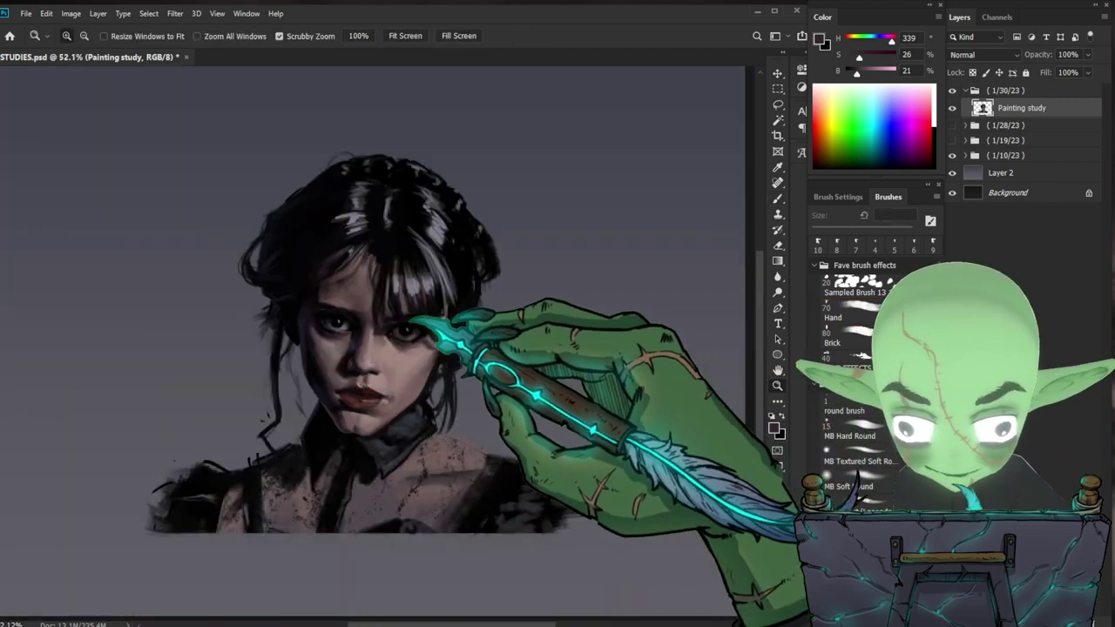
drag(411, 321, 488, 342)
drag(519, 427, 485, 418)
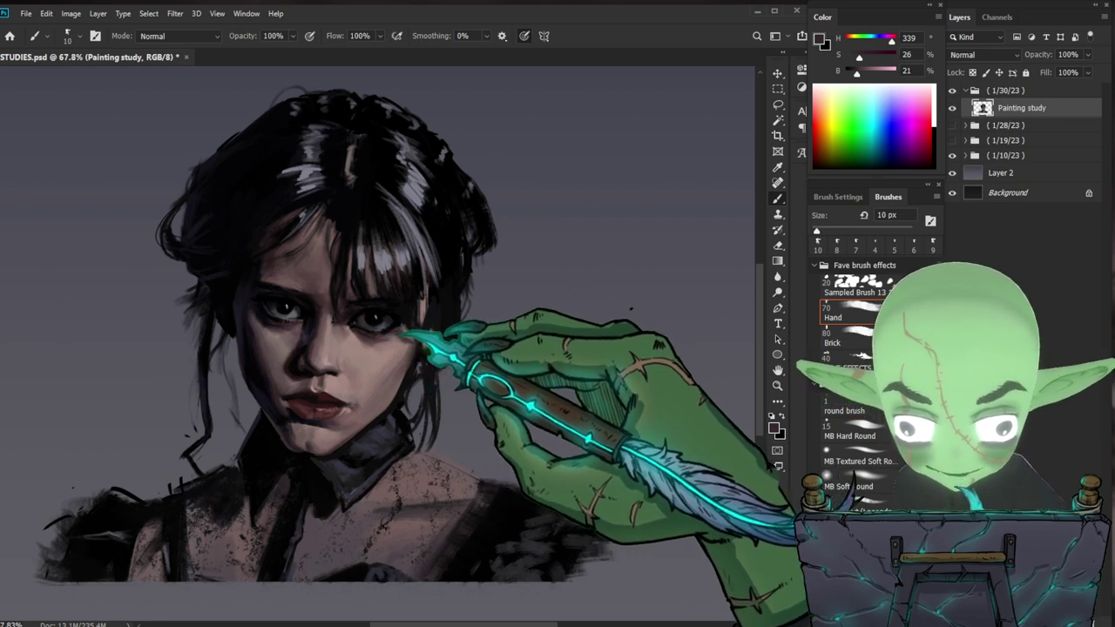
alt+click(385, 328)
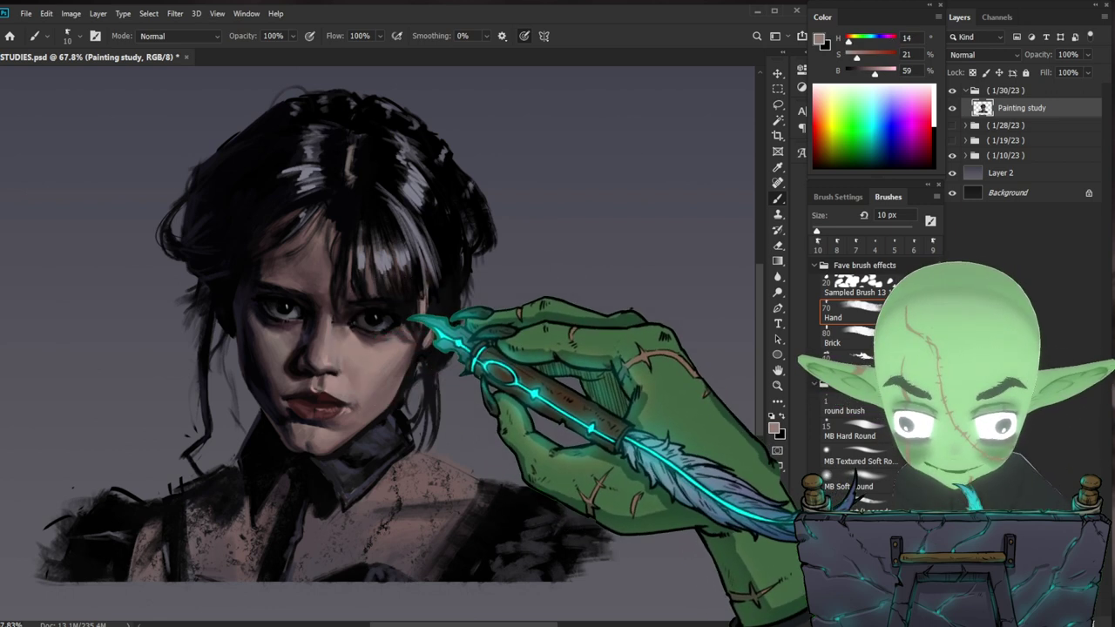
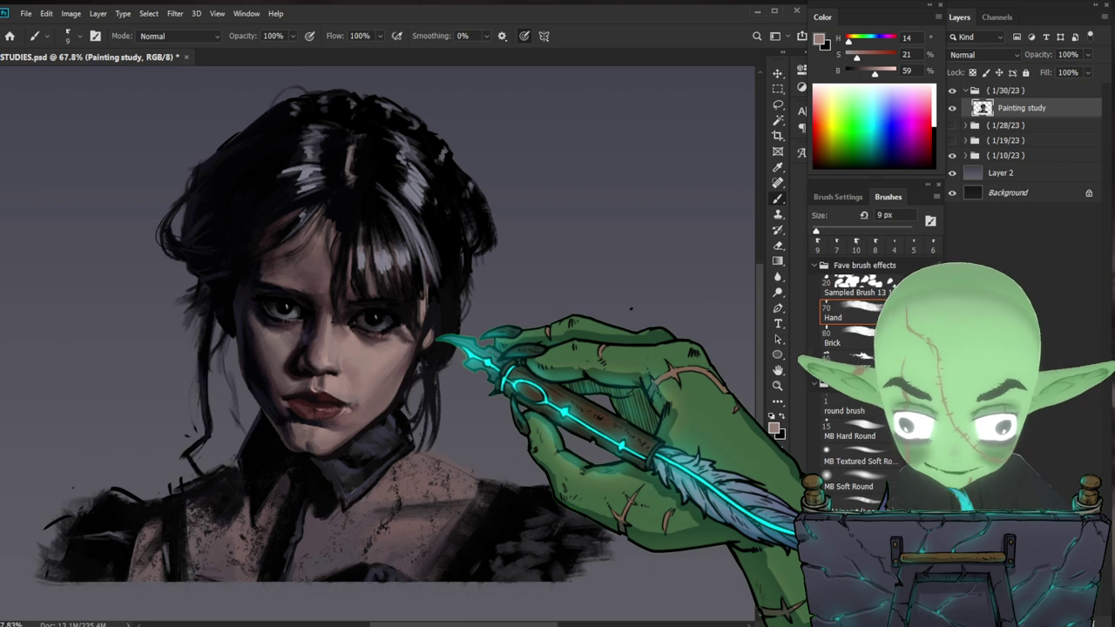
- Tone down the bright fringe highlights with sampled near-black and dark grey, reducing the brush from 25 px to 8 px
alt+click(407, 288)
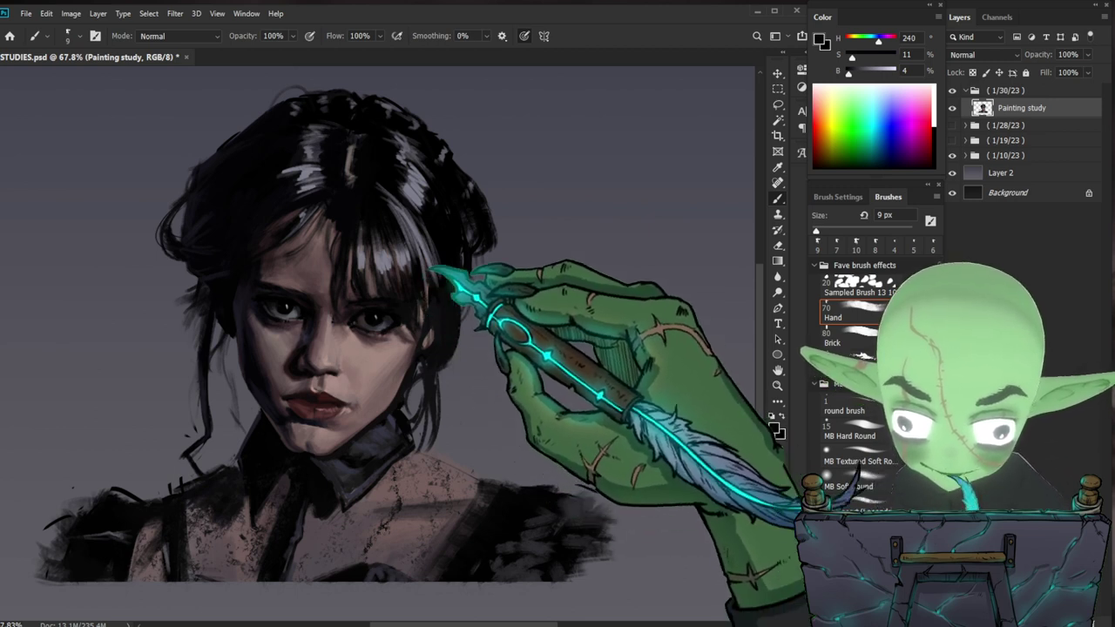
alt+click(413, 242)
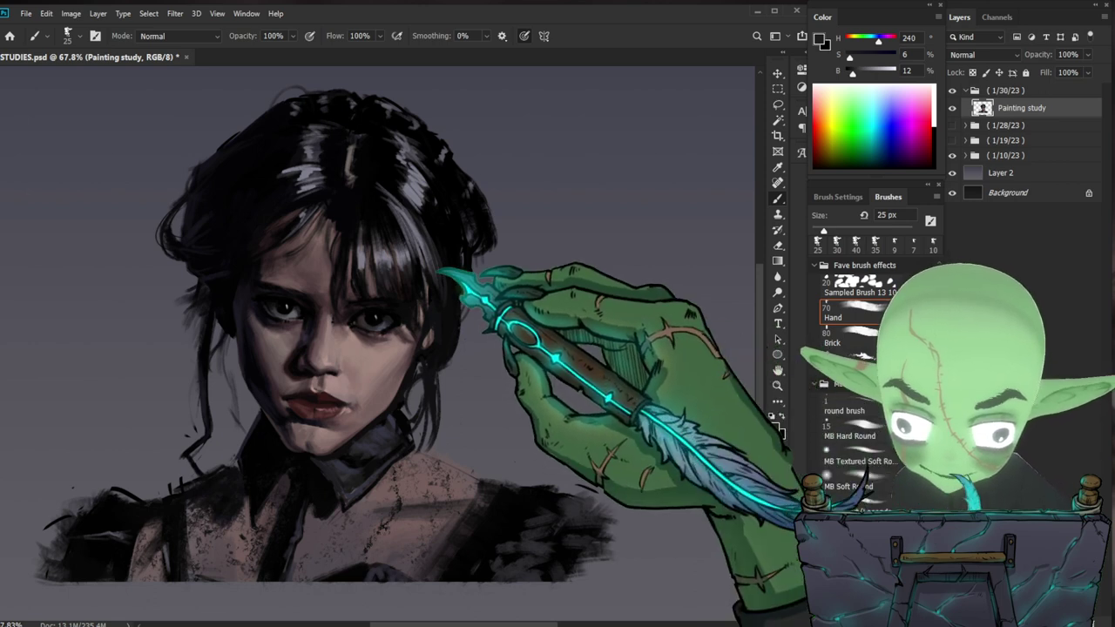
key(bracketleft)
key(bracketleft)
key(bracketleft)
key(bracketleft)
key(bracketleft)
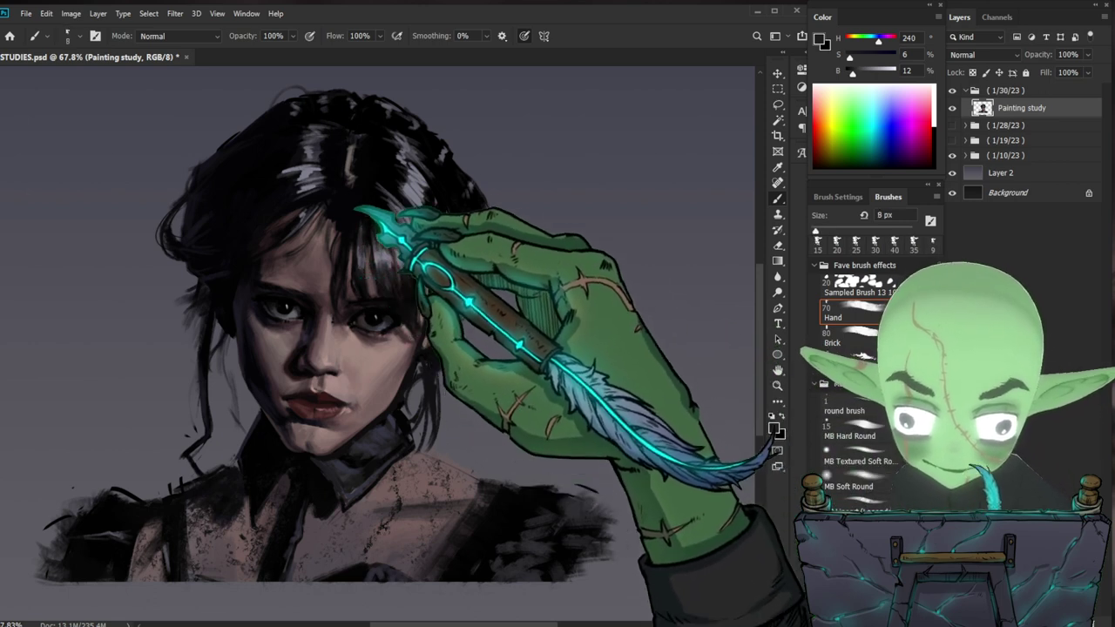
- Enlarge the brush to 10 px and break up the fringe highlights with dark grey strands
key(bracketright)
key(bracketright)
key(bracketright)
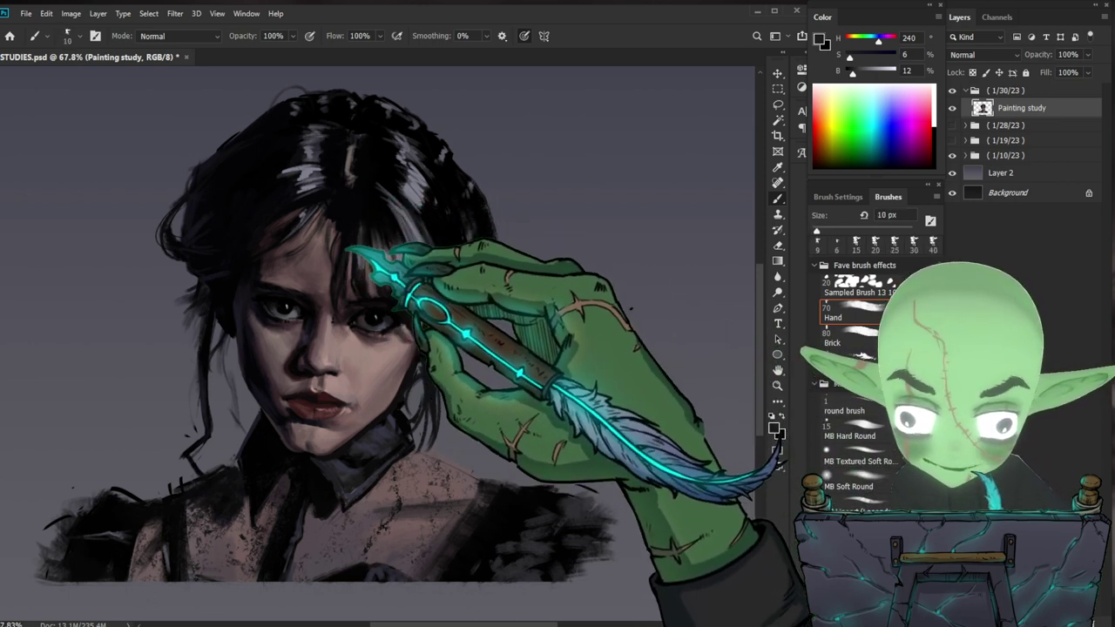
drag(631, 308, 617, 376)
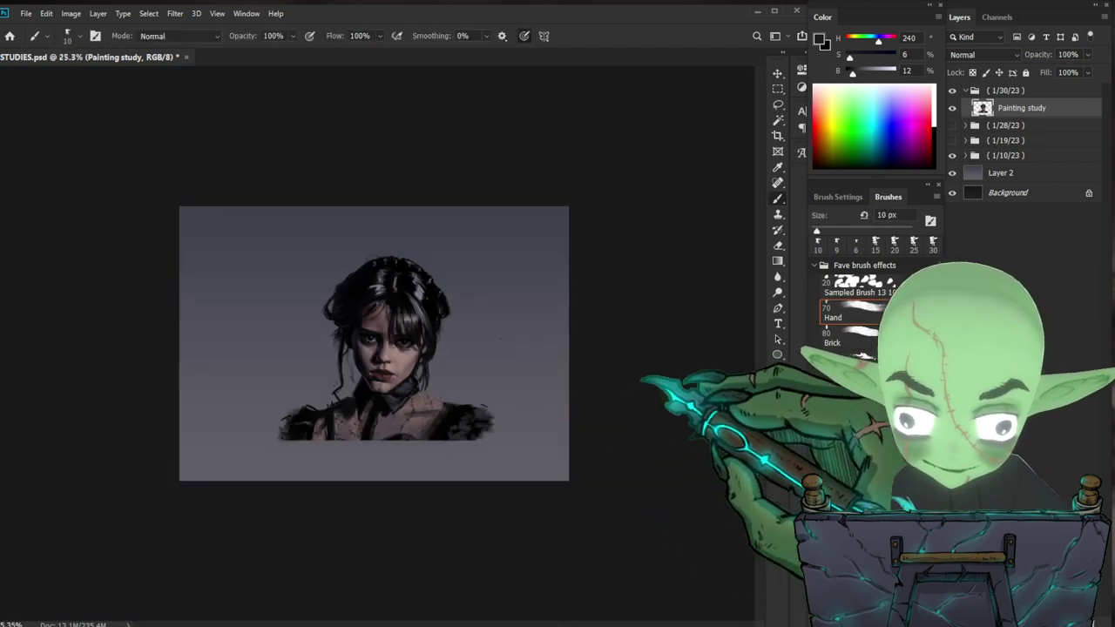
drag(409, 261, 429, 280)
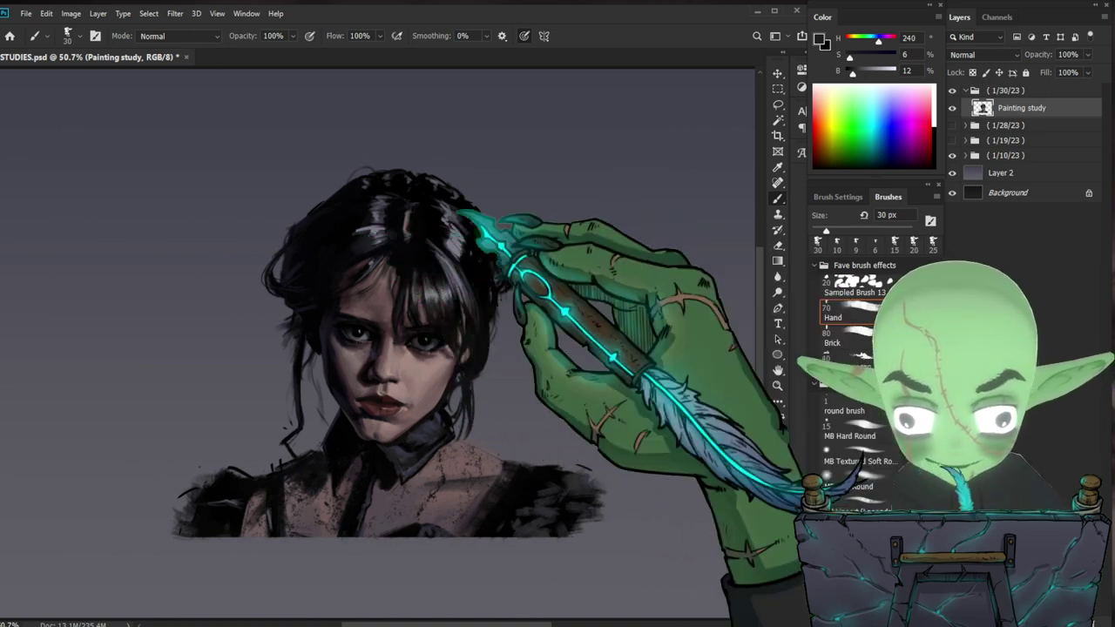
- Reduce the brush to 15 px and then 10 px to rework the hair around the crown parting with dark grey
key(bracketleft)
key(bracketleft)
key(bracketleft)
key(bracketleft)
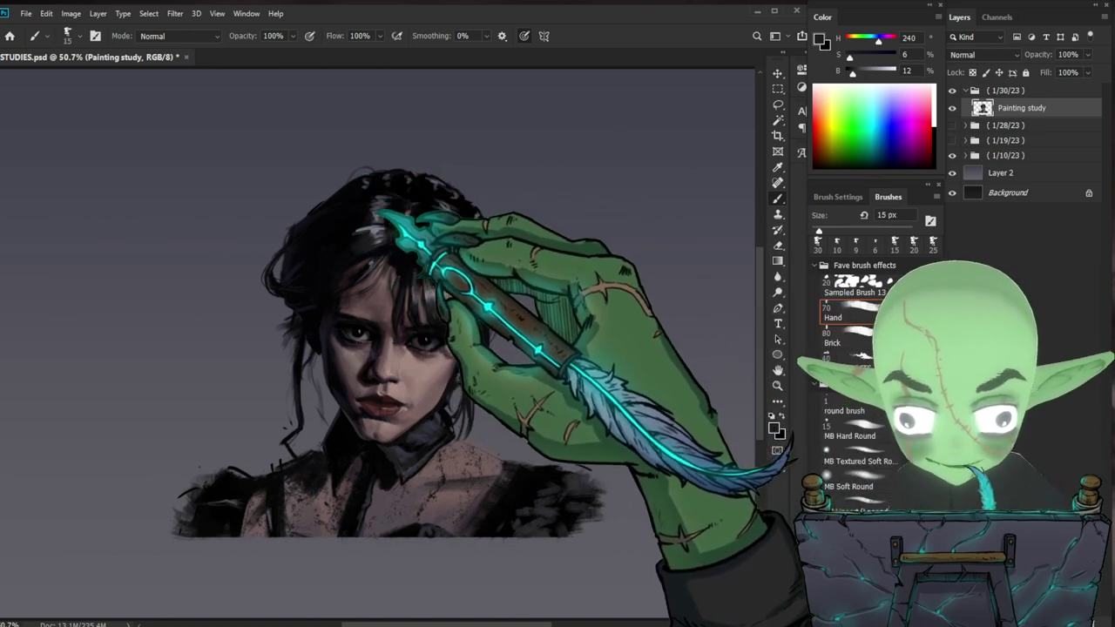
key(bracketright)
key(bracketright)
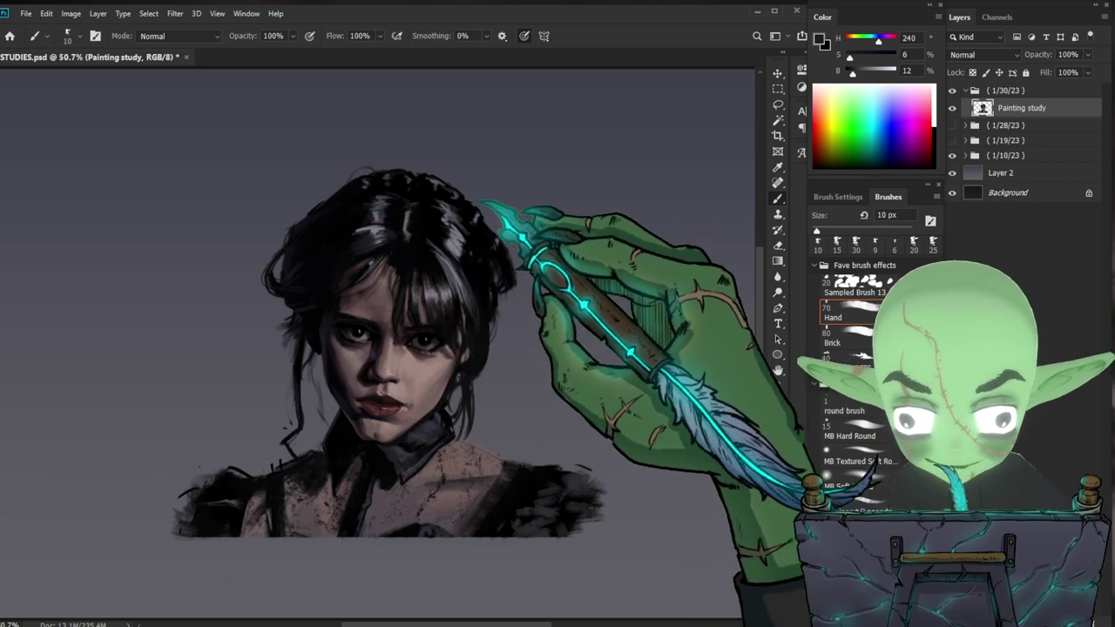
- Subdue the highlights on the ear-side crown hair with sampled black and dark bluish grey, using 30 px and 20 px brushes
key(bracketright)
key(bracketright)
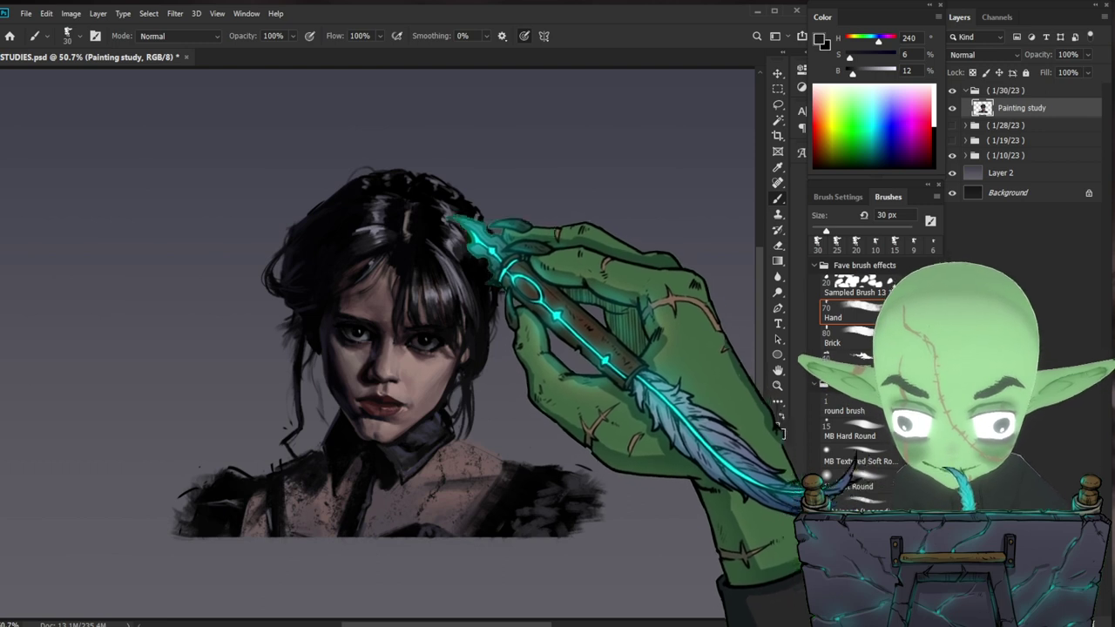
key(bracketleft)
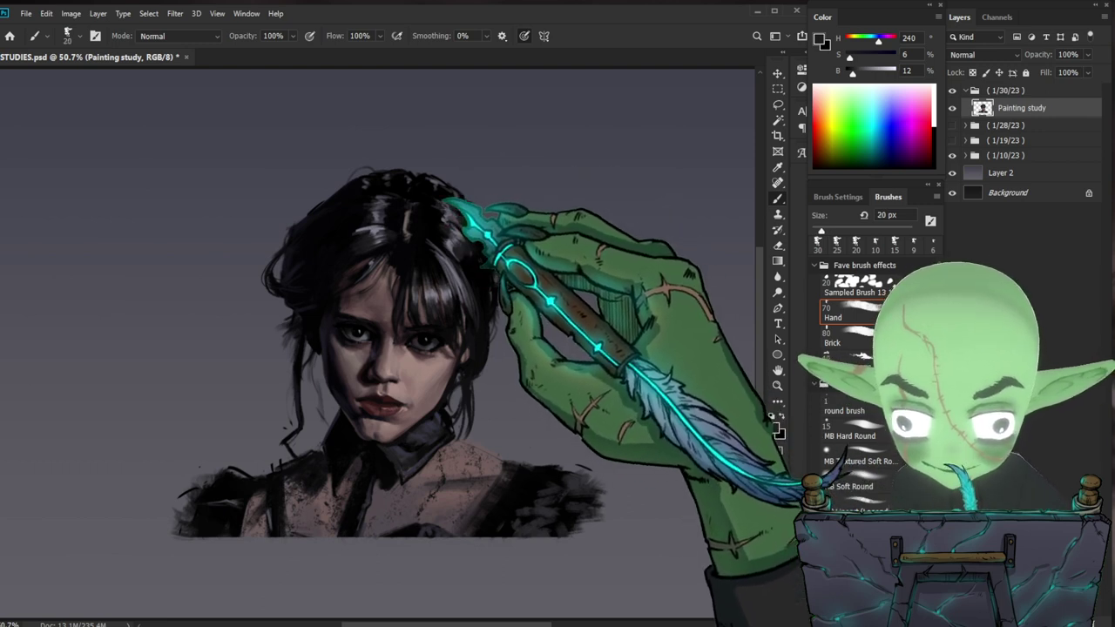
key(bracketleft)
alt+click(465, 244)
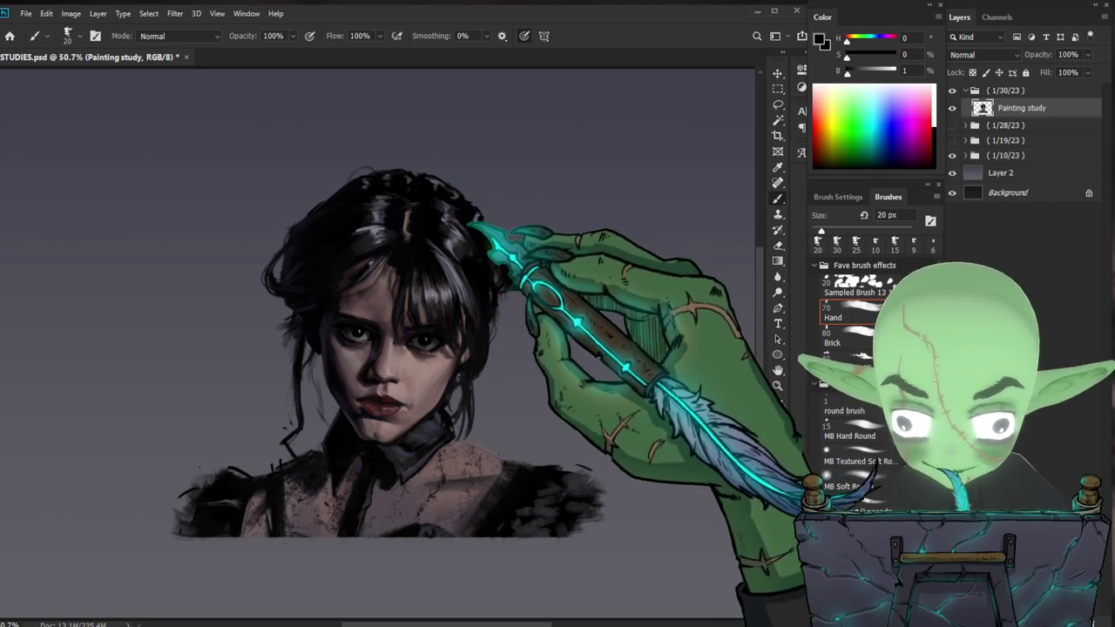
alt+click(444, 243)
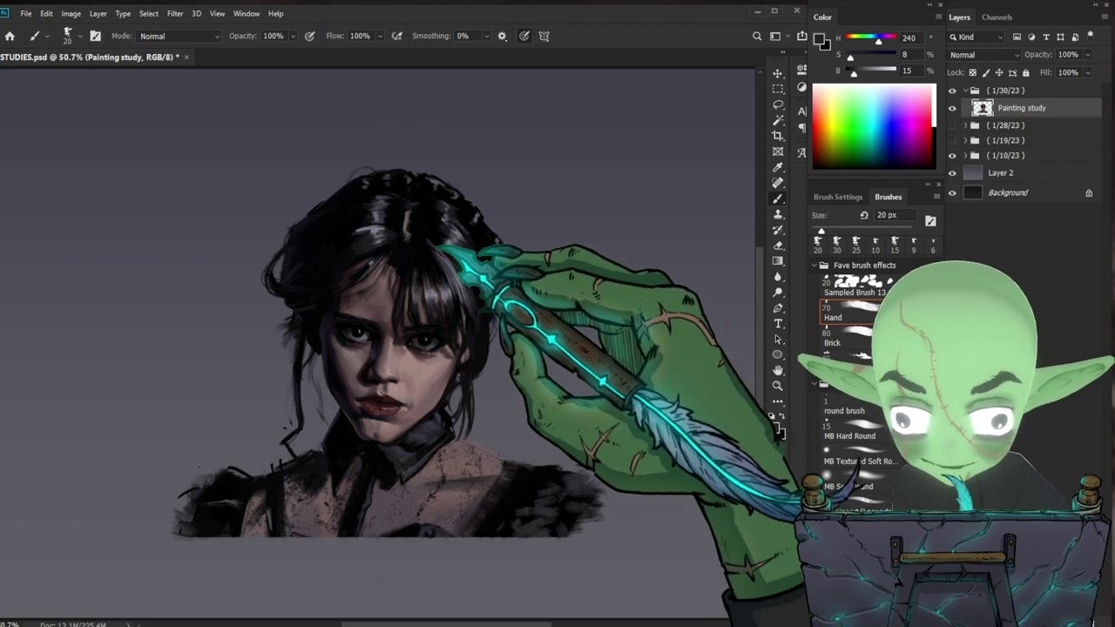
- Subdue the remaining hair highlights beside the fringe with sampled dark grey and near-black, using a 20 px brush
mouse_move(619, 318)
mouse_down()
mouse_move(575, 322)
mouse_move(610, 309)
mouse_up()
alt+click(437, 261)
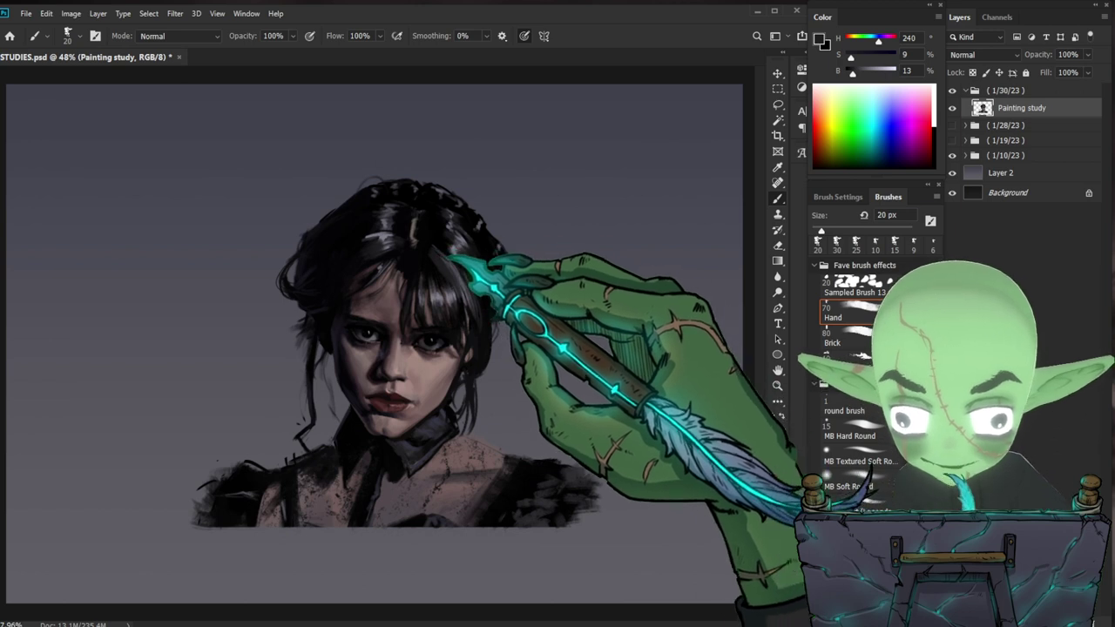
alt+click(422, 264)
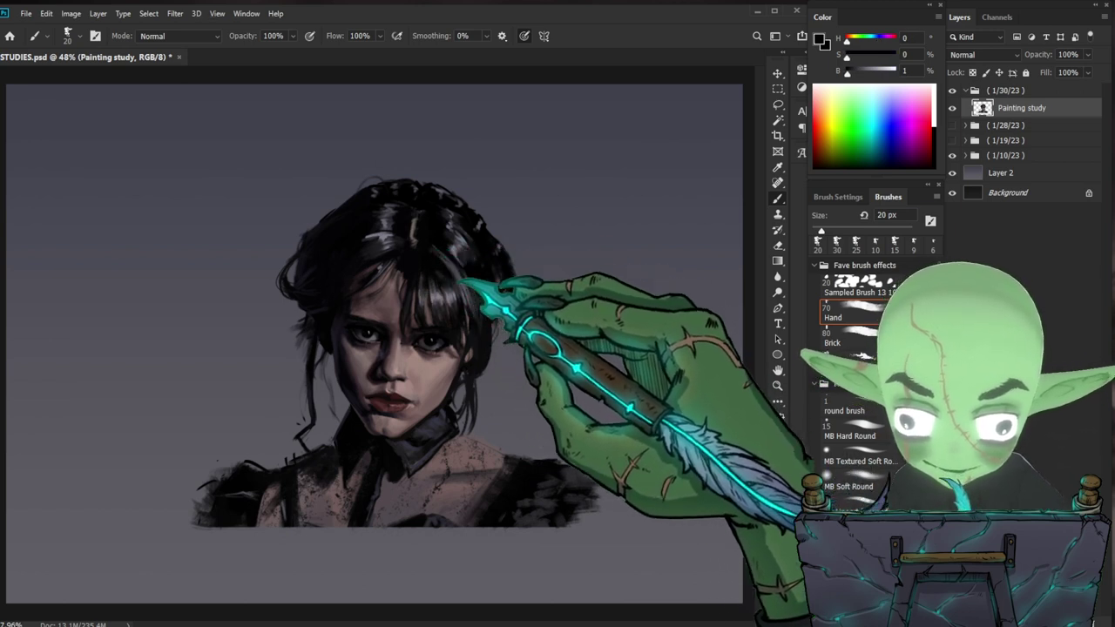
scroll(519, 284, down, 3)
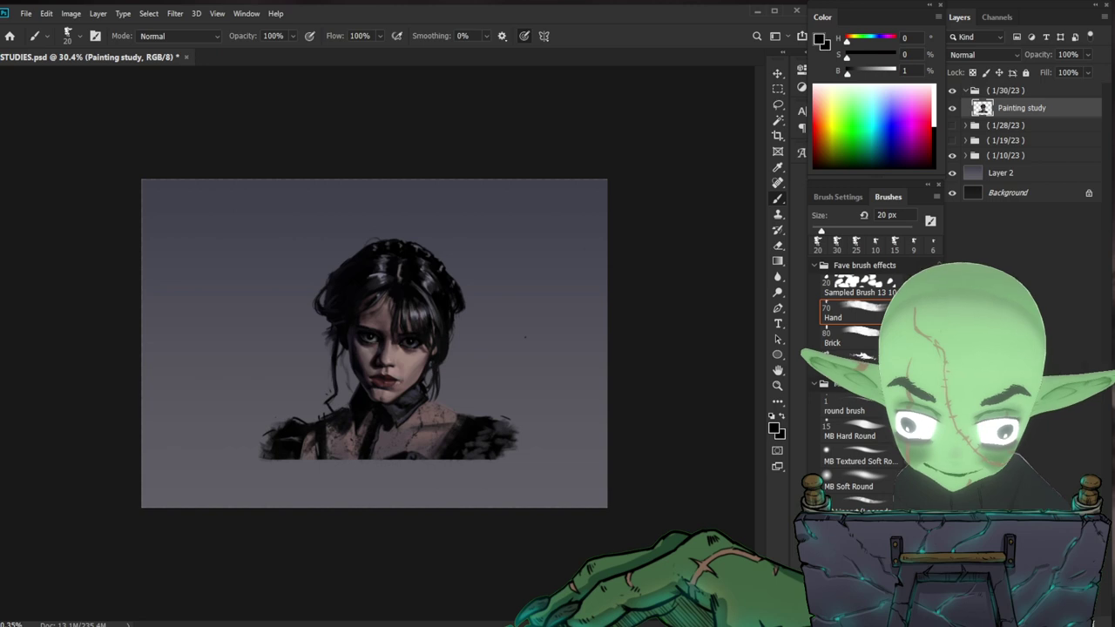
- Refine the loose hair strands beside the neck with sampled dark bluish greys, reducing the brush to 9 px
mouse_move(374, 344)
mouse_down()
mouse_move(426, 344)
mouse_move(385, 344)
mouse_up()
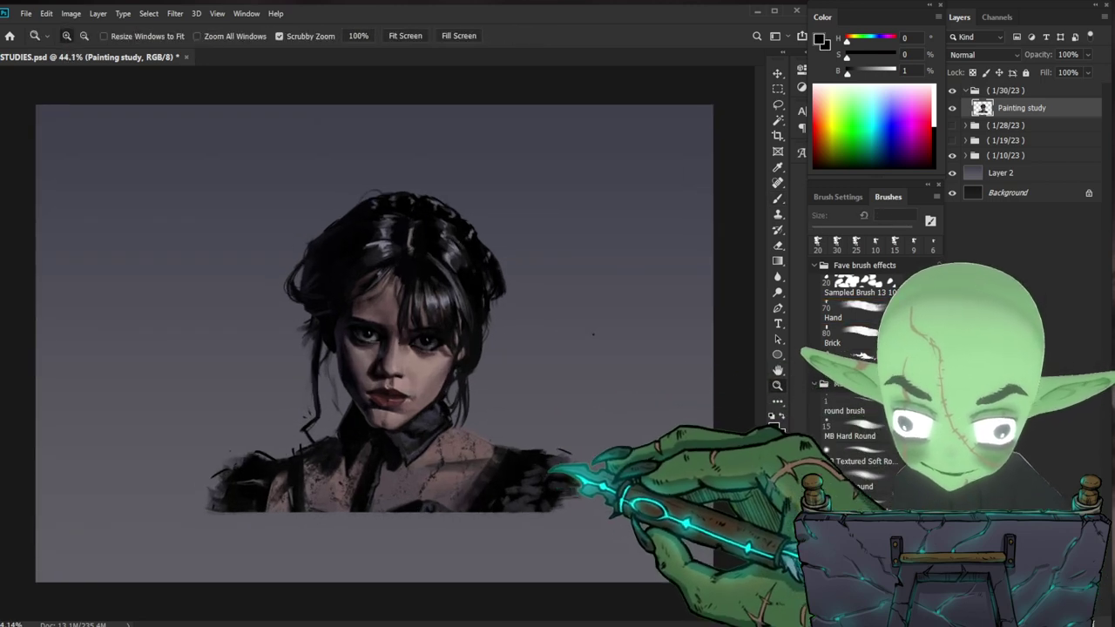
scroll(593, 334, up, 4)
key(e)
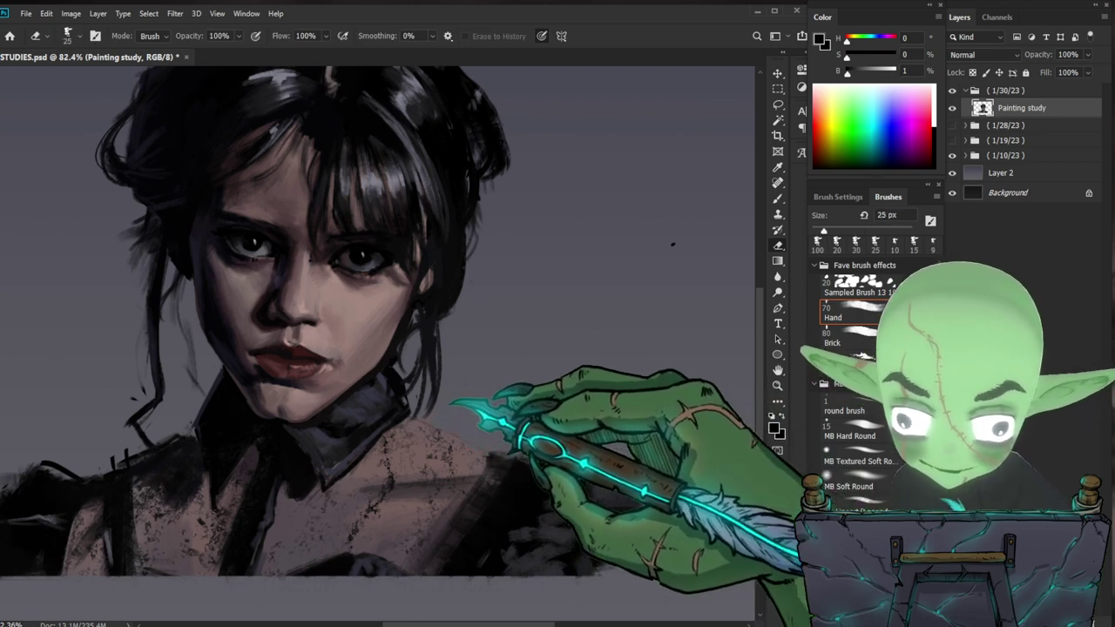
key(b)
alt+click(428, 376)
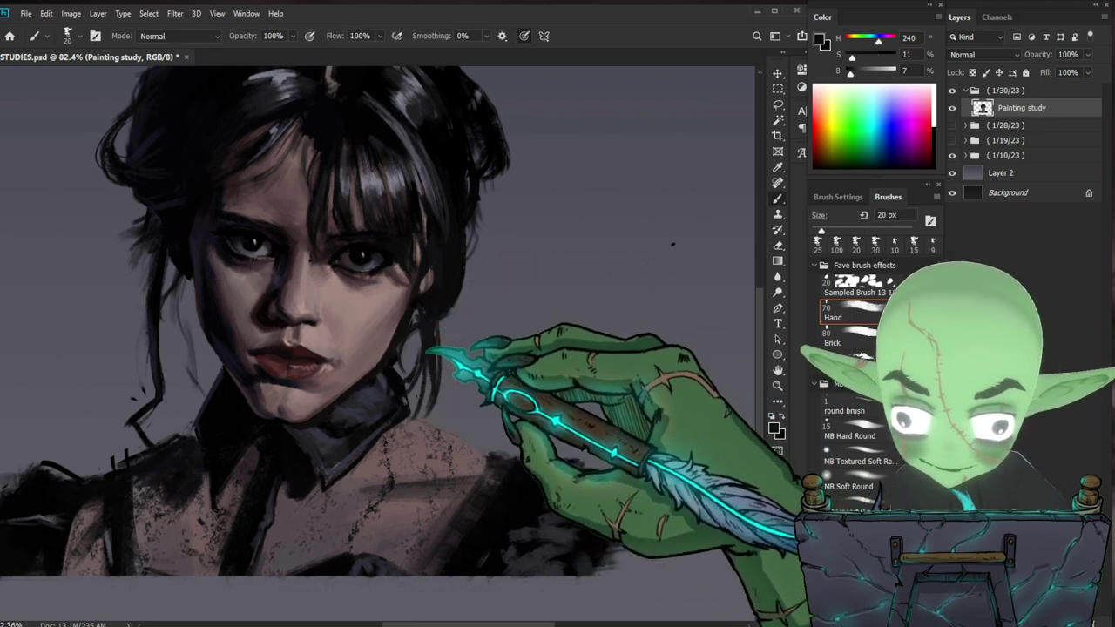
key(bracketleft)
key(bracketleft)
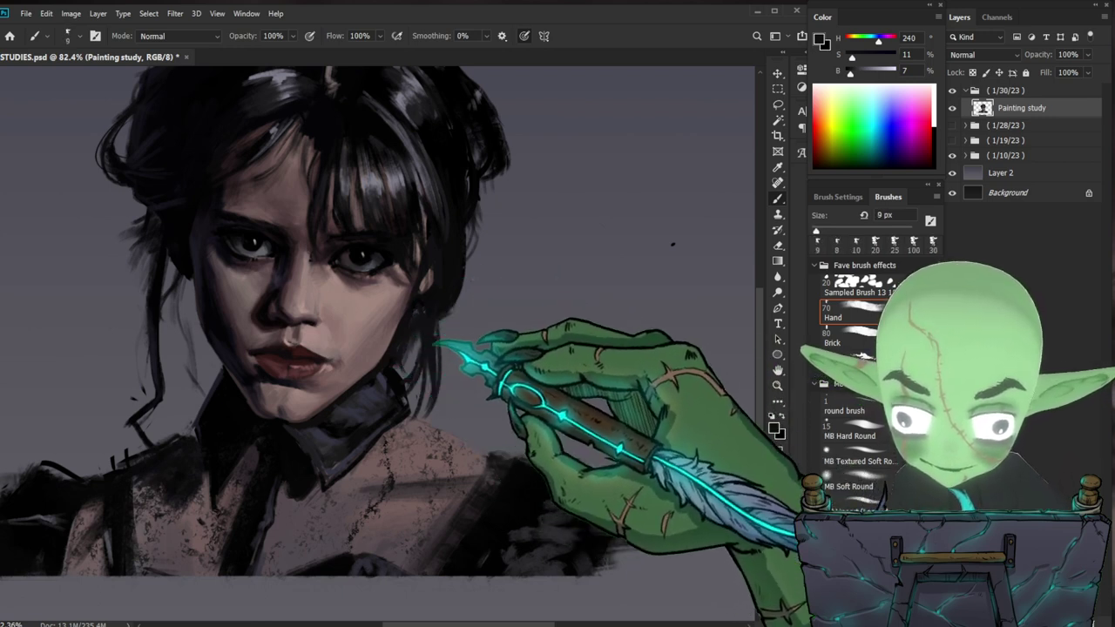
alt+click(398, 112)
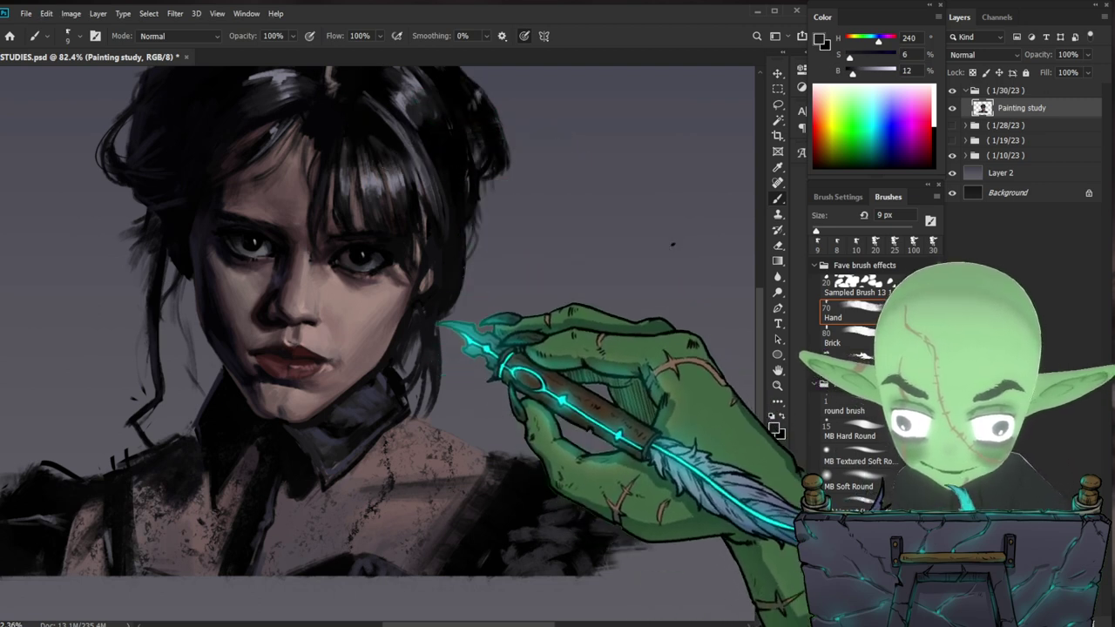
- Add lighter grey strands to the hair beside the neck and soften them with sampled dark grey and near-black
alt+click(398, 206)
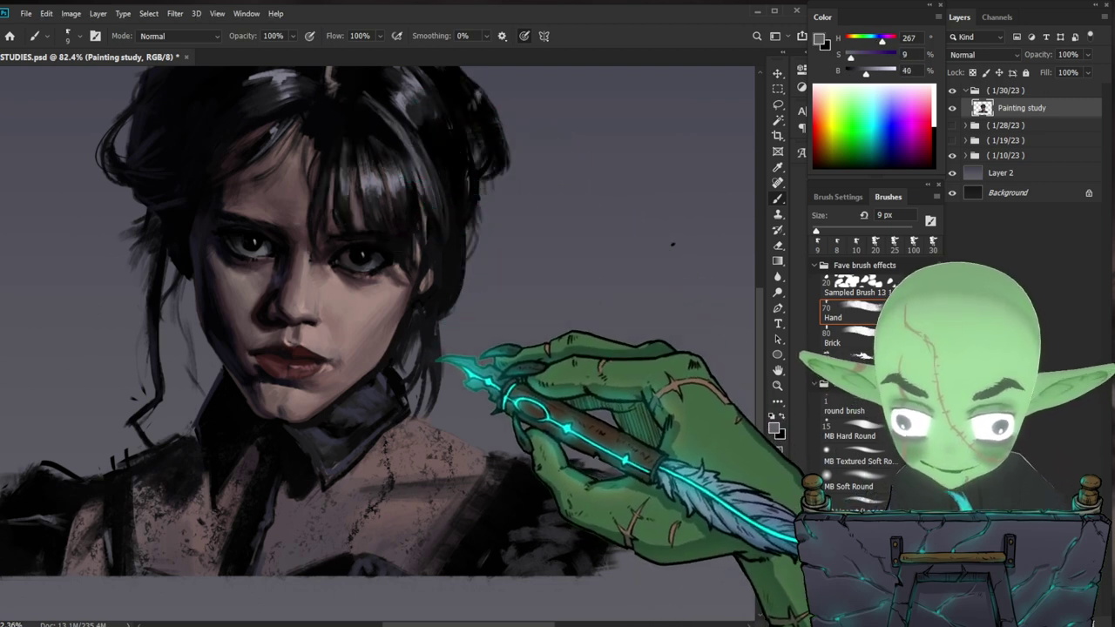
drag(505, 399, 448, 422)
drag(596, 334, 618, 311)
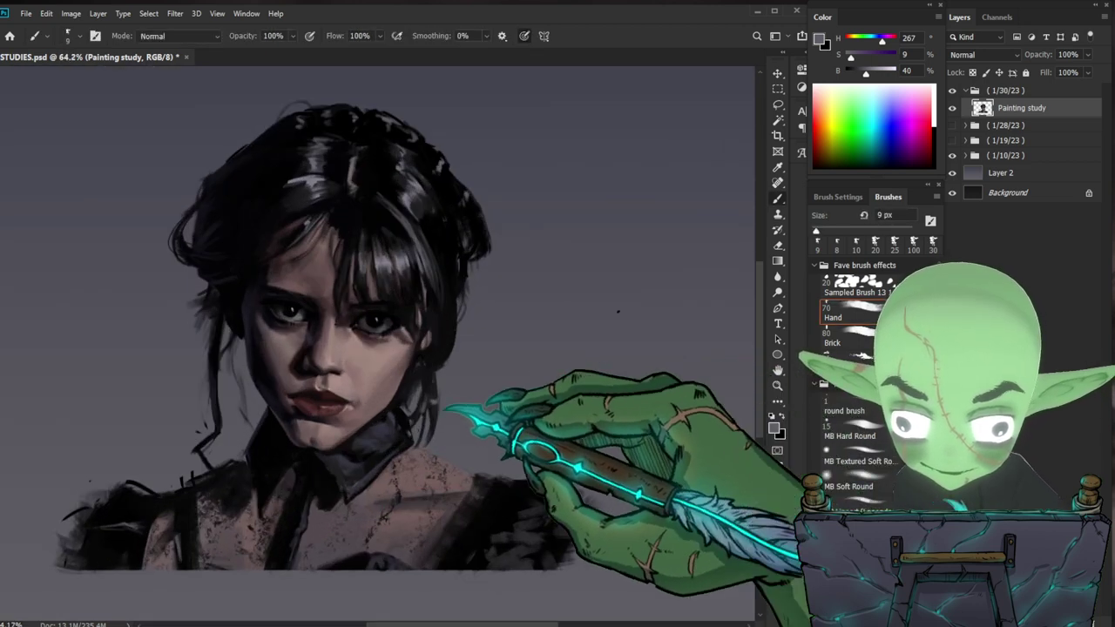
alt+click(409, 424)
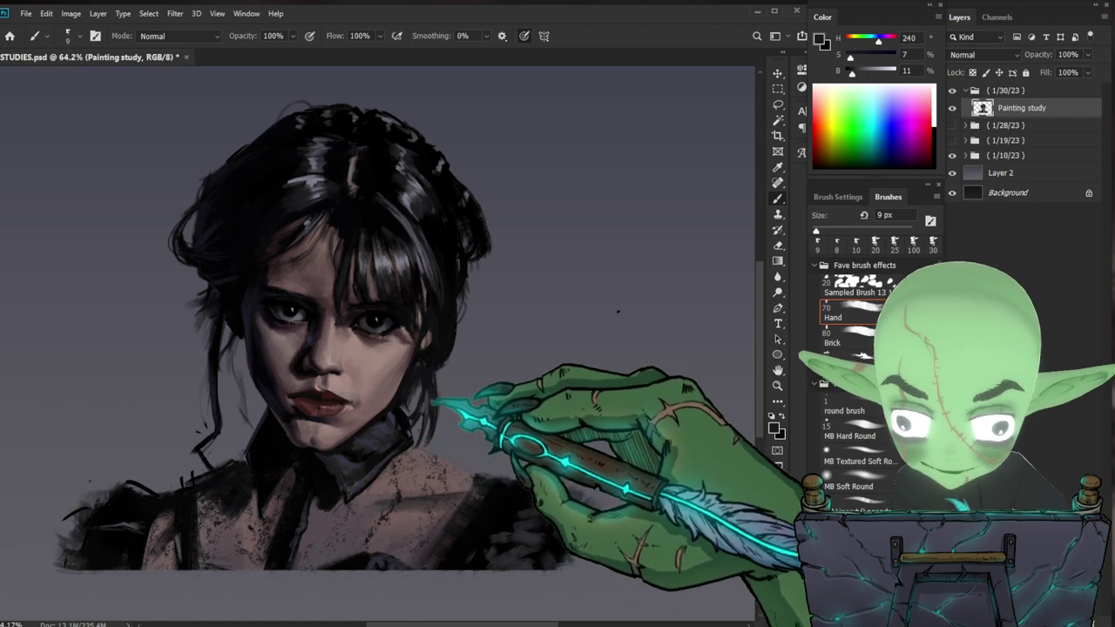
alt+click(423, 385)
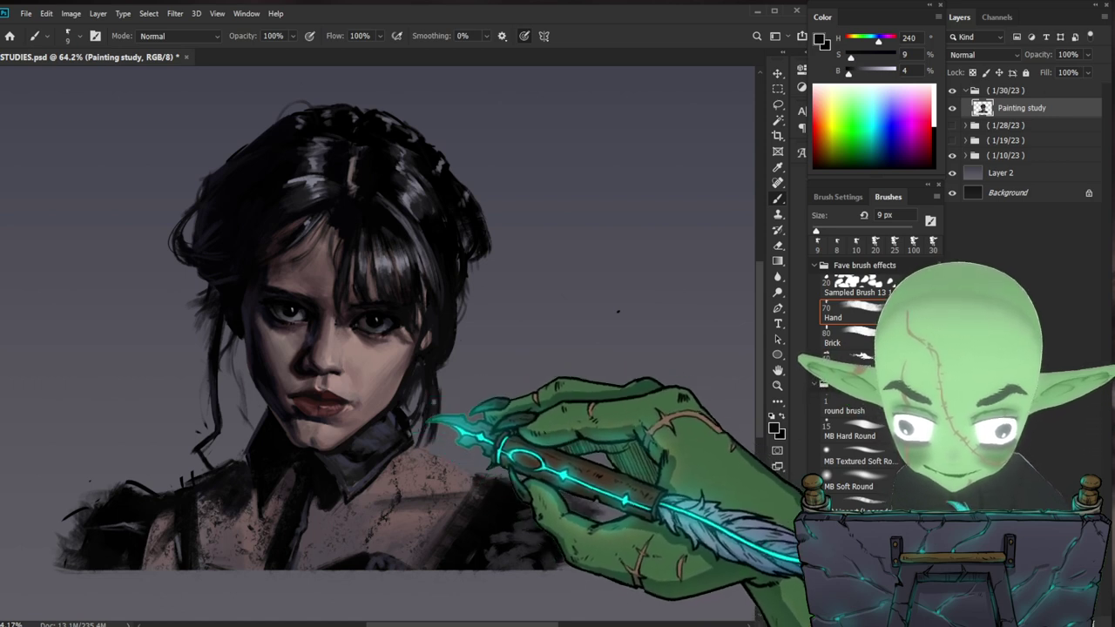
- Rework the shadowed cheek and temple with sampled dark reddish brown, reducing the brush from 25 px to 10 px
mouse_move(451, 376)
mouse_down()
mouse_move(407, 377)
mouse_move(470, 372)
mouse_move(491, 382)
mouse_up()
alt+click(361, 445)
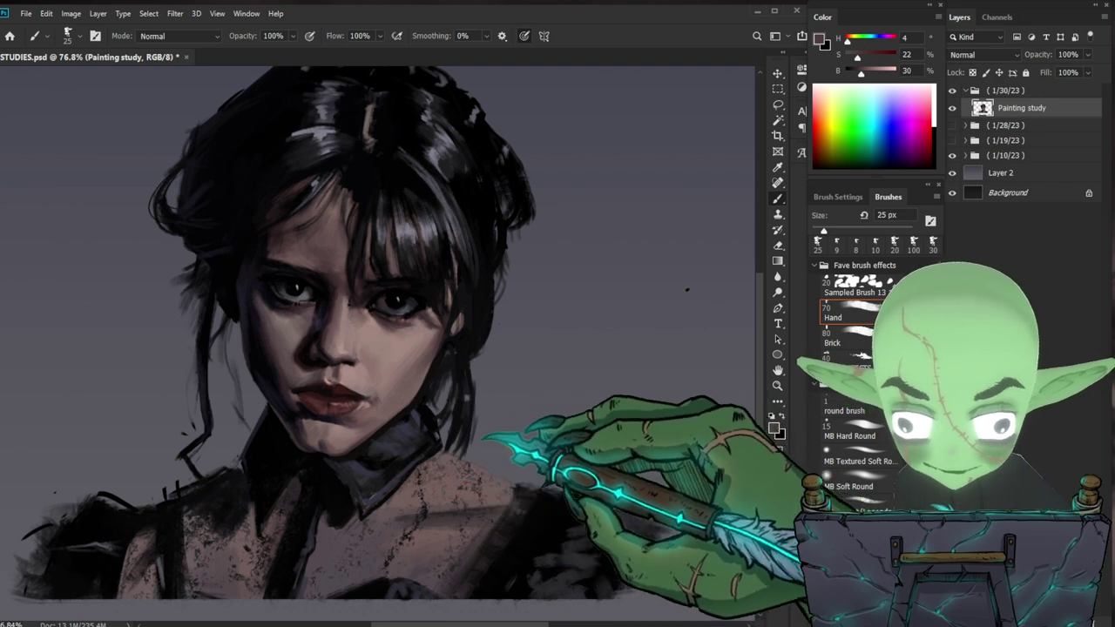
alt+click(256, 324)
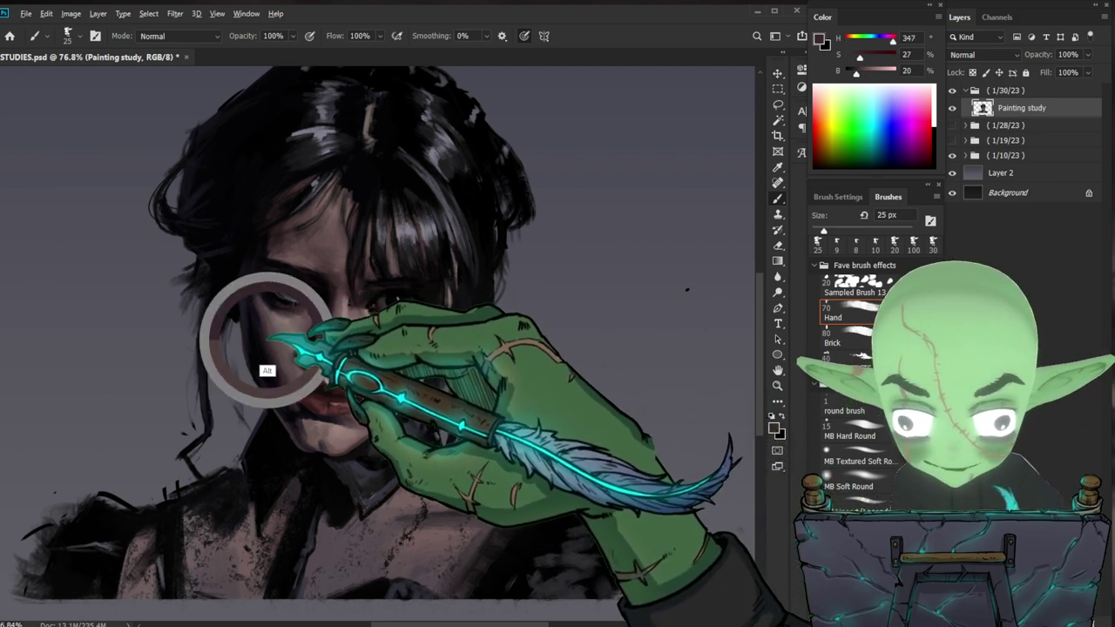
key(bracketleft)
key(bracketleft)
key(bracketleft)
drag(249, 265, 280, 316)
- Blend the forehead and brow shadows with sampled reddish browns, enlarging the brush to 30 px and finishing at 15 px
key(bracketright)
key(bracketright)
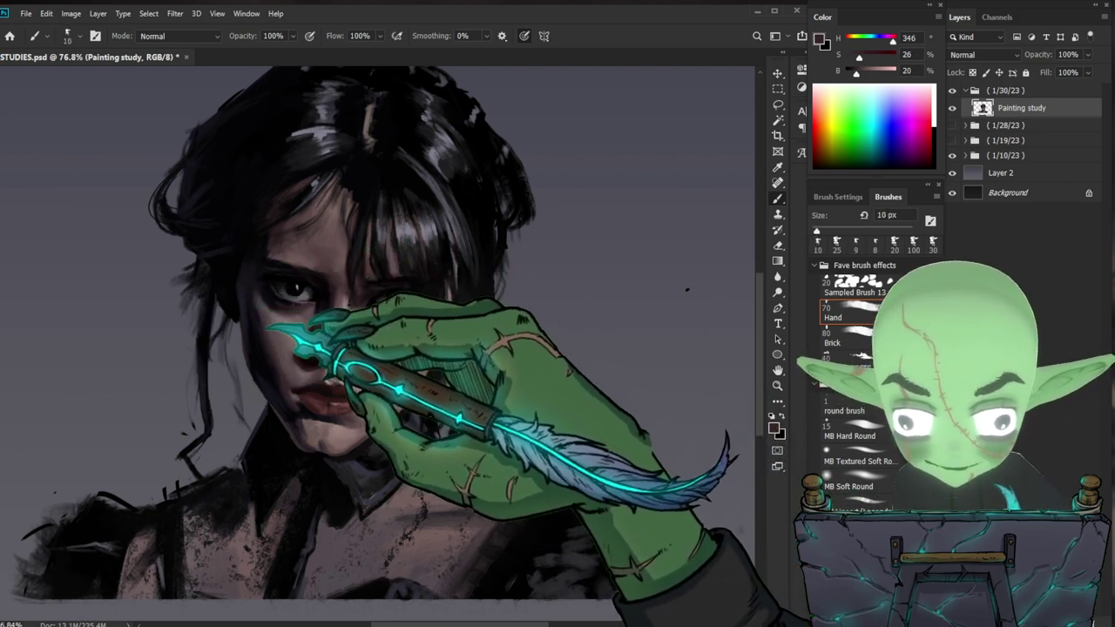
key(bracketright)
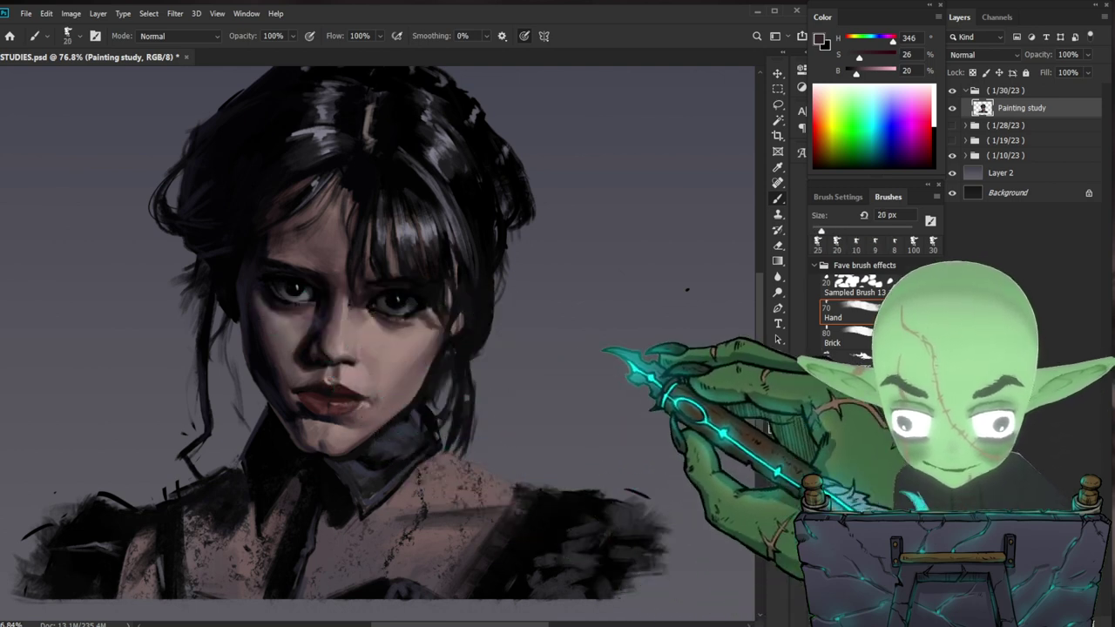
key(bracketright)
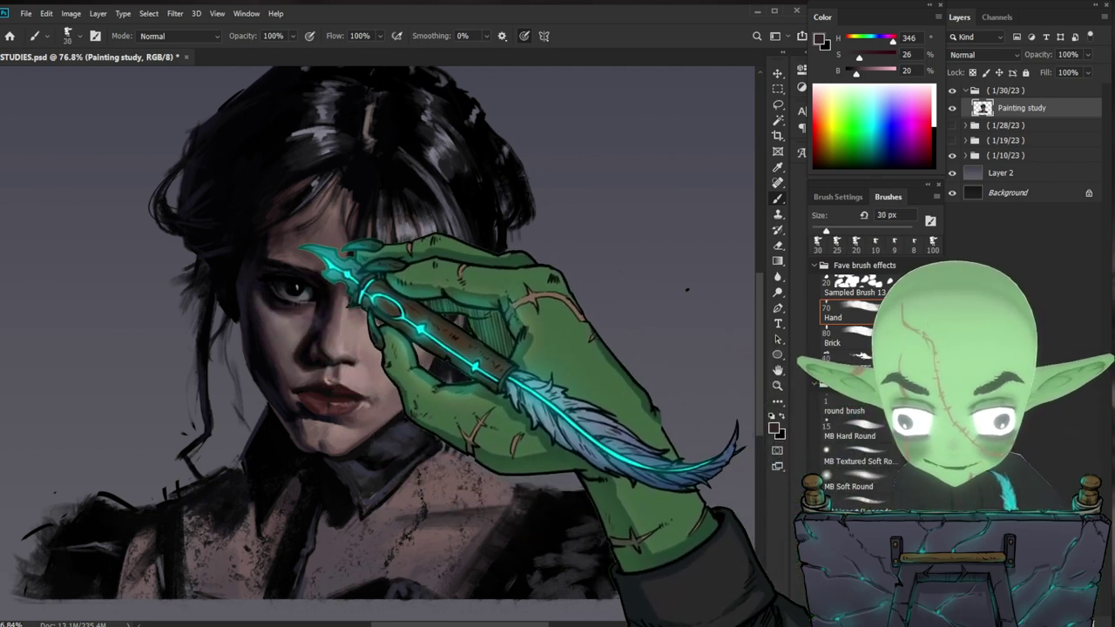
key(alt)
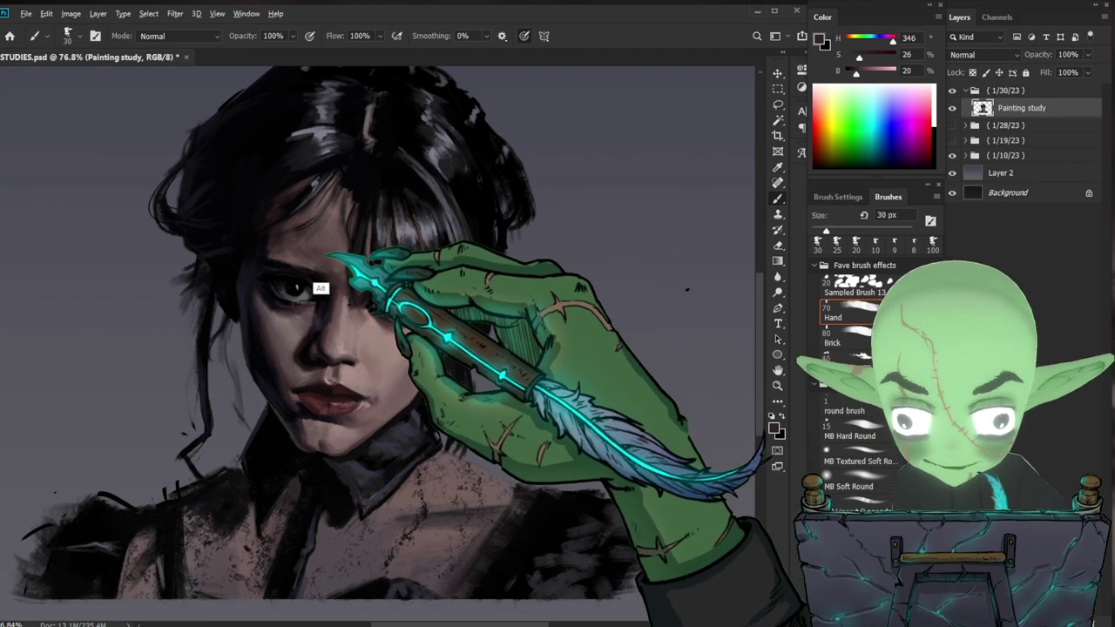
alt+click(305, 252)
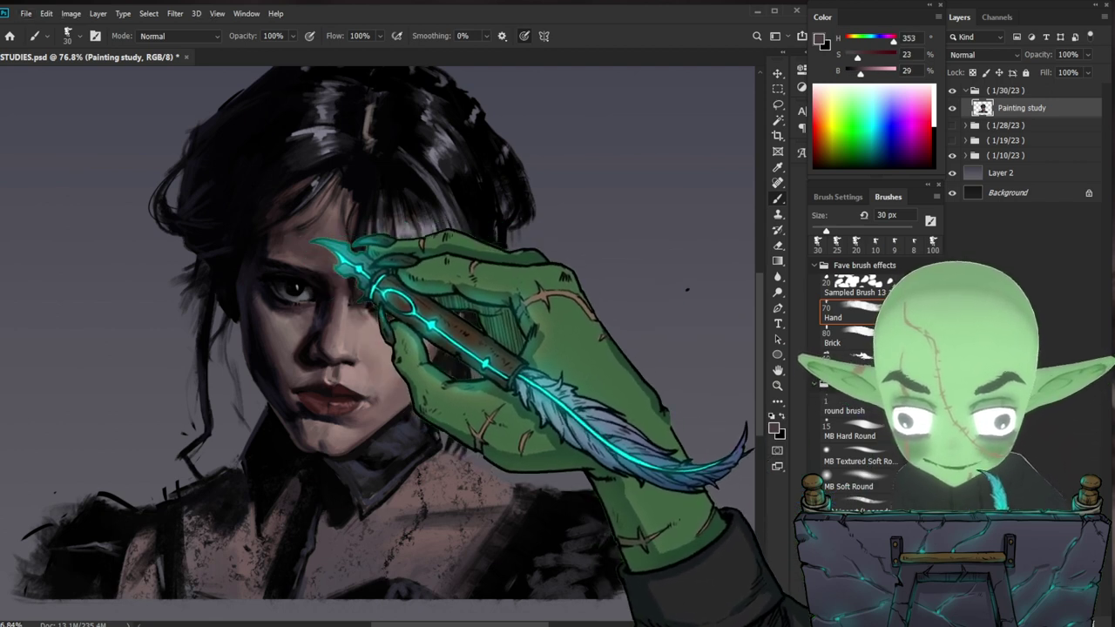
drag(575, 276, 542, 308)
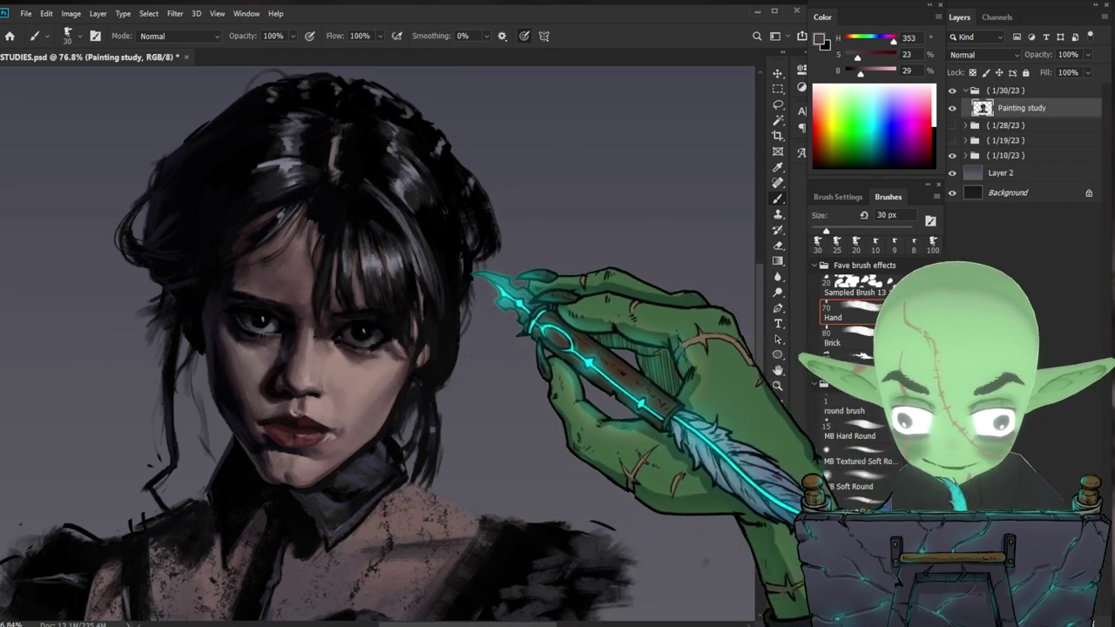
alt+click(259, 321)
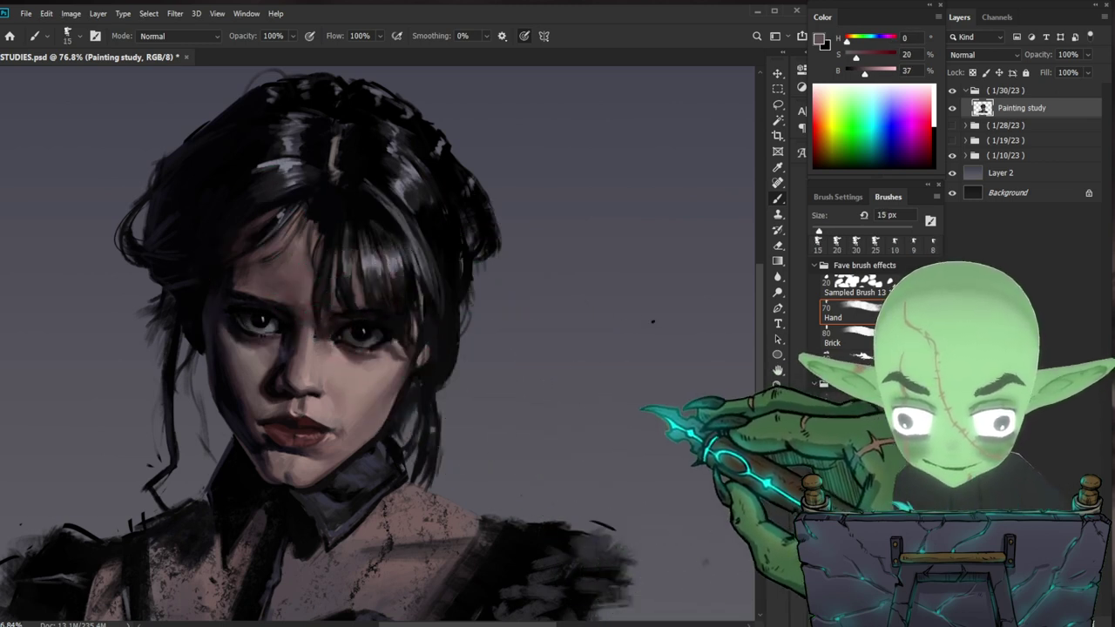
- Break up the crown highlights around the hair parting with sampled dark grey and near-black, reducing the brush to 6 px
drag(644, 404, 634, 401)
drag(579, 335, 514, 374)
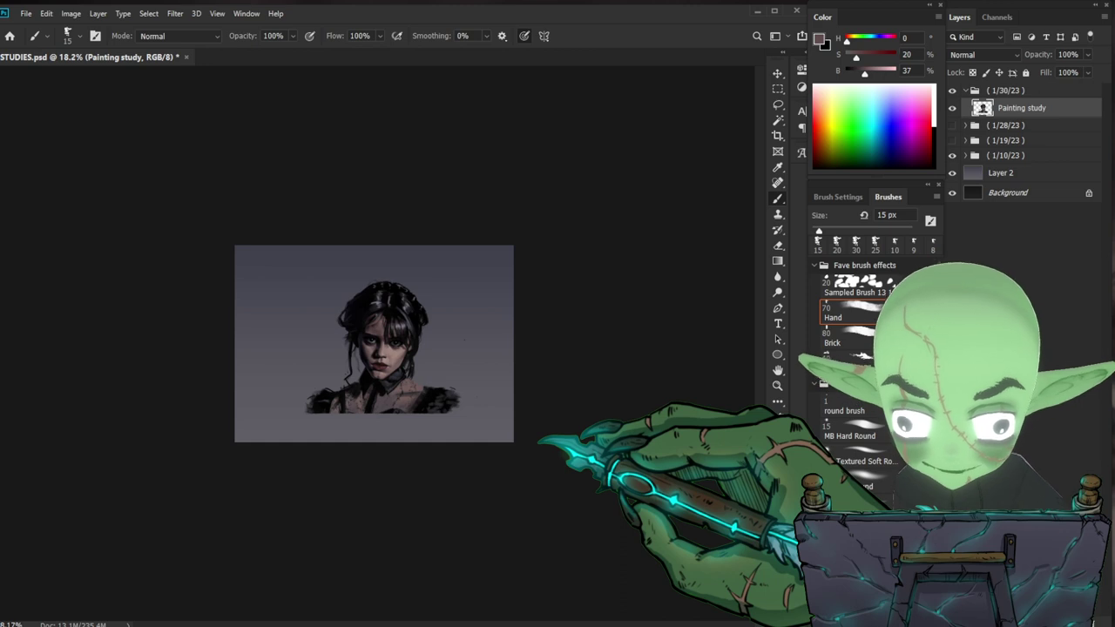
drag(438, 311, 455, 377)
drag(316, 345, 358, 348)
alt+click(316, 369)
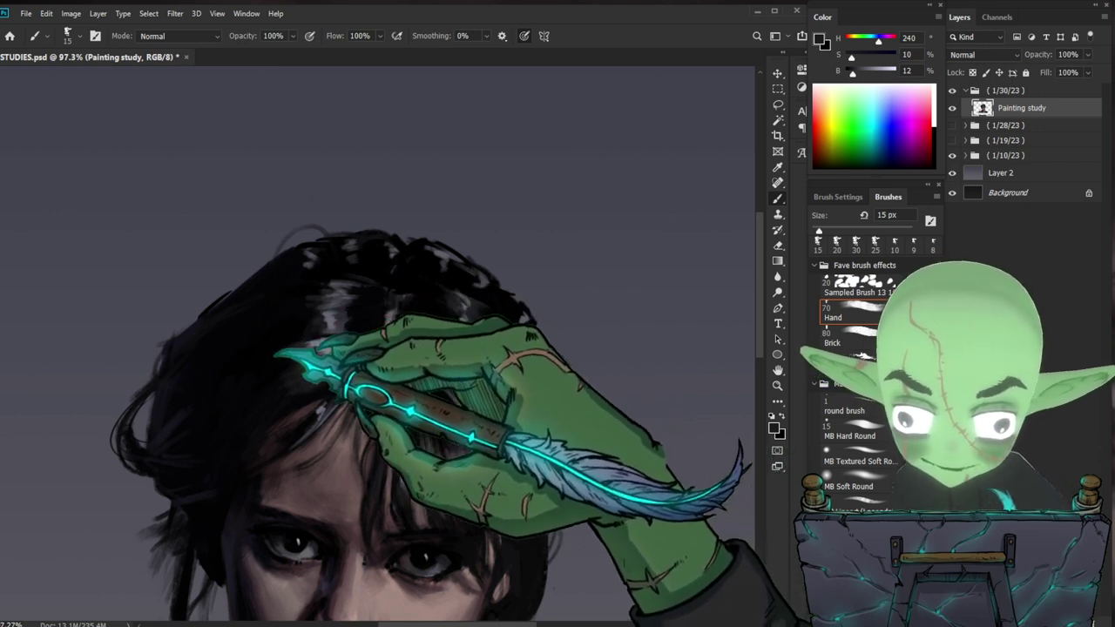
alt+click(324, 341)
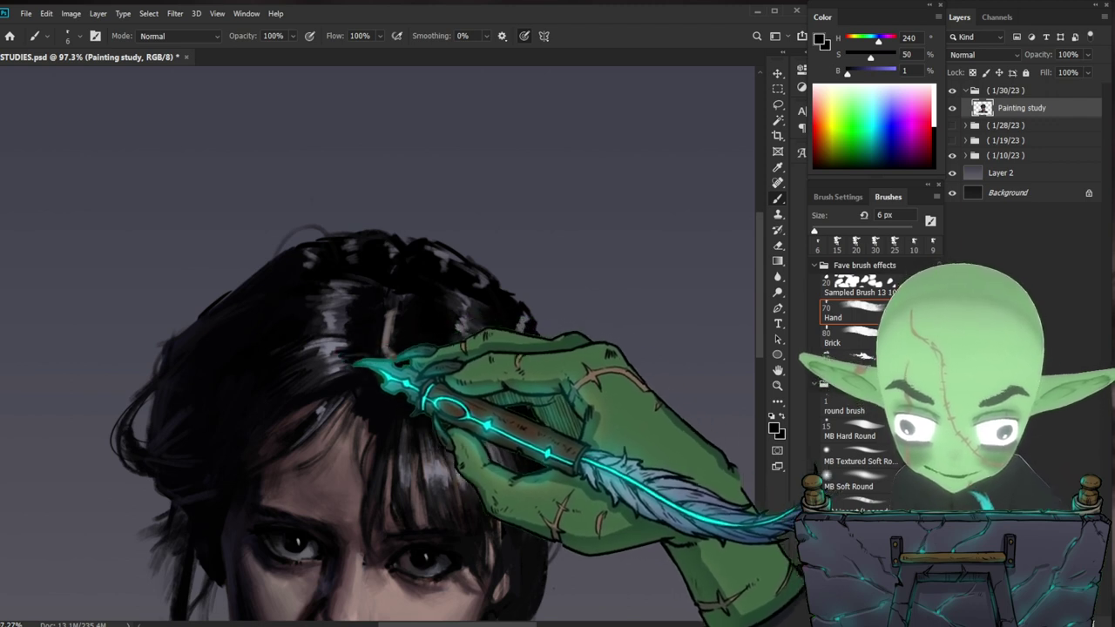
drag(564, 386, 554, 291)
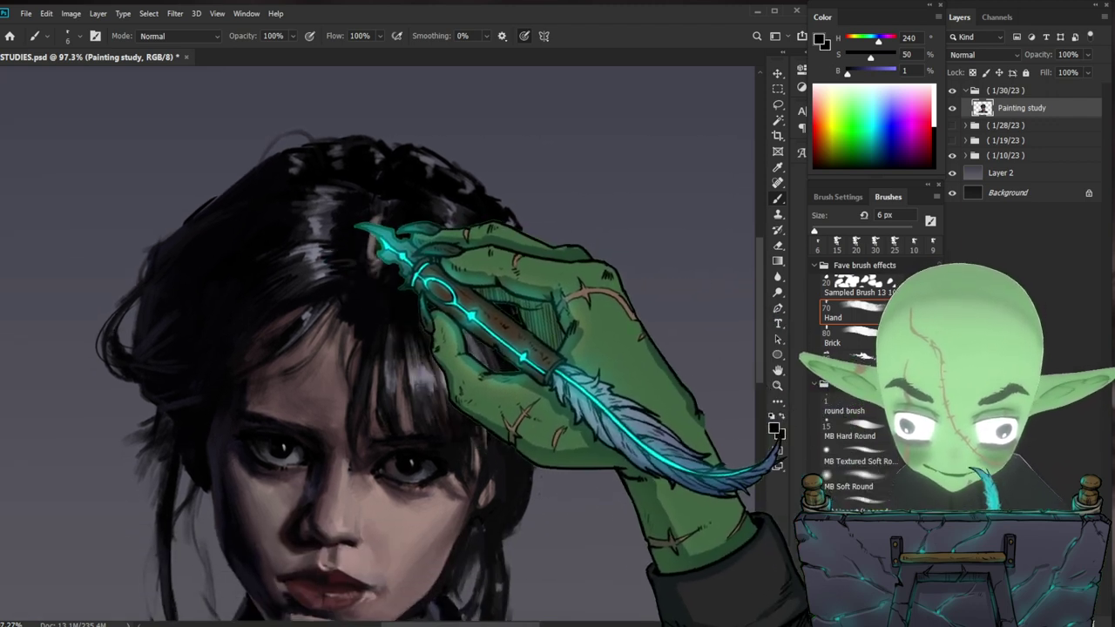
drag(606, 309, 562, 386)
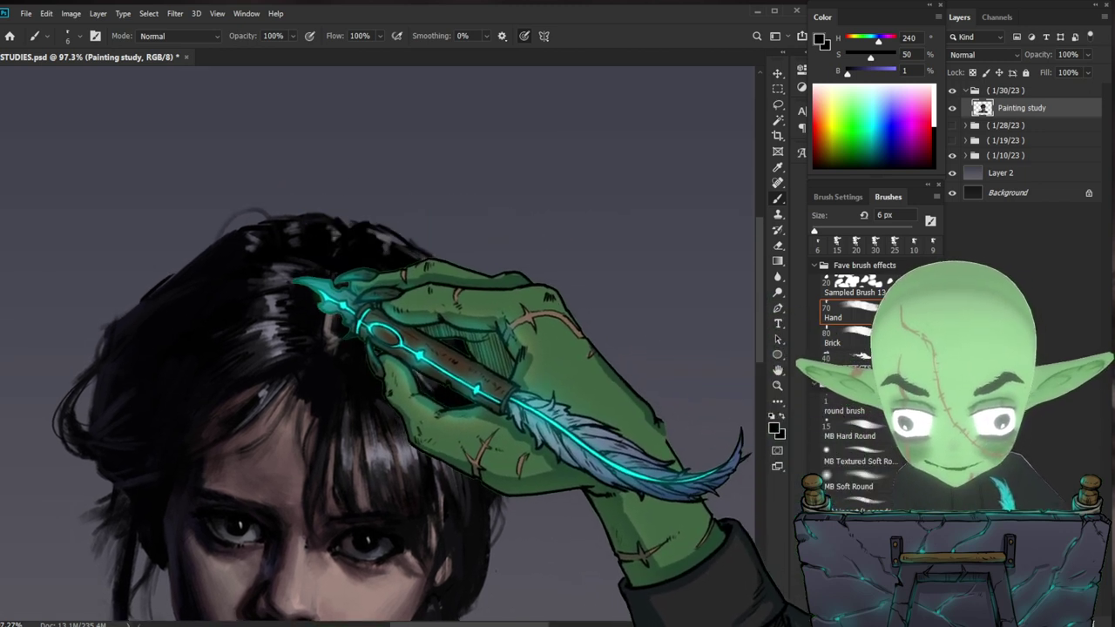
drag(386, 253, 289, 300)
- Lasso the outer hair, shoulders and chest as a ring around the figure, excluding the face and neck from the selection
mouse_move(514, 376)
mouse_down()
mouse_move(500, 375)
mouse_move(500, 277)
mouse_up()
drag(446, 361, 439, 361)
key(l)
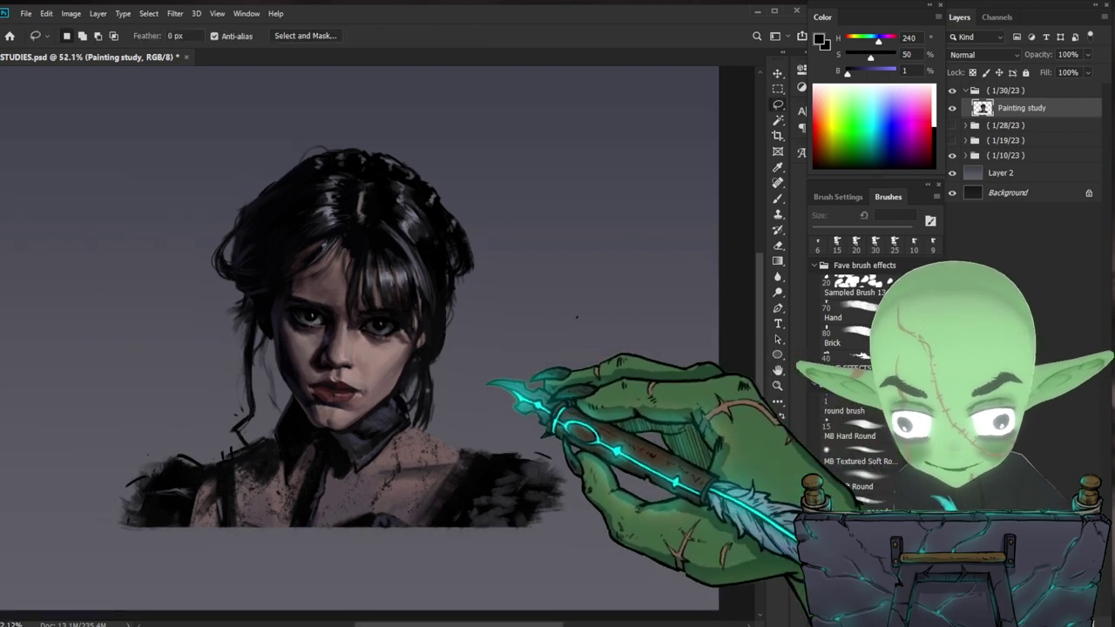
mouse_move(458, 335)
mouse_down()
mouse_move(383, 183)
mouse_move(252, 261)
mouse_move(217, 392)
mouse_move(292, 479)
mouse_move(366, 471)
mouse_move(455, 381)
mouse_move(270, 574)
mouse_move(253, 179)
mouse_move(581, 305)
mouse_up()
drag(501, 411, 504, 412)
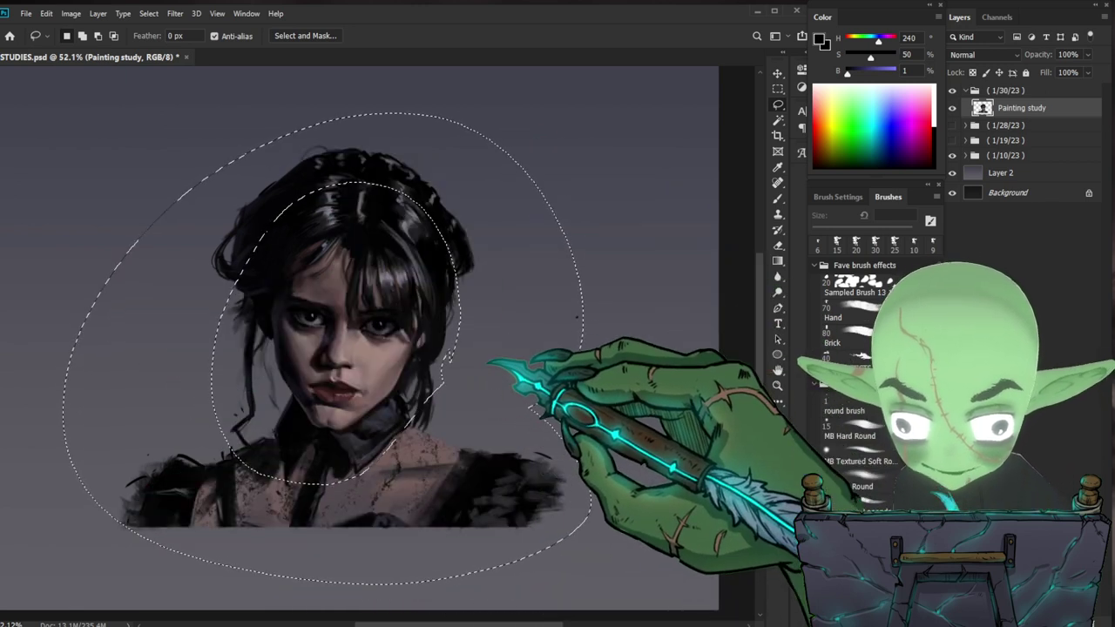
click(174, 13)
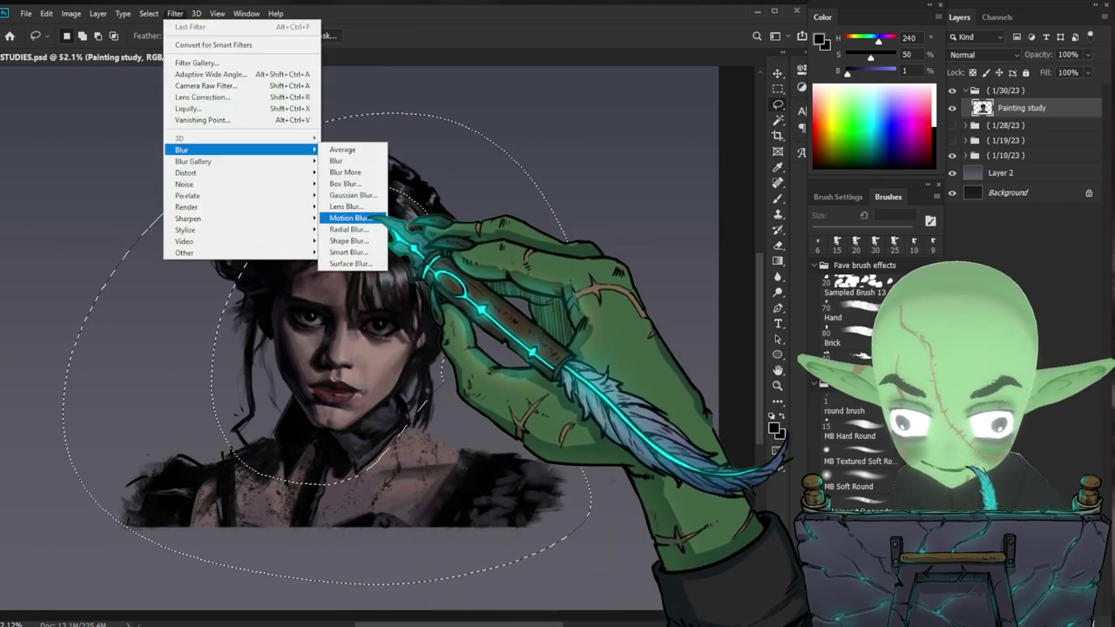
click(543, 177)
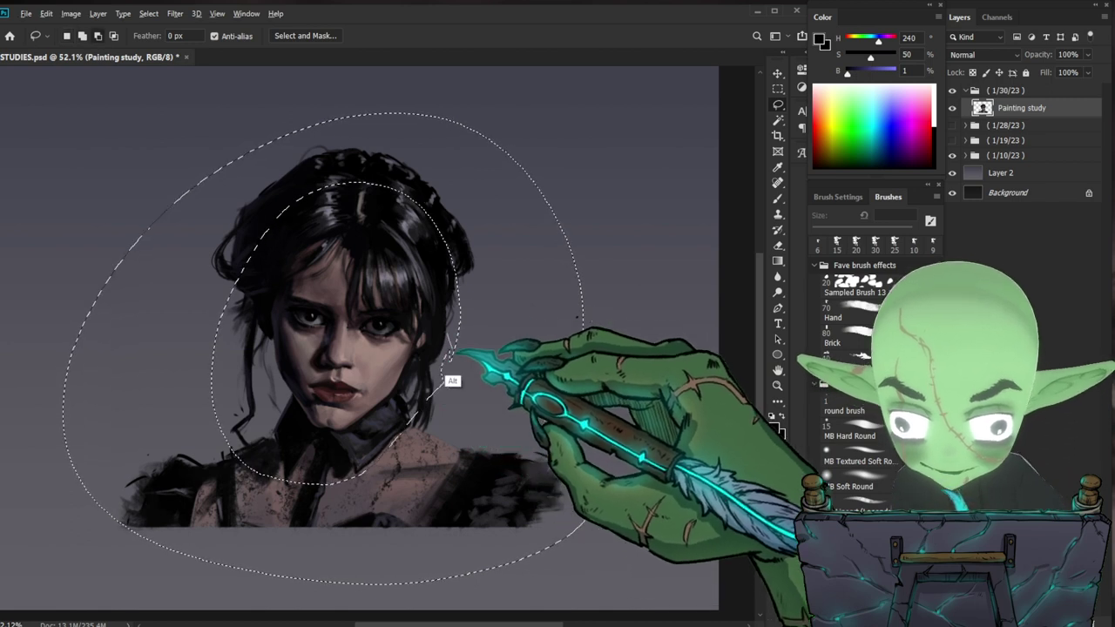
mouse_move(406, 481)
mouse_down()
mouse_move(275, 434)
mouse_move(264, 187)
mouse_move(356, 480)
mouse_up()
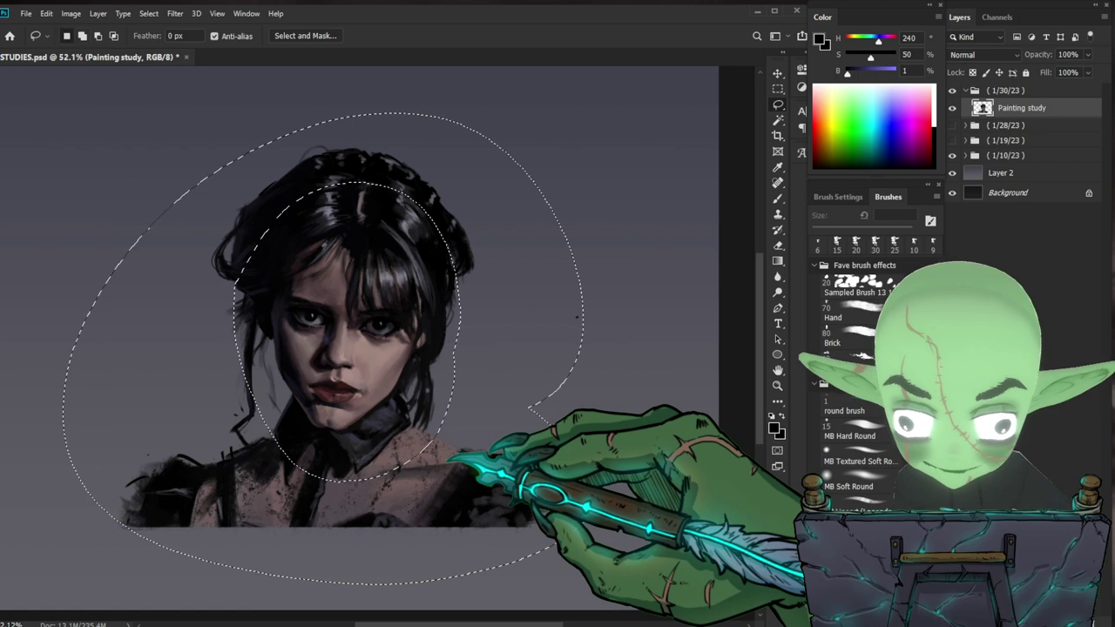
- Apply a Gaussian Blur with a 2.0 pixel radius to the selected outer area and deselect it
click(149, 13)
mouse_move(174, 13)
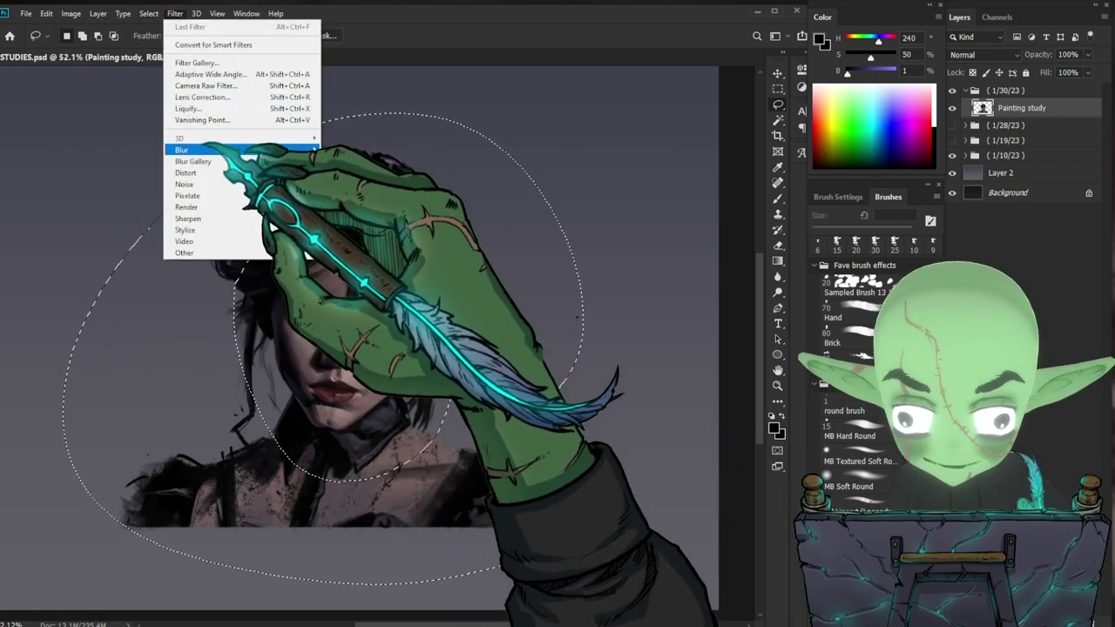
mouse_move(262, 149)
click(353, 195)
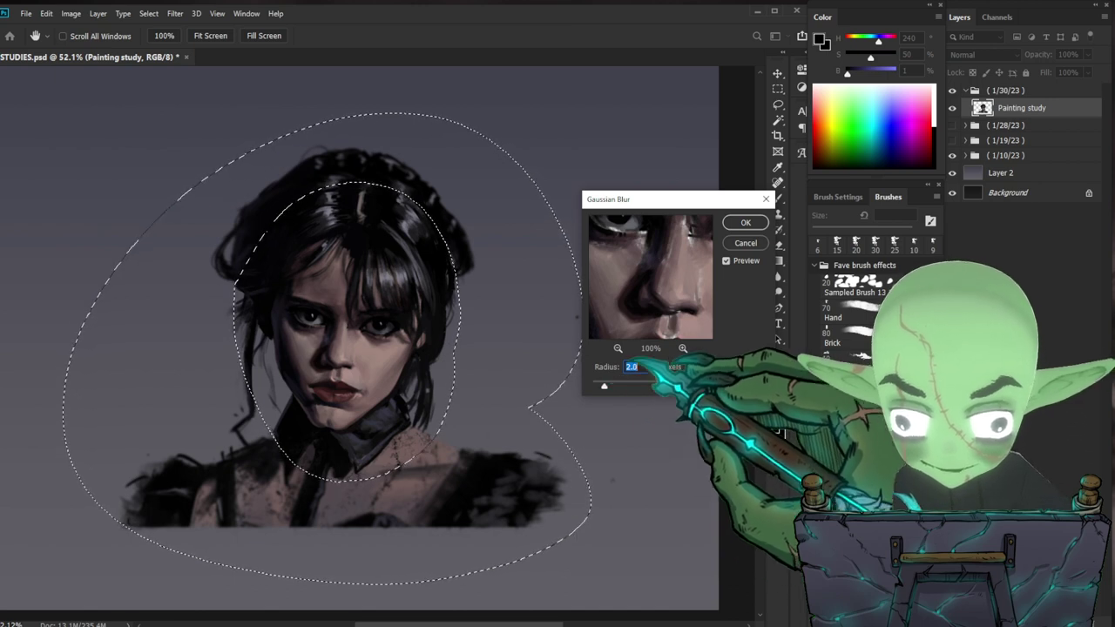
click(746, 222)
key(ctrl+d)
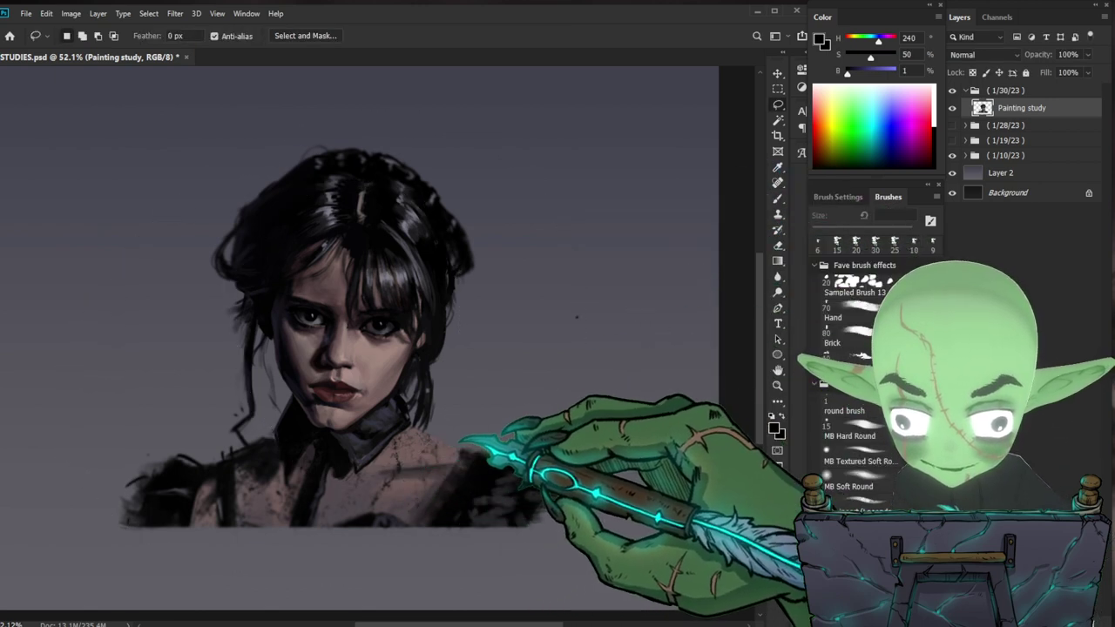
- Sample a near-black from the shoulder and touch up the dark area beside the collar with the 6 px brush
drag(421, 480, 470, 465)
key(b)
drag(355, 425, 437, 448)
alt+click(193, 435)
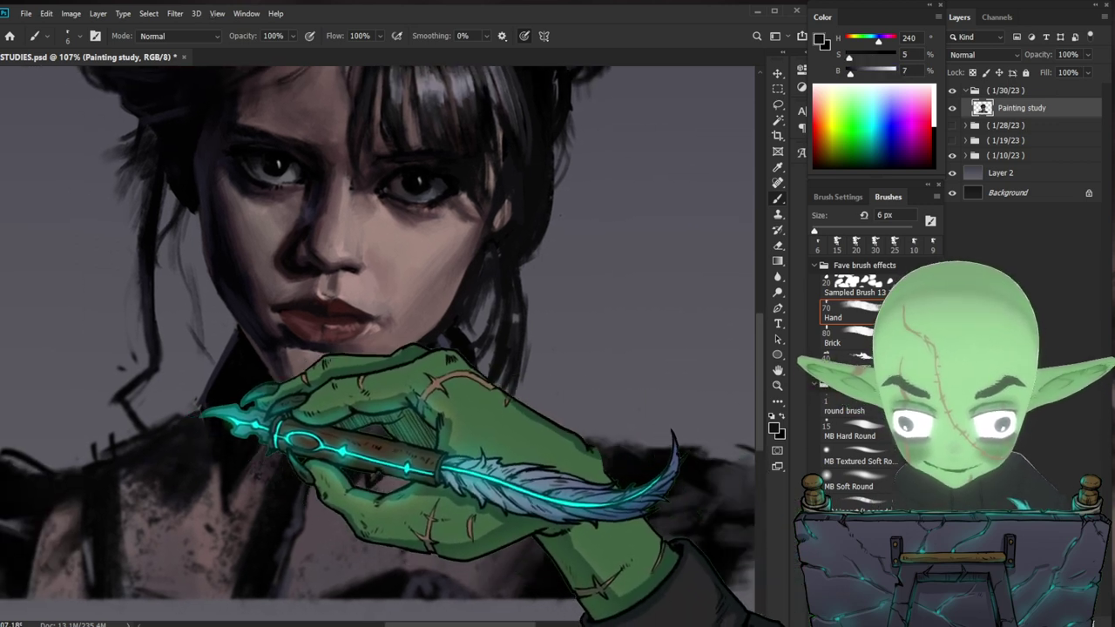
drag(280, 416, 250, 418)
mouse_move(302, 290)
mouse_down()
mouse_move(363, 269)
mouse_move(306, 283)
mouse_move(358, 257)
mouse_move(320, 261)
mouse_up()
- Check the figure against its backdrop by loading and clearing its outline selection and toggling the visibility of Layer 2
ctrl+click(982, 108)
key(ctrl+d)
drag(486, 413, 458, 430)
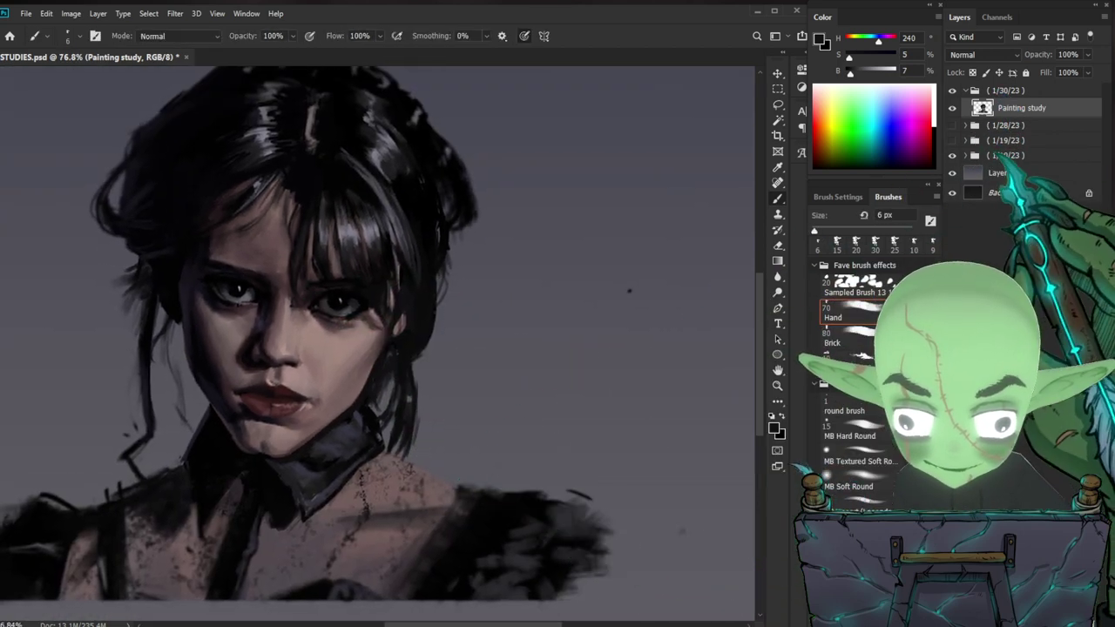
click(952, 173)
click(952, 174)
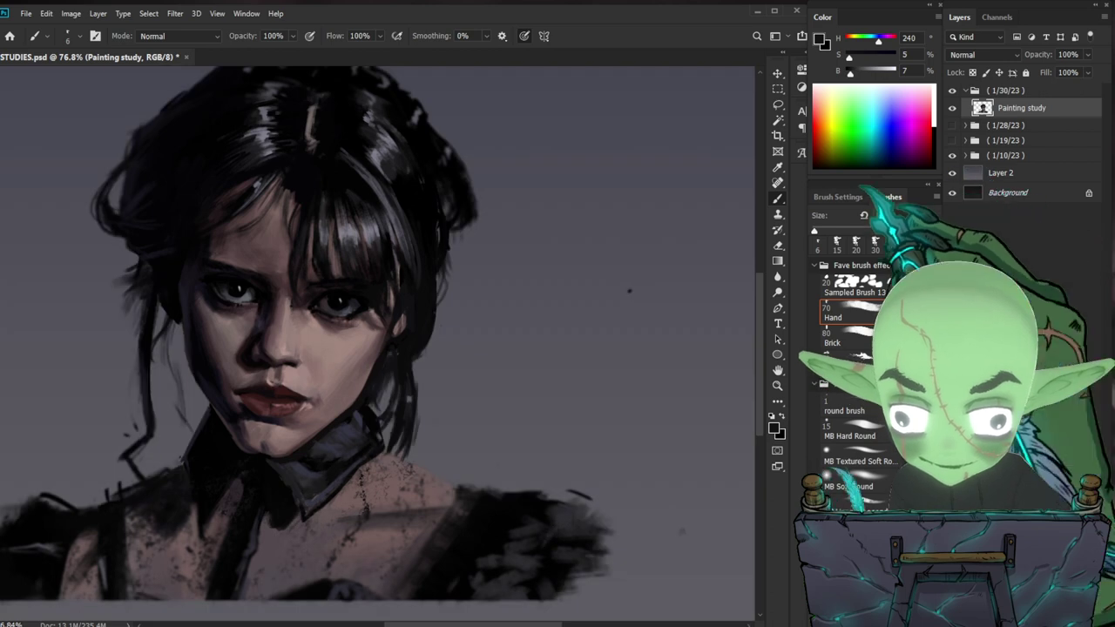
drag(490, 371, 457, 355)
drag(382, 320, 417, 336)
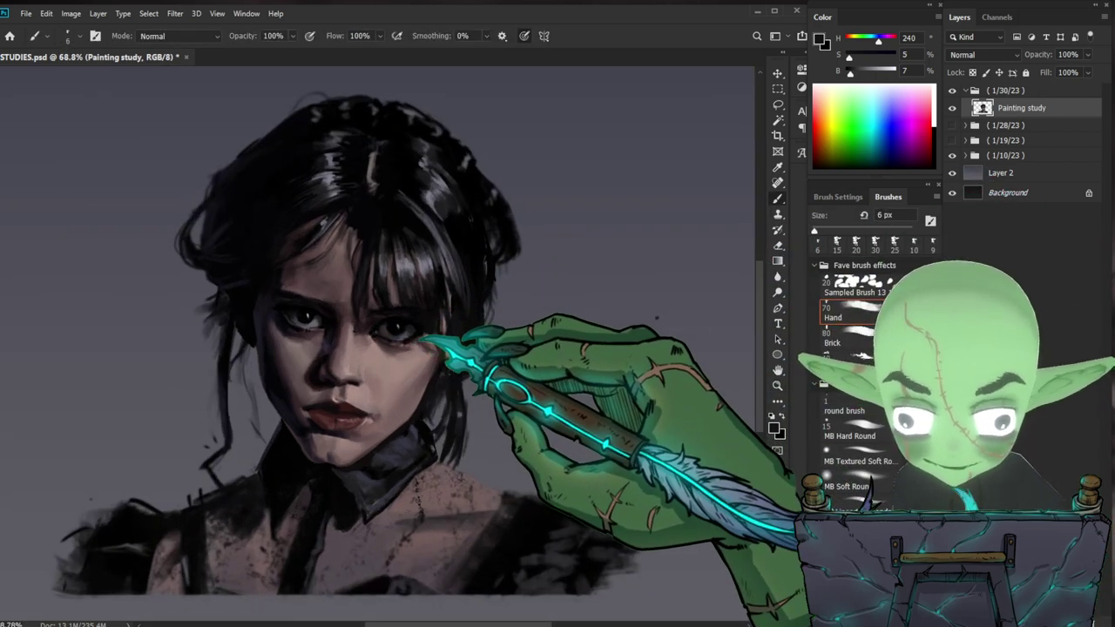
drag(582, 392, 616, 398)
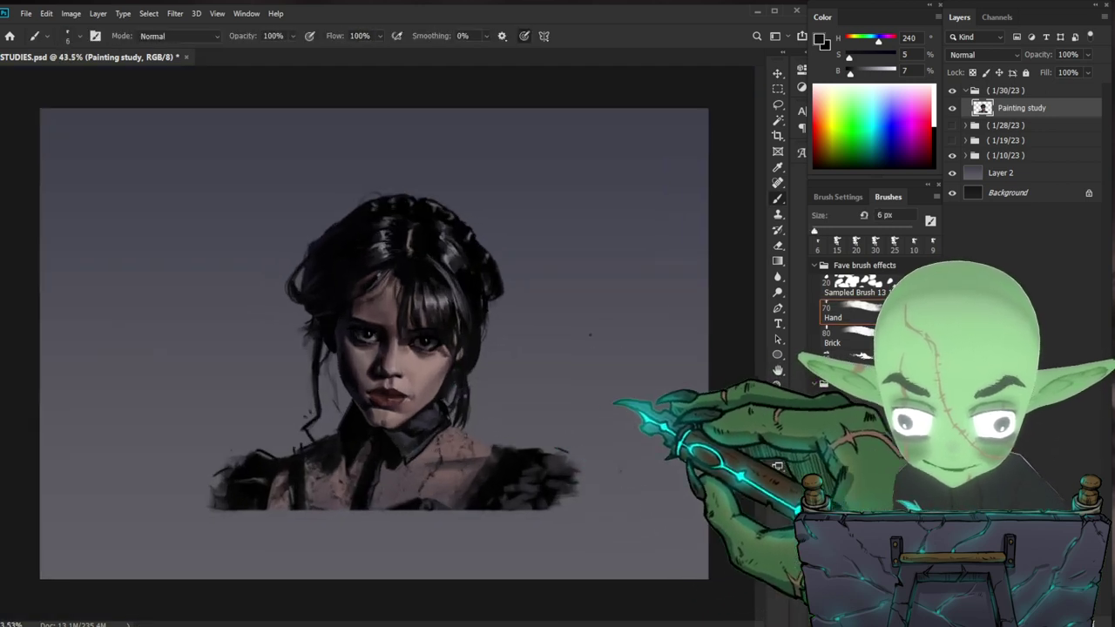
- Shift the painted figure slightly down the canvas and add an empty layer beneath the Painting study layer
drag(534, 485, 533, 497)
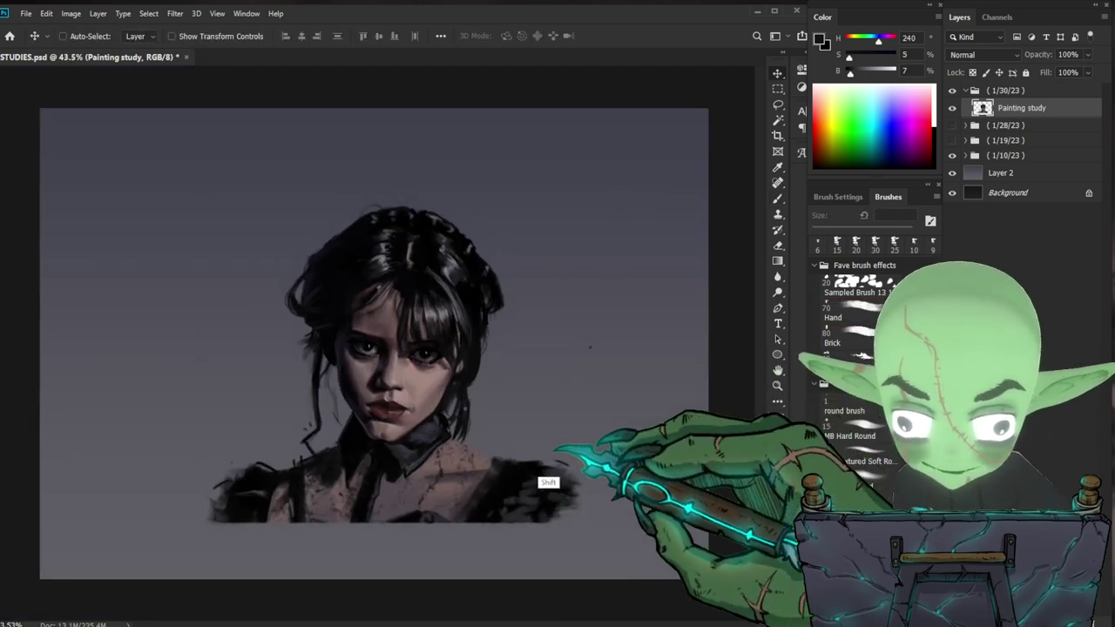
drag(547, 455, 546, 471)
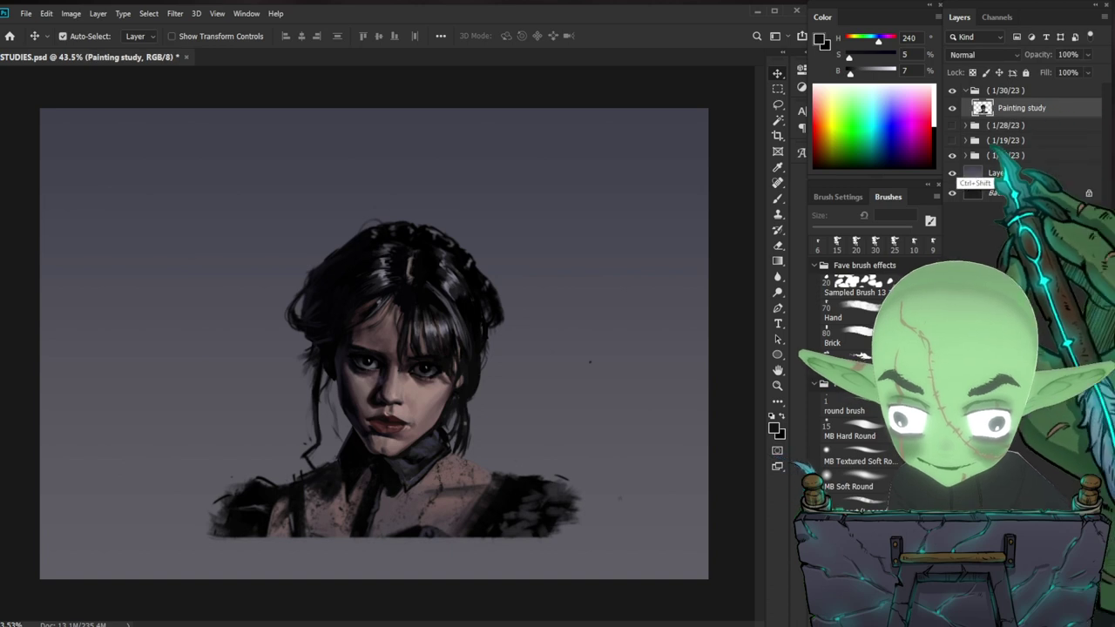
key(ctrl+shift+n)
key(Return)
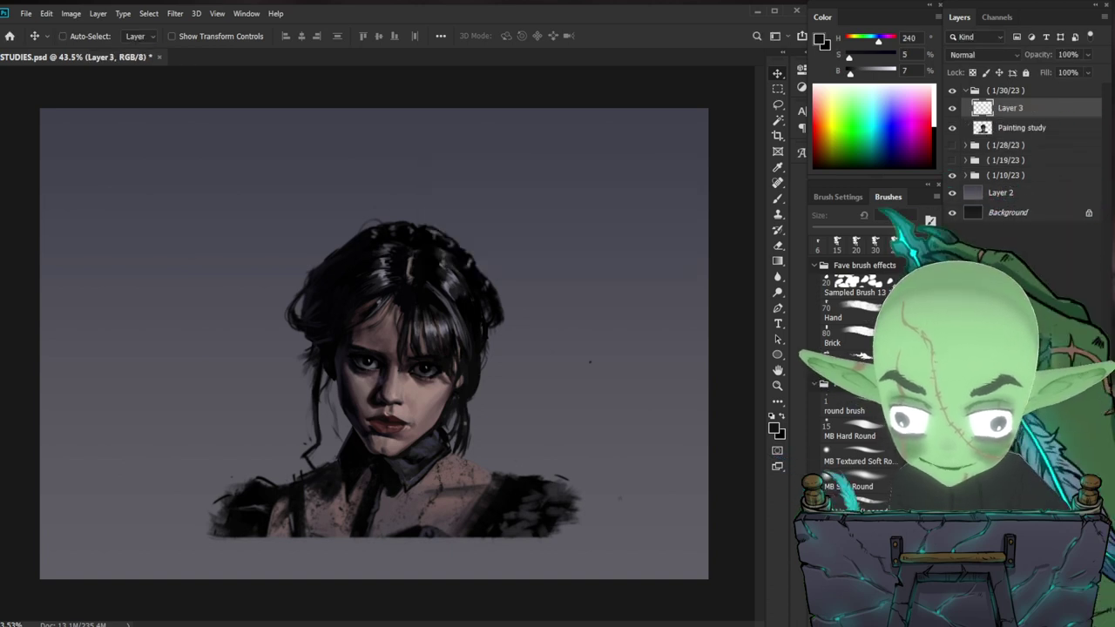
key(z)
key(b)
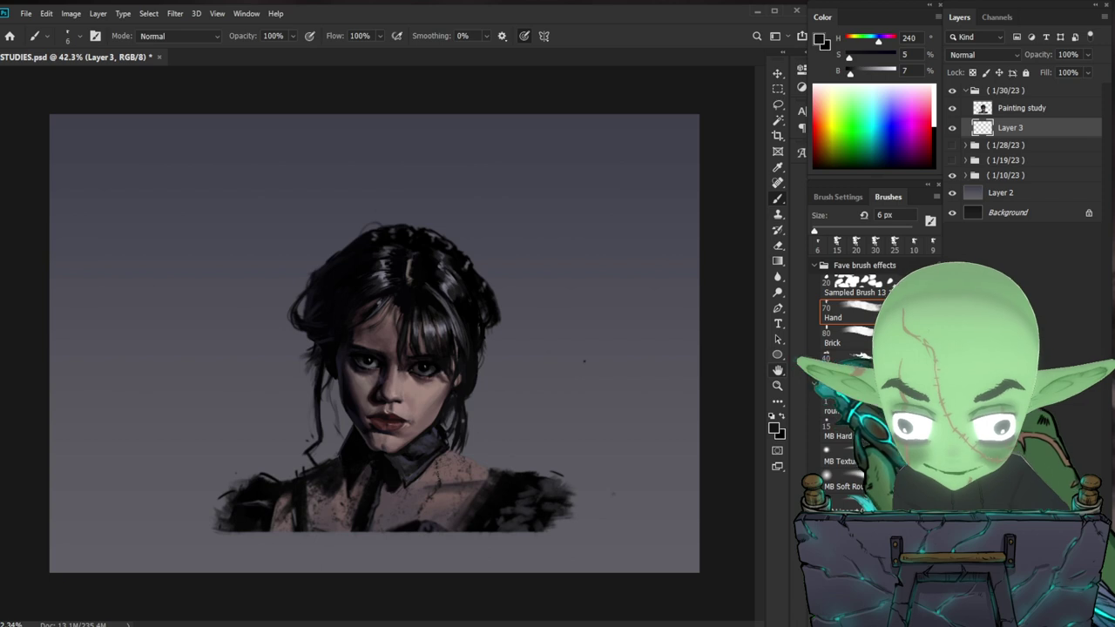
- Make a circular selection around the head and shoulders and fill it with near-black on Layer 3
click(777, 89)
click(850, 100)
drag(197, 183, 641, 524)
drag(202, 157, 582, 533)
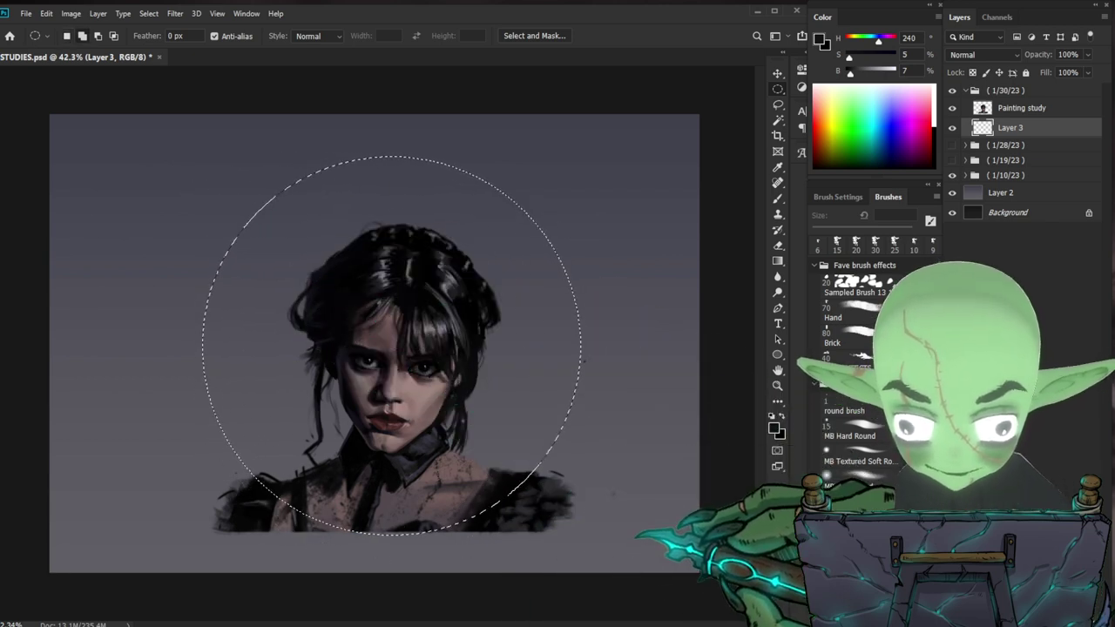
drag(521, 427, 527, 446)
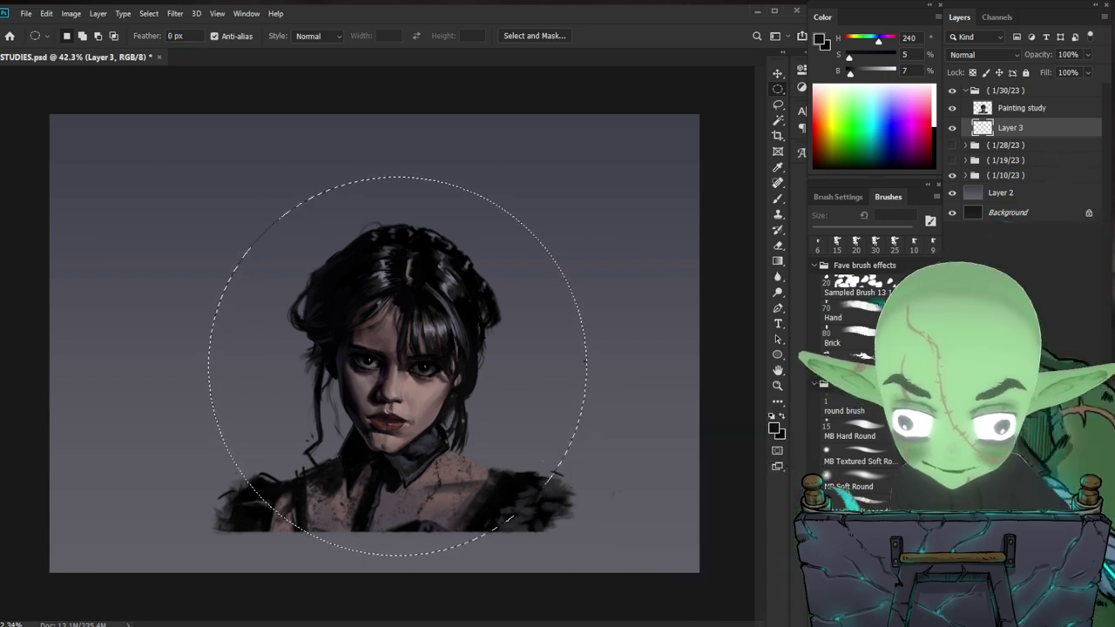
key(alt+BackSpace)
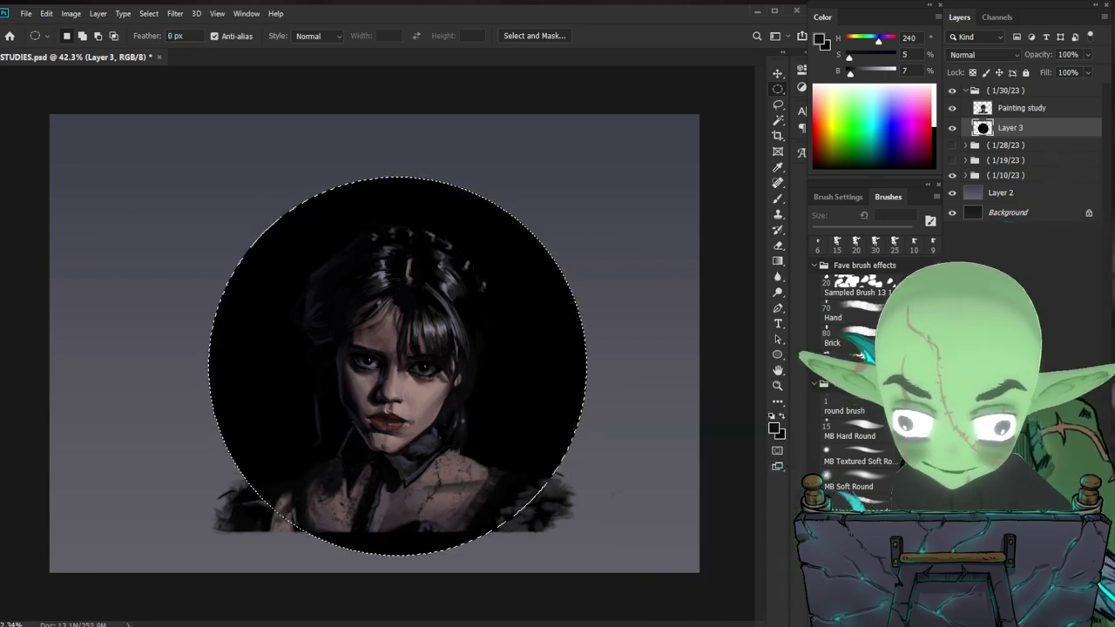
- Deselect the circle and lighten it to dark grey using Hue/Saturation with Lightness +13
key(ctrl+u)
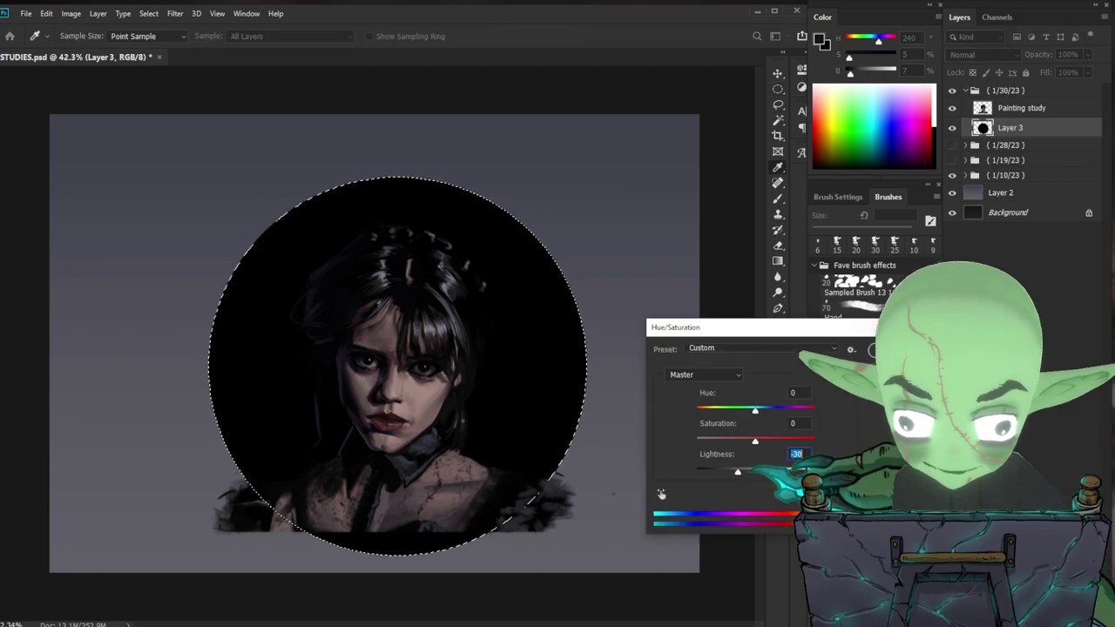
key(Escape)
key(ctrl+d)
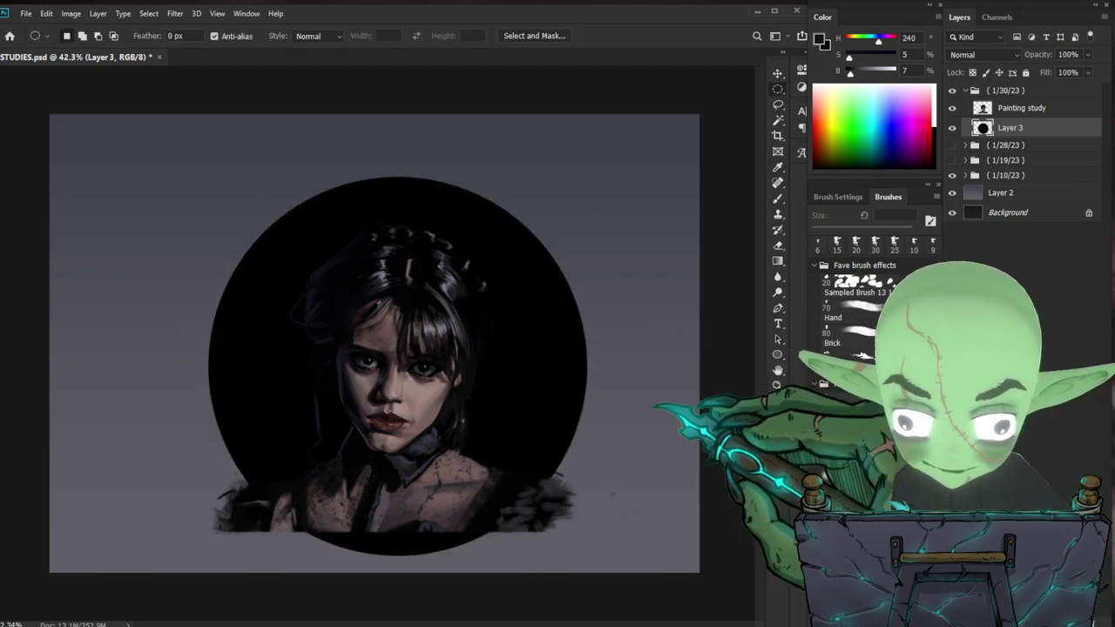
key(ctrl+u)
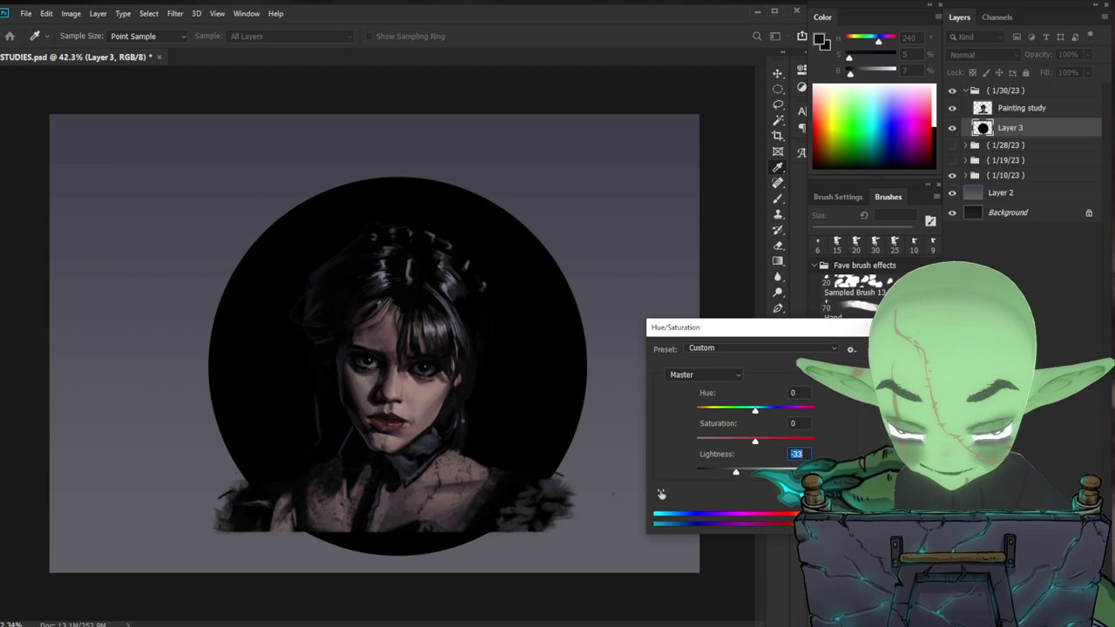
drag(725, 472, 758, 472)
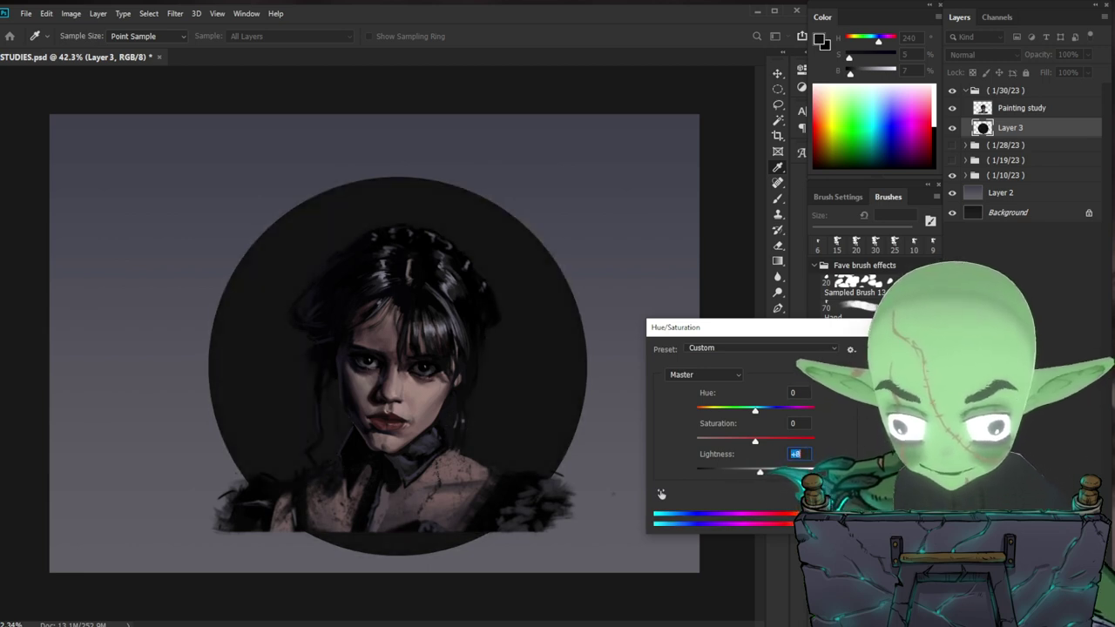
key(Up)
key(Up)
key(Up)
key(Up)
key(Up)
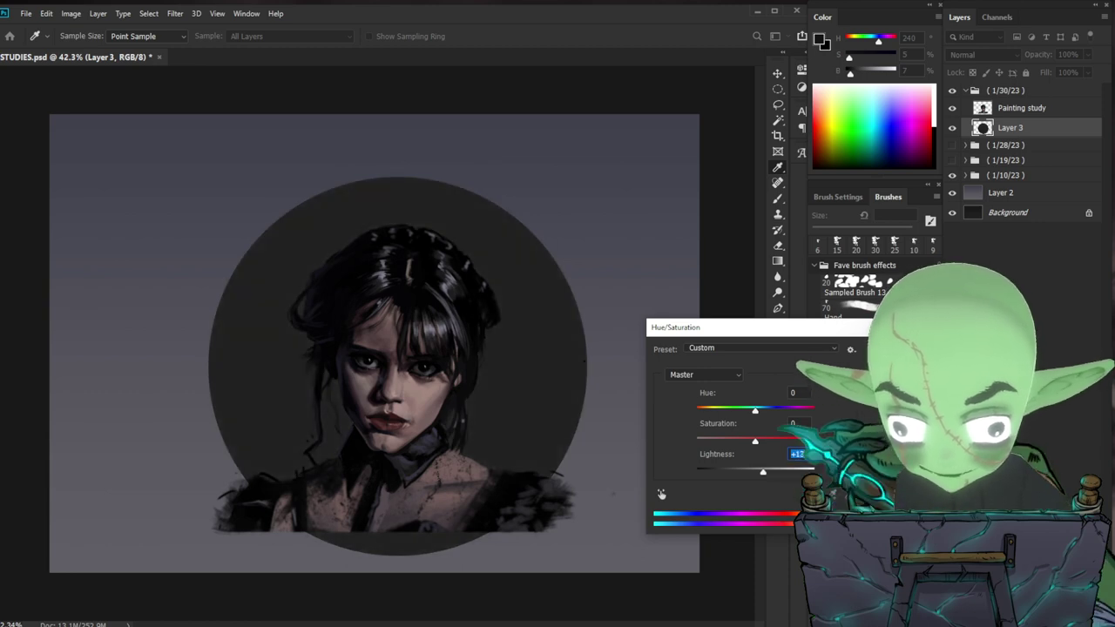
key(Up)
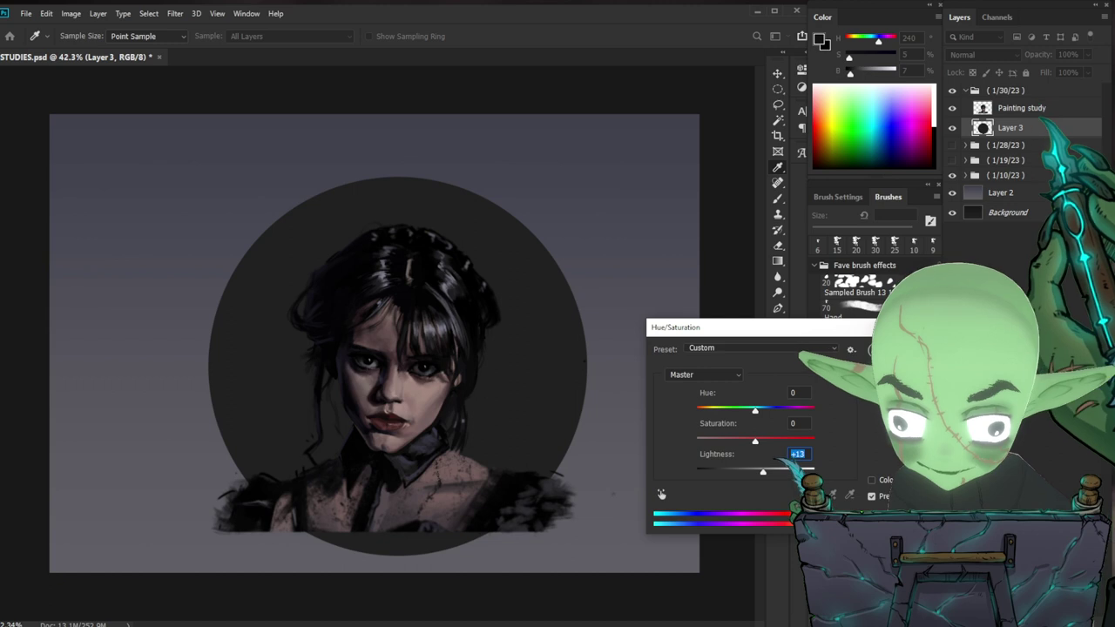
key(Return)
- Try to trim the shoulder that overhangs the circle on the Painting study layer with an 80 px eraser
mouse_move(442, 415)
mouse_down()
mouse_move(475, 415)
mouse_move(460, 414)
mouse_up()
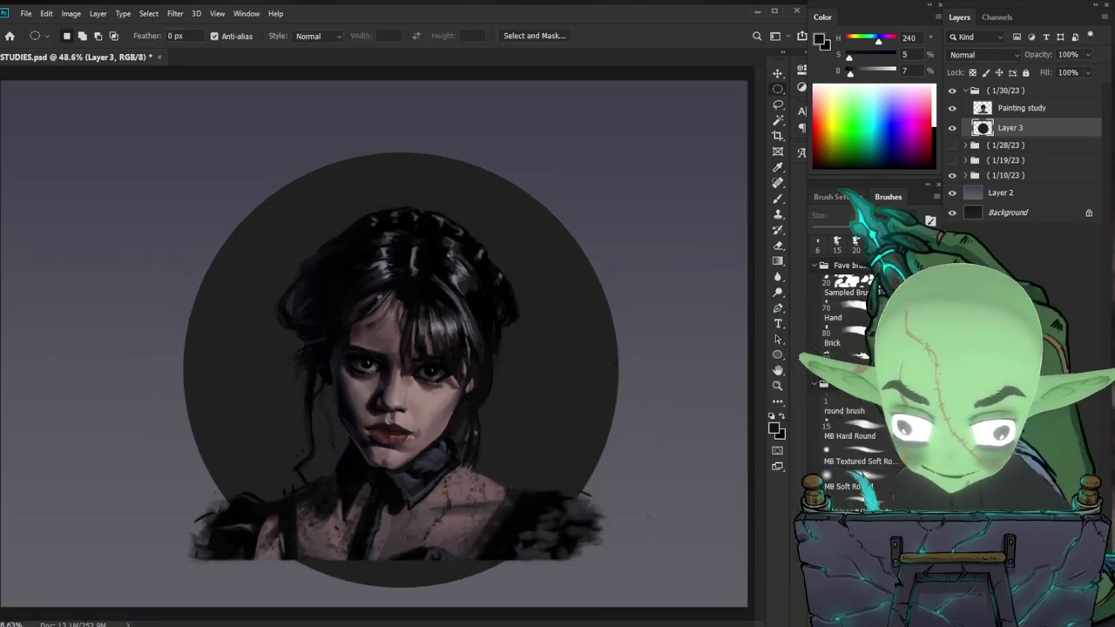
click(1045, 106)
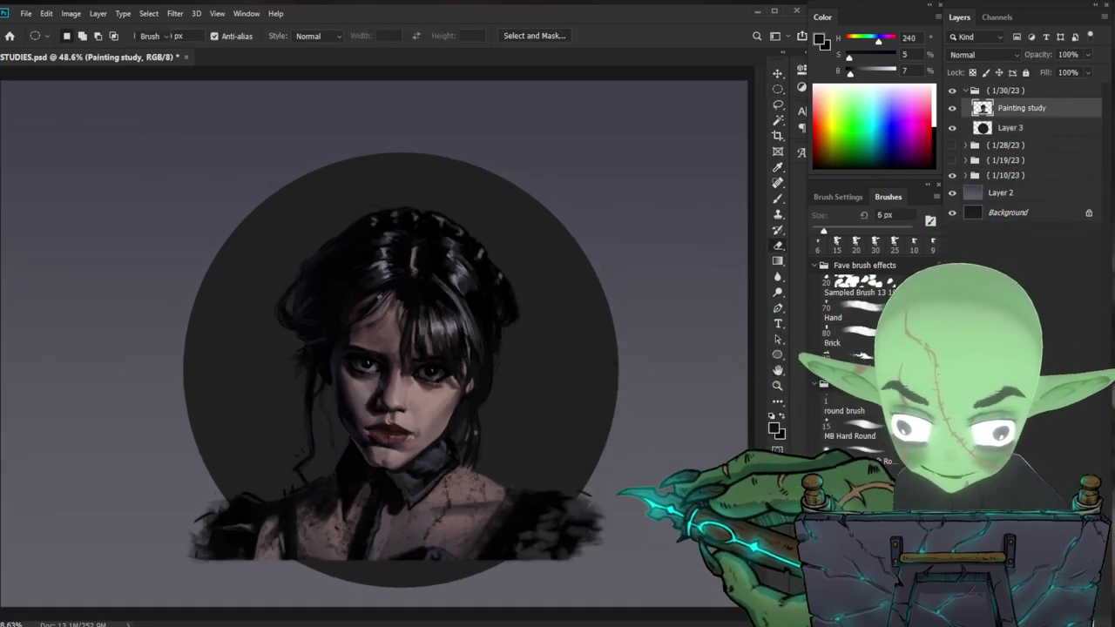
key(e)
key(])
key(])
key(])
key(])
key(])
key(])
key(])
key(])
drag(607, 527, 540, 571)
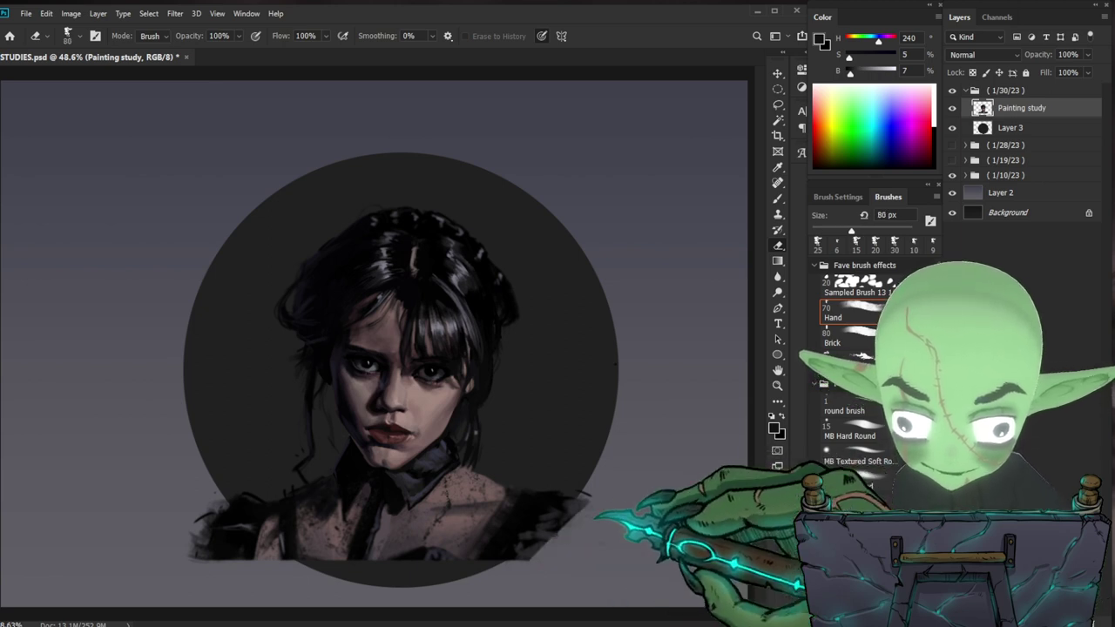
- Clip the Painting study layer to the circle on Layer 3, comparing the figure with and without the clipping
key(ctrl+alt+g)
key(alt+bracketleft)
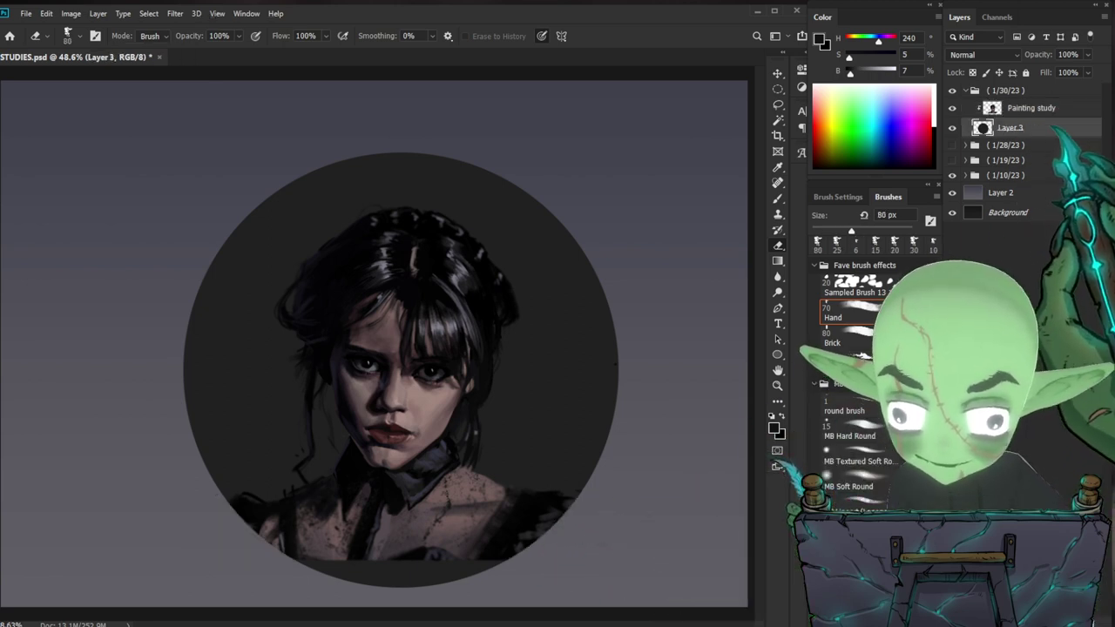
mouse_move(481, 488)
mouse_down()
mouse_move(505, 498)
mouse_move(490, 496)
mouse_up()
drag(587, 514, 568, 482)
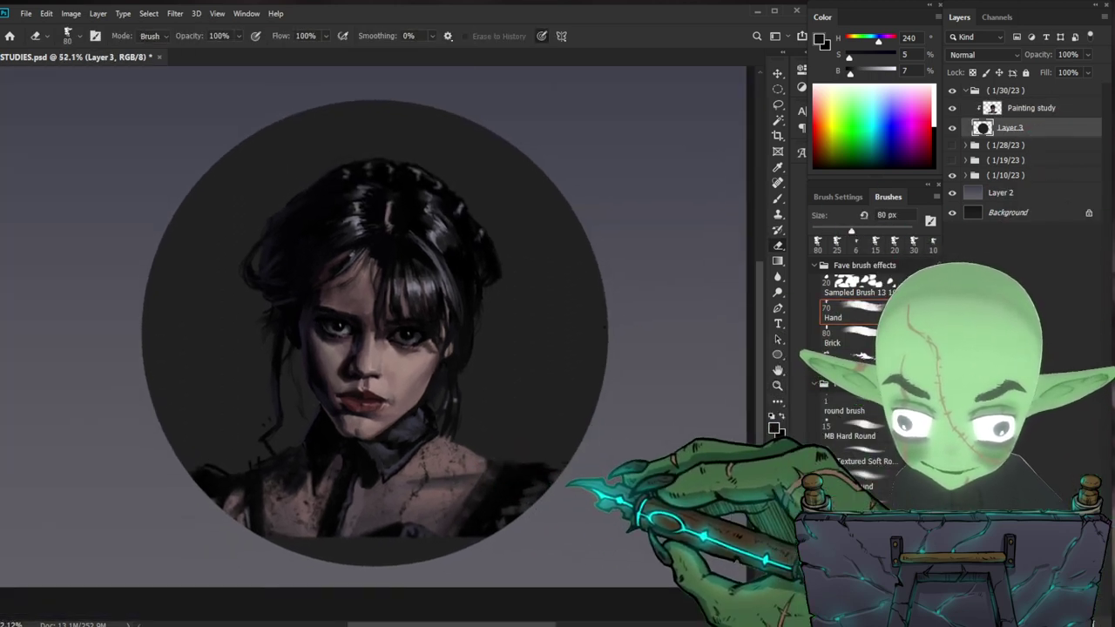
key(ctrl+alt+g)
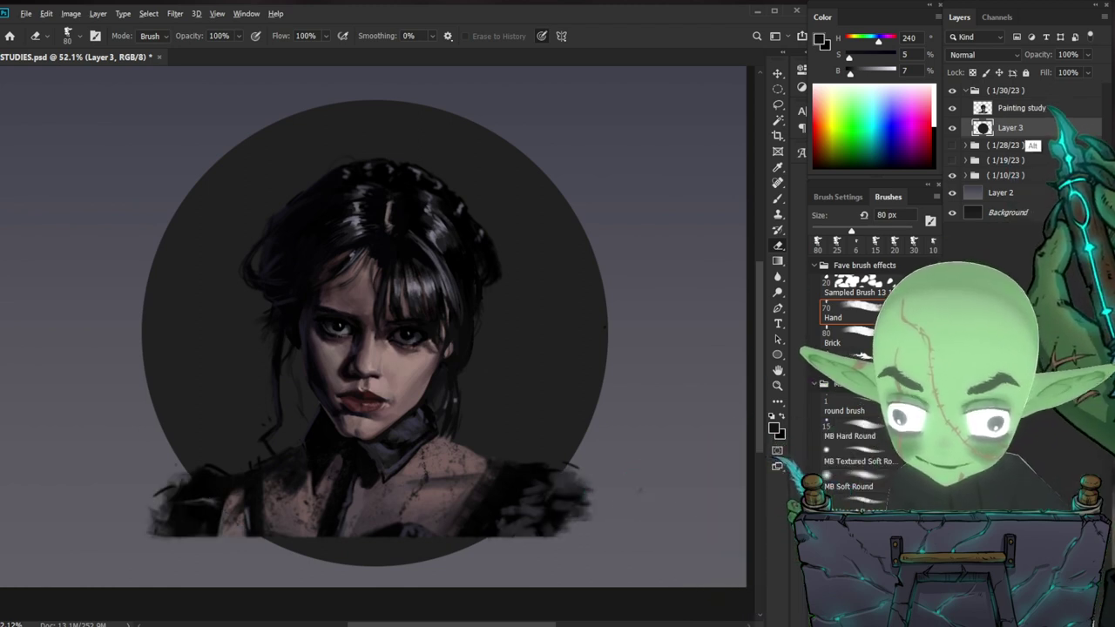
key(ctrl+alt+g)
- Add an empty layer between the circle and the Painting study, clipped to the circle, and ready the brush
mouse_move(494, 484)
mouse_down()
mouse_move(482, 471)
mouse_move(497, 492)
mouse_up()
key(ctrl+shift+n)
key(Return)
key(b)
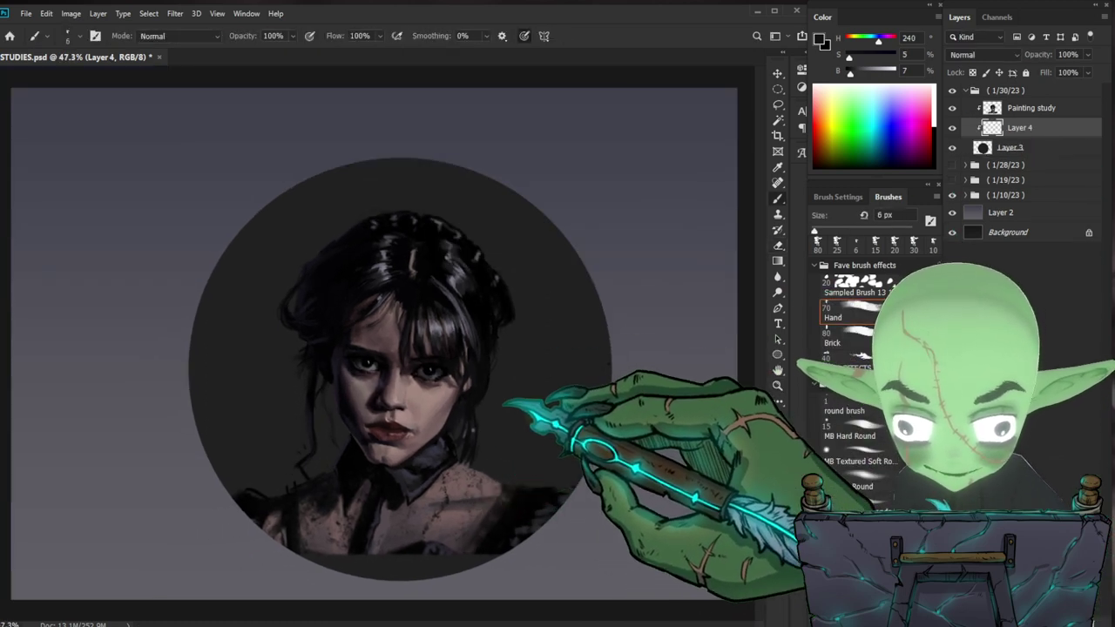
drag(505, 407, 497, 416)
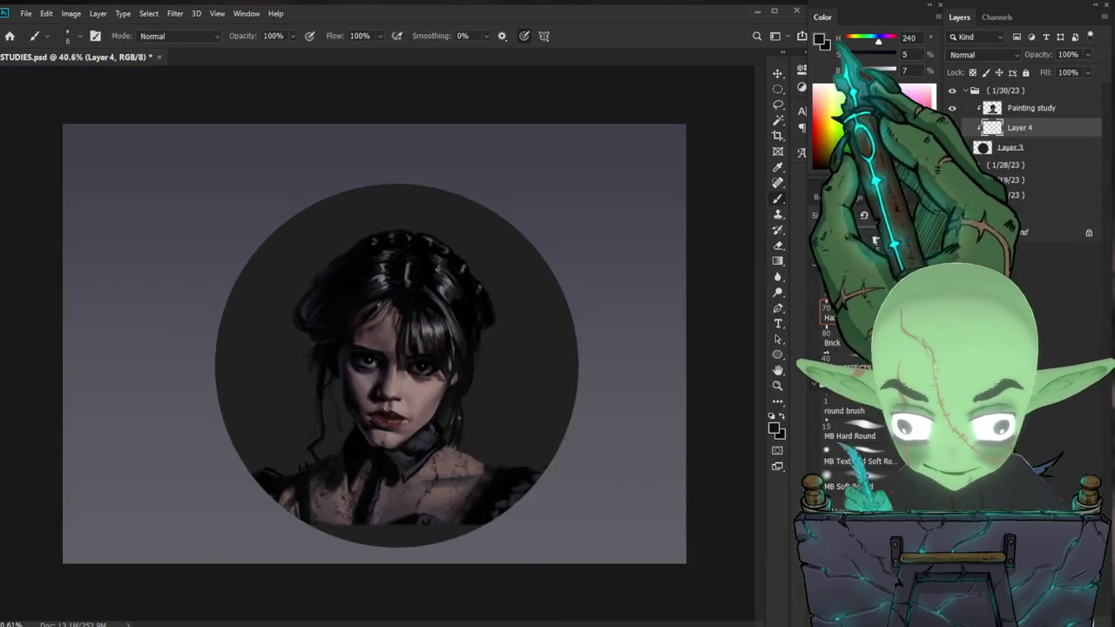
- Pick a dark blue-violet (H 240, S 22, B 19) and paint it with a large brush left of the face
click(818, 40)
click(627, 494)
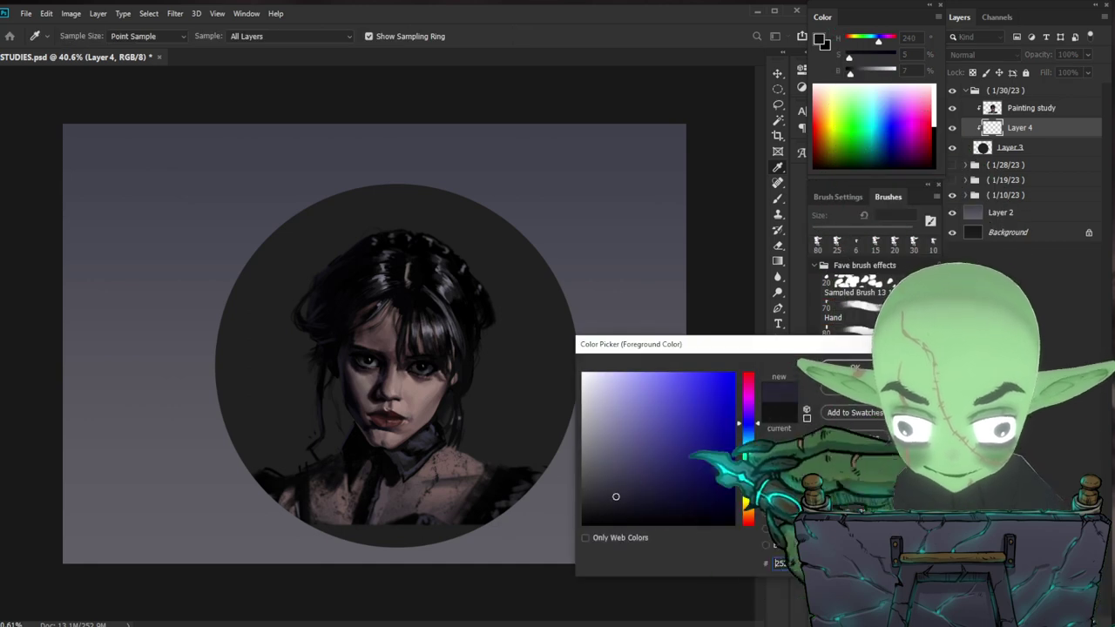
key(Return)
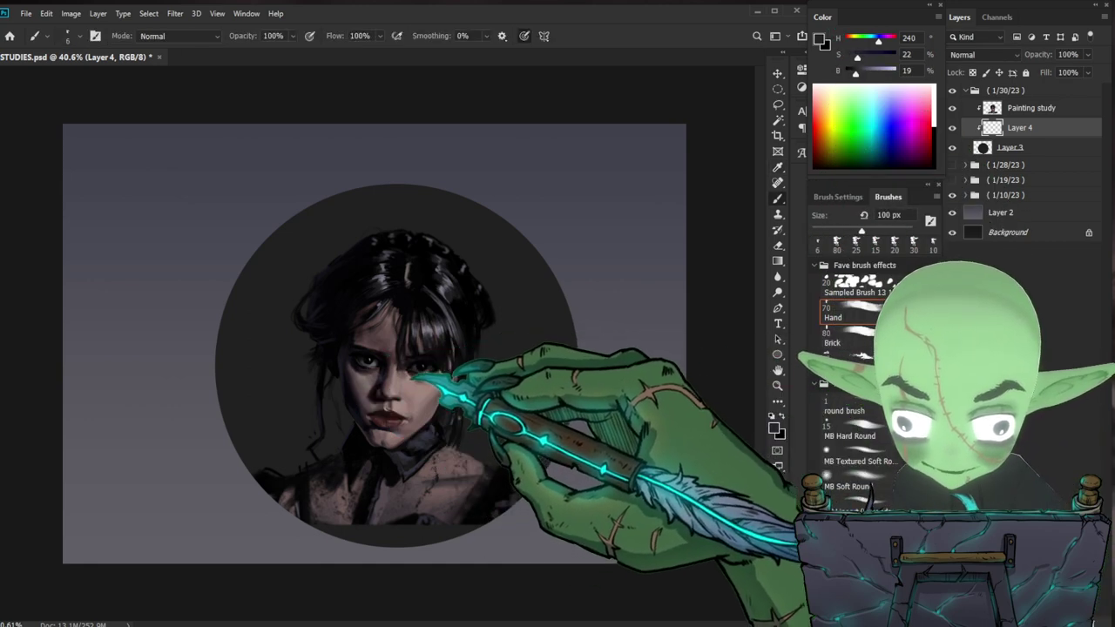
key(])
key(])
key(])
key(])
key(])
key(])
key(])
key(])
mouse_move(333, 381)
mouse_down()
mouse_move(333, 349)
mouse_move(296, 448)
mouse_up()
- Raise the colour's brightness to 38 and paint lighter violet strokes left of the face, reducing the brush to 90 px
key([)
key([)
drag(855, 74, 865, 74)
key([)
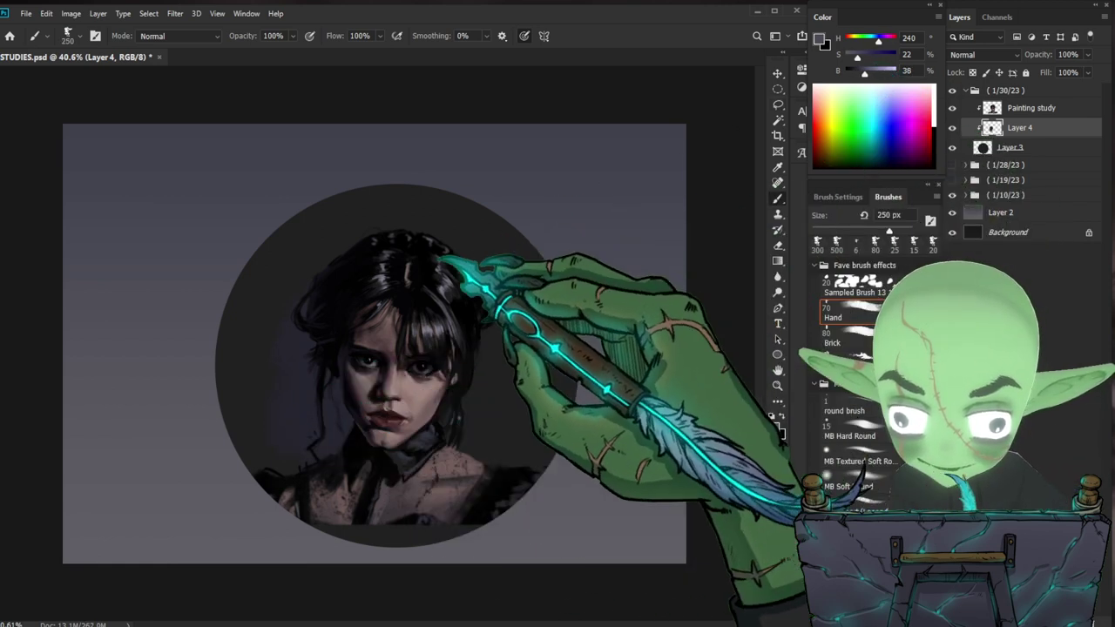
key(bracketleft)
key(bracketleft)
key(bracketleft)
key(bracketleft)
key(bracketleft)
key(bracketleft)
key(bracketright)
key(bracketright)
key(bracketright)
key(bracketright)
key(bracketright)
key(bracketright)
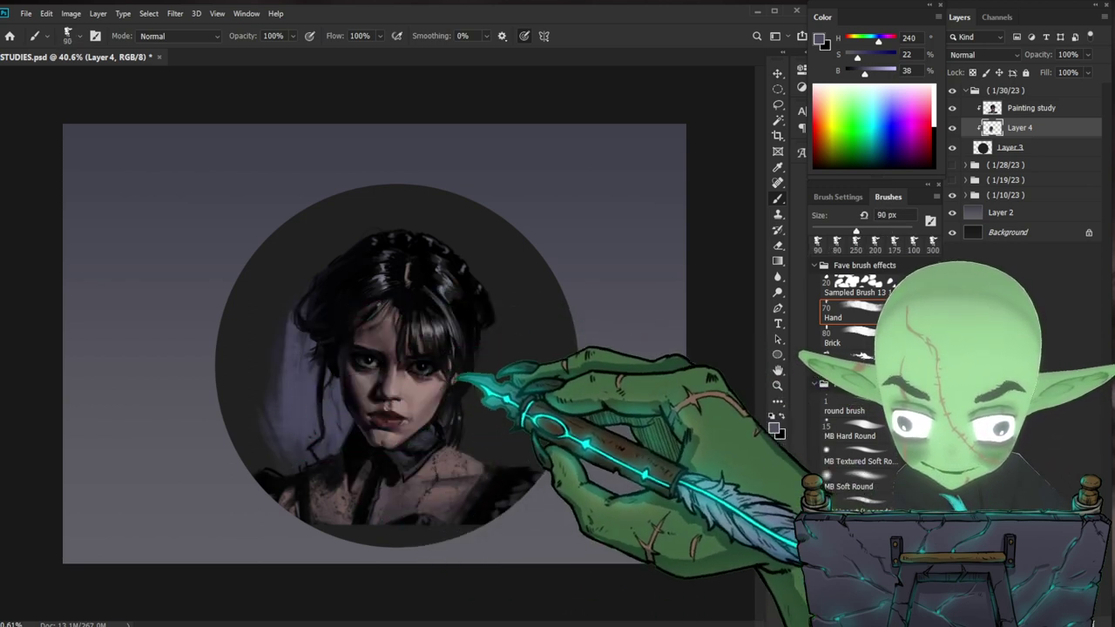
- Paint the same violet behind the hair and shoulder on the right side of the face, enlarging the brush to 250 px
key(bracketright)
key(bracketright)
key(bracketright)
key(bracketright)
key(bracketright)
key(bracketright)
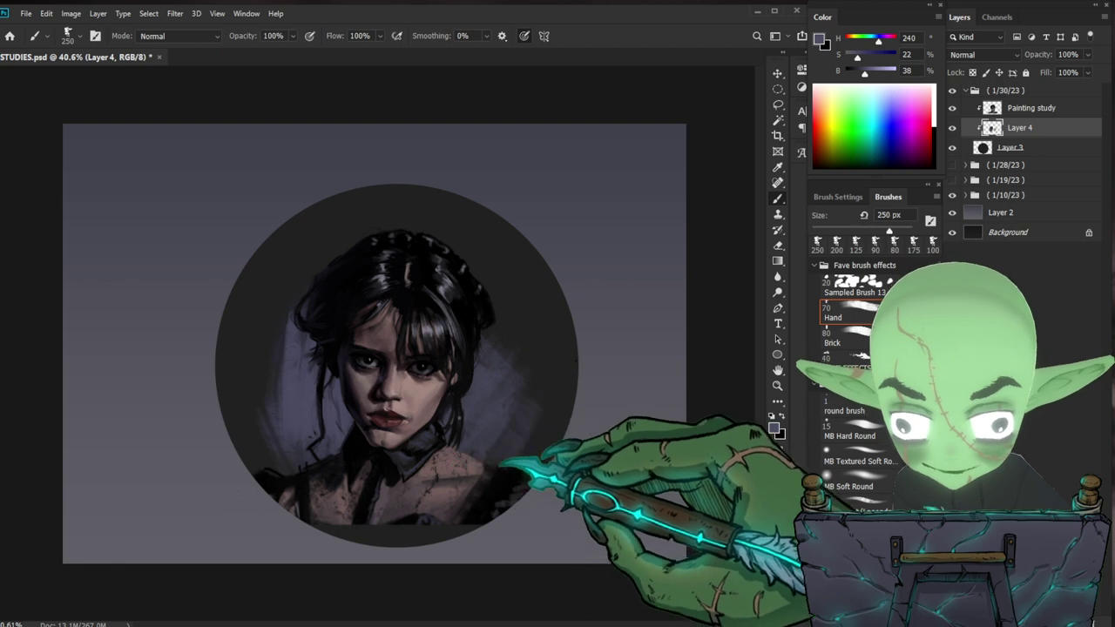
key(bracketleft)
key(bracketleft)
mouse_move(553, 448)
mouse_down()
mouse_move(488, 435)
mouse_move(506, 419)
mouse_move(455, 432)
mouse_move(478, 424)
mouse_move(433, 478)
mouse_move(445, 506)
mouse_up()
- On the Painting study layer, paint pink highlights on the lower lip with a 4 px brush, raising the sampled colour's brightness to 71
click(1046, 108)
drag(400, 505, 435, 495)
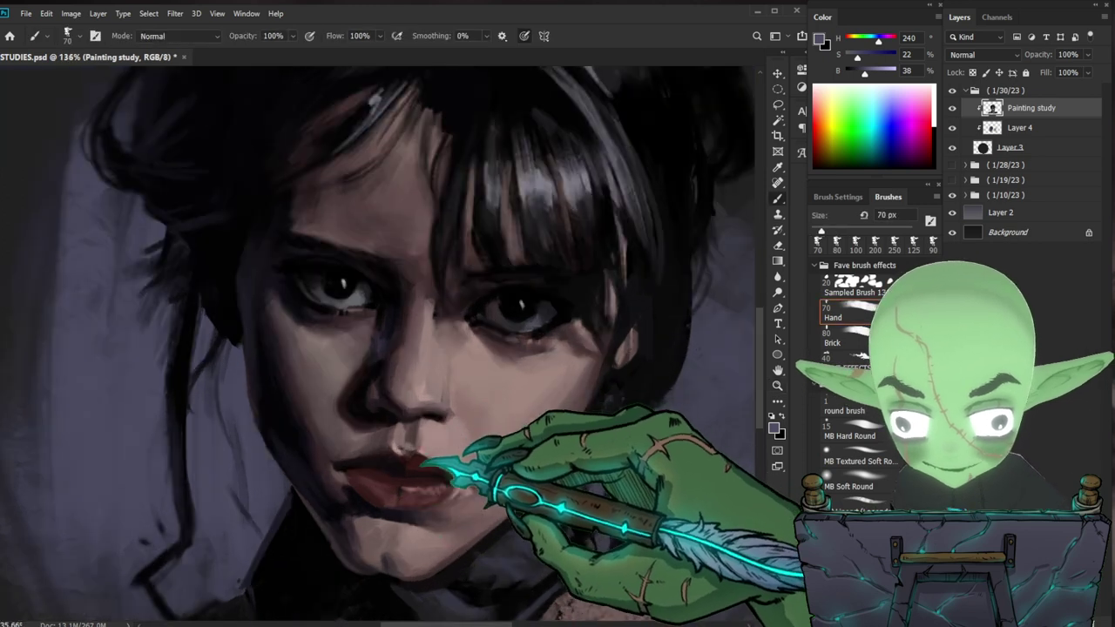
alt+click(407, 515)
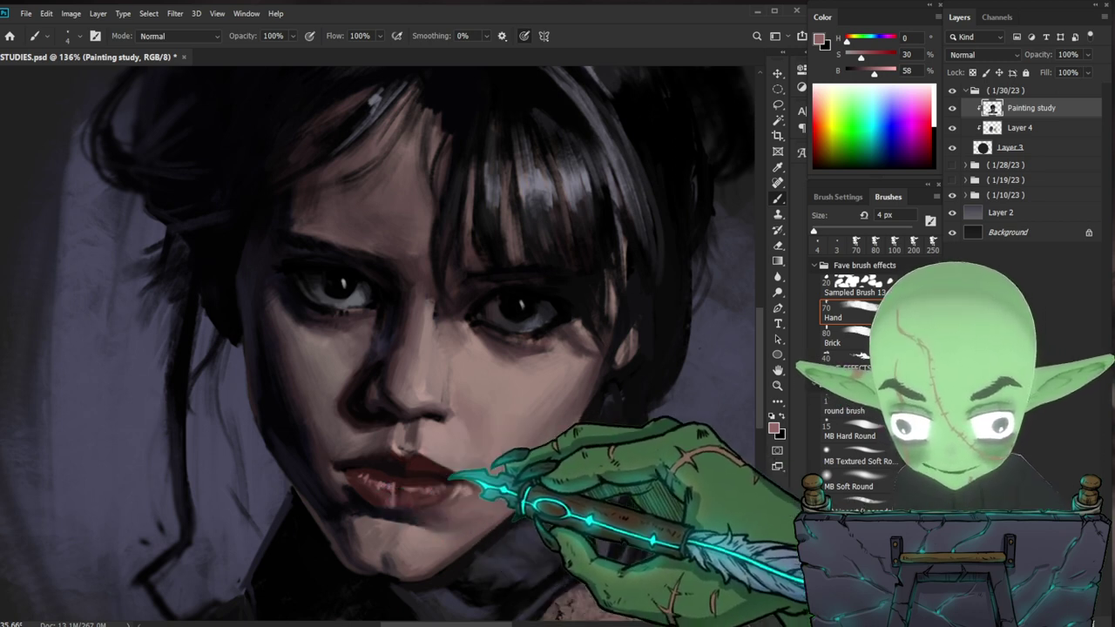
drag(874, 73, 880, 73)
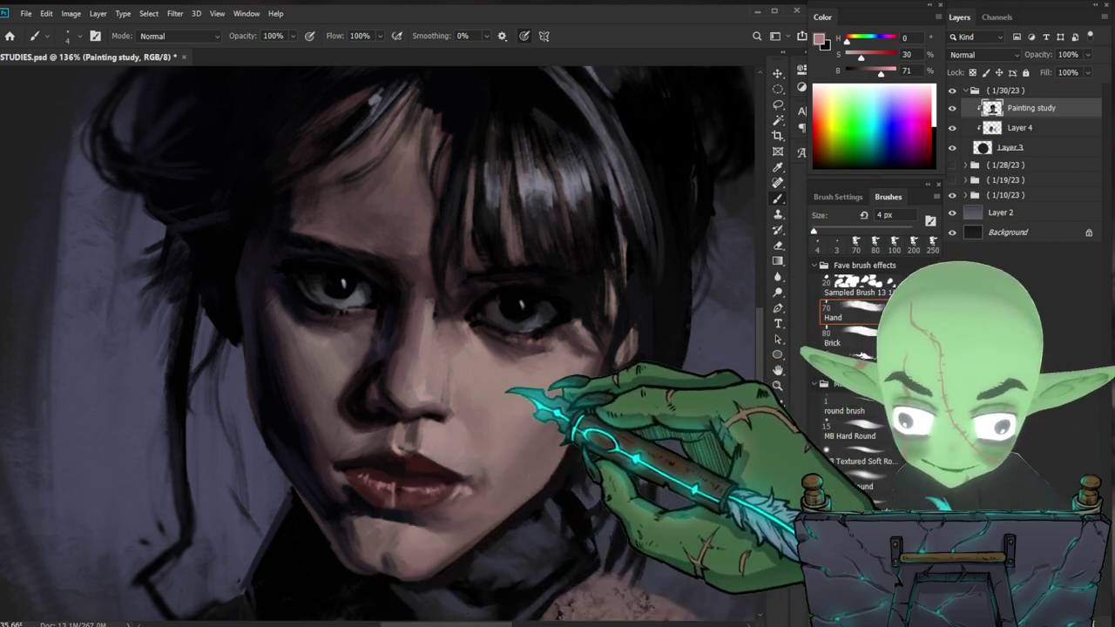
- Refine the mouth corner and the skin beside it, sampling near-black (H 348, S 28, B 7) and pale skin (H 12, S 20, B 70) with a 7 px brush
key(ctrl+space)
mouse_move(521, 425)
mouse_down()
mouse_move(509, 467)
mouse_move(514, 435)
mouse_up()
alt+click(406, 427)
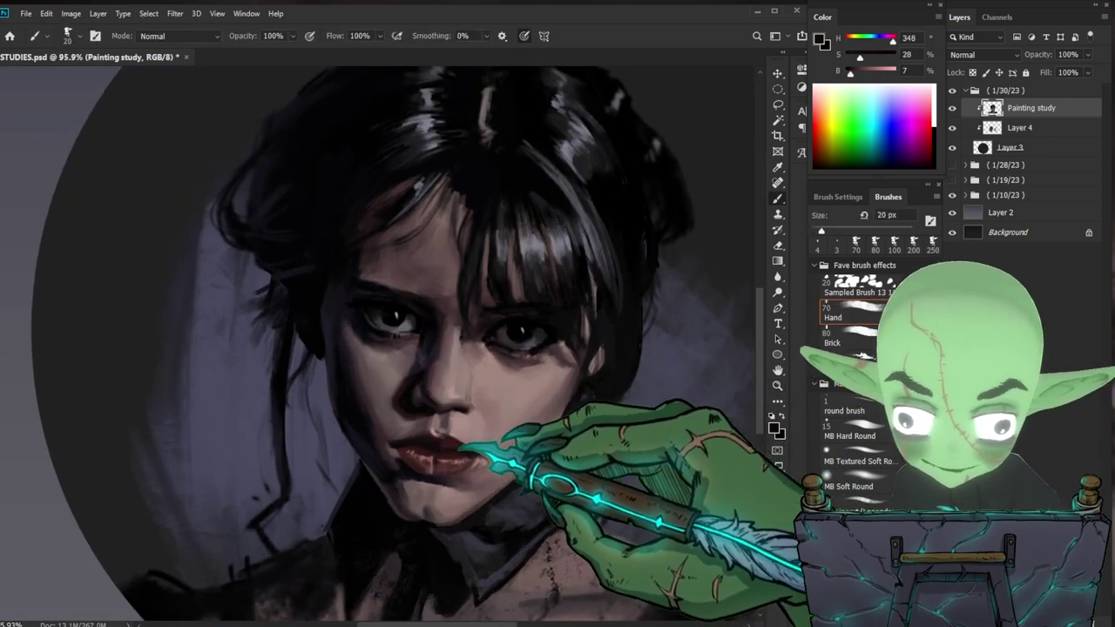
key(bracketleft)
key(bracketleft)
key(space)
mouse_move(560, 488)
mouse_down()
mouse_move(505, 465)
mouse_move(505, 416)
mouse_up()
key(ctrl+space)
mouse_move(369, 425)
mouse_down()
mouse_move(348, 392)
mouse_move(360, 331)
mouse_move(364, 344)
mouse_up()
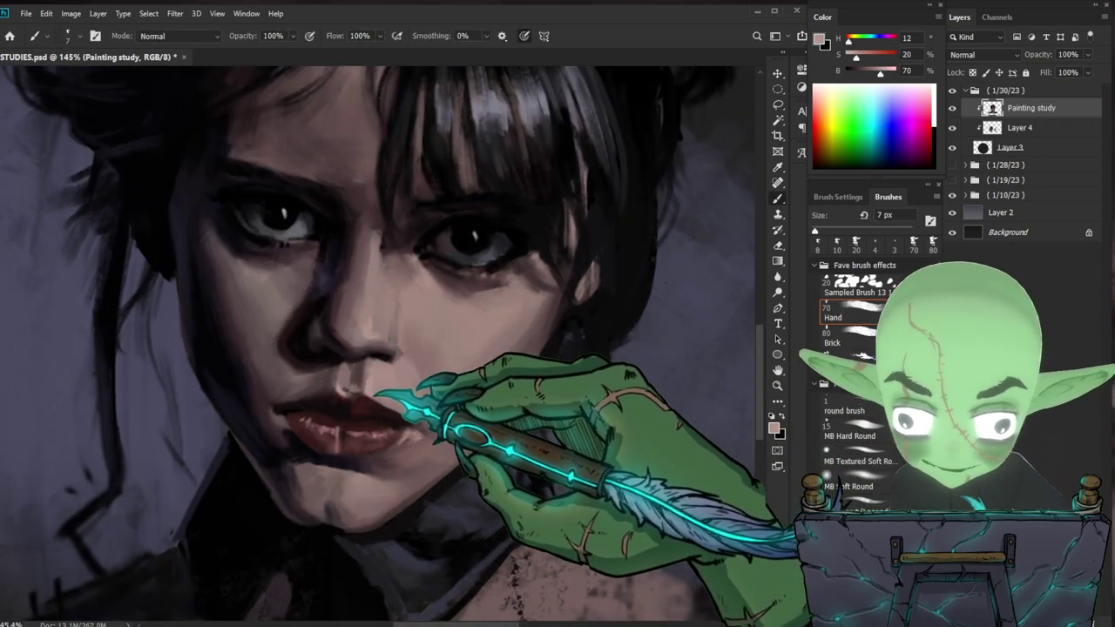
key(ctrl+space)
drag(509, 440, 436, 458)
key(space)
drag(640, 484, 550, 425)
mouse_move(411, 326)
mouse_down()
mouse_move(440, 306)
mouse_move(418, 291)
mouse_up()
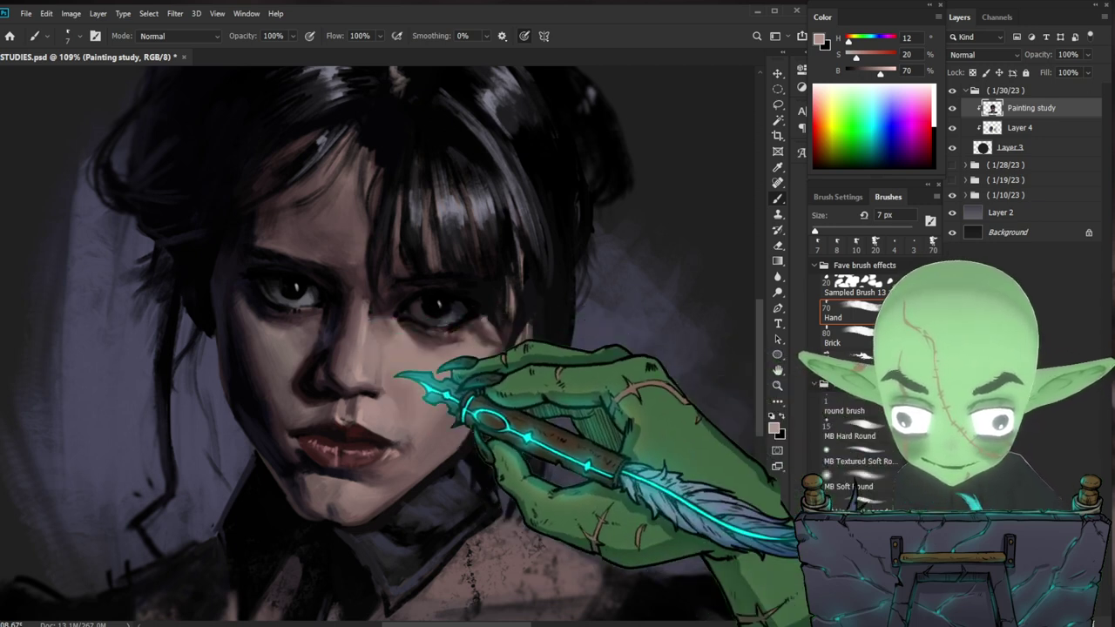
- Blend the cheek beside the mouth with a 15 px brush, sampling a darker skin tone (H 8, S 22, B 54)
key(ctrl+space)
drag(423, 404, 378, 424)
key(ctrl+space)
drag(397, 362, 458, 338)
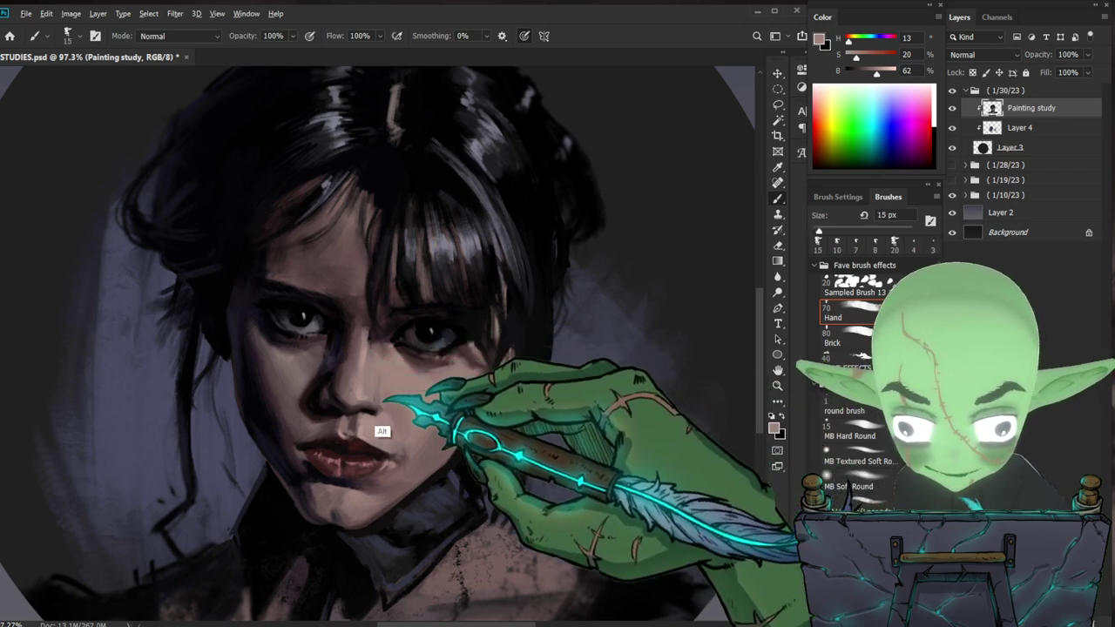
alt+click(389, 431)
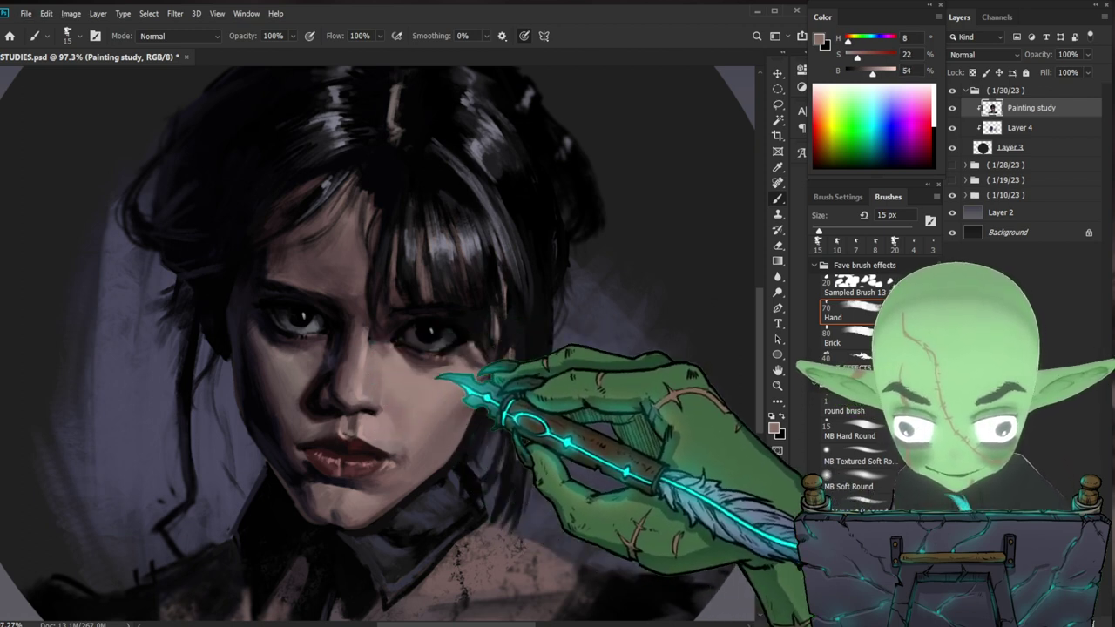
drag(417, 384, 336, 387)
drag(417, 374, 463, 378)
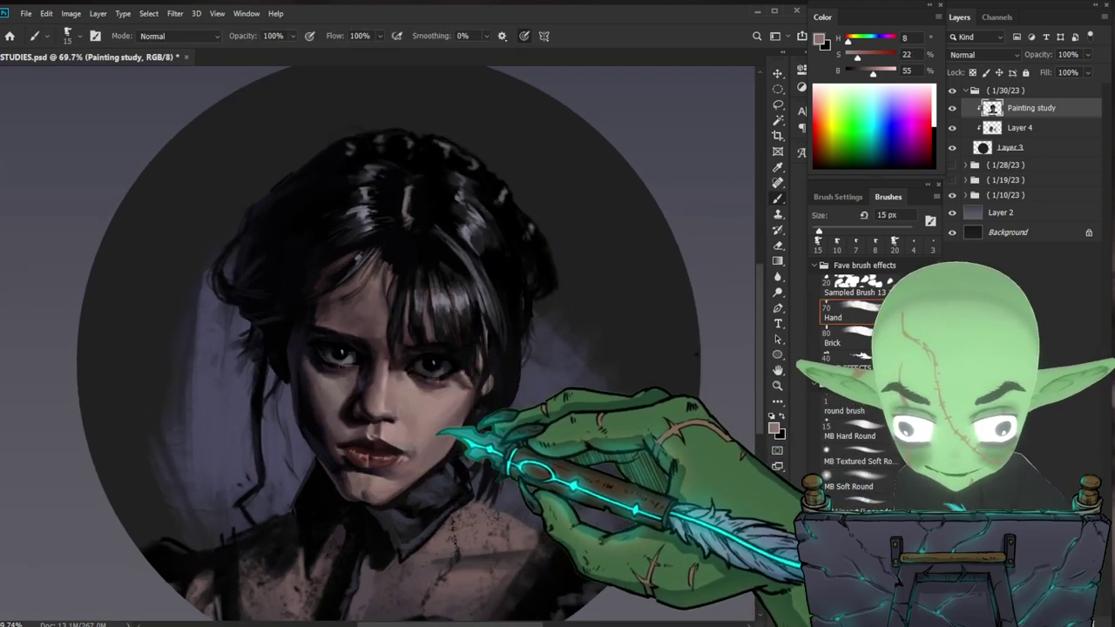
- Sample a muted skin tone (H 9, S 16, B 52) and paint the cheek below the left eye, reducing the brush to 8 px
key(z)
drag(426, 414, 348, 407)
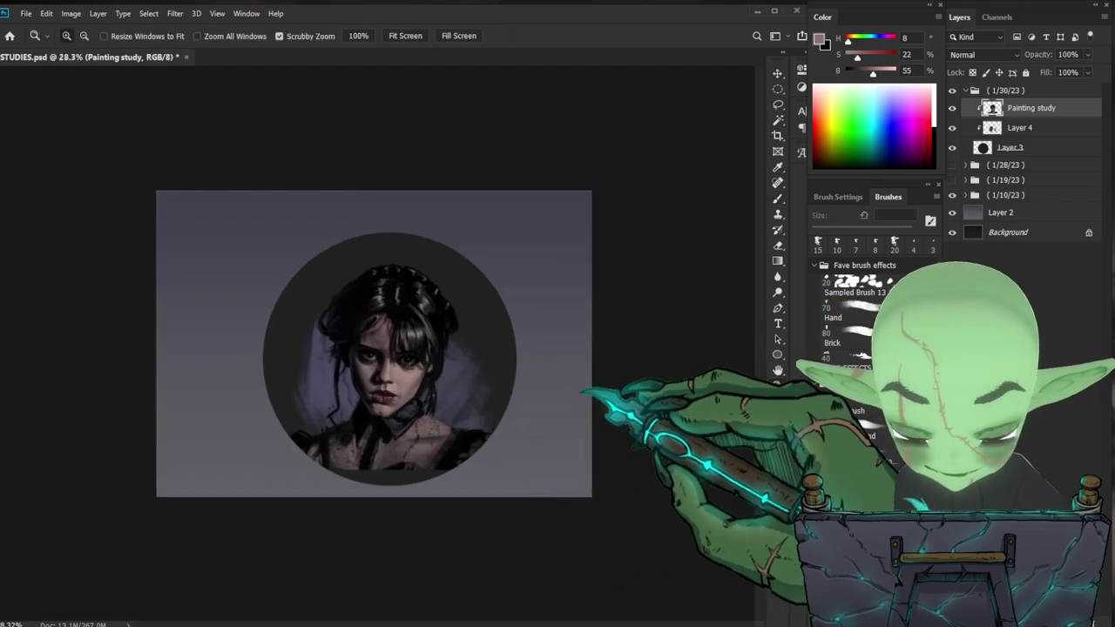
mouse_move(420, 374)
mouse_down()
mouse_move(475, 374)
mouse_move(423, 375)
mouse_up()
key(b)
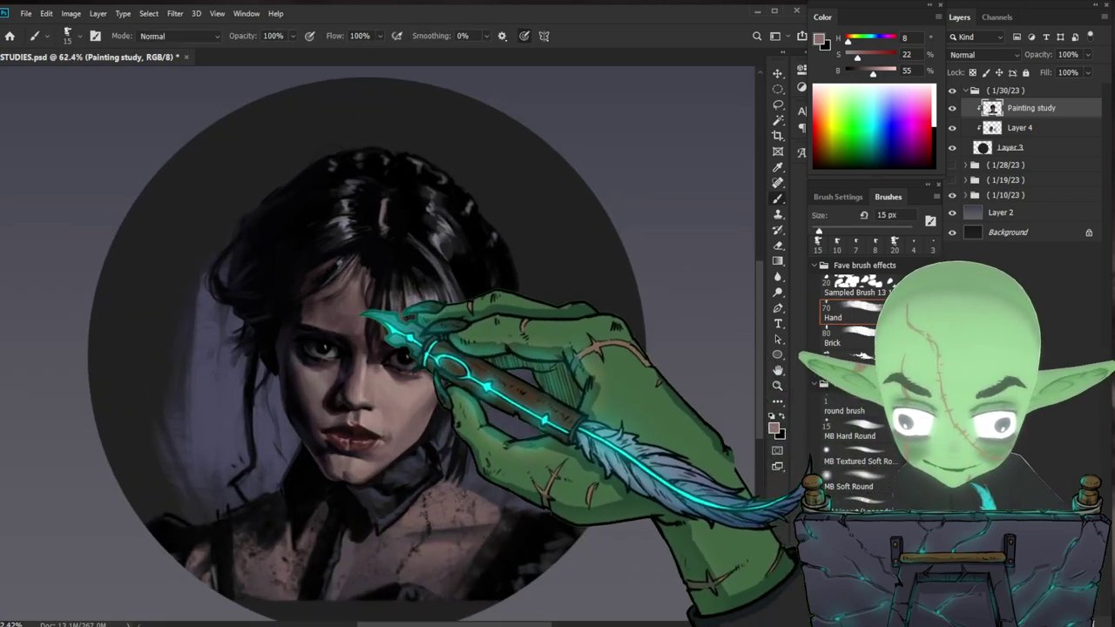
alt+click(311, 361)
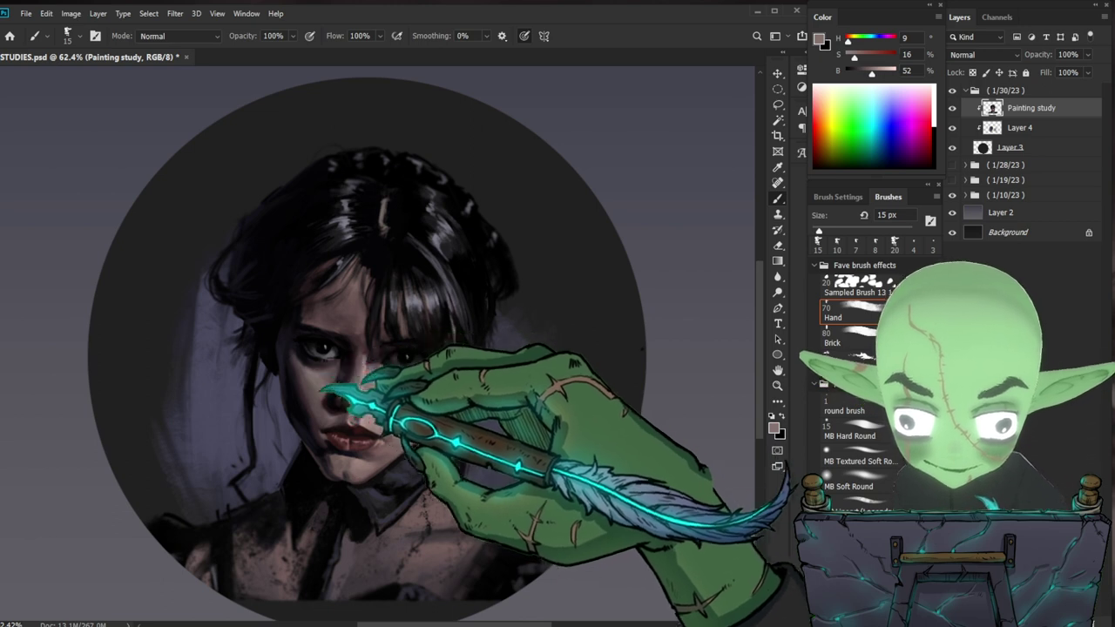
key(space)
drag(533, 372, 513, 361)
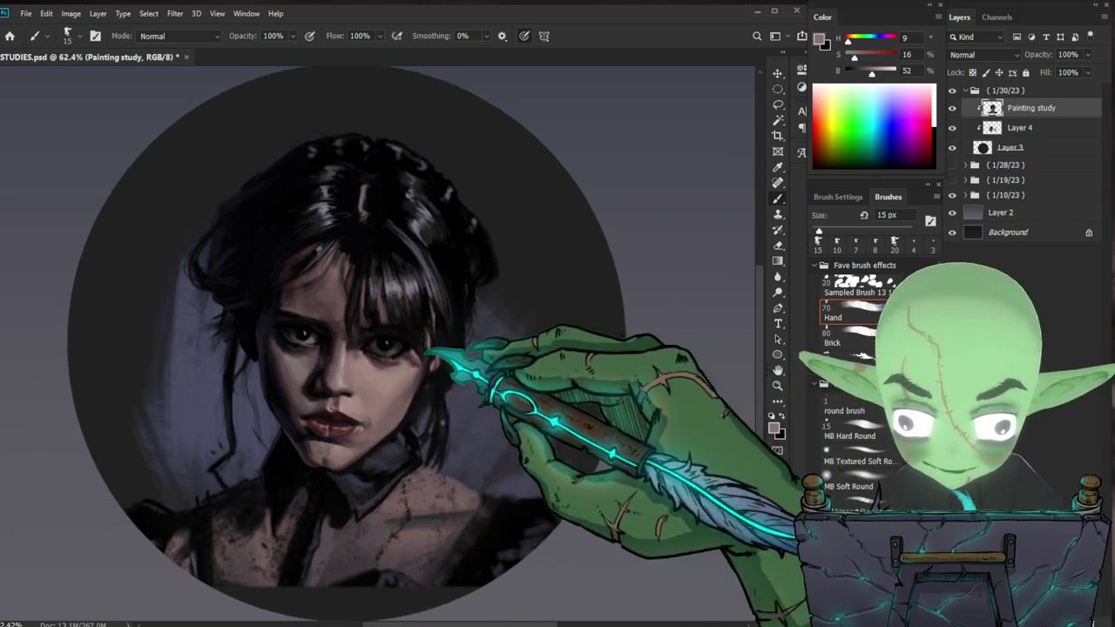
key(ctrl+space)
drag(328, 355, 340, 352)
key(bracketleft)
key(bracketleft)
key(bracketleft)
drag(278, 337, 294, 374)
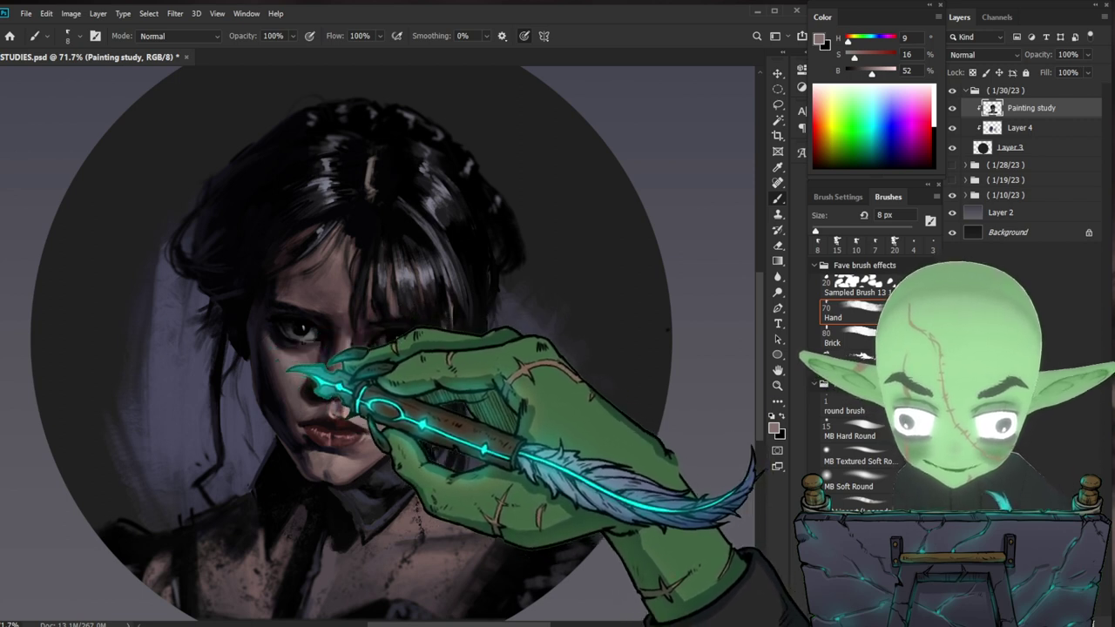
- Touch up the skin around the mouth and cheek, enlarging the brush to 20 px and sampling a skin tone (H 14, S 21, B 63)
key(ctrl+space)
drag(706, 402, 622, 403)
key(ctrl+space)
mouse_move(425, 405)
mouse_down()
mouse_move(473, 411)
mouse_move(499, 434)
mouse_move(485, 452)
mouse_move(500, 435)
mouse_up()
key(ctrl+space)
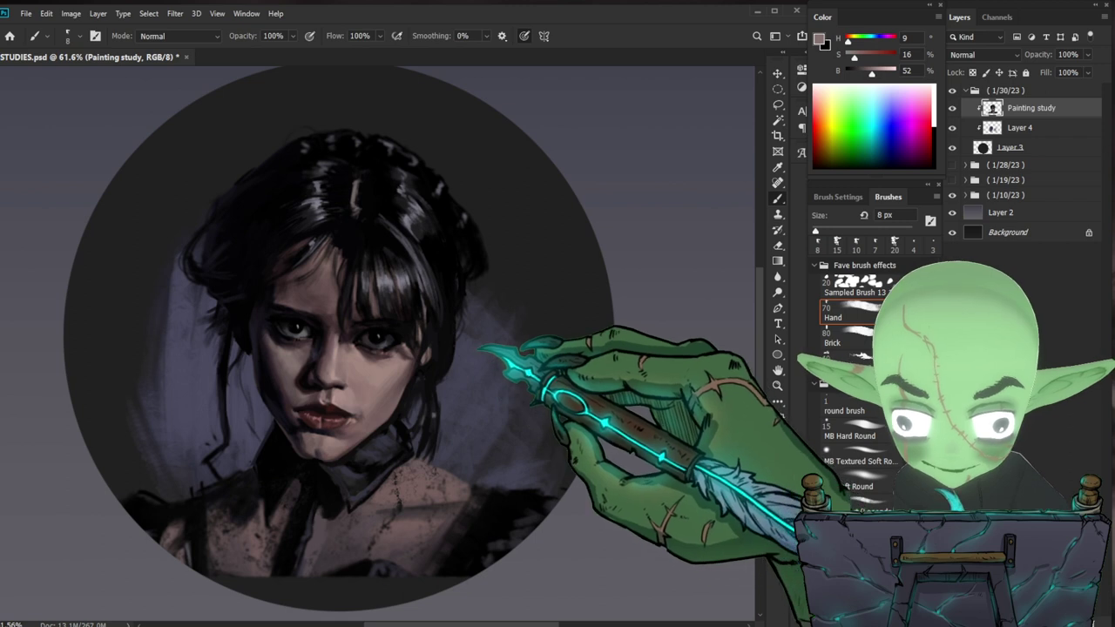
key(ctrl+space)
drag(376, 438, 417, 393)
mouse_move(363, 418)
mouse_down()
mouse_move(361, 369)
mouse_move(340, 360)
mouse_up()
key(])
key(])
mouse_move(341, 425)
mouse_down()
mouse_move(359, 435)
mouse_move(332, 440)
mouse_up()
key(])
key(bracketright)
alt+click(392, 374)
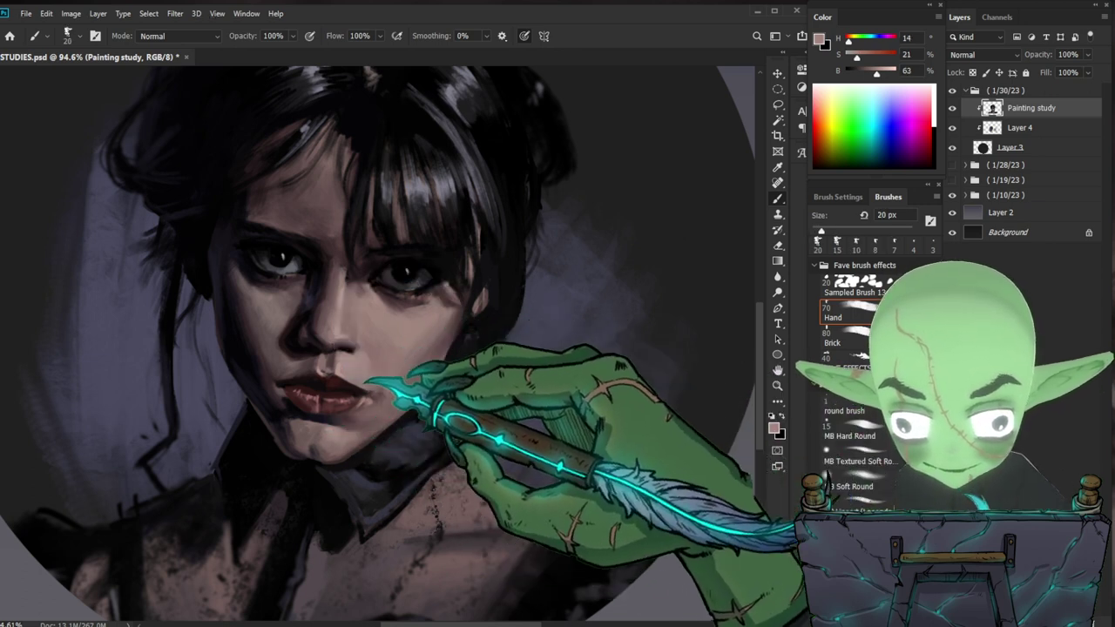
- Paint lighter skin (H 11, S 19, B 67) on the cheek below the right eye, reducing the brush to 8 px
key(bracketleft)
alt+click(324, 420)
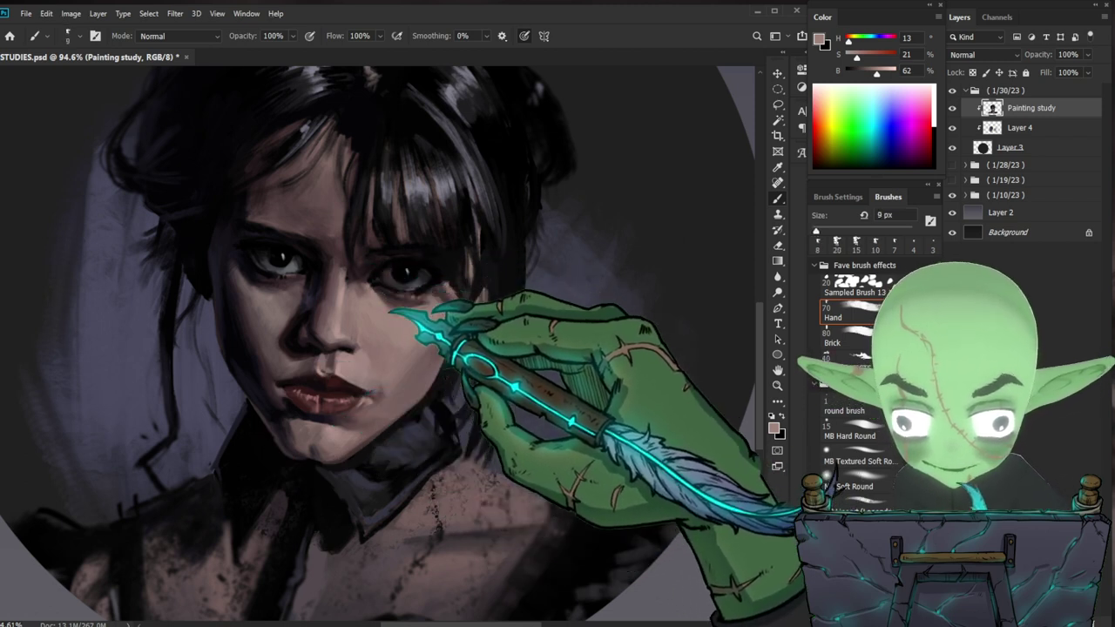
drag(443, 297, 468, 299)
alt+click(324, 319)
key(ctrl)
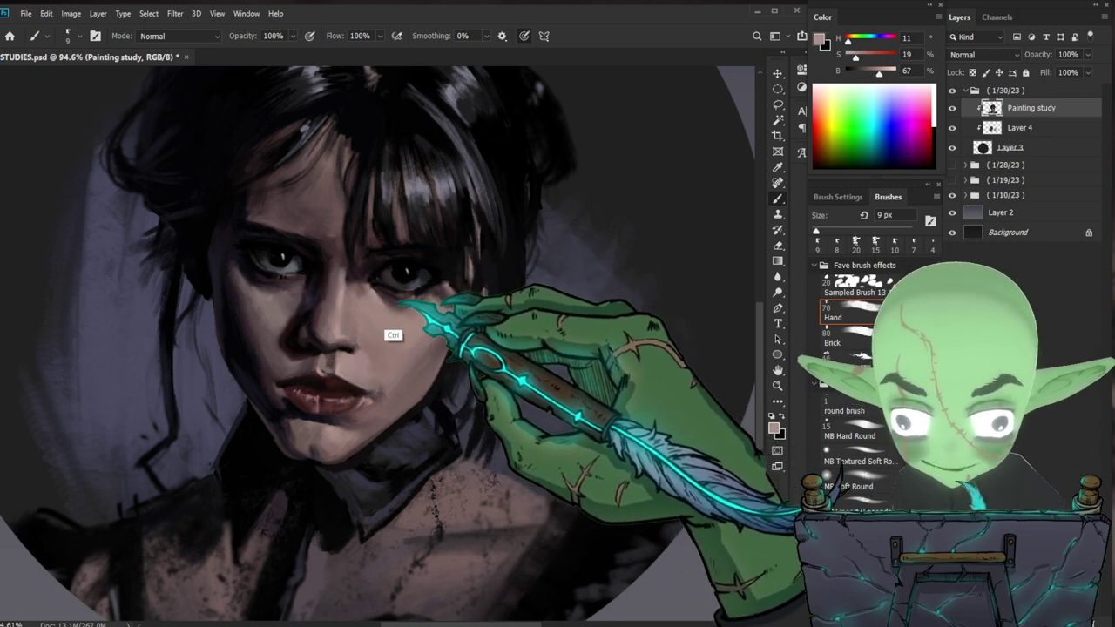
key(bracketleft)
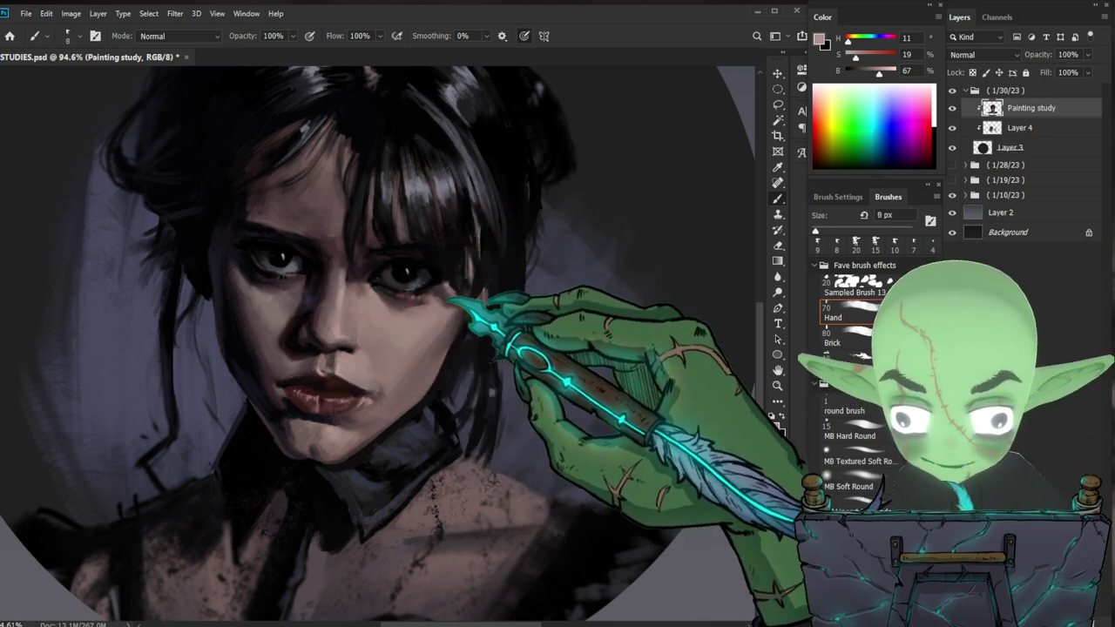
- Sample near-black (H 240, S 20, B 2) from the eye and darken the eye details with a 5 px brush, enlarging it to 9 px
alt+click(381, 285)
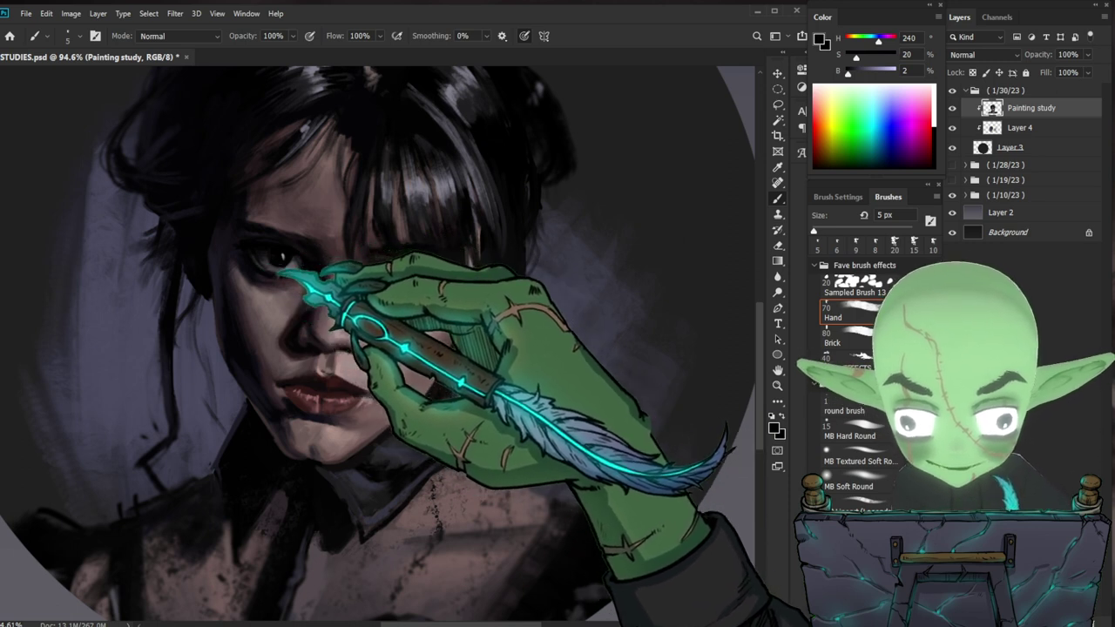
key(])
key(])
key(])
key(])
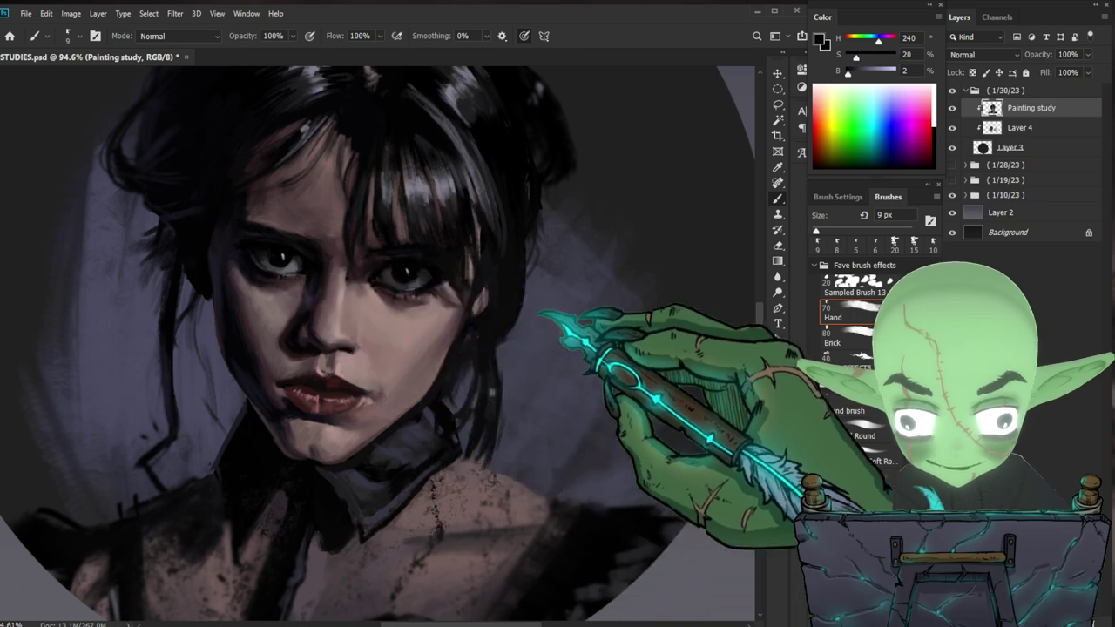
- Refine the dark outer corner of the right eye with the 9 px brush, sampling a dark tone (H 0, S 17, B 9)
scroll(378, 344, down, 5)
scroll(537, 389, up, 1)
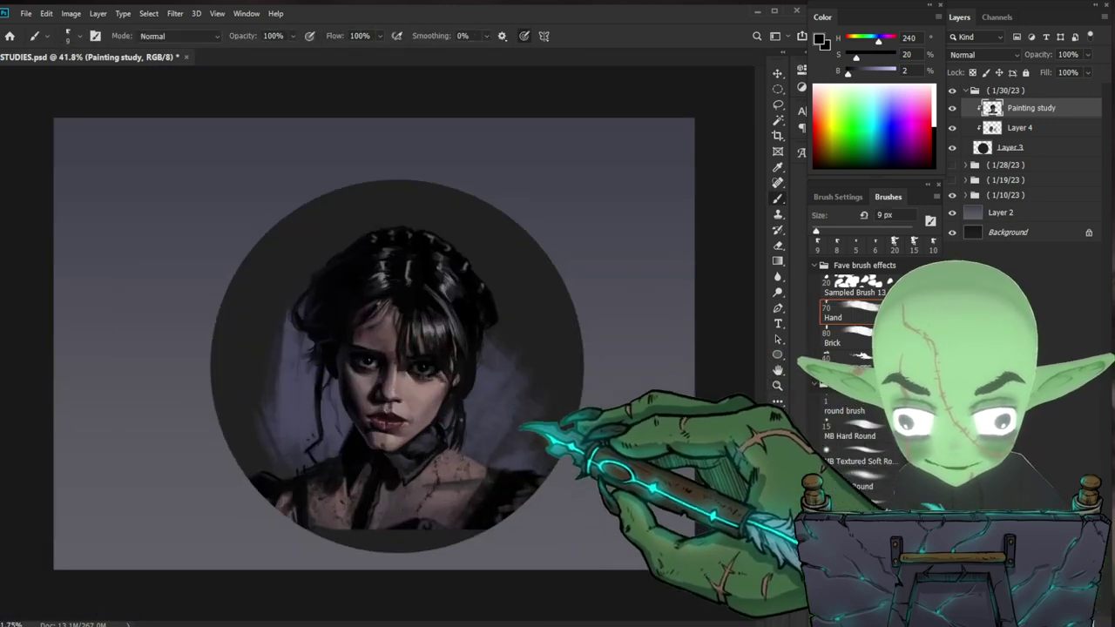
drag(466, 378, 512, 366)
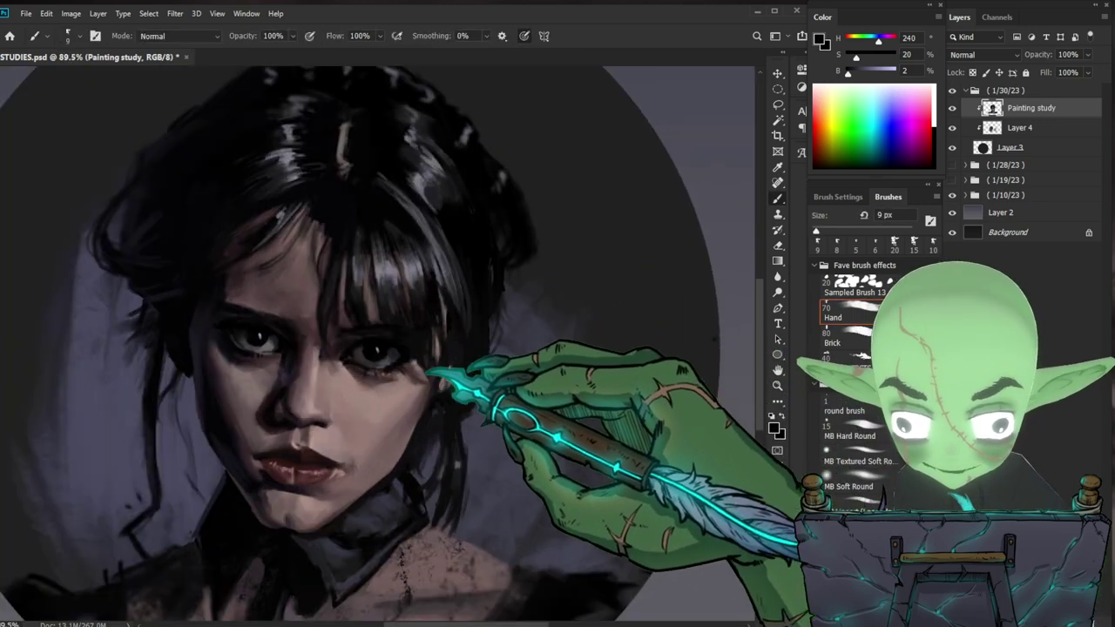
alt+click(431, 399)
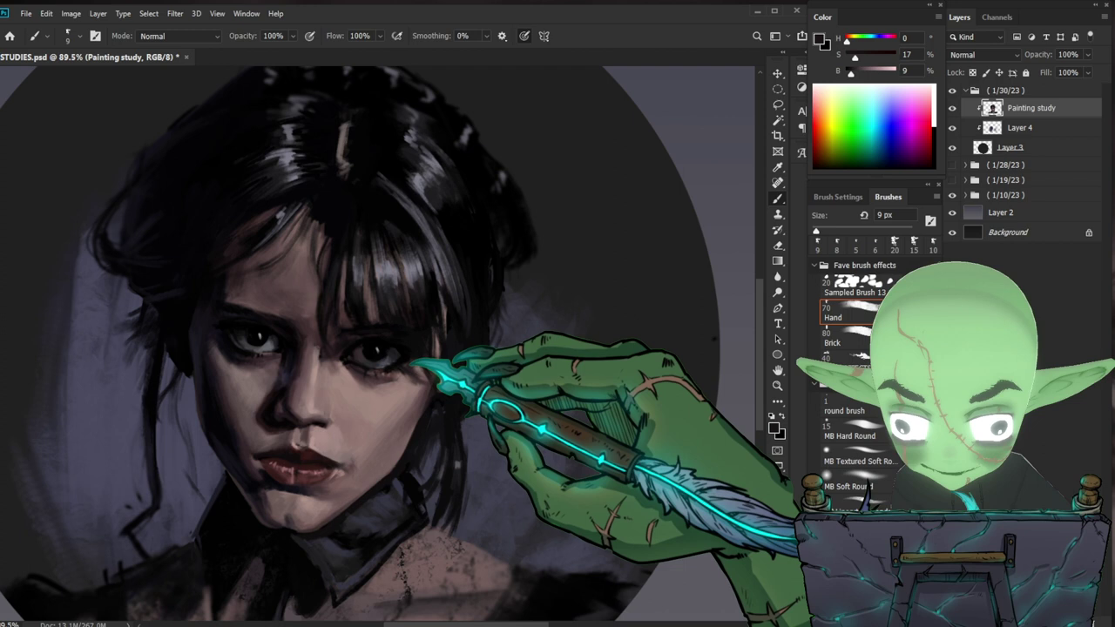
alt+click(413, 356)
- Paint a thin stray hair beside the nose bridge in near-black (H 240, S 33, B 2) with a 7 px brush, undoing a stray stroke and reducing the brush to 5 px
scroll(405, 370, down, 1)
alt+click(357, 233)
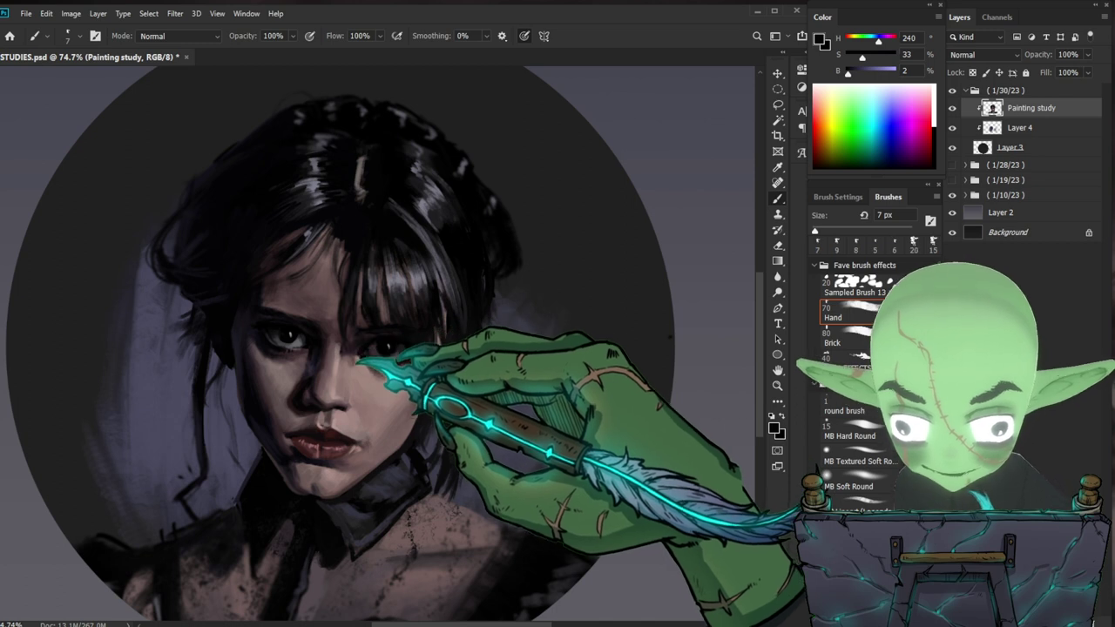
key(ctrl+z)
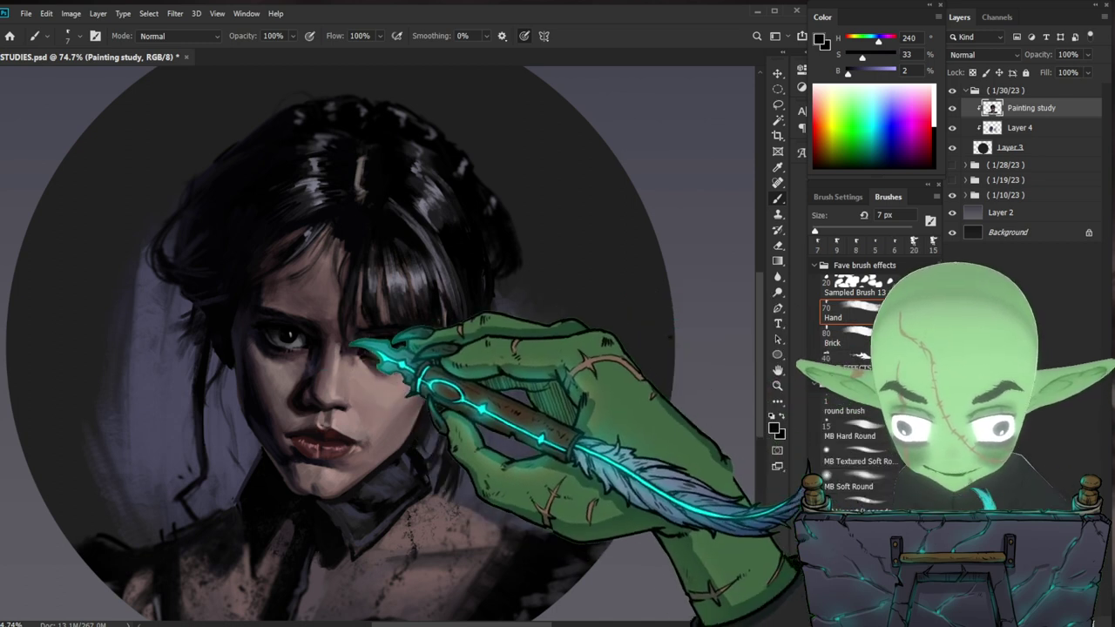
mouse_move(557, 435)
mouse_down()
mouse_move(501, 438)
mouse_move(504, 422)
mouse_move(529, 419)
mouse_up()
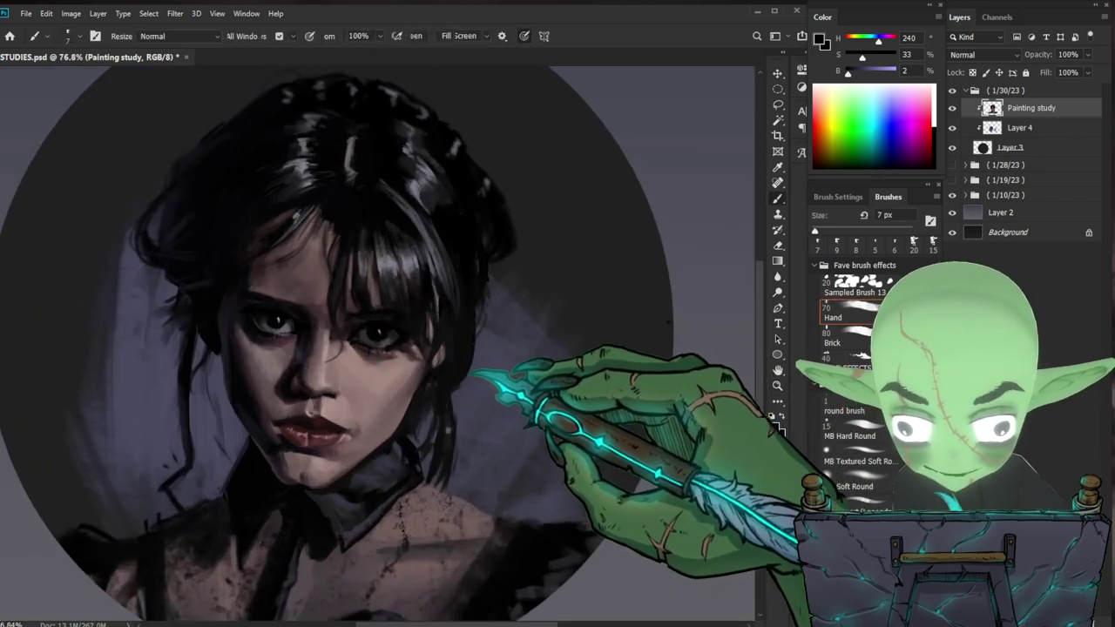
drag(381, 331, 377, 350)
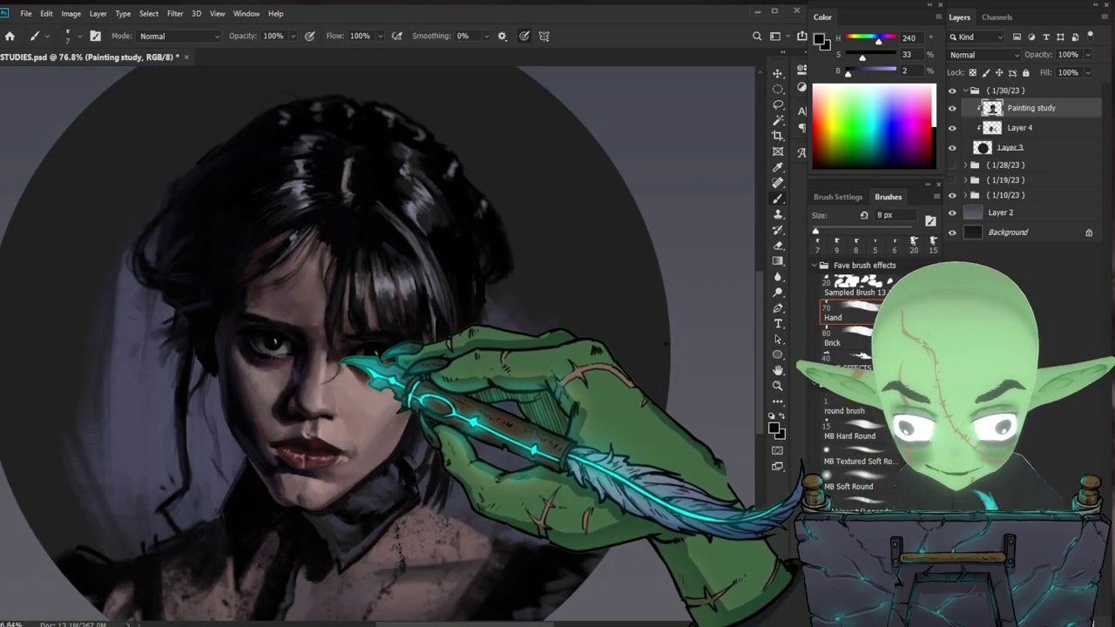
key(bracketleft)
key(bracketleft)
key(bracketleft)
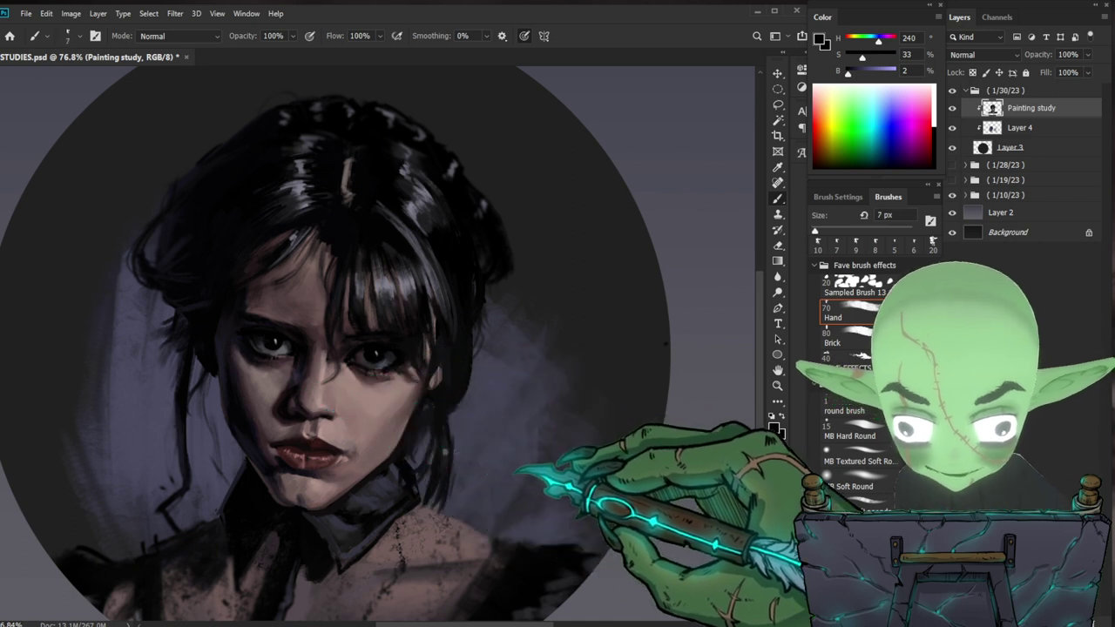
key(bracketleft)
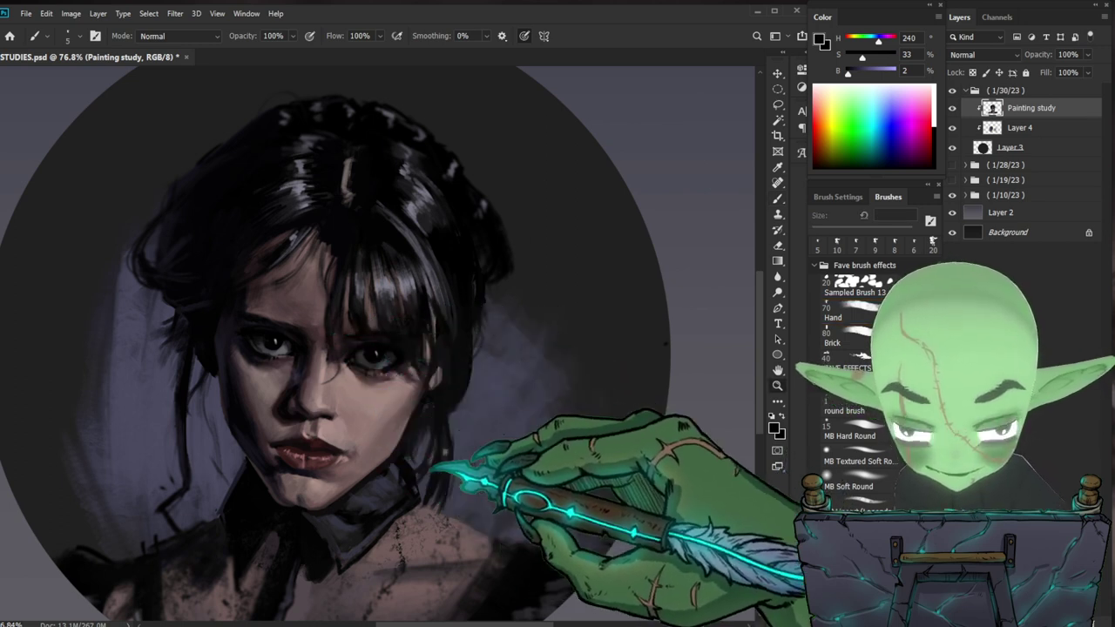
- Paint a fine curved loose hair in front of the right ear with the 5 px near-black brush
key(z)
drag(392, 453, 540, 444)
drag(416, 359, 489, 375)
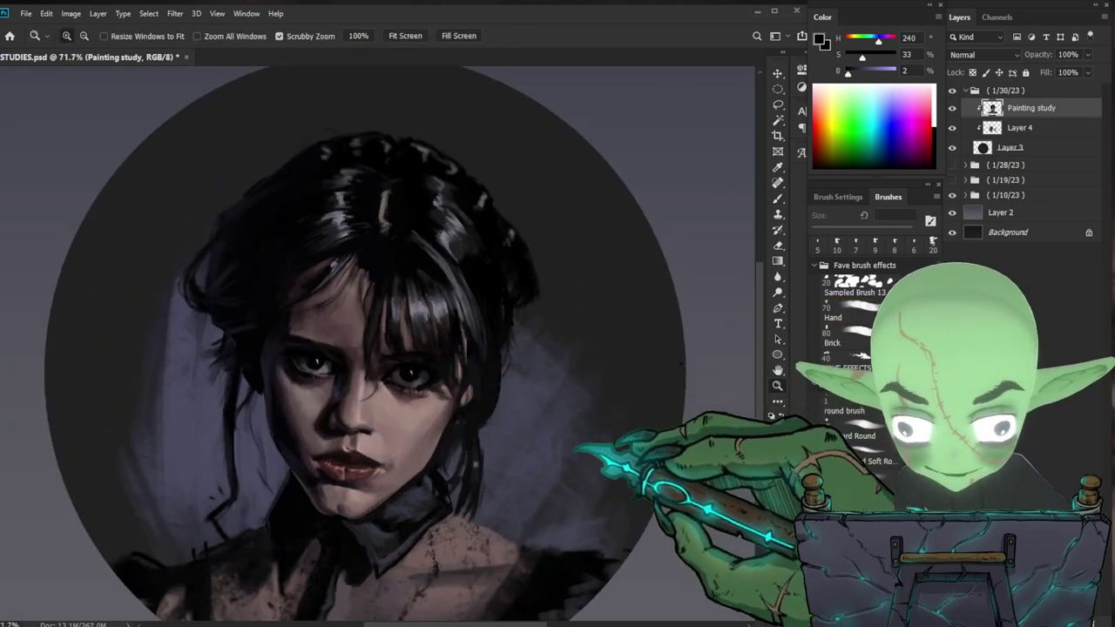
drag(572, 443, 547, 406)
key(b)
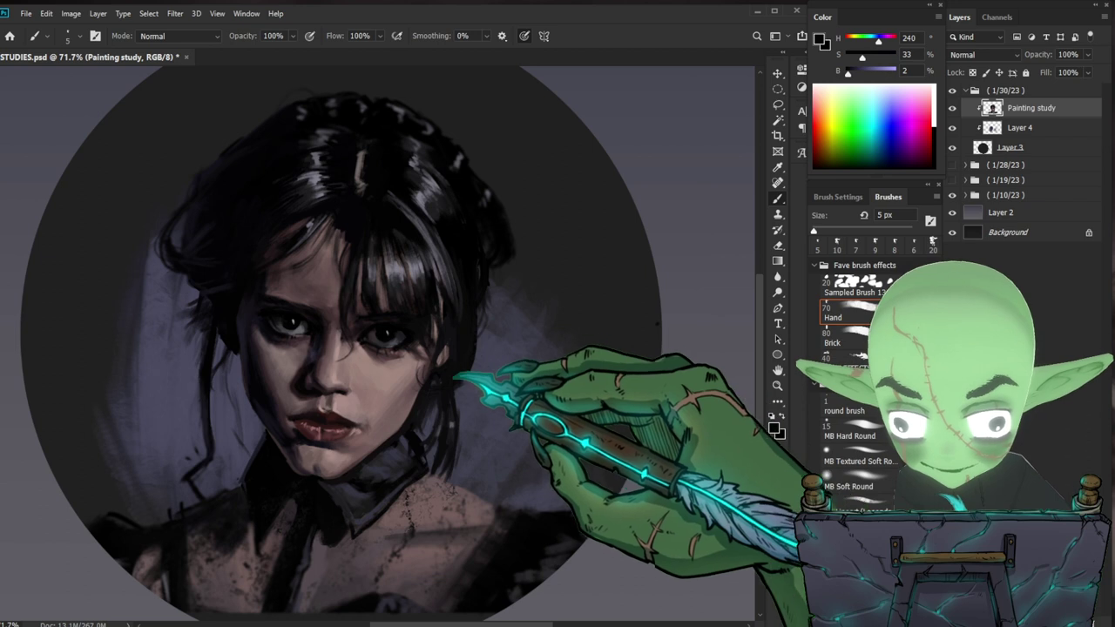
drag(510, 408, 494, 430)
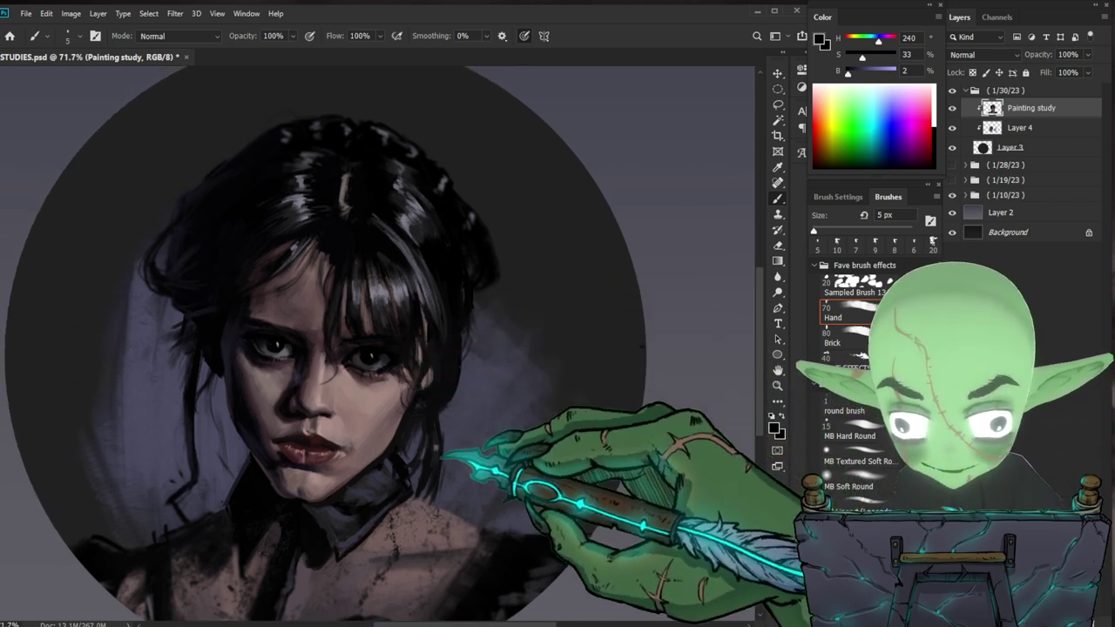
- Check the whole portrait within the circle at several magnifications and reduce the brush to 7 px
scroll(409, 352, down, 3)
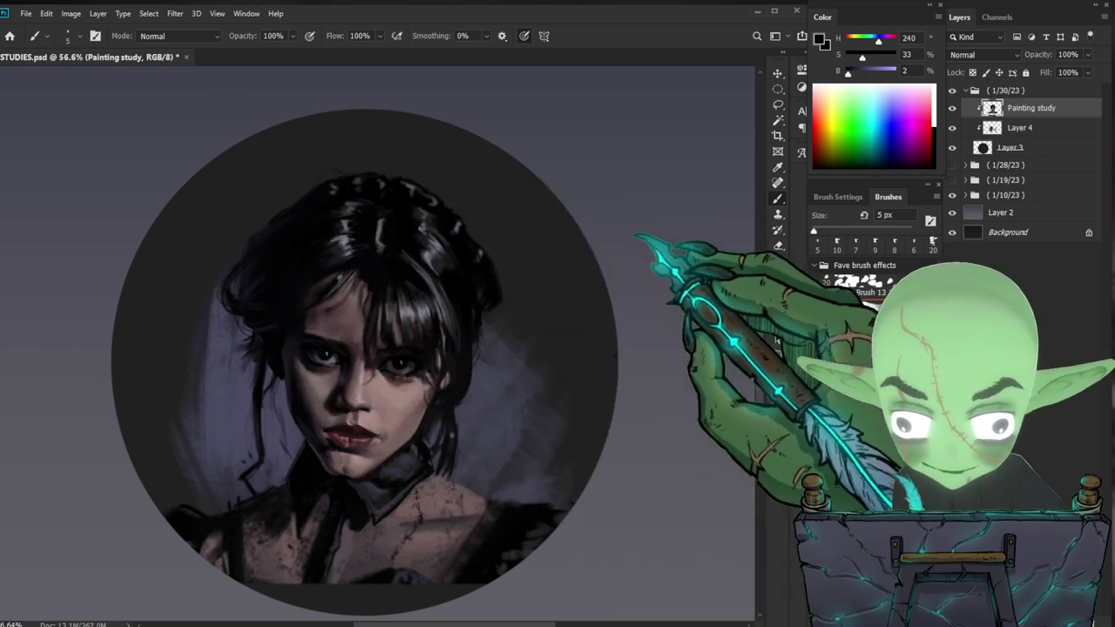
drag(622, 353, 566, 376)
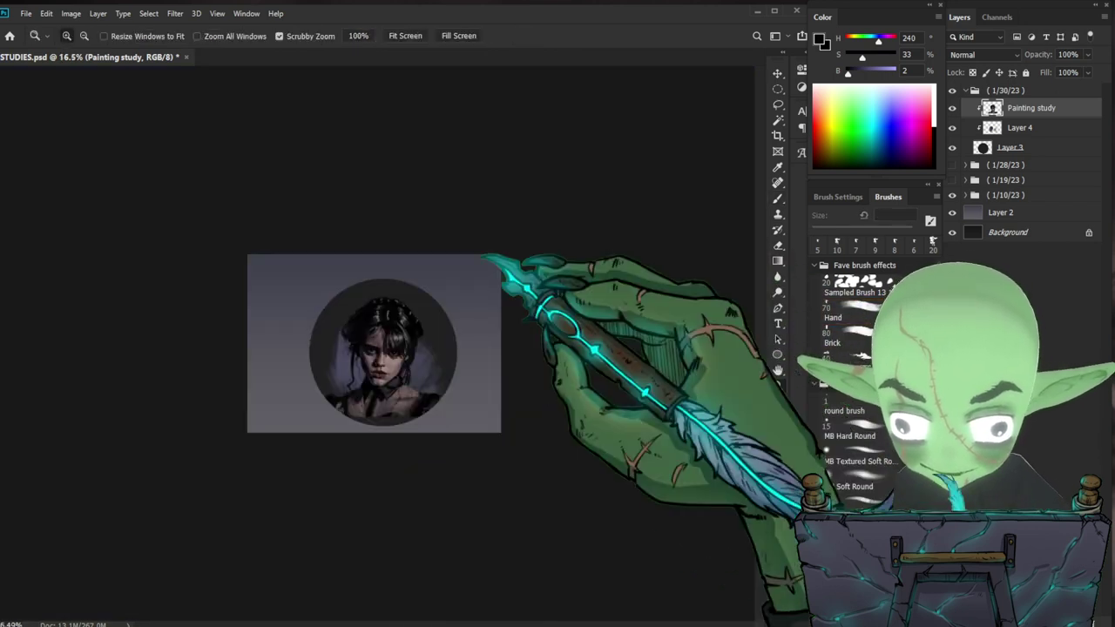
drag(401, 299, 441, 274)
drag(463, 350, 494, 327)
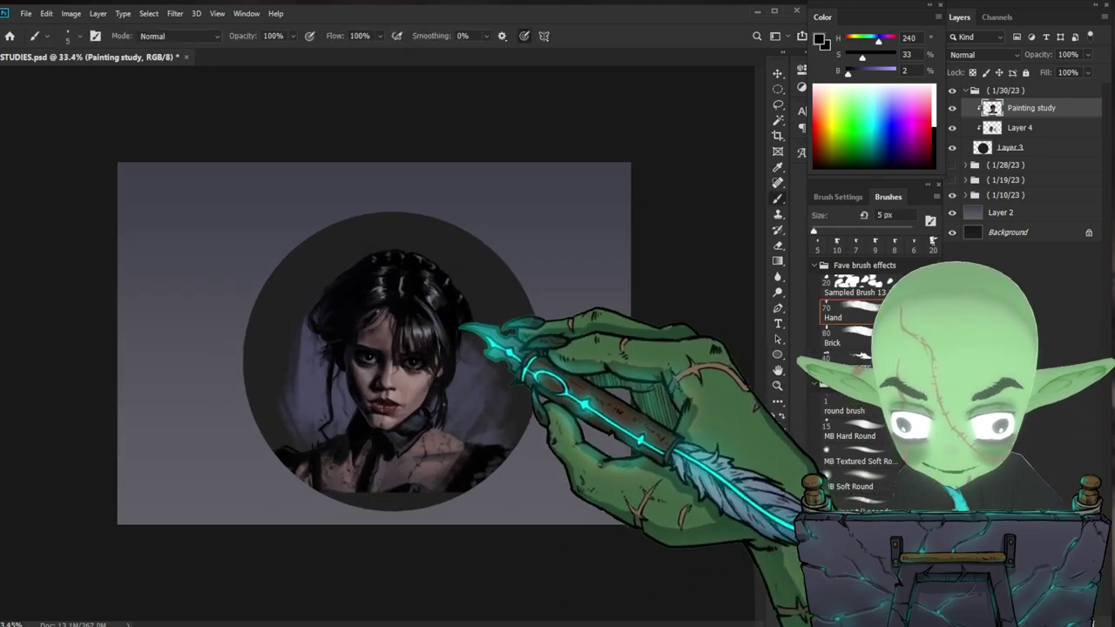
scroll(449, 353, up, 2)
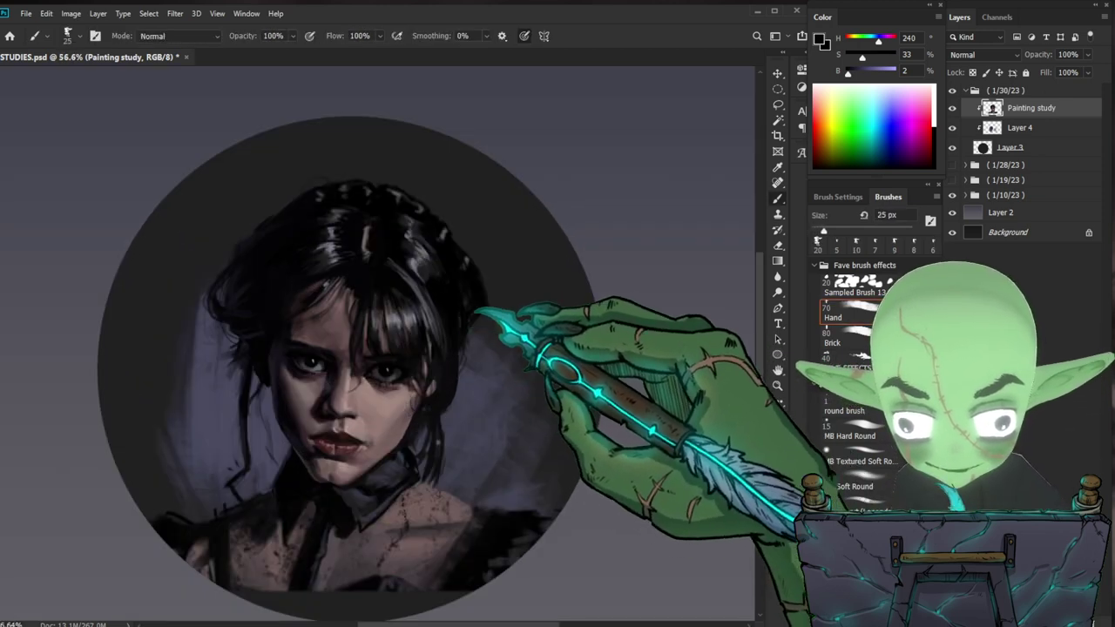
key(bracketleft)
key(bracketleft)
key(bracketleft)
key(bracketleft)
key(bracketleft)
key(bracketleft)
key(bracketleft)
key(bracketleft)
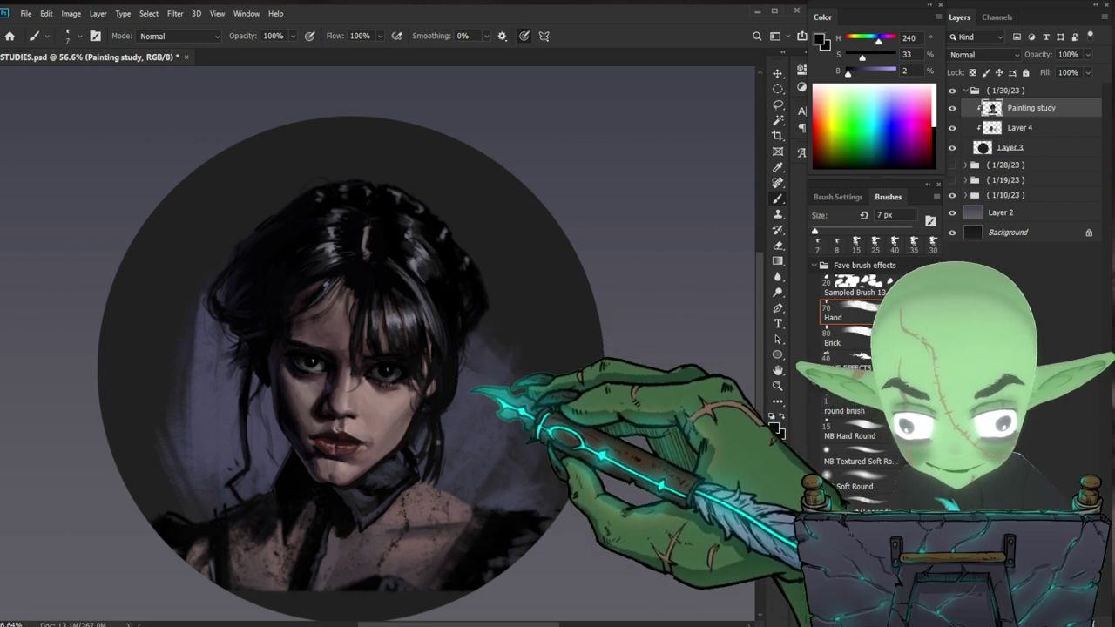
- Move the painted portrait slightly downward within the dark circle on the Painting study layer
mouse_move(405, 575)
mouse_down()
mouse_move(440, 576)
mouse_move(477, 532)
mouse_up()
drag(515, 563, 479, 541)
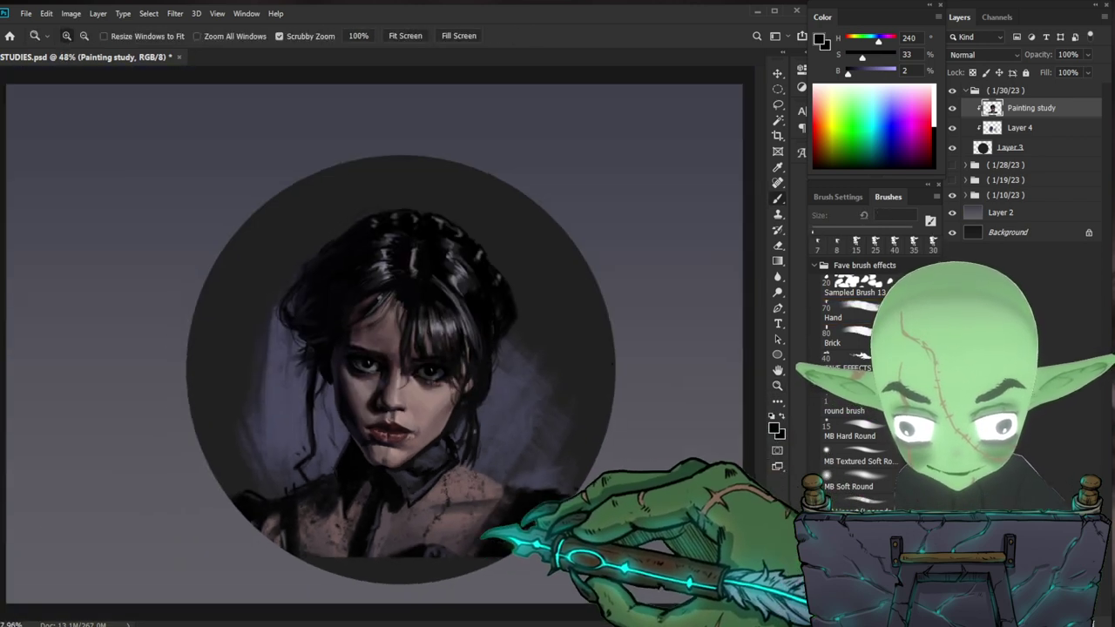
scroll(375, 344, down, 2)
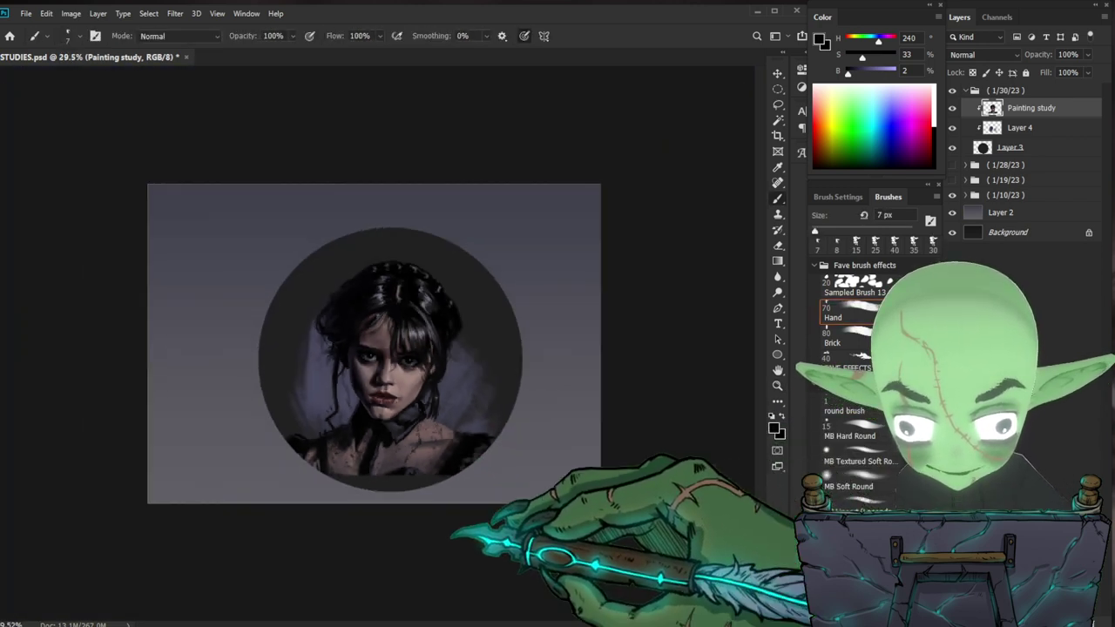
drag(441, 520, 459, 520)
key(v)
drag(485, 420, 487, 436)
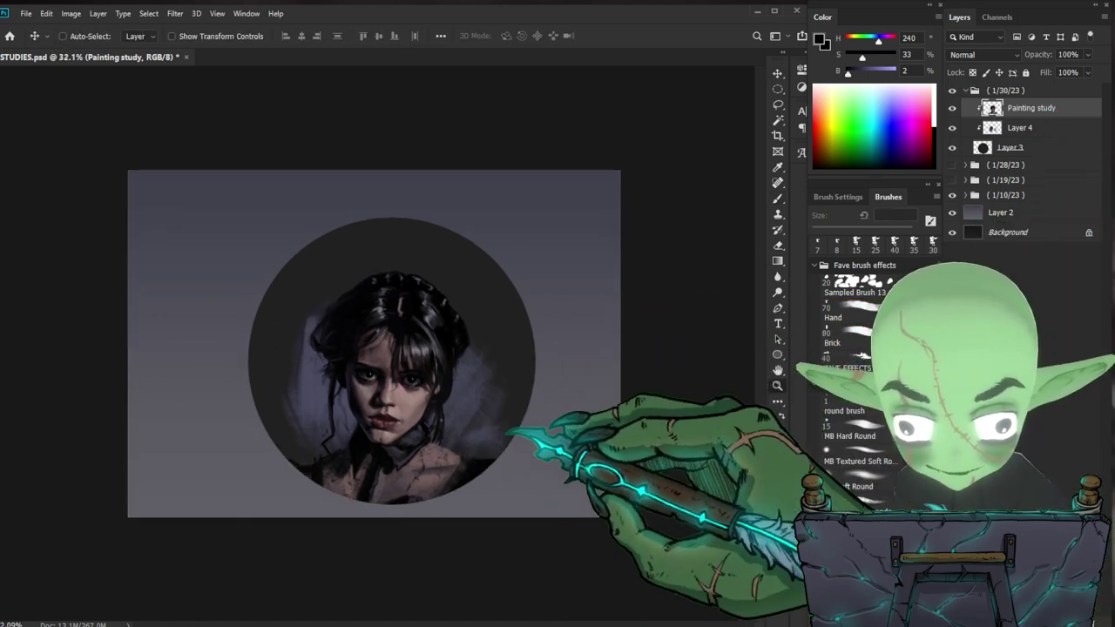
scroll(375, 348, up, 1)
scroll(375, 348, up, 1)
scroll(374, 347, down, 2)
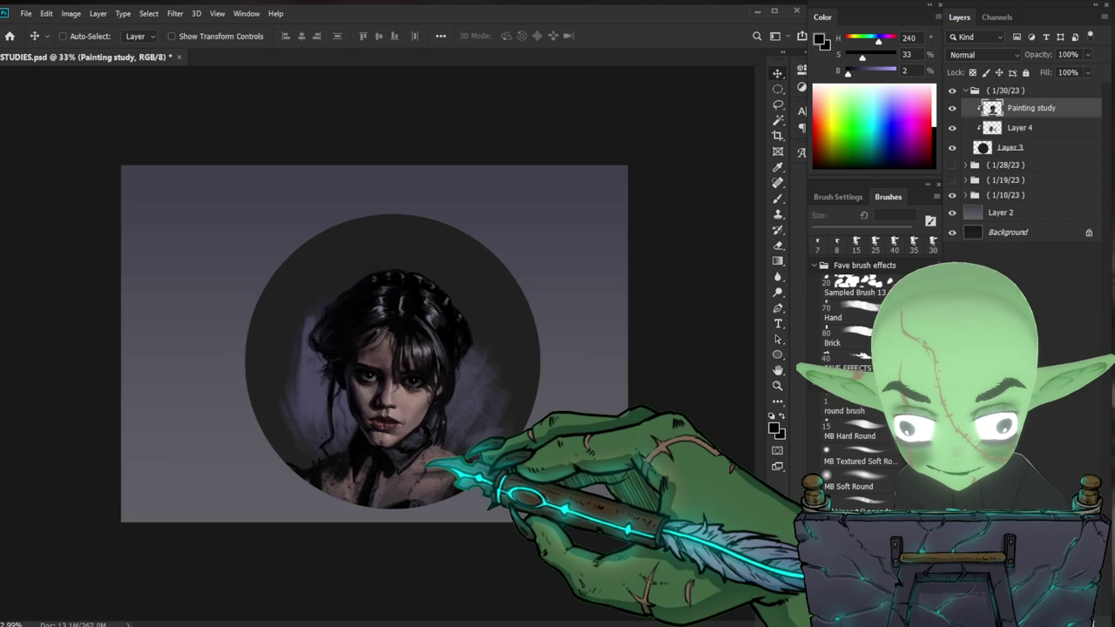
scroll(374, 344, up, 1)
- Rework the violet backdrop on Layer 4 with a sampled violet-grey (H 240, S 20, B 36) and the 20 px eraser
click(1019, 127)
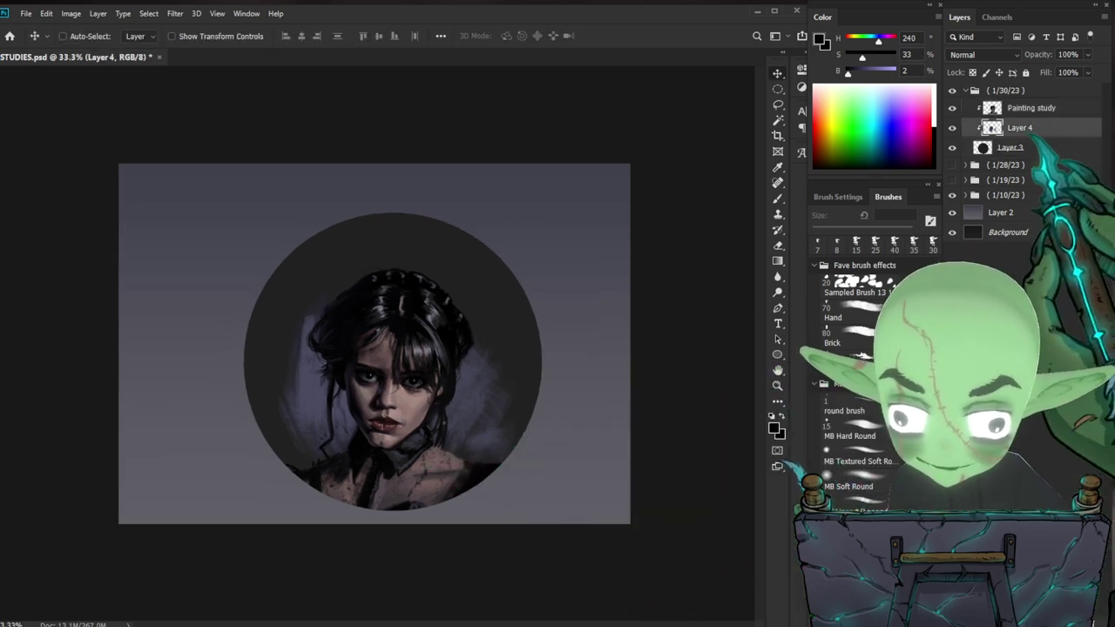
key(b)
alt+click(315, 388)
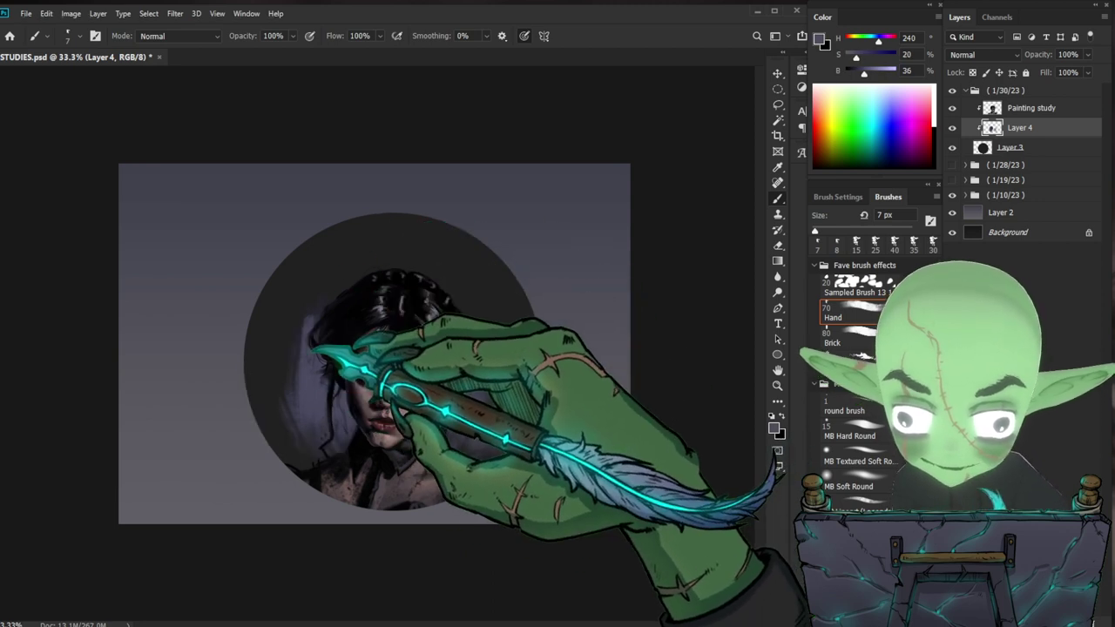
key(e)
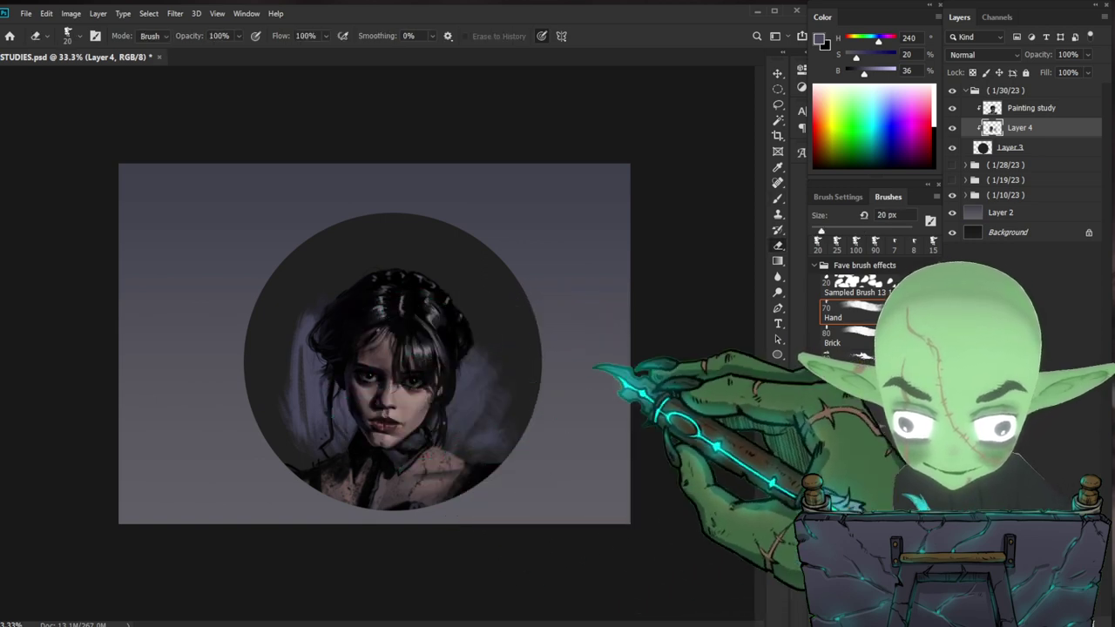
mouse_move(312, 337)
mouse_down()
mouse_move(279, 343)
mouse_move(277, 359)
mouse_up()
drag(489, 374, 511, 311)
- Darken the circle's background above the head with an enlarged brush in near-black (H 0, S 0, B 8)
drag(853, 74, 850, 74)
key(bracketright)
key(bracketright)
key(bracketright)
key(bracketright)
key(bracketright)
key(bracketright)
key(bracketright)
mouse_move(390, 230)
mouse_down()
mouse_move(304, 273)
mouse_move(533, 254)
mouse_move(447, 277)
mouse_move(304, 270)
mouse_move(320, 236)
mouse_move(287, 276)
mouse_up()
- Paint a dark vertical band along the outer side of the left violet backdrop with the brush reduced to 80 px
key(bracketleft)
key(bracketleft)
key(bracketleft)
key(bracketleft)
key(bracketleft)
key(bracketleft)
key(bracketleft)
key(bracketleft)
key(bracketleft)
mouse_move(276, 375)
mouse_down()
mouse_move(275, 299)
mouse_move(286, 427)
mouse_move(279, 392)
mouse_up()
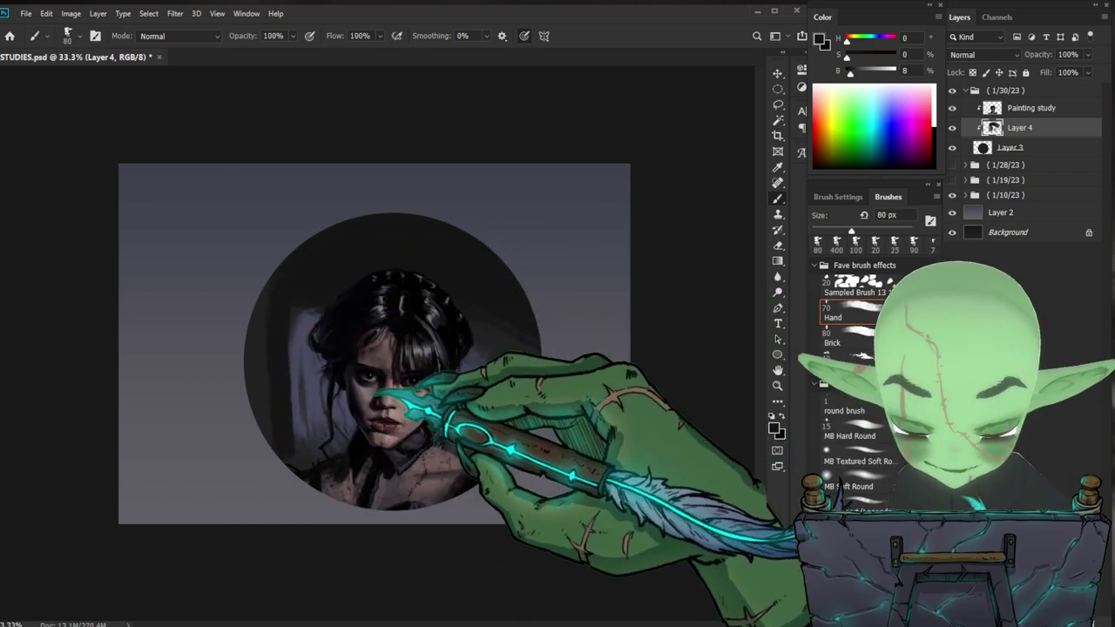
- Paint a muted violet strip along the circle's left edge in H 240, S 20, B 19 with the 80 px brush
alt+click(299, 372)
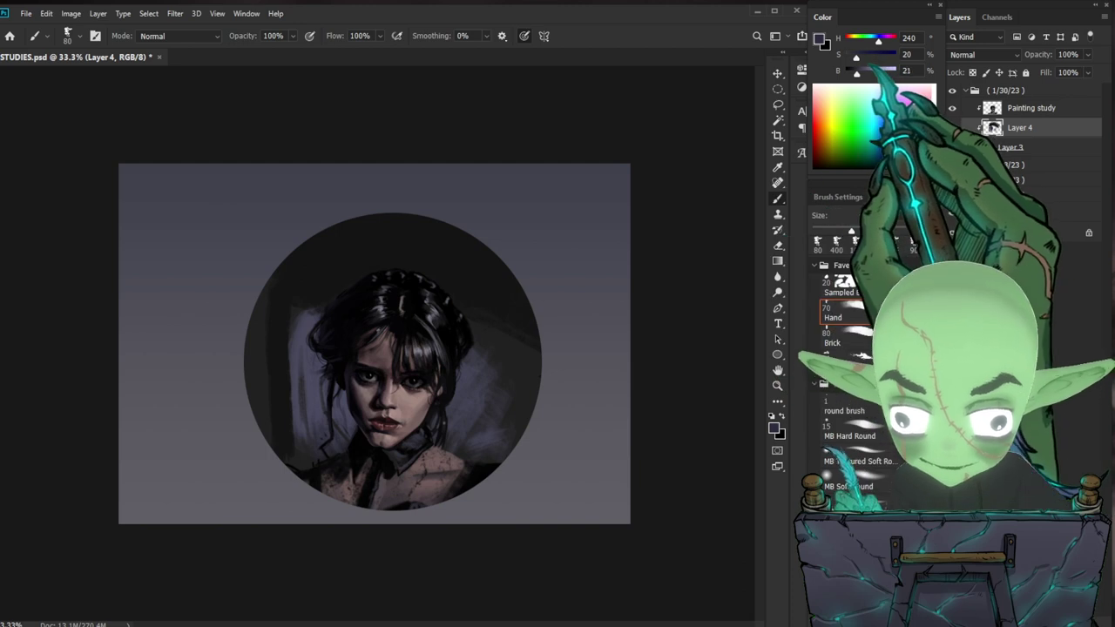
drag(857, 74, 855, 74)
mouse_move(272, 348)
mouse_down()
mouse_move(260, 314)
mouse_move(259, 376)
mouse_up()
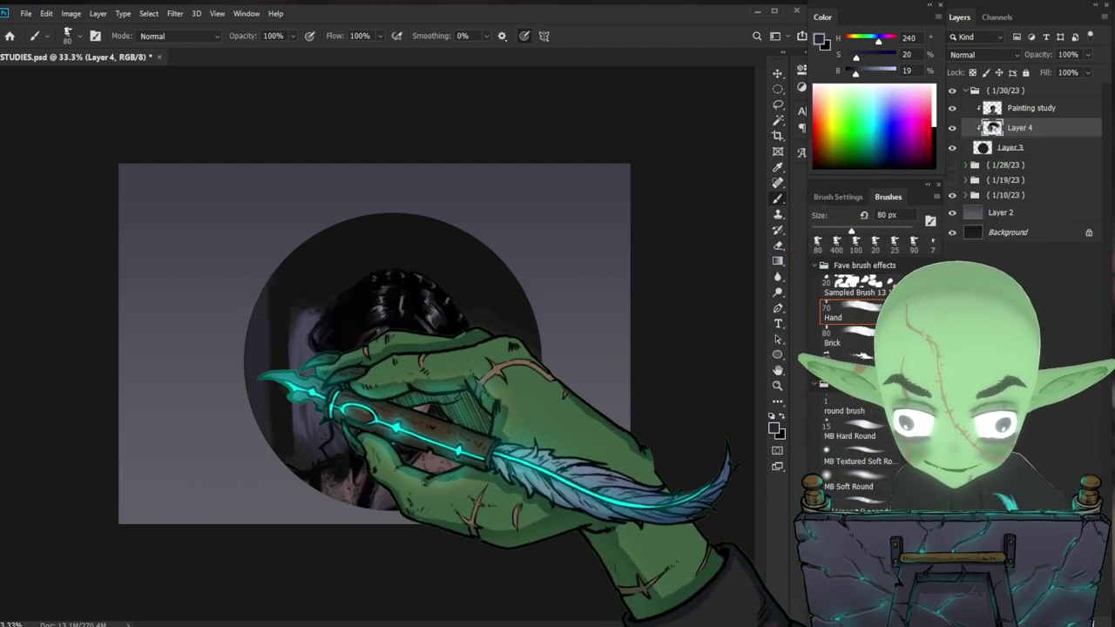
- Rework the violet backdrop on both sides of the figure with sampled violet-greys (H 240, S 18, B 31 and H 240, S 22, B 38)
mouse_move(649, 418)
mouse_down()
mouse_move(589, 433)
mouse_move(608, 426)
mouse_up()
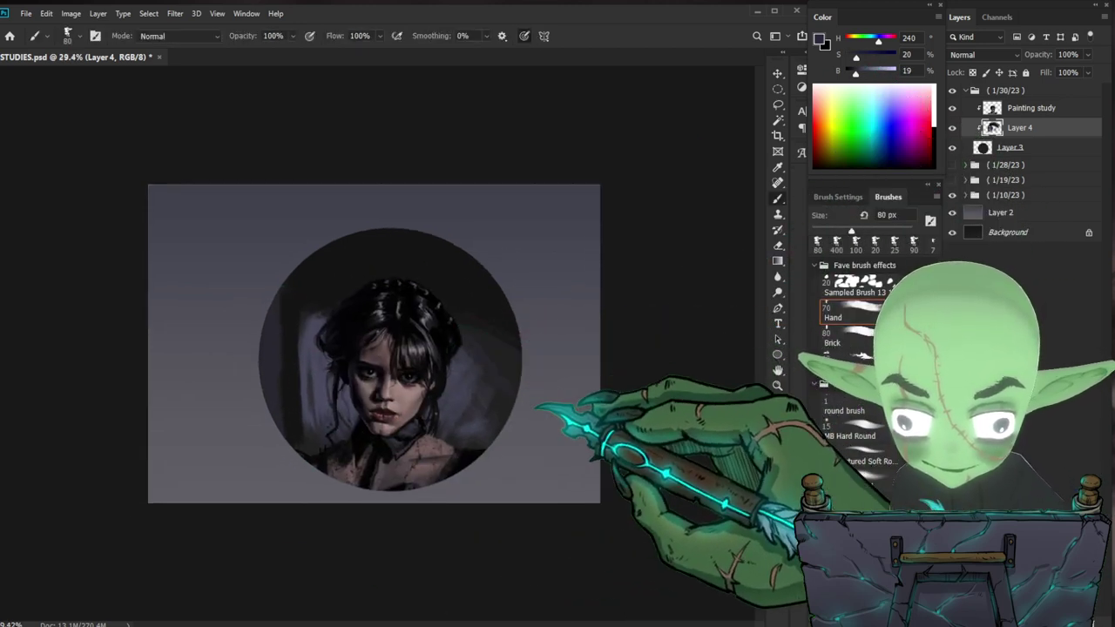
scroll(367, 352, up, 1)
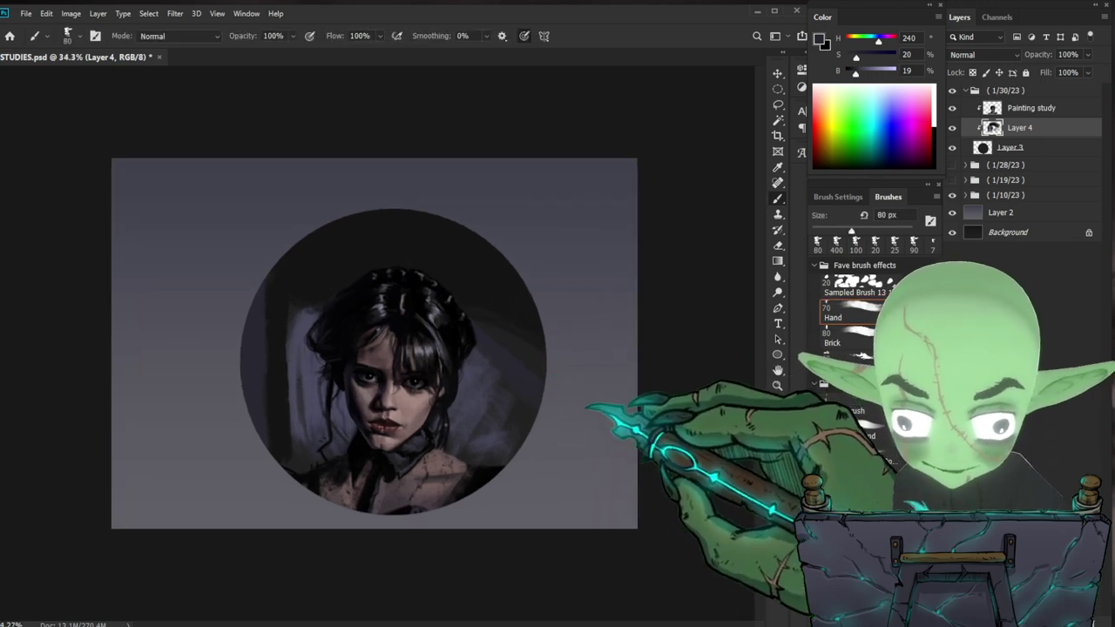
scroll(361, 343, down, 1)
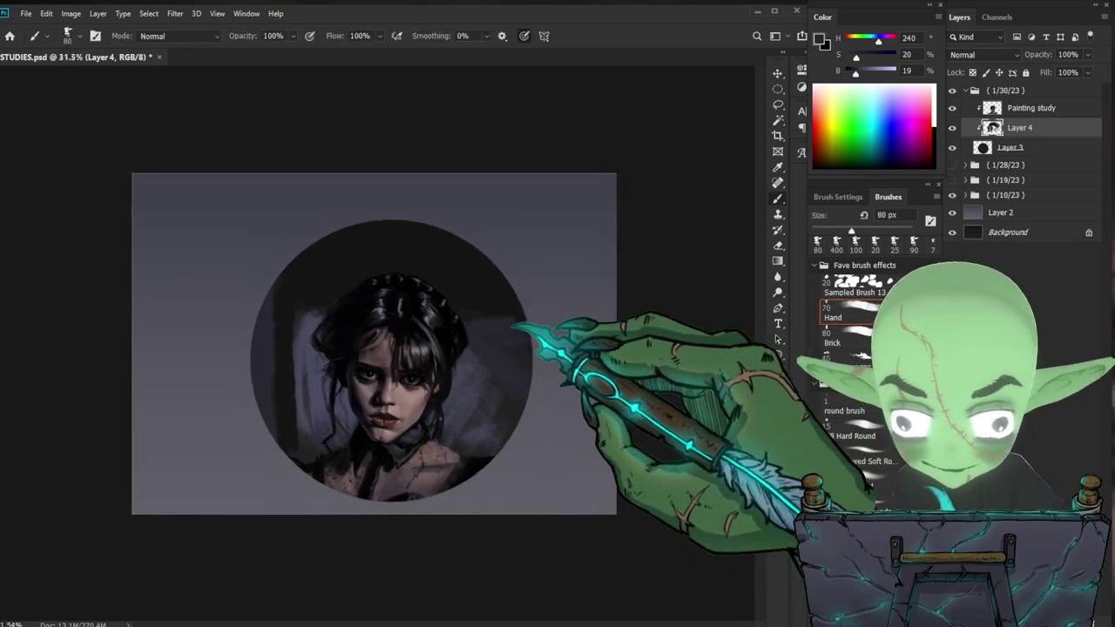
alt+click(473, 319)
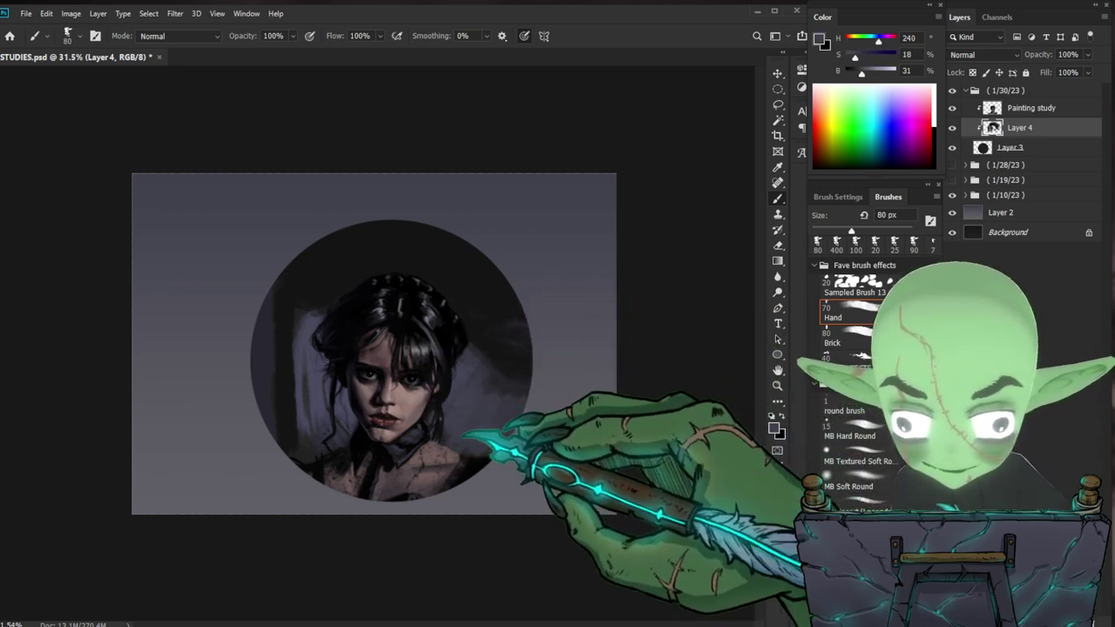
alt+click(299, 396)
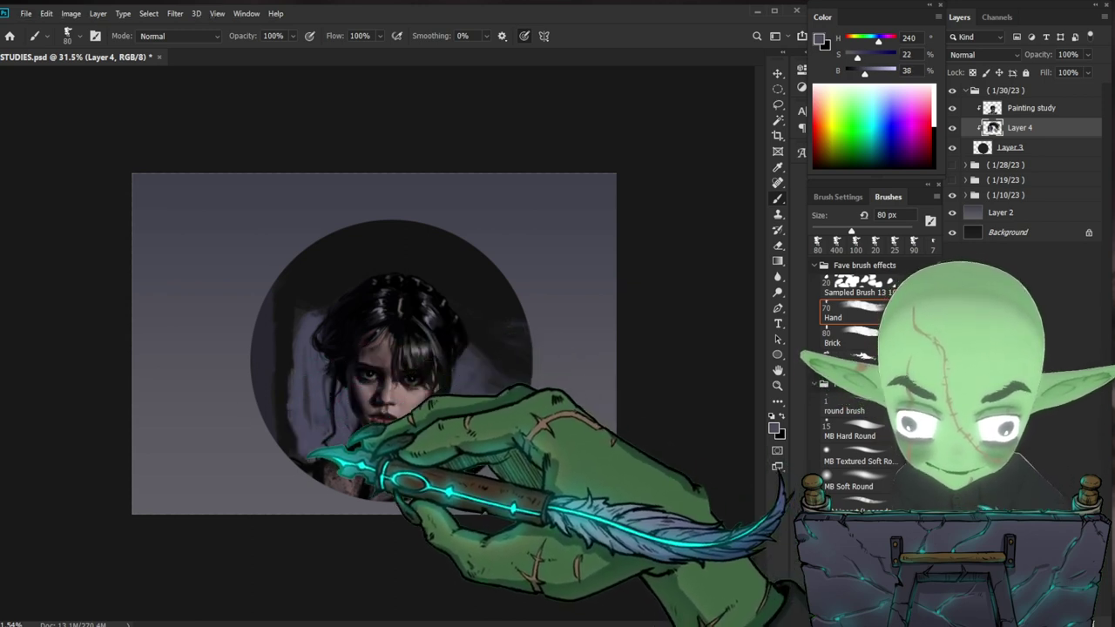
- Deepen the vertical band beside the left backdrop with a 45 px brush, using sampled near-black (B 8) and pure black (B 0)
alt+click(253, 337)
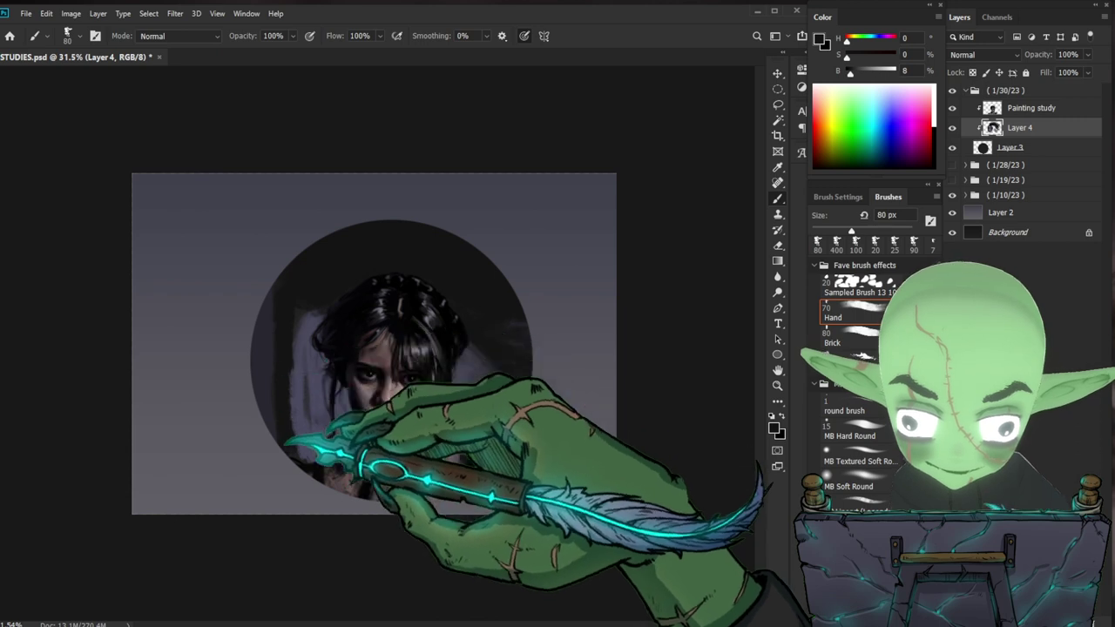
key([)
key([)
key([)
key([)
drag(276, 378, 290, 435)
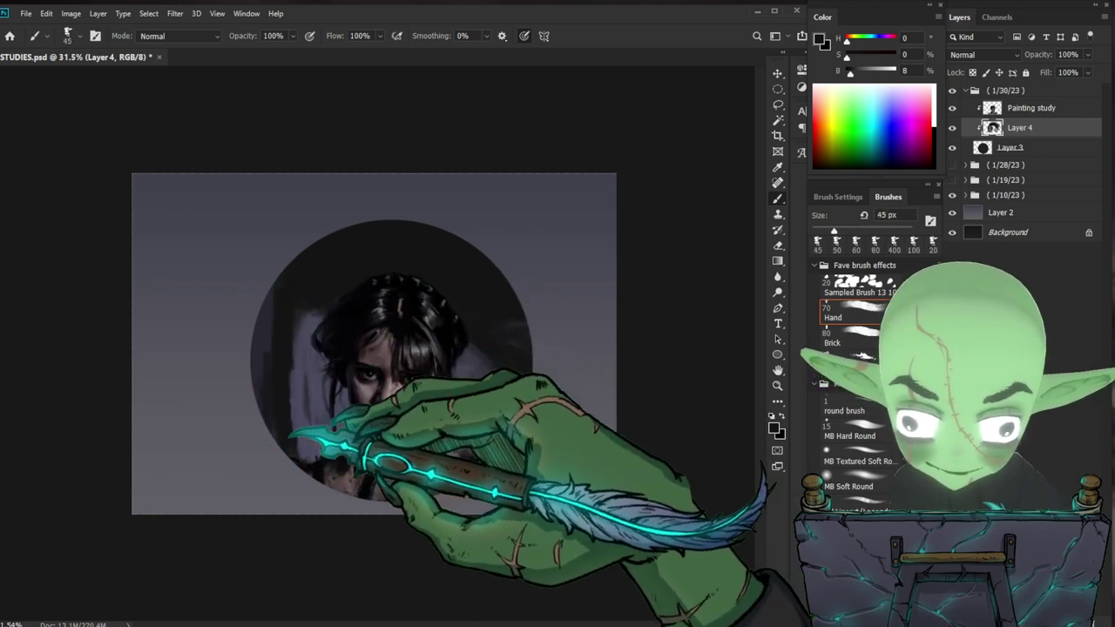
drag(851, 73, 843, 72)
drag(274, 383, 286, 445)
- Darken the upper background around the head with loose black strokes, enlarging the brush to 175 px
key(])
key(])
key(])
key(])
key(])
key(])
key(])
key(bracketright)
key(bracketright)
key(bracketright)
key(bracketright)
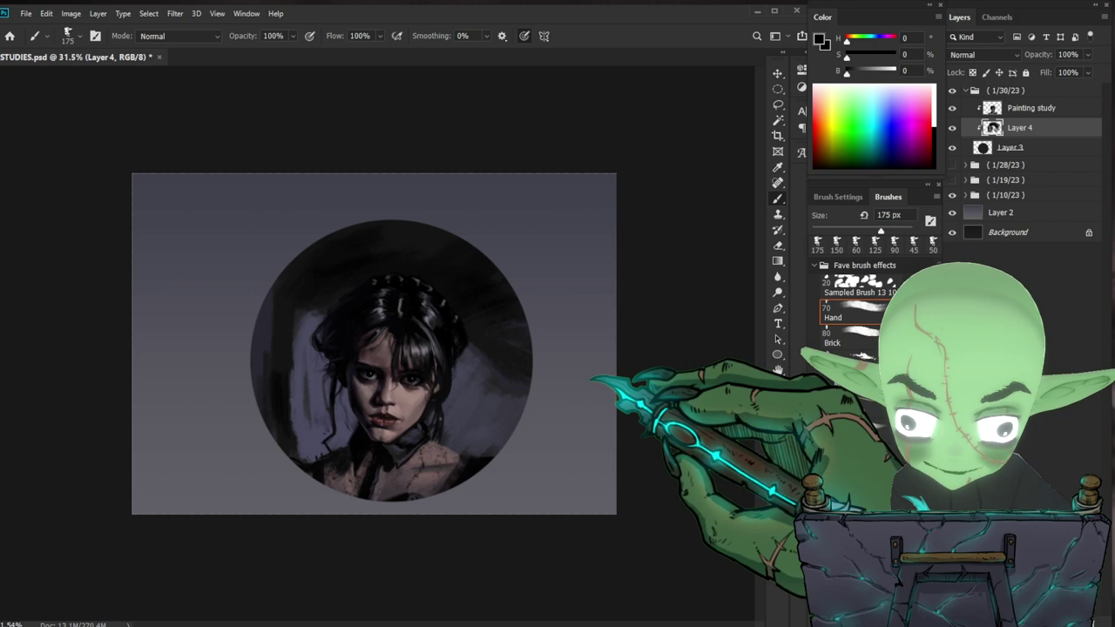
- Add black strokes to the dark band along the circle's left edge, reducing the brush to 70 px and below
drag(597, 356, 592, 354)
drag(418, 350, 493, 348)
key(bracketleft)
key(bracketleft)
key(bracketleft)
key(bracketleft)
key(bracketleft)
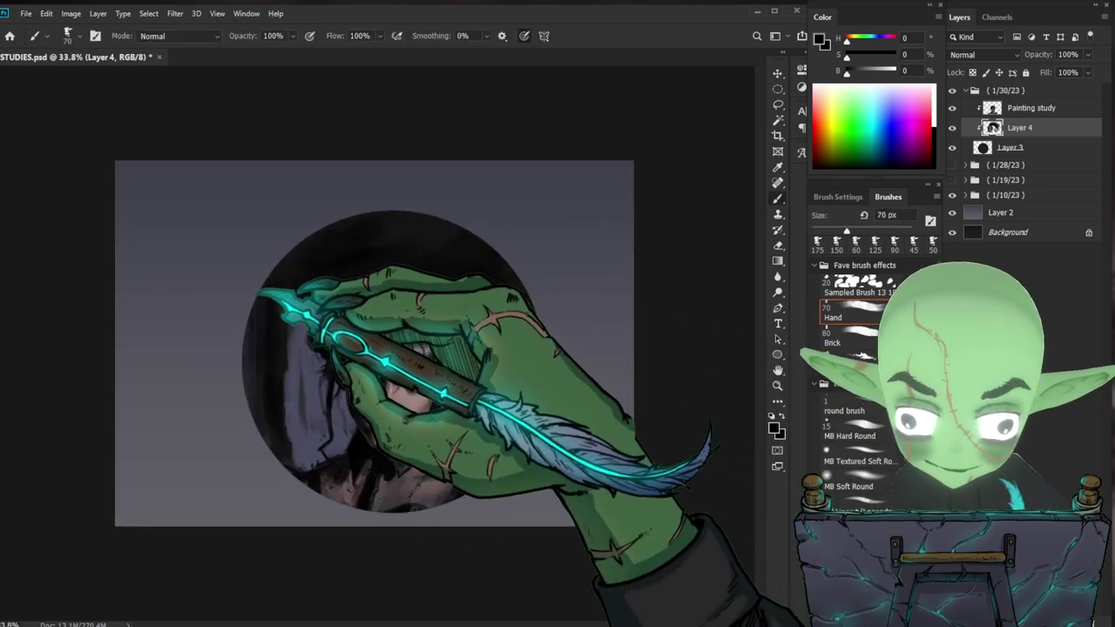
key(bracketleft)
key(bracketleft)
key(bracketleft)
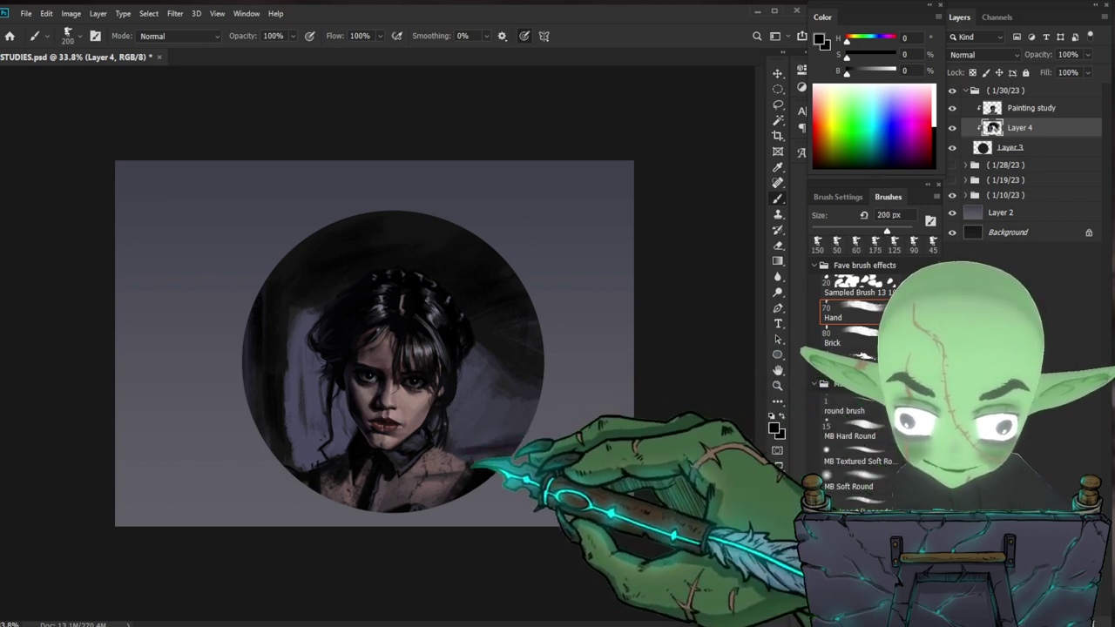
- Darken the background behind the right shoulder in black with a 200 px brush and reduce the brush to 70 px
key(bracketright)
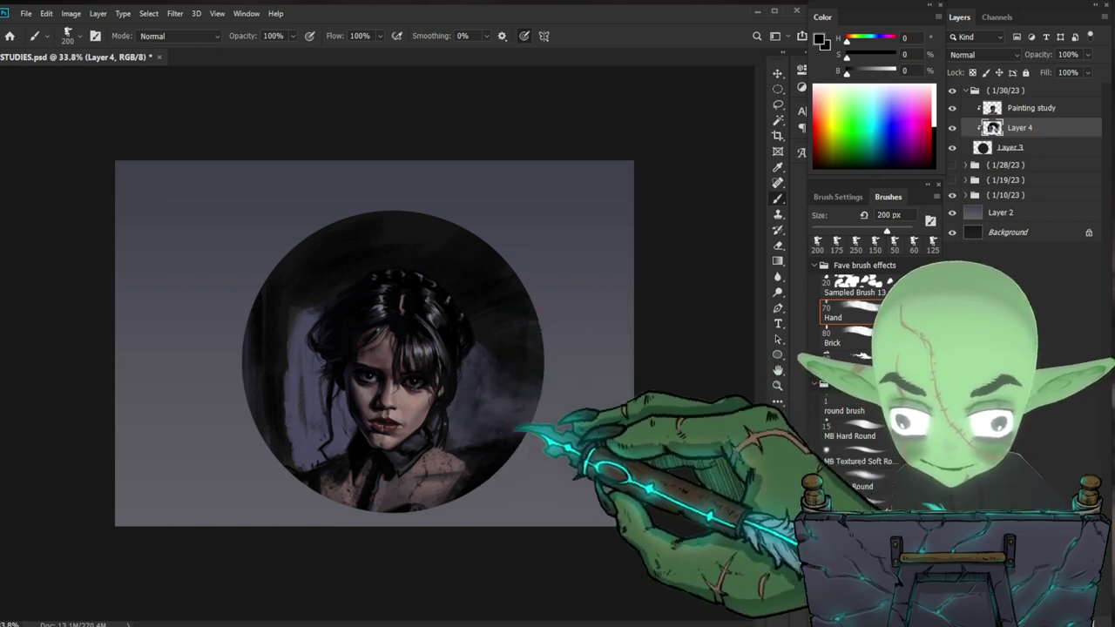
key(bracketleft)
key(bracketleft)
key(bracketleft)
key(bracketleft)
key(bracketleft)
key(bracketleft)
key(bracketleft)
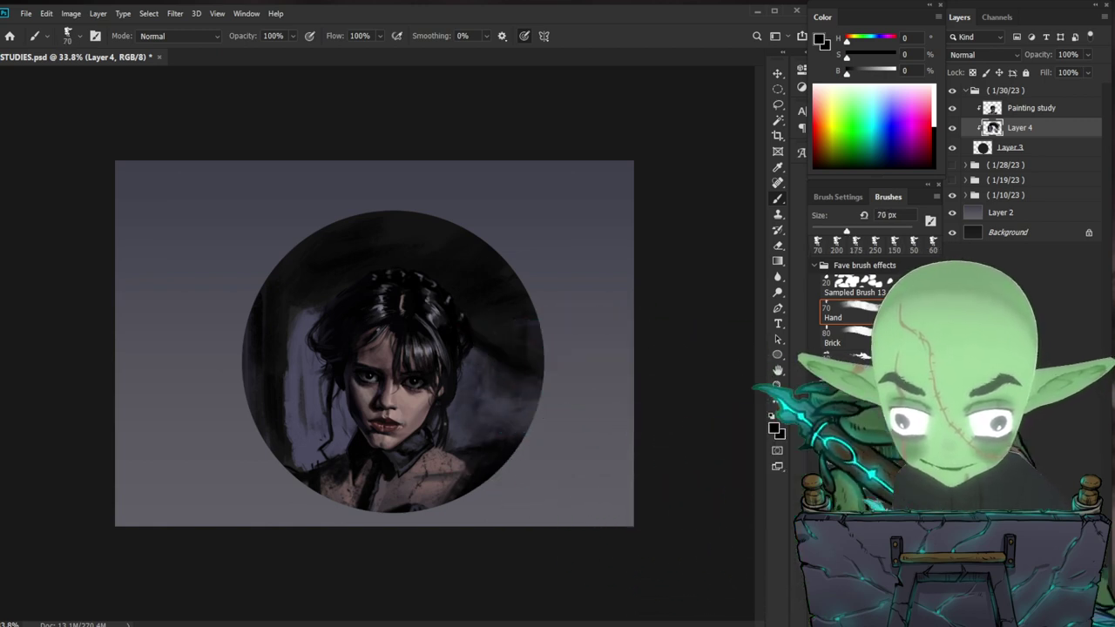
- Set the foreground color to burnt orange 7e4422 (H 23, S 73, B 49)
key(ctrl+space)
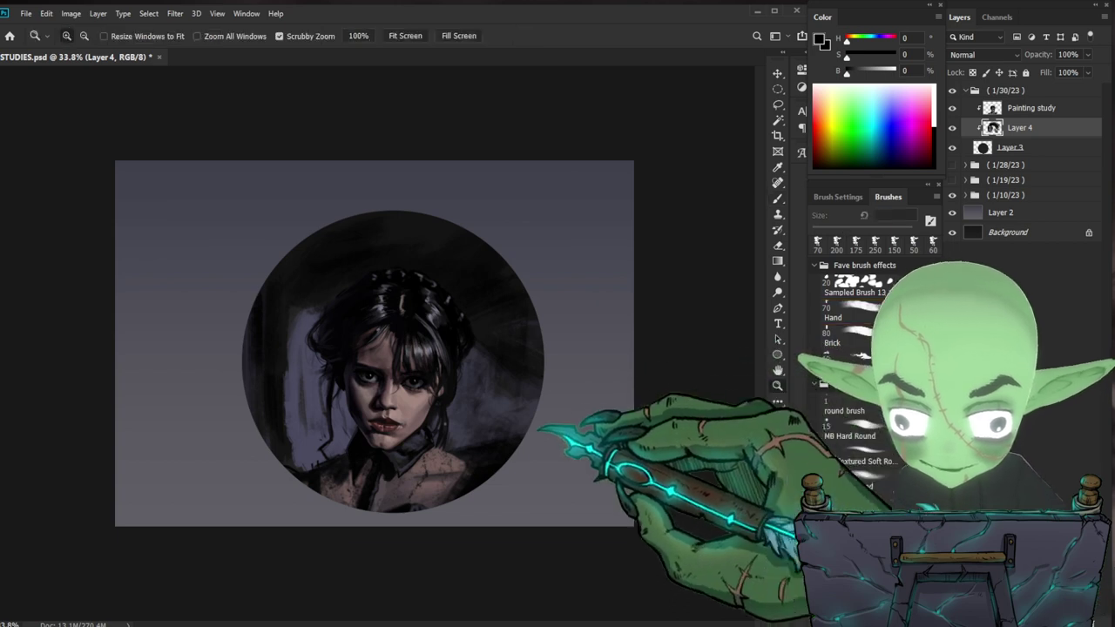
drag(544, 428, 571, 423)
click(818, 39)
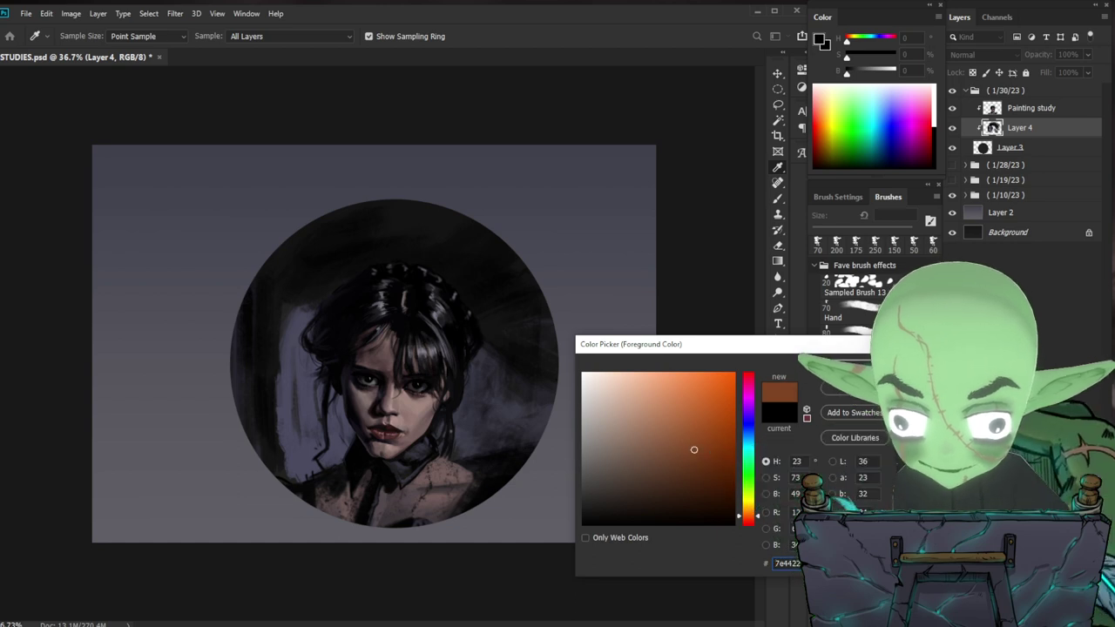
key(Return)
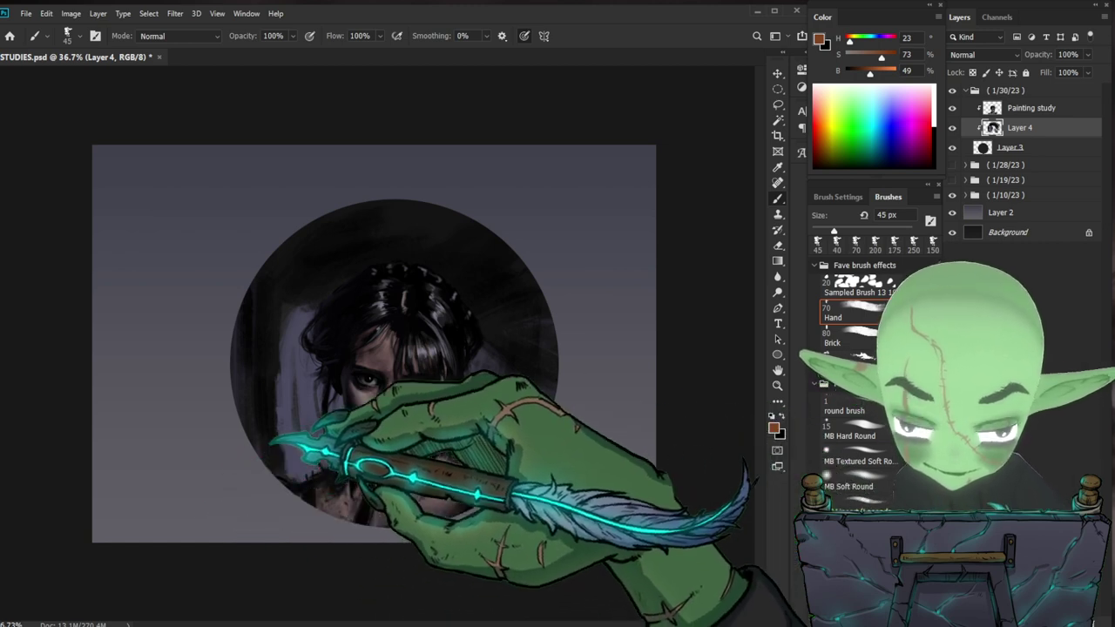
- Dab burnt-orange light spots near the circle's left and right edges with brush sizes from 30 to 70 px and check the result
key(bracketleft)
key(bracketleft)
key(bracketleft)
key(bracketright)
key(bracketright)
key(bracketright)
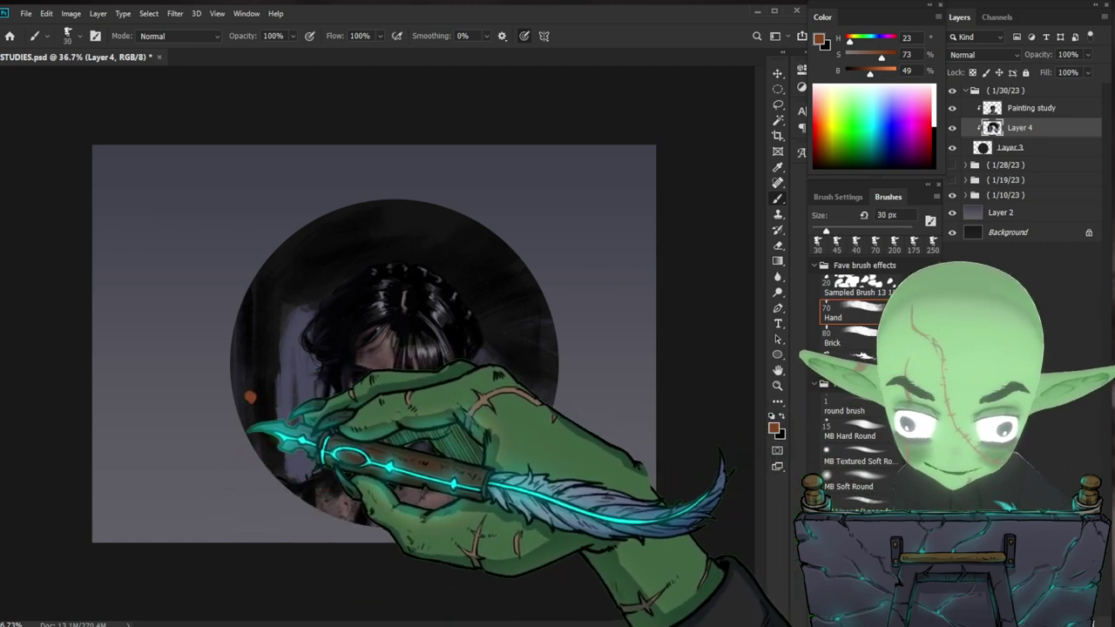
key(bracketright)
key(bracketright)
key(bracketright)
key(bracketright)
key(bracketright)
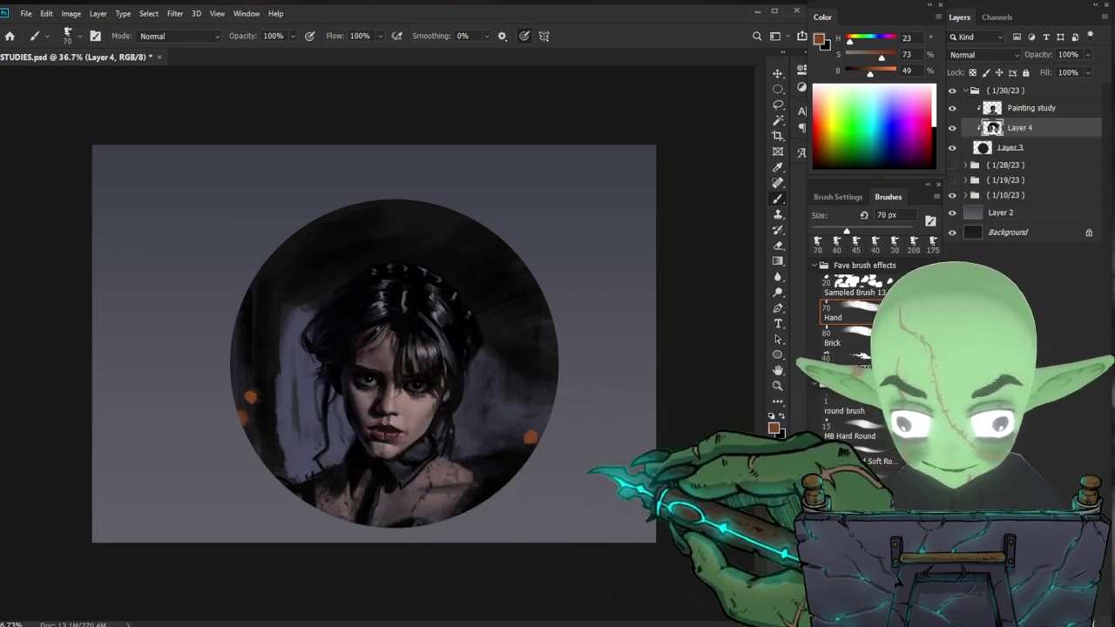
drag(613, 444, 511, 510)
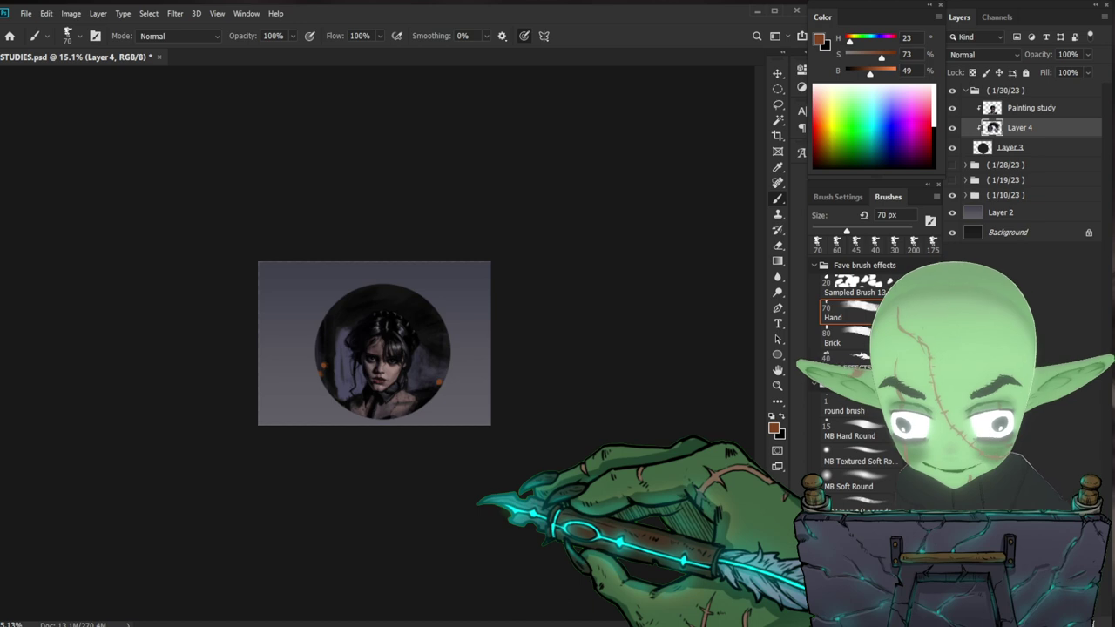
scroll(376, 346, up, 5)
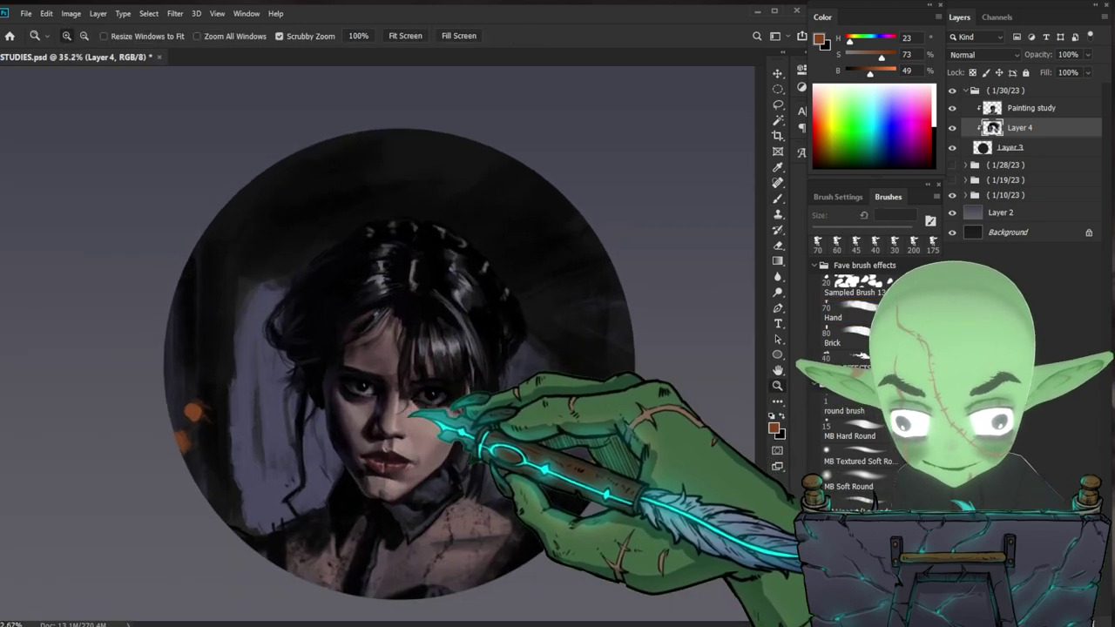
drag(410, 415, 444, 392)
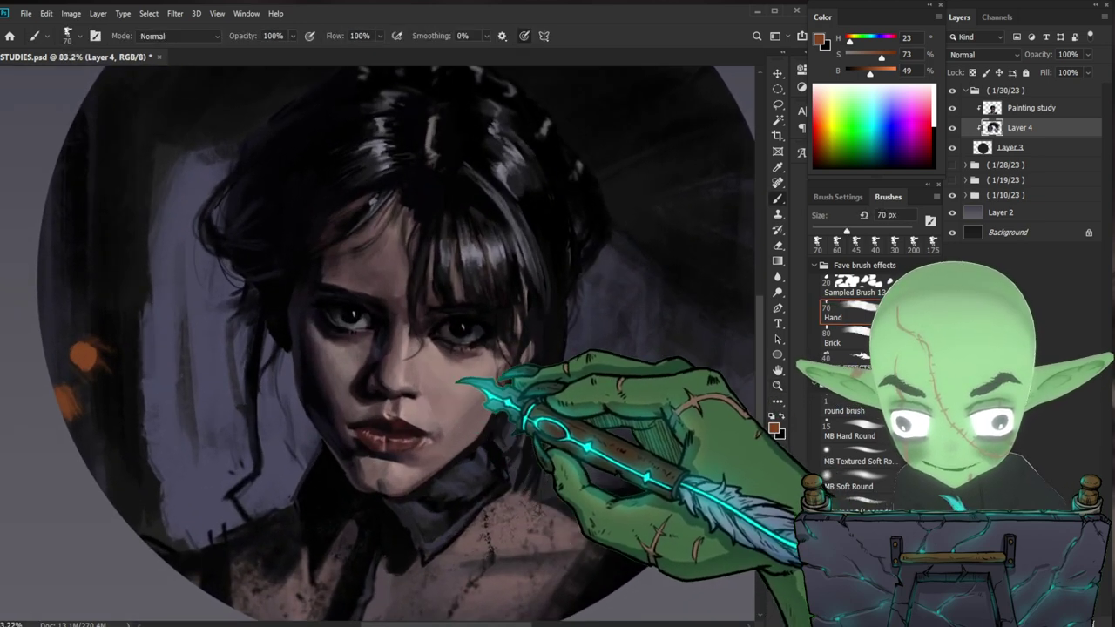
- Touch up the dark hair edge beside the shadowed cheek on the Painting study layer with sampled near-black at 10 px
click(997, 109)
alt+click(300, 380)
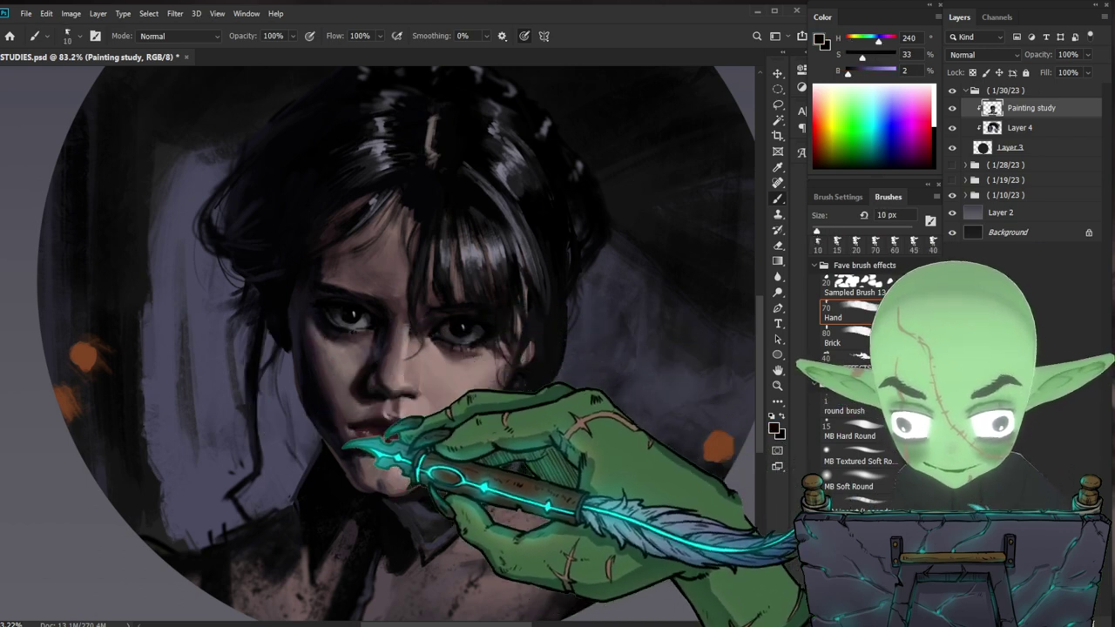
drag(374, 366, 347, 328)
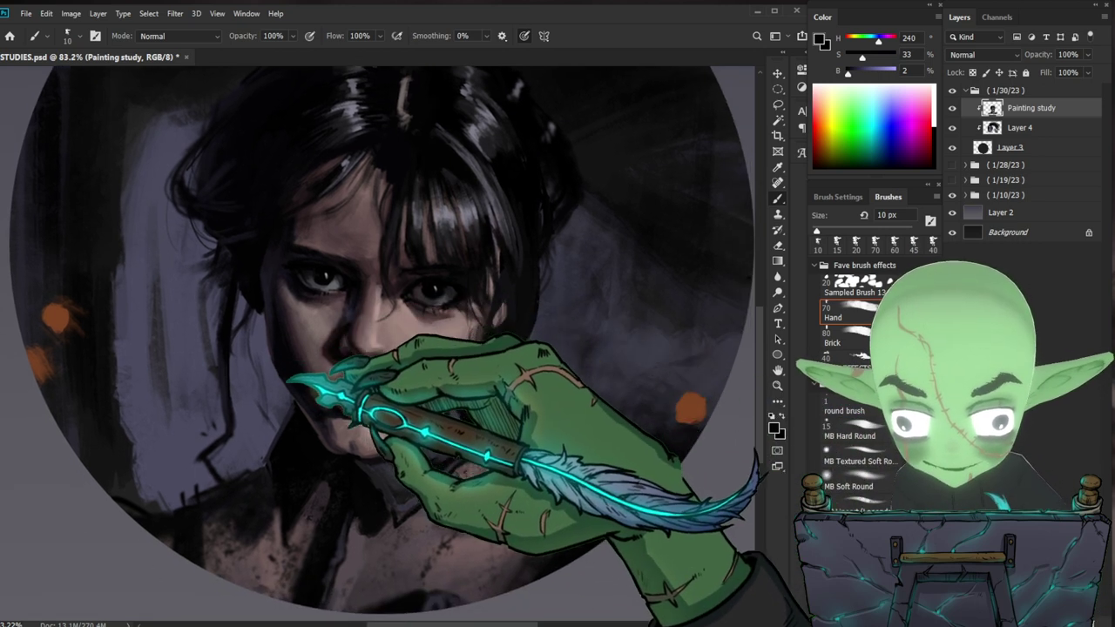
drag(568, 478, 552, 453)
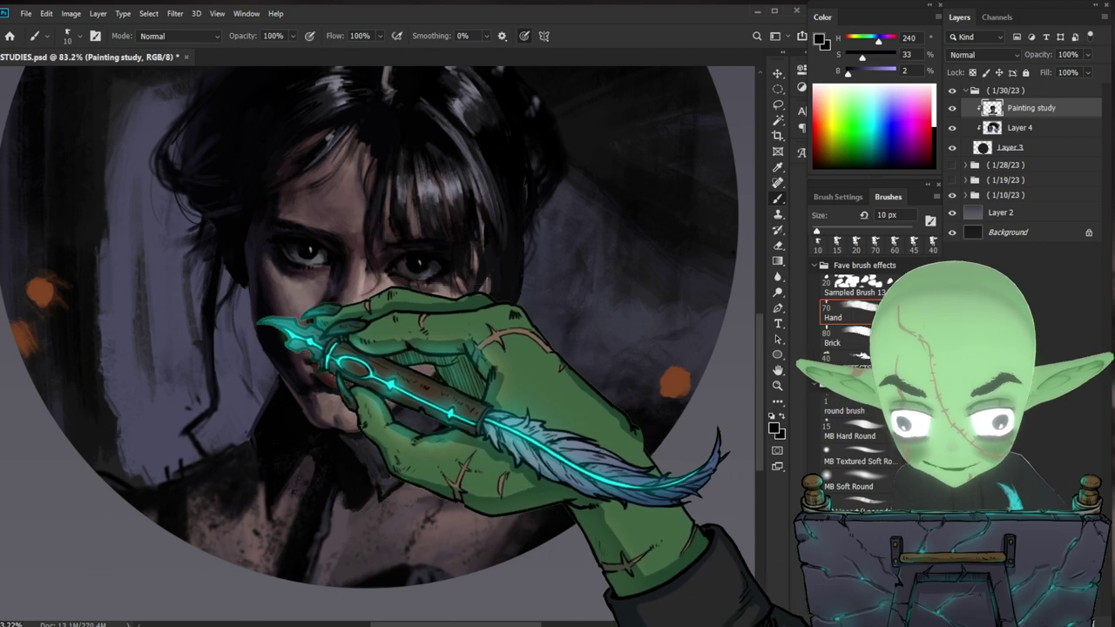
mouse_move(470, 446)
mouse_down()
mouse_move(420, 441)
mouse_move(457, 429)
mouse_up()
- Clean up the figure's shadowed jaw and hair edge with the Eraser at 7 px and return to the Brush
key(e)
key(bracketleft)
key(bracketleft)
key(bracketleft)
key(bracketleft)
key(bracketleft)
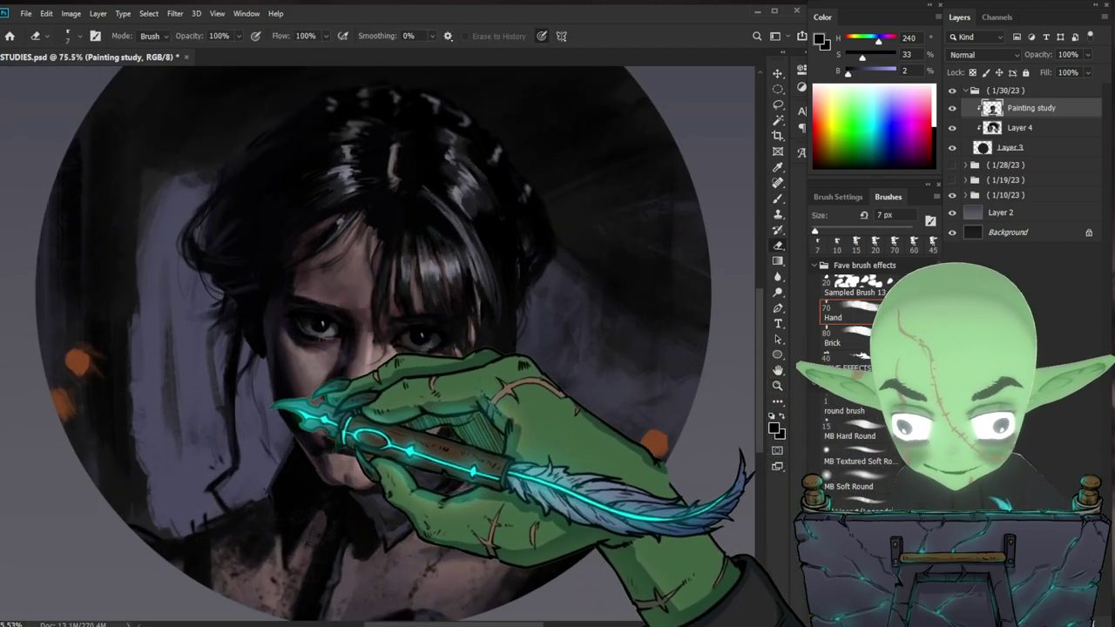
key(b)
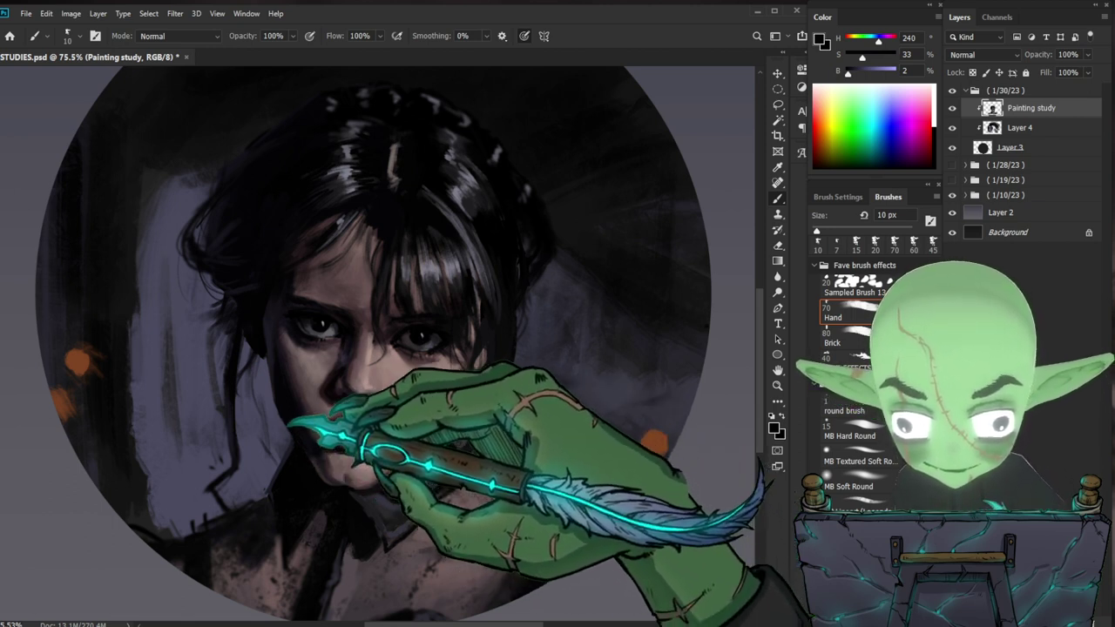
- Refine the shadowed jaw and chin edge with sampled dark plum and near-black tones at 10 px
alt+click(318, 451)
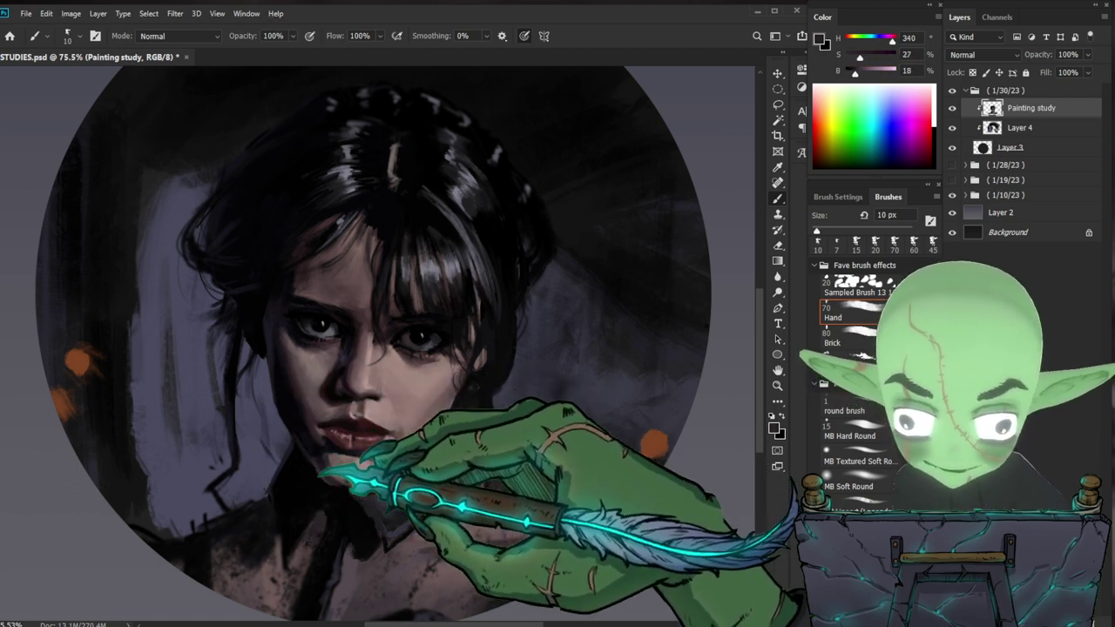
mouse_move(522, 490)
mouse_down()
mouse_move(444, 484)
mouse_move(443, 455)
mouse_move(480, 411)
mouse_move(557, 392)
mouse_up()
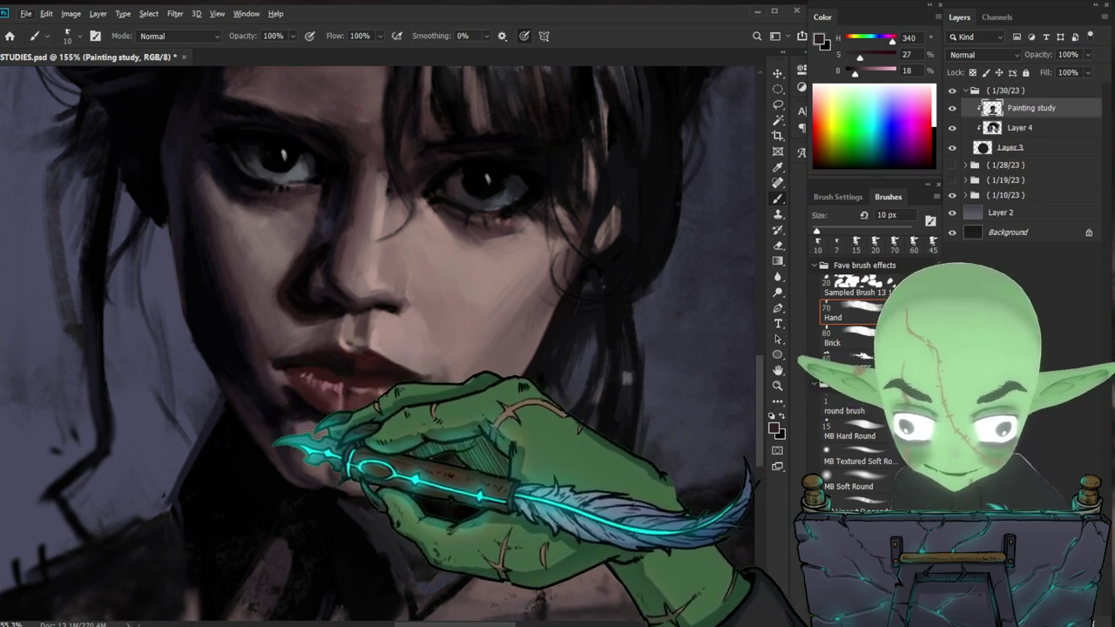
drag(472, 374, 416, 379)
drag(560, 349, 527, 361)
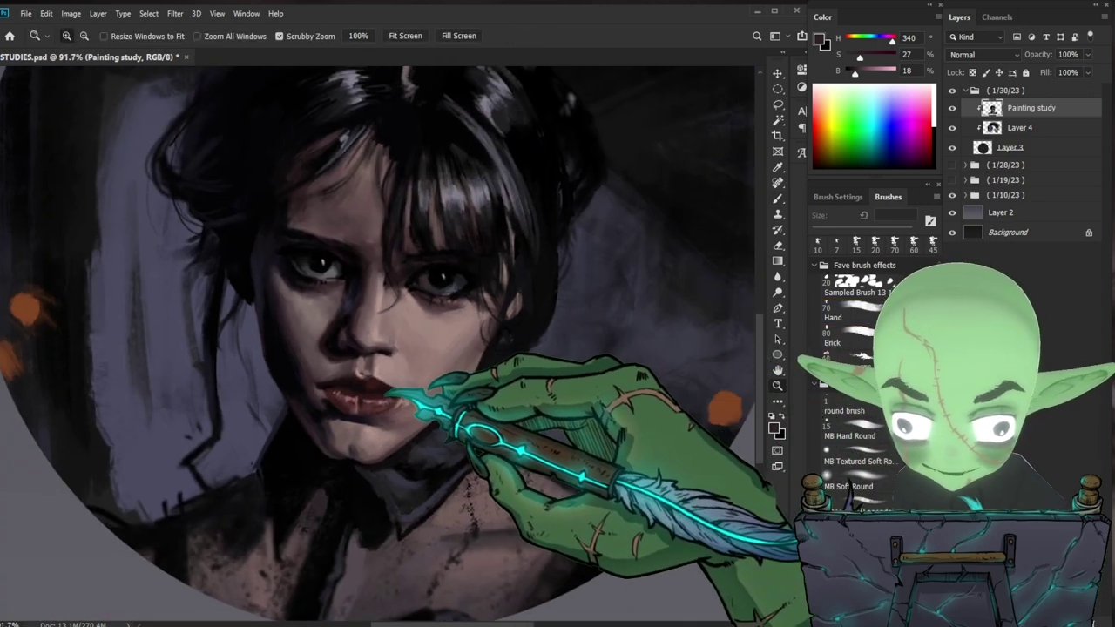
drag(378, 386, 406, 381)
alt+click(311, 410)
alt+click(294, 421)
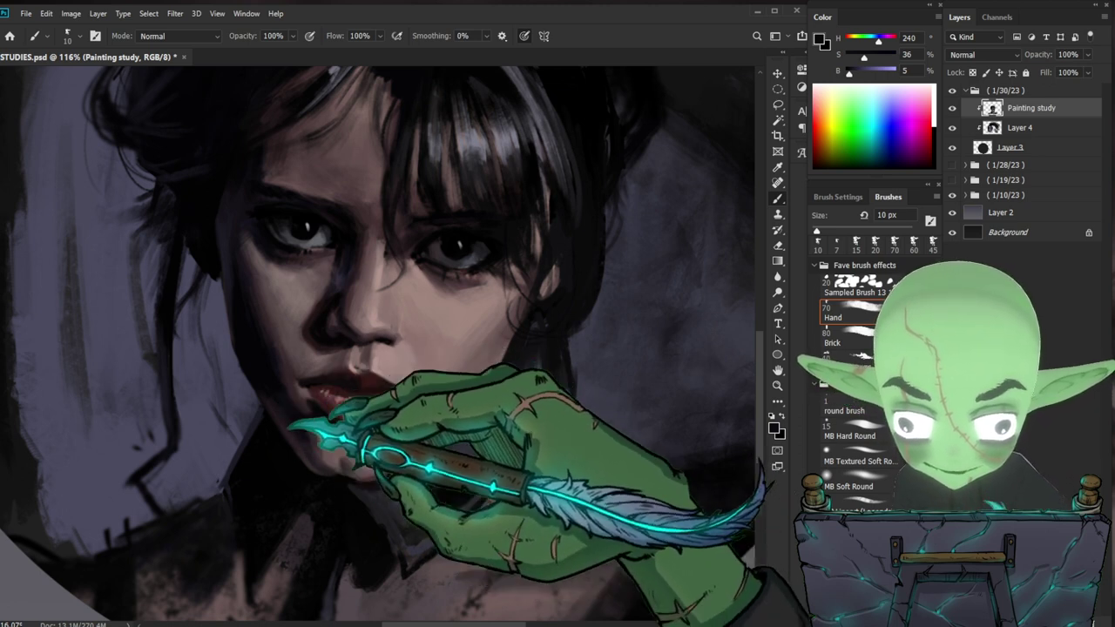
alt+click(259, 370)
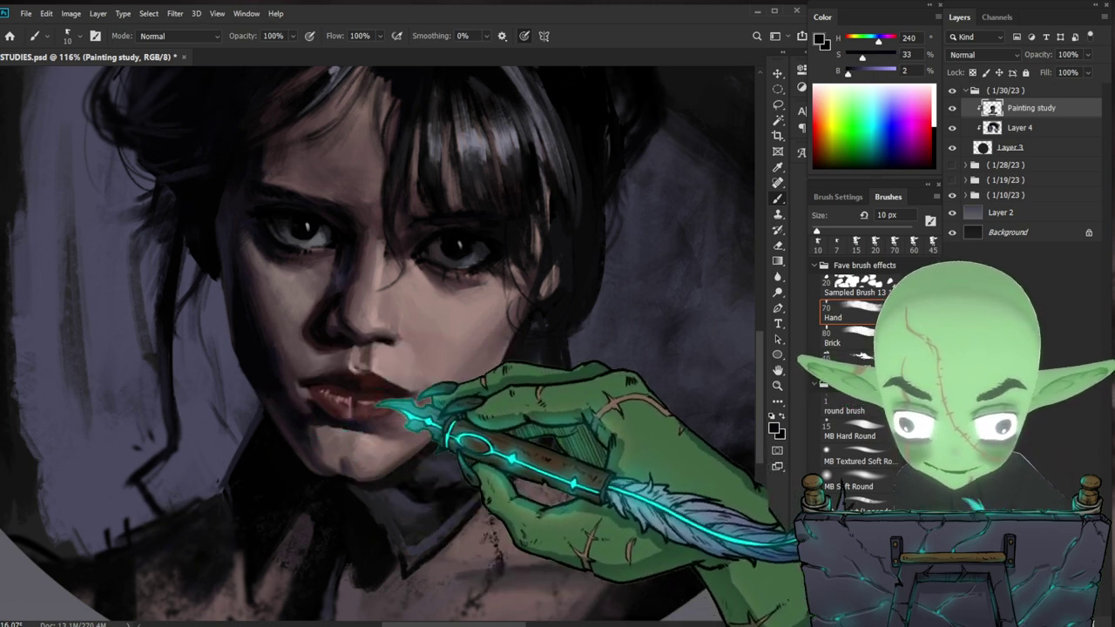
- Deepen the shadowed cheek and temple edge with sampled dark violet and near-black, using brush sizes from 9 to 15 px
key(z)
drag(648, 410, 598, 393)
drag(685, 421, 623, 410)
drag(338, 370, 381, 359)
key(b)
alt+click(286, 309)
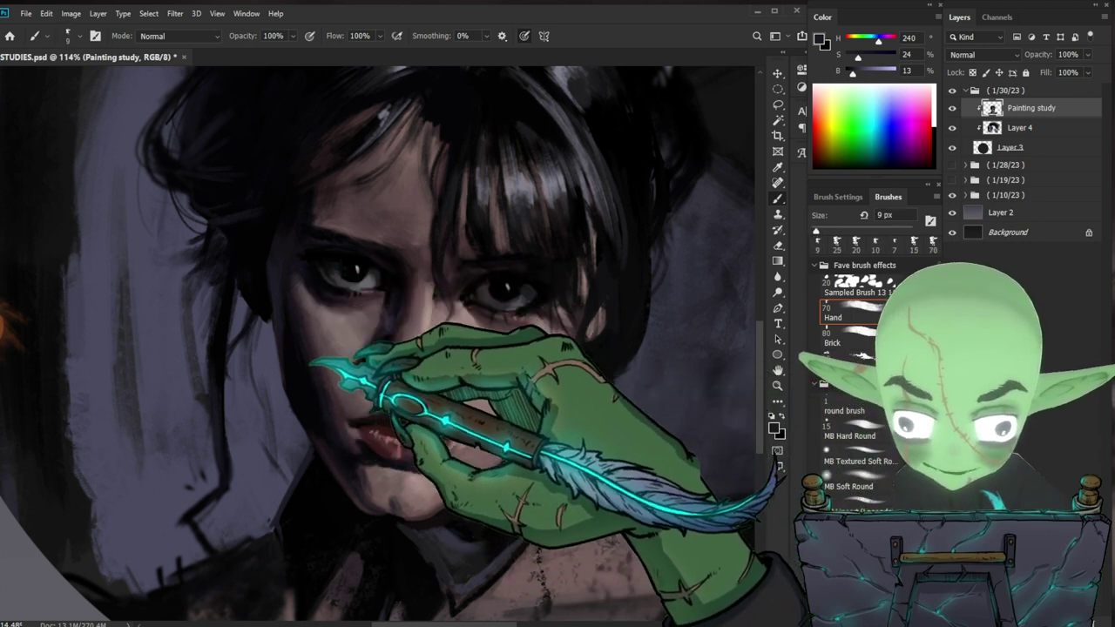
alt+click(302, 377)
key(bracketleft)
key(bracketleft)
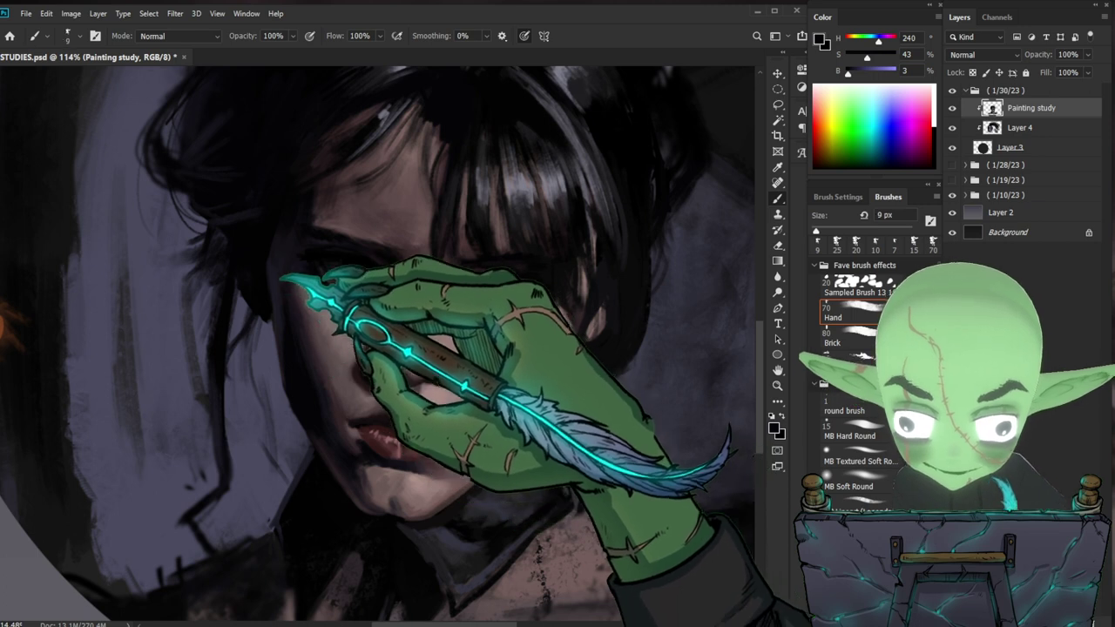
drag(294, 294, 298, 335)
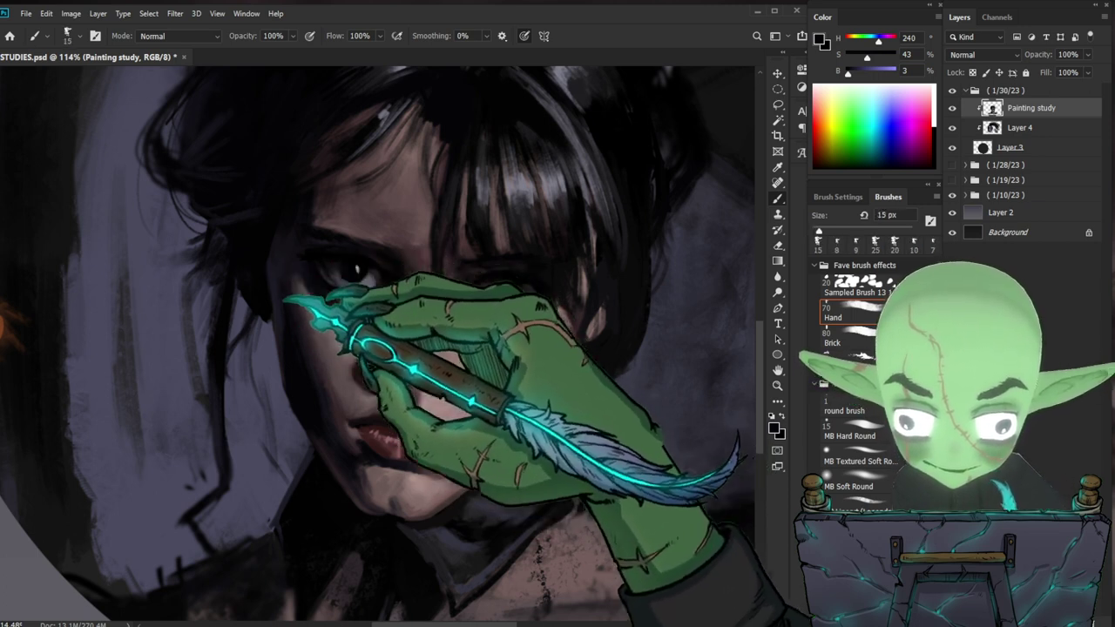
- Blend the temple and hairline beside the shadowed eye with sampled dark violet at 15 px
click(815, 383)
drag(304, 201, 277, 252)
alt+click(273, 296)
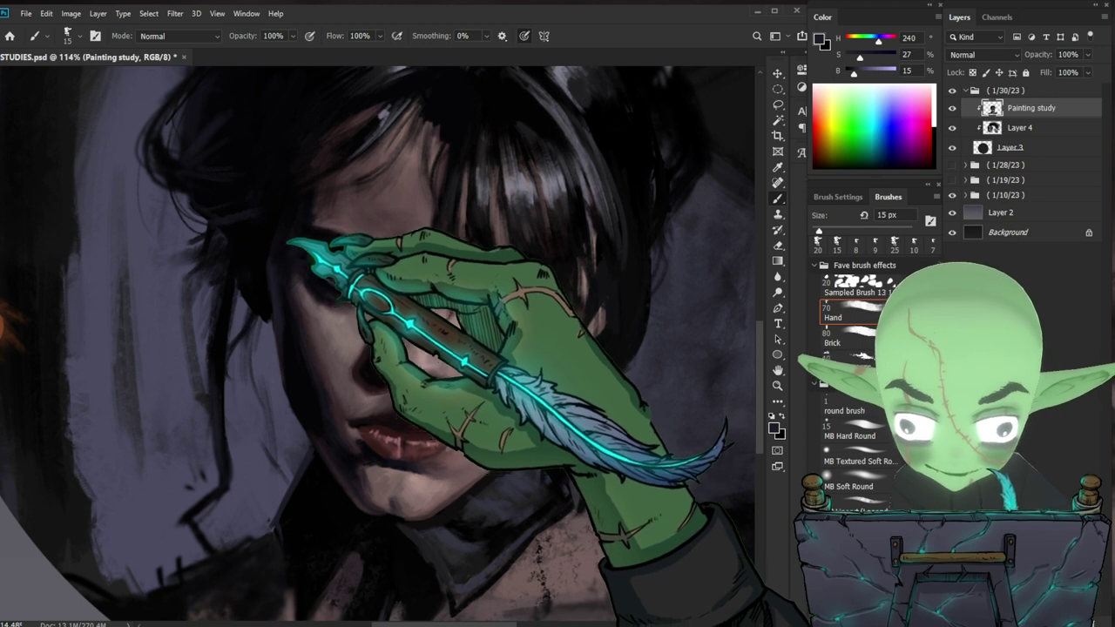
drag(317, 199, 283, 227)
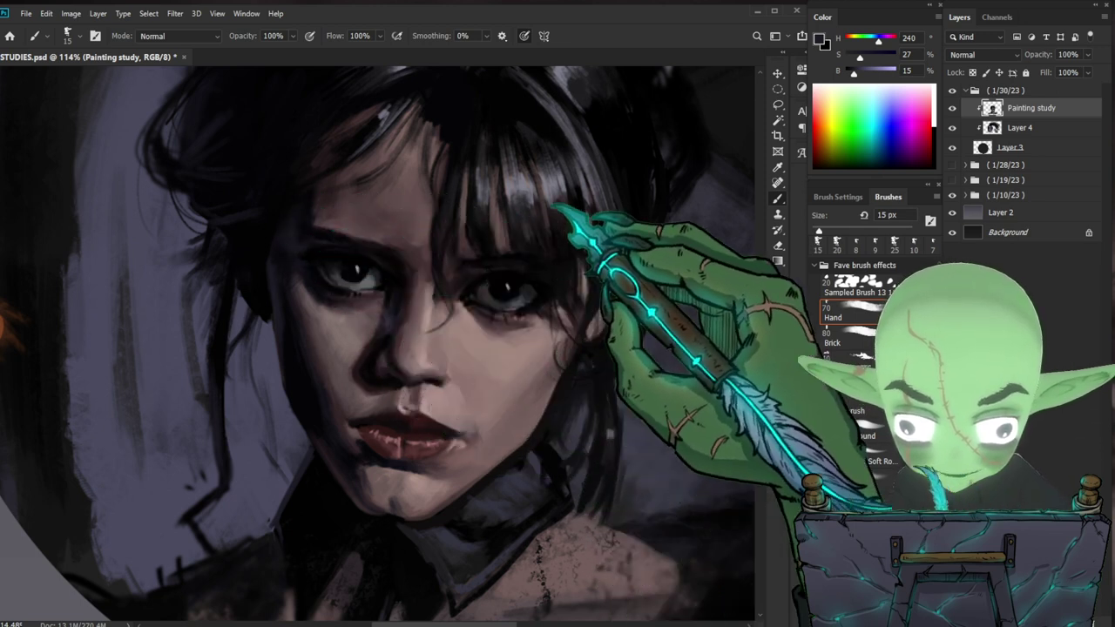
- Touch up the dark shoulder edge under the loose hair strand with sampled near-black at 15 px and check the whole portrait
drag(567, 337, 534, 341)
key(ctrl+space)
drag(624, 410, 568, 412)
drag(675, 485, 619, 425)
alt+click(305, 437)
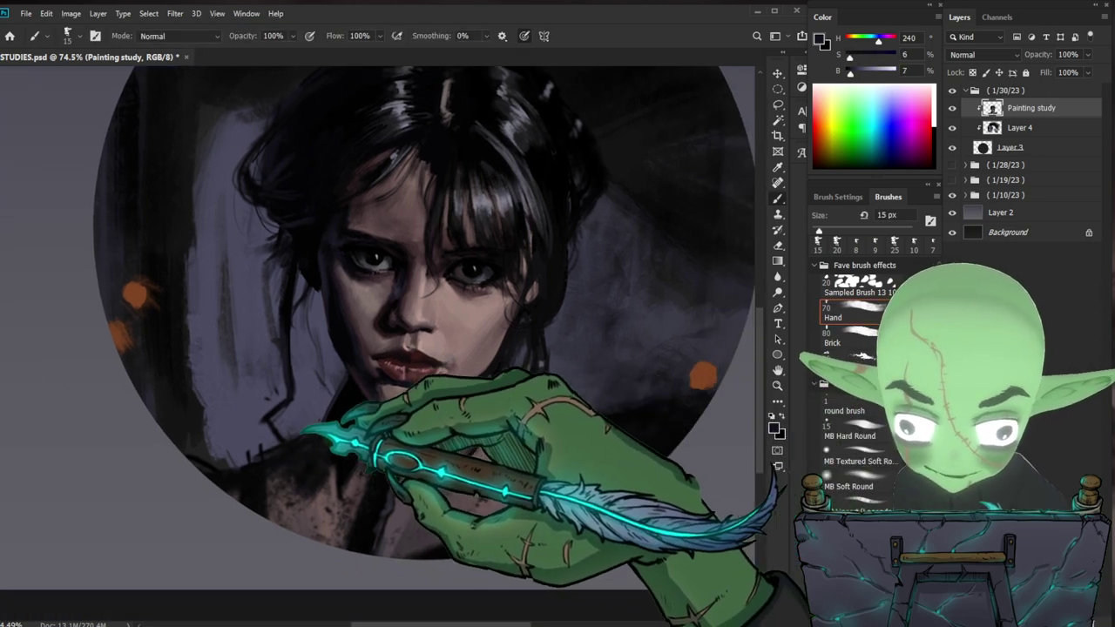
key(ctrl+space)
drag(449, 449, 384, 446)
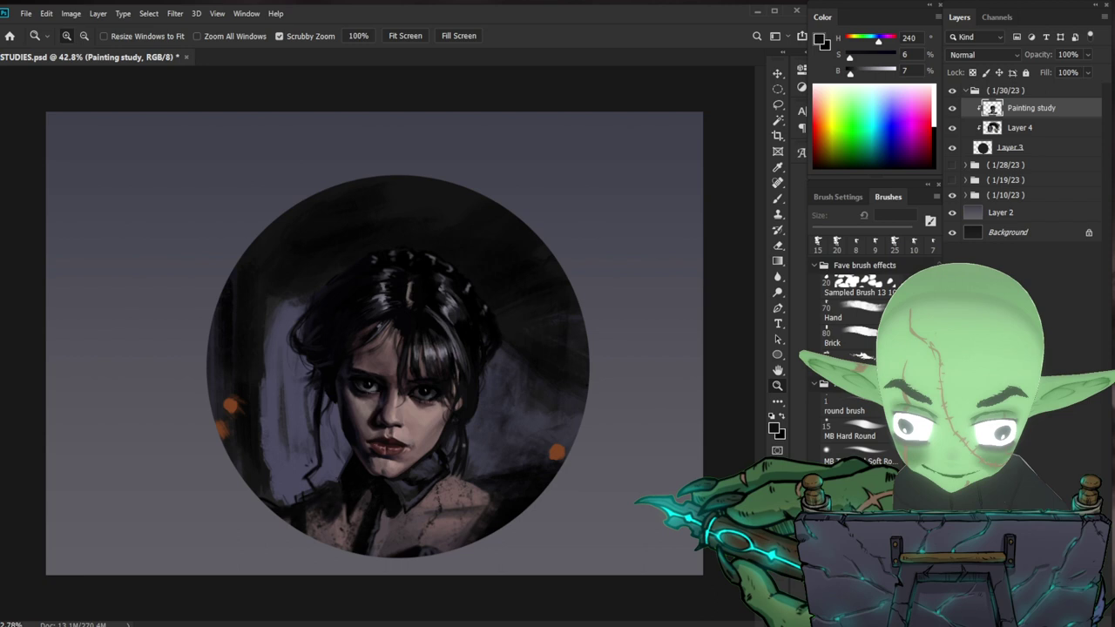
drag(655, 499, 666, 501)
- Apply a Box Blur with a radius of 15 pixels to the background on Layer 4
click(1036, 128)
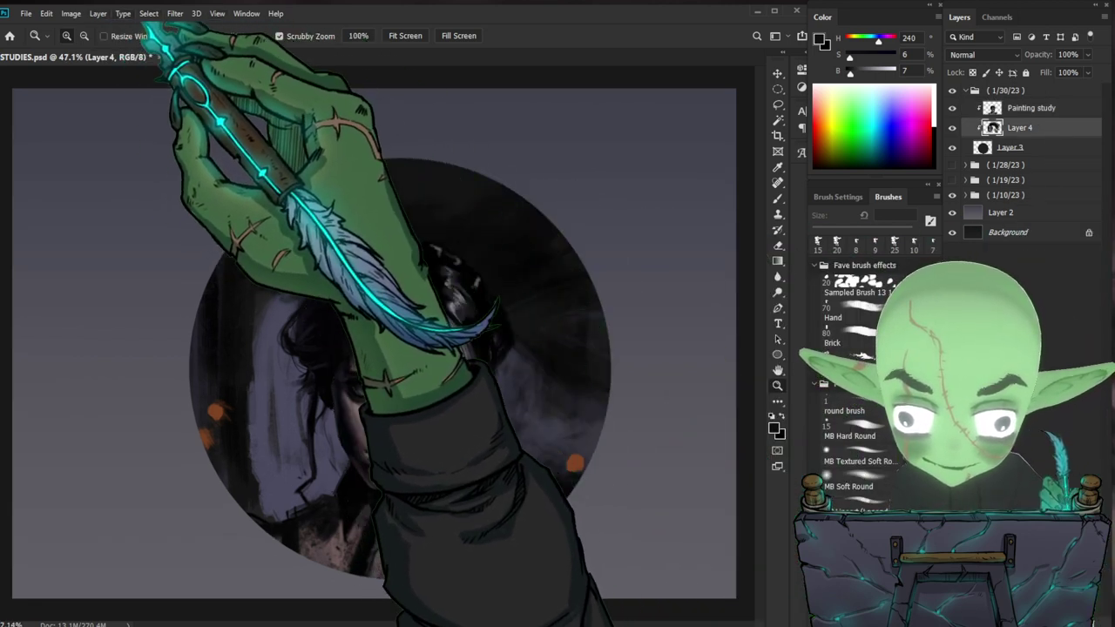
click(176, 13)
mouse_move(261, 150)
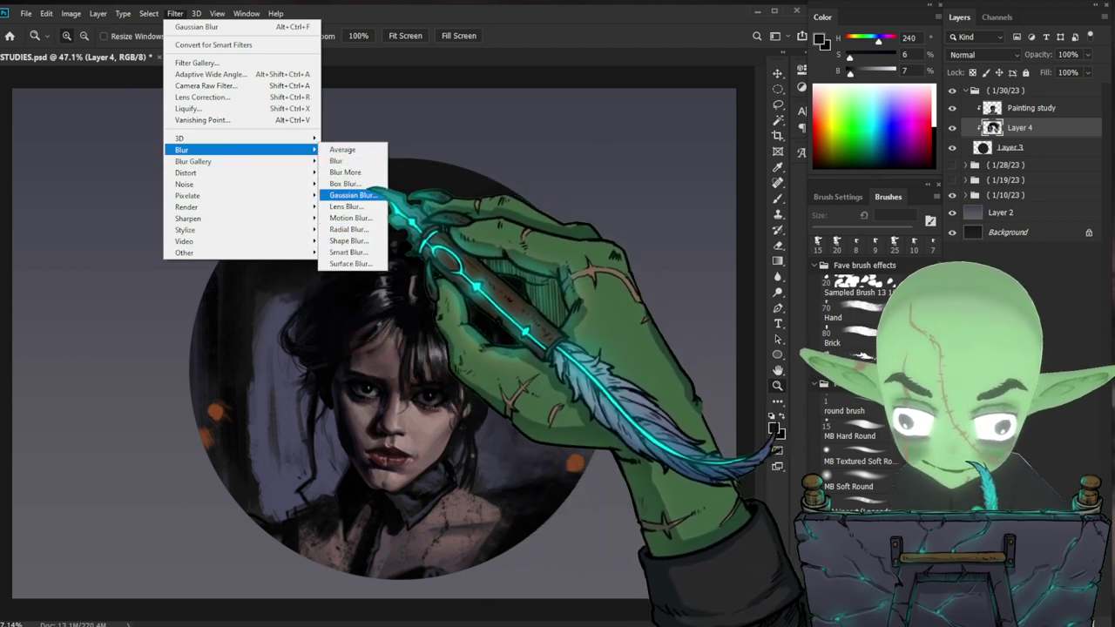
click(349, 184)
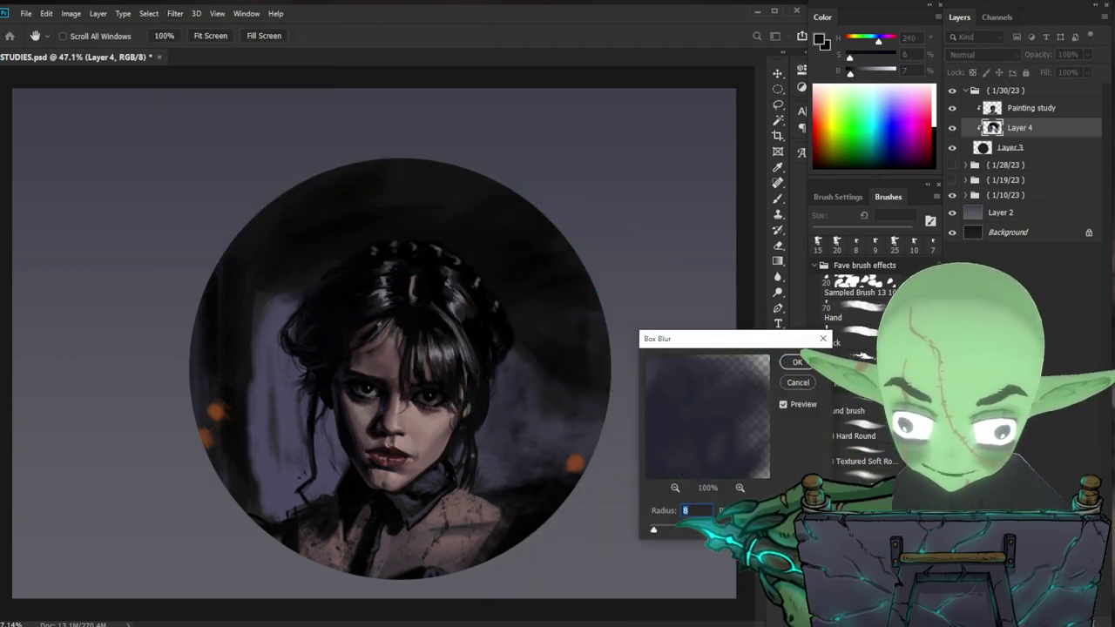
drag(653, 530, 670, 529)
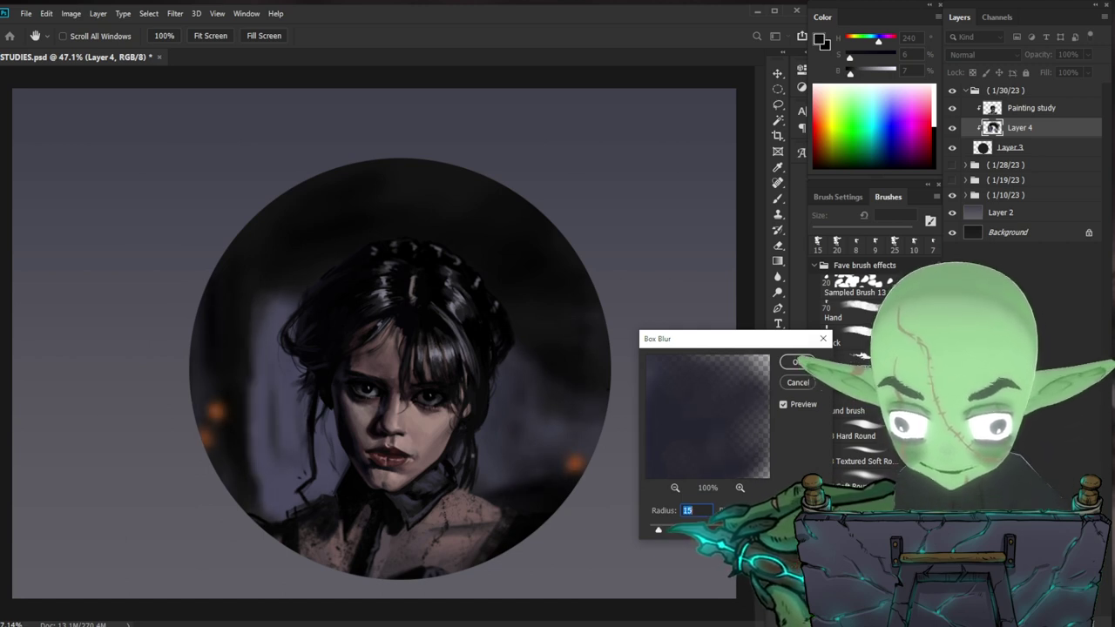
key(Return)
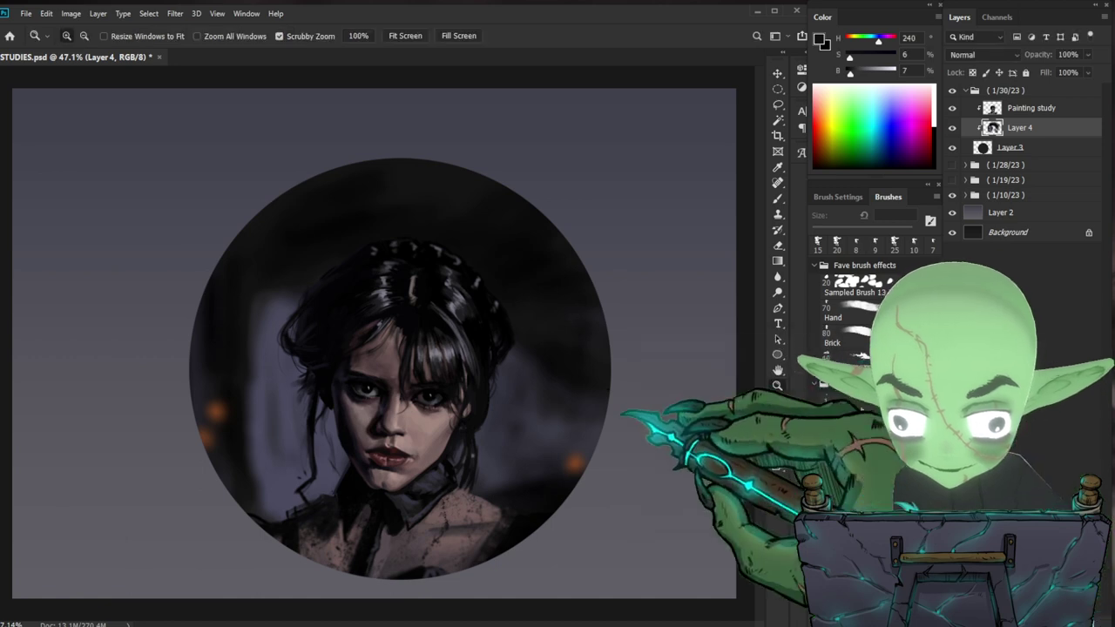
- Retouch the lower lash line of the image-left eye on the Painting study layer with sampled black at 6 px
drag(430, 410, 493, 400)
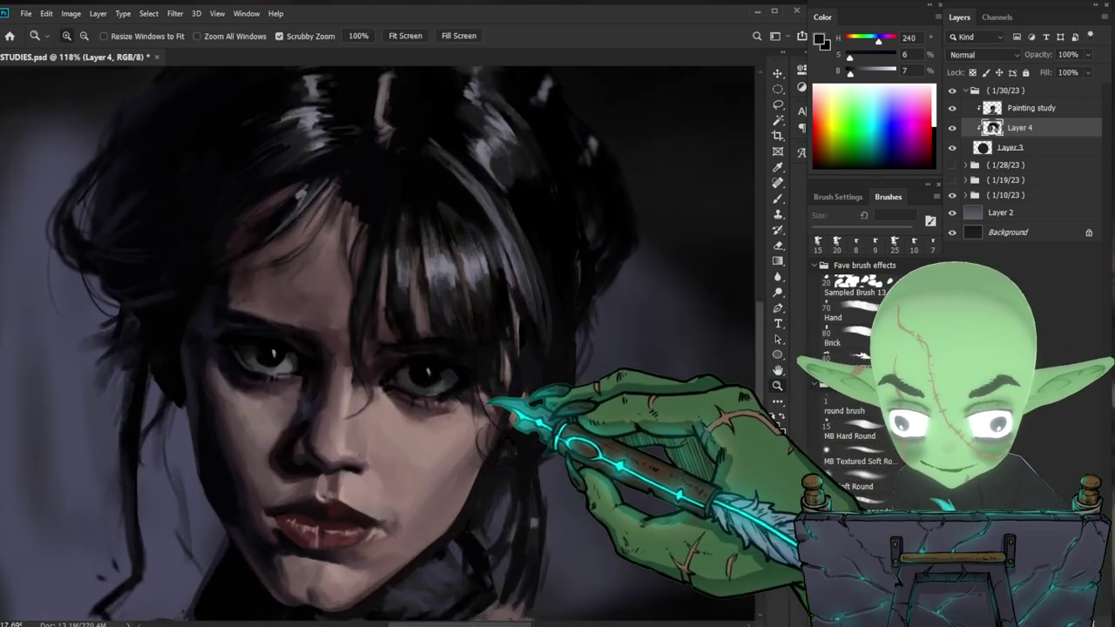
click(1037, 109)
drag(308, 350, 369, 327)
key(b)
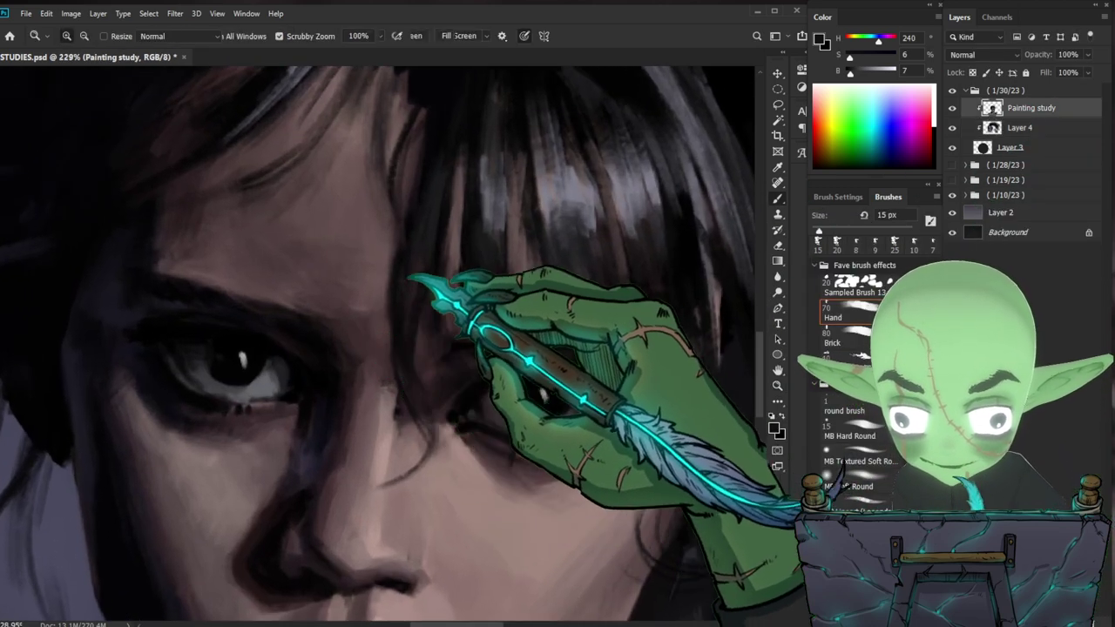
alt+click(242, 373)
key([)
key([)
key([)
key([)
drag(255, 391, 250, 380)
key([)
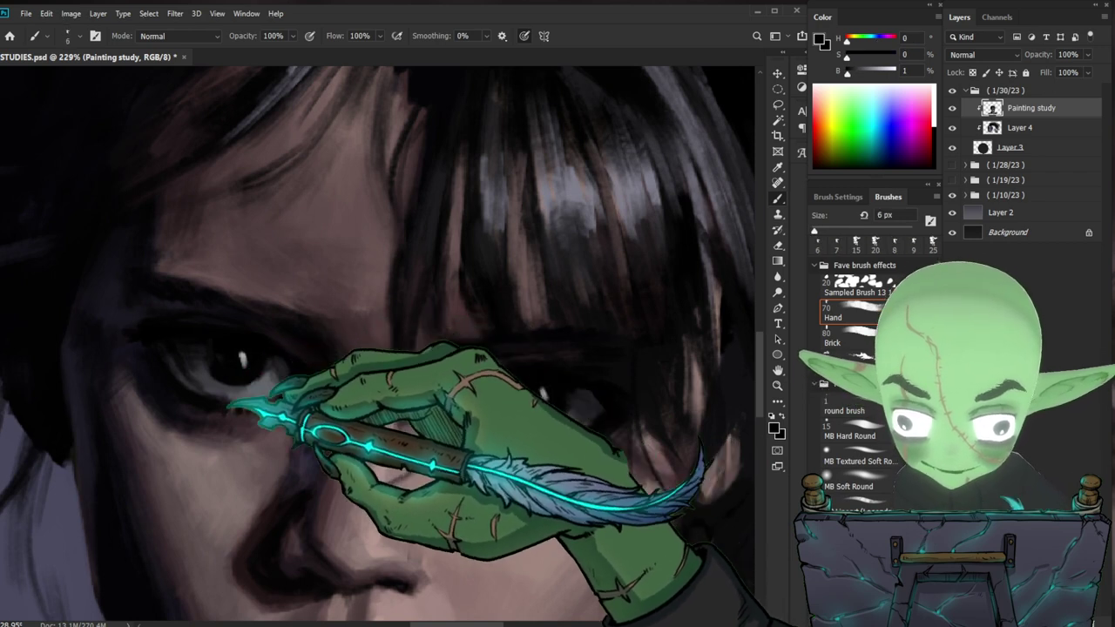
key(z)
key(b)
drag(470, 313, 421, 324)
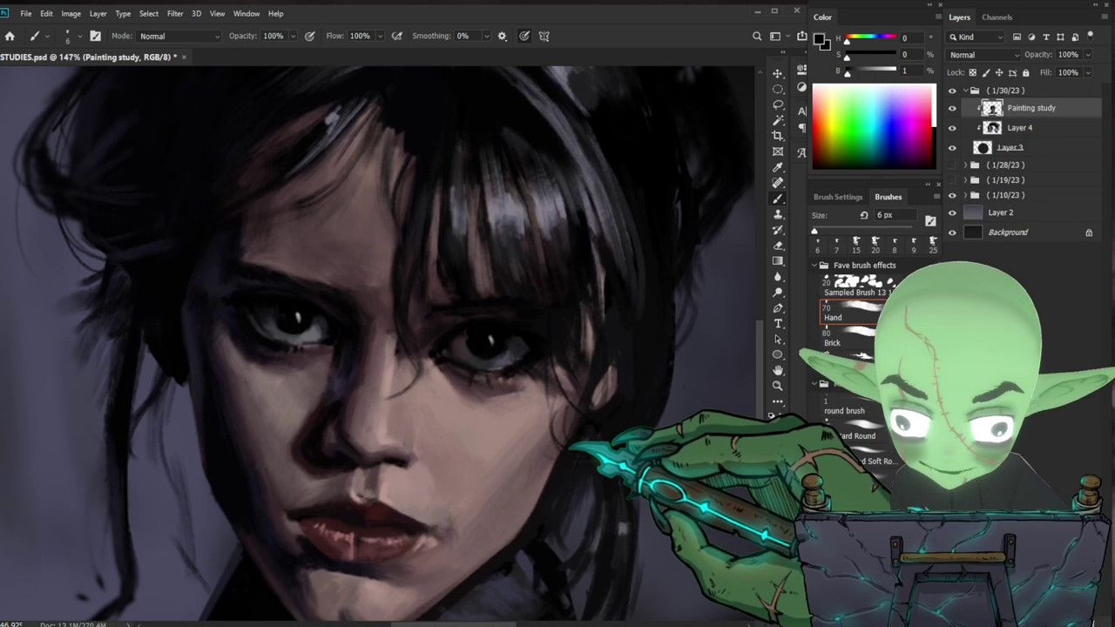
- Soften the shadow around the image-left eye with sampled dark violet at 6 px and check the face
drag(273, 356, 286, 345)
alt+click(203, 301)
drag(202, 301, 295, 312)
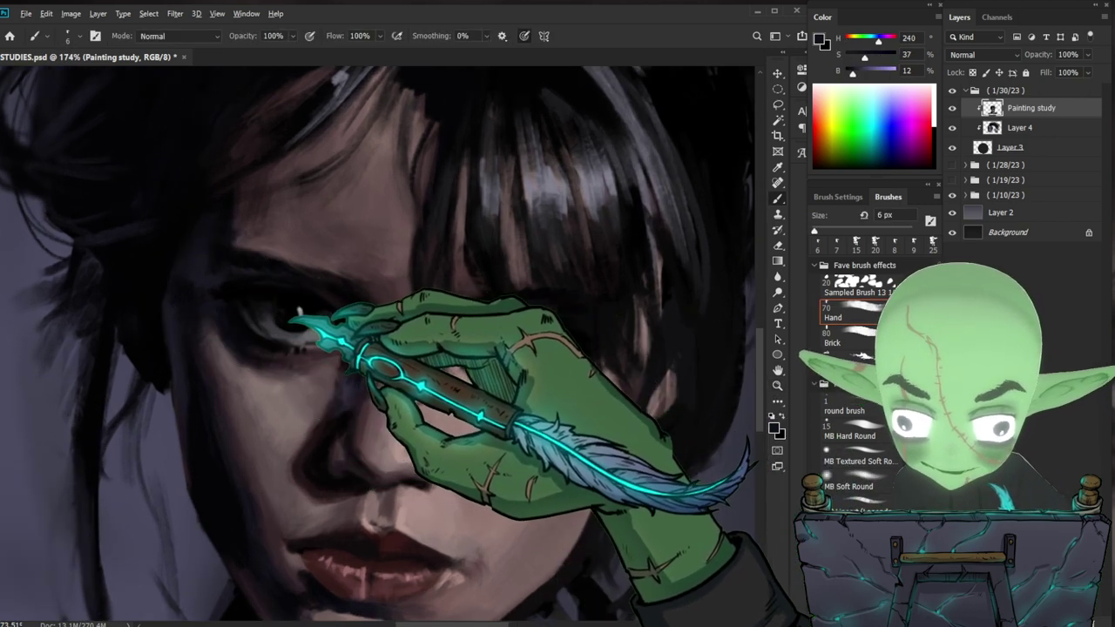
drag(436, 311, 405, 314)
drag(560, 348, 526, 255)
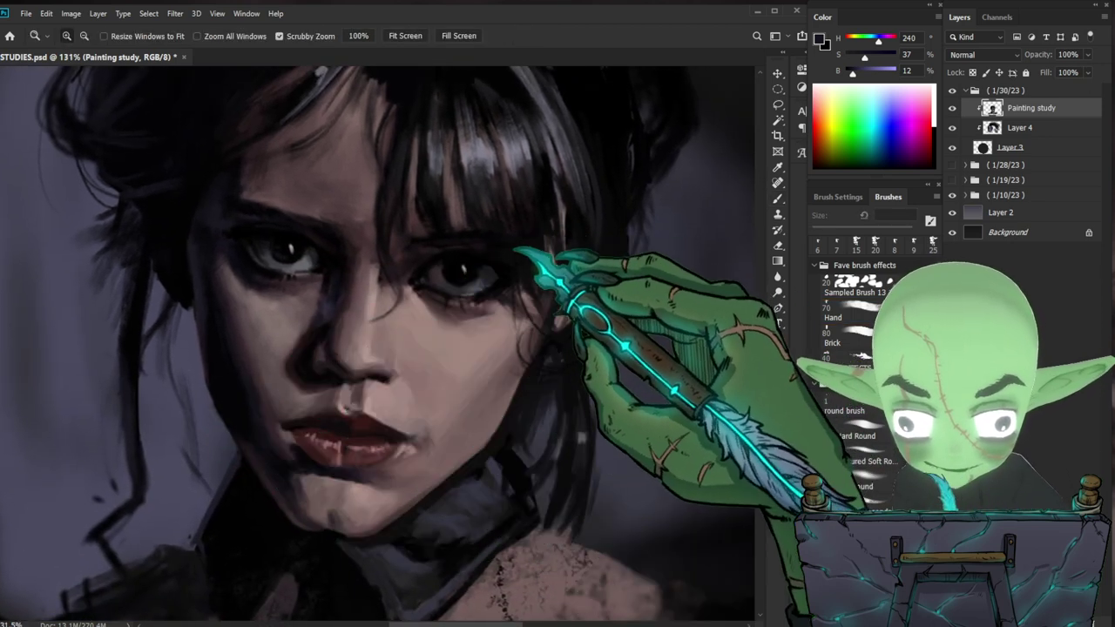
- Retouch the image-right eye with sampled dark gray at 6 px and check the whole portrait
drag(475, 283, 505, 283)
key(b)
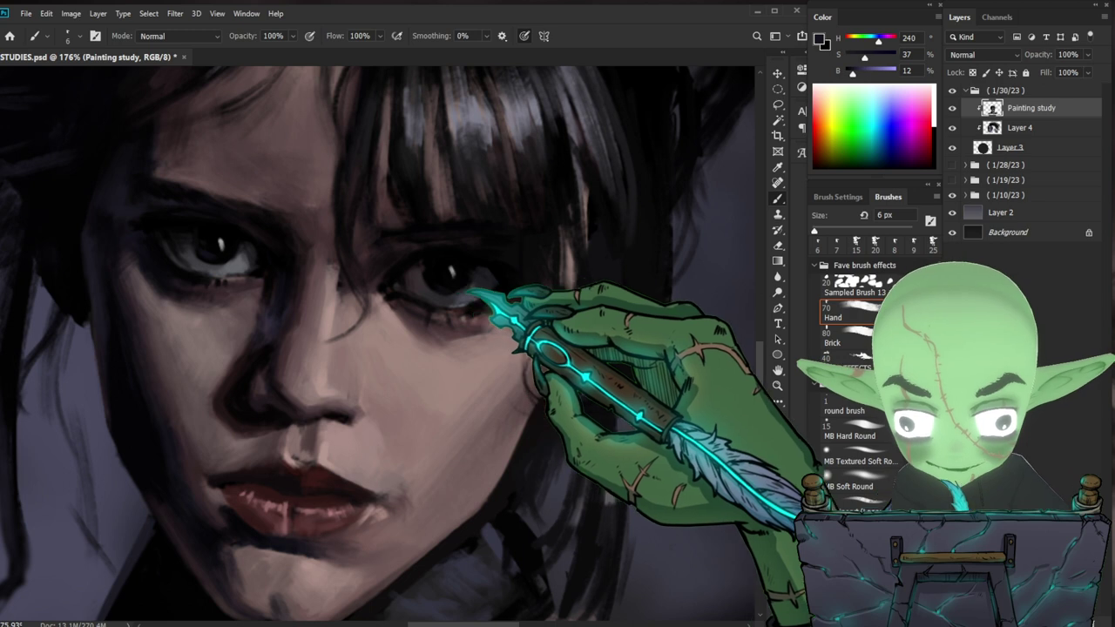
alt+click(431, 280)
drag(582, 311, 513, 318)
drag(610, 353, 580, 317)
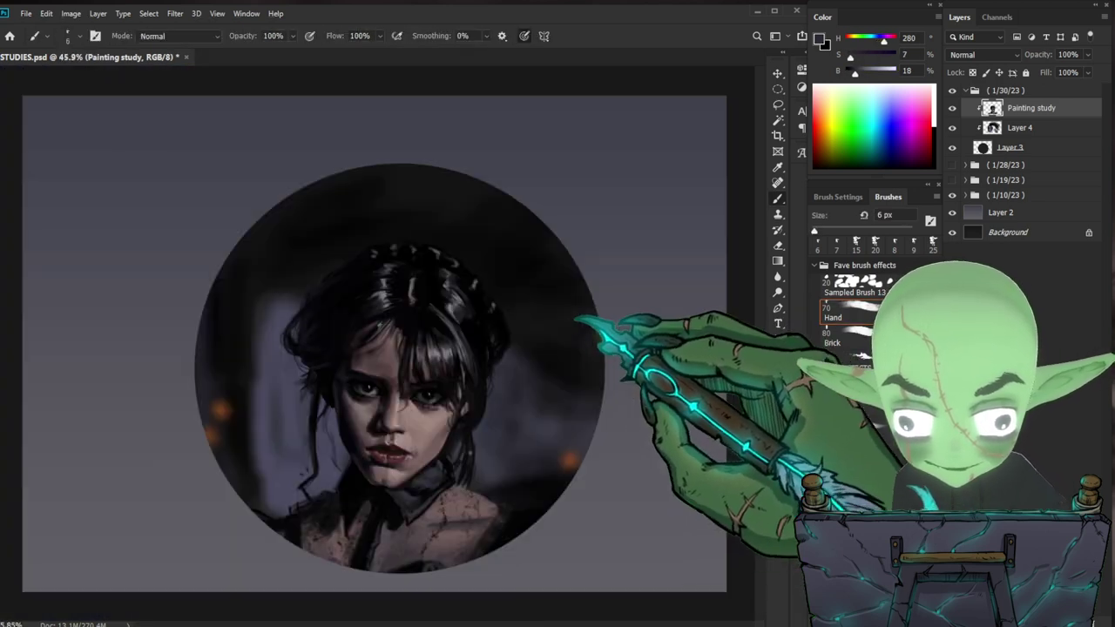
drag(432, 407, 470, 401)
key(b)
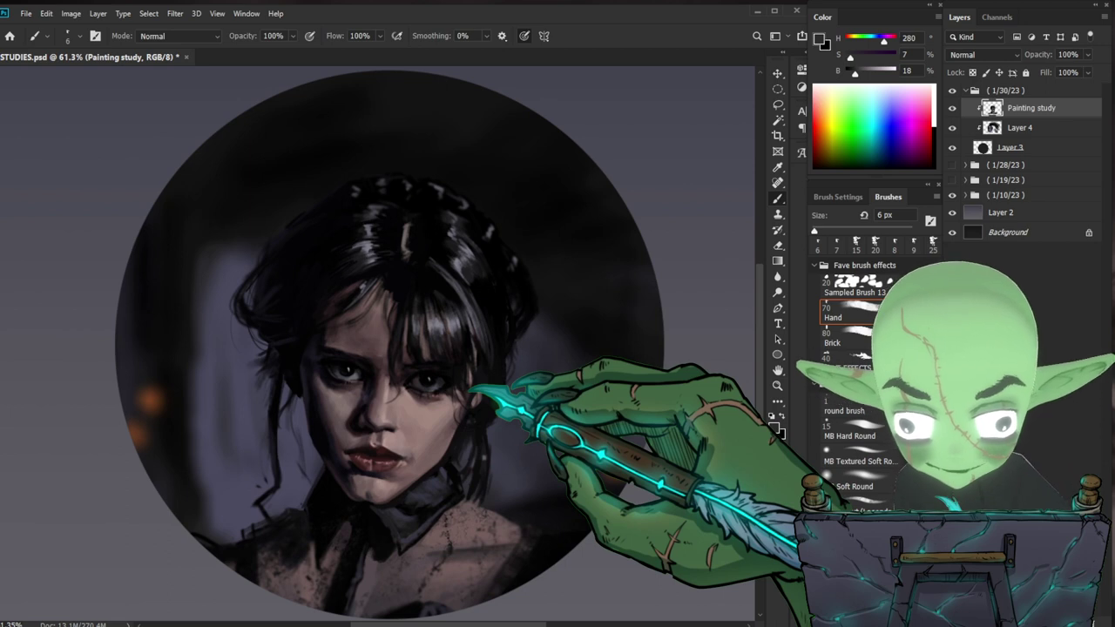
- Retouch the iris and eye white of the image-left eye with sampled black and dark gray at 6 px
key(z)
mouse_move(331, 339)
mouse_down()
mouse_move(374, 348)
mouse_move(416, 317)
mouse_up()
key(b)
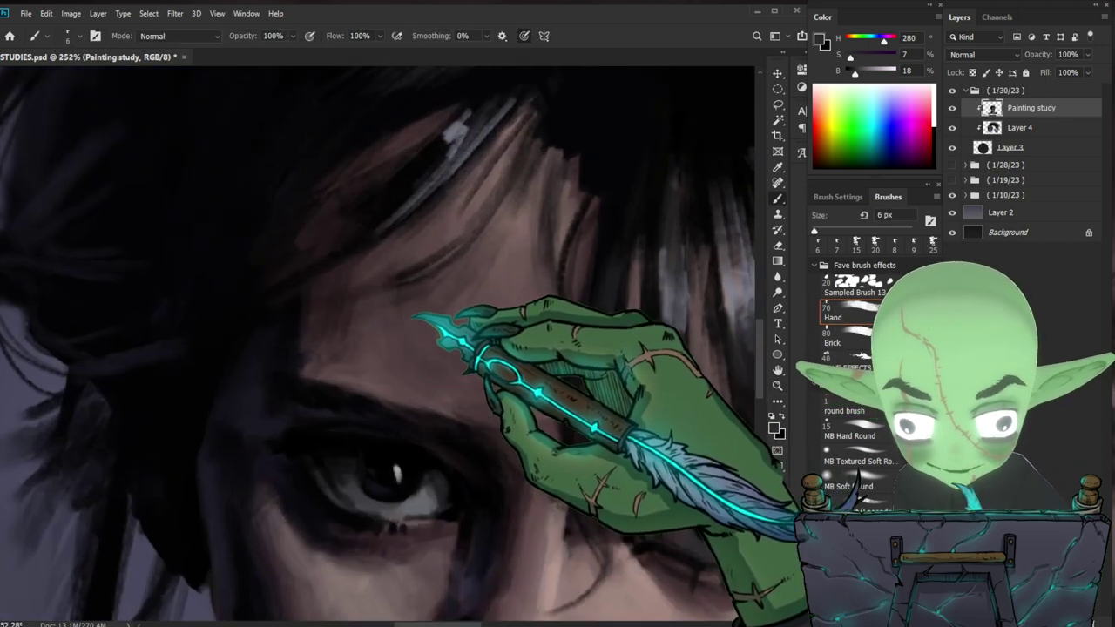
alt+click(398, 466)
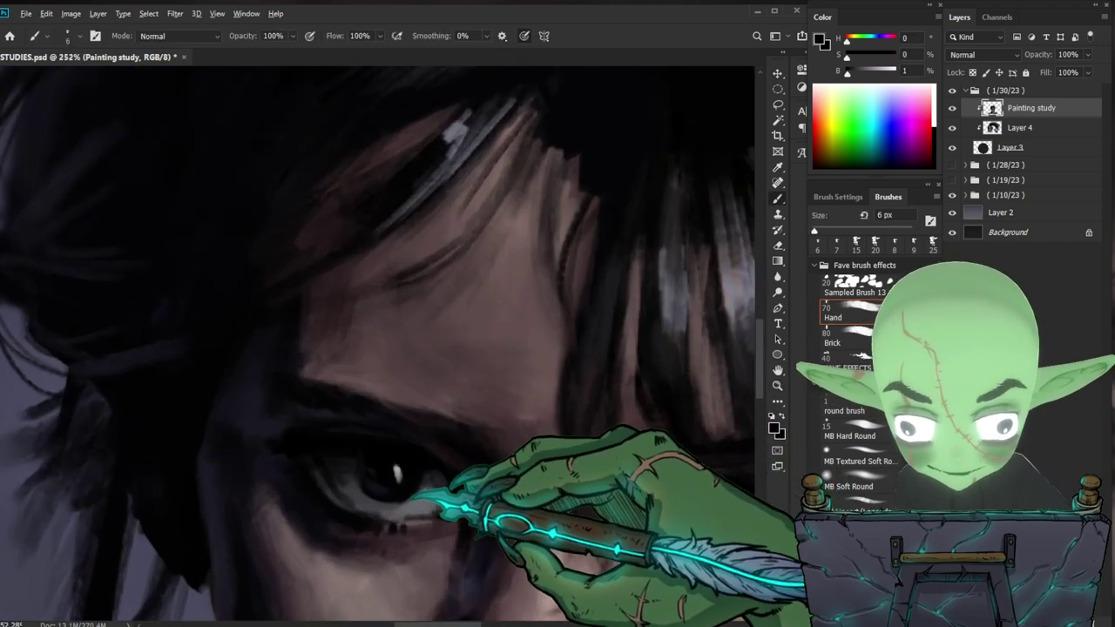
alt+click(415, 514)
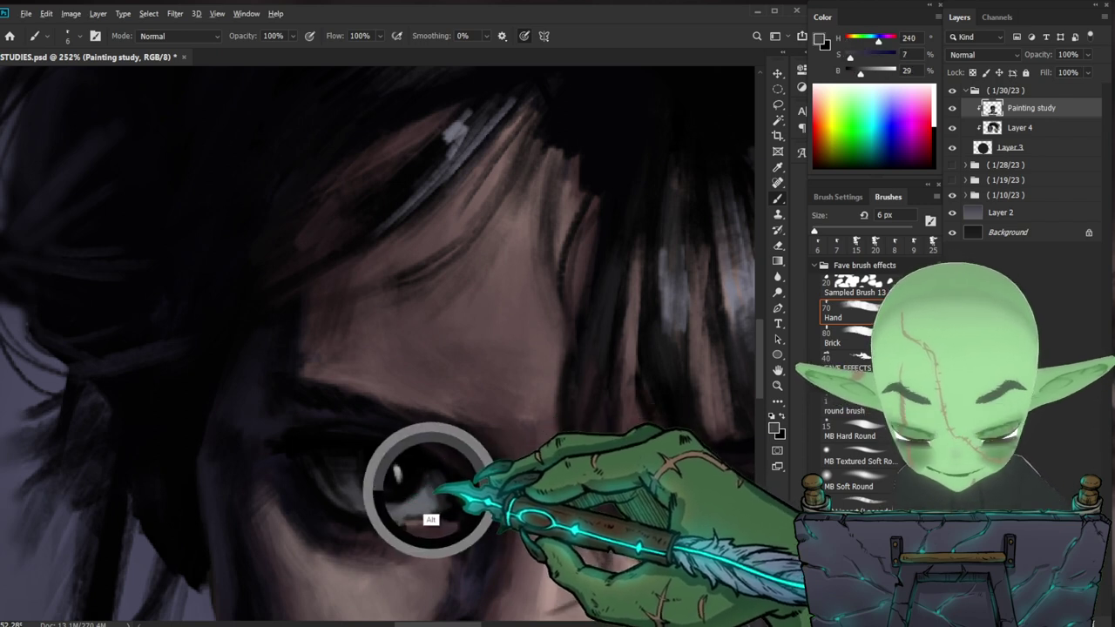
drag(411, 488, 409, 497)
key(z)
drag(483, 455, 458, 465)
key(b)
- Paint fine highlights along the lower lid of the image-left eye with sampled gray and pale pink at 3 px
mouse_move(668, 540)
mouse_down()
mouse_move(575, 359)
mouse_move(592, 460)
mouse_move(595, 451)
mouse_up()
key(z)
drag(523, 308, 520, 179)
key(b)
alt+click(362, 305)
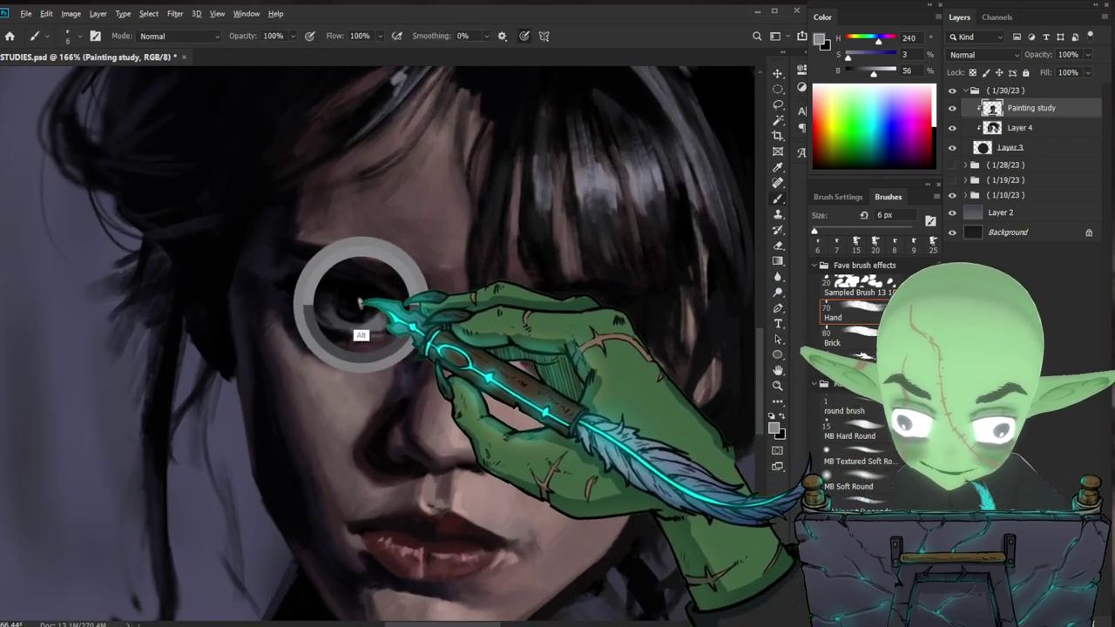
key(bracketleft)
key(bracketleft)
key(bracketleft)
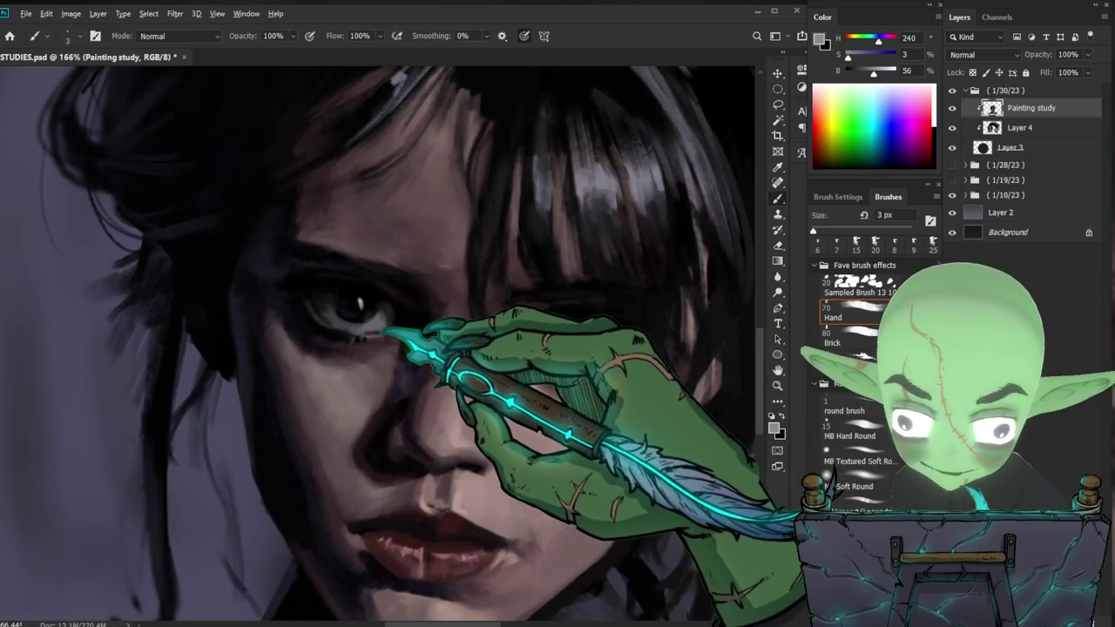
alt+click(439, 440)
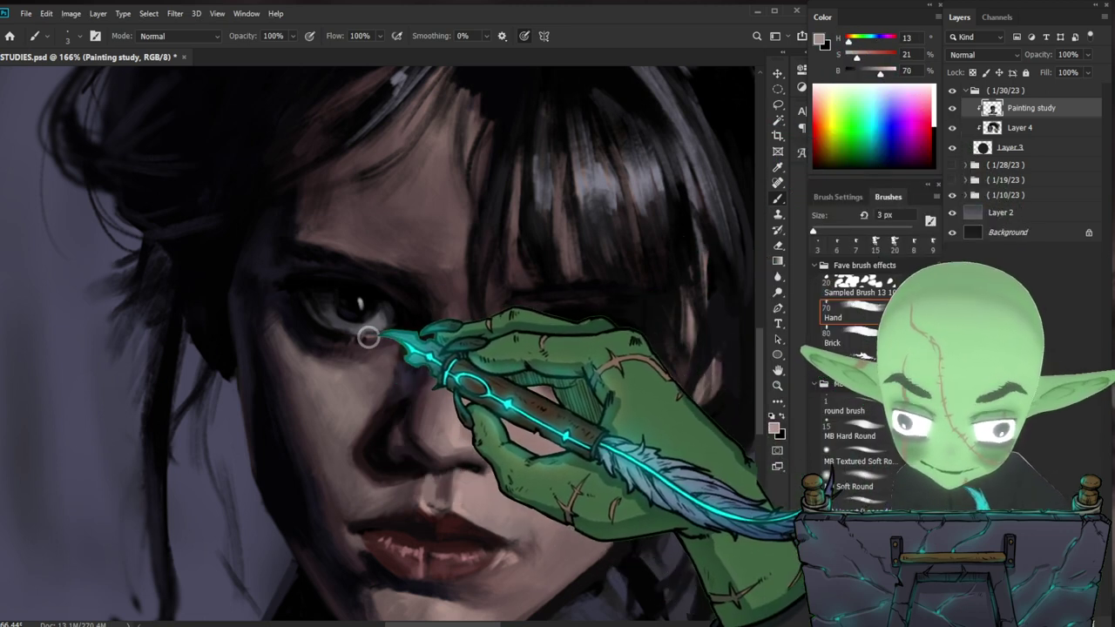
- Touch up the skin around the image-right eye and ear with sampled dark violet brightened to 38% at 6 px
drag(647, 455, 566, 395)
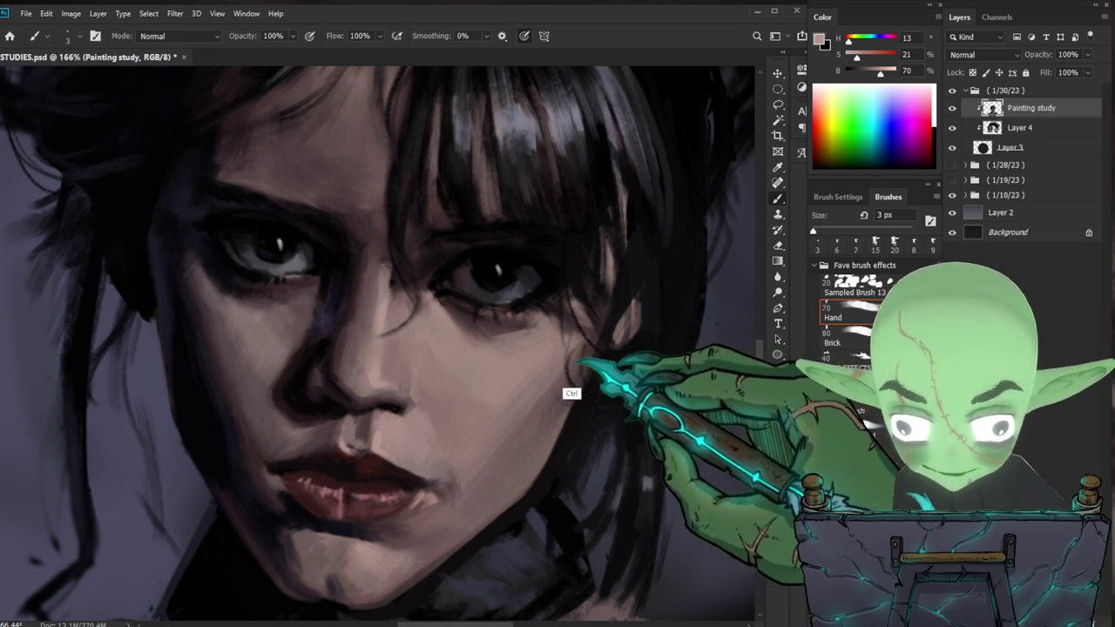
alt+click(326, 324)
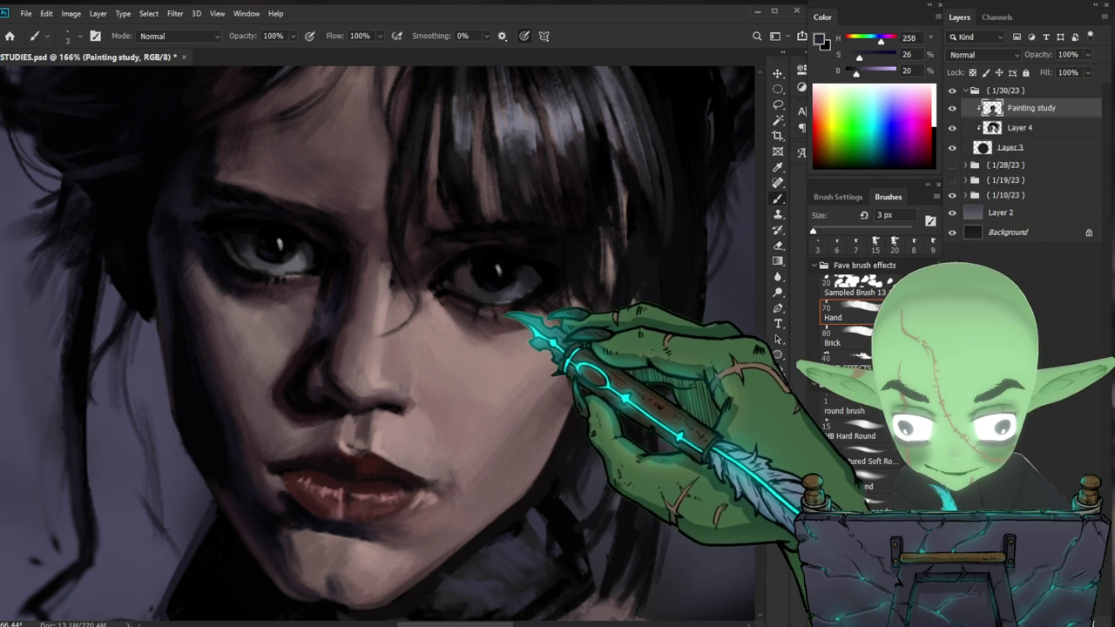
drag(855, 73, 864, 73)
key(bracketright)
key(bracketright)
key(bracketright)
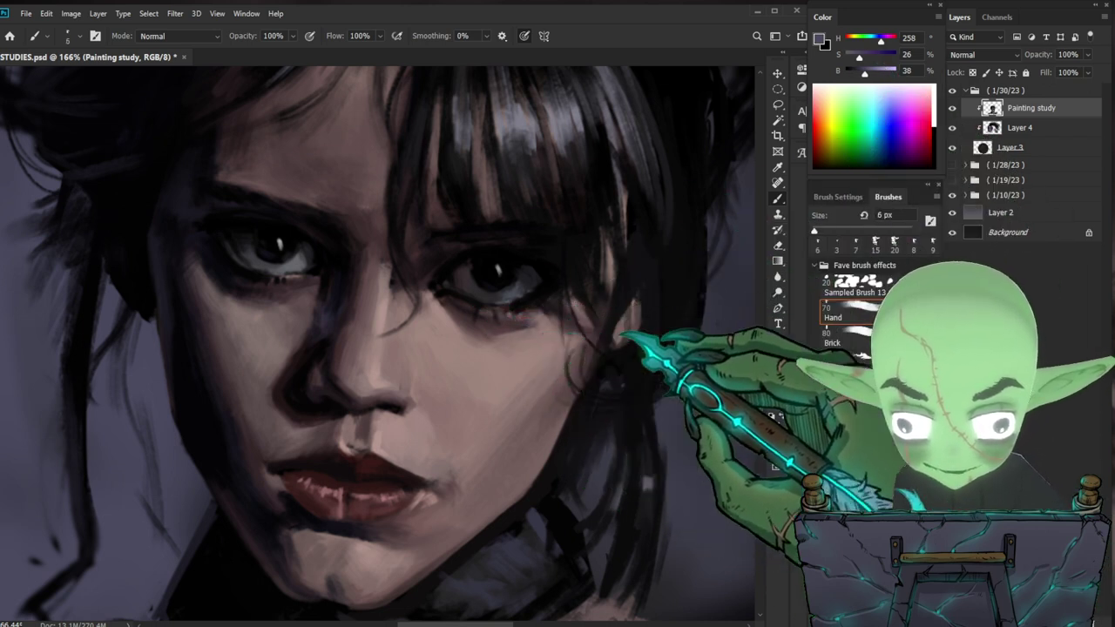
drag(616, 378, 582, 386)
mouse_move(582, 341)
mouse_down()
mouse_move(644, 356)
mouse_move(563, 366)
mouse_move(594, 352)
mouse_up()
- Refine the lower lash line of the image-right eye with sampled near-black at 4 px
alt+click(504, 354)
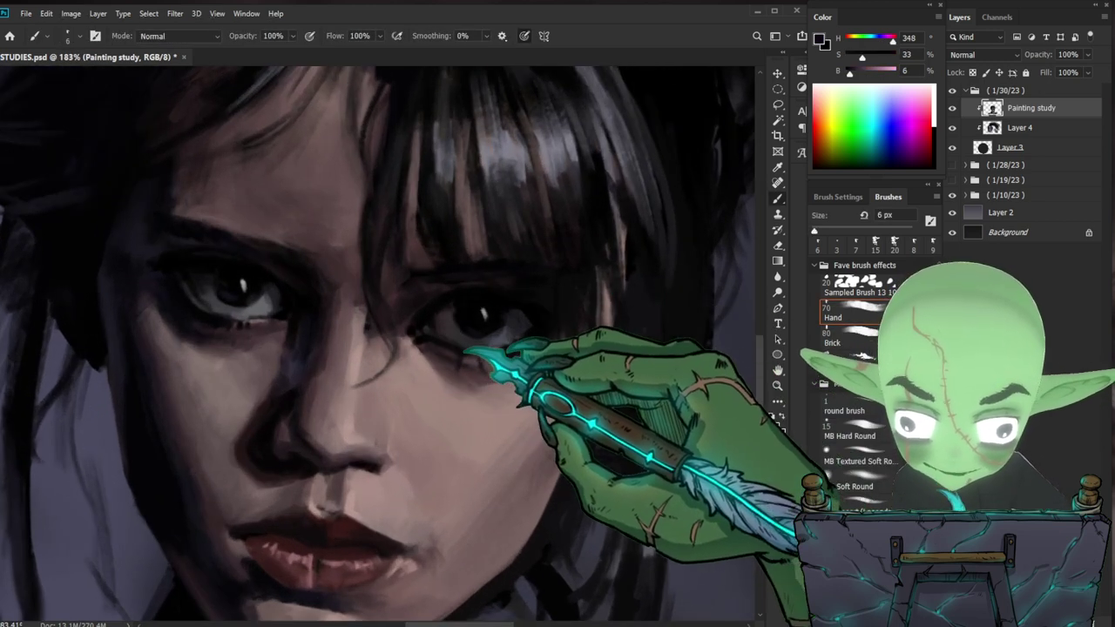
key(bracketleft)
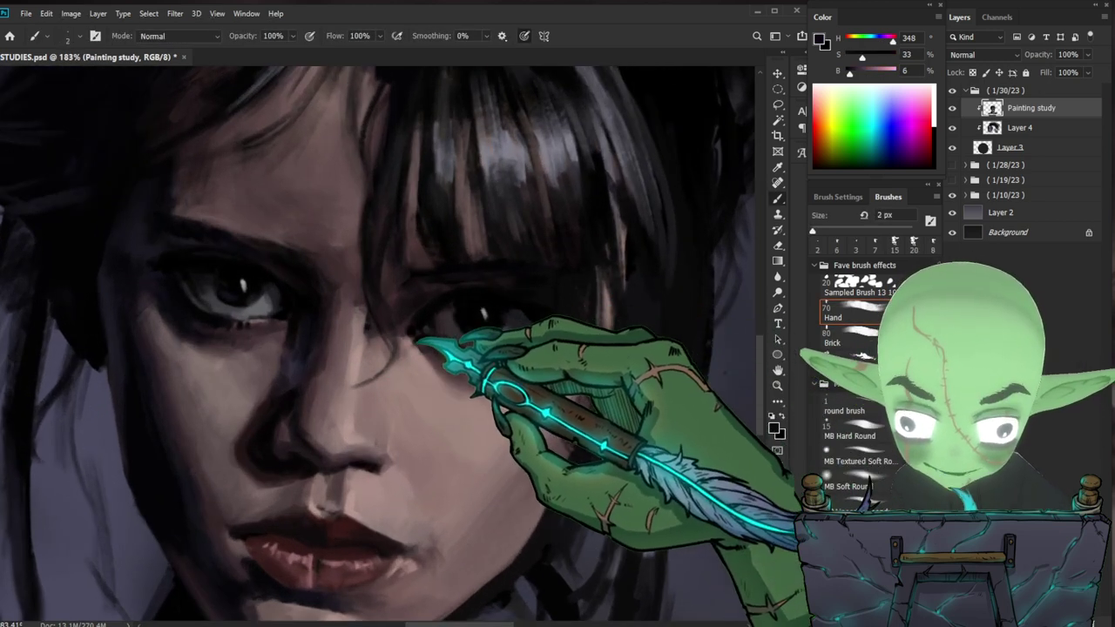
key(bracketright)
drag(448, 352, 510, 342)
mouse_move(577, 342)
mouse_down()
mouse_move(475, 347)
mouse_move(417, 316)
mouse_move(400, 340)
mouse_up()
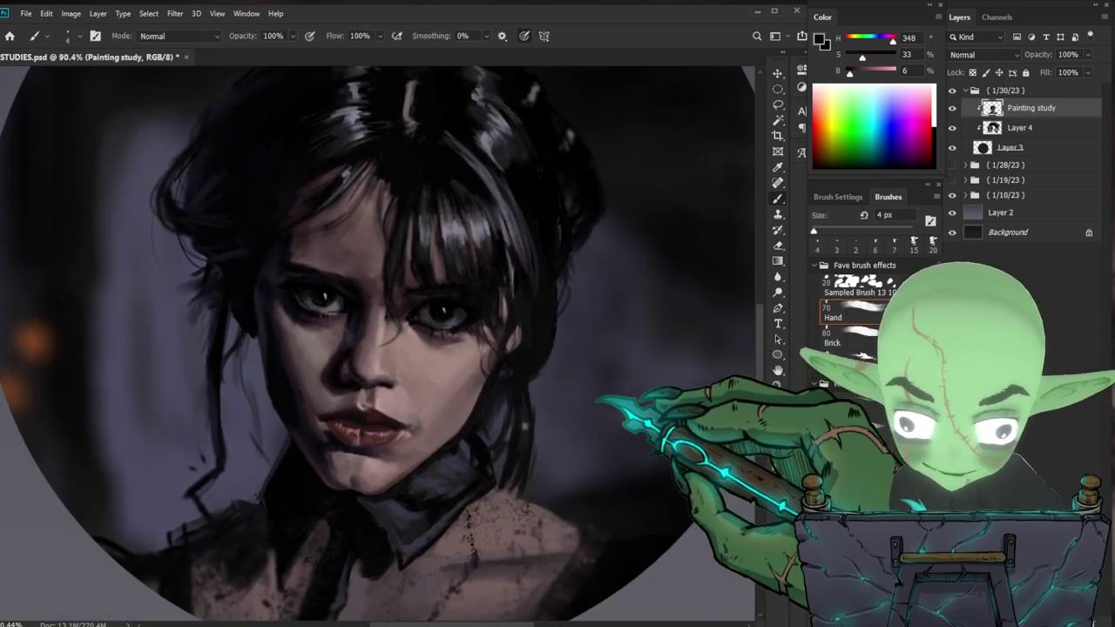
- Darken the brow and fringe area above the image-right eye with sampled black at 8 px and check the portrait
drag(495, 289, 522, 283)
drag(428, 288, 473, 273)
alt+click(449, 288)
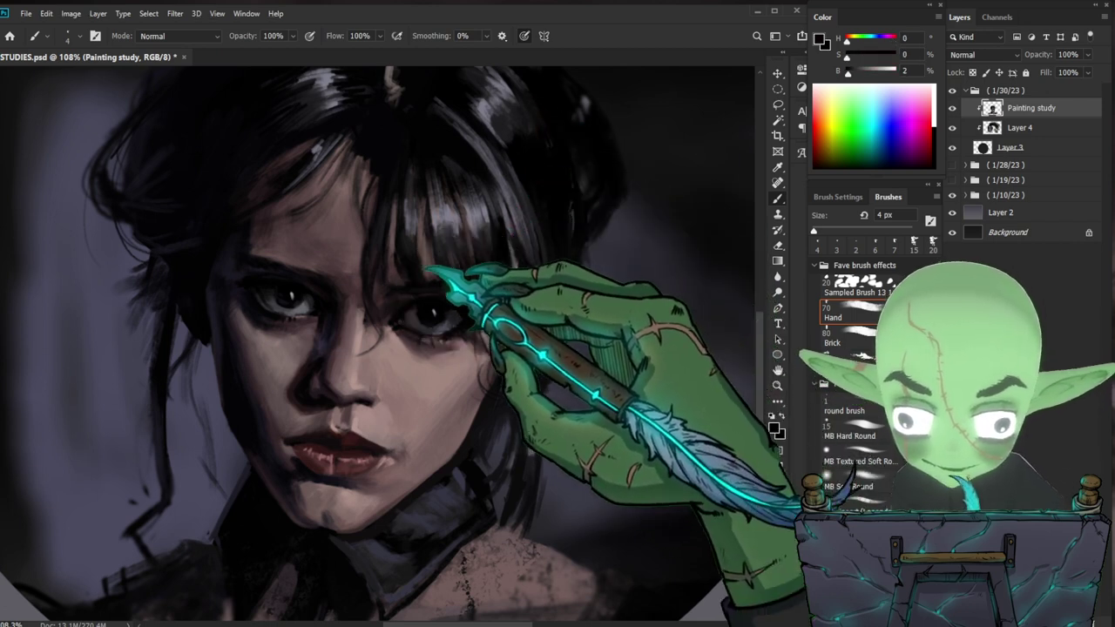
key(bracketright)
key(bracketright)
key(bracketright)
key(bracketright)
key(bracketright)
key(bracketright)
drag(422, 272, 472, 301)
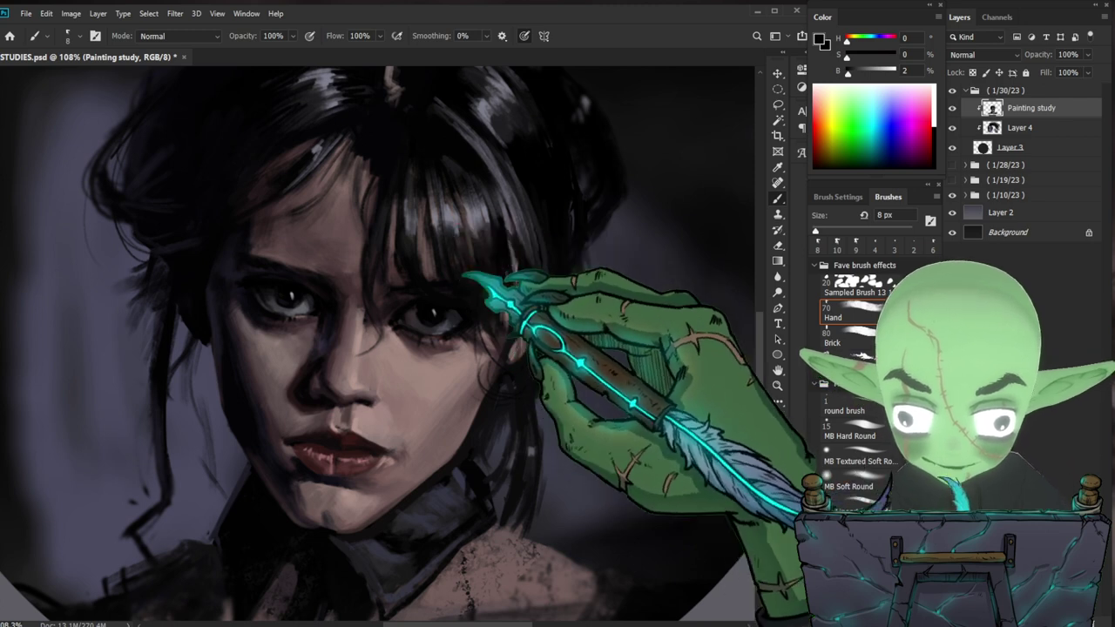
drag(608, 403, 563, 416)
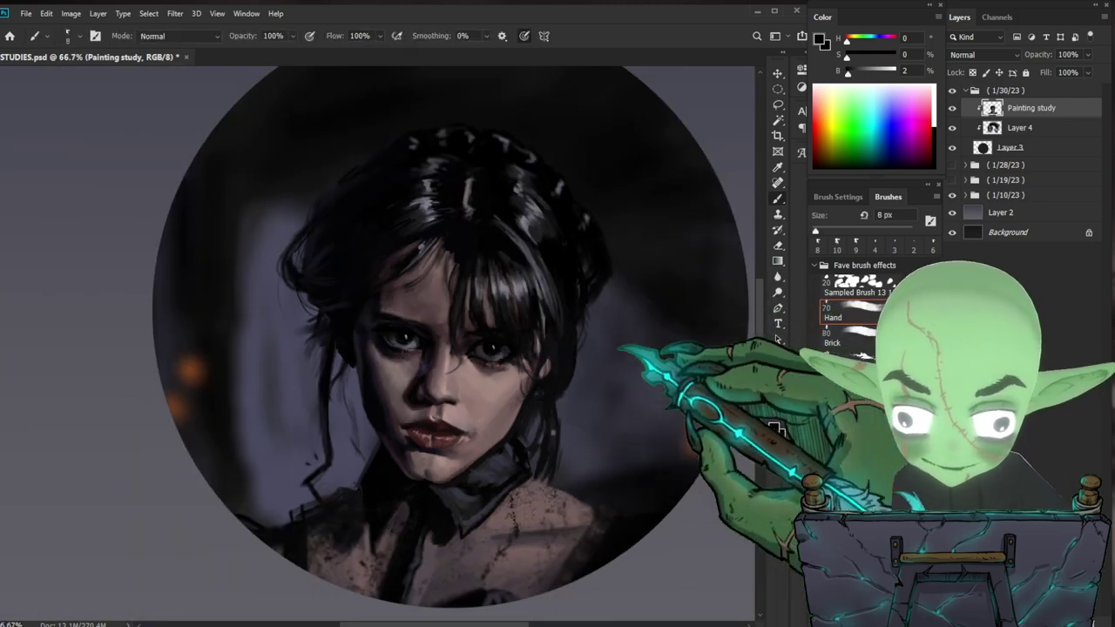
- Refine the strands on the image-right side of the fringe with sampled dark gray and black at 8 px
drag(558, 268, 582, 266)
key(b)
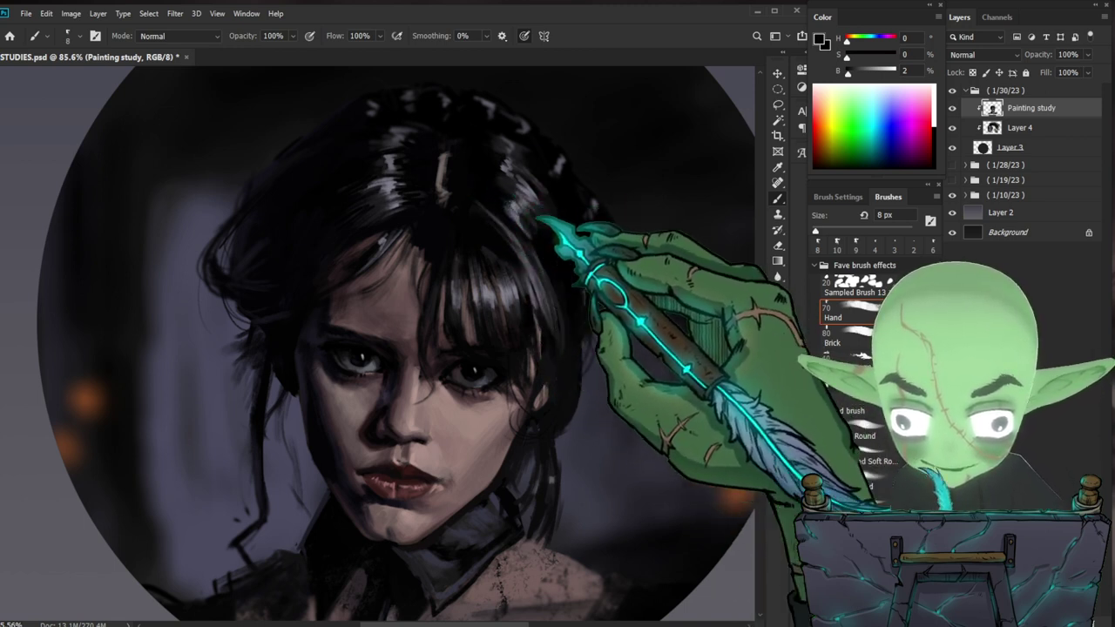
drag(669, 291, 584, 360)
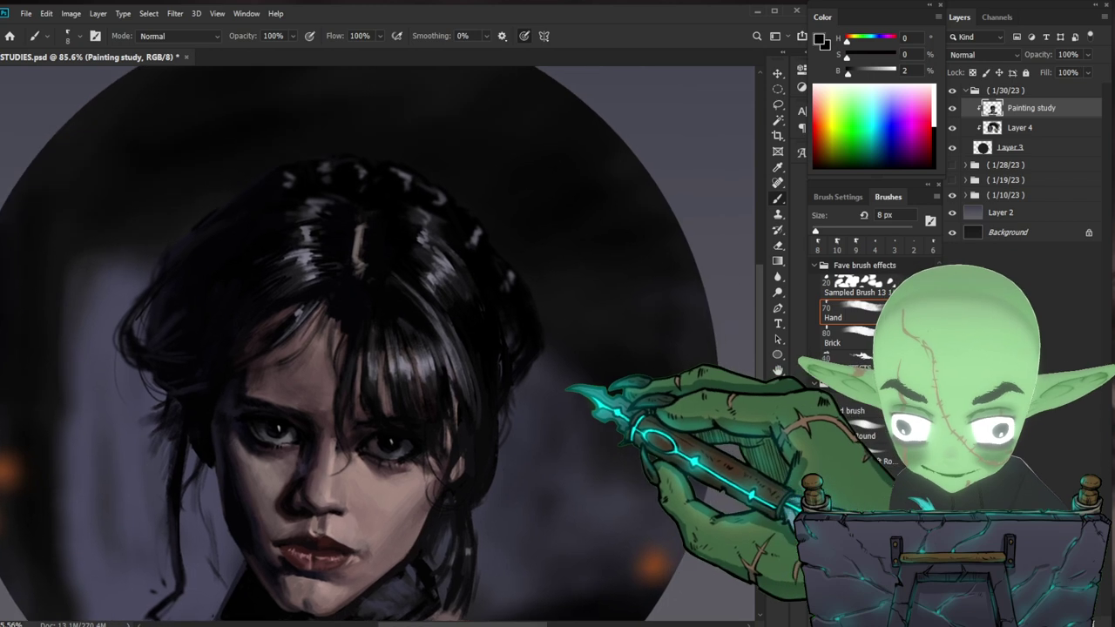
alt+click(438, 348)
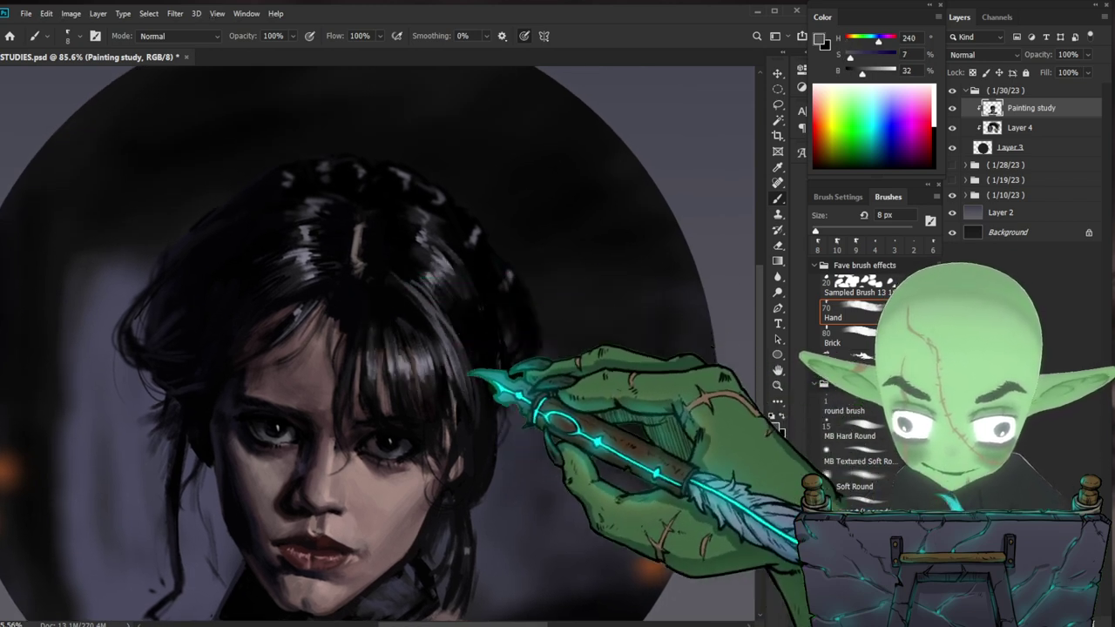
alt+click(462, 329)
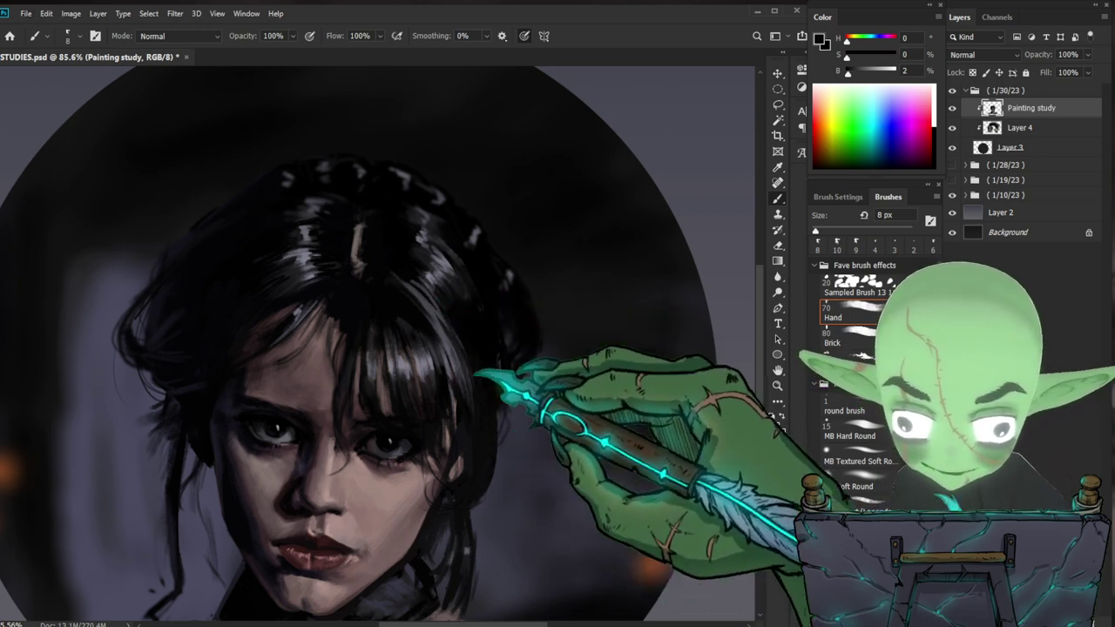
drag(436, 375, 471, 325)
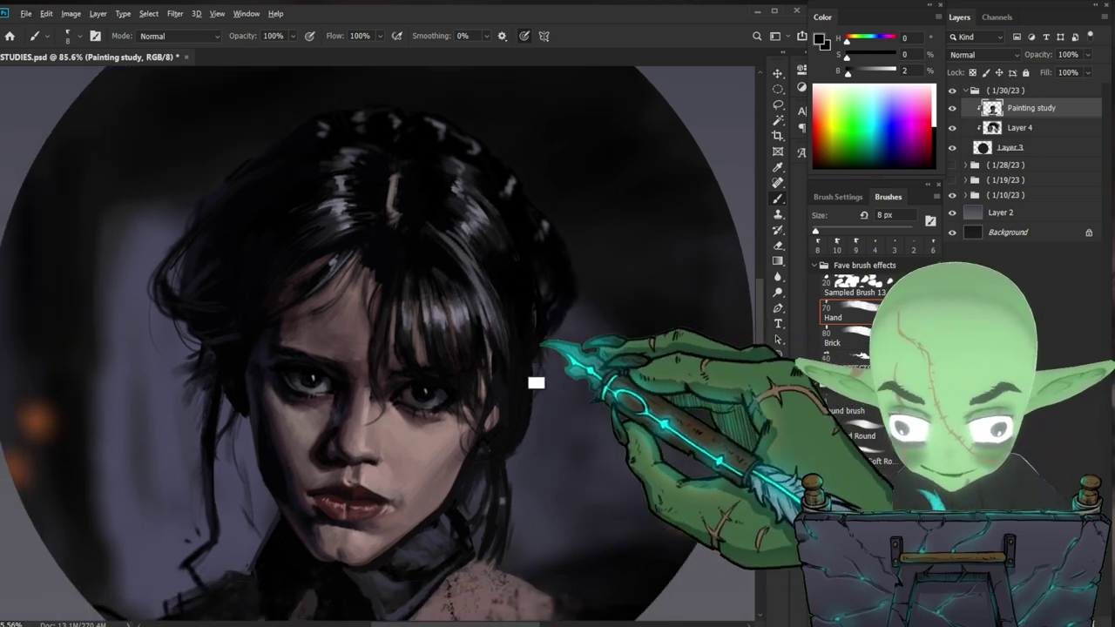
- Paint loose hair strands on both sides of the neck with sampled gray-violet and black at 8 px
alt+click(498, 526)
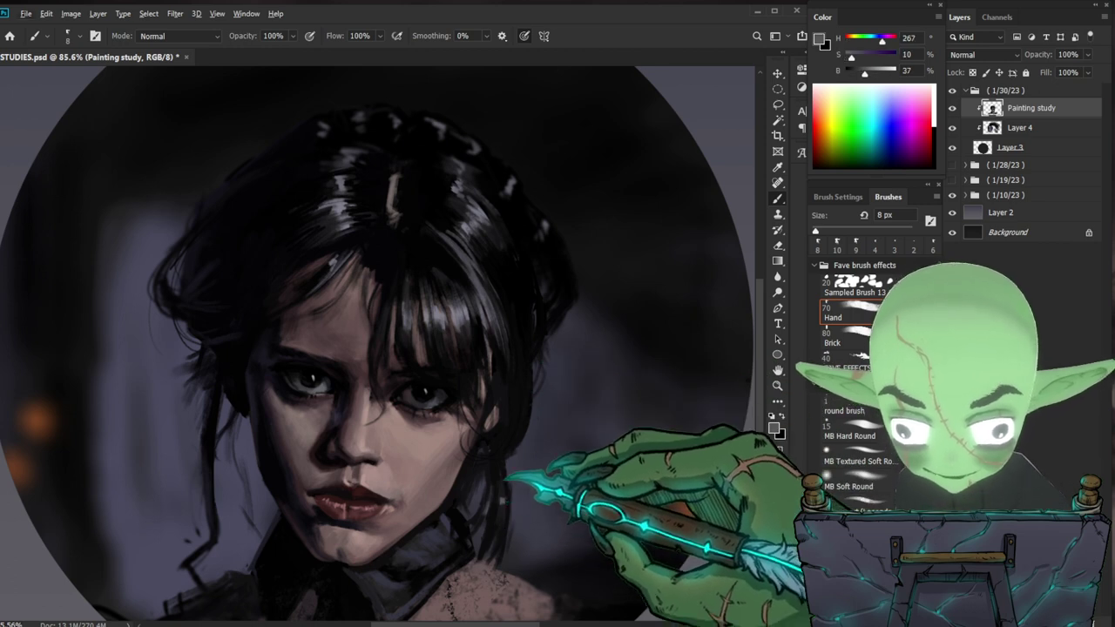
drag(518, 468, 509, 437)
alt+click(263, 380)
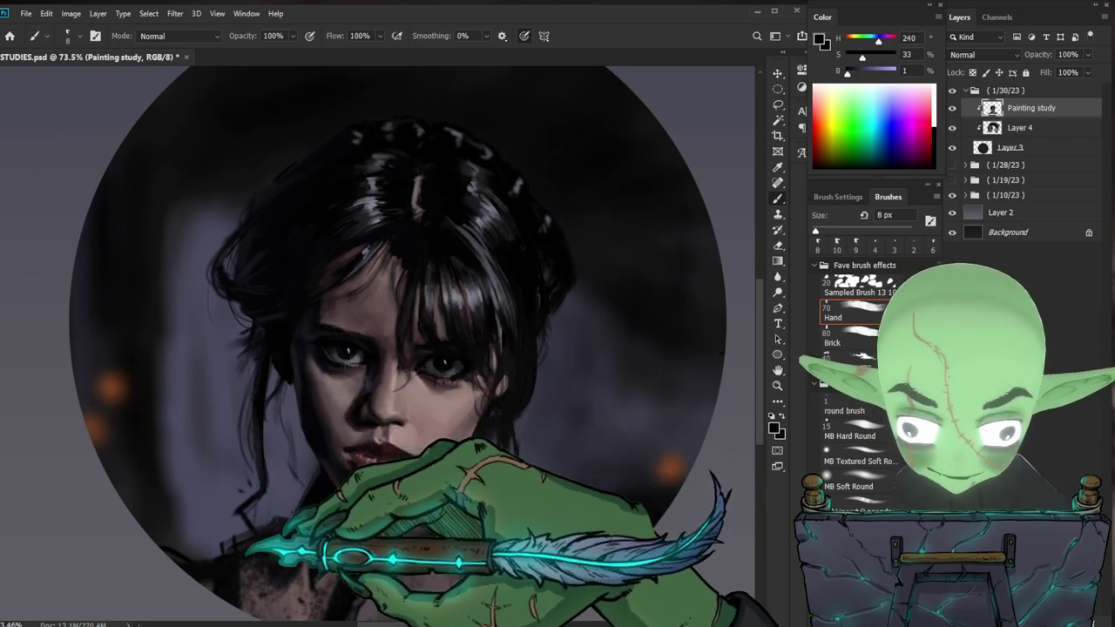
drag(608, 504, 592, 479)
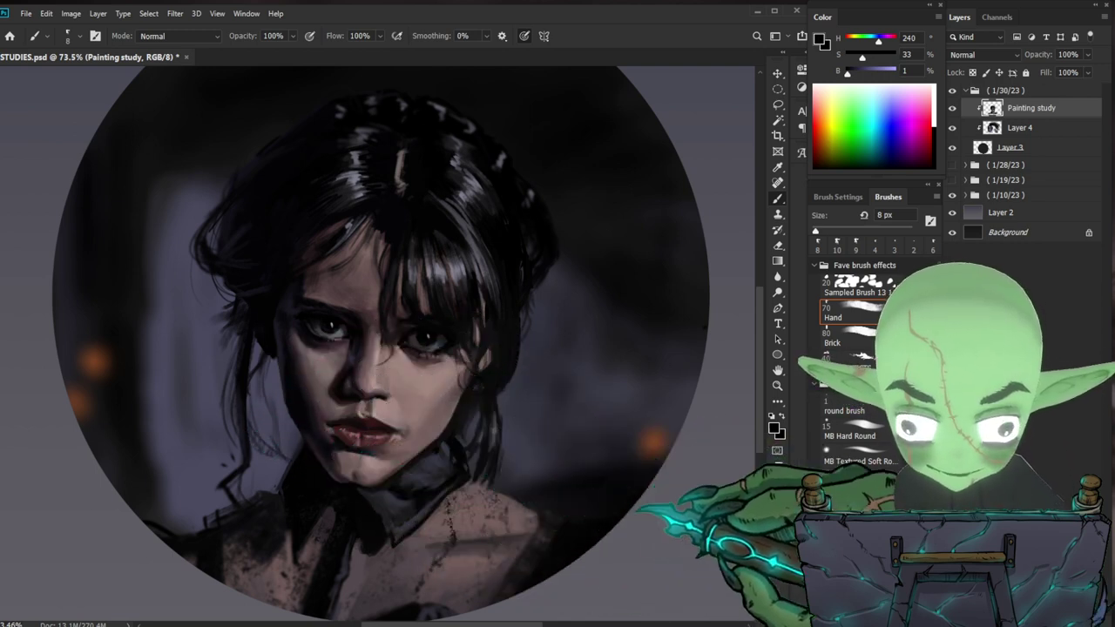
drag(605, 479, 574, 443)
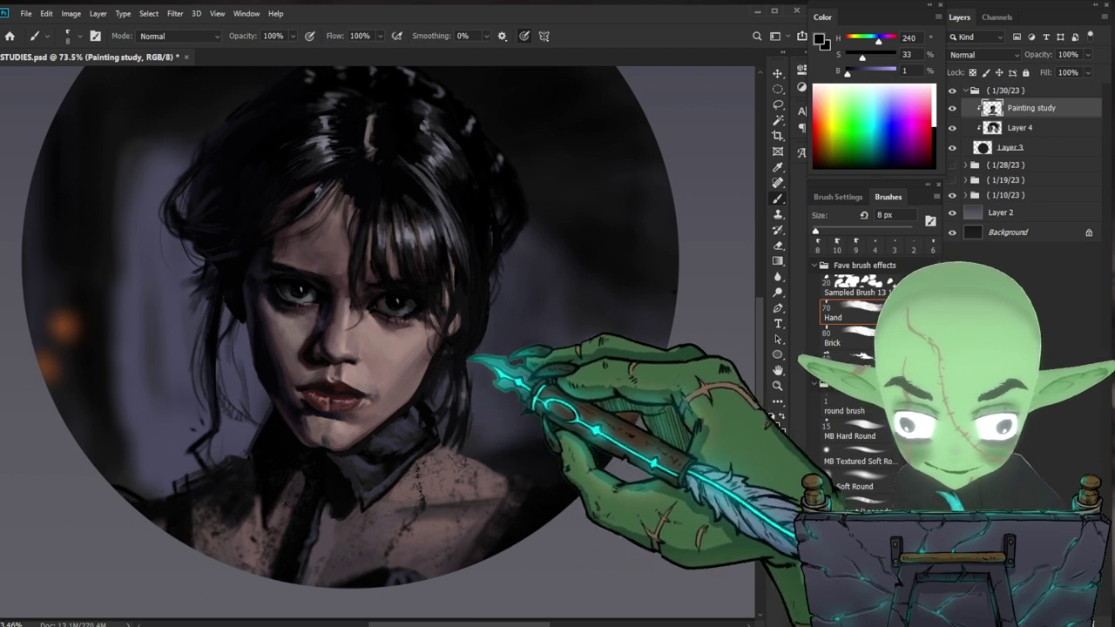
- Refine the chest and dress details below the collar with sampled dark brown and near-black at 20 and 15 px
mouse_move(507, 387)
mouse_down()
mouse_move(471, 445)
mouse_move(470, 471)
mouse_up()
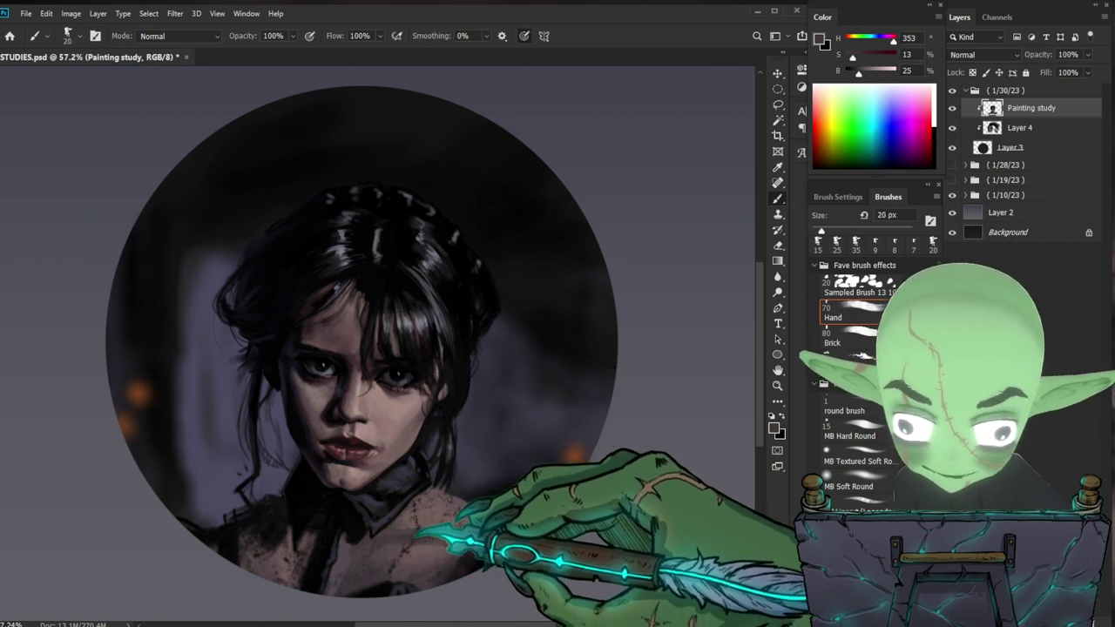
alt+click(335, 553)
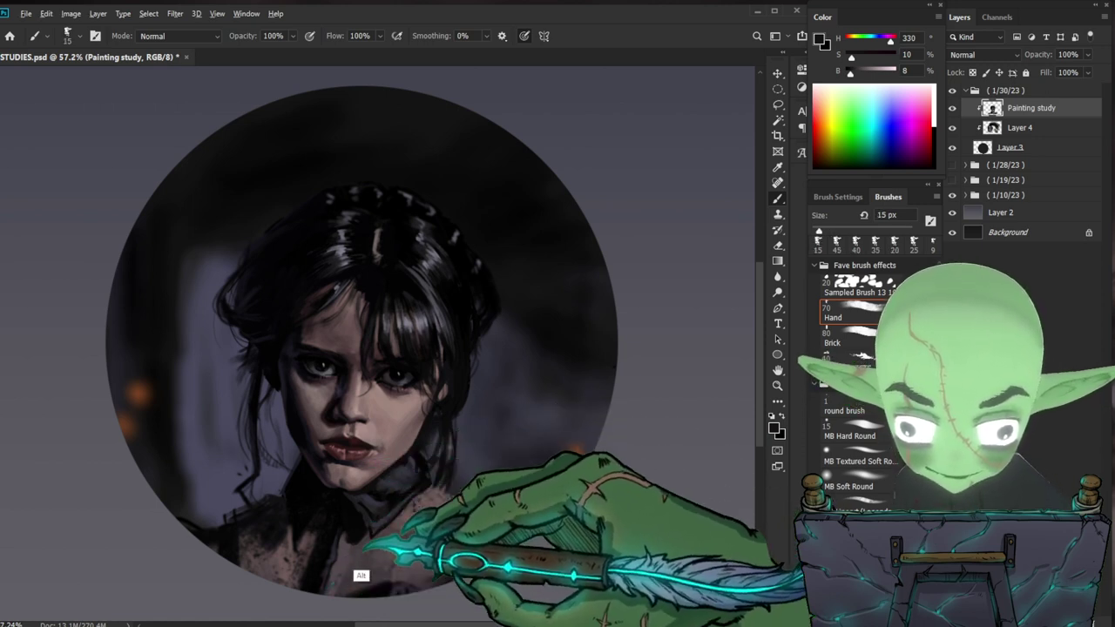
alt+click(362, 544)
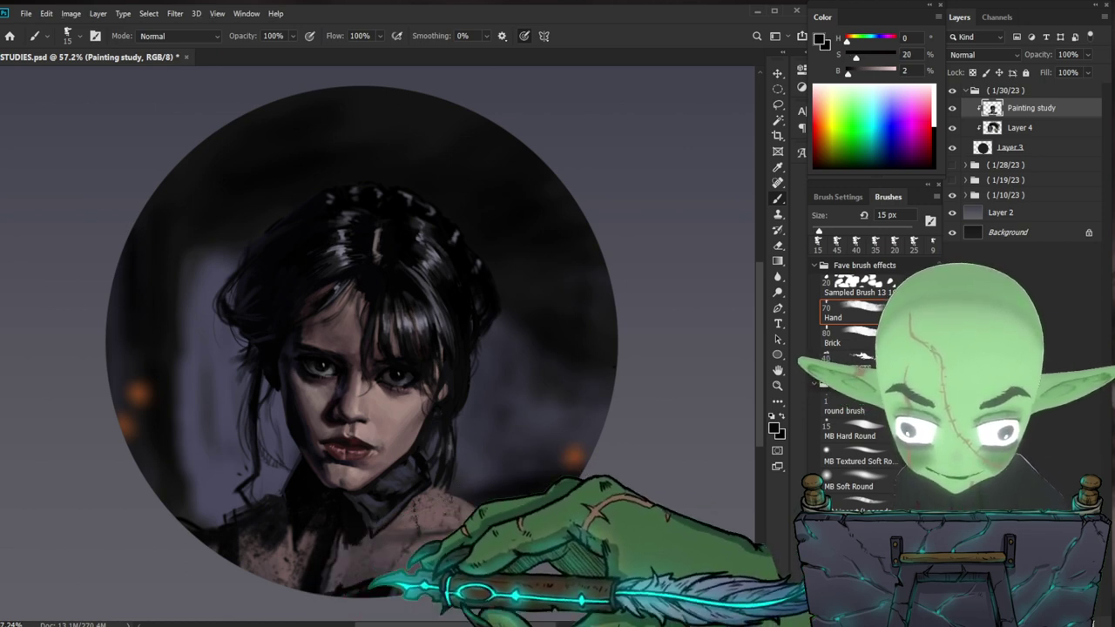
drag(505, 515, 473, 542)
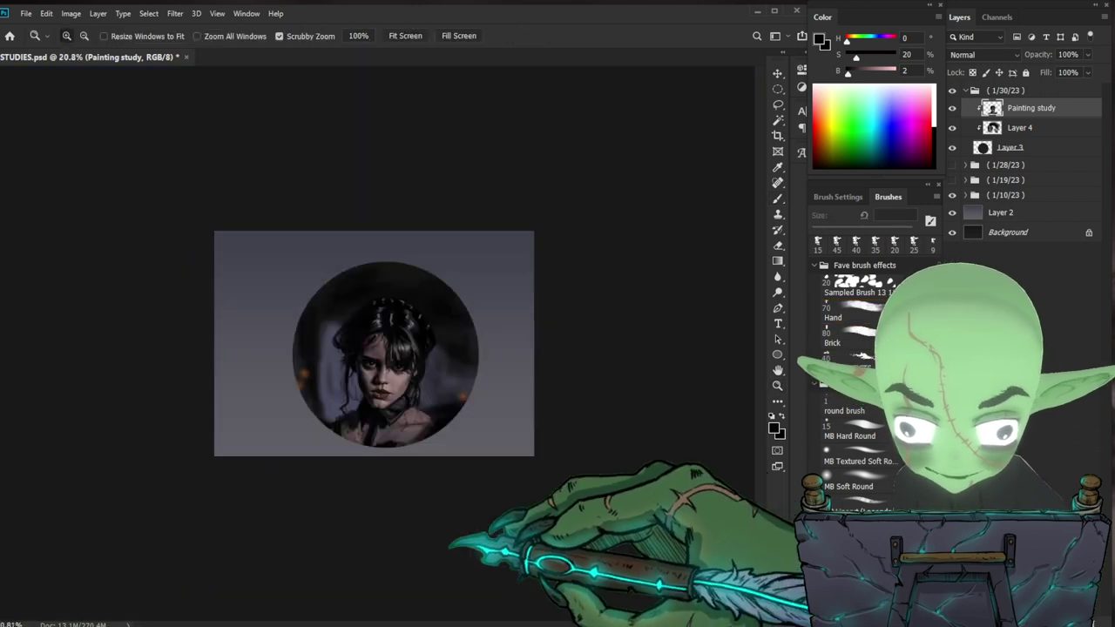
key(ctrl+0)
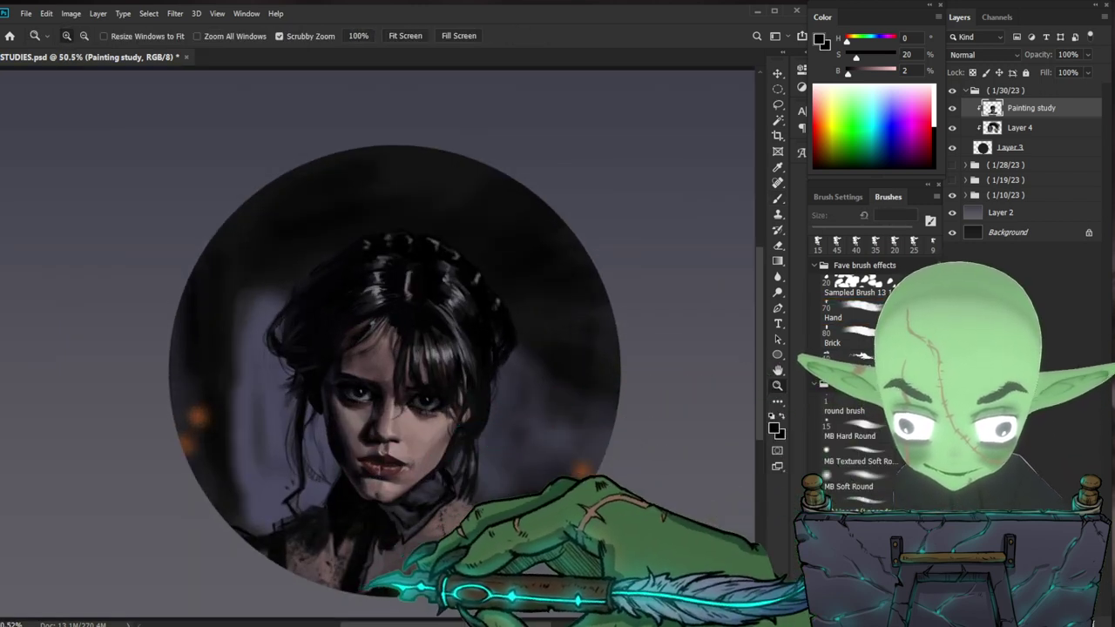
drag(358, 583, 371, 576)
- Paint dark fabric over the shoulders with sampled dark blue-gray, working up to a 45 px brush
alt+click(408, 517)
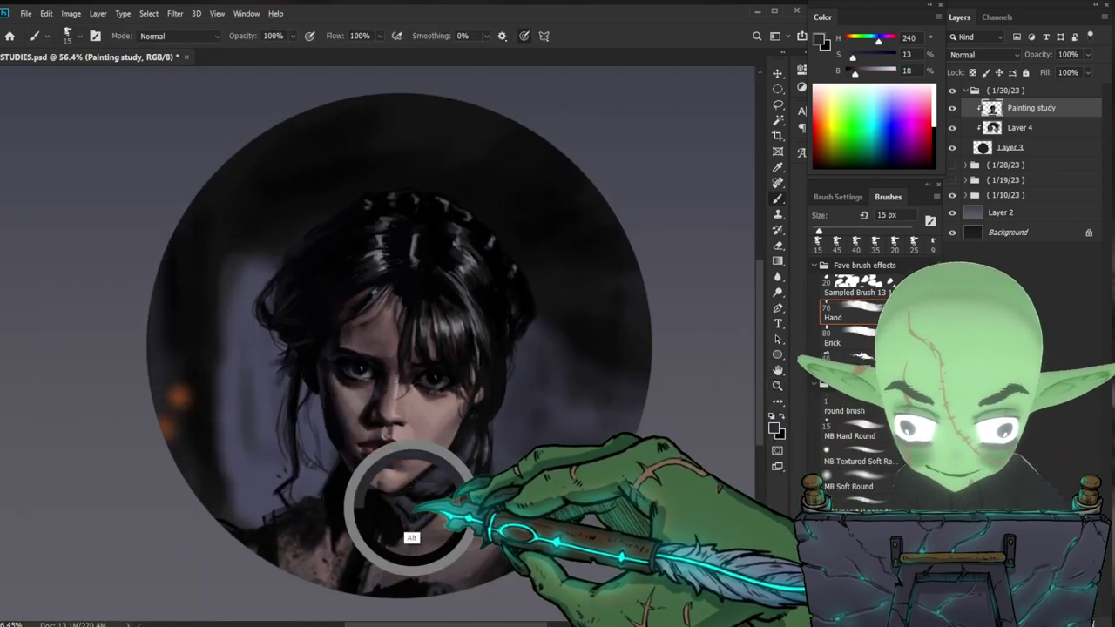
key([)
key([)
key([)
key([)
drag(268, 560, 266, 573)
key(bracketright)
key(bracketright)
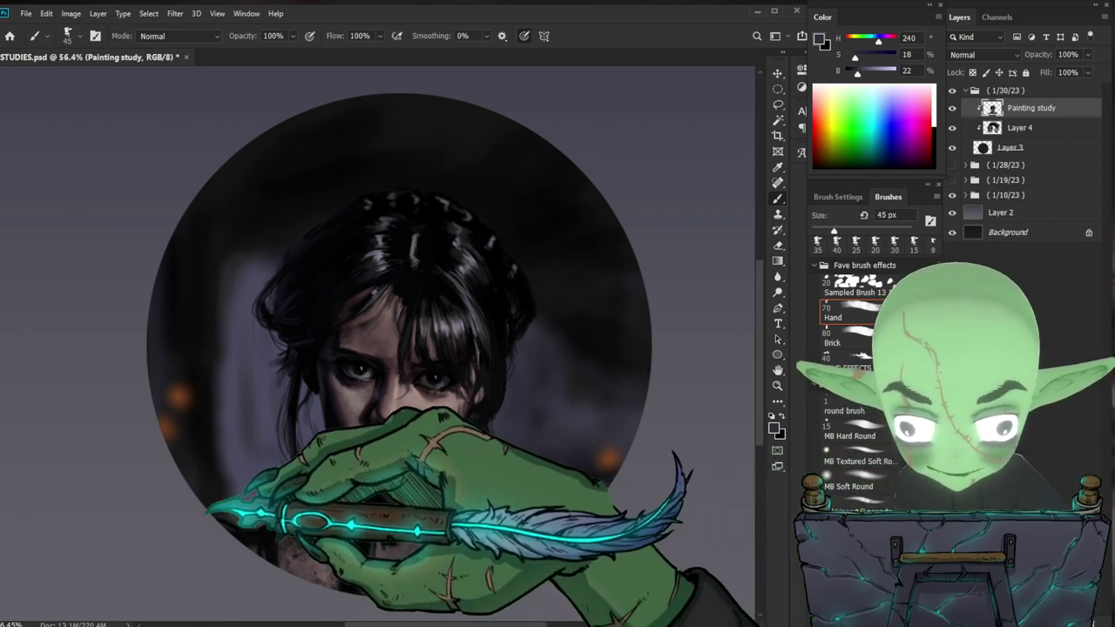
- Clean up the shoulder fabric with the brush and Eraser at 10 px and check the whole portrait
key(bracketleft)
key(bracketleft)
key(bracketleft)
key(bracketleft)
key(bracketleft)
key(e)
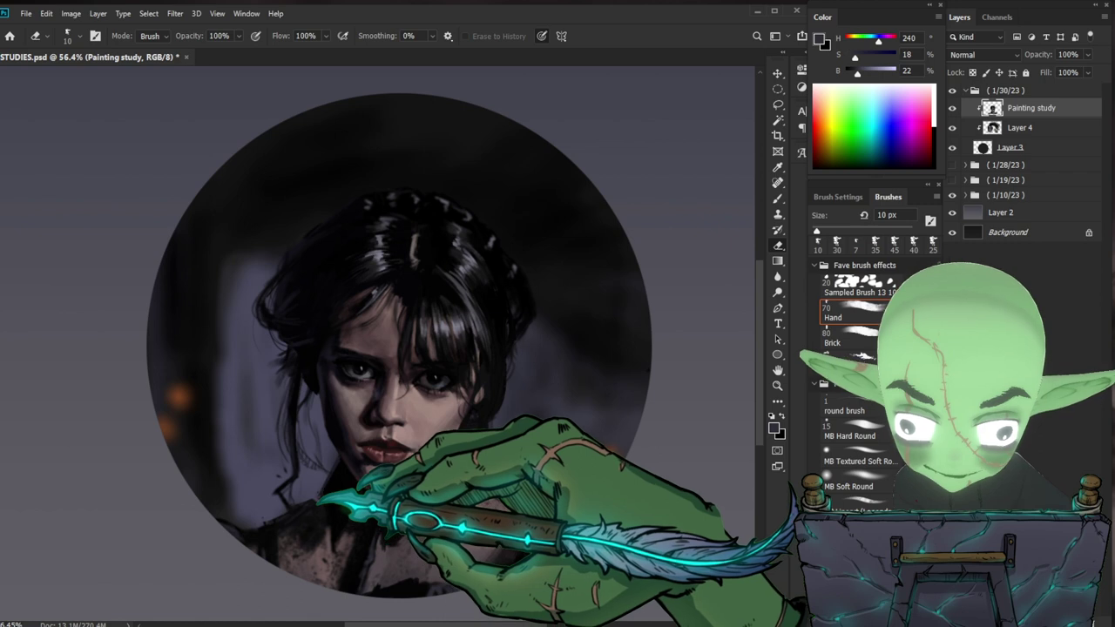
key(z)
drag(315, 508, 400, 508)
key(b)
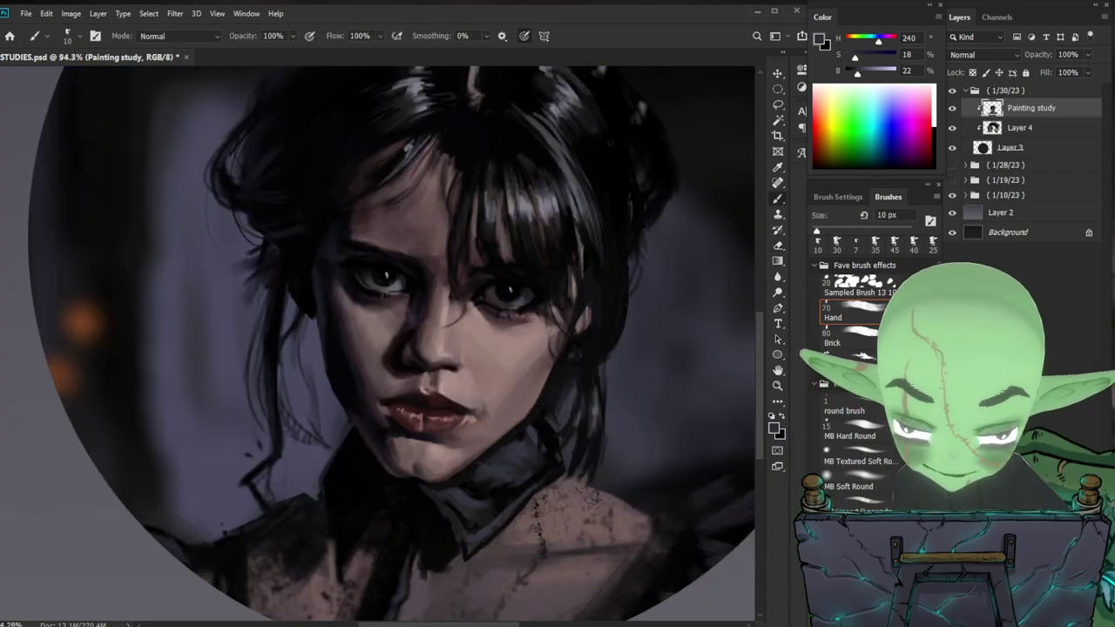
drag(540, 366, 427, 413)
key(z)
drag(591, 499, 533, 499)
key(b)
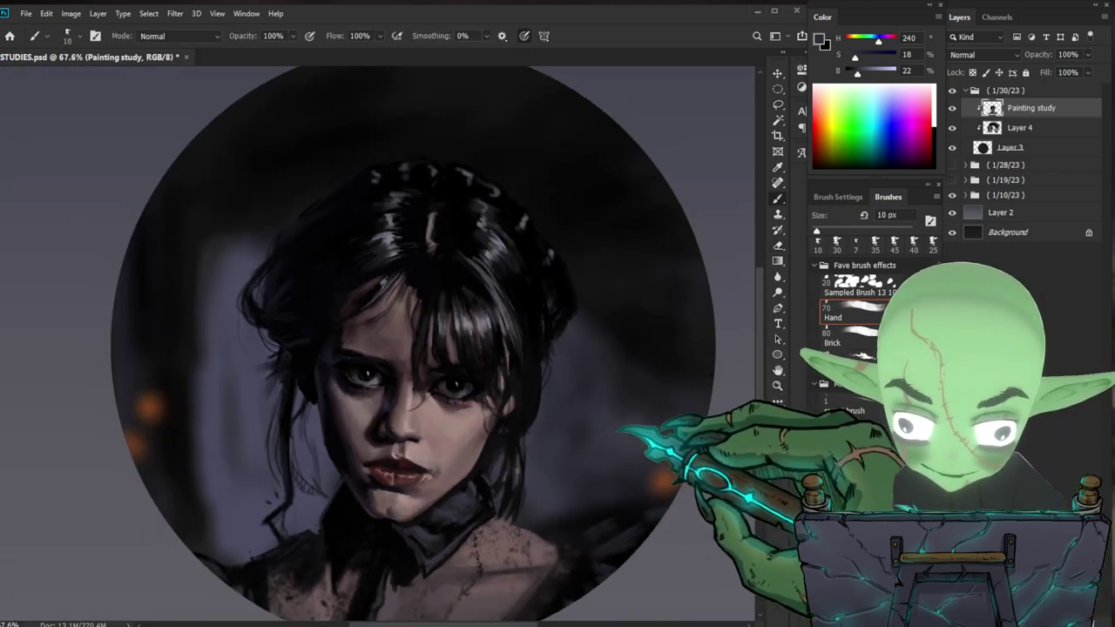
- Refine the hair around the central parting highlight with sampled near-black and dark gray at 10 and 9 px
scroll(401, 305, up, 3)
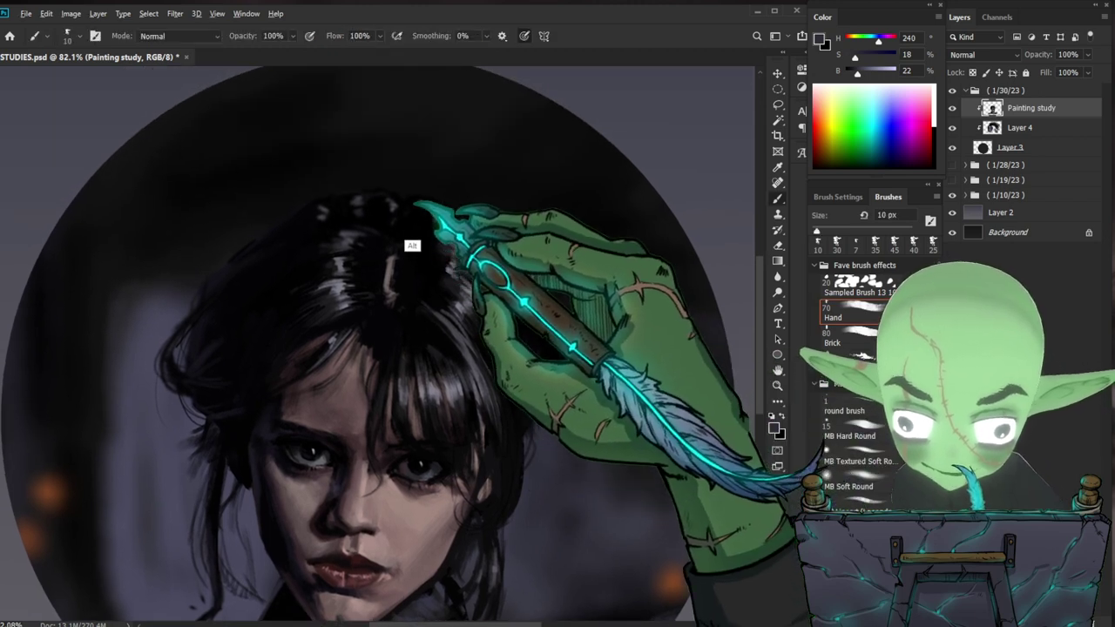
alt+click(349, 261)
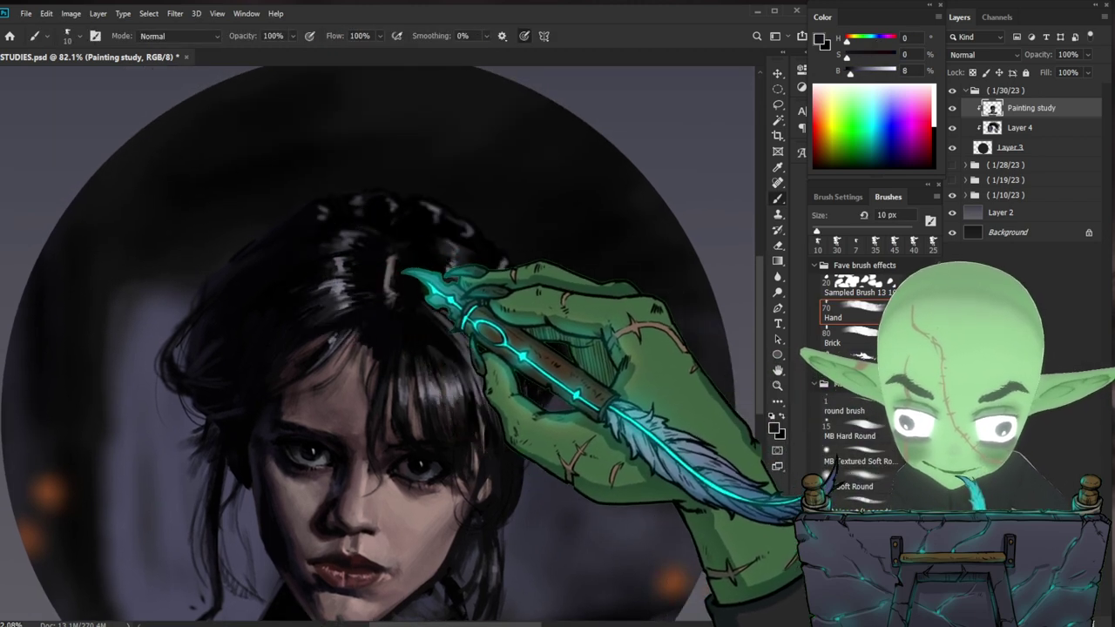
alt+click(348, 240)
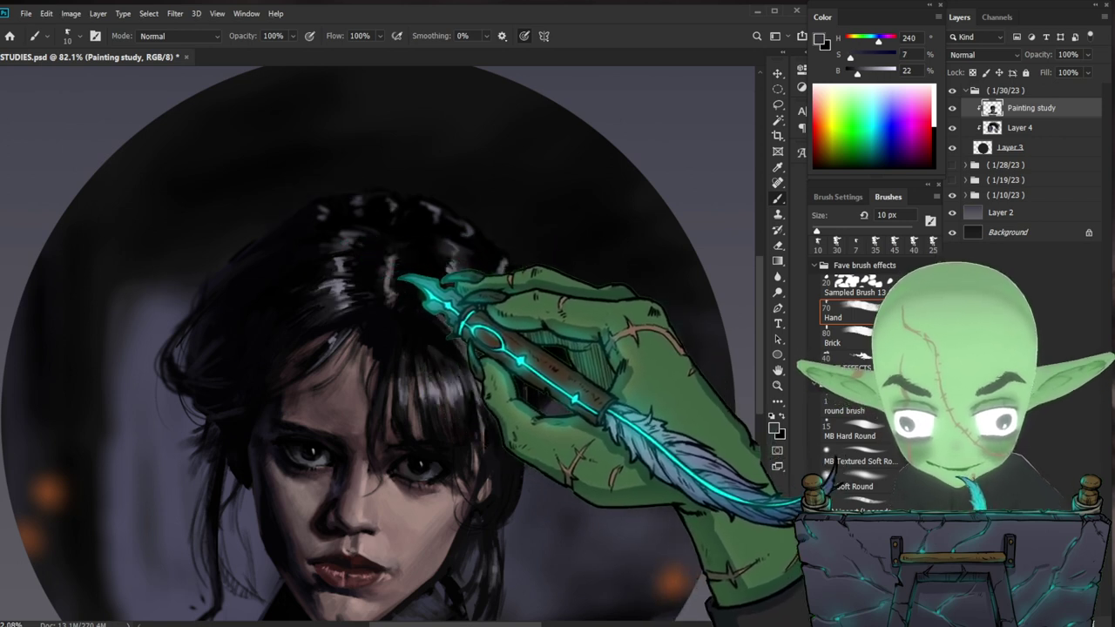
key(bracketright)
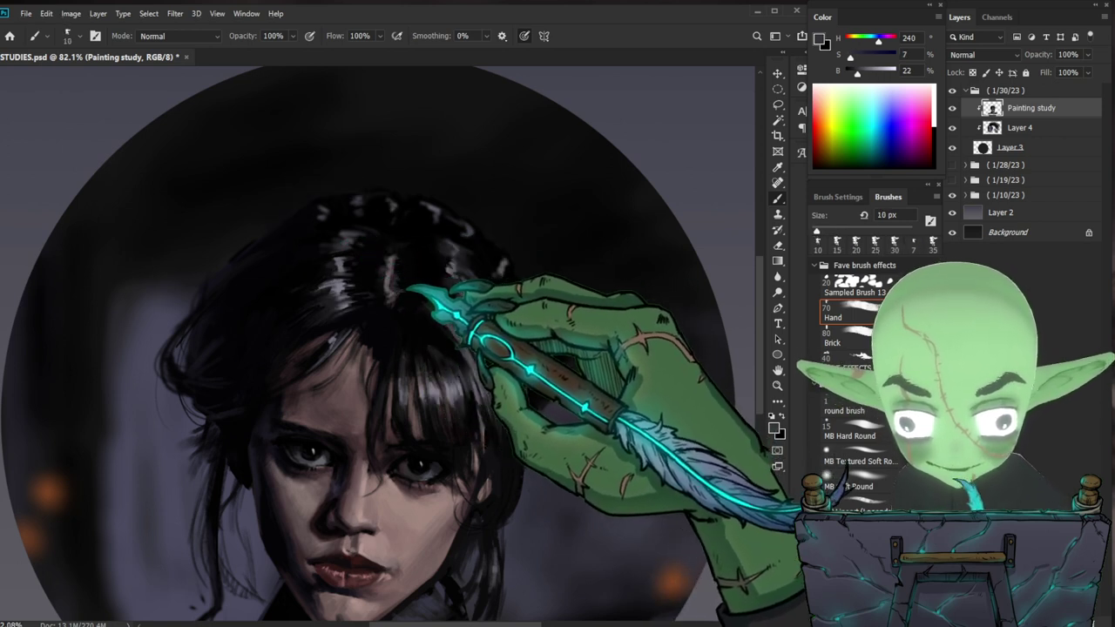
alt+click(415, 313)
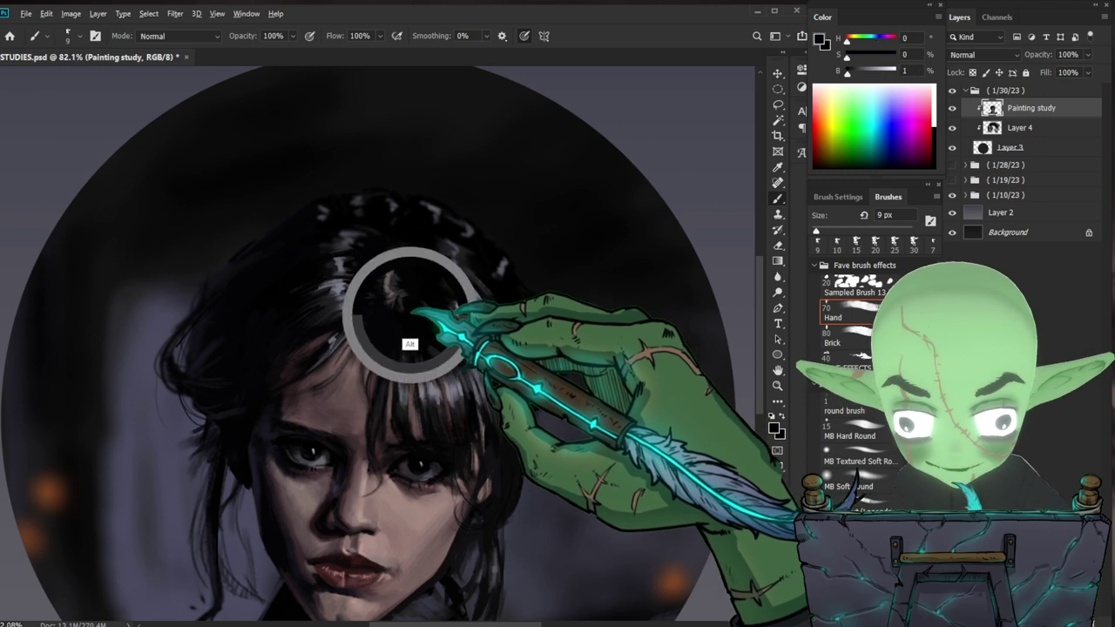
drag(470, 313, 389, 318)
drag(507, 524, 540, 550)
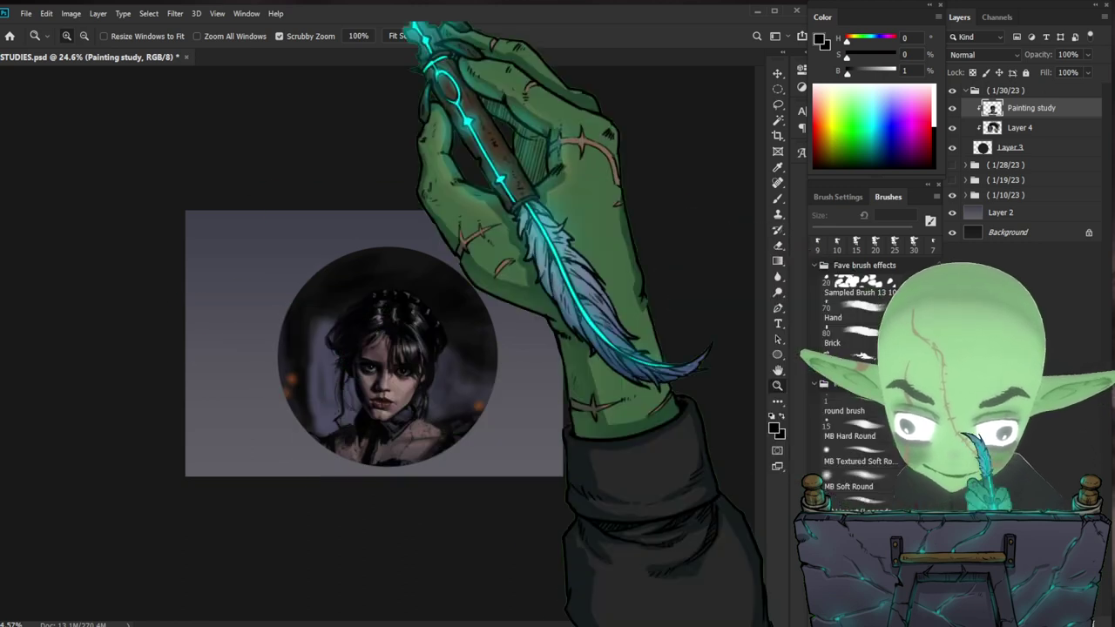
- Sharpen the mouth line and lip corner with sampled near-black and muted gray-pink at 5 px
drag(378, 394, 461, 394)
alt+click(367, 421)
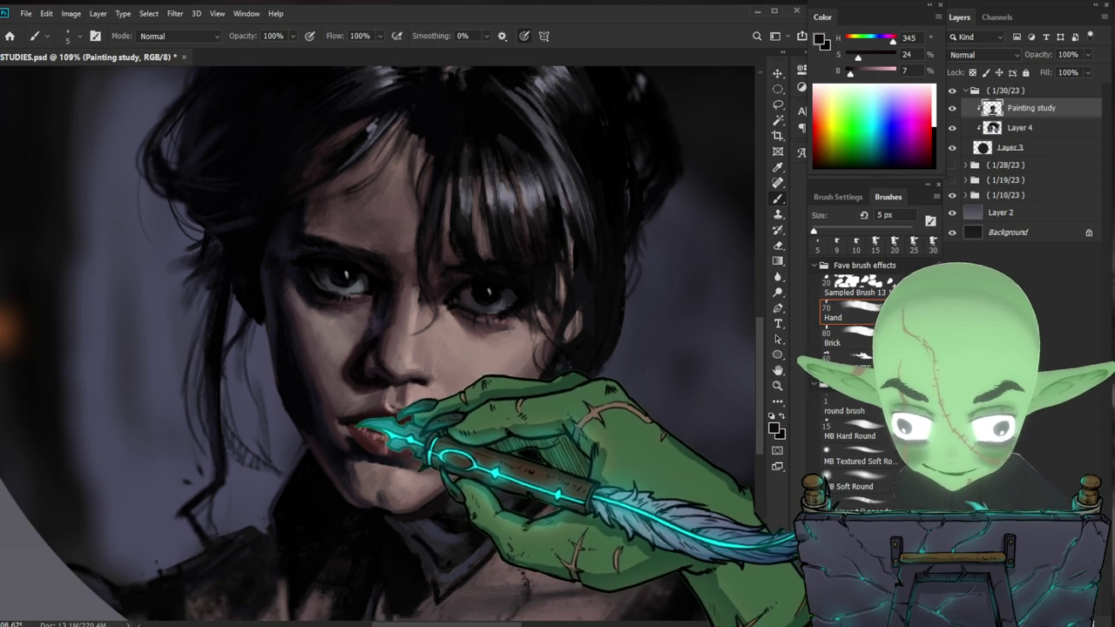
drag(509, 474, 449, 453)
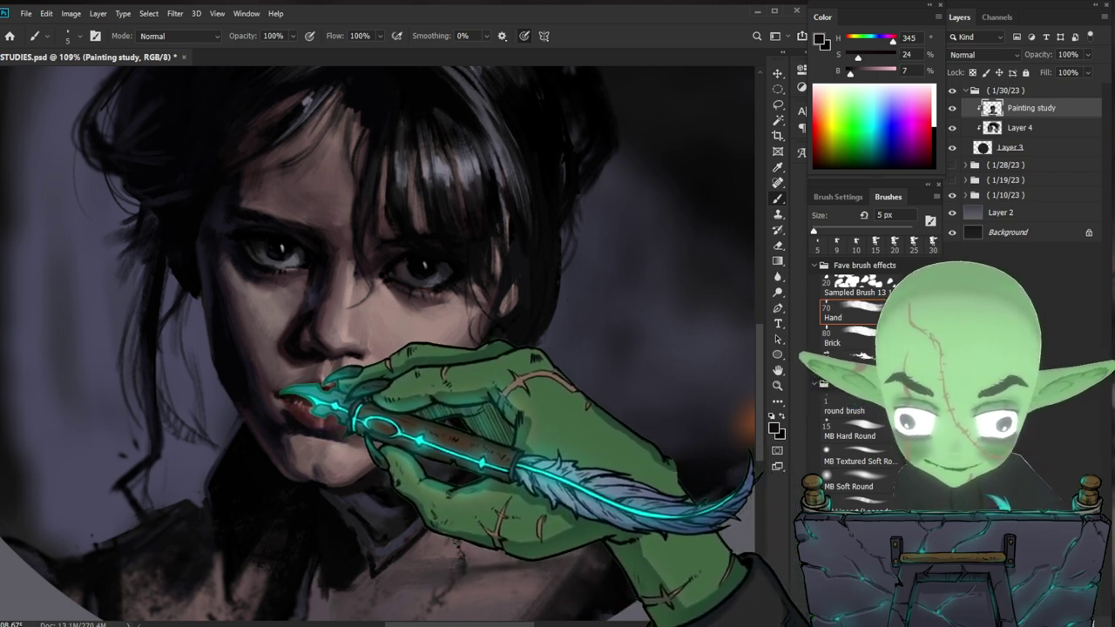
alt+click(276, 431)
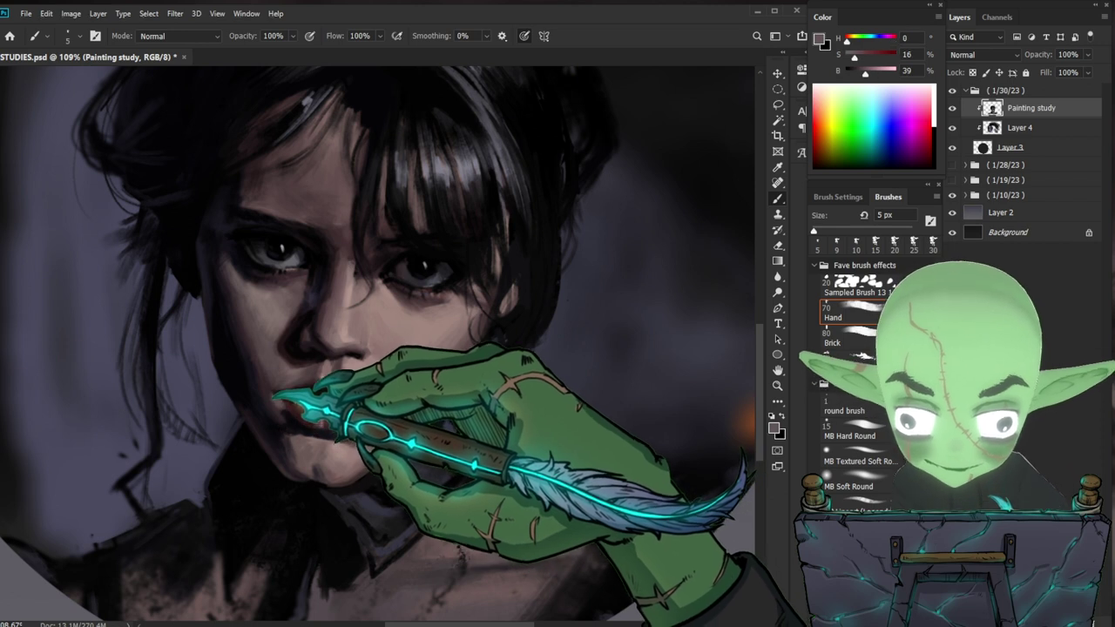
drag(532, 455, 505, 477)
drag(578, 449, 547, 358)
- Shade the shadow-side corner of the mouth with sampled dark plum at 5 px
drag(418, 422, 448, 418)
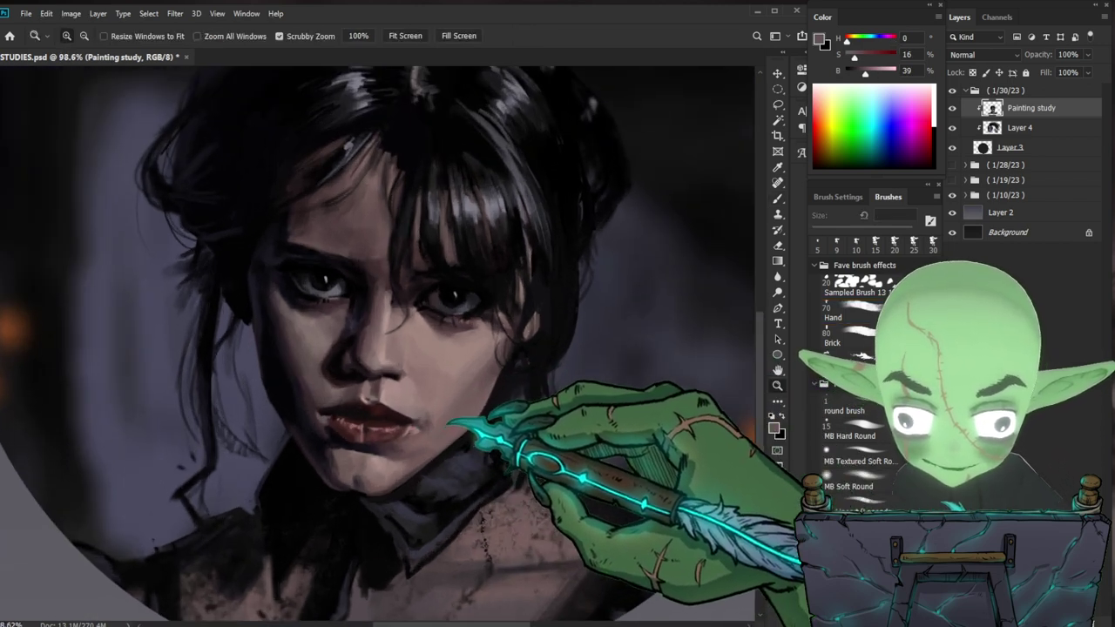
drag(356, 412, 442, 366)
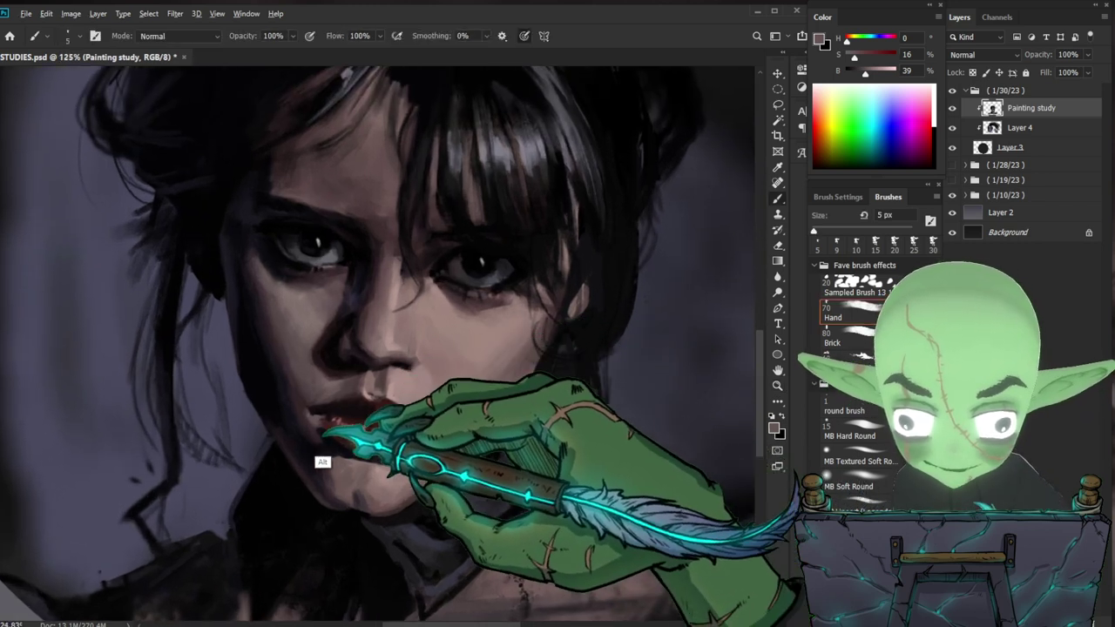
alt+click(316, 430)
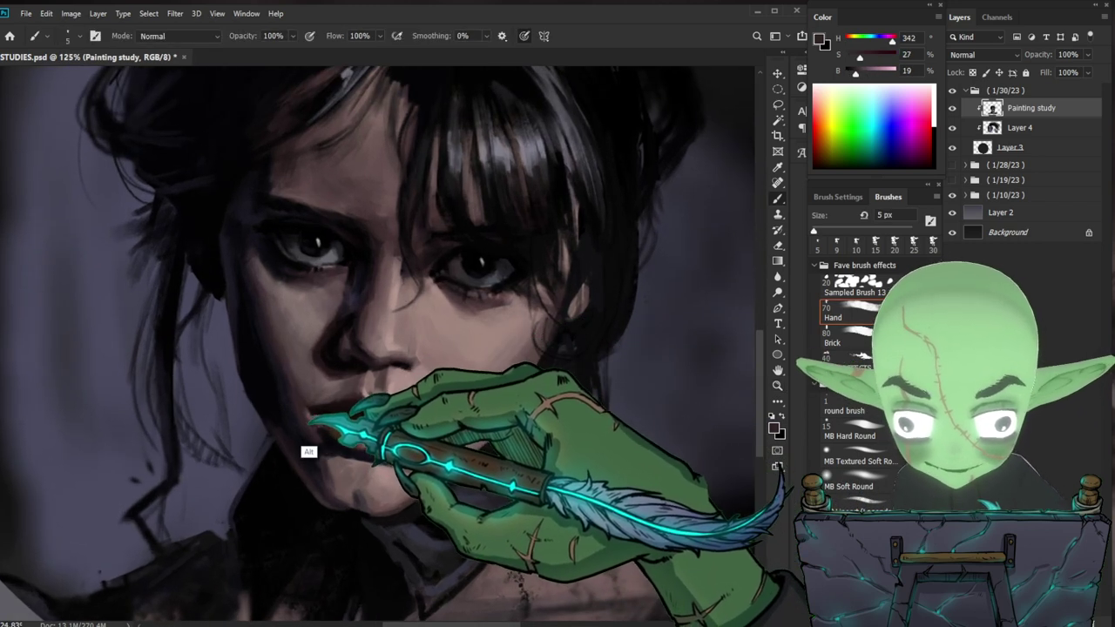
drag(533, 451, 510, 427)
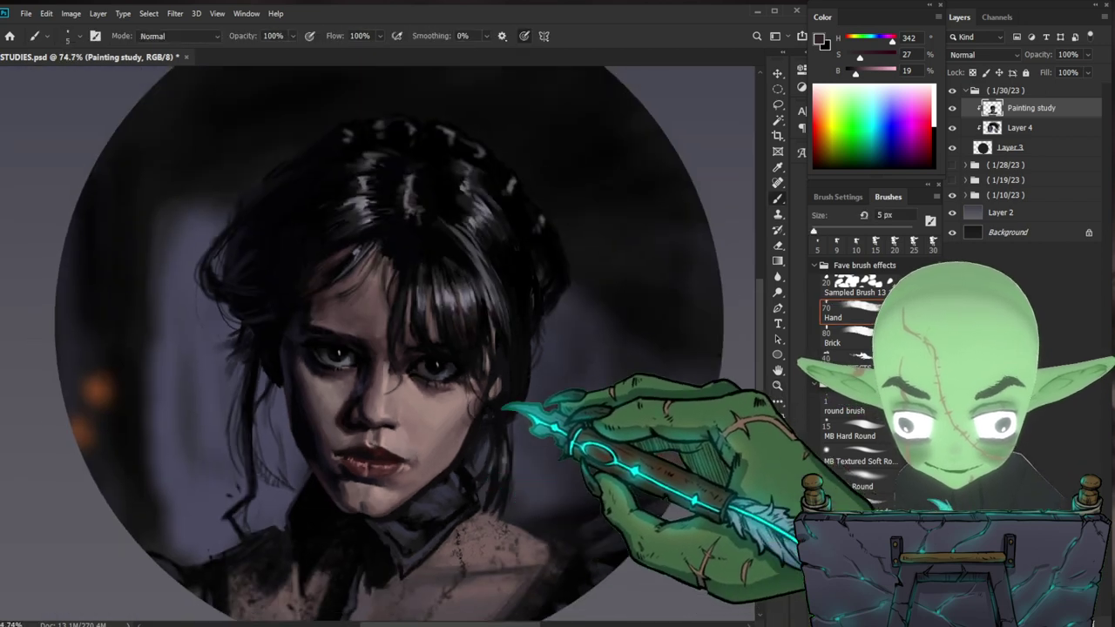
- Model the lower lip with sampled dark red-brown and dusty pink highlights at 6 px
drag(349, 459, 387, 472)
alt+click(399, 446)
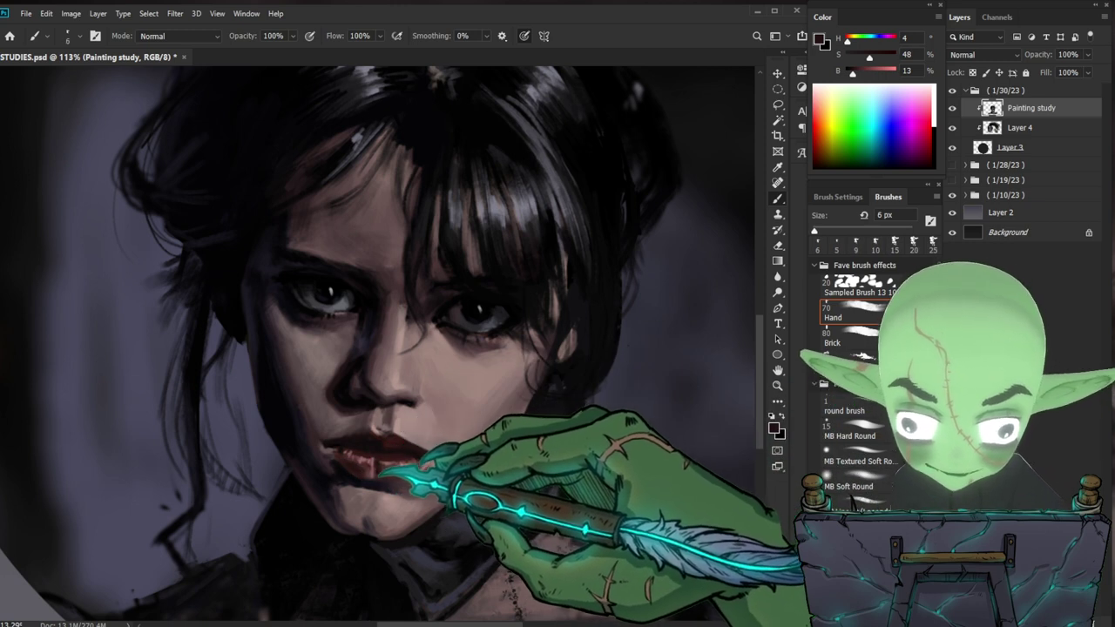
drag(548, 453, 494, 458)
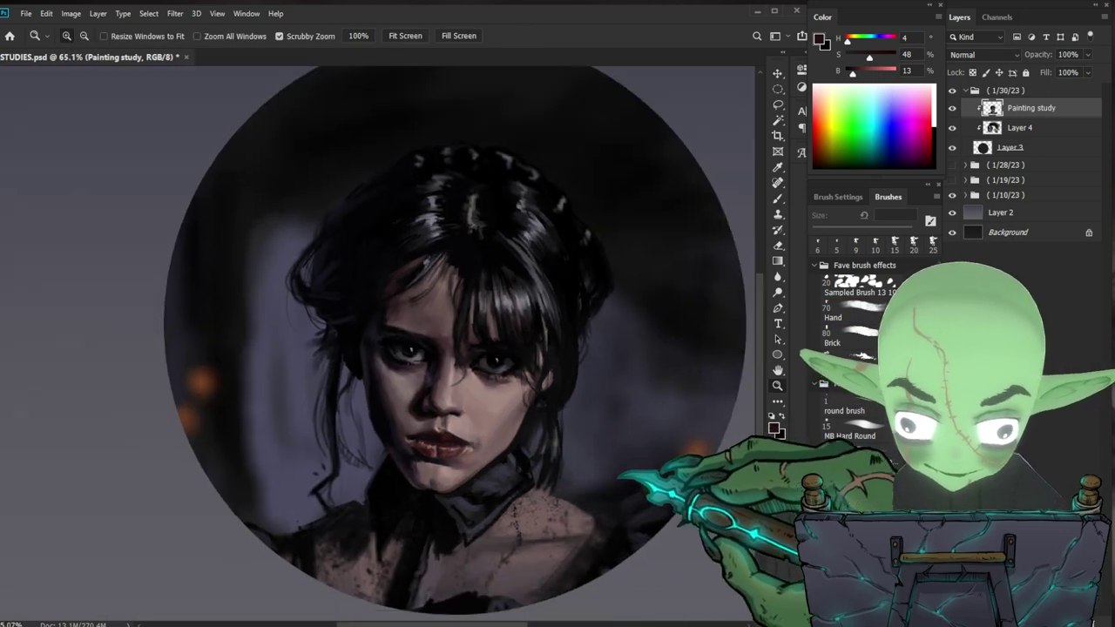
drag(434, 425, 477, 422)
drag(419, 470, 462, 470)
key(b)
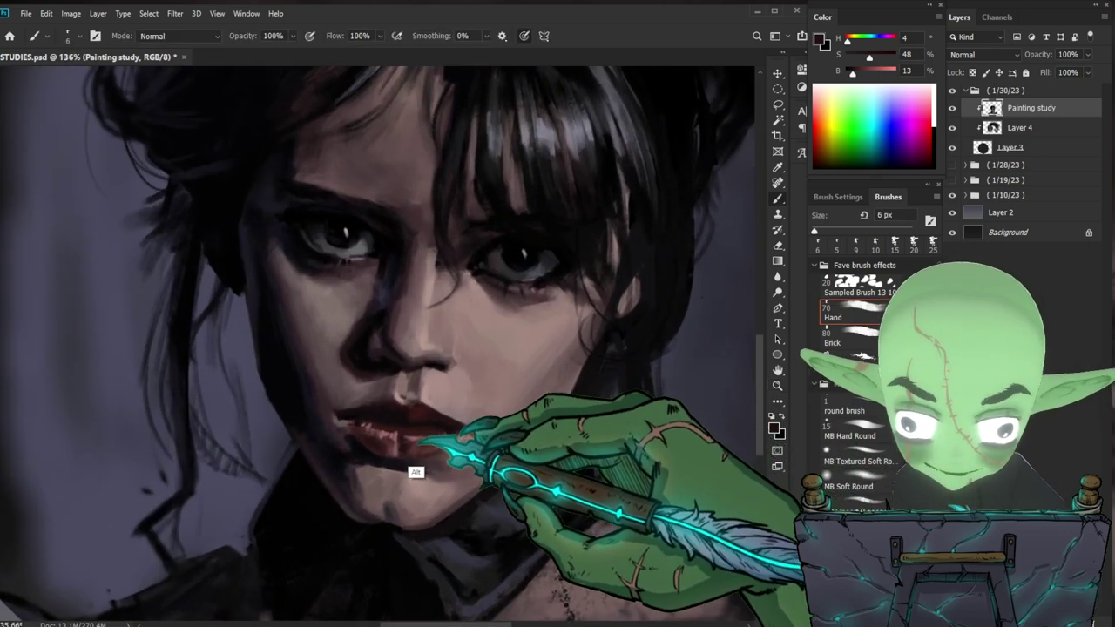
alt+click(349, 405)
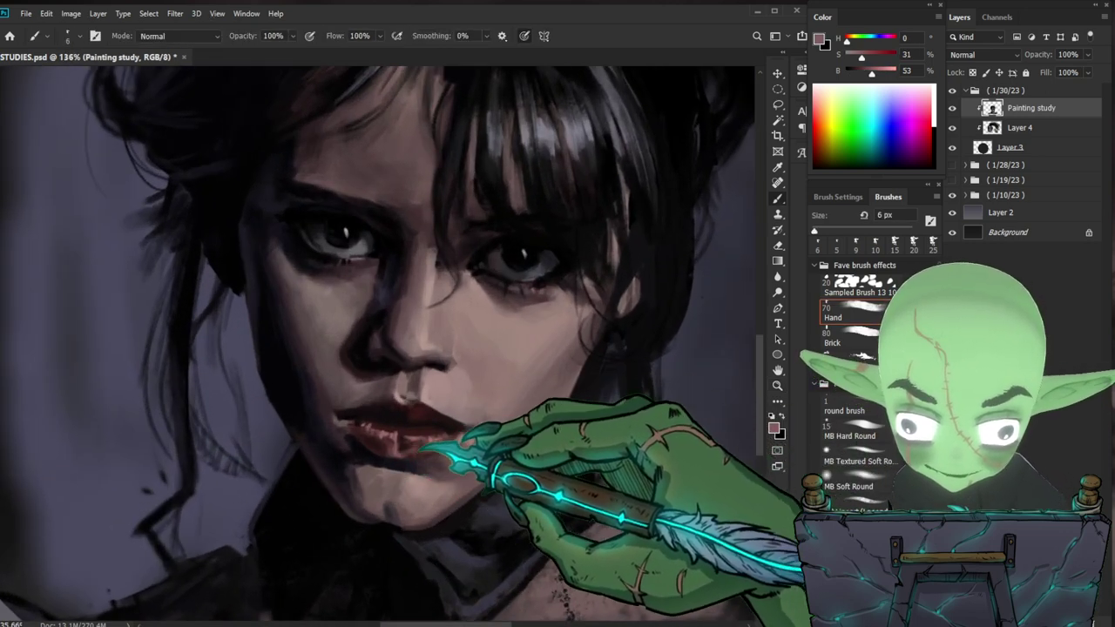
drag(554, 450, 510, 435)
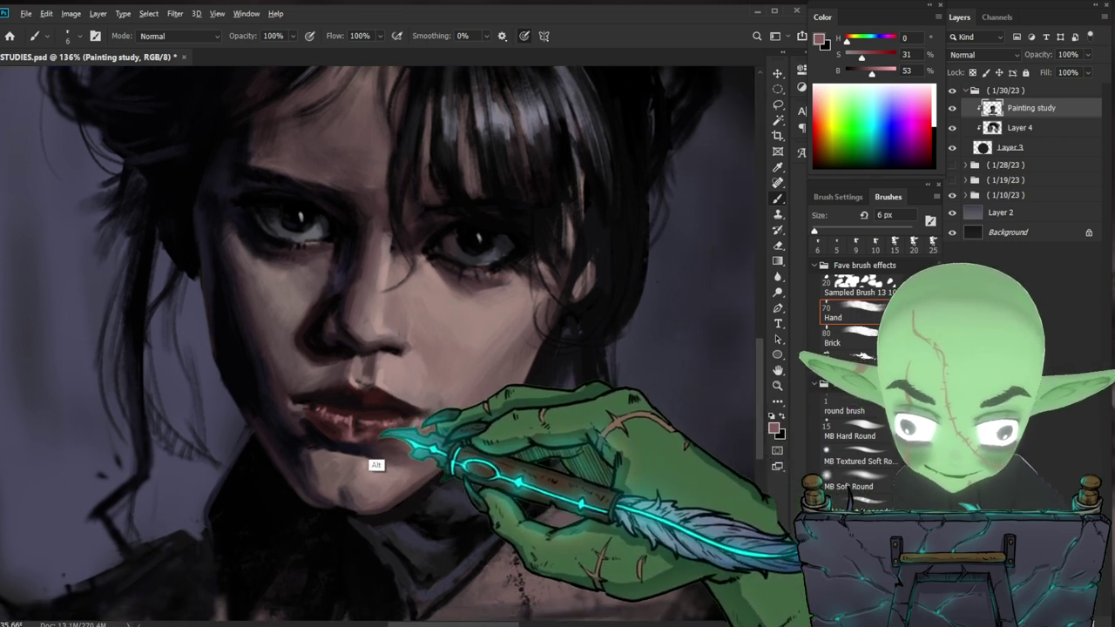
- Define the lower edge of the bottom lip with sampled deep red and darker red-brown at 6 px
alt+click(328, 441)
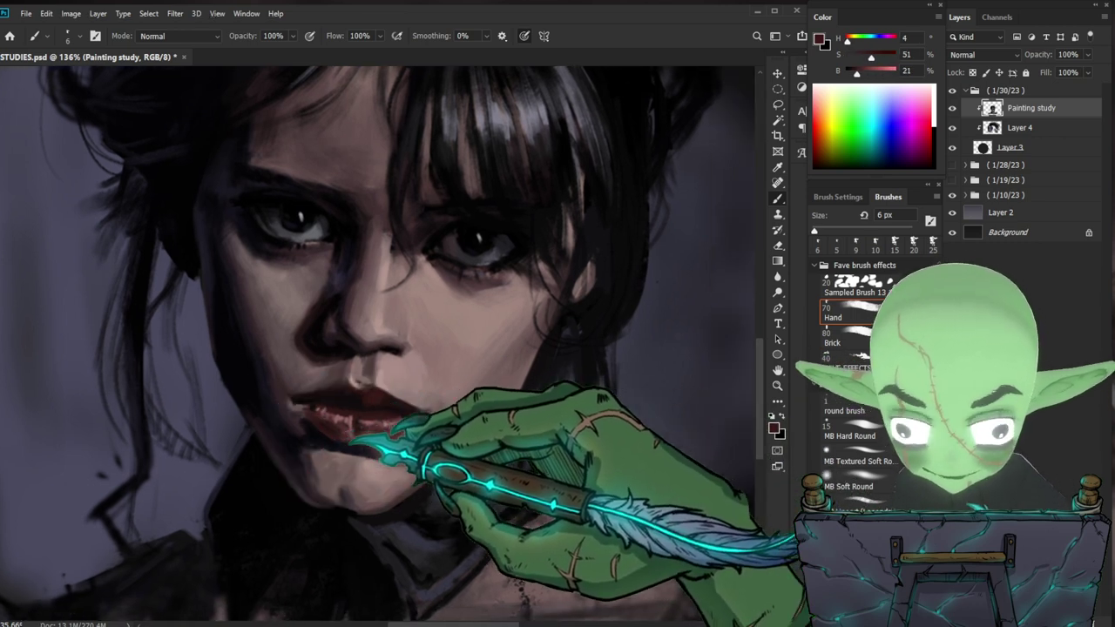
drag(466, 433, 470, 460)
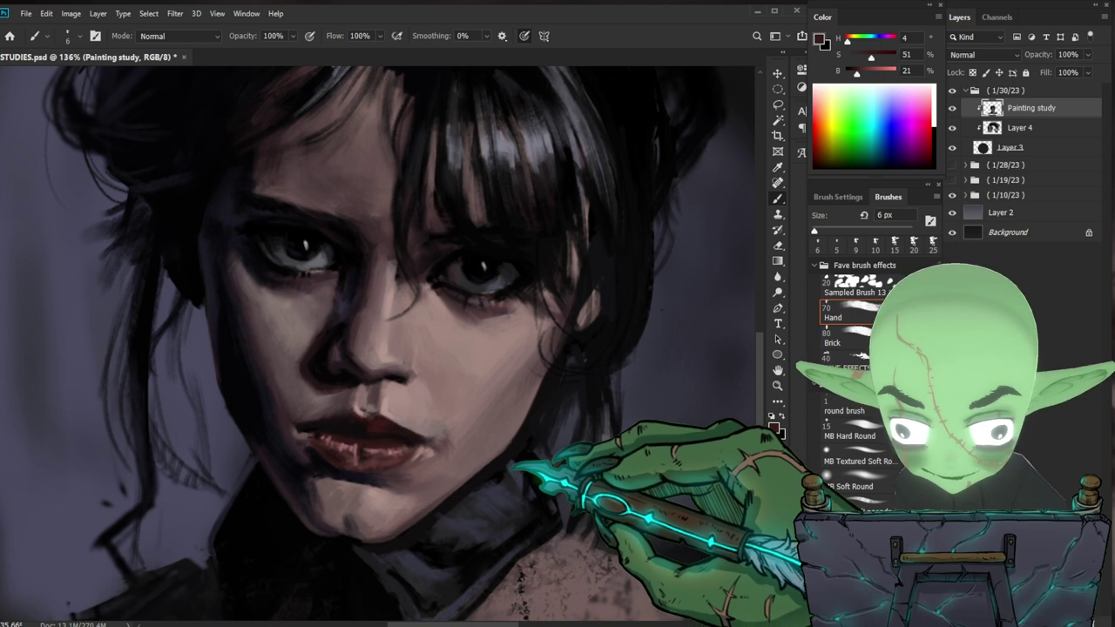
alt+click(337, 486)
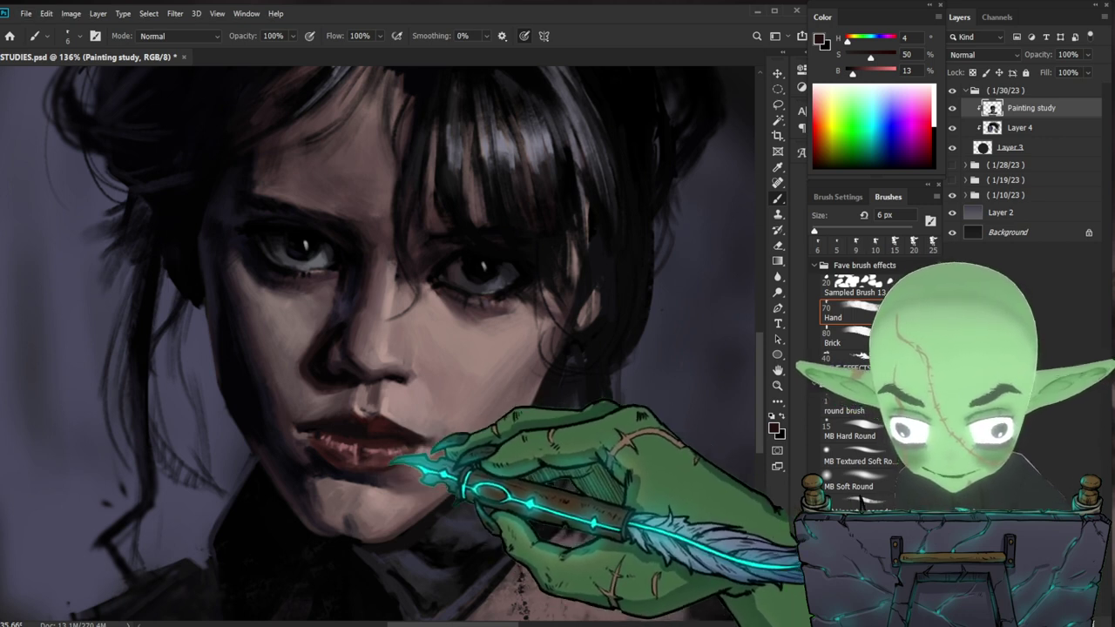
drag(536, 465, 501, 447)
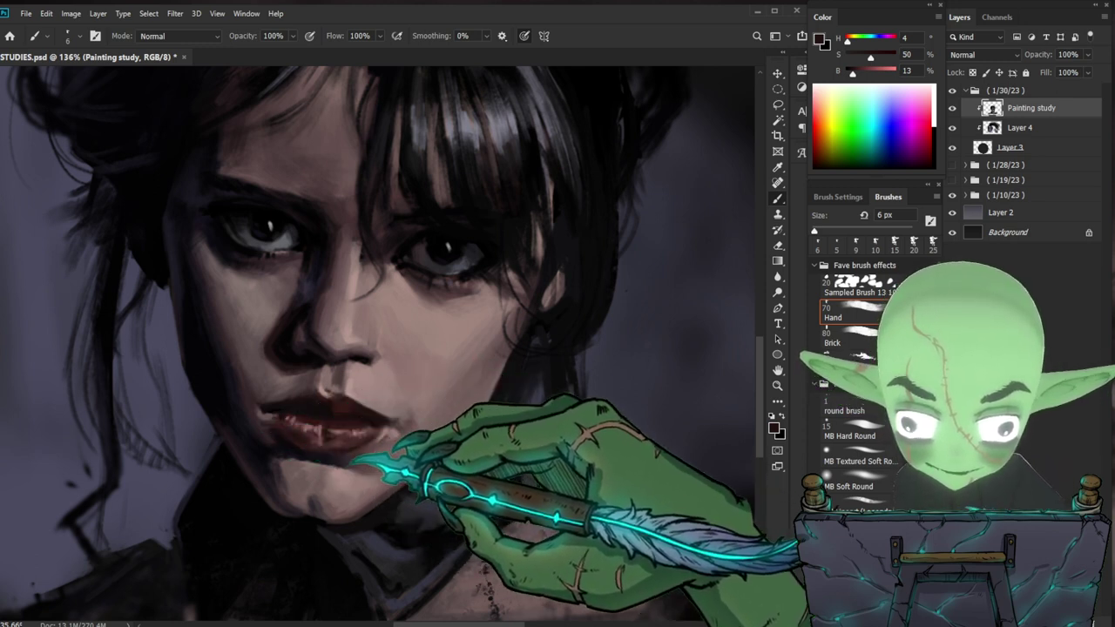
key(z)
mouse_move(407, 445)
mouse_down()
mouse_move(366, 440)
mouse_move(410, 443)
mouse_move(374, 453)
mouse_up()
key(b)
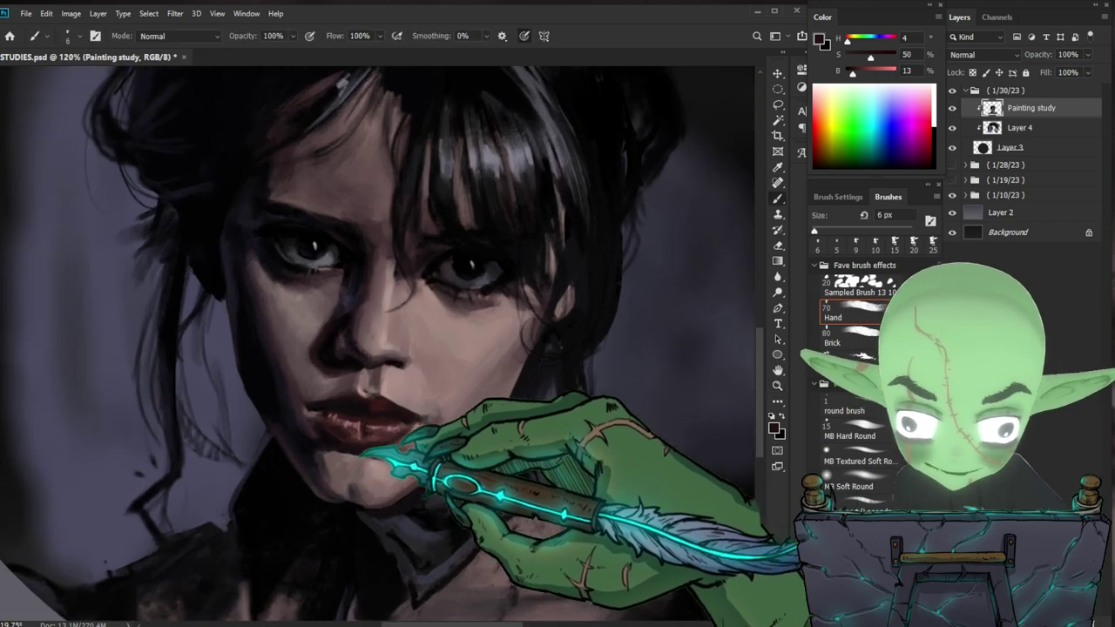
- Shade the shadowed skin beside the mouth and chin with sampled dark plum, enlarging the brush to 15 px
alt+click(296, 424)
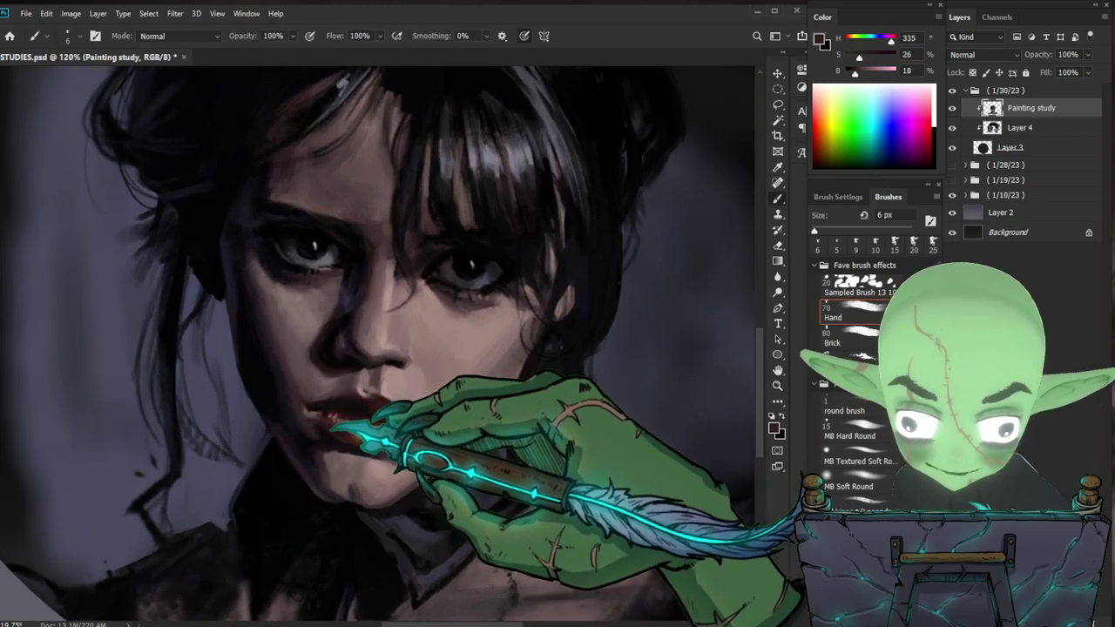
key(bracketright)
key(bracketright)
key(bracketright)
key(bracketright)
key(bracketright)
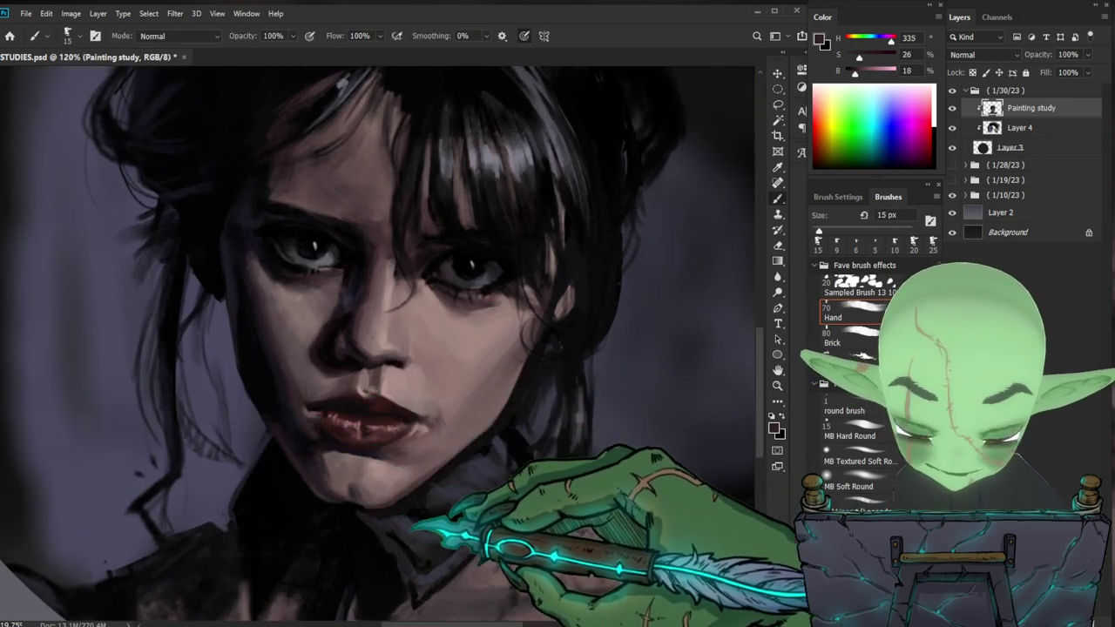
key(bracketleft)
- Define the chin and jaw edge against the collar with sampled near-black blue and dark mauve at 4 and 6 px
alt+click(301, 446)
key(bracketleft)
key(bracketleft)
key(bracketleft)
key(bracketleft)
key(bracketleft)
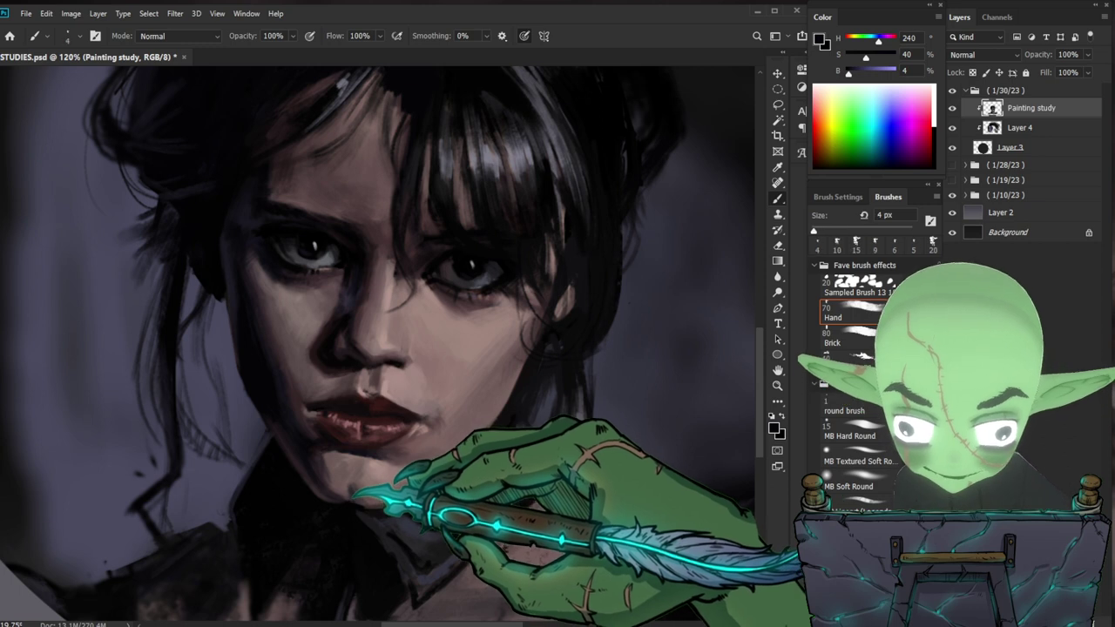
key(bracketright)
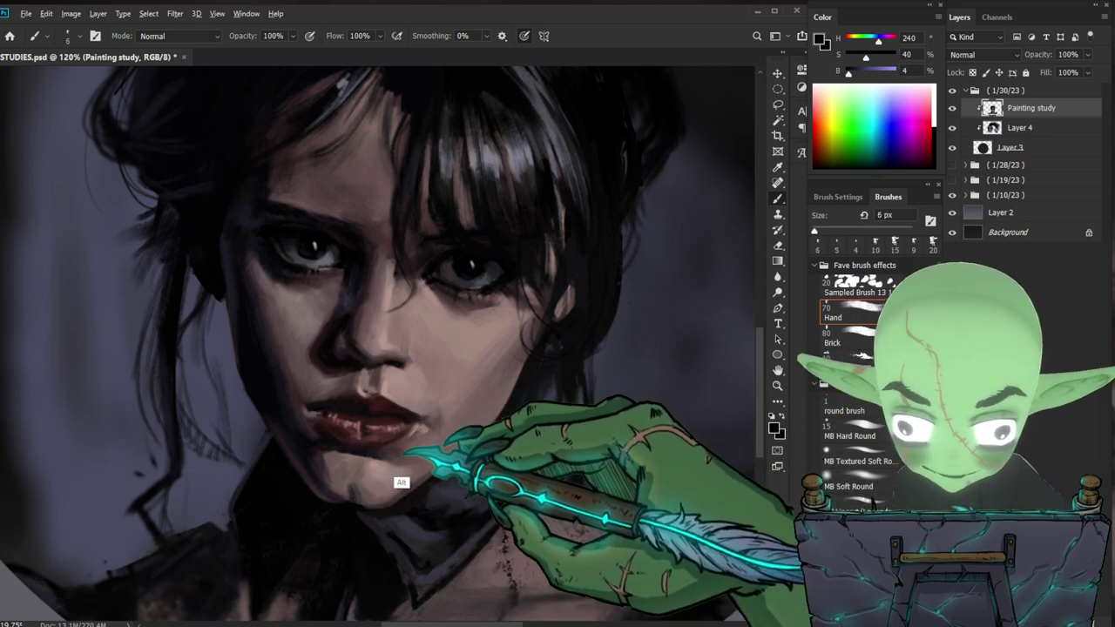
alt+click(337, 464)
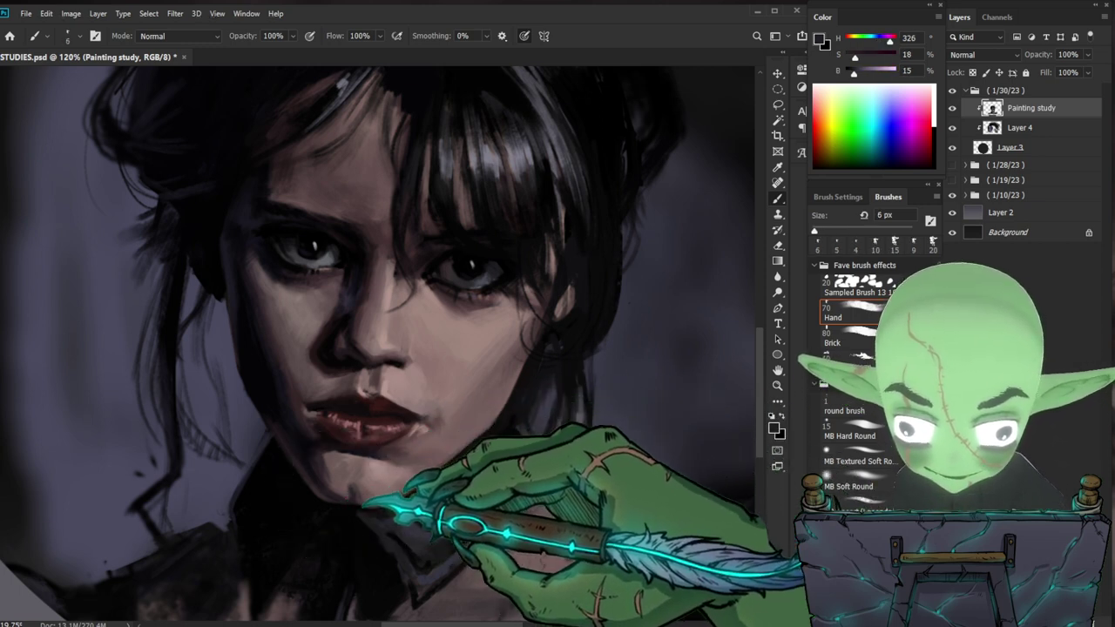
key(z)
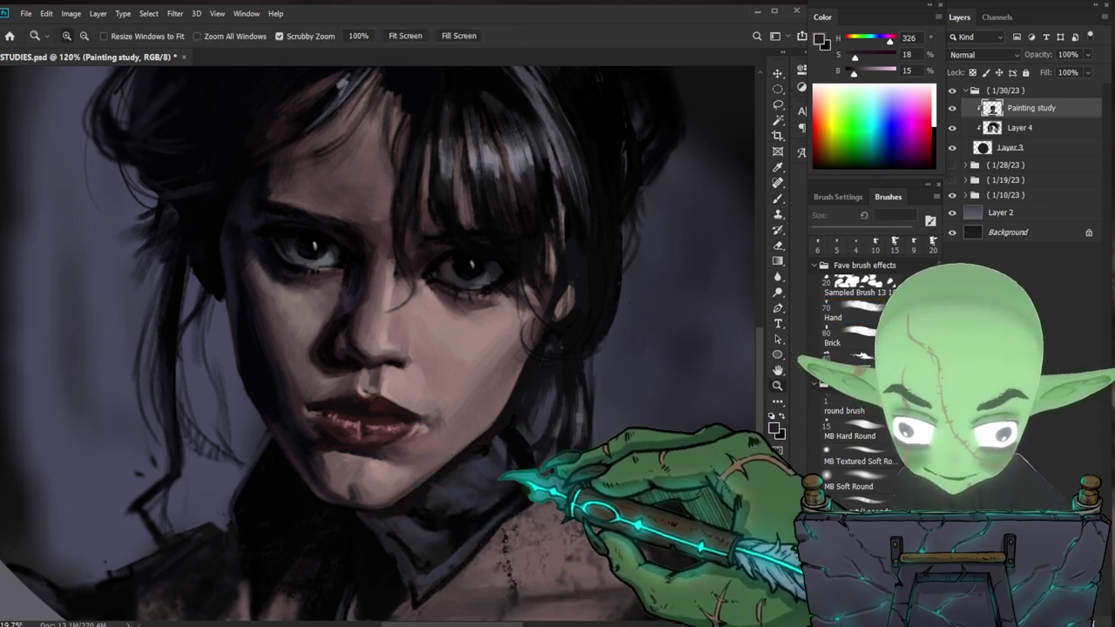
drag(487, 493, 435, 493)
key(space)
drag(598, 523, 542, 481)
key(z)
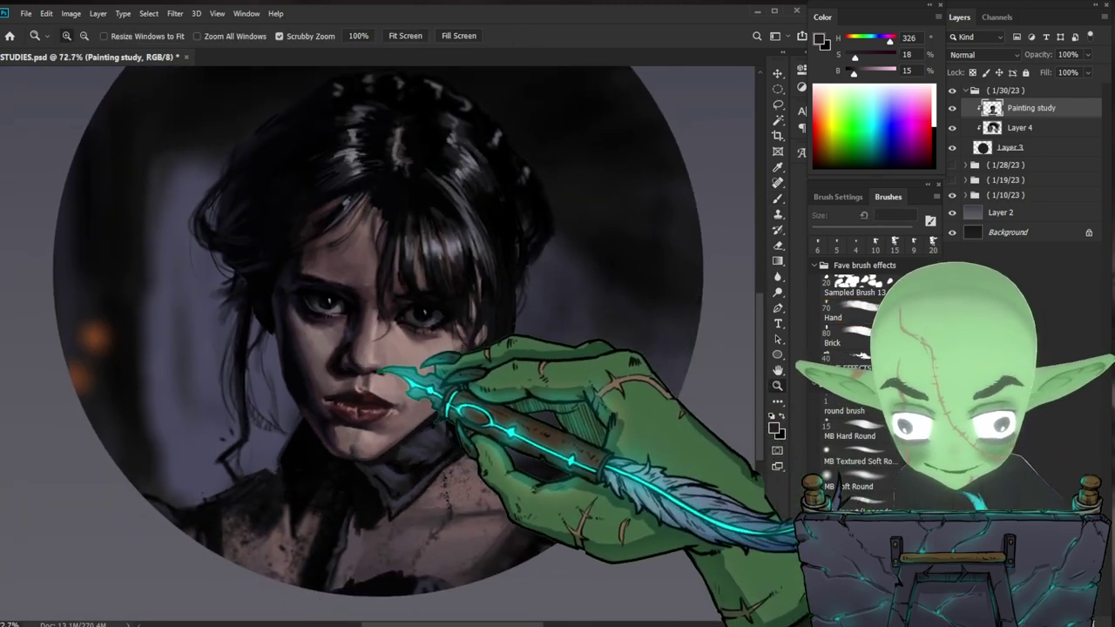
- Blend the chin shading with sampled dark plum, reddish brown and muted skin tones at 15 px
drag(381, 374, 427, 376)
drag(378, 488, 417, 483)
alt+click(270, 382)
key(])
key(])
key(])
key(])
key(])
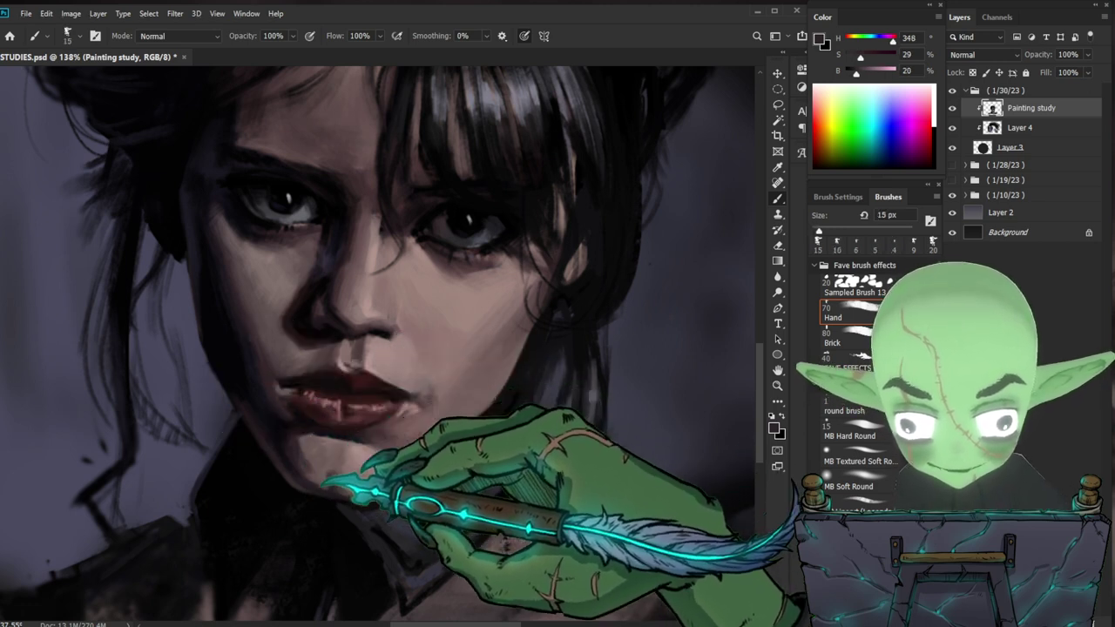
alt+click(391, 458)
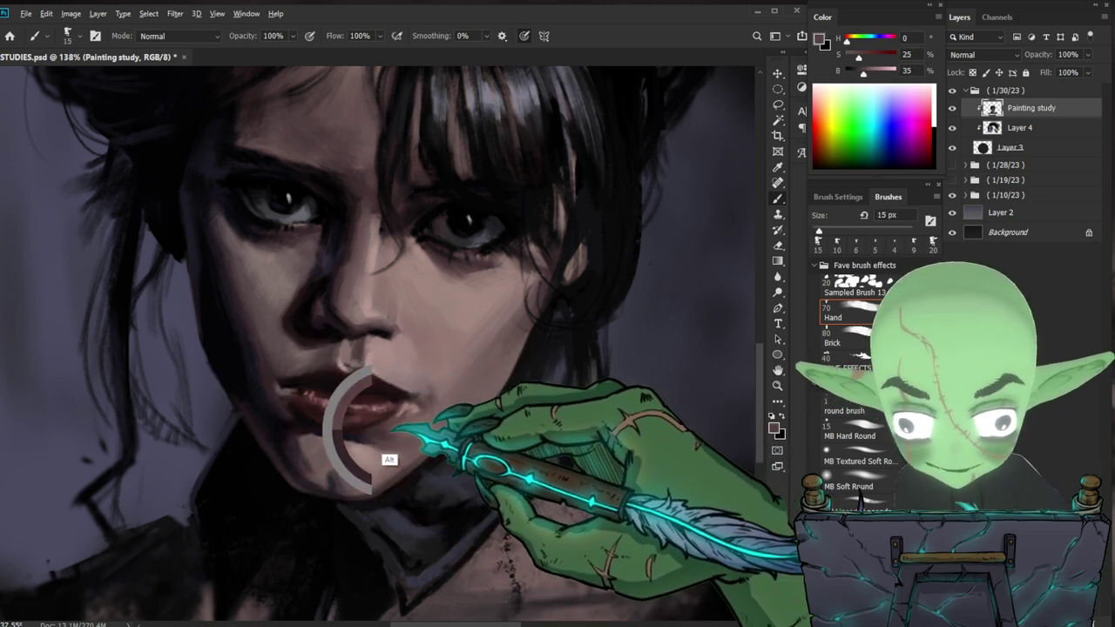
alt+click(317, 460)
alt+click(311, 458)
drag(320, 461, 301, 445)
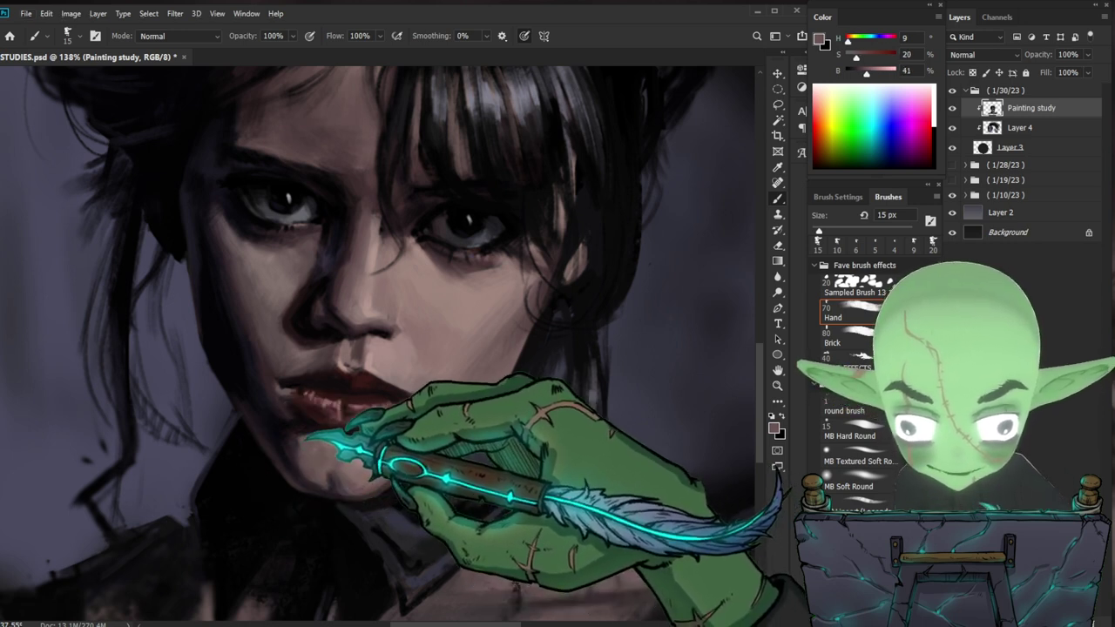
- Brighten the lit part of the chin below the lips with a sampled light dusty pink at 15 px
key(z)
drag(436, 431, 361, 443)
mouse_move(456, 428)
mouse_down()
mouse_move(485, 433)
mouse_move(458, 431)
mouse_move(473, 427)
mouse_up()
key(b)
alt+click(339, 448)
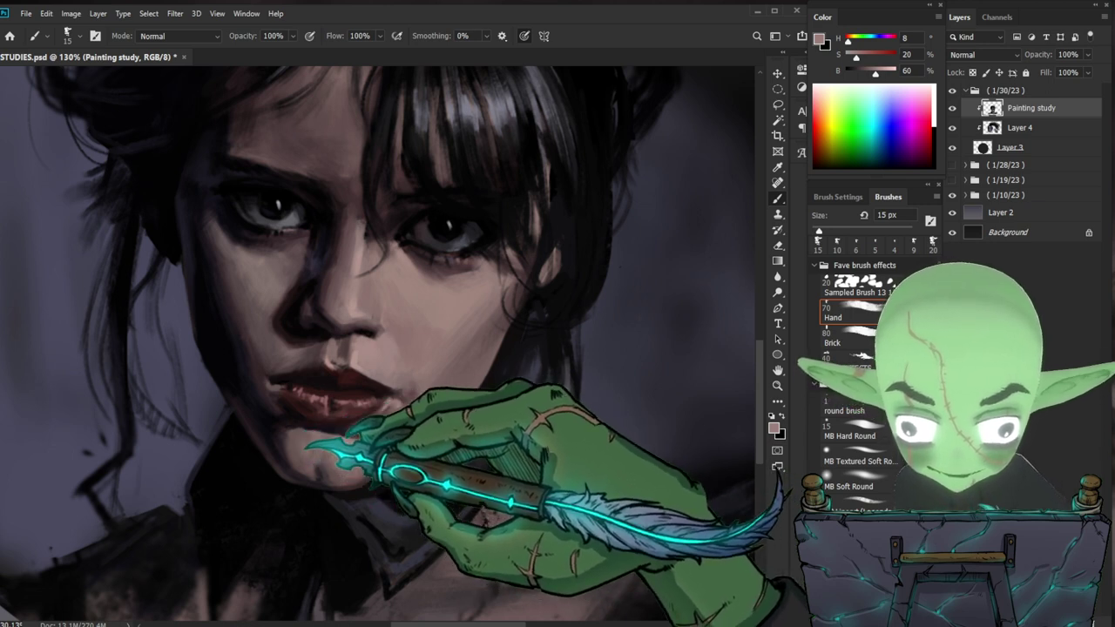
key(z)
mouse_move(530, 452)
mouse_down()
mouse_move(465, 458)
mouse_move(523, 435)
mouse_up()
key(b)
key(z)
key(b)
key(space)
key(z)
drag(407, 485, 384, 466)
key(b)
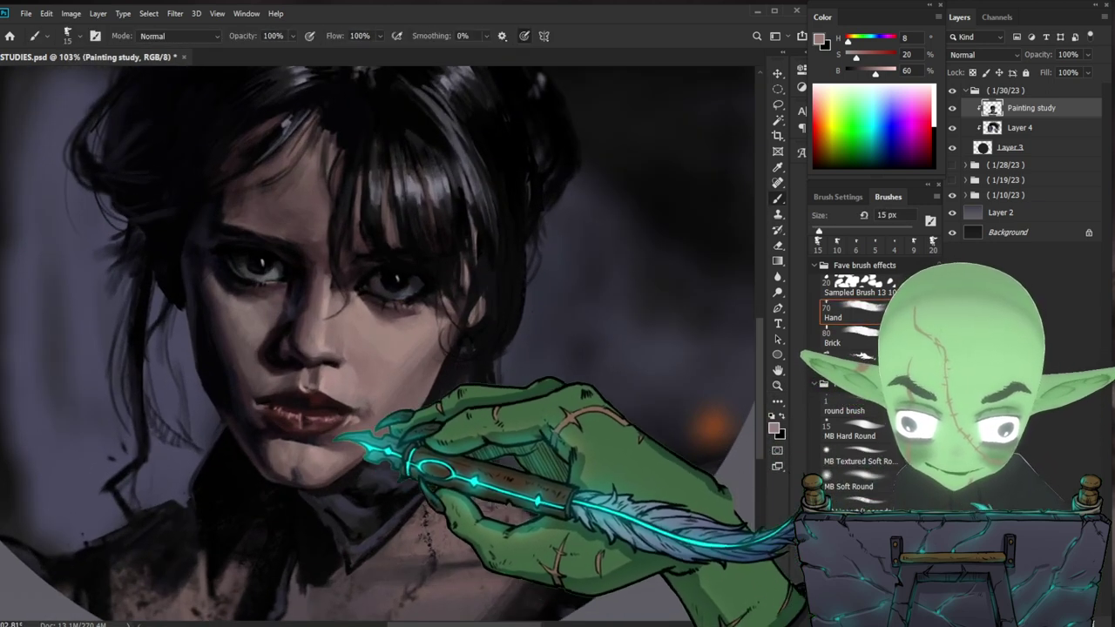
- Refine the shading around the nose, upper lip and chin with sampled muted brown and near-black plum, reducing the brush to 7 px
alt+click(242, 364)
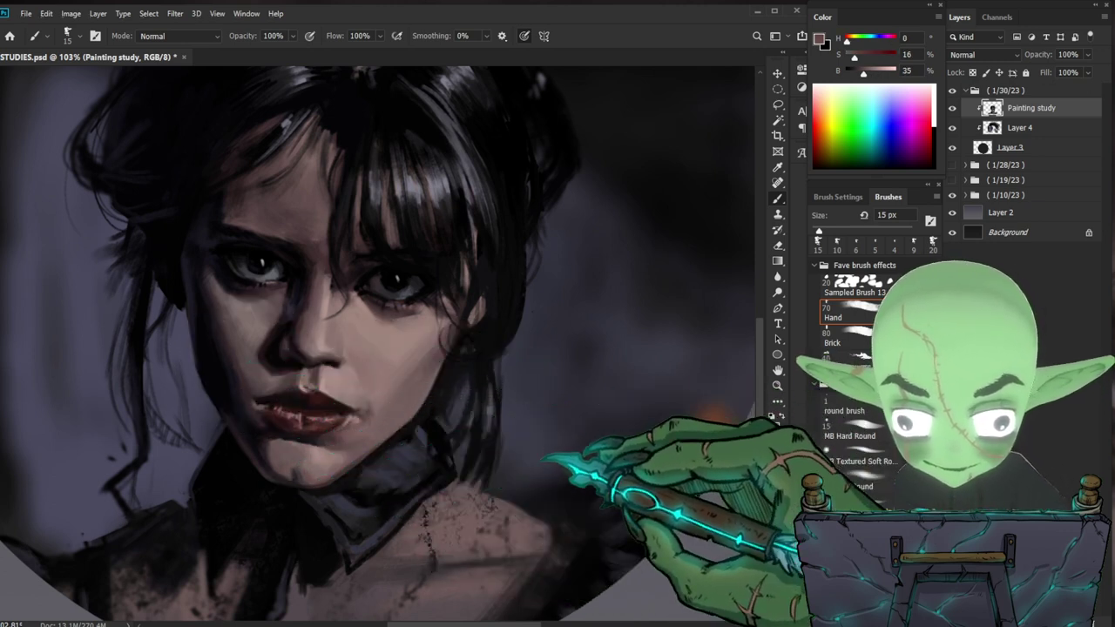
key(space)
drag(524, 463, 490, 466)
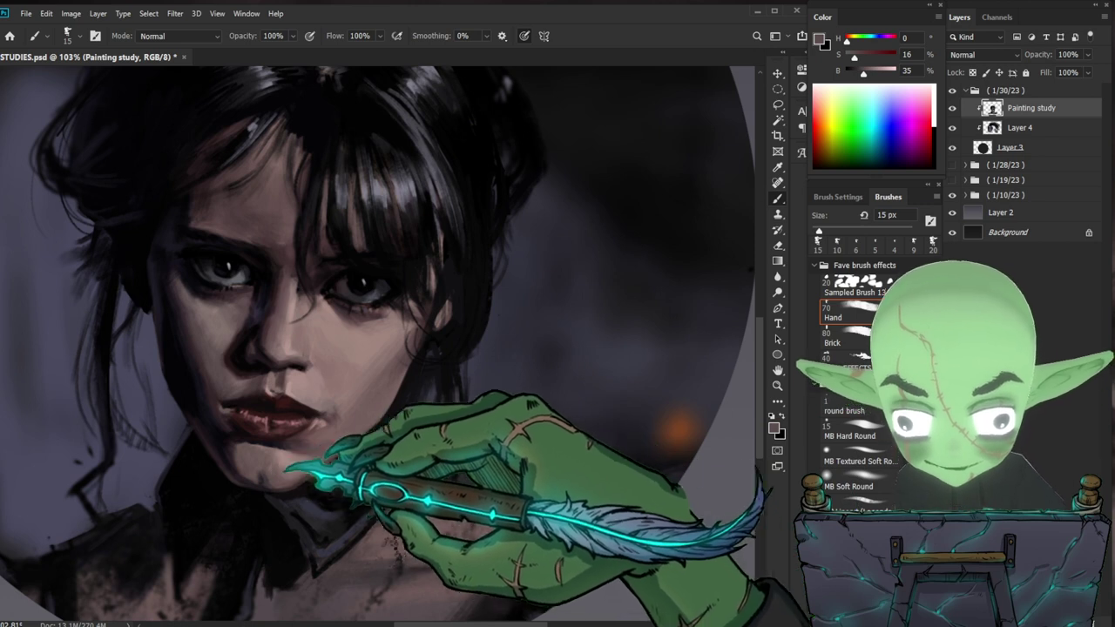
mouse_move(461, 470)
mouse_down()
mouse_move(478, 405)
mouse_move(457, 456)
mouse_up()
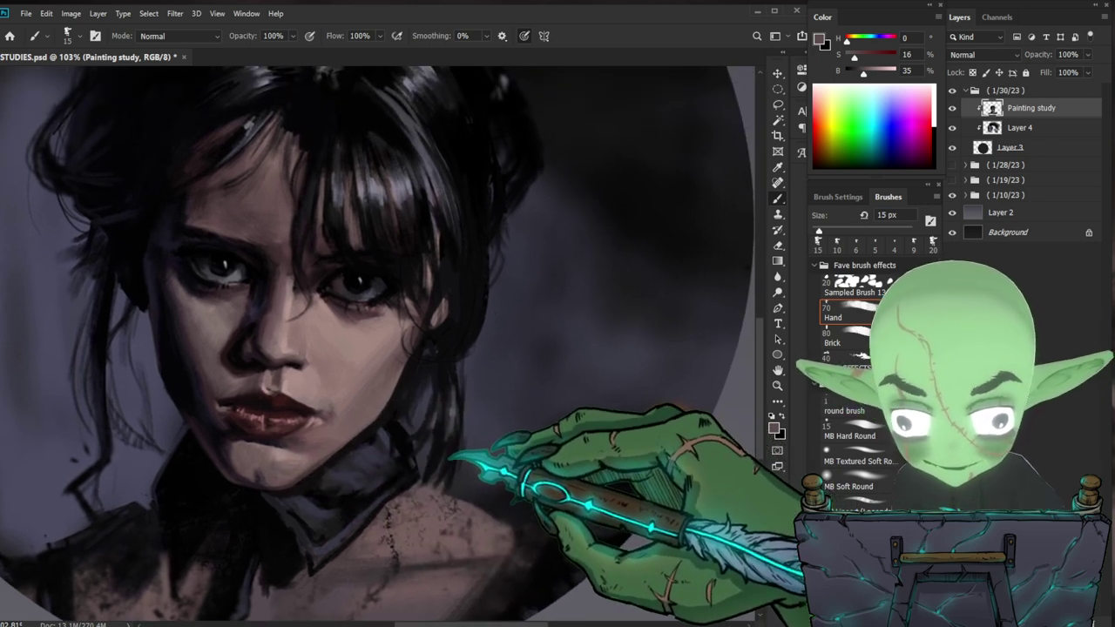
alt+click(225, 374)
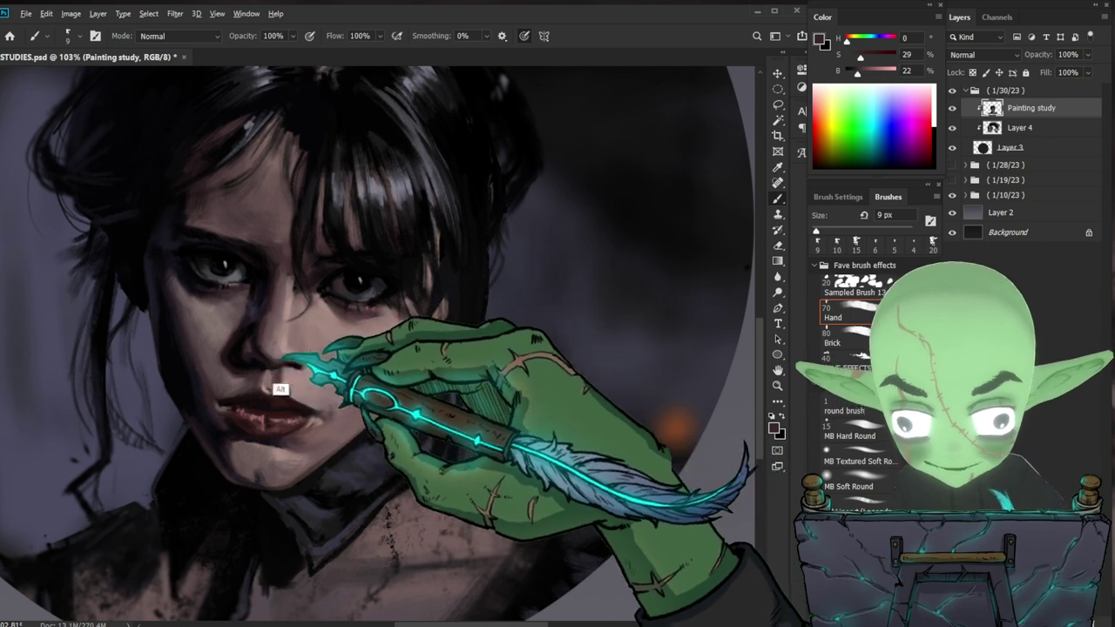
alt+click(231, 370)
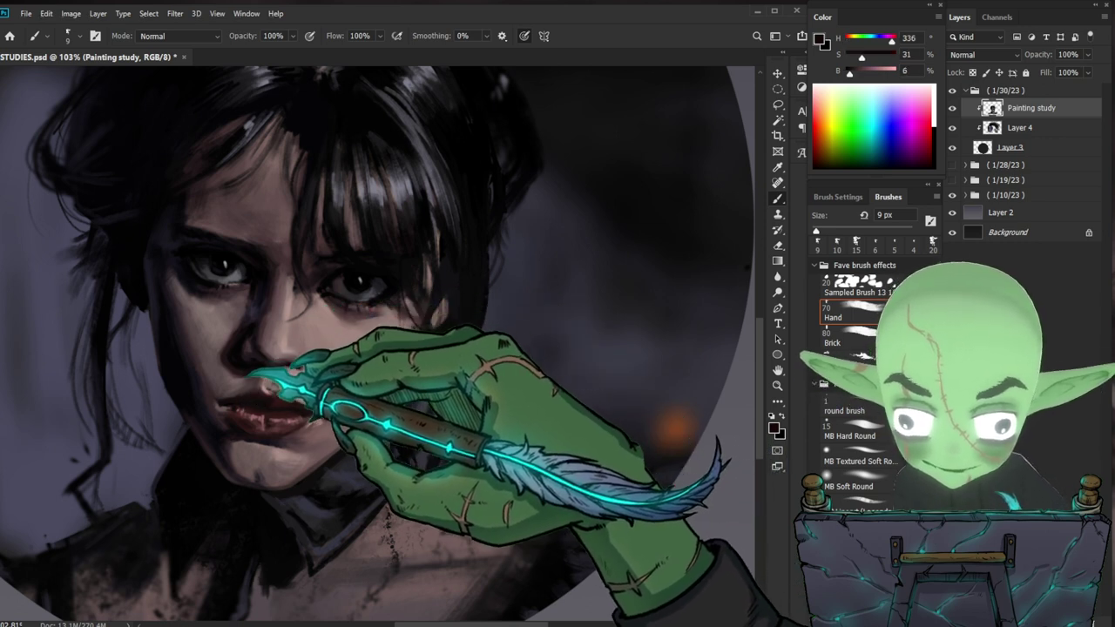
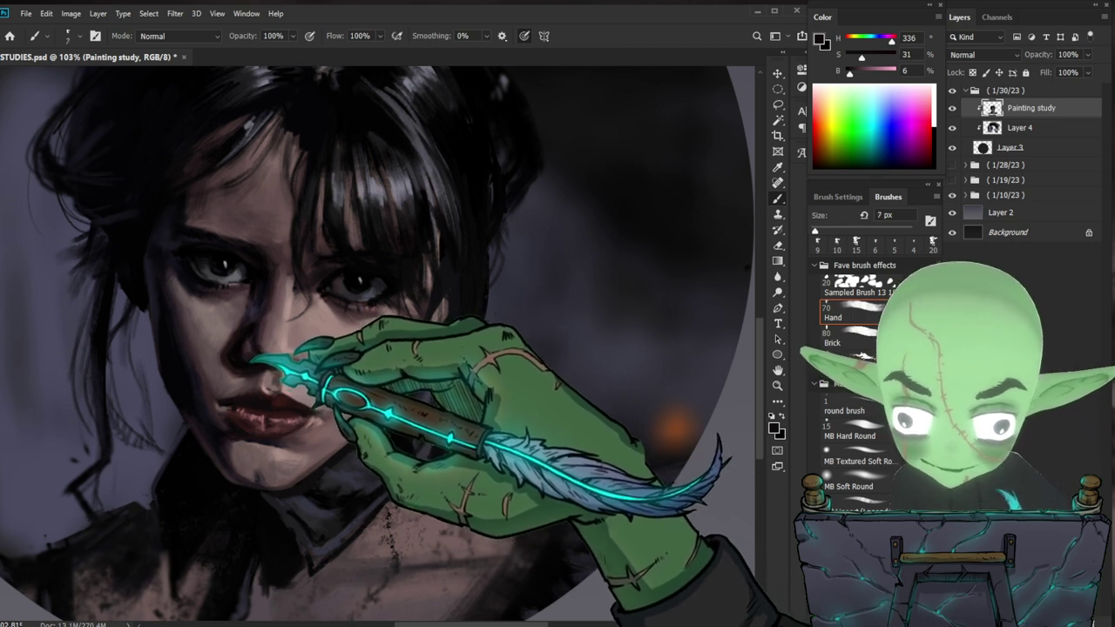
drag(251, 357, 255, 362)
- Darken the lower chest along the circle's bottom edge with the near-black plum, enlarging the brush to 25 px
drag(614, 425, 577, 438)
drag(641, 540, 622, 457)
drag(529, 444, 537, 440)
drag(519, 401, 437, 439)
key(bracketright)
key(bracketright)
drag(321, 475, 305, 470)
key(bracketright)
key(bracketright)
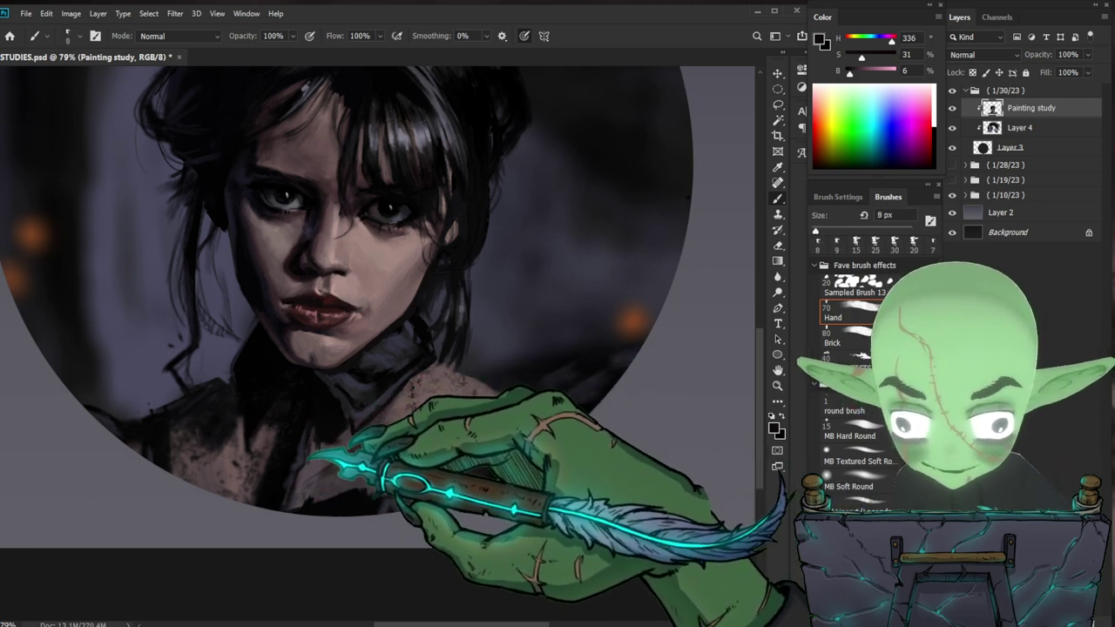
key(bracketright)
key(bracketright)
key(bracketright)
key(bracketright)
drag(303, 468, 315, 462)
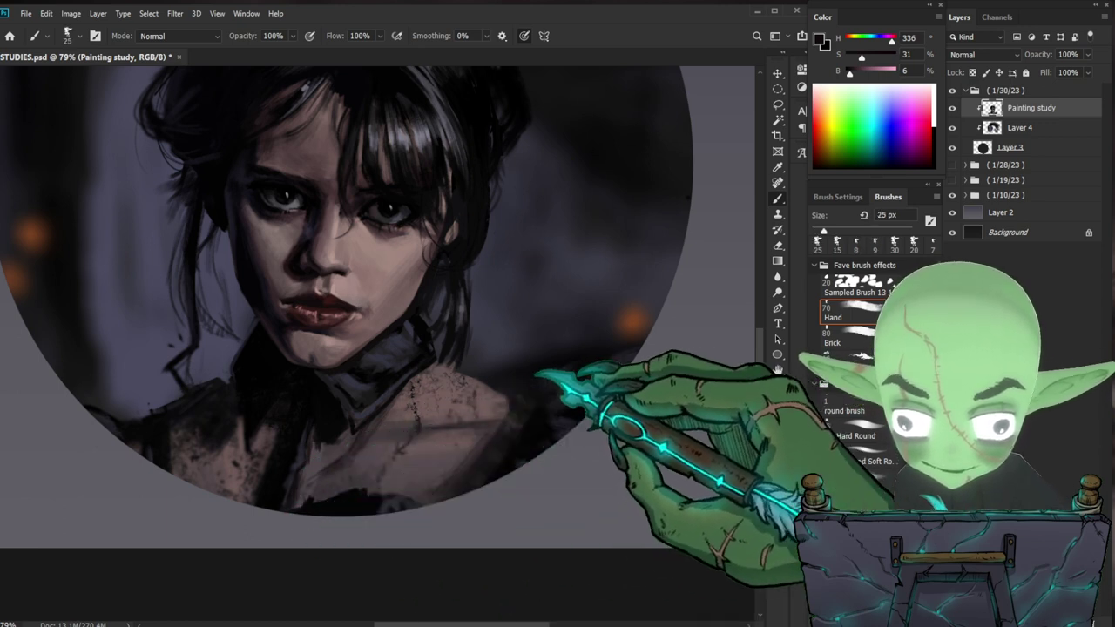
- Tone the chest and sheer shoulder fabric with sampled dark plum and near-black, enlarging the brush to 45 px
alt+click(314, 459)
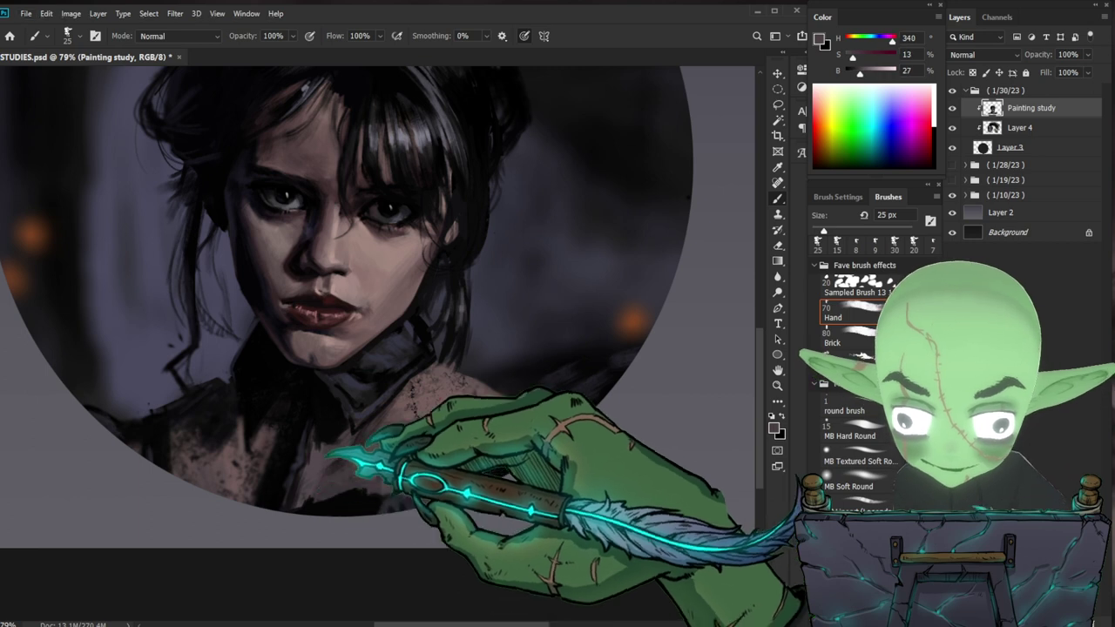
alt+click(356, 441)
key(bracketleft)
key(bracketleft)
key(bracketleft)
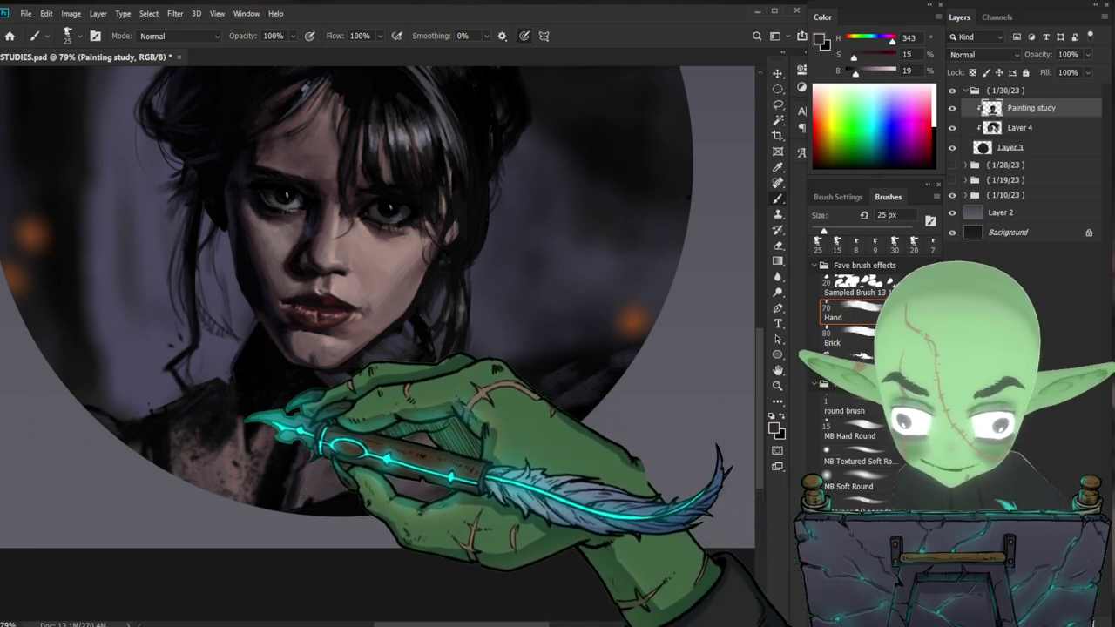
key(bracketright)
key(bracketright)
key(bracketright)
key(bracketright)
key(bracketright)
key(bracketright)
key(bracketright)
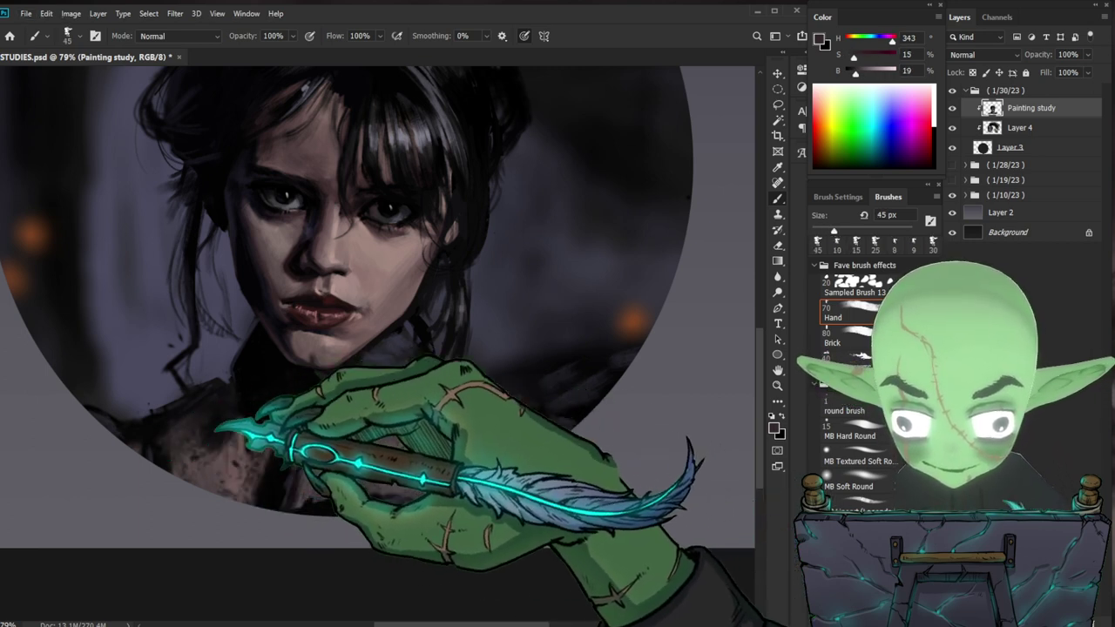
alt+click(219, 440)
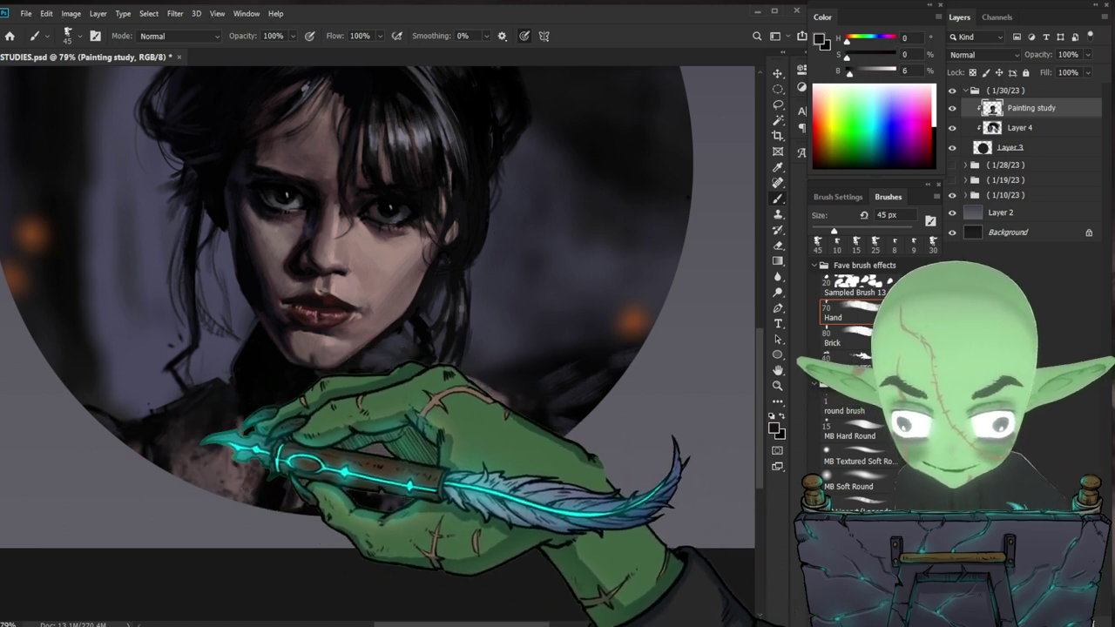
- Add hair strands beside the neck at 9 px with a sampled blue-grey raised to 26% saturation and a sampled near-black
drag(490, 437, 408, 453)
drag(422, 369, 489, 369)
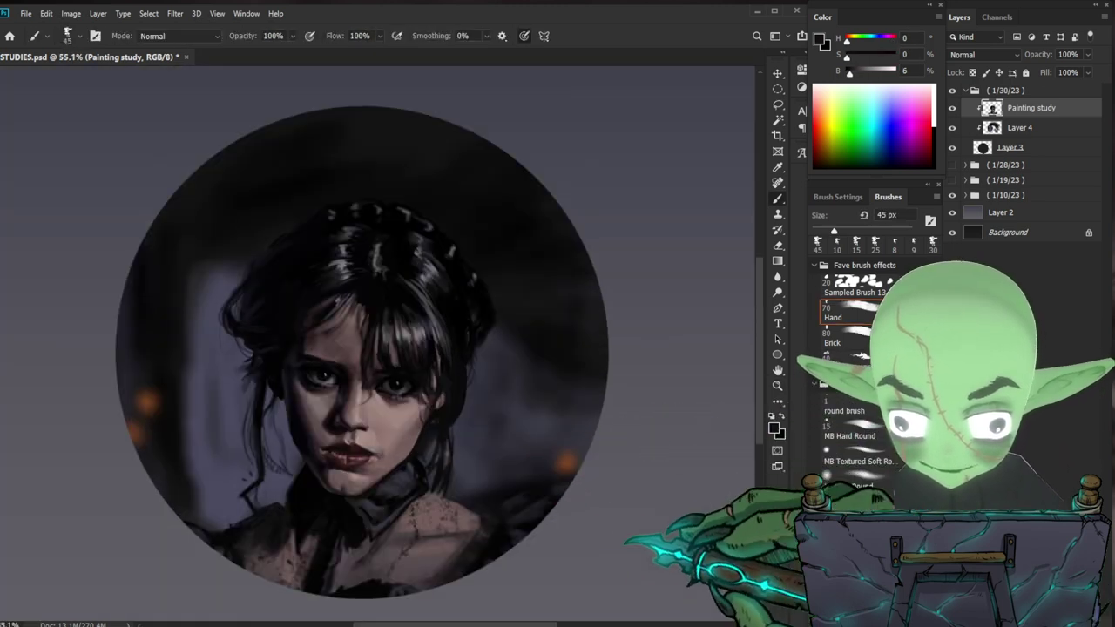
drag(470, 522, 503, 520)
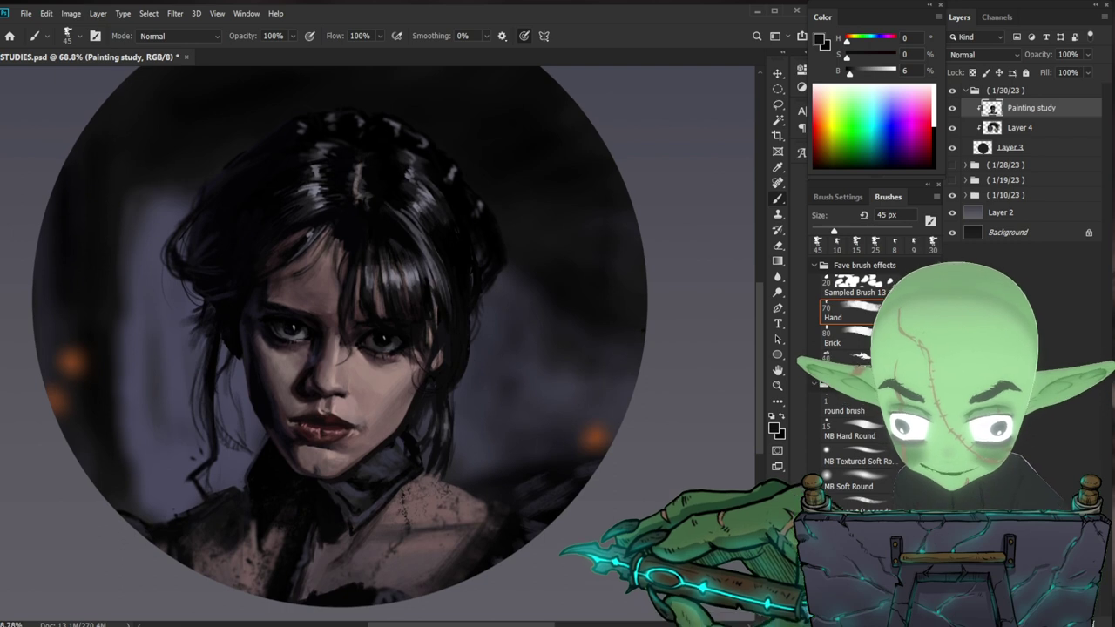
key(z)
drag(470, 427, 505, 426)
alt+click(398, 187)
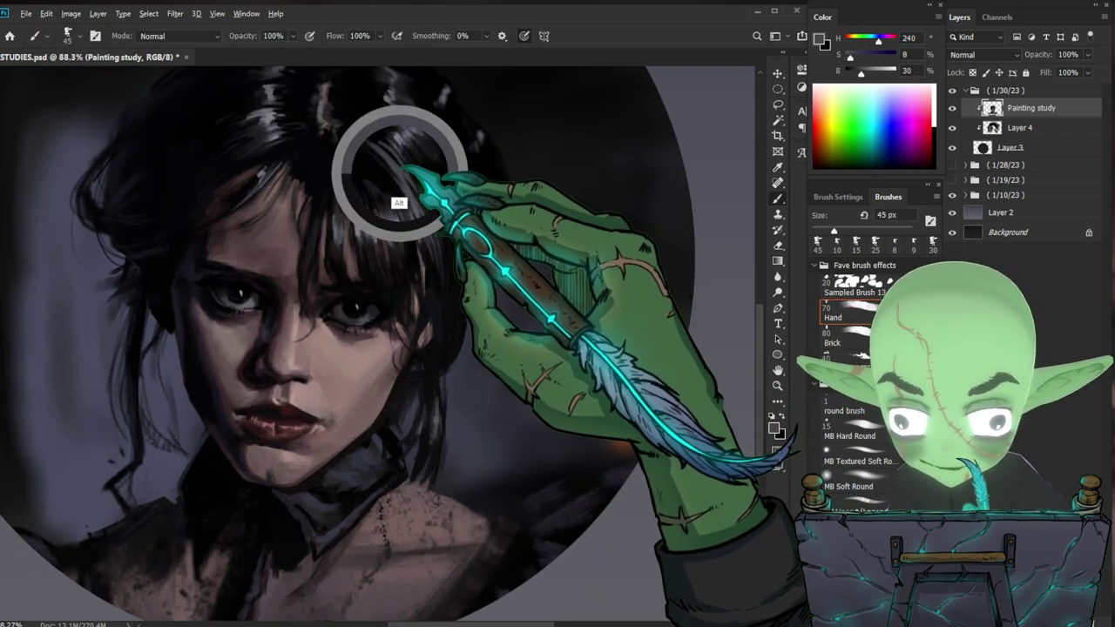
key(bracketleft)
key(bracketleft)
key(bracketleft)
key(bracketleft)
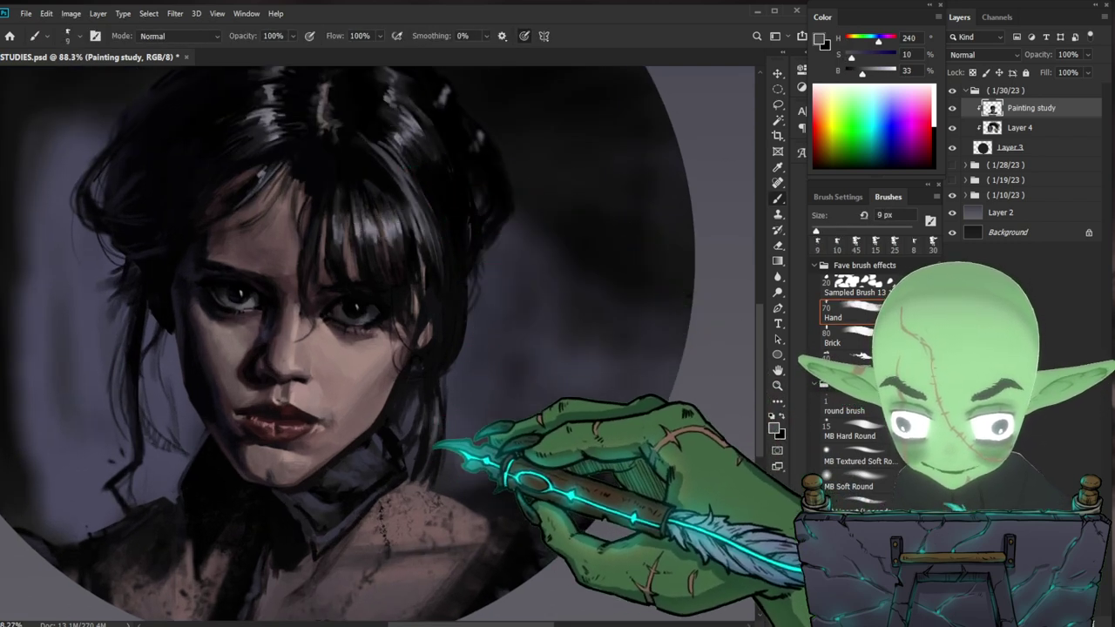
drag(851, 57, 859, 57)
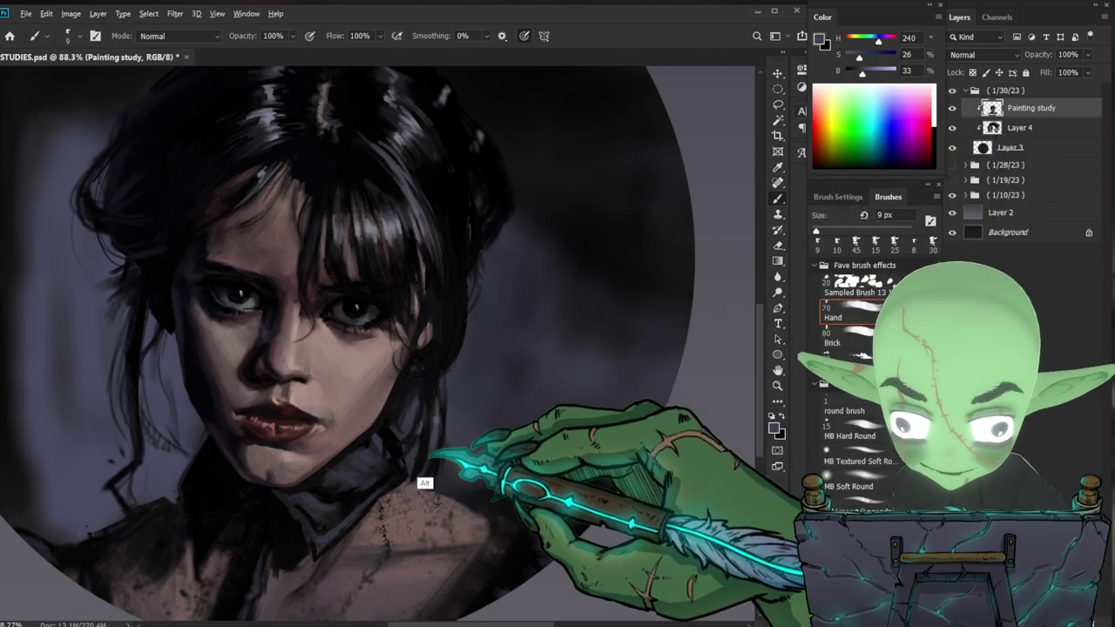
alt+click(437, 436)
- Paint fine loose strands around the hair bun and outer hair silhouette with sampled near-black blue at 9 px
drag(524, 439, 436, 453)
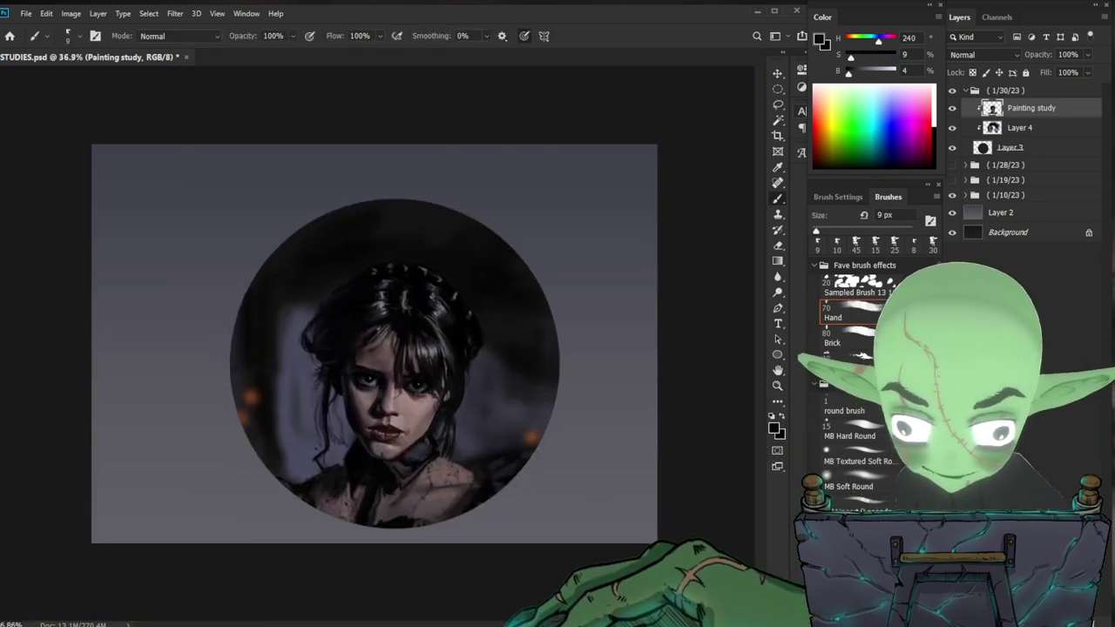
drag(393, 345, 428, 352)
drag(328, 413, 373, 409)
alt+click(293, 438)
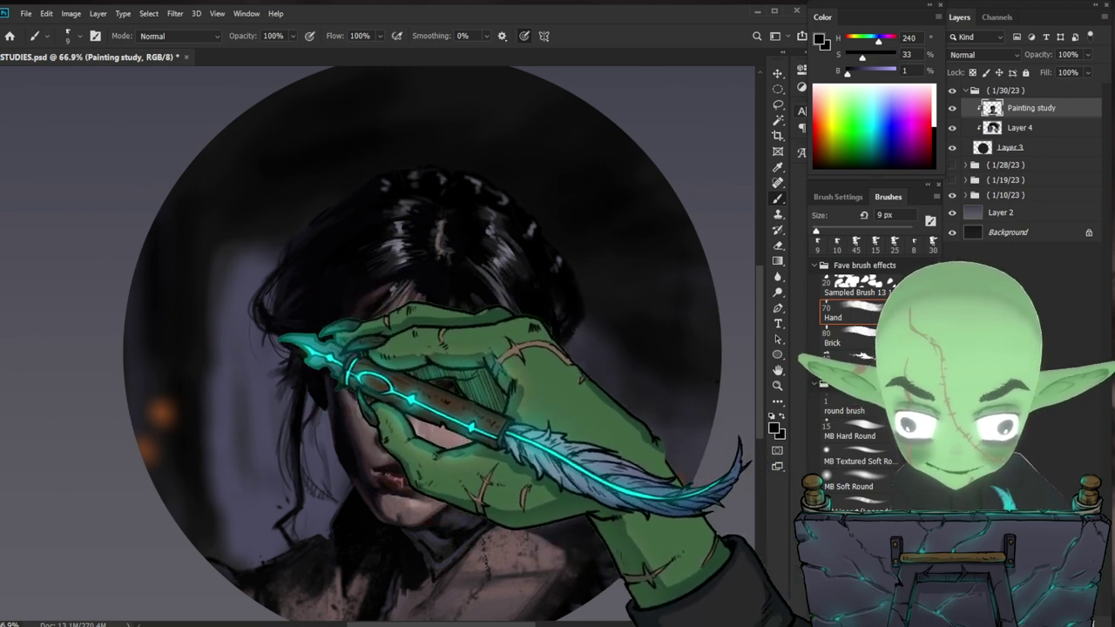
drag(654, 358, 575, 392)
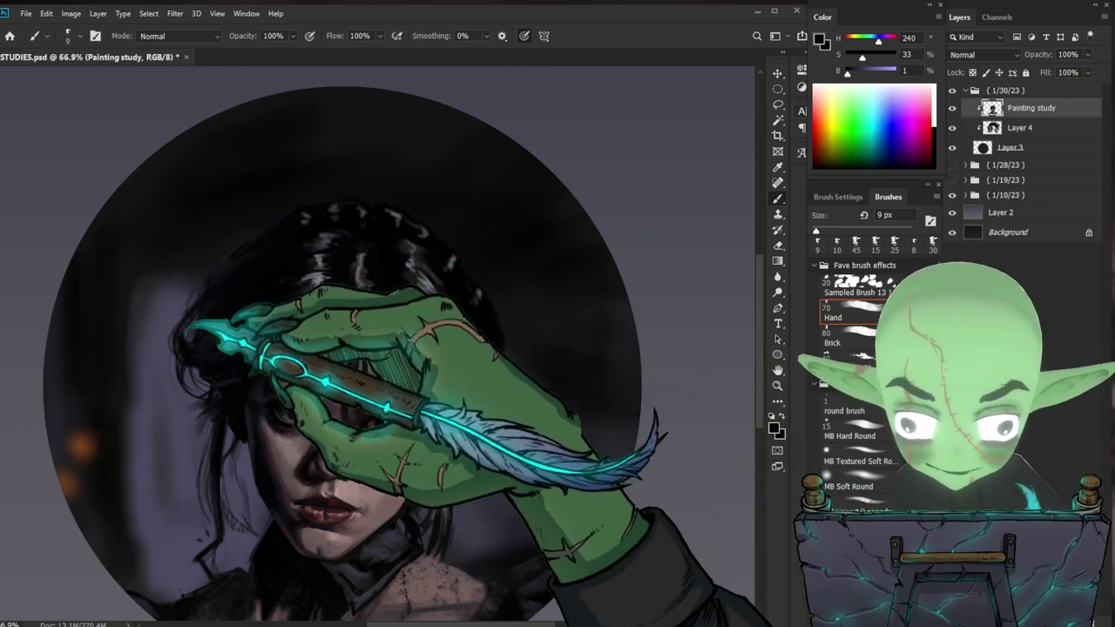
drag(684, 431, 617, 445)
drag(493, 416, 540, 416)
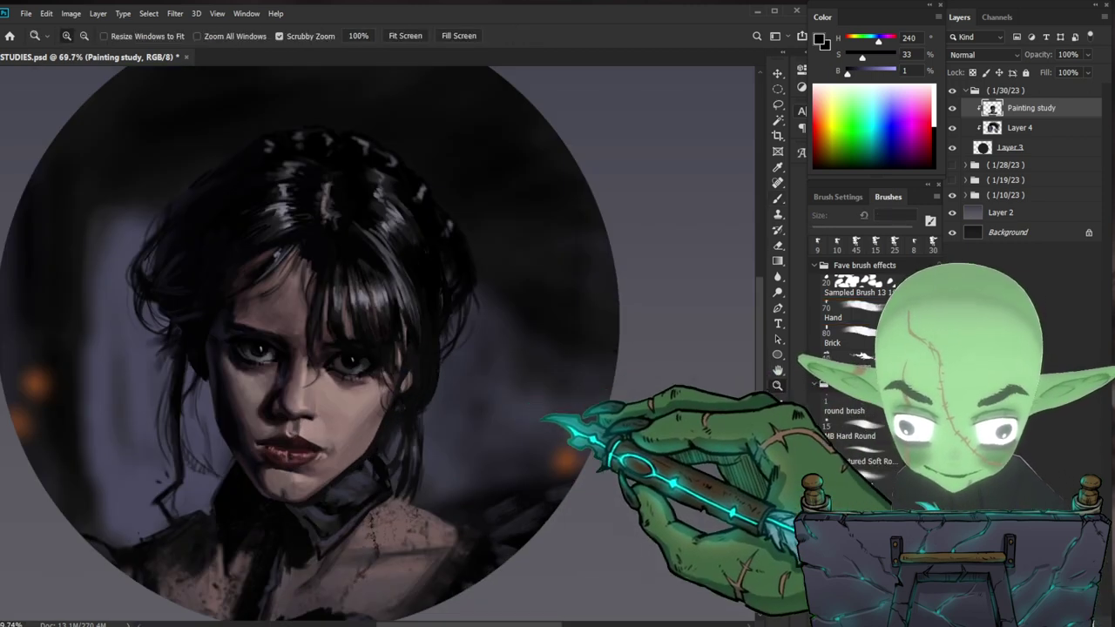
key(b)
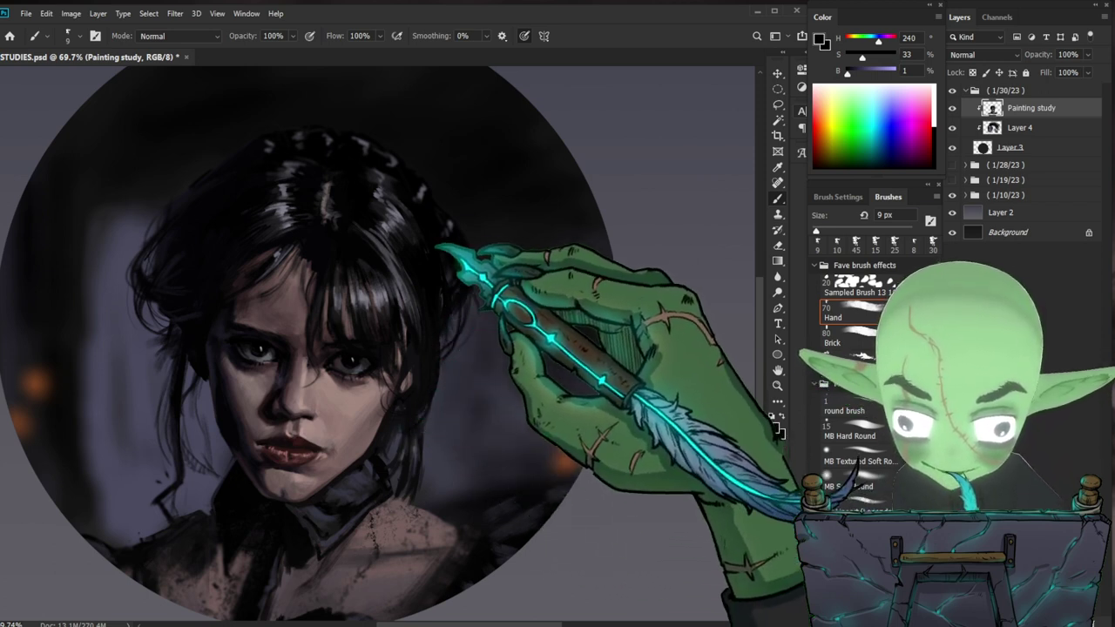
- Deepen the hair beside the ear and neck with sampled dark violet-blue at 30 and 35 px and black at 10 and 8 px
alt+drag(431, 315, 161, 268)
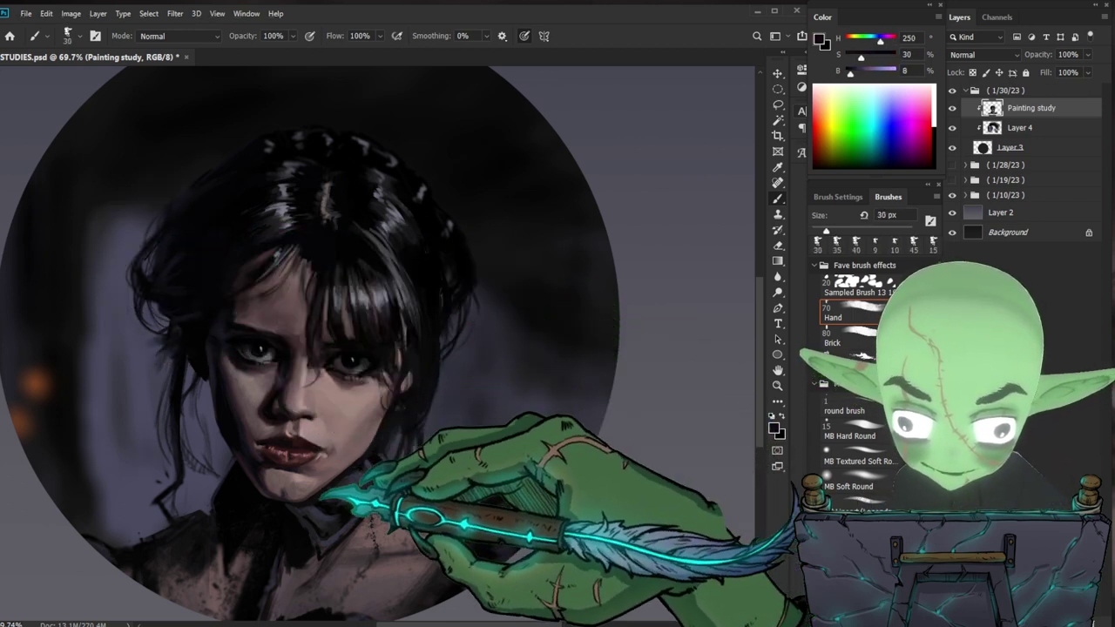
alt+click(204, 383)
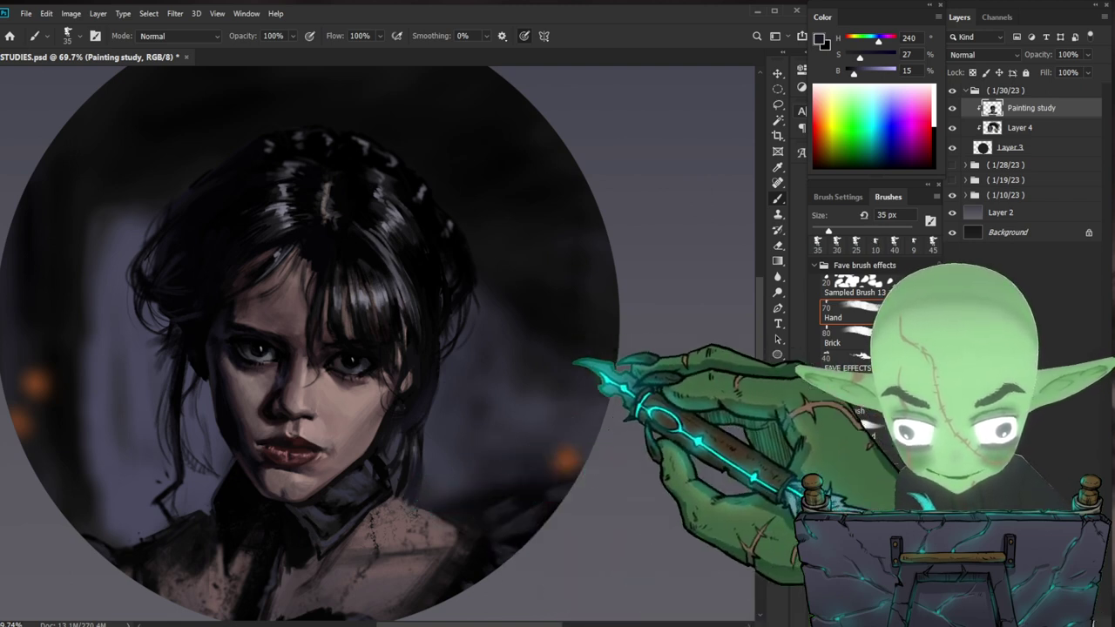
alt+click(410, 381)
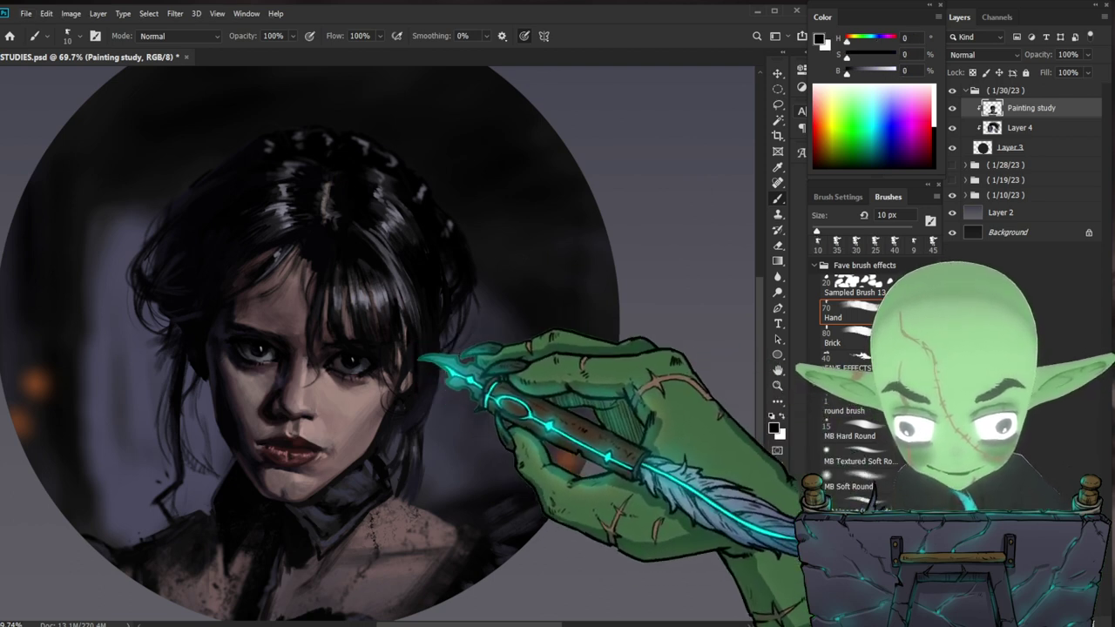
key(bracketright)
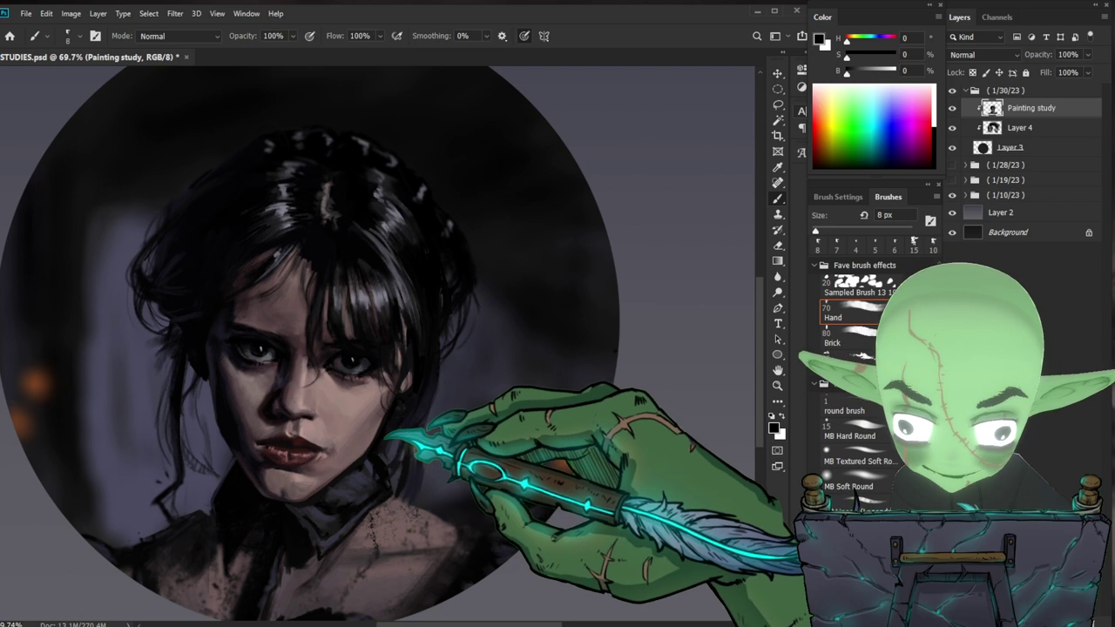
- Smooth the lit plane of the chin with a sampled dusty pink, enlarging the brush to 15 px
scroll(309, 496, up, 1)
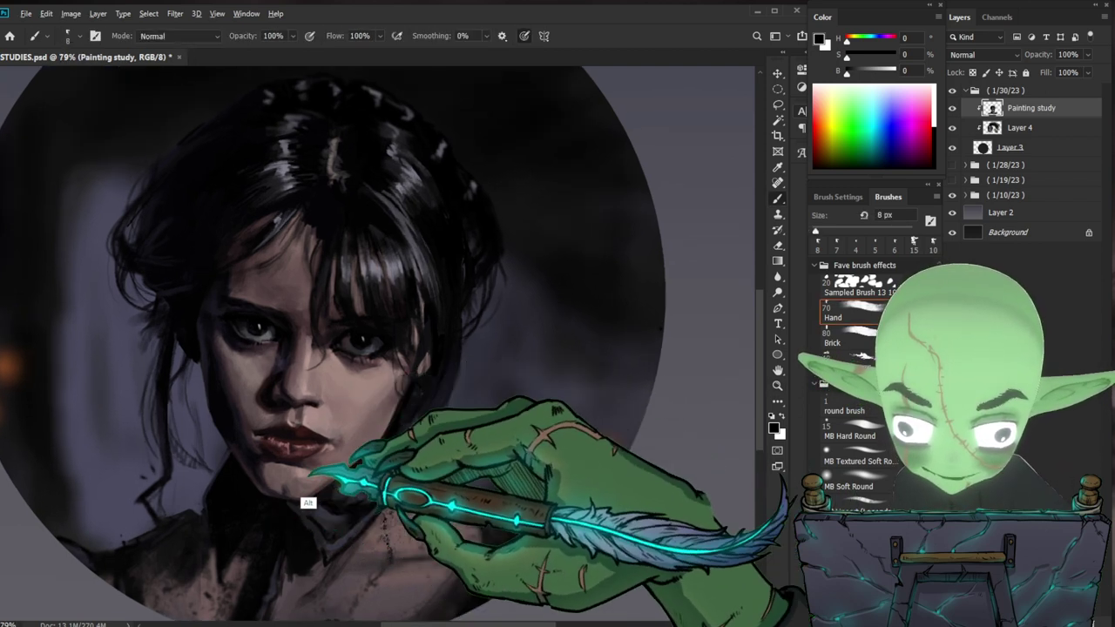
alt+click(308, 477)
key(bracketright)
key(bracketright)
key(bracketright)
drag(319, 477, 307, 485)
key(bracketright)
key(bracketleft)
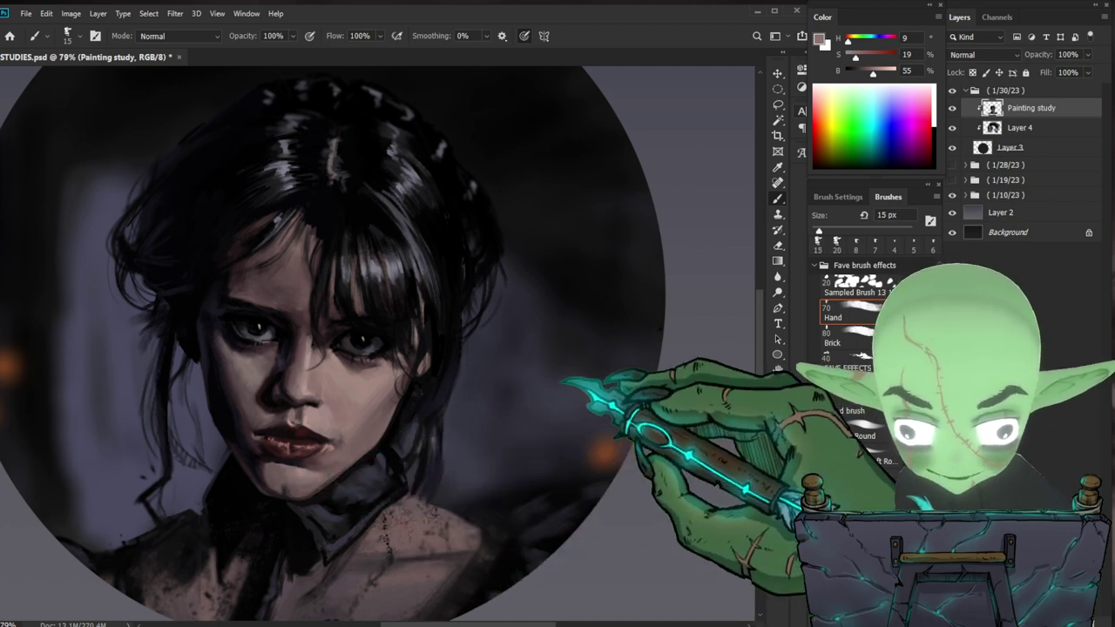
- Rework the chin and jaw with sampled dark plum and muted brown at 7 and 8 px and light dusty pink at 20 px
drag(543, 370, 474, 366)
mouse_move(401, 428)
mouse_down()
mouse_move(411, 470)
mouse_move(426, 463)
mouse_up()
alt+click(347, 470)
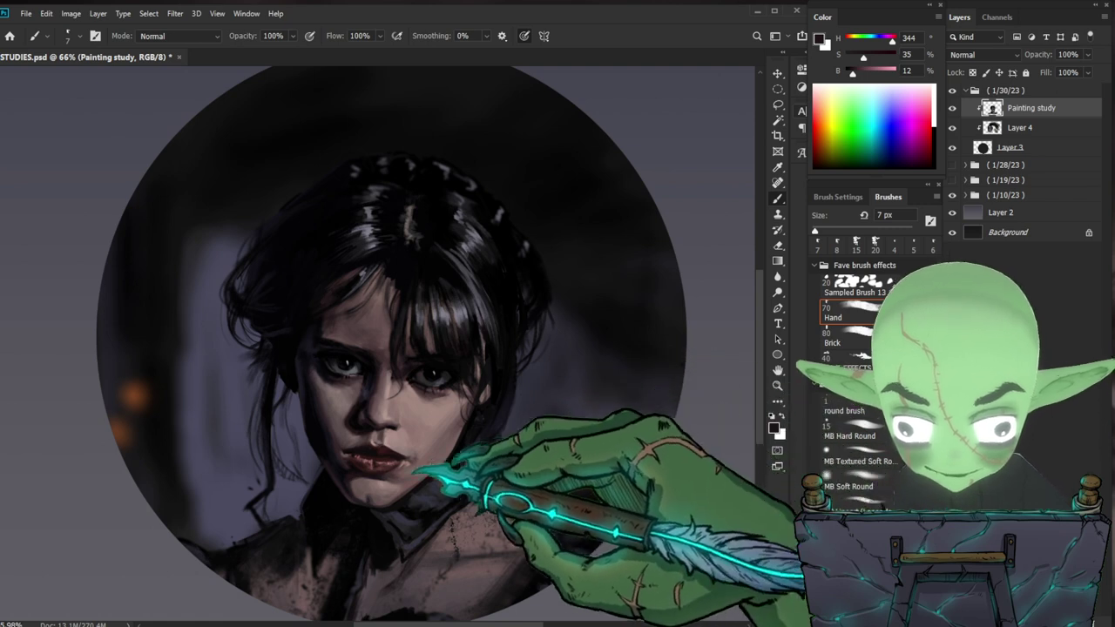
key(bracketright)
alt+click(351, 470)
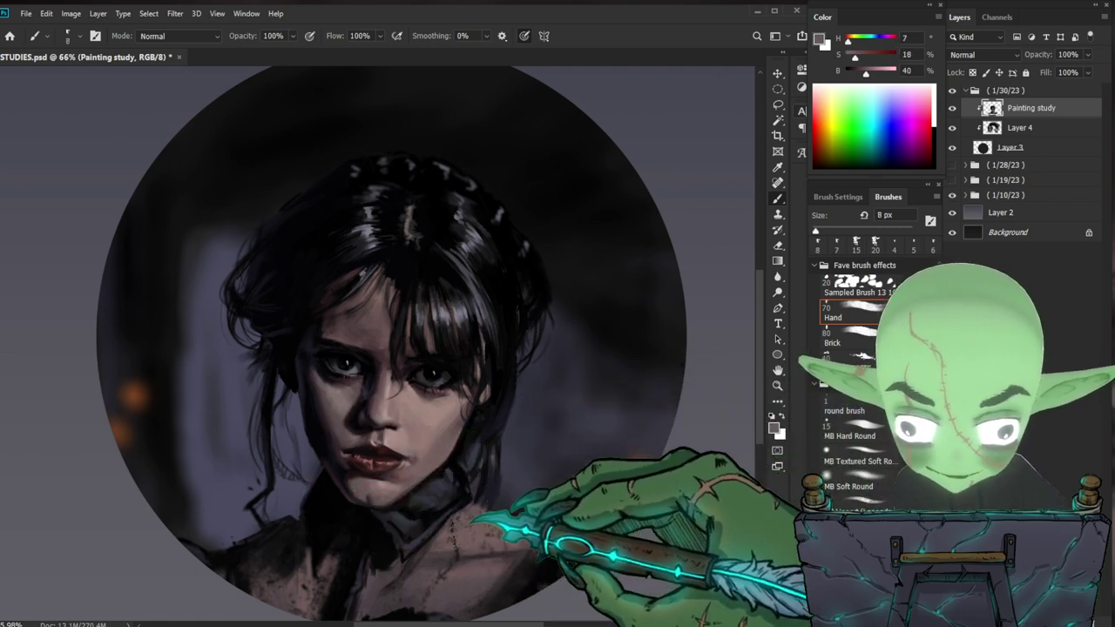
drag(448, 520, 402, 488)
alt+click(314, 423)
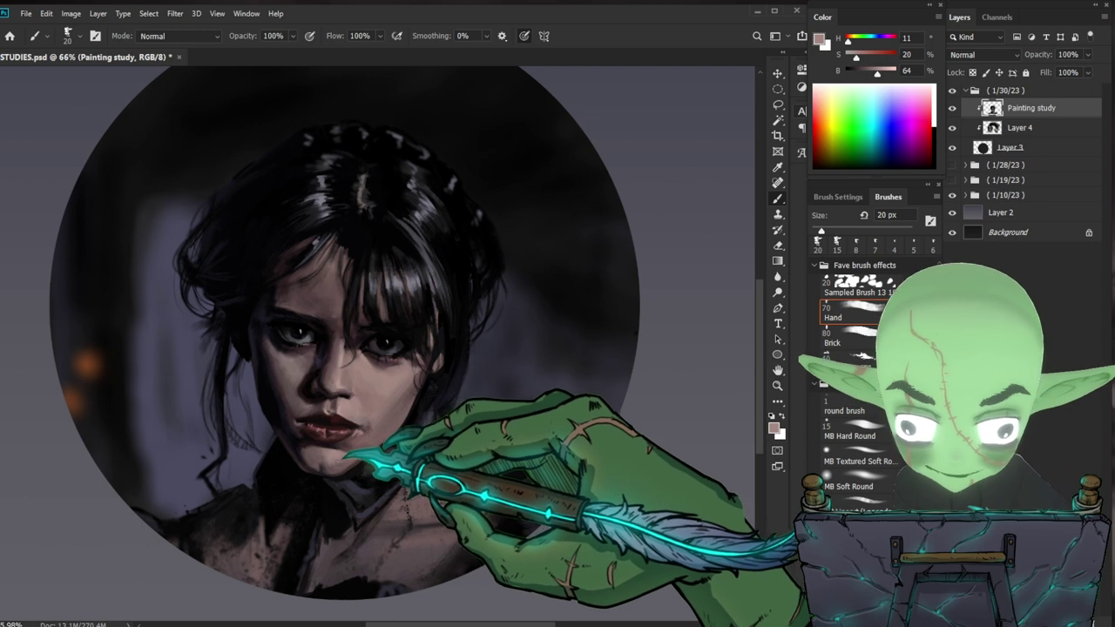
- Refine the jaw edge and the collar beneath the chin with sampled dark plum tones at 9 px
scroll(623, 396, down, 3)
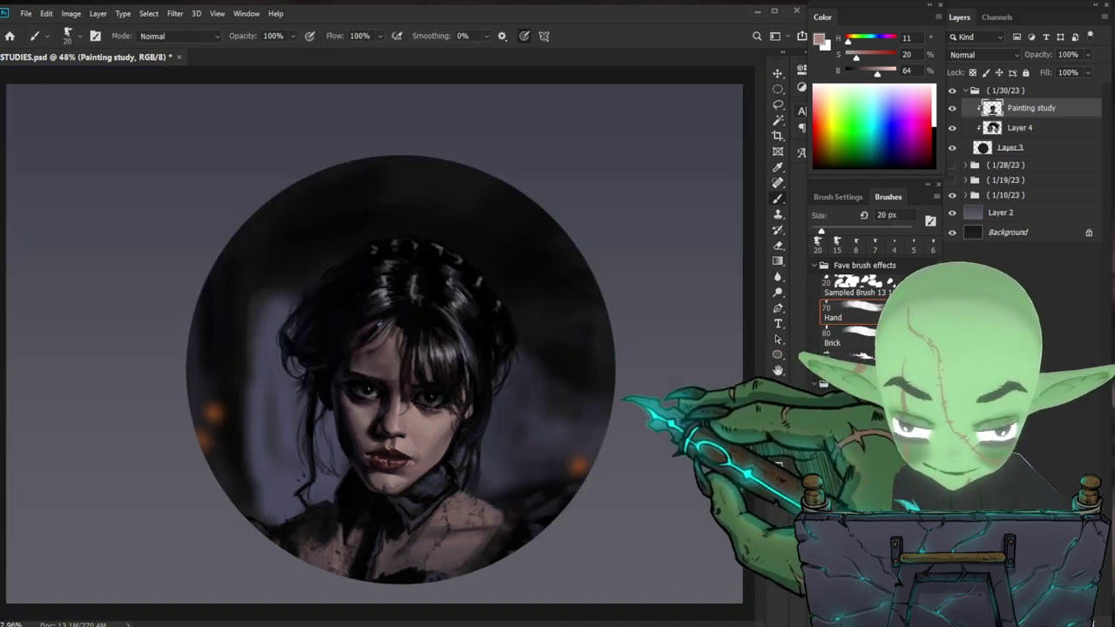
scroll(464, 475, up, 4)
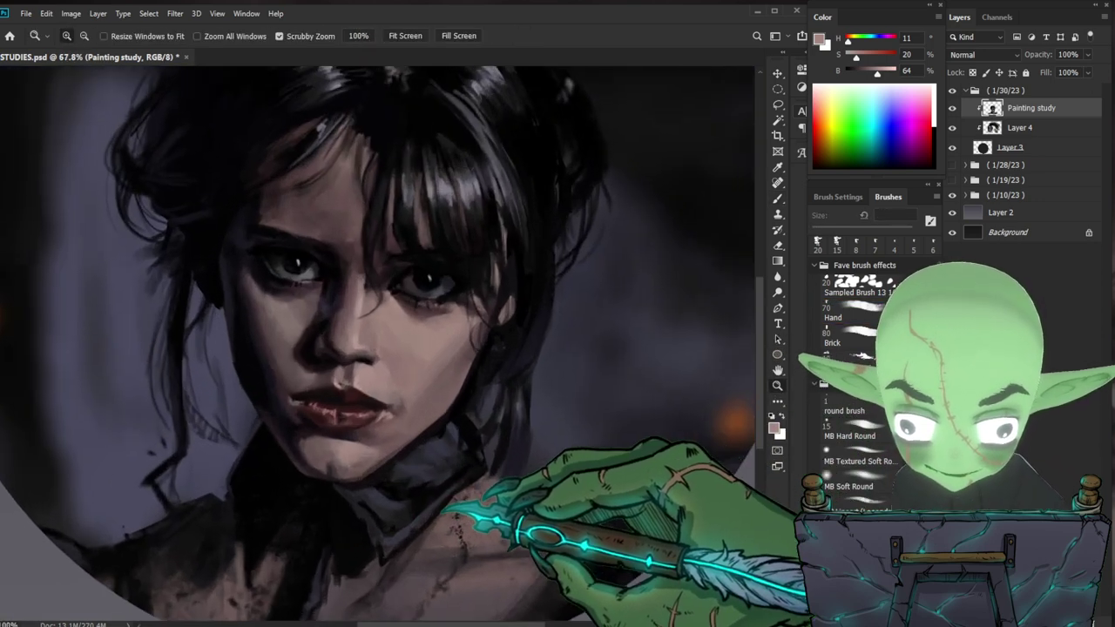
key(b)
alt+click(299, 447)
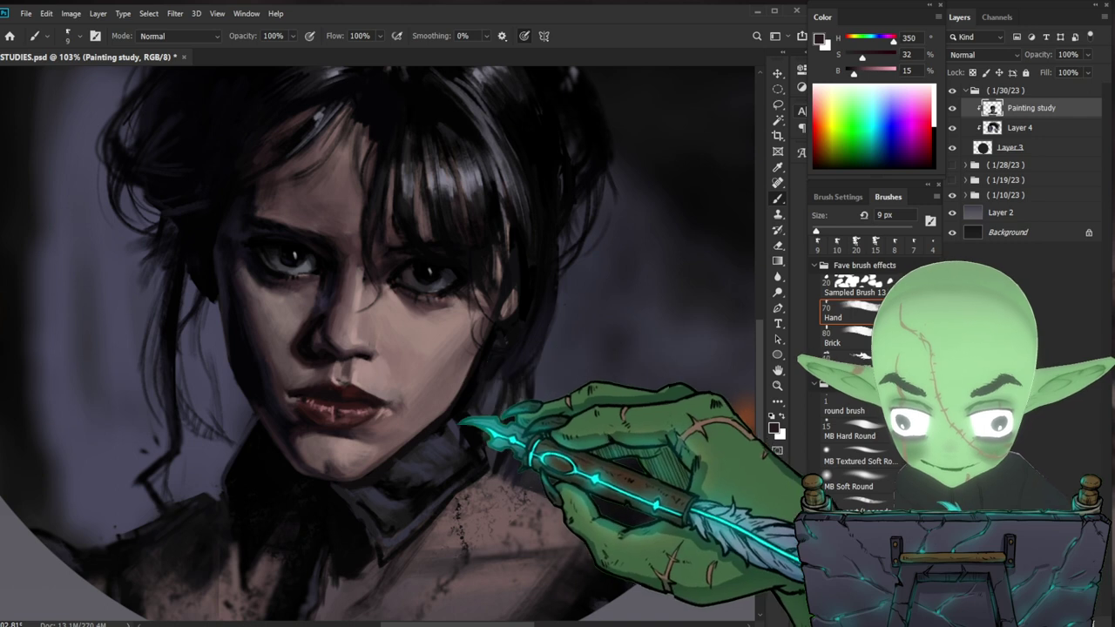
alt+click(348, 444)
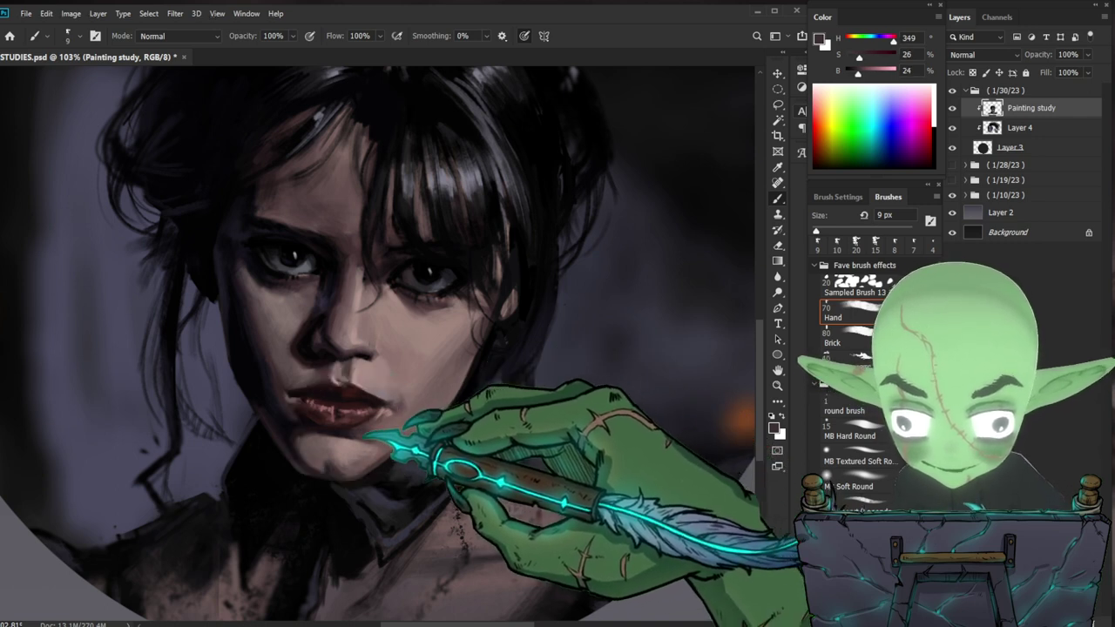
drag(457, 422, 435, 441)
drag(424, 402, 470, 399)
- Paint the collar folds and the hair beside the neck with sampled near-black, dark blue-grey and black at 9 px
alt+click(427, 470)
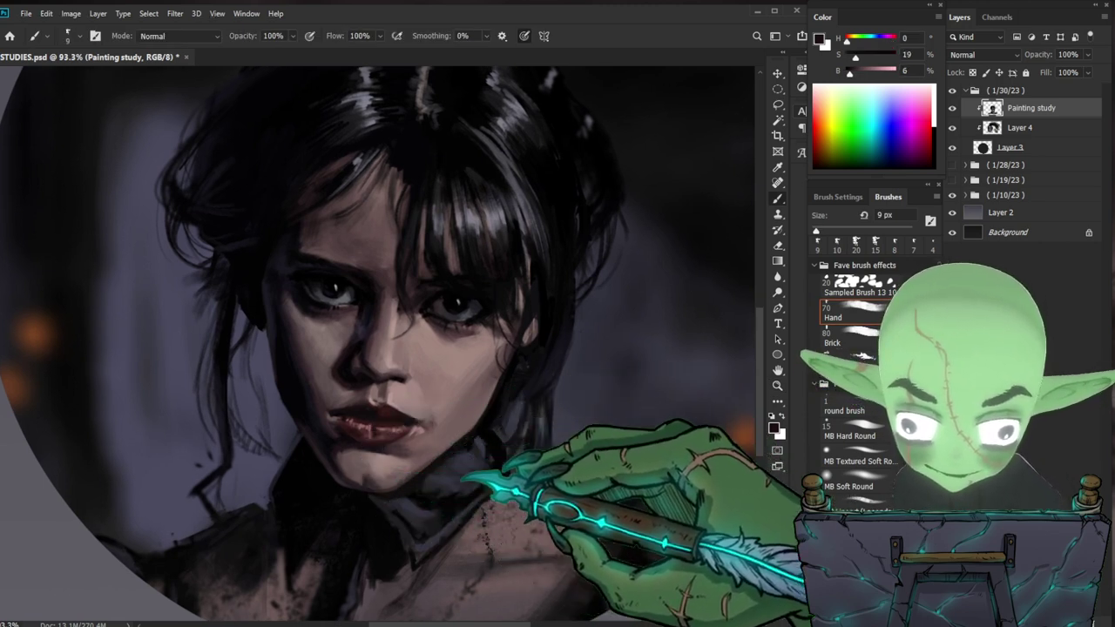
alt+click(370, 488)
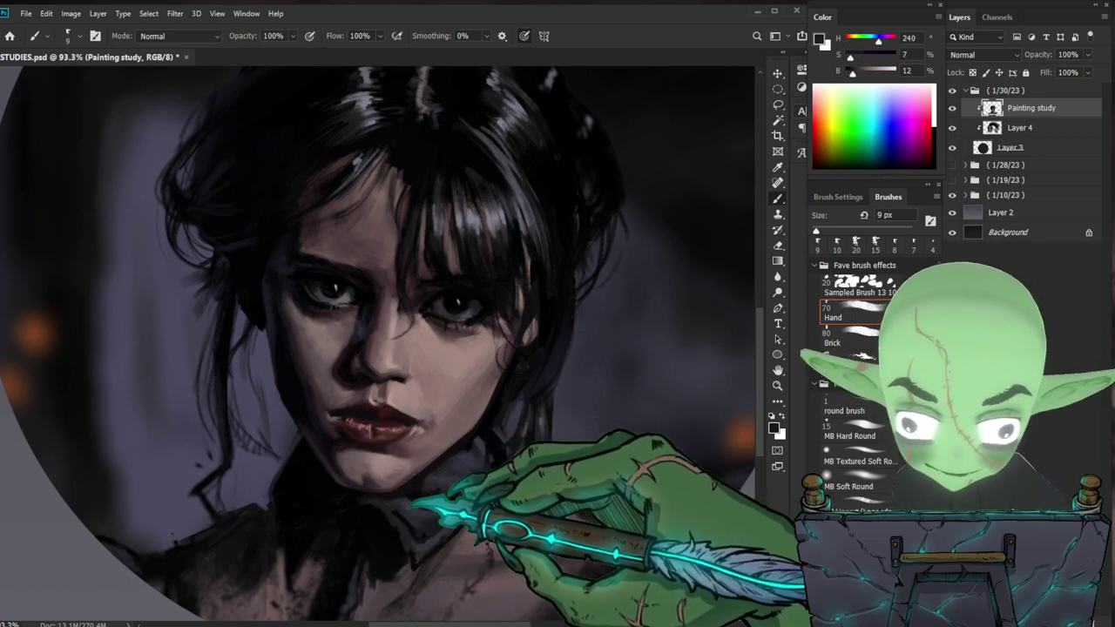
alt+click(336, 470)
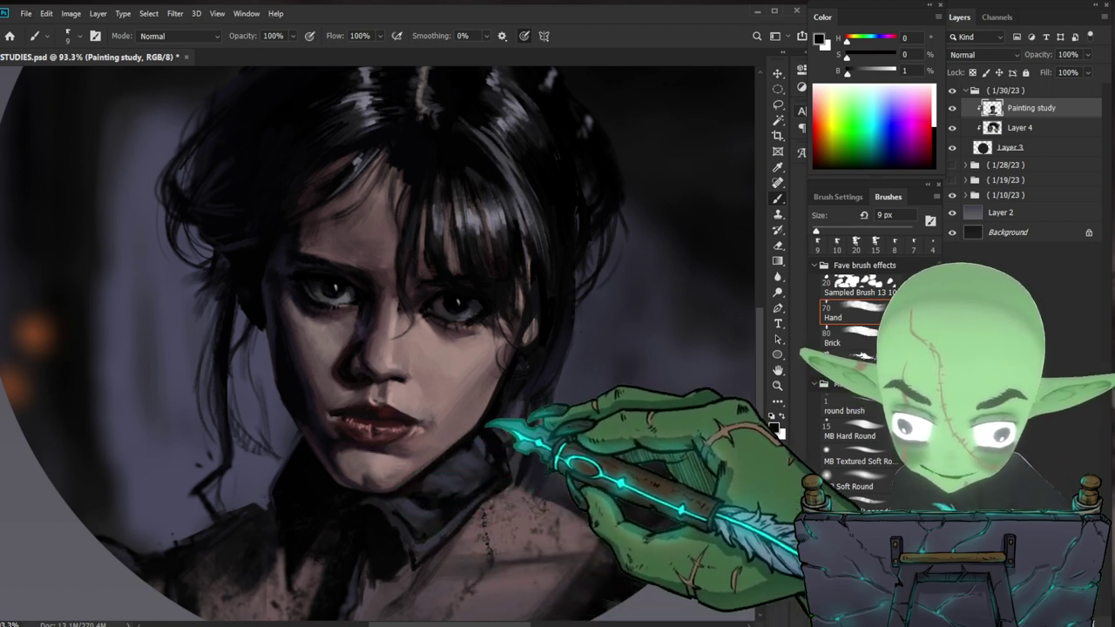
drag(395, 444, 314, 442)
drag(415, 350, 447, 352)
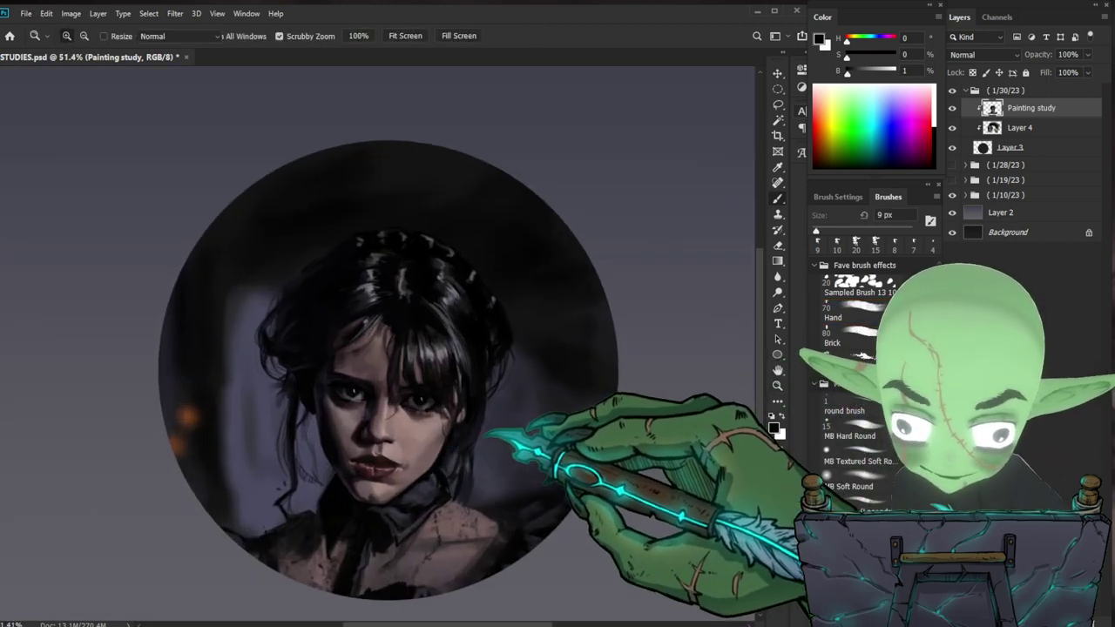
drag(477, 431, 497, 435)
- Touch up the side of the face with sampled muted browns at 25 and 8 px and a sampled dusty pink
alt+click(375, 523)
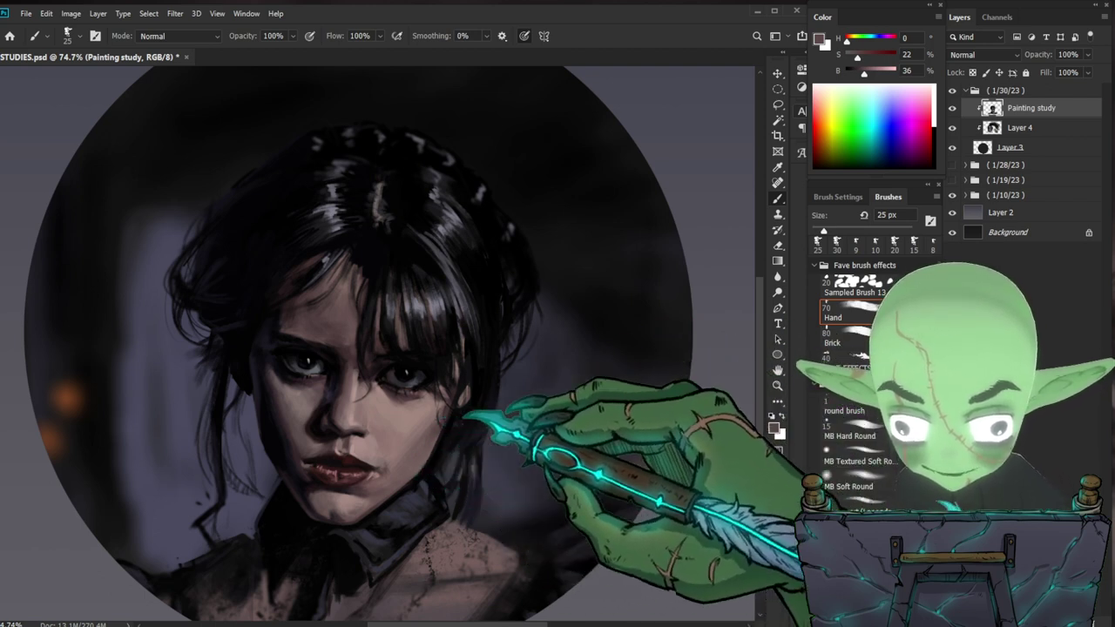
alt+click(360, 455)
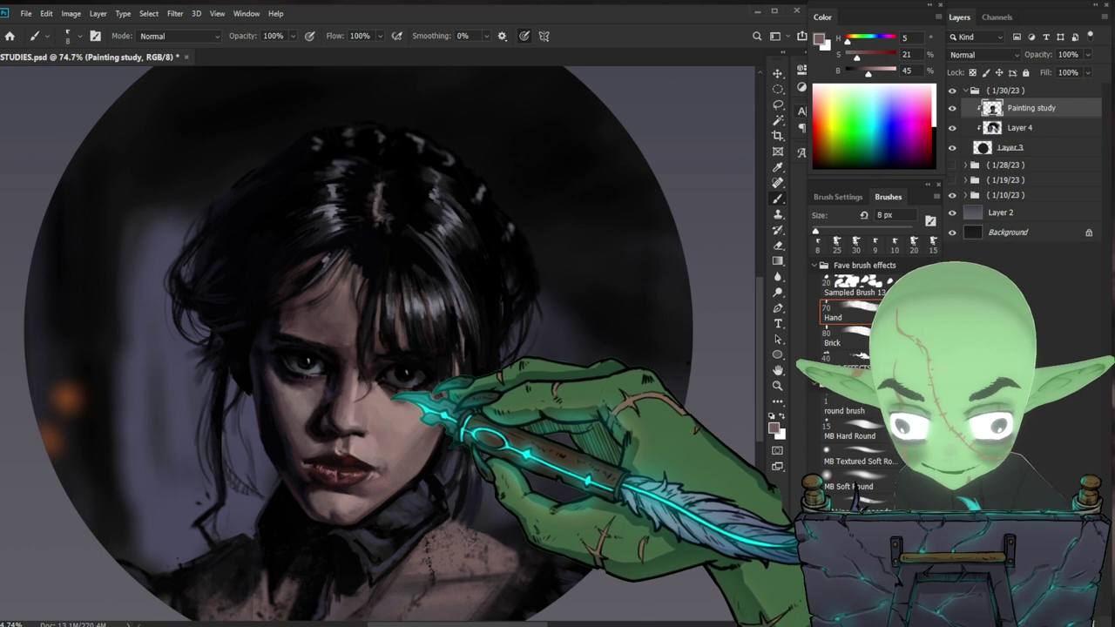
alt+click(380, 422)
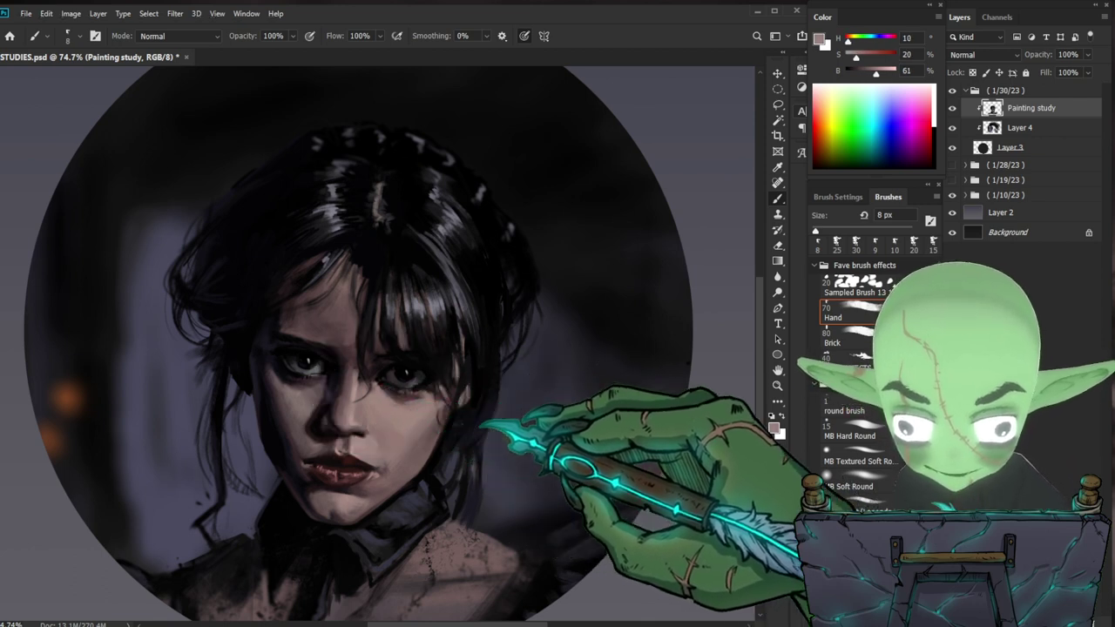
- Blend the cheek below the fringe-side eye with a sampled muted pink and a dark mauve at 20 px
key(z)
drag(475, 422, 505, 401)
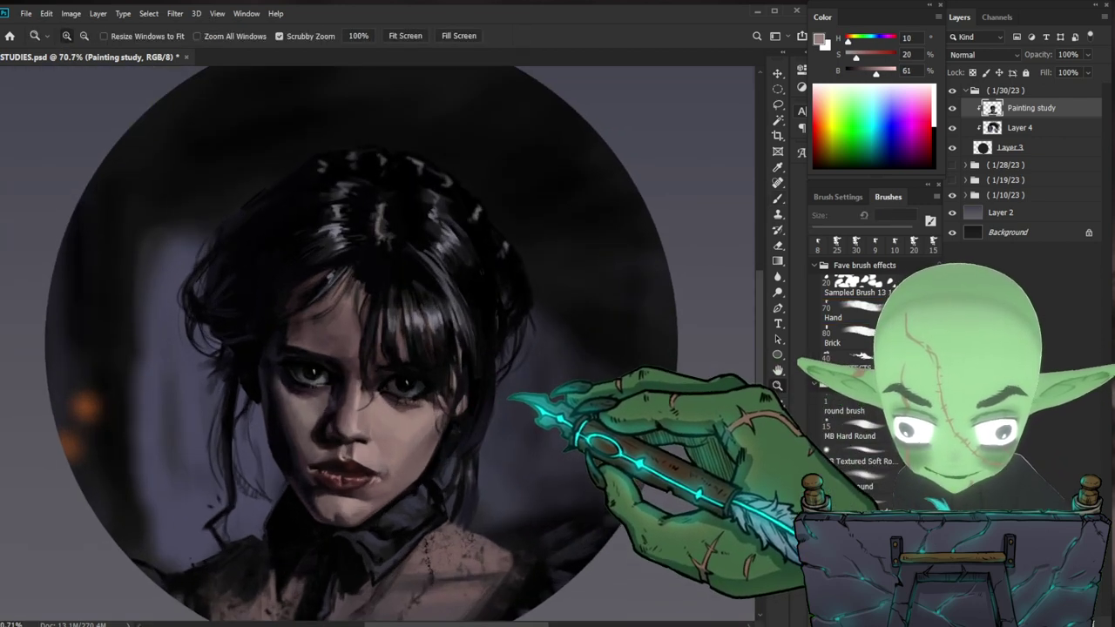
key(b)
alt+click(382, 411)
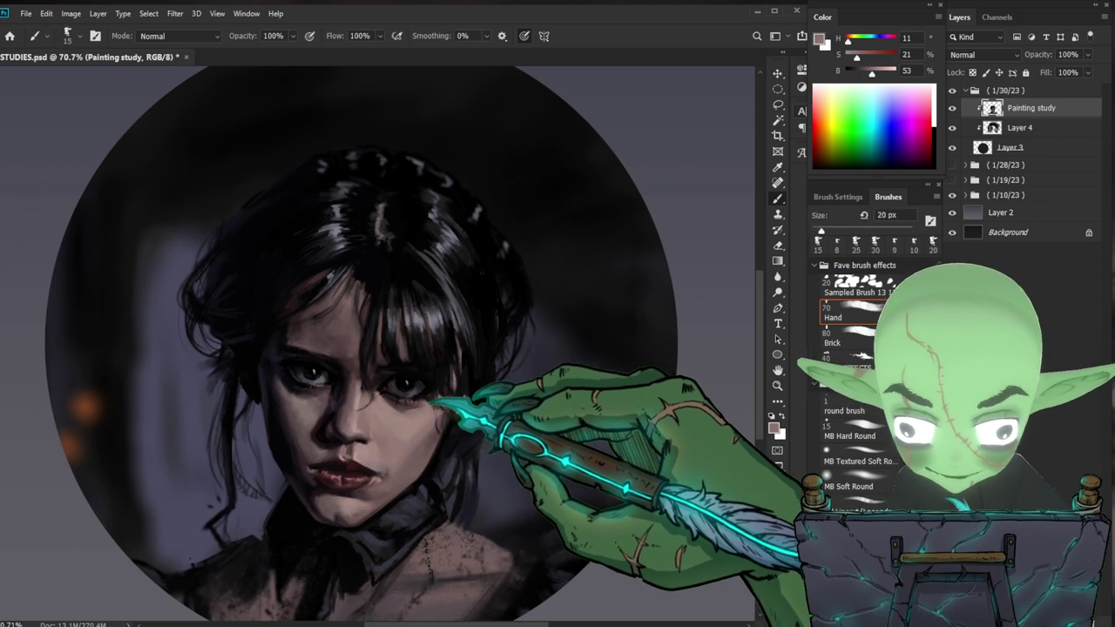
drag(539, 425, 520, 379)
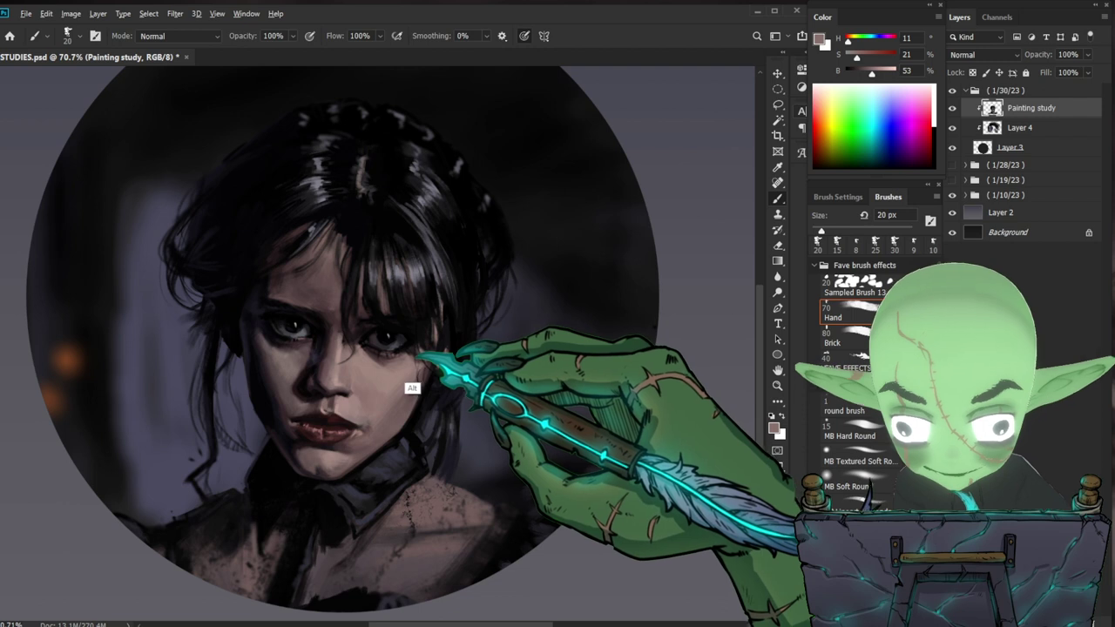
drag(406, 387, 288, 374)
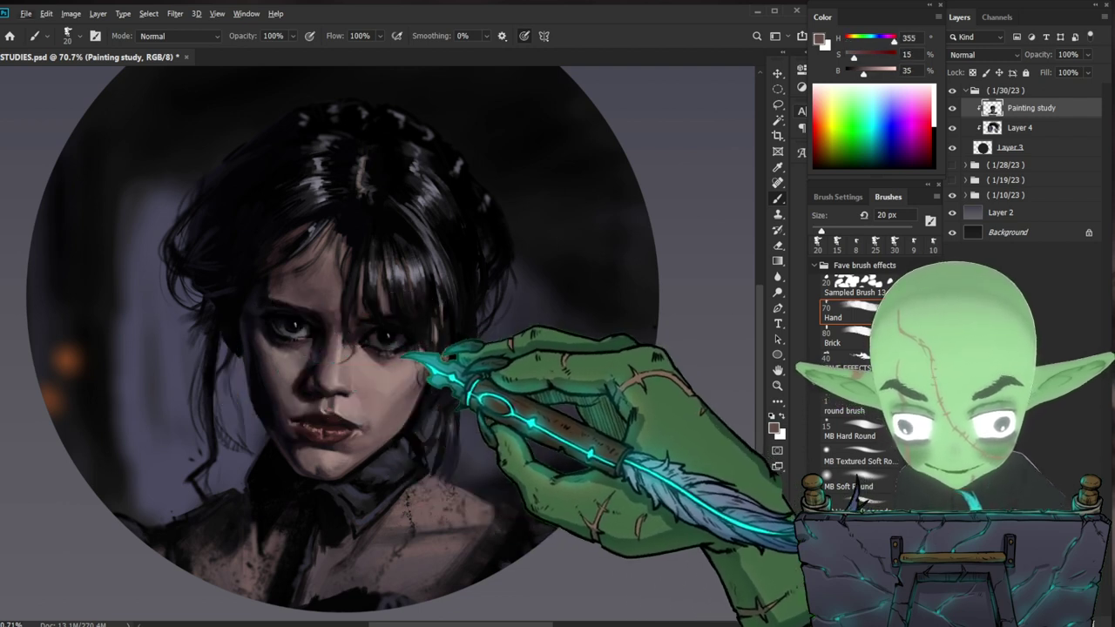
- Darken the hair above the forehead with near-black blue, reducing the brush to 9 px
drag(562, 381, 590, 317)
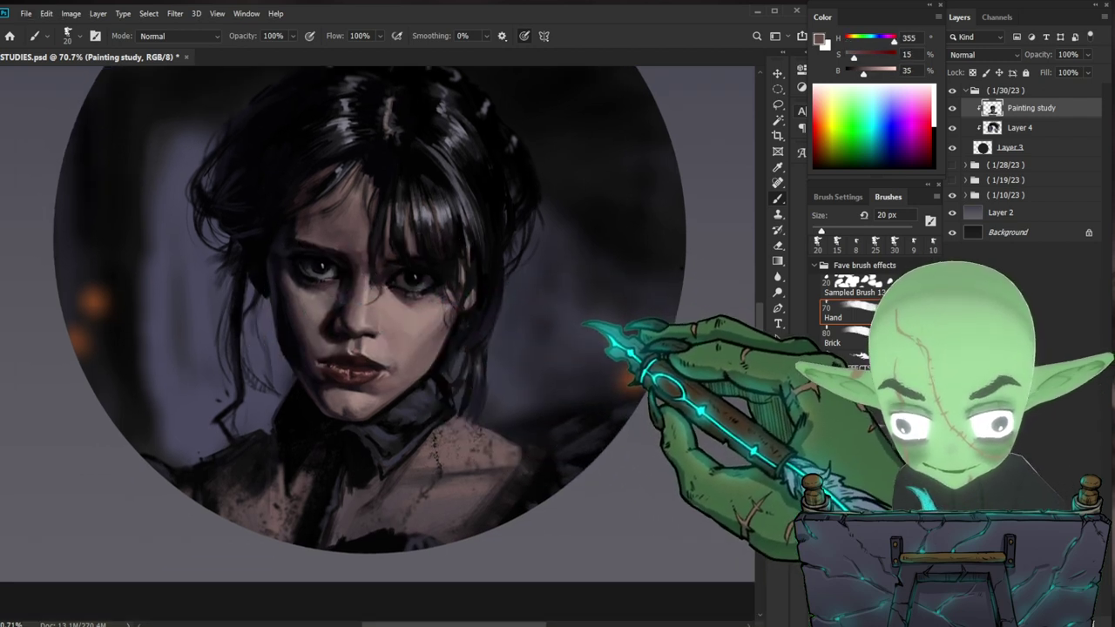
ctrl+drag(662, 329, 622, 336)
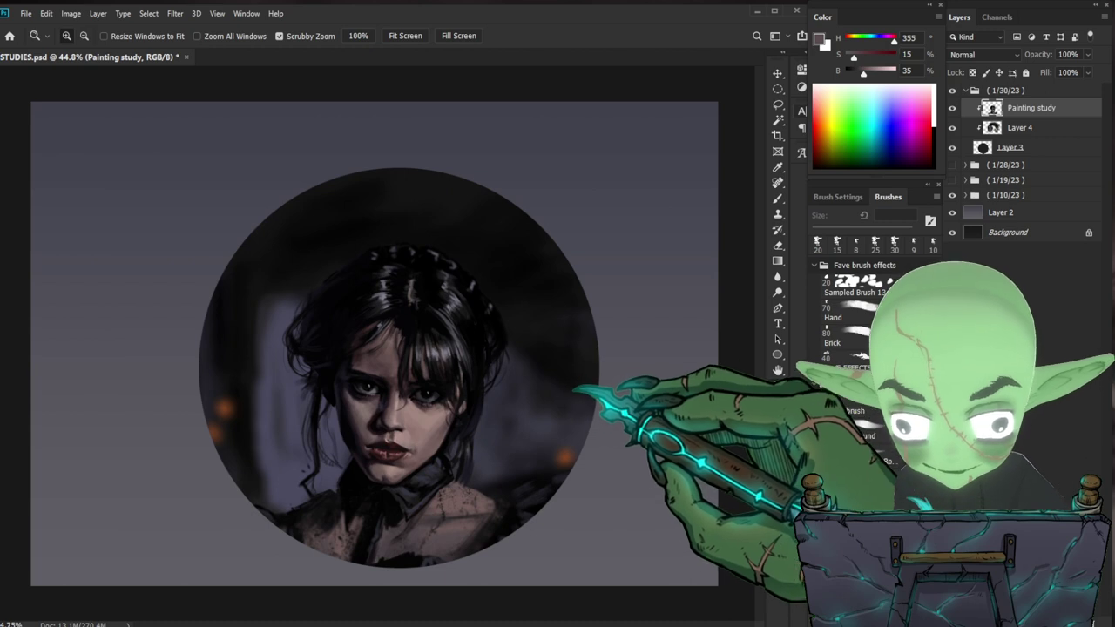
scroll(547, 428, up, 1)
key(b)
mouse_move(373, 274)
mouse_down()
mouse_move(301, 321)
mouse_move(312, 295)
mouse_up()
key(bracketleft)
key(bracketleft)
key(bracketleft)
key(bracketright)
key(bracketright)
key(bracketright)
key(bracketright)
key(bracketleft)
key(bracketleft)
key(bracketleft)
key(bracketleft)
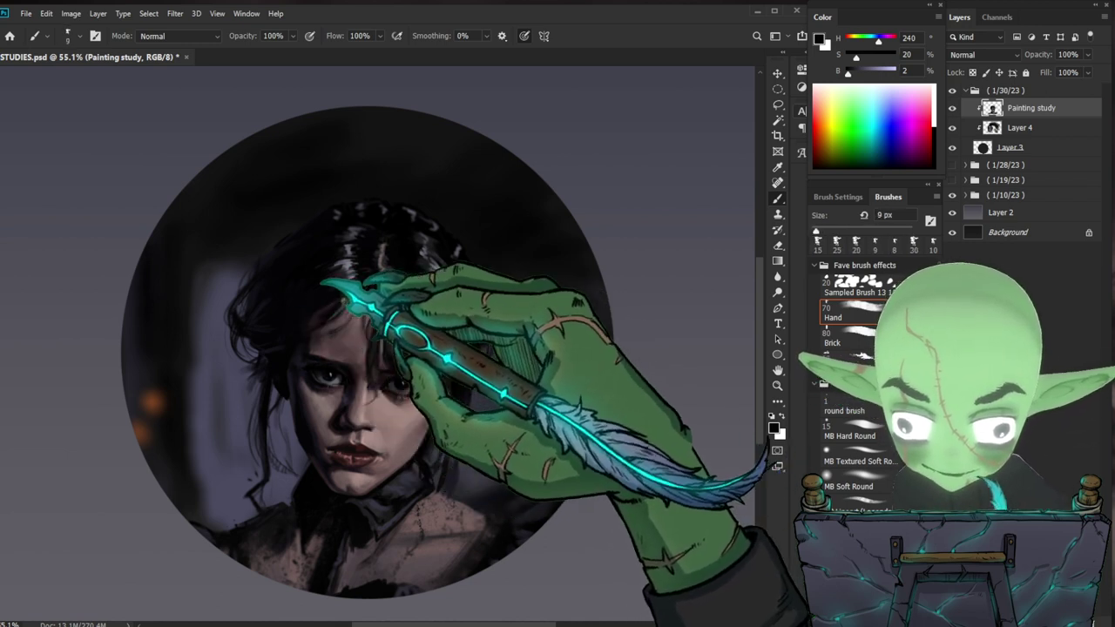
- Dot a white catchlight into the uncovered eye with the Hand brush reduced to 2 px
key(ctrl+space)
scroll(374, 344, down, 5)
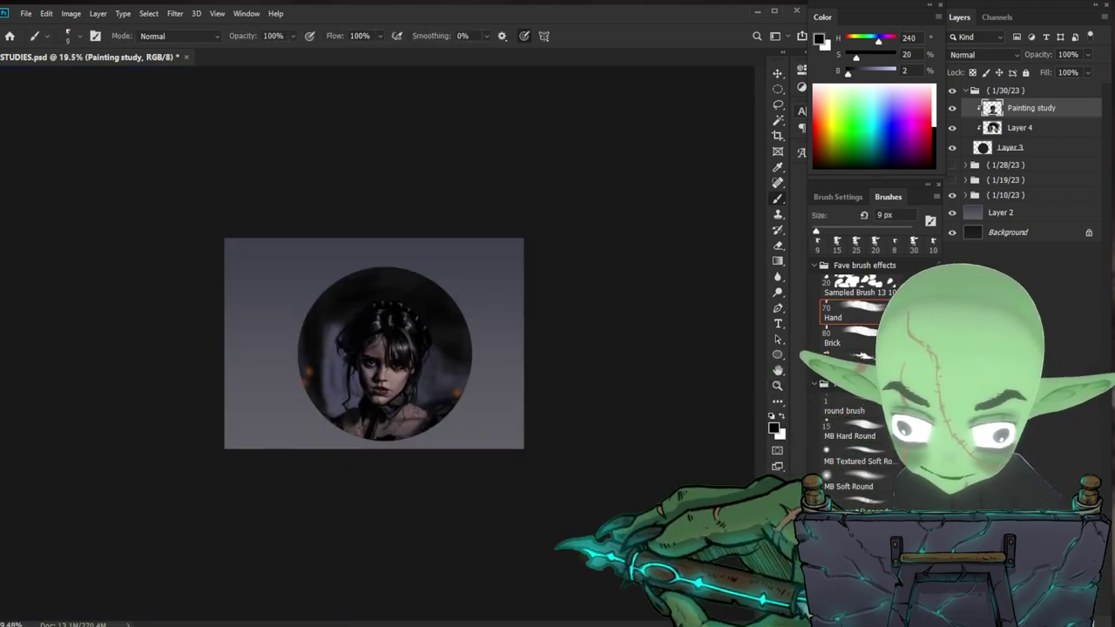
ctrl+drag(448, 457, 403, 460)
ctrl+drag(379, 370, 455, 361)
ctrl+drag(381, 435, 464, 396)
key(x)
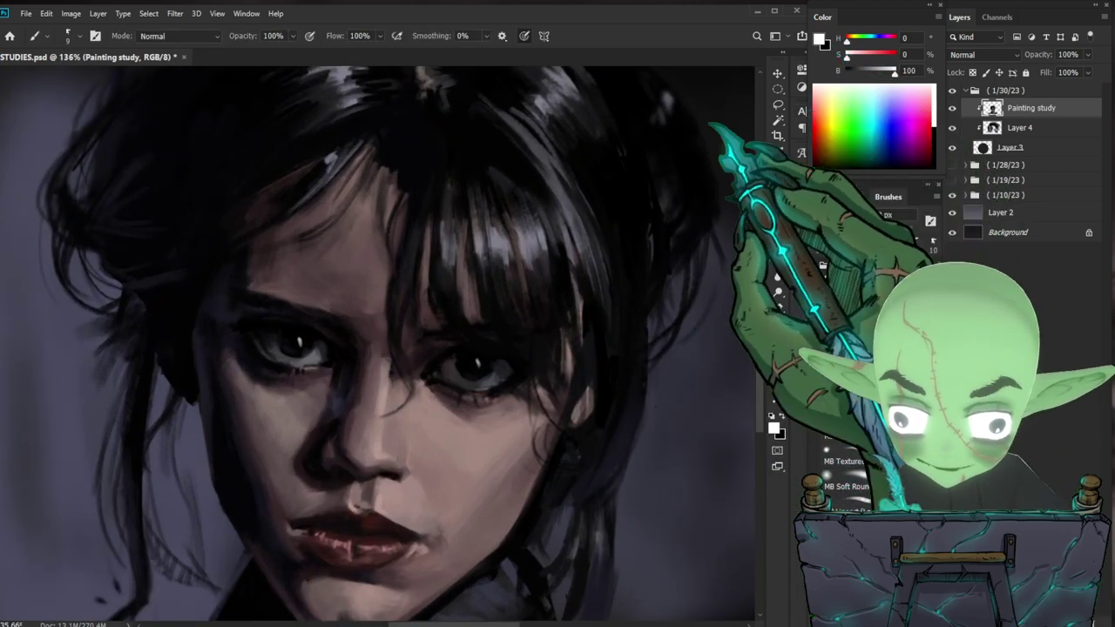
key(bracketleft)
key(bracketleft)
key(bracketleft)
key(bracketleft)
key(bracketleft)
key(bracketleft)
key(bracketleft)
drag(302, 337, 297, 340)
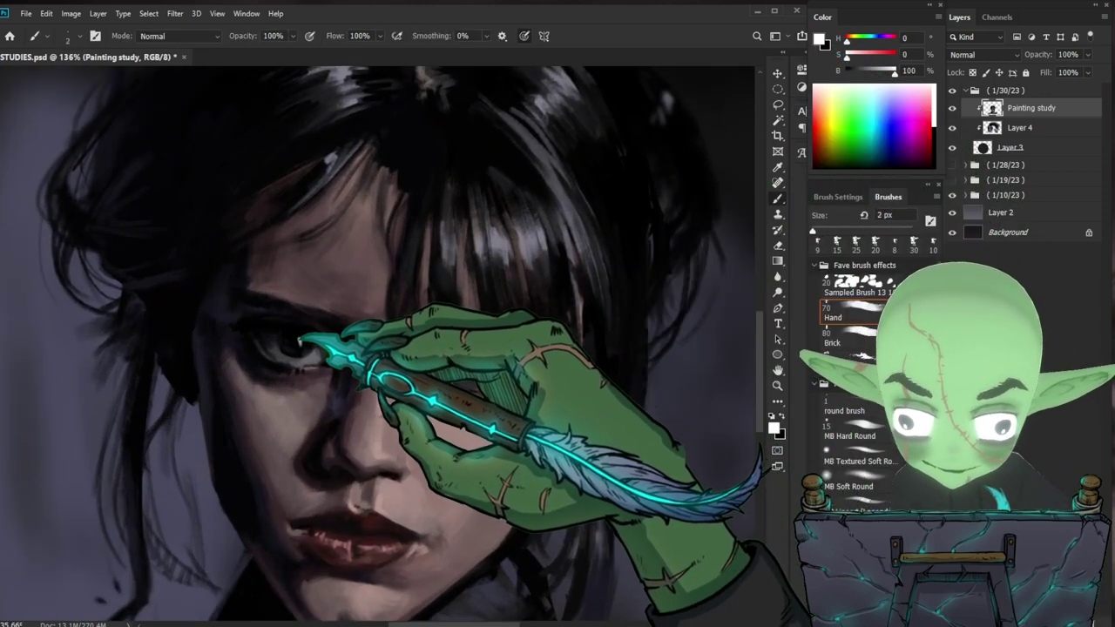
- Paint white catchlights in the pupils with the round brush at 4 px
click(843, 406)
key(bracketright)
key(bracketright)
key(bracketright)
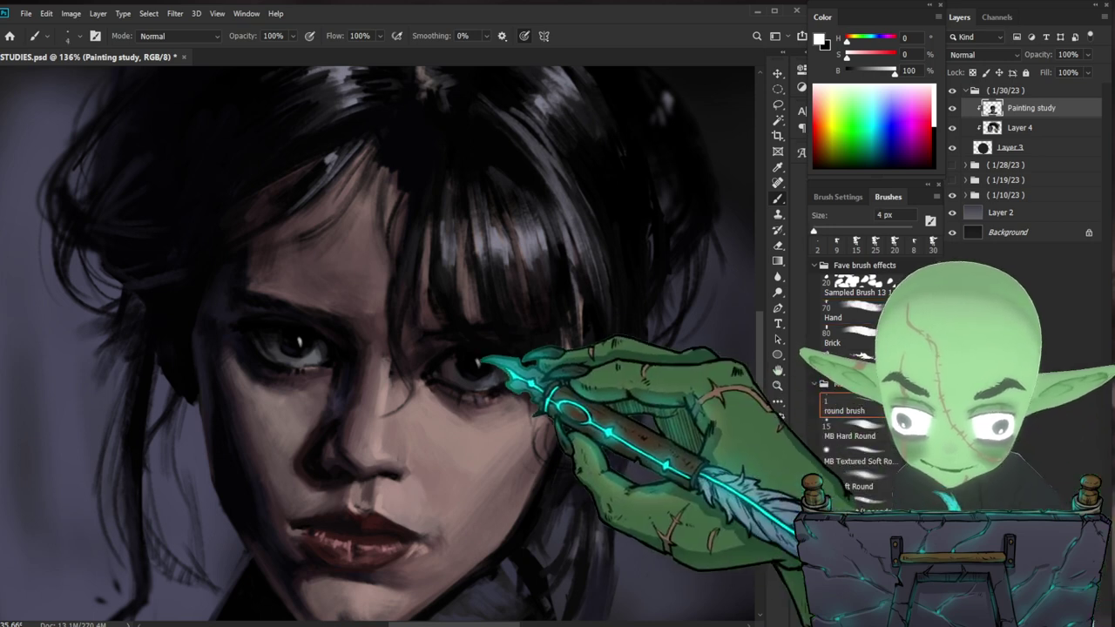
drag(482, 362, 479, 364)
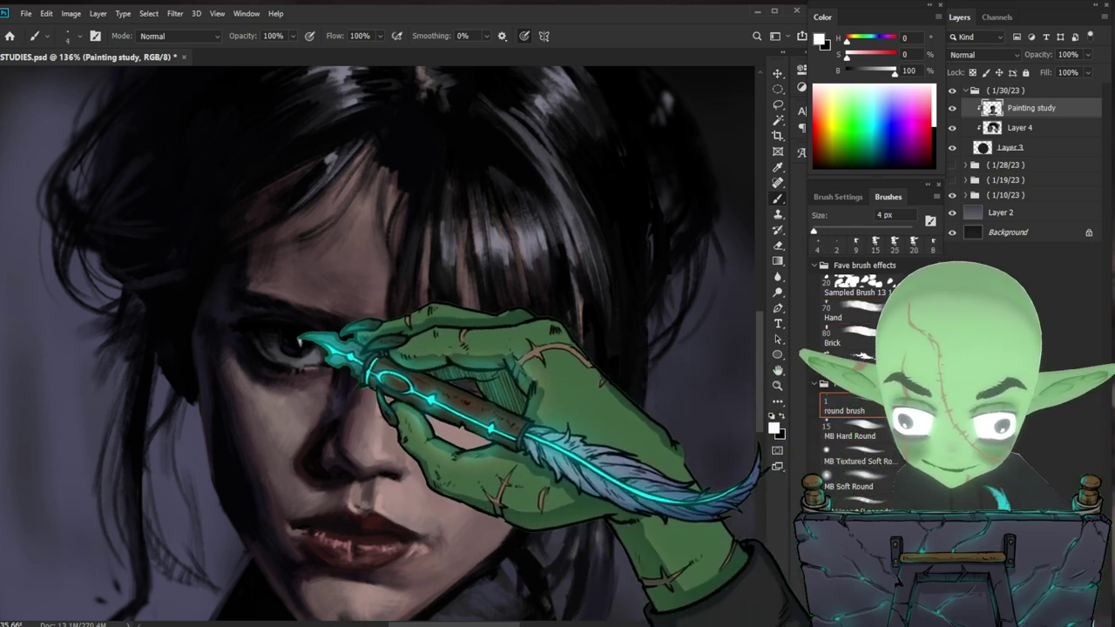
- Reshape the uncovered eye's catchlight with sampled black and white at 4 px
ctrl+drag(418, 384, 307, 358)
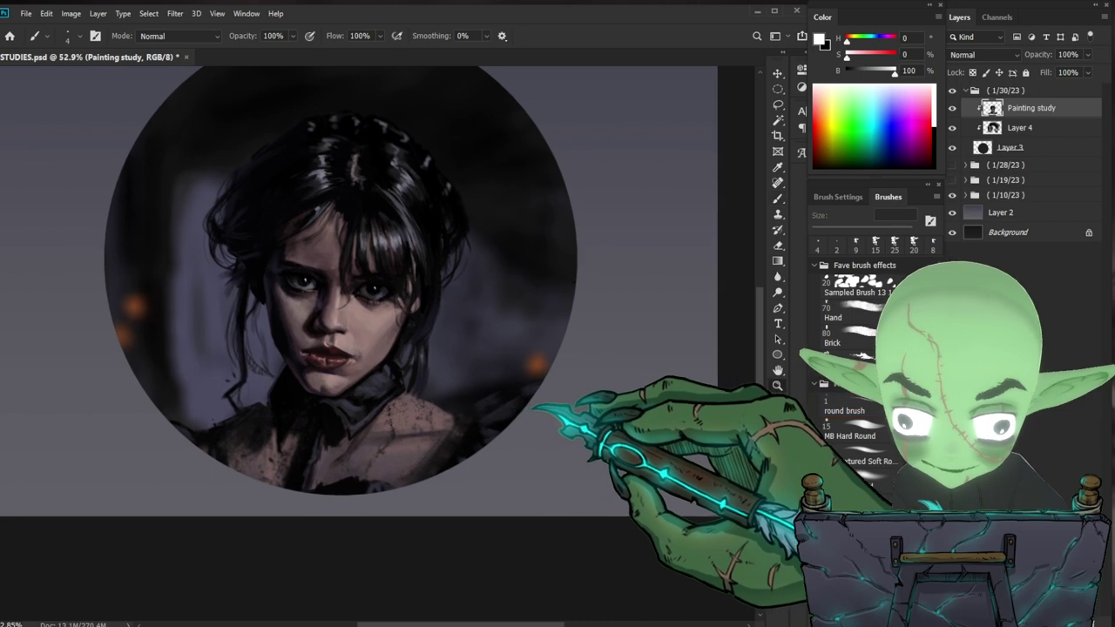
ctrl+drag(557, 399, 528, 392)
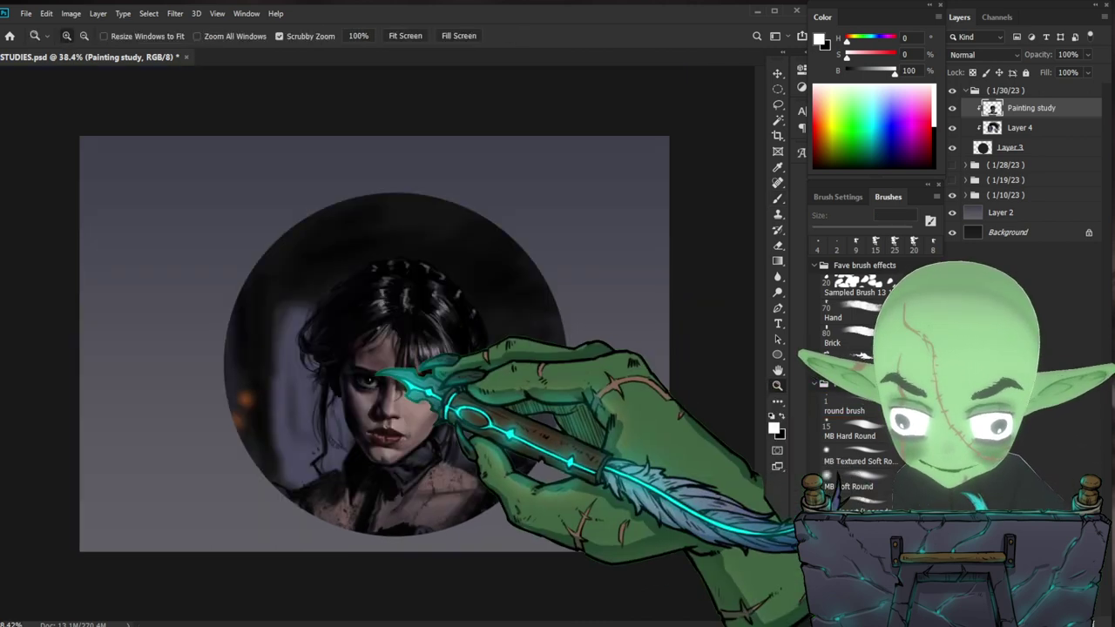
mouse_move(374, 377)
ctrl+mouse_down()
mouse_move(410, 348)
mouse_move(441, 346)
ctrl+mouse_up()
drag(517, 497, 436, 463)
alt+click(259, 337)
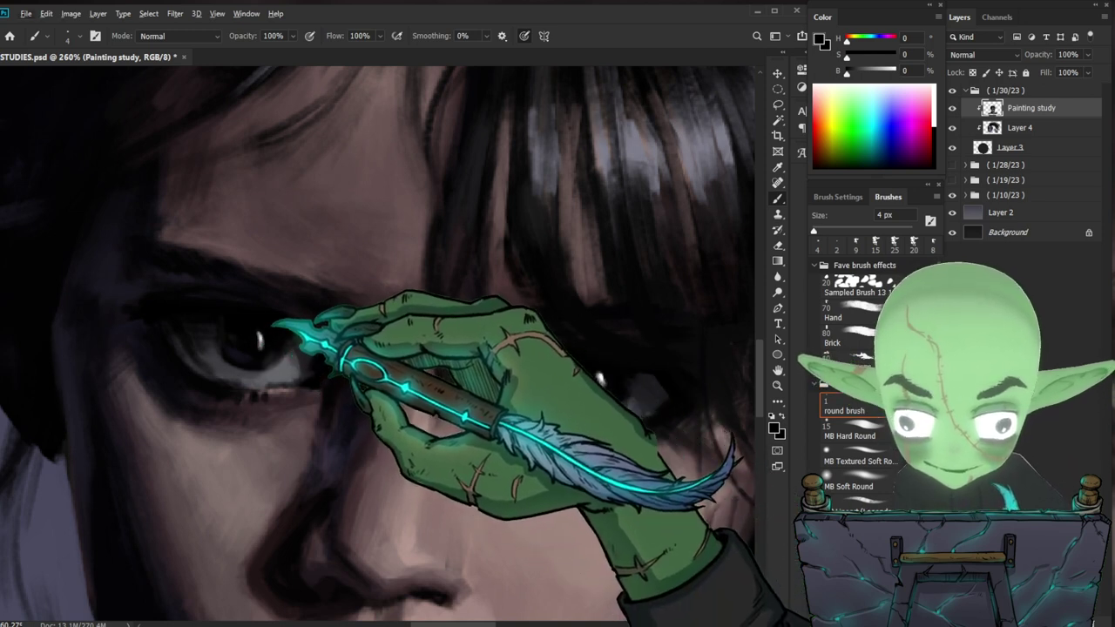
key(d)
key(alt+d)
key(Escape)
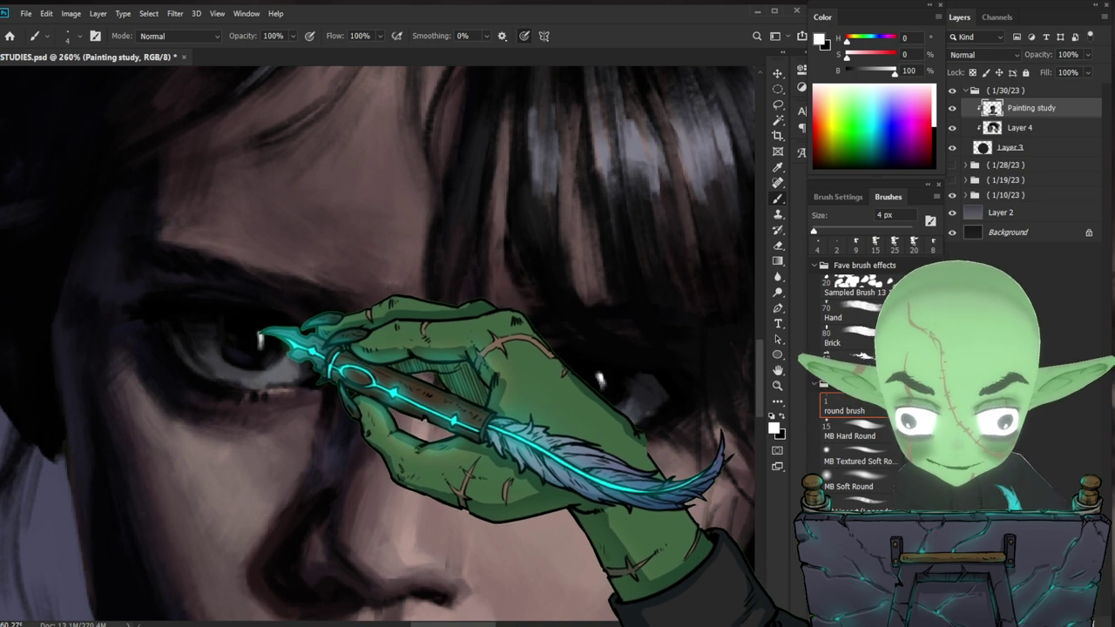
- Refine the pupil and catchlight edges of both eyes with black at 4 px
drag(610, 517, 562, 436)
mouse_move(654, 444)
mouse_down()
mouse_move(627, 453)
mouse_move(556, 401)
mouse_move(557, 370)
mouse_up()
drag(397, 284, 444, 292)
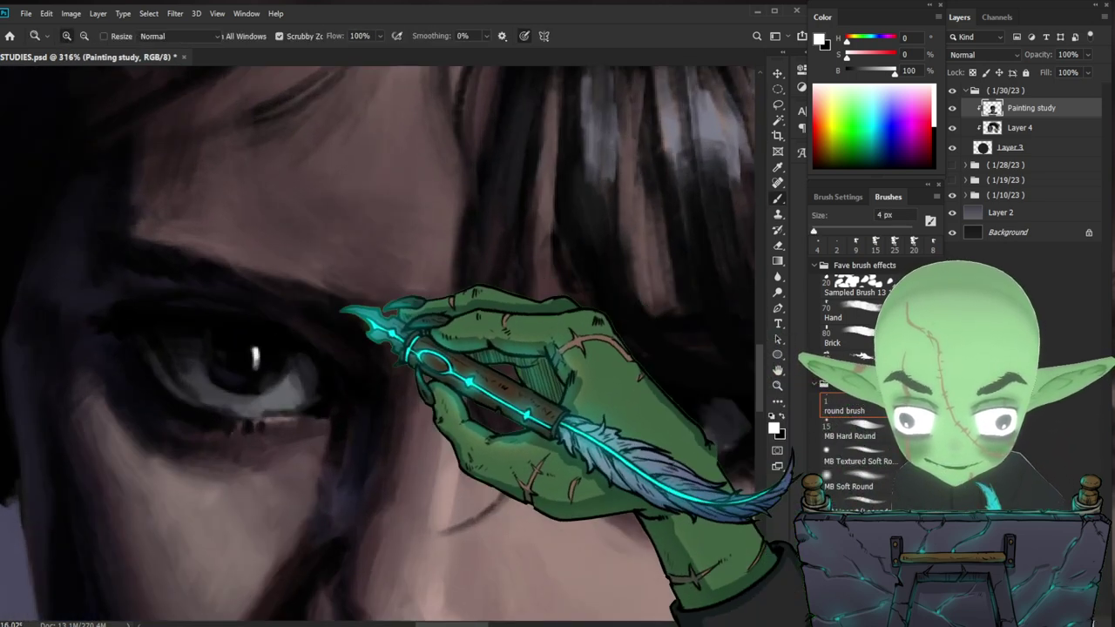
drag(685, 461, 653, 446)
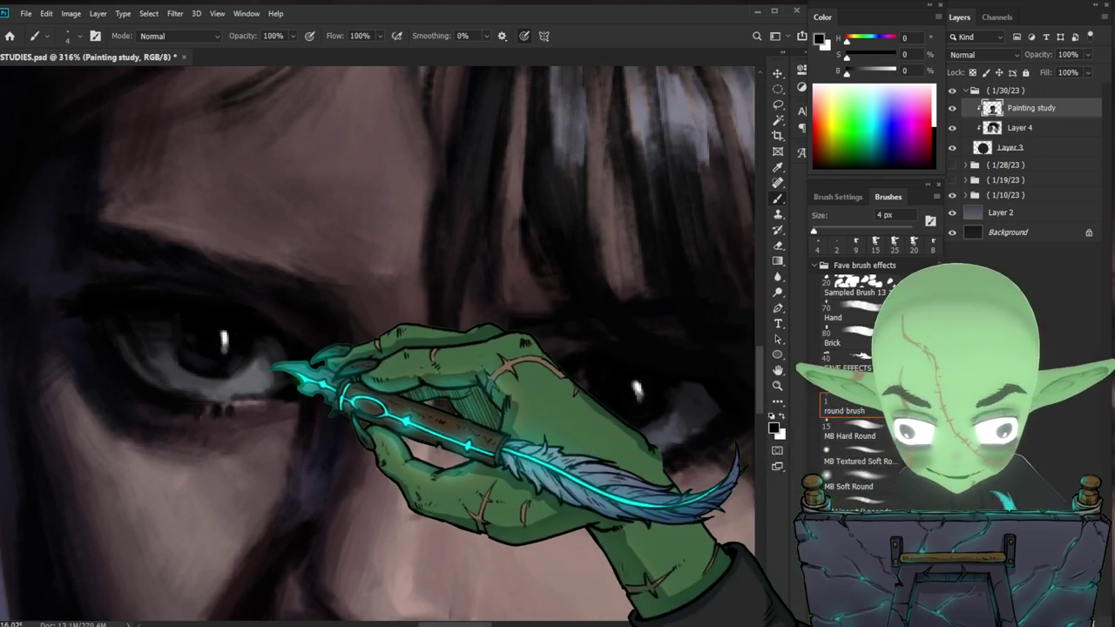
drag(690, 485, 655, 447)
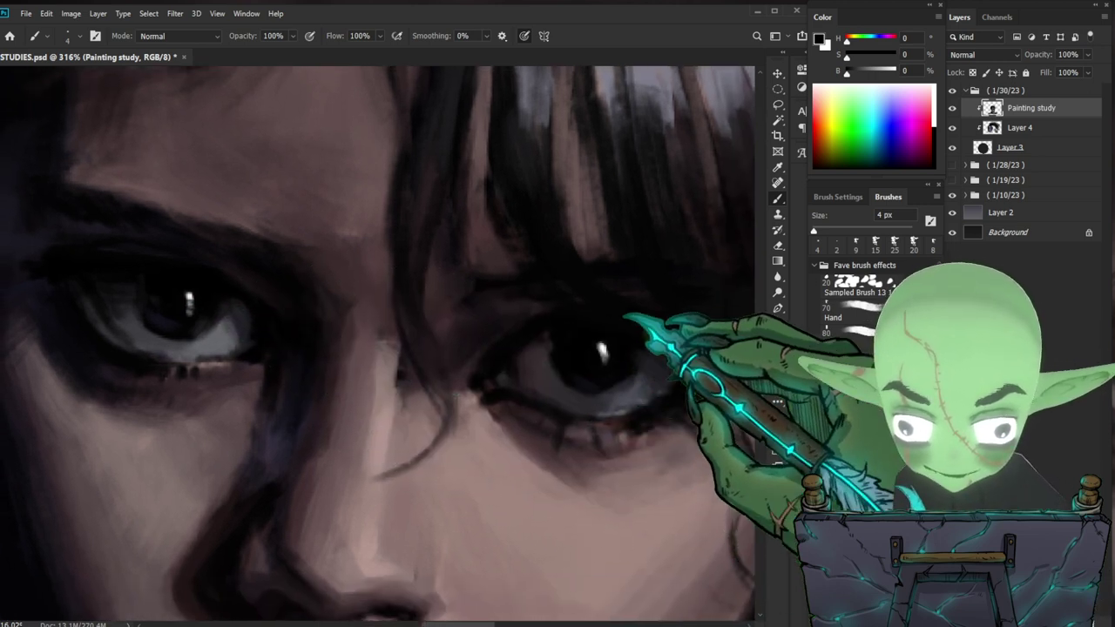
- Trim the catchlight of the eye under the fringe into a narrower shape with black at 4 px
key(x)
key(x)
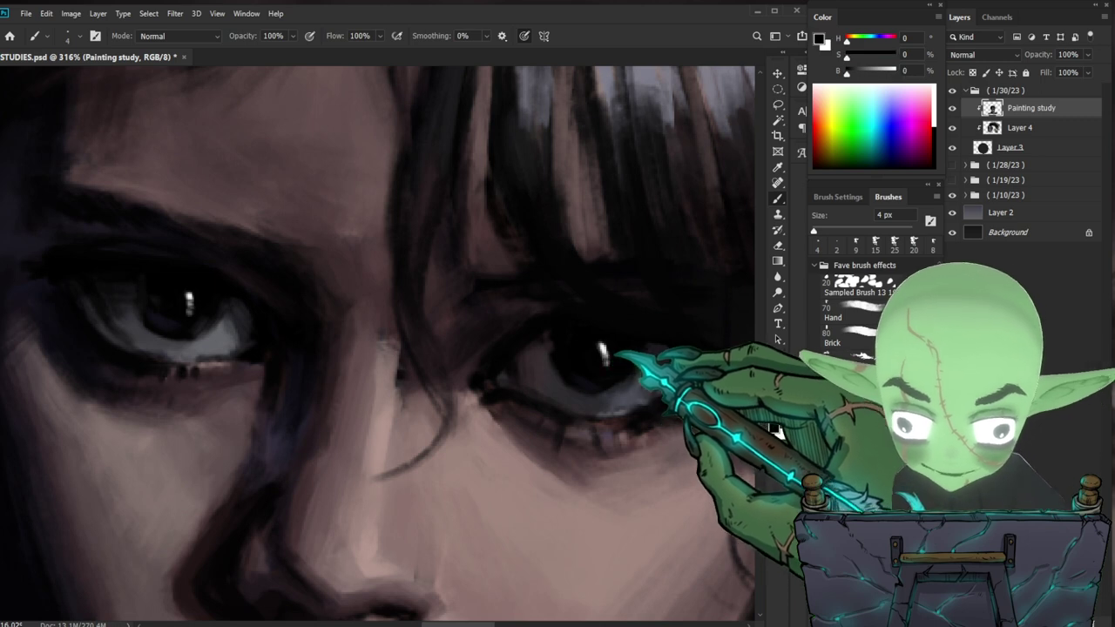
drag(636, 371, 603, 392)
drag(659, 523, 620, 417)
drag(529, 342, 538, 338)
- Undo the last stroke by the uncovered eye's inner corner and set the painting colour to white for a highlight there
scroll(458, 320, up, 3)
key(b)
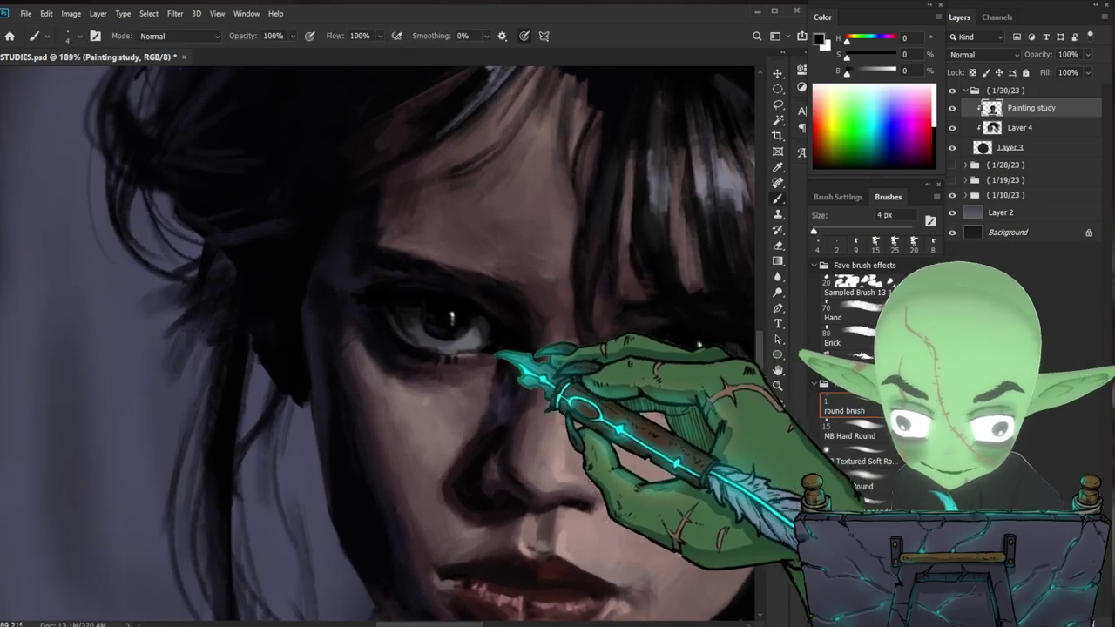
key(ctrl+z)
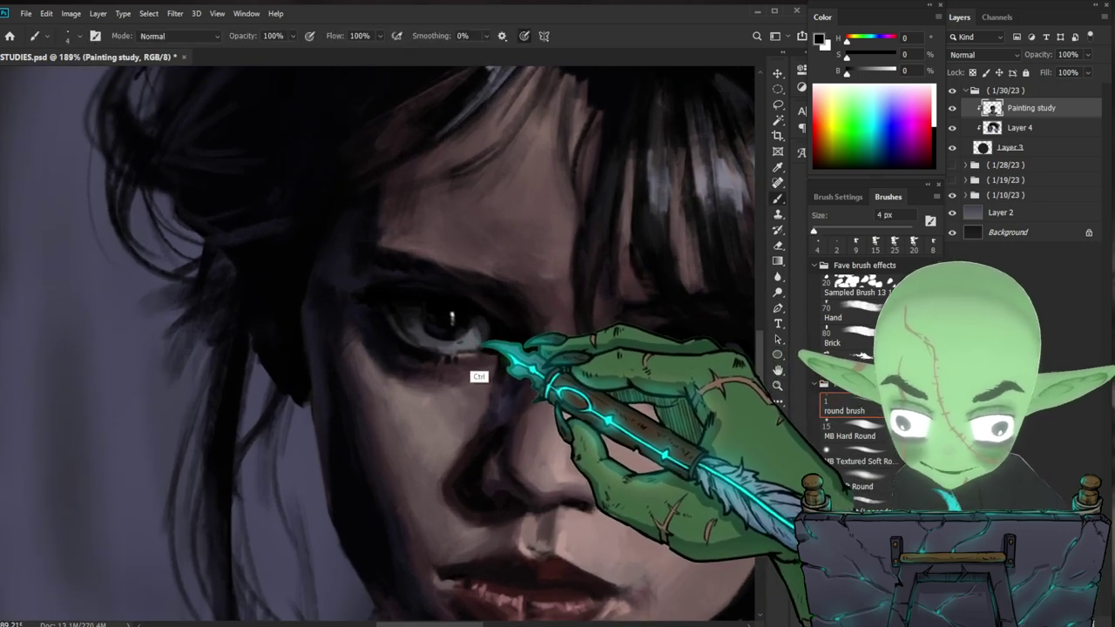
key(x)
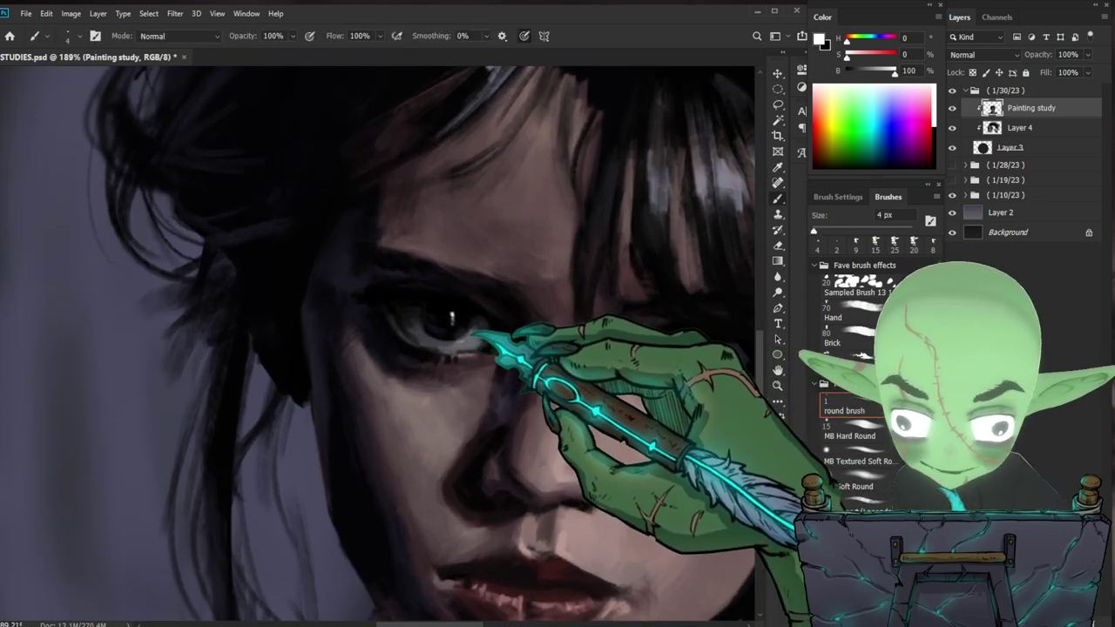
- Add a white catchlight to the pupil under the fringe and darken the lower lashes with black at 4 px
mouse_move(468, 348)
mouse_down()
mouse_move(567, 391)
mouse_move(601, 329)
mouse_up()
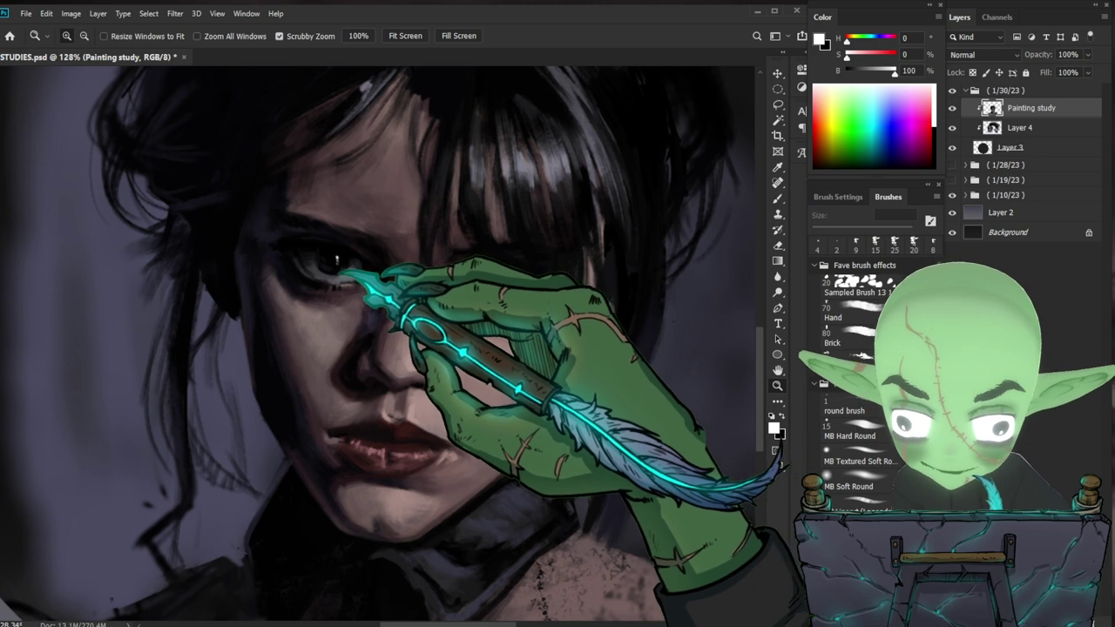
scroll(366, 272, up, 3)
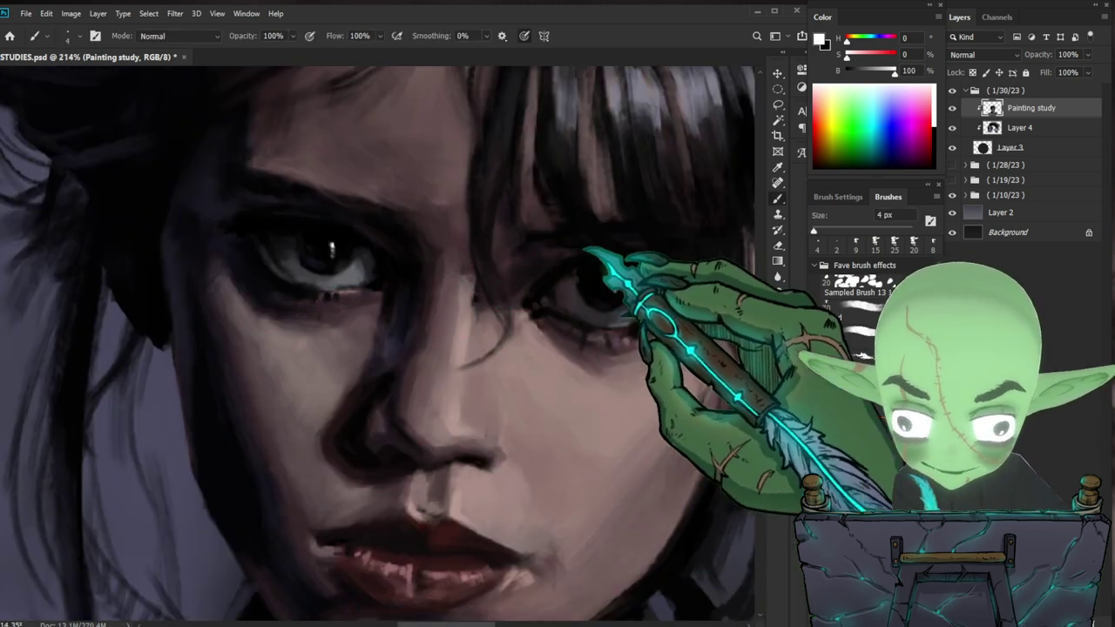
key(x)
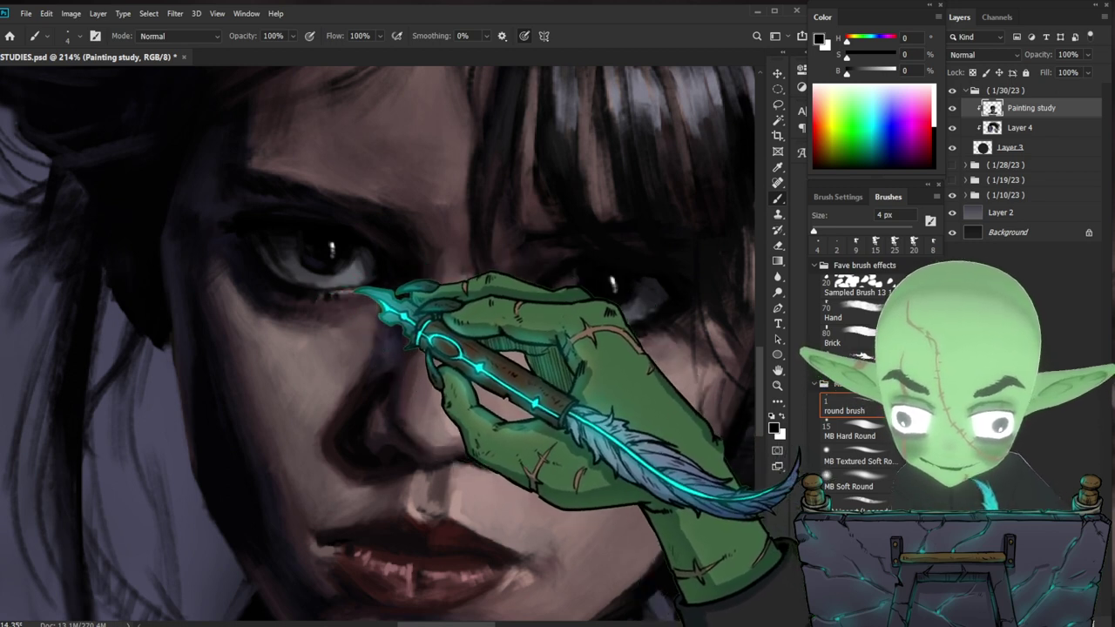
key(ctrl+space)
drag(438, 327, 497, 374)
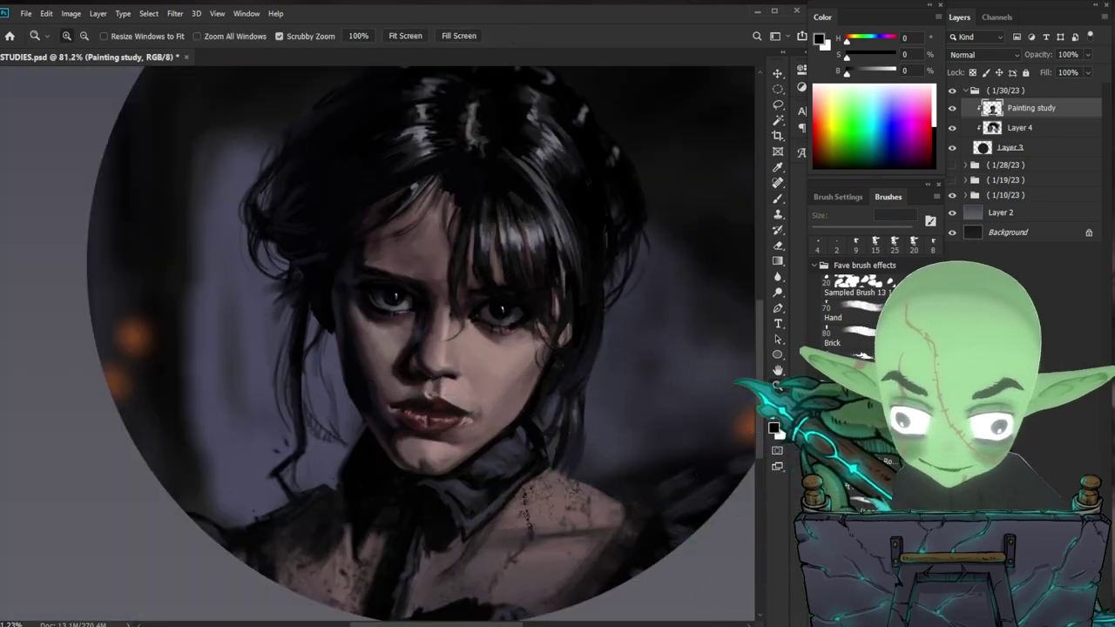
drag(509, 321, 486, 325)
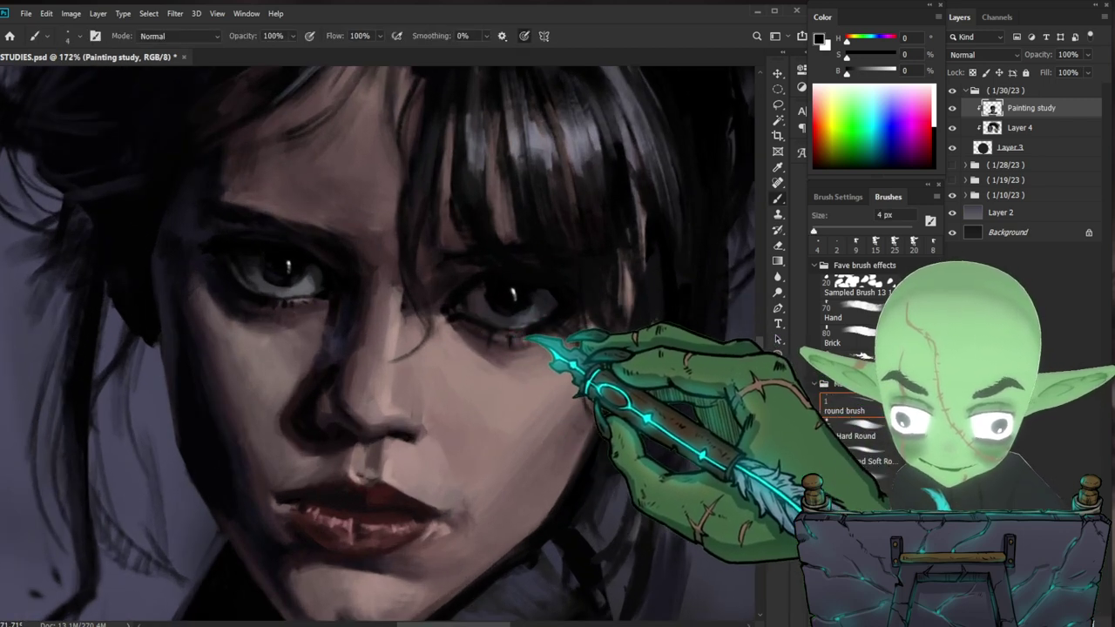
- Paint fine dark lashes and lash-line details around the fringe-side eye with a sampled near-black at 4 px
key(ctrl+space)
mouse_move(592, 339)
mouse_down()
mouse_move(597, 480)
mouse_move(571, 465)
mouse_up()
key(ctrl+space)
drag(613, 408, 589, 383)
key(ctrl+space)
mouse_move(559, 315)
mouse_down()
mouse_move(578, 296)
mouse_move(584, 308)
mouse_up()
key(ctrl+space)
alt+click(514, 358)
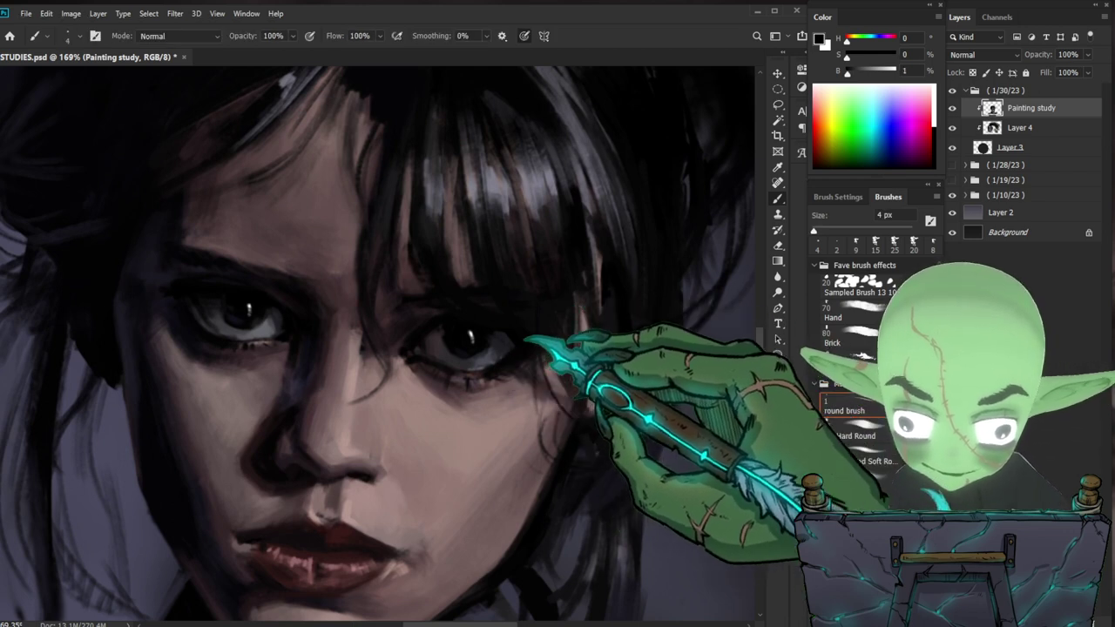
key(space)
drag(620, 372, 544, 406)
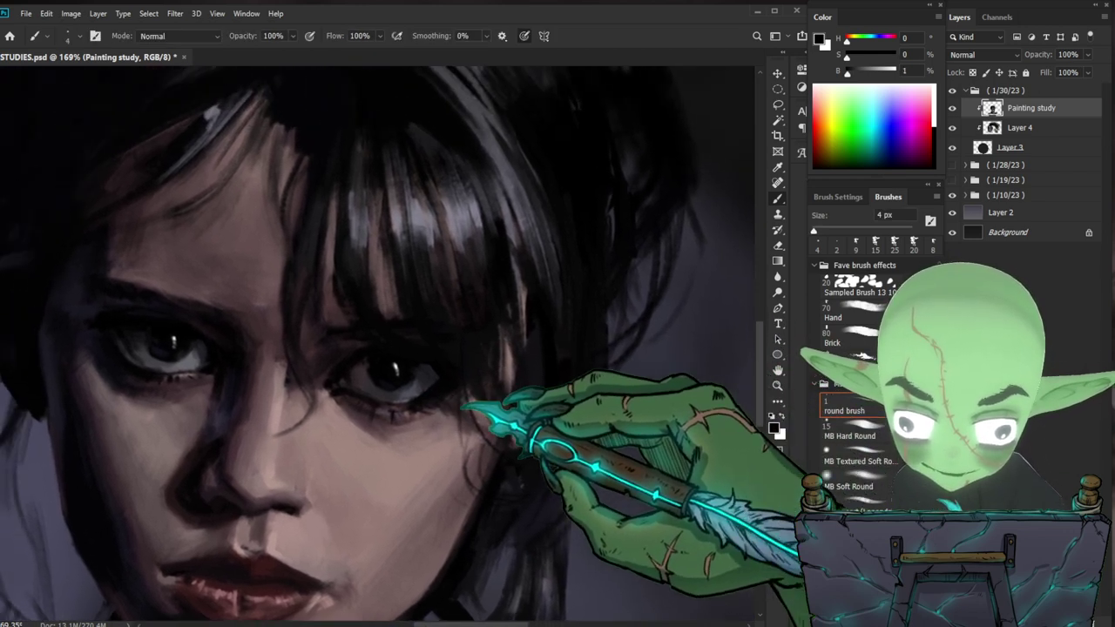
- Soften the lower lashes of the fringe-side eye using the Hand brush at 5 px and a sampled dark pink-grey
key(z)
drag(426, 396, 349, 492)
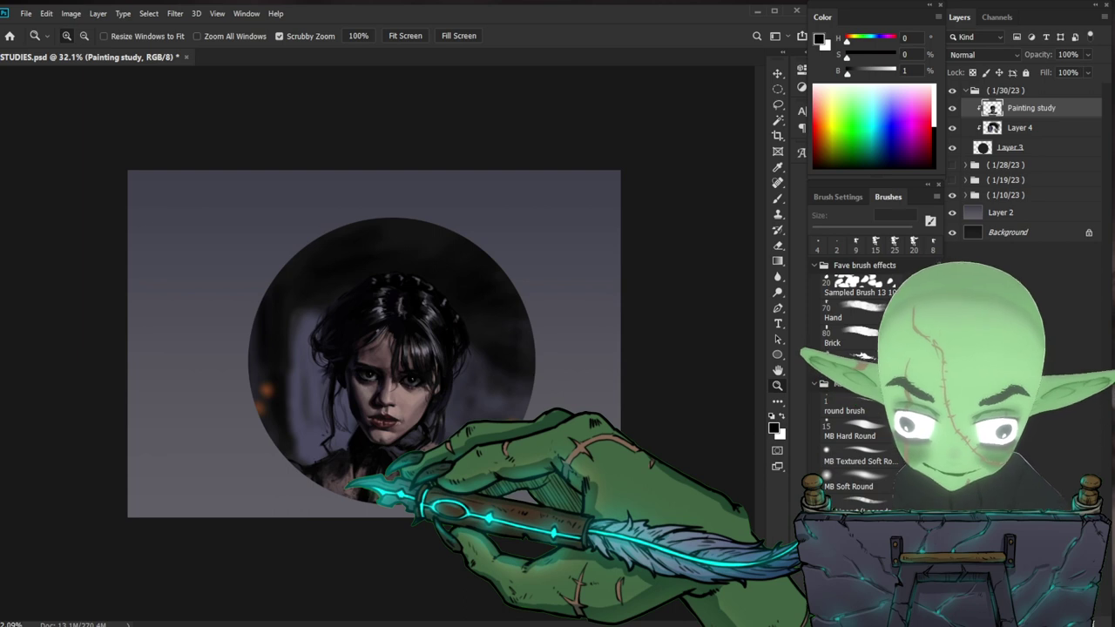
drag(438, 365, 500, 368)
drag(381, 398, 407, 397)
key(b)
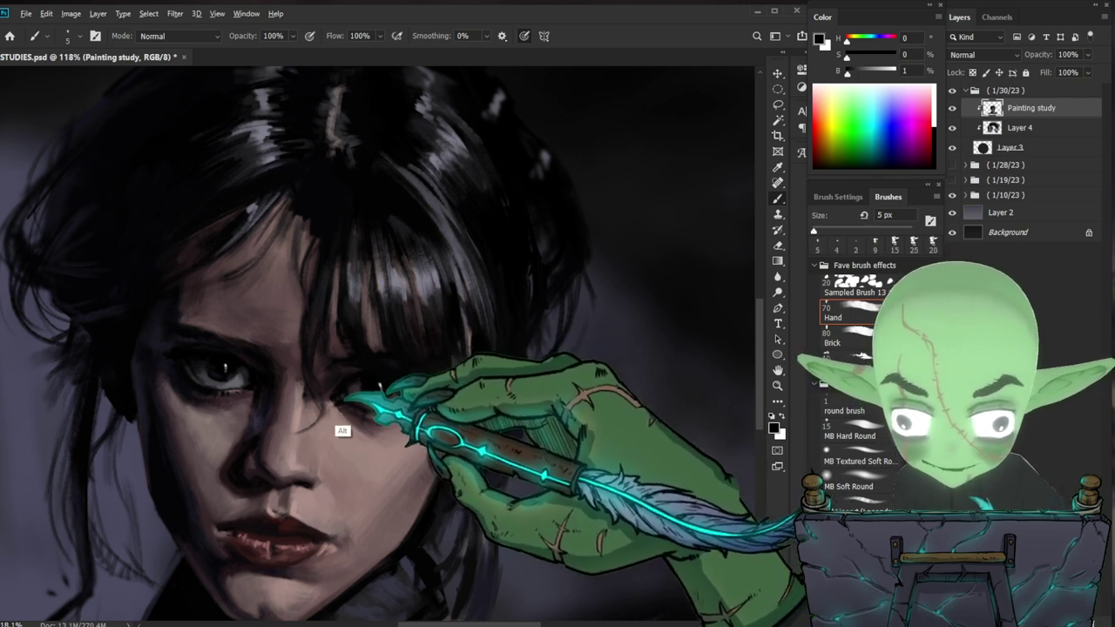
alt+click(349, 388)
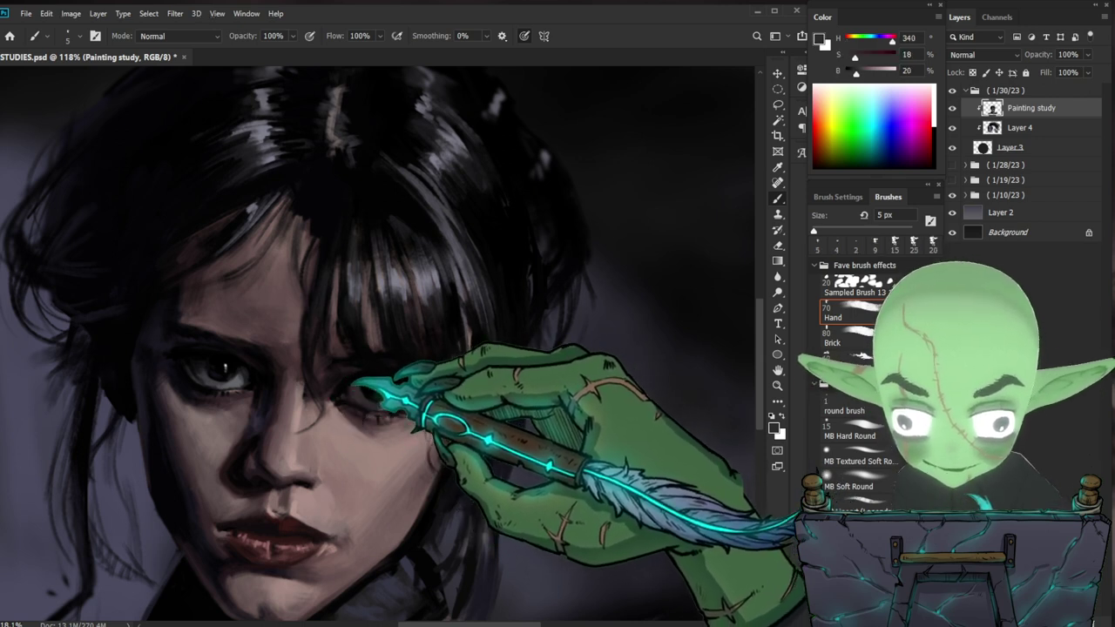
drag(553, 415, 585, 242)
ctrl+drag(478, 290, 560, 272)
drag(527, 280, 474, 336)
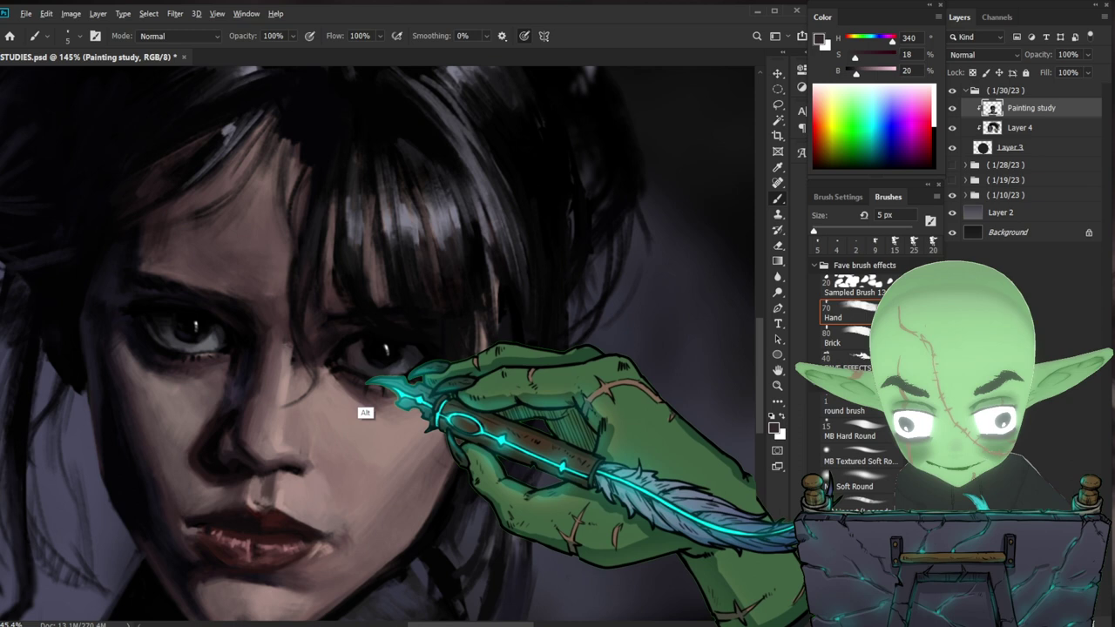
- Shade the fringe-side eye's lower lid in dark red at 10 px and refine its white with sampled greys at 4 px
mouse_move(188, 370)
mouse_down()
mouse_move(165, 371)
mouse_move(183, 544)
mouse_move(169, 359)
mouse_up()
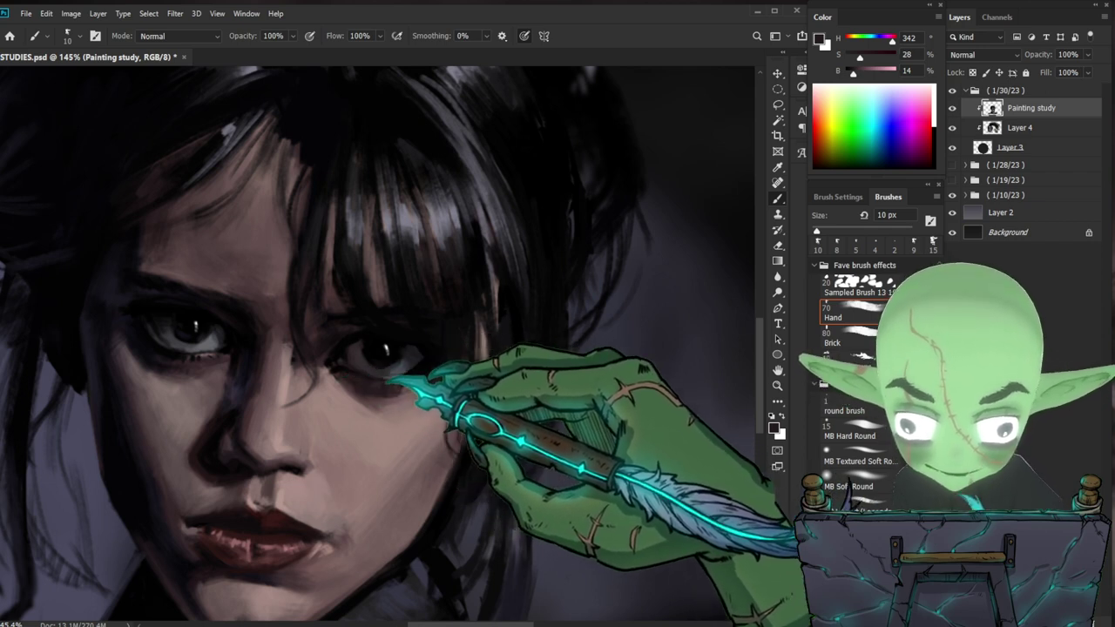
alt+click(412, 375)
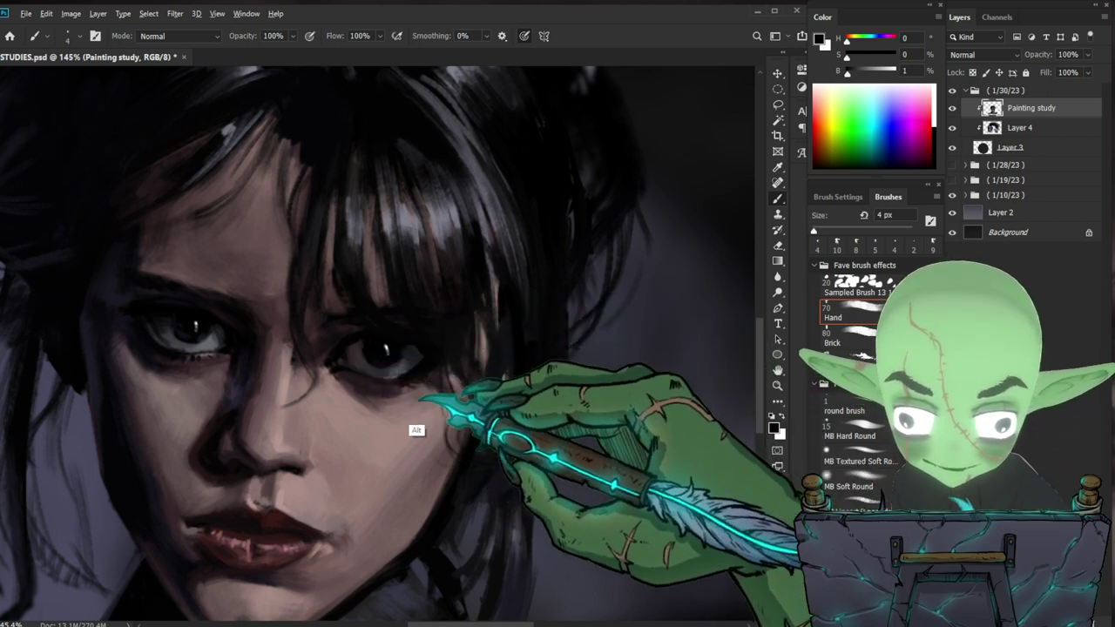
alt+click(383, 388)
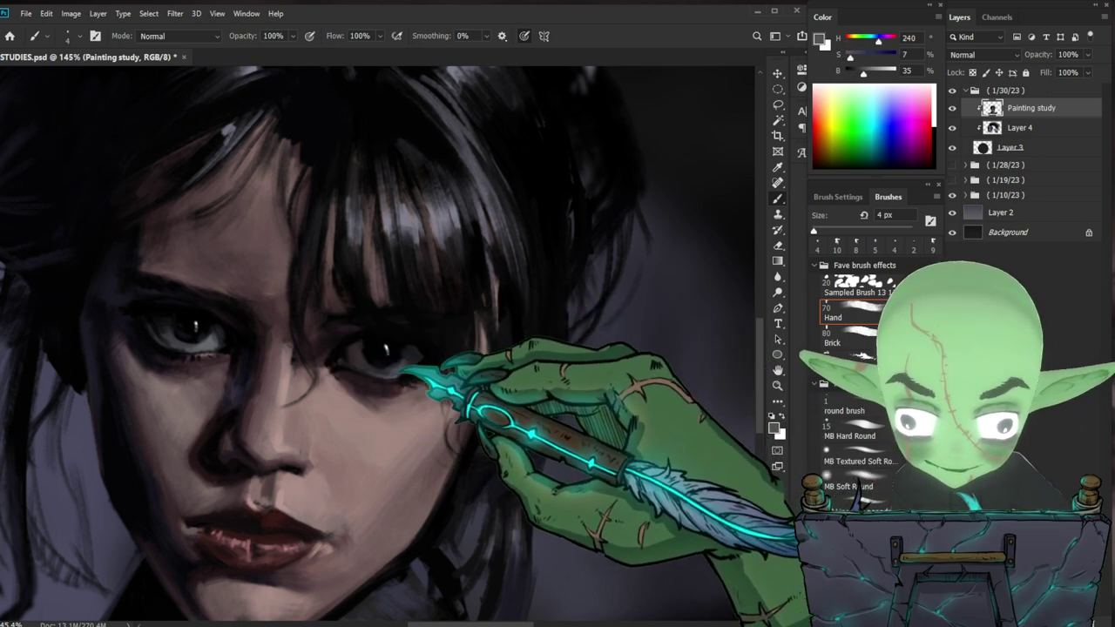
key(z)
key(ctrl+0)
drag(451, 398, 526, 397)
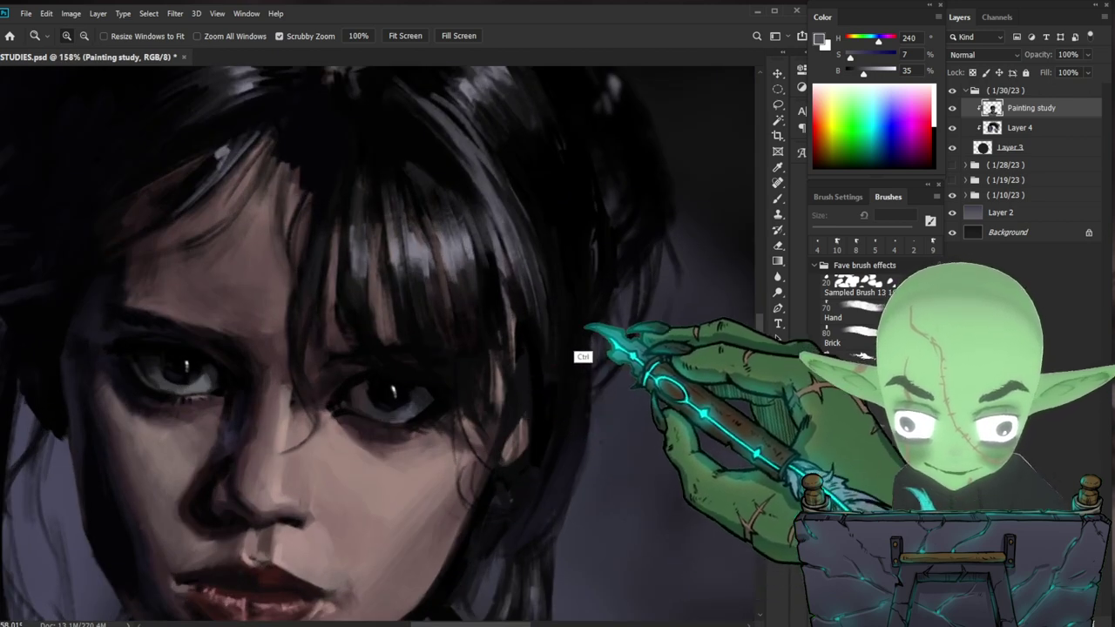
key(b)
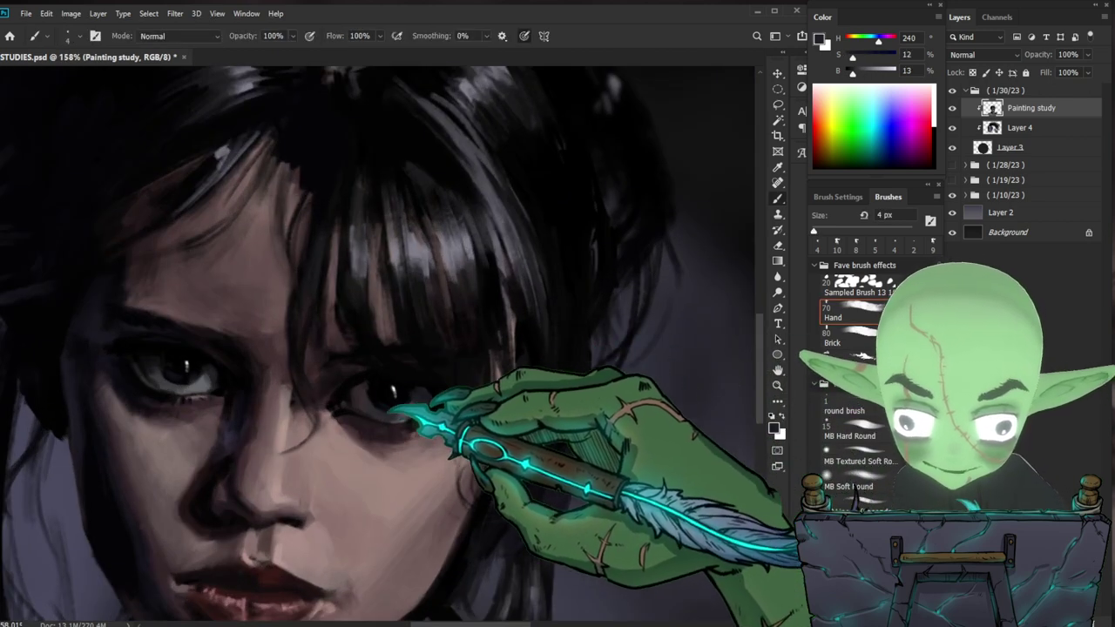
- Shade the white of the eye away from the fringe with a sampled dark grey at 7 px
key(z)
drag(505, 406, 420, 391)
drag(362, 358, 393, 350)
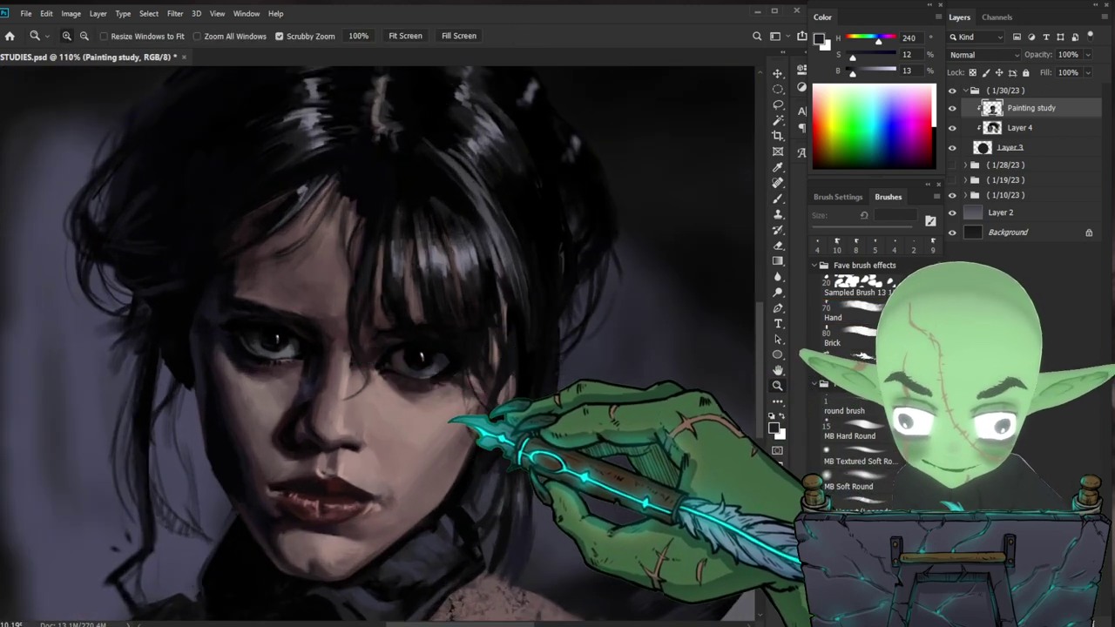
drag(440, 421, 488, 427)
key(b)
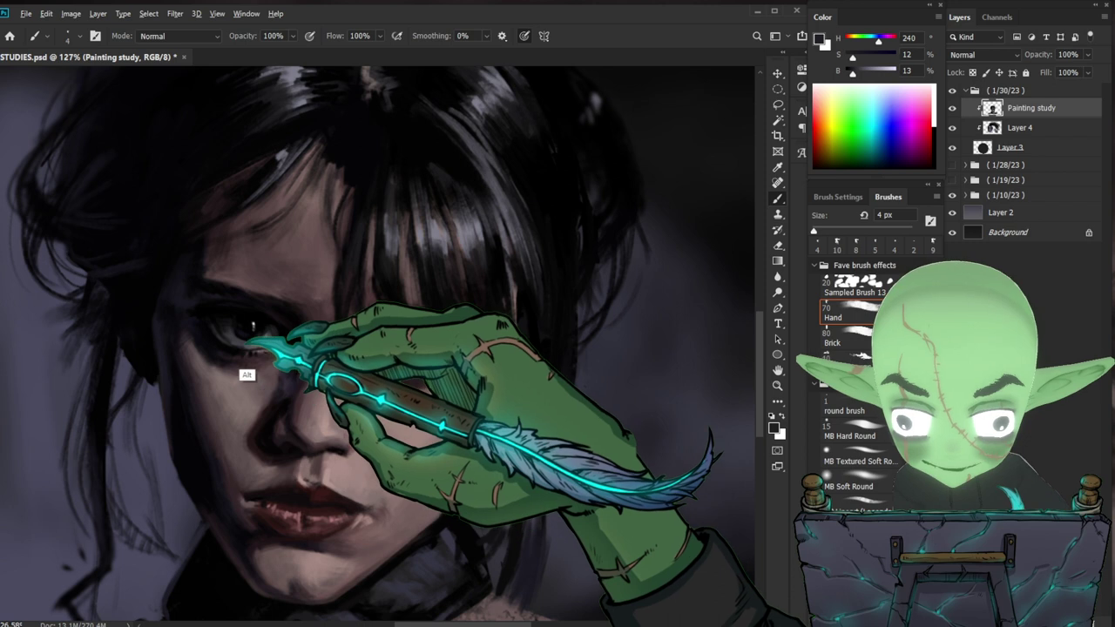
alt+click(252, 326)
key(bracketright)
key(bracketright)
key(bracketright)
drag(229, 323, 261, 329)
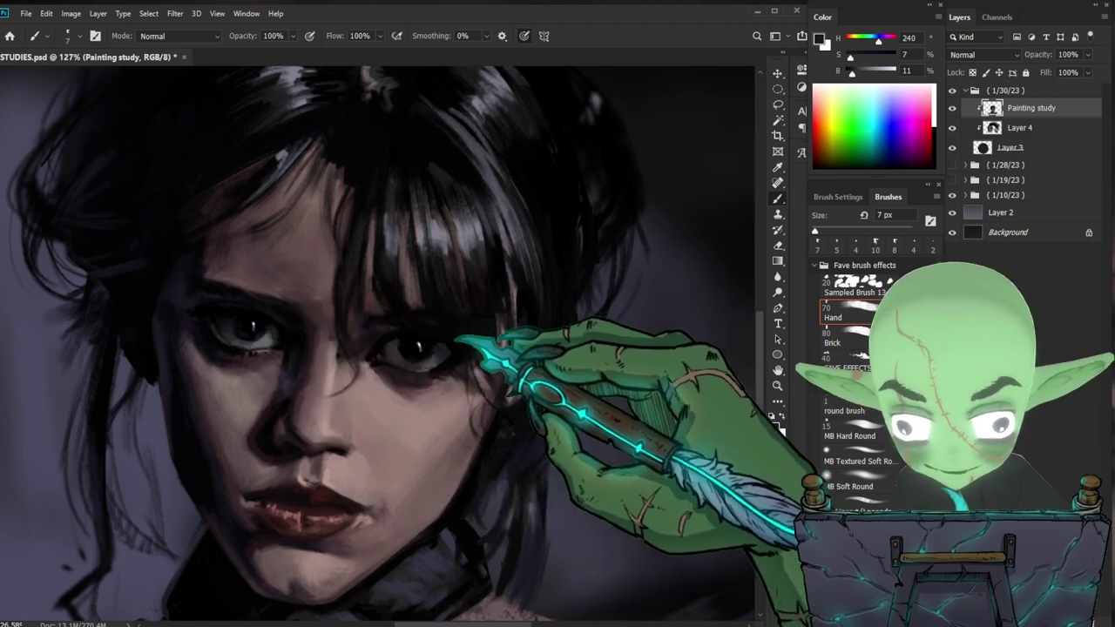
- Darken the lash line and outer corner of the fringe-side eye with sampled near-blacks at 7 px
alt+click(439, 372)
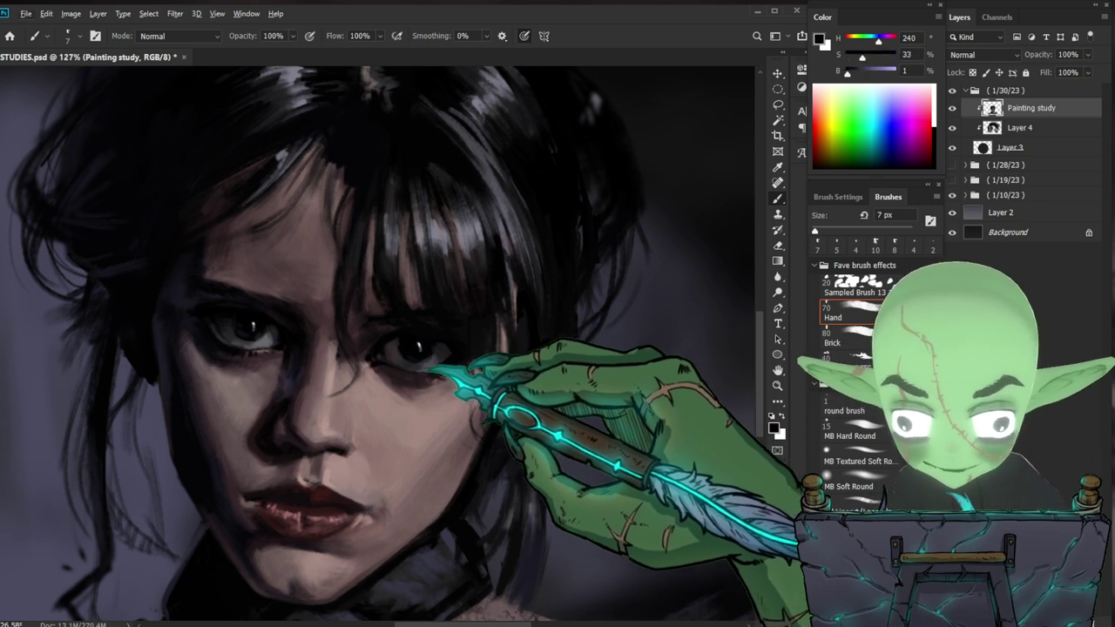
key(z)
mouse_move(562, 374)
mouse_down()
mouse_move(546, 375)
mouse_move(533, 338)
mouse_move(548, 309)
mouse_up()
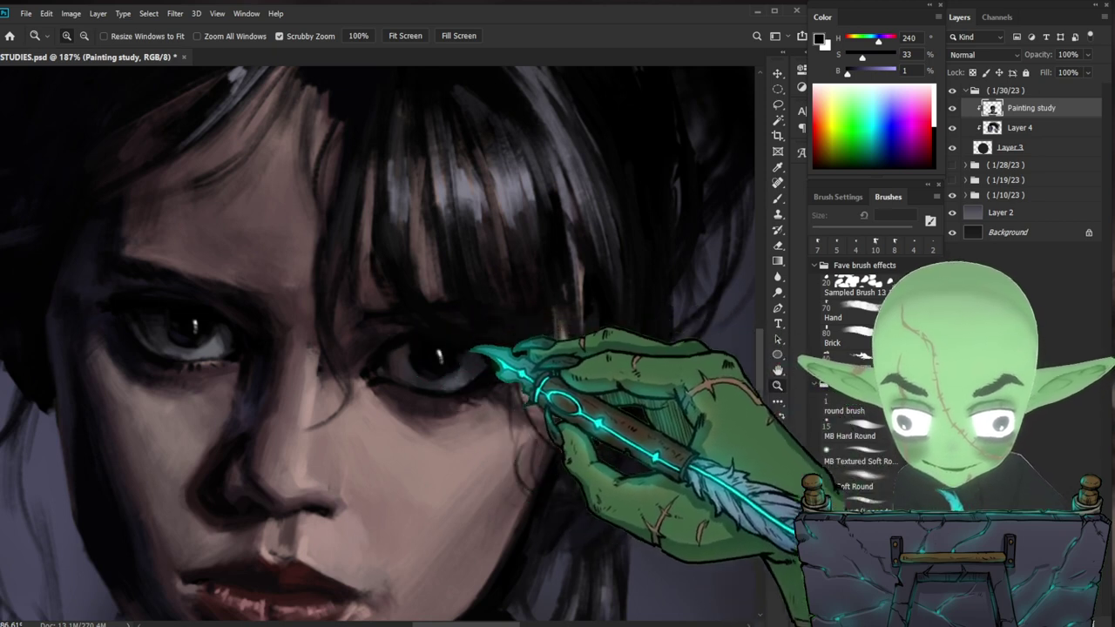
key(b)
alt+click(475, 384)
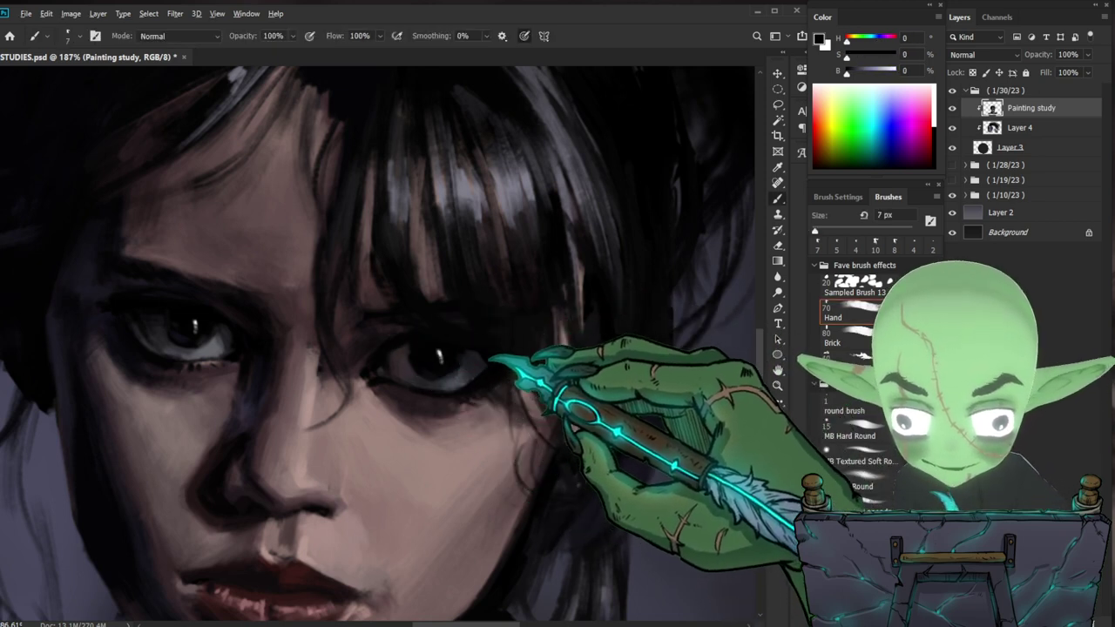
alt+click(472, 384)
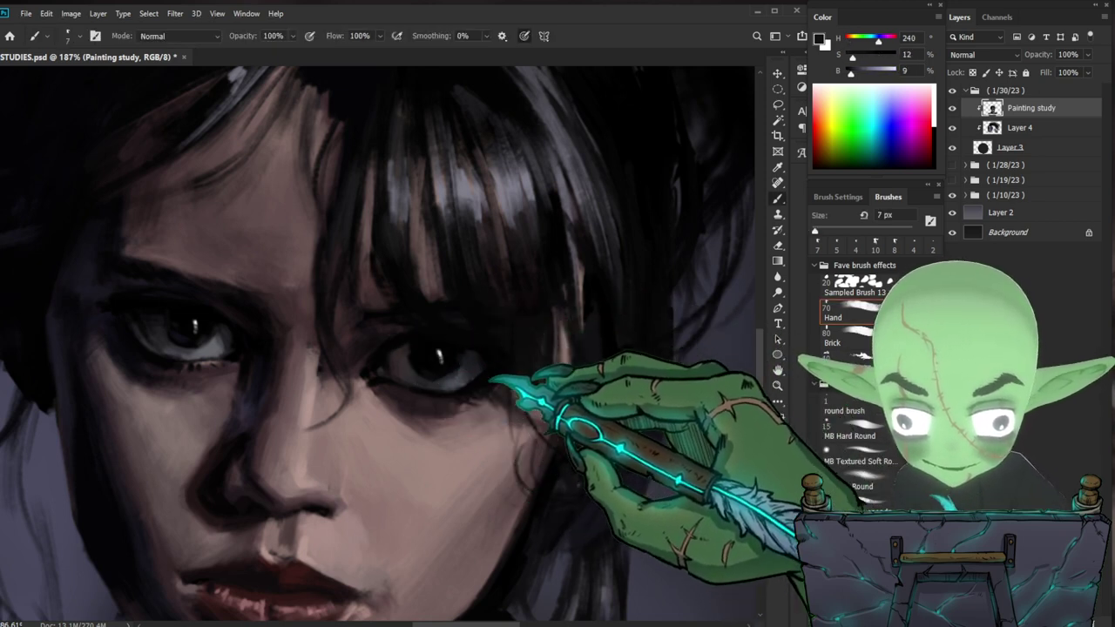
drag(532, 391, 512, 397)
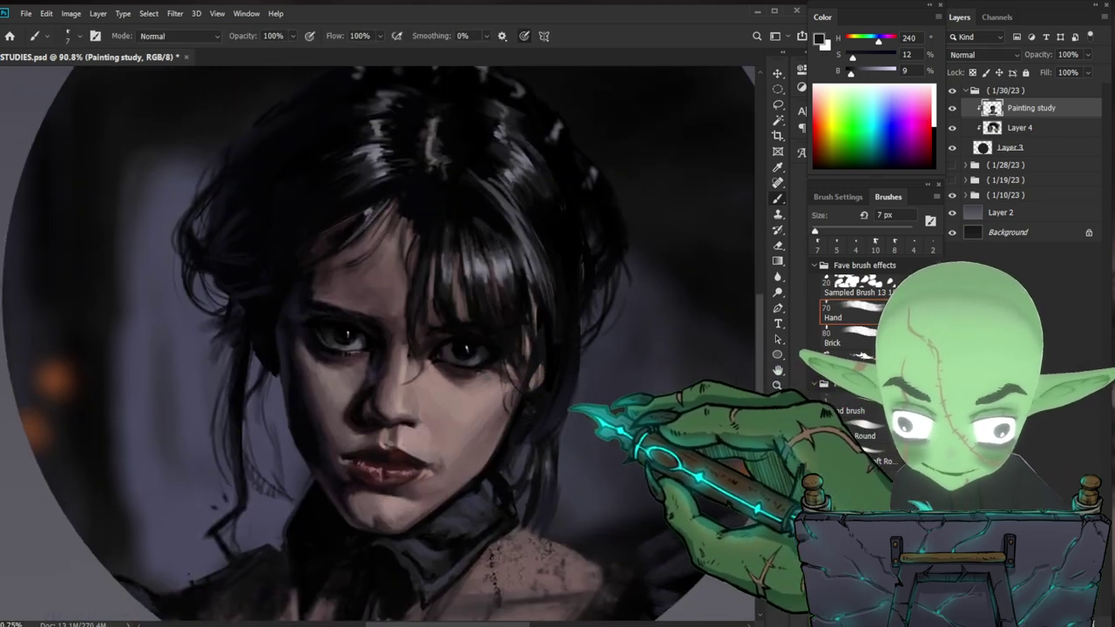
- Refine the outer corner of the fringe-side eye with sampled black and dark blue-grey, reducing the brush to 5 px
drag(515, 330, 522, 317)
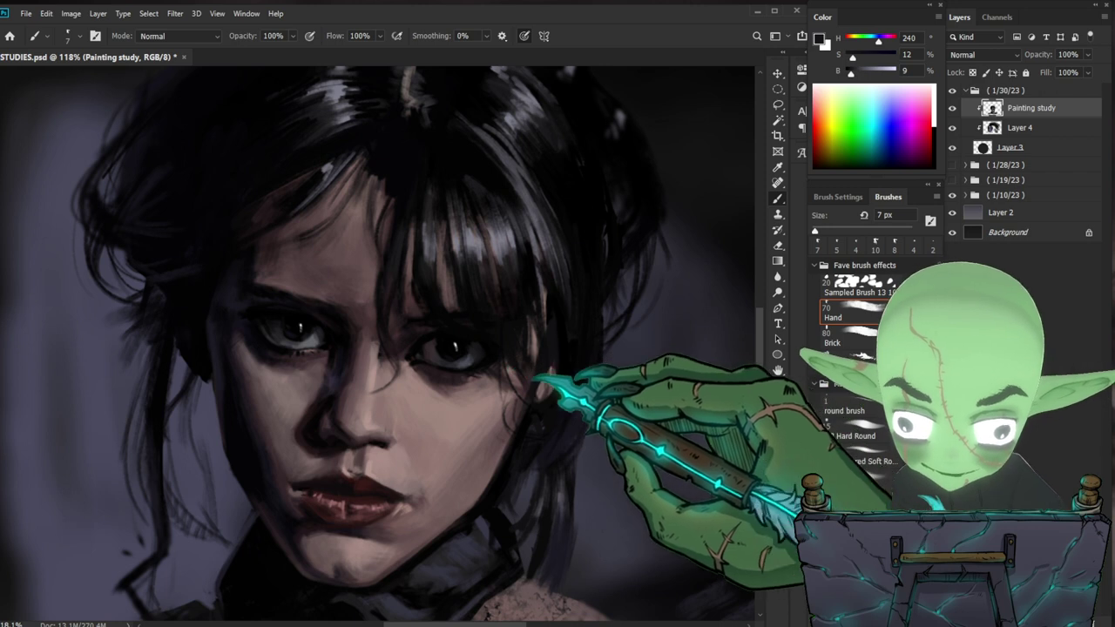
alt+click(491, 381)
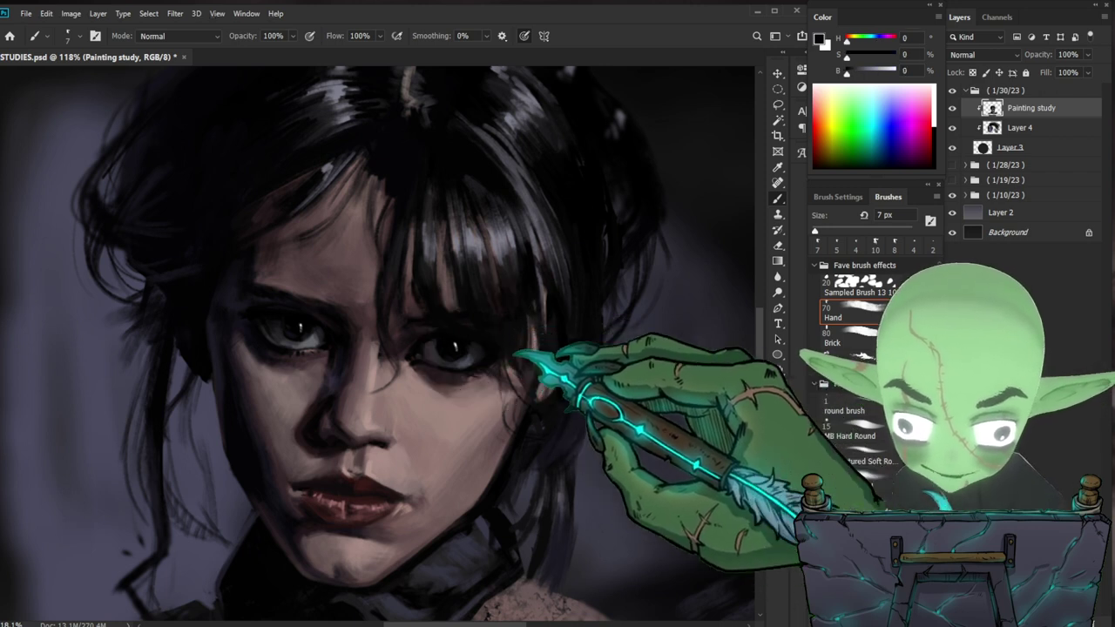
alt+click(495, 367)
alt+click(468, 375)
key(bracketleft)
key(bracketleft)
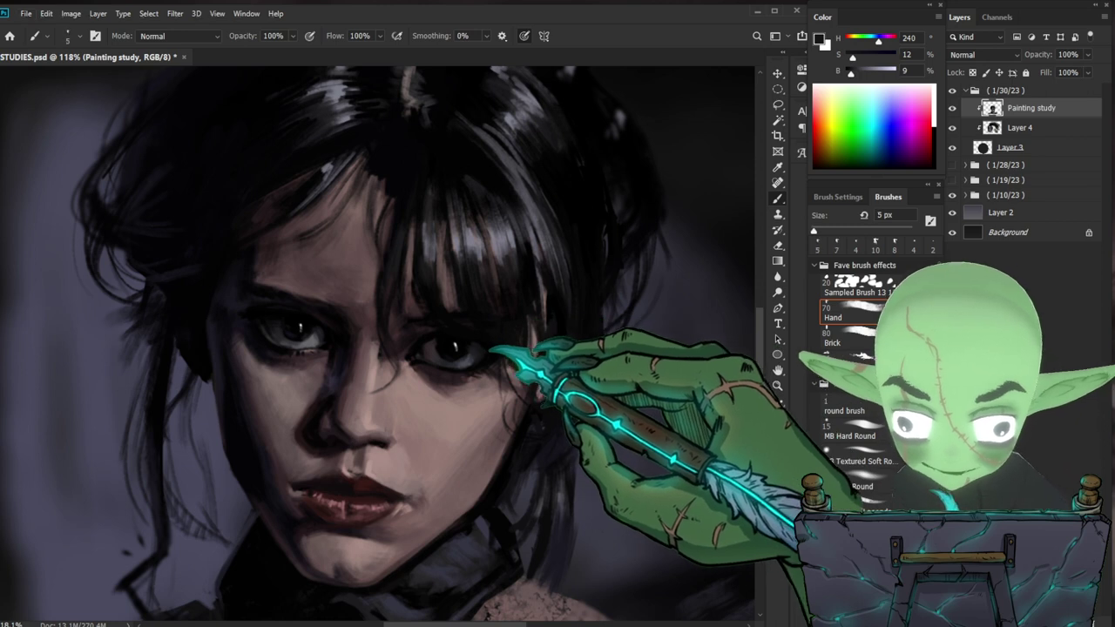
- Paint the shadow beneath the fringe-side eye with sampled reddish browns using the Hand brush at 7 px
drag(599, 417, 587, 451)
mouse_move(682, 503)
mouse_down()
mouse_move(590, 411)
mouse_move(566, 423)
mouse_up()
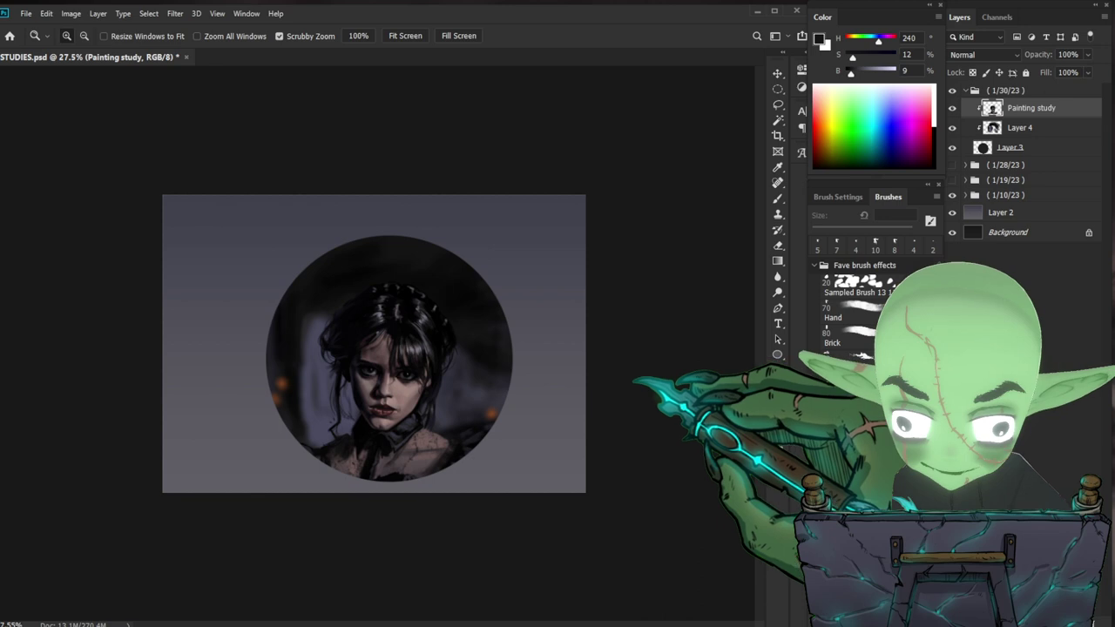
mouse_move(418, 364)
mouse_down()
mouse_move(427, 389)
mouse_move(461, 368)
mouse_up()
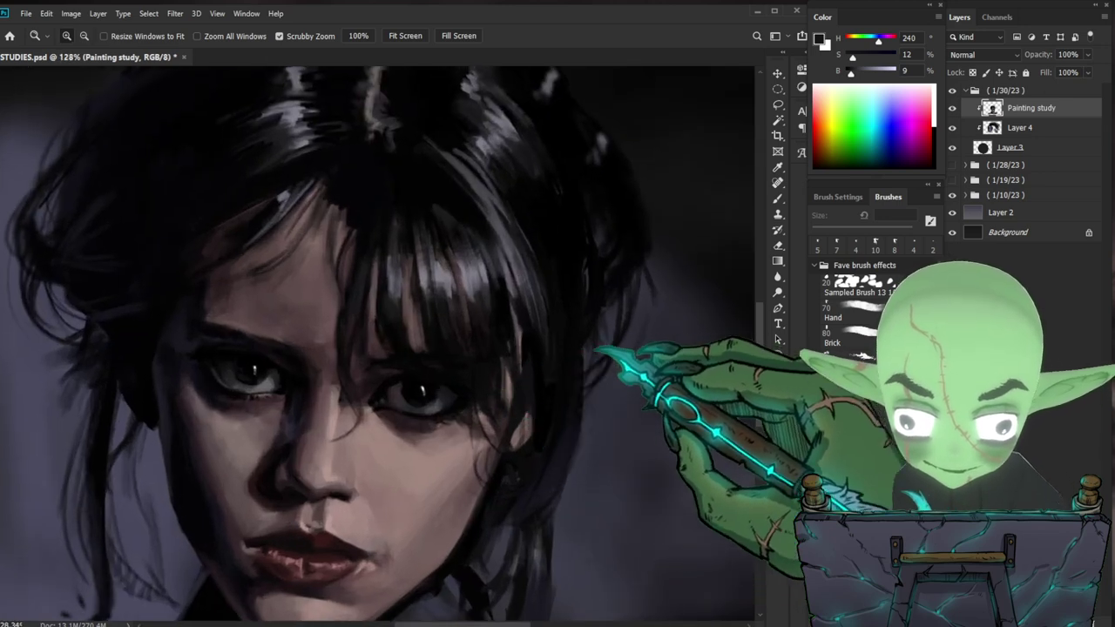
key(b)
alt+click(438, 454)
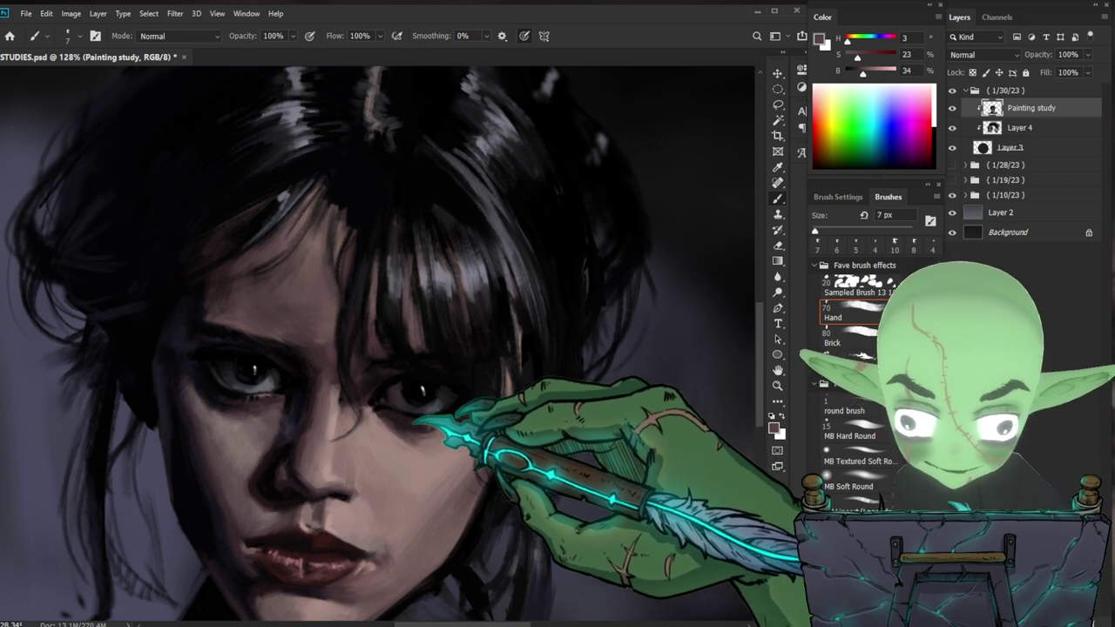
alt+click(391, 449)
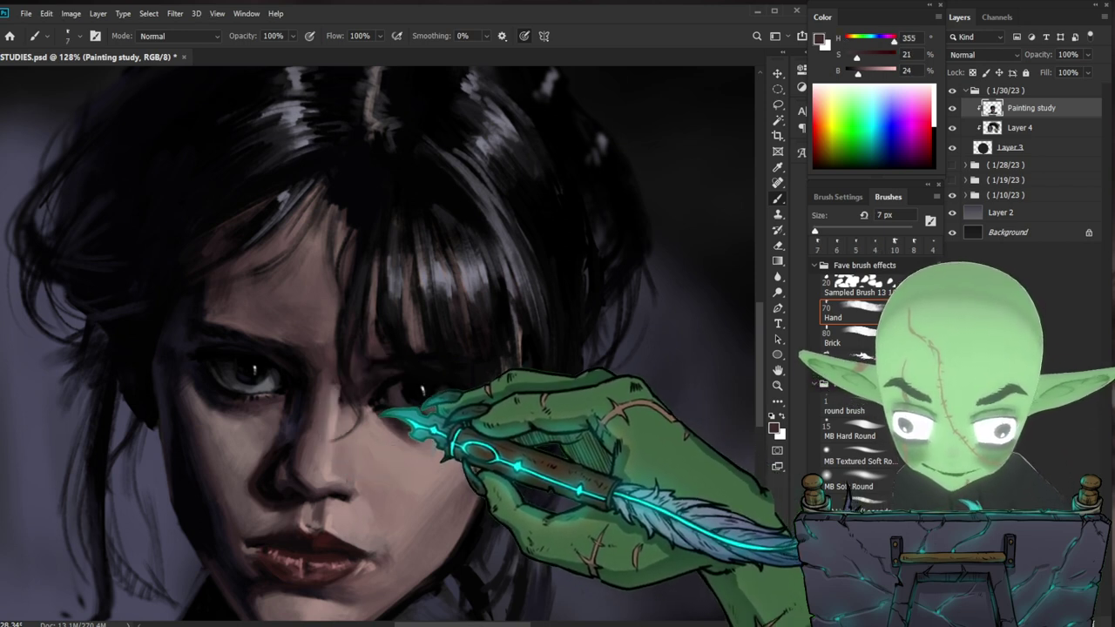
- Touch up the cheek below the fringe-side eye with a sampled skin tone and the opposite lower lid with dark red
drag(571, 446, 514, 435)
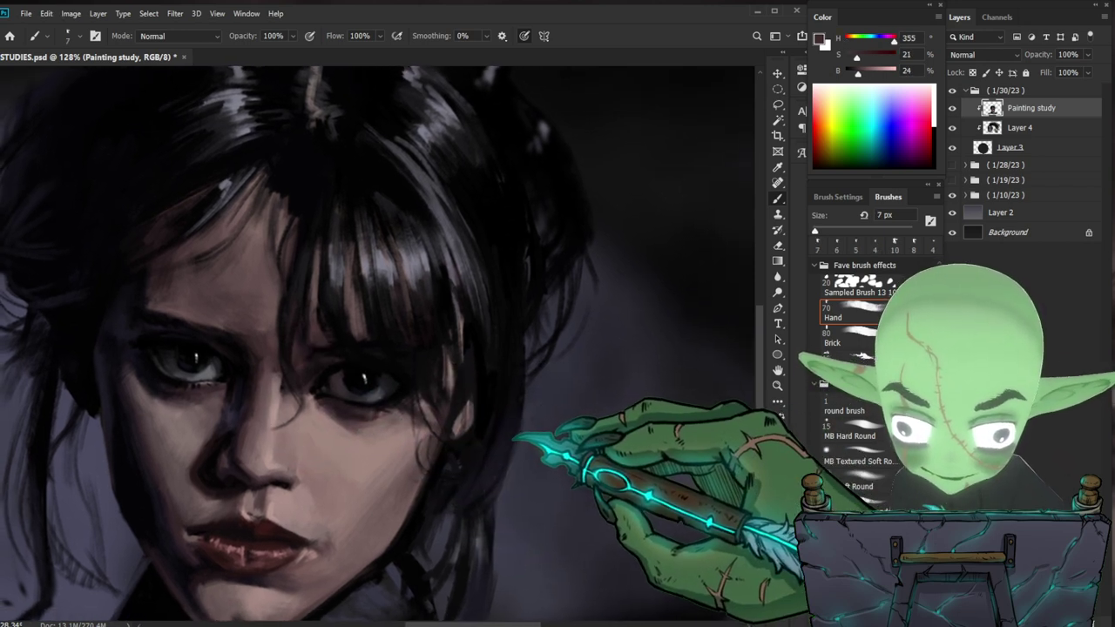
alt+click(334, 455)
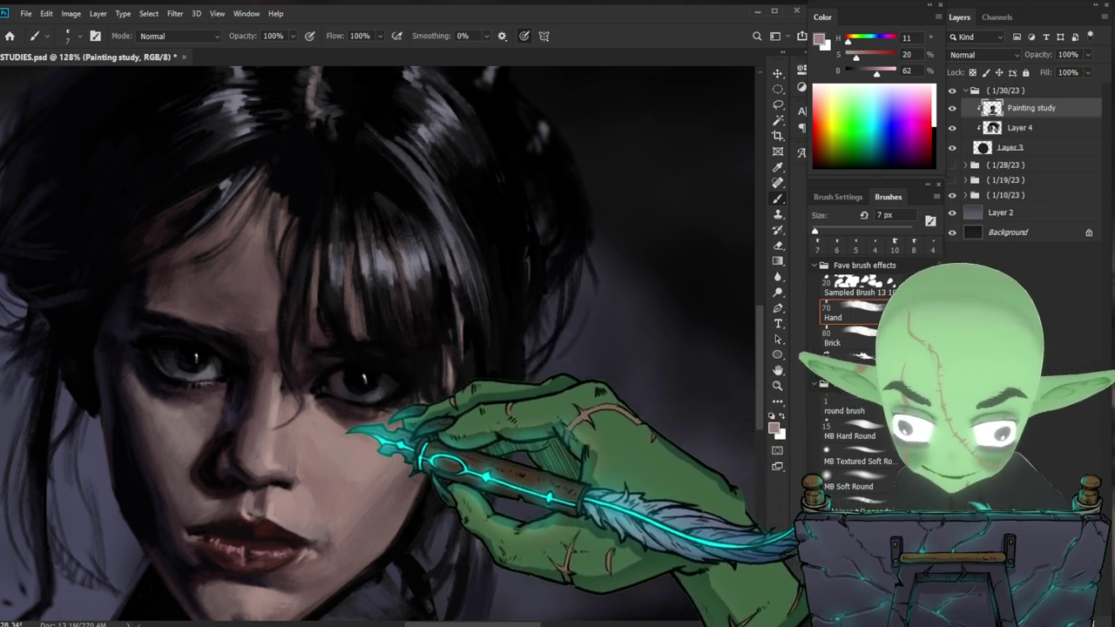
drag(451, 409, 406, 427)
mouse_move(626, 432)
mouse_down()
mouse_move(580, 371)
mouse_move(579, 395)
mouse_up()
drag(396, 354, 435, 352)
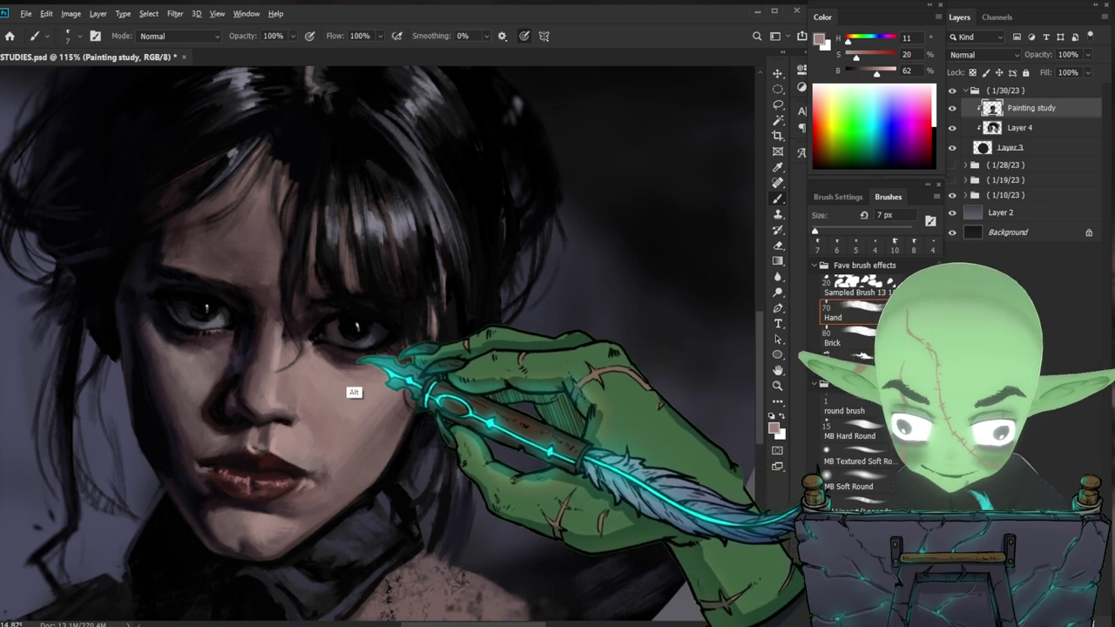
drag(357, 349, 218, 323)
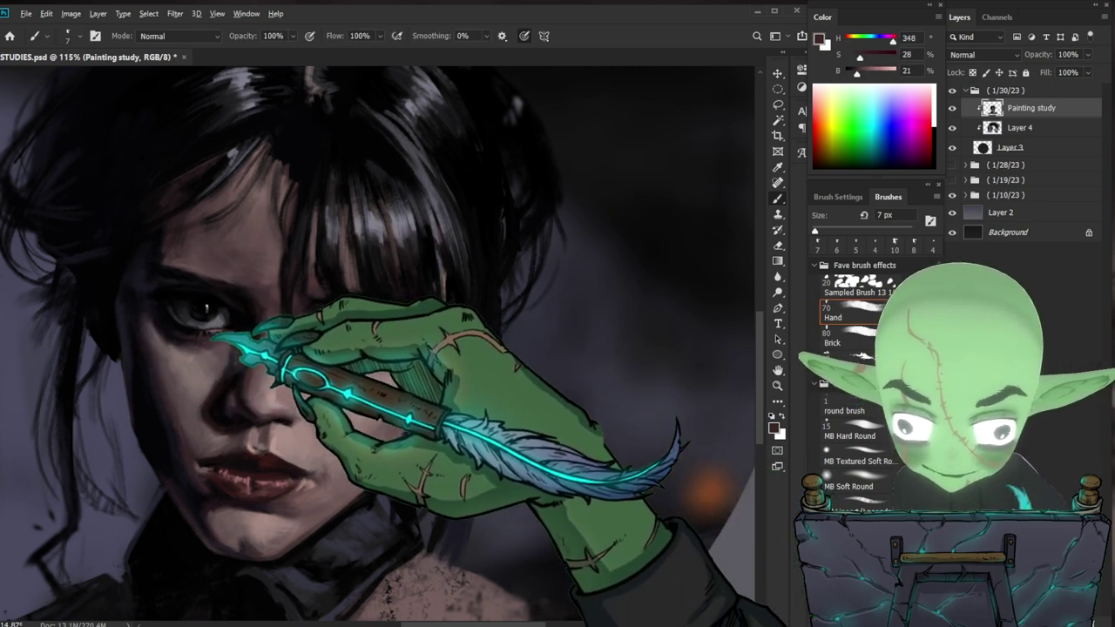
- Smooth the cheek below the fringe-side eye with sampled skin tones using the Hand brush at 30 to 60 px
key(])
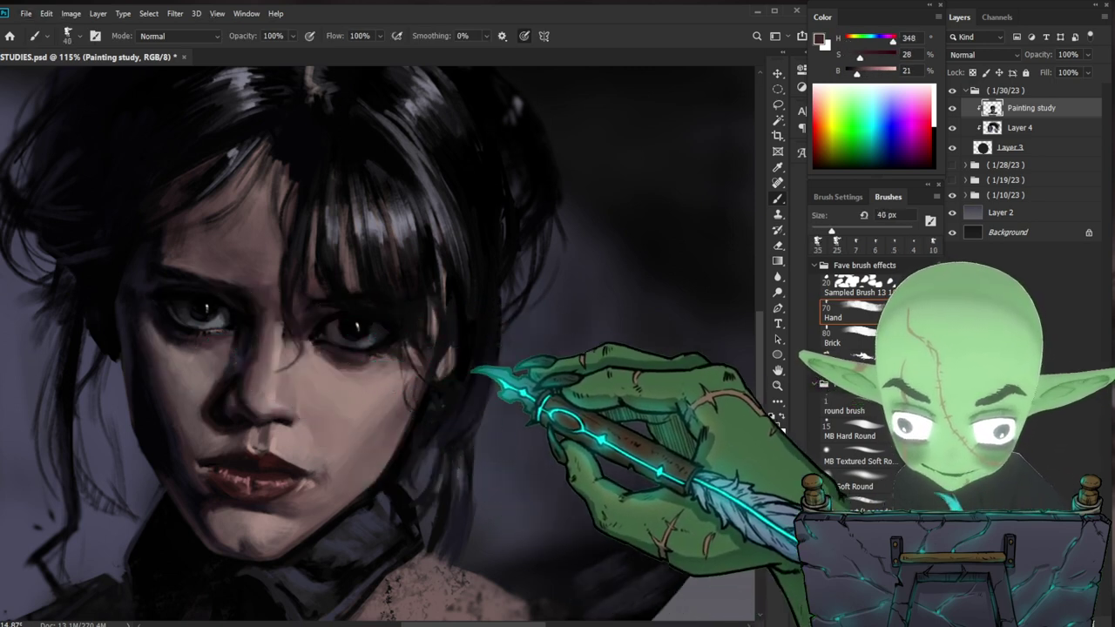
drag(561, 418, 567, 442)
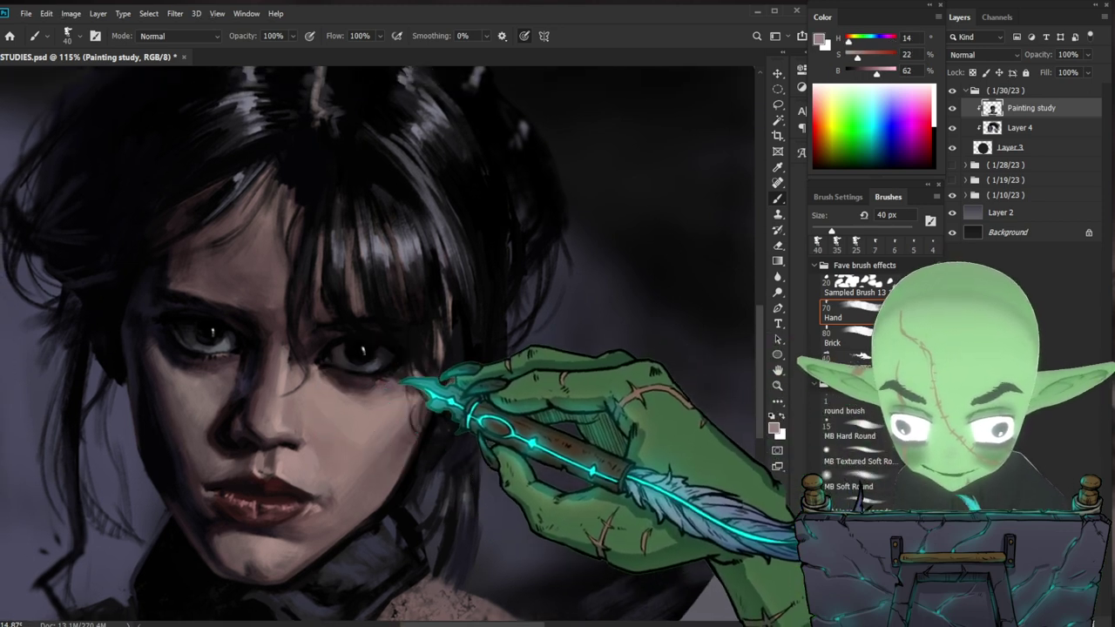
alt+click(187, 401)
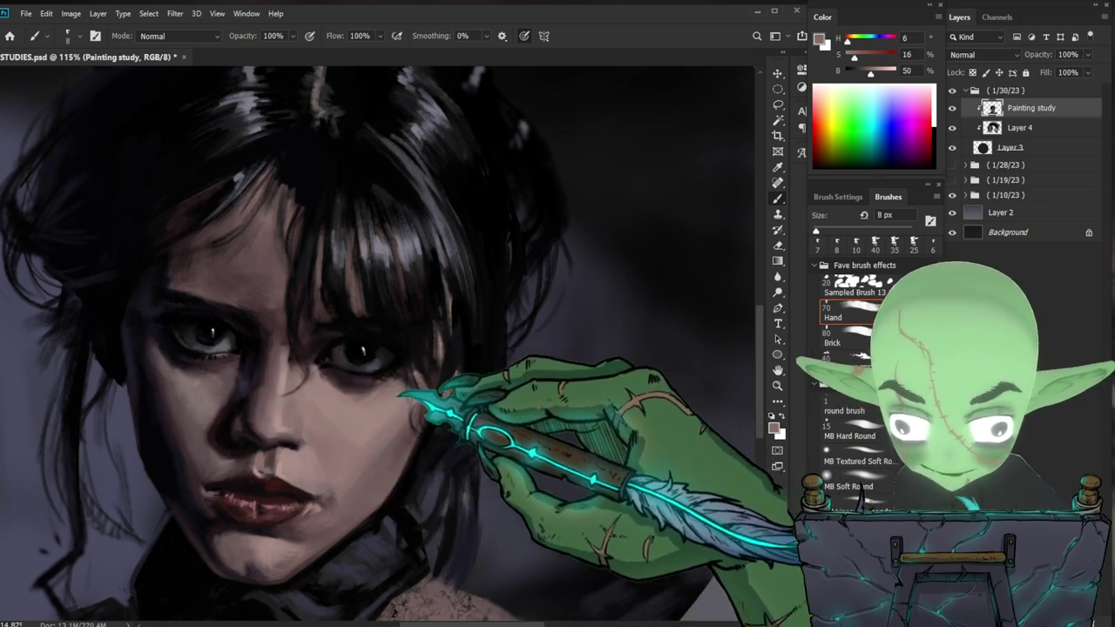
alt+click(373, 411)
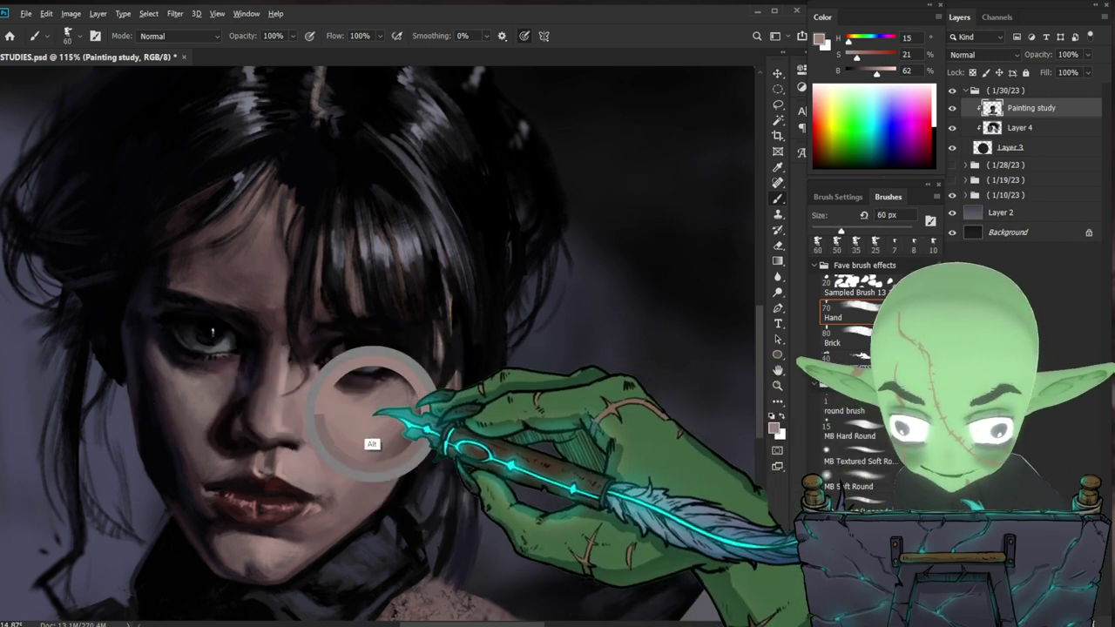
key([)
key([)
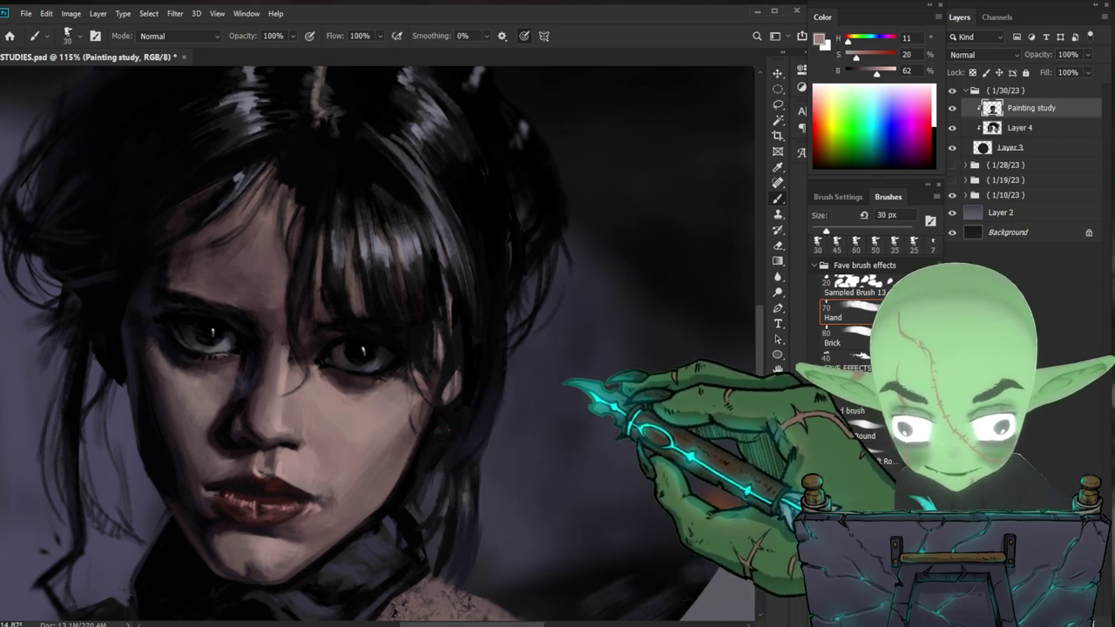
drag(601, 408, 548, 391)
drag(477, 388, 535, 384)
scroll(491, 388, up, 2)
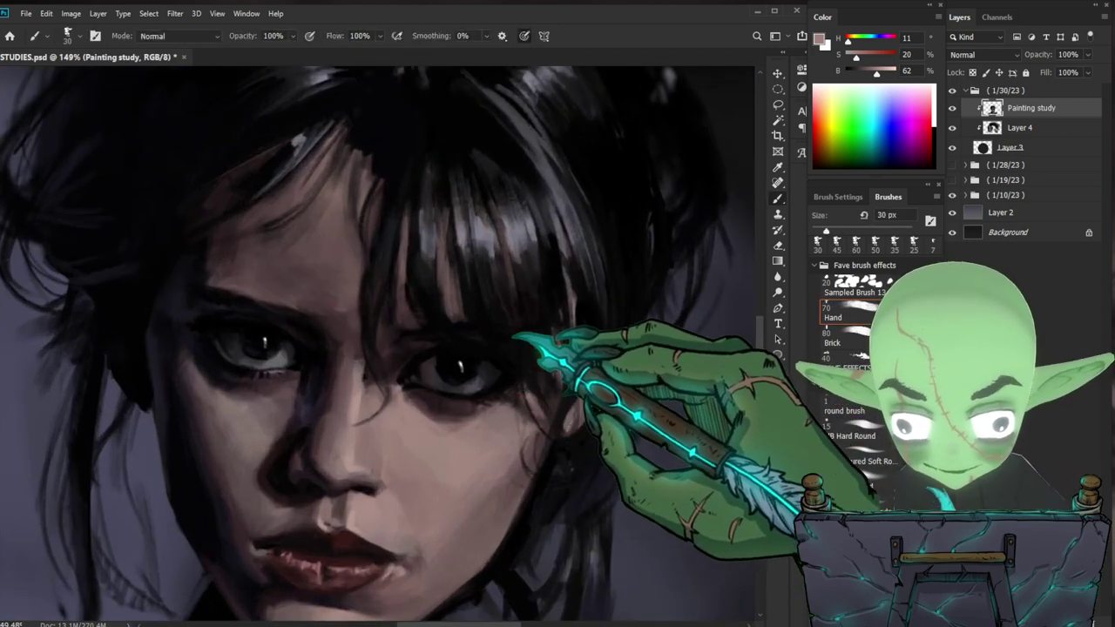
- Touch up the lower lid of the uncovered eye with a sampled muted reddish brown at 7 px
alt+click(275, 365)
key(bracketleft)
key(bracketleft)
key(bracketleft)
key(bracketleft)
key(bracketleft)
mouse_move(284, 371)
mouse_down()
mouse_move(266, 375)
mouse_move(293, 376)
mouse_up()
drag(575, 392, 514, 388)
drag(606, 497, 566, 489)
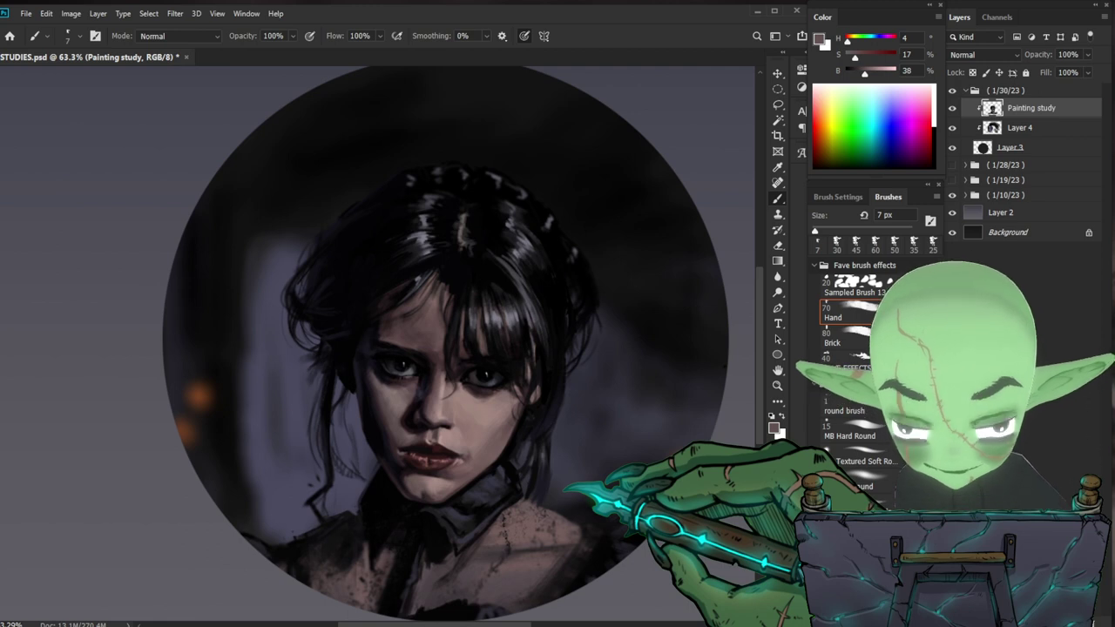
- Darken the upper lid and inner corner of the fringe-side eye with sampled black and near-black plum at 7 px
drag(496, 371, 578, 364)
alt+click(452, 366)
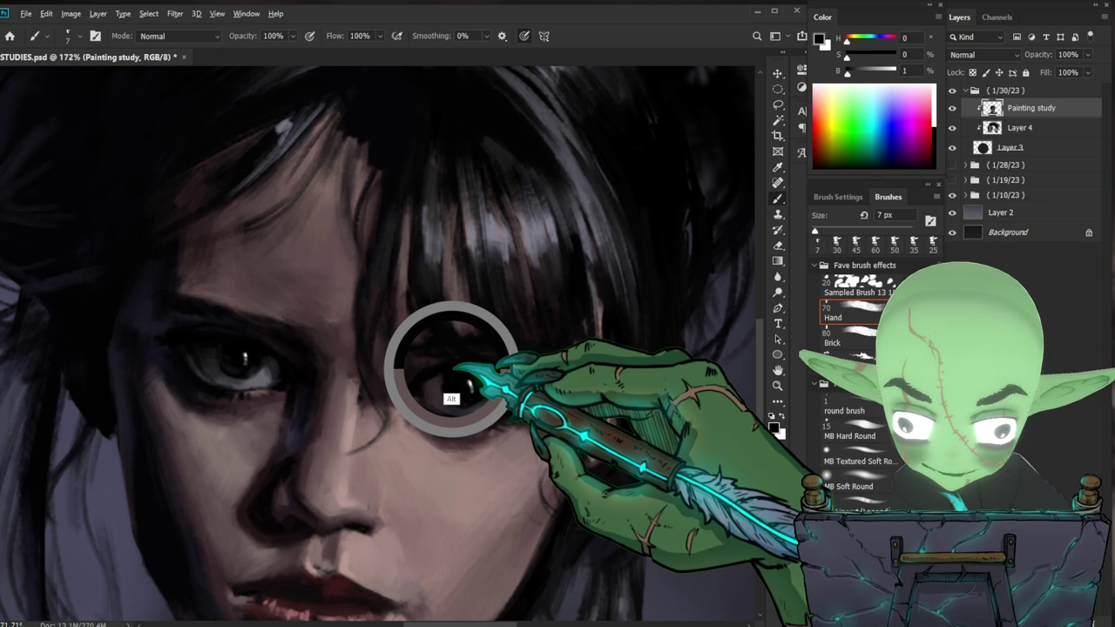
alt+click(404, 374)
drag(582, 358, 526, 364)
drag(610, 435, 579, 408)
drag(472, 245, 503, 248)
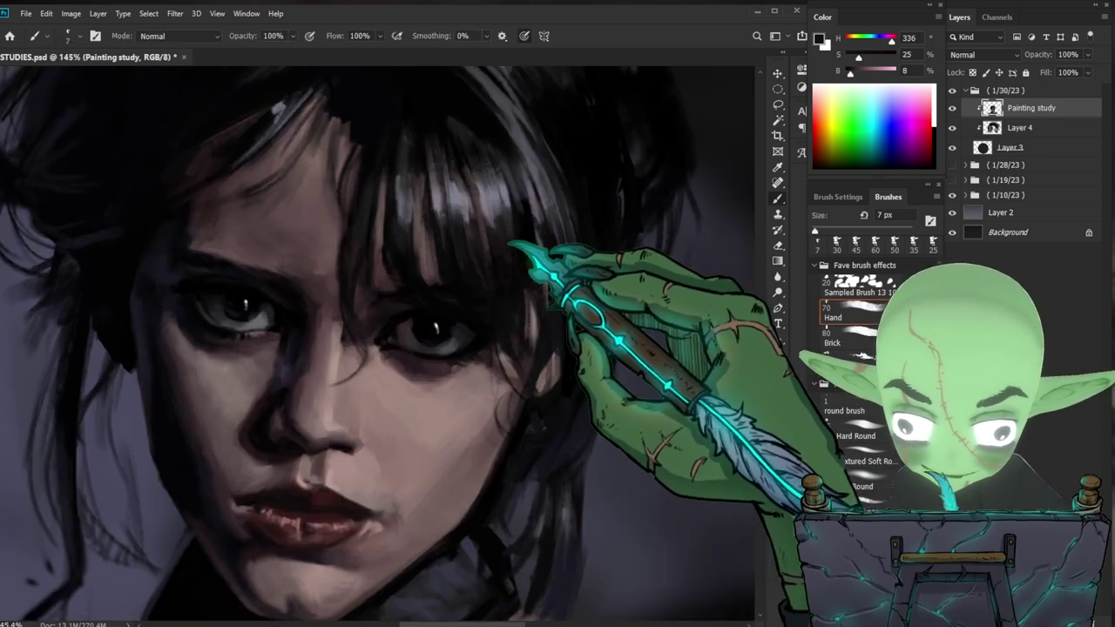
- Refine the crease above the inner corner of the fringe-side eye with sampled black and dark plum
alt+click(419, 307)
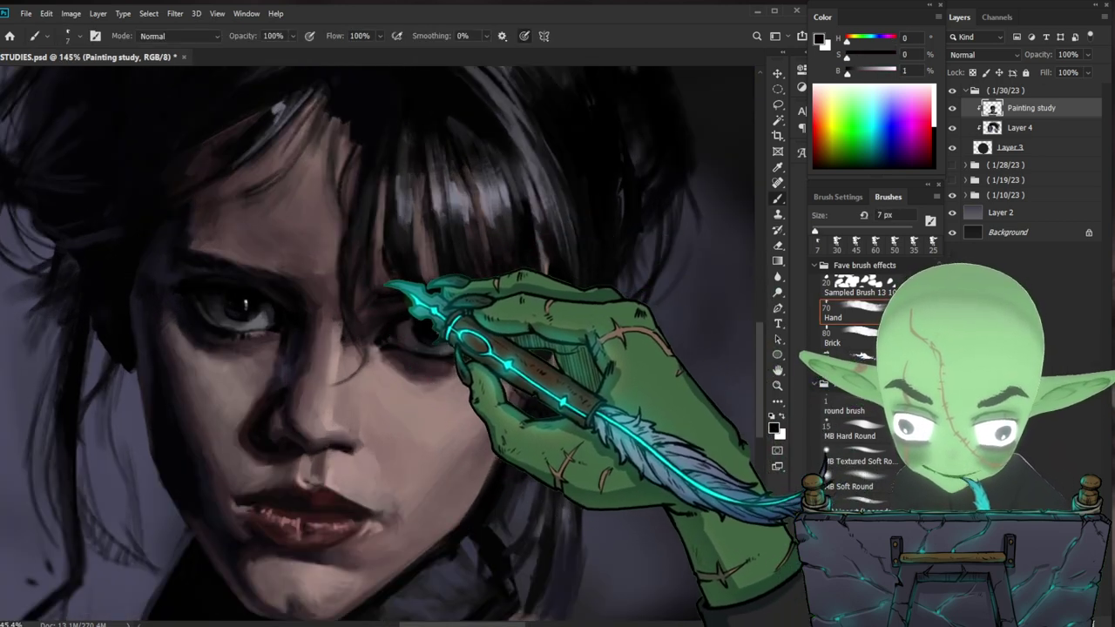
drag(418, 324, 510, 244)
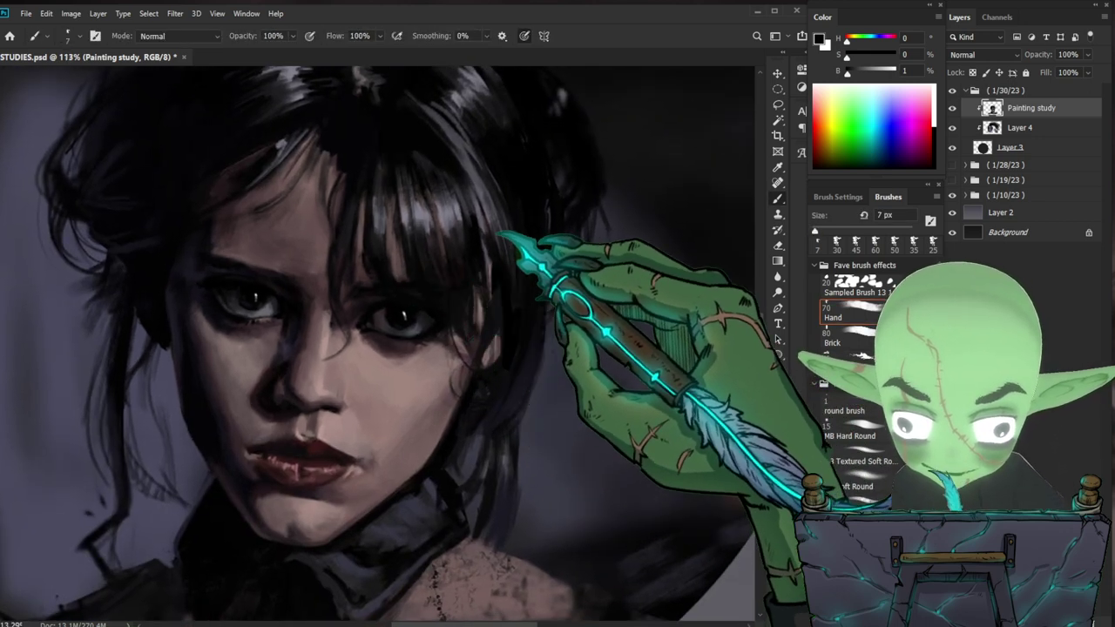
alt+click(383, 294)
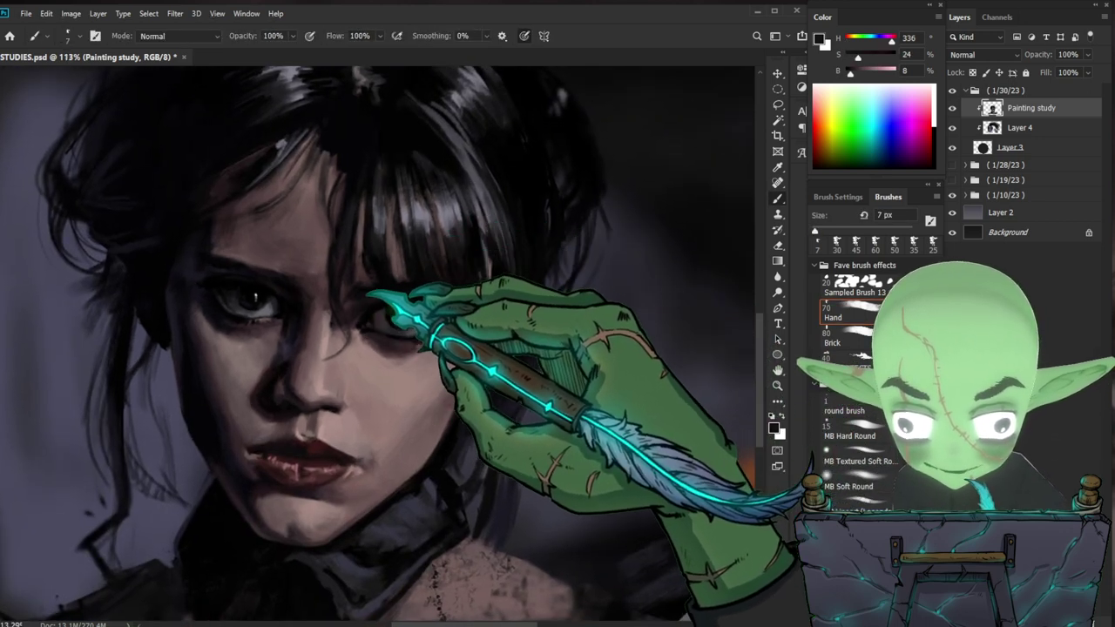
drag(492, 311, 552, 374)
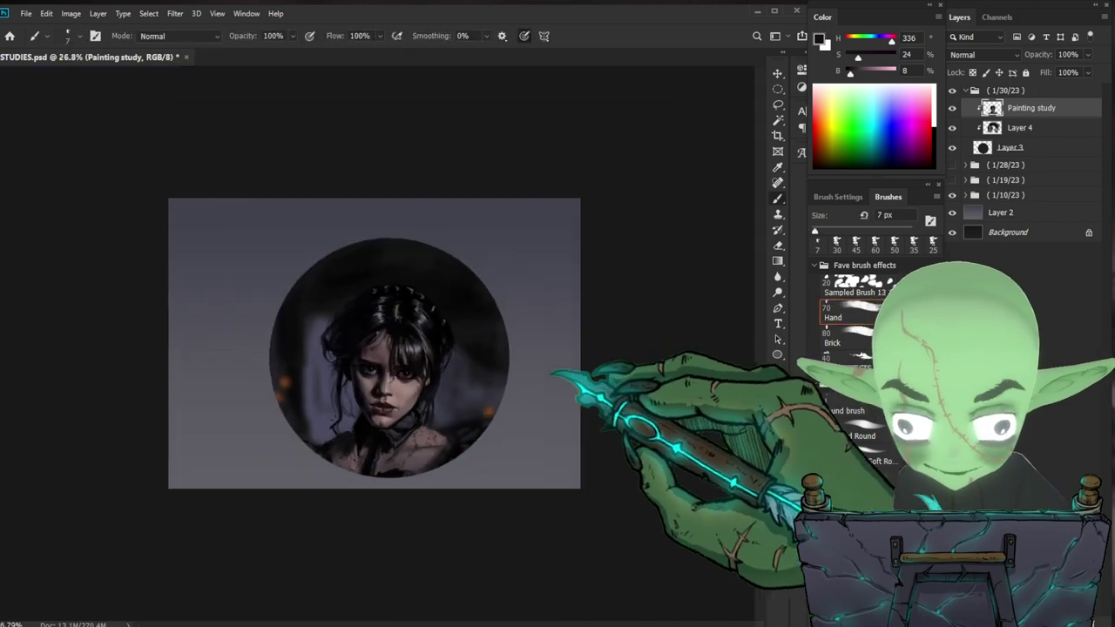
scroll(443, 347, up, 3)
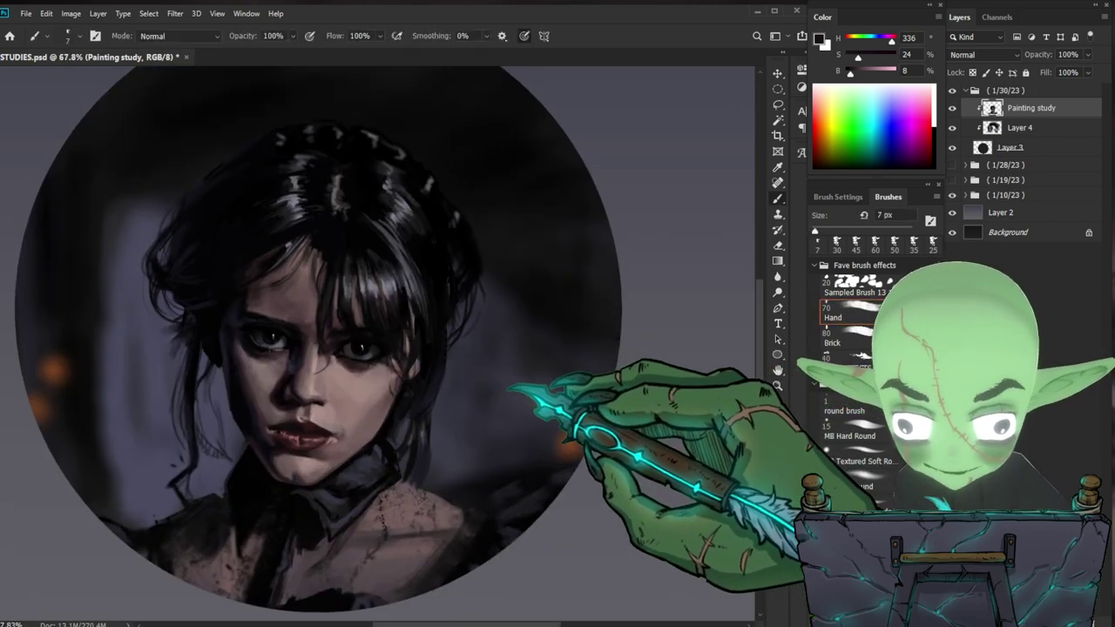
- Touch up the outer corner of the fringe-side eye with a dark blue-grey at 7 px
drag(509, 389, 498, 407)
scroll(383, 370, up, 2)
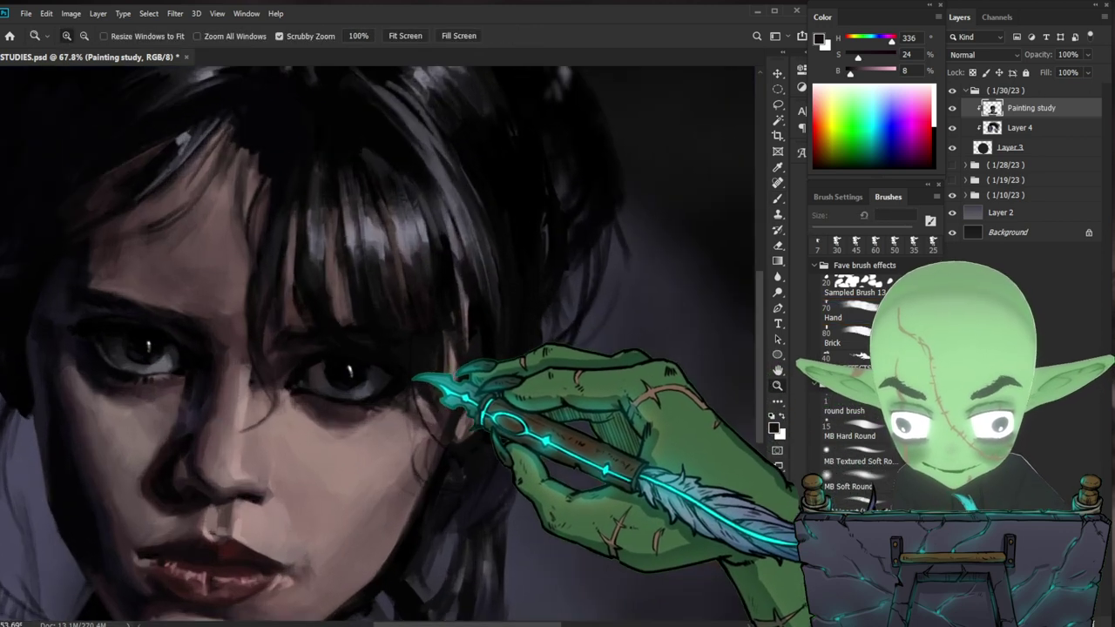
key(b)
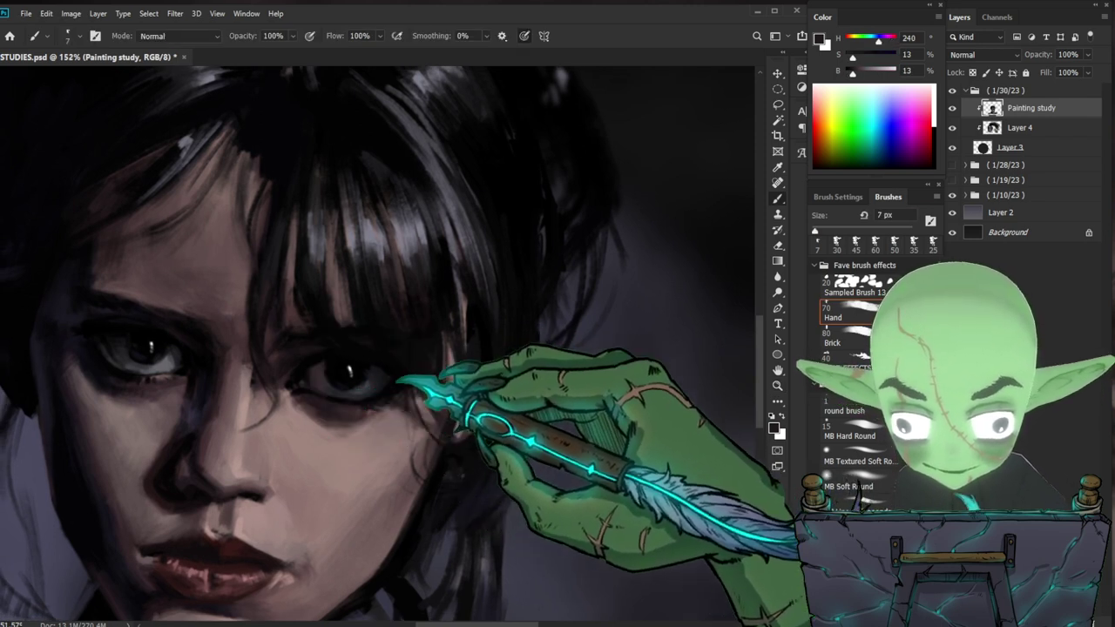
scroll(453, 392, down, 3)
scroll(505, 392, down, 1)
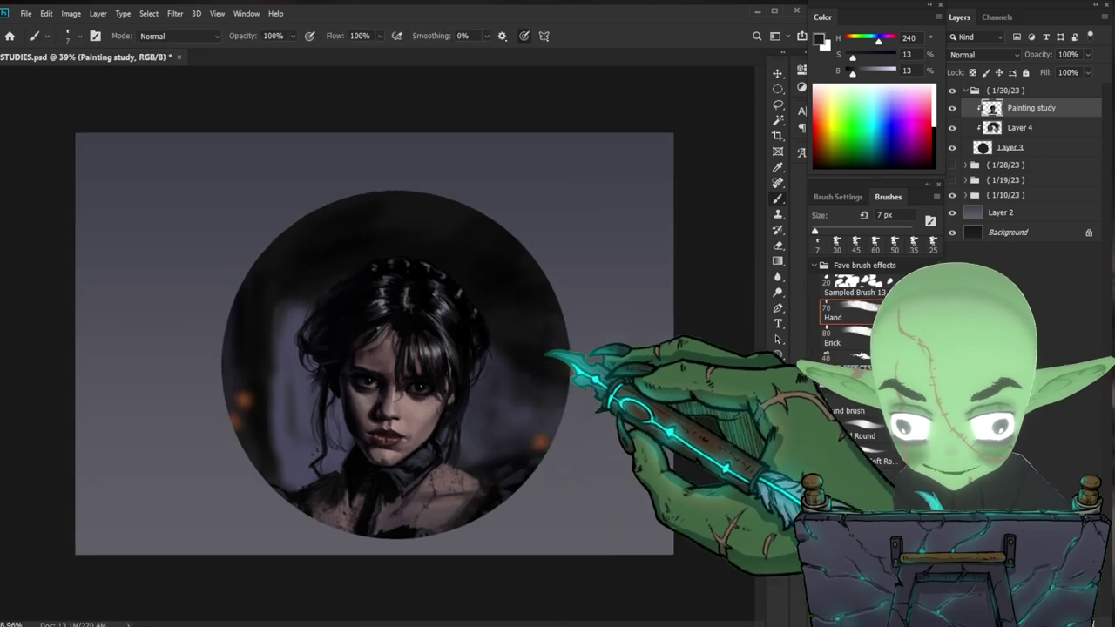
- Refine the lower lash line of the uncovered eye with sampled dark grey and near-black at 6 px
scroll(430, 353, up, 3)
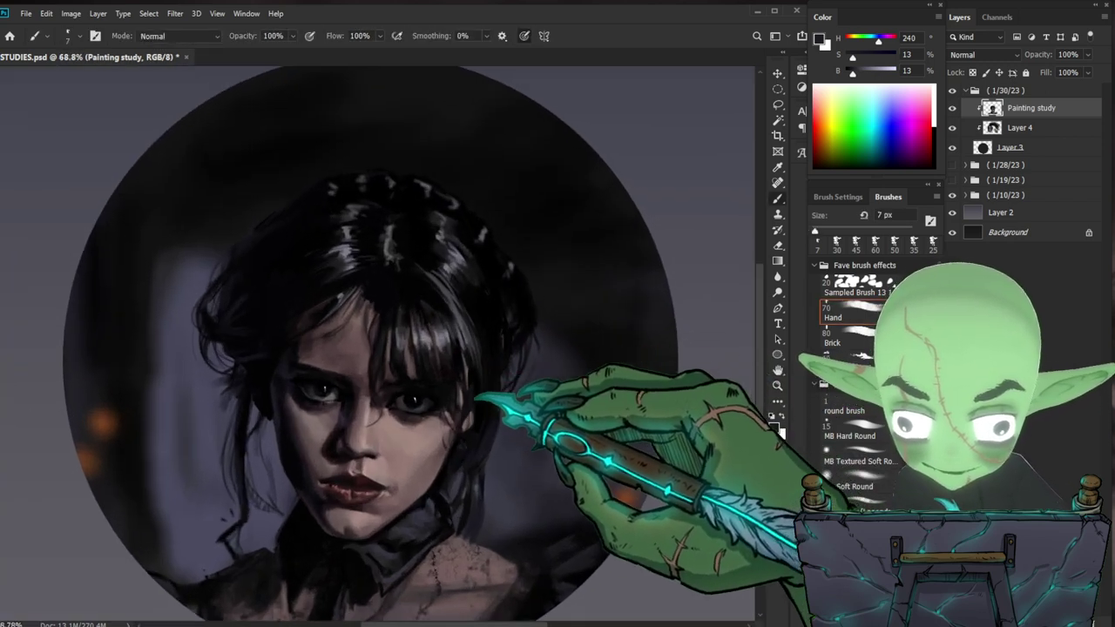
scroll(433, 396, up, 2)
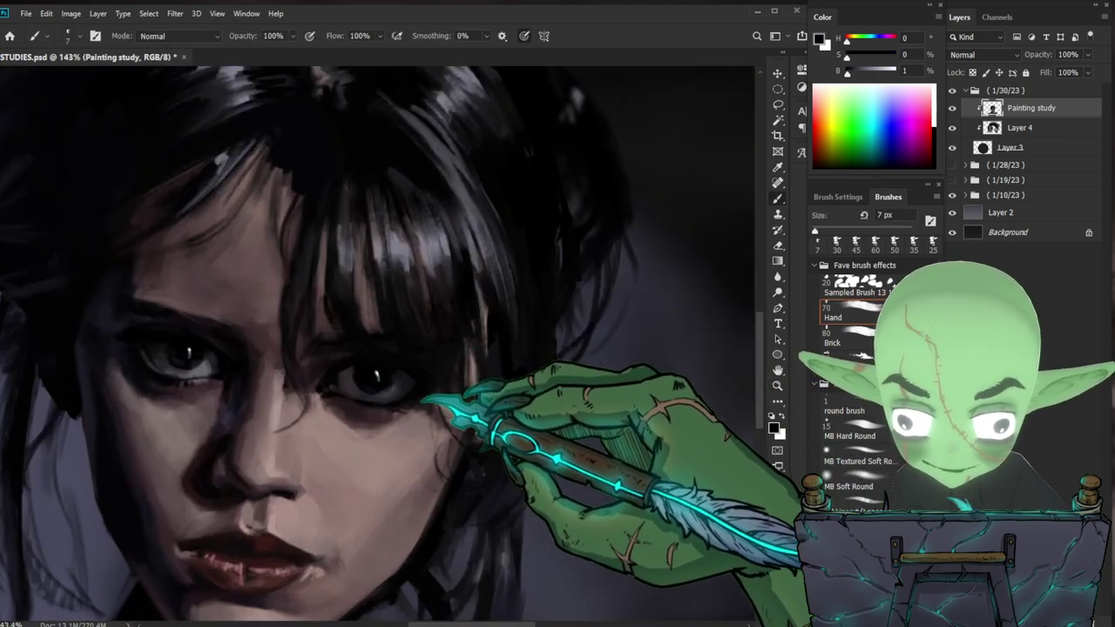
mouse_move(579, 428)
mouse_down()
mouse_move(534, 472)
mouse_move(583, 442)
mouse_up()
alt+click(182, 394)
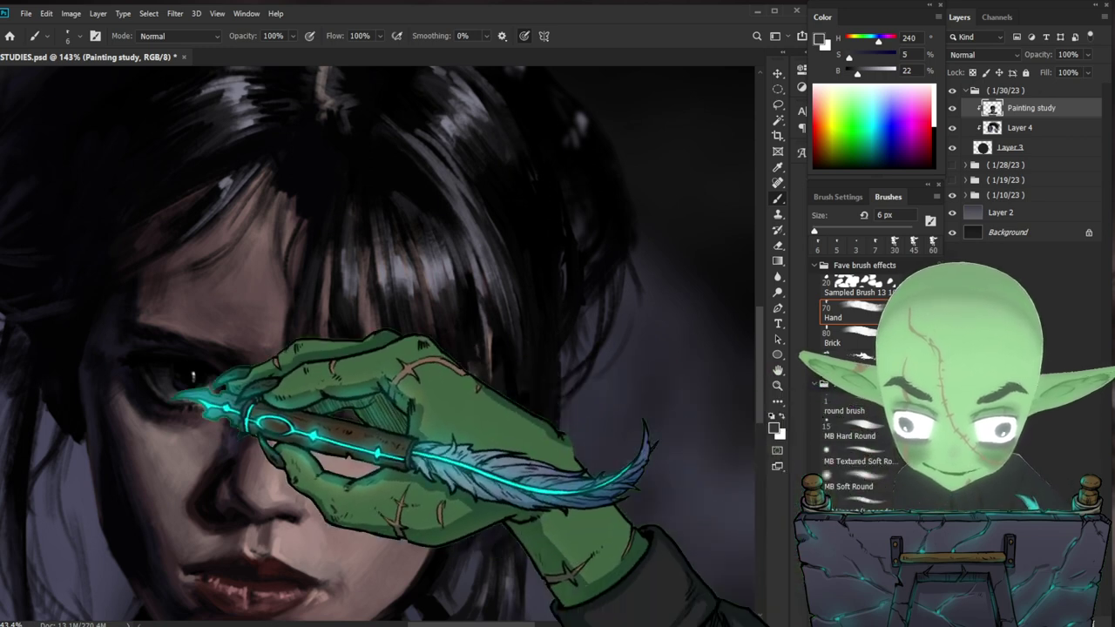
alt+click(163, 430)
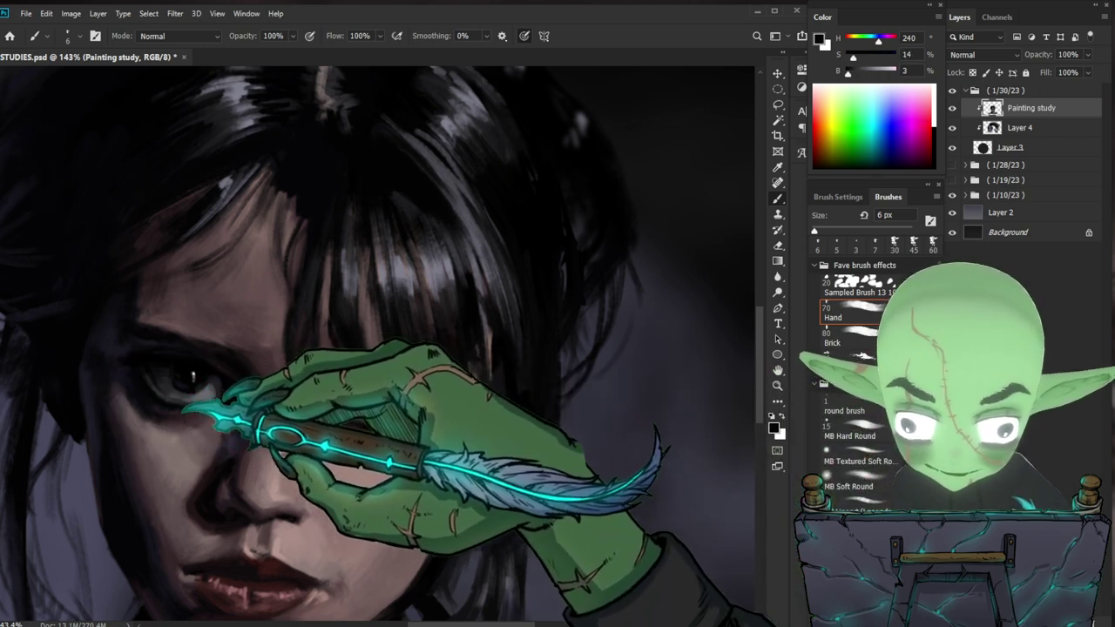
key(z)
drag(514, 440, 429, 447)
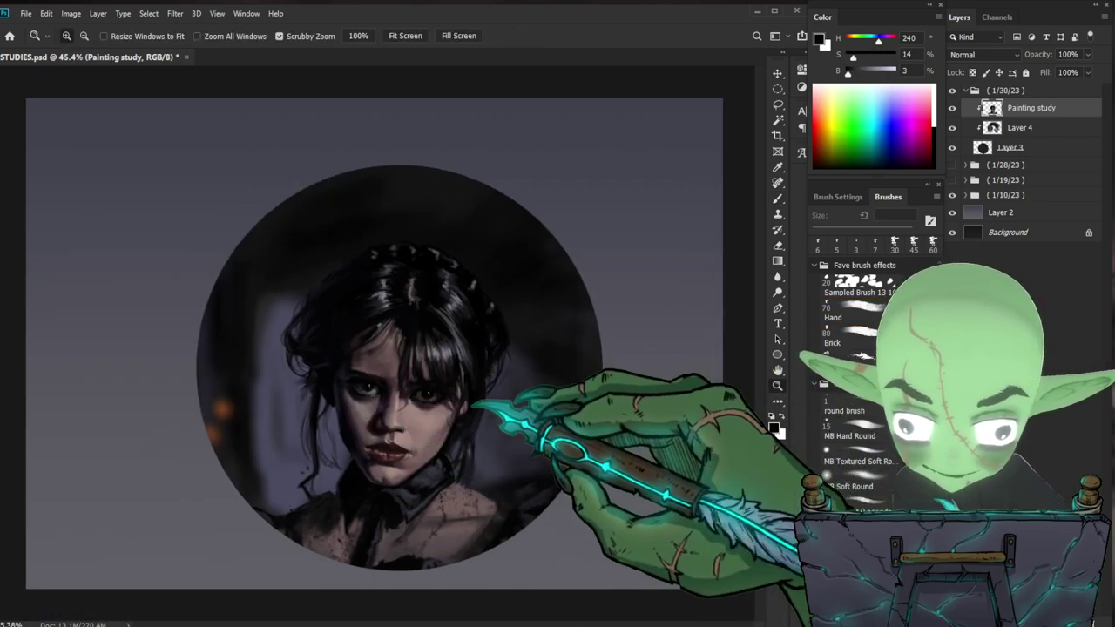
- Paint the lower rim of the fringe-side eye with a dark blue-grey at 6 px
drag(466, 406, 518, 401)
drag(540, 447, 489, 456)
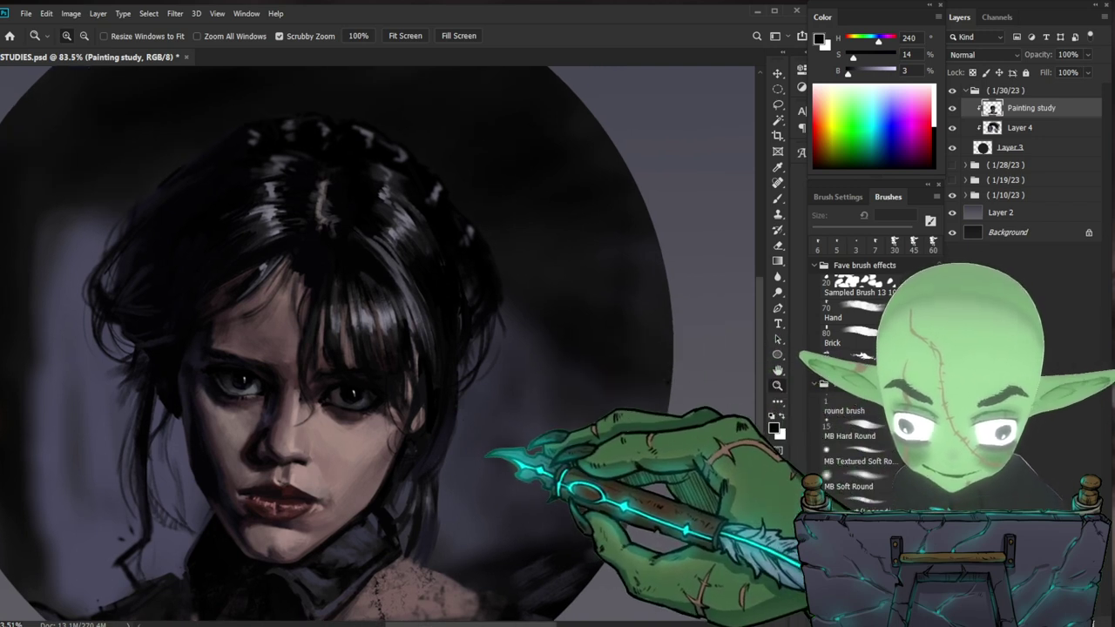
drag(380, 403, 460, 394)
key(b)
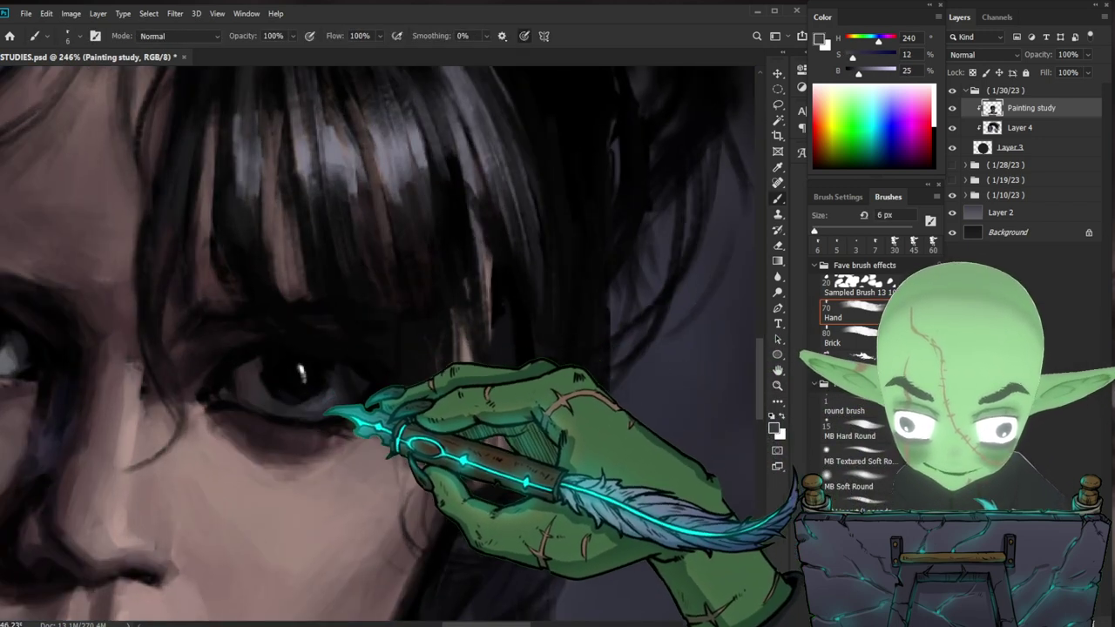
drag(406, 390, 356, 393)
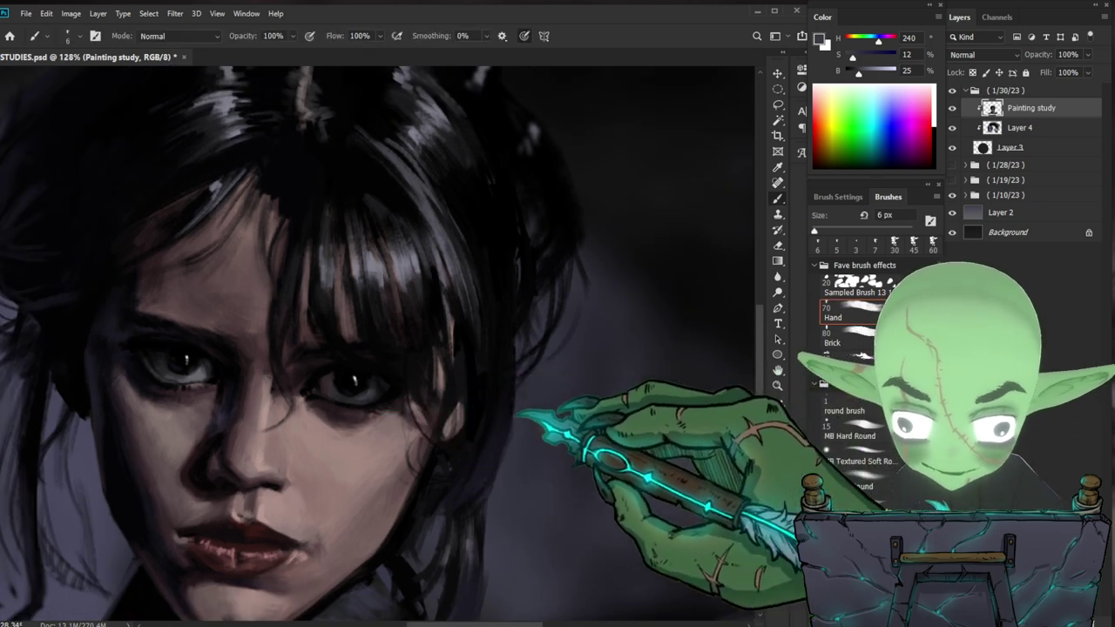
drag(478, 401, 480, 418)
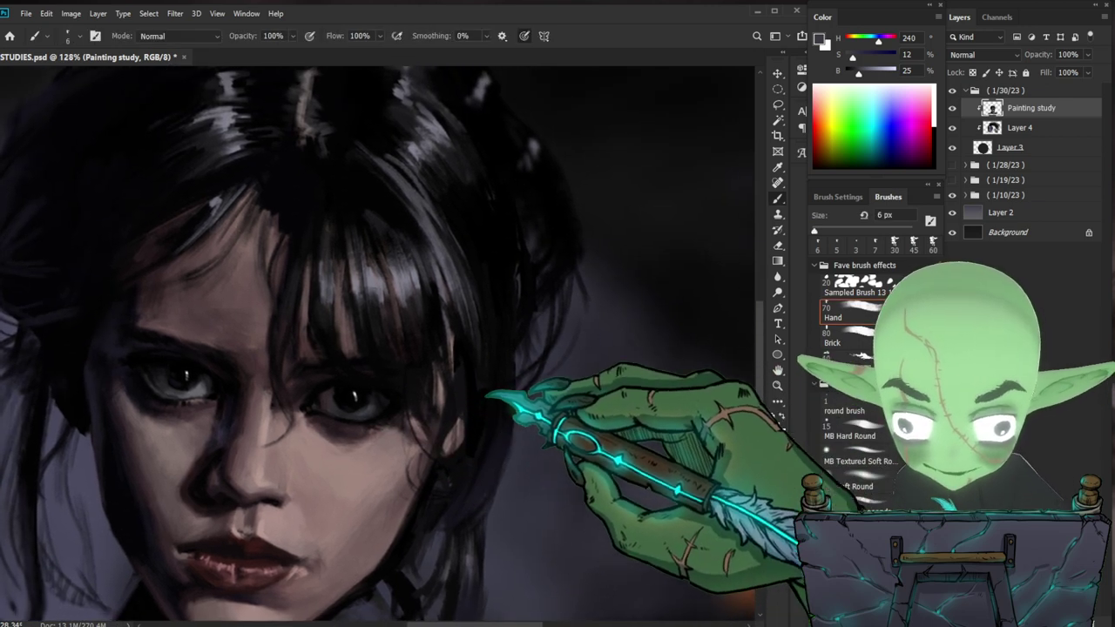
- Rework the eye white and lower lid of the fringe-side eye with sampled dark reddish browns and a skin tone
drag(370, 401, 428, 382)
alt+click(336, 396)
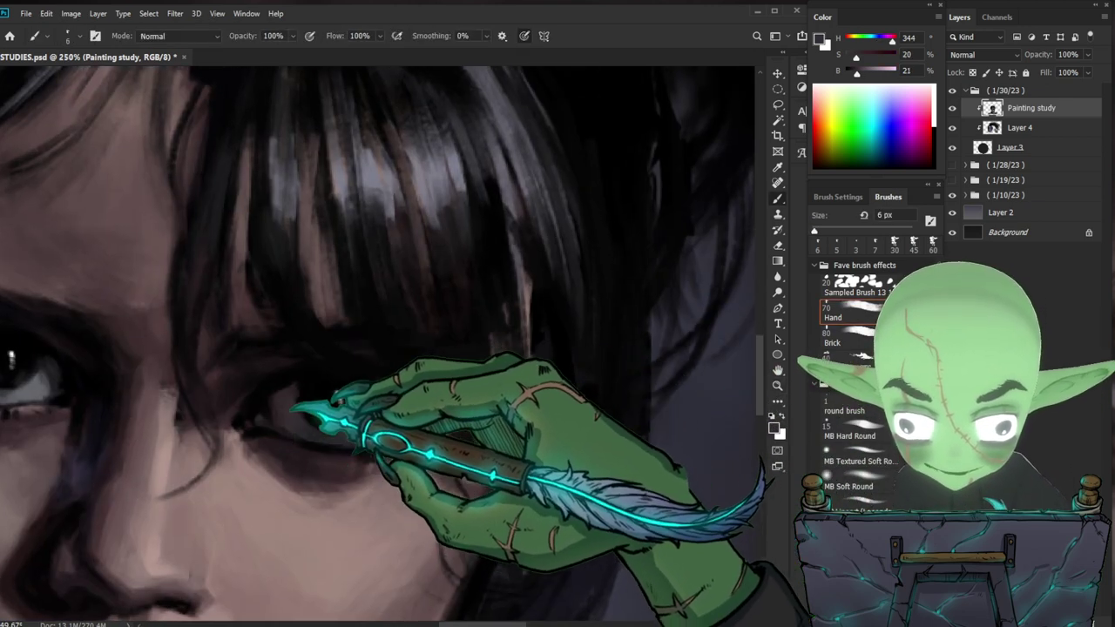
alt+click(317, 481)
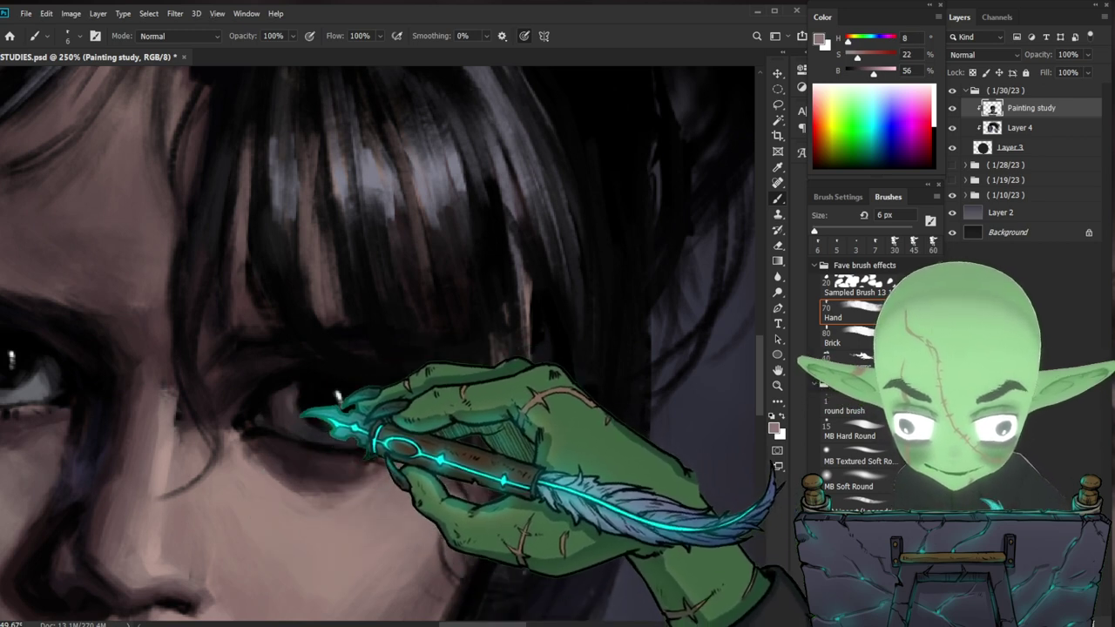
alt+click(293, 405)
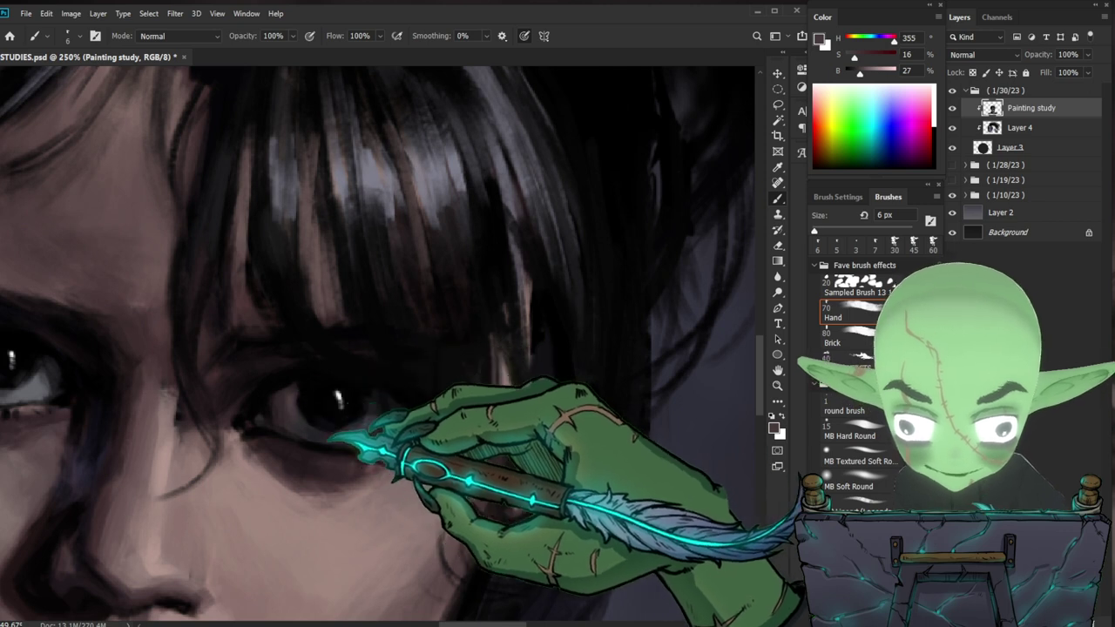
drag(396, 409, 217, 418)
drag(599, 467, 448, 457)
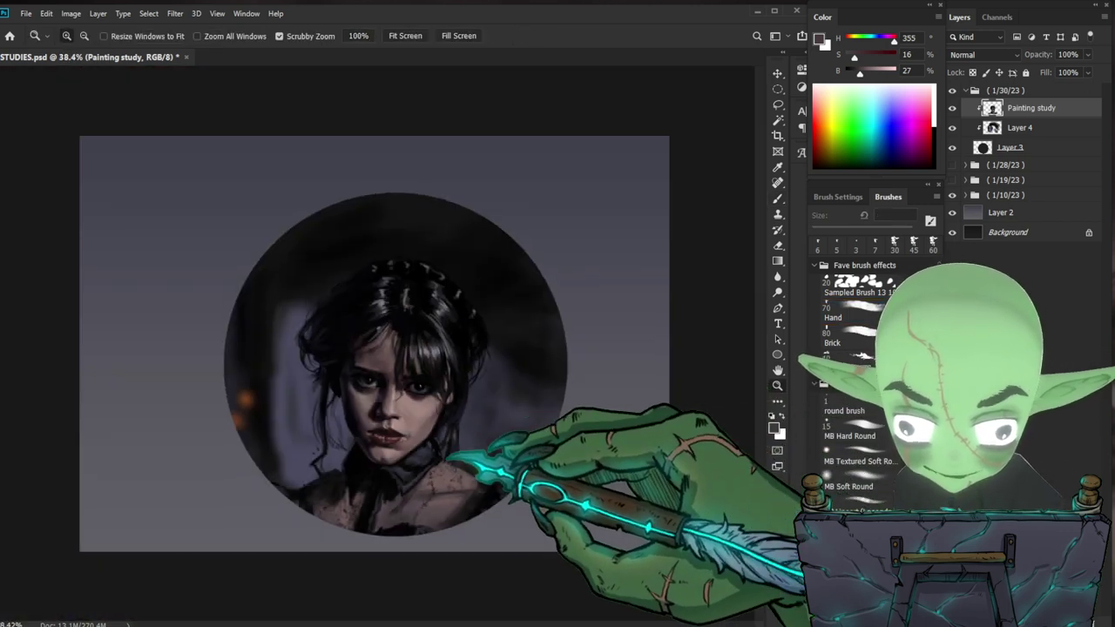
- Deepen the inner corner and upper lash line of the fringe-side eye with sampled near-black plum tones at 6 px
mouse_move(442, 383)
mouse_down()
mouse_move(473, 386)
mouse_move(491, 370)
mouse_up()
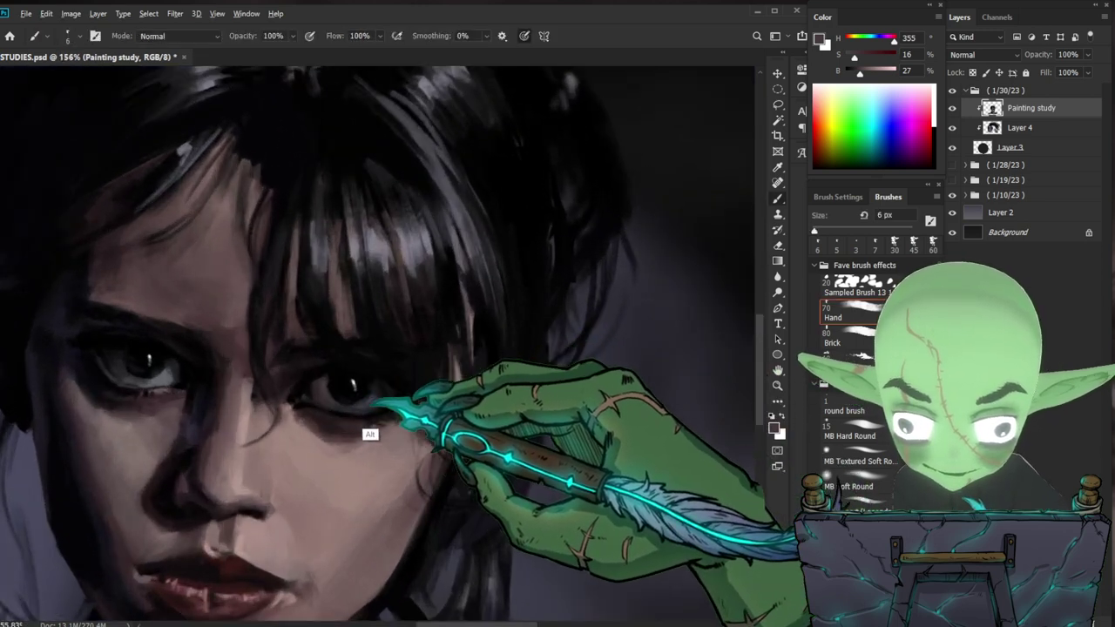
alt+click(312, 386)
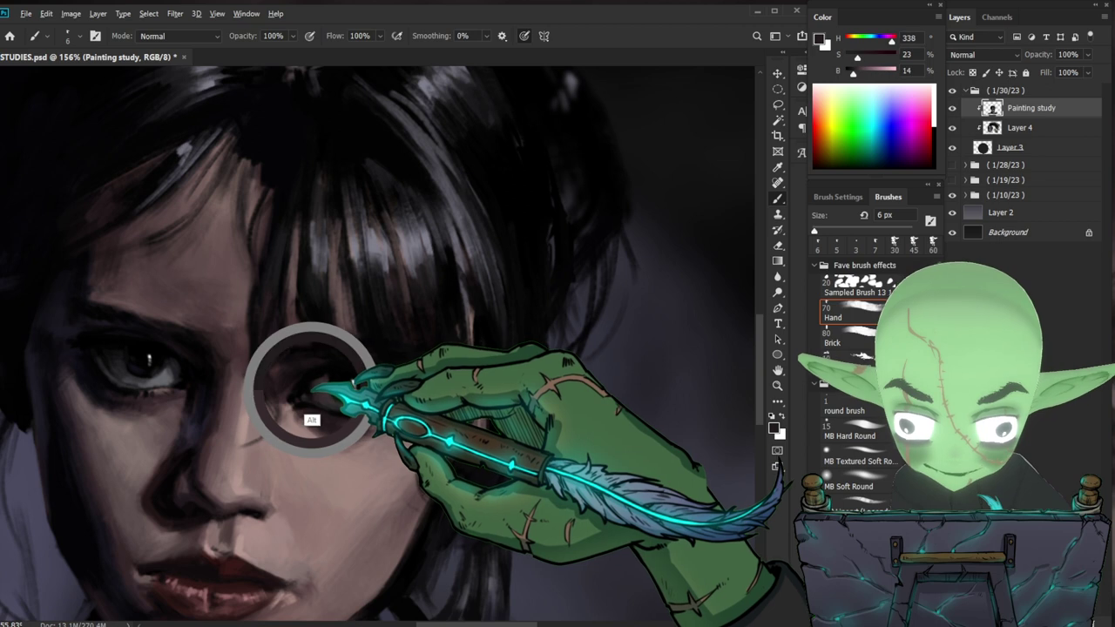
drag(312, 389, 308, 387)
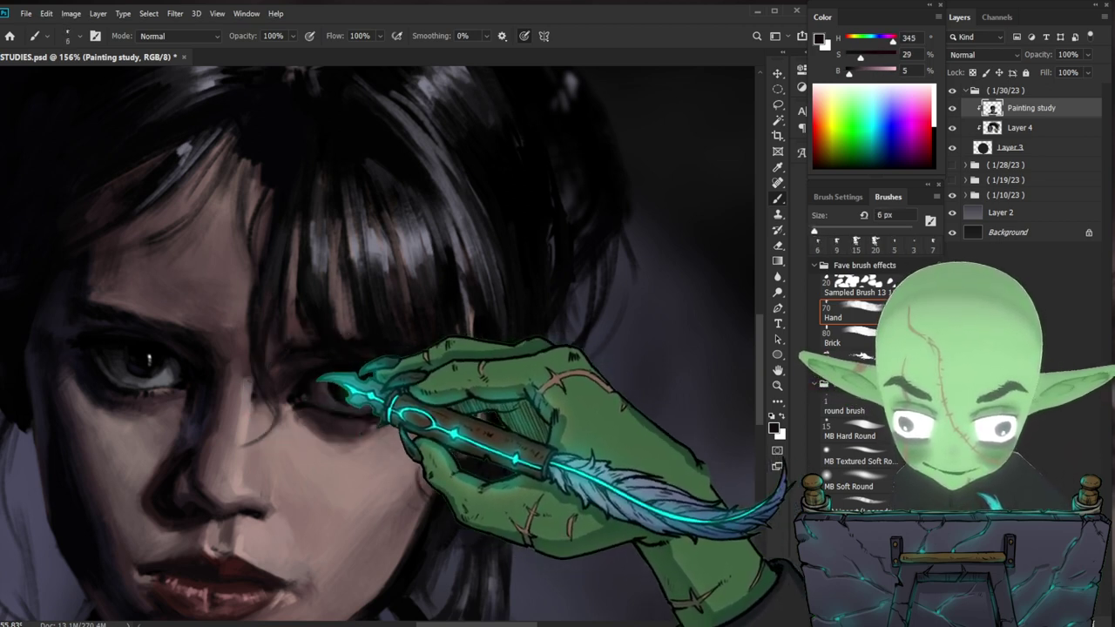
scroll(417, 375, down, 5)
drag(577, 435, 510, 393)
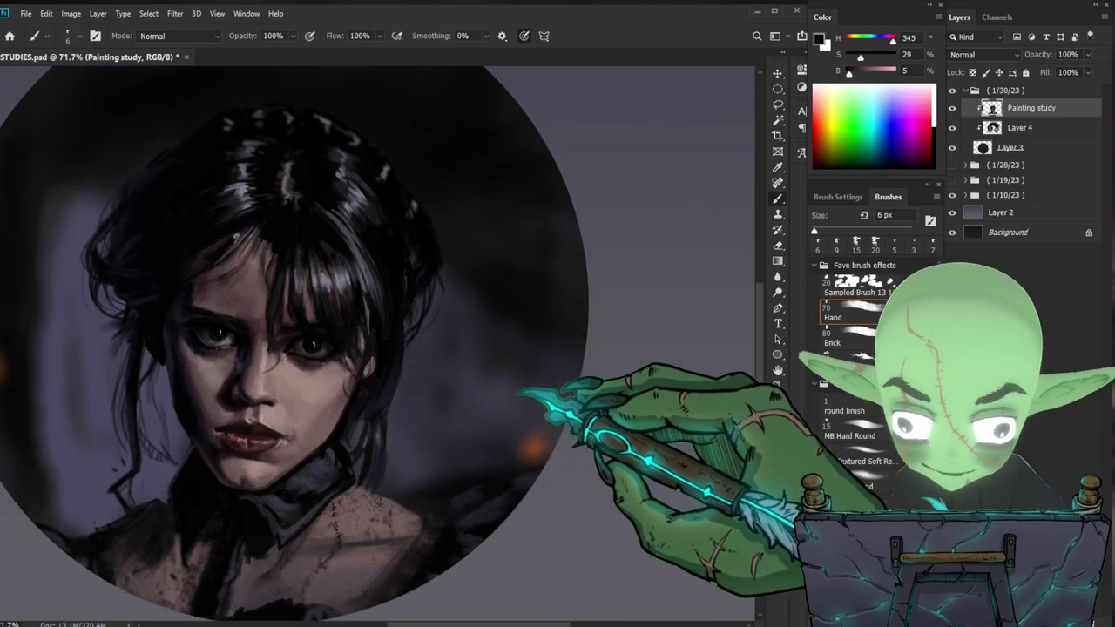
scroll(510, 393, down, 3)
drag(476, 378, 497, 427)
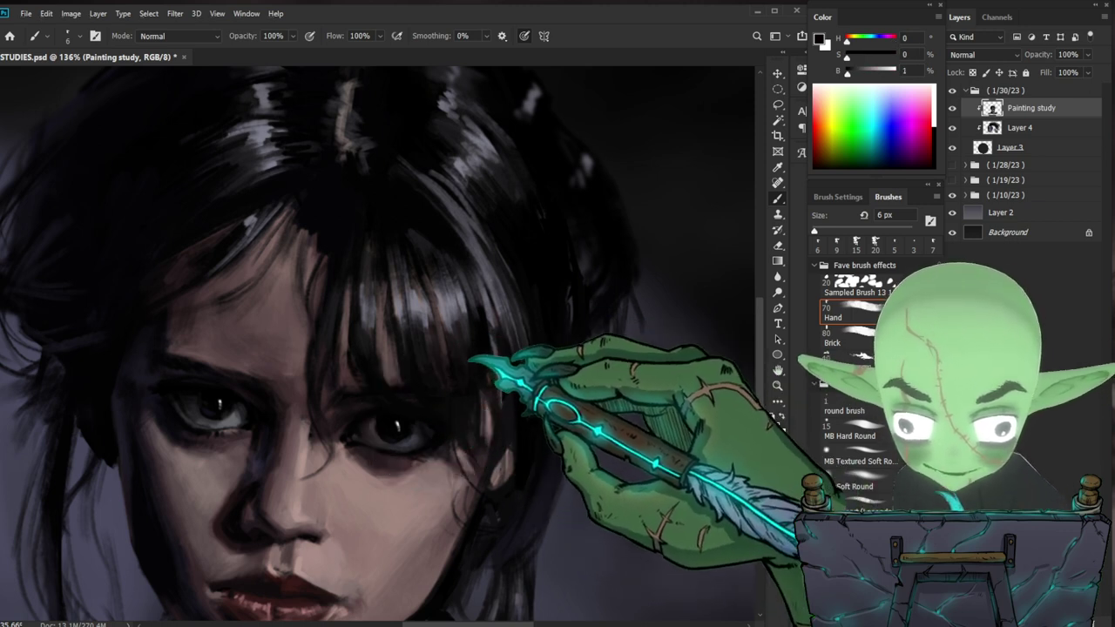
- Soften the inner corner of the fringe-side eye with a sampled dark plum at 5 px
alt+click(336, 436)
key(bracketright)
key(bracketright)
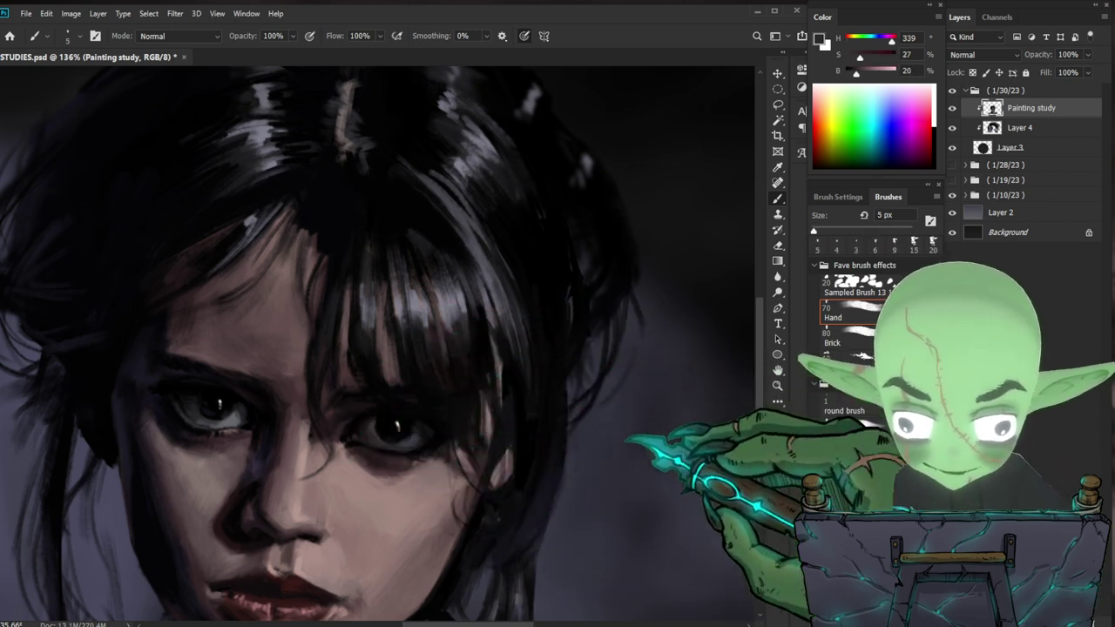
drag(562, 441, 528, 443)
drag(473, 420, 505, 413)
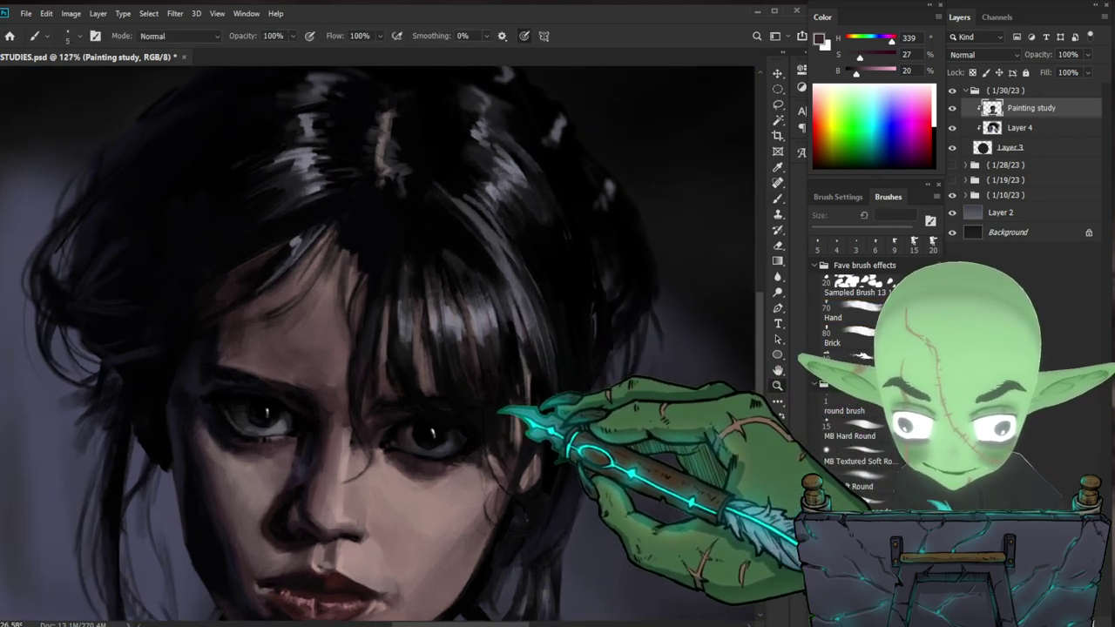
scroll(453, 449, up, 2)
- Refine the lids around the fringe-side eye with sampled near-black and a dark reddish plum at 5 px
alt+click(366, 460)
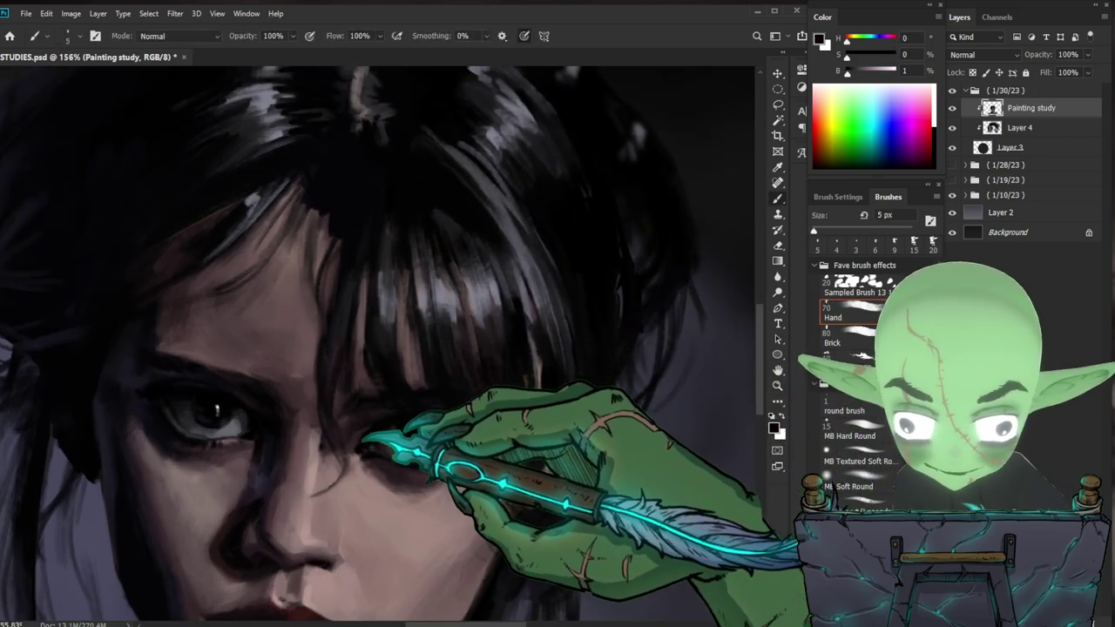
alt+click(351, 438)
drag(392, 453, 325, 377)
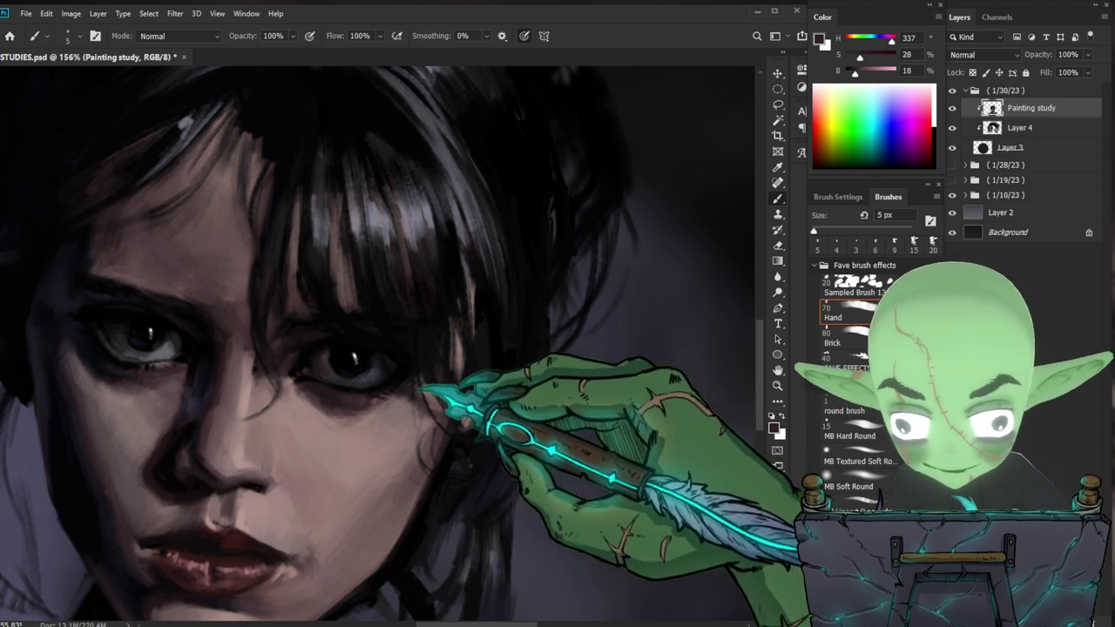
drag(435, 375, 443, 403)
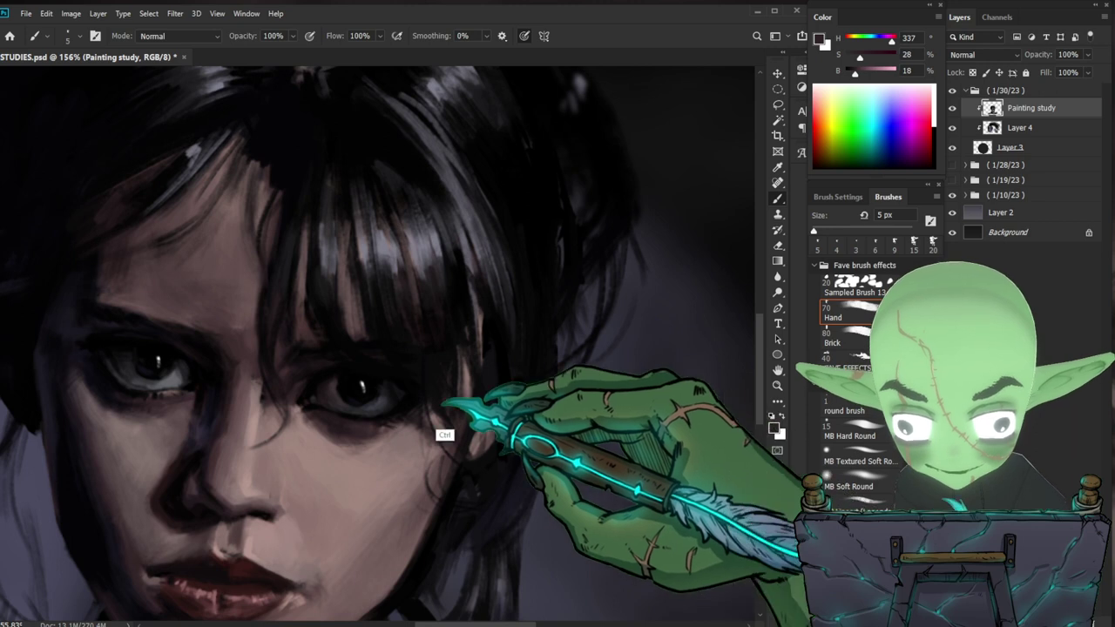
alt+click(319, 383)
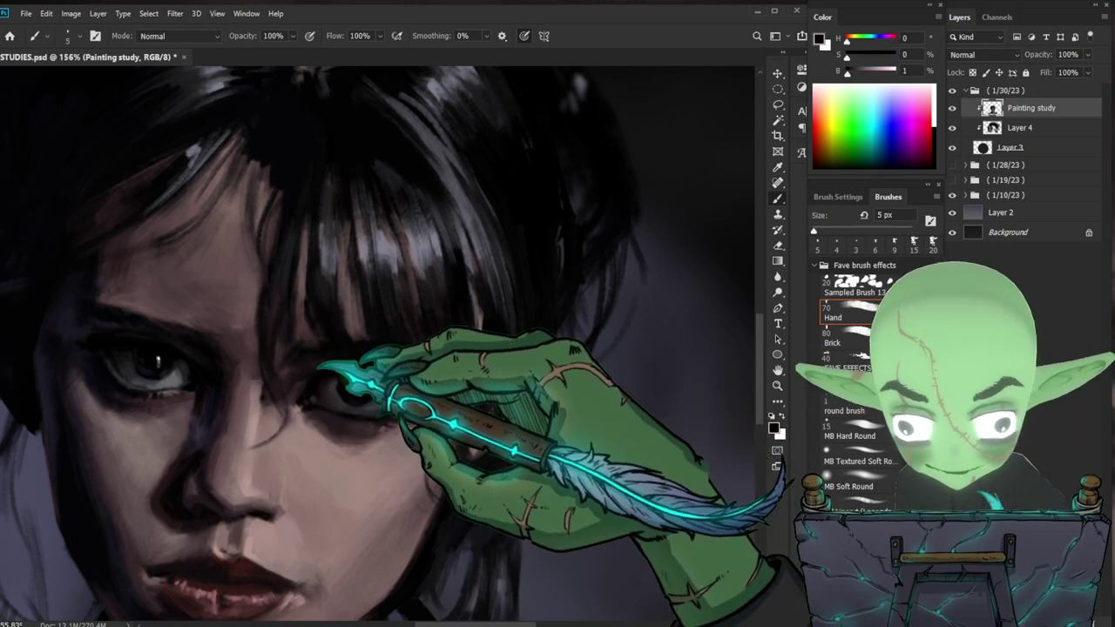
- Blend the inner corner and surrounding lid of the fringe-side eye with sampled dark reddish tones at 5 px
alt+click(353, 410)
alt+click(322, 420)
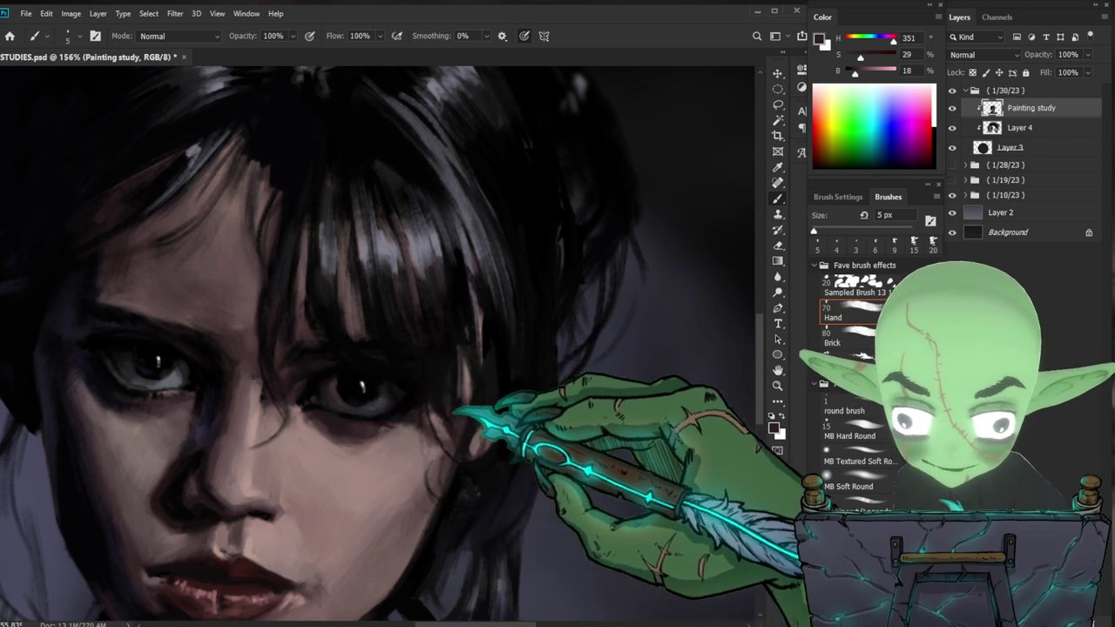
drag(460, 410, 437, 435)
alt+click(259, 405)
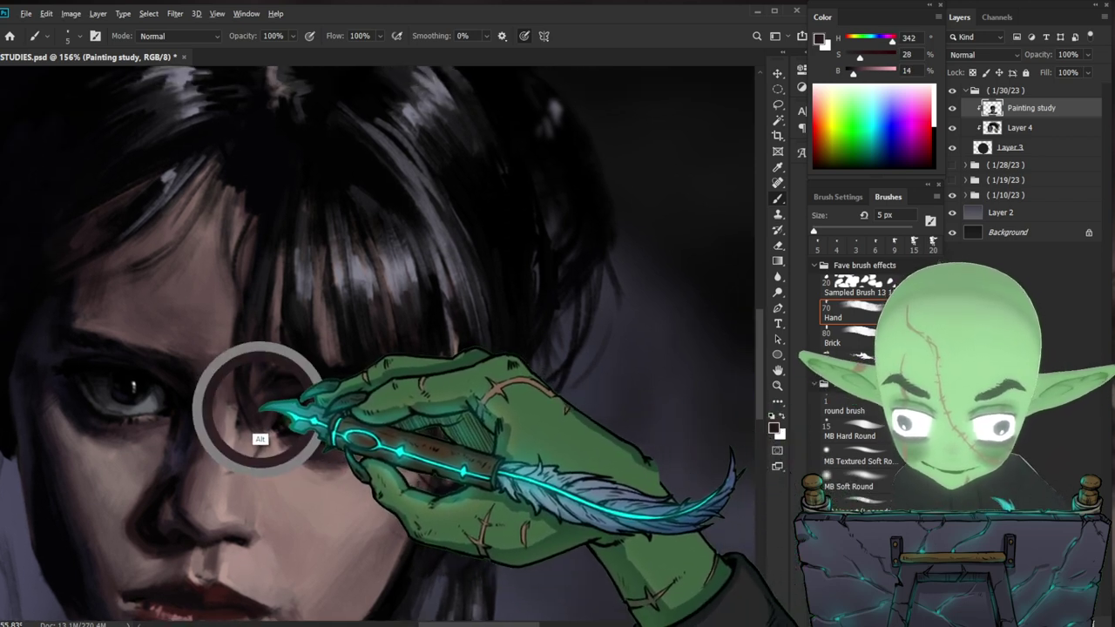
drag(289, 424, 283, 418)
drag(557, 433, 537, 445)
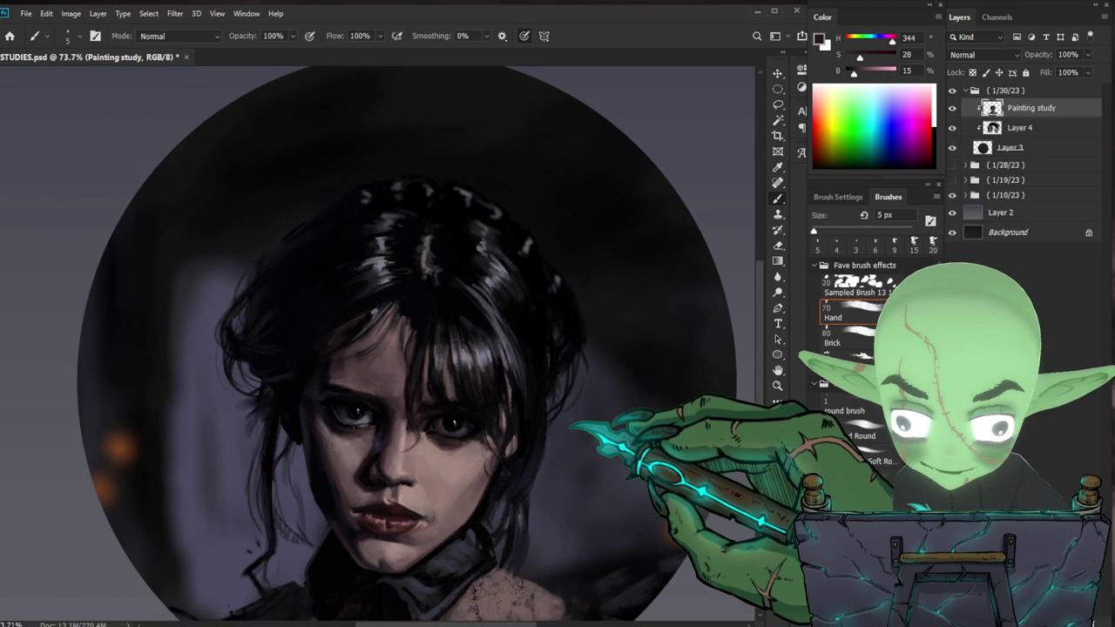
- Touch up the inner lash line of the fringe-side eye with sampled near-black tones at 5 px
scroll(487, 442, up, 5)
alt+click(366, 405)
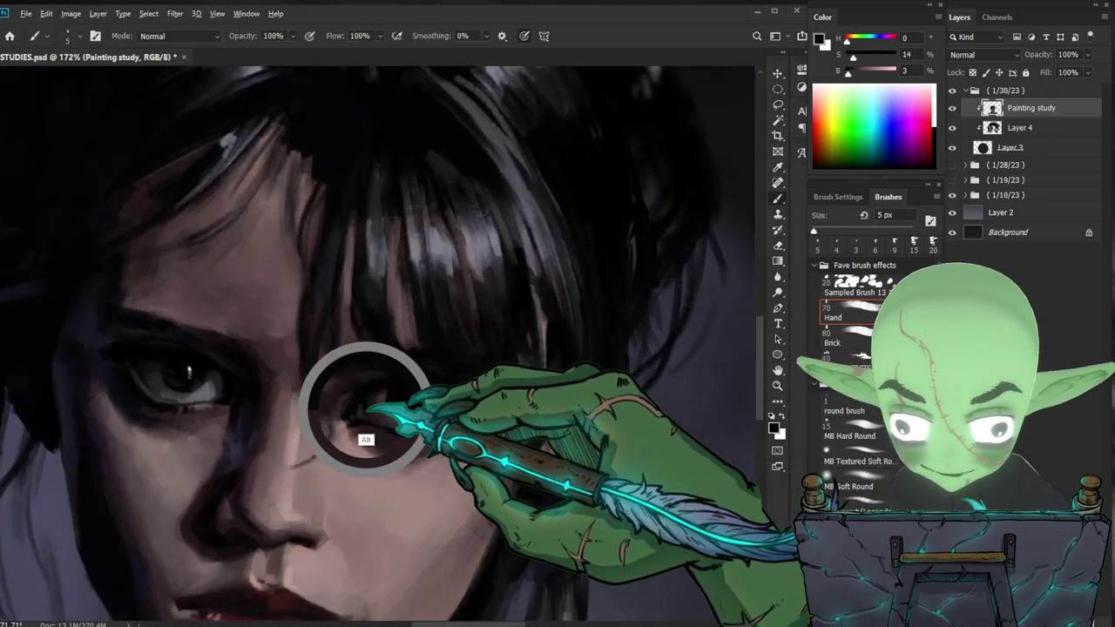
drag(378, 403, 378, 406)
drag(596, 446, 546, 459)
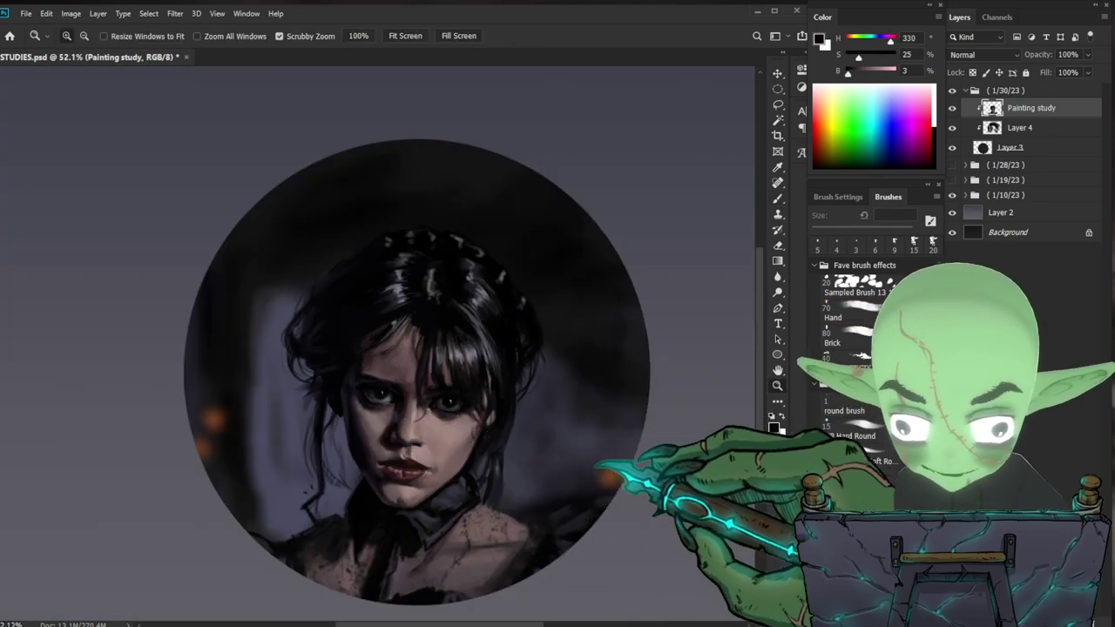
scroll(365, 331, down, 5)
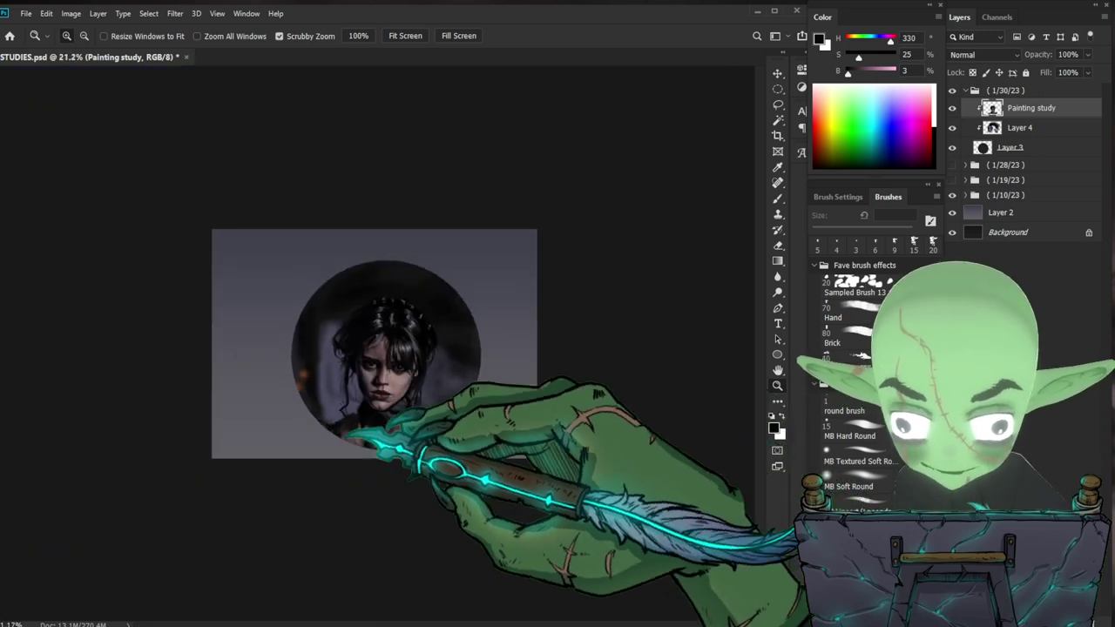
- Shade the eye white of the fringe-side eye with sampled dark greyish plum tones at 5 px
scroll(353, 433, up, 7)
key(b)
alt+click(353, 383)
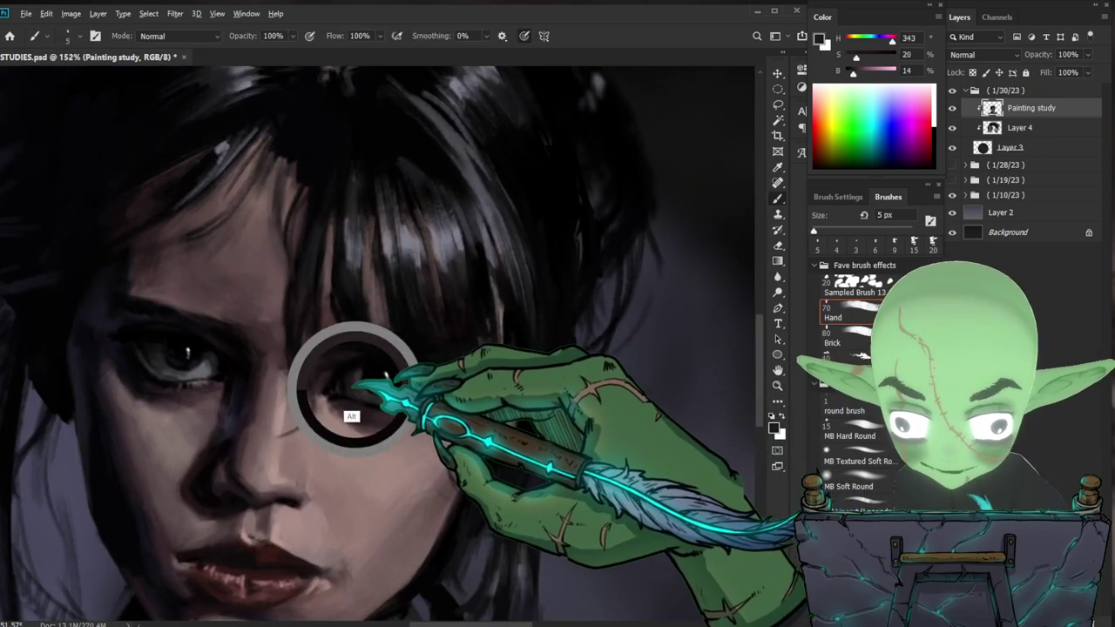
drag(536, 400, 509, 408)
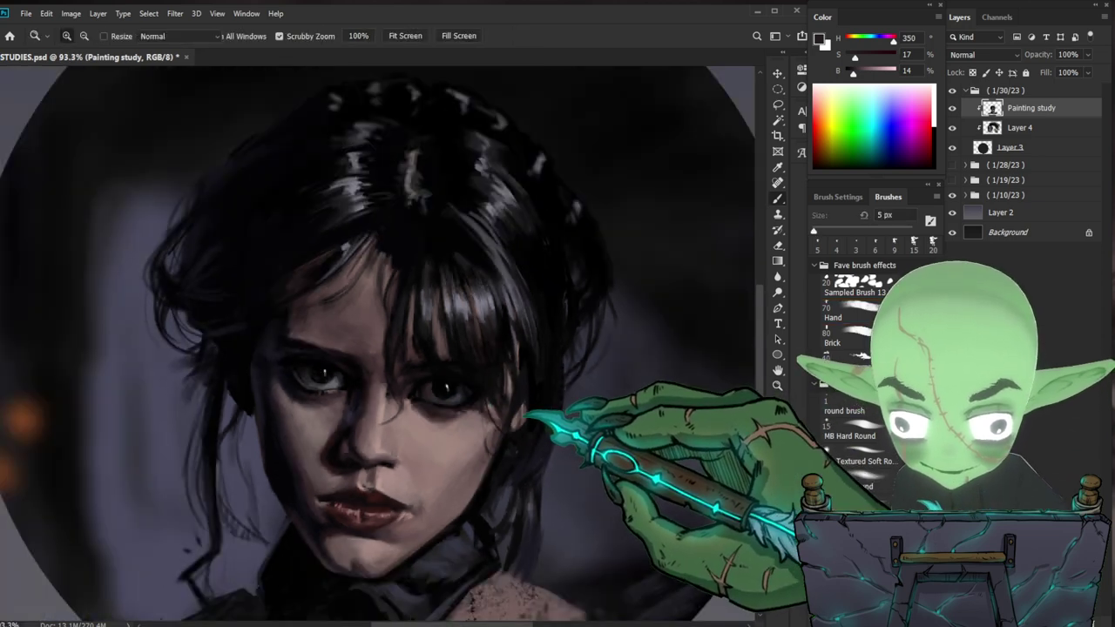
drag(593, 441, 566, 427)
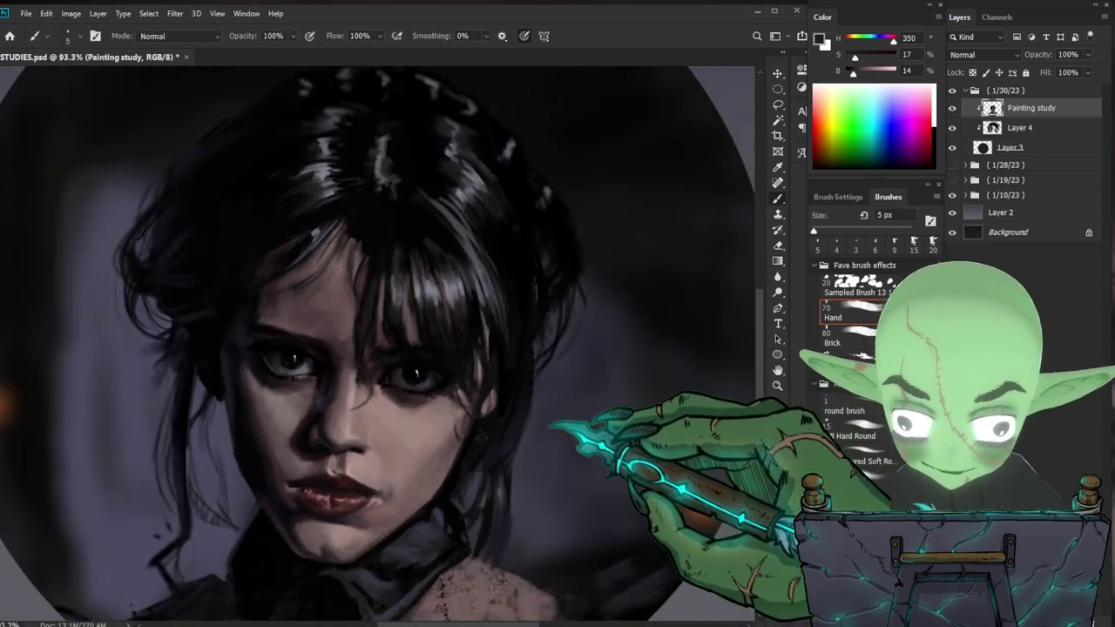
scroll(418, 383, up, 2)
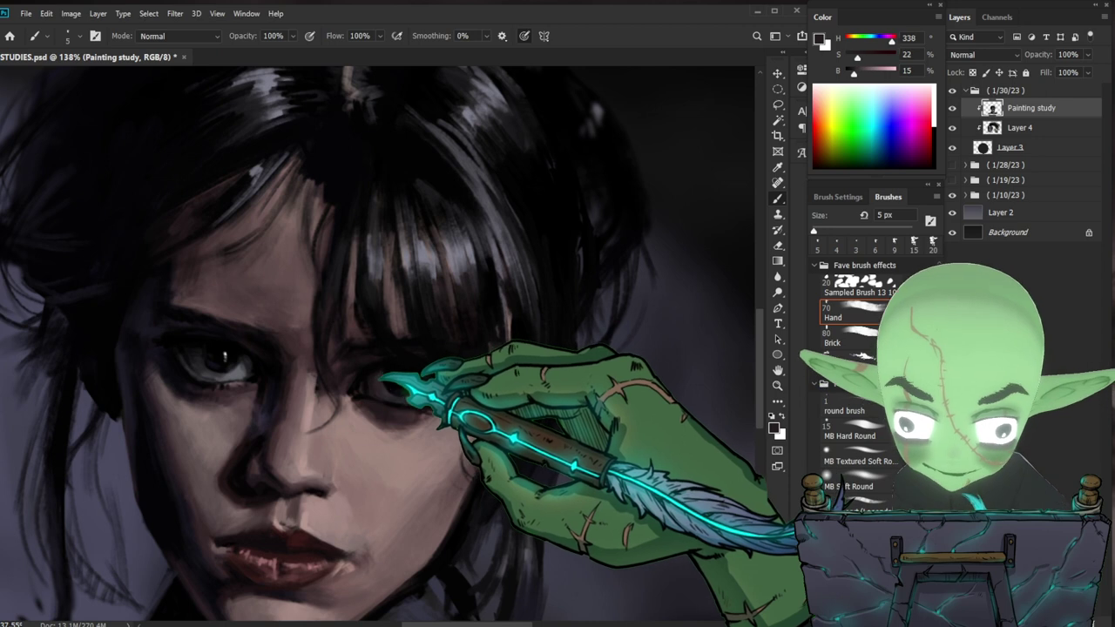
drag(567, 438, 525, 414)
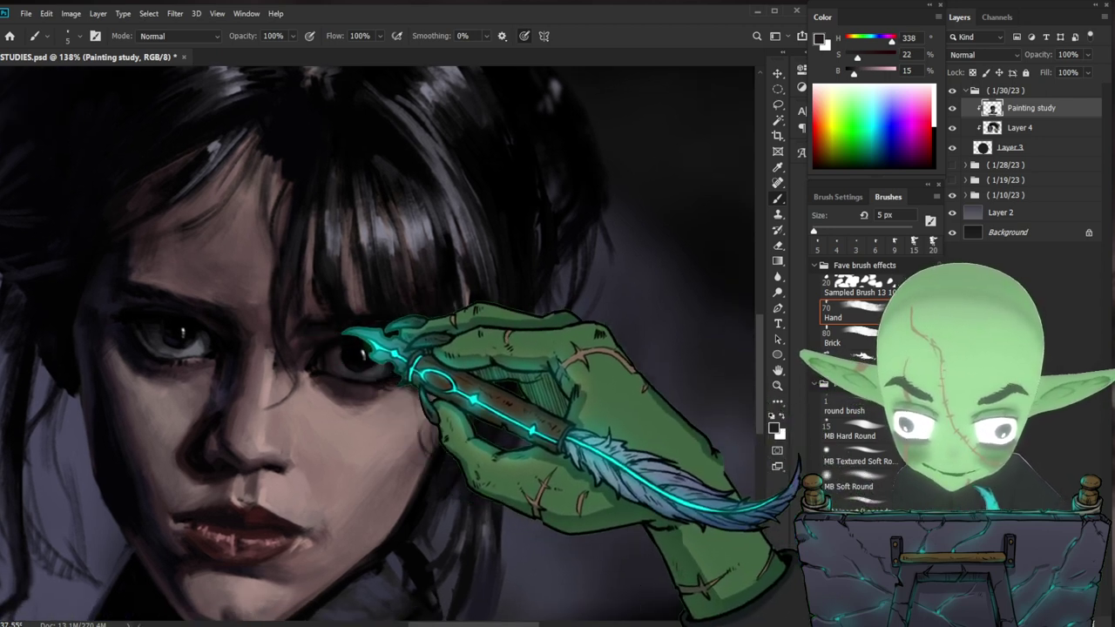
- Rework the iris and eye white of the fringe-side eye with sampled dark blue-greys, and darken its lash line with near-black at 8 px
alt+click(386, 370)
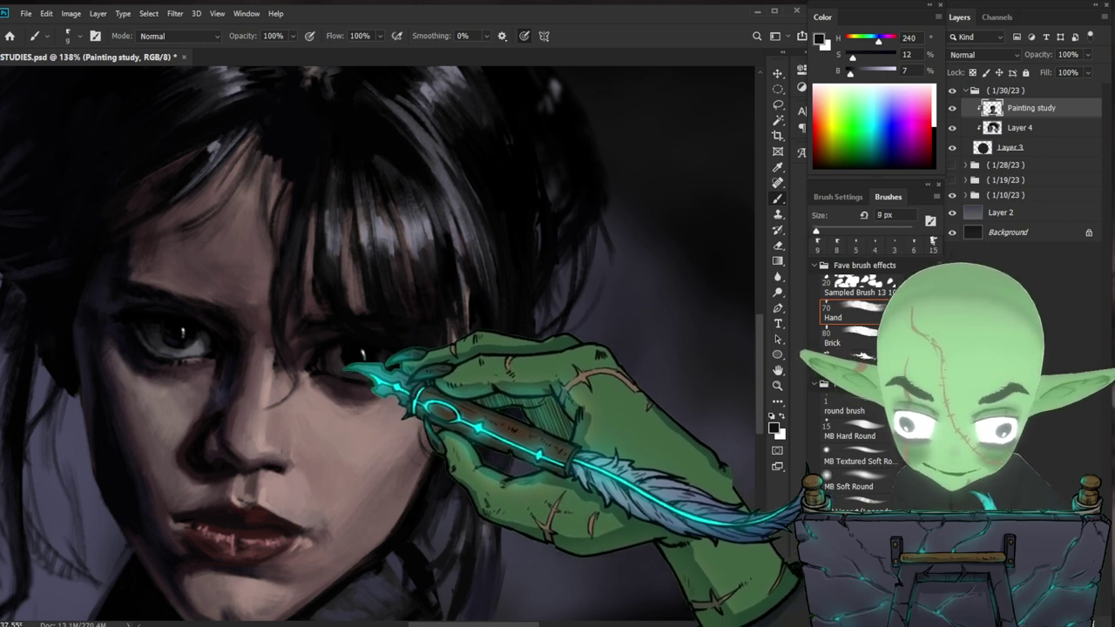
key(z)
mouse_move(484, 339)
mouse_down()
mouse_move(440, 342)
mouse_move(475, 343)
mouse_up()
key(z)
key(b)
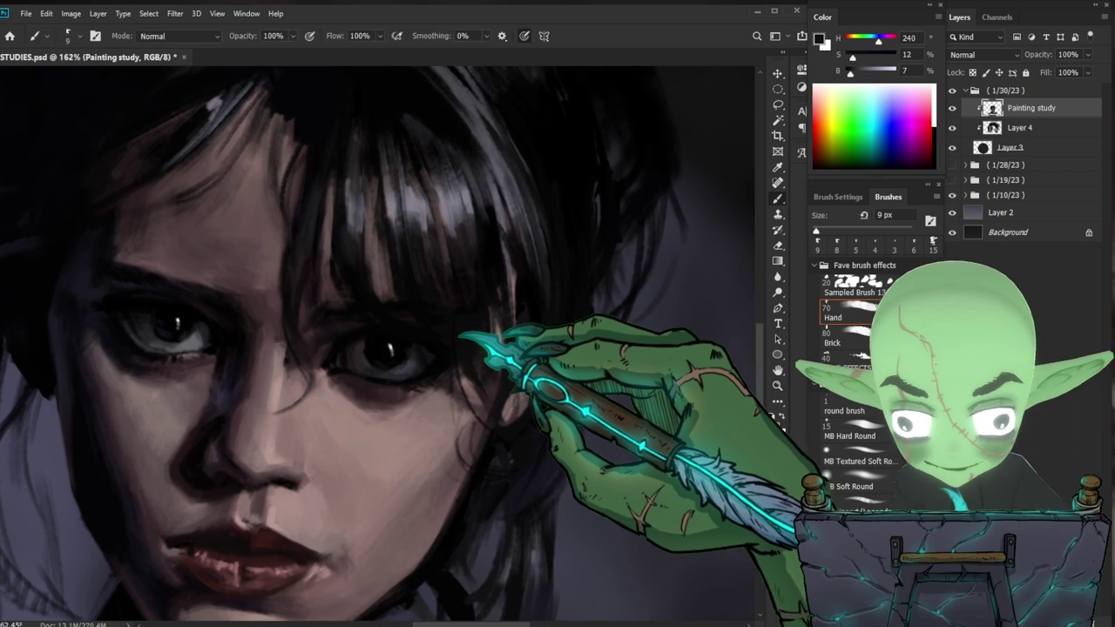
alt+click(395, 375)
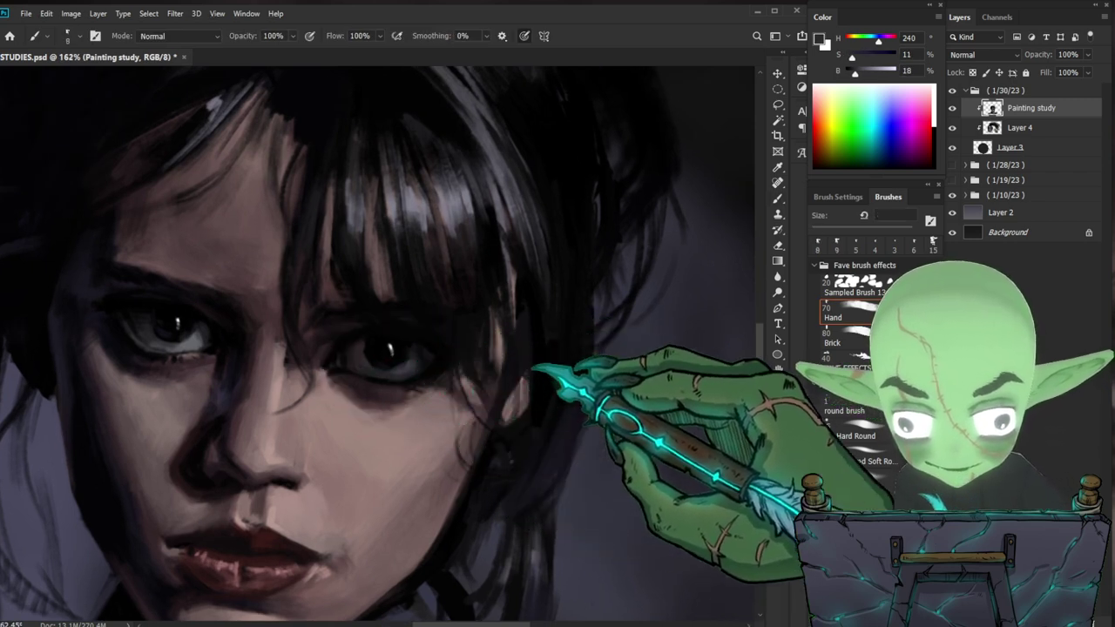
scroll(504, 376, down, 3)
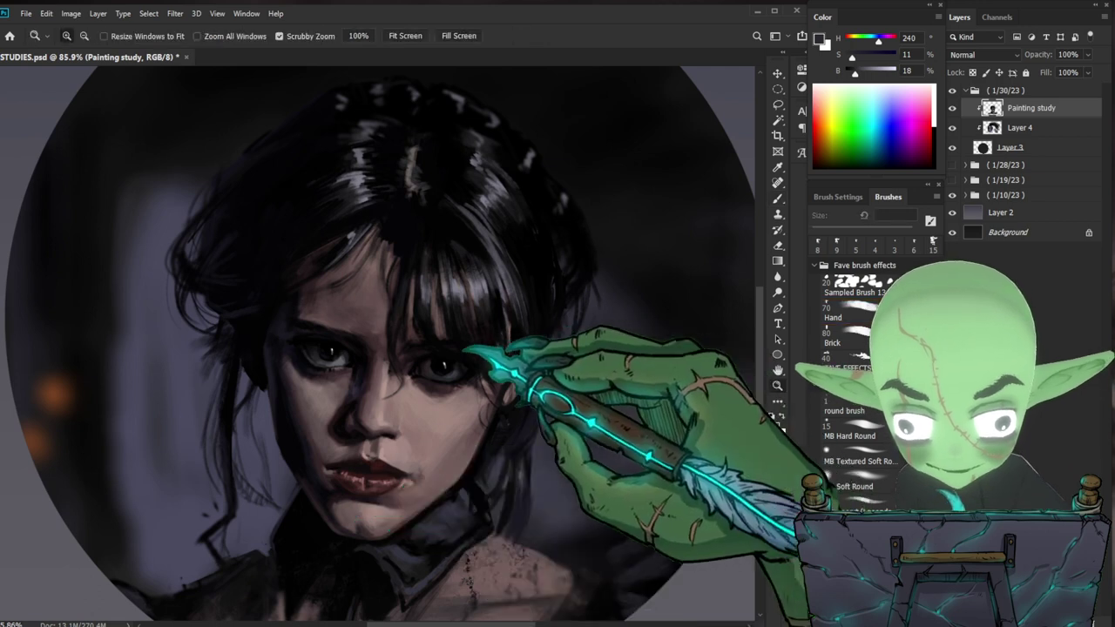
drag(460, 352, 515, 330)
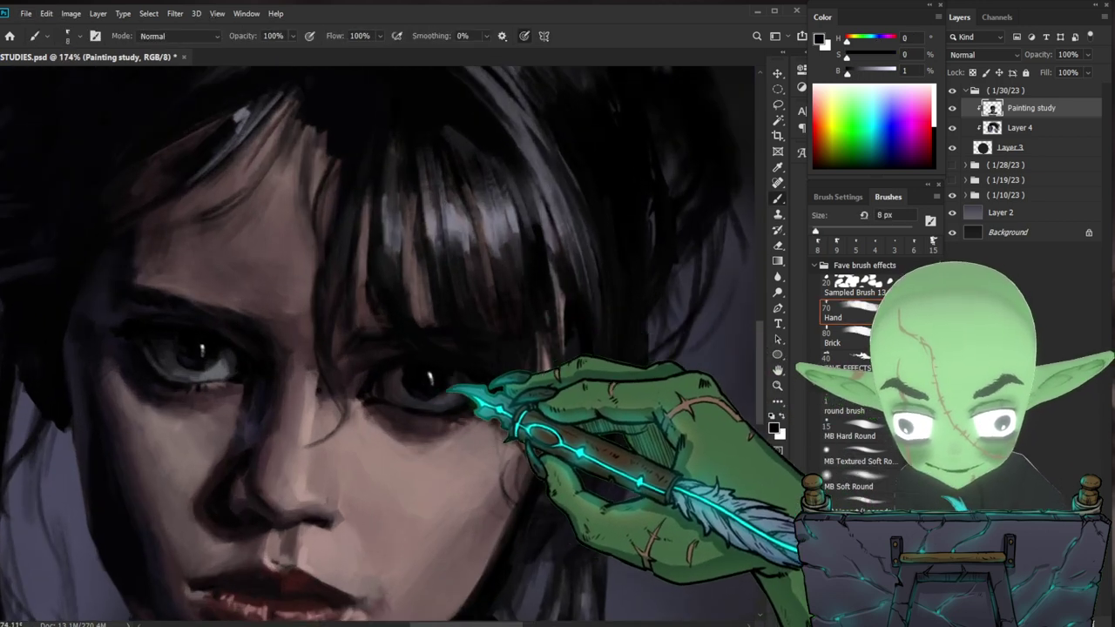
scroll(506, 373, down, 3)
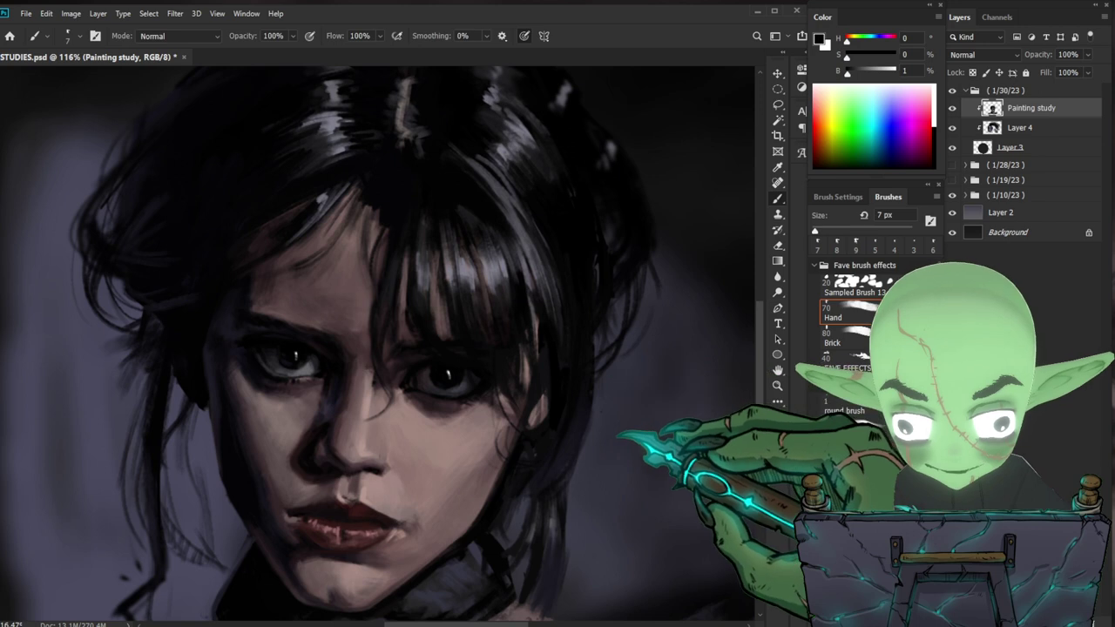
- Darken the inner part of the uncovered eye with near-black at 4 px
scroll(514, 370, up, 4)
key(bracketleft)
key(bracketleft)
key(bracketleft)
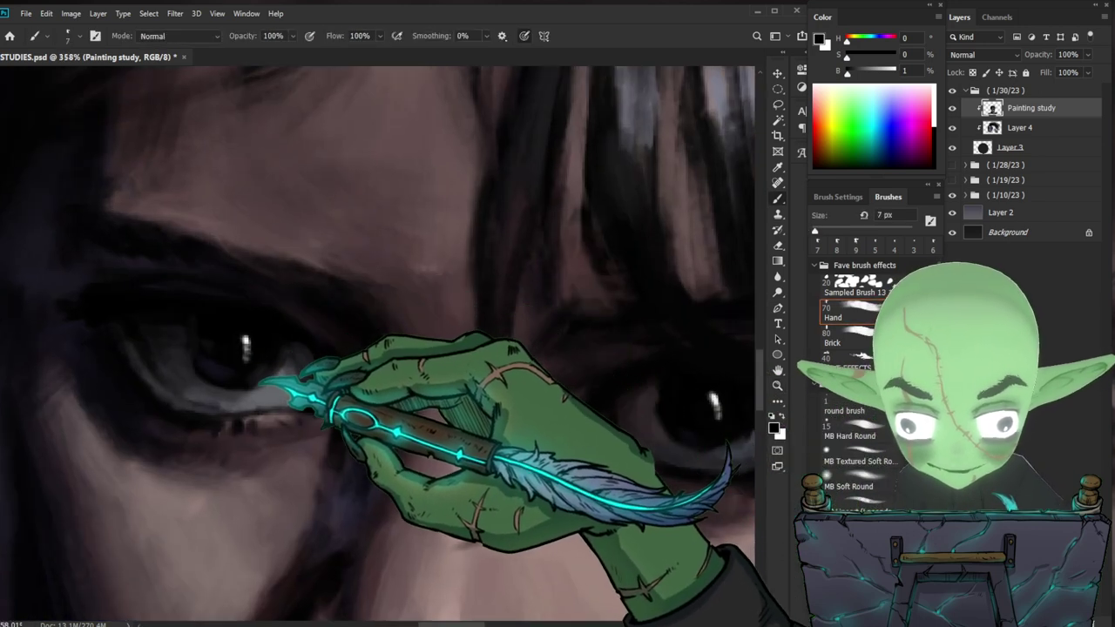
drag(335, 326, 281, 331)
mouse_move(634, 485)
mouse_down()
mouse_move(490, 412)
mouse_move(544, 424)
mouse_up()
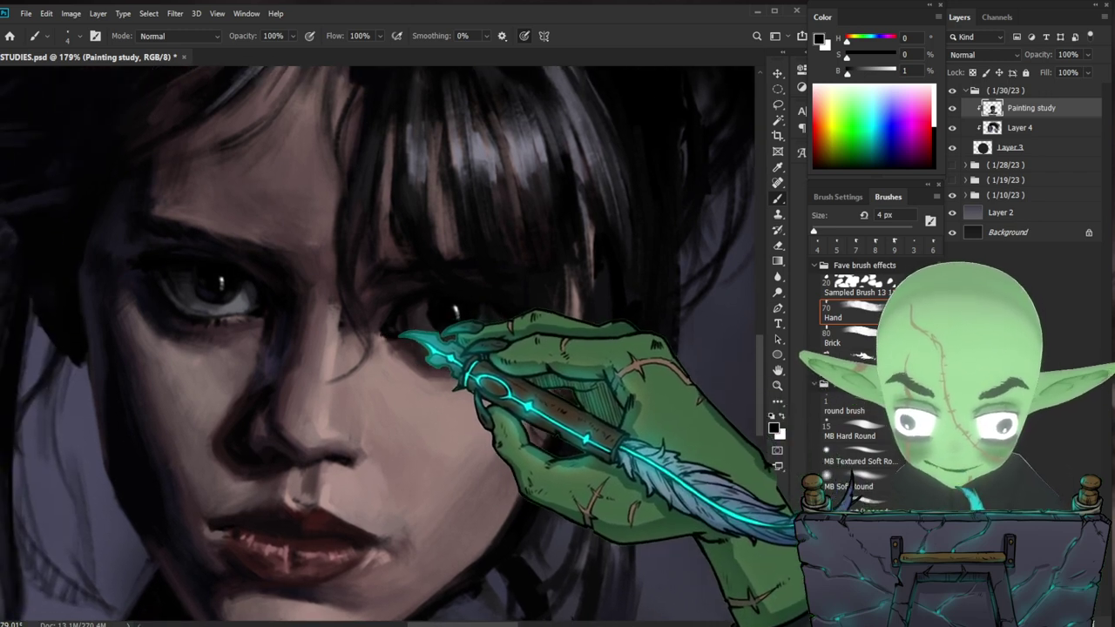
- Define the inner corner and lower lash line of the fringe-side eye with near-black and a sampled very dark plum at 4 px
mouse_move(408, 333)
mouse_down()
mouse_move(162, 354)
mouse_move(156, 518)
mouse_move(281, 587)
mouse_move(287, 533)
mouse_up()
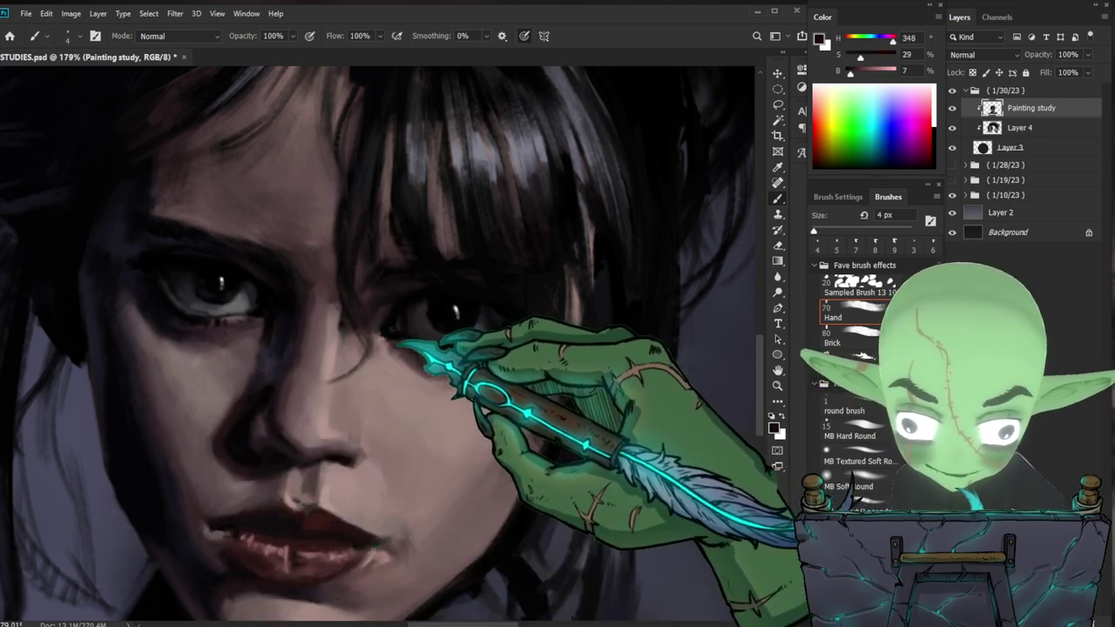
drag(553, 396, 489, 410)
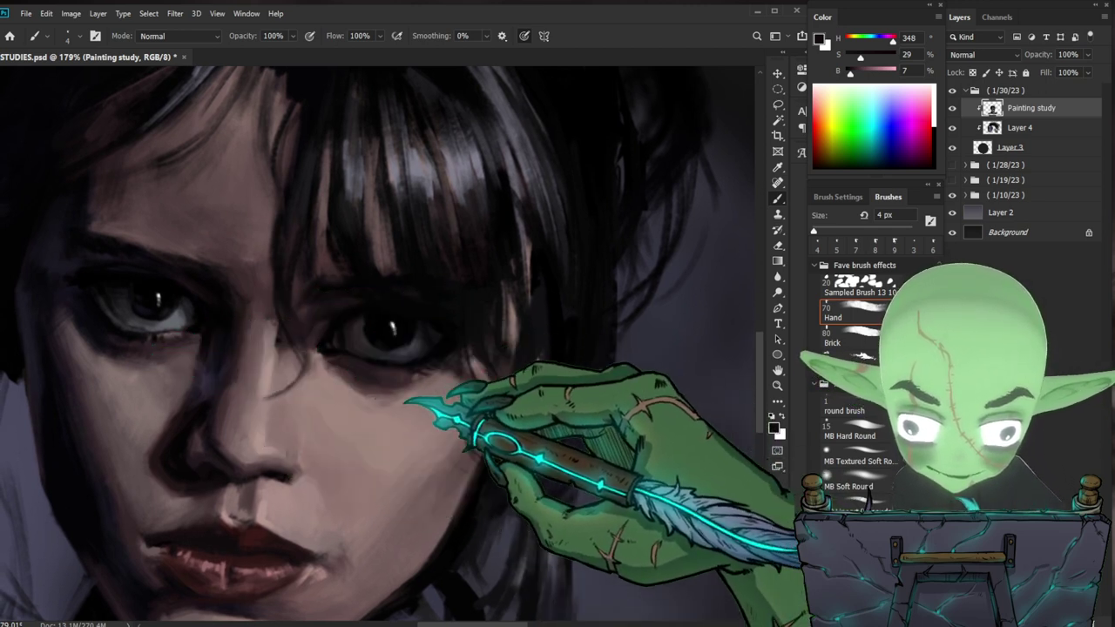
mouse_move(428, 370)
mouse_down()
mouse_move(369, 370)
mouse_move(423, 370)
mouse_up()
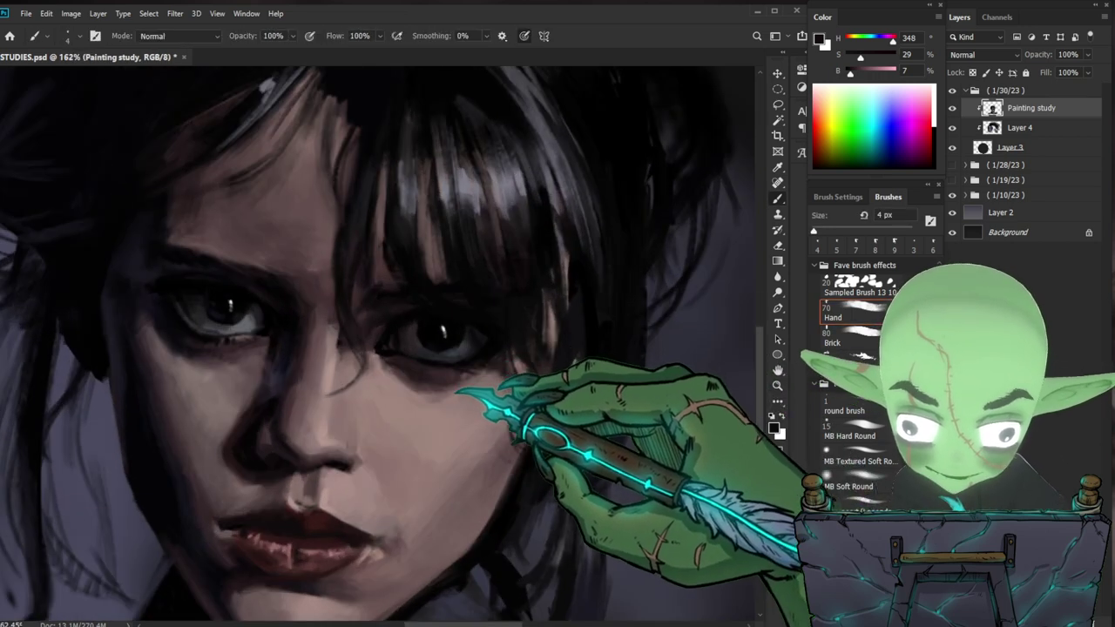
- Soften the shadow beneath the fringe-side eye with a sampled muted reddish brown at 20 px
alt+click(421, 391)
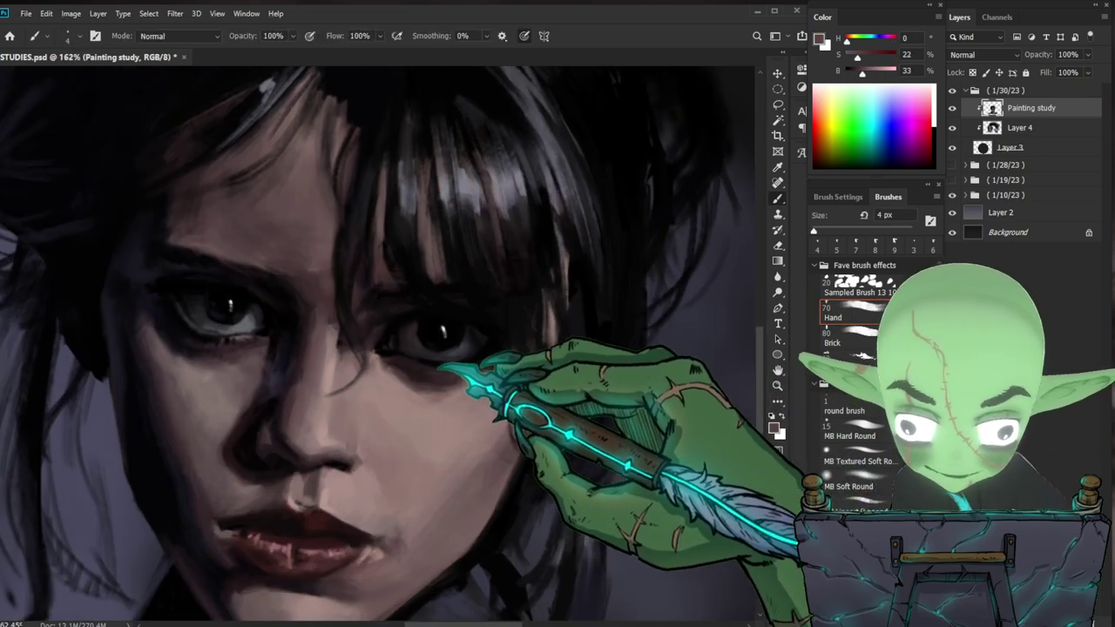
key(bracketright)
key(bracketright)
key(bracketright)
key(bracketright)
key(bracketright)
key(bracketright)
key(bracketright)
key(bracketright)
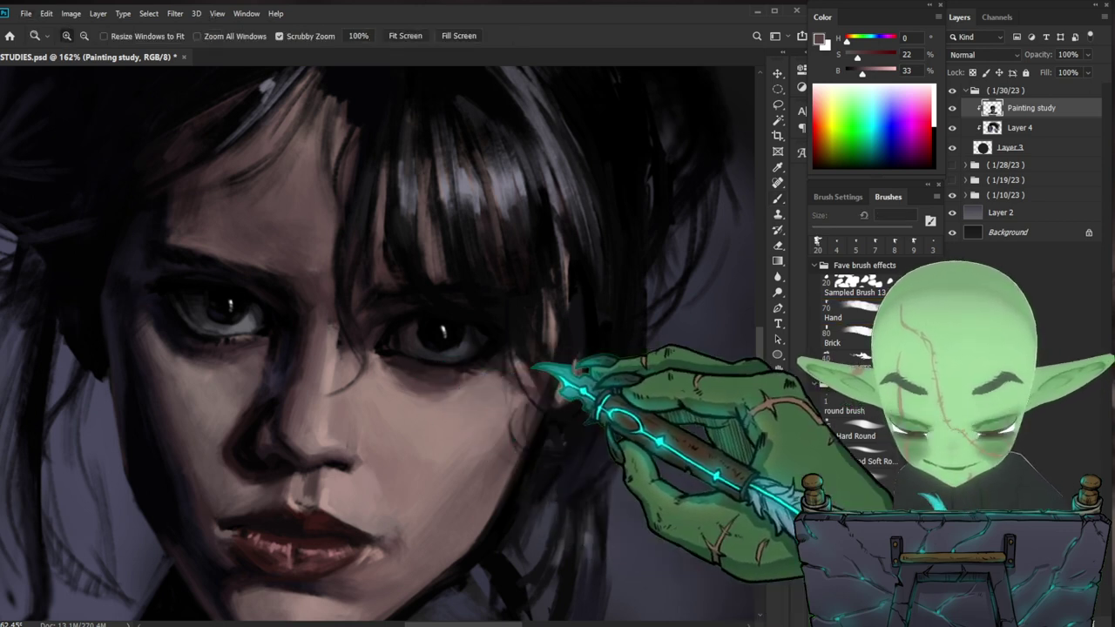
drag(538, 369, 457, 372)
drag(647, 483, 603, 403)
key(ctrl+0)
mouse_move(428, 395)
mouse_down()
mouse_move(485, 400)
mouse_move(485, 427)
mouse_move(495, 421)
mouse_up()
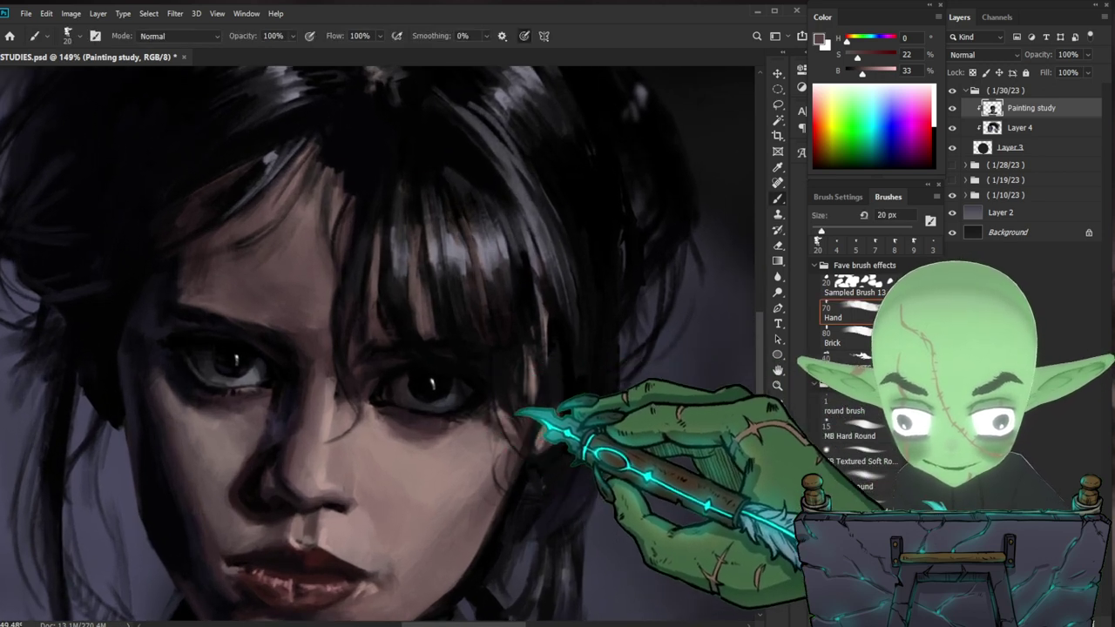
mouse_move(566, 402)
mouse_down()
mouse_move(580, 291)
mouse_move(574, 351)
mouse_up()
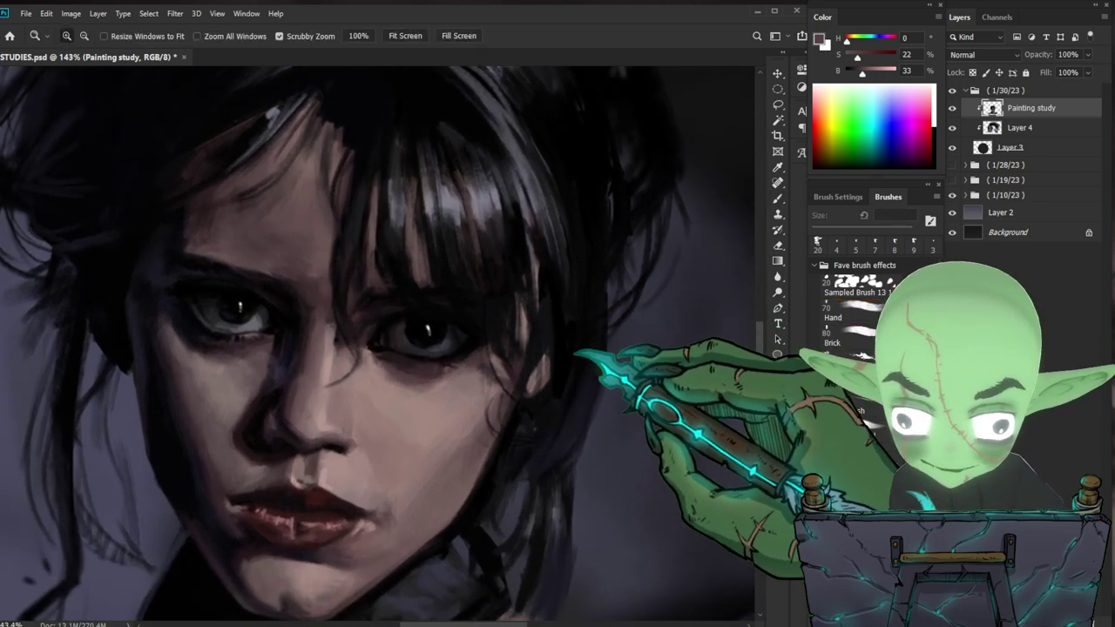
- Paint loose dark hair strands beside the ear and jaw on the fringe side with sampled near-black, reducing the brush to 6 px
alt+click(520, 263)
alt+click(527, 252)
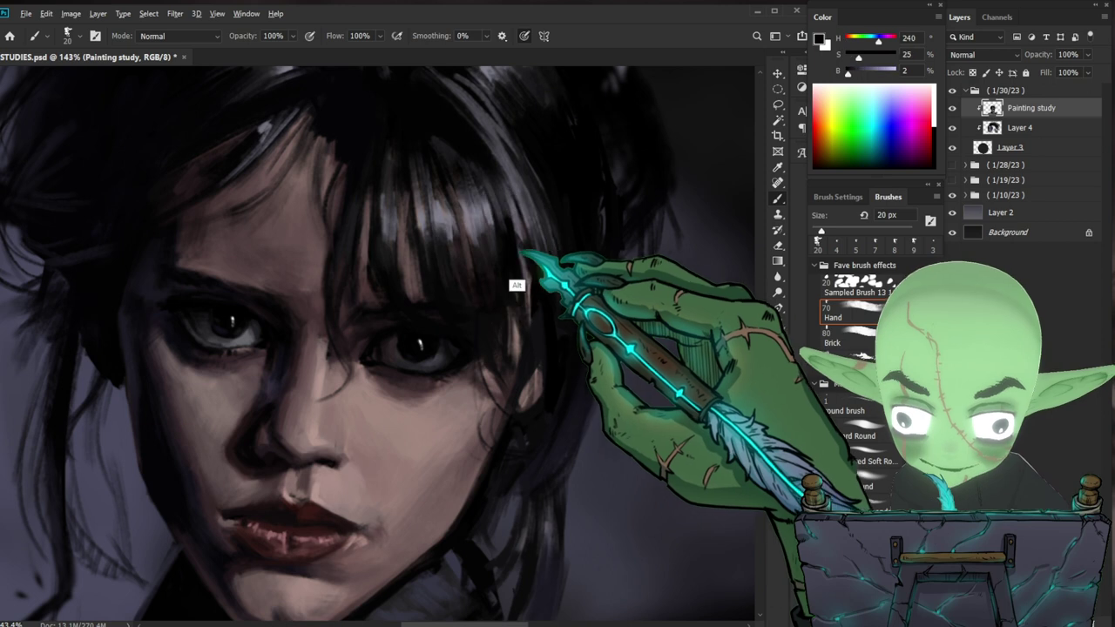
key(bracketleft)
key(bracketleft)
key(bracketleft)
key(bracketleft)
key(bracketleft)
key(bracketleft)
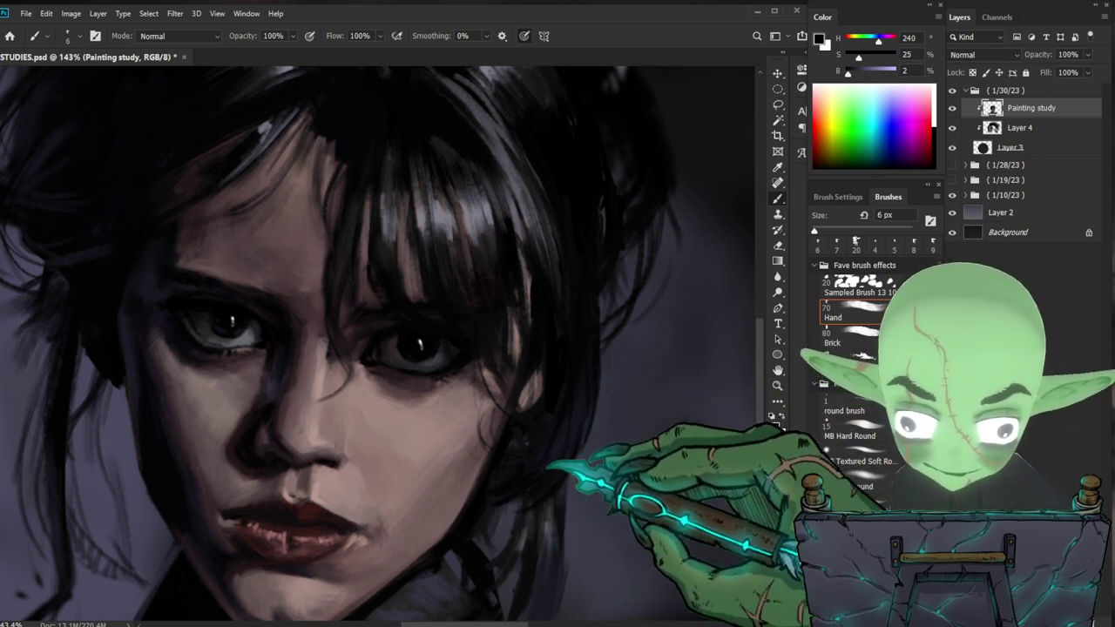
key(ctrl+space)
mouse_move(562, 416)
mouse_down()
mouse_move(528, 420)
mouse_move(558, 423)
mouse_up()
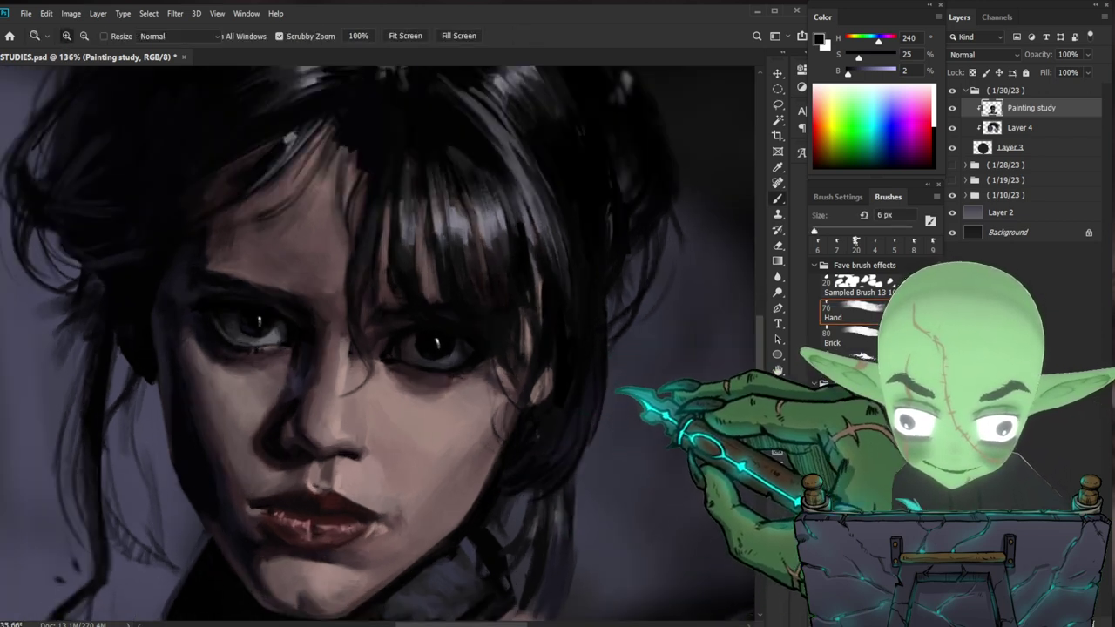
- Paint loose hair beside the jaw on the fringe side with a sampled dark blue-grey at 7 px
alt+click(538, 555)
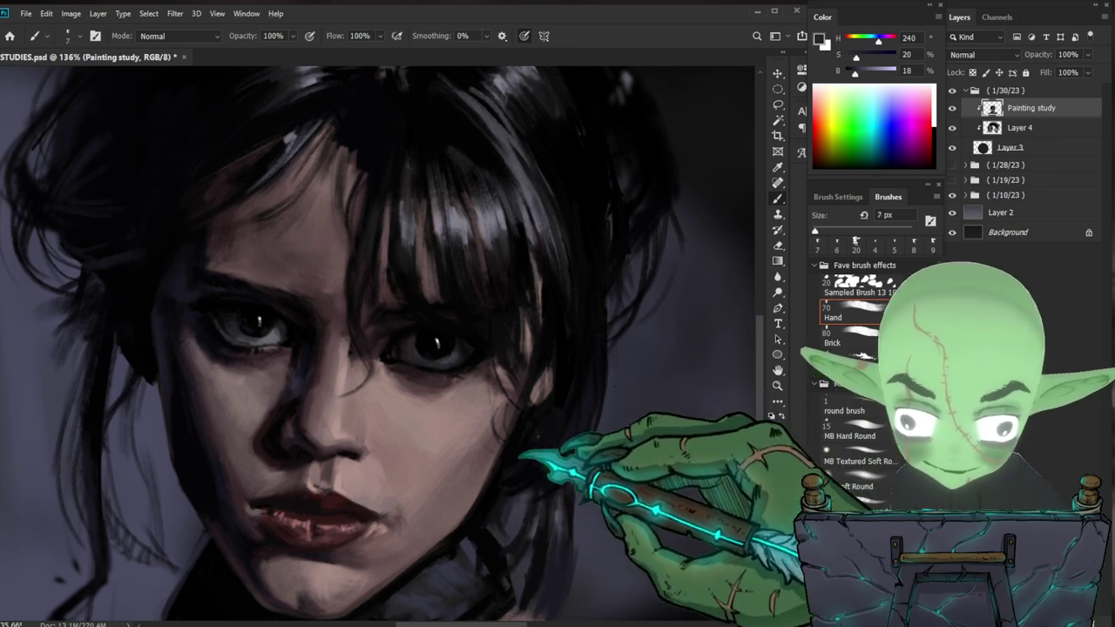
key(ctrl+space)
mouse_move(531, 418)
mouse_down()
mouse_move(418, 422)
mouse_move(500, 408)
mouse_up()
key(ctrl+space)
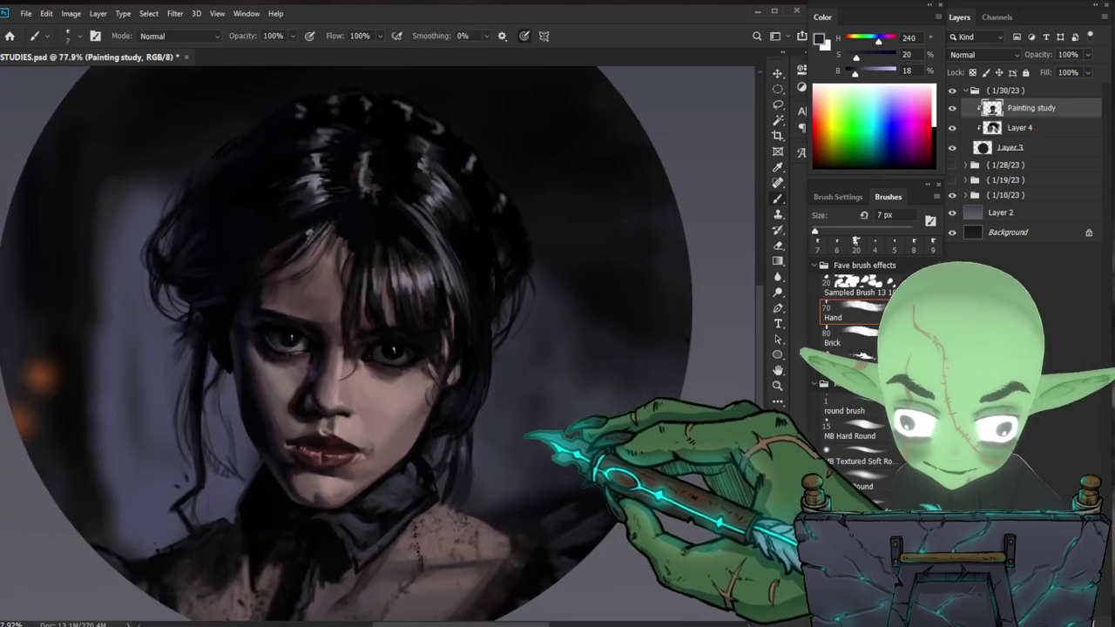
key(z)
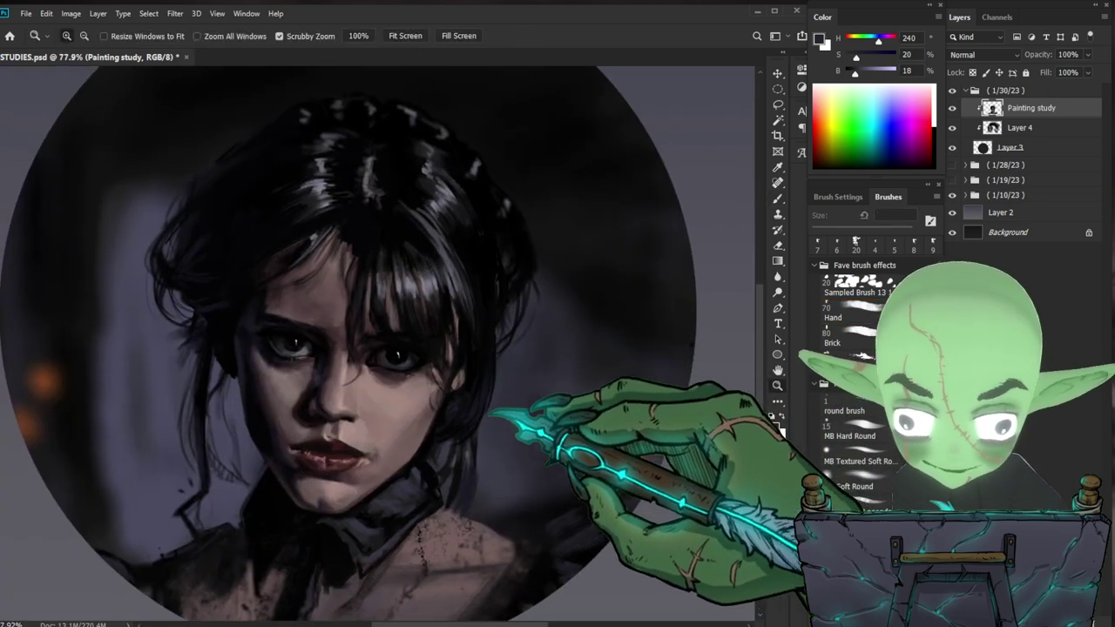
mouse_move(291, 341)
mouse_down()
mouse_move(355, 427)
mouse_move(322, 429)
mouse_up()
key(ctrl+space)
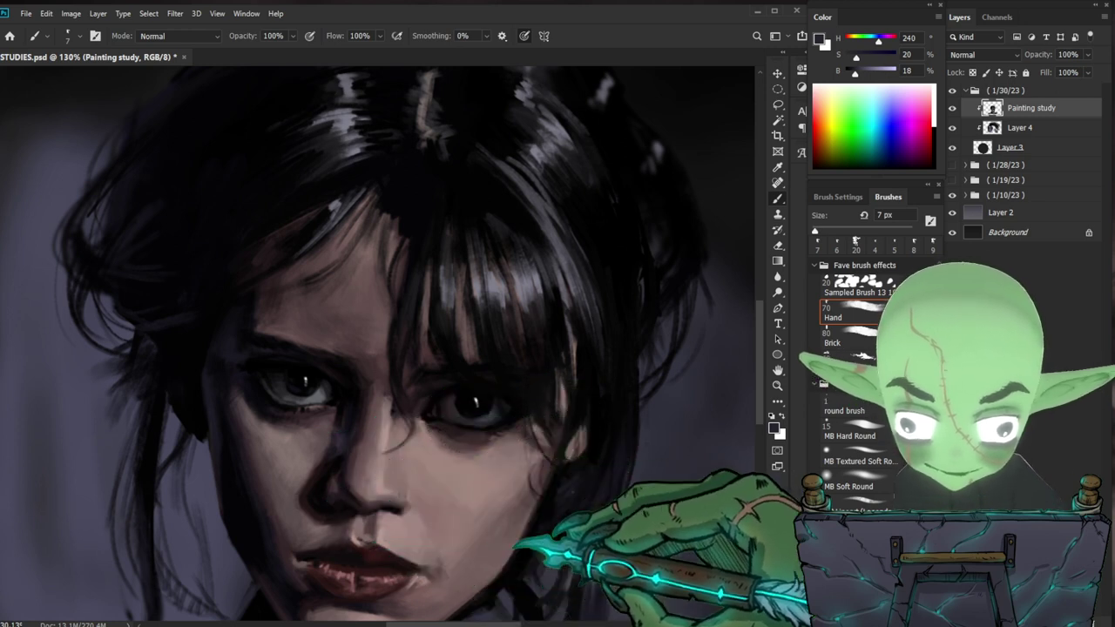
- Refine the skin around the fringe-side eye and upper cheek with sampled near-black, muted reddish brown and light skin tones at 7 px
alt+click(263, 392)
key(ctrl+space)
mouse_move(287, 417)
mouse_down()
mouse_move(511, 495)
mouse_move(491, 404)
mouse_move(510, 411)
mouse_up()
drag(357, 314, 375, 369)
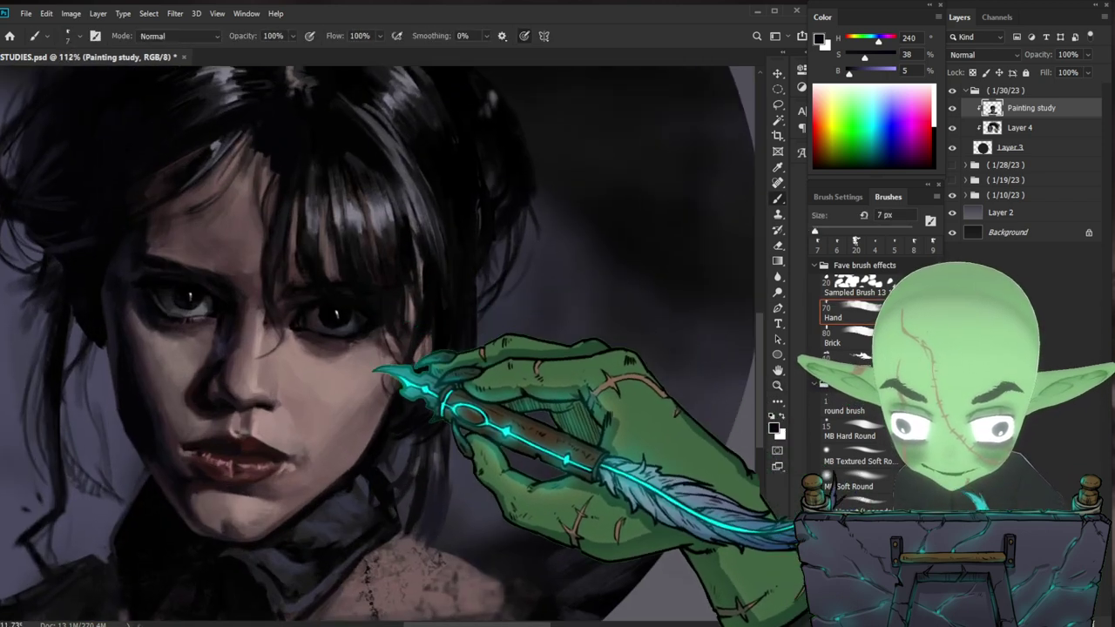
alt+click(333, 388)
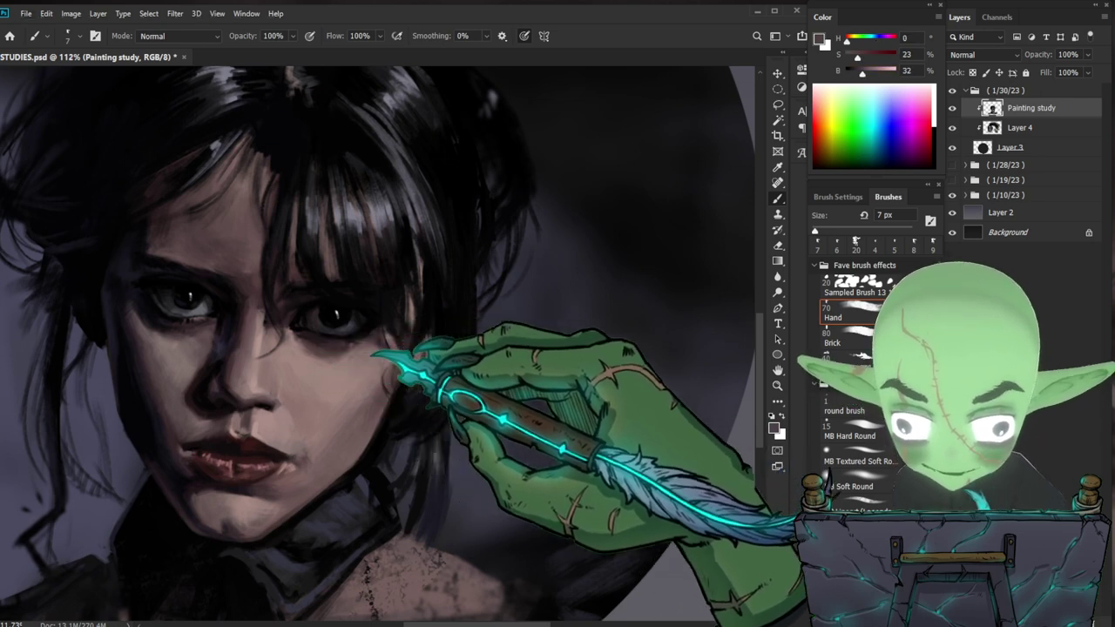
drag(319, 346, 402, 420)
alt+click(403, 420)
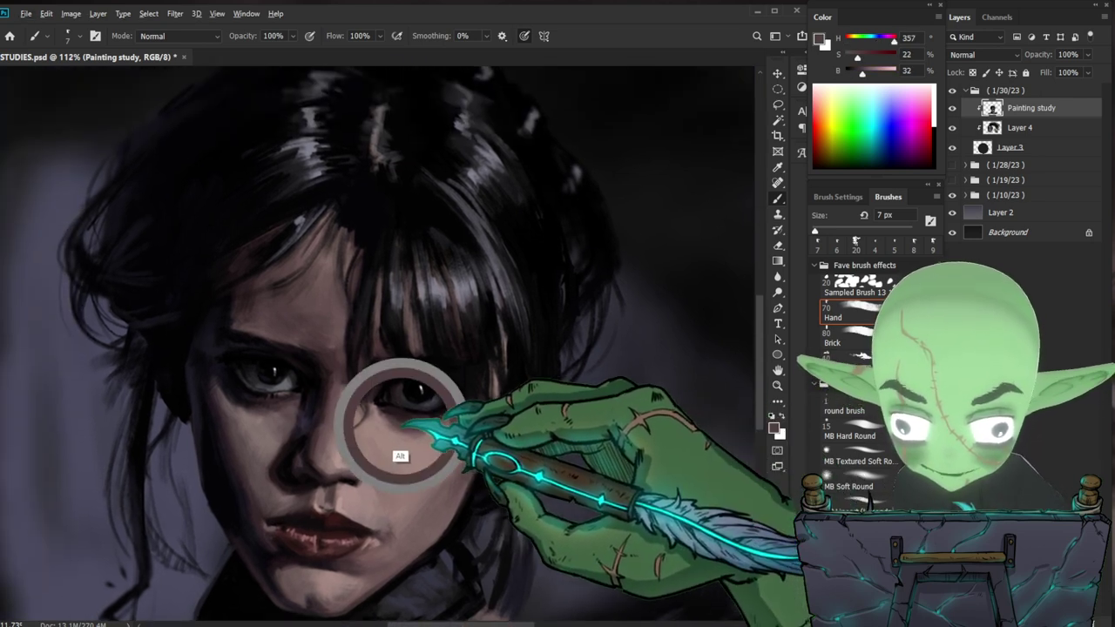
drag(295, 241, 223, 199)
alt+click(321, 430)
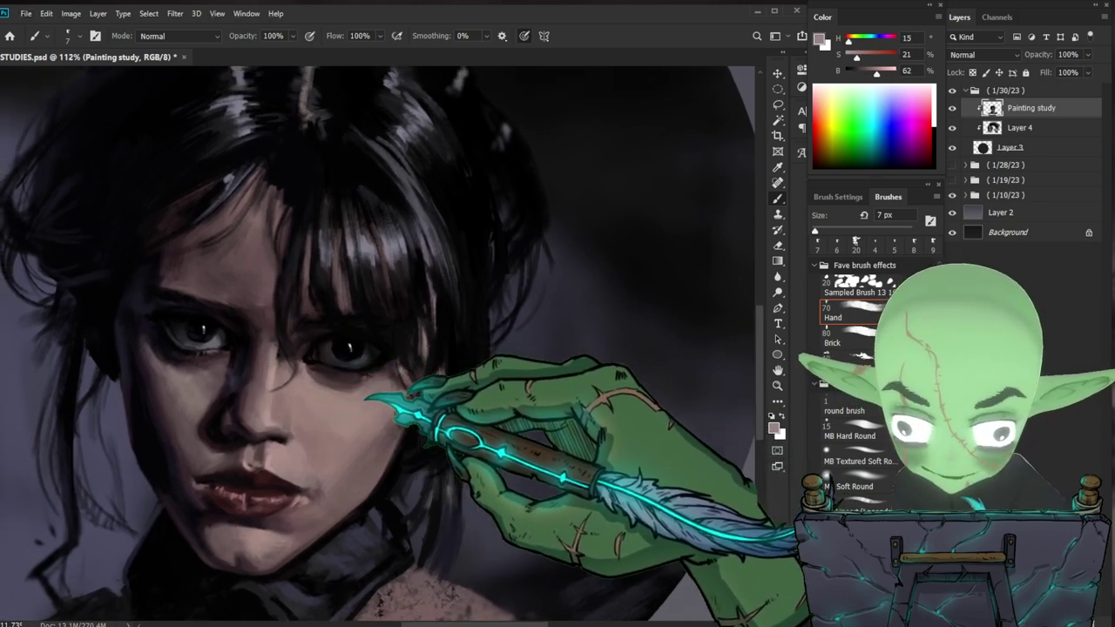
- Darken the outer corner of the fringe-side eye with sampled near-black at 7 px
drag(500, 390, 535, 415)
key(z)
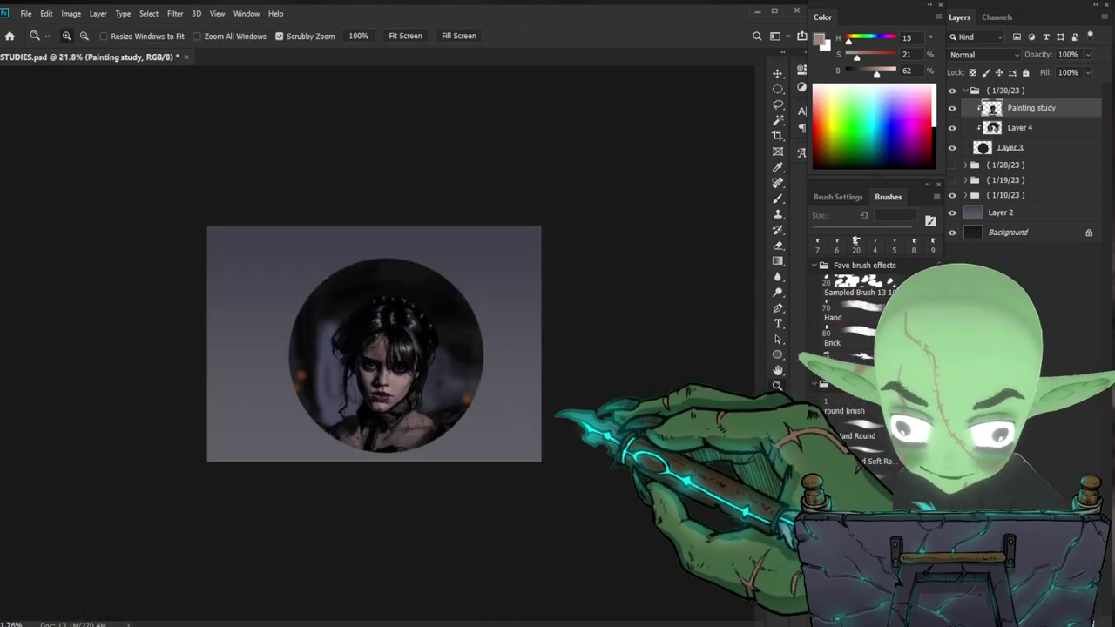
drag(427, 351, 466, 366)
drag(379, 389, 435, 389)
key(b)
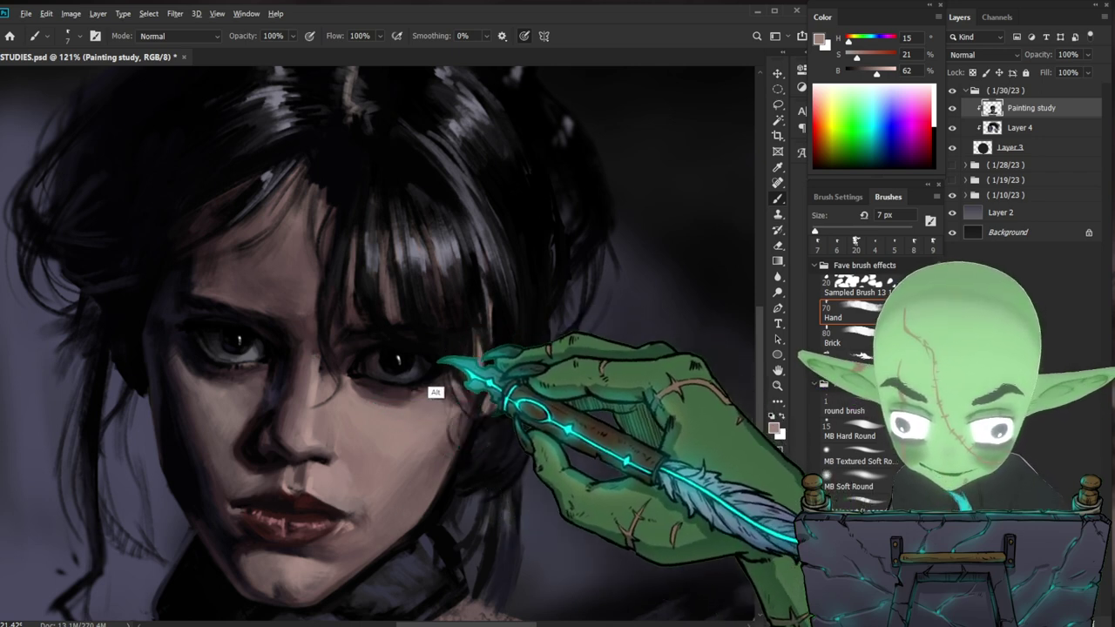
alt+click(429, 362)
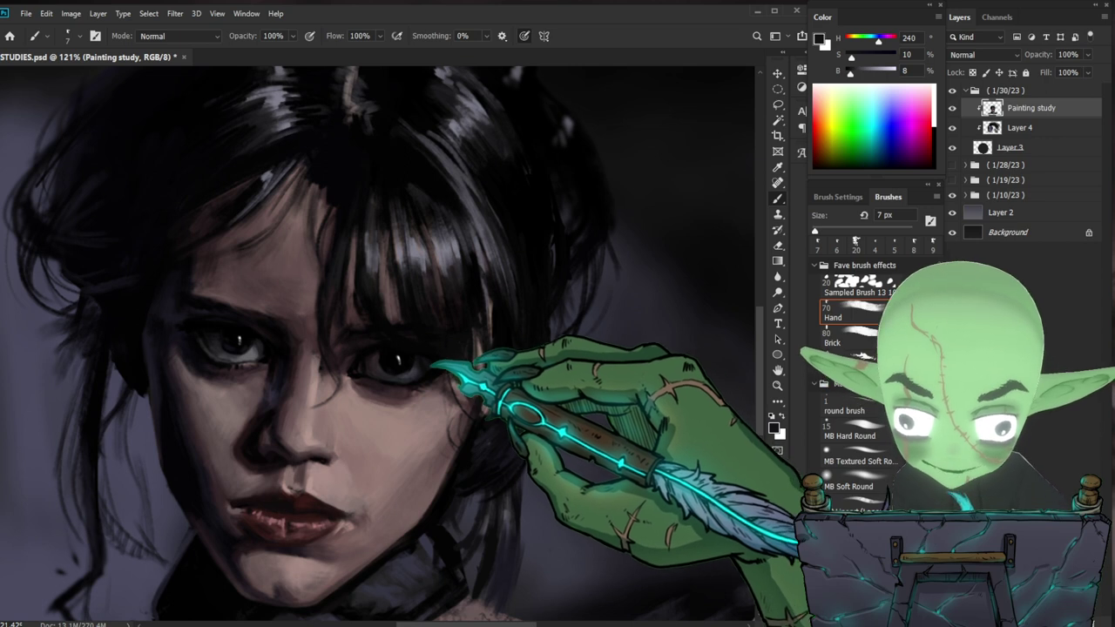
alt+click(435, 368)
key(ctrl+0)
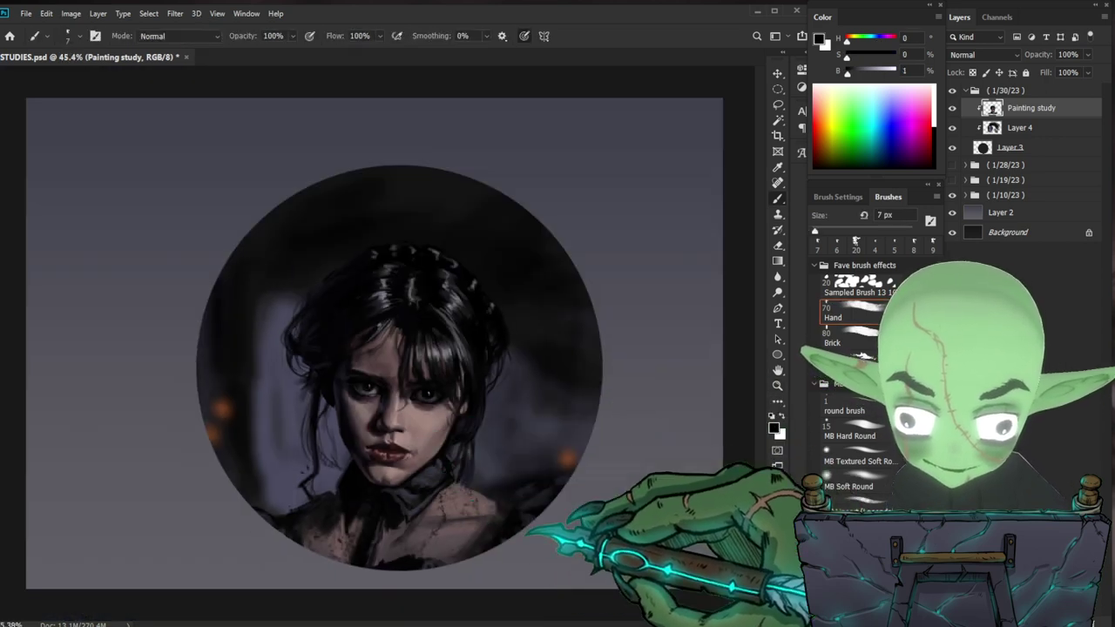
- Soften the upper lip edge and the skin beside the mouth corner with sampled dark reddish brown and light skin tones at 7 px
key(ctrl+space)
drag(459, 375, 492, 352)
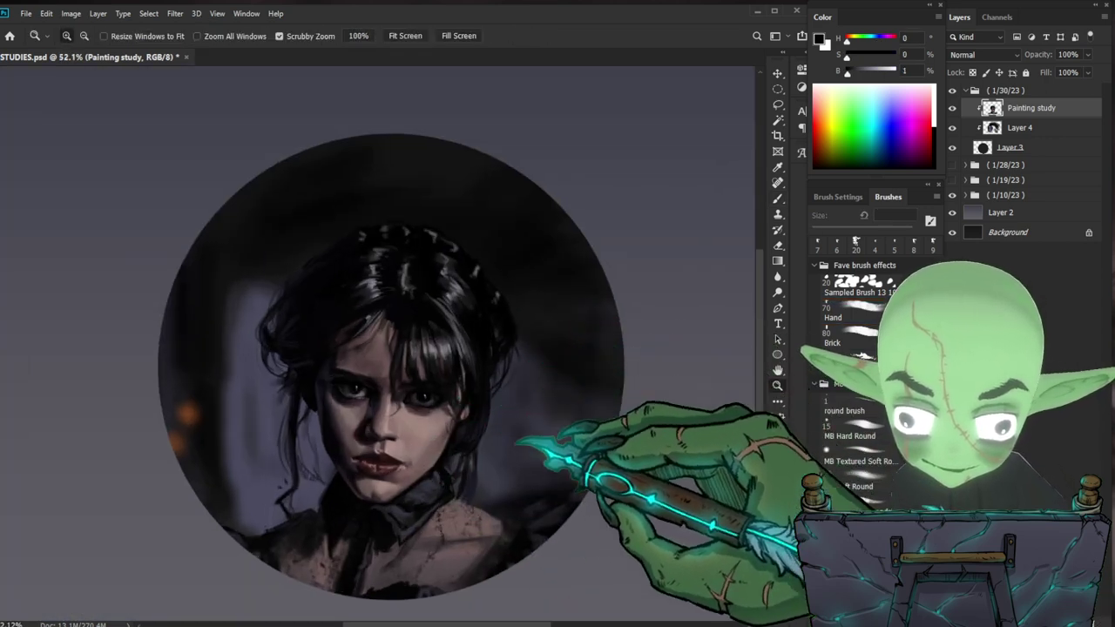
drag(381, 473, 442, 427)
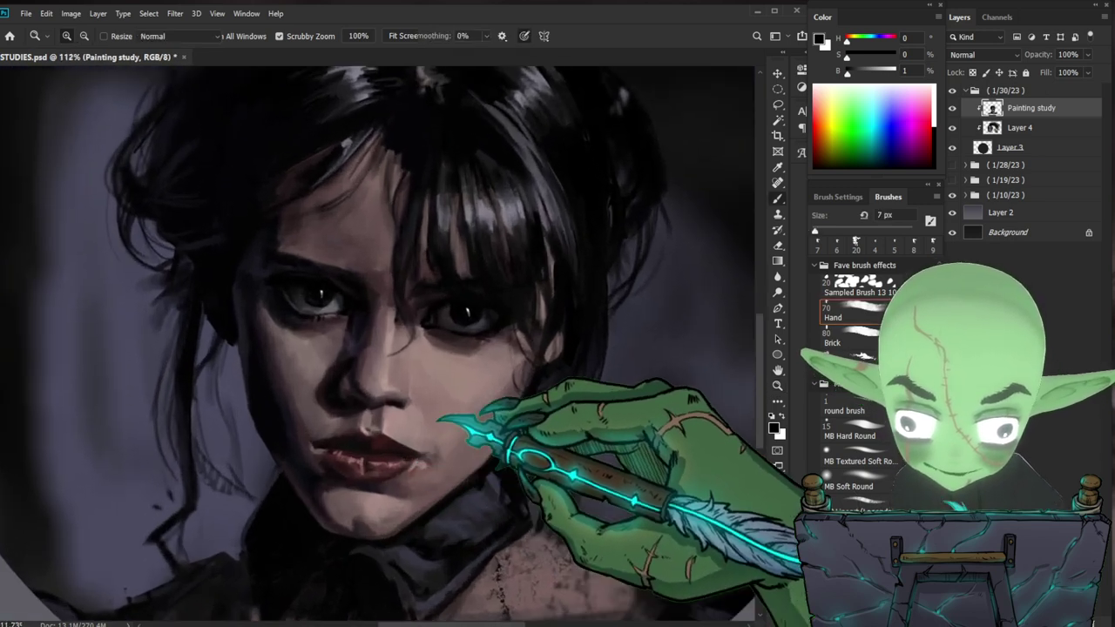
drag(346, 450, 401, 436)
alt+click(326, 421)
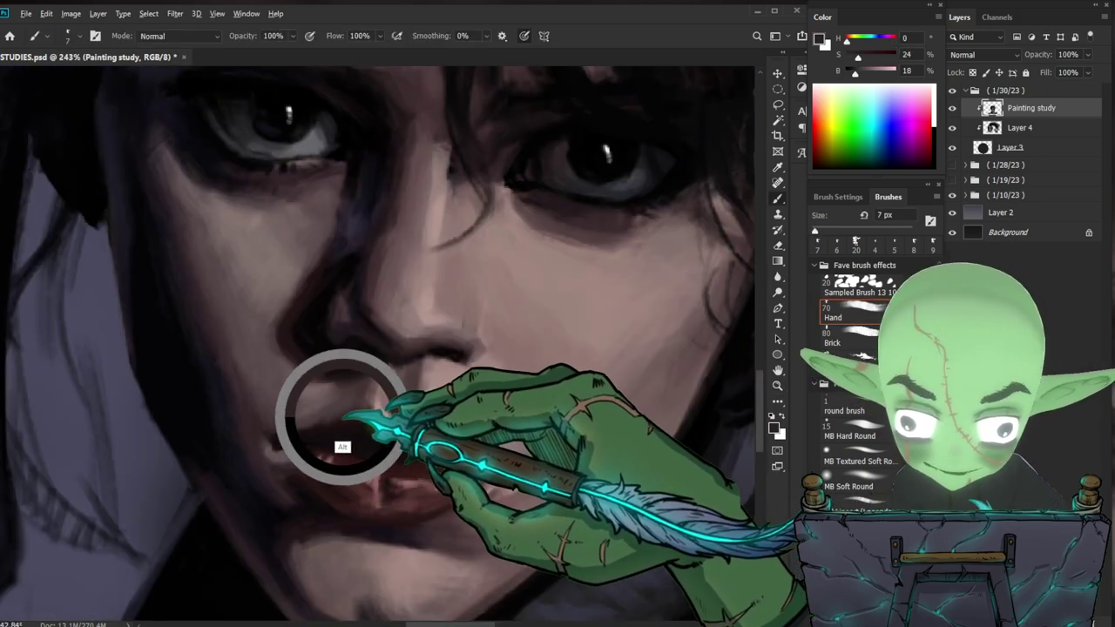
drag(606, 449, 514, 437)
alt+click(373, 417)
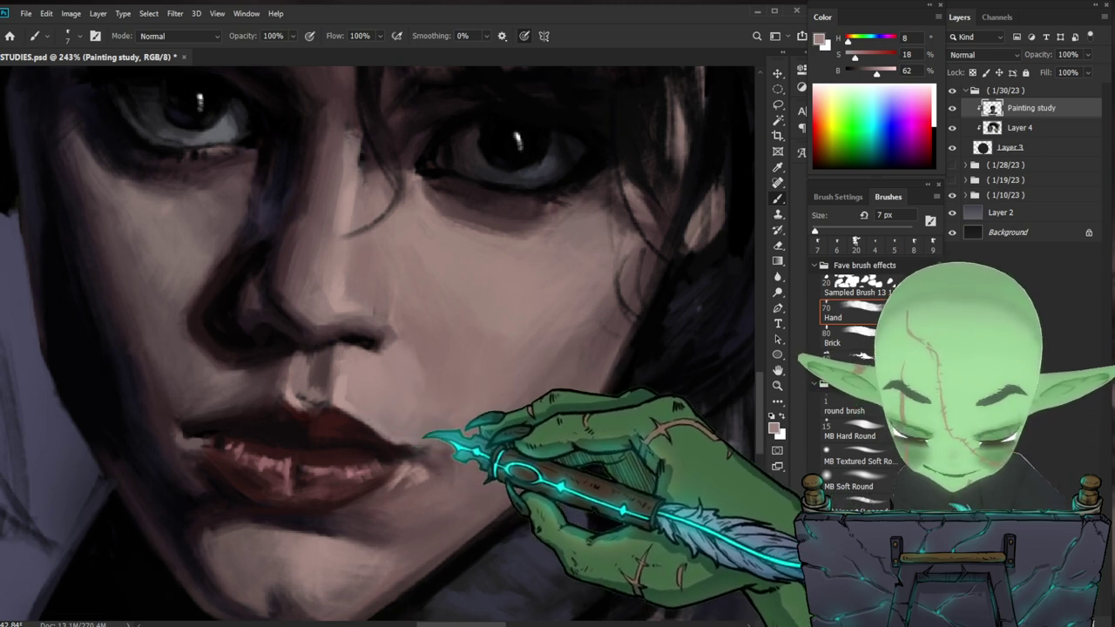
mouse_move(506, 450)
mouse_down()
mouse_move(667, 343)
mouse_move(552, 393)
mouse_move(466, 378)
mouse_move(515, 462)
mouse_up()
key(b)
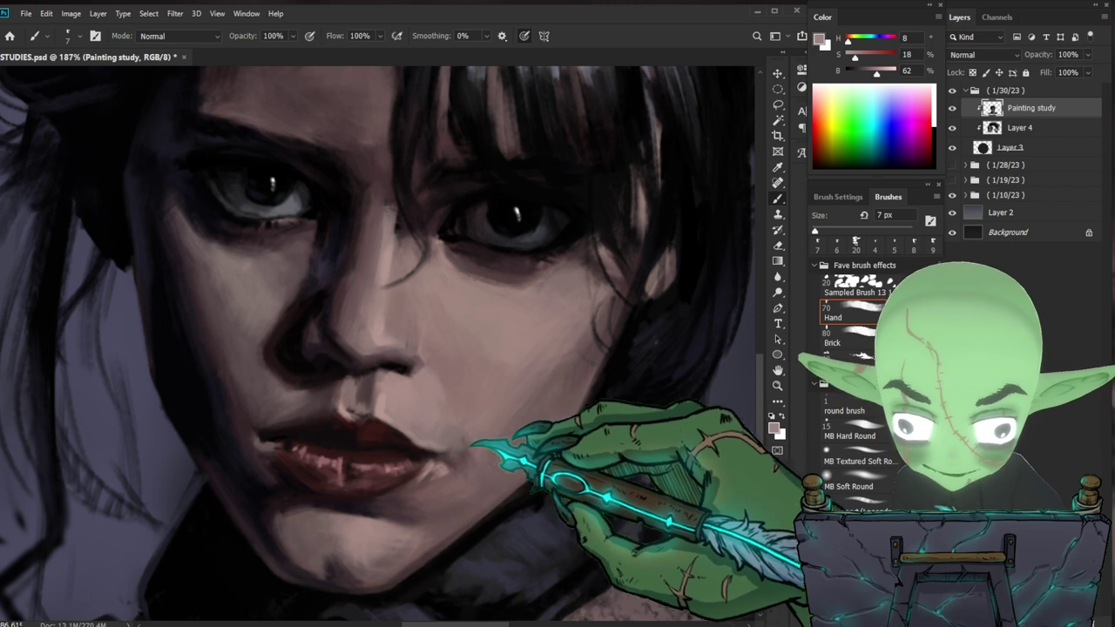
drag(429, 435, 413, 414)
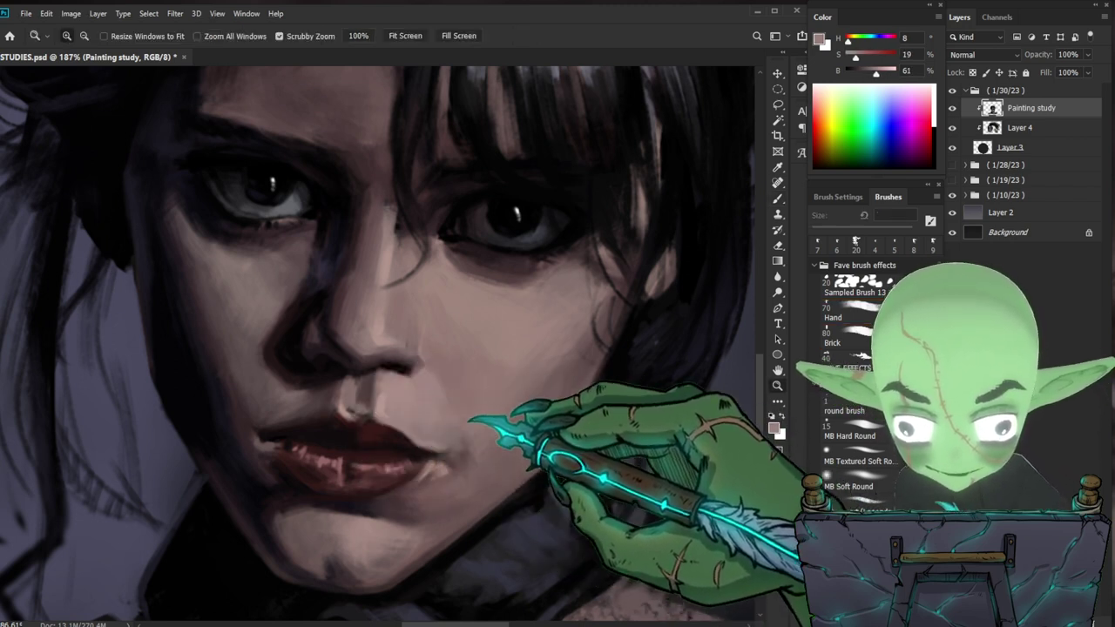
drag(472, 418, 493, 415)
scroll(218, 309, up, 3)
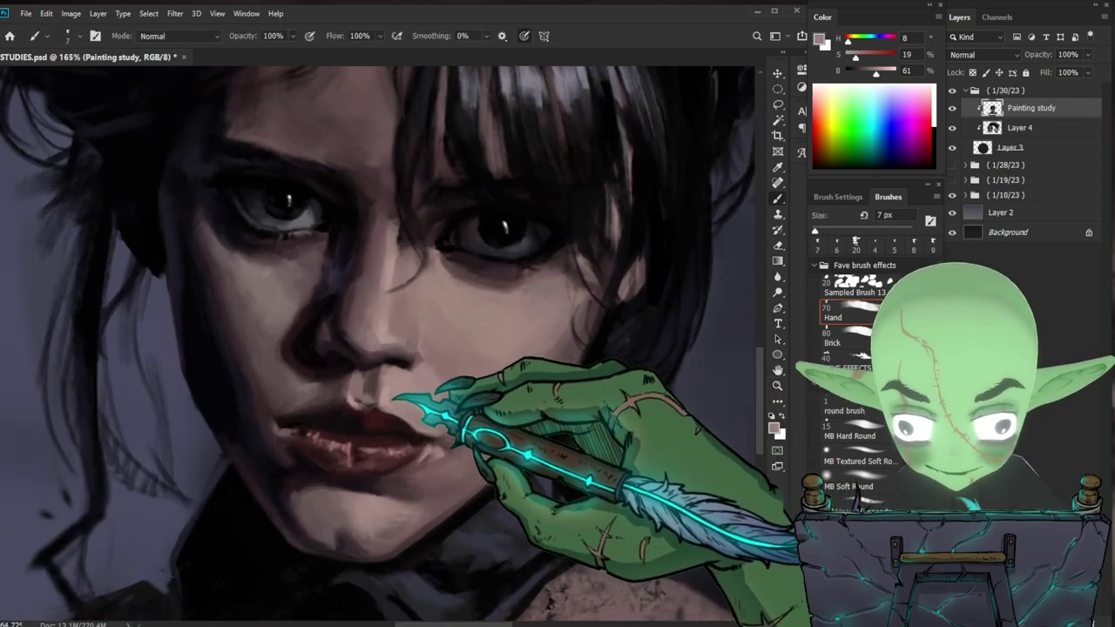
- Blend the philtrum above the upper lip with sampled light, medium and dark reddish skin tones at 7 px
alt+click(376, 413)
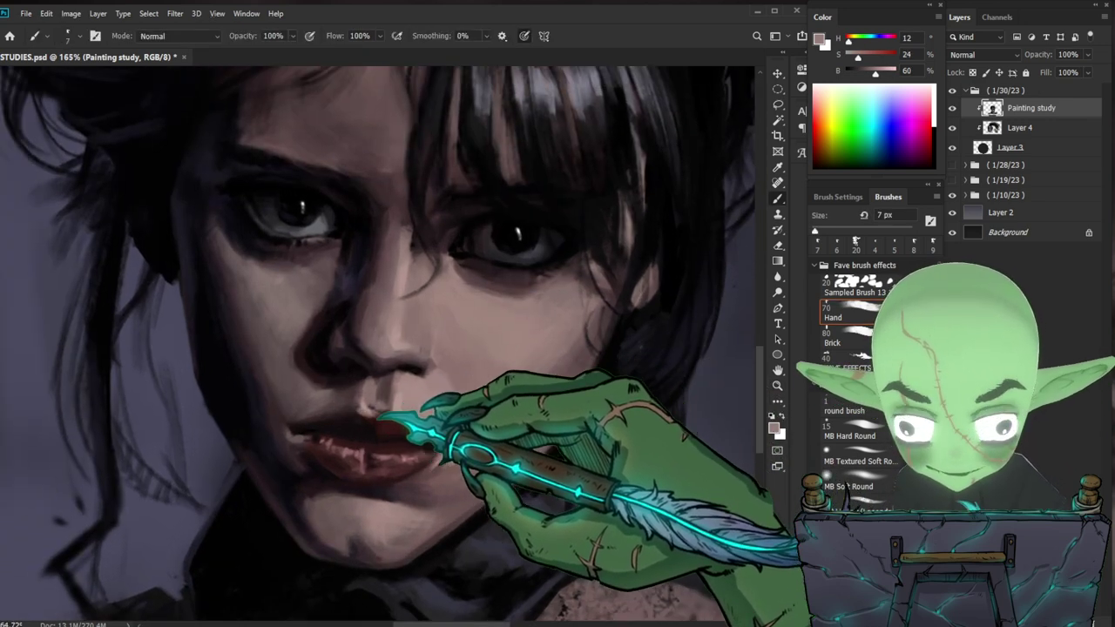
key(alt)
alt+click(353, 397)
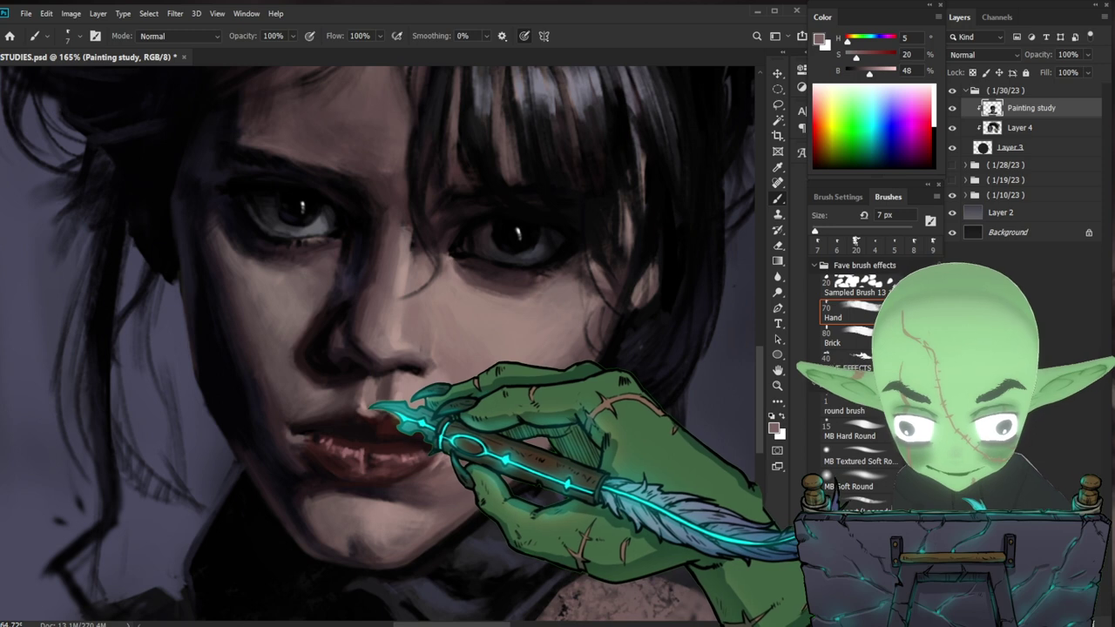
alt+click(383, 402)
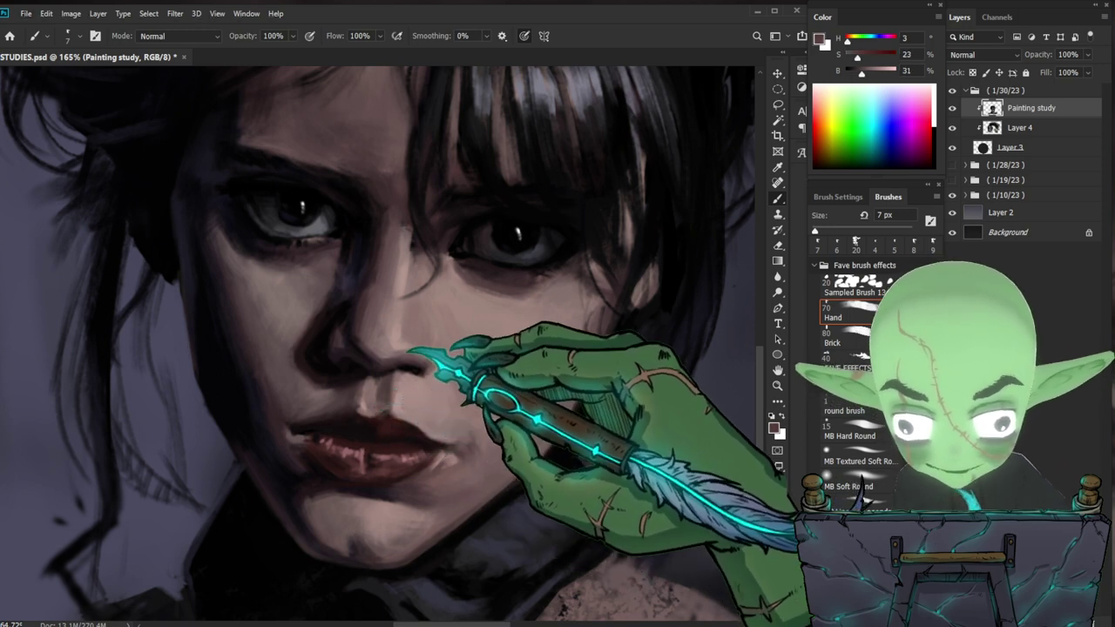
- Deepen the shadow under the nose with near-black sampled at the nostril, enlarging the brush to 8 px
alt+click(388, 359)
key(bracketright)
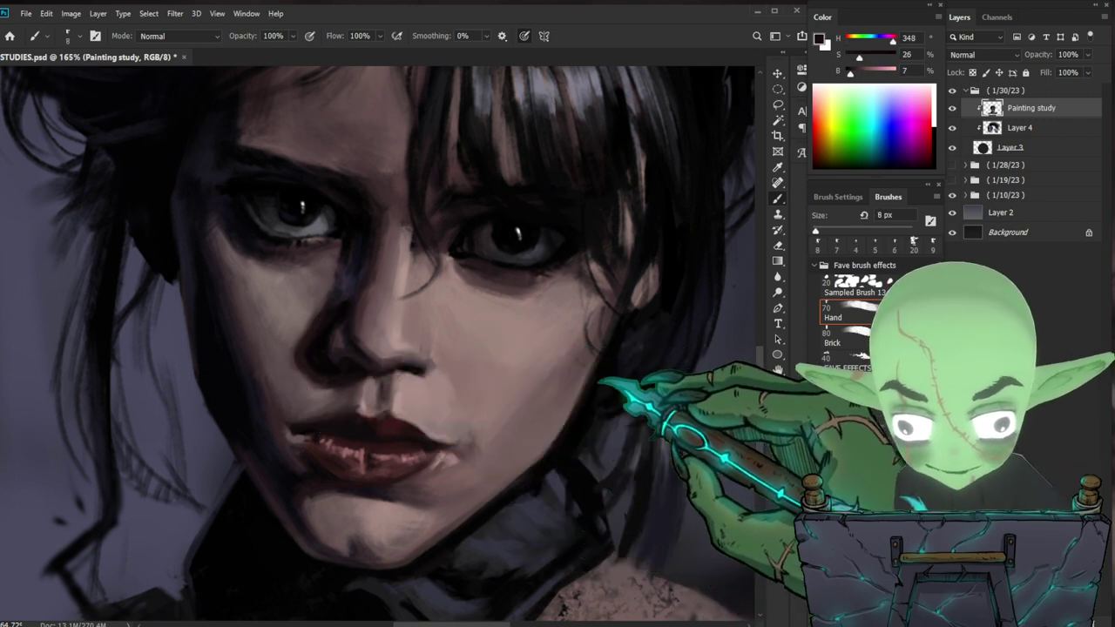
drag(601, 381, 542, 381)
drag(633, 446, 598, 438)
drag(507, 378, 566, 383)
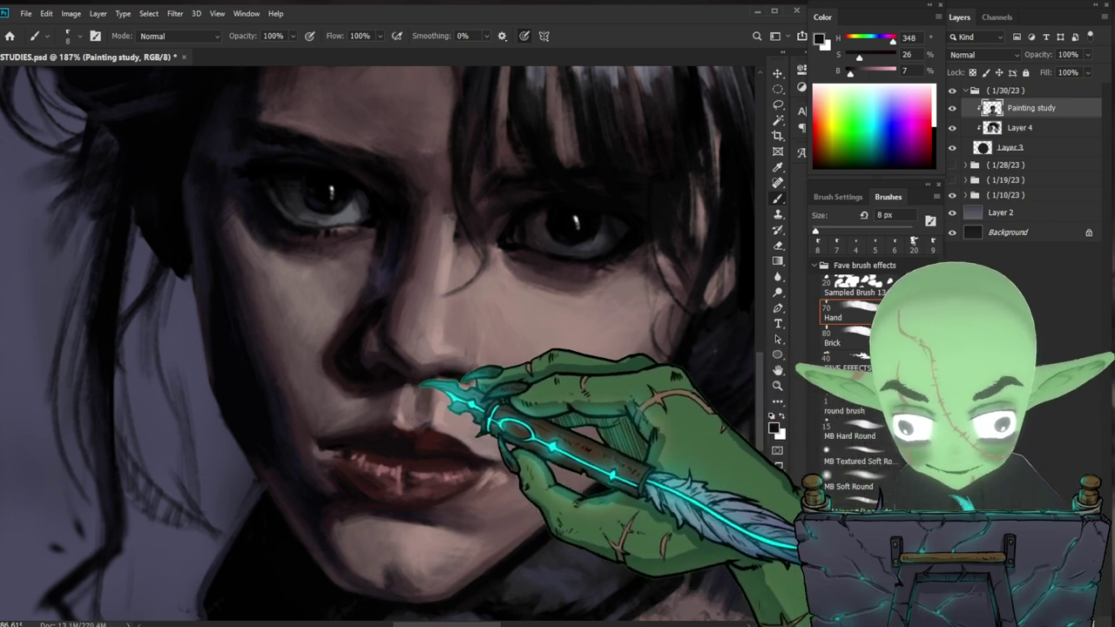
- Shape the skin between nose and upper lip with a sampled dark reddish brown and a light skin tone at 8 px
alt+click(337, 386)
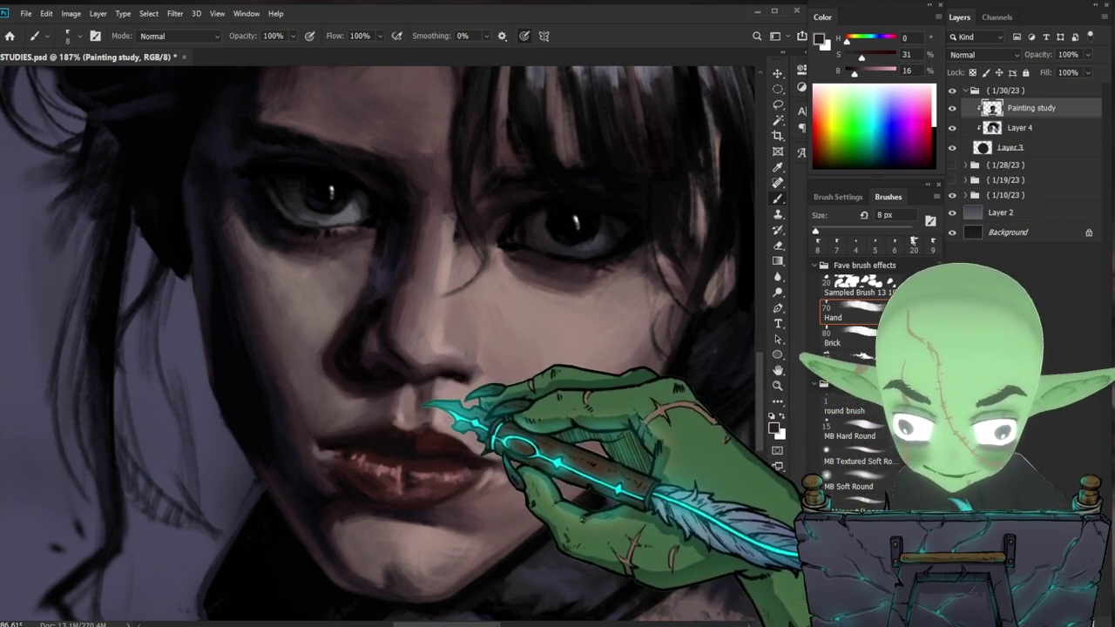
drag(592, 412, 478, 398)
alt+click(283, 405)
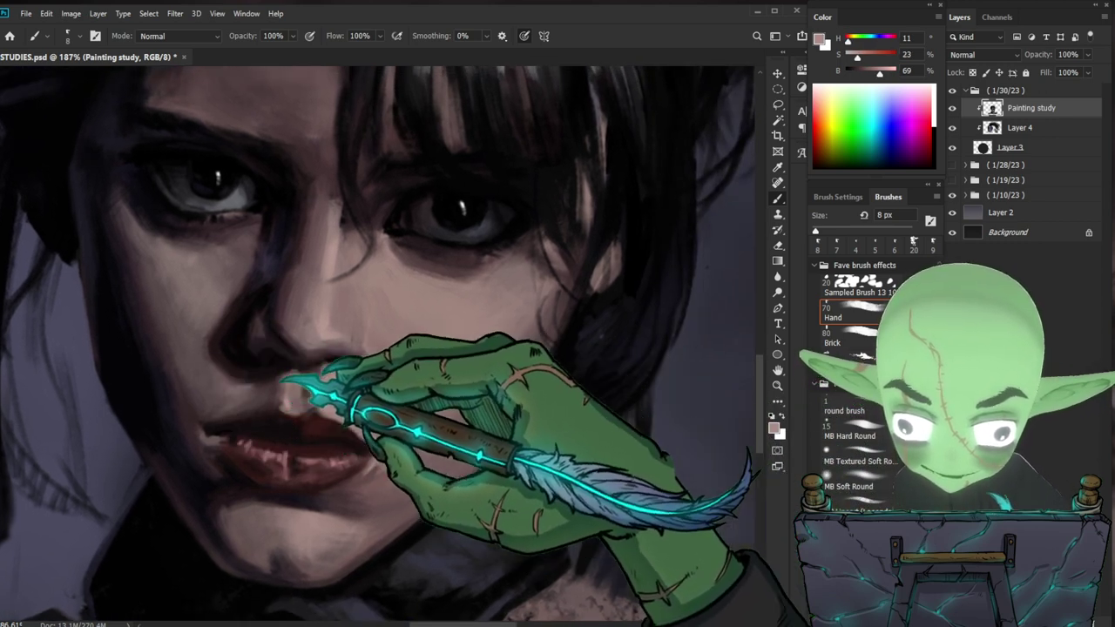
key(z)
drag(468, 401, 416, 425)
mouse_move(611, 493)
mouse_down()
mouse_move(567, 458)
mouse_move(570, 413)
mouse_up()
key(z)
scroll(407, 428, up, 6)
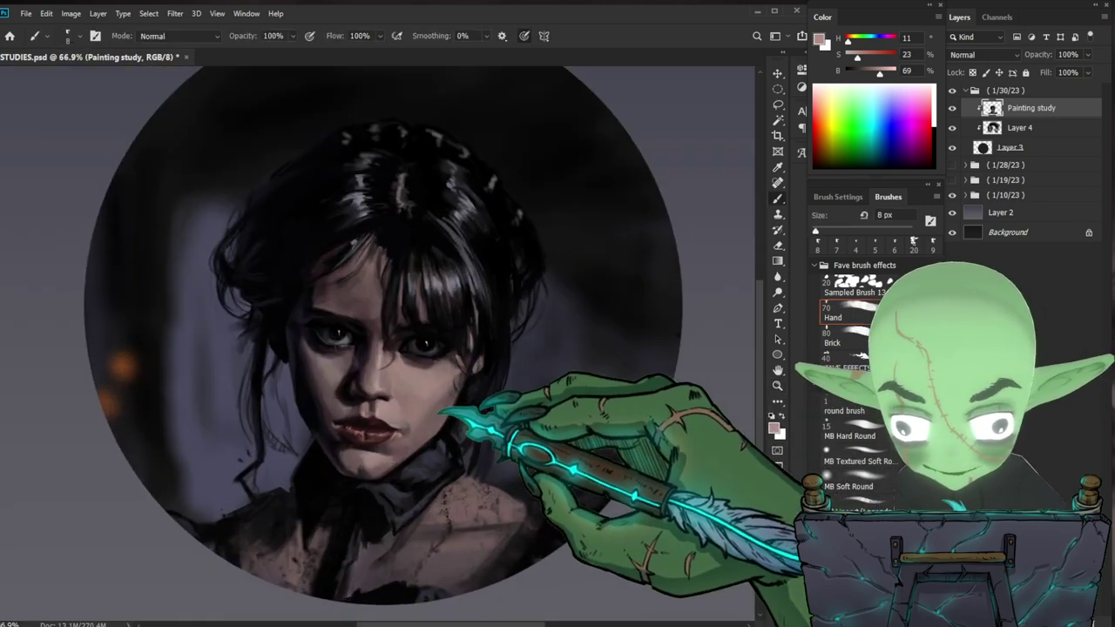
- Define the upper lip and mouth line with sampled dark reds, reducing the brush to 5 px
alt+click(349, 405)
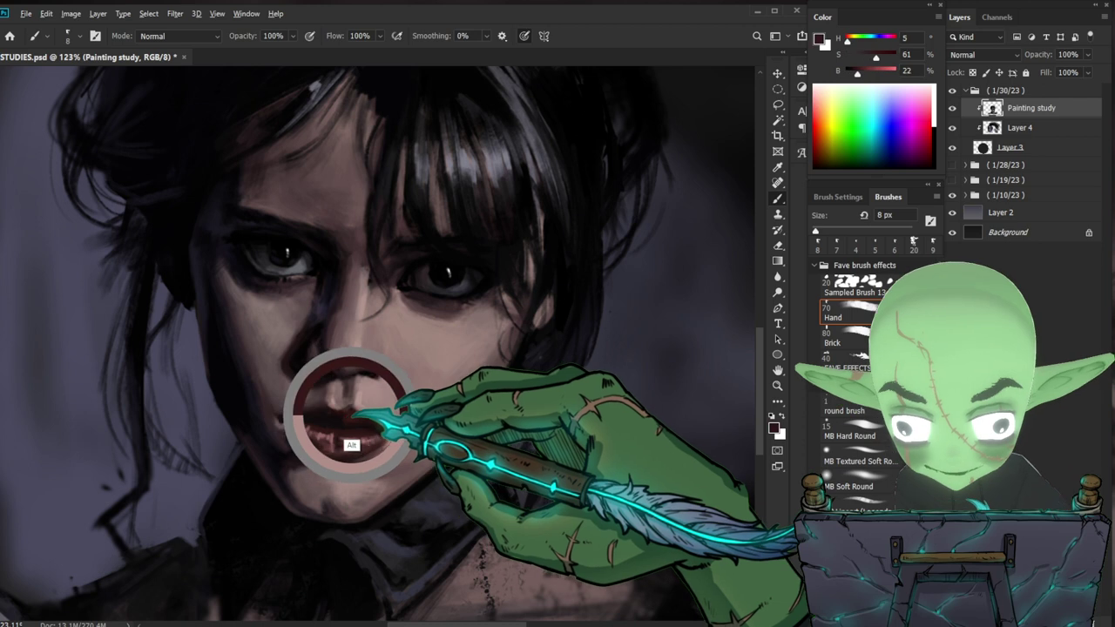
key([)
drag(335, 407, 379, 442)
alt+click(353, 438)
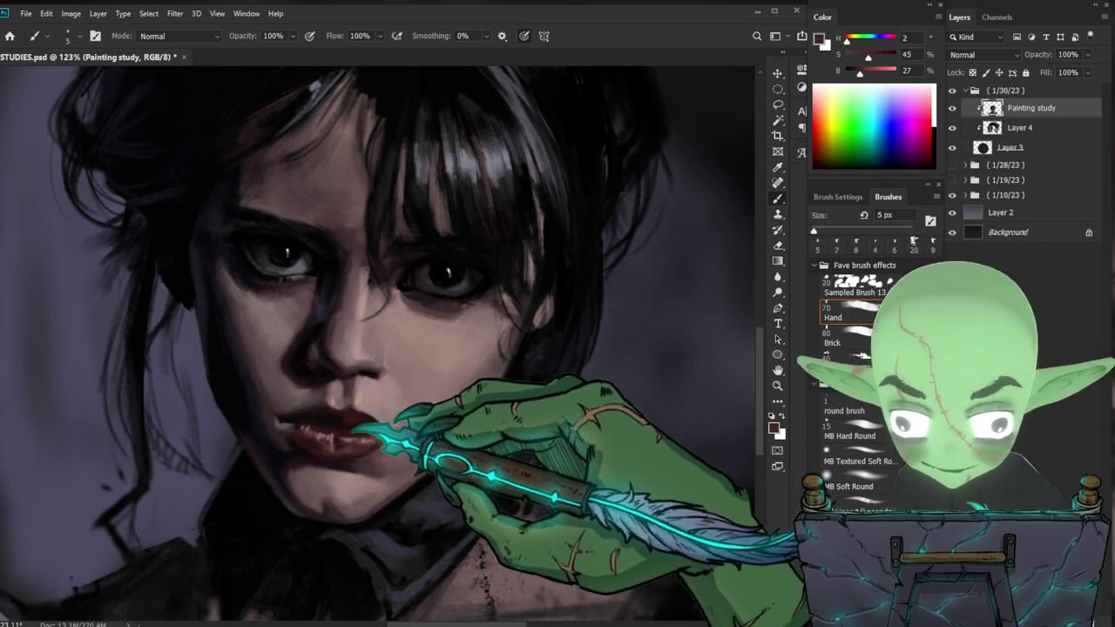
mouse_move(544, 464)
mouse_down()
mouse_move(512, 459)
mouse_move(530, 462)
mouse_up()
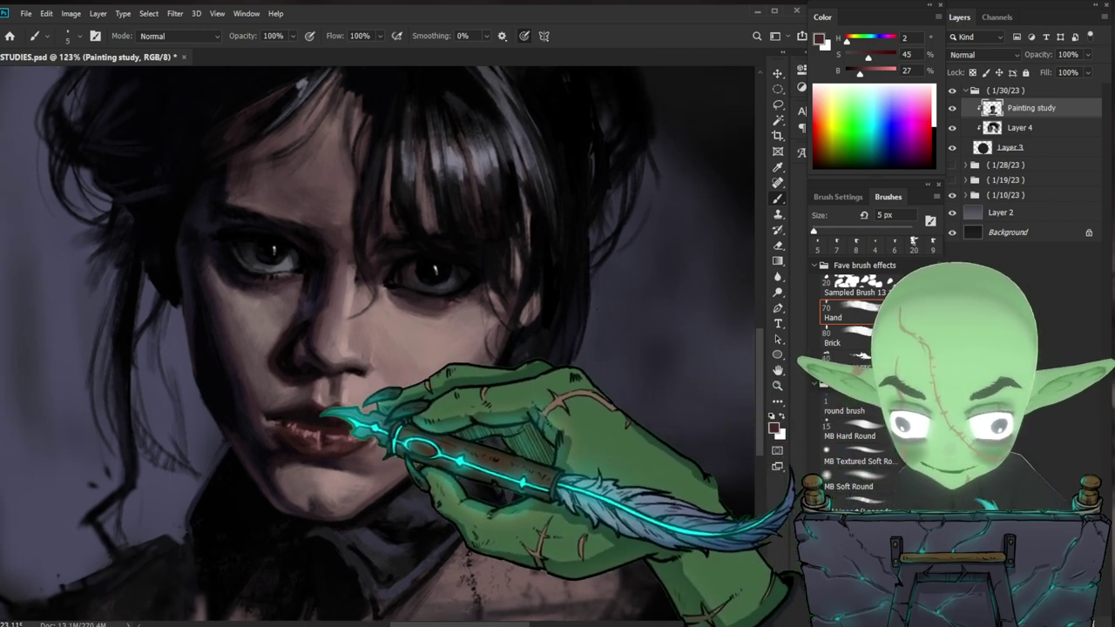
drag(322, 413, 316, 419)
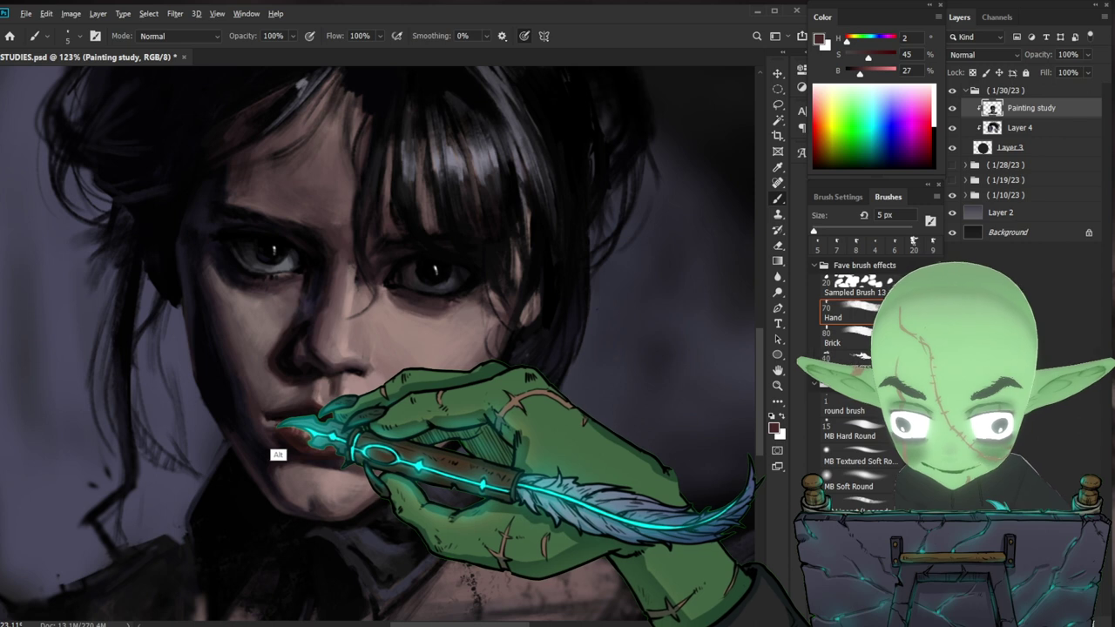
- Refine the lips and mouth line with sampled dark red and muted pink tones at 5 px
alt+click(310, 425)
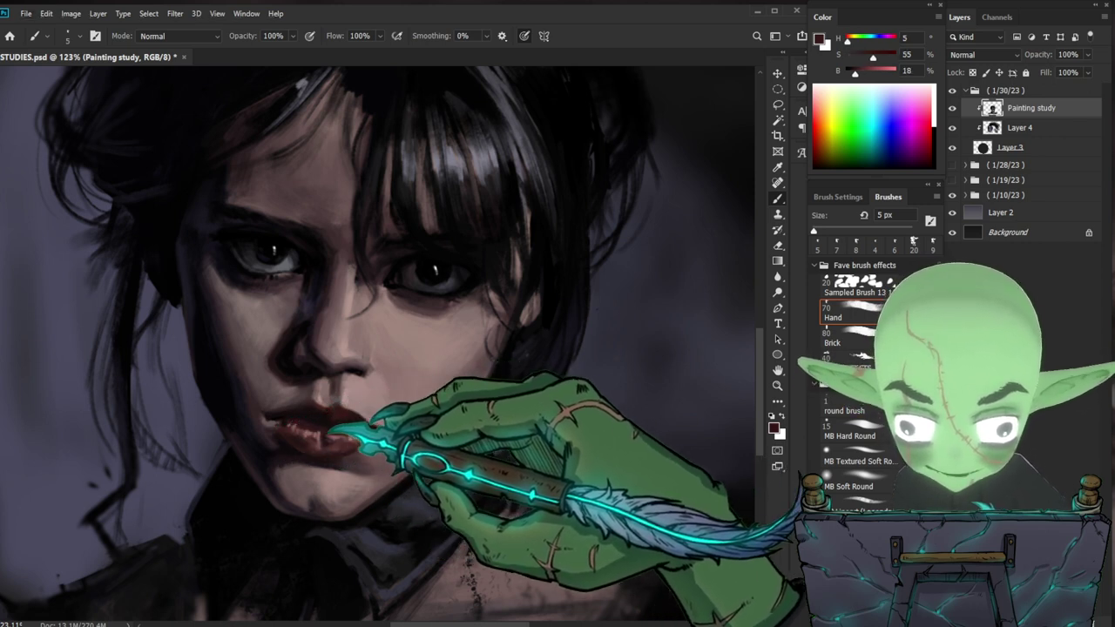
drag(453, 439, 499, 424)
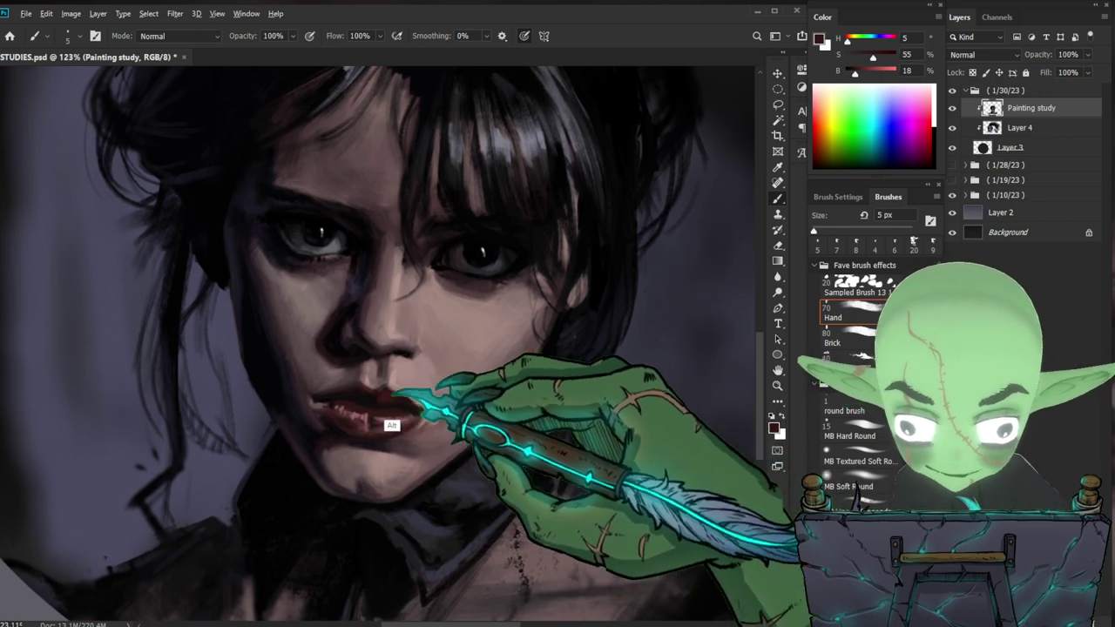
alt+click(349, 411)
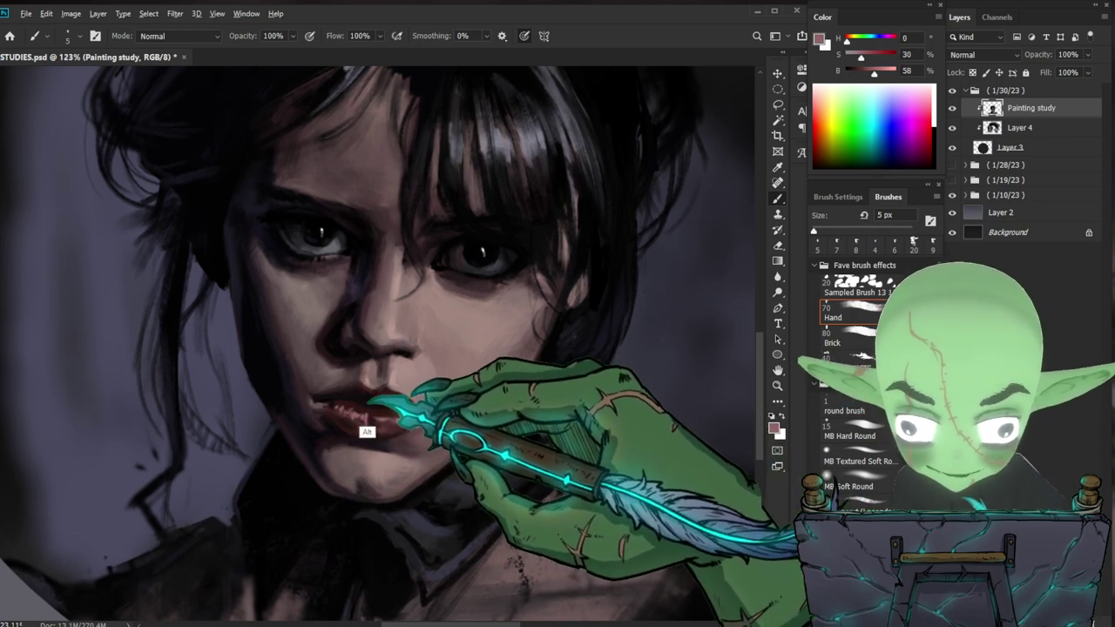
alt+click(344, 405)
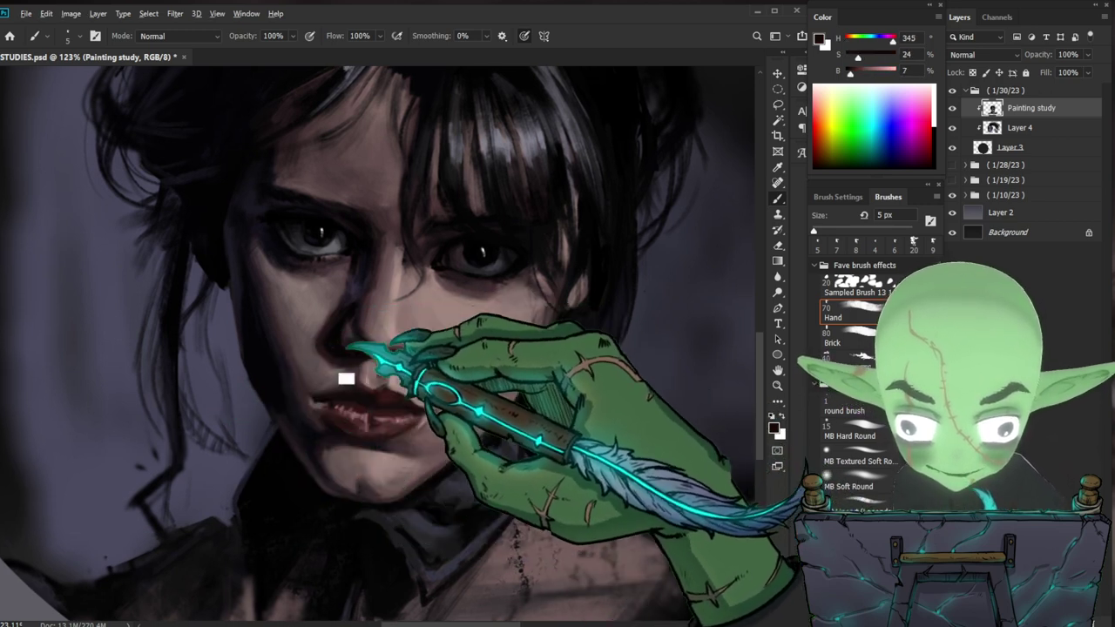
- Soften the skin above the shadowed corner of the upper lip with a sampled greyish brown at 8 px
alt+click(325, 380)
alt+click(329, 383)
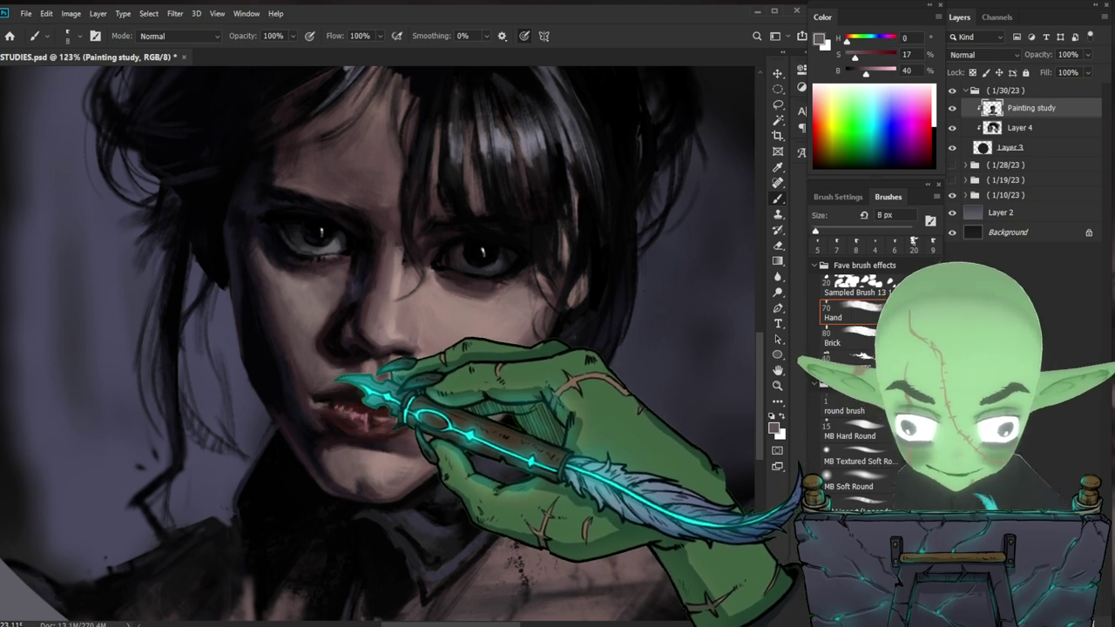
key(ctrl+space)
drag(526, 421, 458, 424)
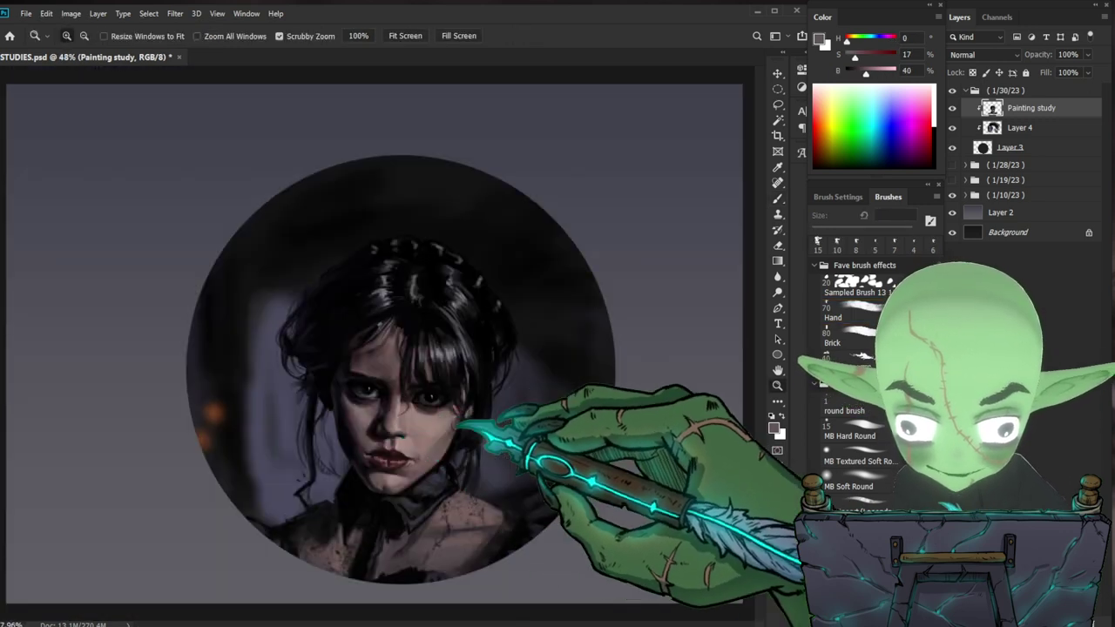
drag(406, 450, 462, 446)
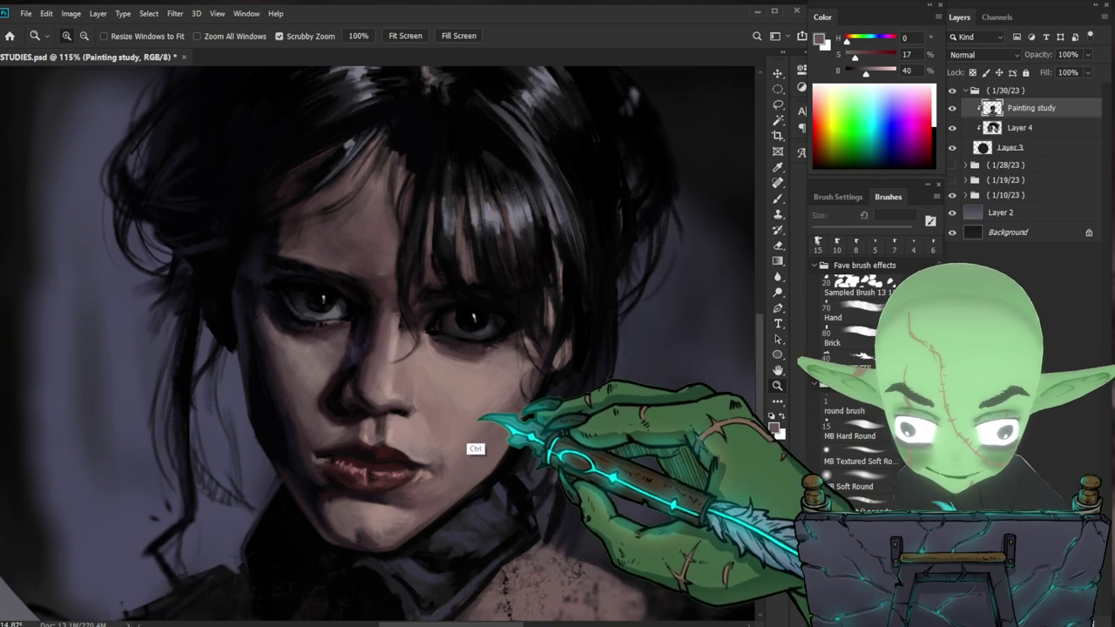
- Blend the shadowed mouth corner into the surrounding skin with two sampled dark reddish tones at 15 px
key(b)
alt+click(325, 444)
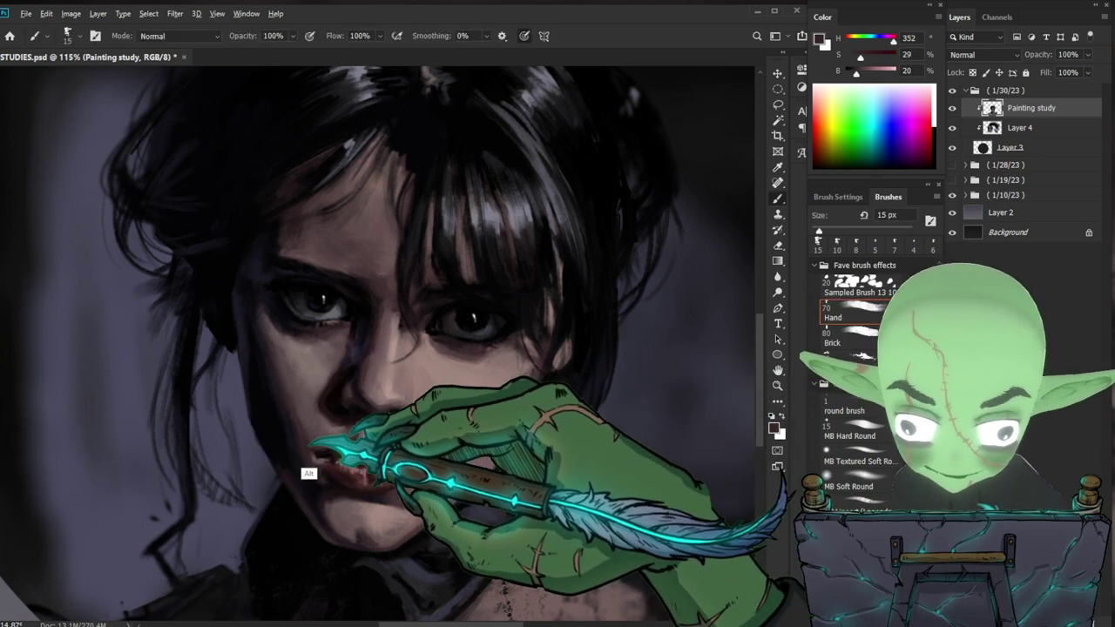
alt+click(319, 435)
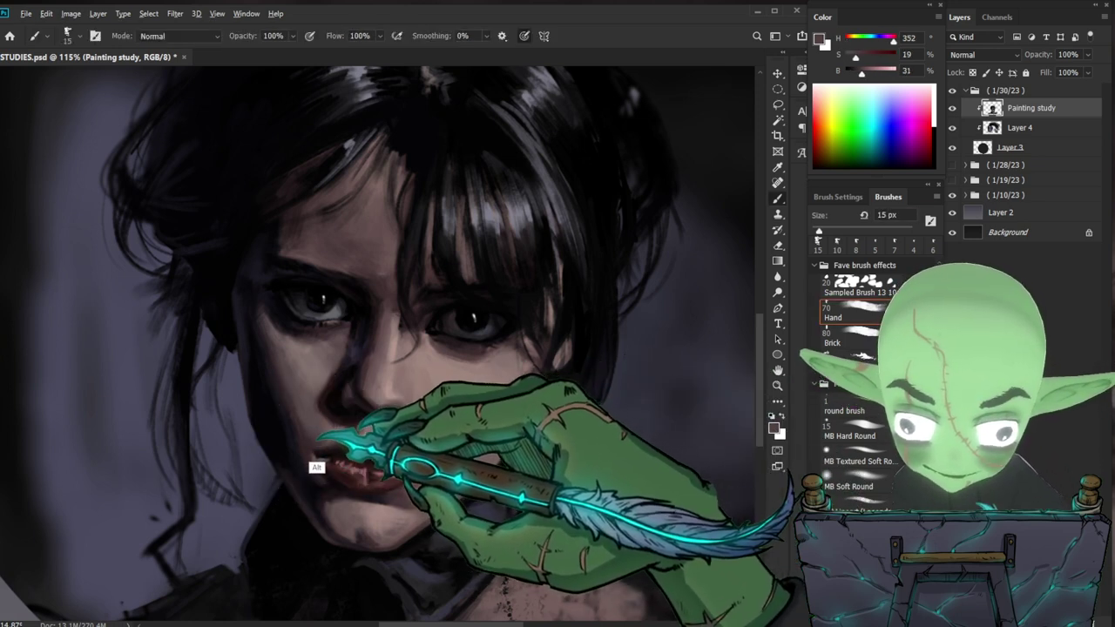
key(z)
drag(417, 420, 361, 425)
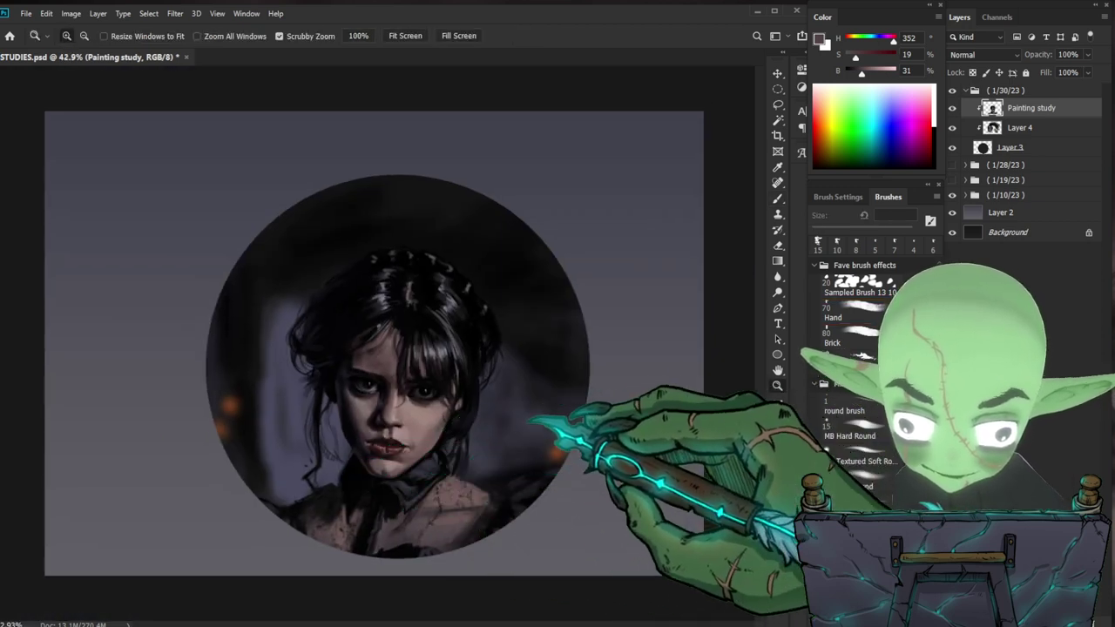
drag(525, 410, 575, 409)
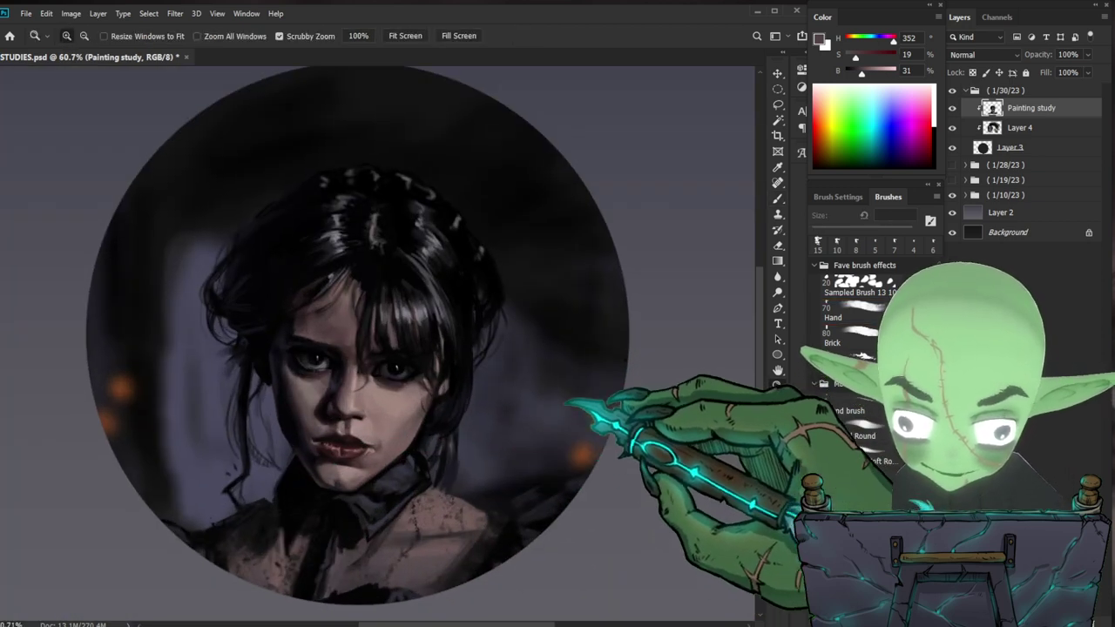
- Shade the eye beneath the bangs with sampled near-black and dark bluish greys at 6 px
drag(411, 369, 450, 361)
key(b)
alt+click(353, 336)
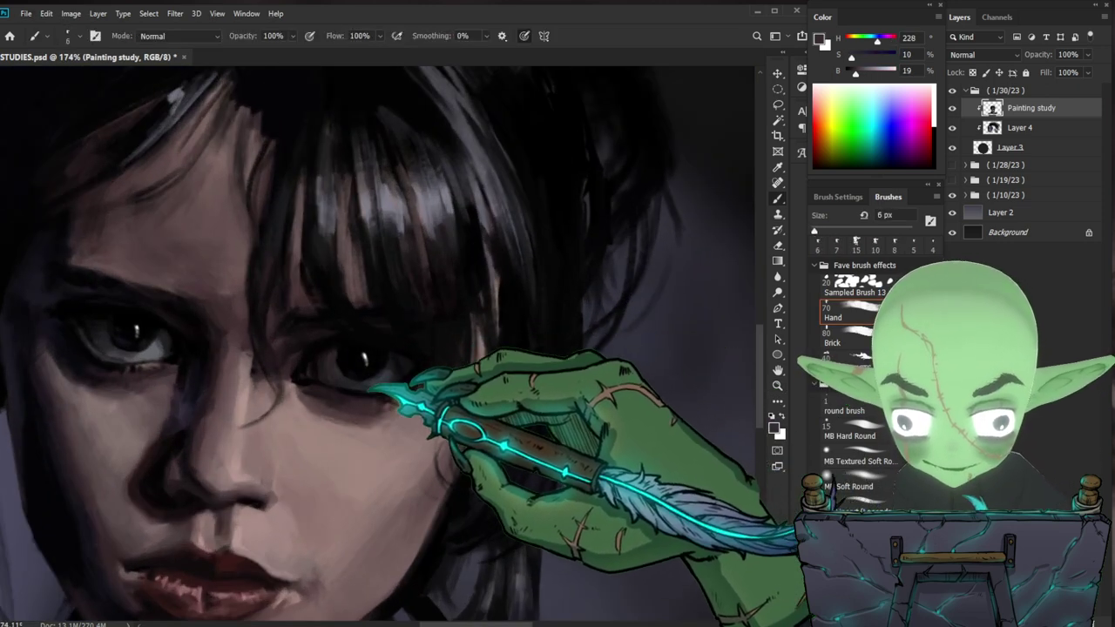
alt+click(390, 360)
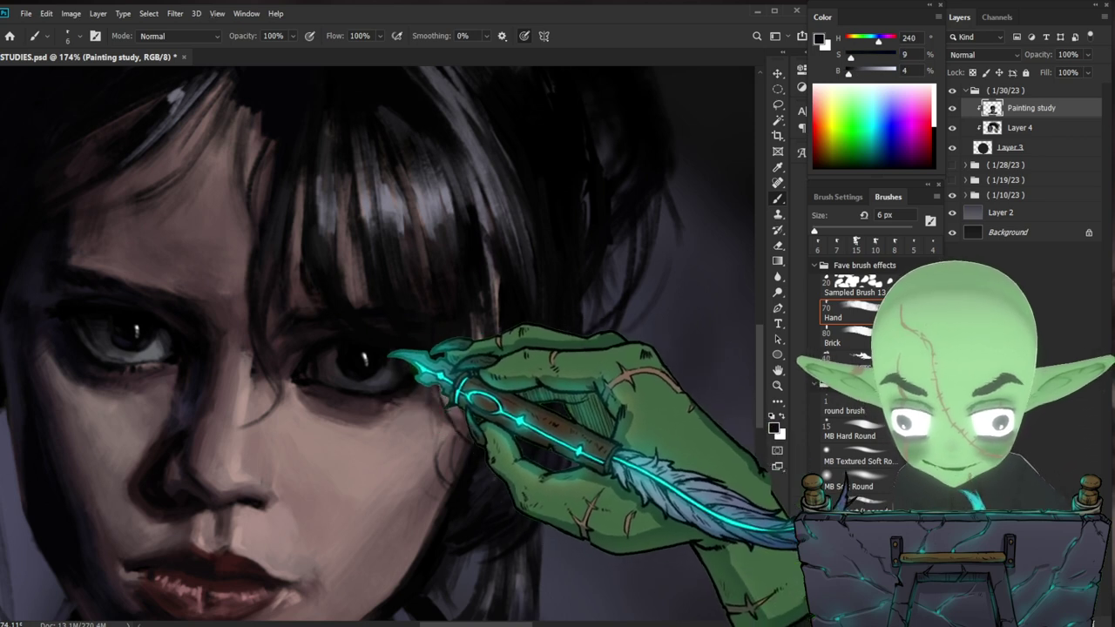
alt+click(374, 356)
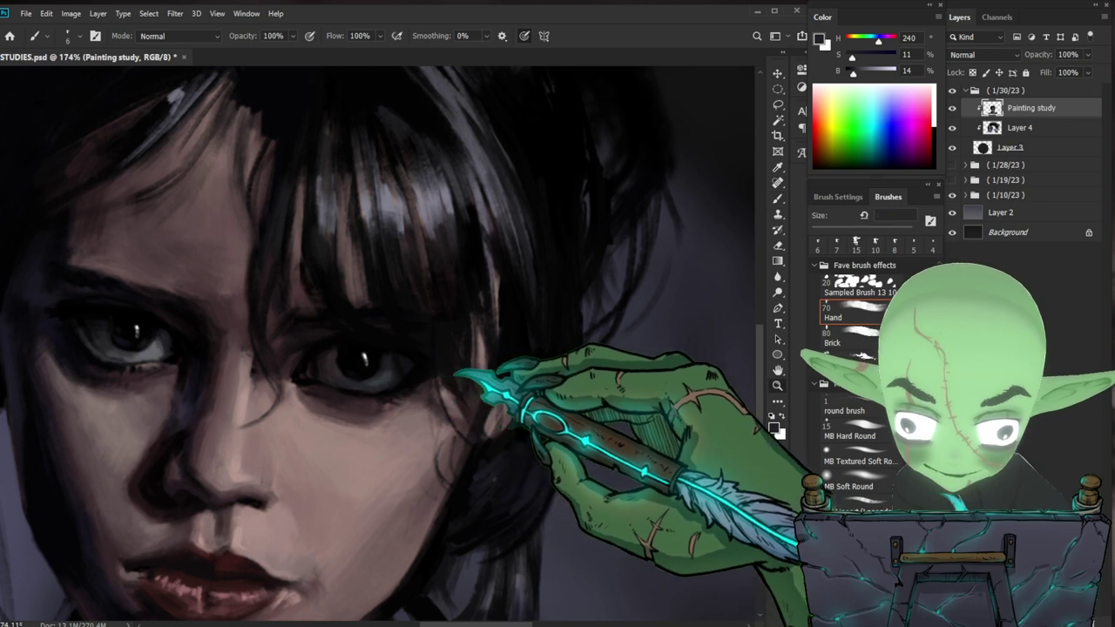
drag(444, 373, 357, 376)
drag(550, 482, 457, 431)
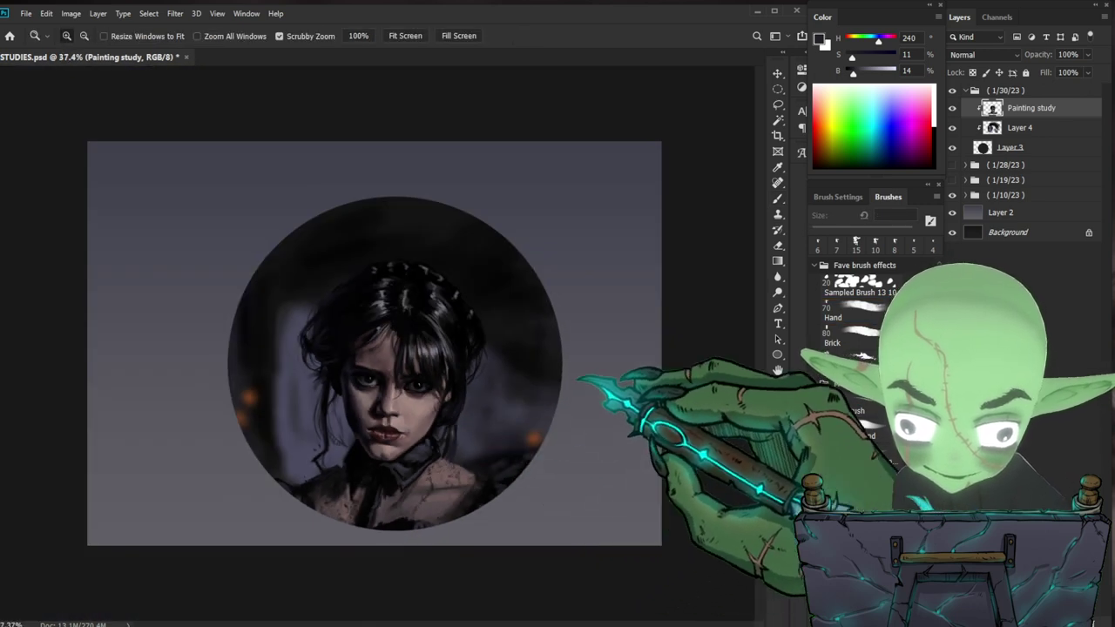
drag(436, 362, 504, 361)
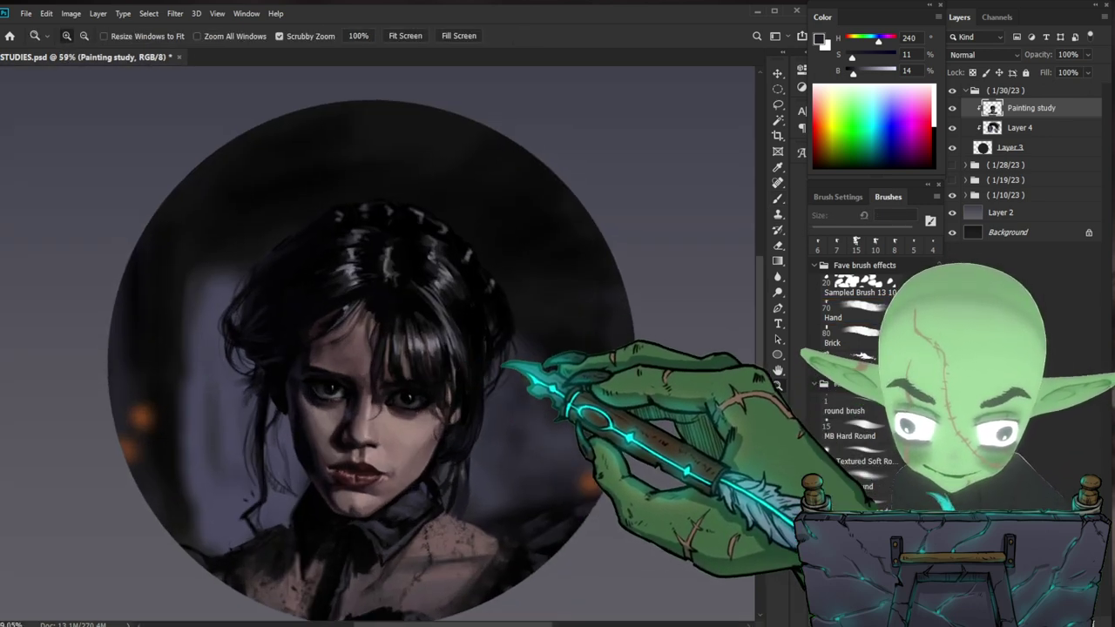
- Refine the lid, outer corner and lower edge of the eye beneath the bangs with sampled black and dark greys at 6 px
mouse_move(442, 389)
mouse_down()
mouse_move(478, 383)
mouse_move(443, 398)
mouse_move(432, 364)
mouse_up()
key(b)
alt+click(376, 391)
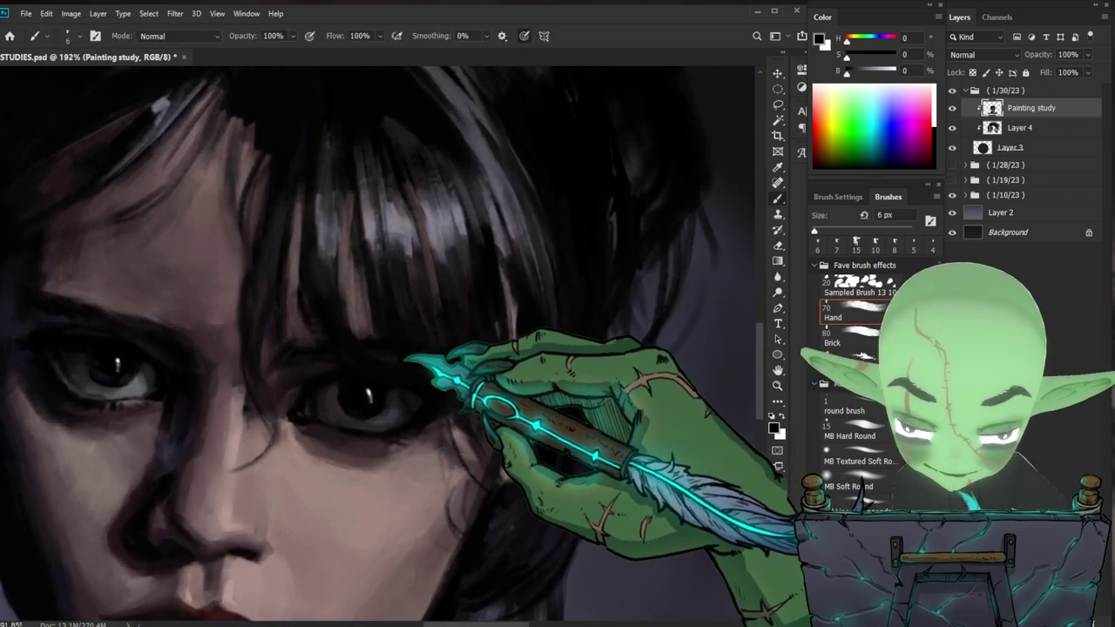
alt+click(386, 398)
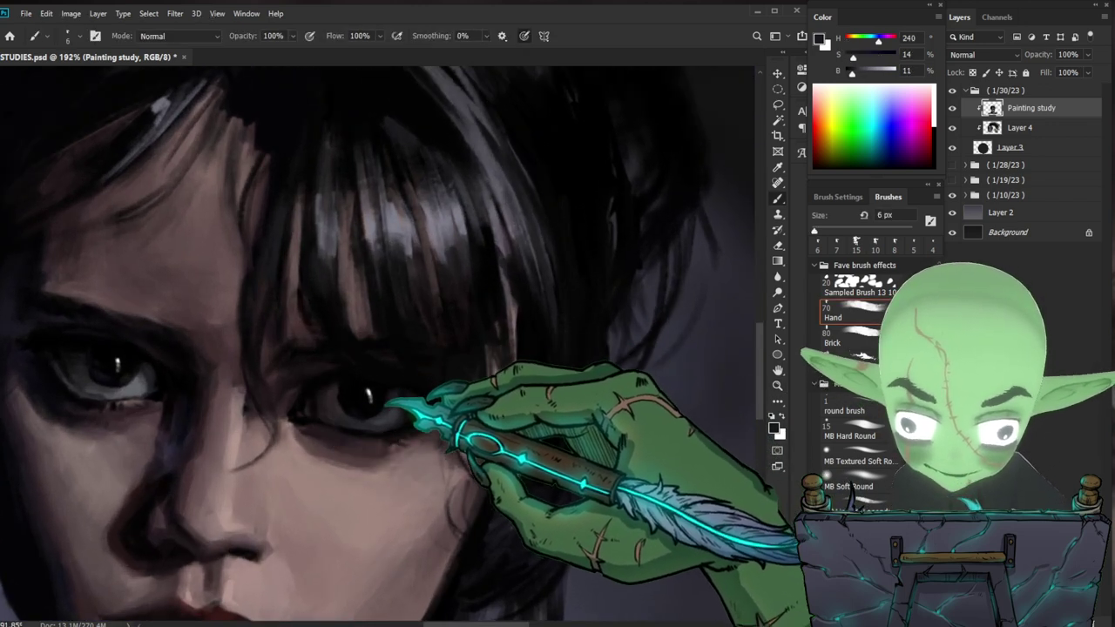
alt+click(371, 418)
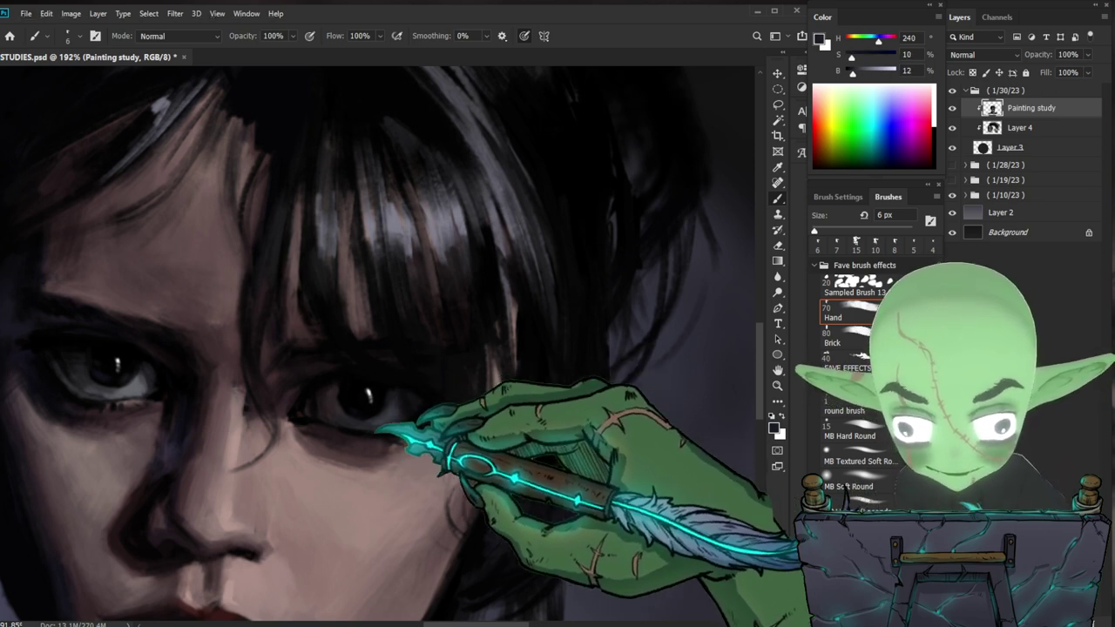
drag(407, 408, 378, 473)
drag(548, 485, 378, 553)
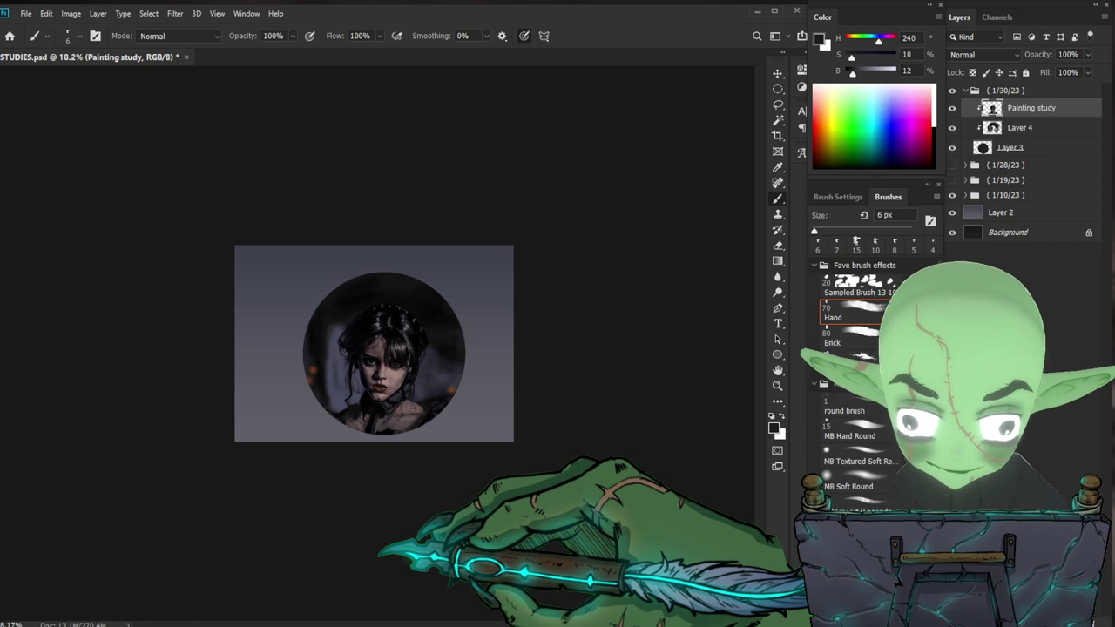
drag(423, 401, 538, 409)
drag(420, 446, 504, 446)
drag(476, 530, 528, 533)
drag(506, 535, 467, 469)
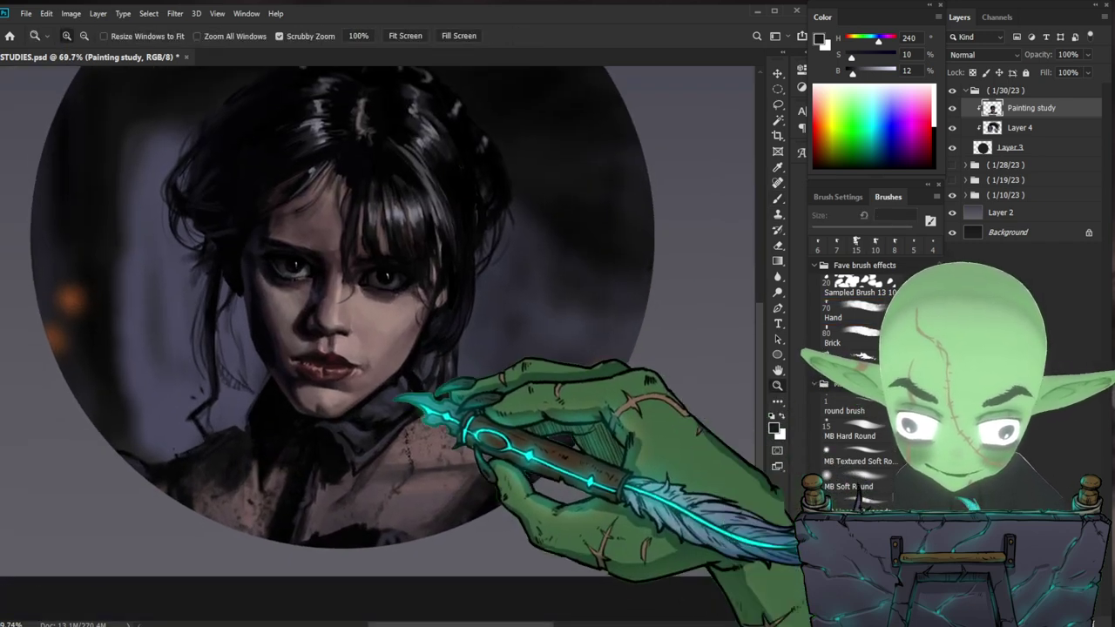
- Darken the hair beside the shadowed side of the face with sampled near-black, enlarging the brush to 10 px
alt+click(229, 249)
drag(230, 246, 219, 266)
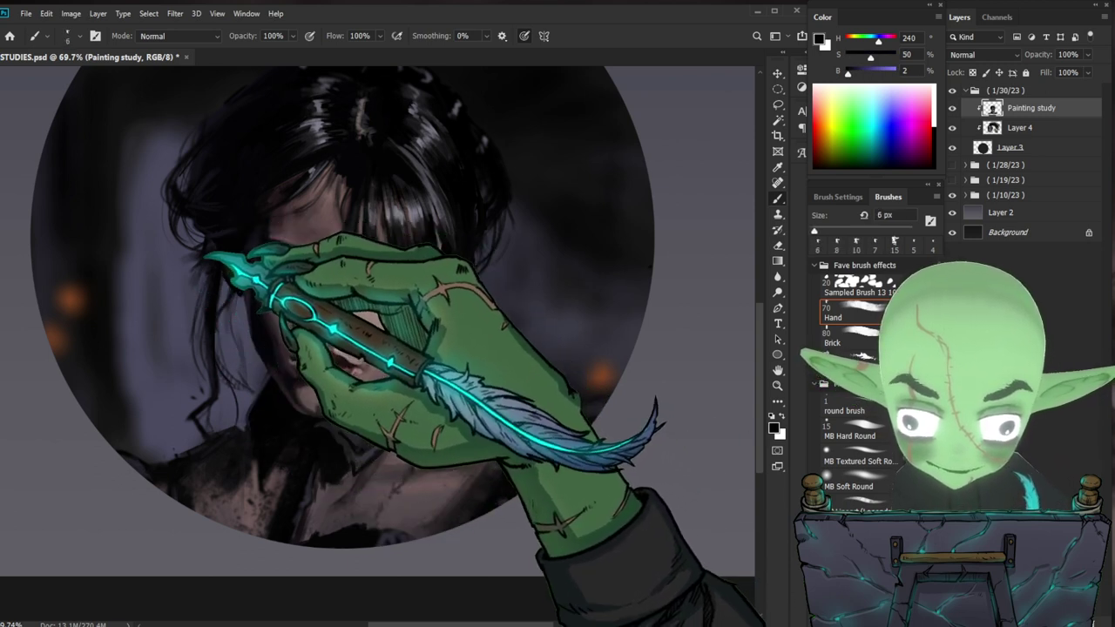
key(bracketright)
key(bracketright)
key(bracketright)
key(bracketright)
drag(242, 234, 256, 306)
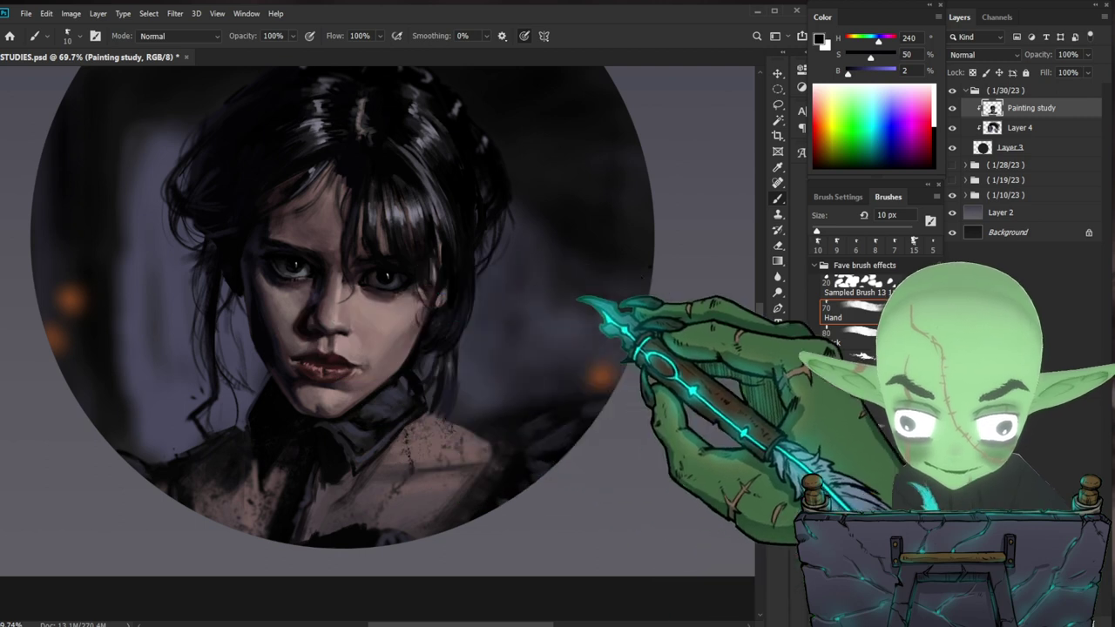
drag(369, 323, 382, 319)
drag(244, 261, 255, 241)
scroll(259, 244, up, 2)
key(b)
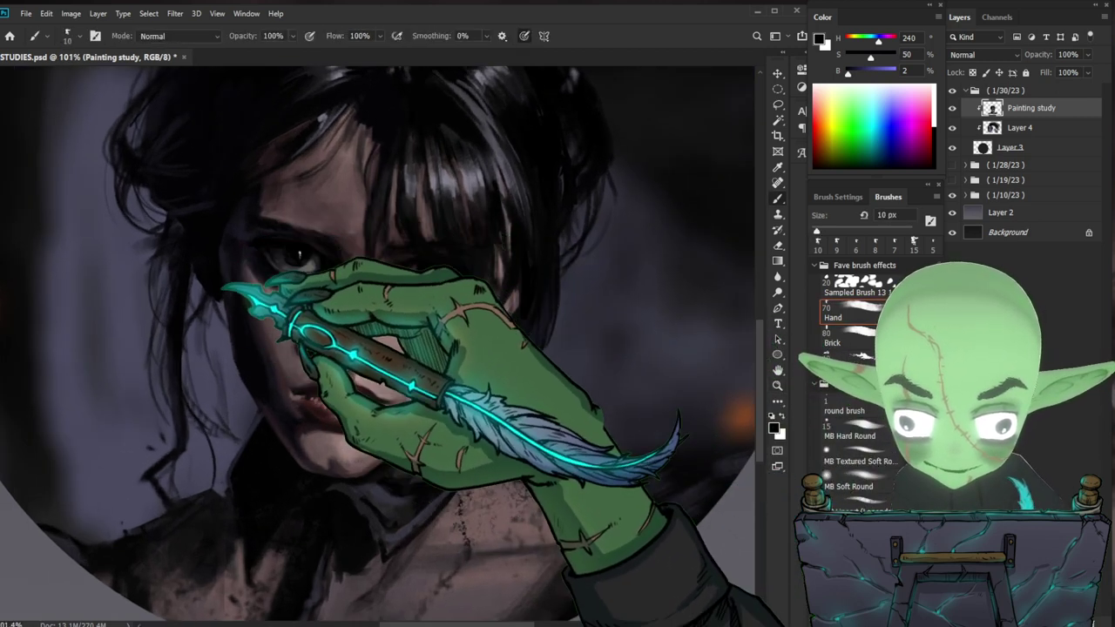
- Shade the jawline below the shadowed mouth corner with sampled dark reddish browns at 10 px
drag(567, 447, 530, 417)
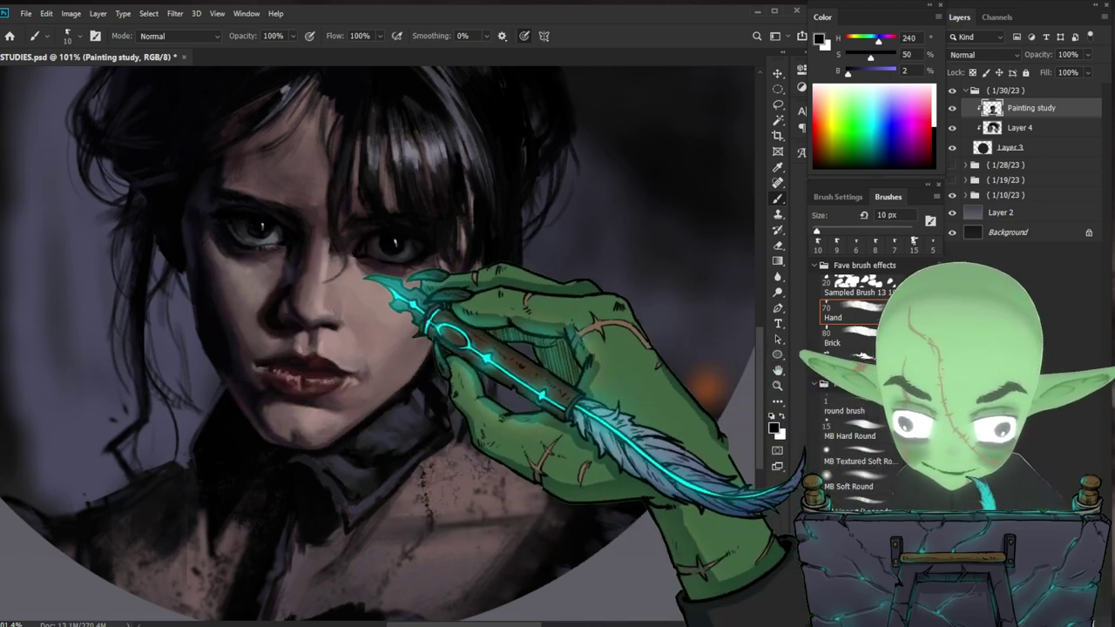
alt+click(250, 348)
alt+click(253, 357)
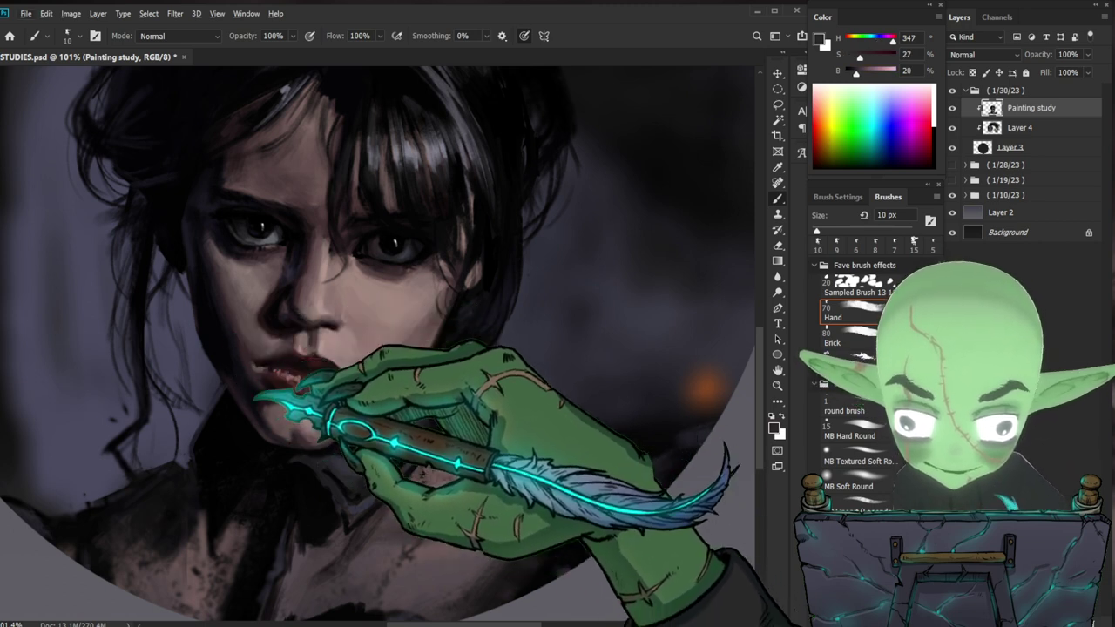
drag(546, 422, 518, 415)
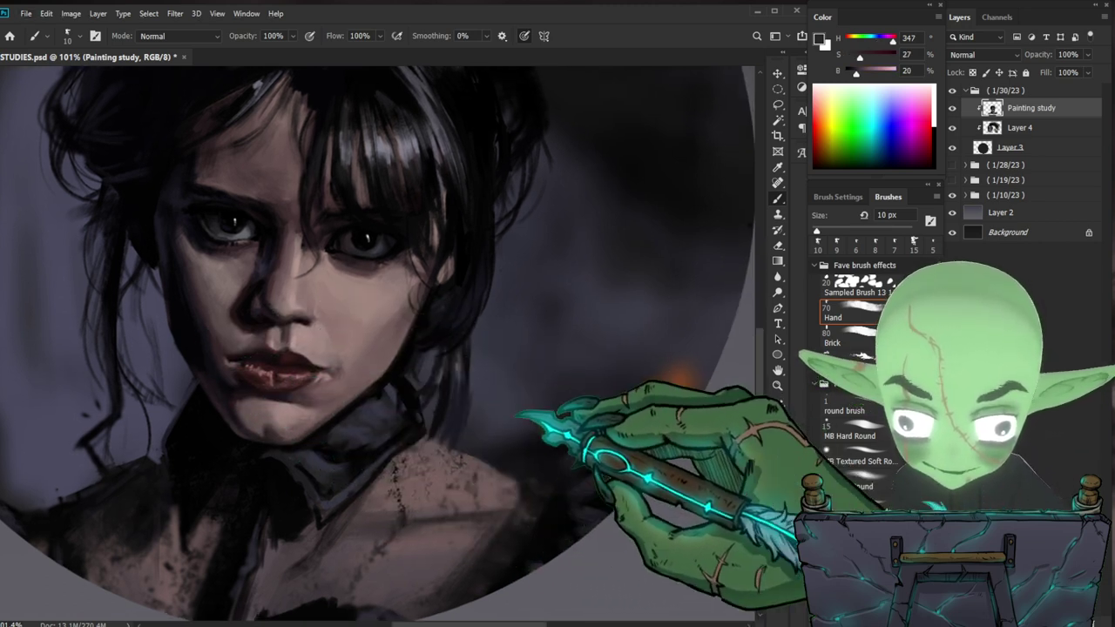
alt+click(217, 398)
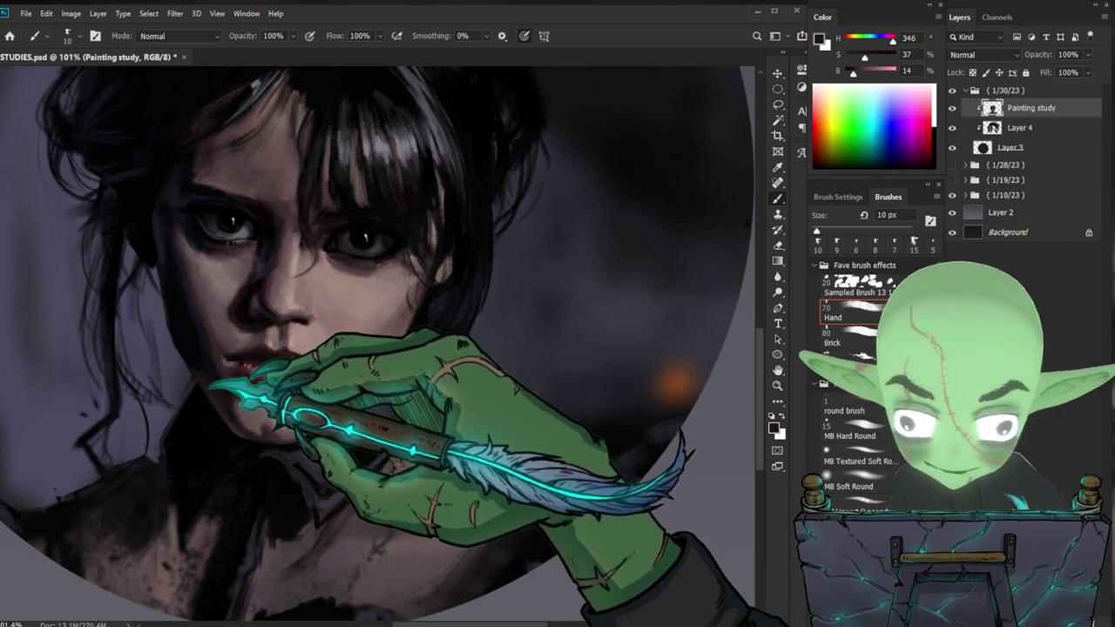
- Blend the chin and lit-side jaw with a sampled muted reddish brown, enlarging the brush to 15 px
mouse_move(458, 491)
mouse_down()
mouse_move(383, 486)
mouse_move(436, 486)
mouse_move(483, 512)
mouse_up()
alt+click(364, 419)
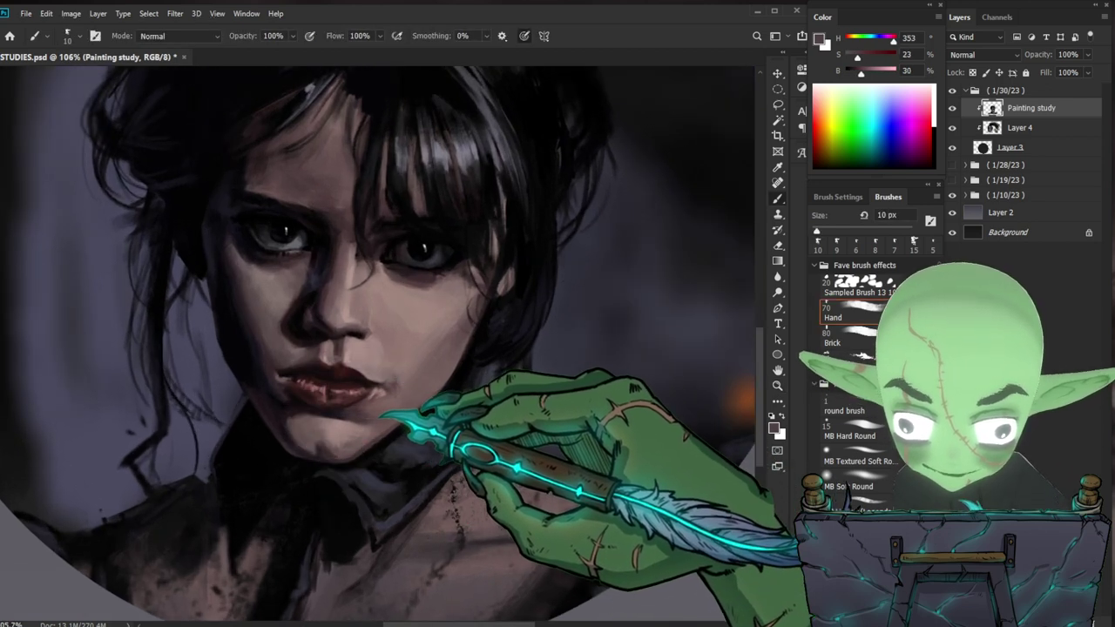
key(bracketright)
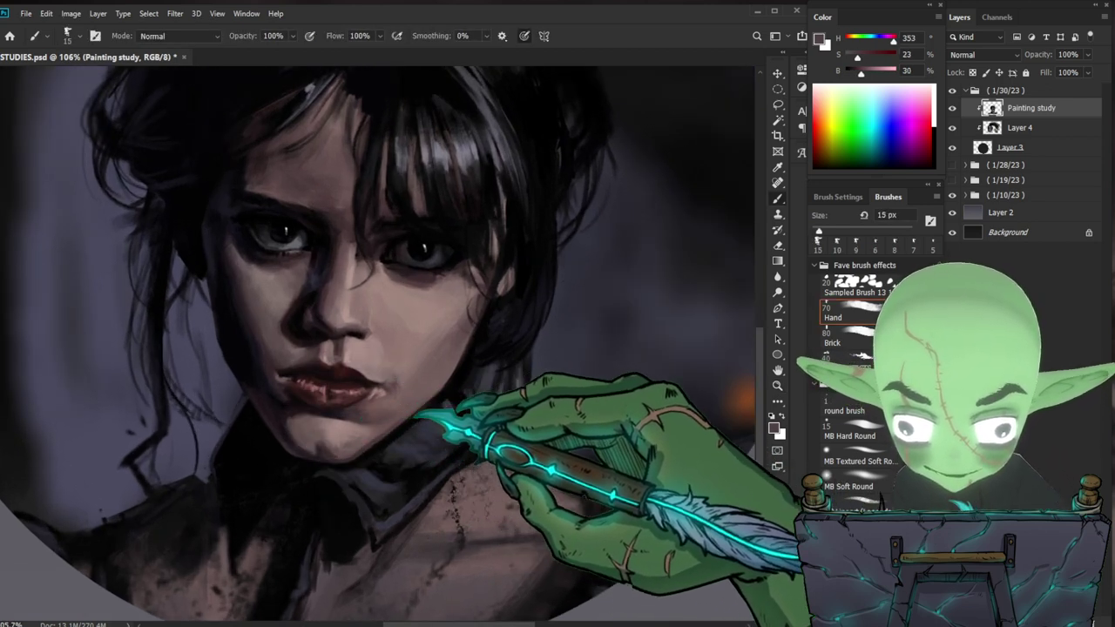
mouse_move(495, 394)
mouse_down()
mouse_move(491, 450)
mouse_move(520, 464)
mouse_up()
- Brighten the lit cheek beside the nose with a sampled light skin tone, varying the brush size and finishing at 15 px
alt+click(345, 373)
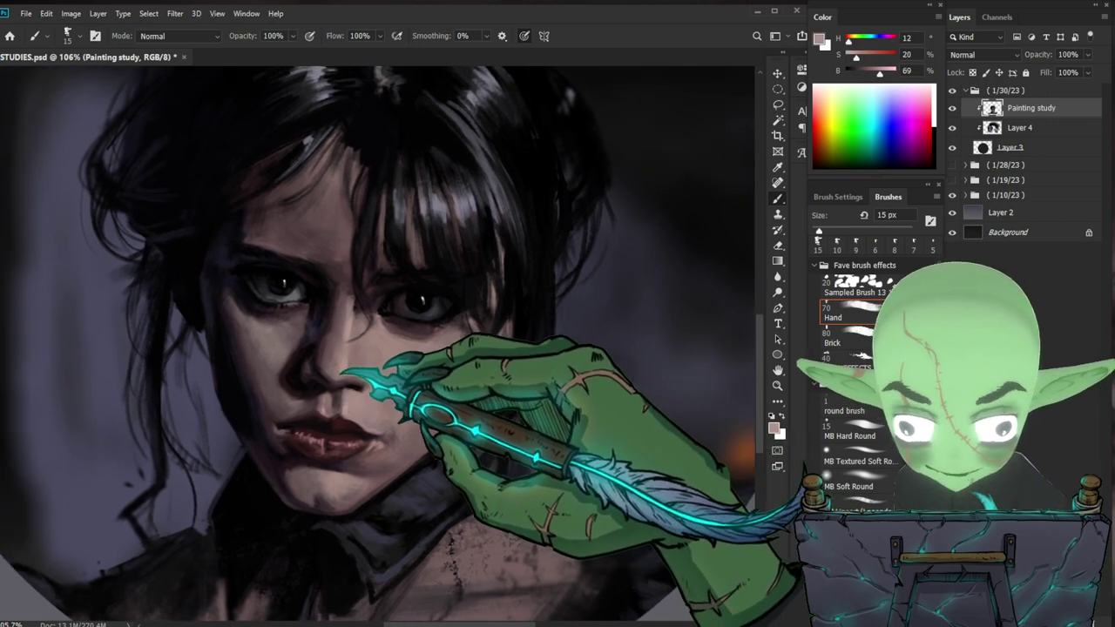
key(bracketleft)
key(bracketleft)
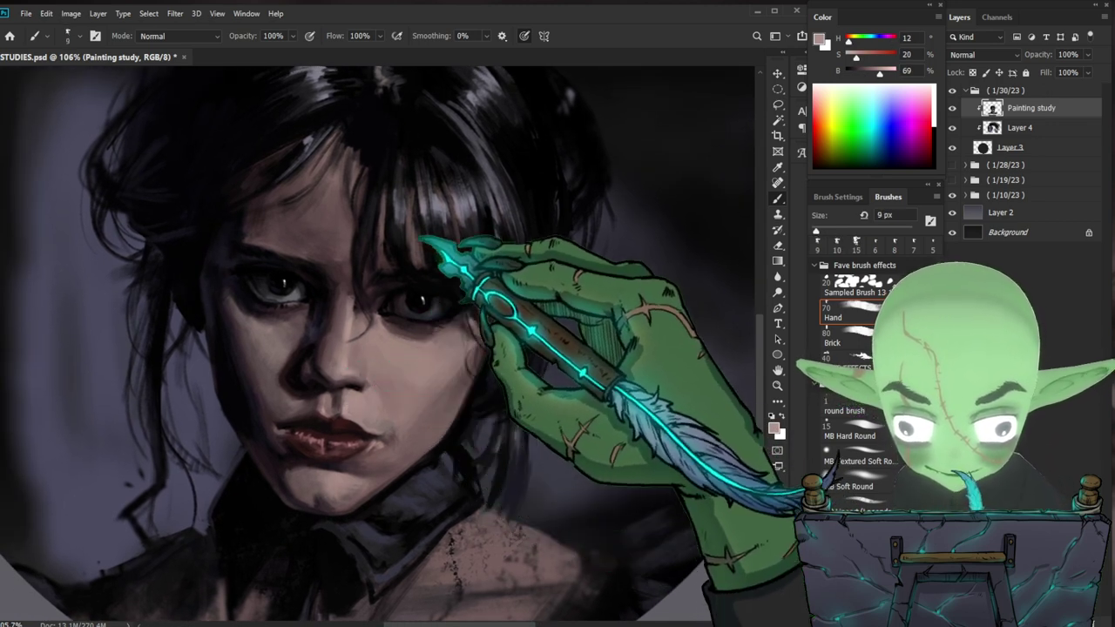
key(bracketright)
key(bracketright)
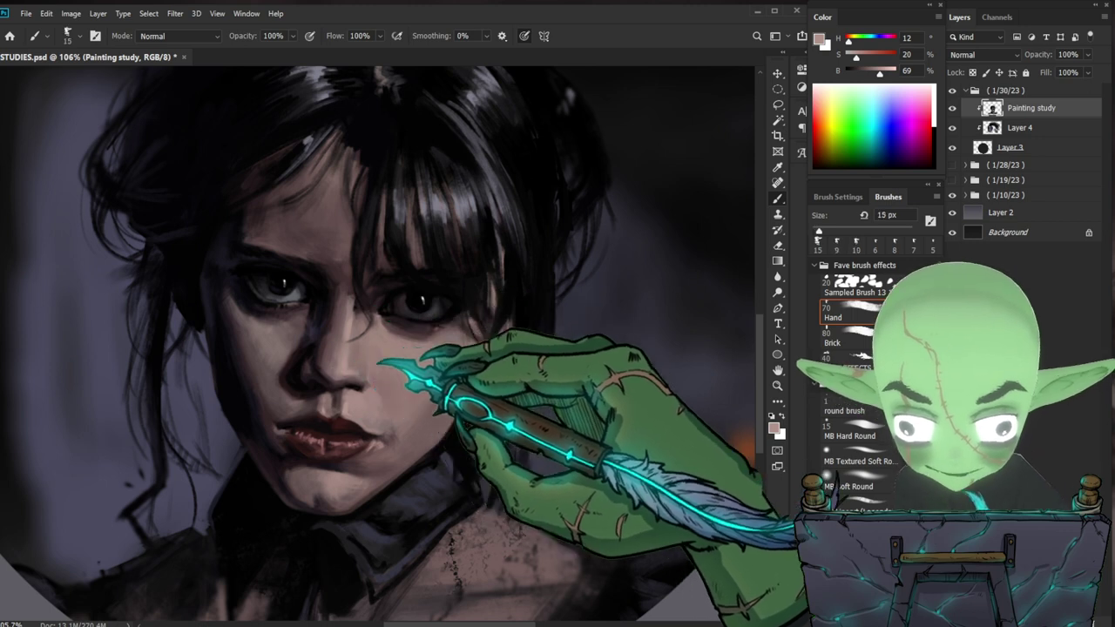
key(bracketleft)
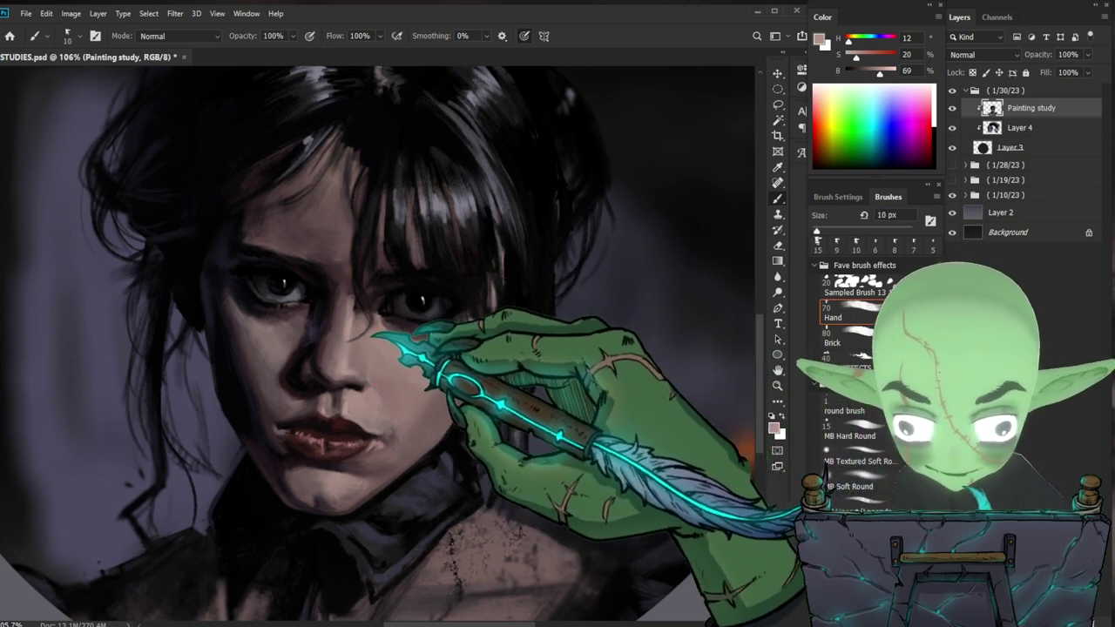
key(bracketright)
key(bracketright)
key(bracketleft)
drag(585, 378, 485, 465)
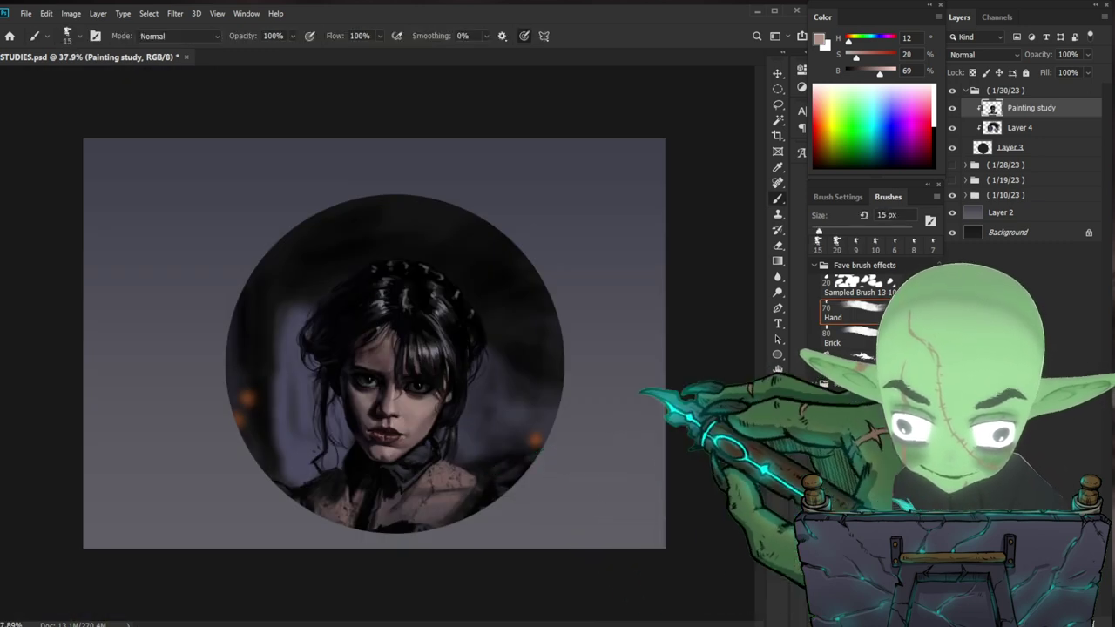
- Soften the shadow between the inner eye corner and the nose with sampled dark mauve and greyish brown tones at 10 px
mouse_move(425, 411)
mouse_down()
mouse_move(454, 410)
mouse_move(462, 387)
mouse_move(494, 417)
mouse_up()
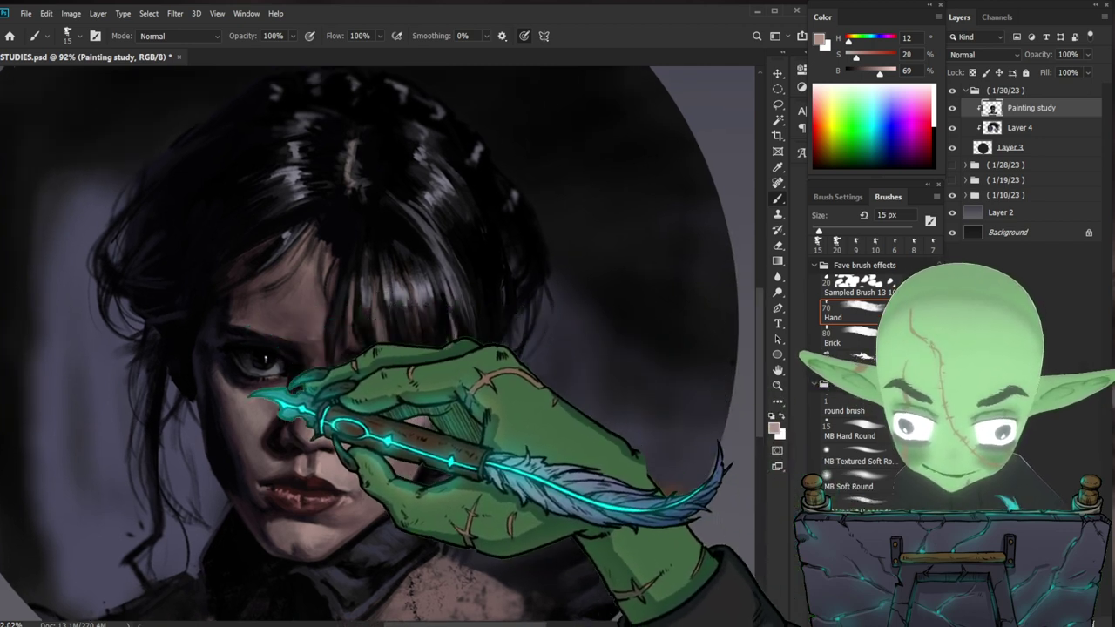
alt+click(248, 409)
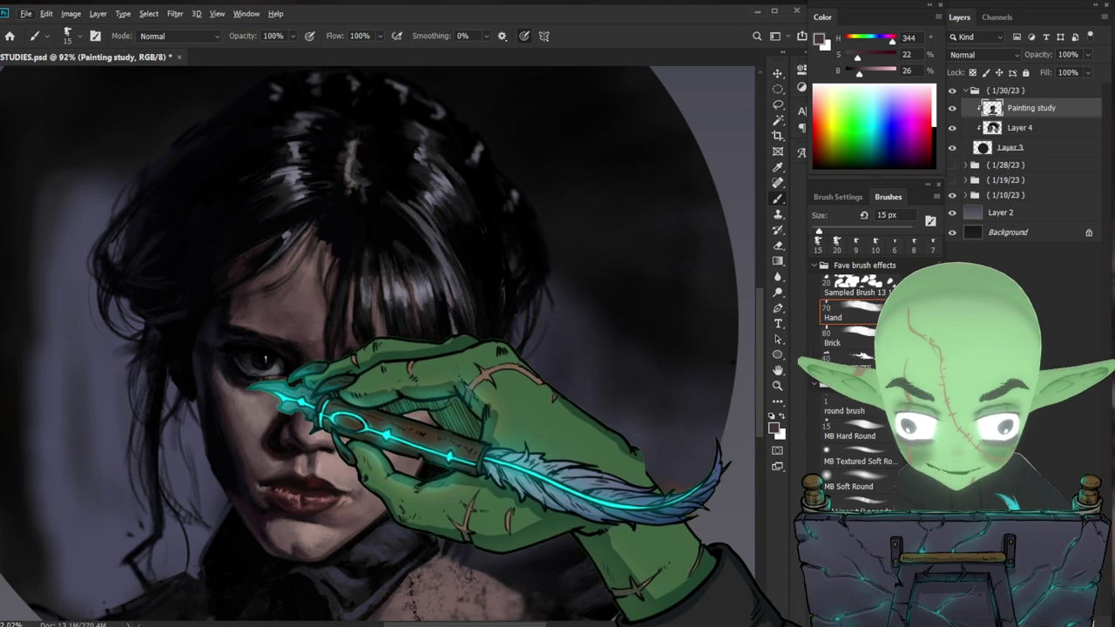
key(bracketleft)
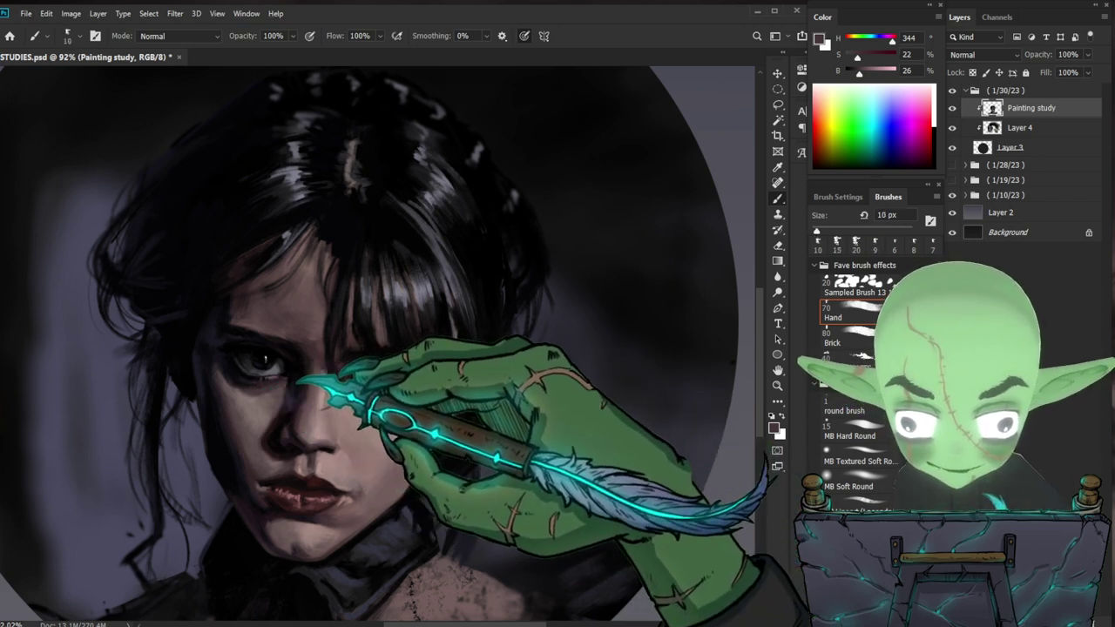
alt+click(270, 423)
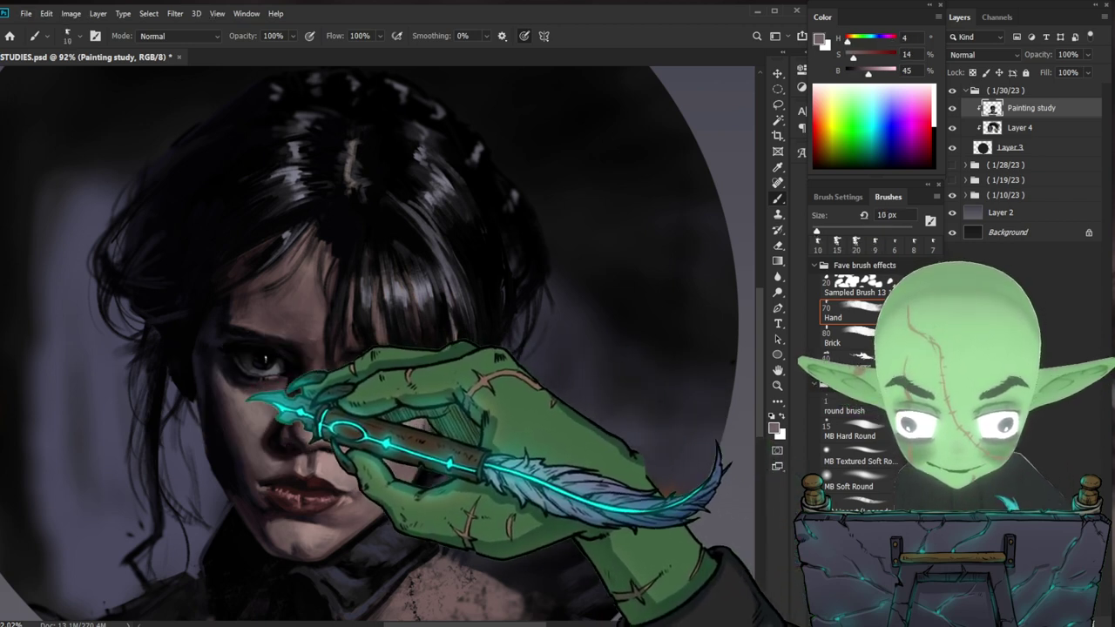
drag(559, 448, 542, 425)
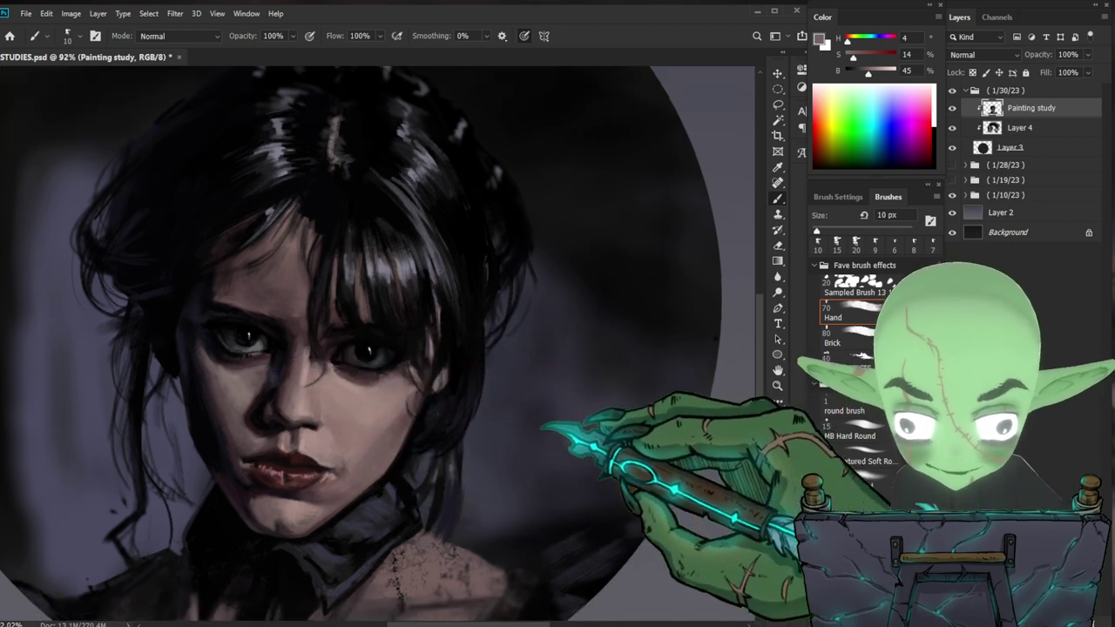
key(alt)
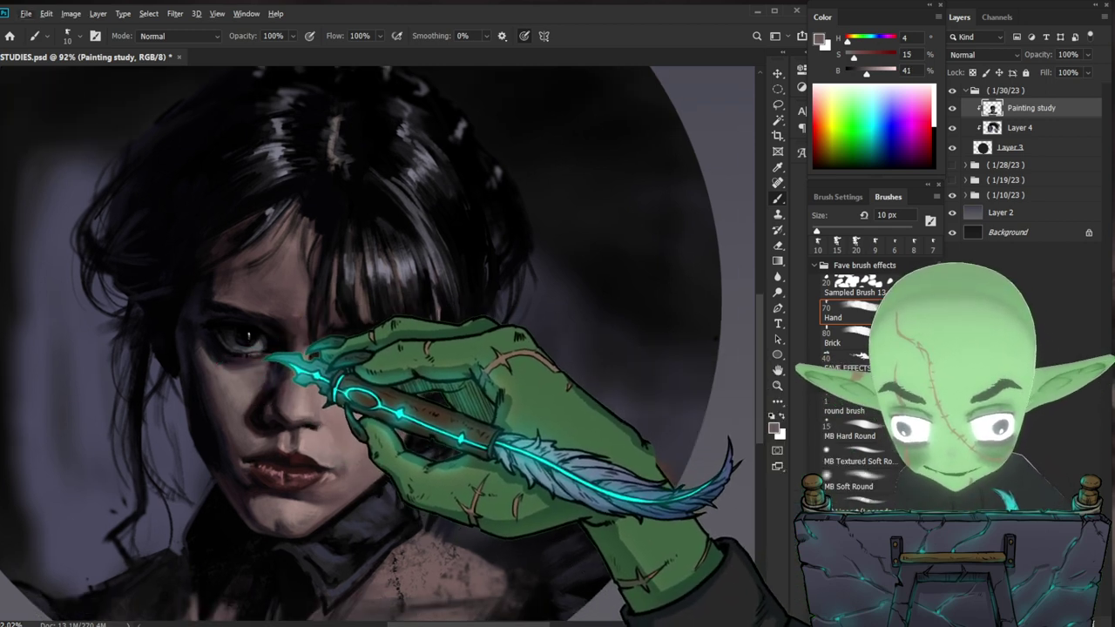
key(ctrl+space)
mouse_move(496, 433)
mouse_down()
mouse_move(420, 426)
mouse_move(443, 391)
mouse_move(440, 369)
mouse_up()
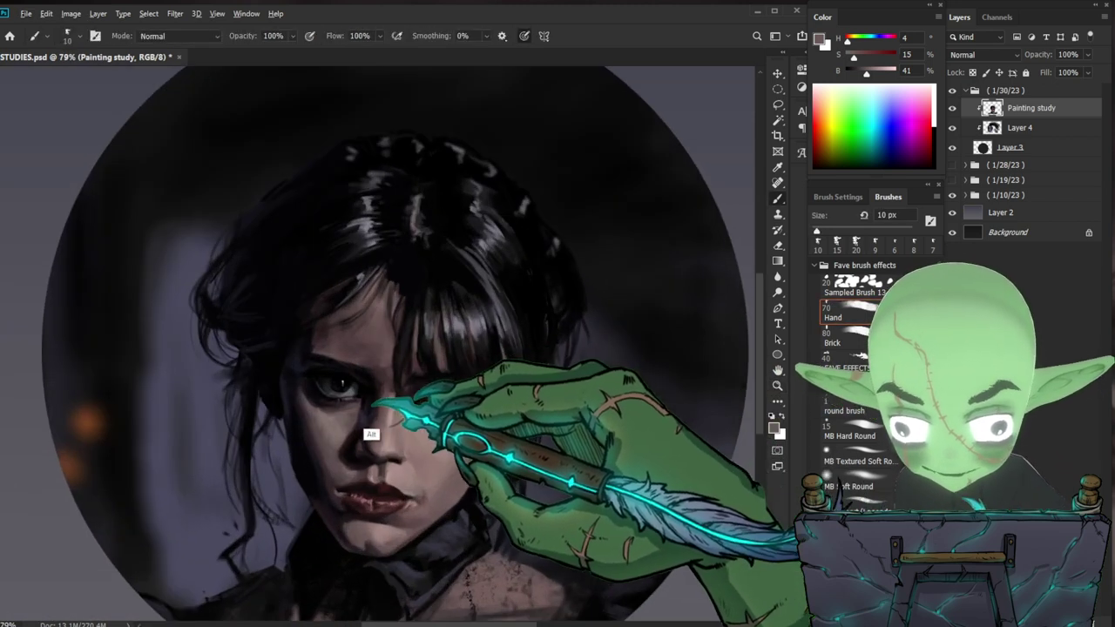
- Deepen the dark accents around the inner eye corner and nose bridge with a sampled near-black at 10 px
alt+click(364, 400)
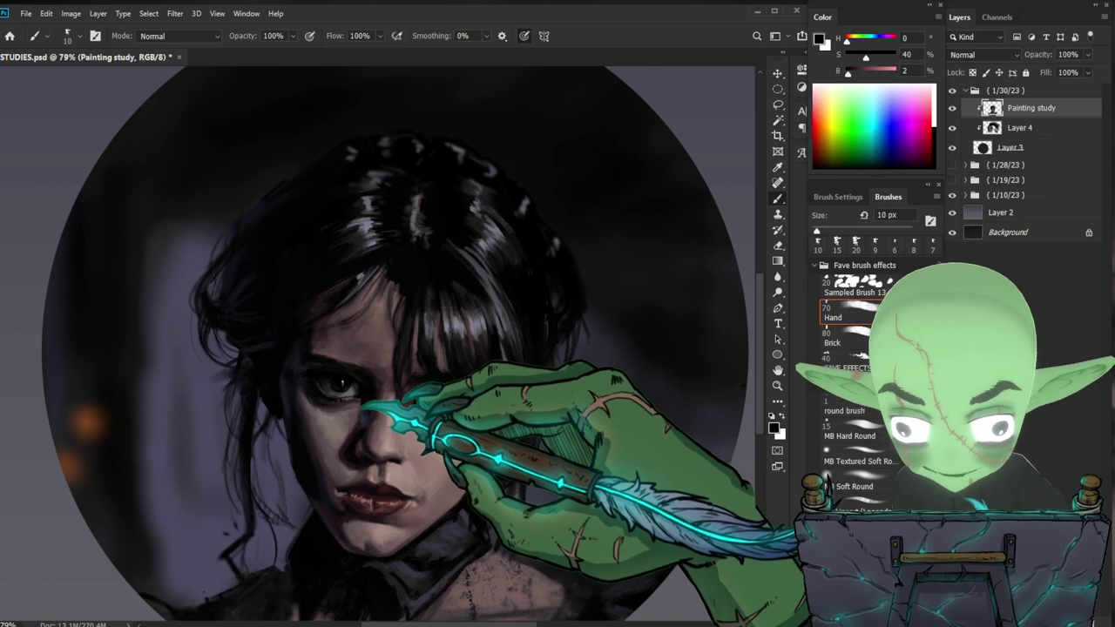
key(space)
drag(575, 468, 516, 425)
key(ctrl+space)
drag(338, 319, 408, 287)
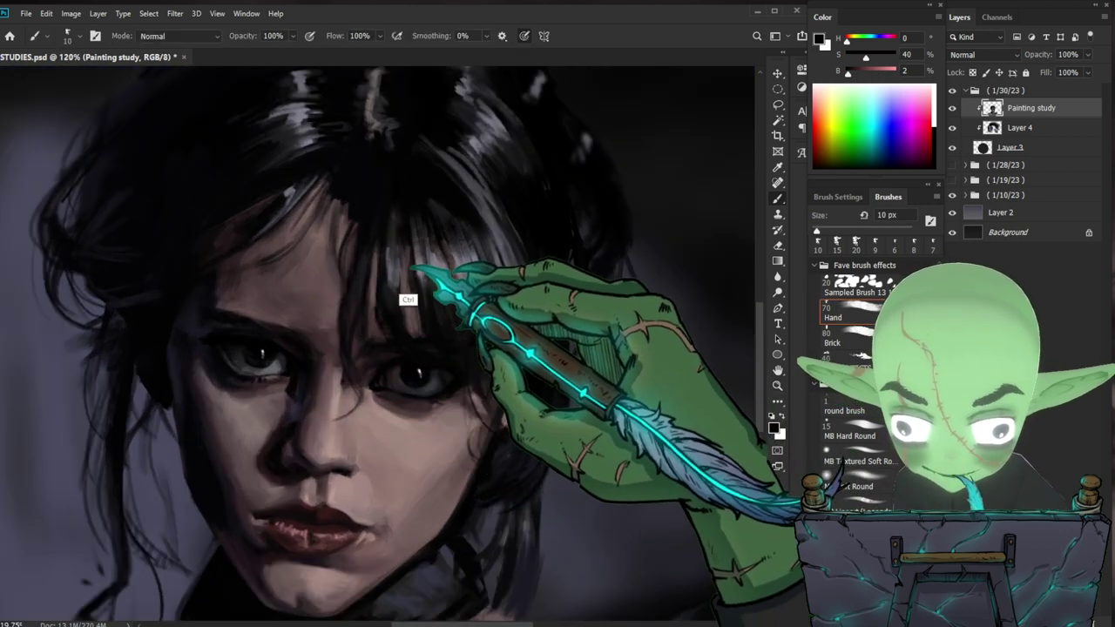
key(space)
drag(492, 448, 448, 411)
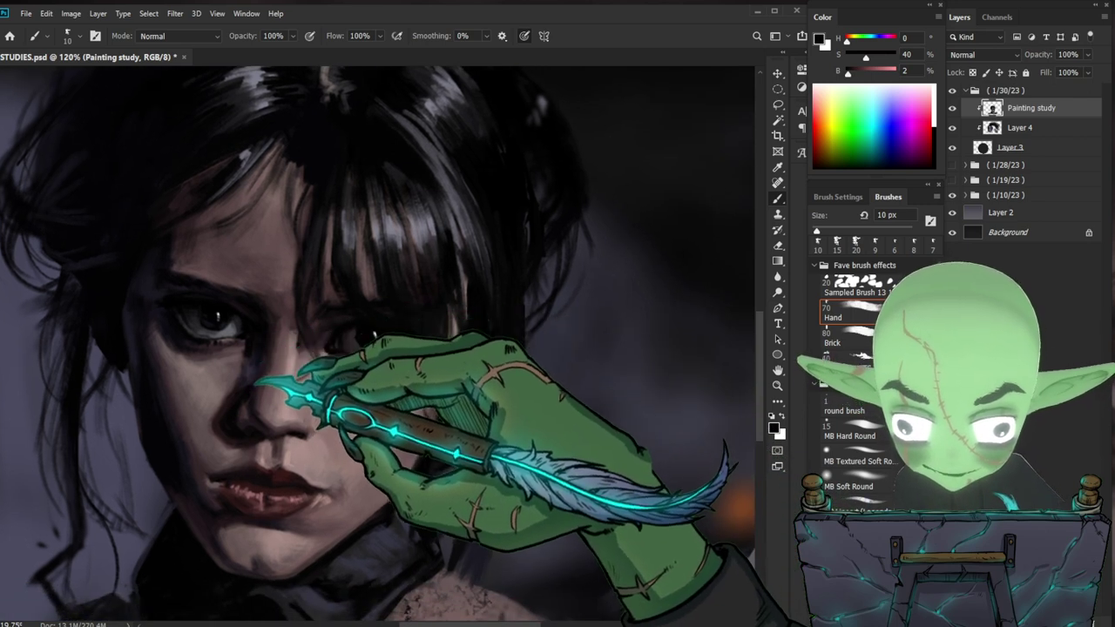
- Blend the cheek beside the nostril with a sampled muted brown skin tone at 10 px
alt+click(229, 396)
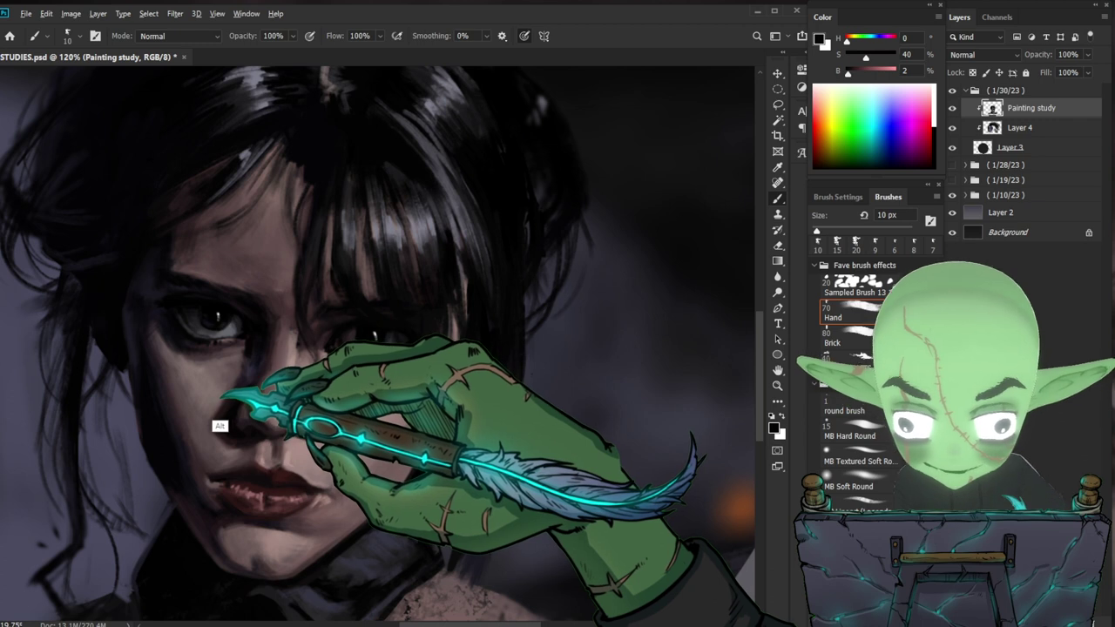
alt+click(211, 416)
key(z)
mouse_move(427, 401)
mouse_down()
mouse_move(301, 408)
mouse_move(540, 368)
mouse_up()
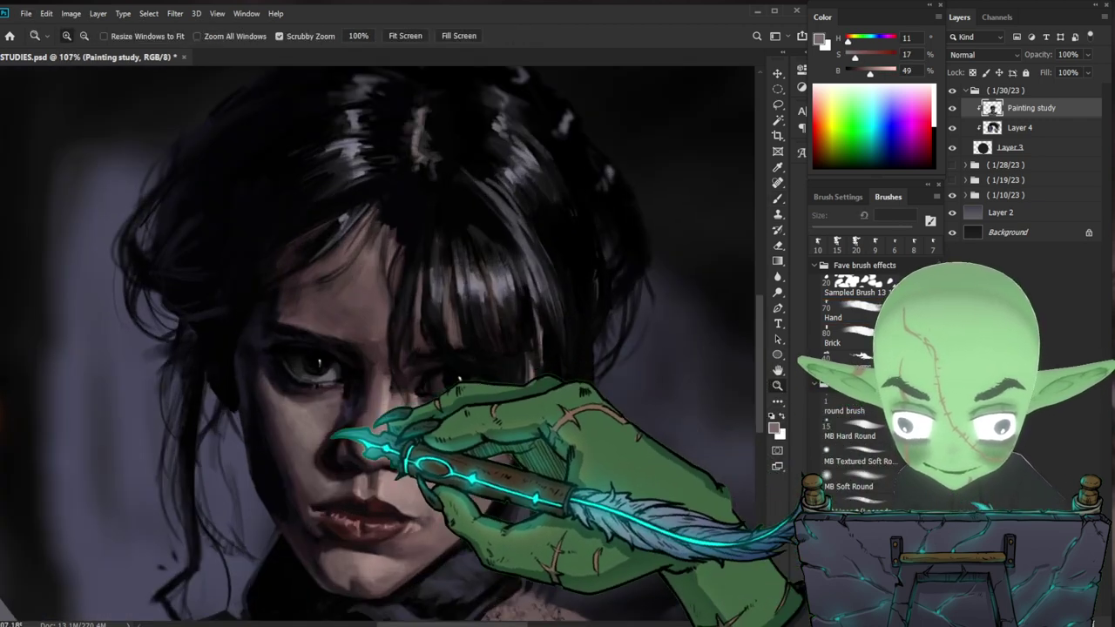
key(b)
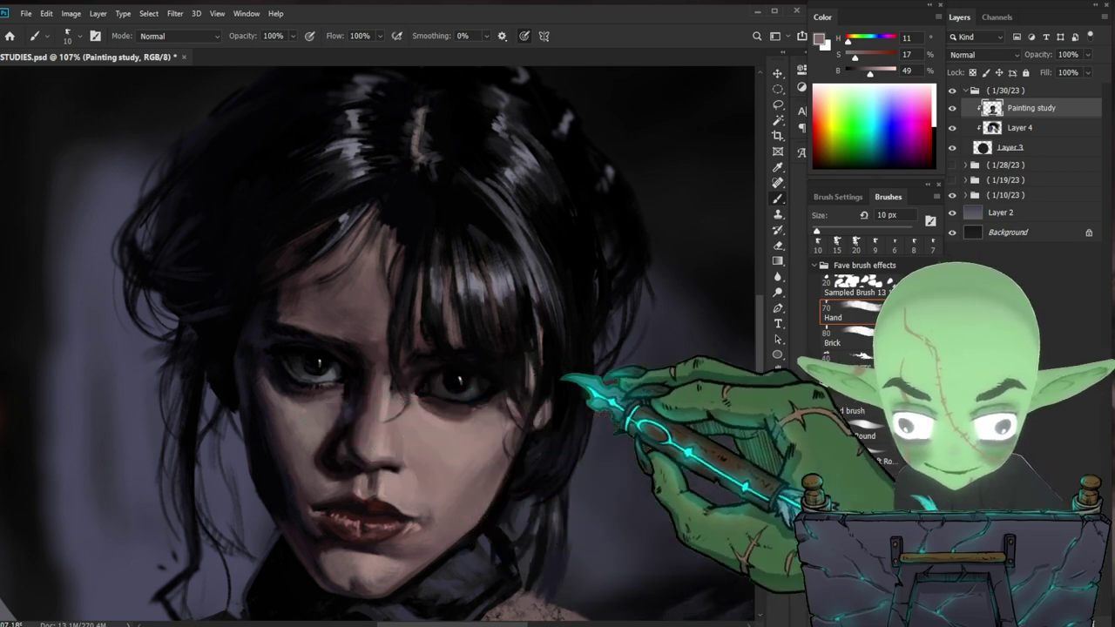
mouse_move(642, 448)
mouse_down()
mouse_move(622, 448)
mouse_move(601, 392)
mouse_up()
scroll(405, 329, up, 4)
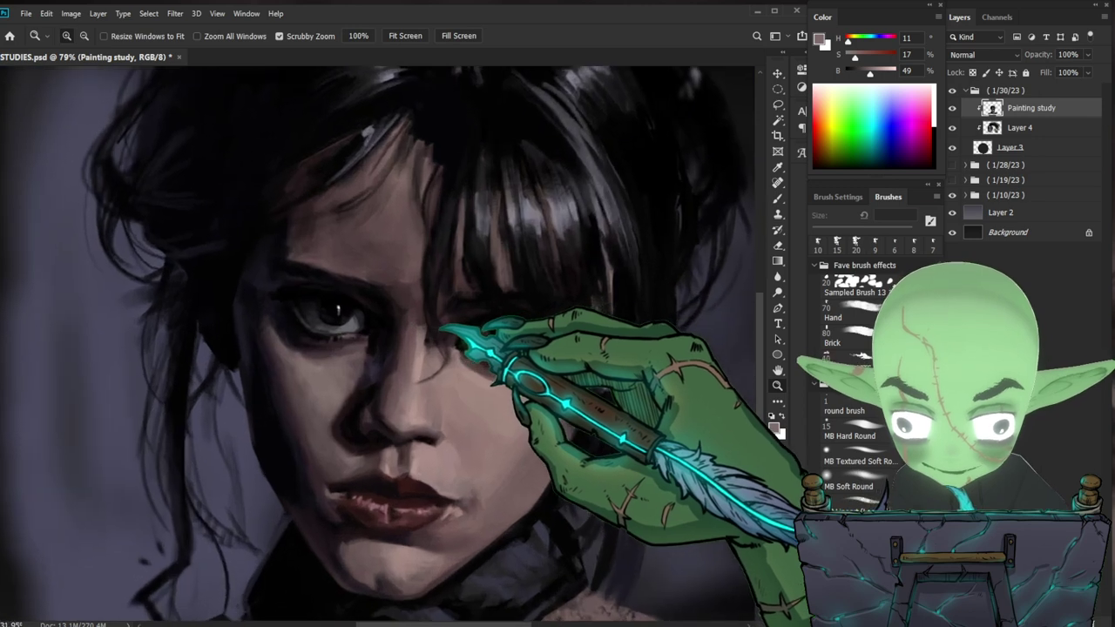
- Shade the skin below the unobstructed eye with a sampled dark mauve, varying the brush size and finishing at 25 px
alt+click(325, 353)
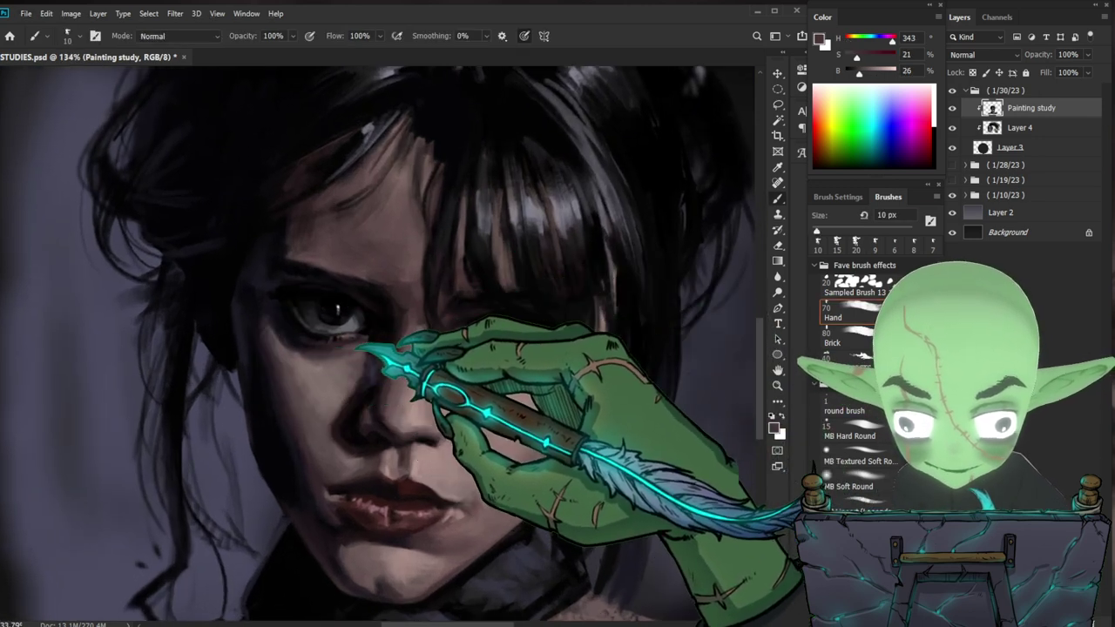
key(bracketleft)
key(bracketleft)
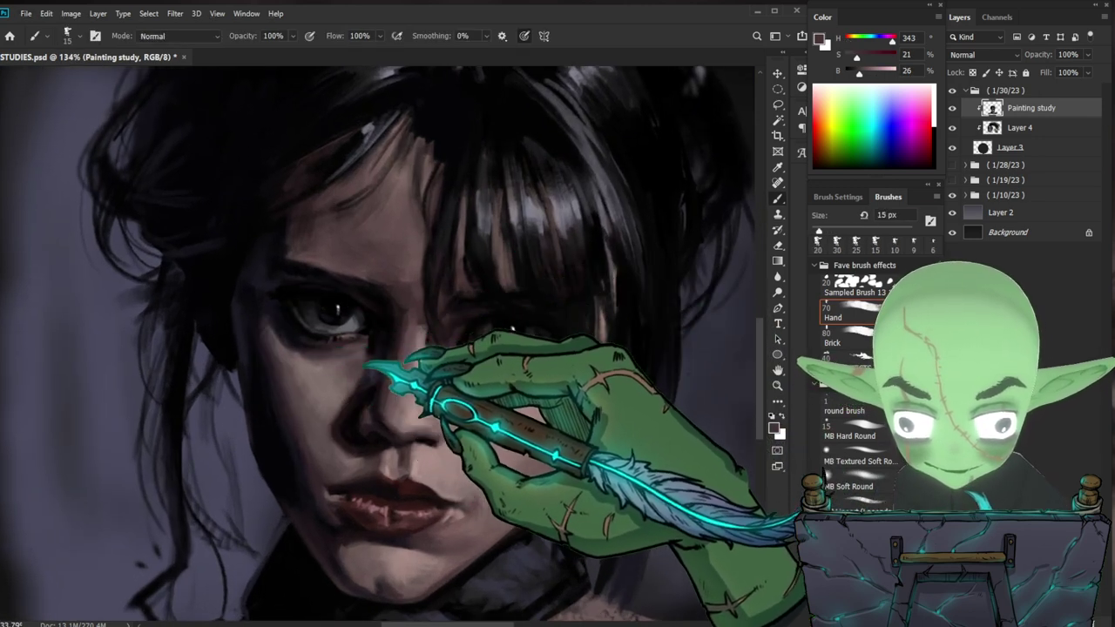
drag(335, 357, 350, 360)
drag(557, 392, 488, 405)
drag(558, 544, 508, 548)
scroll(375, 344, down, 3)
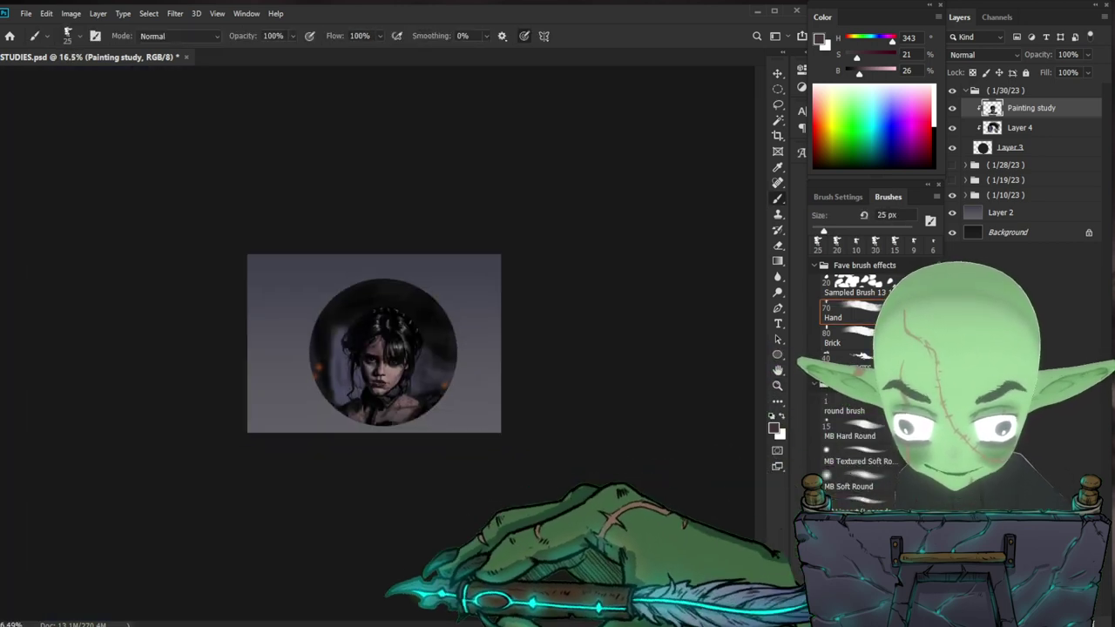
scroll(417, 343, up, 6)
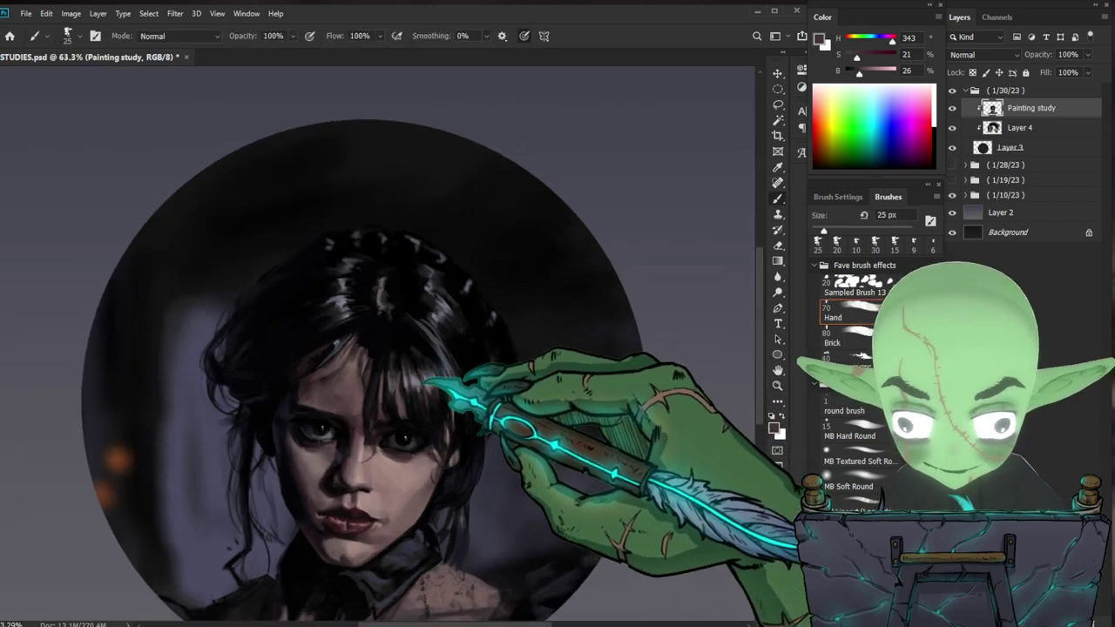
- Blend the forehead and under-eye area with sampled mid skin and dark mauve tones, using the brush at 35 and 30 px
alt+click(363, 372)
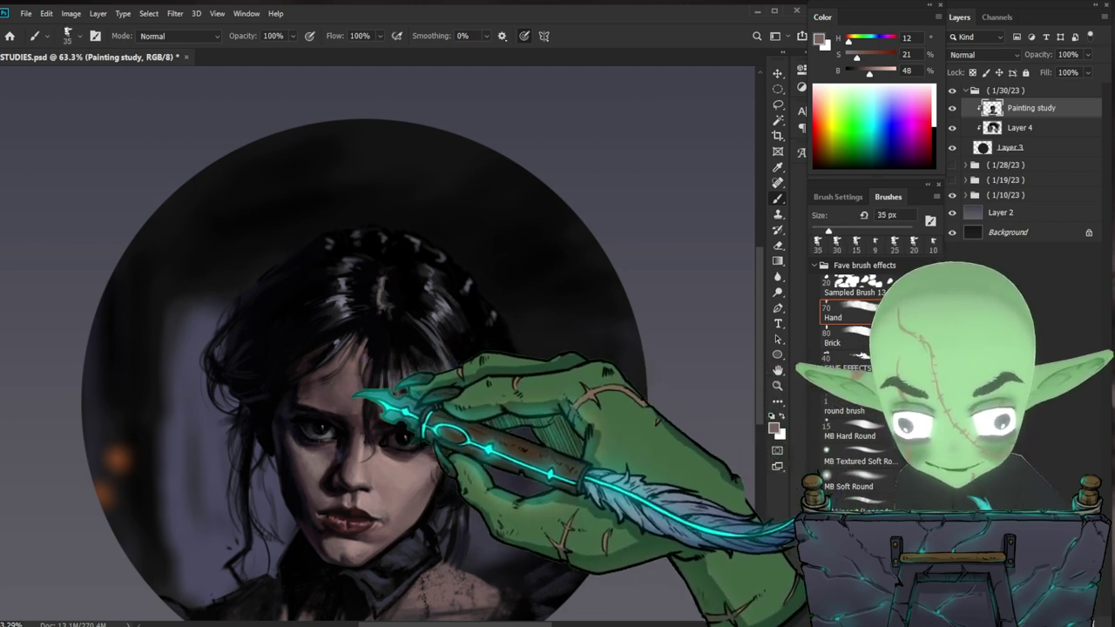
mouse_move(623, 401)
mouse_down()
mouse_move(590, 423)
mouse_move(551, 424)
mouse_up()
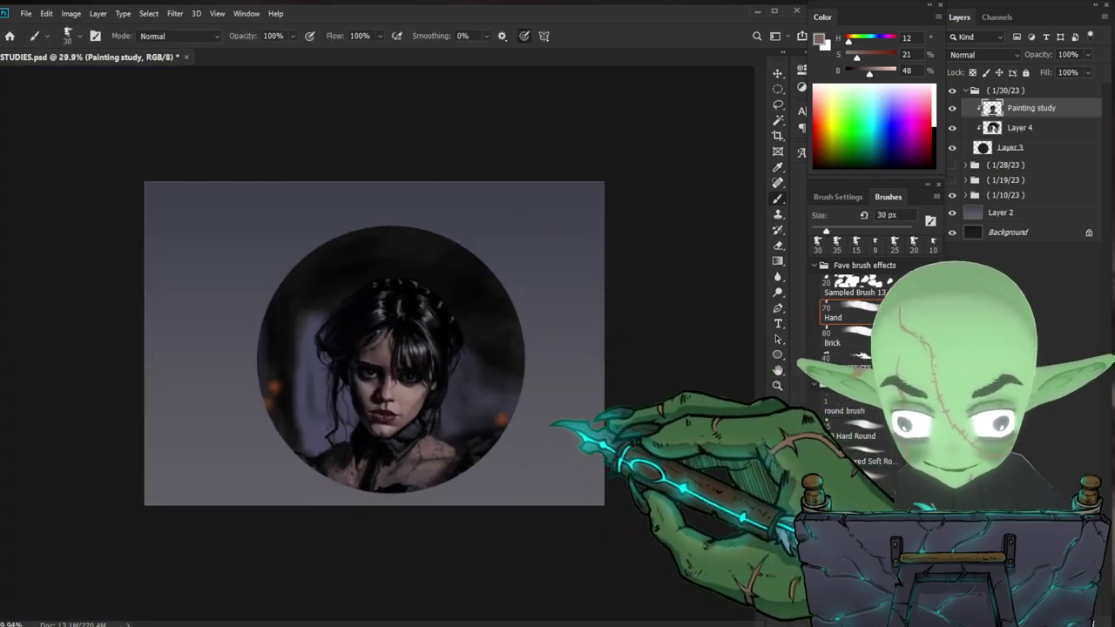
drag(377, 379, 451, 354)
alt+click(342, 392)
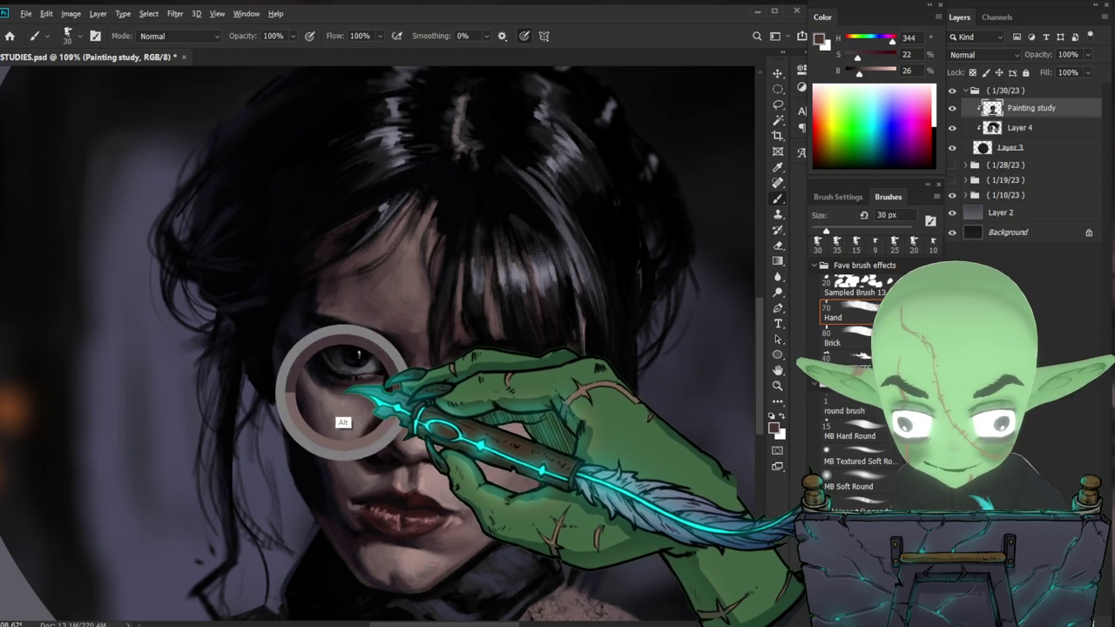
drag(654, 438, 611, 392)
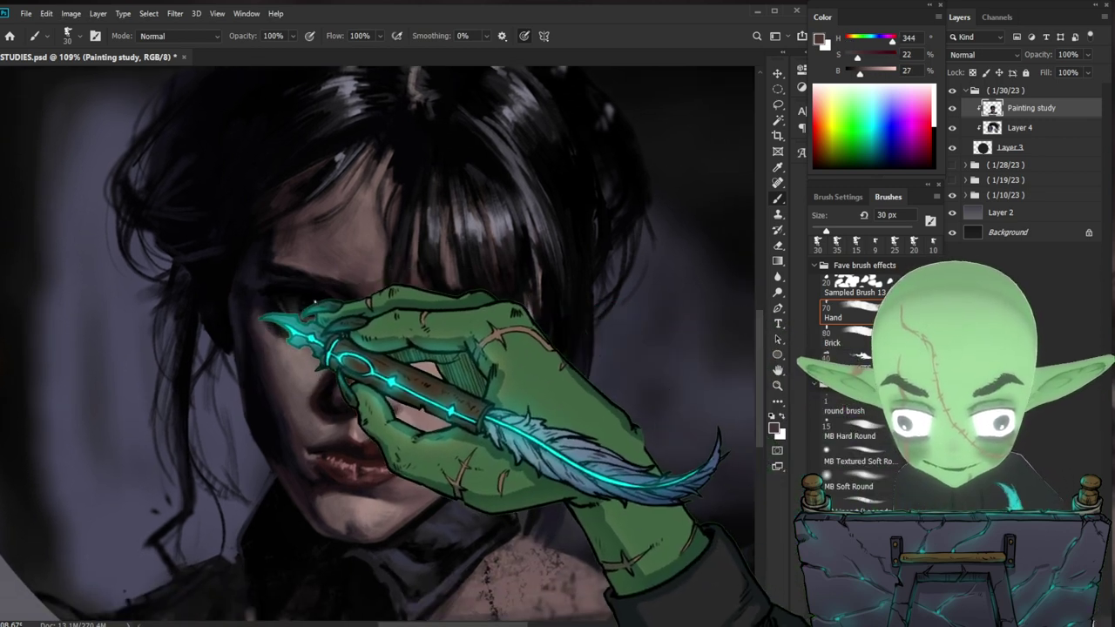
- Refine the outer corner and lash line of the unobstructed eye with sampled near-black tones, reducing the brush to 7 px
alt+click(245, 308)
key(bracketleft)
key(bracketleft)
key(bracketleft)
key(bracketleft)
key(bracketleft)
key(bracketleft)
key(bracketleft)
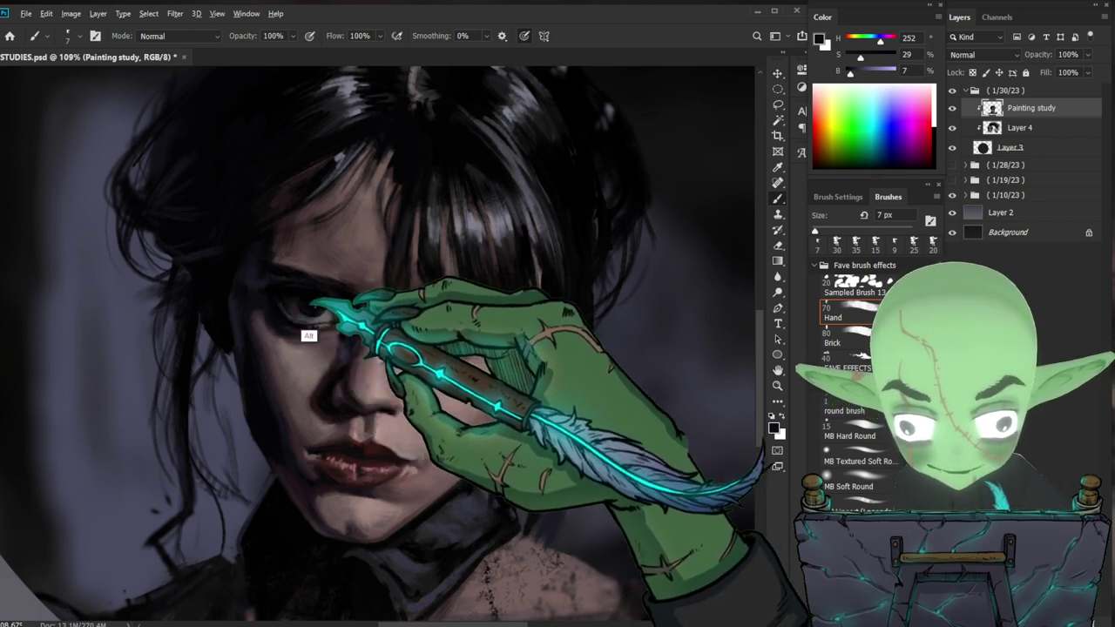
alt+click(273, 316)
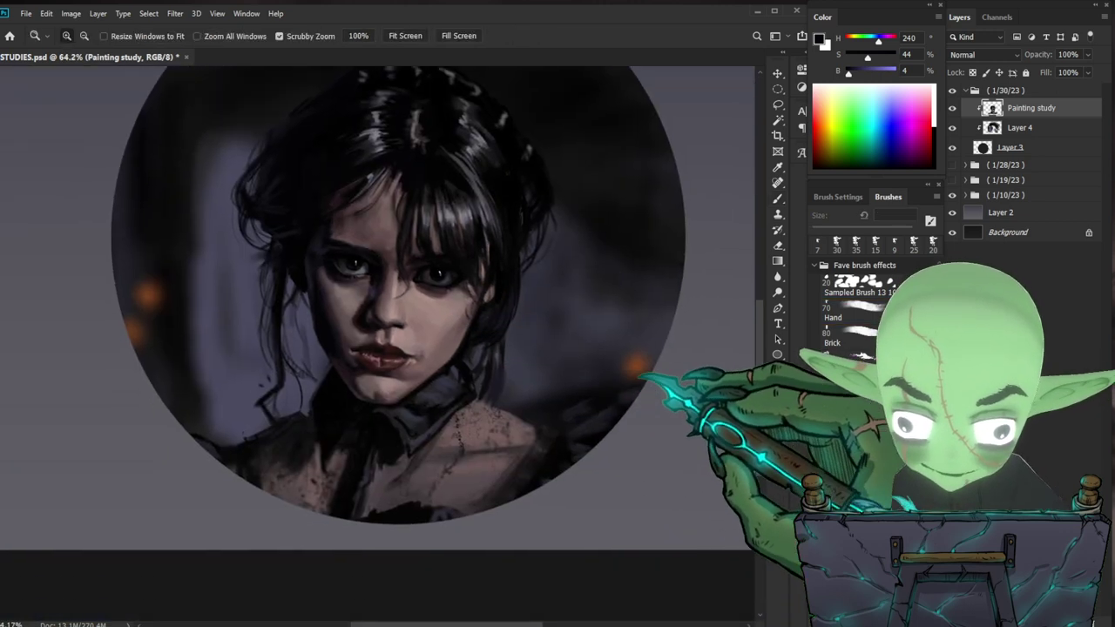
- Examine the whole portrait from a distance and up close to judge the facial values and likeness
scroll(374, 344, down, 3)
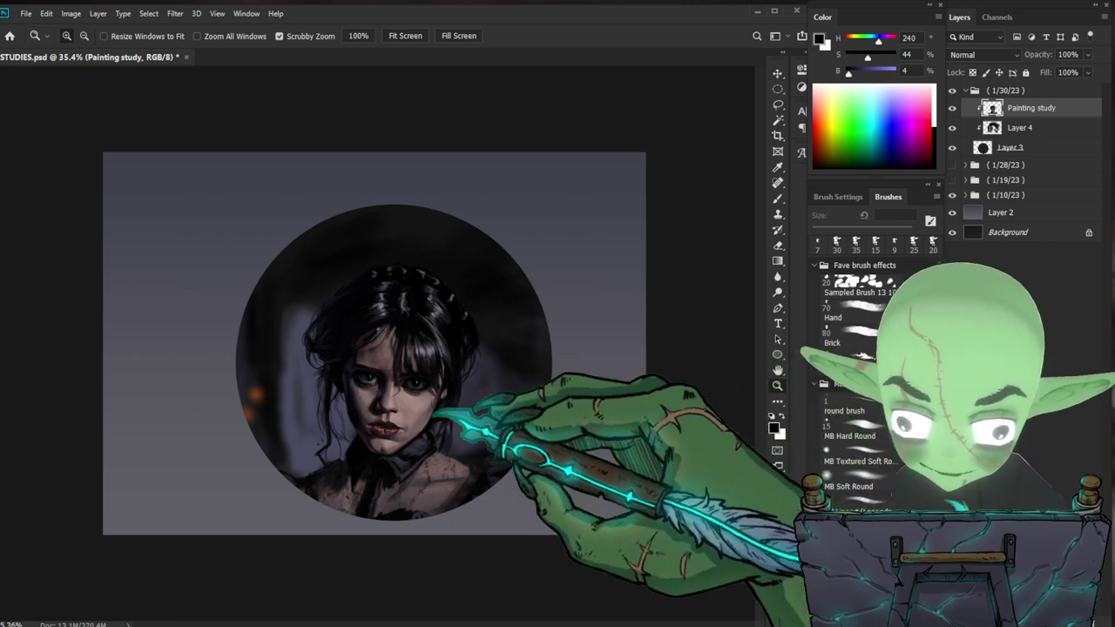
key(ctrl+0)
key(ctrl+0)
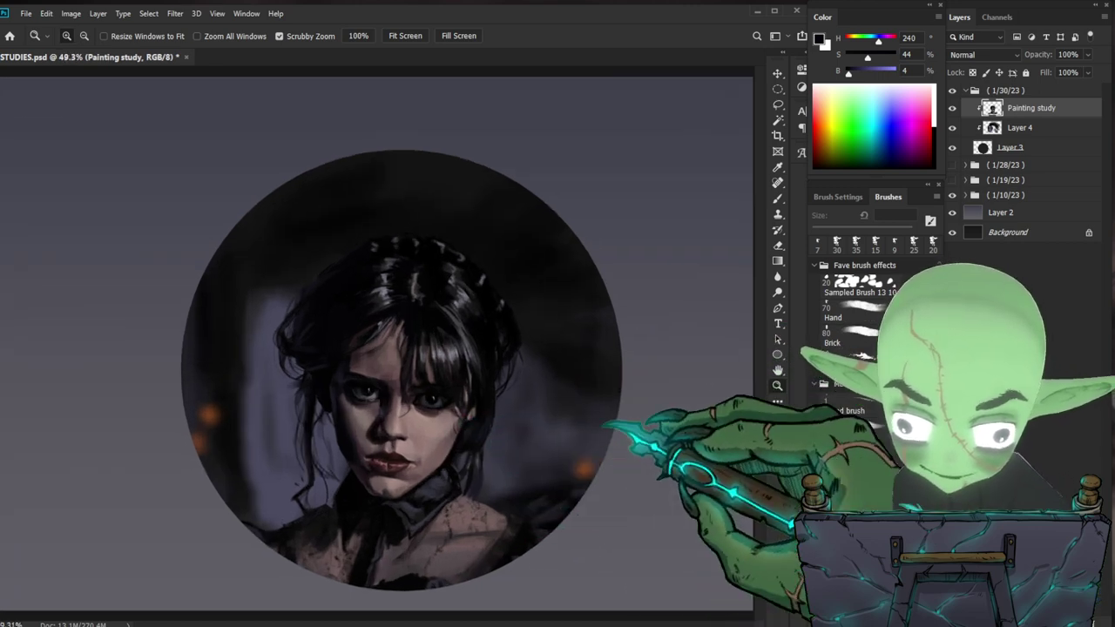
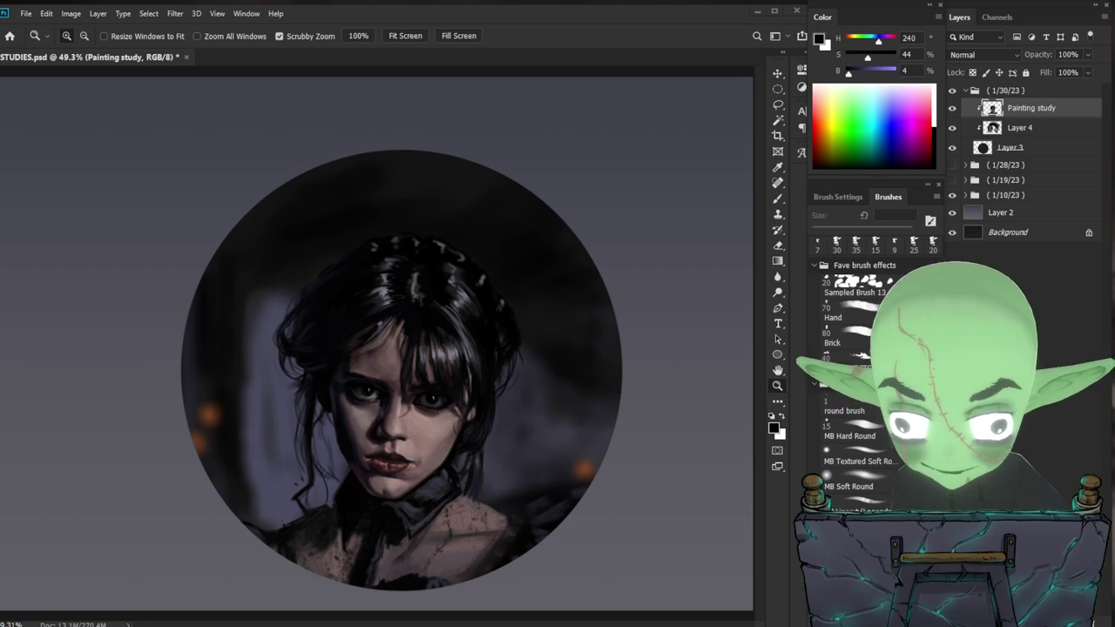
click(639, 468)
drag(439, 438, 486, 419)
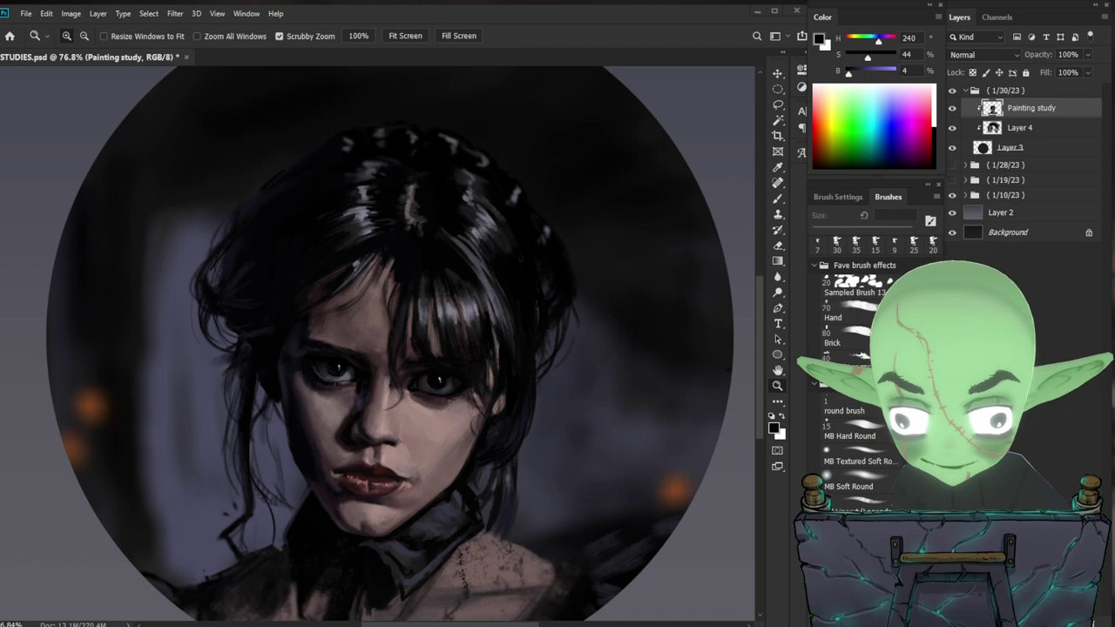
mouse_move(291, 393)
mouse_down()
mouse_move(386, 393)
mouse_move(296, 390)
mouse_up()
drag(567, 373, 375, 370)
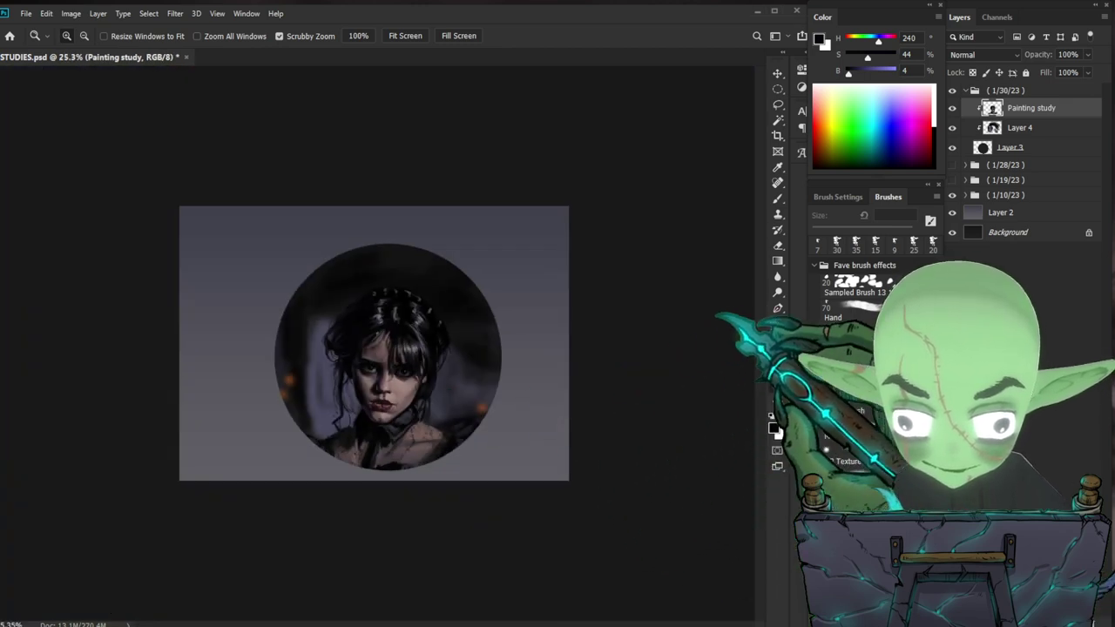
- Sharpen the iris and upper eyelid of the unobstructed eye with sampled black and dark violet-grey at 7 px
scroll(391, 345, up, 5)
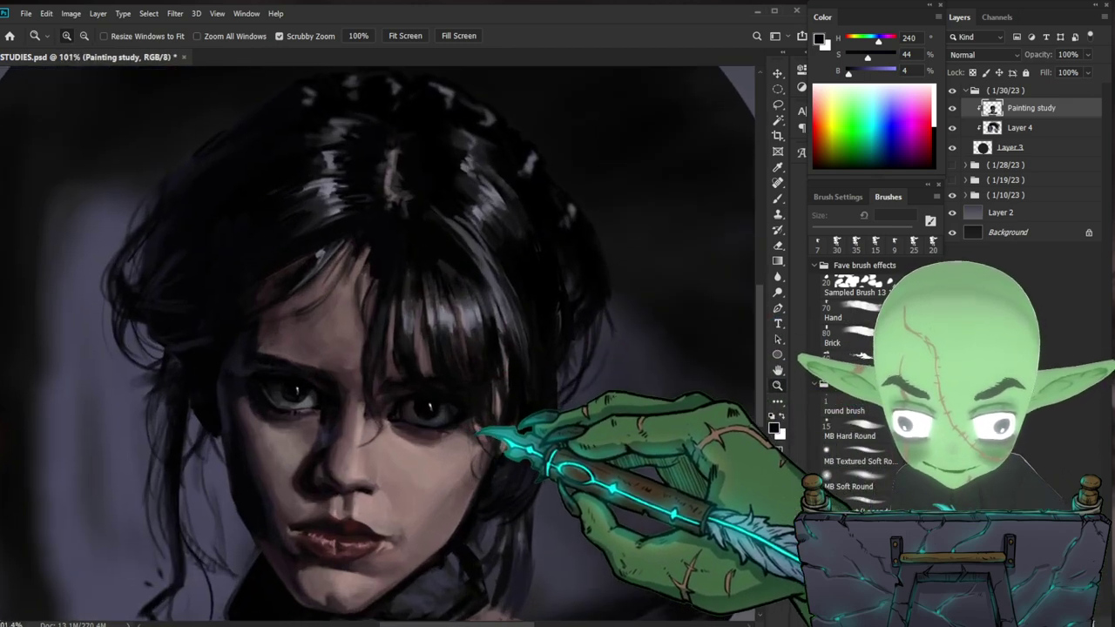
key(b)
alt+click(284, 382)
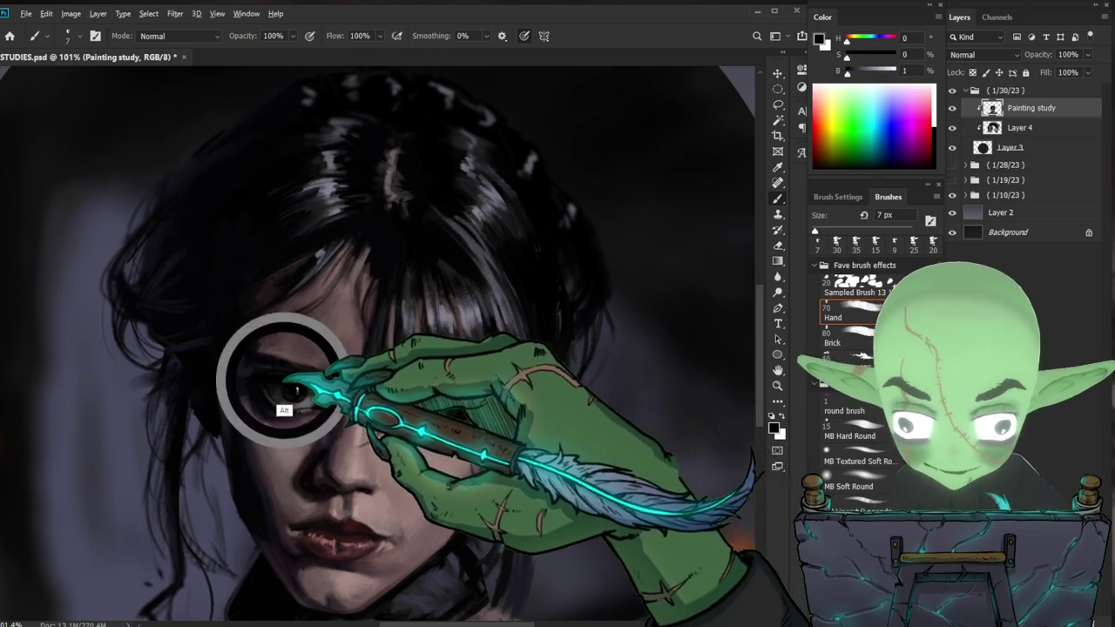
mouse_move(576, 447)
mouse_down()
mouse_move(528, 398)
mouse_move(579, 422)
mouse_up()
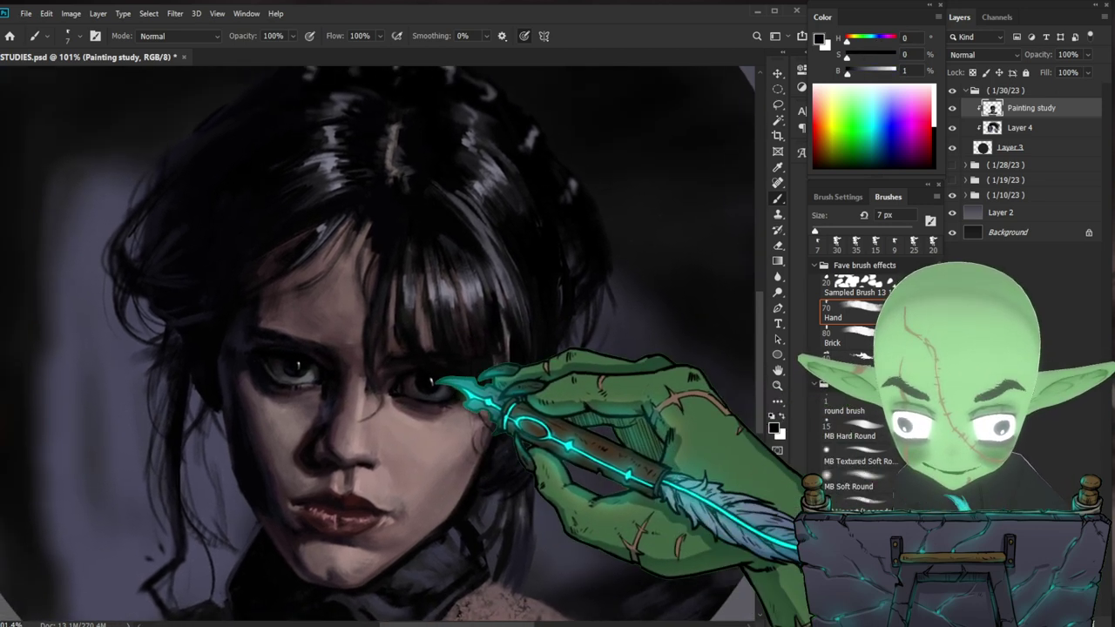
alt+click(261, 369)
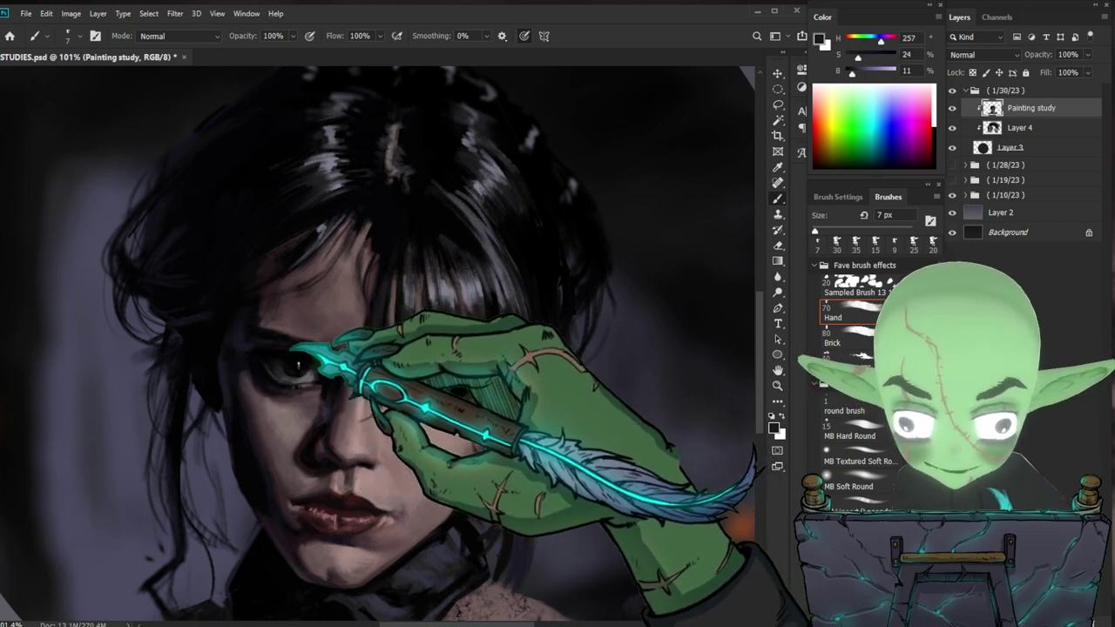
drag(602, 425, 568, 402)
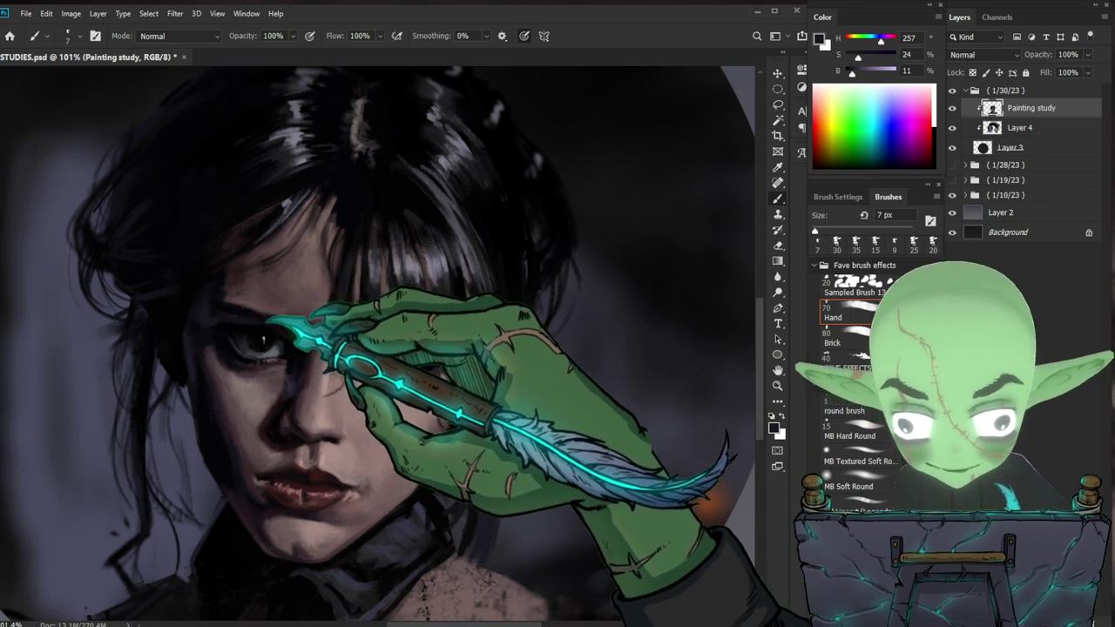
key(z)
drag(438, 353, 391, 355)
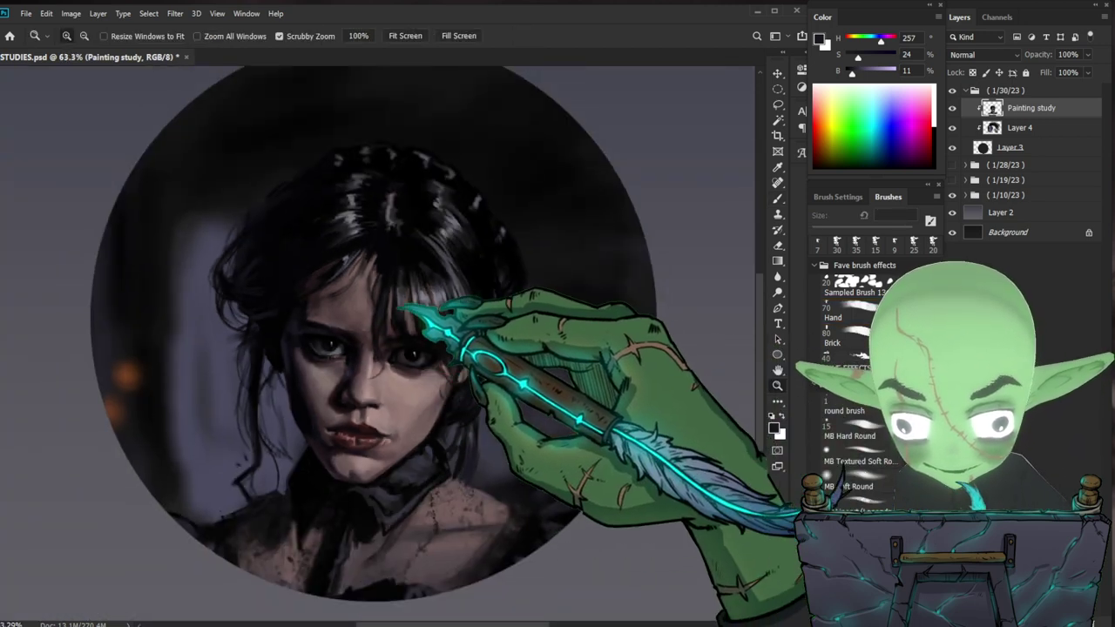
- Deepen the dark accents of the unobstructed eye with a sampled near-black at 7 px
drag(406, 310, 456, 273)
key(b)
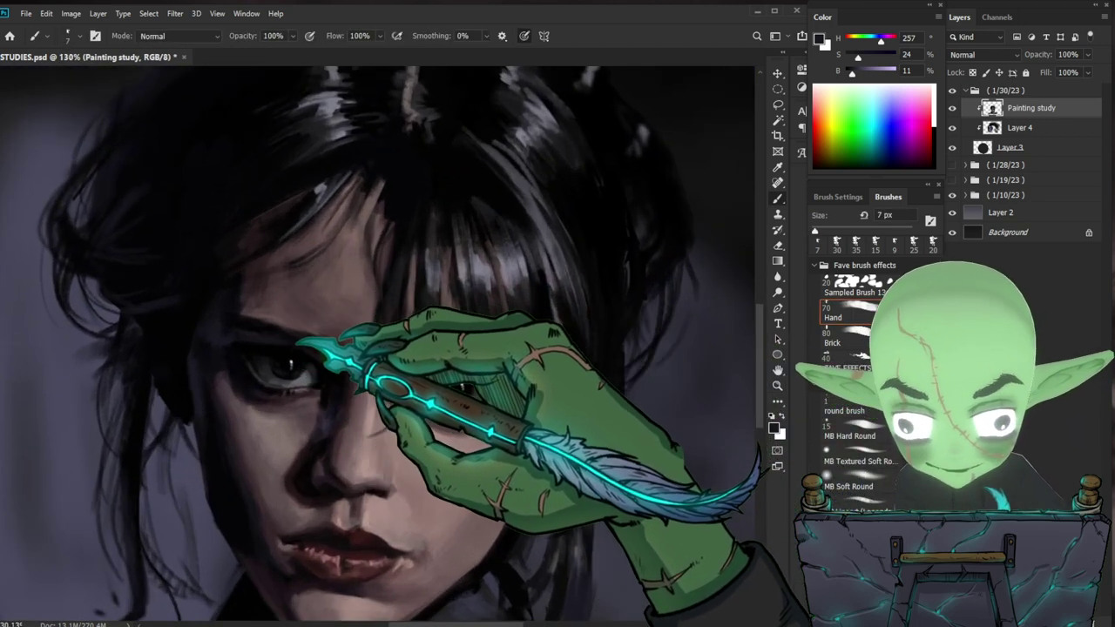
alt+click(290, 365)
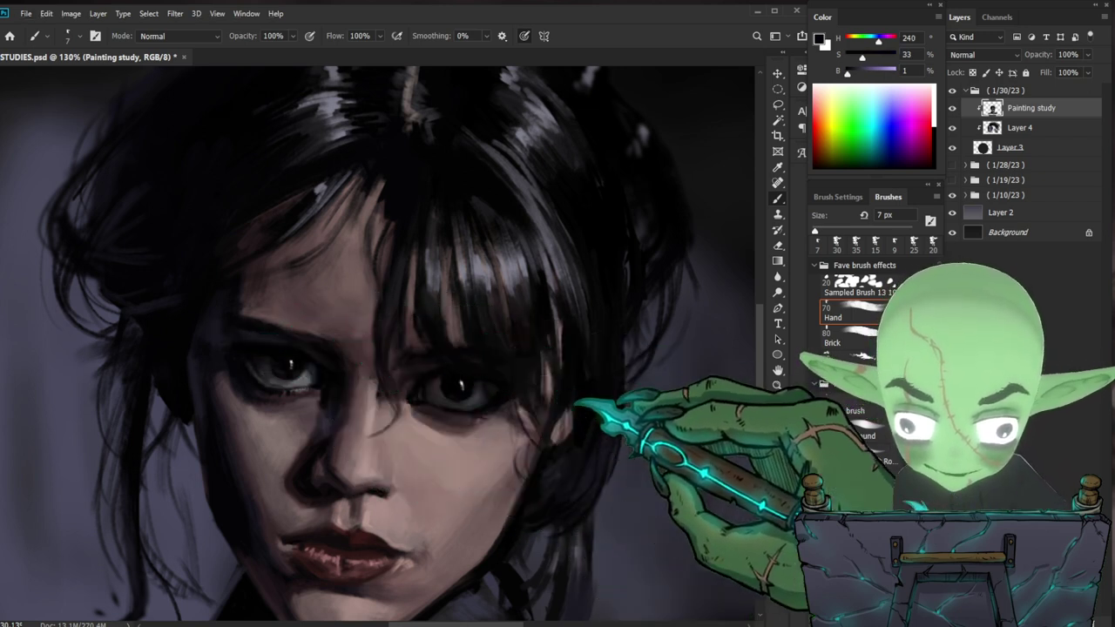
drag(598, 421, 471, 398)
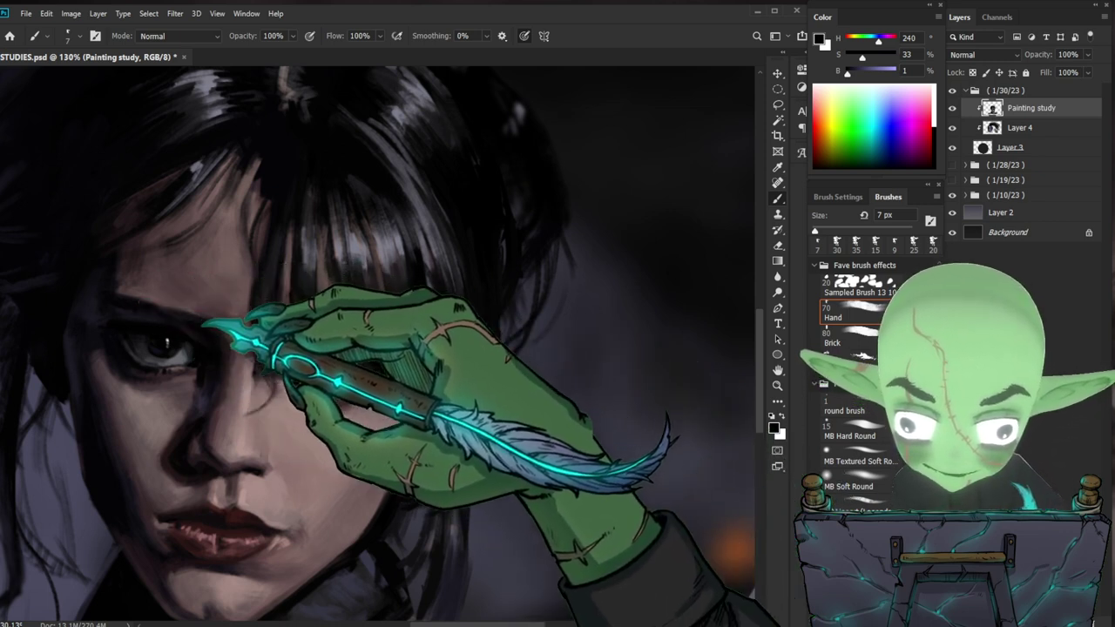
drag(533, 388, 493, 410)
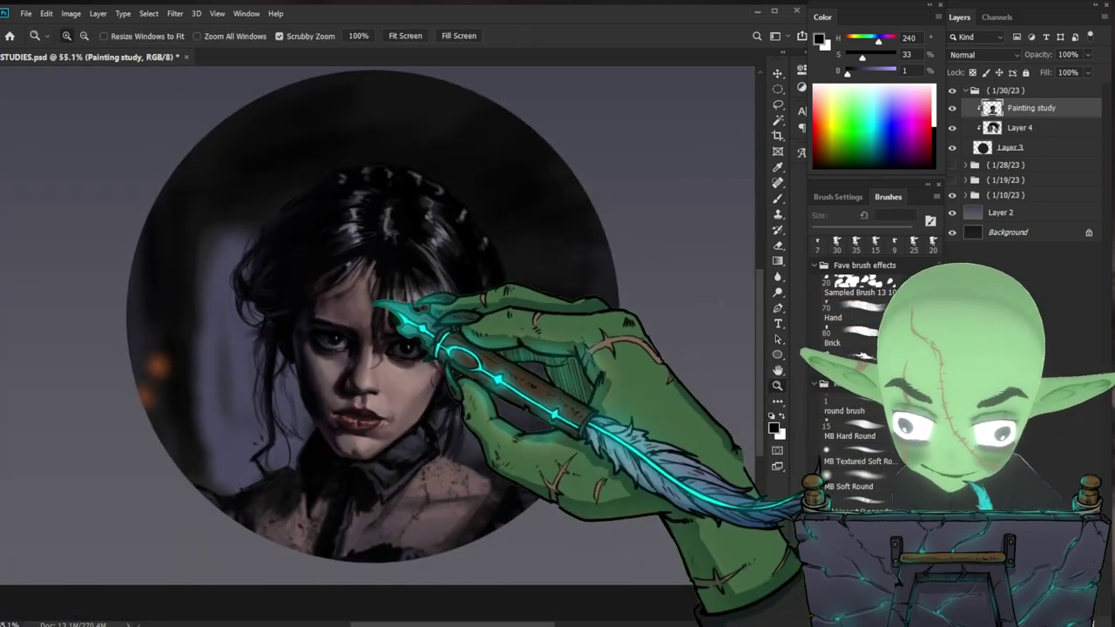
drag(365, 318, 419, 319)
key(b)
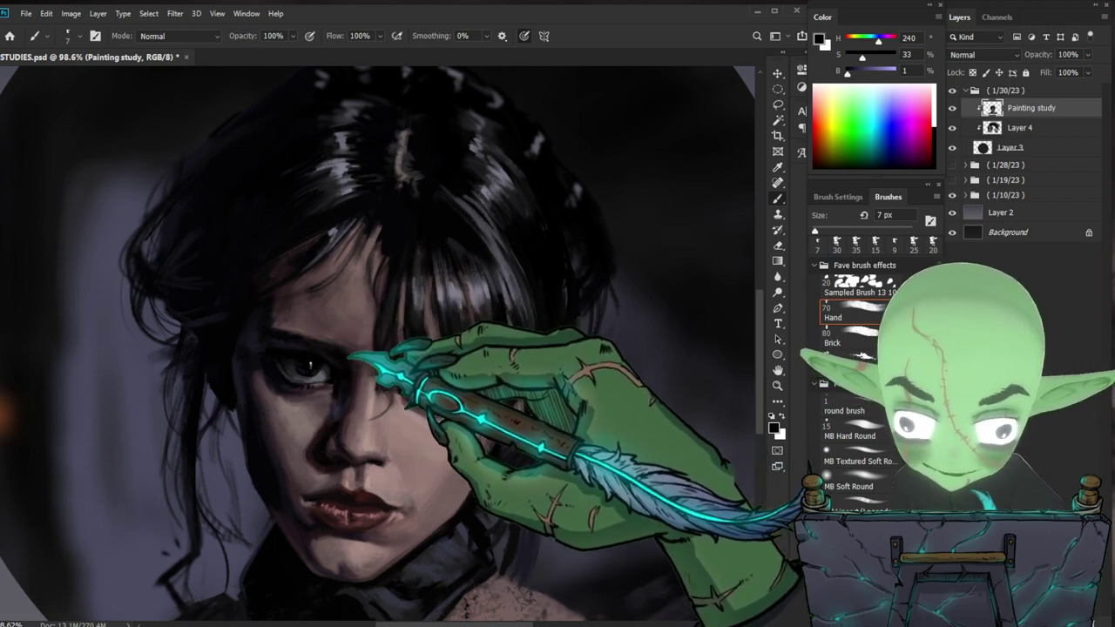
drag(504, 401, 459, 391)
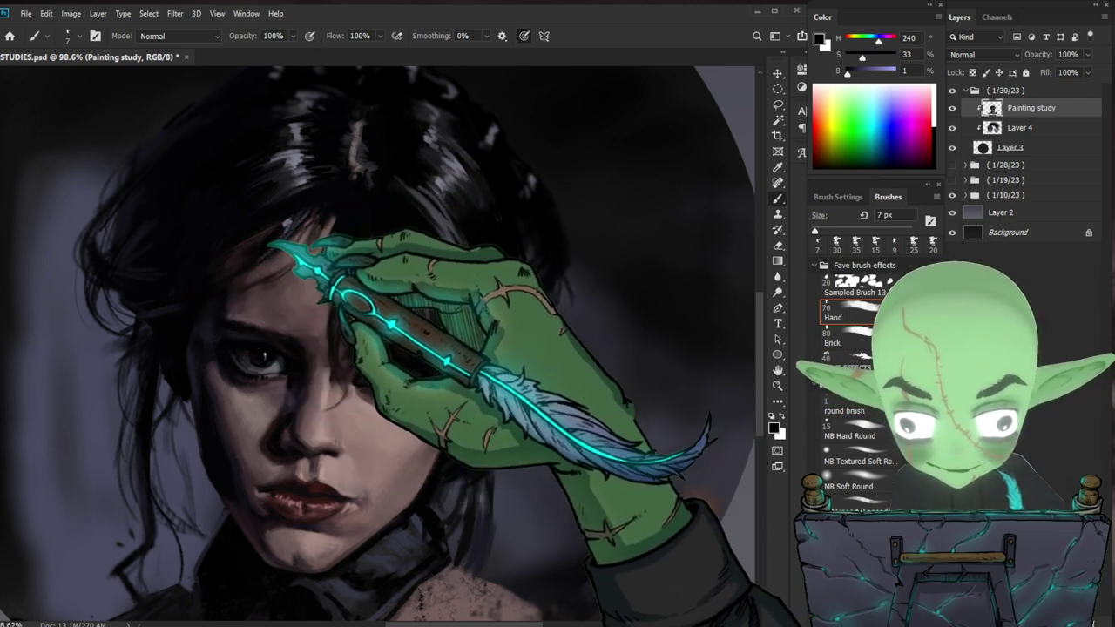
- Rework the dark strands of the crown and fringe with sampled near-black at 25 px and dark grey at 9 px
key(z)
drag(433, 201, 362, 209)
drag(416, 324, 457, 298)
alt+click(346, 306)
drag(346, 307, 356, 308)
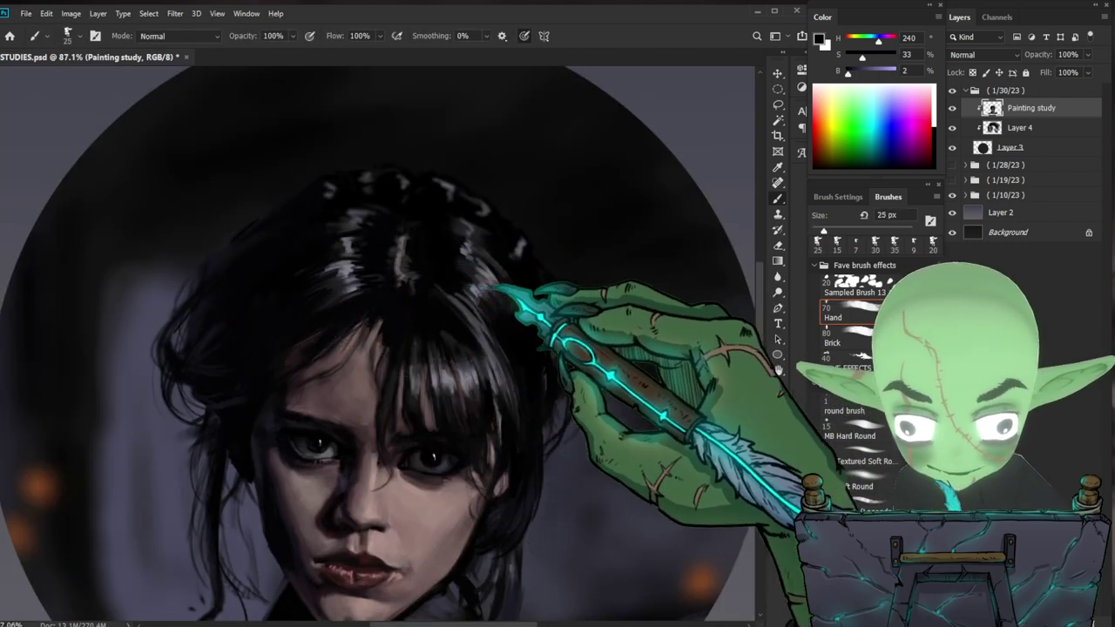
drag(495, 295, 396, 301)
drag(513, 449, 509, 448)
drag(384, 339, 452, 339)
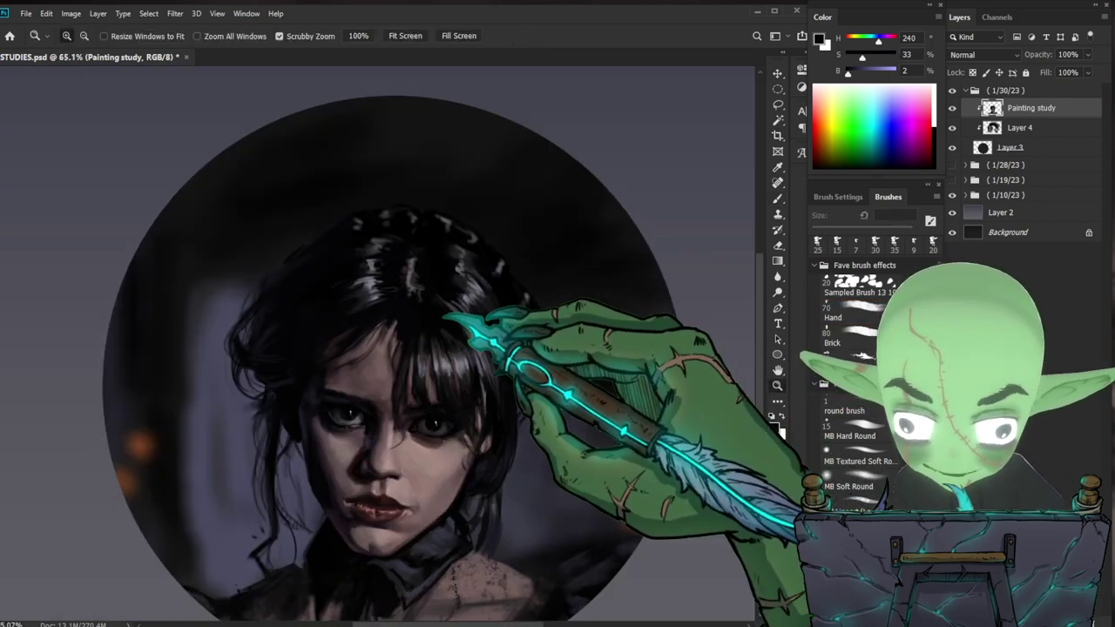
key(b)
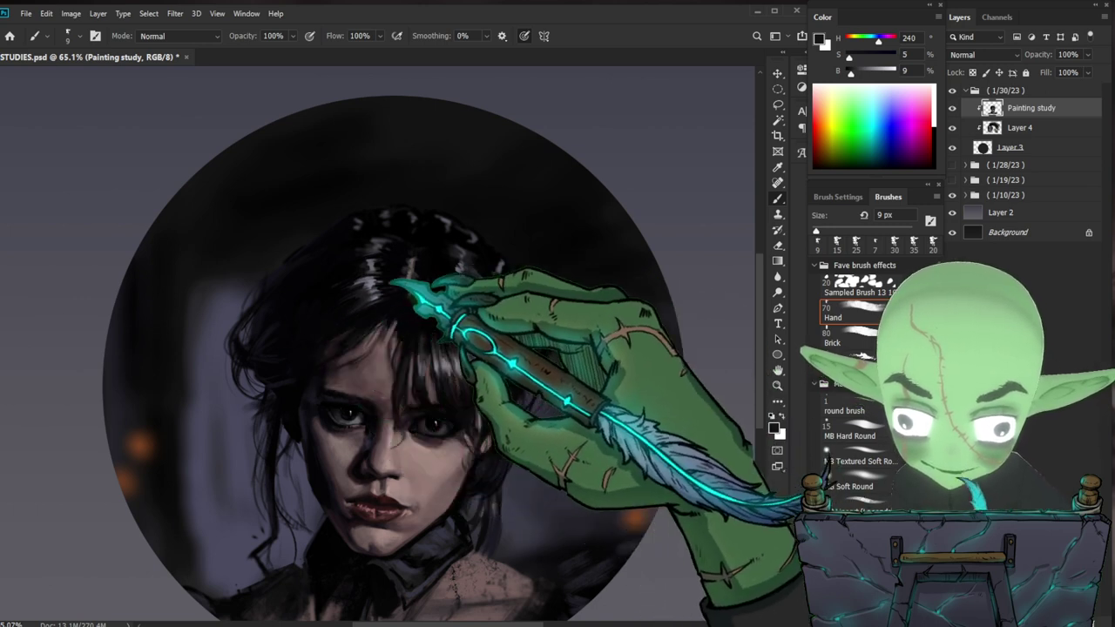
drag(502, 311, 465, 310)
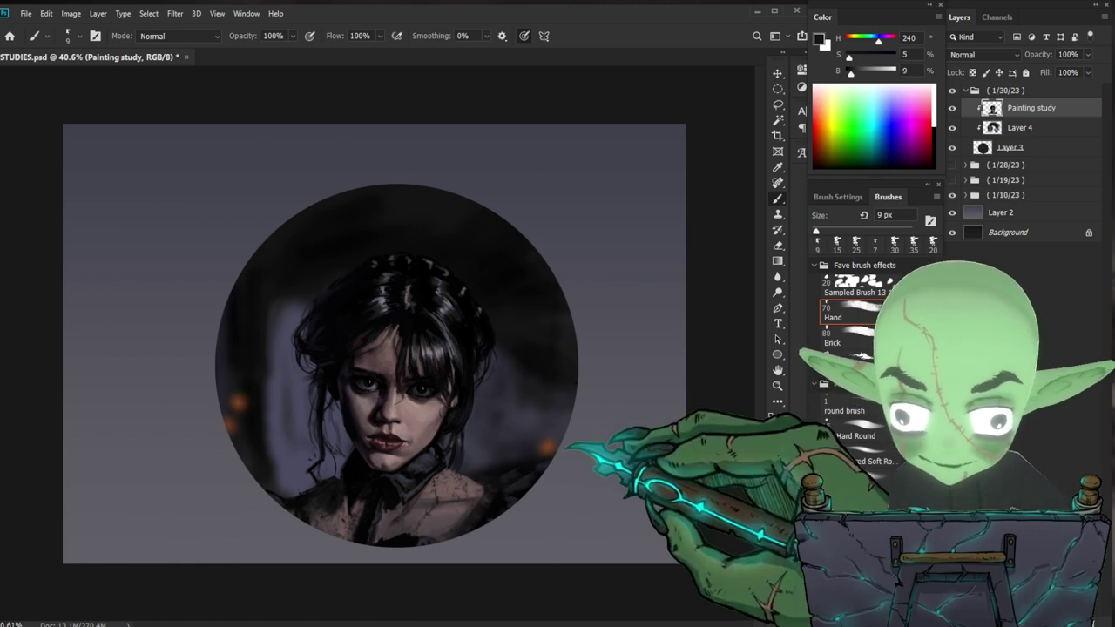
- Blend the lower jaw and chin with a sampled mid skin tone, enlarging the brush to 35 px
key(z)
click(428, 435)
click(428, 436)
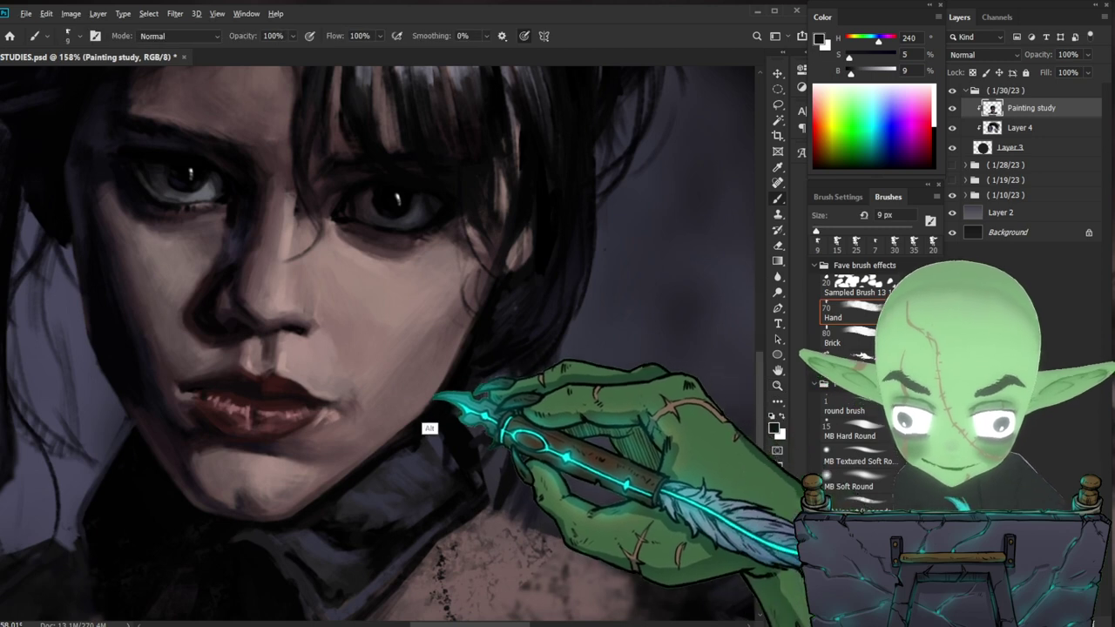
alt+click(414, 405)
key(bracketright)
key(bracketright)
key(bracketright)
key(bracketright)
key(bracketright)
mouse_move(301, 490)
mouse_down()
mouse_move(272, 503)
mouse_move(336, 464)
mouse_move(280, 494)
mouse_up()
- Refine the lit side of the chin and jawline with a sampled lighter skin tone at 6 and 10 px
key(bracketleft)
key(bracketleft)
key(bracketleft)
key(bracketleft)
key(bracketleft)
key(bracketleft)
key(bracketleft)
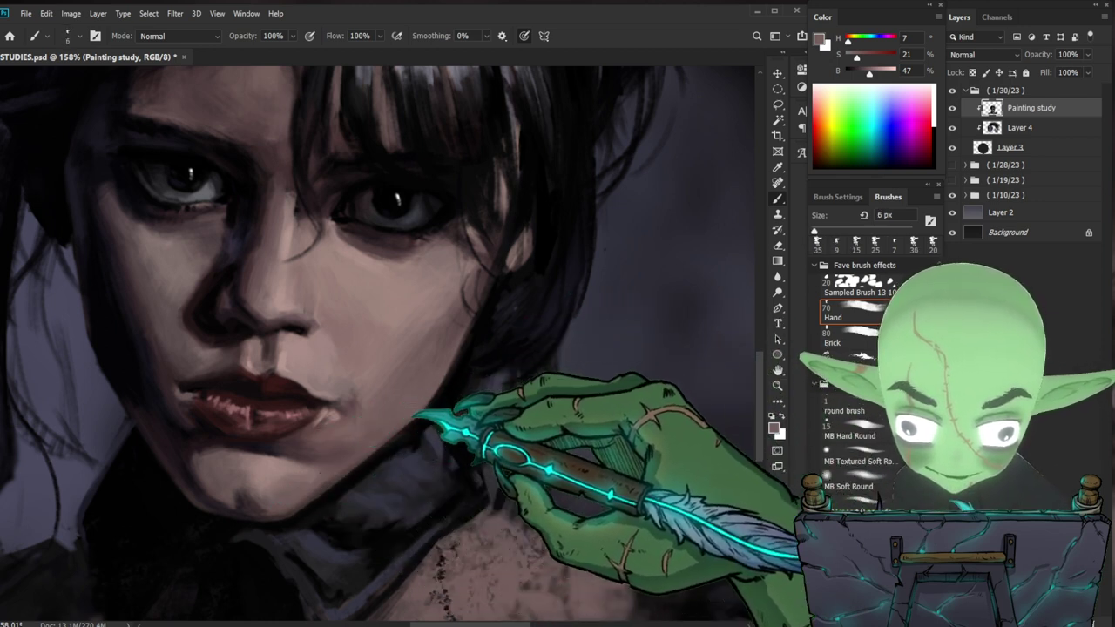
alt+click(284, 472)
drag(324, 471, 359, 455)
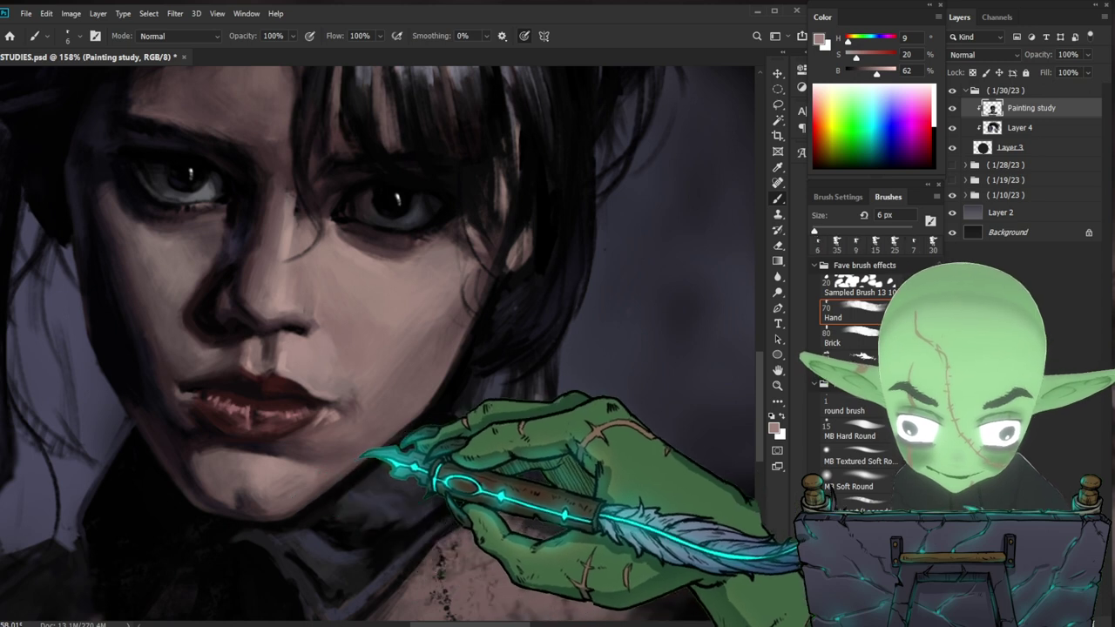
key(bracketright)
key(bracketright)
key(bracketright)
key(bracketright)
mouse_move(292, 478)
mouse_down()
mouse_move(286, 501)
mouse_move(398, 447)
mouse_up()
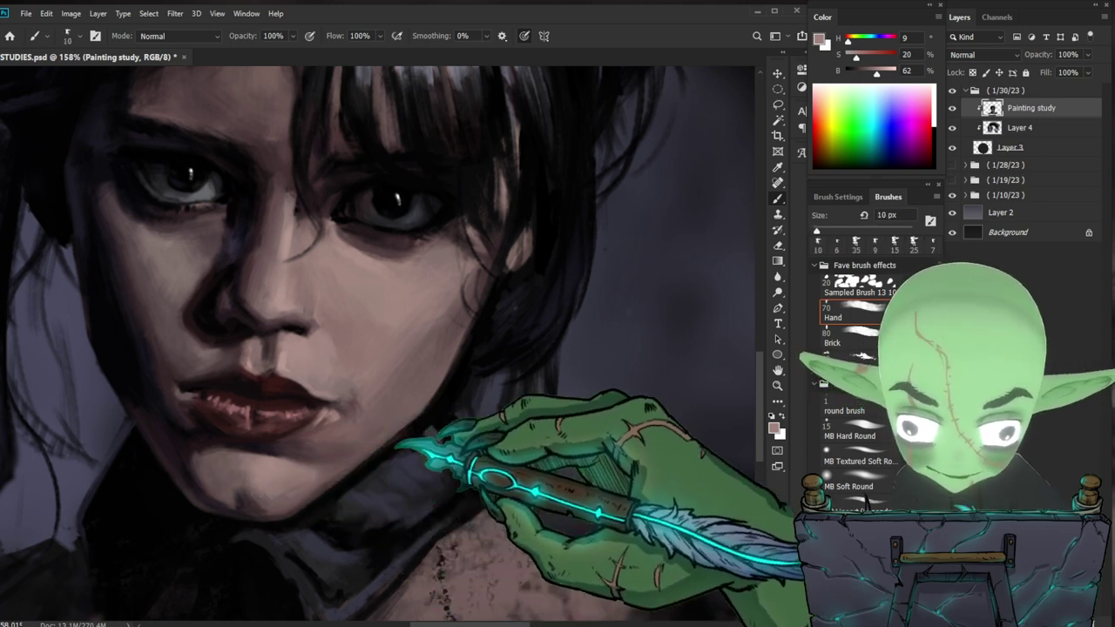
- Touch up the skin between the mouth corner and chin with a sampled light pinkish skin tone at 10 px
key(ctrl+0)
ctrl+click(391, 420)
ctrl+click(392, 425)
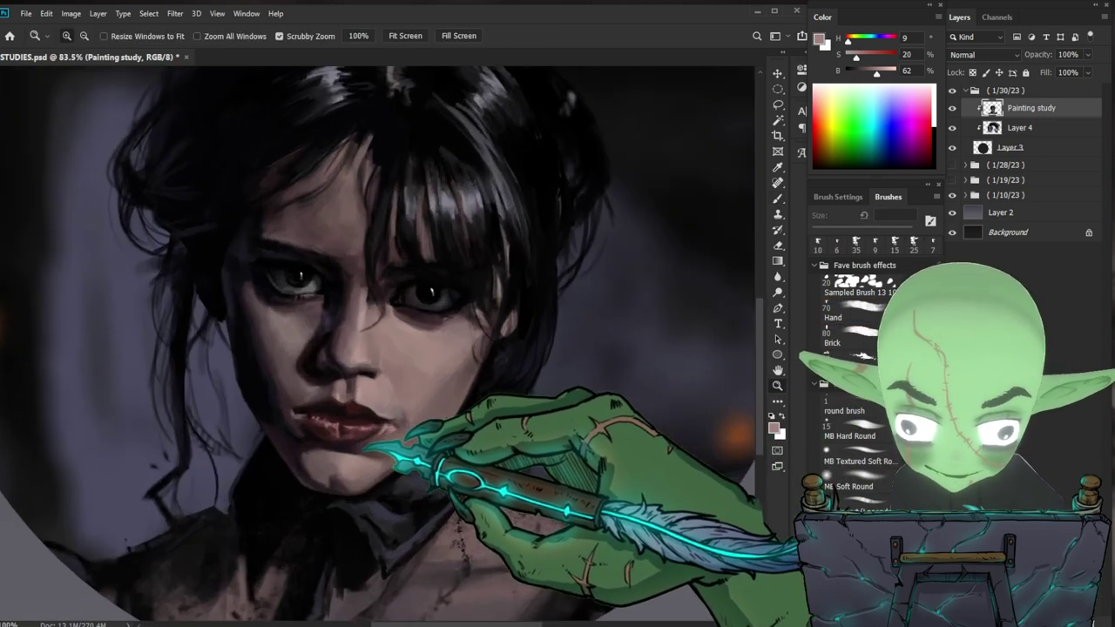
drag(365, 447, 400, 425)
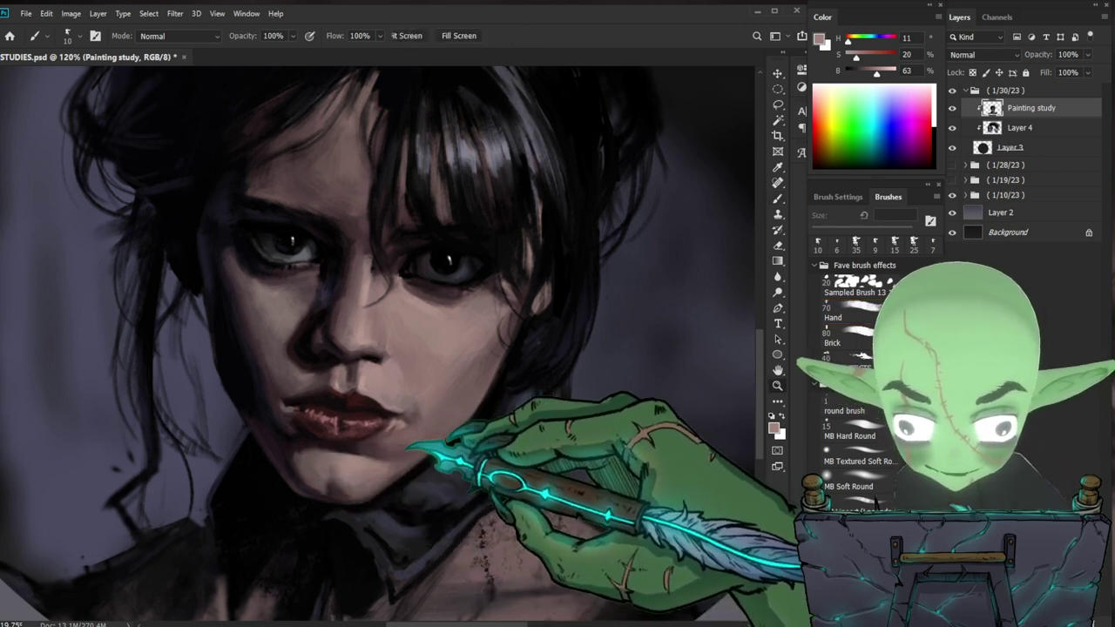
key(ctrl+0)
mouse_move(592, 383)
mouse_down()
mouse_move(543, 383)
mouse_move(588, 388)
mouse_up()
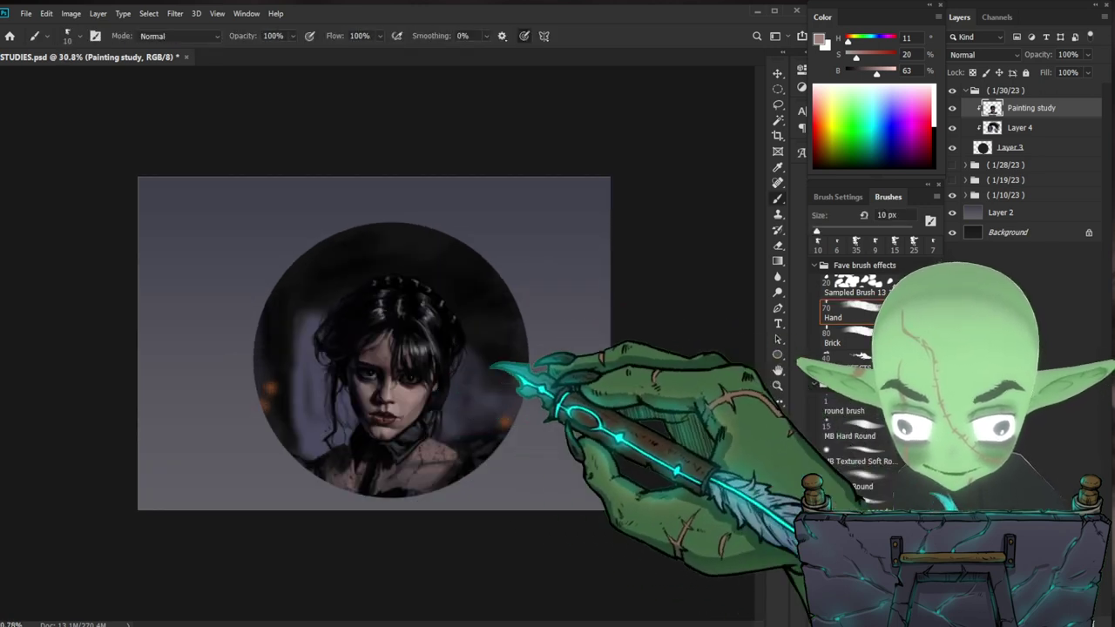
- Soften the lower lid edge of the unobstructed eye with a sampled muted mauve skin tone at 5 and 6 px
drag(382, 383, 488, 373)
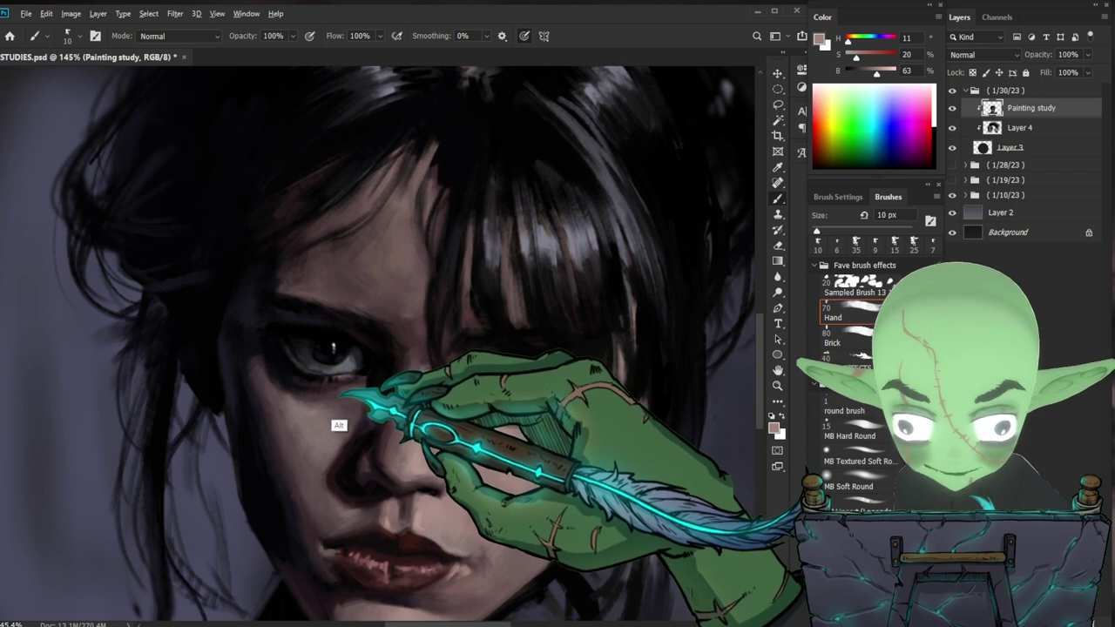
alt+click(336, 380)
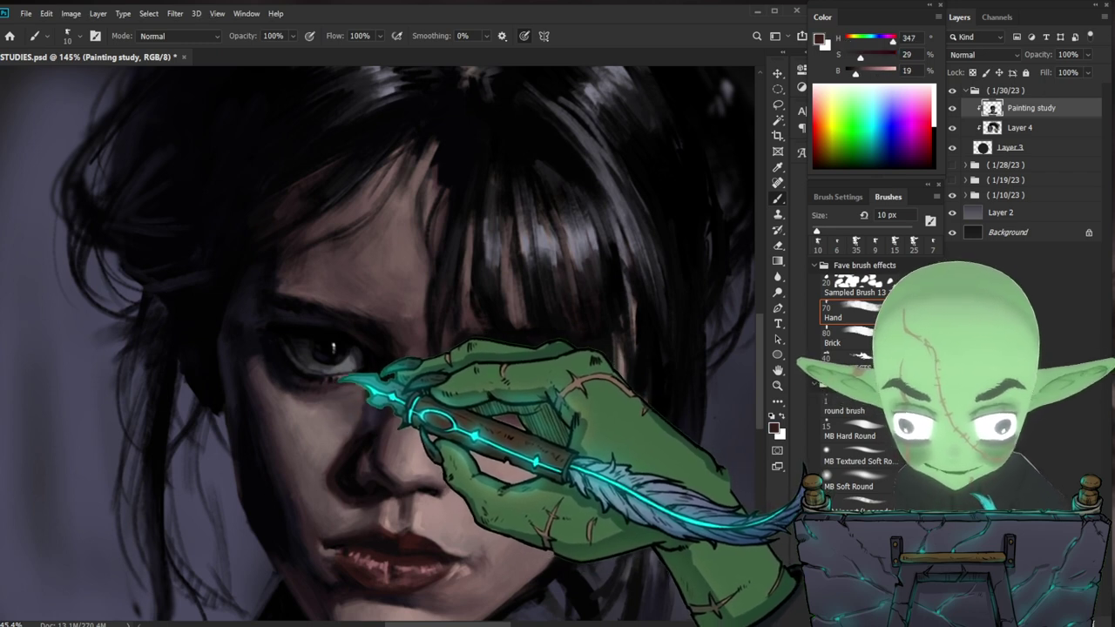
alt+click(336, 385)
key(bracketleft)
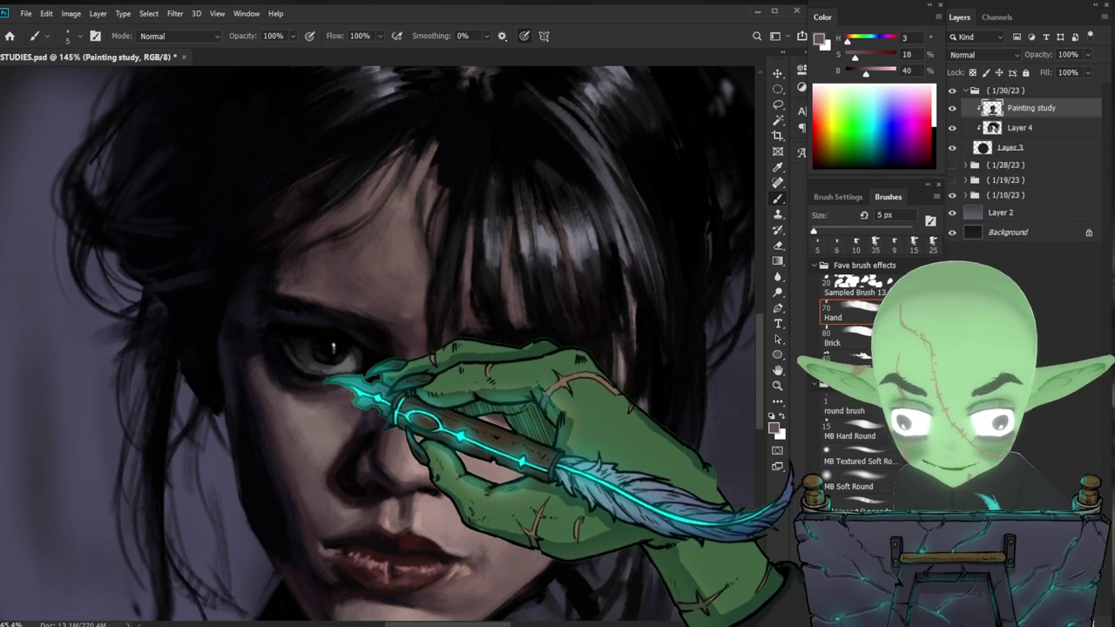
drag(325, 375, 355, 381)
key(bracketright)
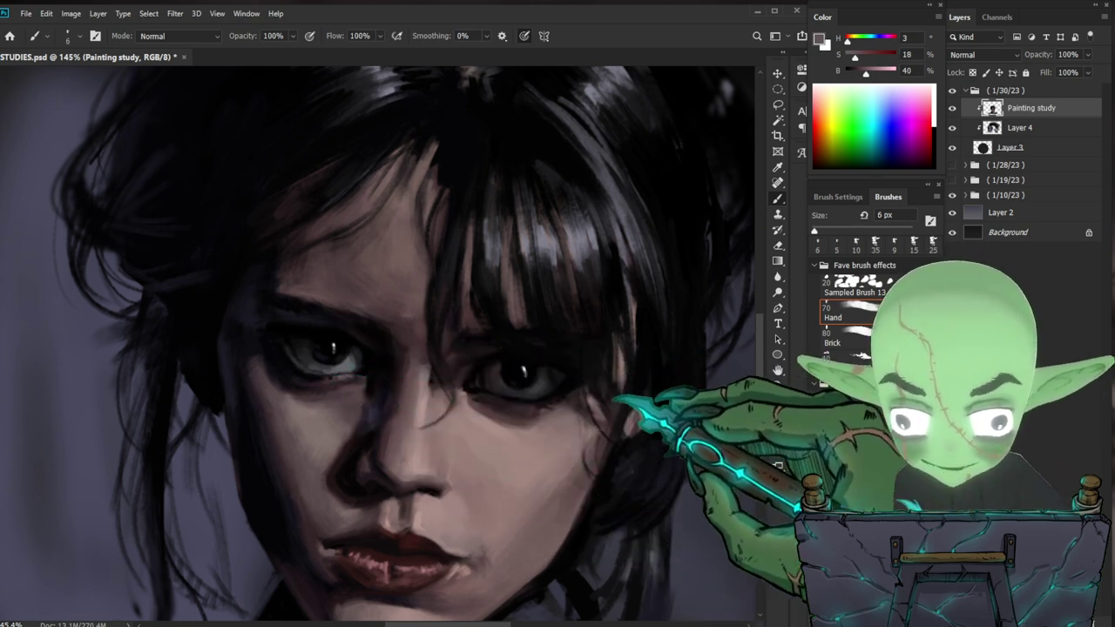
scroll(613, 401, down, 4)
drag(686, 448, 615, 380)
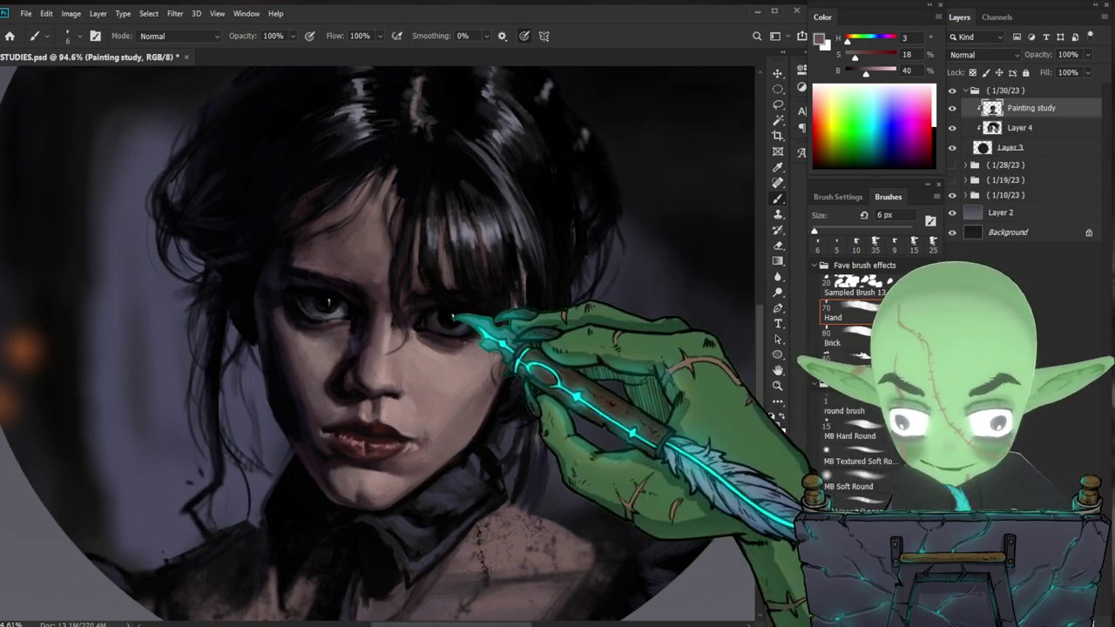
scroll(452, 331, up, 2)
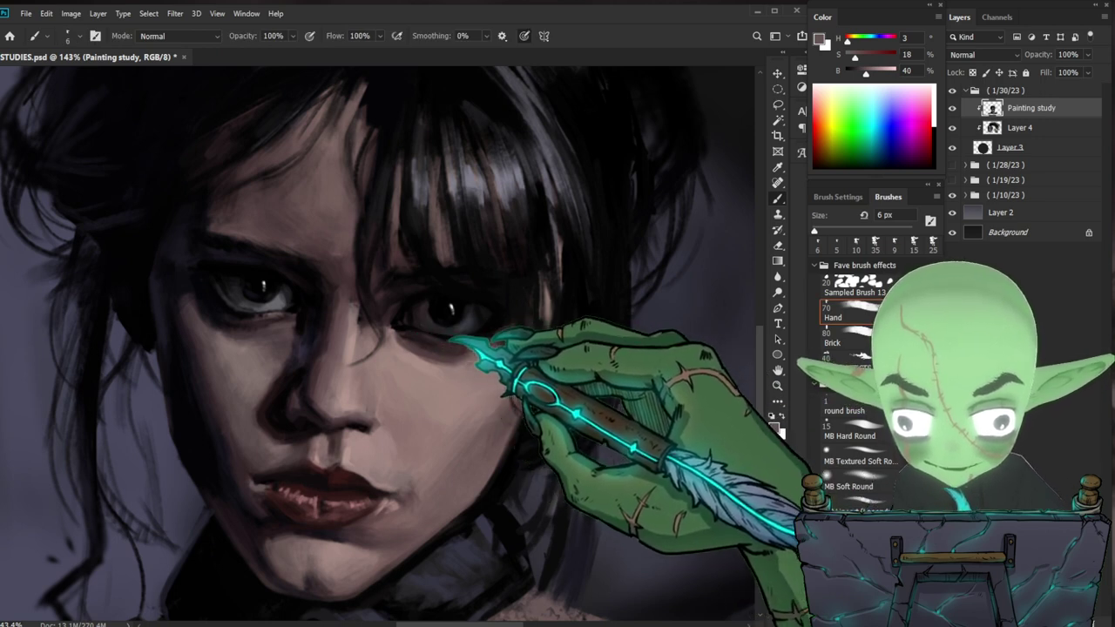
- Refine the loose hair strands around the sides of the head with a sampled near-black at 6 px
key(z)
drag(575, 392, 498, 415)
mouse_move(549, 465)
mouse_down()
mouse_move(577, 477)
mouse_move(590, 446)
mouse_up()
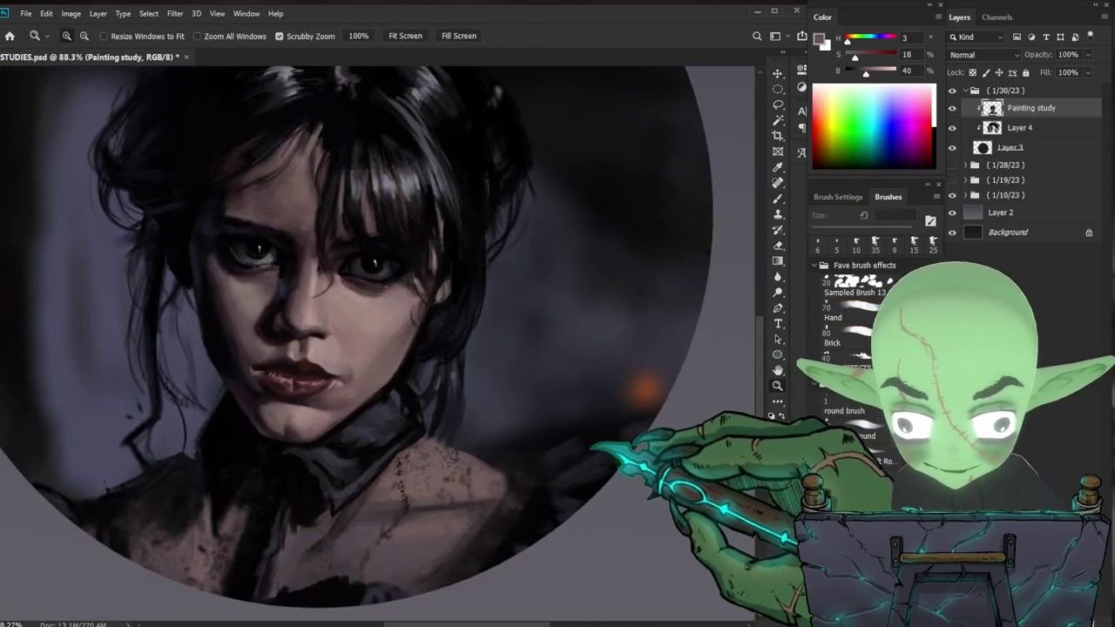
key(b)
key(alt)
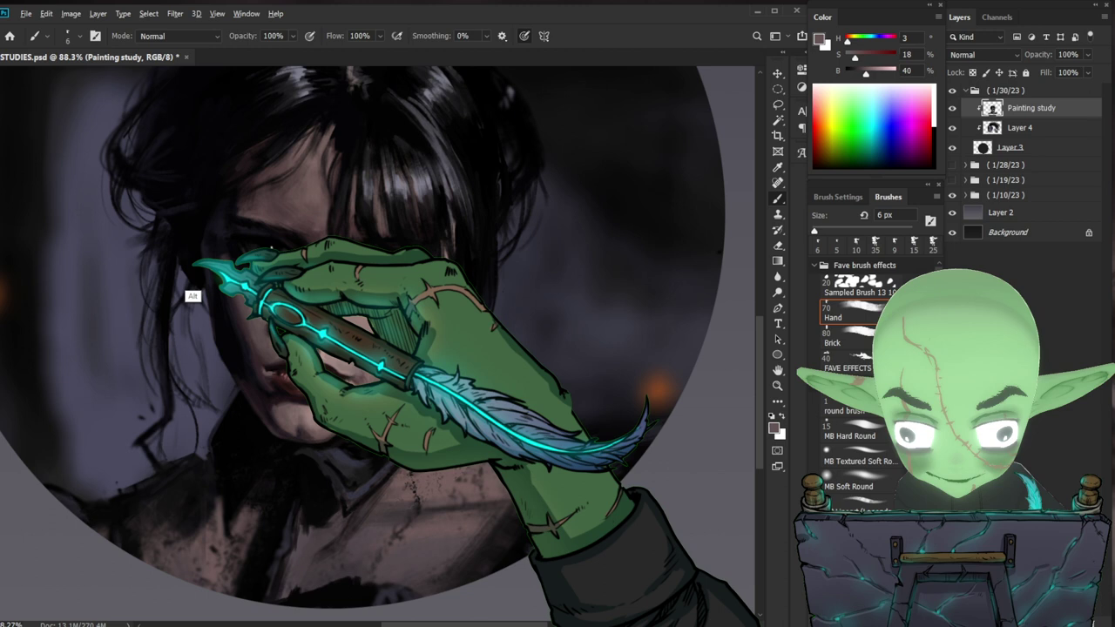
alt+click(194, 262)
key(z)
key(b)
mouse_move(646, 400)
mouse_down()
mouse_move(579, 402)
mouse_move(649, 409)
mouse_up()
key(z)
key(b)
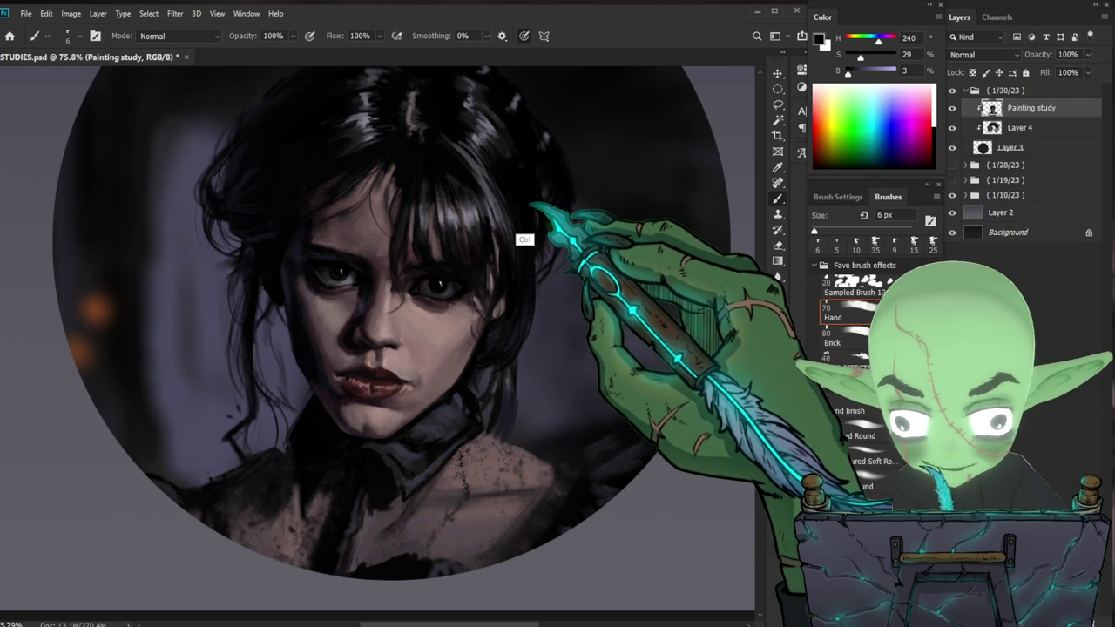
mouse_move(432, 213)
mouse_down()
mouse_move(347, 293)
mouse_move(490, 316)
mouse_up()
drag(448, 377, 509, 382)
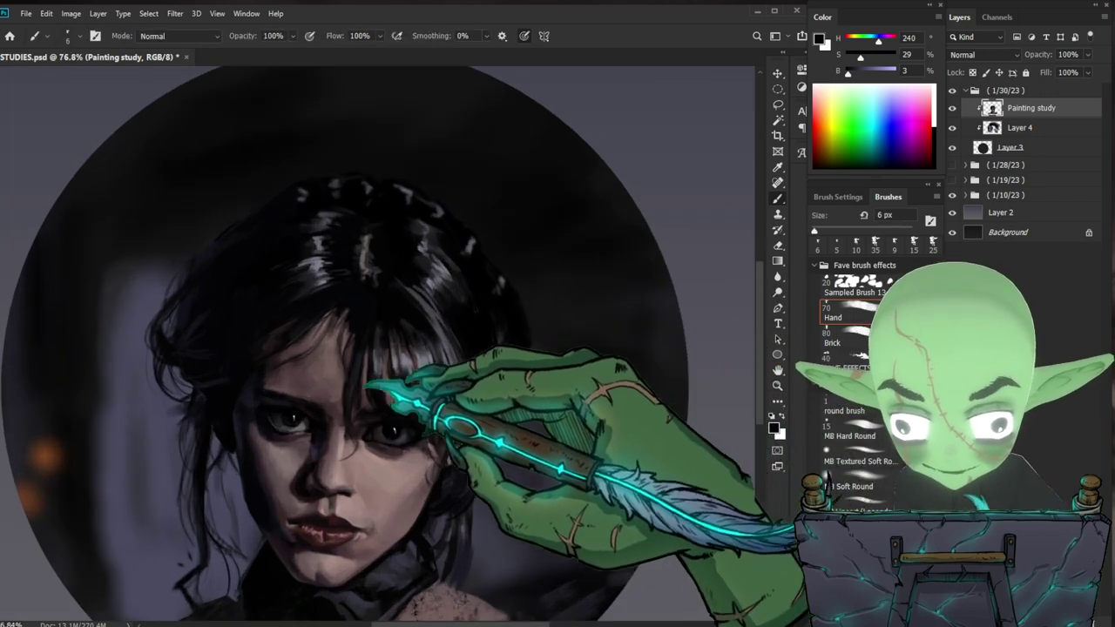
- Shape the hairline and fringe strands with sampled dark red-brown and near-black, reducing the brush from 9 to 7 px
key(alt)
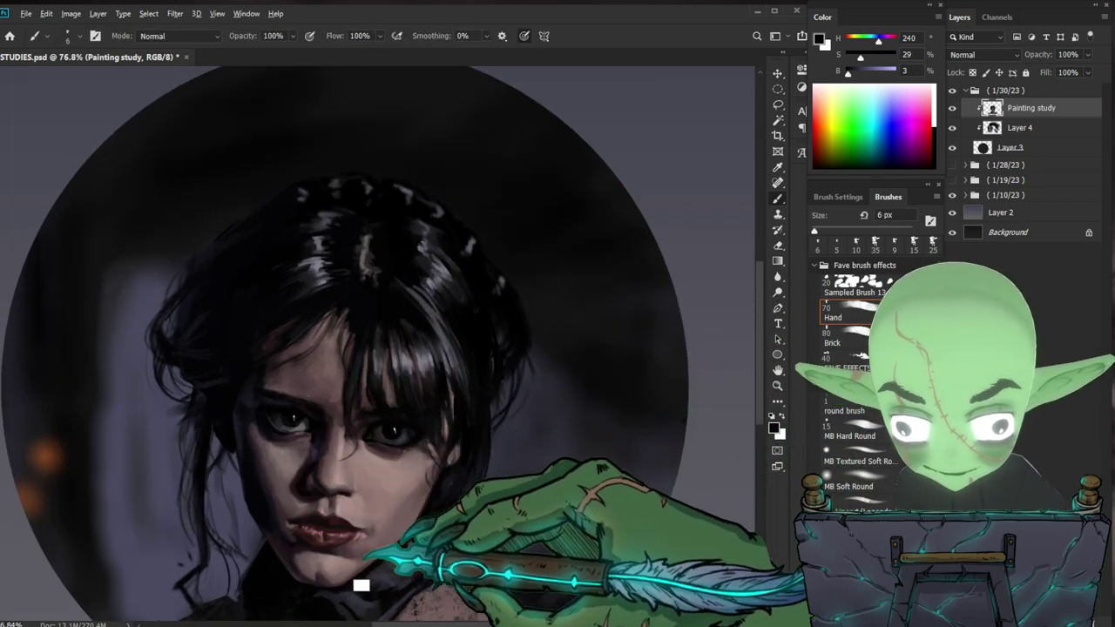
alt+click(277, 563)
key(bracketright)
key(bracketright)
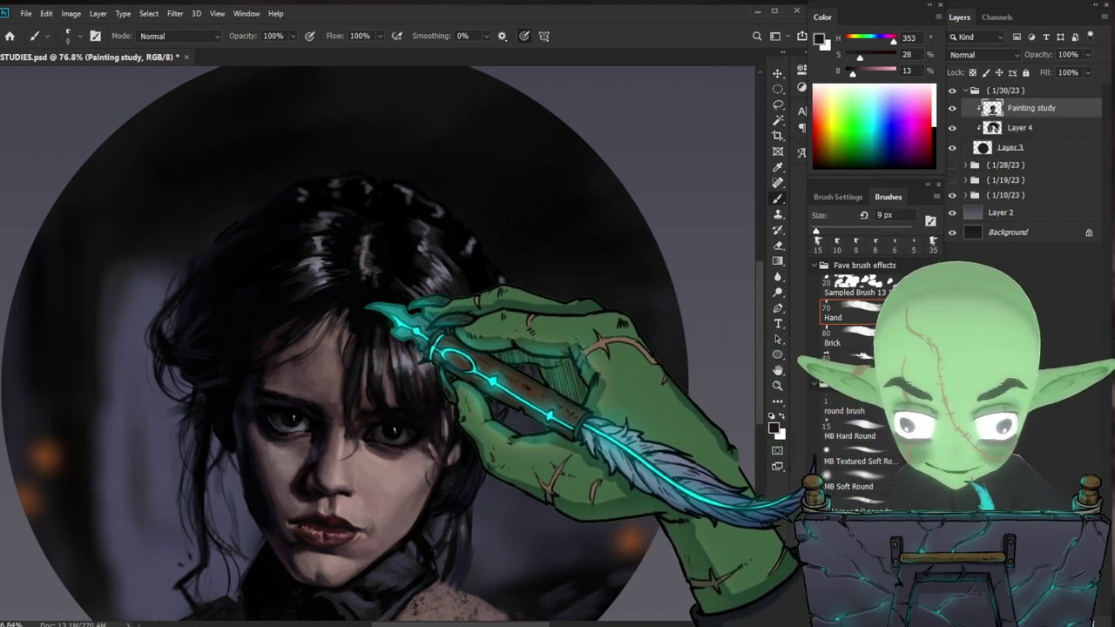
key(bracketleft)
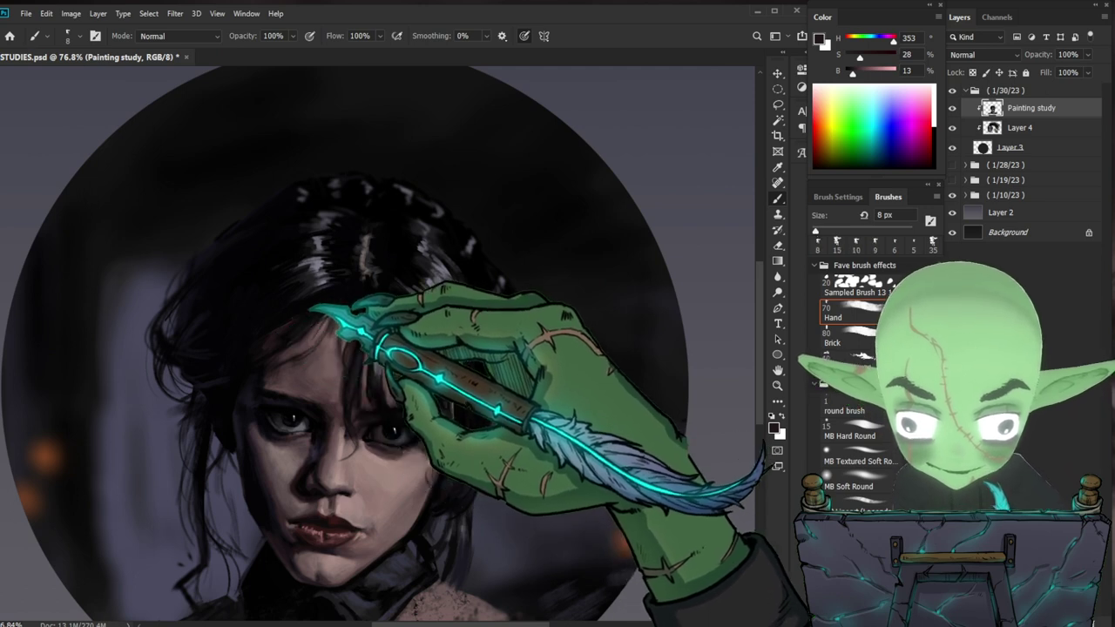
alt+click(272, 350)
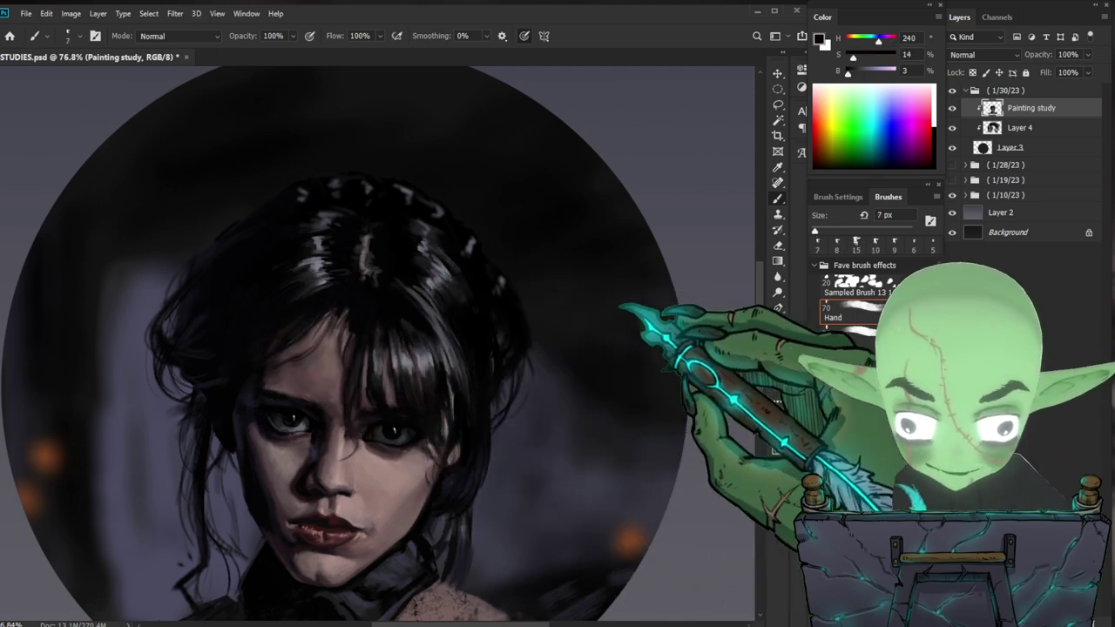
mouse_move(396, 315)
mouse_down()
mouse_move(344, 328)
mouse_move(369, 334)
mouse_up()
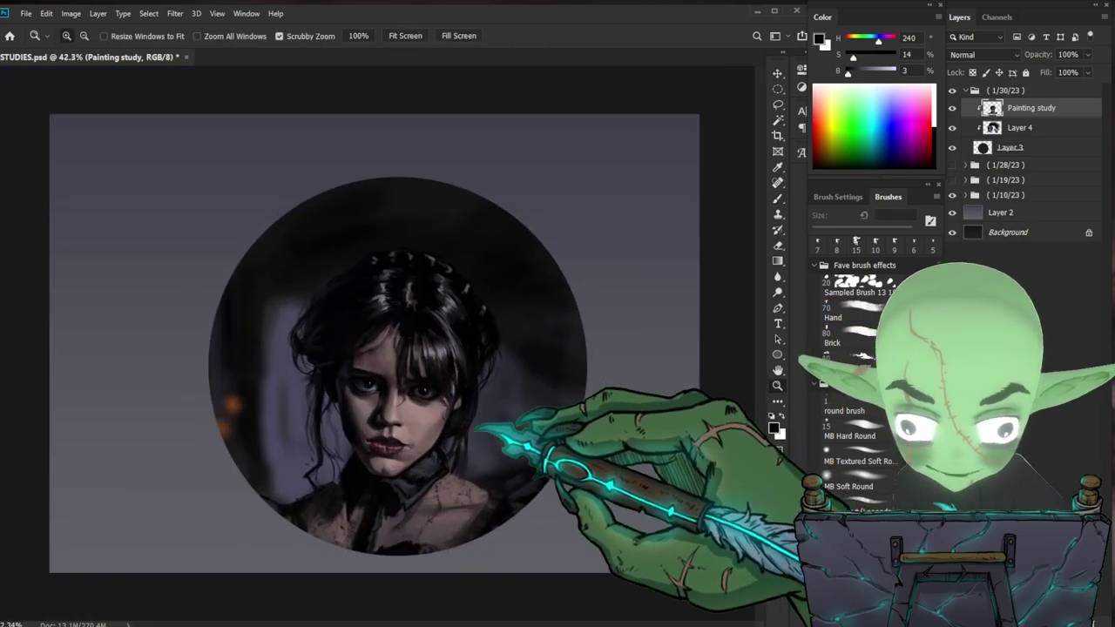
- Paint fine highlight strands on the crown and braid with a sampled cool mid-grey at 7 px
drag(458, 319, 514, 321)
key(b)
alt+click(467, 266)
alt+click(468, 267)
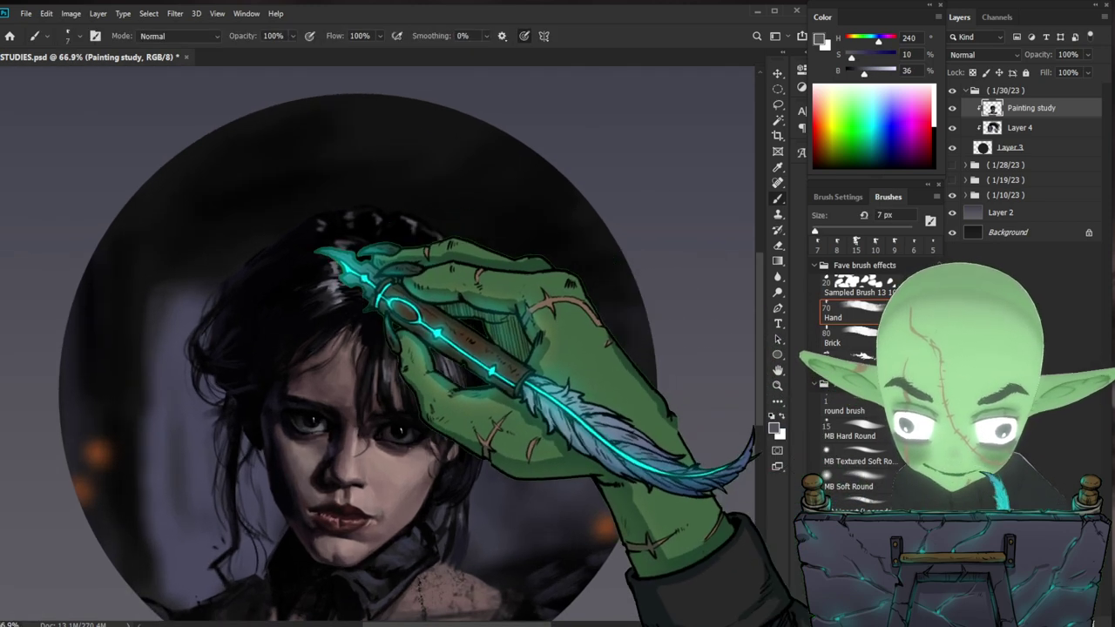
drag(407, 244, 356, 258)
drag(549, 560, 567, 558)
drag(525, 401, 582, 400)
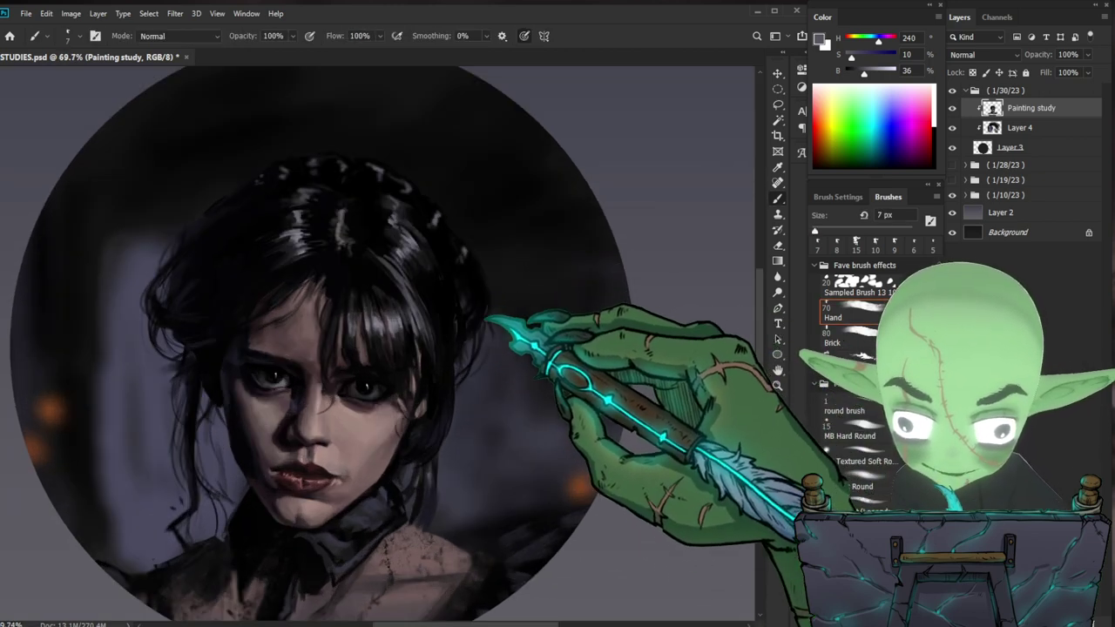
drag(579, 422, 577, 422)
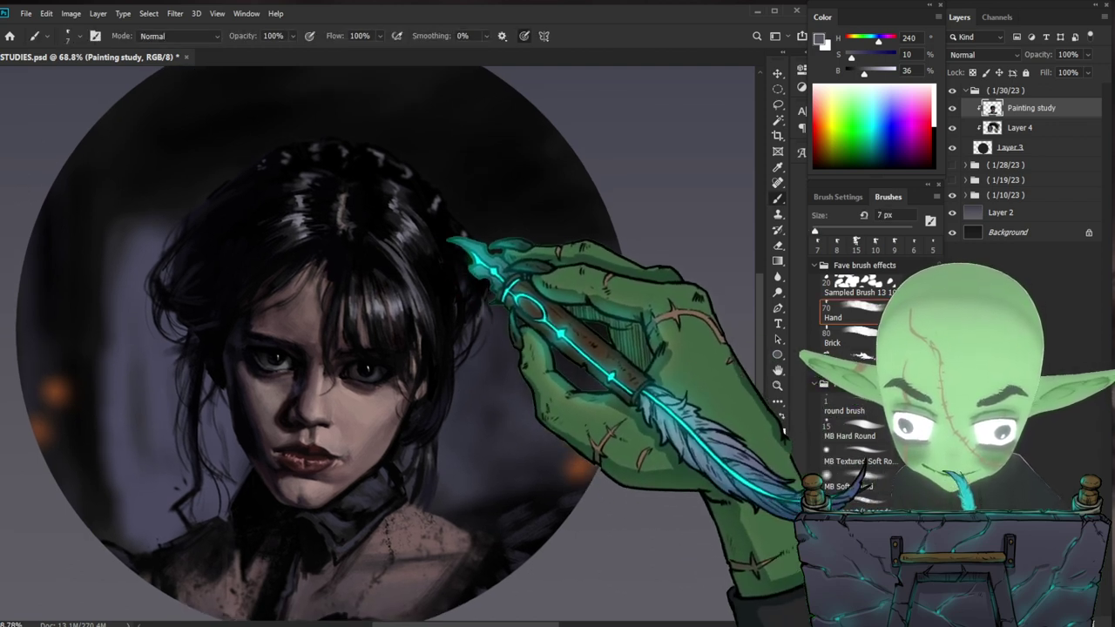
- Save the portrait study document
drag(533, 392, 451, 392)
drag(570, 522, 514, 514)
mouse_move(421, 391)
mouse_down()
mouse_move(459, 418)
mouse_move(455, 459)
mouse_move(466, 460)
mouse_up()
key(ctrl+s)
drag(392, 409, 421, 411)
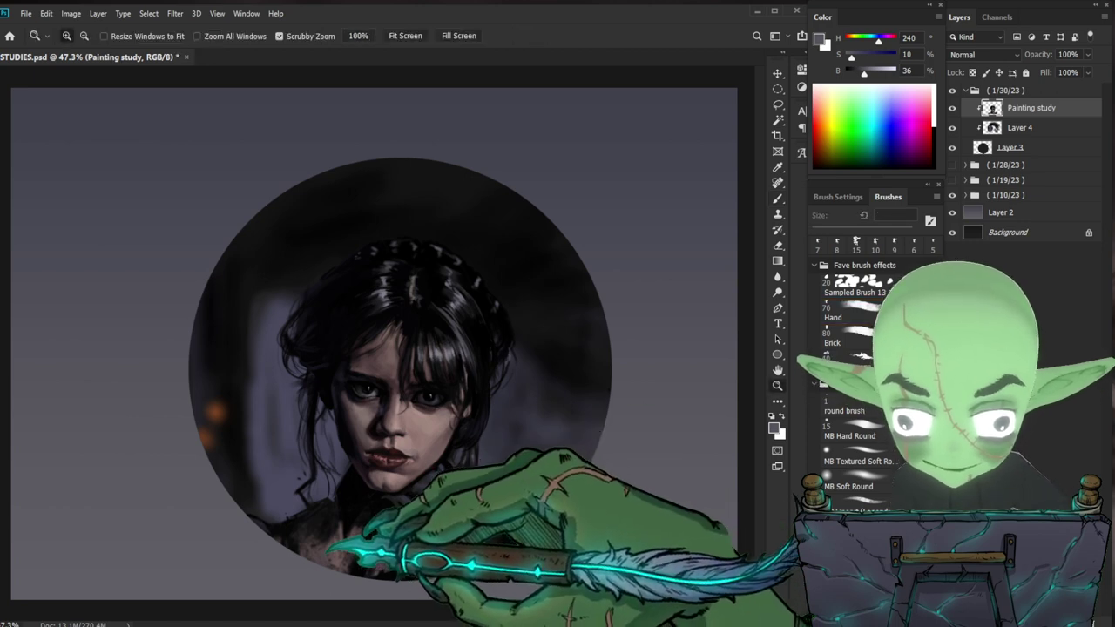
- Darken the collar and shoulder clothing with black, enlarging the brush from 9 px to 15 and 25 px
drag(338, 494, 366, 502)
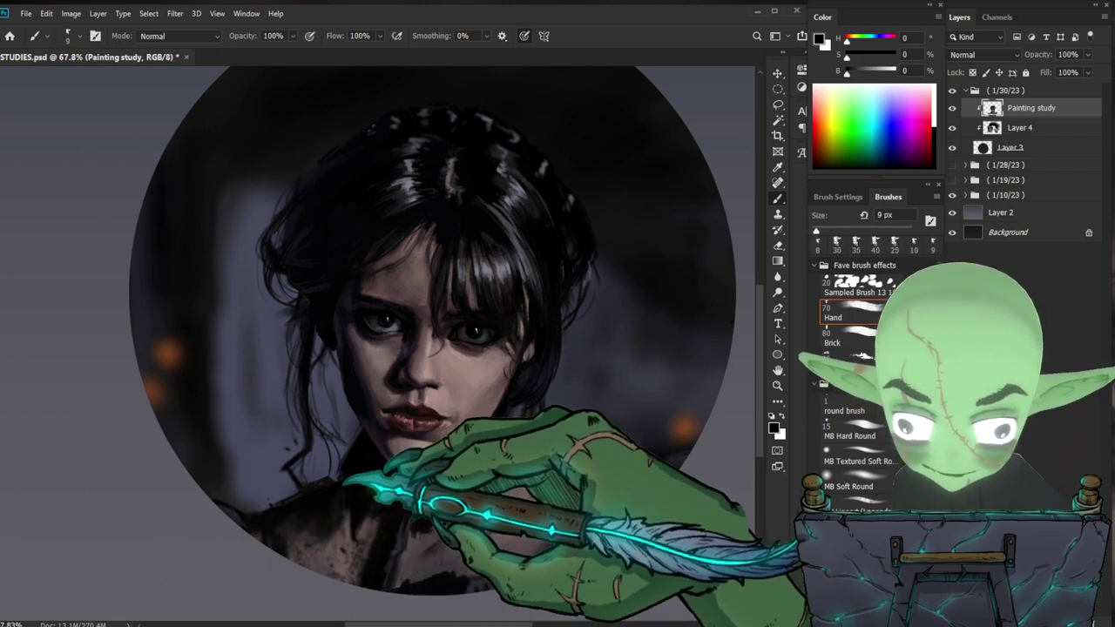
key(ctrl+0)
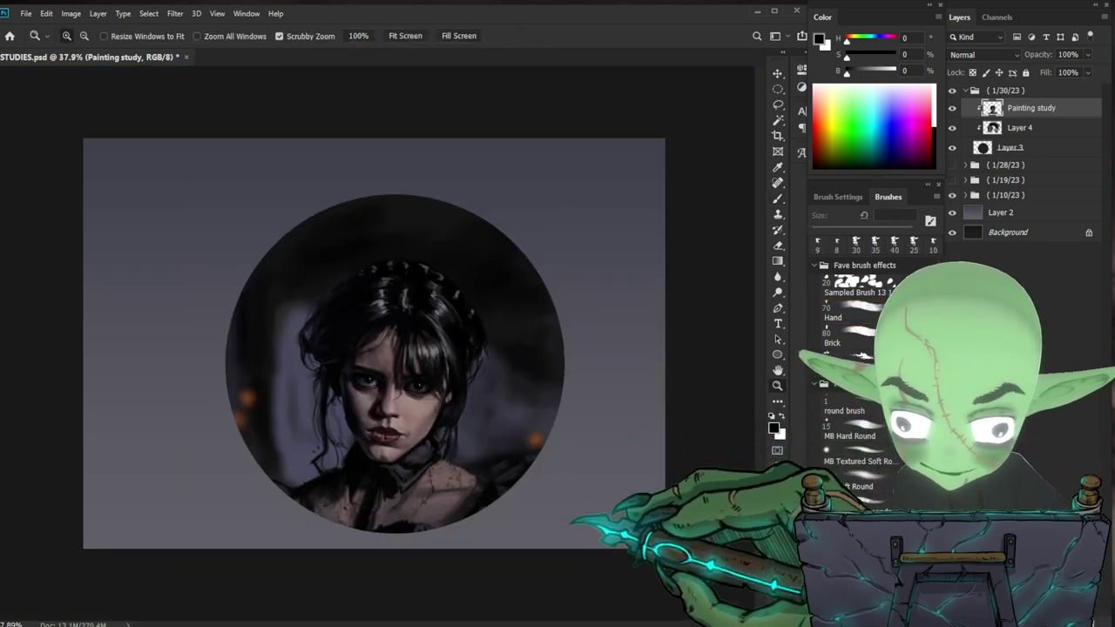
drag(578, 515, 597, 514)
drag(544, 594, 556, 537)
key(bracketright)
key(bracketright)
mouse_move(229, 538)
mouse_down()
mouse_move(224, 510)
mouse_move(299, 520)
mouse_up()
key(bracketright)
key(bracketright)
drag(571, 429, 514, 479)
drag(702, 383, 677, 399)
drag(488, 399, 537, 393)
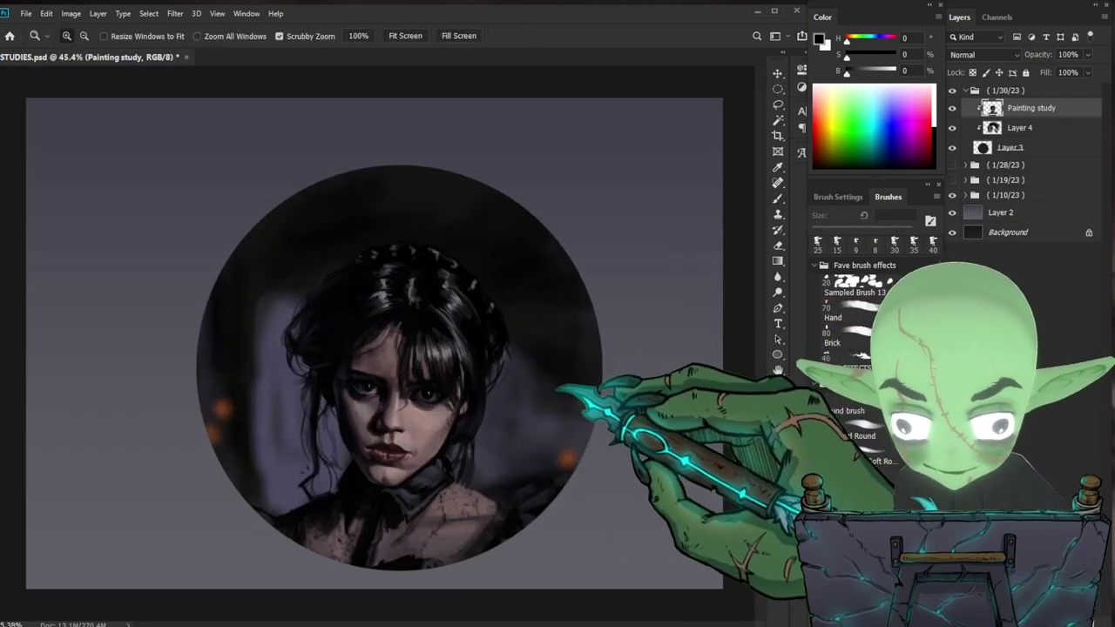
drag(498, 407, 514, 414)
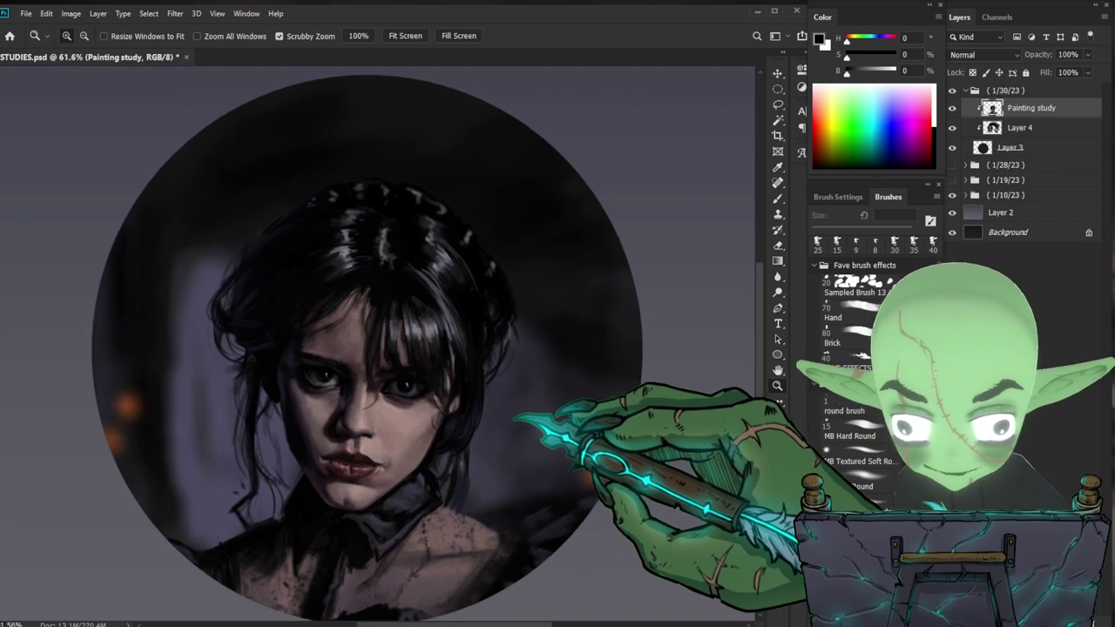
- Refine the hair strands beside the cheek and the jaw edge with black, reducing the brush from 7 to 3 px
drag(398, 399, 425, 399)
drag(467, 469, 486, 465)
key(b)
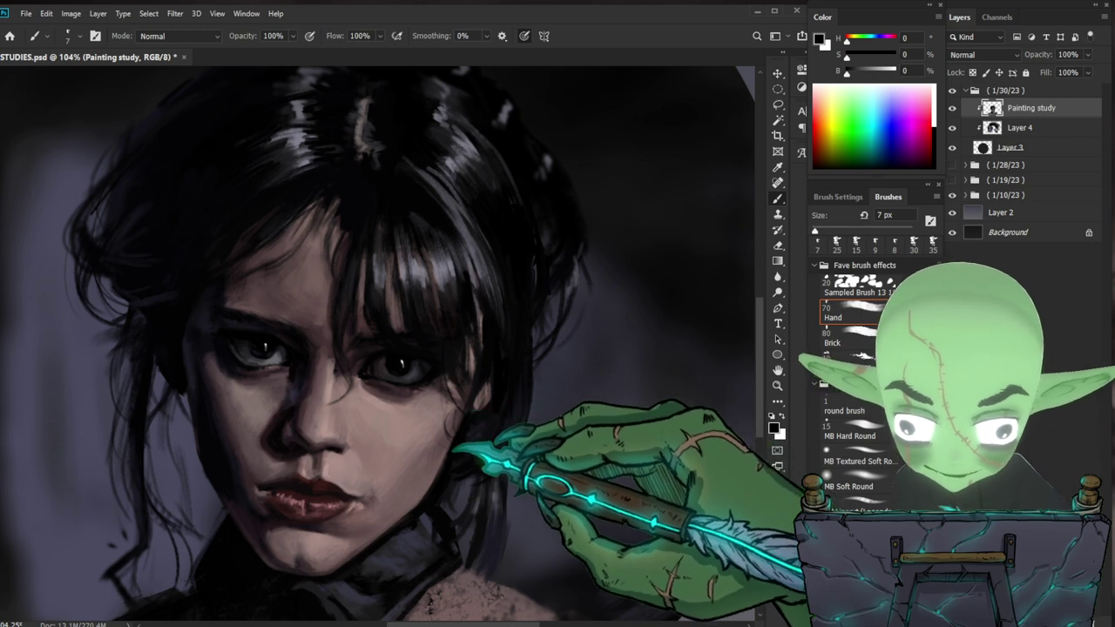
key(z)
drag(317, 496, 396, 507)
key(b)
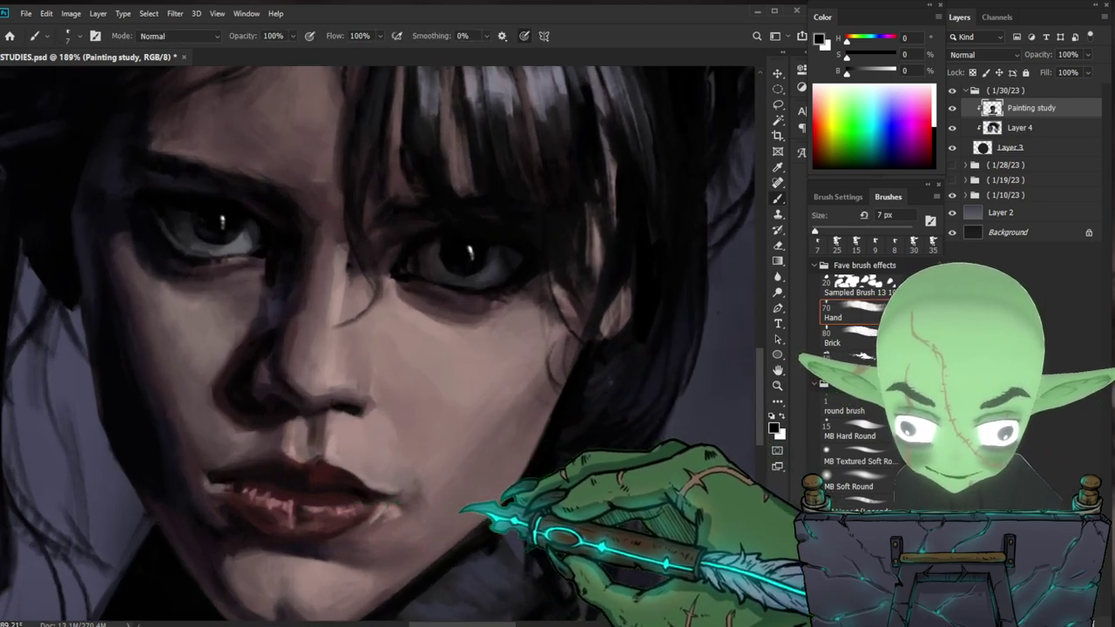
key(bracketleft)
key(bracketleft)
key(bracketleft)
key(bracketleft)
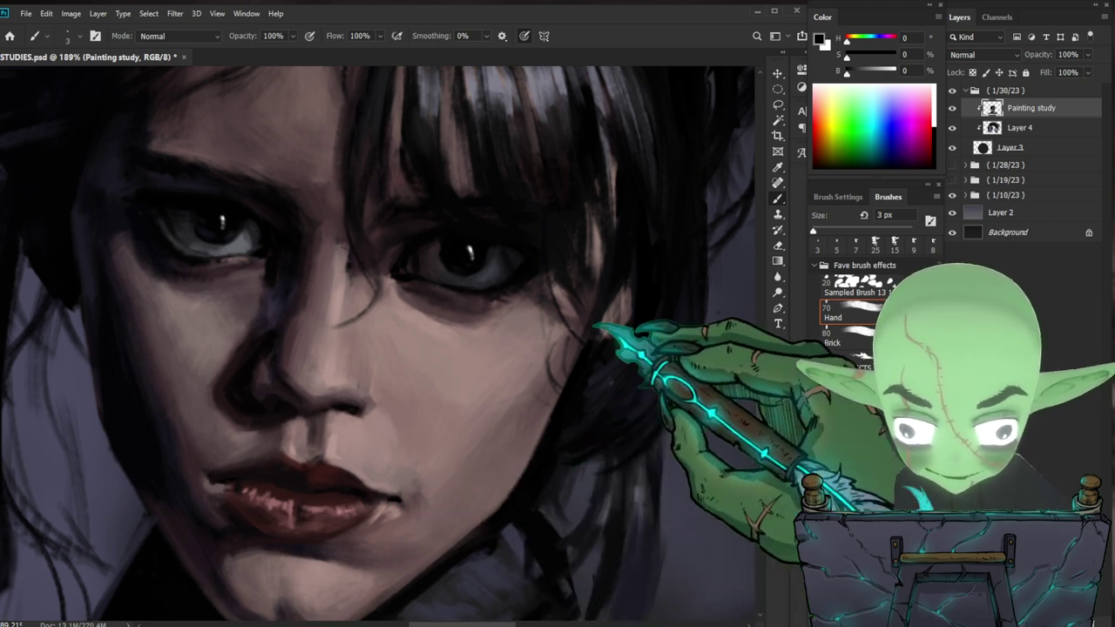
- Examine the face and the whole circular portrait from closer and farther distances
key(ctrl+1)
key(ctrl+space)
drag(596, 452, 620, 427)
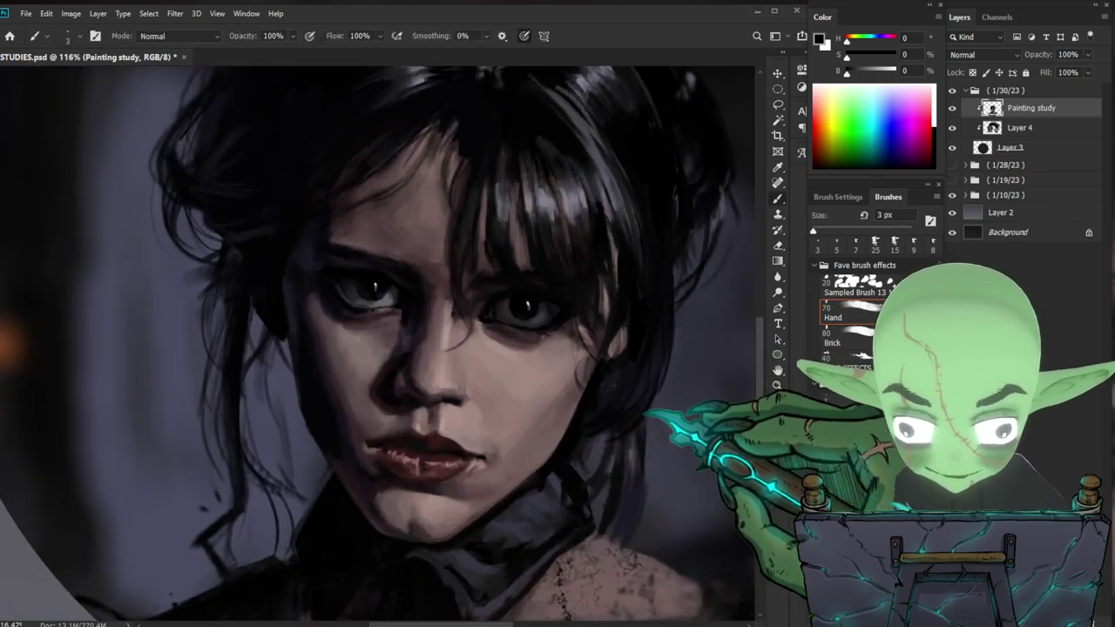
key(ctrl+space)
mouse_move(498, 453)
mouse_down()
mouse_move(547, 463)
mouse_move(375, 455)
mouse_up()
key(b)
key(ctrl+space)
key(space)
drag(608, 506, 557, 467)
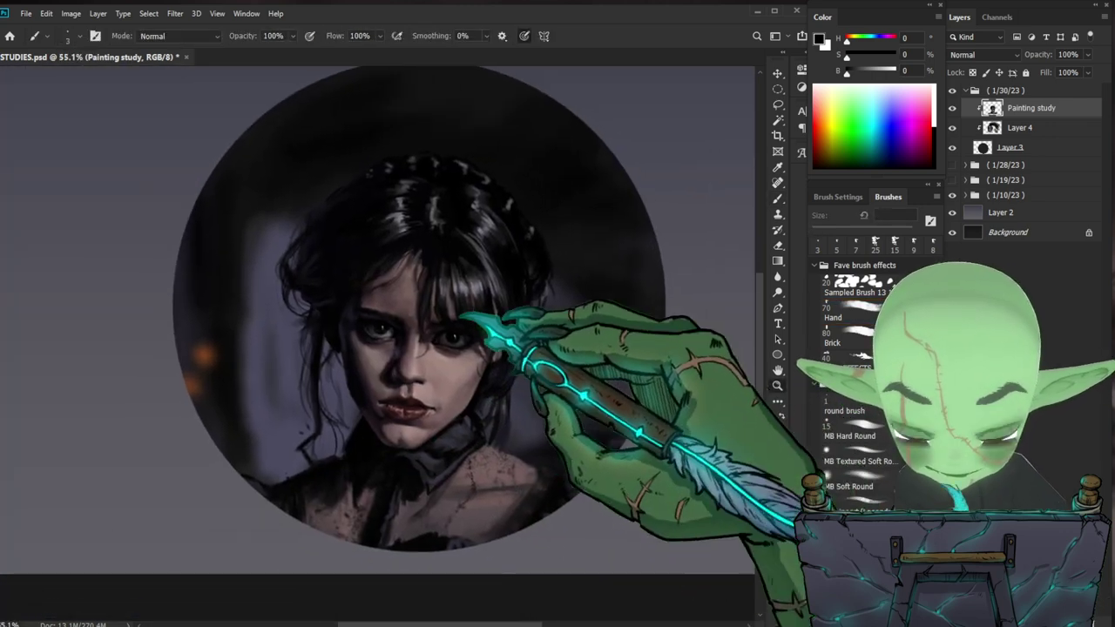
- Soften the skin above the unobstructed eyebrow with a sampled muted brownish skin tone at 10 and 20 px
key(ctrl+space)
drag(401, 320, 475, 366)
key(ctrl+space)
drag(360, 322, 414, 327)
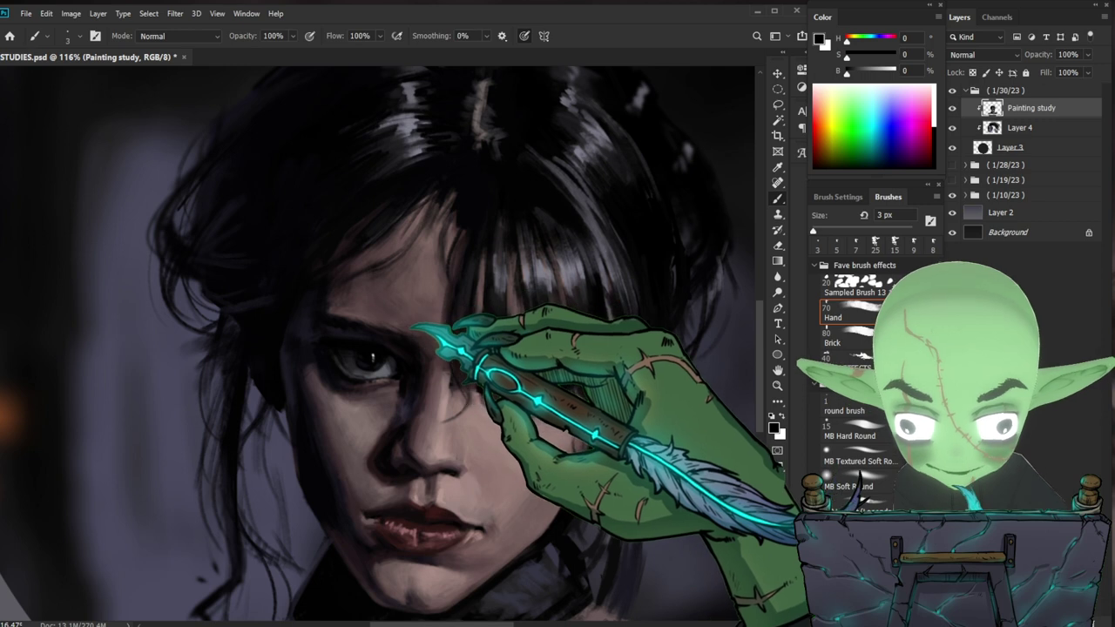
alt+click(344, 314)
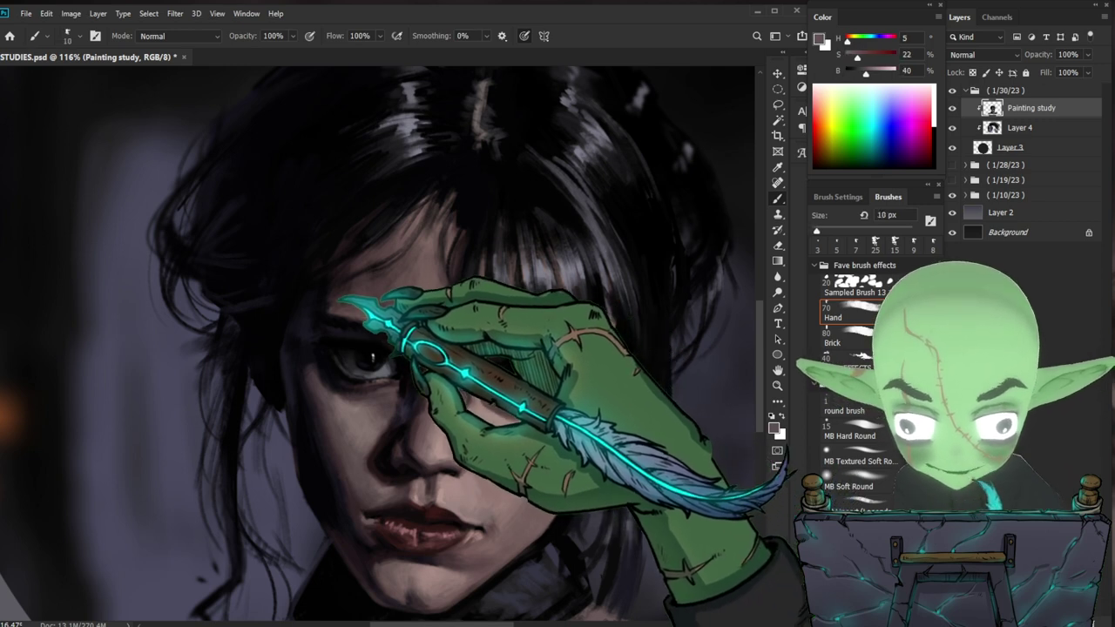
key(space)
drag(697, 412, 676, 411)
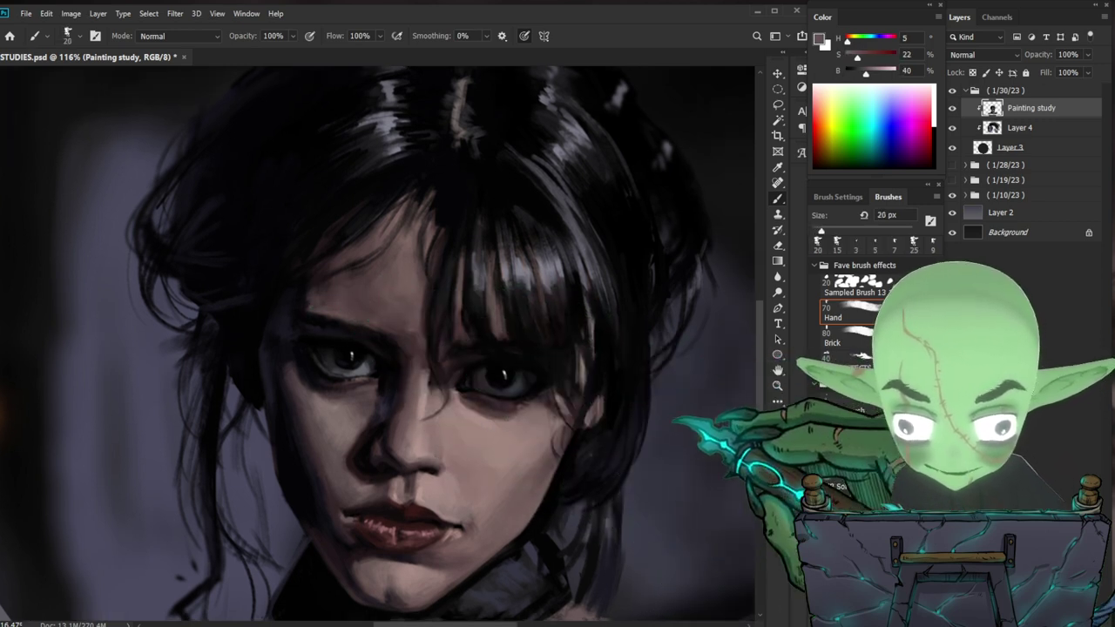
- Shade the outer end of the unobstructed eyebrow and temple with a sampled dark red-brown at 20 px
alt+click(322, 291)
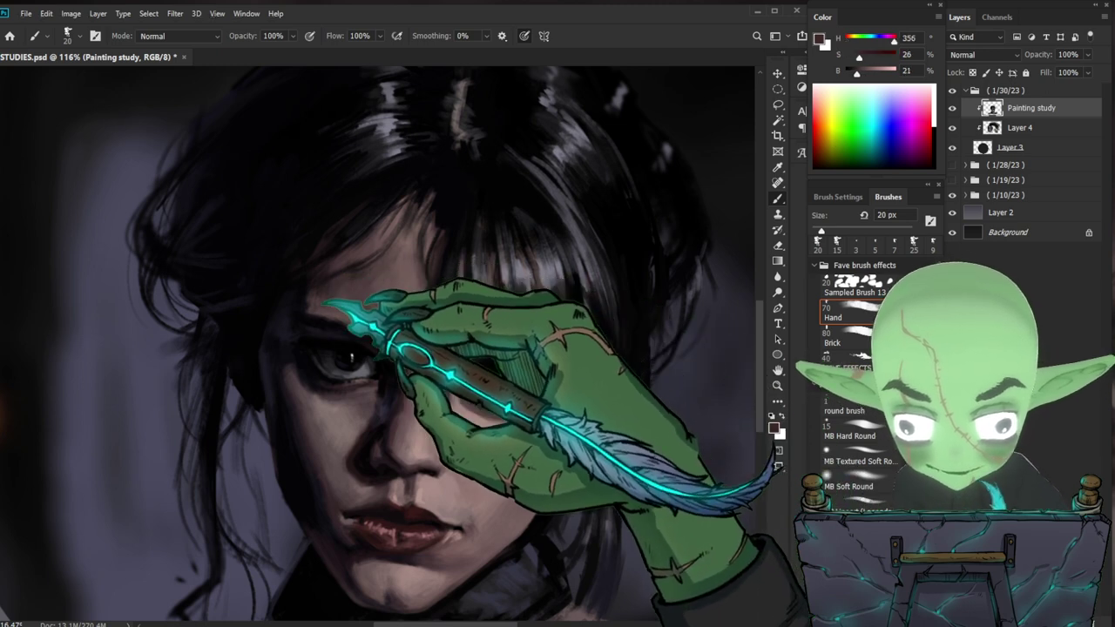
key(space)
drag(598, 311, 558, 307)
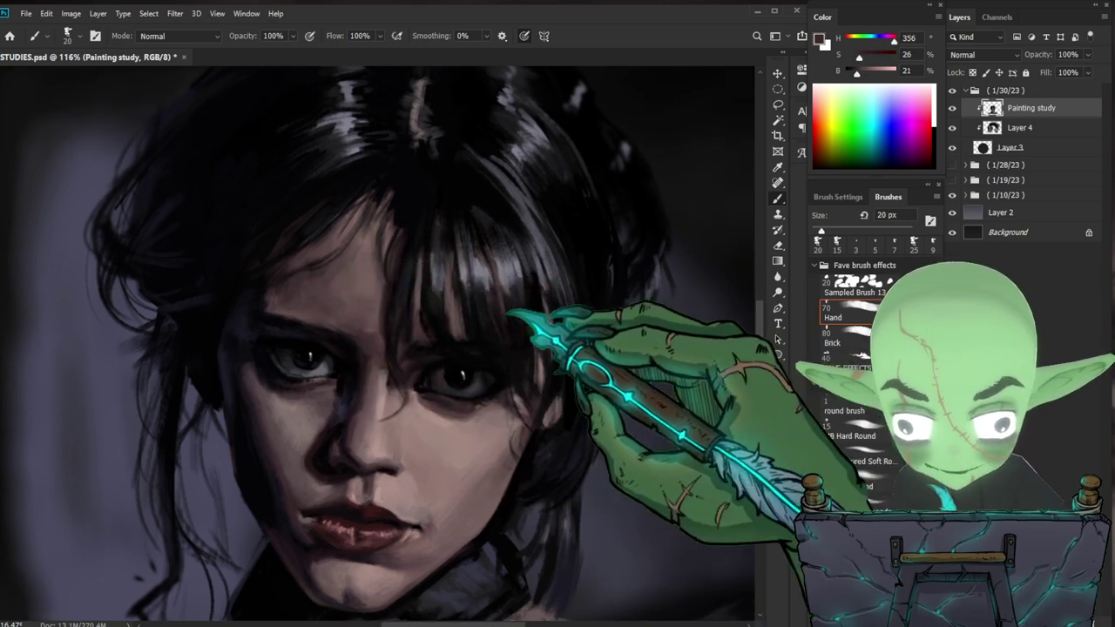
key(ctrl+space)
drag(578, 354, 528, 329)
key(b)
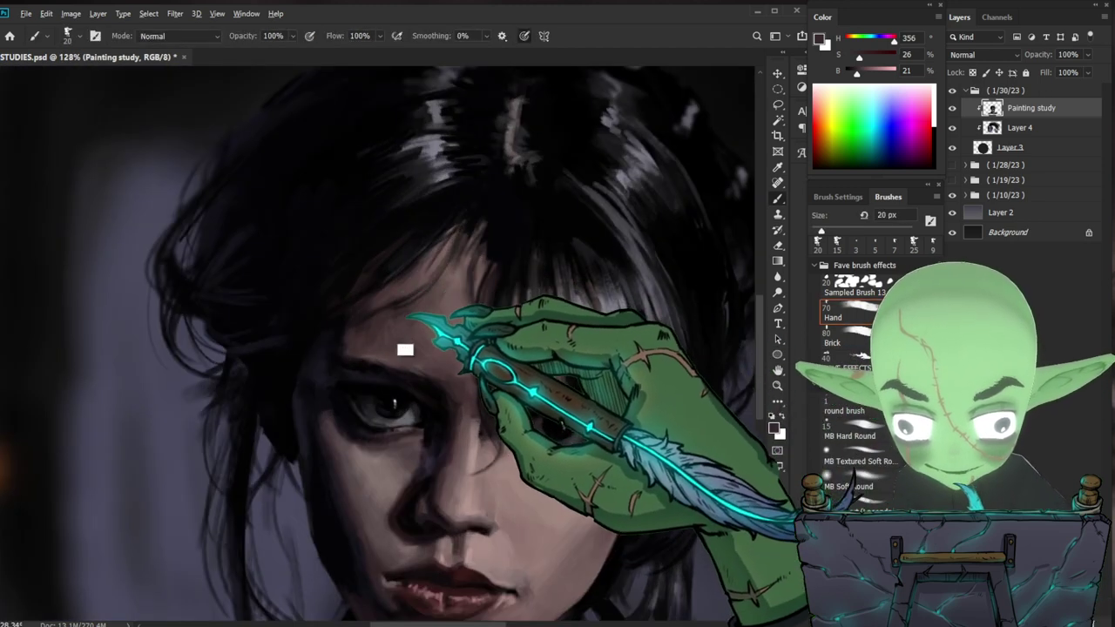
- Clean up the unobstructed eyebrow's upper edge with a sampled muted skin tone and near-black at 15 px
alt+click(374, 352)
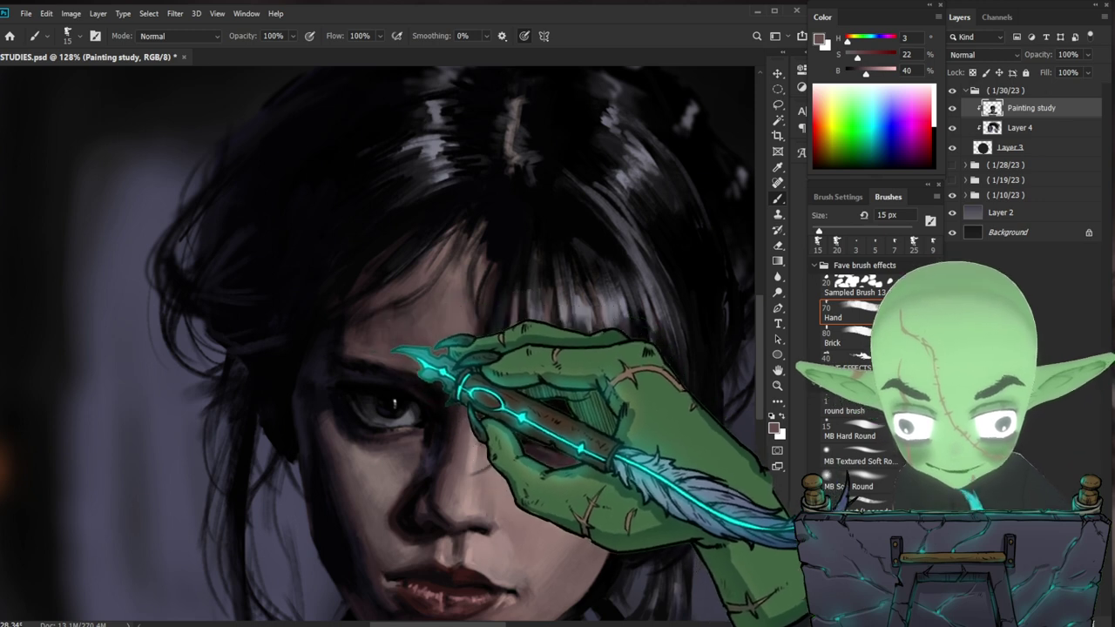
key(ctrl+space)
mouse_move(648, 446)
mouse_down()
mouse_move(684, 447)
mouse_move(592, 378)
mouse_up()
drag(657, 353, 617, 346)
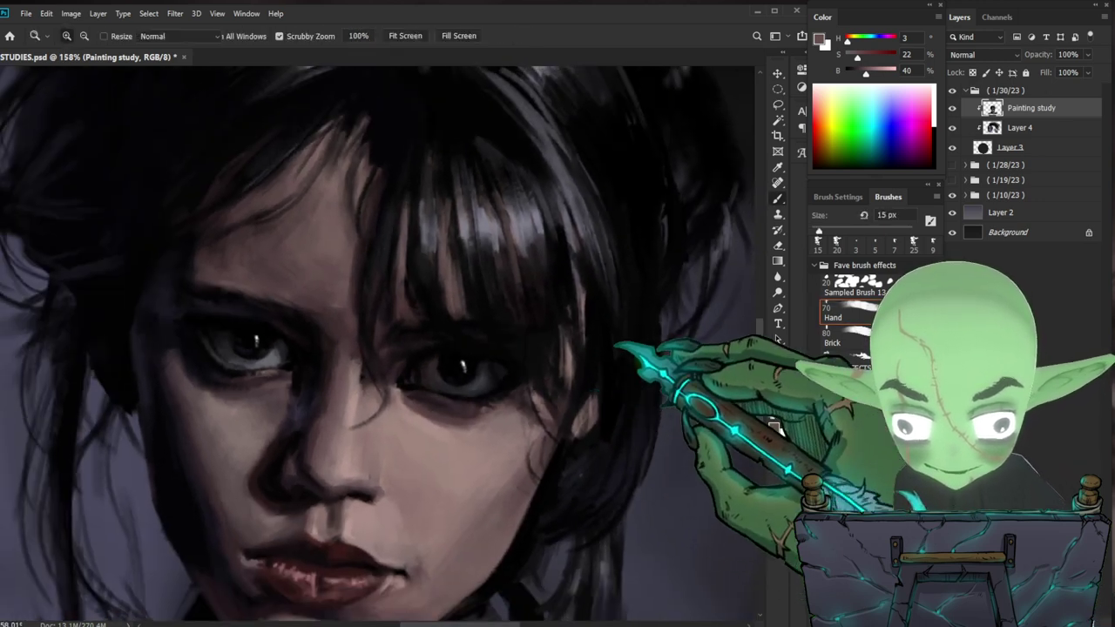
key(b)
alt+click(218, 316)
drag(217, 285, 241, 284)
key(space)
mouse_move(670, 416)
mouse_down()
mouse_move(659, 342)
mouse_move(621, 356)
mouse_up()
key(ctrl+space)
key(space)
drag(662, 403, 604, 390)
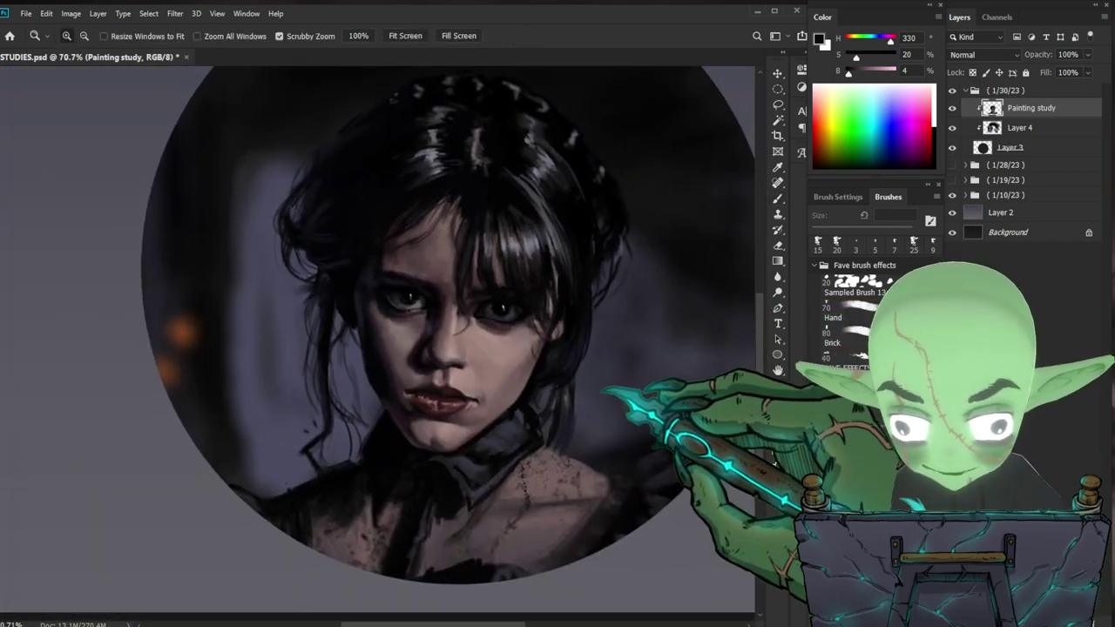
- Refine the shadowed jaw and neck edge with sampled near-black at 15 px and dark red-brown at 7 px
mouse_move(542, 445)
mouse_down()
mouse_move(576, 442)
mouse_move(565, 442)
mouse_up()
alt+click(340, 434)
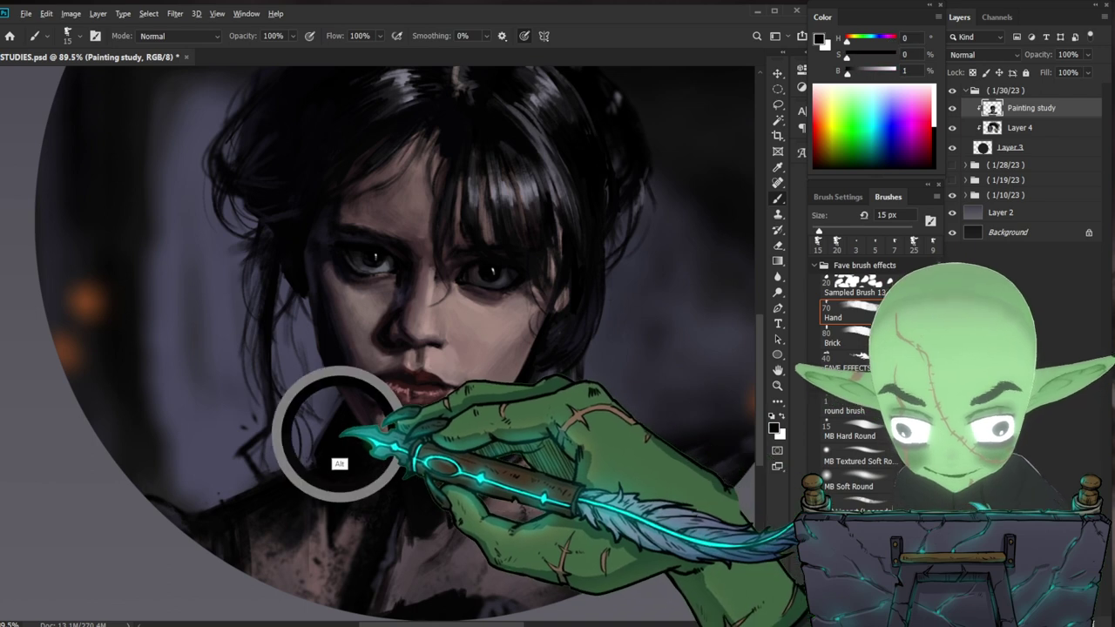
key(ctrl+space)
drag(488, 369, 538, 364)
alt+click(313, 322)
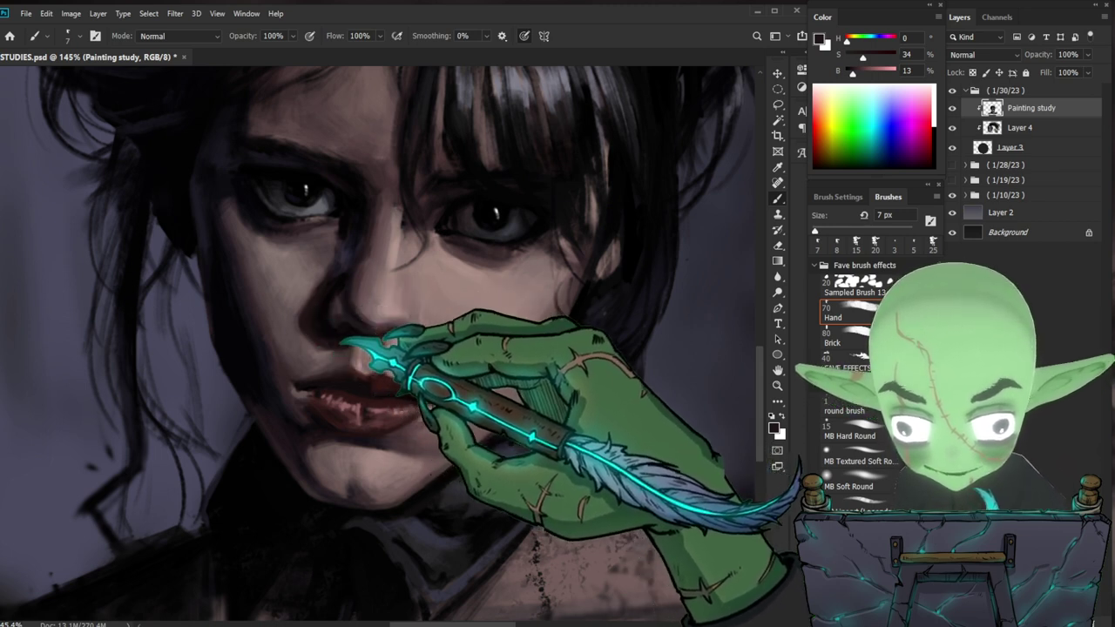
scroll(575, 460, down, 5)
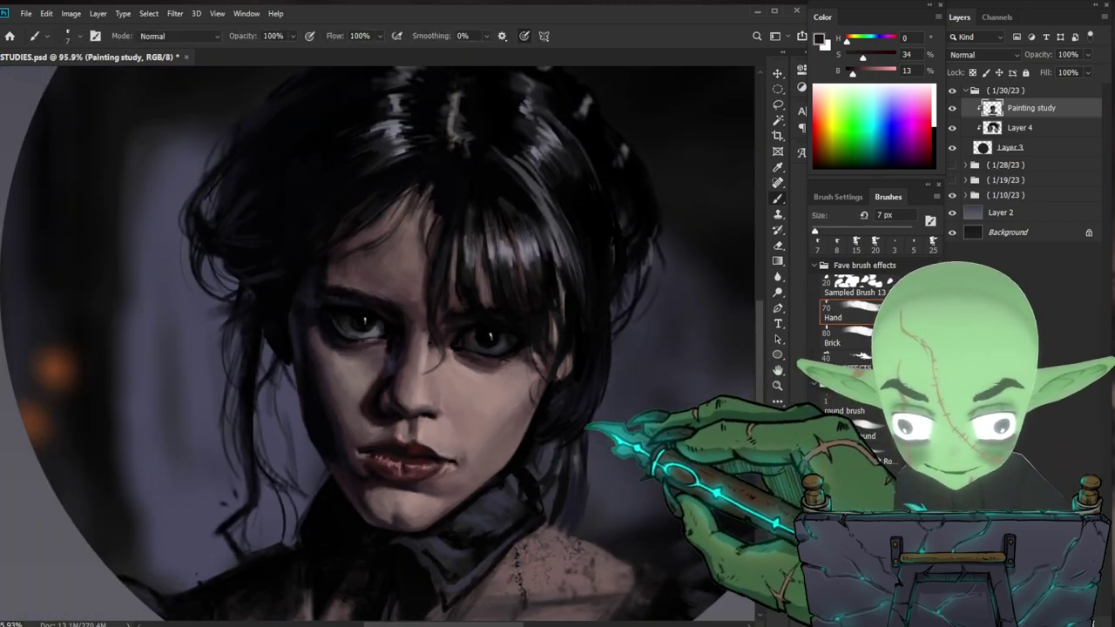
- Examine the jaw and chin shading close up and within the whole portrait
key(ctrl+space)
drag(570, 440, 556, 452)
key(ctrl+space)
drag(425, 494, 458, 487)
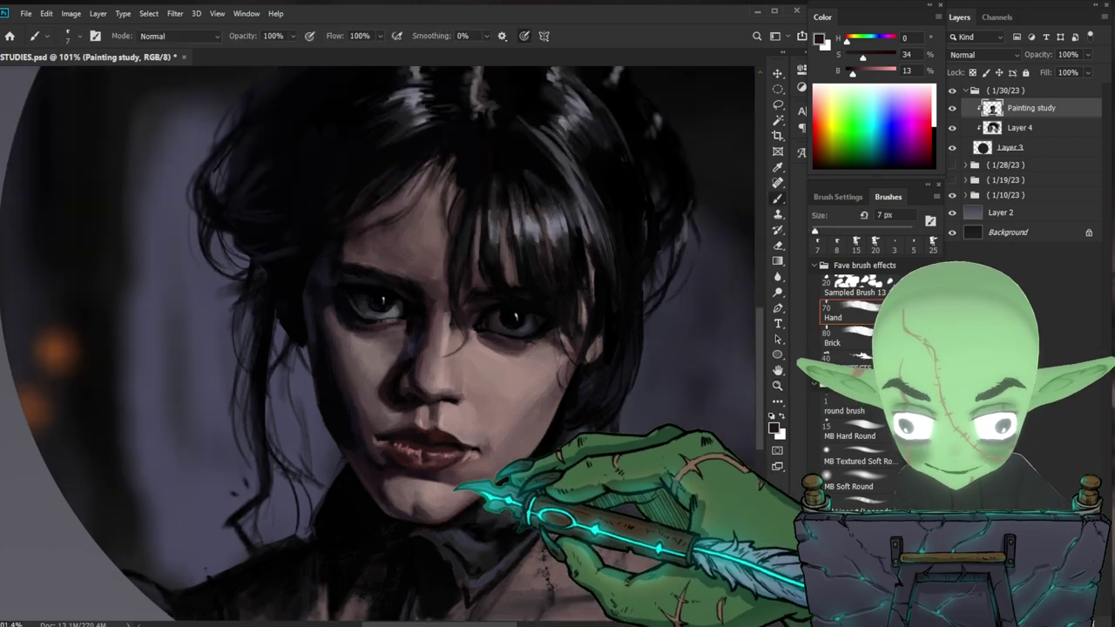
key(ctrl+space)
drag(537, 423, 504, 429)
key(space)
drag(642, 542, 540, 494)
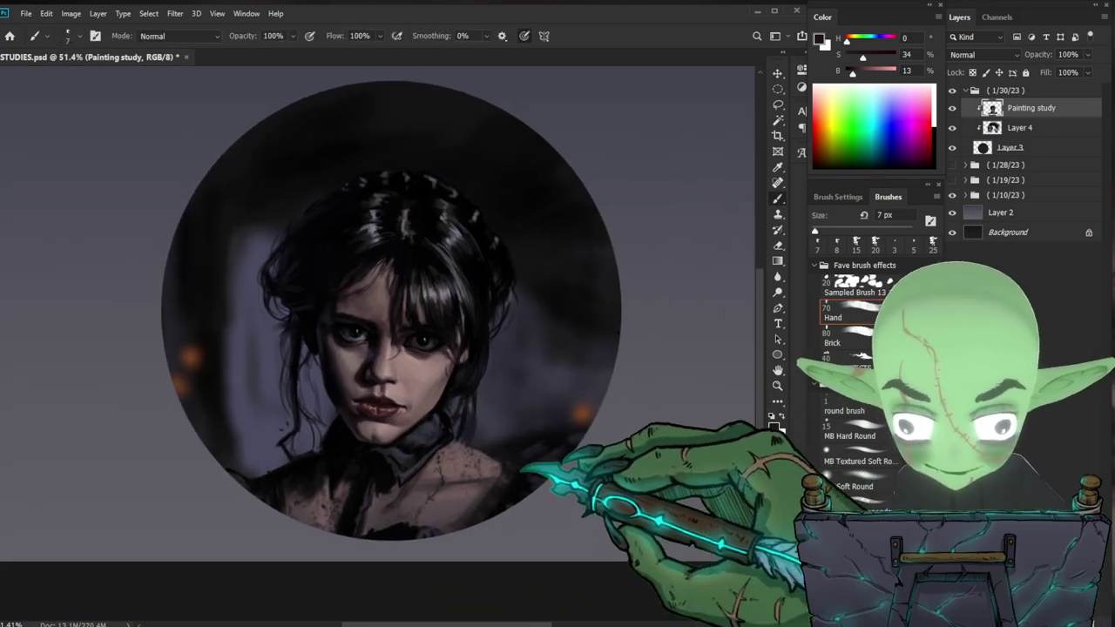
- Shape the shadowed jawline beside the mouth with sampled near-black and dark plum-brown, reducing the brush from 7 to 6 px
key(ctrl+space)
drag(380, 392, 425, 384)
alt+click(260, 362)
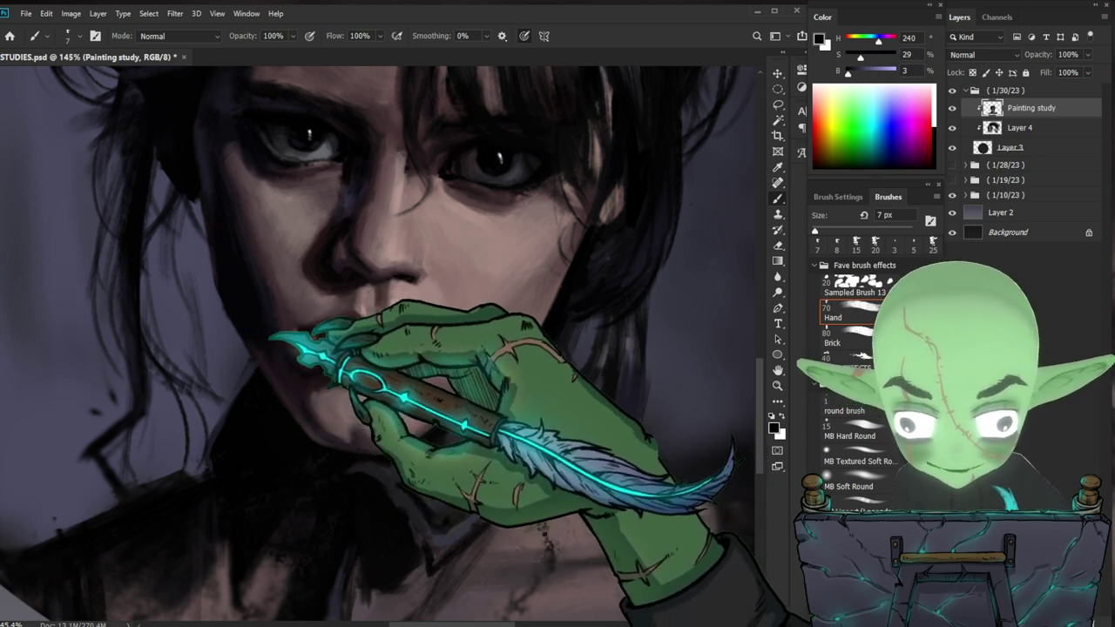
alt+click(260, 376)
key([)
key([)
key([)
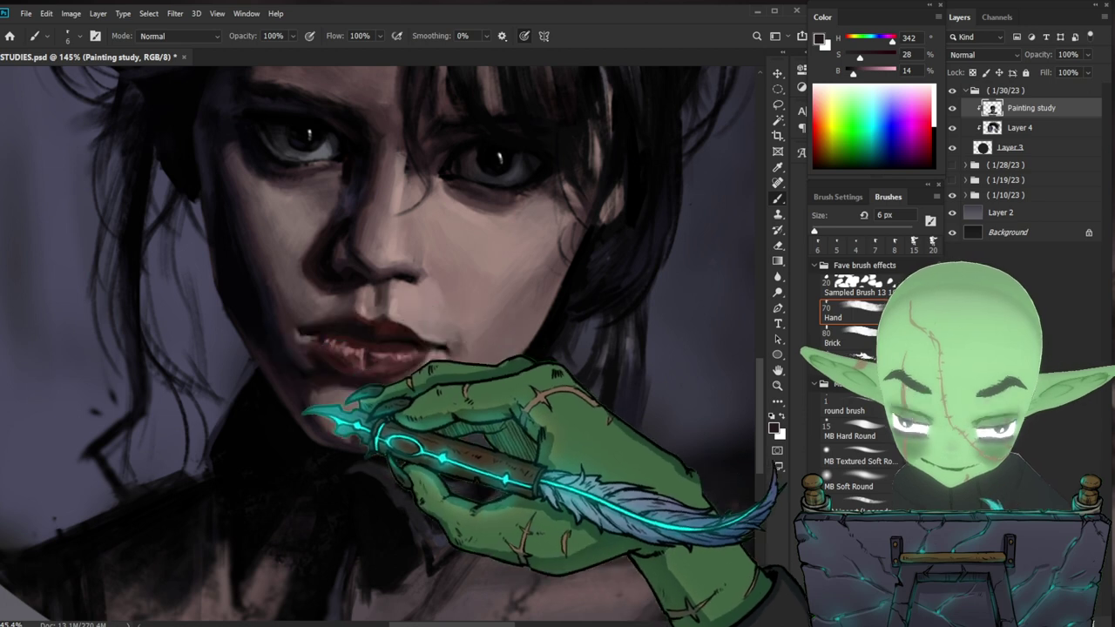
- Deepen the shadow beneath the lower lip and around the chin with sampled dark wine-brown and black at 6 px
drag(675, 419, 530, 510)
drag(388, 446, 438, 454)
key(b)
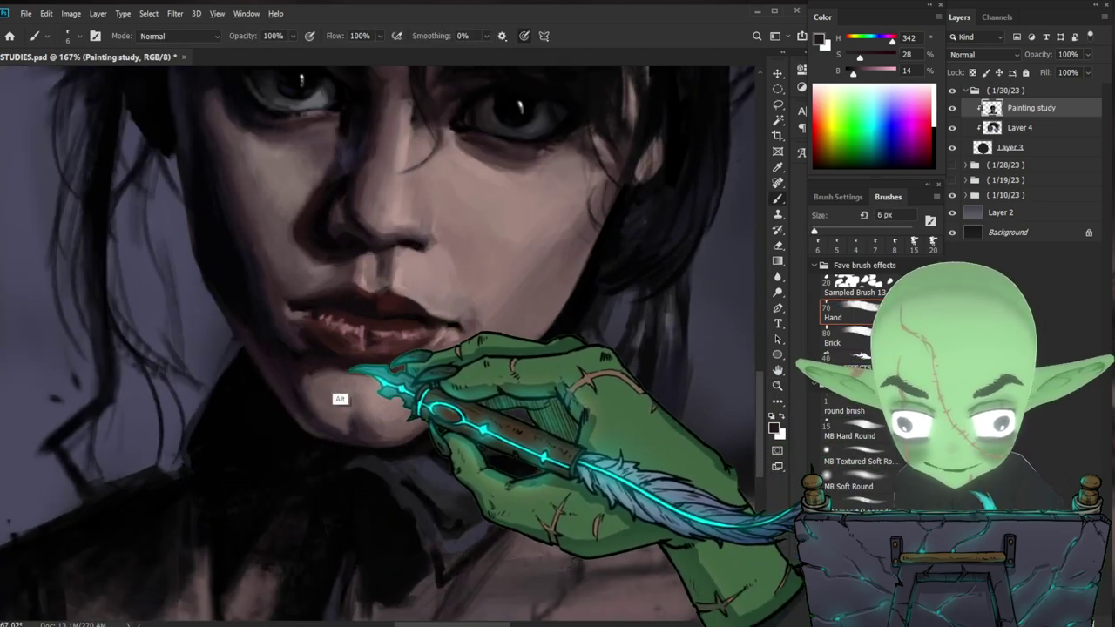
alt+click(312, 377)
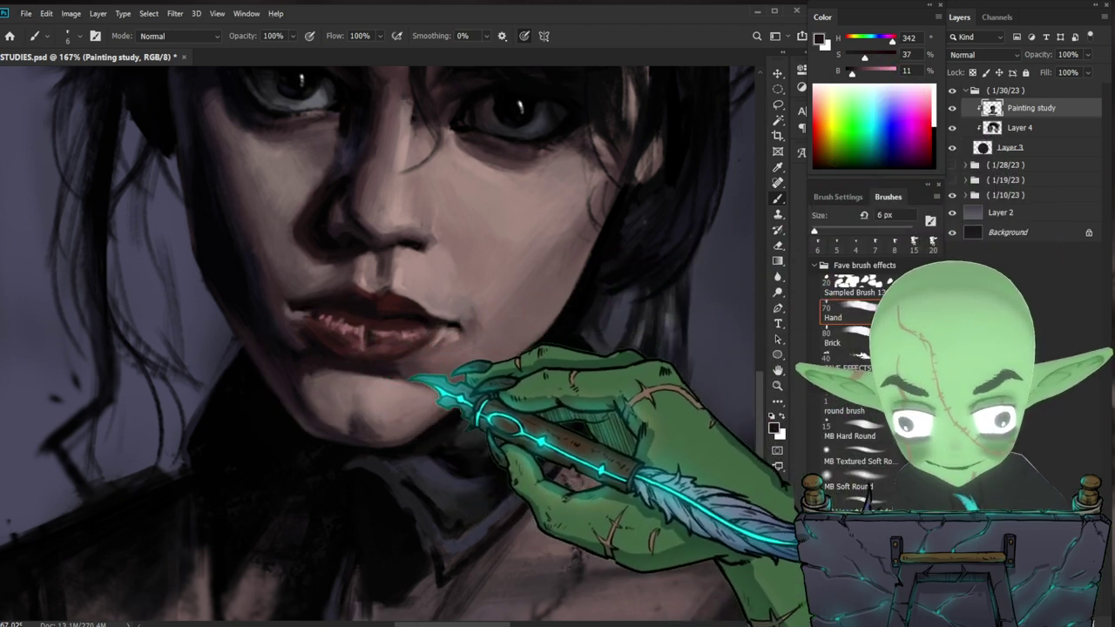
alt+click(319, 379)
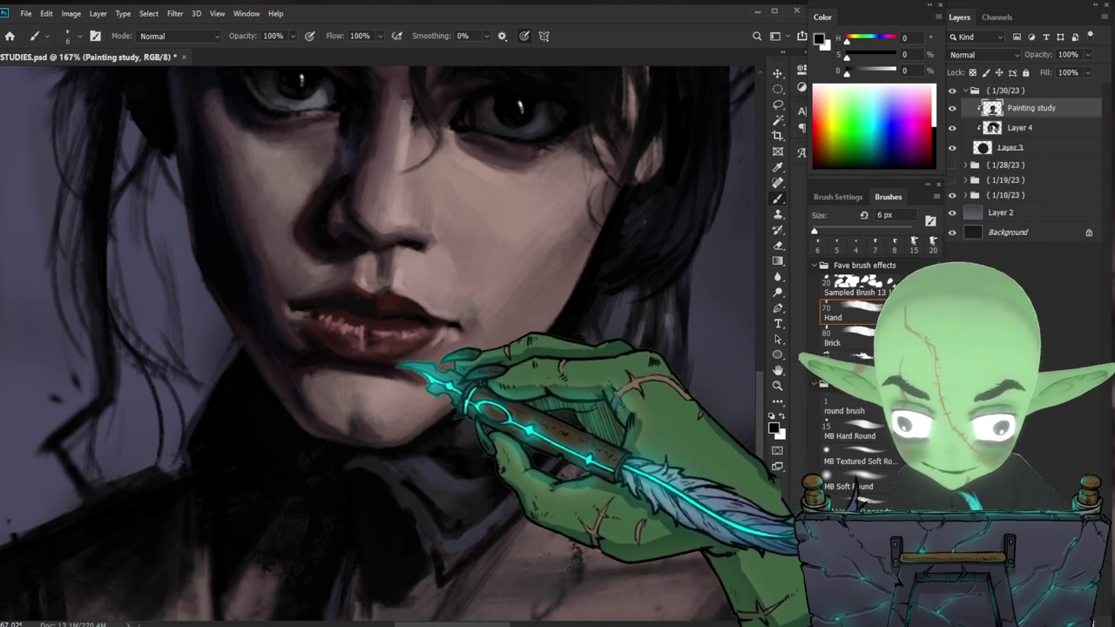
- Check the face close up and the full canvas, and save the refined portrait study
drag(557, 373, 523, 369)
drag(597, 409, 595, 433)
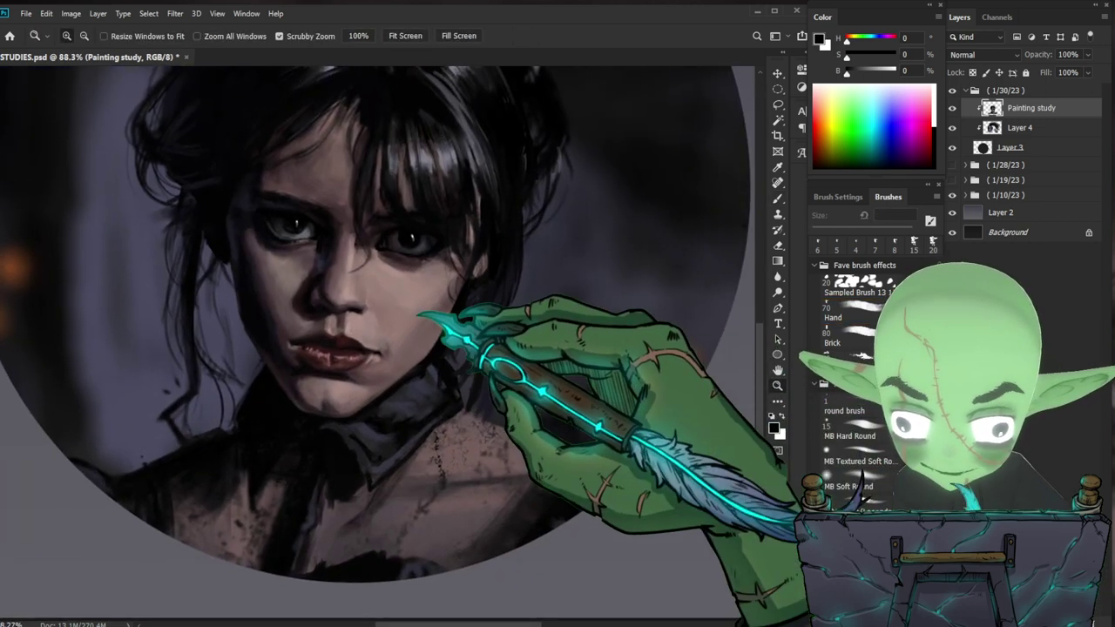
drag(340, 290, 418, 290)
key(b)
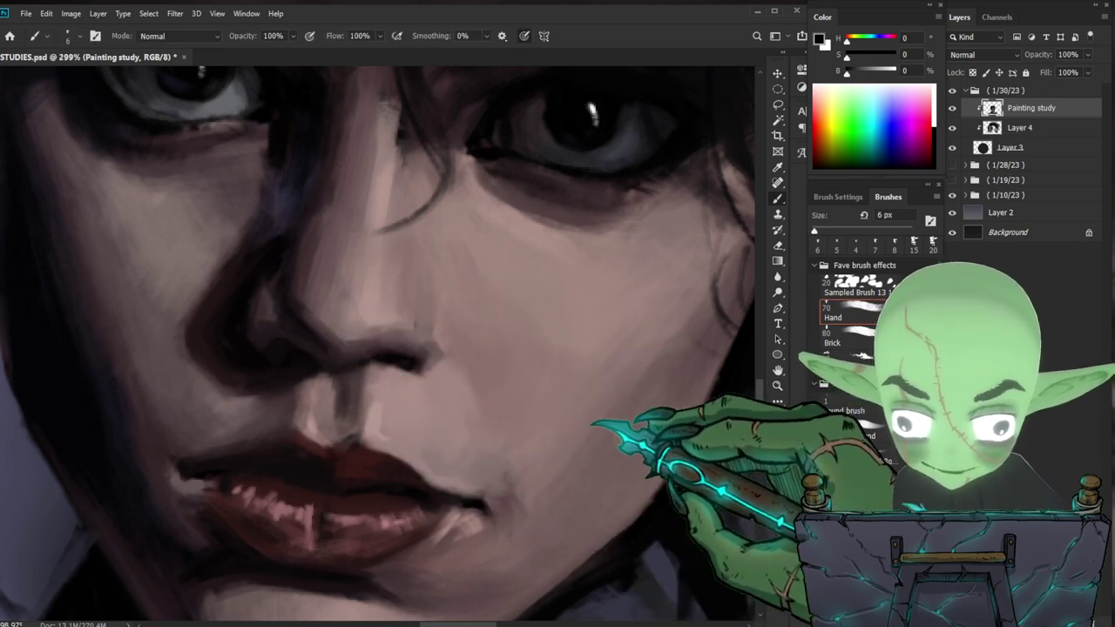
drag(253, 311, 267, 327)
mouse_move(368, 292)
mouse_down()
mouse_move(380, 377)
mouse_move(365, 304)
mouse_move(590, 443)
mouse_move(525, 517)
mouse_move(397, 582)
mouse_up()
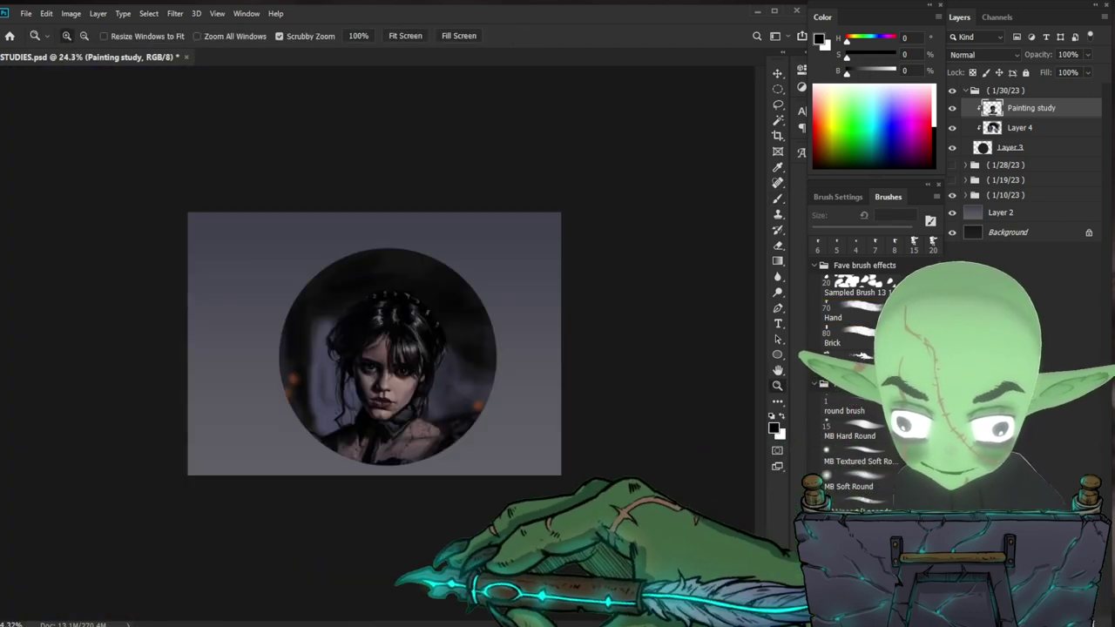
key(ctrl+s)
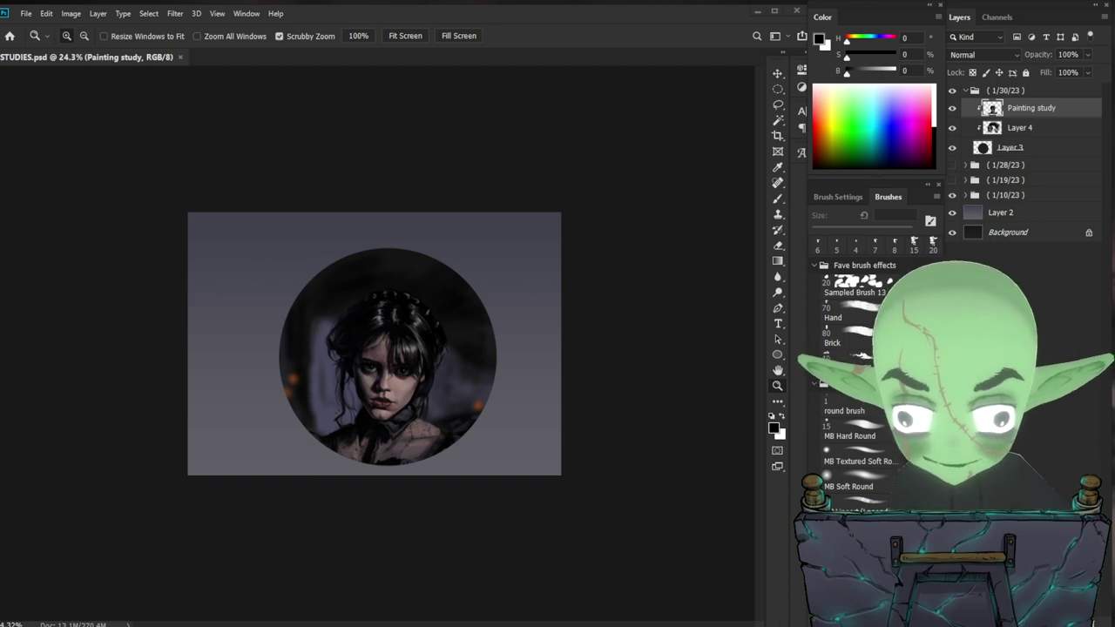
- Try to shift the painted figure slightly to the left within the circular background
drag(496, 449, 531, 435)
mouse_move(551, 497)
mouse_down()
mouse_move(575, 540)
mouse_move(568, 548)
mouse_move(554, 533)
mouse_up()
key(v)
drag(523, 473, 506, 473)
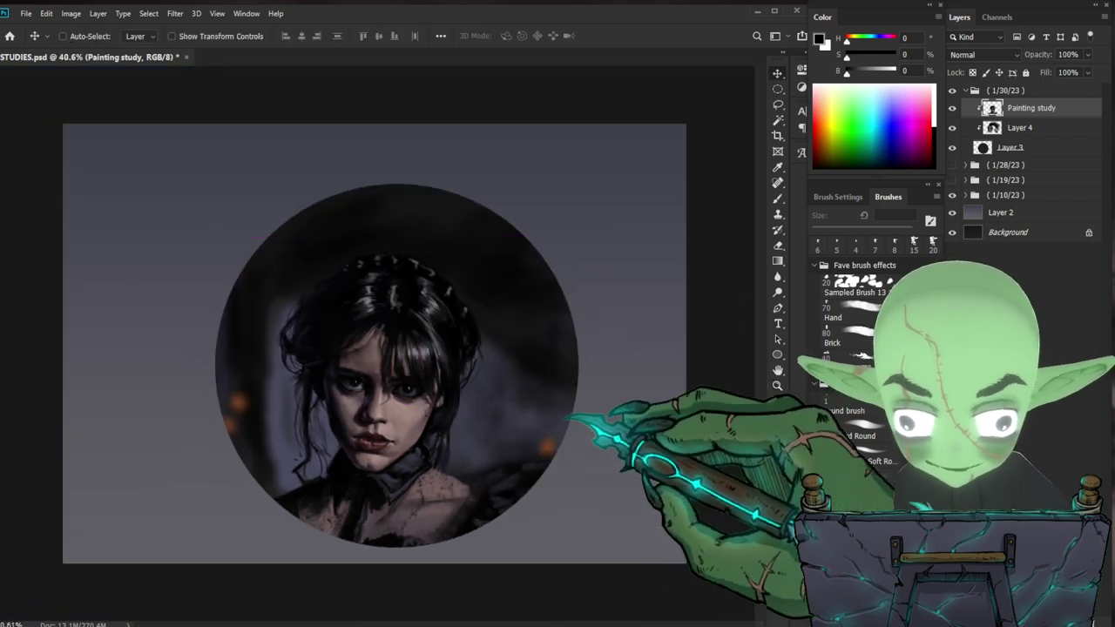
key(ctrl+z)
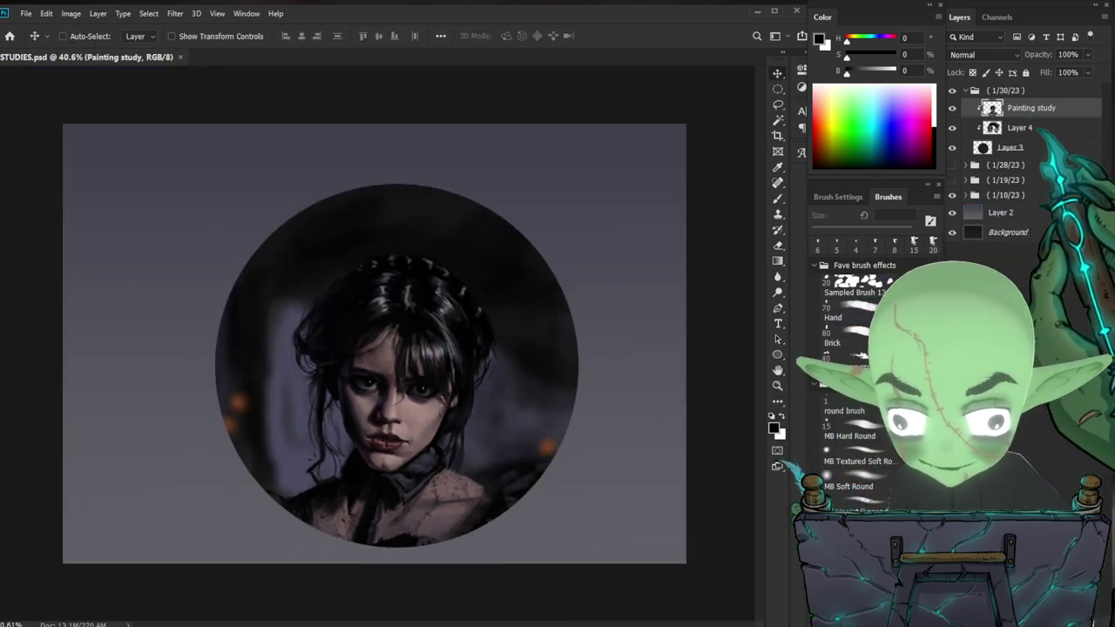
- Move the circle, background and figure layers together up and left on the canvas
shift+click(1021, 148)
drag(456, 469, 427, 425)
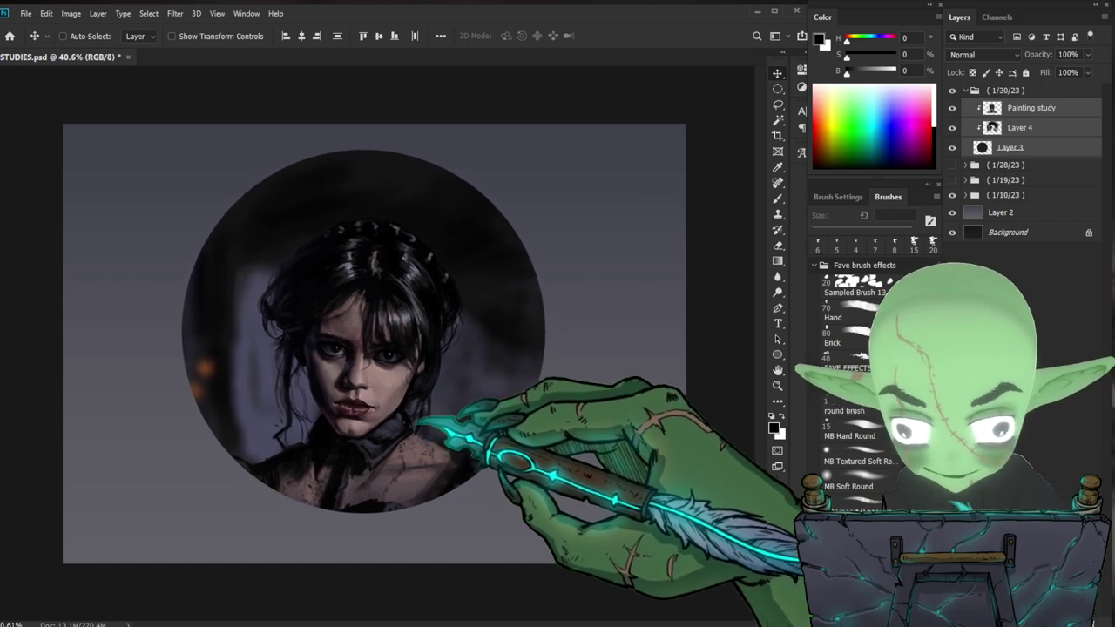
- Apply a Motion Blur at a -90° angle to the background layer behind the figure
click(1019, 127)
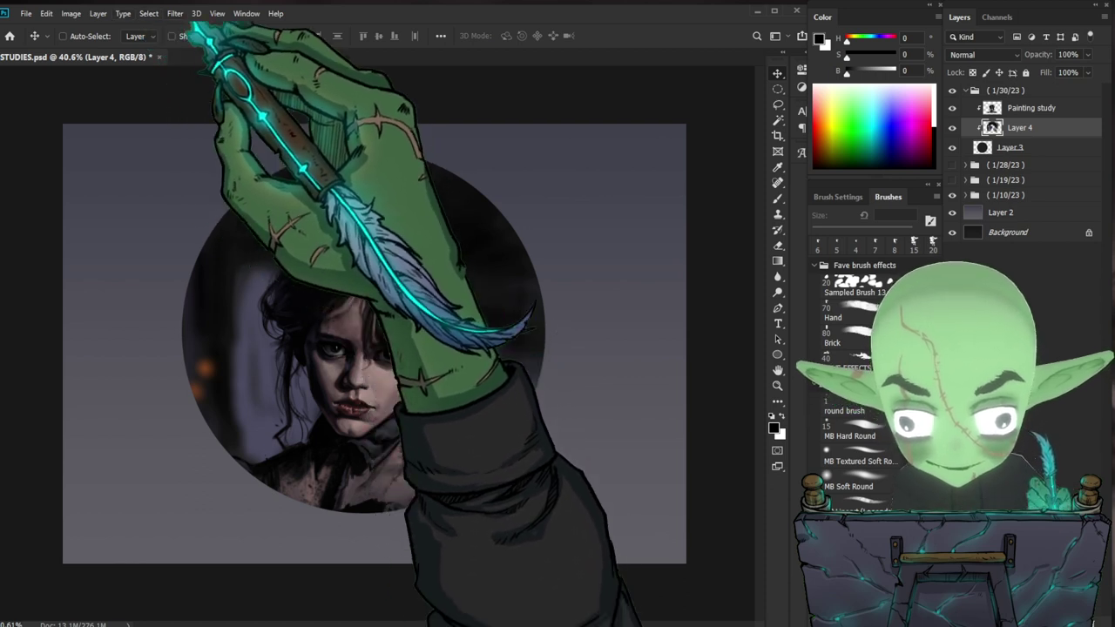
click(177, 14)
mouse_move(209, 151)
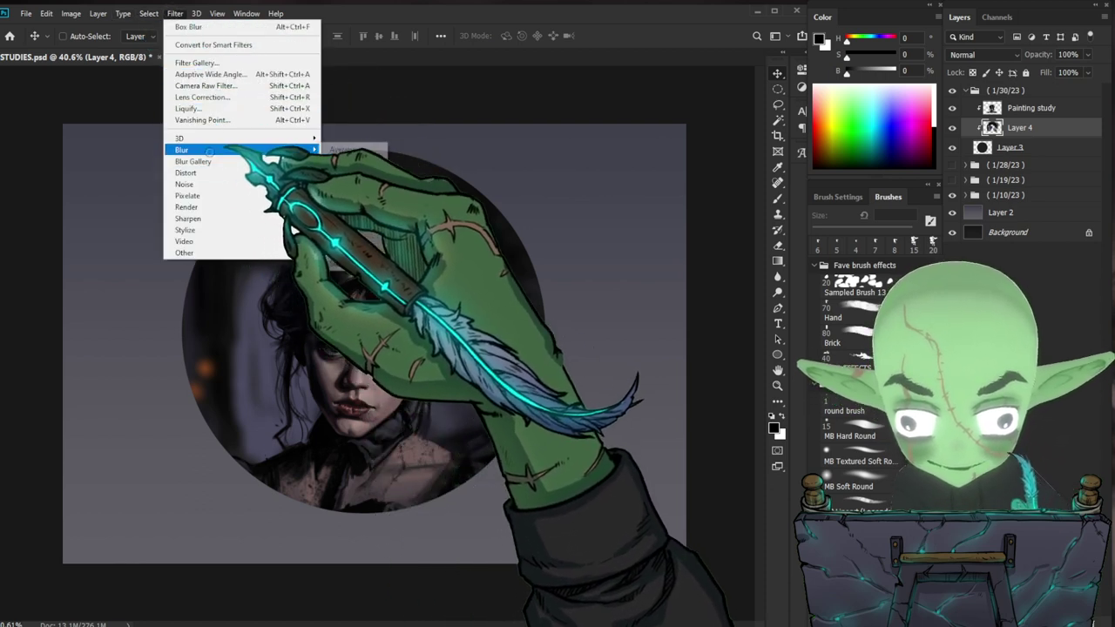
click(357, 218)
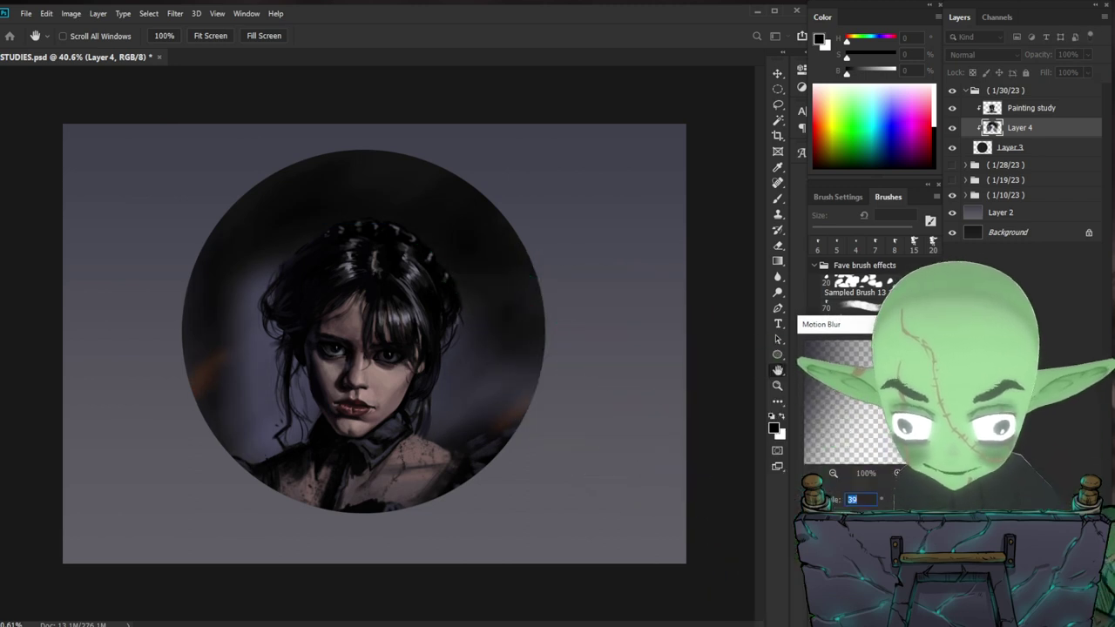
drag(857, 541, 840, 540)
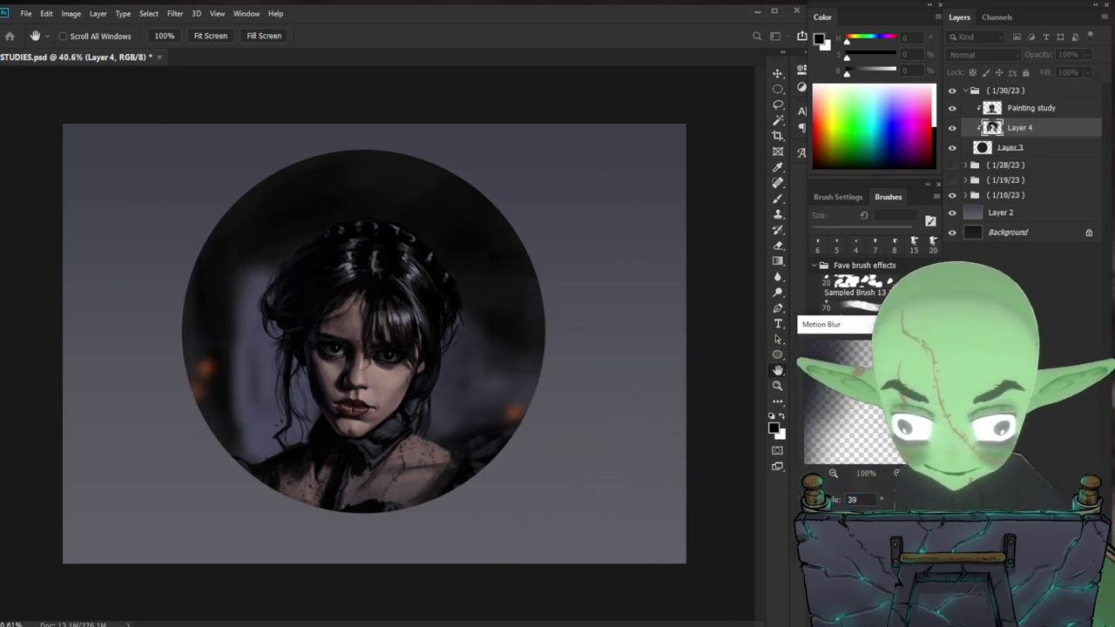
drag(911, 493, 914, 497)
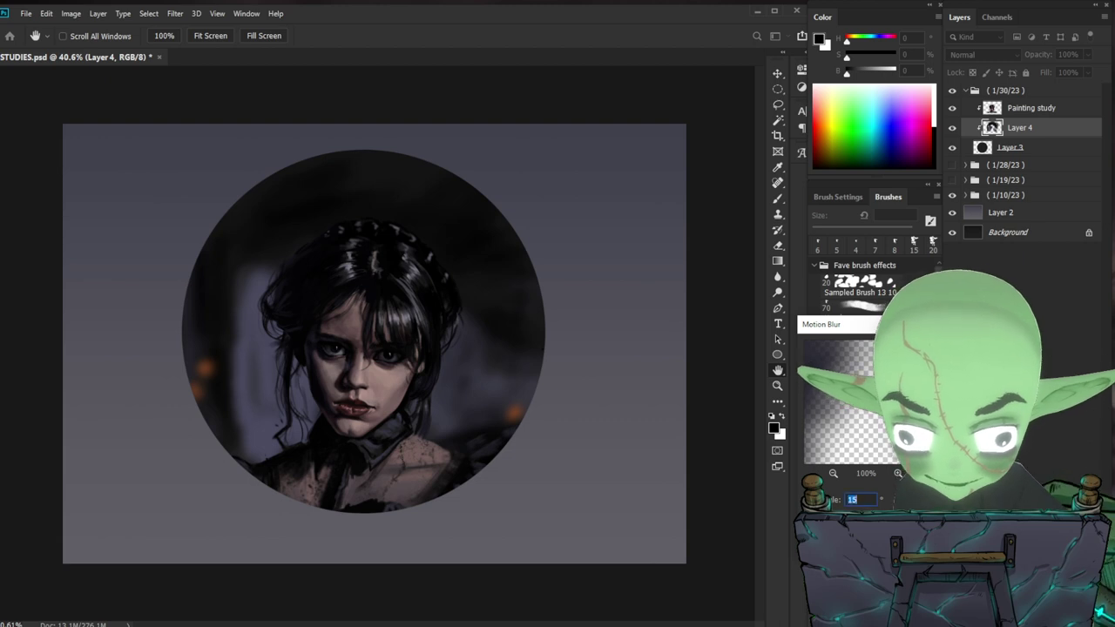
drag(839, 540, 844, 541)
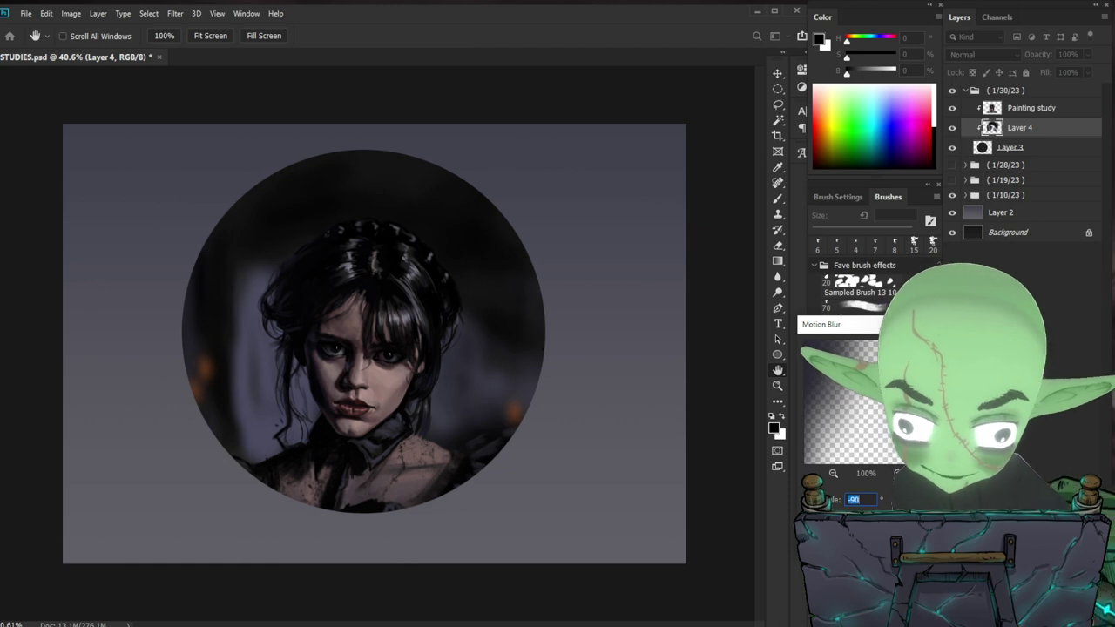
key(Return)
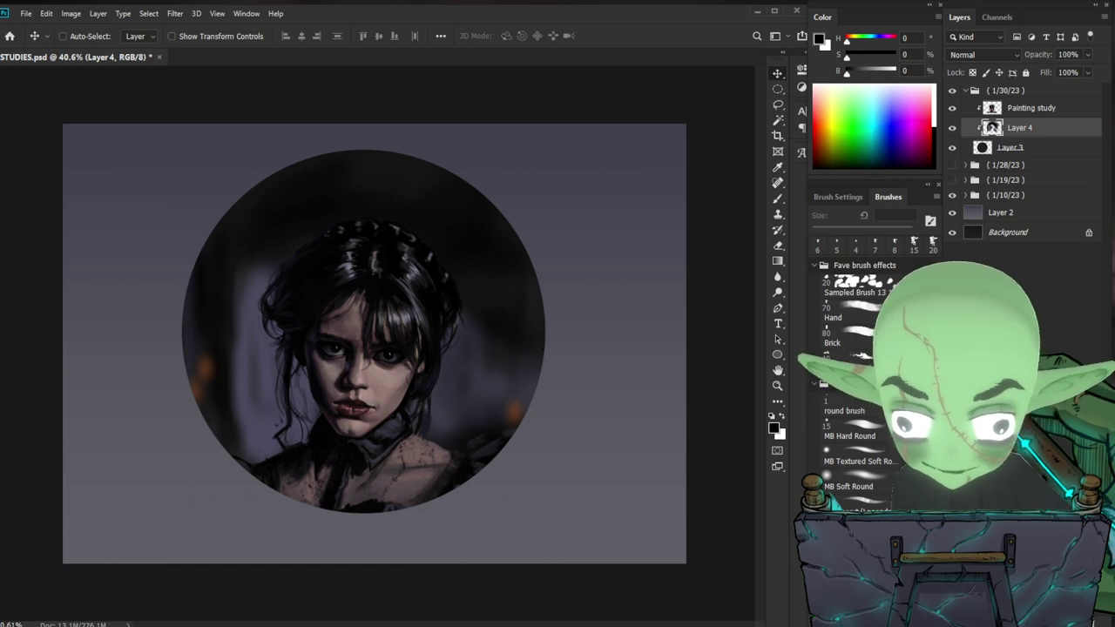
- Shift the blurred background's midtones toward a cooler blue-violet with Color Balance
key(ctrl)
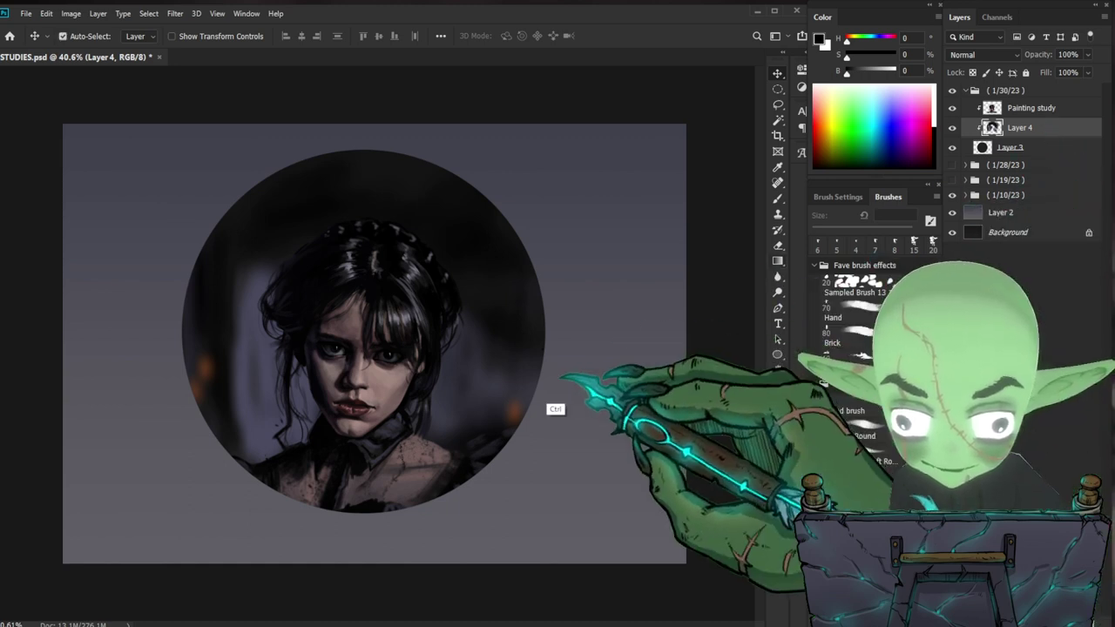
key(ctrl+b)
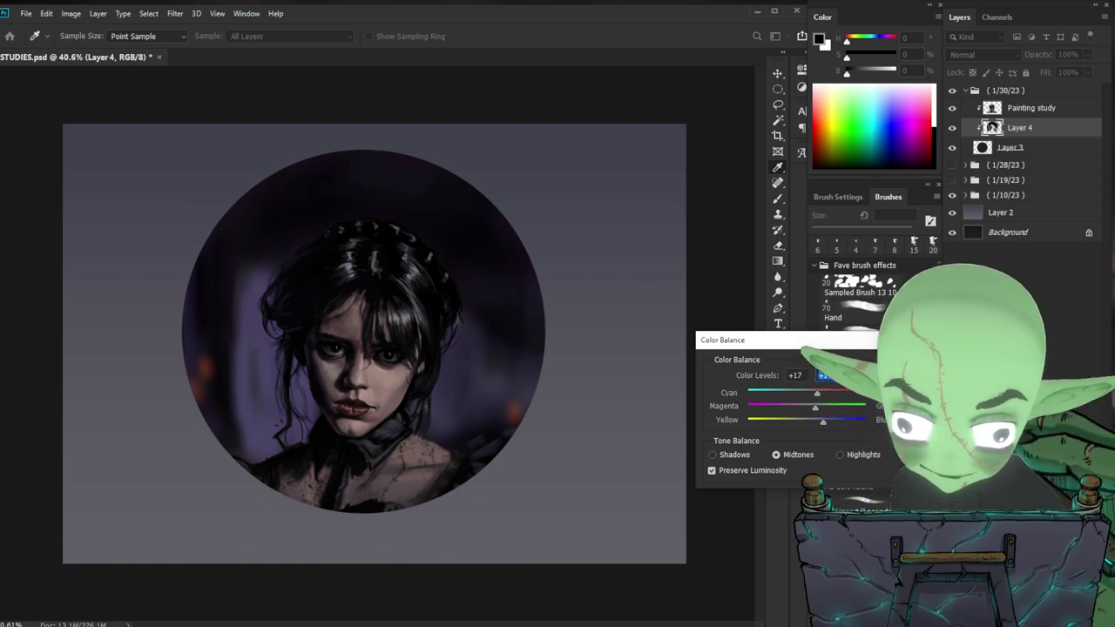
click(930, 361)
- Tint the background layer's shadows toward deep blue with Color Balance, keeping Preserve Luminosity on
drag(608, 393, 523, 442)
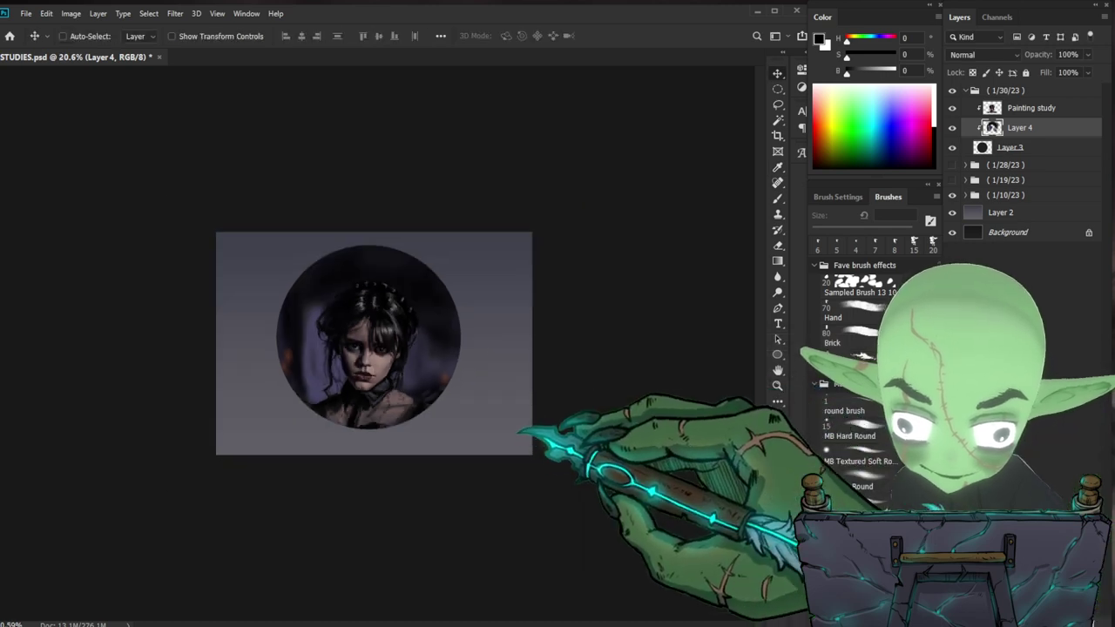
drag(465, 345, 475, 349)
key(ctrl+0)
key(v)
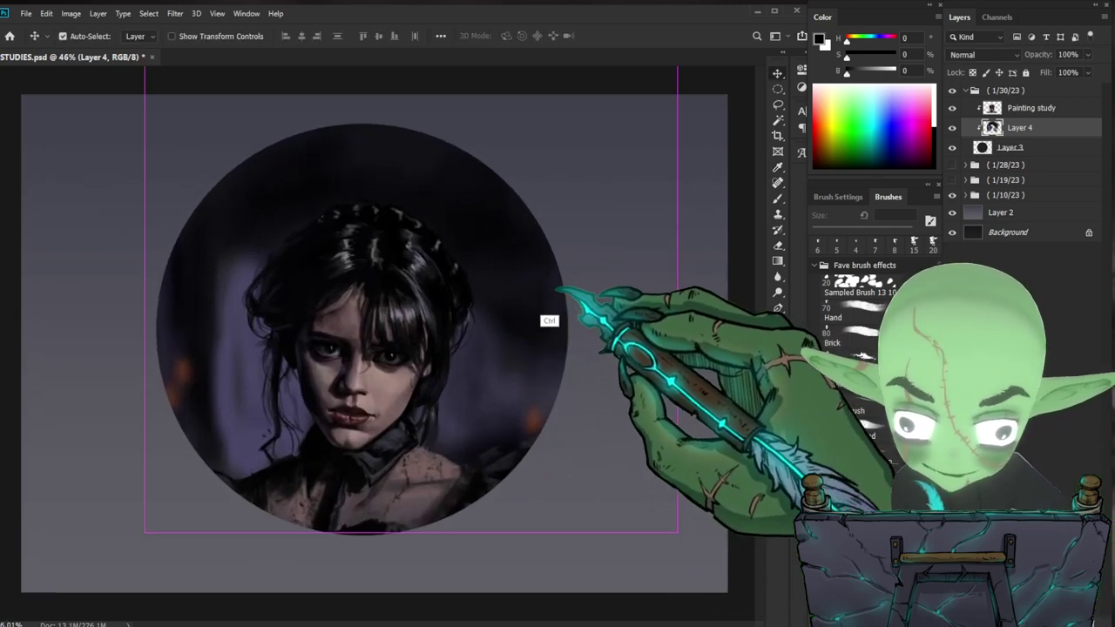
key(ctrl+b)
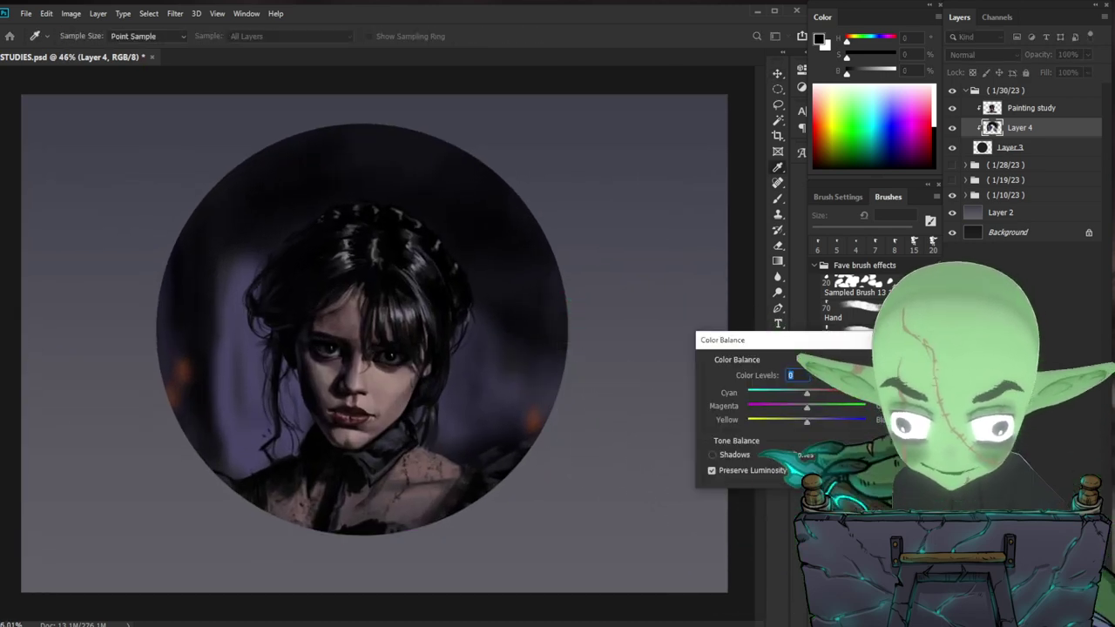
click(713, 455)
drag(807, 422, 818, 422)
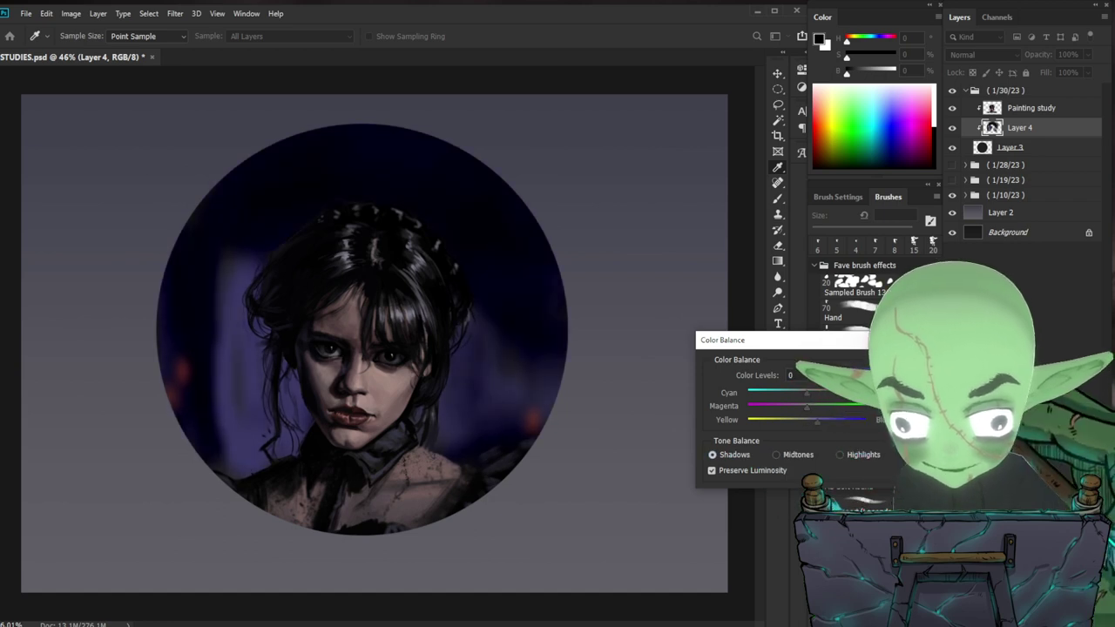
click(962, 360)
- Check the recoloured background from far and near, and save the portrait study
drag(610, 418, 517, 418)
drag(426, 348, 479, 369)
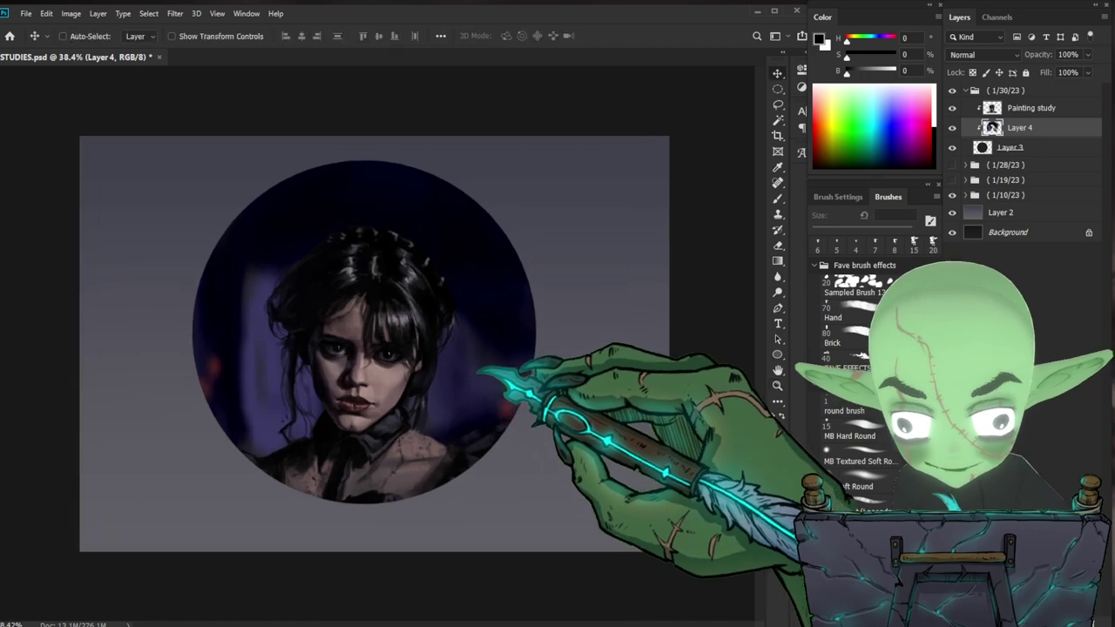
drag(490, 488, 494, 482)
scroll(518, 487, up, 1)
key(v)
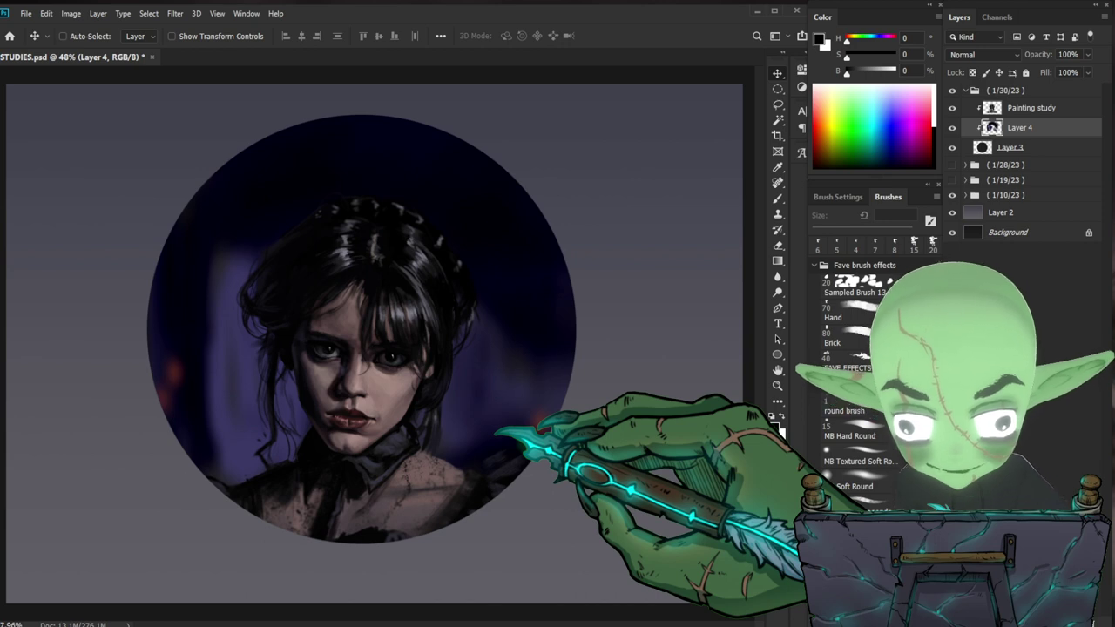
key(z)
scroll(540, 401, down, 4)
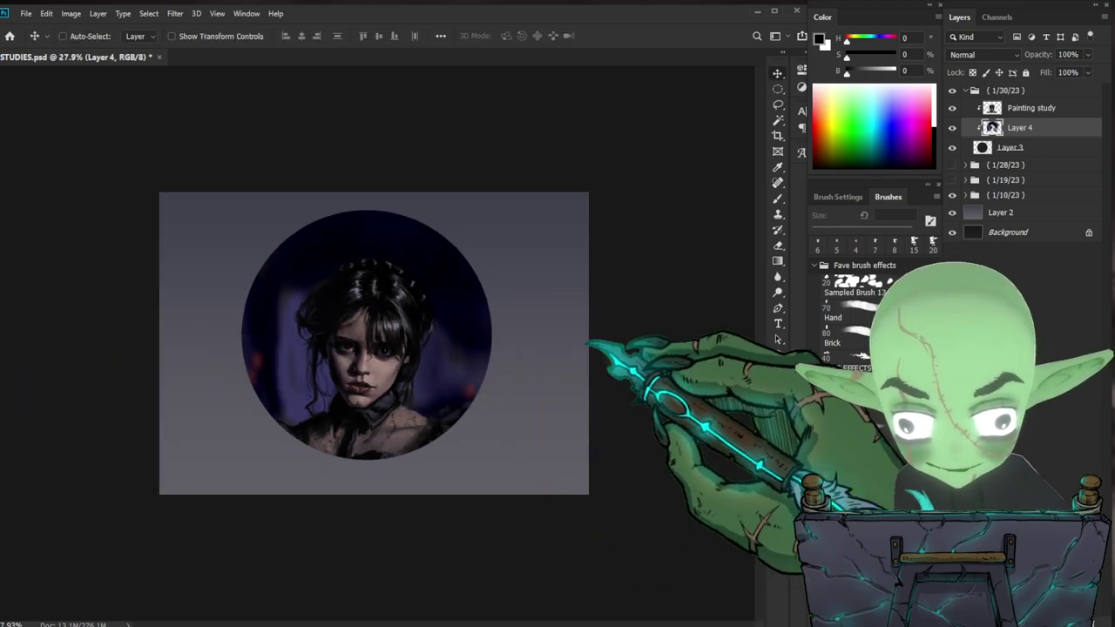
scroll(488, 413, up, 2)
key(v)
scroll(375, 340, up, 1)
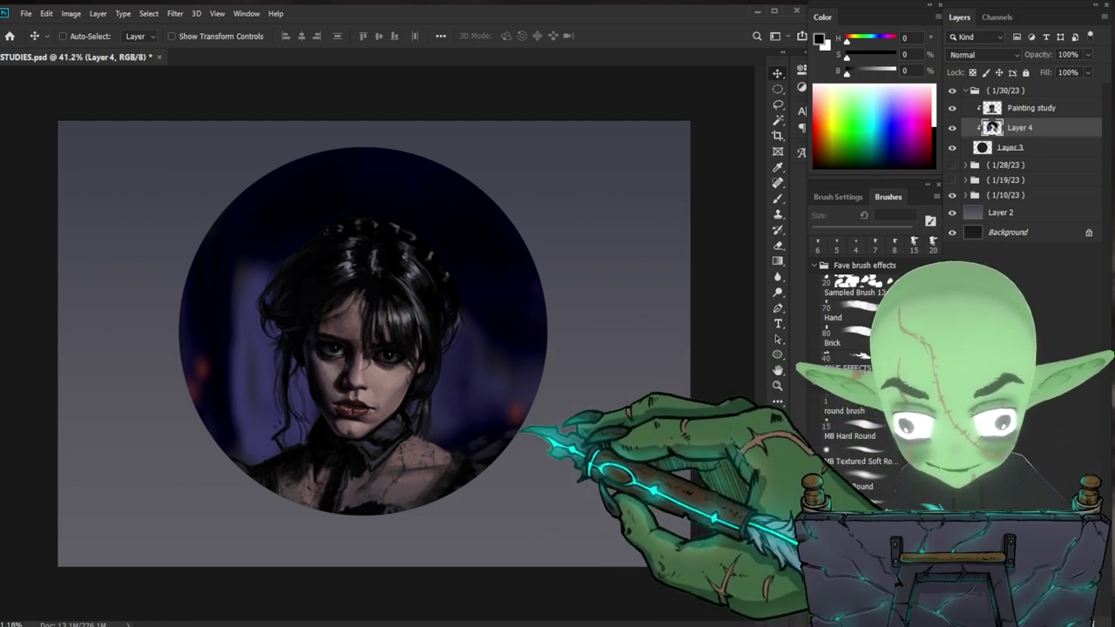
key(z)
scroll(508, 446, down, 1)
scroll(507, 446, up, 1)
key(v)
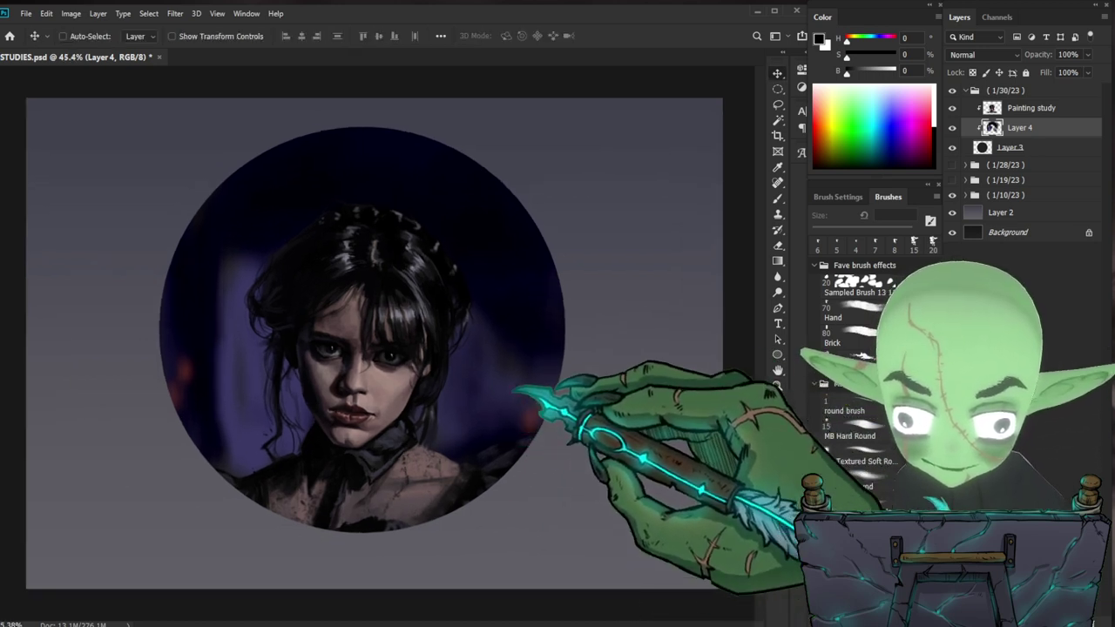
key(ctrl+s)
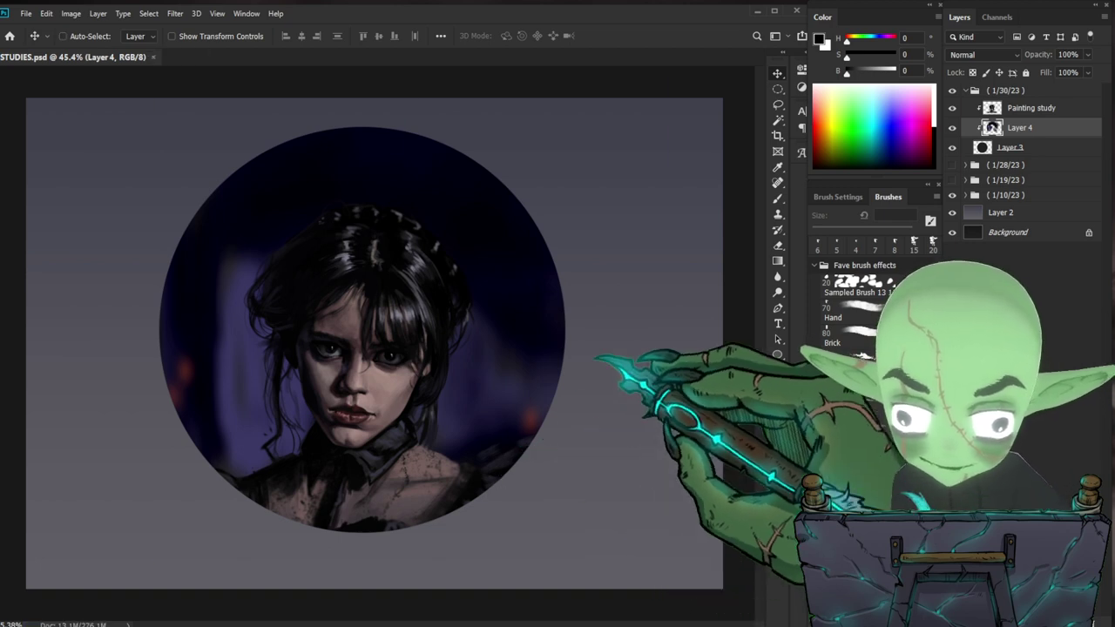
- Select the Painting study layer, frame the lower part of the portrait and set the round brush to 7 px
click(1031, 108)
key(z)
drag(350, 552, 427, 553)
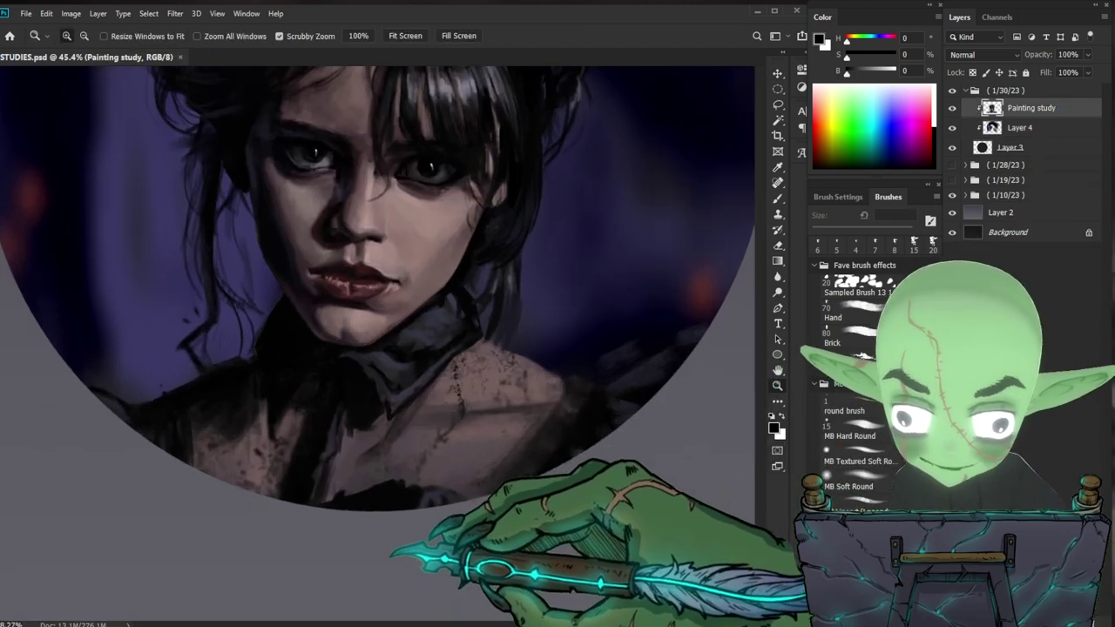
key(b)
click(845, 406)
key(b)
key(bracketright)
key(bracketright)
key(bracketright)
key(bracketright)
key(bracketright)
key(bracketright)
key(bracketright)
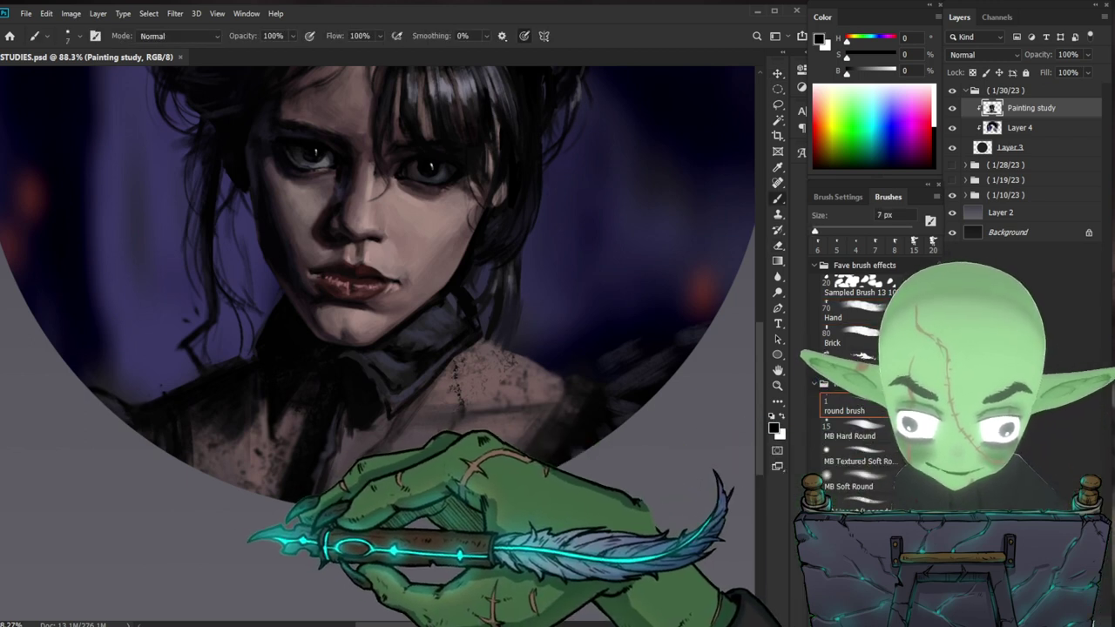
- Add a new layer above the painting study and set up white paint with the round brush at 8 px
drag(631, 341, 522, 447)
key(z)
drag(461, 401, 509, 416)
key(ctrl+shift+n)
key(Return)
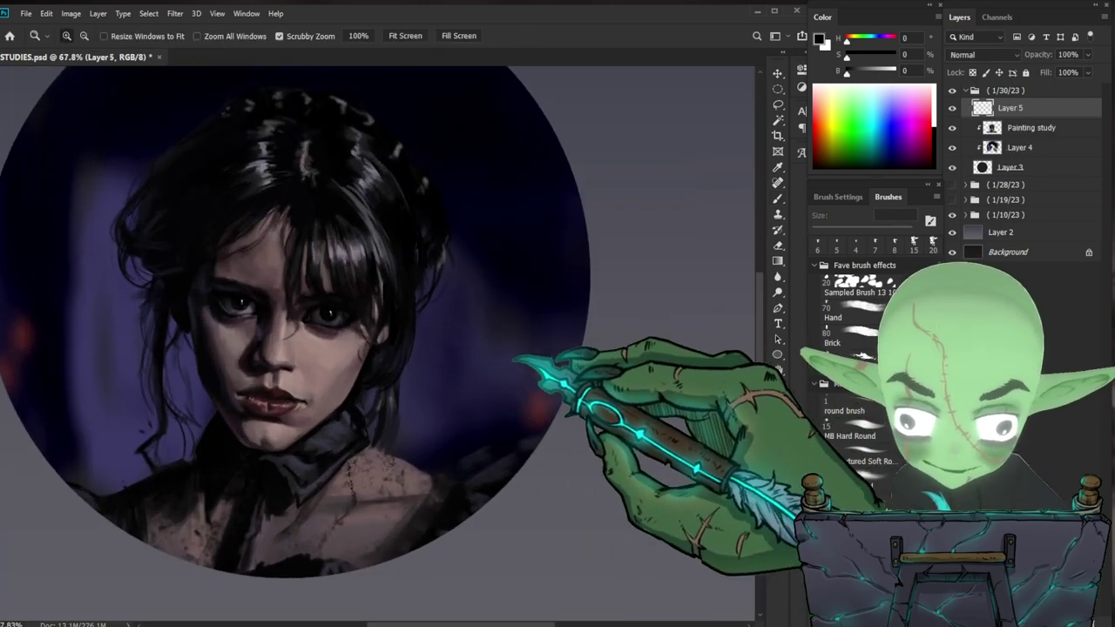
scroll(397, 410, up, 2)
key(b)
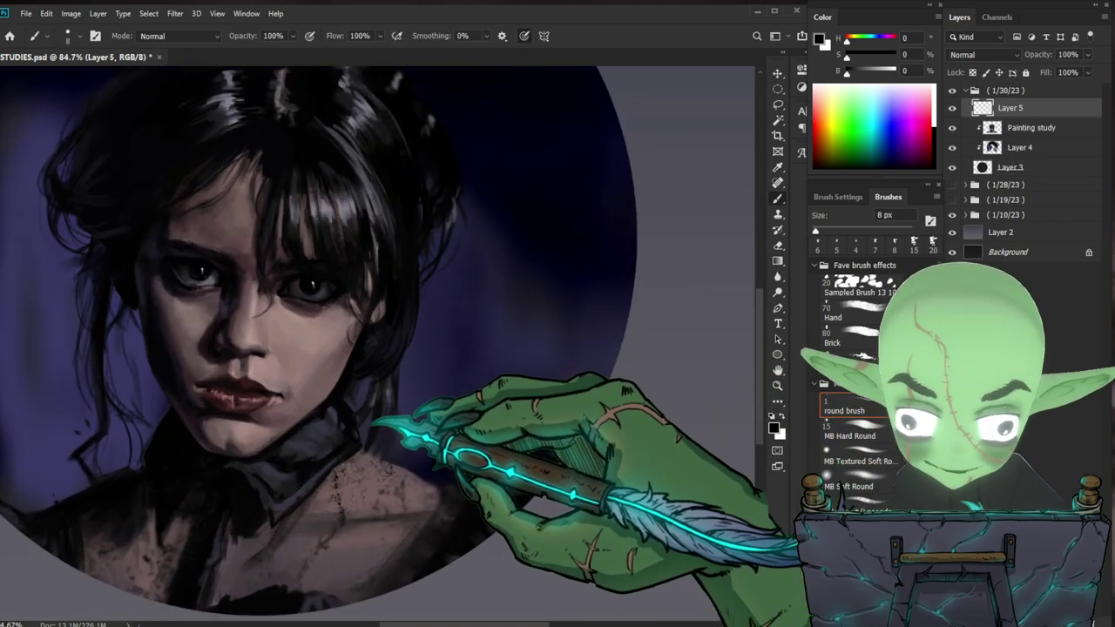
key(x)
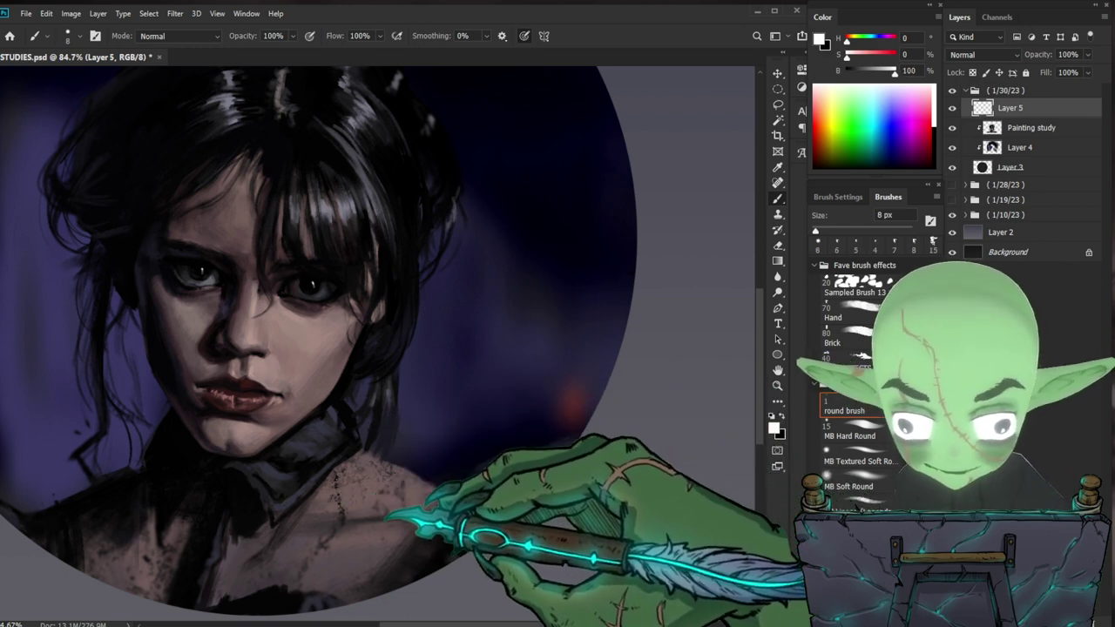
- Hand-letter the artist's signature in white across the bare shoulder and add a straight underline beneath it
scroll(344, 496, up, 1)
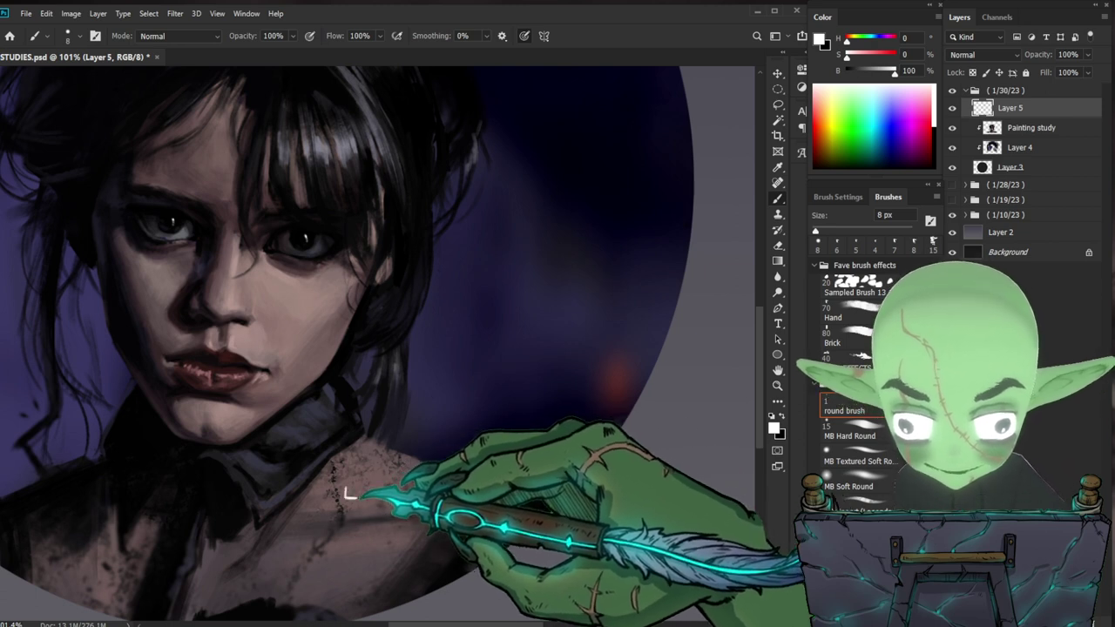
mouse_move(368, 490)
mouse_down()
mouse_move(404, 477)
mouse_move(386, 498)
mouse_up()
key(ctrl+z)
click(369, 486)
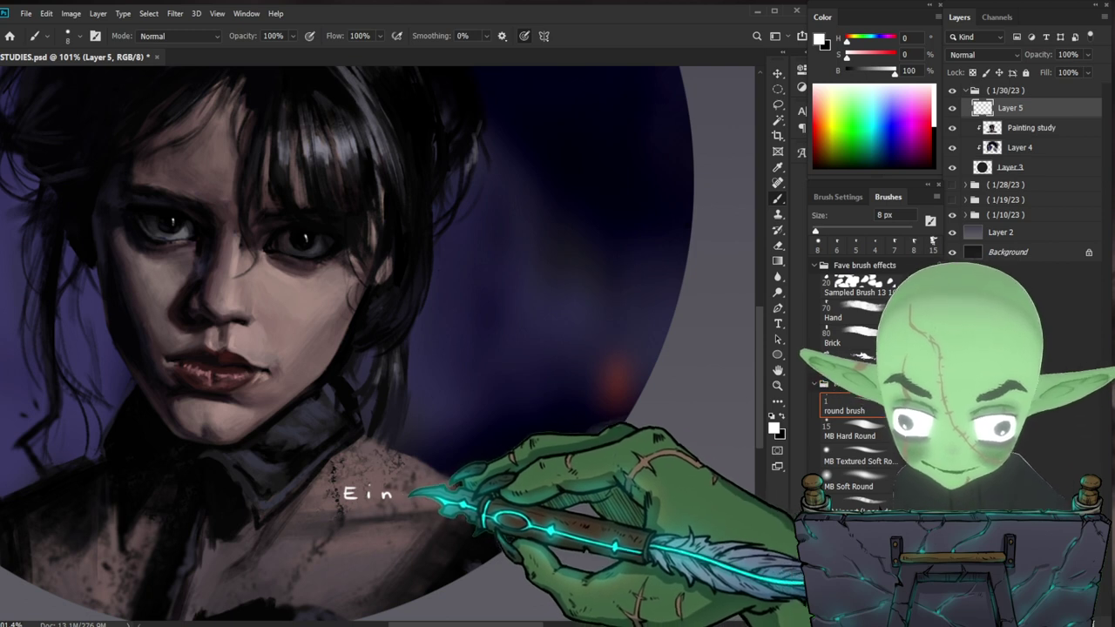
drag(341, 504, 522, 505)
key(v)
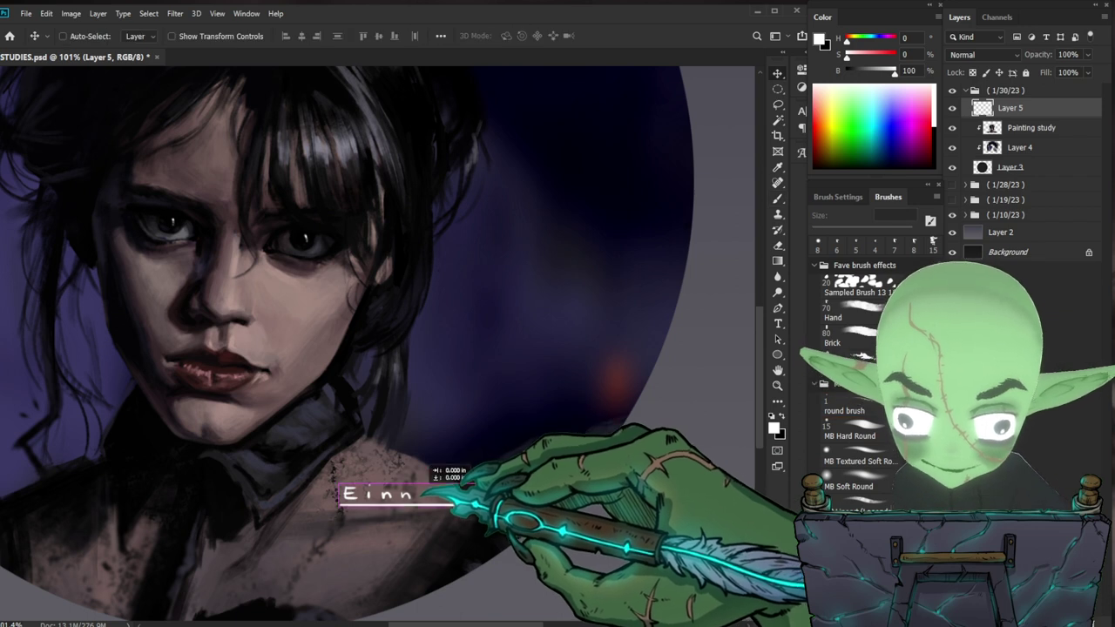
key(b)
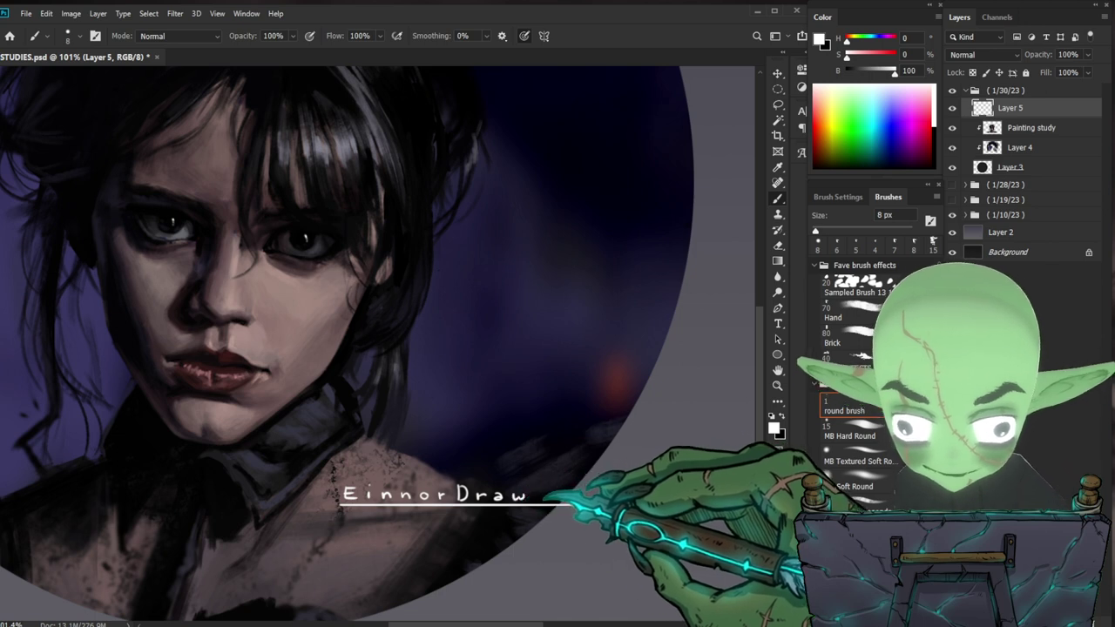
- Finish the signature lettering and trim the excess end of its underline with a 35 px eraser
key(z)
drag(540, 494, 601, 487)
key(ctrl+0)
drag(401, 494, 400, 512)
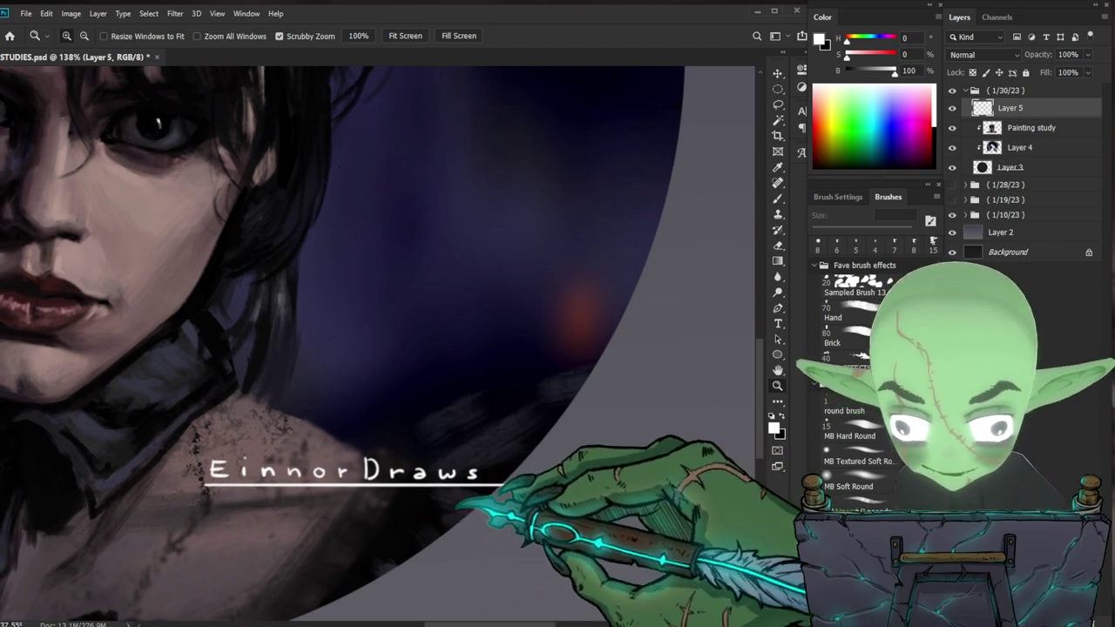
key(b)
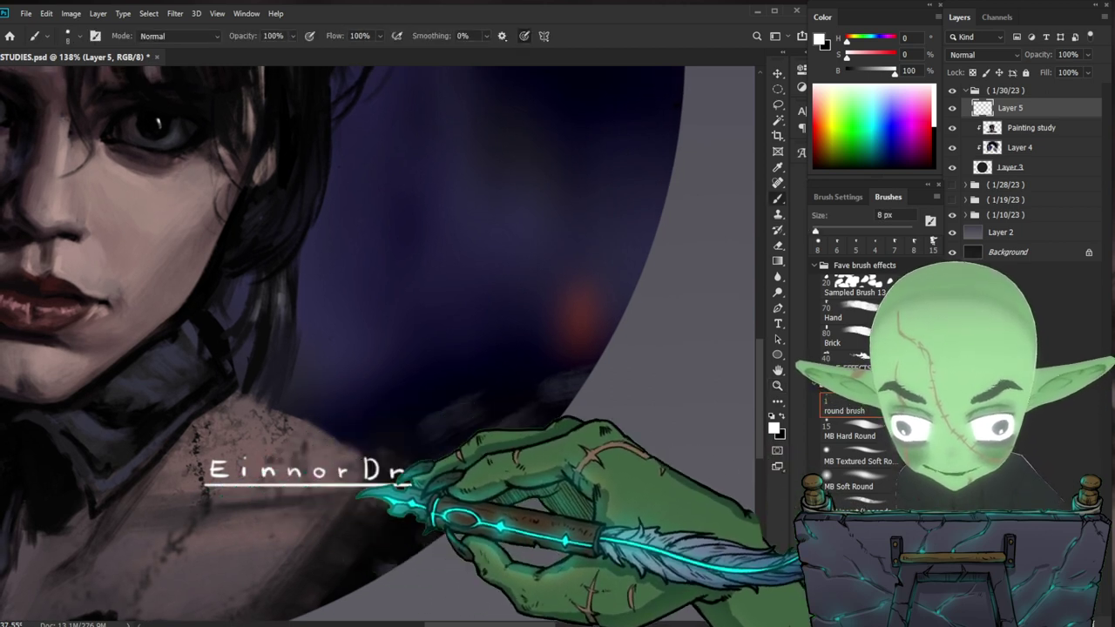
key(l)
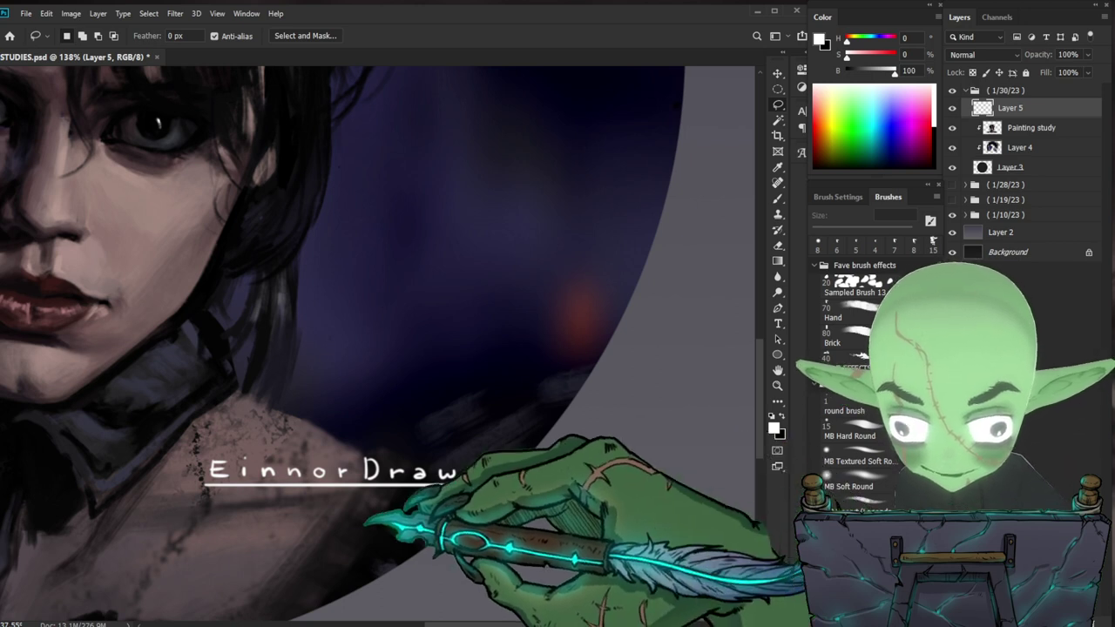
key(e)
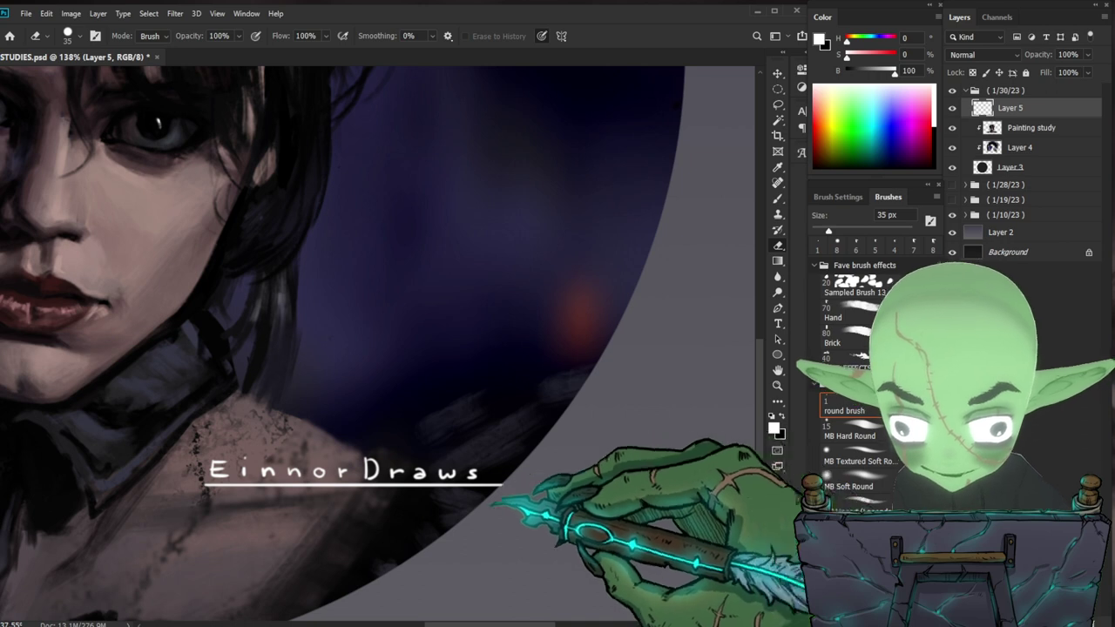
drag(545, 457, 519, 478)
- Reposition the white signature and its underline over the bare shoulder near the portrait circle's lower right edge
key(v)
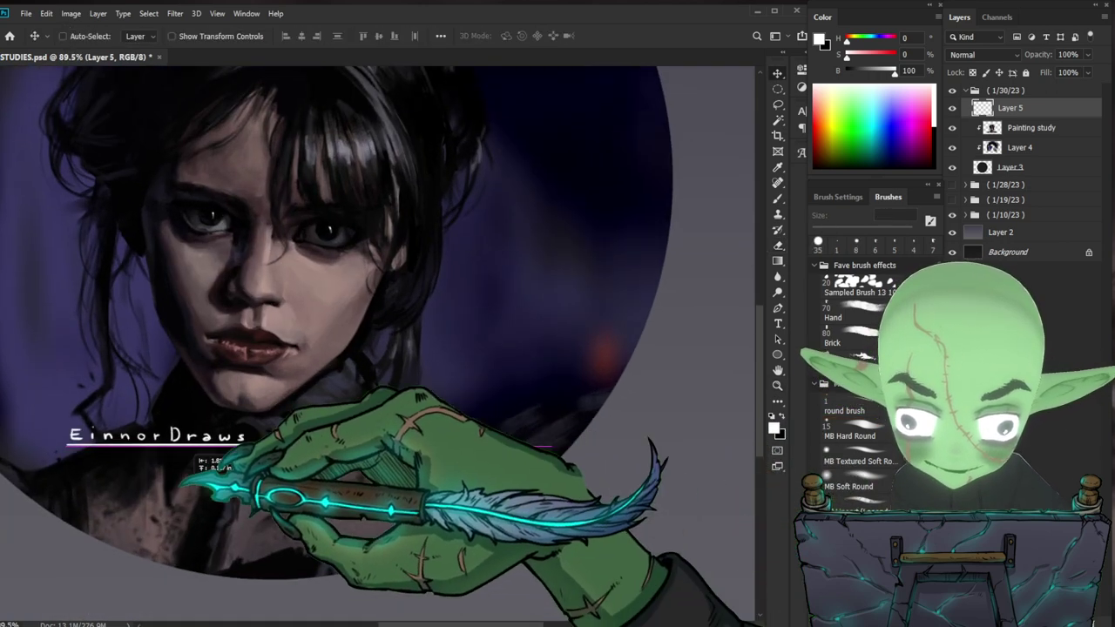
mouse_move(174, 441)
mouse_down()
mouse_move(528, 456)
mouse_move(508, 471)
mouse_up()
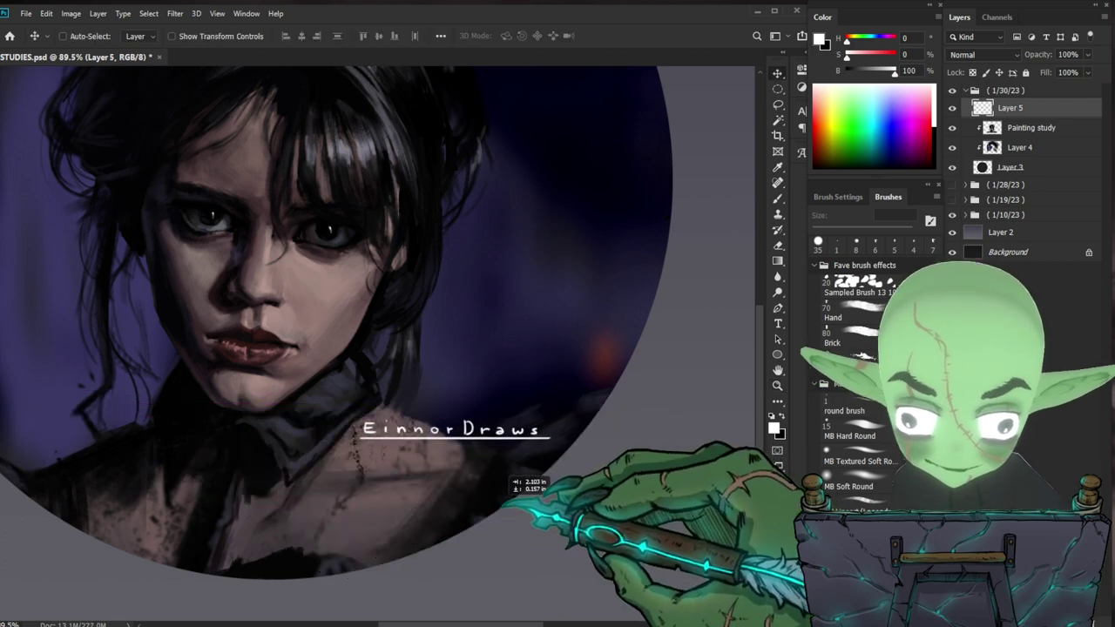
drag(440, 467, 506, 448)
- Hand-letter the date 01.30.2023 in white beneath the signature's underline and centre it under the line
key(b)
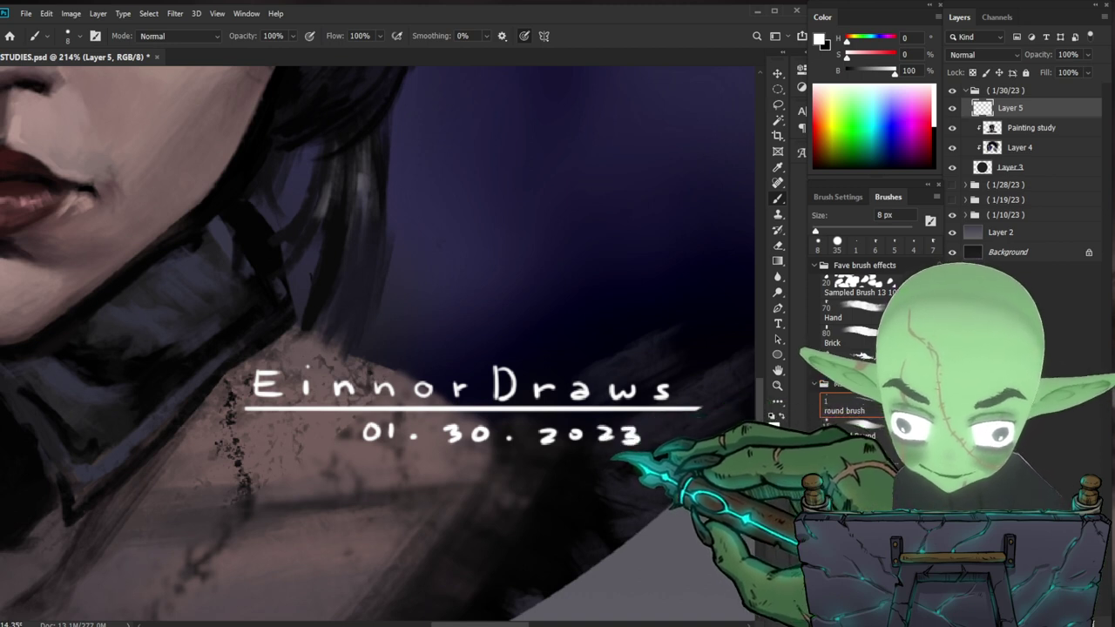
key(l)
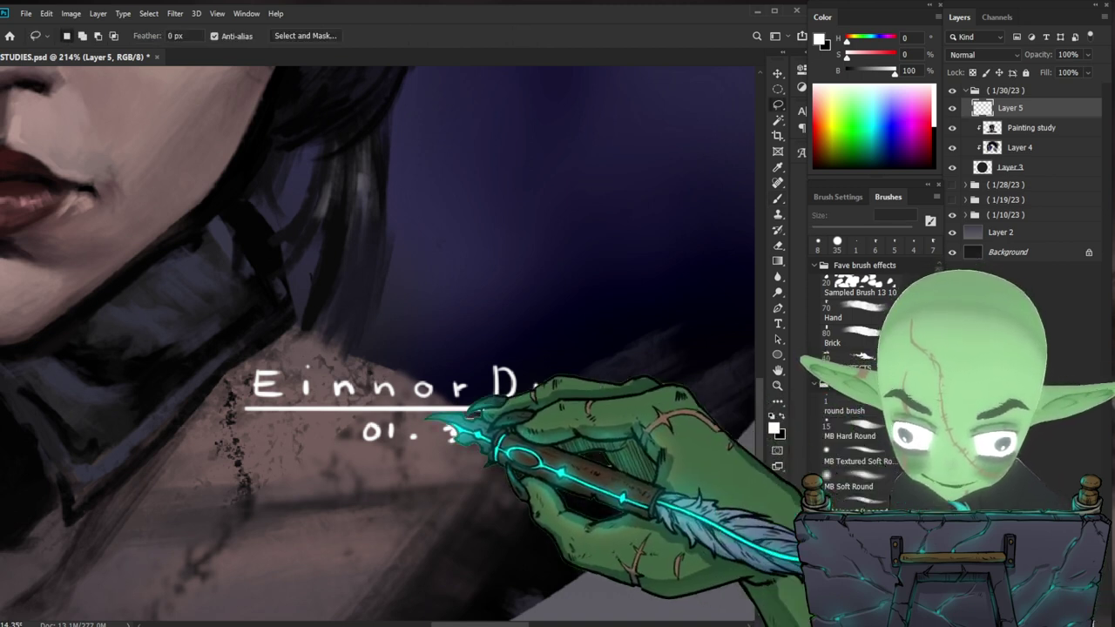
key(v)
drag(541, 435, 479, 448)
key(ctrl+d)
key(z)
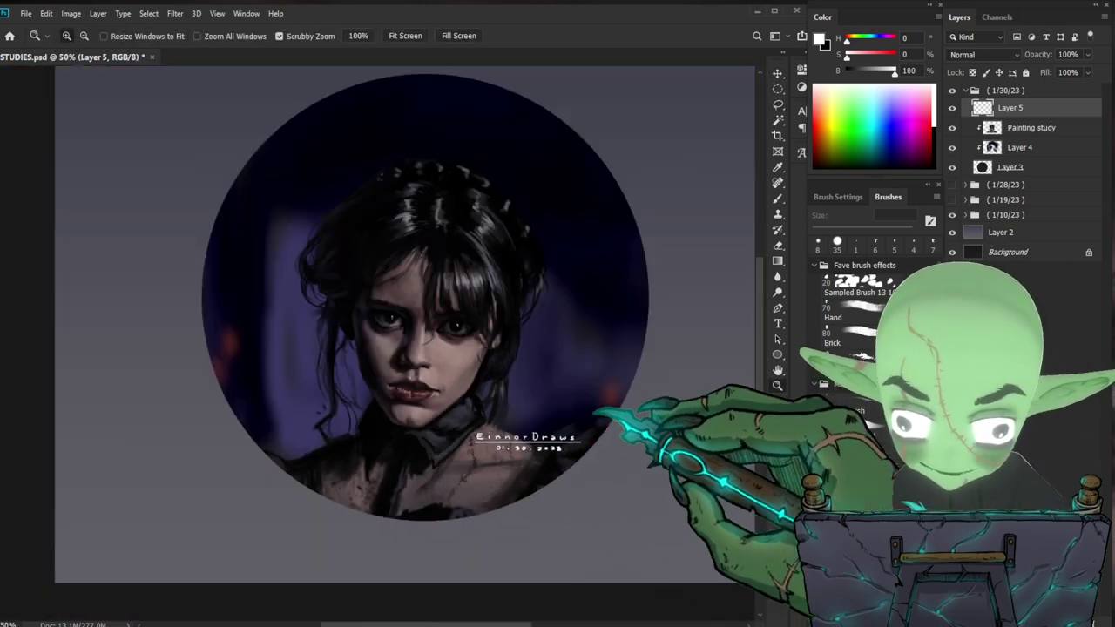
scroll(578, 450, up, 1)
key(v)
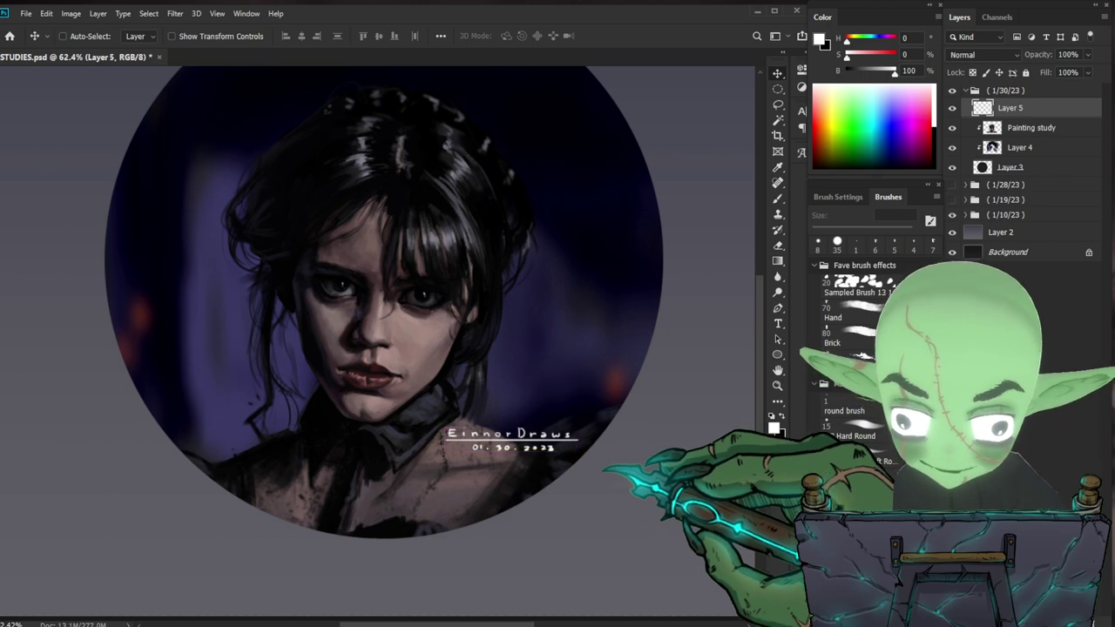
key(z)
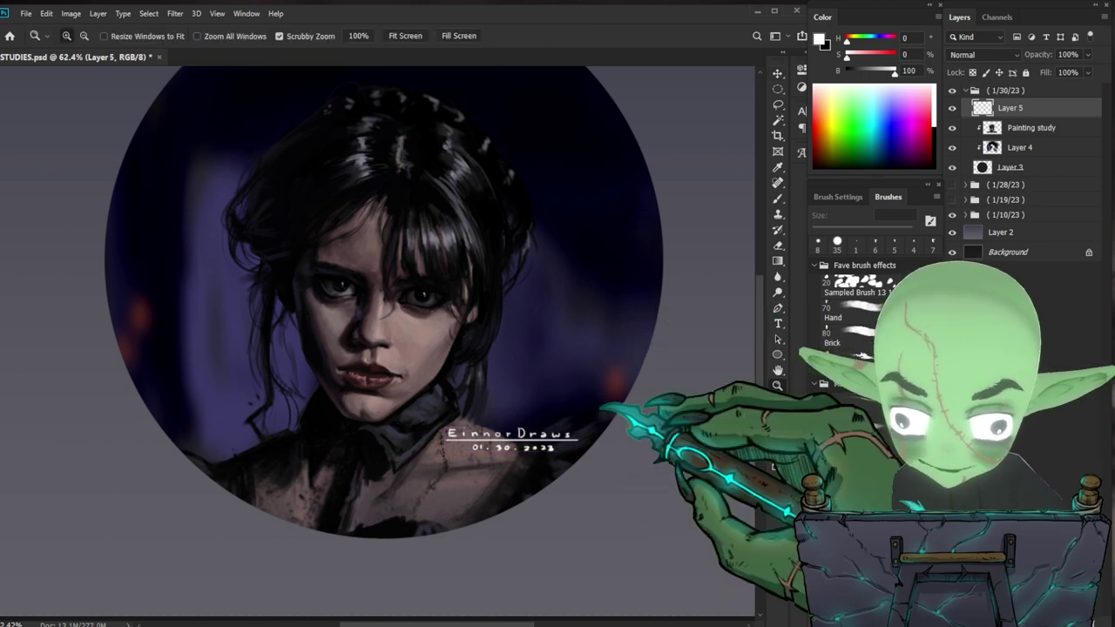
scroll(662, 396, down, 3)
scroll(592, 436, up, 2)
key(v)
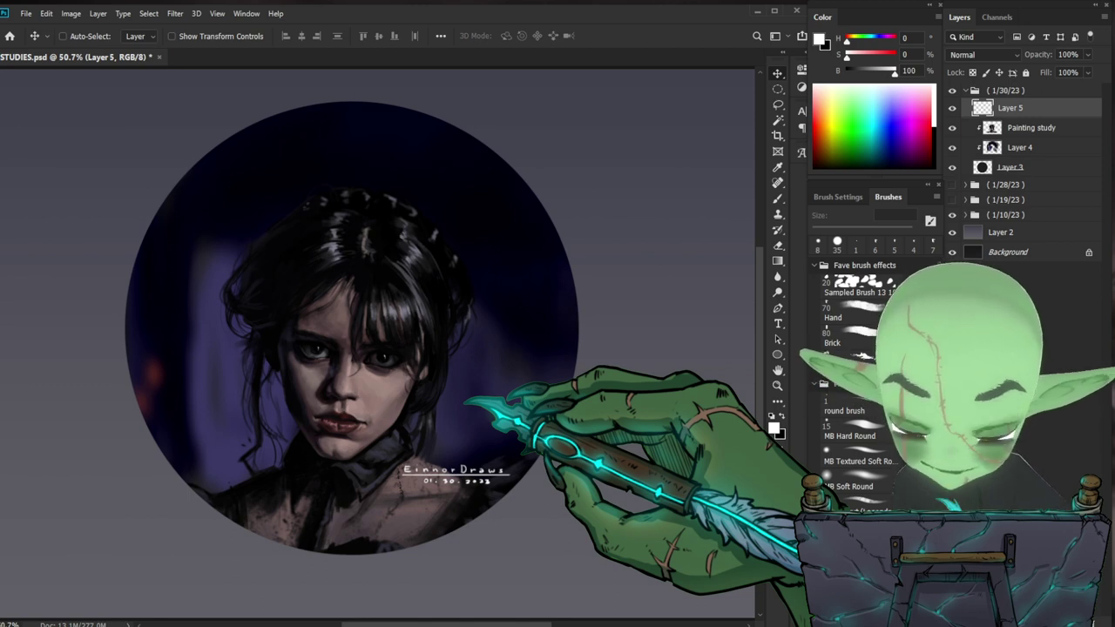
drag(612, 428, 599, 403)
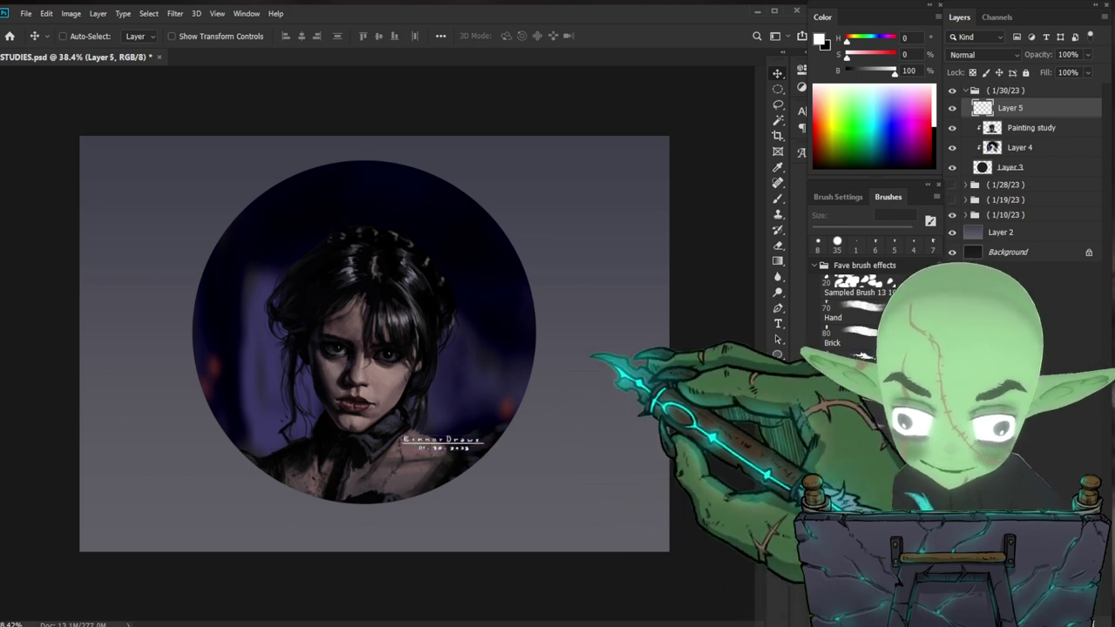
- Select the Layer 3 circle, choose the Hand brush at 100 px for the eraser and add a layer mask
click(1050, 127)
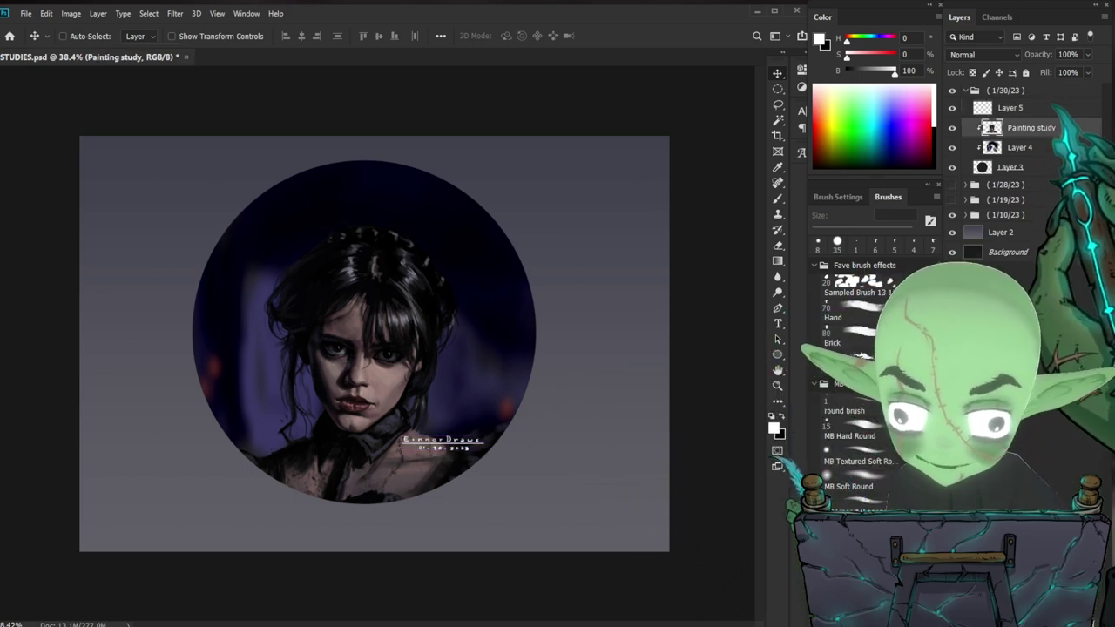
click(1025, 166)
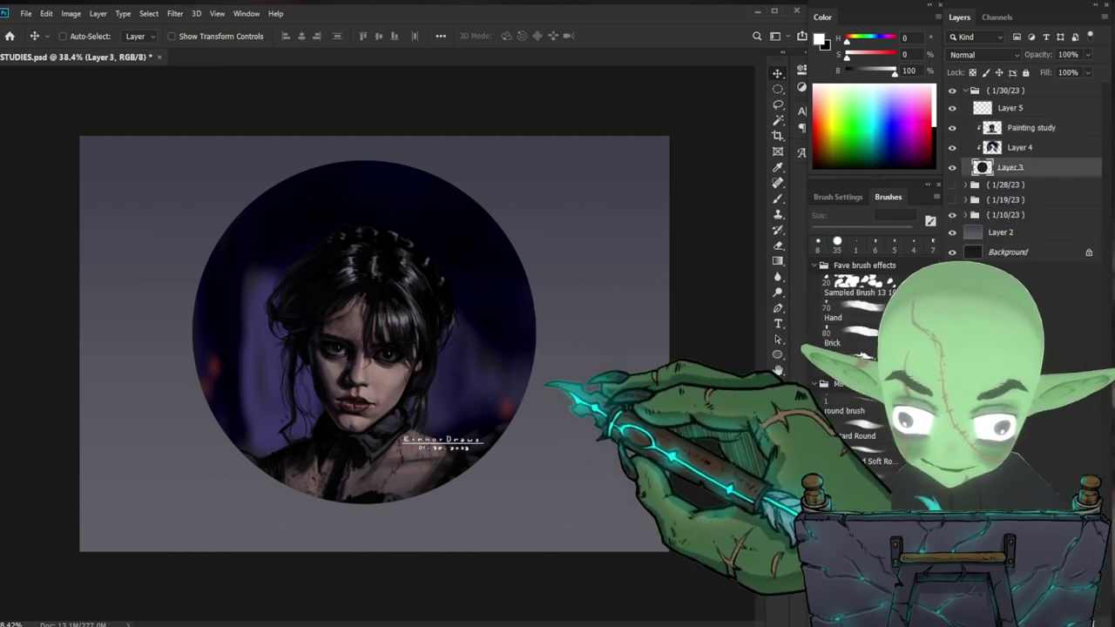
key(e)
click(852, 312)
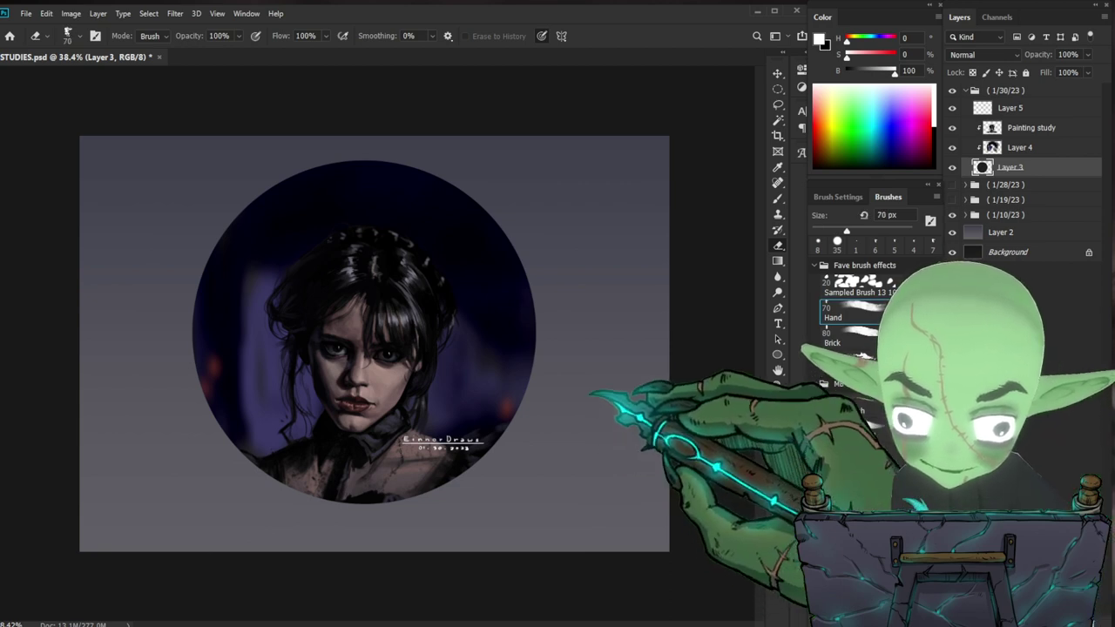
key(bracketright)
key(bracketright)
key(bracketright)
click(1006, 619)
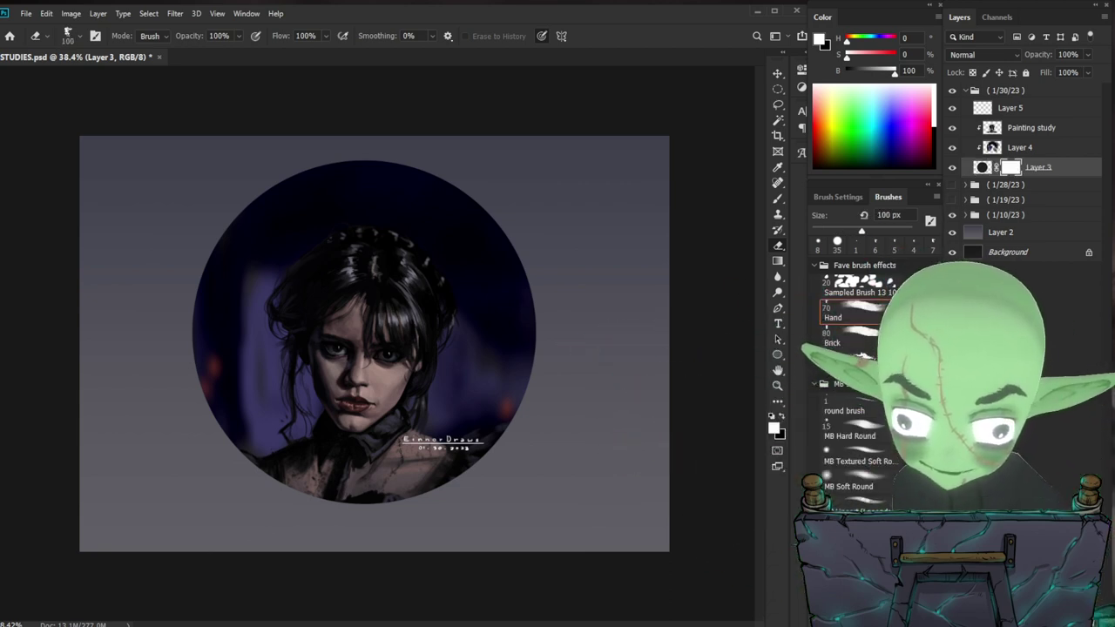
- Paint black on the Layer 3 mask with a large Hand brush to fade the circle's lower right edge
key(b)
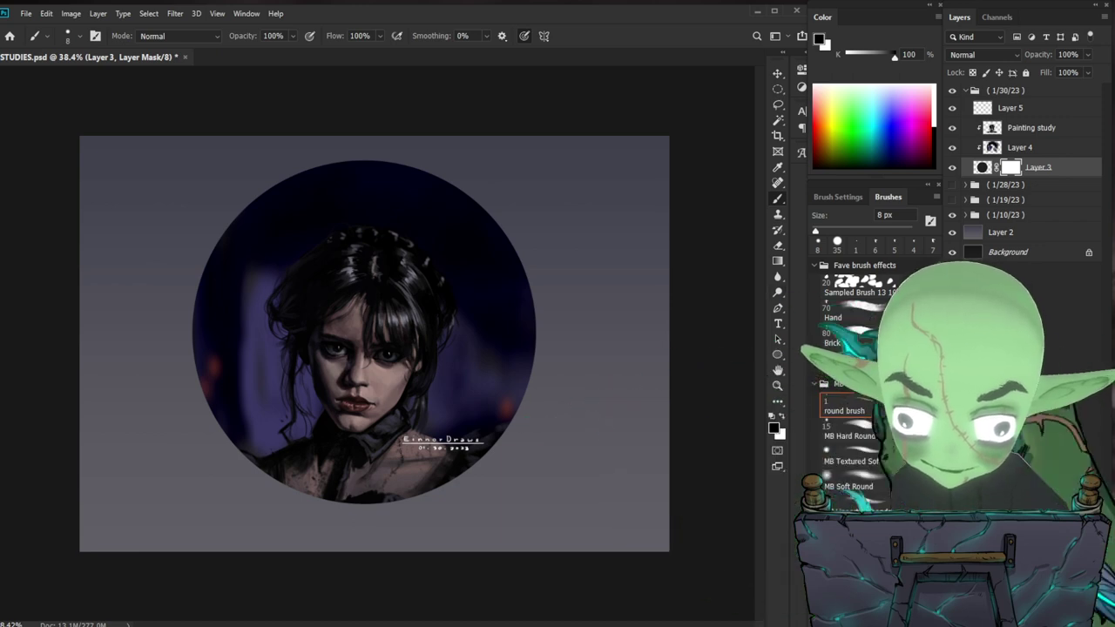
click(829, 314)
key(bracketright)
key(bracketright)
key(bracketright)
key(bracketright)
key(bracketright)
key(bracketright)
key(bracketright)
key(bracketright)
key(bracketright)
key(bracketright)
drag(553, 376, 543, 396)
key(bracketleft)
key(bracketleft)
mouse_move(540, 391)
mouse_down()
mouse_move(509, 438)
mouse_move(538, 440)
mouse_move(505, 471)
mouse_up()
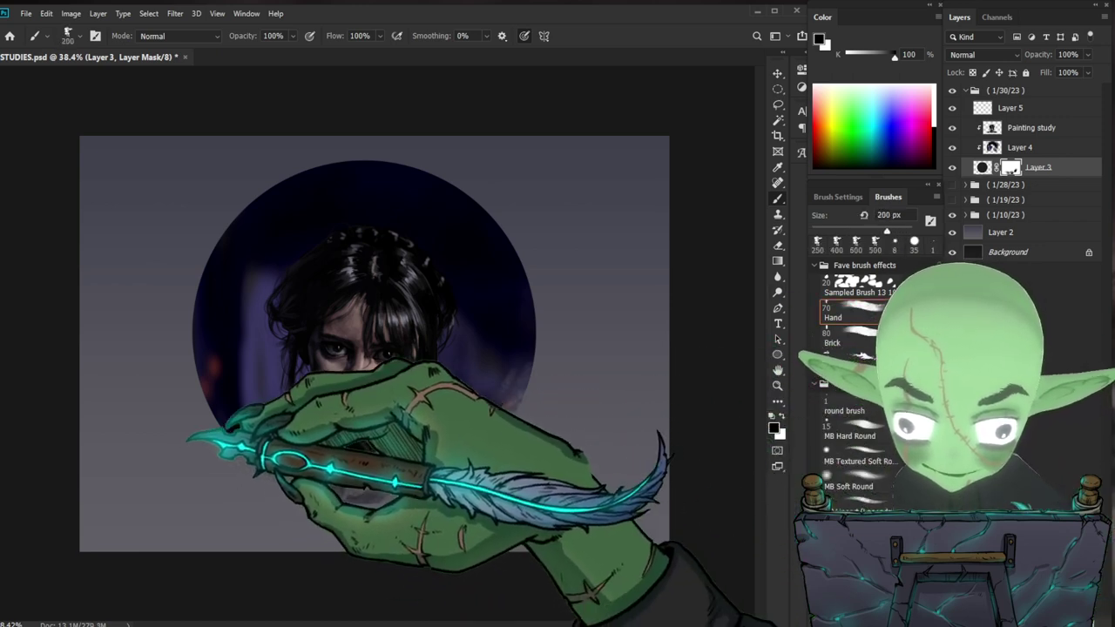
- Roughen the circle's left, upper and right edges on the mask with the 200 px Hand brush, alternating black and white
key(x)
key(bracketleft)
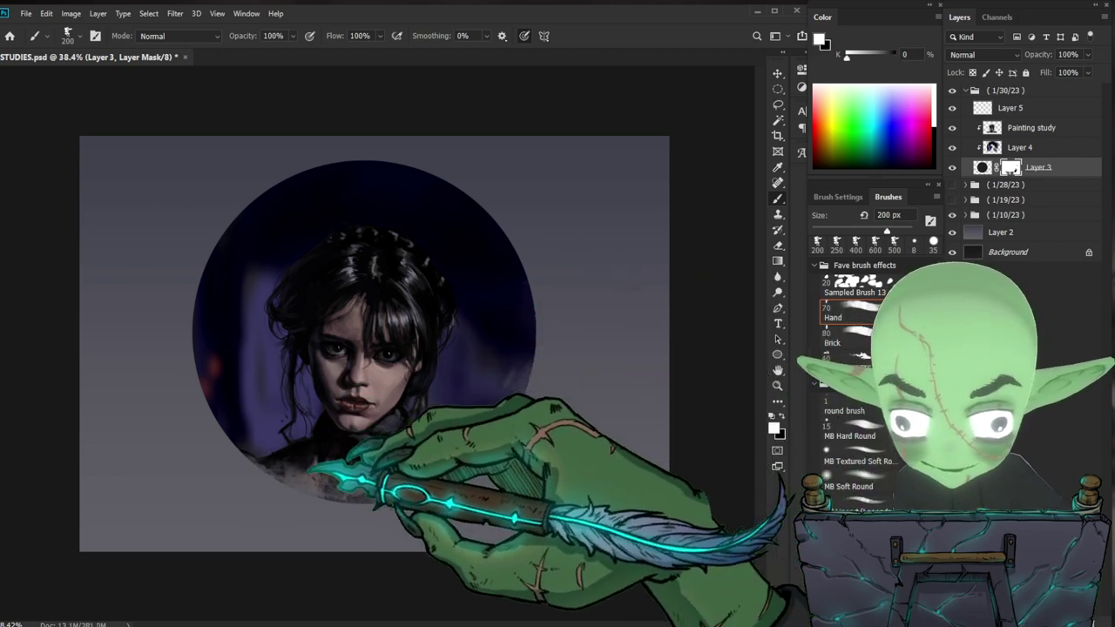
key(x)
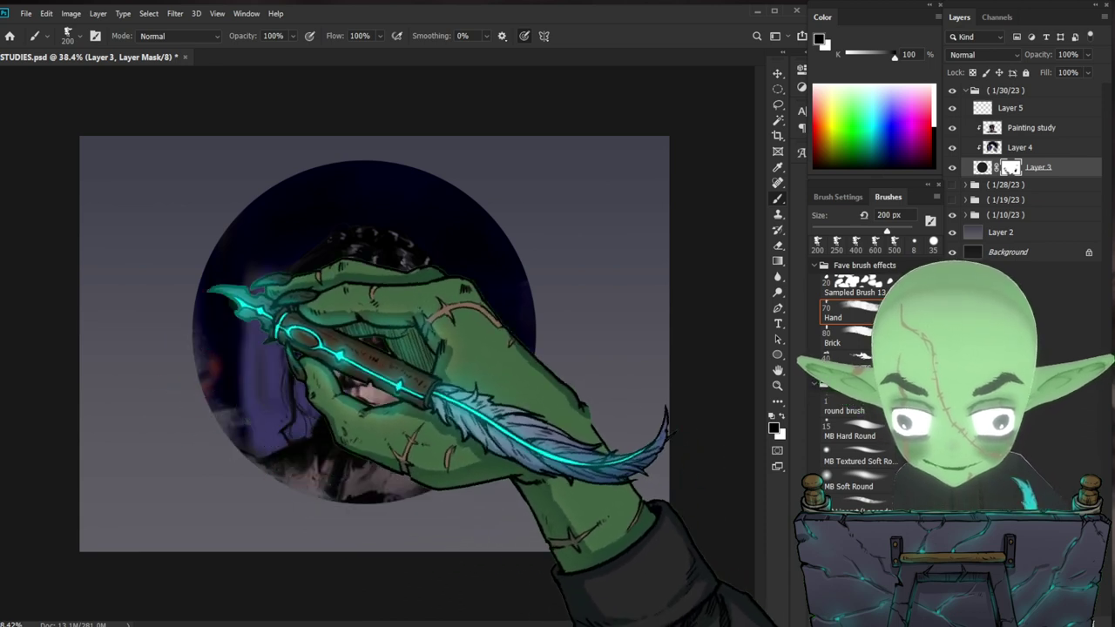
drag(207, 290, 242, 224)
mouse_move(384, 165)
mouse_down()
mouse_move(455, 149)
mouse_move(470, 171)
mouse_up()
drag(470, 240, 533, 261)
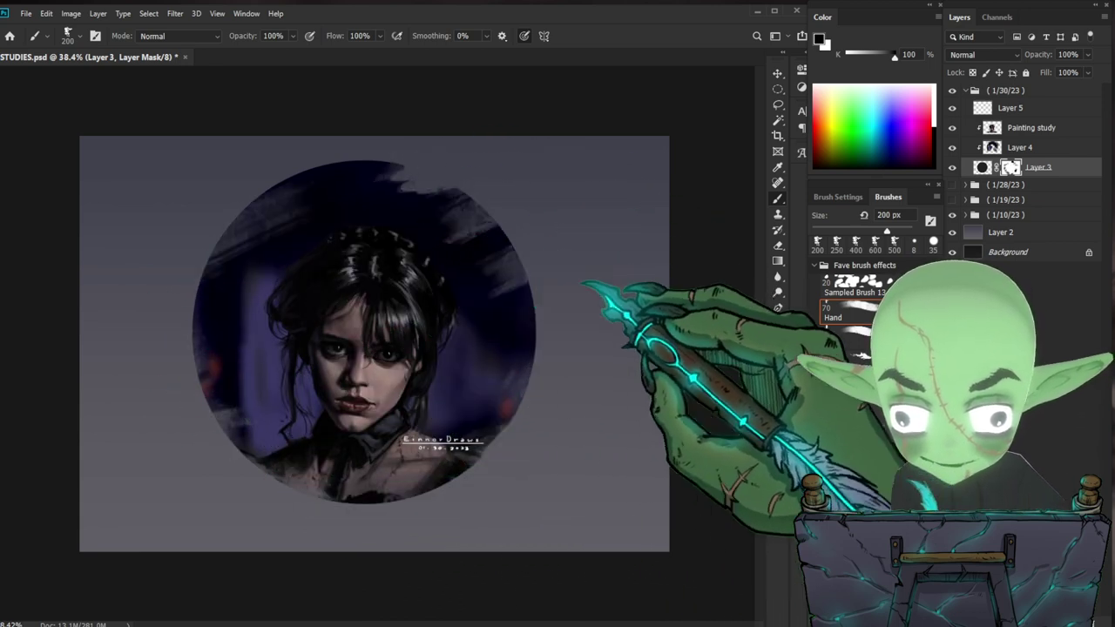
key(x)
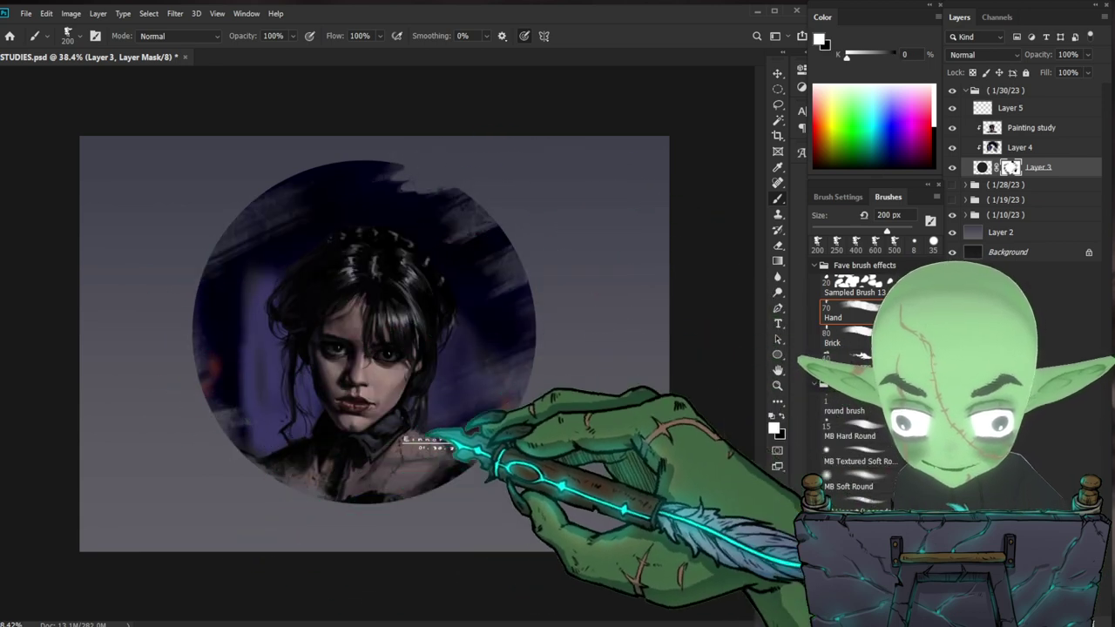
key(x)
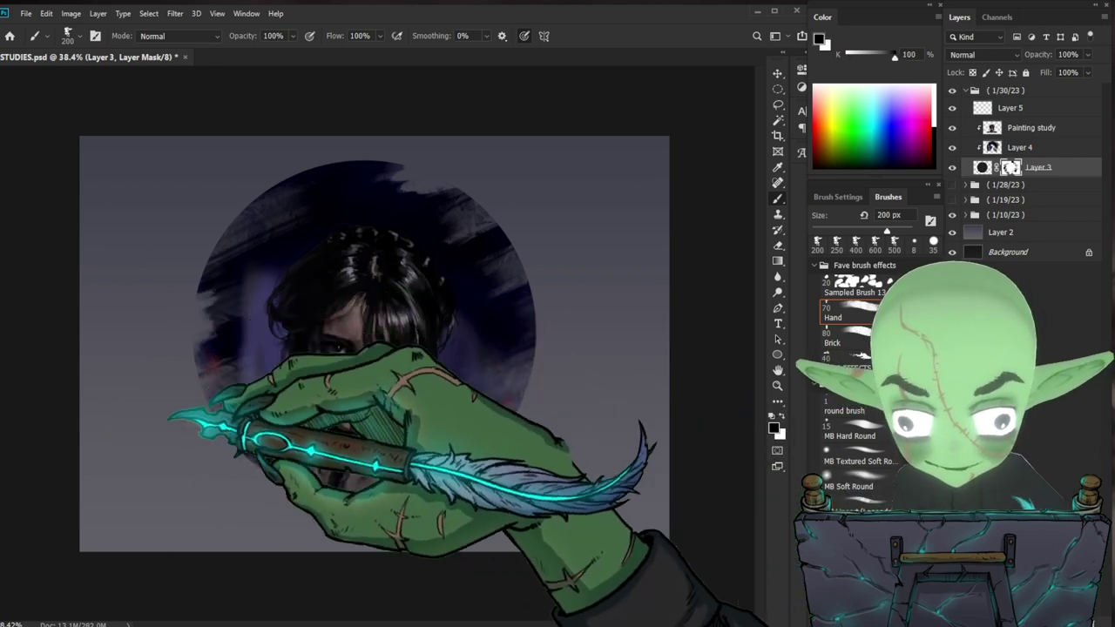
drag(225, 235, 296, 205)
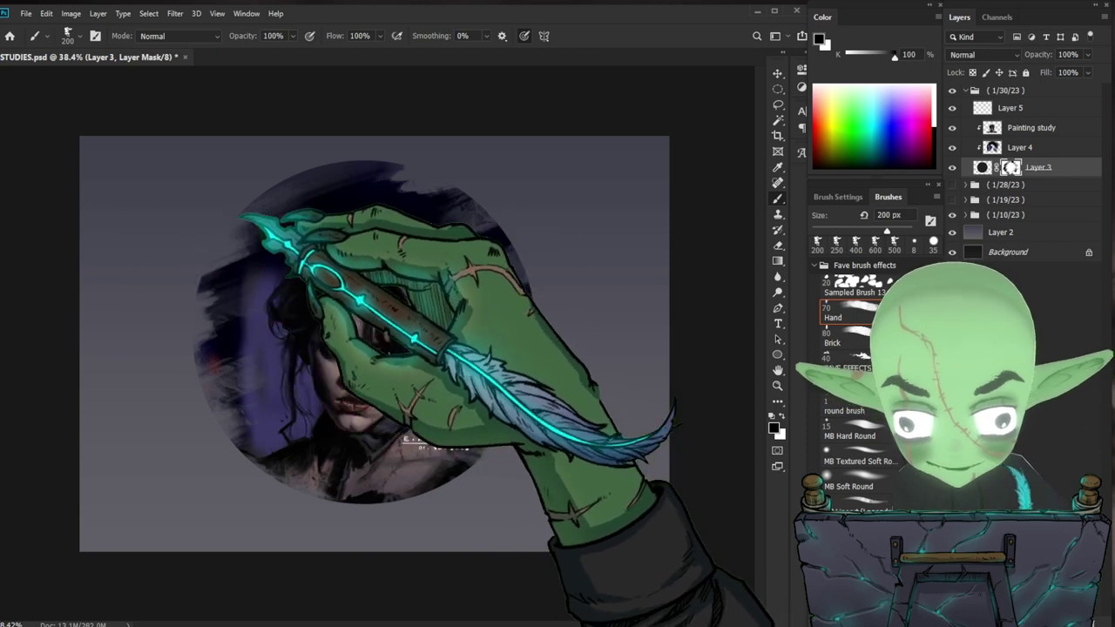
- Compare the portrait with the Layer 3 mask disabled and delete the layer mask
key(z)
drag(700, 348, 637, 351)
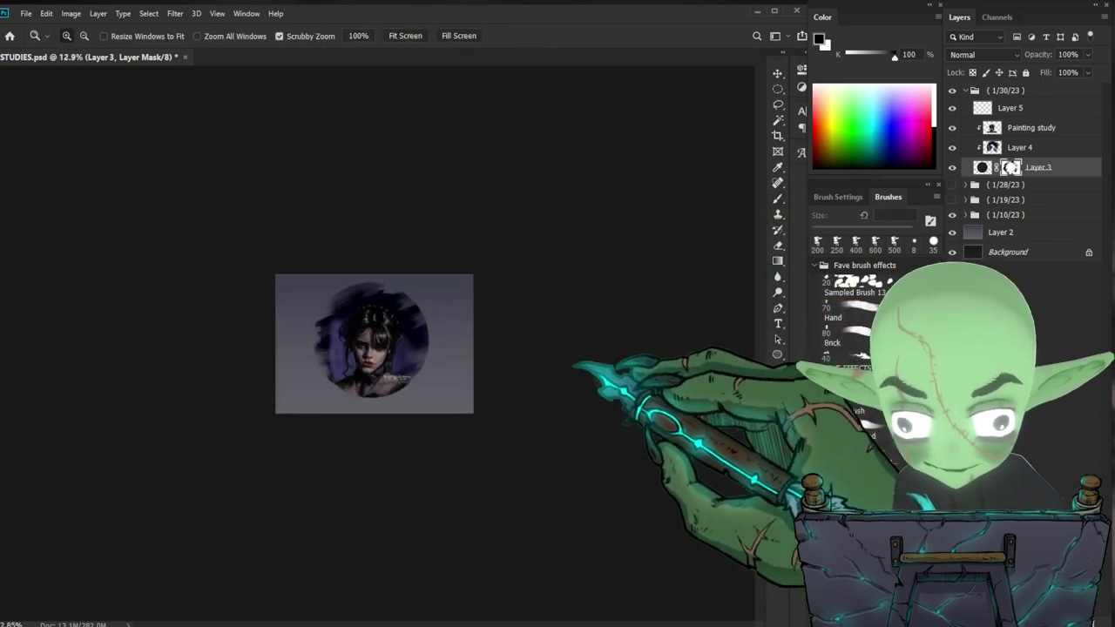
drag(378, 345, 488, 342)
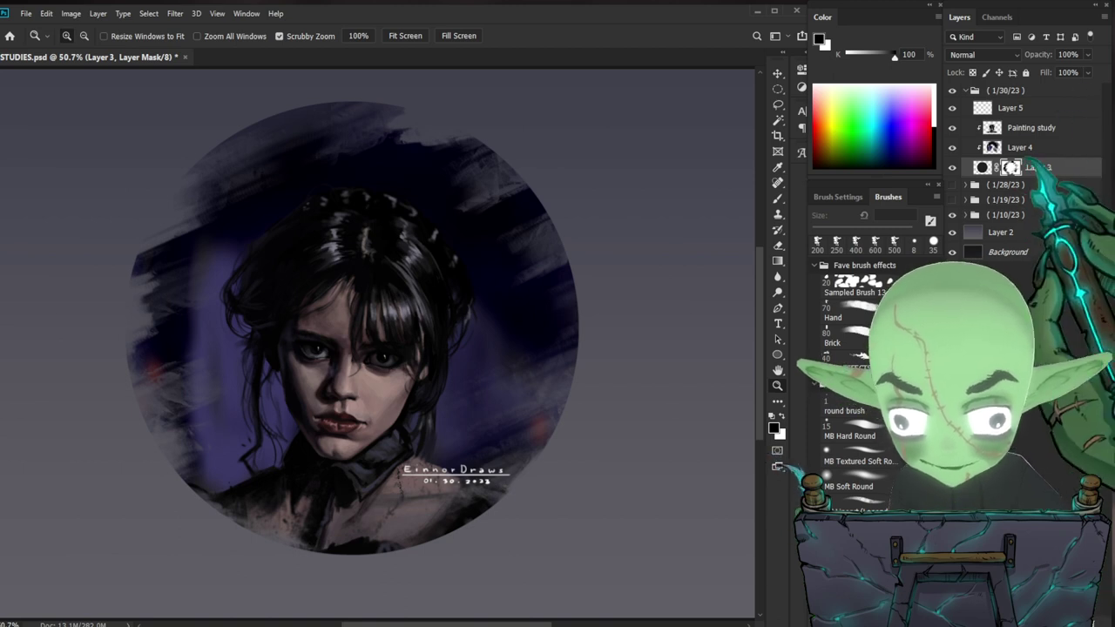
right_click(1010, 168)
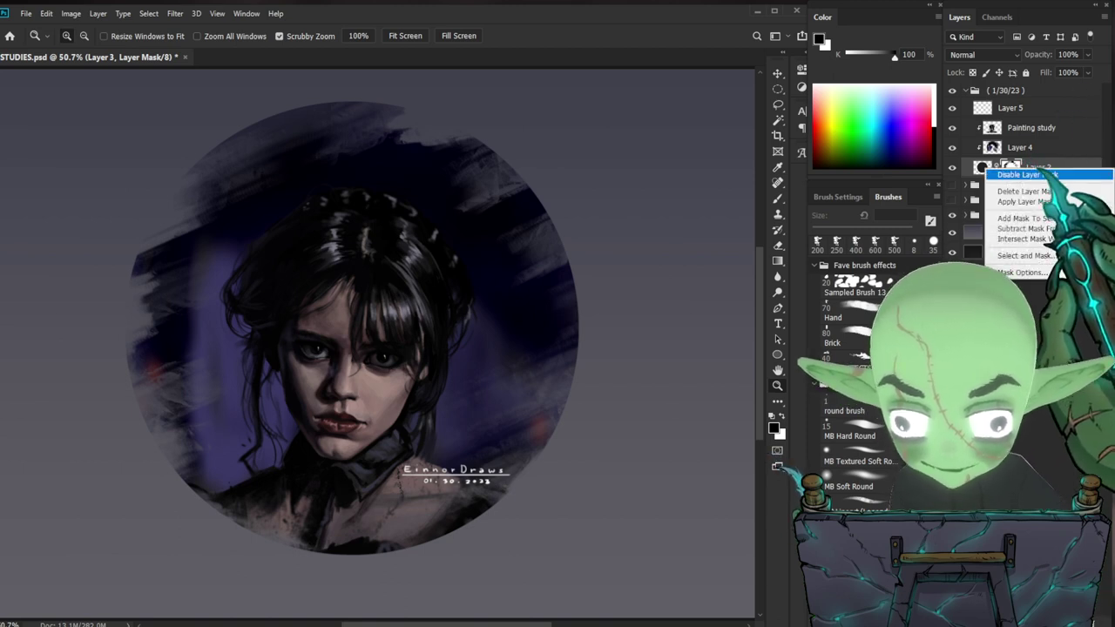
click(1026, 175)
right_click(1011, 167)
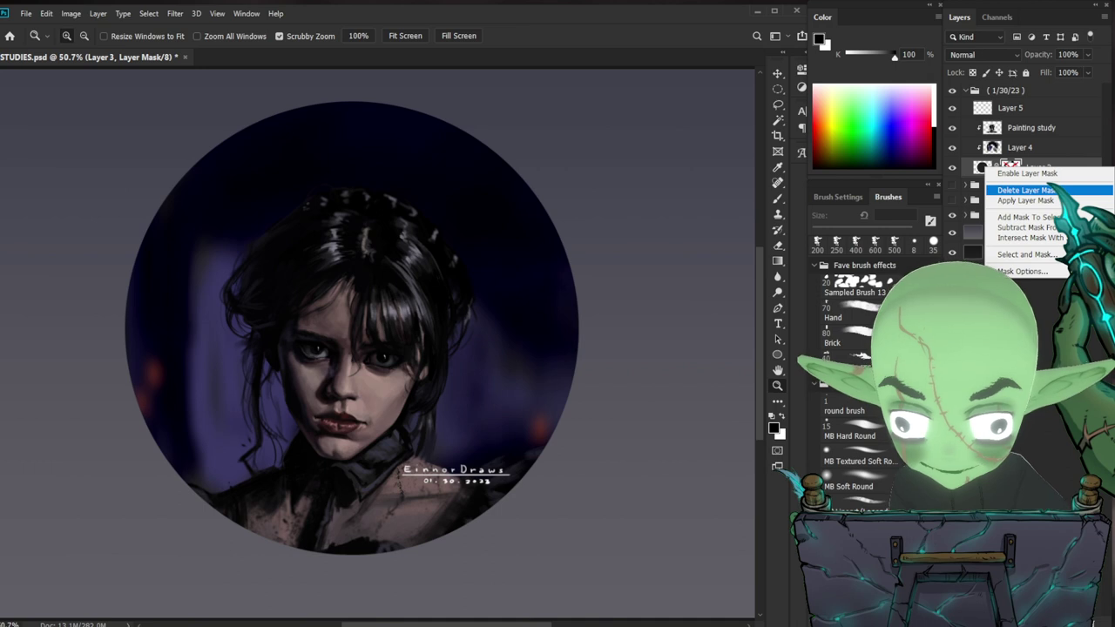
click(1049, 190)
- Group the layers from Layer 5 down to Layer 3 and name the group Photo study
drag(489, 460, 462, 488)
scroll(375, 344, up, 2)
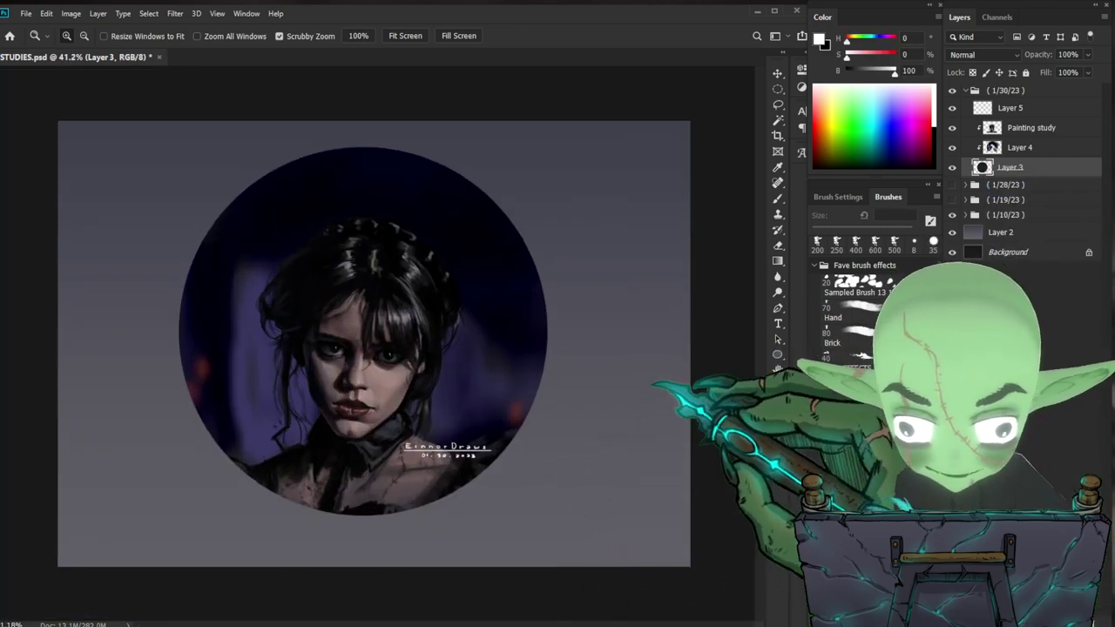
click(1012, 109)
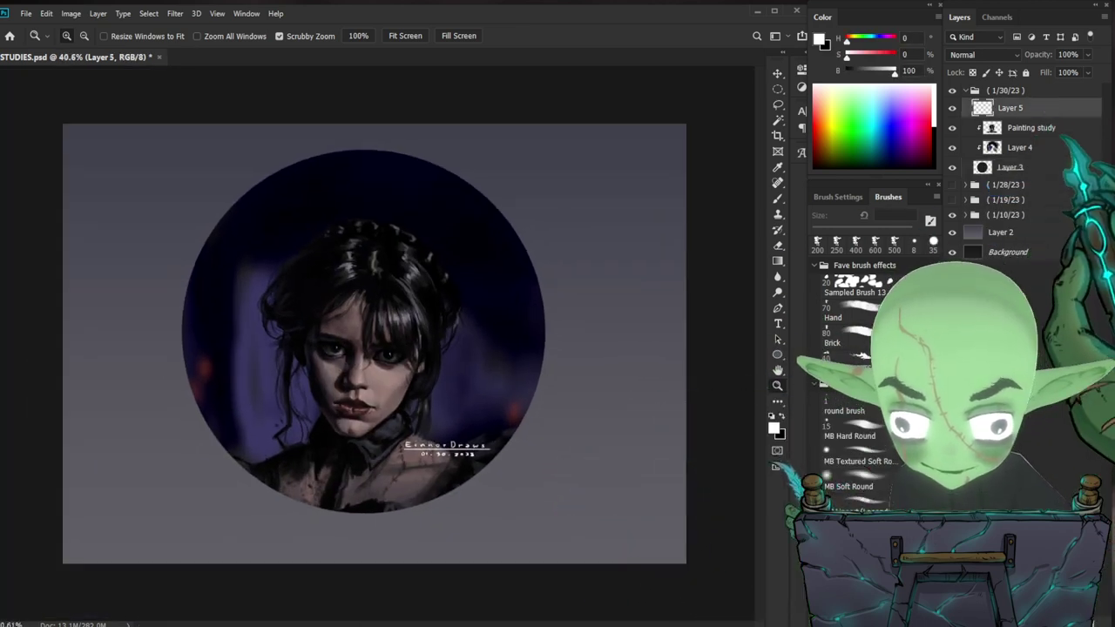
shift+click(1013, 168)
key(ctrl+g)
double_click(1010, 105)
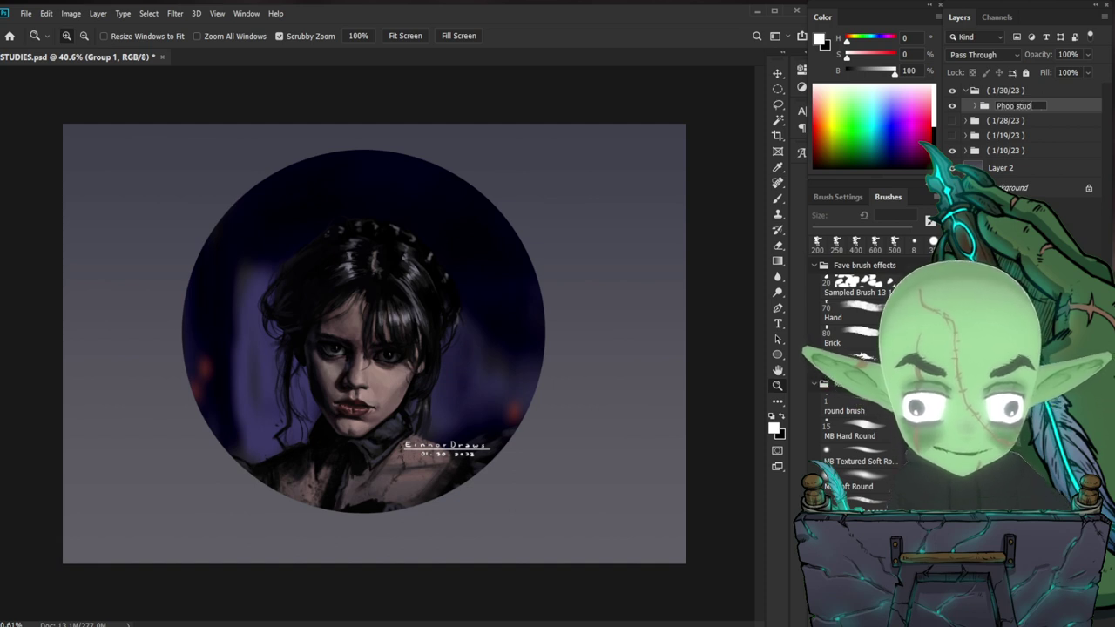
key(Return)
double_click(1013, 106)
click(1011, 105)
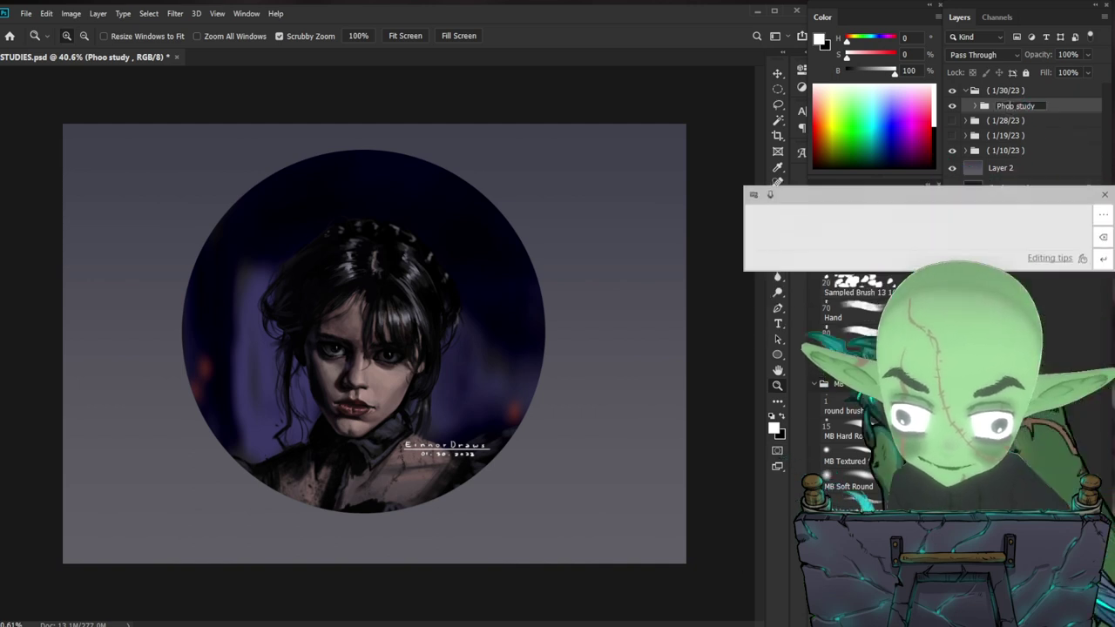
text(t)
key(Return)
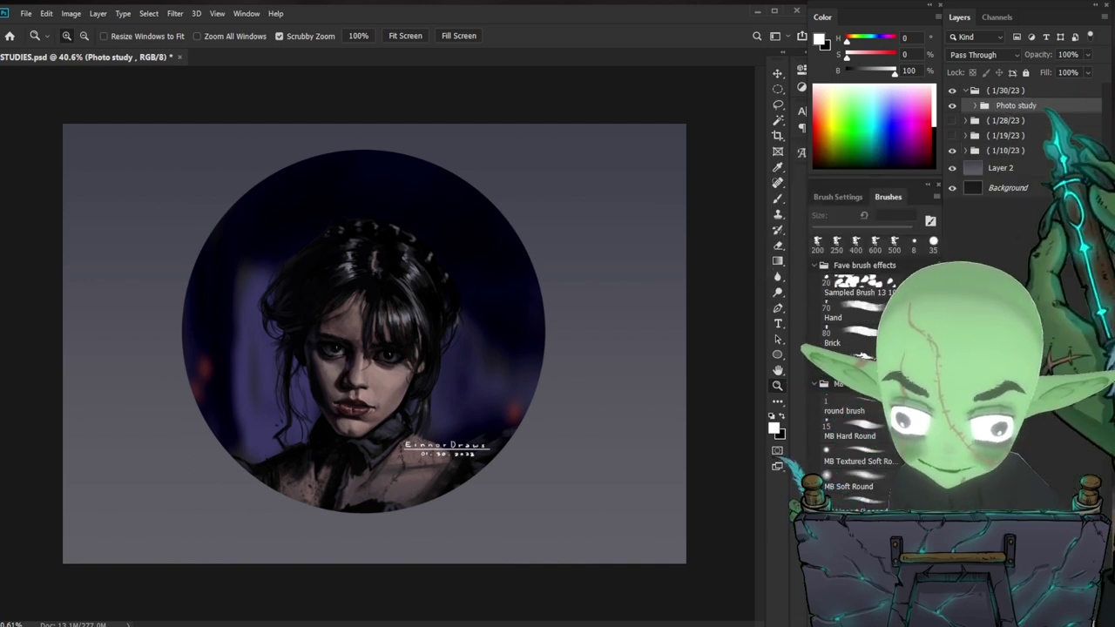
- Centre the Photo study group on the canvas by aligning it with the Background layer
click(974, 105)
click(1049, 122)
mouse_move(418, 402)
mouse_down()
mouse_move(466, 402)
mouse_move(421, 403)
mouse_up()
click(1019, 106)
key(v)
drag(541, 418, 541, 466)
ctrl+click(1012, 267)
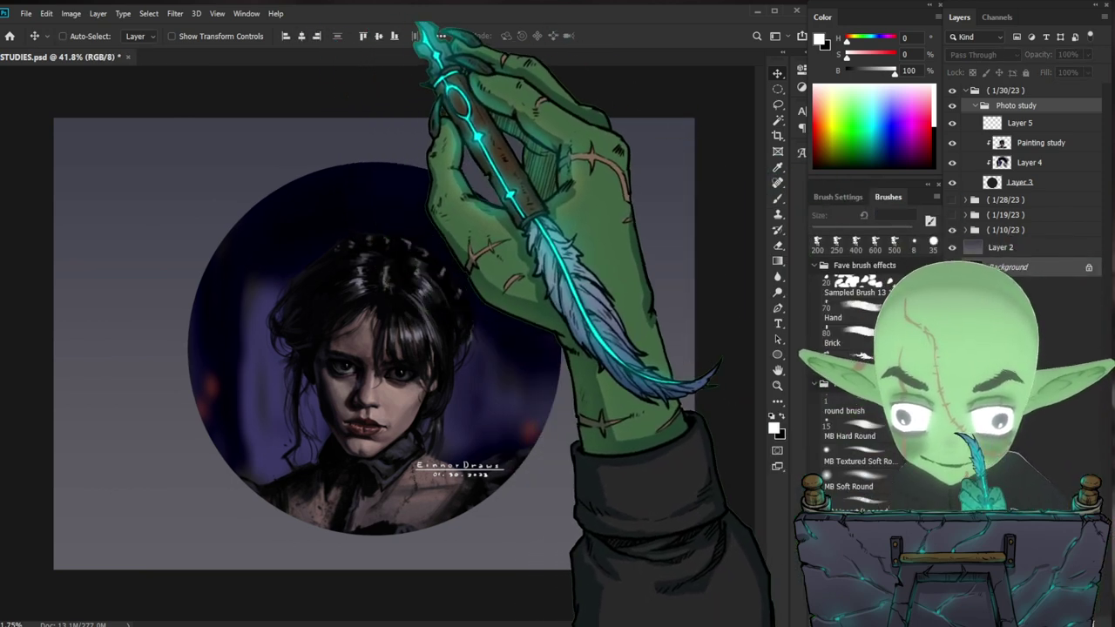
- Scale down the signature and date on Layer 5 with Free Transform and place them slightly higher on the shoulder
key(z)
drag(533, 486, 456, 381)
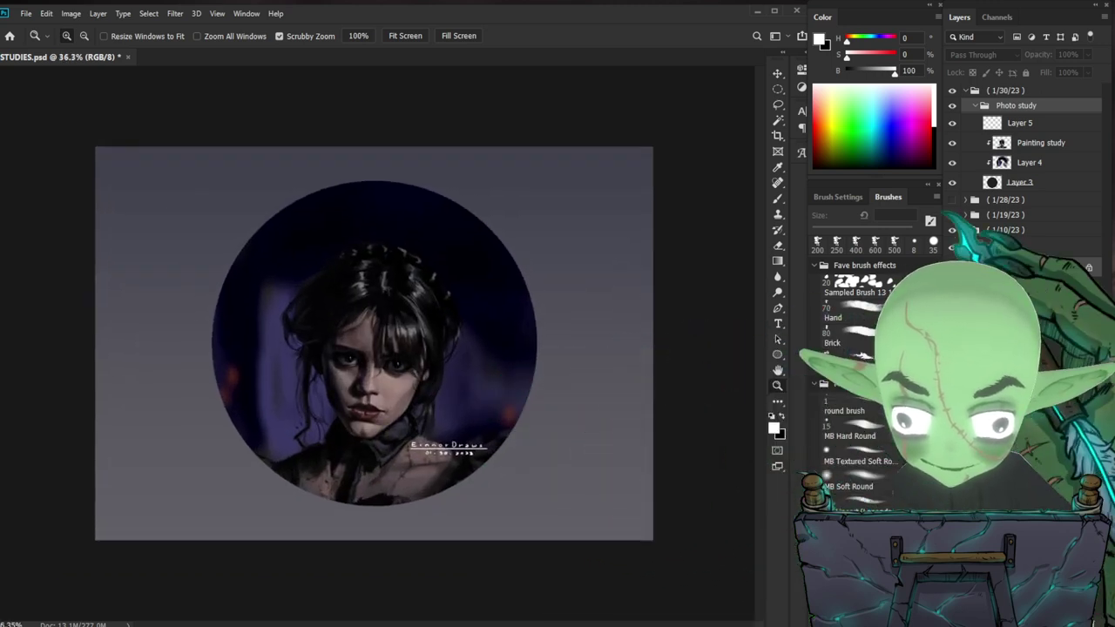
click(1020, 123)
key(v)
mouse_move(496, 442)
mouse_down()
mouse_move(406, 490)
mouse_move(375, 474)
mouse_move(474, 427)
mouse_move(466, 399)
mouse_move(466, 414)
mouse_move(498, 412)
mouse_move(468, 448)
mouse_move(459, 420)
mouse_move(457, 459)
mouse_up()
key(ctrl+t)
key(Return)
- Check the whole composition at a small size and save the document
key(ctrl+space)
key(ctrl+space)
drag(556, 476, 474, 480)
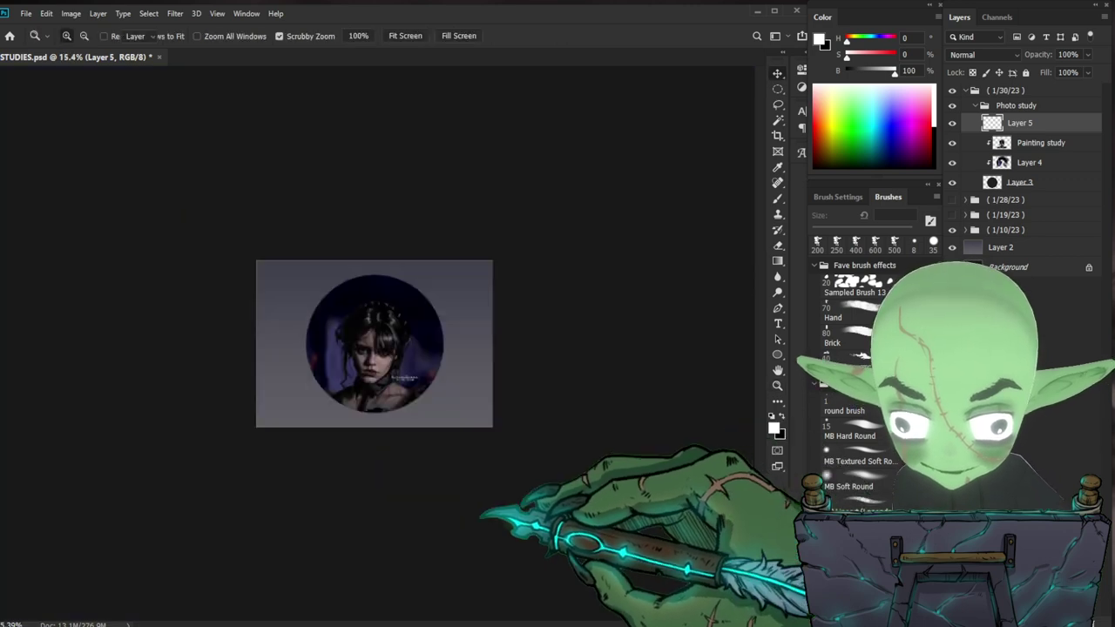
key(ctrl+s)
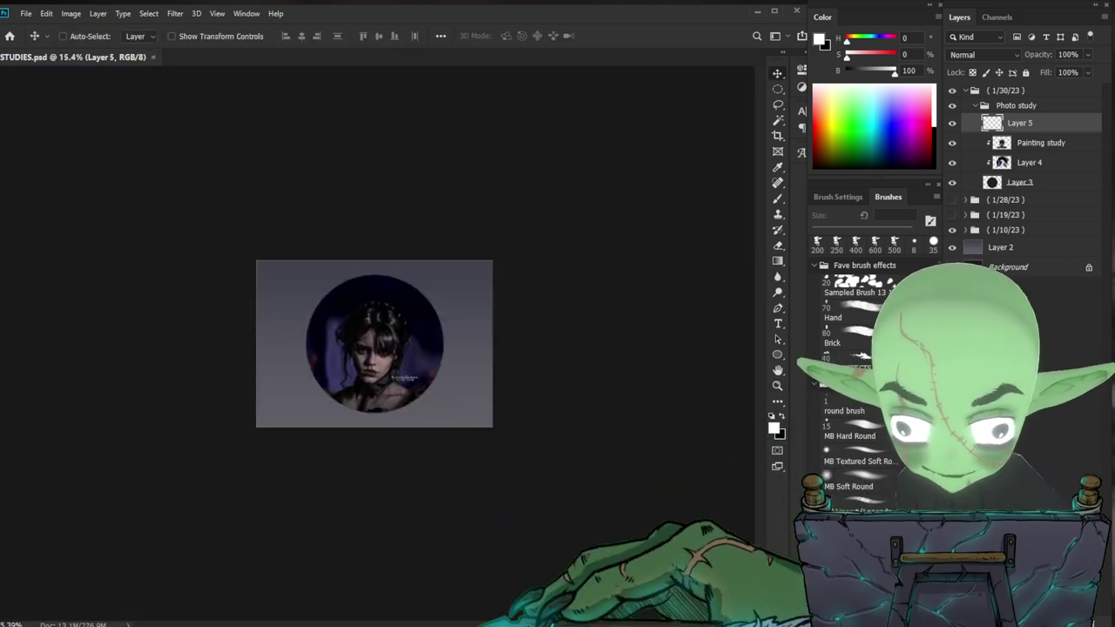
key(ctrl+space)
drag(484, 370, 488, 438)
key(ctrl+space)
key(ctrl+space)
key(space)
key(ctrl+space)
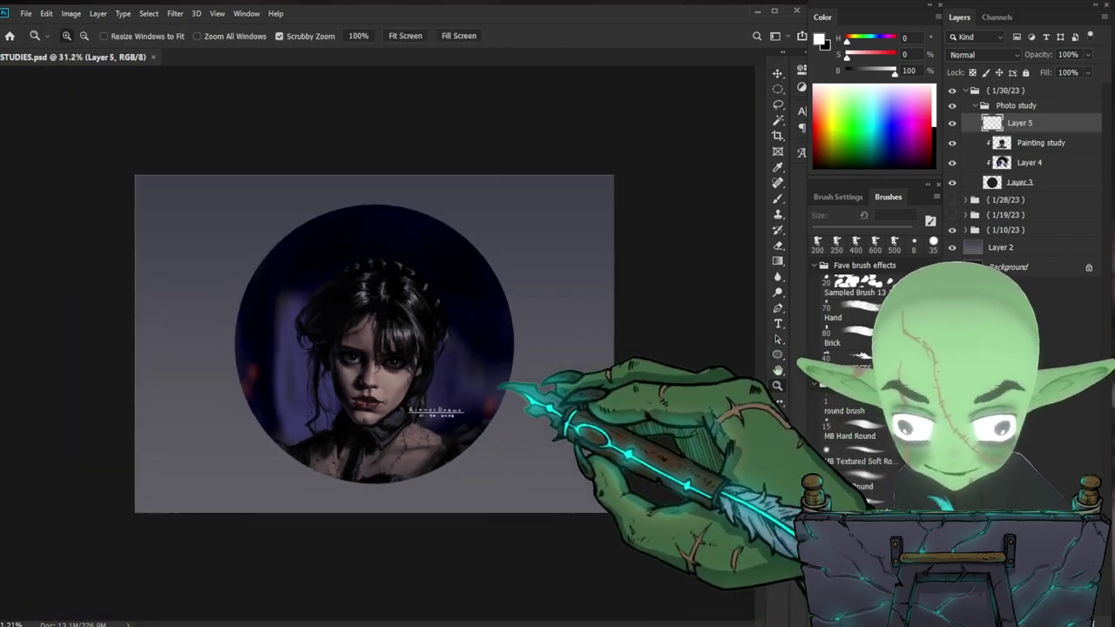
- Collapse the Photo study group in the layer stack and inspect the portrait at a larger size
mouse_move(501, 388)
mouse_down()
mouse_move(533, 388)
mouse_move(513, 378)
mouse_up()
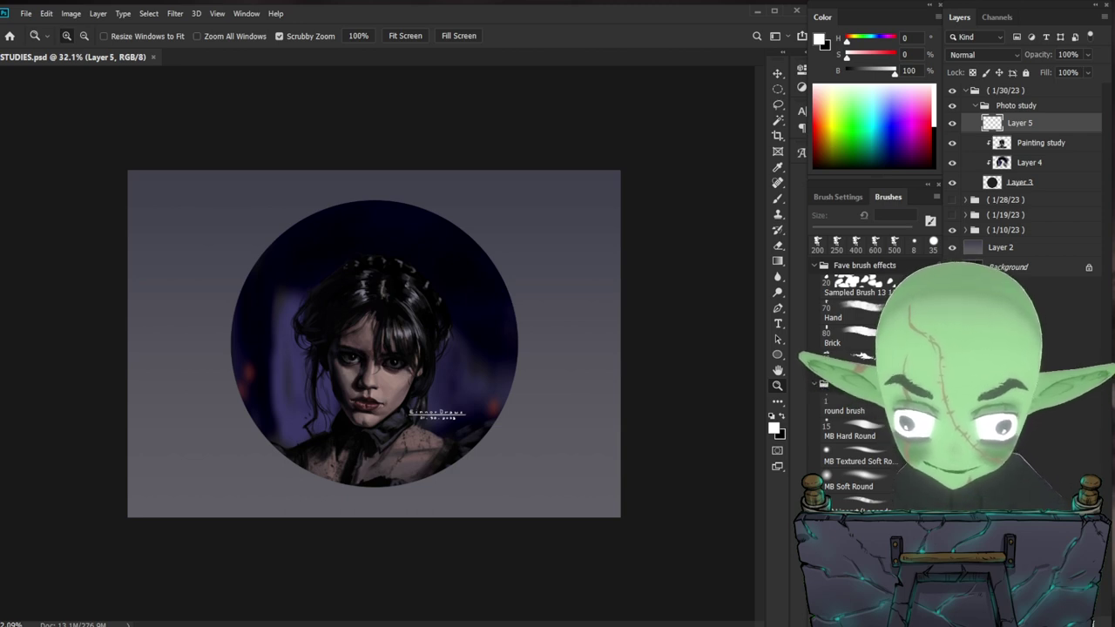
click(976, 105)
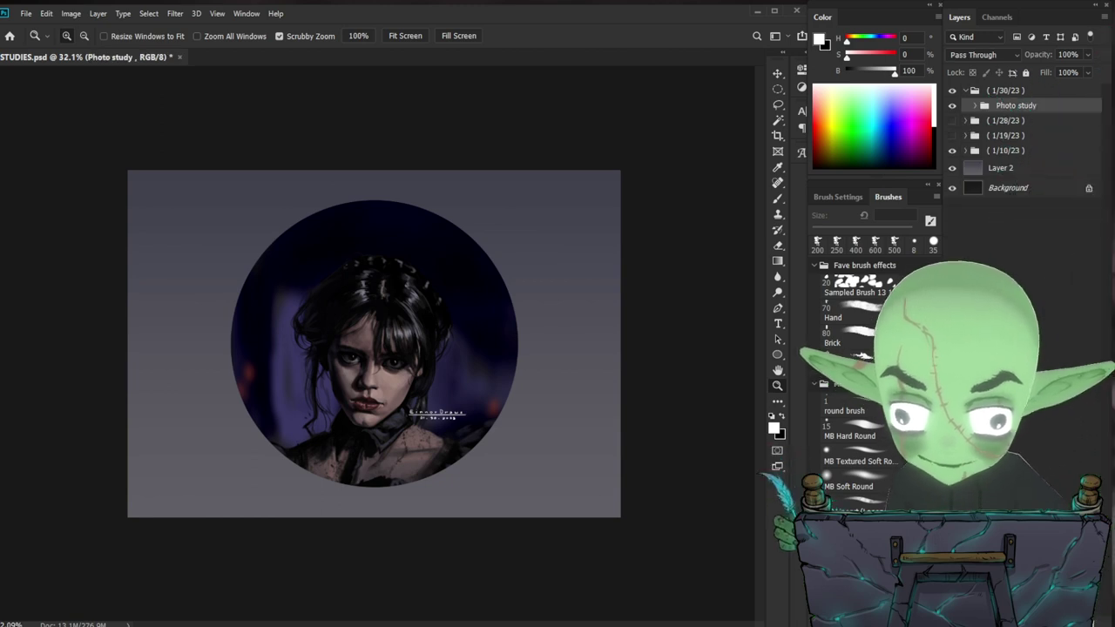
drag(416, 365, 445, 368)
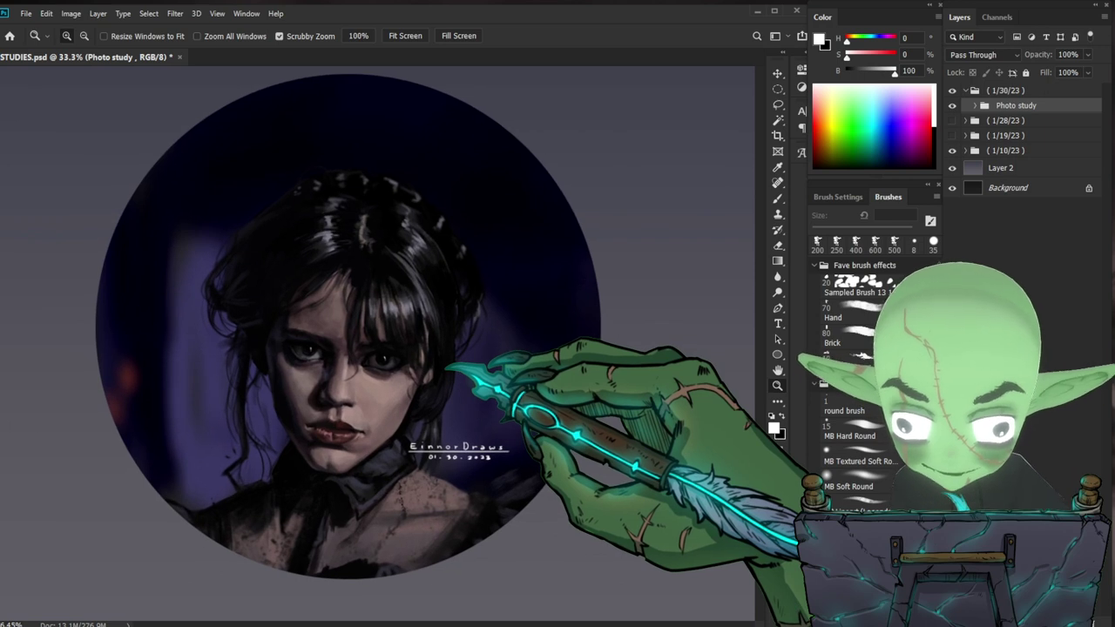
scroll(318, 289, up, 4)
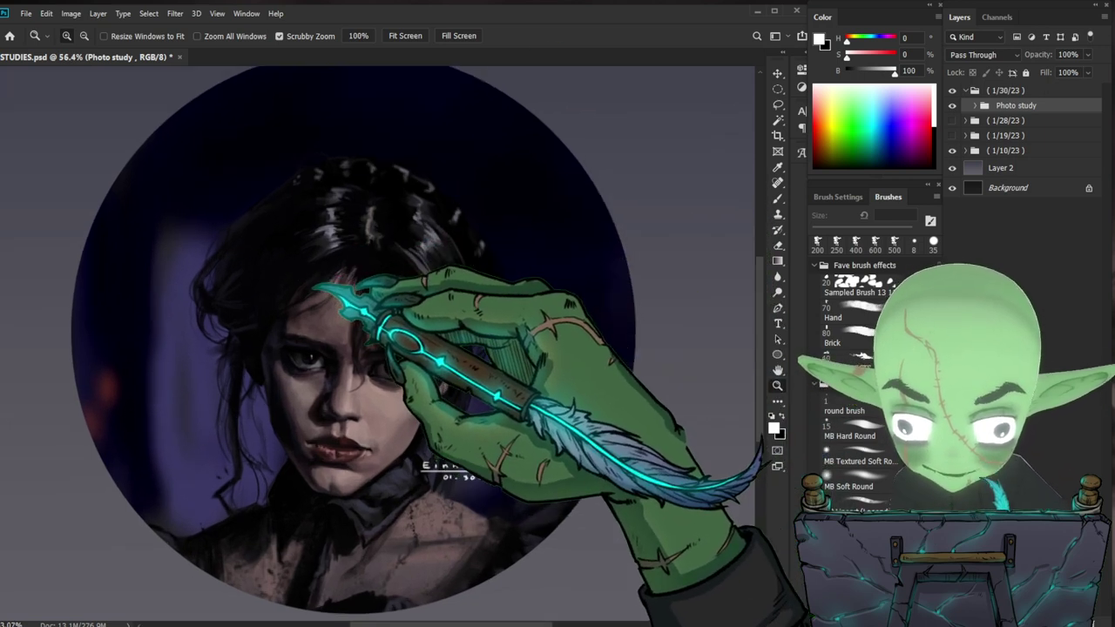
scroll(318, 290, down, 2)
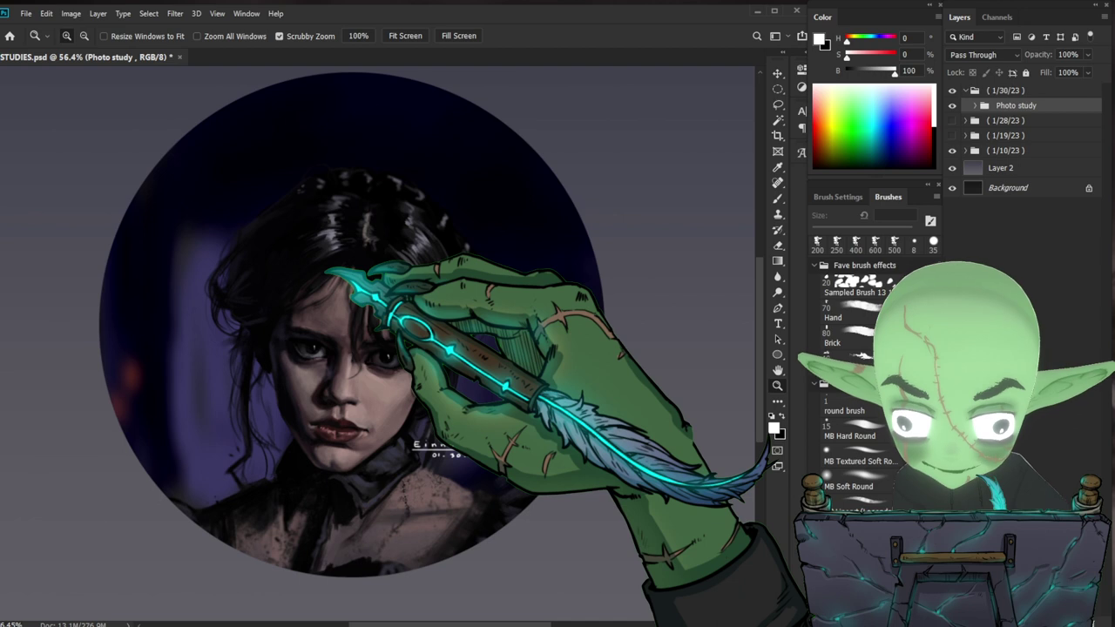
- Try the Photo study group at 50% and 63% opacity and restore it to 100%
key(5)
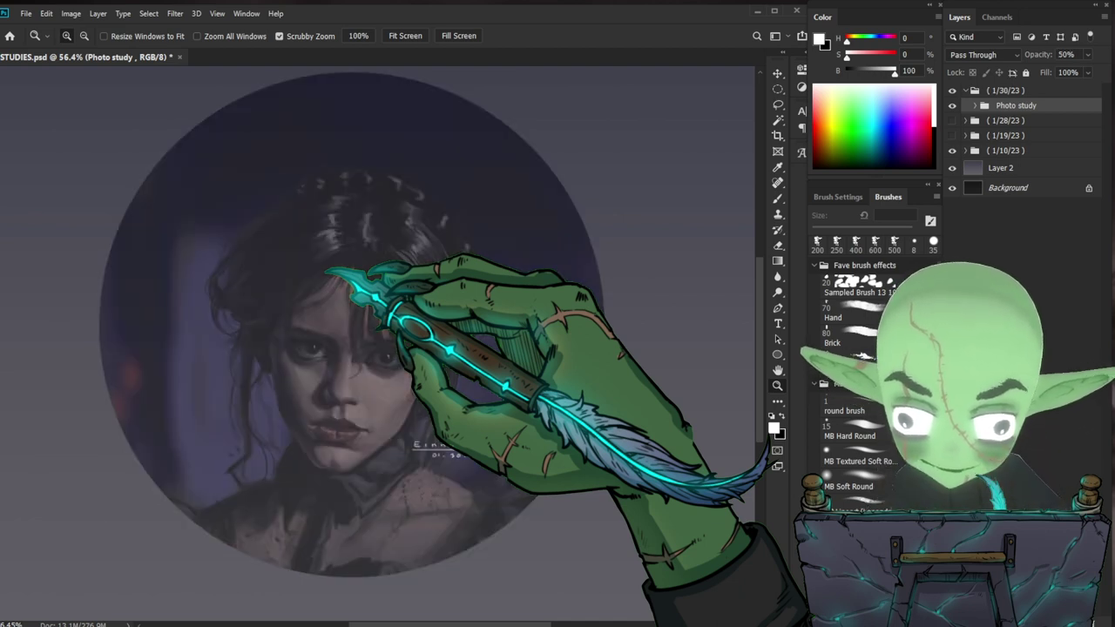
key(6)
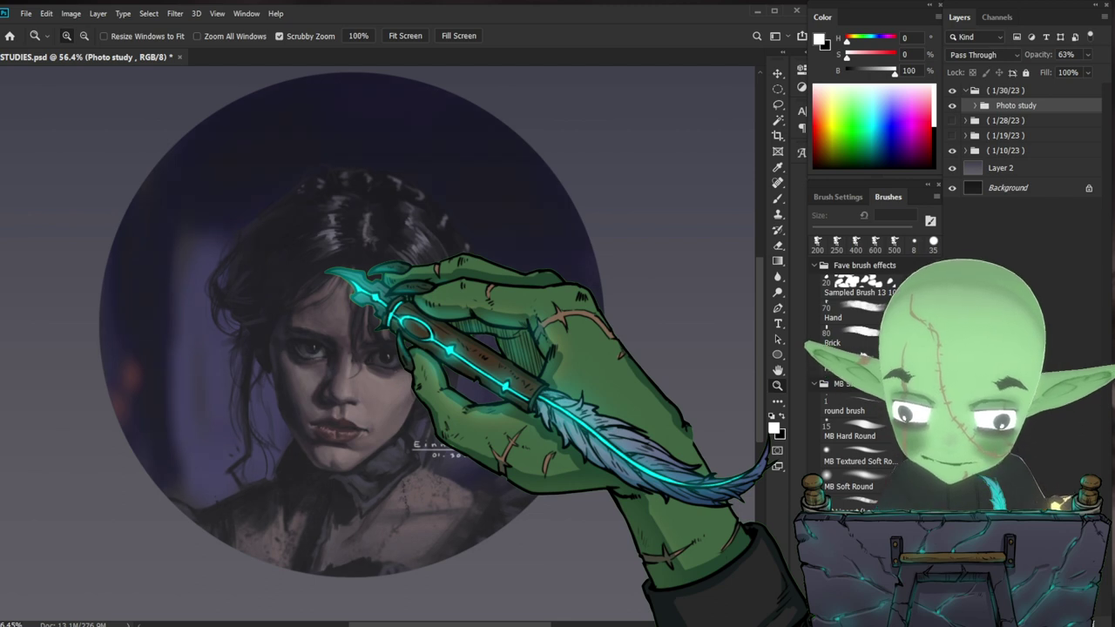
key(3)
key(6)
key(0)
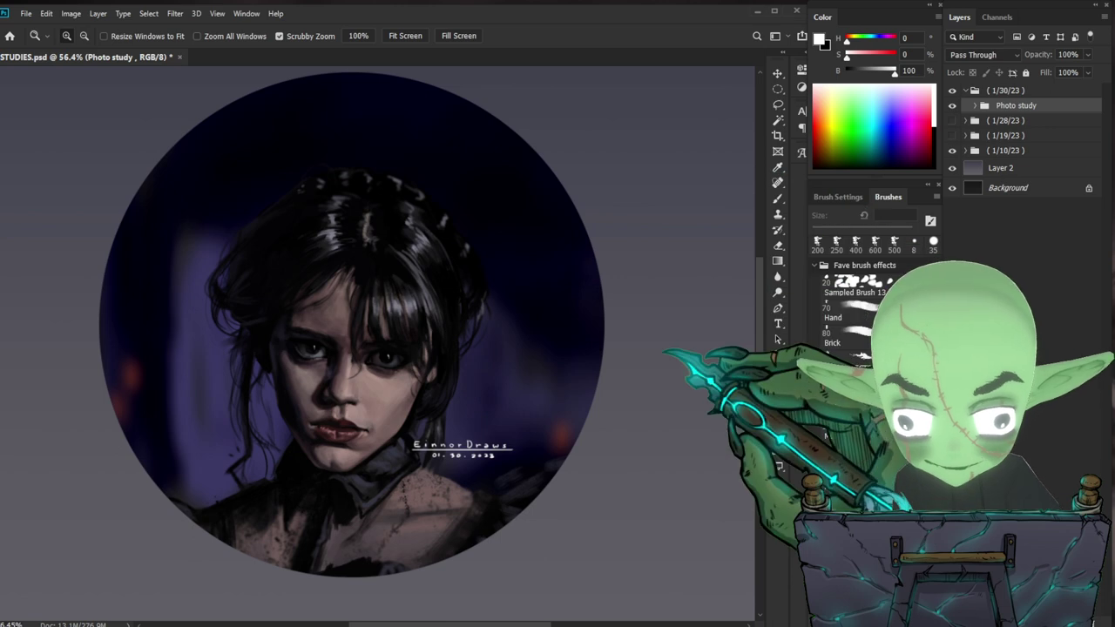
- Create a new empty layer above the Photo study group inside the (1/30/23) group
drag(629, 469, 636, 470)
click(577, 489)
key(Return)
key(ctrl+shift+n)
key(Return)
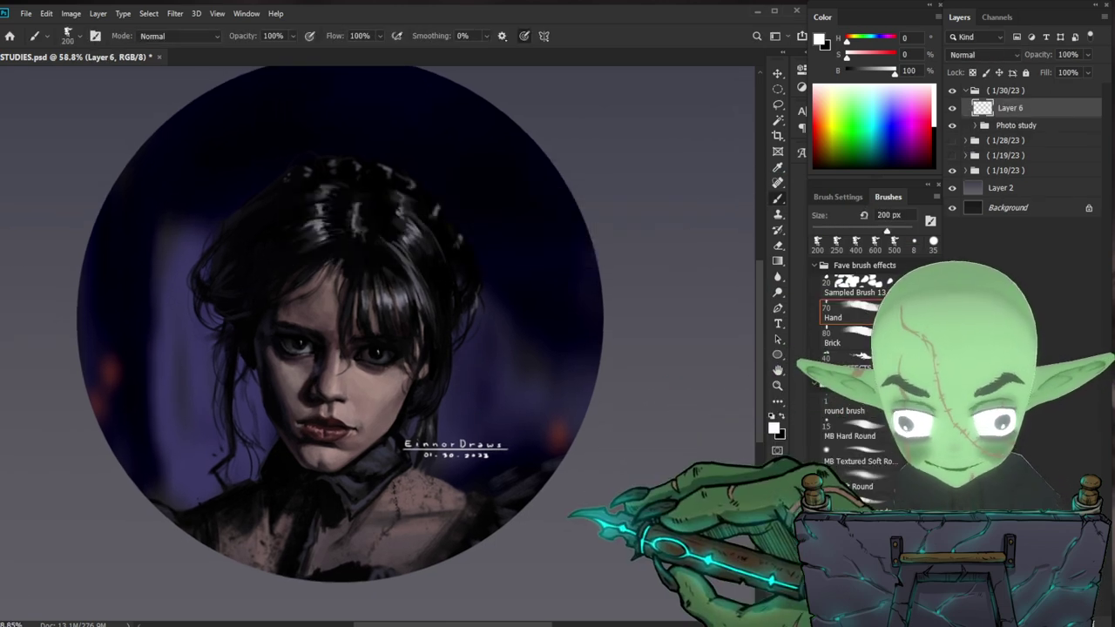
- Handwrite "BYE" with a heart in white beside the portrait's lower edge, using the round brush at 50 px
click(841, 405)
key(bracketright)
key(bracketright)
key(bracketright)
key(bracketright)
key(bracketright)
key(bracketright)
key(bracketright)
key(bracketright)
key(bracketright)
key(bracketright)
key(bracketright)
key(bracketright)
key(bracketright)
key(bracketright)
key(bracketright)
key(bracketright)
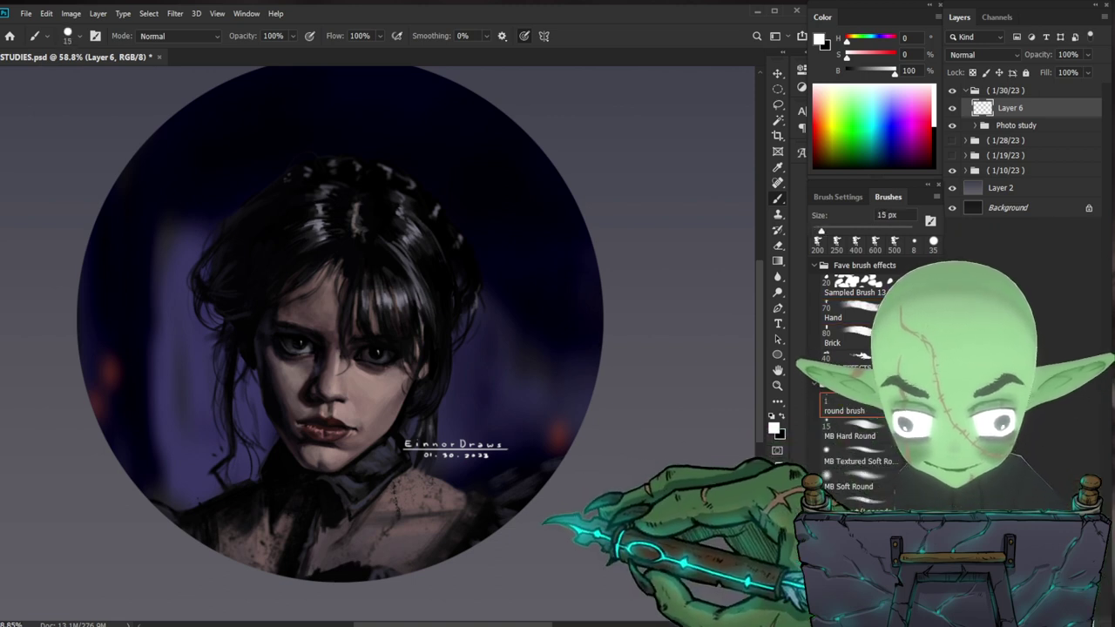
drag(537, 525, 537, 534)
key(bracketright)
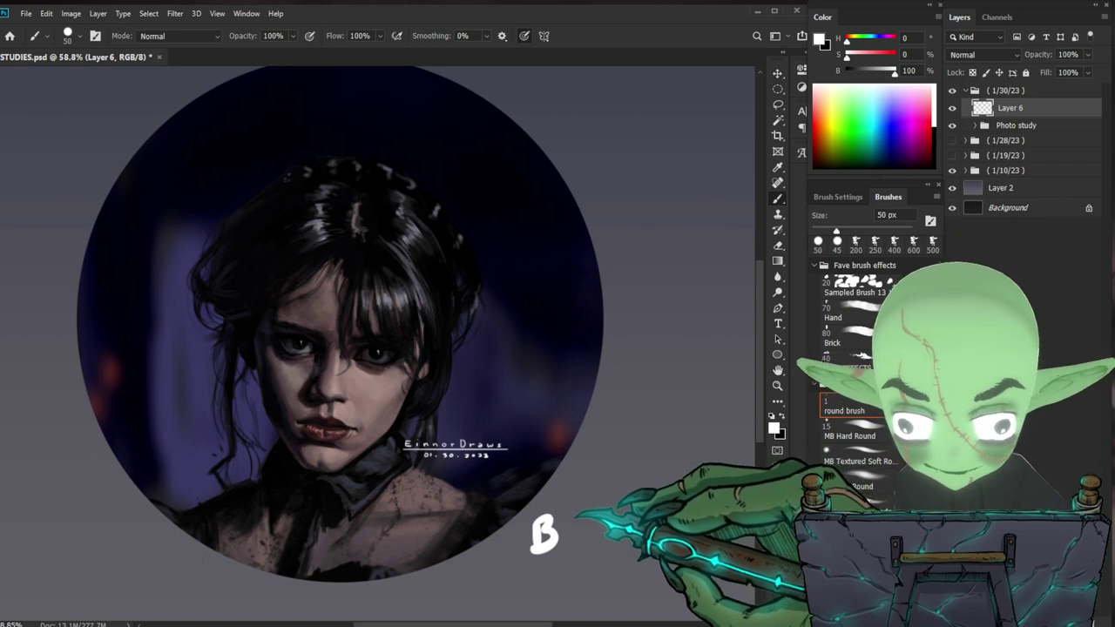
mouse_move(610, 522)
mouse_down()
mouse_move(566, 456)
mouse_move(535, 449)
mouse_up()
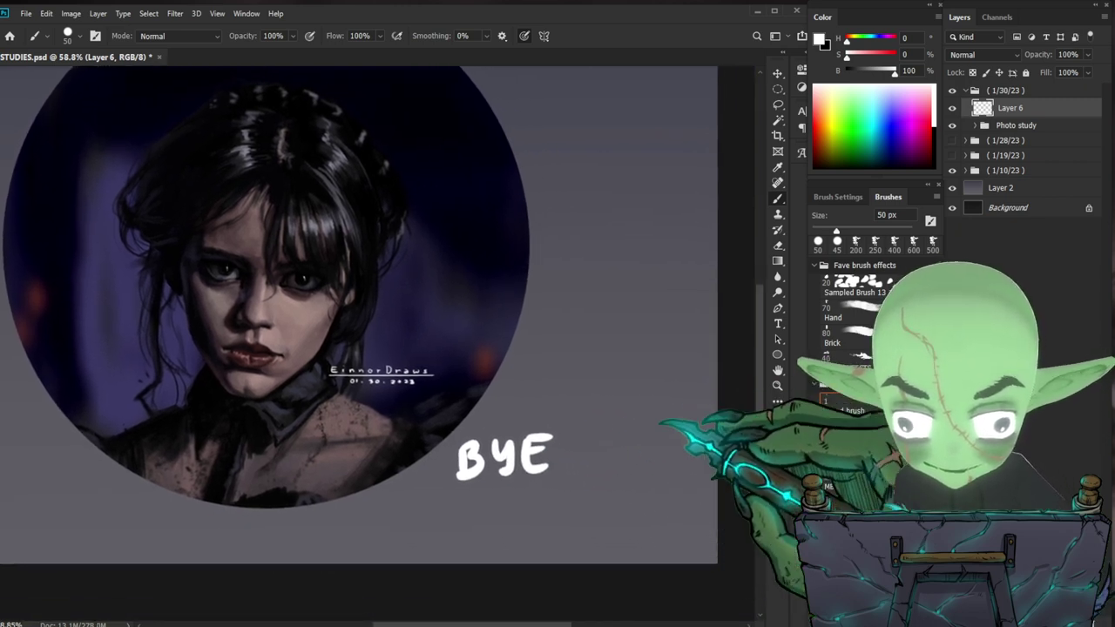
mouse_move(599, 446)
mouse_down()
mouse_move(587, 436)
mouse_move(601, 462)
mouse_up()
mouse_move(366, 521)
mouse_down()
mouse_move(385, 529)
mouse_move(315, 528)
mouse_move(424, 529)
mouse_move(417, 535)
mouse_up()
key(ctrl+z)
key(ctrl+z)
- Reduce the brush to 25 px and handwrite "see you guys next time" under "BYE", shifting the lettering sideways to fit
key(bracketleft)
key(bracketleft)
key(bracketleft)
key(bracketleft)
key(bracketleft)
mouse_move(439, 516)
mouse_down()
mouse_move(468, 524)
mouse_move(514, 513)
mouse_up()
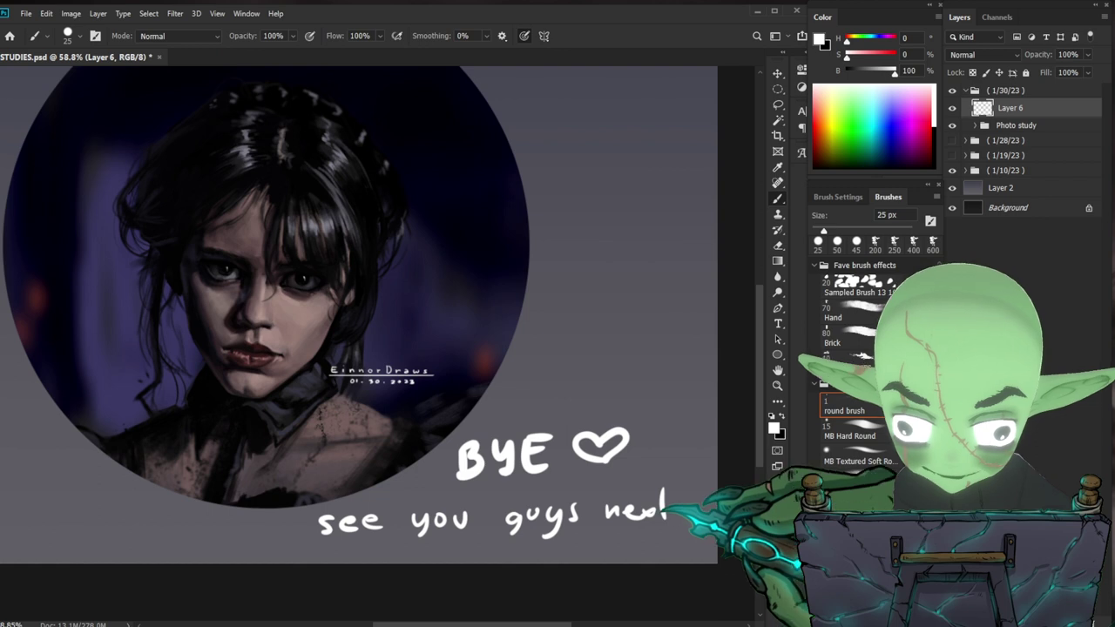
drag(687, 525, 563, 513)
drag(581, 476, 582, 512)
mouse_move(571, 499)
mouse_down()
mouse_move(651, 486)
mouse_move(629, 501)
mouse_move(615, 494)
mouse_move(648, 509)
mouse_up()
click(601, 486)
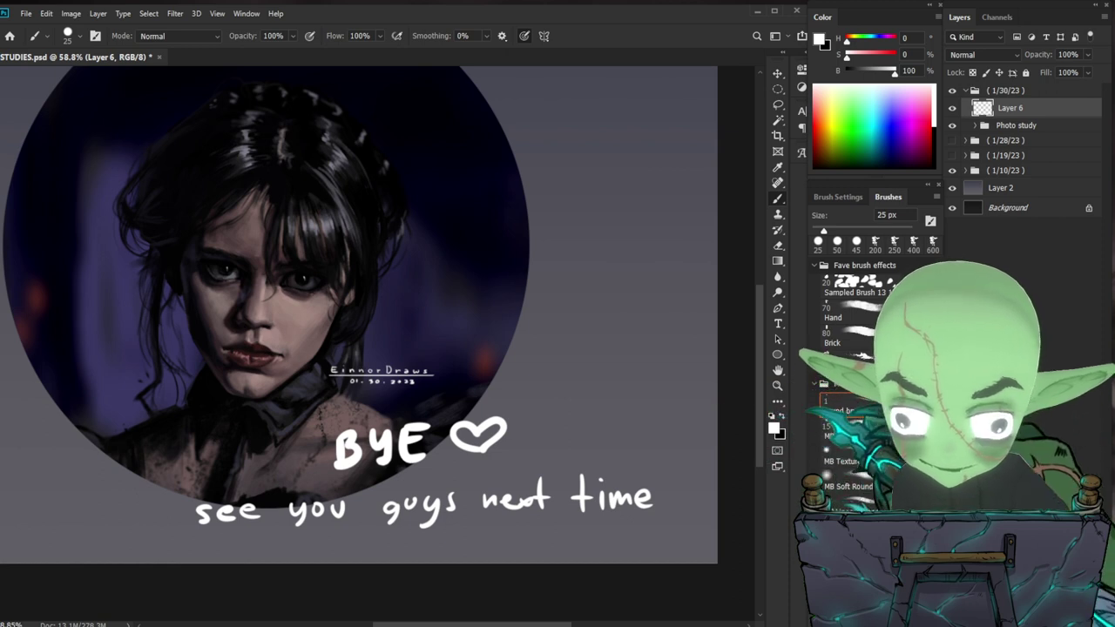
- Move the handwritten farewell further left and paint a smiley face after "time"
key(v)
drag(645, 514, 548, 514)
key(b)
mouse_move(605, 478)
mouse_down()
mouse_move(613, 508)
mouse_move(644, 492)
mouse_up()
click(630, 477)
- Select the whole canvas and delete the handwritten farewell from Layer 6
key(z)
mouse_move(675, 449)
mouse_down()
mouse_move(637, 454)
mouse_move(647, 436)
mouse_up()
key(b)
key(z)
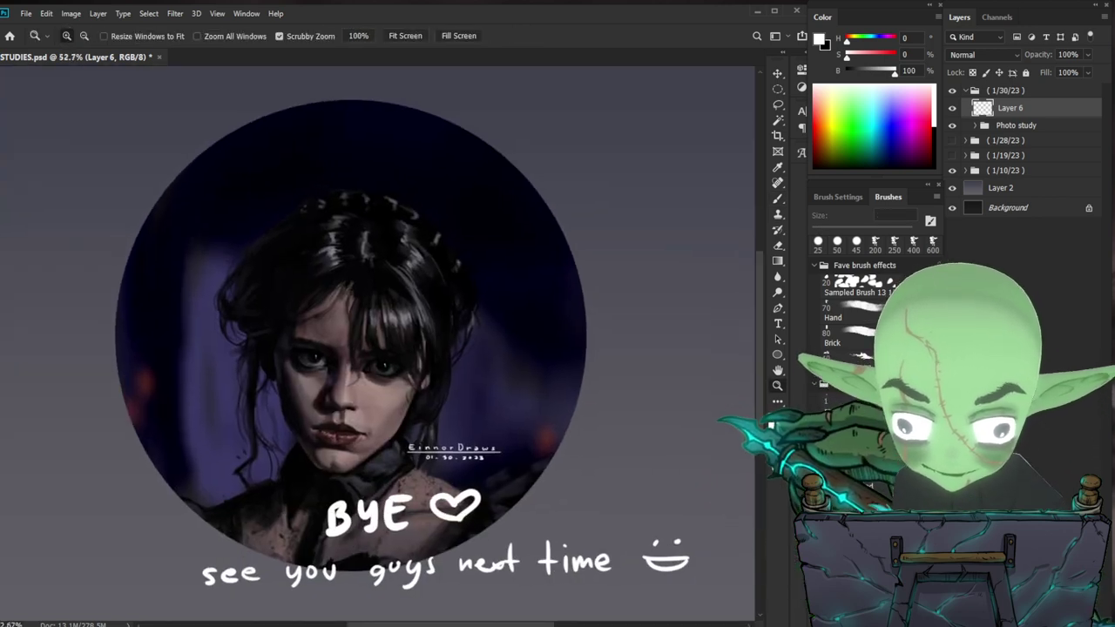
key(ctrl+a)
key(Delete)
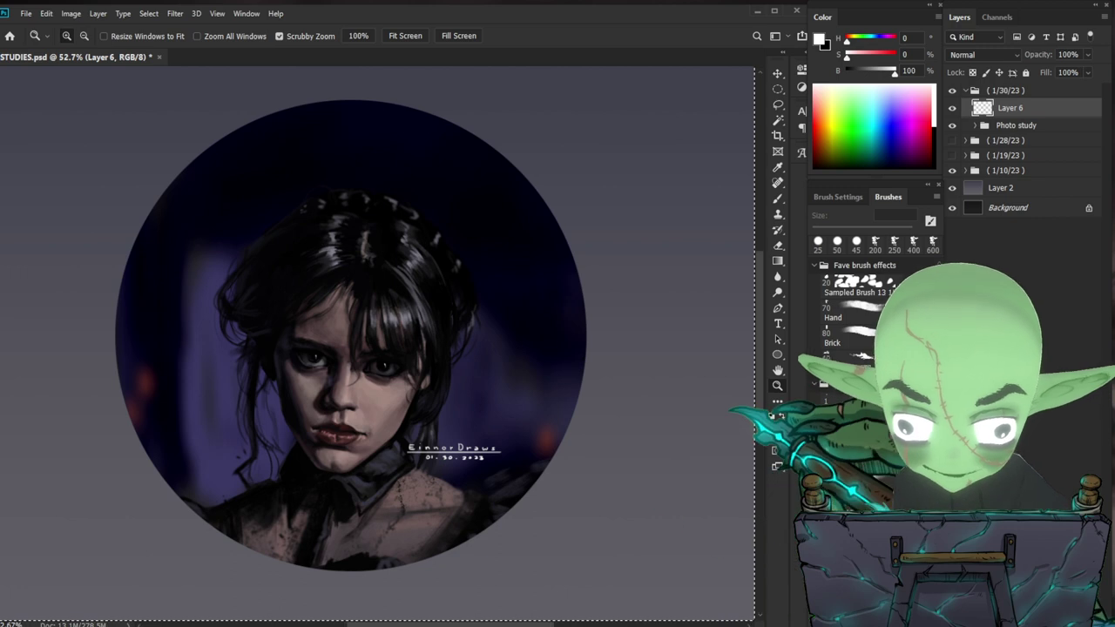